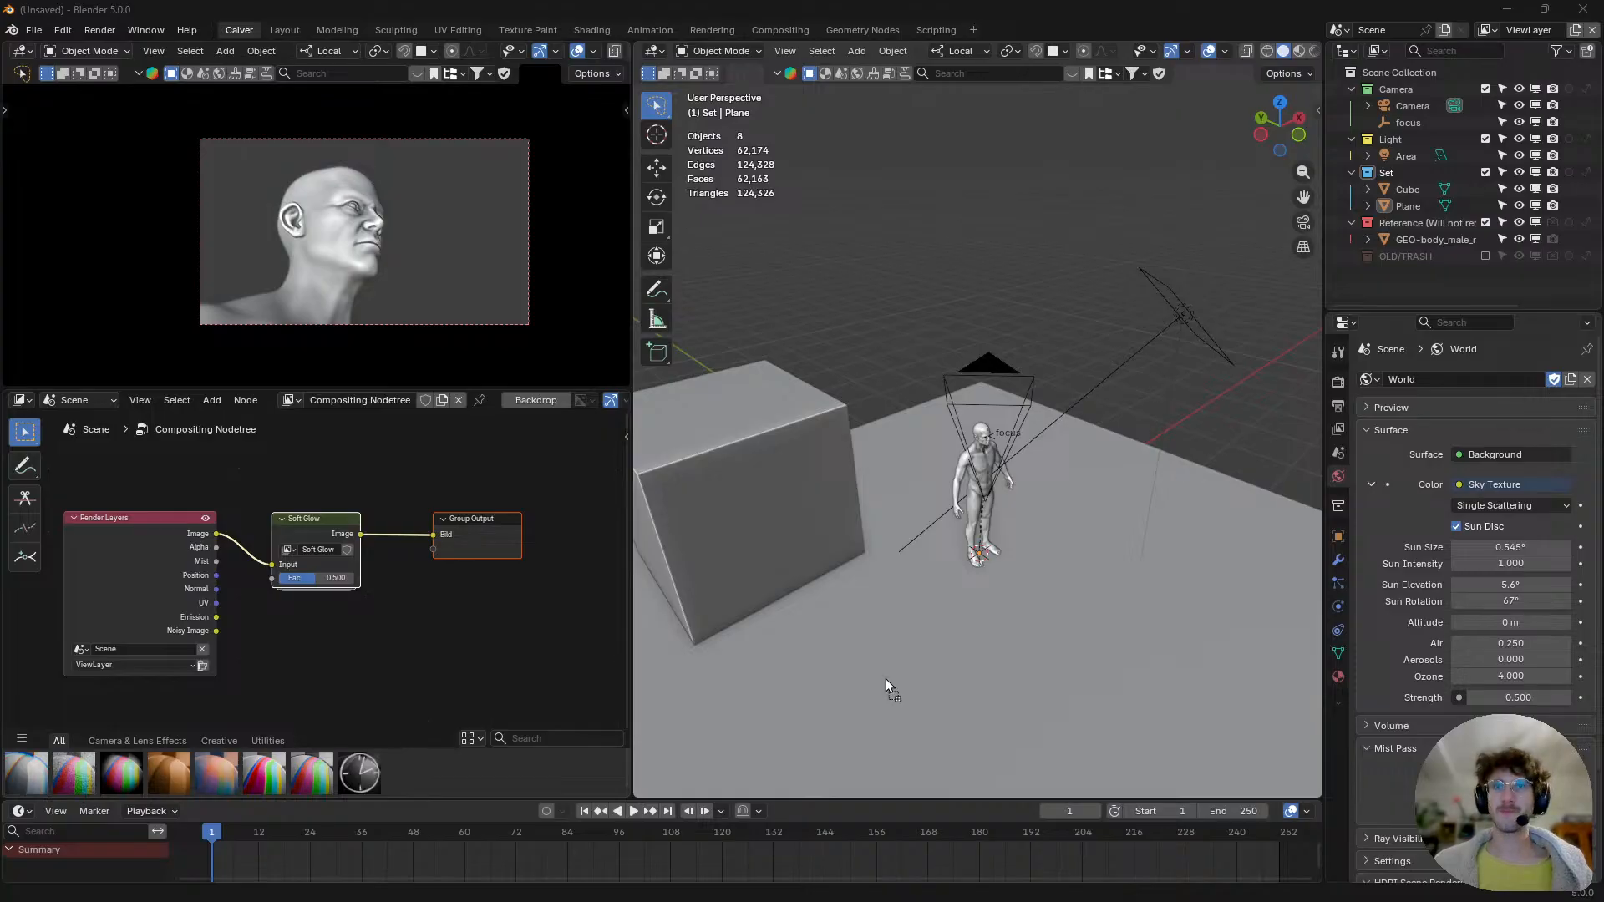
- Leave the Astra character file and start a new file from the startup template
{"action": "left_click_drag", "start_coordinate": [885, 679], "coordinate": [802, 499]}
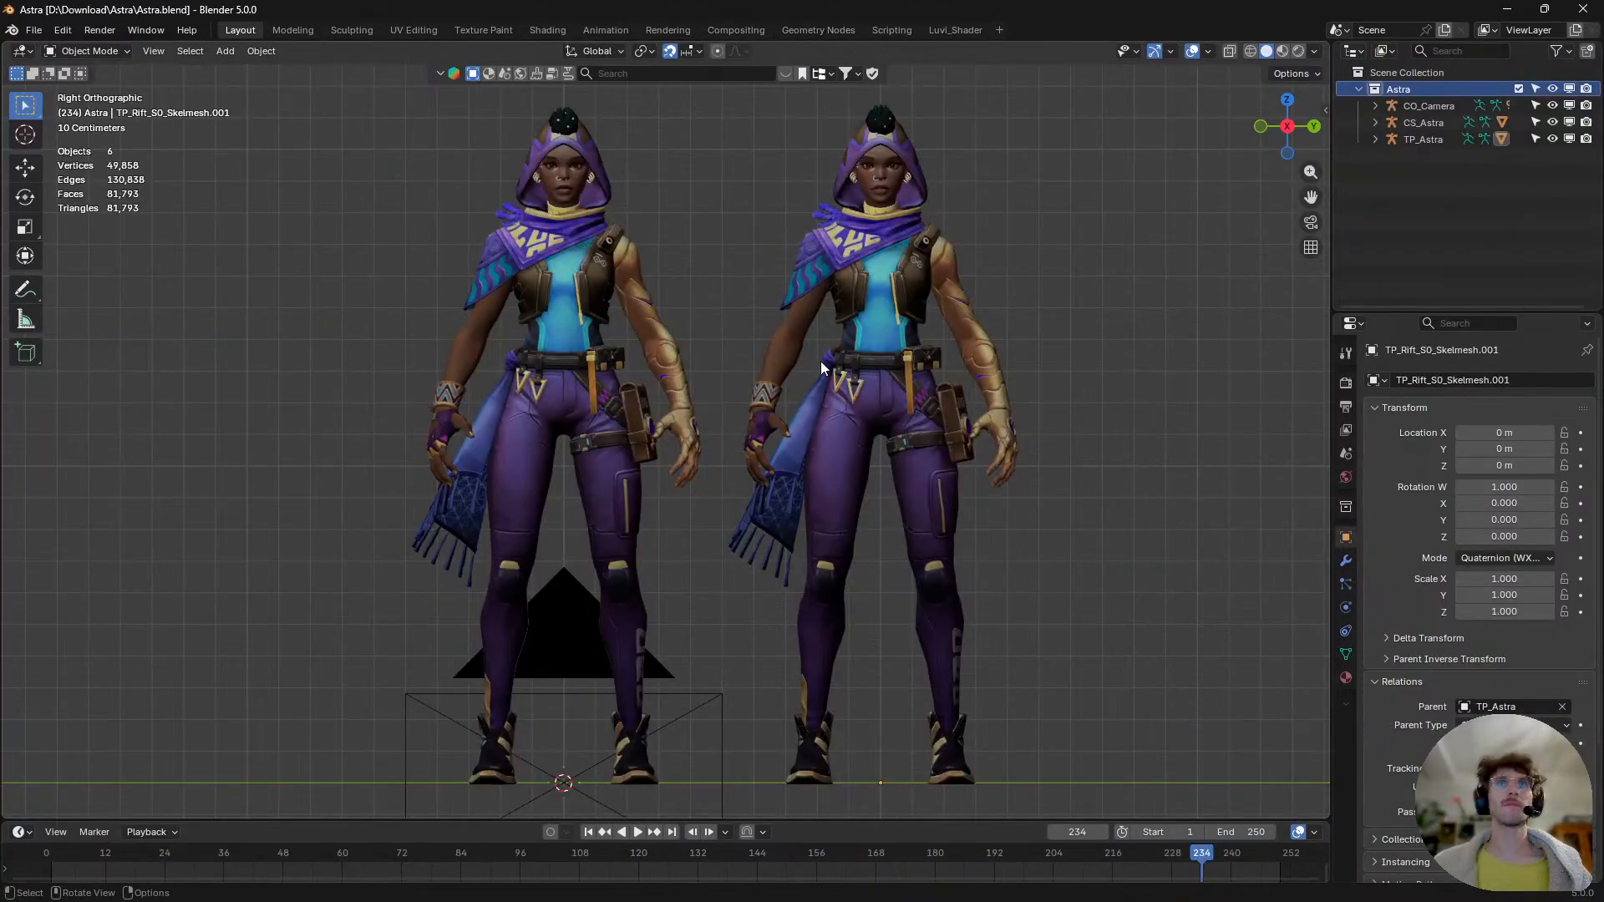
{"action": "middle_click_drag", "start_coordinate": [820, 361], "coordinate": [634, 468]}
{"action": "left_click", "coordinate": [32, 30]}
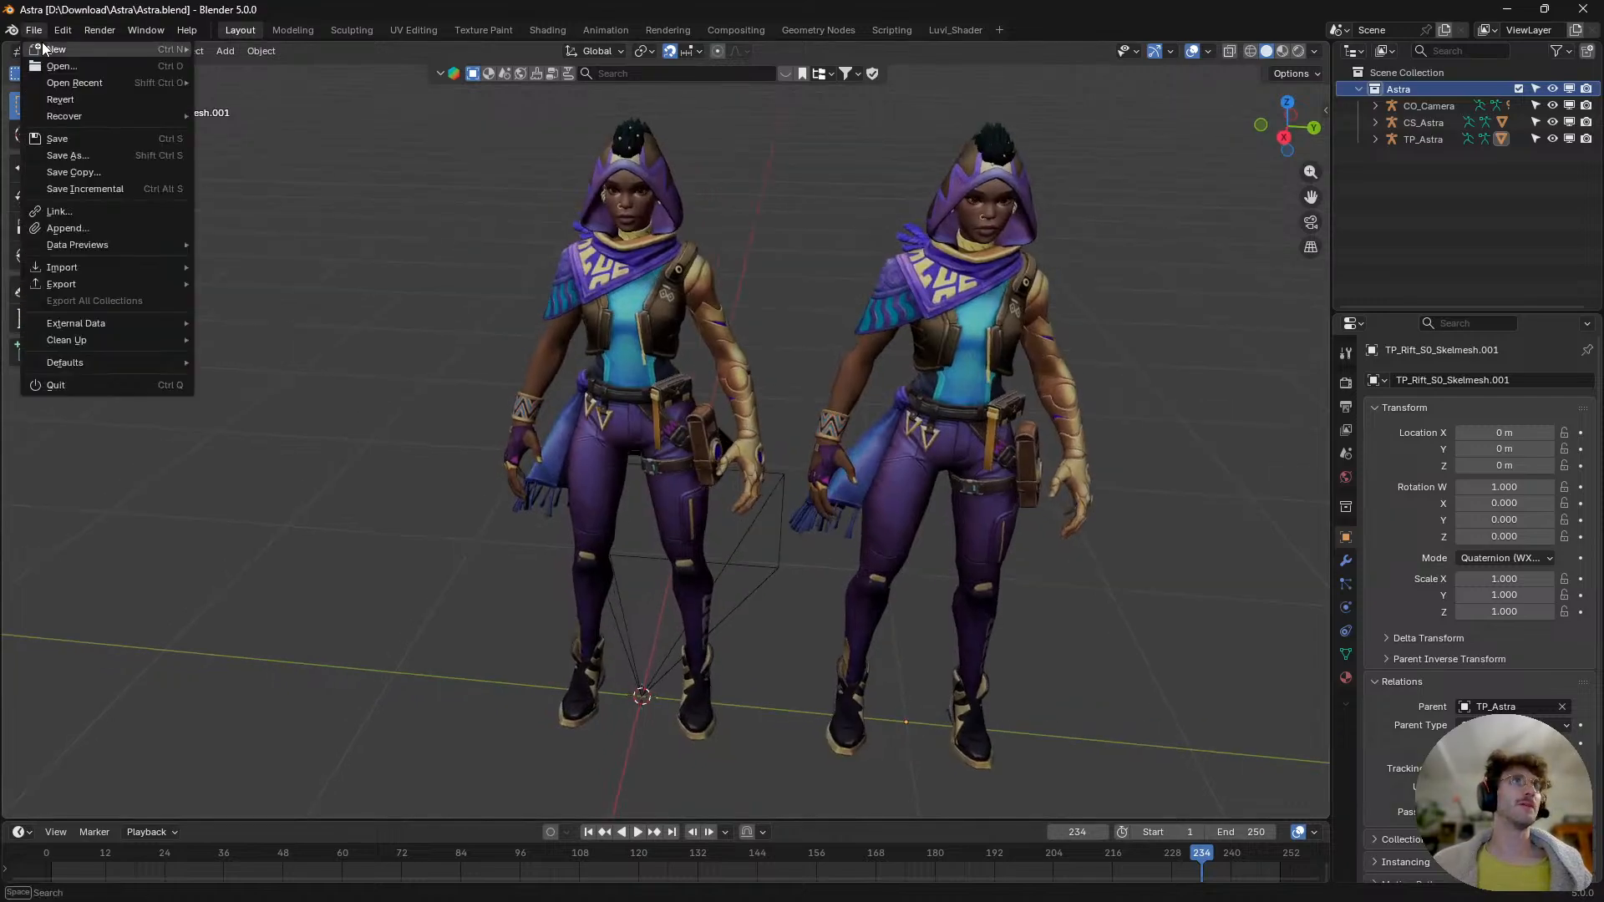
{"action": "mouse_move", "coordinate": [58, 49]}
{"action": "left_click", "coordinate": [269, 52]}
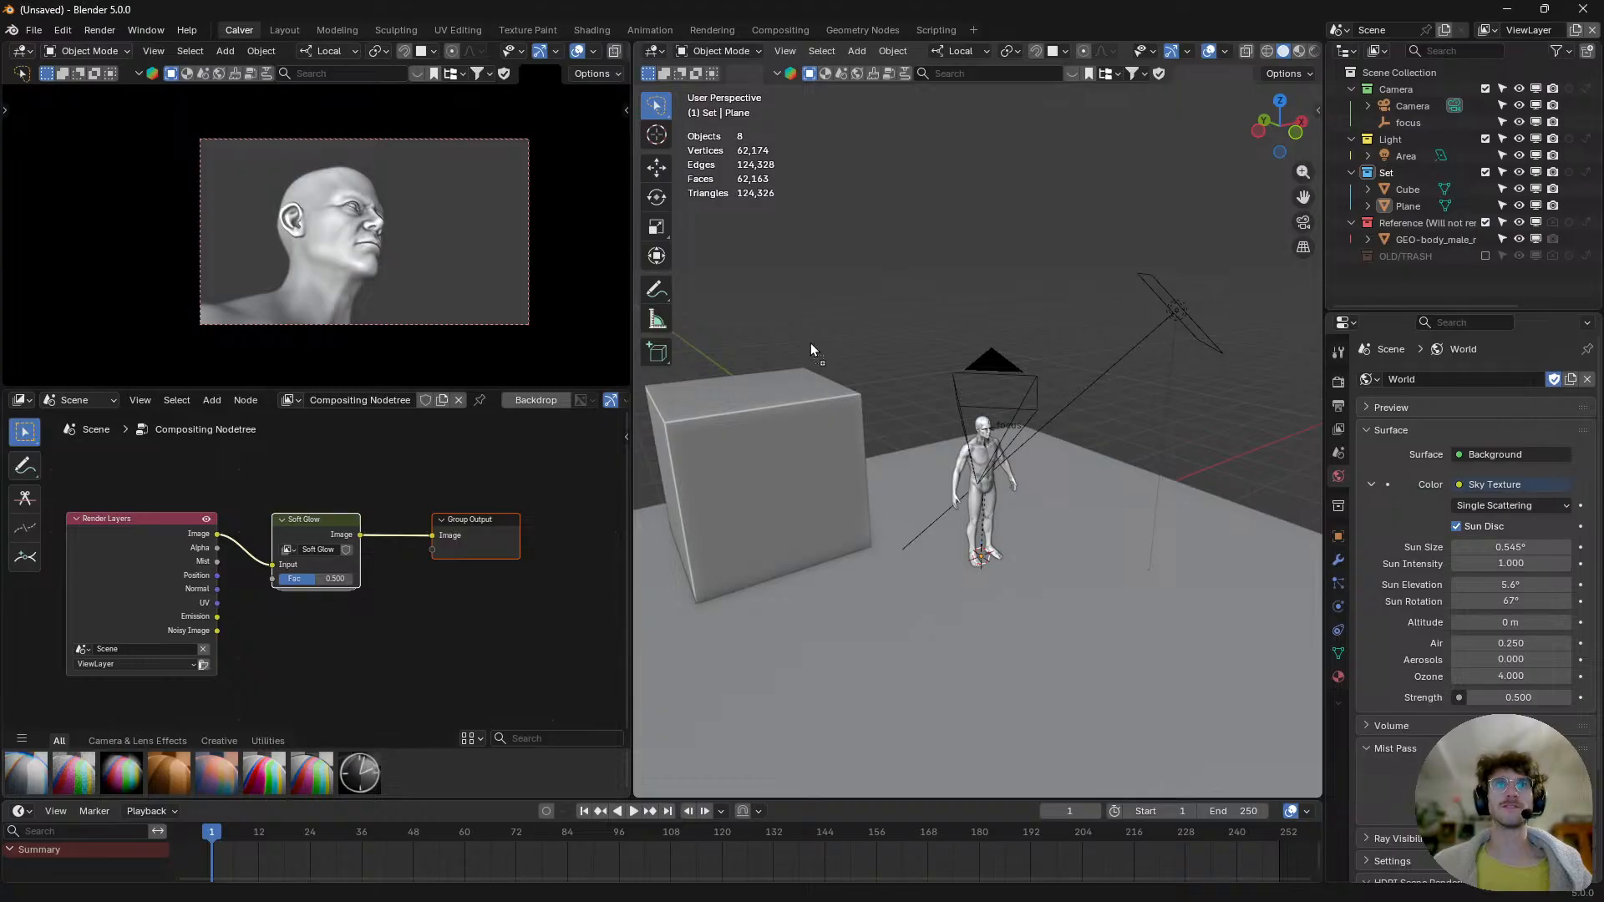
- Append the Astra collection from Astra.blend into the new scene
{"action": "left_click_drag", "start_coordinate": [811, 345], "coordinate": [808, 349]}
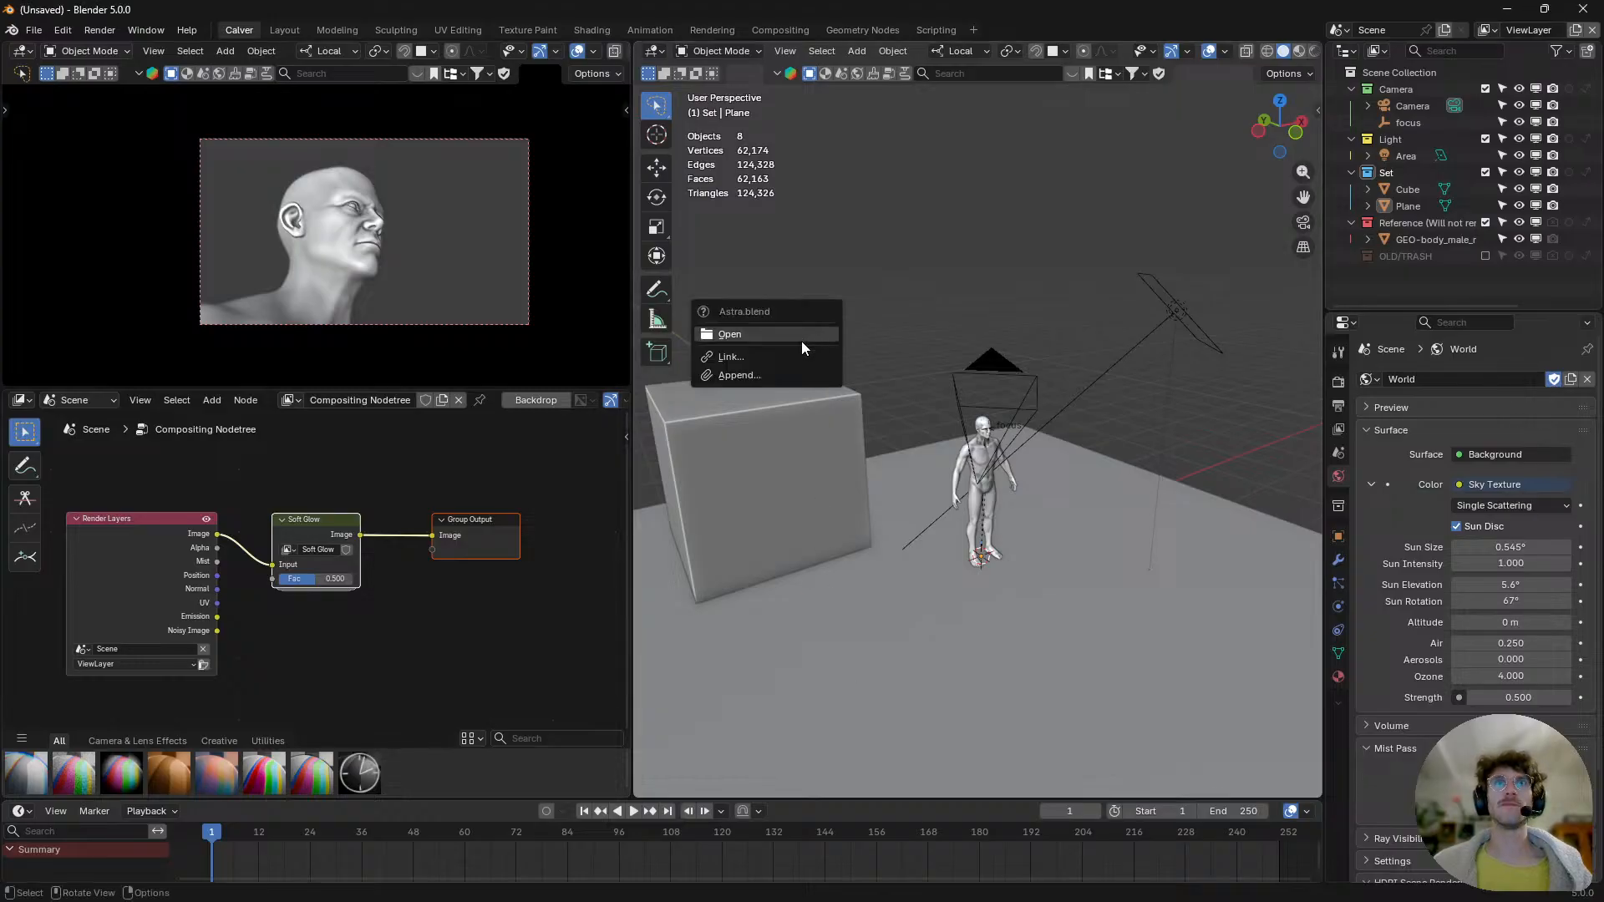
{"action": "left_click", "coordinate": [749, 376]}
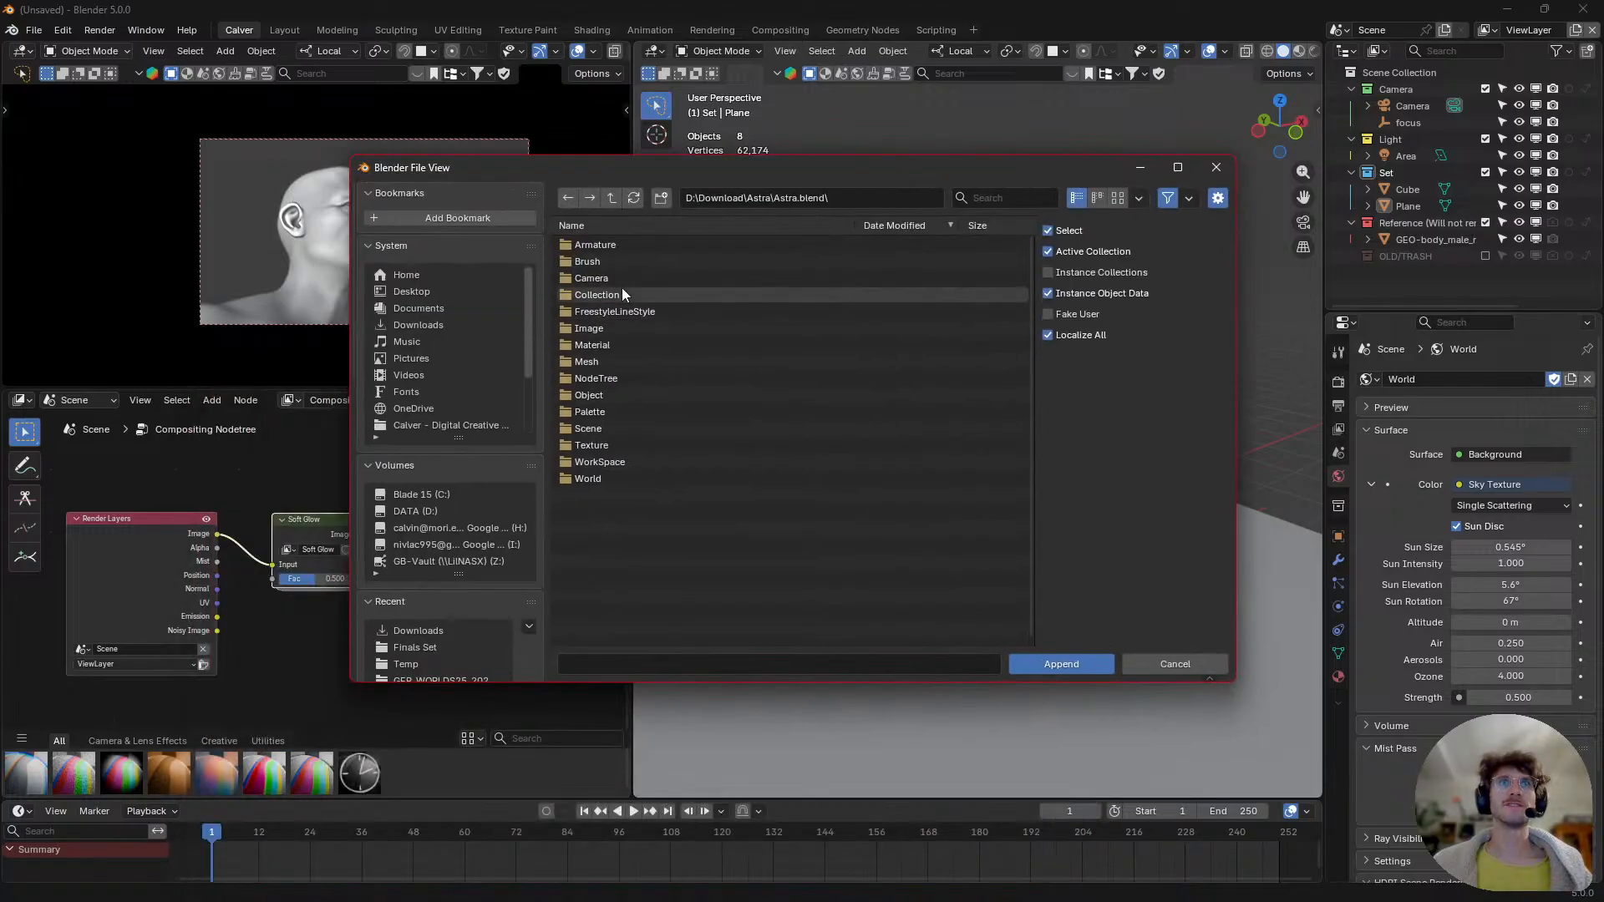
{"action": "double_click", "coordinate": [621, 287]}
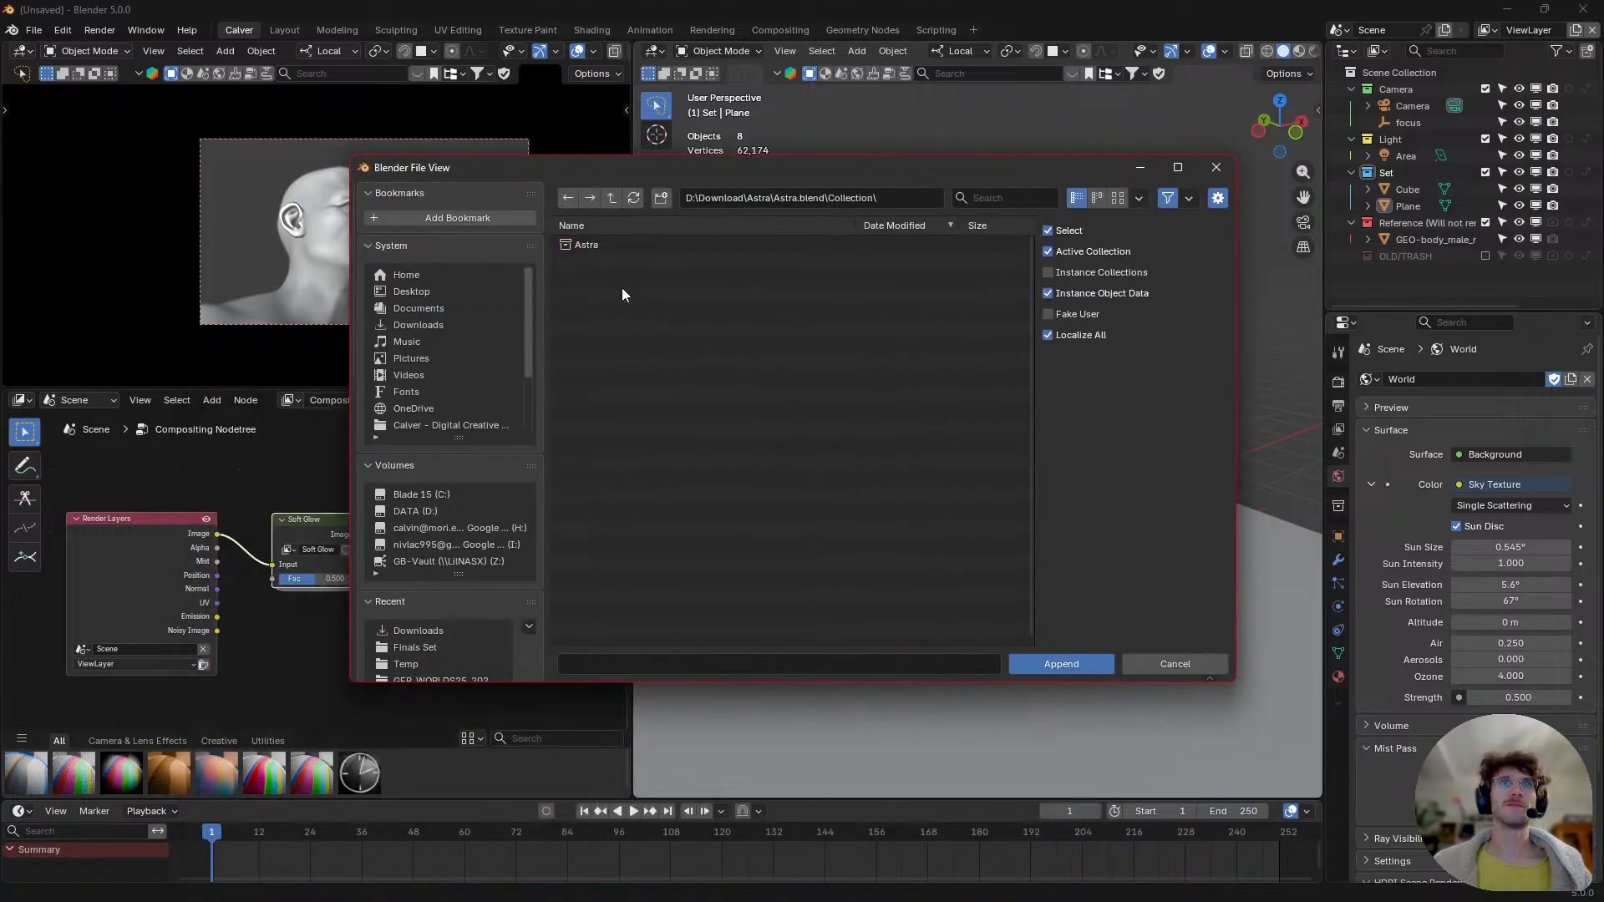
{"action": "double_click", "coordinate": [638, 244]}
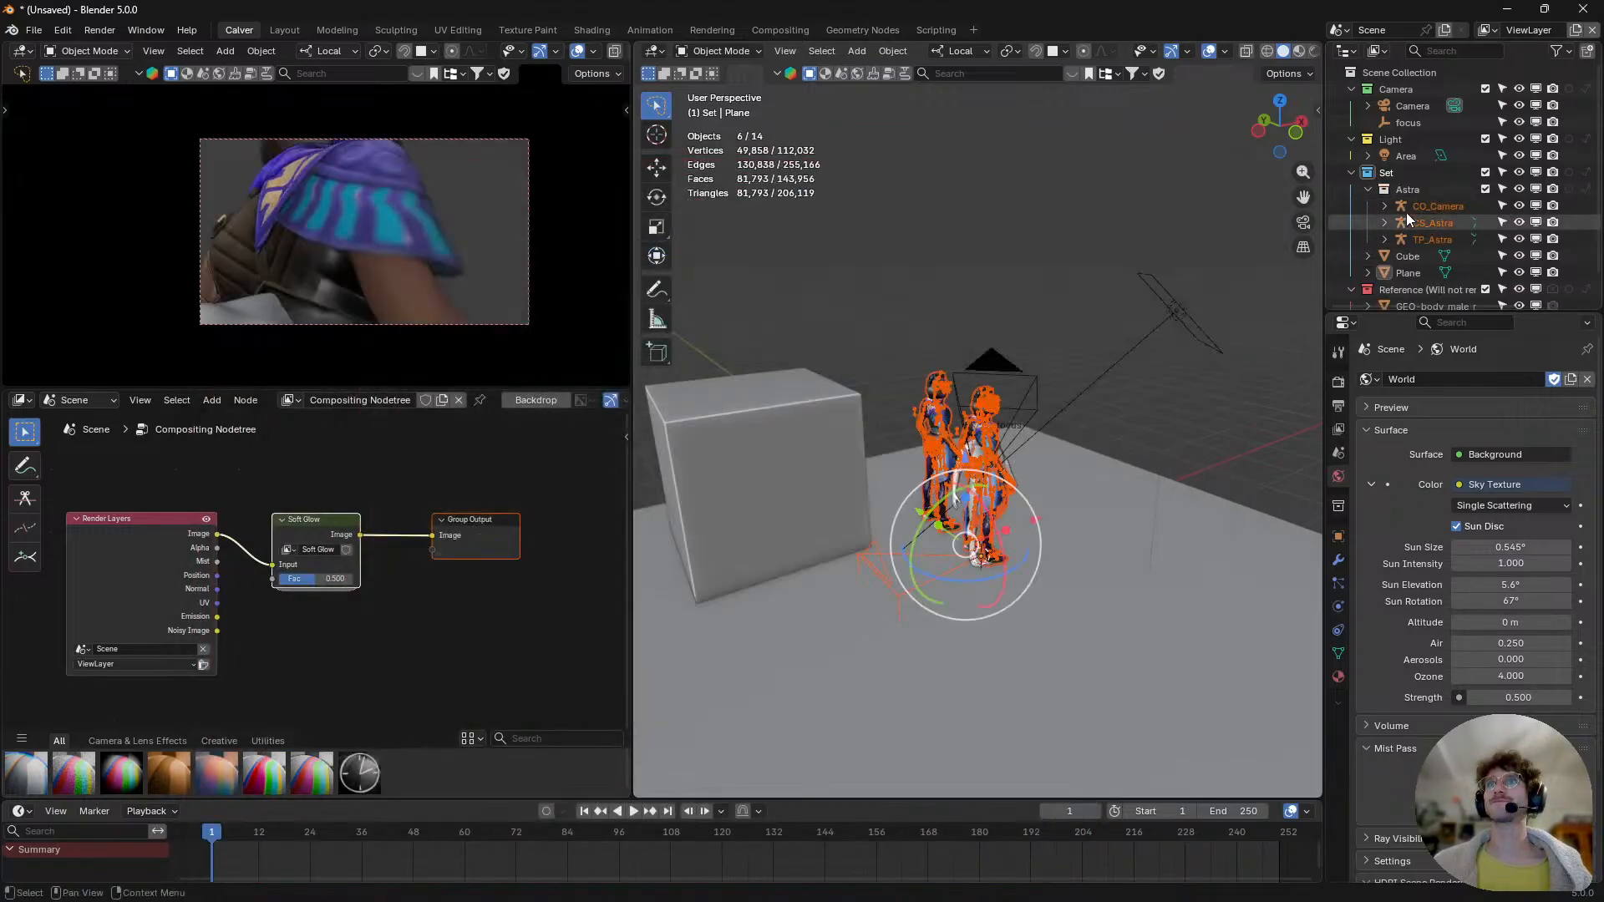
{"action": "scroll", "coordinate": [1020, 523], "scroll_direction": "up", "scroll_amount": 3}
{"action": "middle_click_drag", "start_coordinate": [1003, 431], "coordinate": [997, 431]}
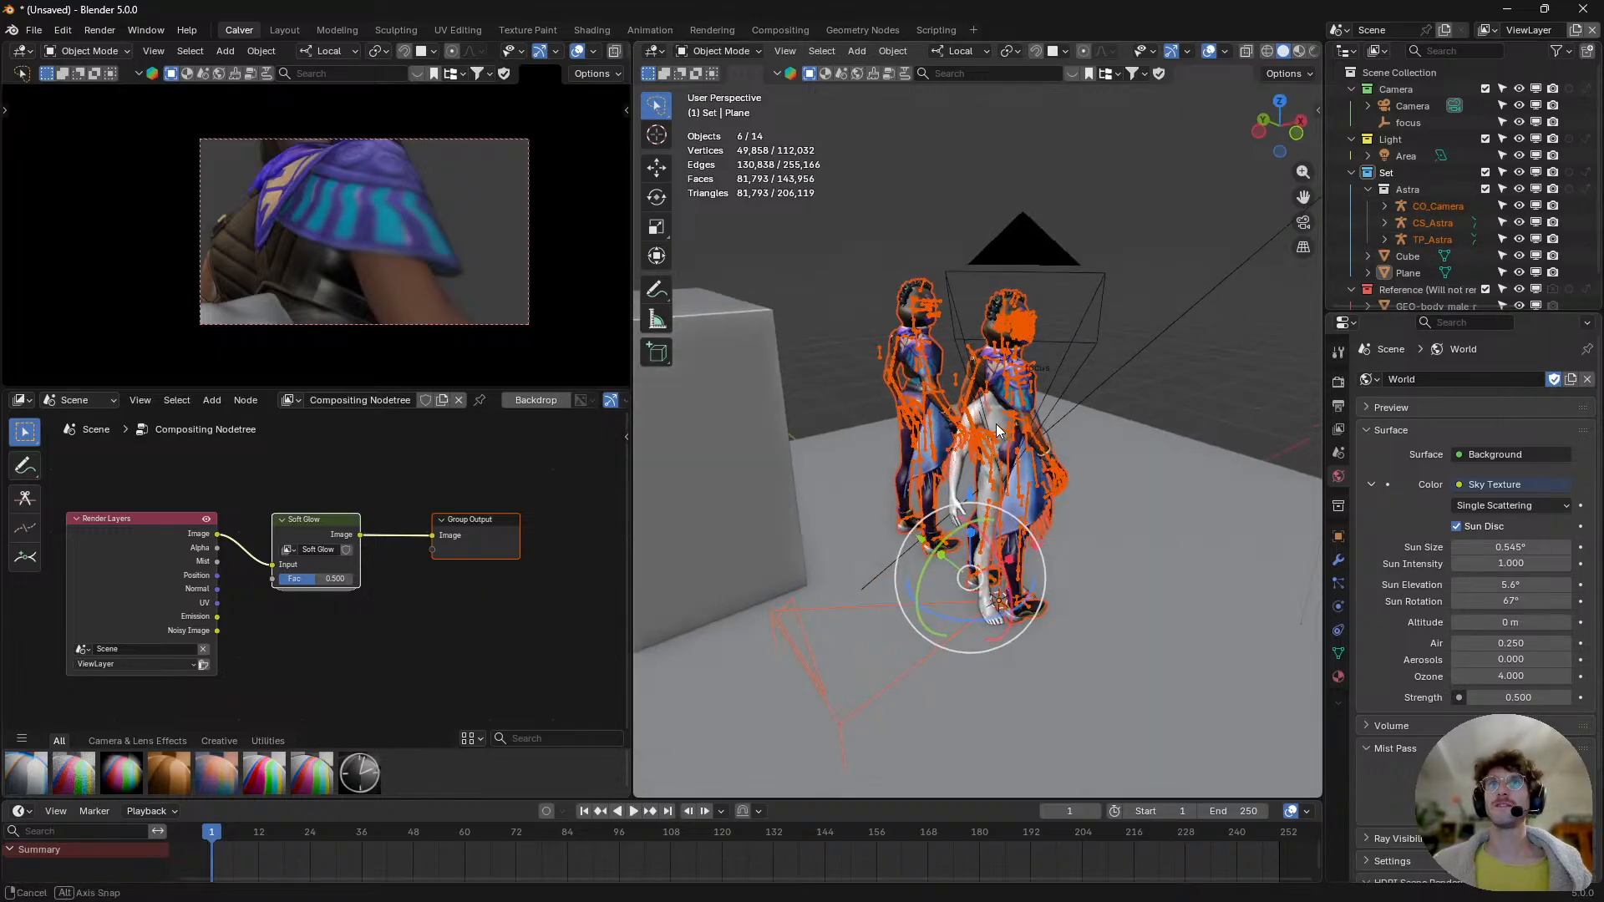
- Exclude the Reference (Will not render) collection from the view layer and deselect all objects
{"action": "left_click", "coordinate": [1485, 289]}
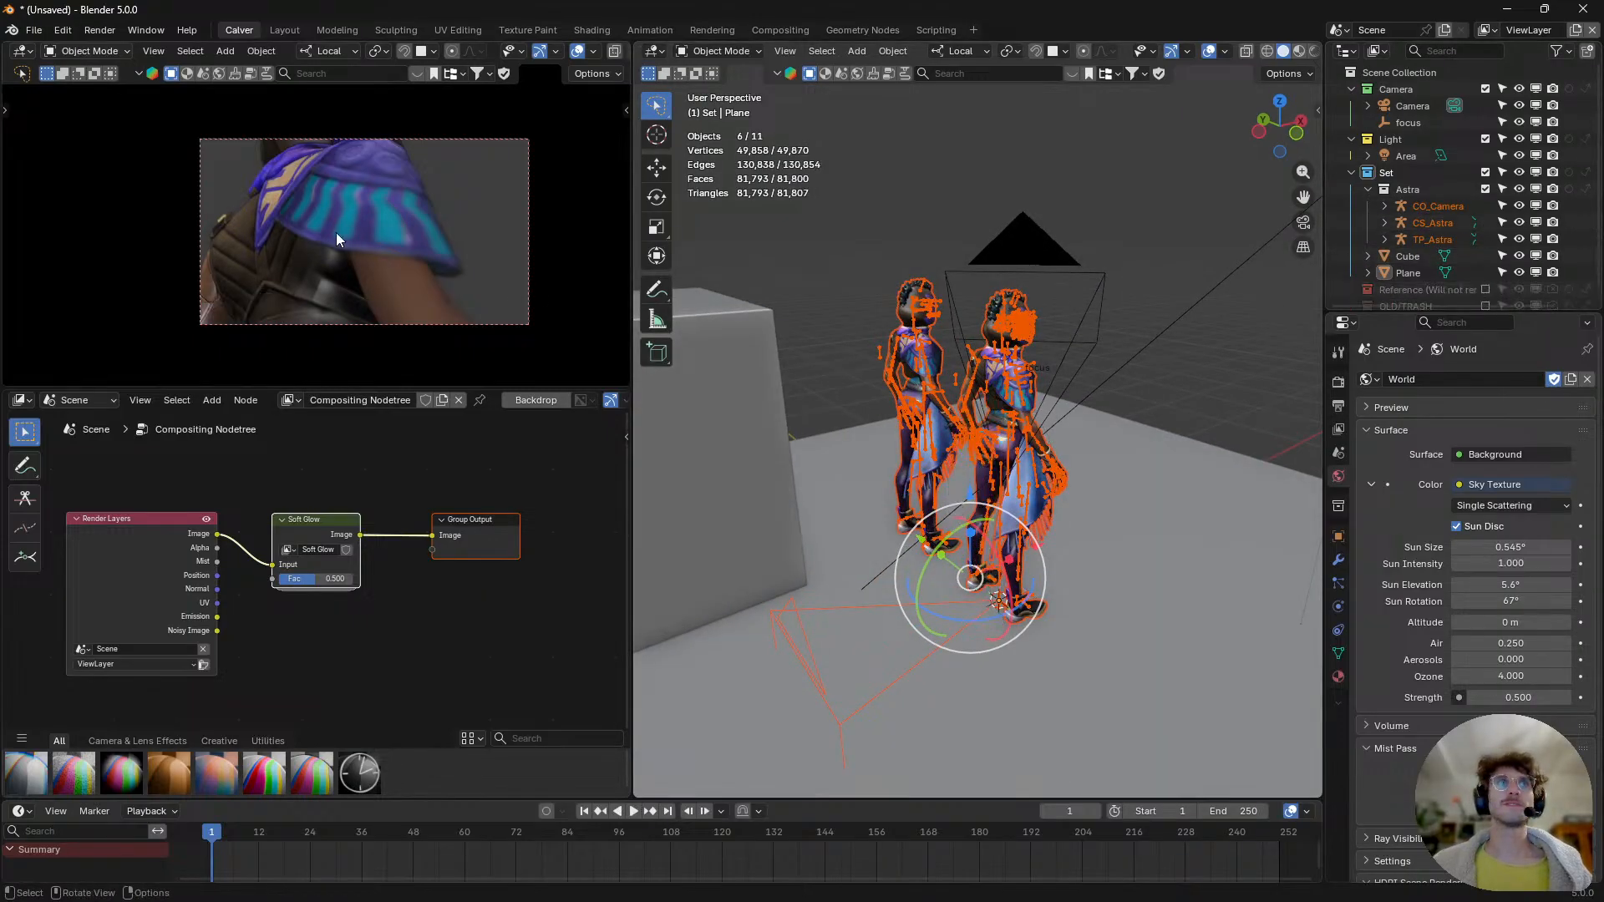
{"action": "middle_click_drag", "start_coordinate": [336, 240], "coordinate": [400, 294]}
{"action": "scroll", "coordinate": [278, 277], "scroll_direction": "down", "scroll_amount": 3}
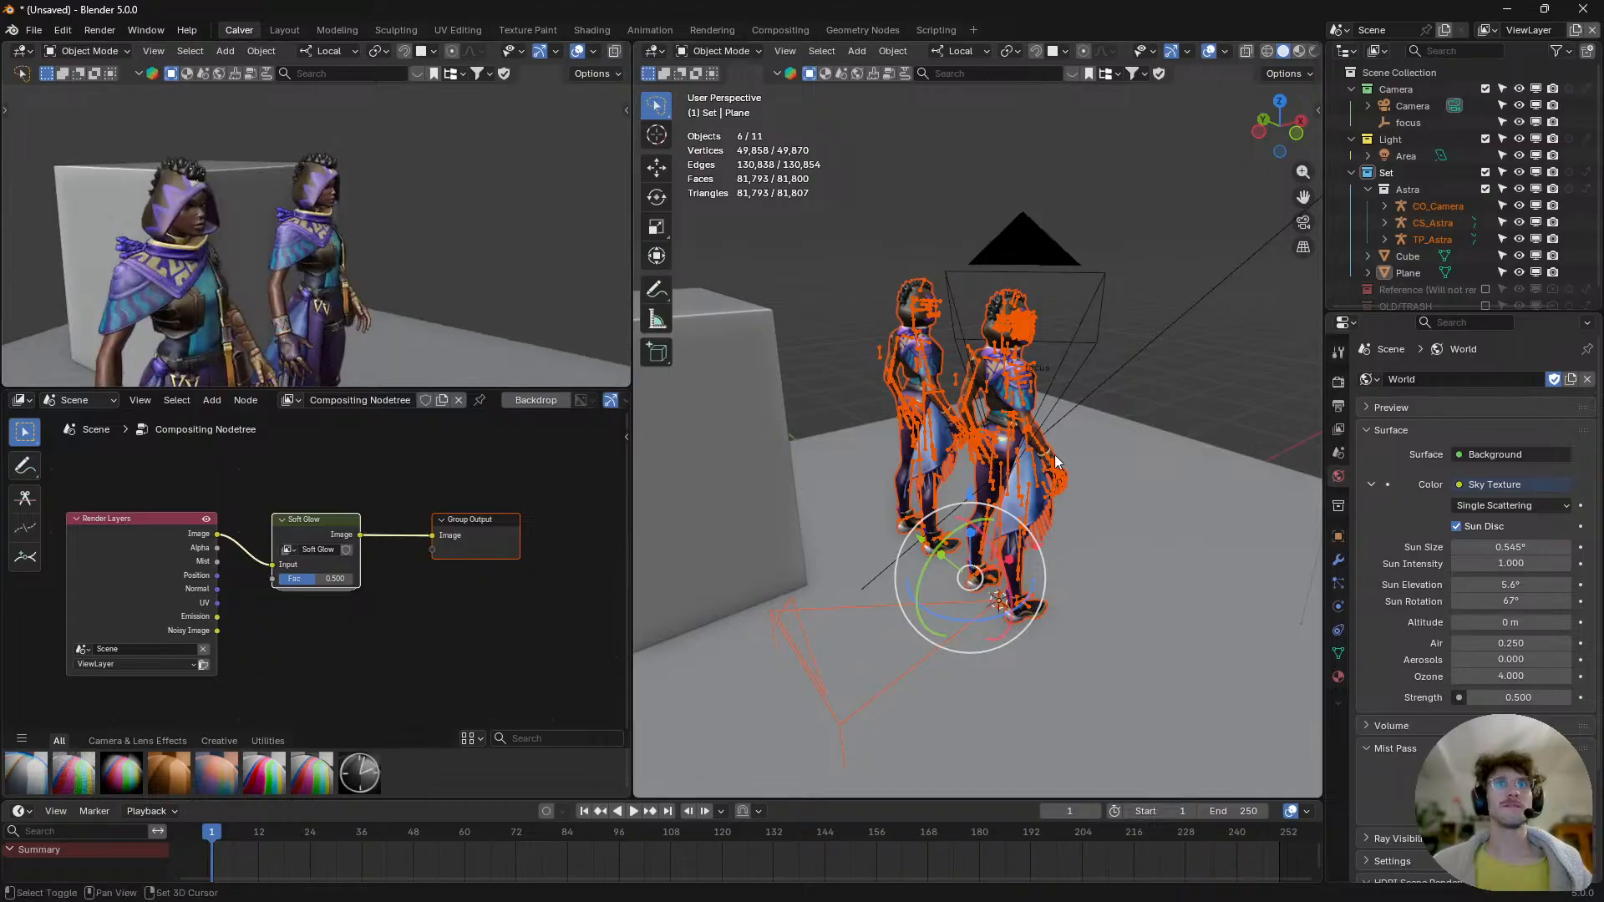
{"action": "middle_click_drag", "start_coordinate": [1055, 462], "coordinate": [897, 488], "text": "shift"}
{"action": "key", "text": "alt+a"}
{"action": "scroll", "coordinate": [987, 434], "scroll_direction": "up", "scroll_amount": 3}
{"action": "middle_click_drag", "start_coordinate": [984, 429], "coordinate": [909, 437]}
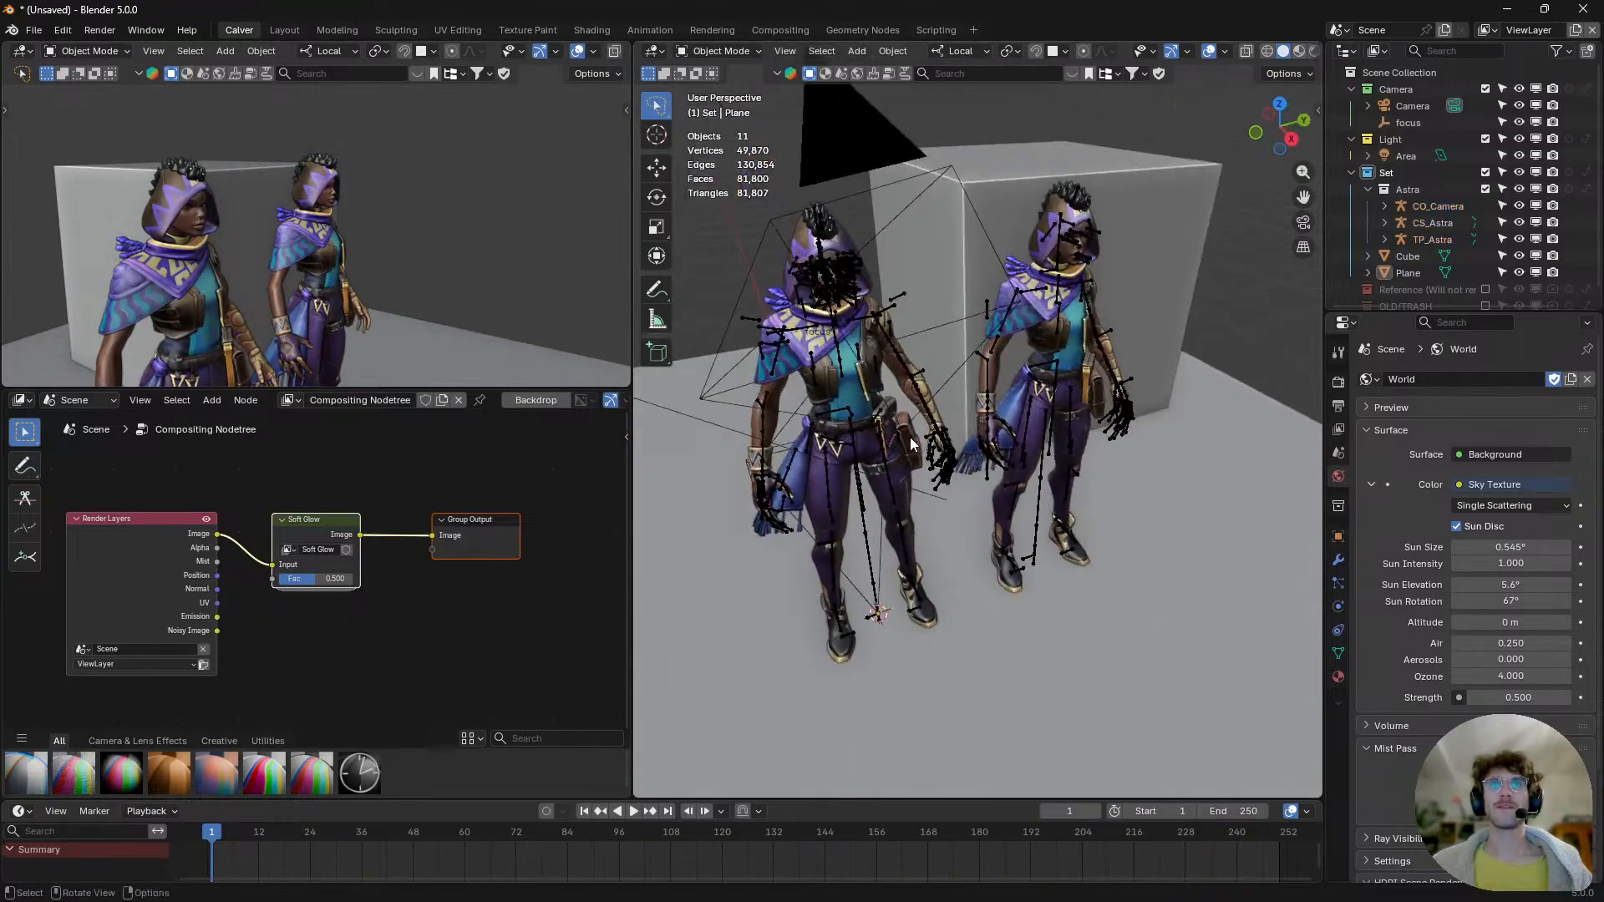
- Switch to the Layout workspace and set the solid viewport shading's object color to Texture
{"action": "left_click", "coordinate": [285, 31]}
{"action": "scroll", "coordinate": [676, 368], "scroll_direction": "up", "scroll_amount": 4}
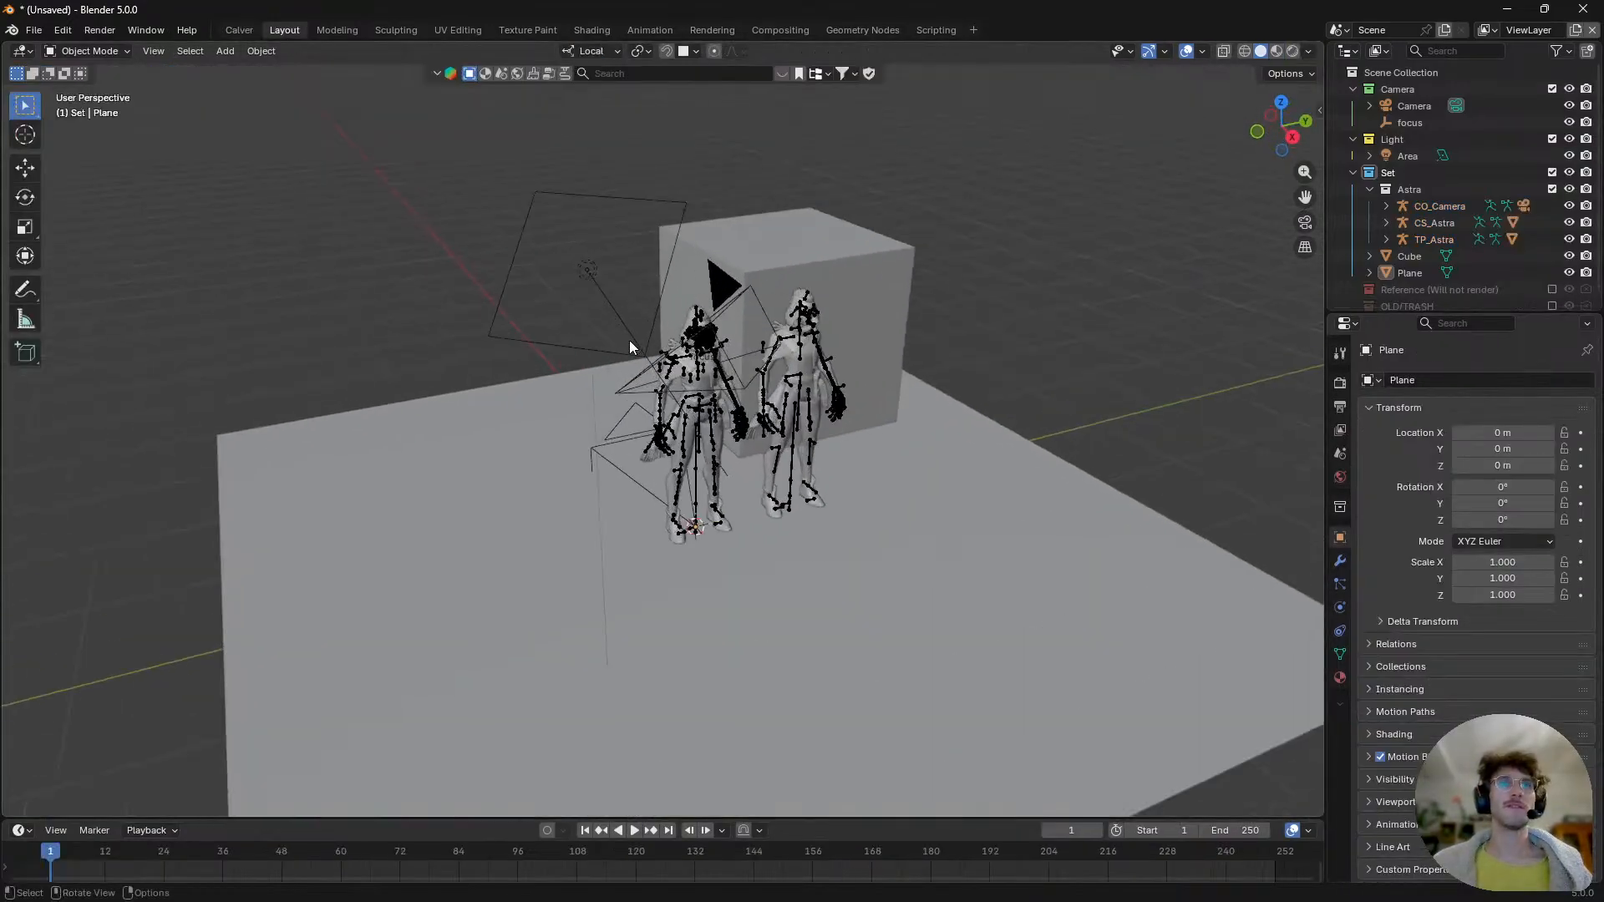
{"action": "scroll", "coordinate": [752, 359], "scroll_direction": "up", "scroll_amount": 6}
{"action": "scroll", "coordinate": [955, 360], "scroll_direction": "down", "scroll_amount": 2}
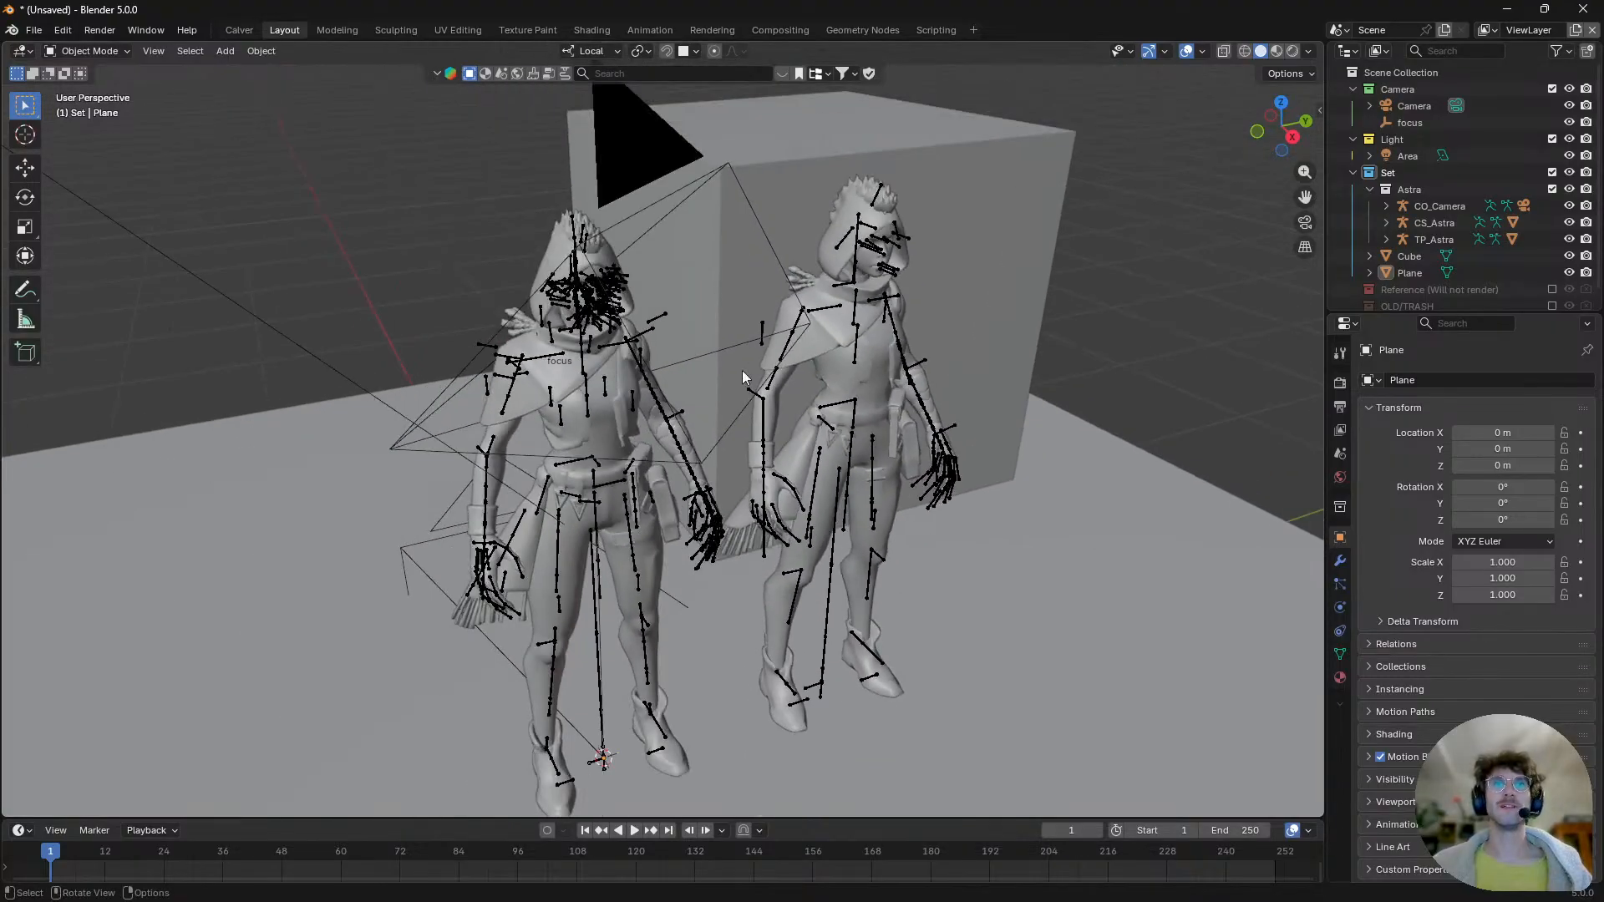
{"action": "middle_click_drag", "start_coordinate": [742, 371], "coordinate": [827, 419]}
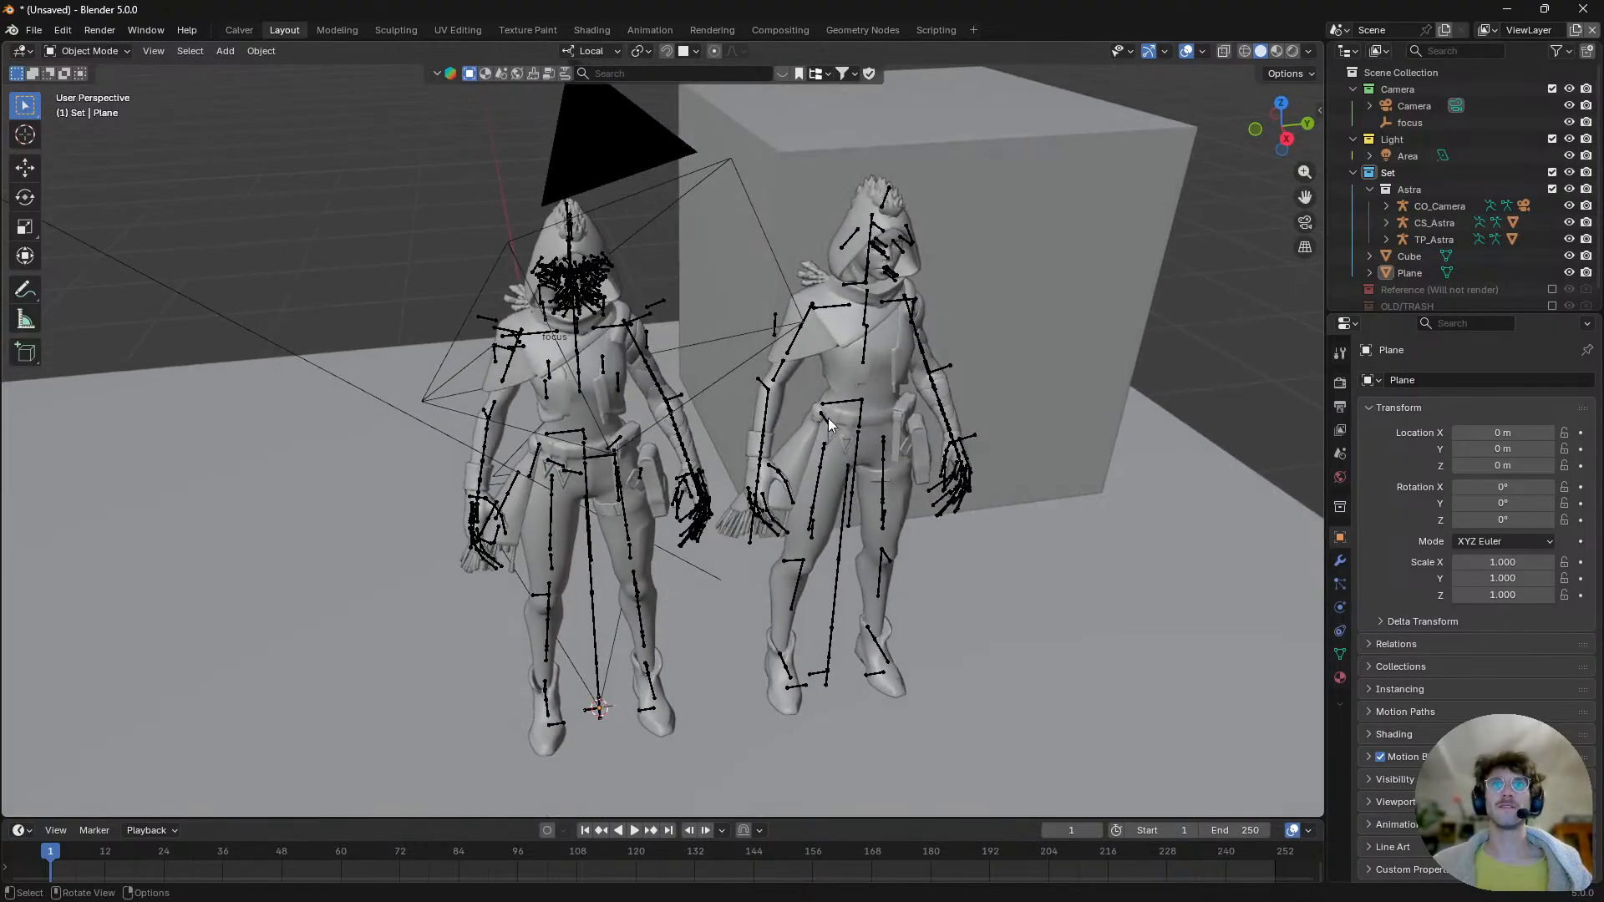
{"action": "left_click", "coordinate": [1309, 51]}
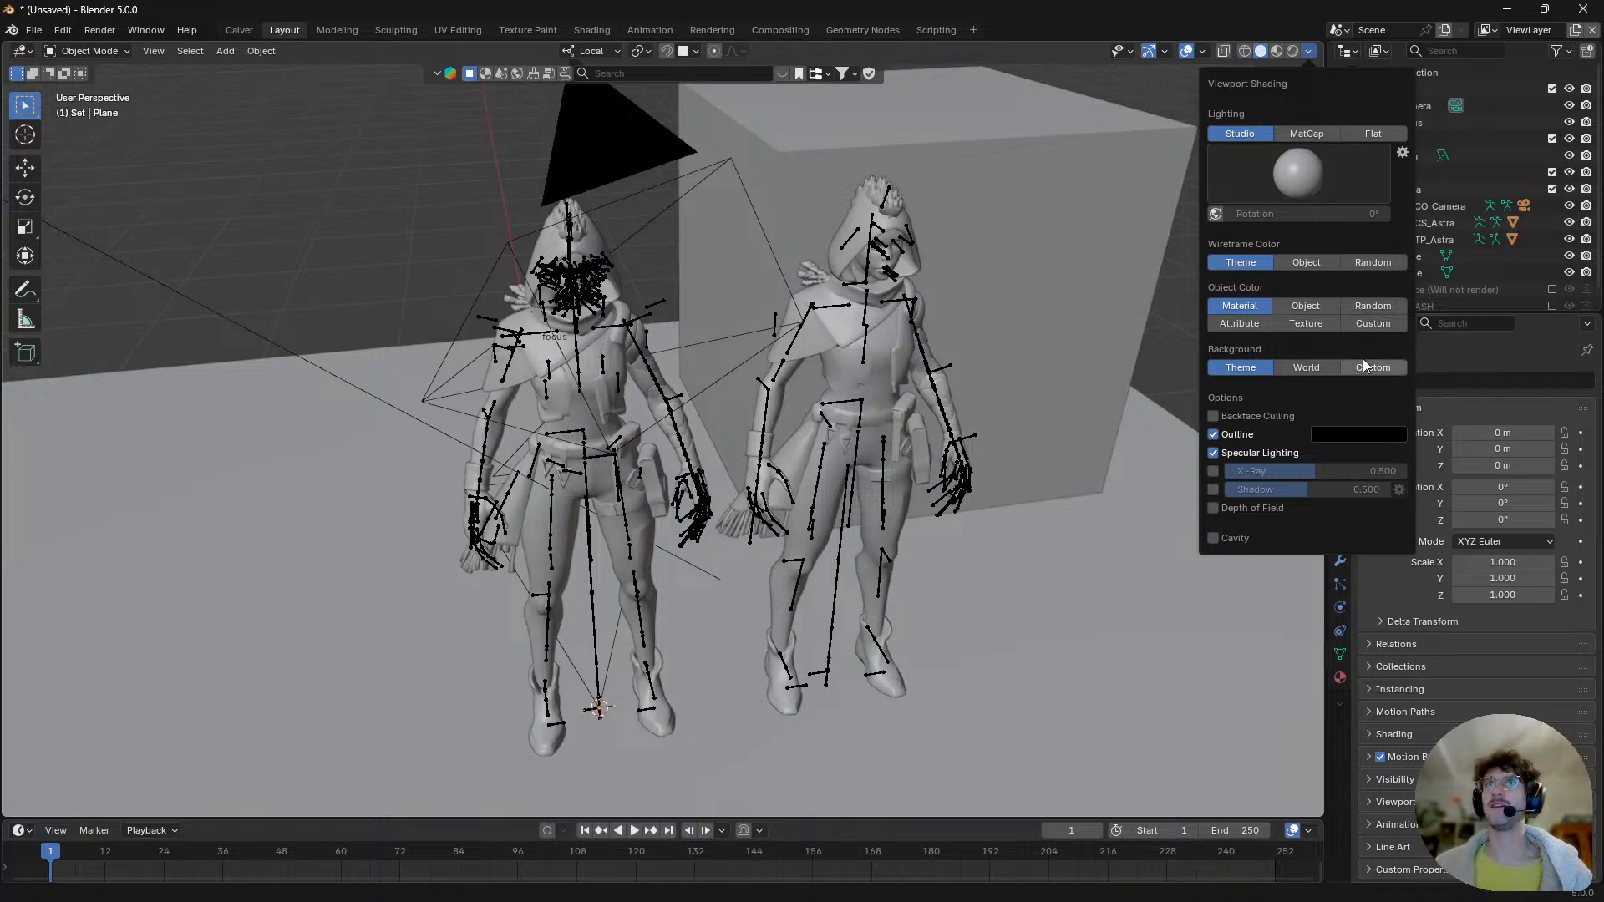
{"action": "left_click", "coordinate": [1307, 323]}
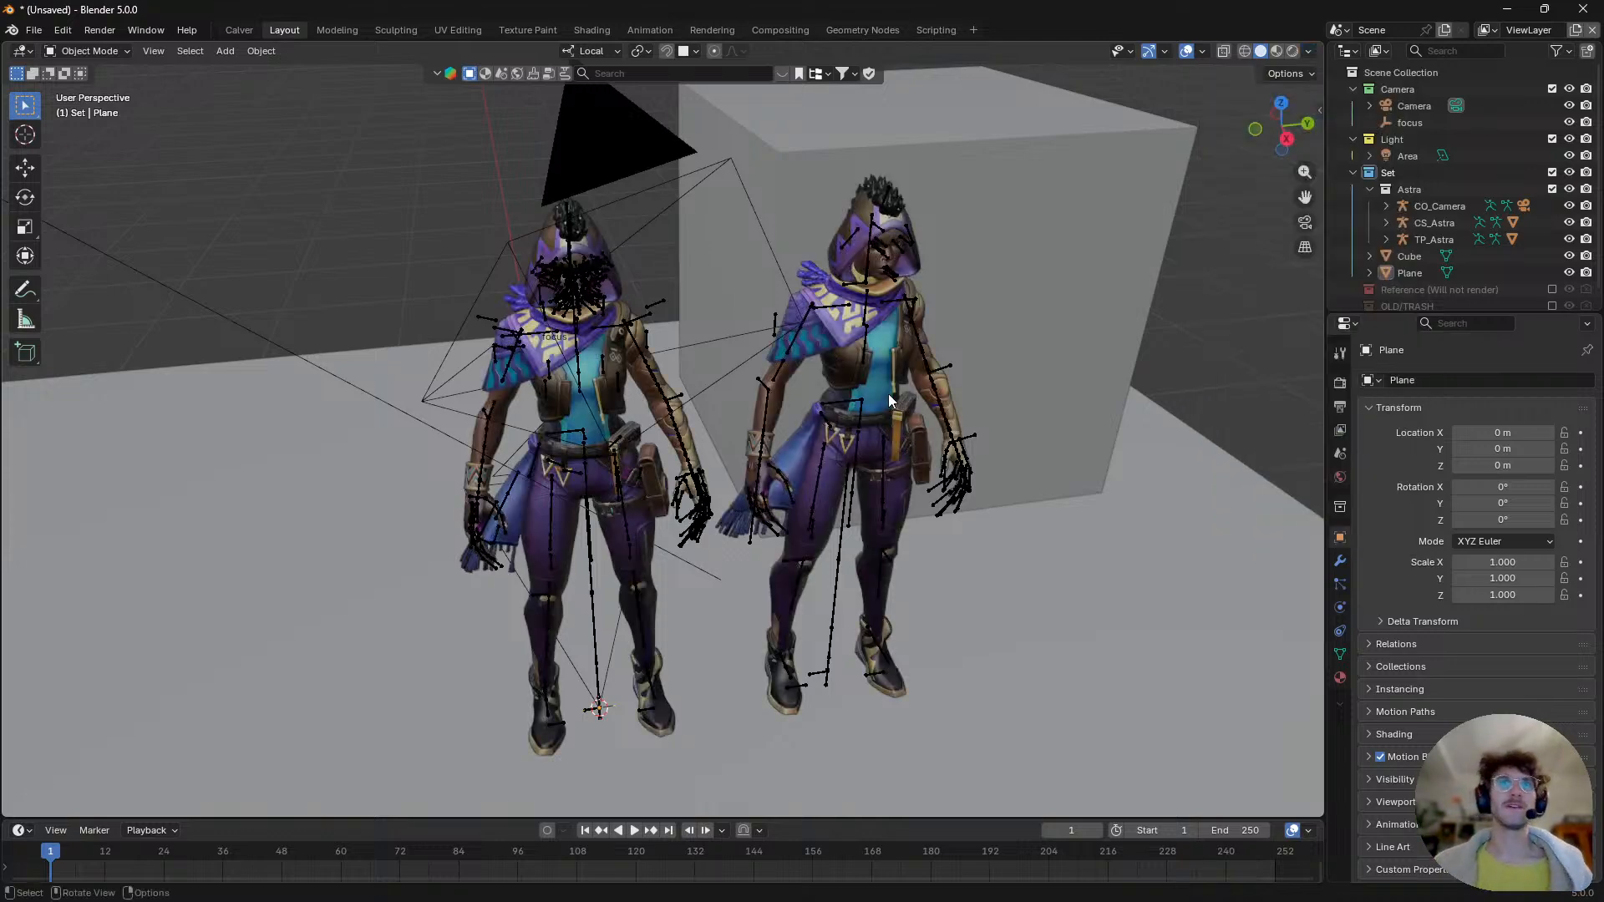
- Hide the scene camera and the large cube in the viewport to clear the area around the characters
{"action": "mouse_move", "coordinate": [858, 405]}
{"action": "middle_mouse_down", "text": "shift"}
{"action": "mouse_move", "coordinate": [891, 445]}
{"action": "mouse_move", "coordinate": [853, 404]}
{"action": "mouse_move", "coordinate": [843, 431]}
{"action": "middle_mouse_up", "text": "shift"}
{"action": "scroll", "coordinate": [891, 445], "scroll_direction": "up", "scroll_amount": 2}
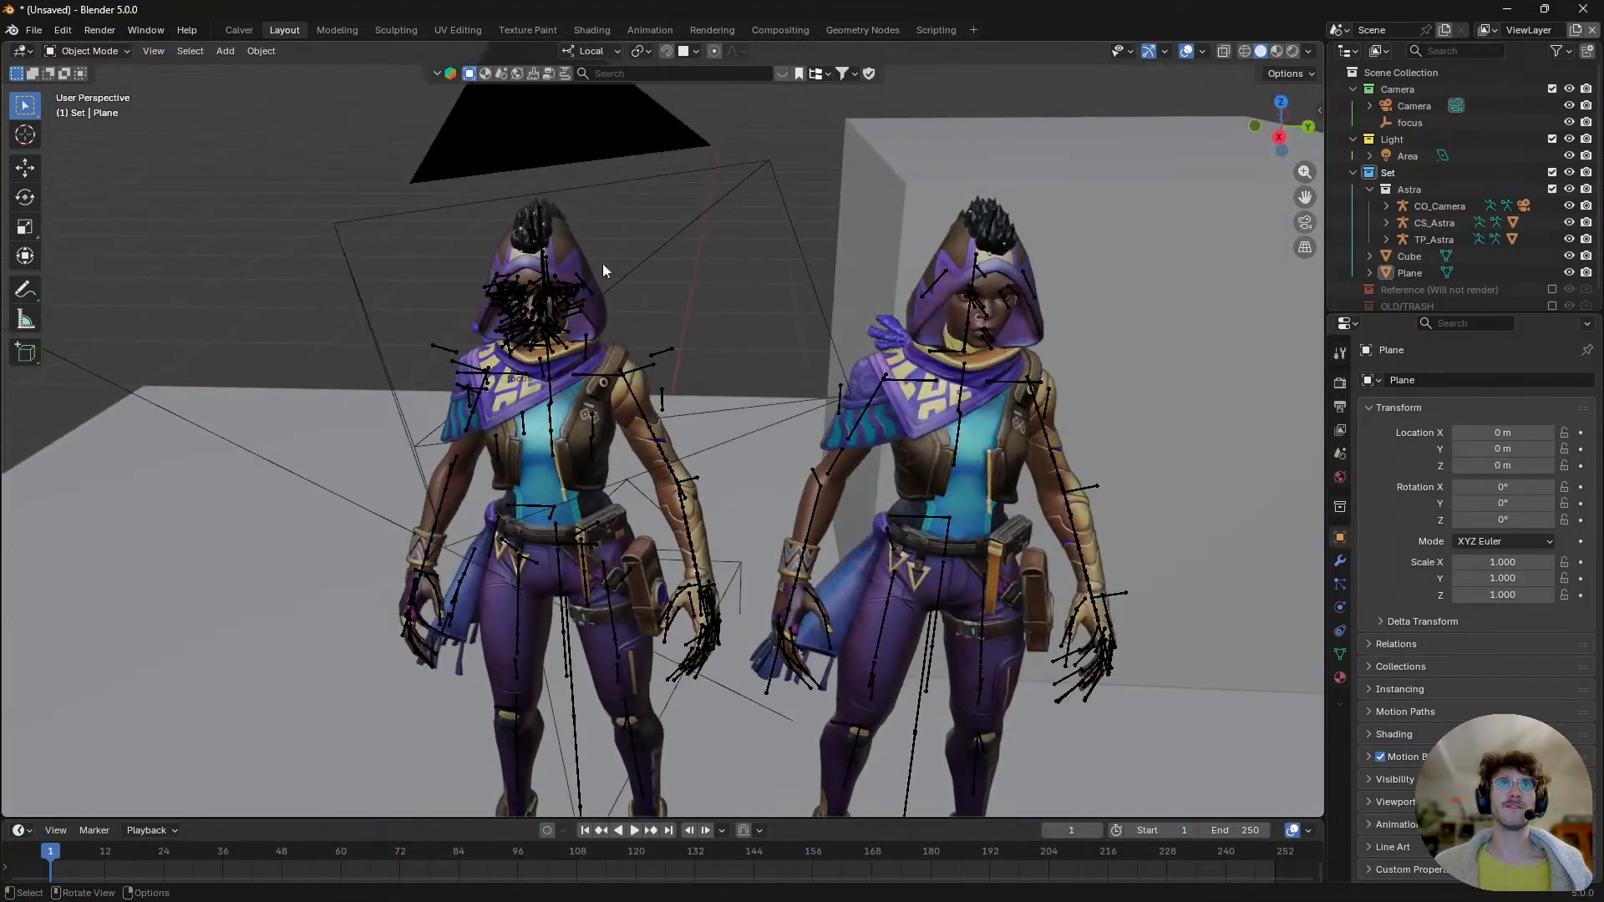
{"action": "left_click", "coordinate": [558, 135]}
{"action": "key", "text": "h"}
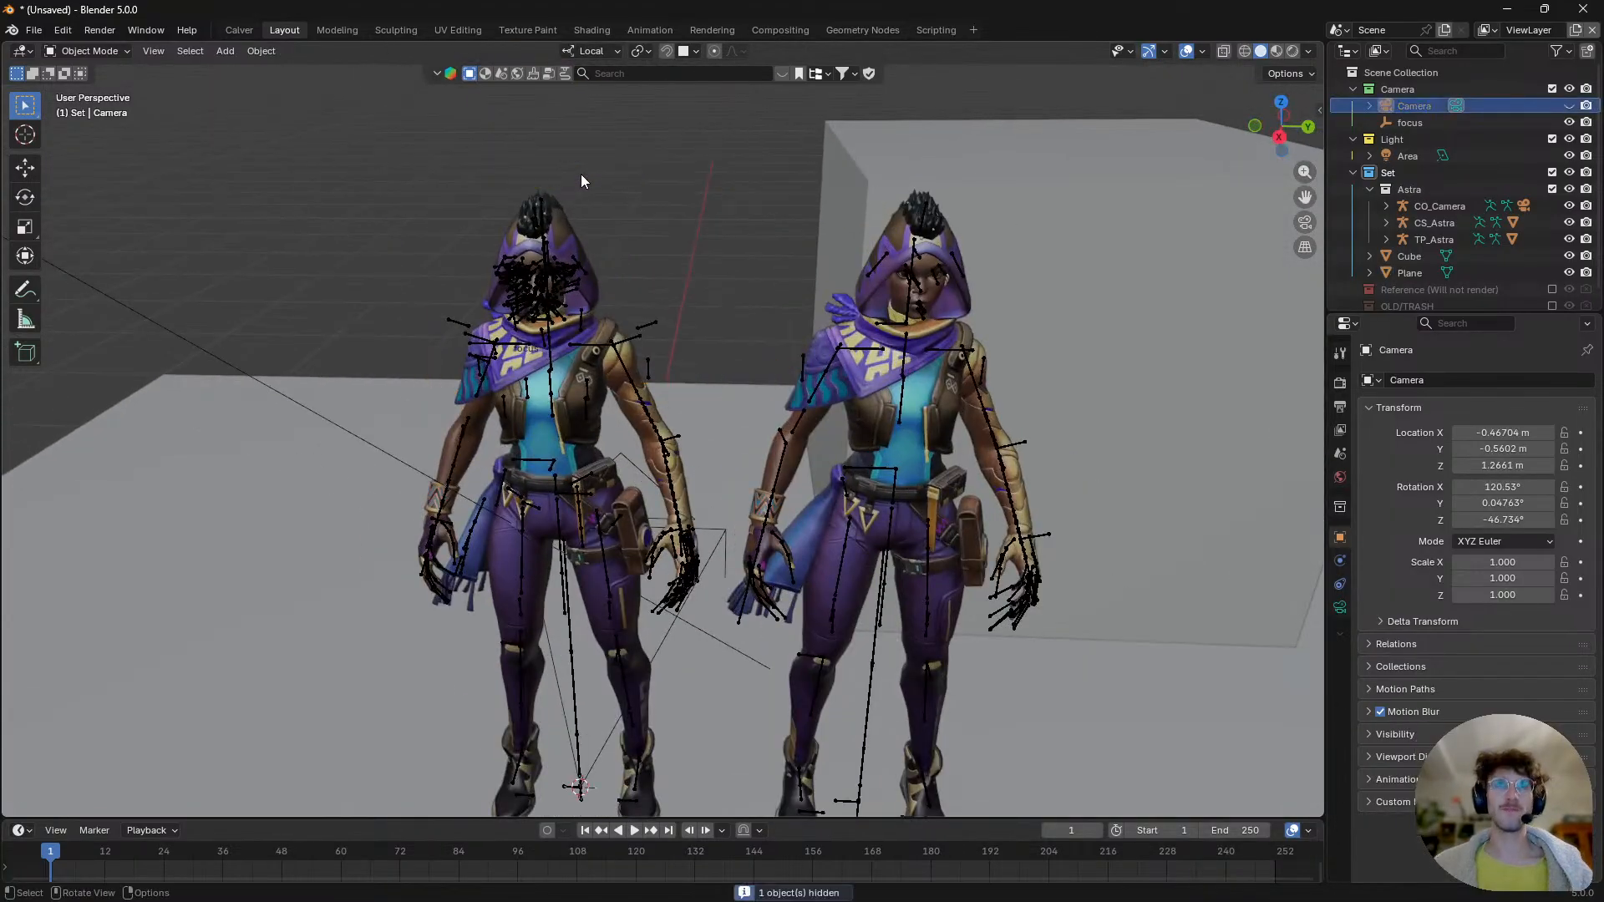
{"action": "left_click", "coordinate": [1065, 288]}
{"action": "scroll", "coordinate": [1060, 287], "scroll_direction": "down", "scroll_amount": 1}
{"action": "key", "text": "h"}
{"action": "scroll", "coordinate": [930, 426], "scroll_direction": "down", "scroll_amount": 2}
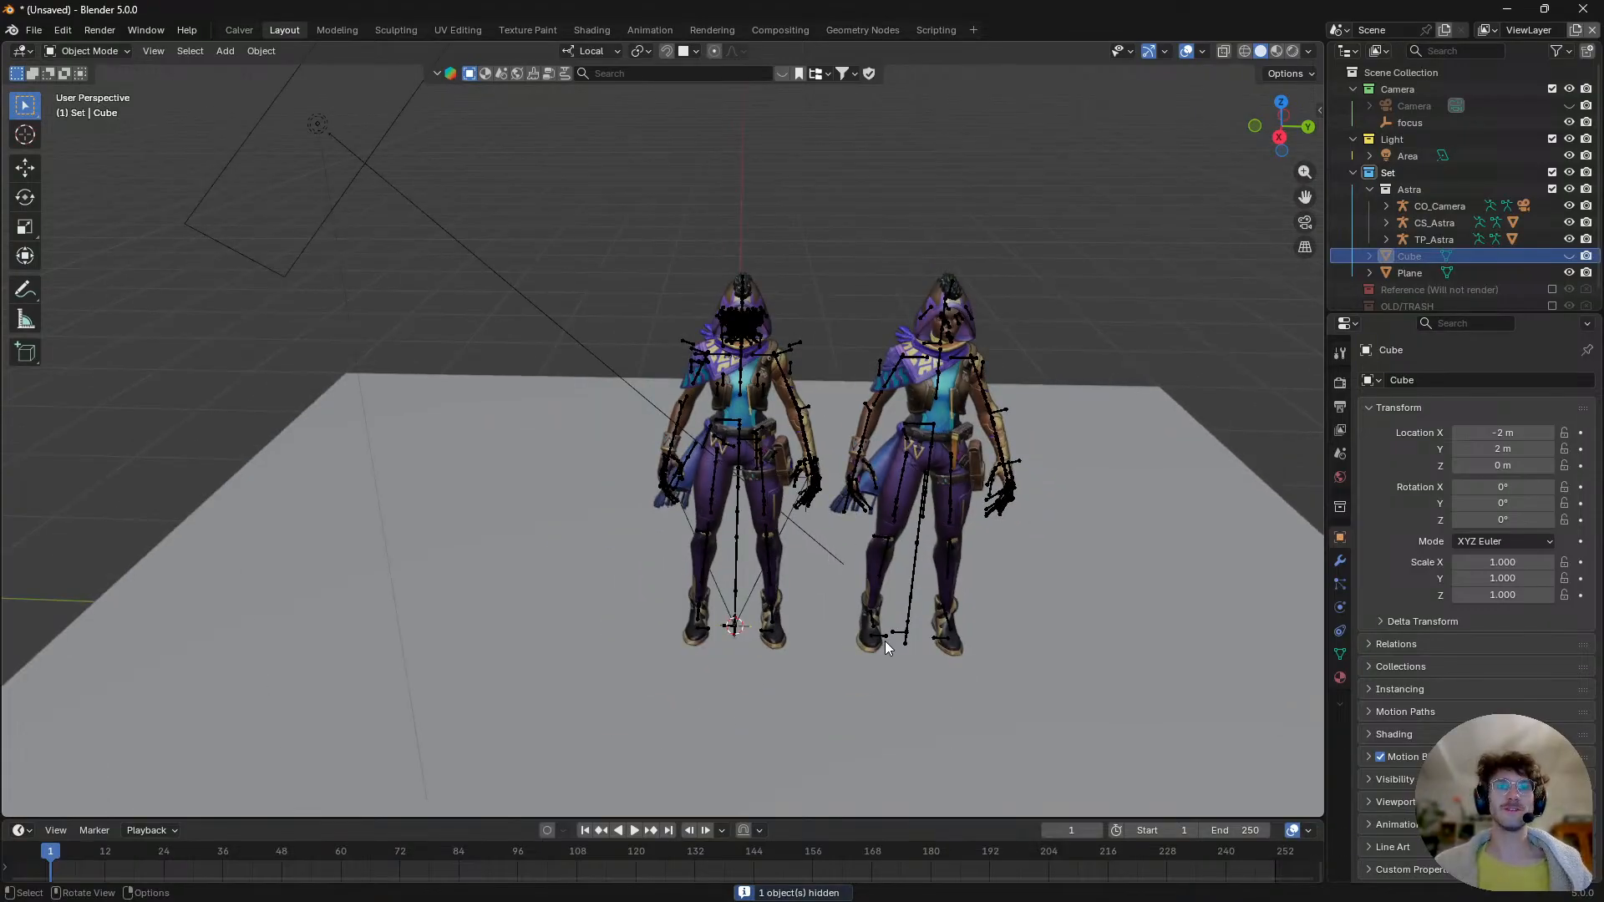
- Examine the two Astra characters up close, comparing their bodies, arms and bone rigs from several angles
{"action": "scroll", "coordinate": [892, 437], "scroll_direction": "up", "scroll_amount": 3}
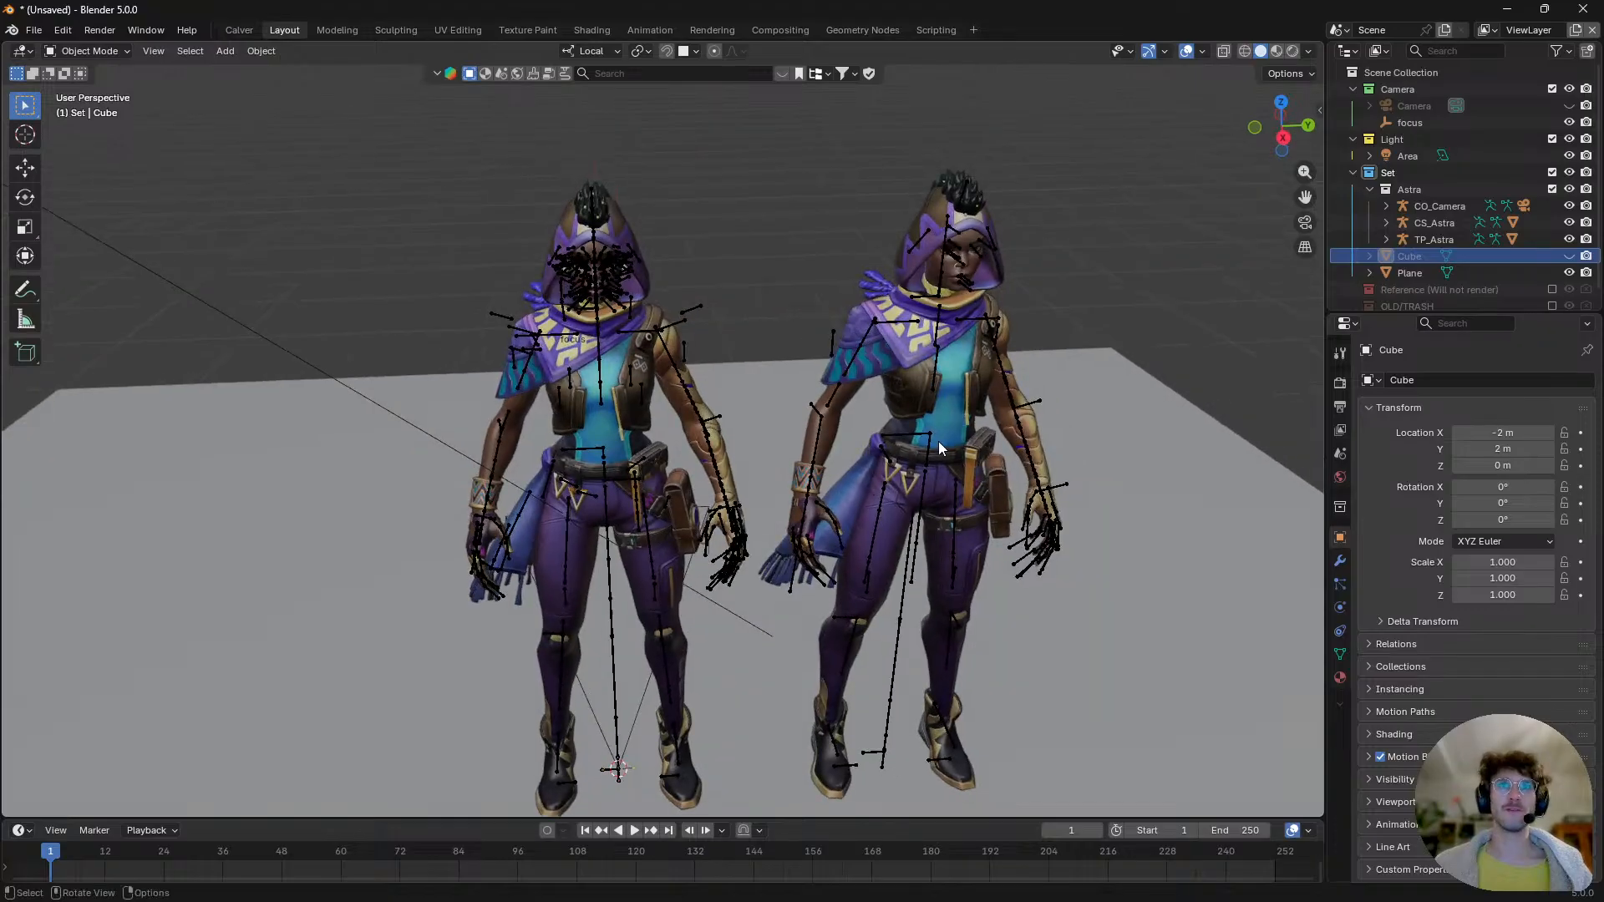
{"action": "middle_click_drag", "start_coordinate": [652, 388], "coordinate": [704, 341]}
{"action": "scroll", "coordinate": [653, 321], "scroll_direction": "up", "scroll_amount": 2}
{"action": "middle_click_drag", "start_coordinate": [1066, 383], "coordinate": [962, 297]}
{"action": "scroll", "coordinate": [1012, 383], "scroll_direction": "down", "scroll_amount": 1}
{"action": "scroll", "coordinate": [698, 554], "scroll_direction": "up", "scroll_amount": 2}
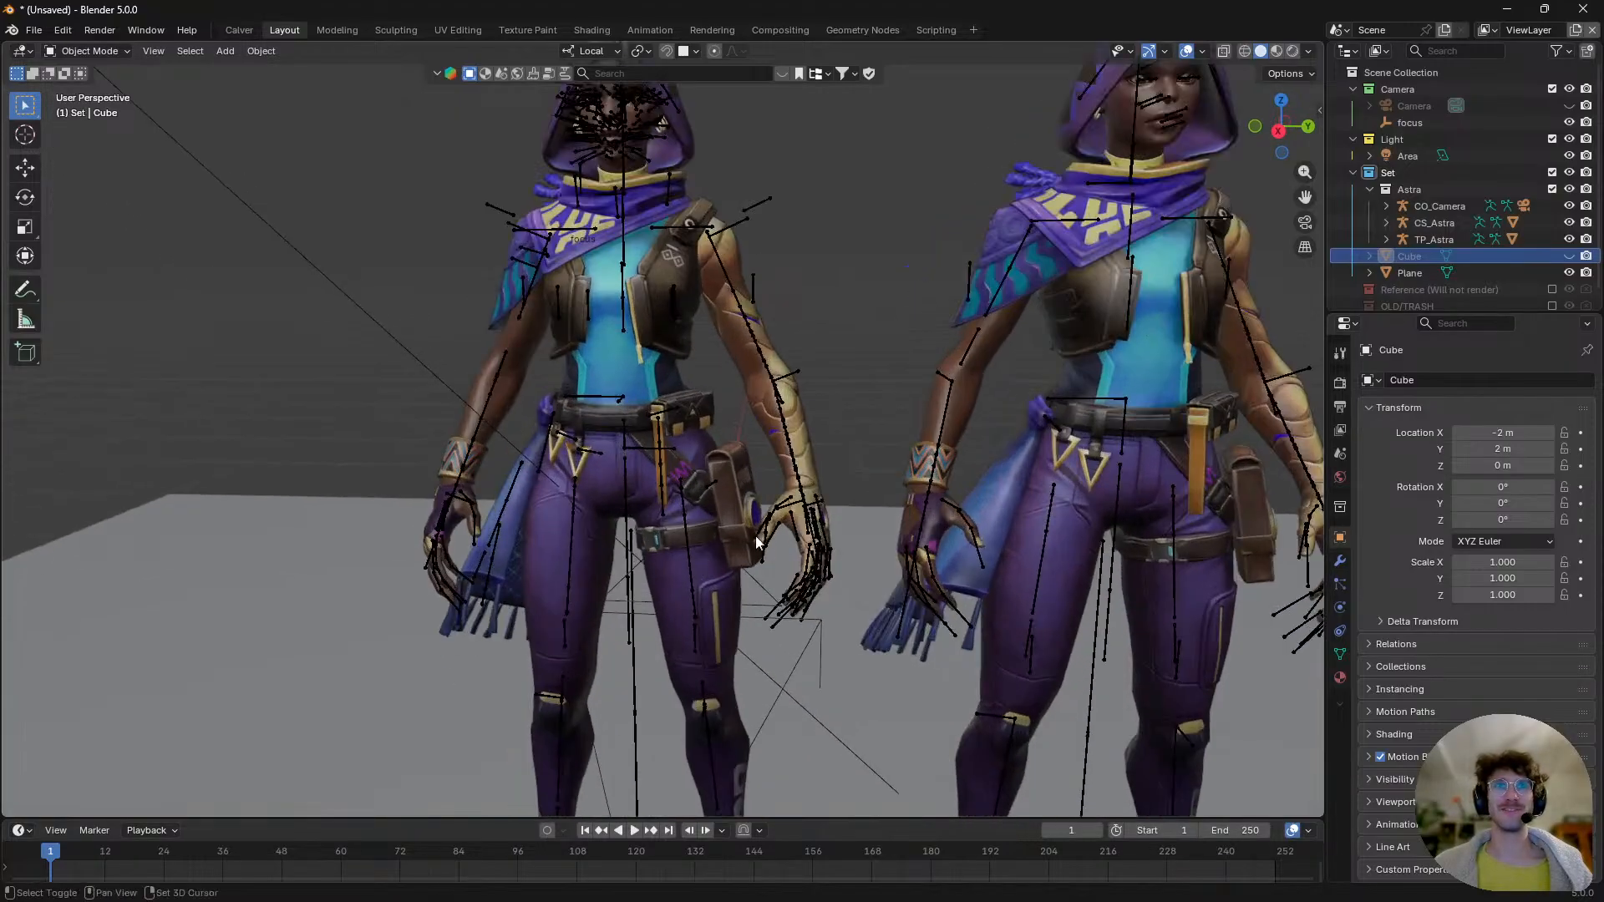
{"action": "middle_click_drag", "start_coordinate": [1025, 458], "coordinate": [981, 540], "text": "shift"}
{"action": "middle_click_drag", "start_coordinate": [1041, 284], "coordinate": [1041, 451], "text": "shift"}
{"action": "scroll", "coordinate": [1042, 338], "scroll_direction": "up", "scroll_amount": 2}
{"action": "middle_click_drag", "start_coordinate": [1042, 337], "coordinate": [970, 357]}
{"action": "scroll", "coordinate": [977, 489], "scroll_direction": "down", "scroll_amount": 3}
{"action": "scroll", "coordinate": [643, 539], "scroll_direction": "up", "scroll_amount": 2}
{"action": "middle_click_drag", "start_coordinate": [640, 533], "coordinate": [725, 496]}
{"action": "scroll", "coordinate": [735, 489], "scroll_direction": "up", "scroll_amount": 3}
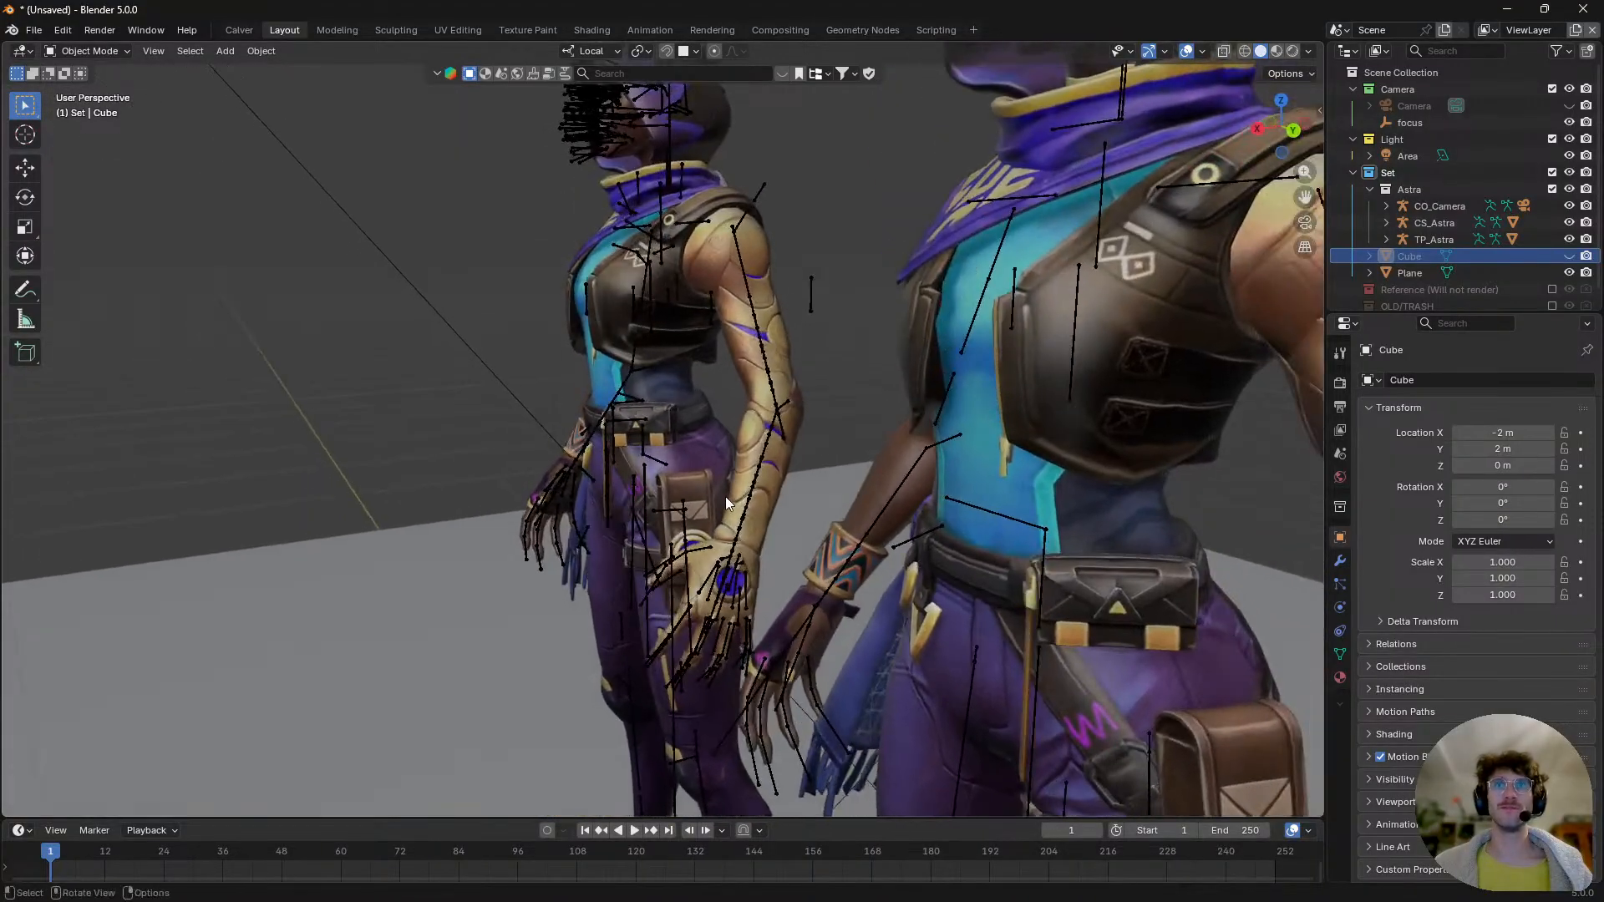
{"action": "scroll", "coordinate": [725, 496], "scroll_direction": "down", "scroll_amount": 1}
{"action": "middle_click_drag", "start_coordinate": [1173, 443], "coordinate": [1134, 532], "text": "shift"}
{"action": "middle_click_drag", "start_coordinate": [885, 388], "coordinate": [920, 369]}
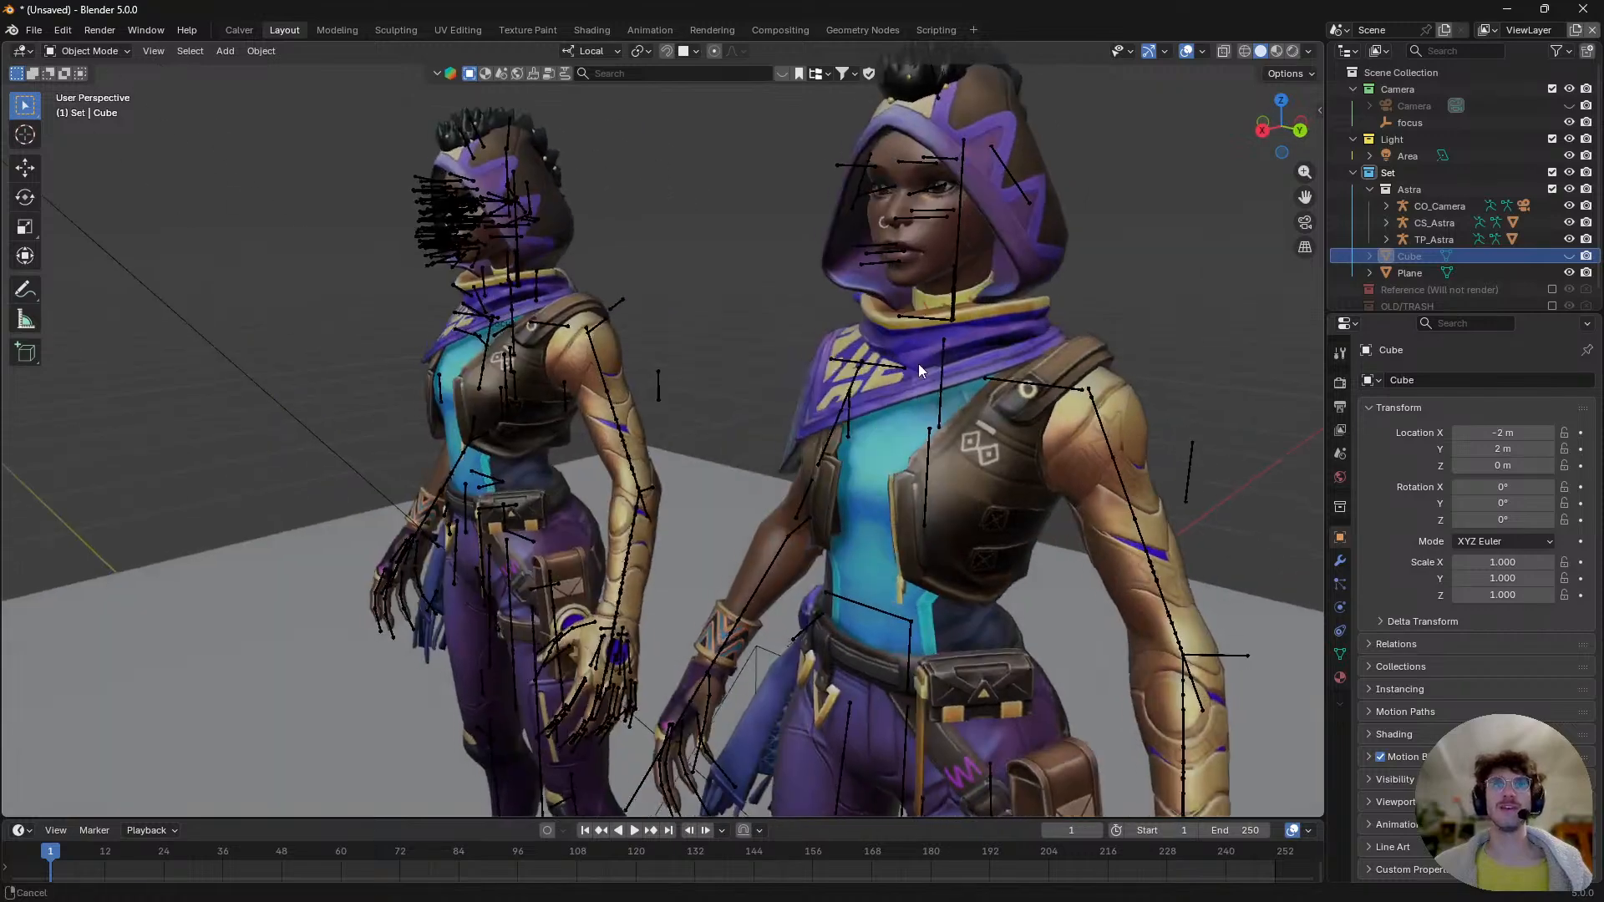
{"action": "scroll", "coordinate": [919, 368], "scroll_direction": "down", "scroll_amount": 3}
{"action": "middle_click_drag", "start_coordinate": [710, 368], "coordinate": [859, 418], "text": "shift"}
{"action": "middle_click_drag", "start_coordinate": [679, 393], "coordinate": [769, 415]}
{"action": "left_click", "coordinate": [741, 344]}
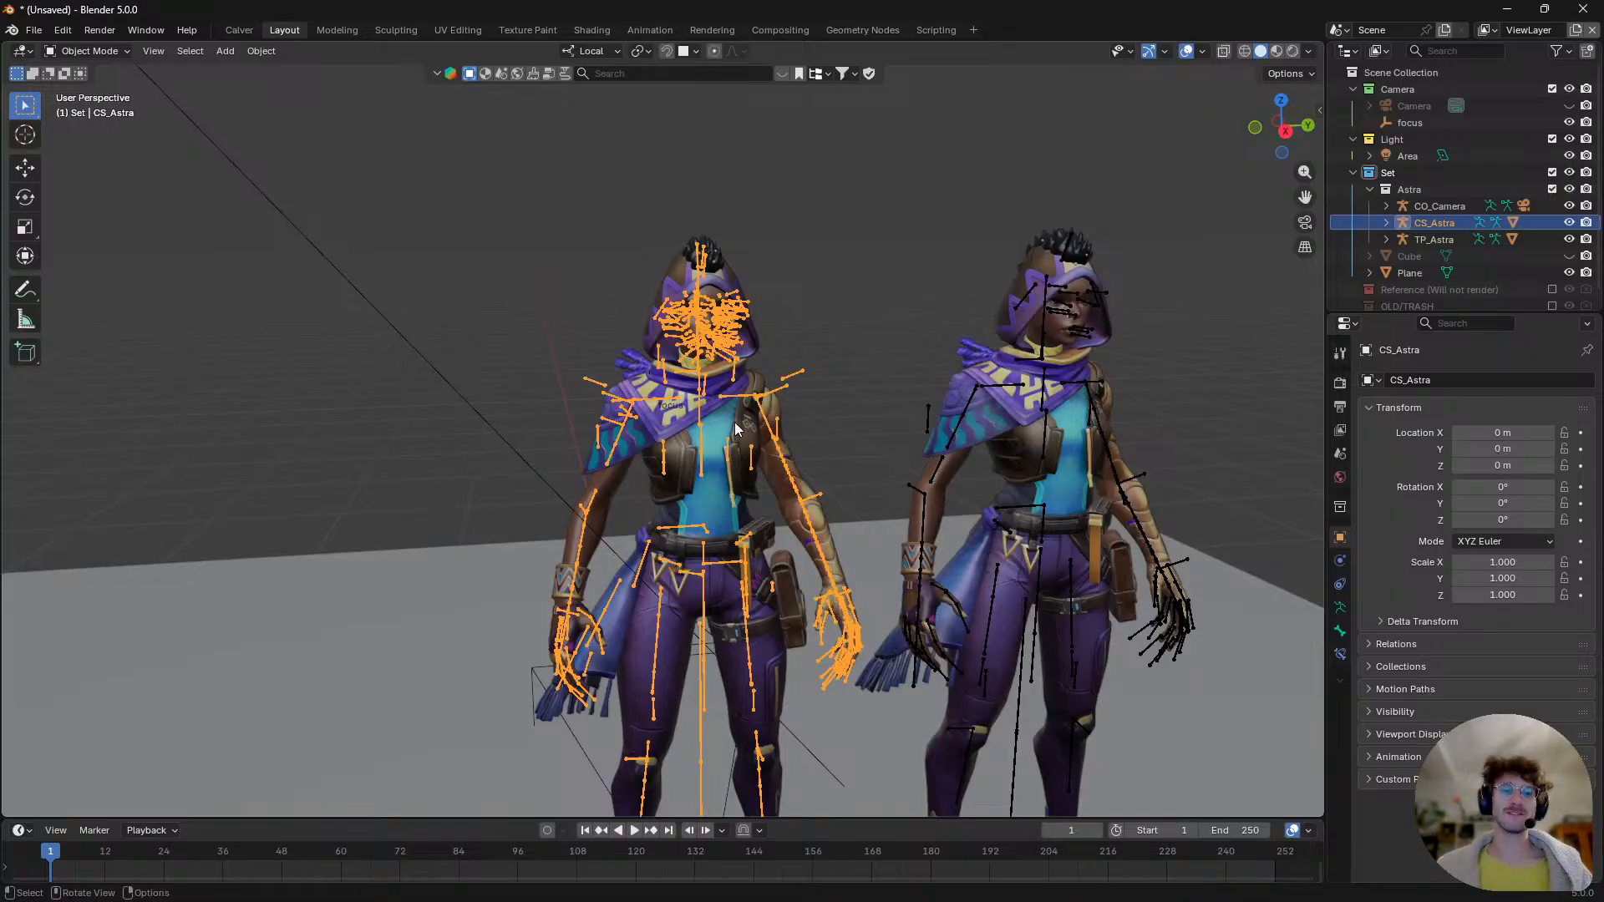
{"action": "scroll", "coordinate": [735, 425], "scroll_direction": "up", "scroll_amount": 1}
{"action": "middle_click_drag", "start_coordinate": [740, 436], "coordinate": [910, 407], "text": "ctrl"}
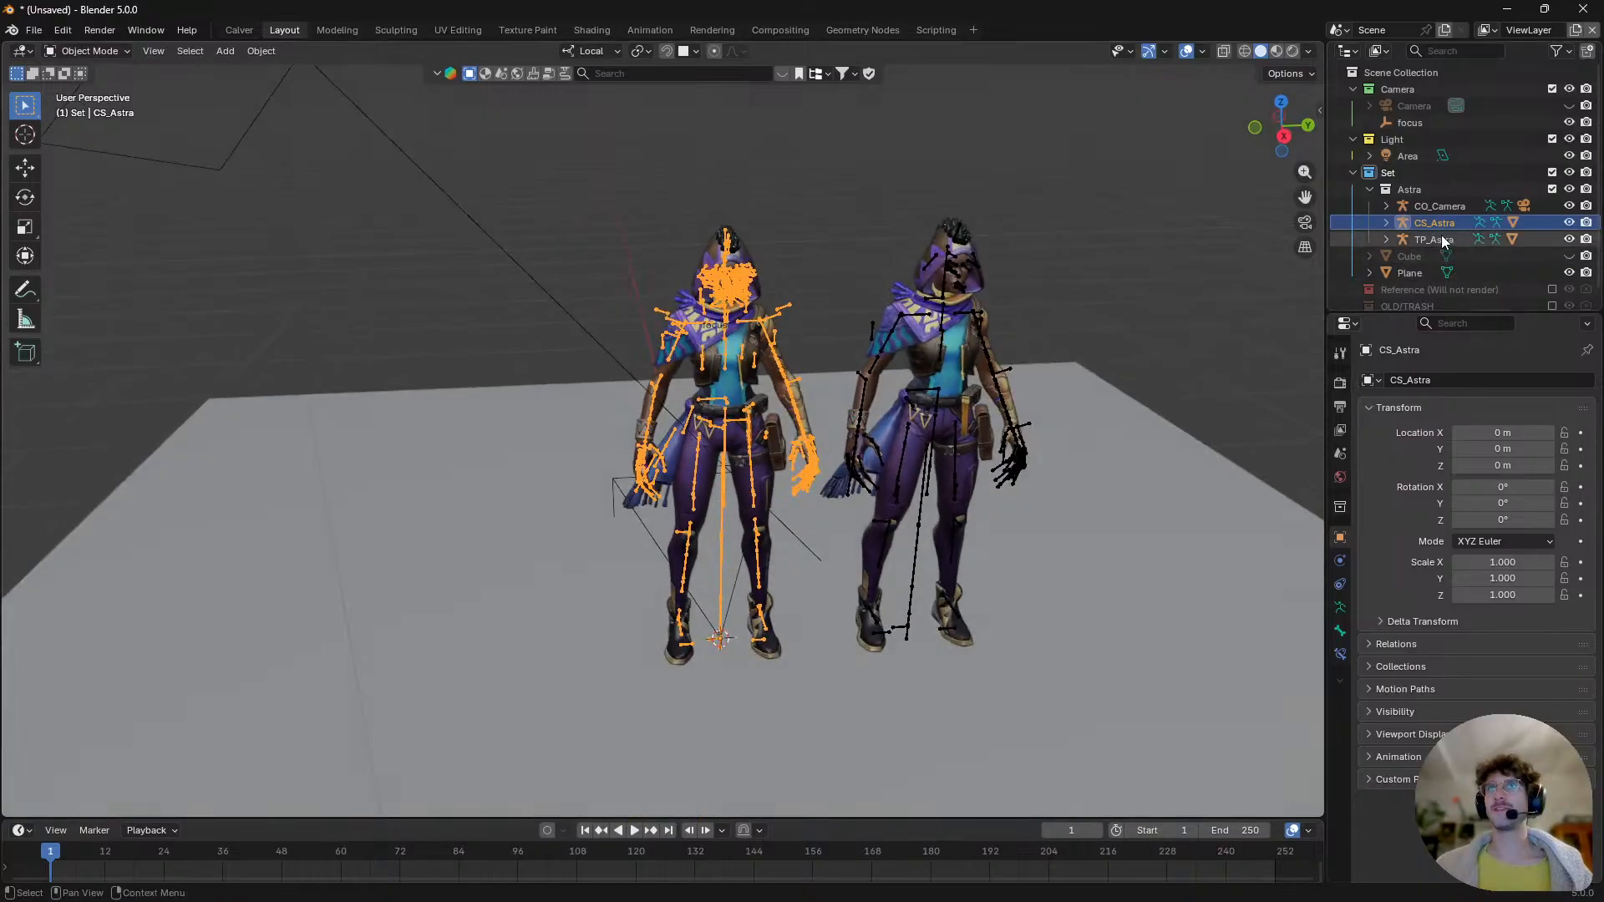
- Move the TP_Astra armature and its character mesh to the OLD/TRASH collection
{"action": "left_click", "coordinate": [921, 382]}
{"action": "left_click", "coordinate": [943, 384], "text": "shift"}
{"action": "left_click", "coordinate": [933, 391]}
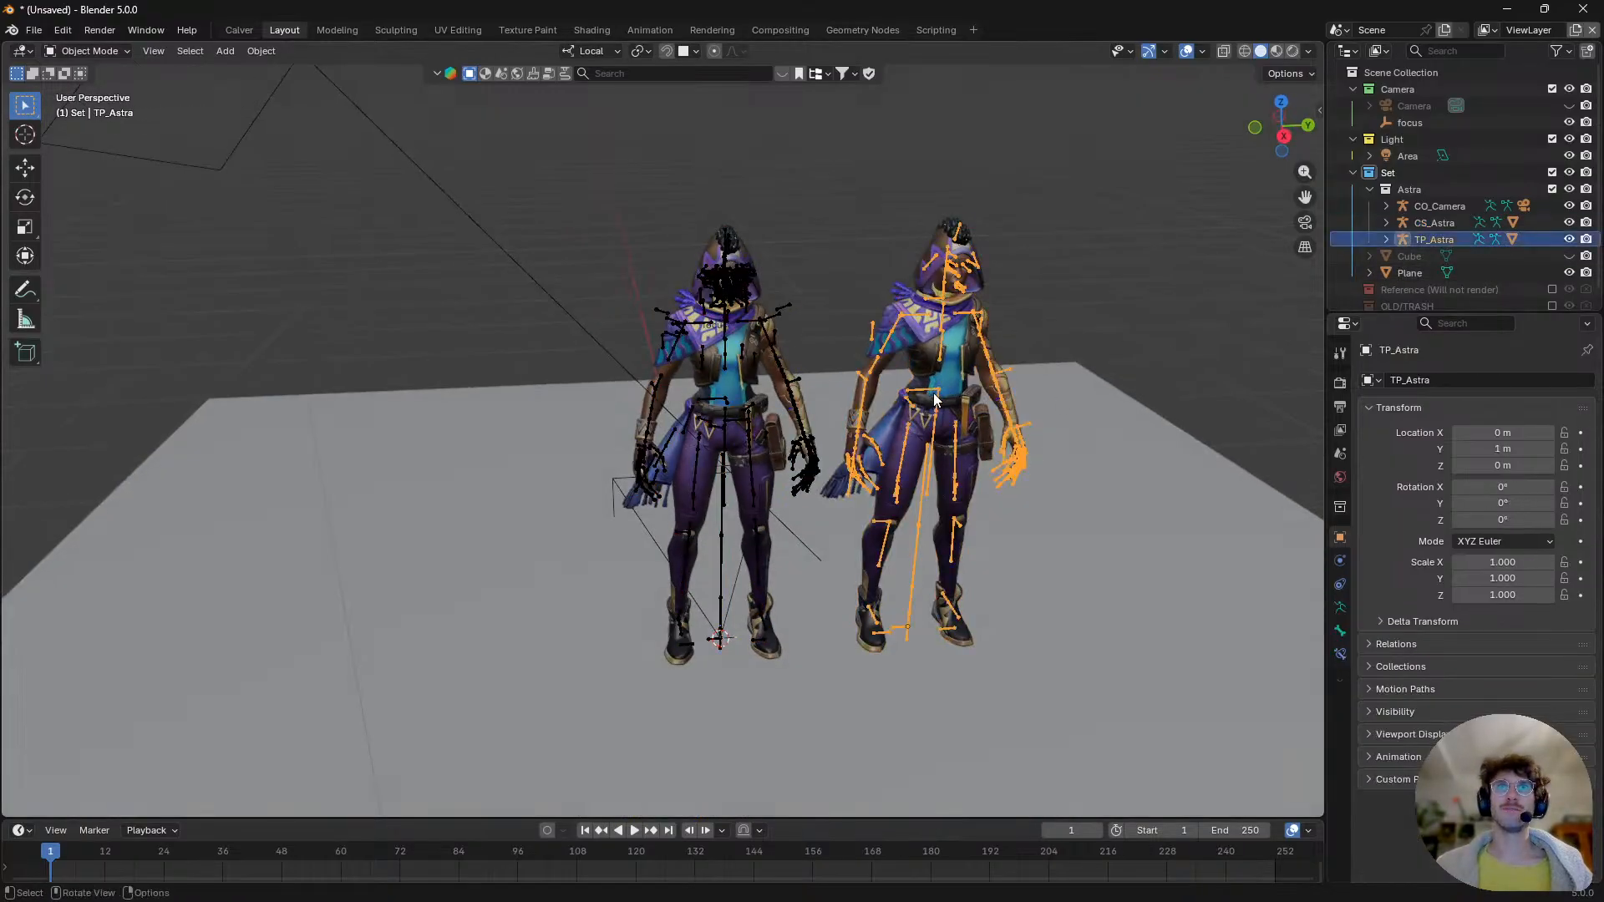
{"action": "left_click", "coordinate": [953, 374], "text": "shift"}
{"action": "key", "text": "m"}
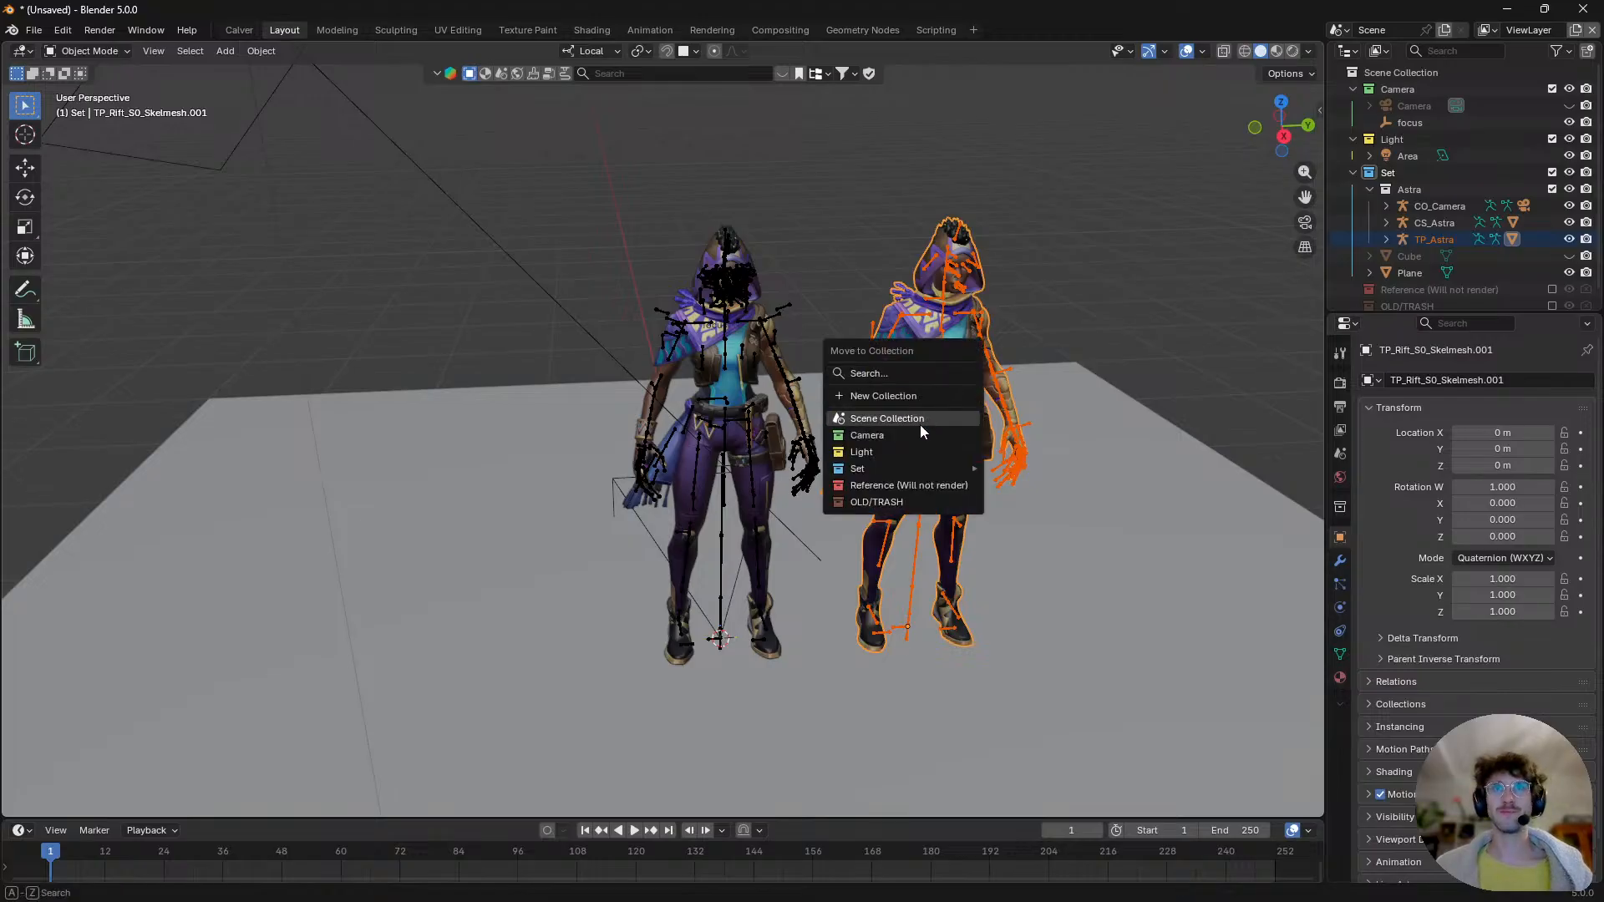
{"action": "left_click", "coordinate": [882, 503]}
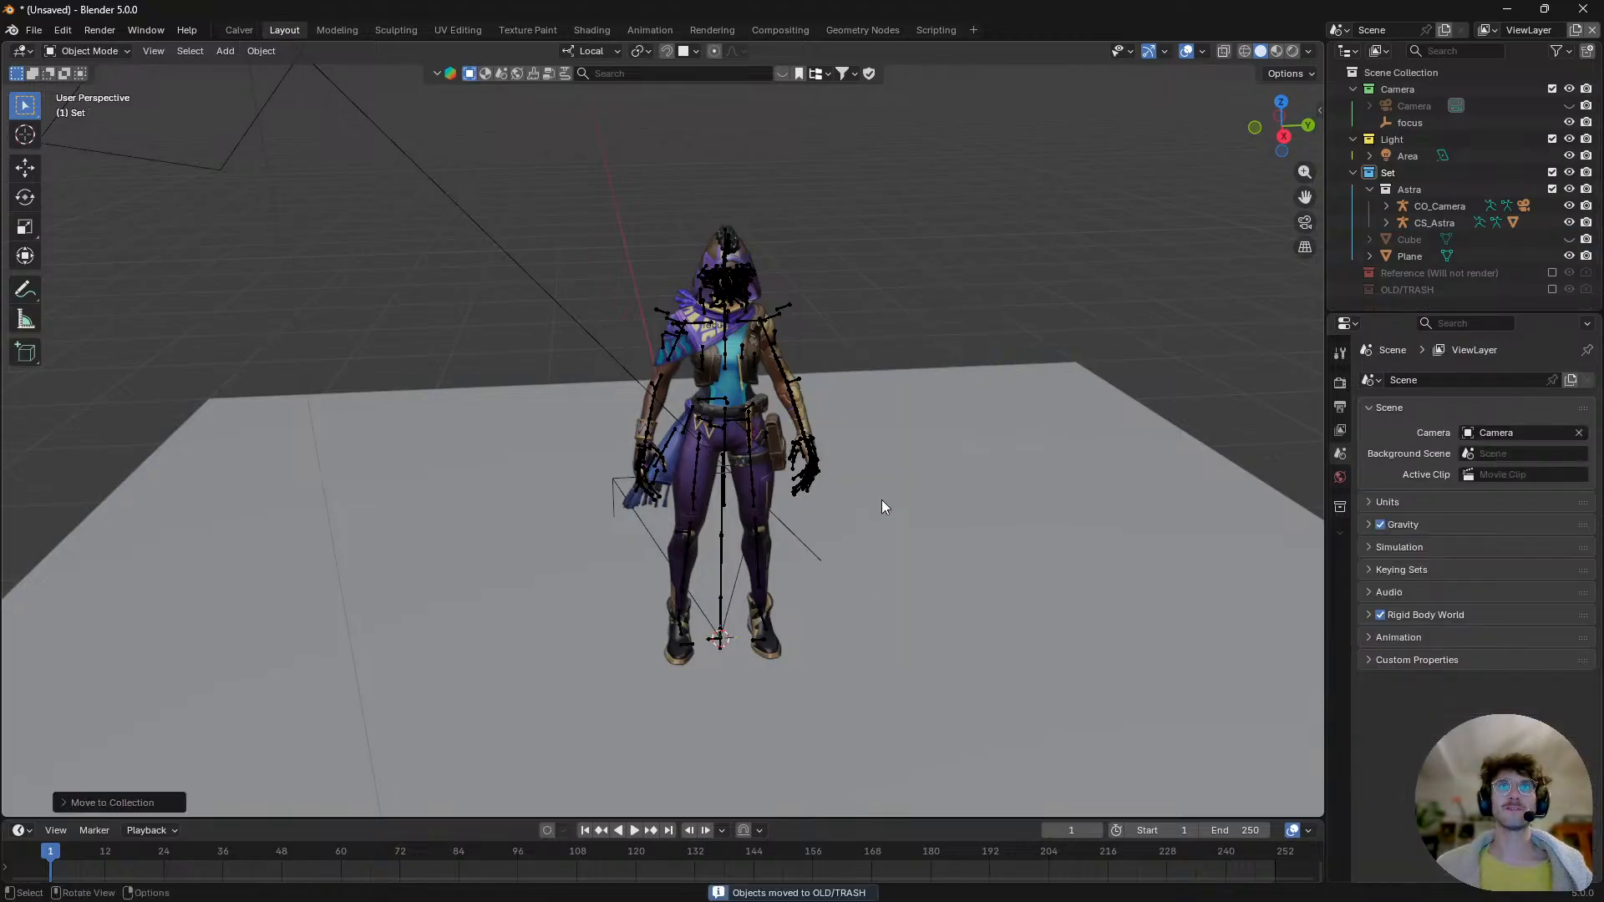
- Clear the location of the CS_Astra armature and delete the camera object imported with the character
{"action": "left_click", "coordinate": [719, 327]}
{"action": "left_click", "coordinate": [723, 328]}
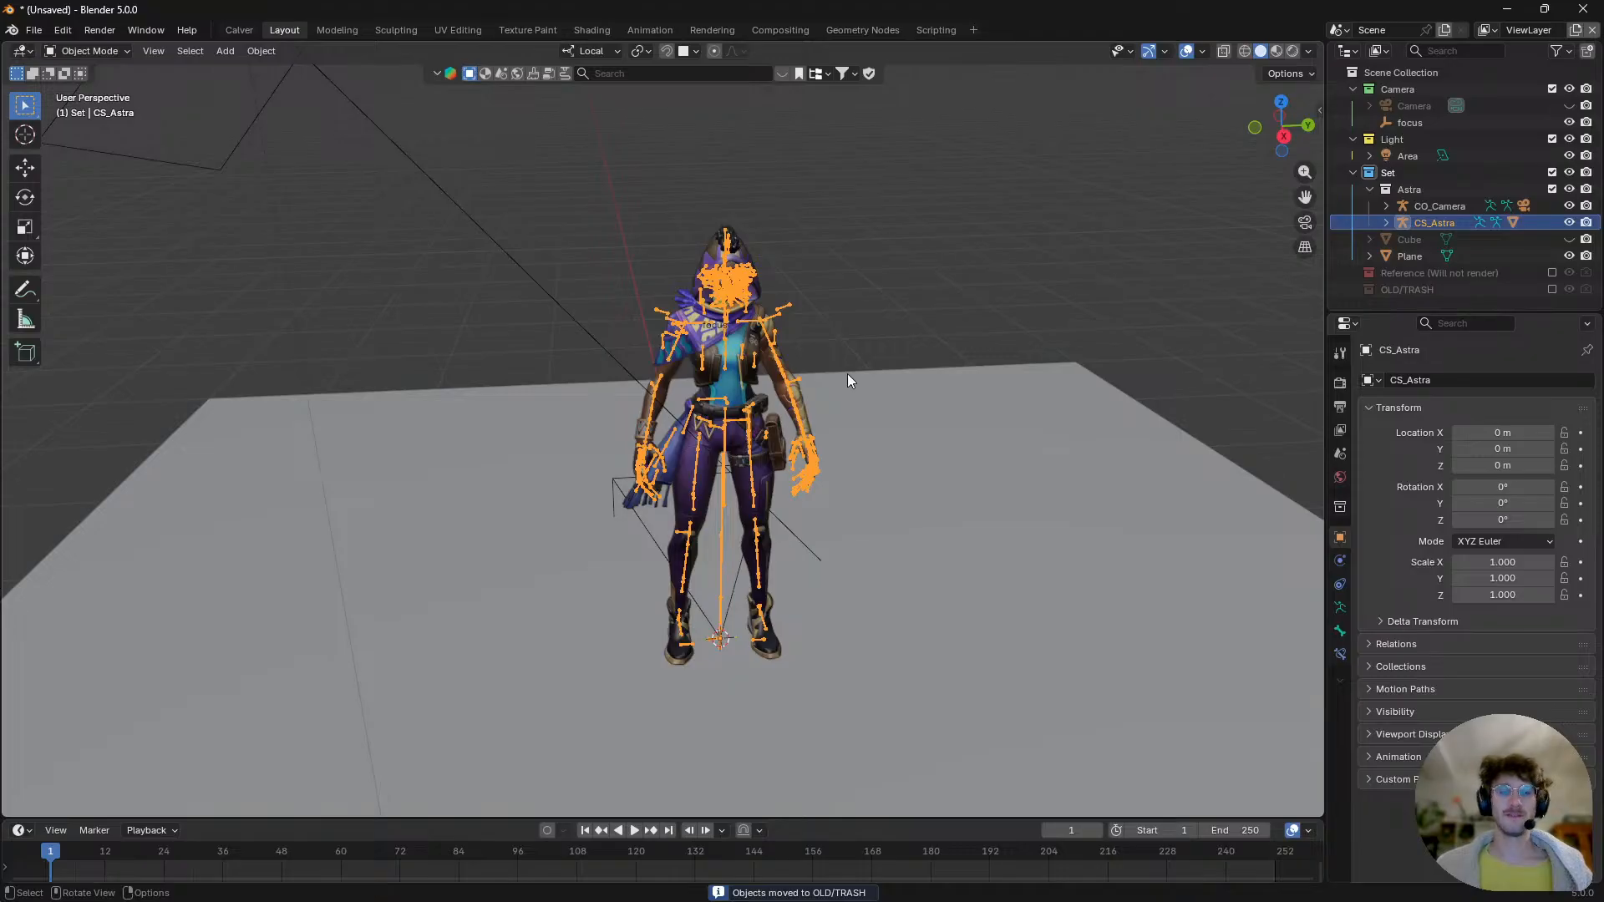
{"action": "key", "text": "g"}
{"action": "left_click", "coordinate": [898, 473]}
{"action": "middle_click_drag", "start_coordinate": [738, 499], "coordinate": [668, 476]}
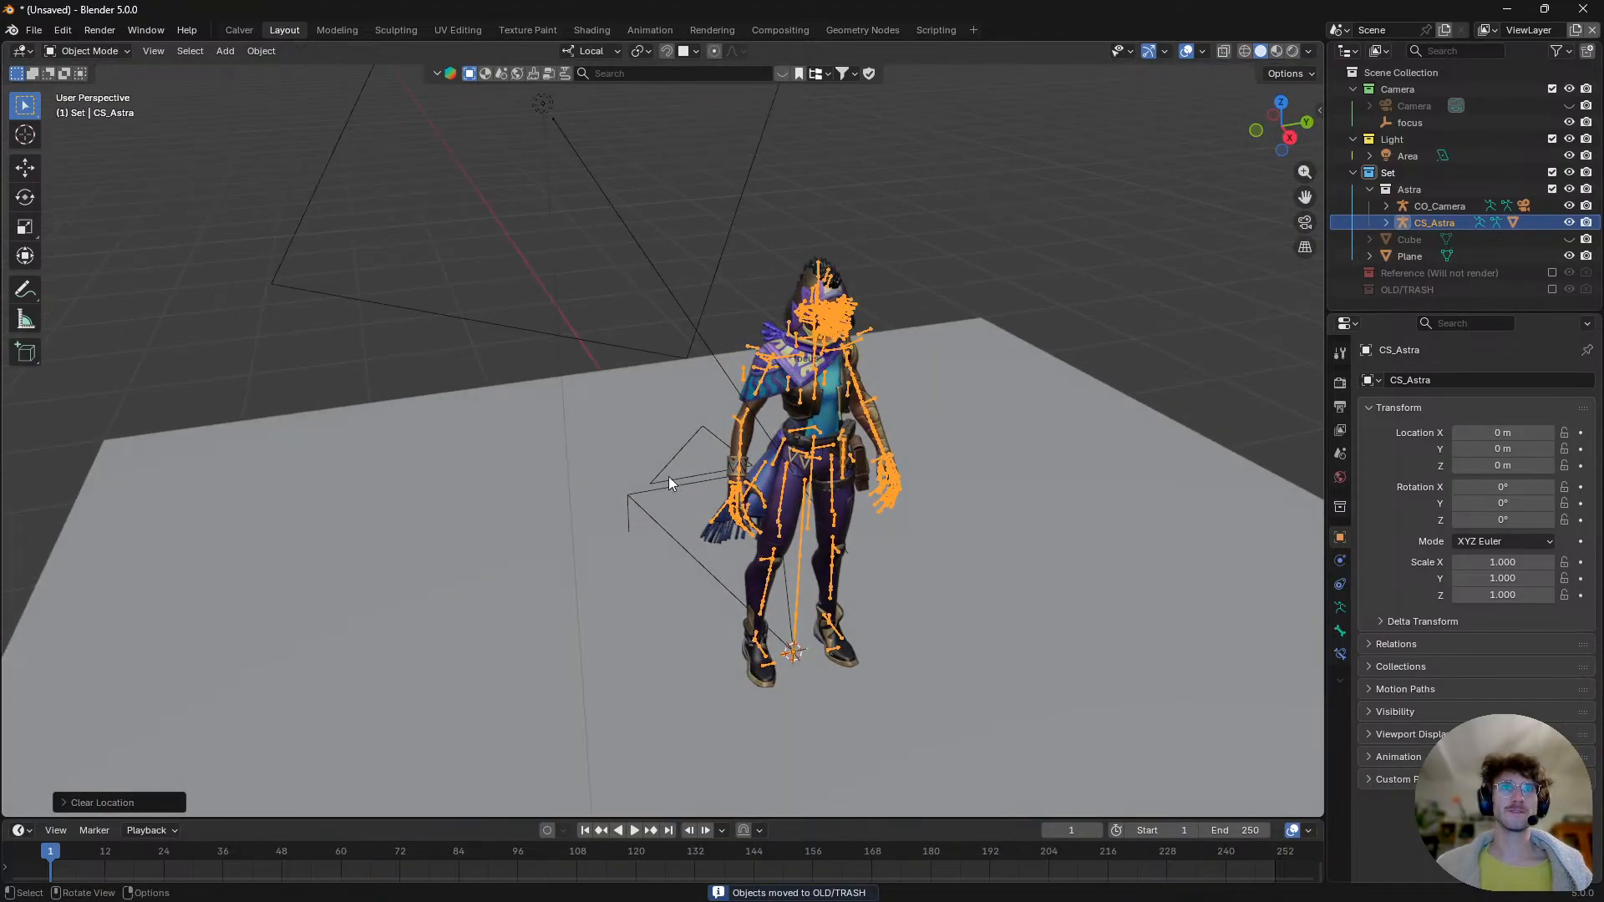
{"action": "left_click", "coordinate": [665, 486]}
{"action": "key", "text": "Delete"}
- Move only the CS_Astra armature to the OLD/TRASH collection, leaving the character mesh in the Astra collection
{"action": "scroll", "coordinate": [678, 486], "scroll_direction": "up", "scroll_amount": 5}
{"action": "left_click", "coordinate": [744, 329]}
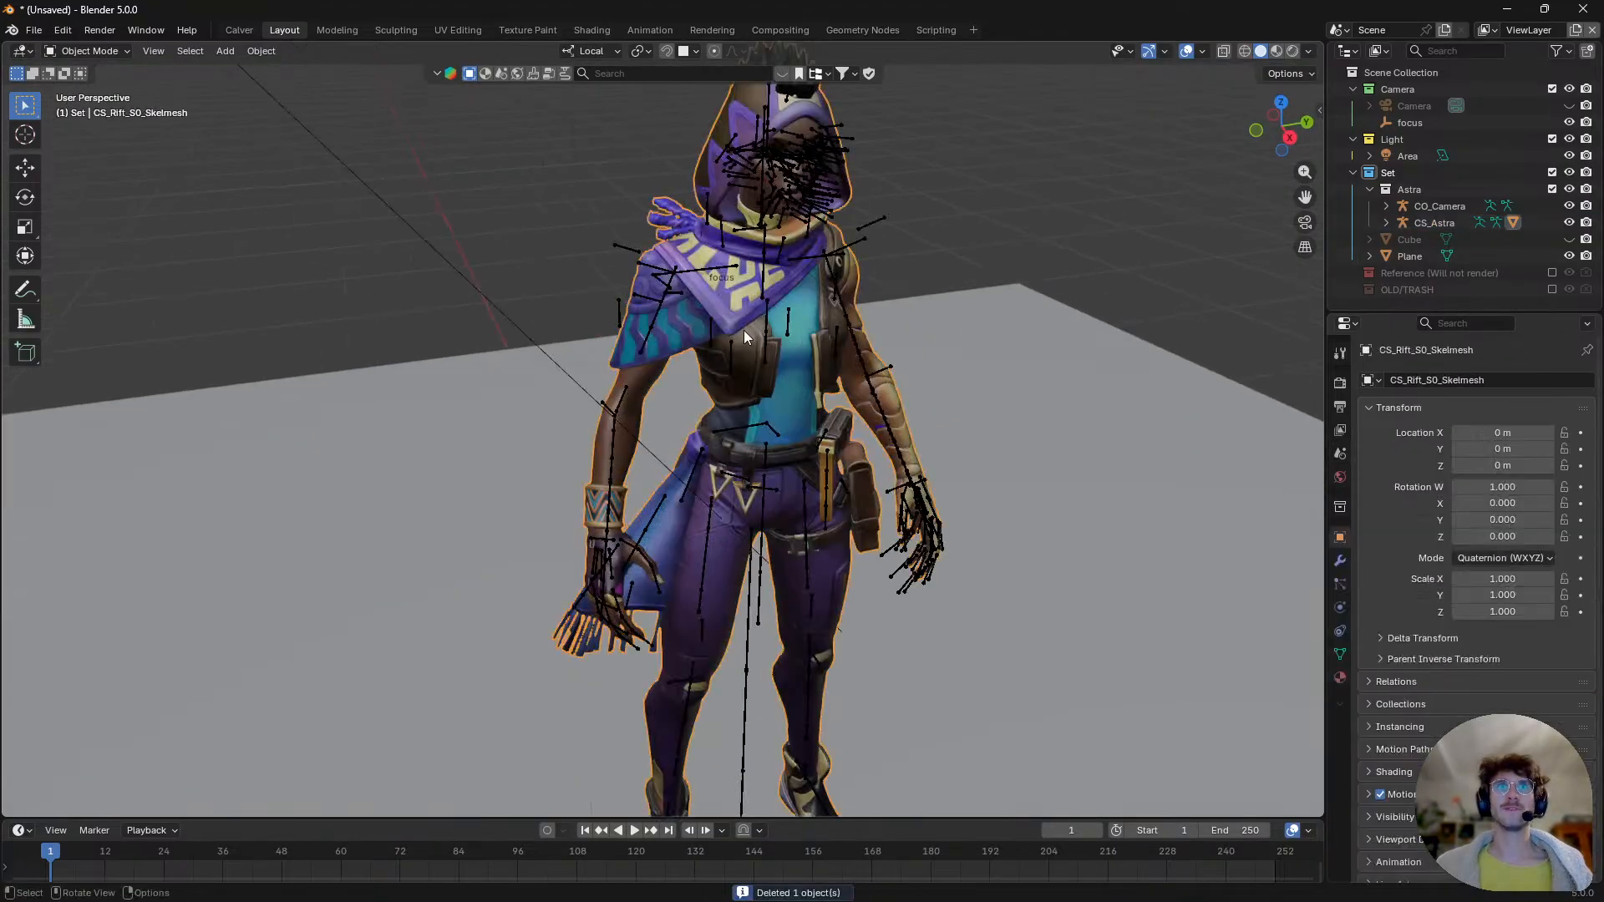
{"action": "left_click", "coordinate": [774, 314]}
{"action": "key", "text": "m"}
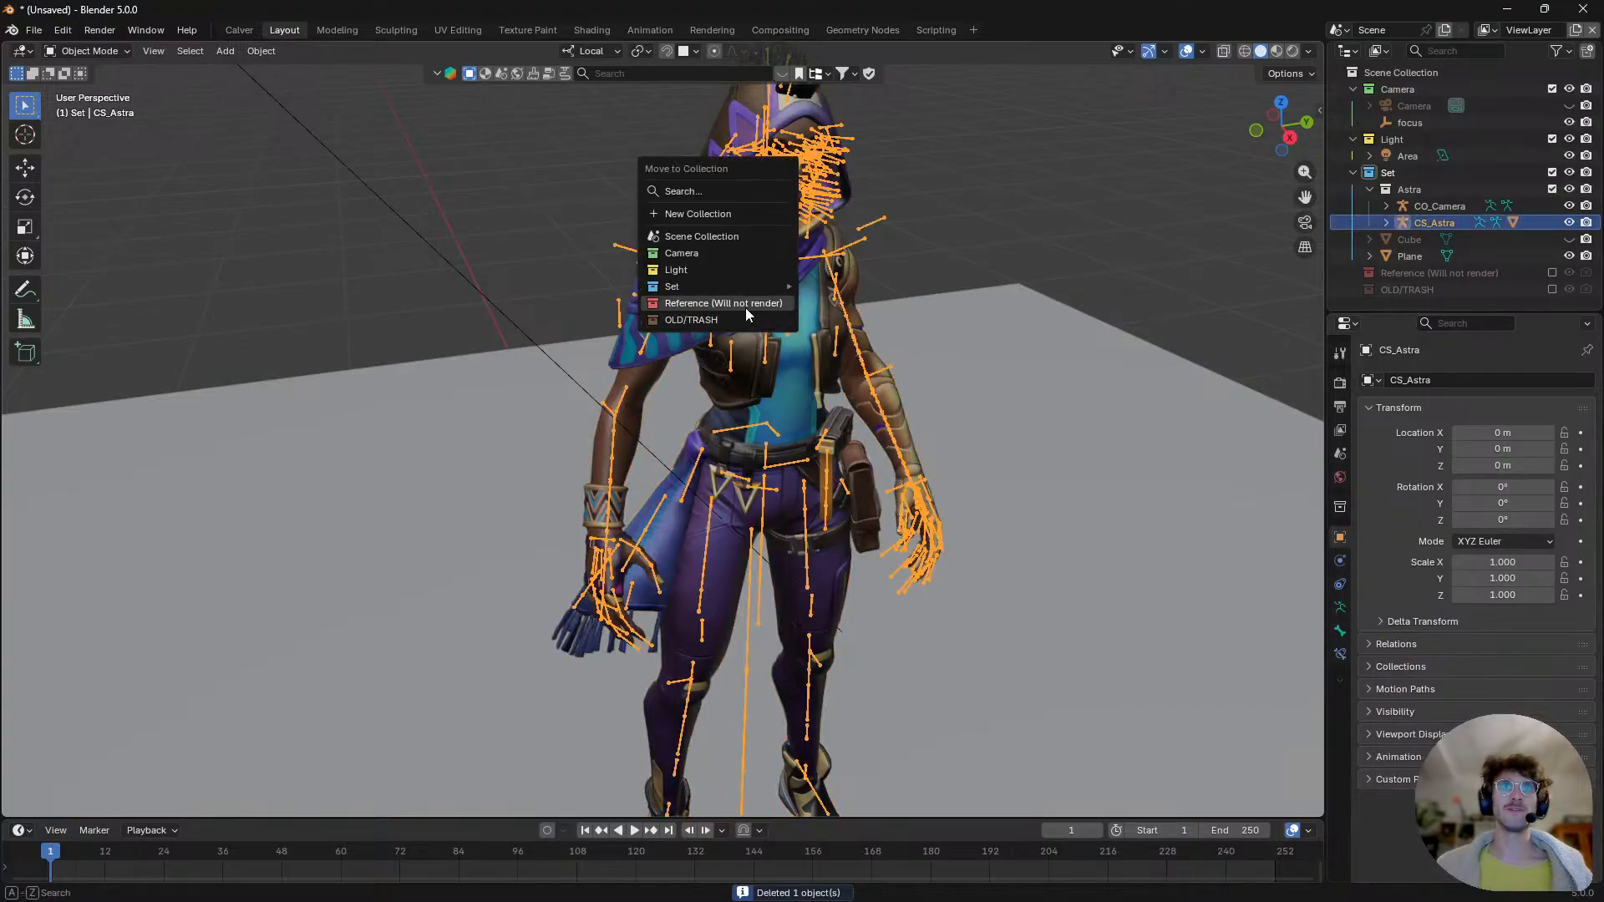
{"action": "left_click", "coordinate": [745, 307]}
{"action": "key", "text": "ctrl+z"}
{"action": "key", "text": "m"}
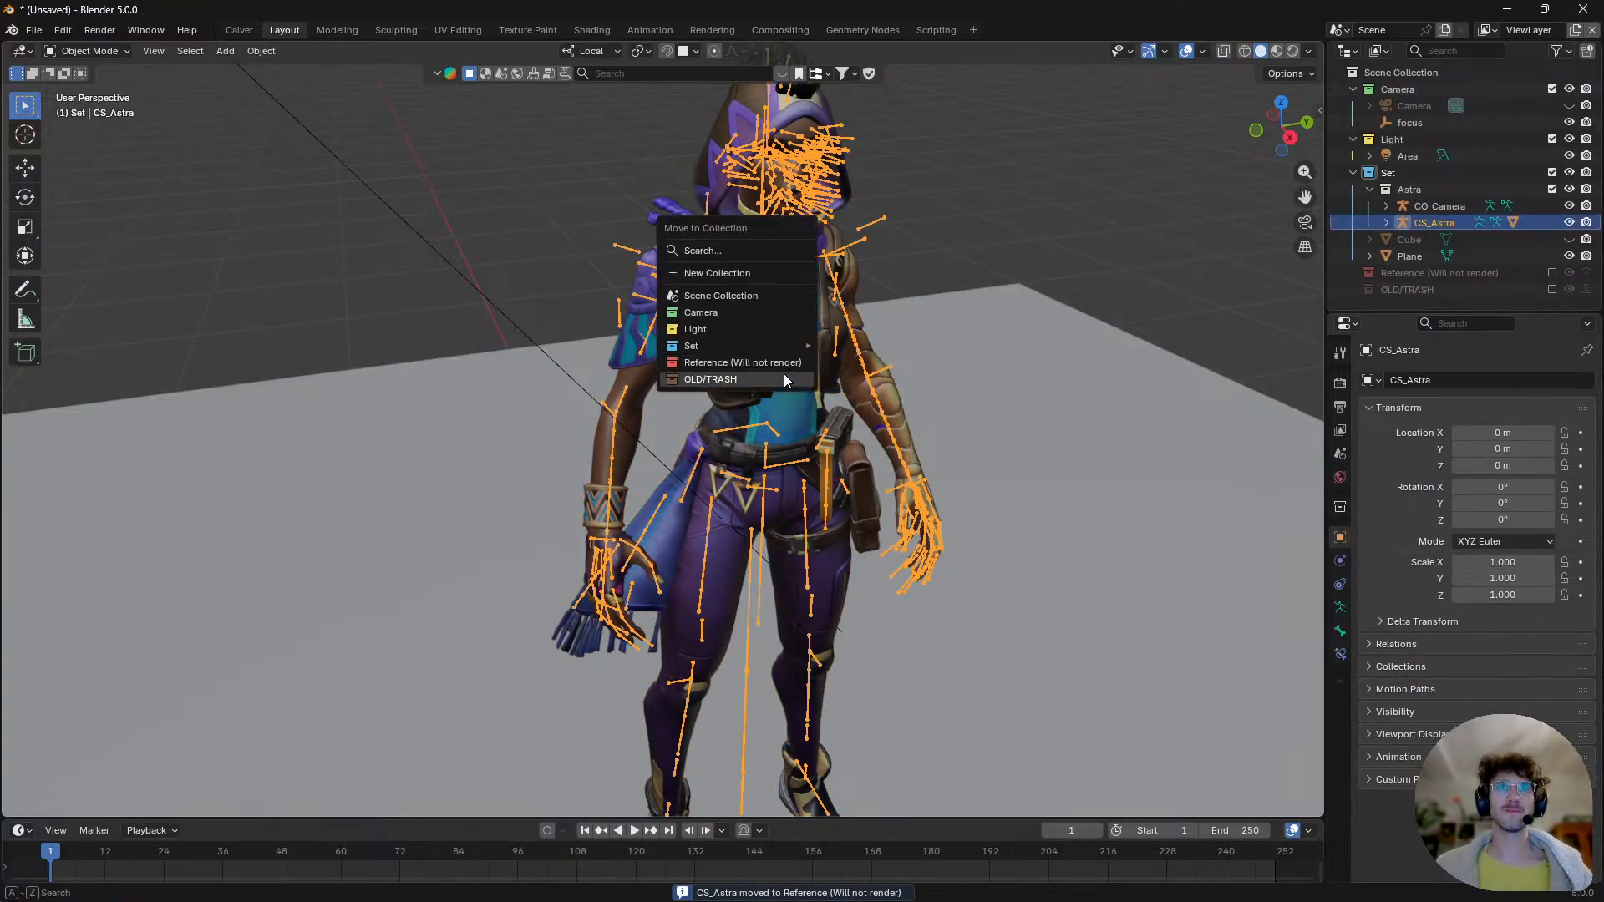
{"action": "left_click", "coordinate": [782, 373]}
{"action": "scroll", "coordinate": [781, 373], "scroll_direction": "down", "scroll_amount": 3}
- Select the remaining Astra character mesh and open its modifier settings
{"action": "left_click", "coordinate": [743, 424]}
{"action": "scroll", "coordinate": [784, 441], "scroll_direction": "up", "scroll_amount": 1}
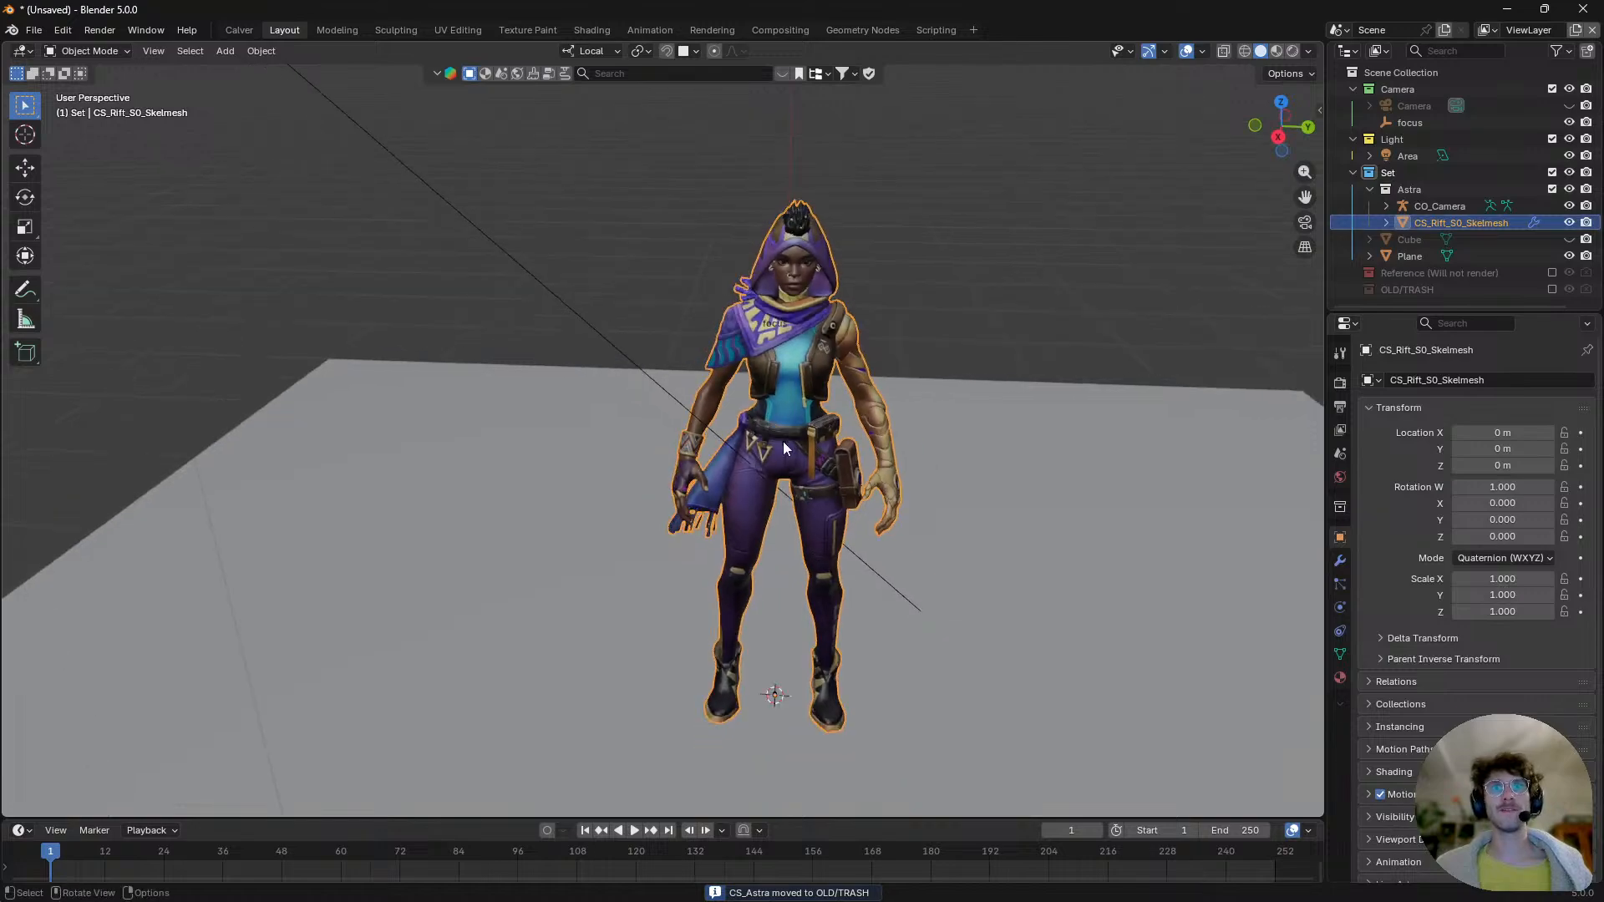
{"action": "left_click", "coordinate": [1339, 561]}
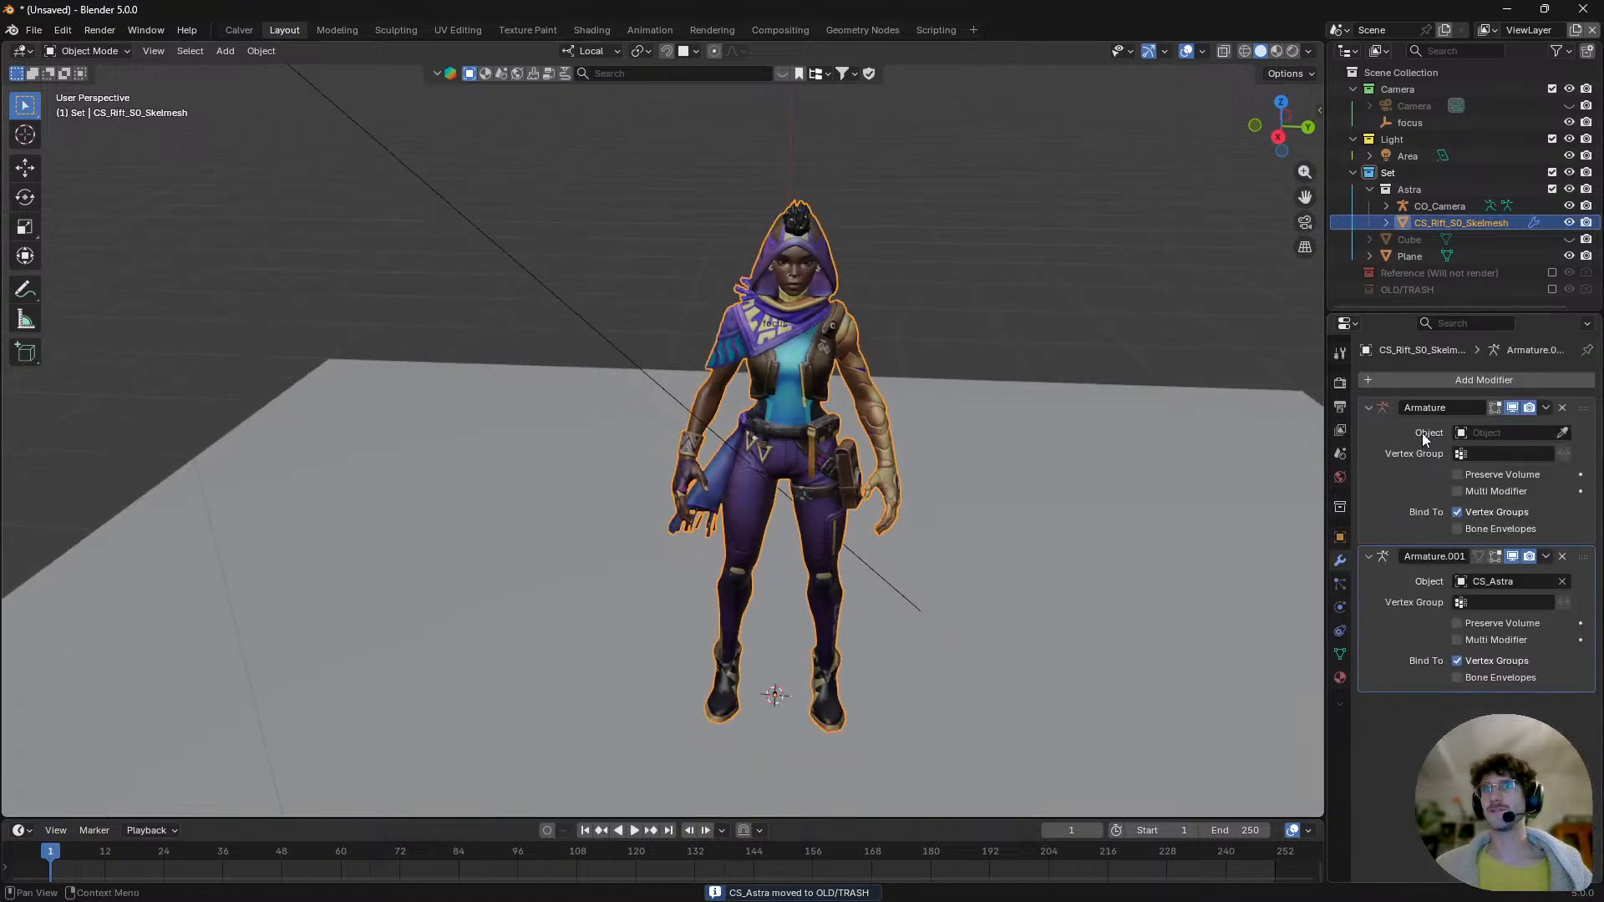
- Remove both Armature modifiers from the Astra character mesh
{"action": "left_click", "coordinate": [1563, 407]}
{"action": "left_click", "coordinate": [1562, 408]}
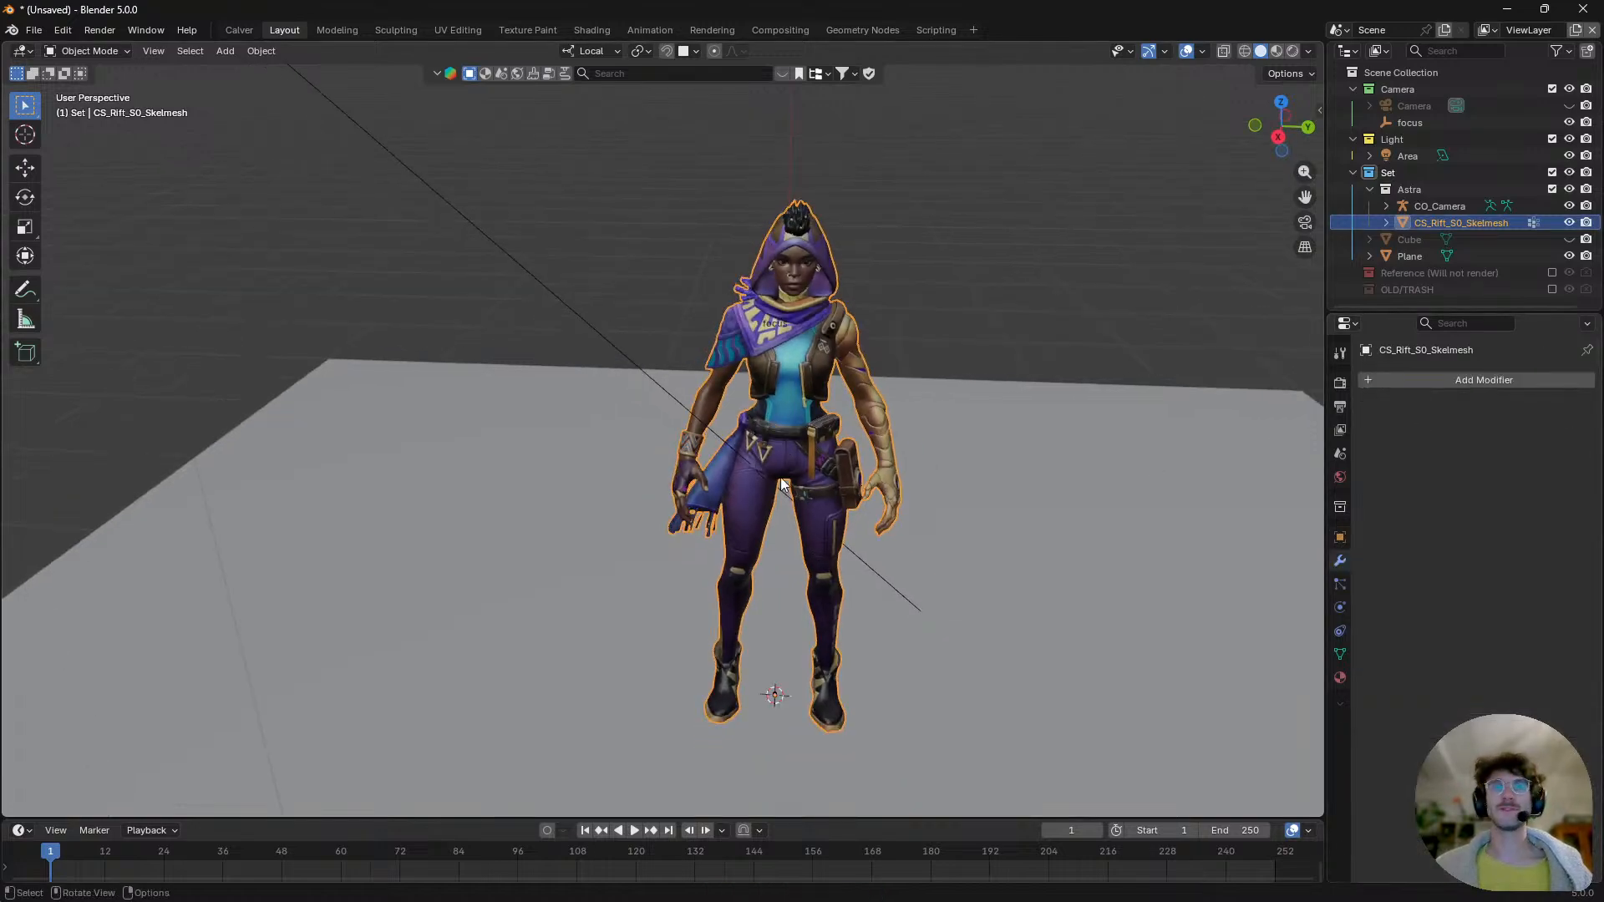
{"action": "middle_click_drag", "start_coordinate": [785, 453], "coordinate": [820, 453]}
{"action": "middle_click_drag", "start_coordinate": [754, 409], "coordinate": [765, 414]}
- Search the add-ons in the preferences for "rig" and check that Rigify is enabled
{"action": "key", "text": "shift+a"}
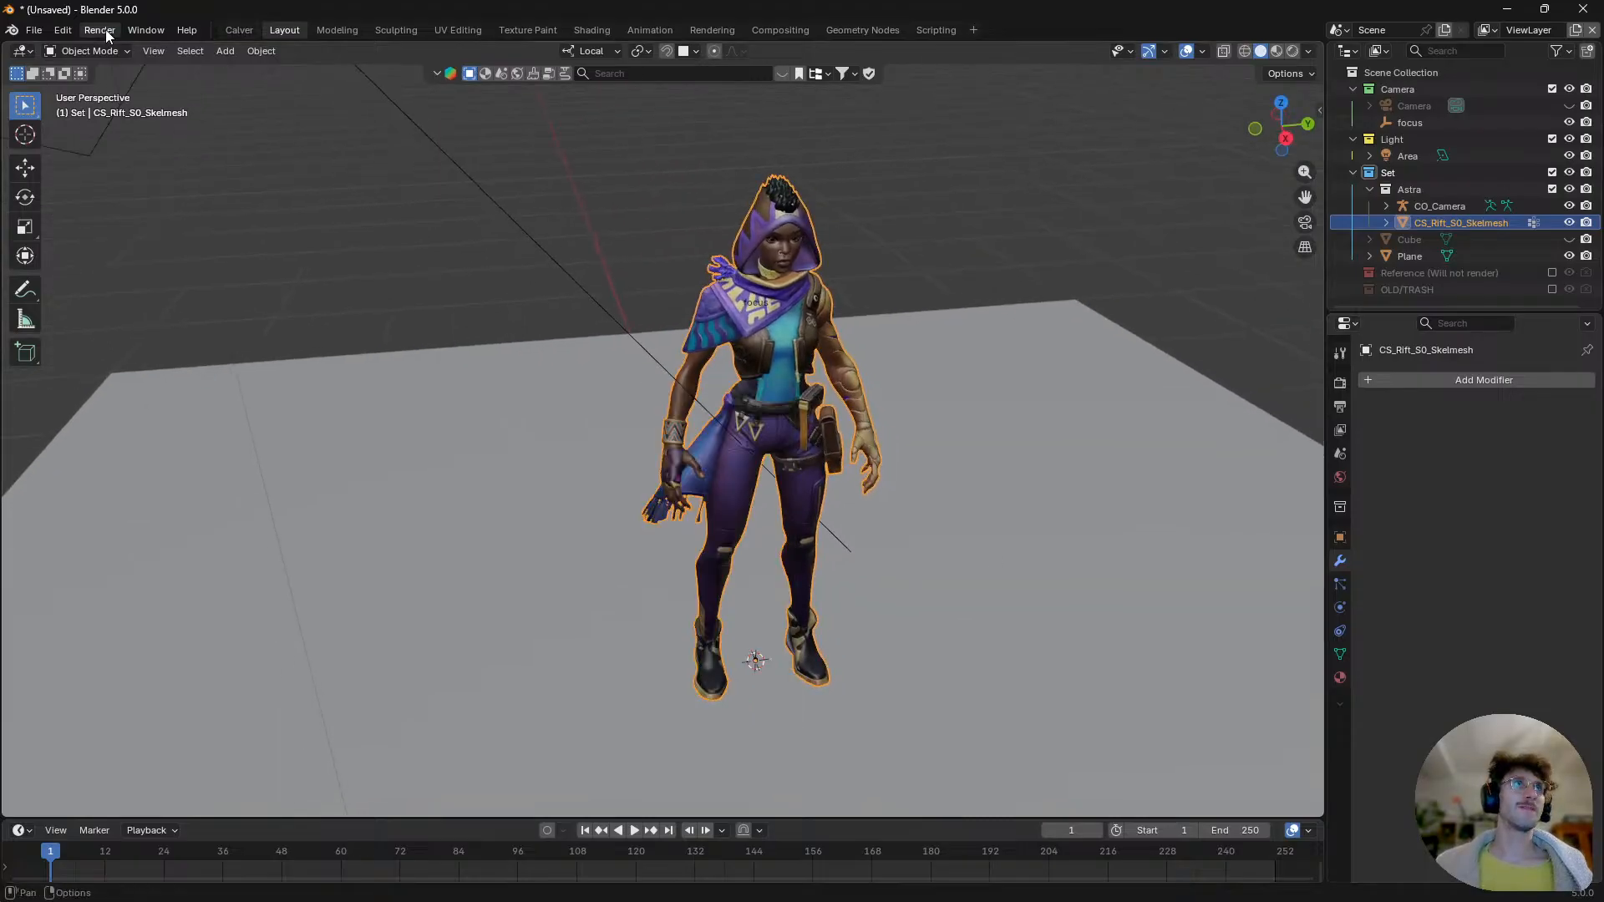
{"action": "left_click", "coordinate": [62, 30]}
{"action": "left_click", "coordinate": [153, 249]}
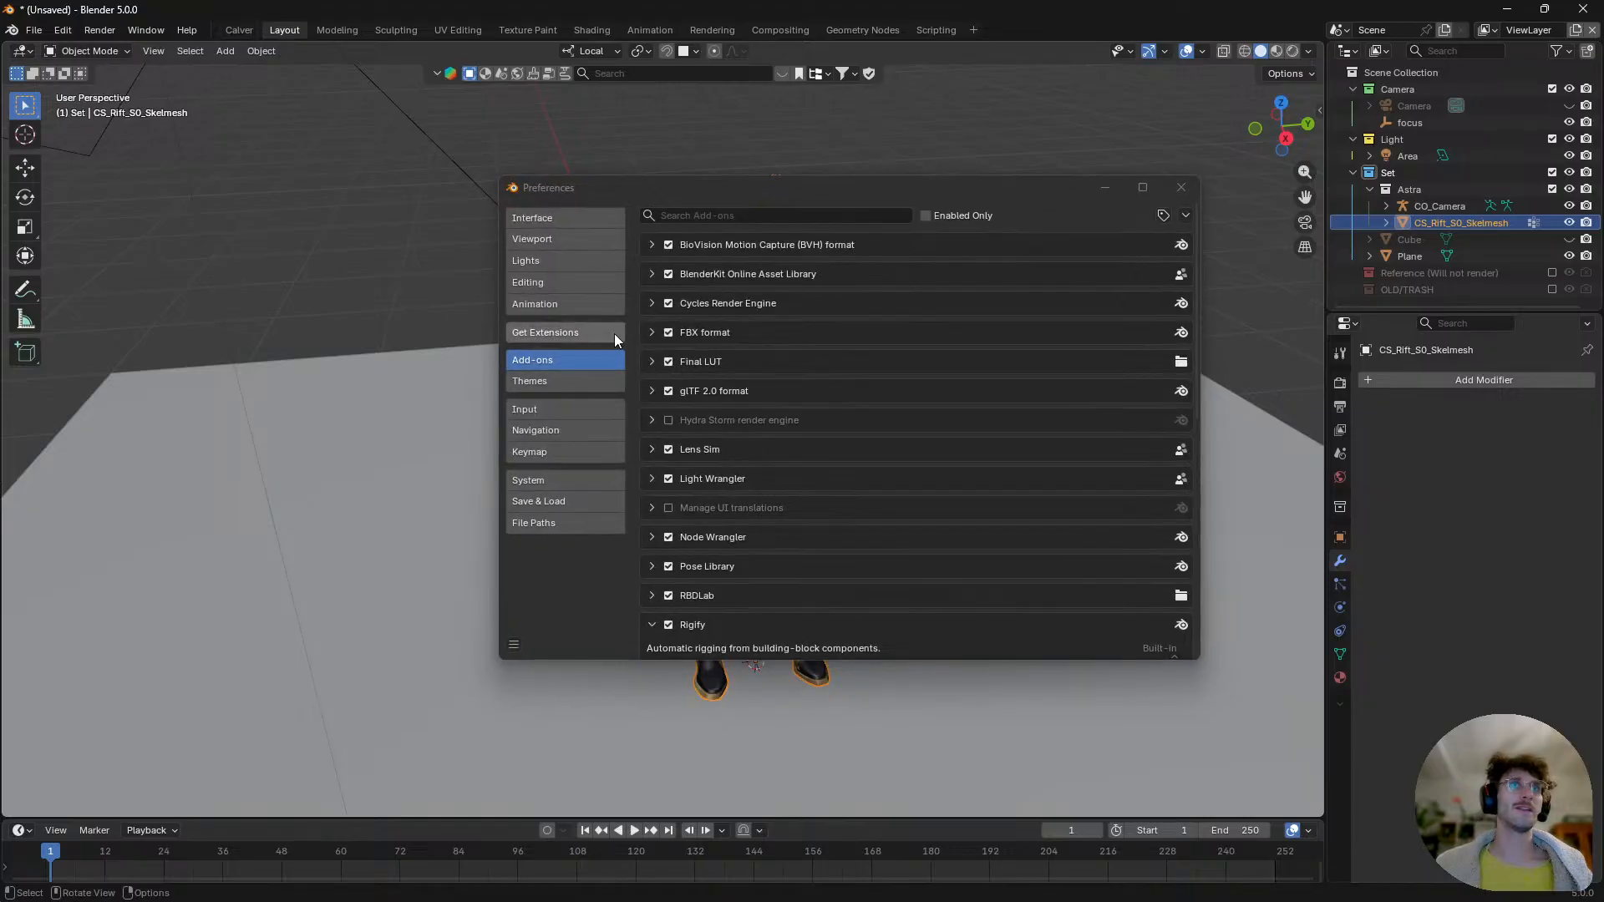
{"action": "left_click", "coordinate": [734, 216]}
{"action": "type", "text": "re"}
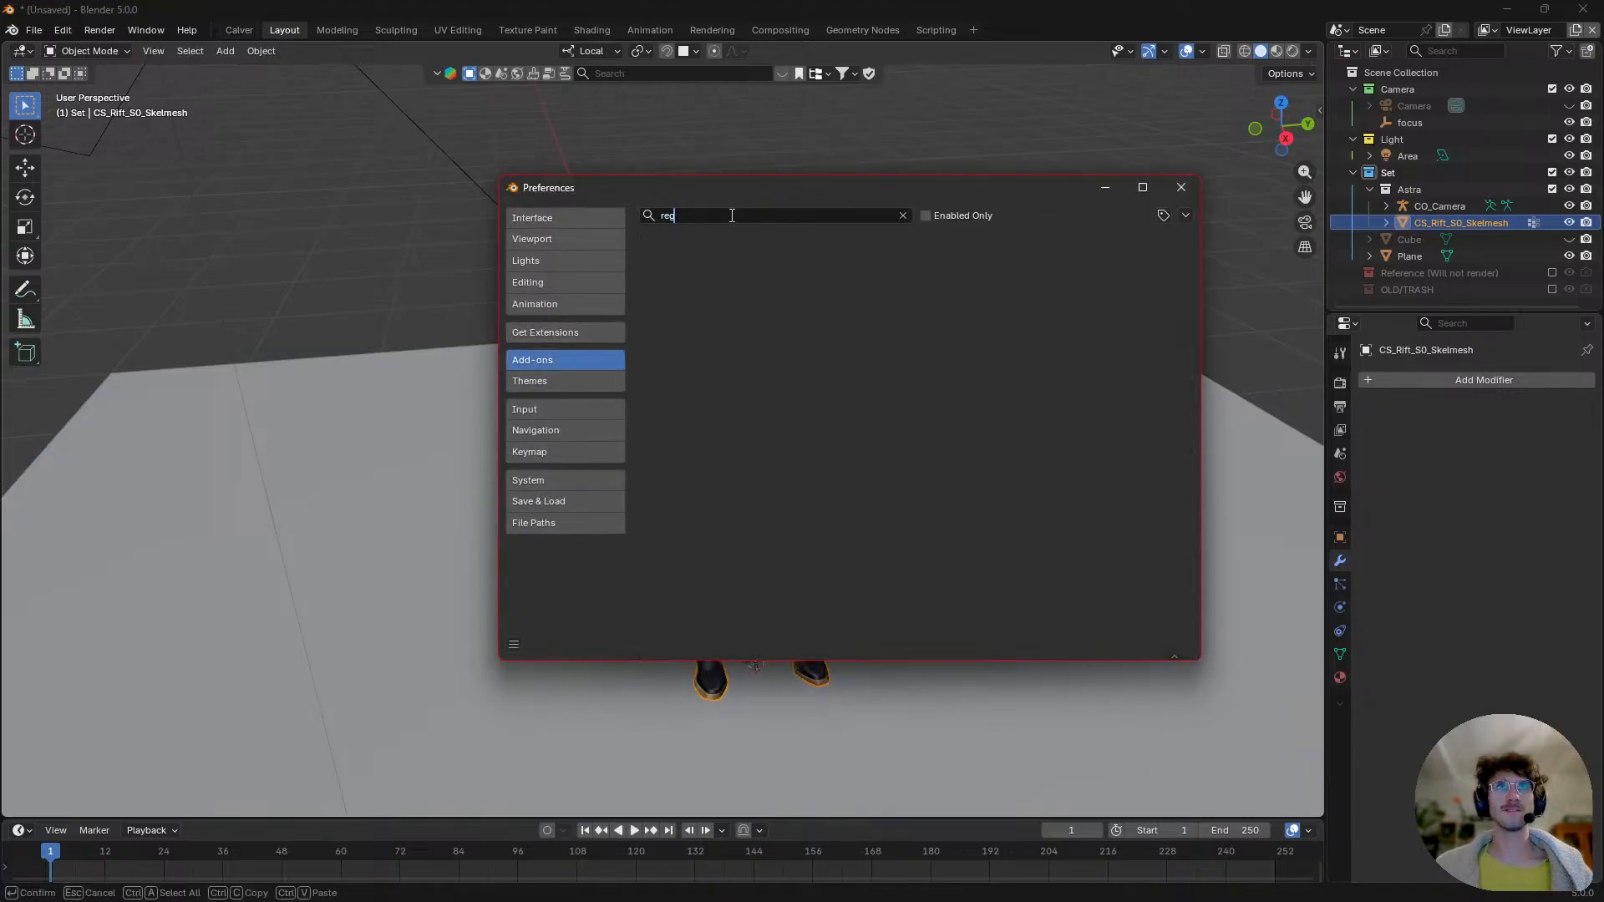
{"action": "type", "text": "g"}
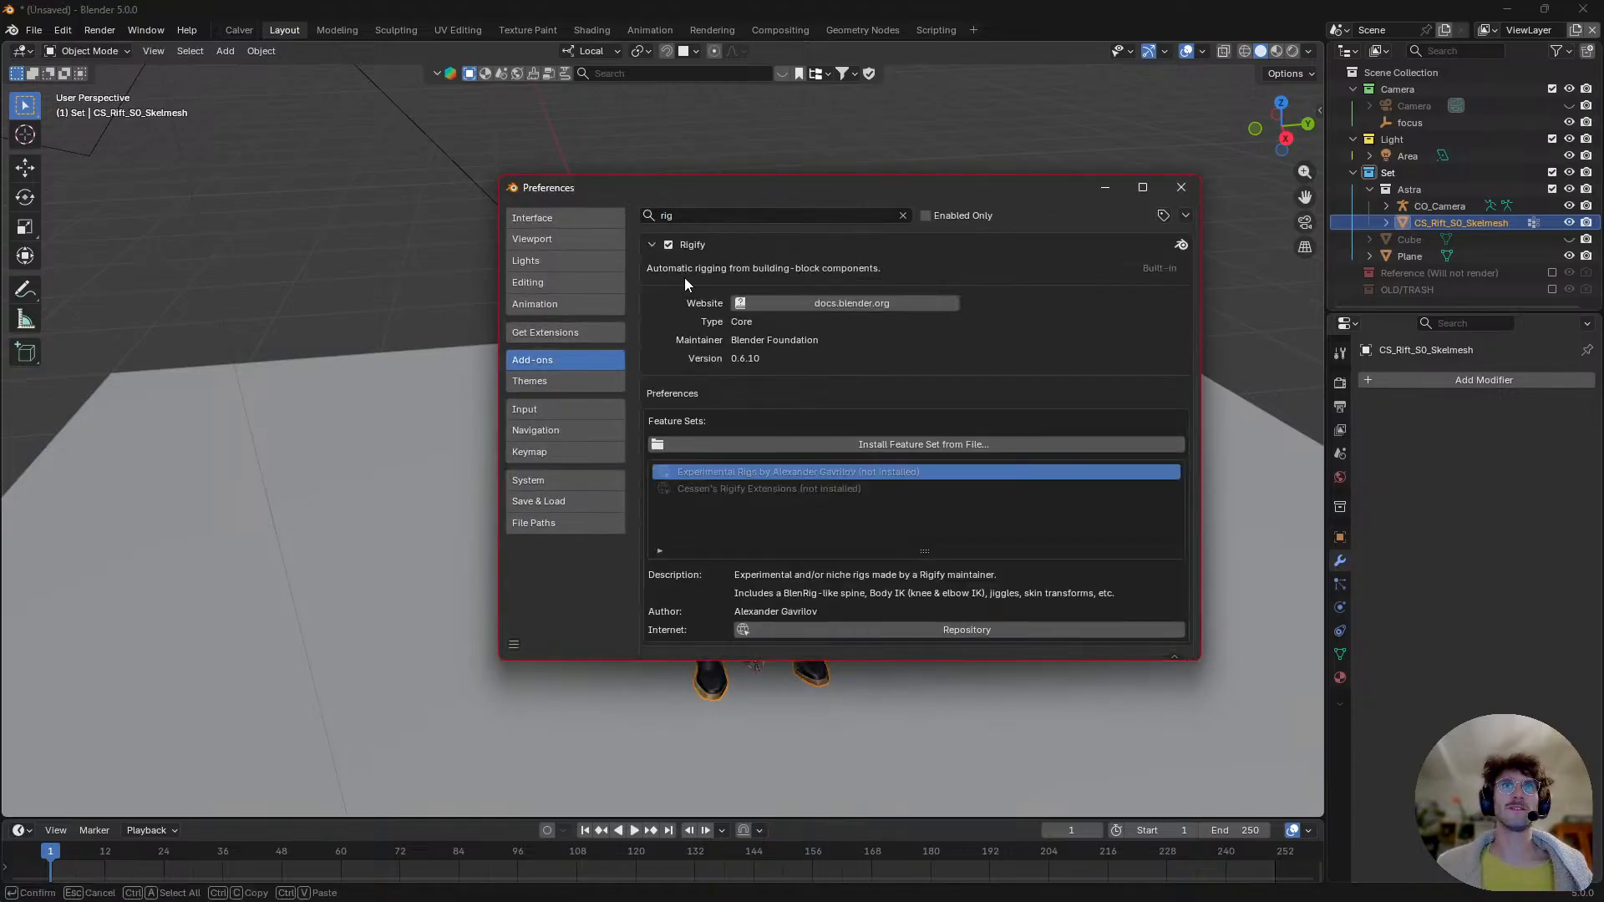
{"action": "left_click", "coordinate": [653, 245]}
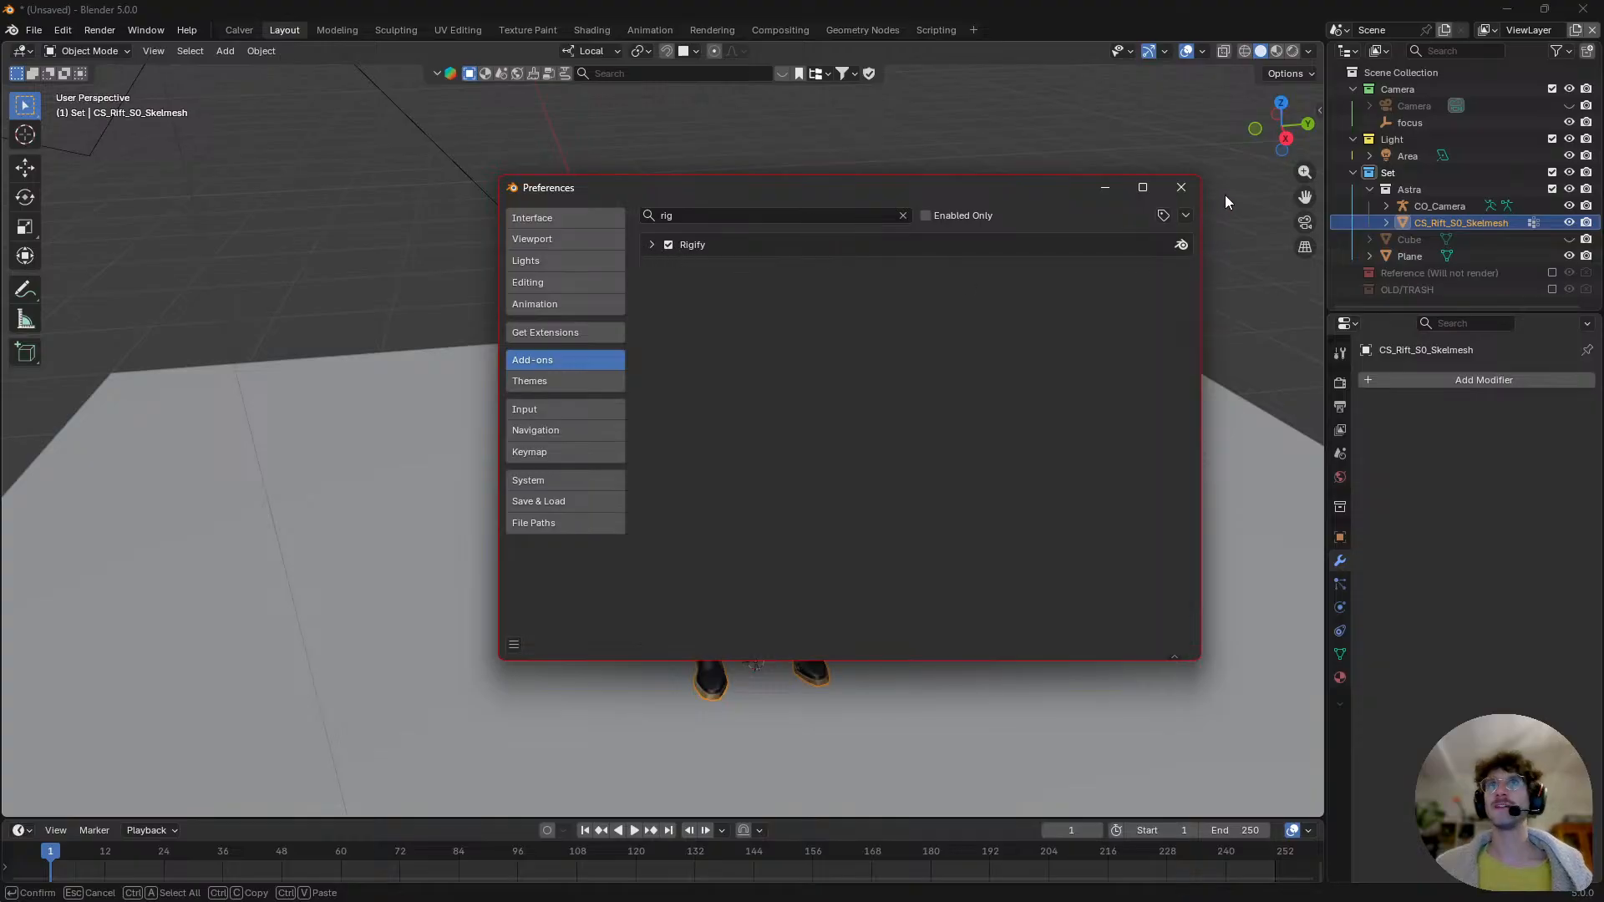
{"action": "left_click", "coordinate": [1180, 188]}
- Add a Human Rigify meta-rig armature at the character's feet
{"action": "key", "text": "shift+a"}
{"action": "mouse_move", "coordinate": [798, 613]}
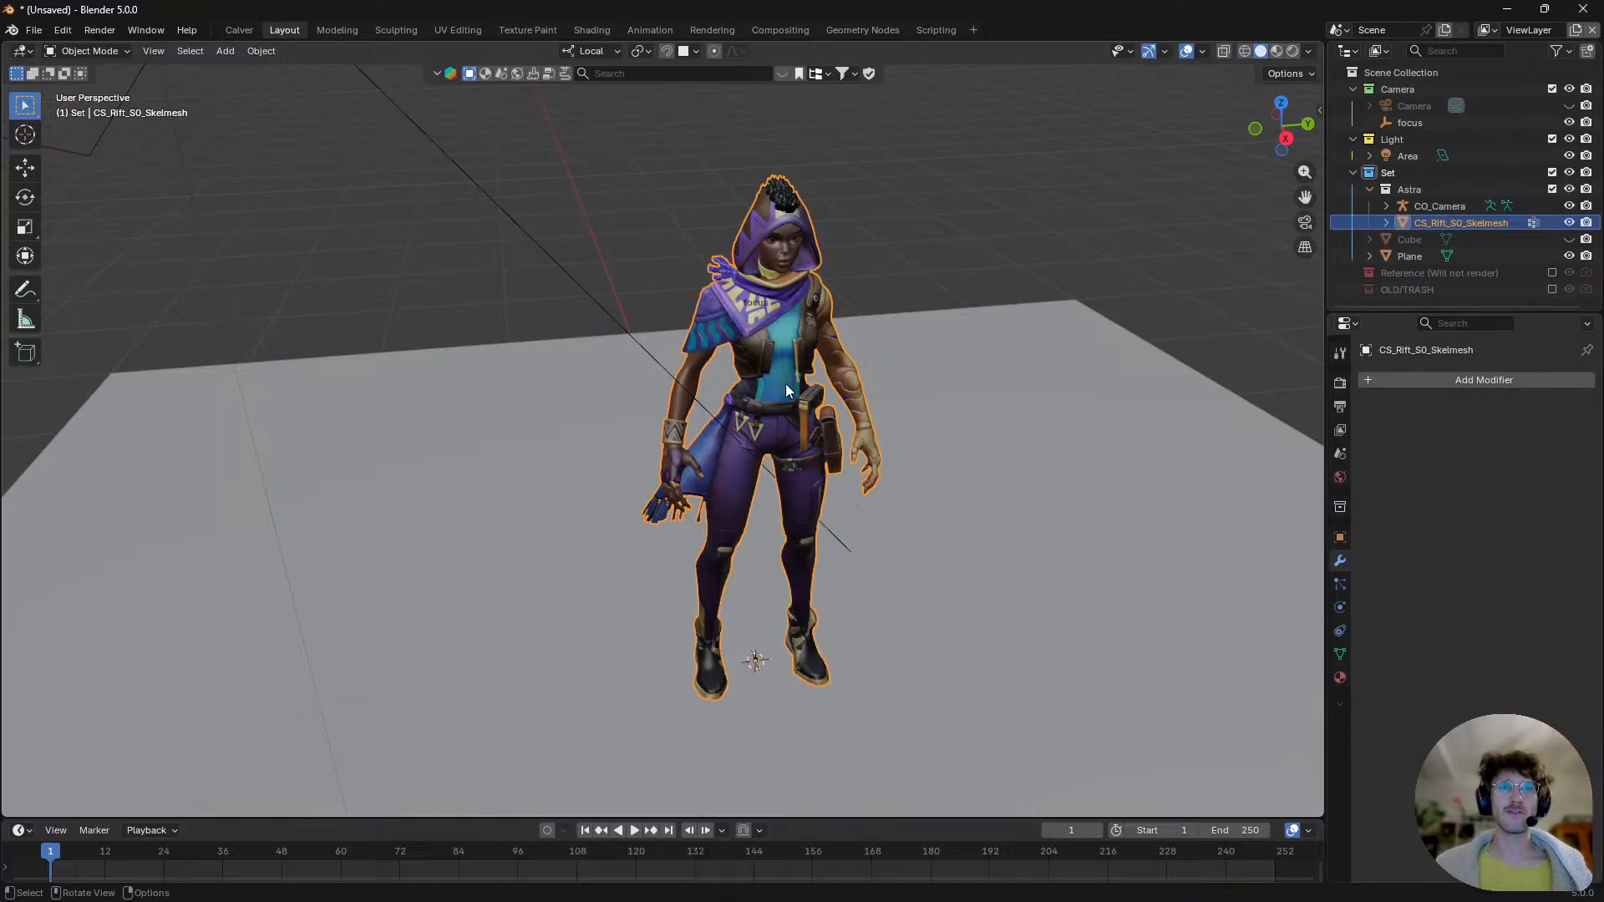
{"action": "key", "text": "shift+a"}
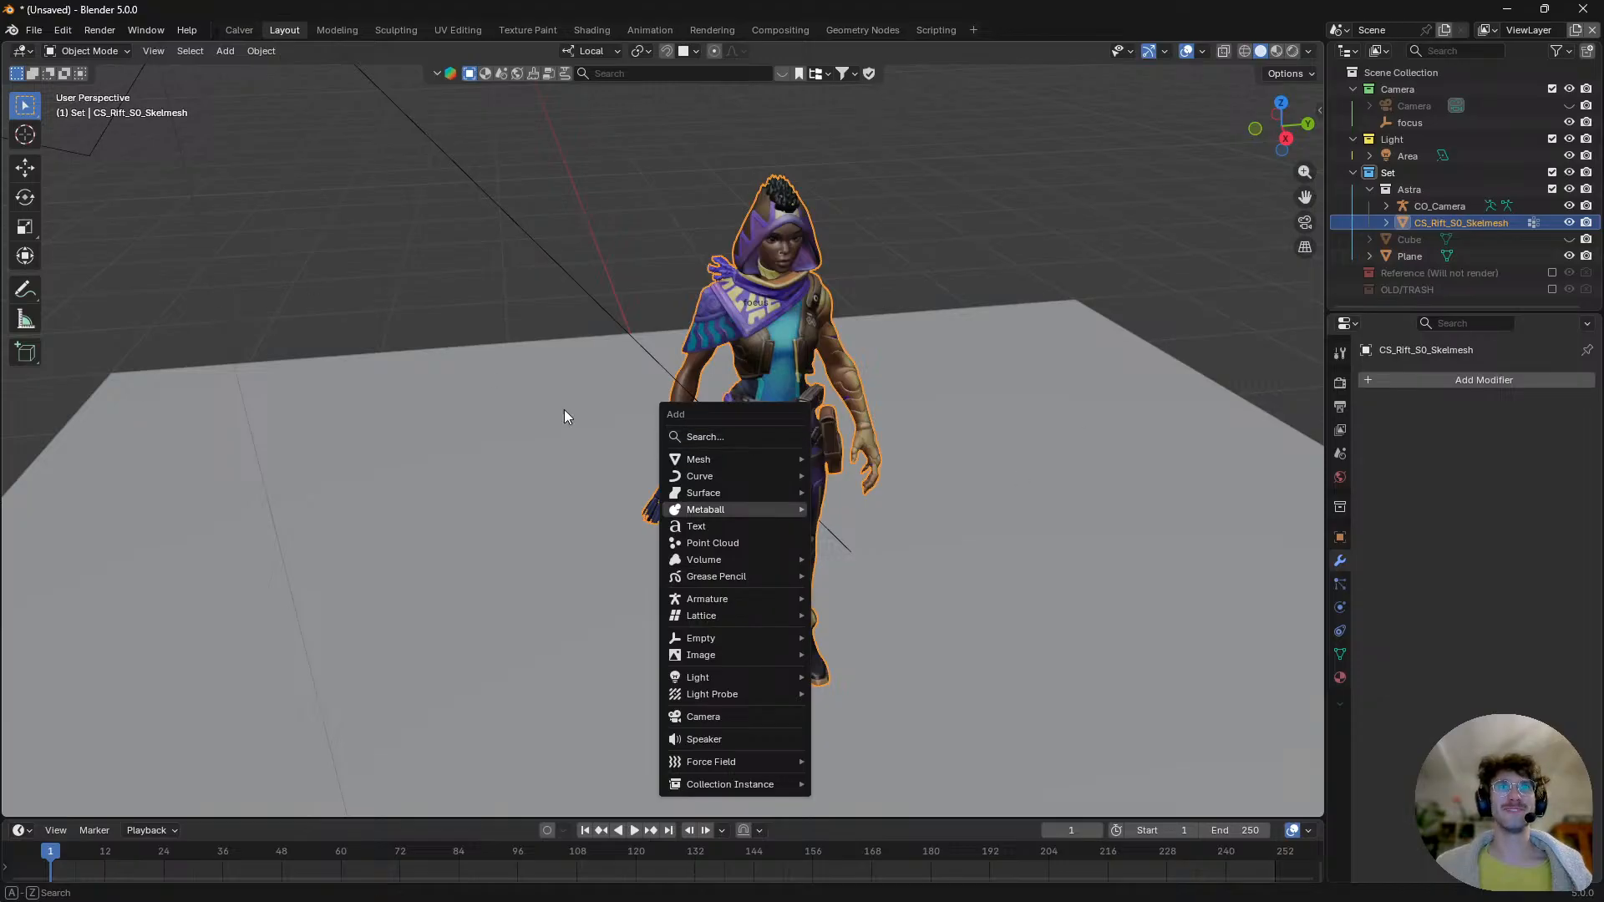
{"action": "left_click_drag", "start_coordinate": [725, 415], "coordinate": [914, 366]}
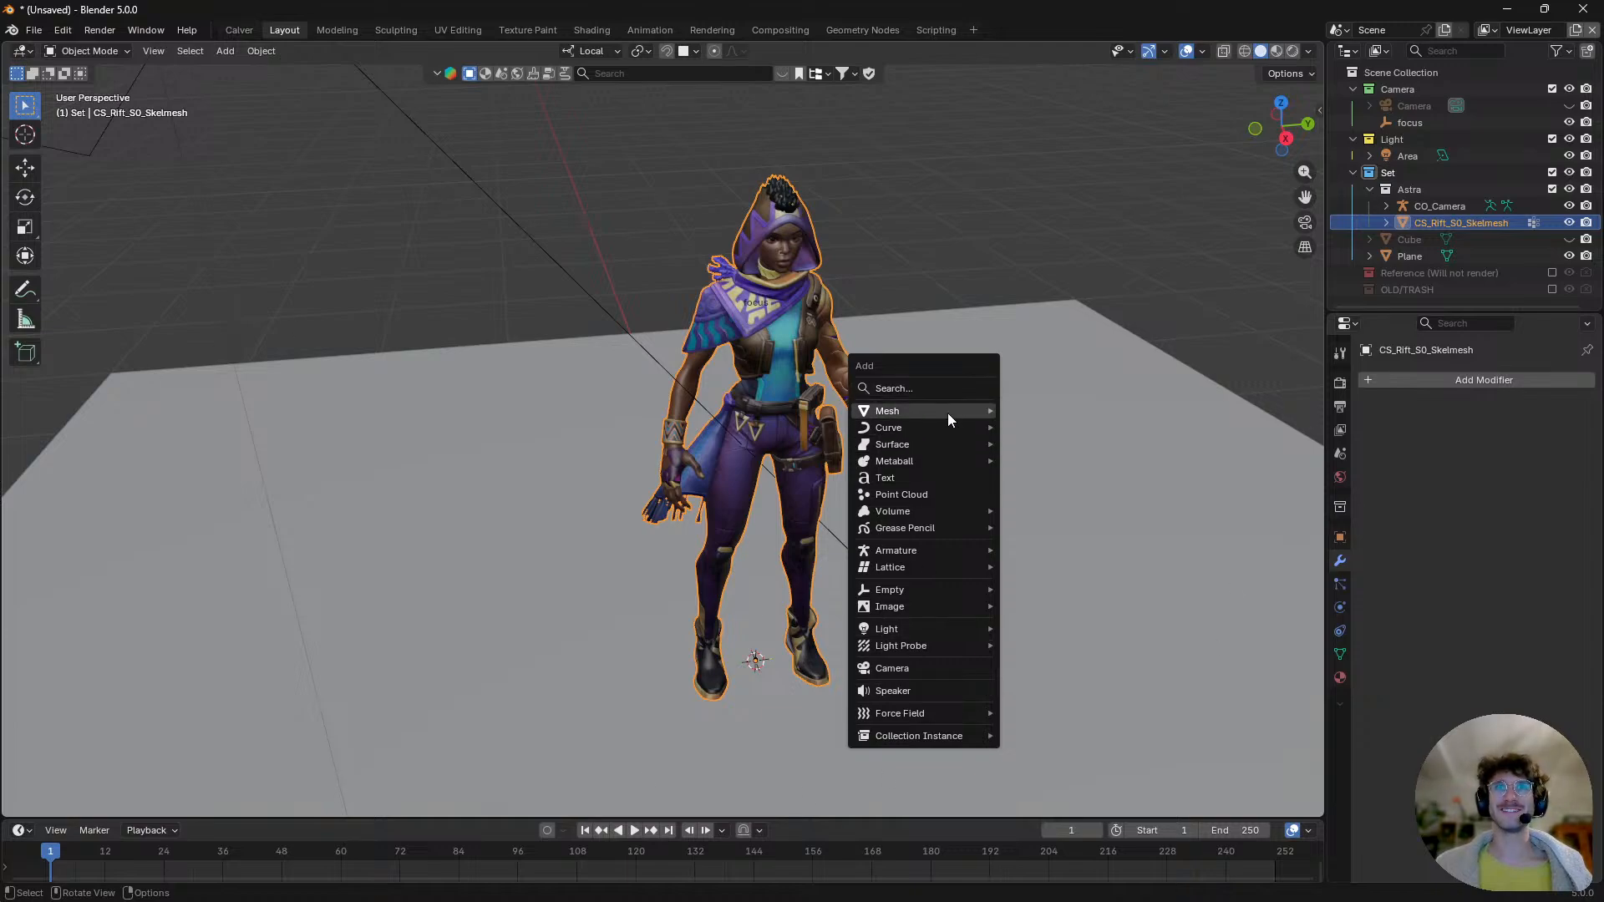
{"action": "mouse_move", "coordinate": [928, 443]}
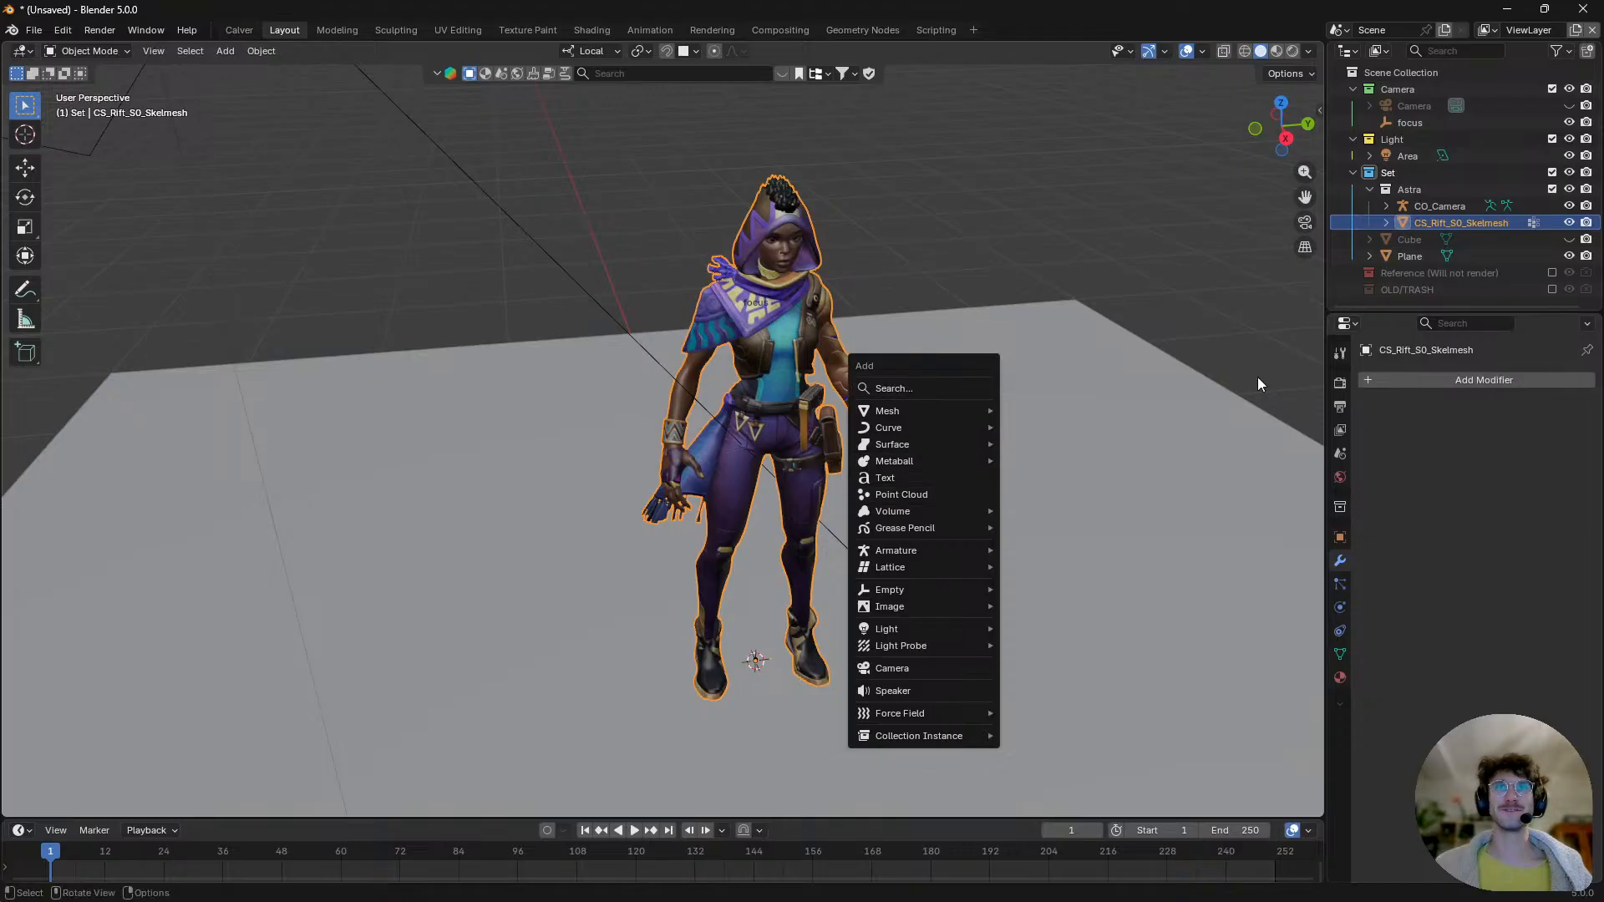
{"action": "middle_click_drag", "start_coordinate": [814, 426], "coordinate": [755, 419]}
{"action": "key", "text": "shift+a"}
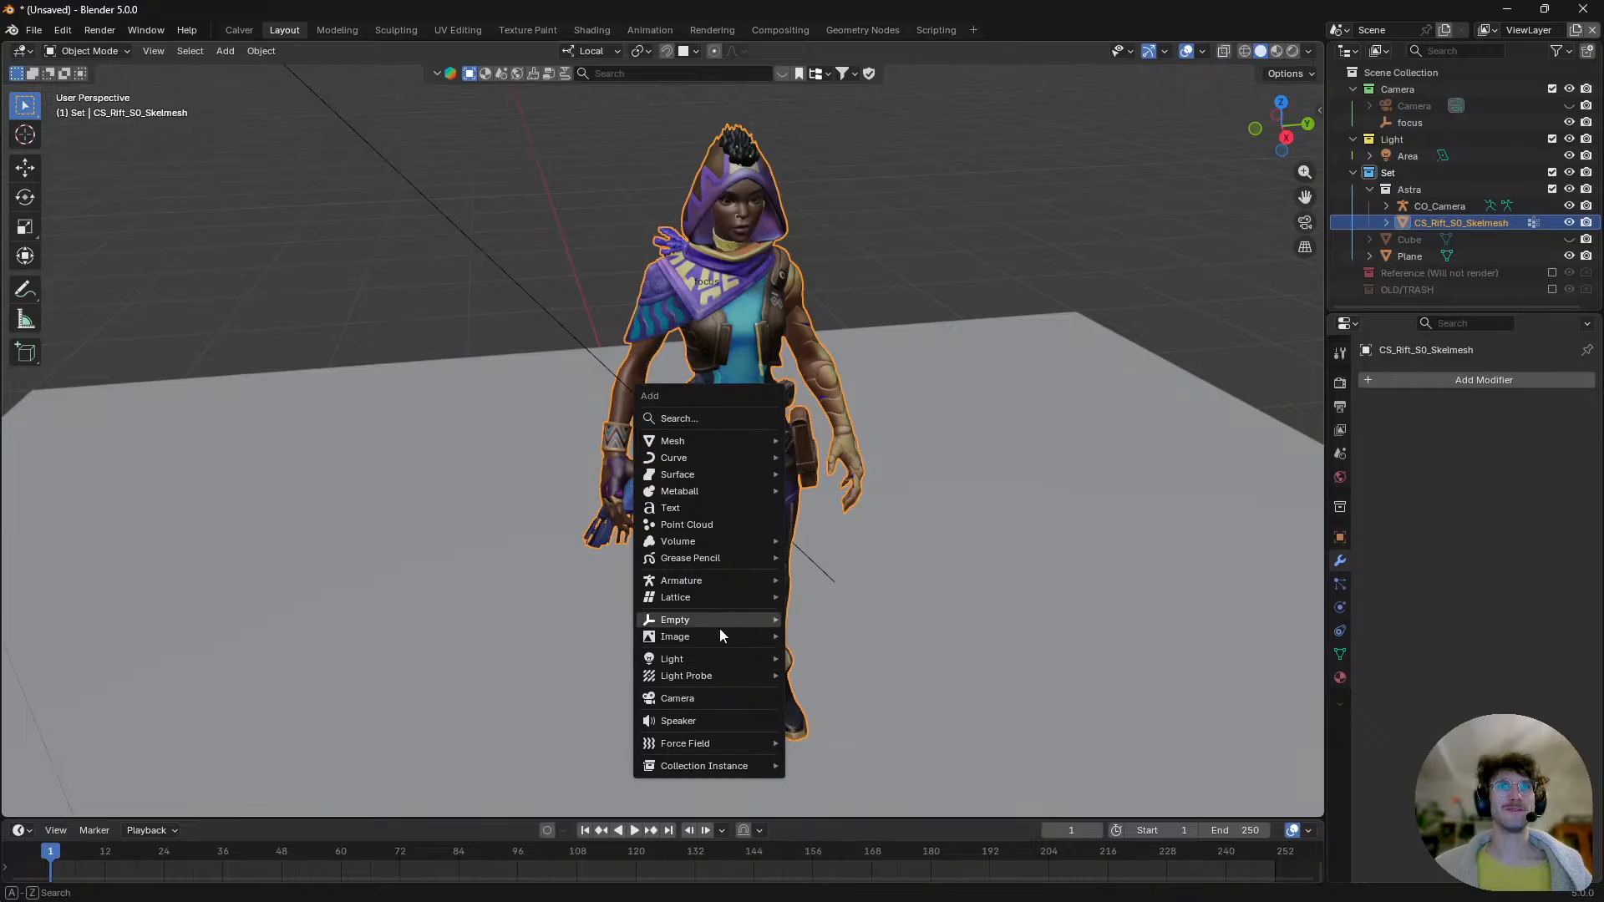
{"action": "mouse_move", "coordinate": [744, 580]}
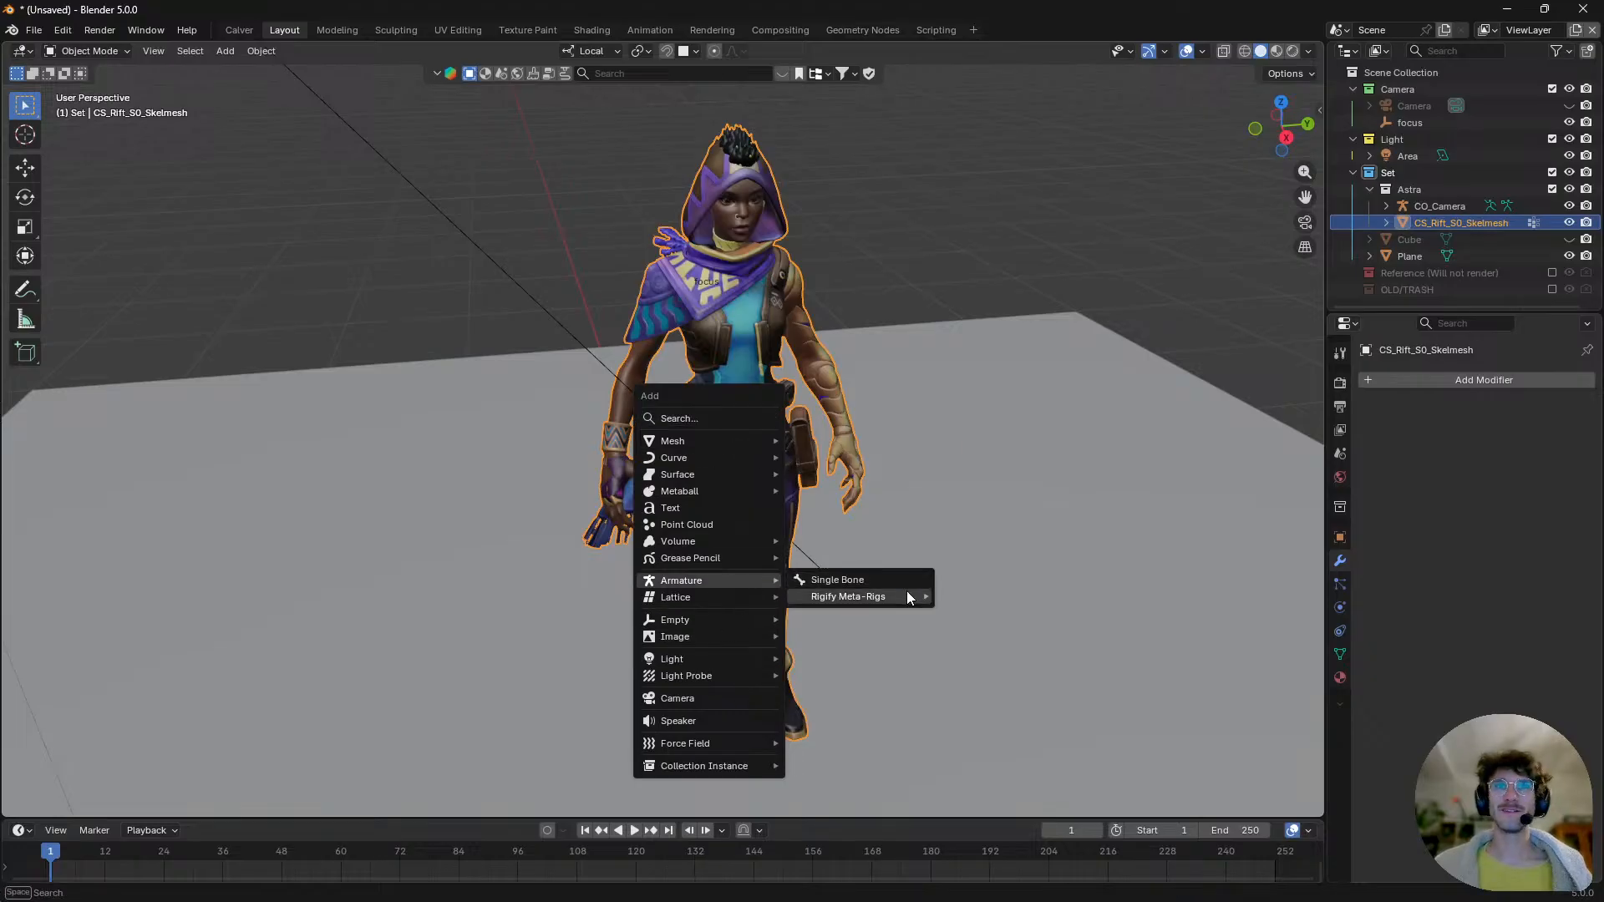
{"action": "mouse_move", "coordinate": [899, 598]}
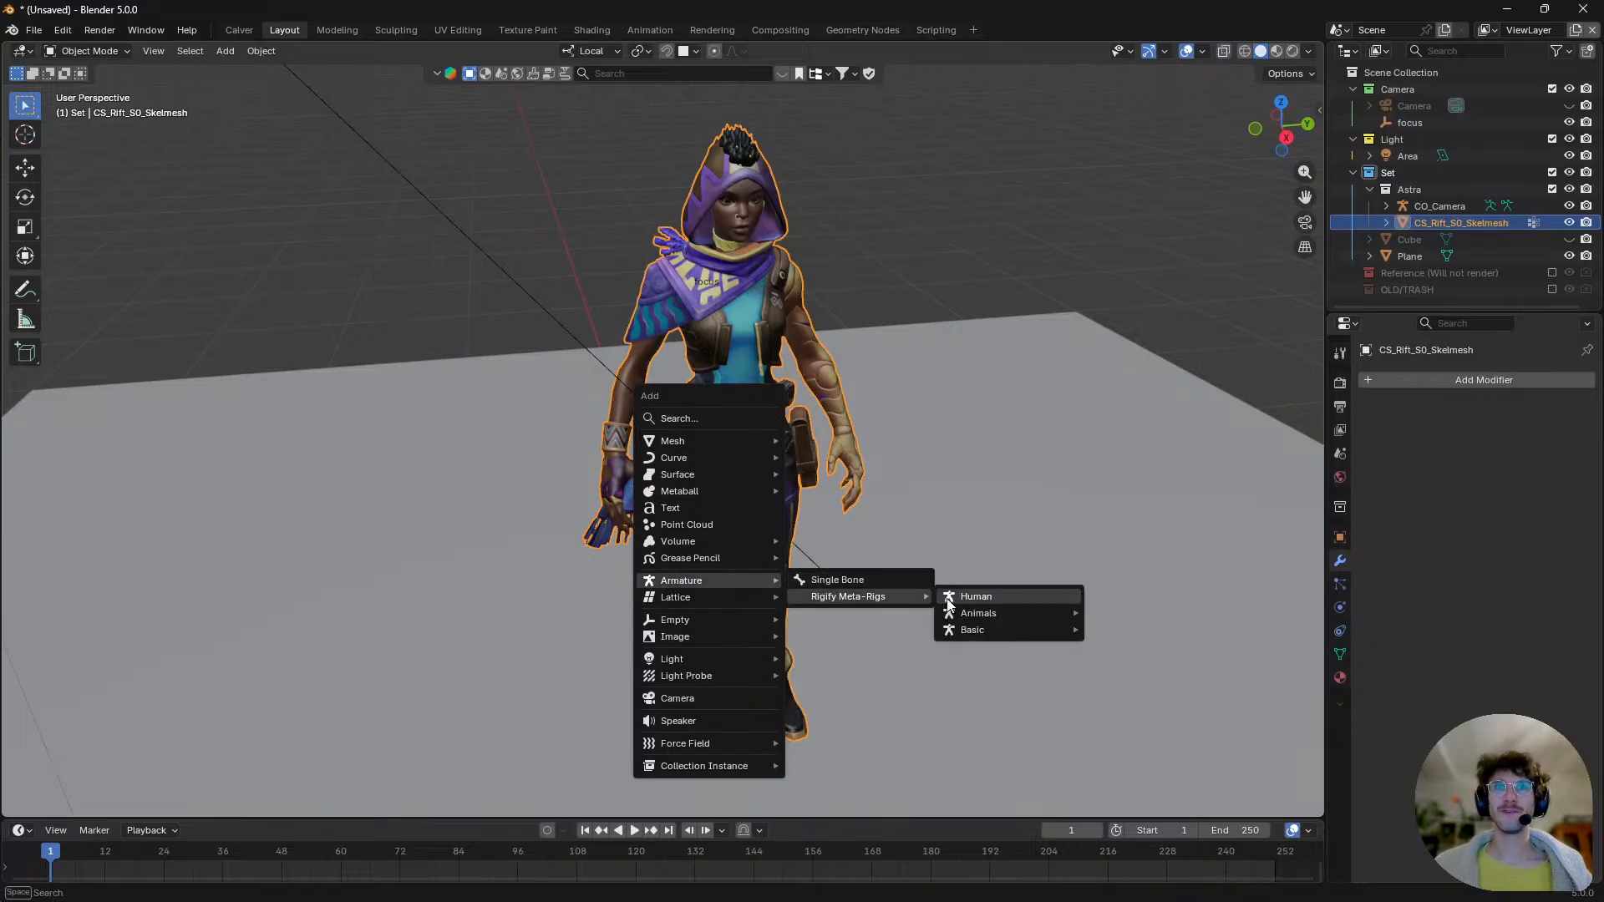
{"action": "left_click", "coordinate": [1024, 598]}
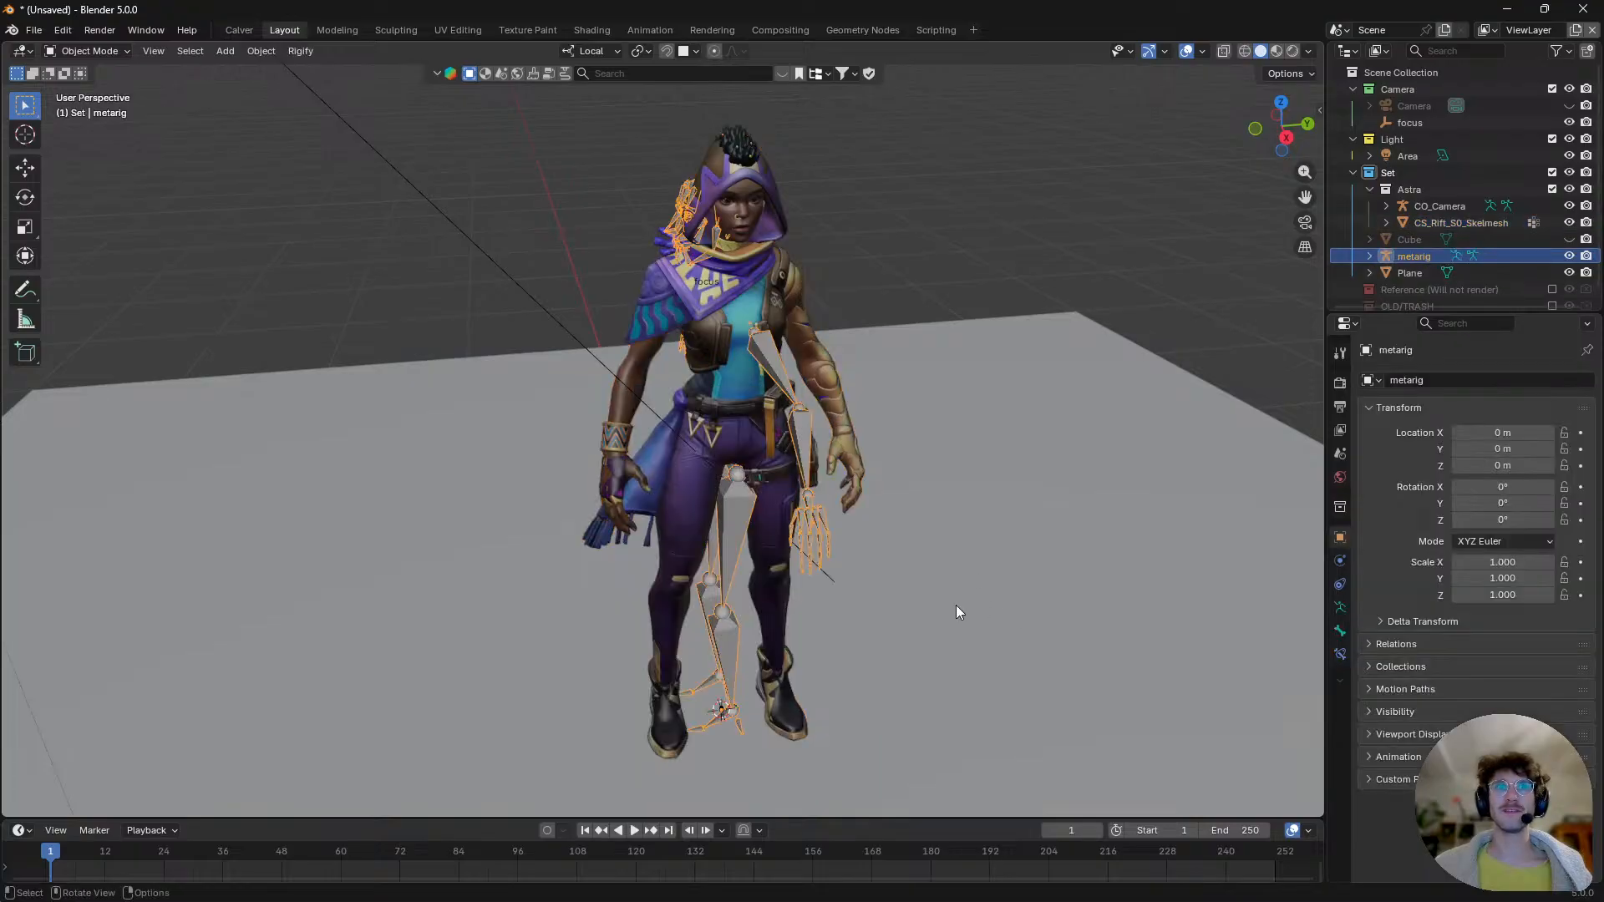
{"action": "scroll", "coordinate": [810, 574], "scroll_direction": "down", "scroll_amount": 3}
{"action": "middle_click_drag", "start_coordinate": [789, 577], "coordinate": [829, 583]}
{"action": "scroll", "coordinate": [764, 589], "scroll_direction": "up", "scroll_amount": 3}
{"action": "scroll", "coordinate": [828, 583], "scroll_direction": "down", "scroll_amount": 2}
{"action": "left_click", "coordinate": [828, 583]}
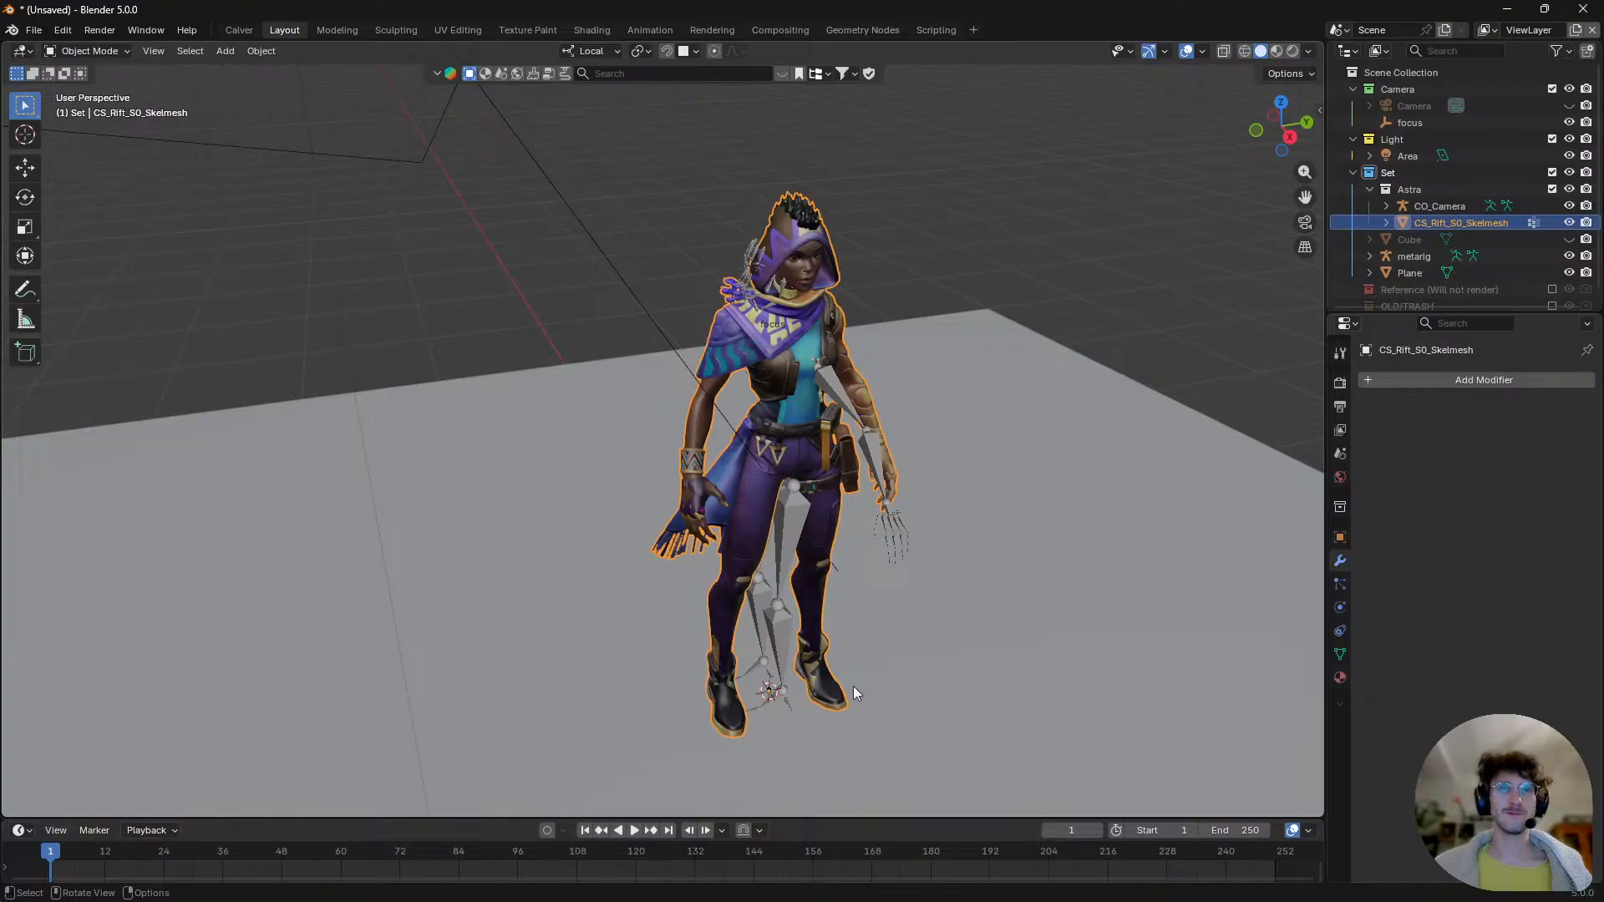
{"action": "scroll", "coordinate": [780, 630], "scroll_direction": "up", "scroll_amount": 2}
{"action": "left_click", "coordinate": [780, 630]}
{"action": "scroll", "coordinate": [792, 631], "scroll_direction": "down", "scroll_amount": 3}
{"action": "key", "text": "r"}
{"action": "key", "text": "z"}
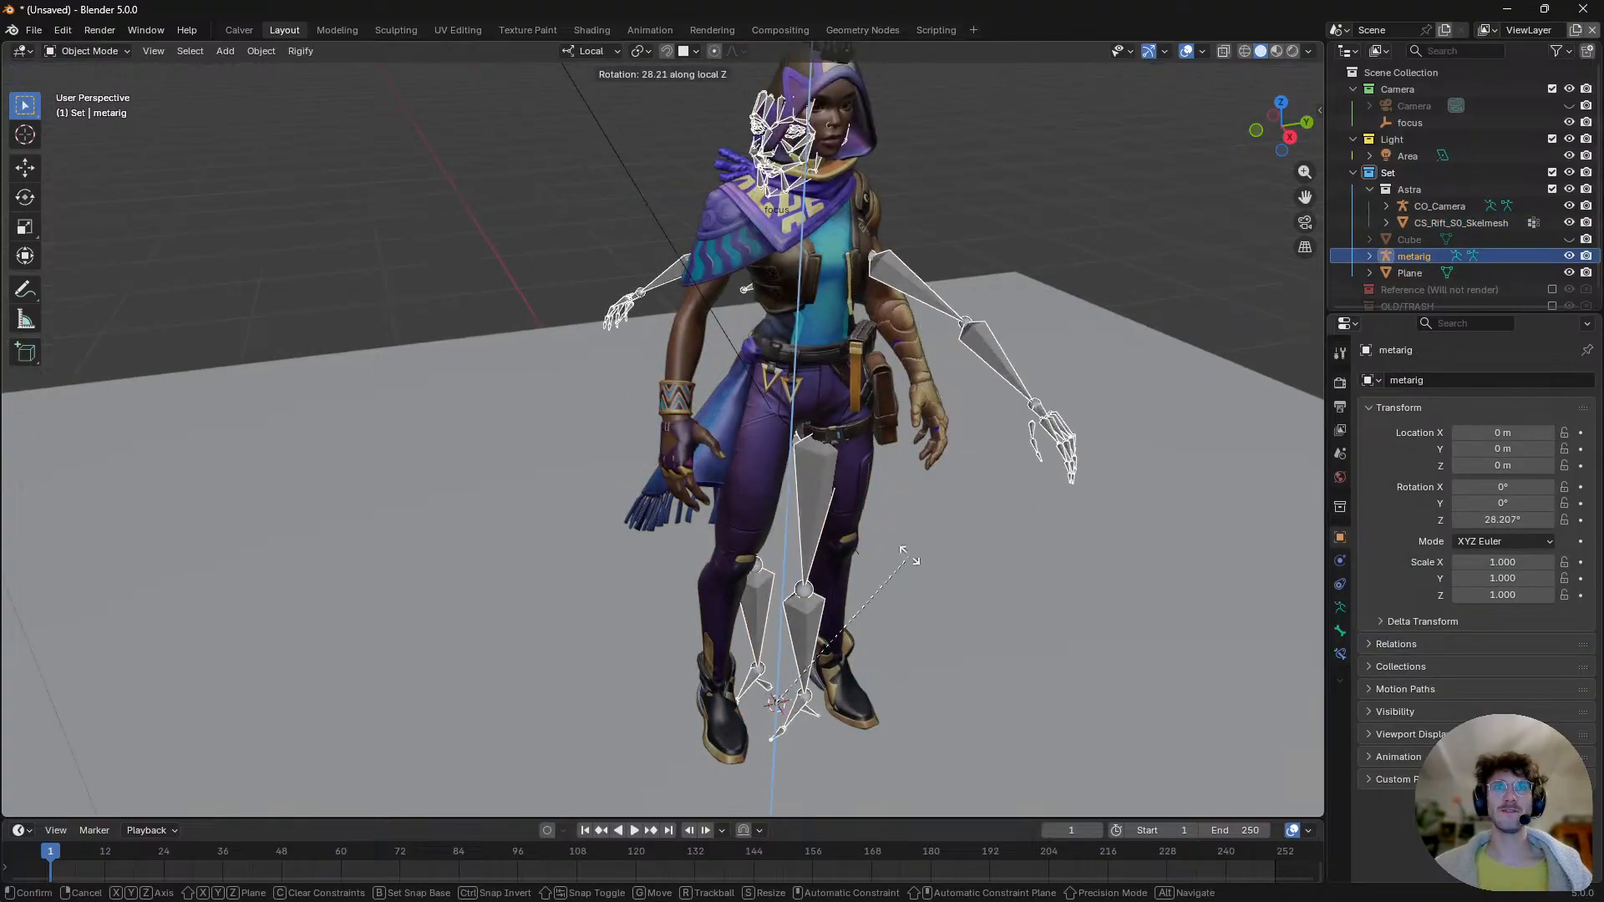
{"action": "left_click", "coordinate": [723, 432]}
- Rotate the Astra character mesh 90° about its local Z axis so it faces the same way as the metarig
{"action": "left_click", "coordinate": [859, 429]}
{"action": "middle_click_drag", "start_coordinate": [859, 430], "coordinate": [788, 538]}
{"action": "scroll", "coordinate": [788, 538], "scroll_direction": "up", "scroll_amount": 2}
{"action": "key", "text": "r"}
{"action": "key", "text": "z"}
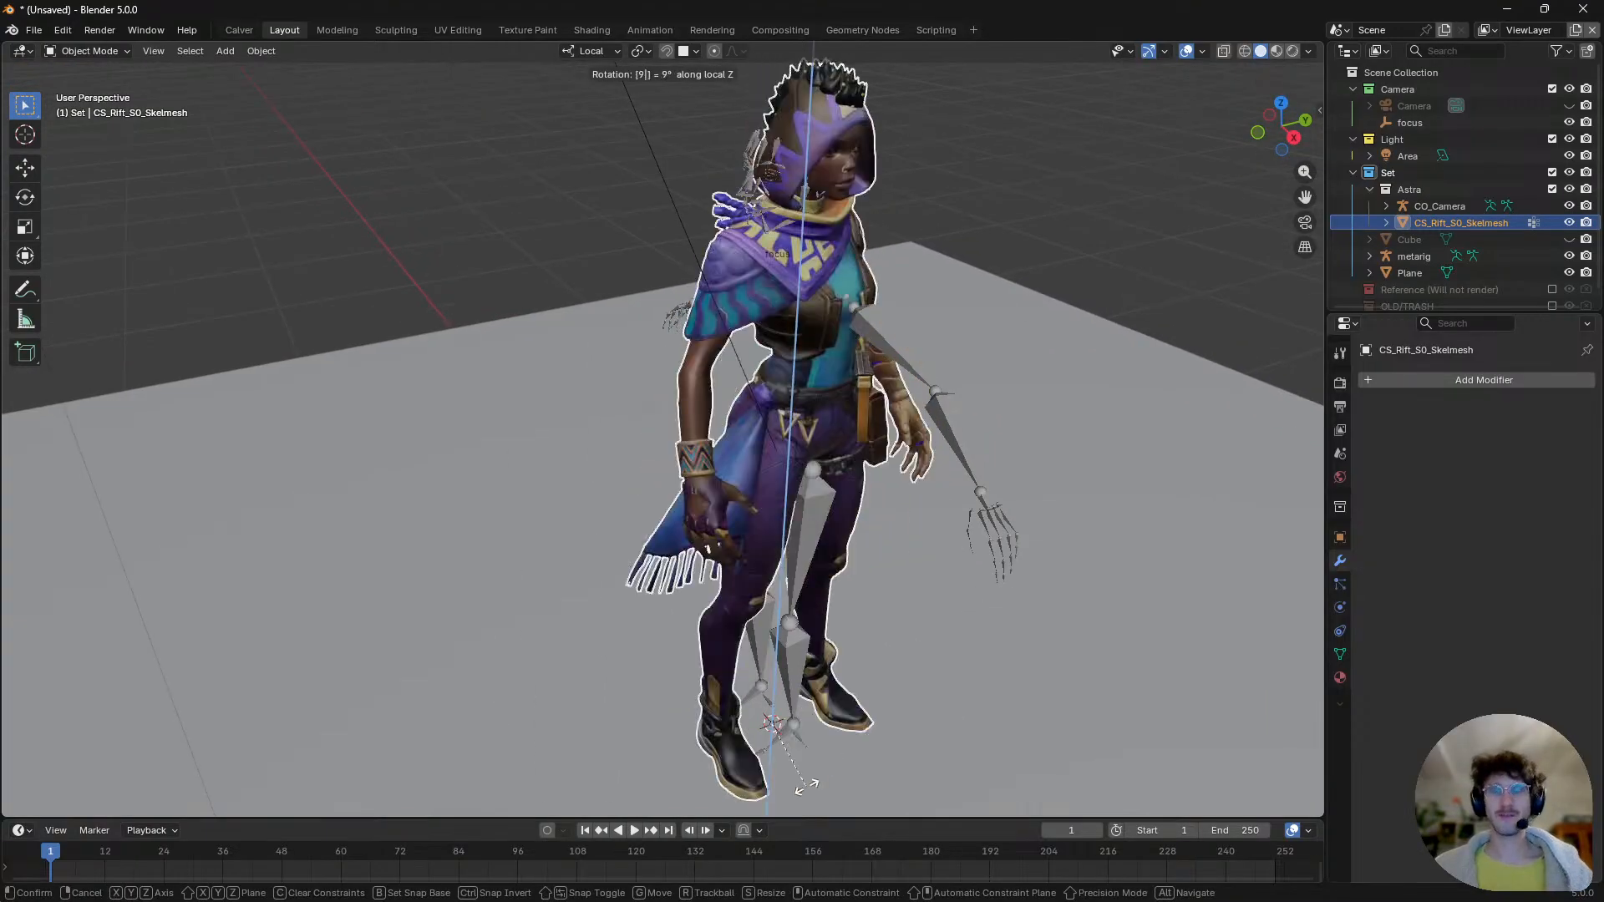
{"action": "type", "text": "90"}
{"action": "key", "text": "Return"}
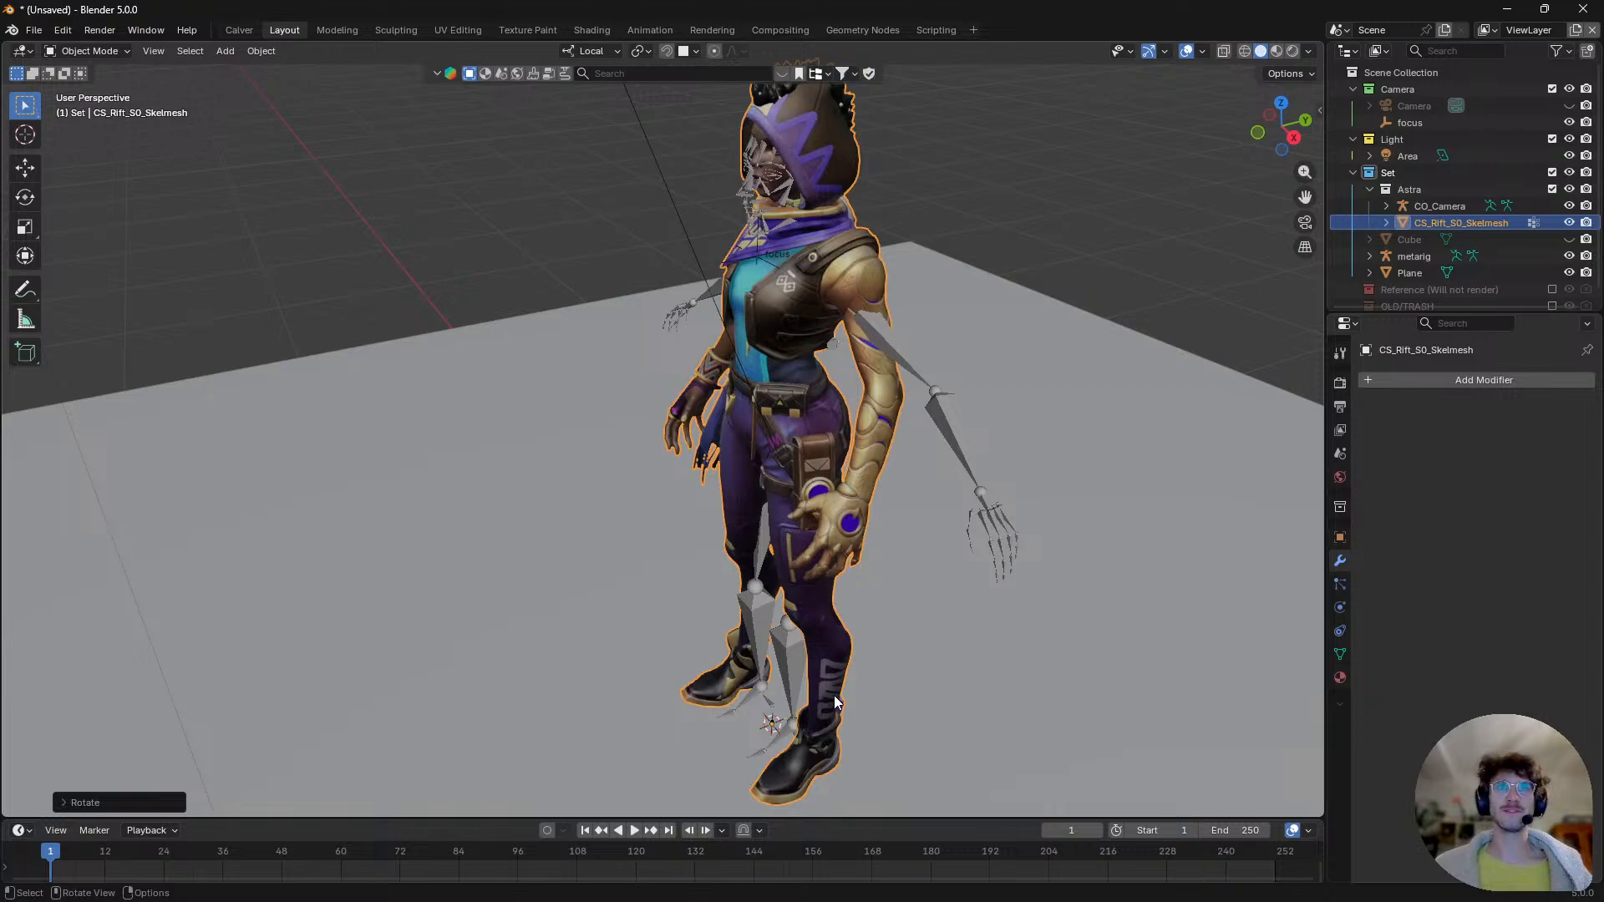
- Apply all transforms to the rotated Astra character mesh
{"action": "middle_click_drag", "start_coordinate": [834, 695], "coordinate": [824, 519]}
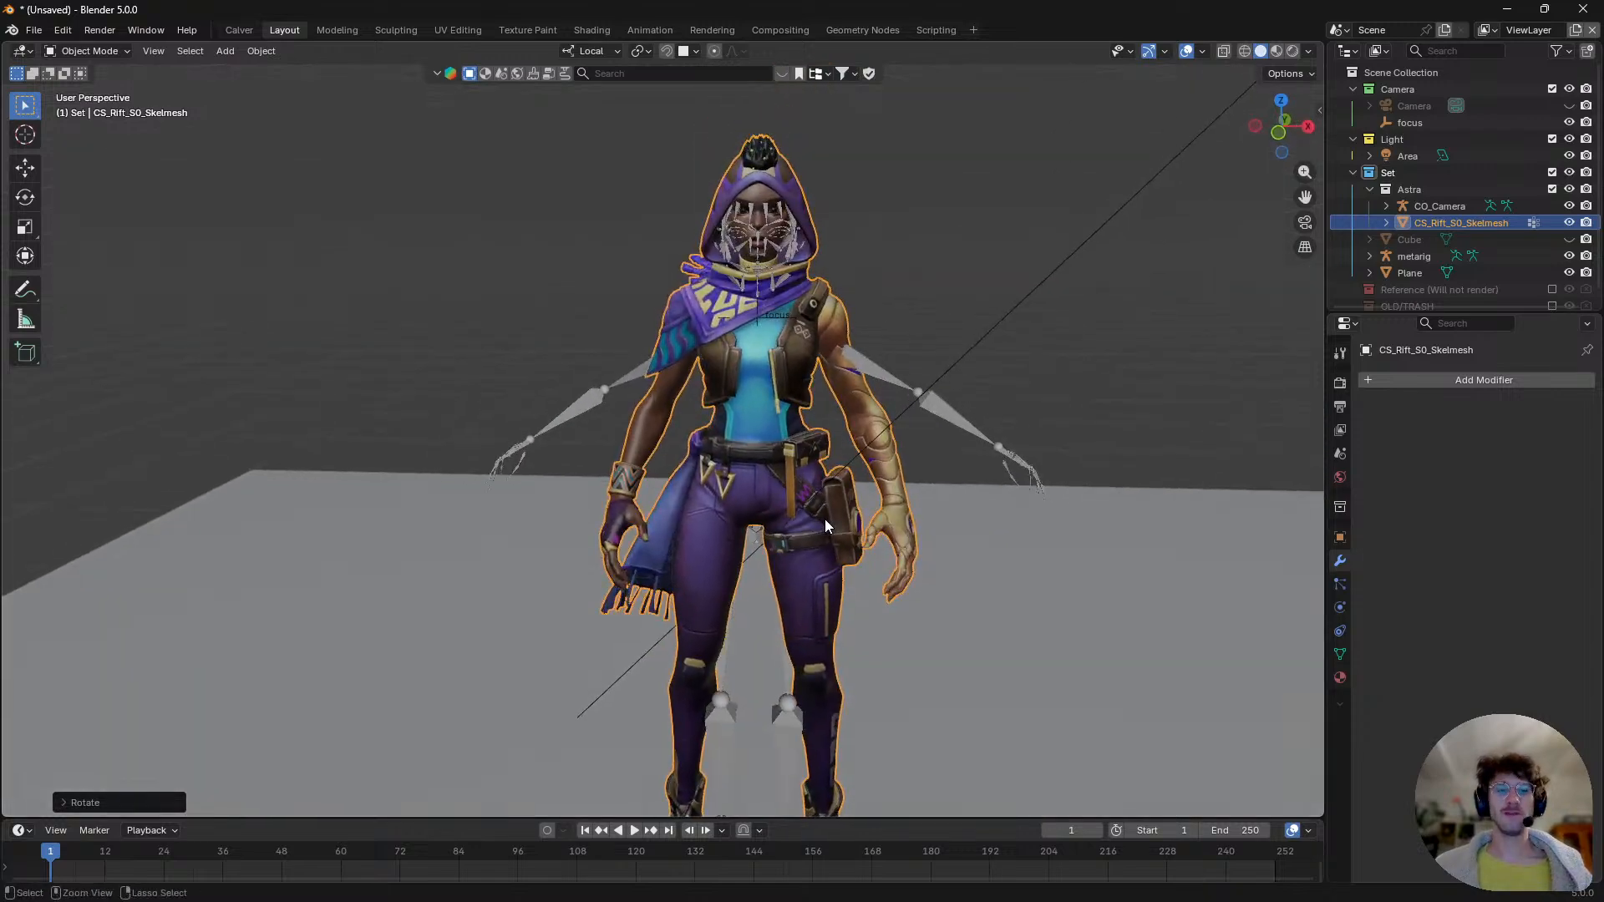
{"action": "key", "text": "ctrl+a"}
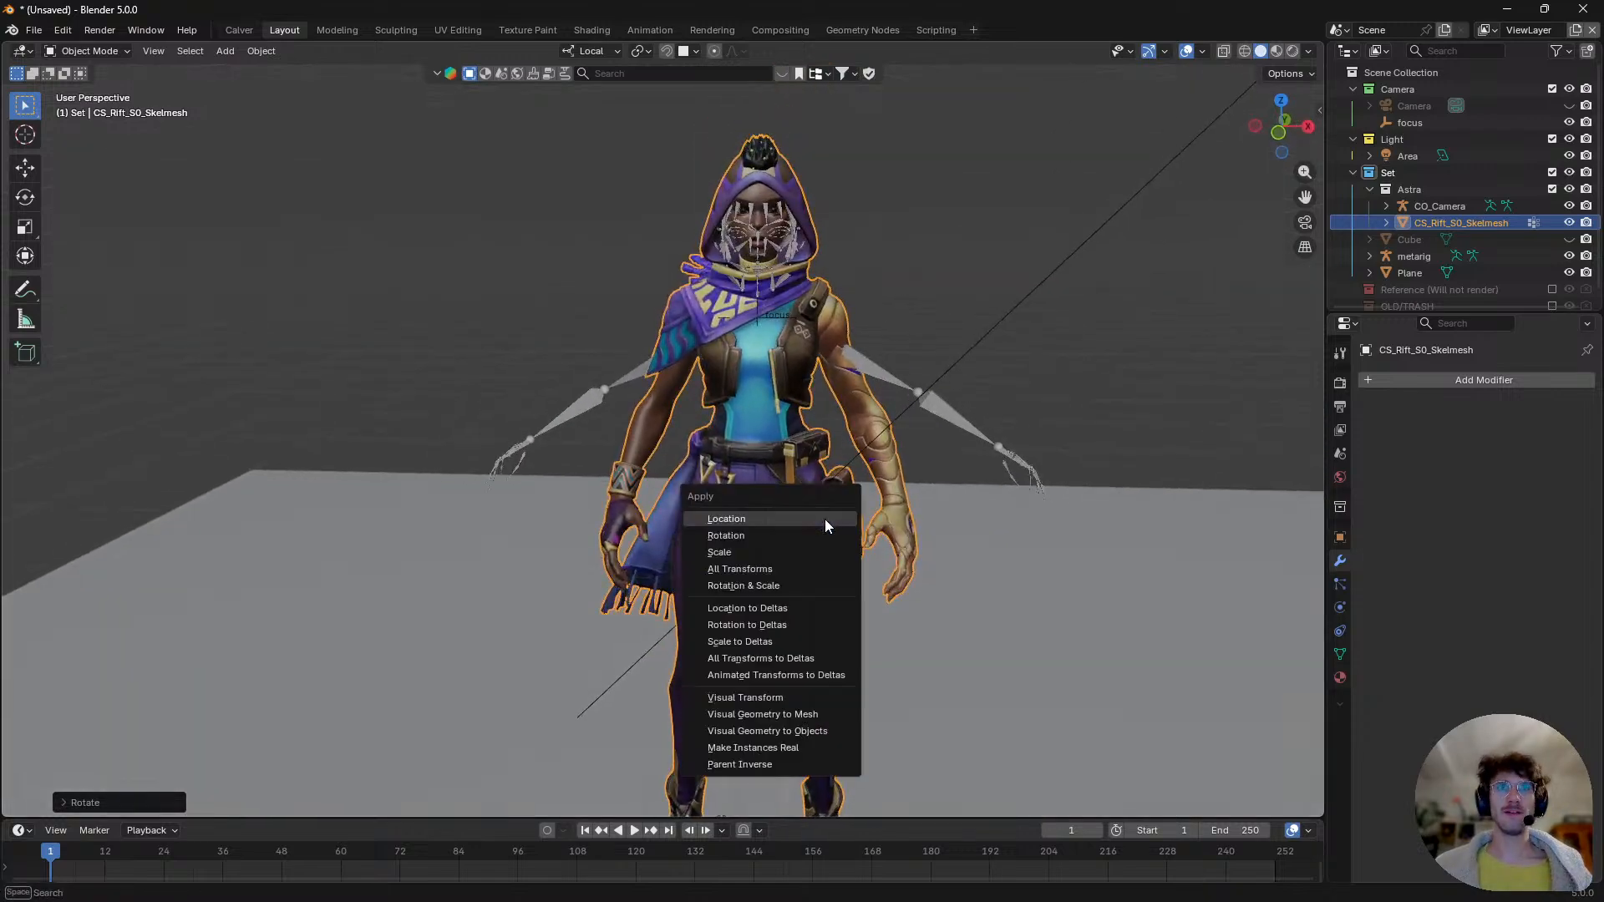
{"action": "left_click", "coordinate": [785, 572]}
{"action": "scroll", "coordinate": [785, 501], "scroll_direction": "down", "scroll_amount": 2}
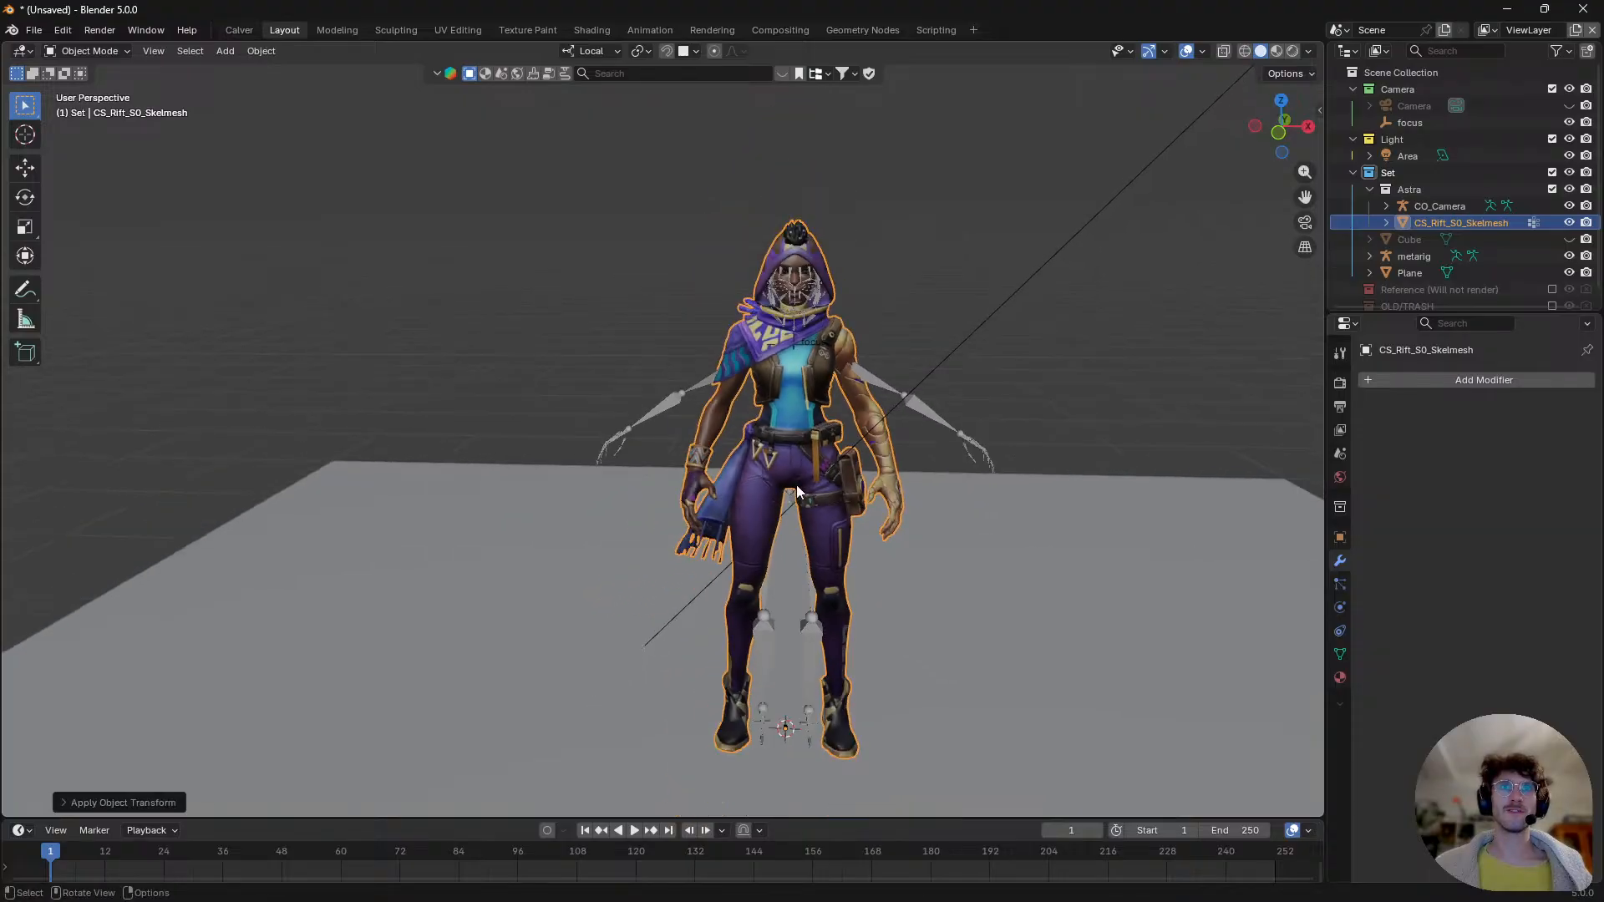
{"action": "left_click", "coordinate": [670, 402]}
{"action": "scroll", "coordinate": [820, 413], "scroll_direction": "up", "scroll_amount": 3}
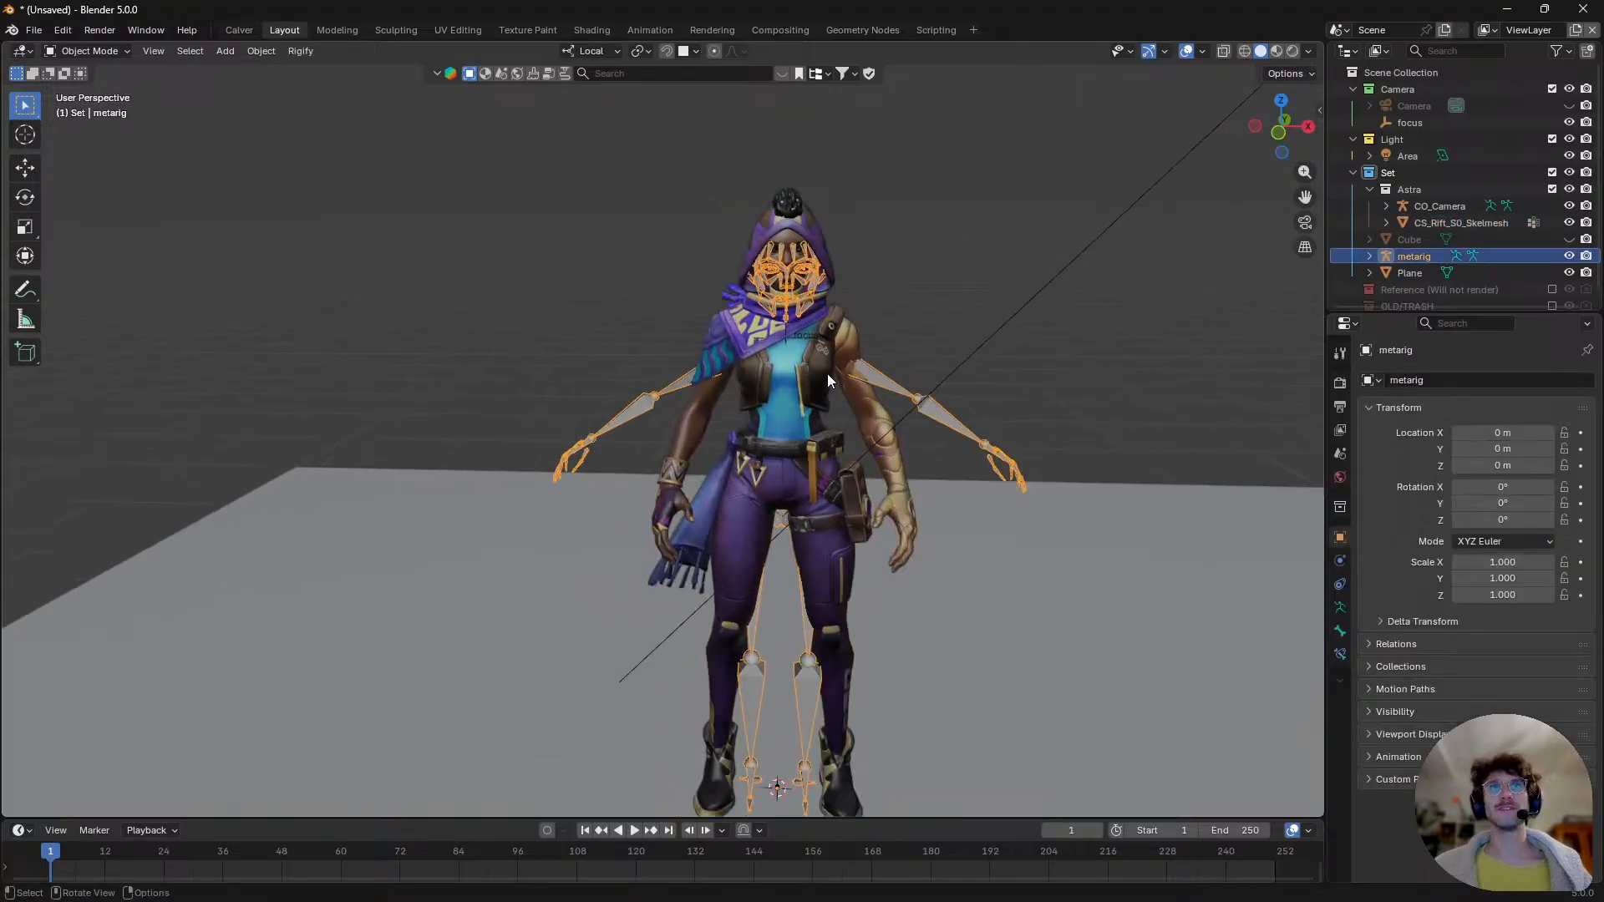
{"action": "left_click", "coordinate": [792, 404]}
{"action": "key", "text": "ctrl+a"}
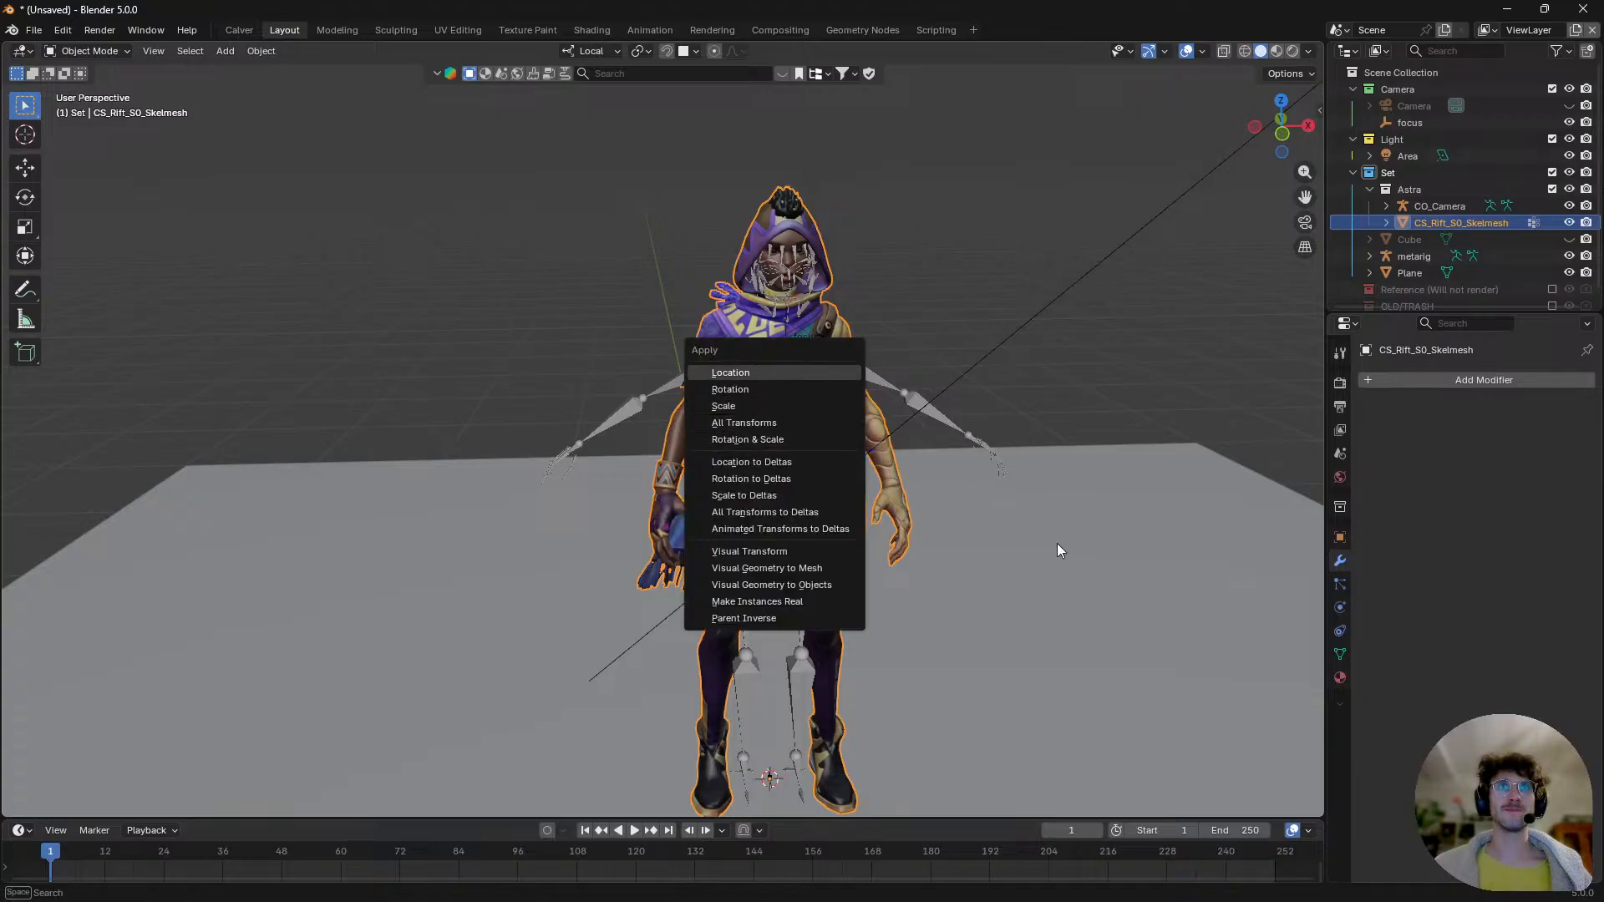
- Select the metarig and enable In Front in its object viewport display settings so the bones draw over the mesh
{"action": "left_click", "coordinate": [621, 408]}
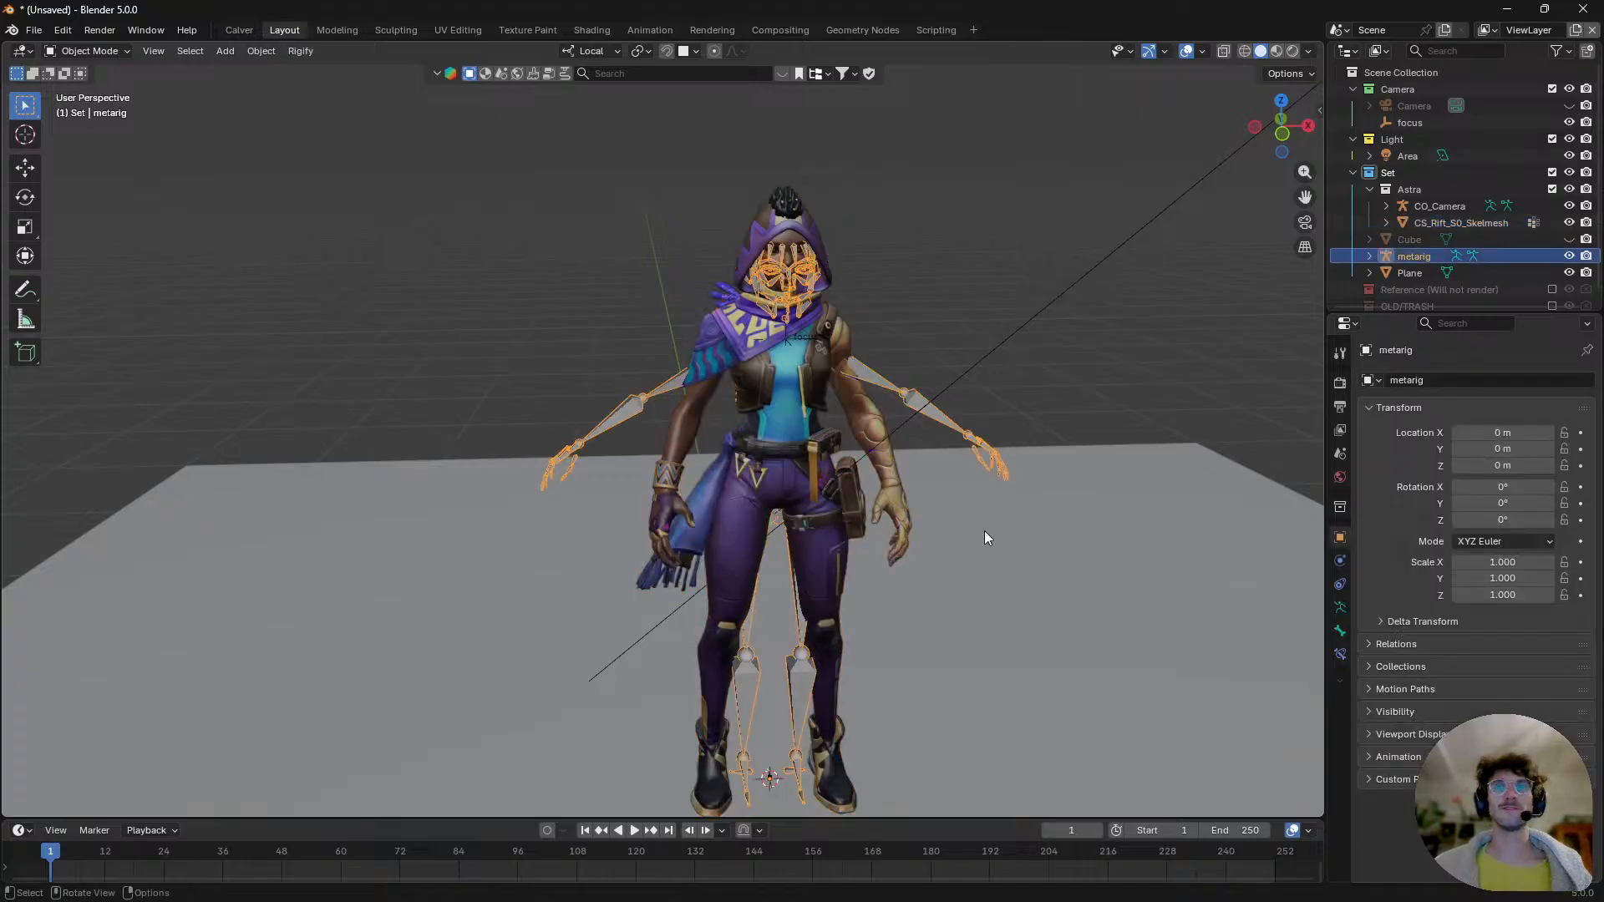
{"action": "left_click", "coordinate": [1339, 608]}
{"action": "scroll", "coordinate": [1378, 577], "scroll_direction": "down", "scroll_amount": 2}
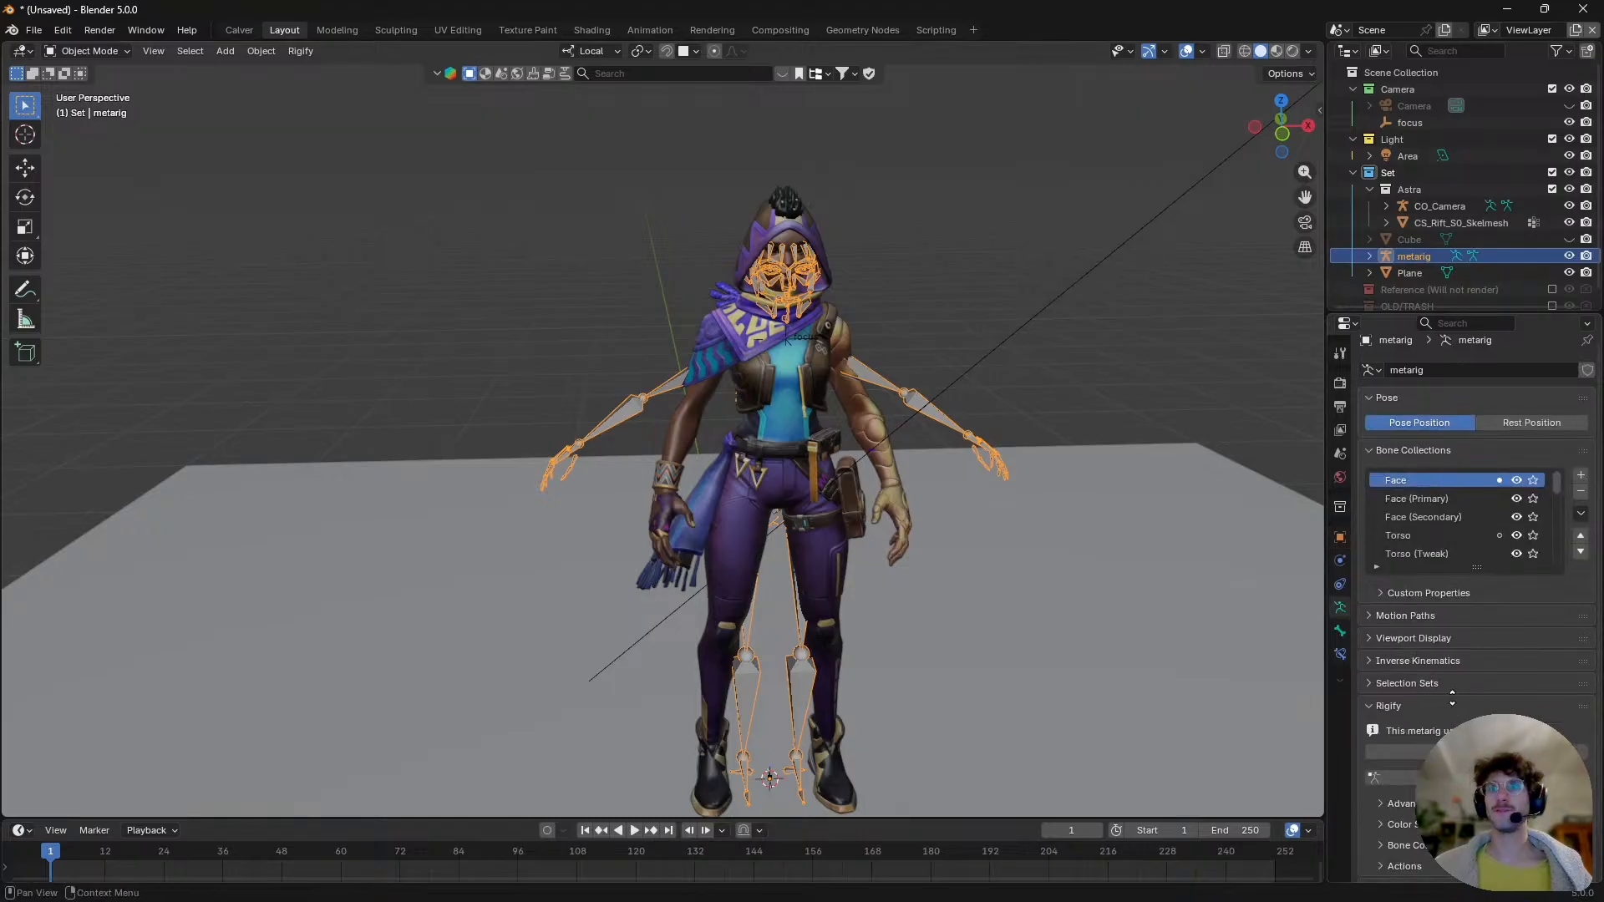
{"action": "left_click", "coordinate": [1400, 665]}
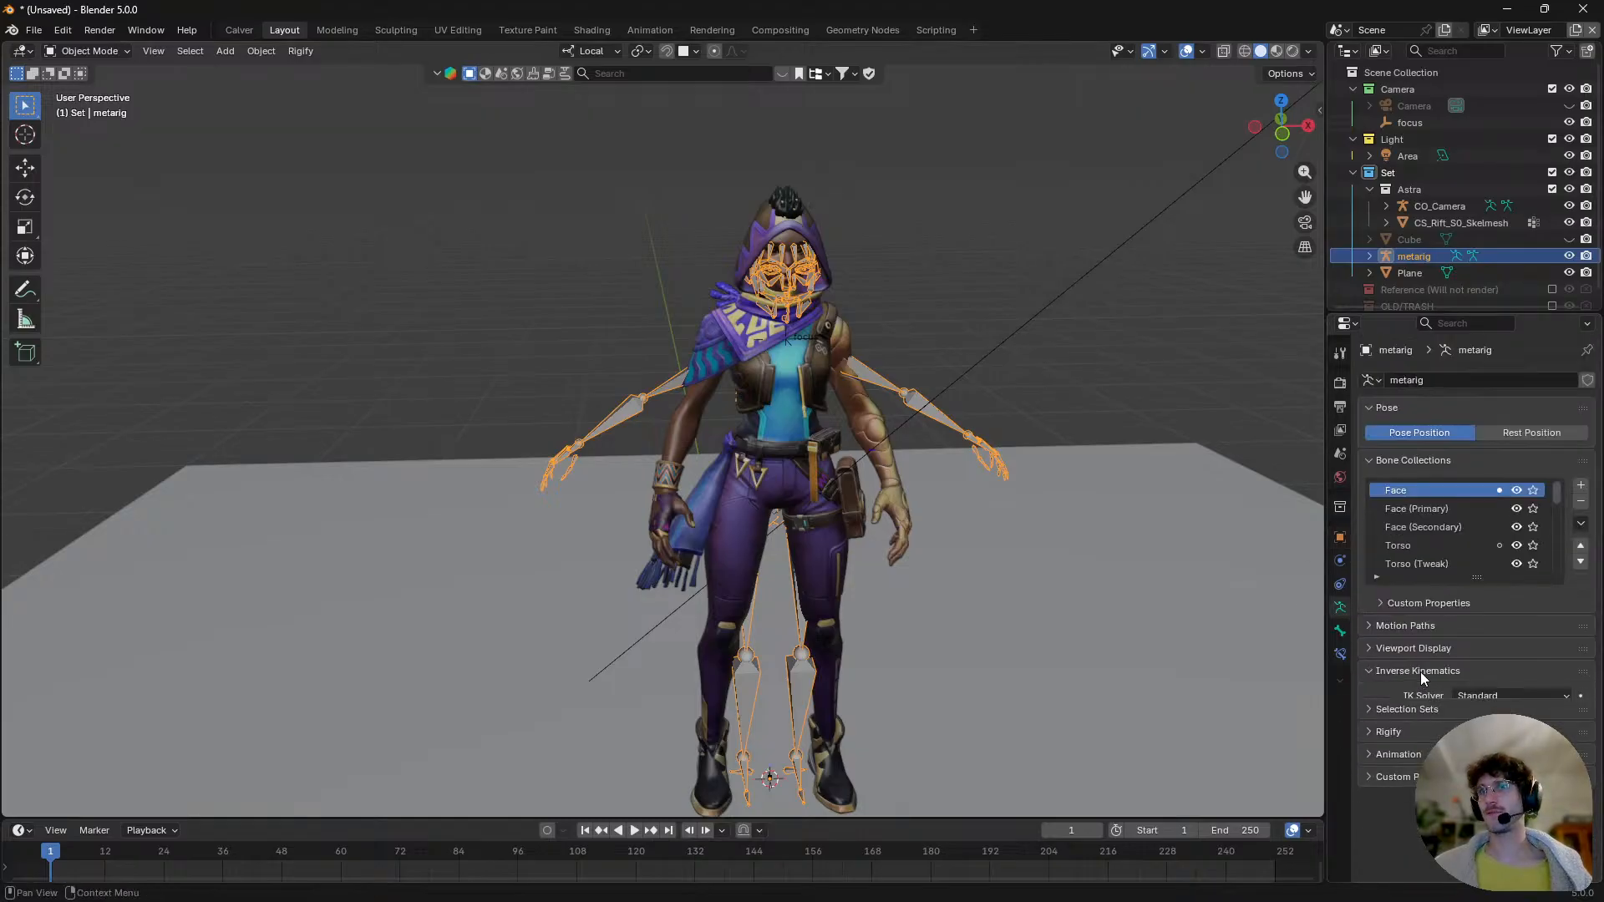
{"action": "left_click", "coordinate": [1415, 649]}
{"action": "scroll", "coordinate": [1417, 618], "scroll_direction": "down", "scroll_amount": 2}
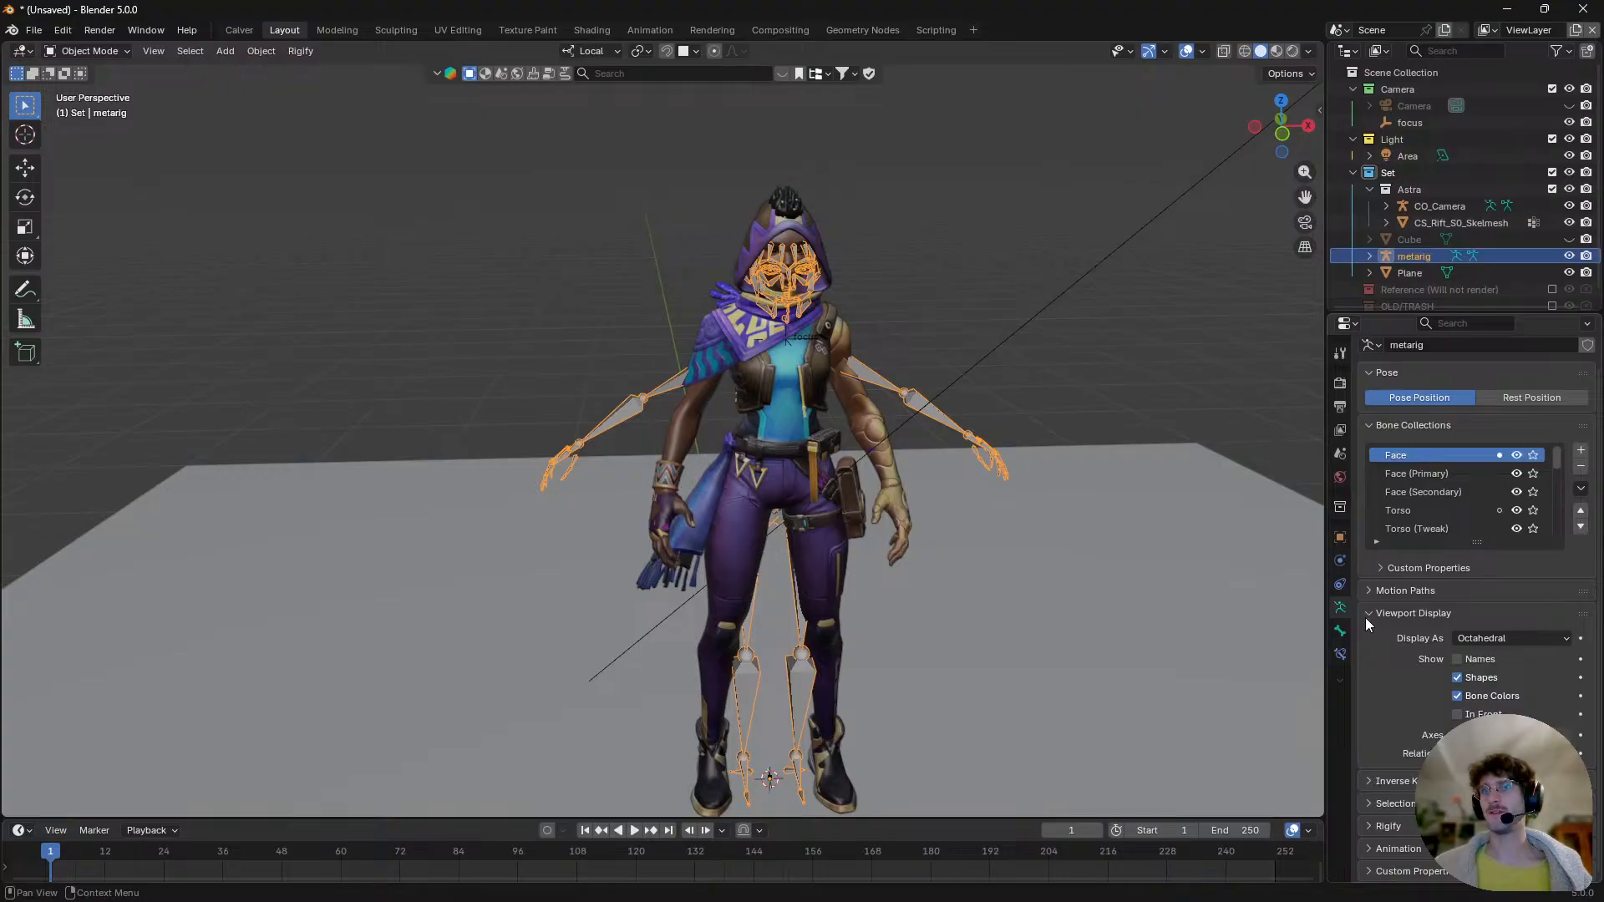
{"action": "left_click", "coordinate": [1338, 542]}
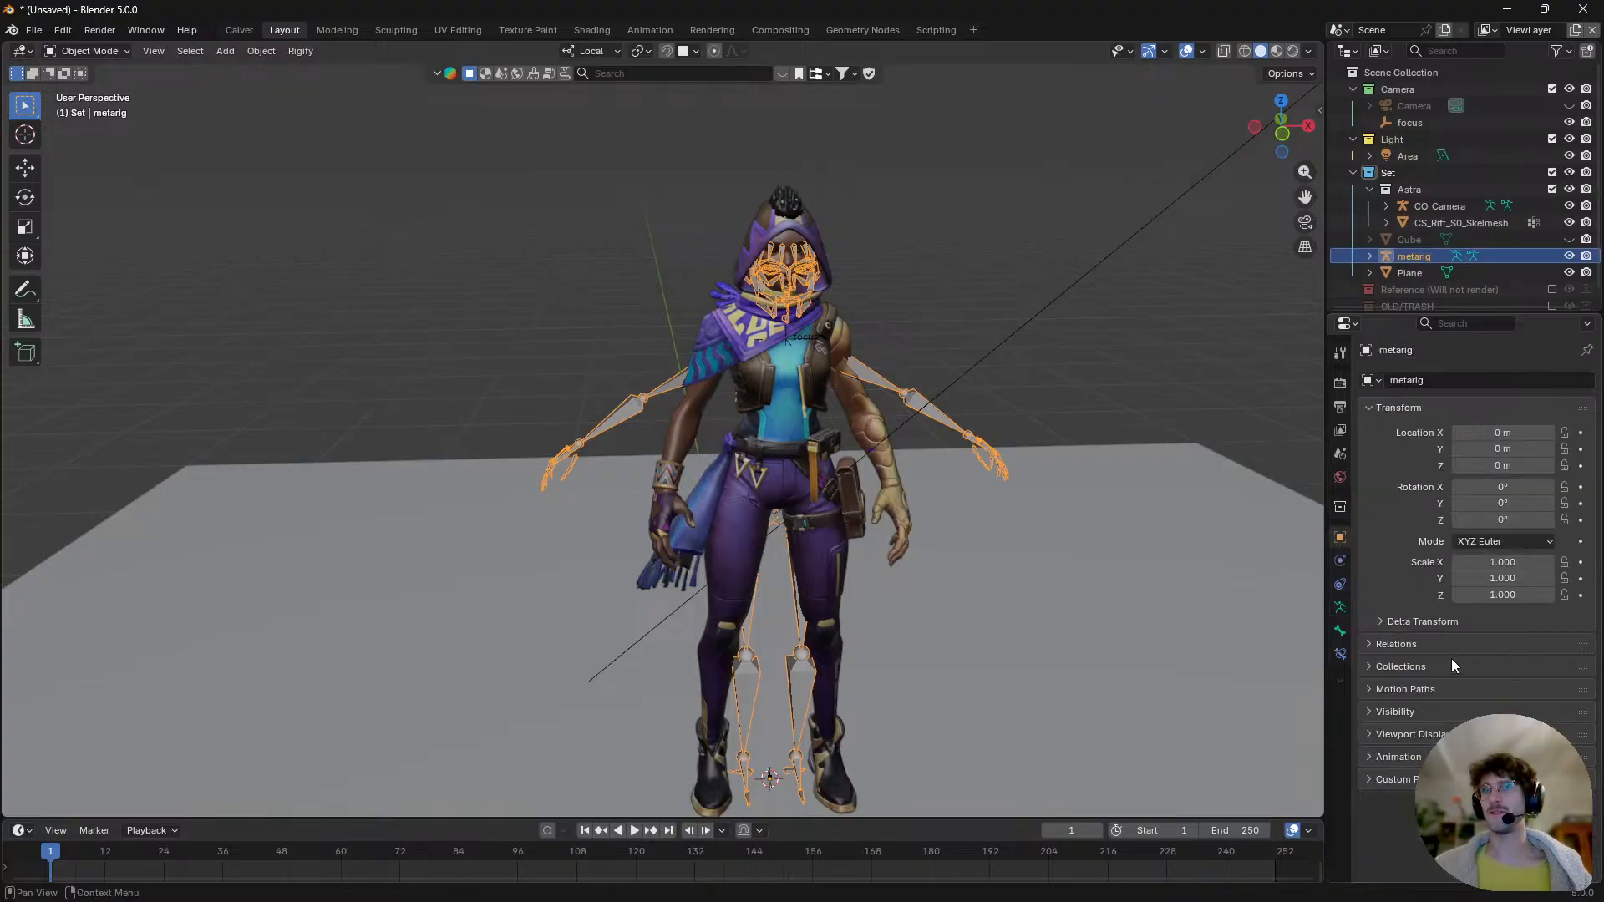
{"action": "left_click", "coordinate": [1404, 717]}
{"action": "left_click", "coordinate": [1474, 823]}
{"action": "scroll", "coordinate": [1477, 678], "scroll_direction": "down", "scroll_amount": 3}
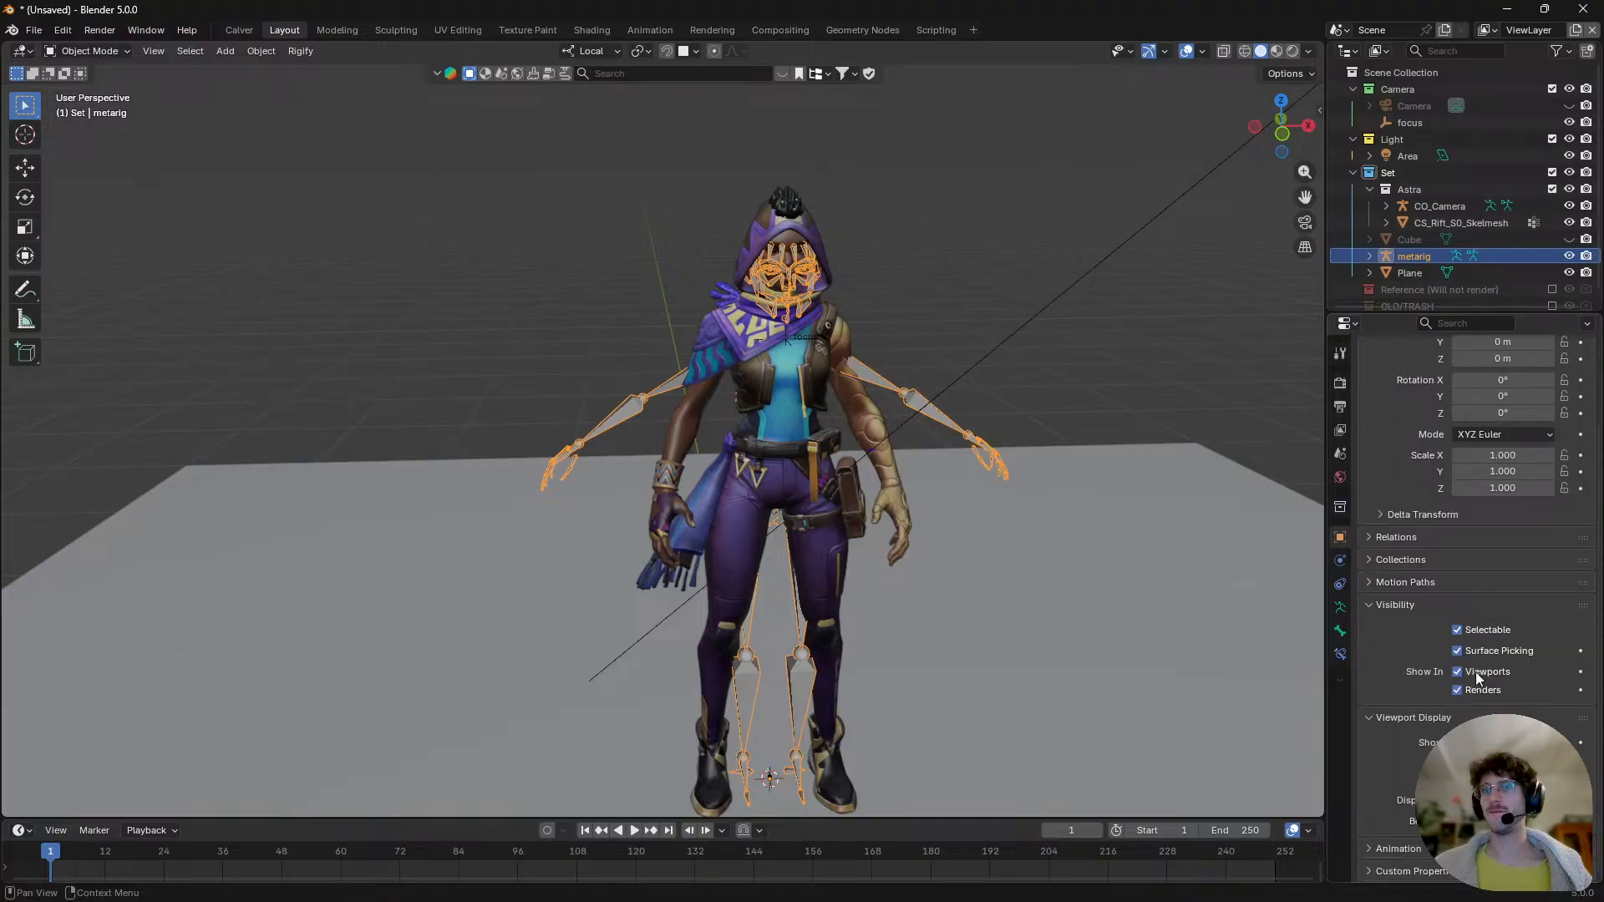
{"action": "left_click", "coordinate": [1458, 779]}
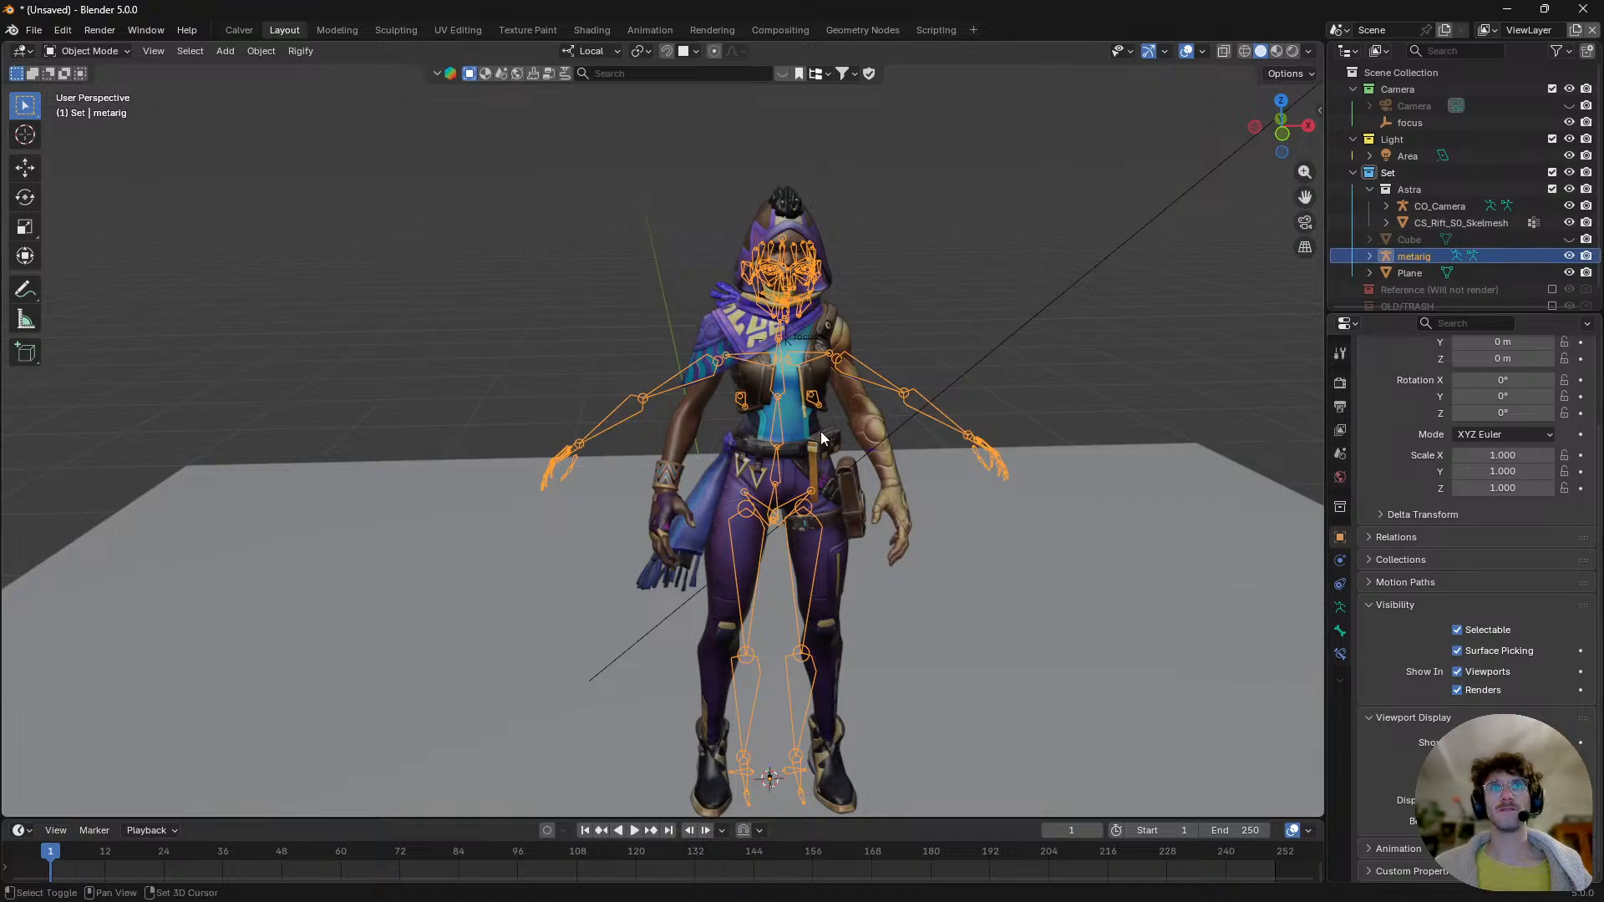
- Inspect the metarig against the character's body and switch the armature to Edit Mode
{"action": "middle_click_drag", "start_coordinate": [821, 439], "coordinate": [925, 431], "text": "shift"}
{"action": "scroll", "coordinate": [857, 442], "scroll_direction": "up", "scroll_amount": 2}
{"action": "scroll", "coordinate": [817, 405], "scroll_direction": "down", "scroll_amount": 2}
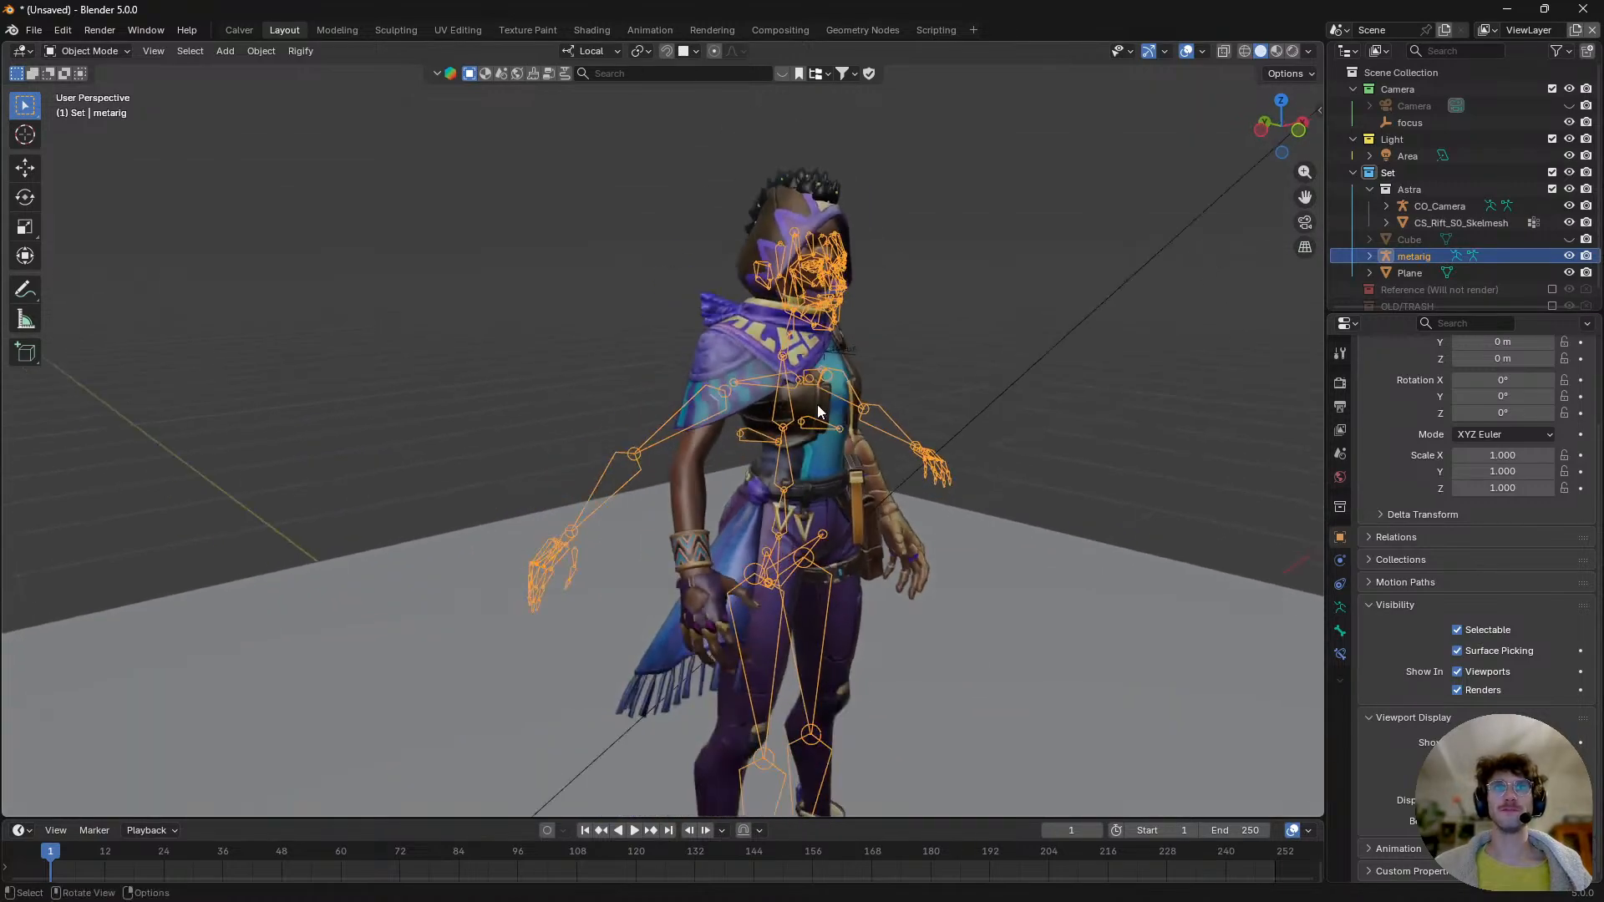
{"action": "middle_click_drag", "start_coordinate": [817, 404], "coordinate": [810, 447]}
{"action": "key", "text": "ctrl+Tab"}
{"action": "left_click", "coordinate": [937, 452]}
- In front orthographic view, select the forearm and hand bones of the metarig's left arm
{"action": "scroll", "coordinate": [937, 452], "scroll_direction": "down", "scroll_amount": 2}
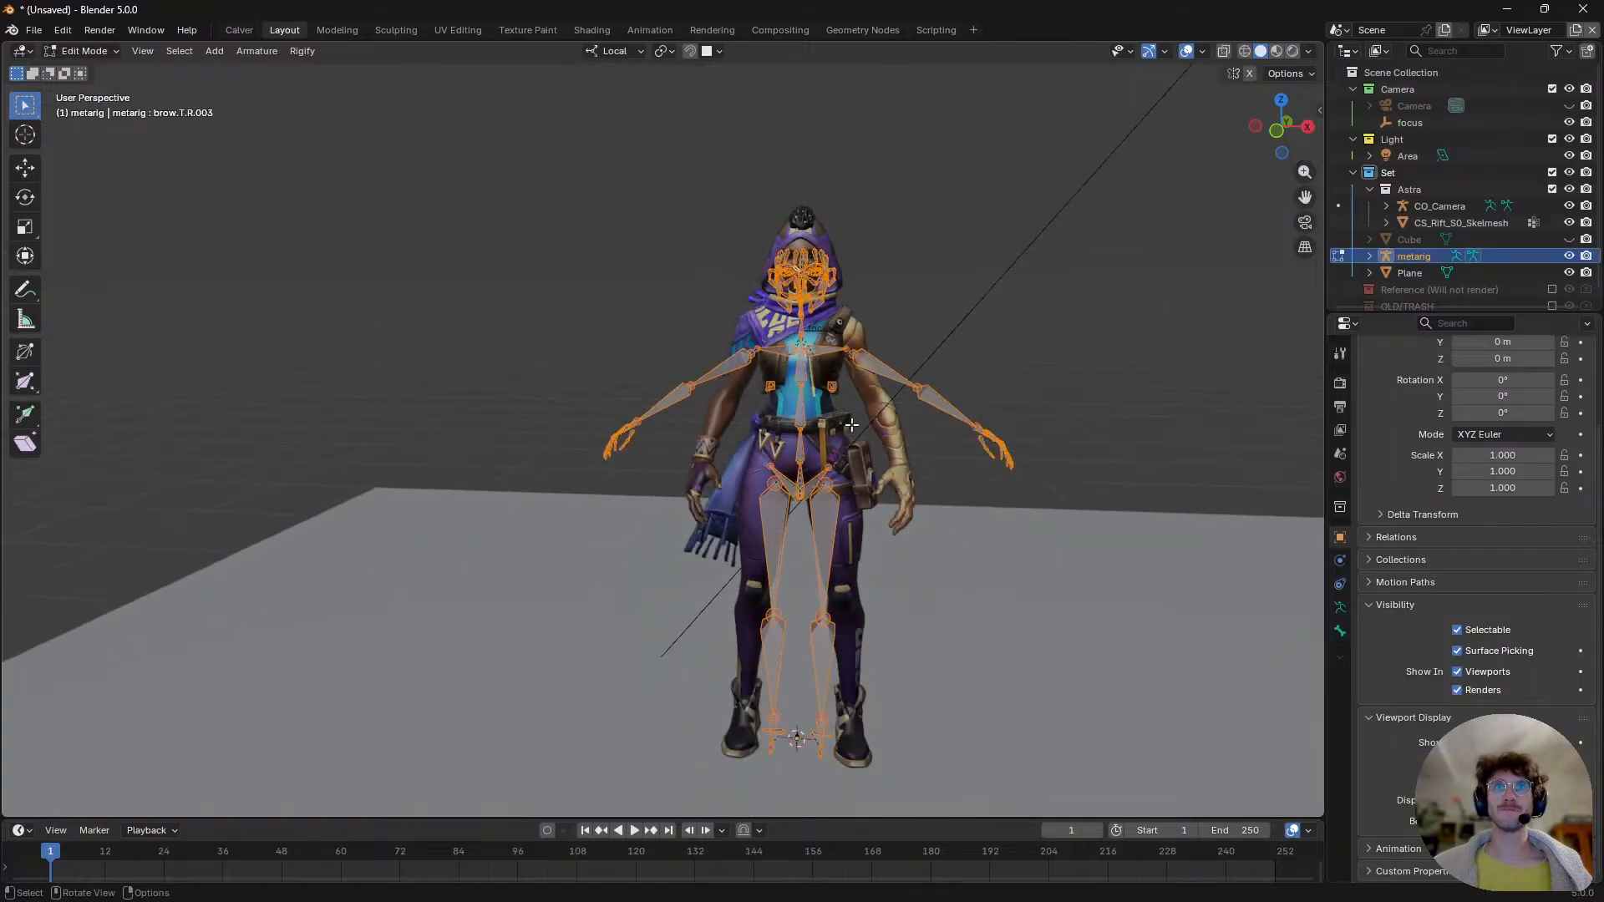
{"action": "mouse_move", "coordinate": [937, 517]}
{"action": "middle_mouse_down", "text": "alt"}
{"action": "mouse_move", "coordinate": [1006, 522]}
{"action": "mouse_move", "coordinate": [957, 526]}
{"action": "middle_mouse_up", "text": "alt"}
{"action": "left_click_drag", "start_coordinate": [1028, 338], "coordinate": [939, 506]}
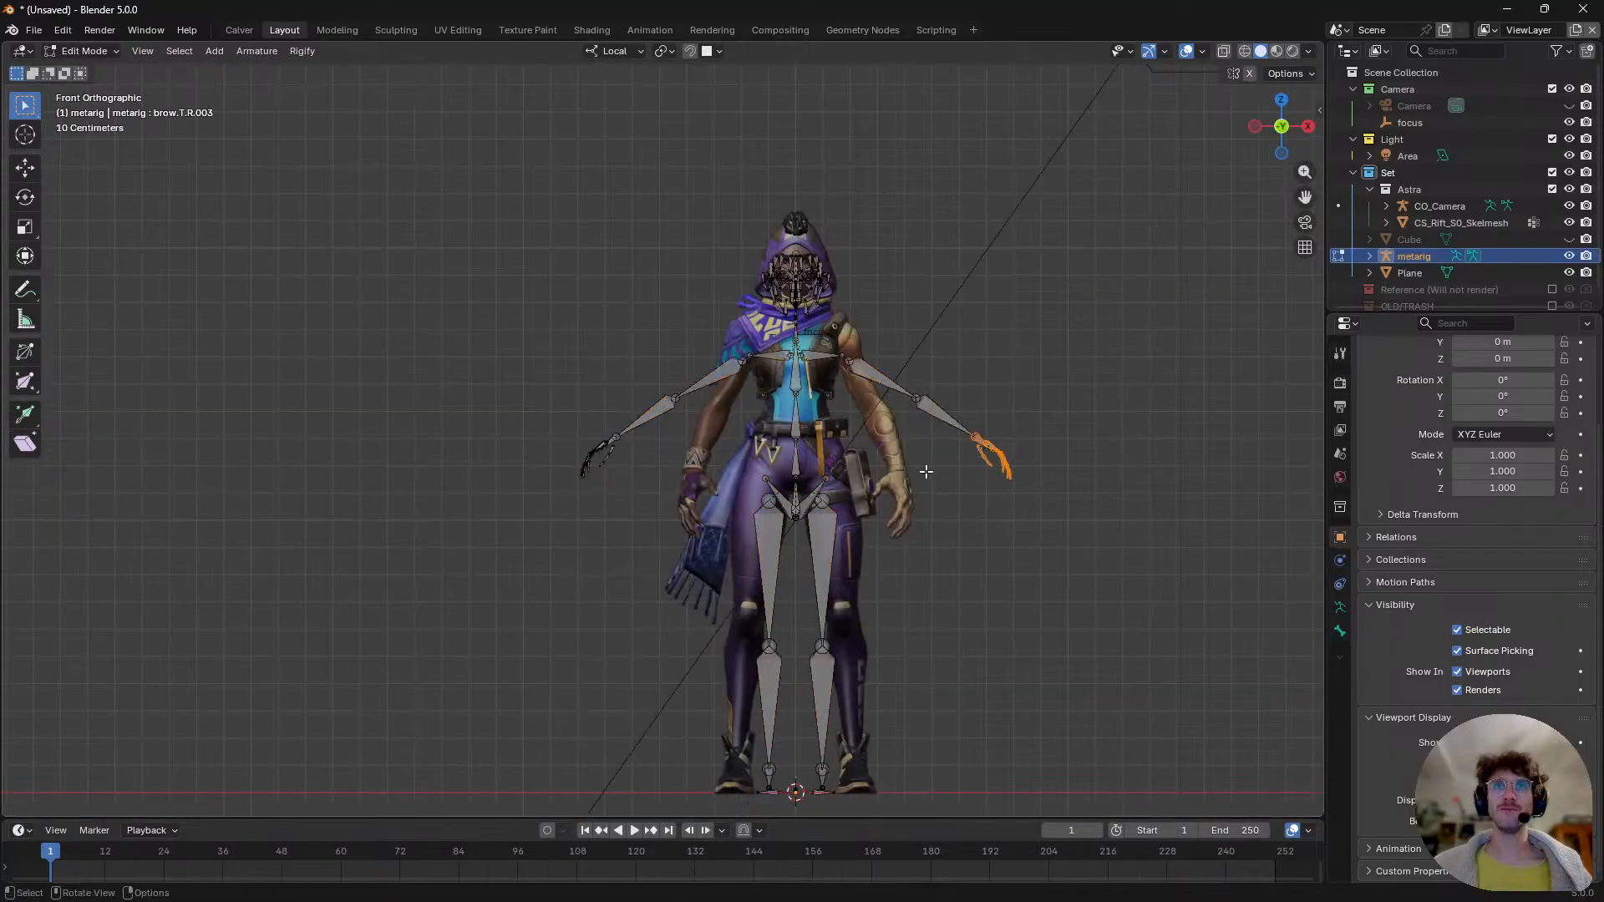
{"action": "scroll", "coordinate": [1020, 322], "scroll_direction": "up", "scroll_amount": 2}
{"action": "left_click_drag", "start_coordinate": [1148, 421], "coordinate": [917, 598]}
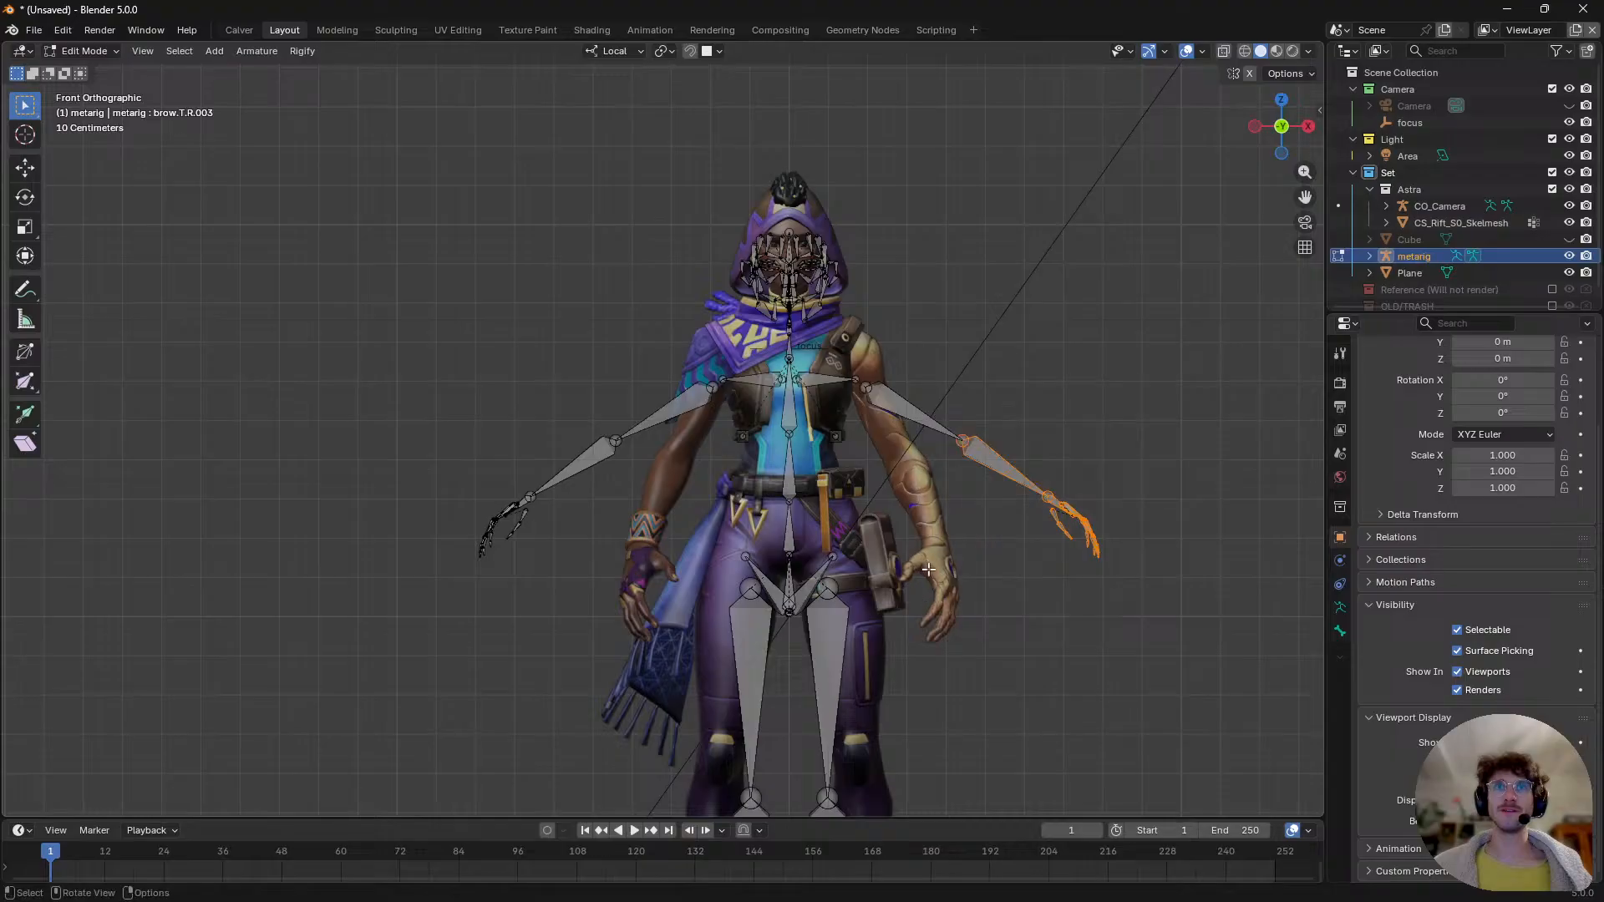
{"action": "scroll", "coordinate": [902, 545], "scroll_direction": "down", "scroll_amount": 3}
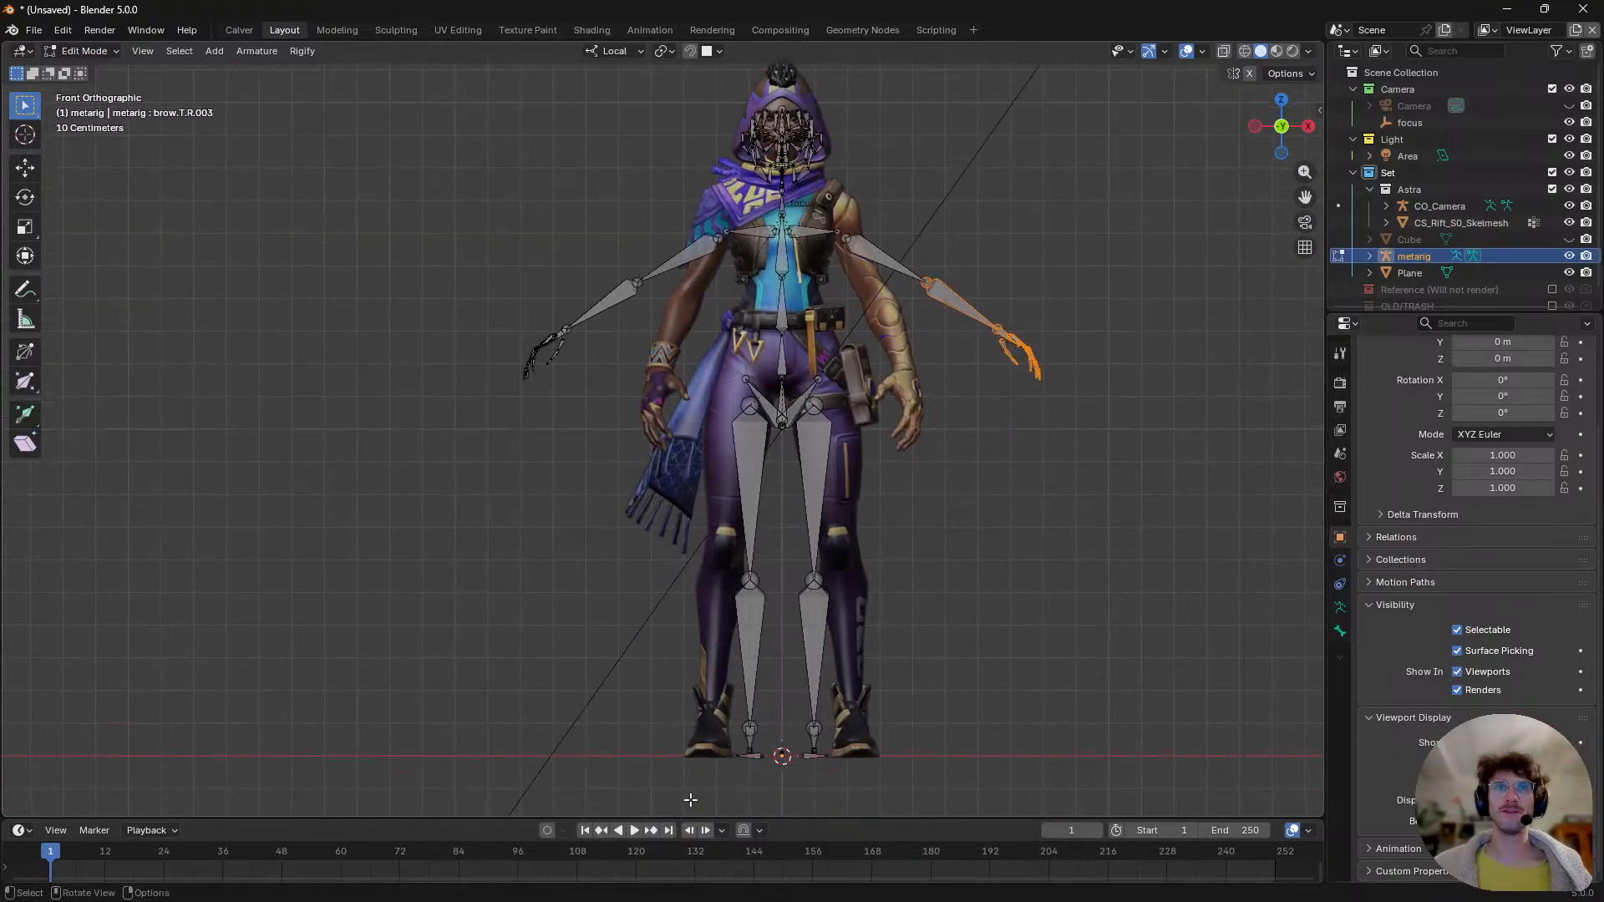
- Enable X-axis mirroring and move the metarig's right ankle and foot bones outward along local X into the boot
{"action": "left_click_drag", "start_coordinate": [690, 799], "coordinate": [777, 714]}
{"action": "key", "text": "g"}
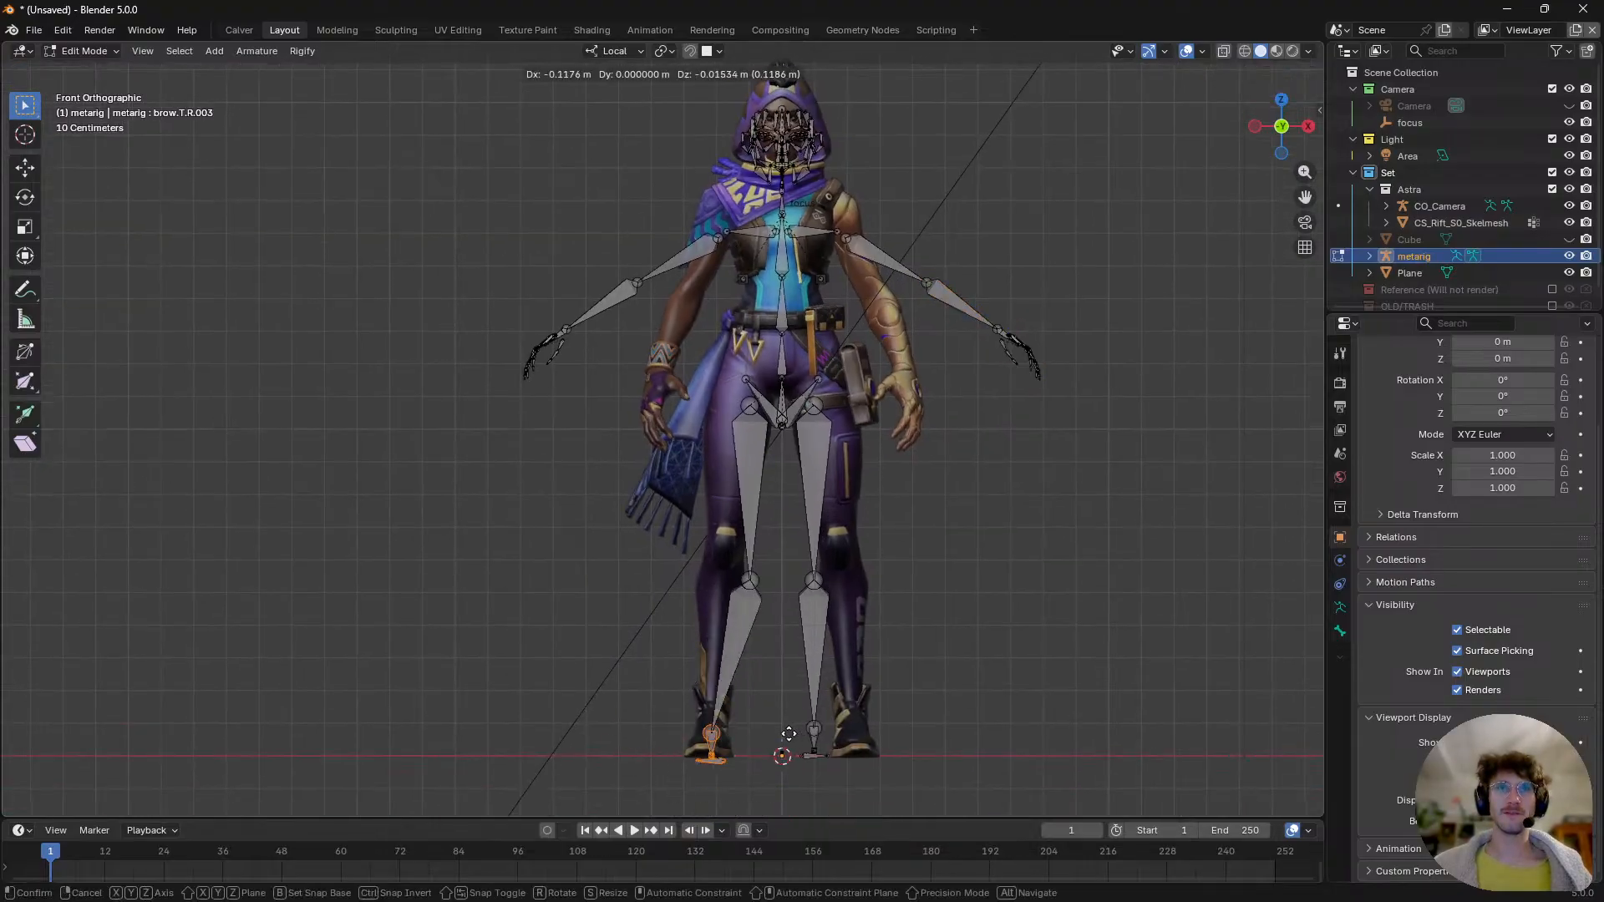
{"action": "key", "text": "Escape"}
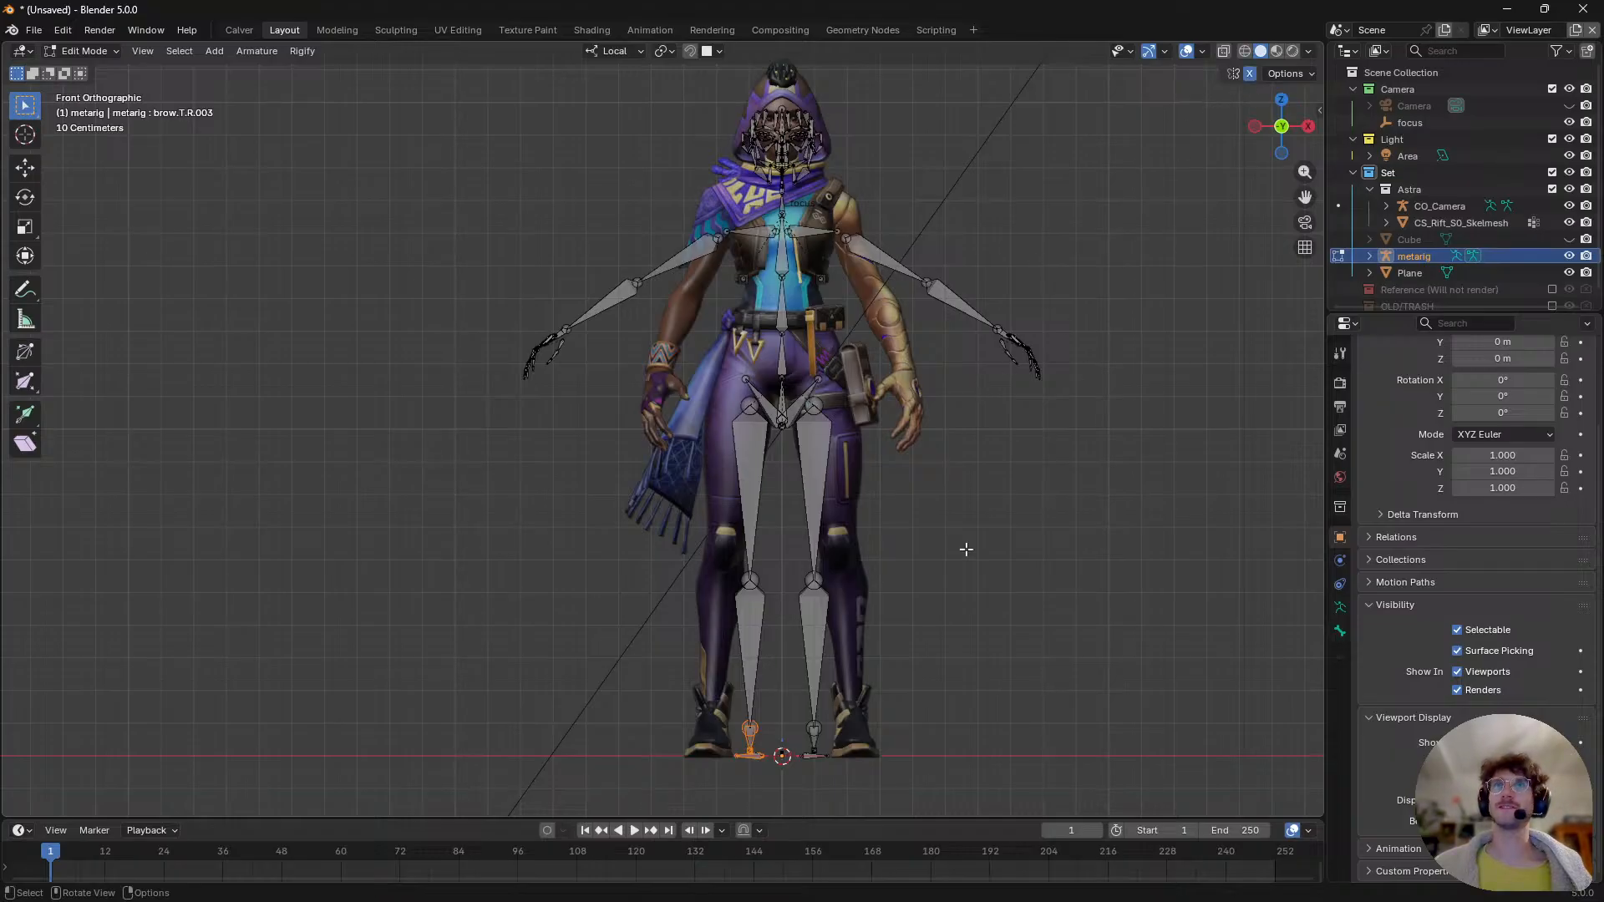
{"action": "key", "text": "g"}
{"action": "key", "text": "x"}
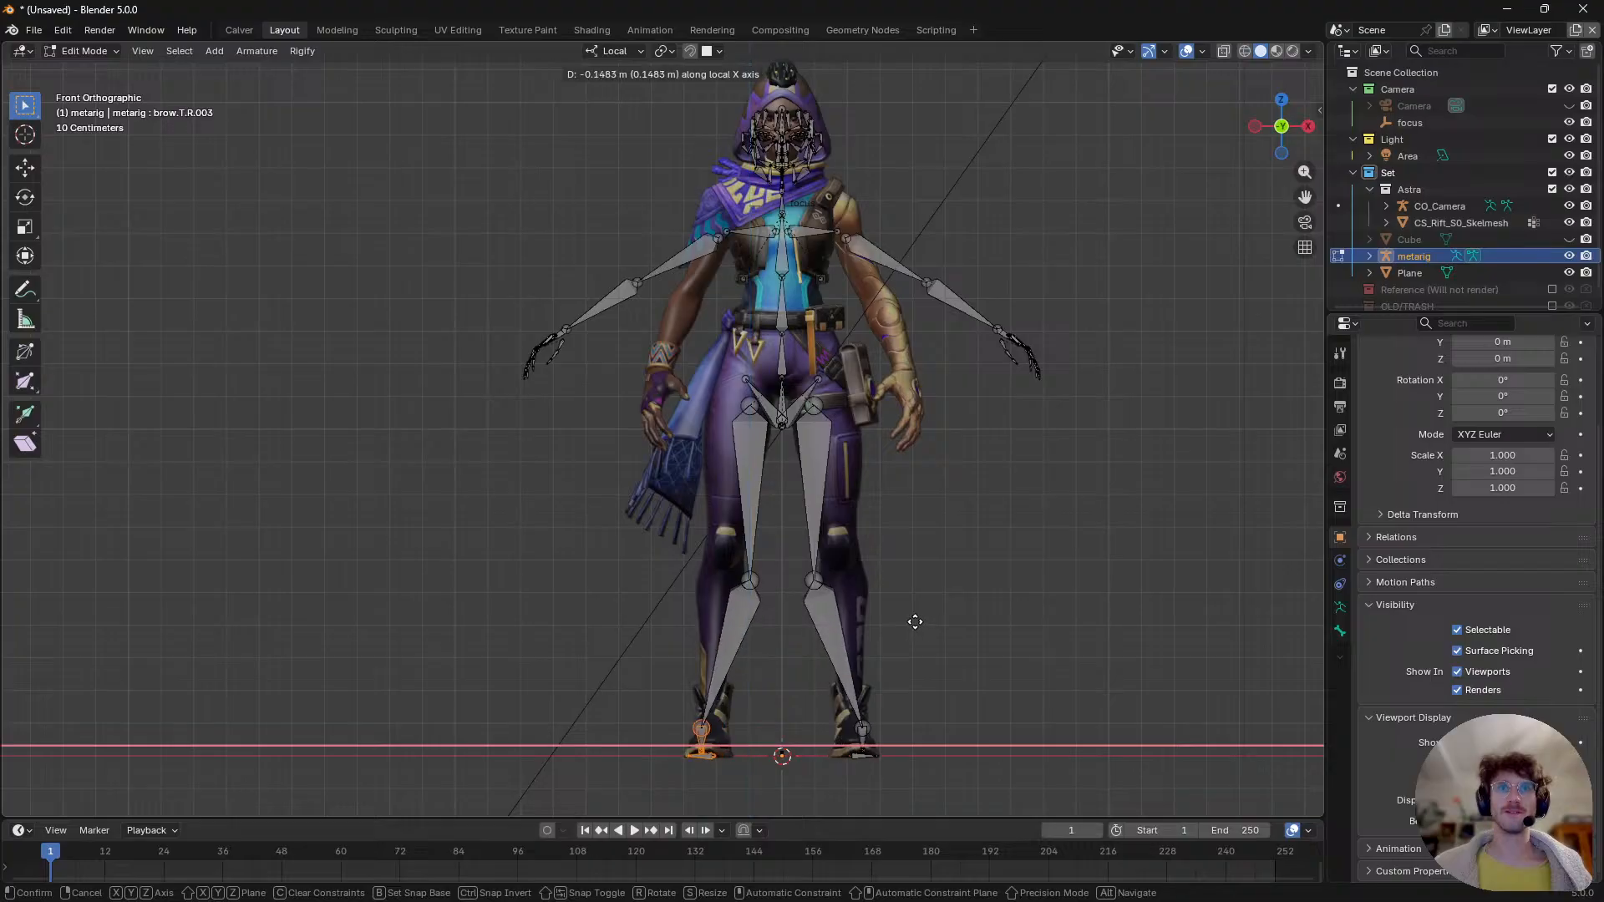
{"action": "left_click", "coordinate": [929, 622]}
- Select the metarig's right knee joint and split the viewport into quad view
{"action": "left_click", "coordinate": [755, 579]}
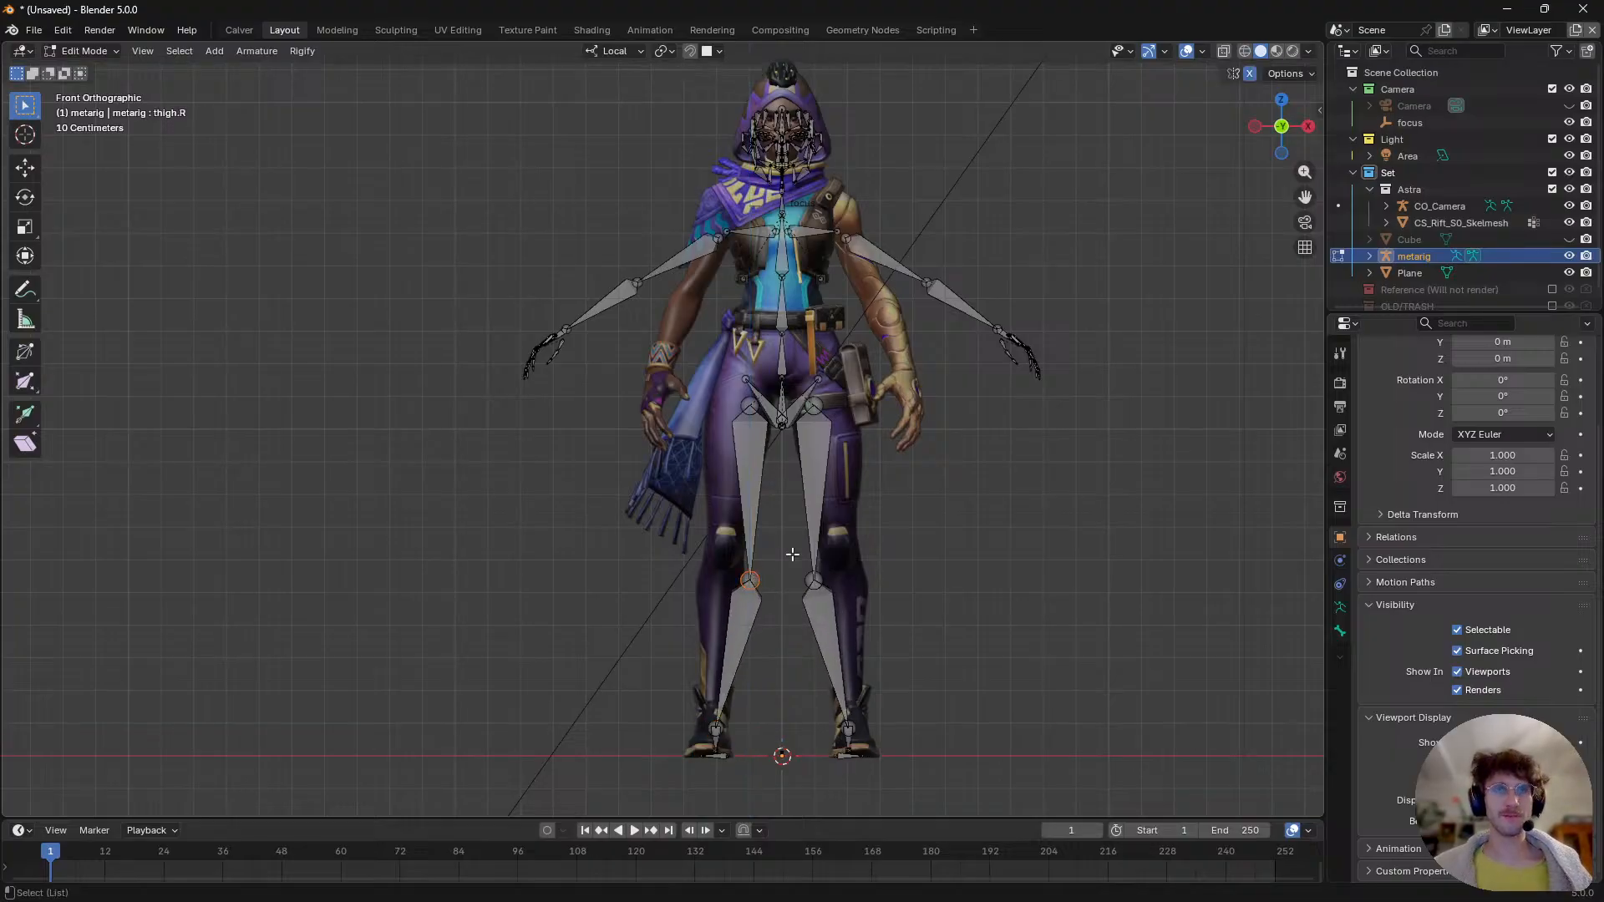
{"action": "key", "text": "ctrl+alt+q"}
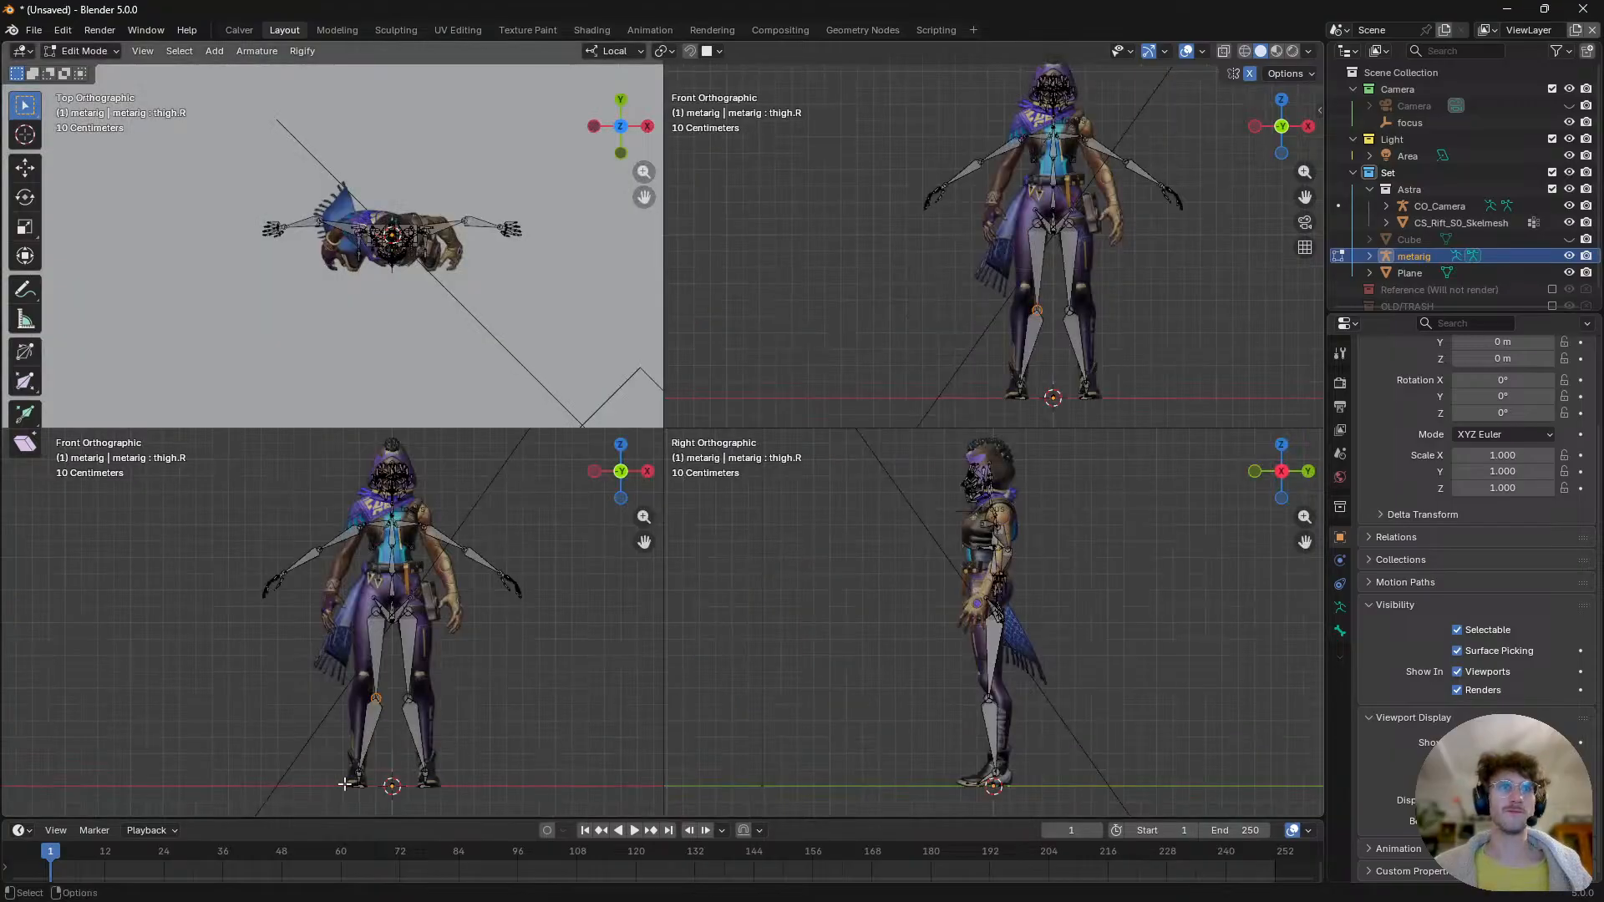
{"action": "key", "text": "ctrl+alt+q"}
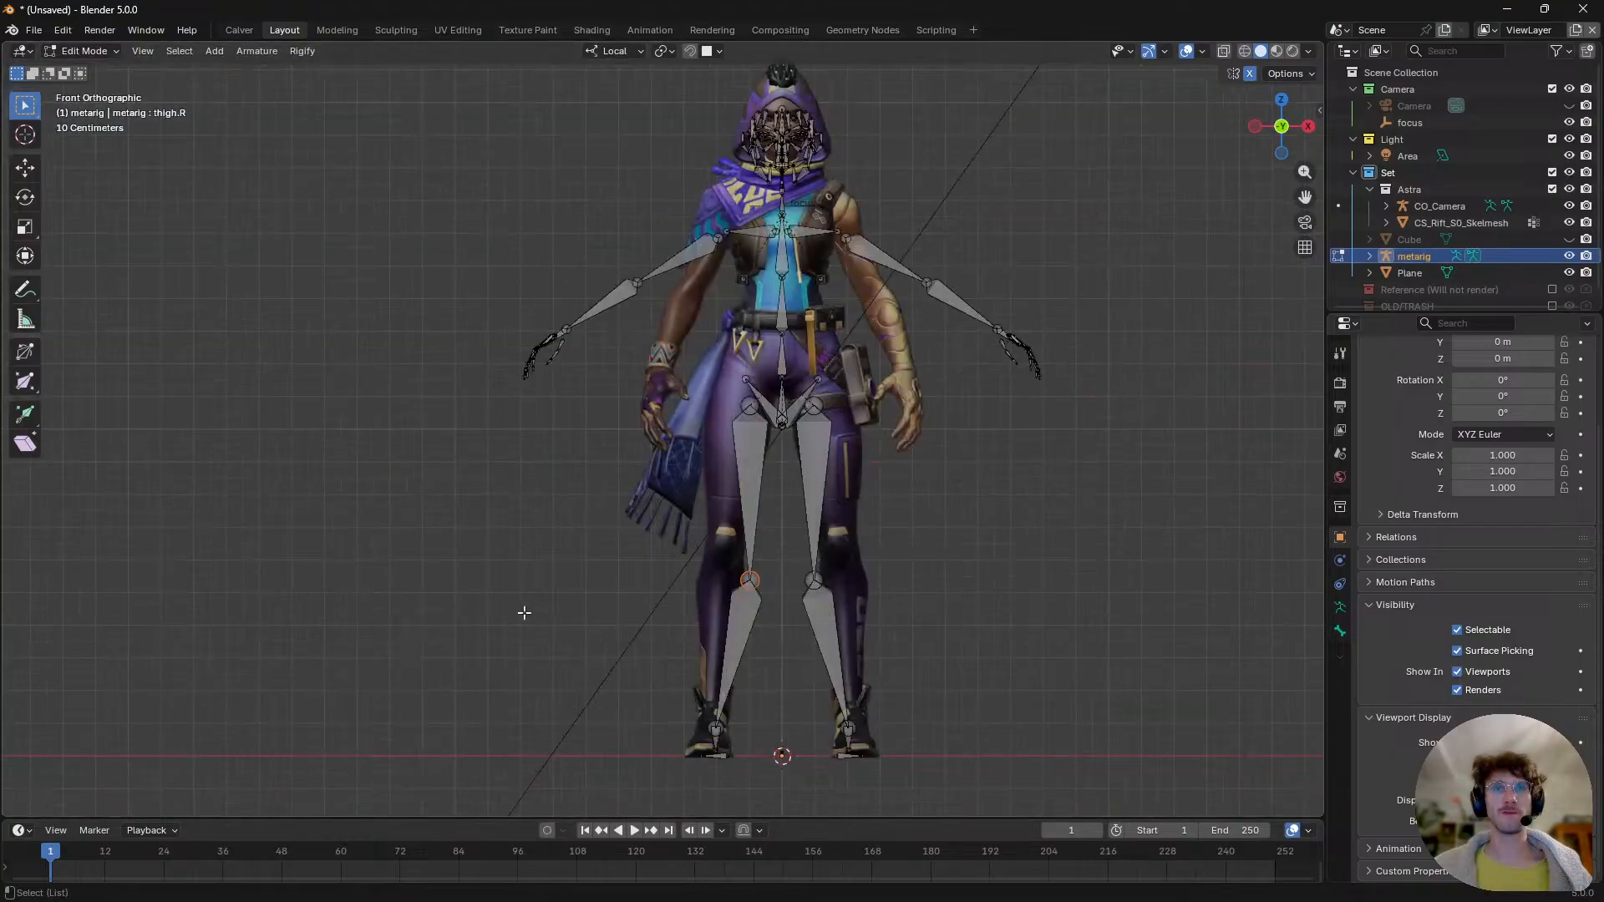
{"action": "key", "text": "ctrl+alt+q"}
- Examine how the metarig's leg and foot bones line up with the boot in the right orthographic view
{"action": "scroll", "coordinate": [501, 568], "scroll_direction": "up", "scroll_amount": 2}
{"action": "scroll", "coordinate": [501, 576], "scroll_direction": "down", "scroll_amount": 2}
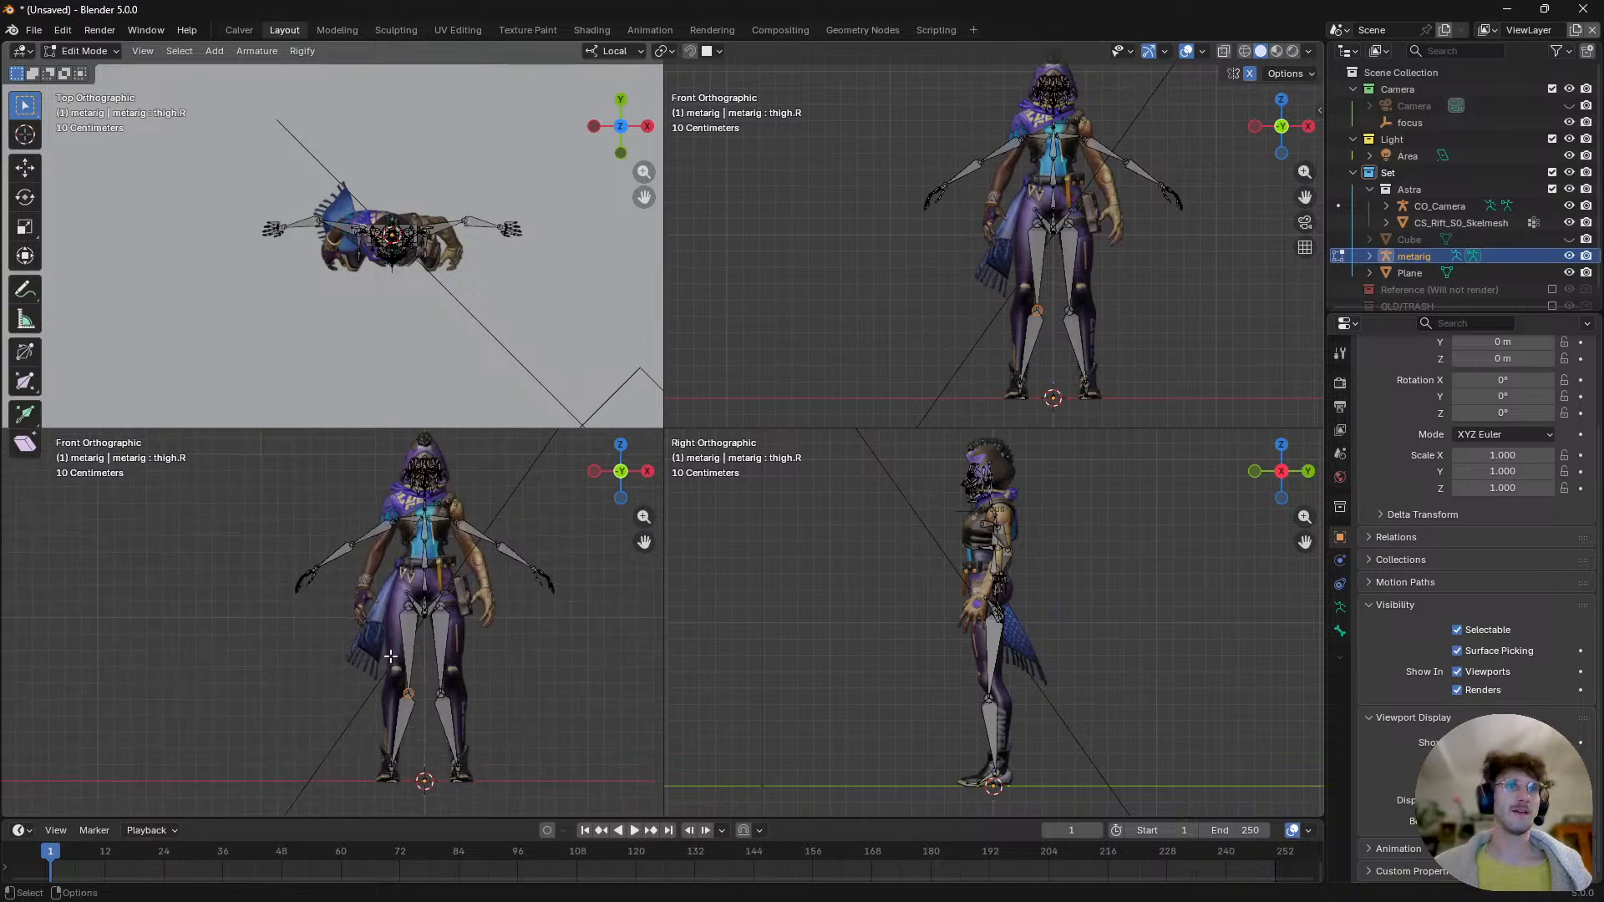
{"action": "middle_click_drag", "start_coordinate": [390, 656], "coordinate": [445, 659], "text": "shift"}
{"action": "middle_click_drag", "start_coordinate": [1039, 541], "coordinate": [1014, 543], "text": "shift"}
{"action": "scroll", "coordinate": [1002, 568], "scroll_direction": "up", "scroll_amount": 3}
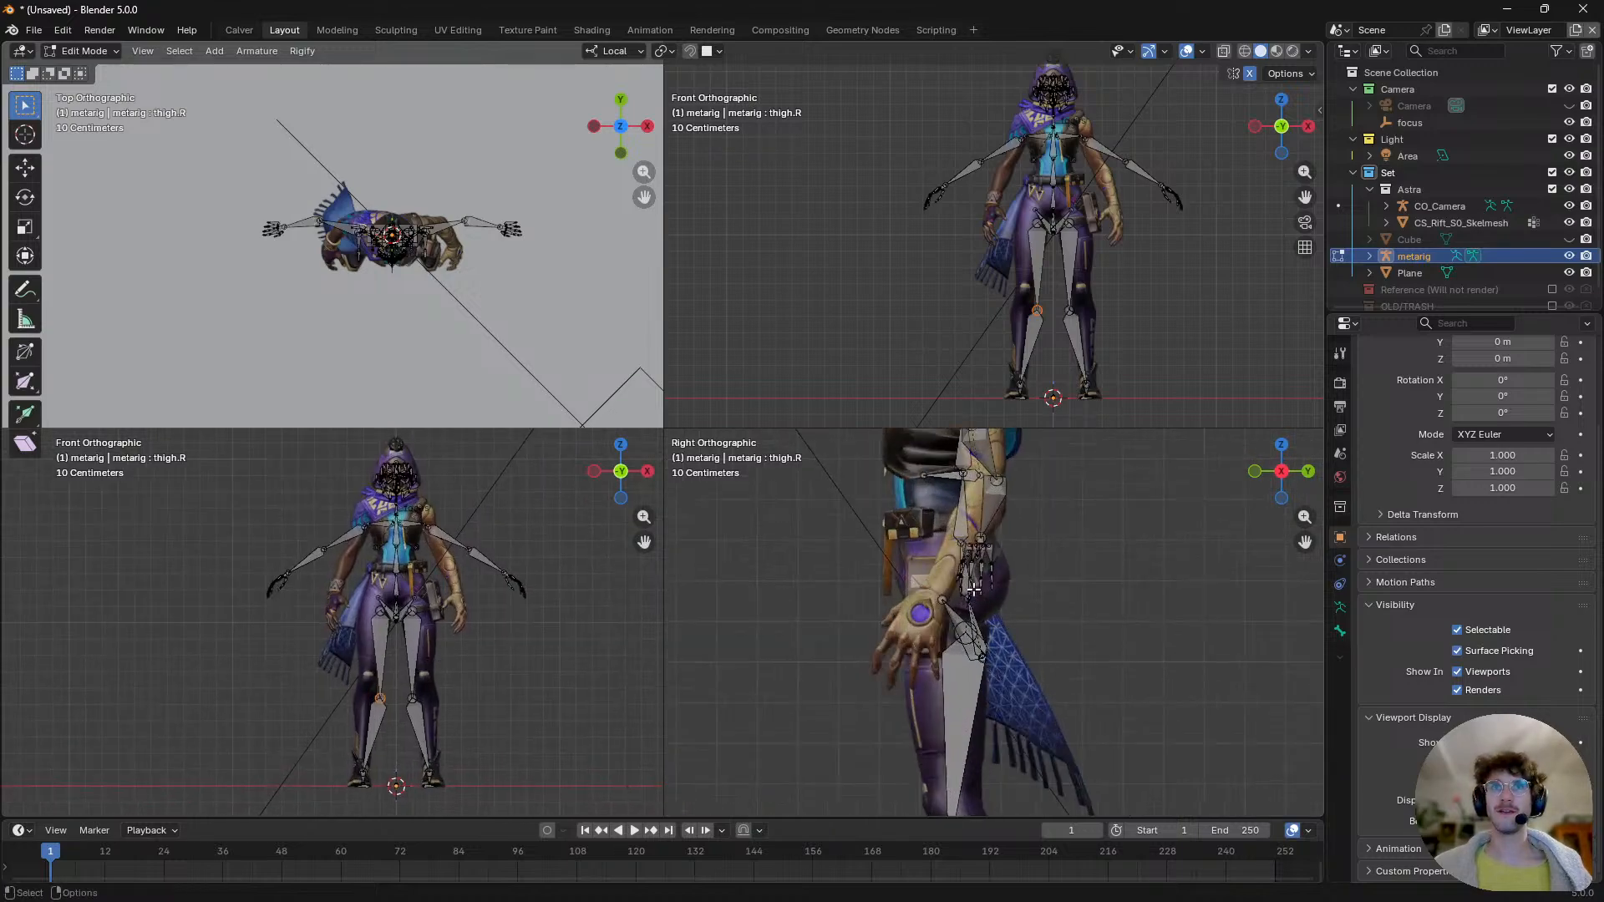
{"action": "scroll", "coordinate": [977, 618], "scroll_direction": "down", "scroll_amount": 2}
{"action": "middle_click_drag", "start_coordinate": [961, 682], "coordinate": [955, 615], "text": "shift"}
{"action": "scroll", "coordinate": [961, 702], "scroll_direction": "up", "scroll_amount": 5}
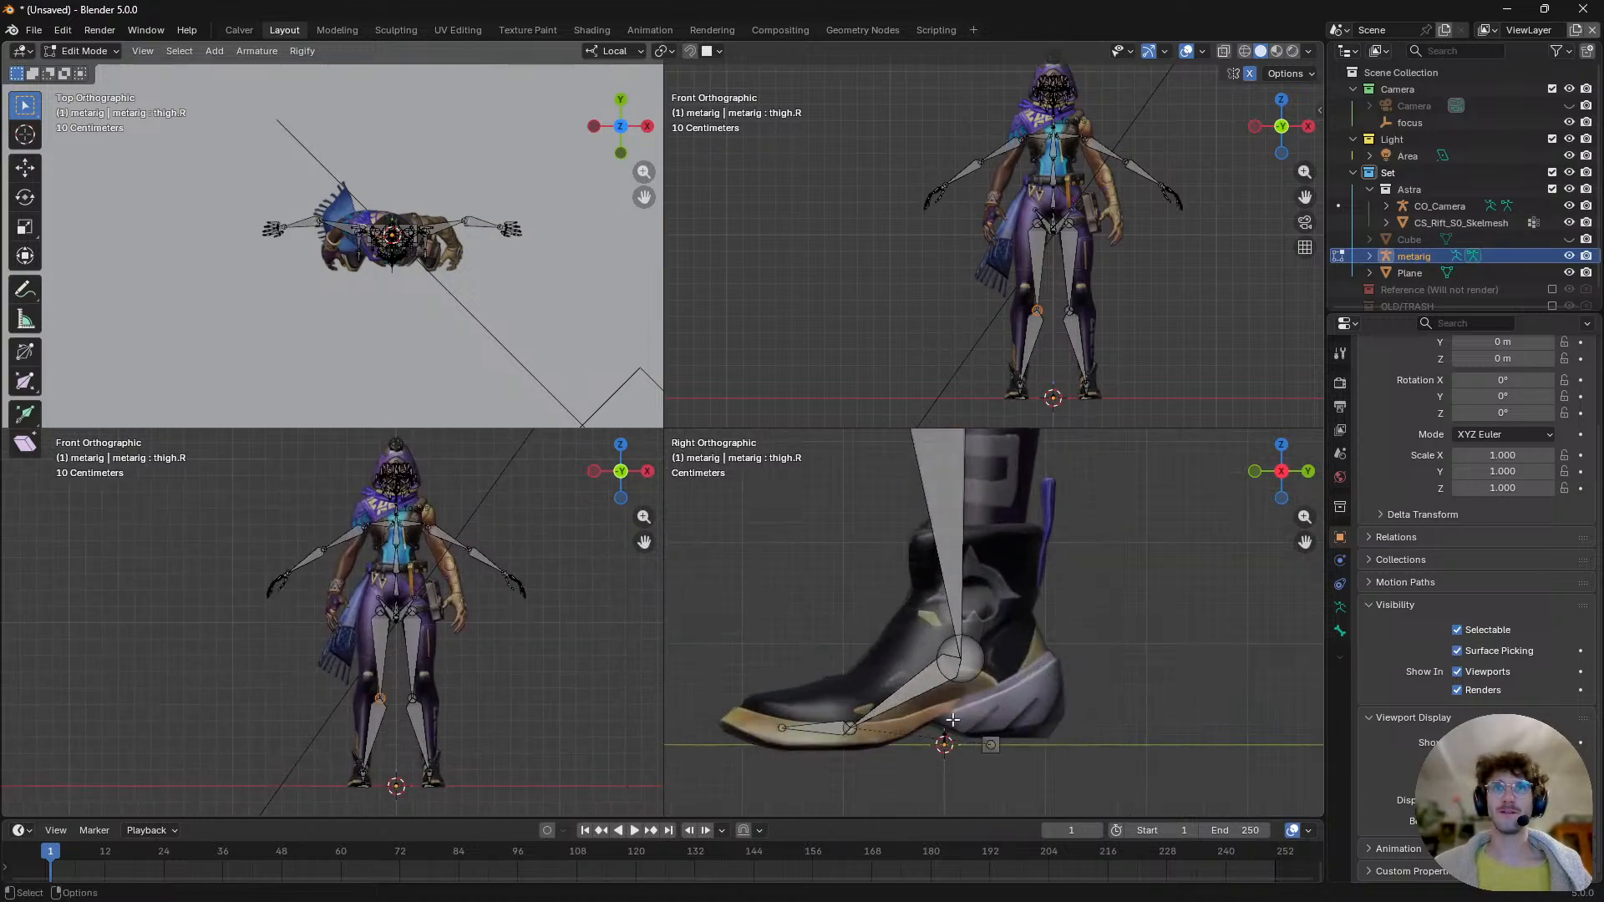
{"action": "middle_click_drag", "start_coordinate": [910, 676], "coordinate": [923, 702], "text": "shift"}
{"action": "scroll", "coordinate": [949, 672], "scroll_direction": "down", "scroll_amount": 1}
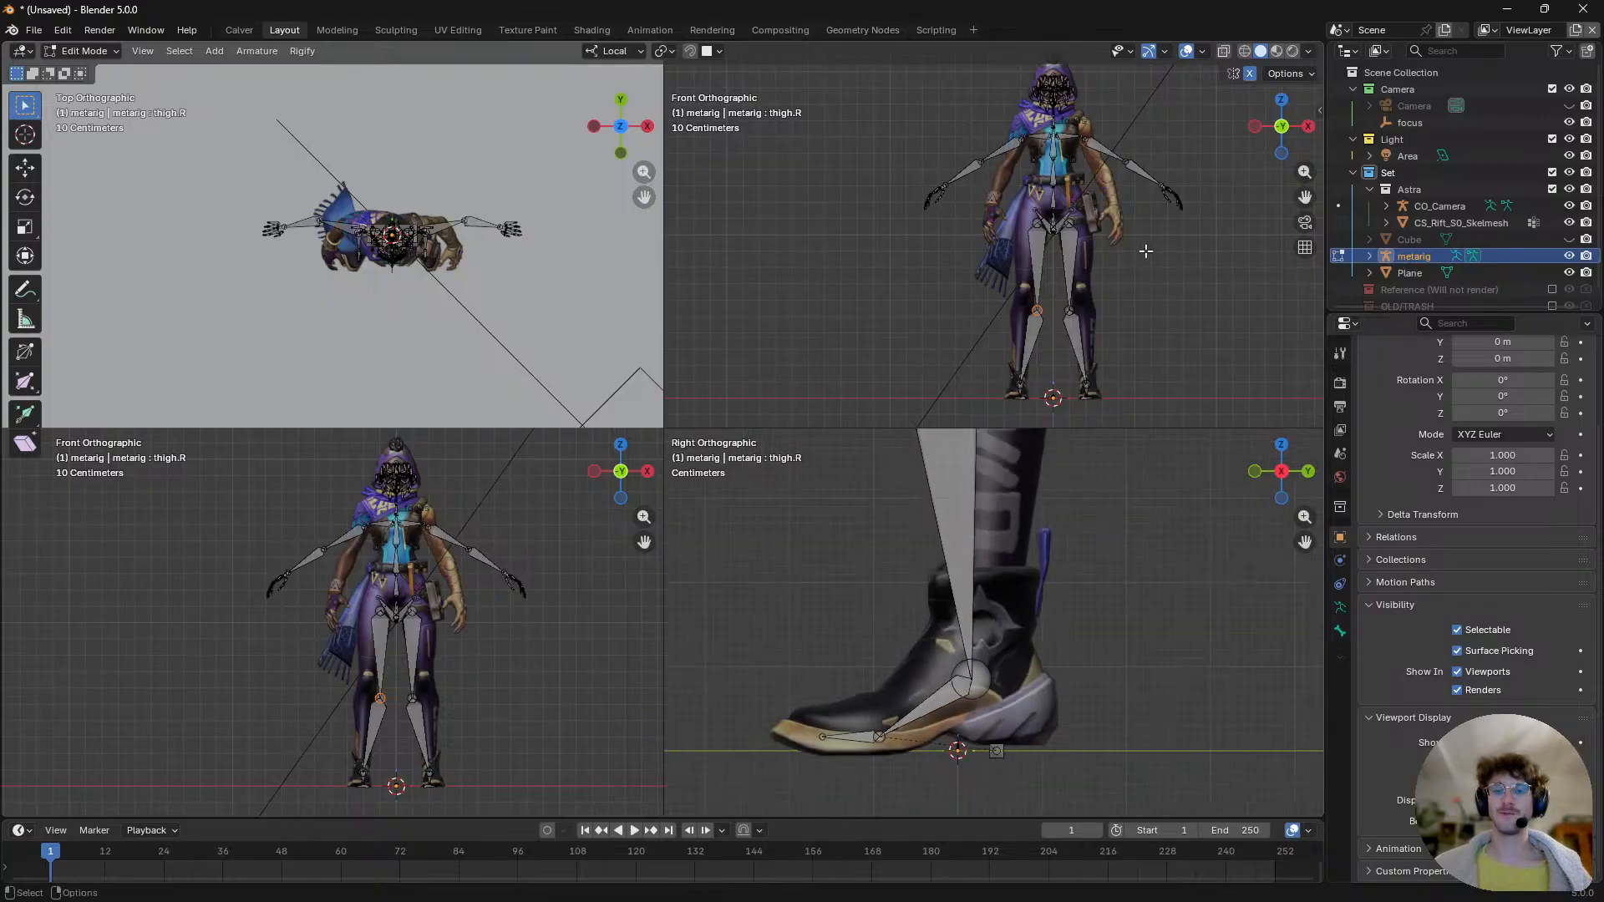
- Enable Sync Zoom/Pan in the Quad View settings
{"action": "key", "text": "n"}
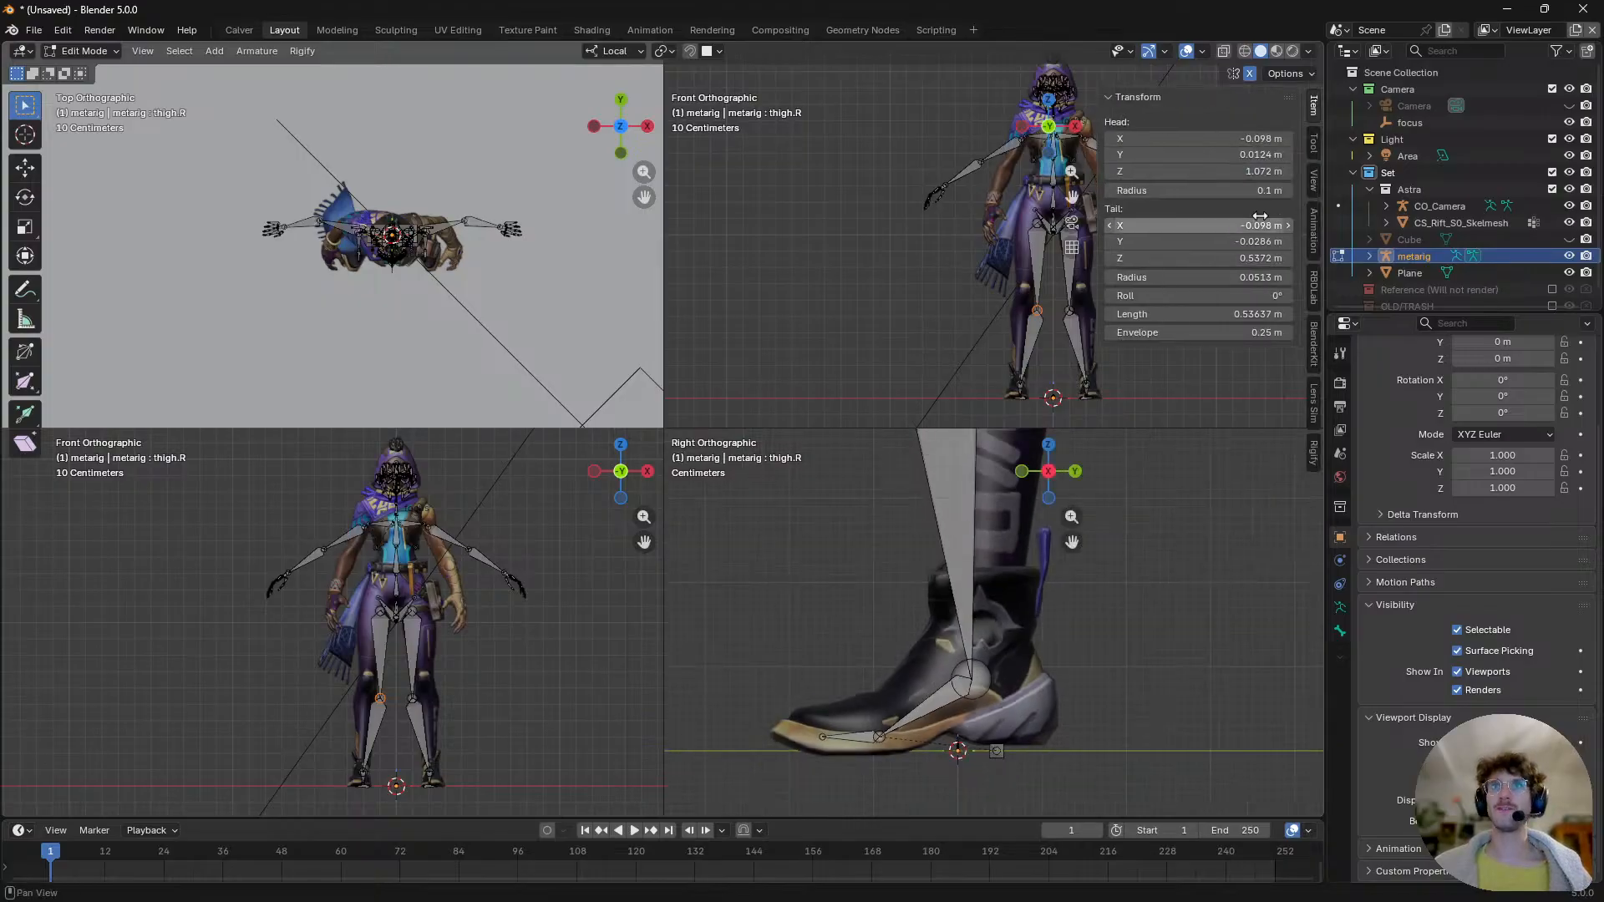
{"action": "left_click", "coordinate": [1316, 183]}
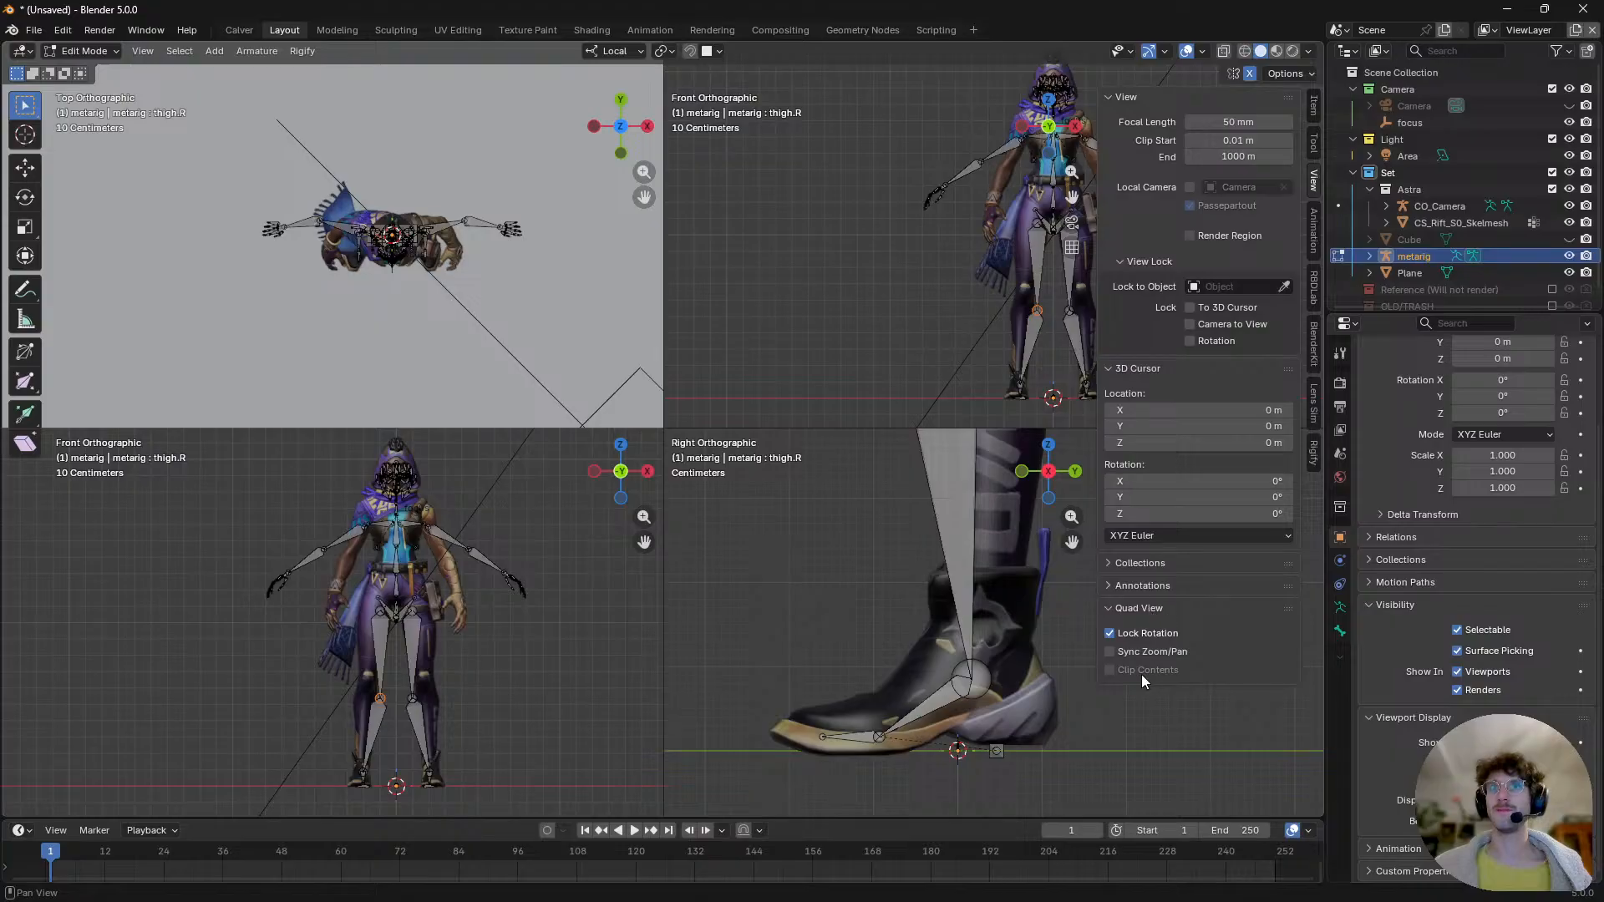
{"action": "left_click", "coordinate": [1144, 653]}
{"action": "key", "text": "n"}
- Move the metarig's knee joint up and forward to the character's knee in the right orthographic view
{"action": "scroll", "coordinate": [992, 784], "scroll_direction": "up", "scroll_amount": 4}
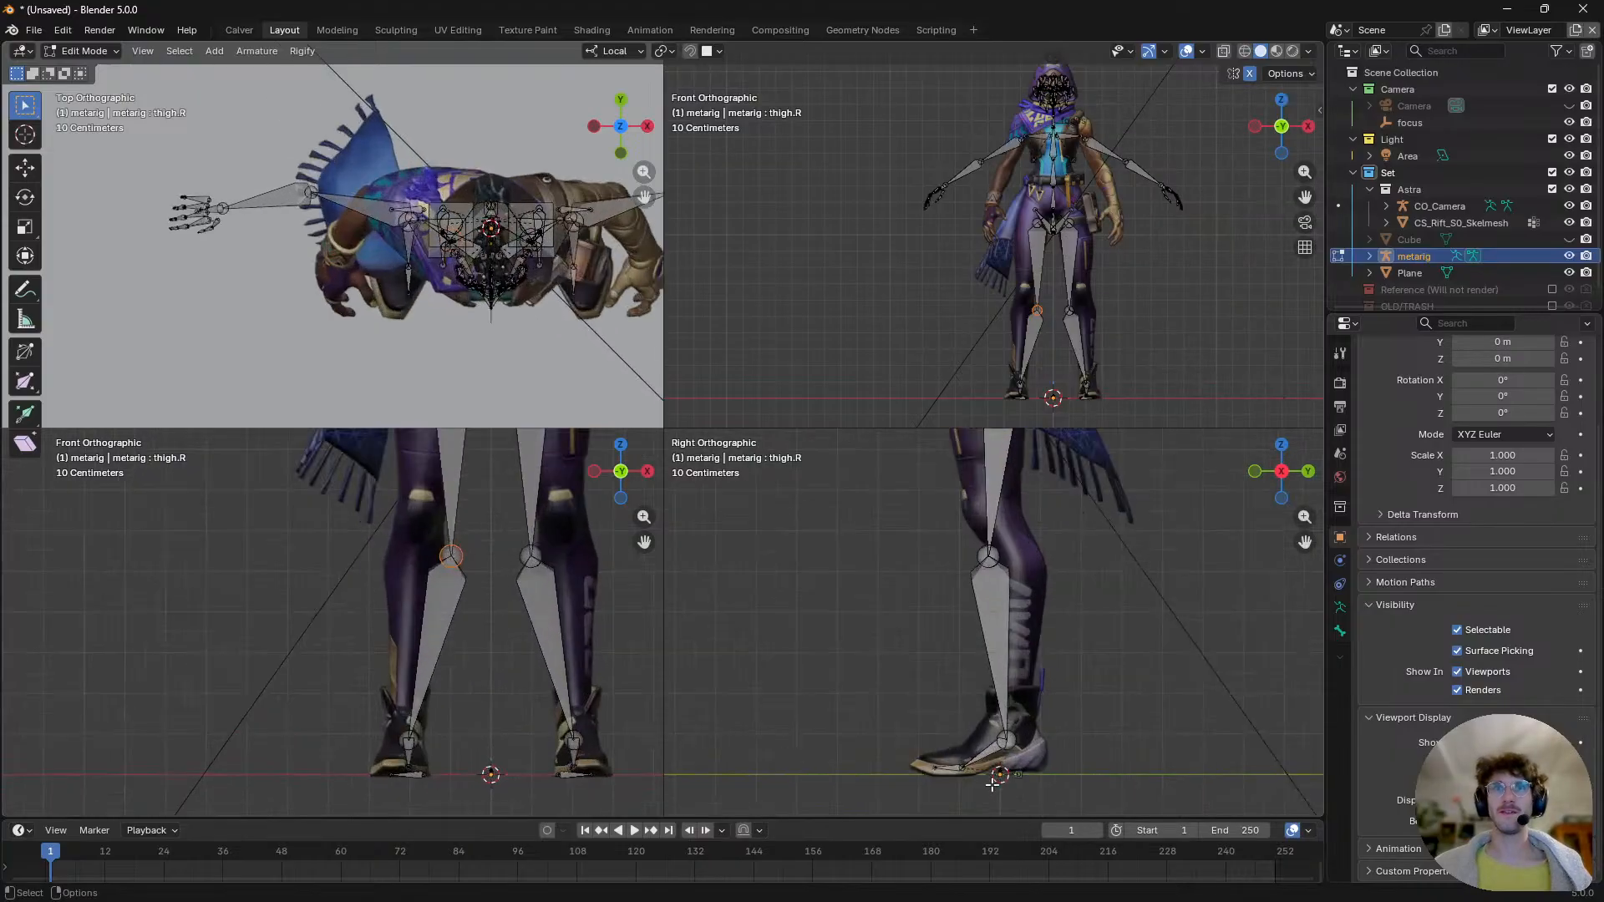
{"action": "scroll", "coordinate": [992, 783], "scroll_direction": "up", "scroll_amount": 3}
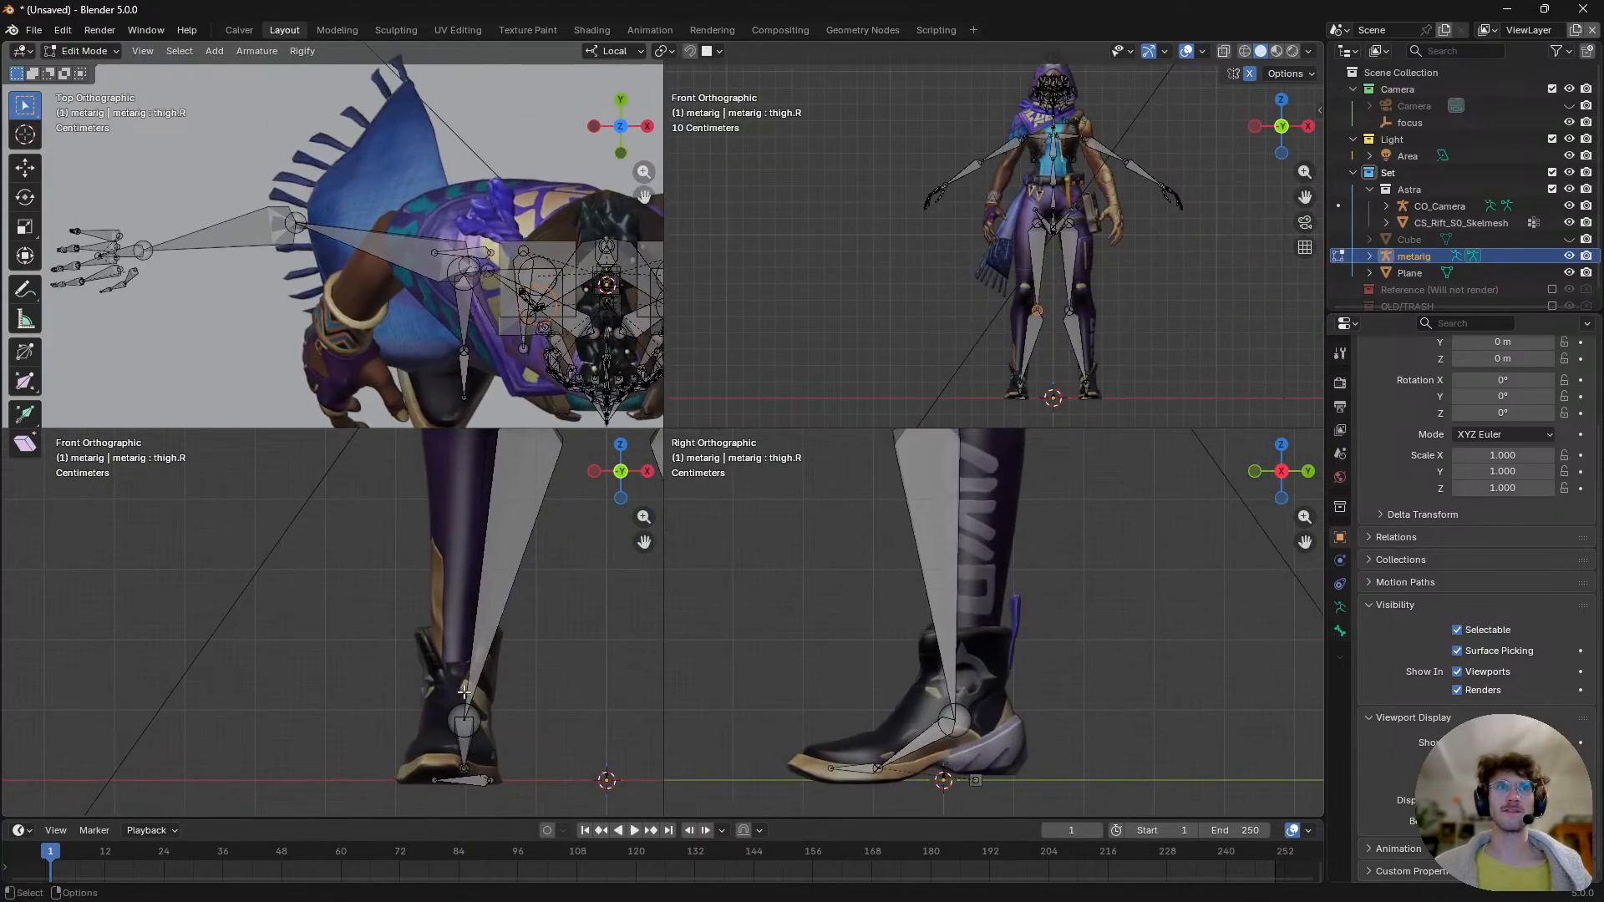
{"action": "middle_click_drag", "start_coordinate": [464, 692], "coordinate": [468, 691], "text": "shift"}
{"action": "scroll", "coordinate": [1066, 355], "scroll_direction": "up", "scroll_amount": 2}
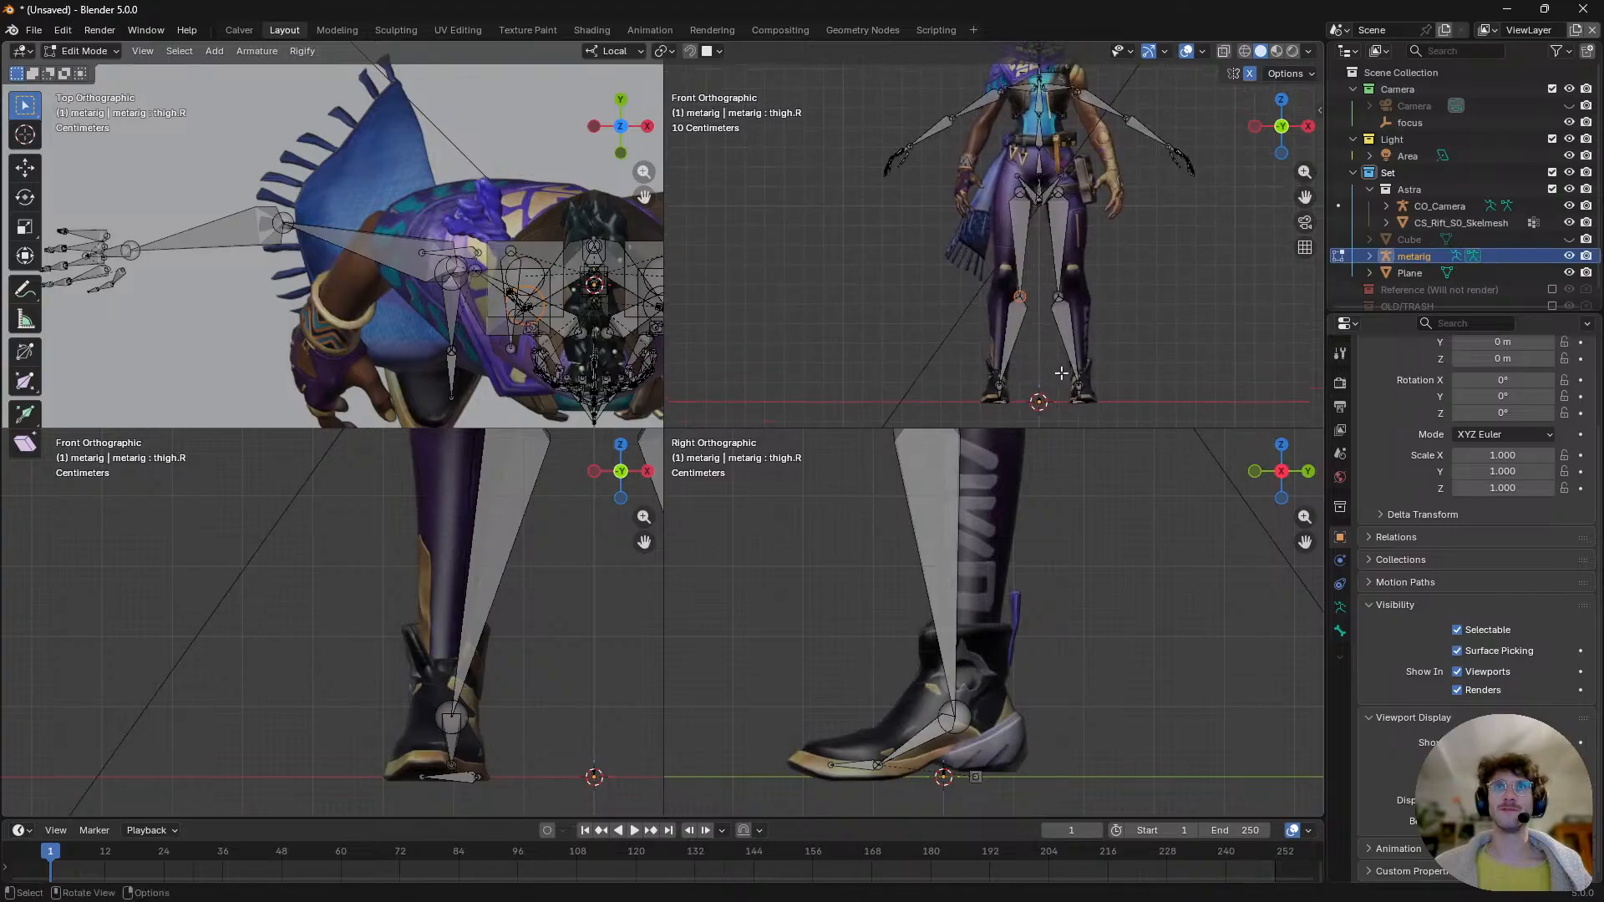
{"action": "middle_click_drag", "start_coordinate": [384, 747], "coordinate": [334, 754], "text": "shift"}
{"action": "scroll", "coordinate": [334, 754], "scroll_direction": "down", "scroll_amount": 2}
{"action": "middle_click_drag", "start_coordinate": [923, 544], "coordinate": [929, 669], "text": "shift"}
{"action": "key", "text": "g"}
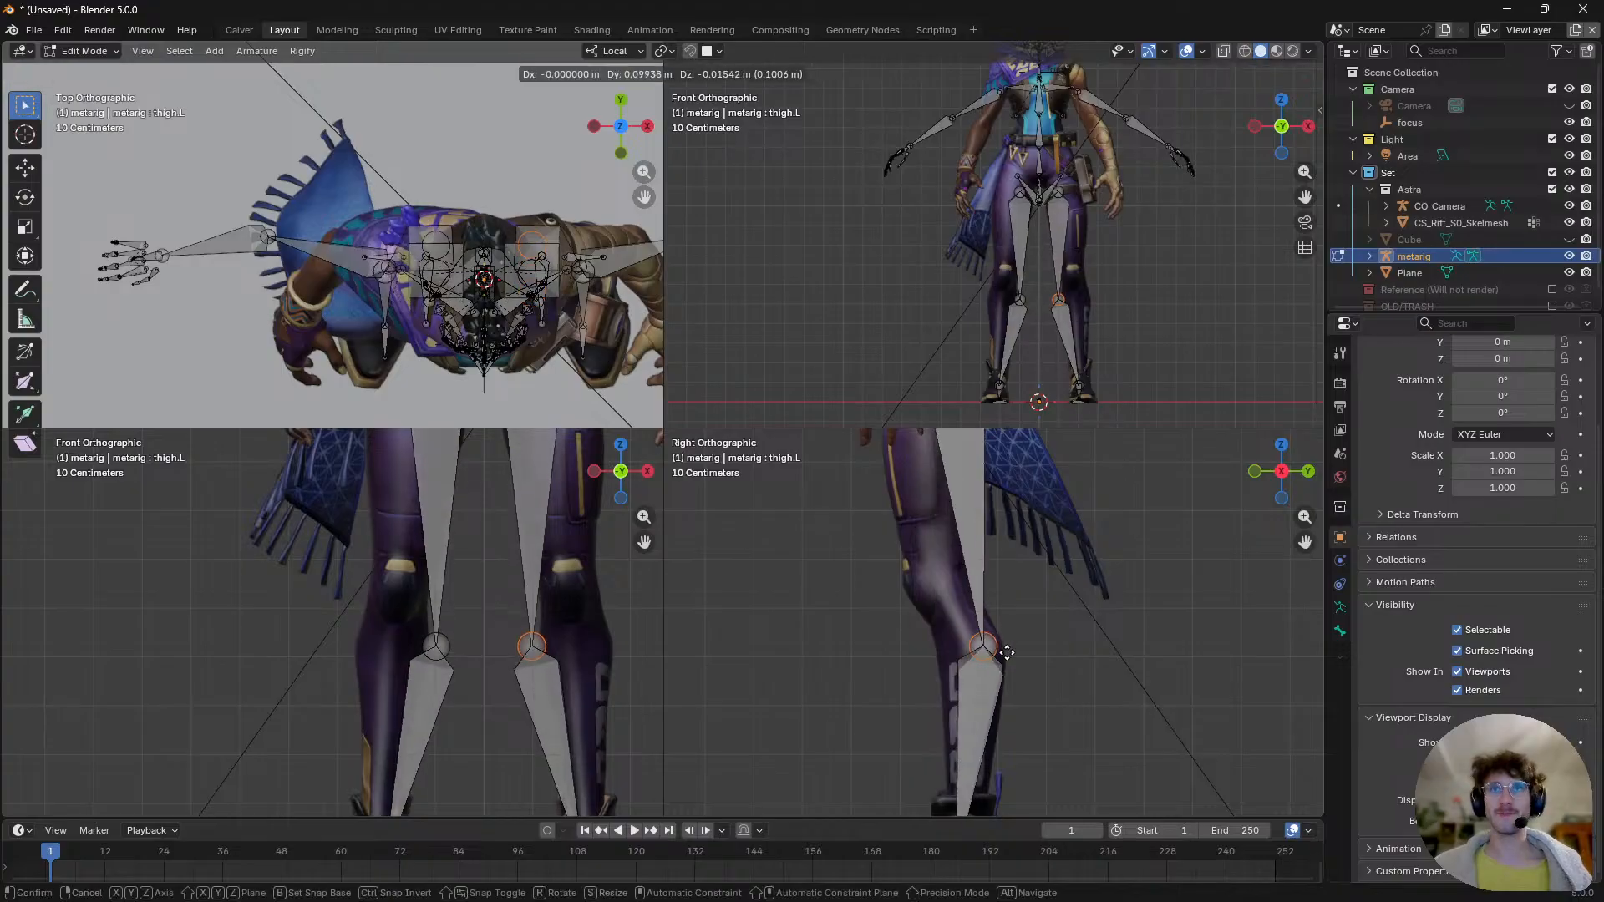
{"action": "left_click", "coordinate": [961, 598]}
- Select the ankle and foot bones in the side view and shift them back along the Y axis inside the boots
{"action": "middle_click_drag", "start_coordinate": [958, 618], "coordinate": [919, 488], "text": "shift"}
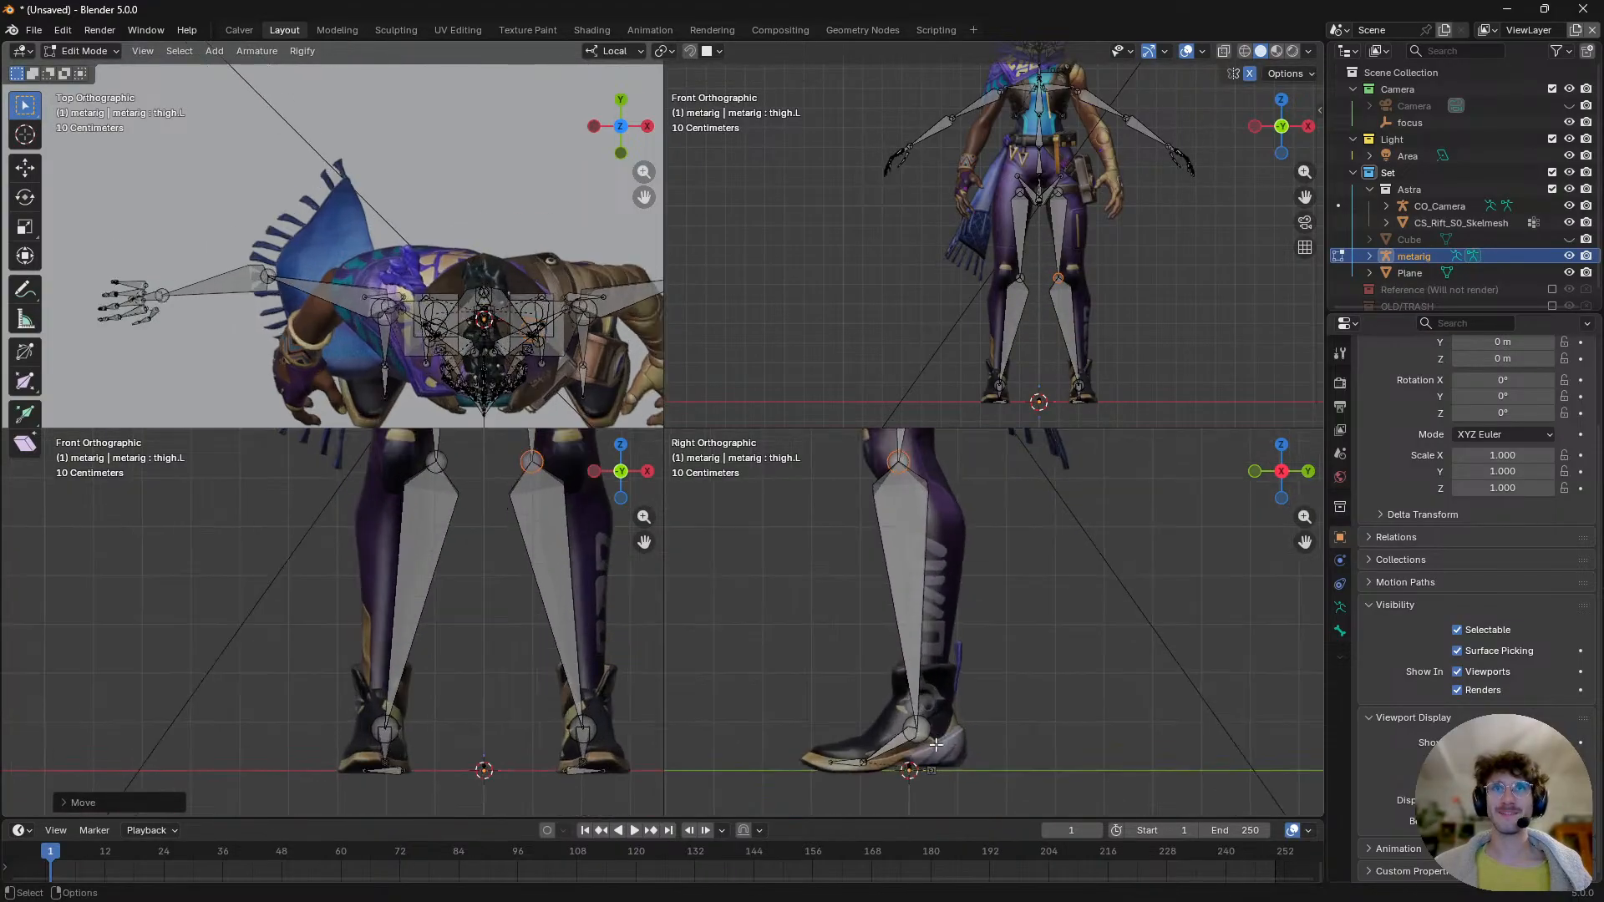
{"action": "middle_click_drag", "start_coordinate": [946, 782], "coordinate": [946, 731], "text": "shift"}
{"action": "left_click_drag", "start_coordinate": [1002, 752], "coordinate": [781, 664]}
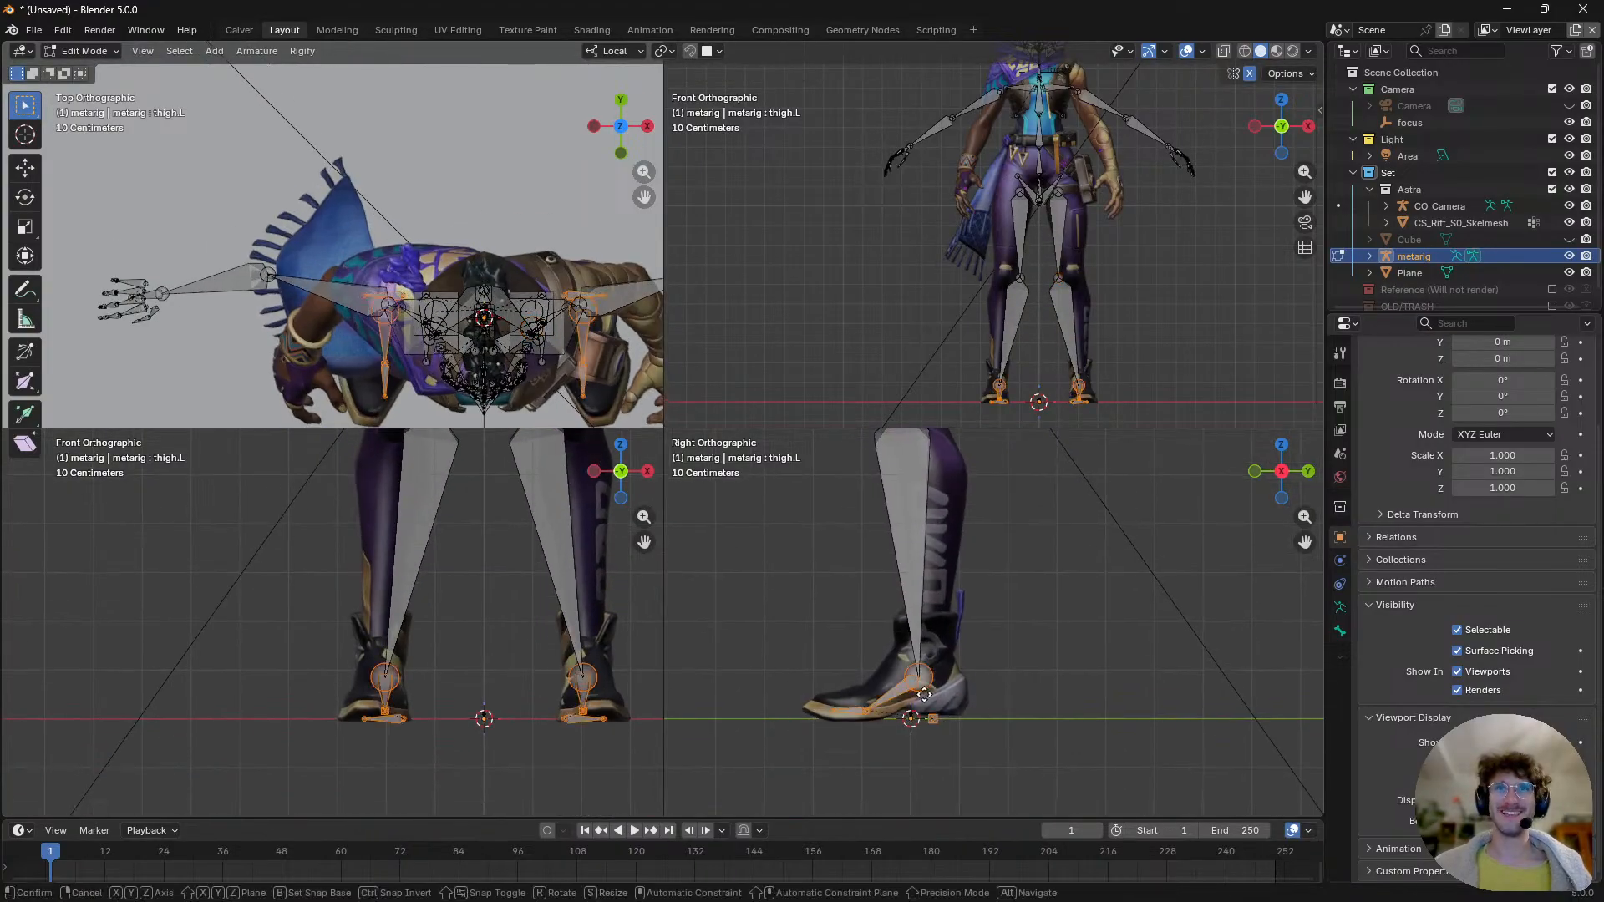
{"action": "key", "text": "g"}
{"action": "key", "text": "y"}
{"action": "key", "text": "y"}
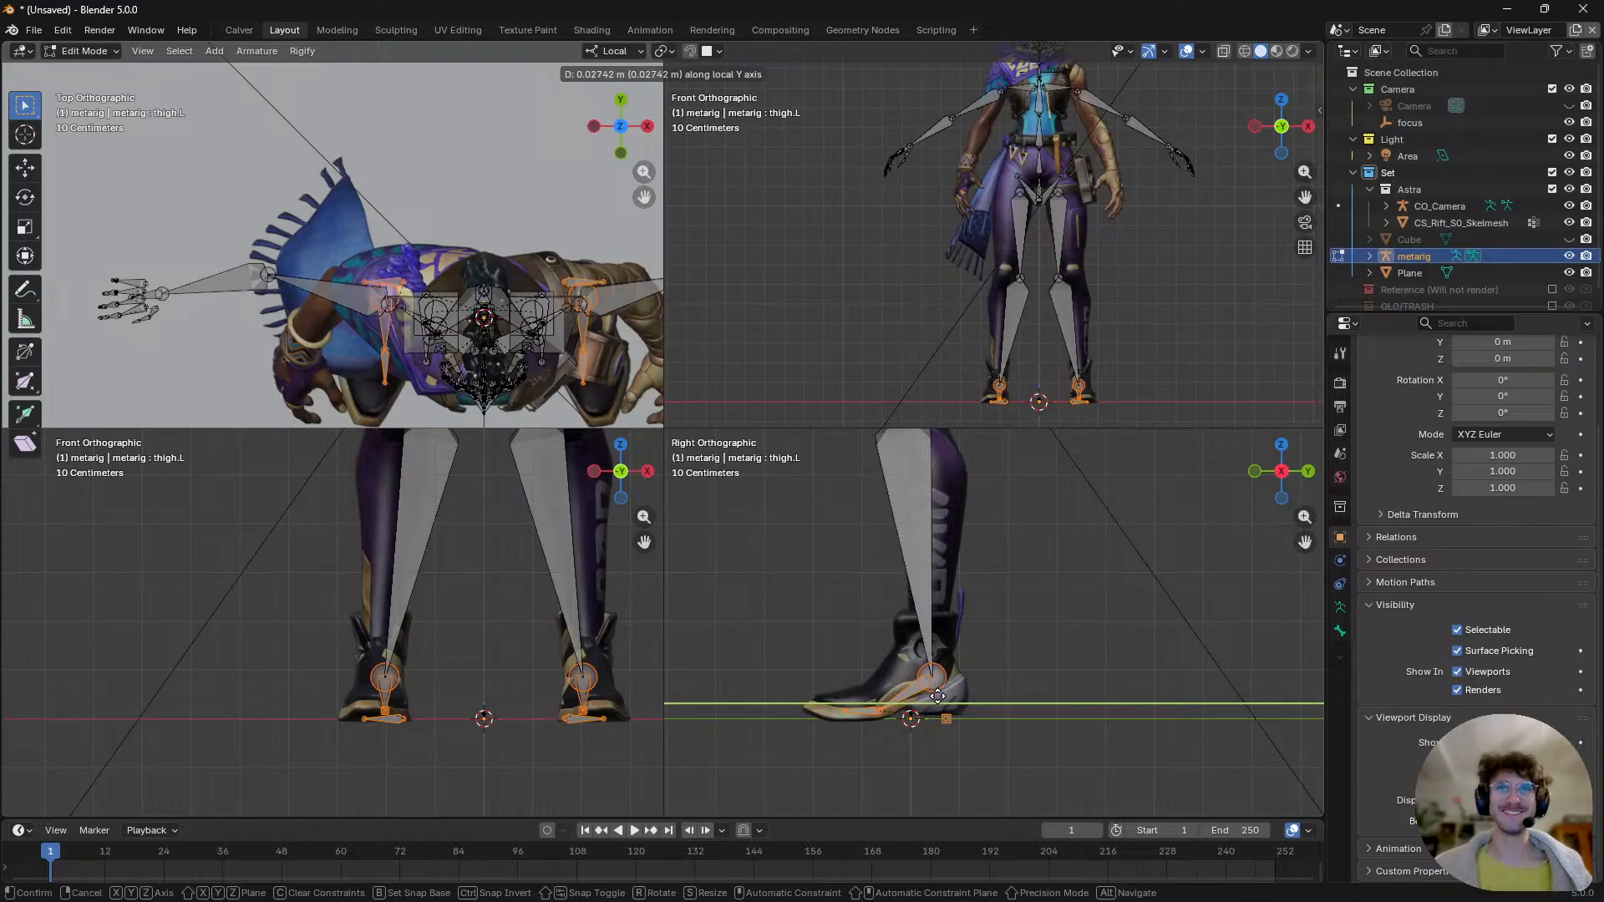
{"action": "left_click", "coordinate": [928, 696]}
- Refine the knee joint by moving it slightly higher and forward, level with the character's kneecap
{"action": "middle_click_drag", "start_coordinate": [906, 492], "coordinate": [952, 792], "text": "shift"}
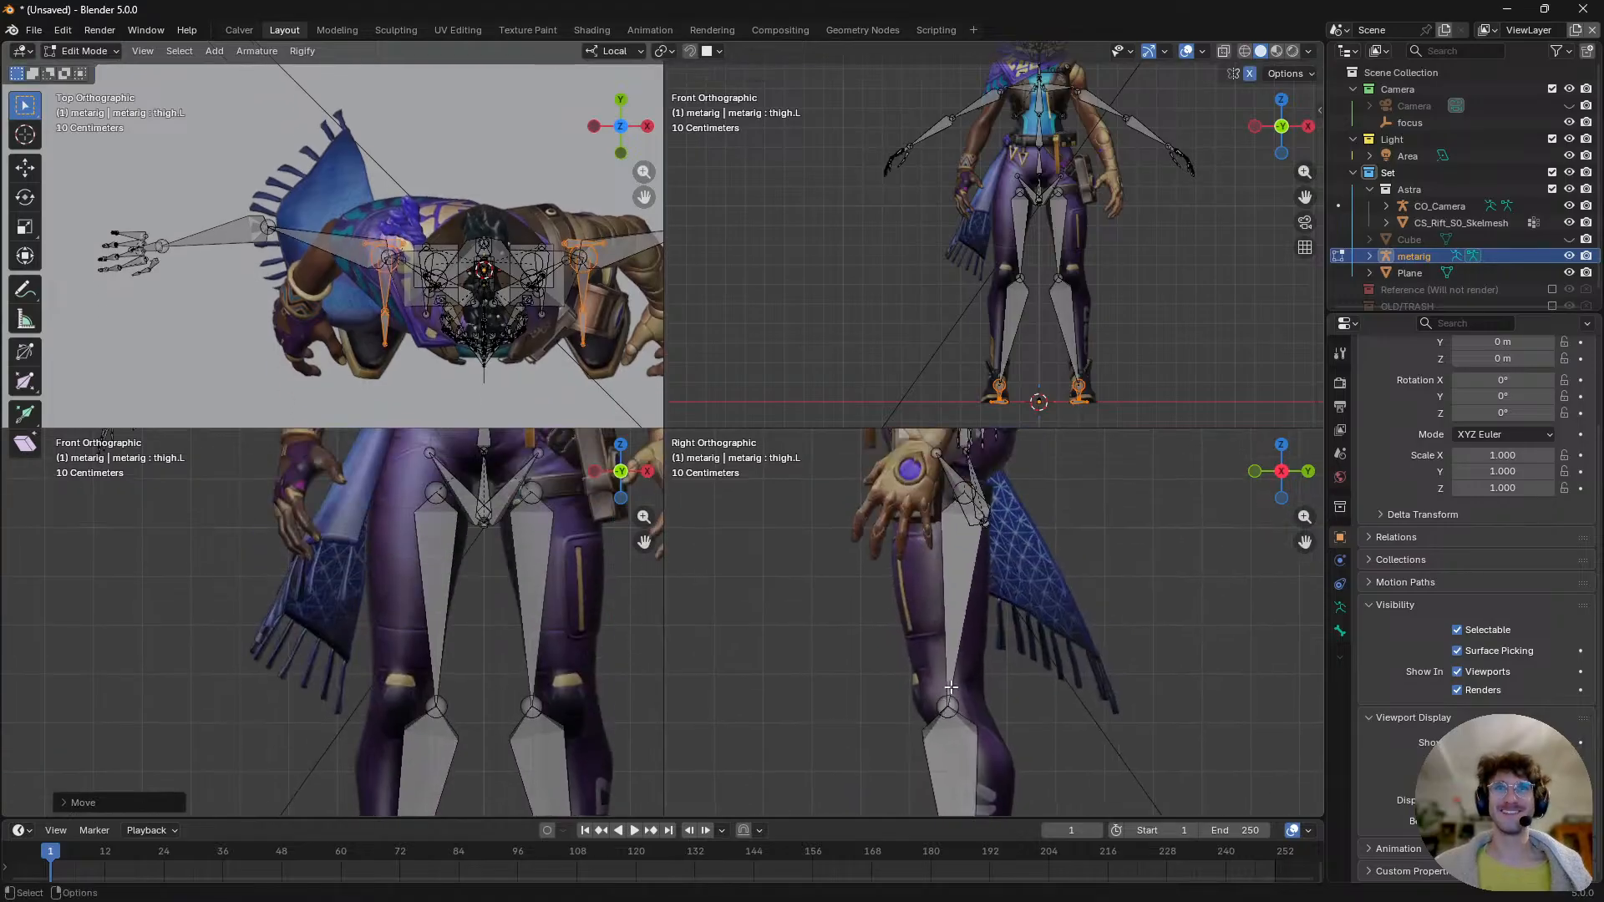
{"action": "left_click", "coordinate": [952, 706]}
{"action": "key", "text": "g"}
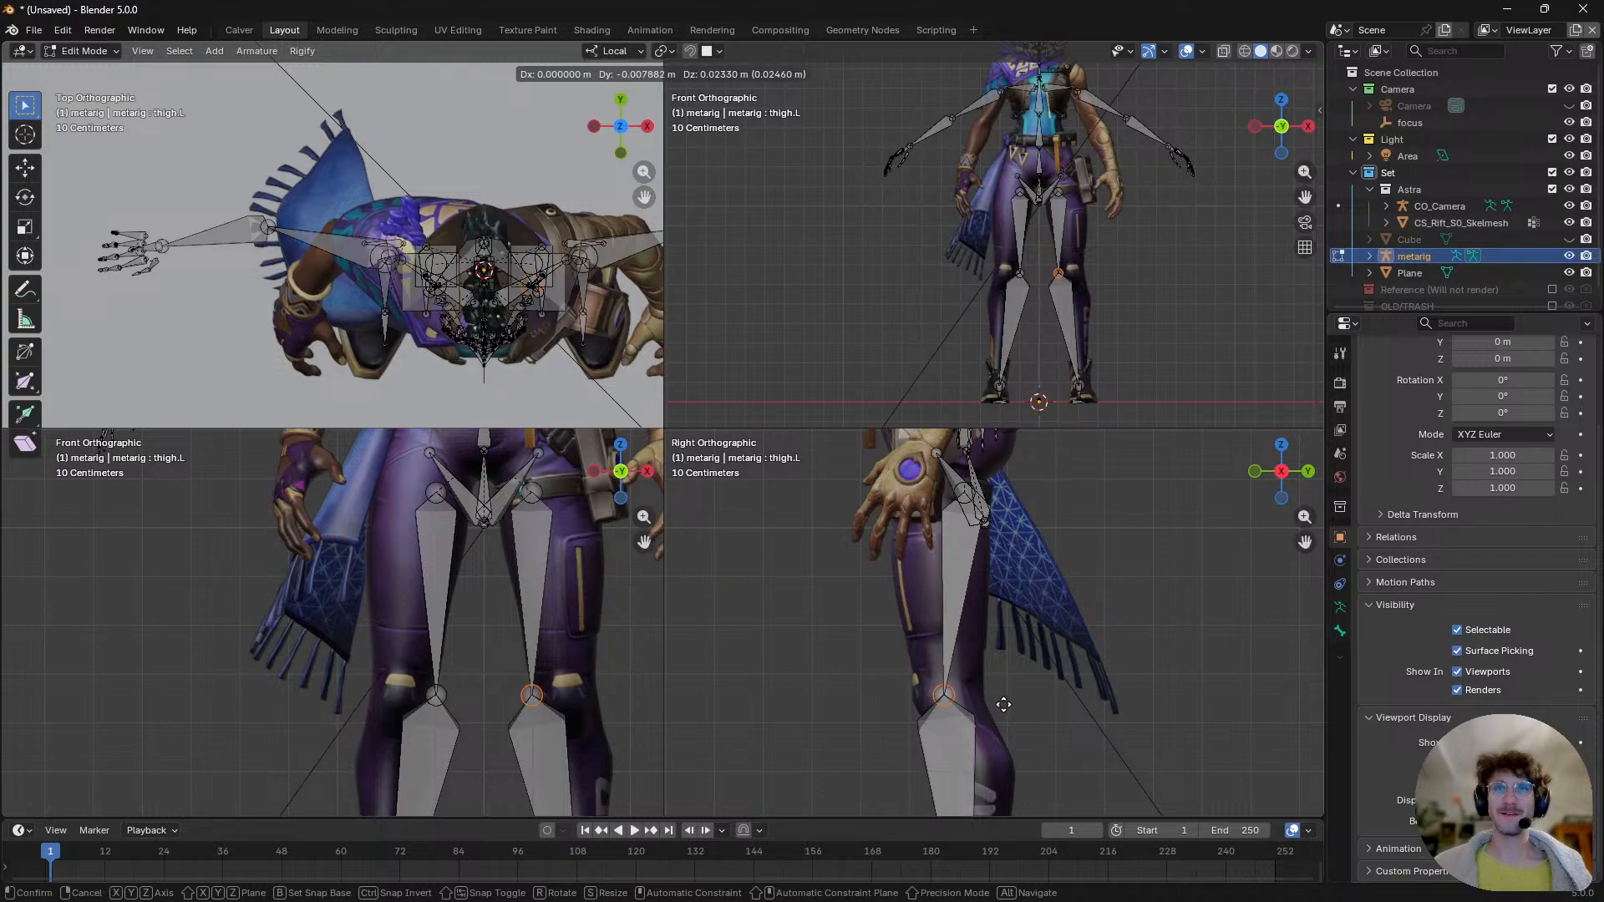
{"action": "left_click", "coordinate": [1003, 704]}
- Check the metarig's spine, arm and head bones against the upper body in the front and side views
{"action": "middle_click_drag", "start_coordinate": [952, 472], "coordinate": [984, 735], "text": "shift"}
{"action": "scroll", "coordinate": [984, 735], "scroll_direction": "down", "scroll_amount": 1}
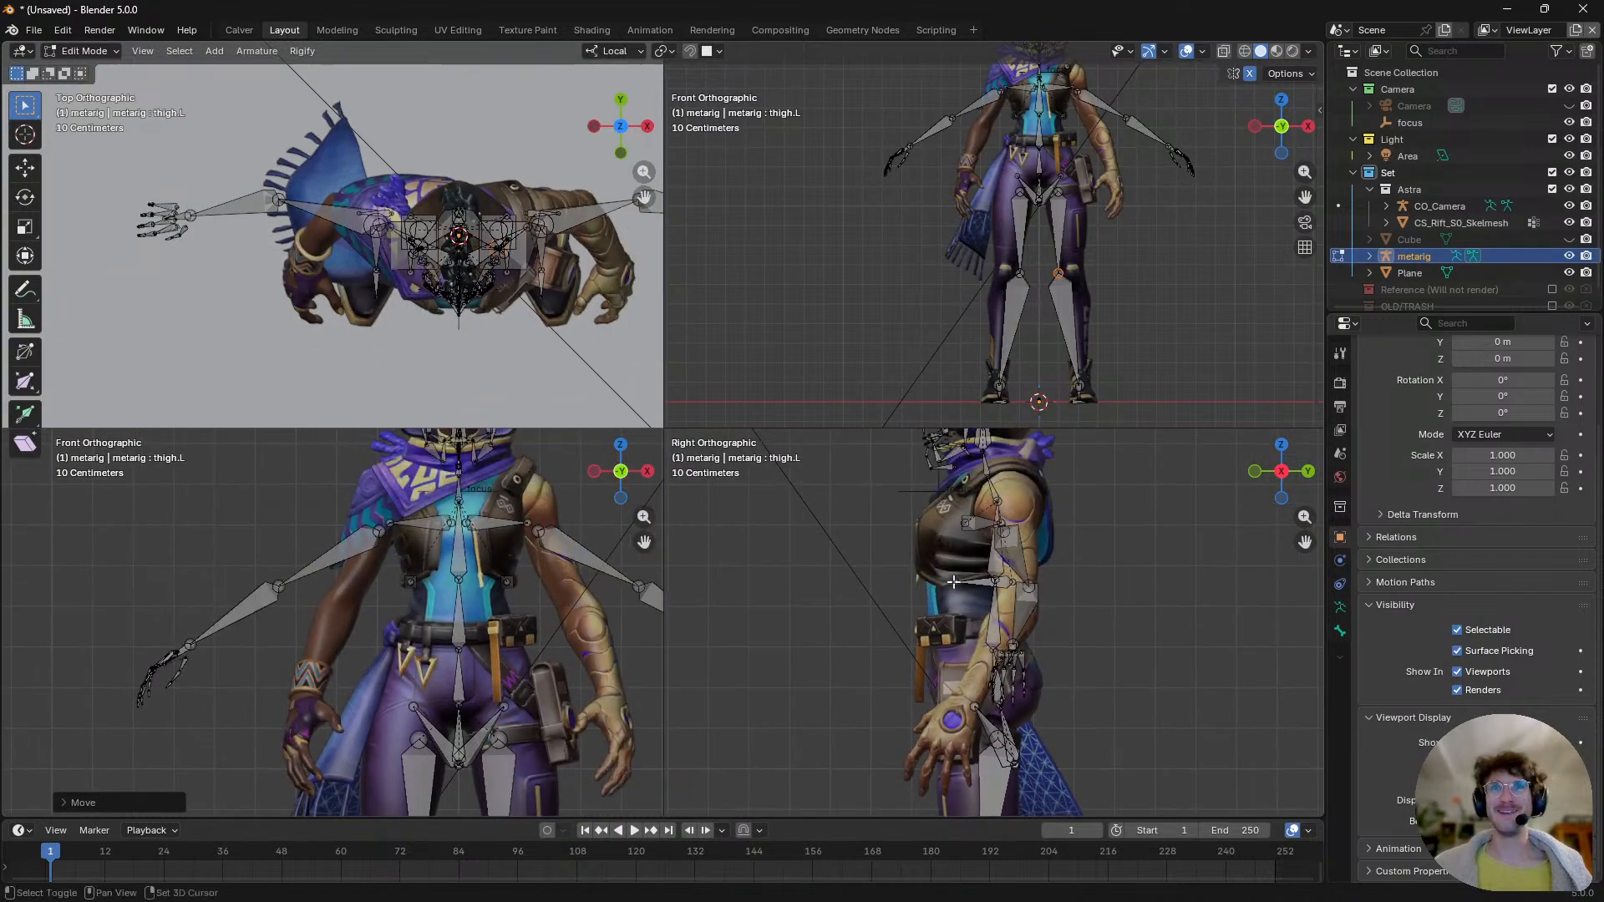
{"action": "middle_click_drag", "start_coordinate": [953, 582], "coordinate": [917, 643], "text": "shift"}
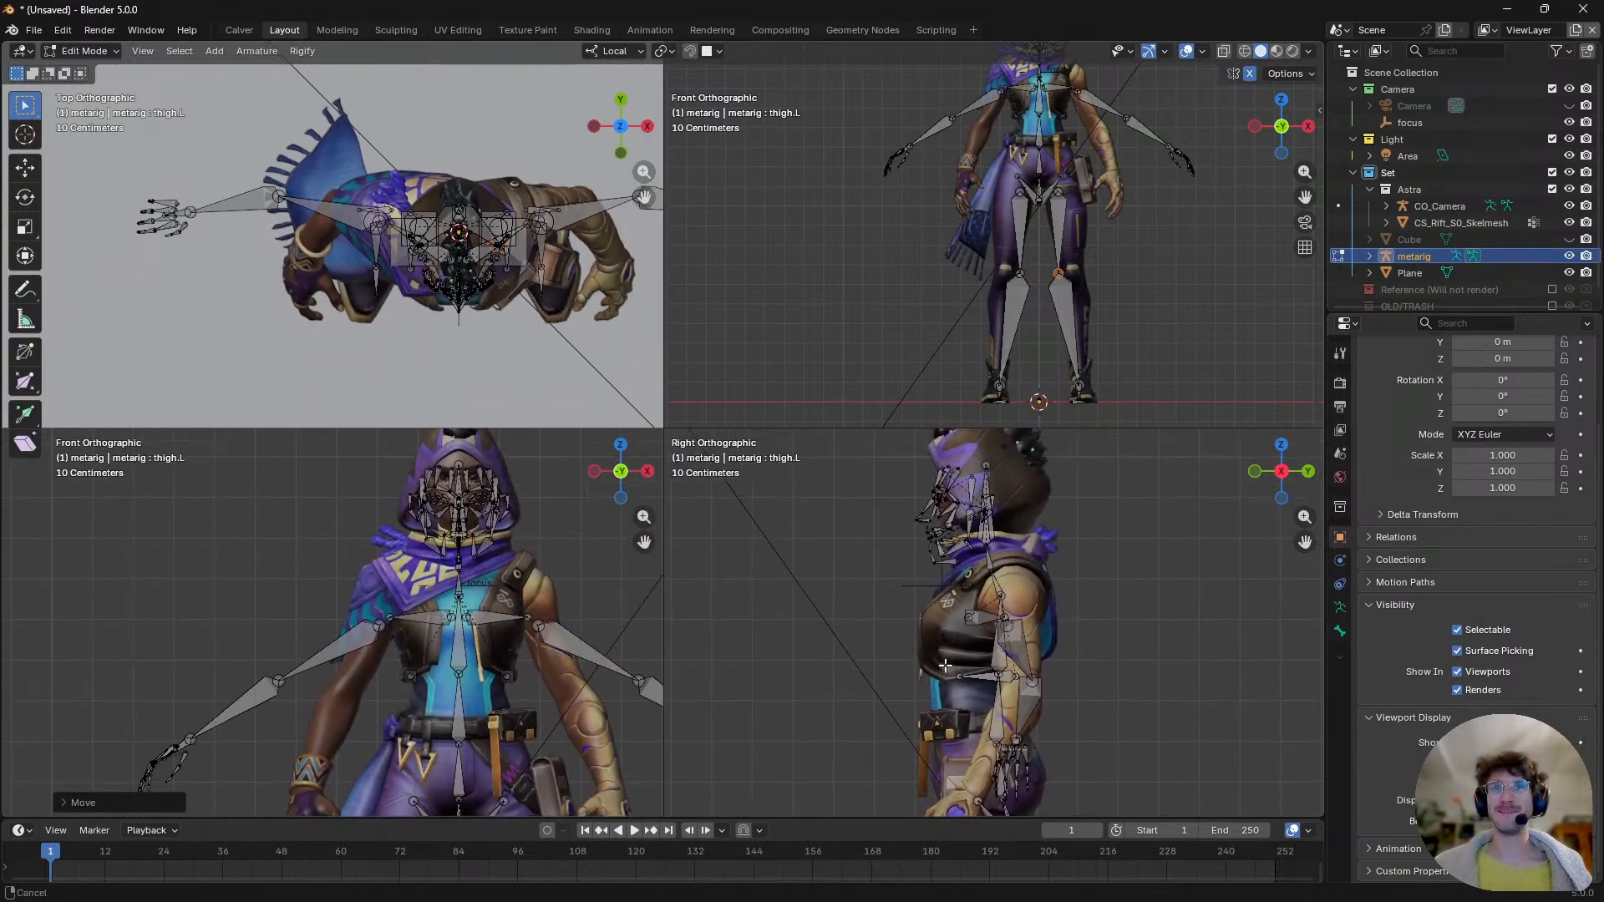
{"action": "scroll", "coordinate": [944, 685], "scroll_direction": "down", "scroll_amount": 2}
{"action": "middle_click_drag", "start_coordinate": [978, 735], "coordinate": [935, 636], "text": "shift"}
{"action": "scroll", "coordinate": [916, 666], "scroll_direction": "down", "scroll_amount": 1}
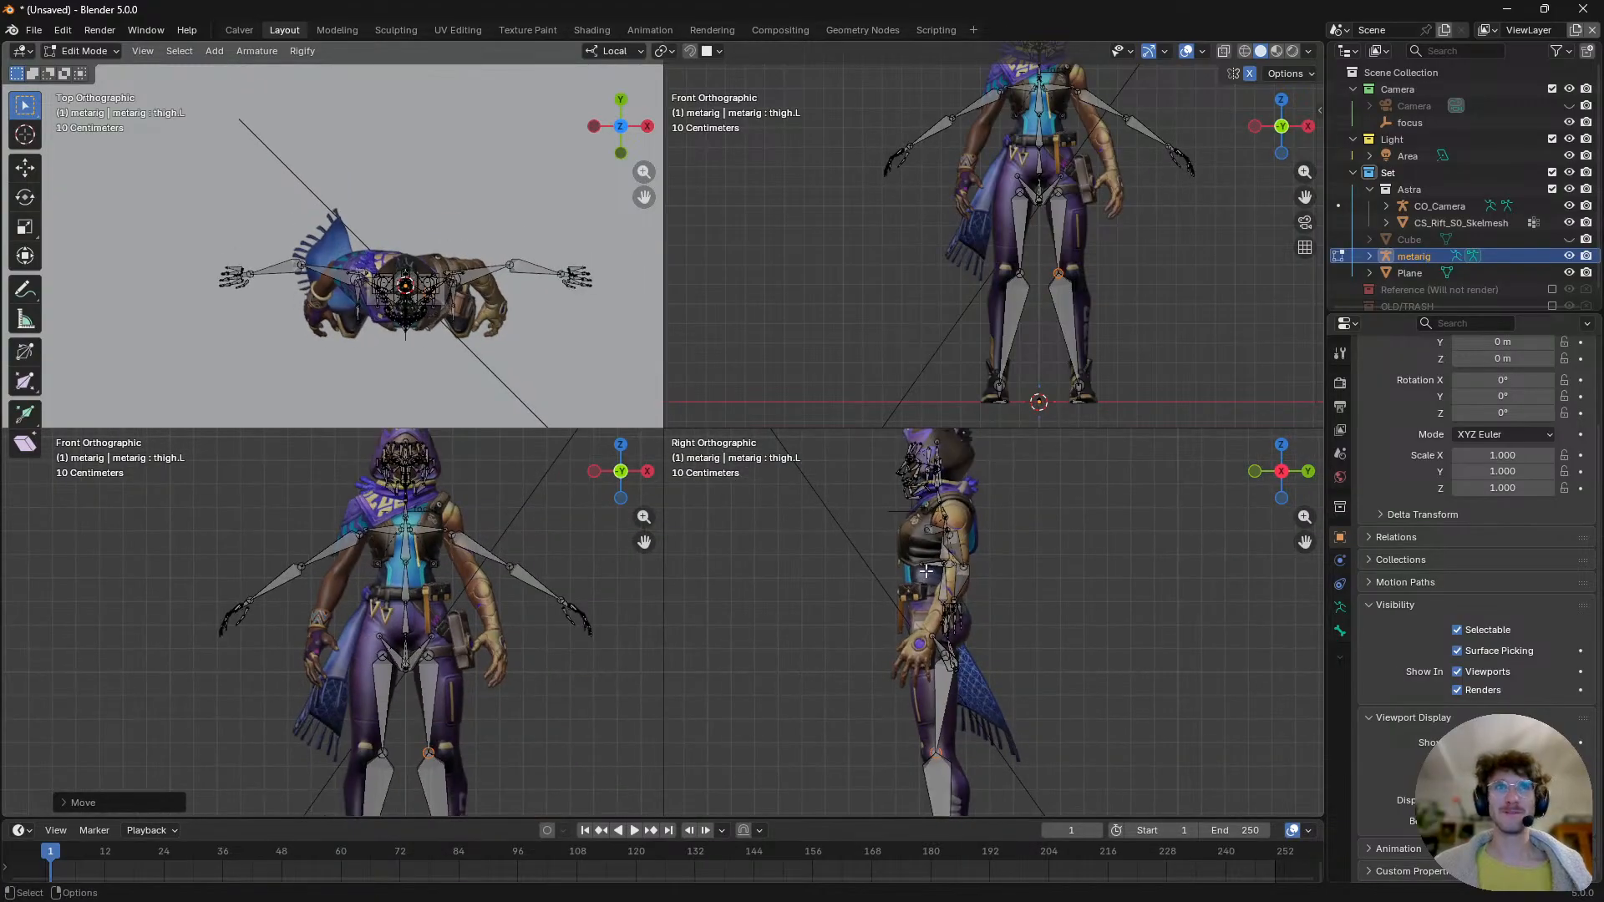
{"action": "scroll", "coordinate": [409, 605], "scroll_direction": "up", "scroll_amount": 3}
- Select all of the metarig's bones and try scaling the whole rig up to match the character's head
{"action": "key", "text": "a"}
{"action": "middle_click_drag", "start_coordinate": [997, 698], "coordinate": [1005, 577], "text": "shift"}
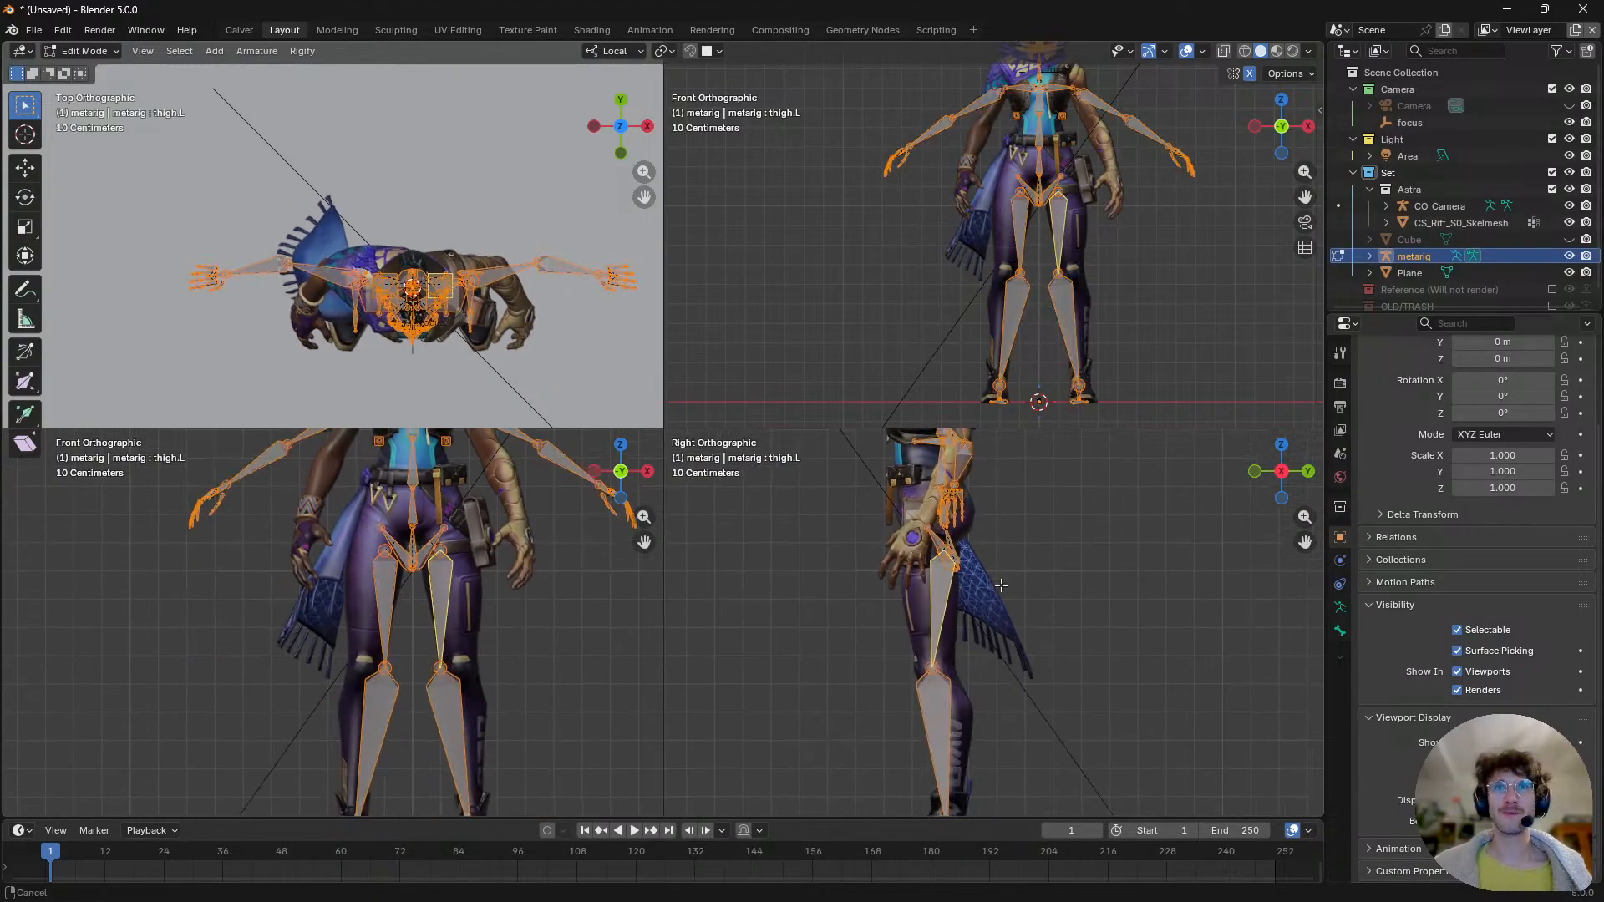
{"action": "scroll", "coordinate": [1009, 656], "scroll_direction": "down", "scroll_amount": 2}
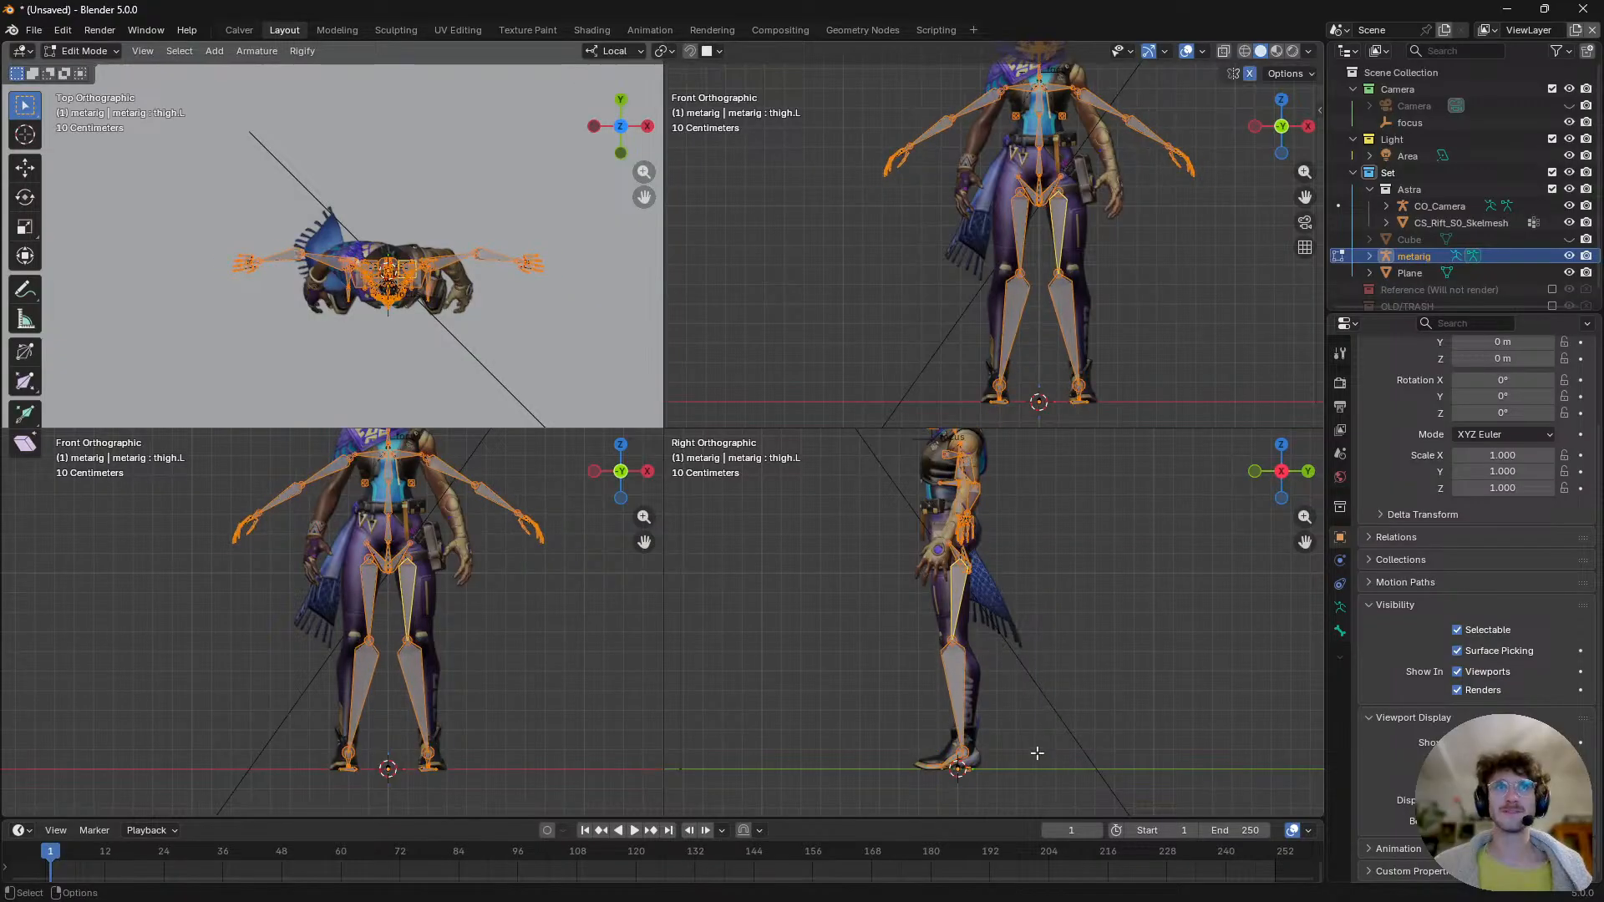
{"action": "middle_click_drag", "start_coordinate": [419, 431], "coordinate": [443, 569], "text": "shift"}
{"action": "scroll", "coordinate": [431, 543], "scroll_direction": "up", "scroll_amount": 2}
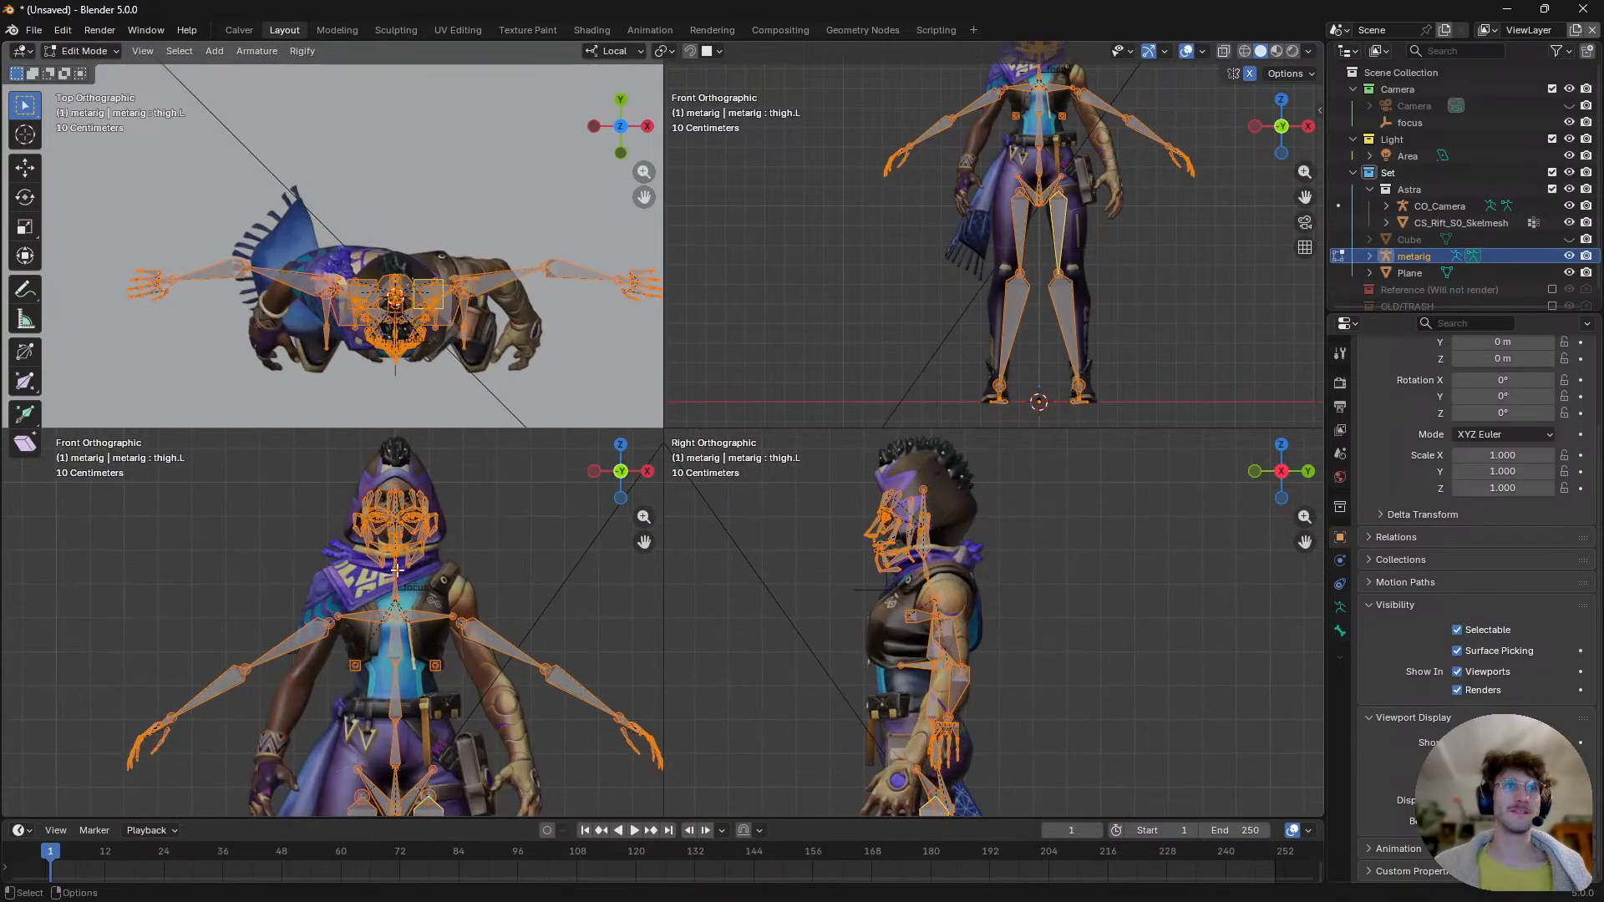
{"action": "scroll", "coordinate": [396, 570], "scroll_direction": "up", "scroll_amount": 3}
{"action": "key", "text": "s"}
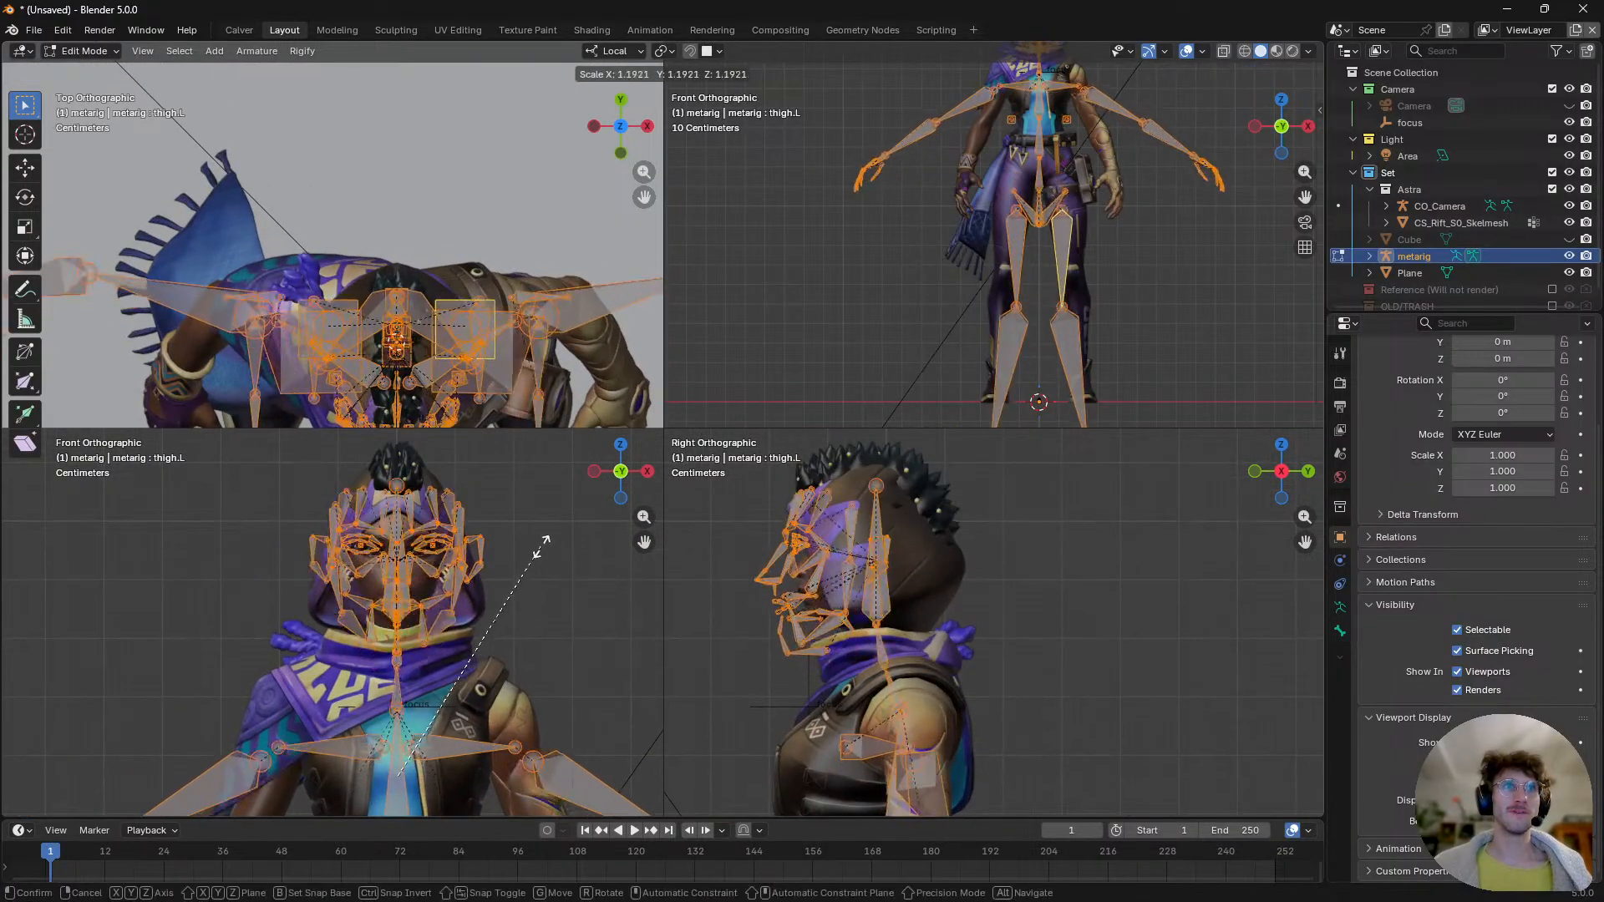
{"action": "right_click", "coordinate": [541, 547]}
- Change the transform pivot point and try scaling all of the metarig's bones about it
{"action": "middle_click_drag", "start_coordinate": [423, 617], "coordinate": [391, 575], "text": "shift"}
{"action": "scroll", "coordinate": [424, 633], "scroll_direction": "down", "scroll_amount": 3}
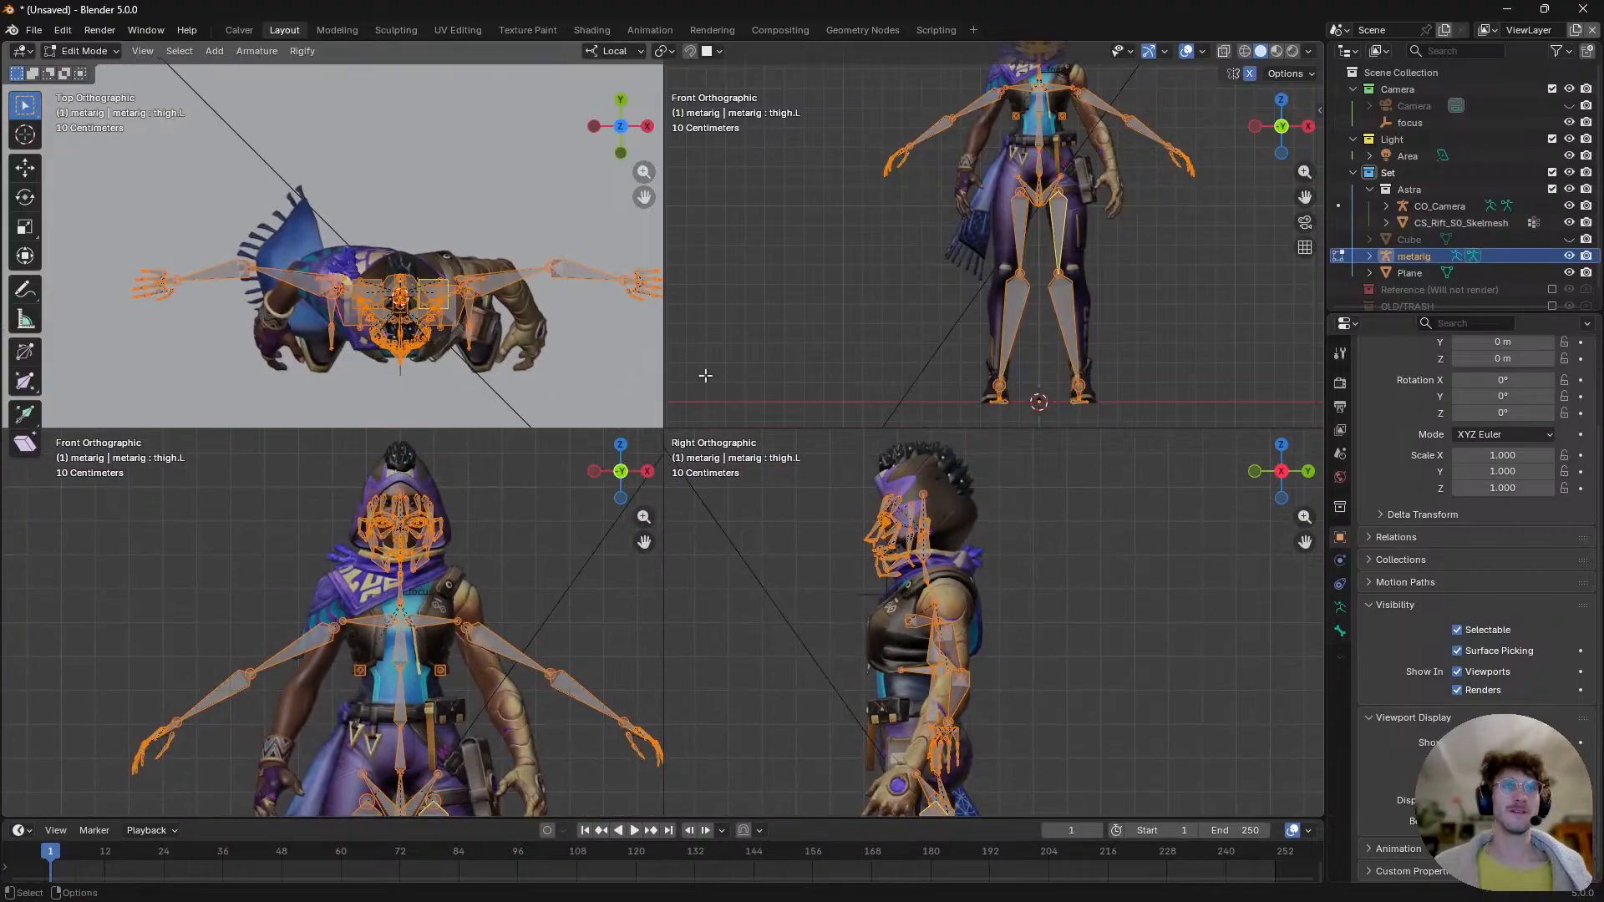
{"action": "middle_click_drag", "start_coordinate": [965, 743], "coordinate": [950, 603], "text": "shift"}
{"action": "scroll", "coordinate": [948, 610], "scroll_direction": "down", "scroll_amount": 5}
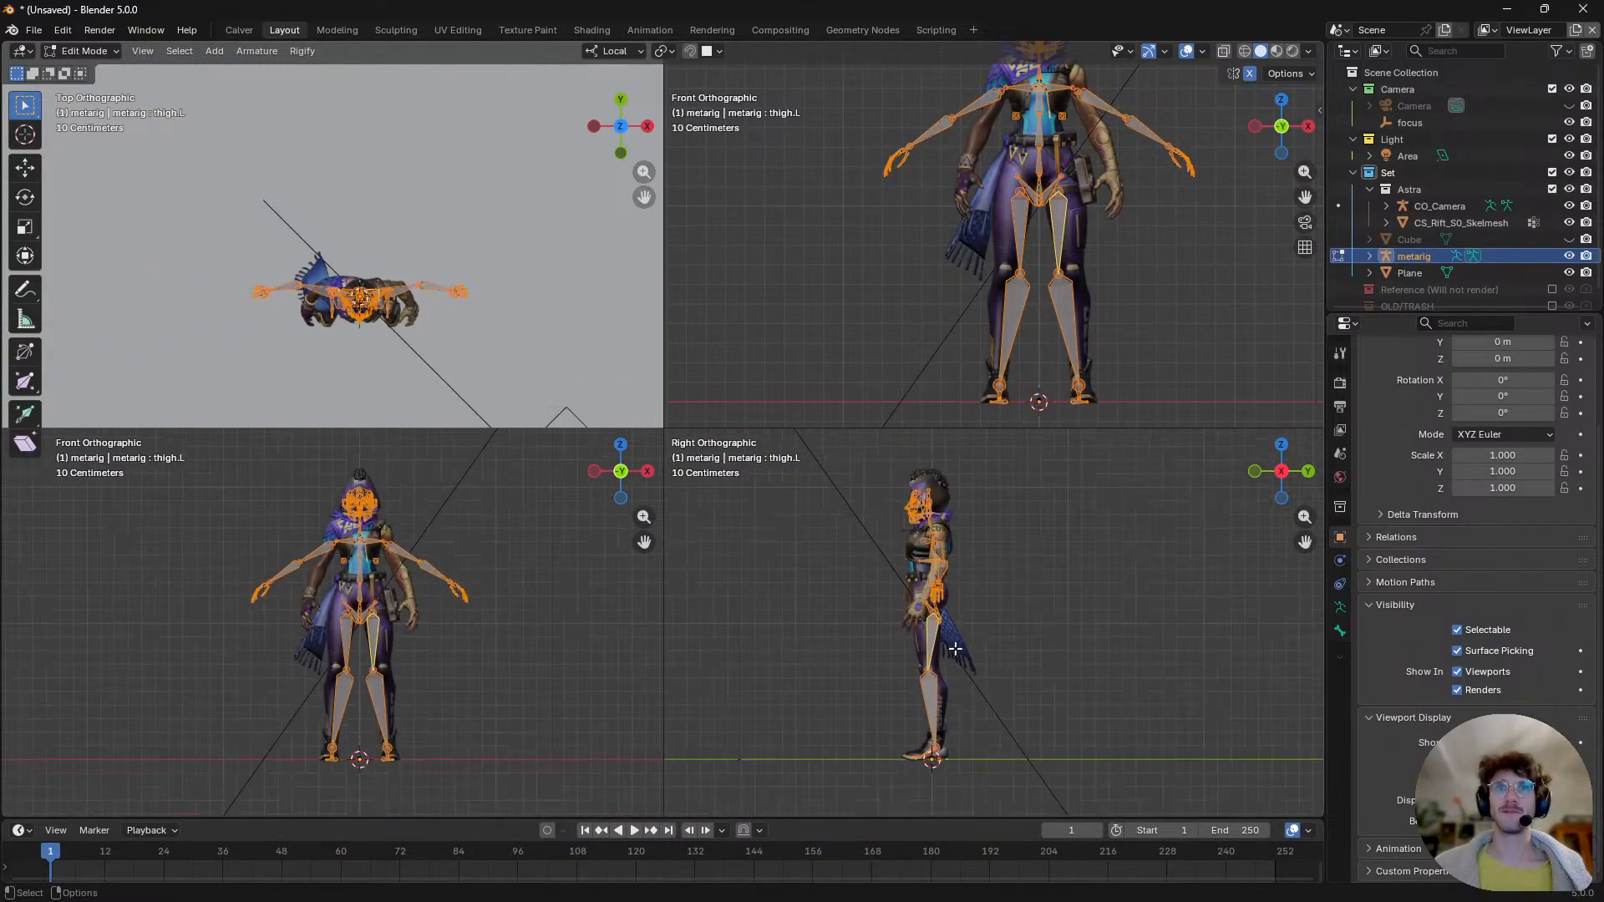
{"action": "scroll", "coordinate": [943, 693], "scroll_direction": "up", "scroll_amount": 2}
{"action": "middle_click_drag", "start_coordinate": [853, 765], "coordinate": [852, 746], "text": "shift"}
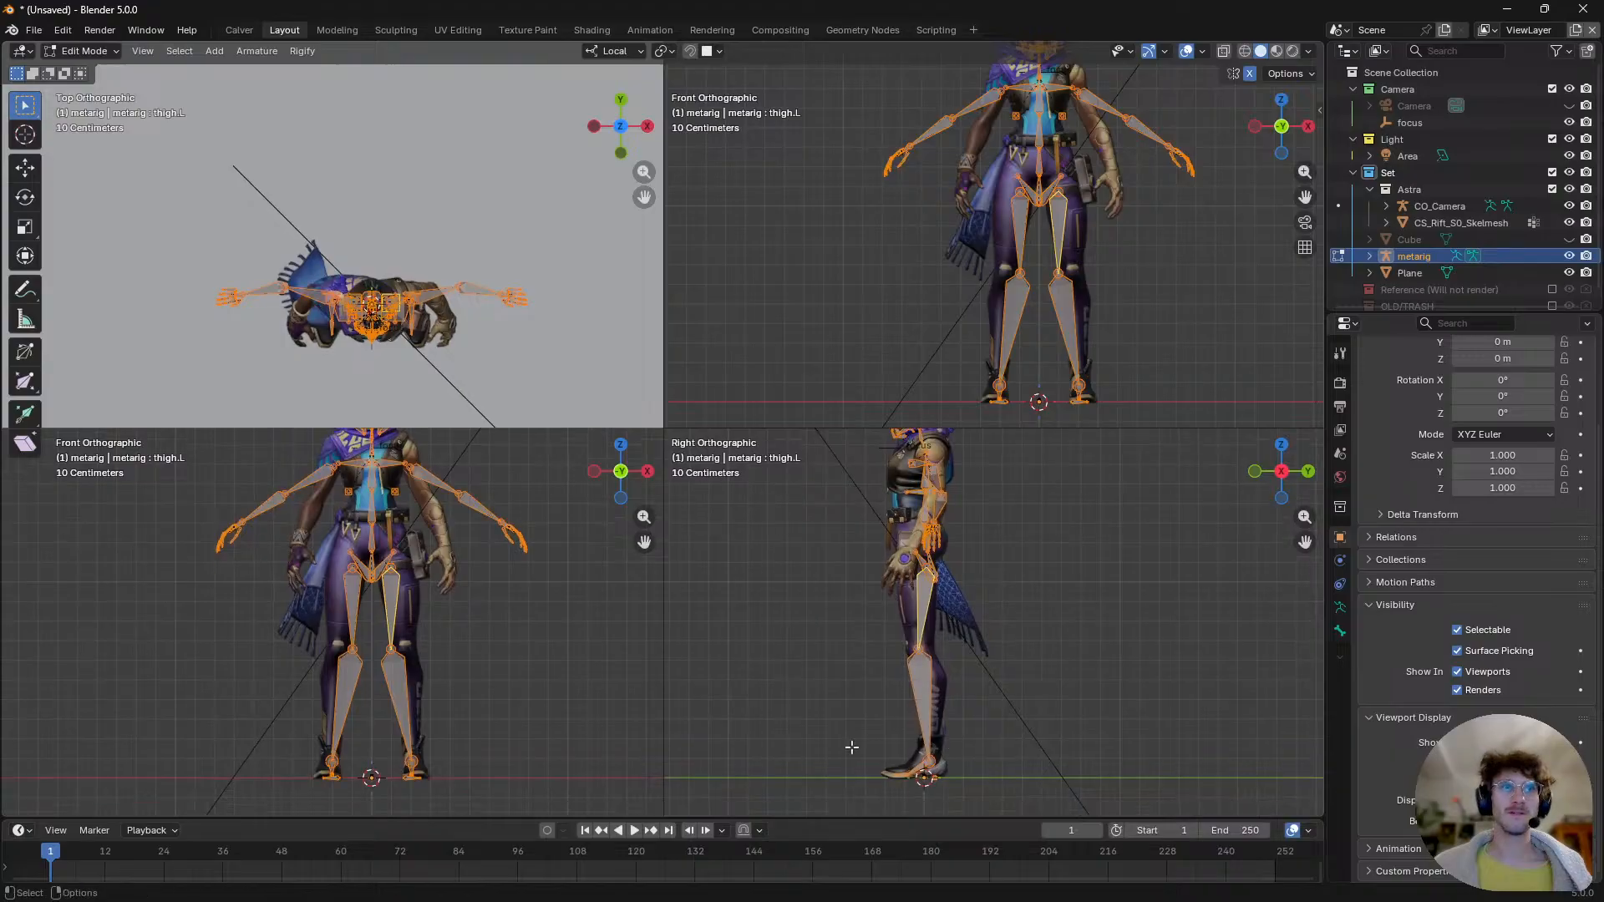
{"action": "left_click", "coordinate": [661, 52]}
{"action": "left_click", "coordinate": [691, 130]}
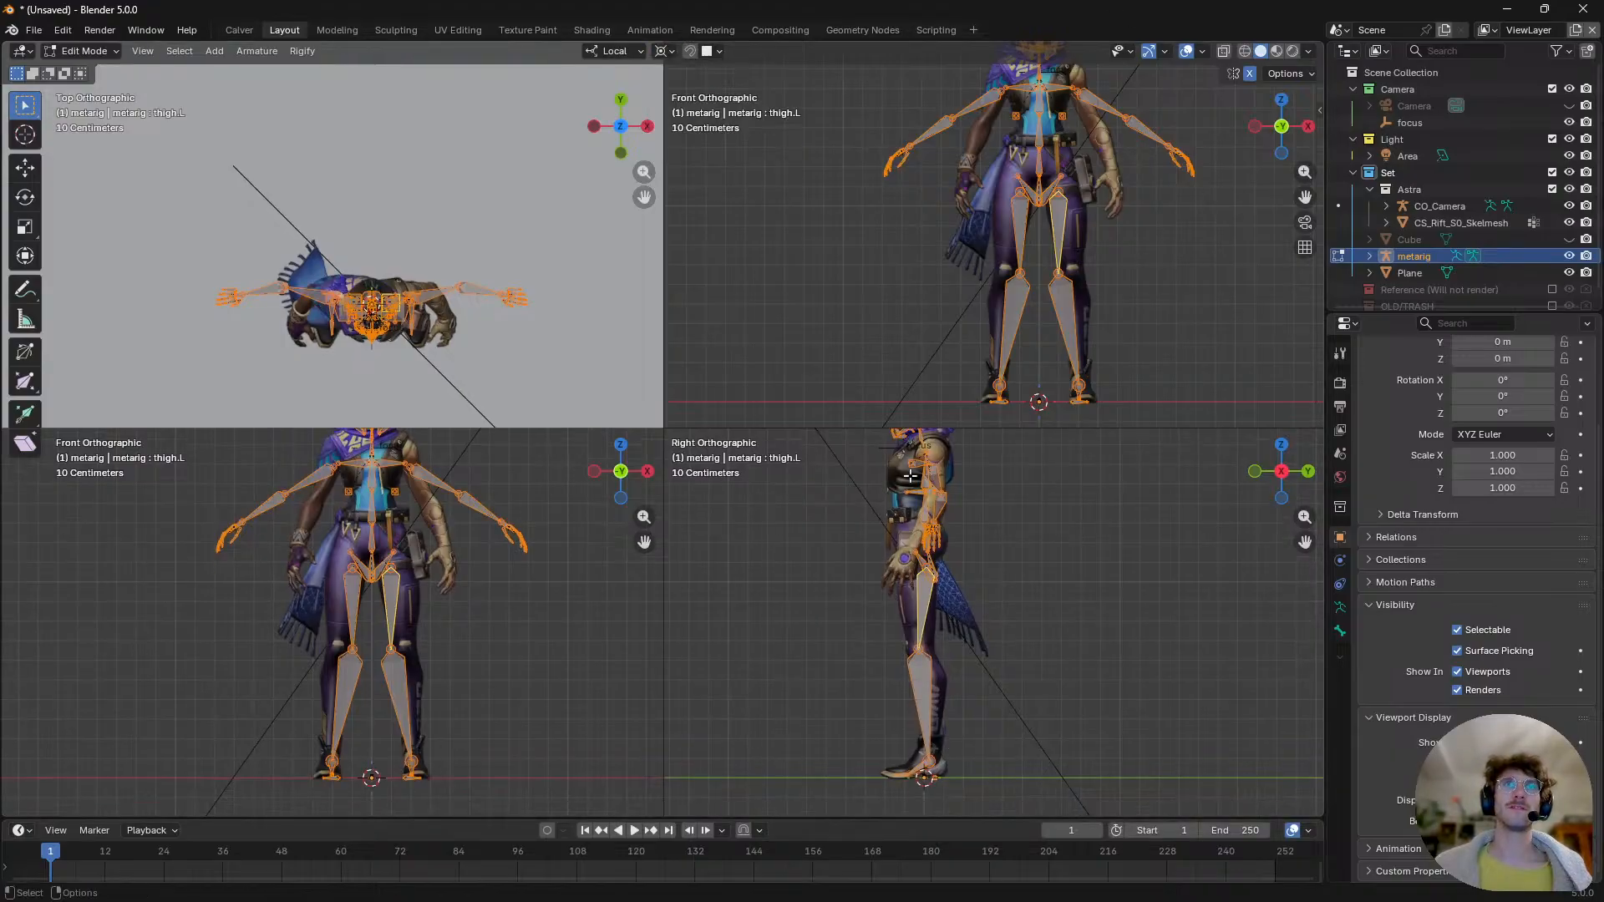
{"action": "key", "text": "s"}
{"action": "right_click", "coordinate": [1054, 691]}
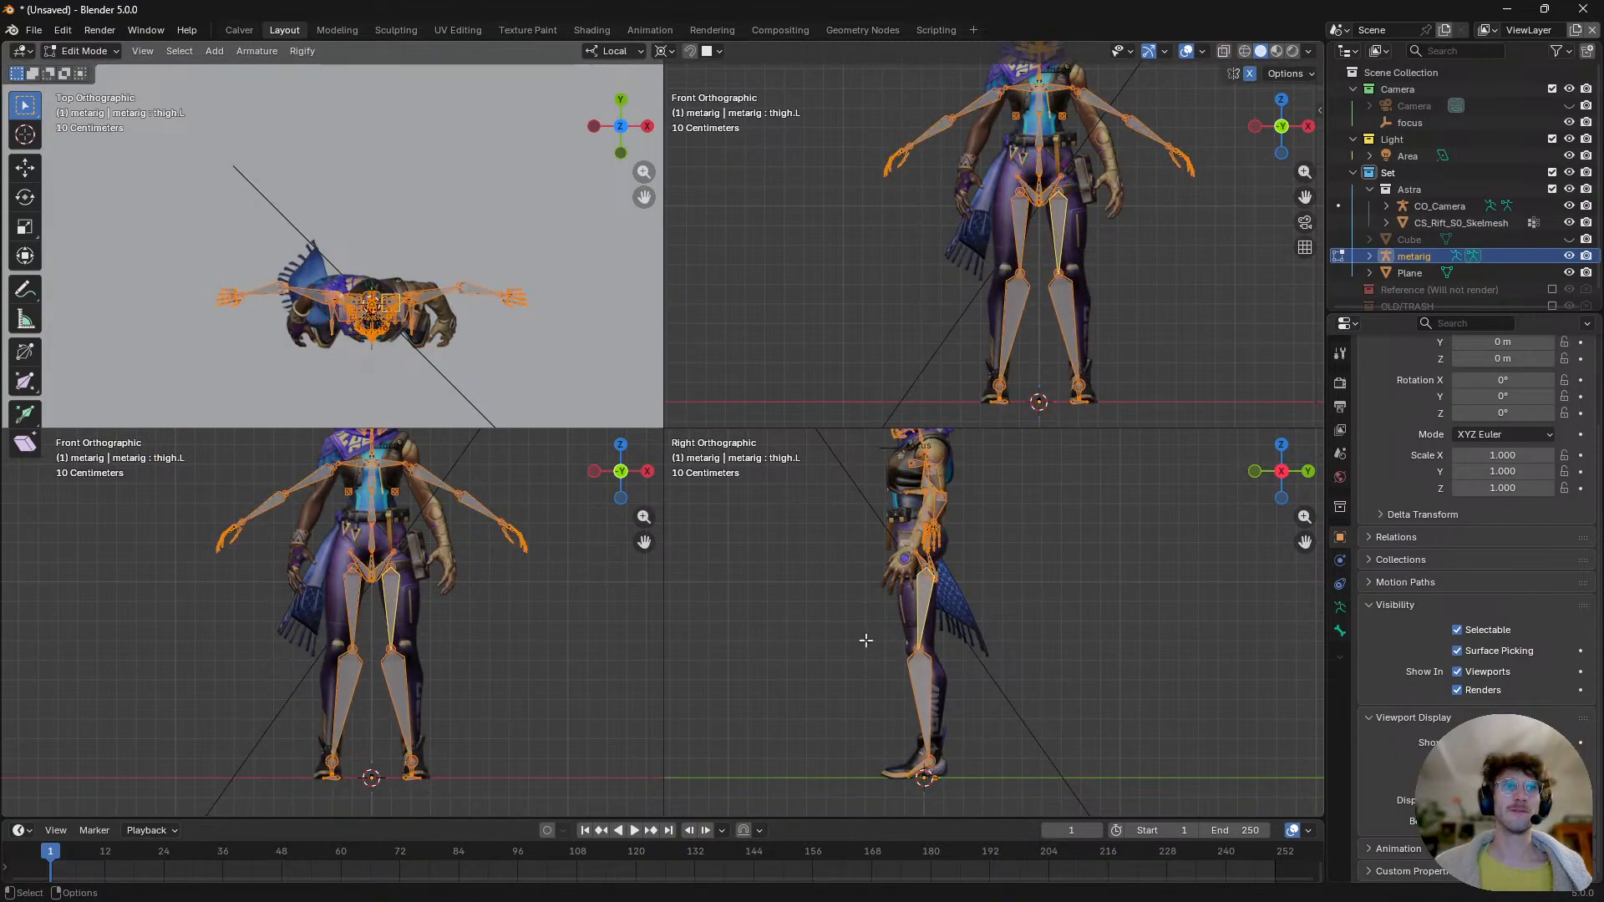
- Leave quad view and frame the character in a single front orthographic view
{"action": "middle_click_drag", "start_coordinate": [759, 562], "coordinate": [799, 604], "text": "shift"}
{"action": "scroll", "coordinate": [434, 584], "scroll_direction": "up", "scroll_amount": 2}
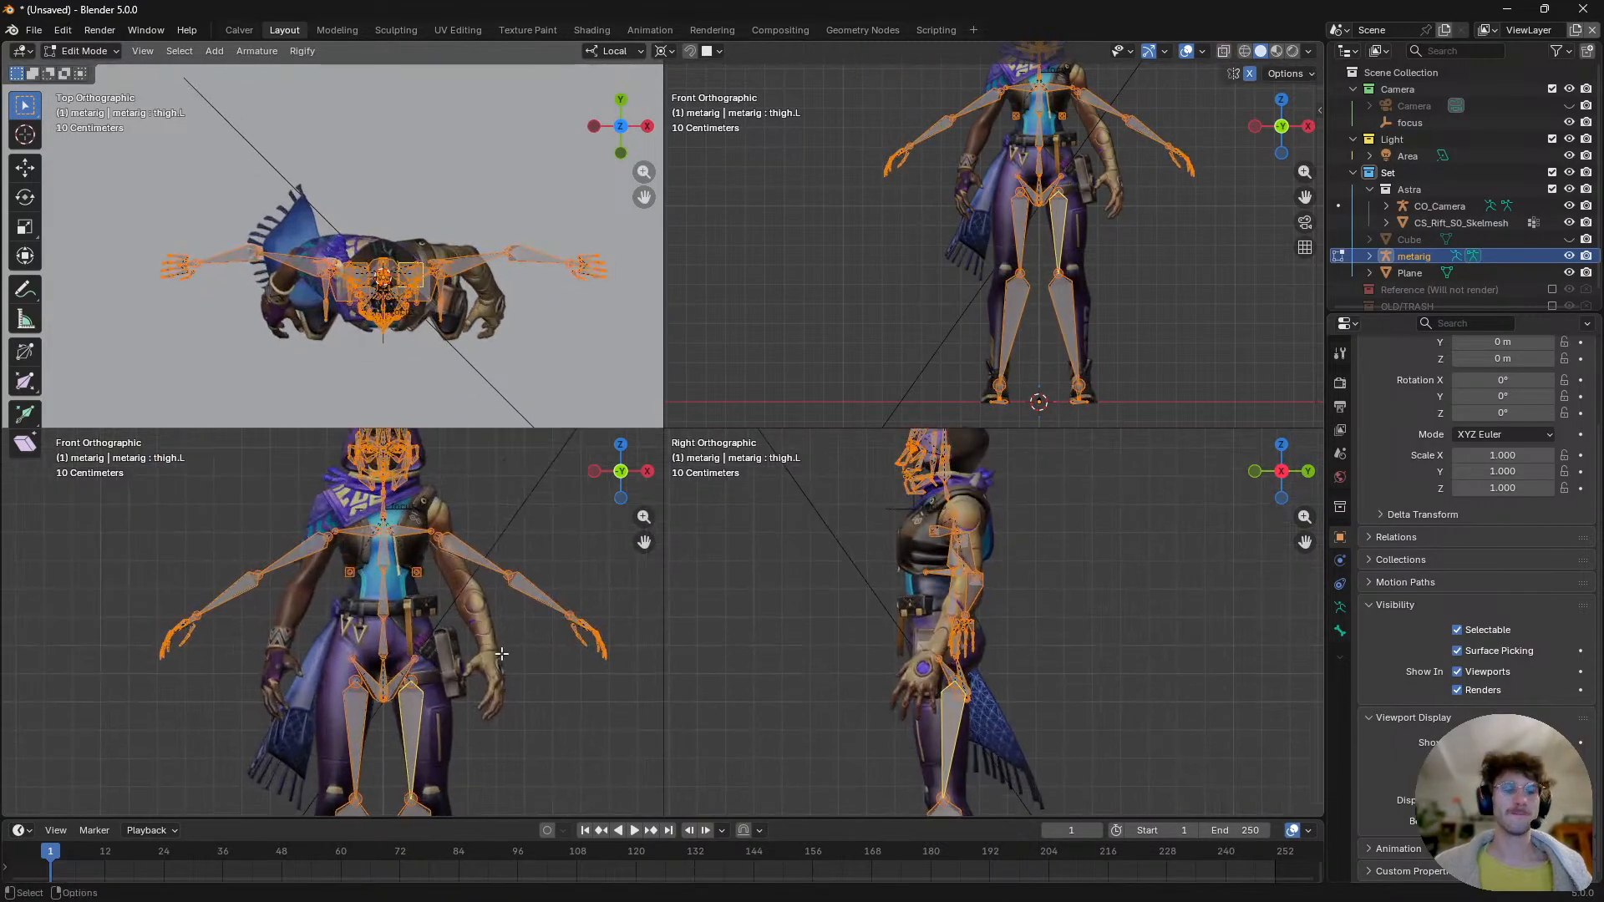
{"action": "key", "text": "ctrl+alt+q"}
{"action": "middle_click_drag", "start_coordinate": [819, 457], "coordinate": [806, 568], "text": "shift"}
{"action": "scroll", "coordinate": [807, 573], "scroll_direction": "down", "scroll_amount": 1}
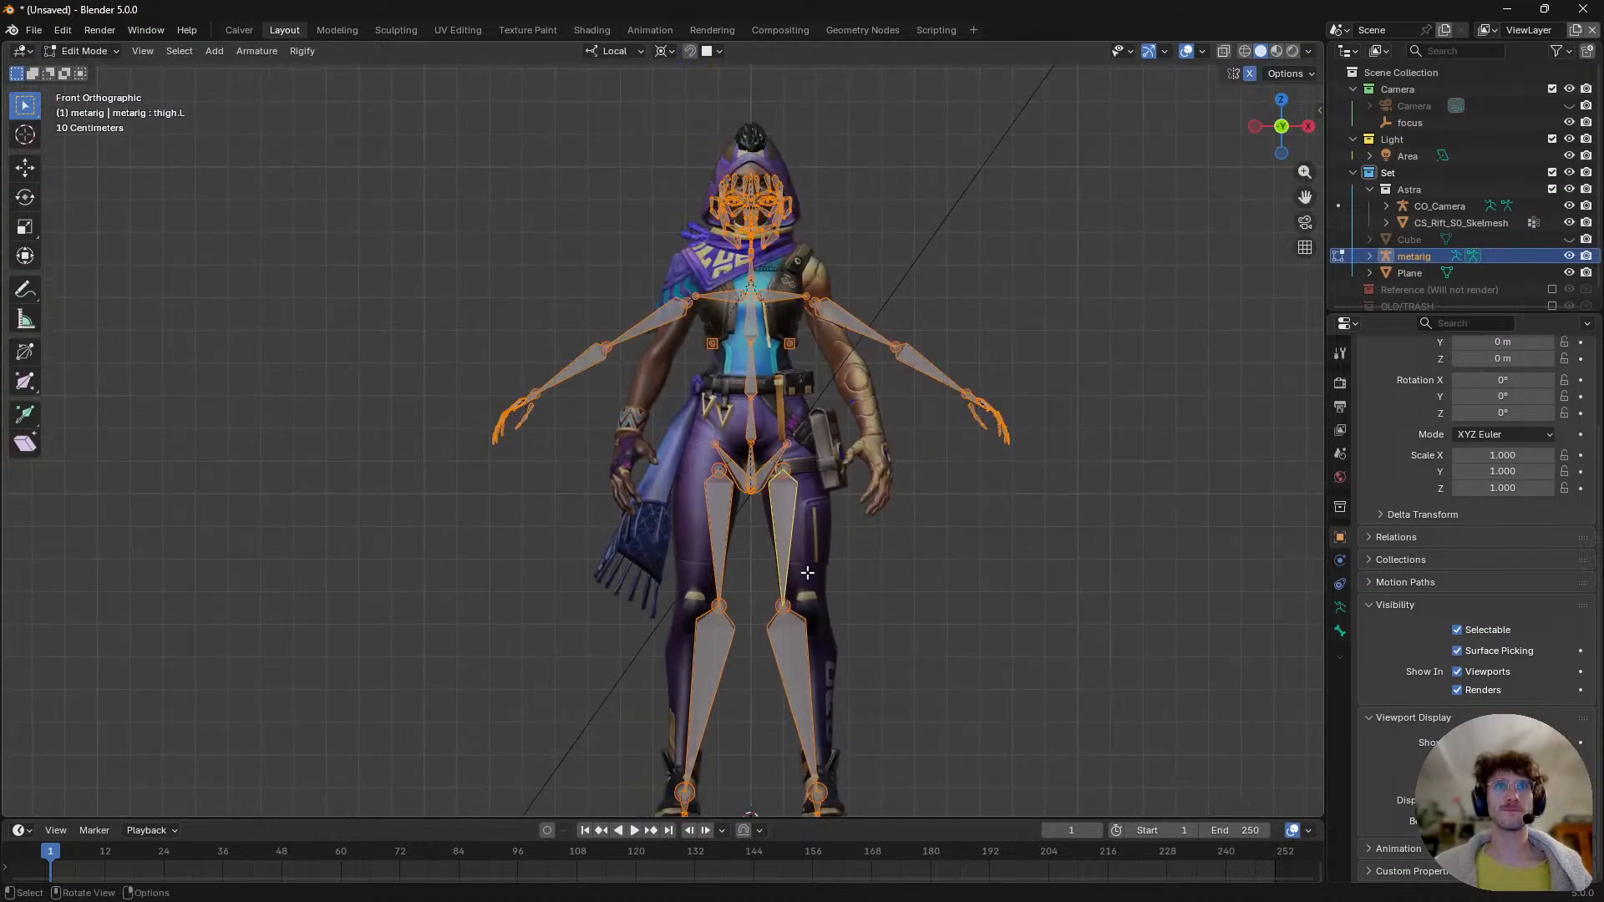
- Scale all of the metarig's bones up until the head bones reach the character's head height
{"action": "key", "text": "ctrl+alt+q"}
{"action": "key", "text": "ctrl+alt+q"}
{"action": "key", "text": "ctrl+alt+q"}
{"action": "key", "text": "ctrl+alt+q"}
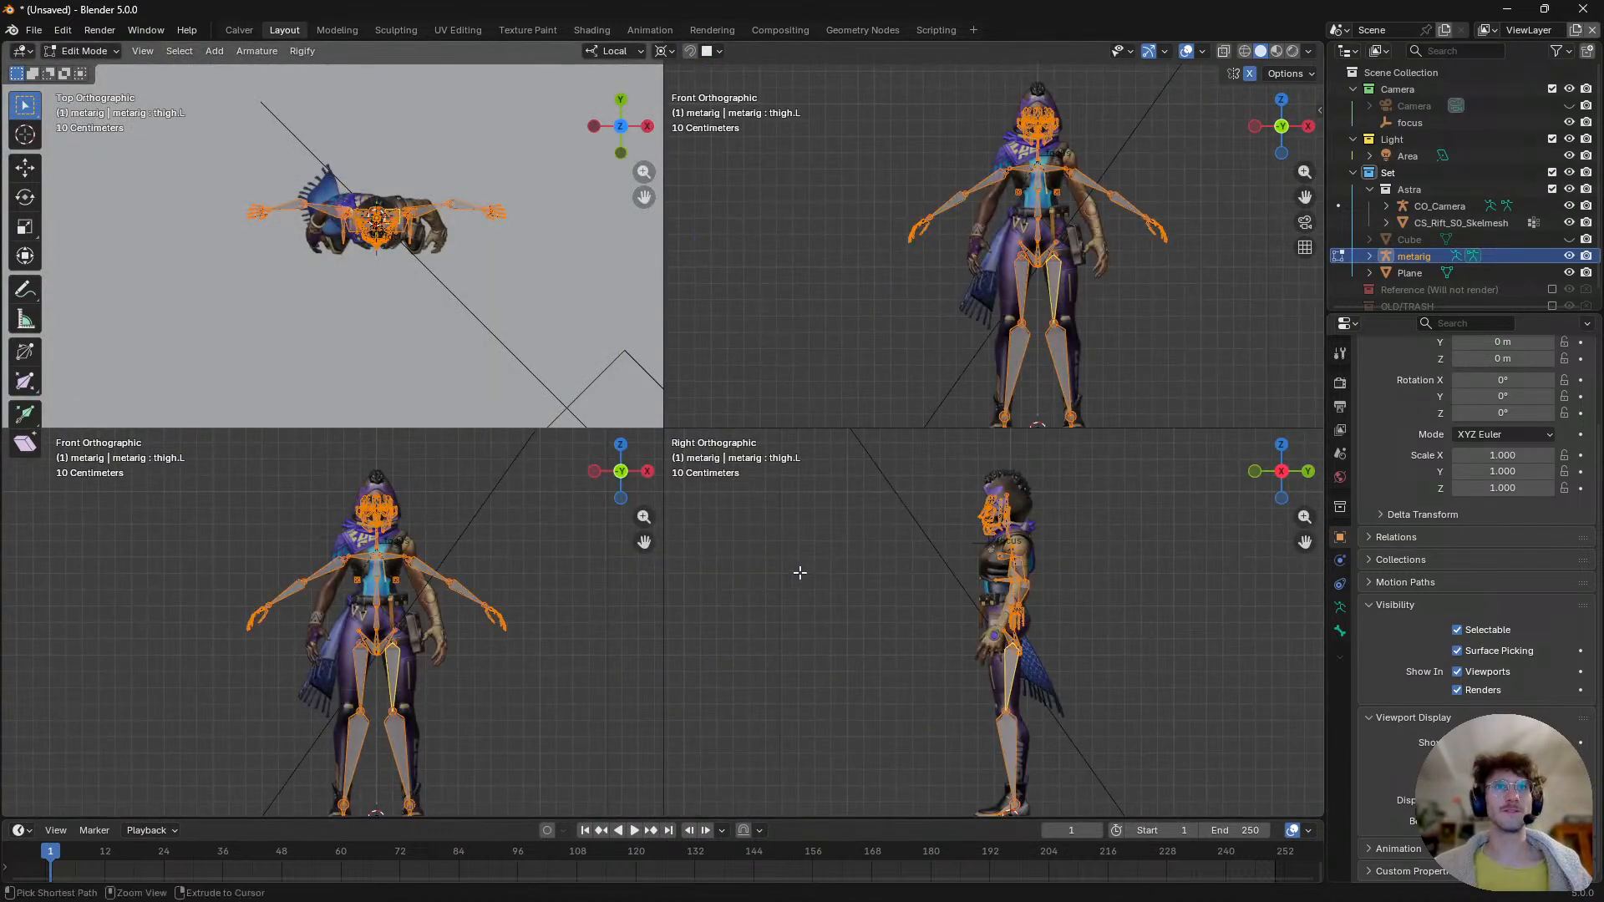
{"action": "key", "text": "s"}
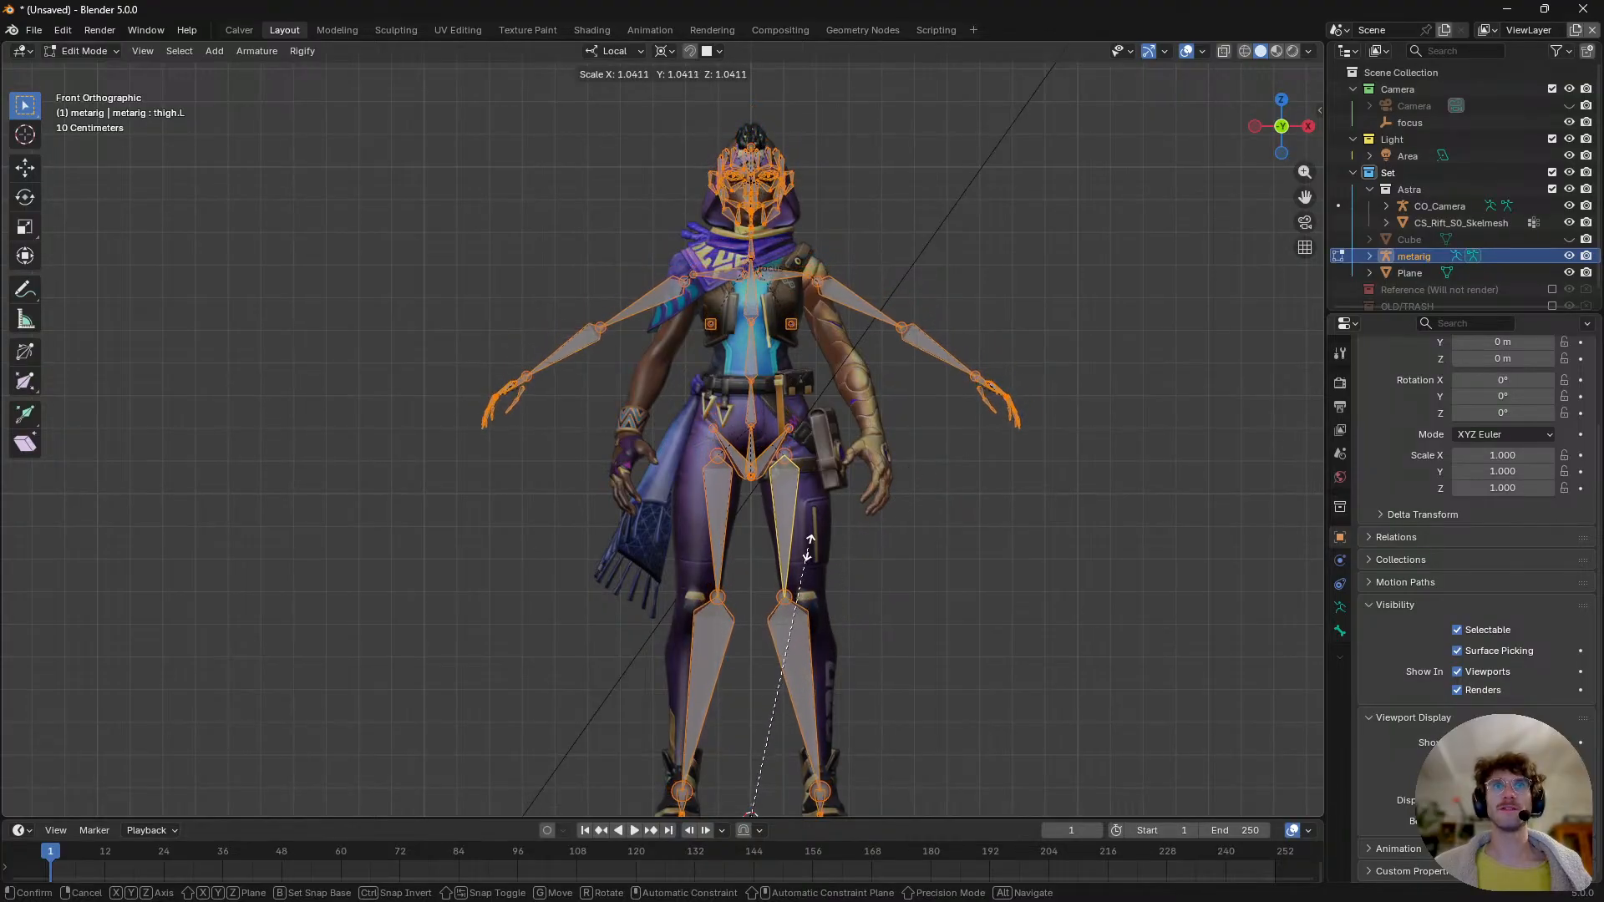
{"action": "left_click", "coordinate": [837, 487]}
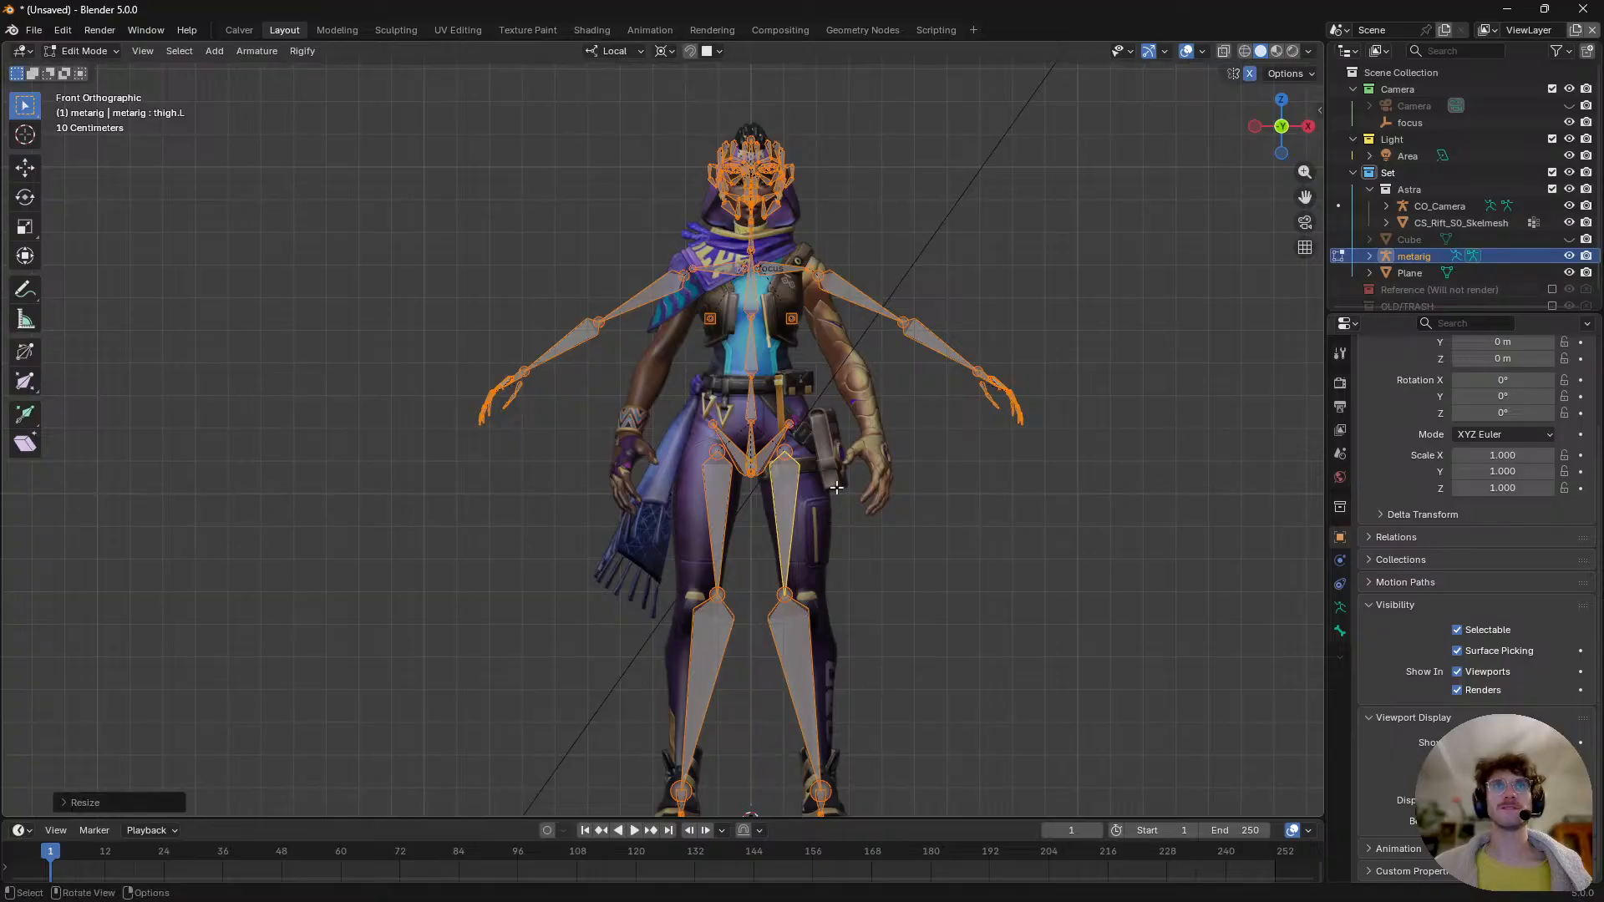
- Select all of the metarig's left hand bones and move them onto the character's left hand in the front view
{"action": "key", "text": "ctrl+alt+q"}
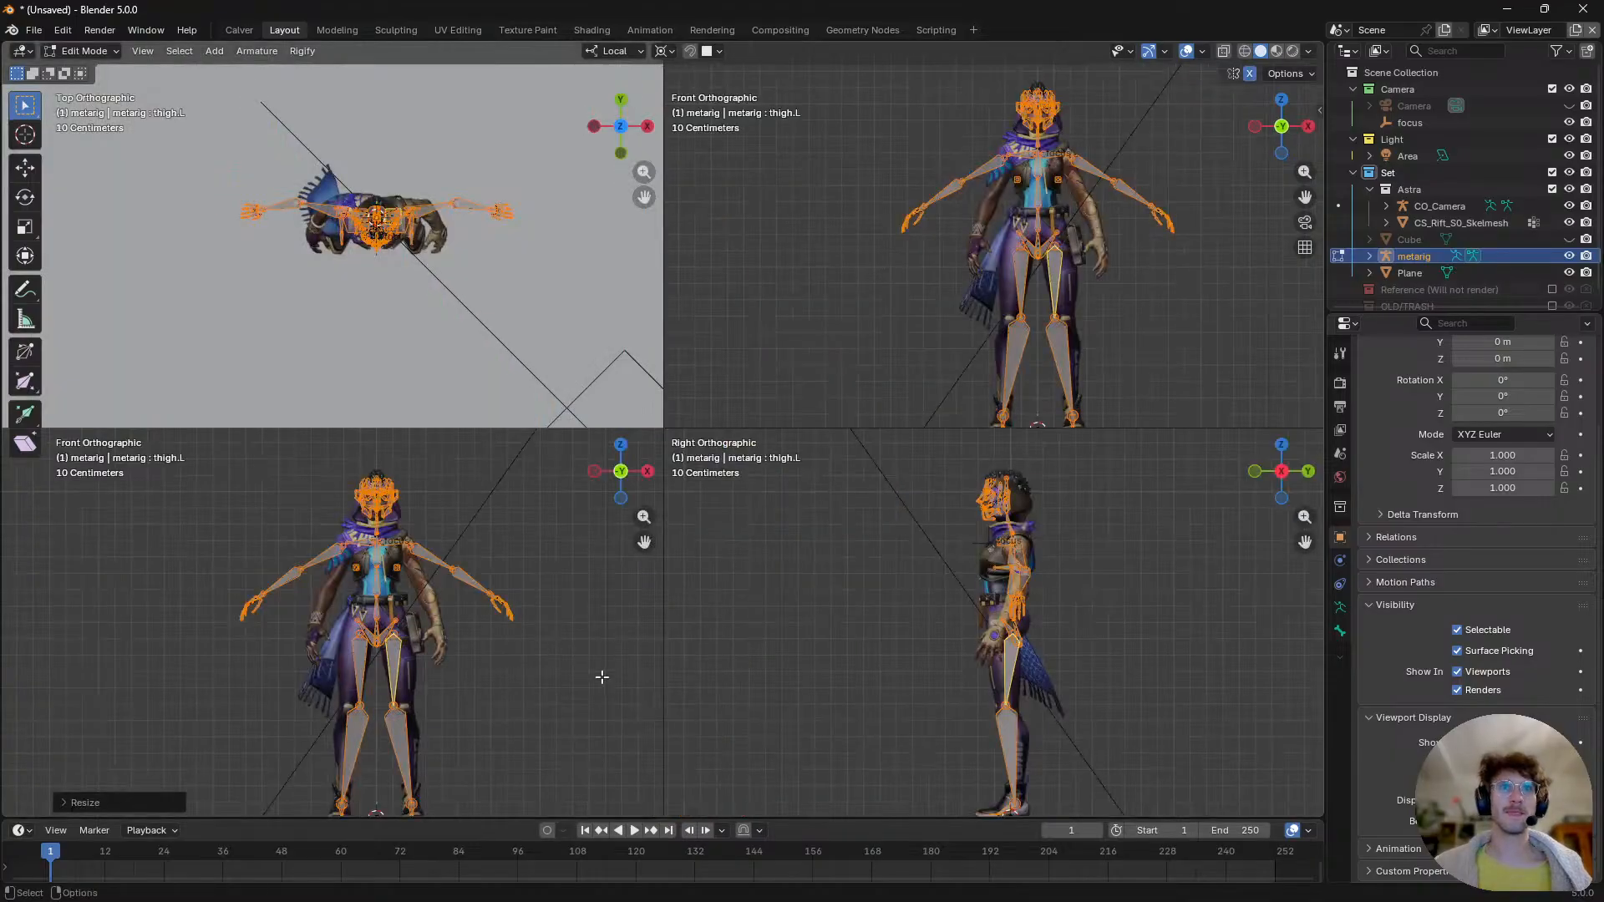
{"action": "scroll", "coordinate": [399, 515], "scroll_direction": "up", "scroll_amount": 8}
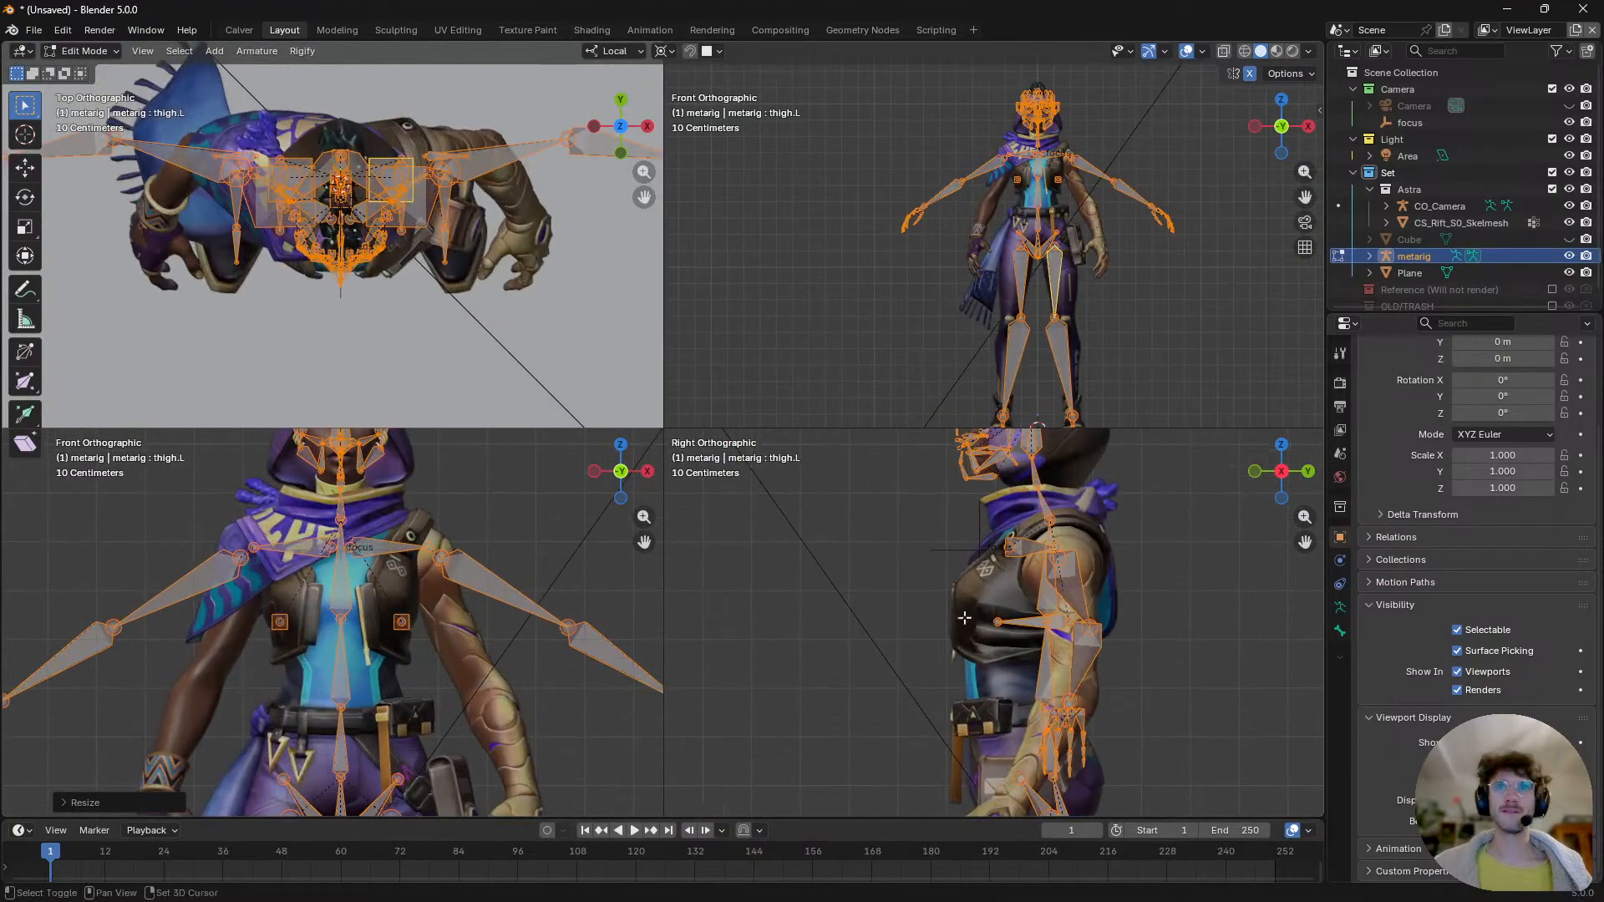
{"action": "left_click", "coordinate": [447, 602]}
{"action": "scroll", "coordinate": [483, 606], "scroll_direction": "down", "scroll_amount": 3}
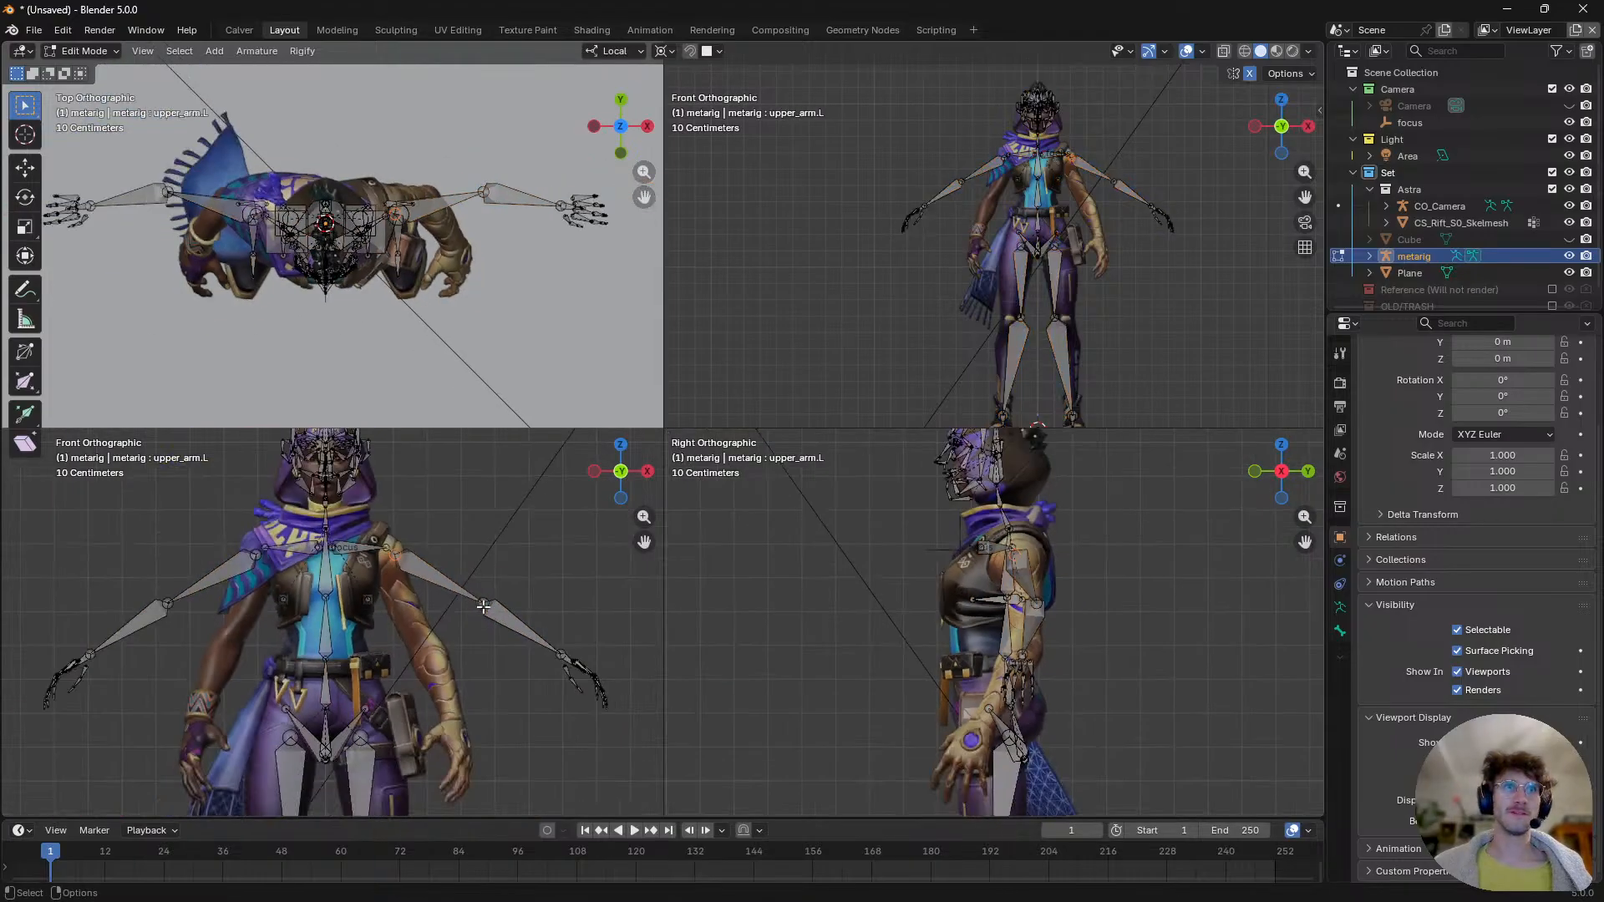
{"action": "left_click_drag", "start_coordinate": [618, 623], "coordinate": [511, 746]}
{"action": "key", "text": "g"}
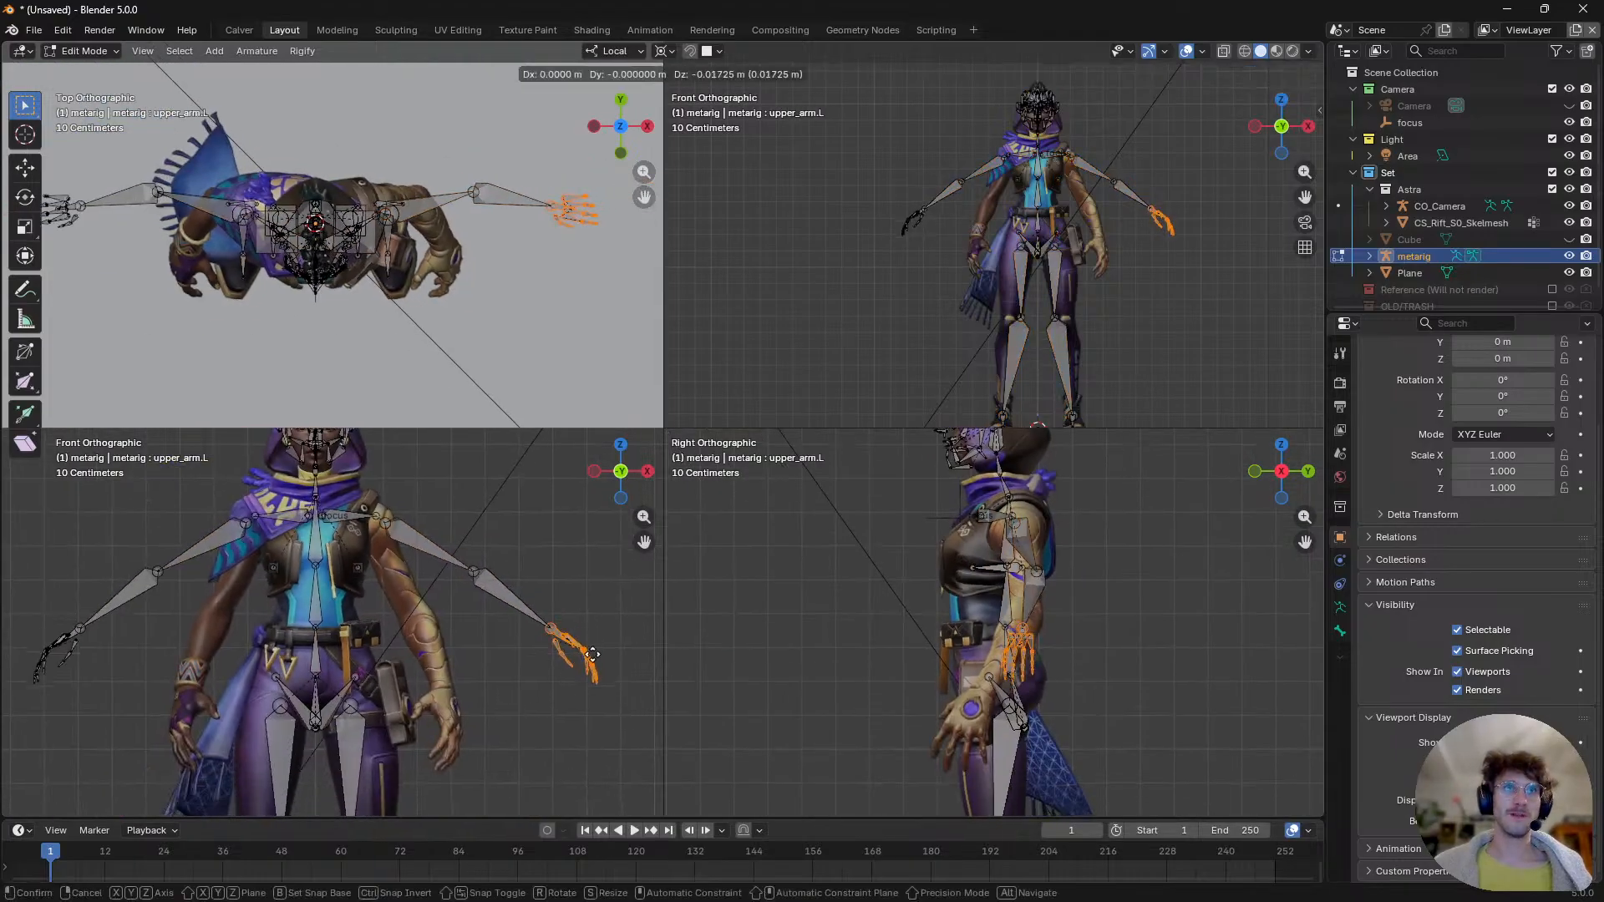
{"action": "left_click", "coordinate": [489, 719]}
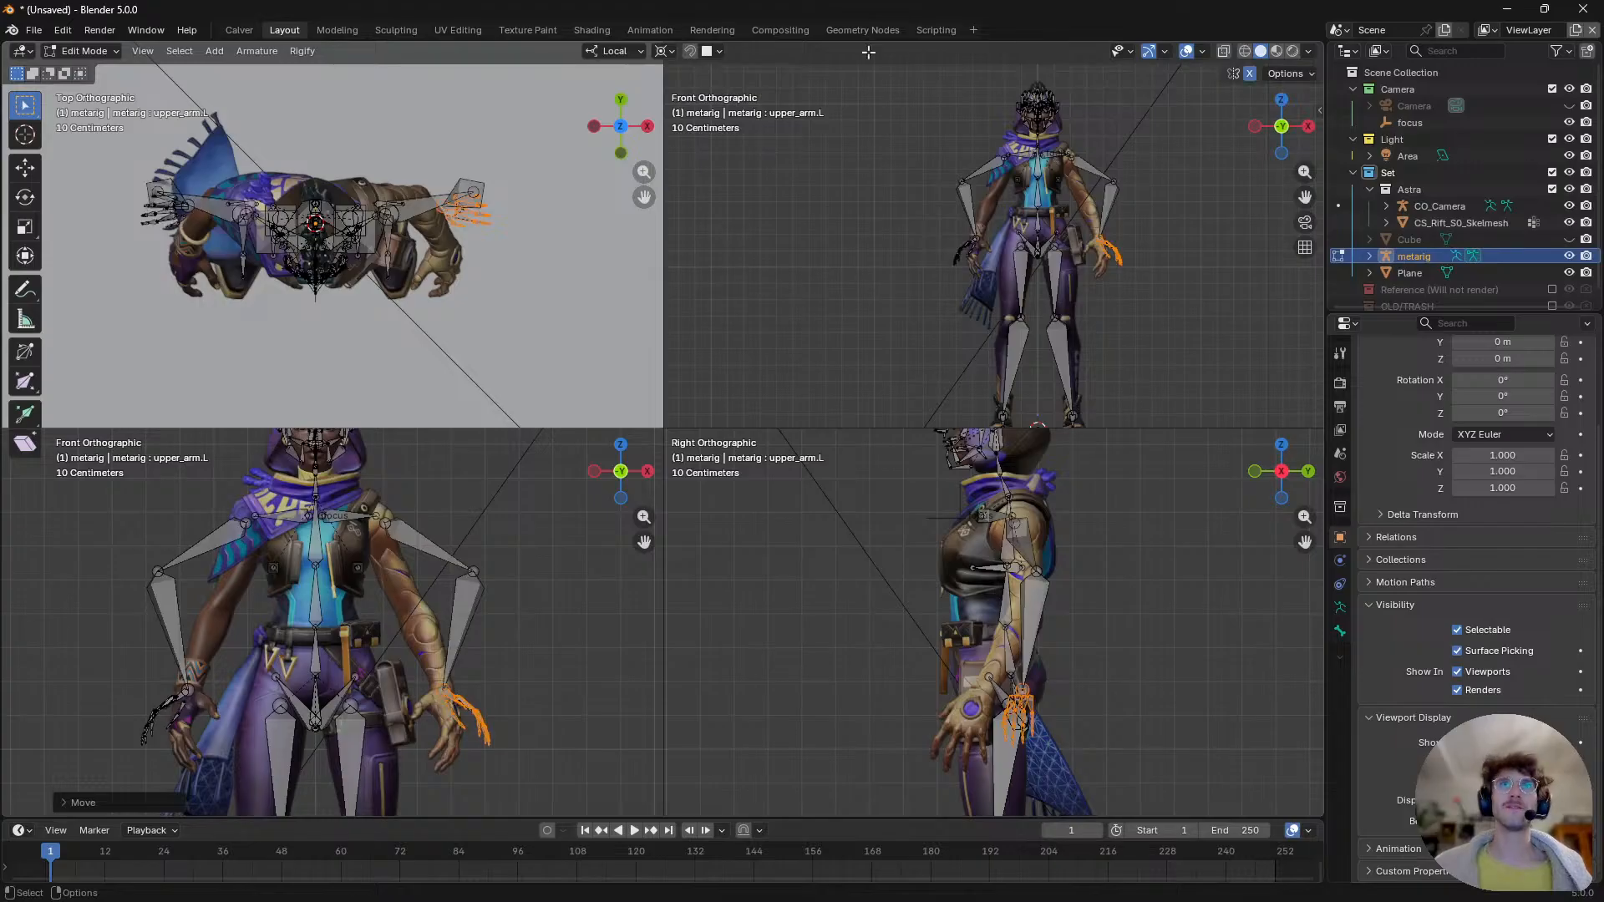
- Change the transform pivot point and rotate the left hand bones to follow the character's hand in the front view
{"action": "left_click", "coordinate": [661, 51]}
{"action": "left_click", "coordinate": [706, 148]}
{"action": "key", "text": "r"}
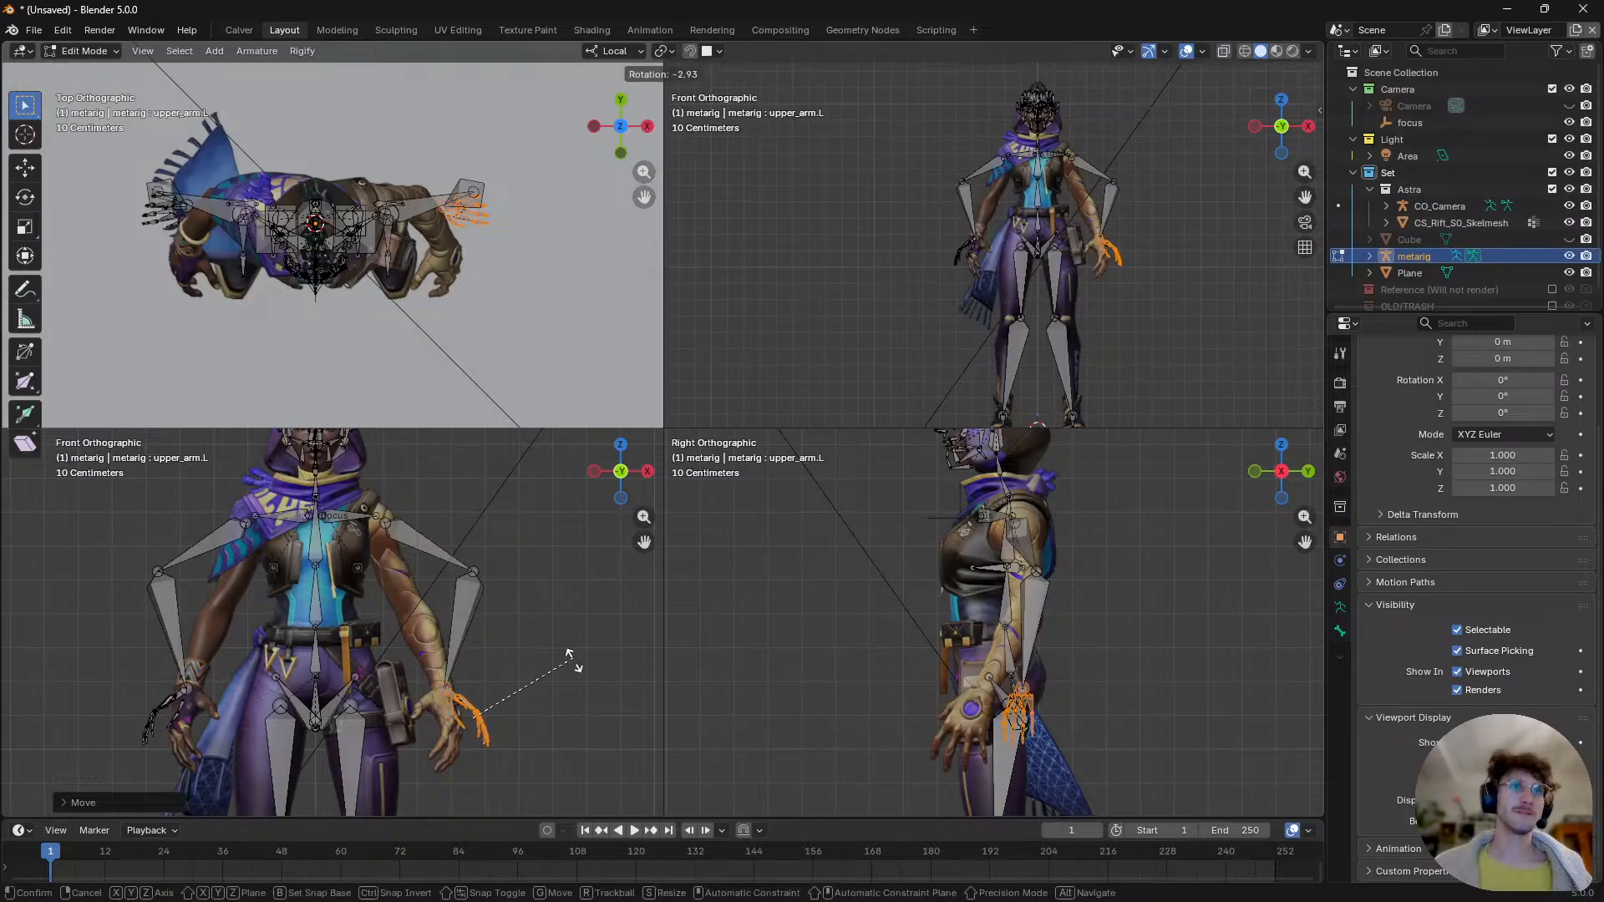
{"action": "left_click", "coordinate": [554, 741]}
{"action": "key", "text": "g"}
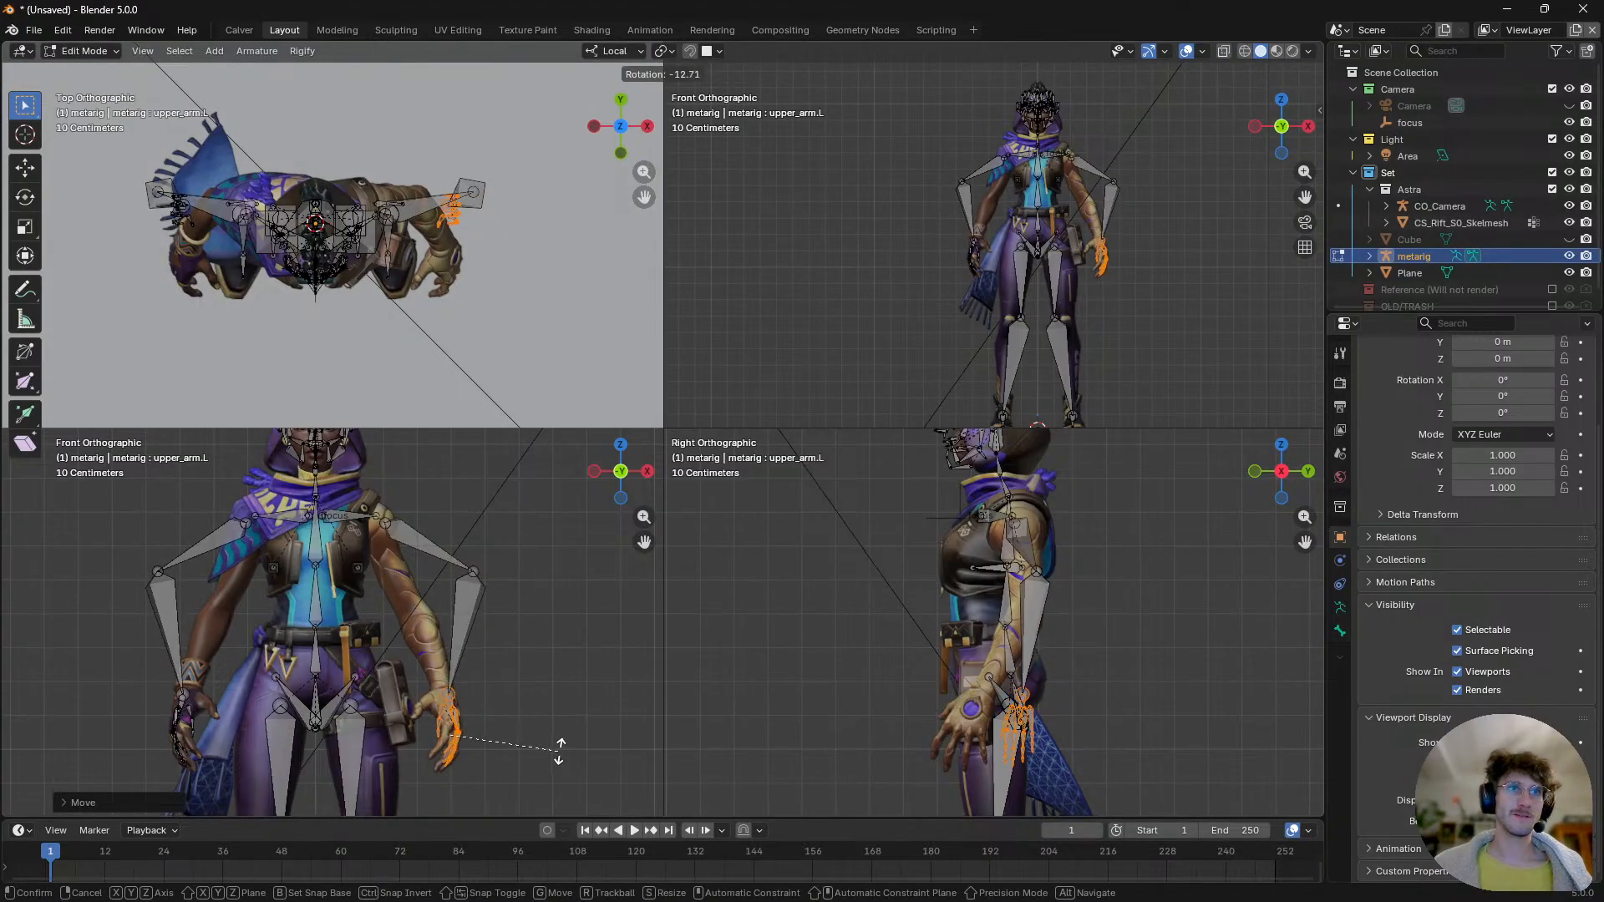
{"action": "left_click", "coordinate": [555, 744]}
- Rotate the left hand bones in the side view and move them over the character's hand
{"action": "scroll", "coordinate": [993, 762], "scroll_direction": "up", "scroll_amount": 5}
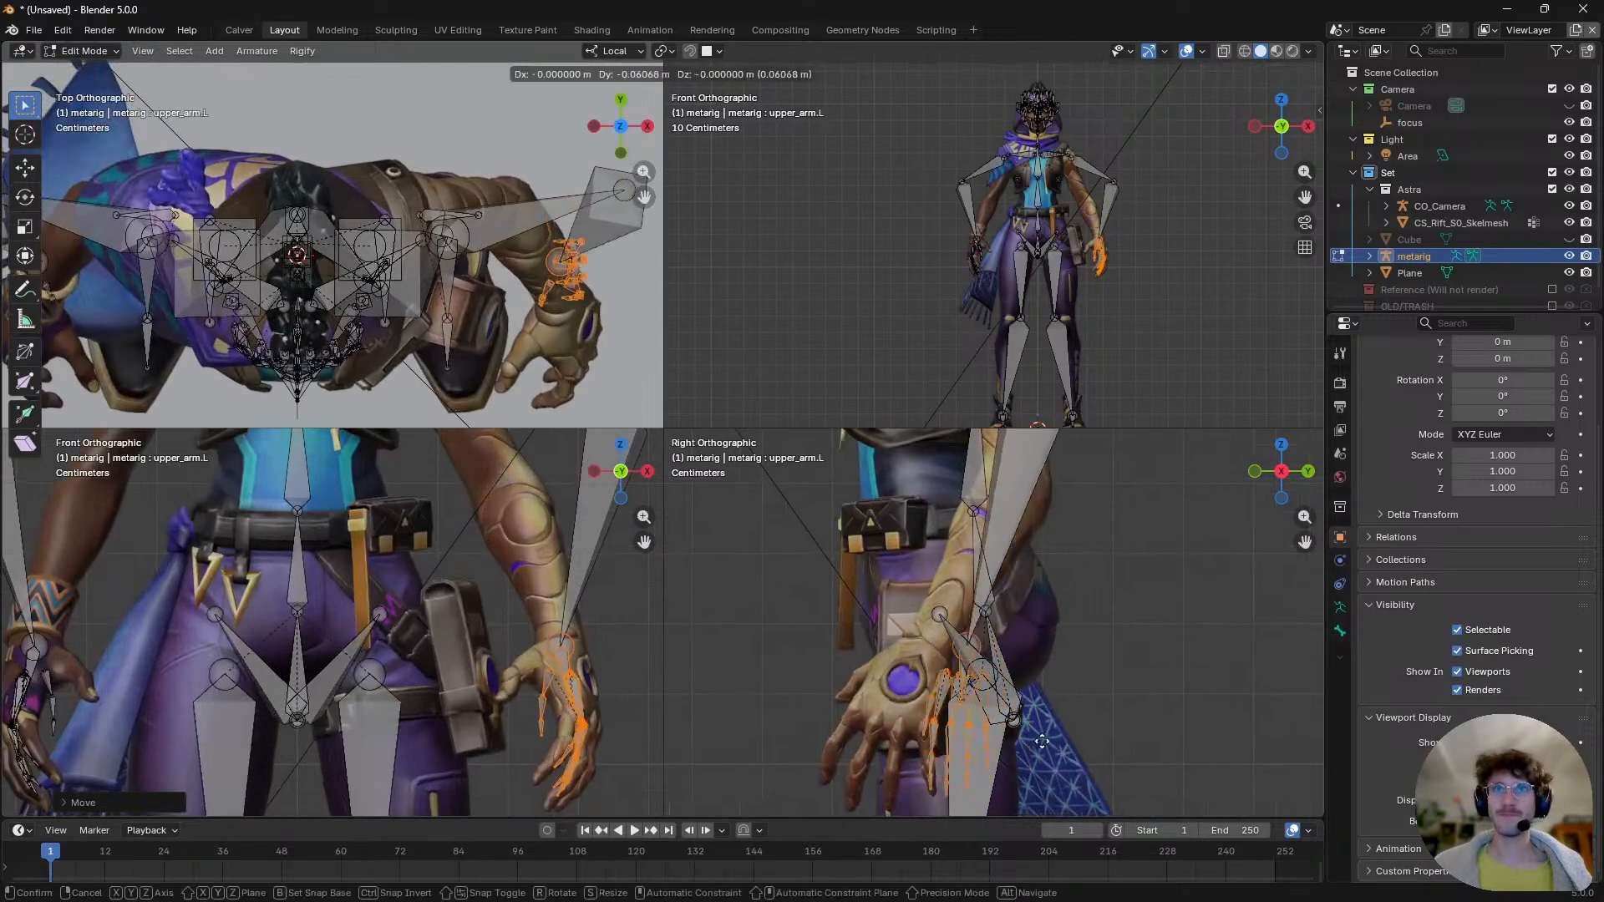
{"action": "key", "text": "r"}
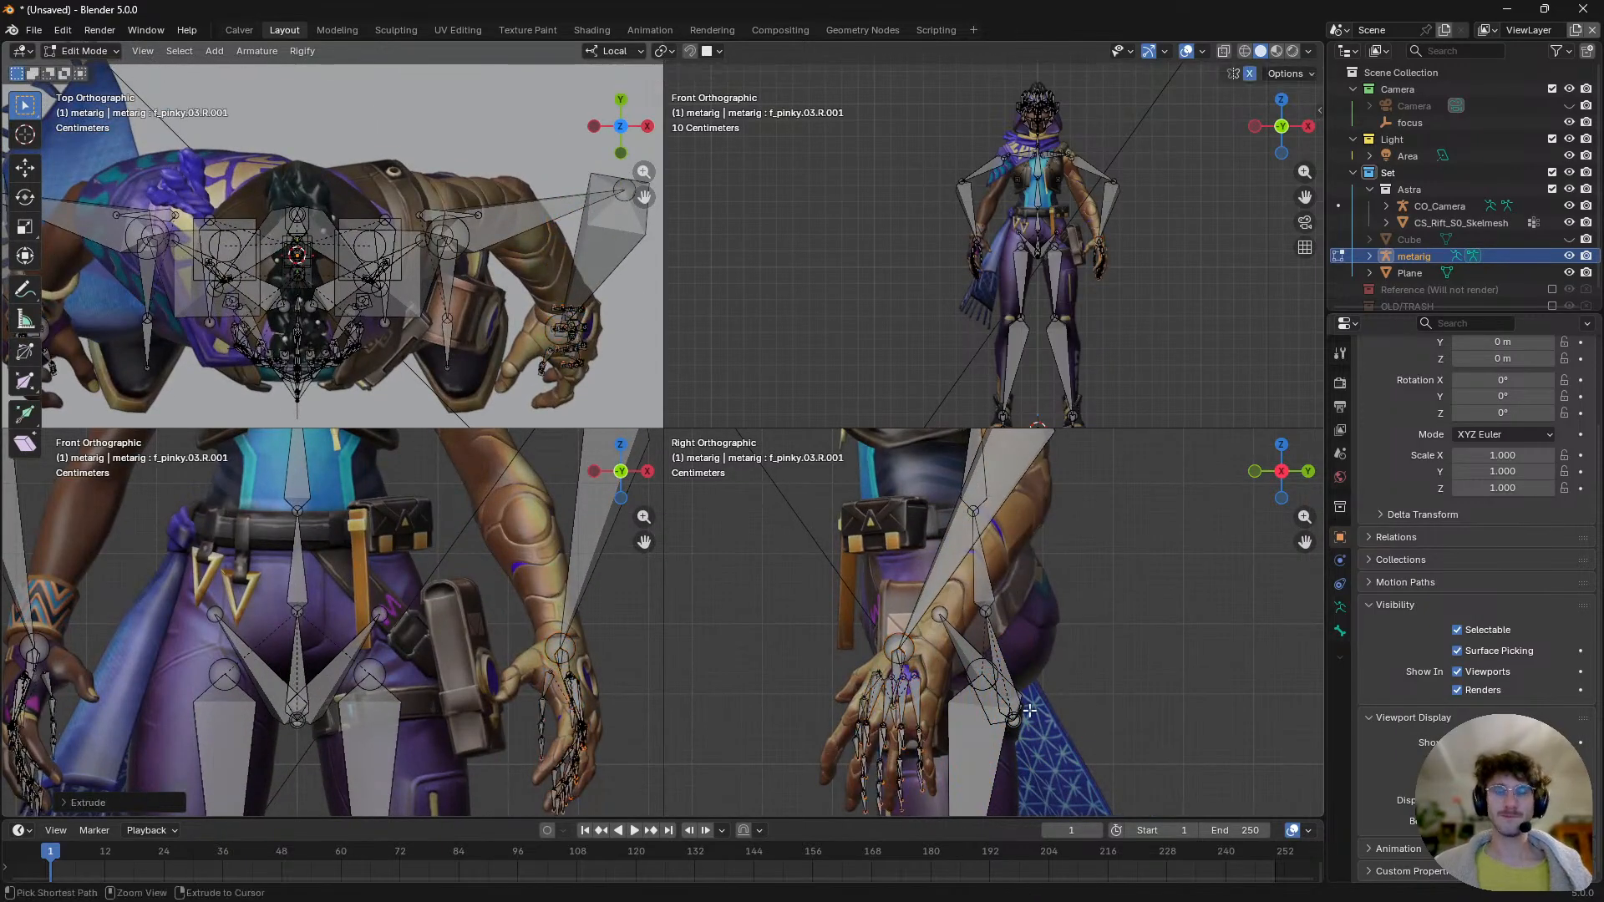
{"action": "left_click", "coordinate": [1027, 757]}
{"action": "key", "text": "g"}
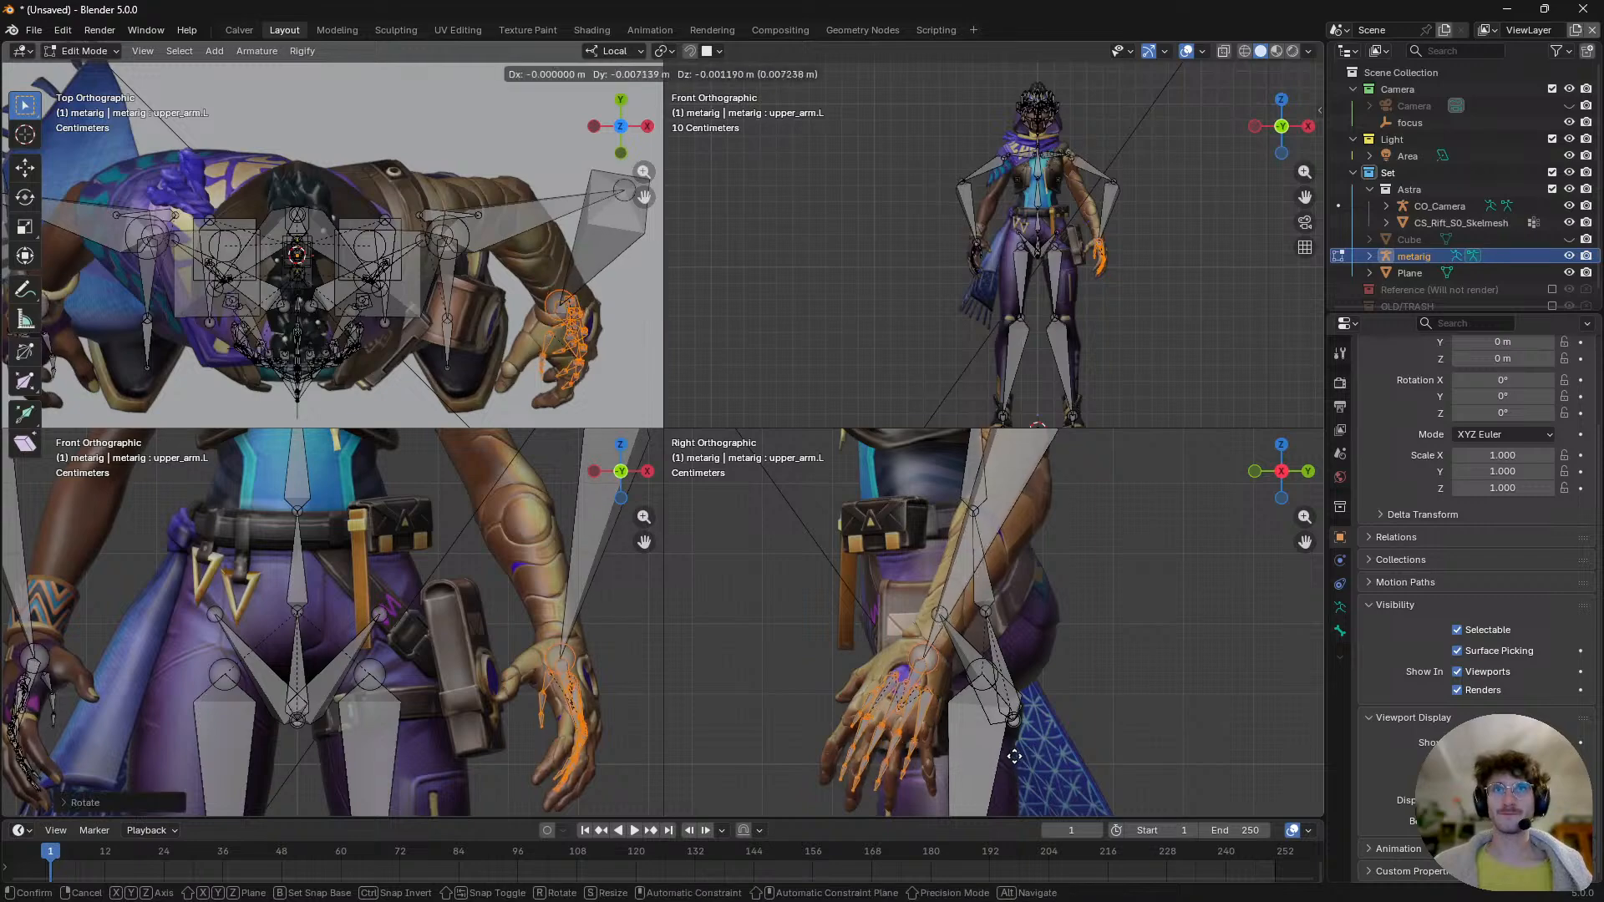
{"action": "left_click", "coordinate": [987, 738]}
- Scale the left hand bones to the character's hand size and fine-tune their position over the palm and fingers
{"action": "key", "text": "s"}
{"action": "left_click", "coordinate": [1020, 760]}
{"action": "key", "text": "g"}
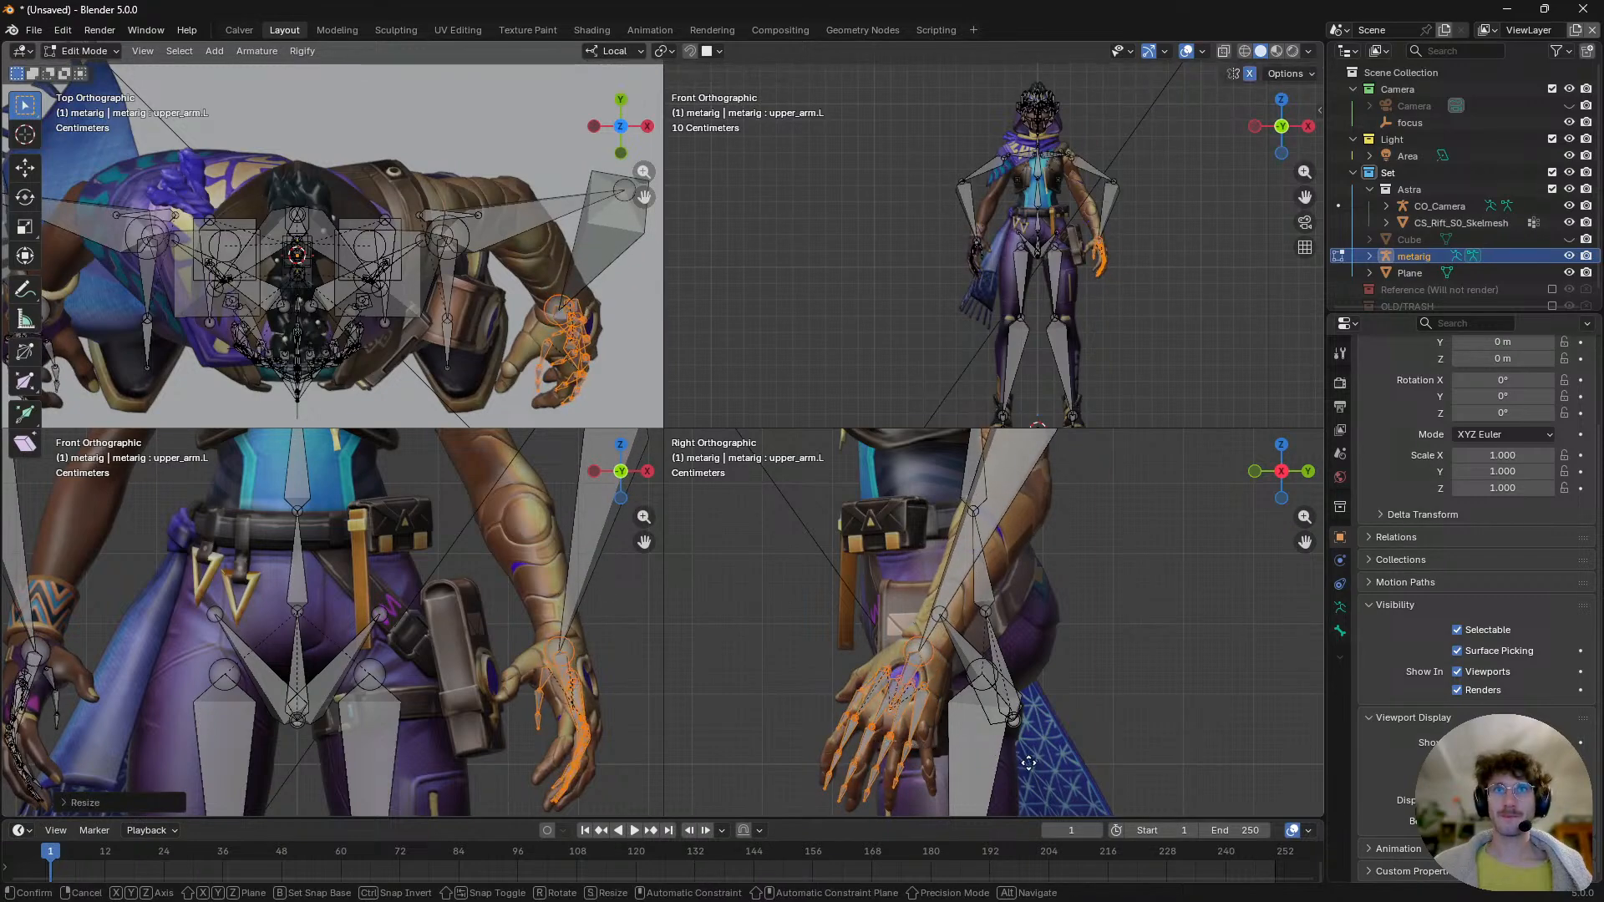
{"action": "left_click", "coordinate": [951, 746]}
{"action": "middle_click_drag", "start_coordinate": [951, 746], "coordinate": [967, 711], "text": "shift"}
{"action": "key", "text": "g"}
{"action": "left_click", "coordinate": [943, 703]}
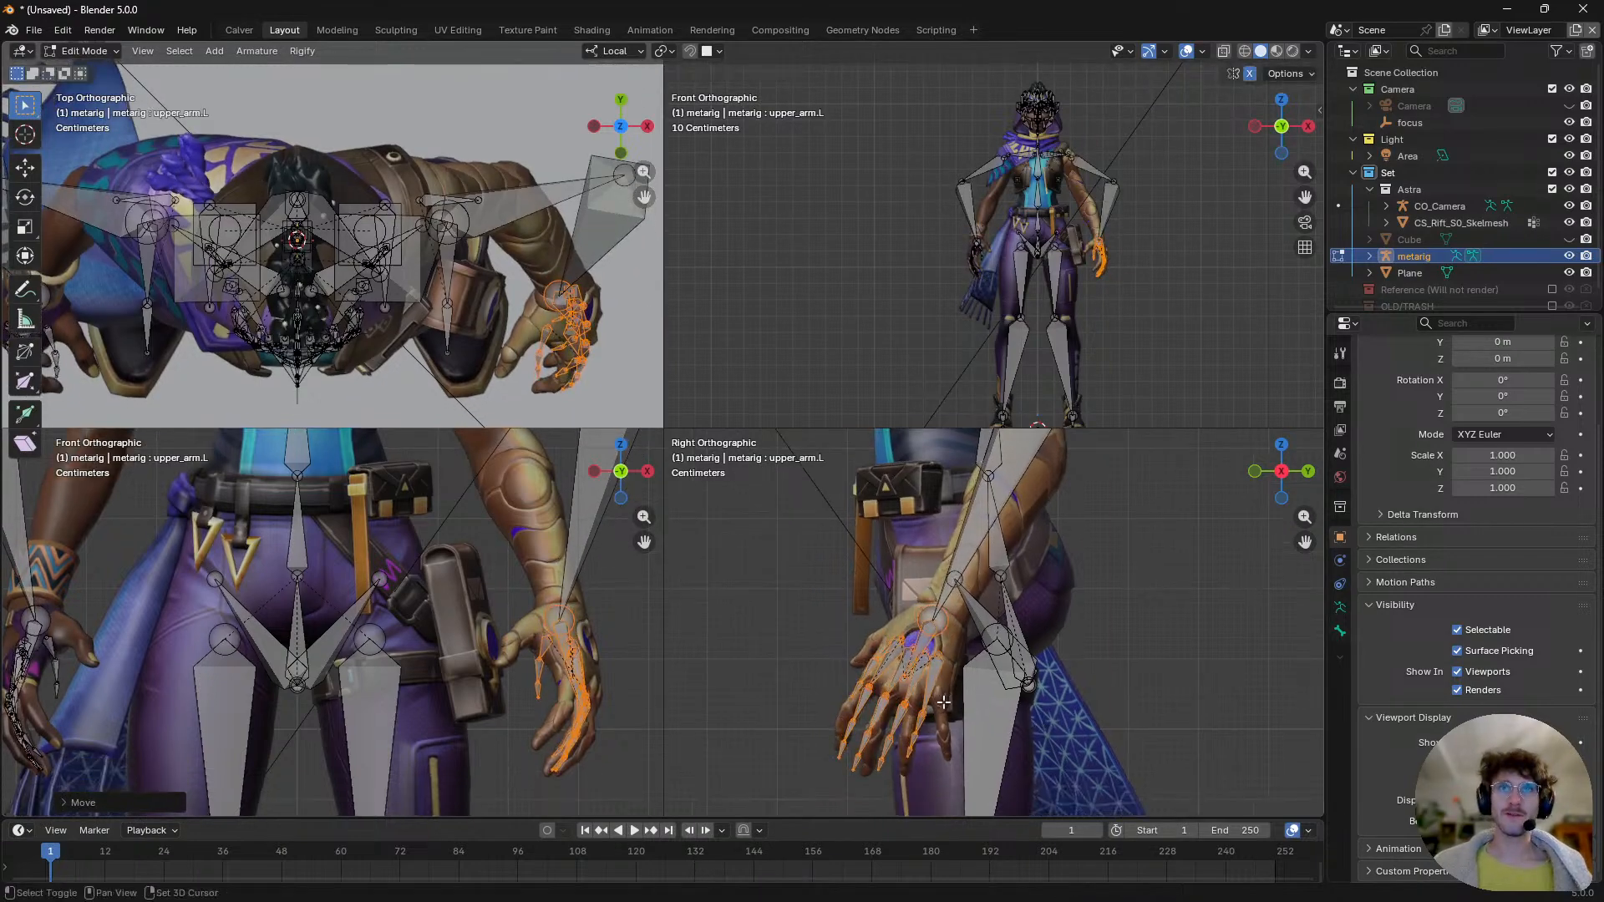
{"action": "scroll", "coordinate": [588, 674], "scroll_direction": "up", "scroll_amount": 2}
{"action": "scroll", "coordinate": [610, 671], "scroll_direction": "down", "scroll_amount": 2}
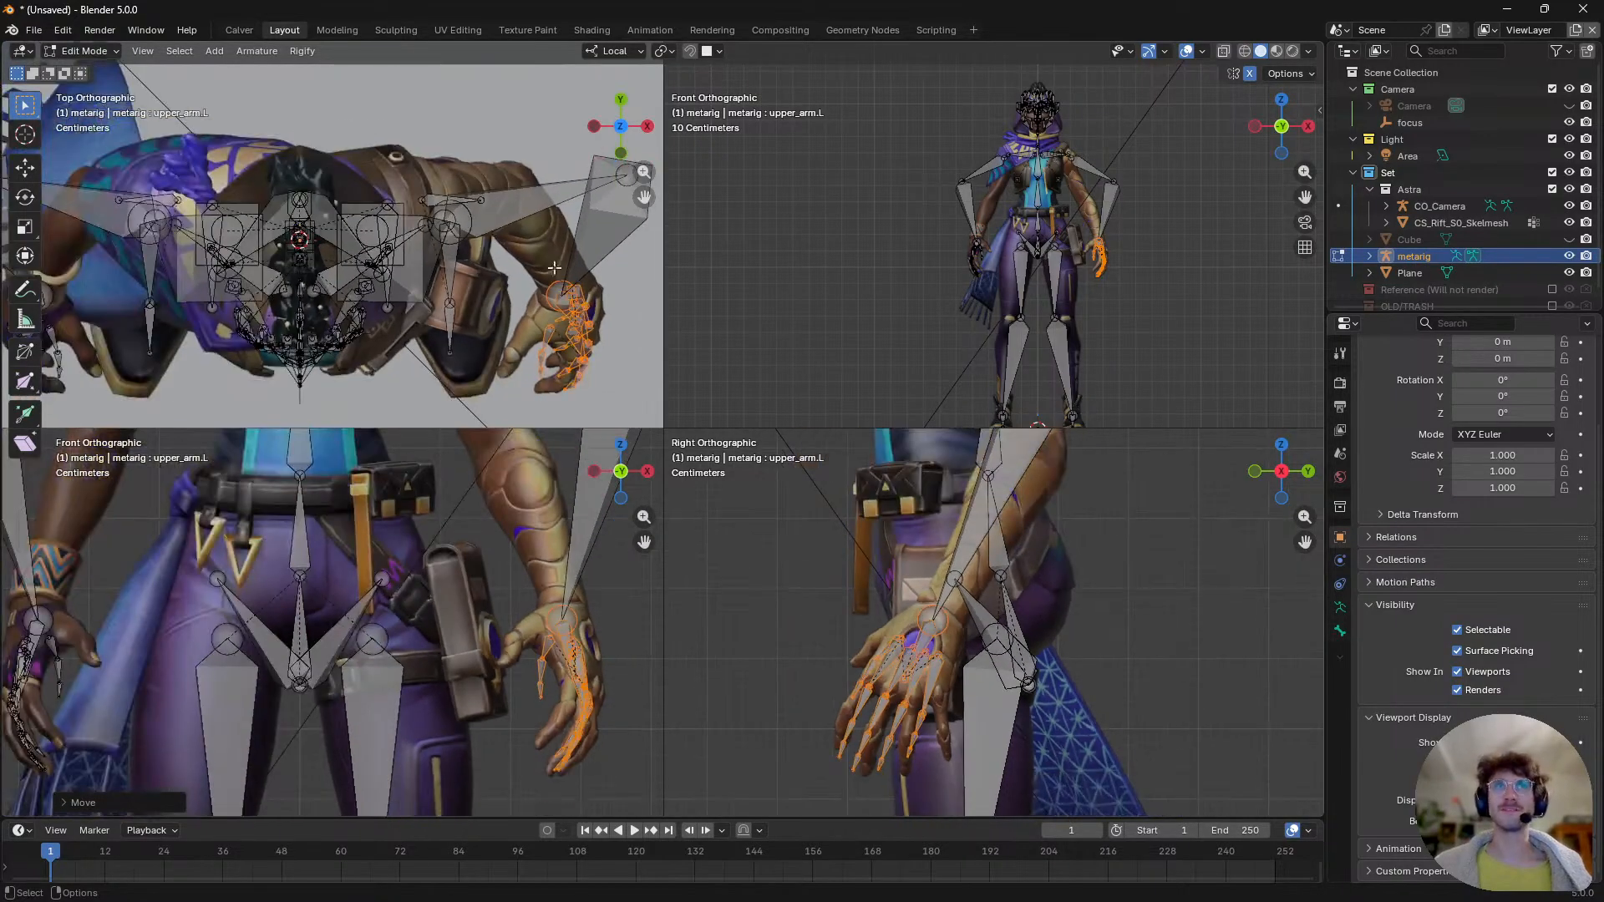
- Move the metarig's left elbow joint into the character's elbow, adjusting it in both the front and side views
{"action": "scroll", "coordinate": [554, 268], "scroll_direction": "up", "scroll_amount": 1}
{"action": "middle_click_drag", "start_coordinate": [985, 276], "coordinate": [1057, 297]}
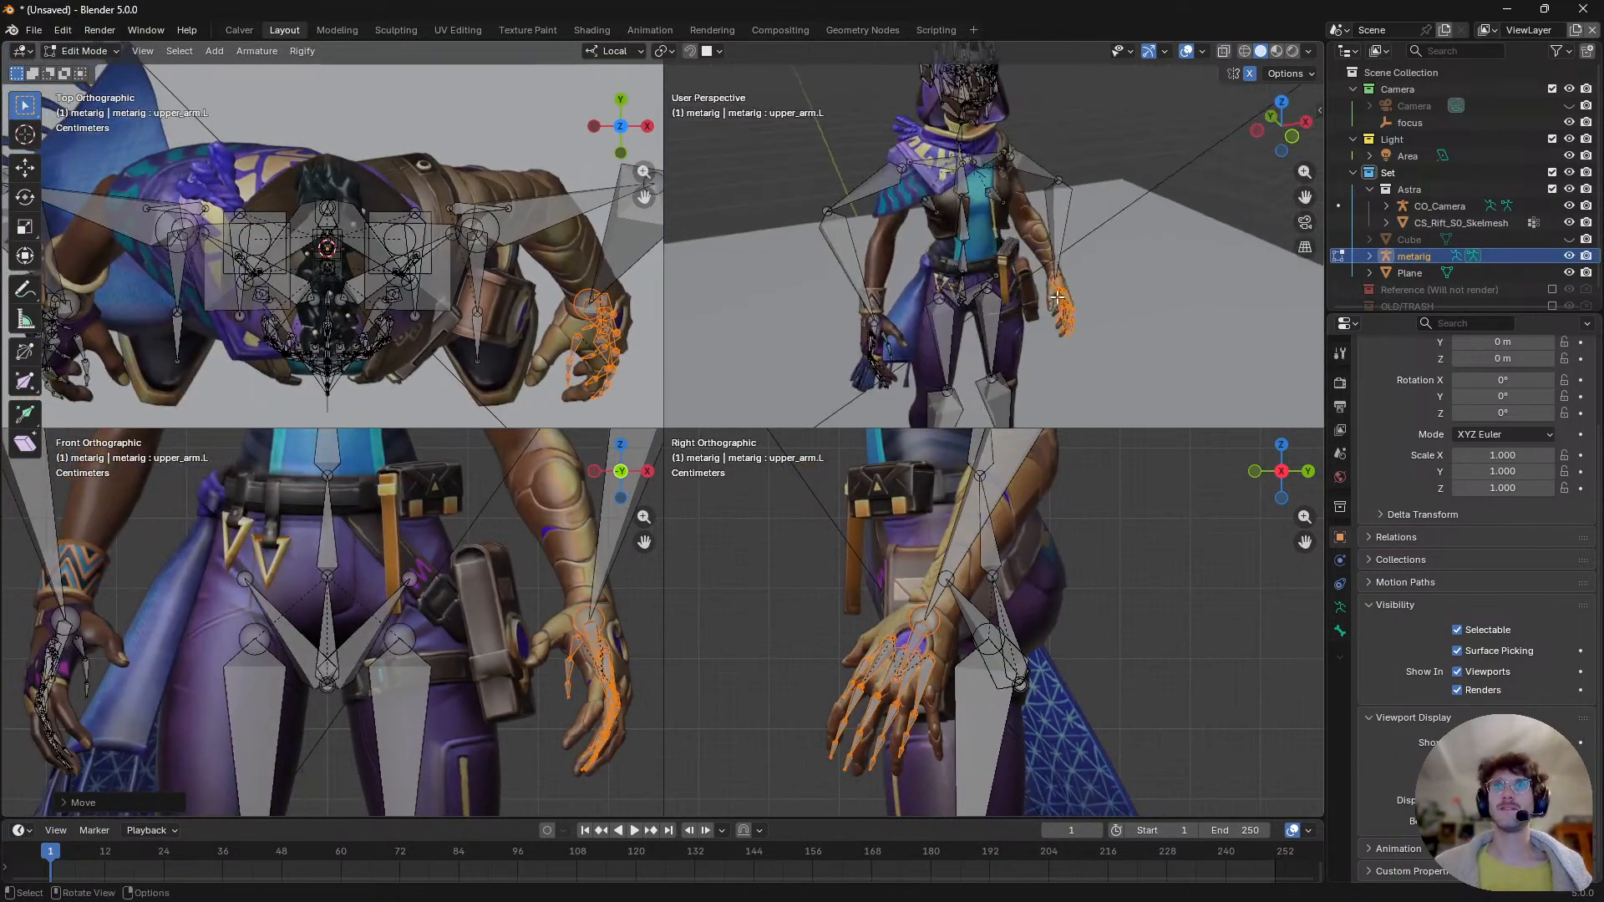
{"action": "scroll", "coordinate": [1057, 298], "scroll_direction": "up", "scroll_amount": 7}
{"action": "scroll", "coordinate": [1056, 298], "scroll_direction": "down", "scroll_amount": 3}
{"action": "middle_click_drag", "start_coordinate": [910, 600], "coordinate": [914, 693], "text": "shift"}
{"action": "left_click", "coordinate": [1021, 543]}
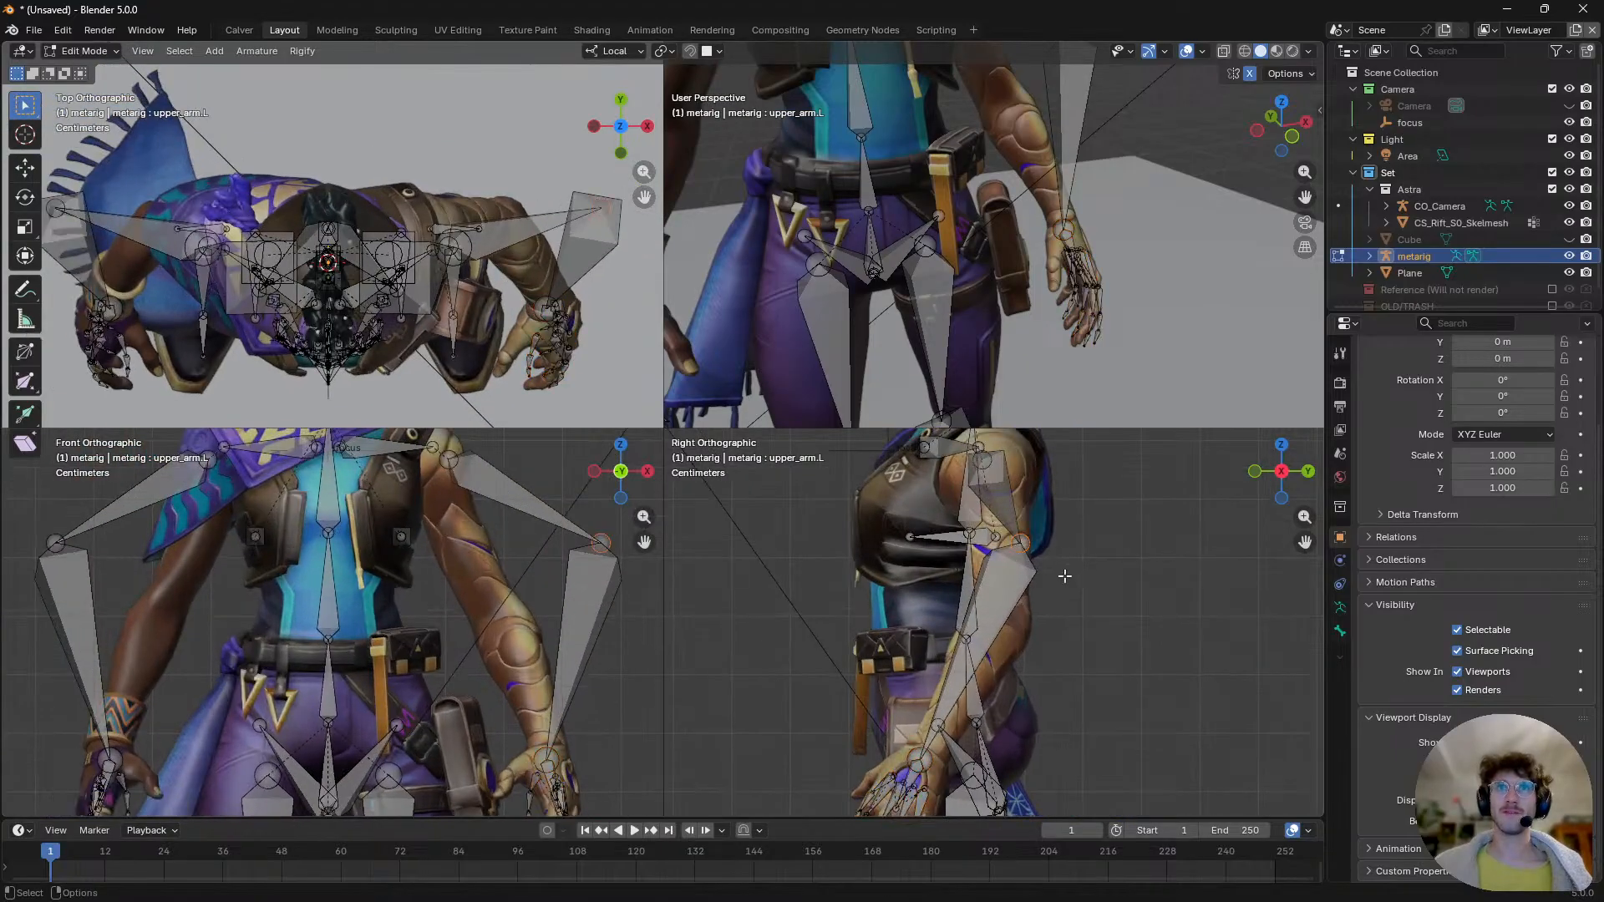
{"action": "key", "text": "g"}
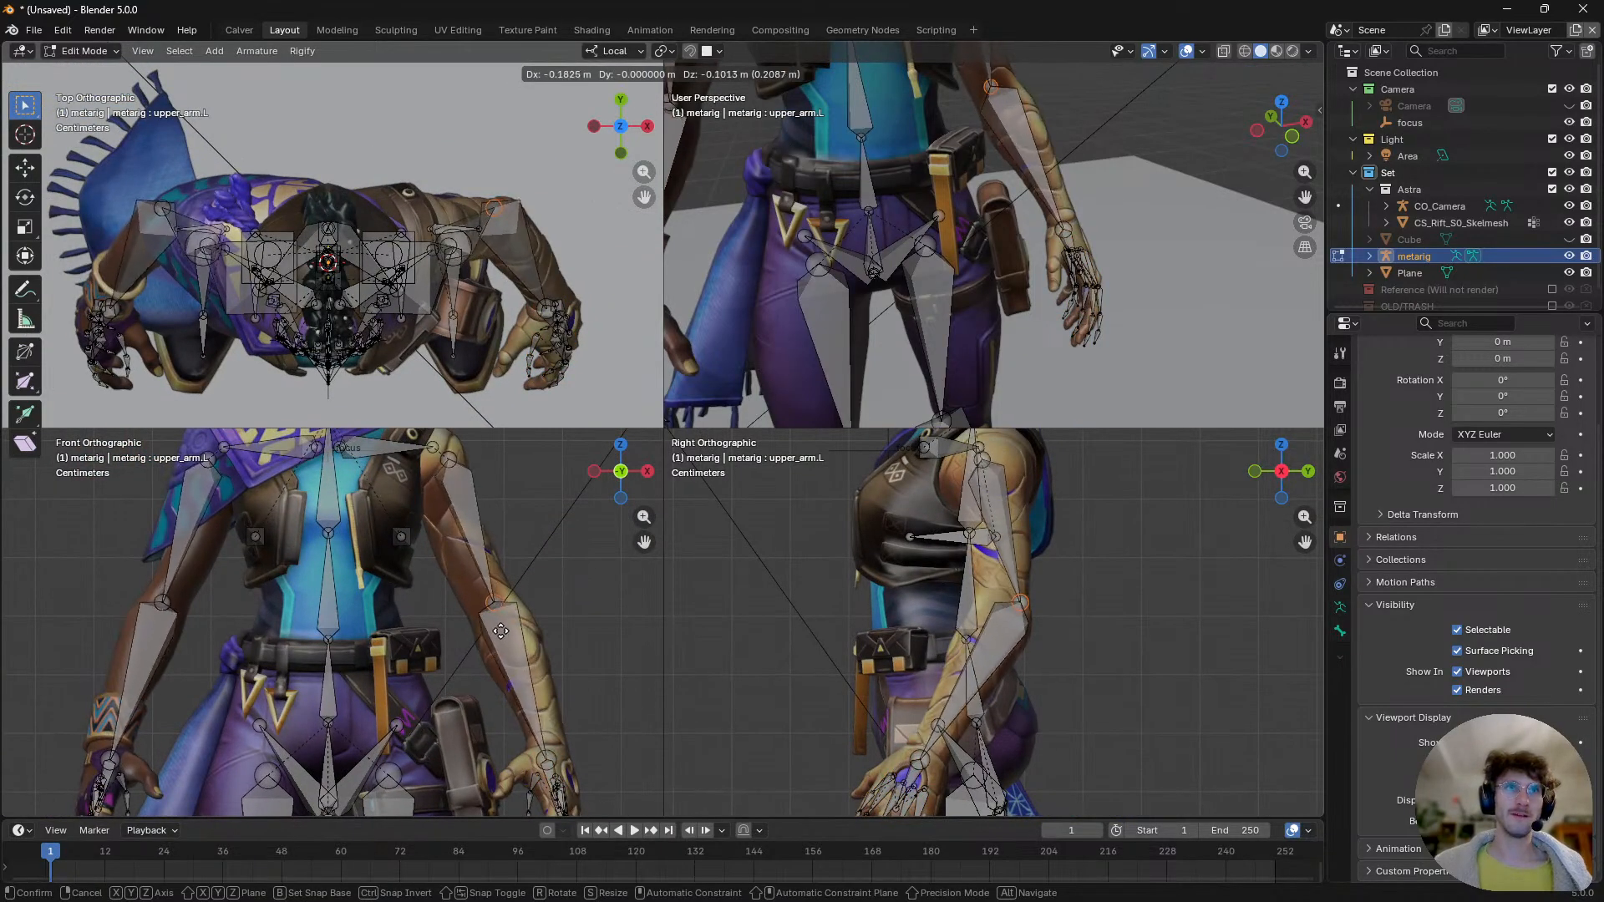
{"action": "left_click", "coordinate": [519, 627]}
{"action": "key", "text": "g"}
{"action": "left_click", "coordinate": [1061, 669]}
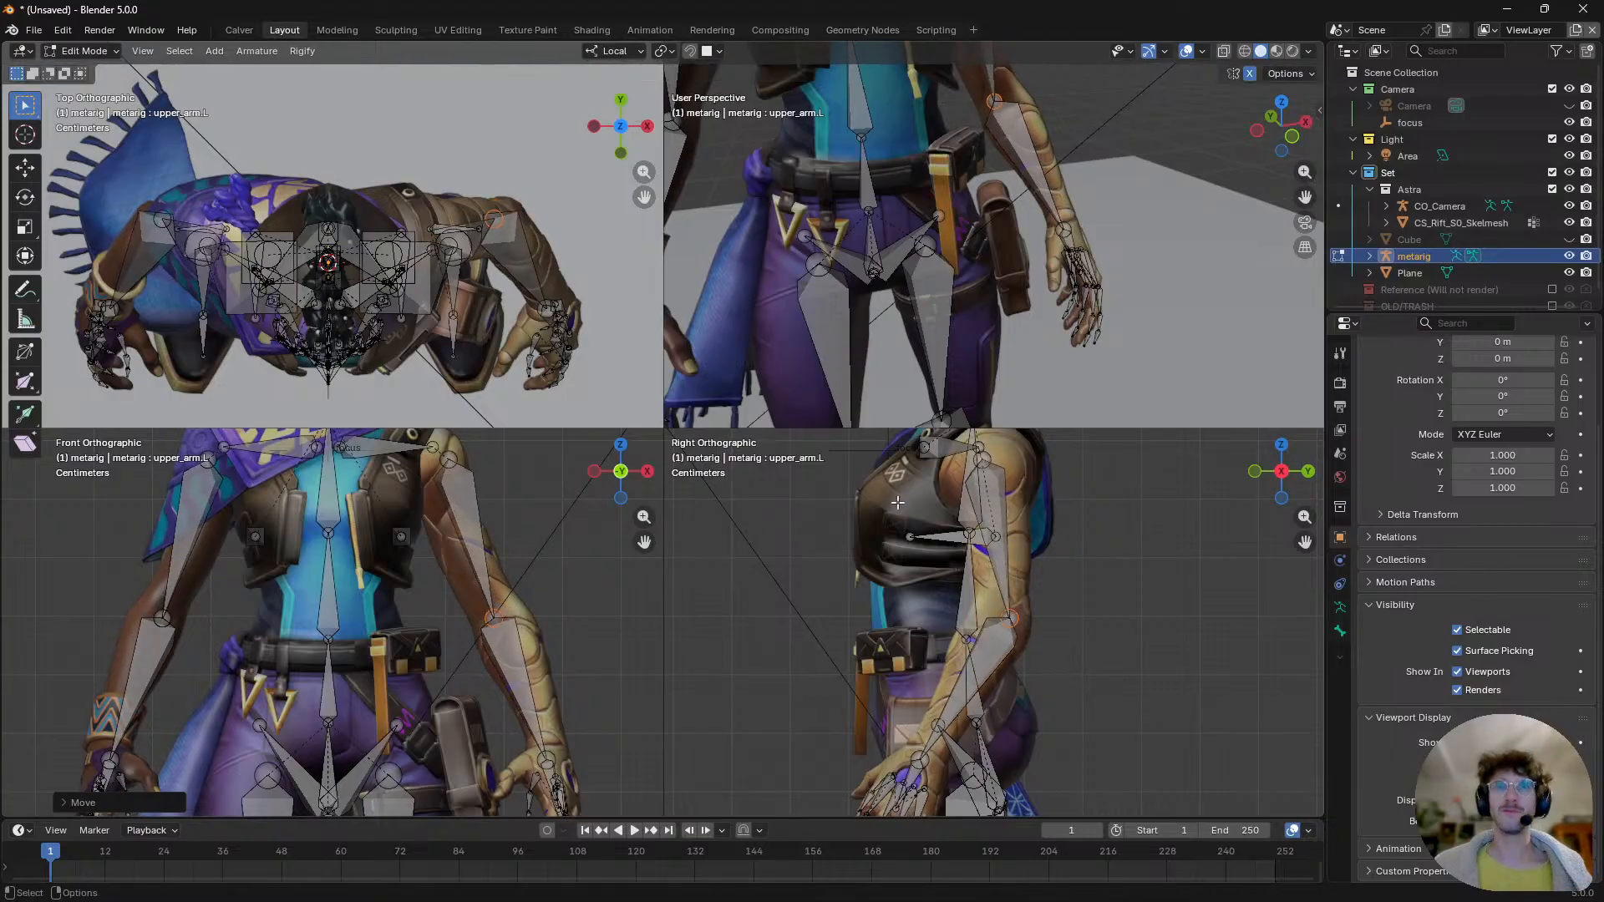
- Set the snap target to Volume and snap the tip of the left index finger's last bone into the character's index fingertip
{"action": "left_click", "coordinate": [707, 52]}
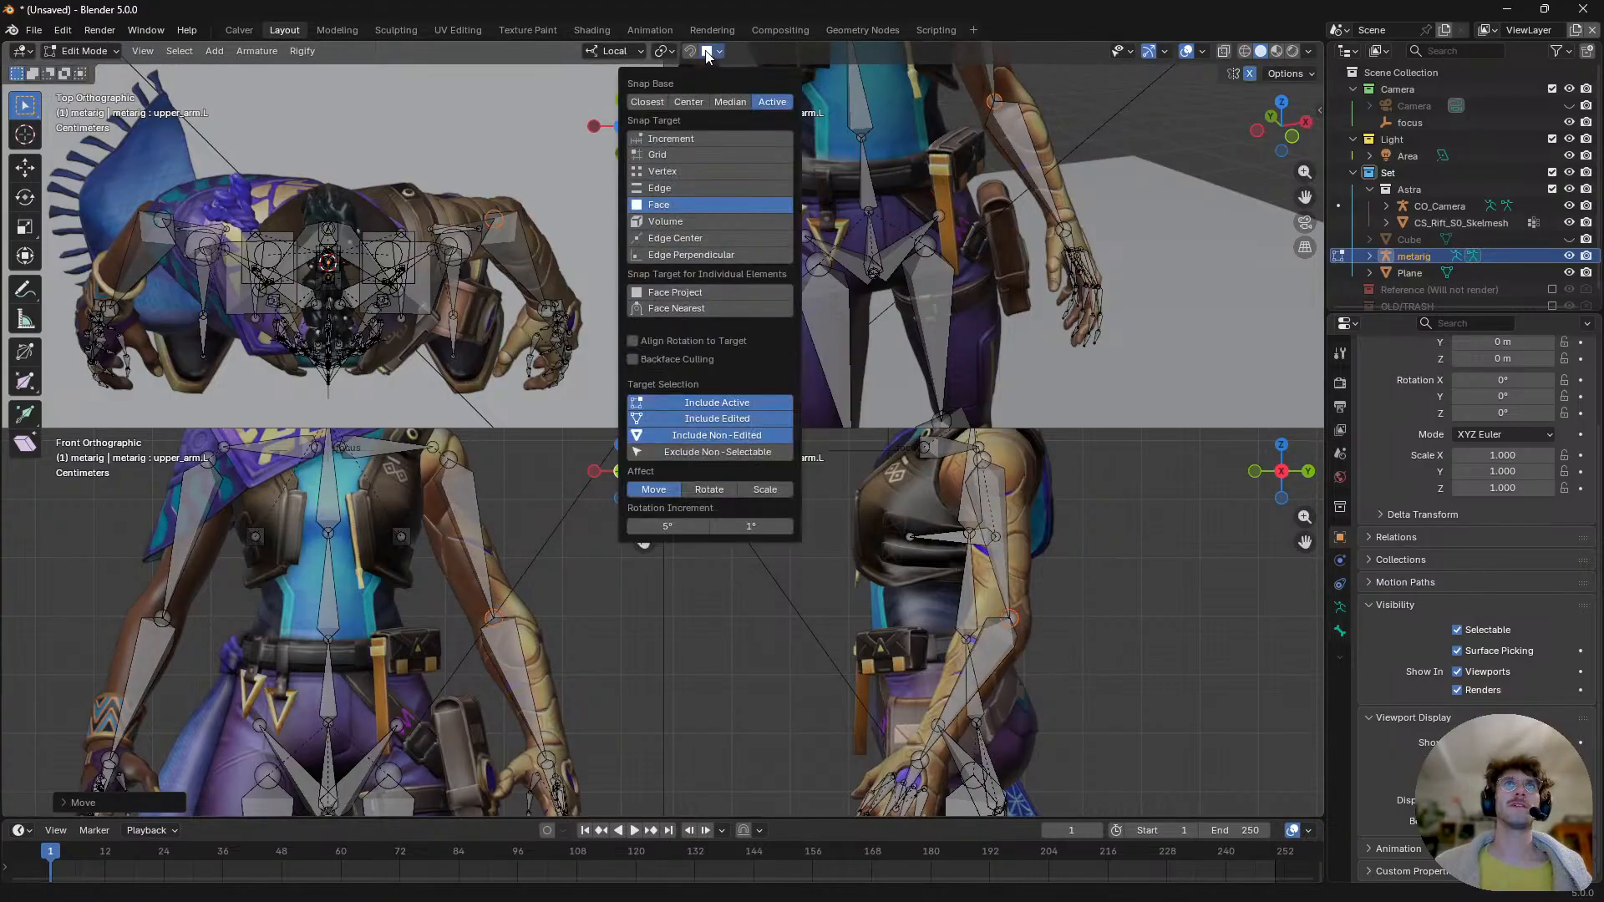
{"action": "left_click", "coordinate": [682, 222]}
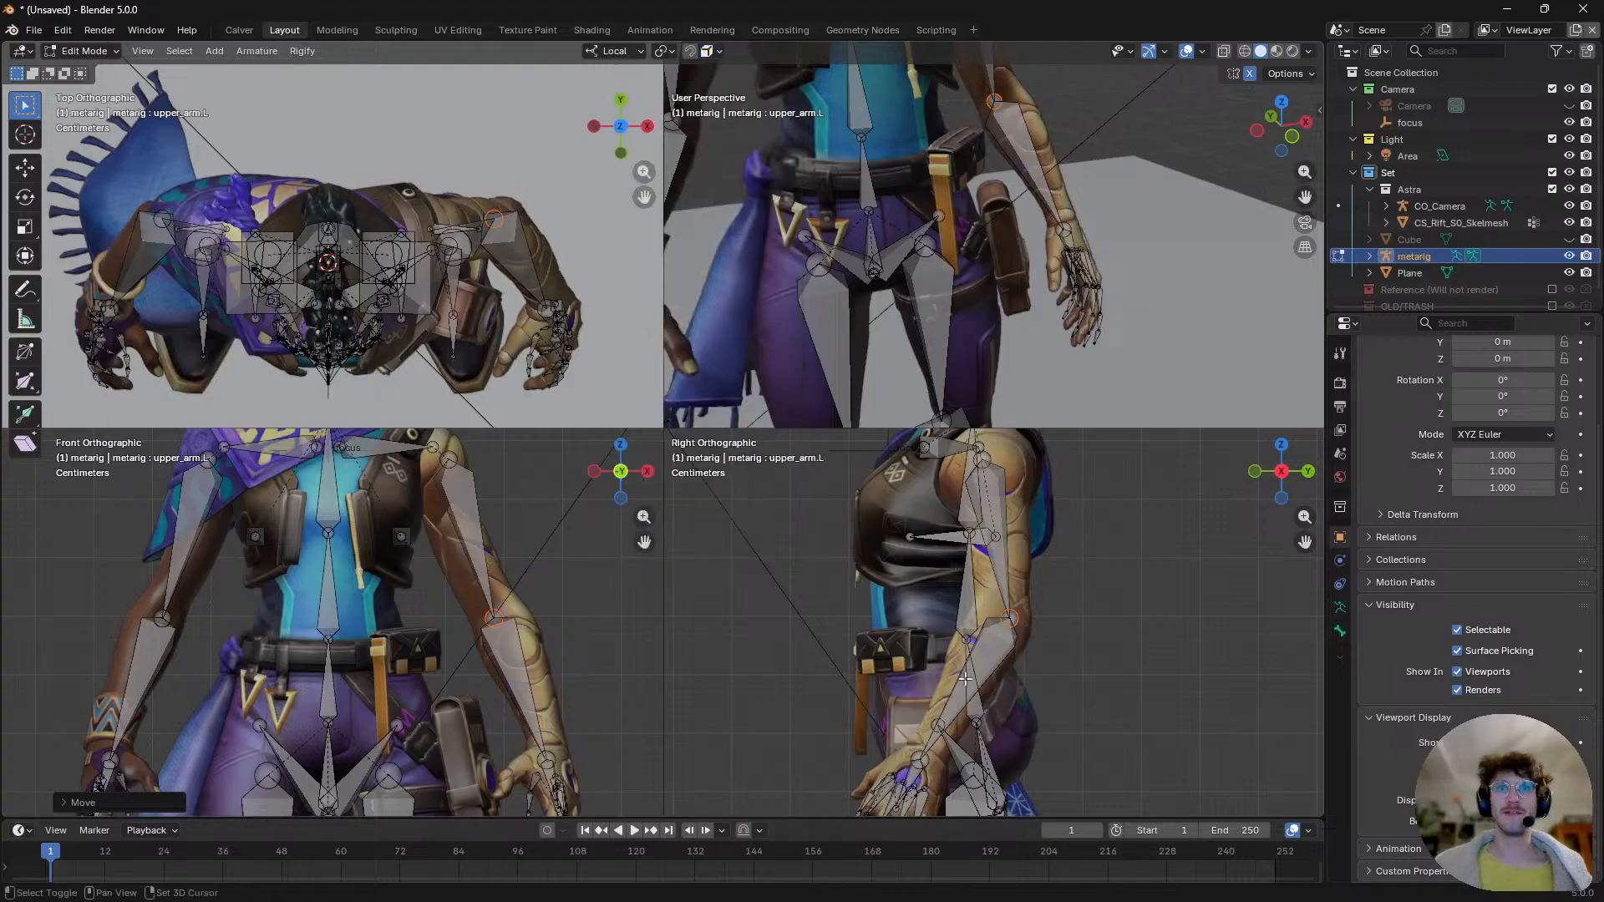
{"action": "scroll", "coordinate": [876, 764], "scroll_direction": "up", "scroll_amount": 8}
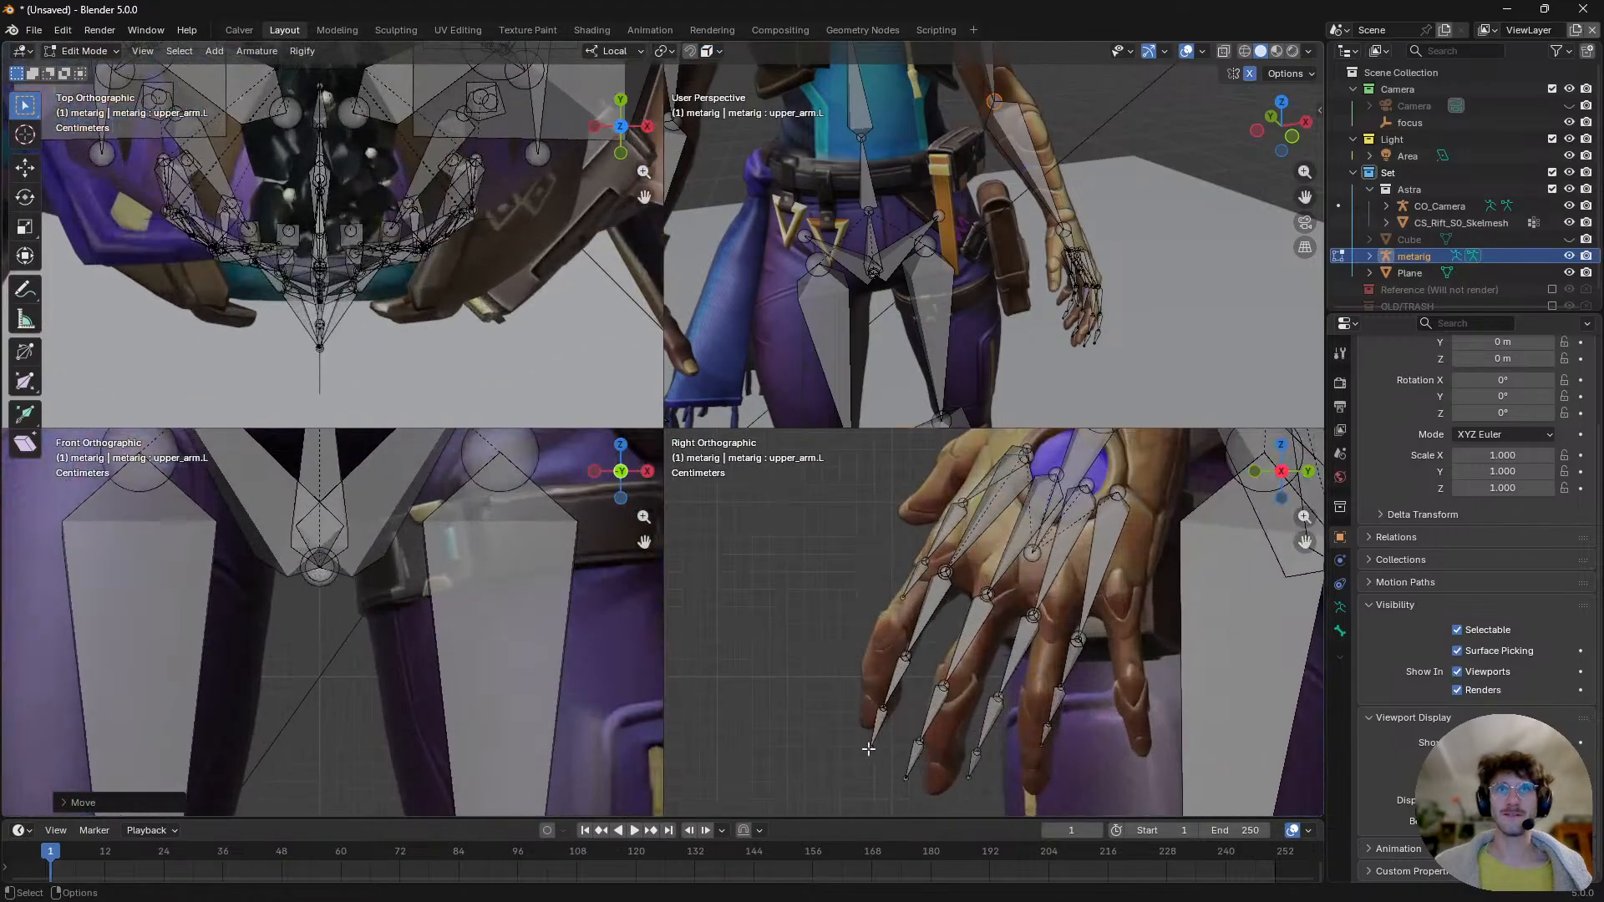
{"action": "left_click", "coordinate": [870, 748]}
{"action": "scroll", "coordinate": [882, 757], "scroll_direction": "up", "scroll_amount": 2}
{"action": "scroll", "coordinate": [882, 757], "scroll_direction": "down", "scroll_amount": 2}
{"action": "middle_click_drag", "start_coordinate": [537, 637], "coordinate": [295, 638], "text": "shift"}
{"action": "middle_click_drag", "start_coordinate": [651, 539], "coordinate": [471, 548], "text": "shift"}
{"action": "scroll", "coordinate": [1086, 338], "scroll_direction": "up", "scroll_amount": 6}
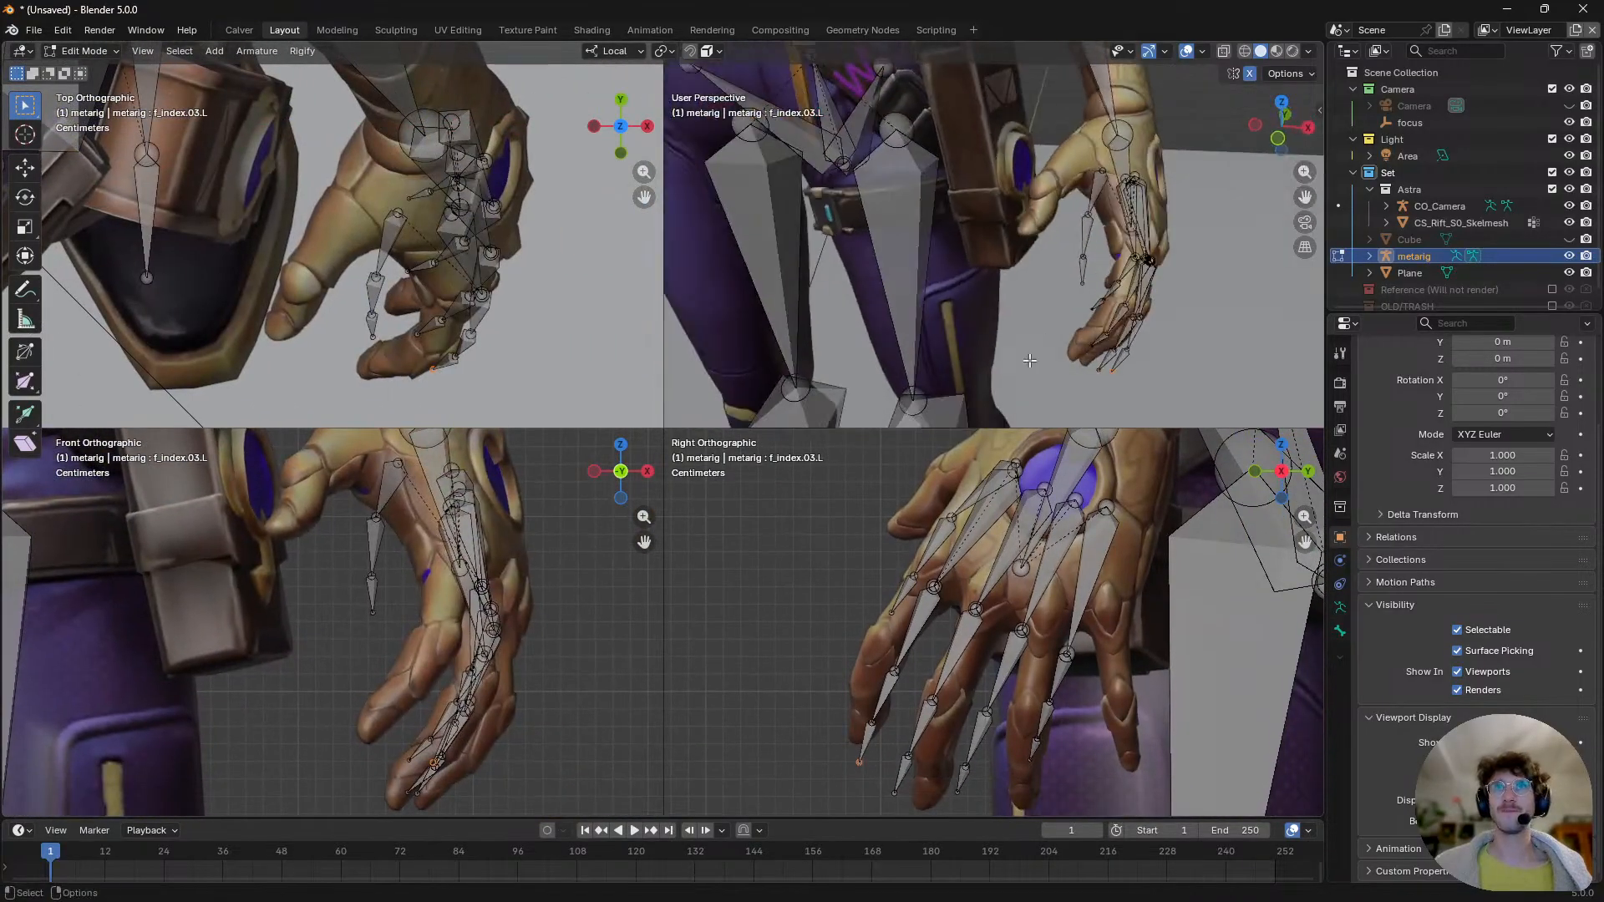
{"action": "key", "text": "ctrl+space"}
{"action": "middle_click_drag", "start_coordinate": [1061, 340], "coordinate": [960, 651]}
{"action": "scroll", "coordinate": [942, 695], "scroll_direction": "up", "scroll_amount": 3}
{"action": "key", "text": "g"}
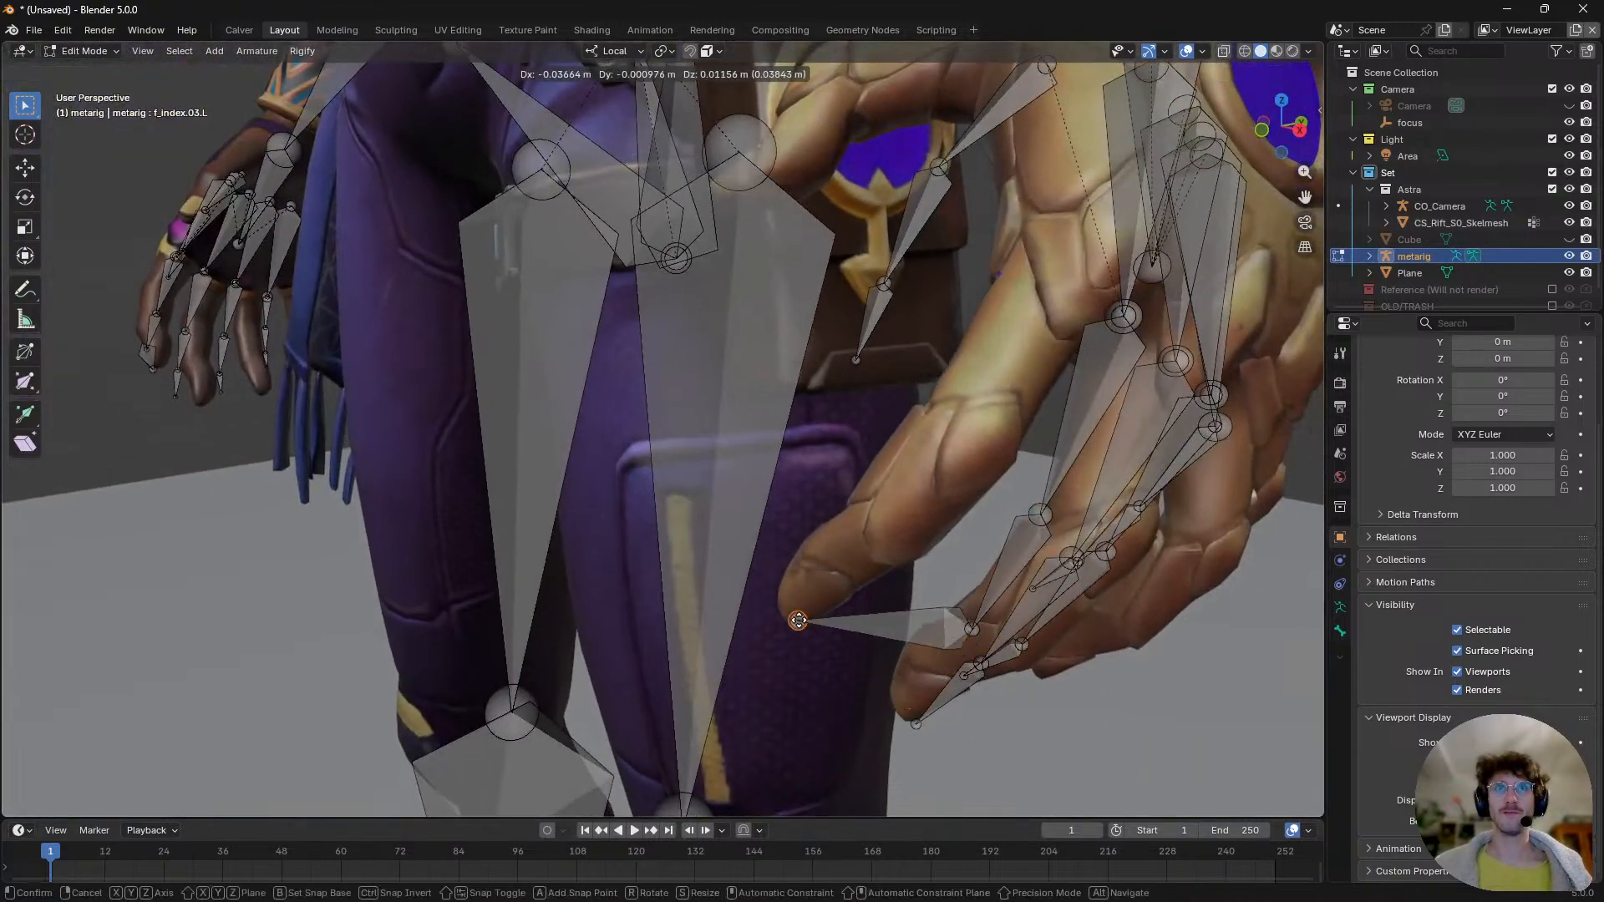
{"action": "left_click", "coordinate": [793, 615]}
- Move the joint between the left index finger's last two bones into the matching joint of the character's finger
{"action": "middle_click_drag", "start_coordinate": [793, 616], "coordinate": [860, 643]}
{"action": "scroll", "coordinate": [860, 647], "scroll_direction": "up", "scroll_amount": 3}
{"action": "left_click", "coordinate": [851, 656]}
{"action": "key", "text": "g"}
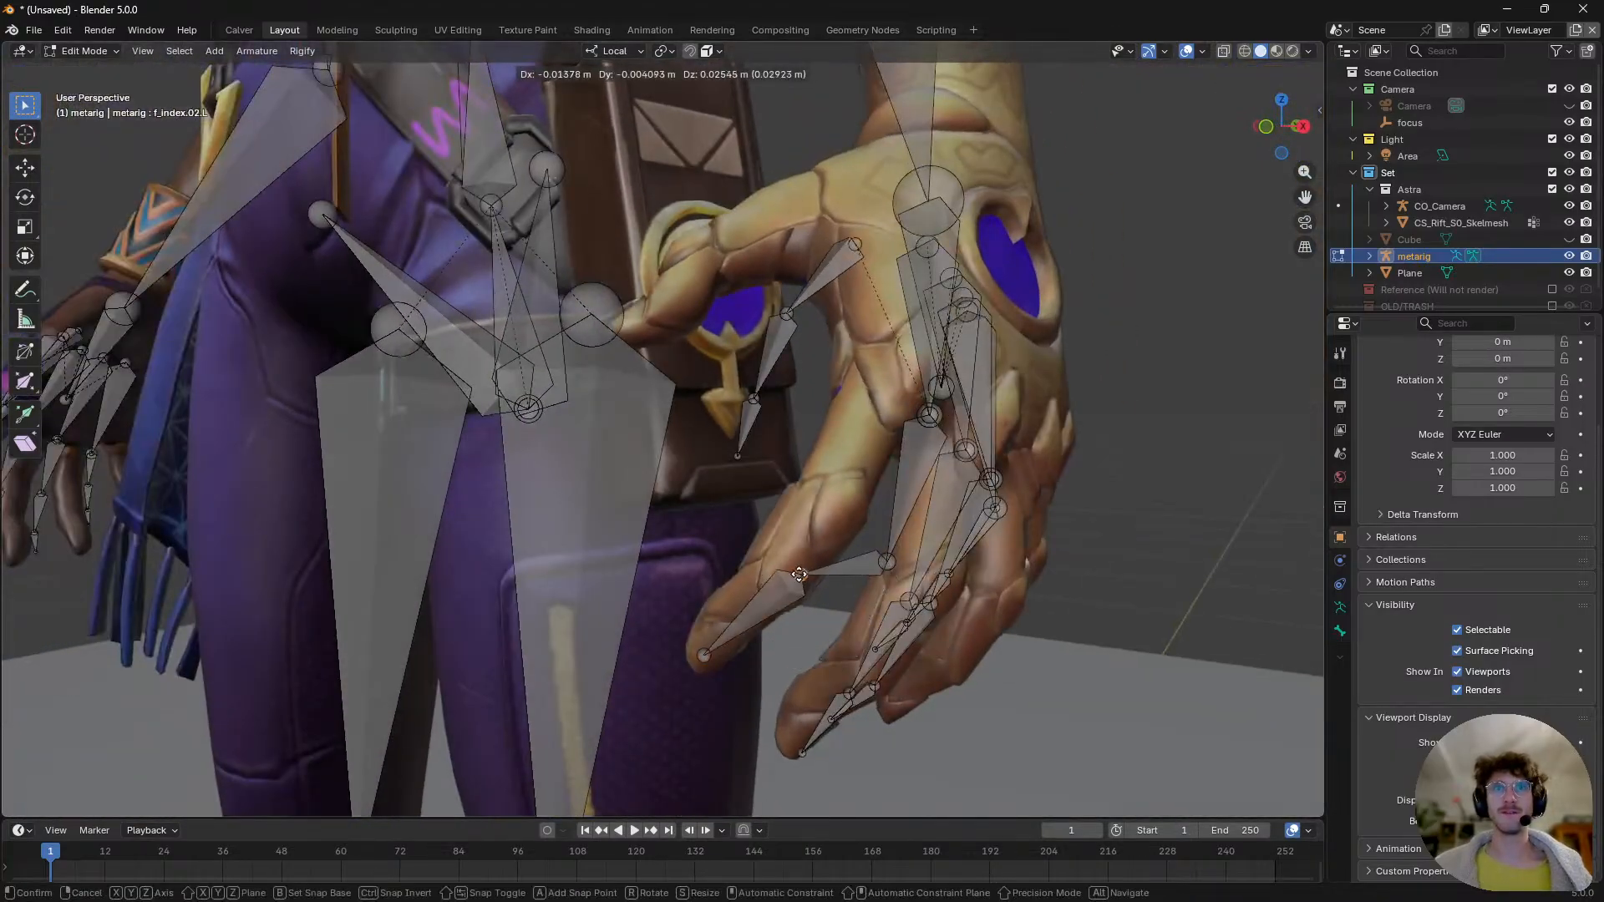
{"action": "left_click", "coordinate": [818, 585]}
{"action": "middle_click_drag", "start_coordinate": [819, 585], "coordinate": [914, 622]}
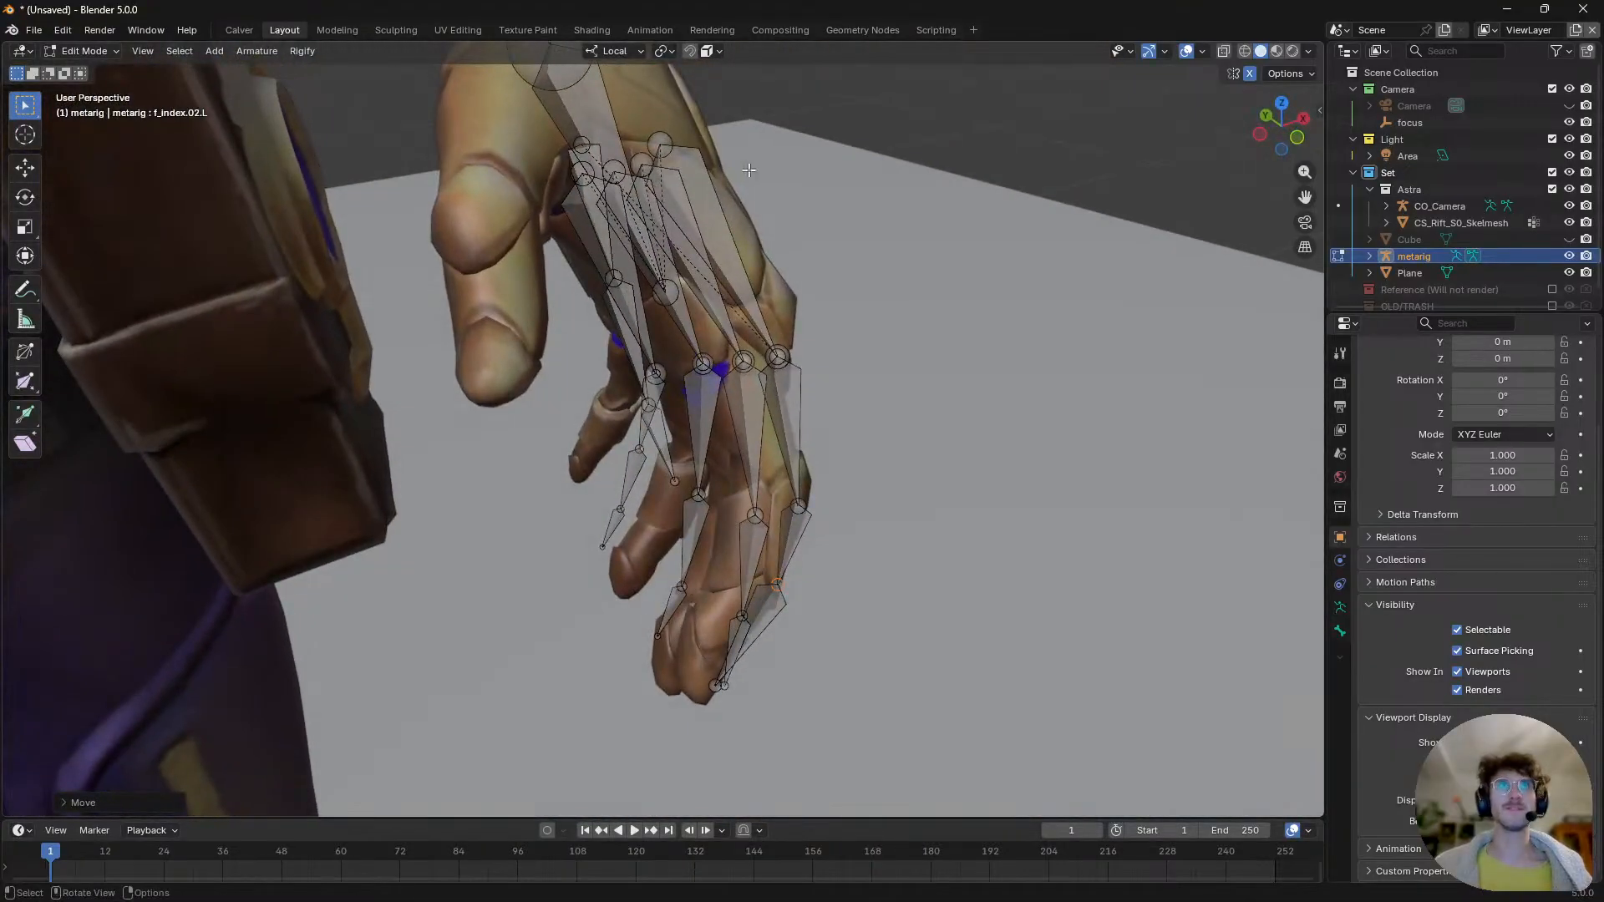
- Undo the last index joint adjustment and try repositioning that joint with volume snapping switched on
{"action": "left_click", "coordinate": [709, 52]}
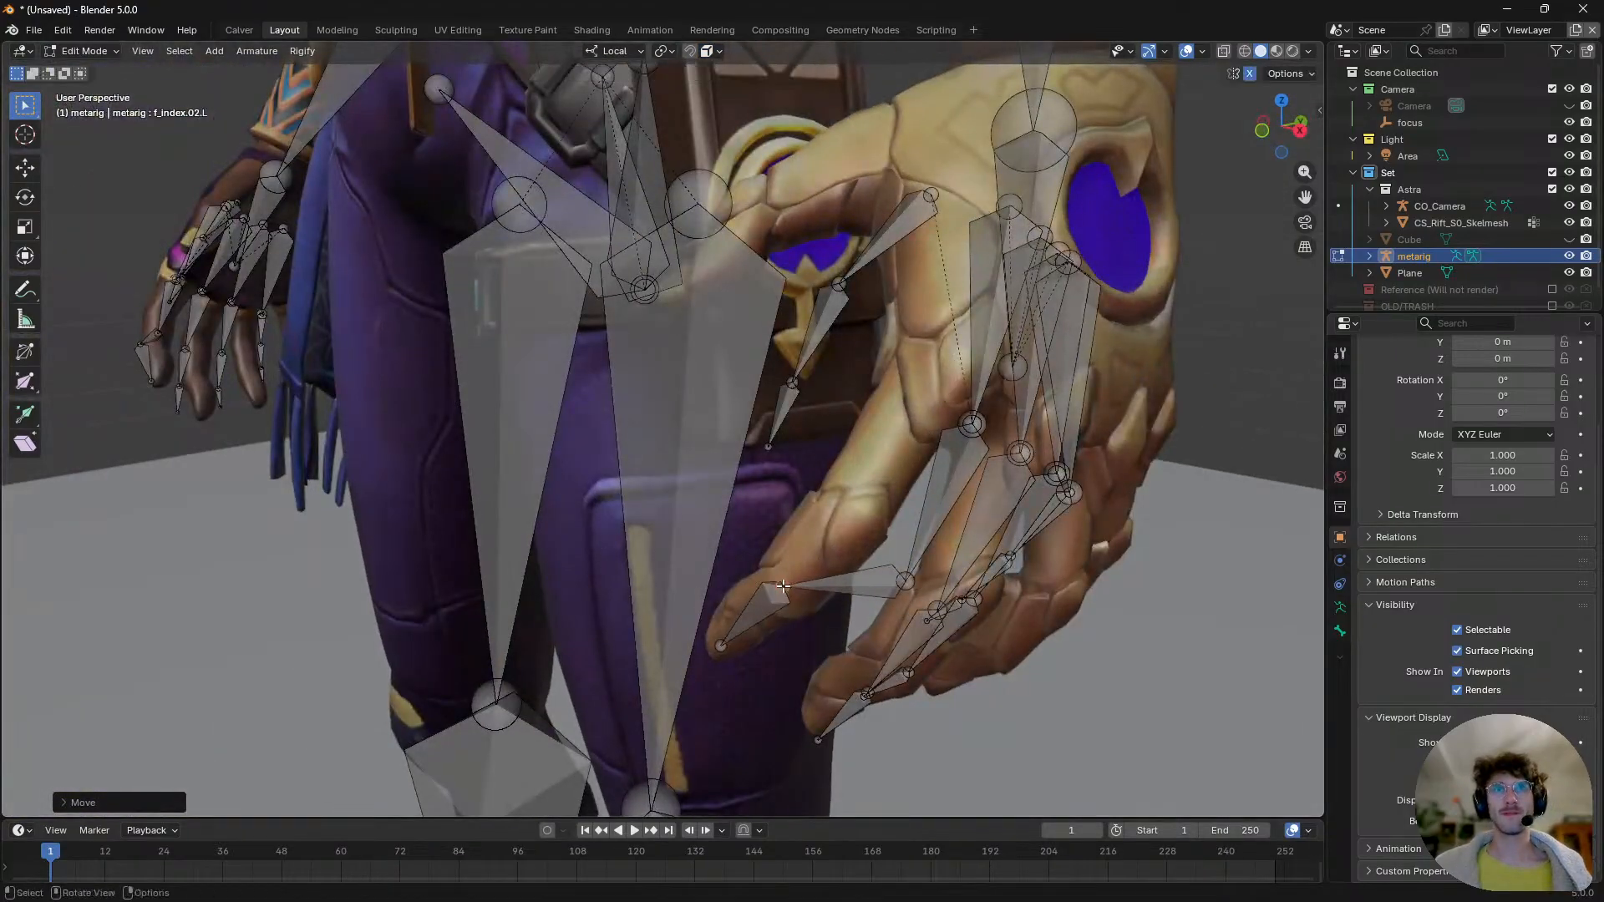
{"action": "middle_click_drag", "start_coordinate": [918, 594], "coordinate": [627, 483]}
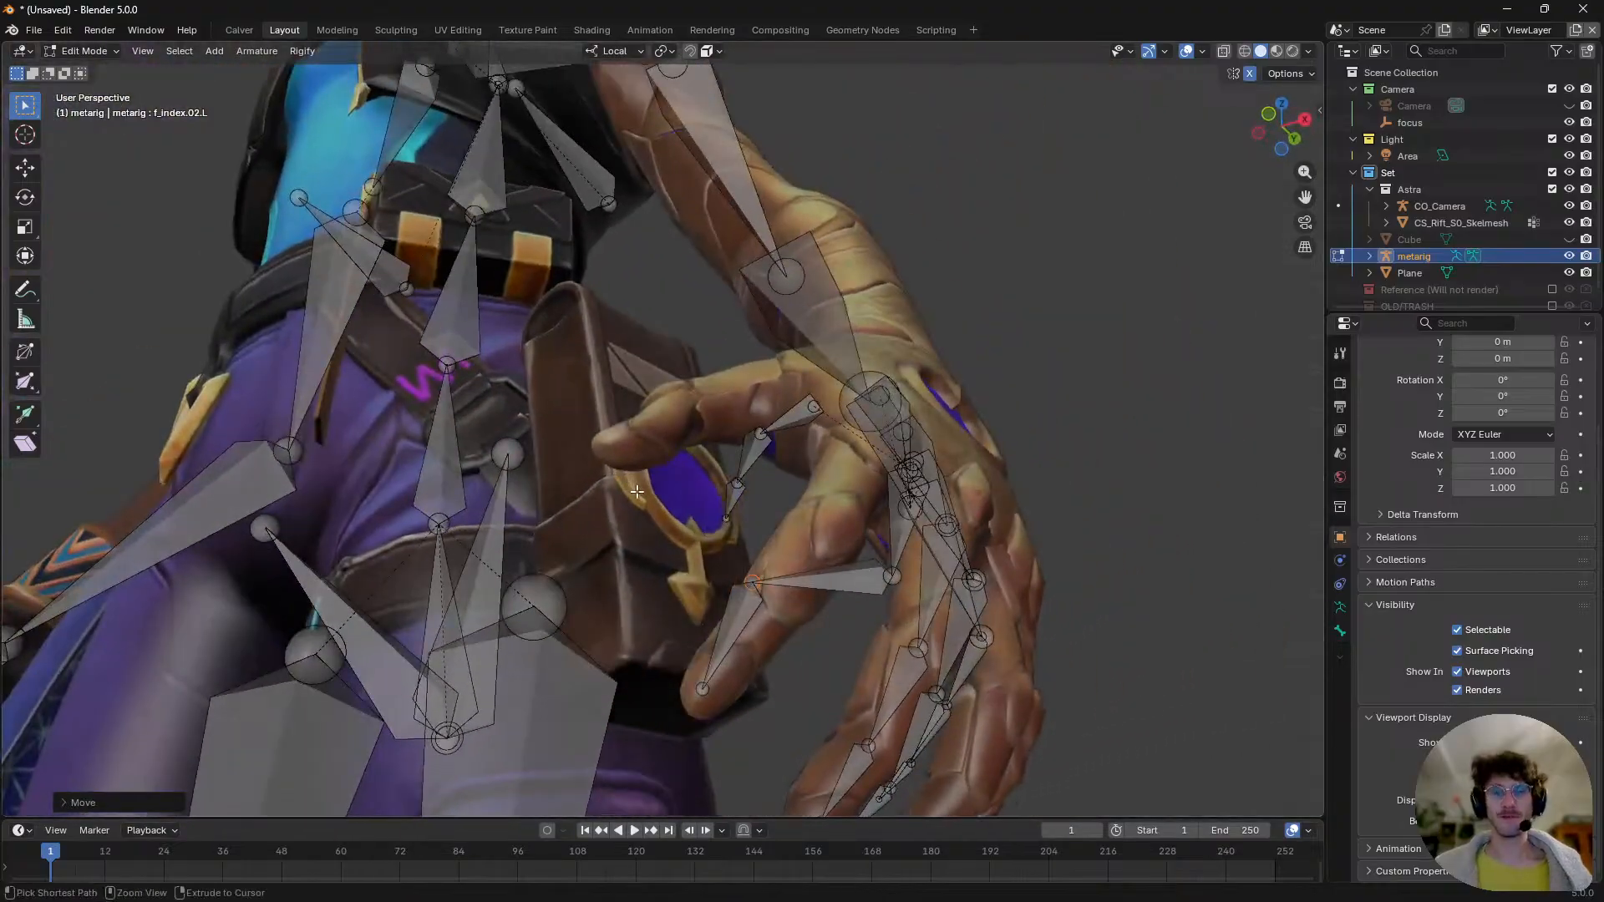
{"action": "key", "text": "ctrl+z"}
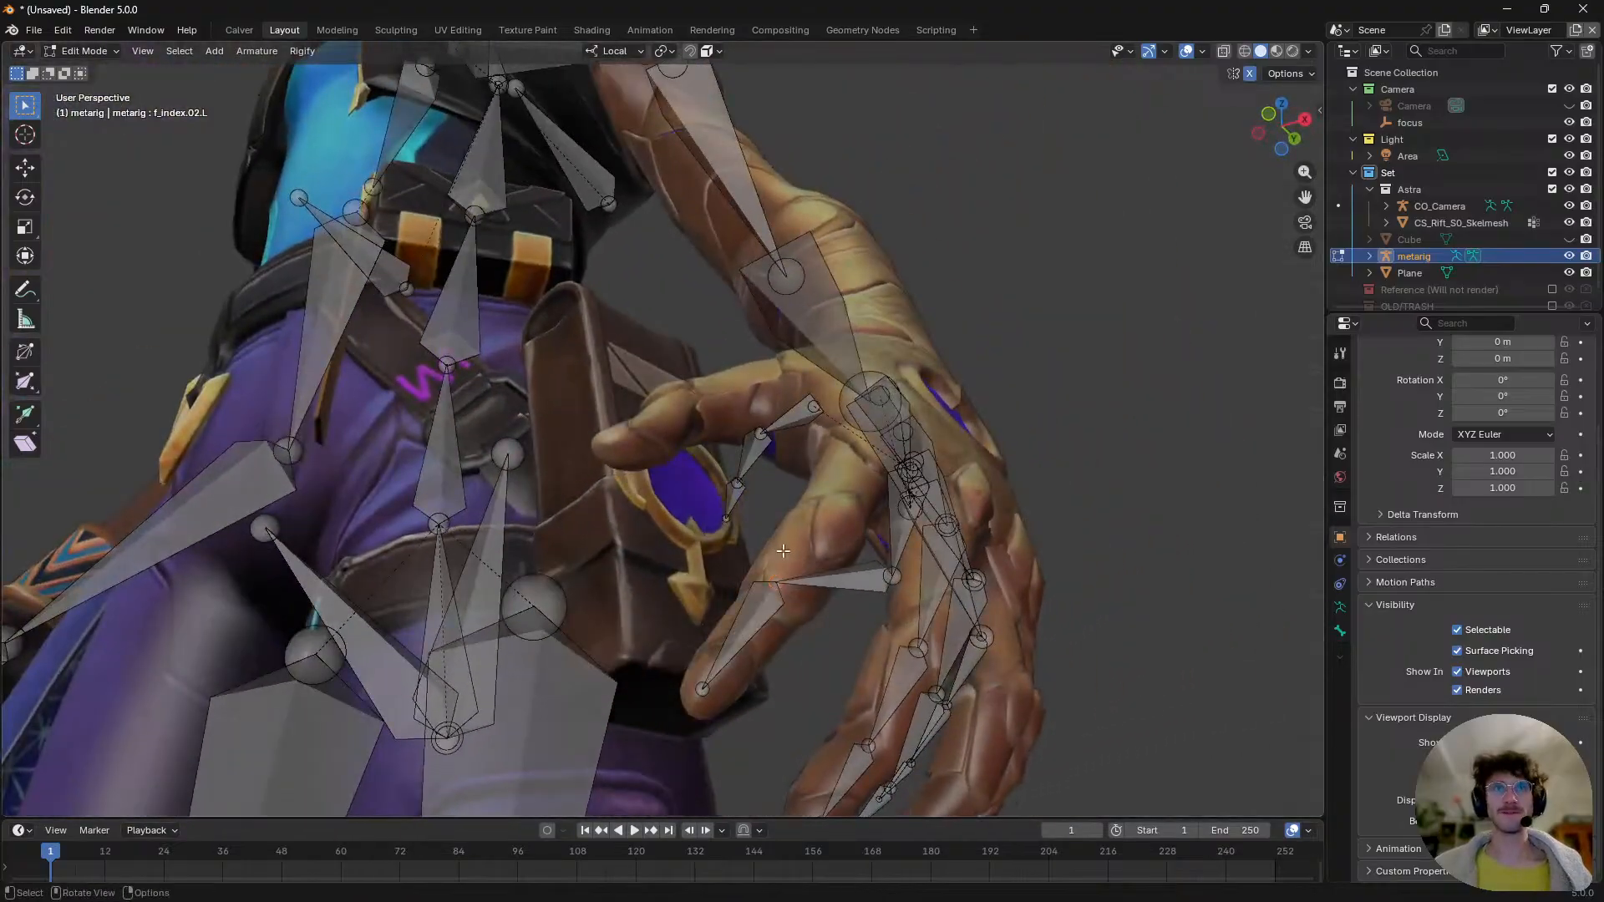
{"action": "left_click", "coordinate": [711, 53]}
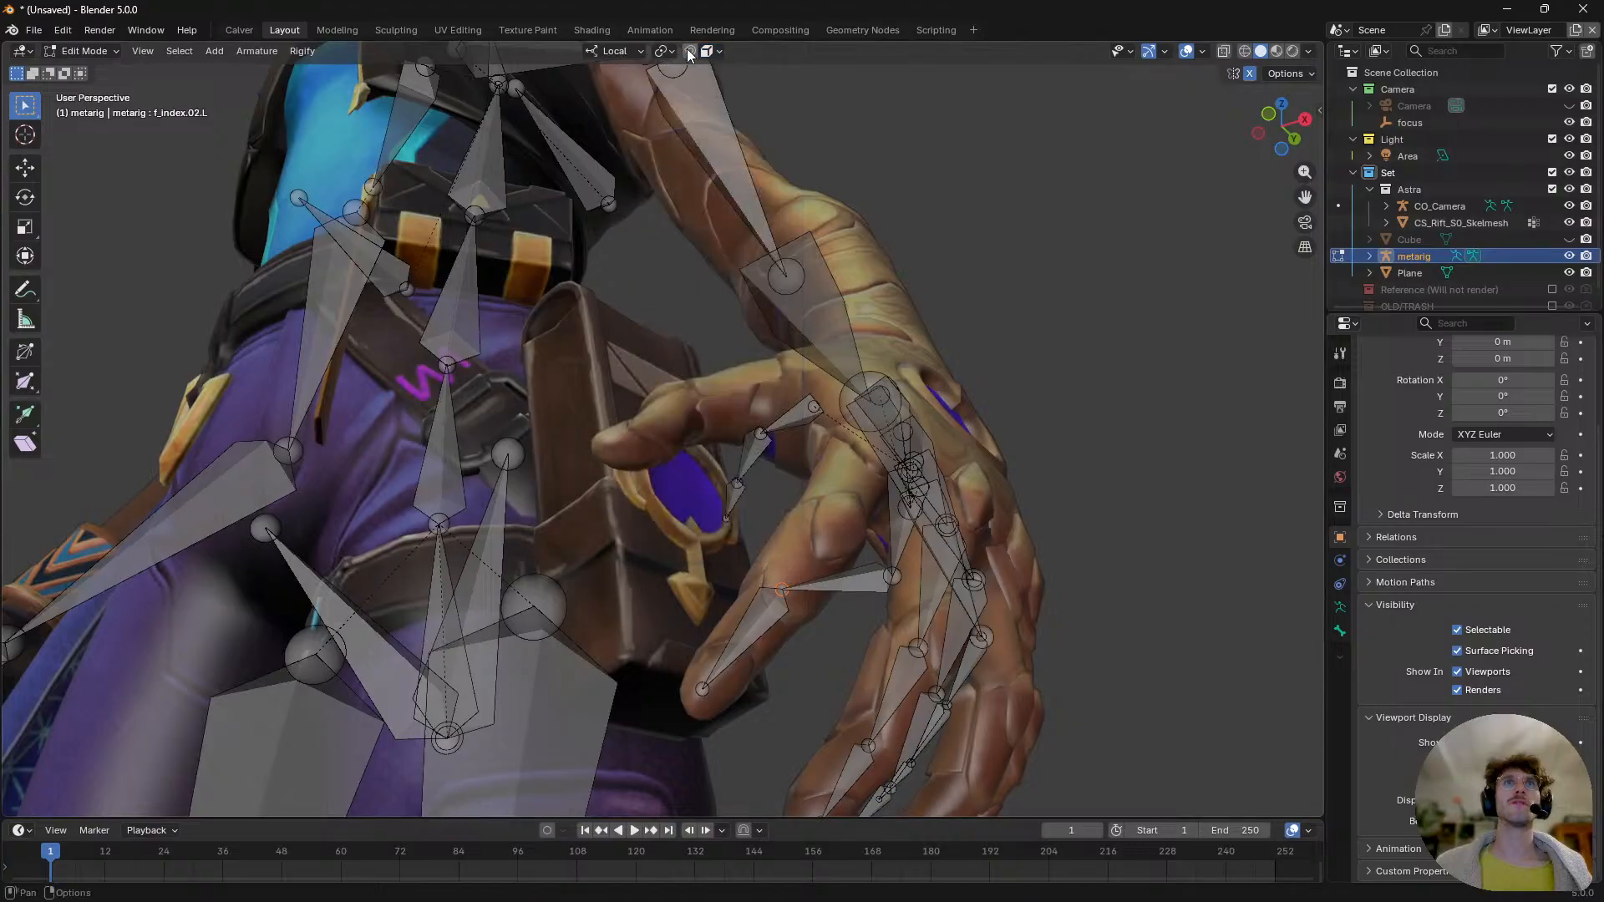
{"action": "key", "text": "g"}
{"action": "left_click", "coordinate": [790, 631]}
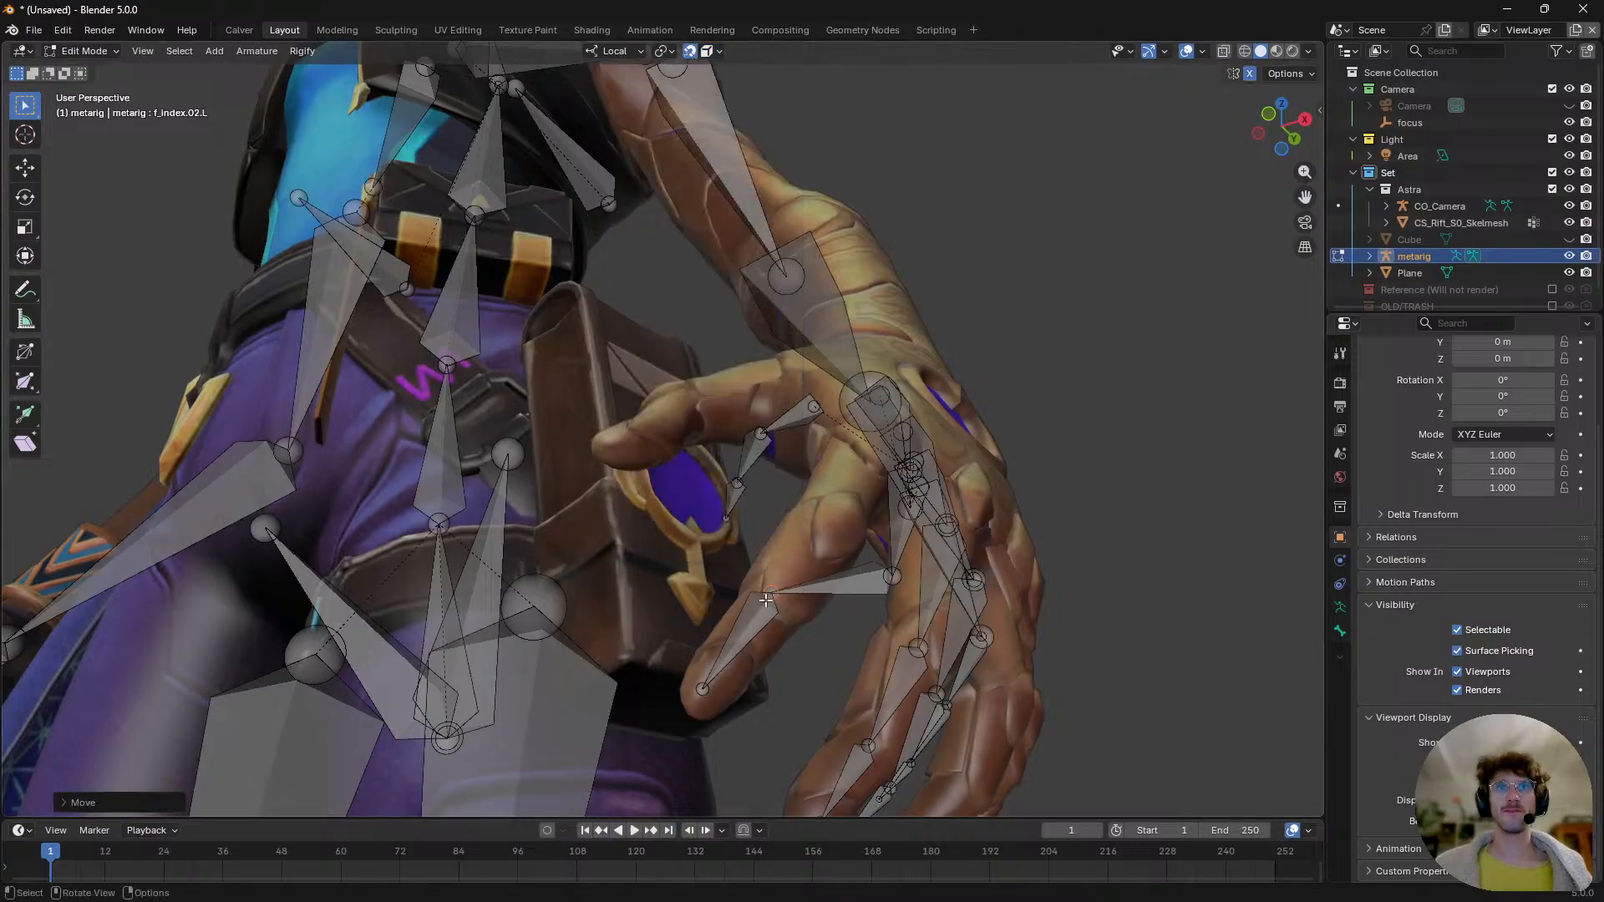
{"action": "middle_click_drag", "start_coordinate": [790, 631], "coordinate": [843, 693]}
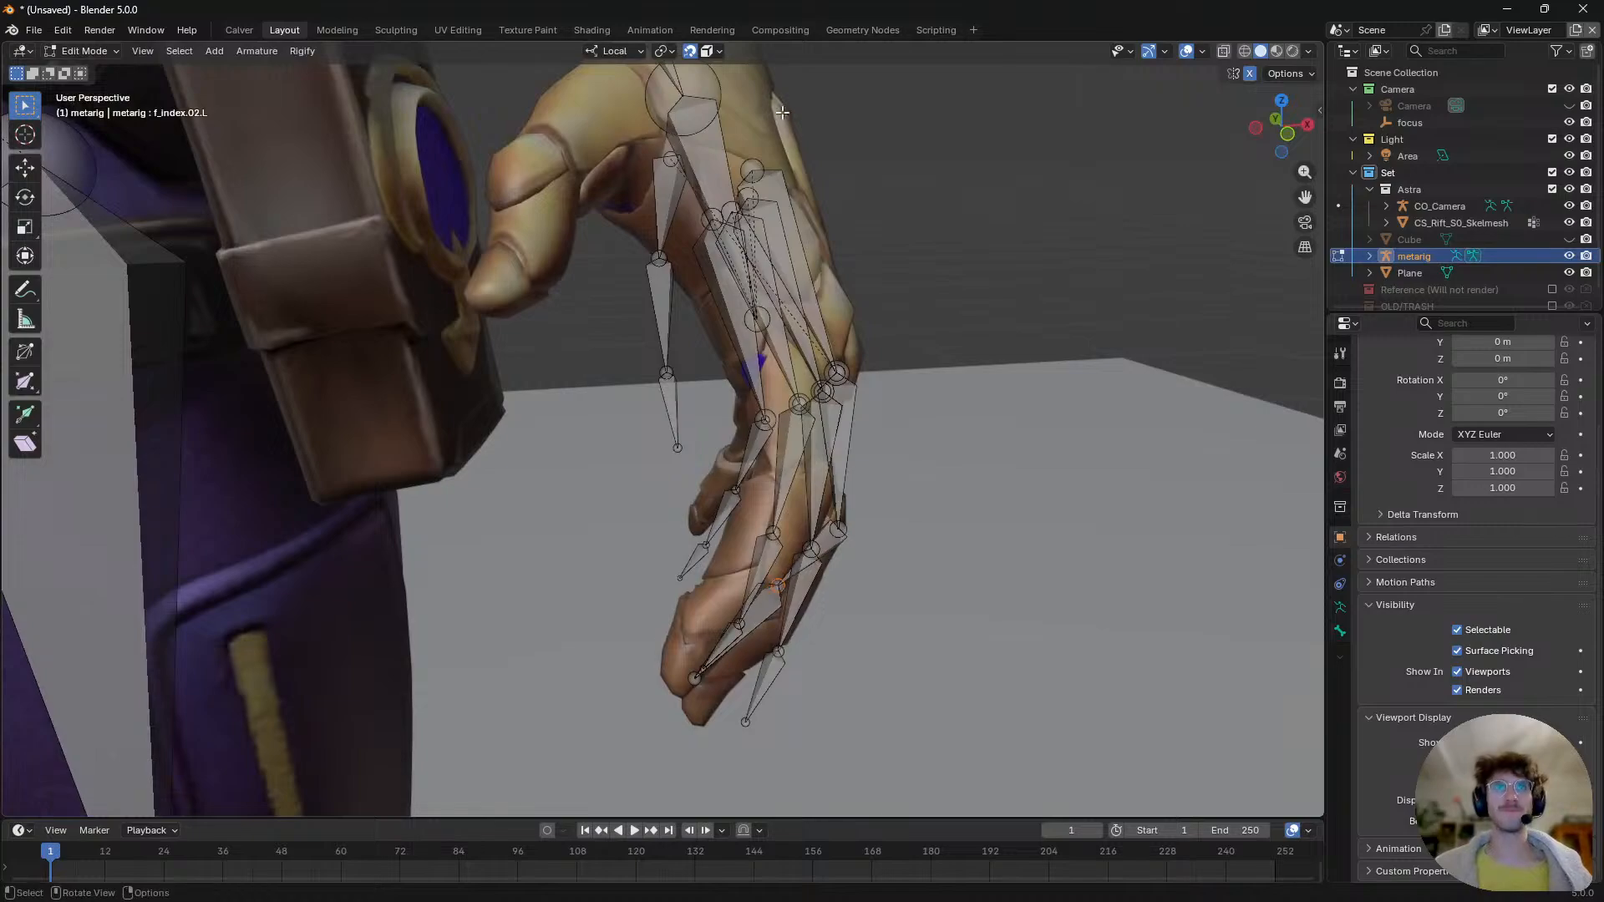
- Set the snap target to Face and reposition the left index finger's outer joint on the character's finger
{"action": "left_click", "coordinate": [707, 53]}
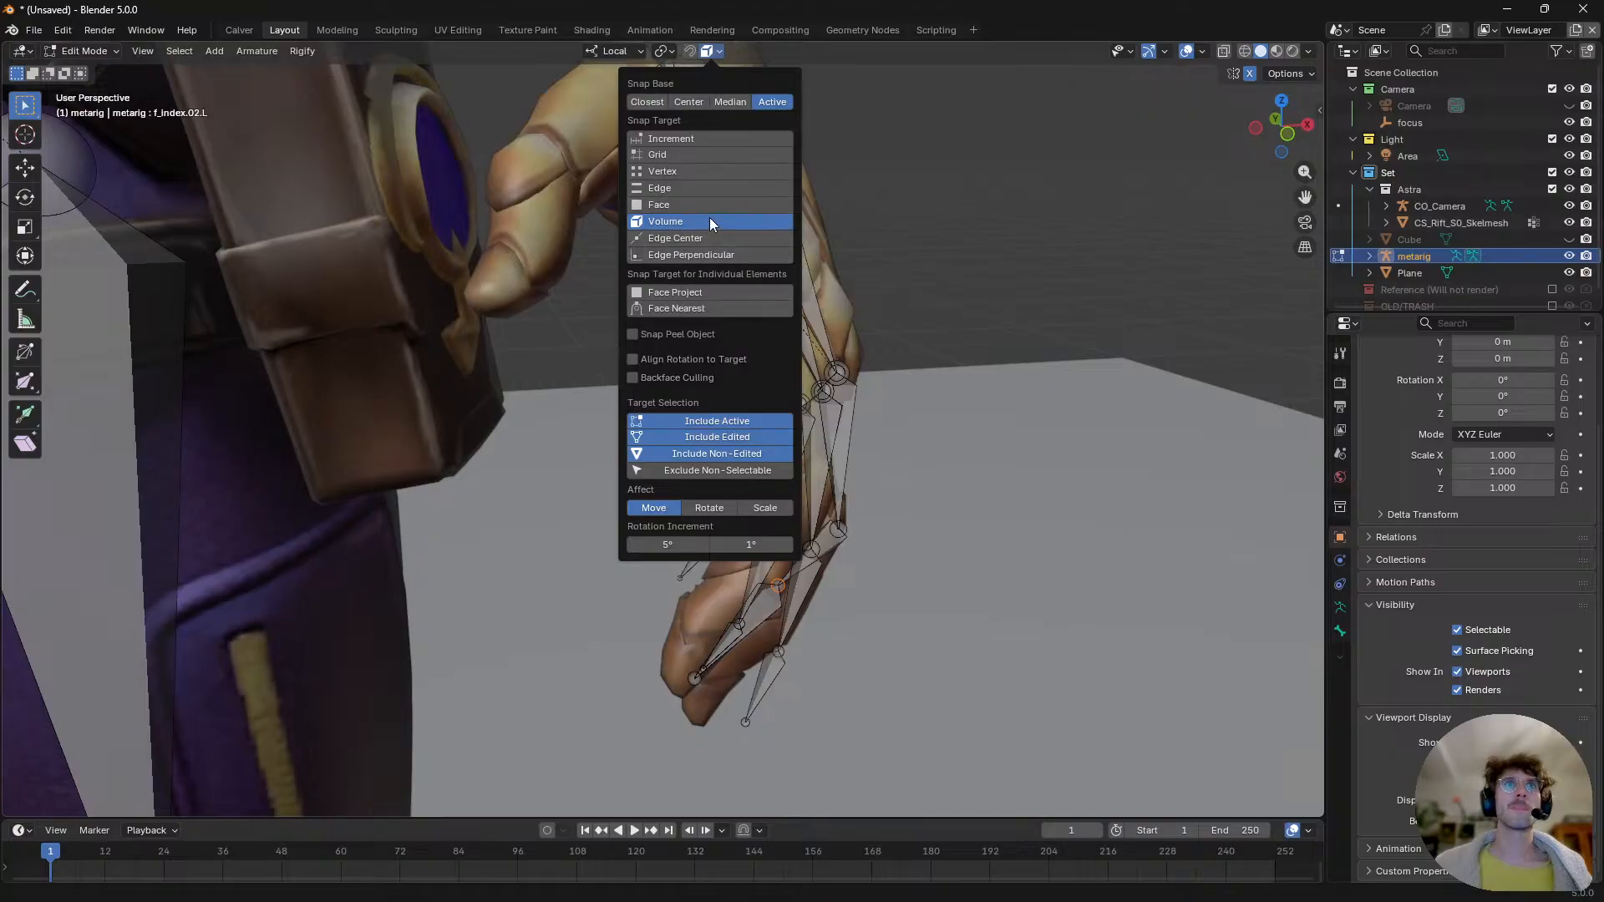
{"action": "left_click", "coordinate": [693, 203]}
{"action": "middle_click_drag", "start_coordinate": [725, 578], "coordinate": [836, 589]}
{"action": "key", "text": "g"}
{"action": "left_click", "coordinate": [782, 603]}
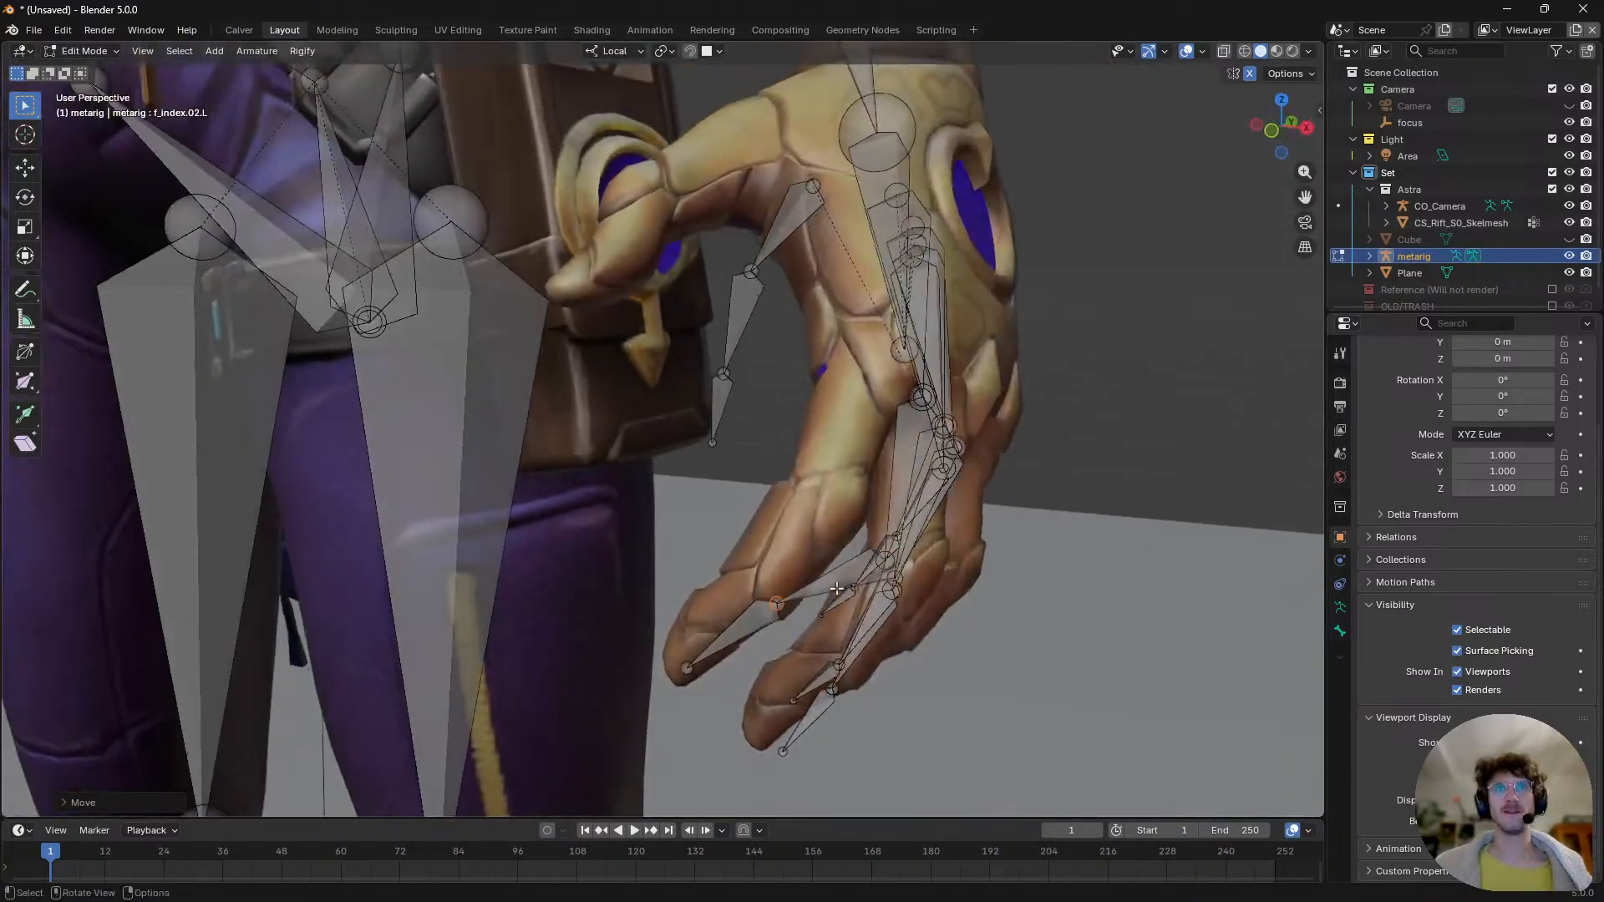
- Set the snap target to Volume, try snapping the left index finger's outer joint into the finger, and undo that move
{"action": "left_click", "coordinate": [710, 51]}
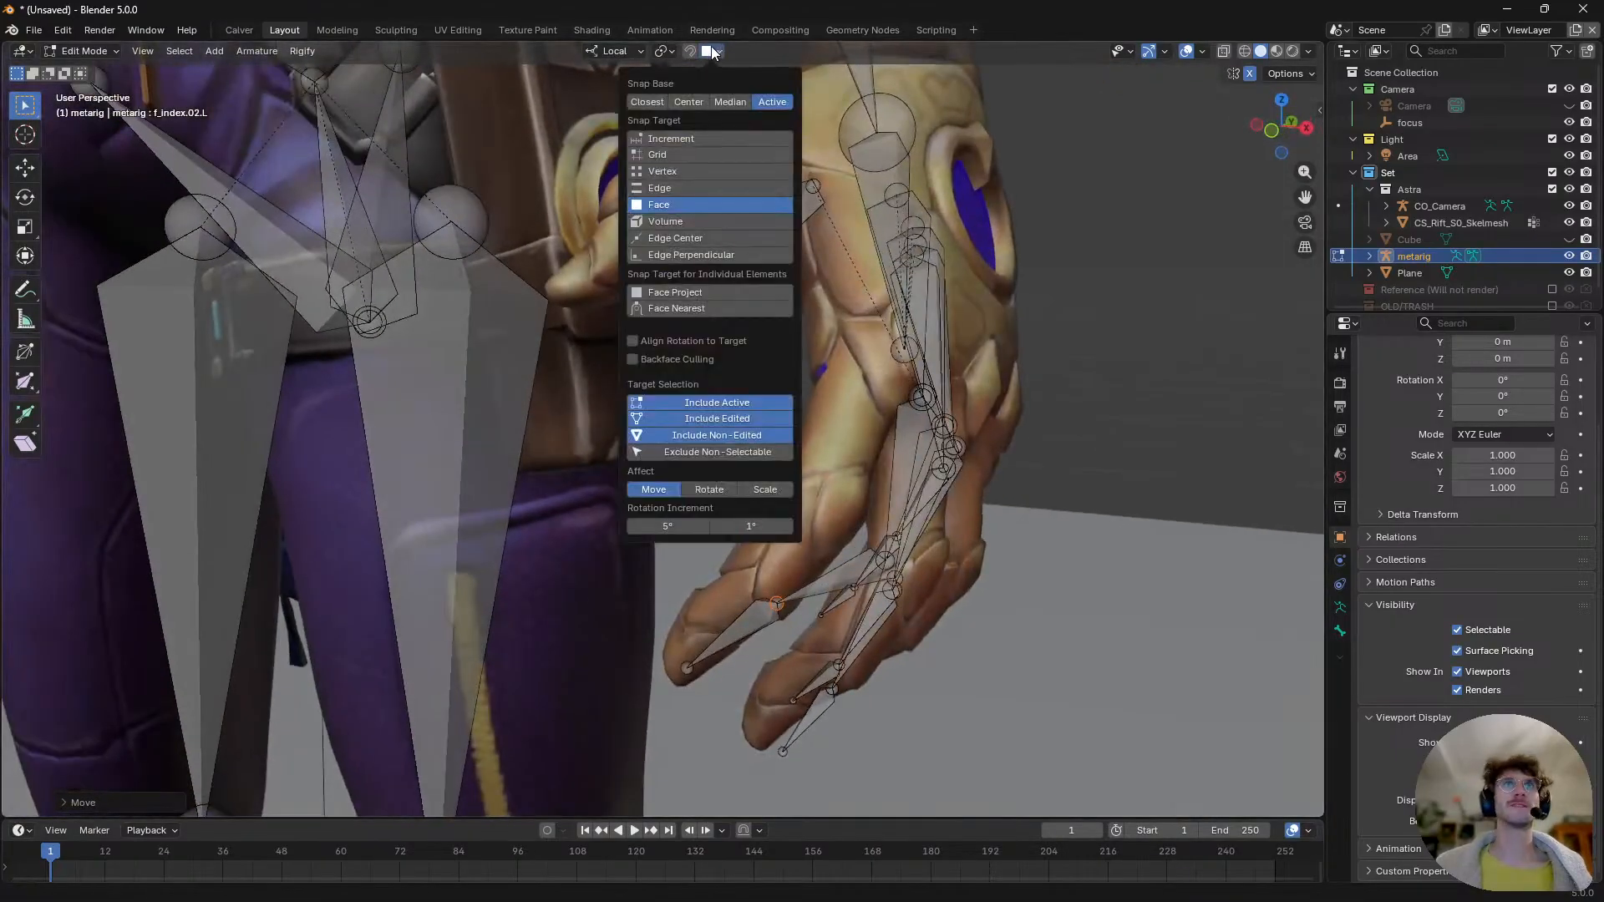
{"action": "left_click", "coordinate": [725, 220]}
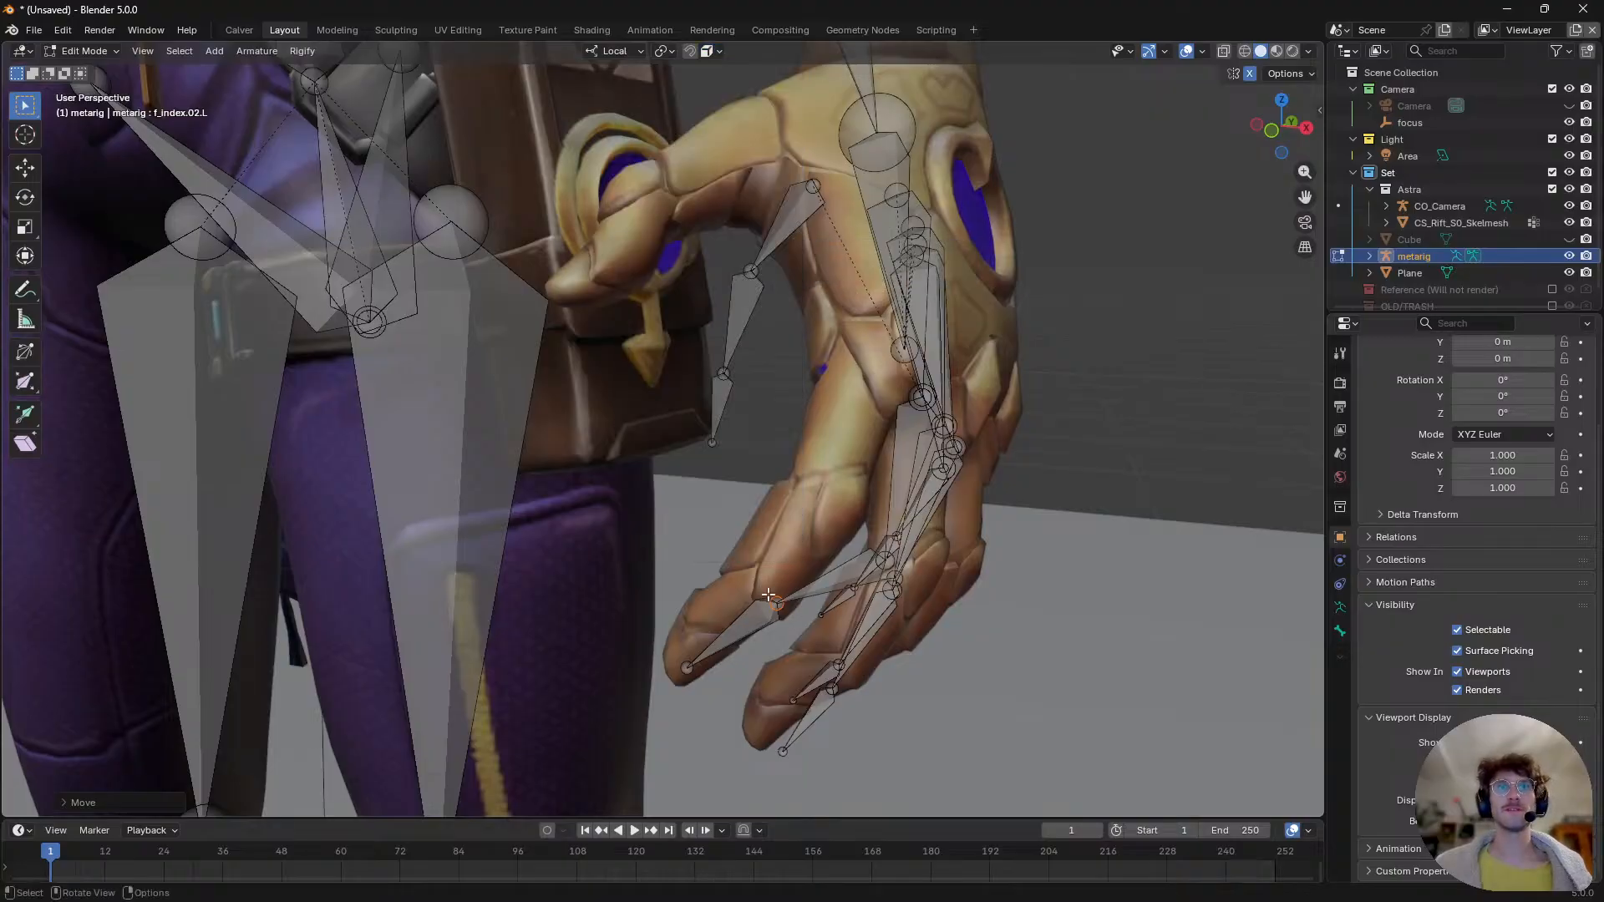
{"action": "middle_click_drag", "start_coordinate": [798, 585], "coordinate": [892, 610]}
{"action": "key", "text": "g"}
{"action": "left_click", "coordinate": [739, 603], "text": "ctrl"}
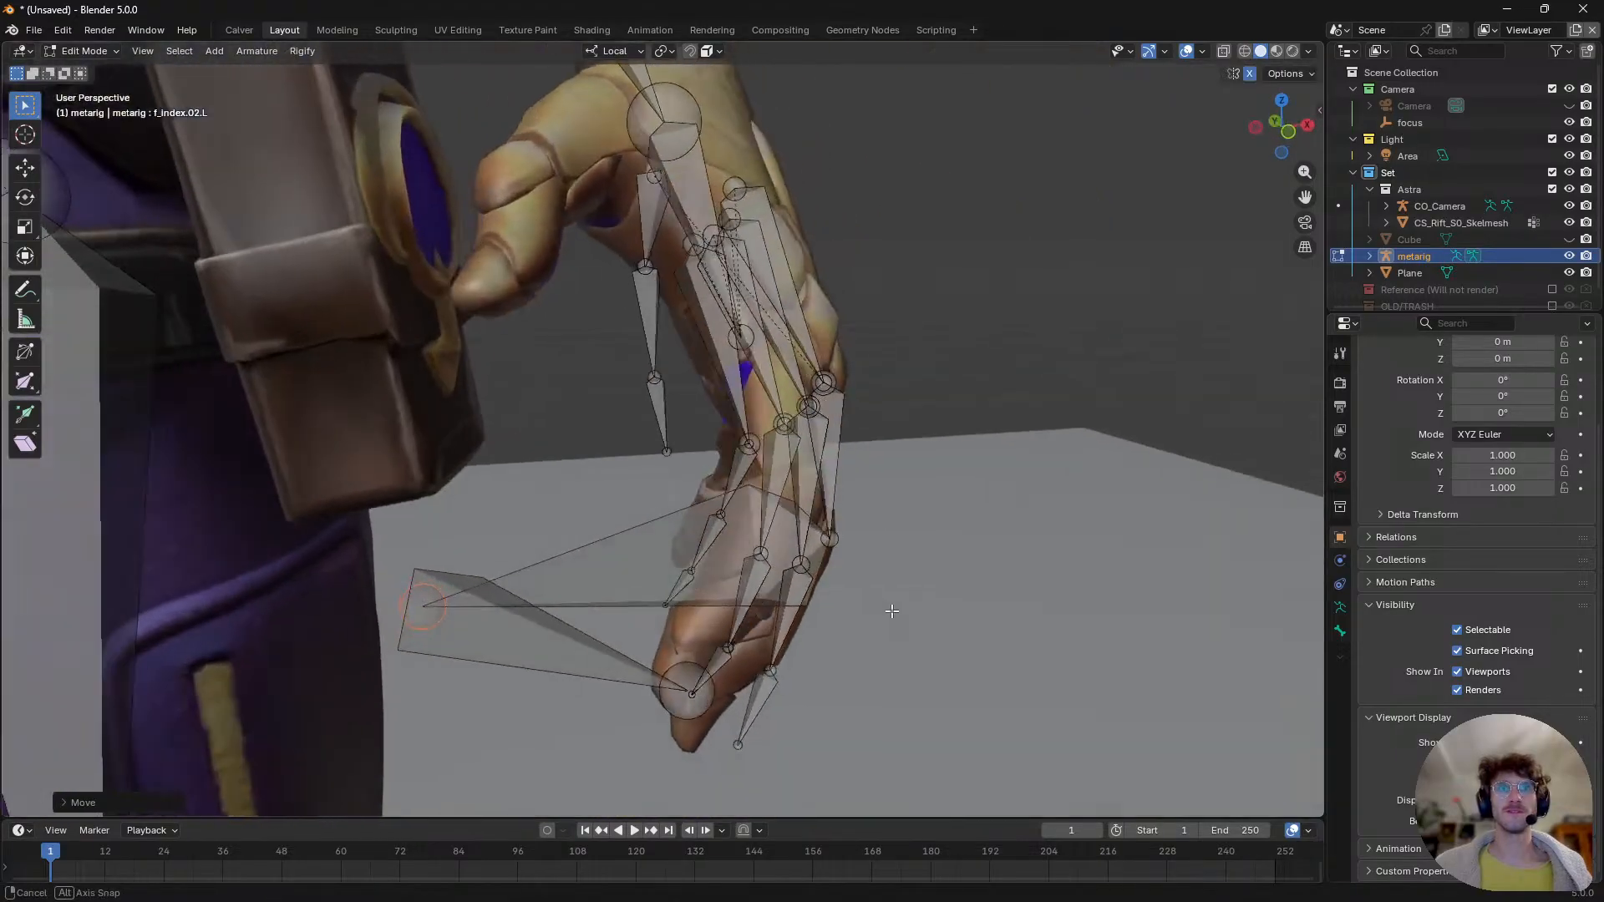
{"action": "key", "text": "ctrl+z"}
- Nudge the left index finger's outer joint freehand toward the finger's centre and set the snap target back to Face
{"action": "left_click", "coordinate": [717, 51]}
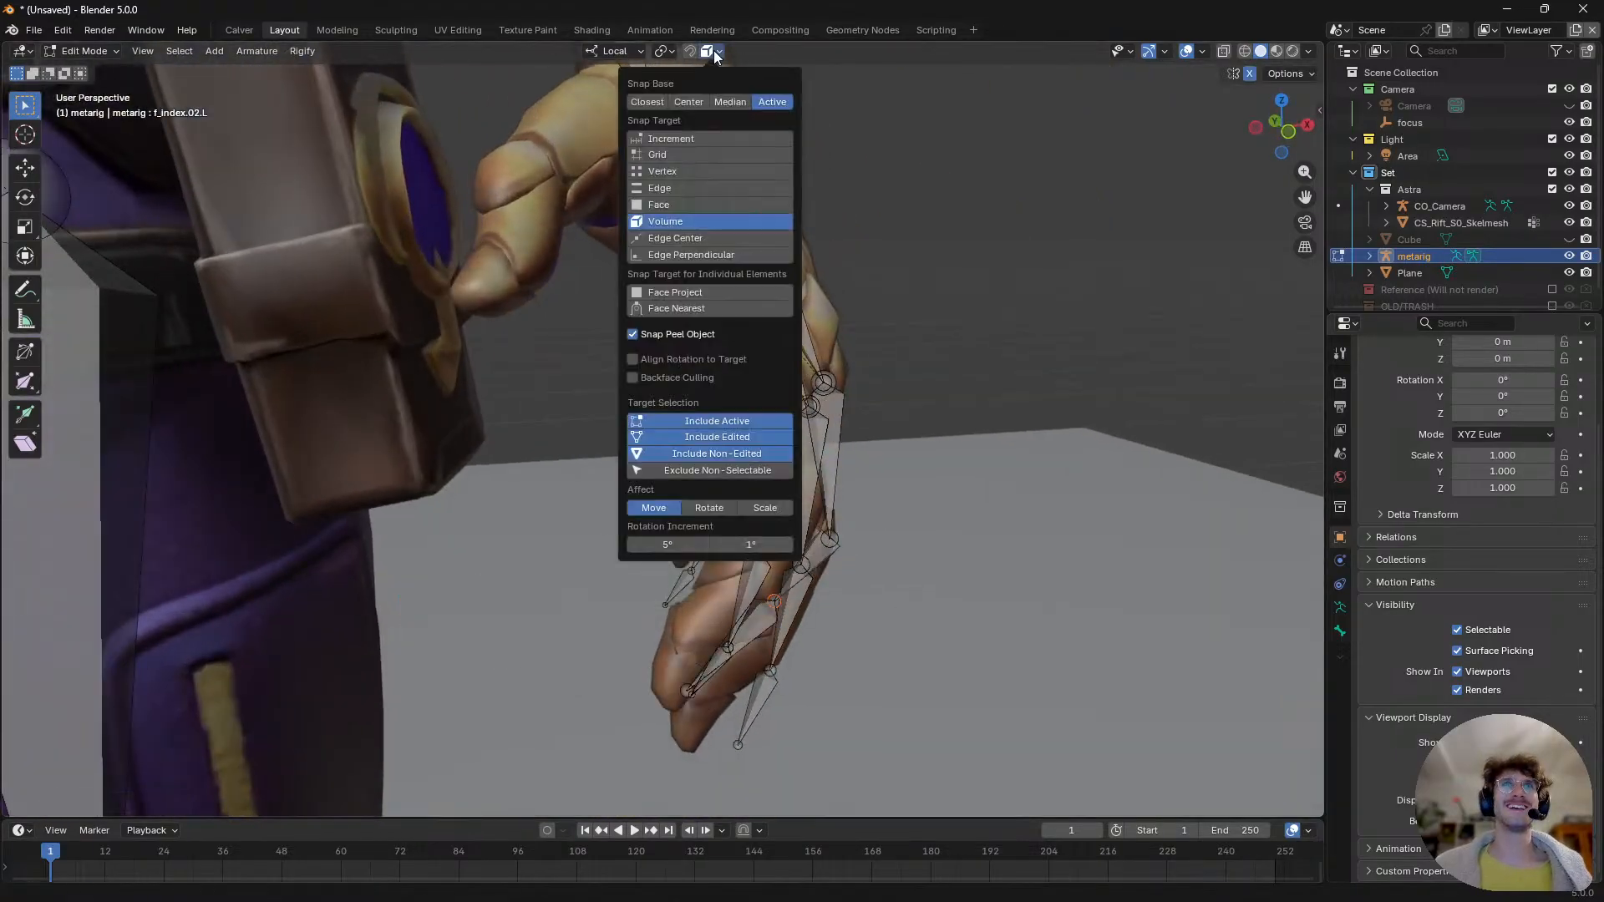
{"action": "middle_click_drag", "start_coordinate": [731, 603], "coordinate": [644, 571]}
{"action": "mouse_move", "coordinate": [814, 618]}
{"action": "middle_mouse_down"}
{"action": "mouse_move", "coordinate": [778, 625]}
{"action": "mouse_move", "coordinate": [790, 609]}
{"action": "mouse_move", "coordinate": [905, 627]}
{"action": "mouse_move", "coordinate": [860, 645]}
{"action": "mouse_move", "coordinate": [785, 618]}
{"action": "middle_mouse_up"}
{"action": "key", "text": "g"}
{"action": "left_click", "coordinate": [771, 613]}
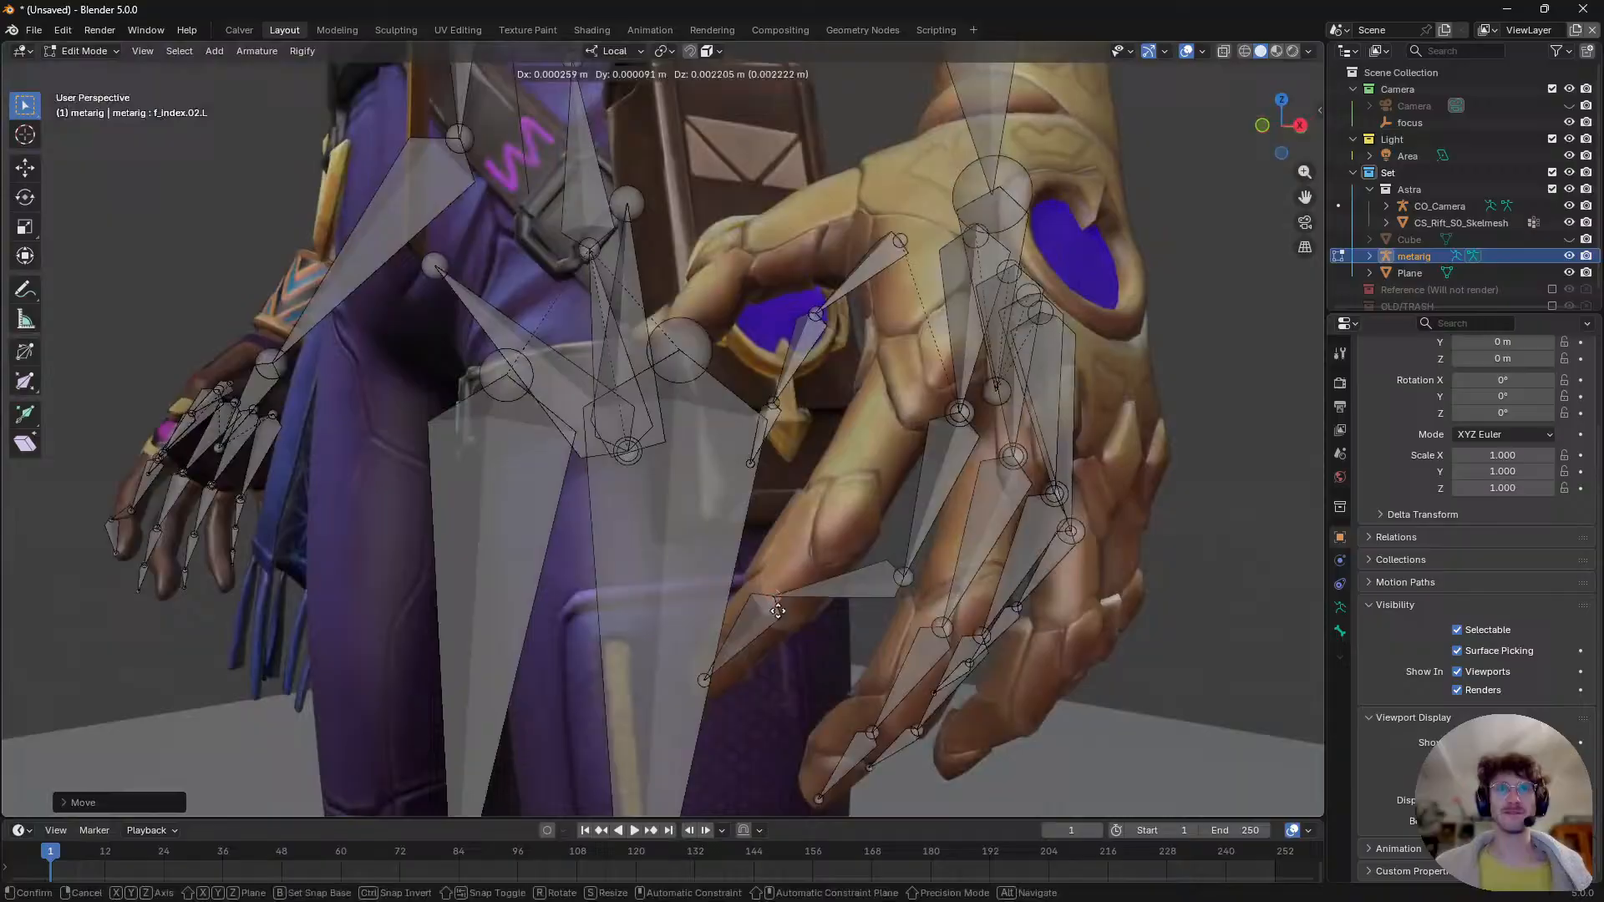
{"action": "left_click", "coordinate": [717, 53]}
{"action": "left_click", "coordinate": [669, 204]}
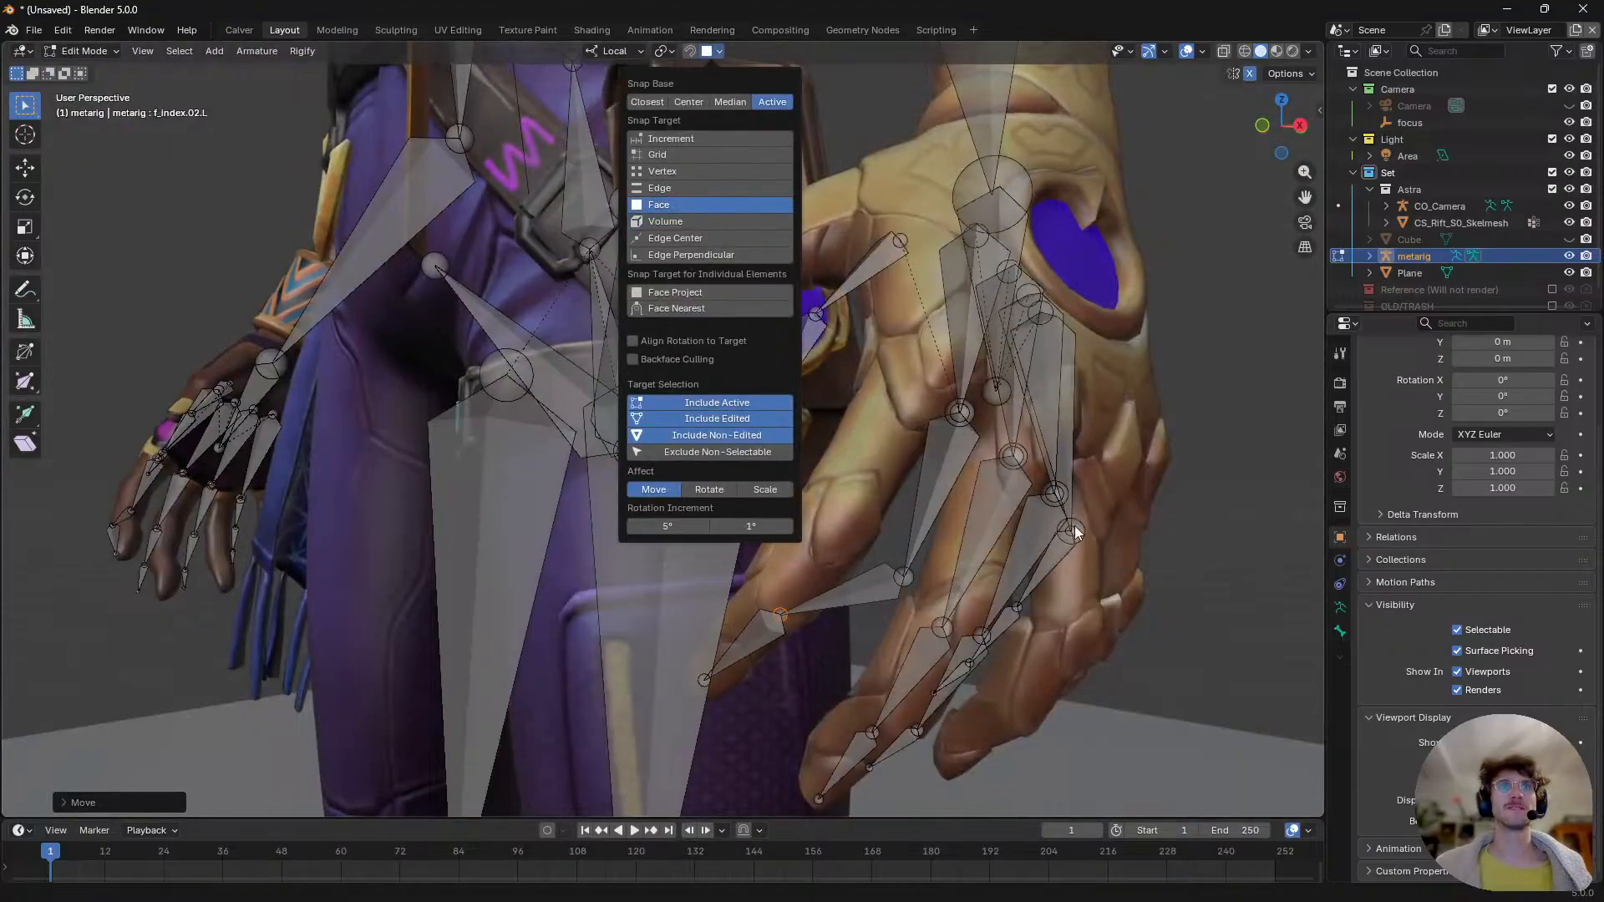
- Switch the viewport to quad view to show the hand in top, front, right and perspective views
{"action": "middle_click_drag", "start_coordinate": [957, 482], "coordinate": [1045, 519]}
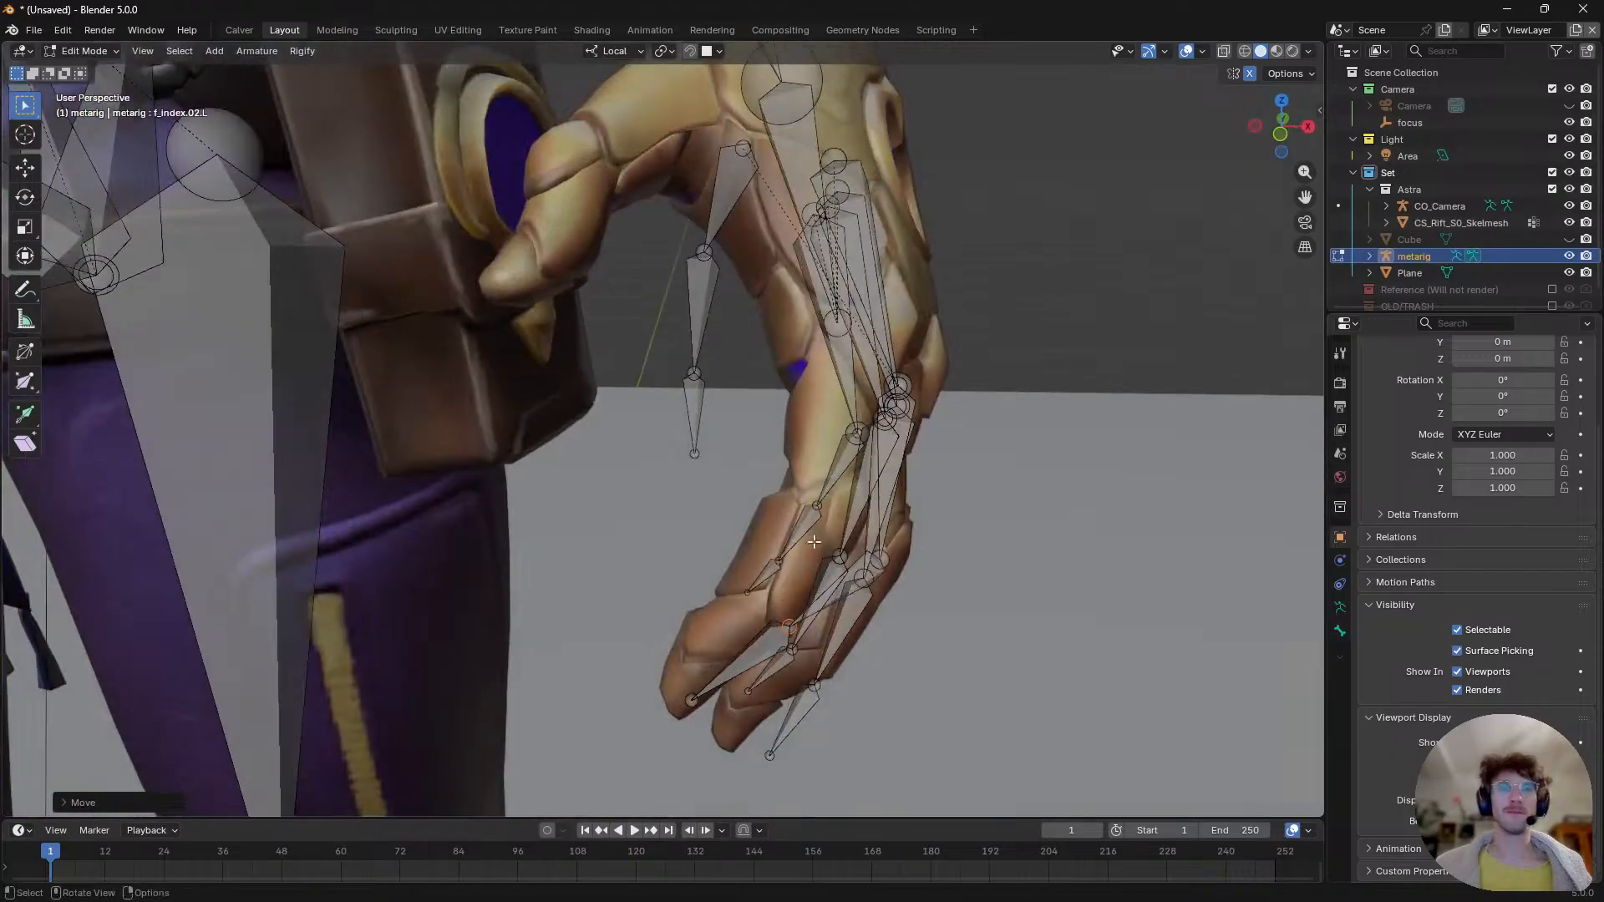
{"action": "key", "text": "ctrl+space"}
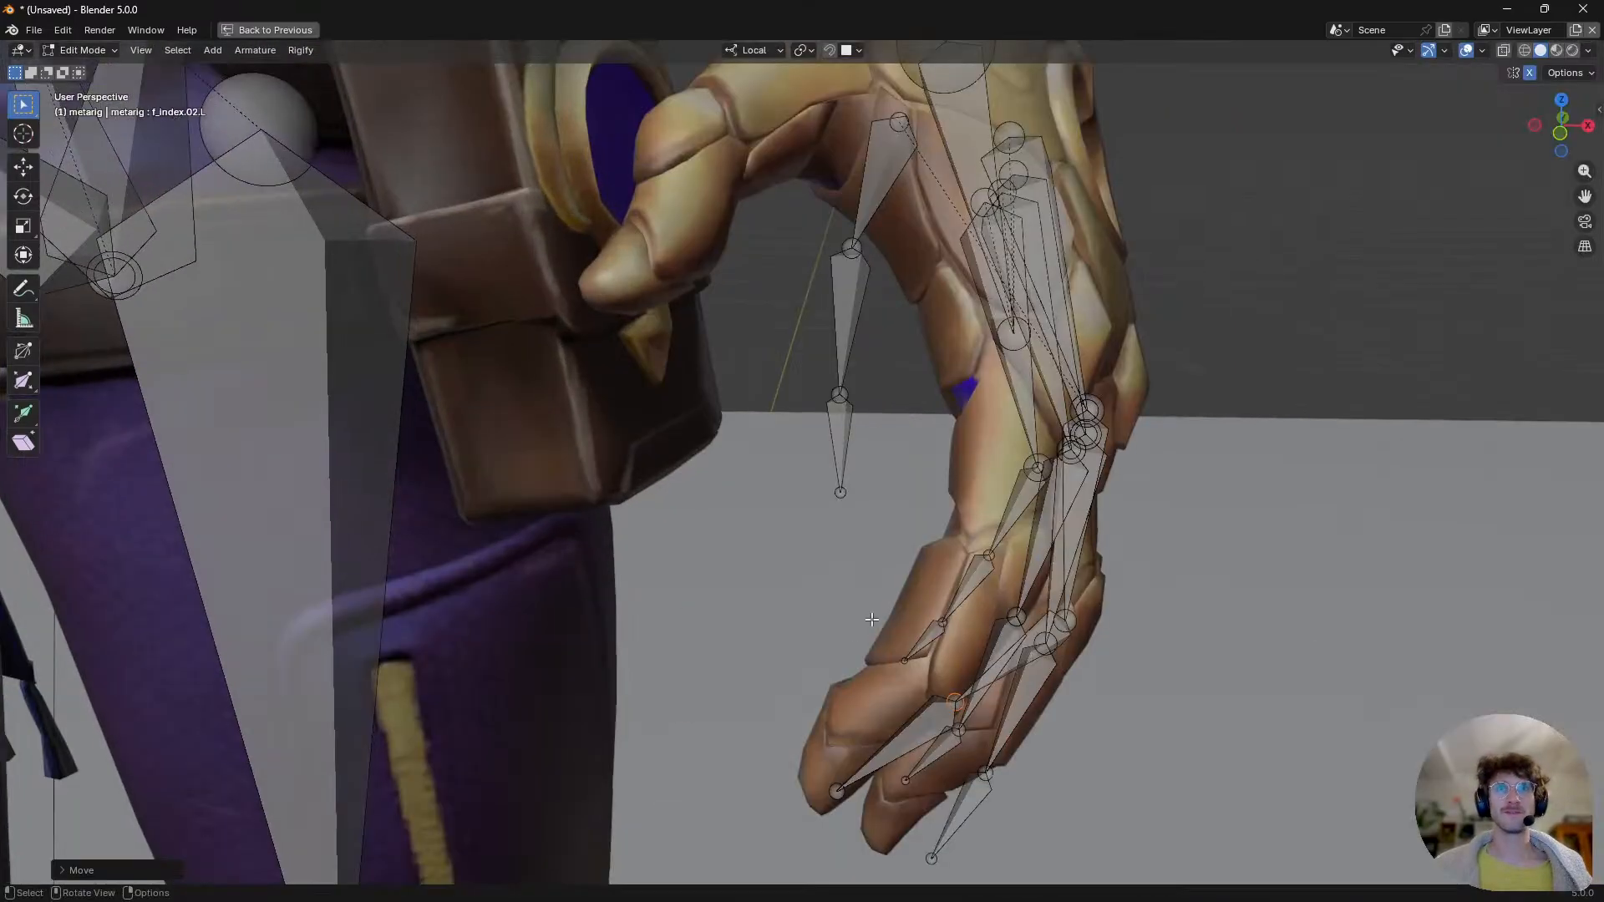
{"action": "key", "text": "ctrl+space"}
{"action": "key", "text": "ctrl+super+q"}
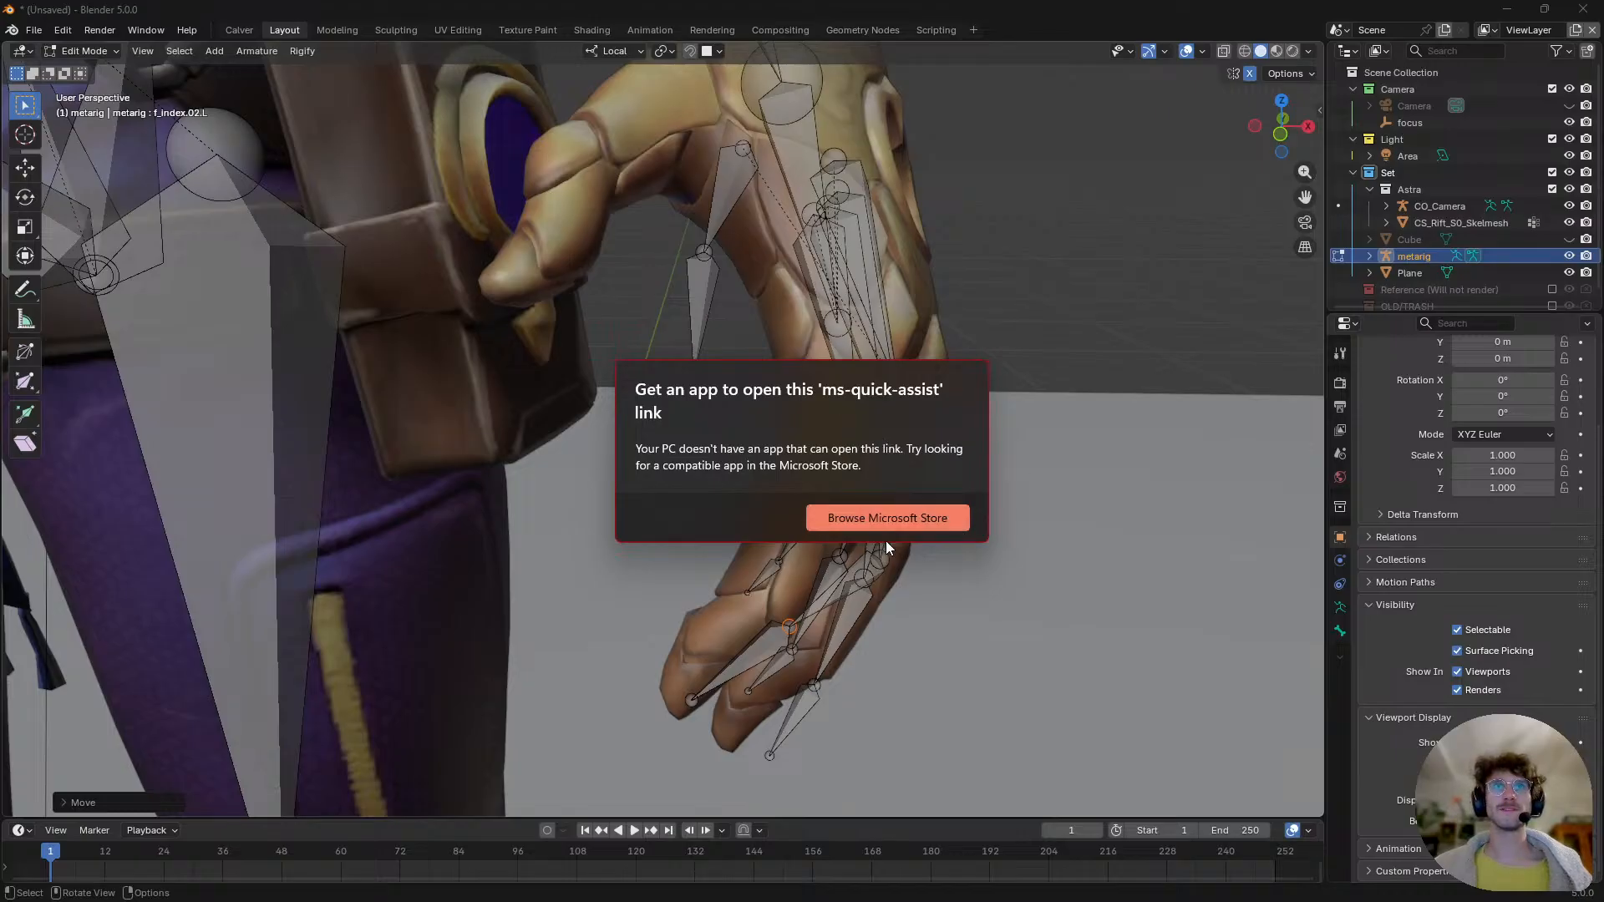
{"action": "key", "text": "Escape"}
{"action": "key", "text": "ctrl+alt+q"}
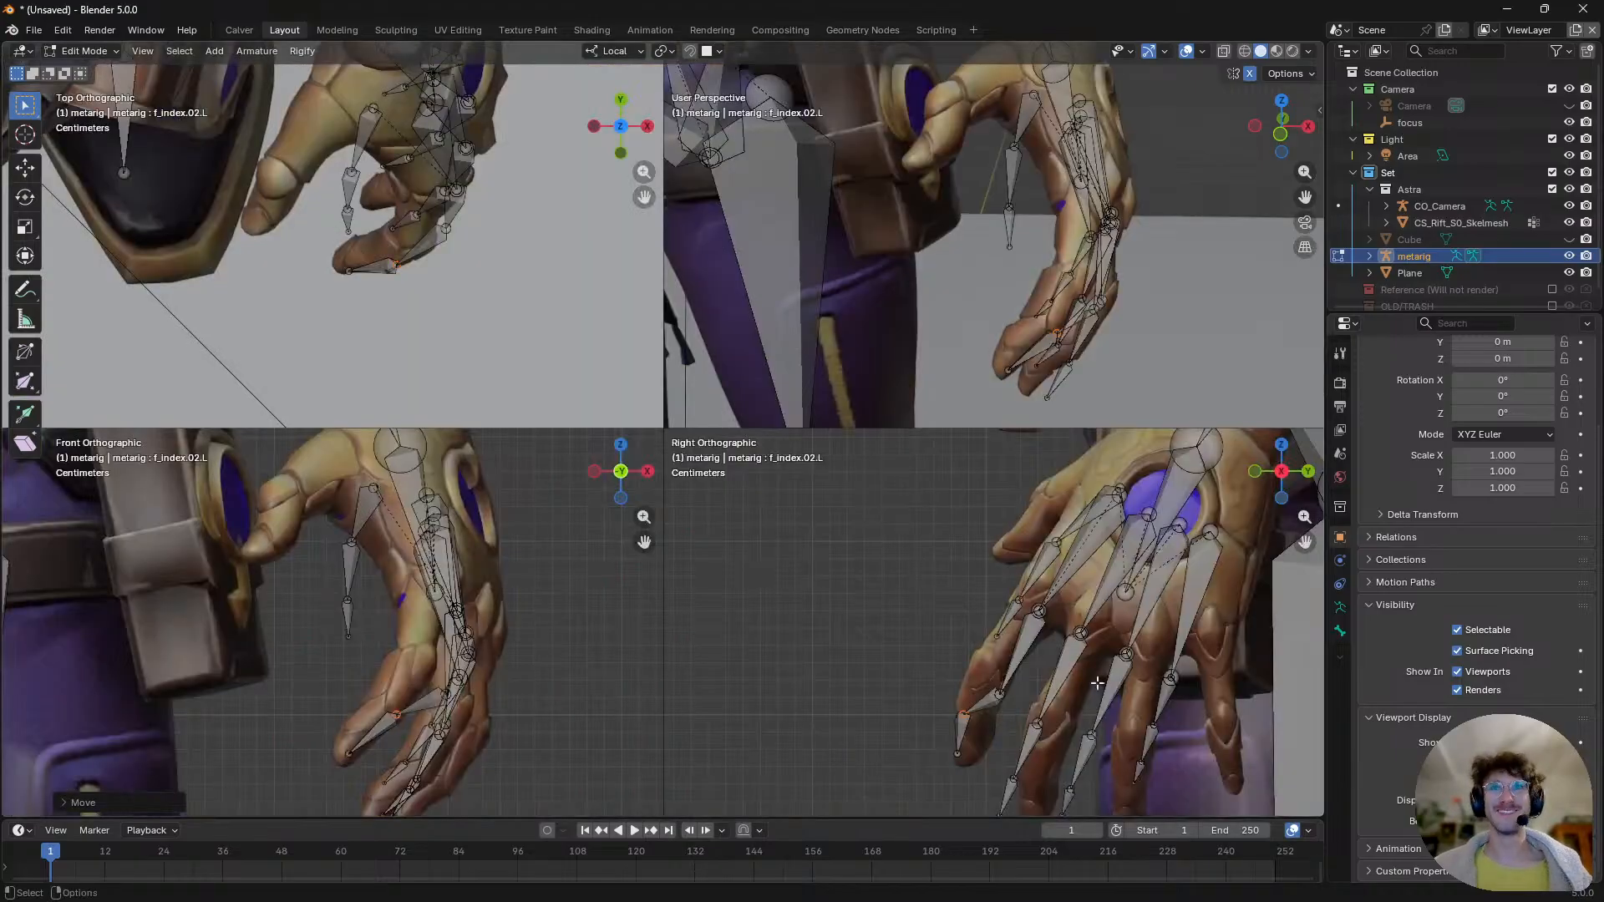
- Move the left index finger's outer joint into the middle of the finger in the front orthographic view
{"action": "scroll", "coordinate": [1097, 682], "scroll_direction": "up", "scroll_amount": 3}
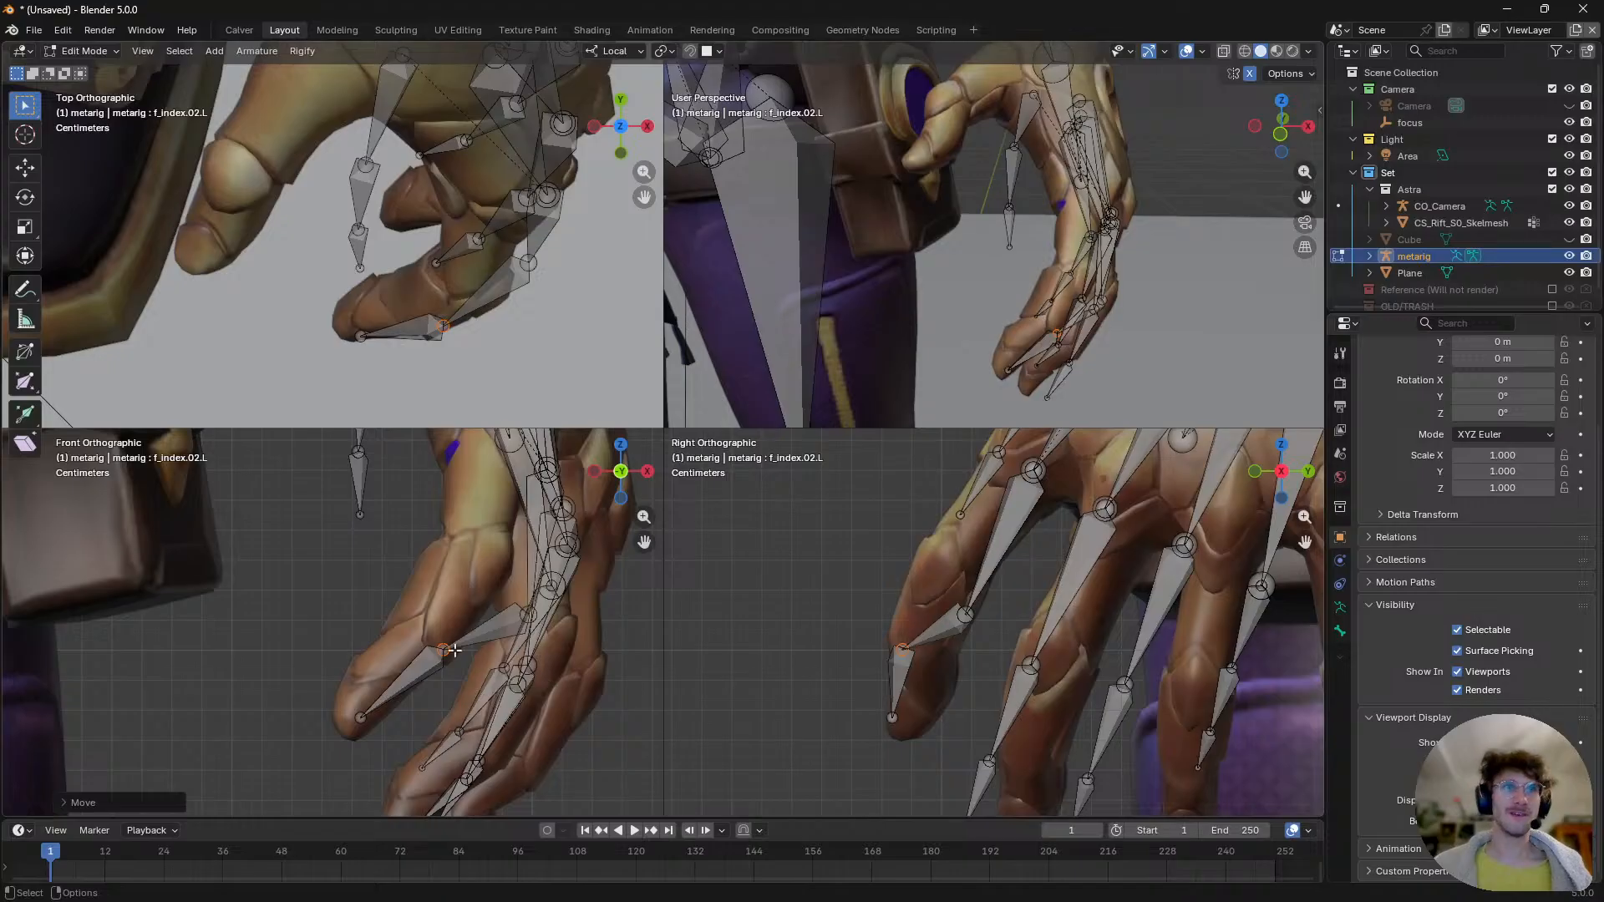
{"action": "key", "text": "g"}
{"action": "left_click", "coordinate": [457, 642]}
- Position the joint between the left index finger's first and second bones inside the finger, using the right and front orthographic views
{"action": "left_click", "coordinate": [948, 621]}
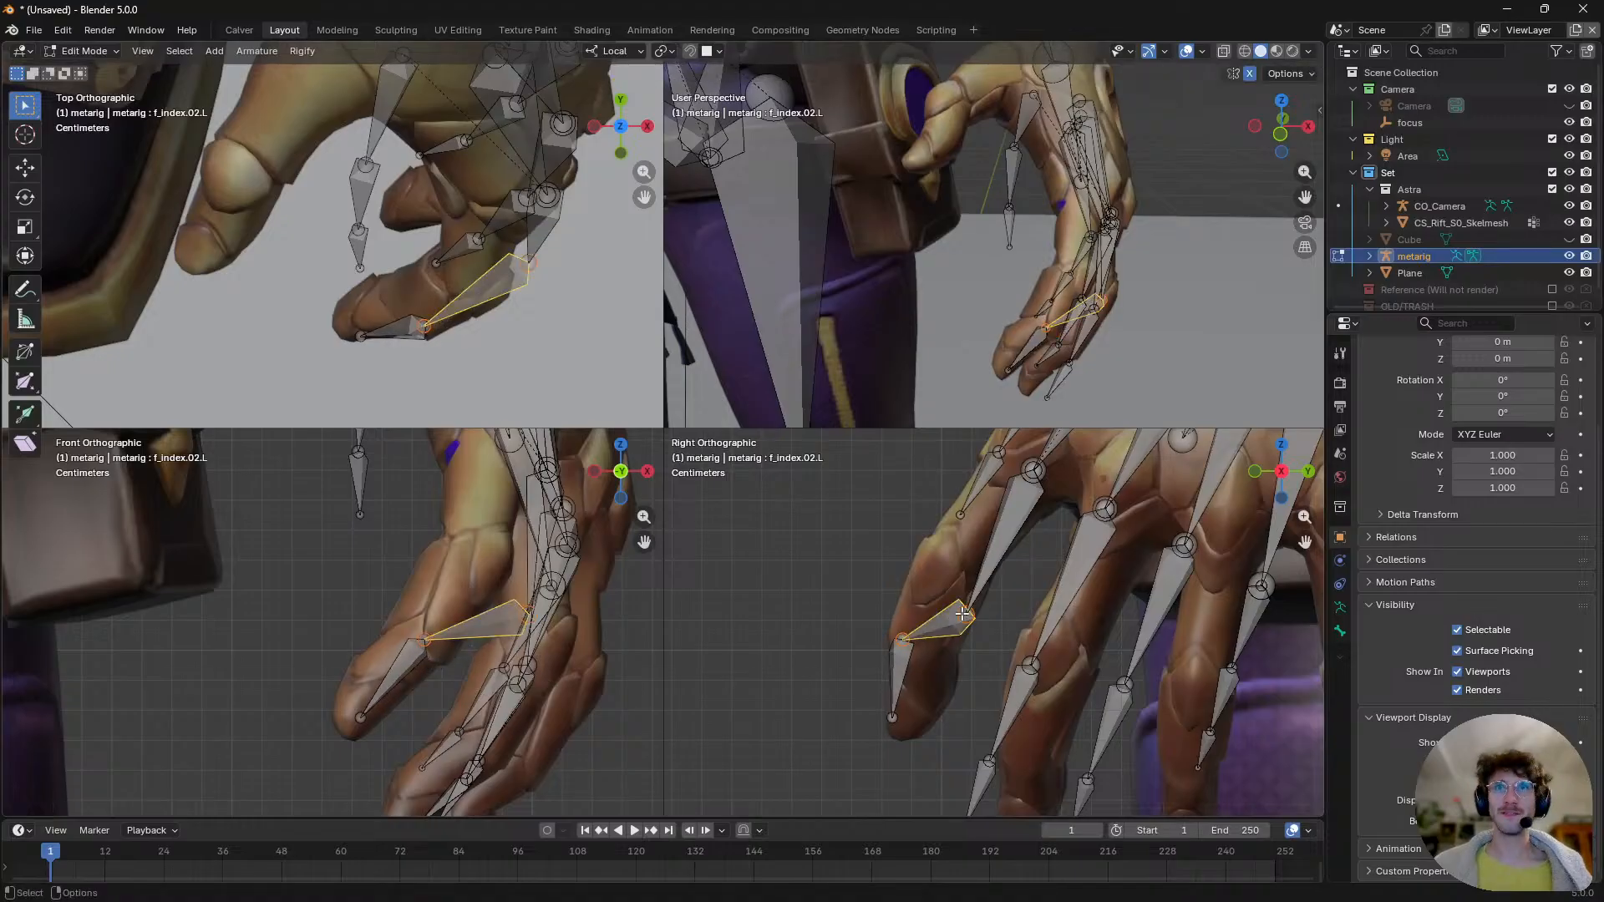
{"action": "left_click", "coordinate": [960, 617]}
{"action": "key", "text": "g"}
{"action": "left_click", "coordinate": [923, 572]}
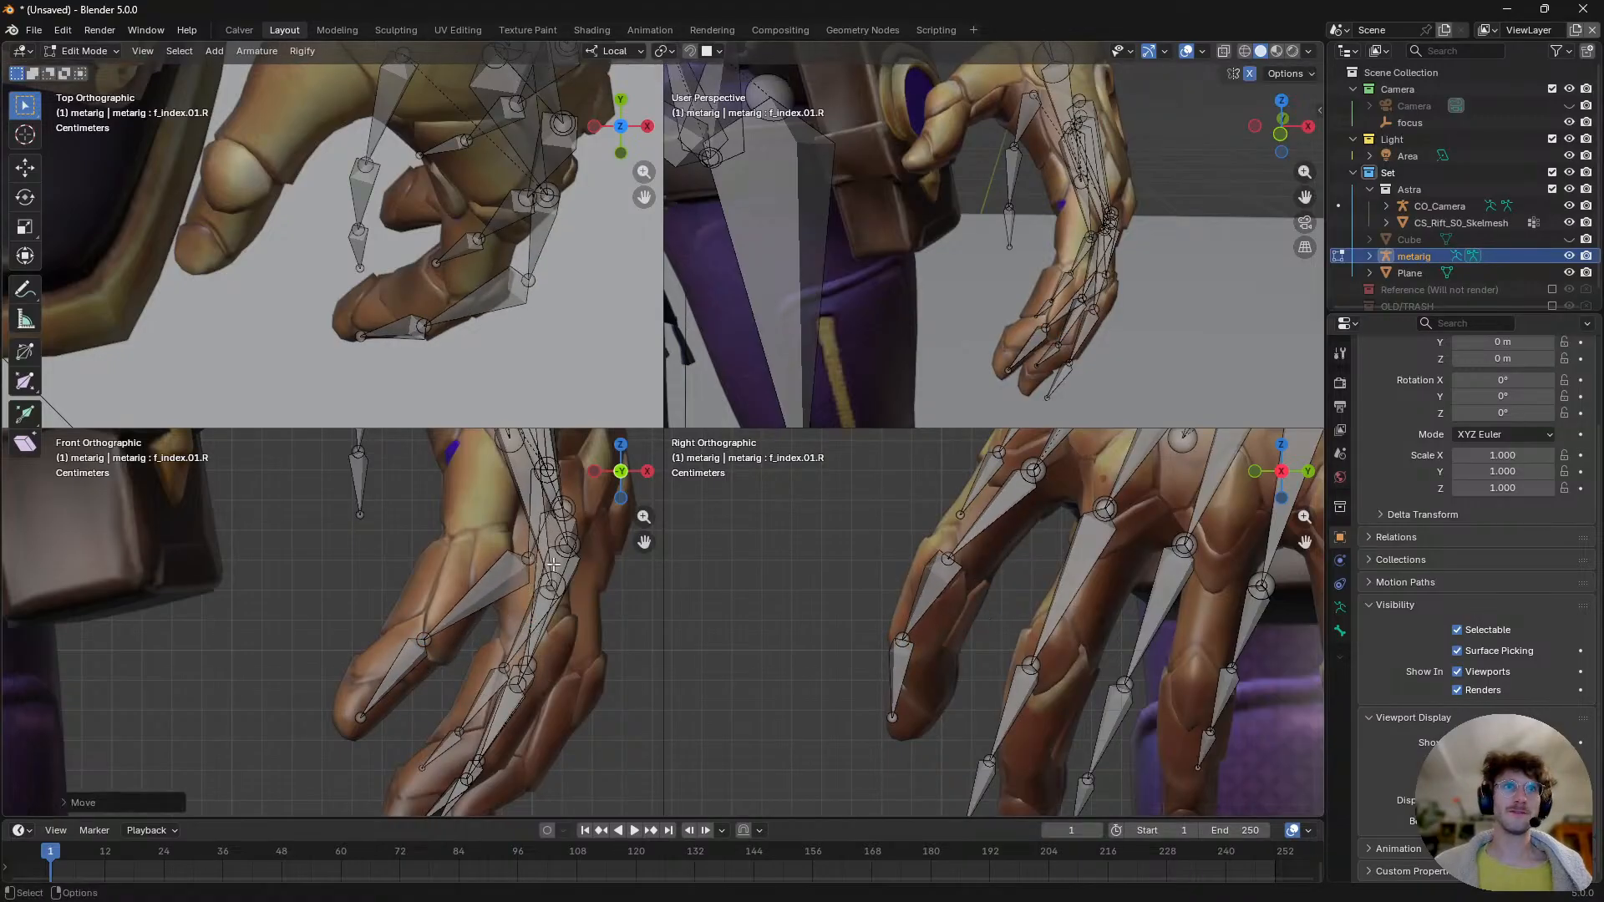
{"action": "middle_click_drag", "start_coordinate": [529, 561], "coordinate": [526, 605], "text": "shift"}
{"action": "key", "text": "g"}
{"action": "right_click", "coordinate": [593, 618]}
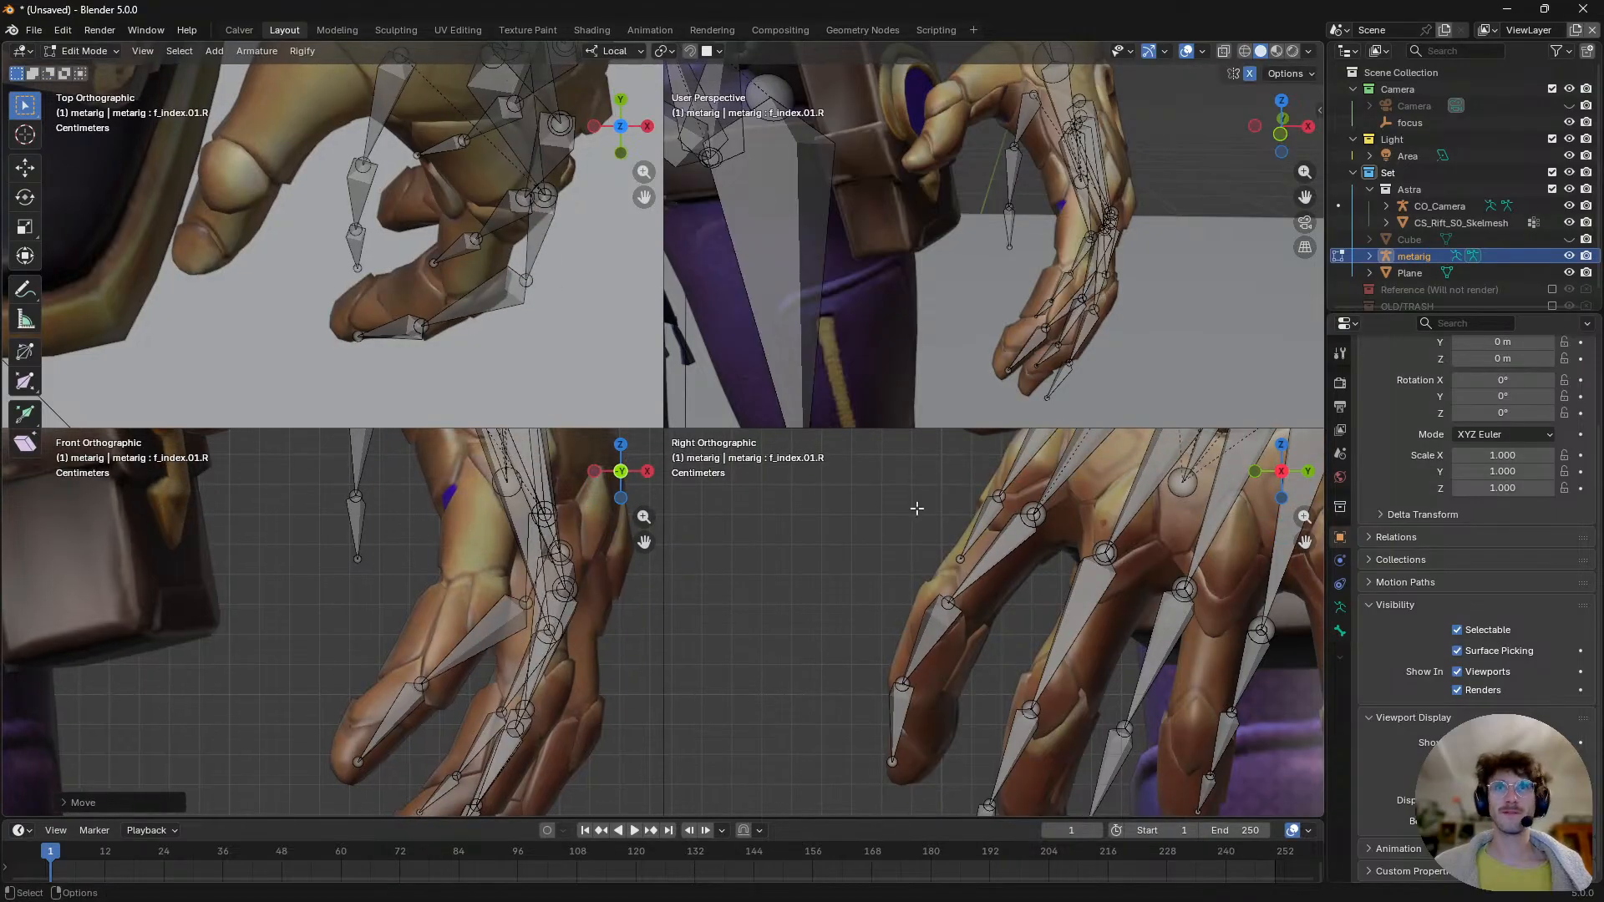
{"action": "left_click", "coordinate": [637, 52]}
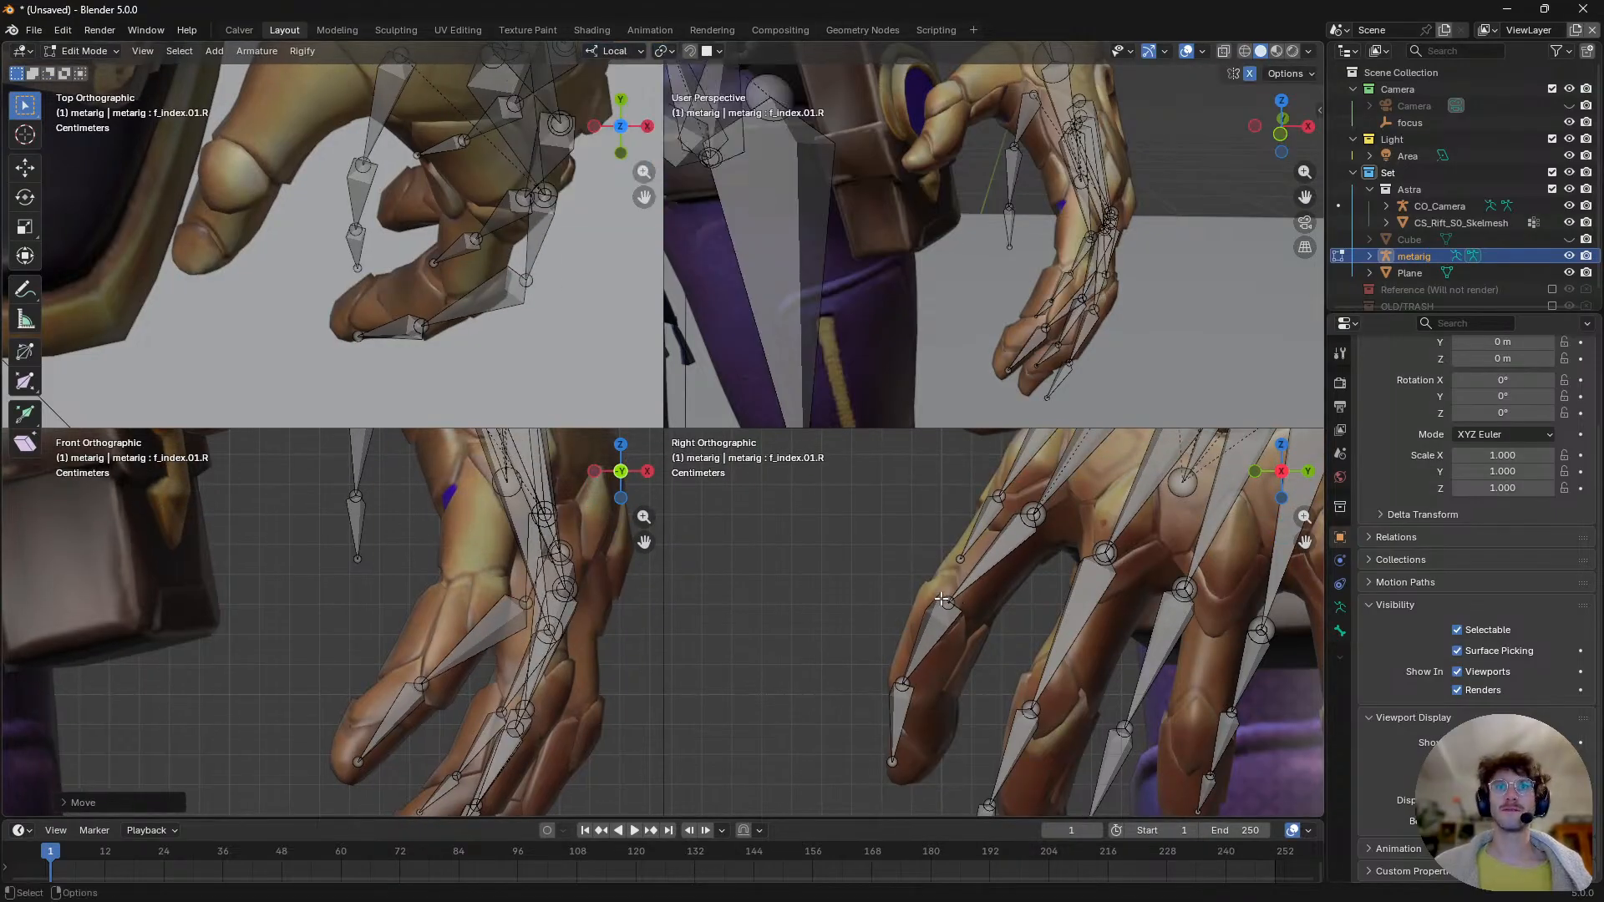
{"action": "key", "text": "g"}
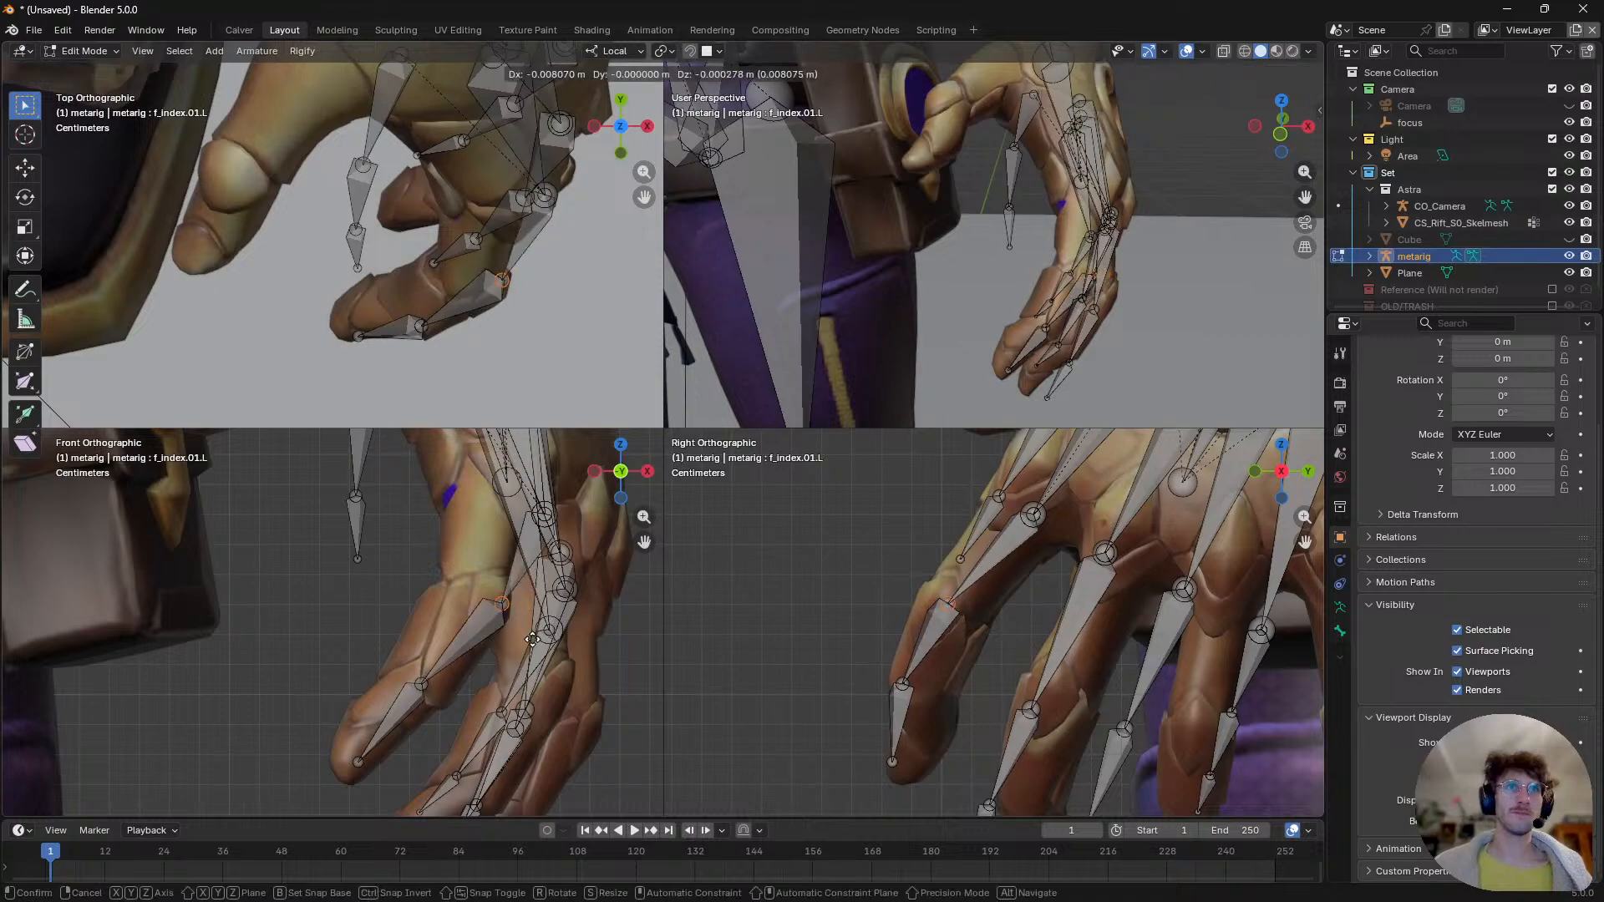
{"action": "left_click", "coordinate": [509, 623]}
{"action": "key", "text": "g"}
{"action": "left_click", "coordinate": [510, 634]}
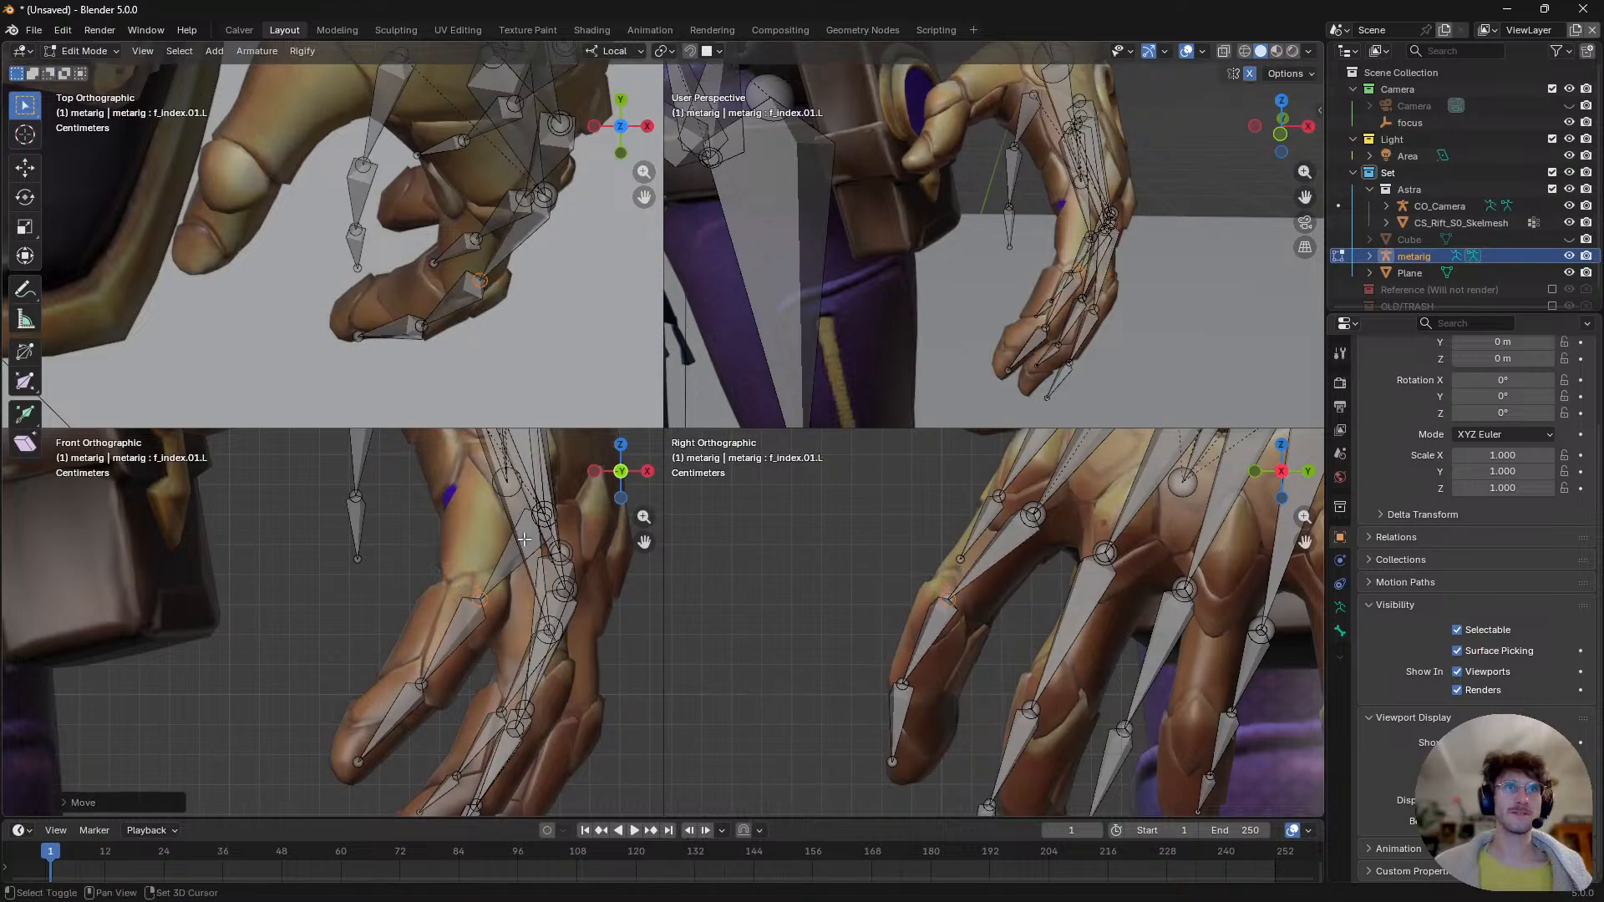
- Move the left index finger's base joint into the character's knuckle, adjusting it in the right and front orthographic views
{"action": "middle_click_drag", "start_coordinate": [648, 574], "coordinate": [639, 621], "text": "shift"}
{"action": "middle_click_drag", "start_coordinate": [982, 577], "coordinate": [954, 624], "text": "shift"}
{"action": "left_click", "coordinate": [1007, 608]}
{"action": "key", "text": "g"}
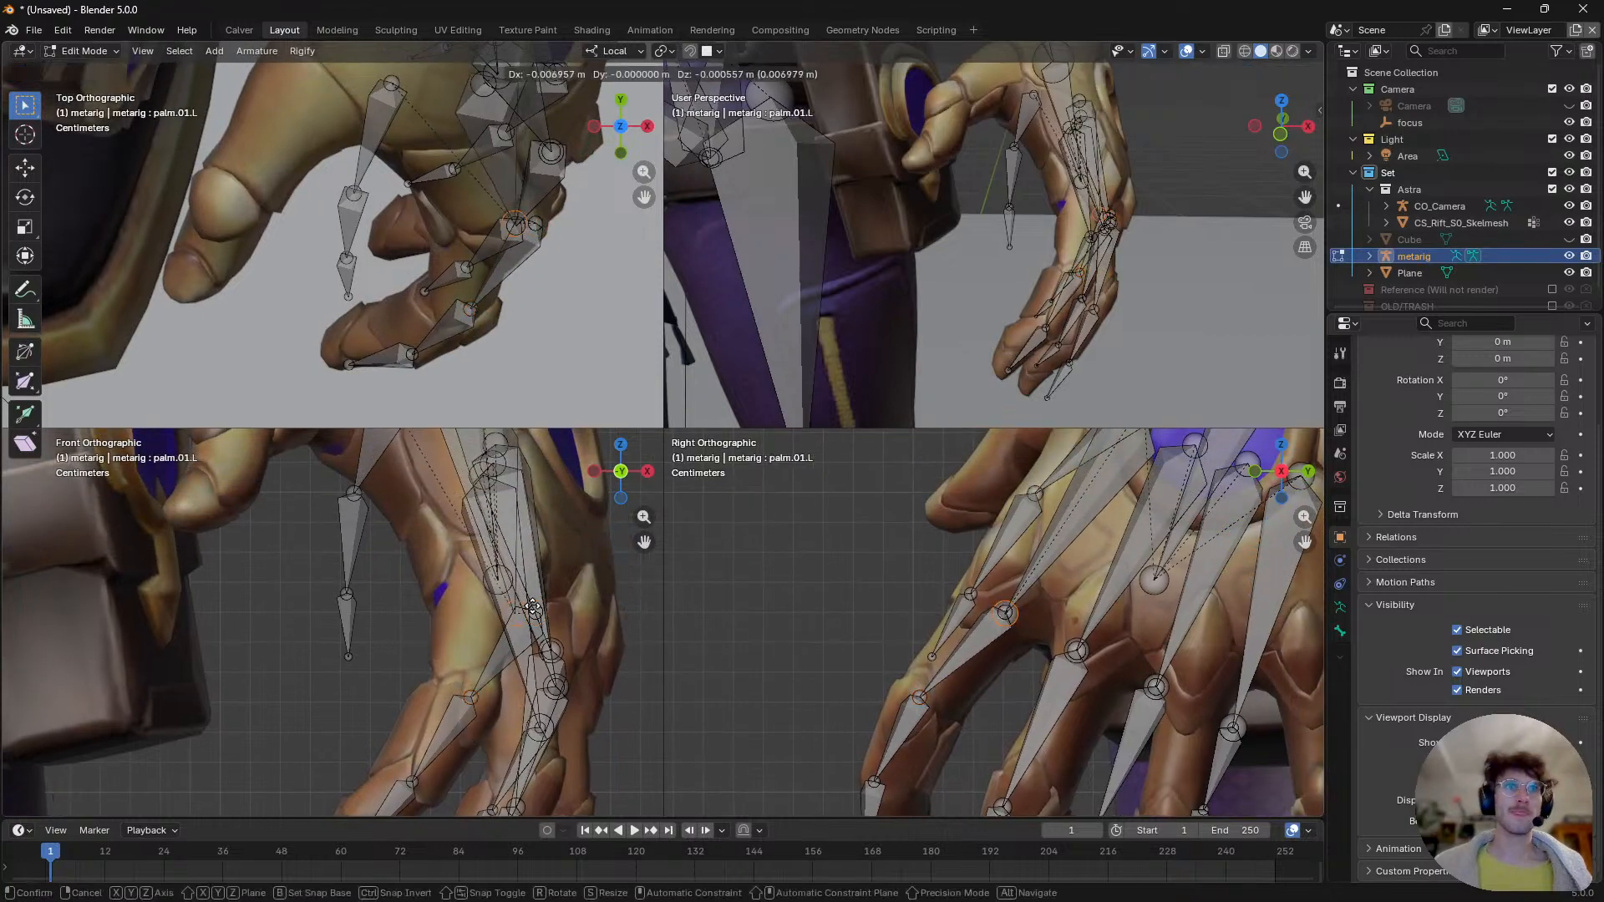
{"action": "right_click", "coordinate": [553, 594]}
{"action": "scroll", "coordinate": [983, 621], "scroll_direction": "up", "scroll_amount": 2}
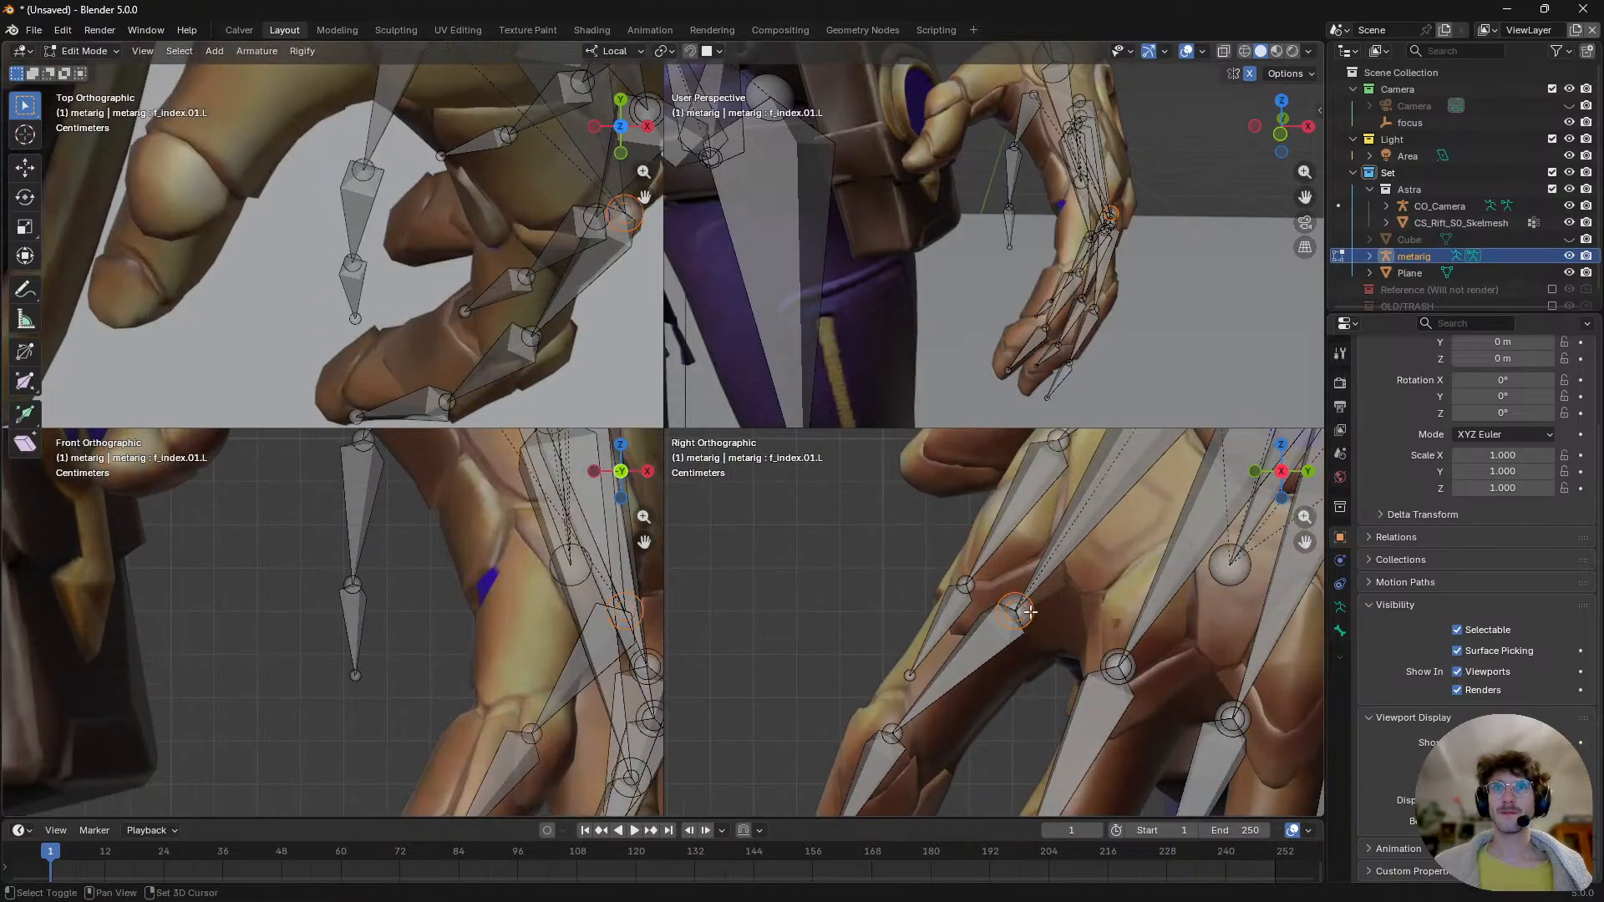
{"action": "key", "text": "g"}
{"action": "left_click", "coordinate": [1029, 565]}
{"action": "middle_click_drag", "start_coordinate": [645, 563], "coordinate": [610, 622], "text": "shift"}
{"action": "scroll", "coordinate": [610, 622], "scroll_direction": "down", "scroll_amount": 2}
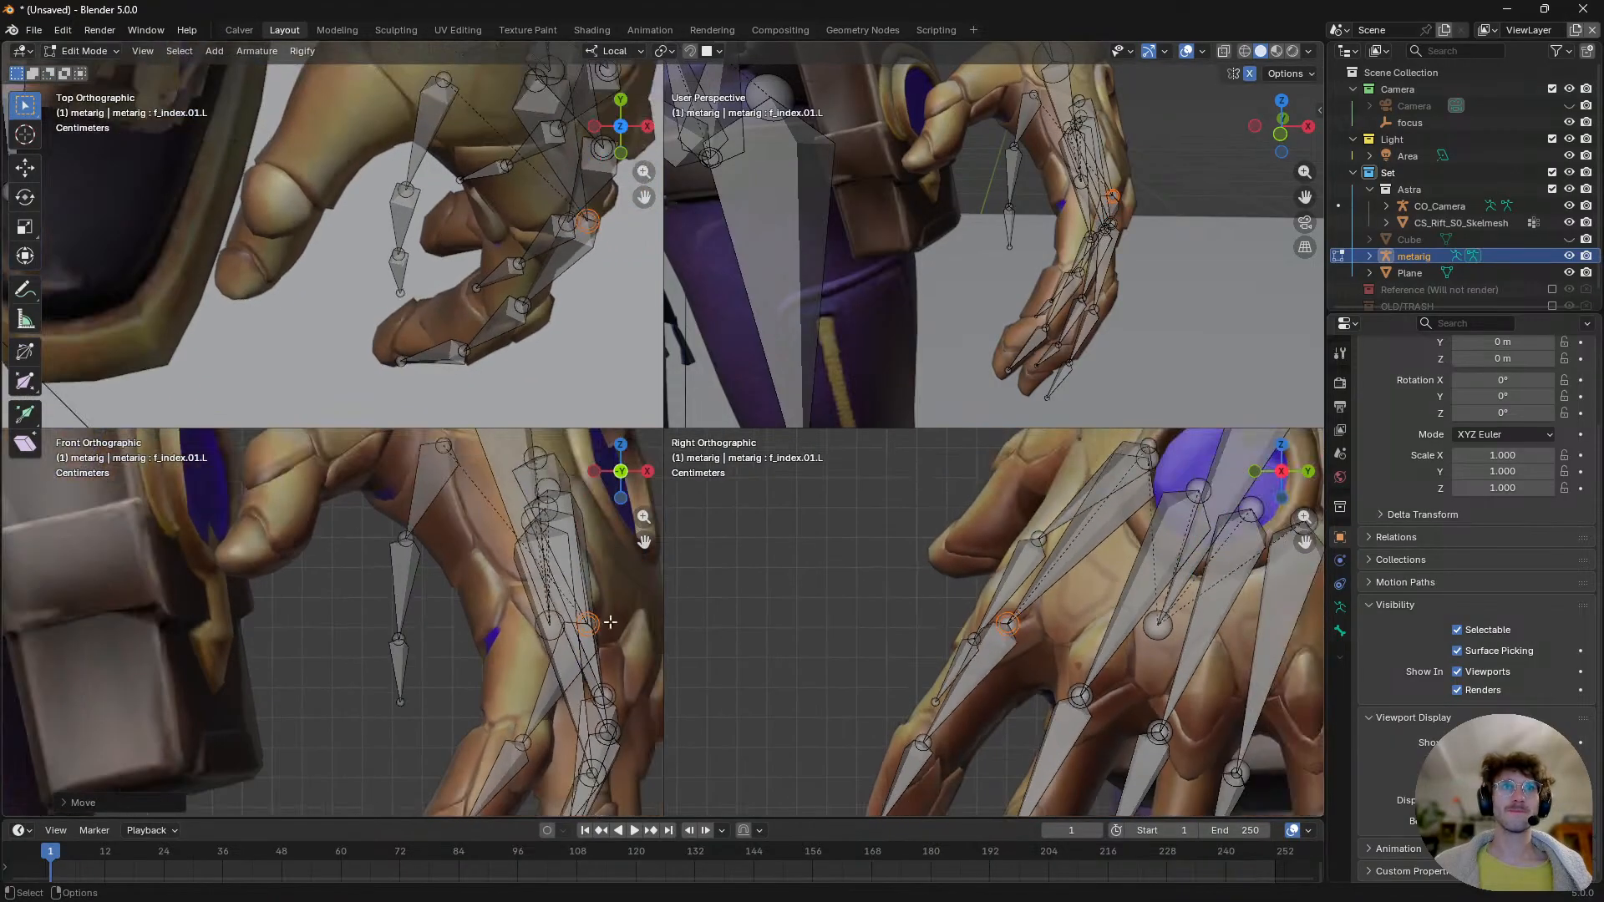
{"action": "key", "text": "g"}
{"action": "left_click", "coordinate": [583, 606]}
- Select the entire left thumb bone chain, then rotate and move it onto the character's thumb
{"action": "middle_click_drag", "start_coordinate": [1036, 543], "coordinate": [997, 661], "text": "shift"}
{"action": "scroll", "coordinate": [998, 661], "scroll_direction": "down", "scroll_amount": 3}
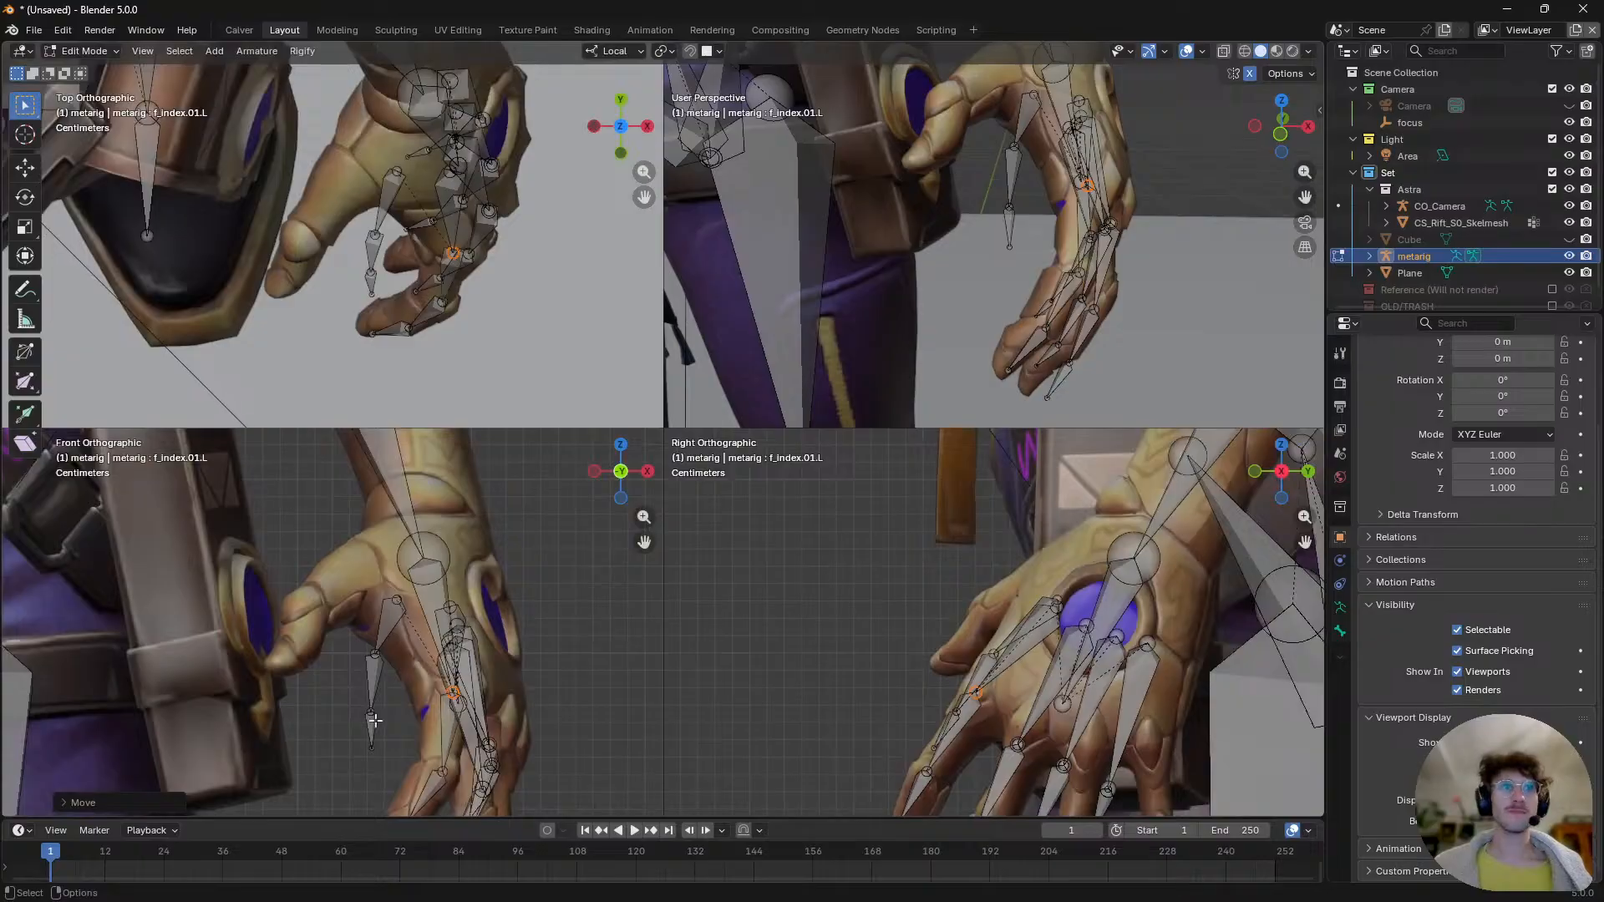
{"action": "key", "text": "l"}
{"action": "key", "text": "r"}
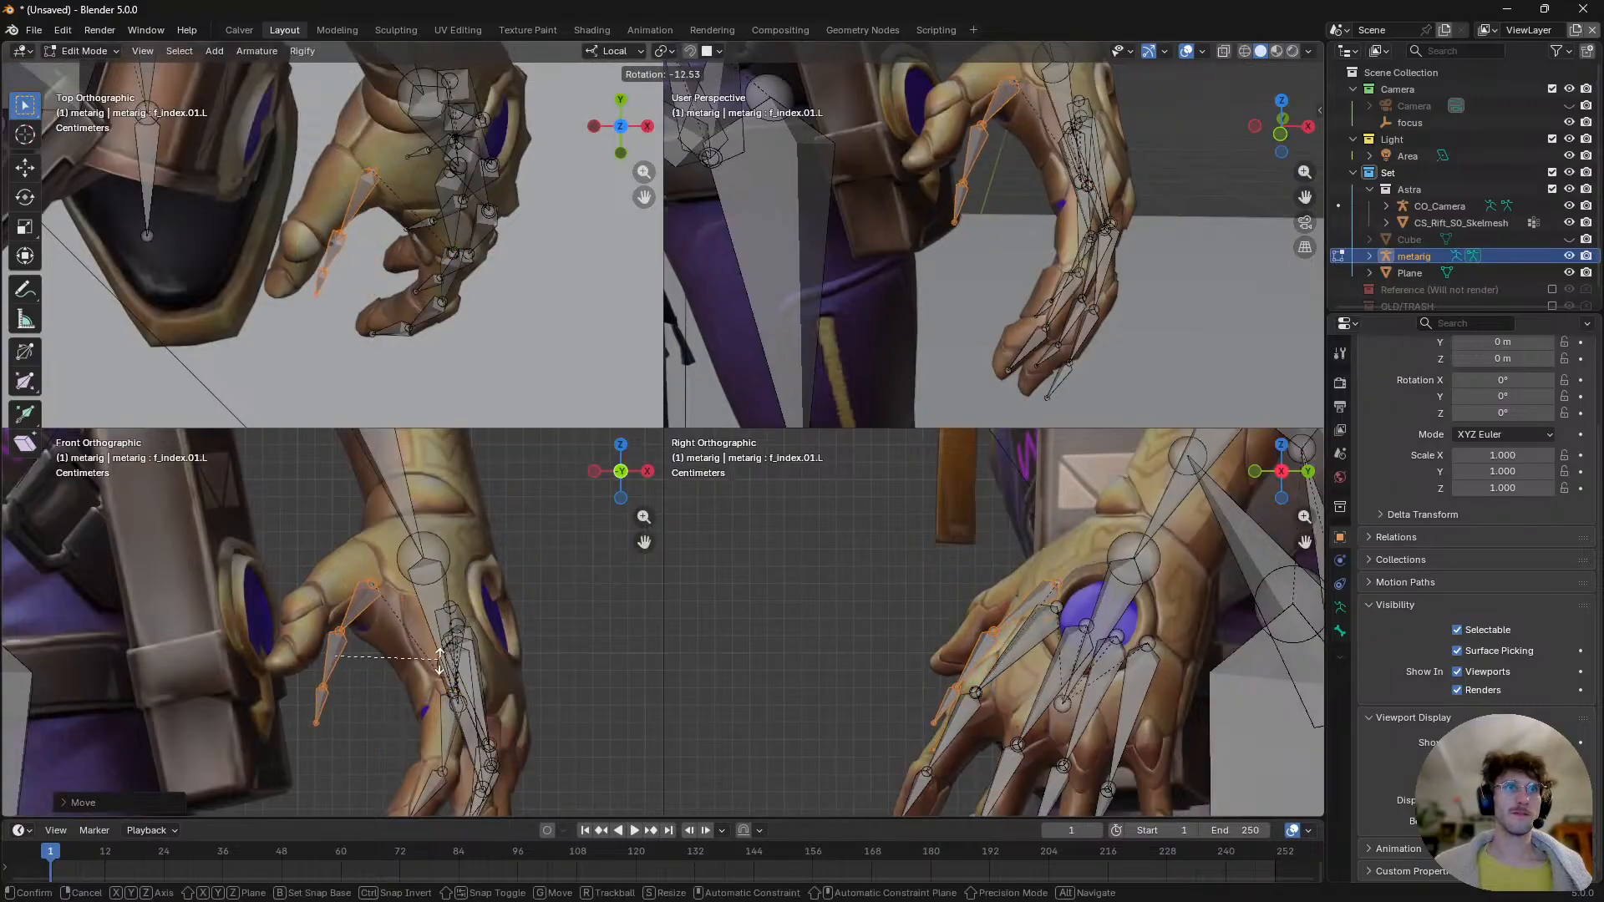
{"action": "left_click", "coordinate": [1113, 662]}
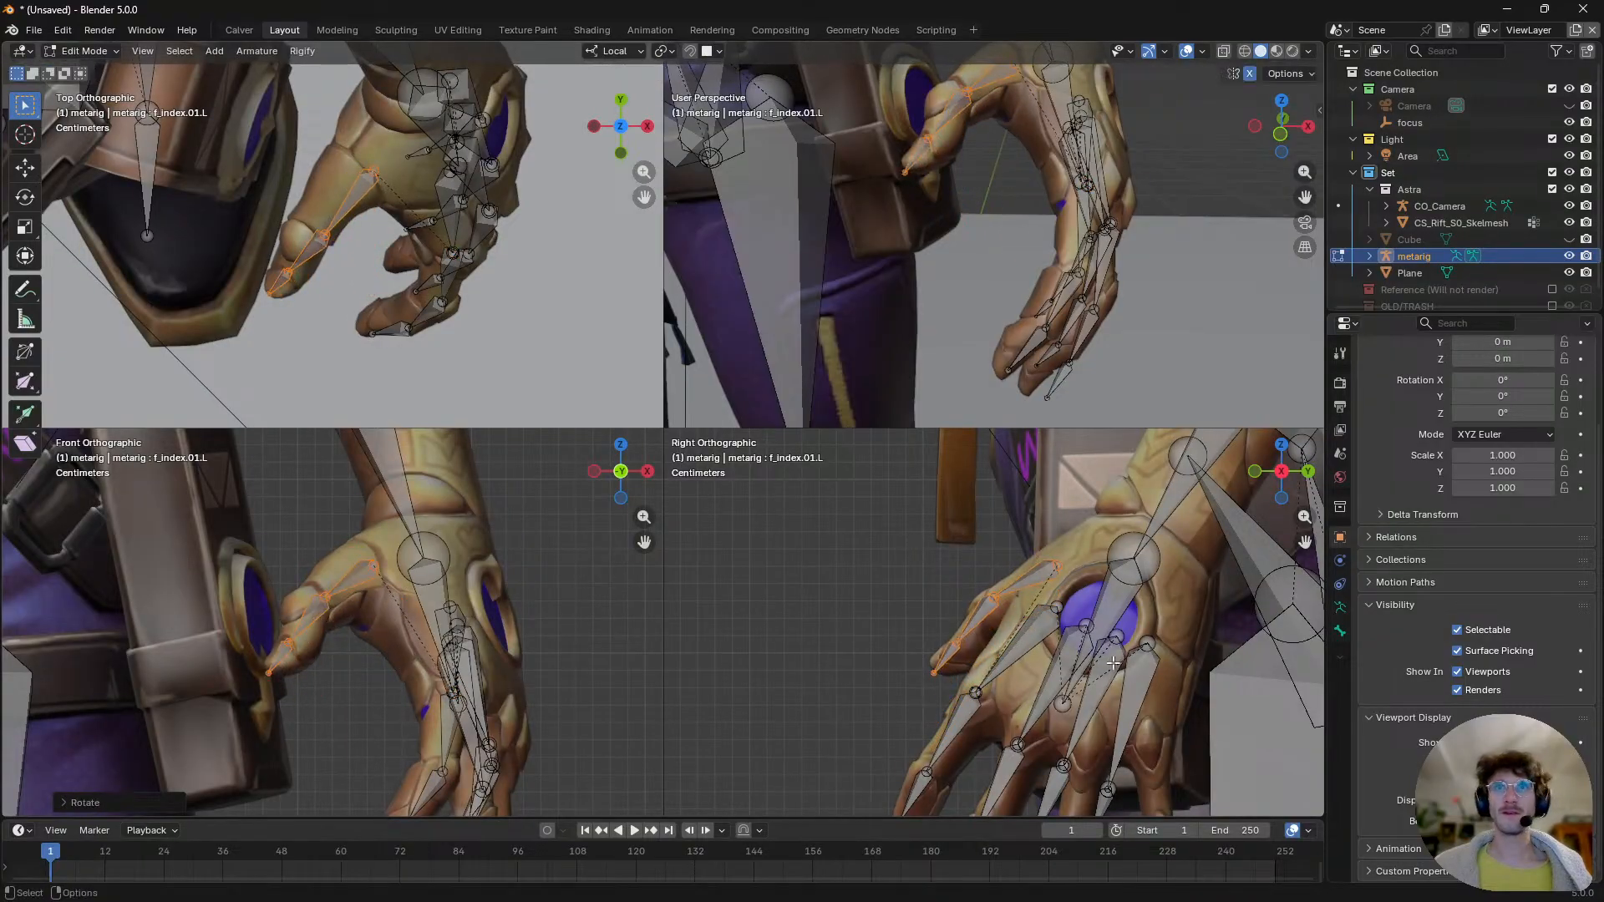
{"action": "key", "text": "g"}
{"action": "left_click", "coordinate": [495, 627]}
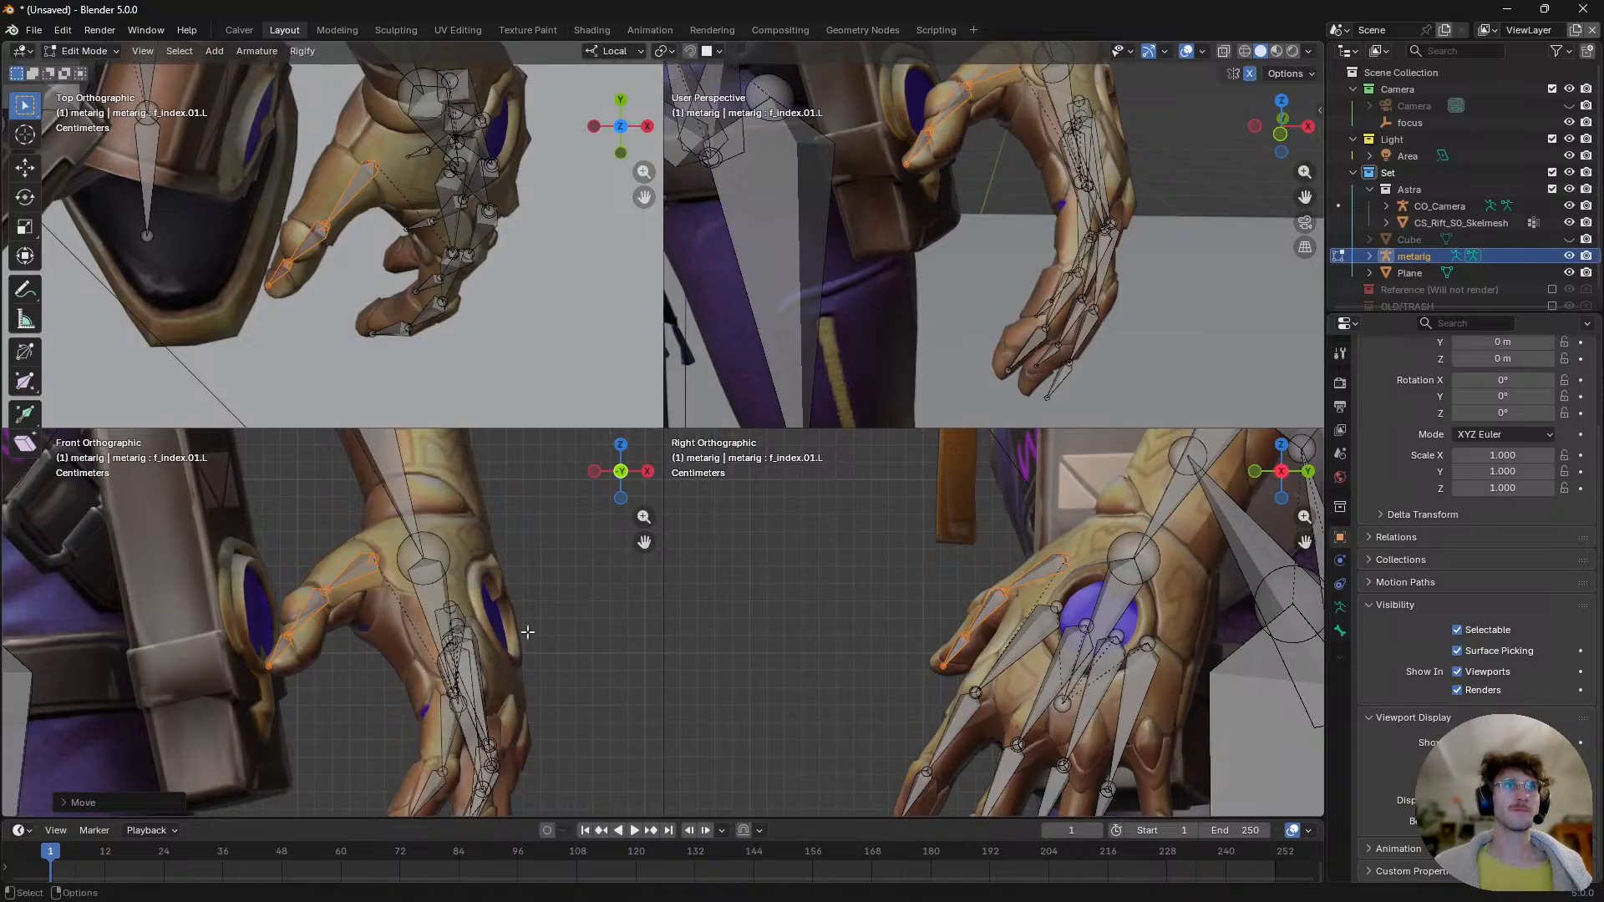
- Trackball-rotate the left thumb chain and shift it to follow the thumb's direction in the top view
{"action": "key", "text": "r"}
{"action": "key", "text": "r"}
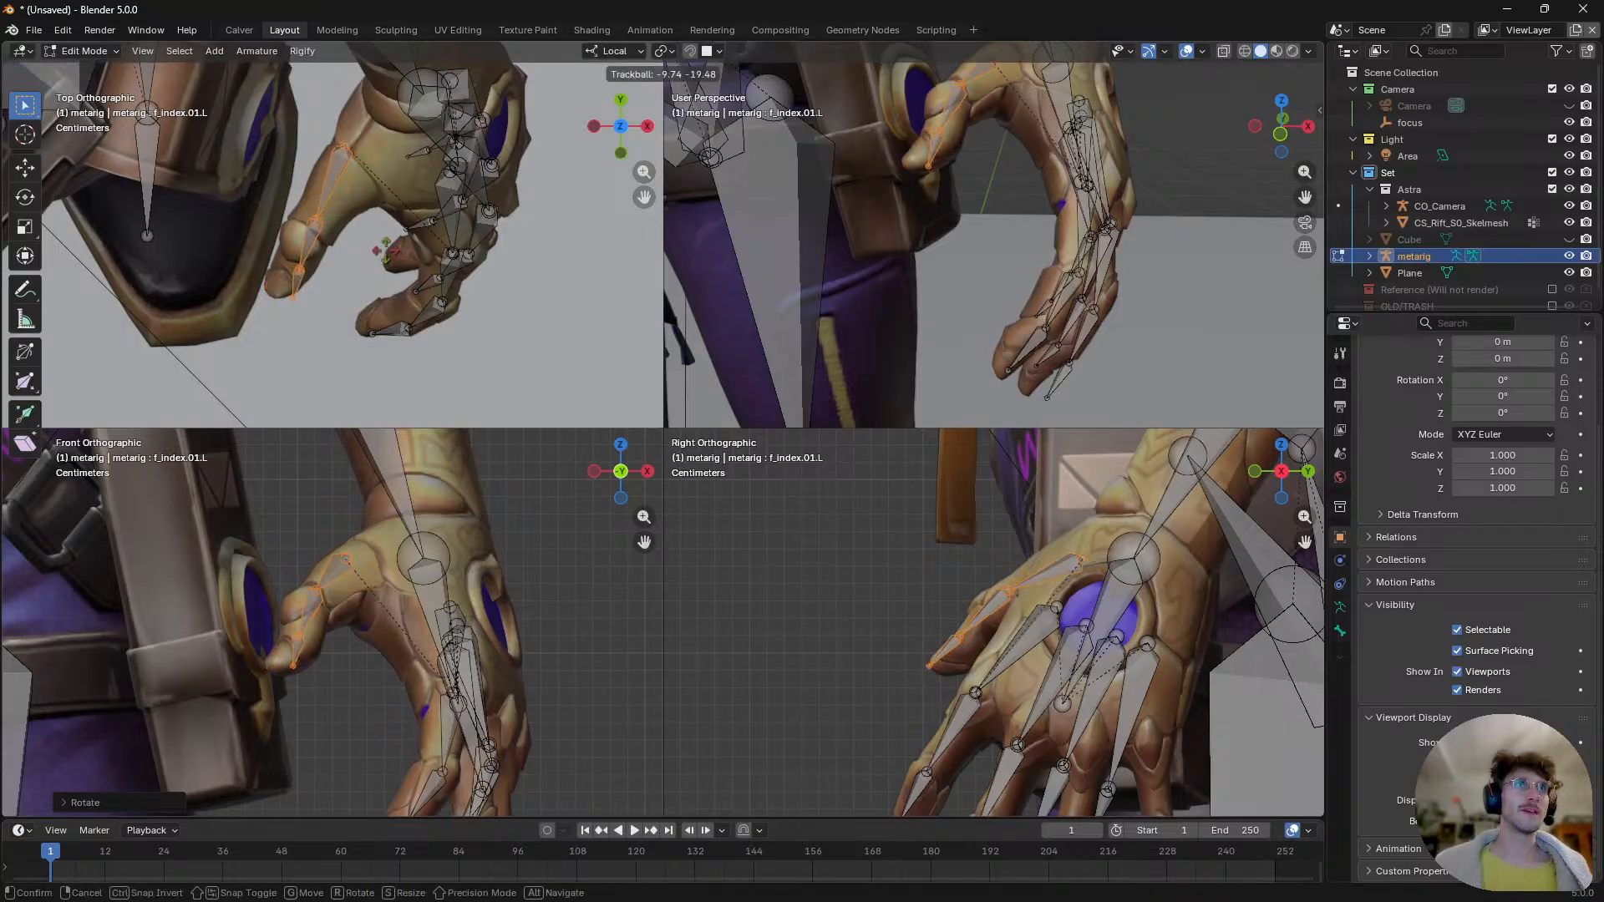
{"action": "left_click", "coordinate": [406, 252]}
{"action": "key", "text": "g"}
{"action": "left_click", "coordinate": [418, 255]}
{"action": "key", "text": "r"}
{"action": "key", "text": "r"}
{"action": "left_click", "coordinate": [493, 288]}
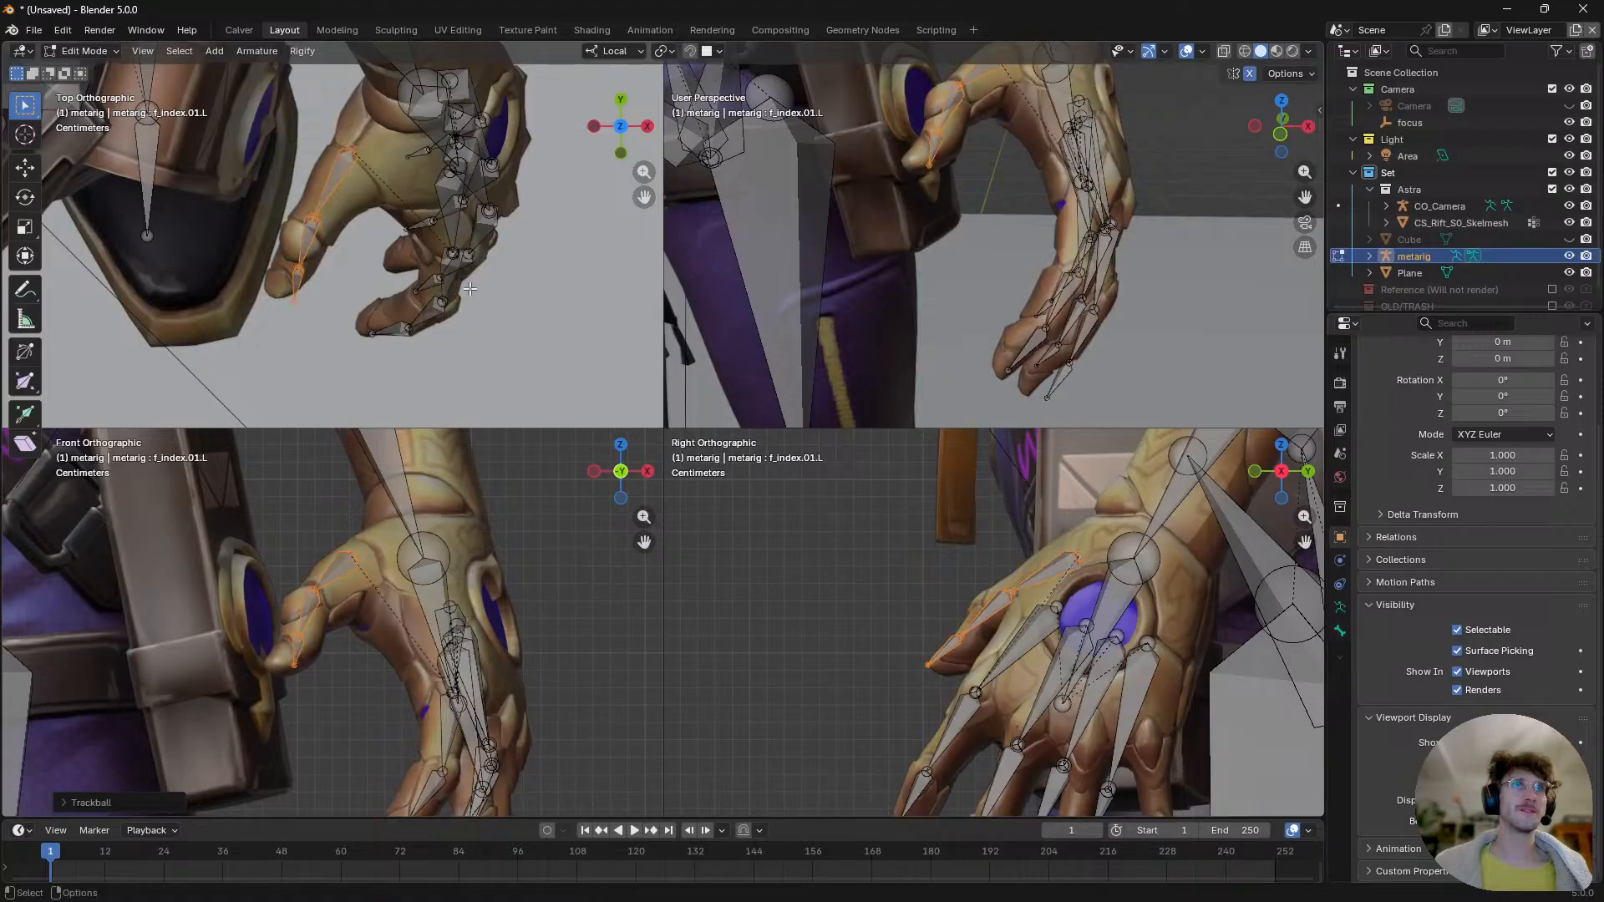
- Fine-tune the left thumb chain's rotation and position in the top view until it runs through the thumb mesh
{"action": "key", "text": "r"}
{"action": "left_click", "coordinate": [498, 311]}
{"action": "key", "text": "g"}
{"action": "left_click", "coordinate": [495, 307]}
{"action": "key", "text": "r"}
{"action": "left_click", "coordinate": [498, 318]}
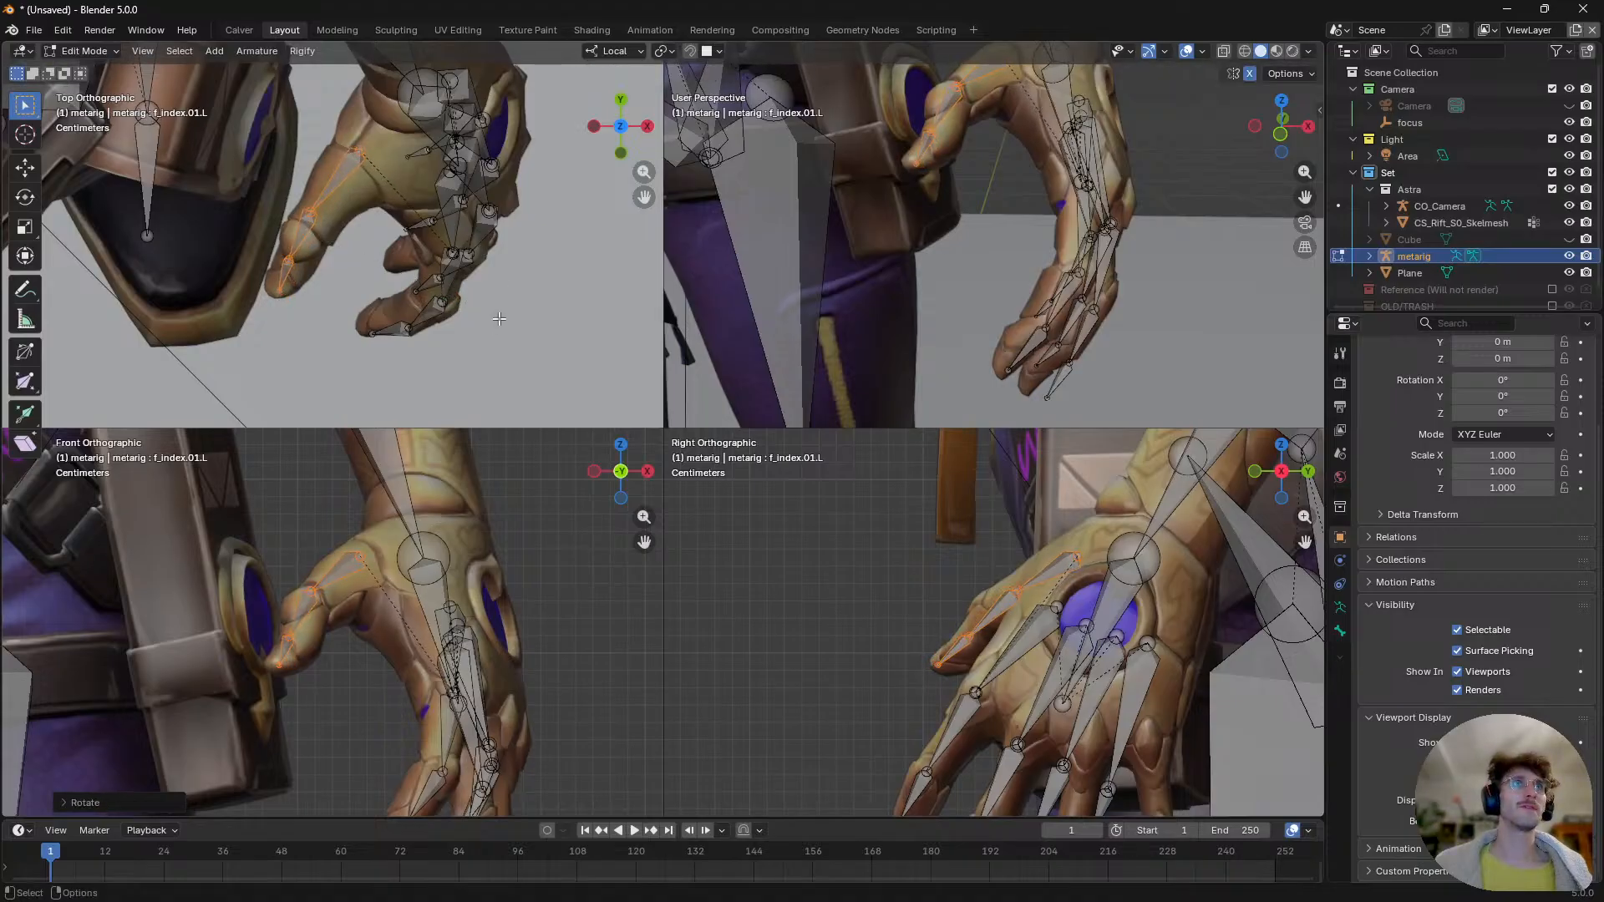
{"action": "key", "text": "g"}
{"action": "left_click", "coordinate": [500, 319]}
- Select the left pinky chain from its palm bone to the fingertip, then move and rotate it onto the character's little finger
{"action": "middle_click_drag", "start_coordinate": [445, 767], "coordinate": [541, 629], "text": "shift"}
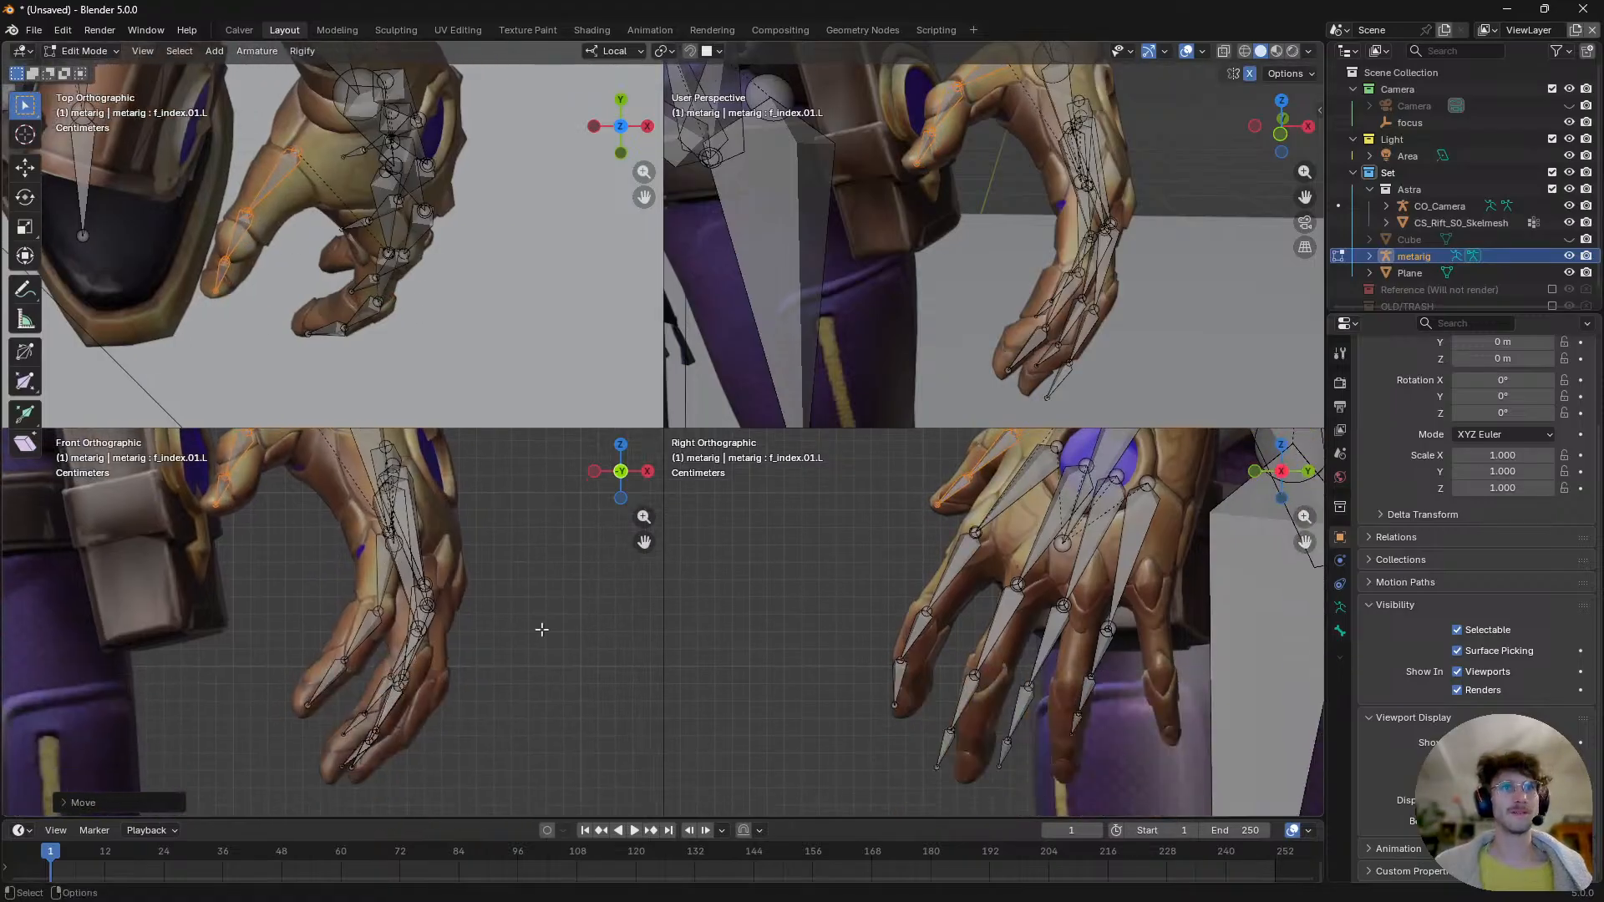
{"action": "left_click", "coordinate": [1104, 661]}
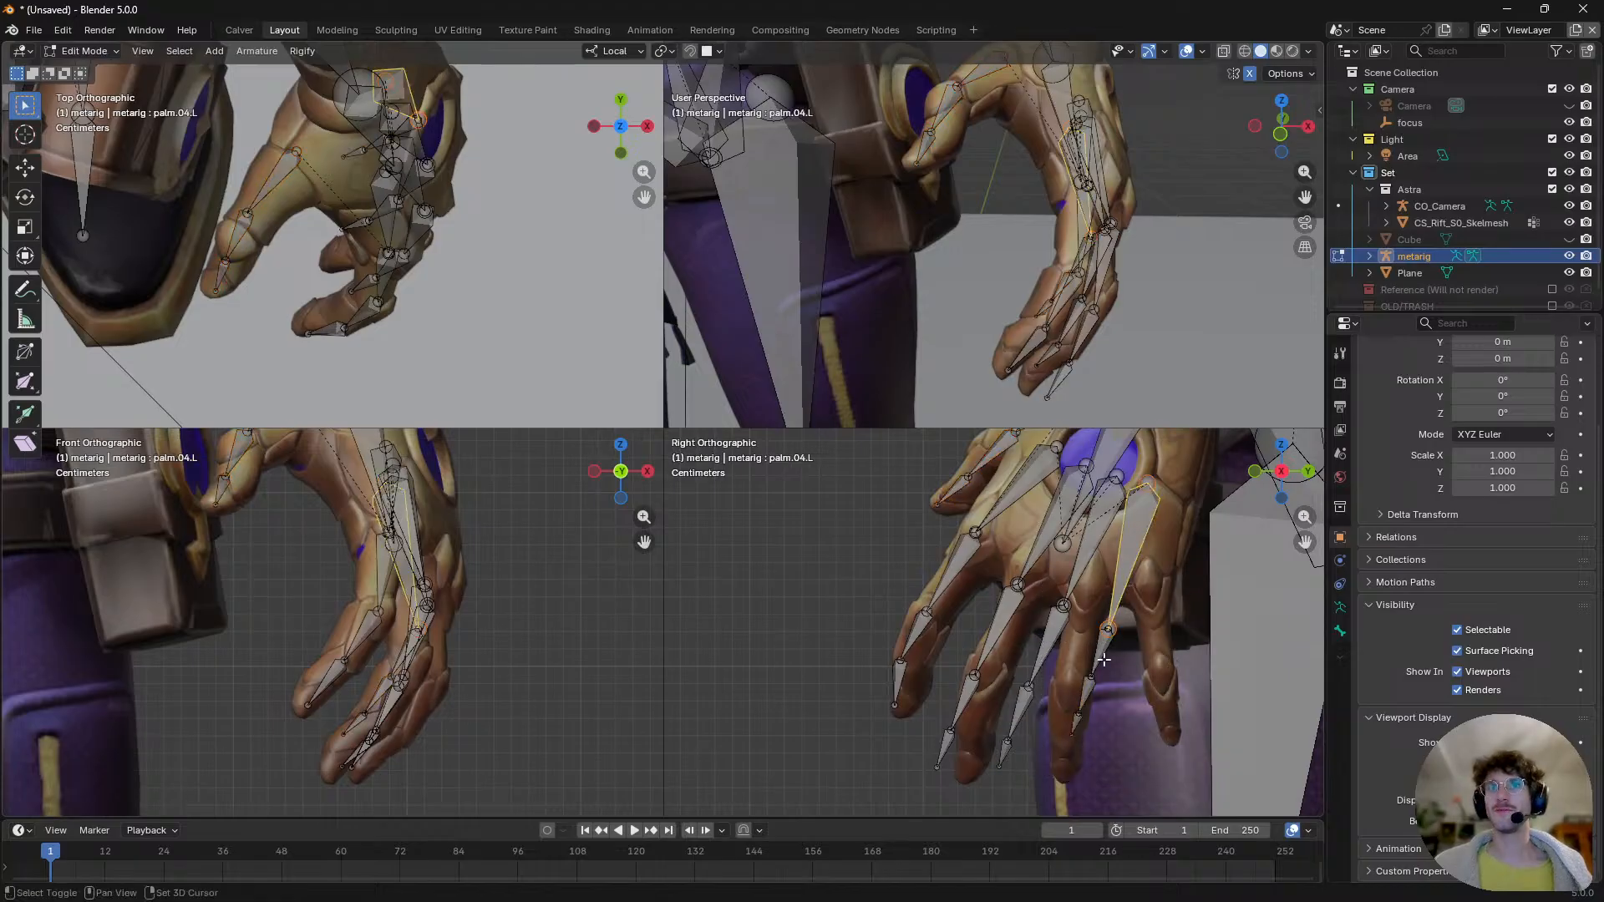
{"action": "left_click", "coordinate": [1082, 714], "text": "ctrl"}
{"action": "middle_click_drag", "start_coordinate": [1139, 641], "coordinate": [1047, 694], "text": "shift"}
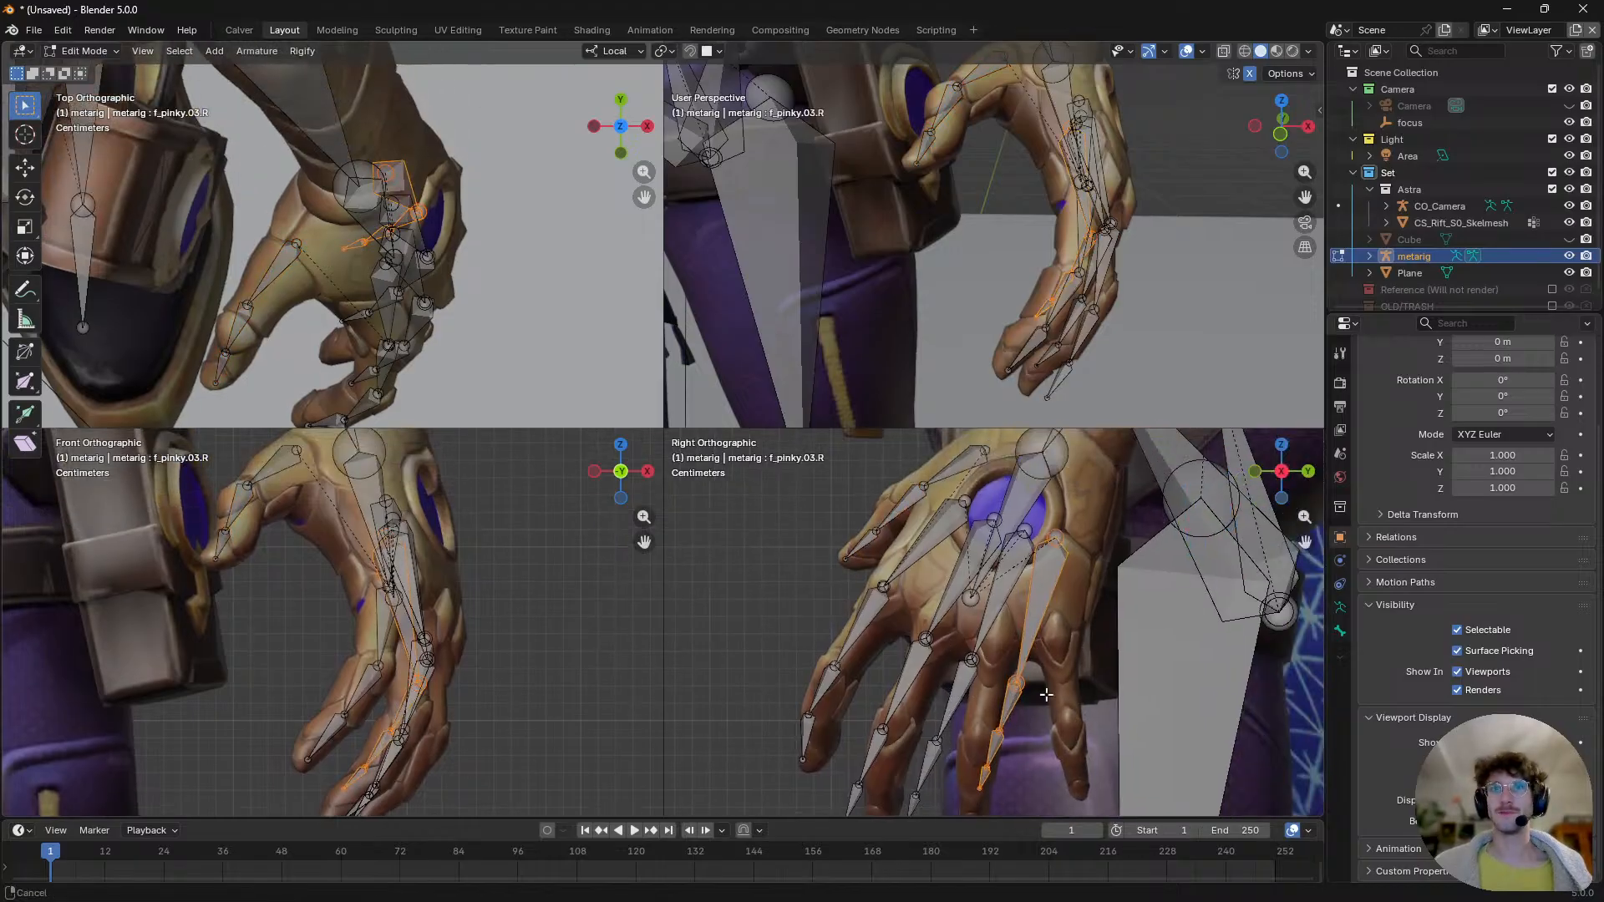
{"action": "key", "text": "g"}
{"action": "left_click", "coordinate": [1110, 717]}
{"action": "key", "text": "r"}
{"action": "left_click", "coordinate": [1161, 661]}
{"action": "key", "text": "g"}
{"action": "left_click", "coordinate": [1181, 655]}
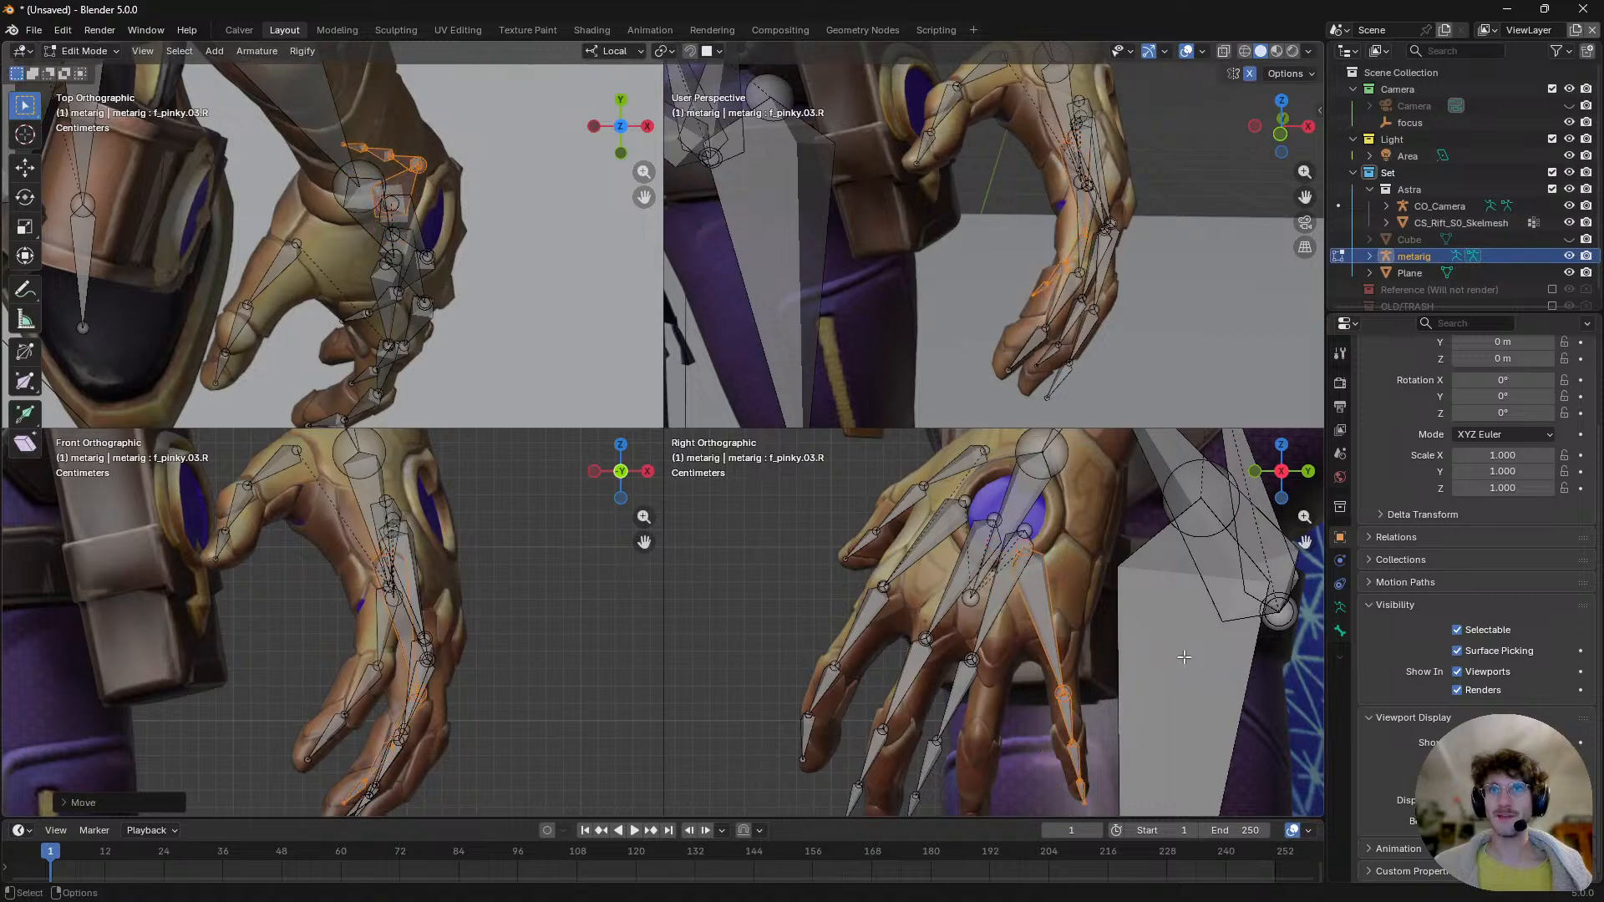
- Refine the left pinky chain's rotation and position in the right view, then shift it into the little finger in the perspective view
{"action": "key", "text": "r"}
{"action": "left_click", "coordinate": [1199, 680]}
{"action": "key", "text": "g"}
{"action": "left_click", "coordinate": [1205, 671]}
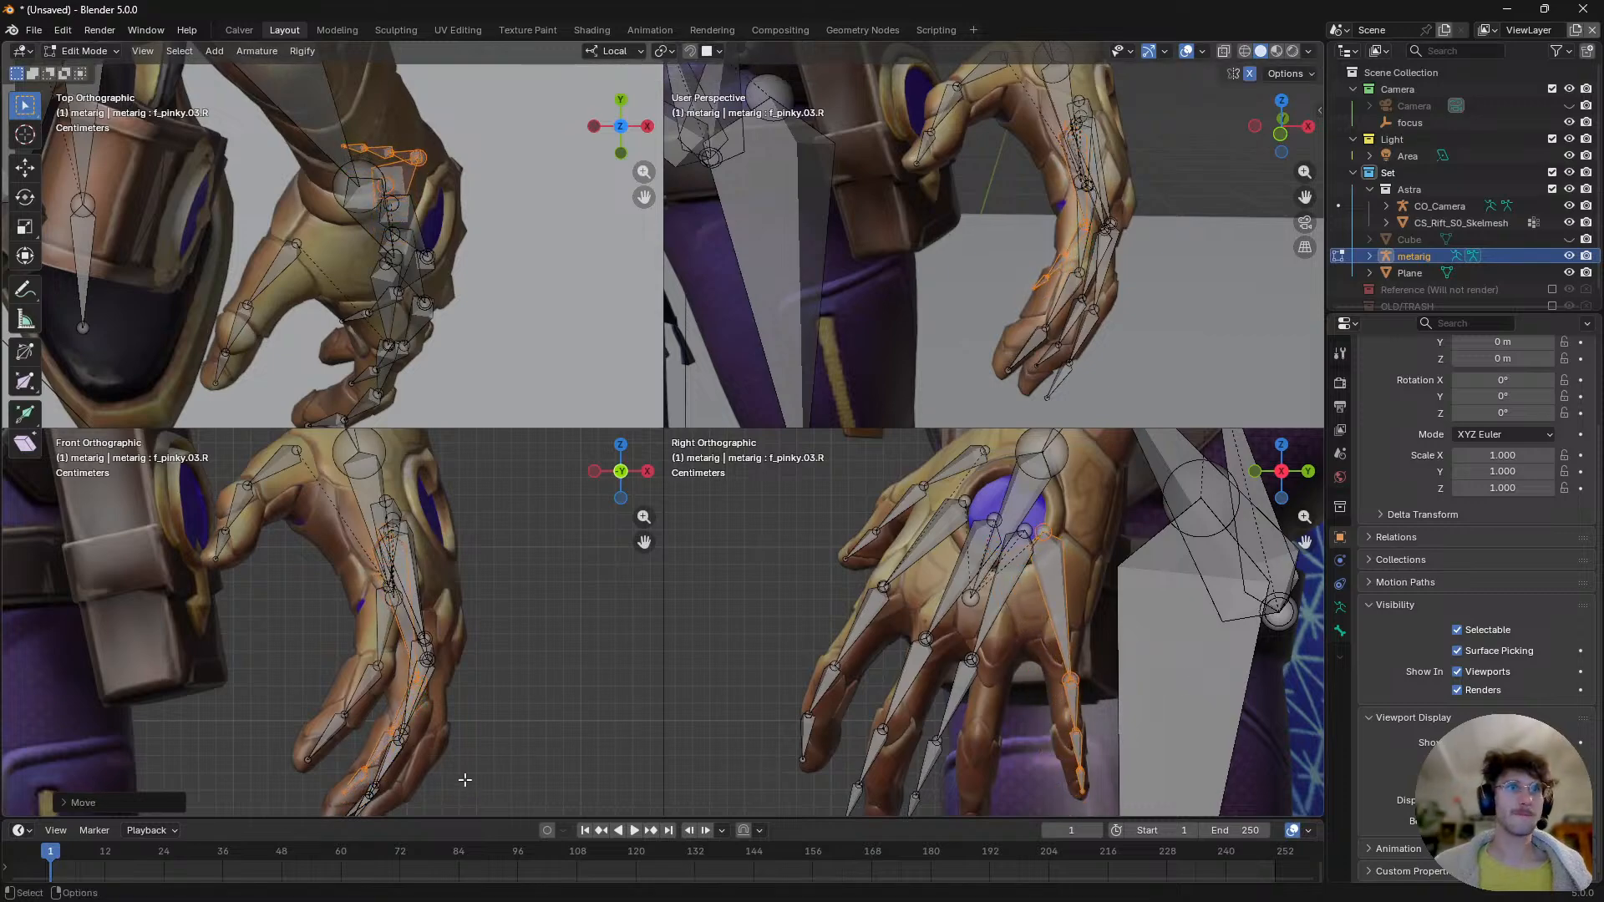
{"action": "middle_click_drag", "start_coordinate": [1037, 301], "coordinate": [870, 269]}
{"action": "key", "text": "g"}
{"action": "left_click", "coordinate": [1178, 334]}
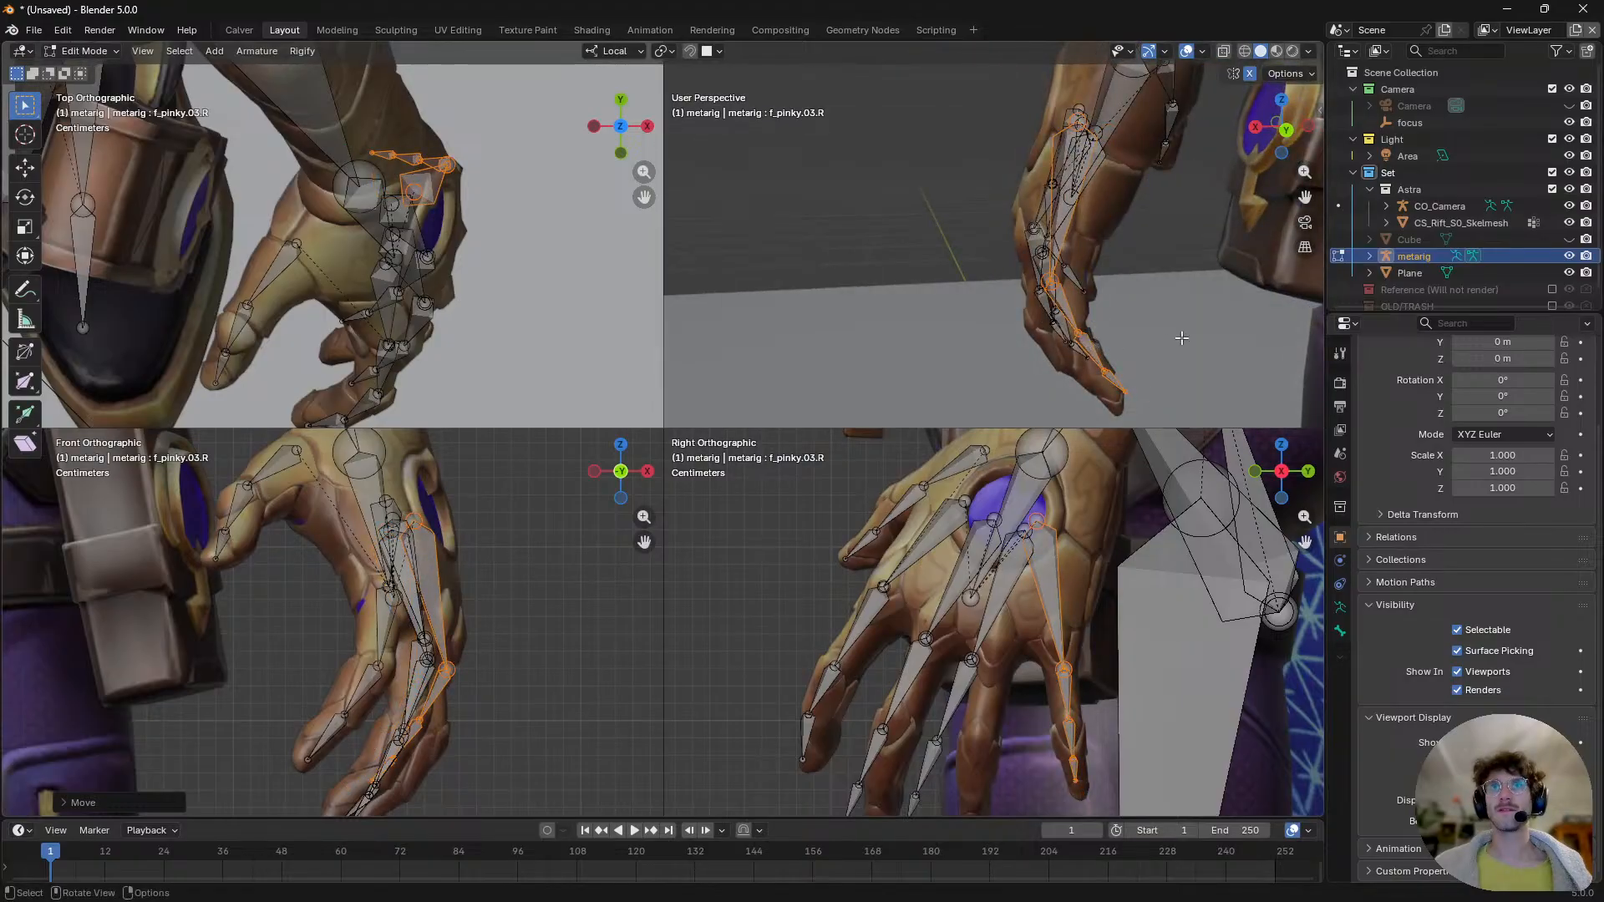
- Choose Median Point as the transform pivot and try rotating the left pinky chain in the perspective view
{"action": "key", "text": "r"}
{"action": "right_click", "coordinate": [1178, 340]}
{"action": "left_click", "coordinate": [666, 55]}
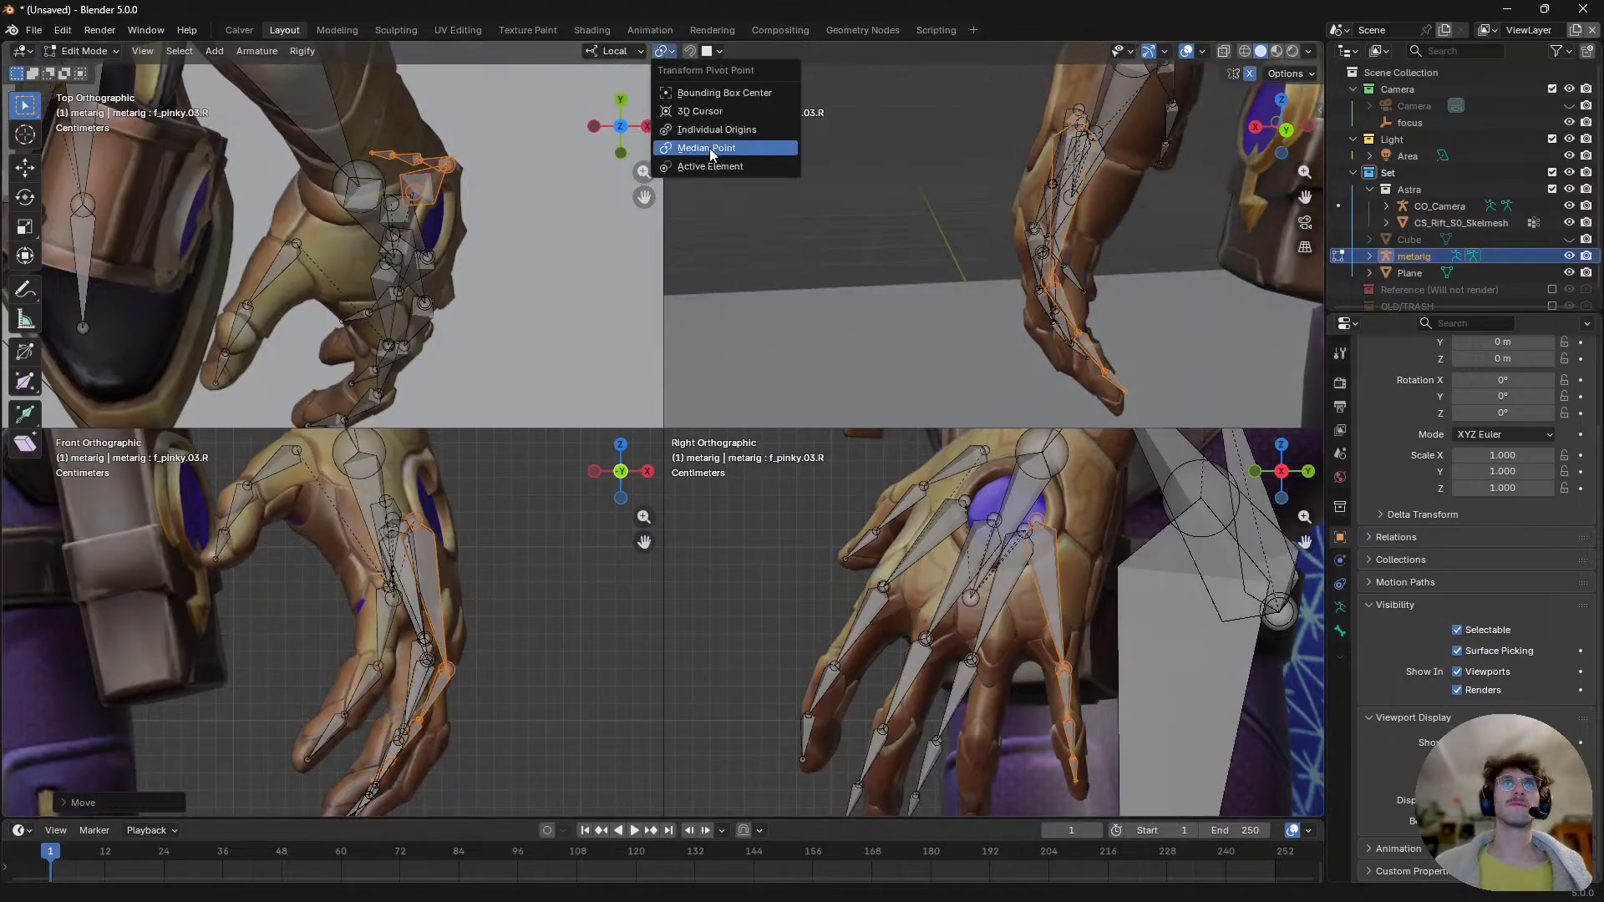
{"action": "left_click", "coordinate": [709, 149]}
{"action": "scroll", "coordinate": [1021, 319], "scroll_direction": "down", "scroll_amount": 2}
{"action": "key", "text": "g"}
{"action": "key", "text": "r"}
{"action": "right_click", "coordinate": [1157, 337]}
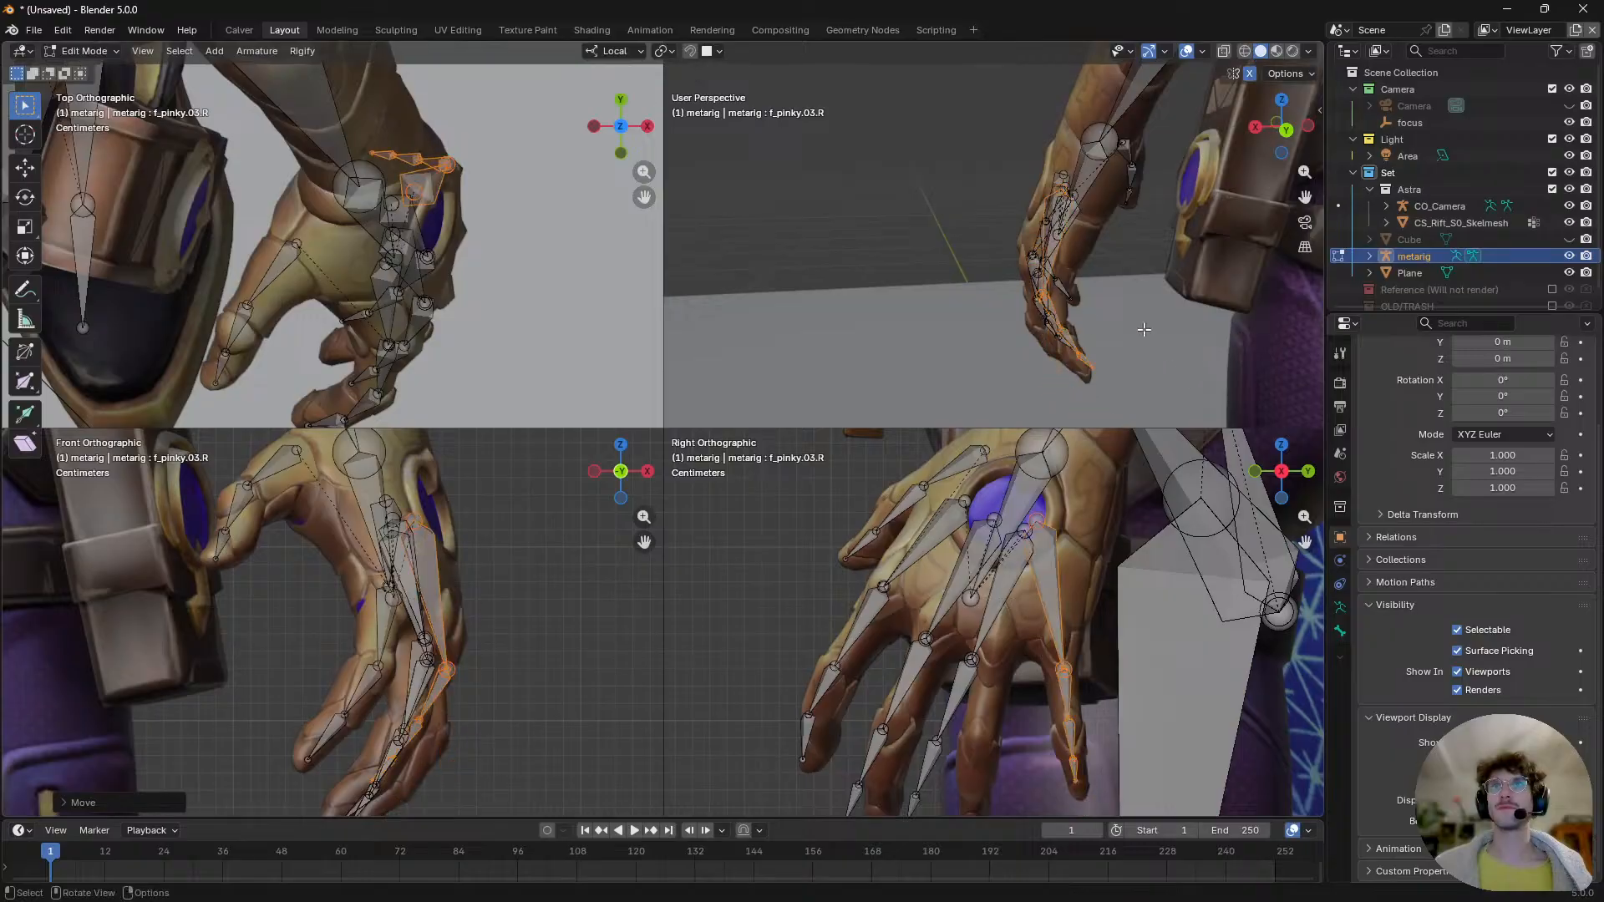
- Clear the bone selection and examine how the finger bones sit in both hands in the perspective view
{"action": "middle_click_drag", "start_coordinate": [1142, 329], "coordinate": [906, 309], "text": "shift"}
{"action": "scroll", "coordinate": [906, 309], "scroll_direction": "down", "scroll_amount": 10}
{"action": "scroll", "coordinate": [918, 305], "scroll_direction": "up", "scroll_amount": 7}
{"action": "scroll", "coordinate": [1071, 319], "scroll_direction": "up", "scroll_amount": 3}
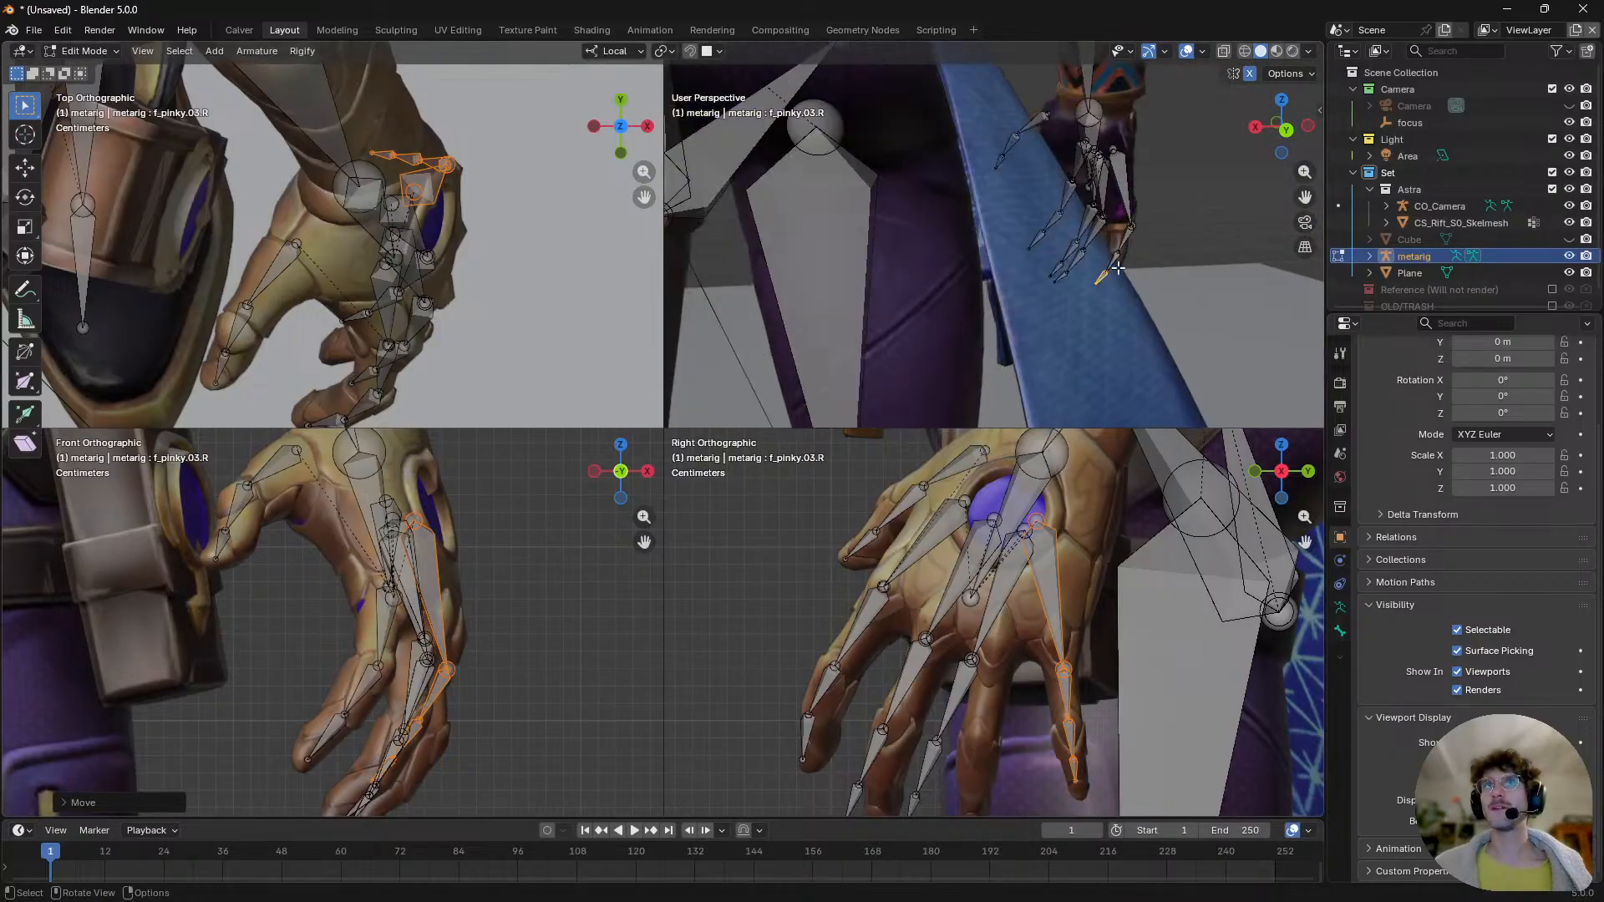
{"action": "key", "text": "alt+a"}
{"action": "scroll", "coordinate": [1159, 276], "scroll_direction": "down", "scroll_amount": 5}
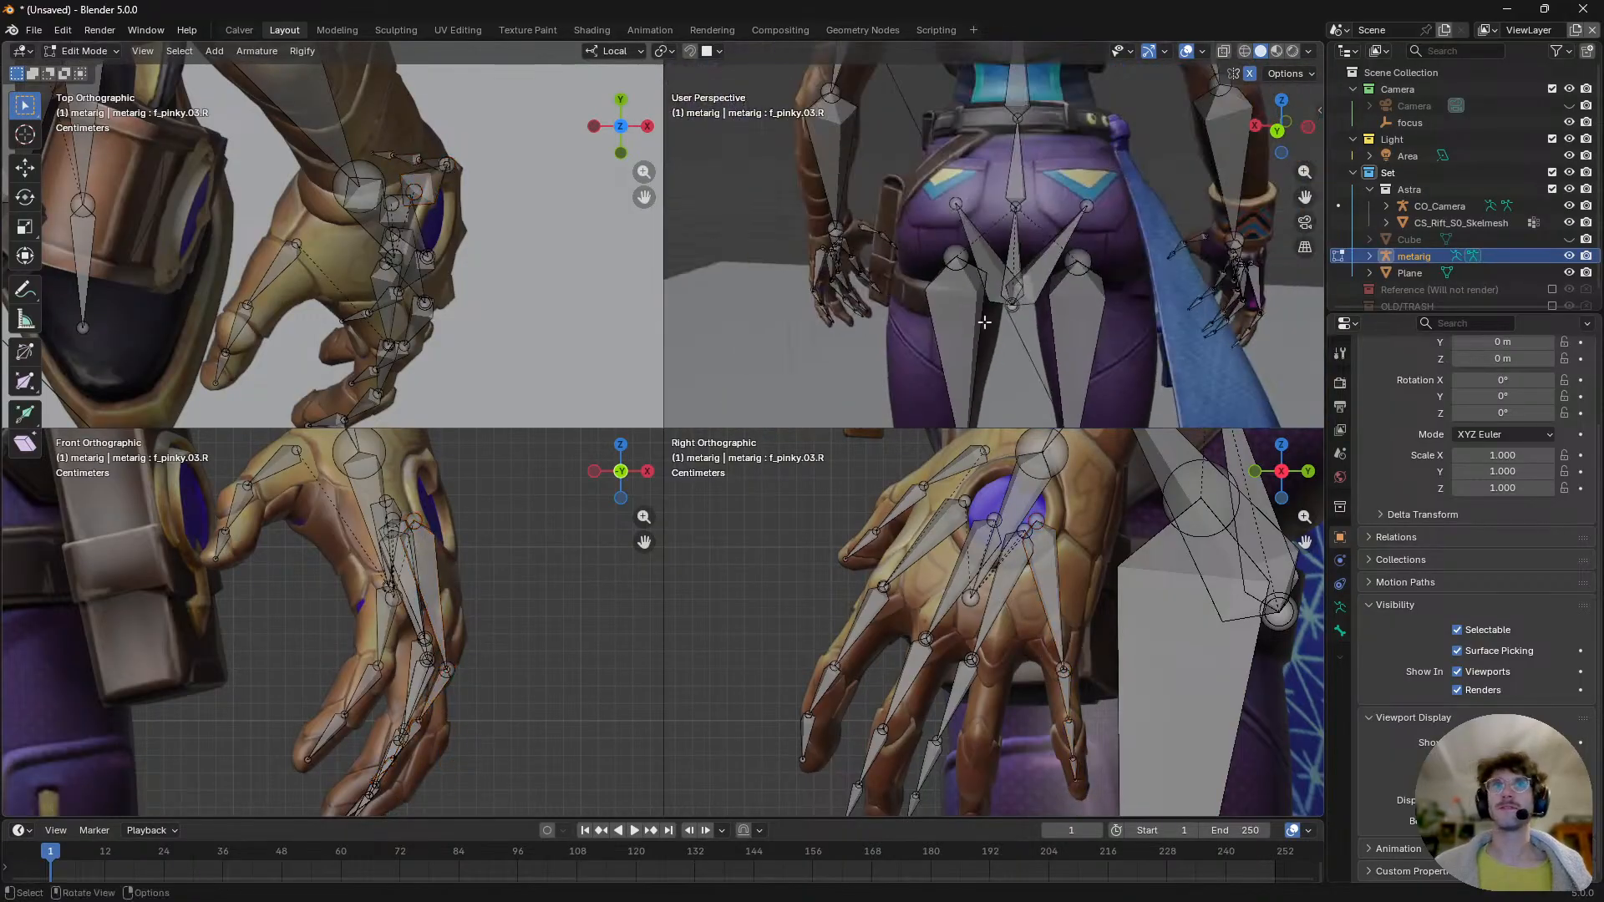
{"action": "middle_click_drag", "start_coordinate": [840, 263], "coordinate": [963, 361], "text": "shift"}
{"action": "scroll", "coordinate": [963, 361], "scroll_direction": "down", "scroll_amount": 6}
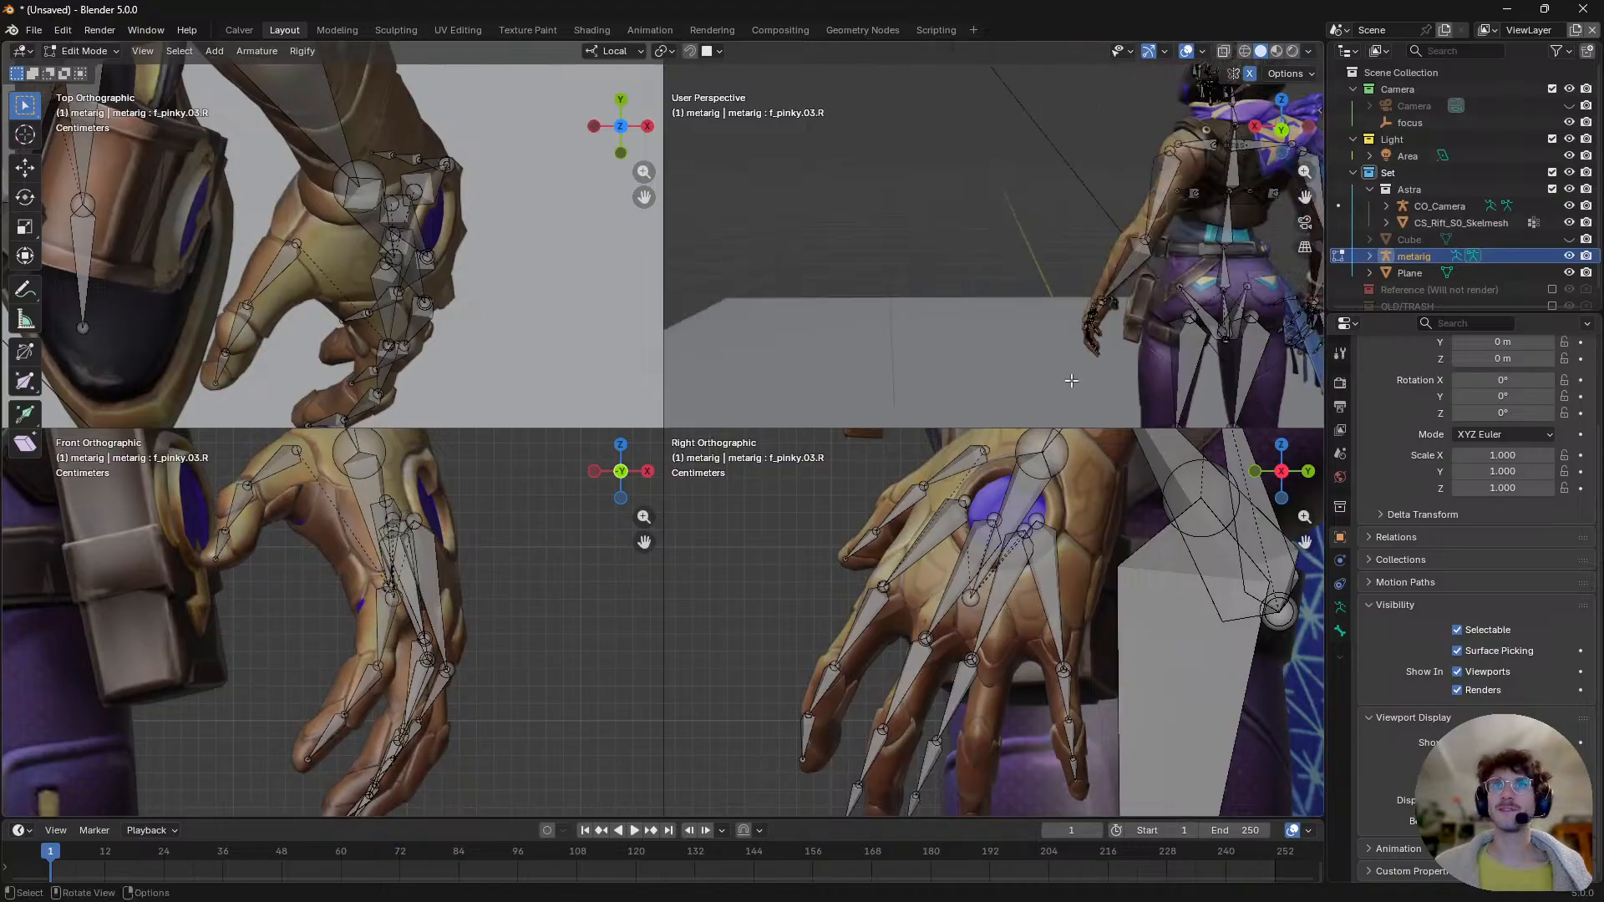
{"action": "scroll", "coordinate": [1094, 323], "scroll_direction": "up", "scroll_amount": 7}
{"action": "middle_click_drag", "start_coordinate": [1094, 324], "coordinate": [1245, 386]}
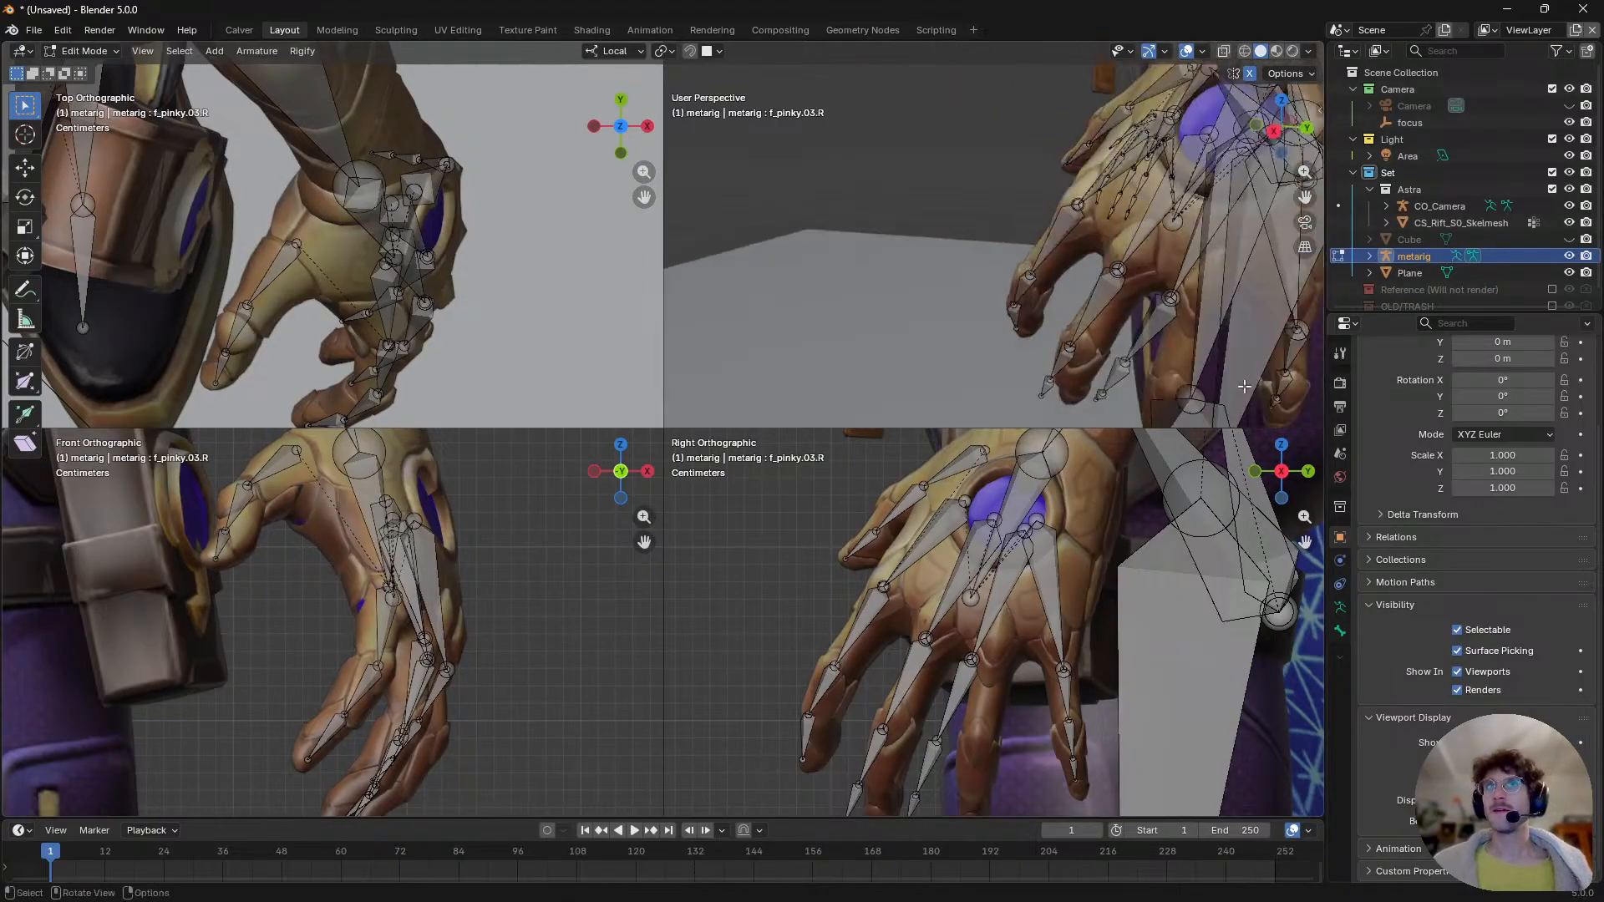
{"action": "scroll", "coordinate": [1126, 344], "scroll_direction": "up", "scroll_amount": 3}
- Select the left ring finger chain from its palm bone to the tip, then move and rotate it onto the ring finger in the right view
{"action": "middle_click_drag", "start_coordinate": [907, 719], "coordinate": [855, 674], "text": "shift"}
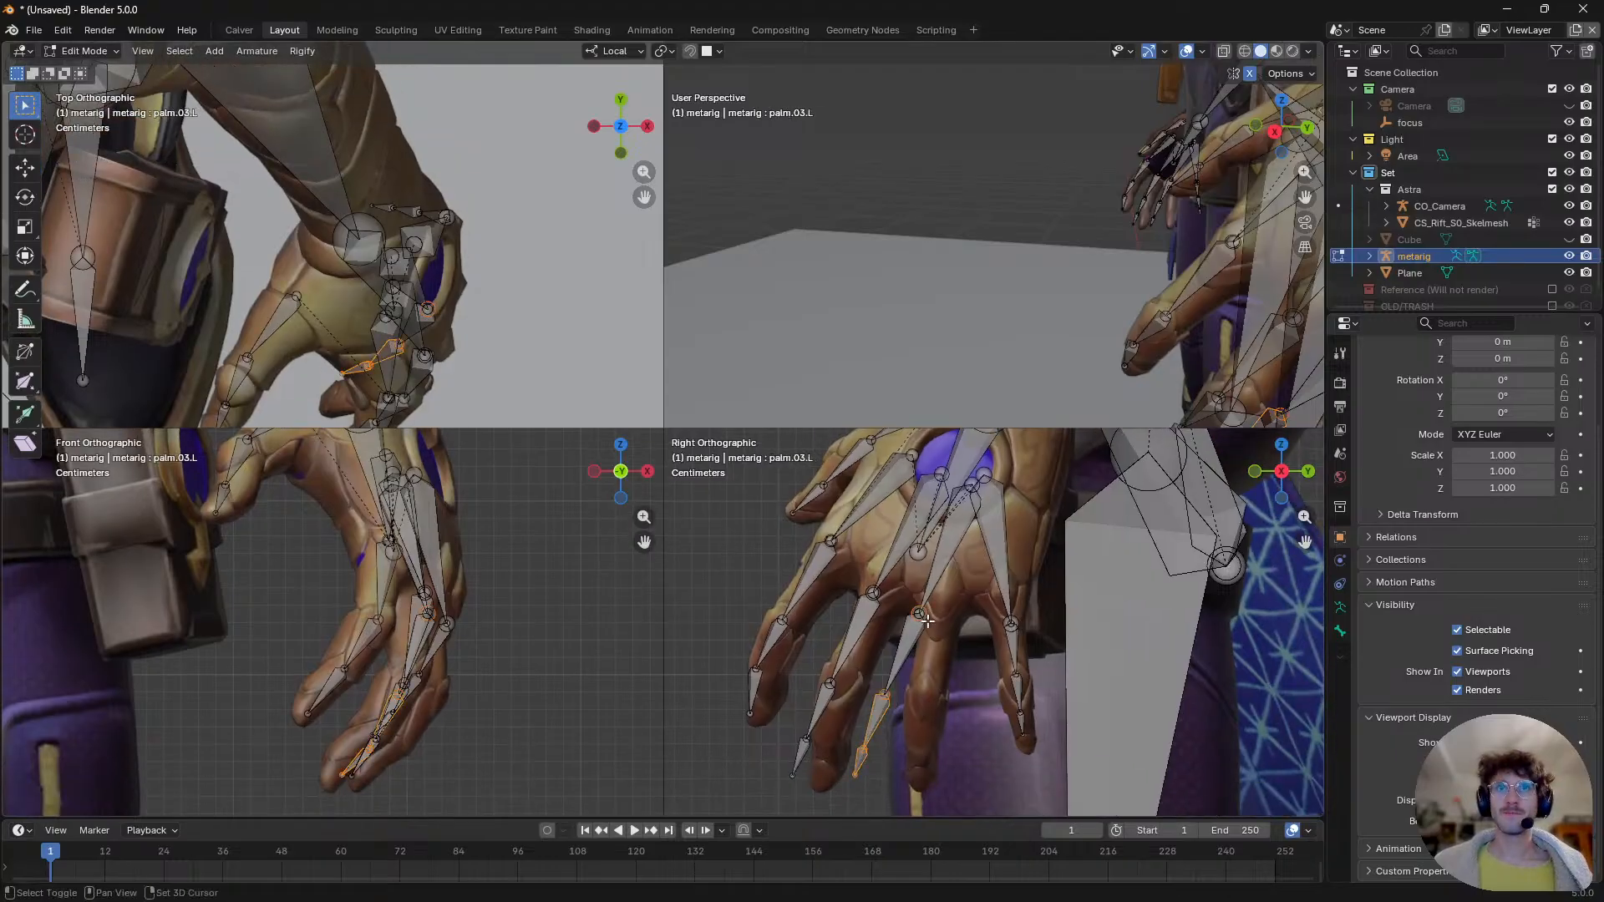
{"action": "left_click", "coordinate": [953, 561], "text": "shift"}
{"action": "left_click", "coordinate": [904, 650], "text": "shift"}
{"action": "key", "text": "g"}
{"action": "left_click", "coordinate": [927, 673]}
{"action": "key", "text": "r"}
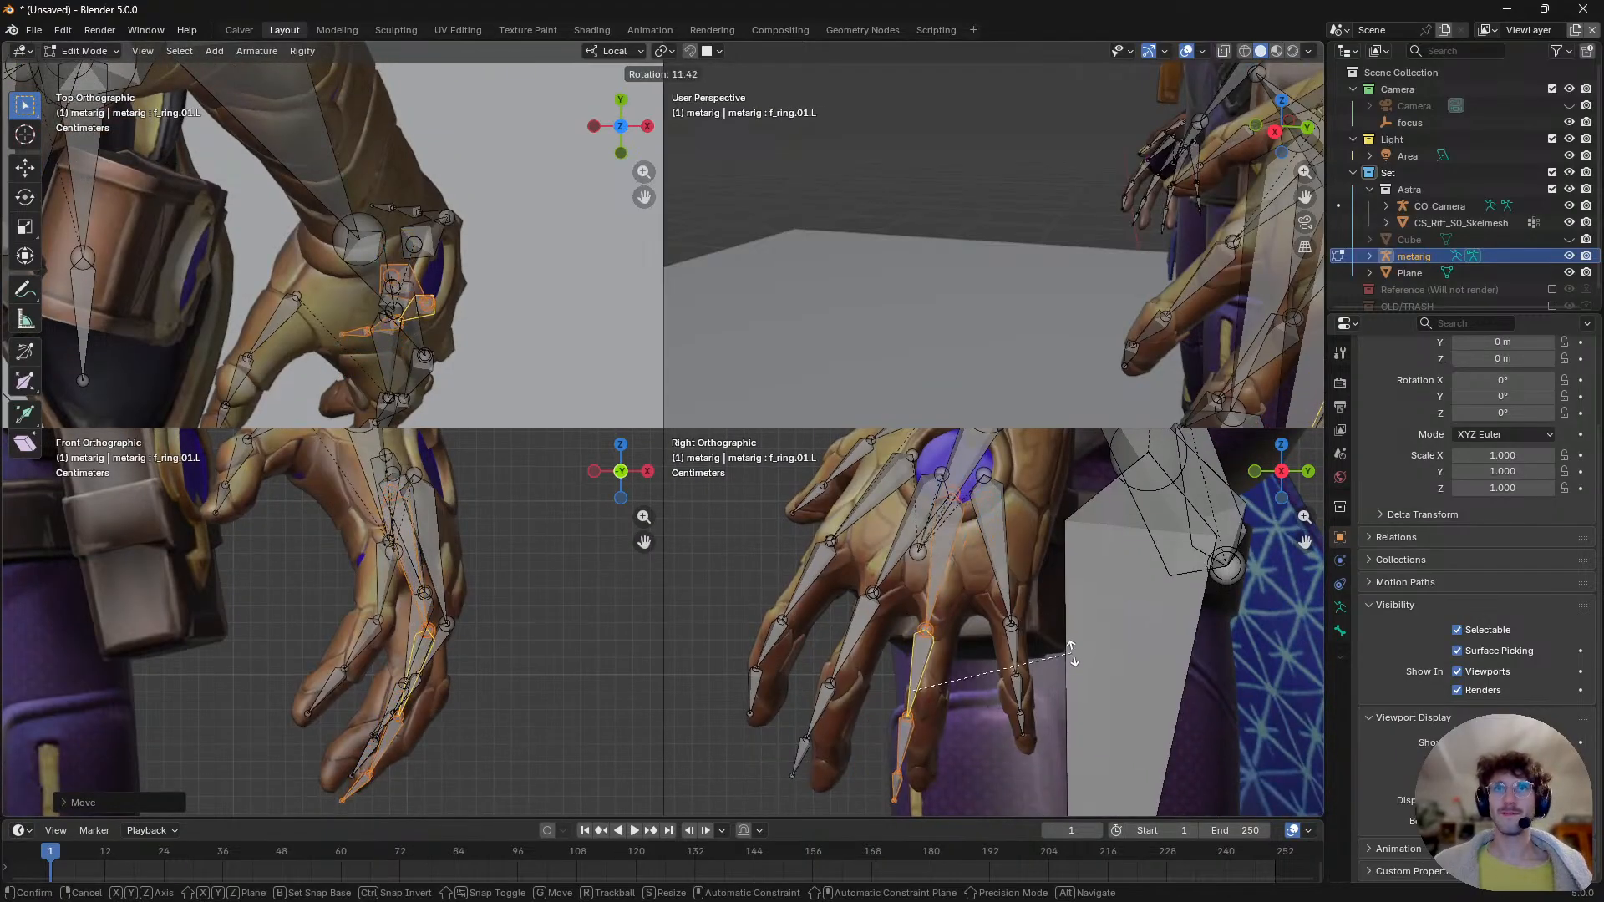
{"action": "left_click", "coordinate": [1077, 636]}
{"action": "key", "text": "g"}
{"action": "left_click", "coordinate": [1083, 638]}
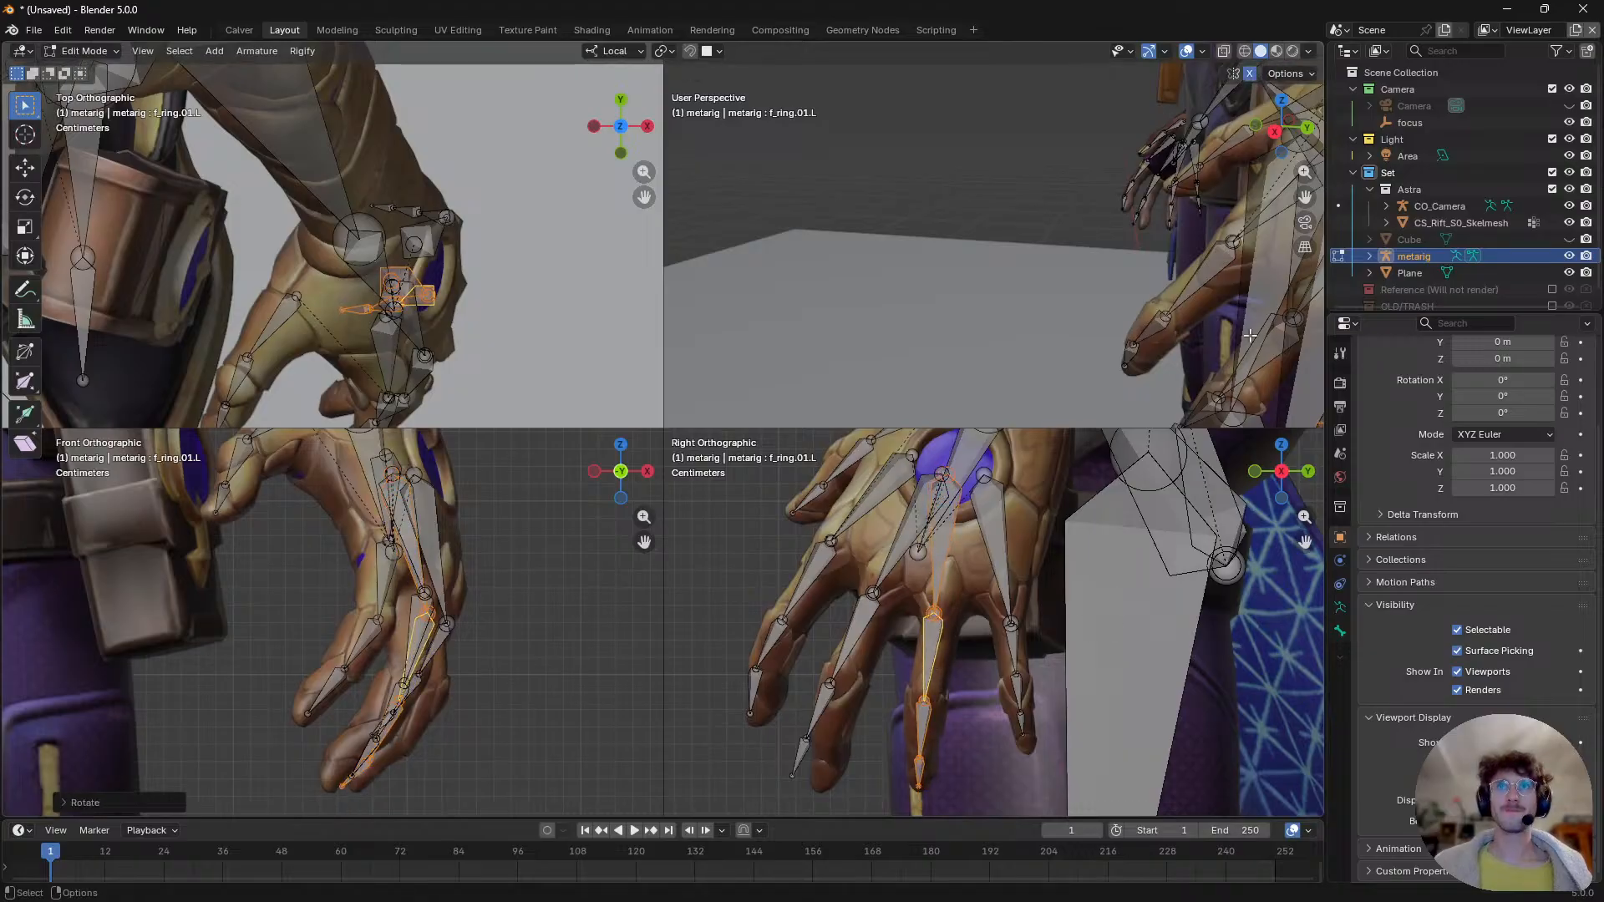
- Shift the left ring finger chain into the depth of the ring finger mesh in the perspective view
{"action": "middle_click_drag", "start_coordinate": [1086, 351], "coordinate": [960, 286]}
{"action": "key", "text": "g"}
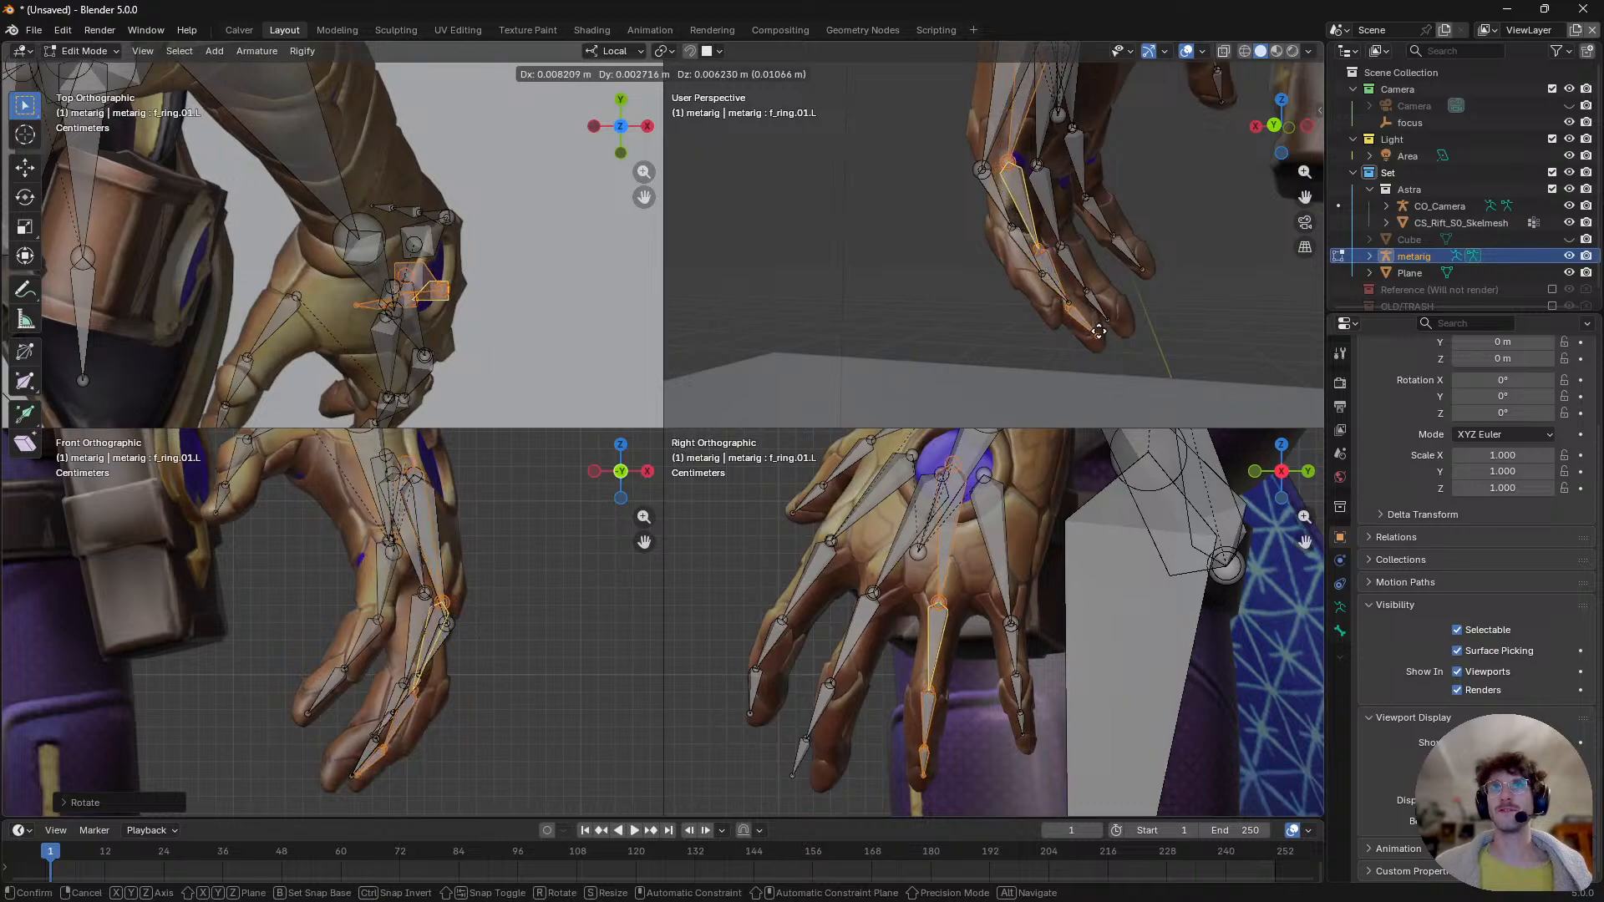
{"action": "left_click", "coordinate": [1095, 340]}
{"action": "mouse_move", "coordinate": [1096, 340]}
{"action": "middle_mouse_down"}
{"action": "mouse_move", "coordinate": [1085, 280]}
{"action": "mouse_move", "coordinate": [1076, 322]}
{"action": "middle_mouse_up"}
- Select the left middle finger chain including its palm bone, then rotate and move it onto the middle finger in the right view
{"action": "left_click", "coordinate": [954, 365]}
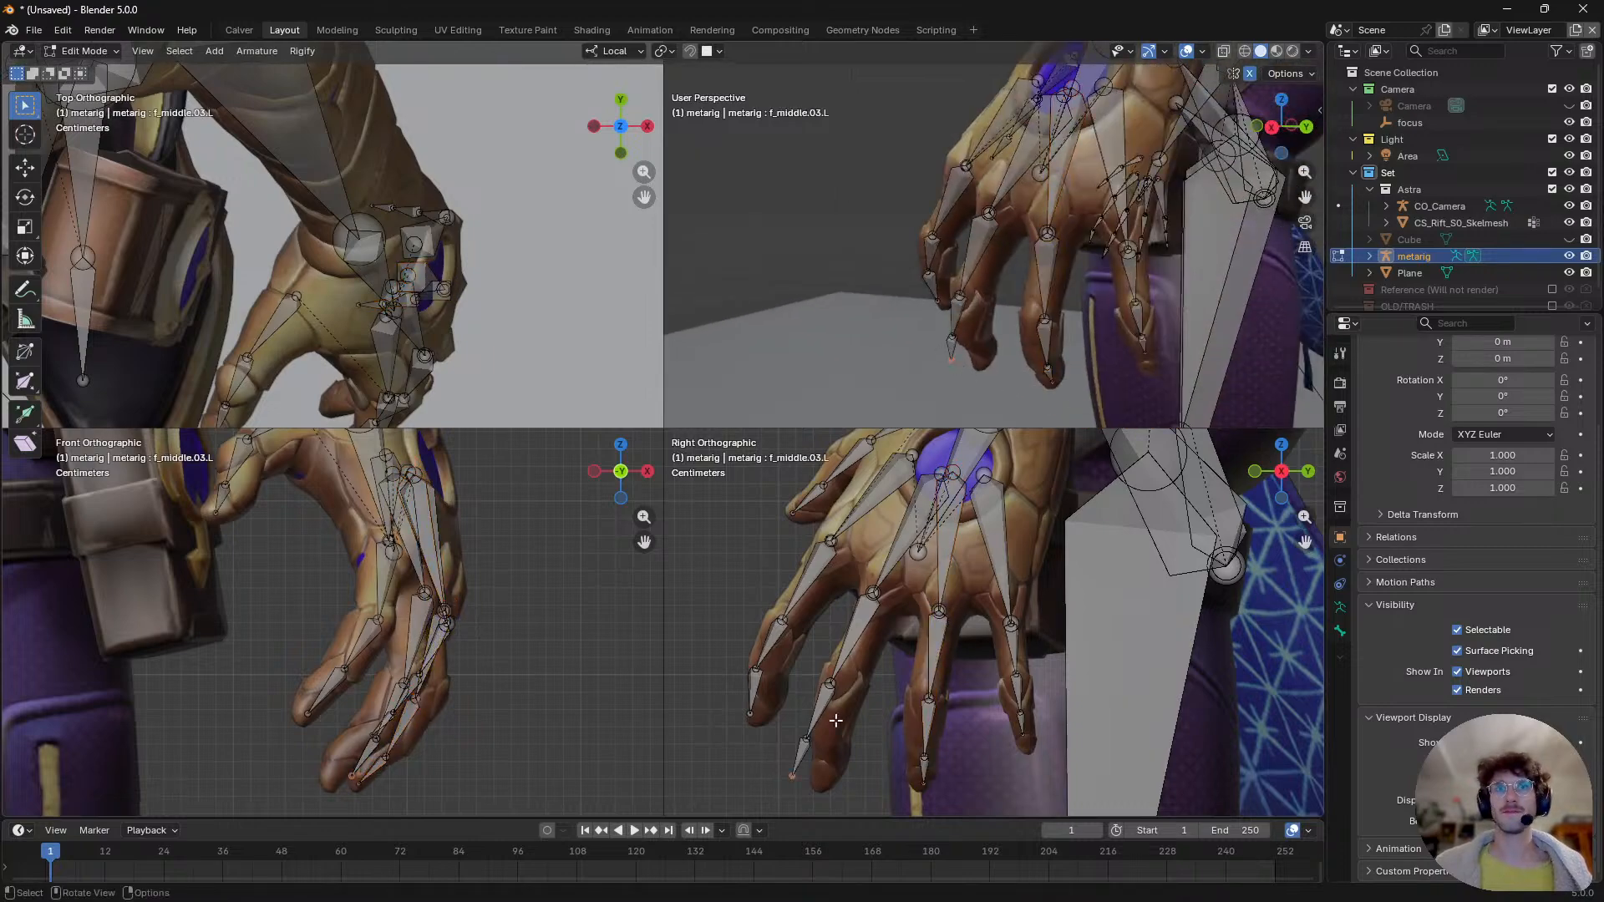
{"action": "left_click", "coordinate": [953, 322], "text": "shift"}
{"action": "left_click", "coordinate": [974, 247], "text": "shift"}
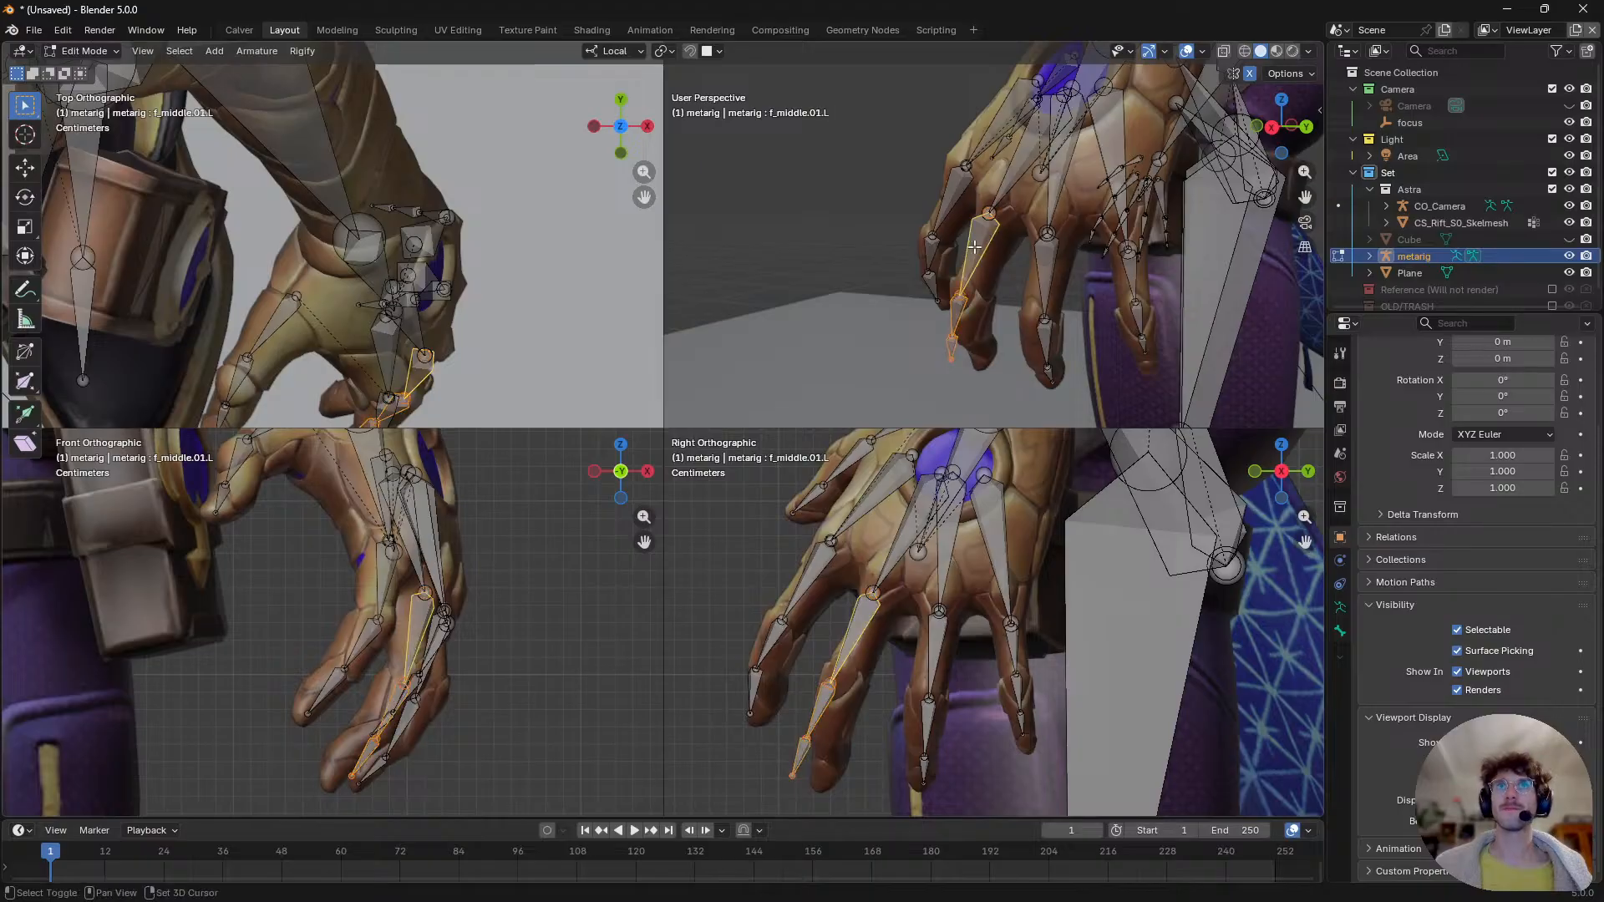
{"action": "left_click", "coordinate": [1005, 191], "text": "shift"}
{"action": "middle_click_drag", "start_coordinate": [974, 311], "coordinate": [951, 302]}
{"action": "key", "text": "r"}
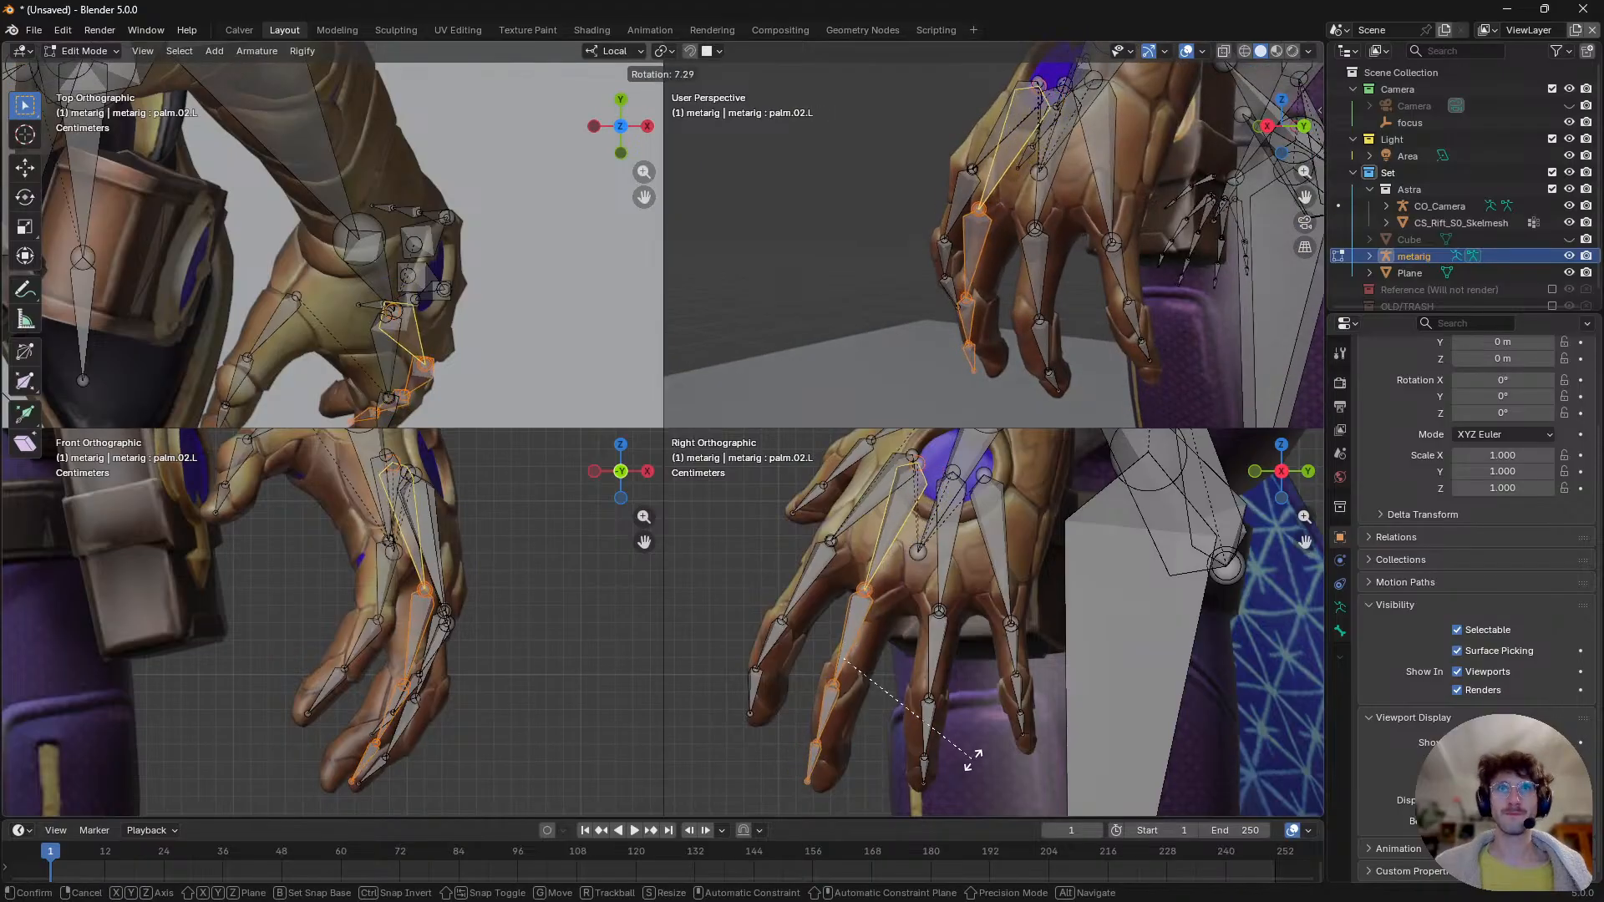
{"action": "left_click", "coordinate": [968, 759]}
{"action": "key", "text": "g"}
{"action": "left_click", "coordinate": [982, 755]}
{"action": "key", "text": "r"}
{"action": "key", "text": "r"}
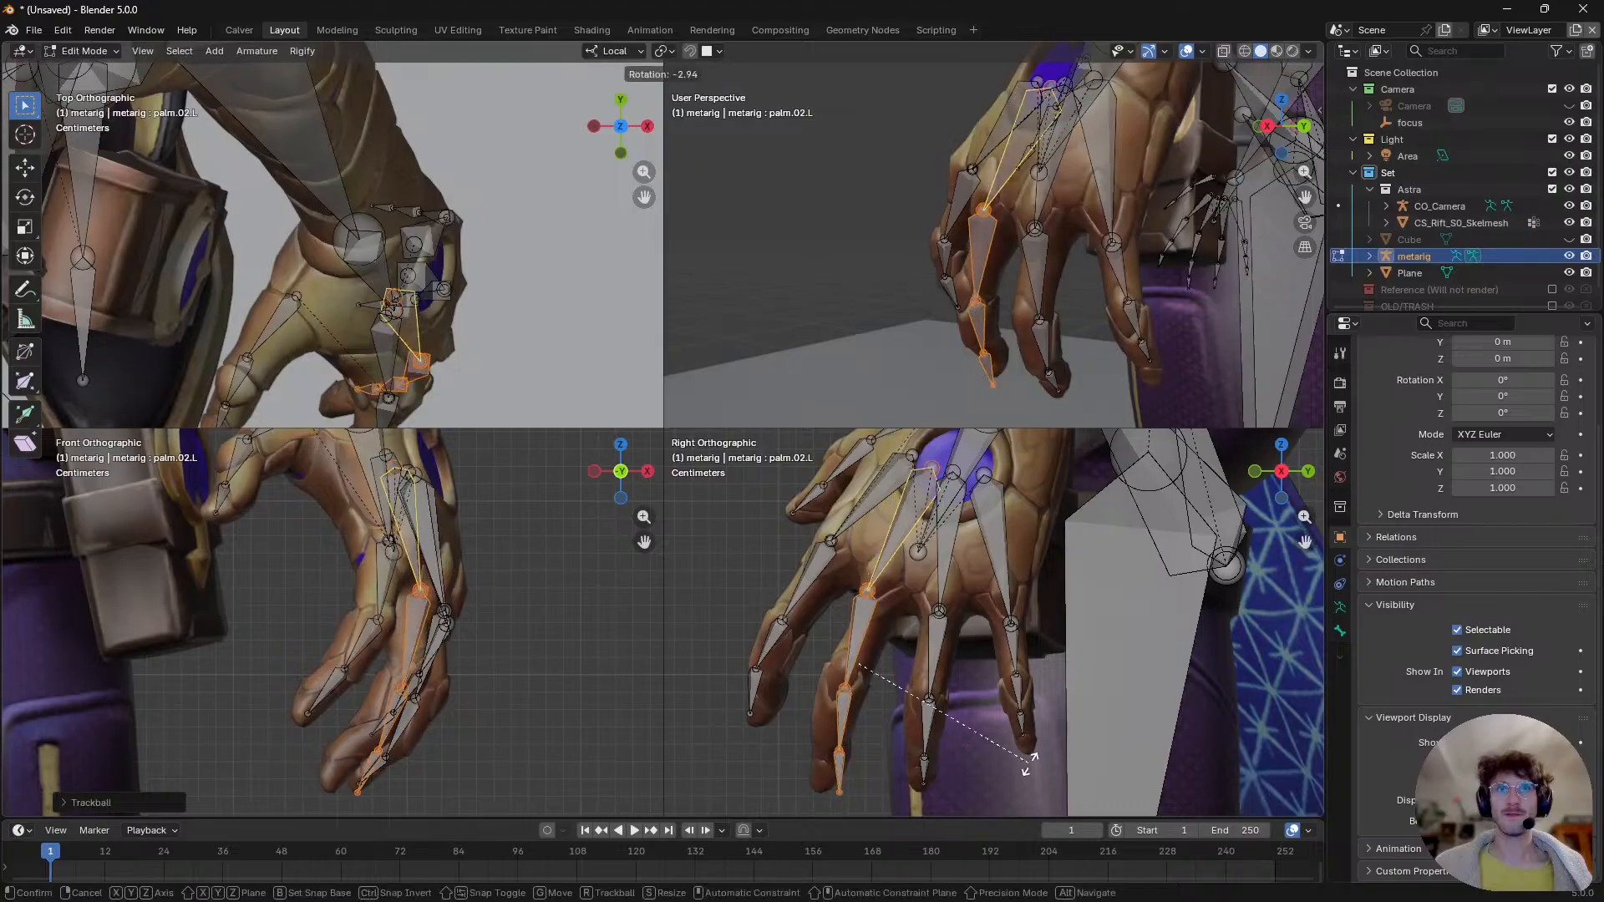
{"action": "left_click", "coordinate": [613, 732]}
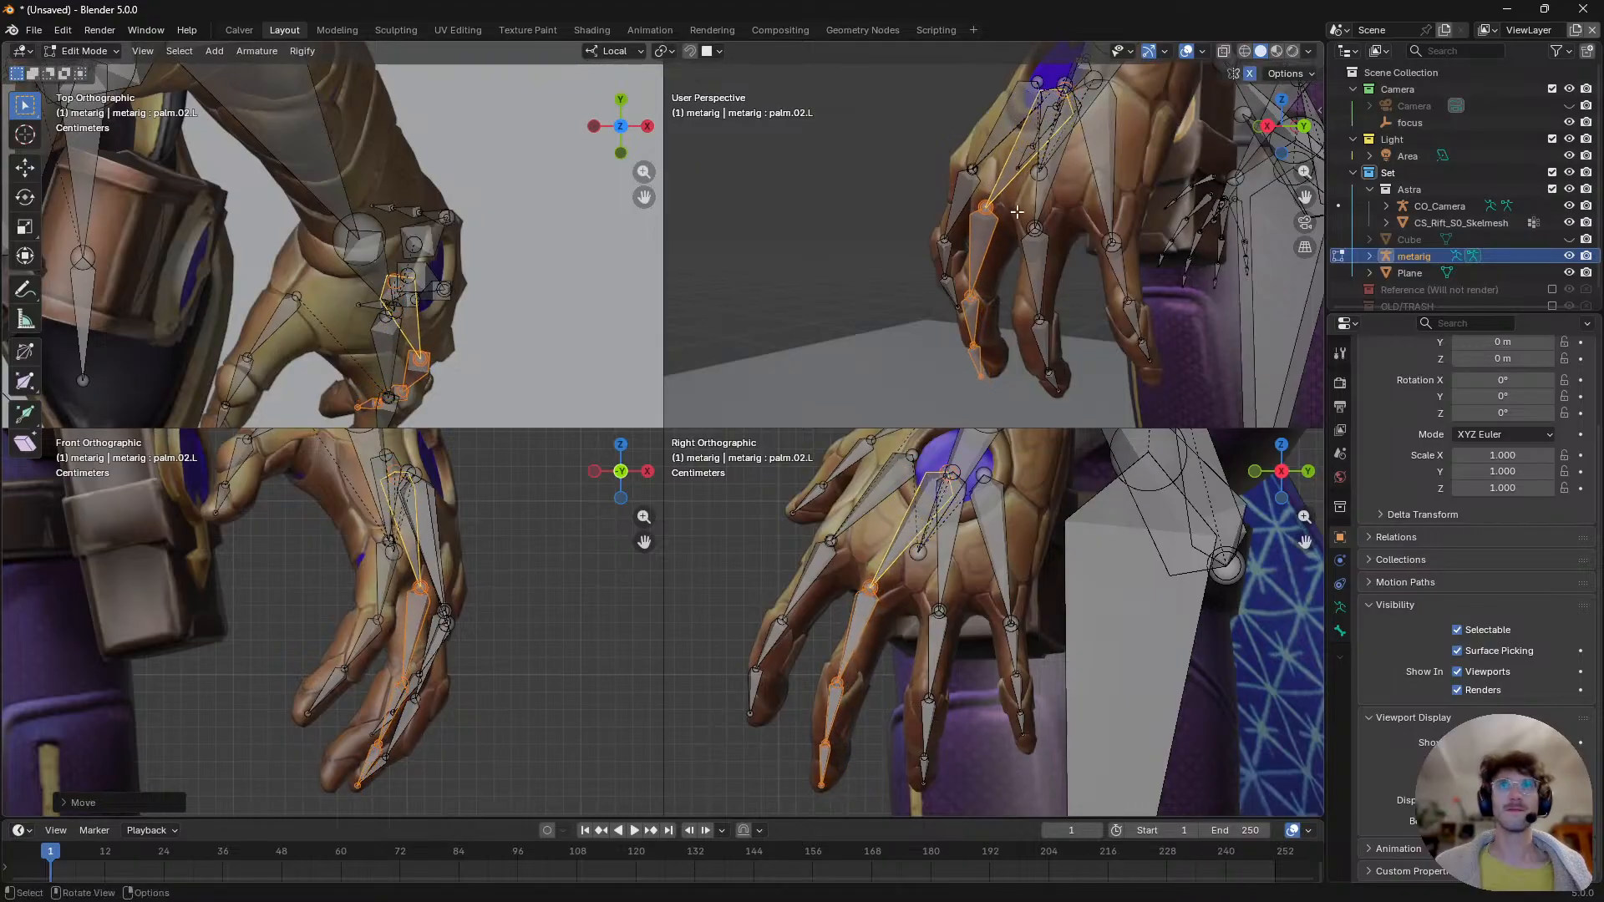
- Refine the left middle finger chain's rotation and position in the perspective view until it follows the finger mesh
{"action": "middle_click_drag", "start_coordinate": [956, 313], "coordinate": [1085, 351]}
{"action": "key", "text": "r"}
{"action": "left_click", "coordinate": [1066, 367]}
{"action": "key", "text": "g"}
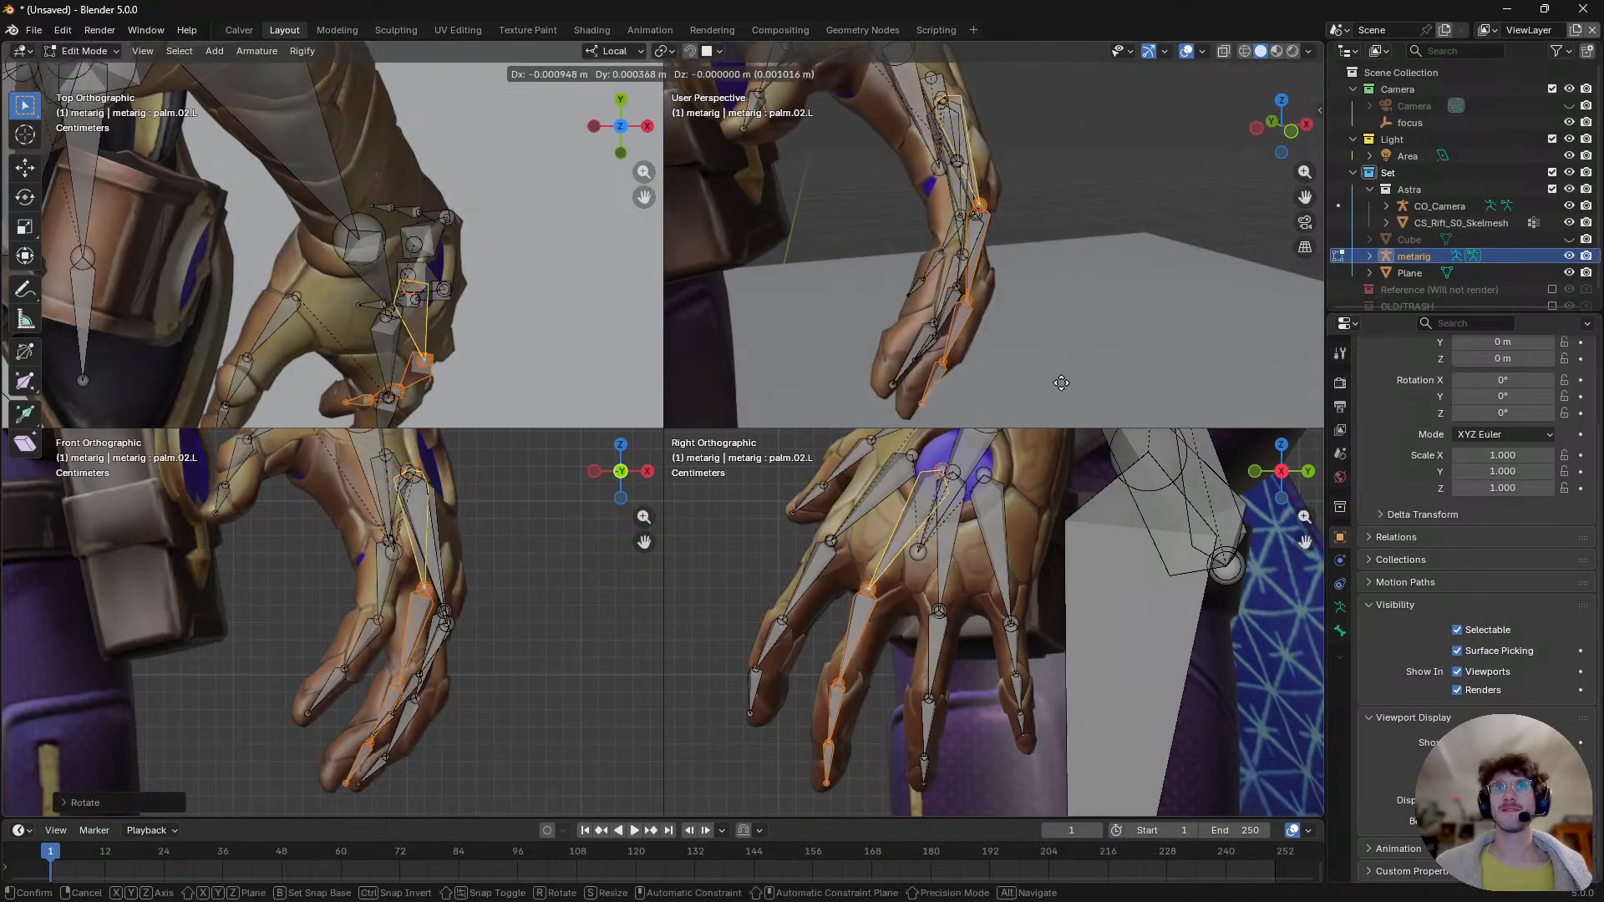
{"action": "left_click", "coordinate": [1051, 388]}
{"action": "key", "text": "r"}
{"action": "left_click", "coordinate": [1121, 380]}
- Examine the fitted left arm, then check the shoulder and head bones against the upper body in the front view
{"action": "middle_click_drag", "start_coordinate": [967, 145], "coordinate": [831, 184]}
{"action": "middle_click_drag", "start_coordinate": [831, 184], "coordinate": [1078, 364], "text": "shift"}
{"action": "scroll", "coordinate": [1011, 223], "scroll_direction": "down", "scroll_amount": 3}
{"action": "scroll", "coordinate": [911, 616], "scroll_direction": "down", "scroll_amount": 8}
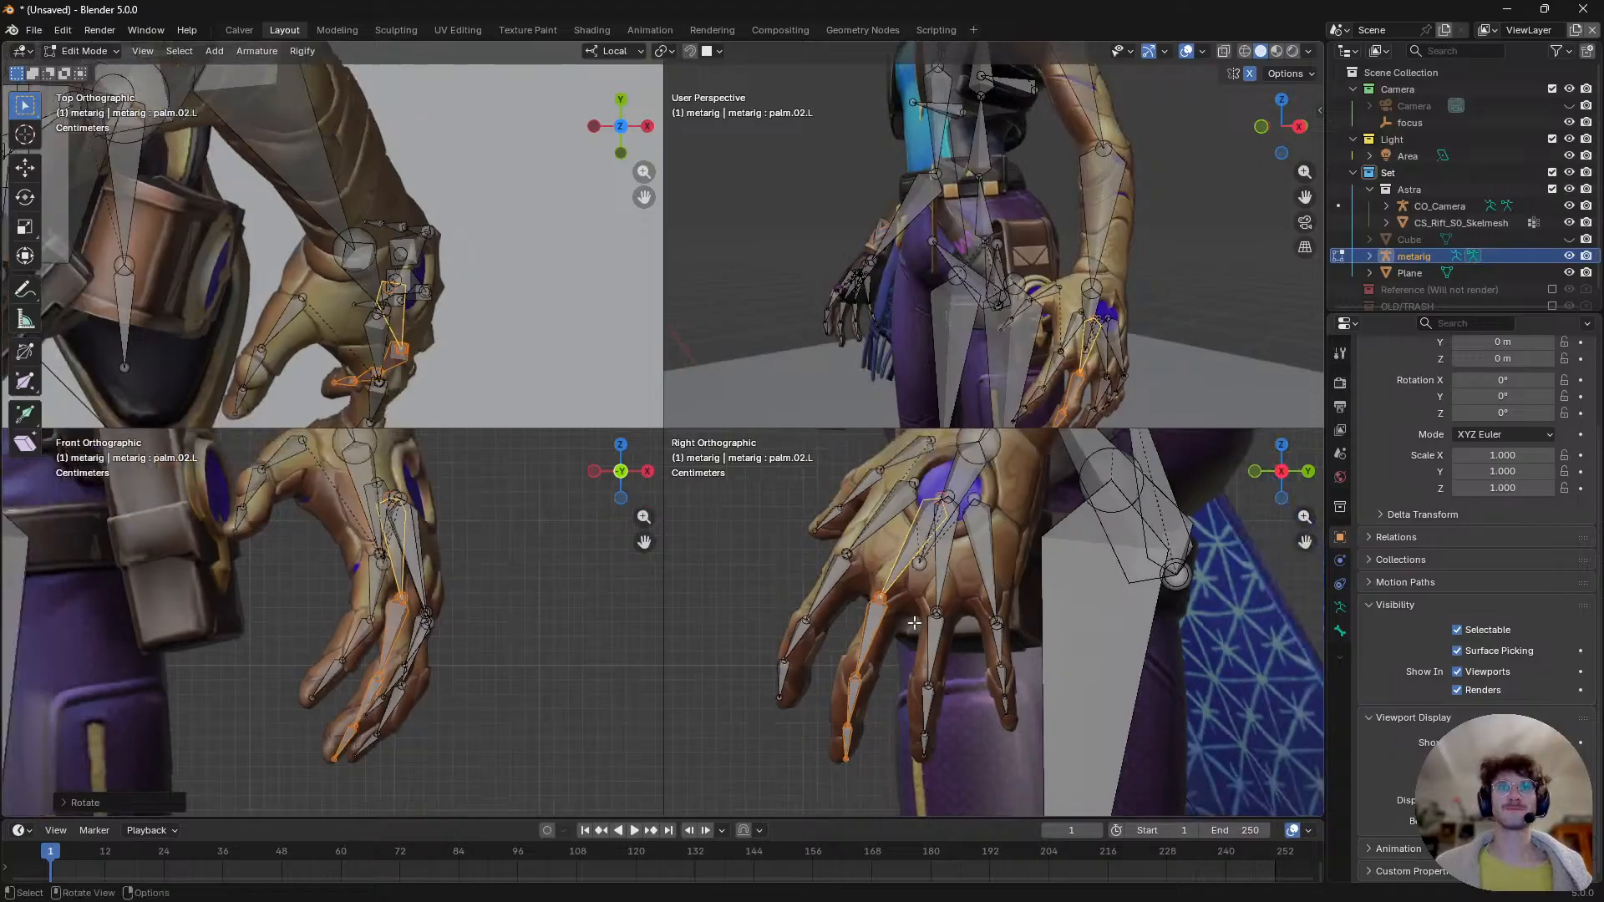
{"action": "middle_click_drag", "start_coordinate": [972, 531], "coordinate": [1068, 650], "text": "shift"}
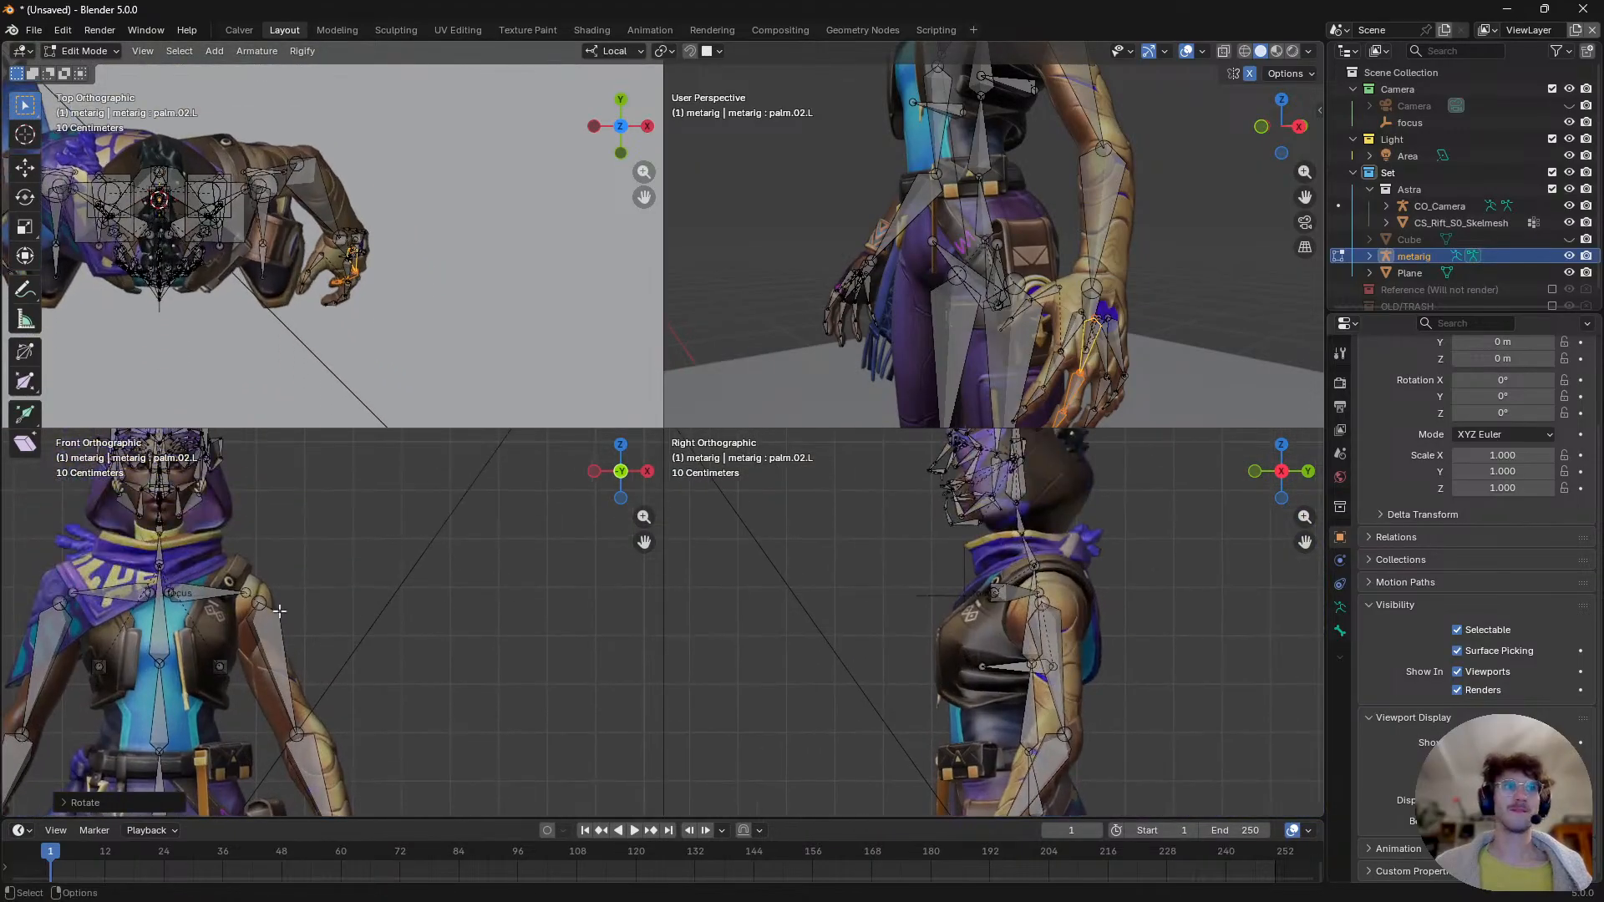
{"action": "middle_click_drag", "start_coordinate": [279, 611], "coordinate": [493, 664], "text": "shift"}
{"action": "scroll", "coordinate": [458, 638], "scroll_direction": "up", "scroll_amount": 4}
{"action": "left_click", "coordinate": [475, 662]}
{"action": "middle_click_drag", "start_coordinate": [363, 664], "coordinate": [415, 631], "text": "shift"}
{"action": "scroll", "coordinate": [415, 631], "scroll_direction": "down", "scroll_amount": 3}
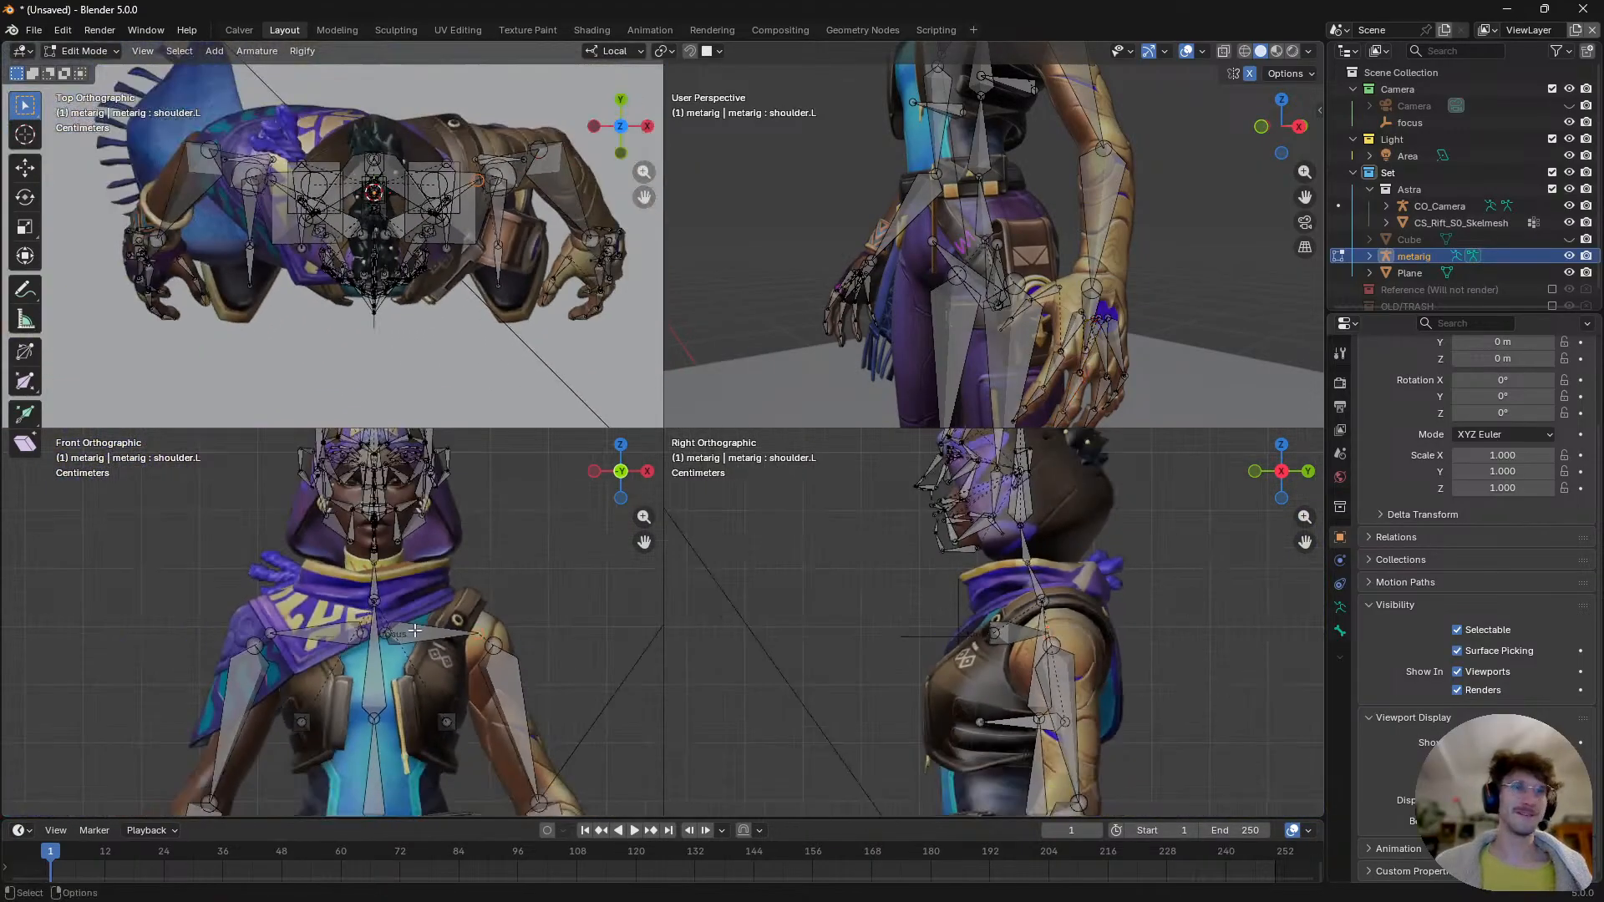
{"action": "middle_click_drag", "start_coordinate": [304, 551], "coordinate": [344, 645], "text": "shift"}
- Box-select the metarig's face and head bones and move them back into the head mesh in the right view
{"action": "left_click_drag", "start_coordinate": [334, 645], "coordinate": [523, 459]}
{"action": "scroll", "coordinate": [420, 609], "scroll_direction": "up", "scroll_amount": 3}
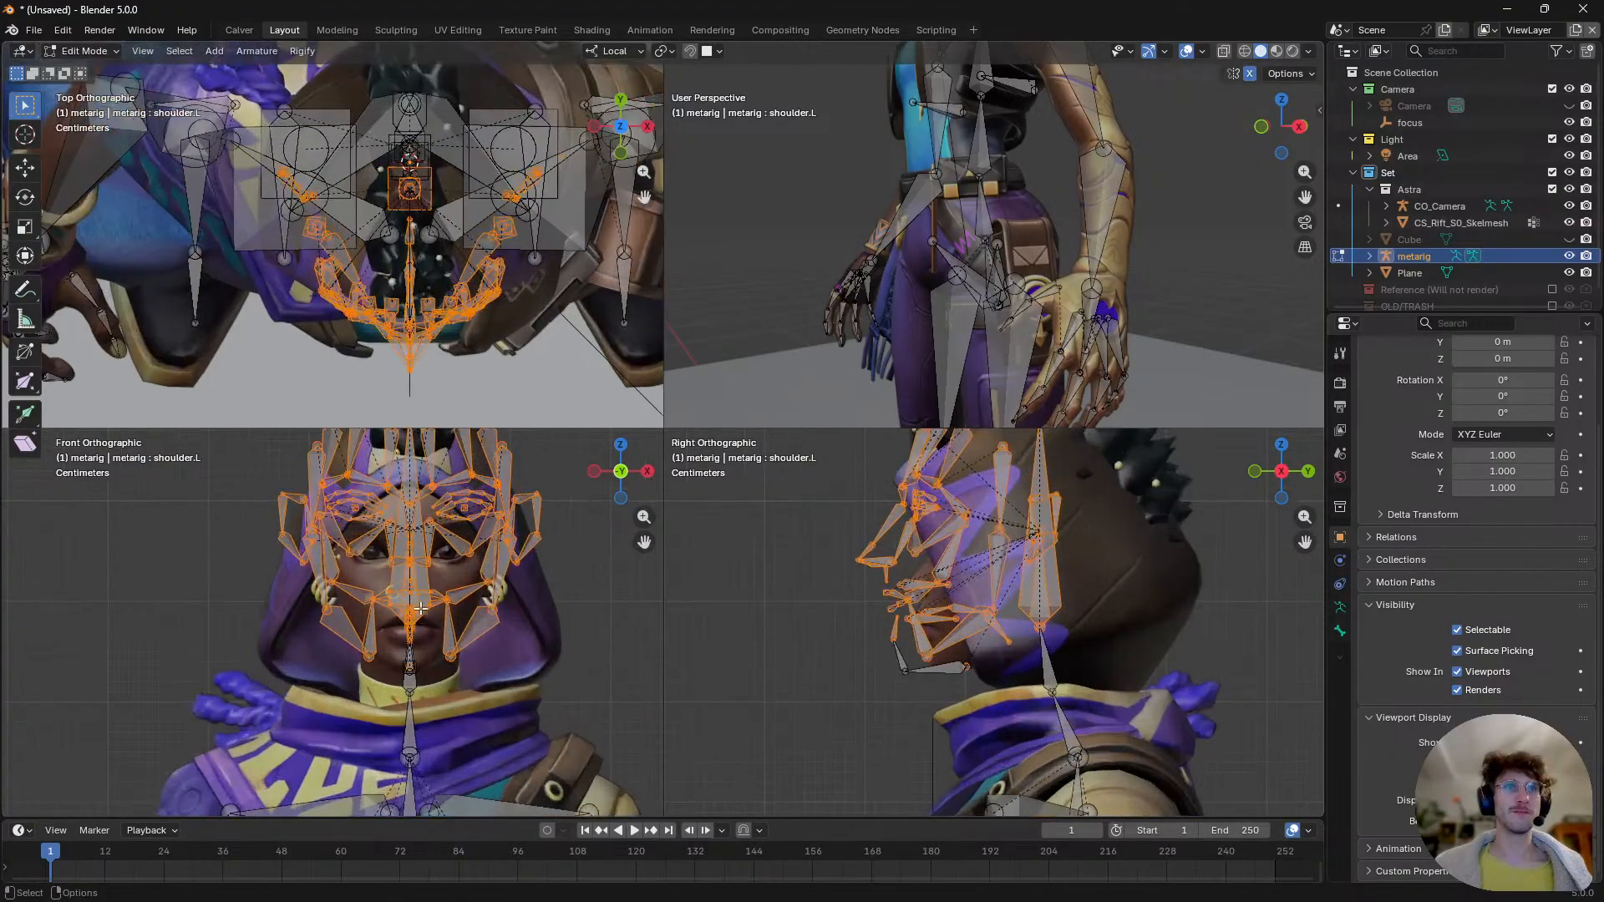
{"action": "key", "text": "s"}
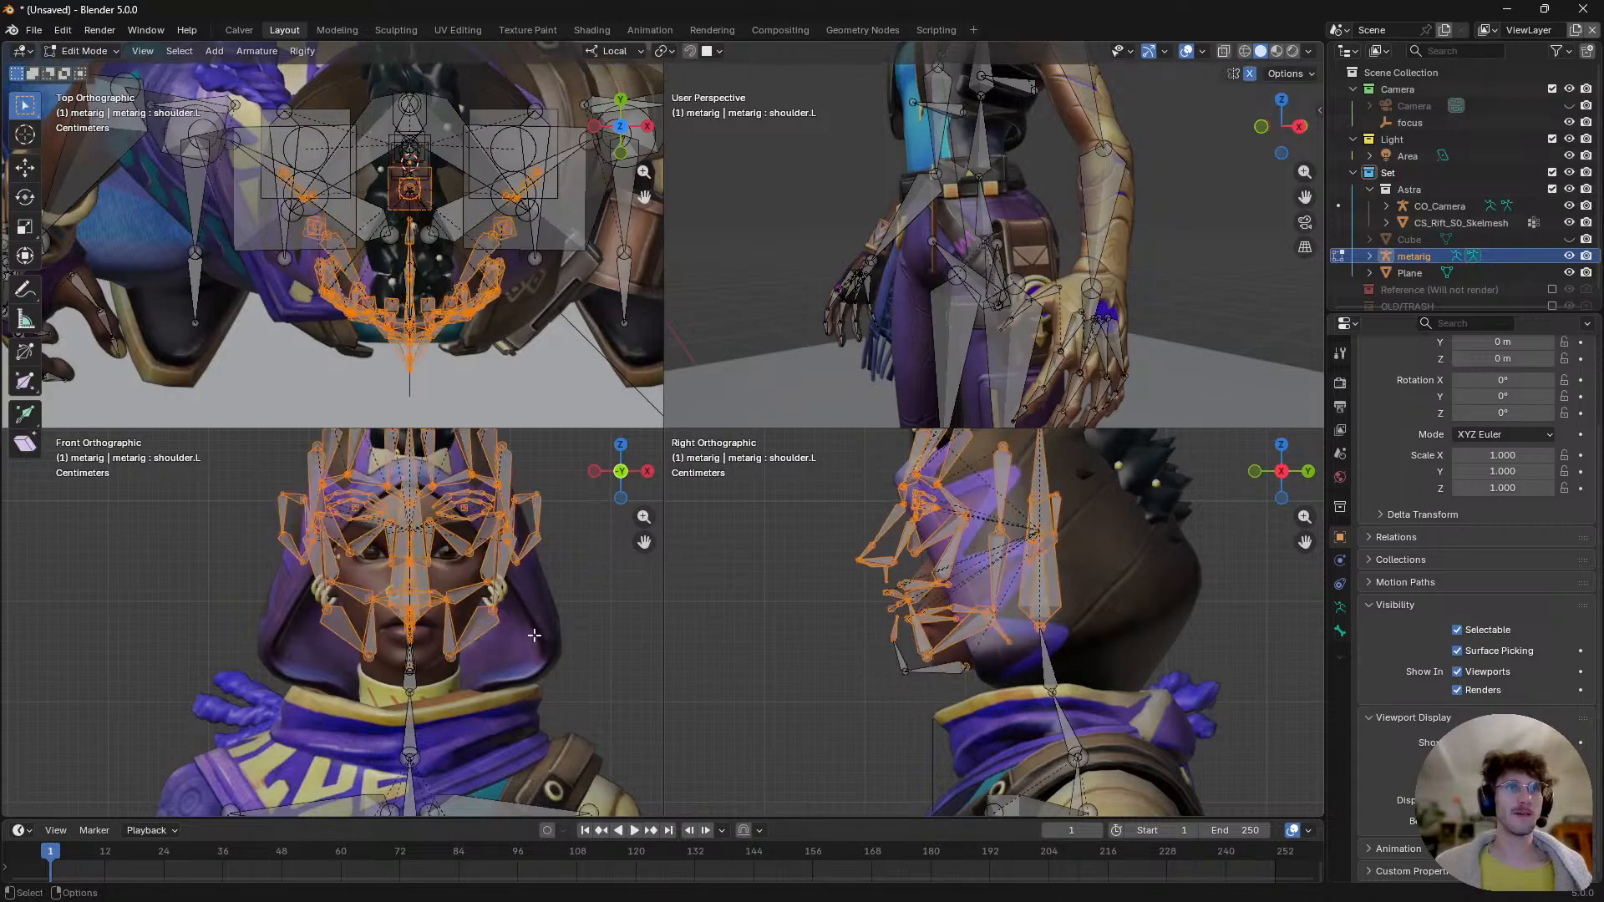
{"action": "right_click", "coordinate": [348, 685]}
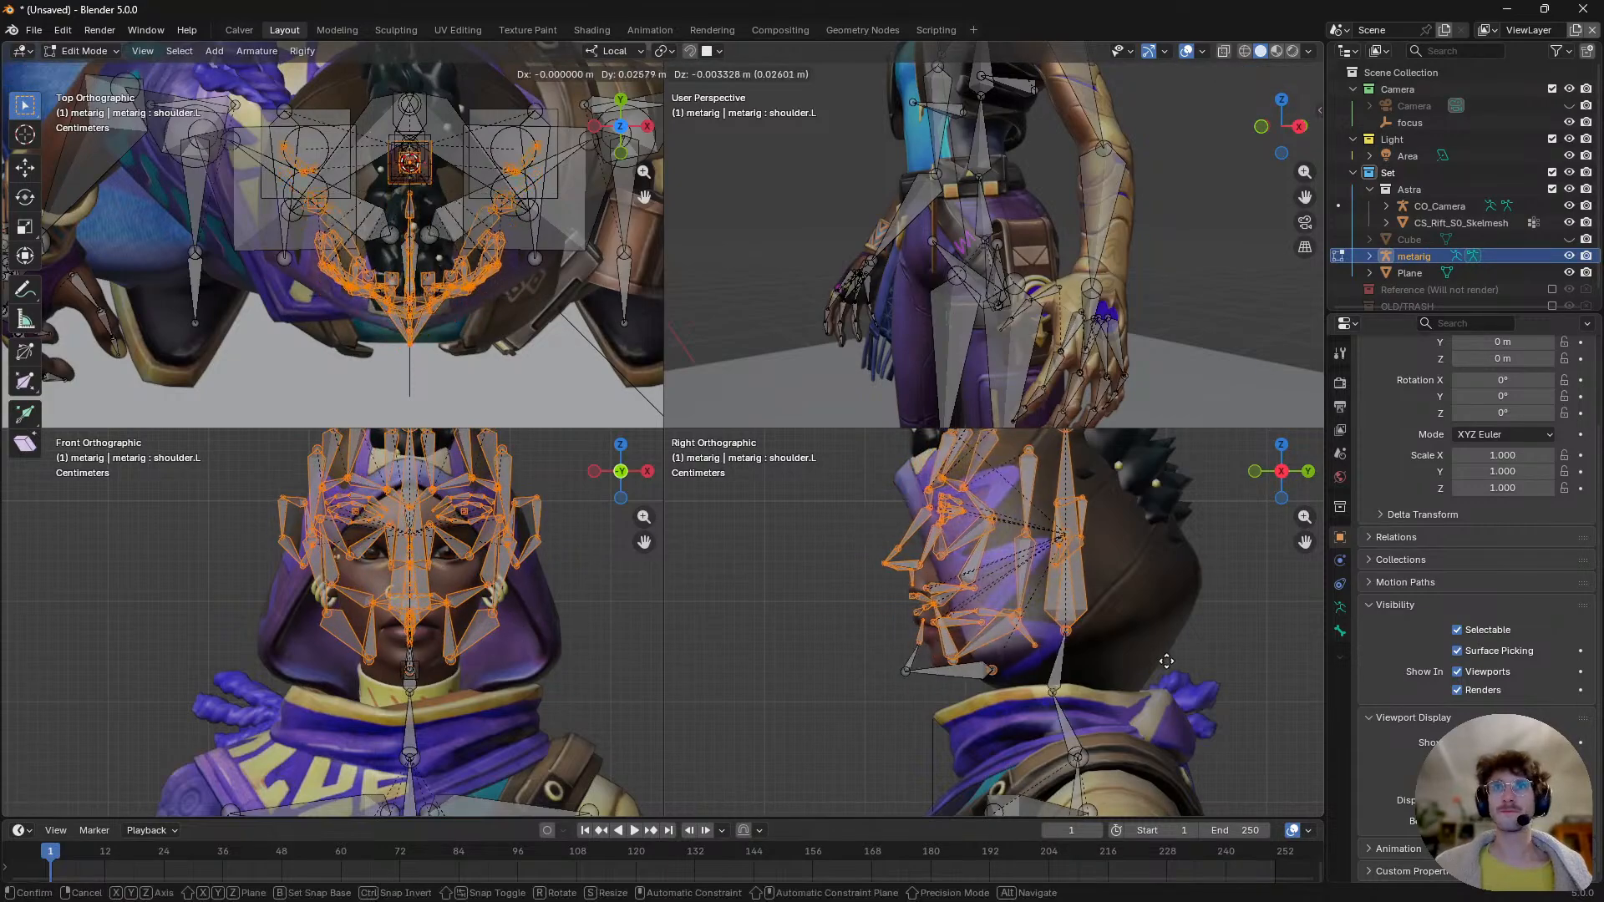
{"action": "scroll", "coordinate": [860, 686], "scroll_direction": "down", "scroll_amount": 3}
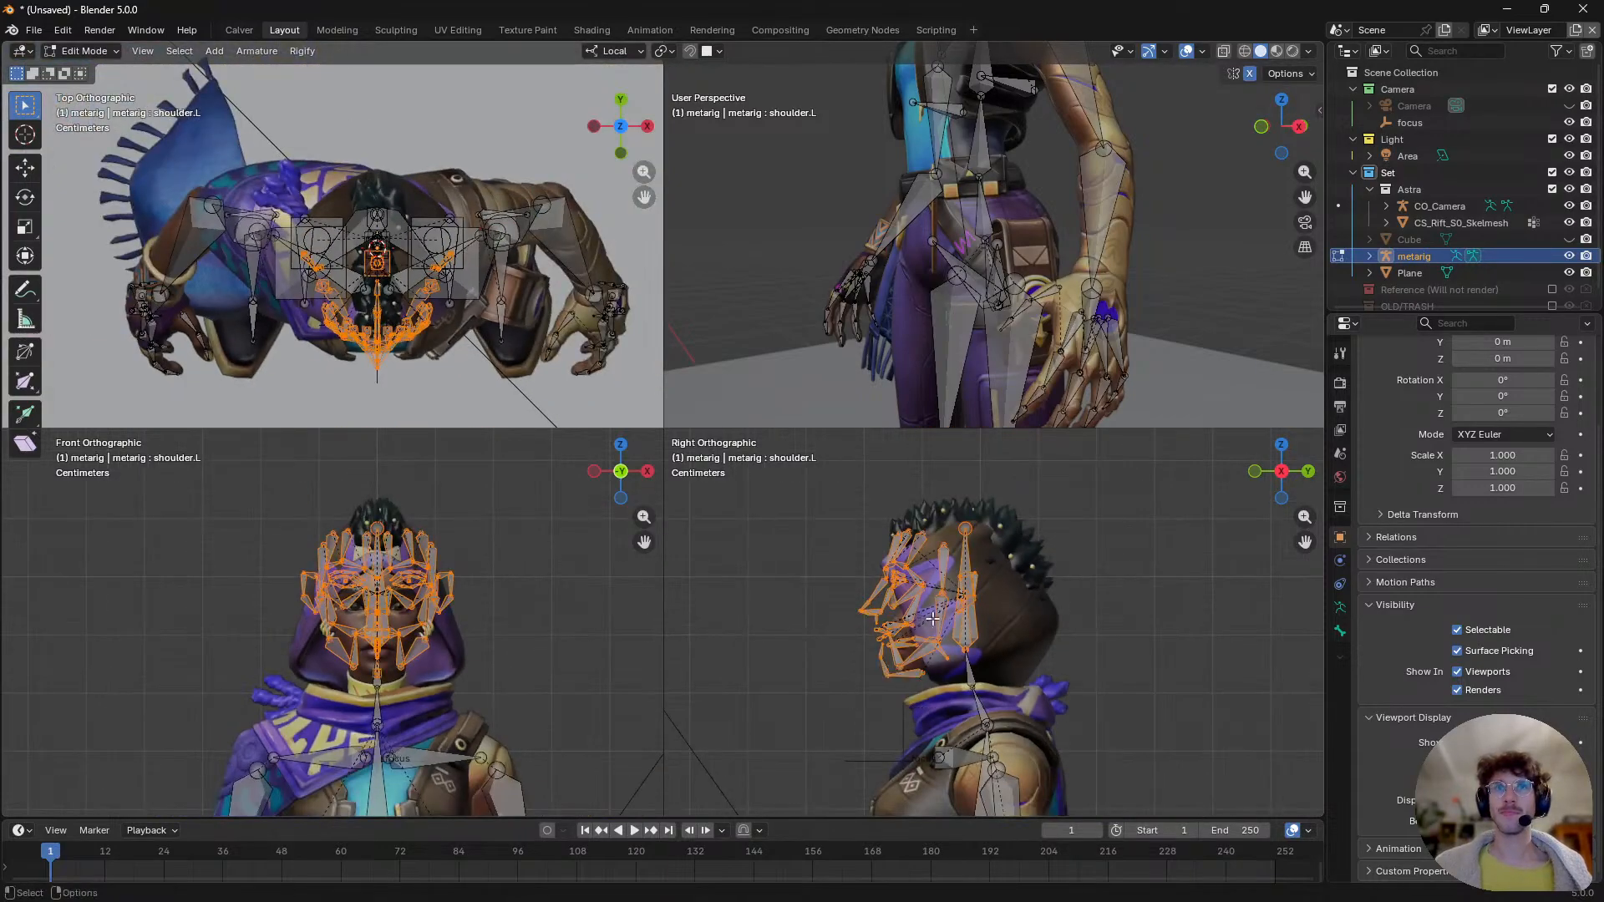
{"action": "scroll", "coordinate": [860, 685], "scroll_direction": "up", "scroll_amount": 3}
- Scale down the selected face and head bones and move them down and forward onto the face in the right view
{"action": "key", "text": "s"}
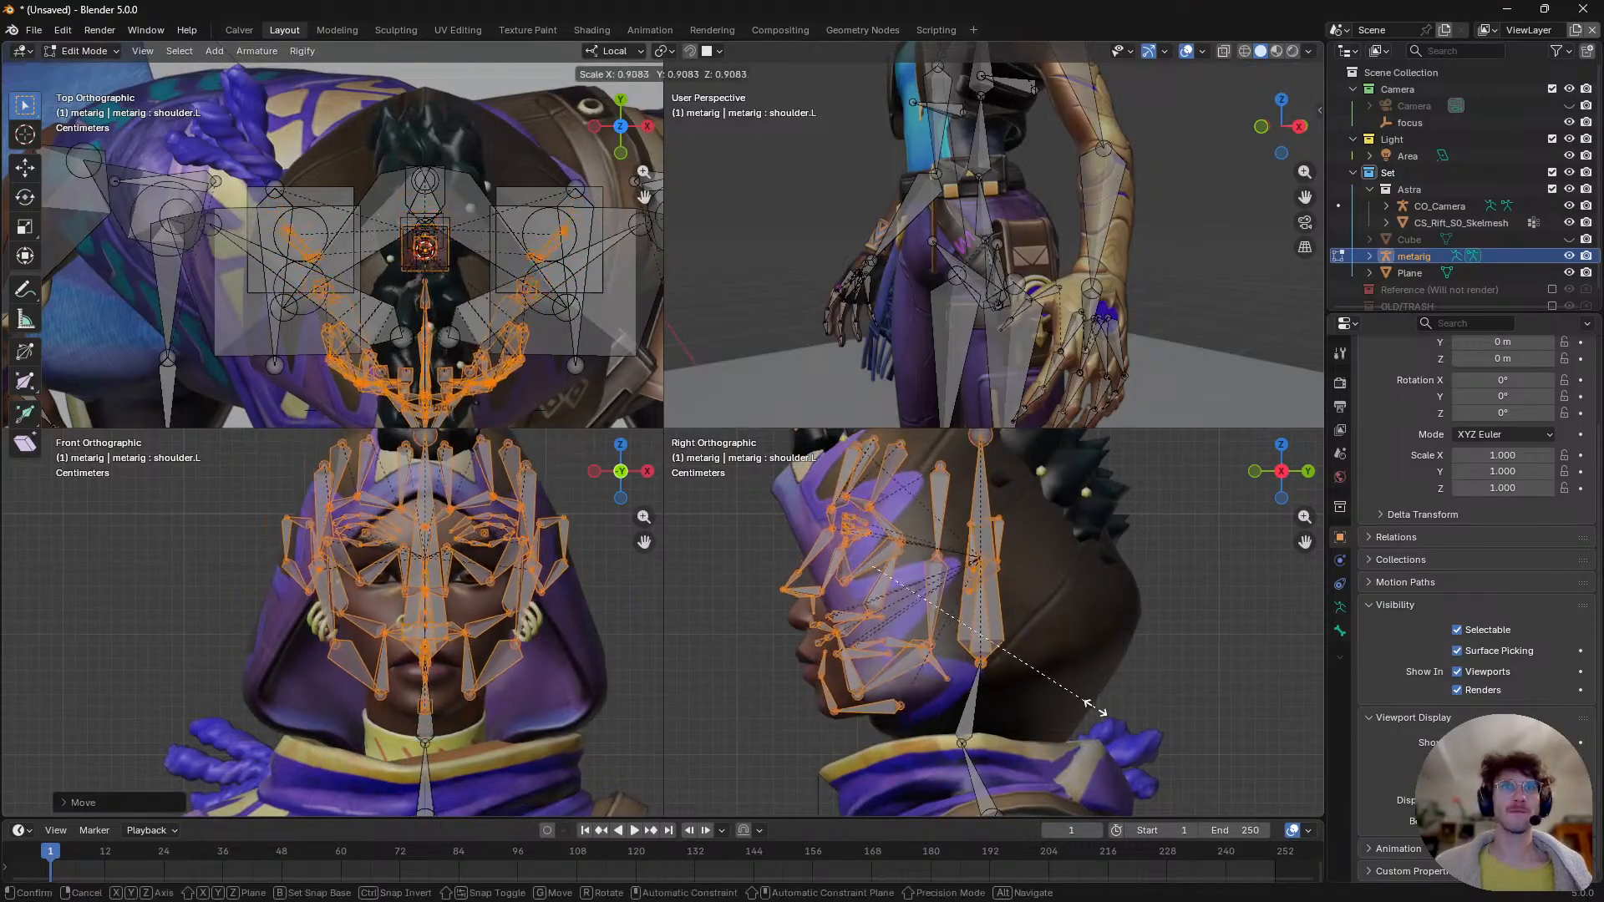
{"action": "left_click", "coordinate": [1051, 700]}
{"action": "key", "text": "g"}
{"action": "left_click", "coordinate": [995, 712]}
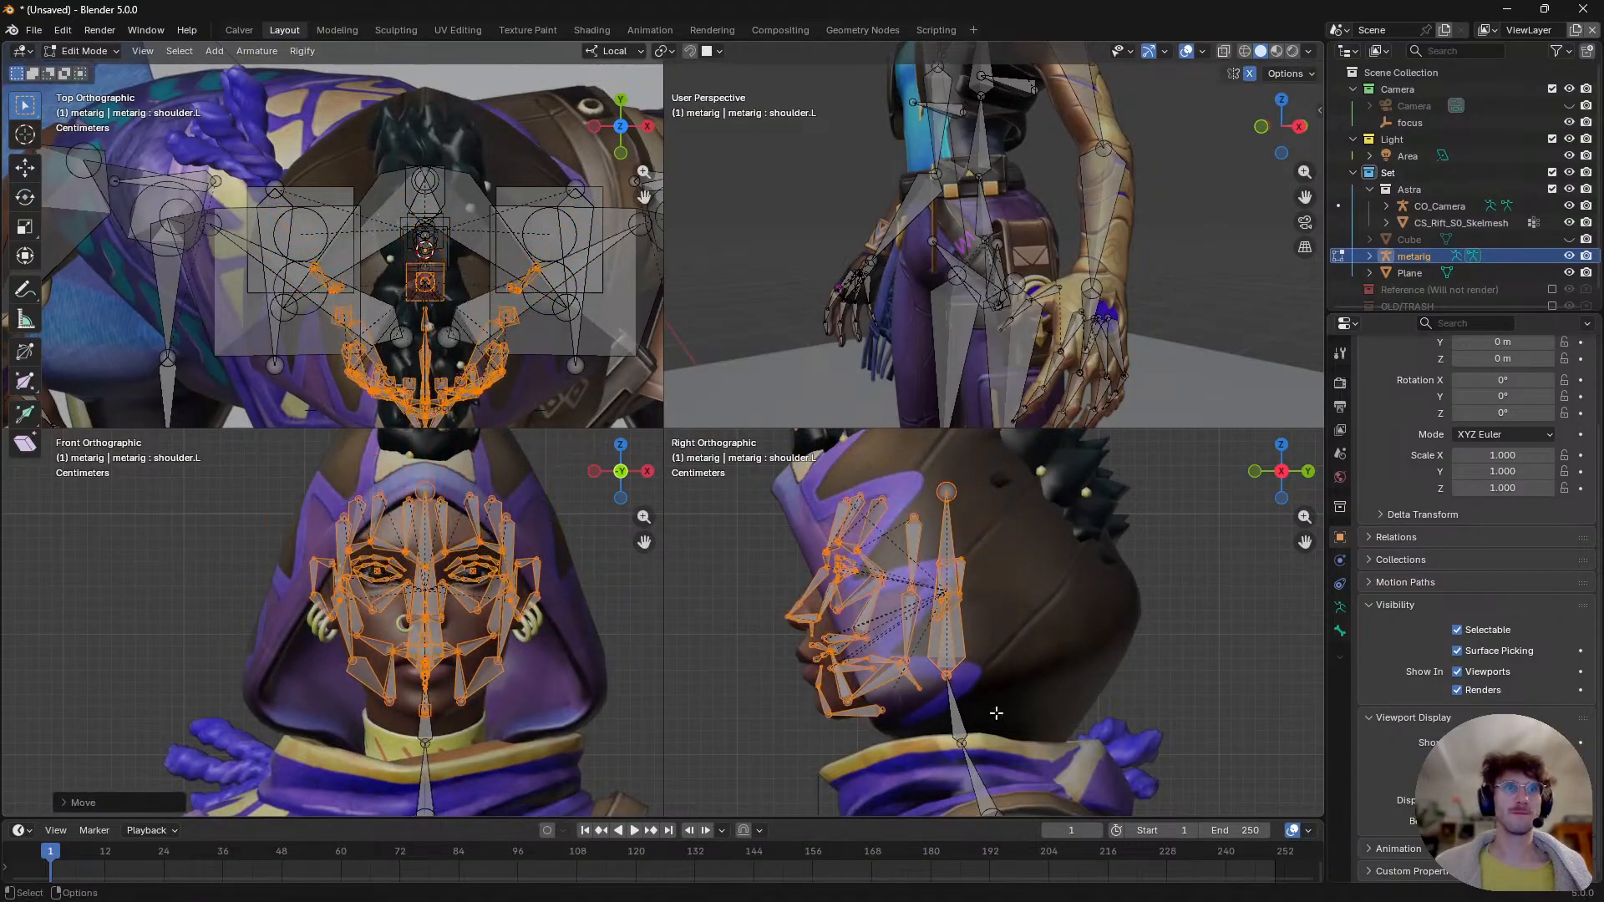
- Scale the face bones slightly smaller and lower them along the local Z axis to match the face in the front view
{"action": "key", "text": "s"}
{"action": "left_click", "coordinate": [593, 656]}
{"action": "key", "text": "g"}
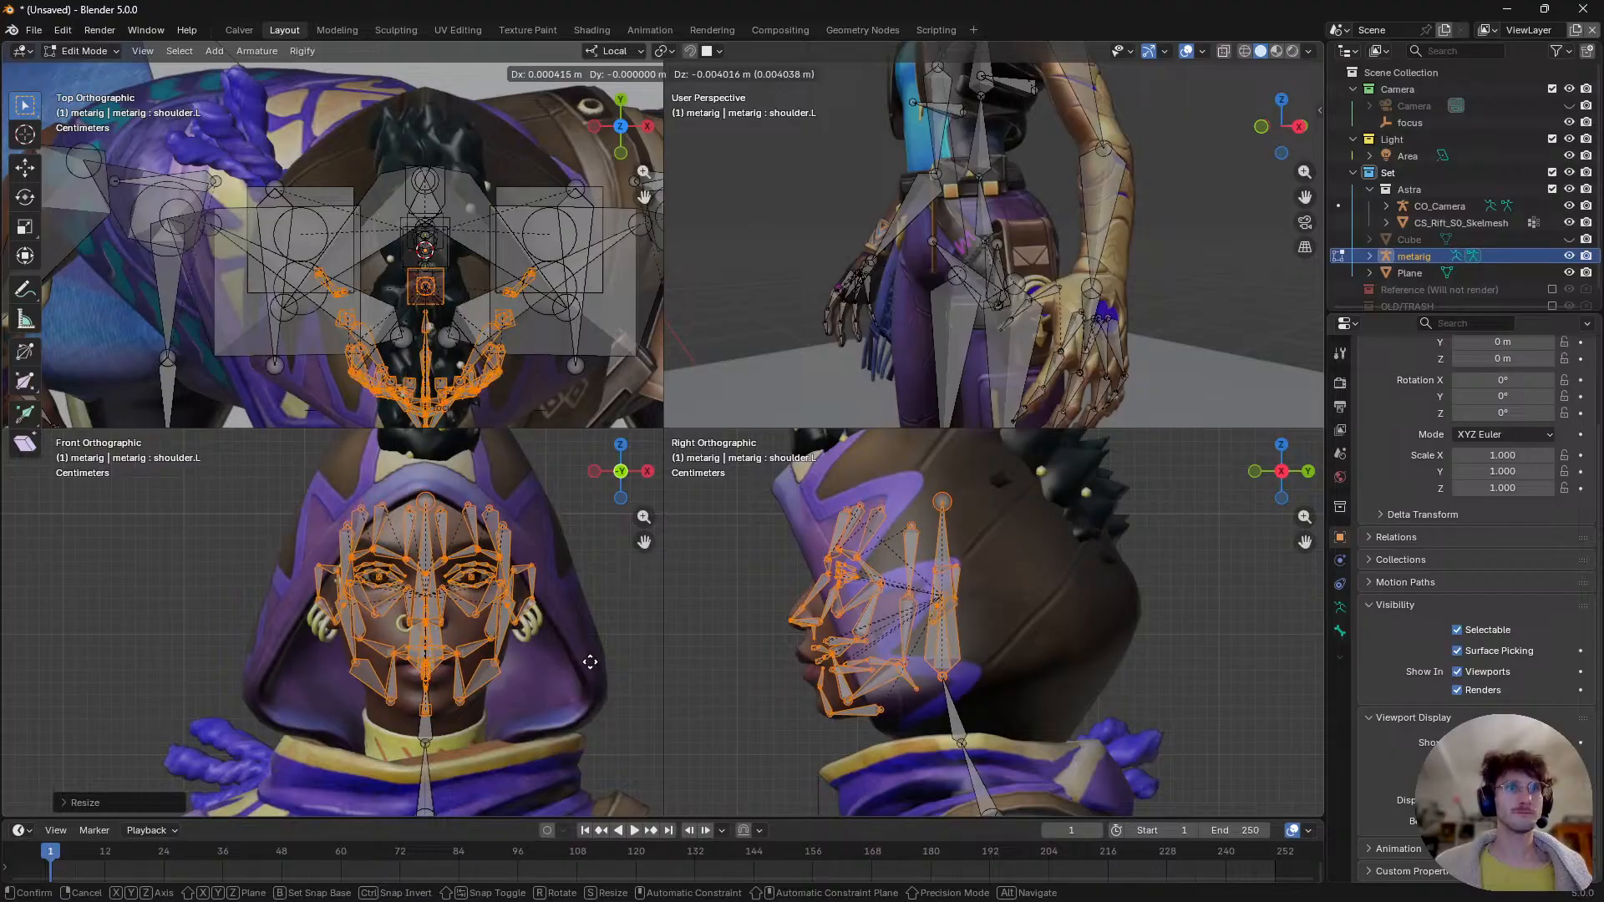
{"action": "key", "text": "z"}
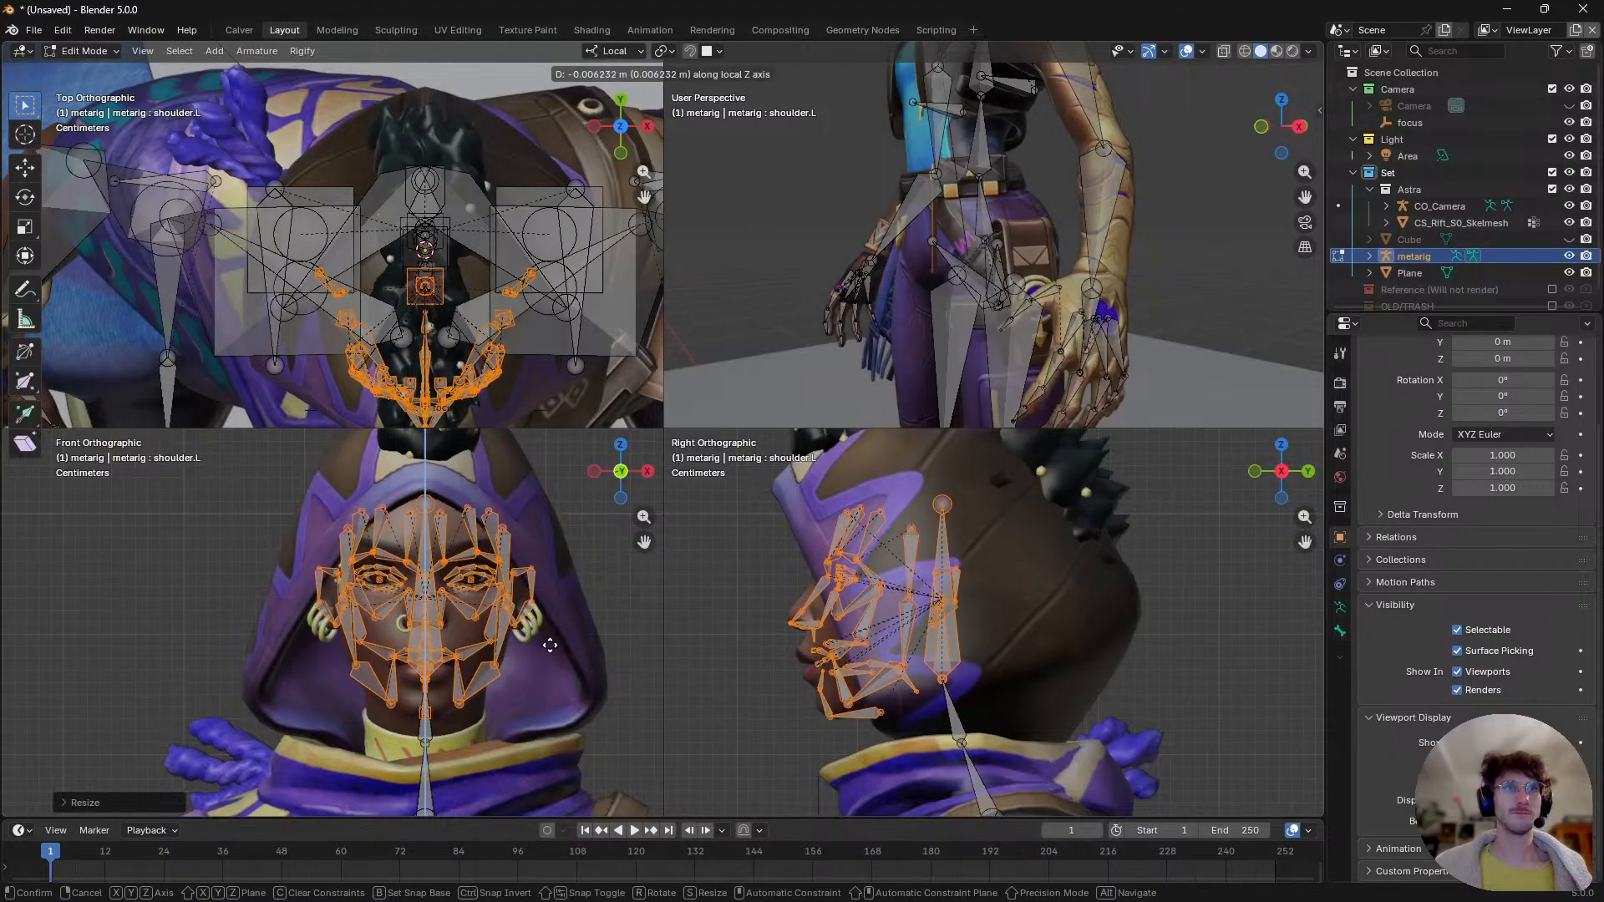
{"action": "left_click", "coordinate": [578, 600]}
- Nudge the face and head bones forward to fit the facial profile in the right view
{"action": "scroll", "coordinate": [427, 683], "scroll_direction": "up", "scroll_amount": 2}
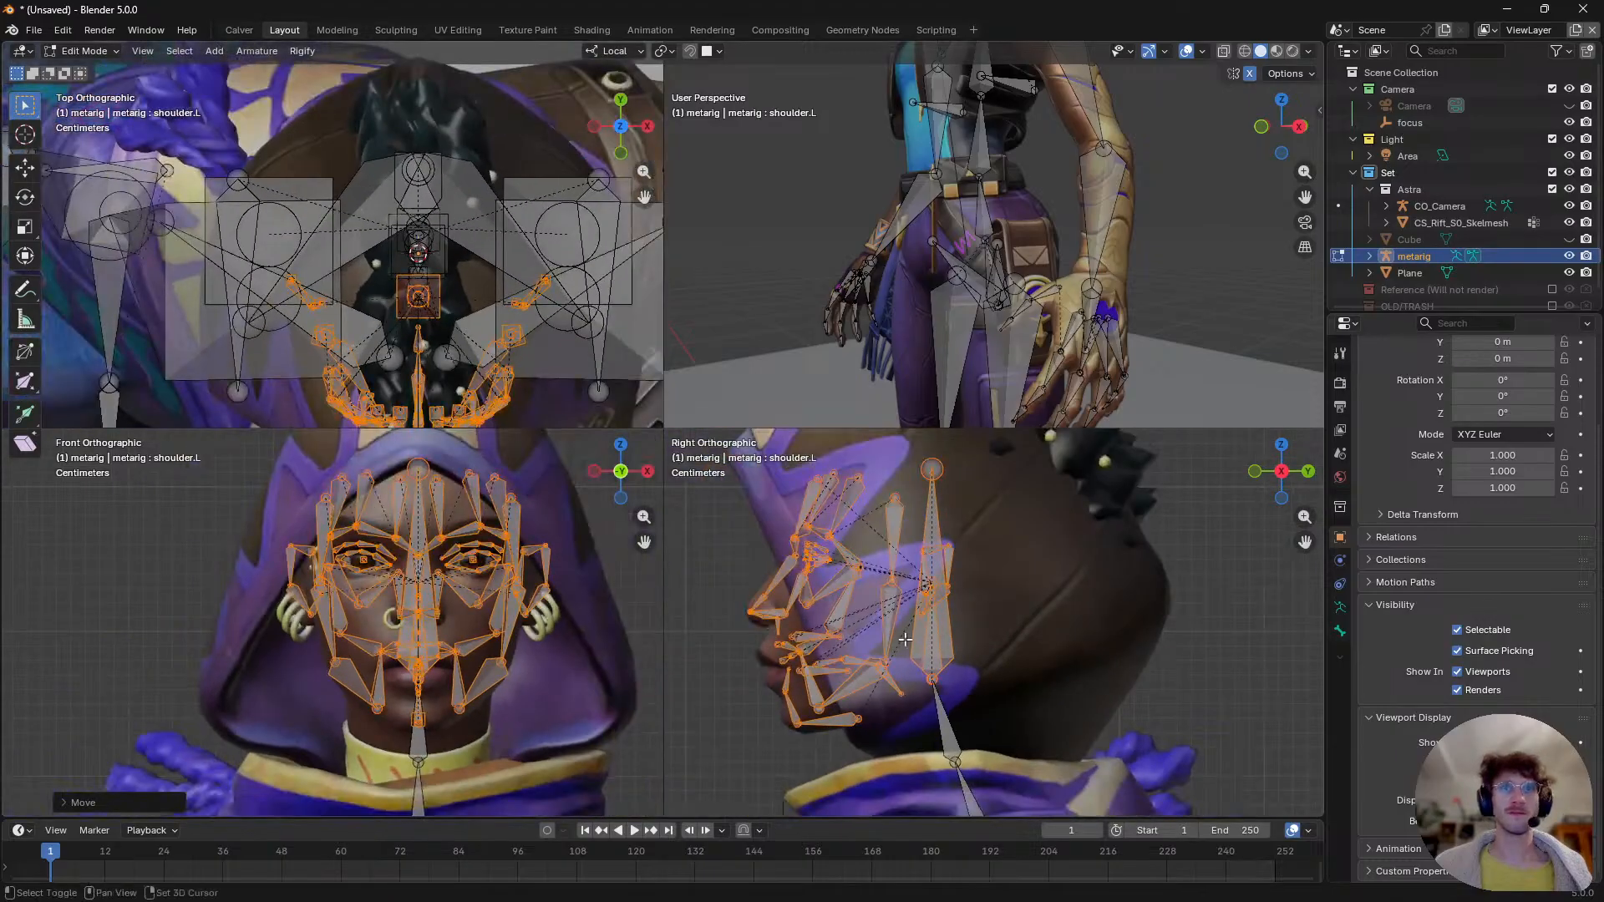
{"action": "scroll", "coordinate": [904, 639], "scroll_direction": "up", "scroll_amount": 4}
{"action": "key", "text": "g"}
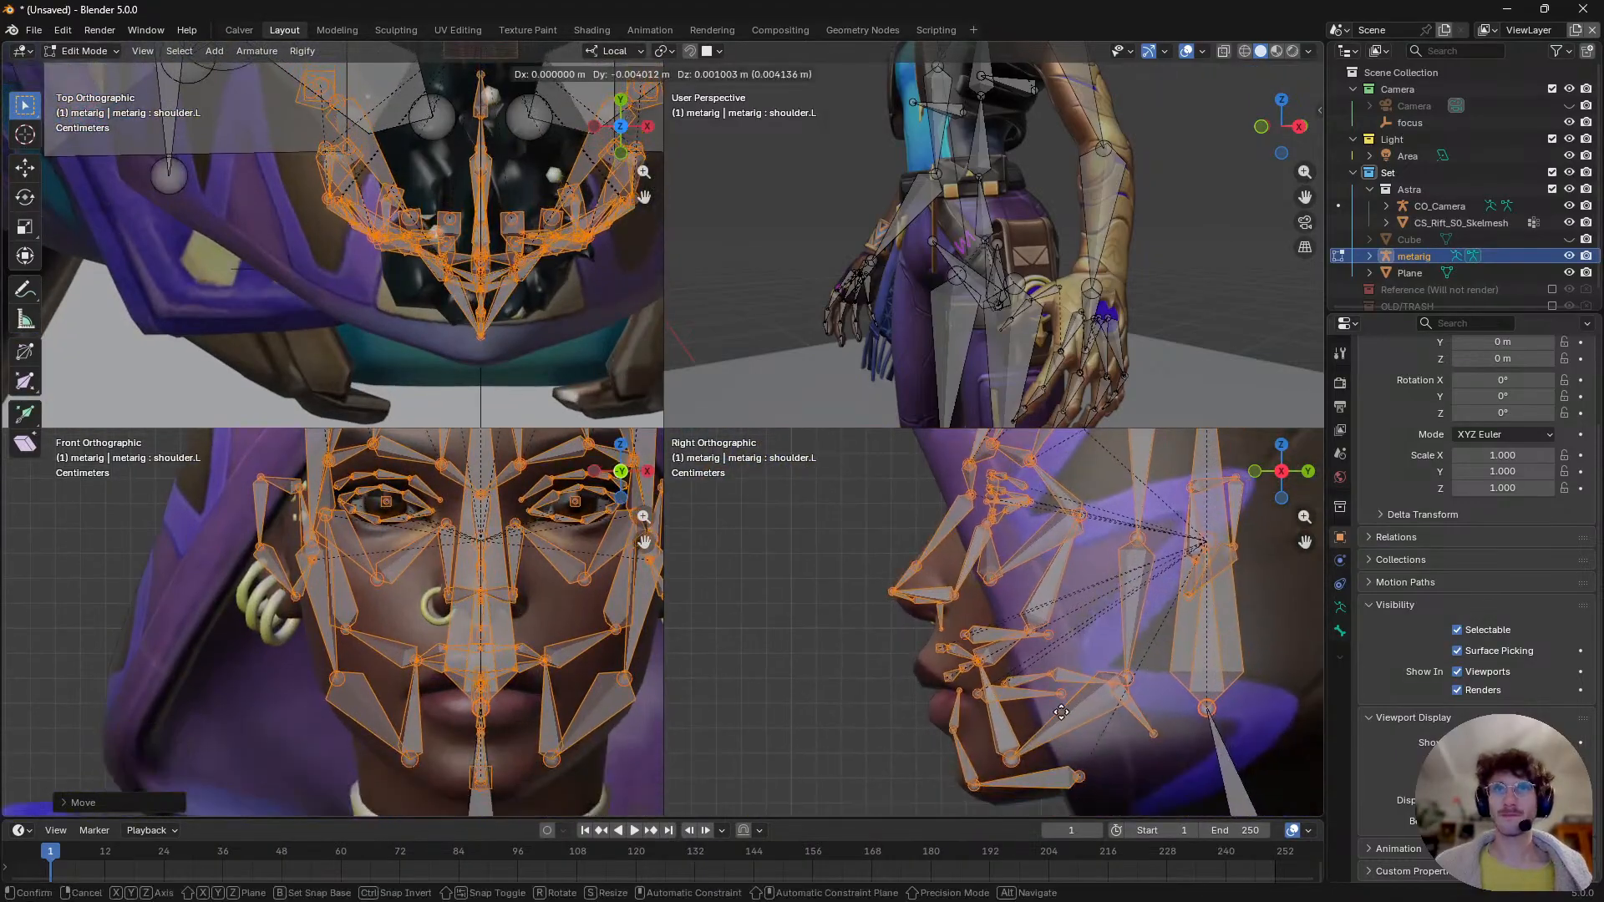
{"action": "left_click", "coordinate": [1061, 712]}
- Select the neck joint at the top of spine.004 and move it back about 2 cm in the right view
{"action": "middle_click_drag", "start_coordinate": [1151, 702], "coordinate": [971, 633], "text": "shift"}
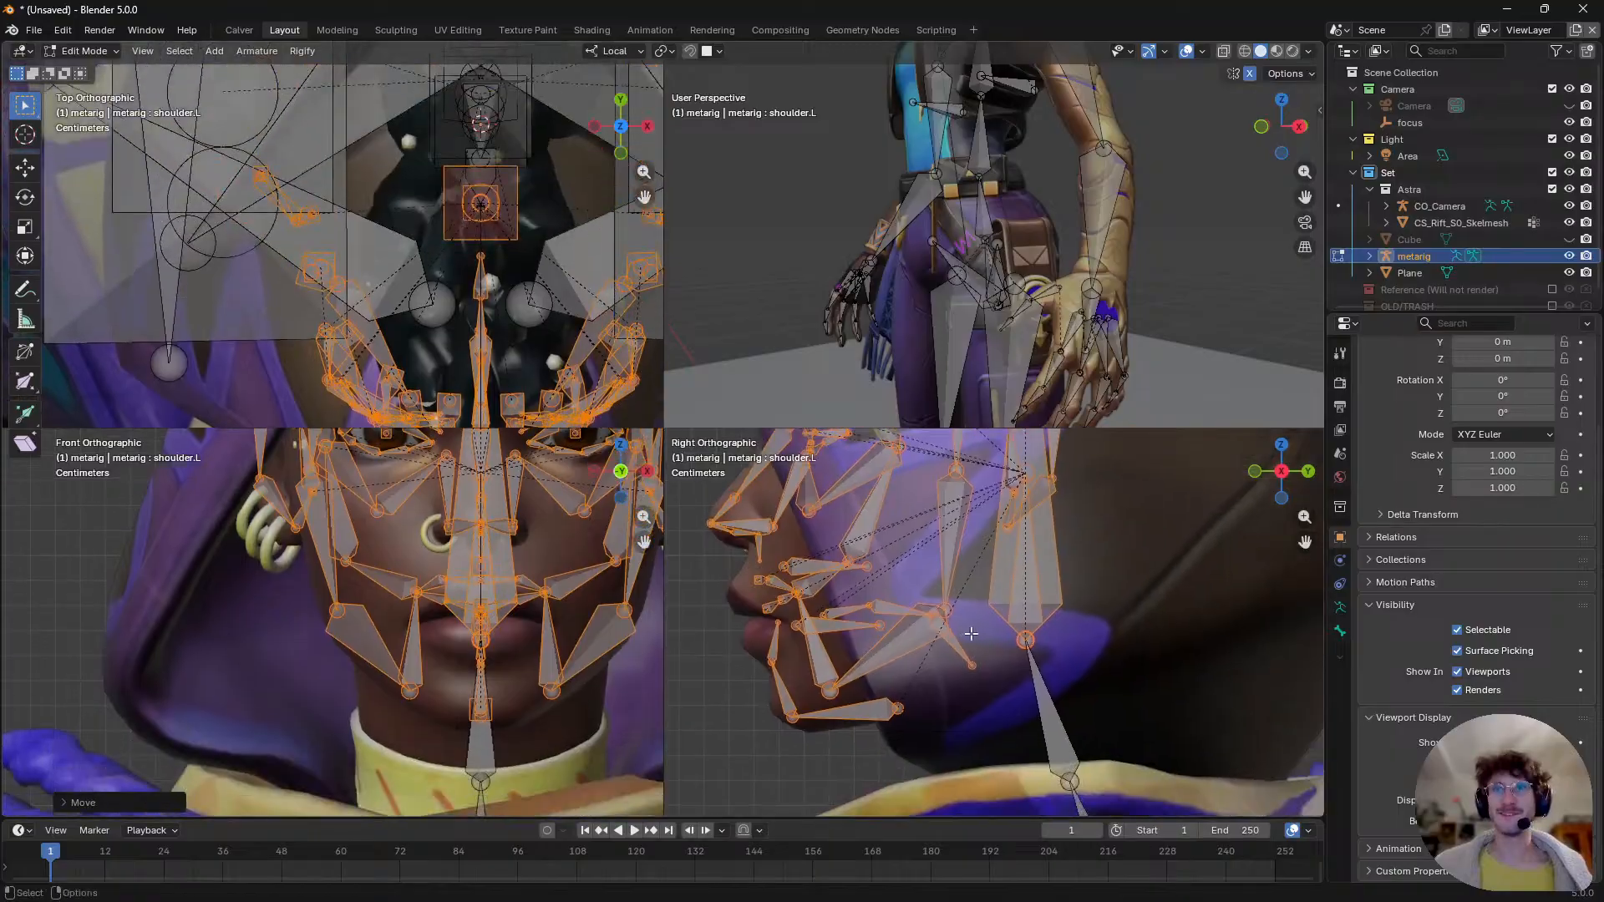
{"action": "scroll", "coordinate": [971, 633], "scroll_direction": "down", "scroll_amount": 4}
{"action": "left_click", "coordinate": [1038, 655]}
{"action": "key", "text": "g"}
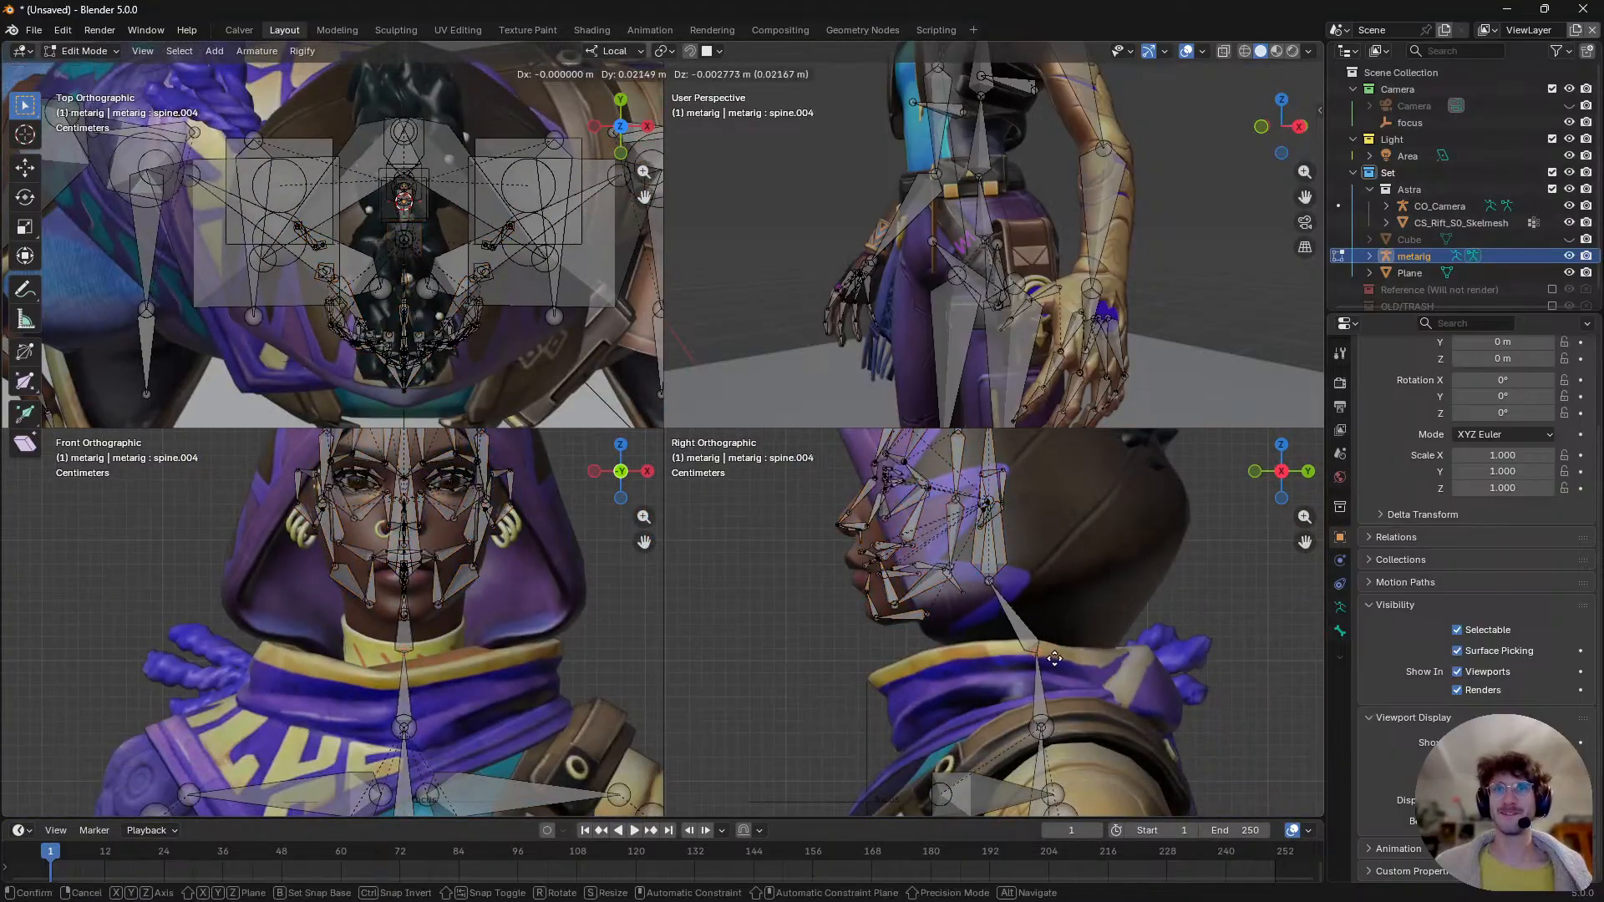
{"action": "left_click", "coordinate": [1054, 659]}
- Select the left knee joint and move it outward about 8 cm onto the character's knee in the front view
{"action": "scroll", "coordinate": [1051, 646], "scroll_direction": "down", "scroll_amount": 4}
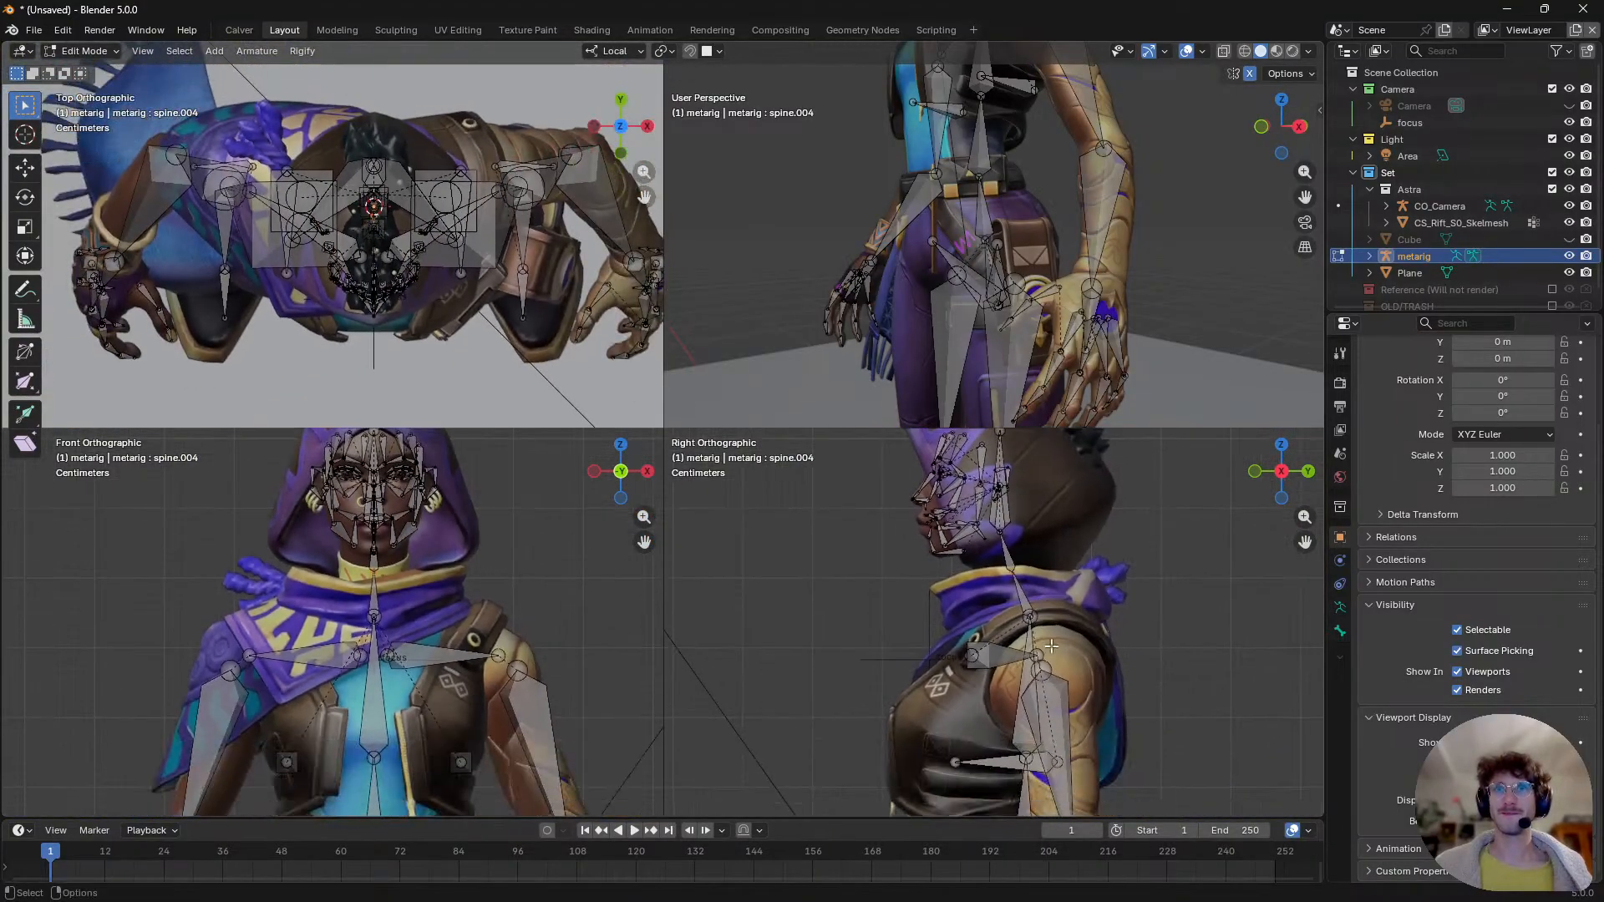
{"action": "scroll", "coordinate": [1044, 641], "scroll_direction": "down", "scroll_amount": 2}
{"action": "middle_click_drag", "start_coordinate": [1021, 595], "coordinate": [933, 277], "text": "shift"}
{"action": "scroll", "coordinate": [392, 668], "scroll_direction": "down", "scroll_amount": 1}
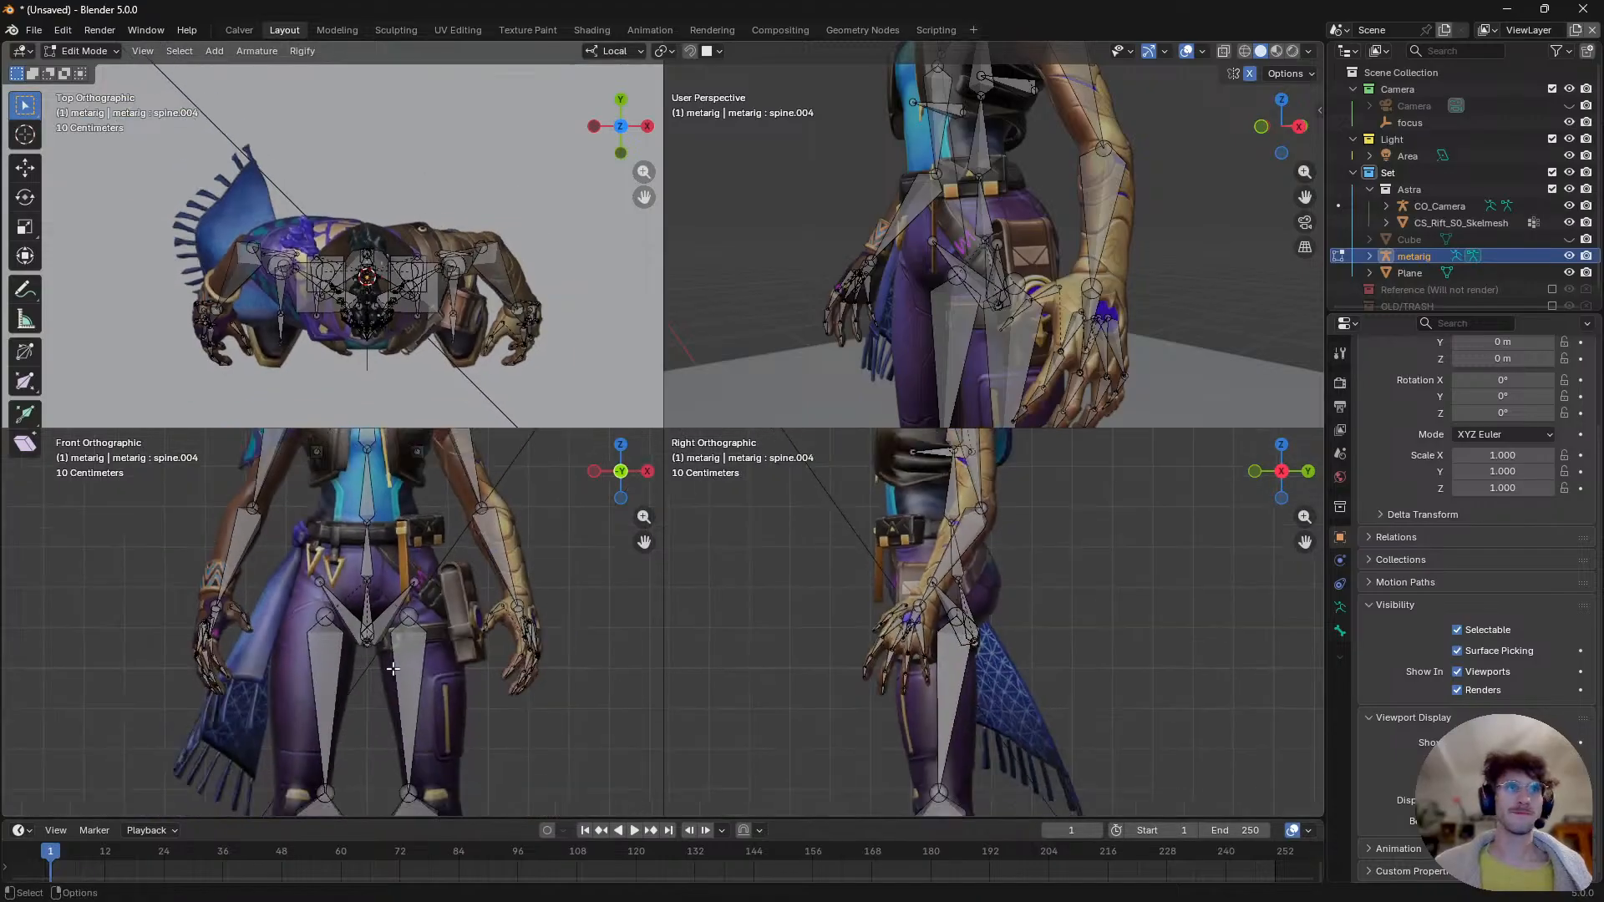
{"action": "scroll", "coordinate": [392, 669], "scroll_direction": "up", "scroll_amount": 4}
{"action": "left_click", "coordinate": [468, 645]}
{"action": "key", "text": "g"}
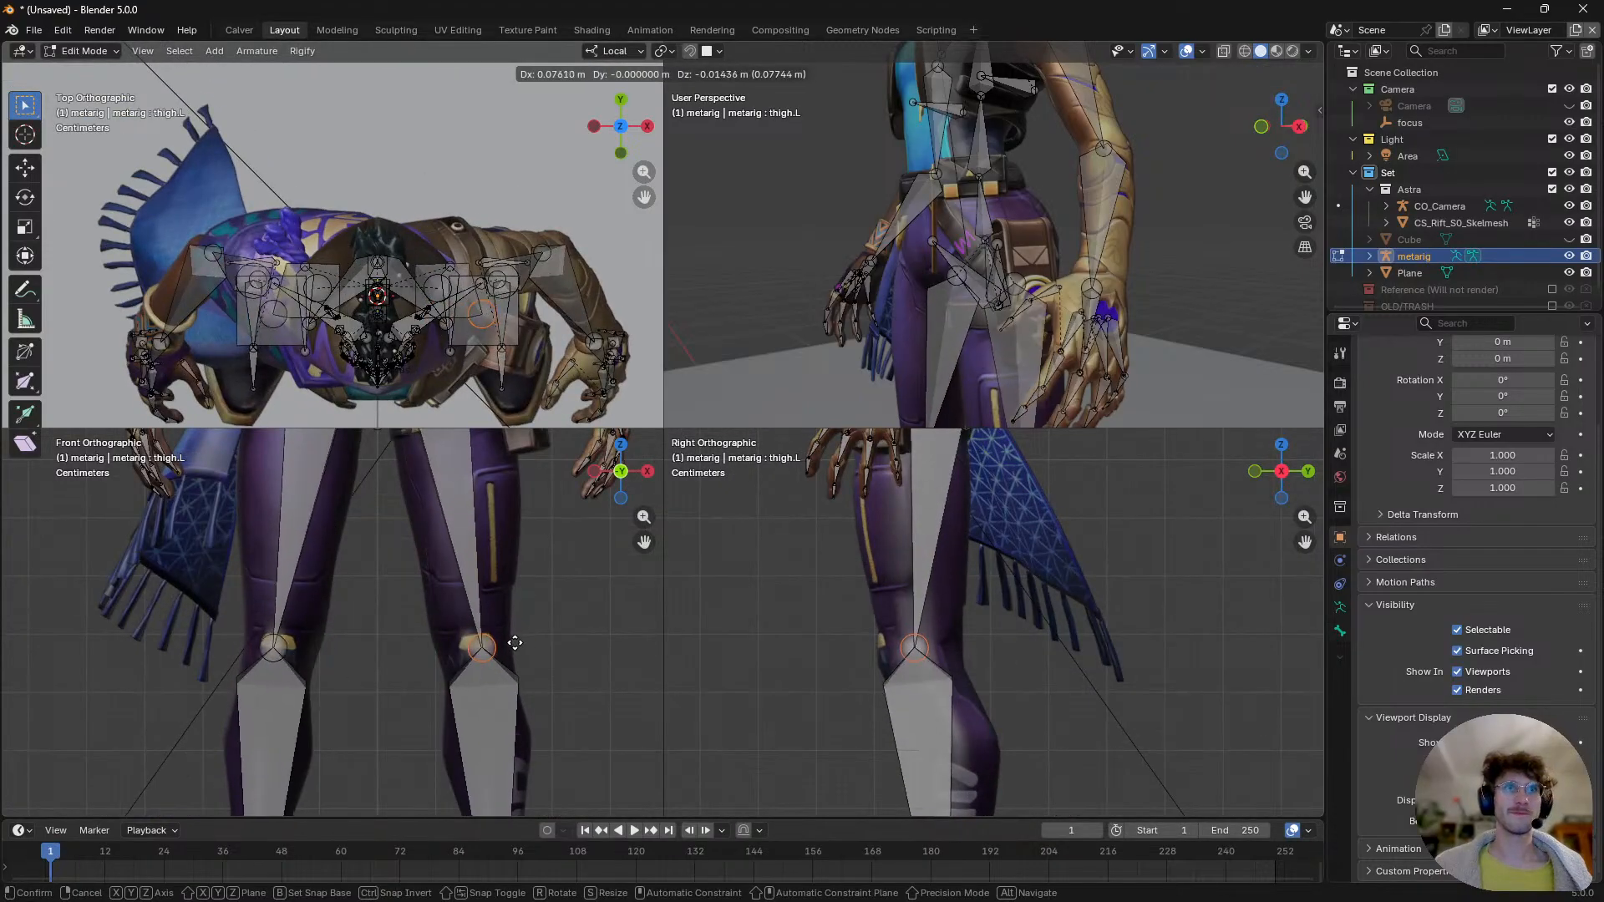
{"action": "left_click", "coordinate": [513, 652]}
- Move the right thigh's hip joint outward about 4 cm to center it in the upper leg in the front view
{"action": "scroll", "coordinate": [493, 652], "scroll_direction": "down", "scroll_amount": 2}
{"action": "middle_click_drag", "start_coordinate": [434, 501], "coordinate": [482, 626], "text": "shift"}
{"action": "scroll", "coordinate": [374, 563], "scroll_direction": "up", "scroll_amount": 2}
{"action": "left_click_drag", "start_coordinate": [370, 558], "coordinate": [380, 576]}
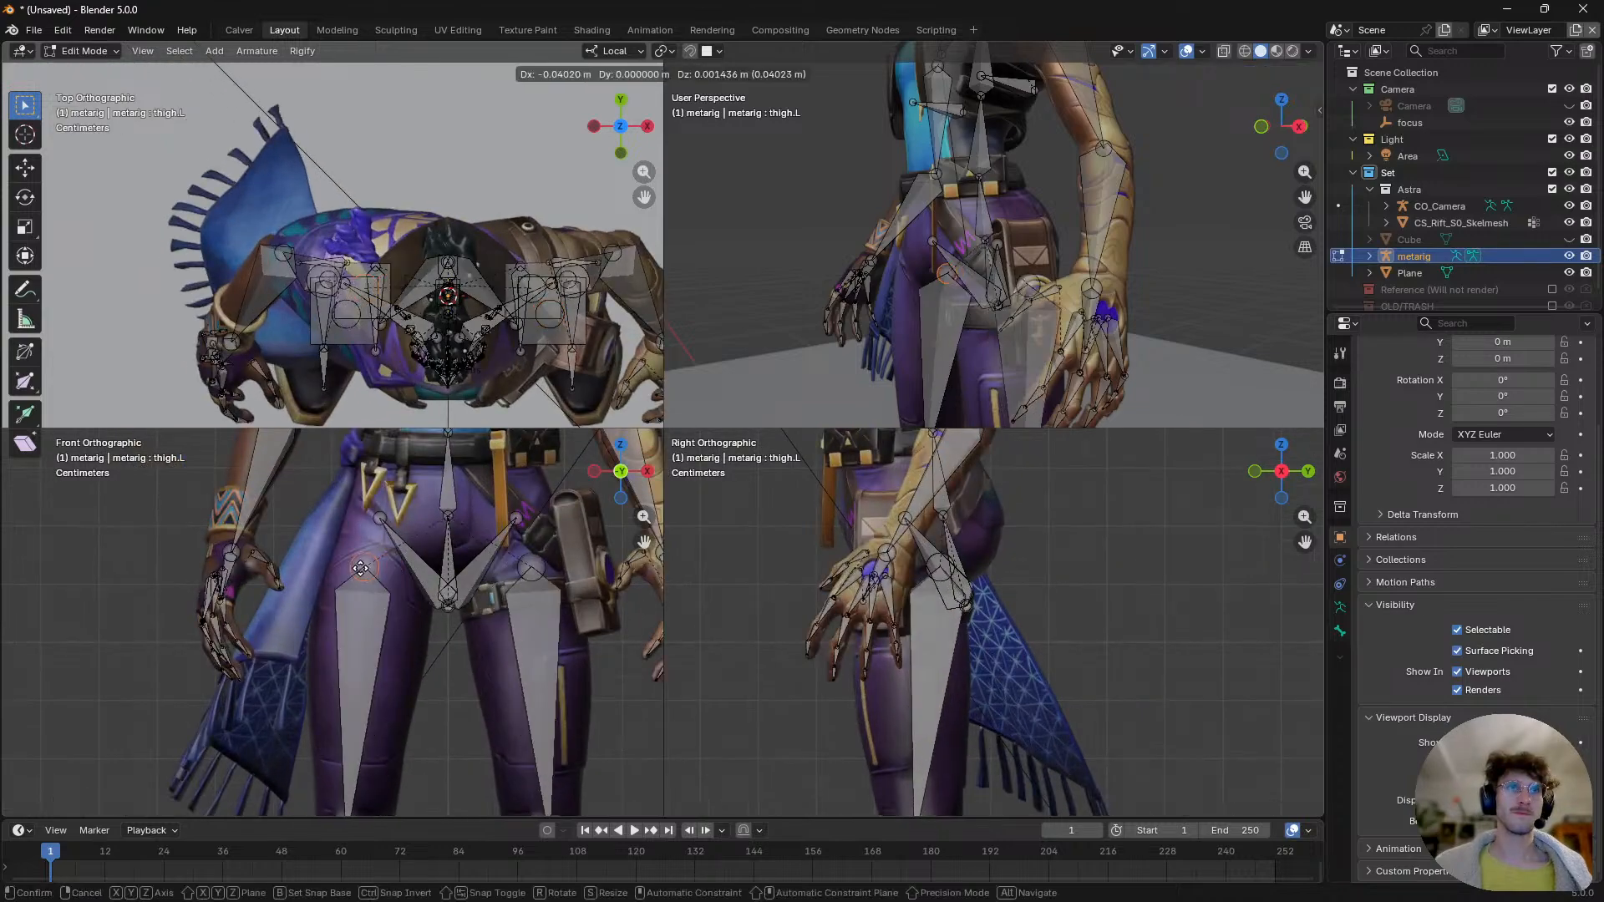
- Select both pelvis bones and the lowest spine bone and raise them about 4 cm along the Z axis
{"action": "middle_click_drag", "start_coordinate": [448, 565], "coordinate": [387, 701], "text": "shift"}
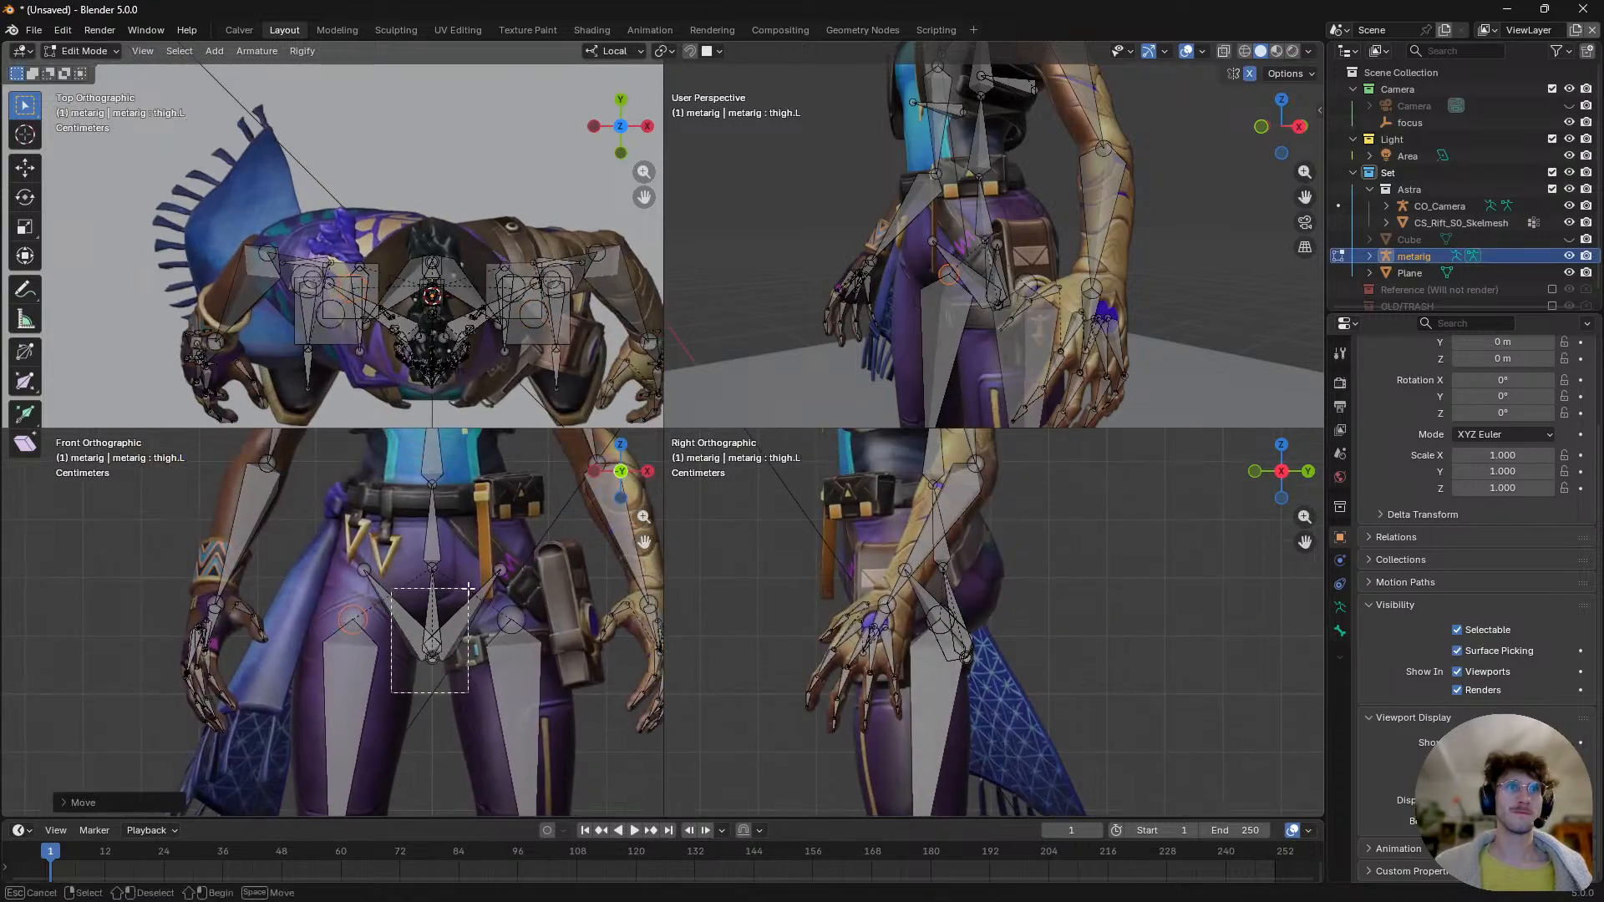
{"action": "left_click_drag", "start_coordinate": [467, 587], "coordinate": [469, 588]}
{"action": "left_click", "coordinate": [403, 609]}
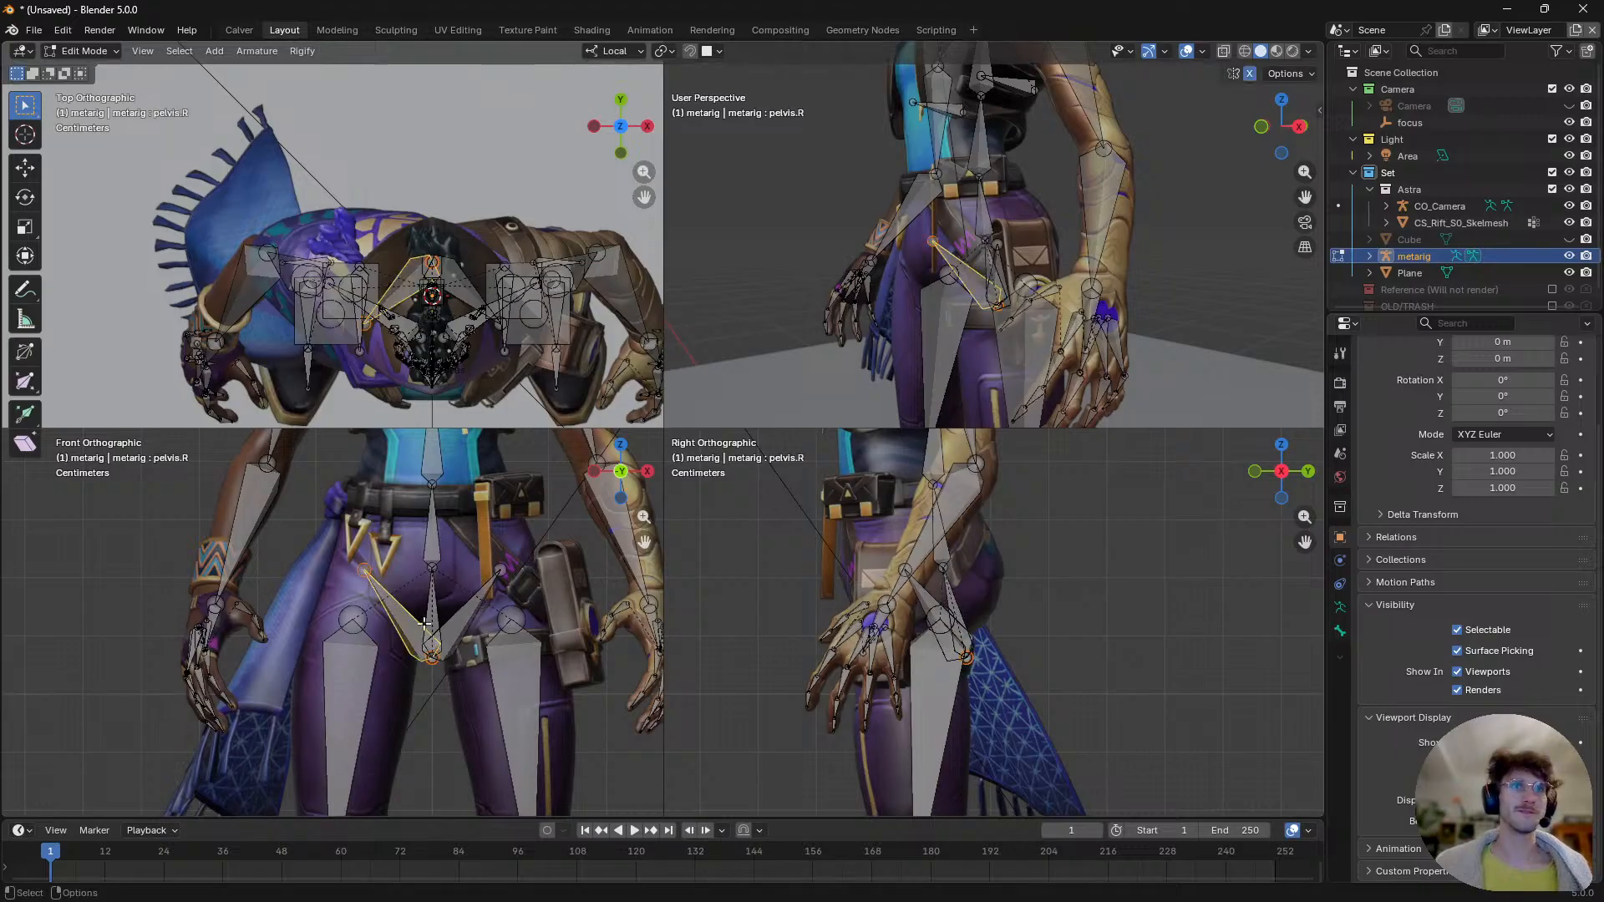
{"action": "left_click", "coordinate": [436, 620], "text": "shift"}
{"action": "left_click", "coordinate": [464, 628], "text": "shift"}
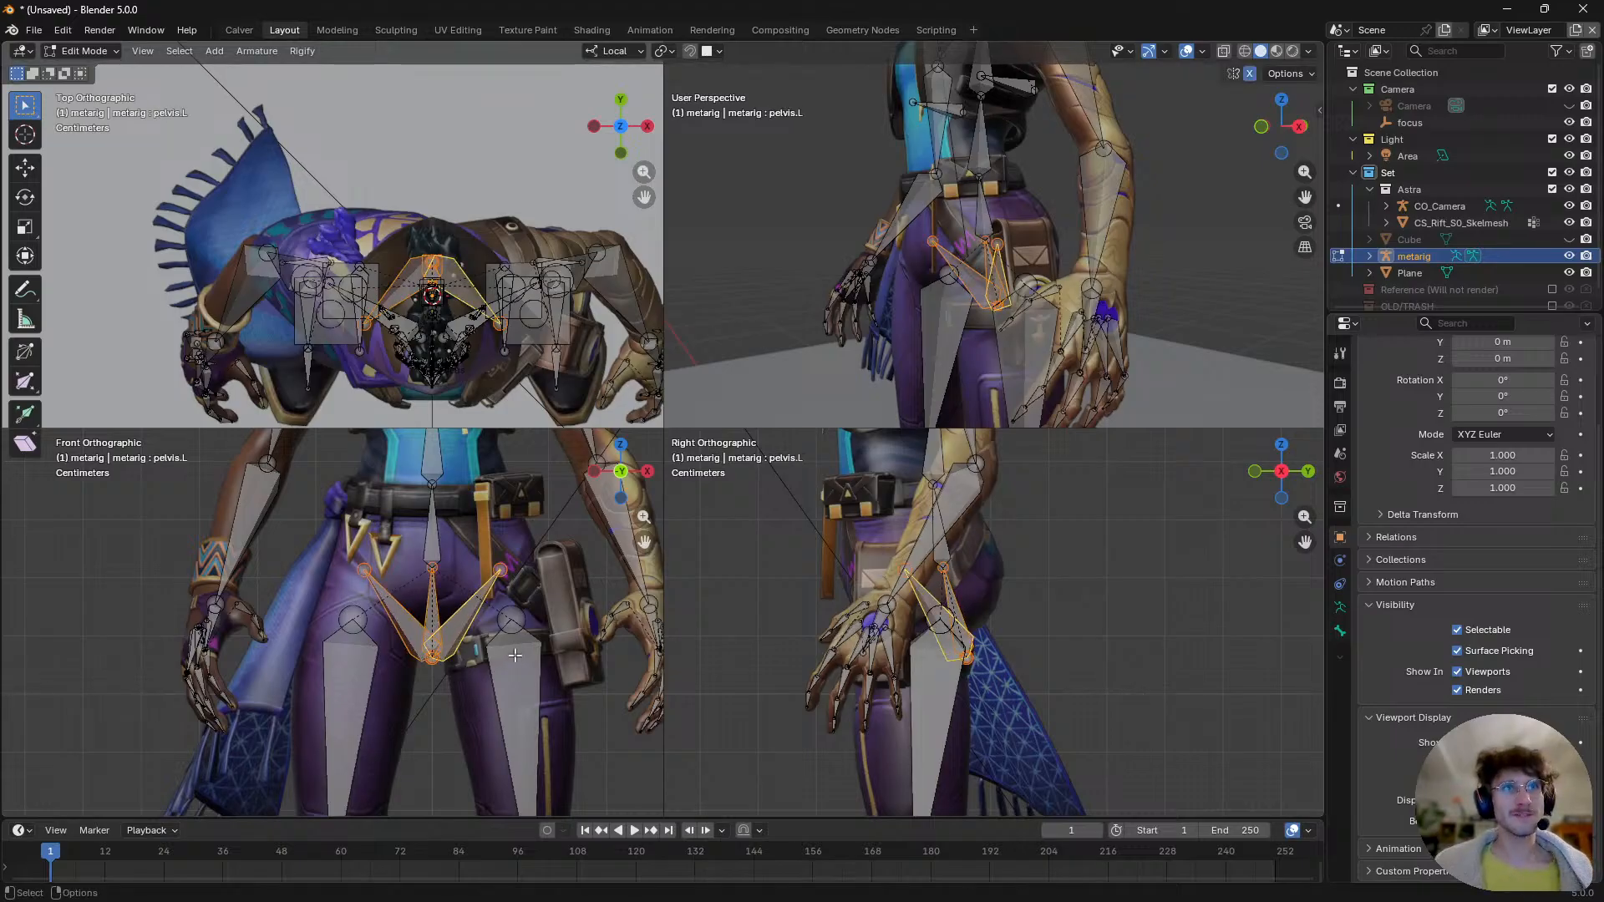
{"action": "scroll", "coordinate": [511, 662], "scroll_direction": "down", "scroll_amount": 2}
{"action": "key", "text": "g"}
{"action": "key", "text": "z"}
{"action": "key", "text": "z"}
{"action": "left_click", "coordinate": [516, 666]}
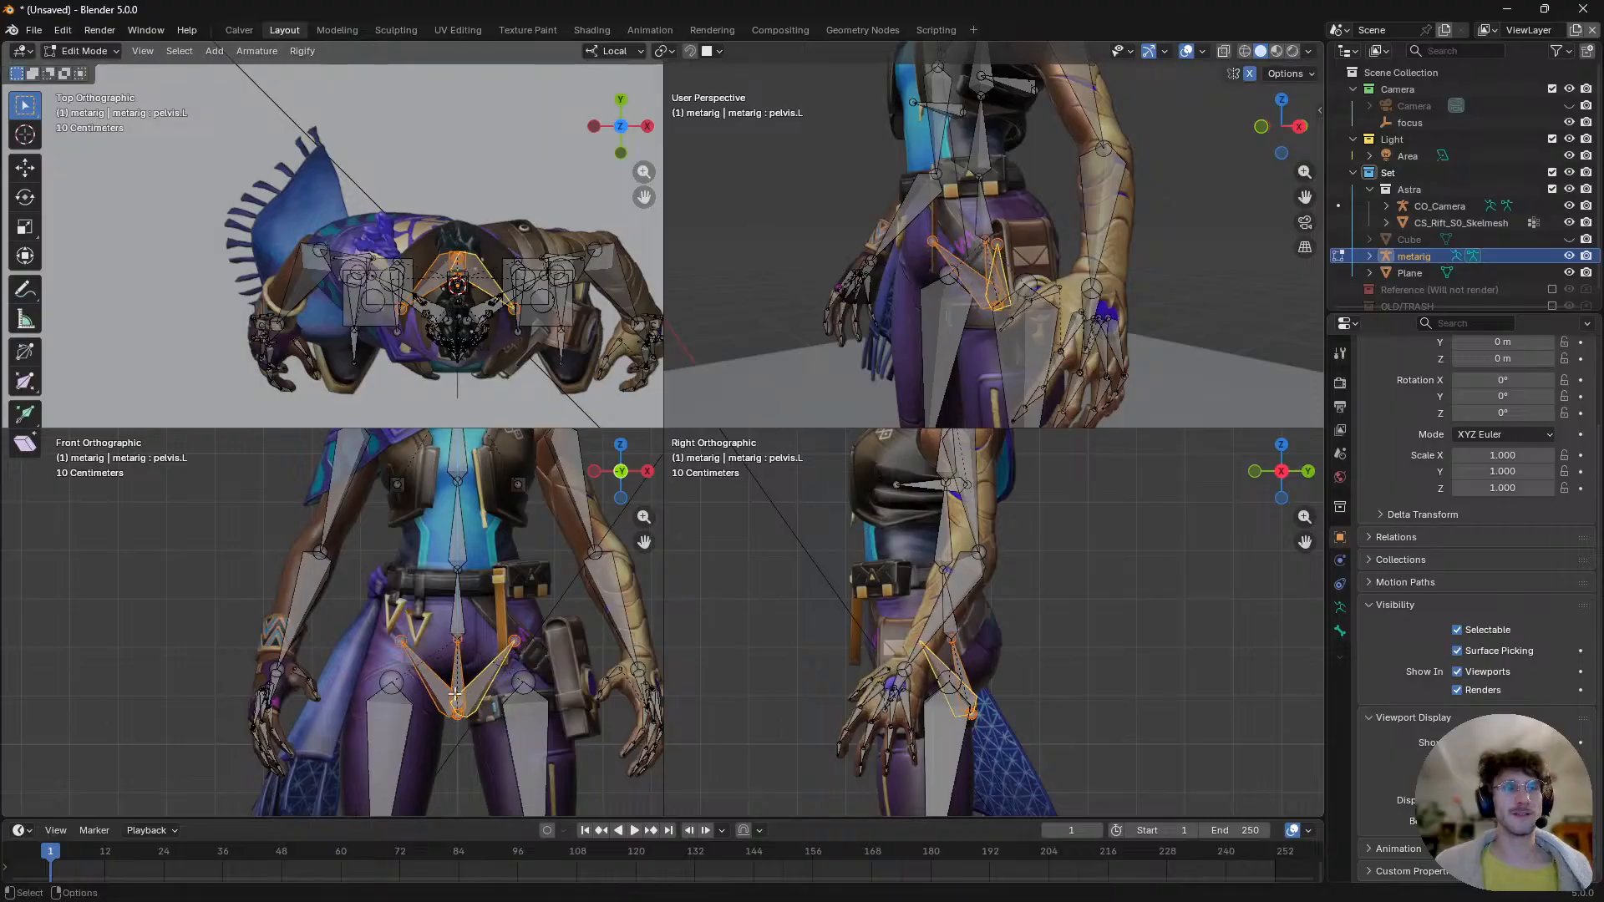
{"action": "scroll", "coordinate": [467, 717], "scroll_direction": "up", "scroll_amount": 2}
{"action": "key", "text": "g"}
{"action": "key", "text": "z"}
{"action": "key", "text": "z"}
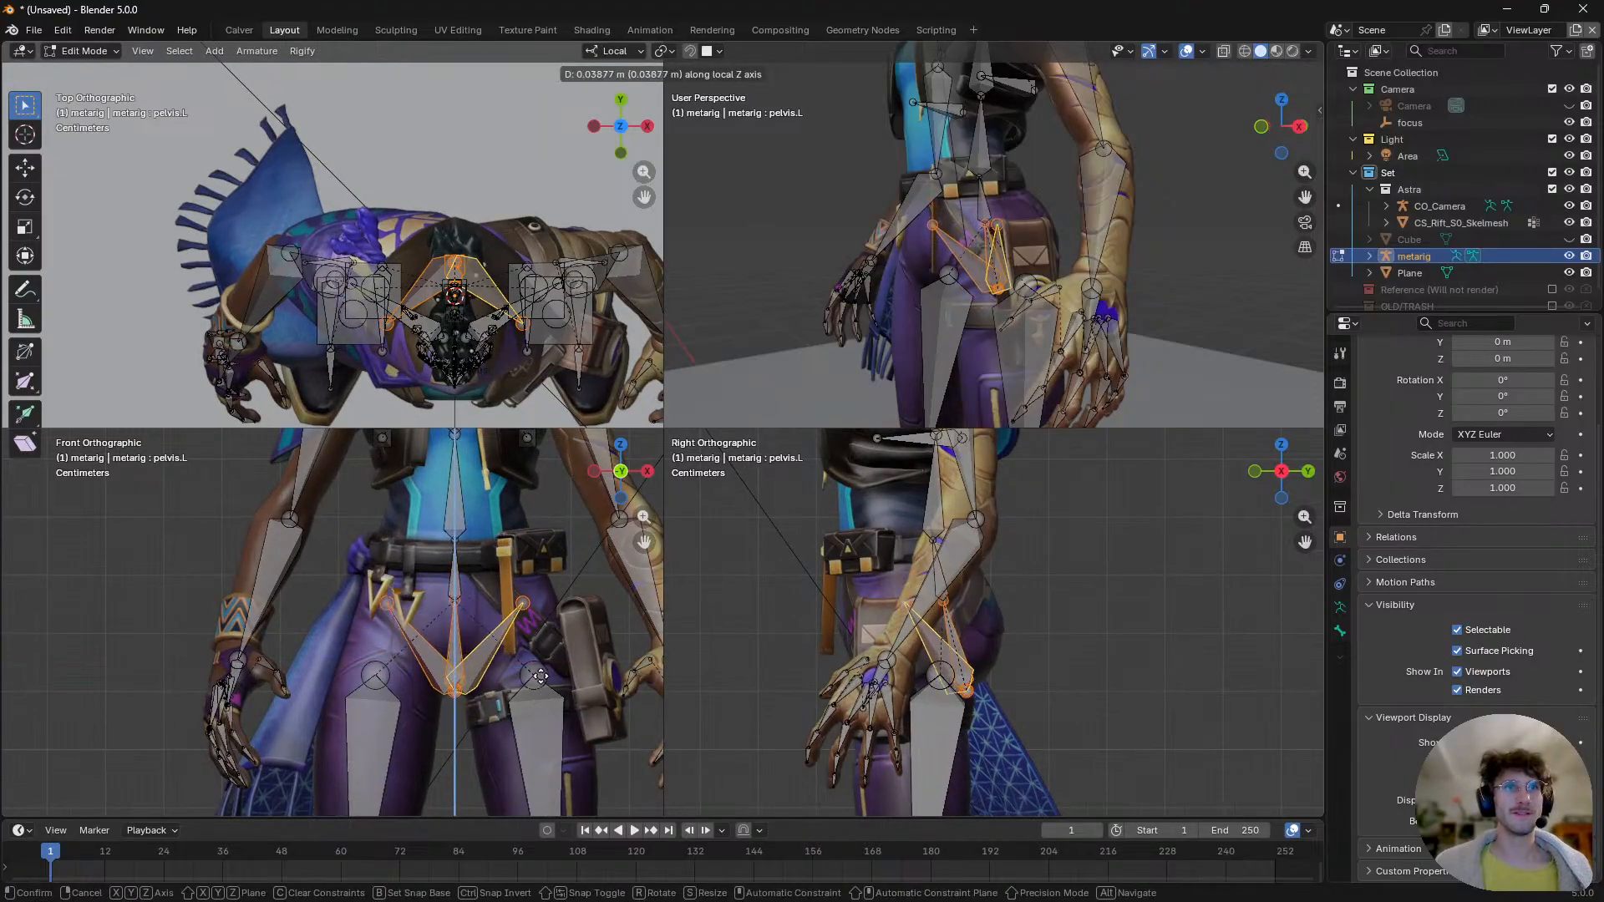
{"action": "left_click", "coordinate": [547, 679]}
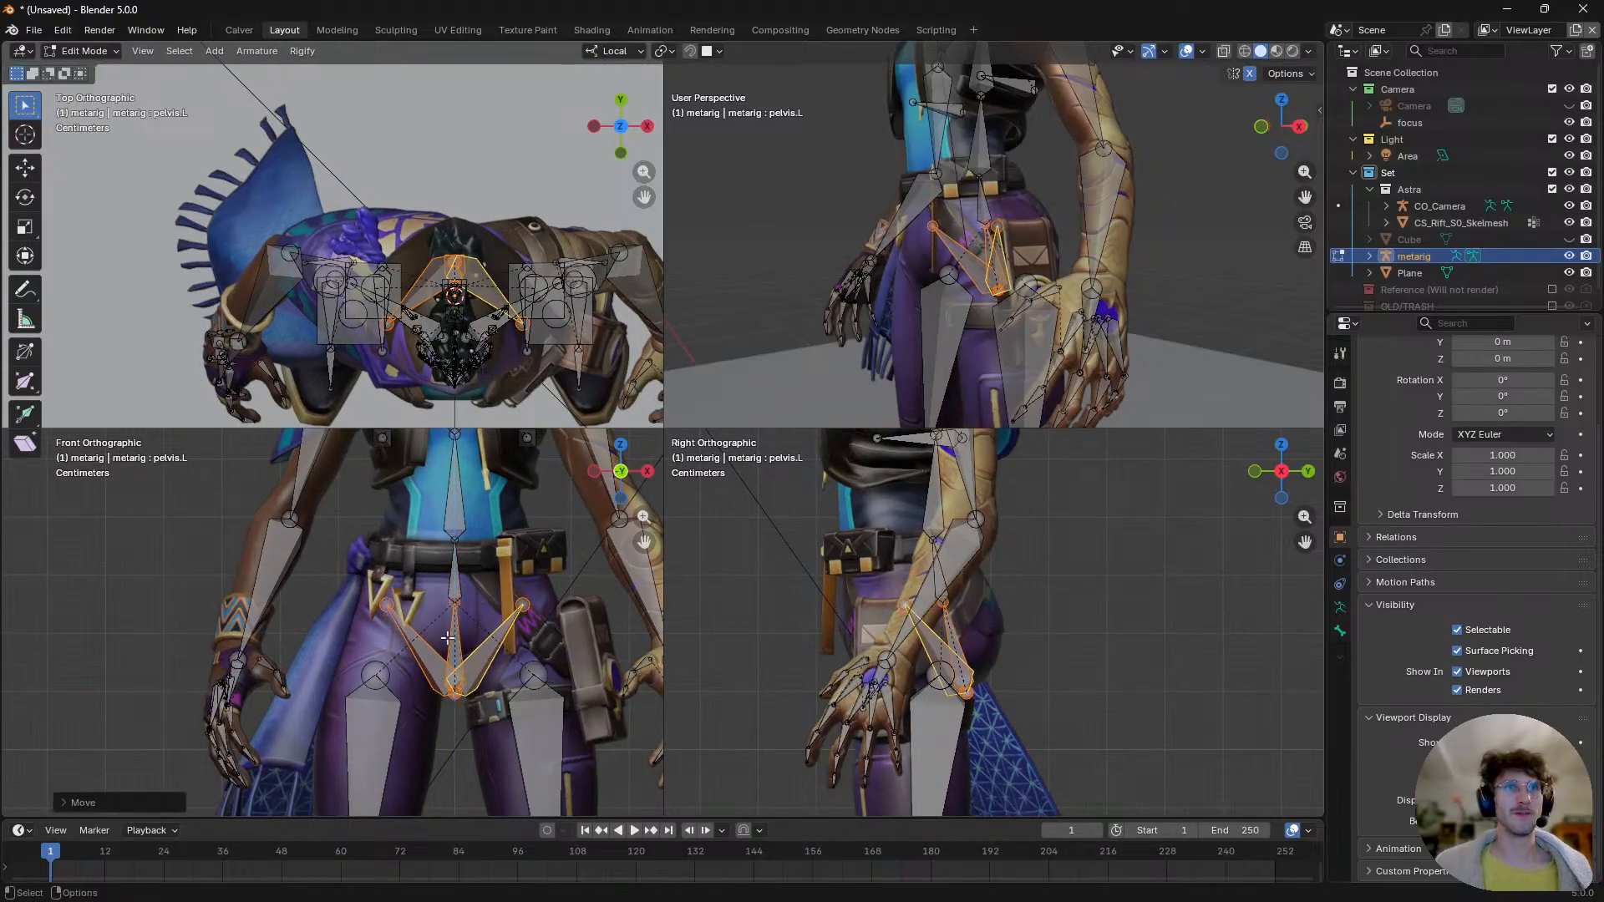
{"action": "key", "text": "g"}
{"action": "key", "text": "Escape"}
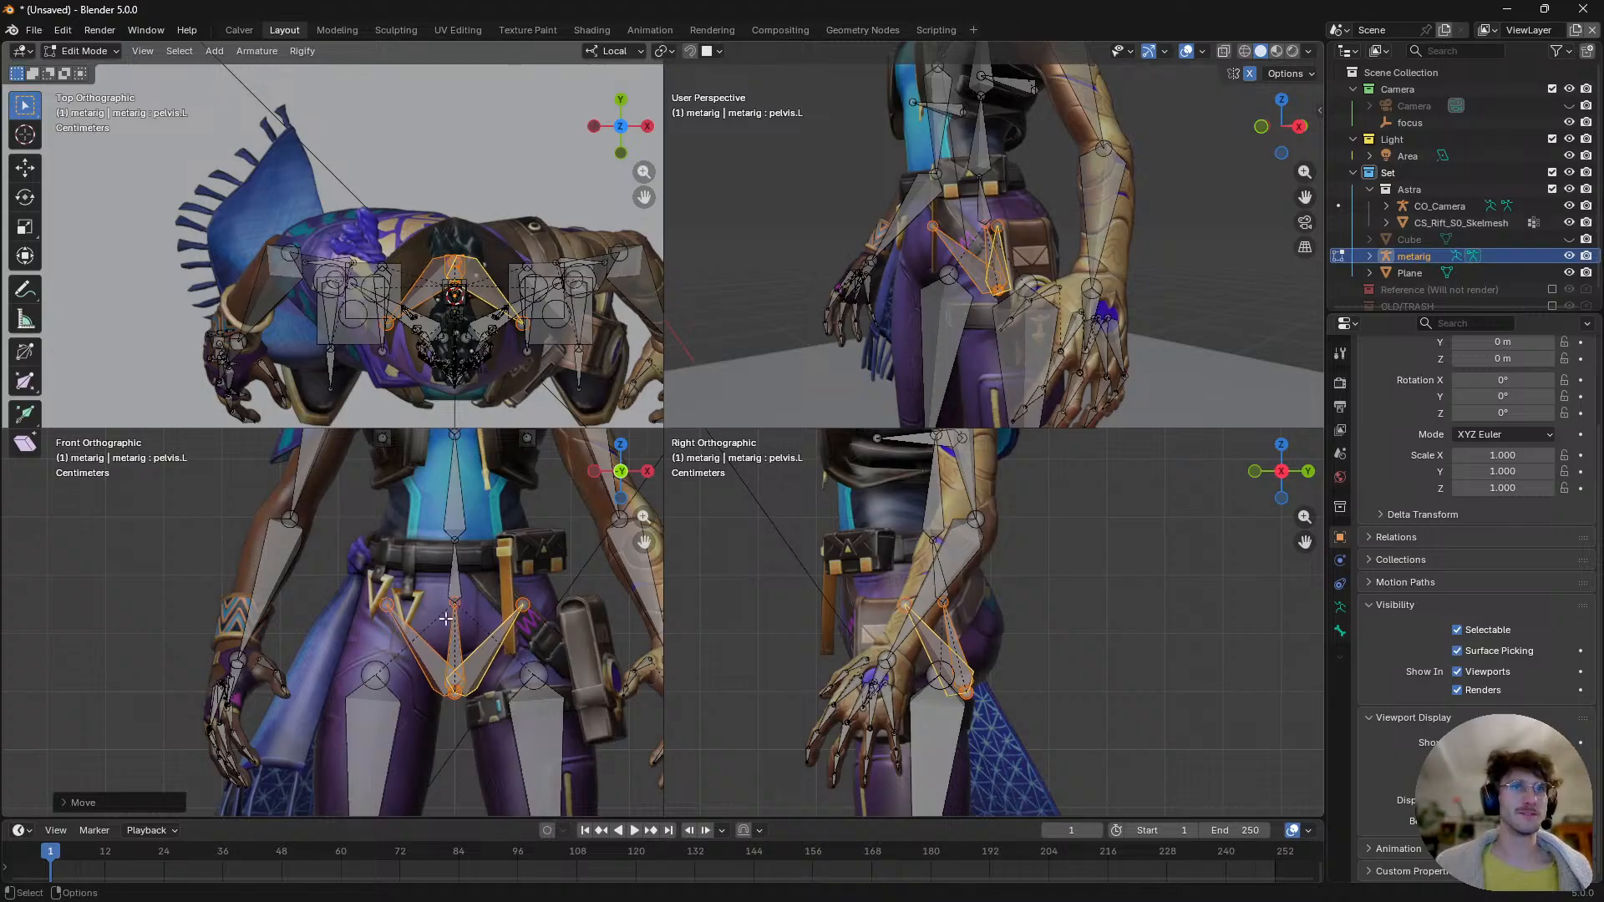
{"action": "left_click", "coordinate": [367, 598]}
{"action": "left_click_drag", "start_coordinate": [384, 603], "coordinate": [392, 631]}
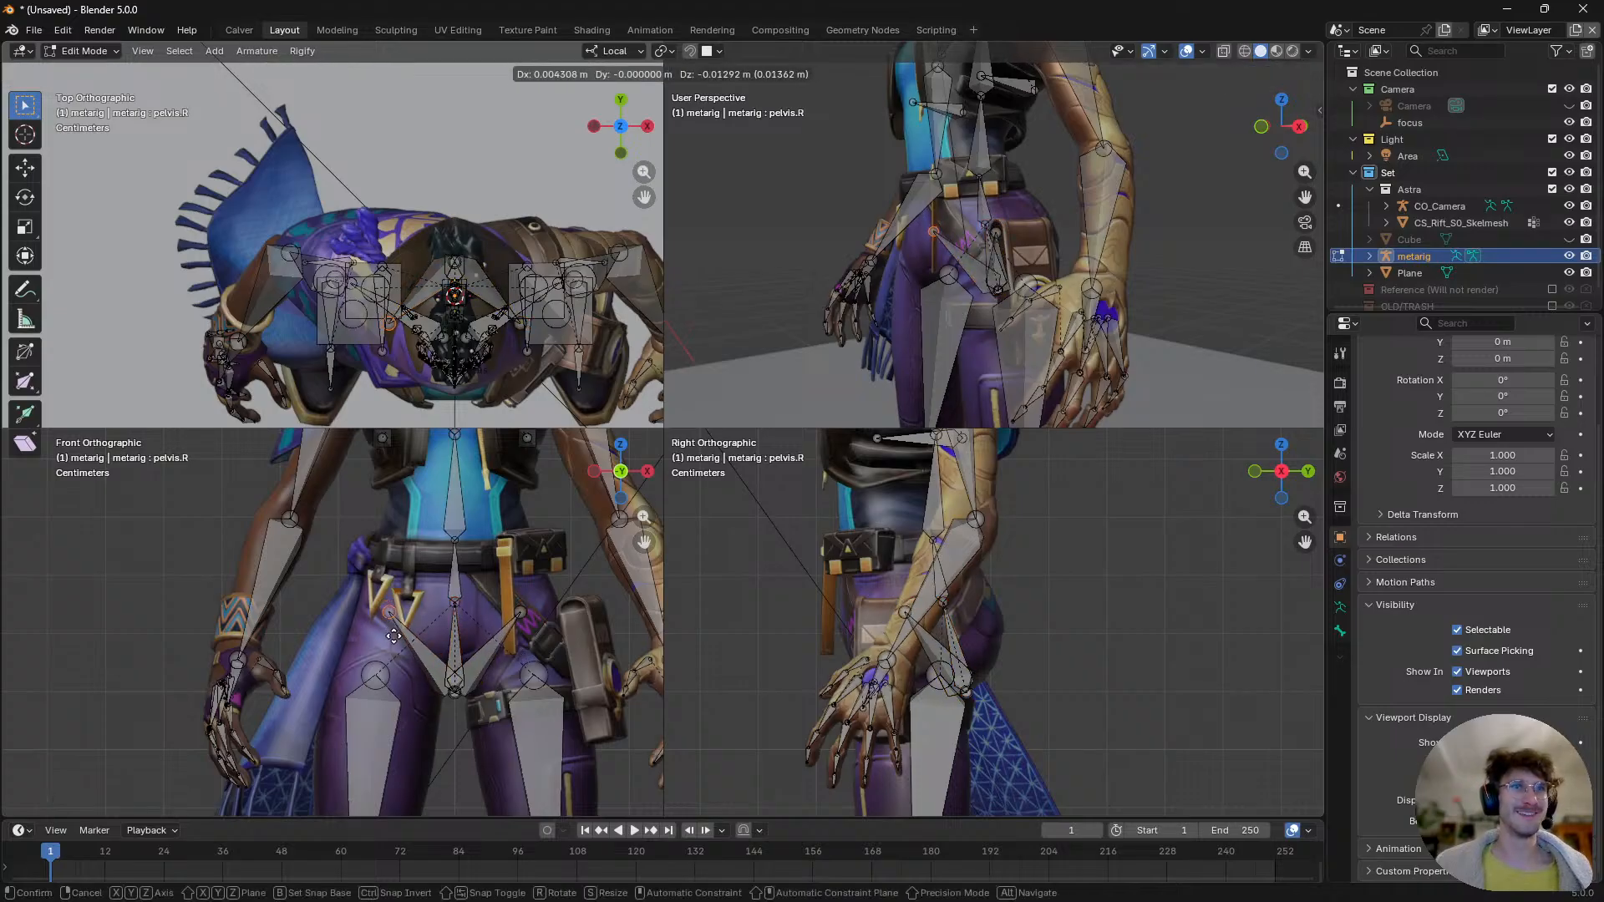
{"action": "key", "text": "Escape"}
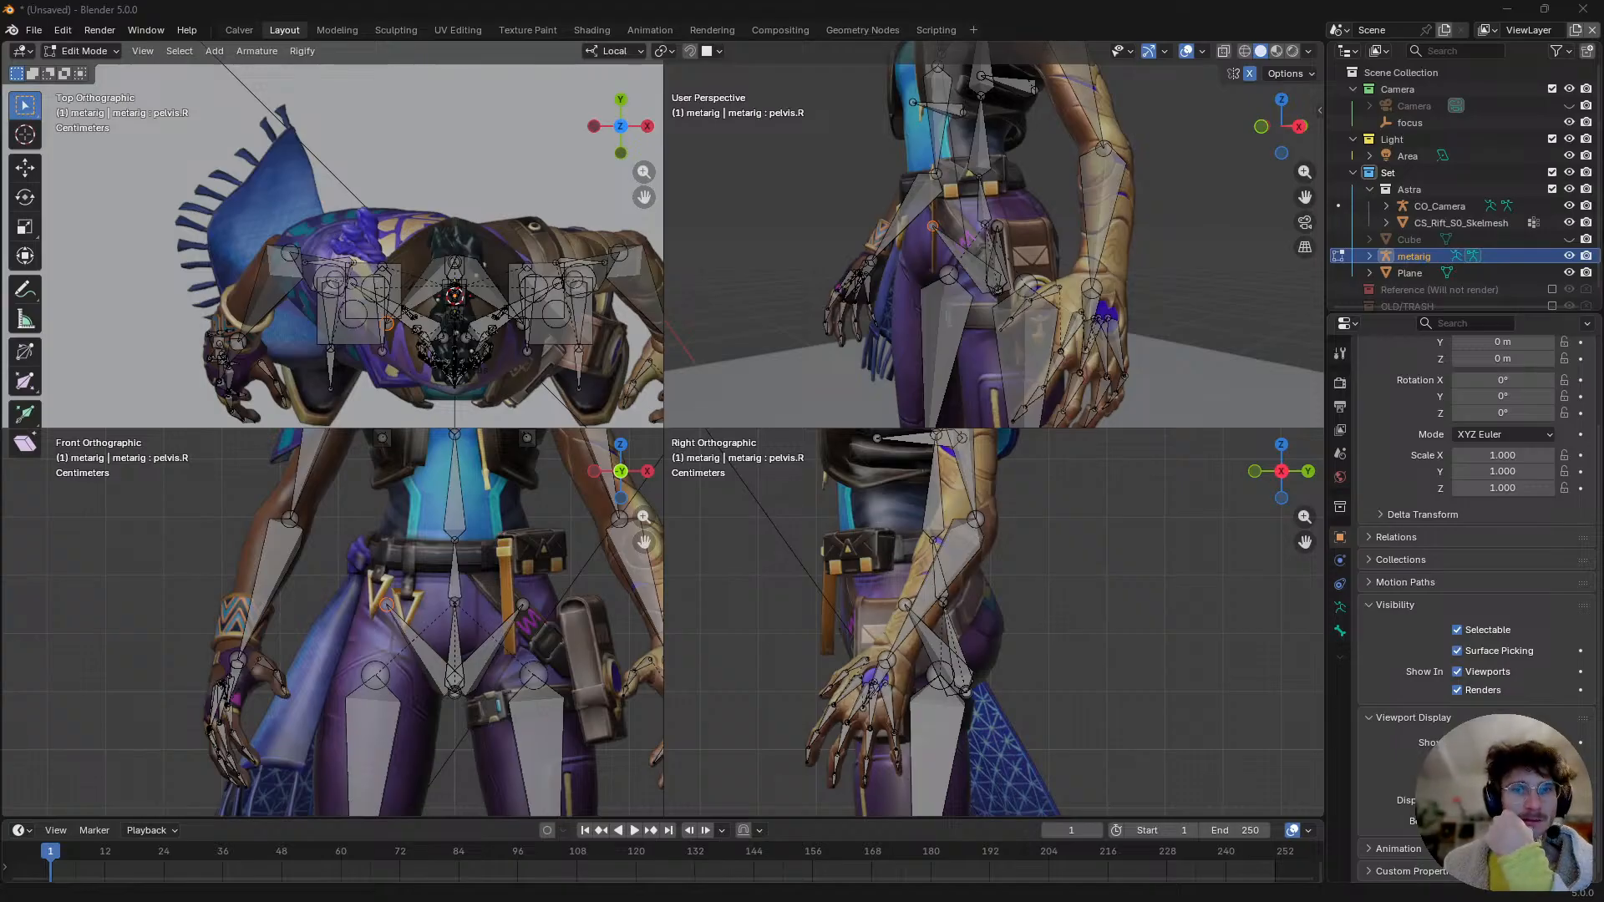
- Switch to the web browser and look through the Blender human rig image results for a meta-rig reference
{"action": "key", "text": "alt+Tab"}
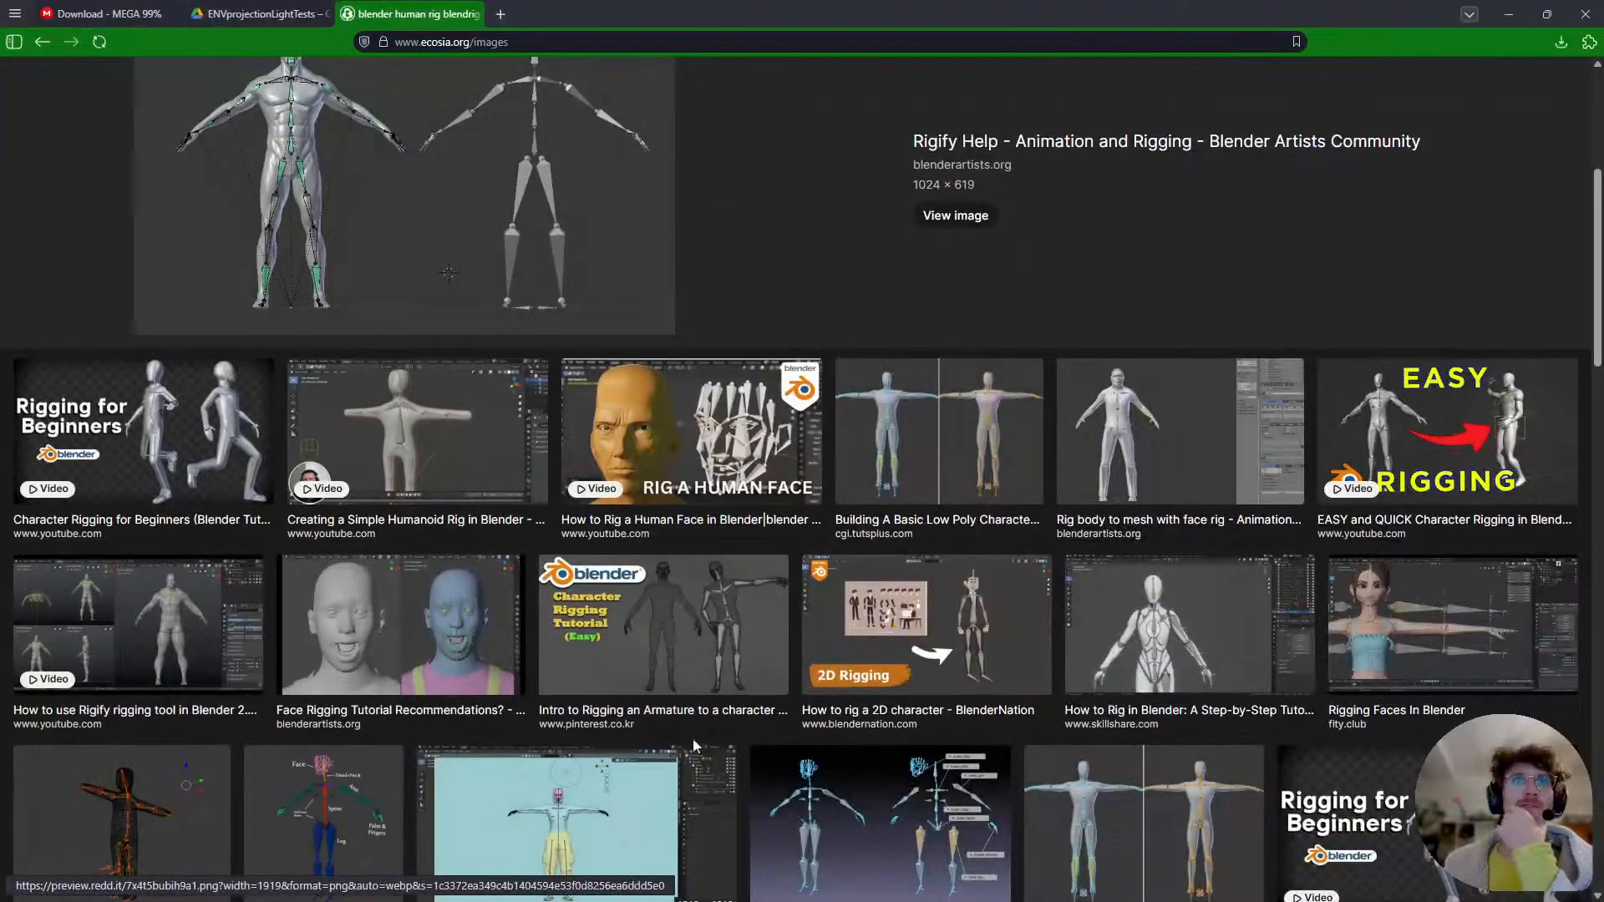
{"action": "scroll", "coordinate": [1168, 718], "scroll_direction": "down", "scroll_amount": 2}
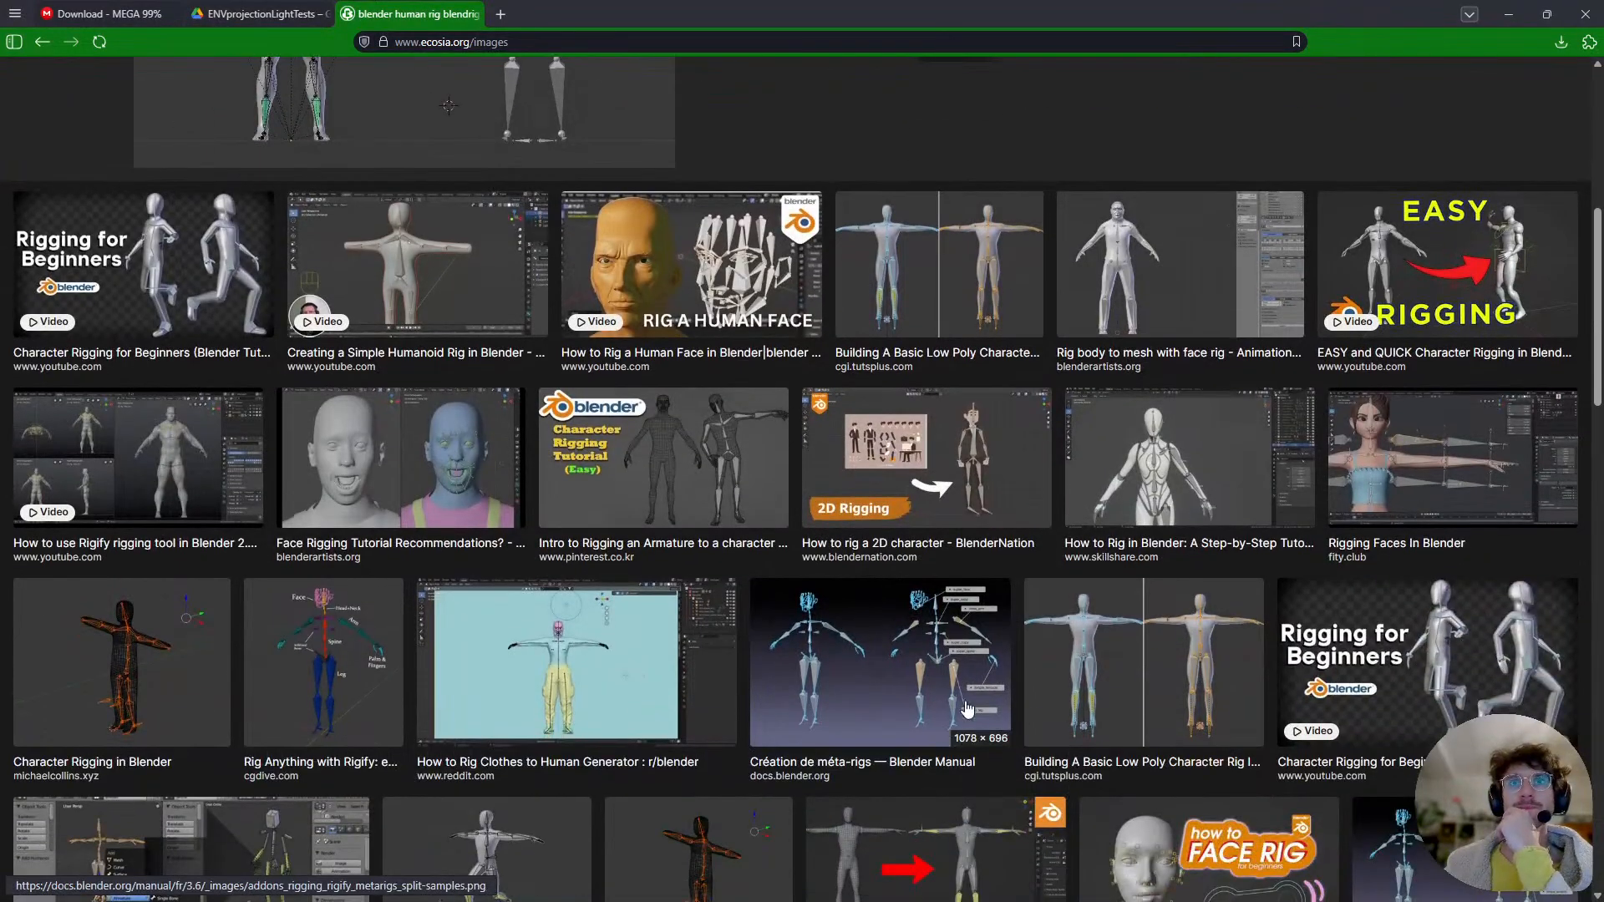
{"action": "scroll", "coordinate": [1122, 696], "scroll_direction": "down", "scroll_amount": 4}
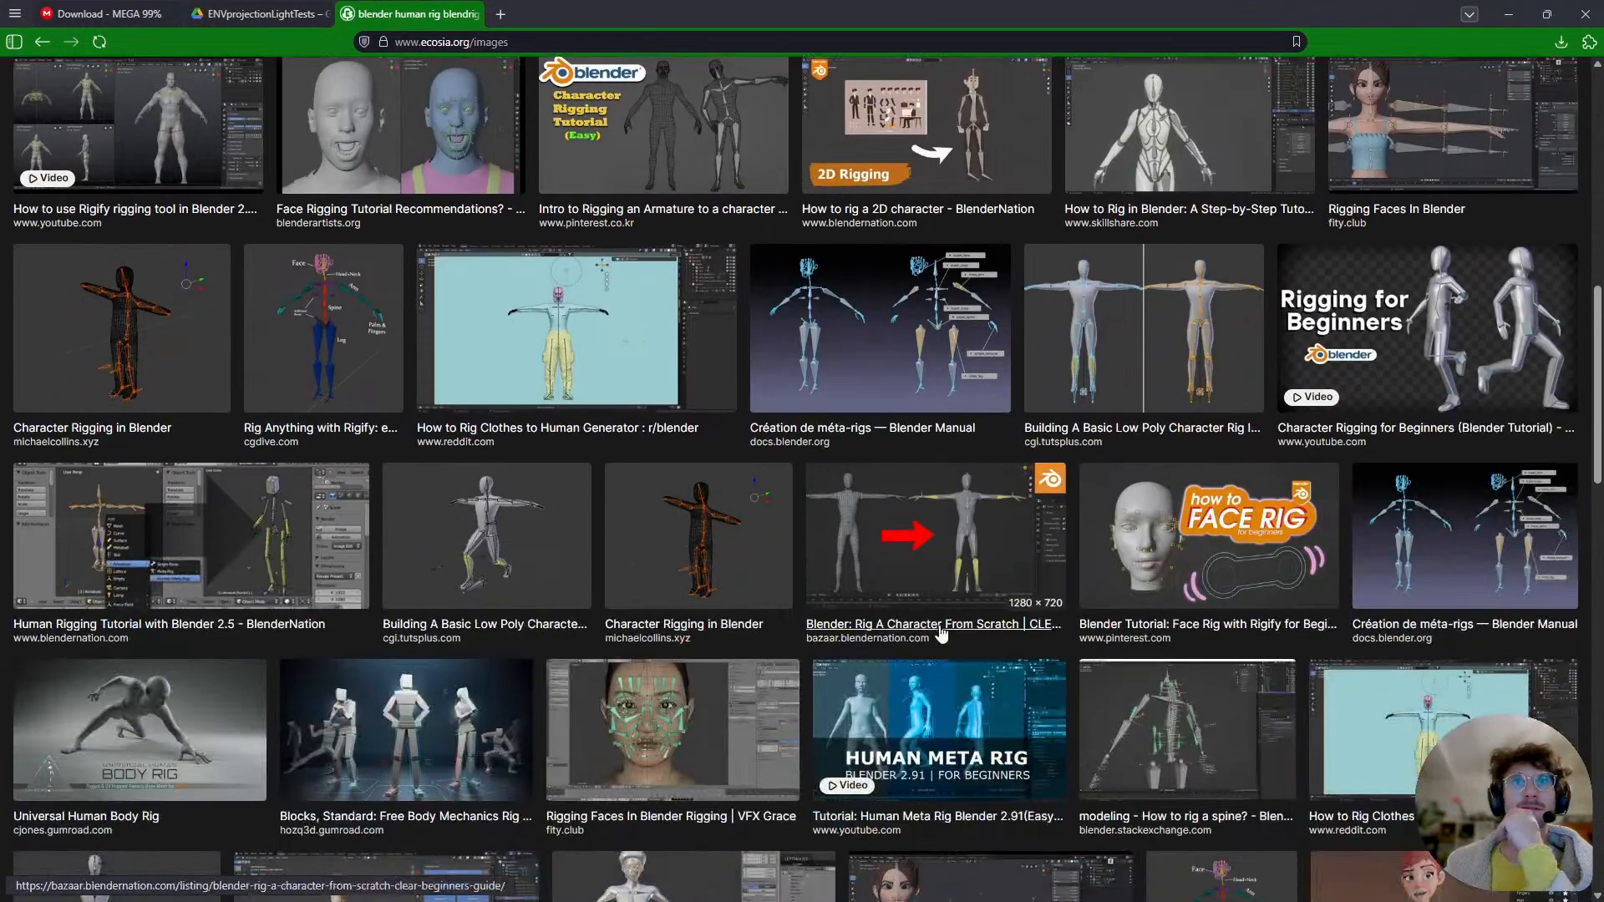
{"action": "scroll", "coordinate": [476, 582], "scroll_direction": "down", "scroll_amount": 2}
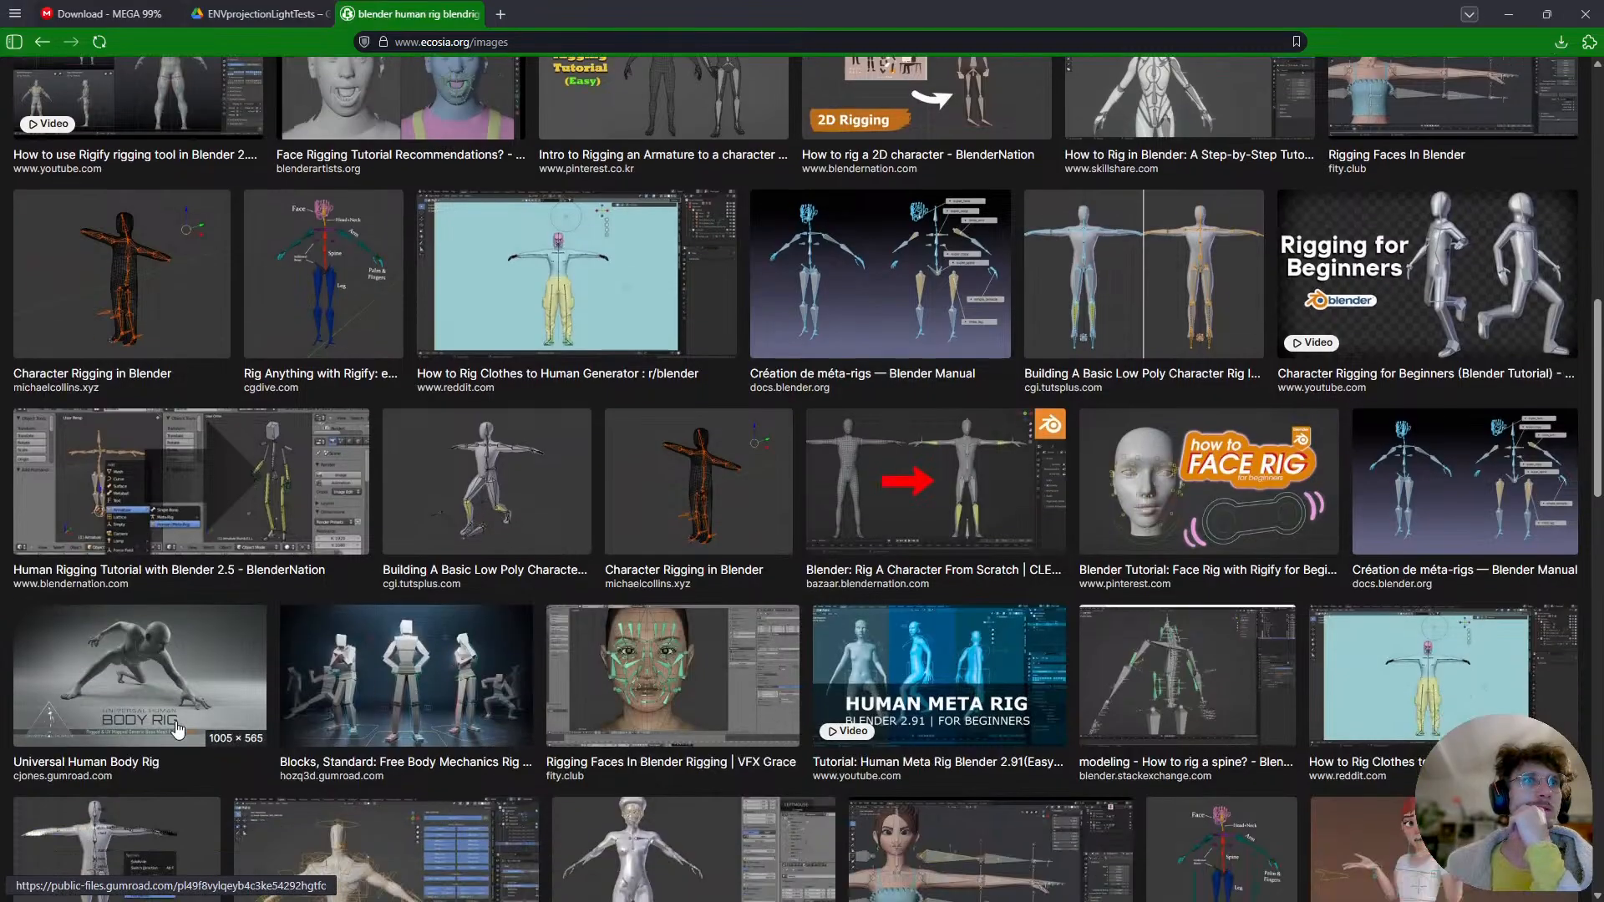
{"action": "scroll", "coordinate": [269, 543], "scroll_direction": "up", "scroll_amount": 5}
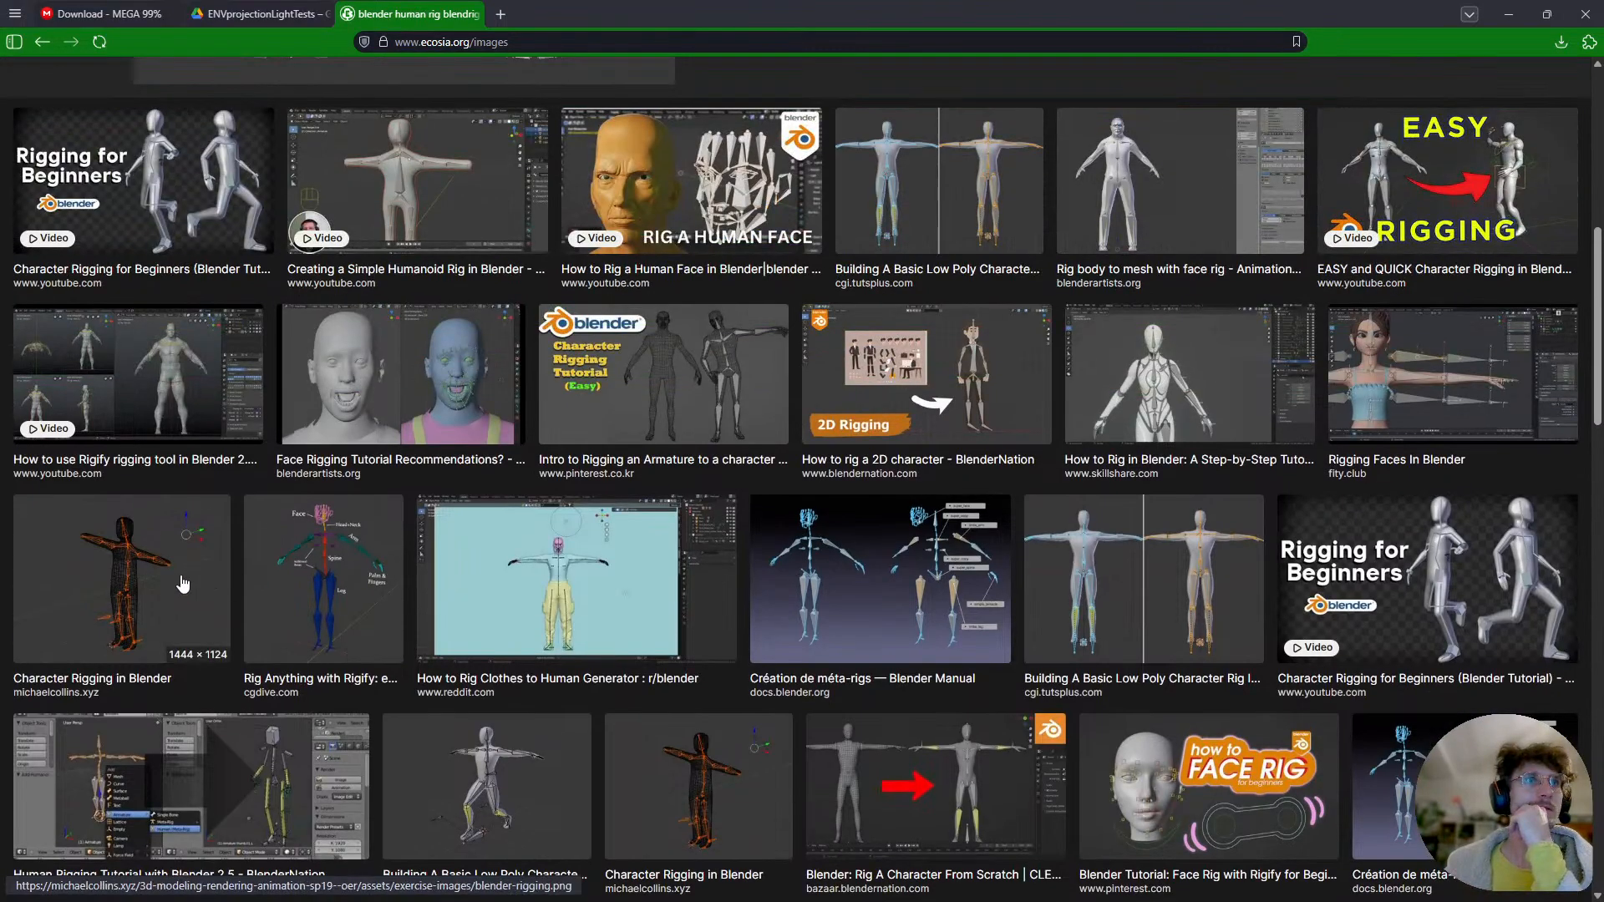
- Preview the labelled Rigify human rig image and open its CGDive article, "Rig Anything with Rigify" Chapter 2
{"action": "left_click", "coordinate": [343, 614]}
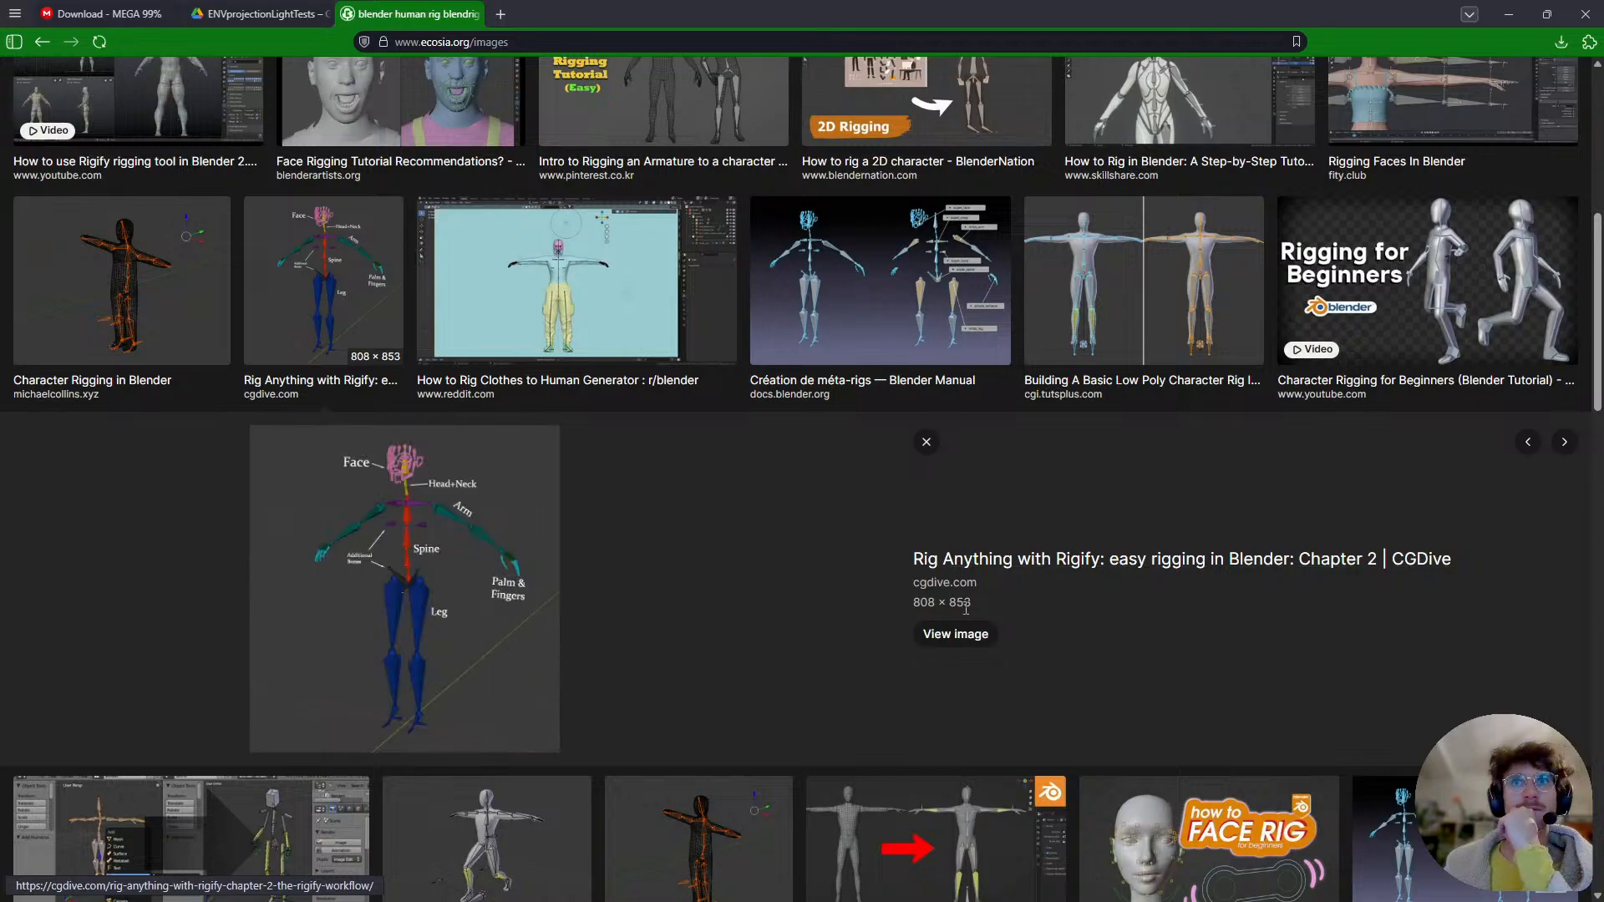
{"action": "left_click", "coordinate": [955, 637]}
{"action": "middle_click", "coordinate": [544, 10]}
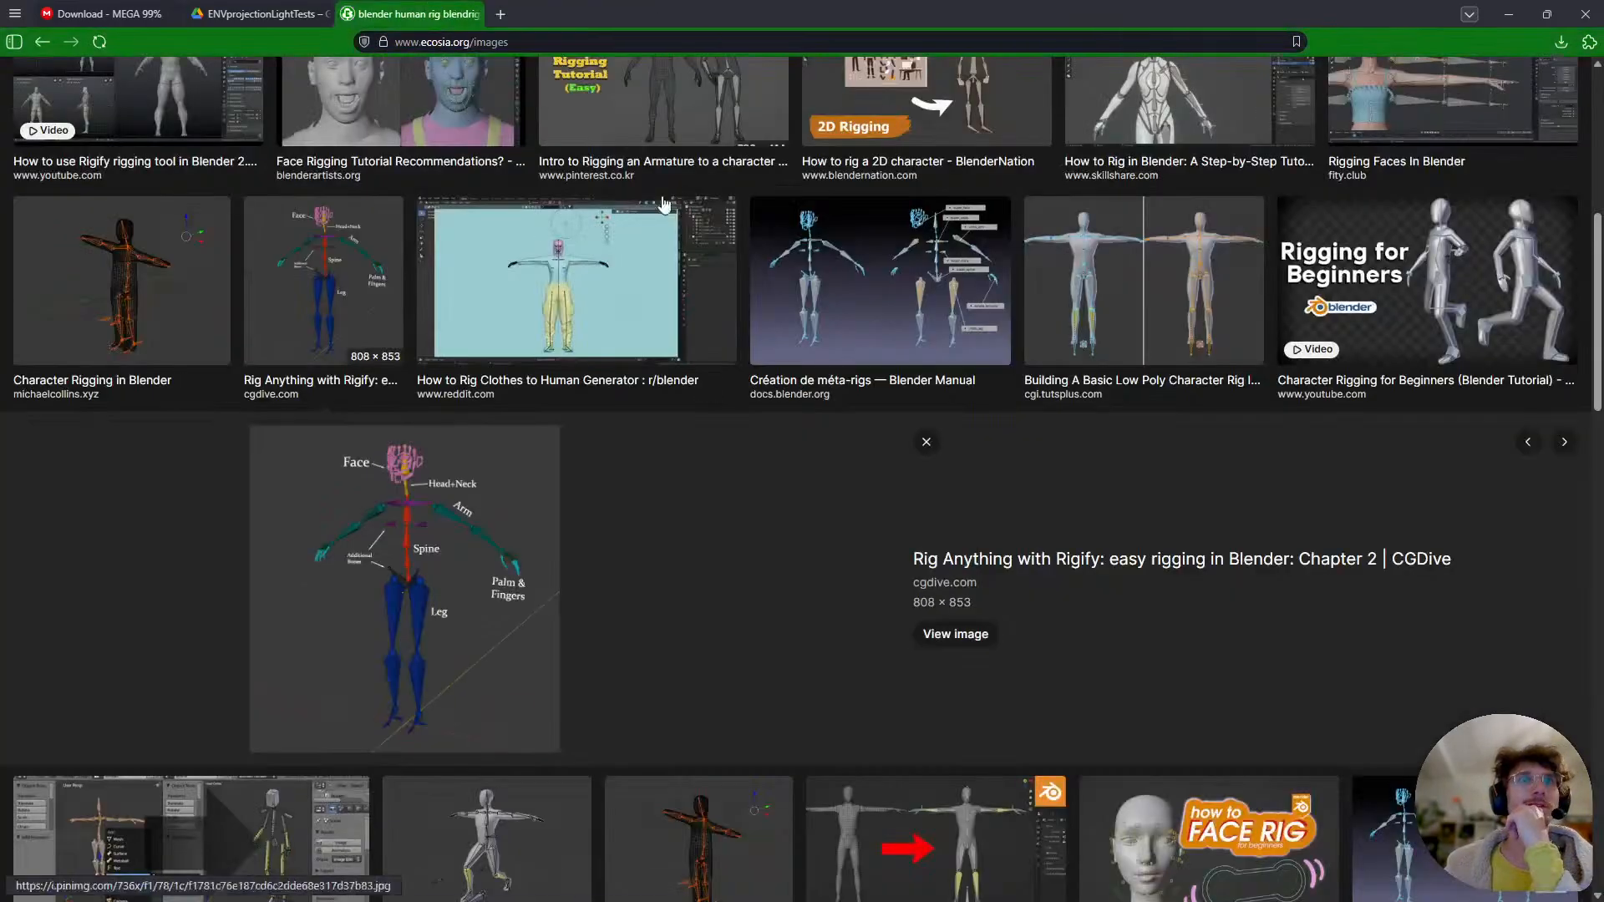
{"action": "left_click", "coordinate": [990, 560]}
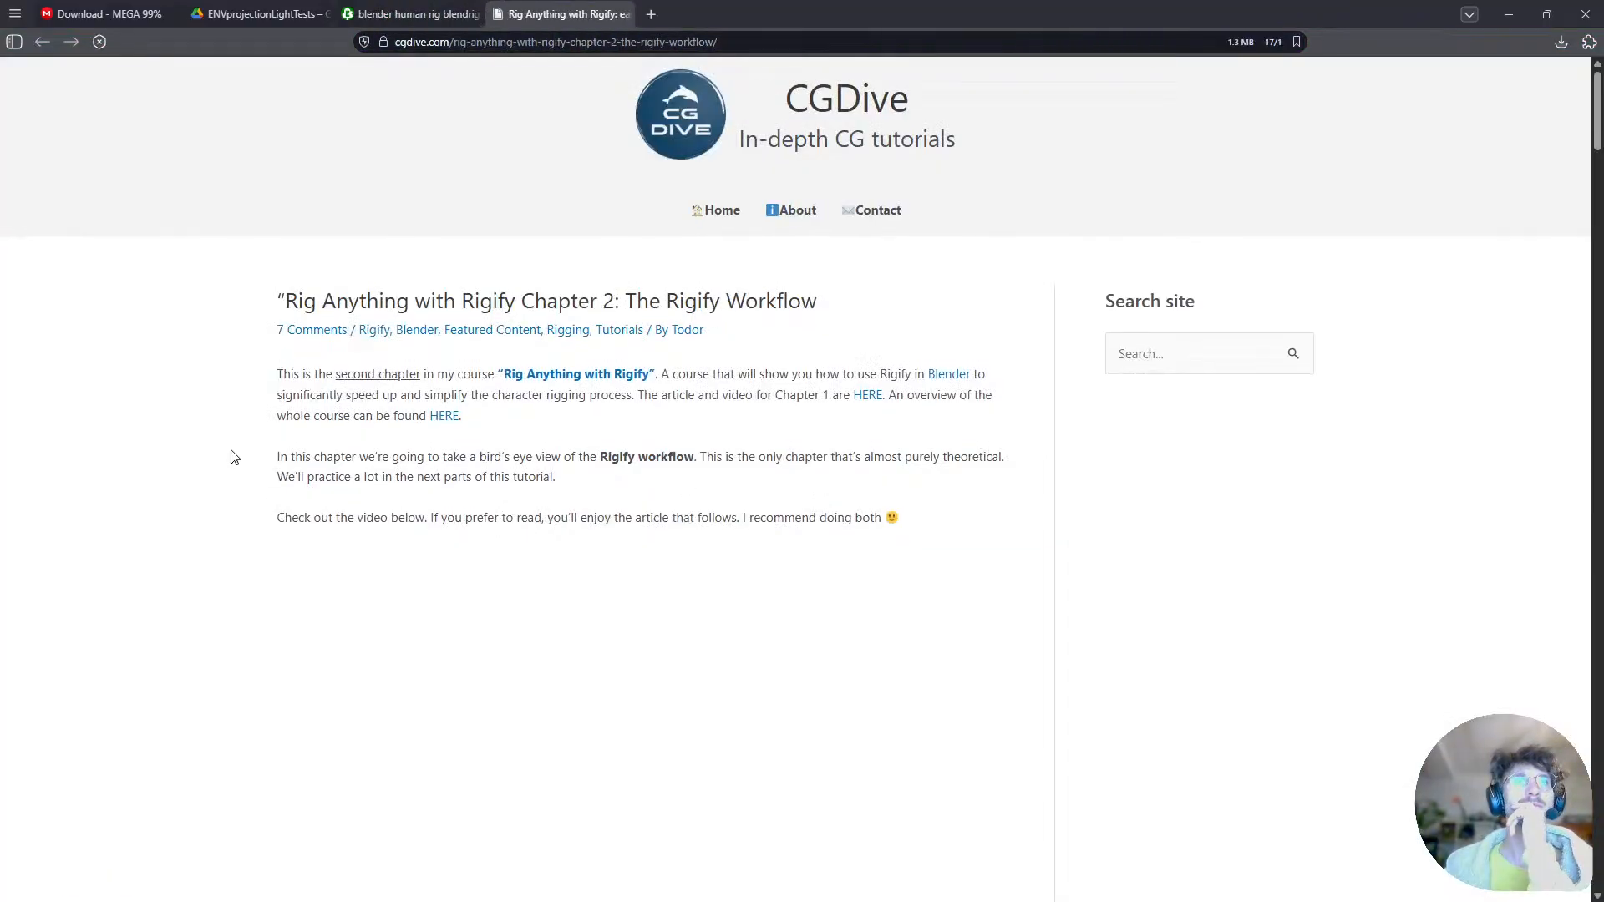
- Skim the CGDive Rigify workflow article for how the meta-rig bones should align to a character, and return to Blender
{"action": "scroll", "coordinate": [235, 457], "scroll_direction": "down", "scroll_amount": 15}
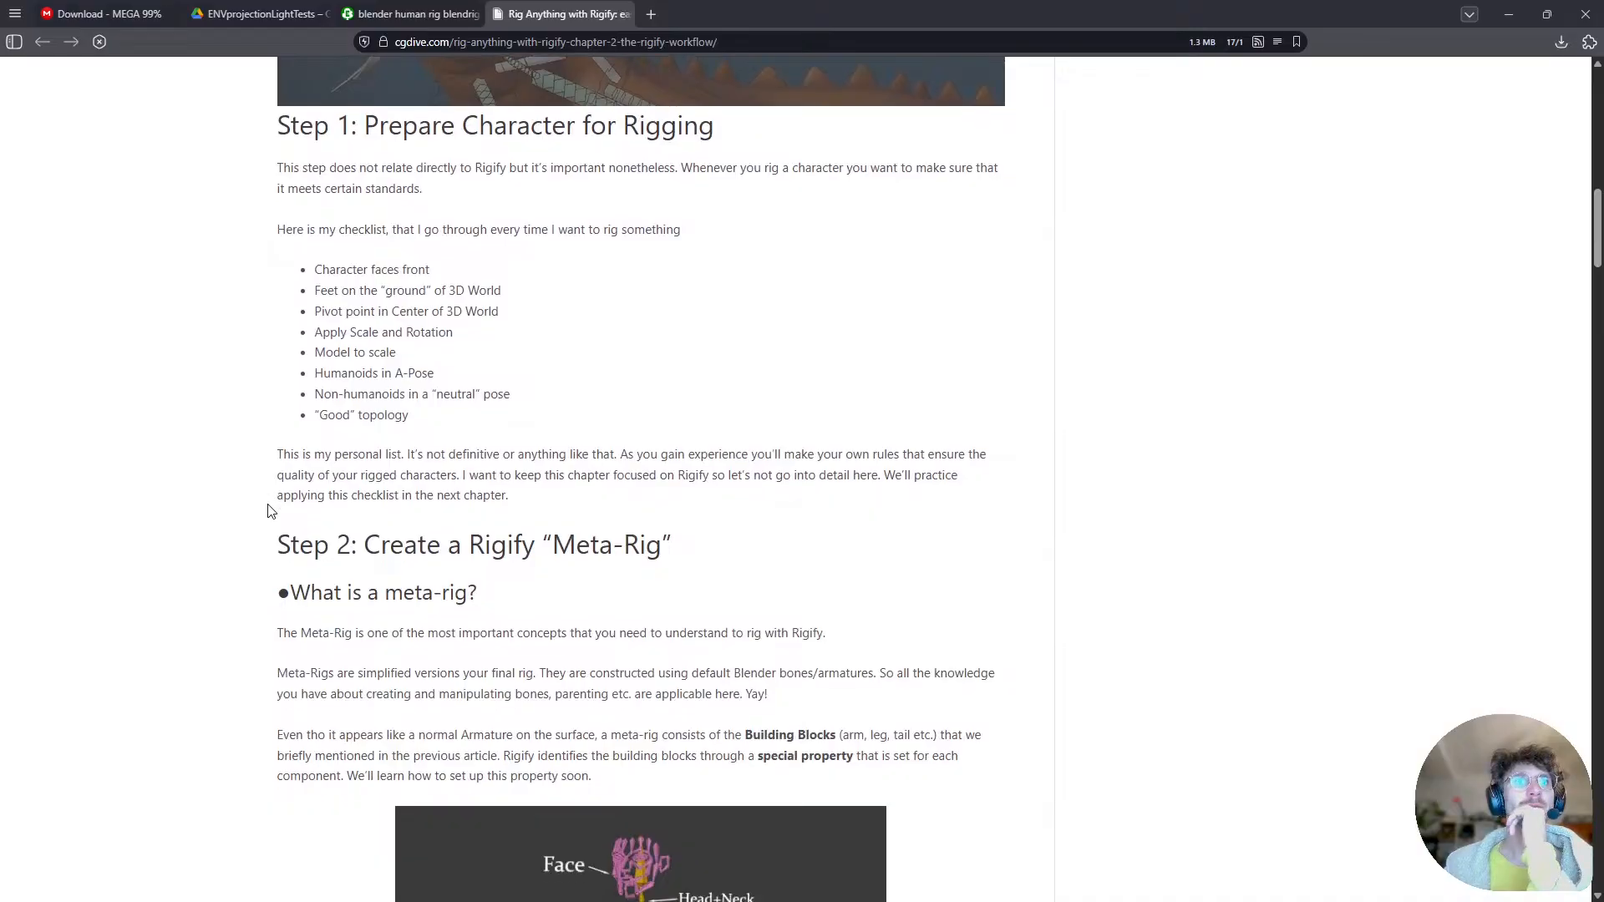
{"action": "scroll", "coordinate": [270, 510], "scroll_direction": "down", "scroll_amount": 6}
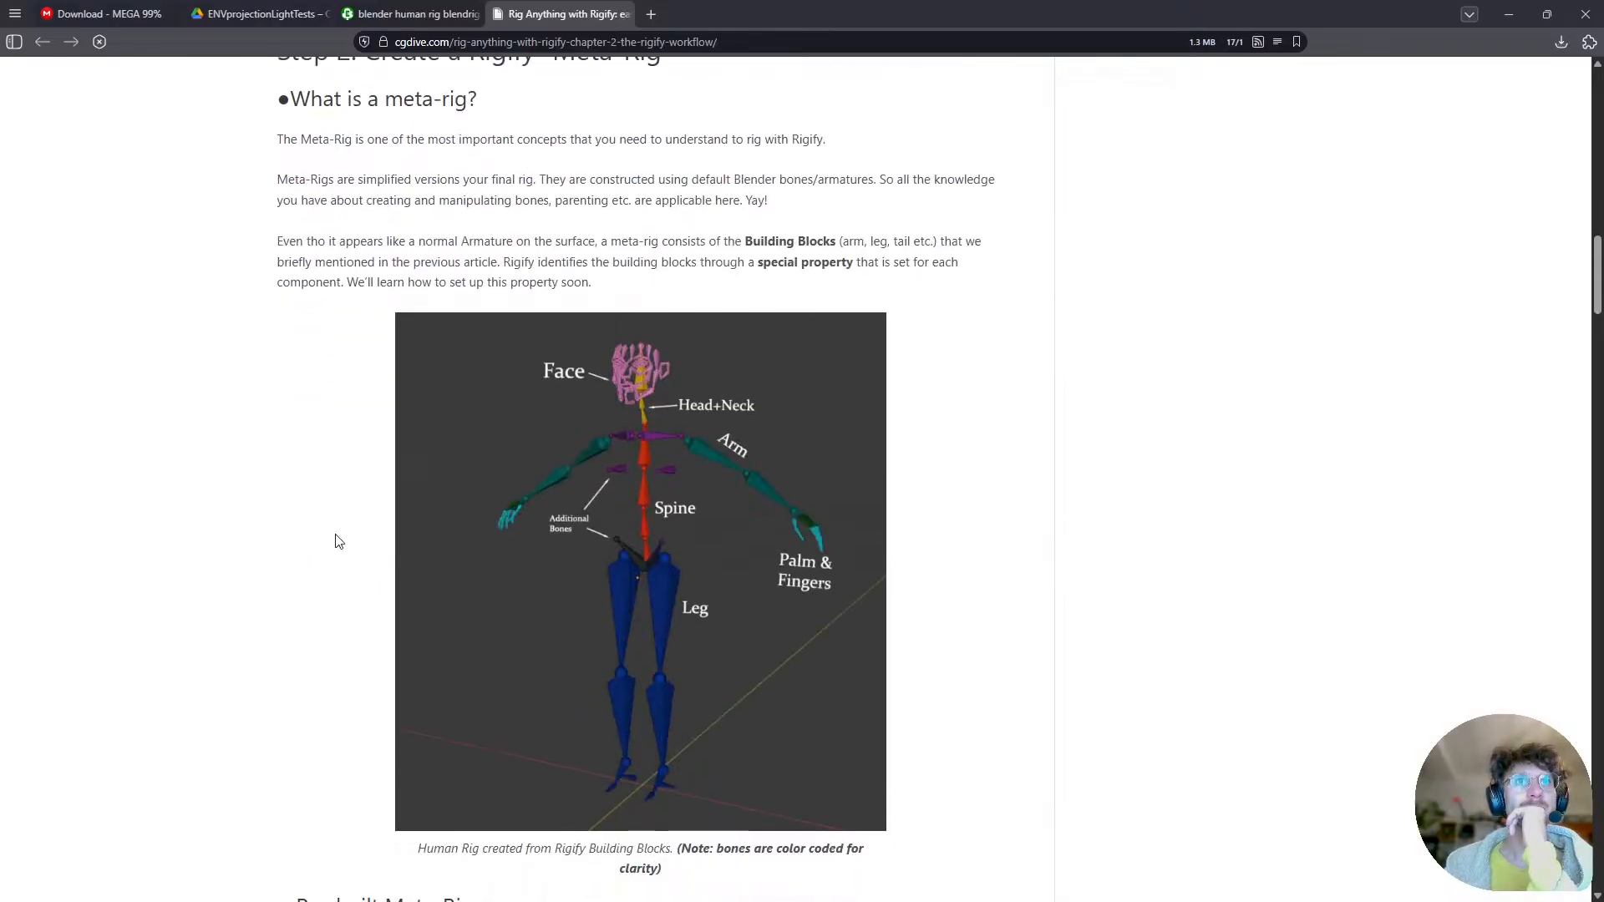
{"action": "scroll", "coordinate": [339, 541], "scroll_direction": "down", "scroll_amount": 12}
{"action": "scroll", "coordinate": [338, 541], "scroll_direction": "up", "scroll_amount": 3}
{"action": "scroll", "coordinate": [338, 541], "scroll_direction": "down", "scroll_amount": 4}
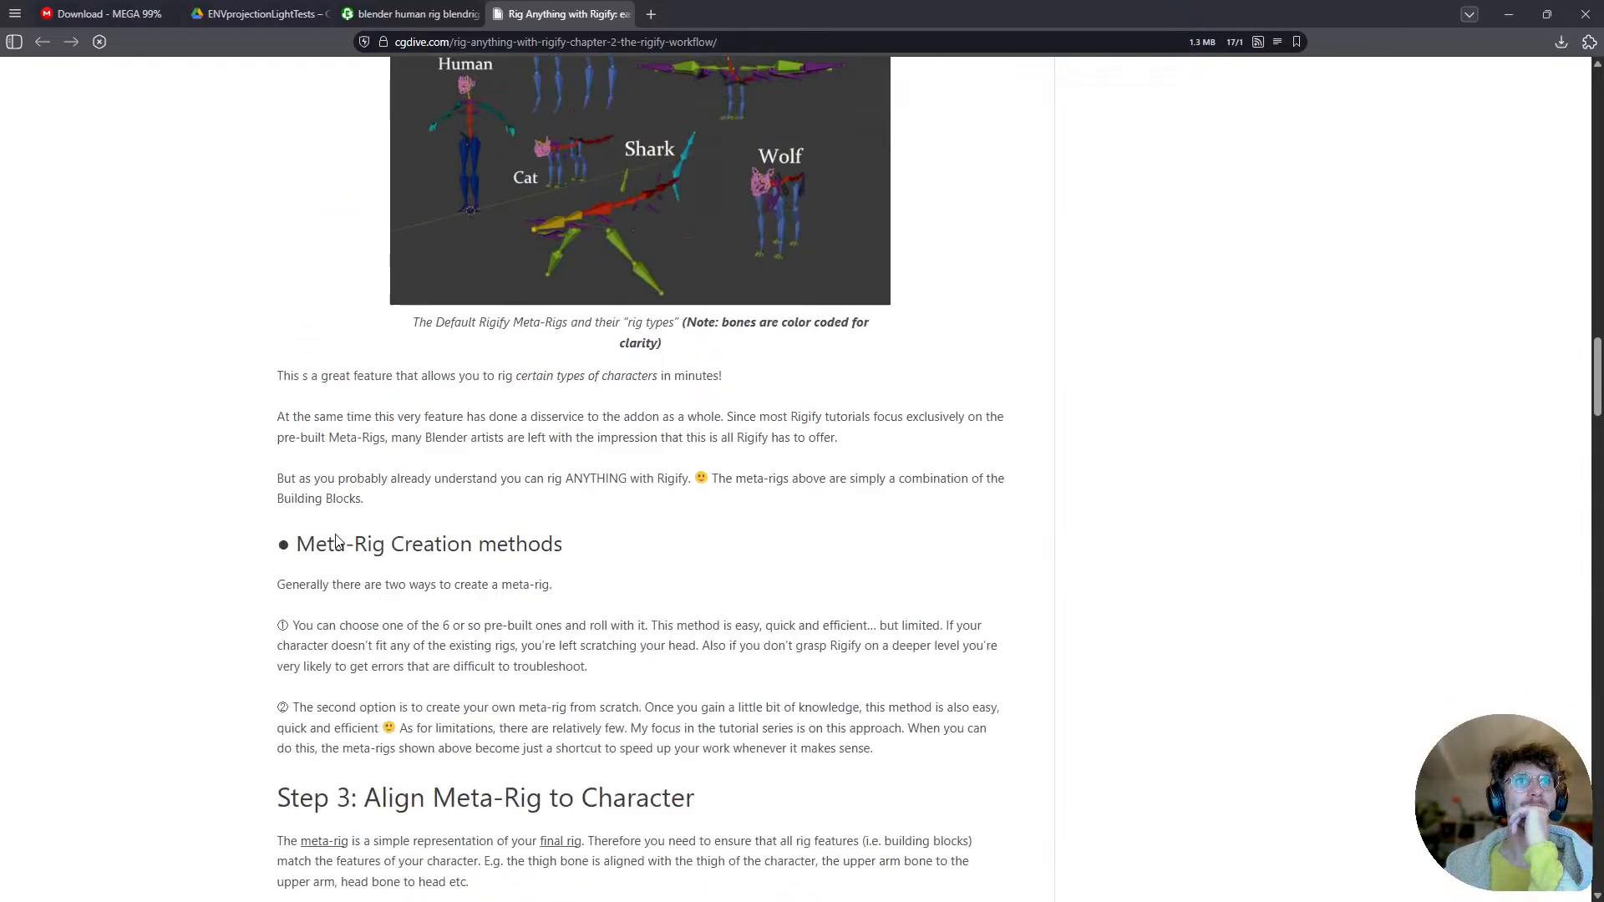
{"action": "scroll", "coordinate": [338, 541], "scroll_direction": "down", "scroll_amount": 9}
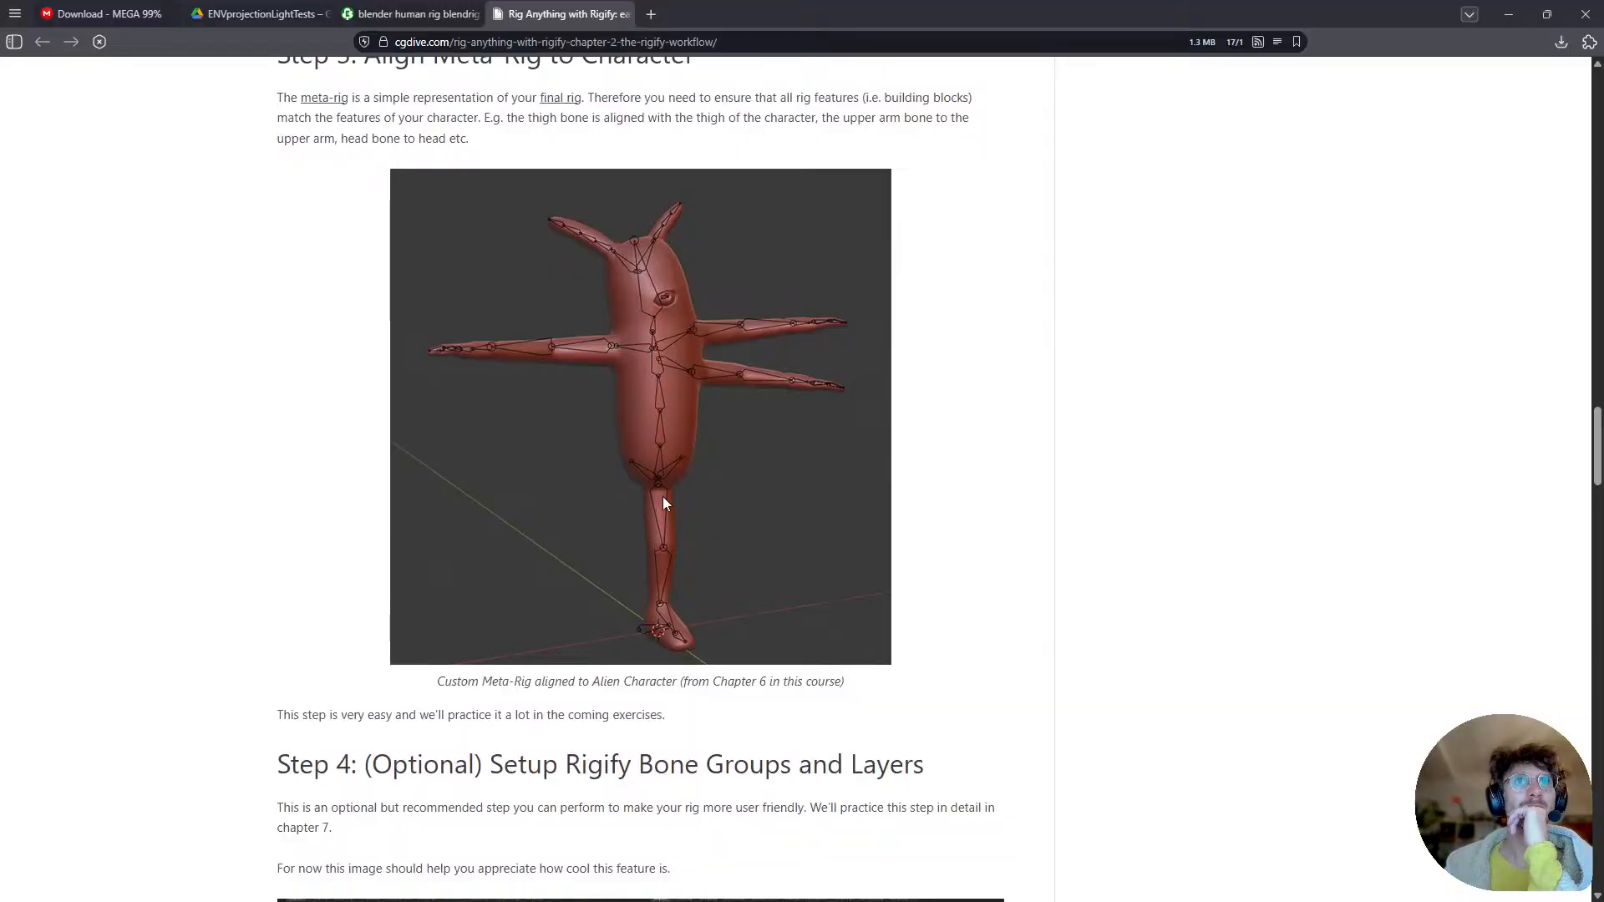
{"action": "scroll", "coordinate": [662, 484], "scroll_direction": "down", "scroll_amount": 13}
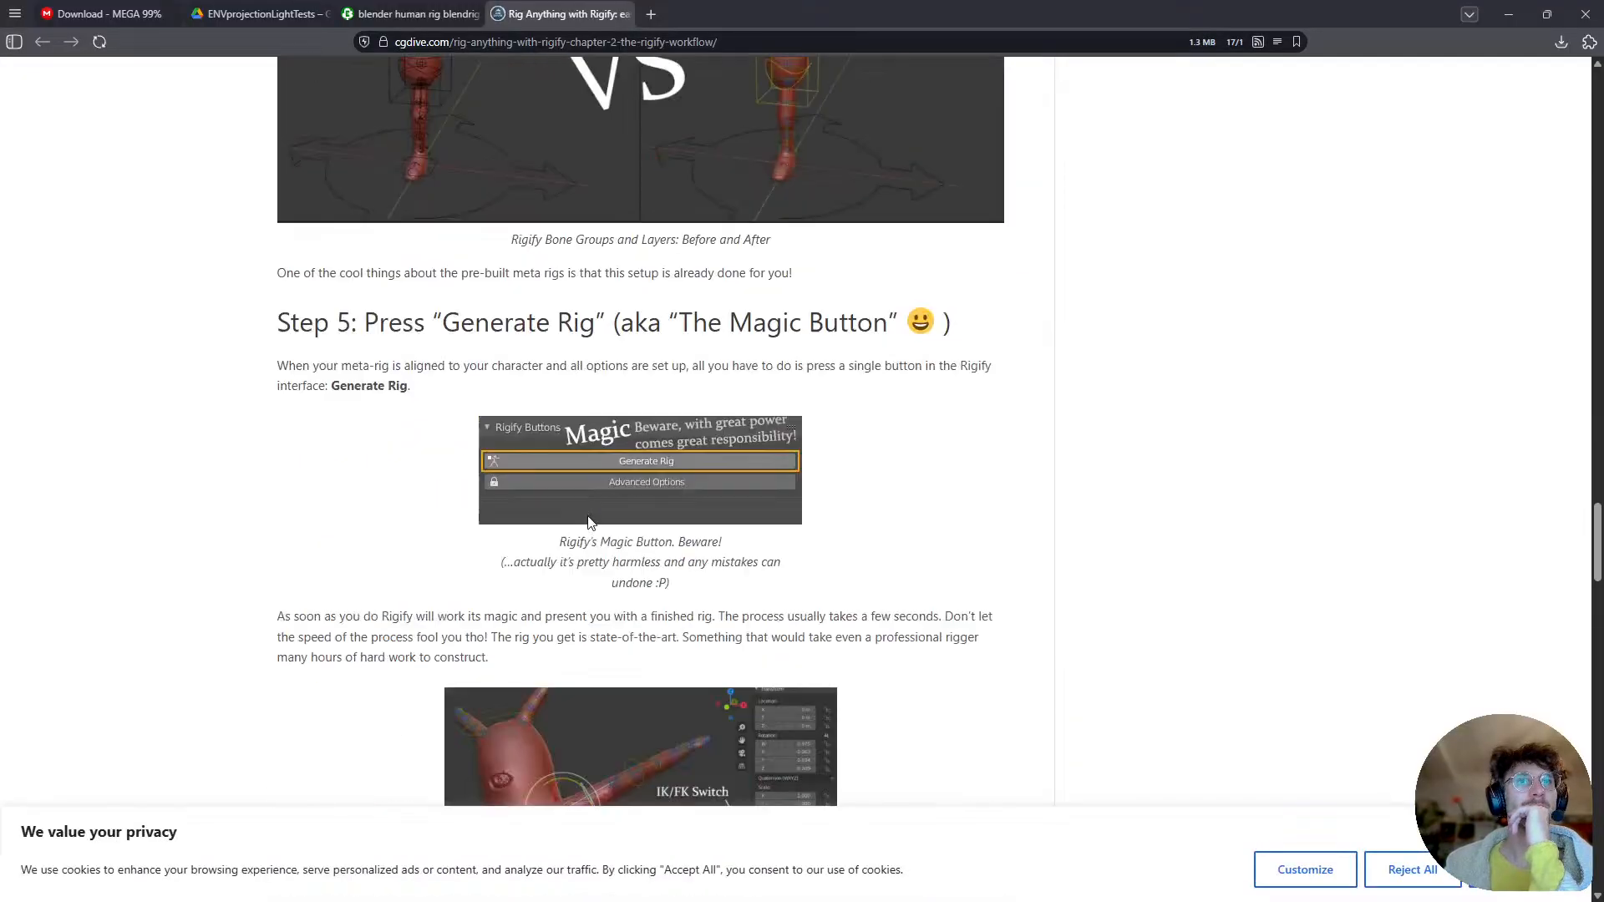
{"action": "scroll", "coordinate": [589, 522], "scroll_direction": "down", "scroll_amount": 20}
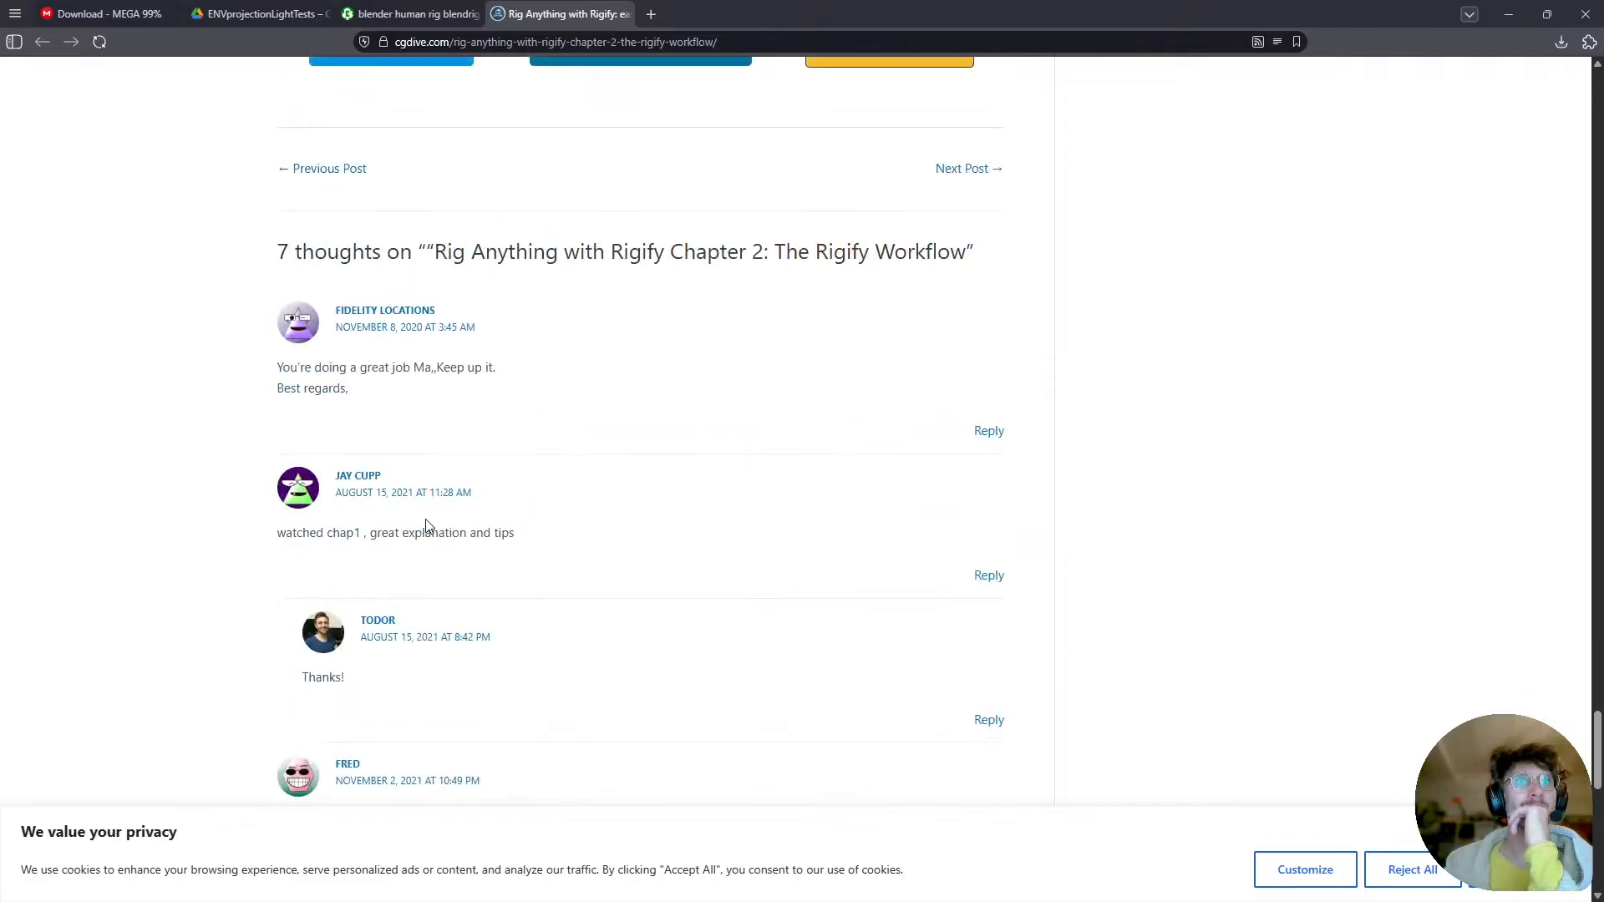
{"action": "scroll", "coordinate": [426, 526], "scroll_direction": "down", "scroll_amount": 10}
{"action": "scroll", "coordinate": [426, 534], "scroll_direction": "up", "scroll_amount": 11}
{"action": "left_click", "coordinate": [1507, 14]}
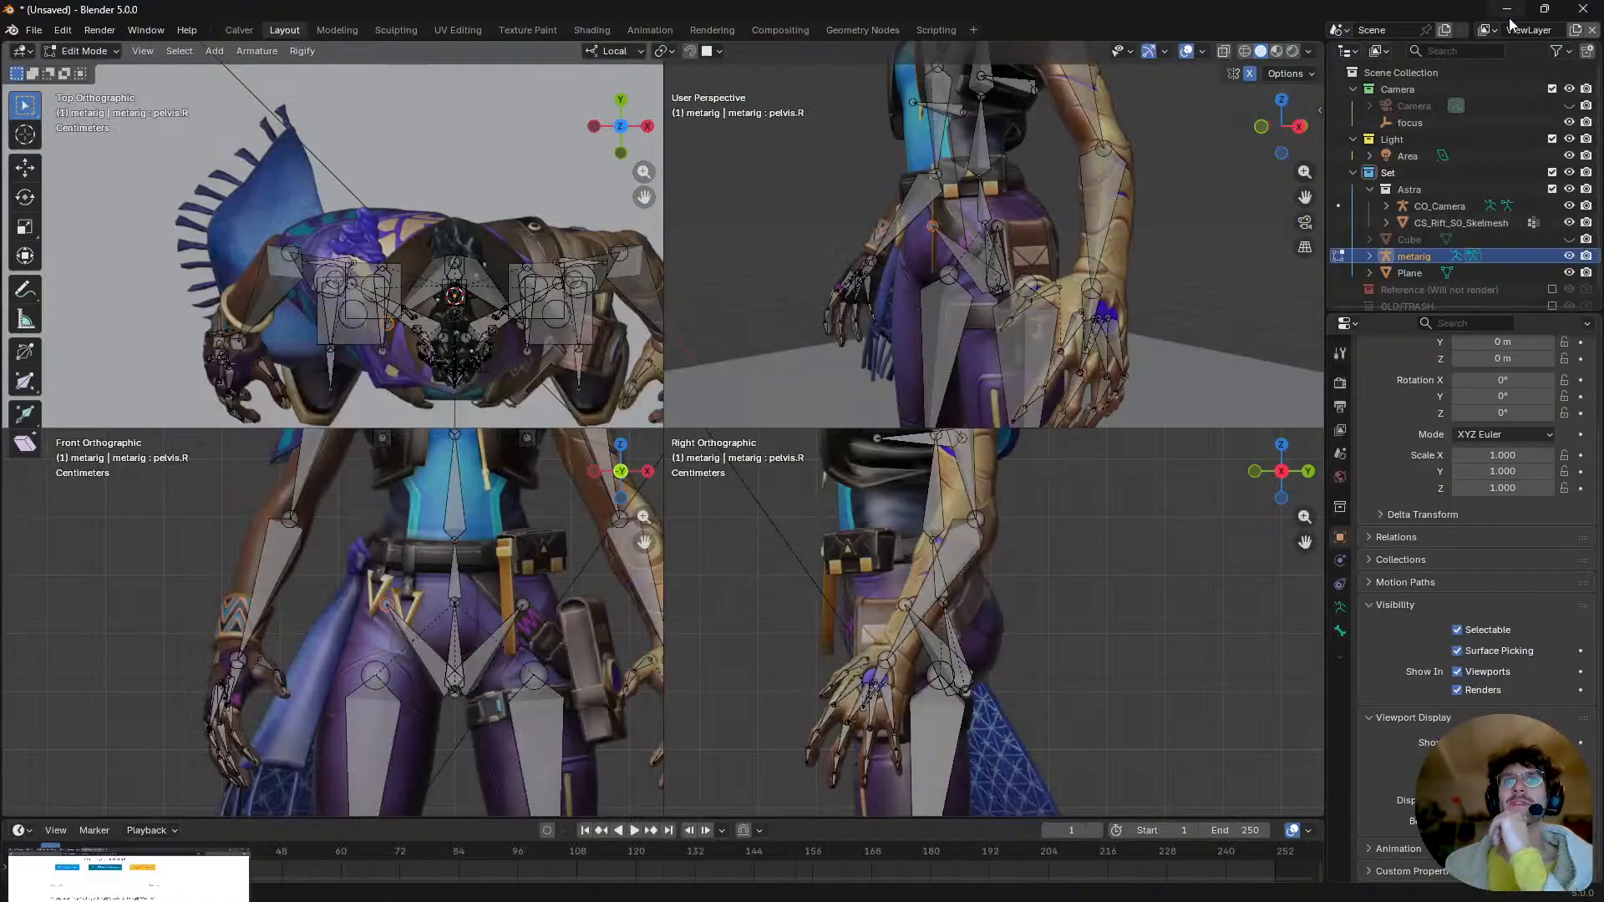
- Nudge the shared lower joint of the spine and pelvis bones slightly upward in the front view
{"action": "middle_click_drag", "start_coordinate": [419, 716], "coordinate": [408, 685], "text": "shift"}
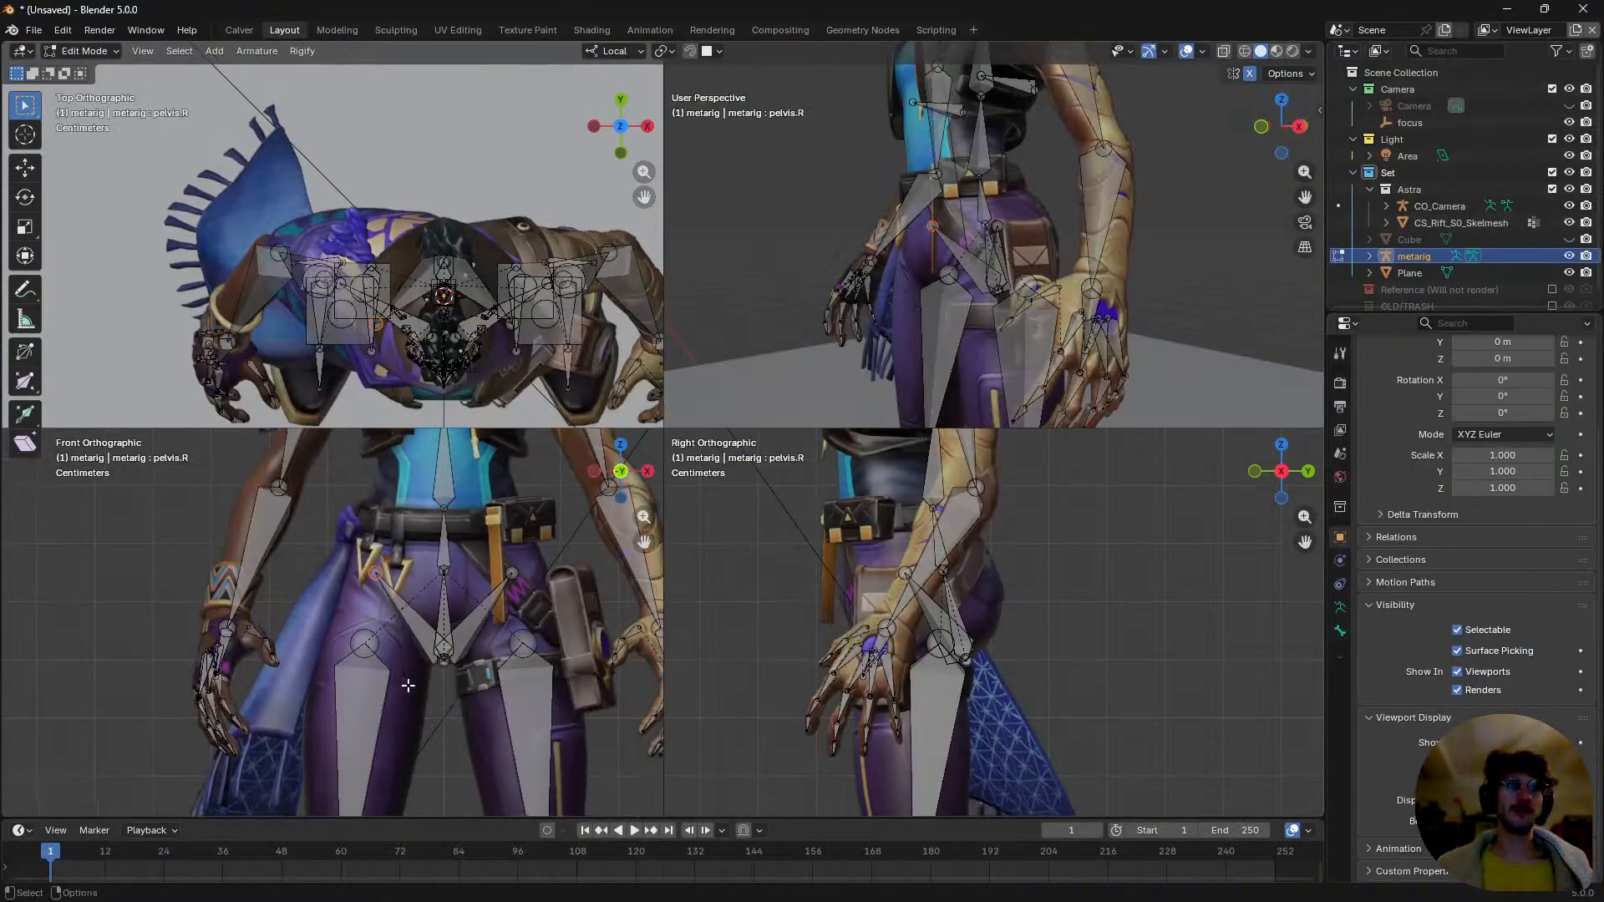
{"action": "left_click", "coordinate": [444, 662]}
{"action": "key", "text": "g"}
{"action": "right_click", "coordinate": [471, 634]}
{"action": "key", "text": "g"}
{"action": "key", "text": "x"}
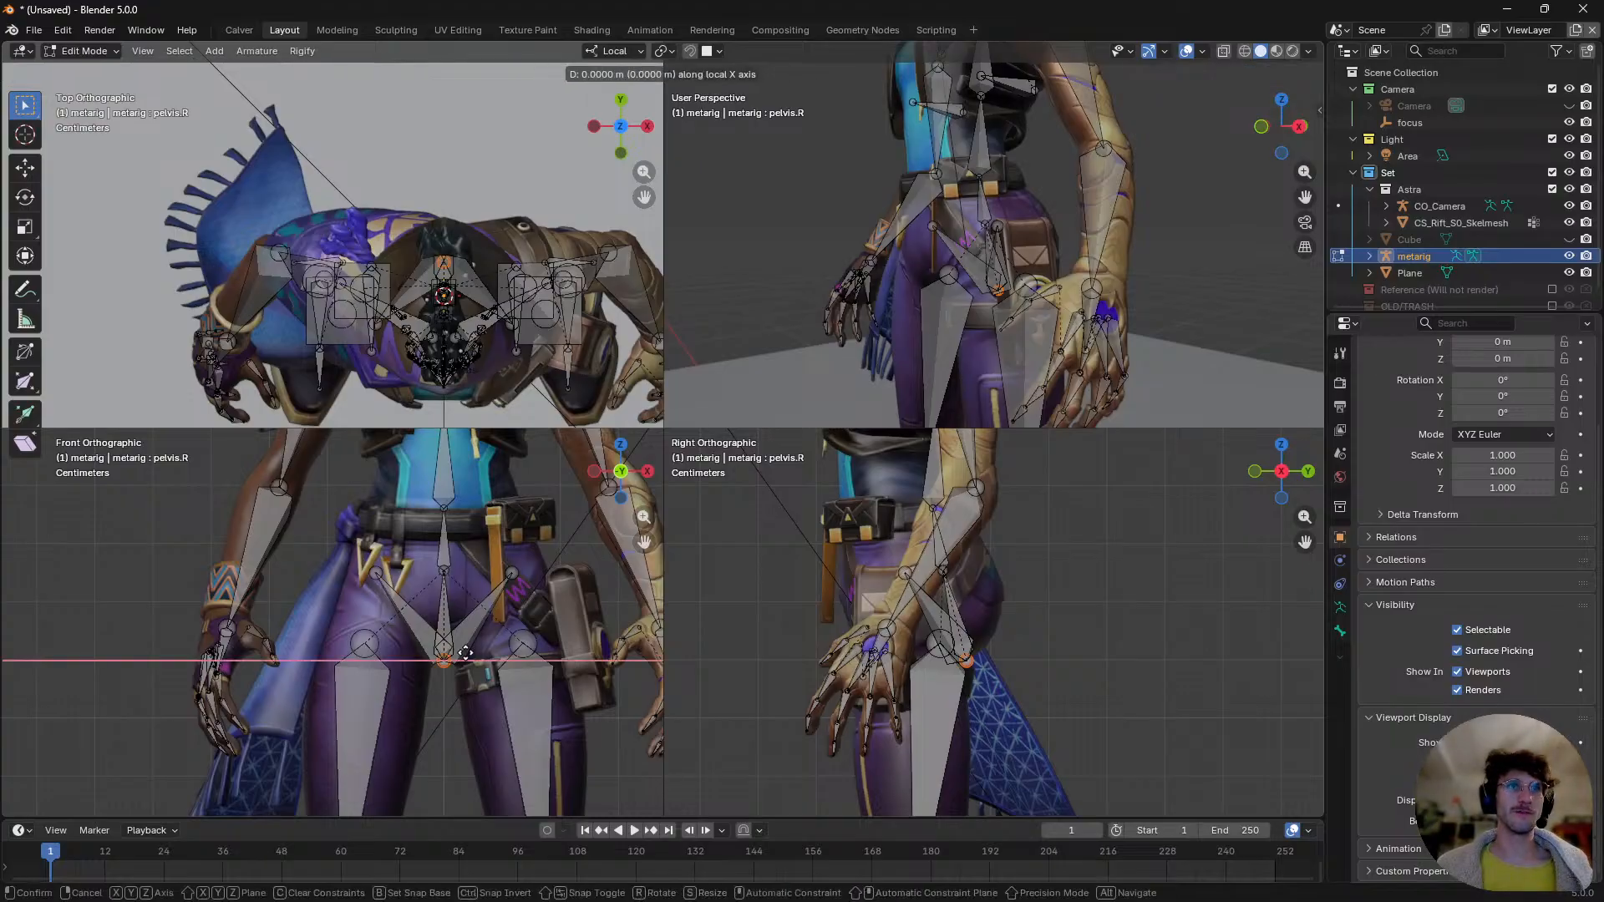
{"action": "right_click", "coordinate": [466, 686]}
{"action": "key", "text": "g"}
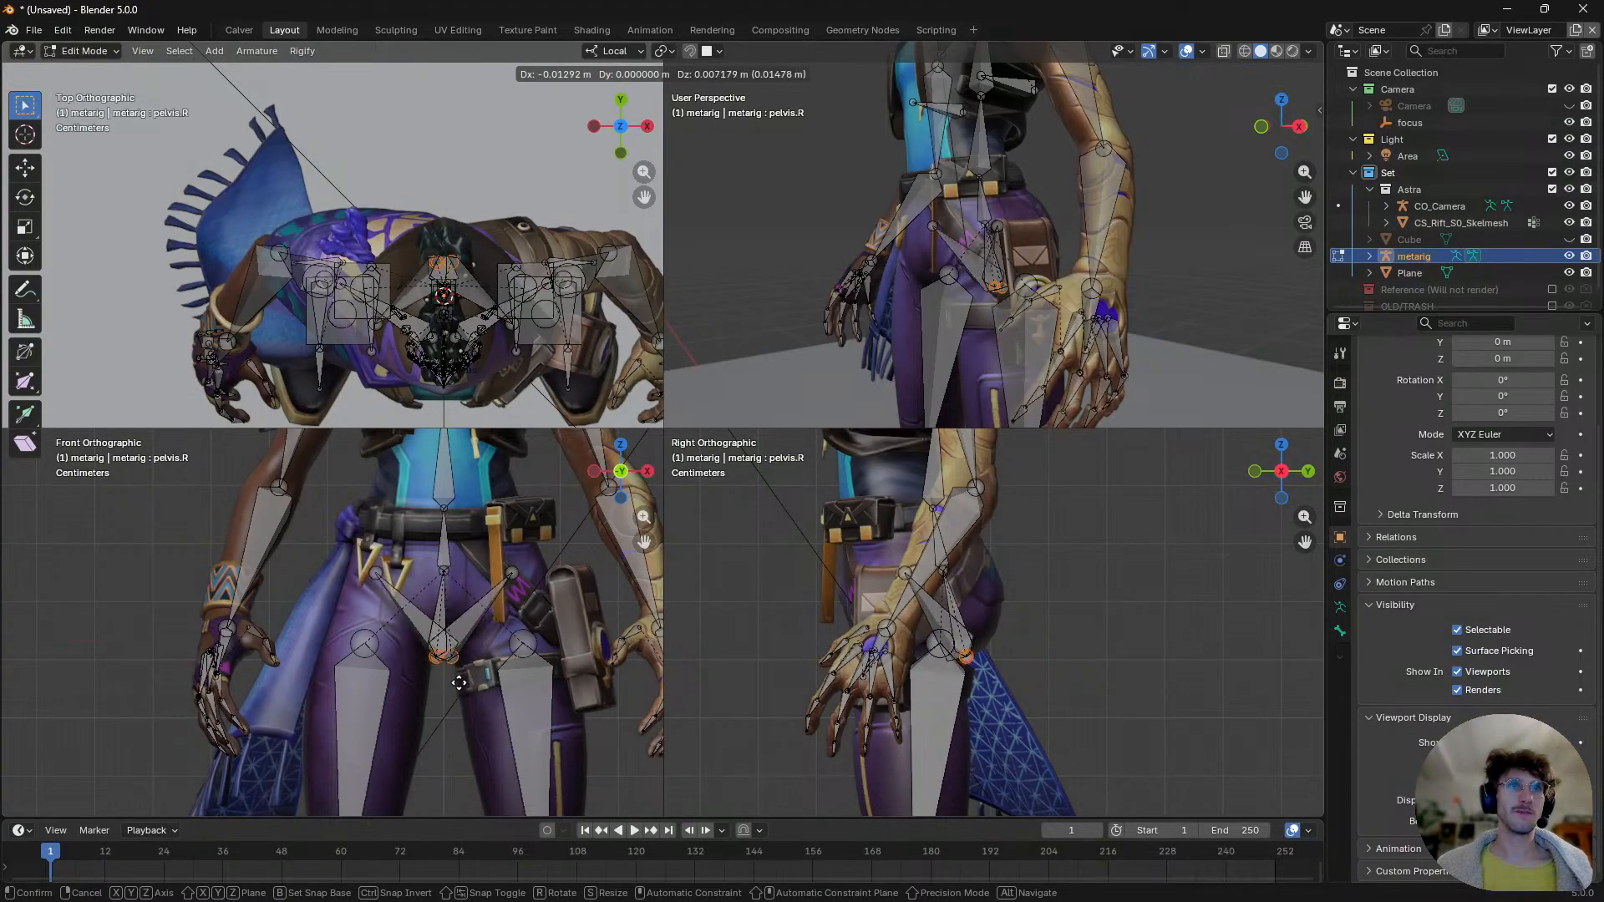
{"action": "left_click", "coordinate": [381, 553]}
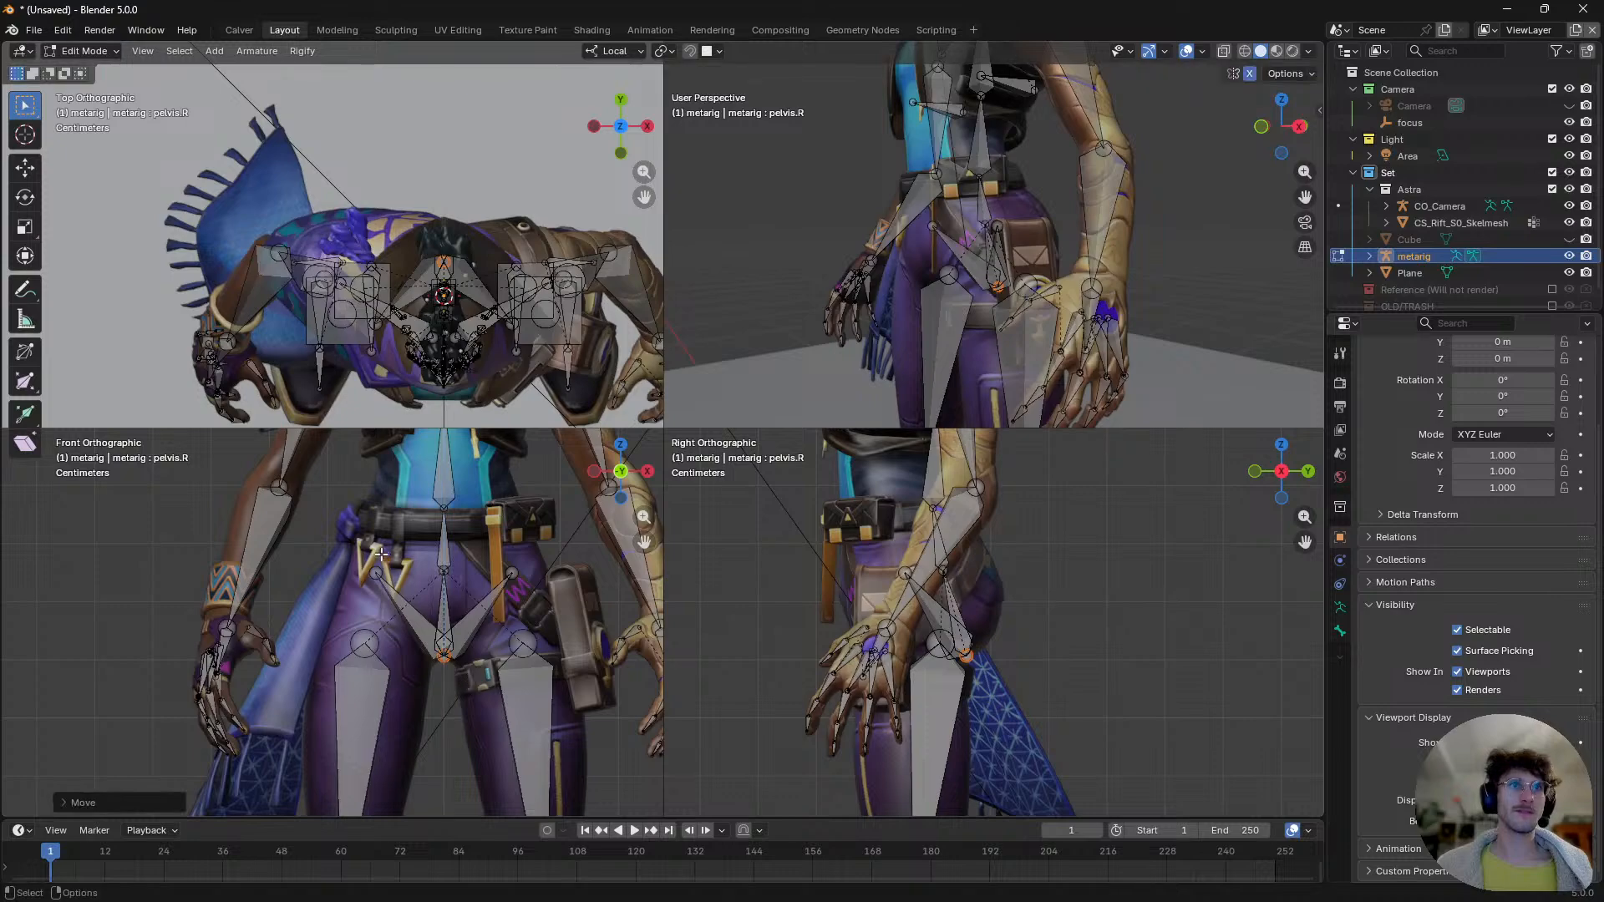
- Select the lowest spine bone and each pelvis bone in turn to examine their placement in the hips
{"action": "left_click", "coordinate": [380, 574]}
{"action": "middle_click_drag", "start_coordinate": [500, 573], "coordinate": [472, 640], "text": "shift"}
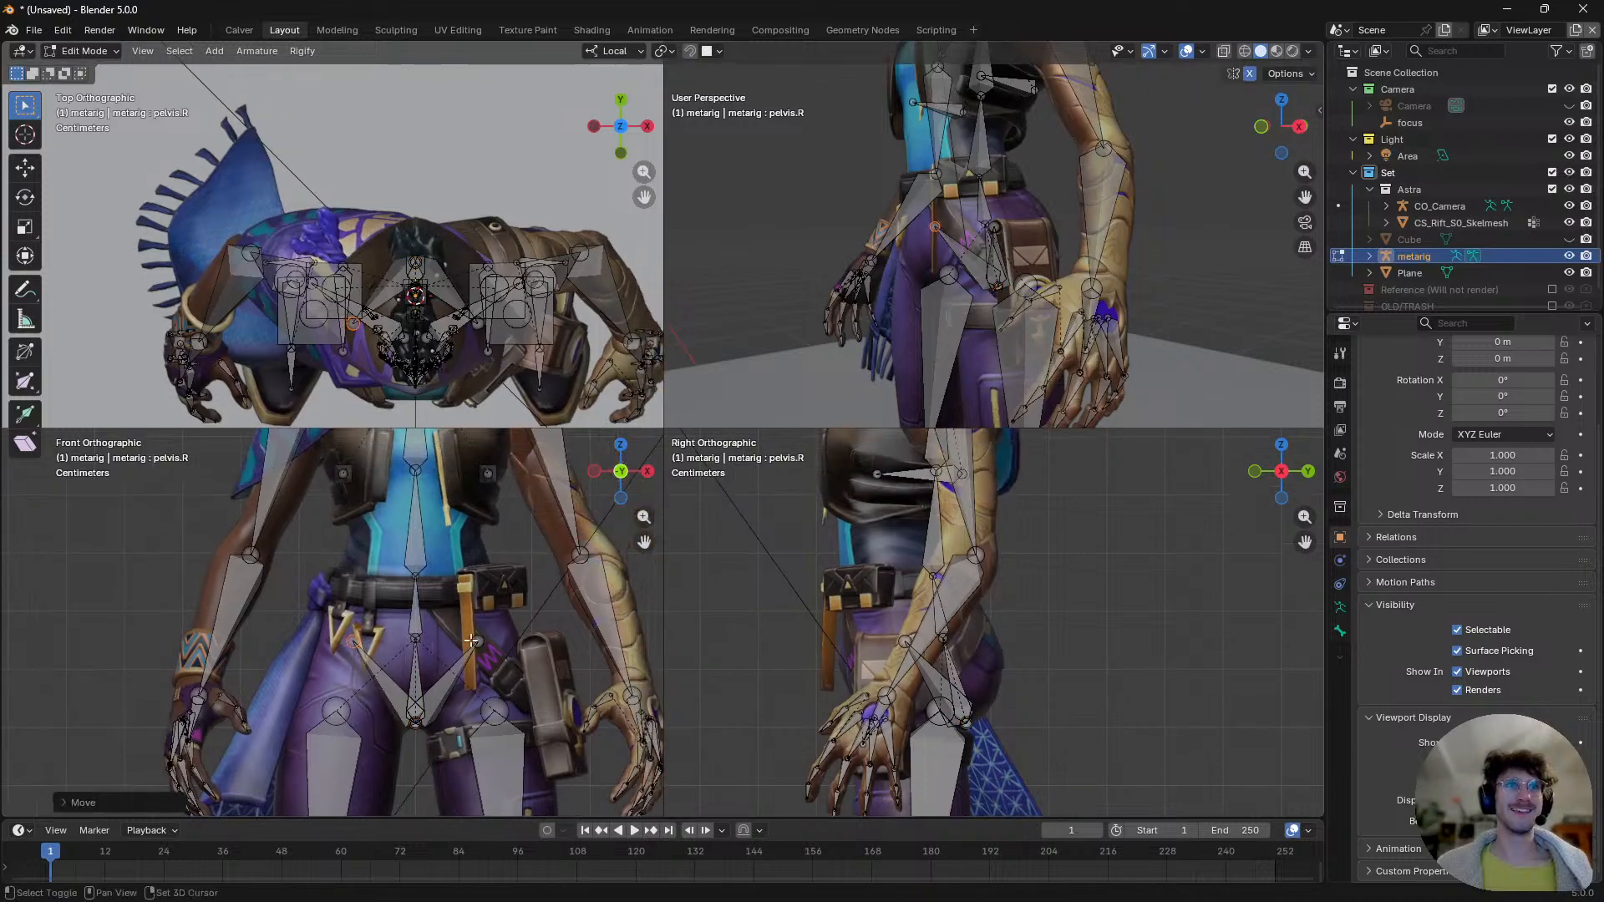
{"action": "scroll", "coordinate": [471, 641], "scroll_direction": "down", "scroll_amount": 2}
{"action": "left_click", "coordinate": [423, 662]}
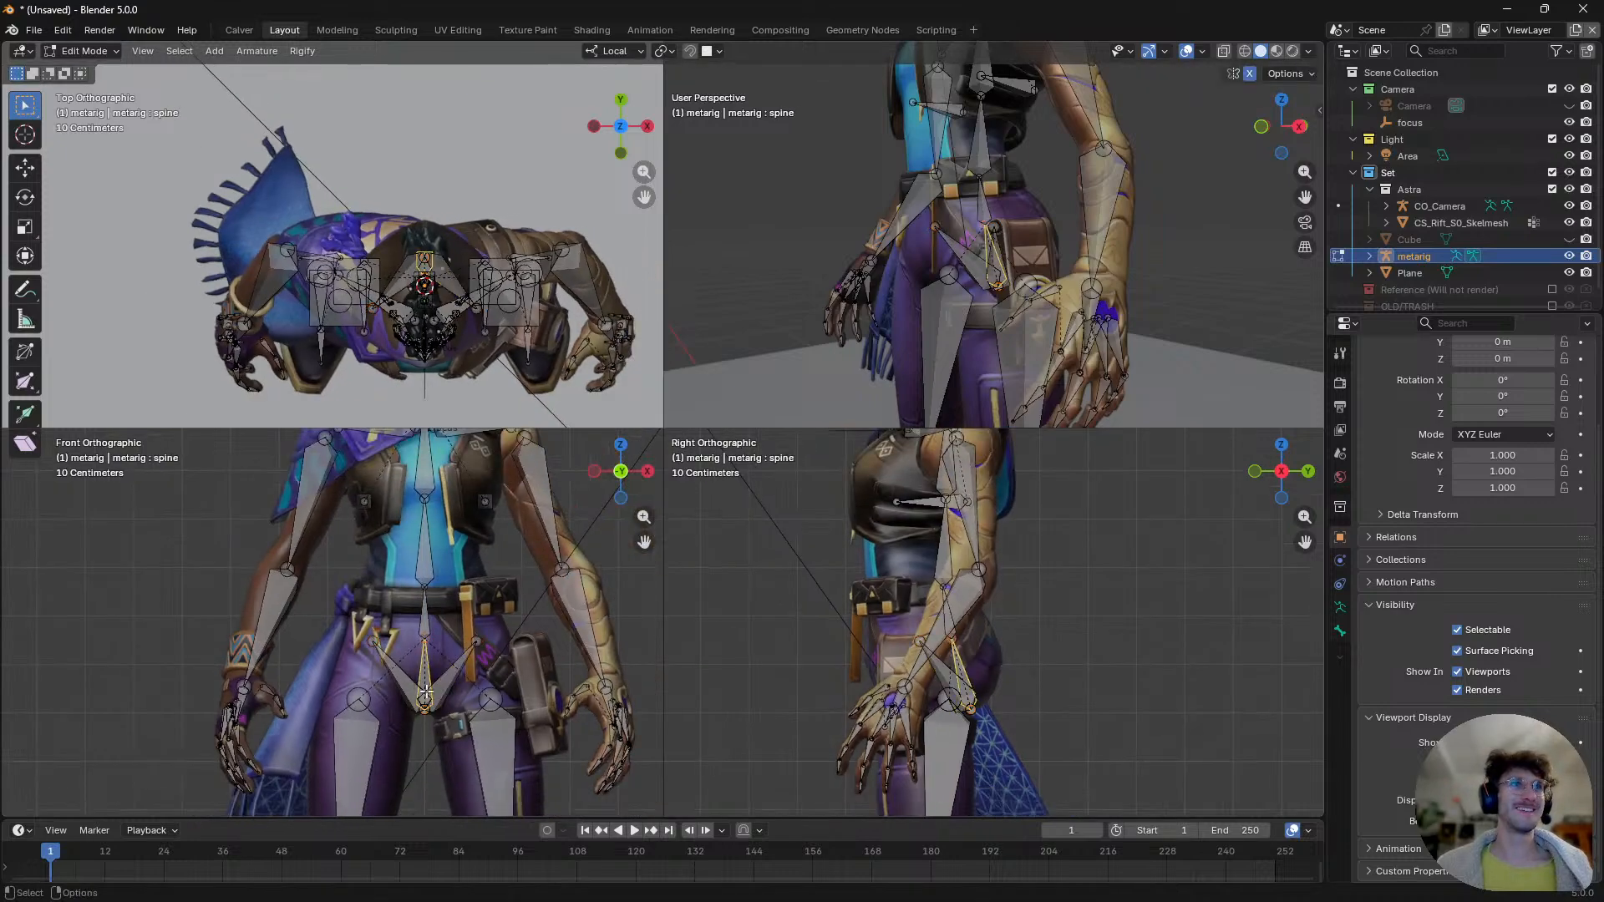
{"action": "left_click", "coordinate": [417, 697]}
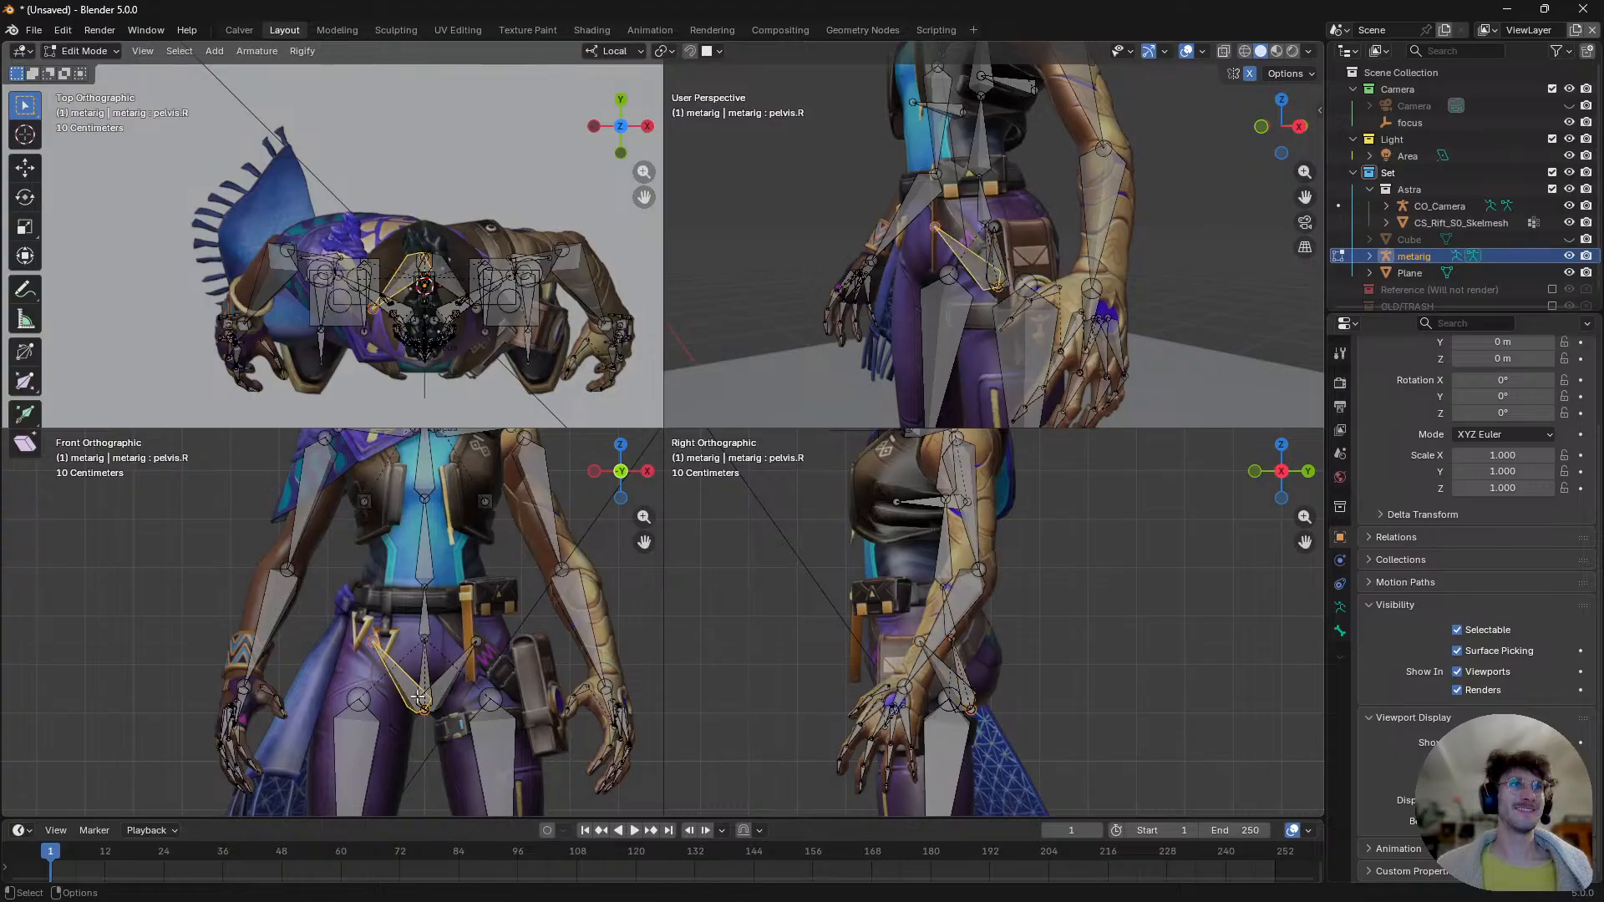
{"action": "left_click", "coordinate": [442, 679]}
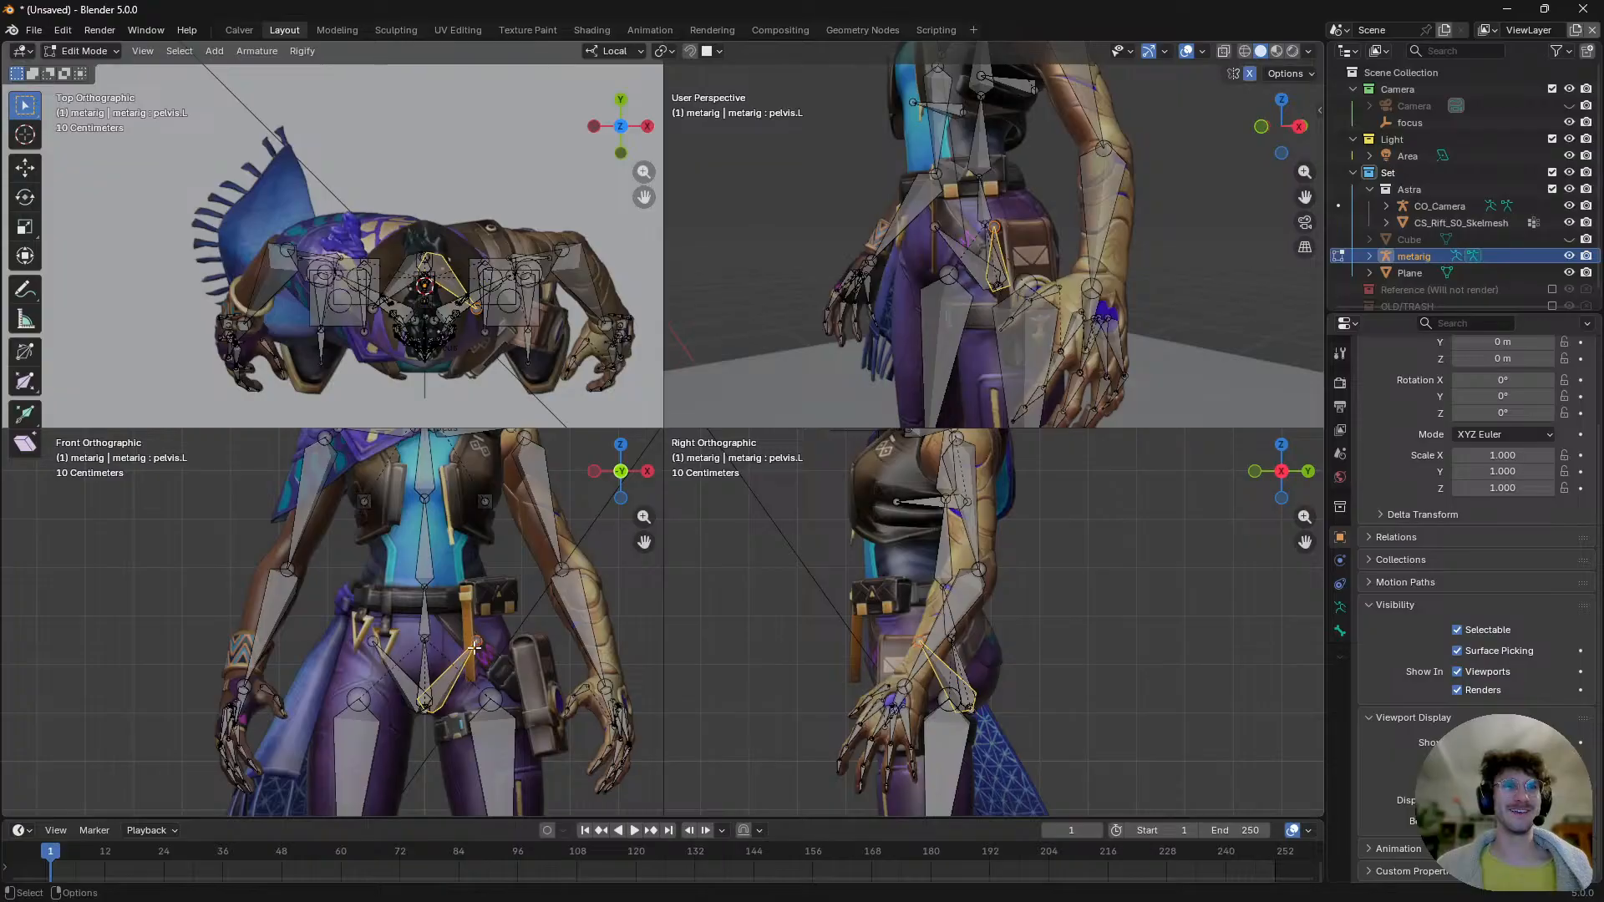
- Switch to the web browser, close the CGDive article's tab and return to Blender
{"action": "key", "text": "alt+Tab"}
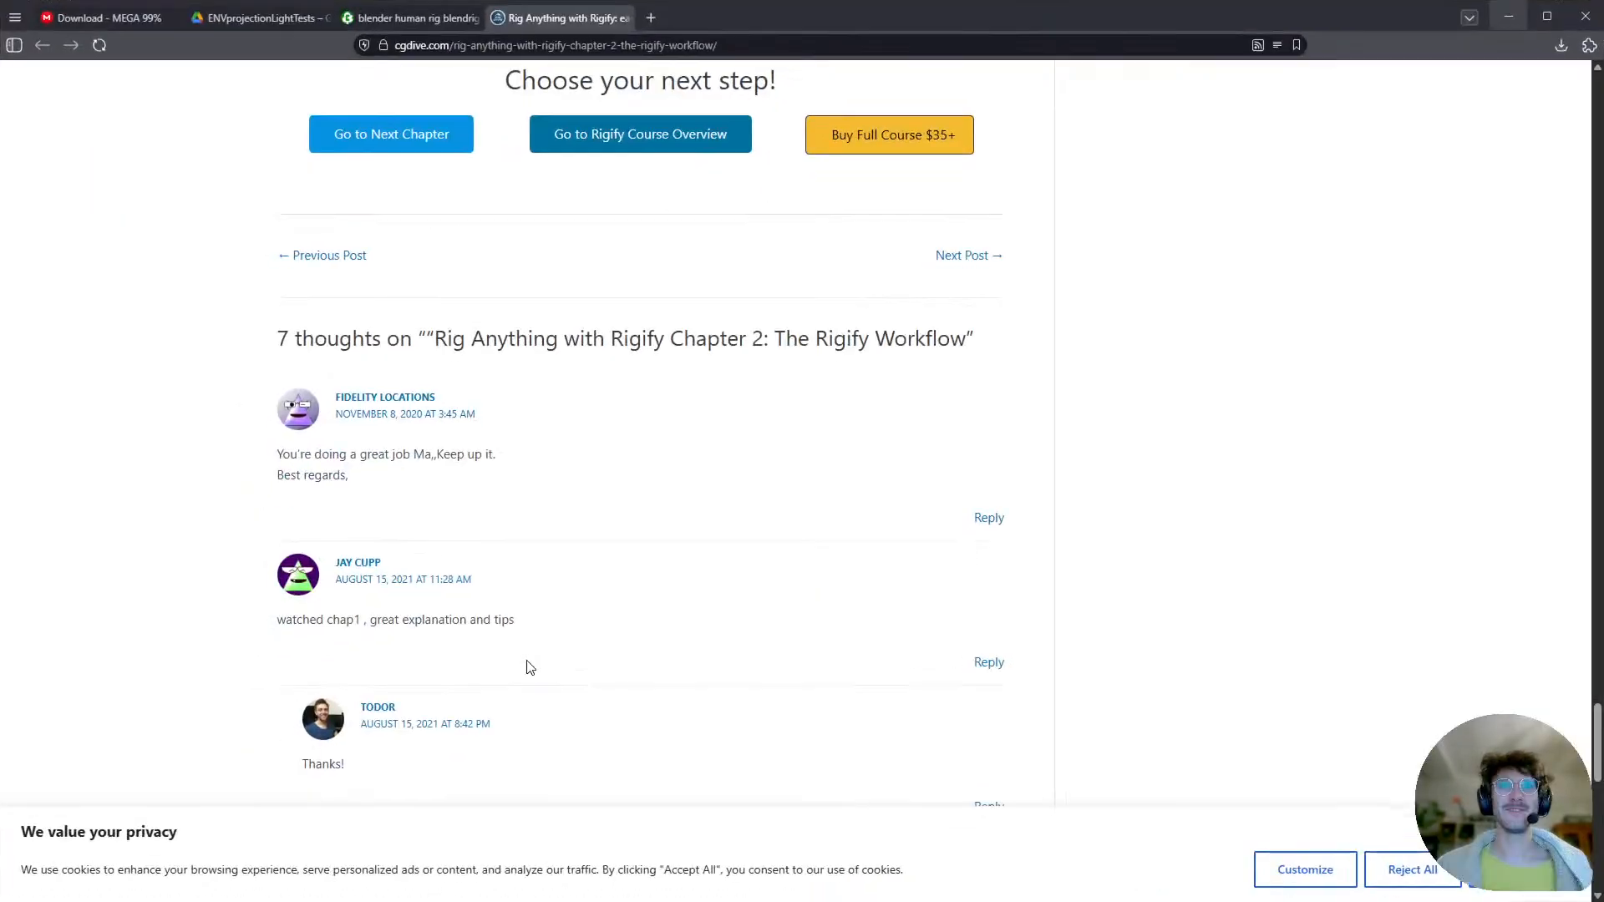
{"action": "scroll", "coordinate": [229, 347], "scroll_direction": "up", "scroll_amount": 3}
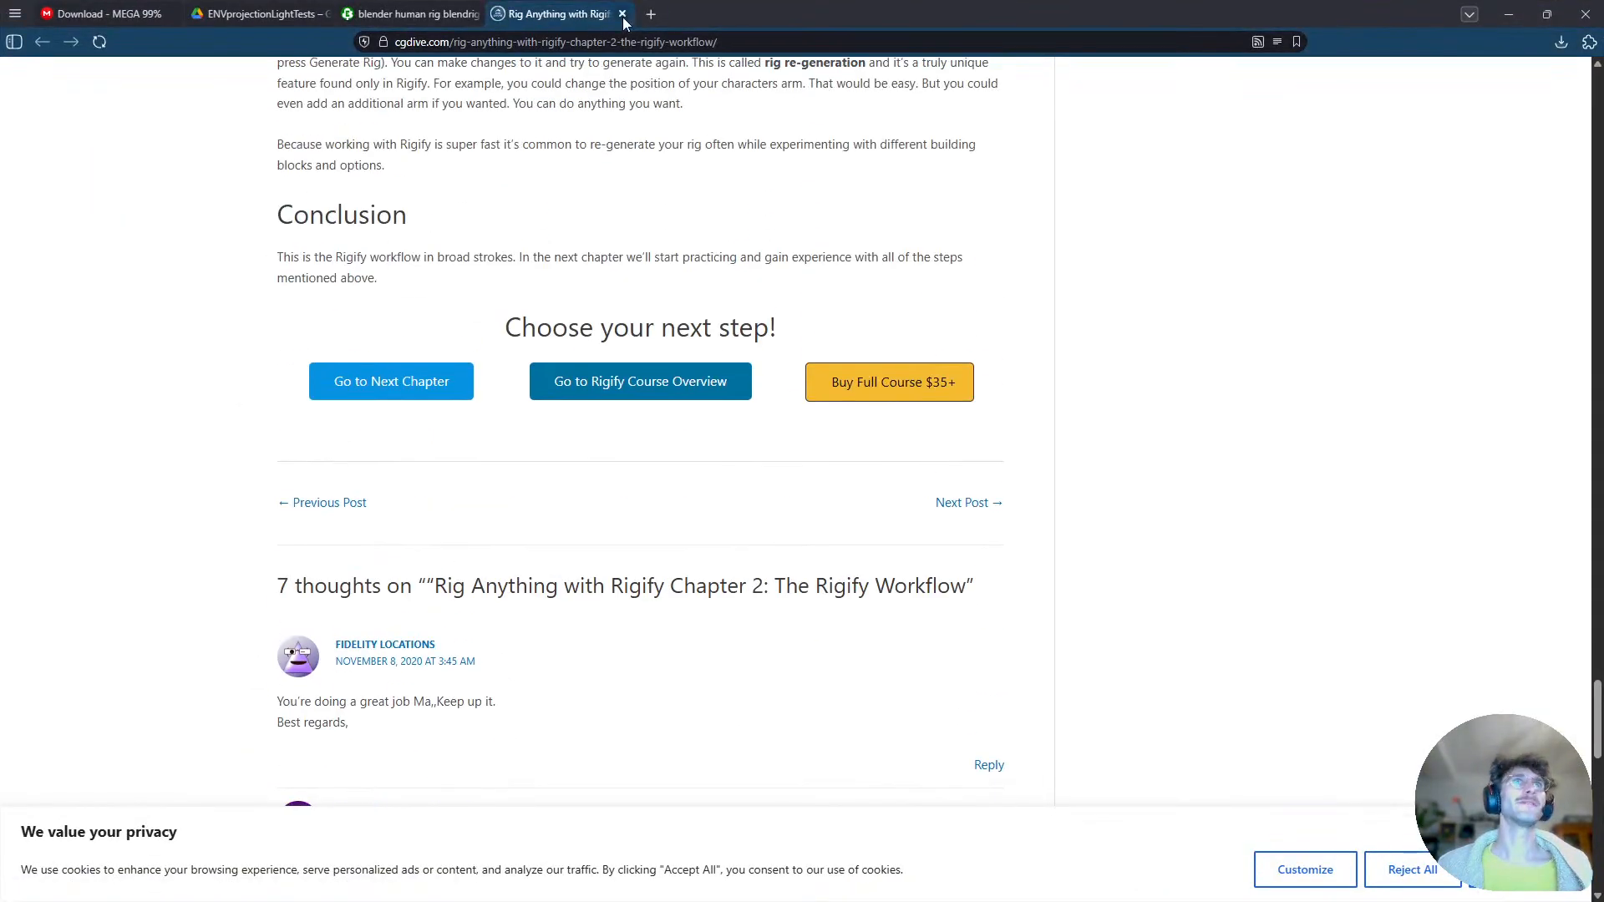
{"action": "middle_click", "coordinate": [559, 25]}
{"action": "key", "text": "alt+Tab"}
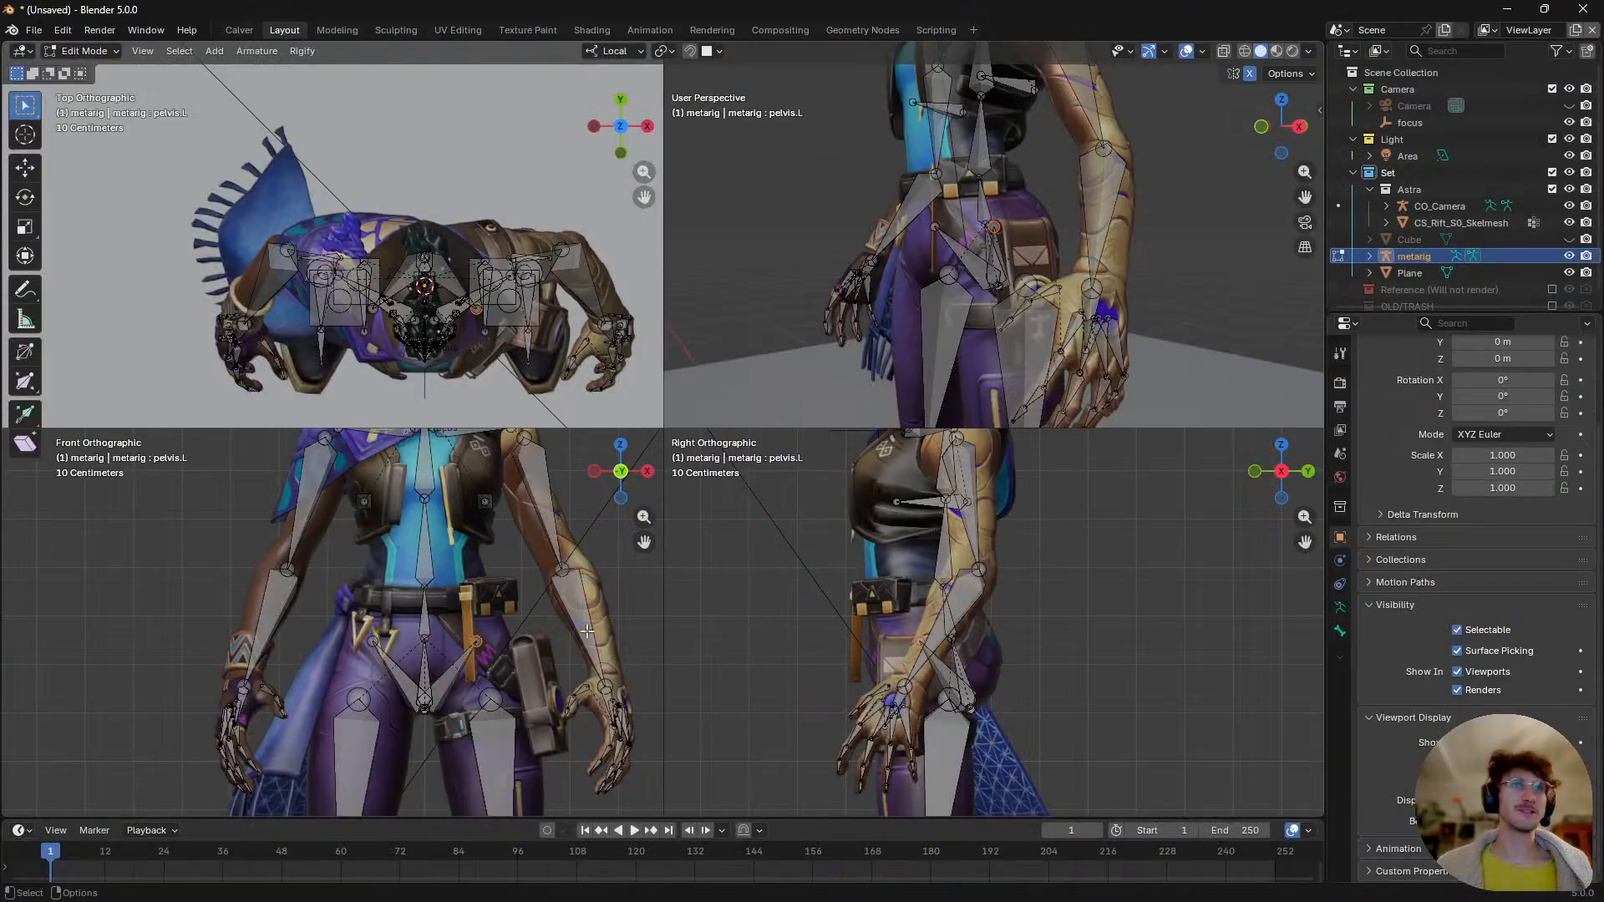
- Try to shift the pelvis bone along its local Z axis in the front view
{"action": "left_click", "coordinate": [464, 670]}
{"action": "key", "text": "g"}
{"action": "key", "text": "z"}
{"action": "key", "text": "z"}
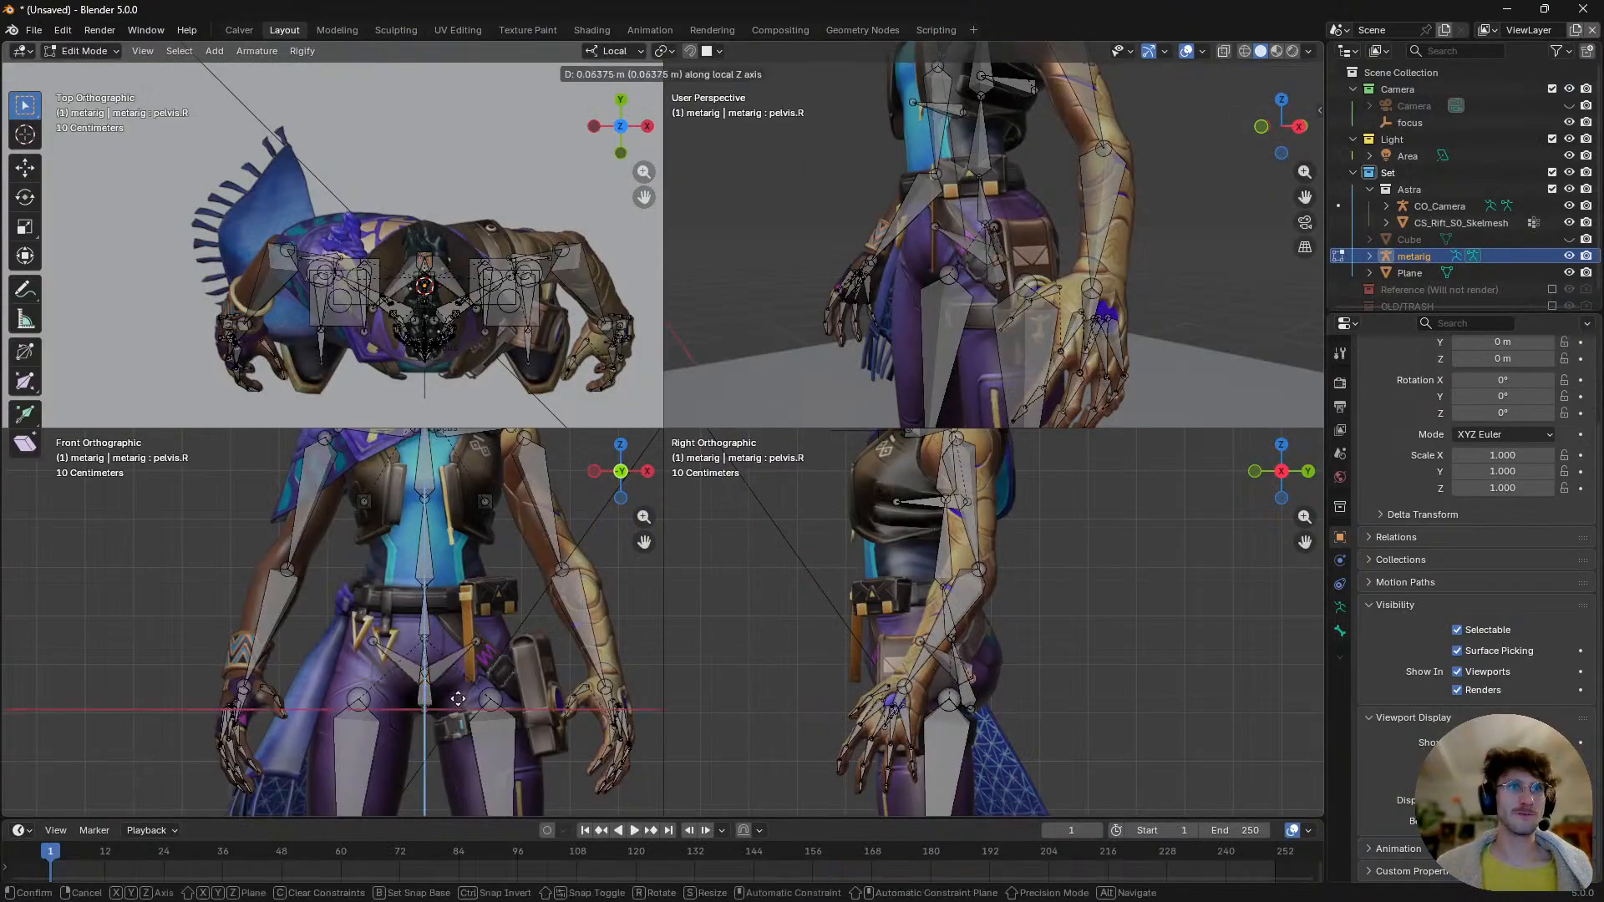
{"action": "left_click", "coordinate": [459, 714]}
{"action": "scroll", "coordinate": [433, 698], "scroll_direction": "down", "scroll_amount": 2}
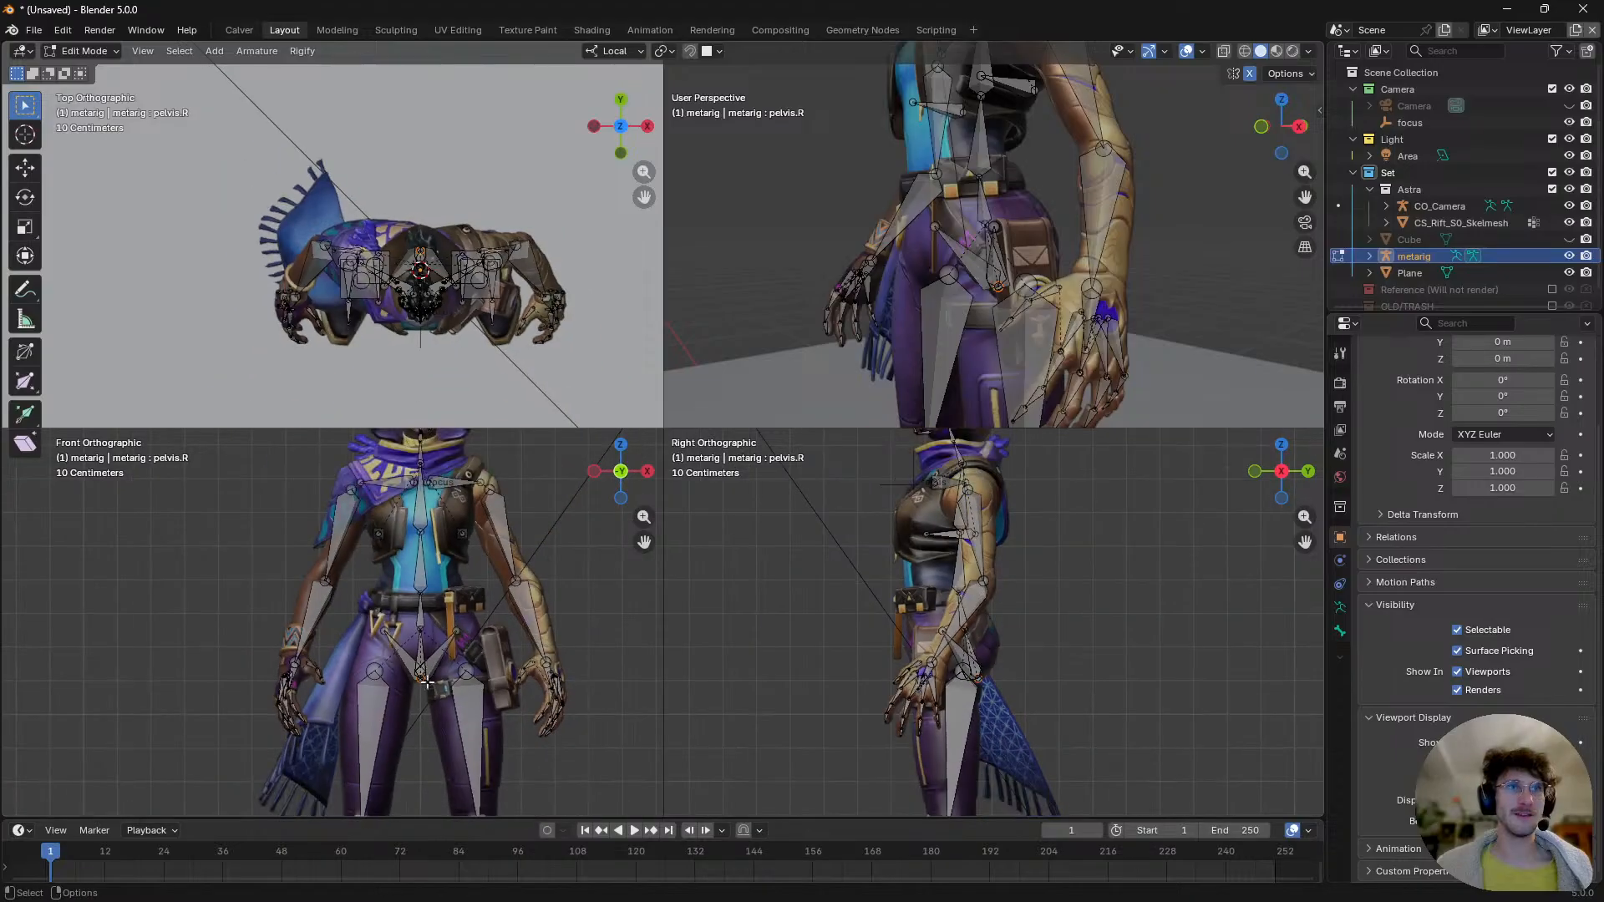
{"action": "left_click", "coordinate": [421, 617], "text": "alt"}
{"action": "left_click", "coordinate": [422, 618]}
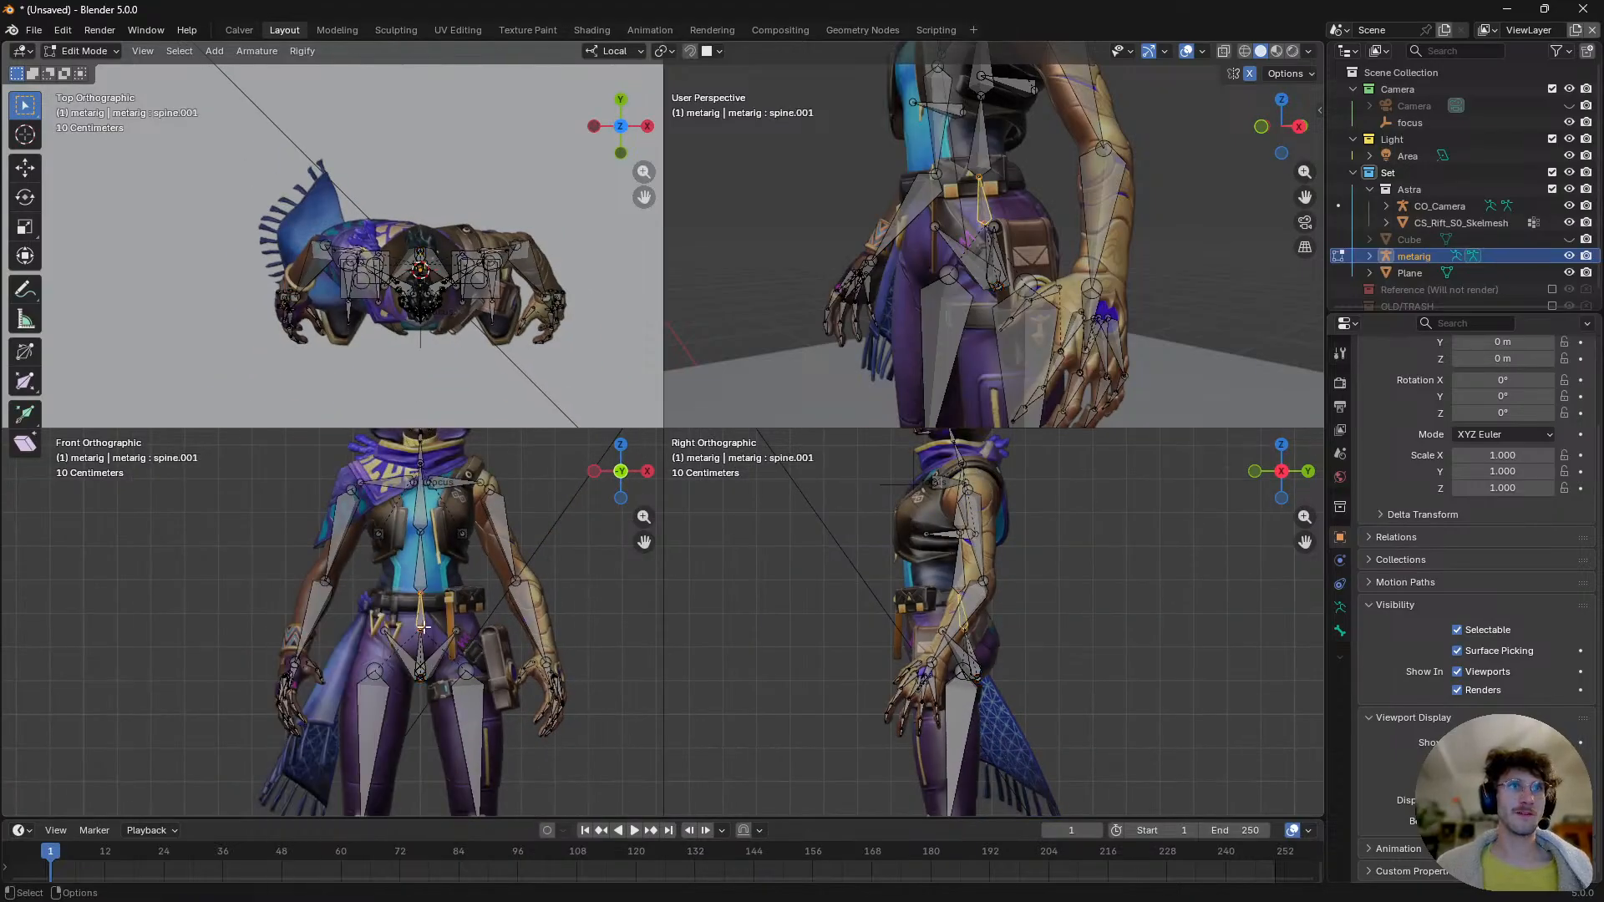
{"action": "scroll", "coordinate": [426, 642], "scroll_direction": "up", "scroll_amount": 3}
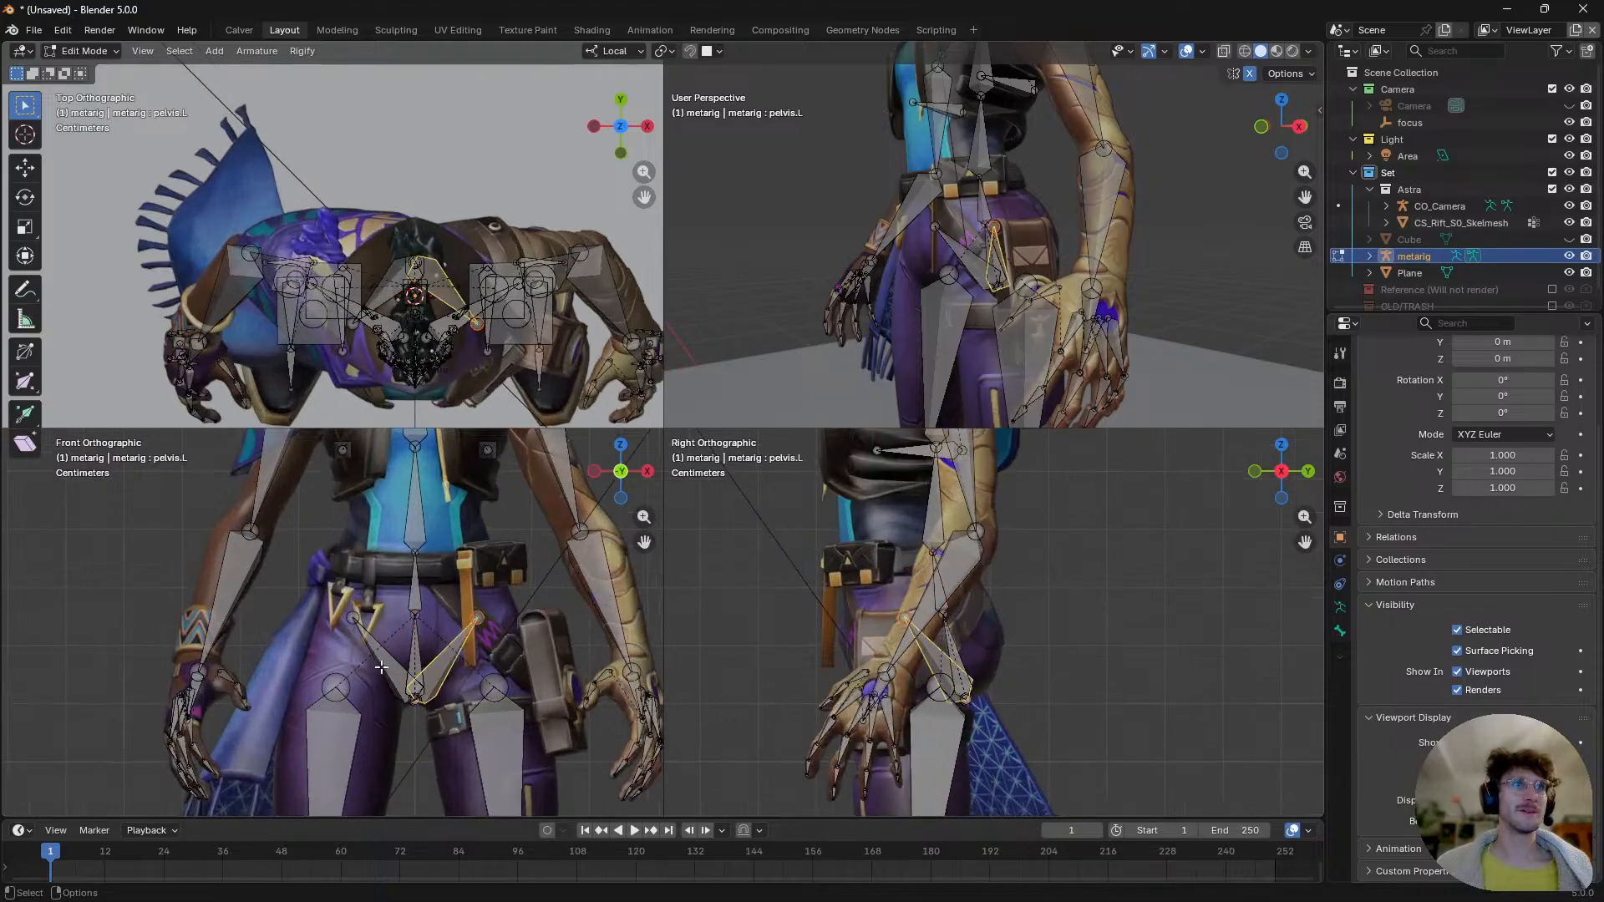
{"action": "left_click", "coordinate": [387, 670]}
{"action": "left_click", "coordinate": [446, 660]}
{"action": "left_click", "coordinate": [391, 665], "text": "shift"}
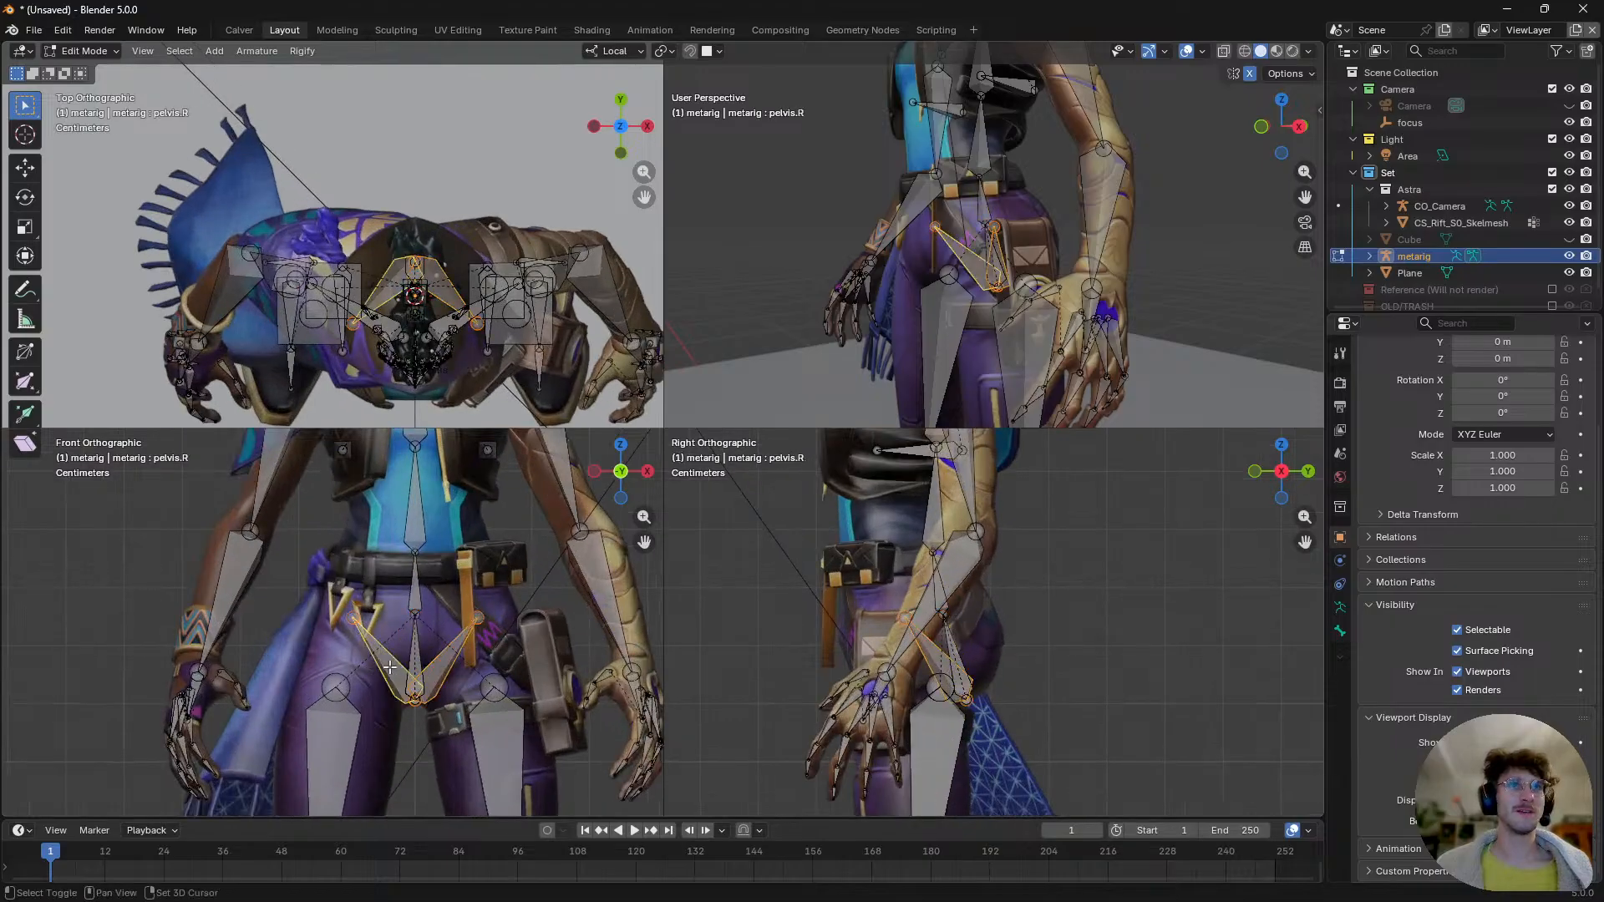
{"action": "left_click", "coordinate": [416, 659], "text": "shift"}
{"action": "key", "text": "g"}
{"action": "key", "text": "z"}
{"action": "key", "text": "z"}
{"action": "right_click", "coordinate": [460, 657]}
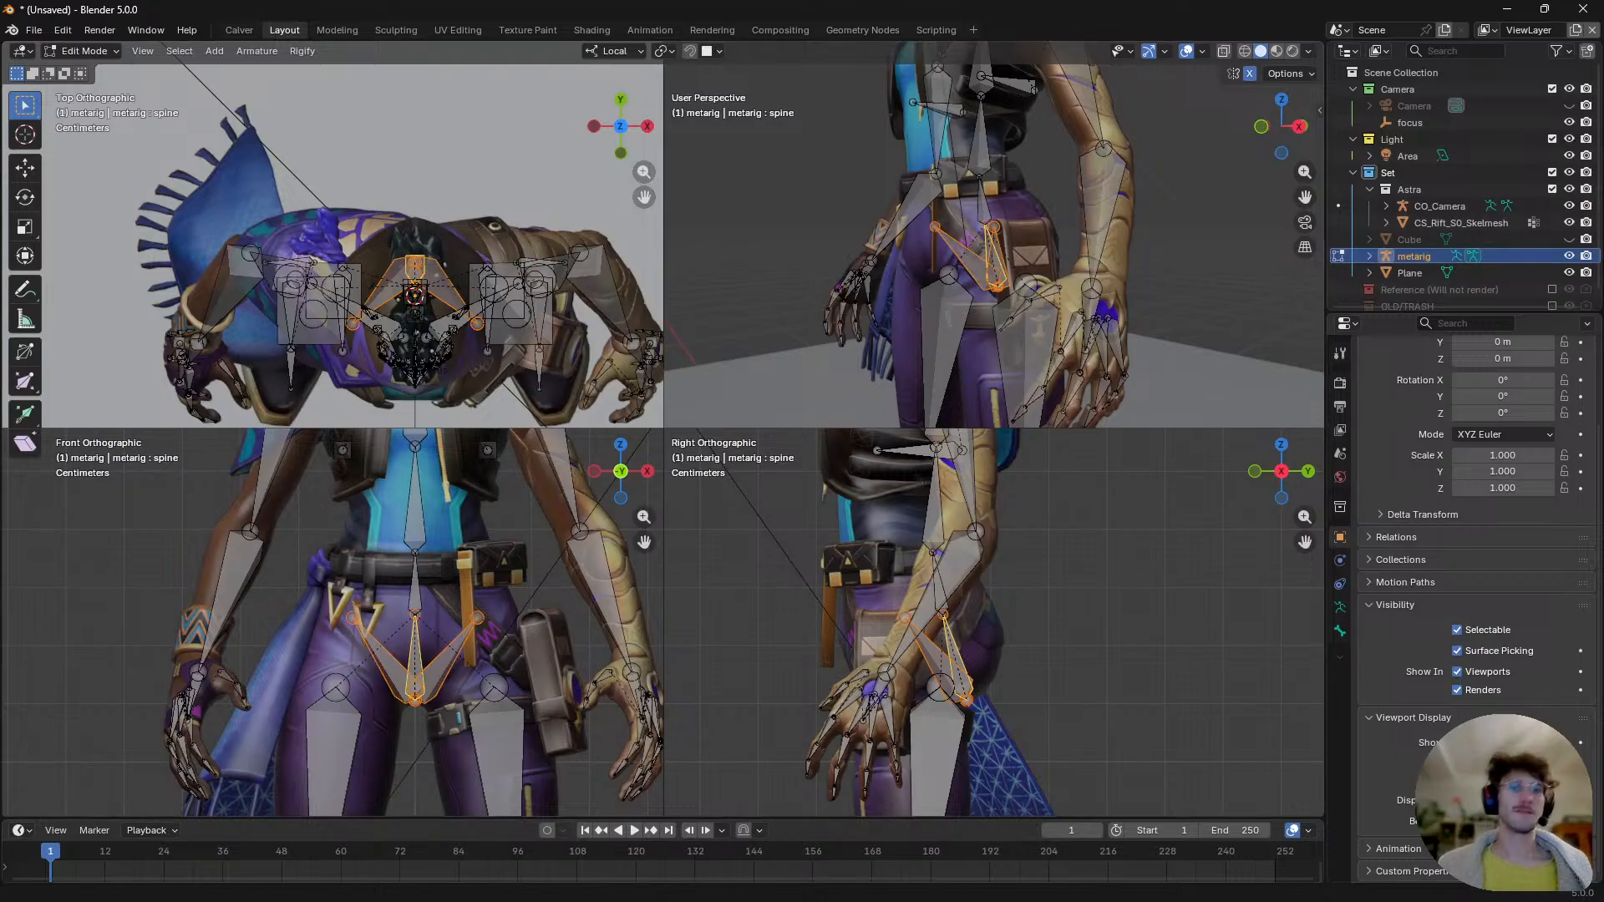
- In the web browser, search images for "blender 5.0 human rig blendrig example", preview the EASY RIGGING result, and return to Blender
{"action": "key", "text": "alt+Tab"}
{"action": "scroll", "coordinate": [327, 57], "scroll_direction": "up", "scroll_amount": 8}
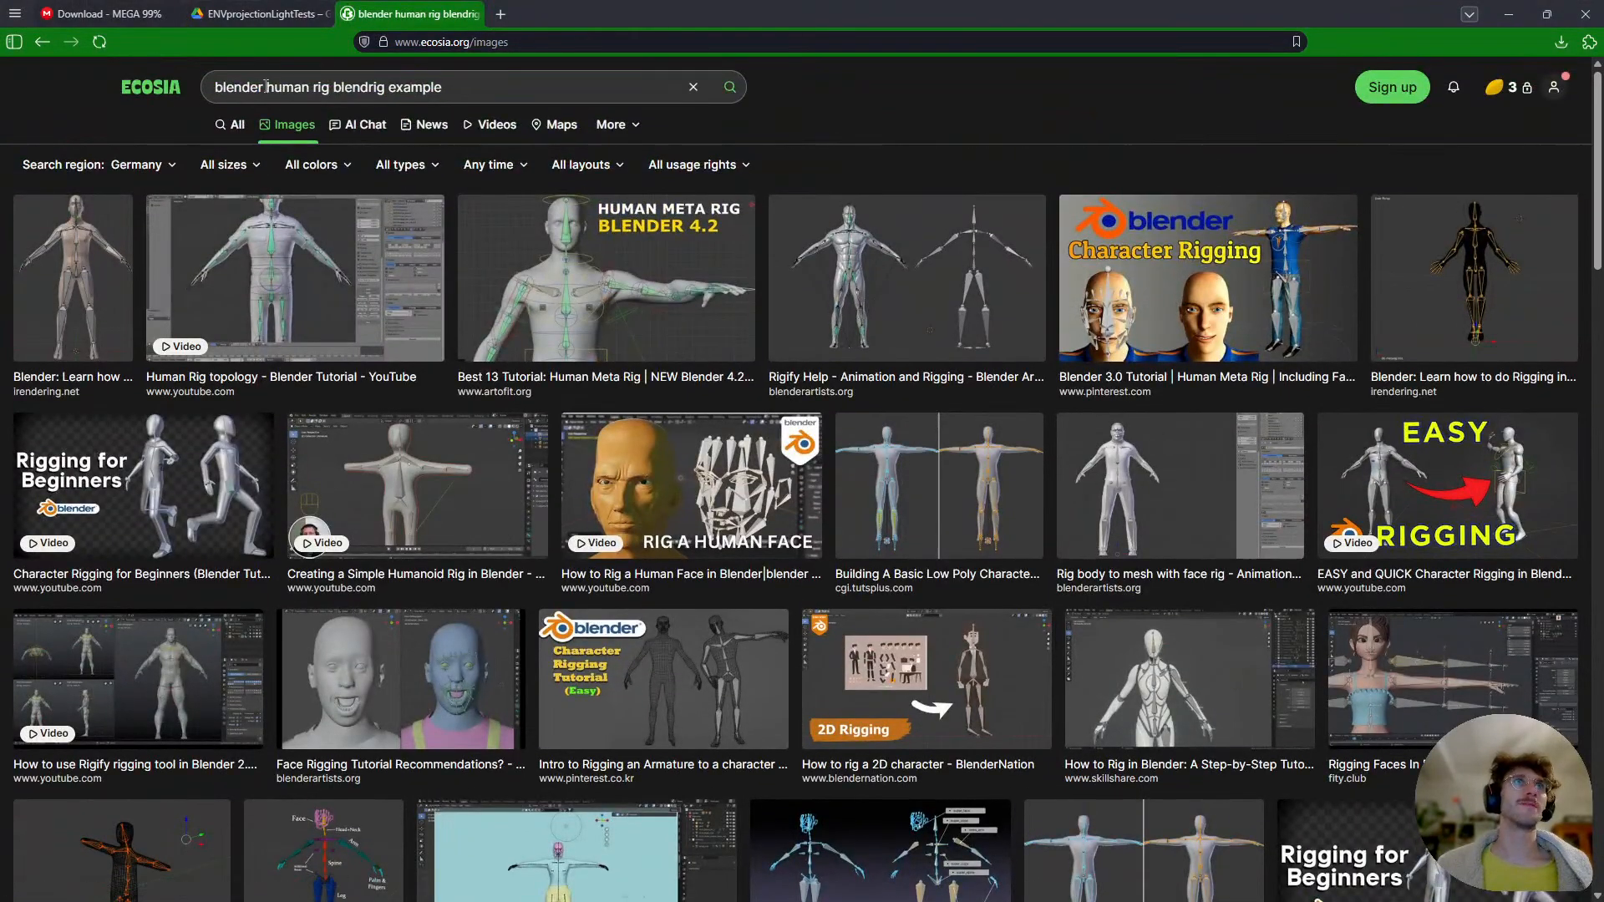
{"action": "left_click", "coordinate": [260, 87]}
{"action": "type", "text": "5."}
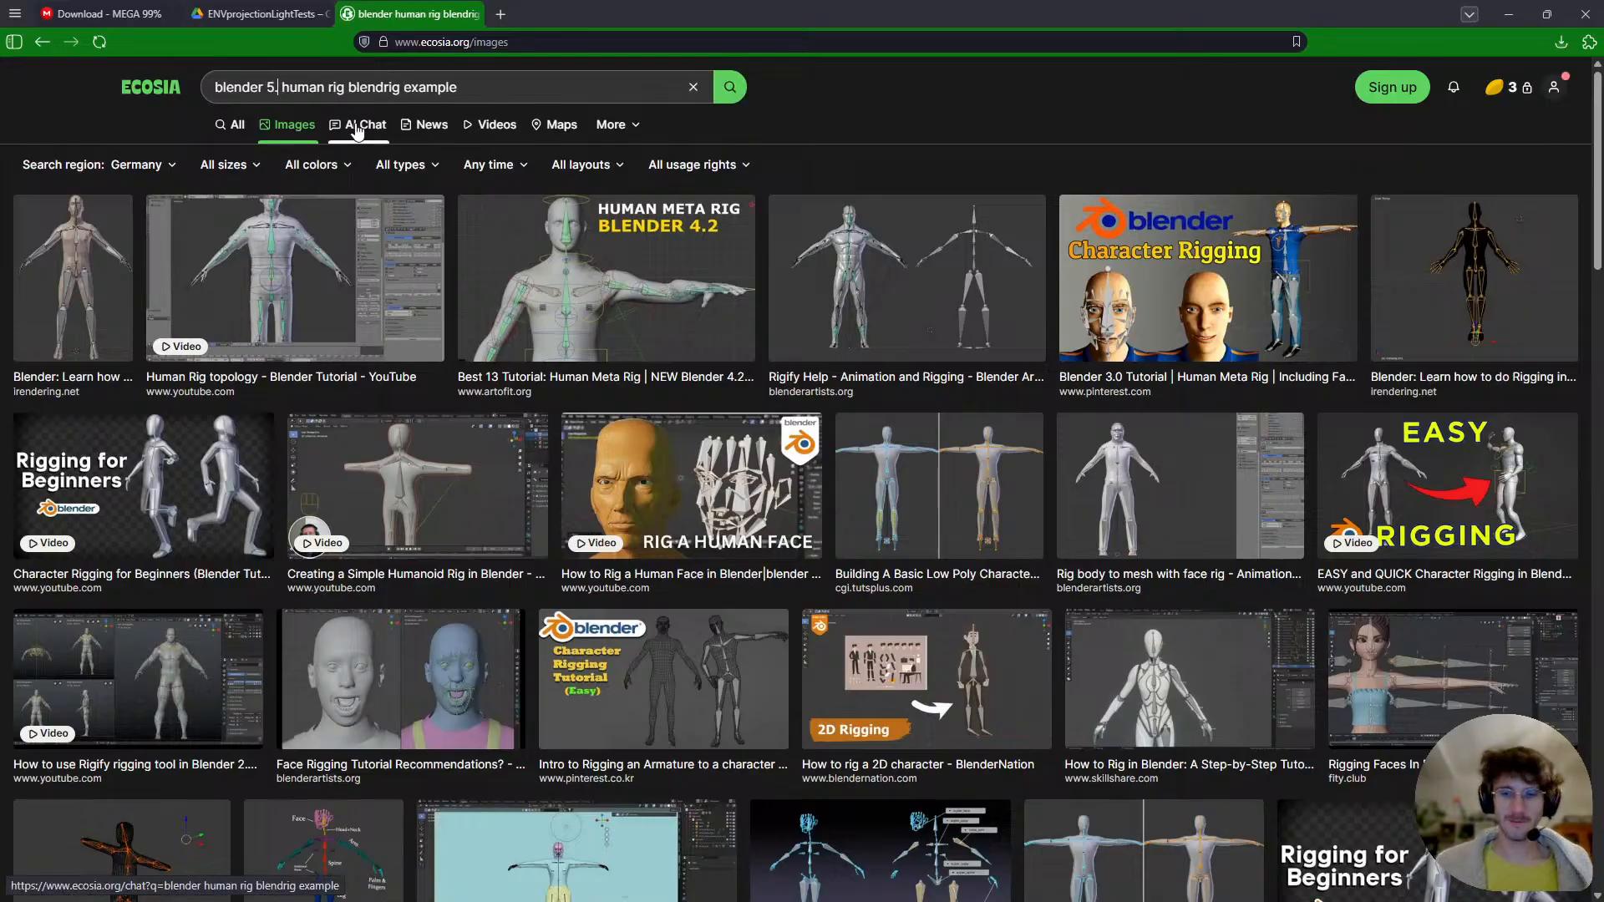
{"action": "type", "text": "0"}
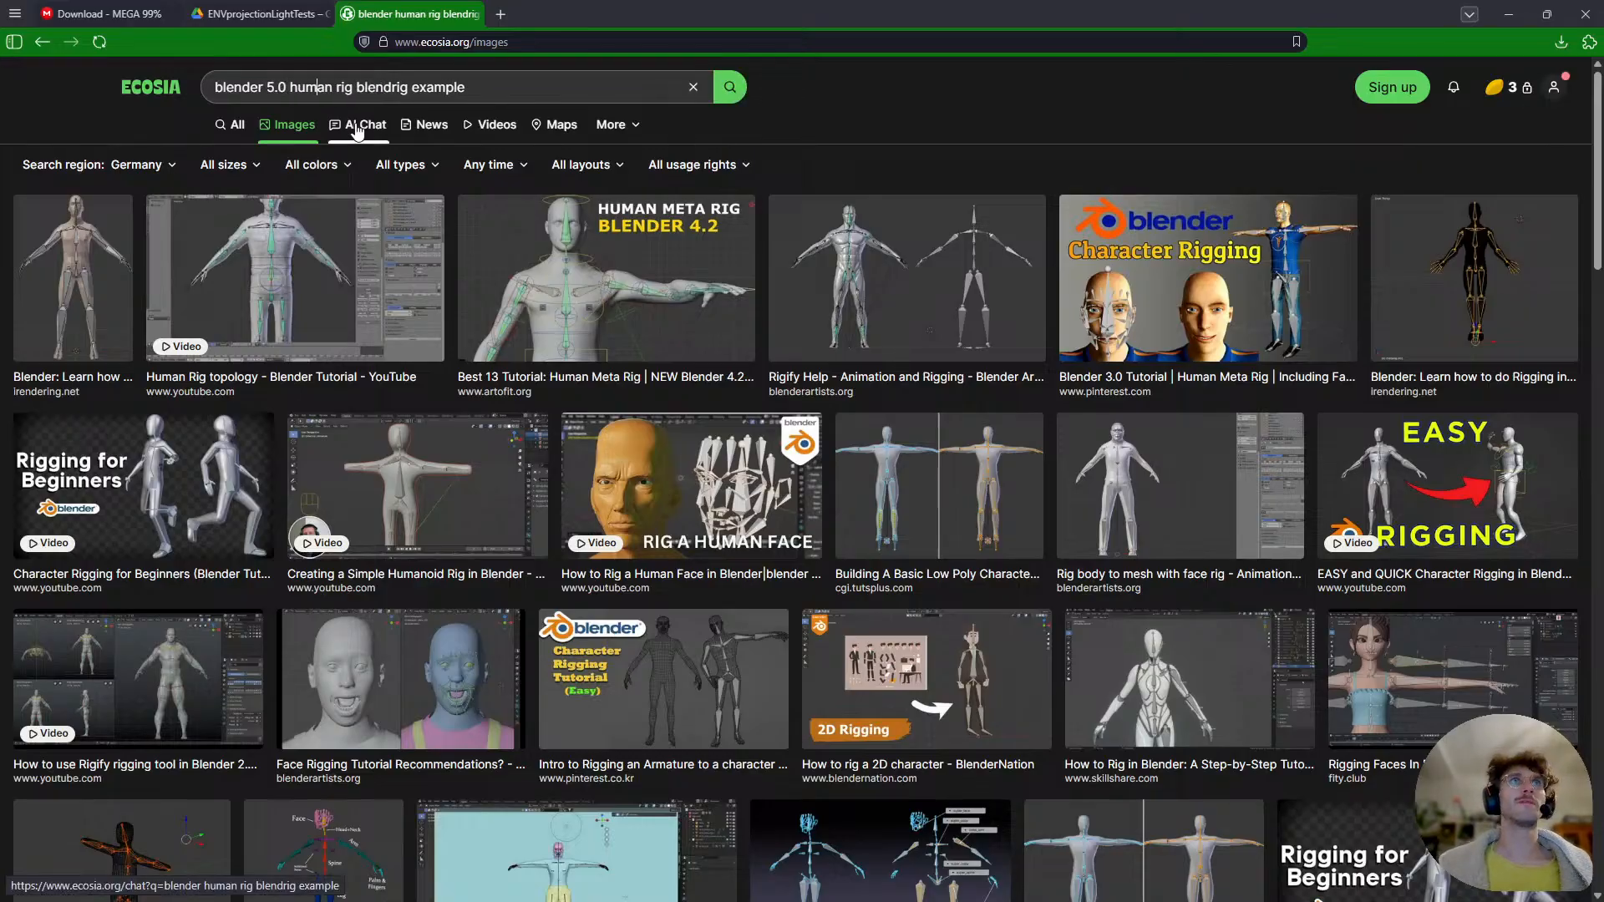
{"action": "key", "text": "Return"}
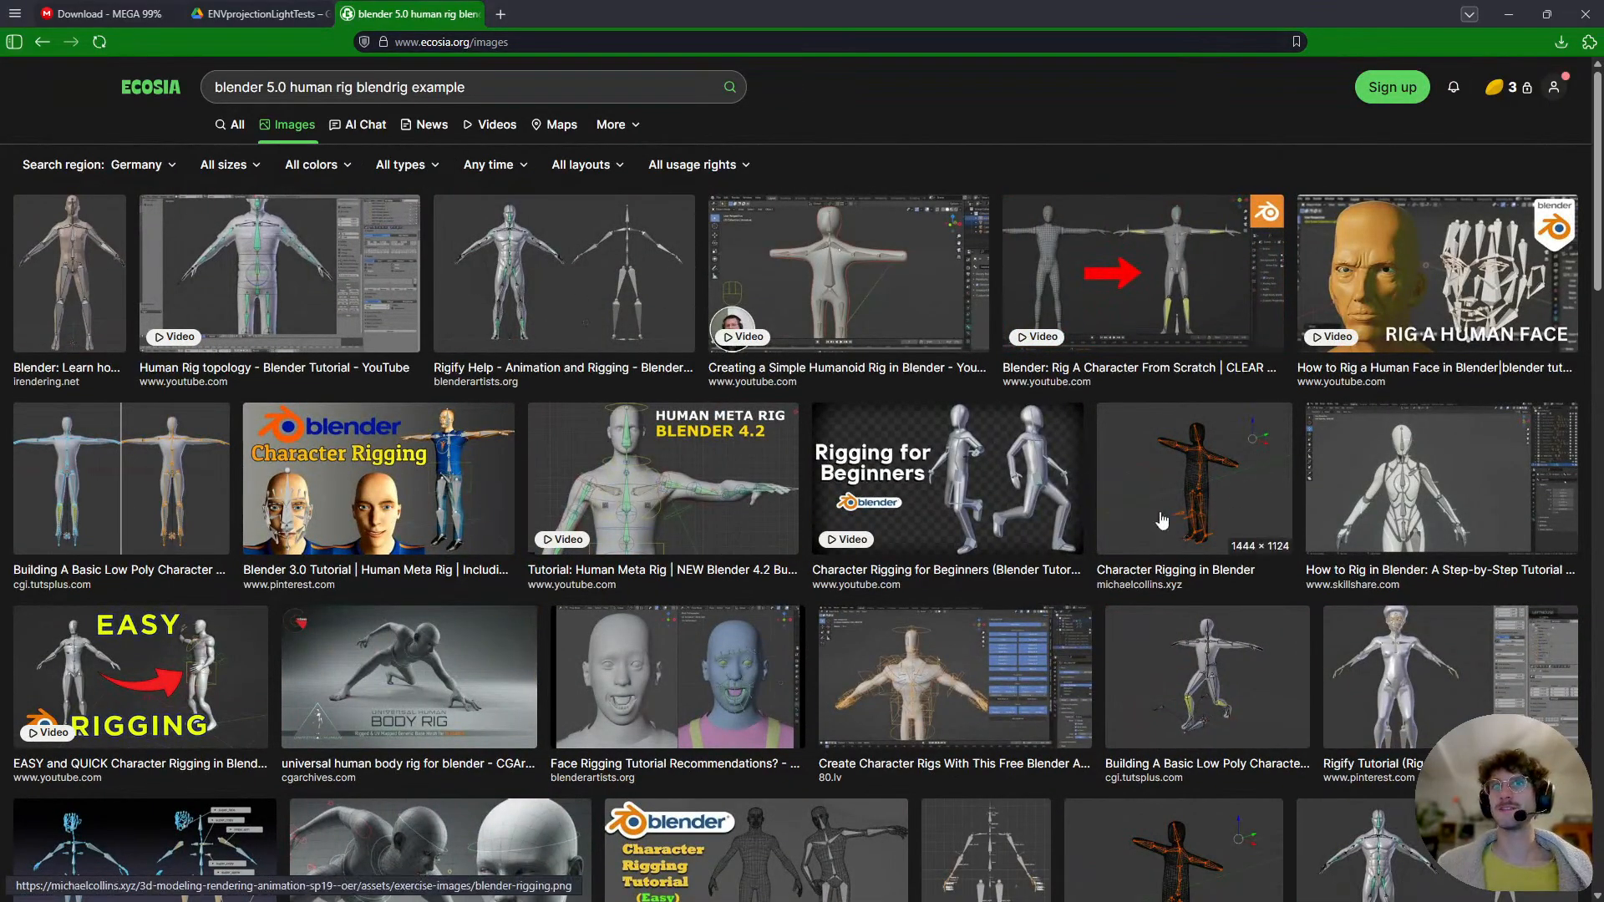
{"action": "left_click", "coordinate": [201, 696]}
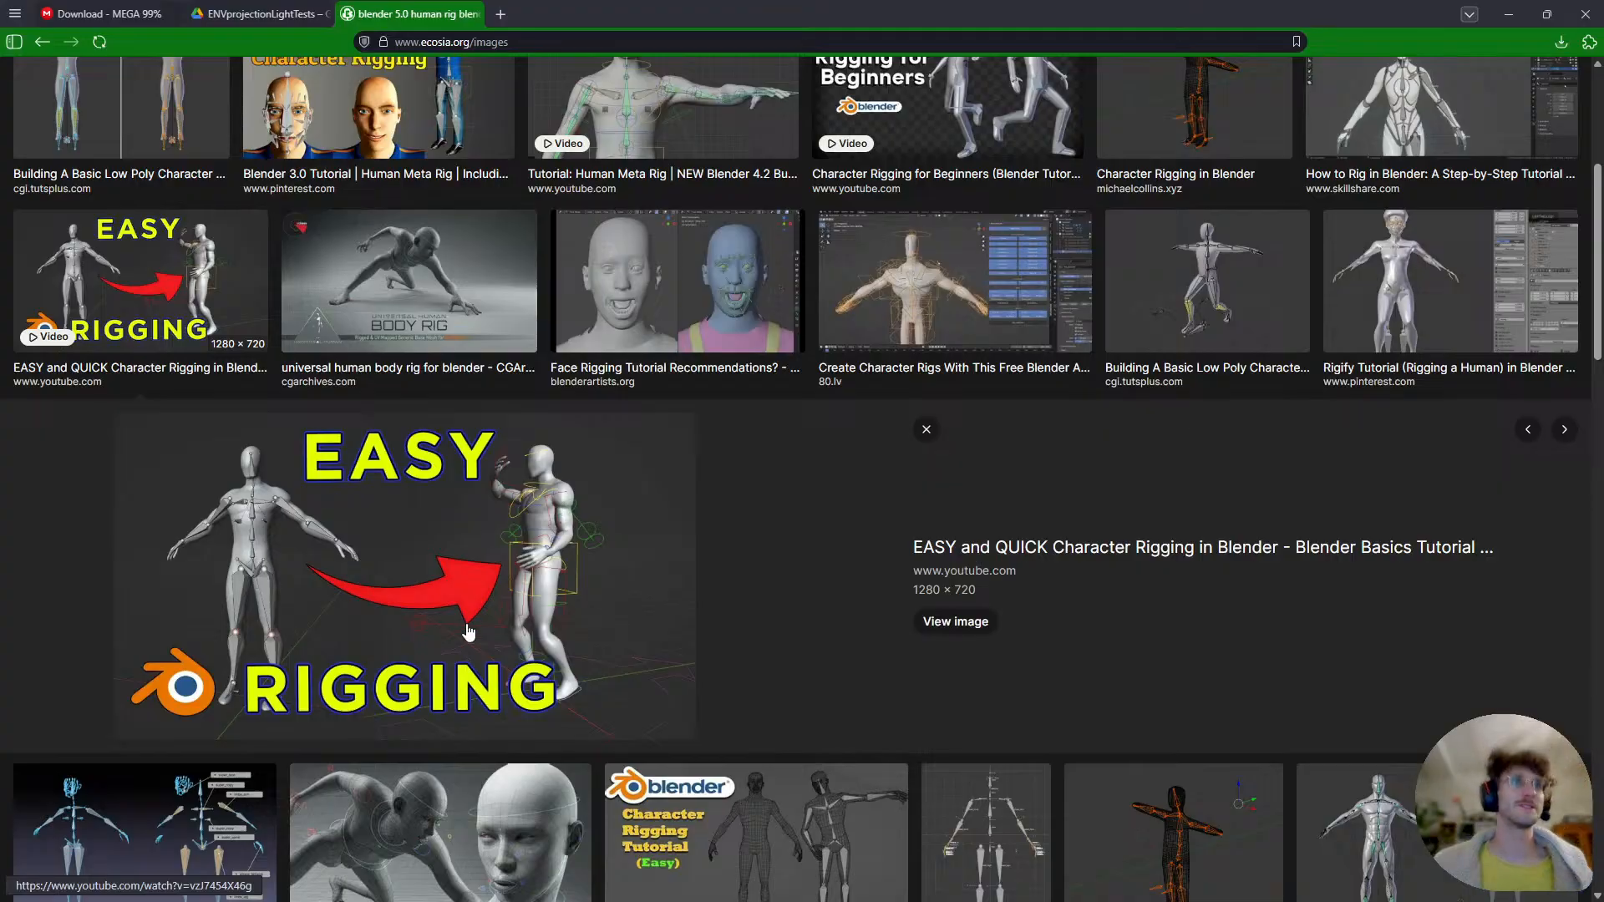
{"action": "key", "text": "alt+Tab"}
- Nudge the outer end of the right pelvis bone slightly in the front view to follow the hip
{"action": "left_click", "coordinate": [354, 619]}
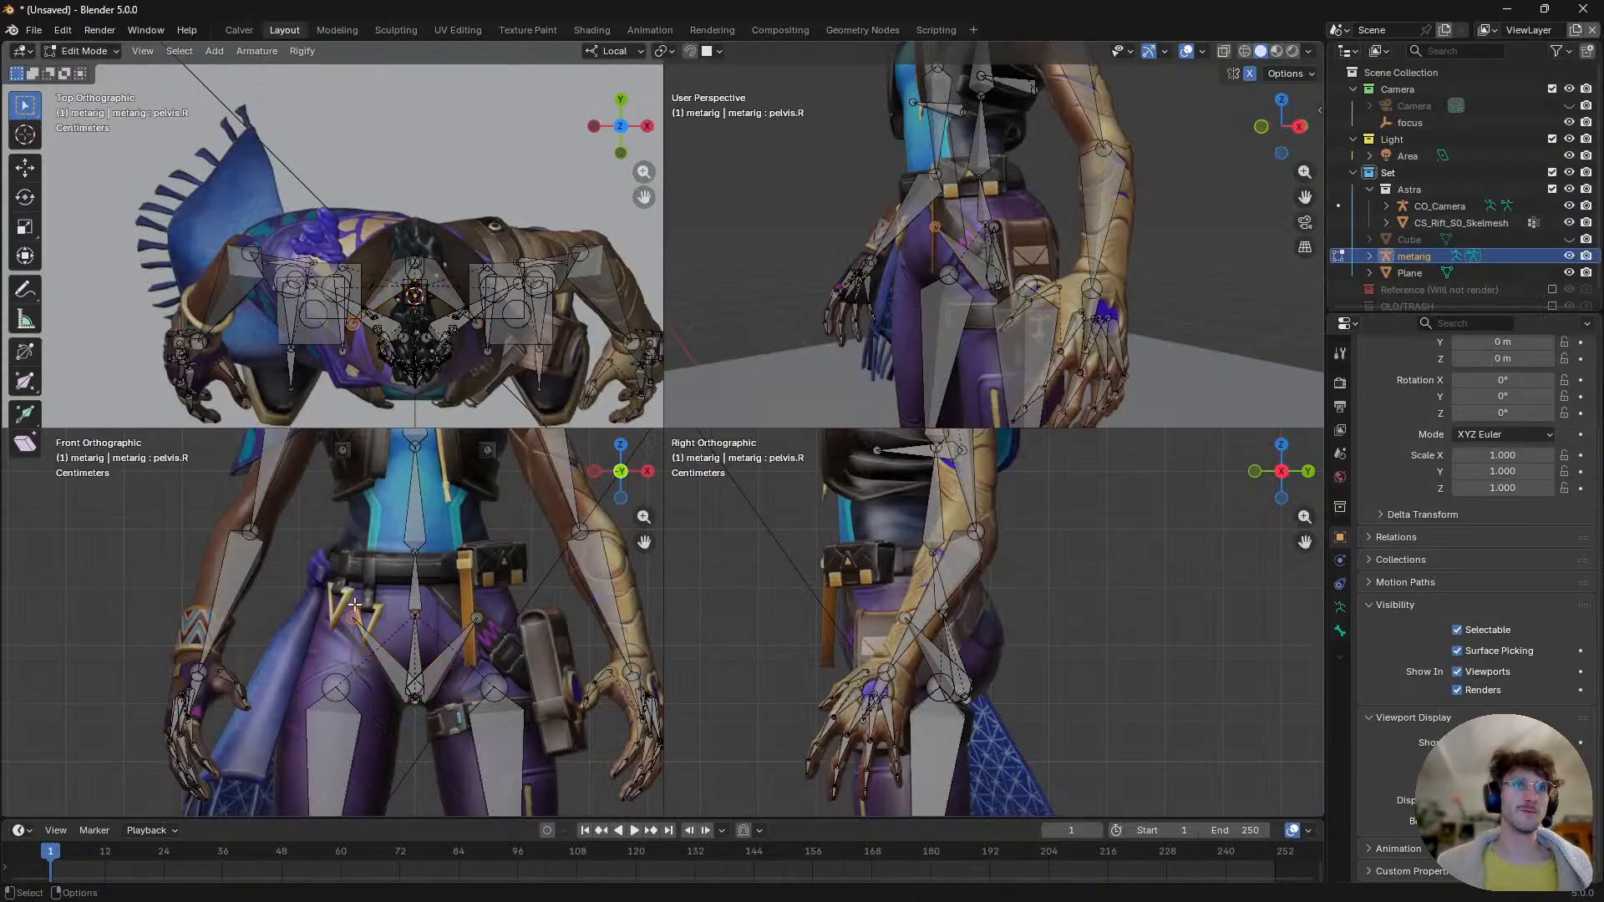
{"action": "key", "text": "g"}
{"action": "left_click", "coordinate": [357, 628]}
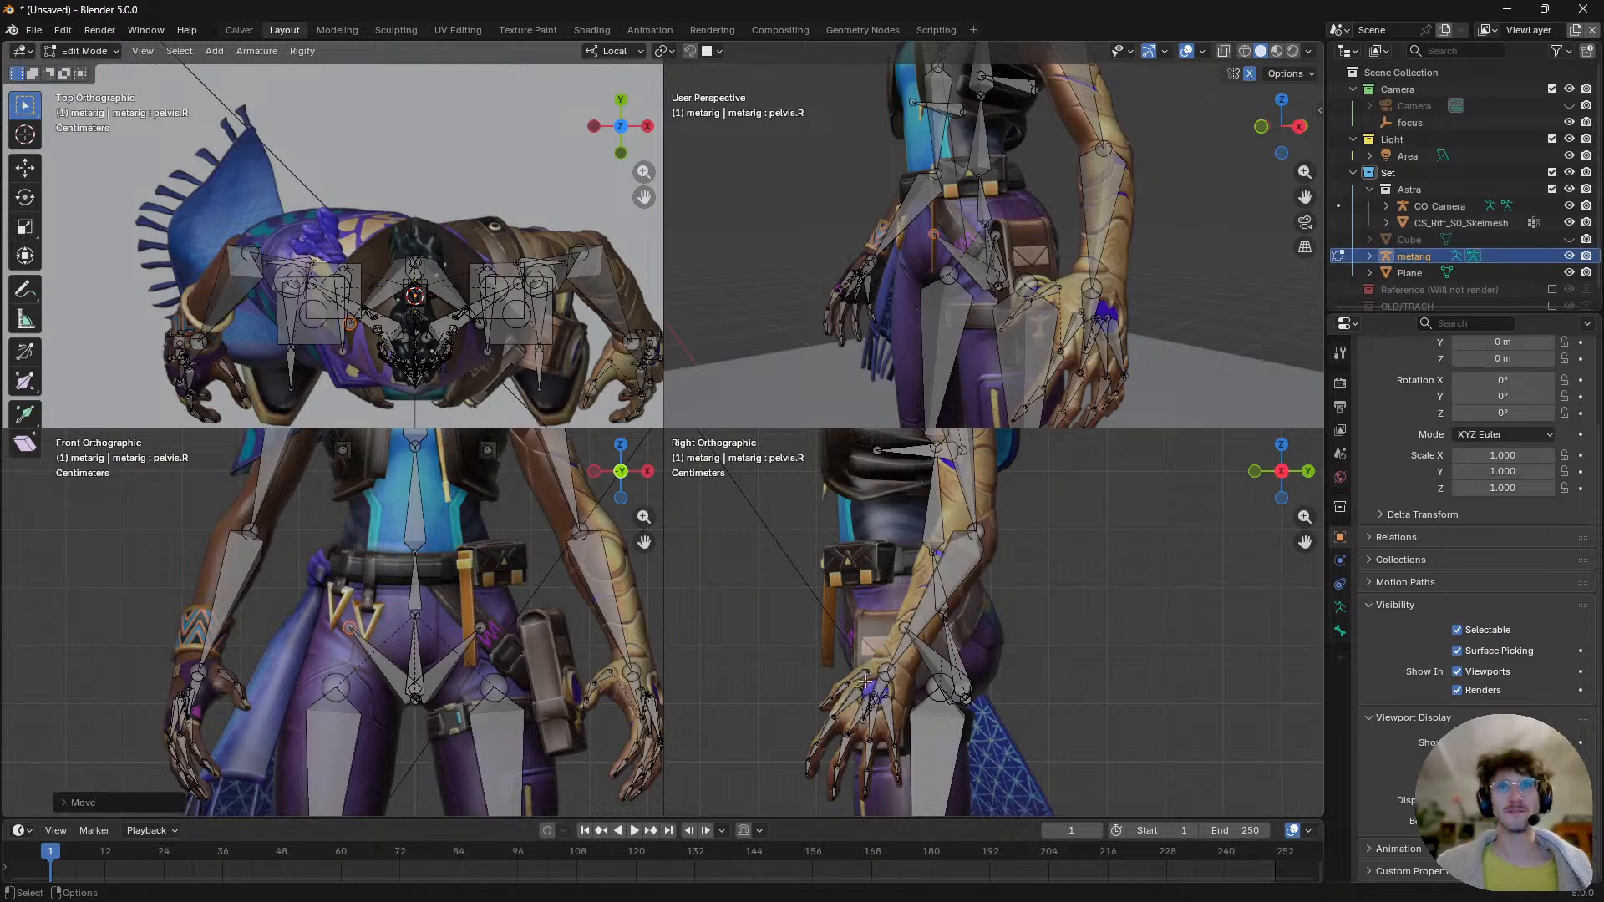
- Move the left breast bone slightly up and inward in the front view to fit the chest
{"action": "mouse_move", "coordinate": [956, 640]}
{"action": "middle_mouse_down", "text": "shift"}
{"action": "mouse_move", "coordinate": [920, 548]}
{"action": "mouse_move", "coordinate": [942, 637]}
{"action": "middle_mouse_up", "text": "shift"}
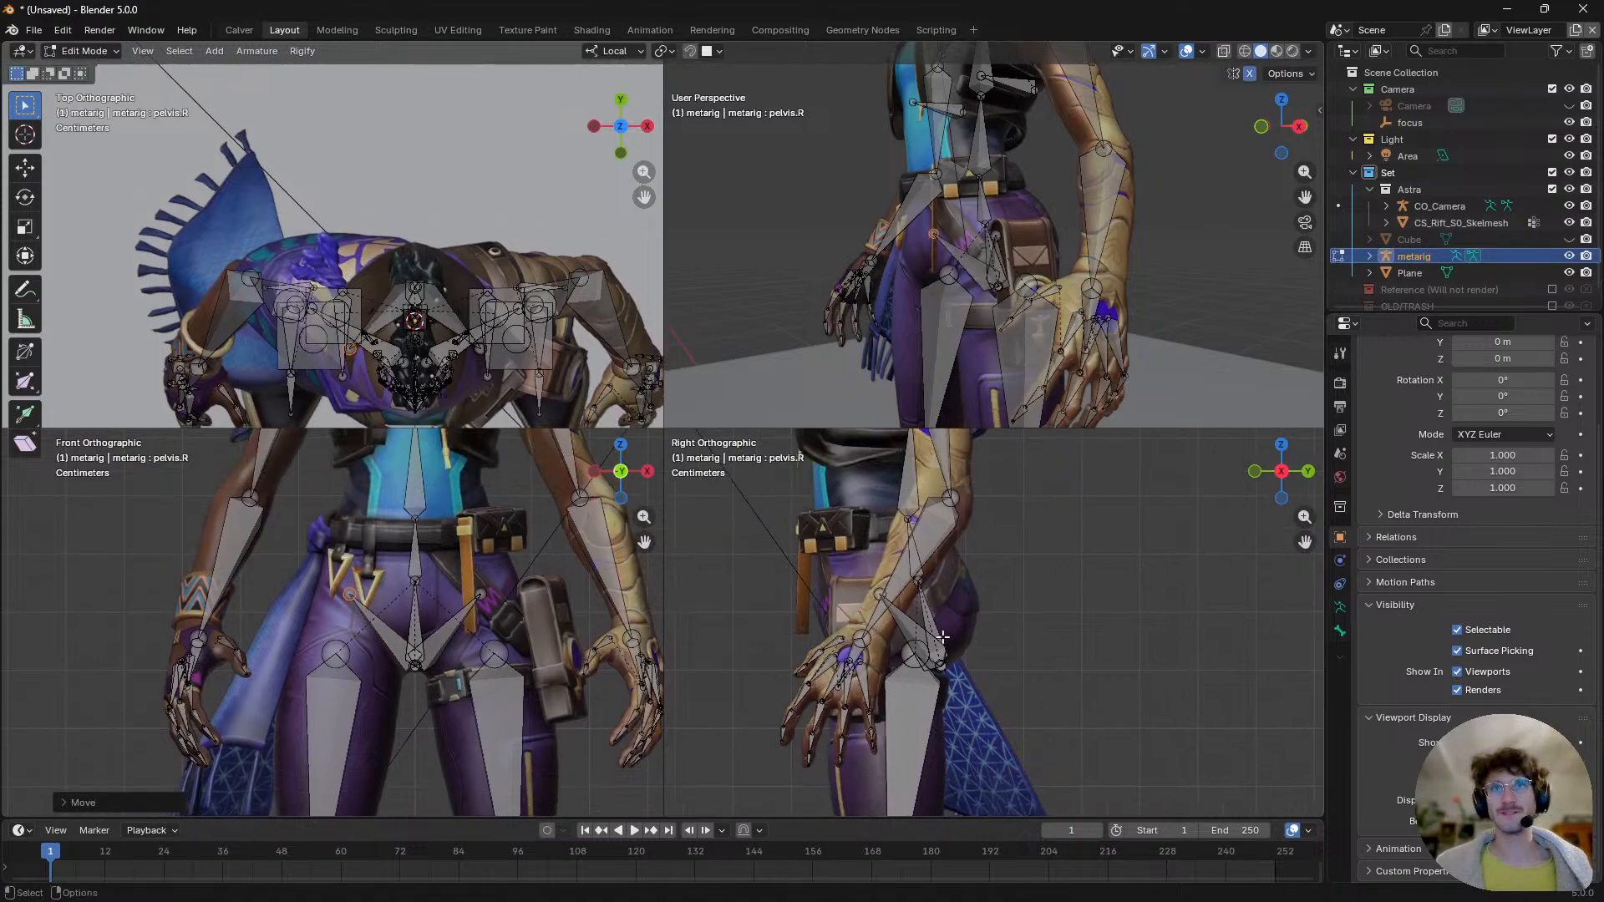
{"action": "middle_click_drag", "start_coordinate": [489, 543], "coordinate": [493, 707], "text": "shift"}
{"action": "scroll", "coordinate": [489, 707], "scroll_direction": "down", "scroll_amount": 1}
{"action": "middle_click_drag", "start_coordinate": [478, 610], "coordinate": [481, 672], "text": "shift"}
{"action": "middle_click_drag", "start_coordinate": [472, 576], "coordinate": [476, 618], "text": "shift"}
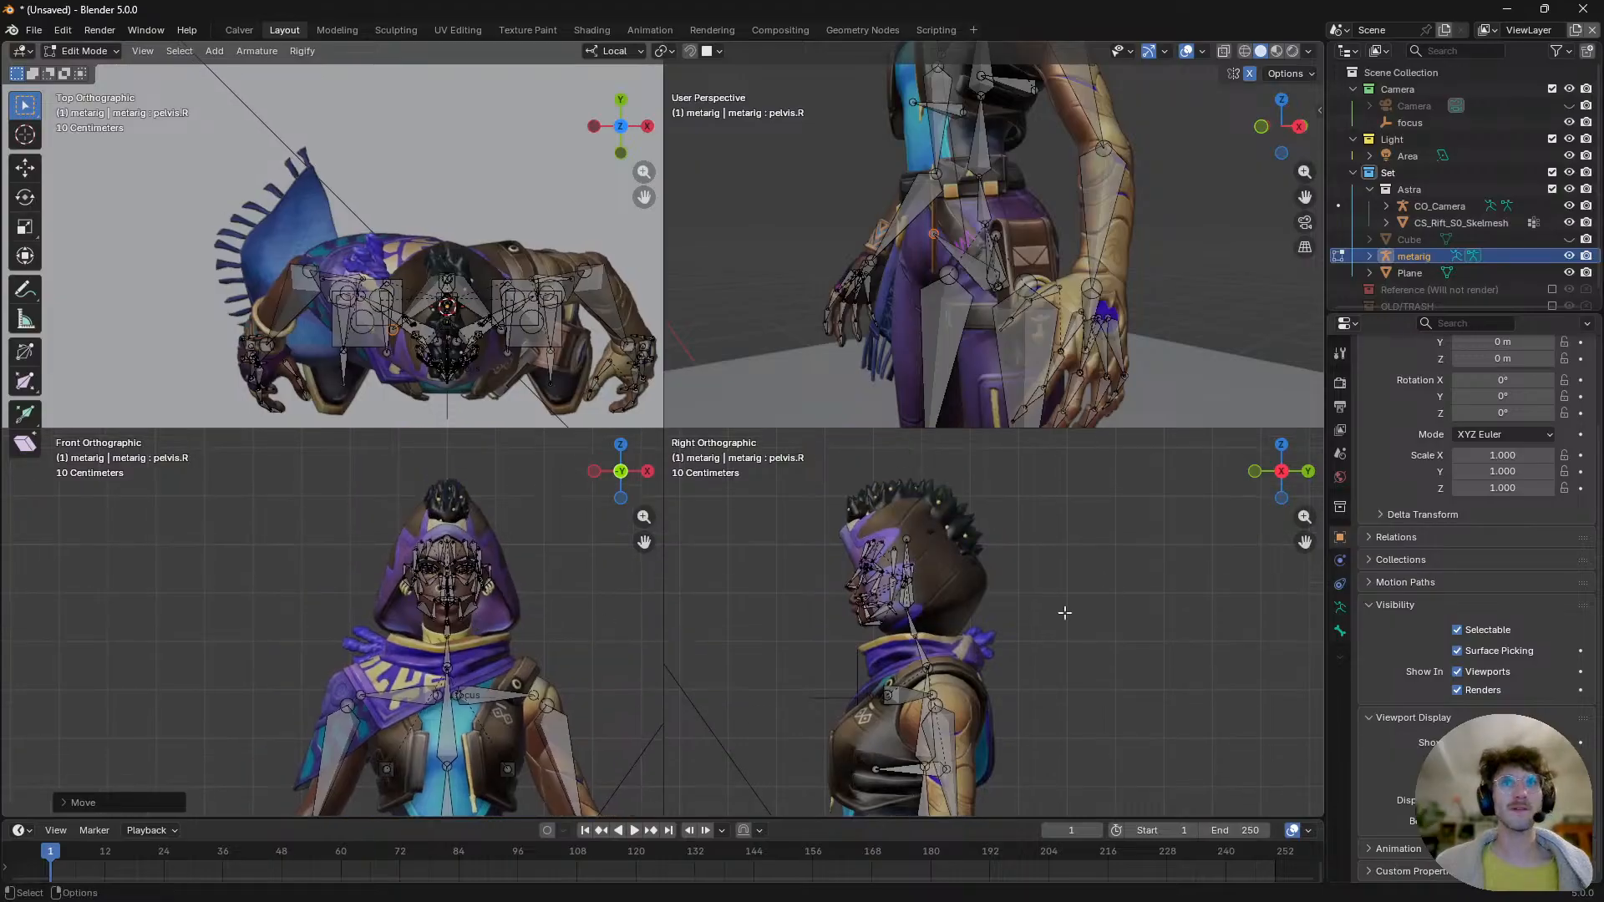
{"action": "middle_click_drag", "start_coordinate": [1064, 612], "coordinate": [1054, 515], "text": "shift"}
{"action": "middle_click_drag", "start_coordinate": [1006, 300], "coordinate": [975, 286]}
{"action": "scroll", "coordinate": [1037, 286], "scroll_direction": "up", "scroll_amount": 3}
{"action": "left_click", "coordinate": [954, 261]}
{"action": "key", "text": "g"}
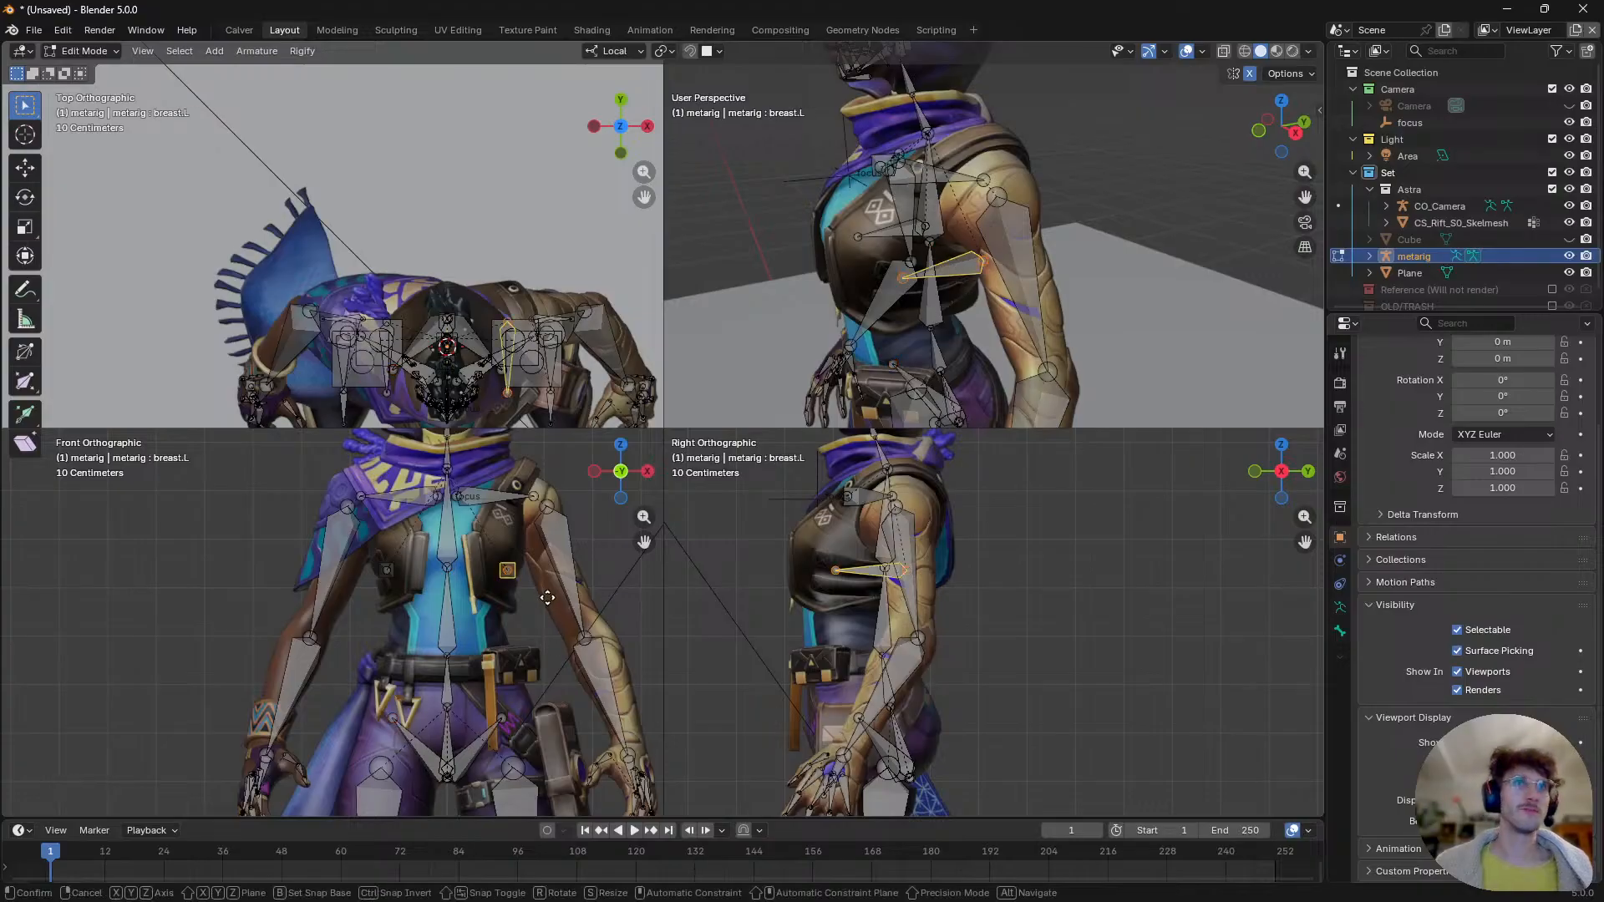
{"action": "left_click", "coordinate": [903, 429]}
- Leave the quad view for a single perspective view and switch the meta-rig to Object Mode
{"action": "middle_click_drag", "start_coordinate": [903, 428], "coordinate": [868, 275]}
{"action": "scroll", "coordinate": [835, 292], "scroll_direction": "down", "scroll_amount": 6}
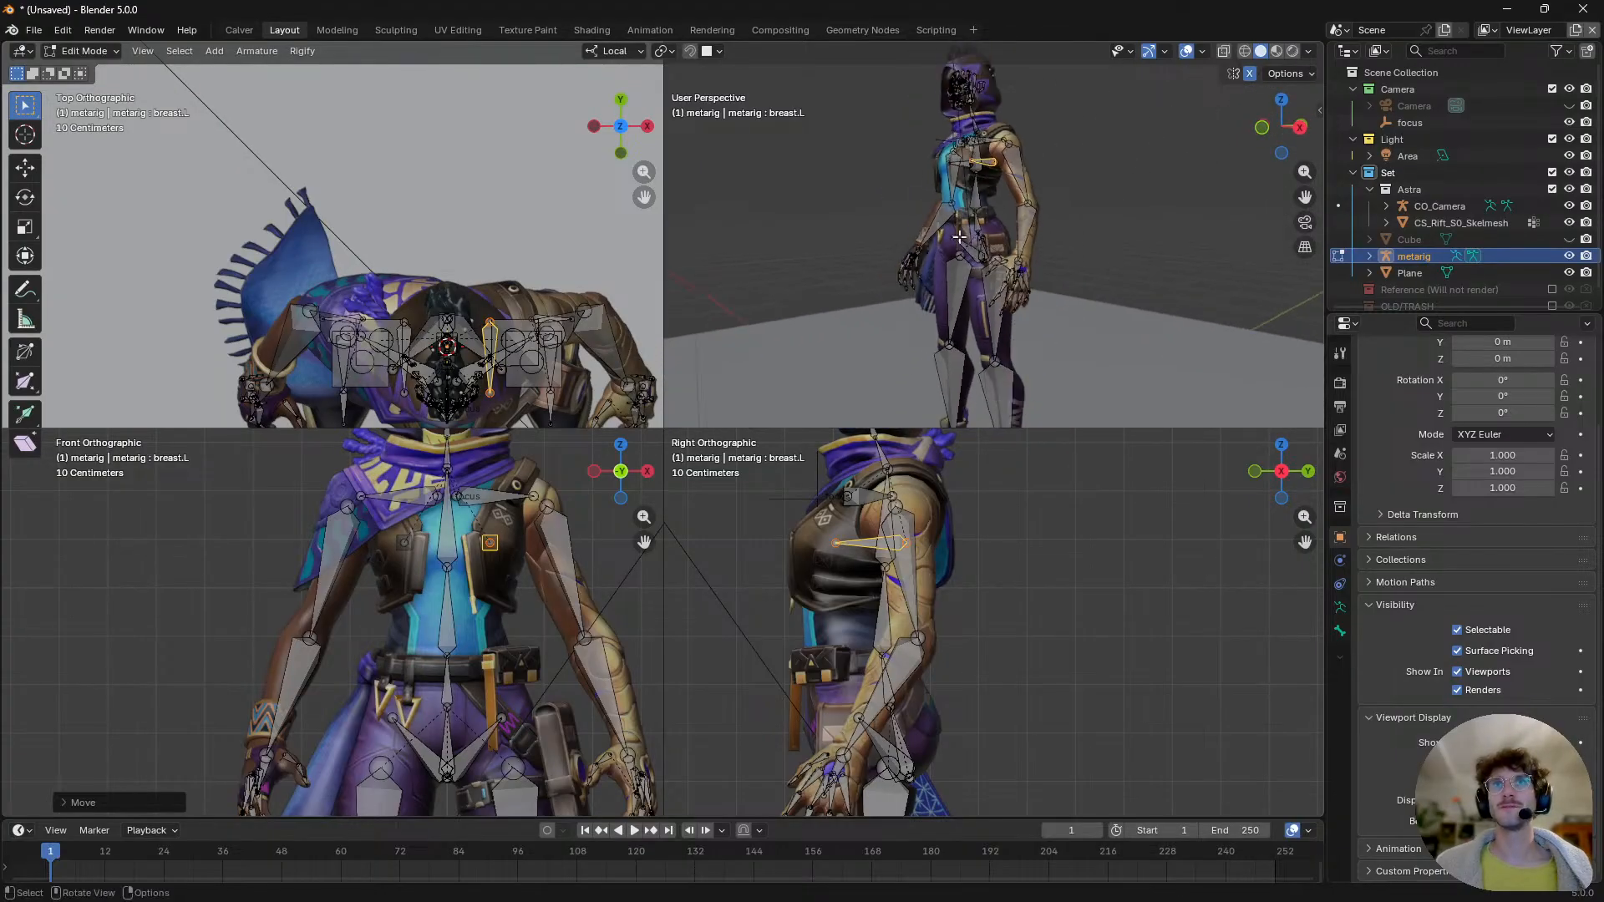
{"action": "key", "text": "ctrl+alt+q"}
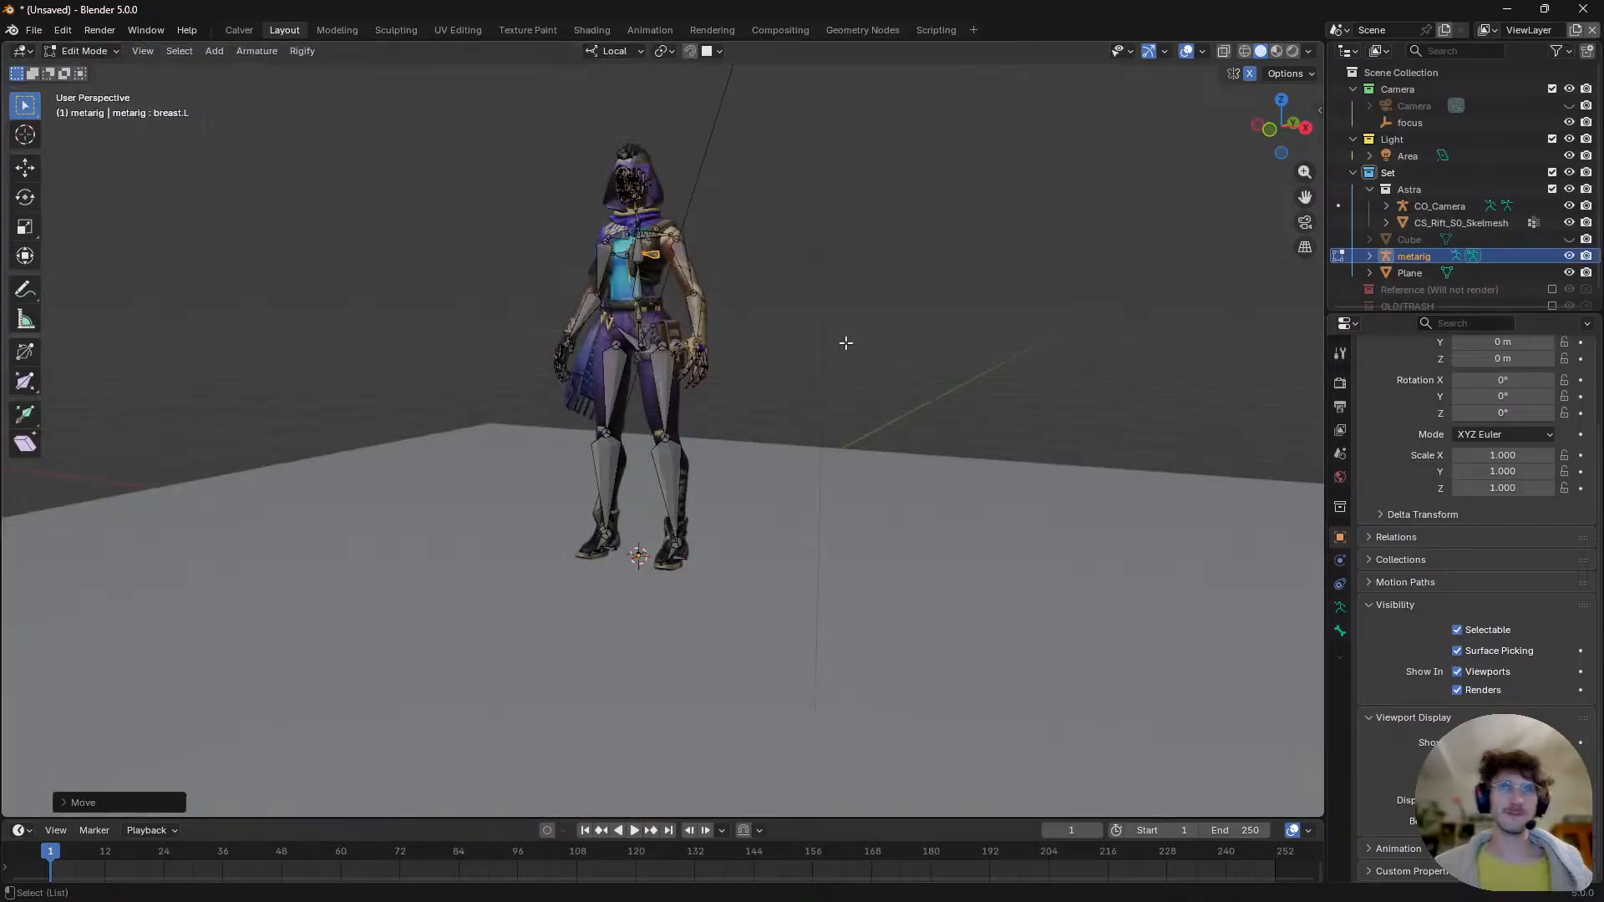
{"action": "key", "text": "ctrl+Tab"}
{"action": "left_click", "coordinate": [535, 491]}
{"action": "middle_click_drag", "start_coordinate": [634, 368], "coordinate": [694, 364]}
{"action": "scroll", "coordinate": [693, 365], "scroll_direction": "up", "scroll_amount": 2}
- Generate the Rigify control rig from the meta-rig
{"action": "left_click", "coordinate": [1339, 608]}
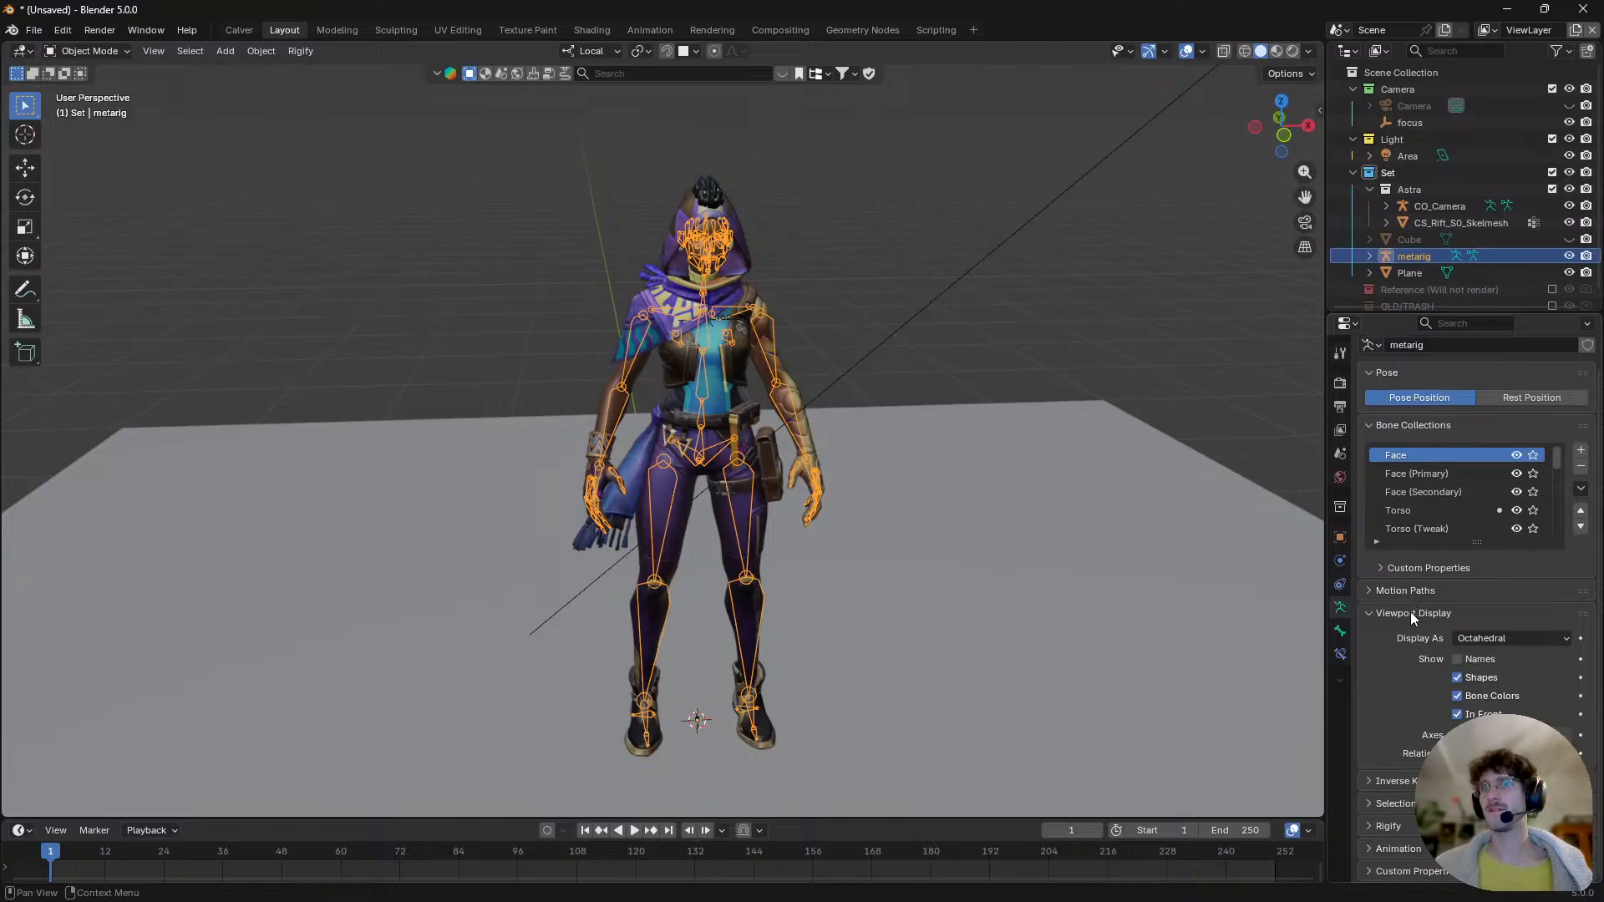
{"action": "left_click", "coordinate": [1393, 825]}
{"action": "scroll", "coordinate": [1391, 574], "scroll_direction": "down", "scroll_amount": 4}
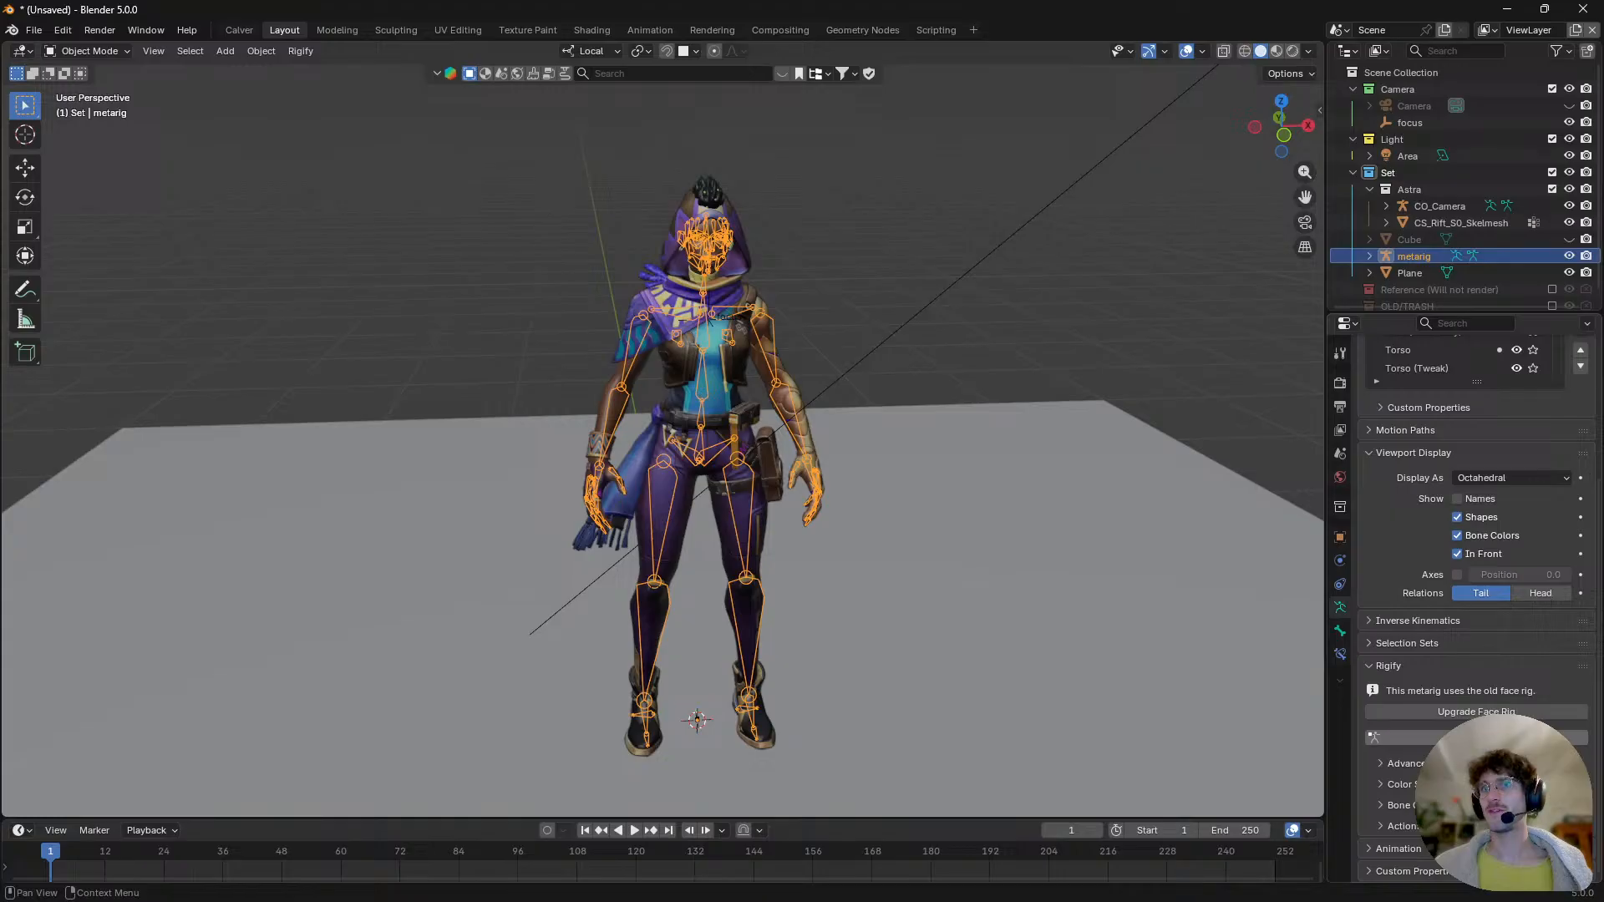
{"action": "left_click", "coordinate": [1470, 737]}
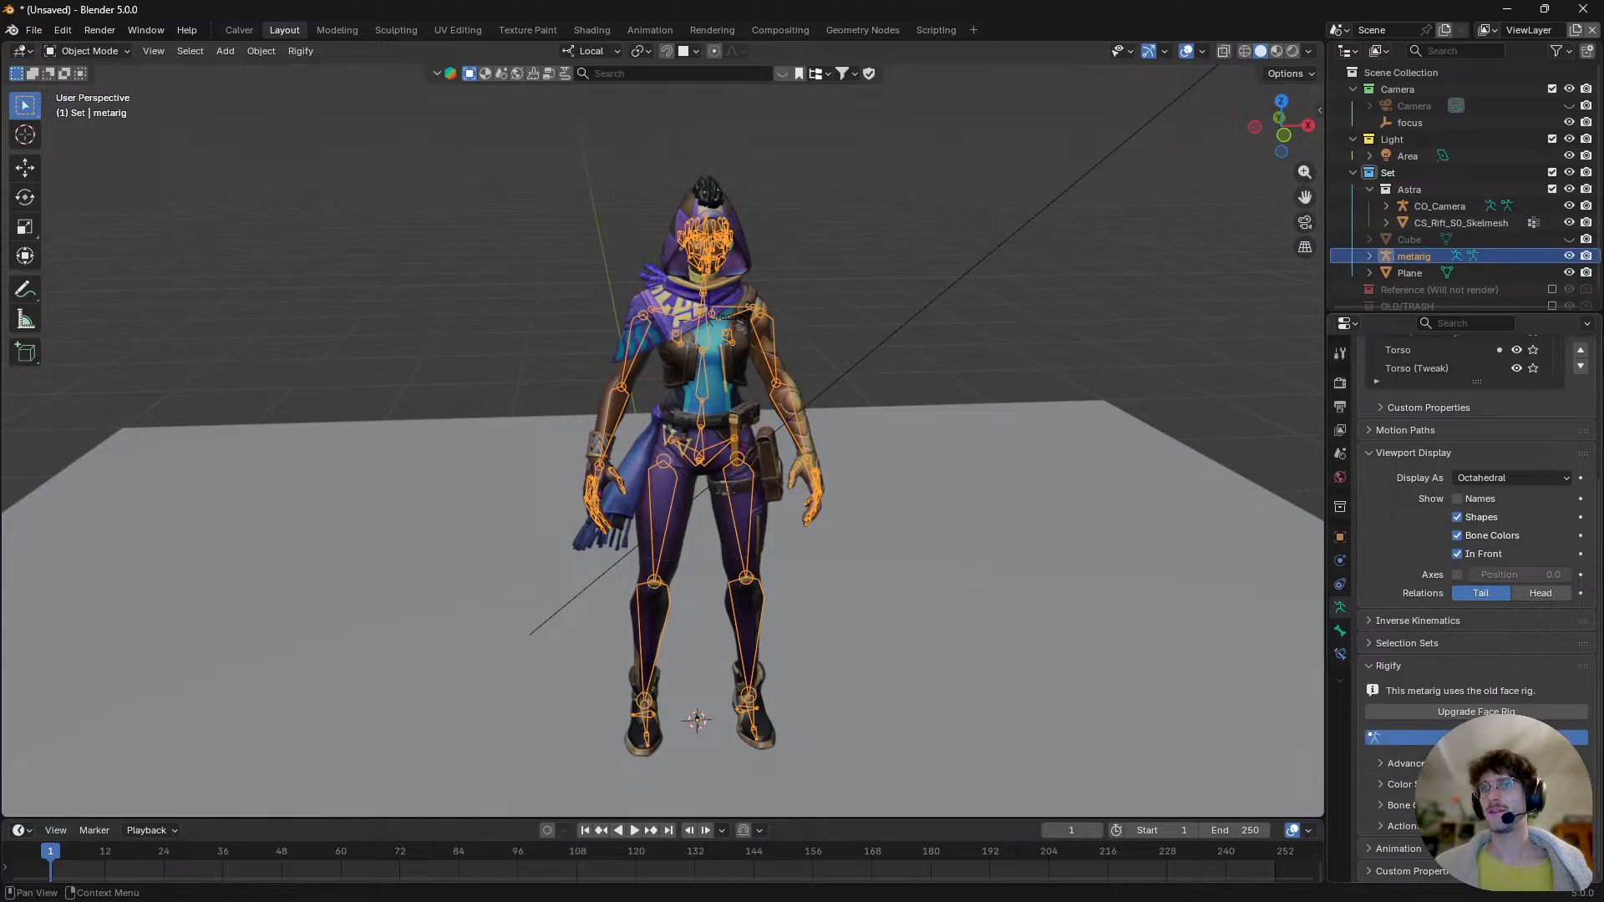
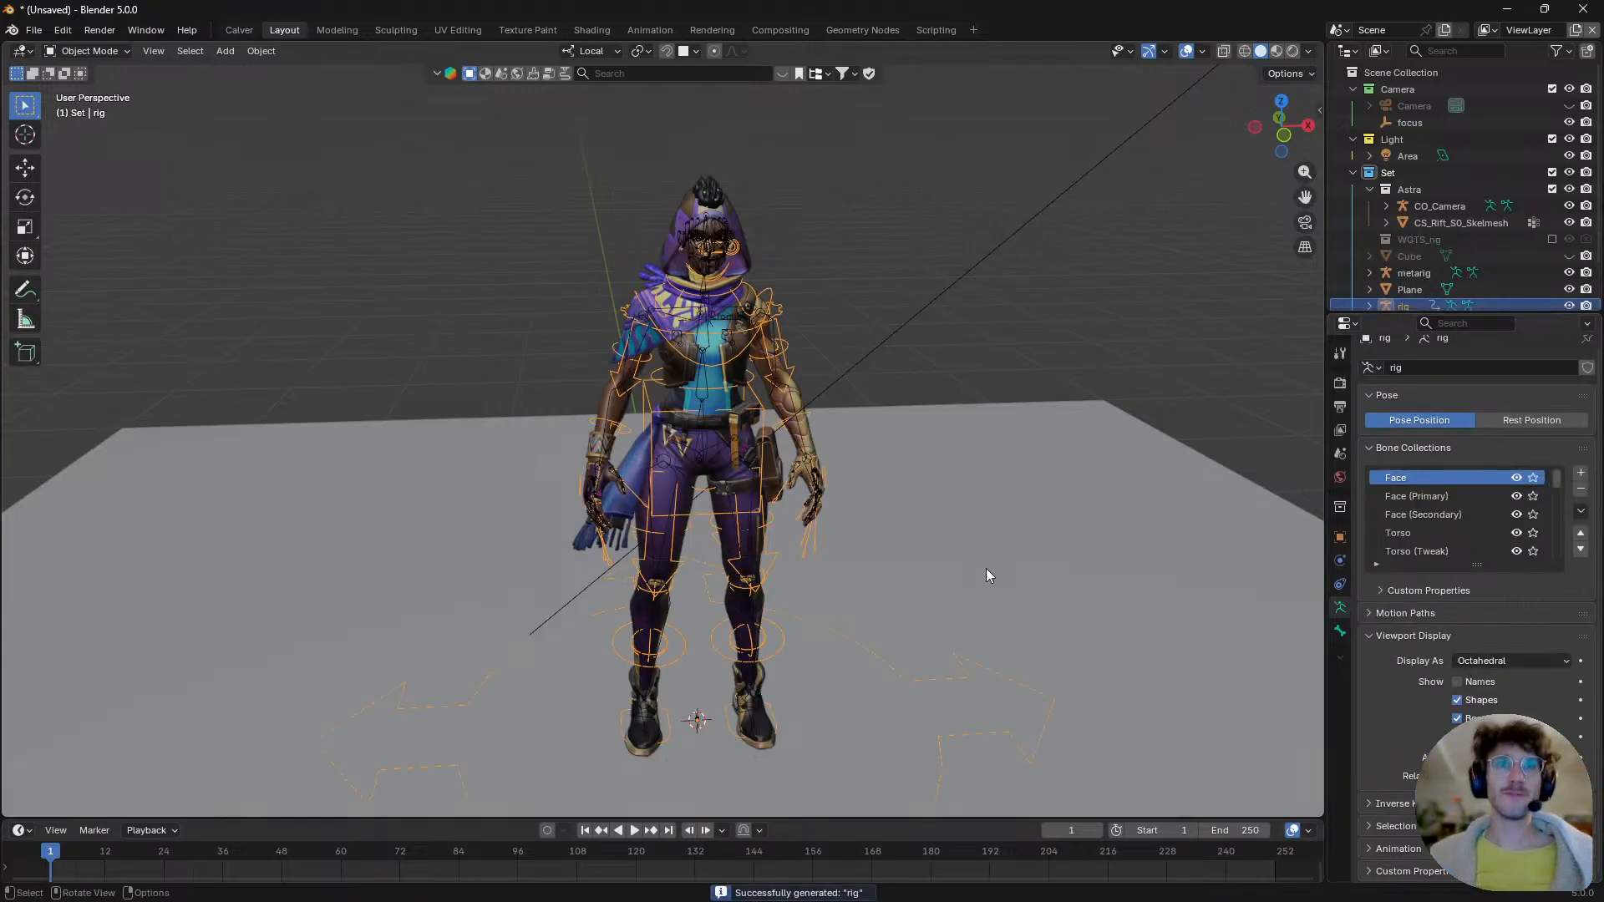
{"action": "key", "text": "g"}
{"action": "key", "text": "Escape"}
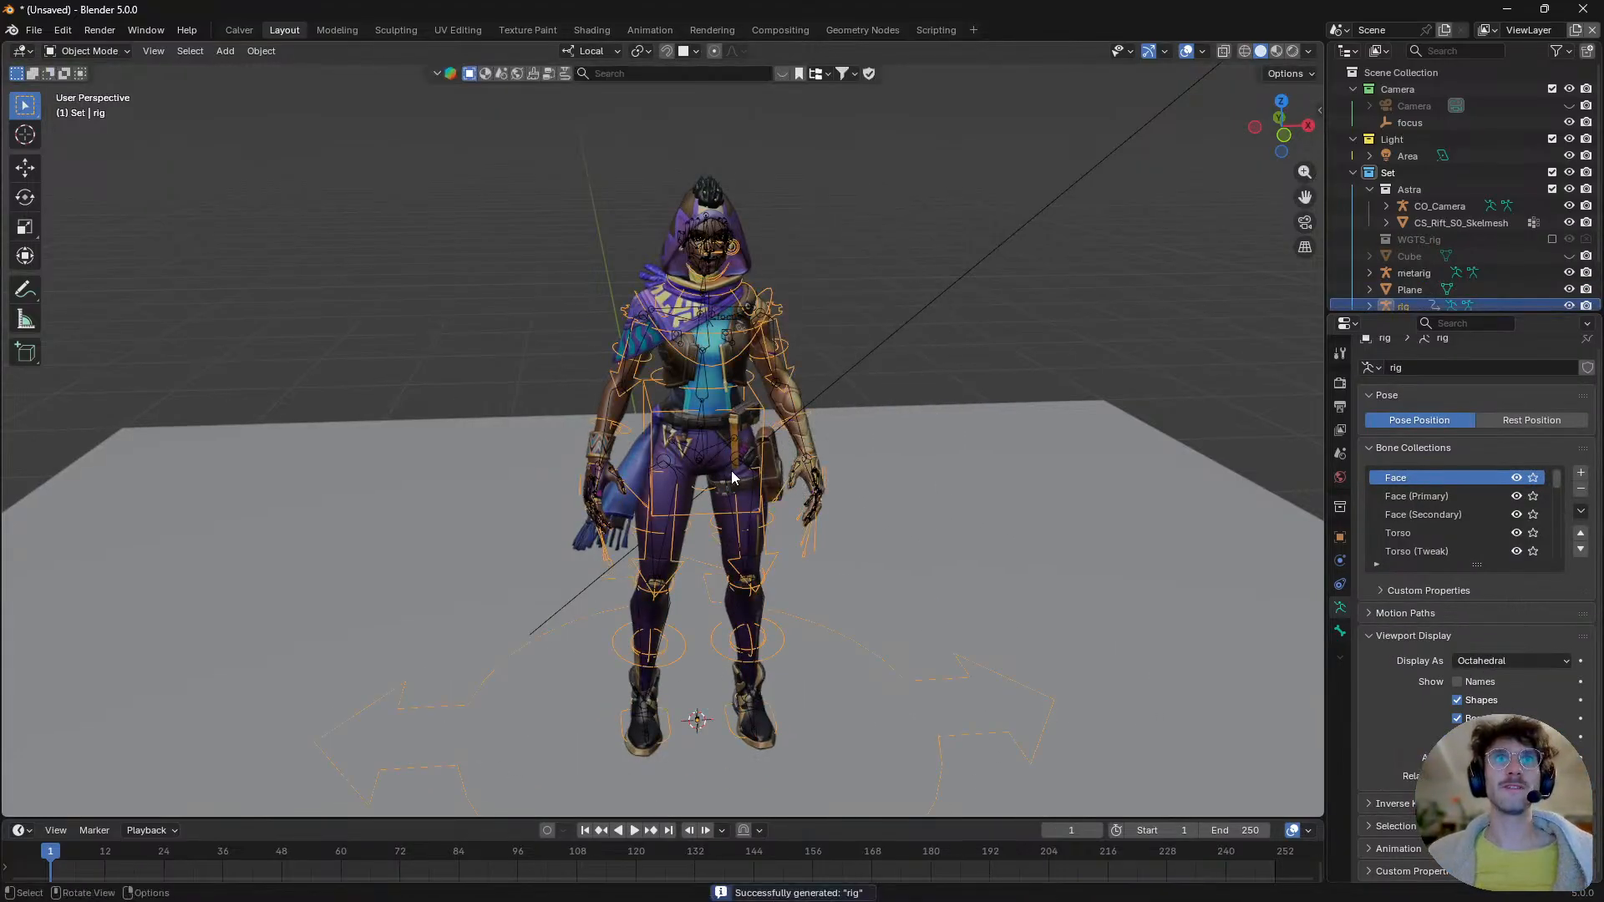
- Select the character mesh CS_Rift_S0_Skelmesh and check it for existing modifiers
{"action": "left_click", "coordinate": [735, 443]}
{"action": "left_click", "coordinate": [740, 442]}
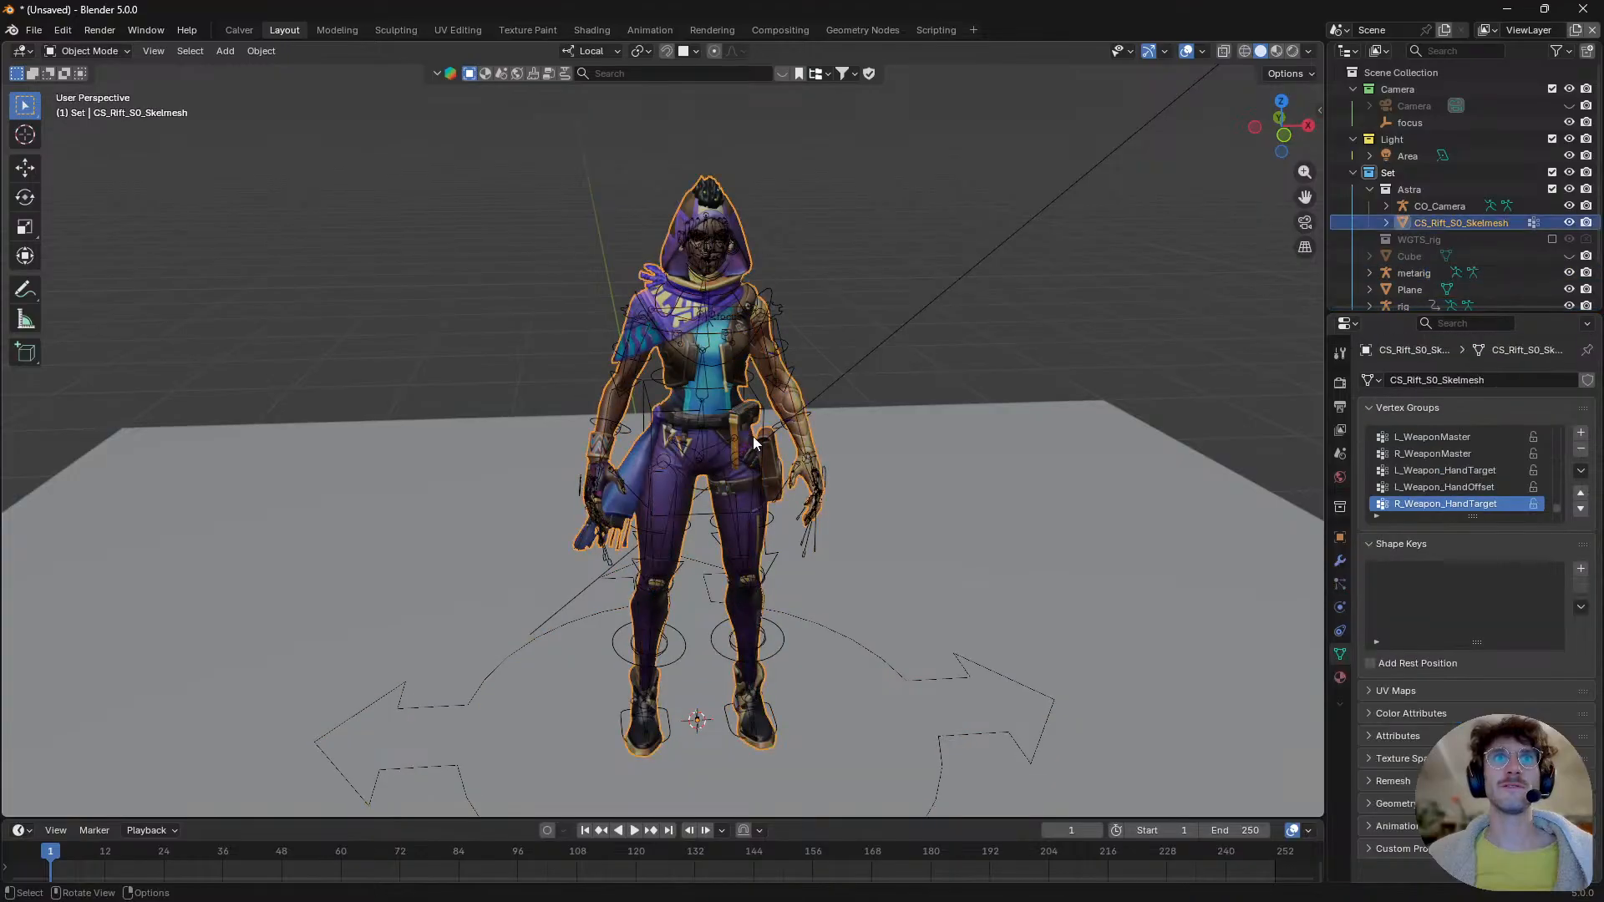
{"action": "left_click", "coordinate": [1339, 561]}
{"action": "scroll", "coordinate": [742, 469], "scroll_direction": "up", "scroll_amount": 2}
{"action": "middle_click_drag", "start_coordinate": [744, 468], "coordinate": [850, 454]}
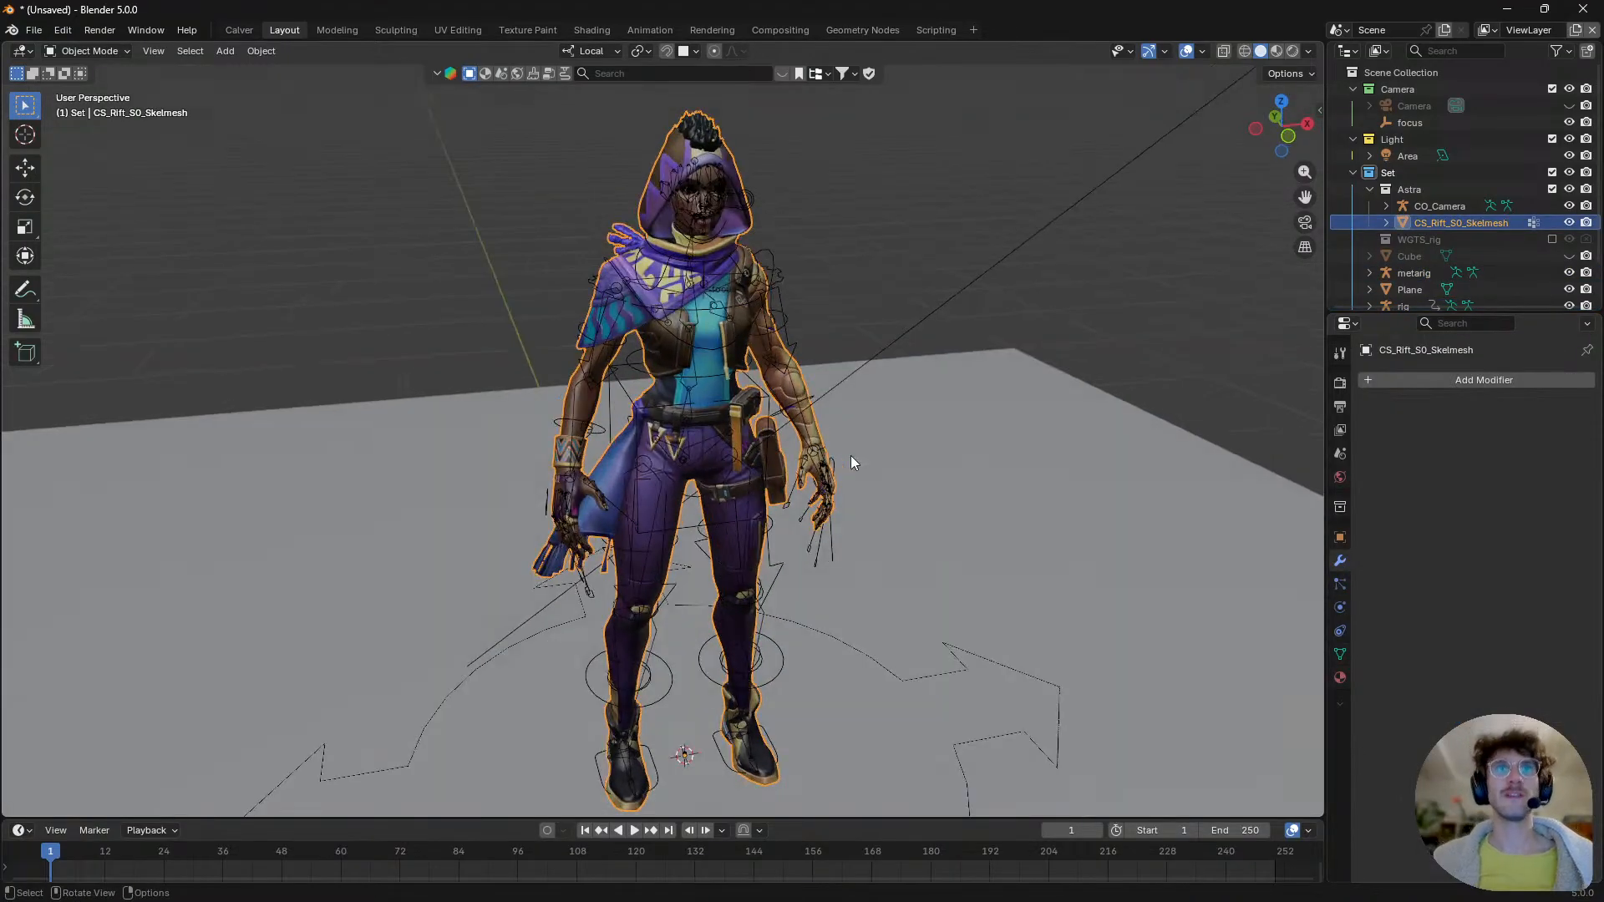
- Parent the character mesh to the generated rig using Armature Deform with Automatic Weights
{"action": "left_click", "coordinate": [781, 414], "text": "shift"}
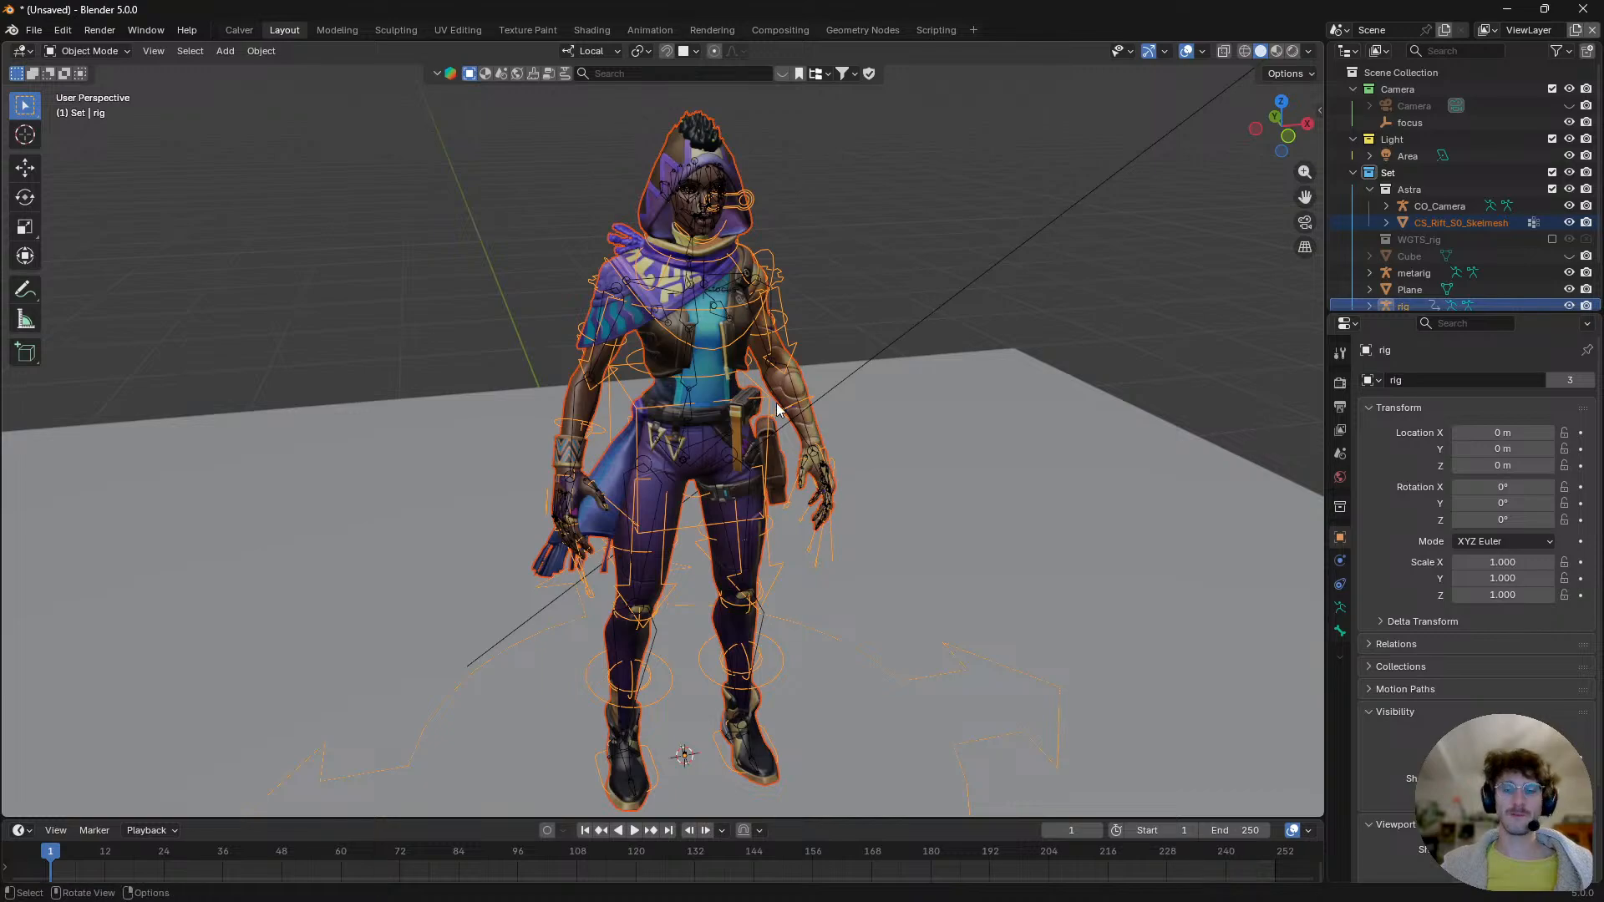
{"action": "left_click", "coordinate": [740, 429]}
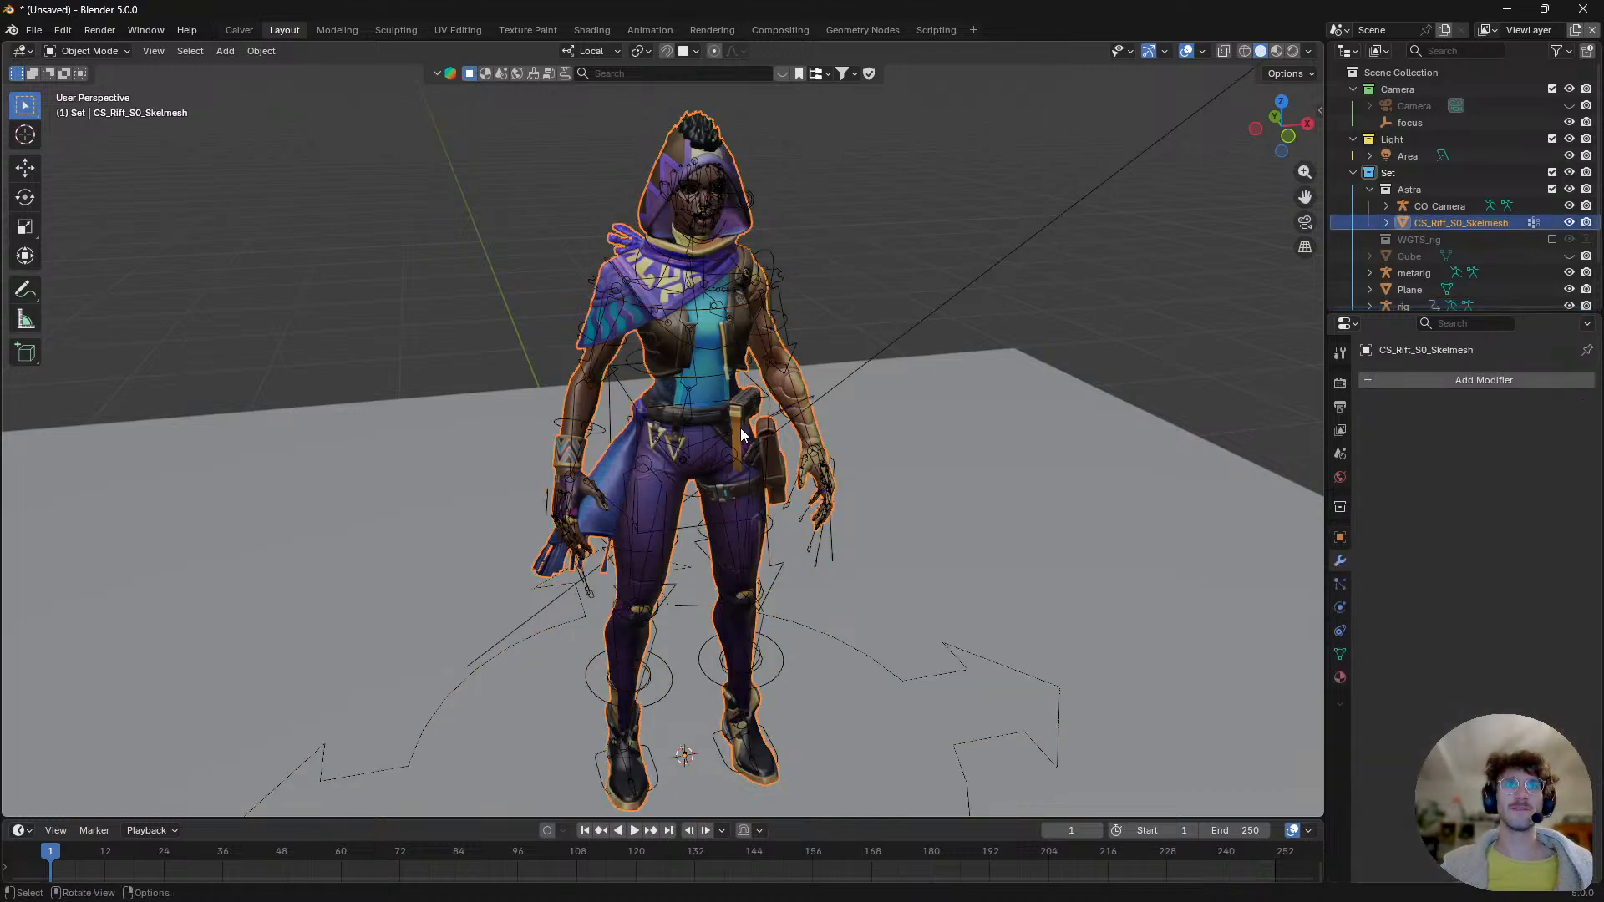
{"action": "left_click", "coordinate": [767, 410], "text": "shift"}
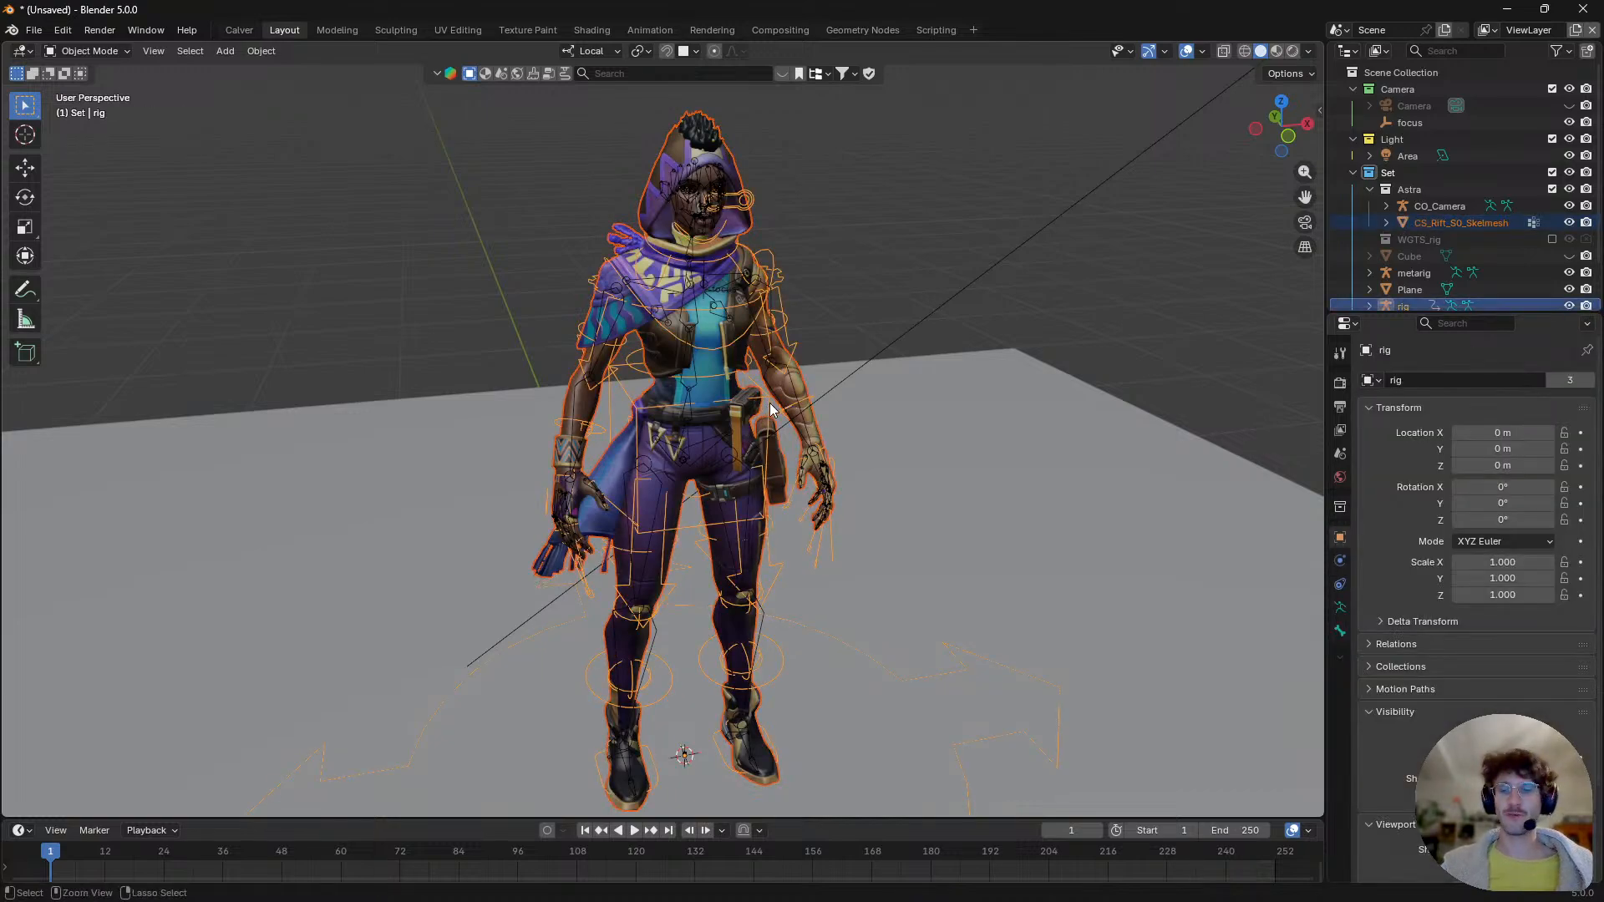
{"action": "key", "text": "ctrl+p"}
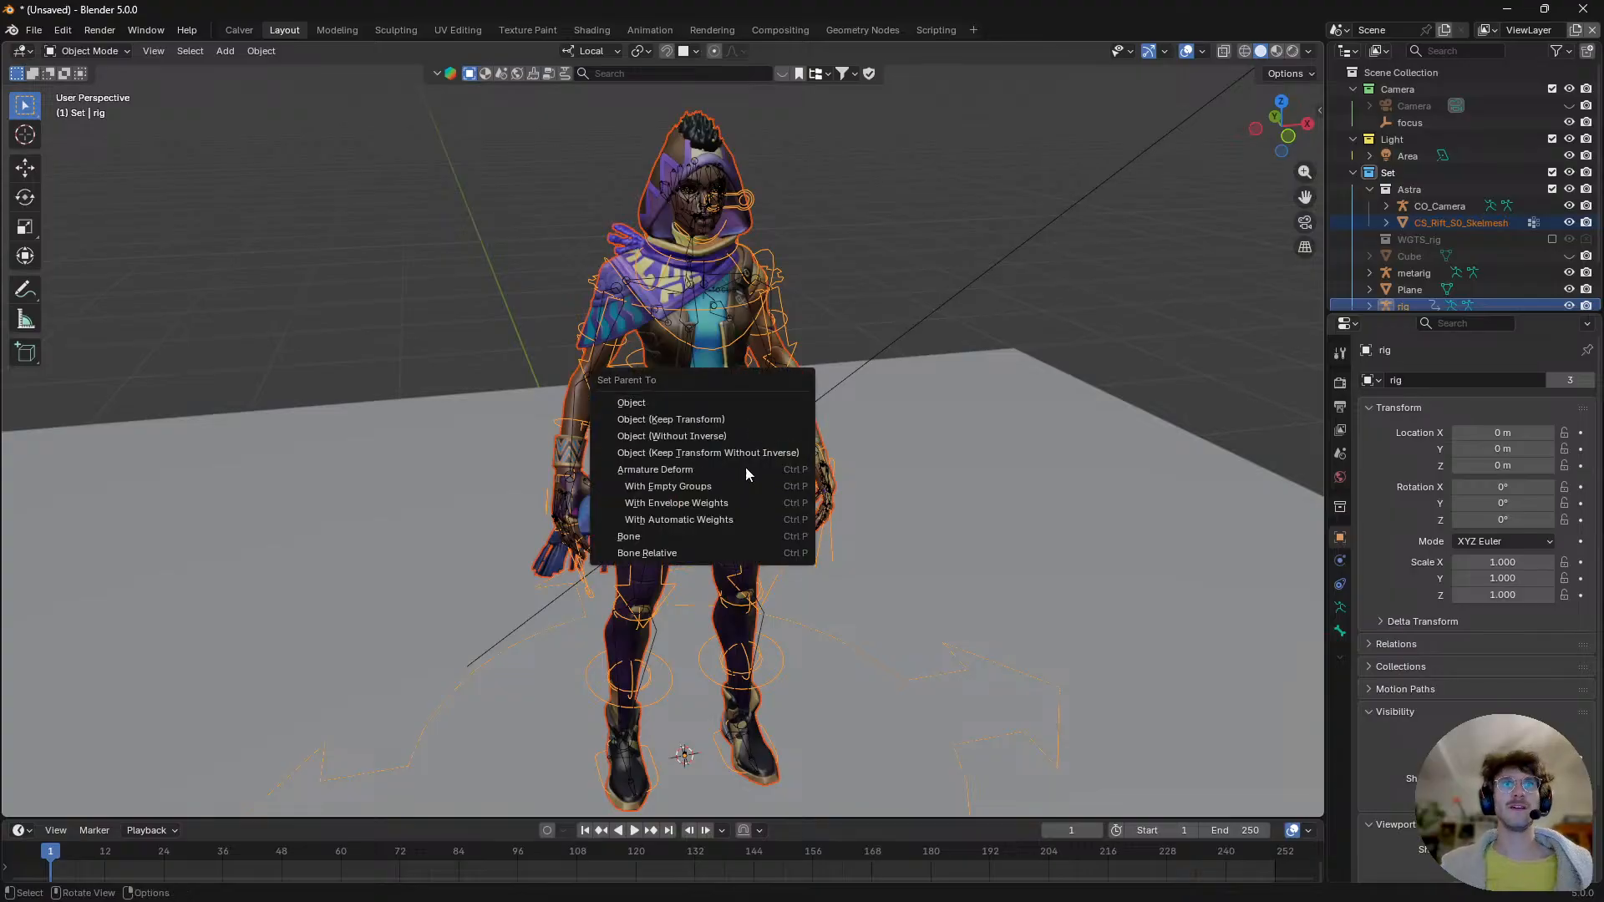
{"action": "left_click", "coordinate": [680, 518]}
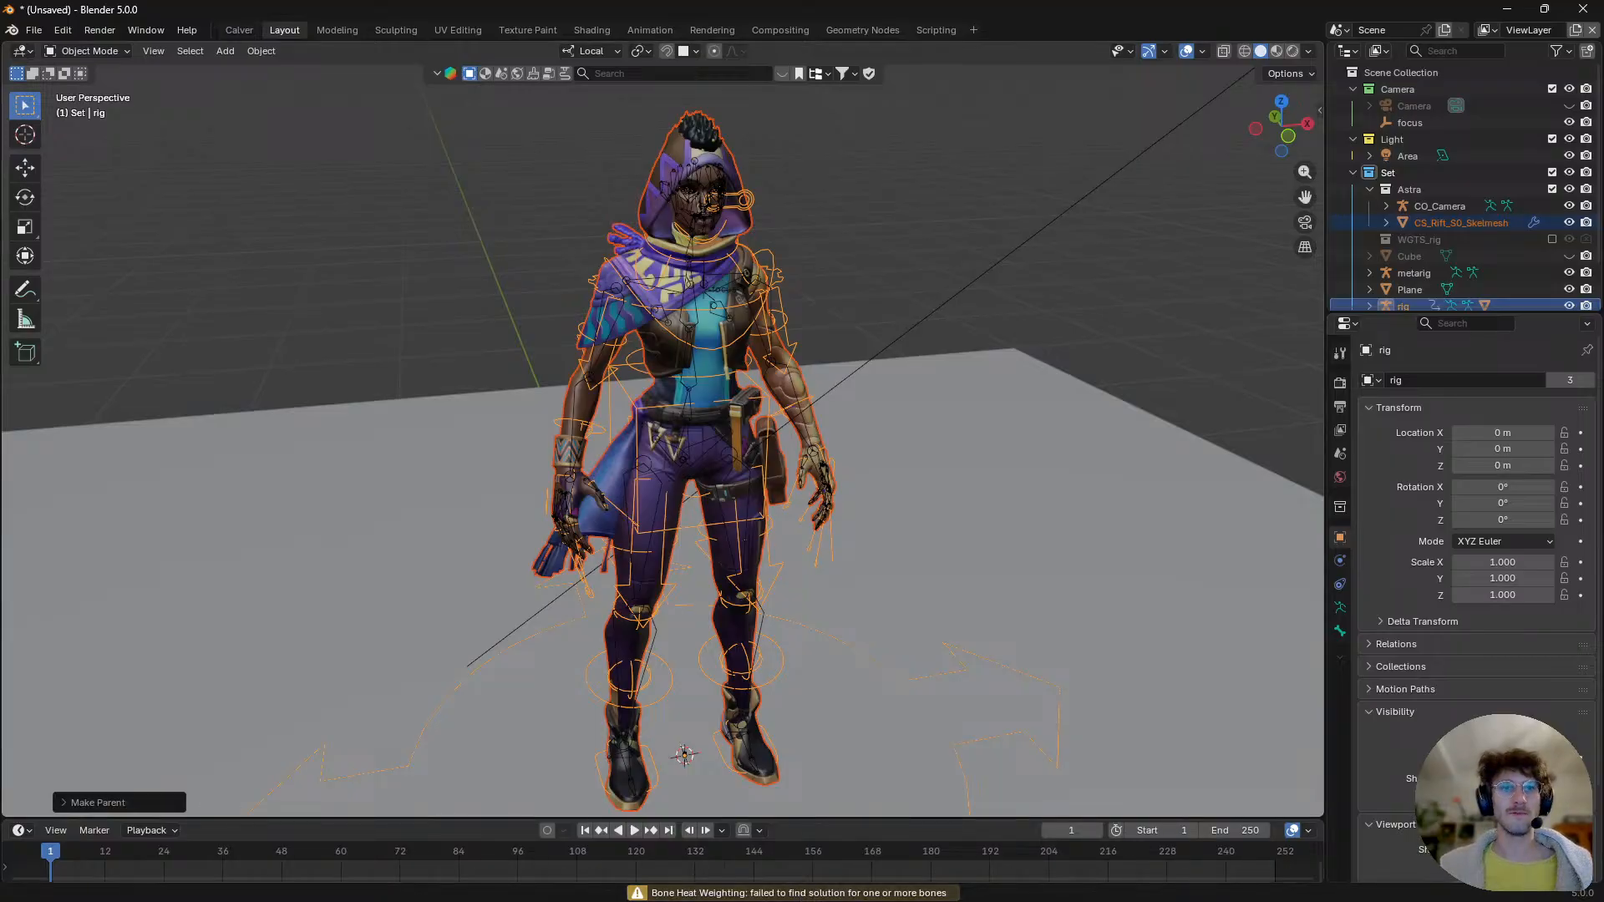
- Examine the parenting warning at the end of the Blender info log and close the log
{"action": "left_click", "coordinate": [793, 892]}
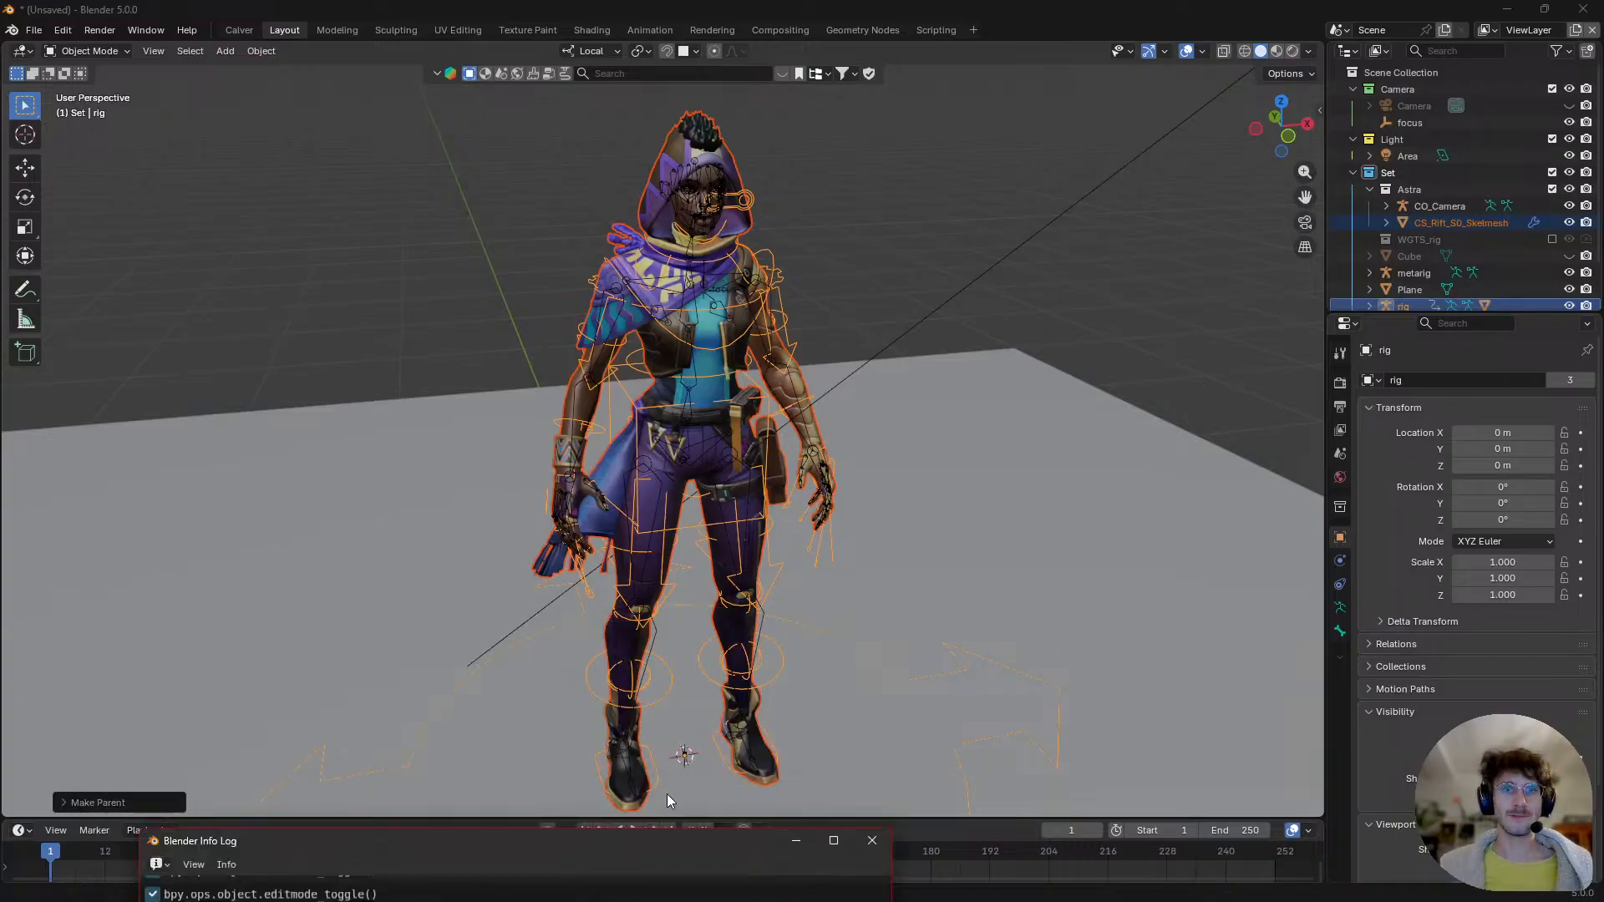
{"action": "left_click_drag", "start_coordinate": [664, 842], "coordinate": [720, 186]}
{"action": "scroll", "coordinate": [490, 493], "scroll_direction": "down", "scroll_amount": 5}
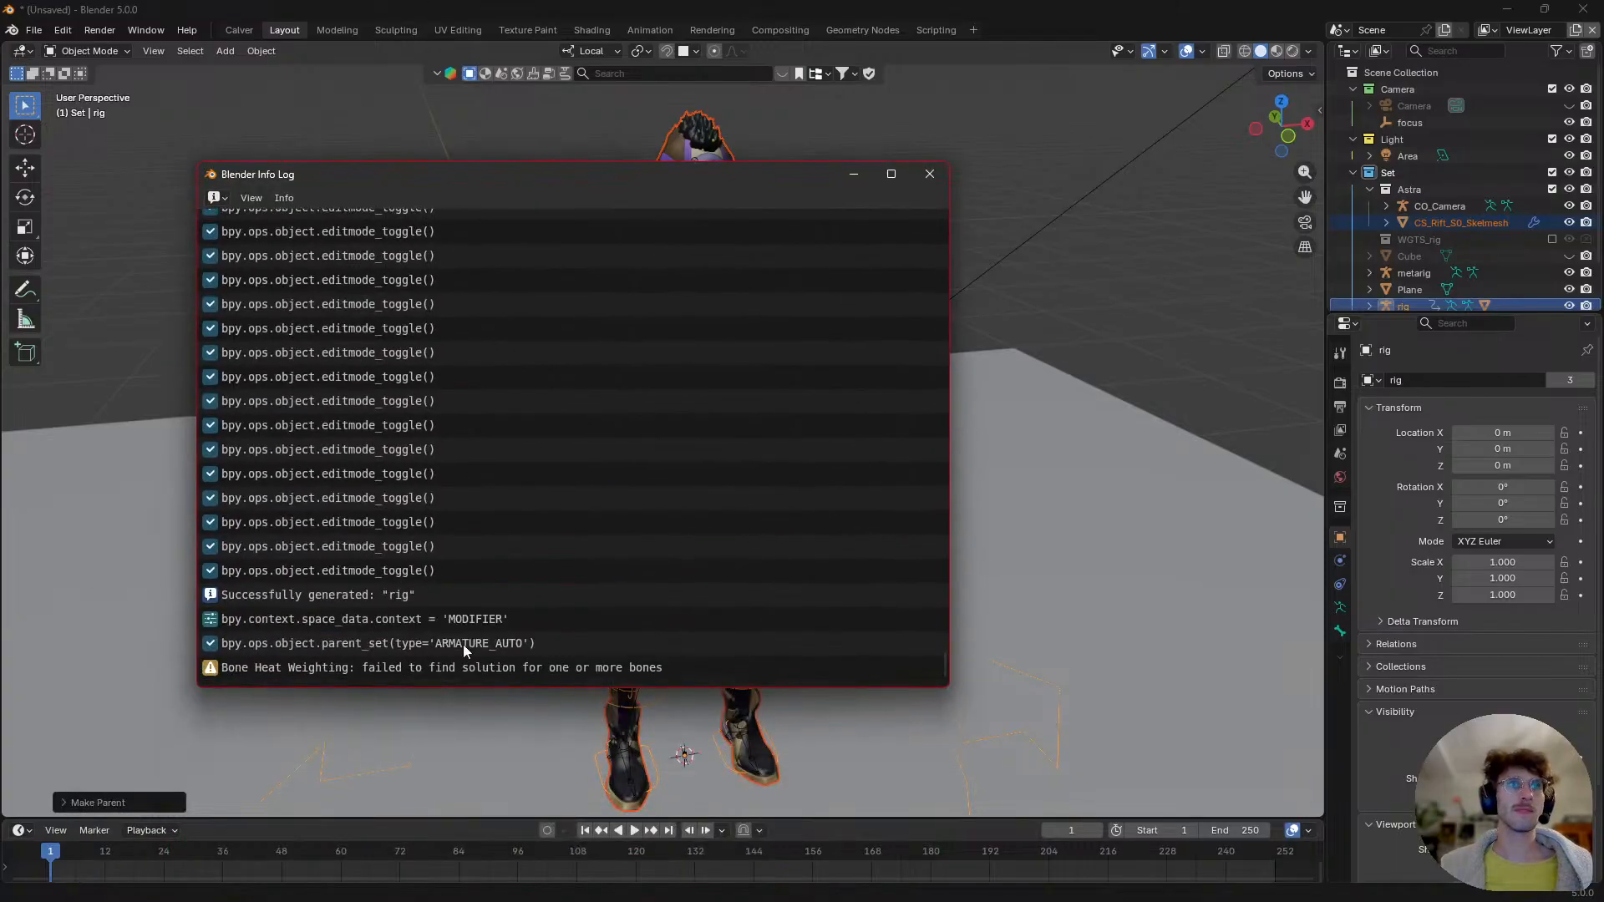
{"action": "left_click", "coordinate": [509, 668]}
{"action": "left_click", "coordinate": [927, 174]}
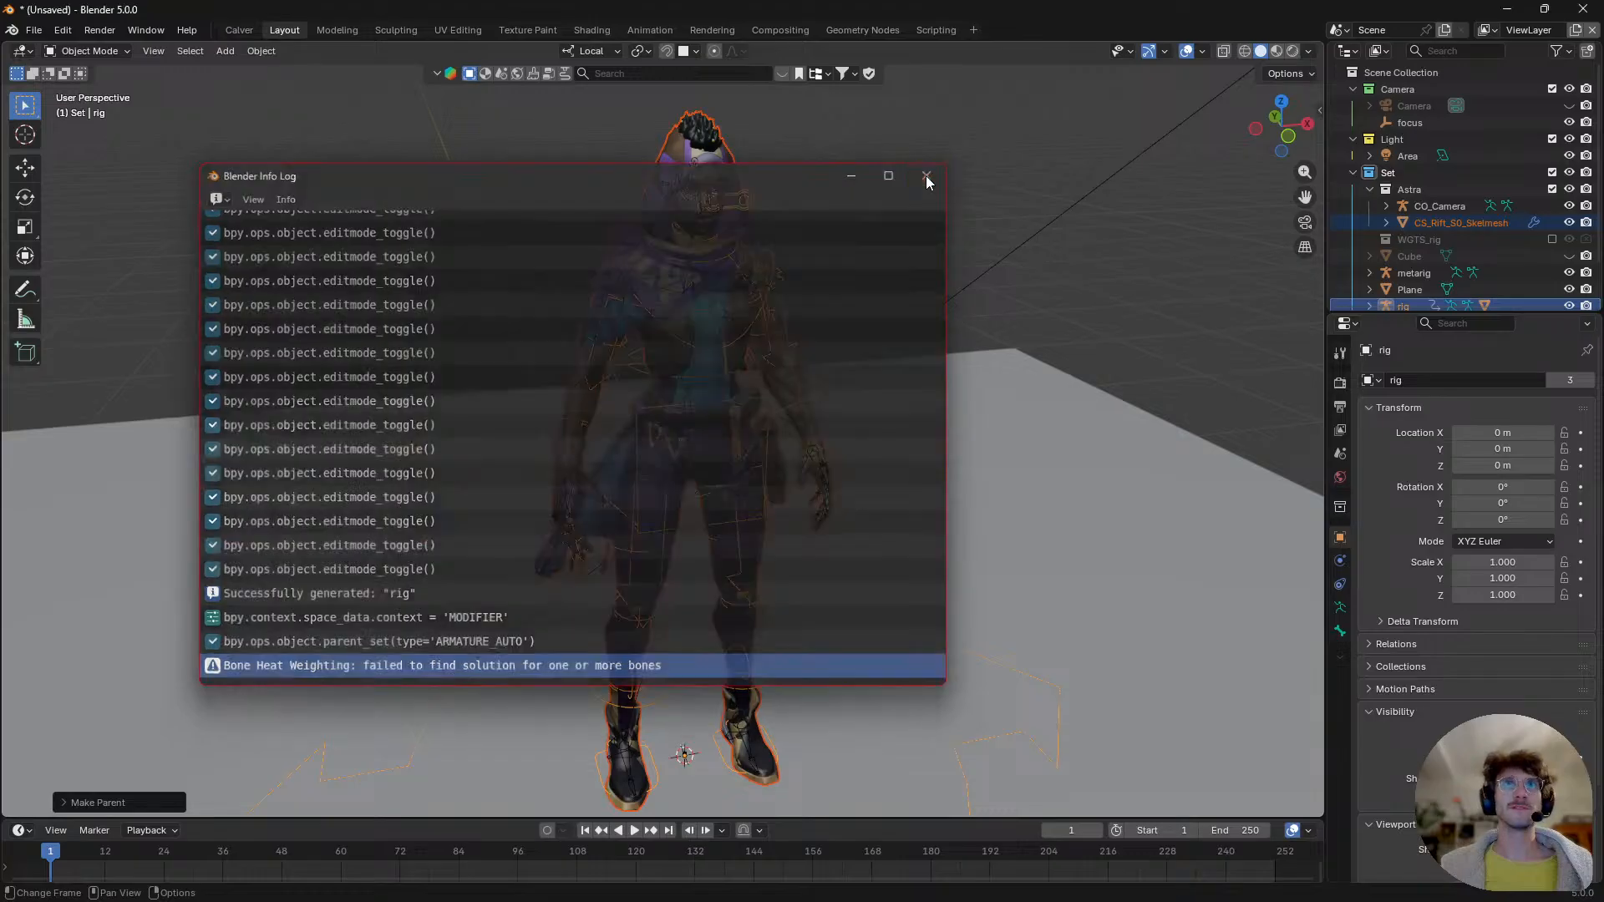
- Test whether the mesh follows the rig's torso control in Pose Mode, and return to Object Mode
{"action": "key", "text": "ctrl+Tab"}
{"action": "left_click", "coordinate": [766, 420]}
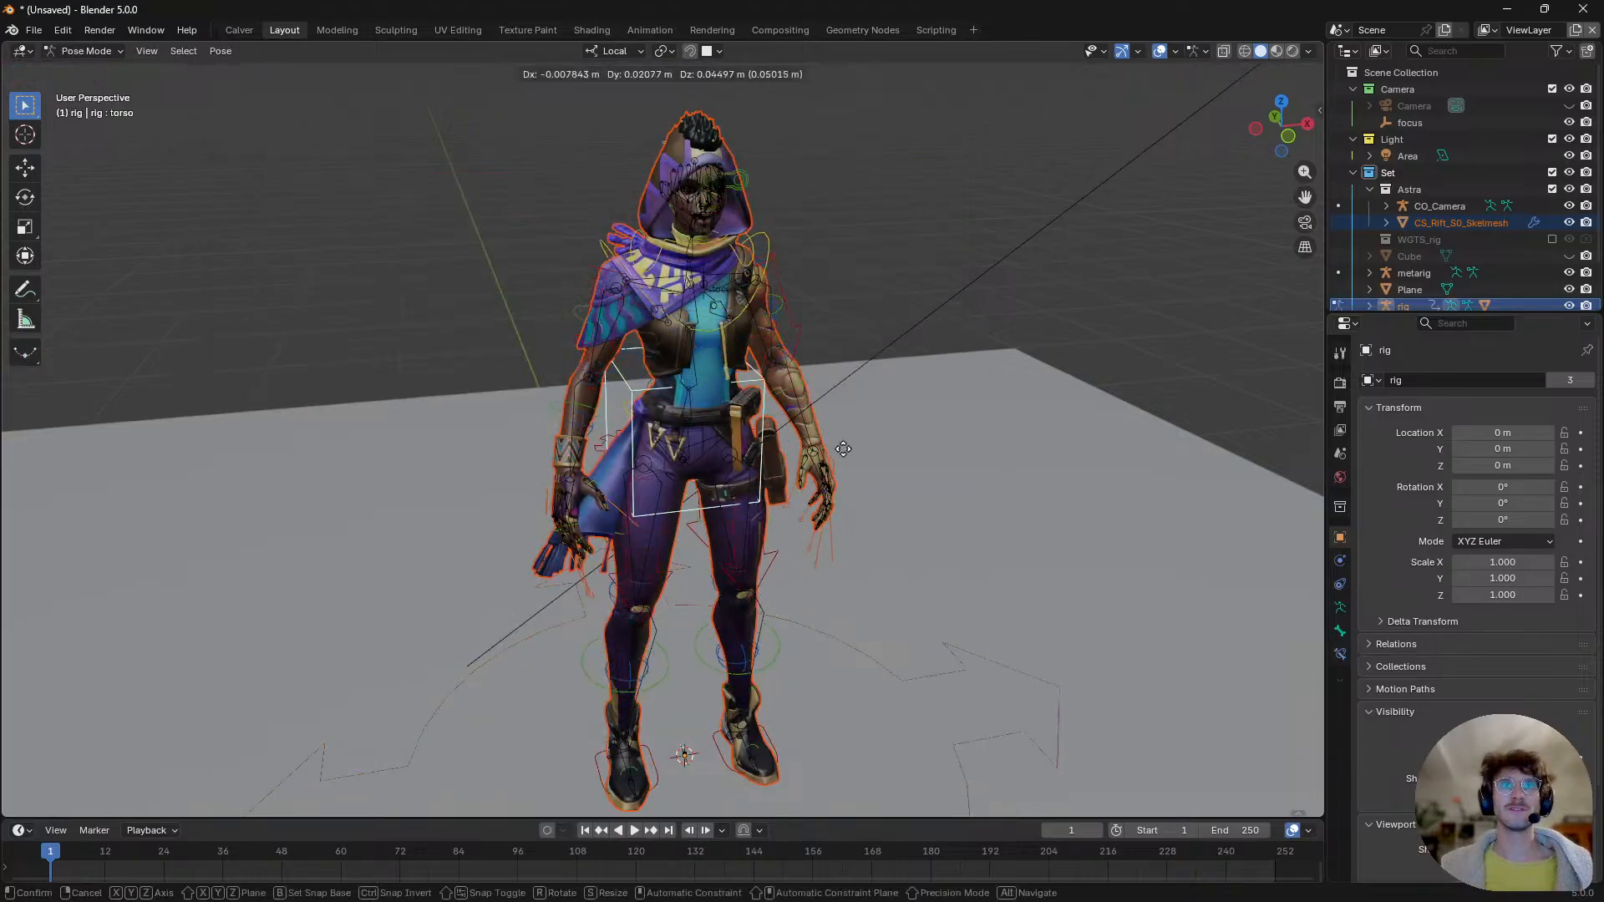
{"action": "key", "text": "ctrl+Tab"}
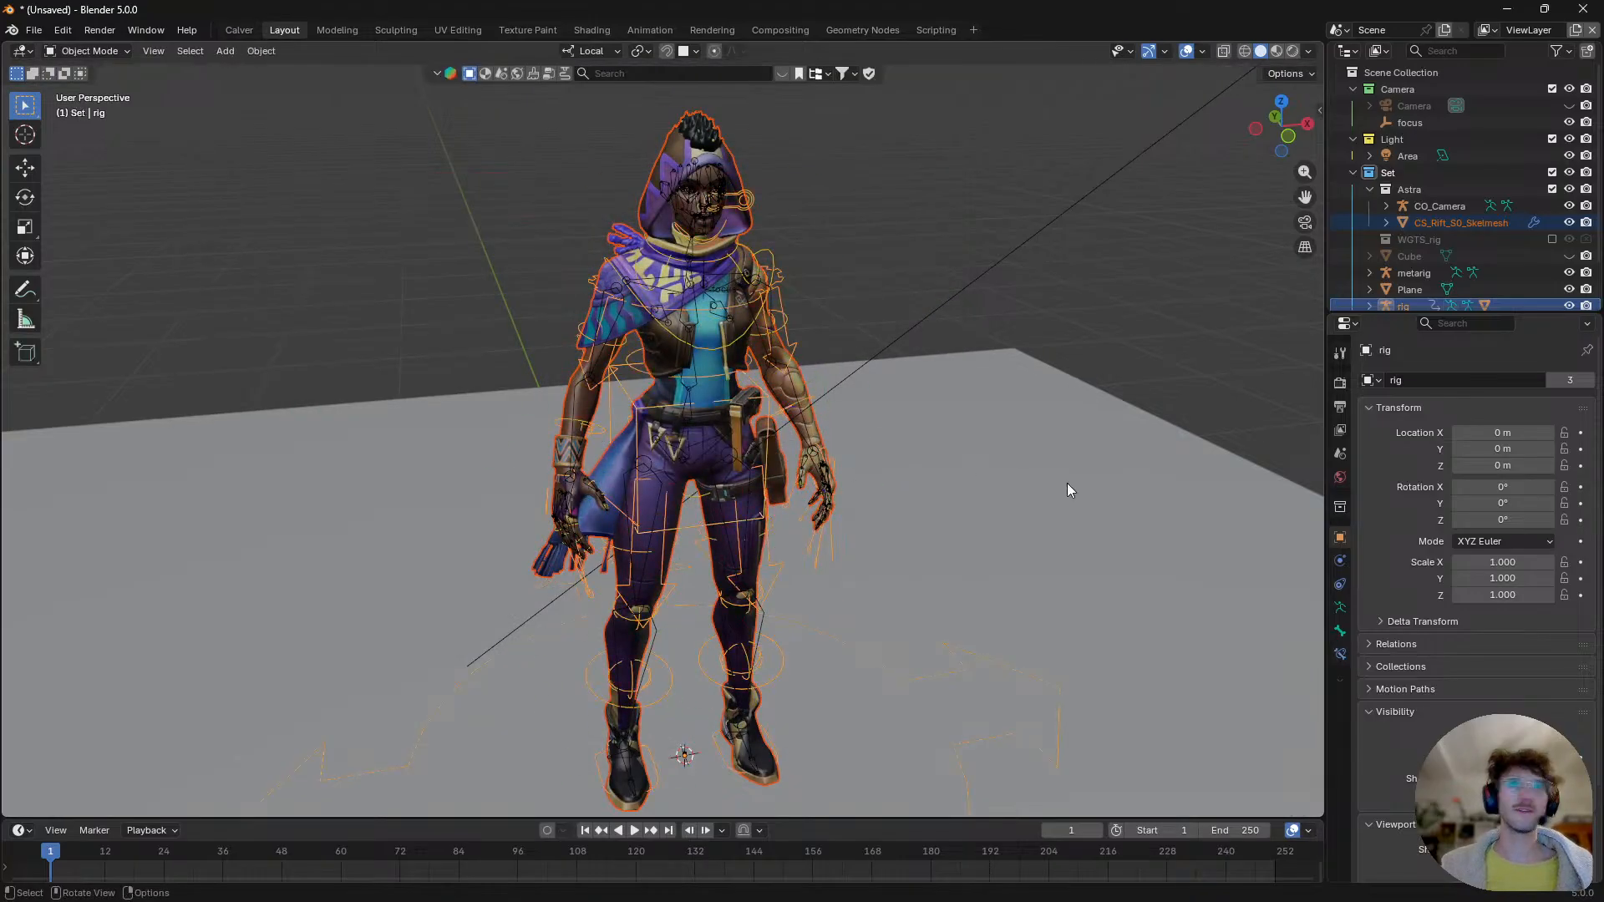
- Test rotating and moving the rig's torso control in Pose Mode, cancel the transform and return to Object Mode
{"action": "left_click", "coordinate": [600, 406]}
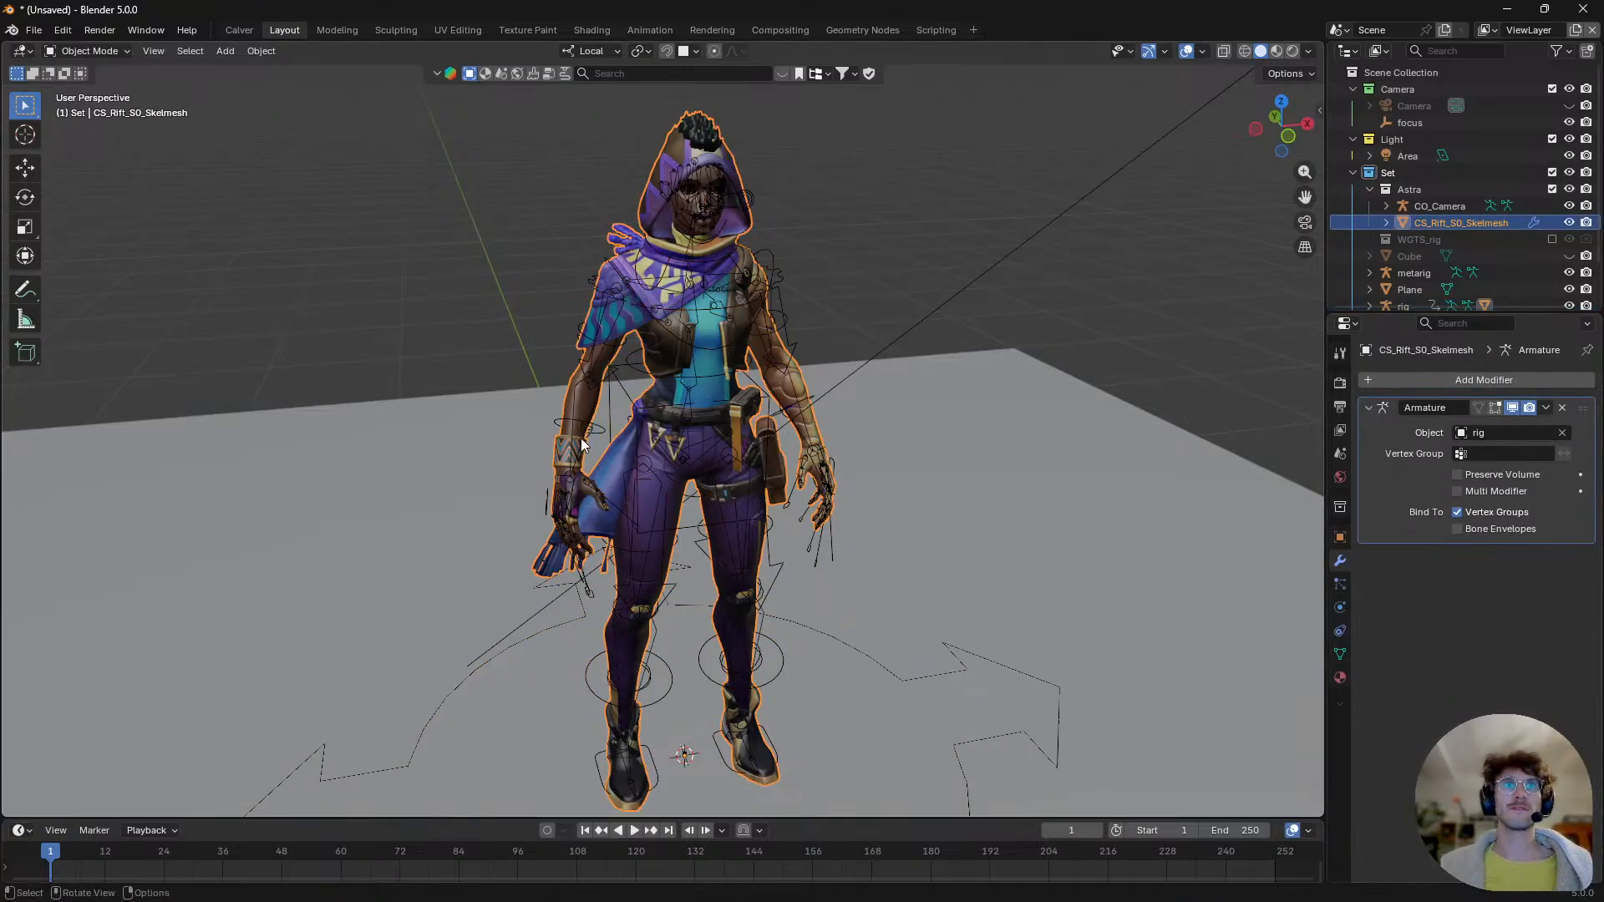
{"action": "left_click", "coordinate": [639, 436]}
{"action": "key", "text": "g"}
{"action": "left_click", "coordinate": [690, 502]}
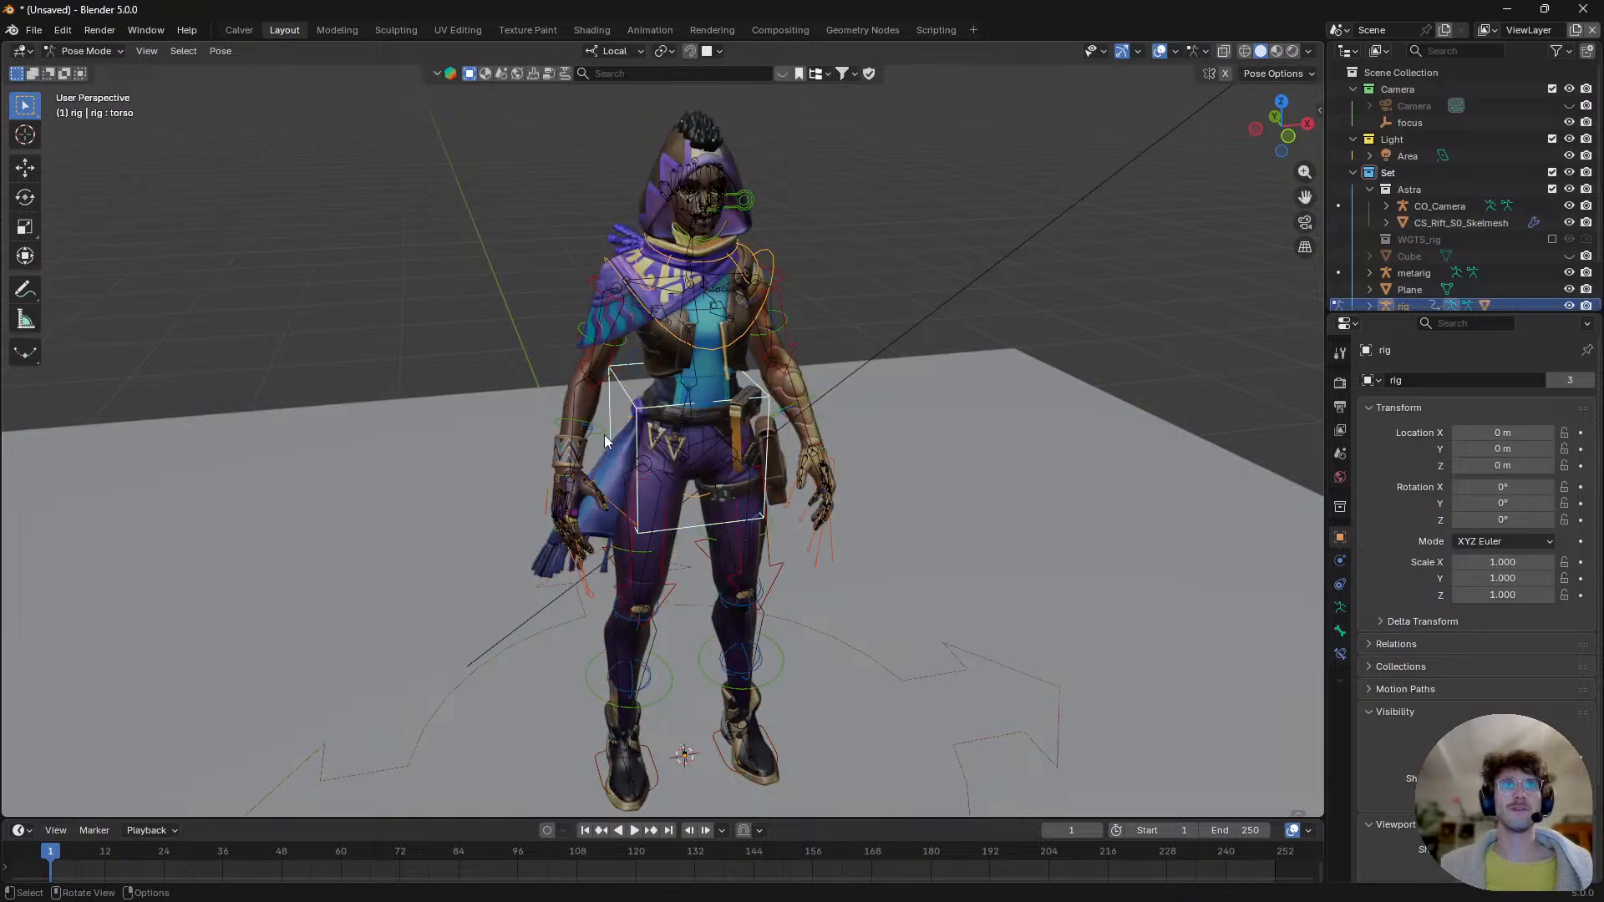
{"action": "left_click", "coordinate": [651, 466]}
{"action": "left_click", "coordinate": [635, 426]}
{"action": "key", "text": "r"}
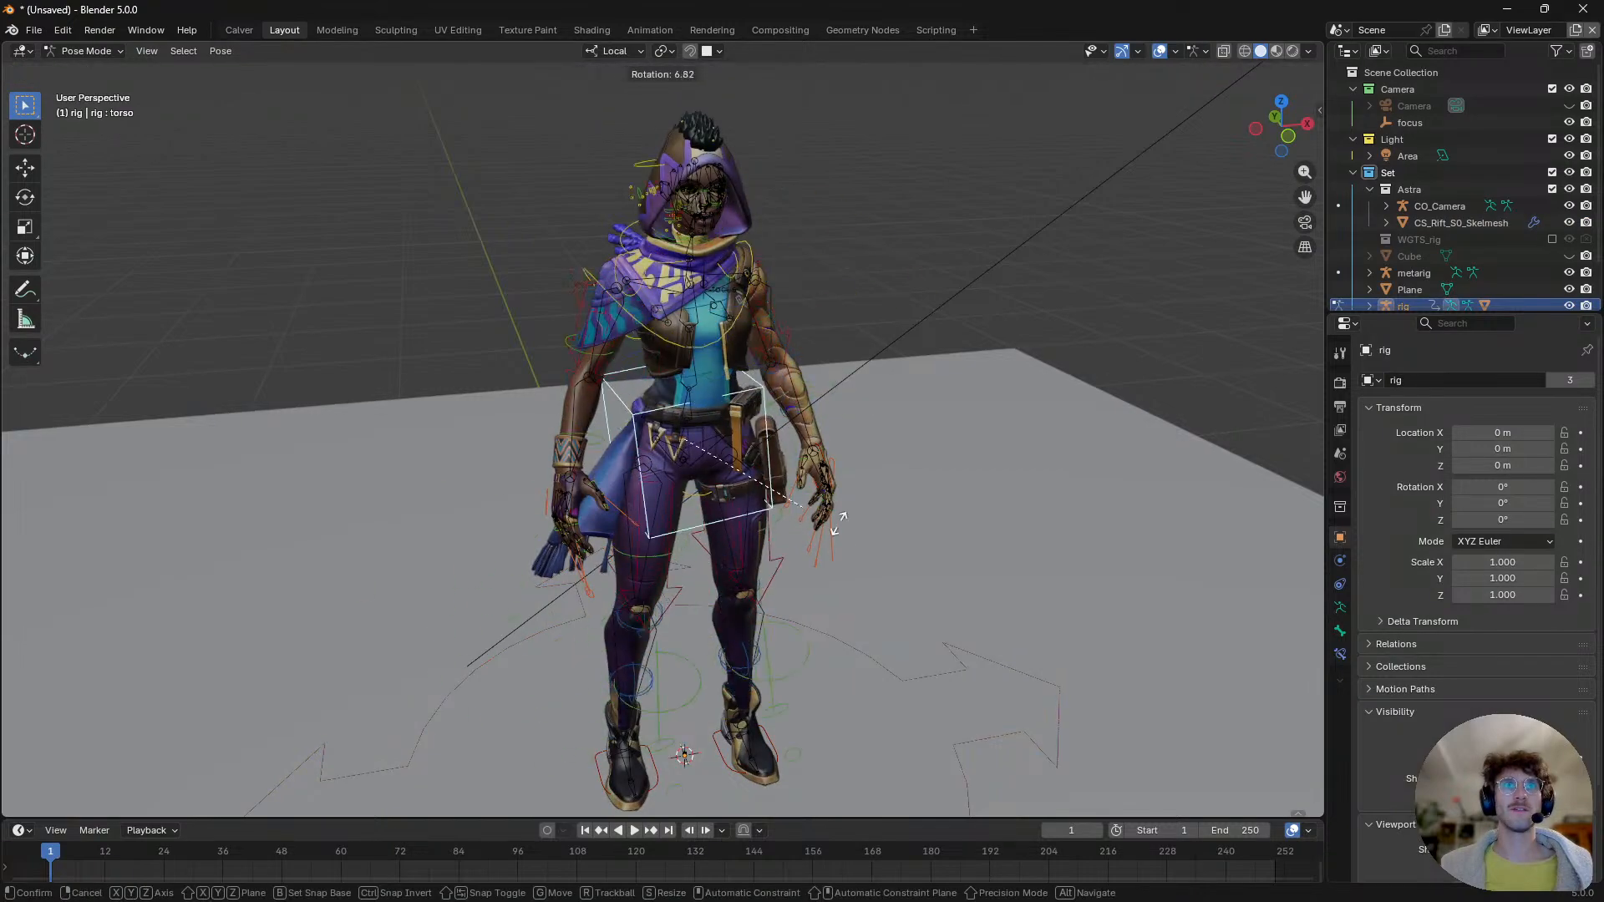
{"action": "key", "text": "g"}
{"action": "right_click", "coordinate": [878, 517]}
{"action": "key", "text": "ctrl+Tab"}
{"action": "left_click", "coordinate": [730, 509]}
- Select the character mesh and examine its full list of vertex groups, from the DEF groups to the imported ones
{"action": "left_click", "coordinate": [600, 533]}
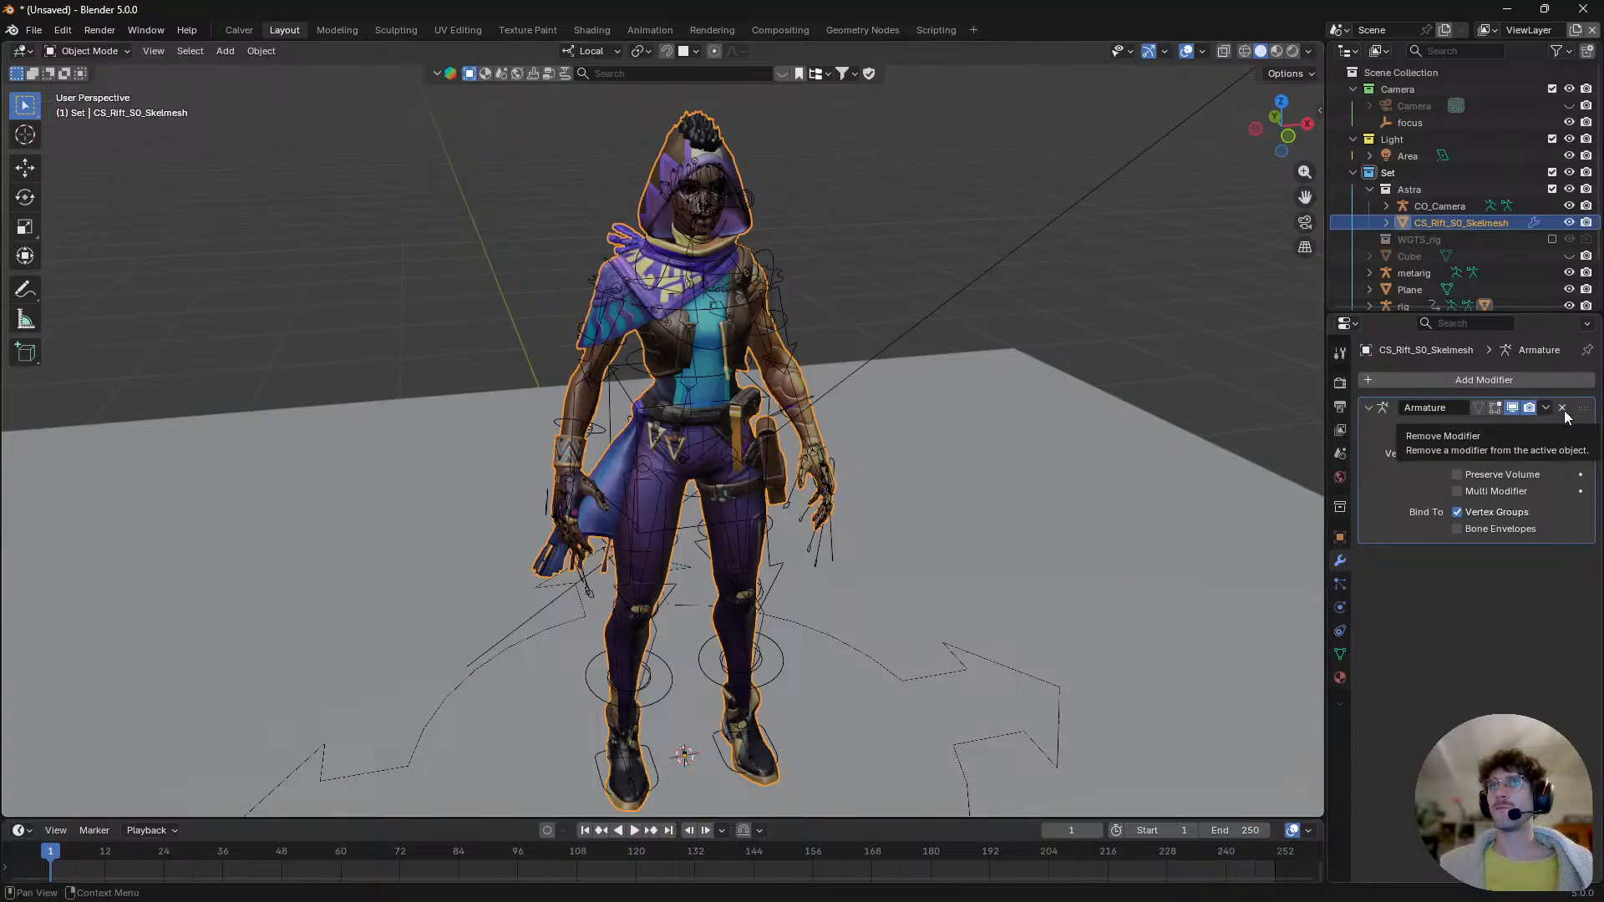
{"action": "left_click", "coordinate": [1337, 704]}
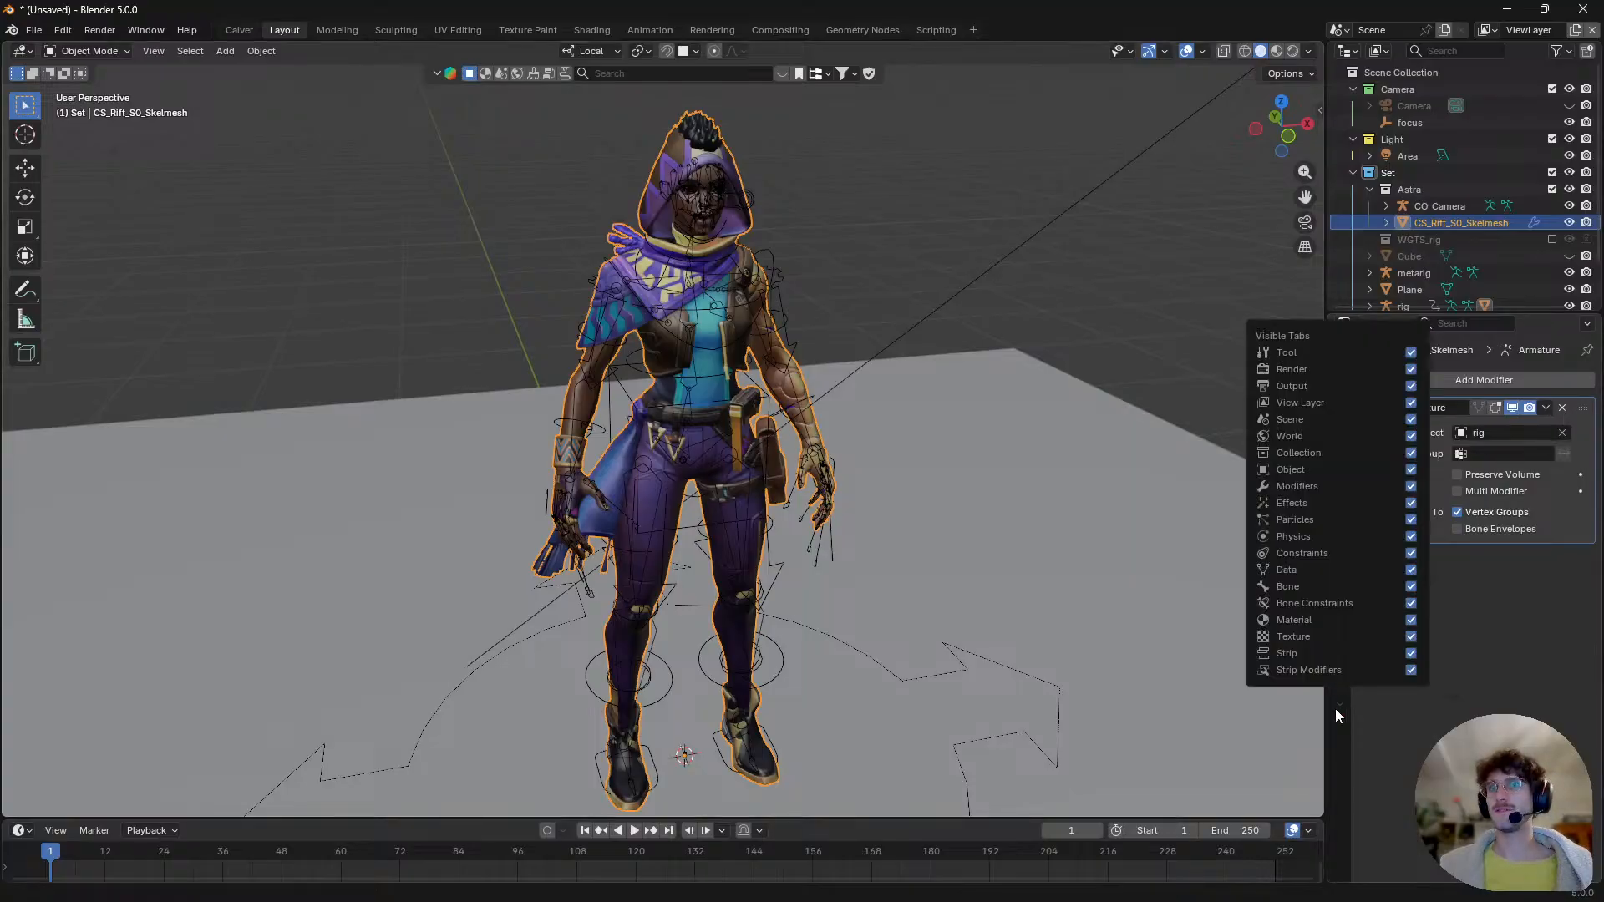
{"action": "left_click", "coordinate": [1336, 709]}
{"action": "left_click", "coordinate": [1339, 654]}
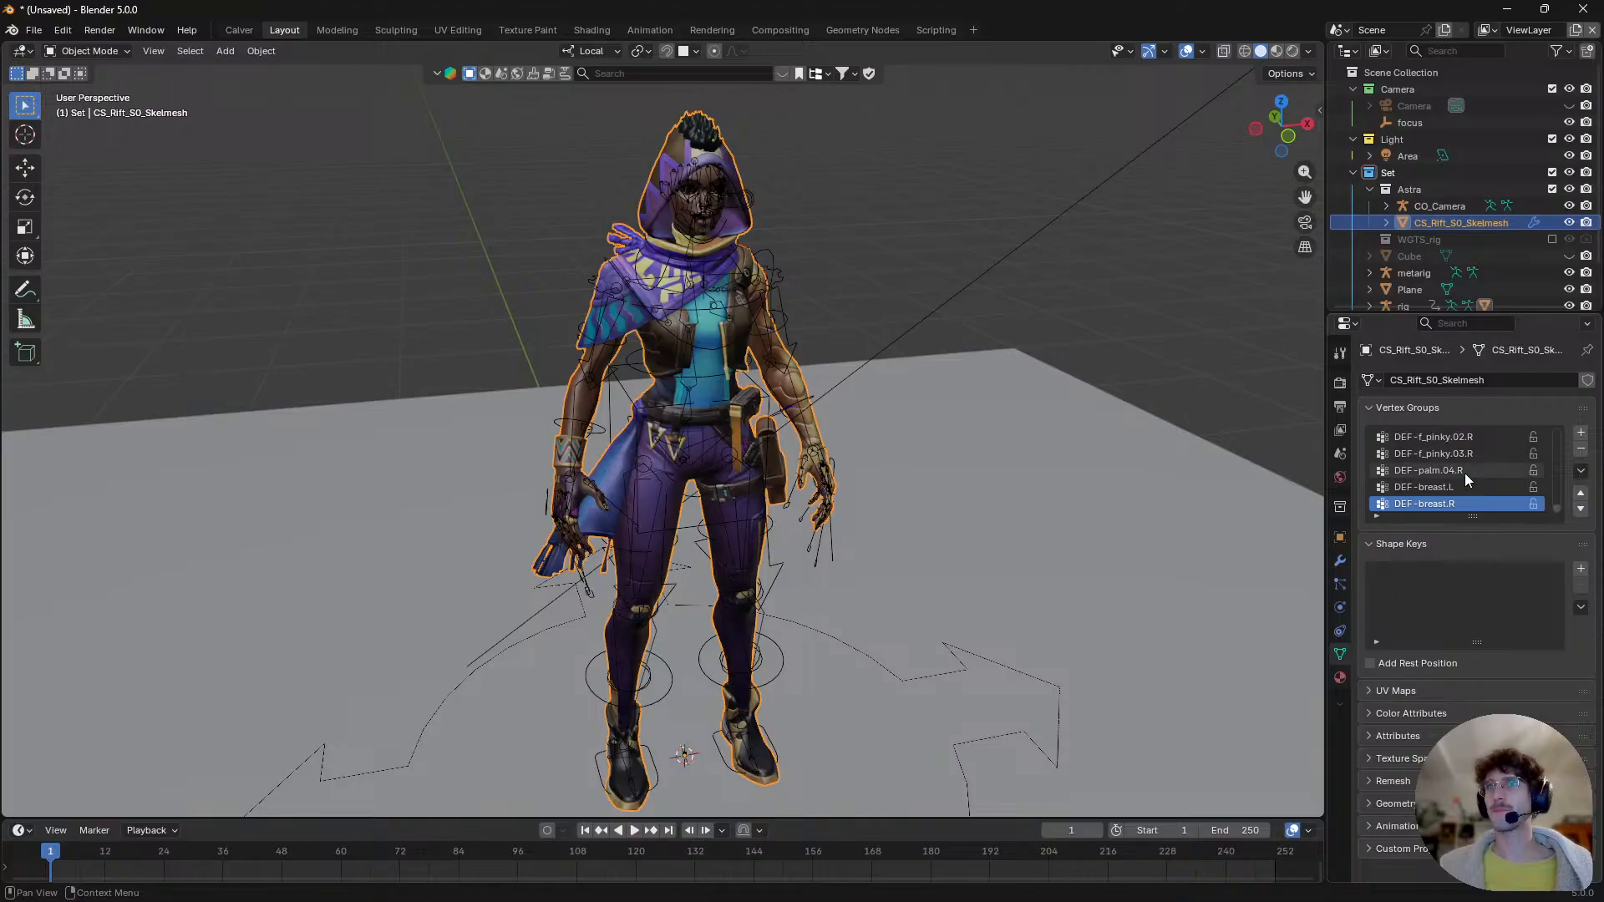
{"action": "left_click_drag", "start_coordinate": [1555, 506], "coordinate": [1562, 418]}
- Revert the scene through the Undo History to the selection made just before Make Parent
{"action": "key", "text": "q"}
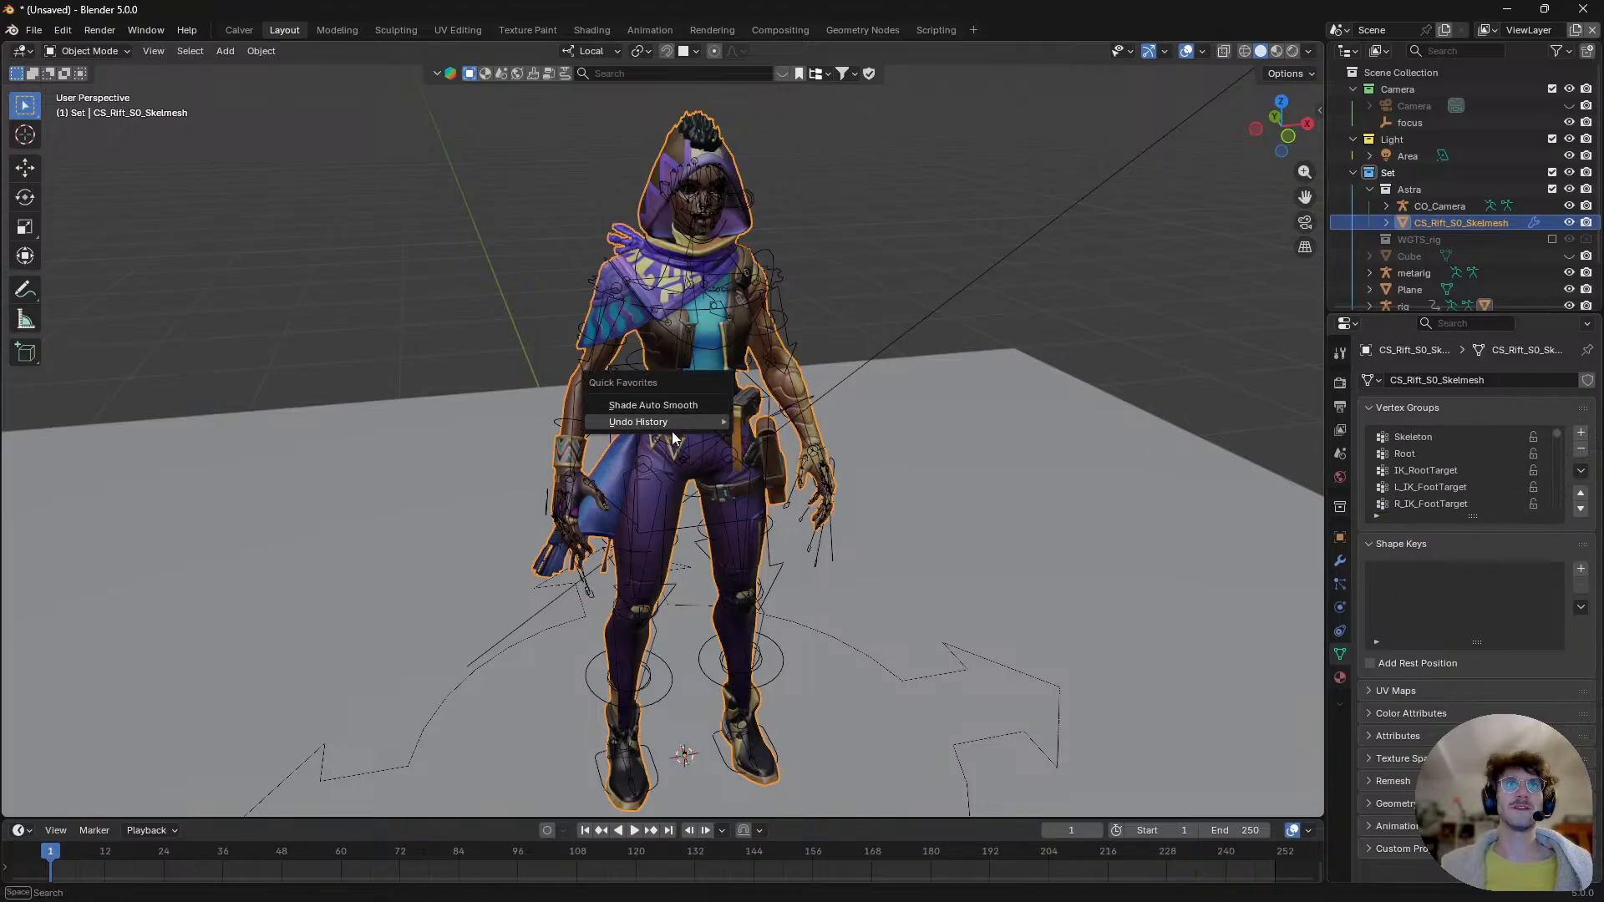
{"action": "mouse_move", "coordinate": [660, 421]}
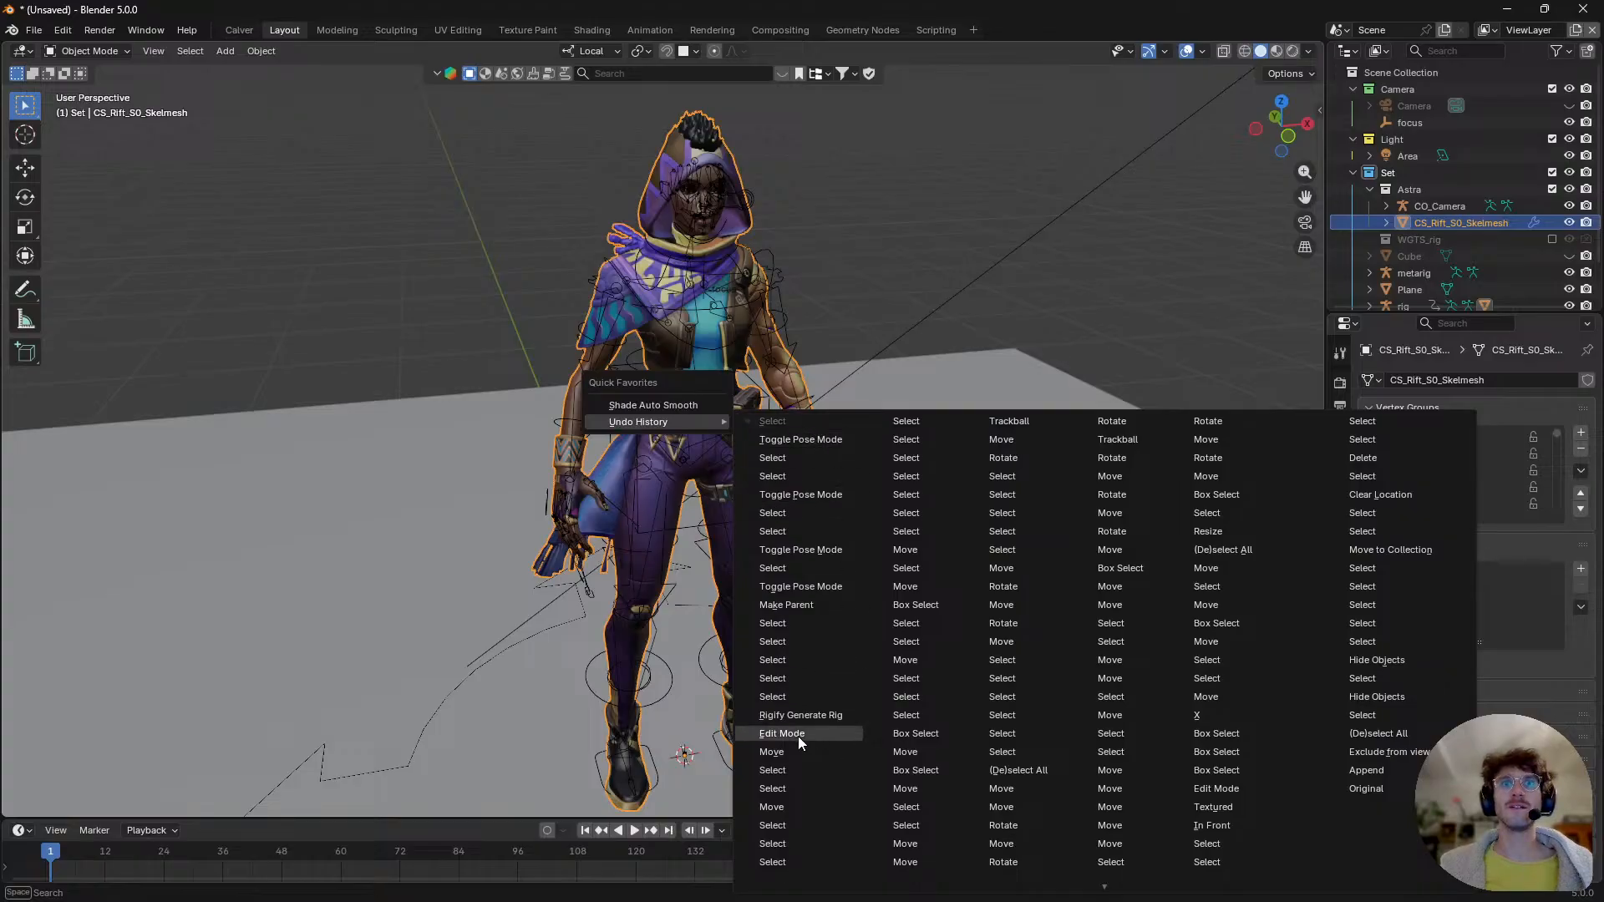
{"action": "left_click", "coordinate": [821, 624]}
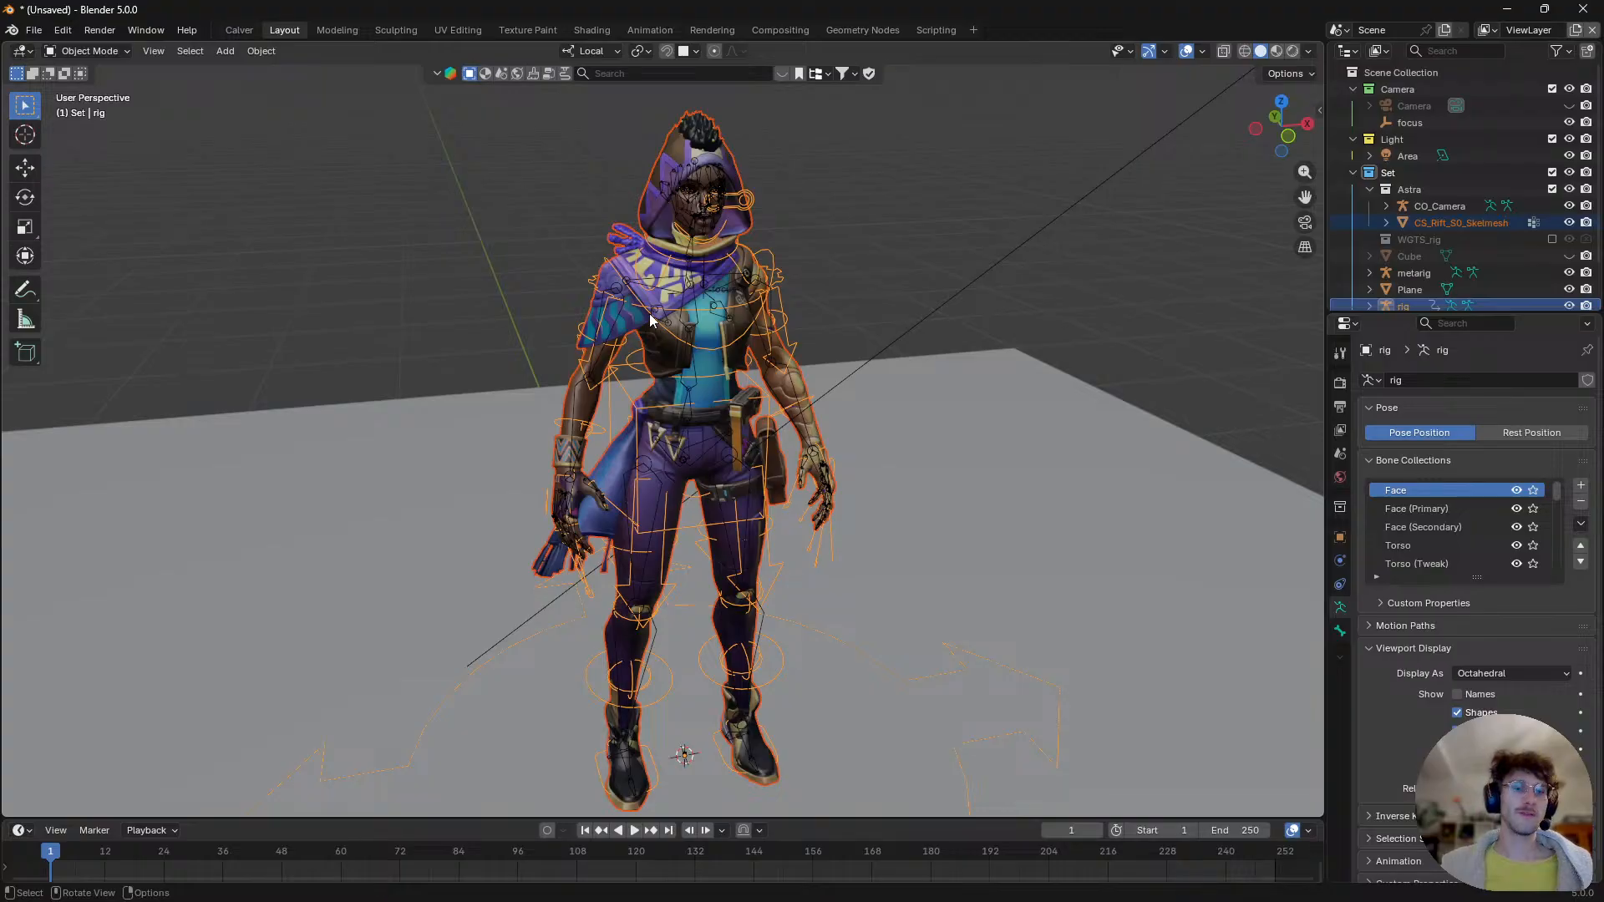
- Review the earlier operations listed in the Undo History without restoring another state
{"action": "key", "text": "q"}
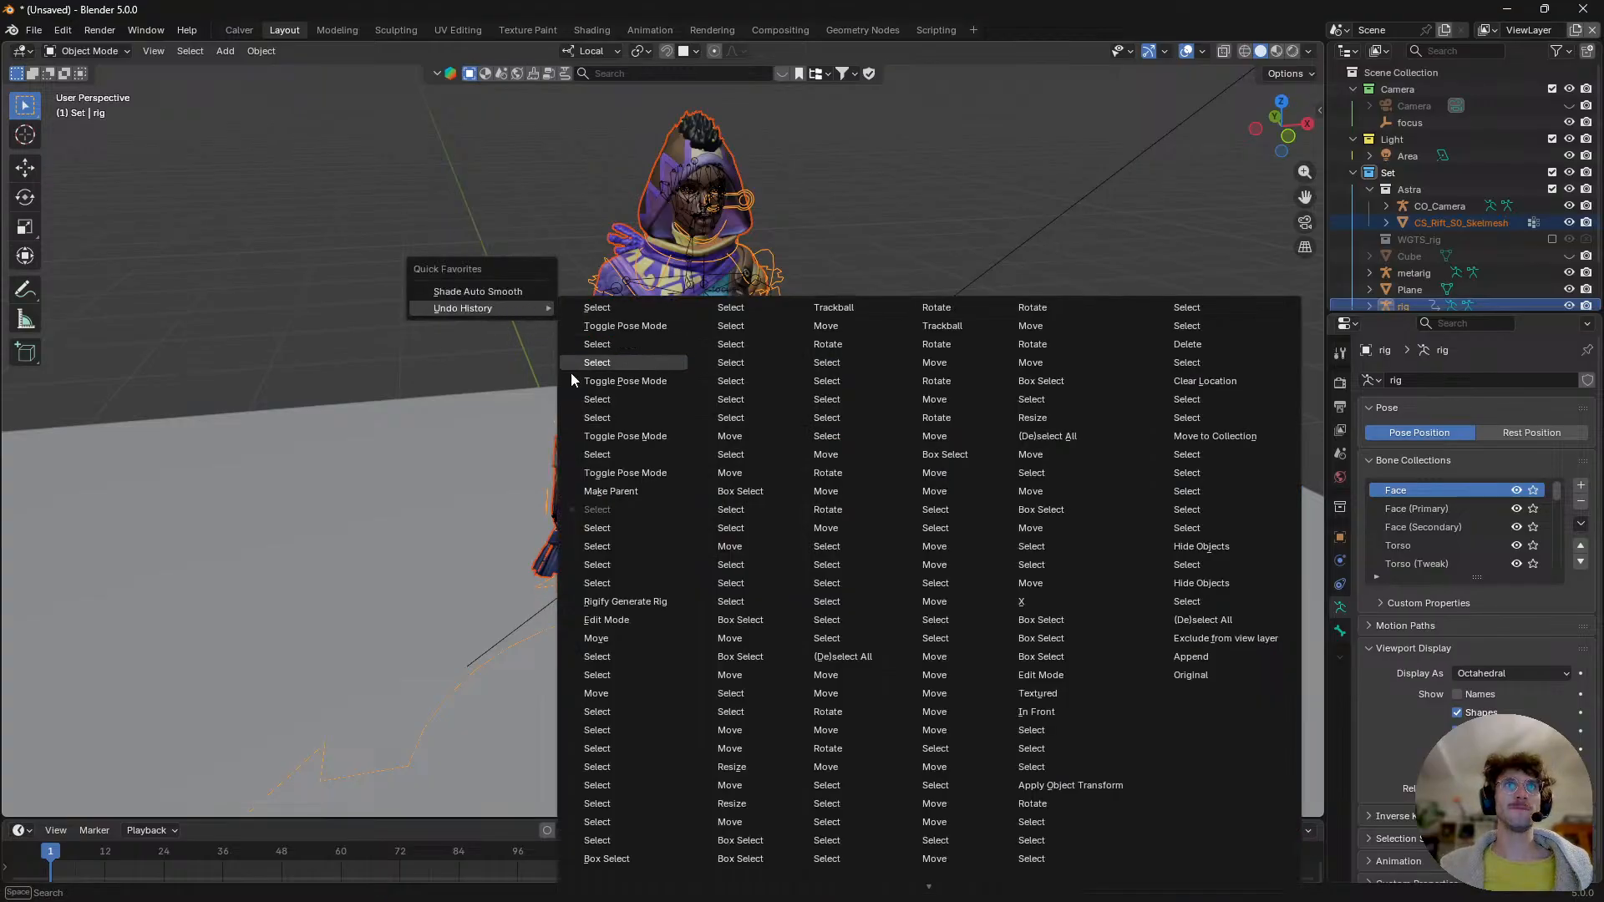
{"action": "left_click", "coordinate": [63, 30]}
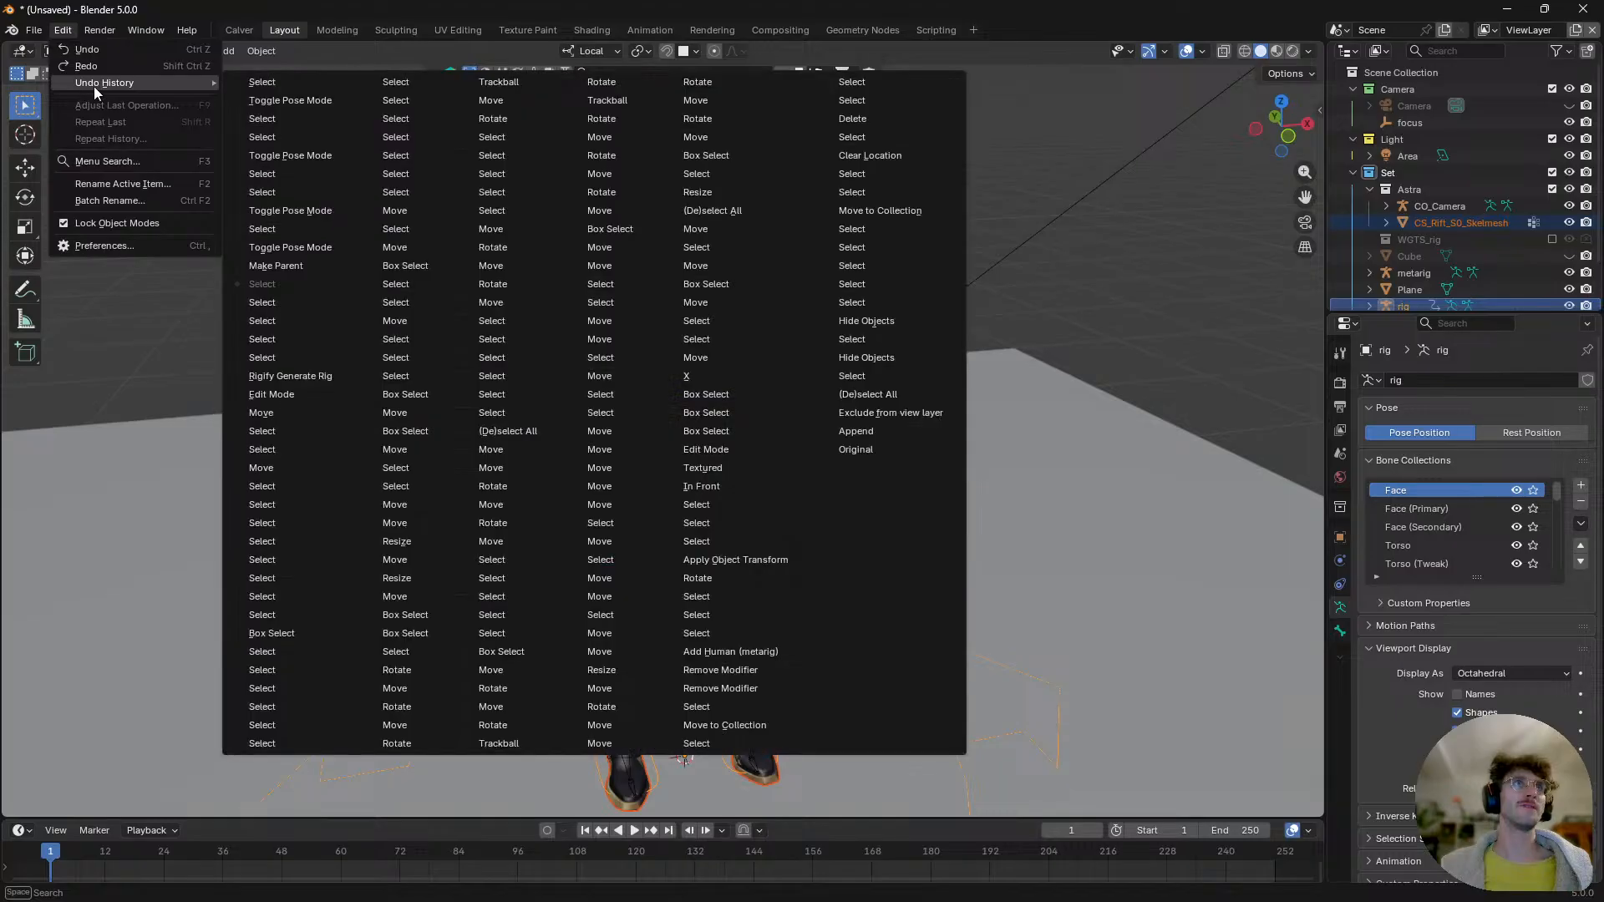
{"action": "right_click", "coordinate": [94, 84]}
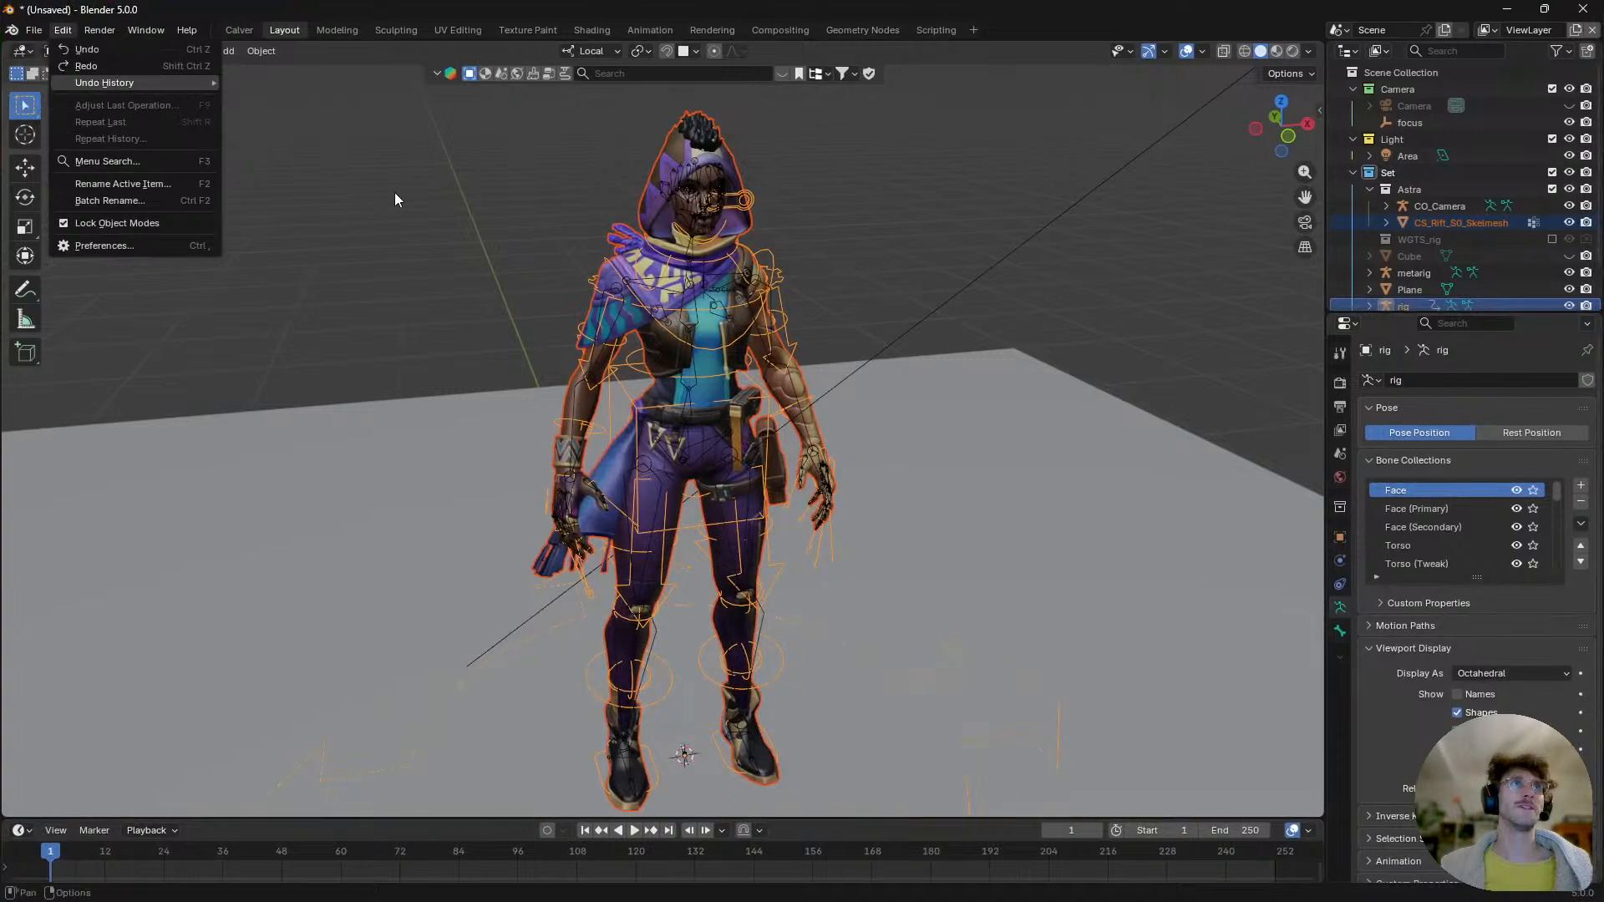
{"action": "left_click", "coordinate": [394, 193]}
{"action": "key", "text": "q"}
{"action": "mouse_move", "coordinate": [519, 342]}
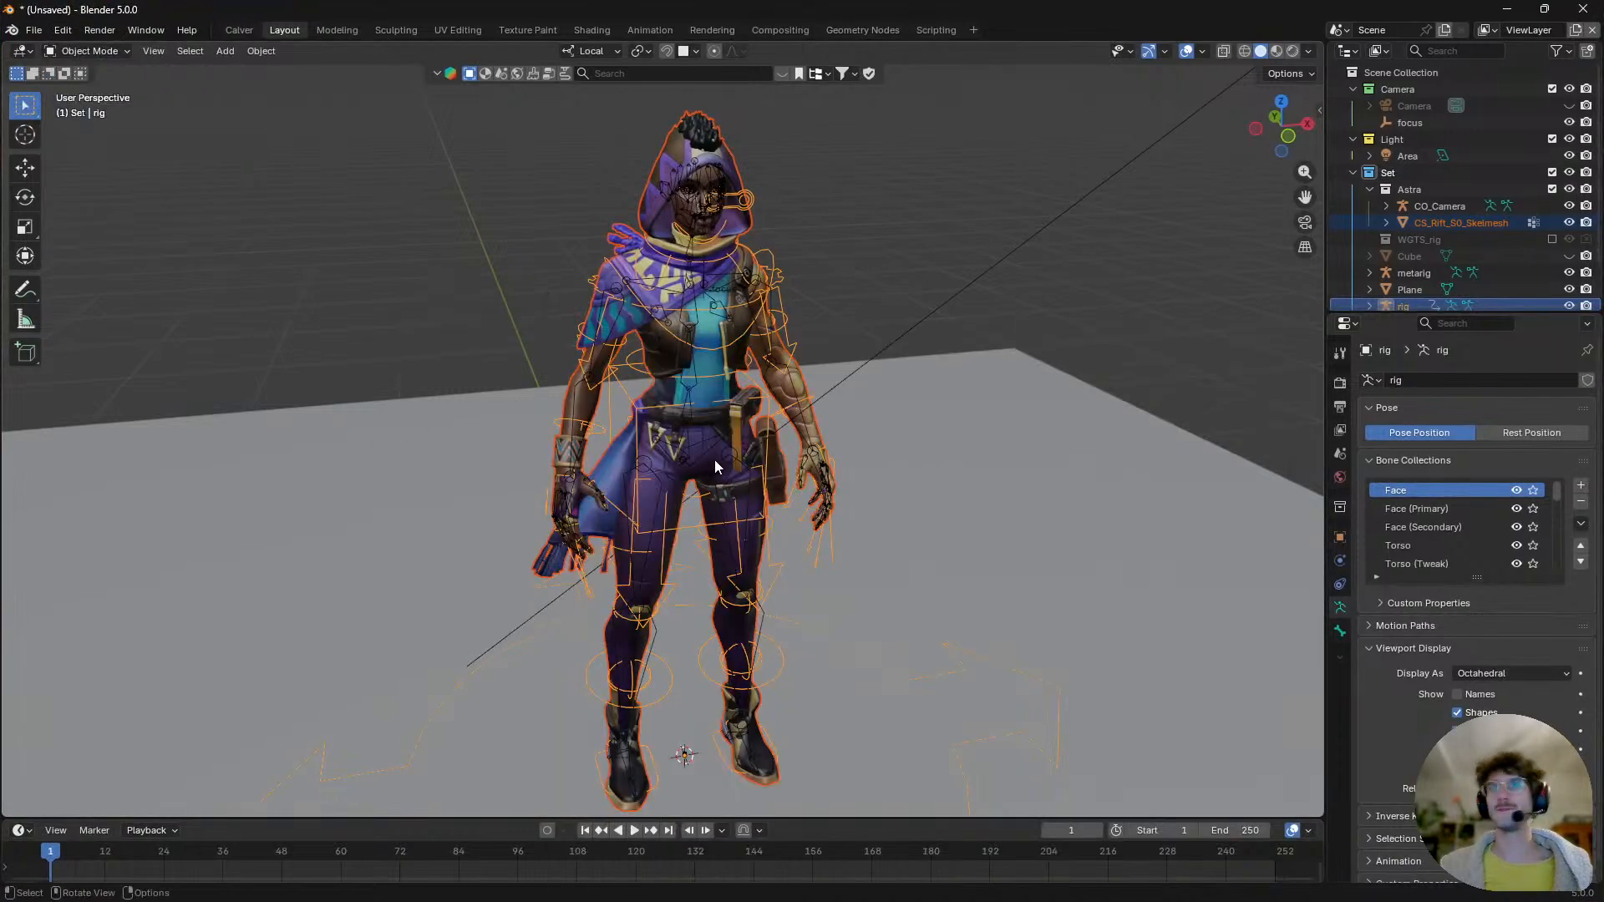
{"action": "key", "text": "q"}
{"action": "mouse_move", "coordinate": [749, 459]}
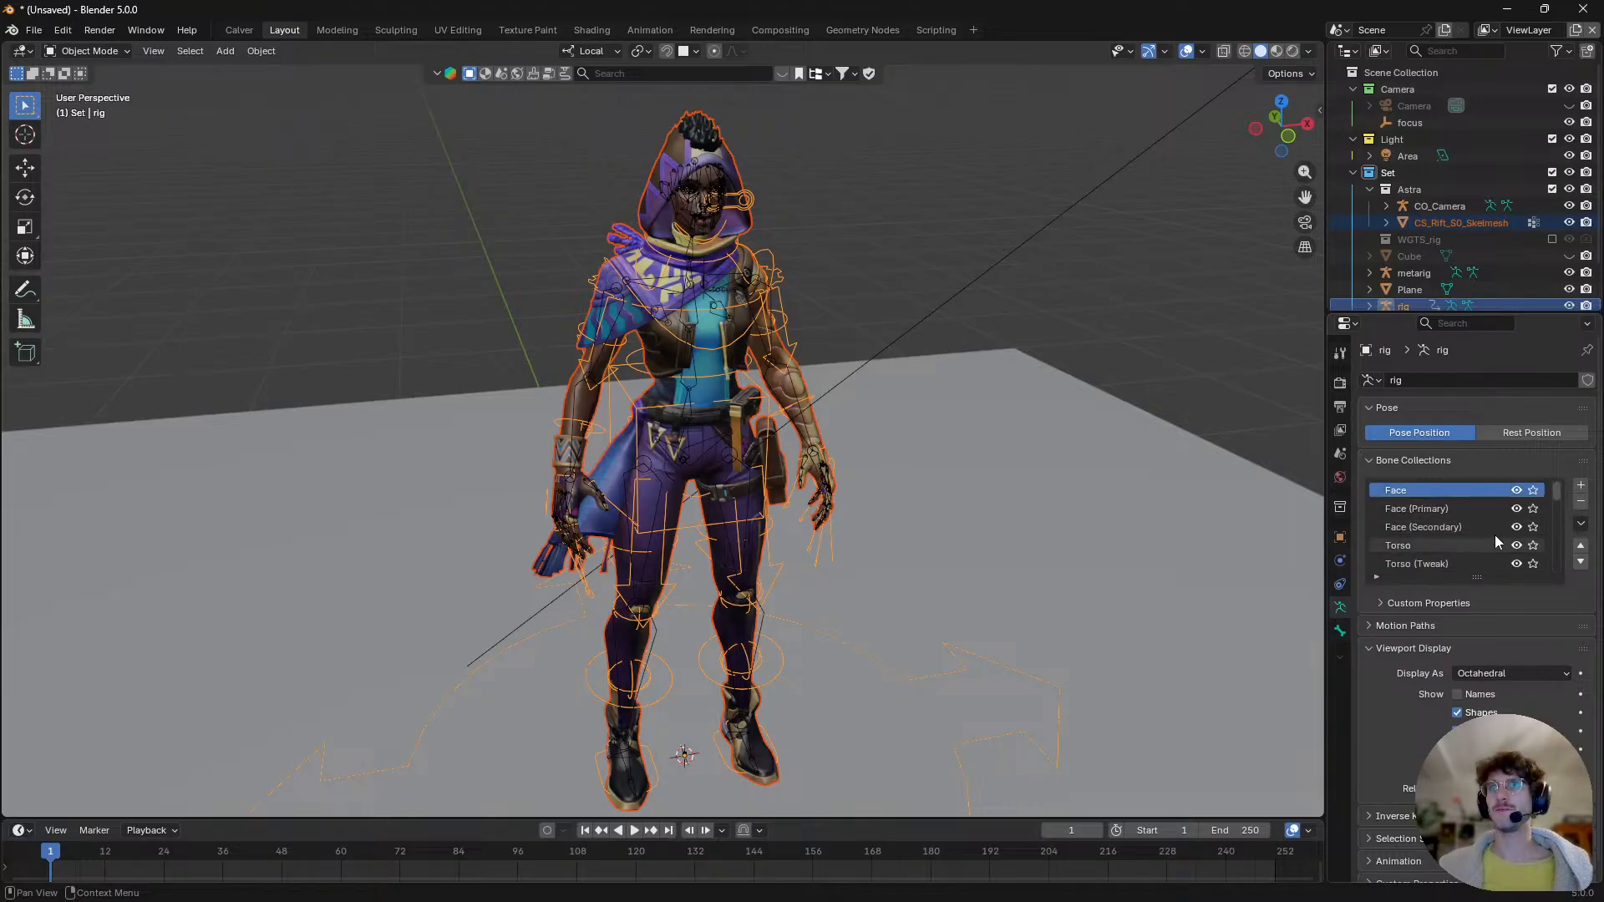
- Try to remove the unused bone collections from the rig
{"action": "scroll", "coordinate": [1451, 544], "scroll_direction": "down", "scroll_amount": 5}
{"action": "scroll", "coordinate": [1451, 545], "scroll_direction": "up", "scroll_amount": 5}
{"action": "left_click", "coordinate": [1581, 524]}
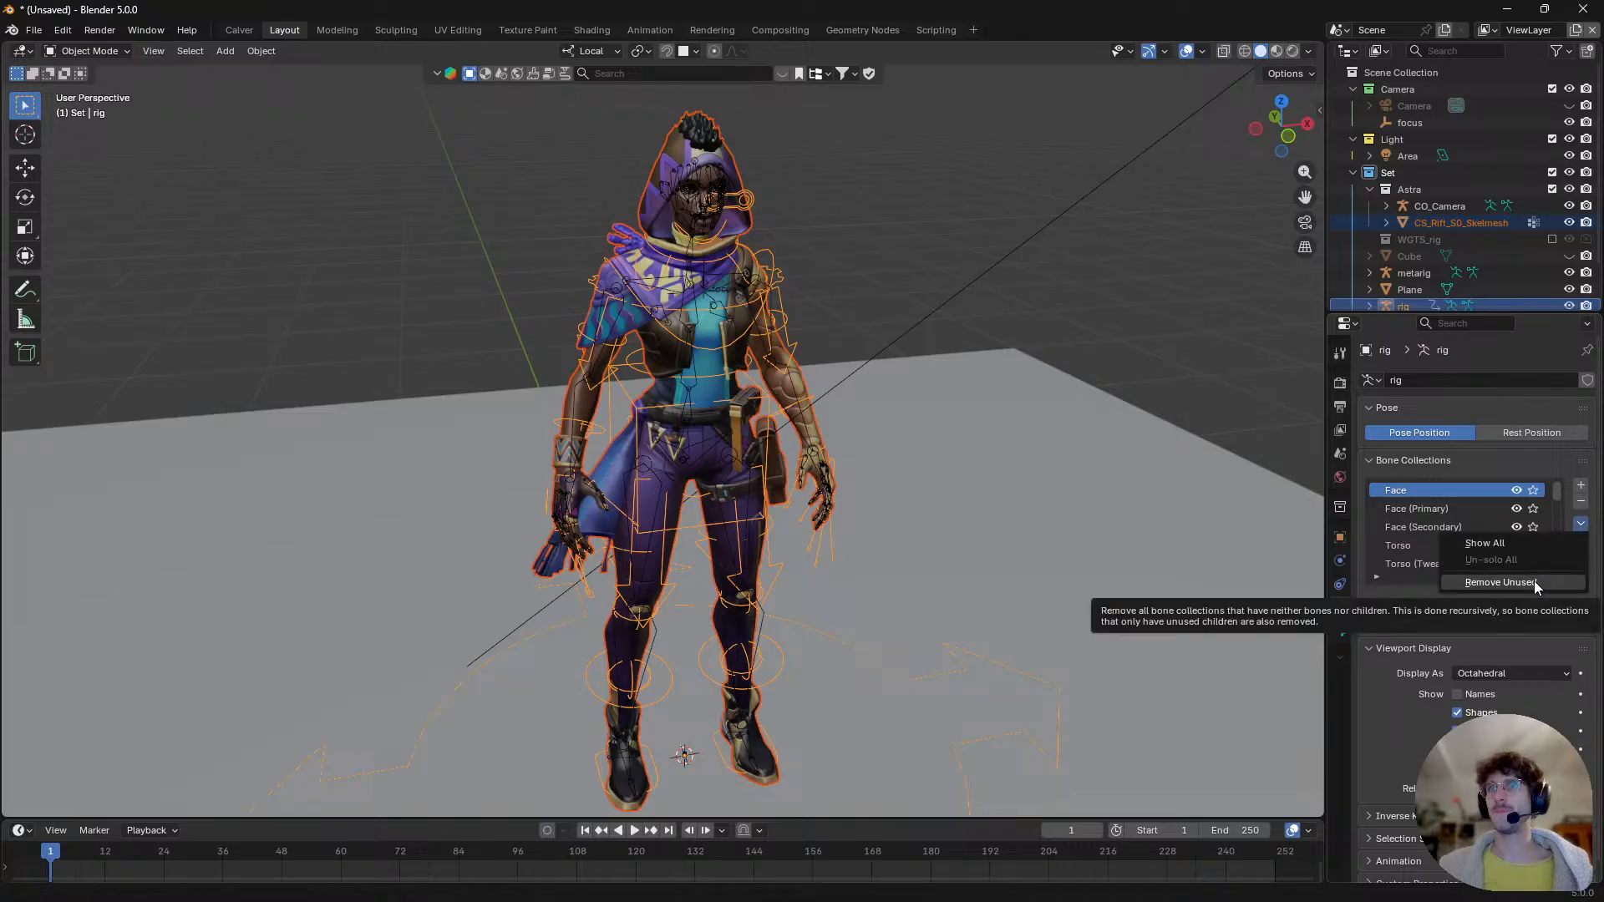
{"action": "left_click", "coordinate": [1533, 580]}
{"action": "left_click", "coordinate": [1580, 523]}
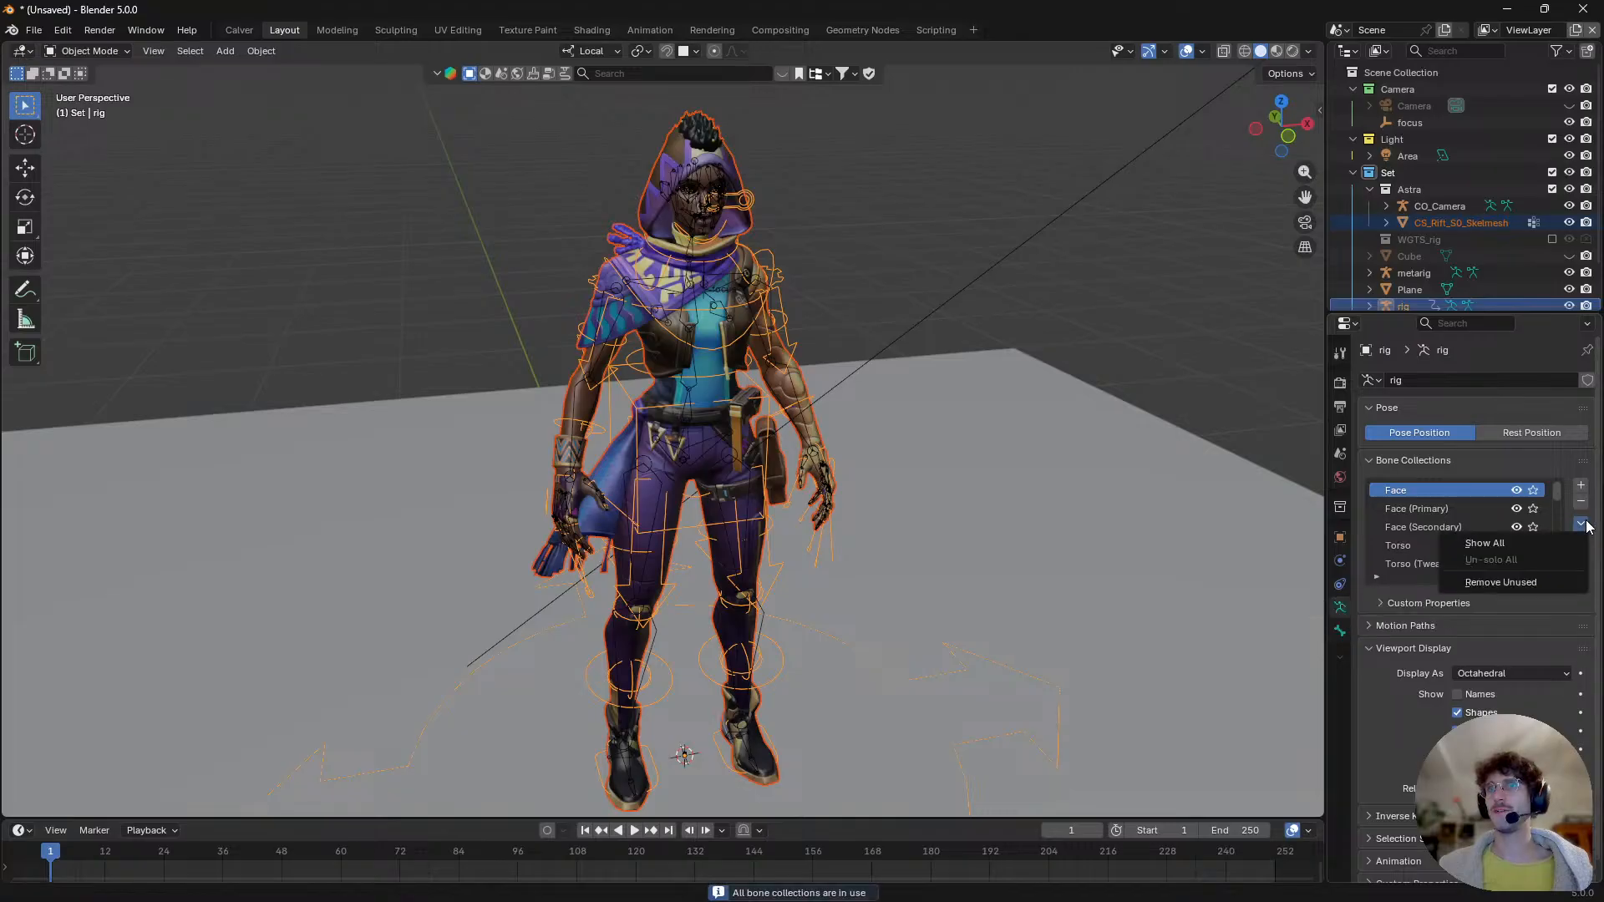
{"action": "left_click", "coordinate": [1547, 538]}
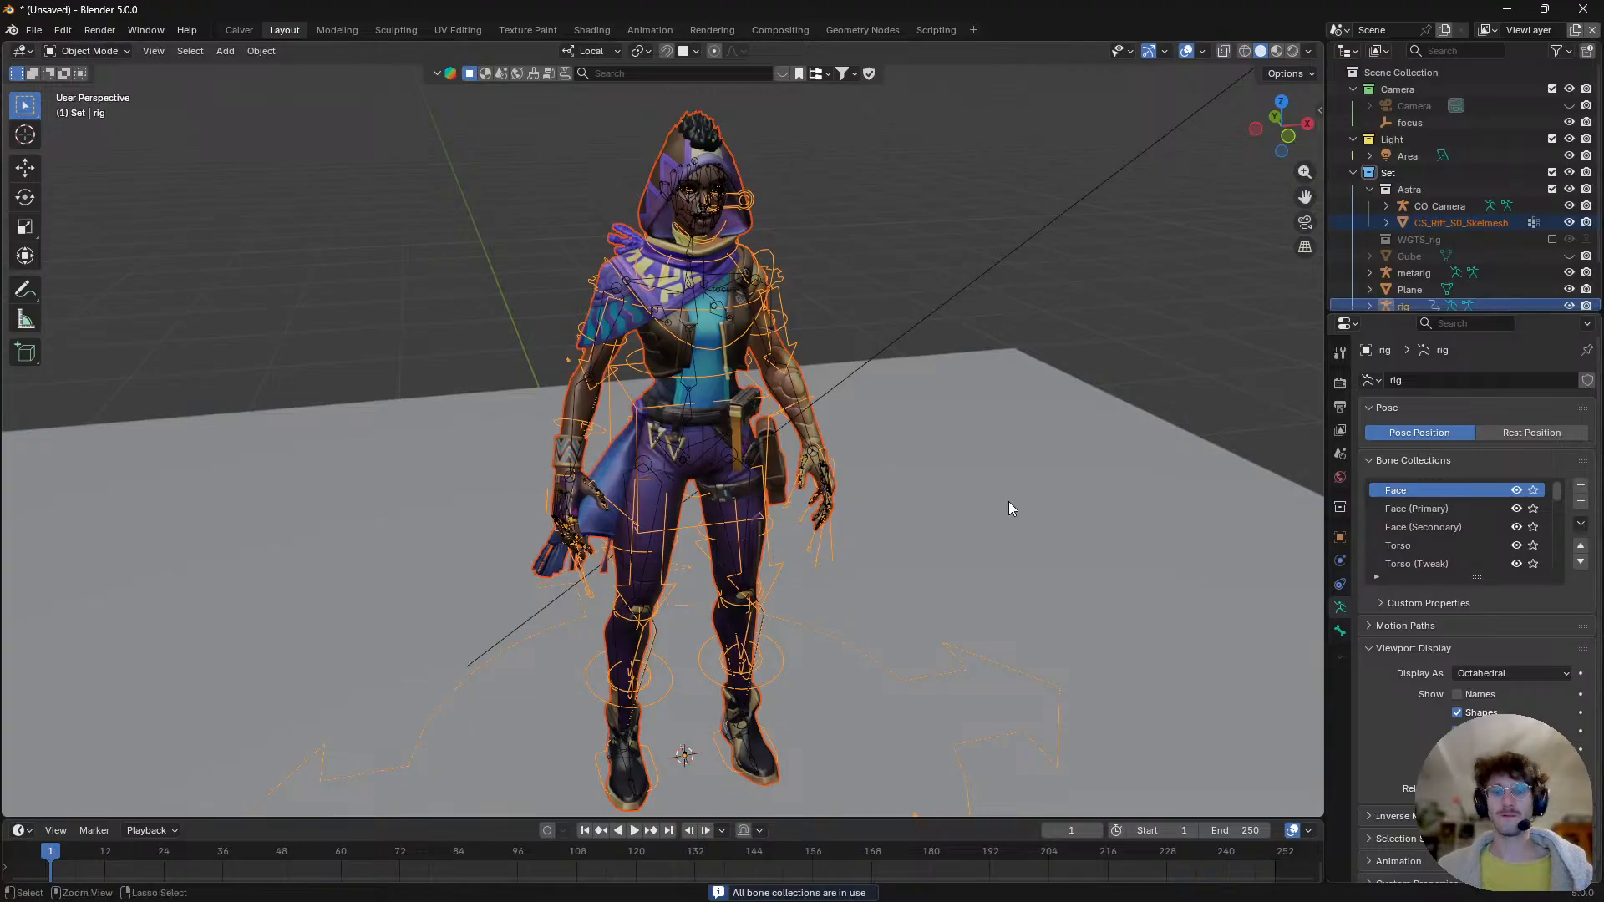
{"action": "left_click", "coordinate": [1579, 524]}
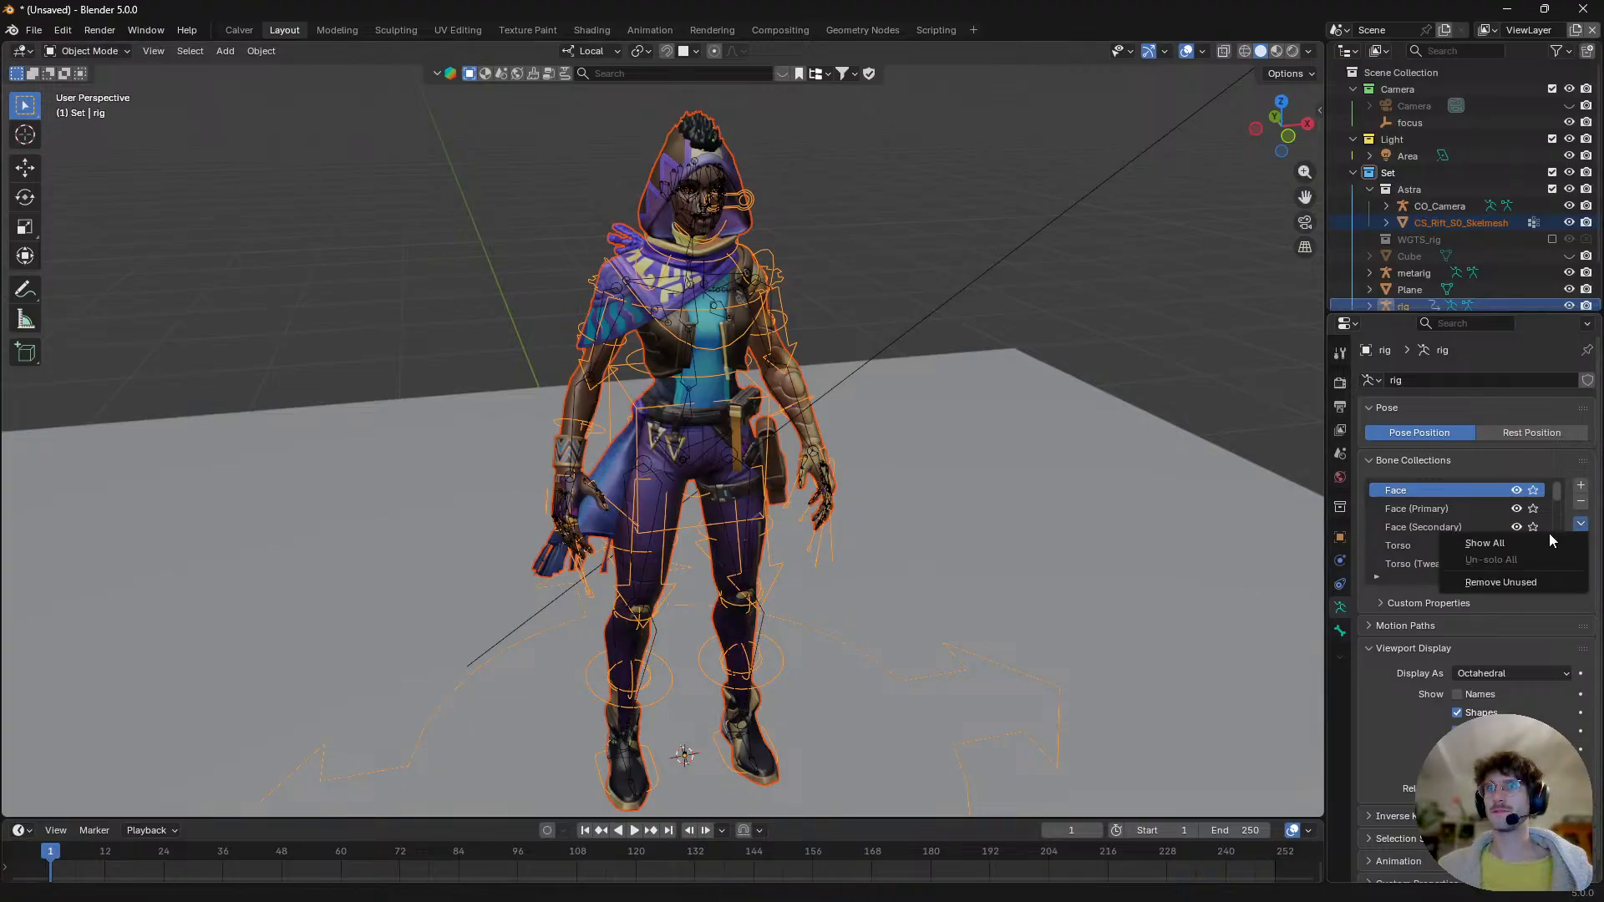
{"action": "left_click", "coordinate": [1547, 539]}
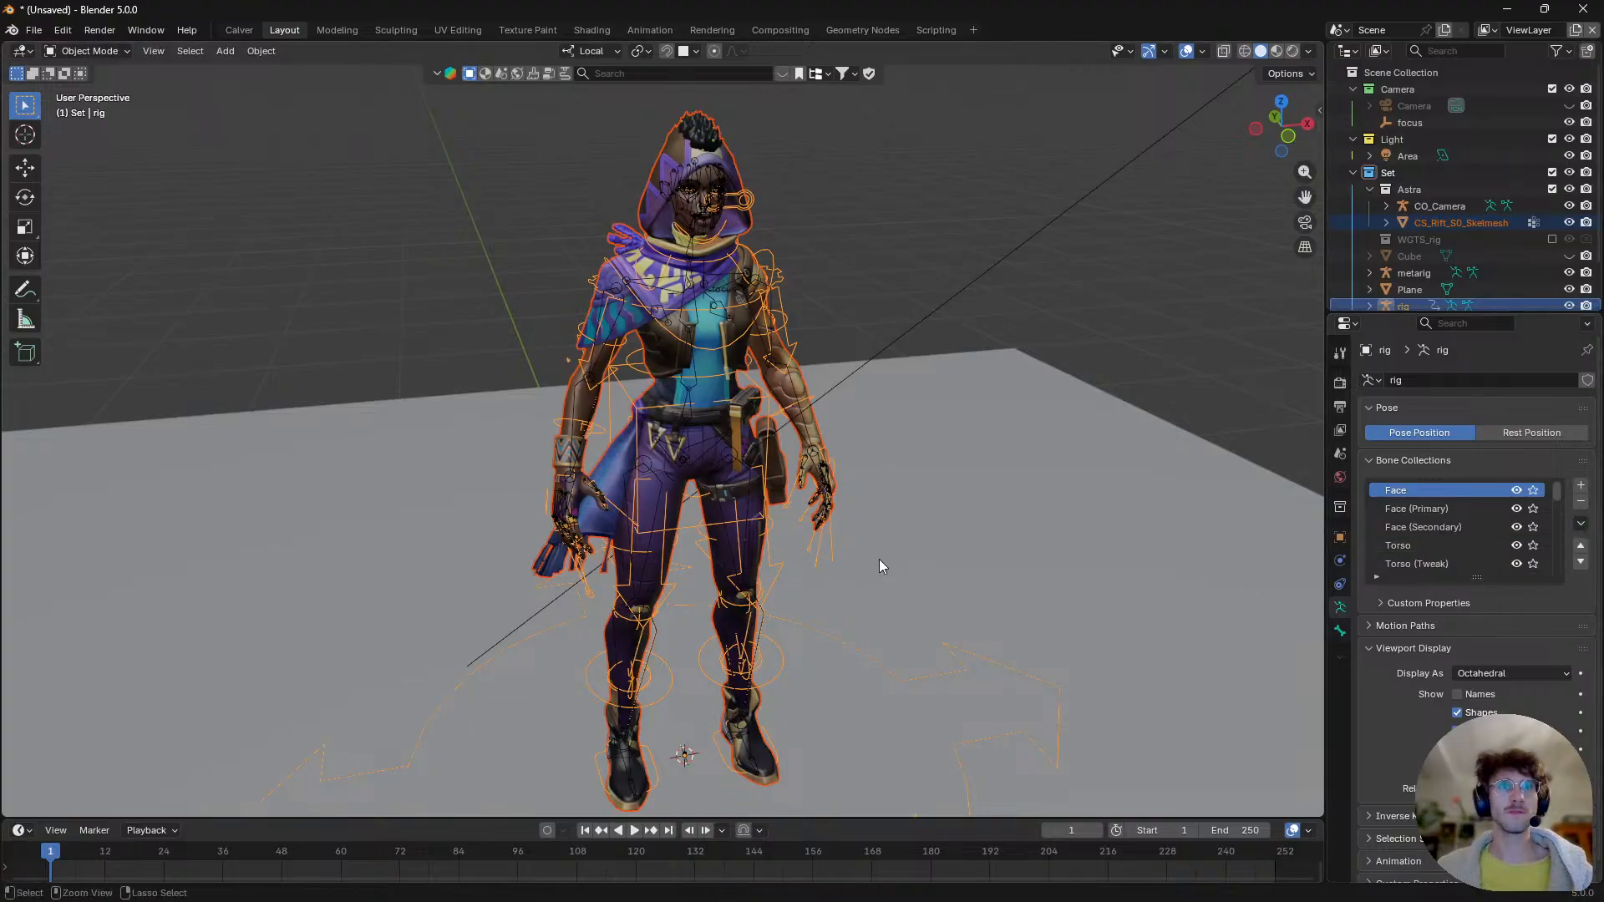
- Select the character mesh CS_Rift_S0_Skelmesh and delete all of its vertex groups
{"action": "left_click", "coordinate": [693, 556]}
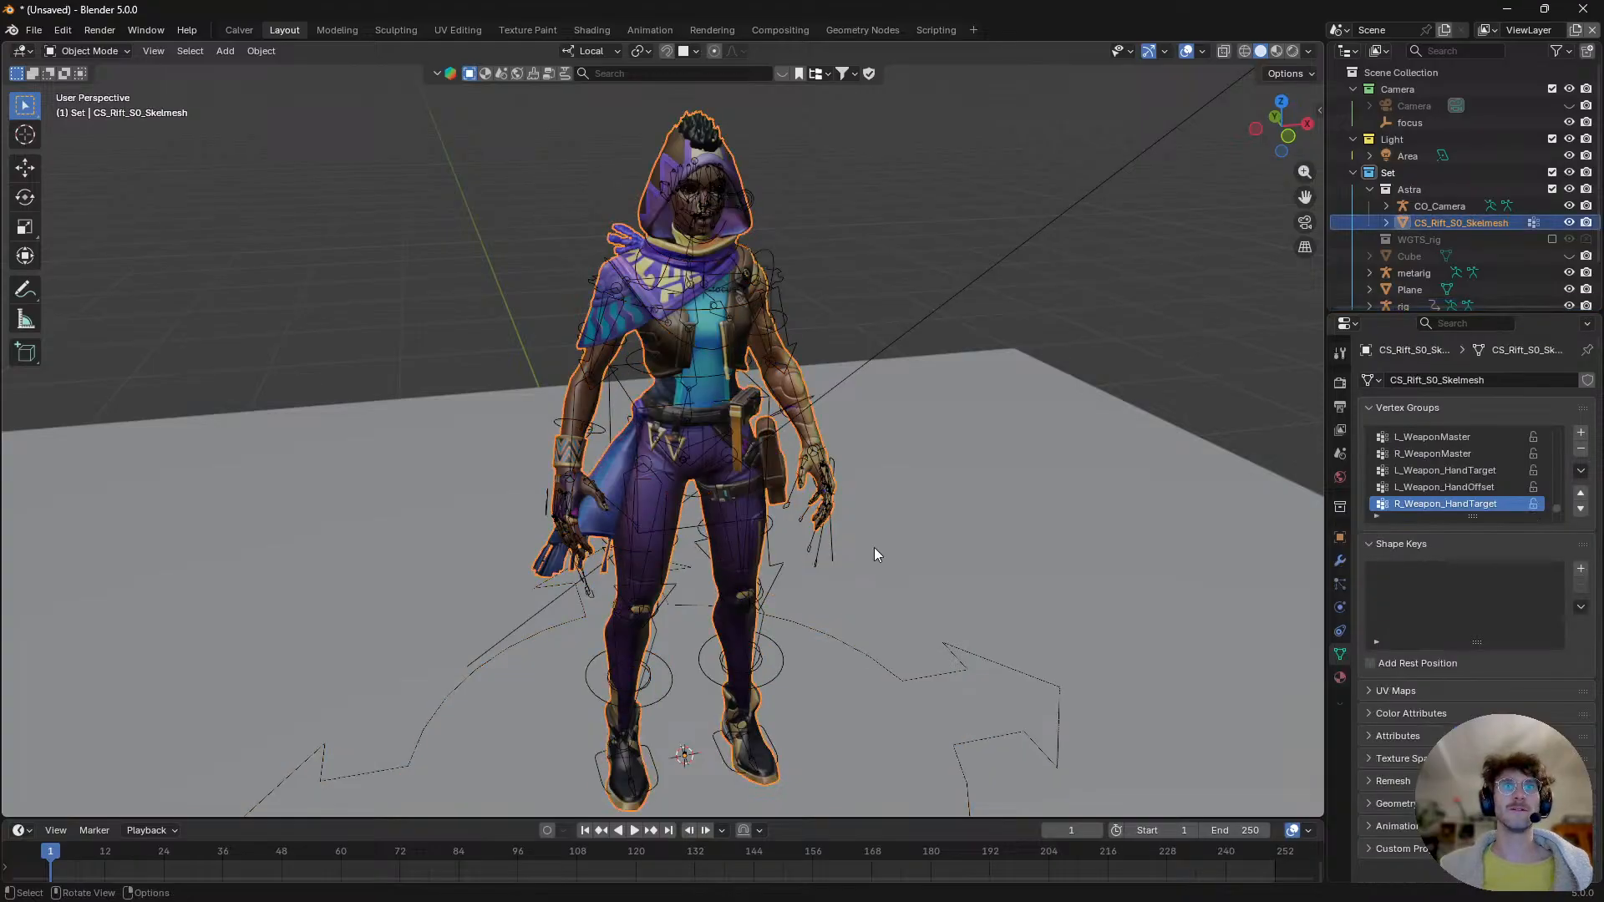
{"action": "left_click", "coordinate": [1579, 471]}
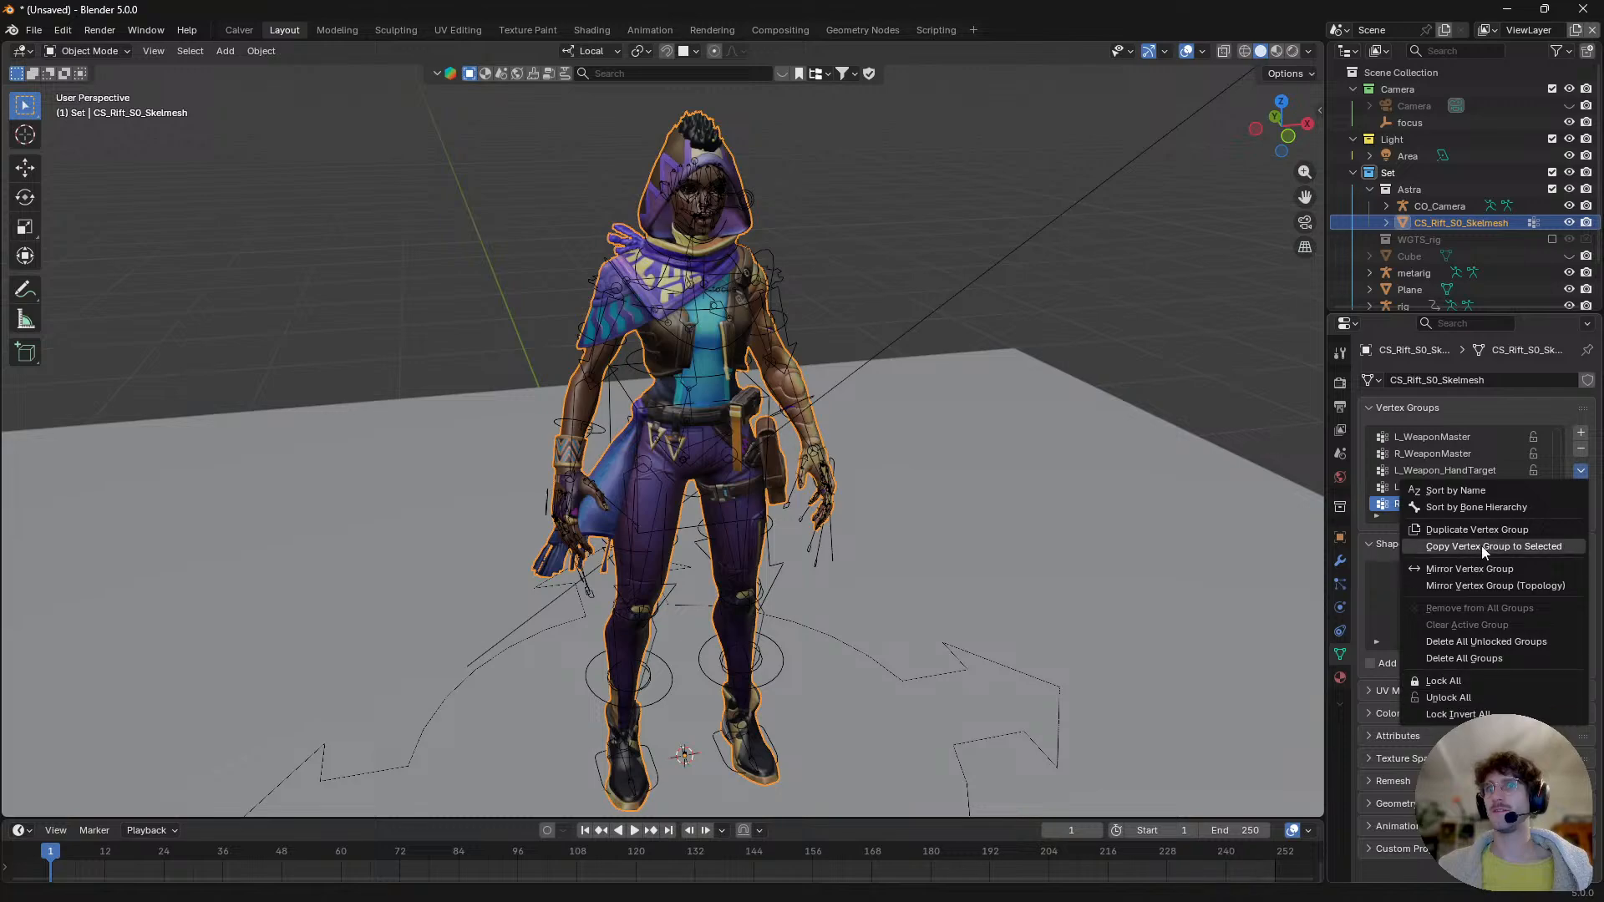
{"action": "left_click", "coordinate": [1483, 659]}
- Select the metarig behind the character and move it to the OLD/TRASH collection
{"action": "left_click", "coordinate": [707, 542]}
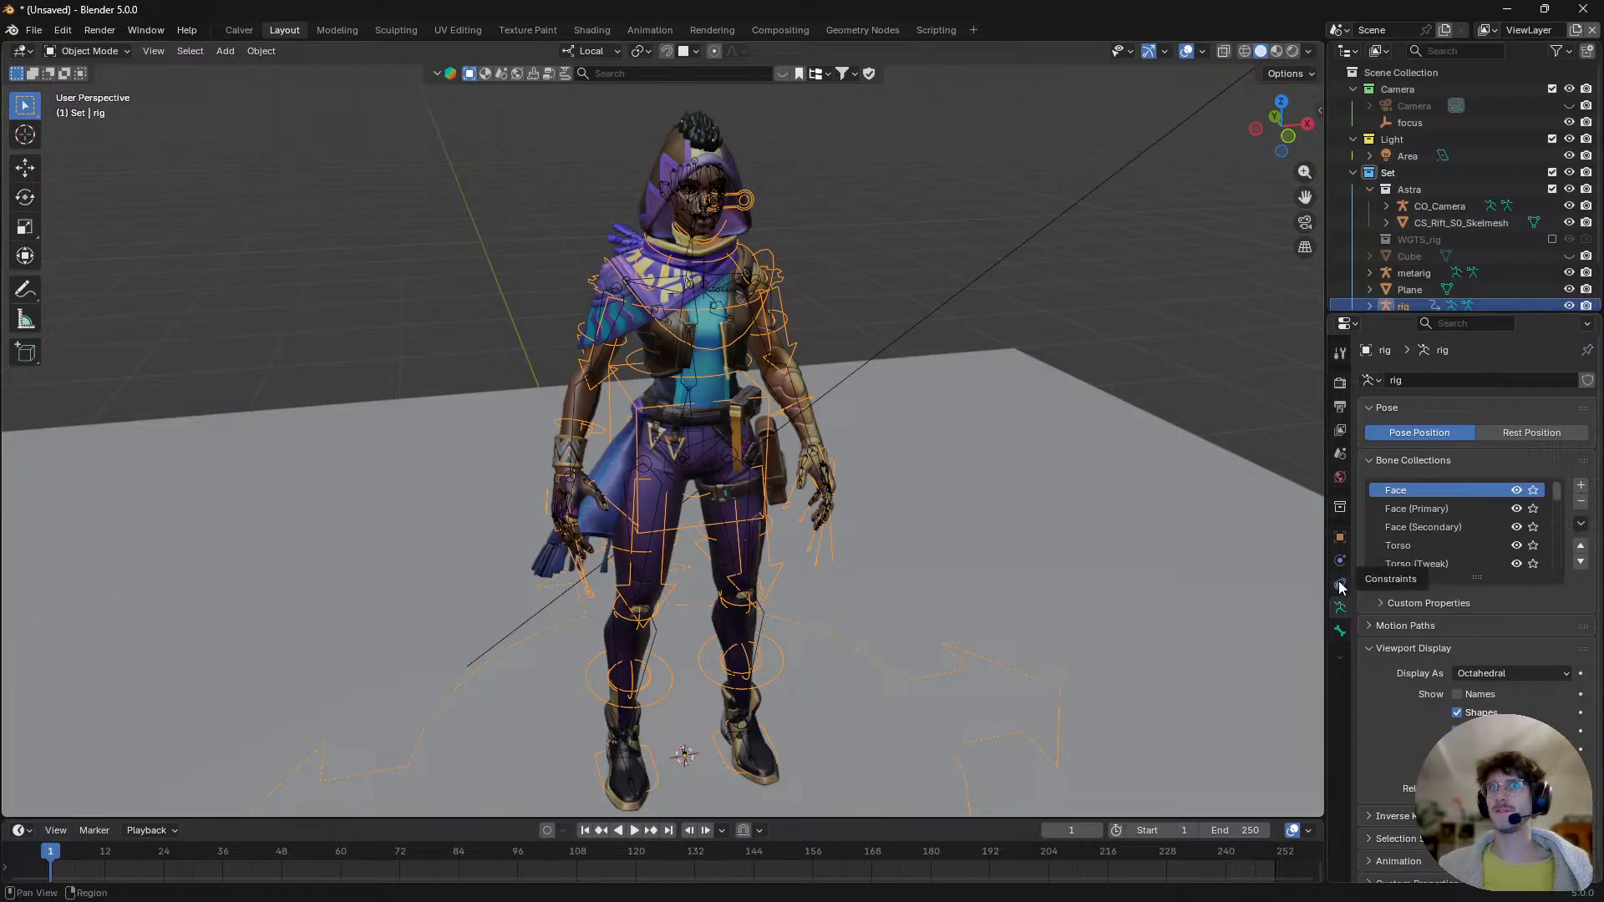
{"action": "left_click", "coordinate": [747, 533]}
{"action": "left_click", "coordinate": [763, 475]}
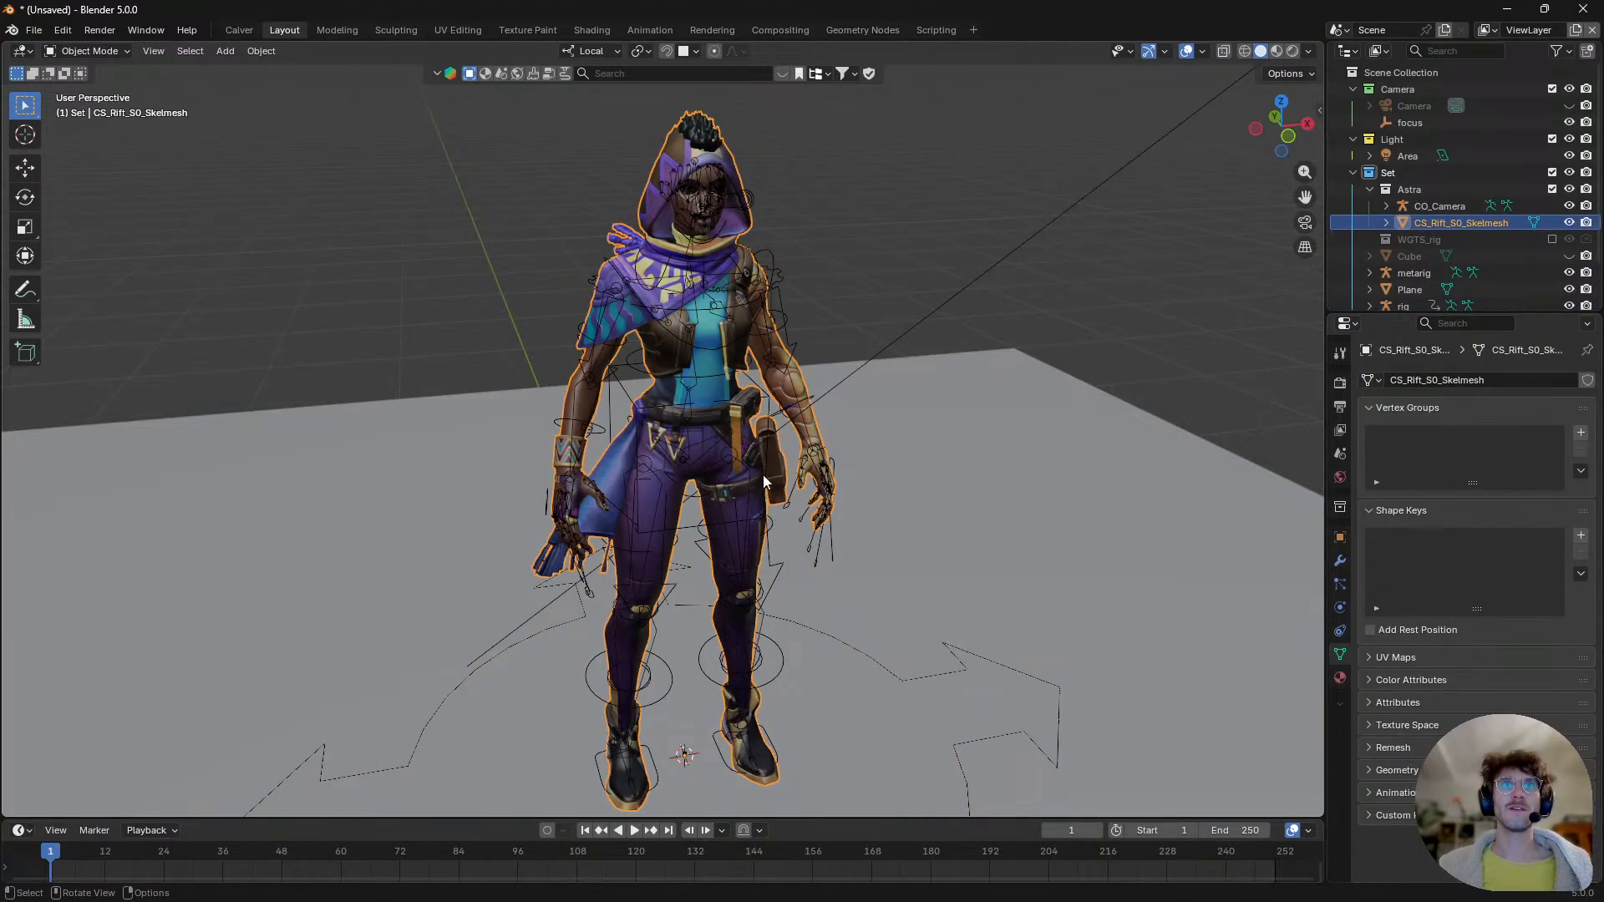
{"action": "left_click", "coordinate": [748, 478]}
{"action": "key", "text": "m"}
{"action": "left_click", "coordinate": [749, 478]}
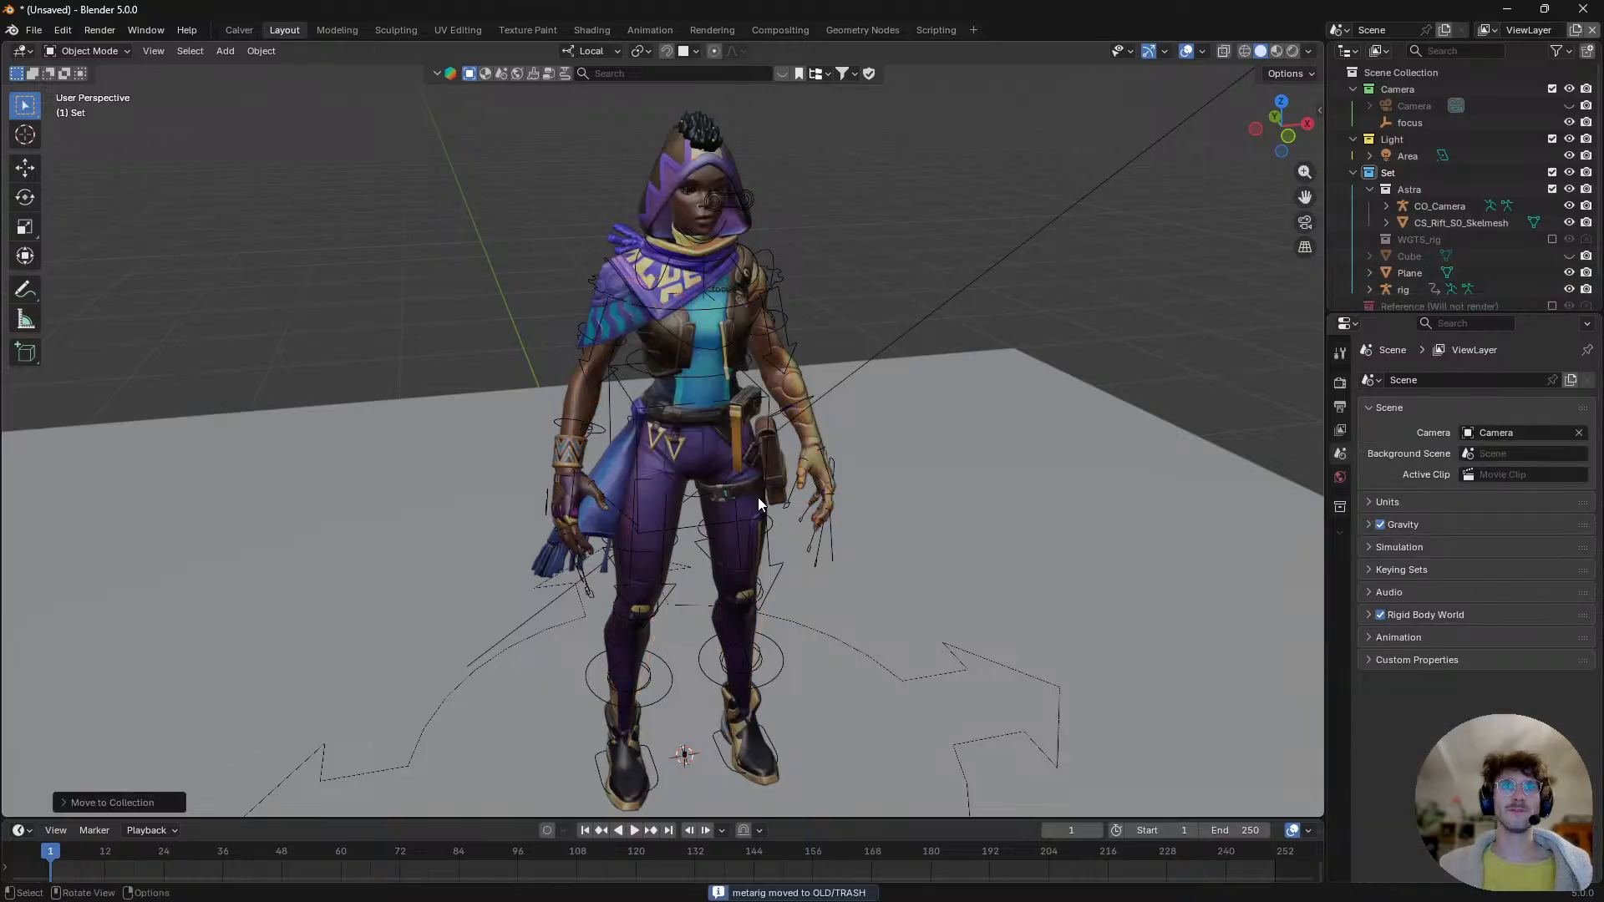
- Parent the character mesh to the rig using Armature Deform with Automatic Weights and inspect the bound character
{"action": "left_click", "coordinate": [764, 502]}
{"action": "left_click", "coordinate": [789, 451], "text": "shift"}
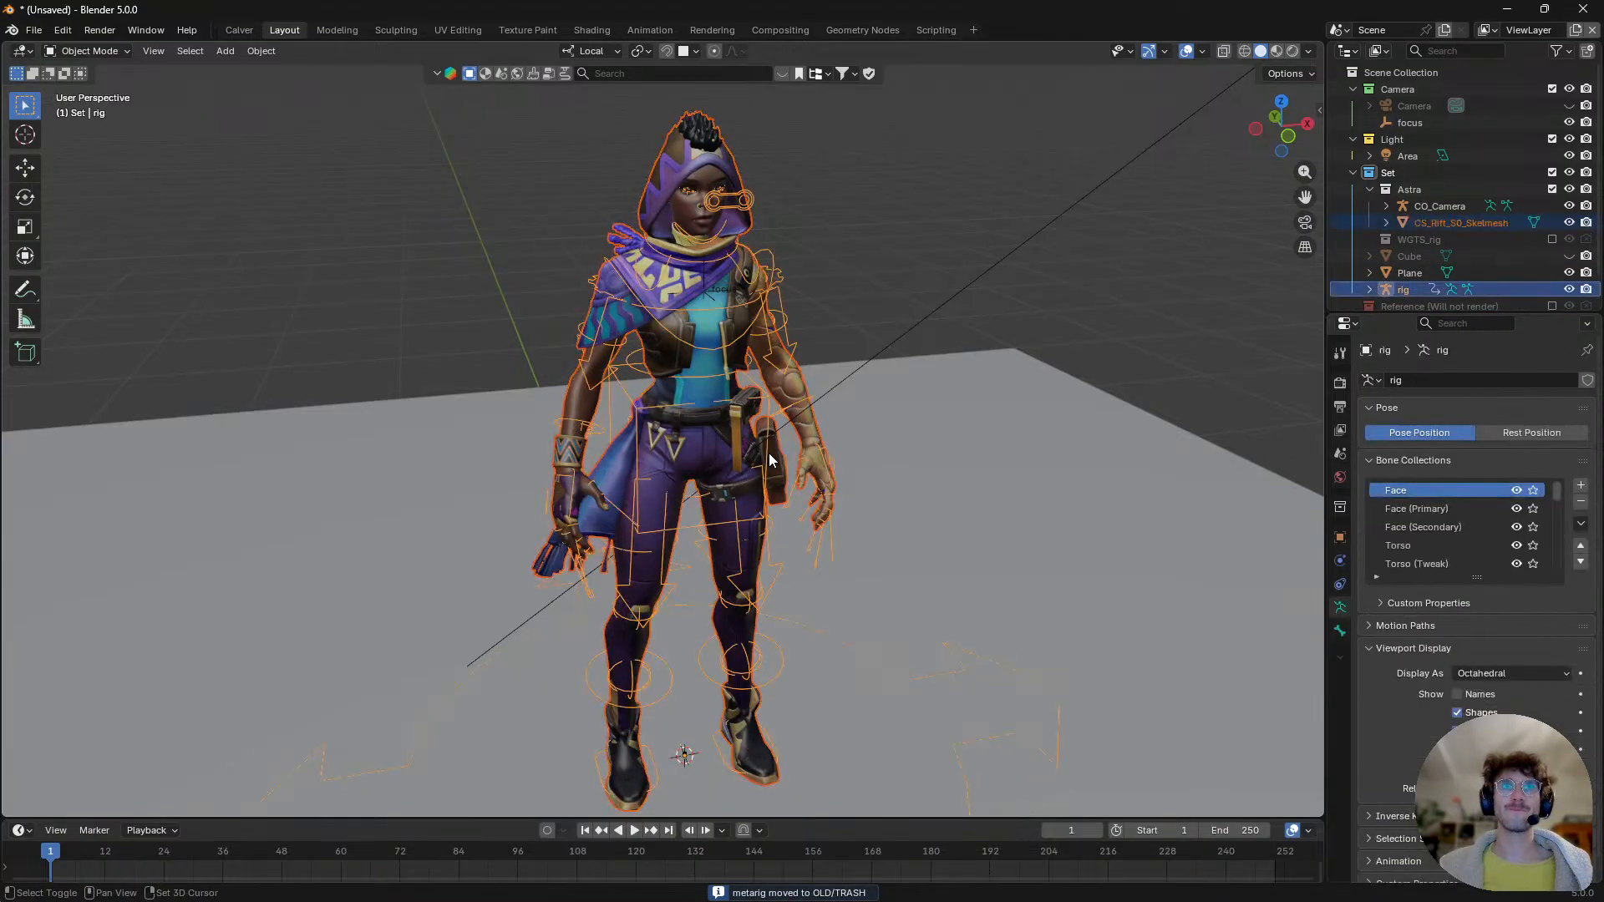
{"action": "key", "text": "ctrl+p"}
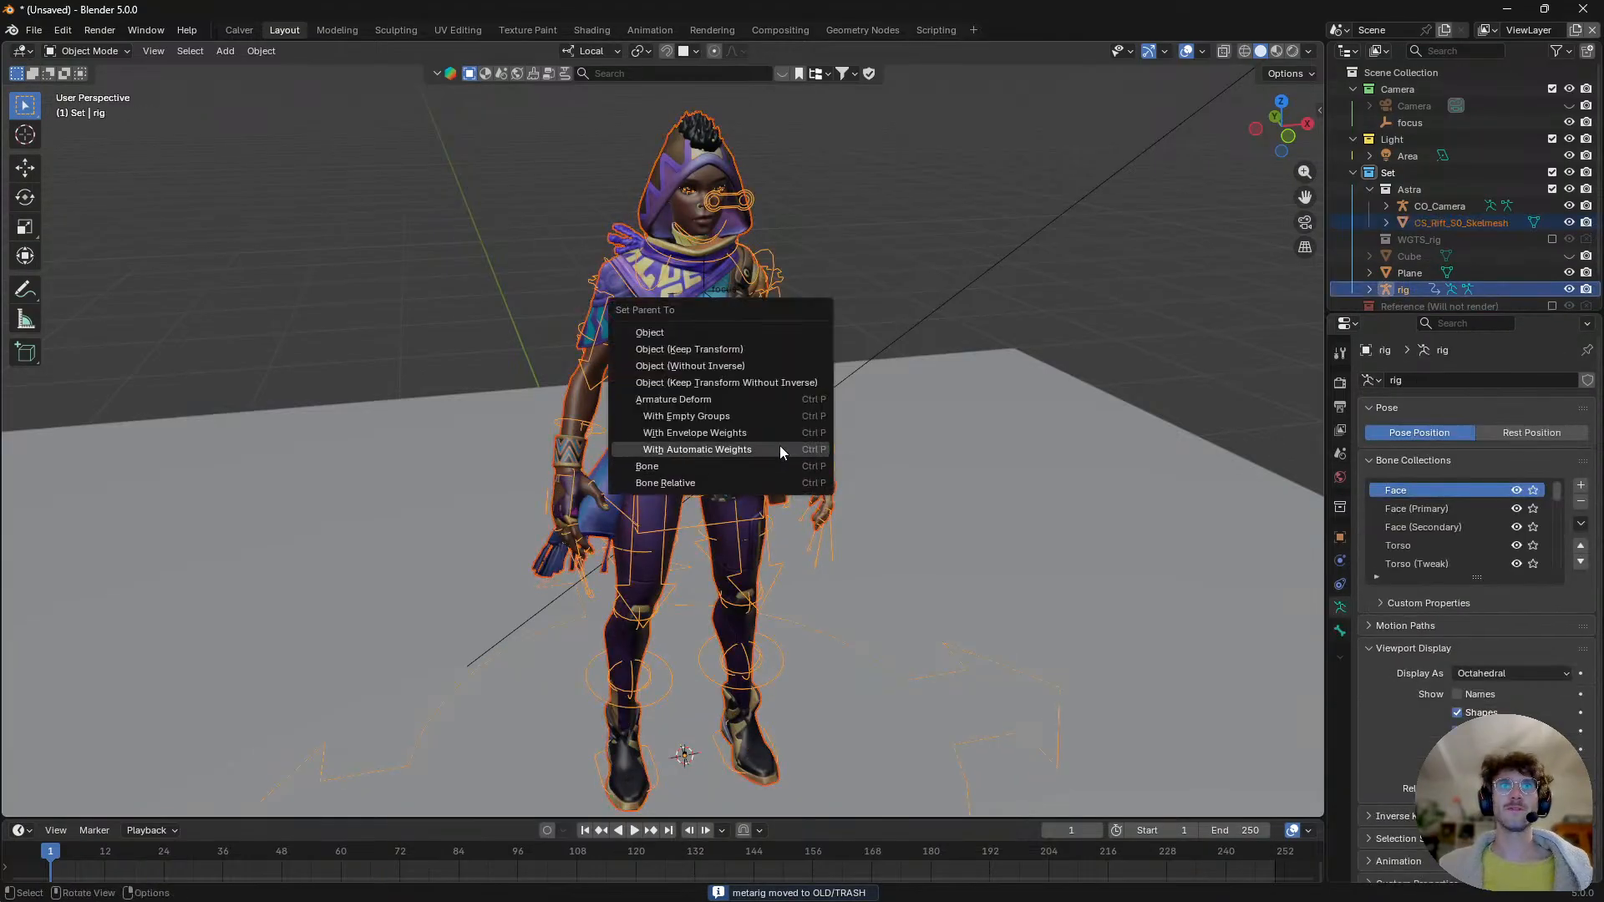
{"action": "left_click", "coordinate": [779, 445]}
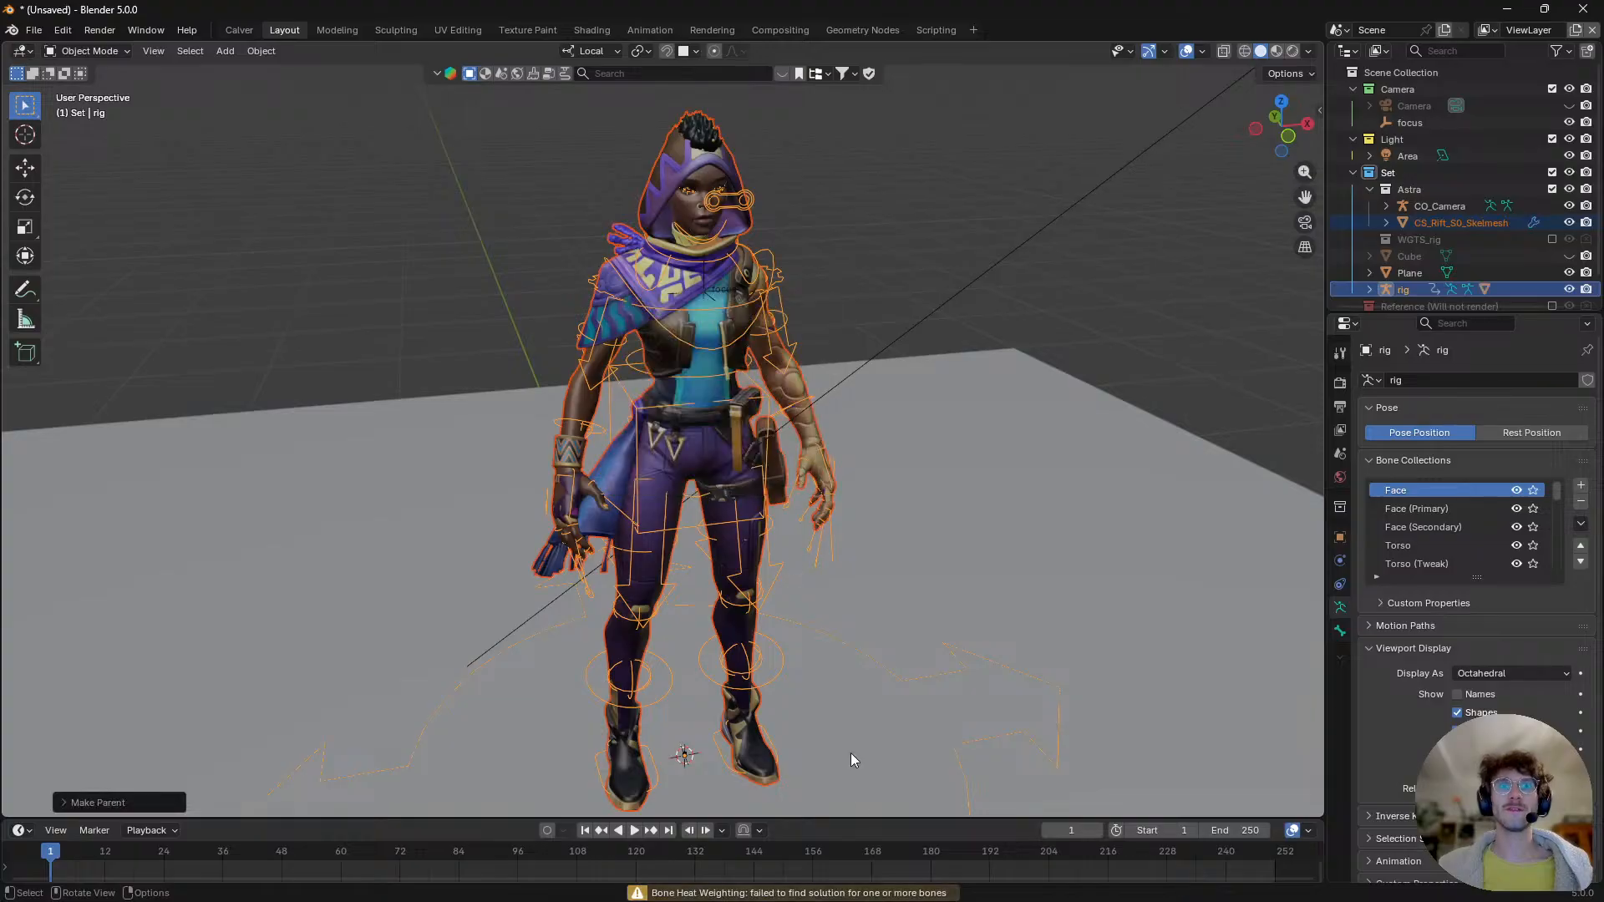
{"action": "middle_click_drag", "start_coordinate": [683, 321], "coordinate": [775, 361]}
{"action": "scroll", "coordinate": [729, 320], "scroll_direction": "up", "scroll_amount": 2}
{"action": "scroll", "coordinate": [703, 513], "scroll_direction": "down", "scroll_amount": 3}
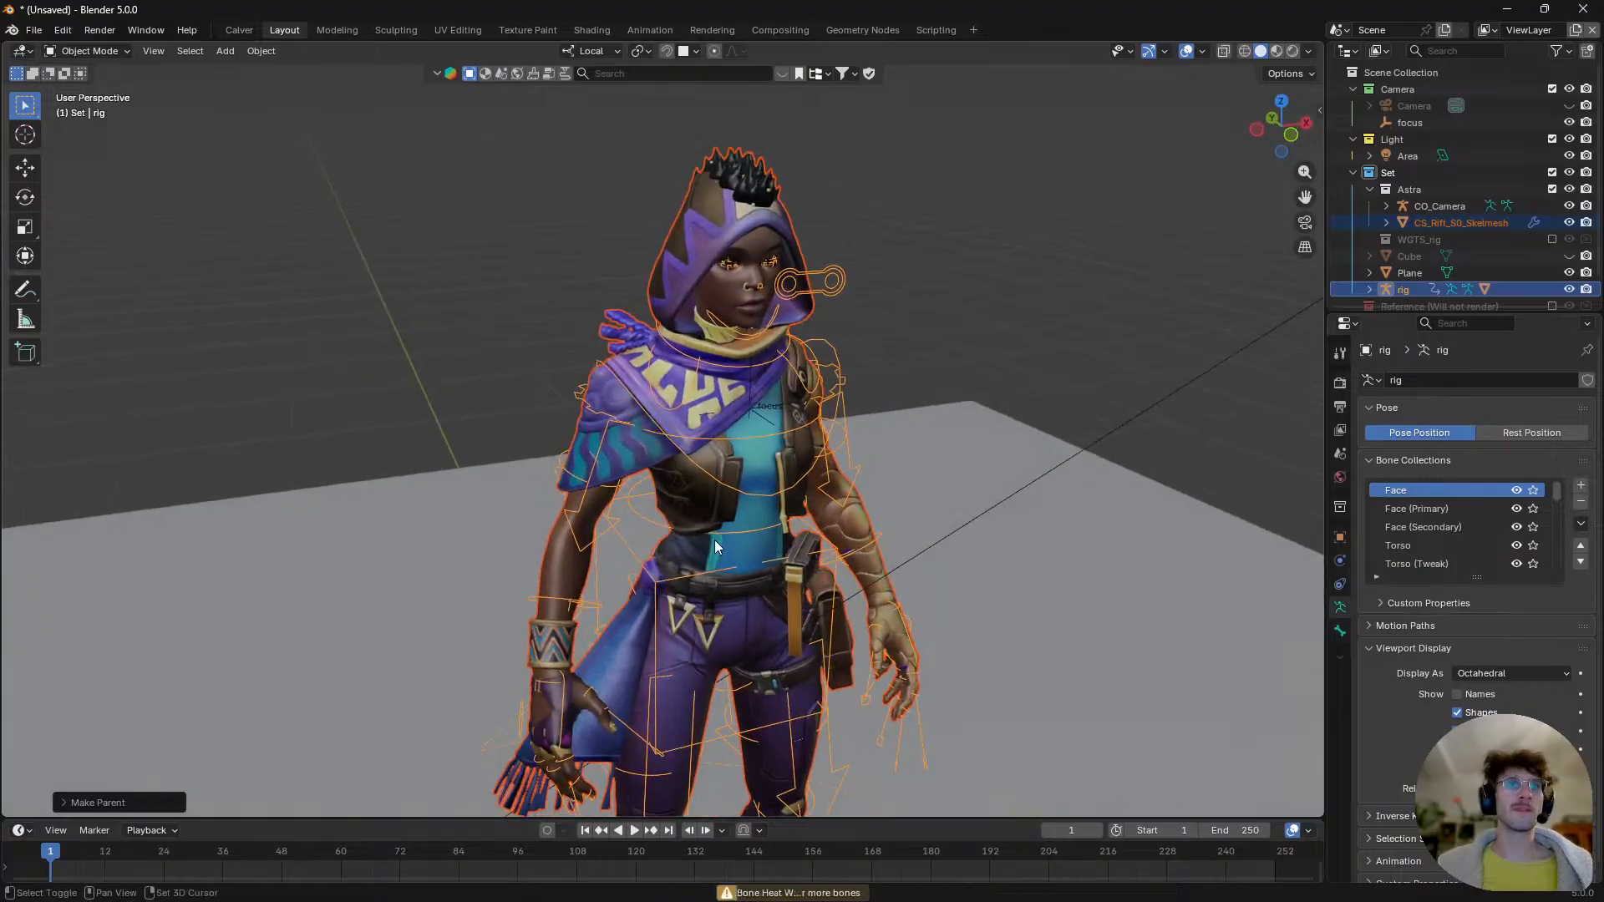
{"action": "middle_click_drag", "start_coordinate": [714, 540], "coordinate": [686, 485]}
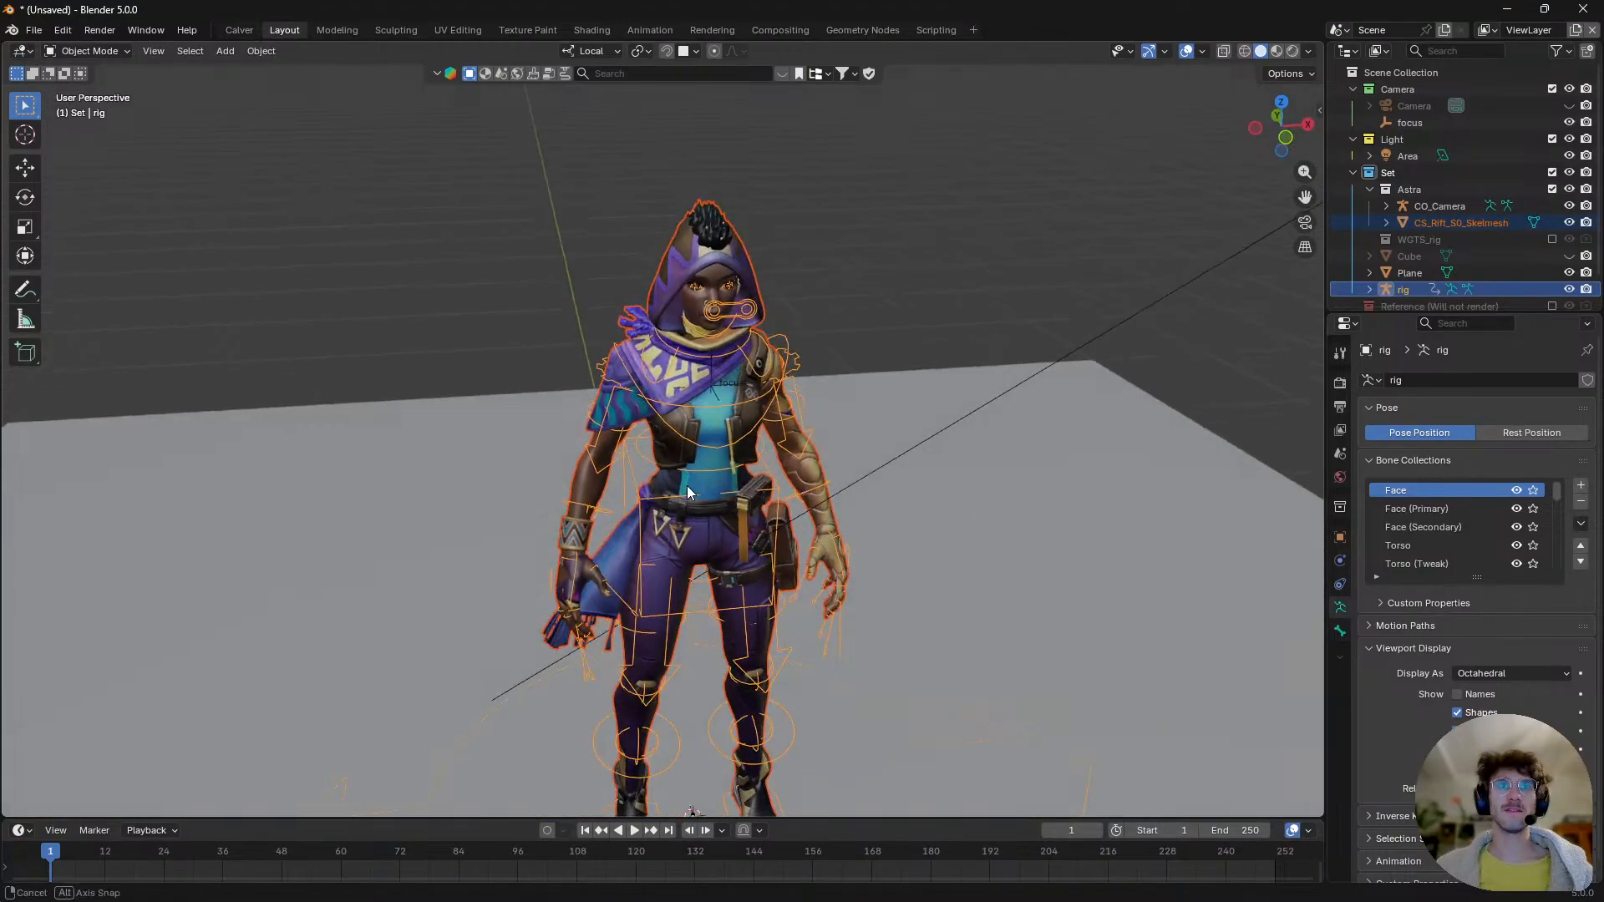
- Undo the latest parenting through the Undo History and test moving the mesh on its own, cancelling the move
{"action": "key", "text": "q"}
{"action": "mouse_move", "coordinate": [686, 484]}
{"action": "mouse_move", "coordinate": [829, 14]}
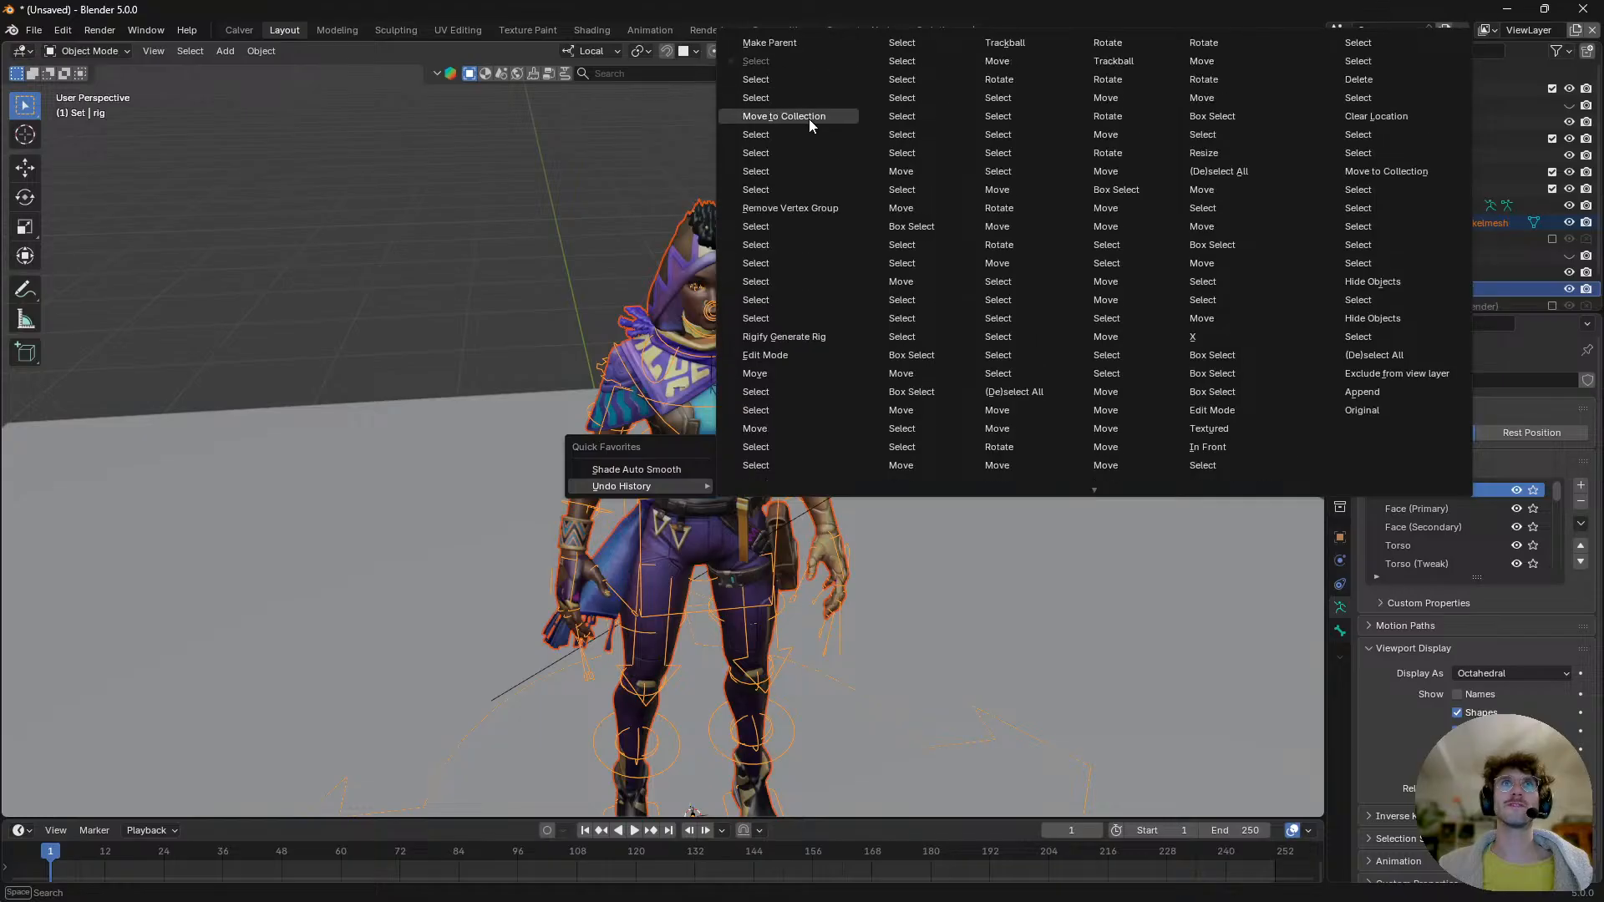
{"action": "left_click", "coordinate": [741, 102]}
{"action": "key", "text": "g"}
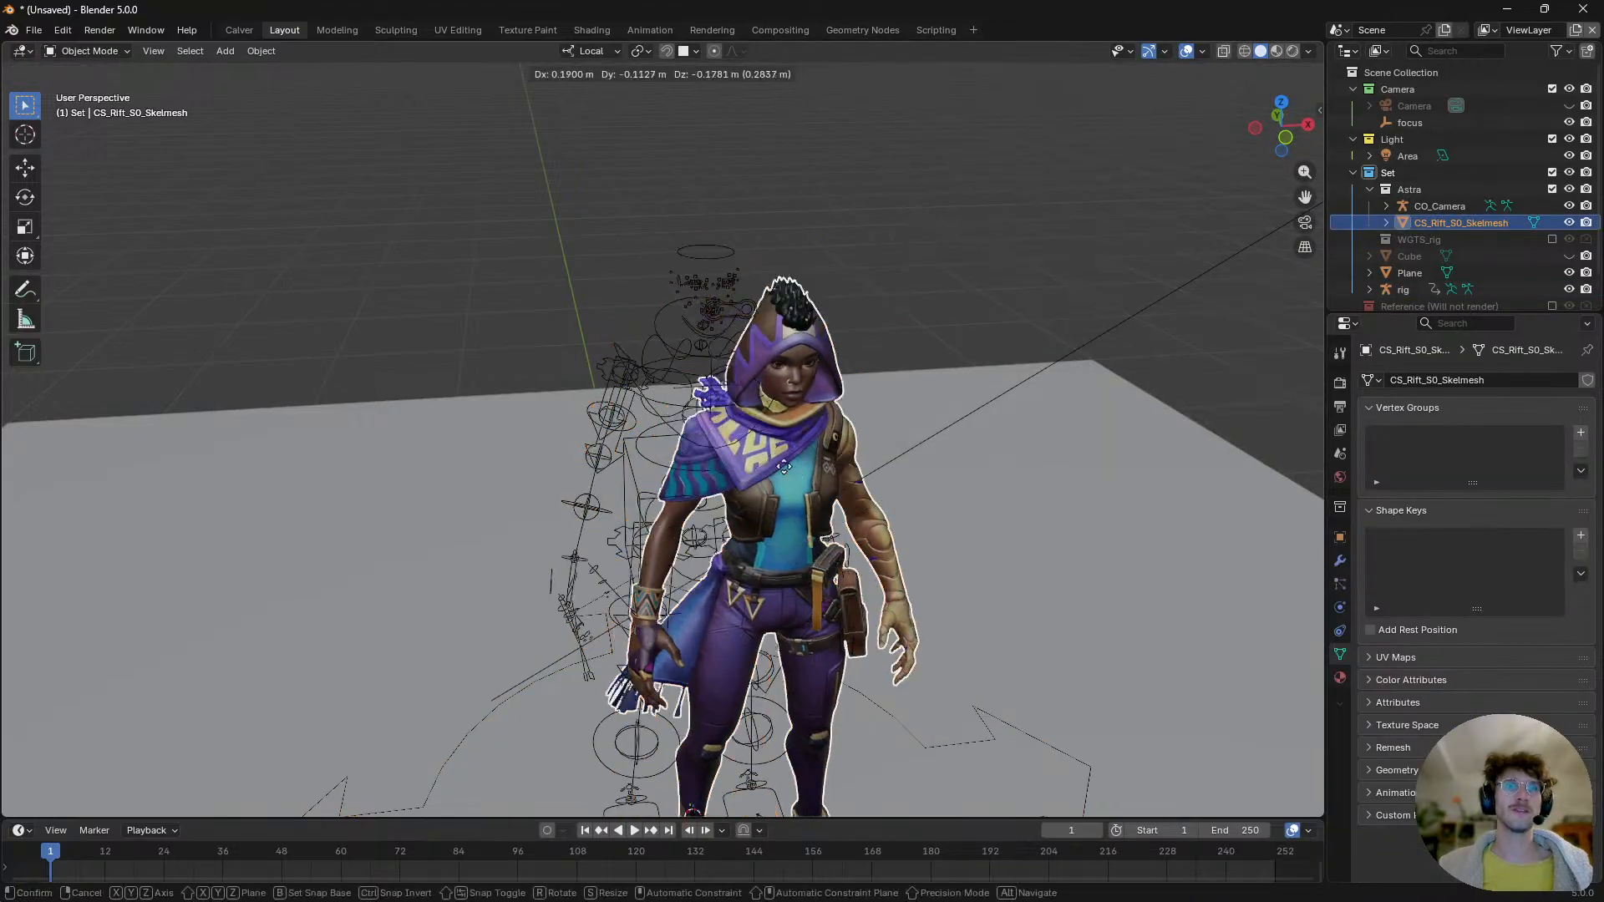
{"action": "right_click", "coordinate": [762, 413]}
- Select all geometry of the character mesh in Edit Mode and delete its loose geometry
{"action": "scroll", "coordinate": [700, 350], "scroll_direction": "up", "scroll_amount": 1}
{"action": "middle_click_drag", "start_coordinate": [608, 341], "coordinate": [665, 364]}
{"action": "key", "text": "ctrl+Tab"}
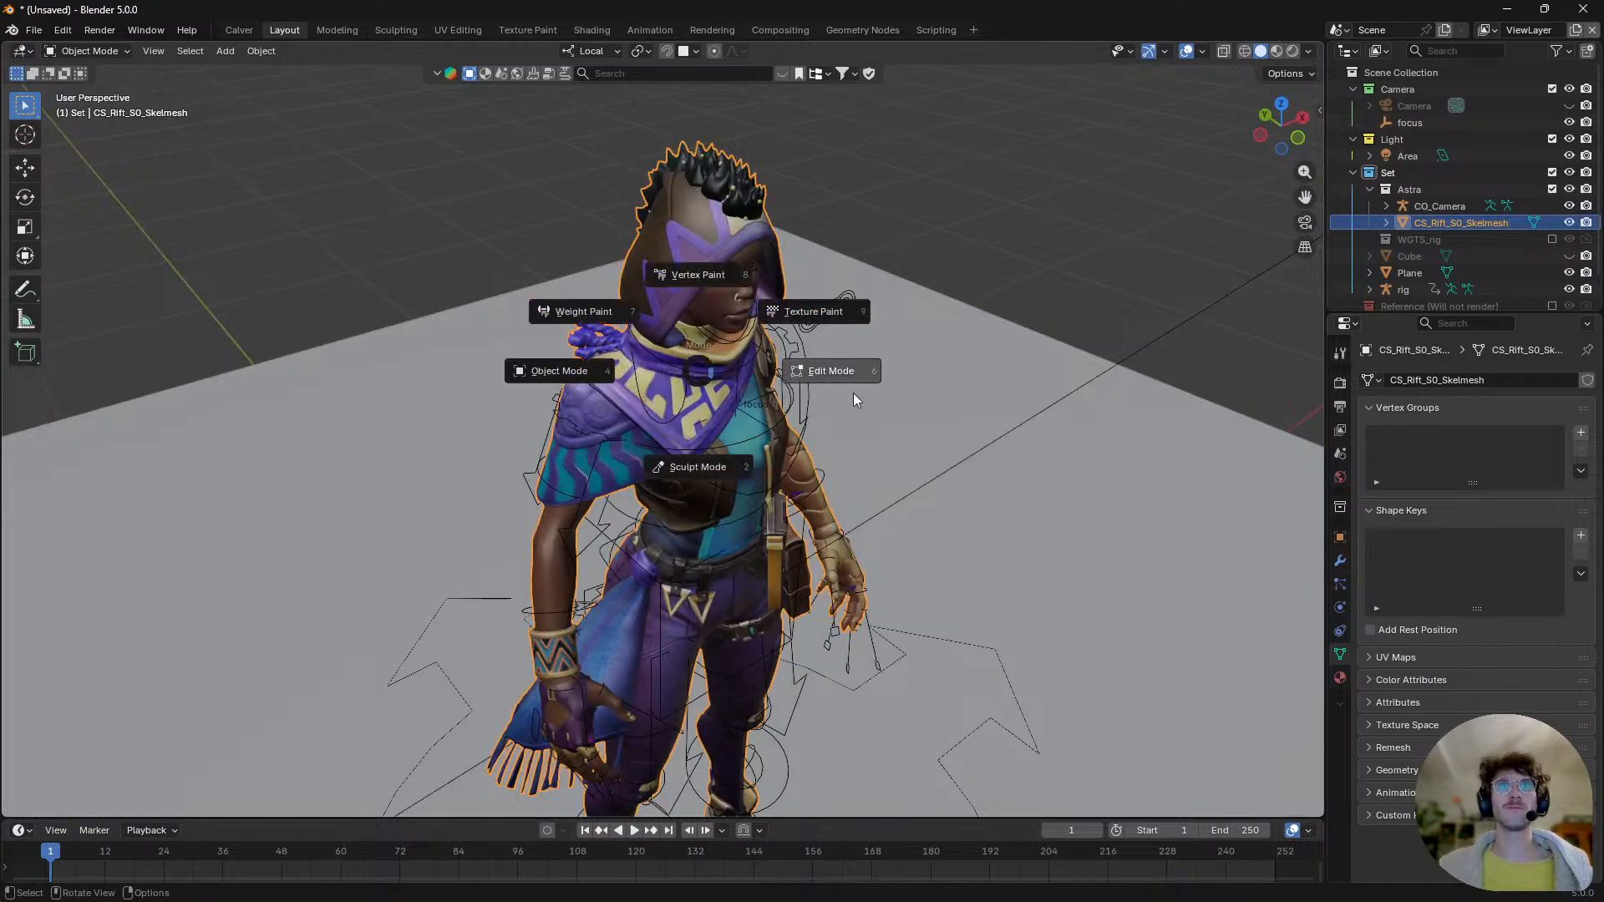
{"action": "left_click", "coordinate": [741, 365]}
{"action": "key", "text": "alt+a"}
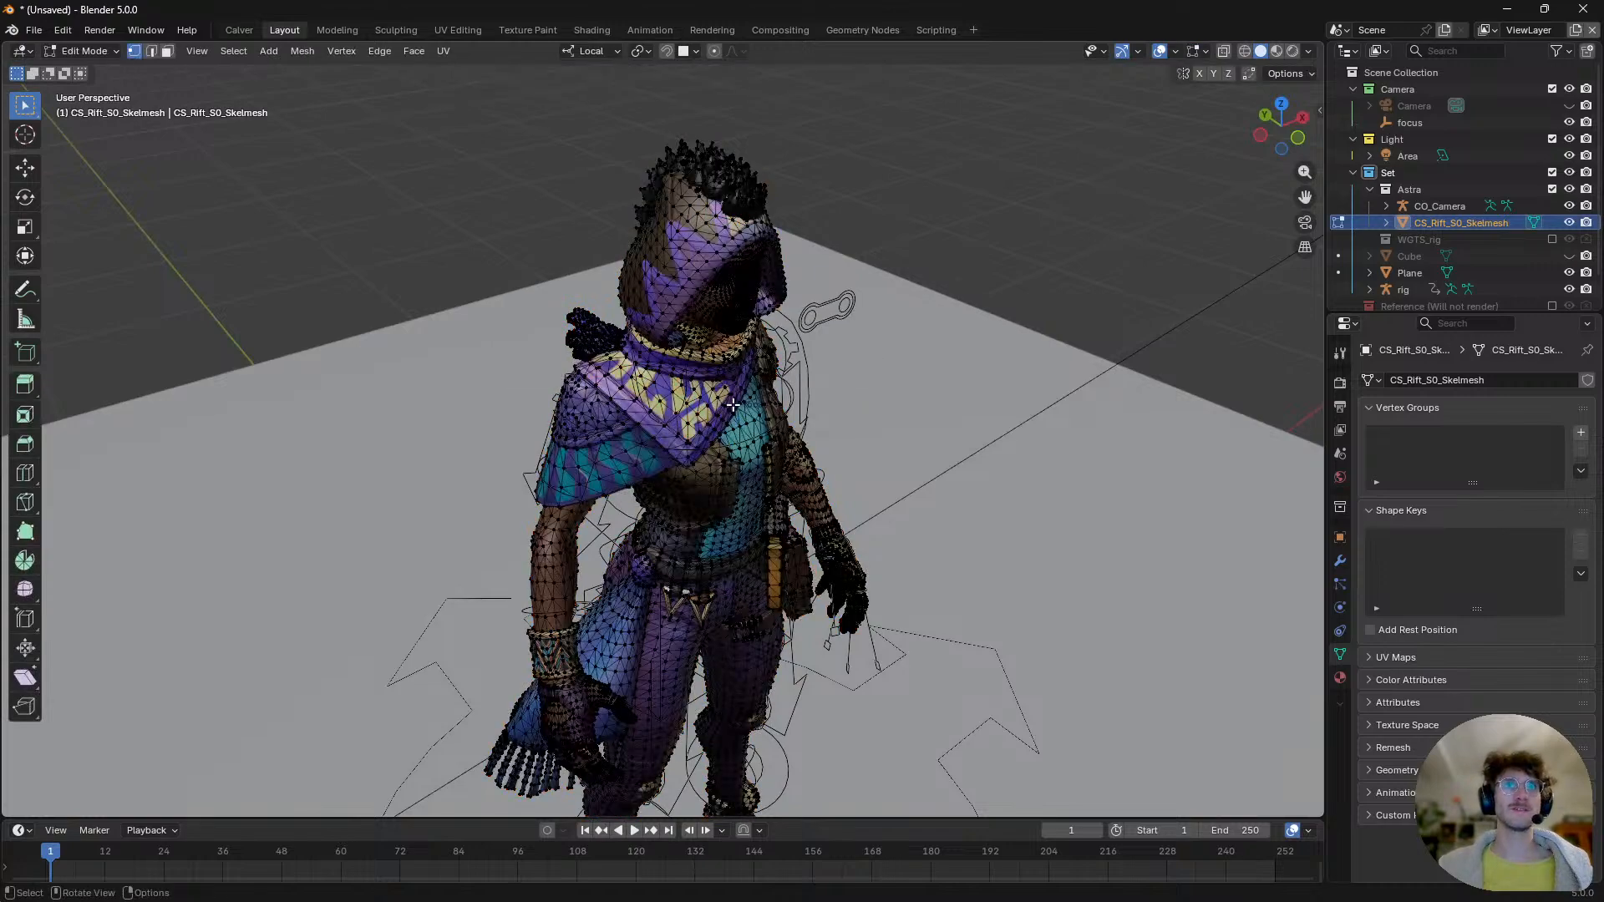
{"action": "key", "text": "a"}
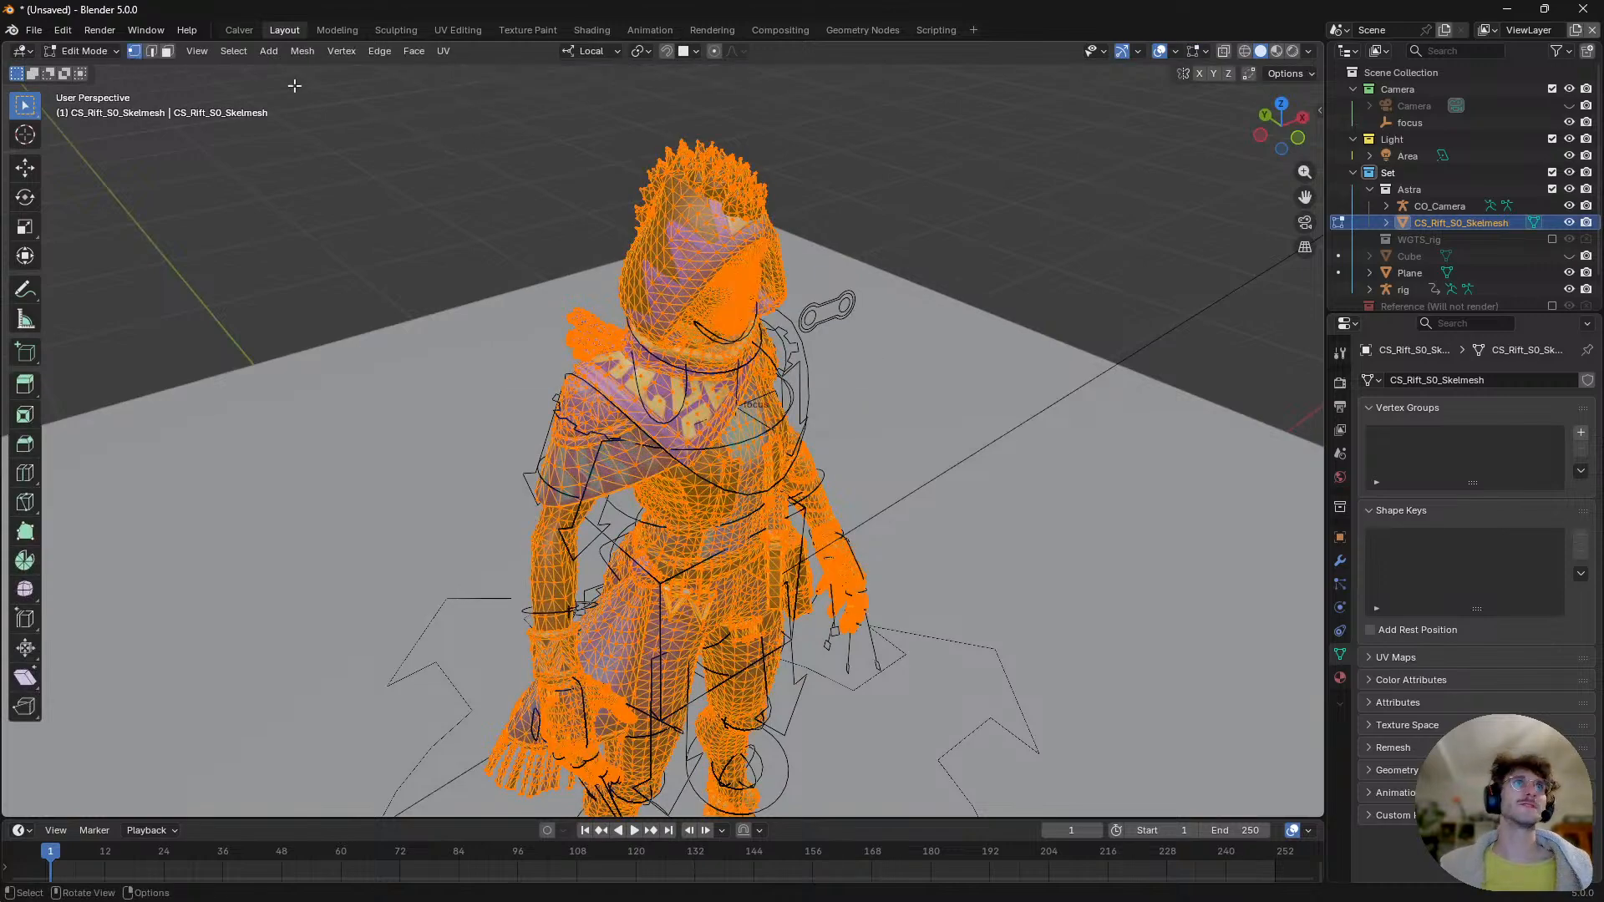
{"action": "left_click", "coordinate": [267, 57]}
{"action": "mouse_move", "coordinate": [301, 51]}
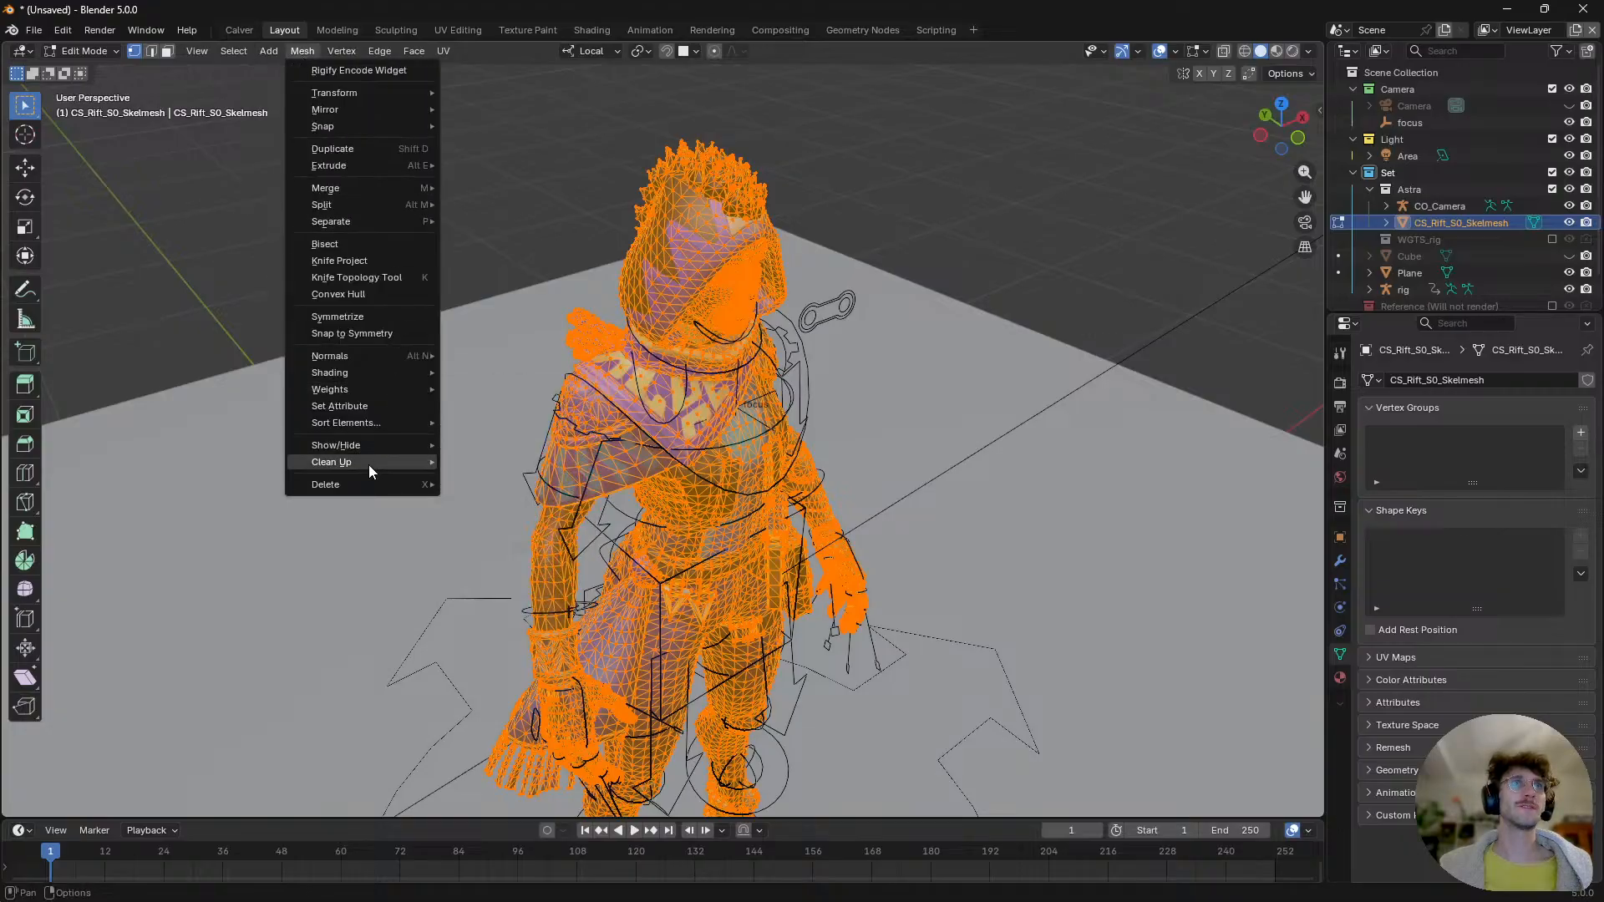
{"action": "mouse_move", "coordinate": [368, 464]}
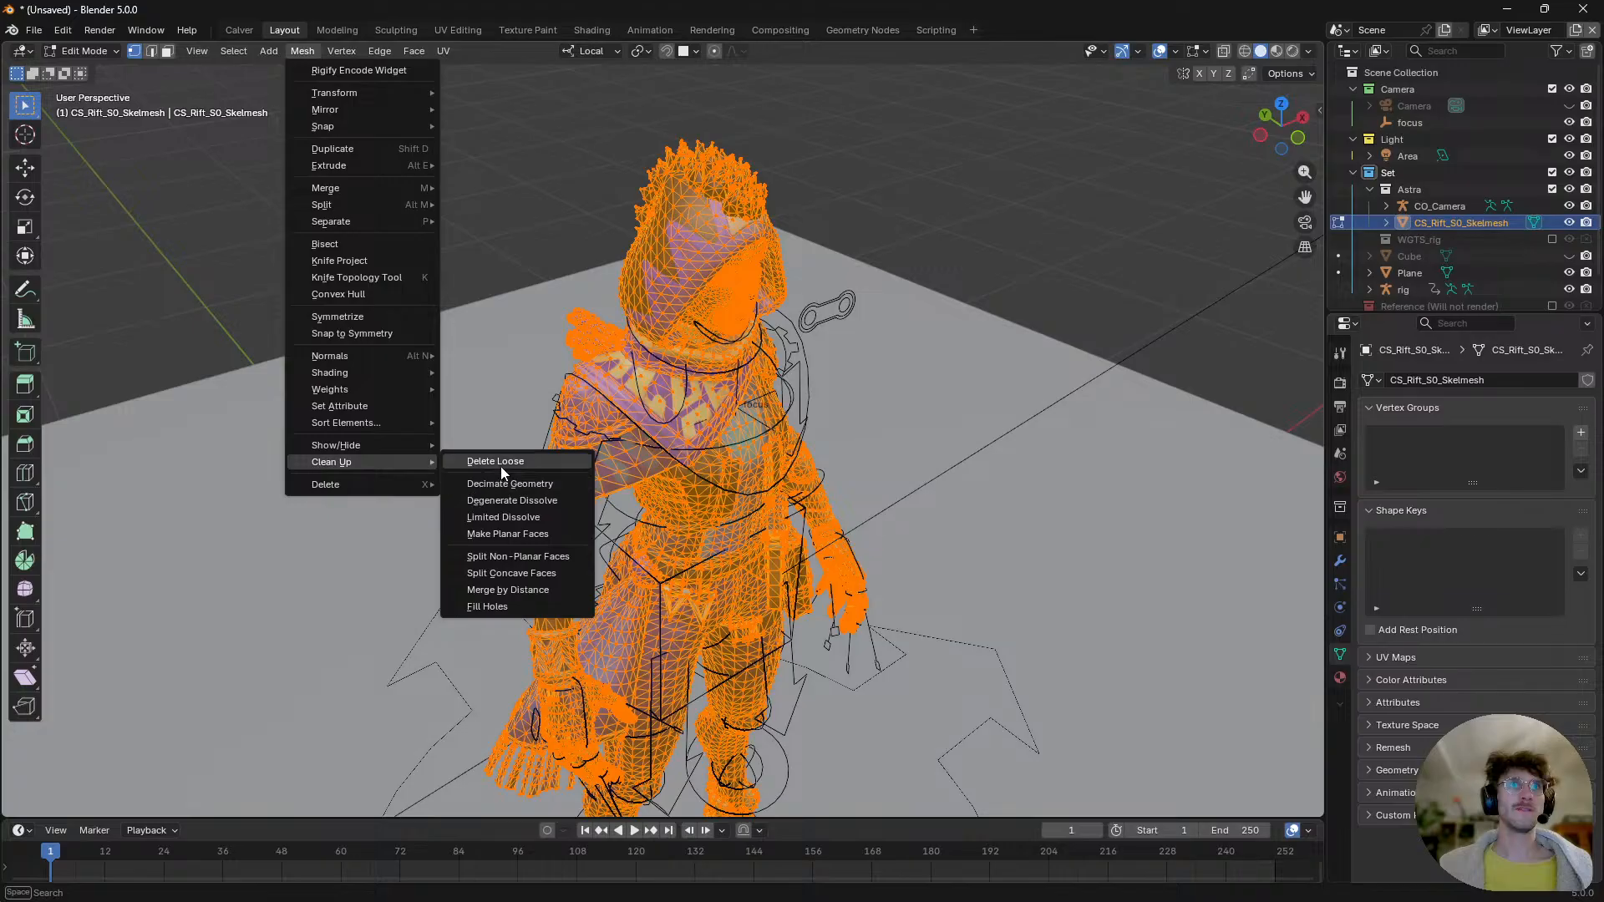
{"action": "left_click", "coordinate": [499, 462]}
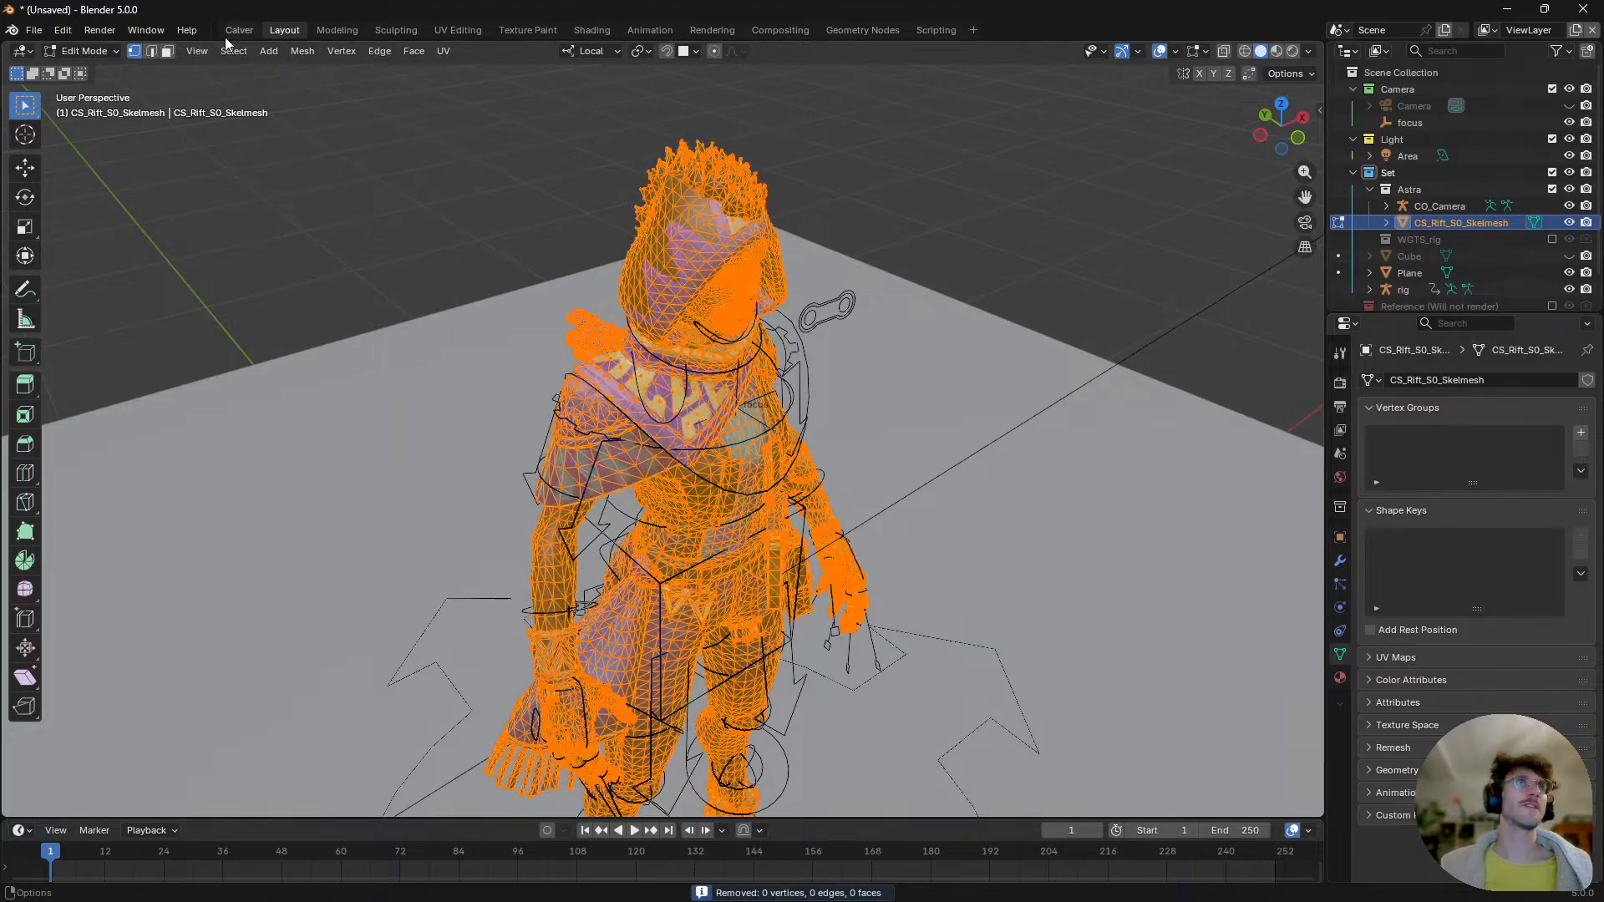
- Merge the selected vertices of the character mesh by distance and return to Object Mode
{"action": "left_click", "coordinate": [301, 51]}
{"action": "mouse_move", "coordinate": [363, 434]}
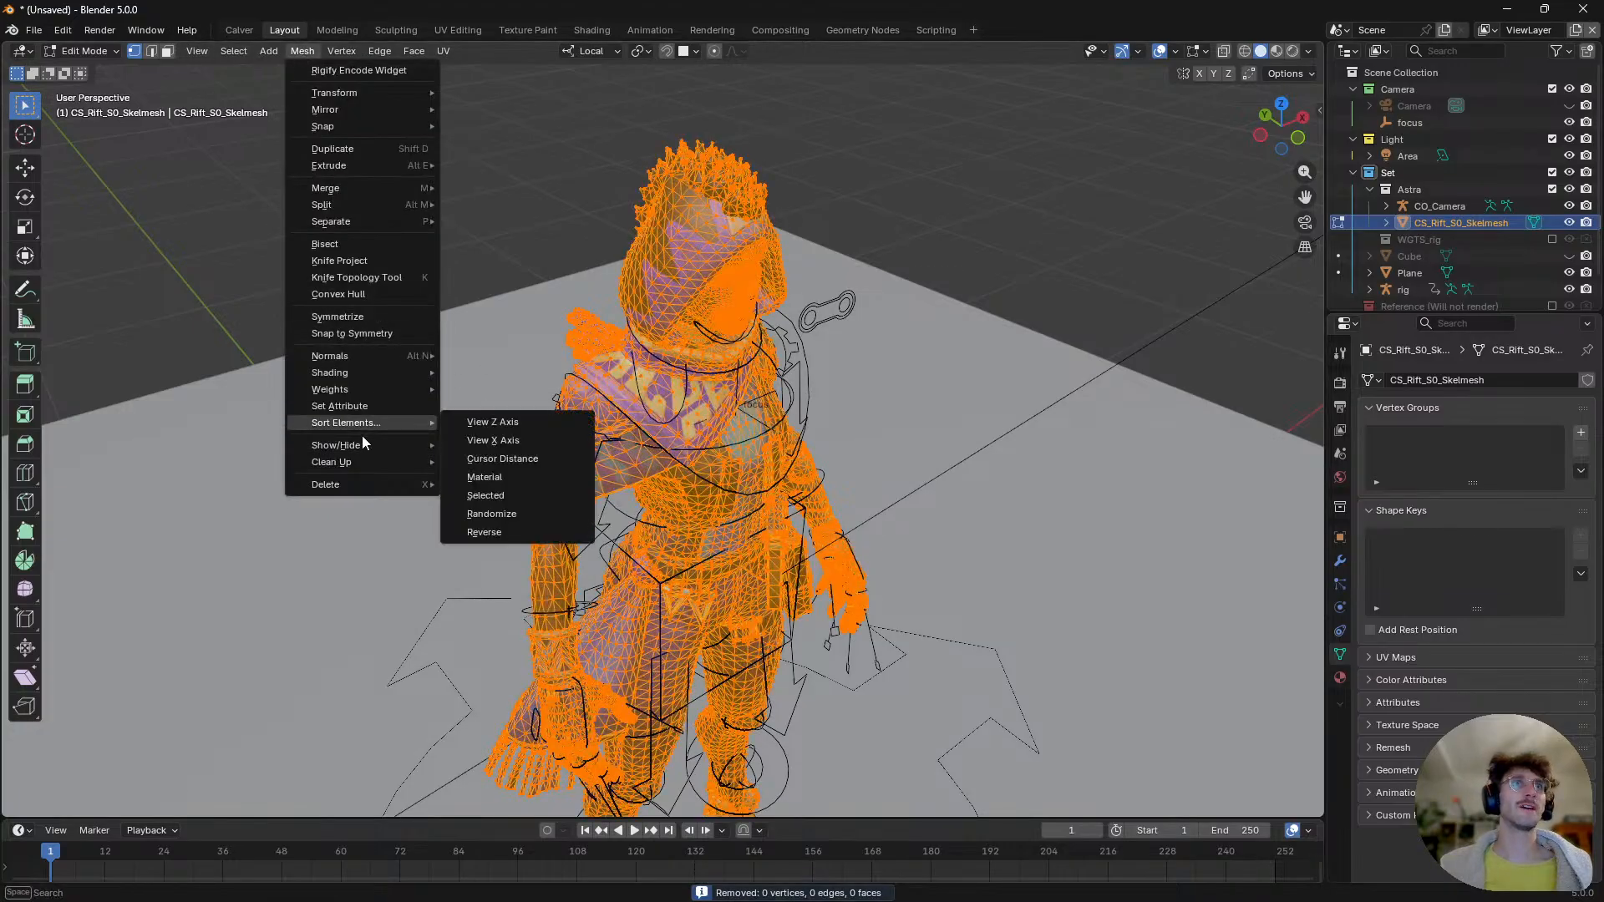
{"action": "mouse_move", "coordinate": [373, 462]}
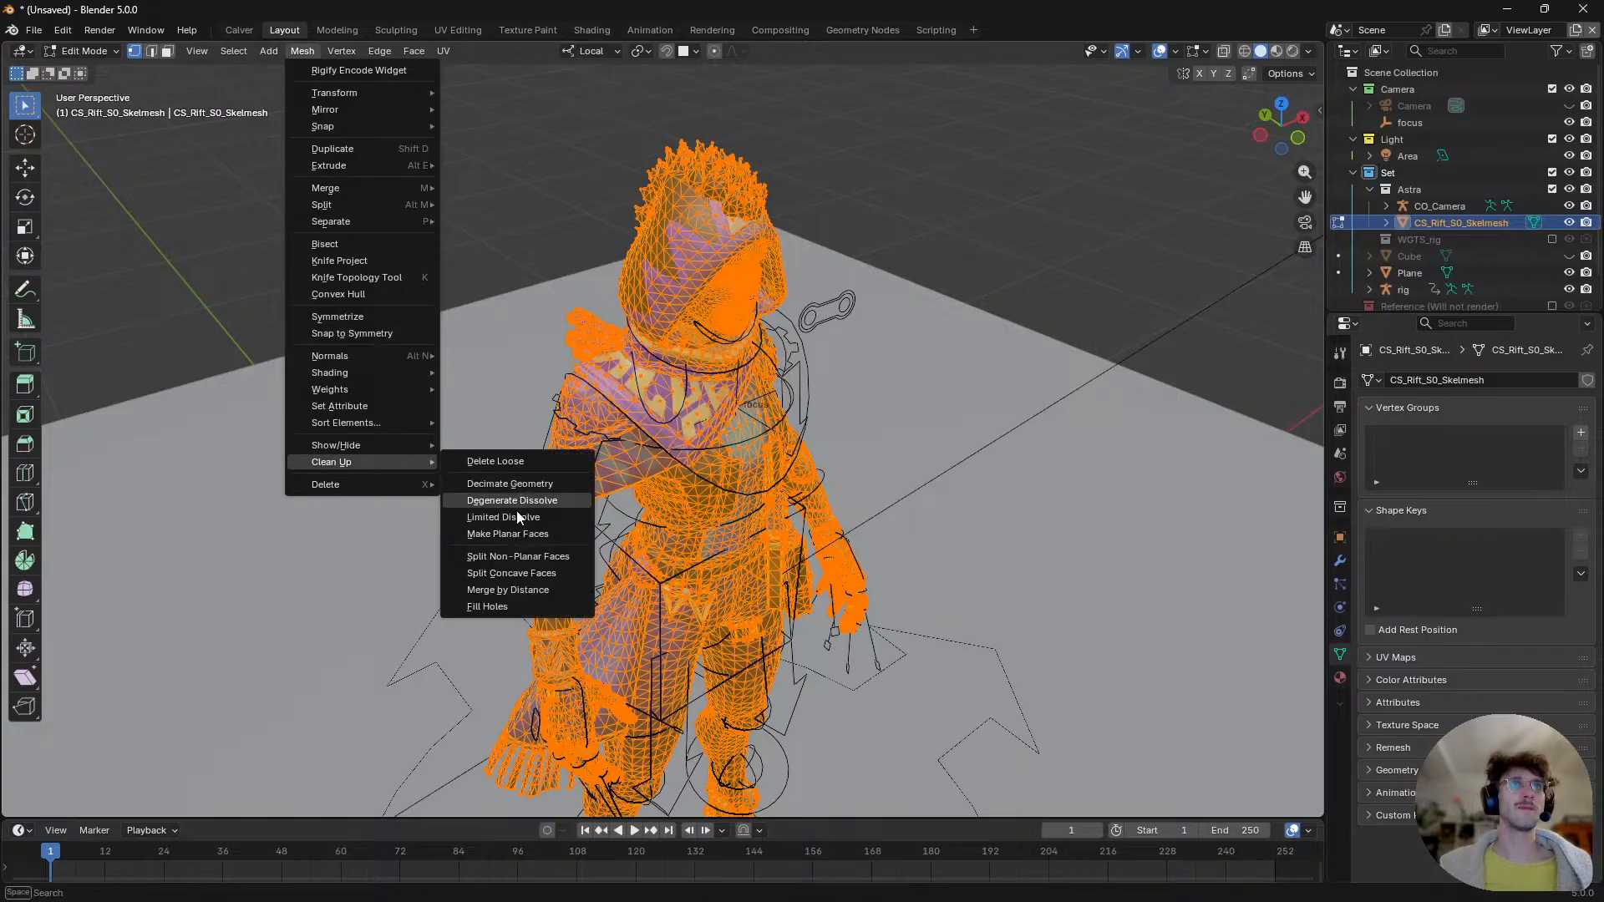
{"action": "left_click", "coordinate": [529, 590]}
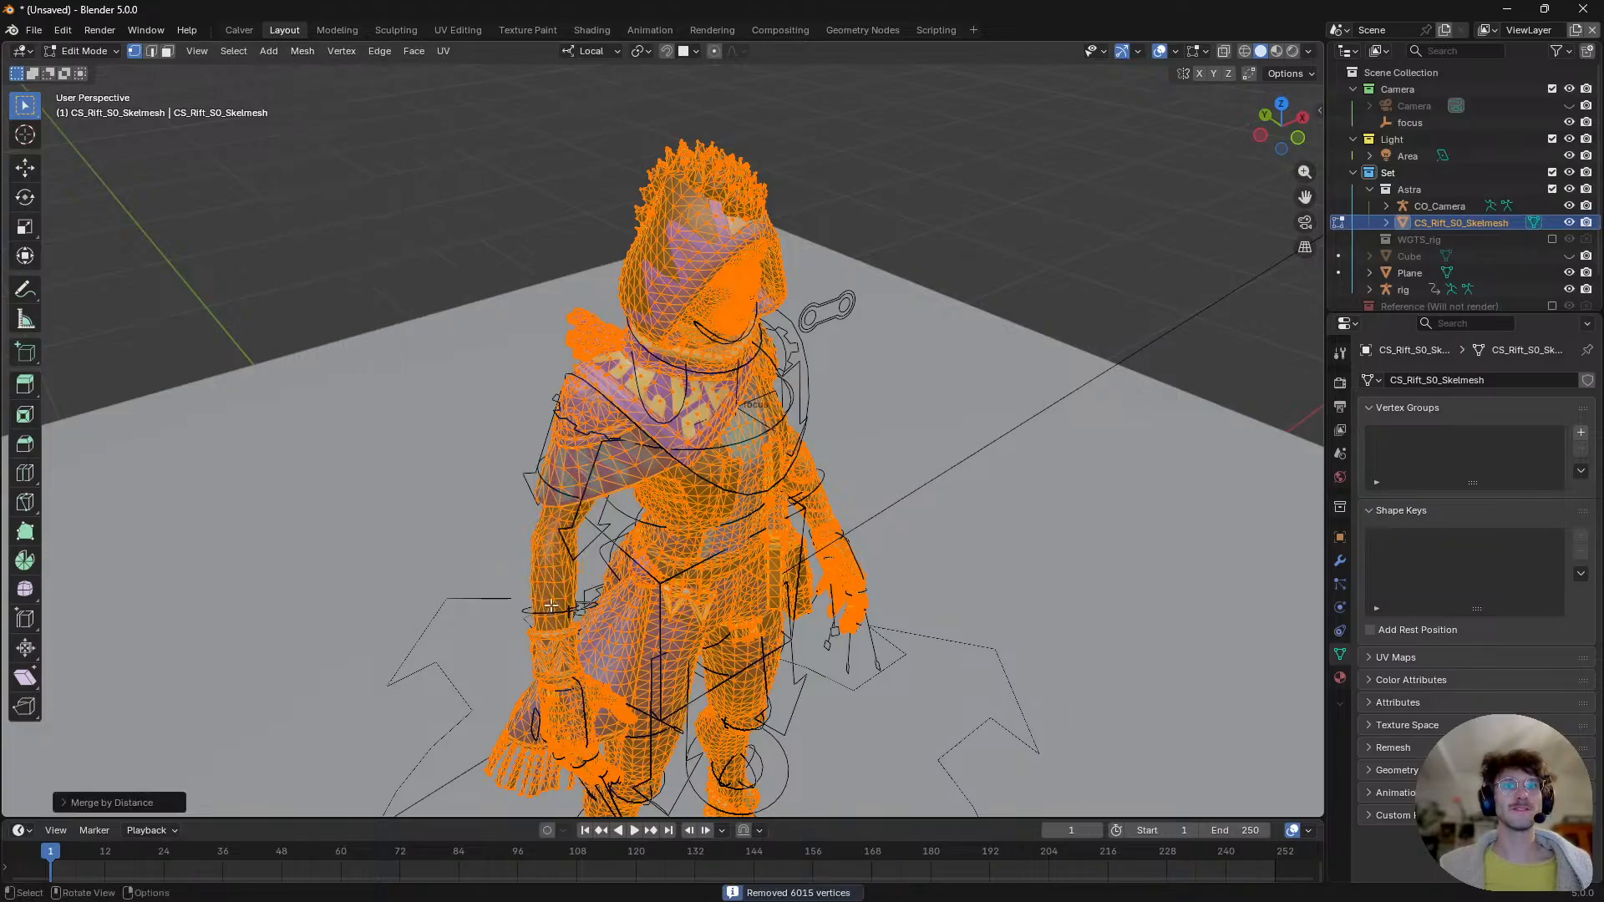
{"action": "middle_click_drag", "start_coordinate": [741, 531], "coordinate": [816, 524]}
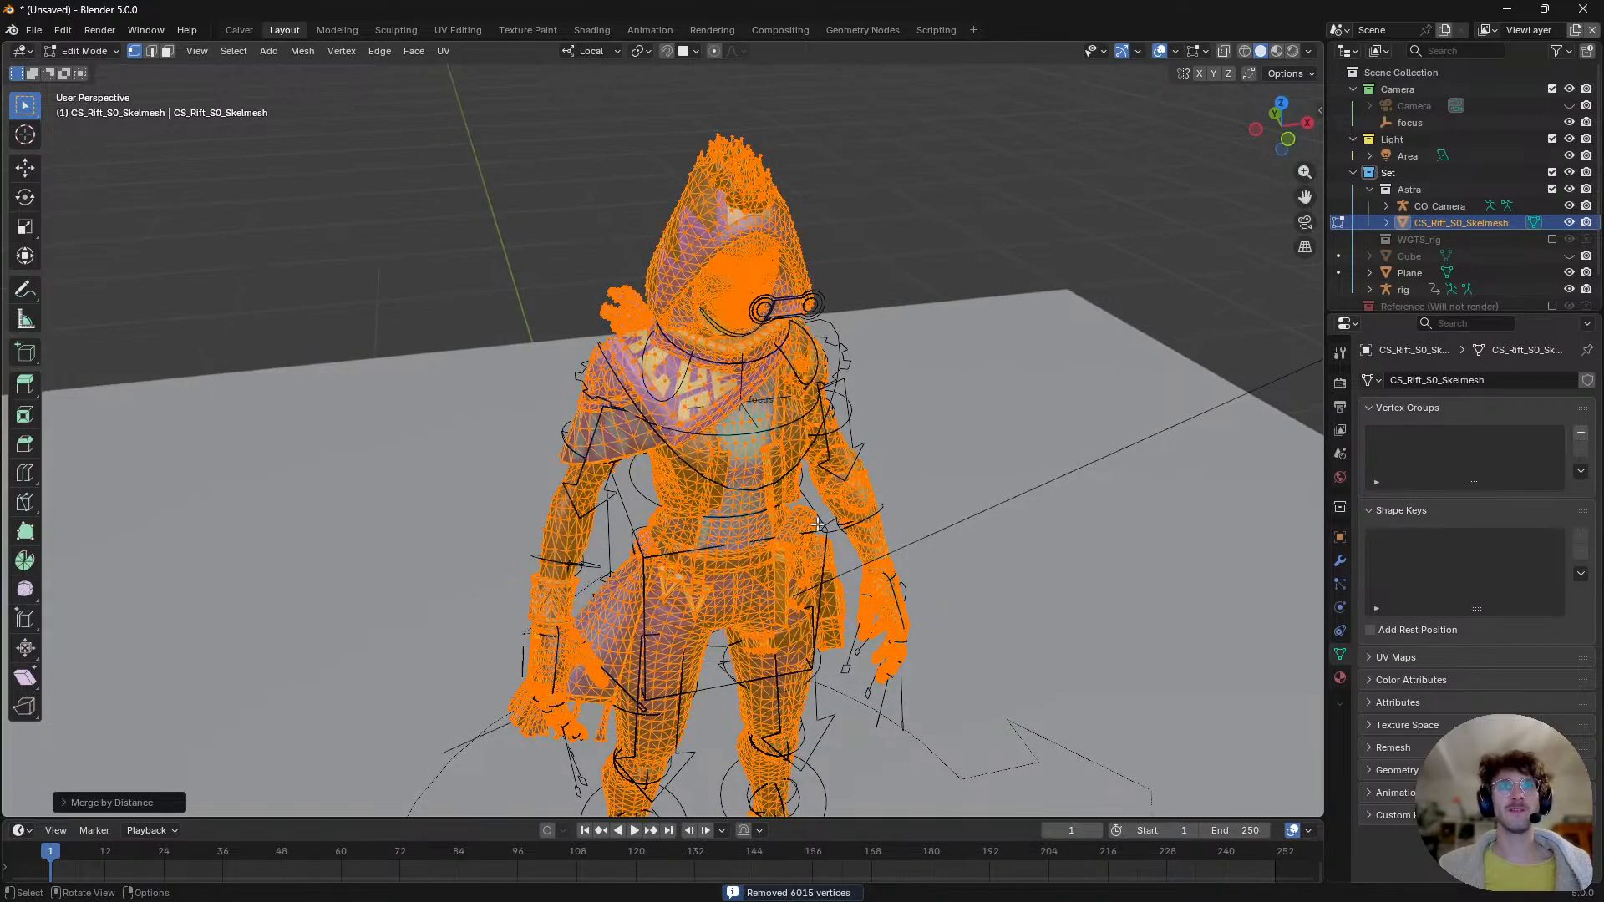
{"action": "key", "text": "Tab"}
- Try to parent the character mesh to the rig using Armature Deform with Automatic Weights
{"action": "middle_click_drag", "start_coordinate": [548, 531], "coordinate": [714, 476]}
{"action": "left_click", "coordinate": [832, 516], "text": "shift"}
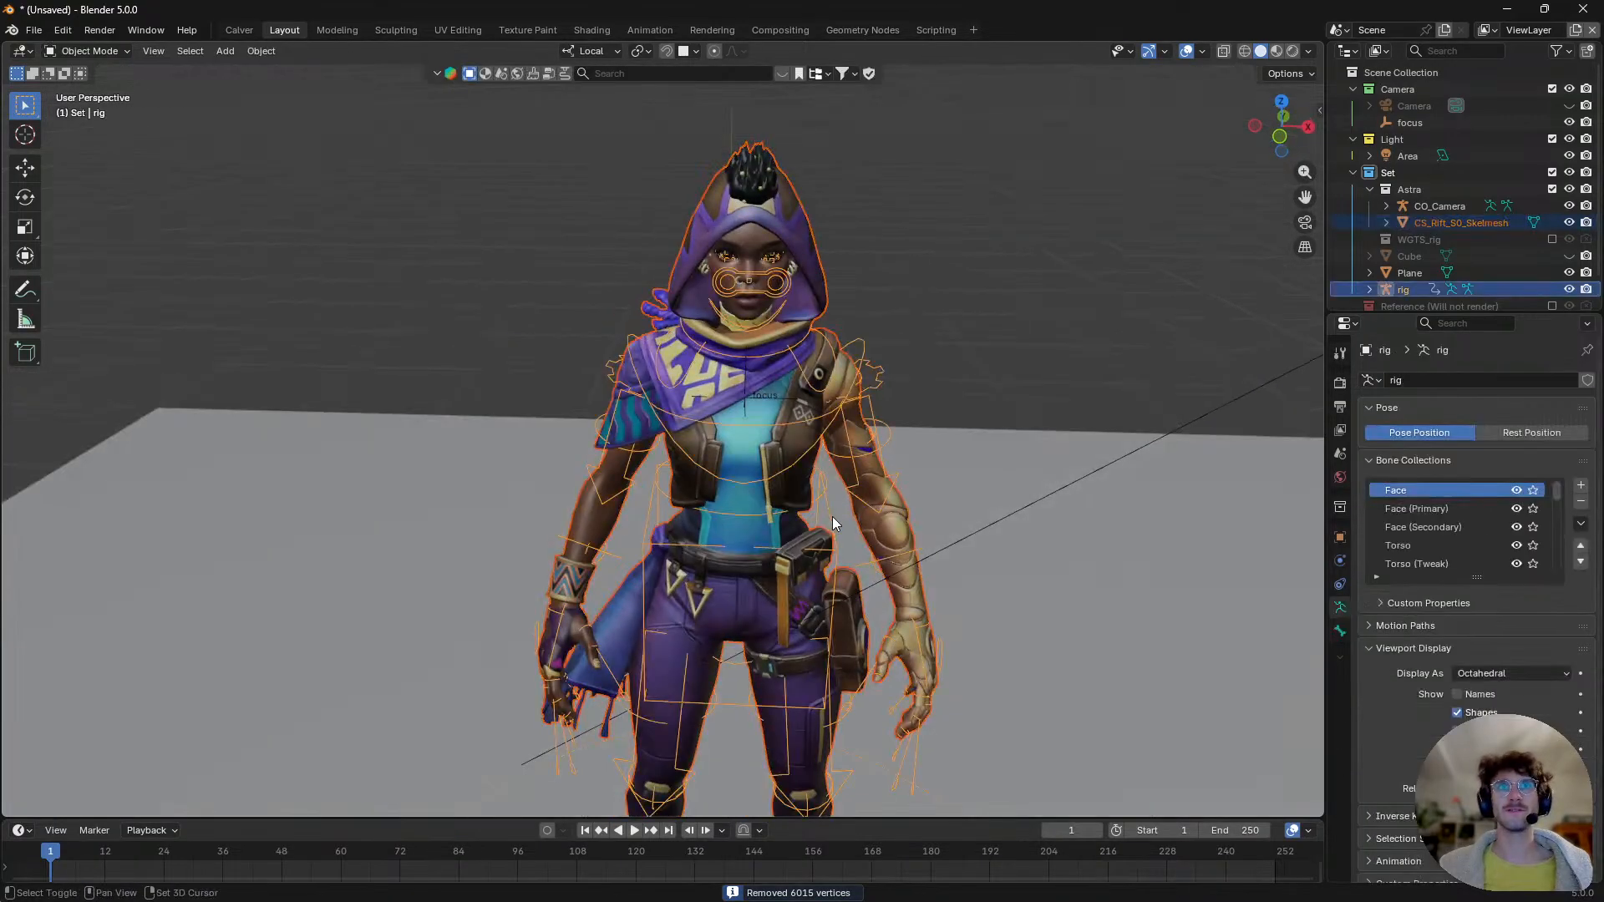
{"action": "key", "text": "ctrl+p"}
{"action": "left_click", "coordinate": [840, 504]}
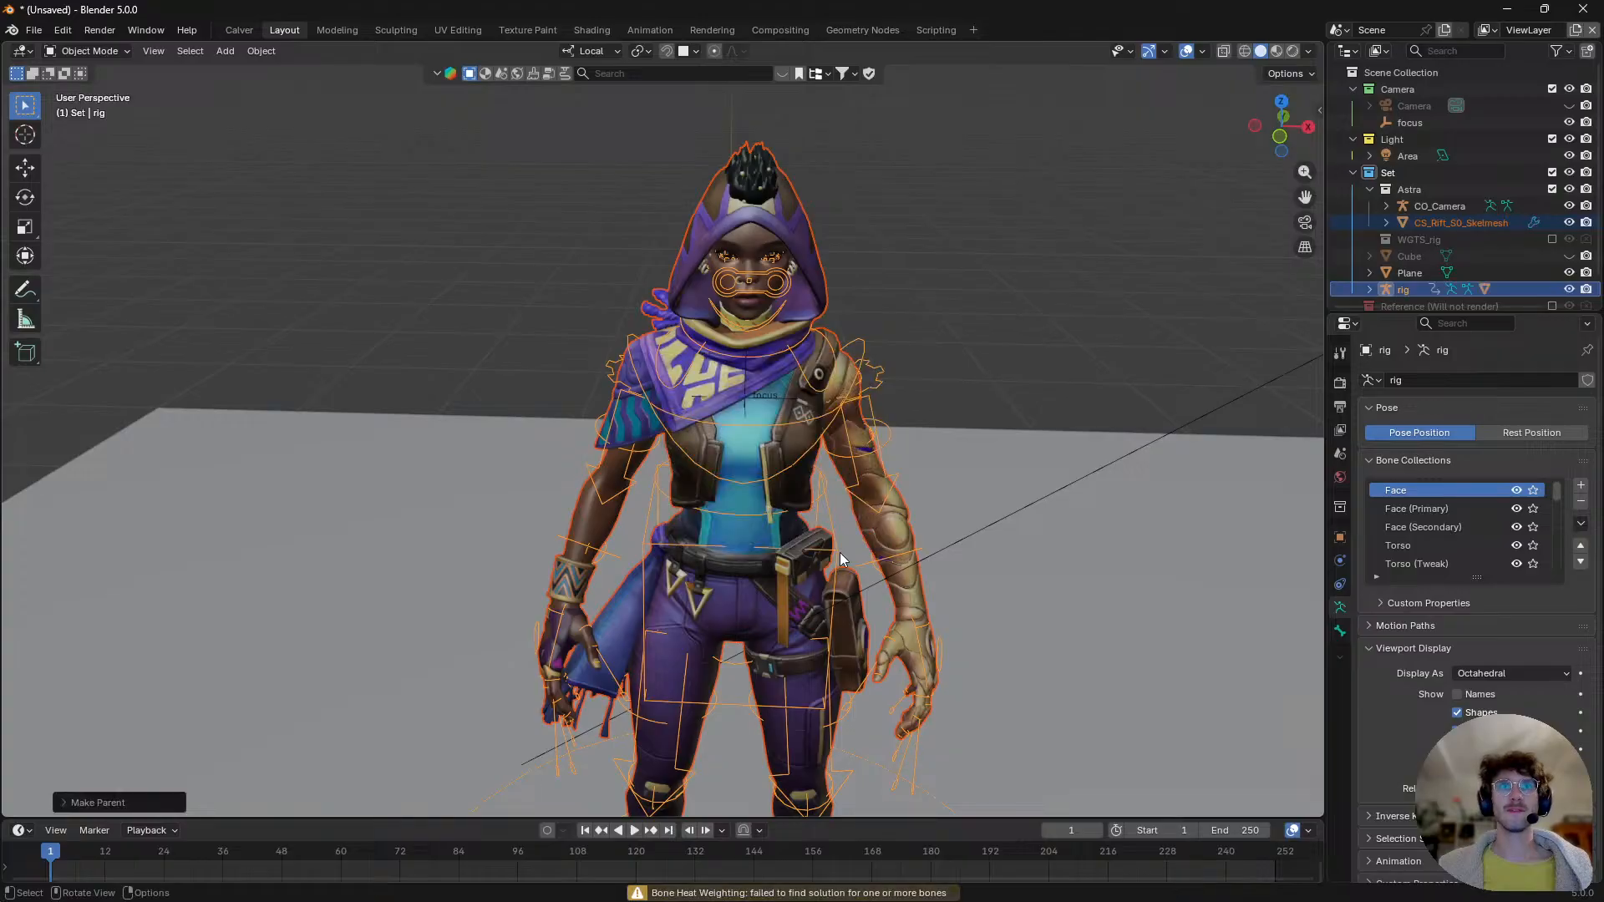
{"action": "key", "text": "ctrl+Tab"}
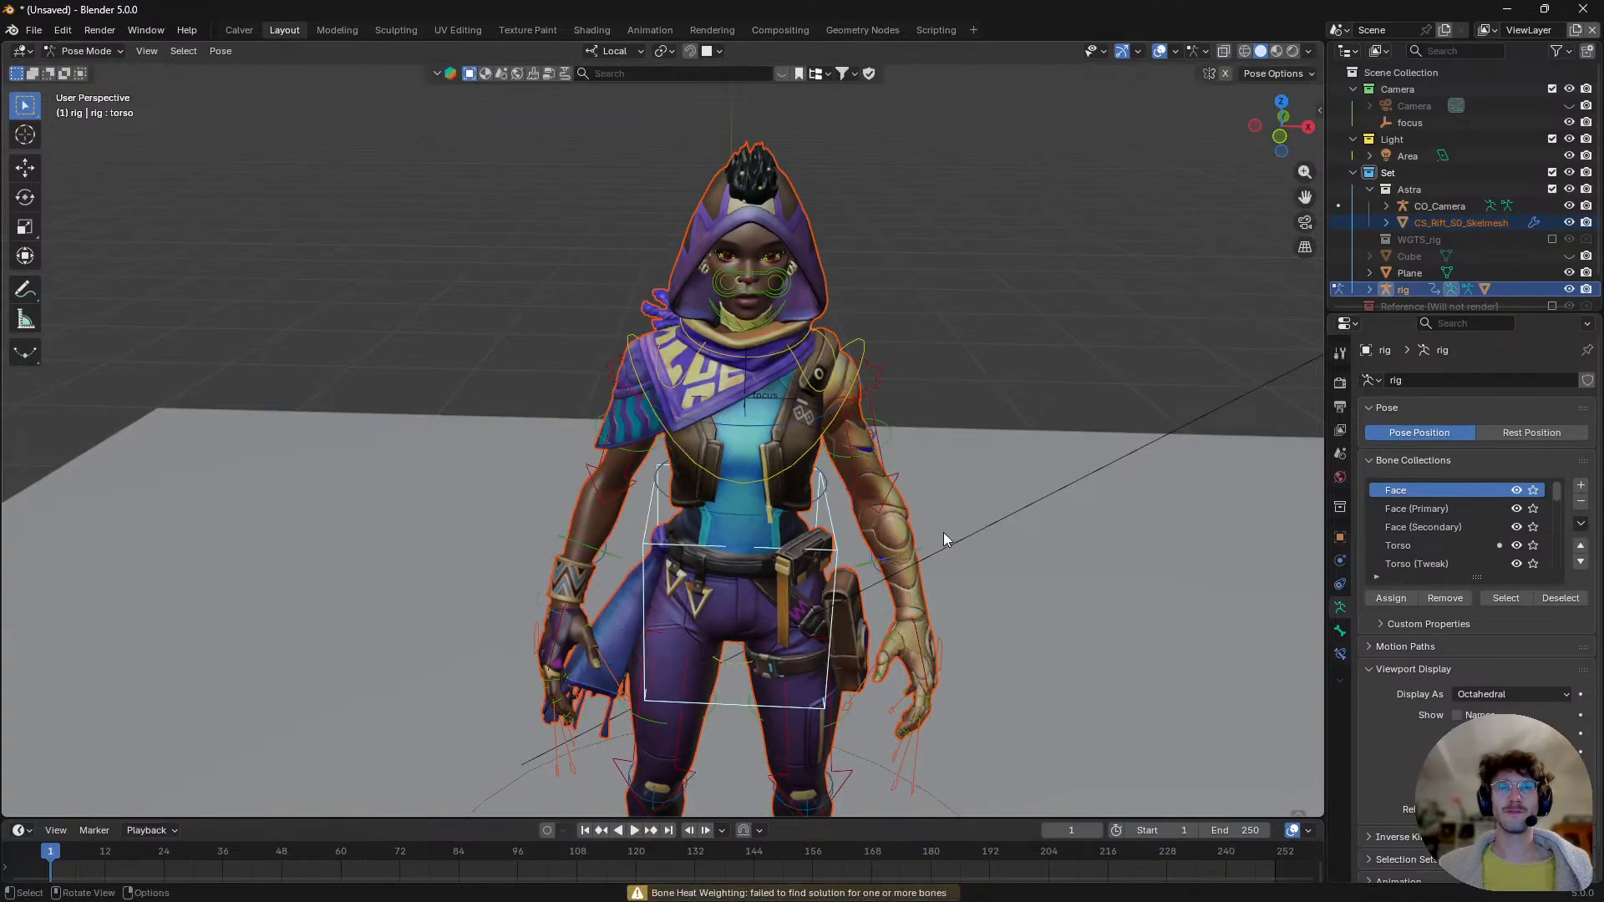
{"action": "key", "text": "ctrl+Tab"}
- Examine the character mesh's Armature modifier and its list of vertex groups
{"action": "scroll", "coordinate": [713, 314], "scroll_direction": "up", "scroll_amount": 2}
{"action": "middle_click_drag", "start_coordinate": [712, 310], "coordinate": [777, 292]}
{"action": "scroll", "coordinate": [709, 268], "scroll_direction": "up", "scroll_amount": 2}
{"action": "middle_click_drag", "start_coordinate": [697, 261], "coordinate": [724, 278]}
{"action": "left_click", "coordinate": [829, 475]}
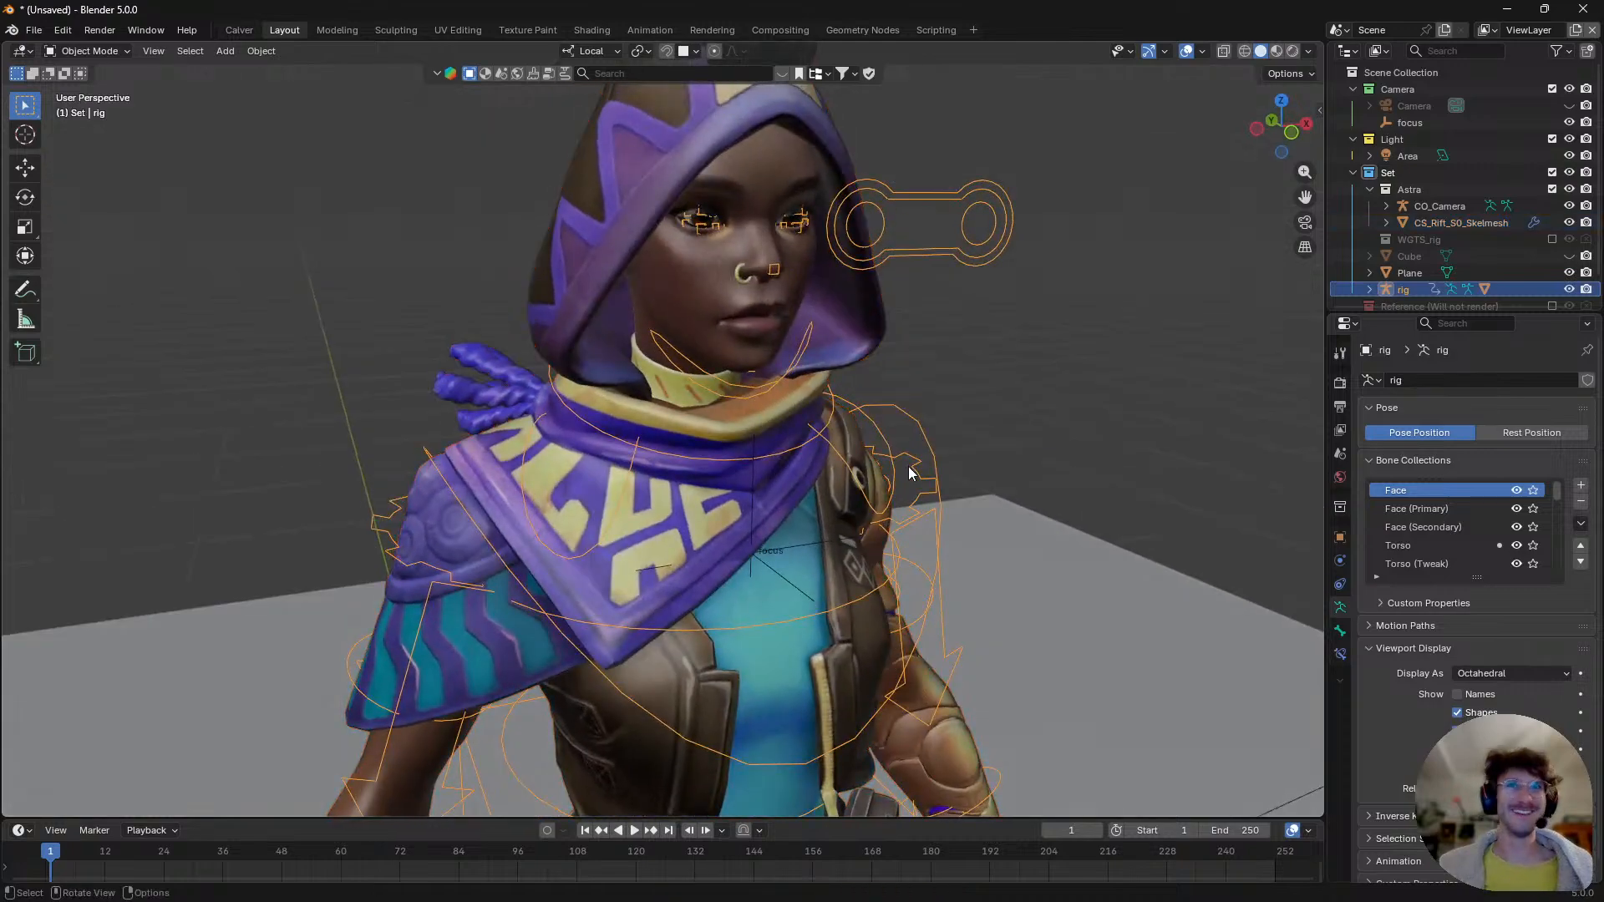
{"action": "left_click", "coordinate": [1340, 583]}
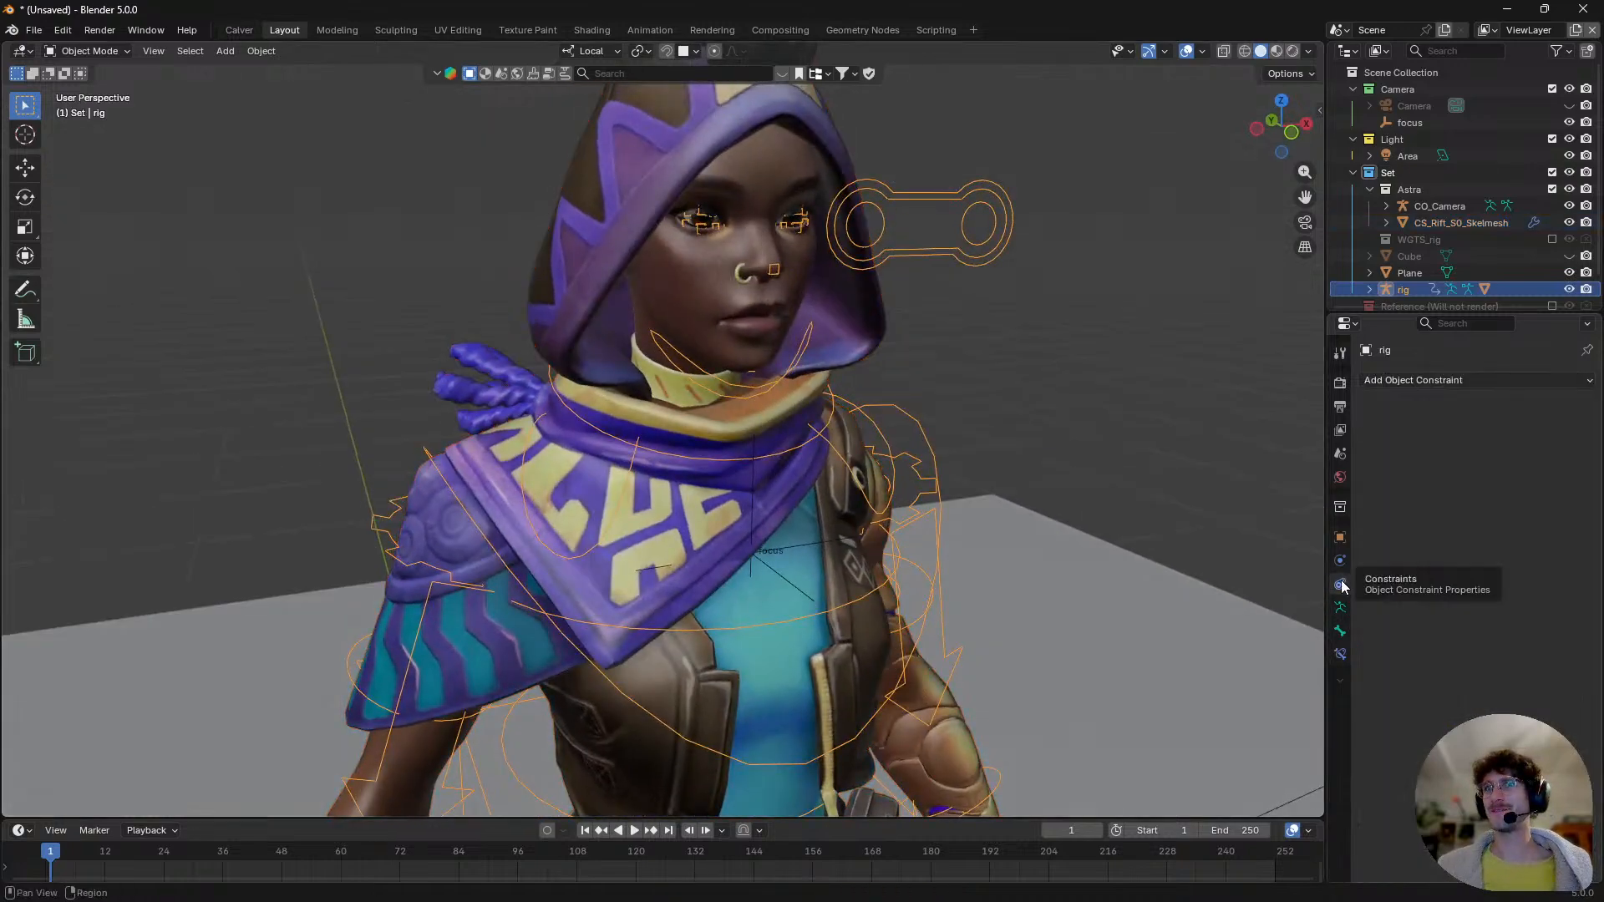
{"action": "left_click", "coordinate": [852, 502]}
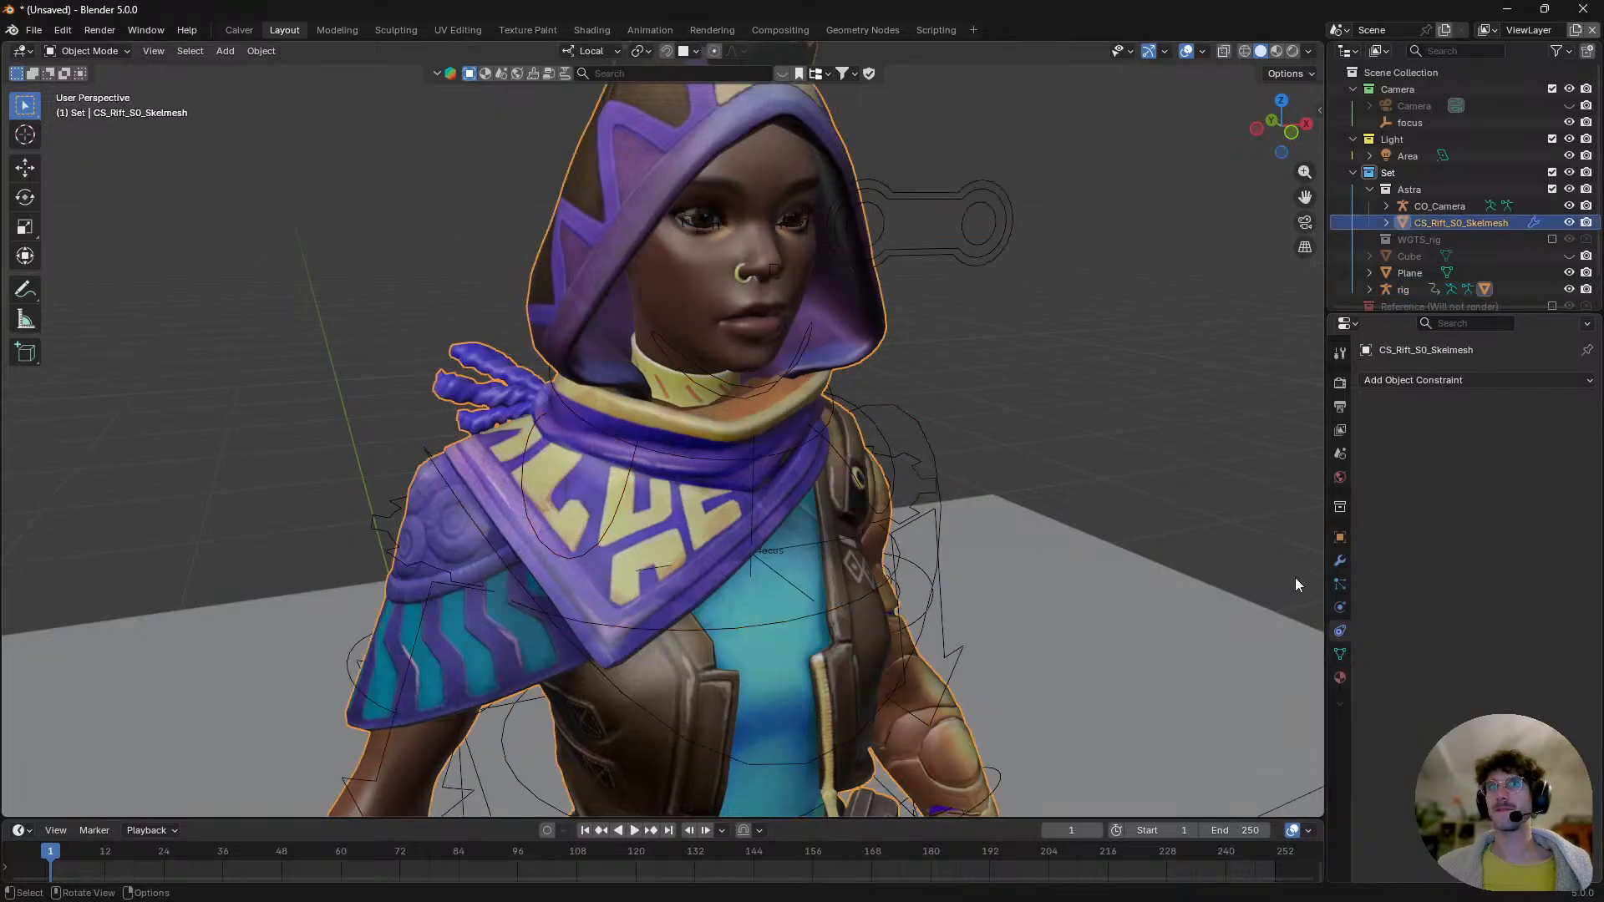
{"action": "left_click", "coordinate": [1340, 560]}
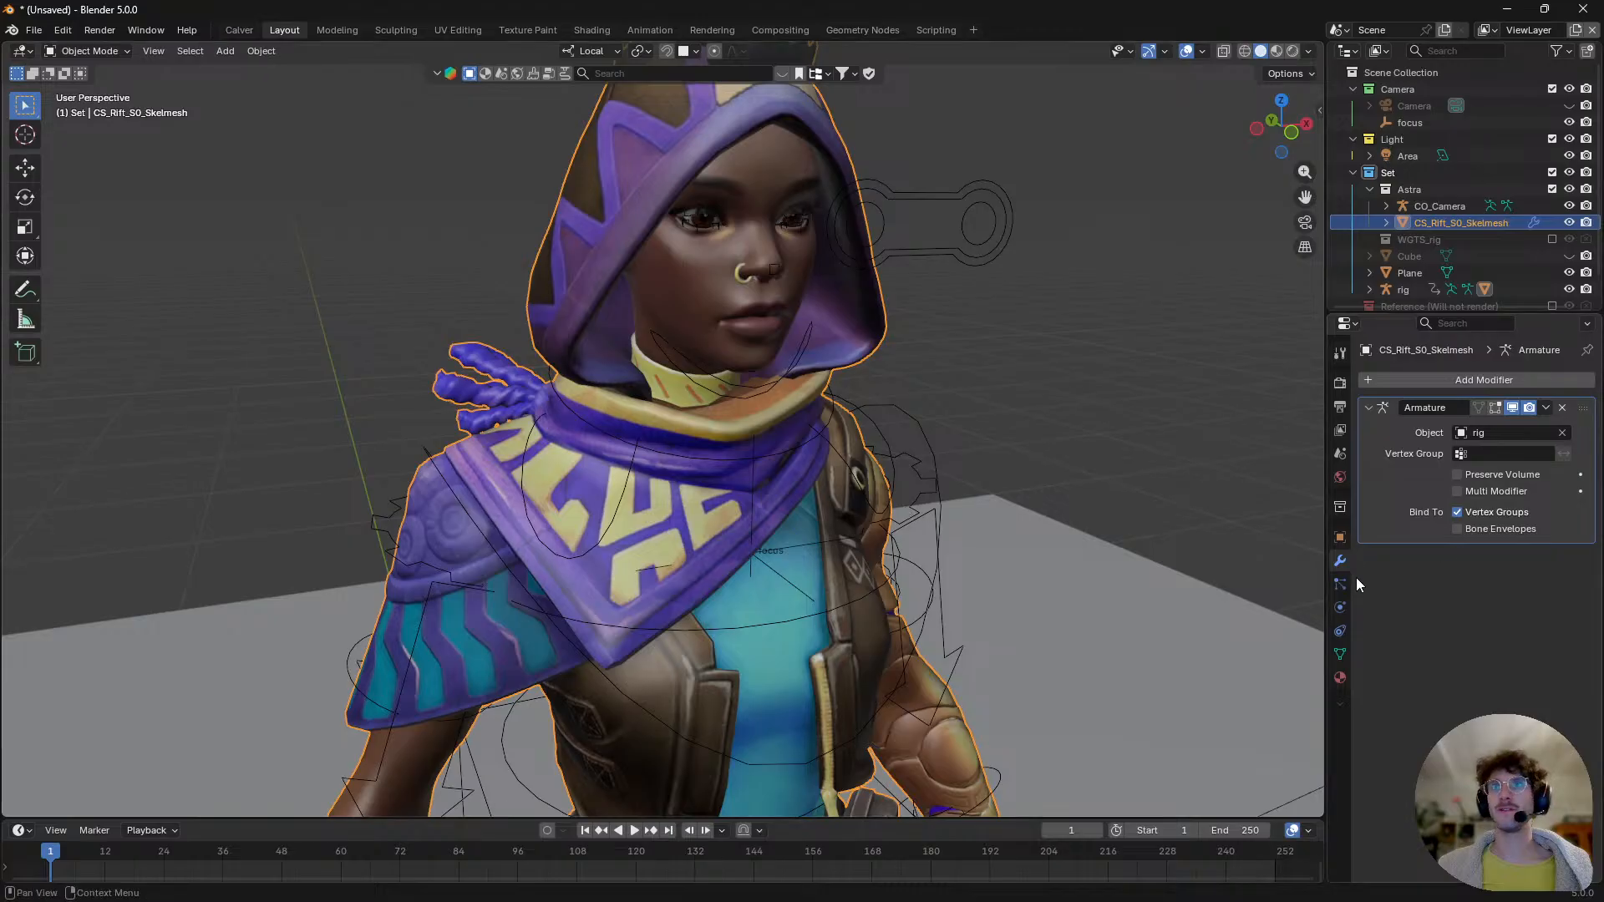
{"action": "left_click", "coordinate": [1340, 654]}
{"action": "scroll", "coordinate": [1454, 481], "scroll_direction": "up", "scroll_amount": 4}
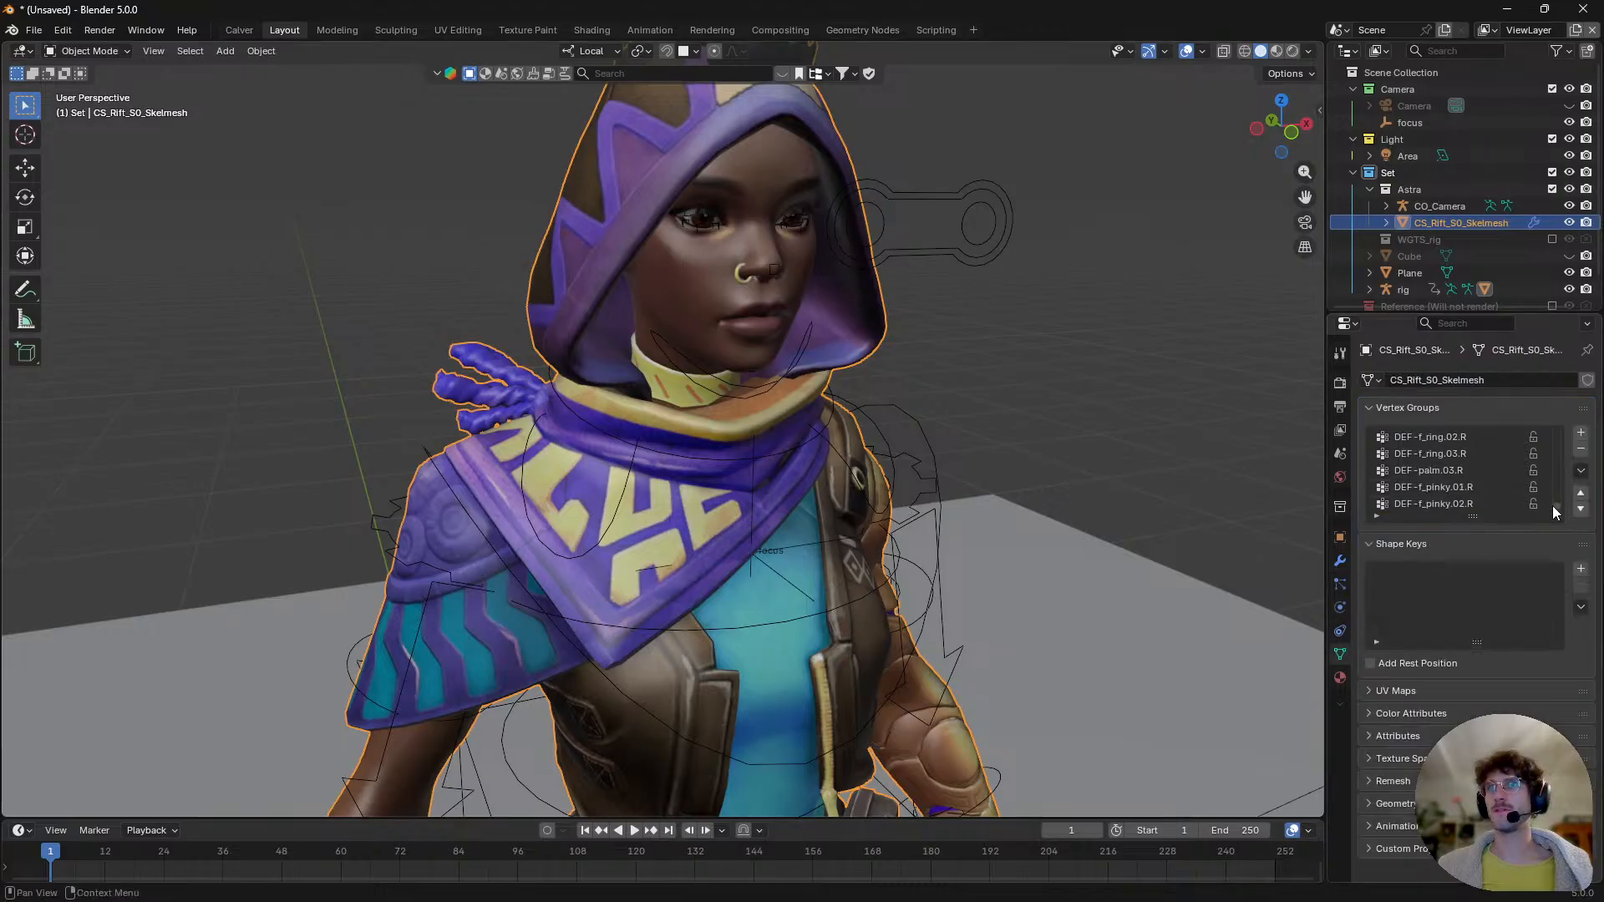
{"action": "left_click_drag", "start_coordinate": [1559, 506], "coordinate": [1565, 410]}
{"action": "left_click", "coordinate": [1476, 439]}
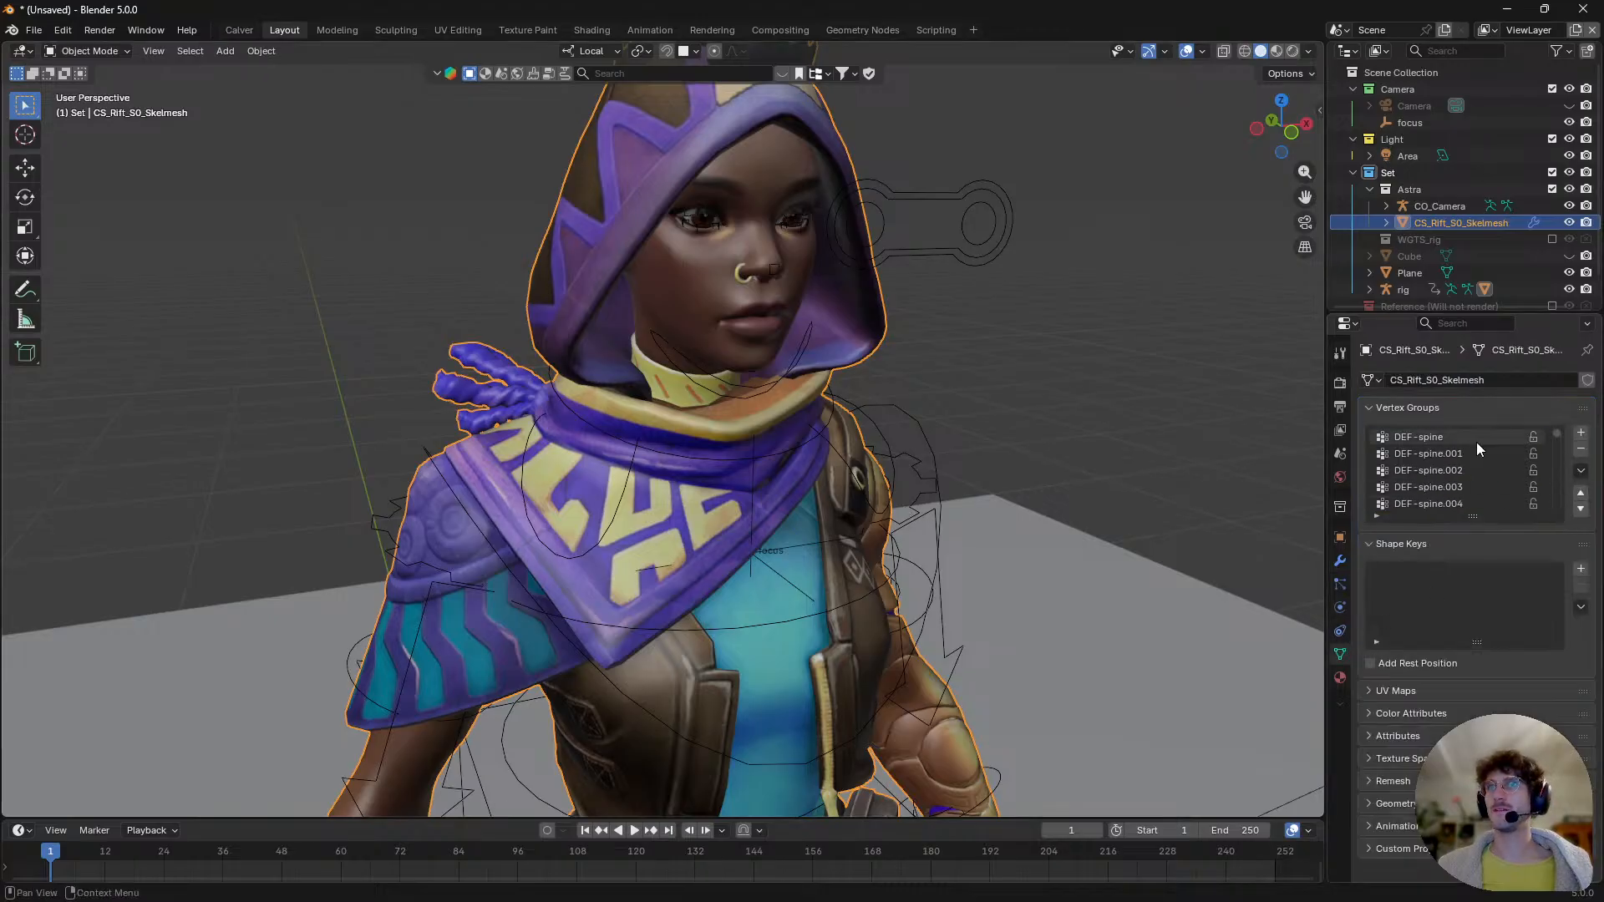
{"action": "scroll", "coordinate": [773, 493], "scroll_direction": "down", "scroll_amount": 3}
- Examine the weights of the spine, thigh and shin vertex groups in Weight Paint mode
{"action": "key", "text": "ctrl+Tab"}
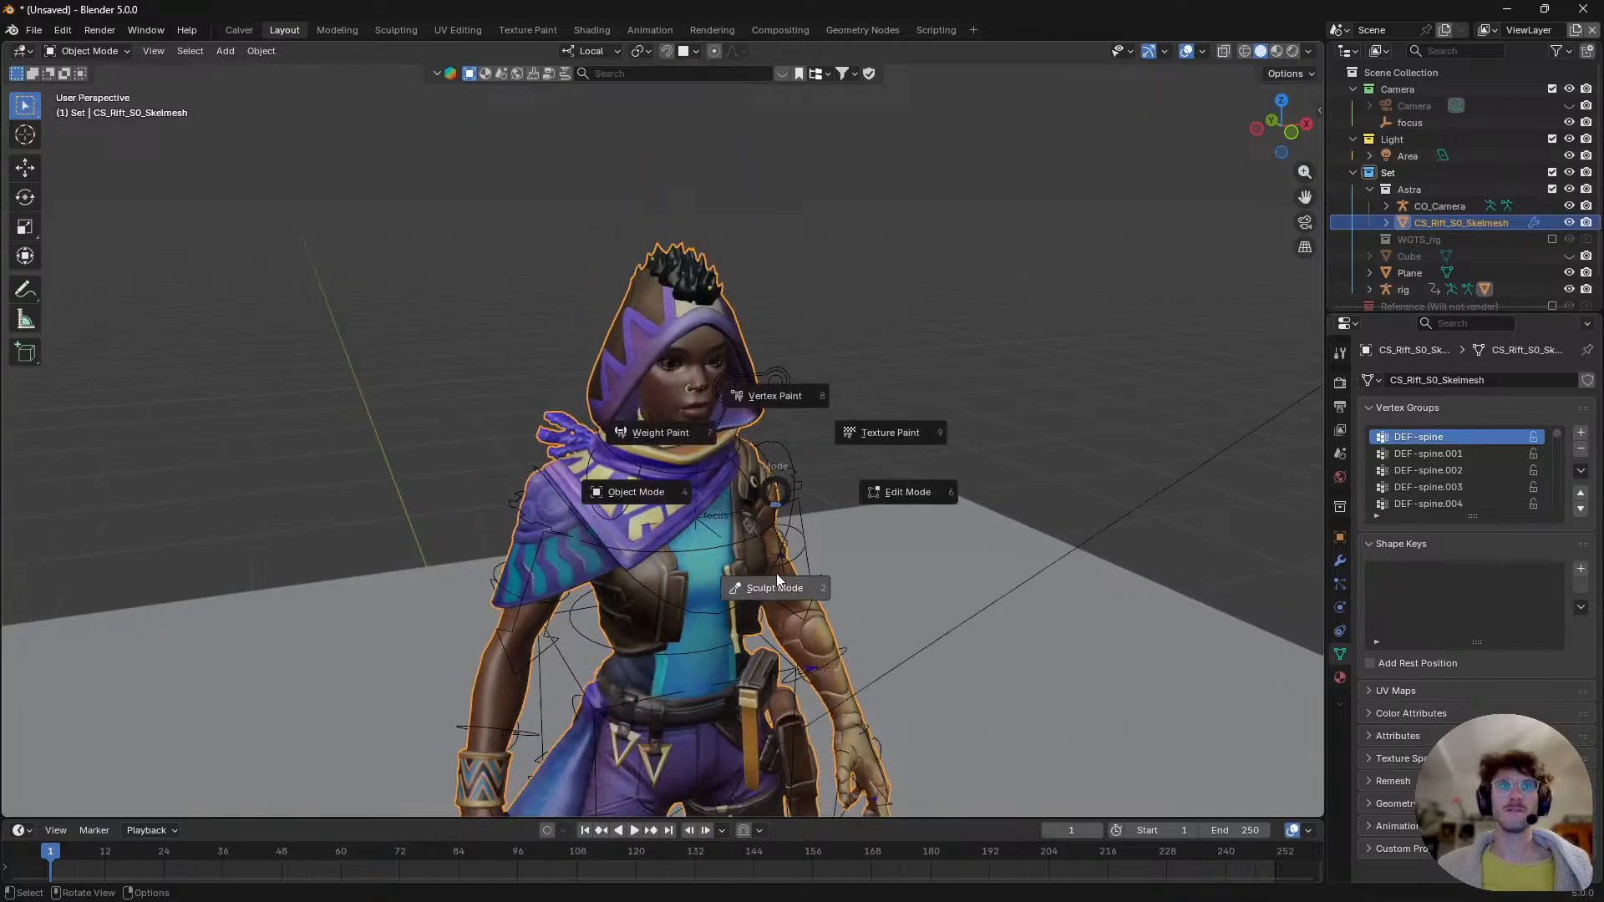
{"action": "left_click", "coordinate": [696, 447]}
{"action": "middle_click_drag", "start_coordinate": [680, 448], "coordinate": [785, 426]}
{"action": "left_click", "coordinate": [1453, 487]}
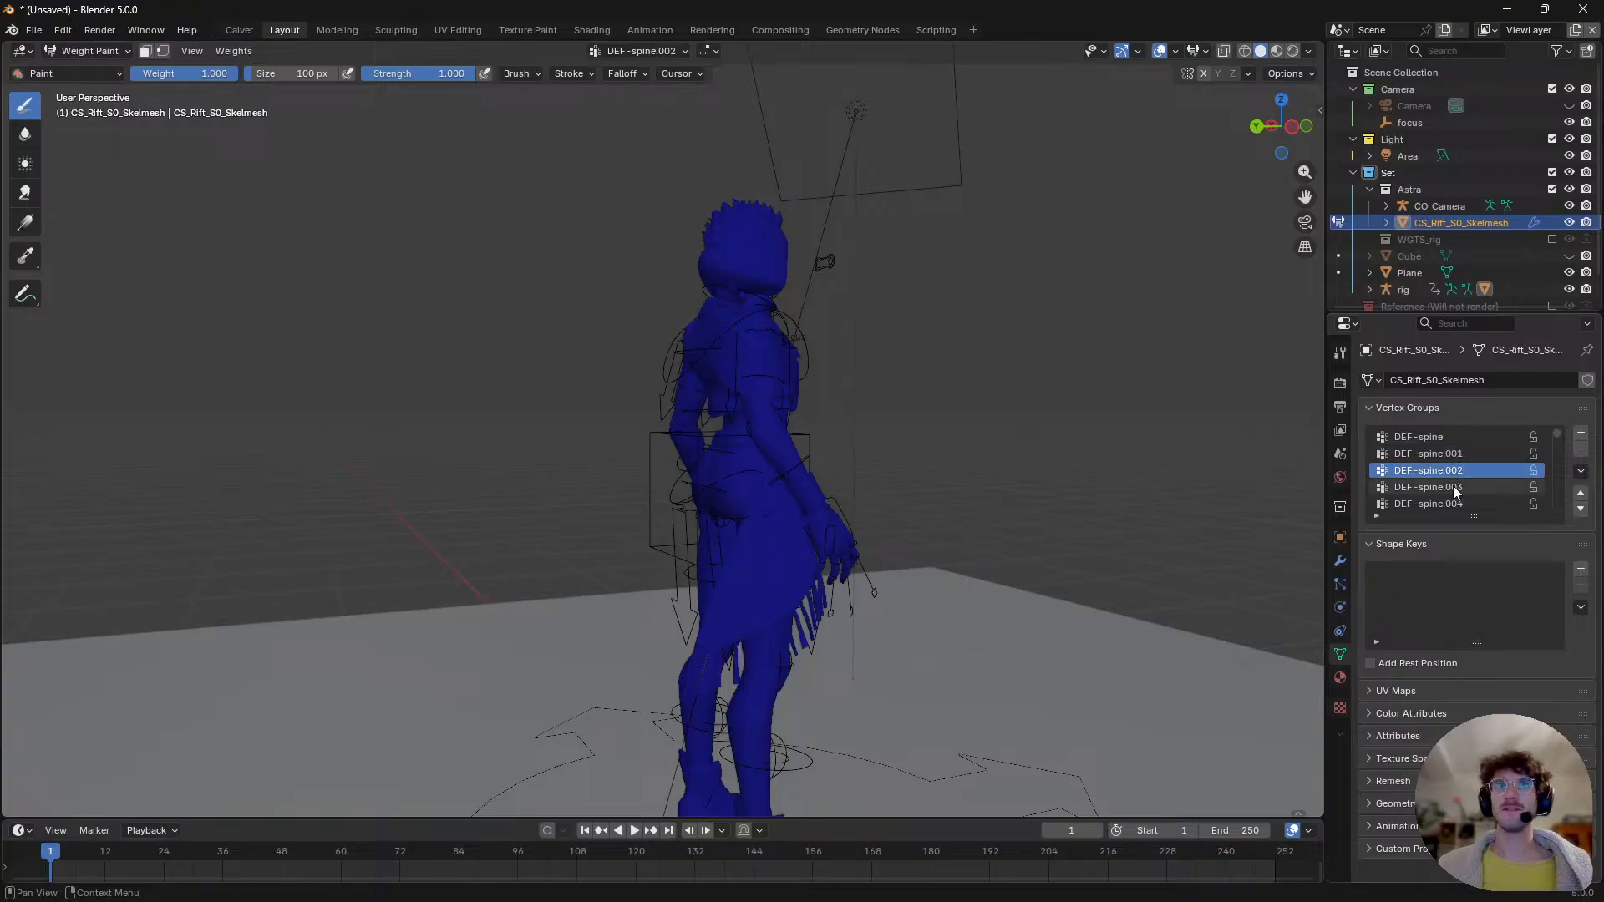
{"action": "scroll", "coordinate": [1435, 500], "scroll_direction": "down", "scroll_amount": 5}
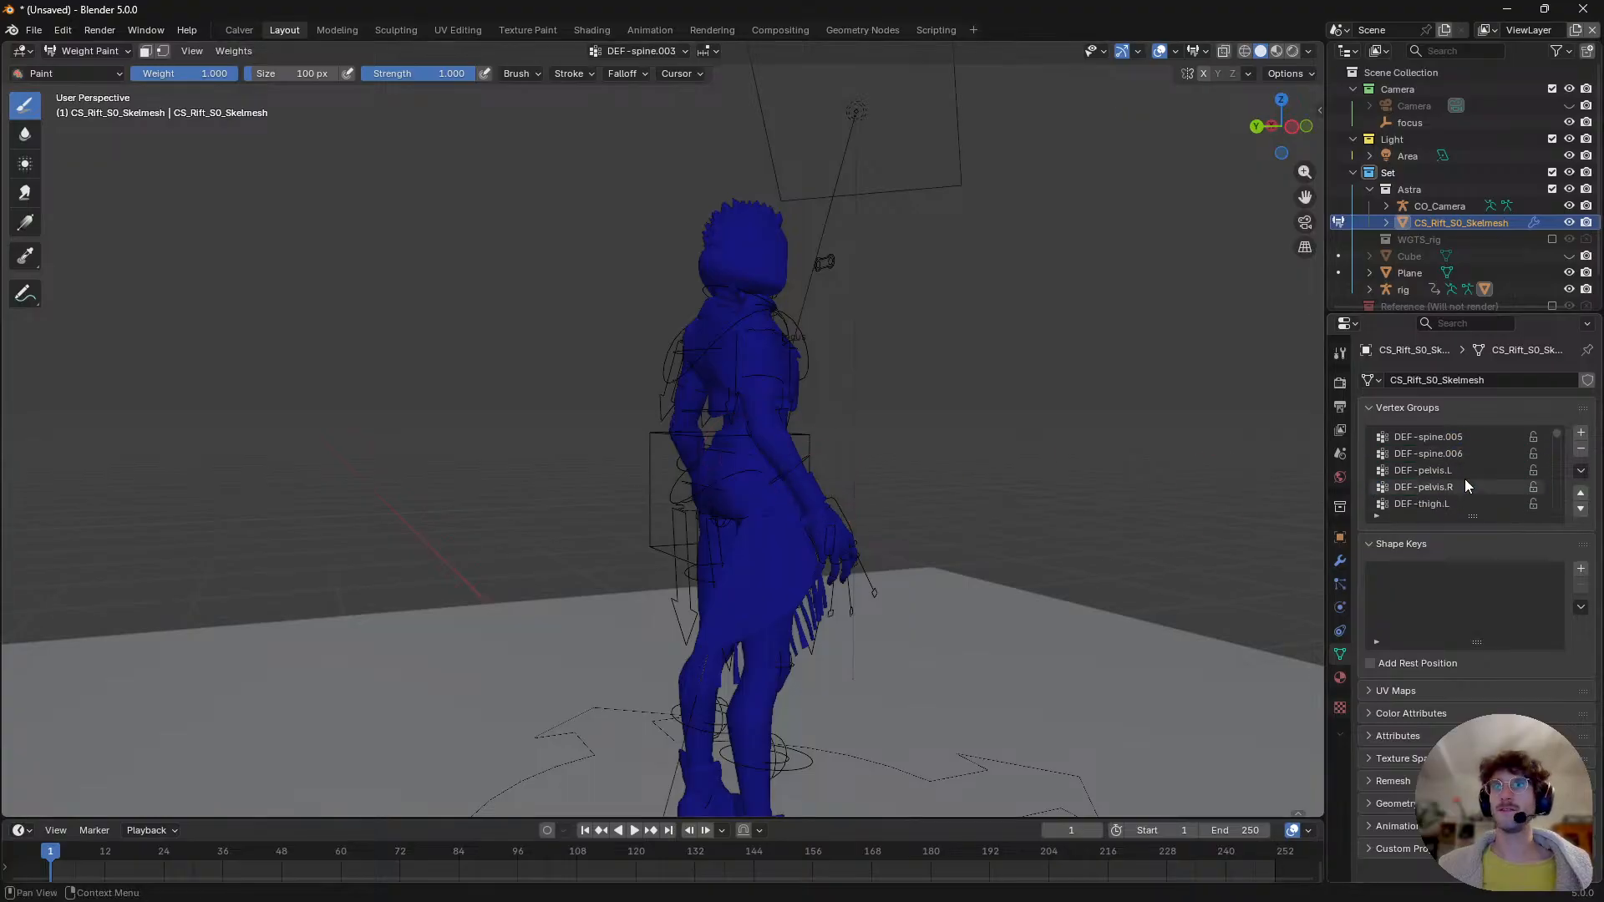
{"action": "left_click", "coordinate": [1431, 502]}
{"action": "scroll", "coordinate": [1433, 495], "scroll_direction": "down", "scroll_amount": 3}
{"action": "left_click", "coordinate": [1445, 487]}
{"action": "left_click", "coordinate": [1460, 505]}
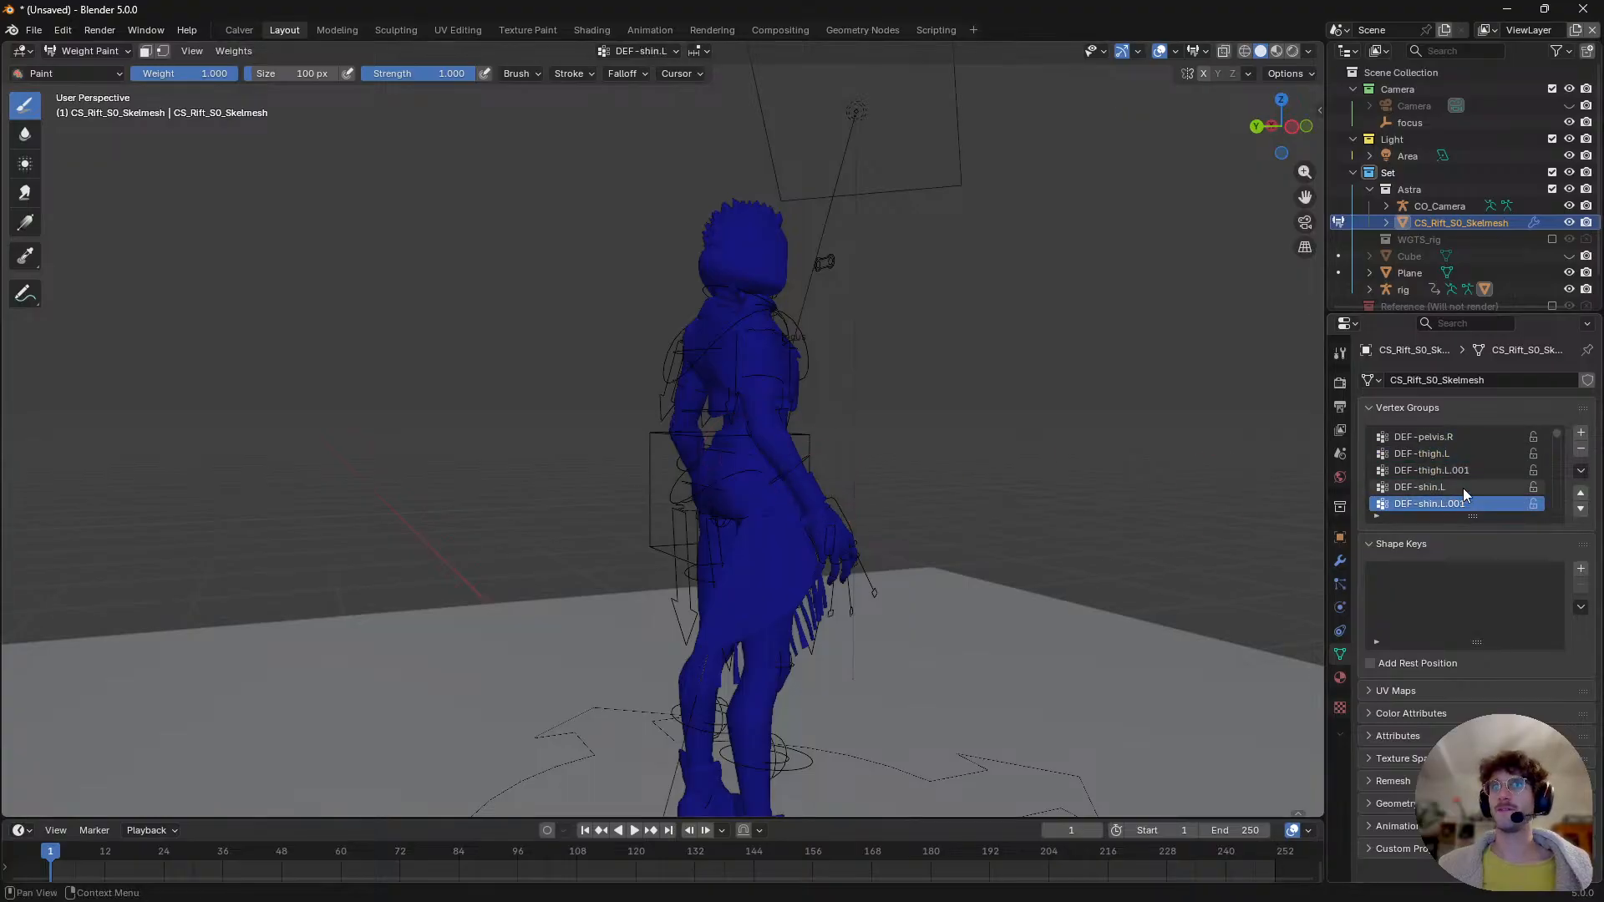
{"action": "scroll", "coordinate": [1462, 488], "scroll_direction": "down", "scroll_amount": 6}
- Leave Weight Paint mode and use the Undo History to return to the state before the automatic-weights parenting
{"action": "key", "text": "ctrl+Tab"}
{"action": "mouse_move", "coordinate": [554, 465]}
{"action": "middle_mouse_down"}
{"action": "mouse_move", "coordinate": [869, 465]}
{"action": "mouse_move", "coordinate": [824, 453]}
{"action": "middle_mouse_up"}
{"action": "key", "text": "Tab"}
{"action": "key", "text": "Tab"}
{"action": "key", "text": "q"}
{"action": "mouse_move", "coordinate": [744, 454]}
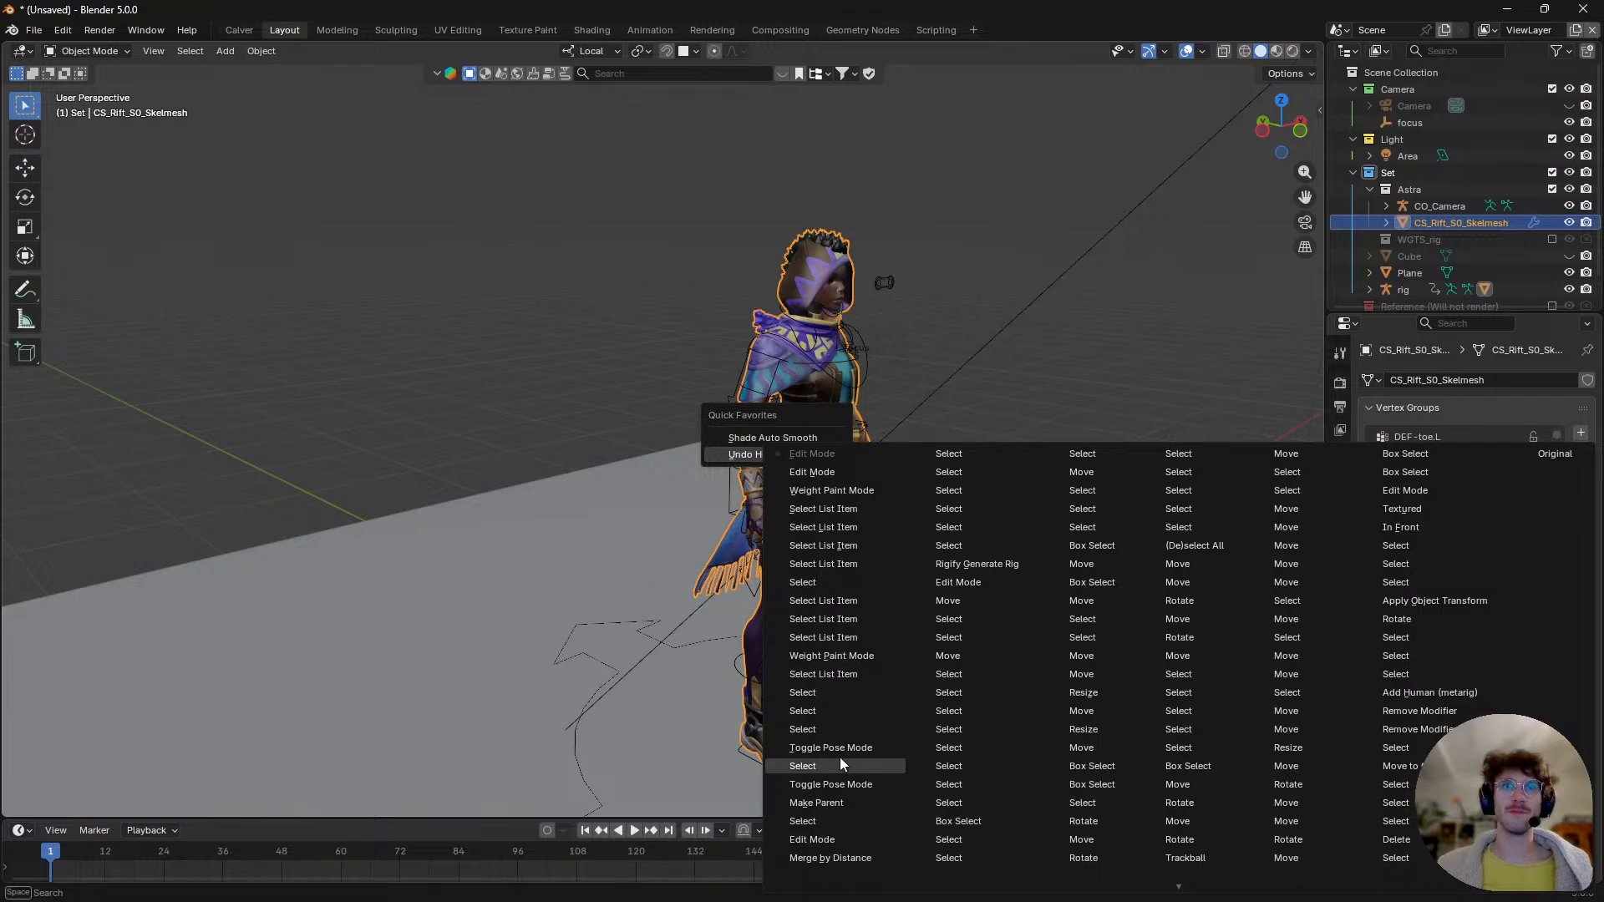
{"action": "left_click", "coordinate": [844, 817]}
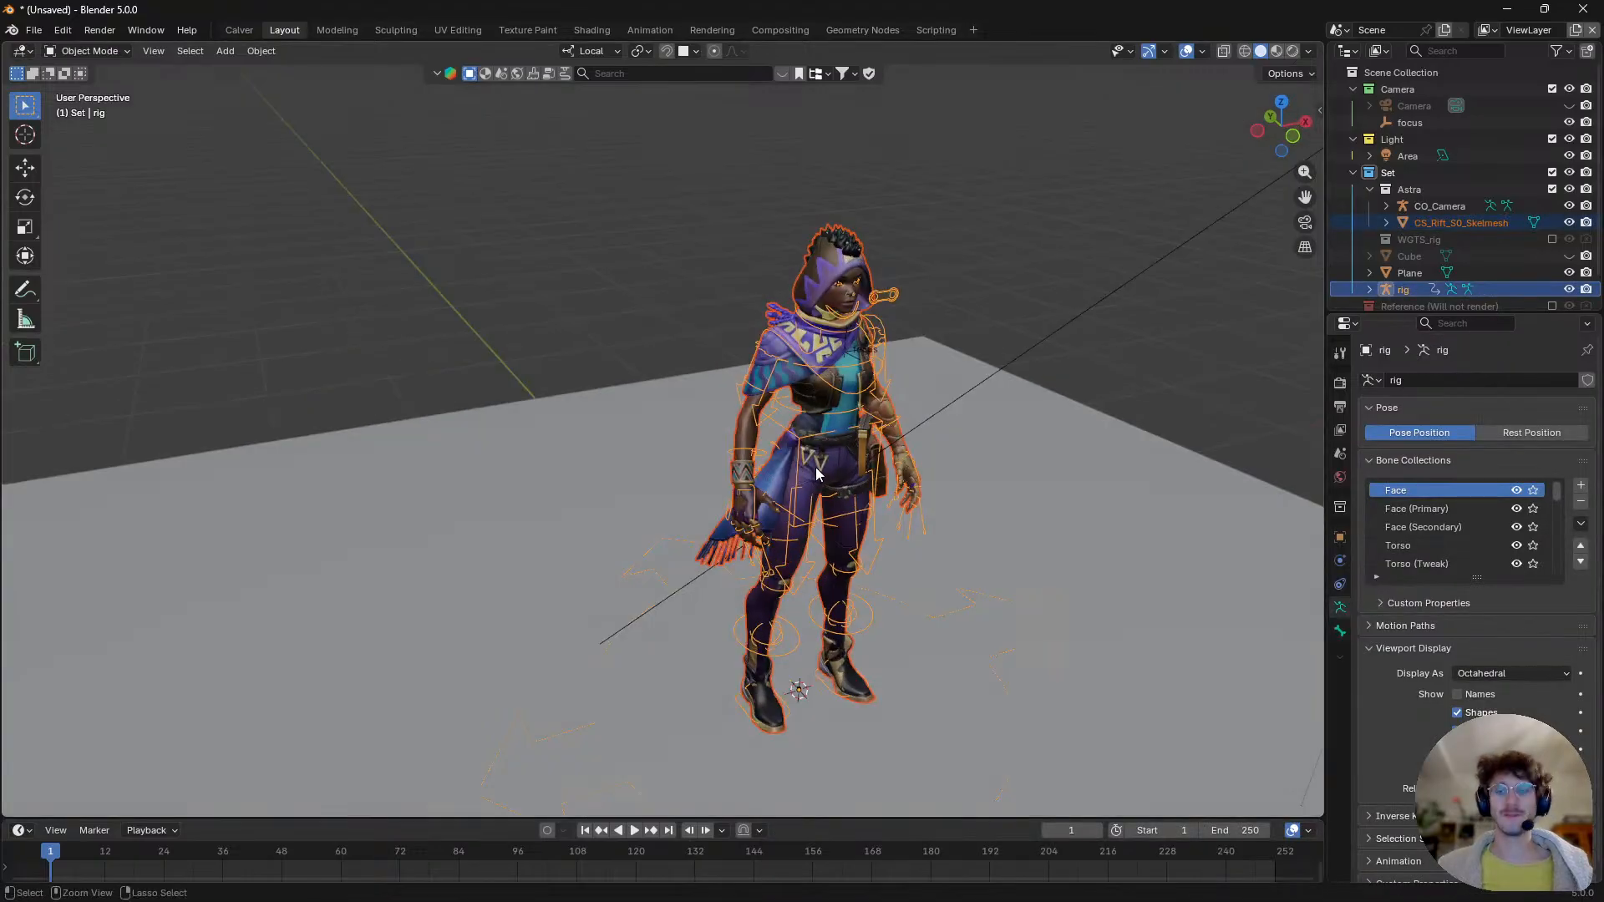
- Try parenting the mesh to the rig using Armature Deform with Envelope Weights and enter Pose Mode
{"action": "key", "text": "ctrl+p"}
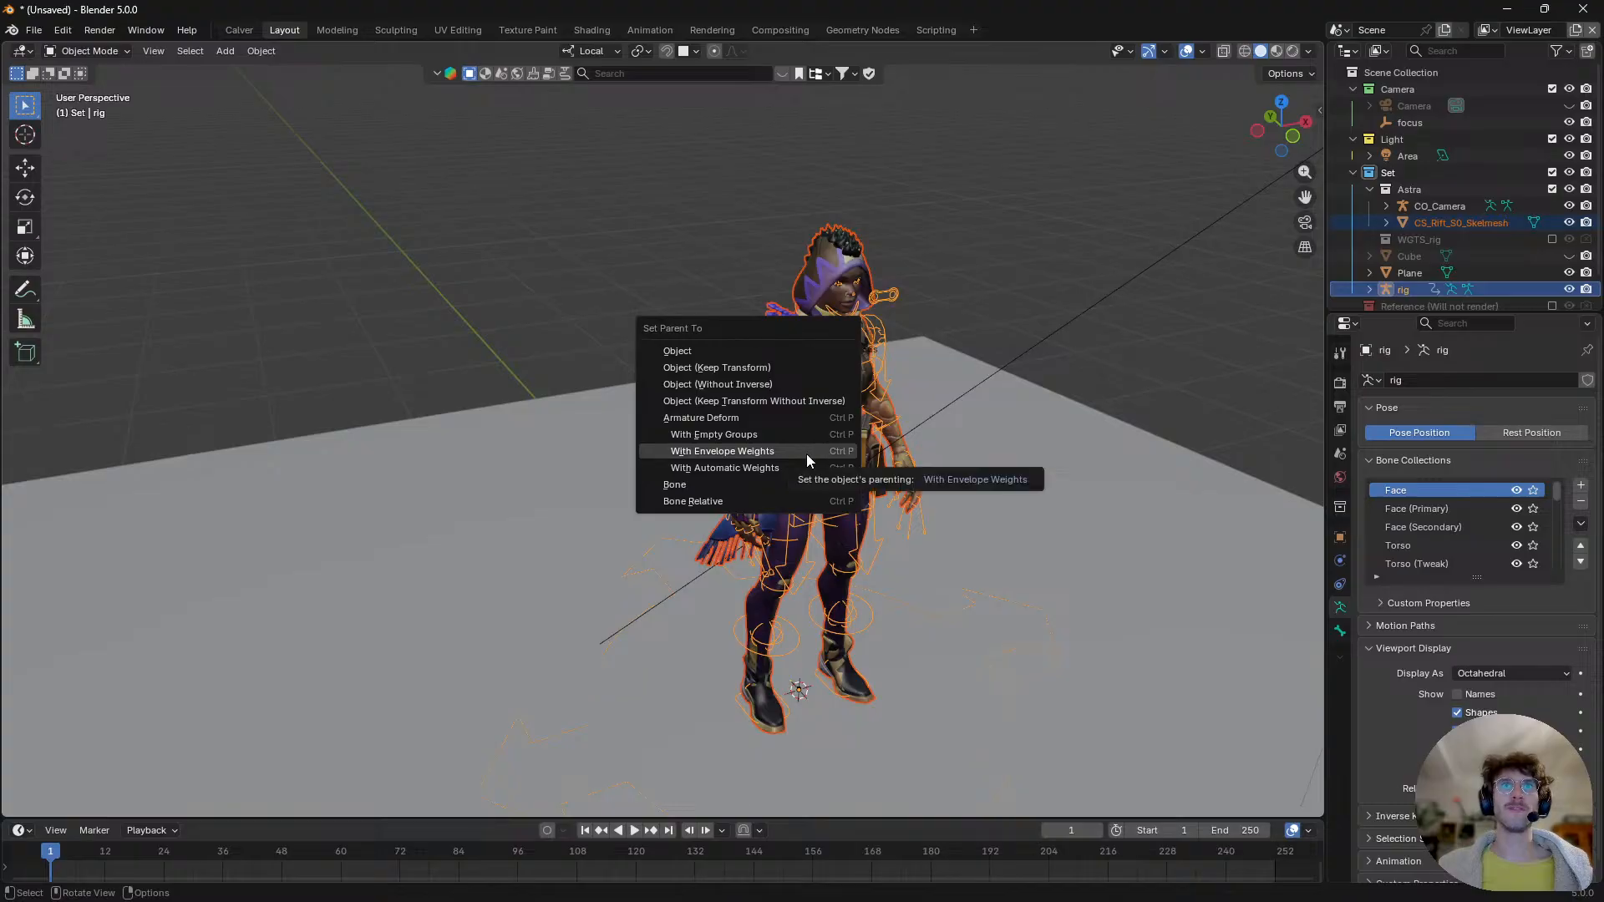
{"action": "left_click", "coordinate": [805, 453]}
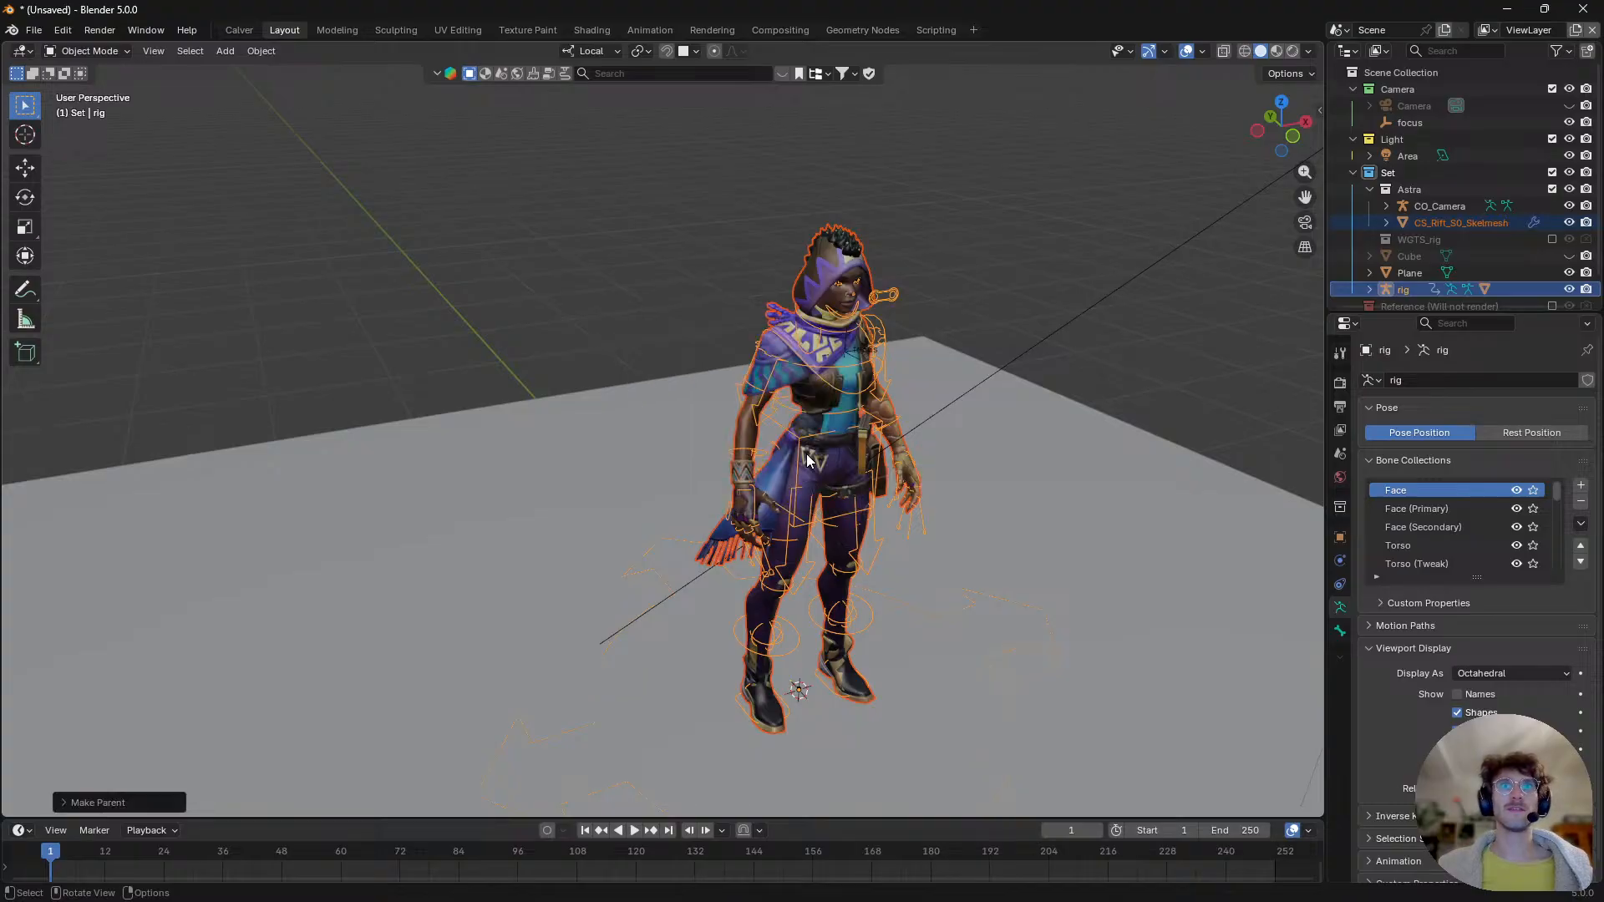
{"action": "middle_click_drag", "start_coordinate": [821, 493], "coordinate": [856, 414]}
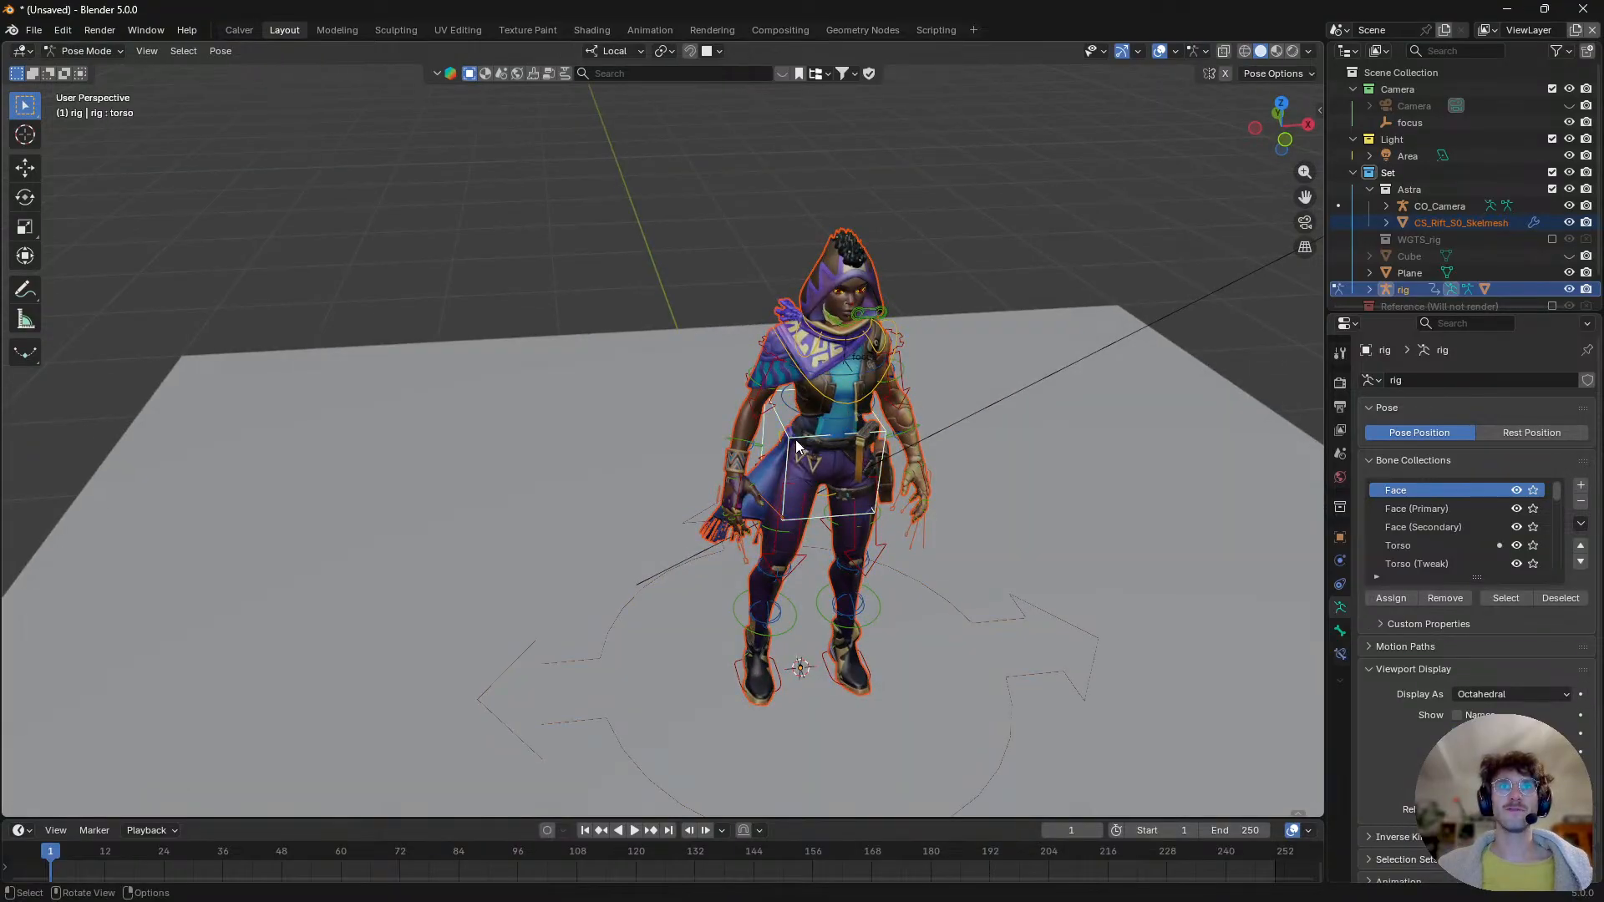
{"action": "key", "text": "ctrl+Tab"}
- Test the deformation by rotating the rig's torso control, cancelling the rotation
{"action": "scroll", "coordinate": [785, 464], "scroll_direction": "up", "scroll_amount": 4}
{"action": "middle_click_drag", "start_coordinate": [785, 463], "coordinate": [735, 442]}
{"action": "key", "text": "r"}
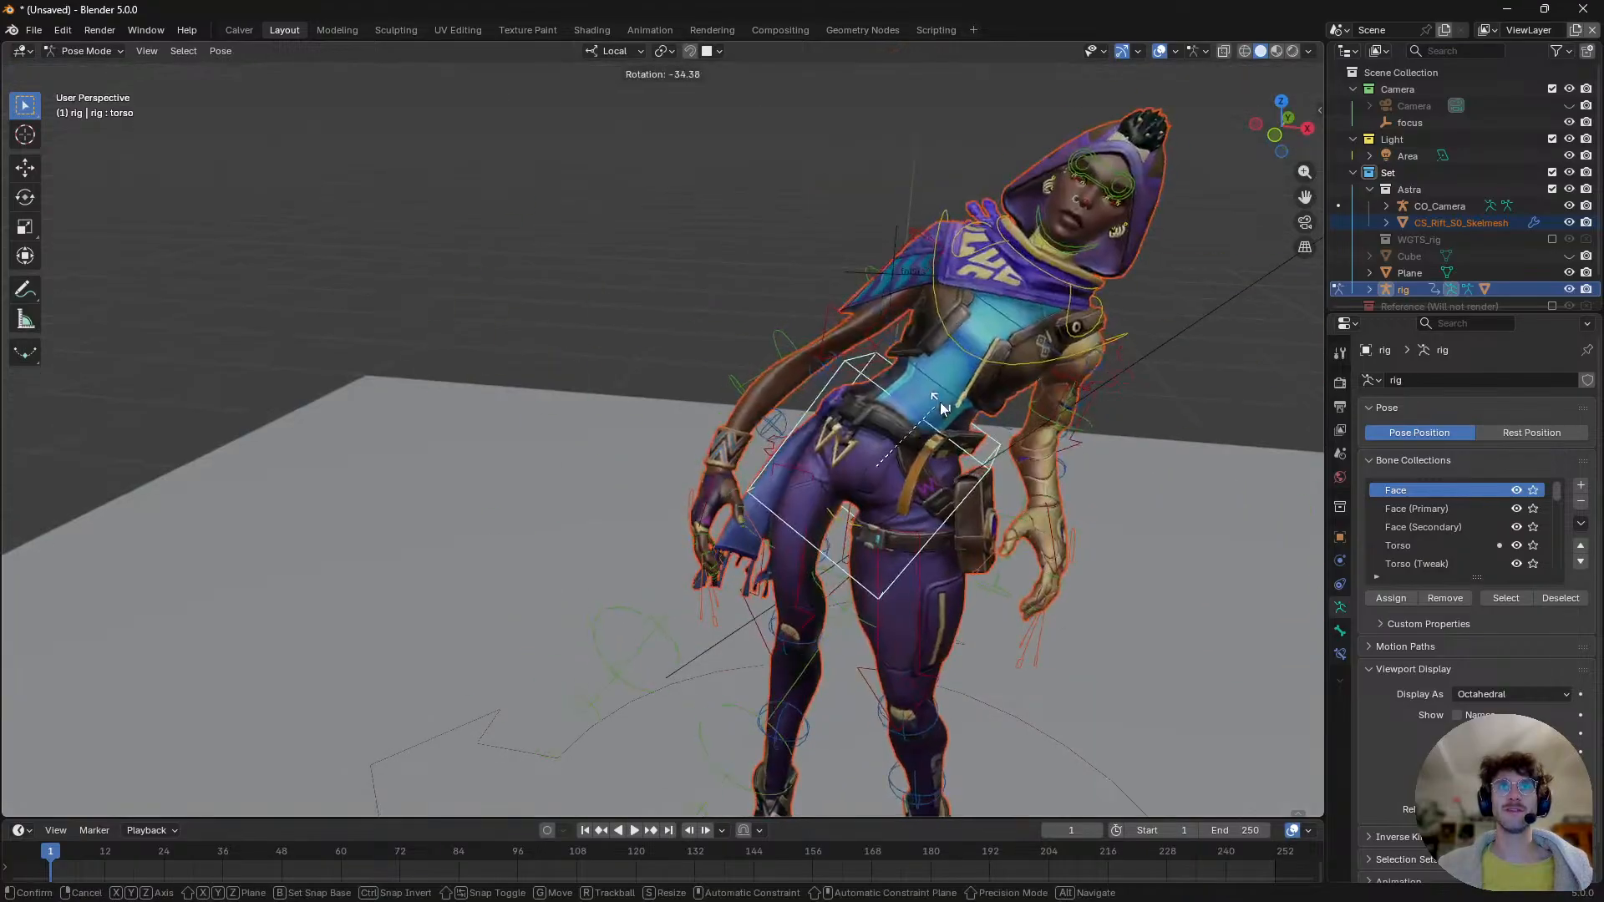
{"action": "right_click", "coordinate": [717, 518]}
- Test the arm deformation by moving and rotating the right hand controls, cancelling the moves
{"action": "left_click", "coordinate": [716, 516]}
{"action": "left_click", "coordinate": [713, 491]}
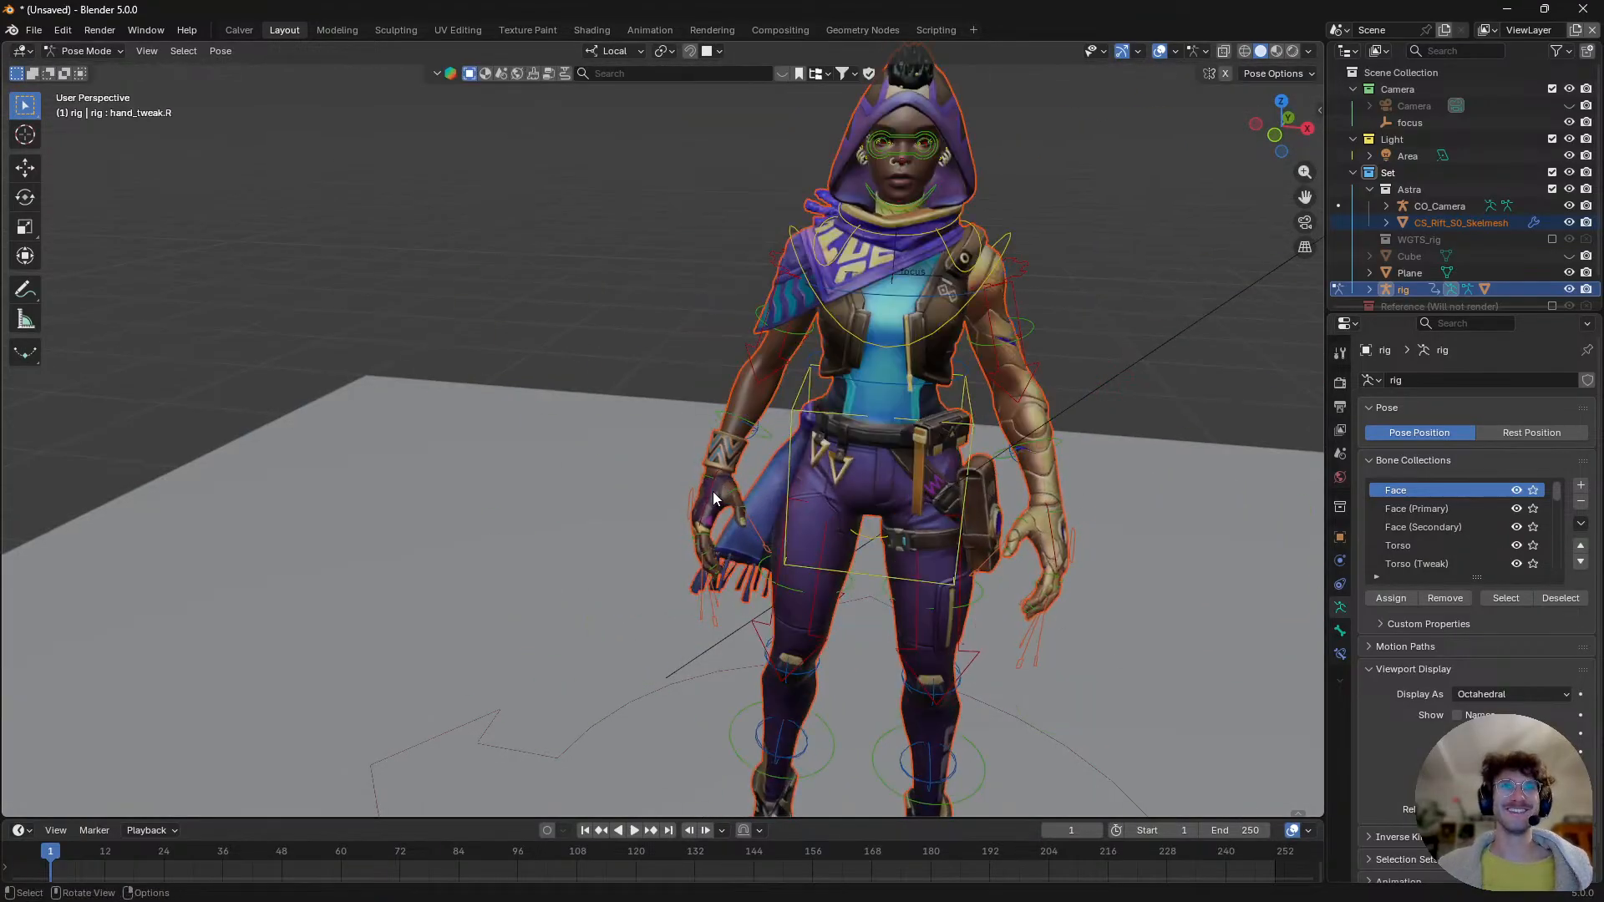
{"action": "key", "text": "g"}
{"action": "right_click", "coordinate": [726, 468]}
{"action": "middle_click_drag", "start_coordinate": [726, 467], "coordinate": [907, 500]}
{"action": "key", "text": "g"}
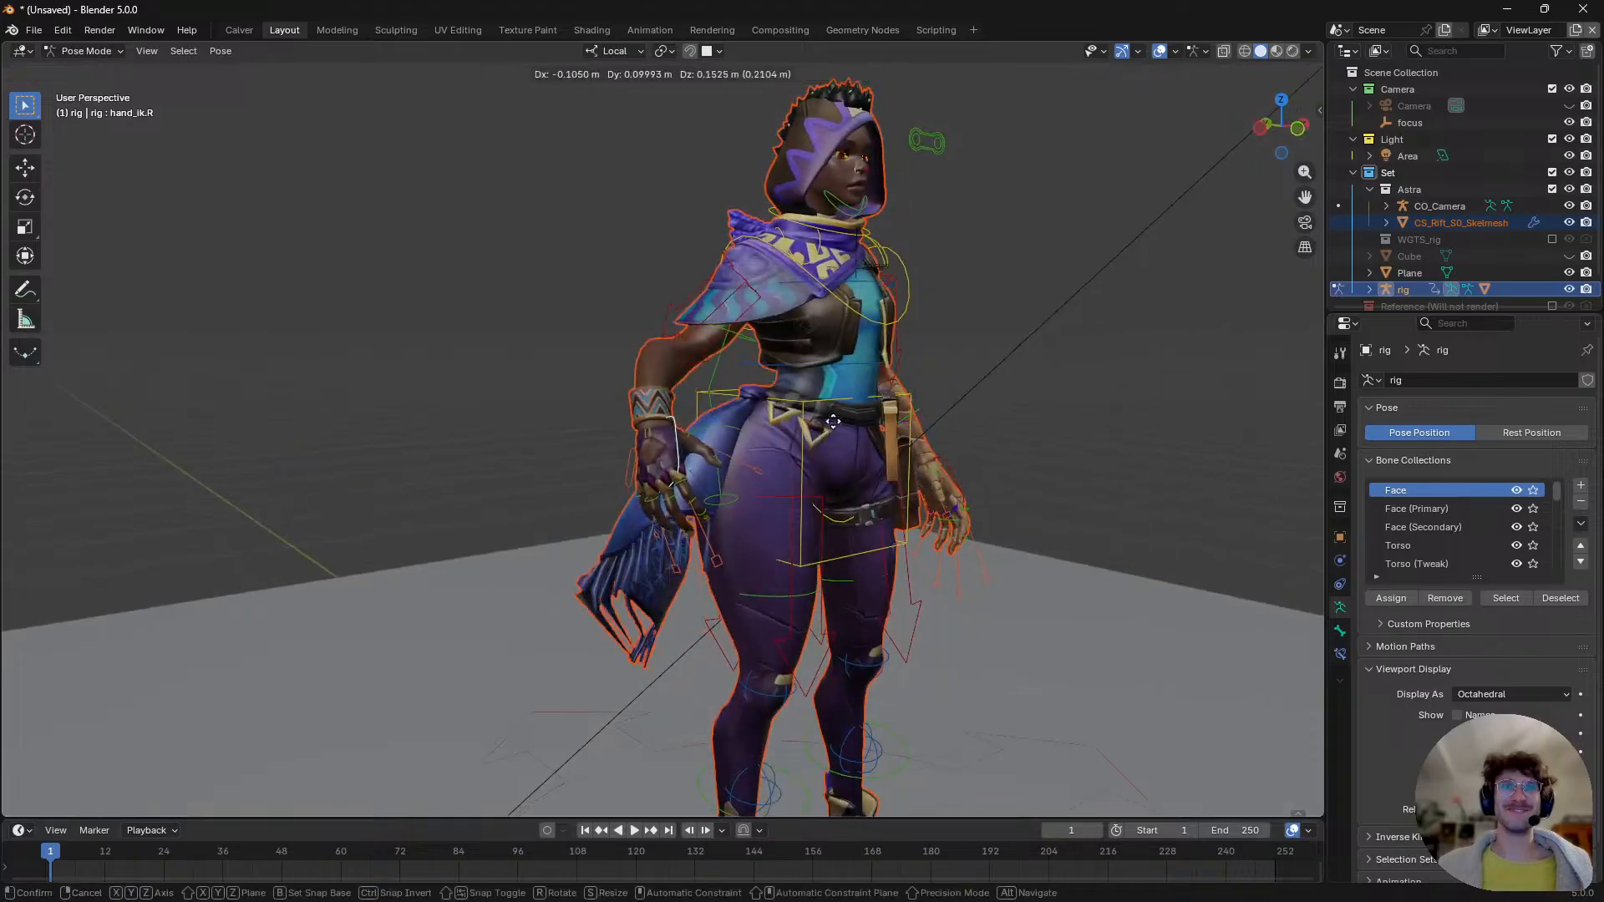
{"action": "right_click", "coordinate": [878, 377]}
{"action": "middle_click_drag", "start_coordinate": [757, 457], "coordinate": [775, 358]}
{"action": "key", "text": "r"}
{"action": "key", "text": "r"}
{"action": "left_click", "coordinate": [687, 414]}
{"action": "key", "text": "g"}
{"action": "right_click", "coordinate": [951, 430]}
- Undo the pose test selections and the envelope-weights parenting
{"action": "key", "text": "ctrl+z"}
{"action": "key", "text": "ctrl+z"}
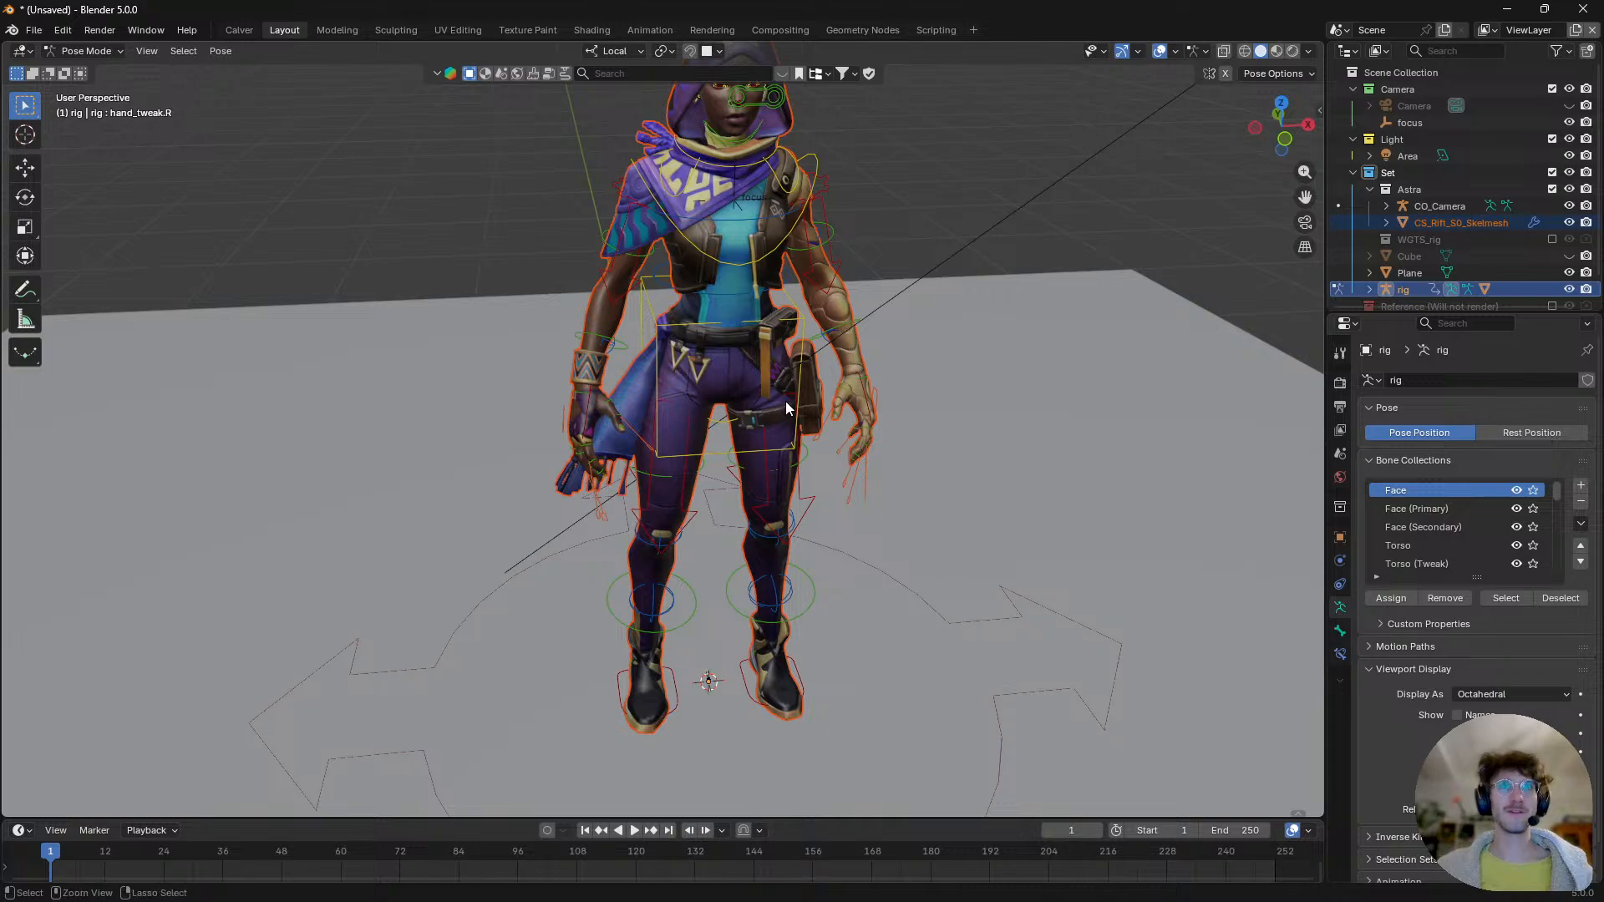
{"action": "key", "text": "ctrl+z"}
{"action": "key", "text": "ctrl+z"}
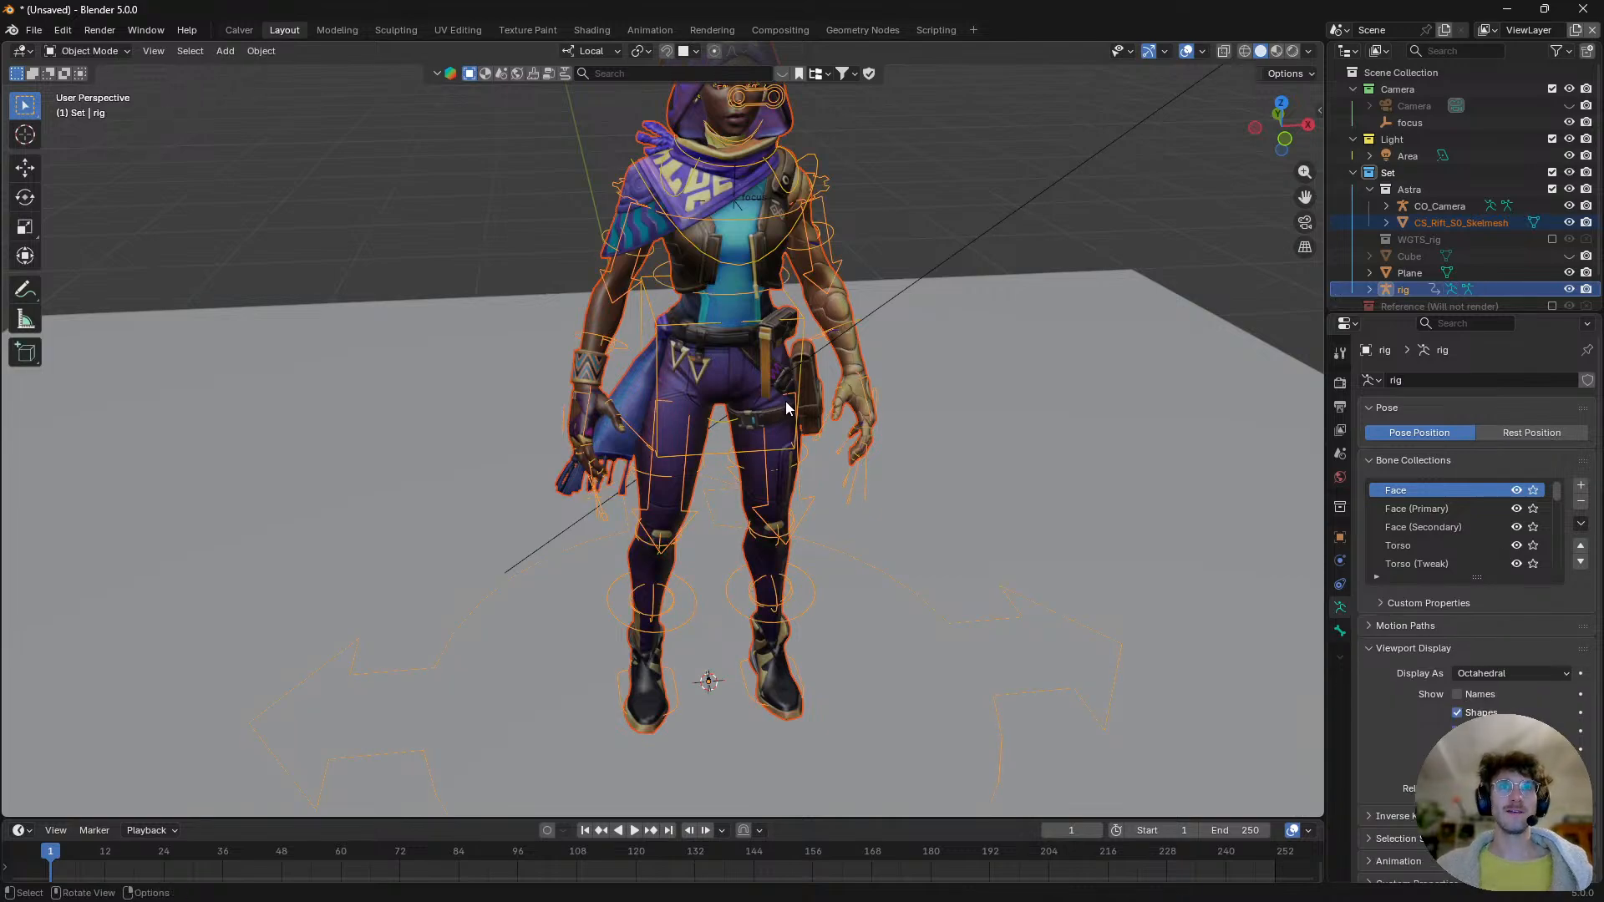
{"action": "key", "text": "q"}
{"action": "mouse_move", "coordinate": [785, 401]}
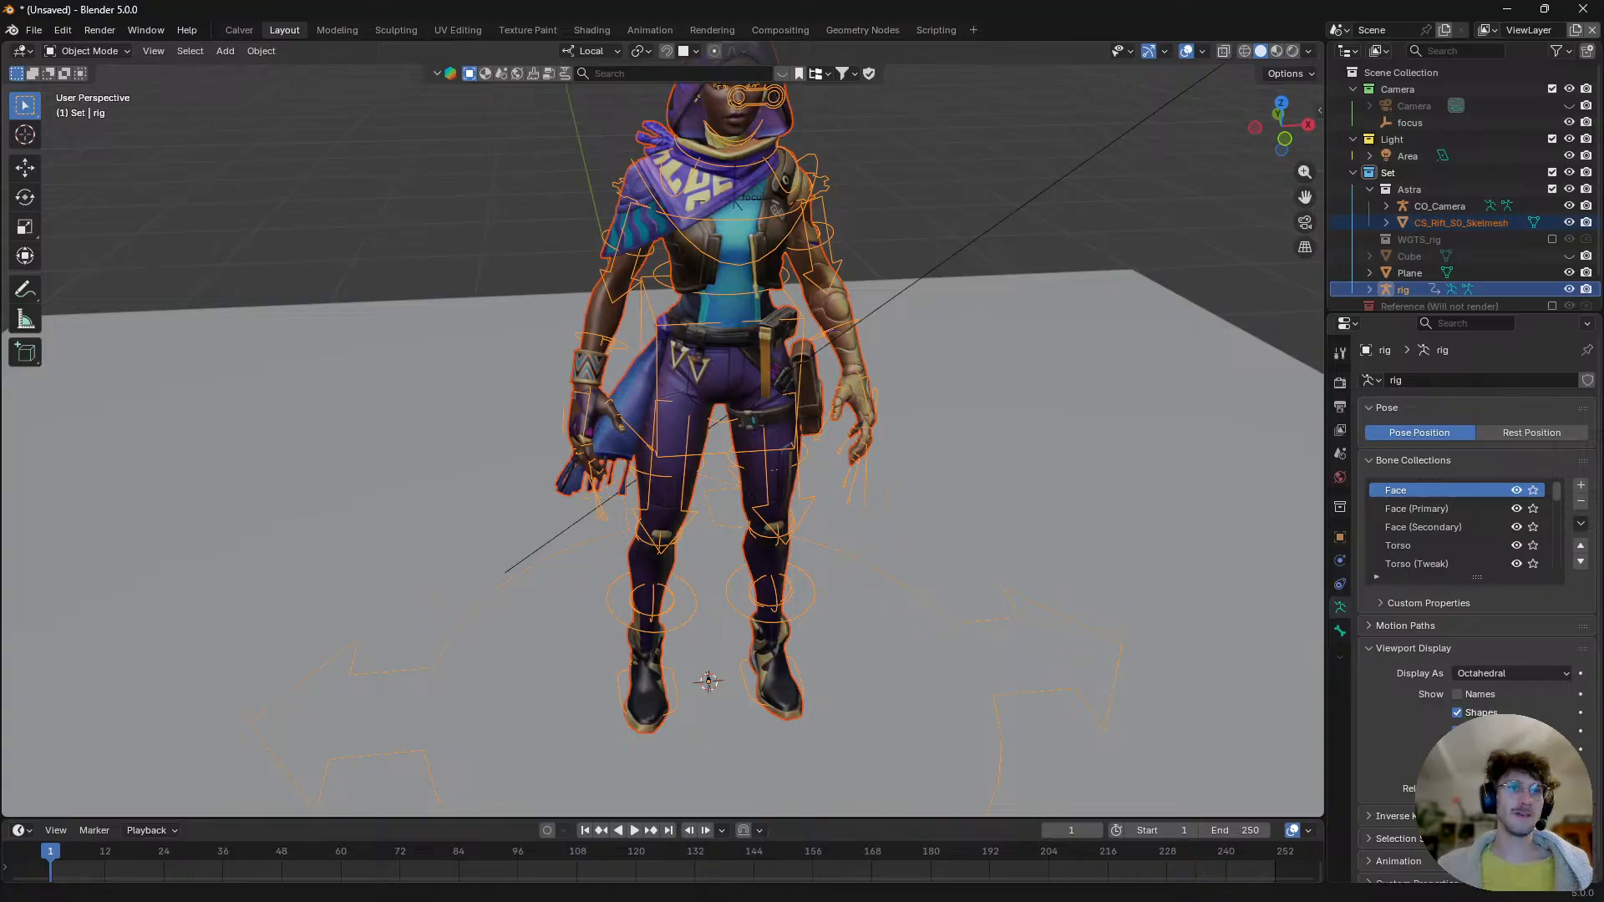
- Switch to the web browser, open the Superhive marketplace site in a new tab, and return to Blender
{"action": "key", "text": "alt+Tab"}
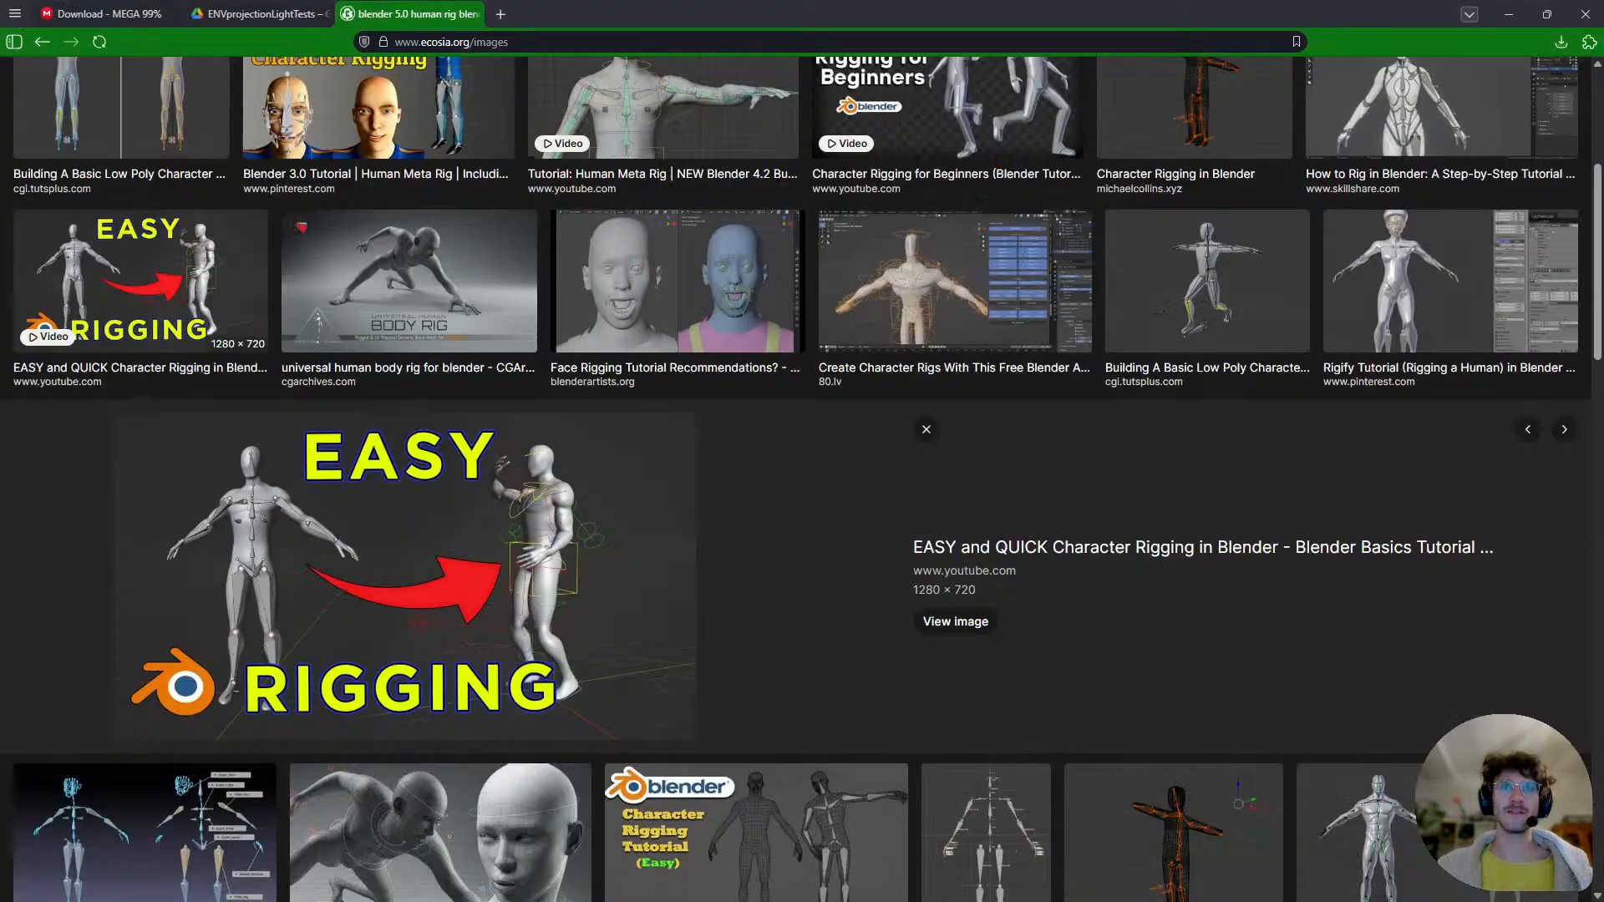
{"action": "left_click", "coordinate": [498, 15]}
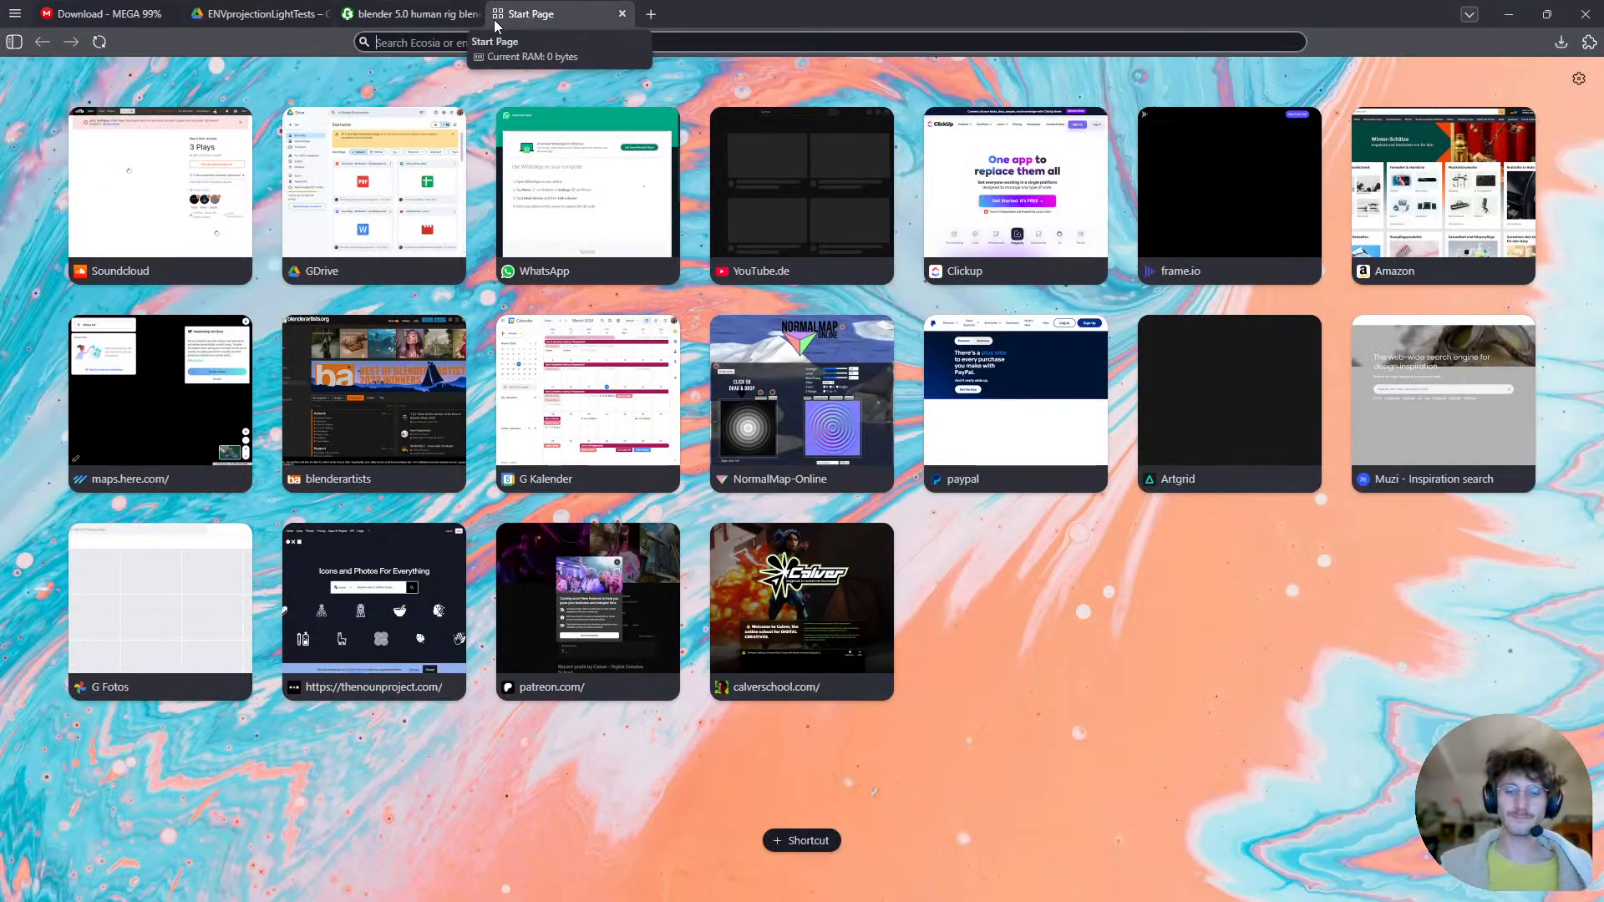
{"action": "type", "text": "superhive.com"}
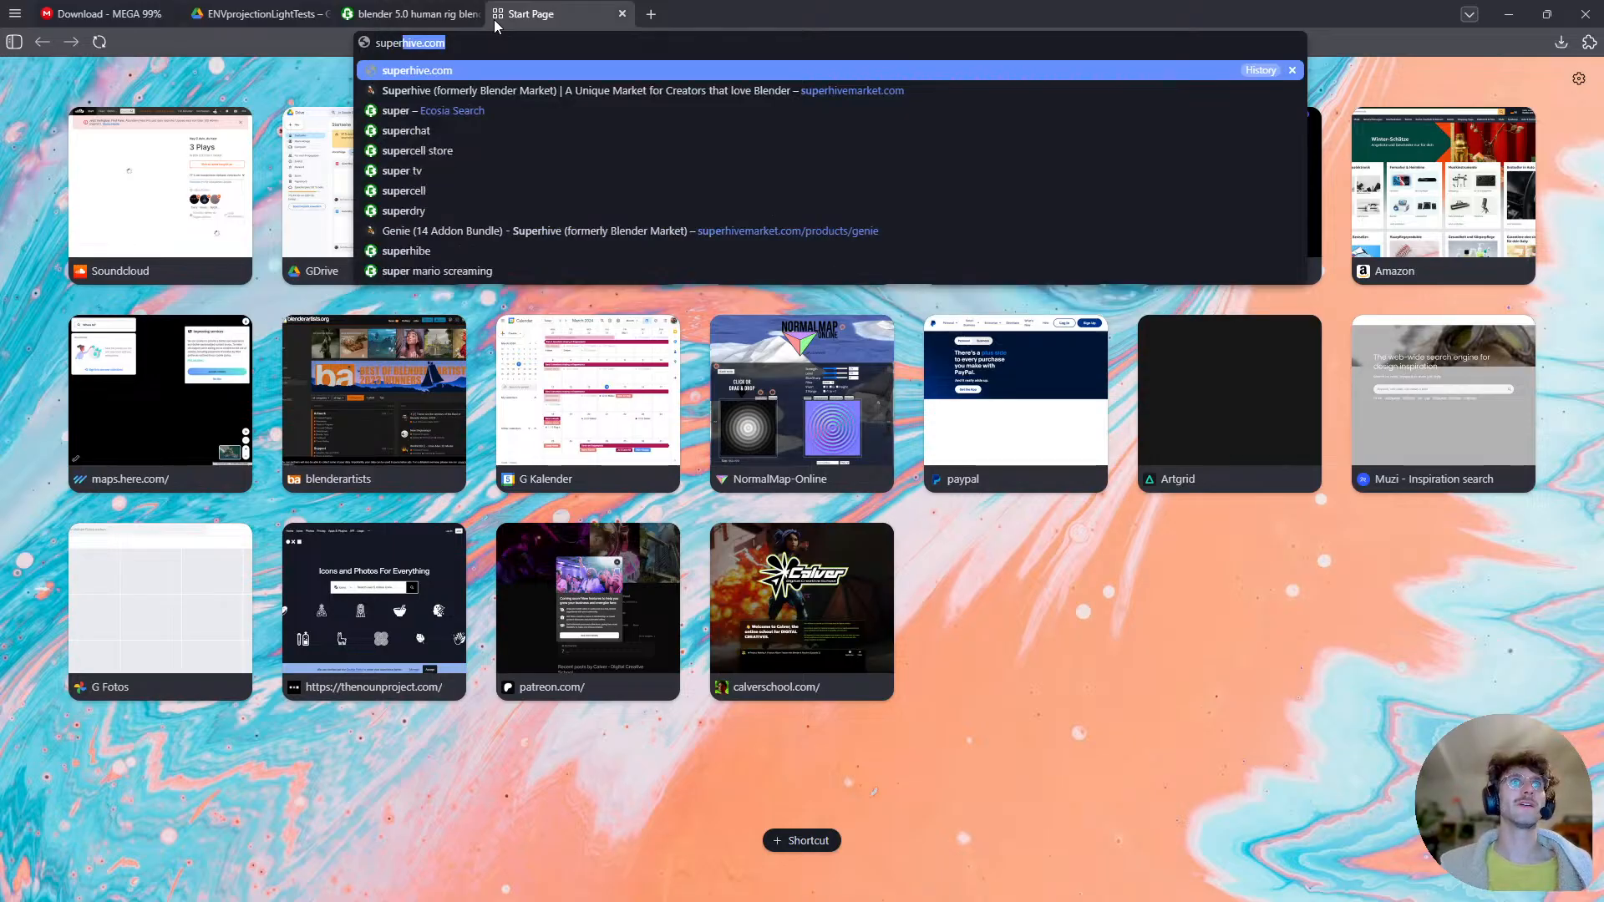
{"action": "key", "text": "Down"}
{"action": "key", "text": "Return"}
{"action": "key", "text": "alt+Tab"}
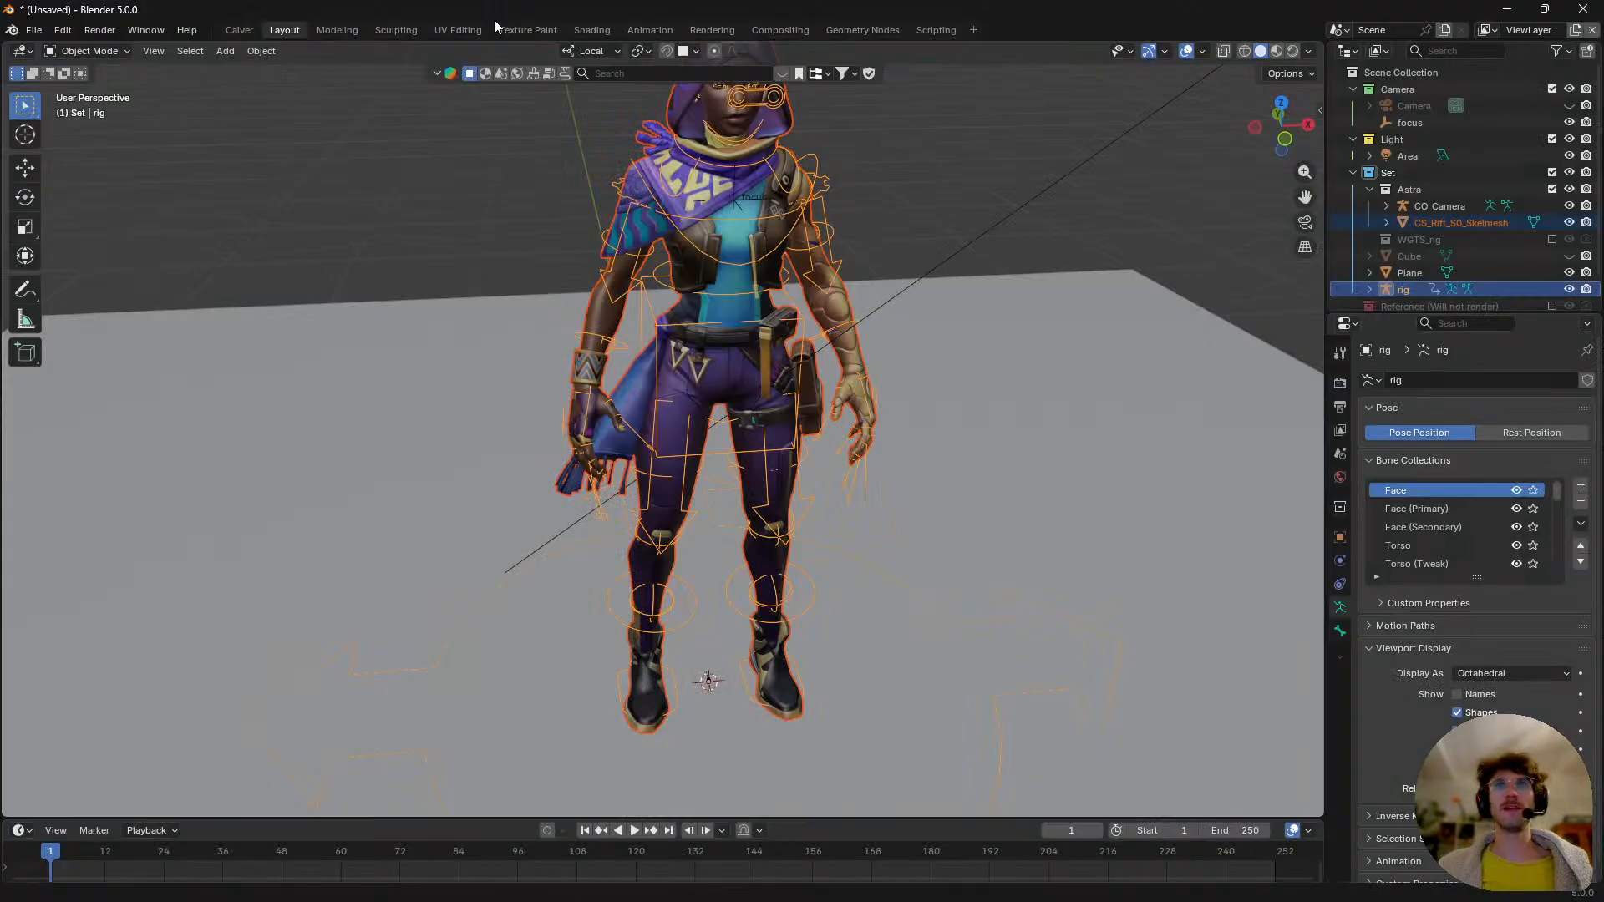
- Select only the character mesh and check the 3D viewport's sidebar for a skinning add-on
{"action": "left_click", "coordinate": [756, 322]}
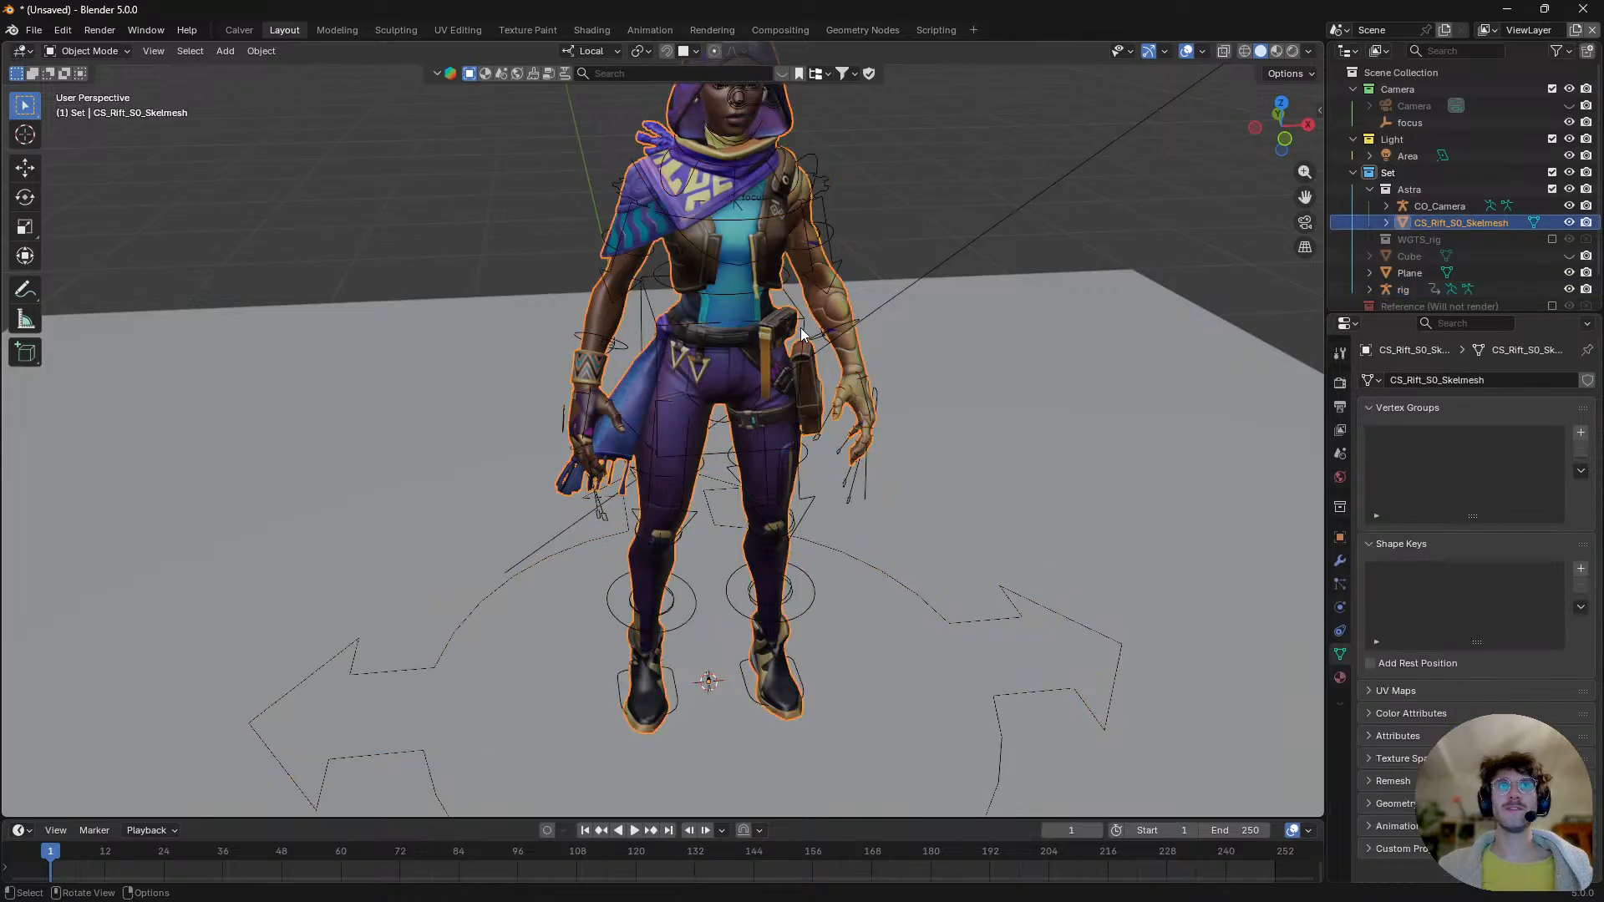
{"action": "left_click", "coordinate": [798, 326]}
{"action": "left_click", "coordinate": [717, 350]}
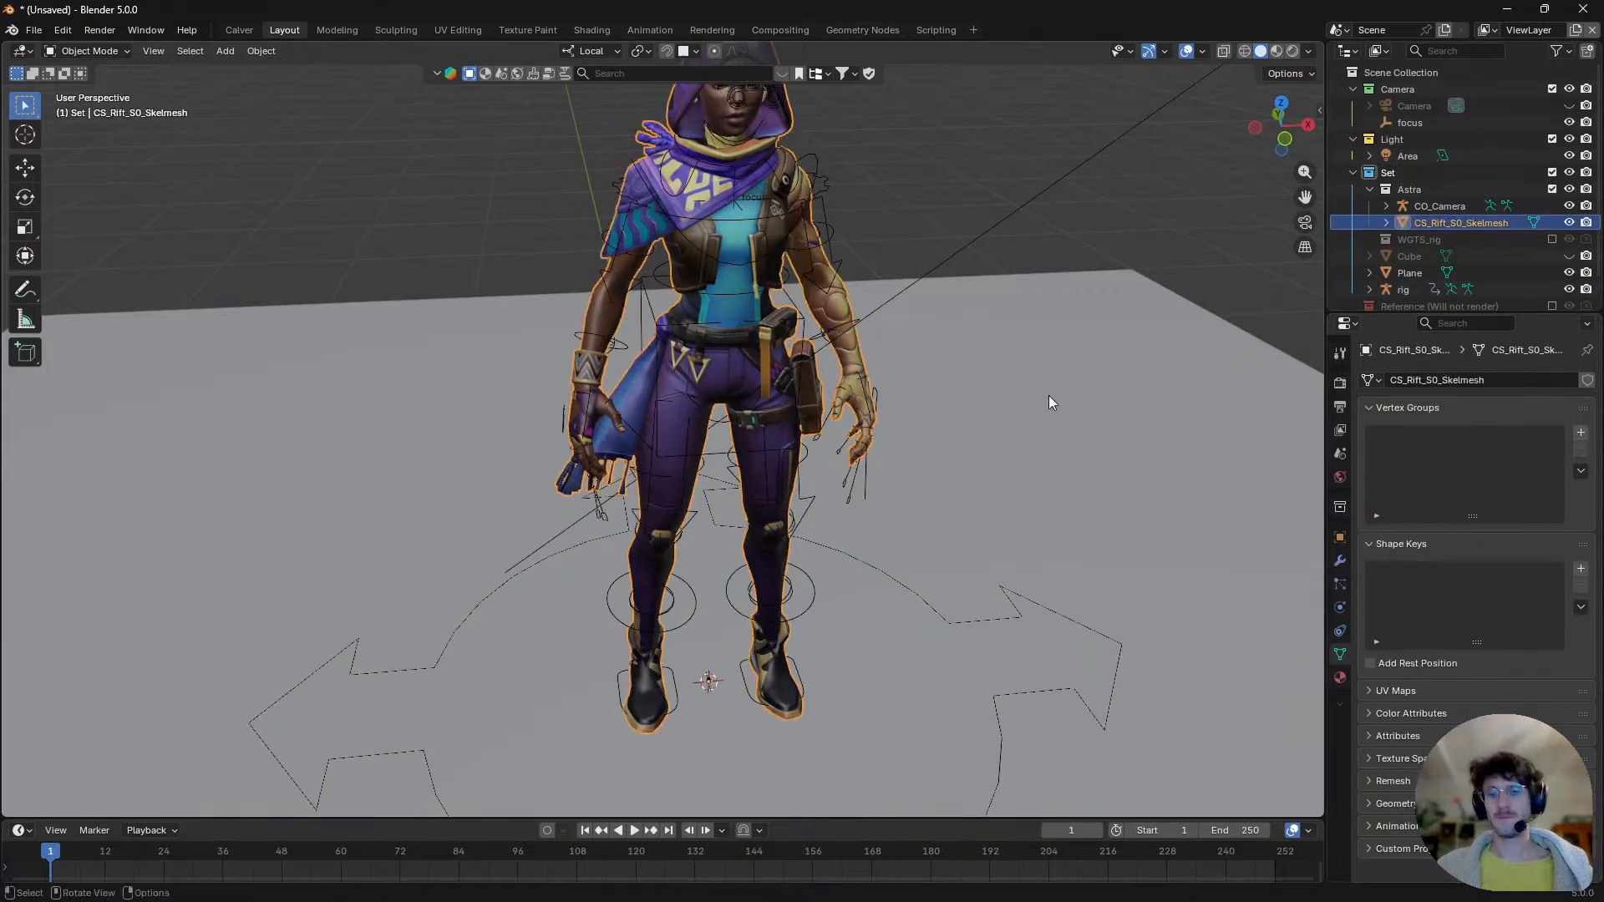
{"action": "key", "text": "n"}
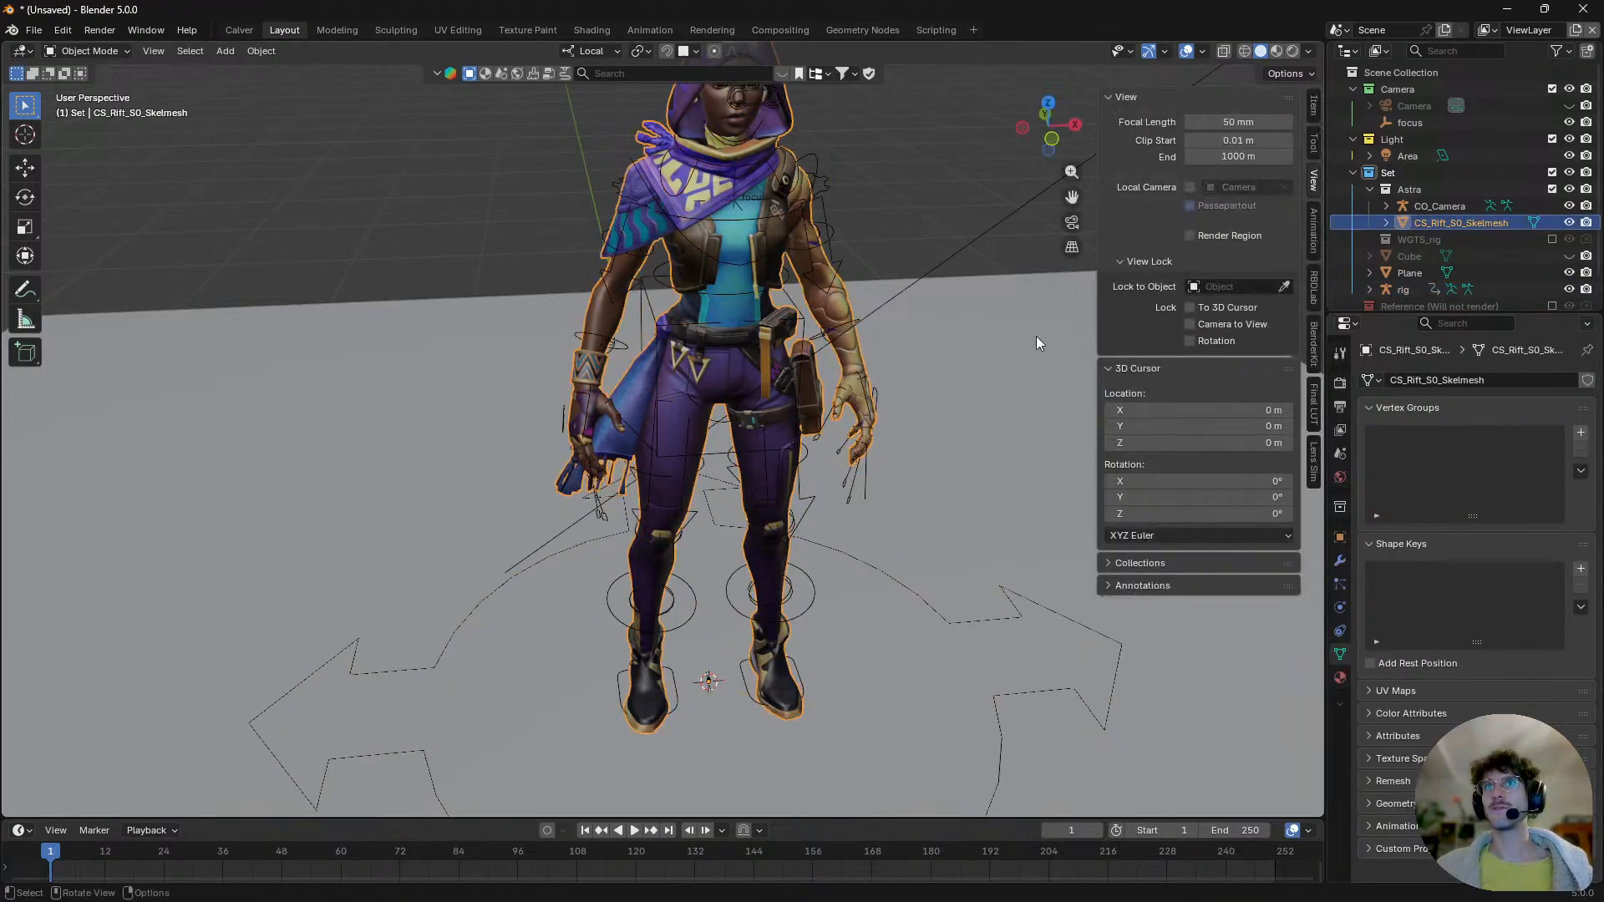
{"action": "key", "text": "n"}
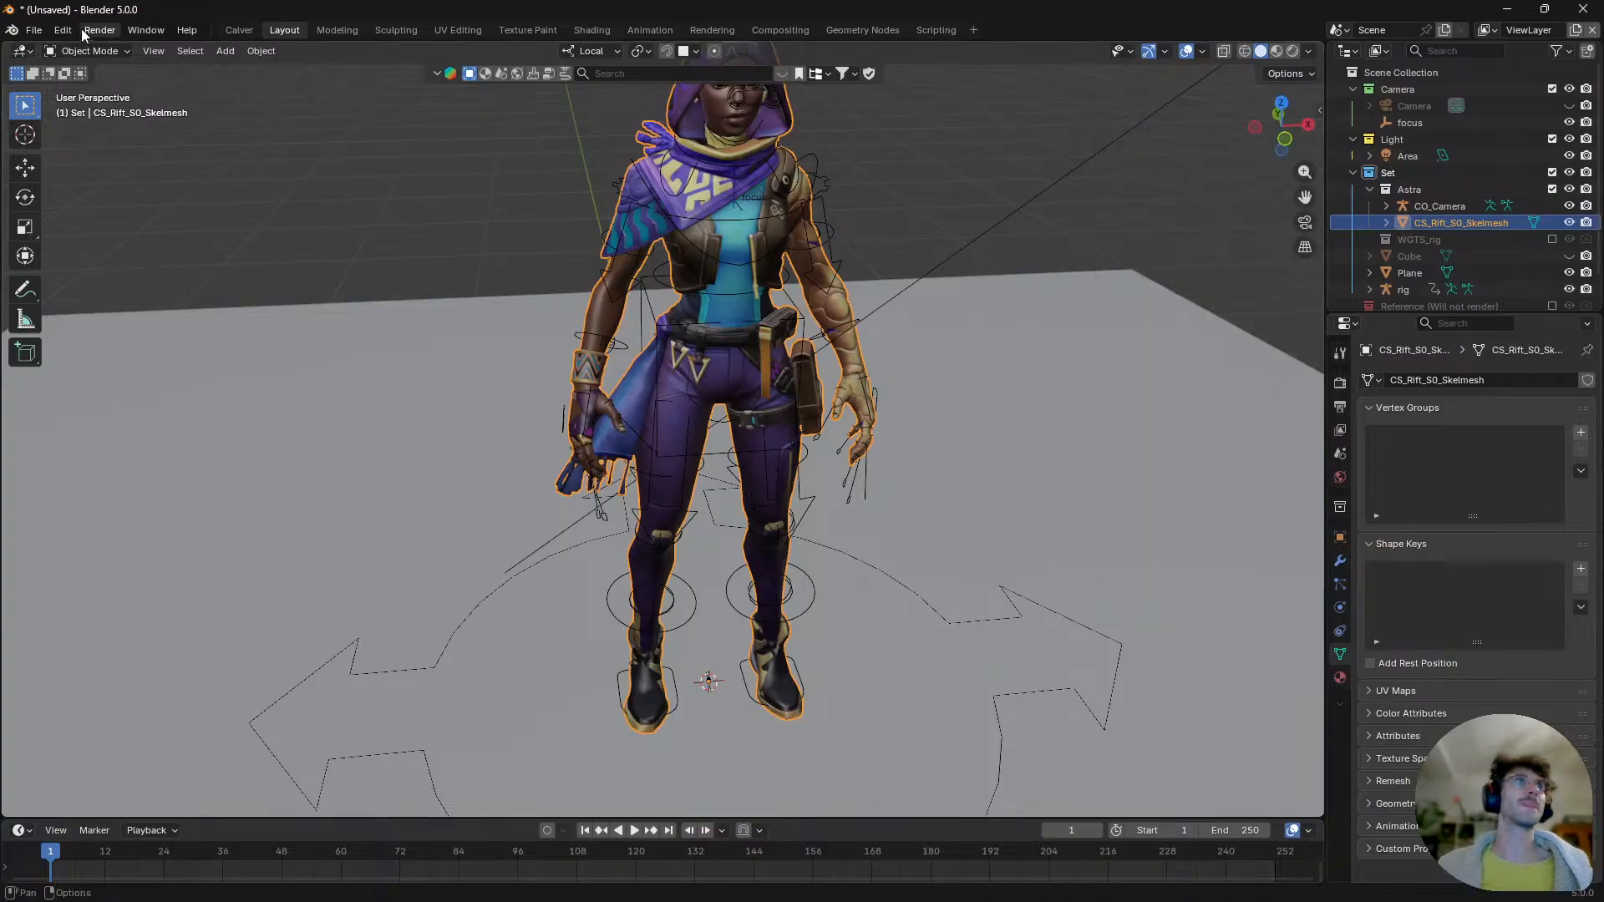
- Search the add-ons in the Preferences for "weight" and for "heat"
{"action": "left_click", "coordinate": [71, 29]}
{"action": "left_click", "coordinate": [104, 245]}
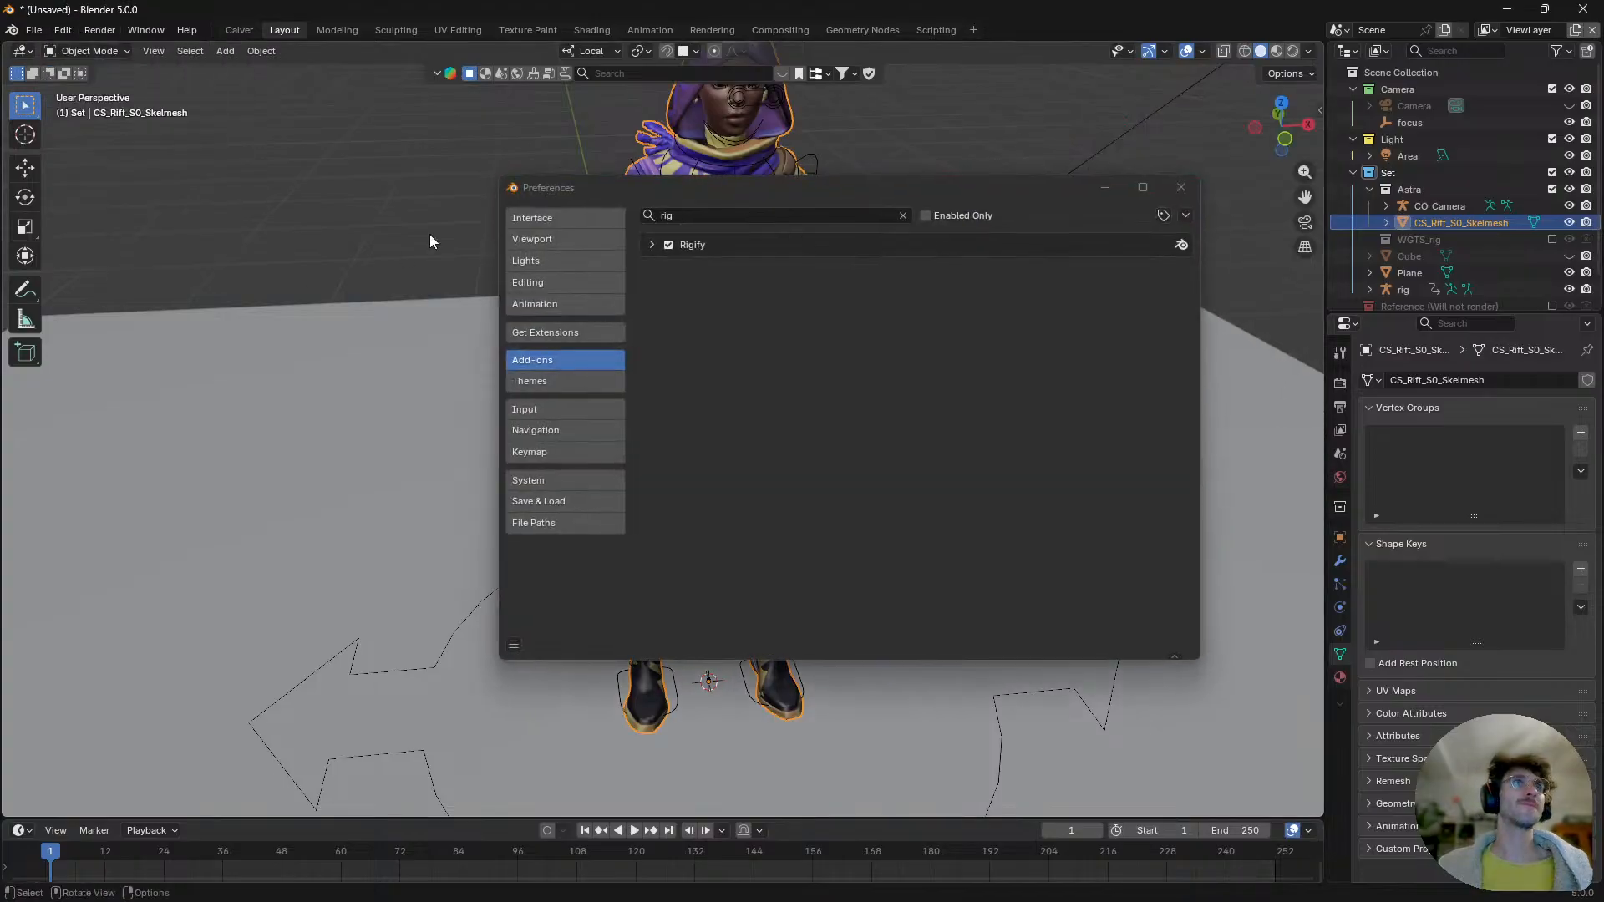
{"action": "left_click", "coordinate": [902, 215]}
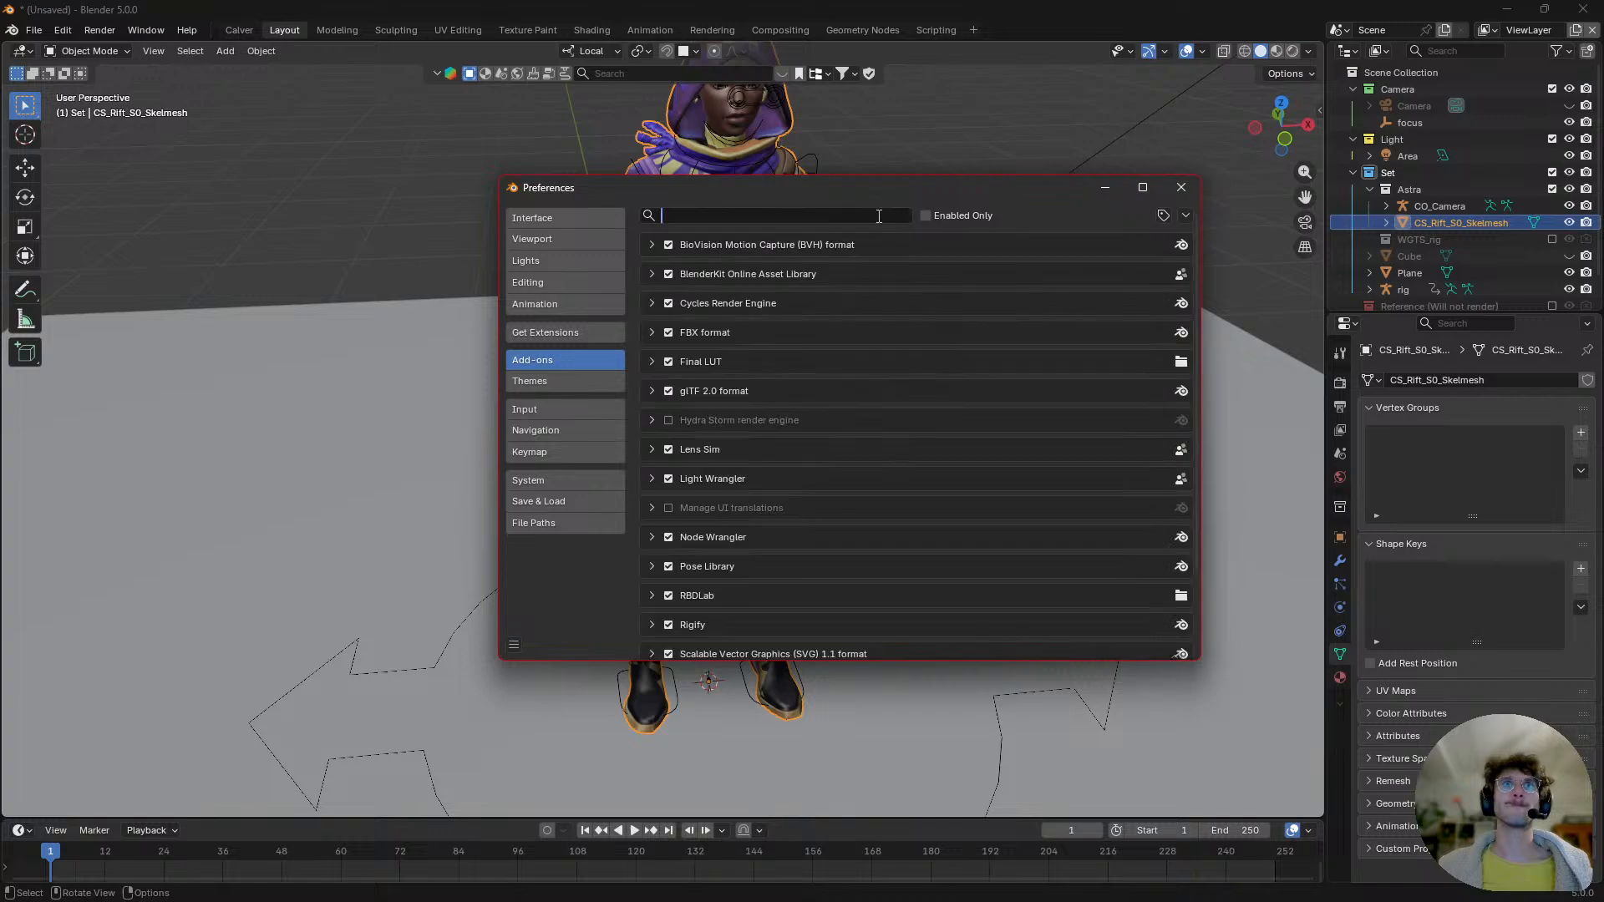
{"action": "type", "text": "weight"}
{"action": "key", "text": "BackSpace"}
{"action": "key", "text": "BackSpace"}
{"action": "key", "text": "BackSpace"}
{"action": "key", "text": "BackSpace"}
{"action": "key", "text": "BackSpace"}
{"action": "key", "text": "BackSpace"}
{"action": "type", "text": "heat"}
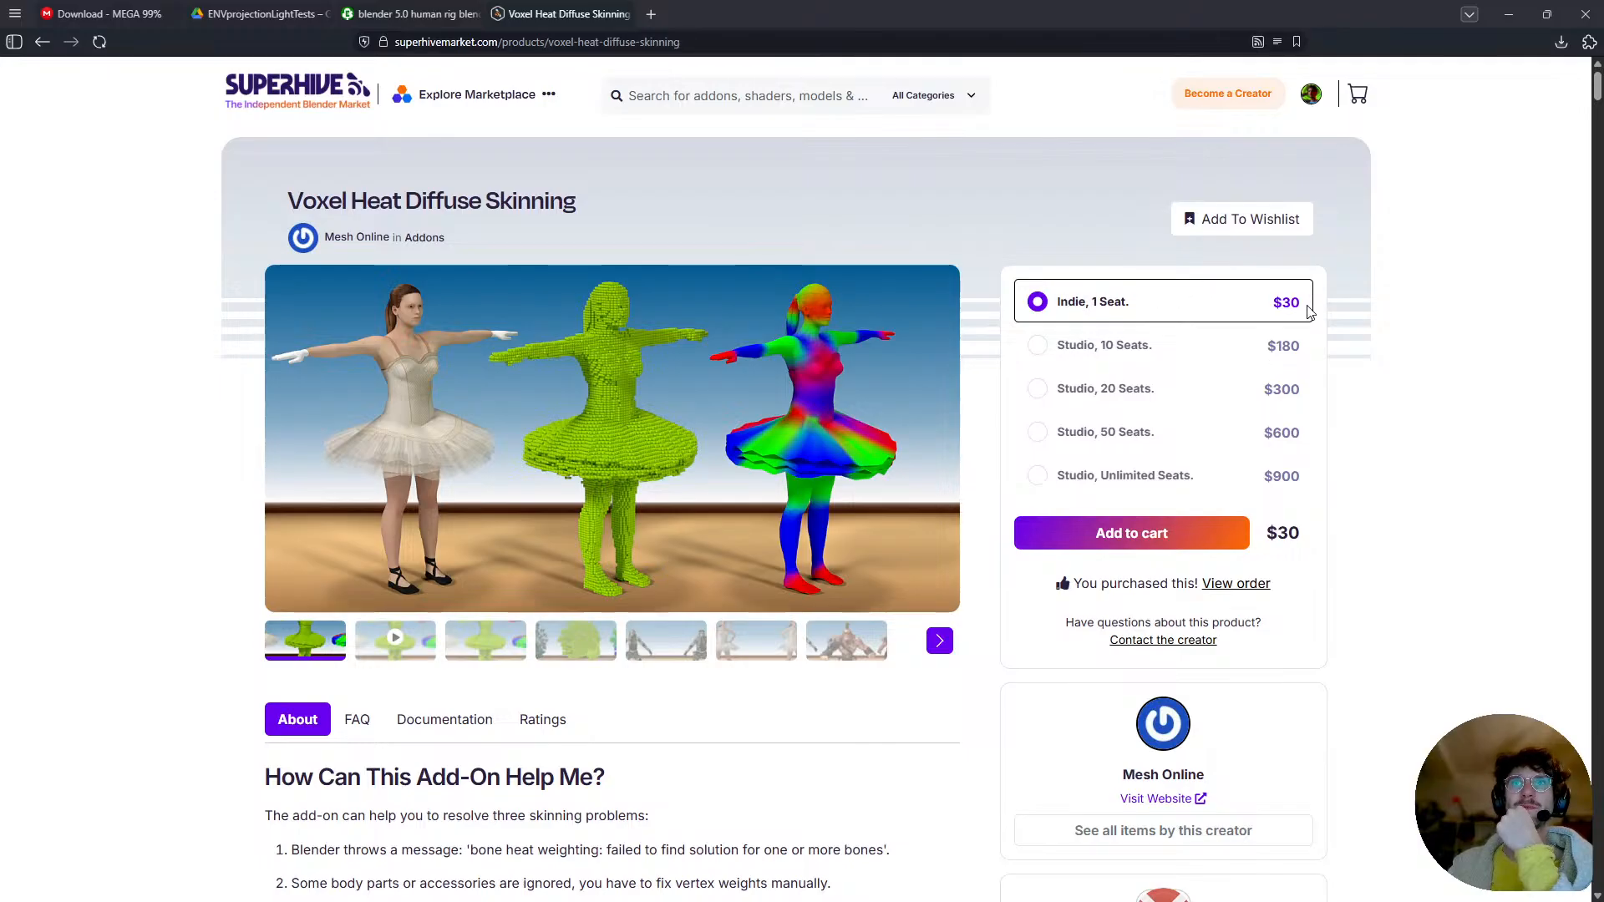
- Switch to Blender and install the Voxel Heat Diffuse Skinning add-on from disk into the User Default repository with Enable Add-on on
{"action": "left_click_drag", "start_coordinate": [994, 8], "coordinate": [998, 901]}
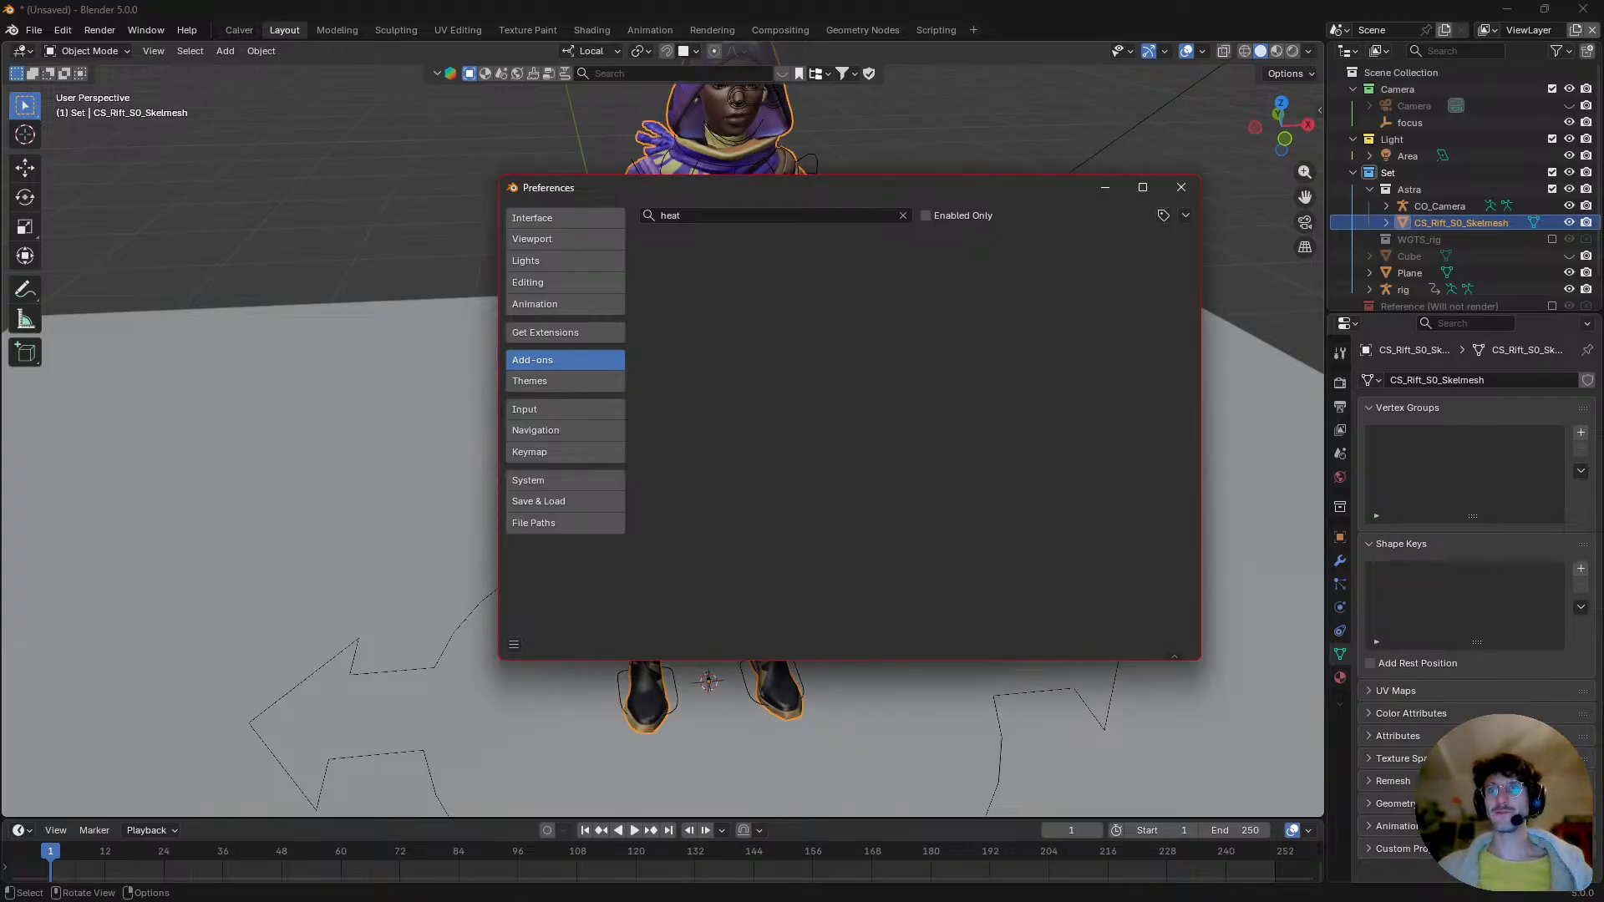
{"action": "left_click", "coordinate": [903, 215]}
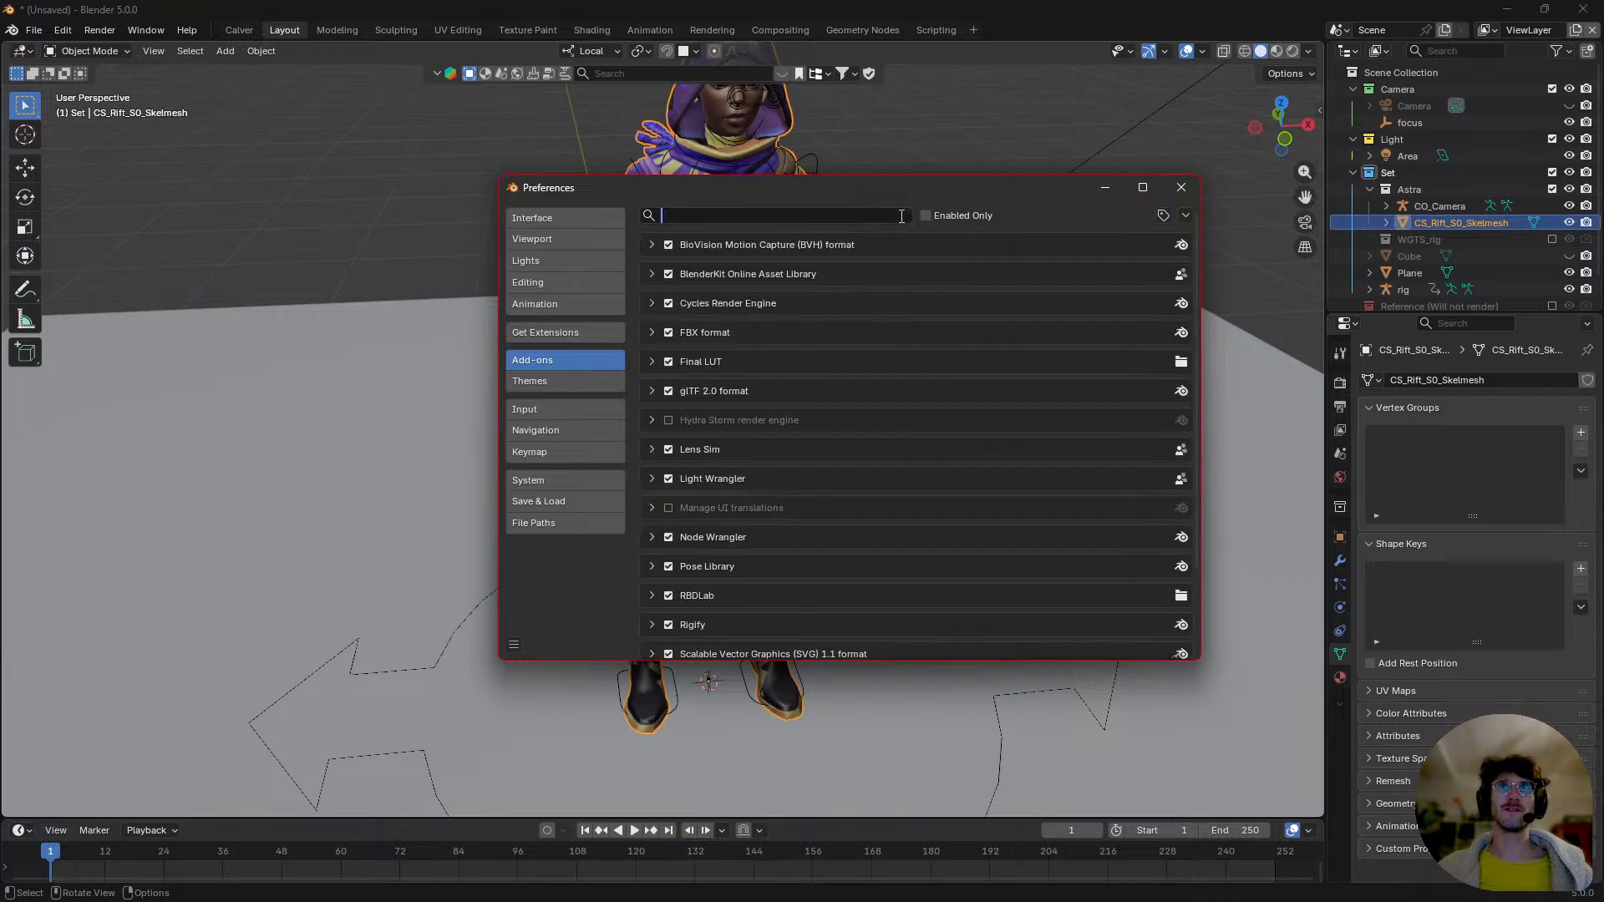
{"action": "left_click", "coordinate": [519, 649]}
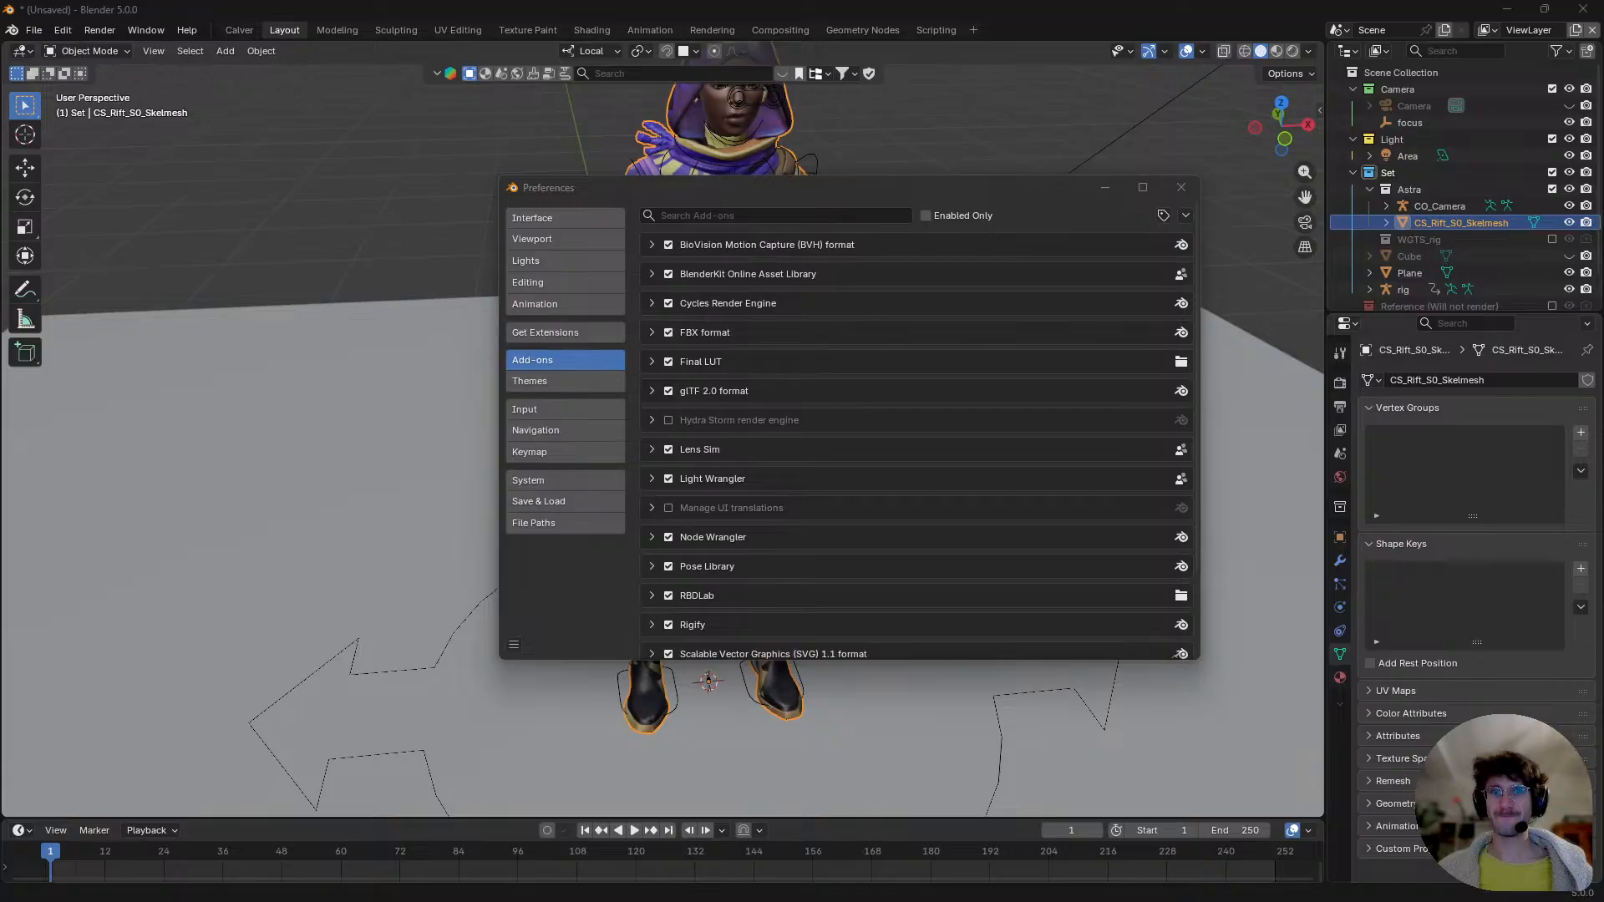
{"action": "left_click_drag", "start_coordinate": [465, 581], "coordinate": [464, 580]}
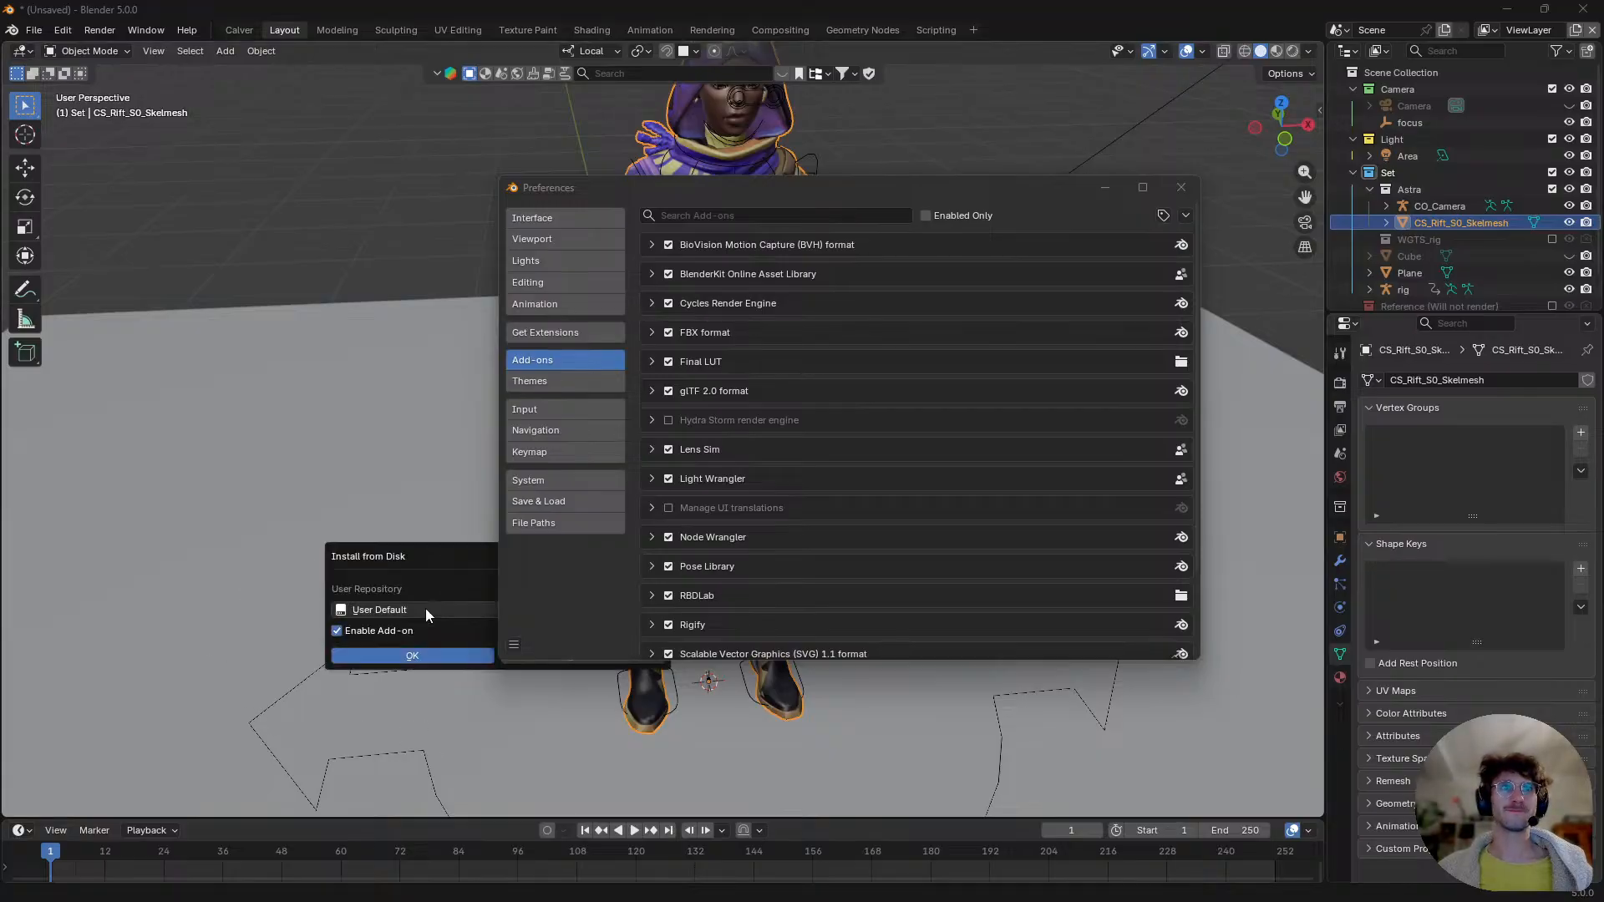
{"action": "left_click", "coordinate": [411, 656]}
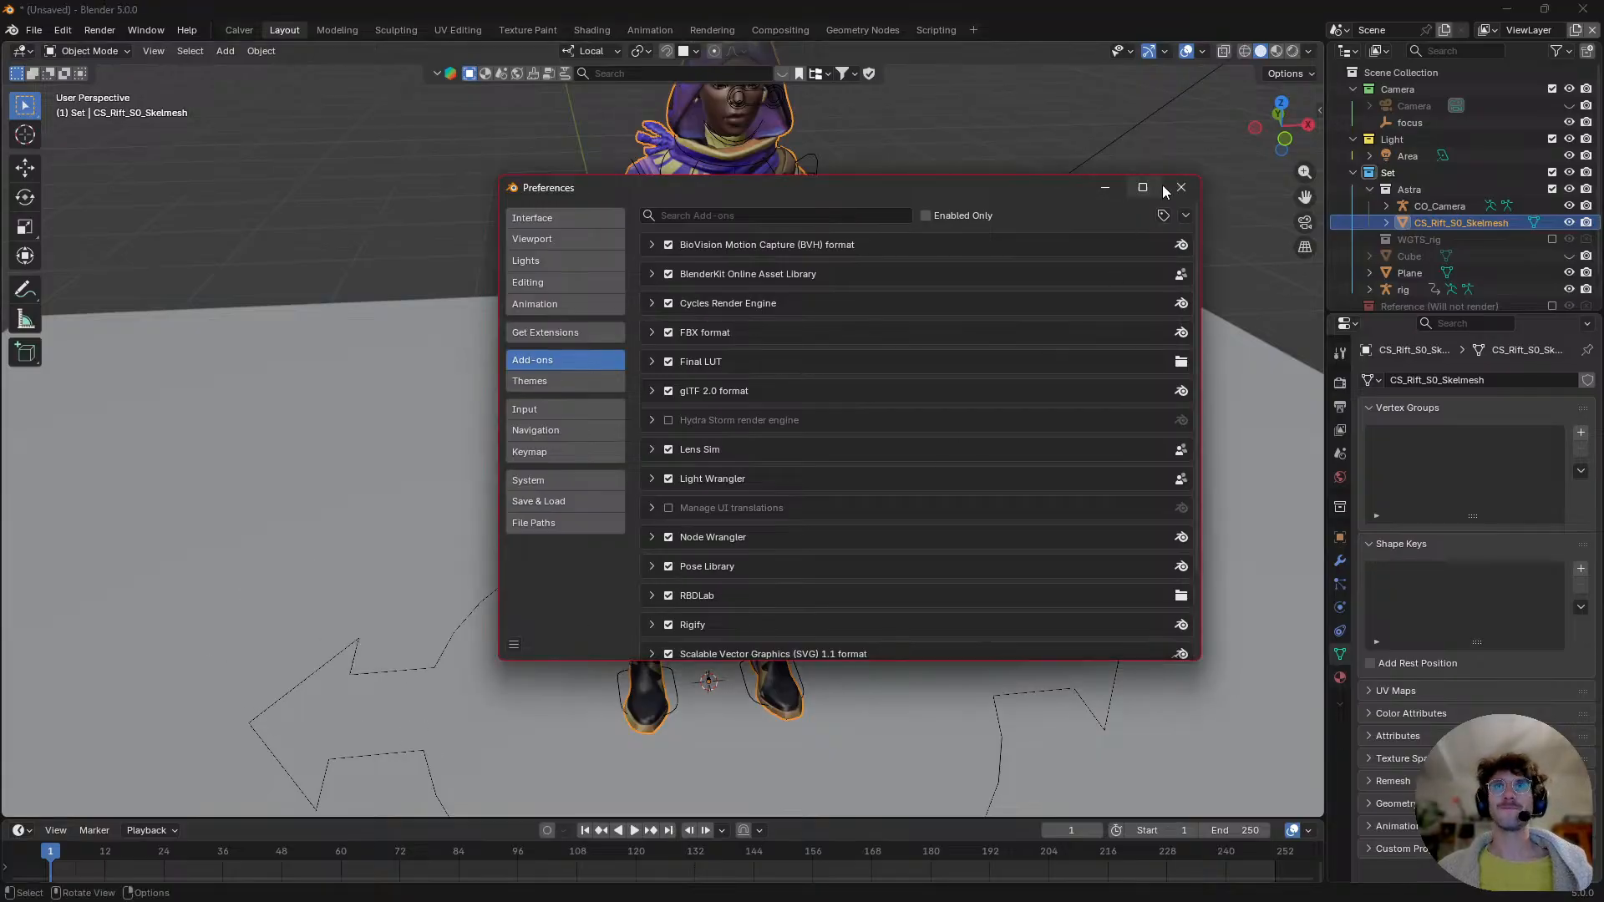
- Search the add-ons for "heat", check the Voxel Heat Diffuse Skinning details, and close the preferences
{"action": "left_click", "coordinate": [815, 215]}
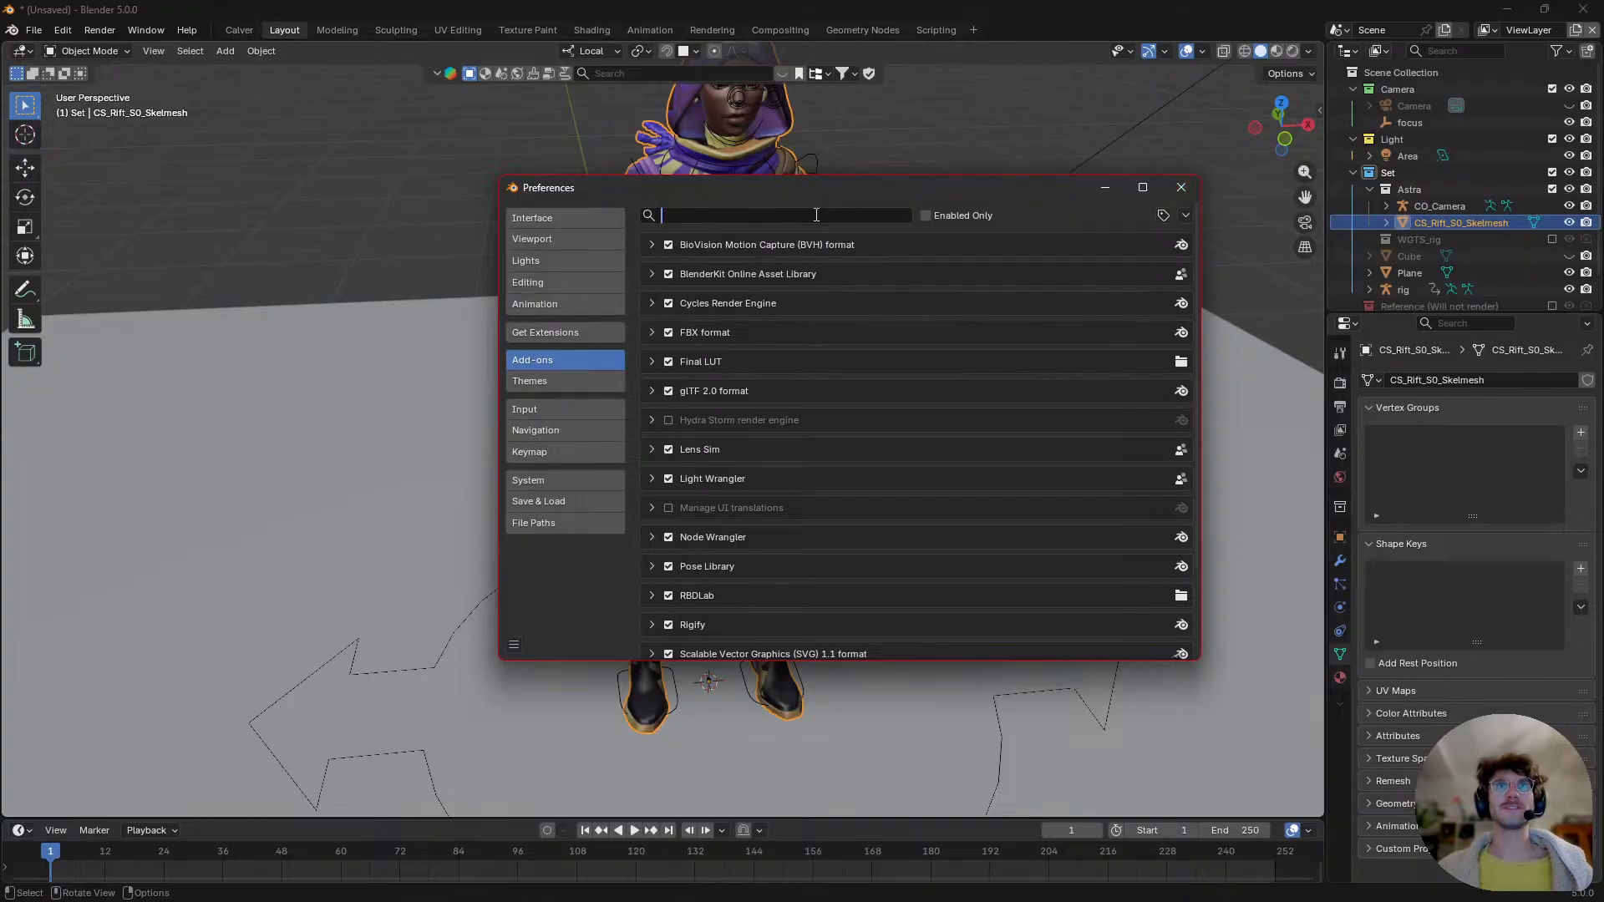
{"action": "type", "text": "heat"}
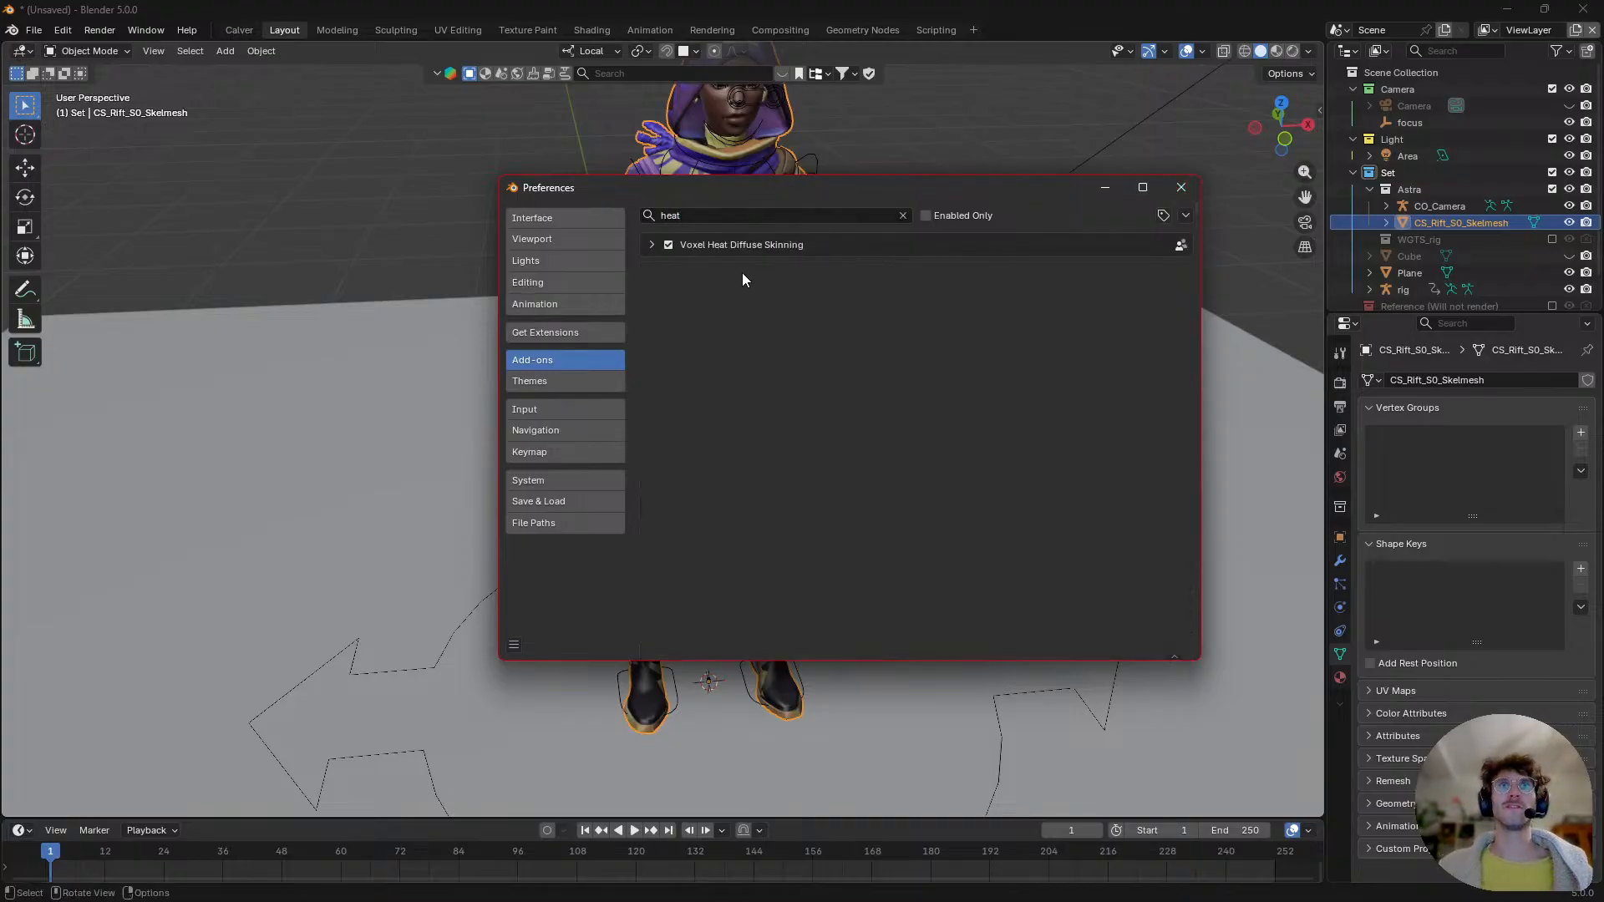
{"action": "left_click", "coordinate": [649, 243]}
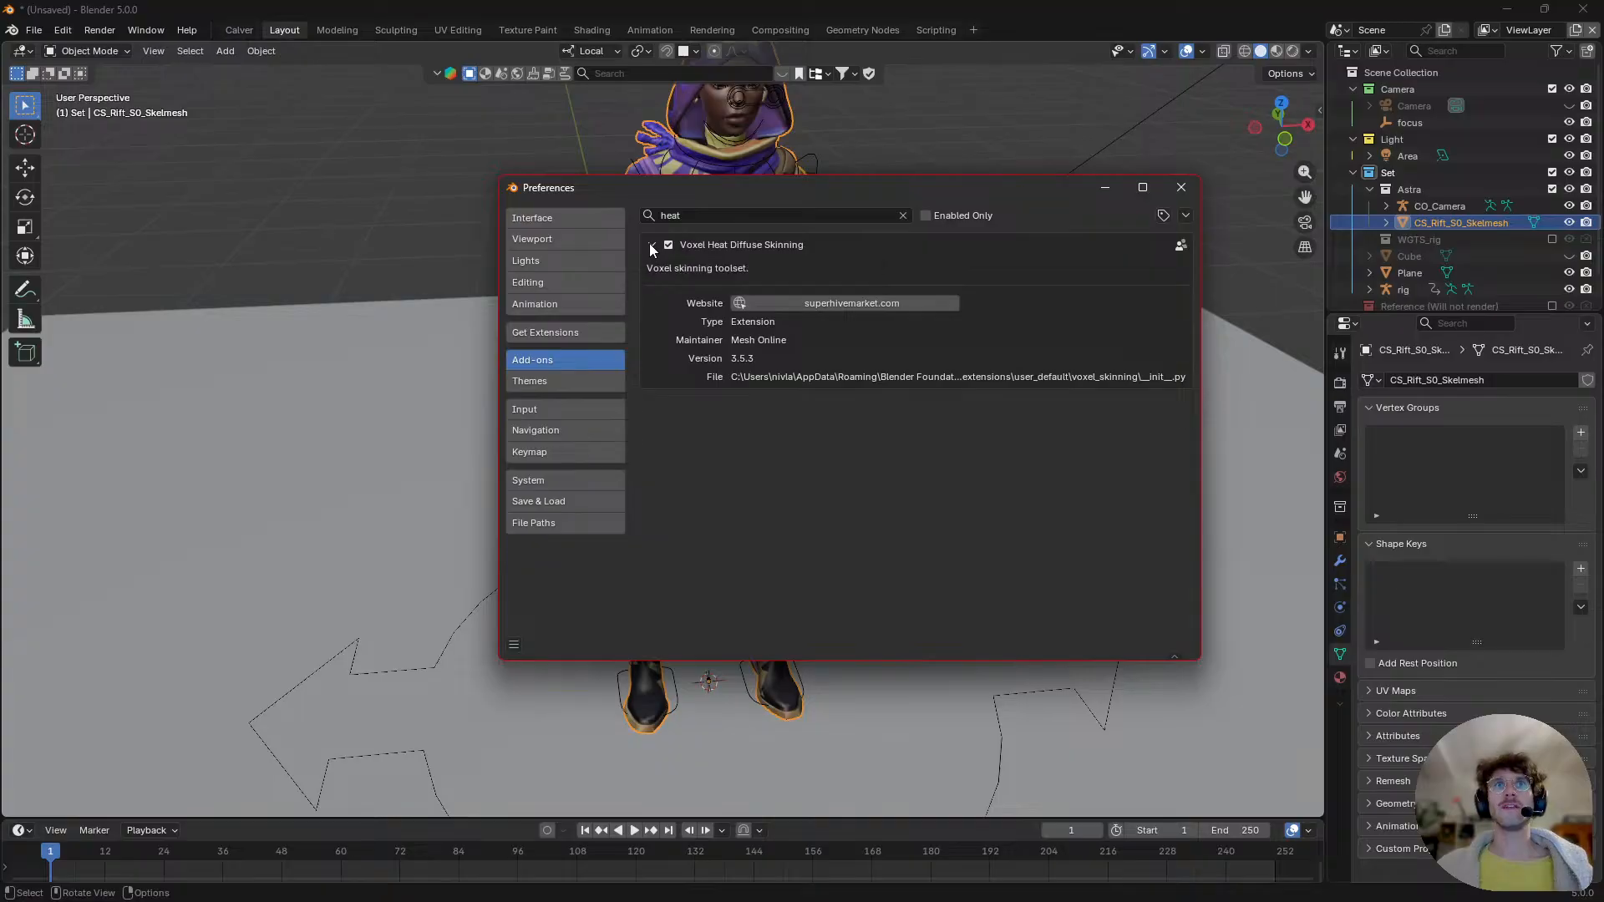
{"action": "left_click", "coordinate": [651, 244]}
{"action": "left_click", "coordinate": [1180, 187]}
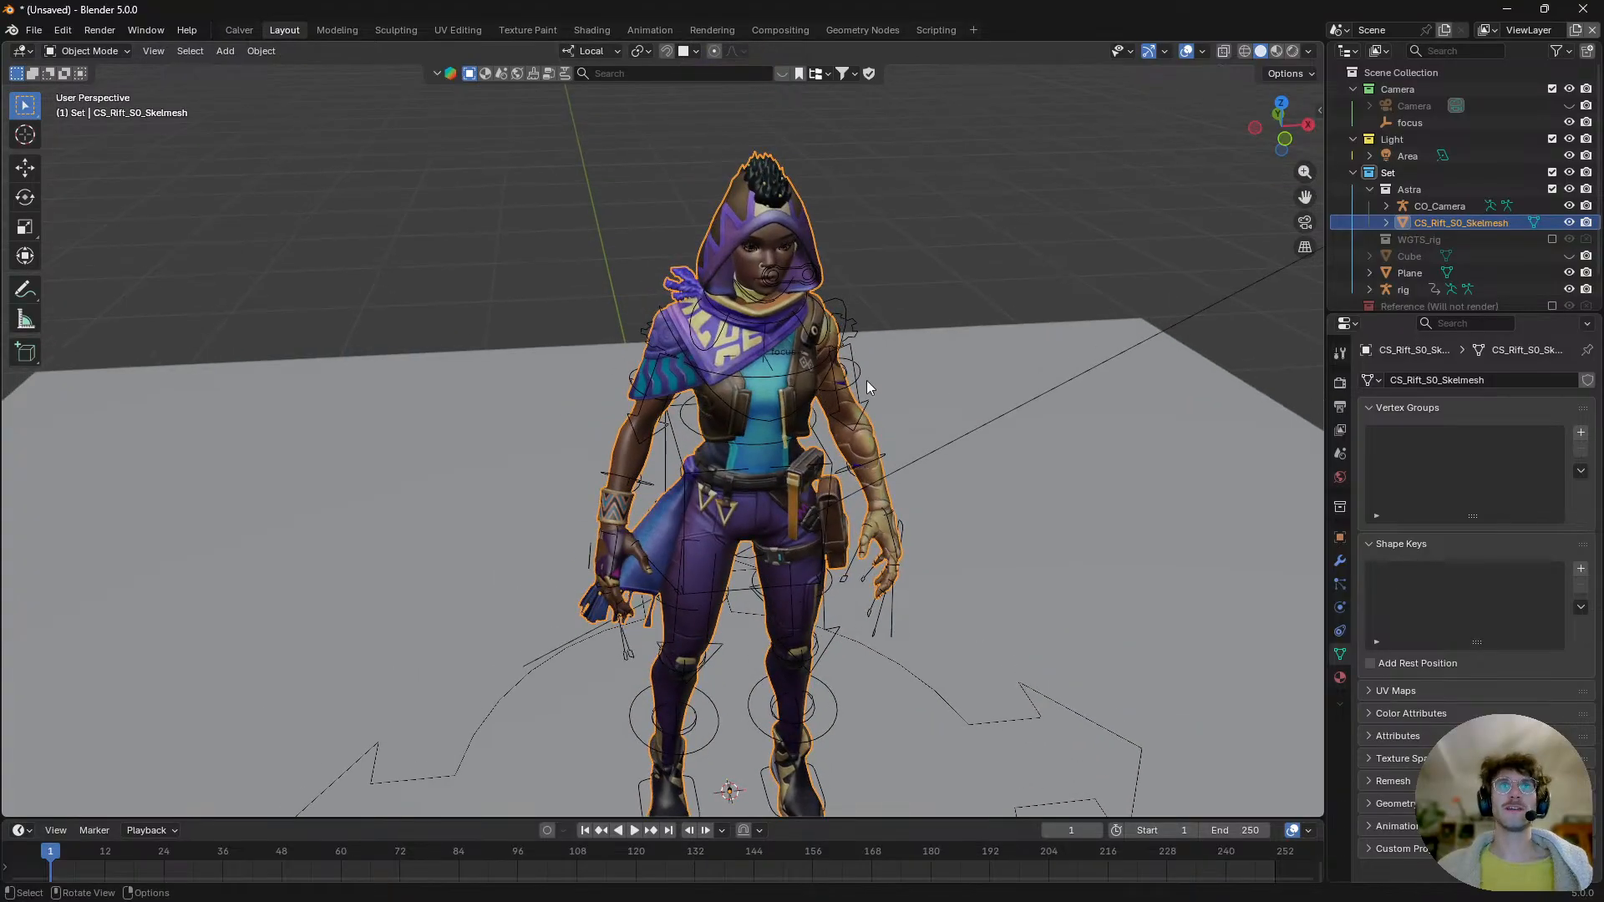
- Select the rig and display the Mesh Online skinning tools with the Joint Alignment Tool section collapsed
{"action": "left_click", "coordinate": [860, 378]}
{"action": "middle_click_drag", "start_coordinate": [860, 382], "coordinate": [819, 396]}
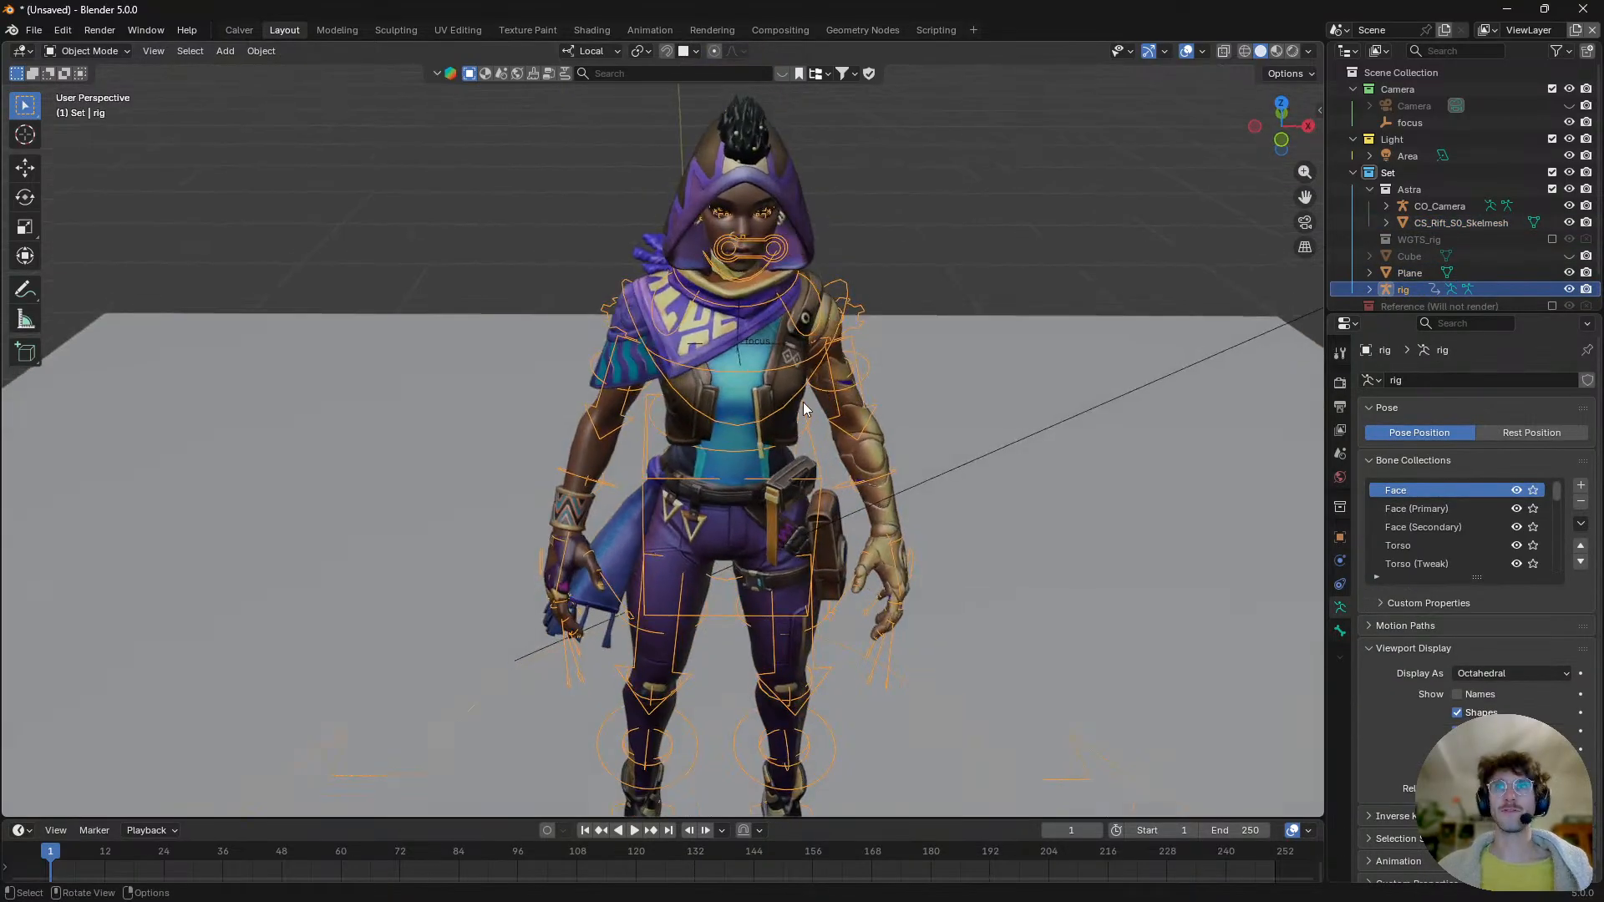
{"action": "key", "text": "n"}
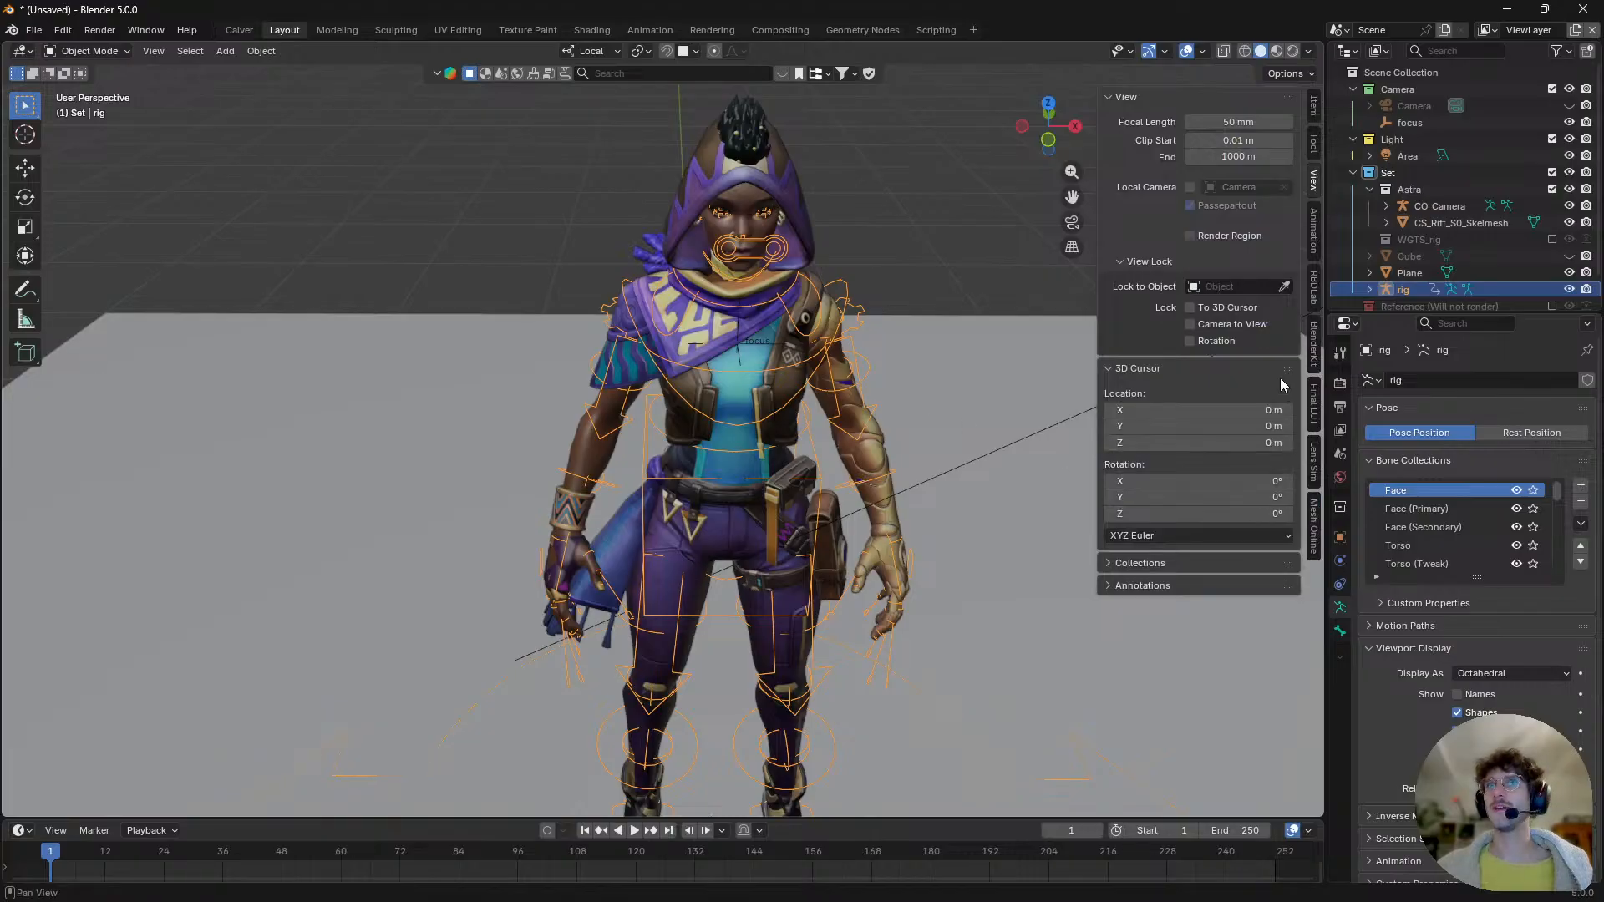
{"action": "left_click", "coordinate": [1315, 112]}
{"action": "left_click", "coordinate": [1314, 134]}
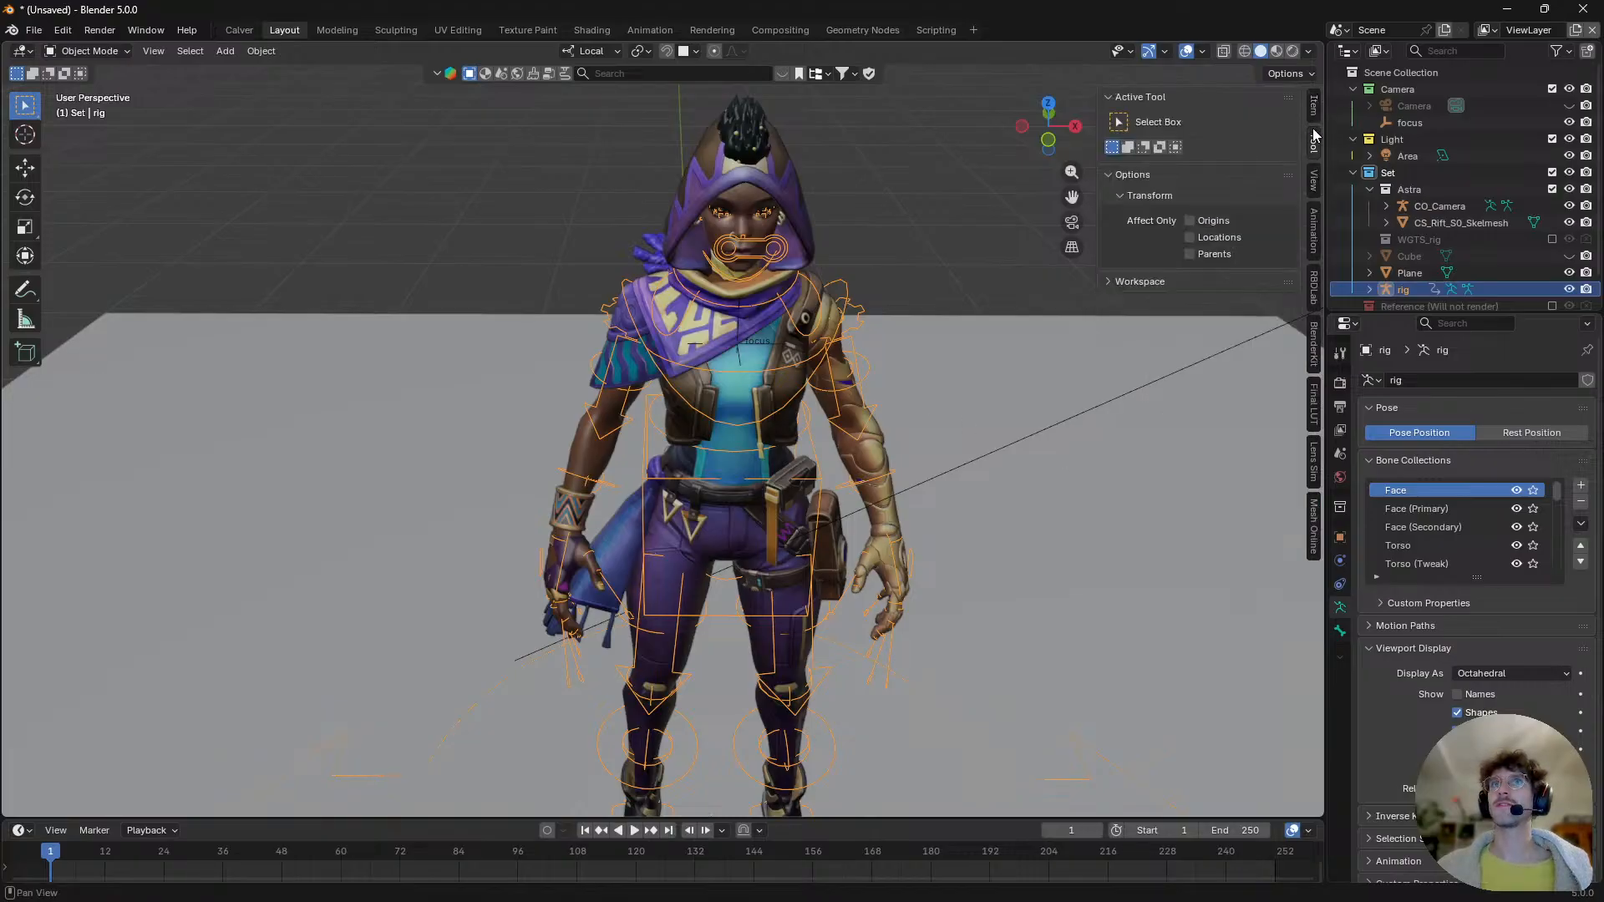
{"action": "left_click", "coordinate": [1314, 179]}
{"action": "left_click", "coordinate": [1314, 542]}
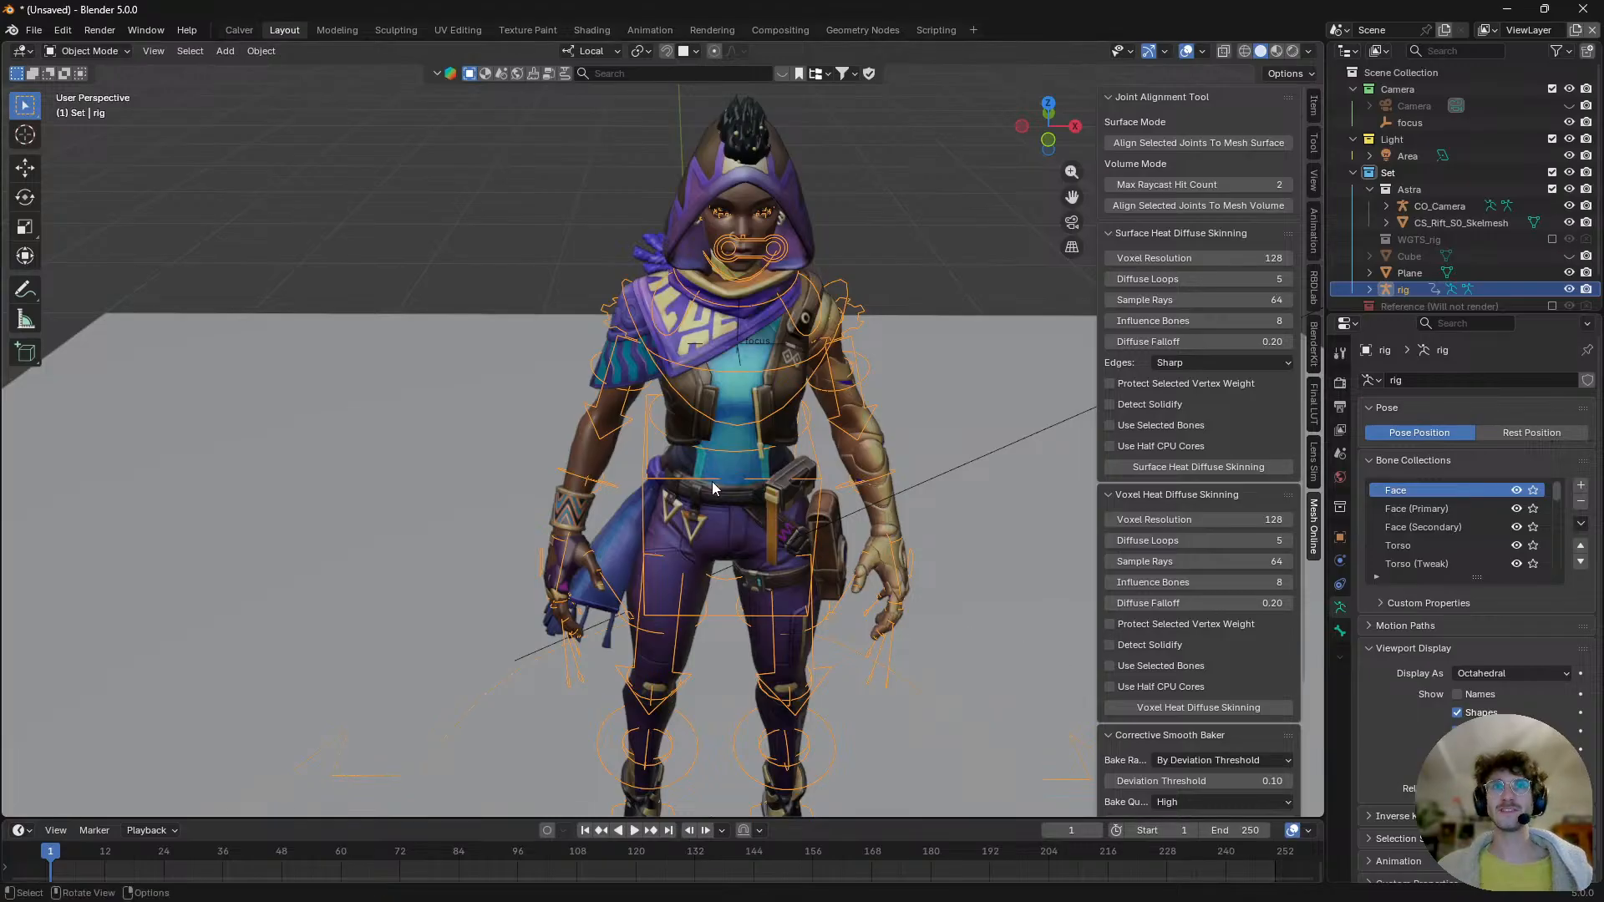
{"action": "middle_click_drag", "start_coordinate": [712, 489], "coordinate": [710, 421]}
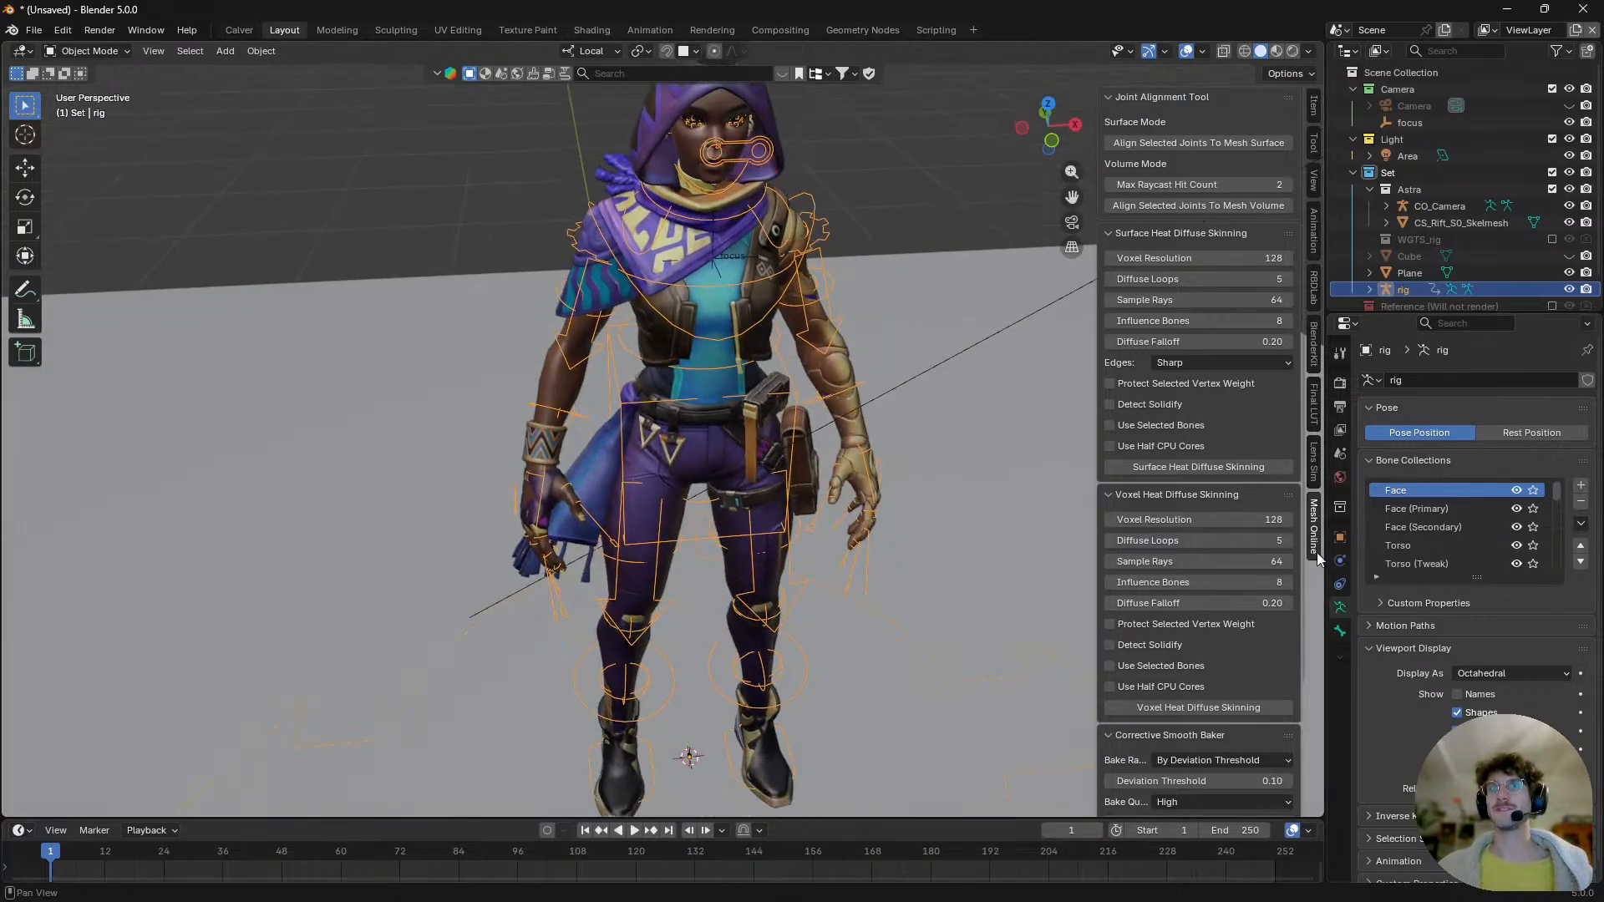
{"action": "left_click", "coordinate": [1162, 95]}
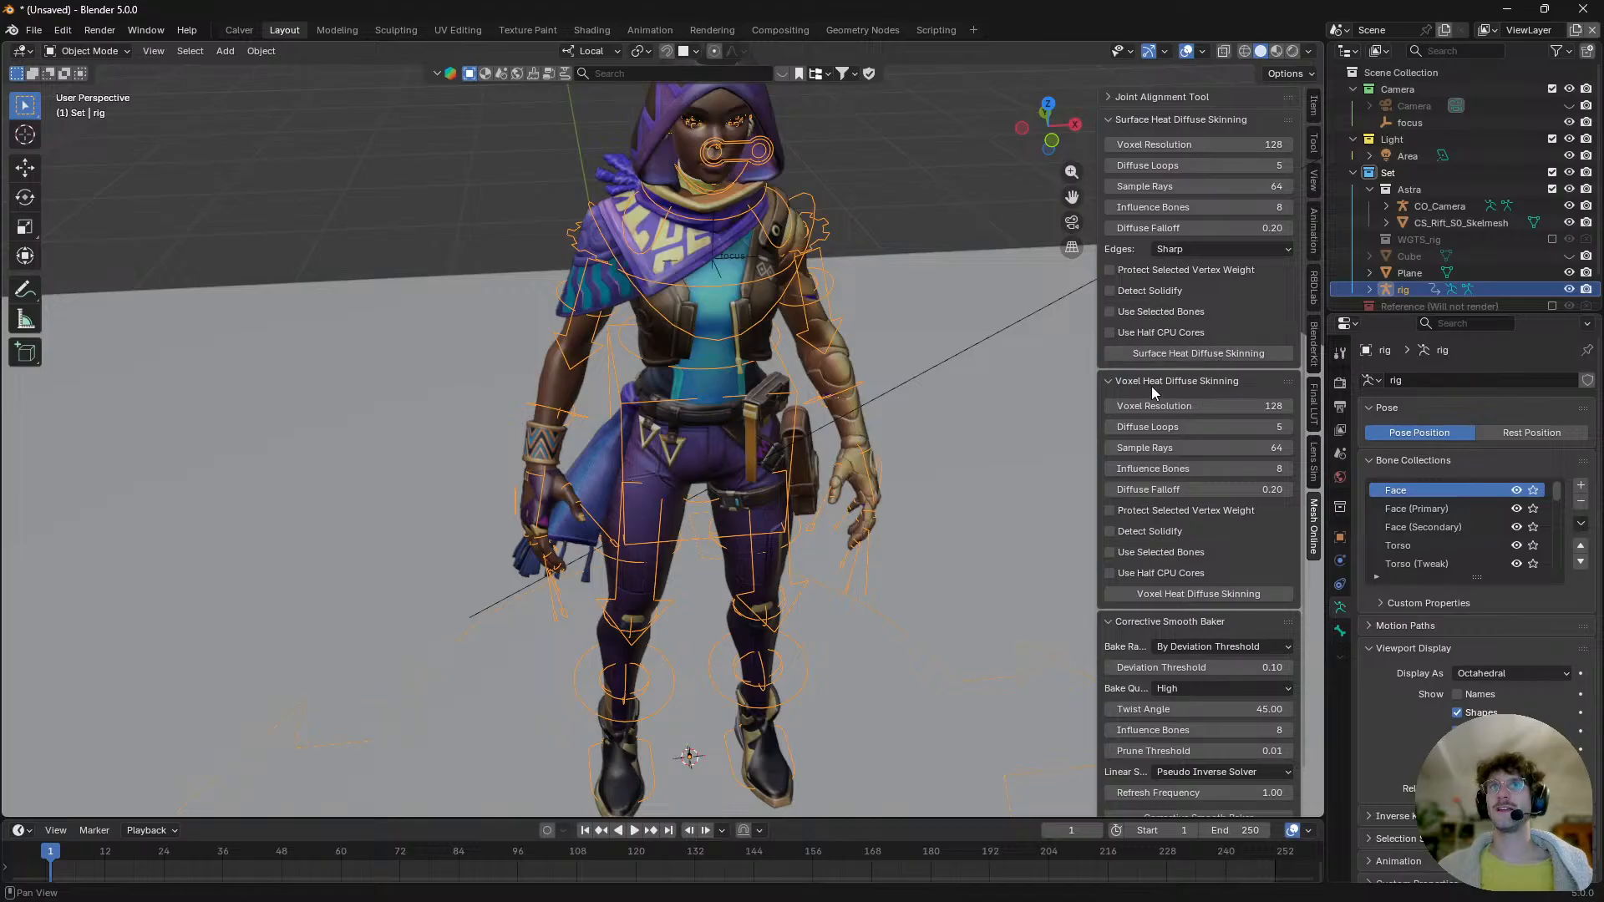
- Bind the character mesh to the rig with Voxel Heat Diffuse Skinning at voxel resolution 128 and 5 diffuse loops
{"action": "scroll", "coordinate": [1231, 411], "scroll_direction": "down", "scroll_amount": 2}
{"action": "scroll", "coordinate": [1204, 405], "scroll_direction": "up", "scroll_amount": 2}
{"action": "scroll", "coordinate": [1208, 399], "scroll_direction": "down", "scroll_amount": 2}
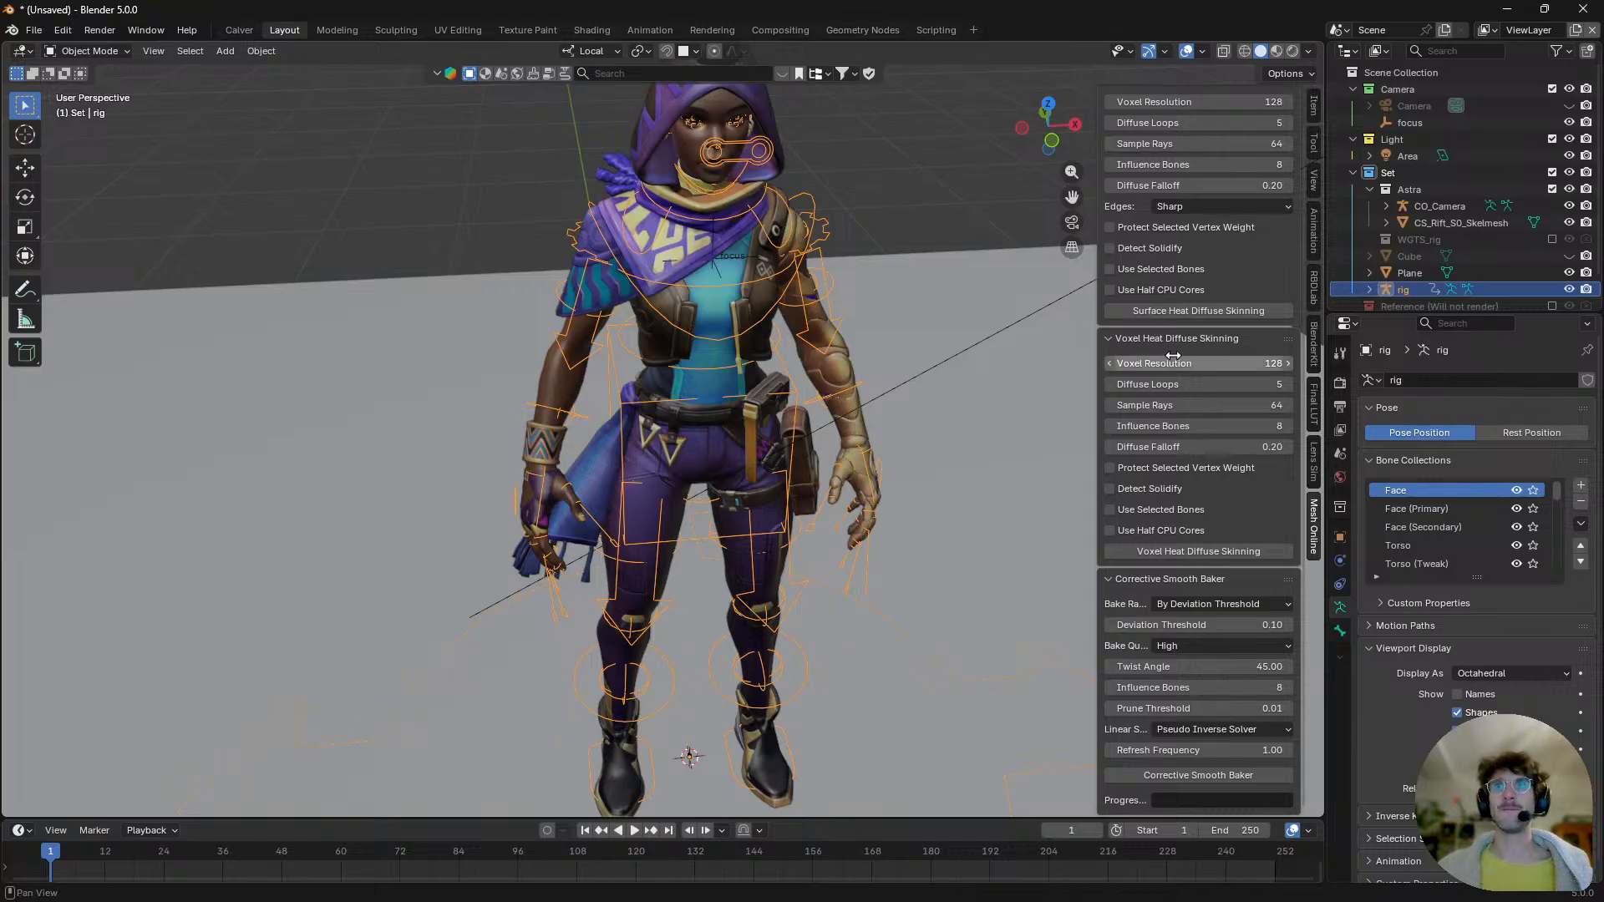
{"action": "scroll", "coordinate": [1153, 374], "scroll_direction": "up", "scroll_amount": 2}
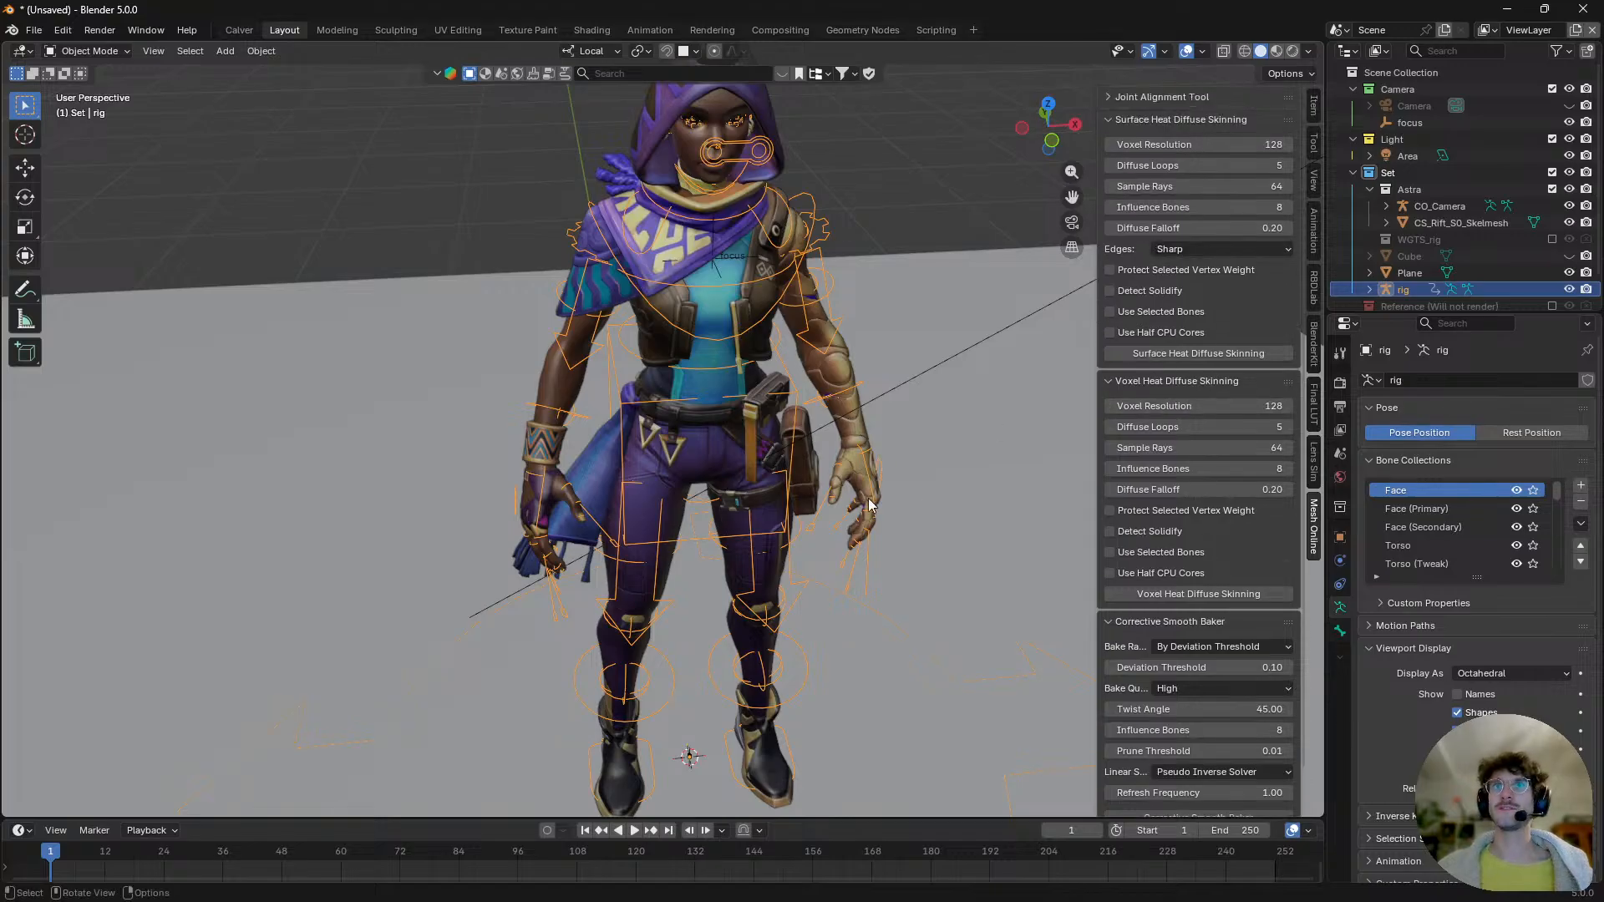
{"action": "left_click", "coordinate": [735, 441]}
{"action": "left_click", "coordinate": [794, 399], "text": "shift"}
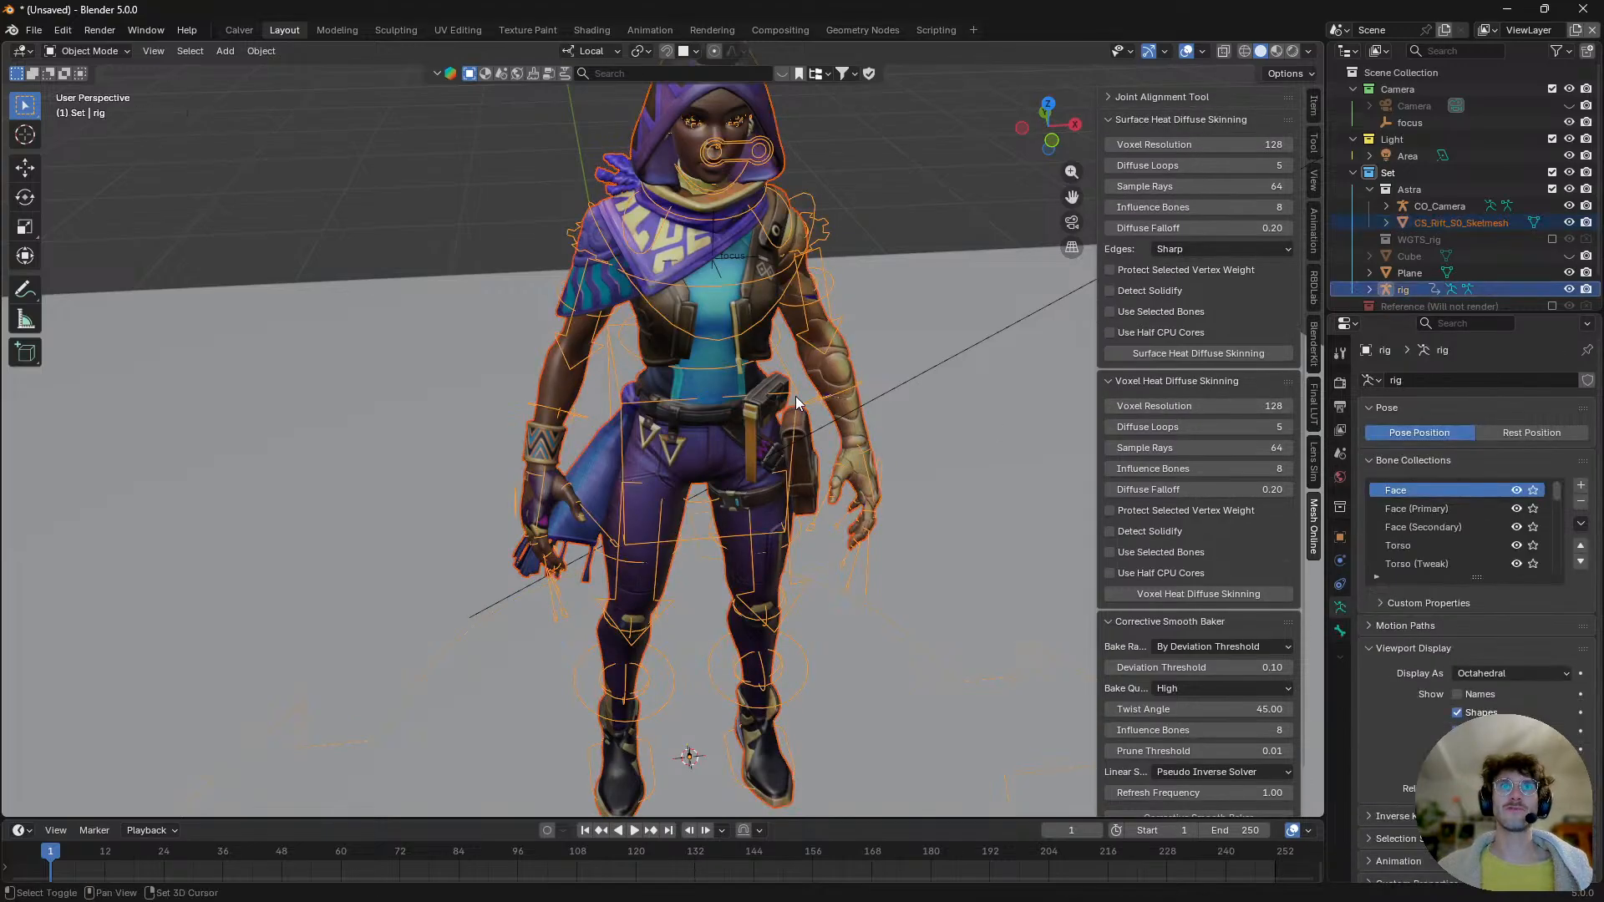
{"action": "left_click", "coordinate": [1194, 594]}
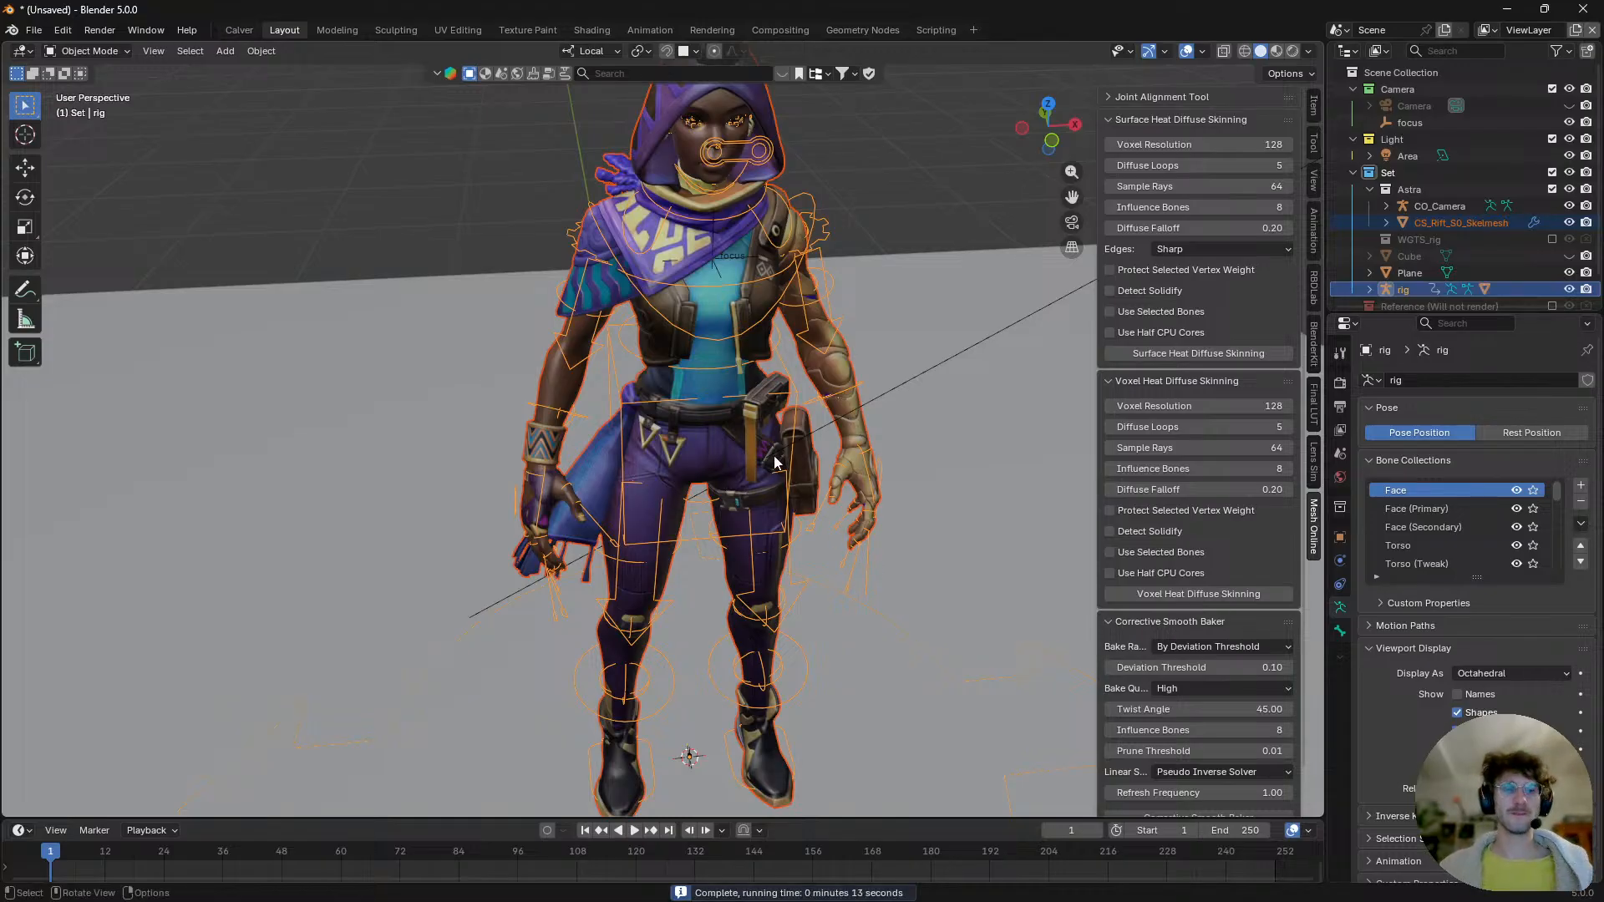
- Put the rig in Pose Mode and test the skinning by trial-moving the torso and right-hand IK controls, cancelling each transform
{"action": "key", "text": "ctrl+Tab"}
{"action": "left_click", "coordinate": [800, 528]}
{"action": "key", "text": "g"}
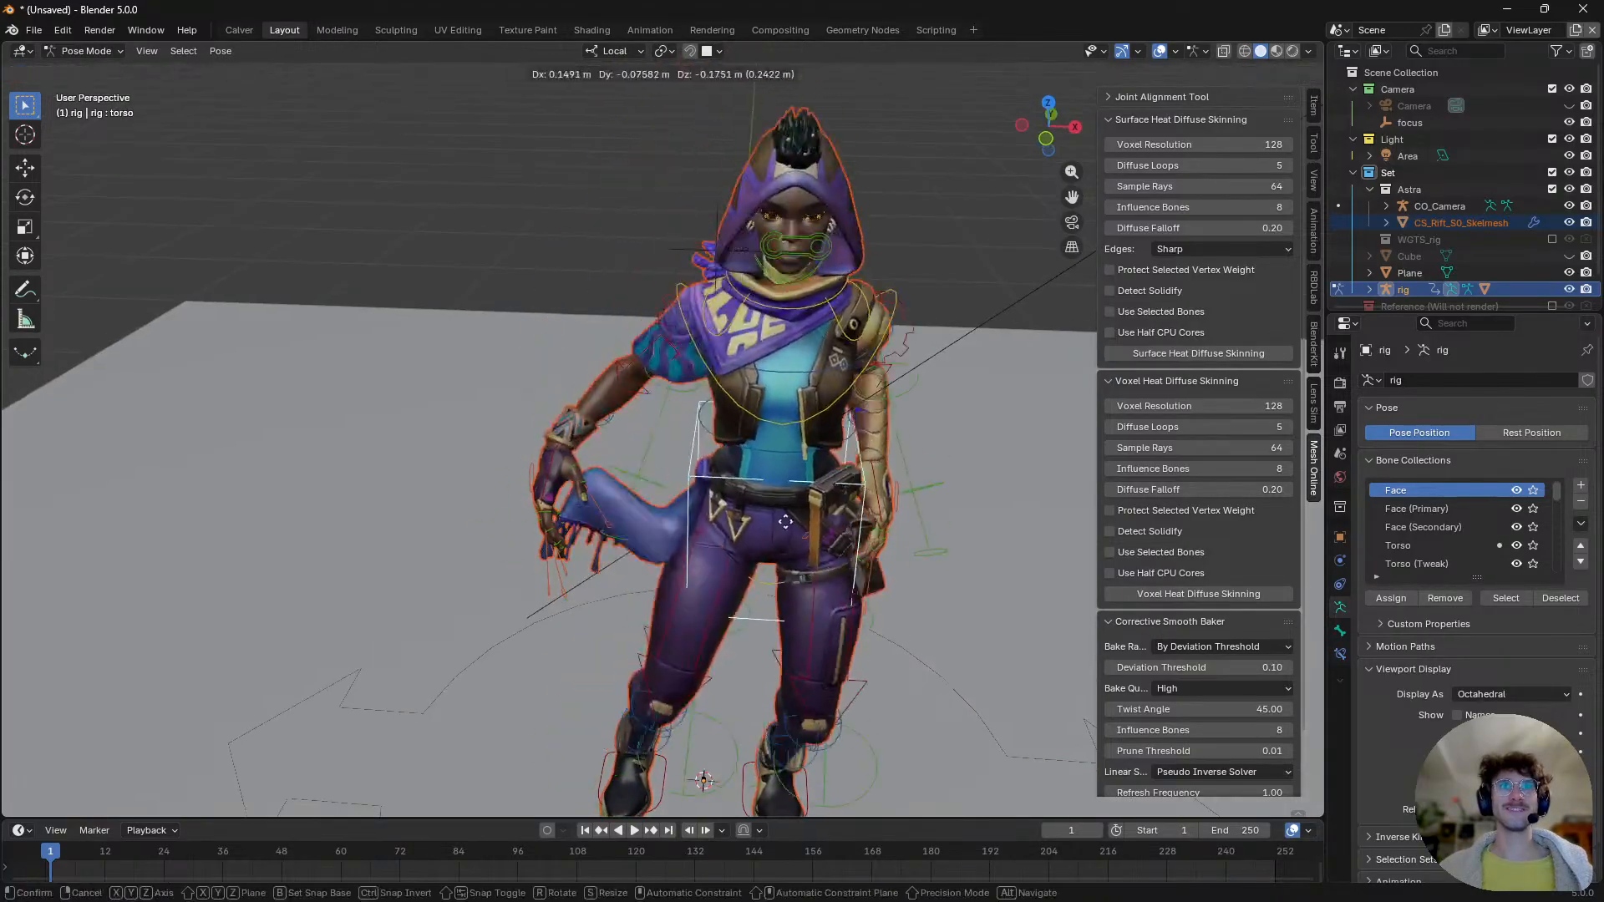
{"action": "right_click", "coordinate": [544, 484]}
{"action": "left_click", "coordinate": [544, 483]}
{"action": "key", "text": "g"}
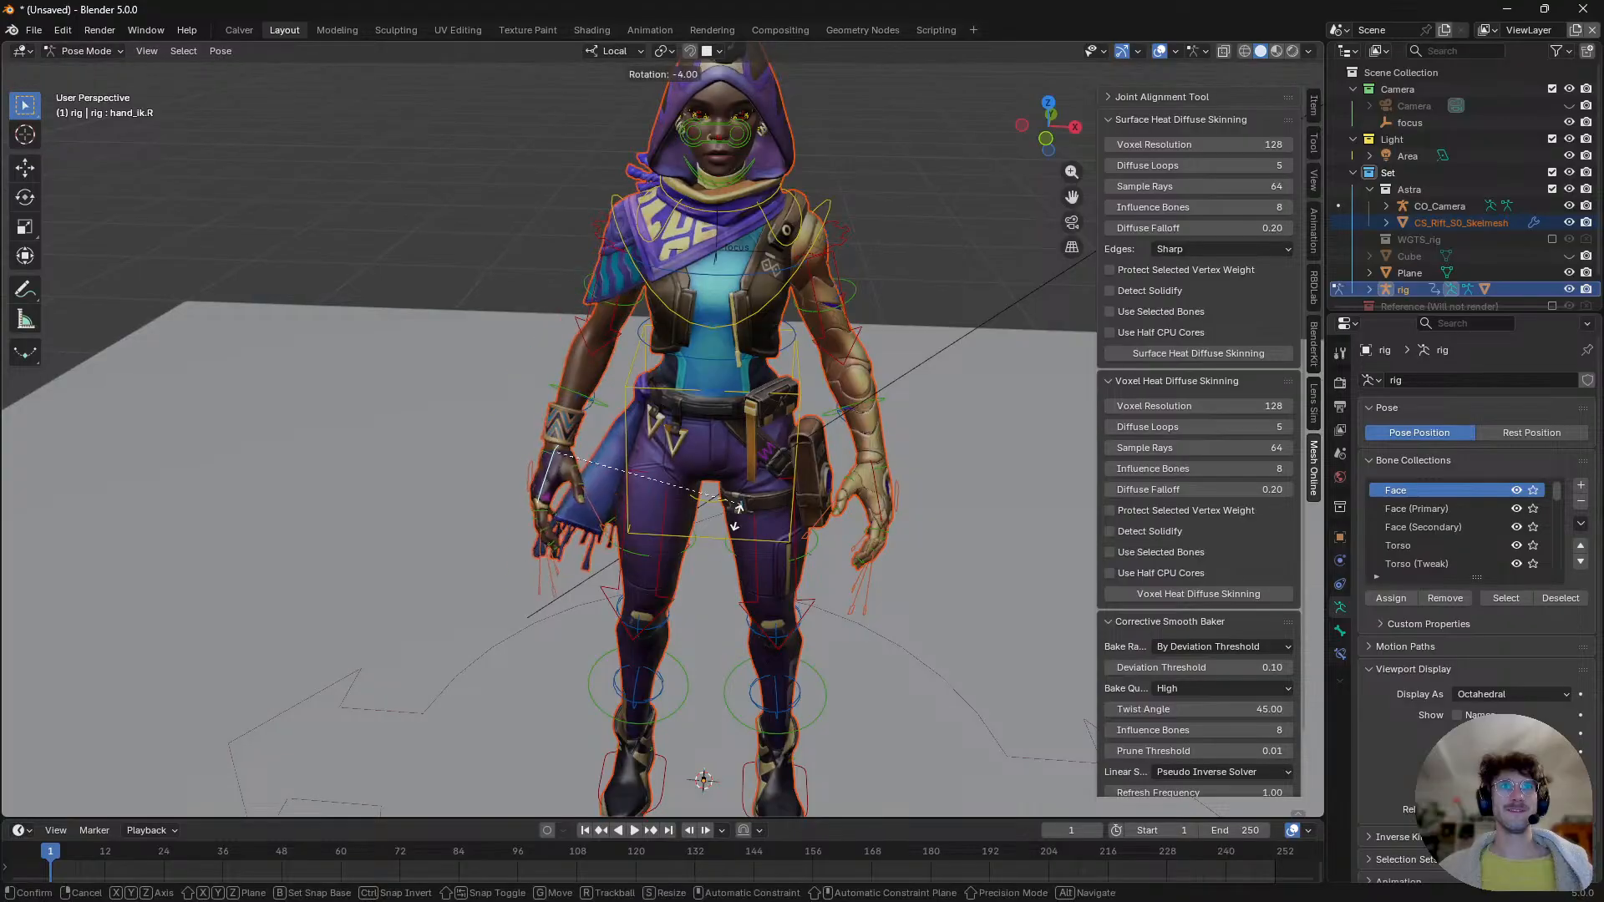
{"action": "right_click", "coordinate": [666, 526]}
- Examine the upper body and face up close and trial-move the eyes control without keeping the change
{"action": "middle_click_drag", "start_coordinate": [665, 526], "coordinate": [824, 424]}
{"action": "left_click", "coordinate": [814, 455]}
{"action": "middle_click_drag", "start_coordinate": [801, 484], "coordinate": [672, 448]}
{"action": "left_click", "coordinate": [738, 528]}
{"action": "scroll", "coordinate": [684, 476], "scroll_direction": "up", "scroll_amount": 3}
{"action": "scroll", "coordinate": [672, 451], "scroll_direction": "up", "scroll_amount": 2}
{"action": "left_click", "coordinate": [758, 280]}
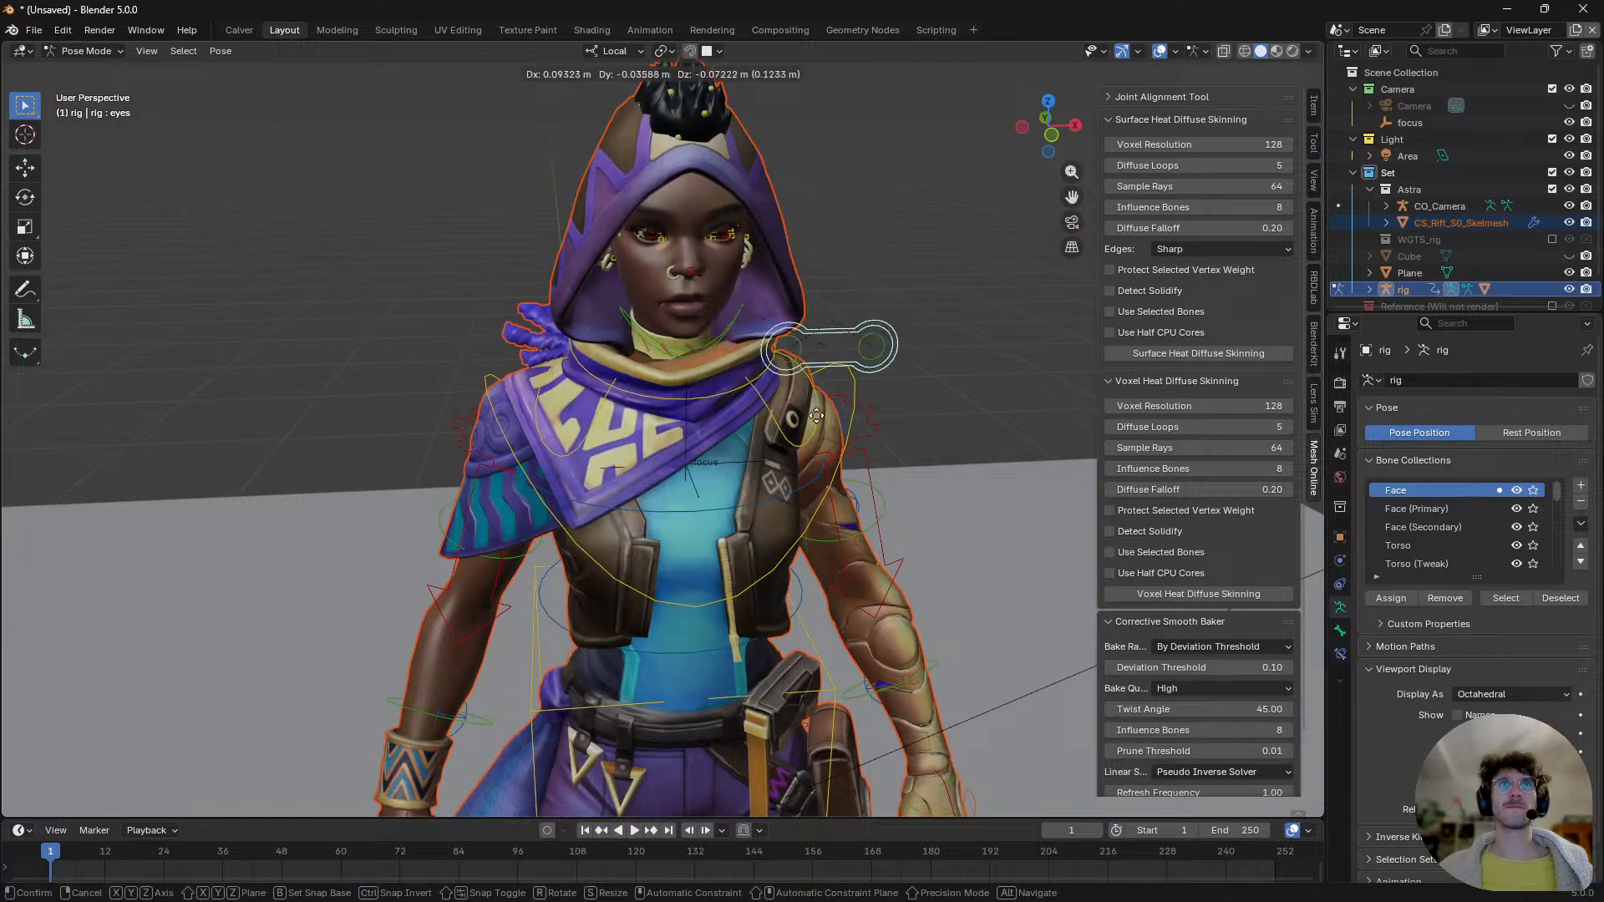
- Test the left shoulder and chest deformation with free rotations of their controls, cancelling each one
{"action": "left_click", "coordinate": [861, 386]}
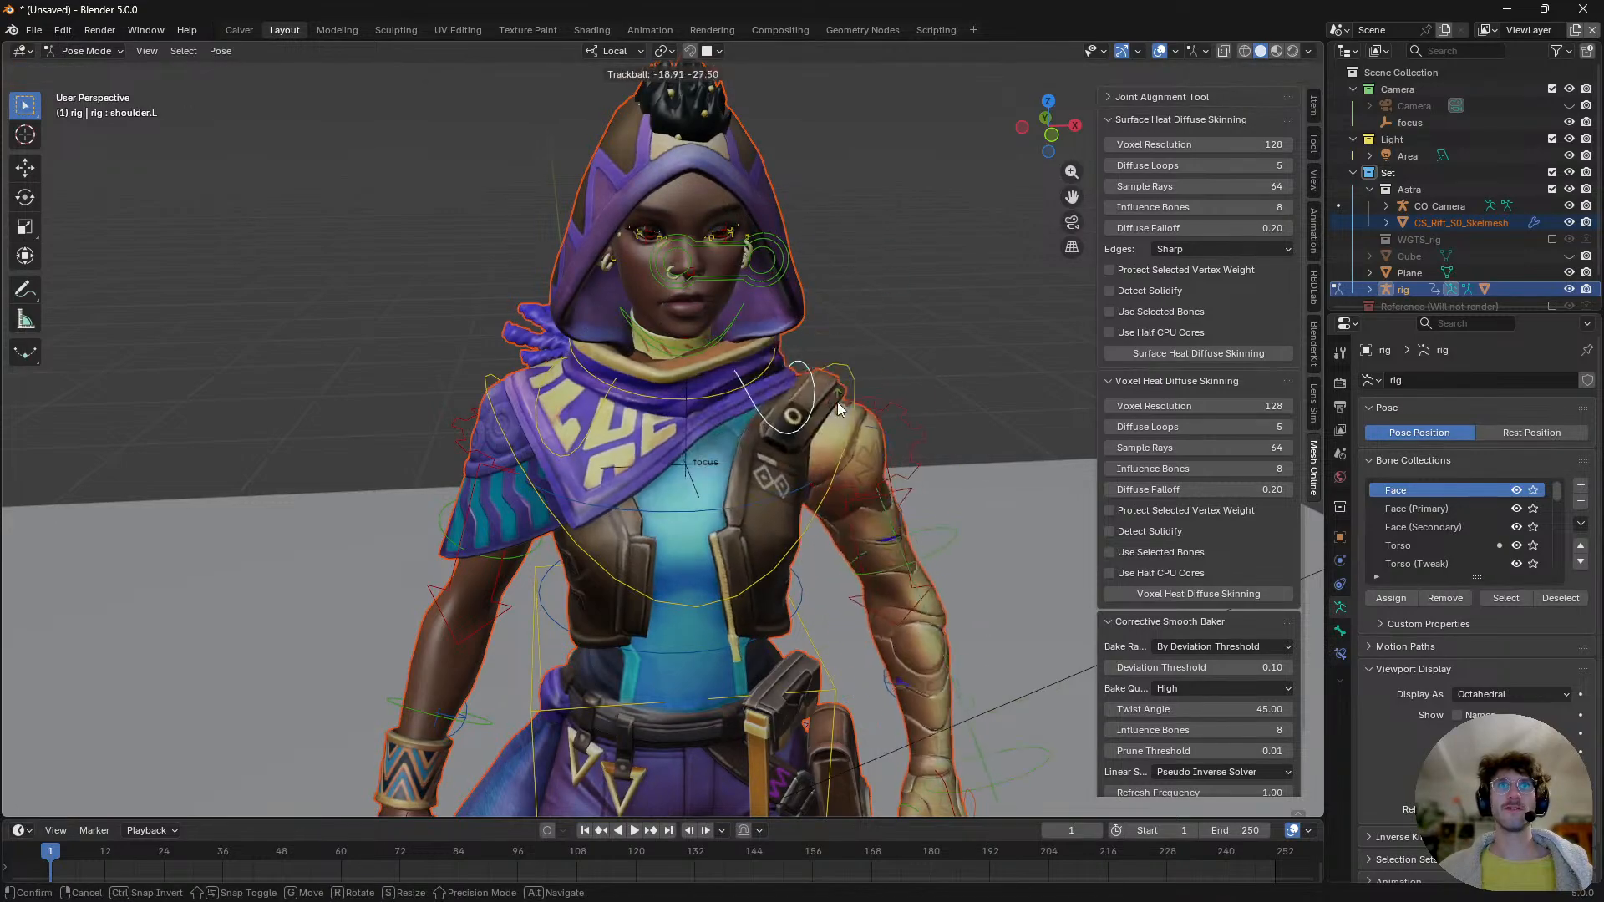
{"action": "key", "text": "r"}
{"action": "key", "text": "r"}
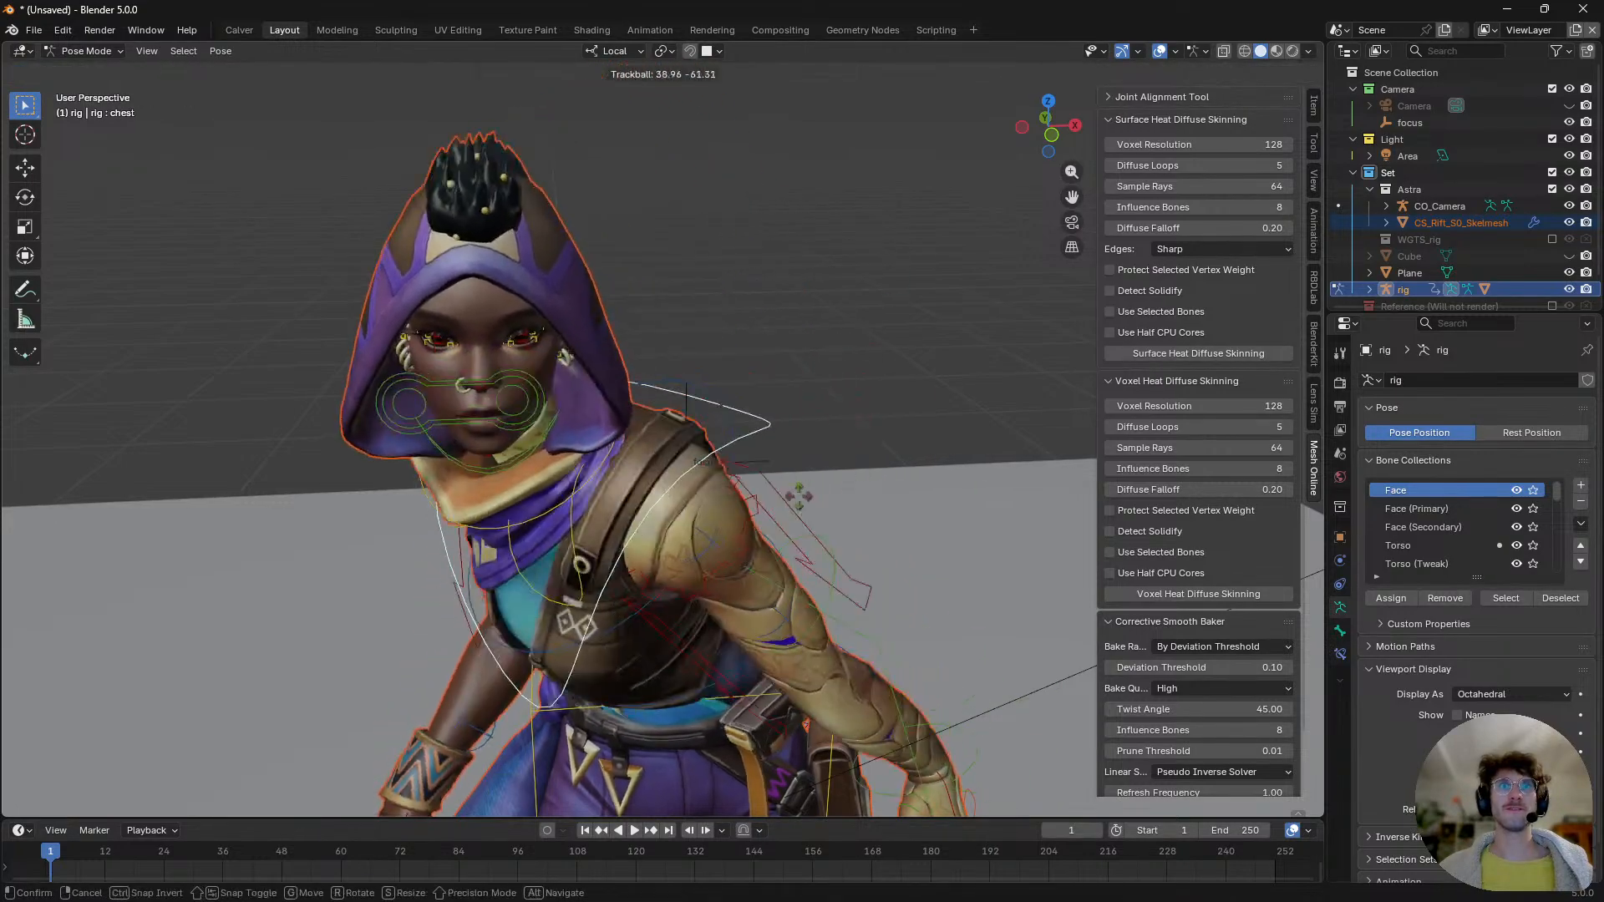
{"action": "scroll", "coordinate": [880, 456], "scroll_direction": "down", "scroll_amount": 4}
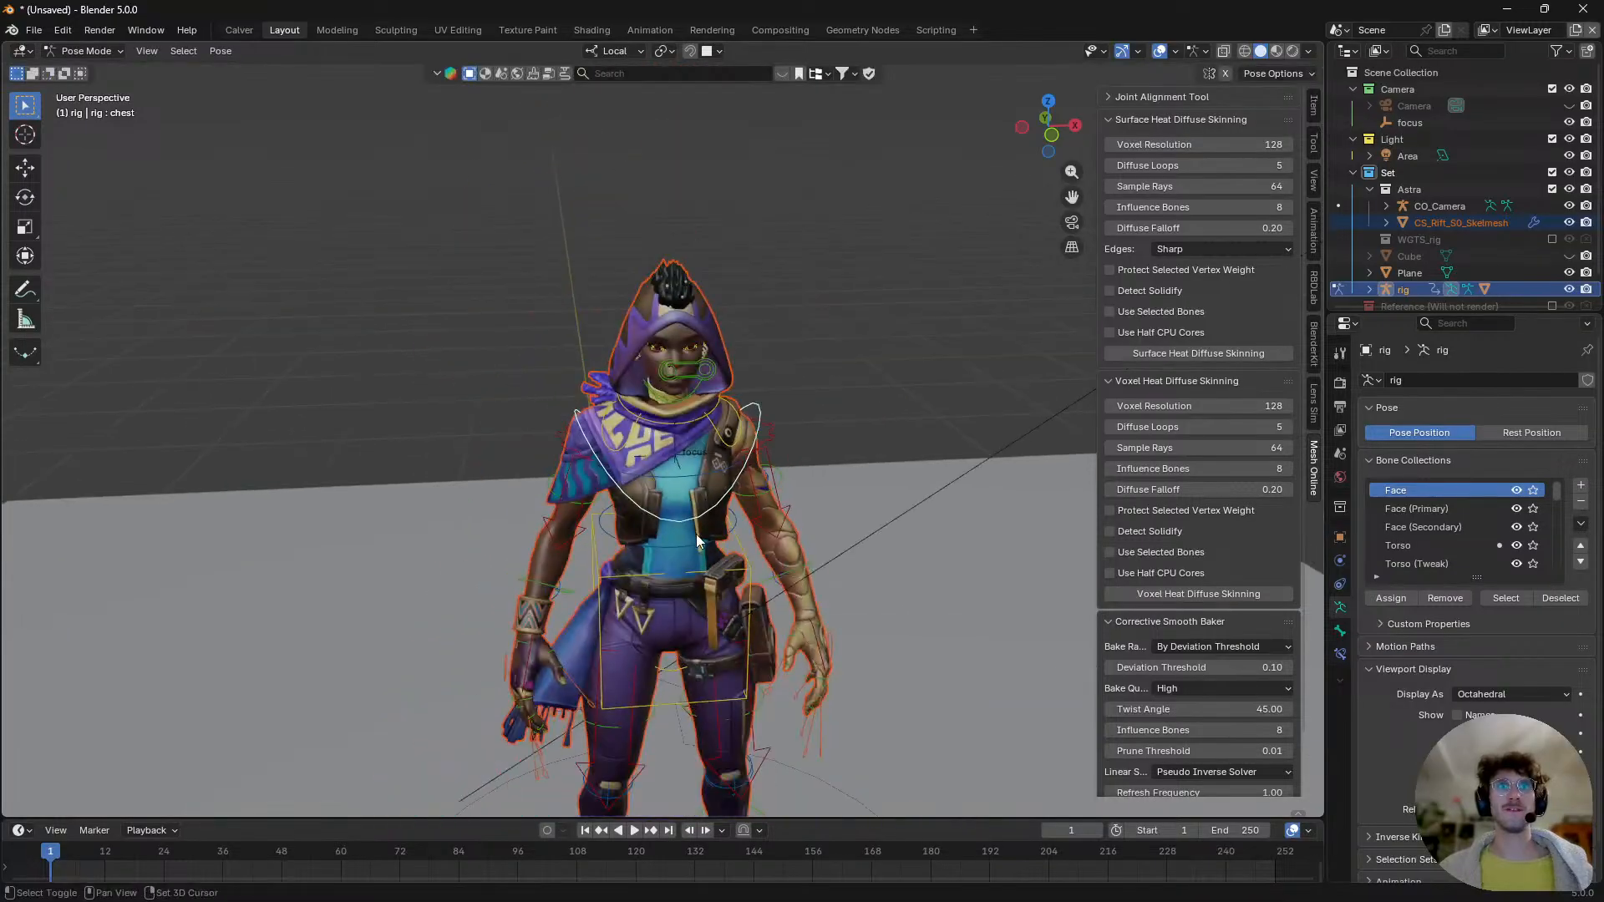
{"action": "key", "text": "r"}
{"action": "right_click", "coordinate": [710, 480]}
- Hide the sidebar and trial-rotate the torso control, cancelling the rotation
{"action": "key", "text": "n"}
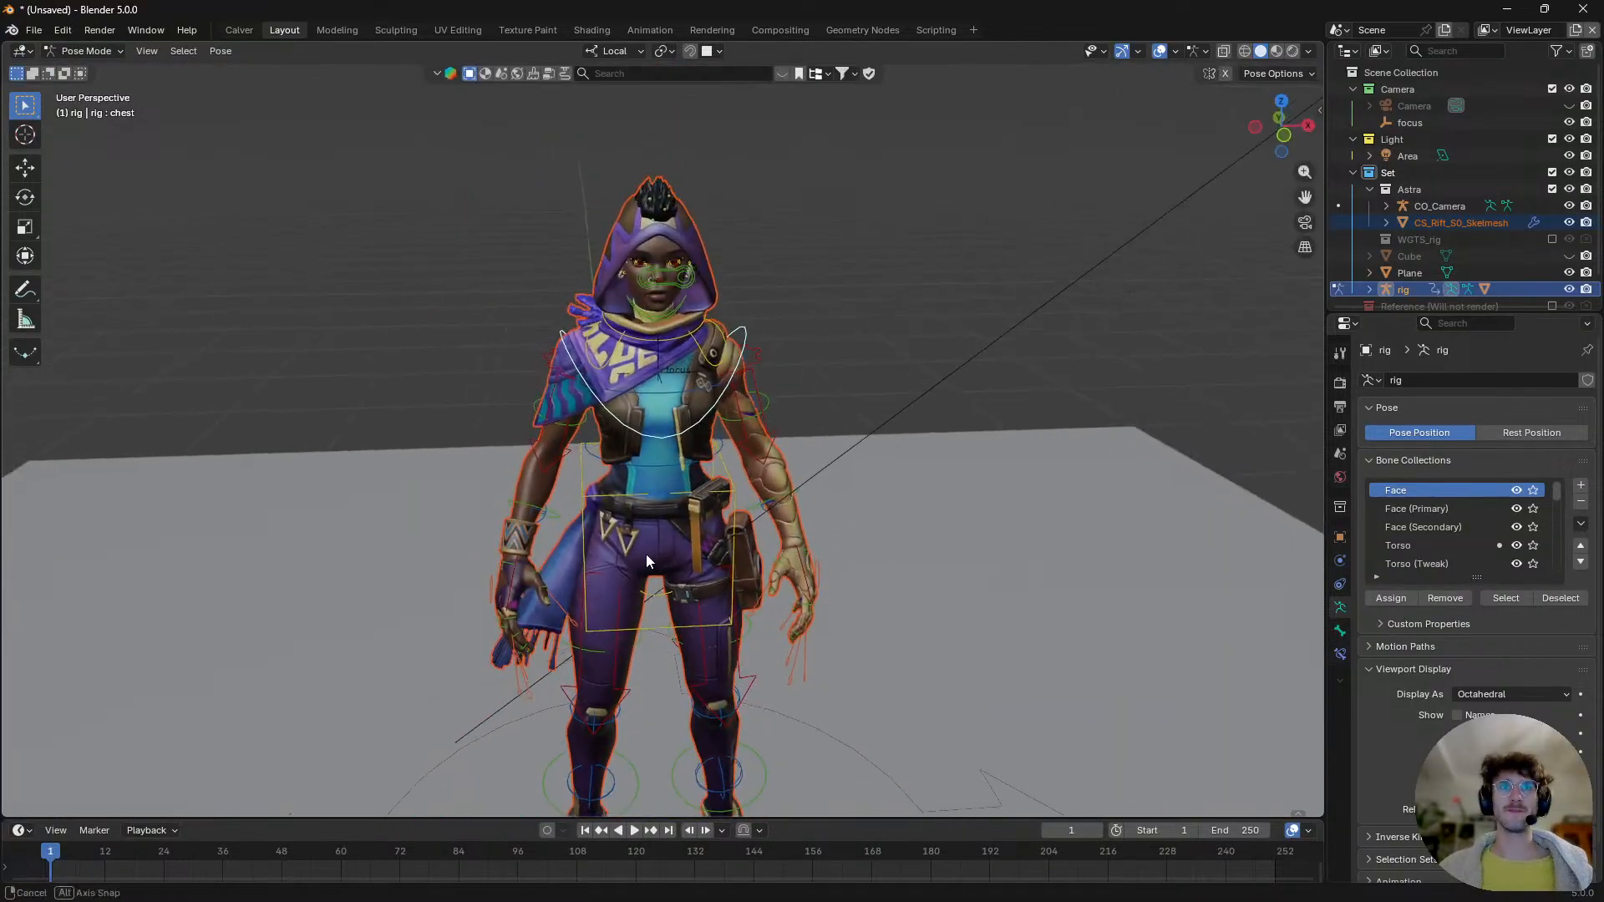
{"action": "scroll", "coordinate": [659, 490], "scroll_direction": "down", "scroll_amount": 2}
{"action": "left_click", "coordinate": [659, 524]}
{"action": "key", "text": "r"}
{"action": "right_click", "coordinate": [682, 714]}
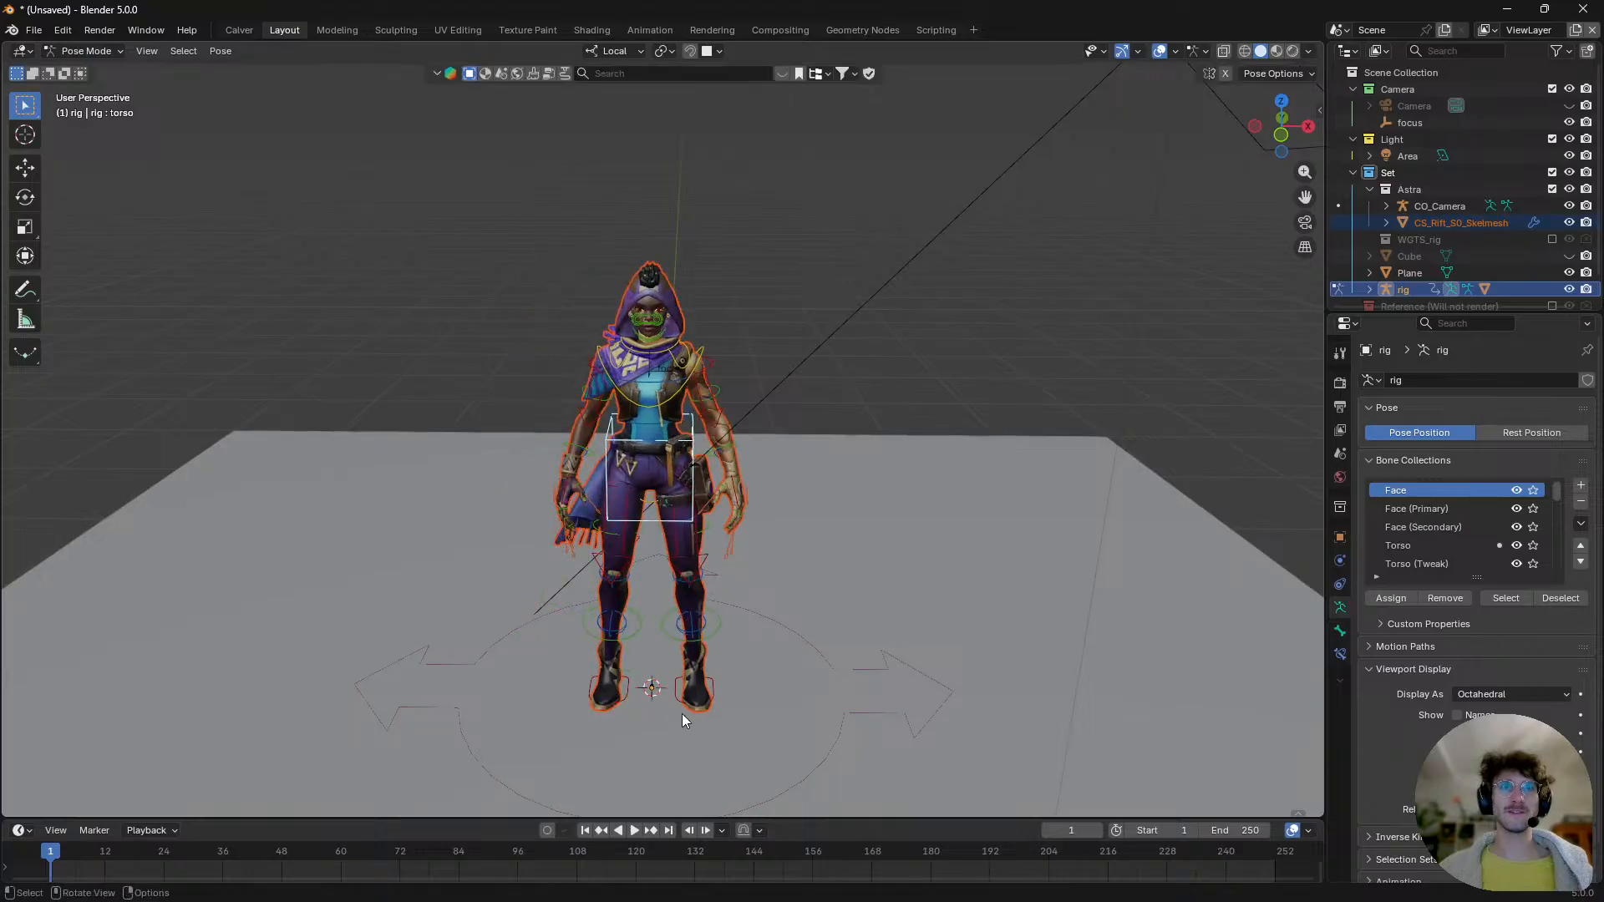
- Lower the torso control into a crouch to inspect the knee deformation from the side, and undo the pose
{"action": "scroll", "coordinate": [704, 639], "scroll_direction": "up", "scroll_amount": 4}
{"action": "middle_click_drag", "start_coordinate": [705, 639], "coordinate": [595, 668]}
{"action": "key", "text": "g"}
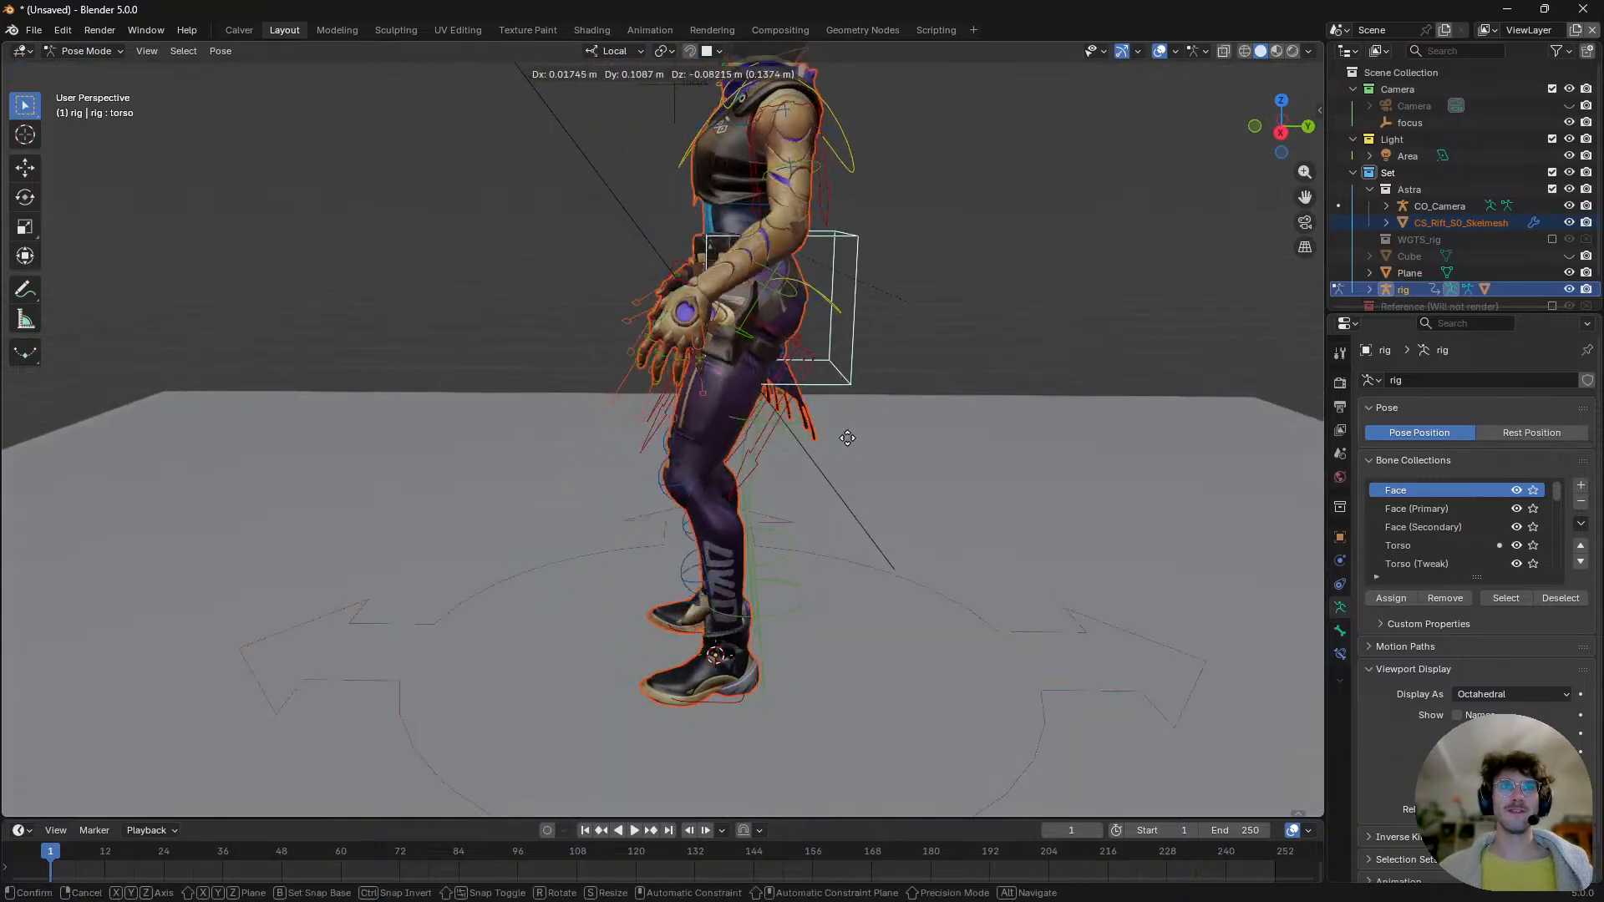
{"action": "left_click", "coordinate": [809, 528]}
{"action": "scroll", "coordinate": [633, 530], "scroll_direction": "up", "scroll_amount": 3}
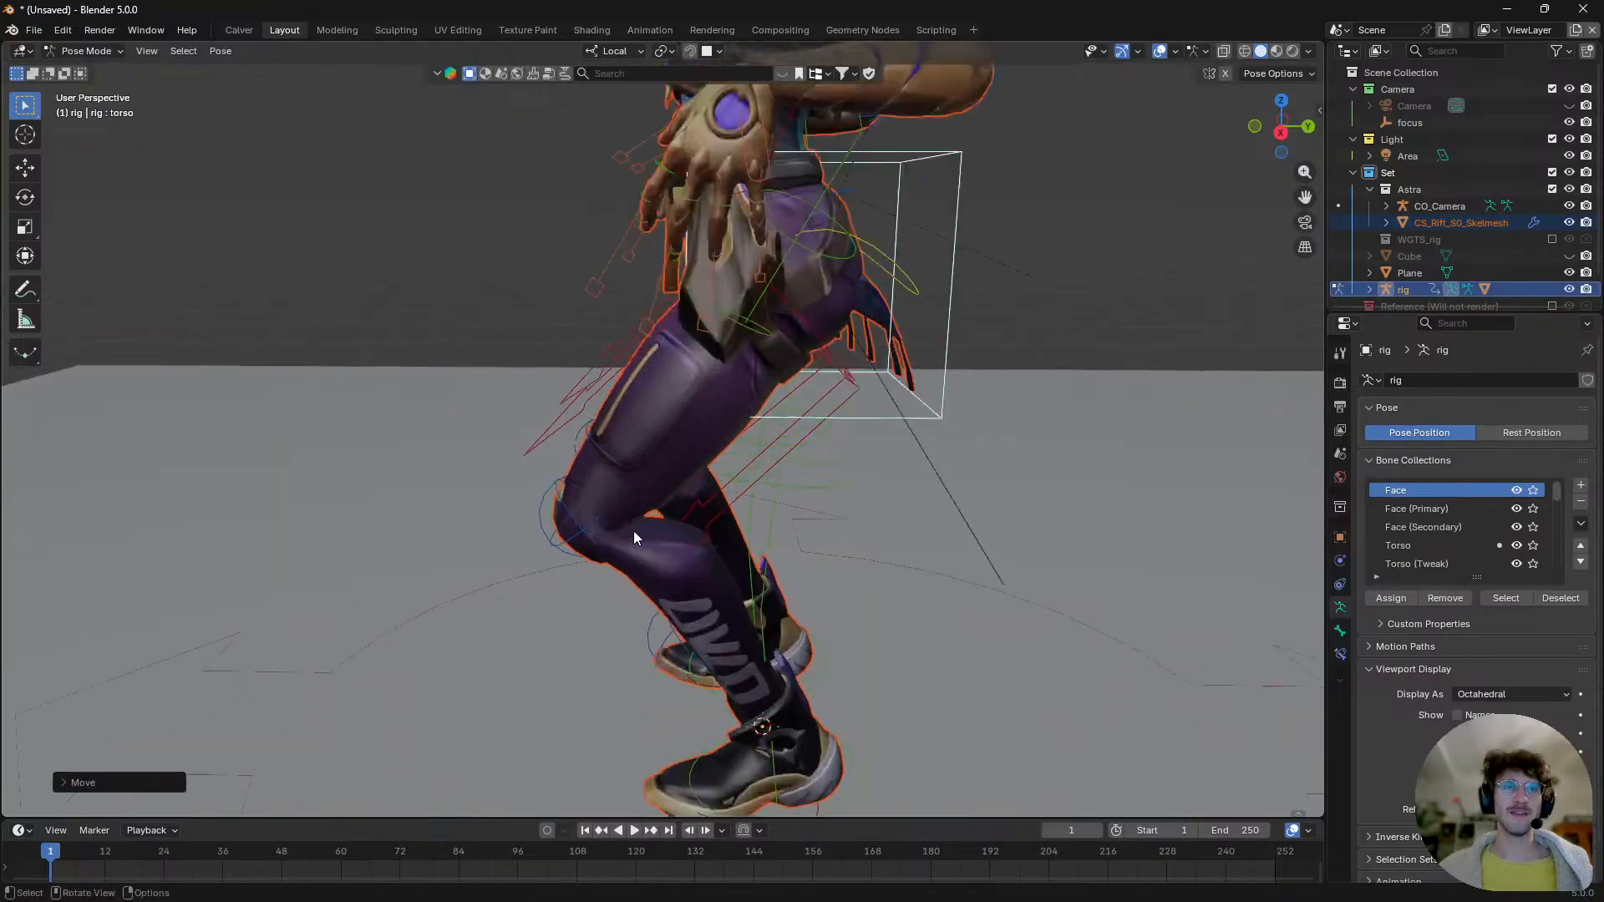
{"action": "middle_click_drag", "start_coordinate": [633, 529], "coordinate": [678, 548]}
{"action": "key", "text": "g"}
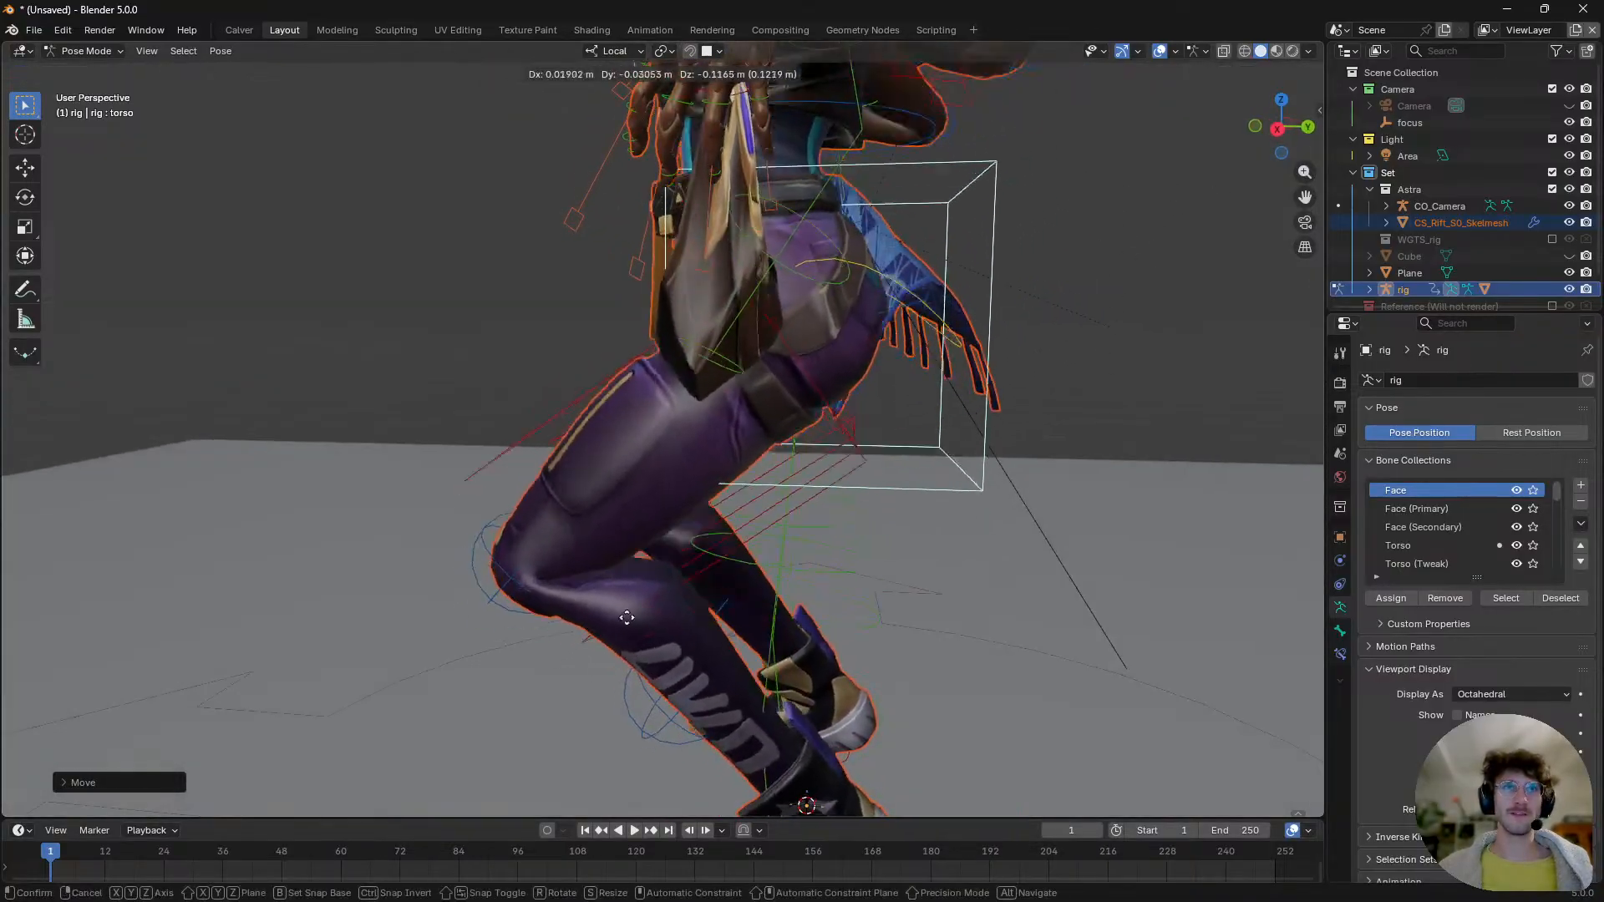
{"action": "left_click", "coordinate": [630, 650]}
{"action": "middle_click_drag", "start_coordinate": [630, 650], "coordinate": [907, 535]}
{"action": "key", "text": "ctrl+z"}
- Display the rig's item properties with Transform collapsed and select the left upper arm's parent control to show its main properties
{"action": "left_click", "coordinate": [857, 648]}
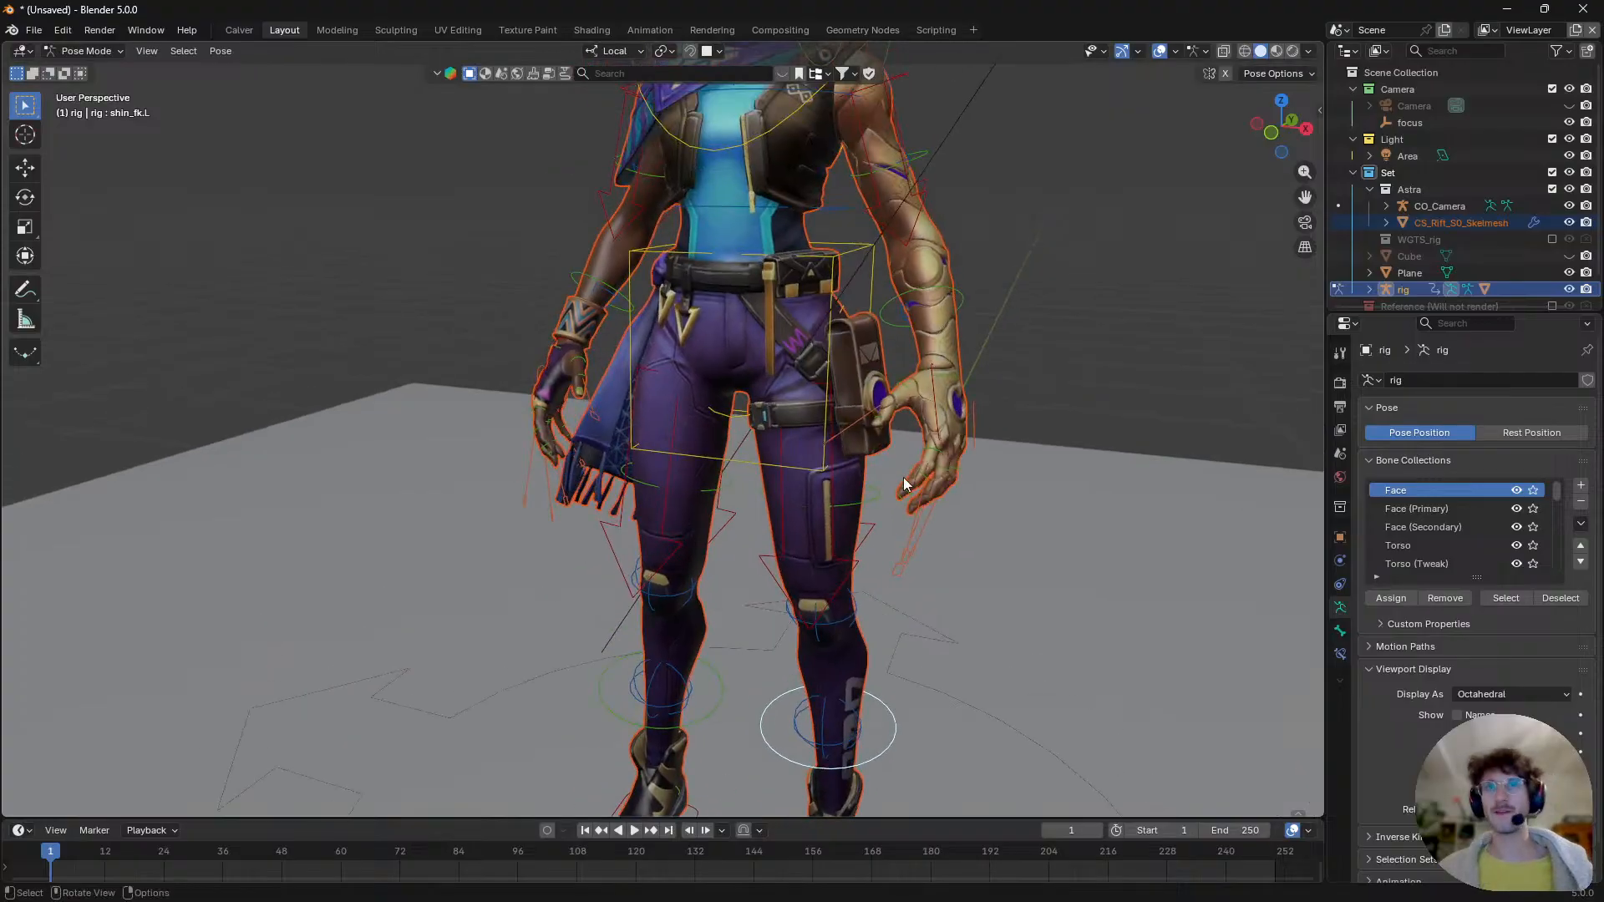
{"action": "key", "text": "n"}
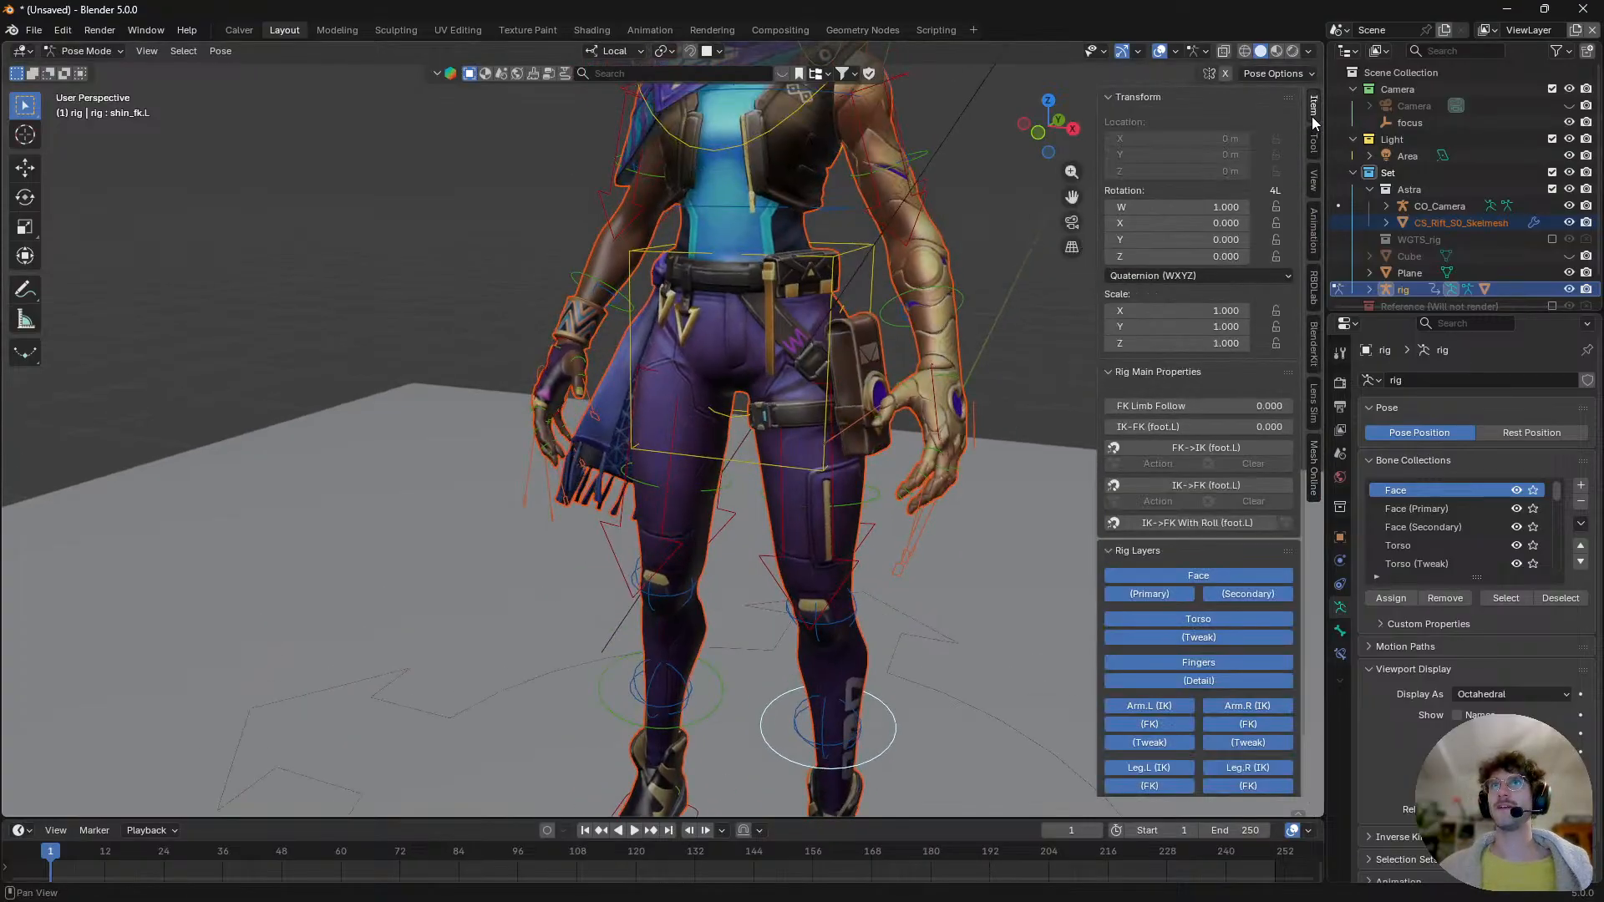
{"action": "middle_click_drag", "start_coordinate": [969, 476], "coordinate": [1009, 565]}
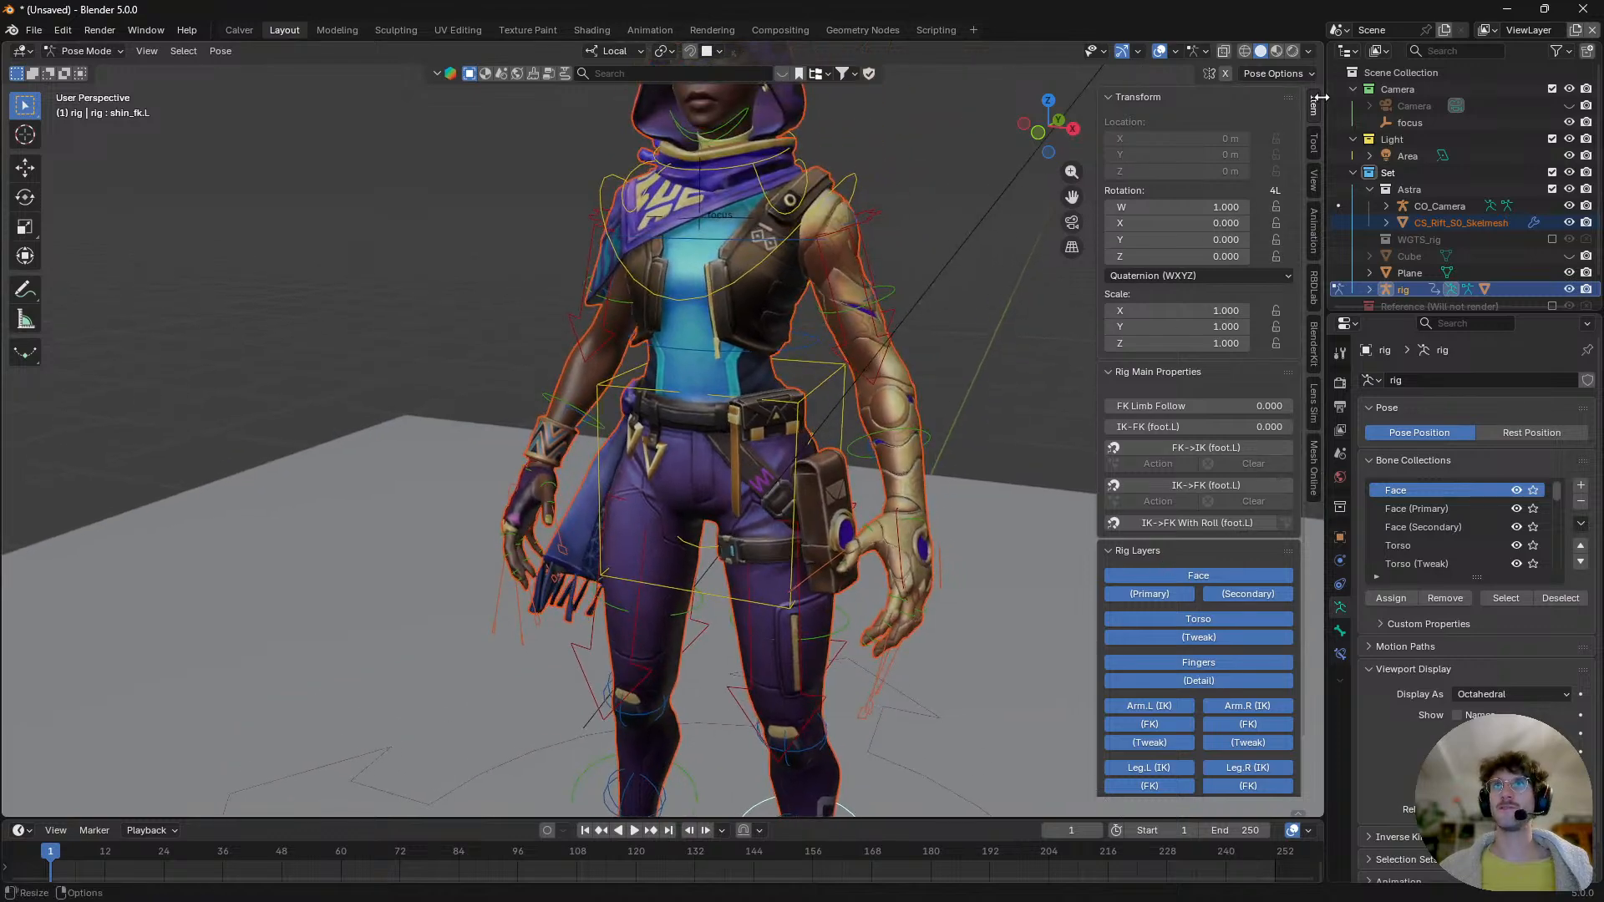
{"action": "left_click", "coordinate": [1125, 96]}
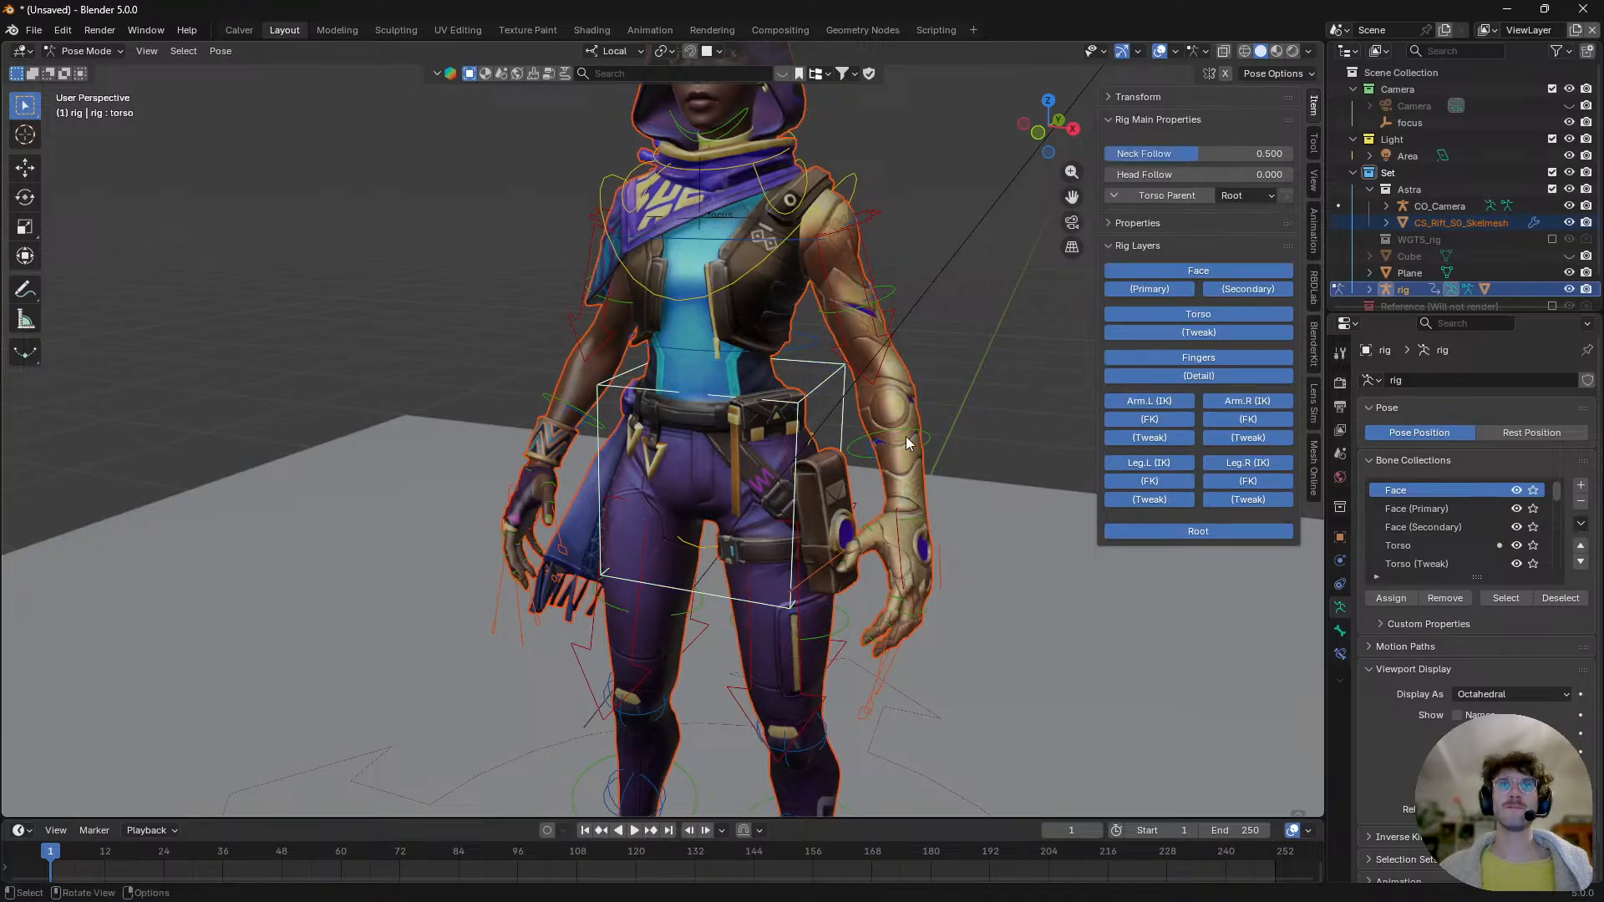
{"action": "left_click", "coordinate": [879, 393]}
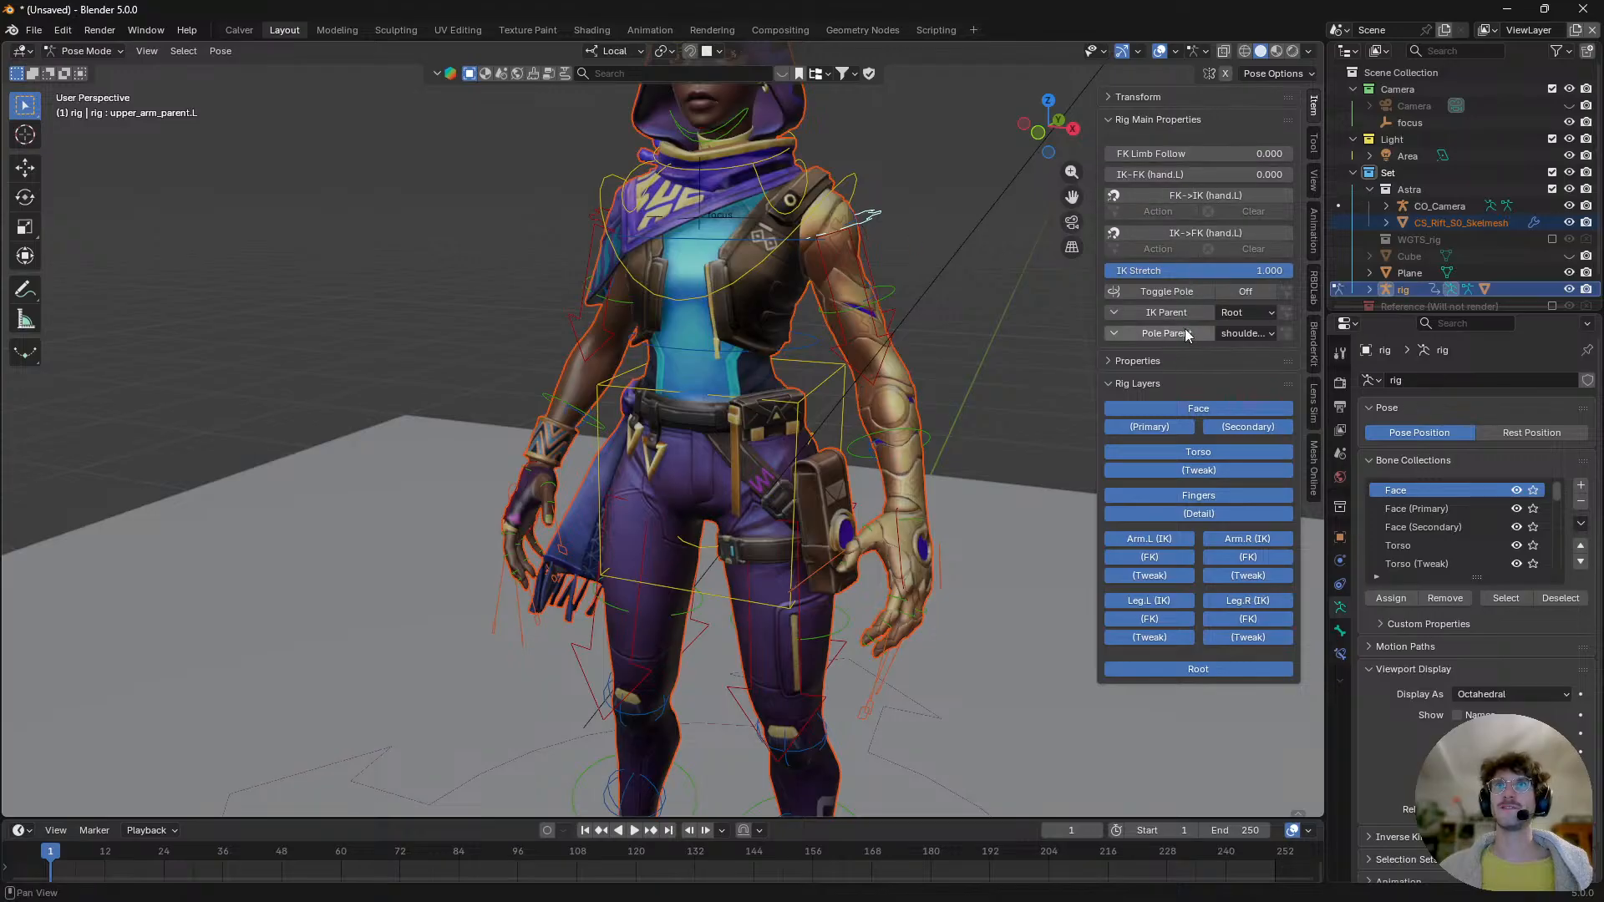
- Select the torso control and hide the torso tweak, finger detail, and both arms' FK and tweak rig layers
{"action": "left_click", "coordinate": [838, 397]}
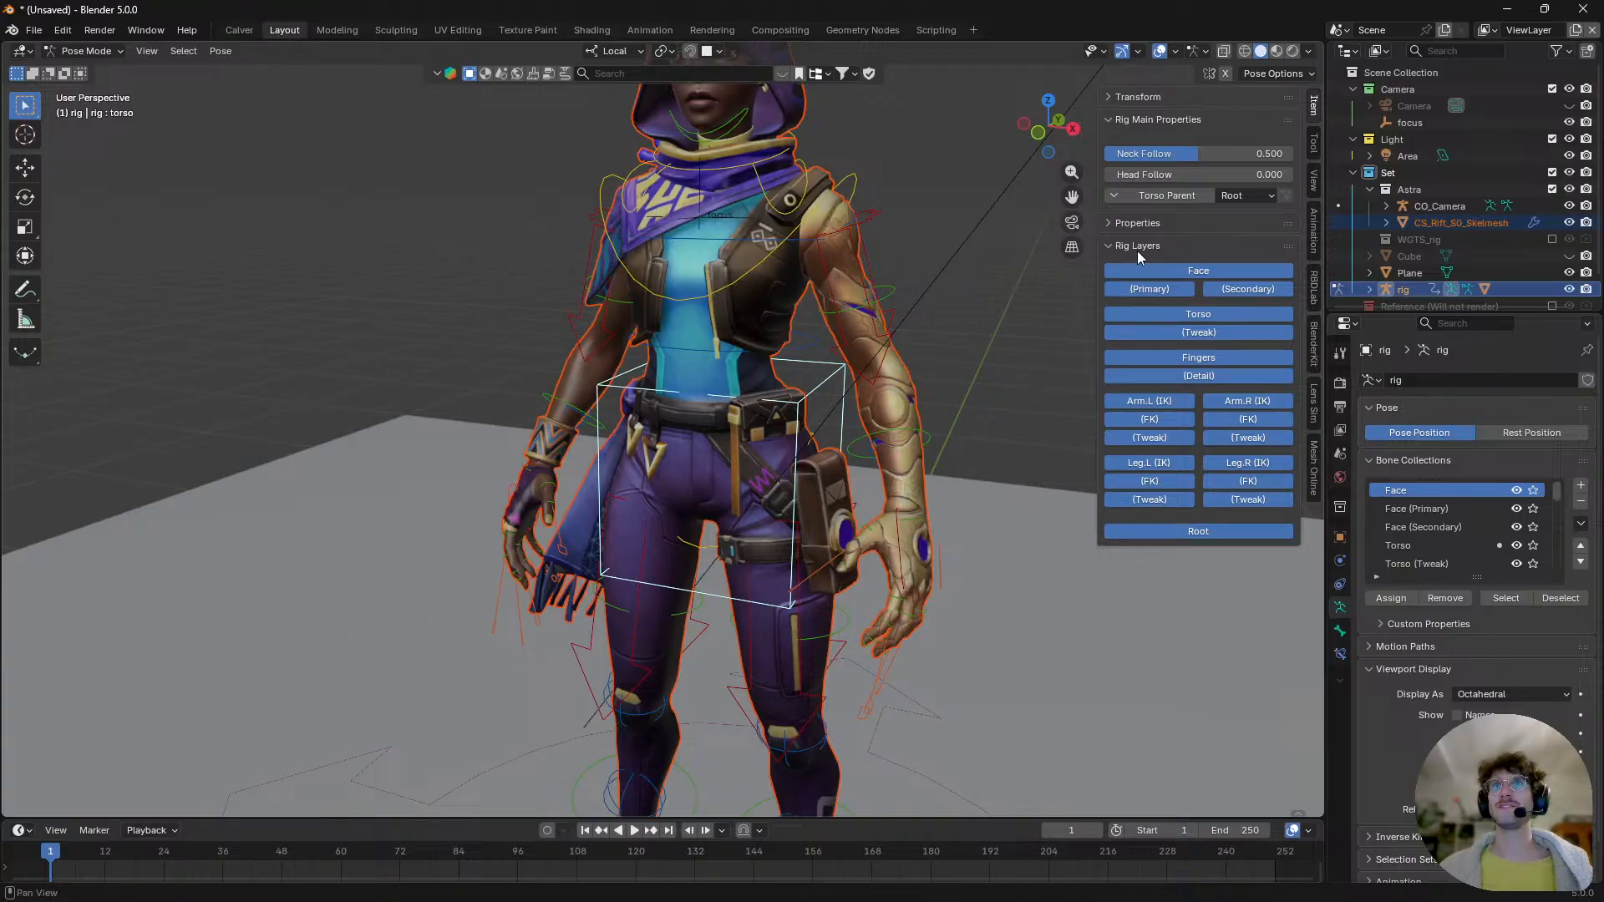
{"action": "left_click", "coordinate": [1195, 270]}
{"action": "scroll", "coordinate": [793, 309], "scroll_direction": "down", "scroll_amount": 4}
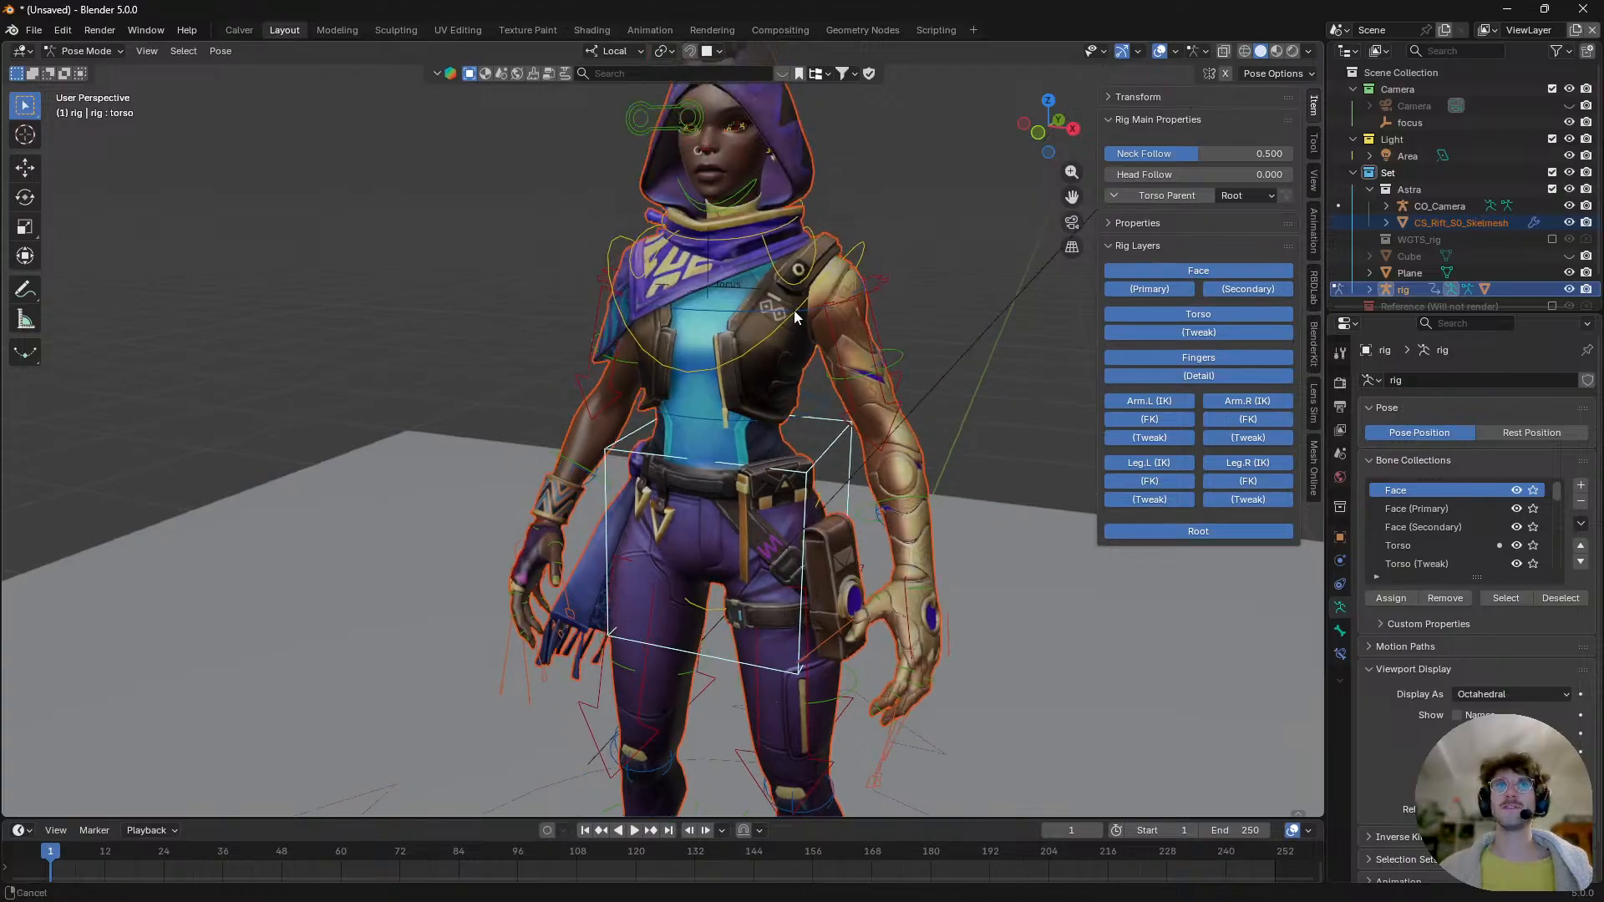
{"action": "left_click", "coordinate": [1196, 338]}
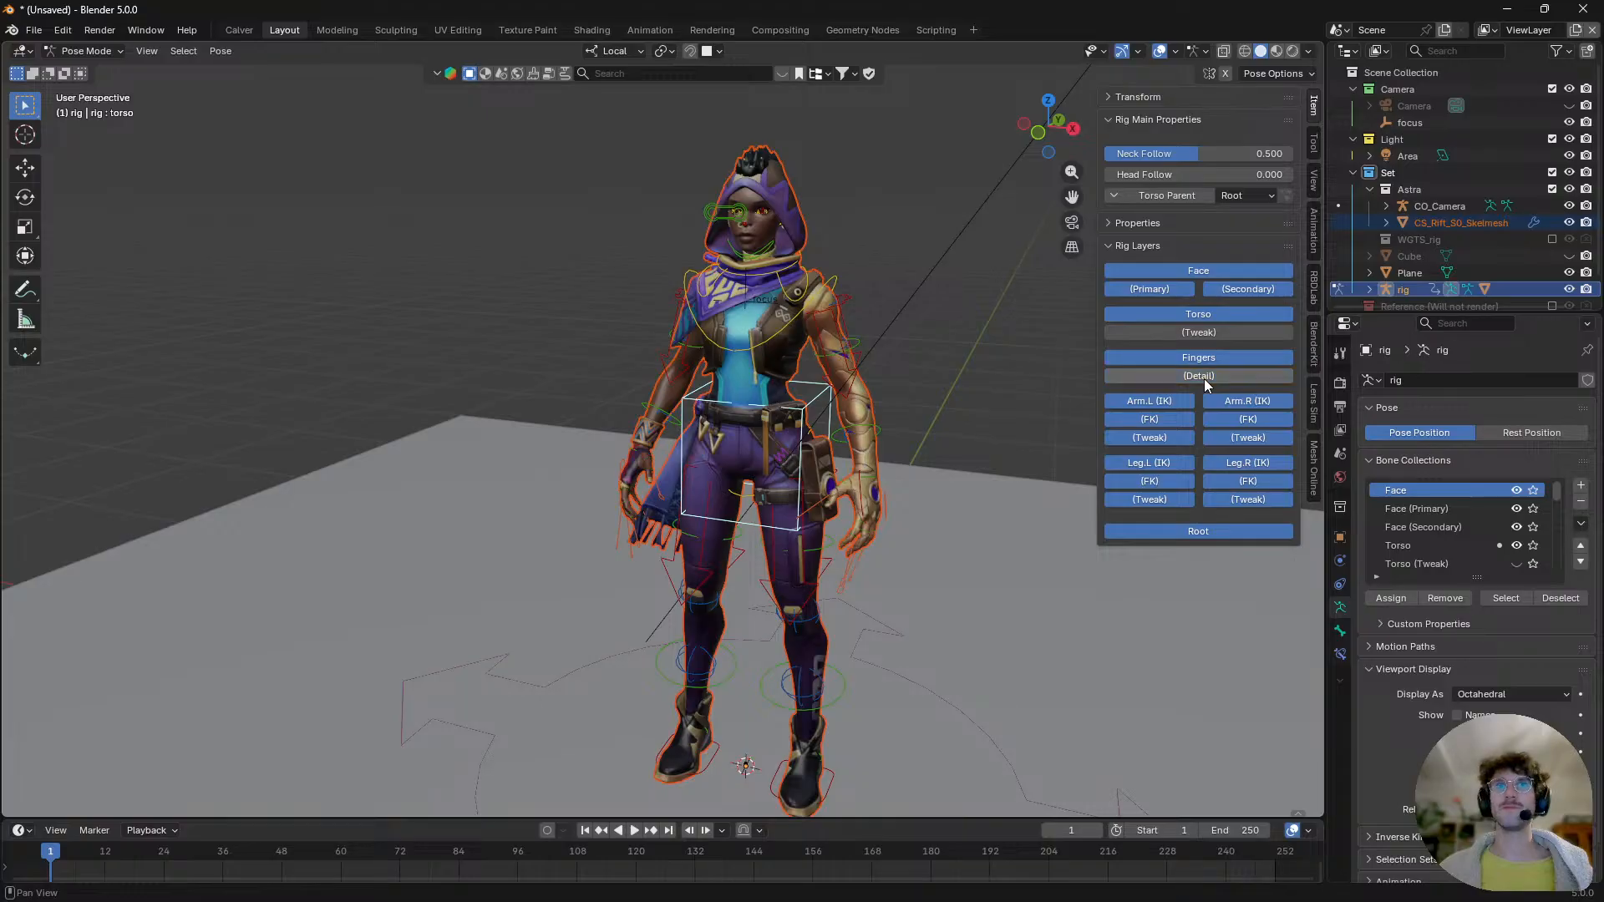
{"action": "left_click", "coordinate": [1204, 378]}
{"action": "left_click", "coordinate": [1171, 438]}
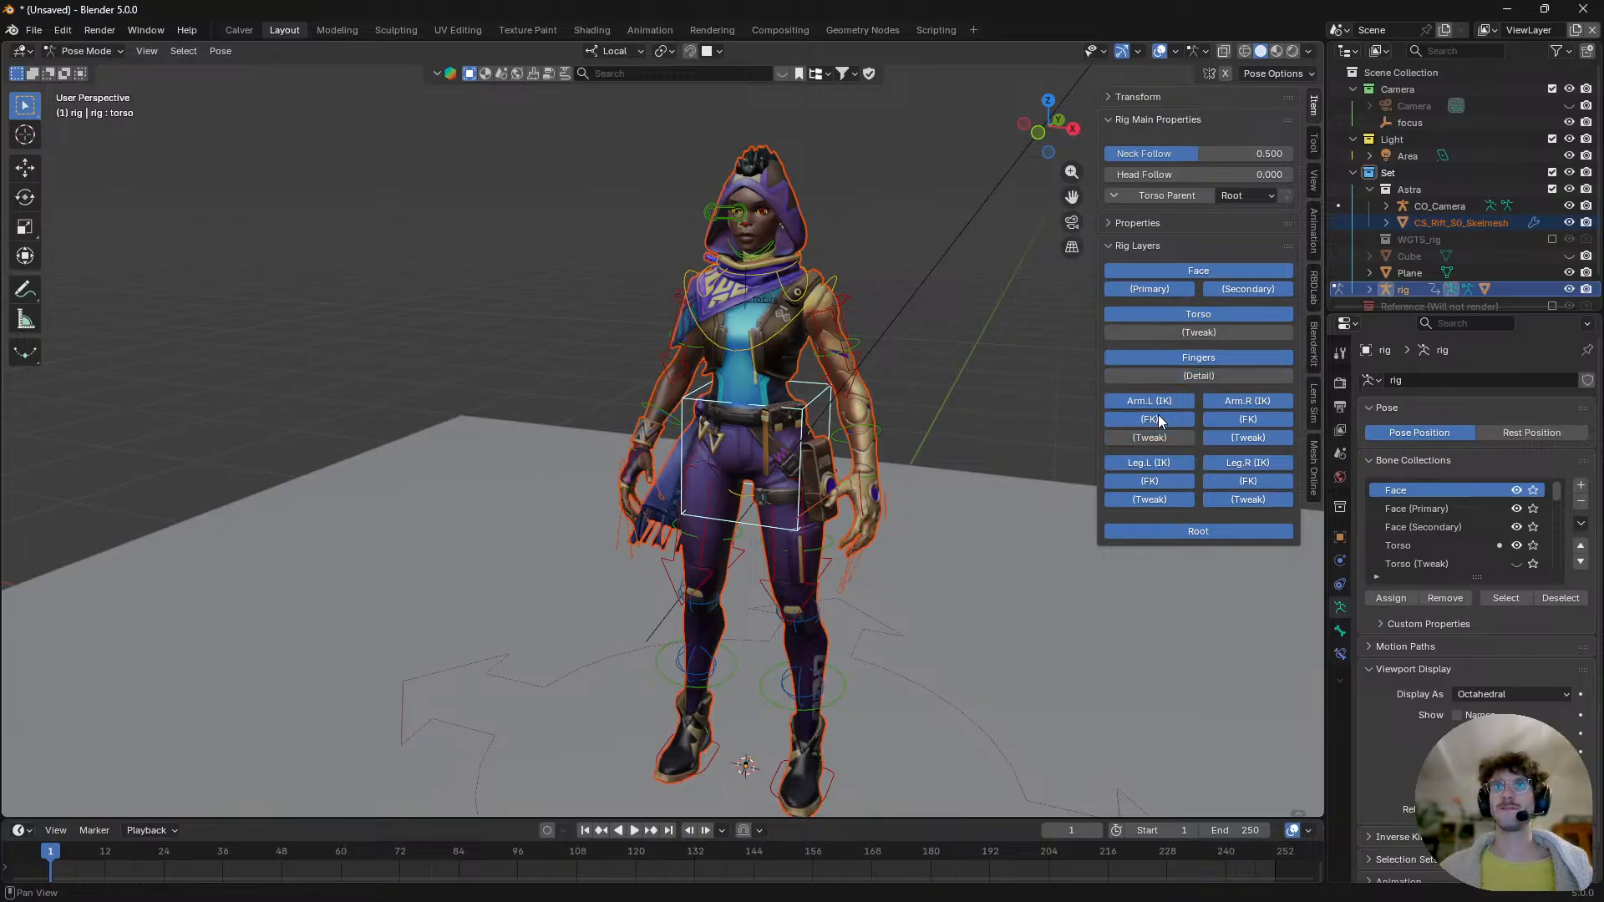
{"action": "left_click", "coordinate": [1237, 437]}
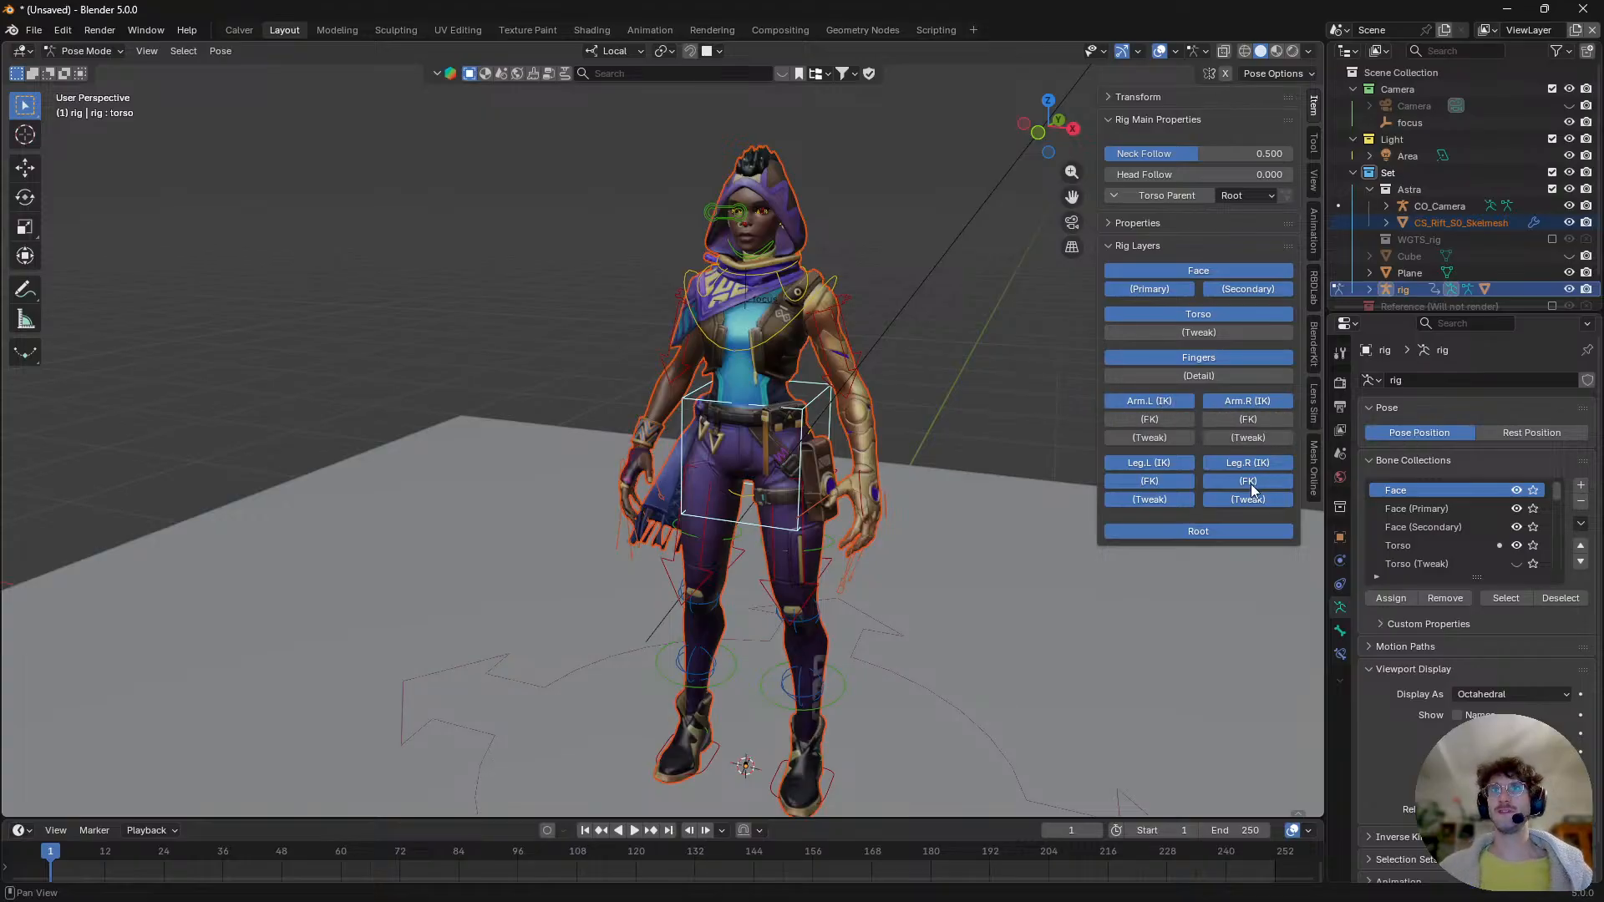
- Hide both legs' FK and tweak rig layers and the secondary face layer
{"action": "left_click_drag", "start_coordinate": [1252, 490], "coordinate": [1248, 500]}
{"action": "left_click", "coordinate": [1166, 488]}
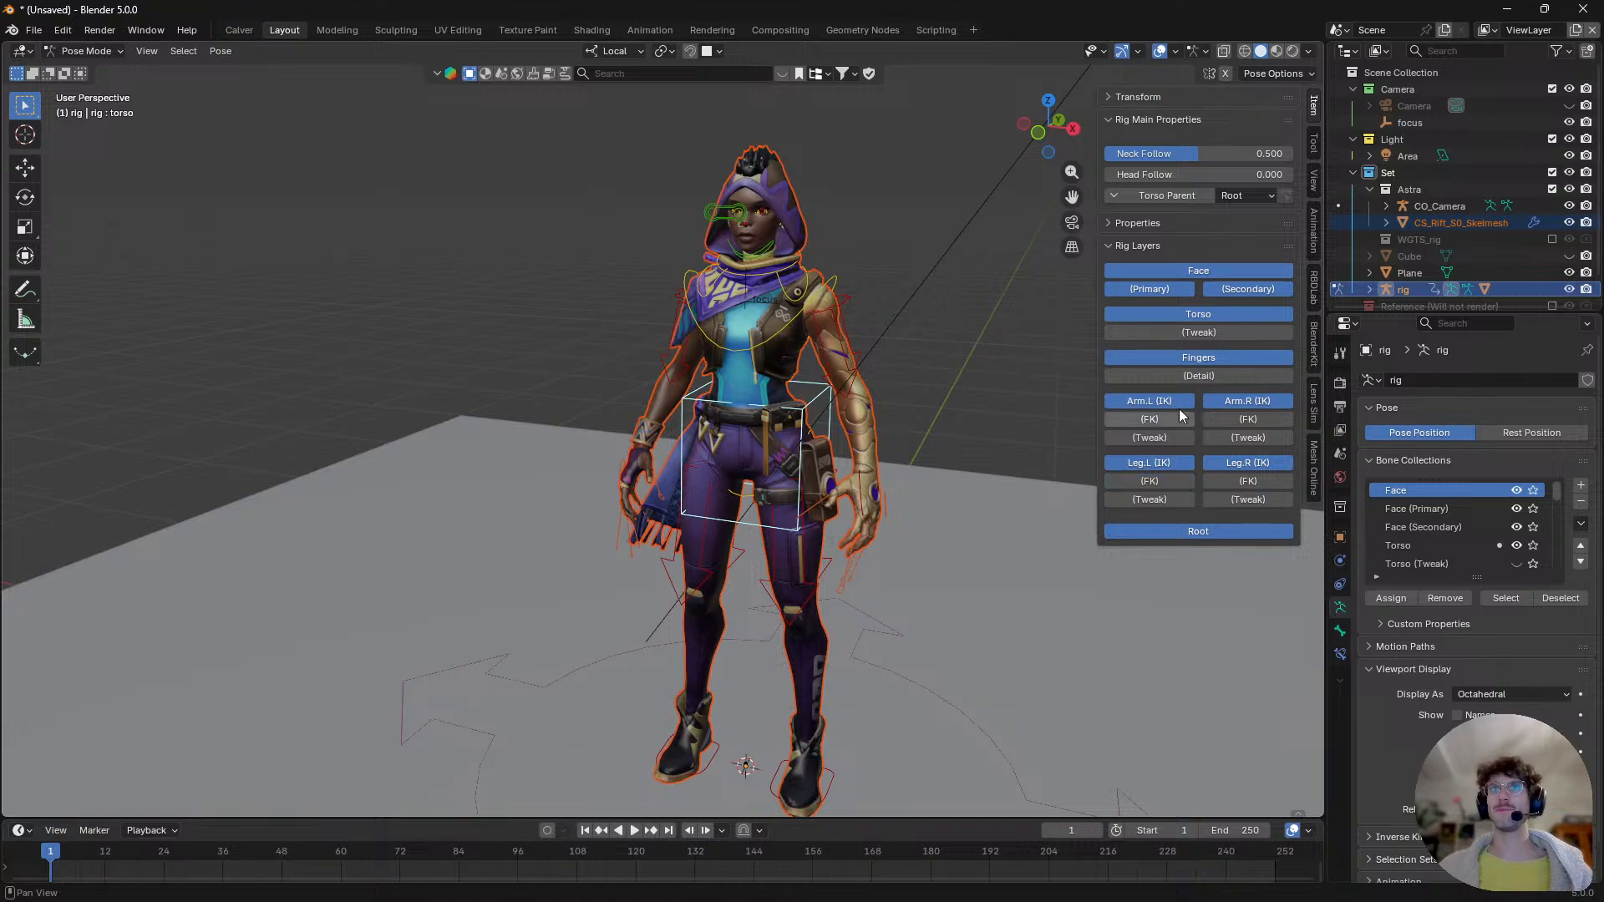
{"action": "left_click", "coordinate": [1220, 292]}
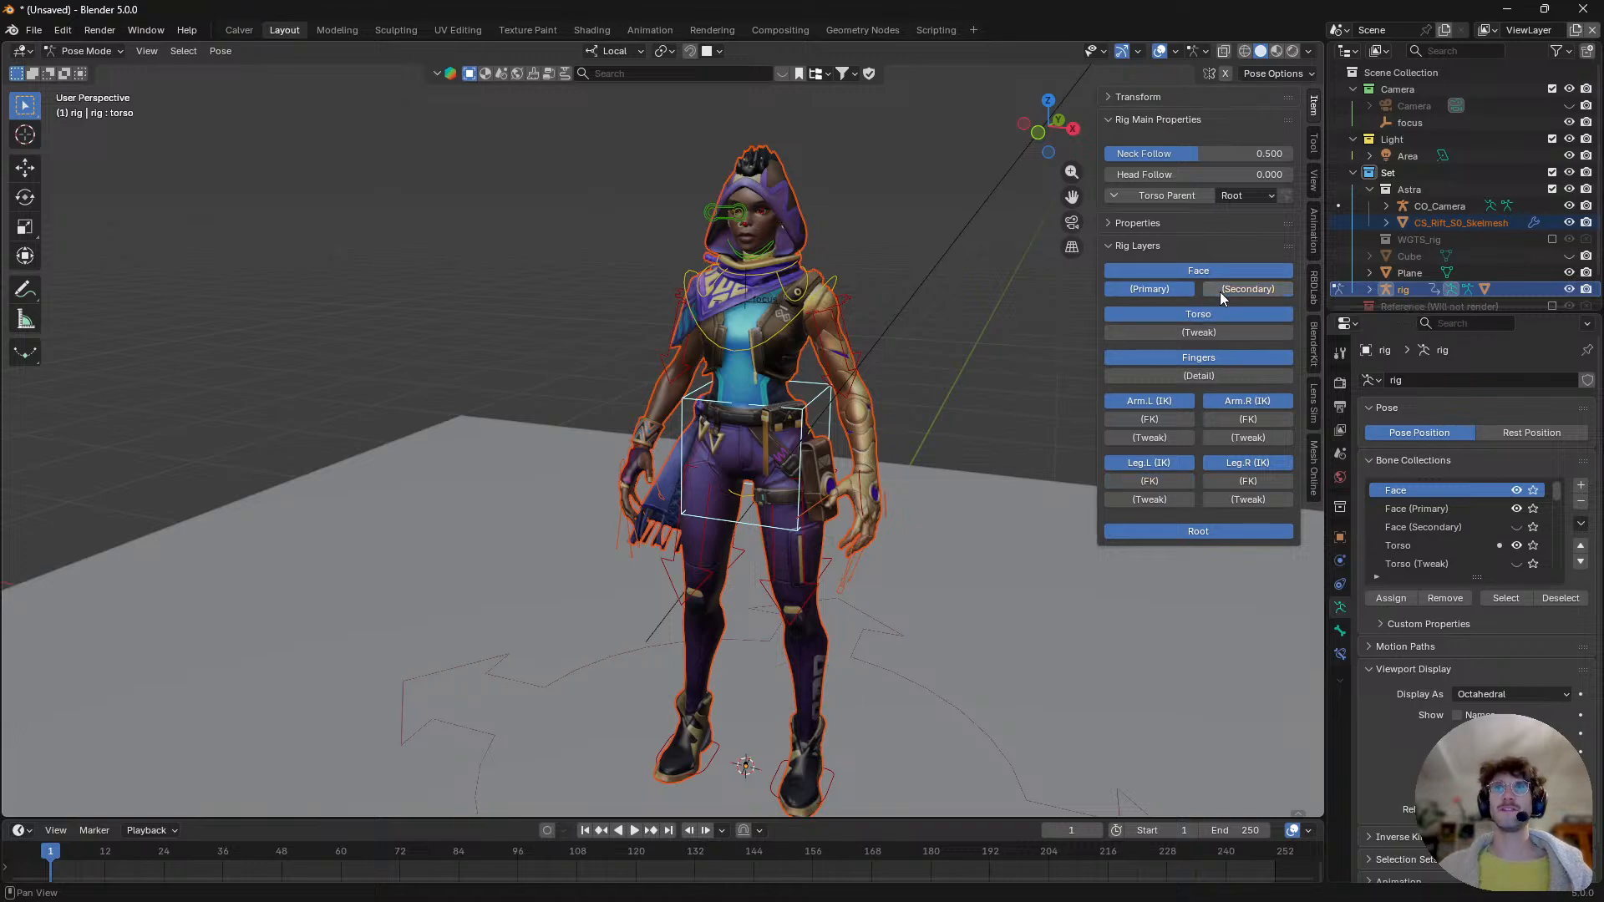
{"action": "left_click", "coordinate": [1228, 289]}
{"action": "left_click", "coordinate": [1227, 288]}
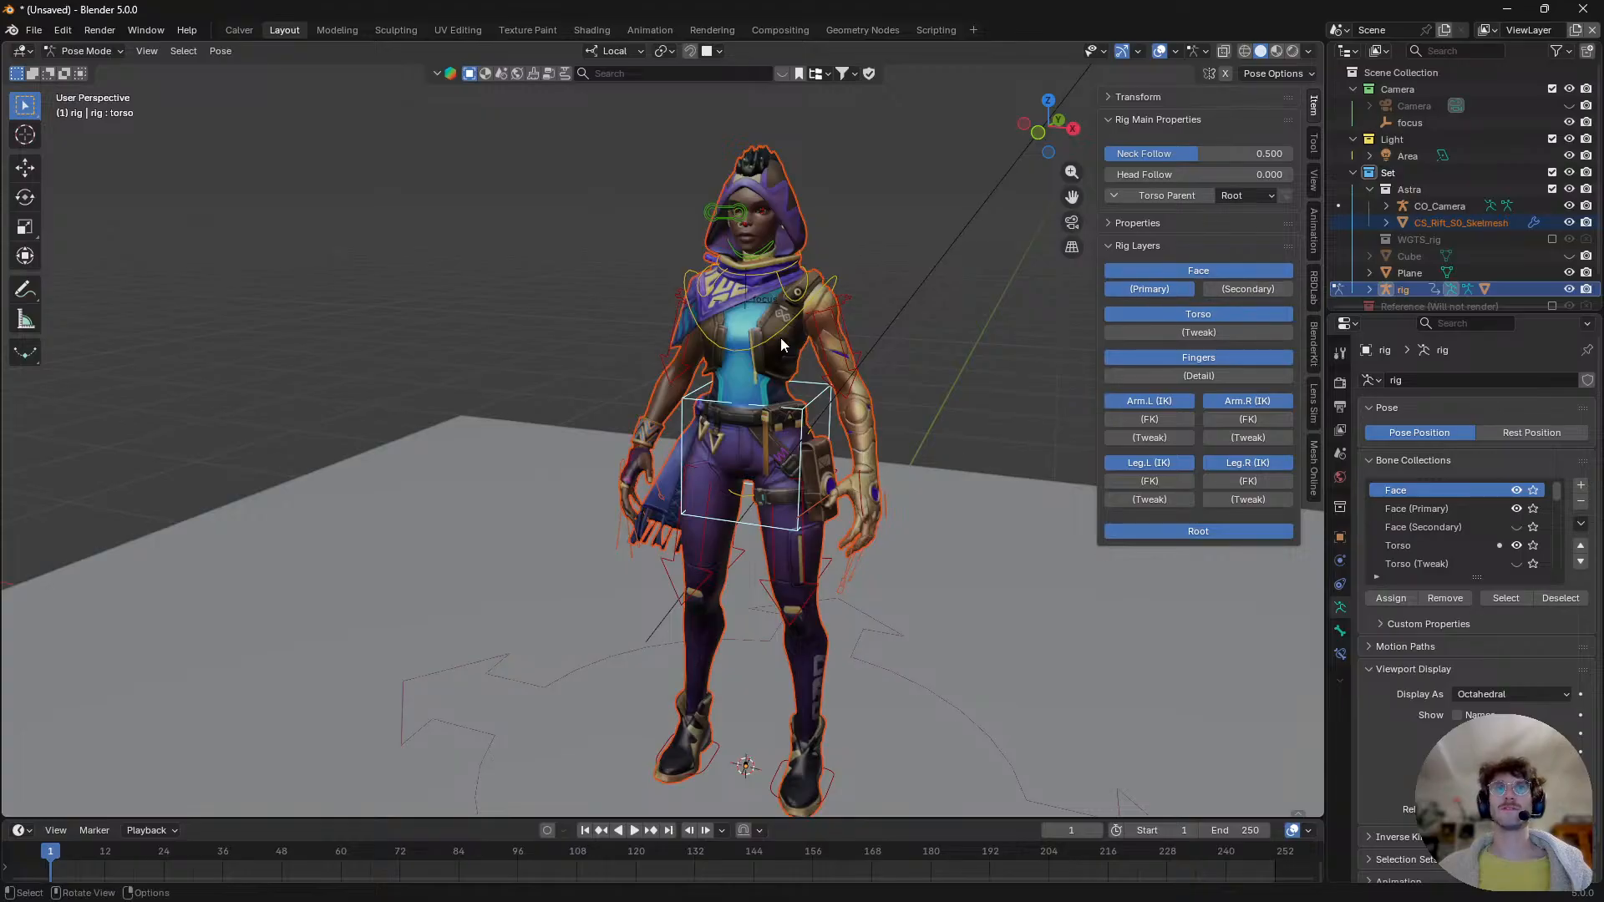
- Test the left eyelid's primary control with a trial move, cancelling it
{"action": "scroll", "coordinate": [781, 337], "scroll_direction": "up", "scroll_amount": 3}
{"action": "middle_click_drag", "start_coordinate": [765, 310], "coordinate": [731, 366]}
{"action": "scroll", "coordinate": [788, 292], "scroll_direction": "up", "scroll_amount": 5}
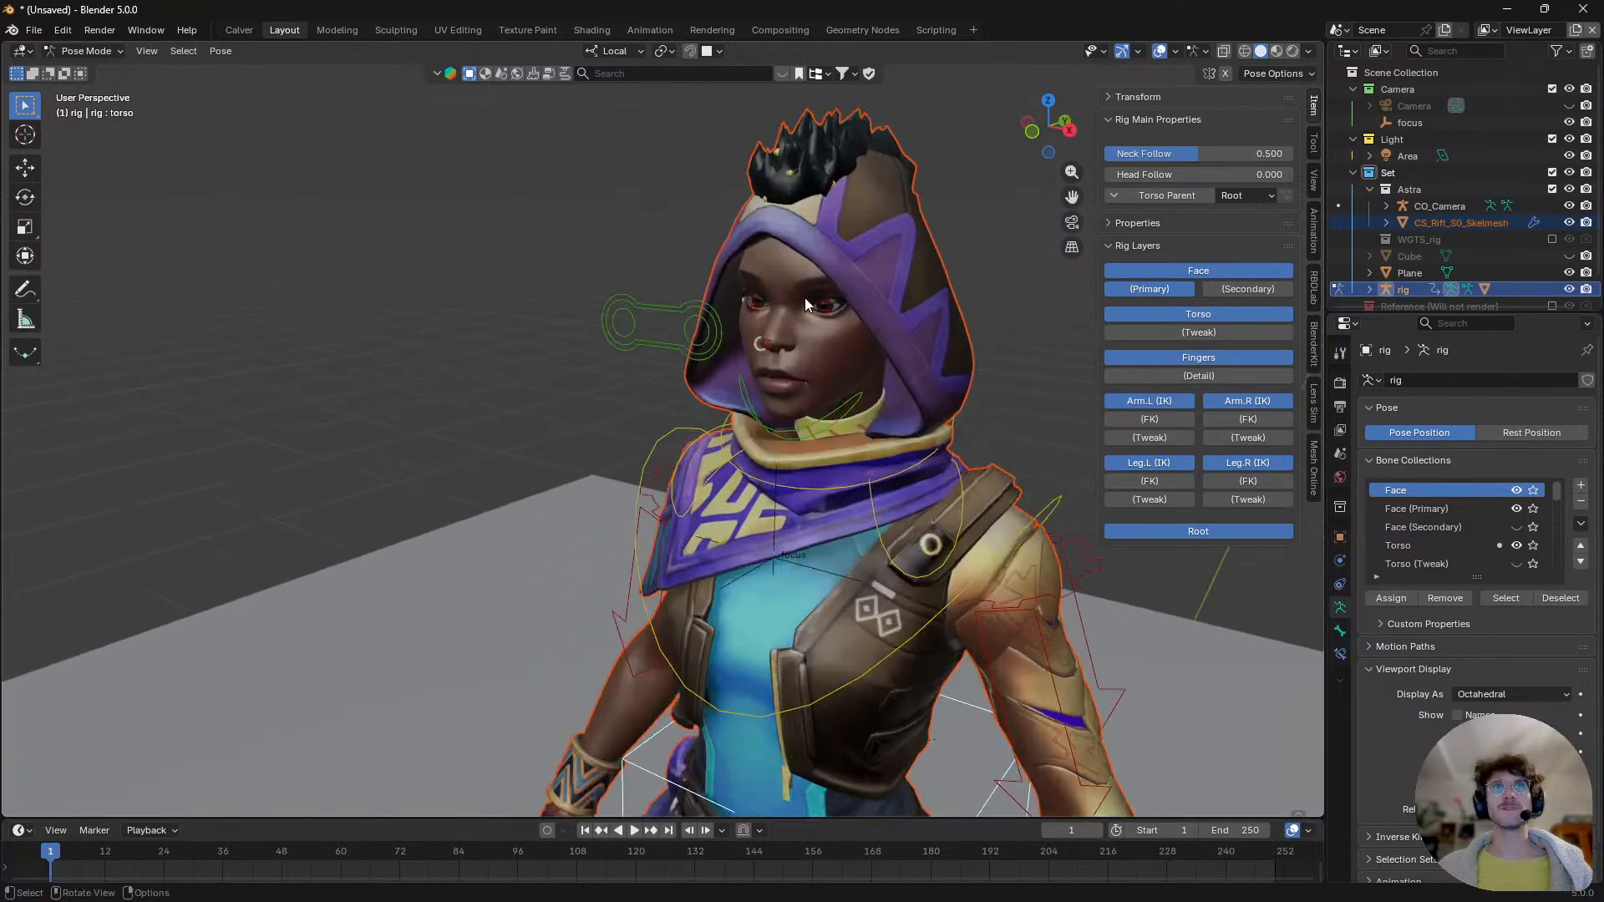
{"action": "left_click", "coordinate": [831, 314]}
{"action": "key", "text": "g"}
{"action": "right_click", "coordinate": [844, 312]}
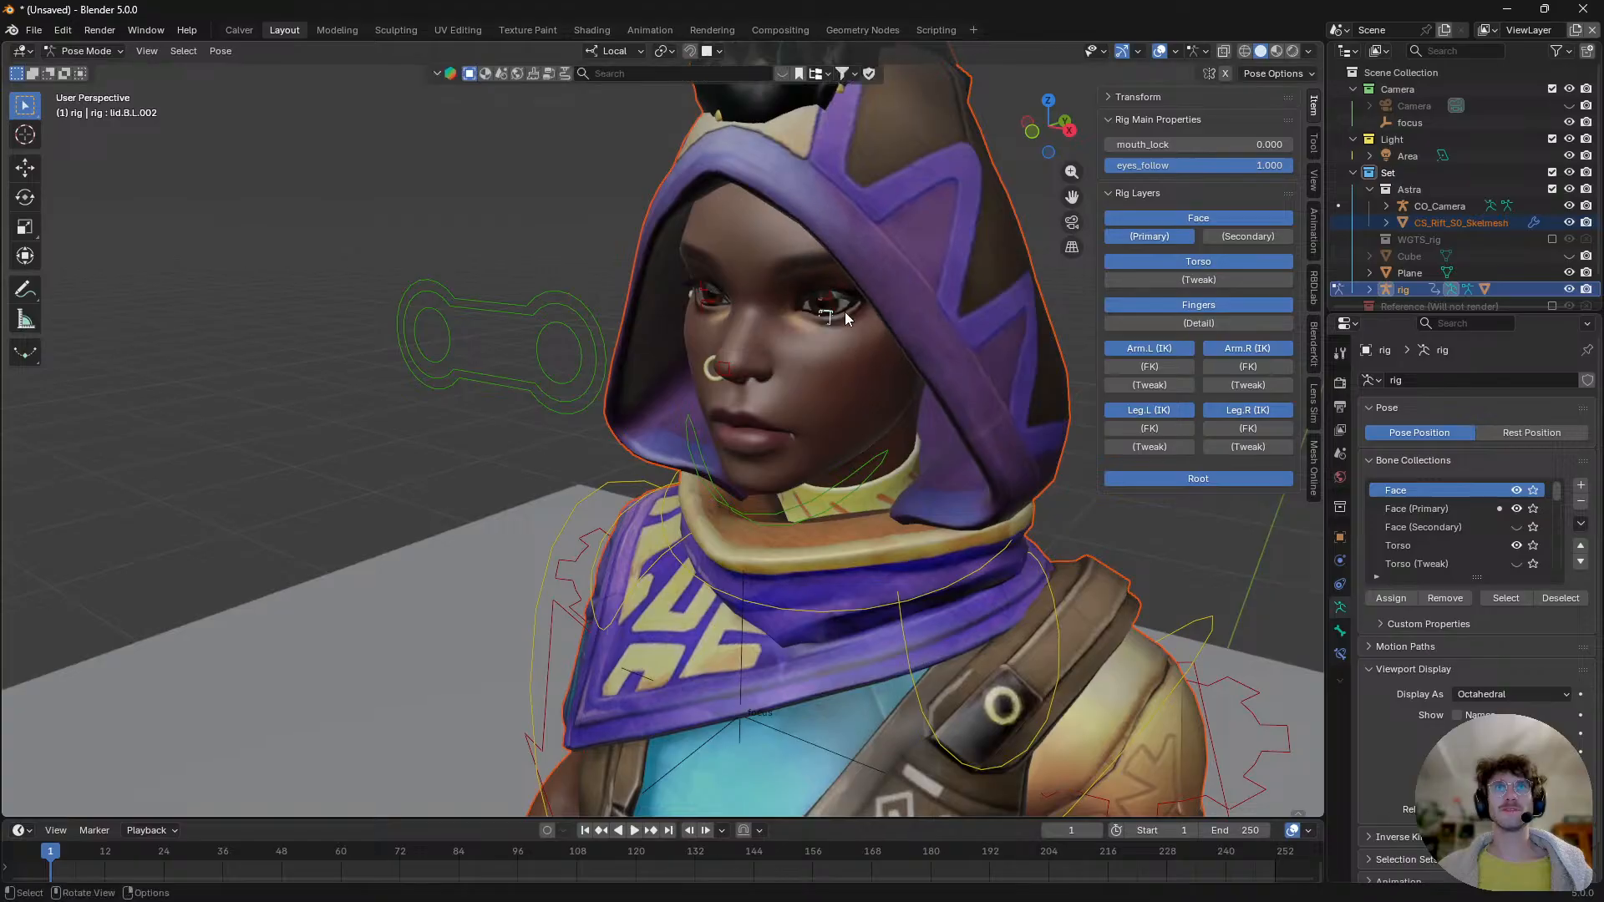
- Test the eye tracking with a trial move of the shared eyes control, cancelling it
{"action": "left_click", "coordinate": [591, 399]}
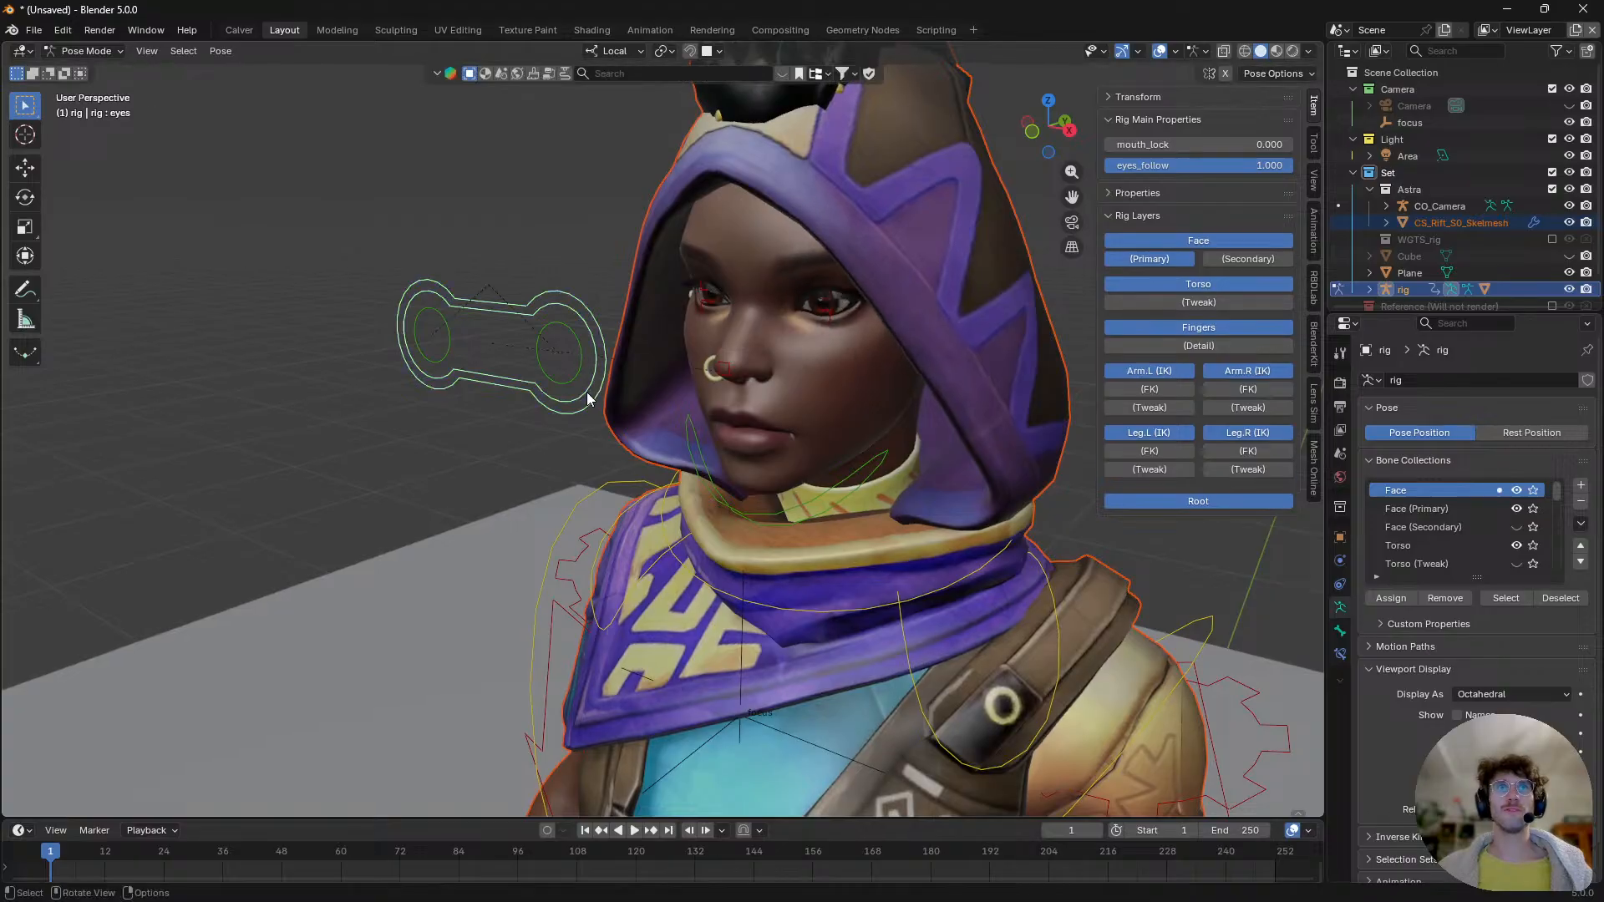
{"action": "key", "text": "g"}
{"action": "right_click", "coordinate": [880, 474]}
{"action": "right_click", "coordinate": [860, 476]}
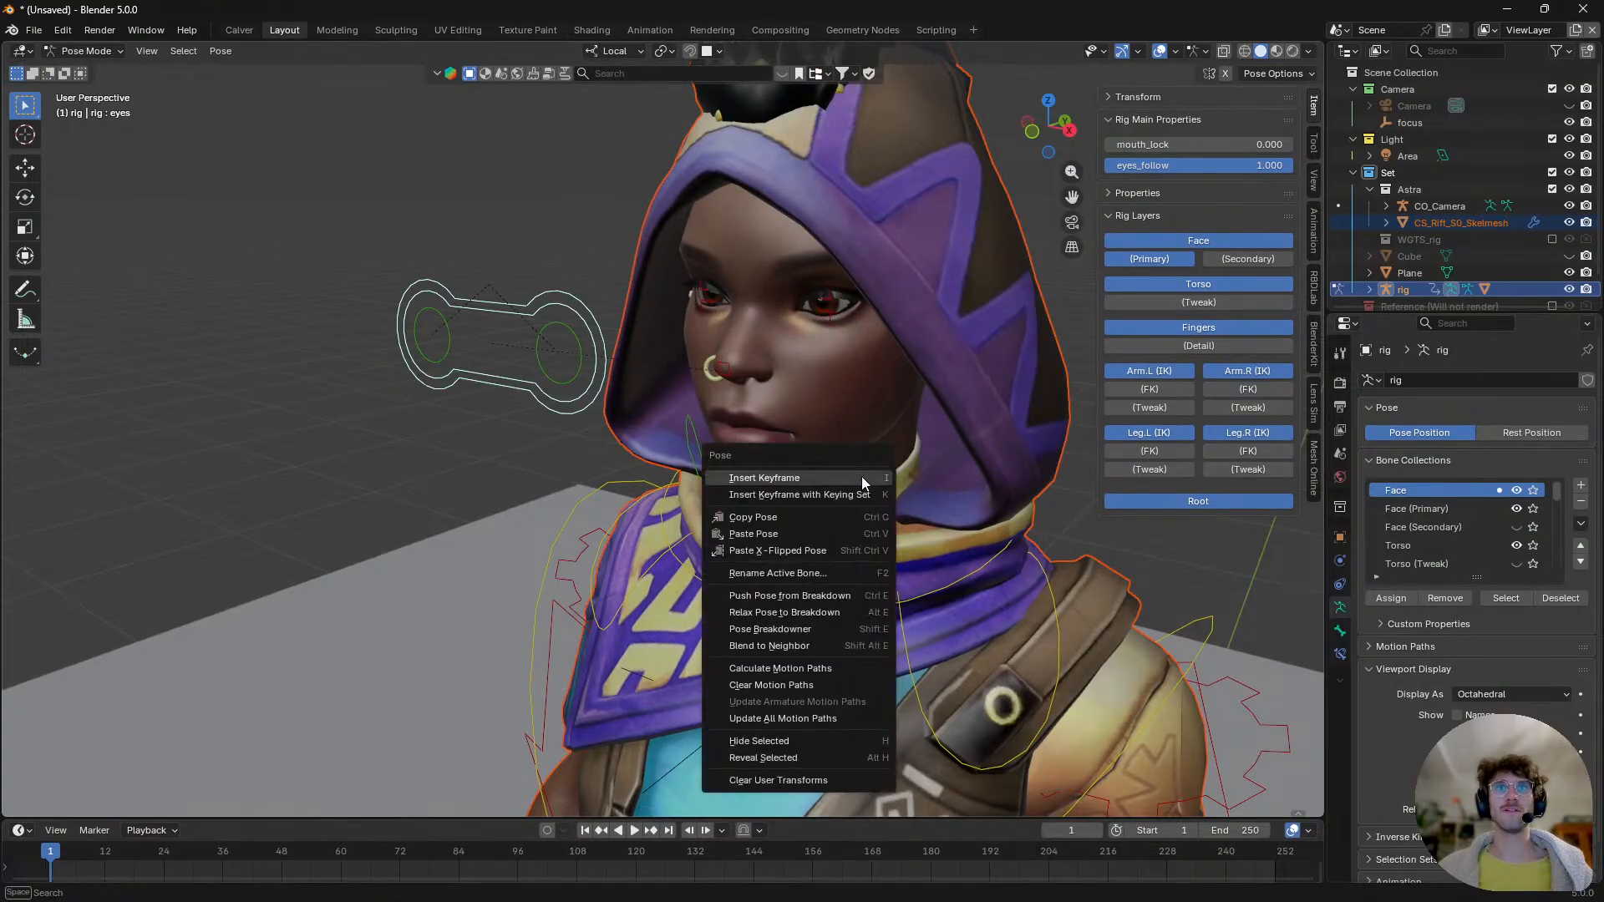
{"action": "left_click", "coordinate": [864, 484]}
- Test the jaw deformation with a free rotation of the master jaw control, cancelling it
{"action": "left_click", "coordinate": [859, 479]}
{"action": "middle_click_drag", "start_coordinate": [859, 479], "coordinate": [840, 448]}
{"action": "key", "text": "r"}
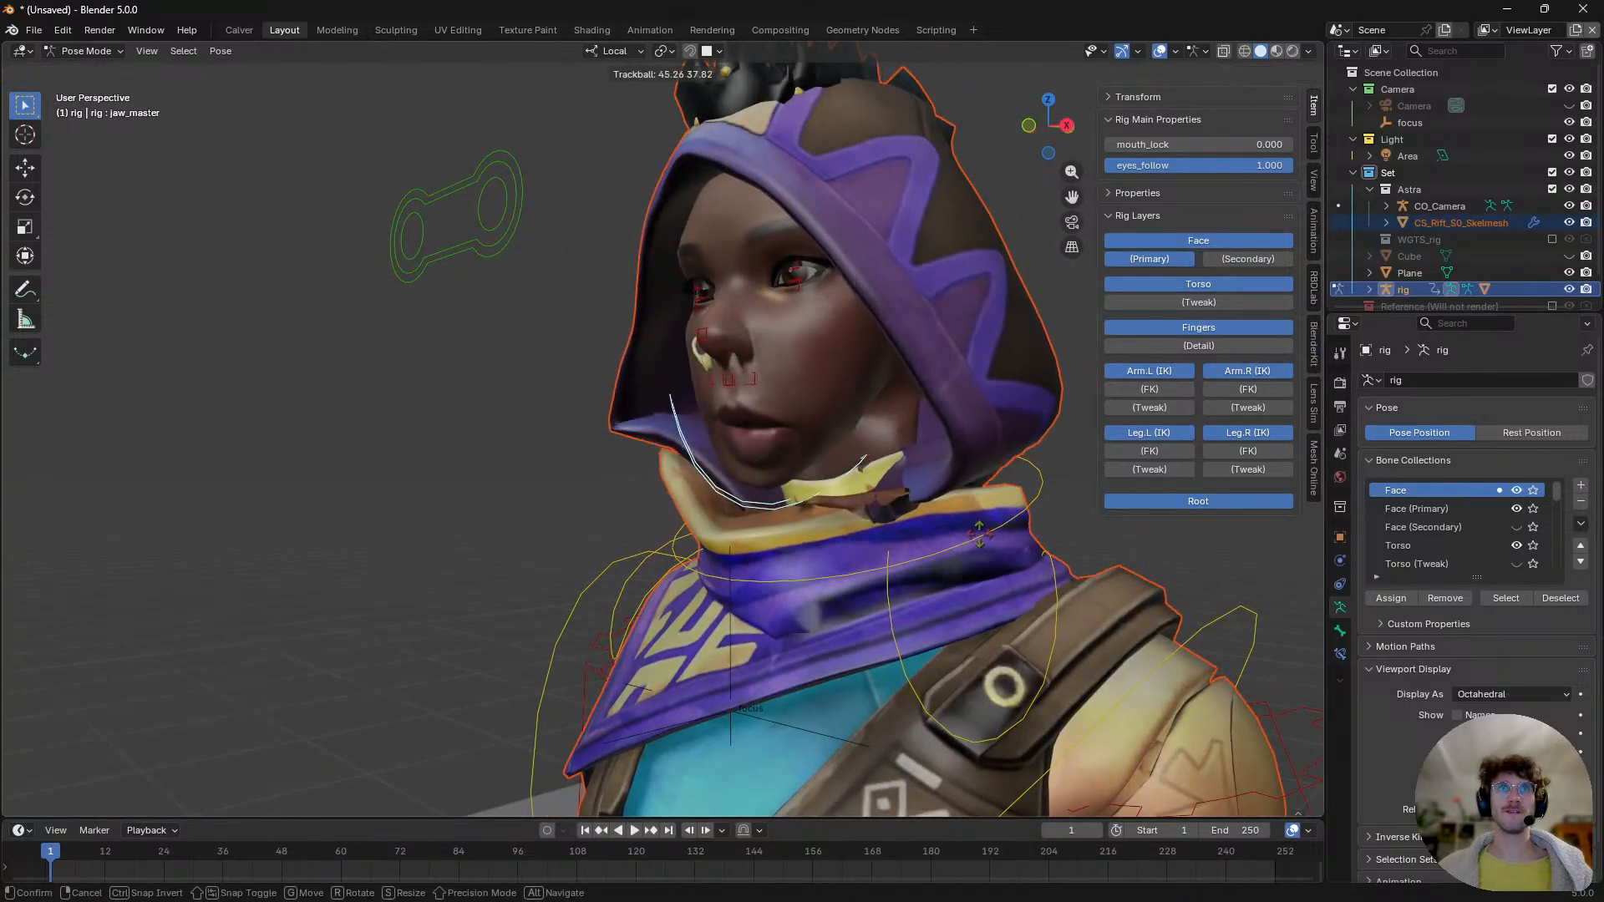
{"action": "right_click", "coordinate": [714, 397]}
- Test the nose deformation from the front with trial moves of the nose control, cancelling them
{"action": "middle_click_drag", "start_coordinate": [713, 397], "coordinate": [730, 333]}
{"action": "left_click", "coordinate": [730, 332]}
{"action": "key", "text": "g"}
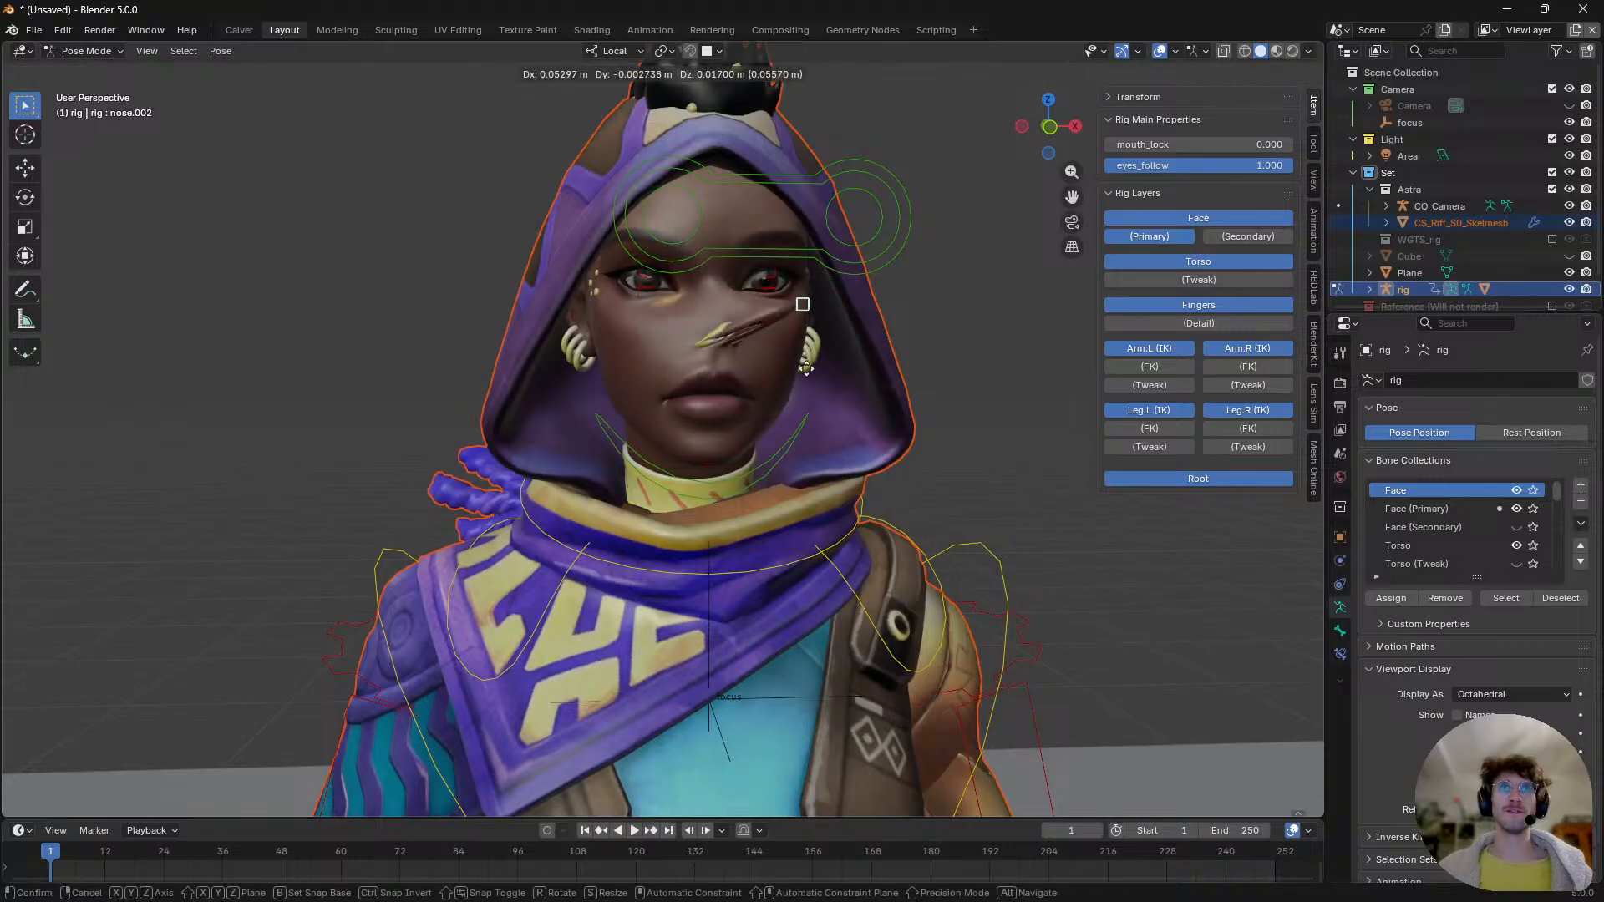
{"action": "right_click", "coordinate": [758, 380]}
{"action": "key", "text": "g"}
{"action": "middle_click_drag", "start_coordinate": [759, 379], "coordinate": [740, 343]}
{"action": "right_click", "coordinate": [749, 410]}
- Select the left upper arm's parent control to show its main properties again
{"action": "scroll", "coordinate": [740, 343], "scroll_direction": "down", "scroll_amount": 3}
{"action": "scroll", "coordinate": [914, 534], "scroll_direction": "down", "scroll_amount": 3}
{"action": "middle_click_drag", "start_coordinate": [917, 668], "coordinate": [820, 519], "text": "shift"}
{"action": "scroll", "coordinate": [814, 526], "scroll_direction": "up", "scroll_amount": 1}
{"action": "middle_click_drag", "start_coordinate": [793, 644], "coordinate": [833, 573], "text": "shift"}
{"action": "middle_click_drag", "start_coordinate": [830, 276], "coordinate": [831, 329], "text": "shift"}
{"action": "left_click", "coordinate": [849, 322]}
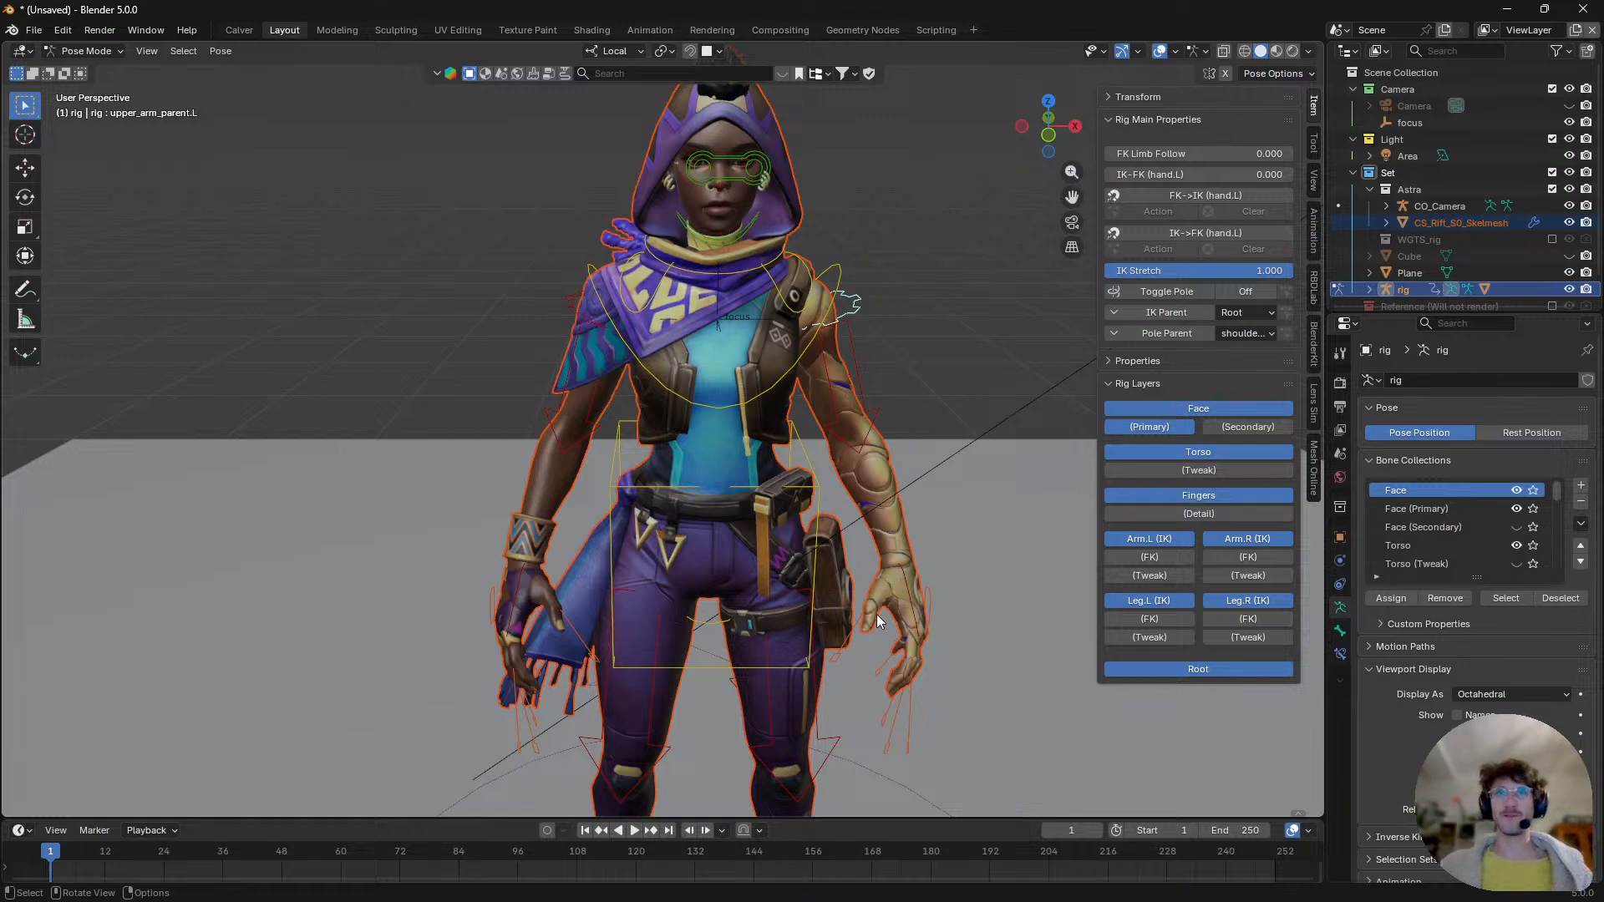
- Select the left hand's IK control and move the hand forward until the forearm is raised in front of the waist
{"action": "scroll", "coordinate": [896, 527], "scroll_direction": "up", "scroll_amount": 2}
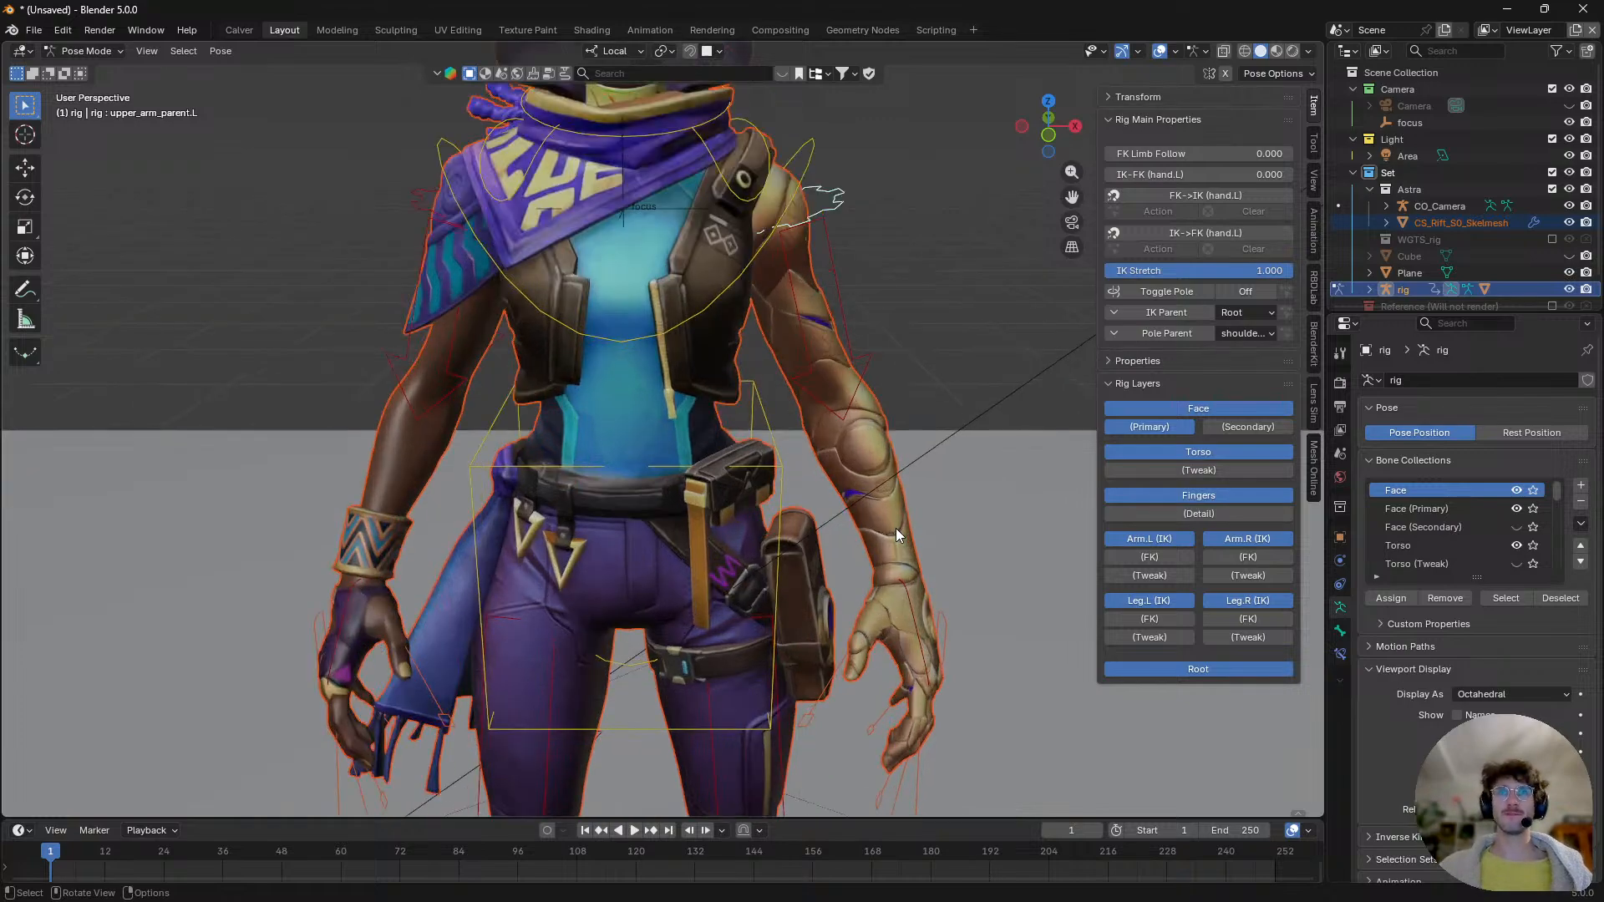
{"action": "left_click", "coordinate": [927, 654]}
{"action": "middle_click_drag", "start_coordinate": [927, 654], "coordinate": [706, 651]}
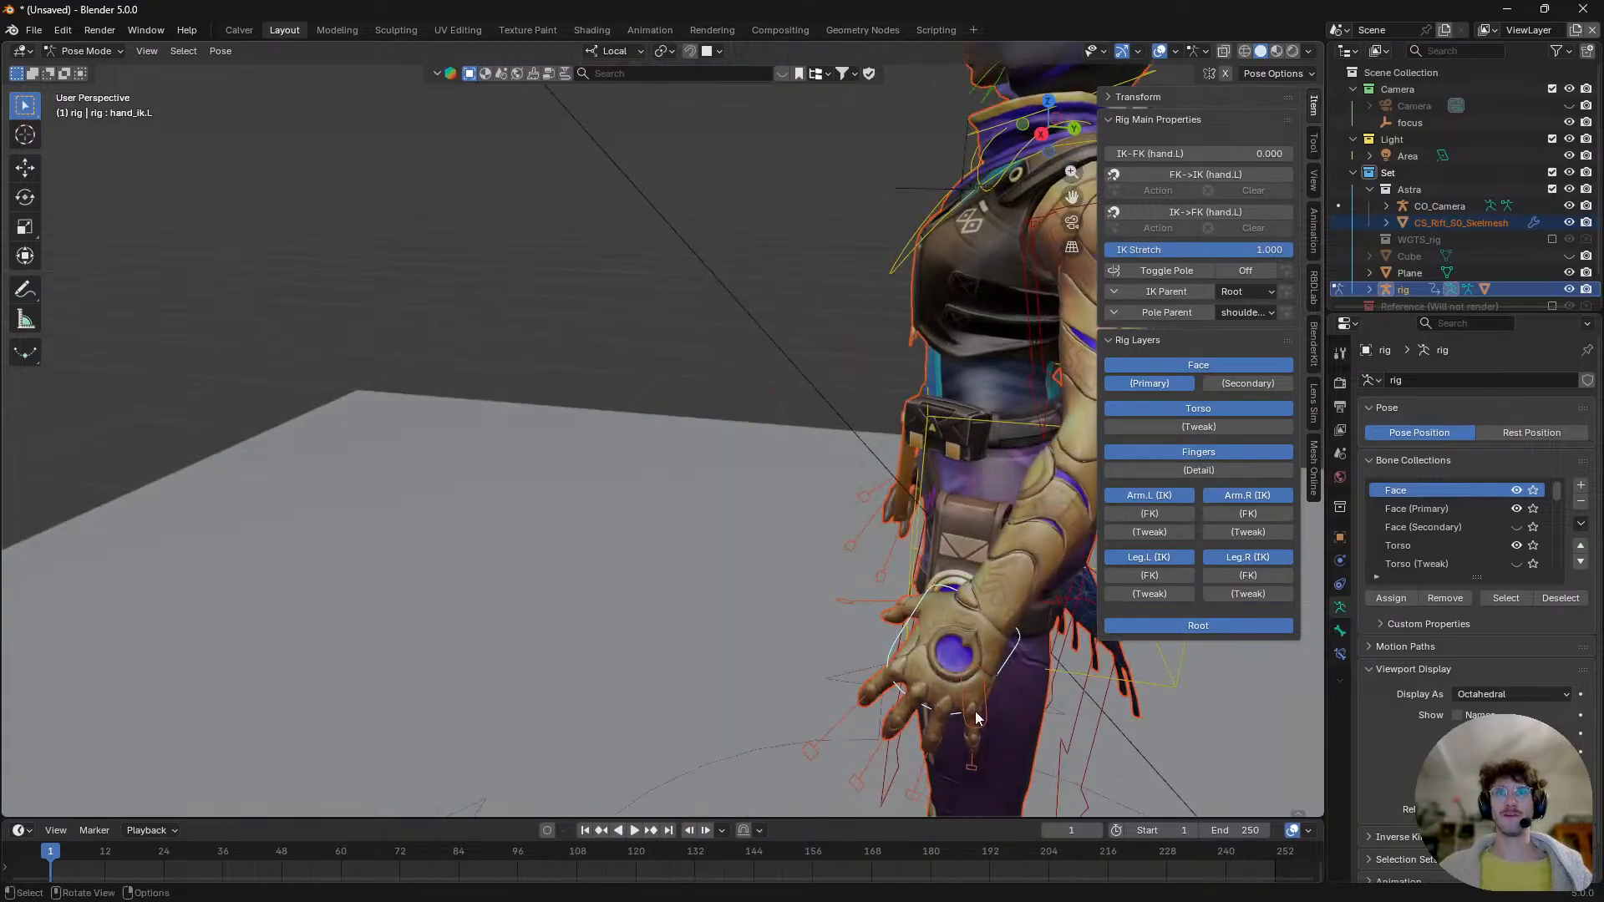
{"action": "key", "text": "g"}
{"action": "left_click", "coordinate": [720, 404]}
{"action": "middle_click_drag", "start_coordinate": [720, 404], "coordinate": [756, 459], "text": "shift"}
{"action": "scroll", "coordinate": [762, 464], "scroll_direction": "down", "scroll_amount": 3}
{"action": "key", "text": "g"}
{"action": "left_click", "coordinate": [838, 457]}
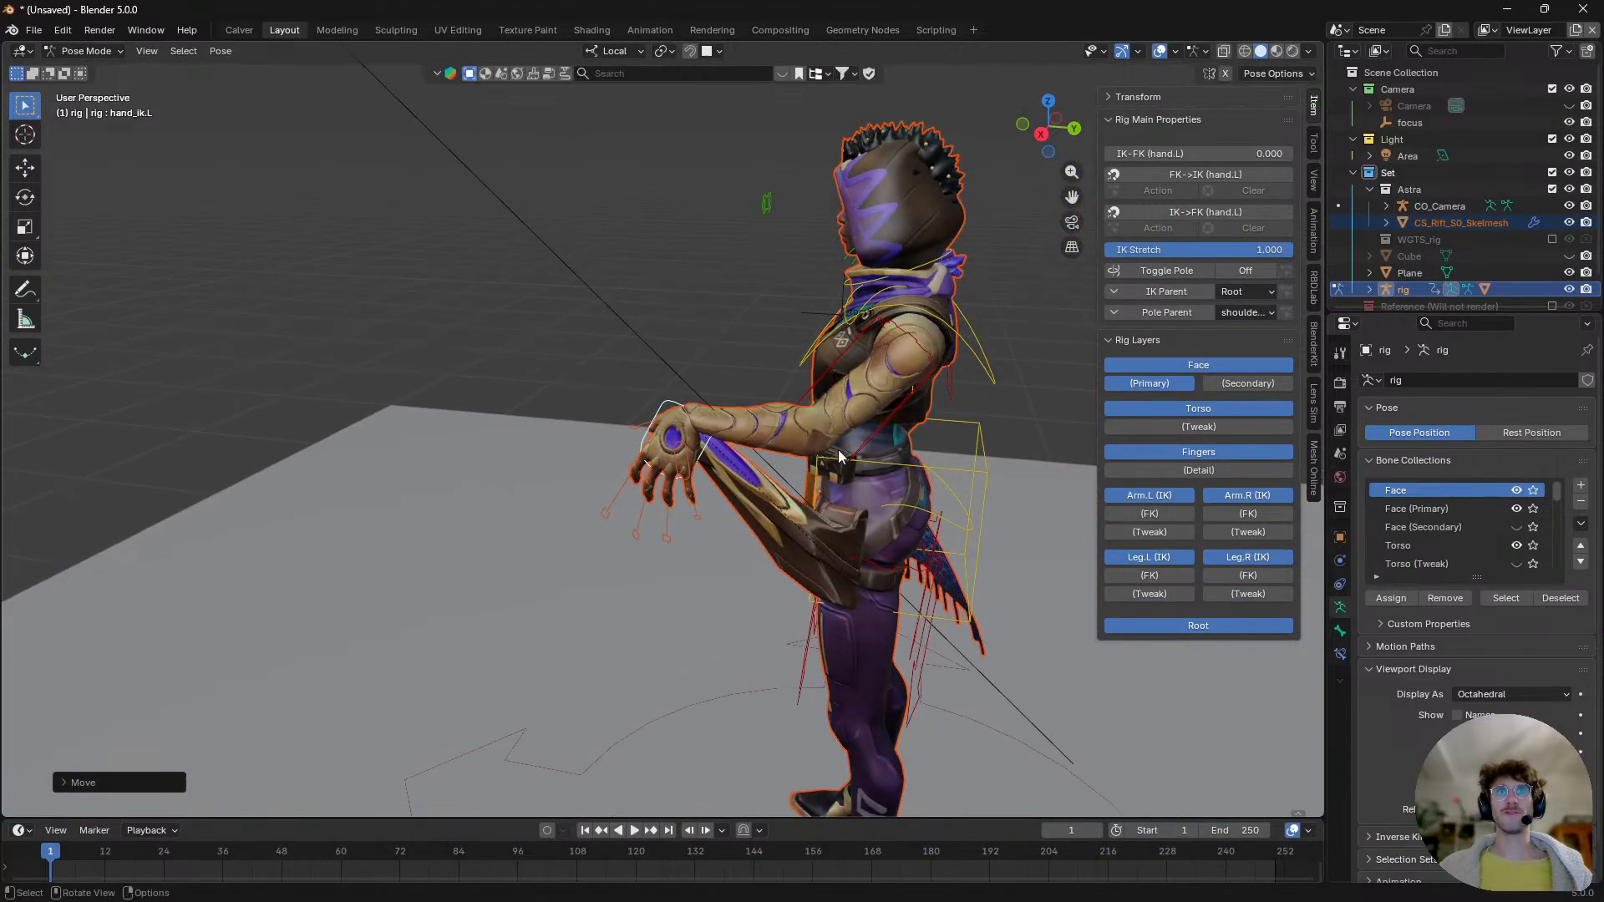
- Rotate the left hand so its fingers point forward and upward, and reposition it in front of the waist
{"action": "key", "text": "r"}
{"action": "left_click", "coordinate": [654, 534]}
{"action": "key", "text": "g"}
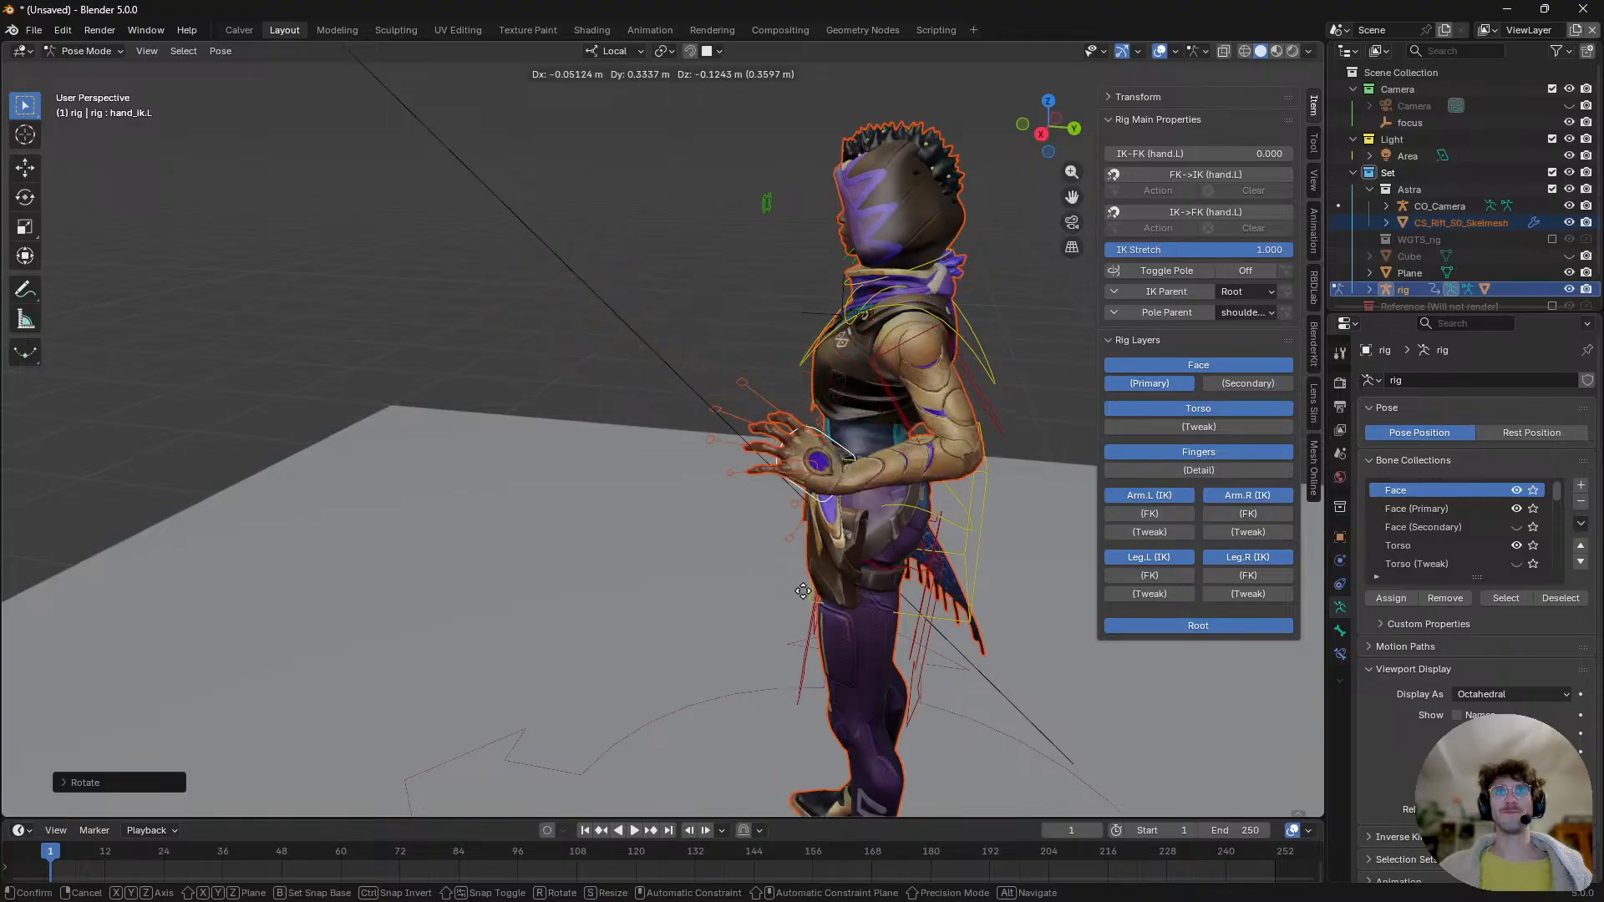
{"action": "left_click", "coordinate": [791, 557]}
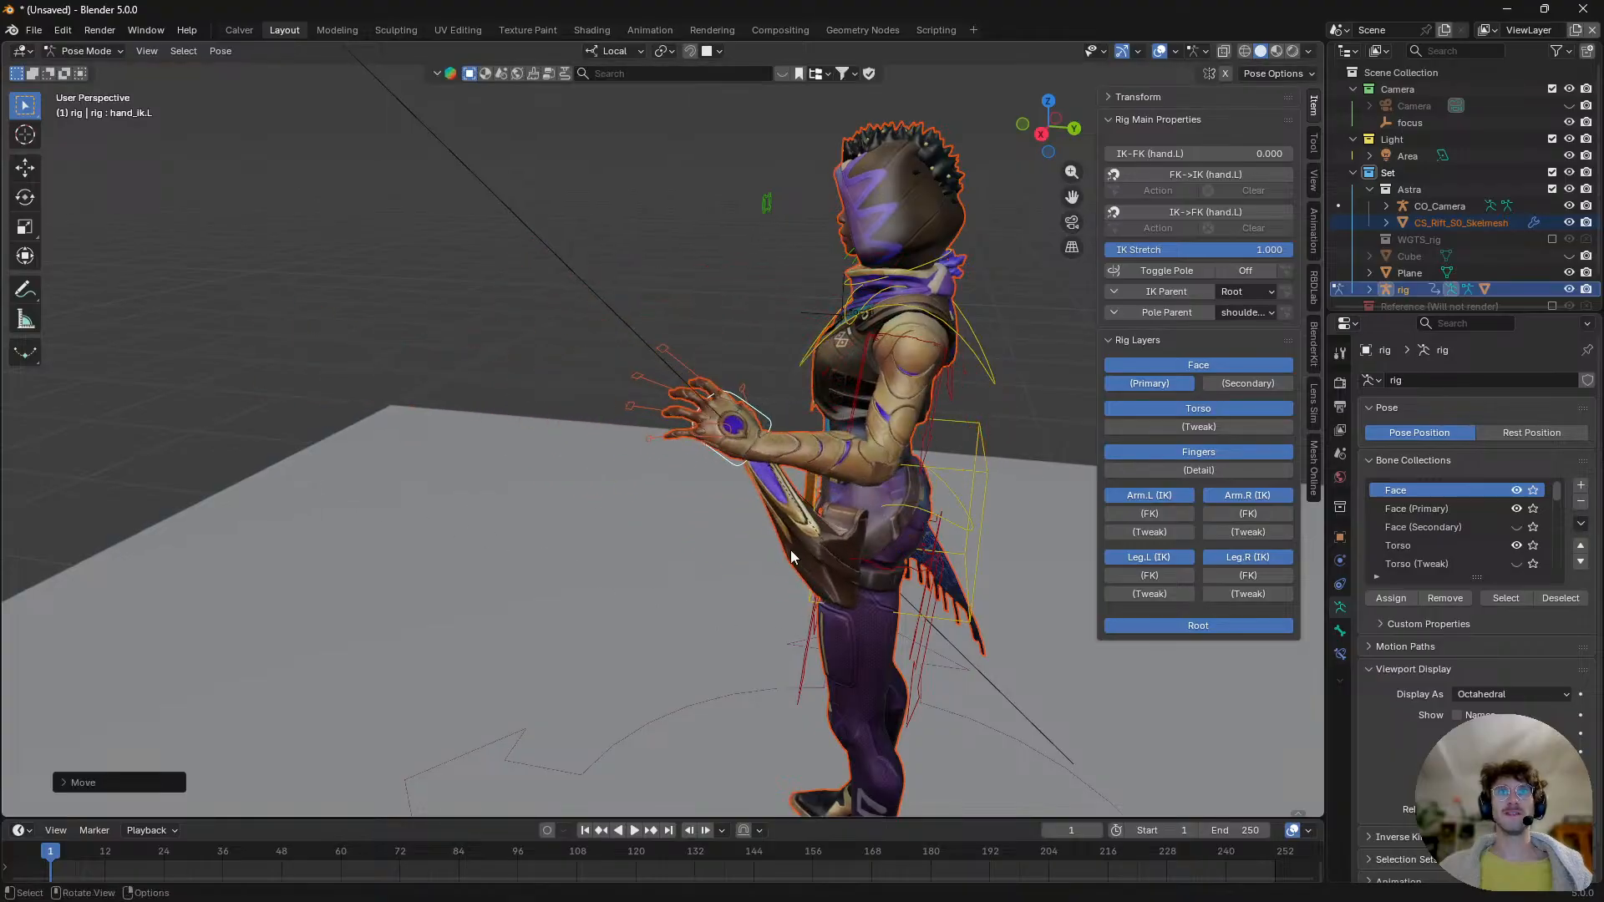
- Freely rotate the left hand so its palm faces up, and cancel a trial scaling of its control
{"action": "key", "text": "r"}
{"action": "key", "text": "r"}
{"action": "left_click", "coordinate": [797, 535]}
{"action": "key", "text": "s"}
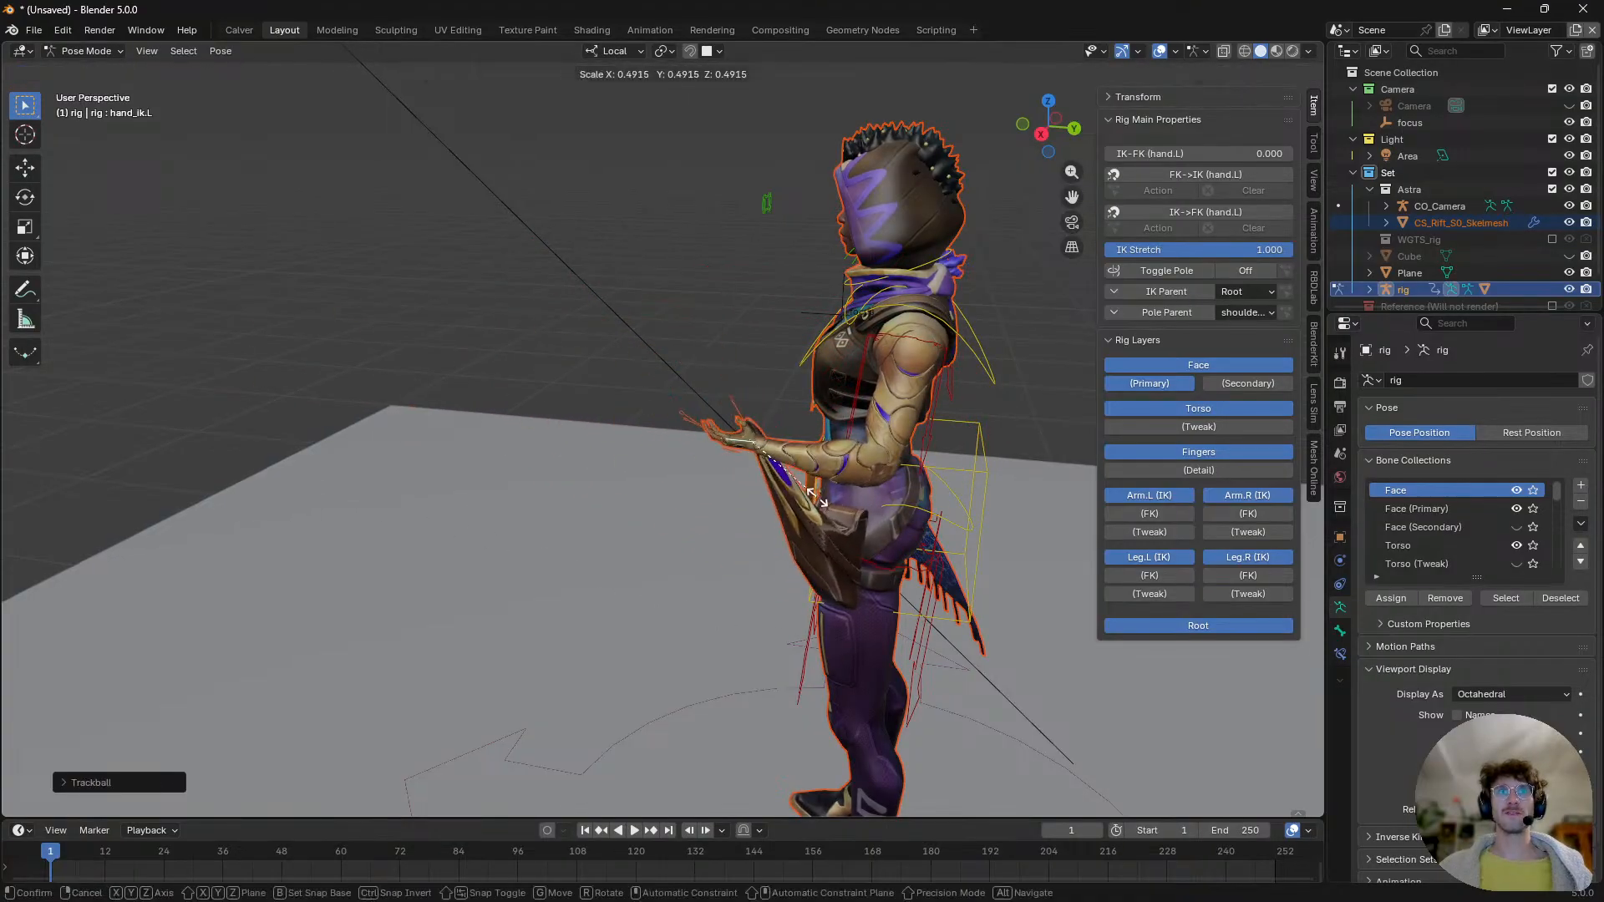
{"action": "right_click", "coordinate": [837, 511]}
- Move the left hand back close to the front of the hip and freely rotate it
{"action": "middle_click_drag", "start_coordinate": [837, 510], "coordinate": [927, 506]}
{"action": "key", "text": "g"}
{"action": "left_click", "coordinate": [874, 495]}
{"action": "key", "text": "r"}
{"action": "key", "text": "r"}
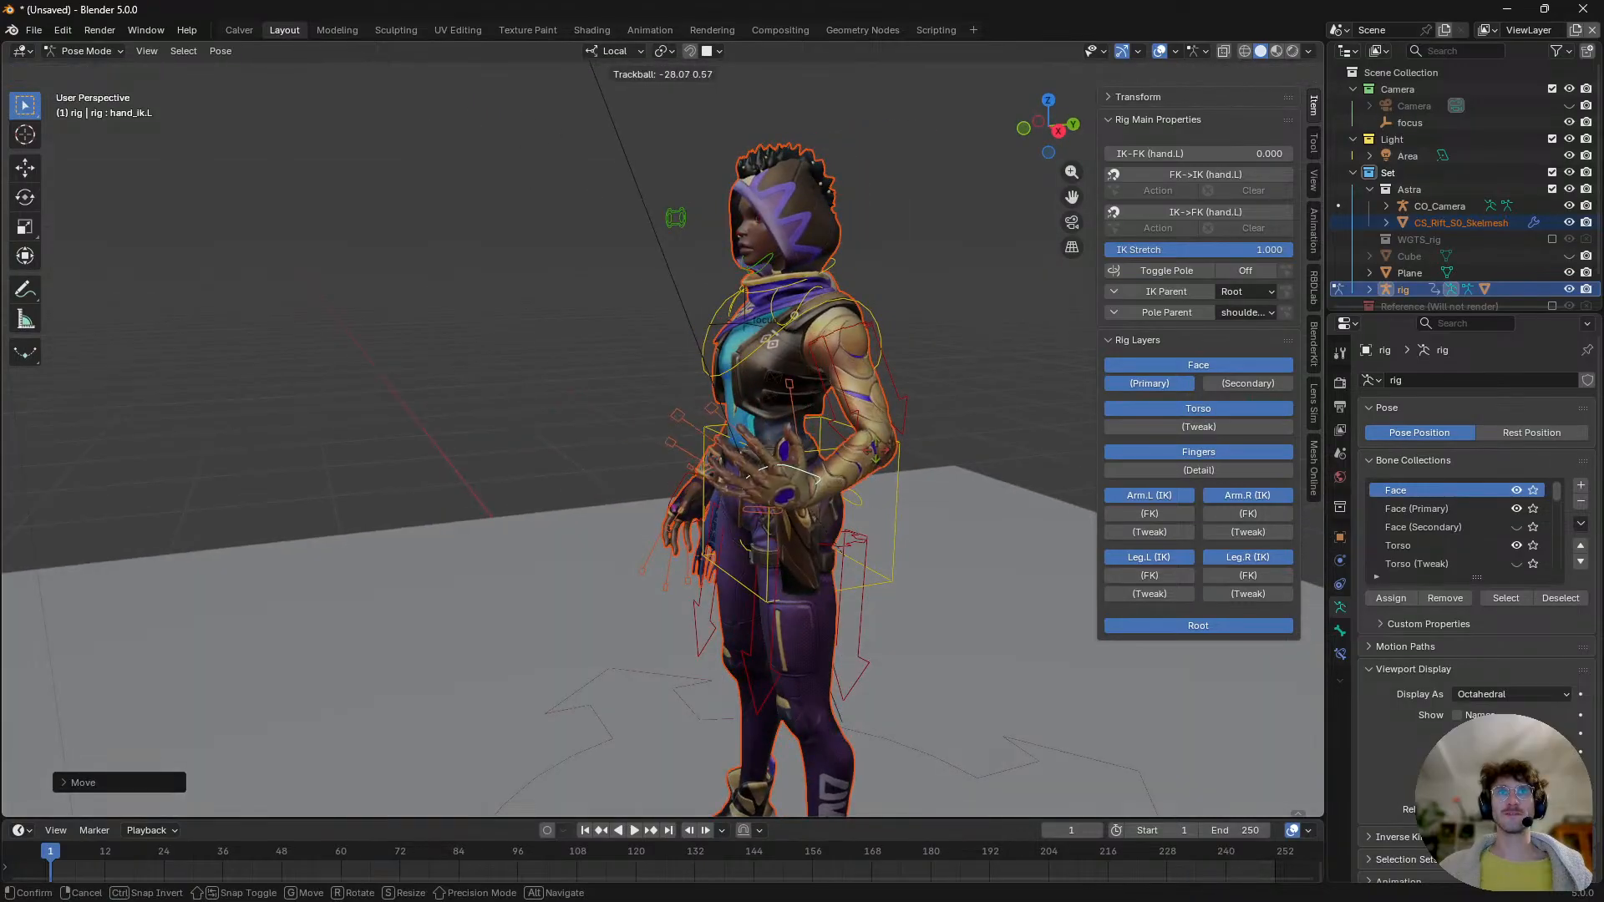
{"action": "left_click", "coordinate": [875, 451]}
- Rotate the left hand from the side view and raise it slightly in front of the waist
{"action": "middle_click_drag", "start_coordinate": [823, 472], "coordinate": [789, 475]}
{"action": "key", "text": "r"}
{"action": "left_click", "coordinate": [877, 450]}
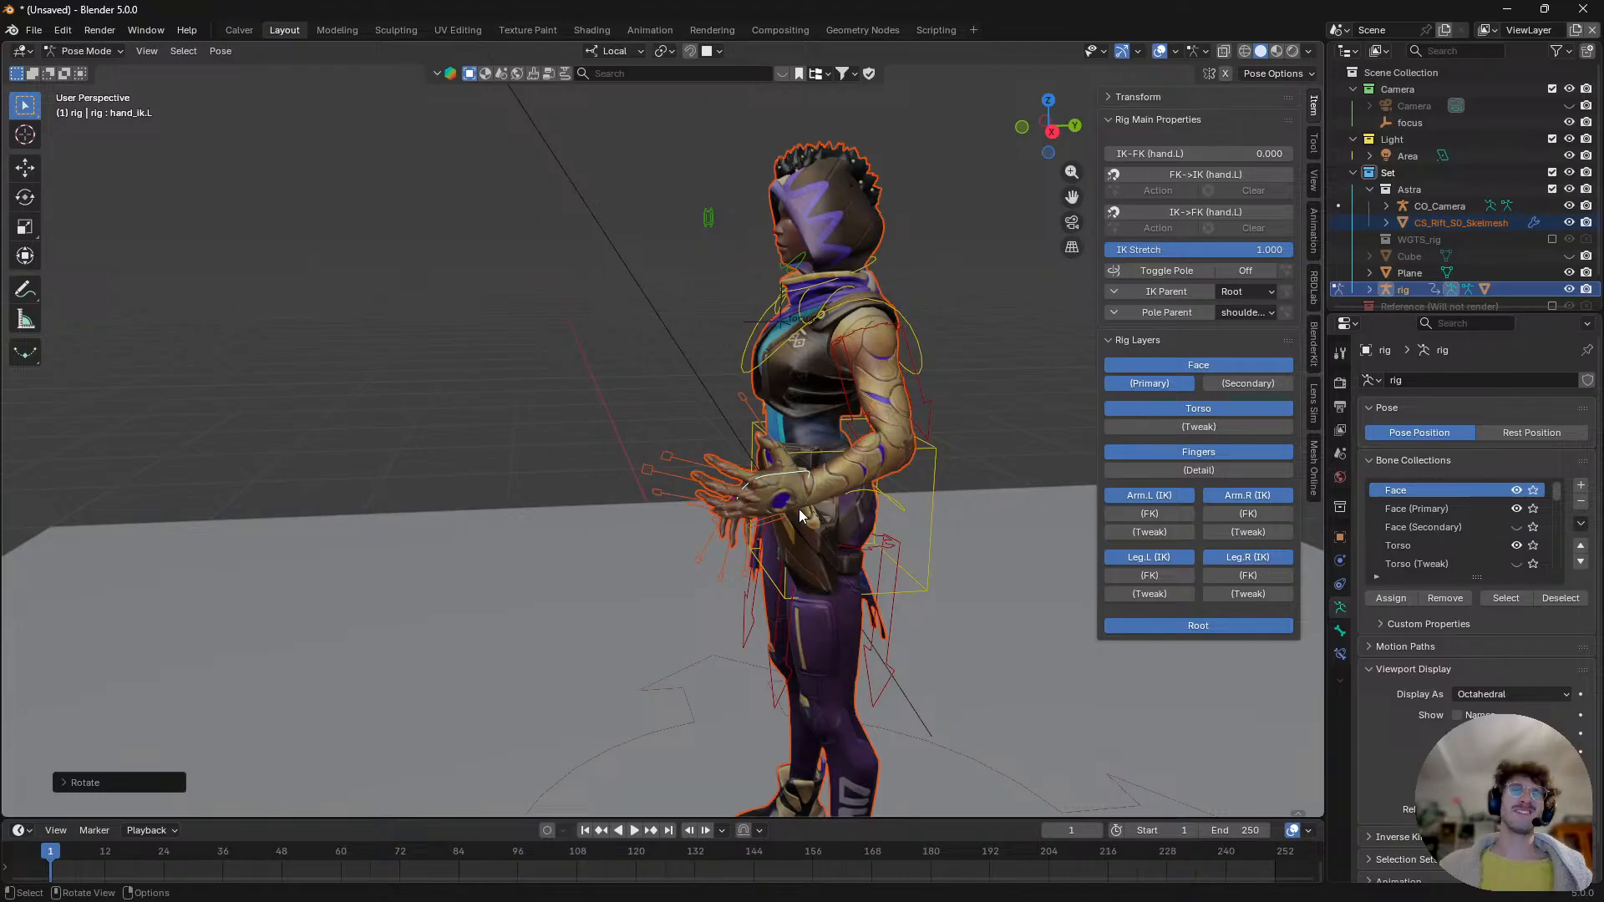
{"action": "key", "text": "g"}
{"action": "left_click", "coordinate": [785, 451]}
- Freely rotate the left hand from a three-quarter view and move it farther out from the waist
{"action": "middle_click_drag", "start_coordinate": [784, 451], "coordinate": [896, 436]}
{"action": "key", "text": "r"}
{"action": "key", "text": "r"}
{"action": "left_click", "coordinate": [858, 432]}
{"action": "key", "text": "r"}
{"action": "left_click", "coordinate": [849, 356]}
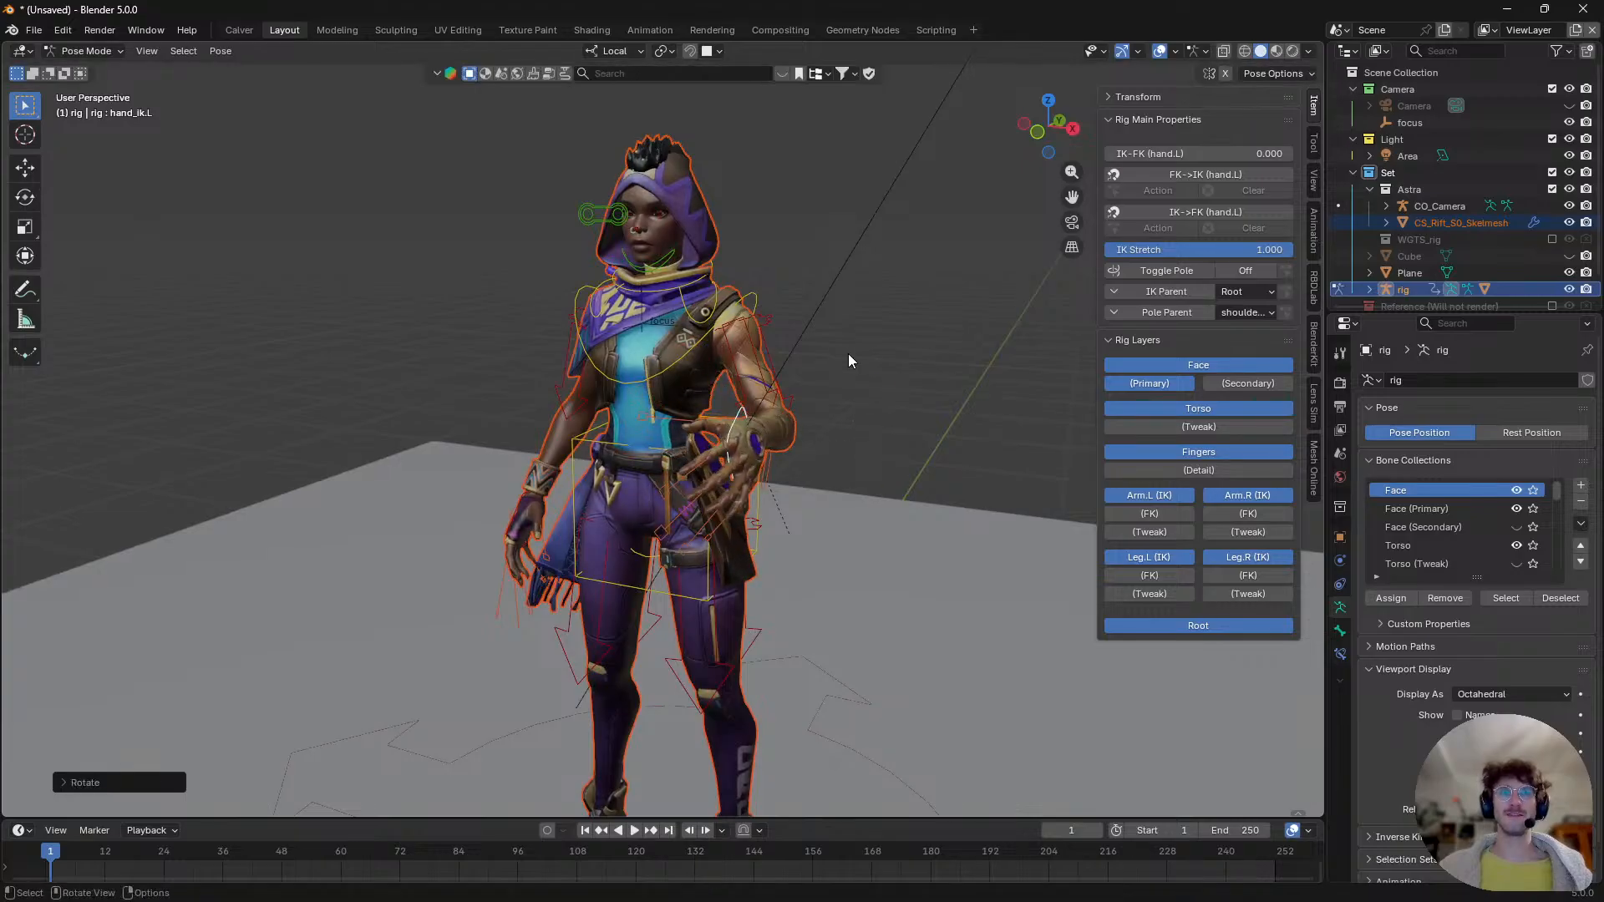
{"action": "key", "text": "g"}
{"action": "left_click", "coordinate": [876, 421]}
{"action": "middle_click_drag", "start_coordinate": [795, 455], "coordinate": [718, 489]}
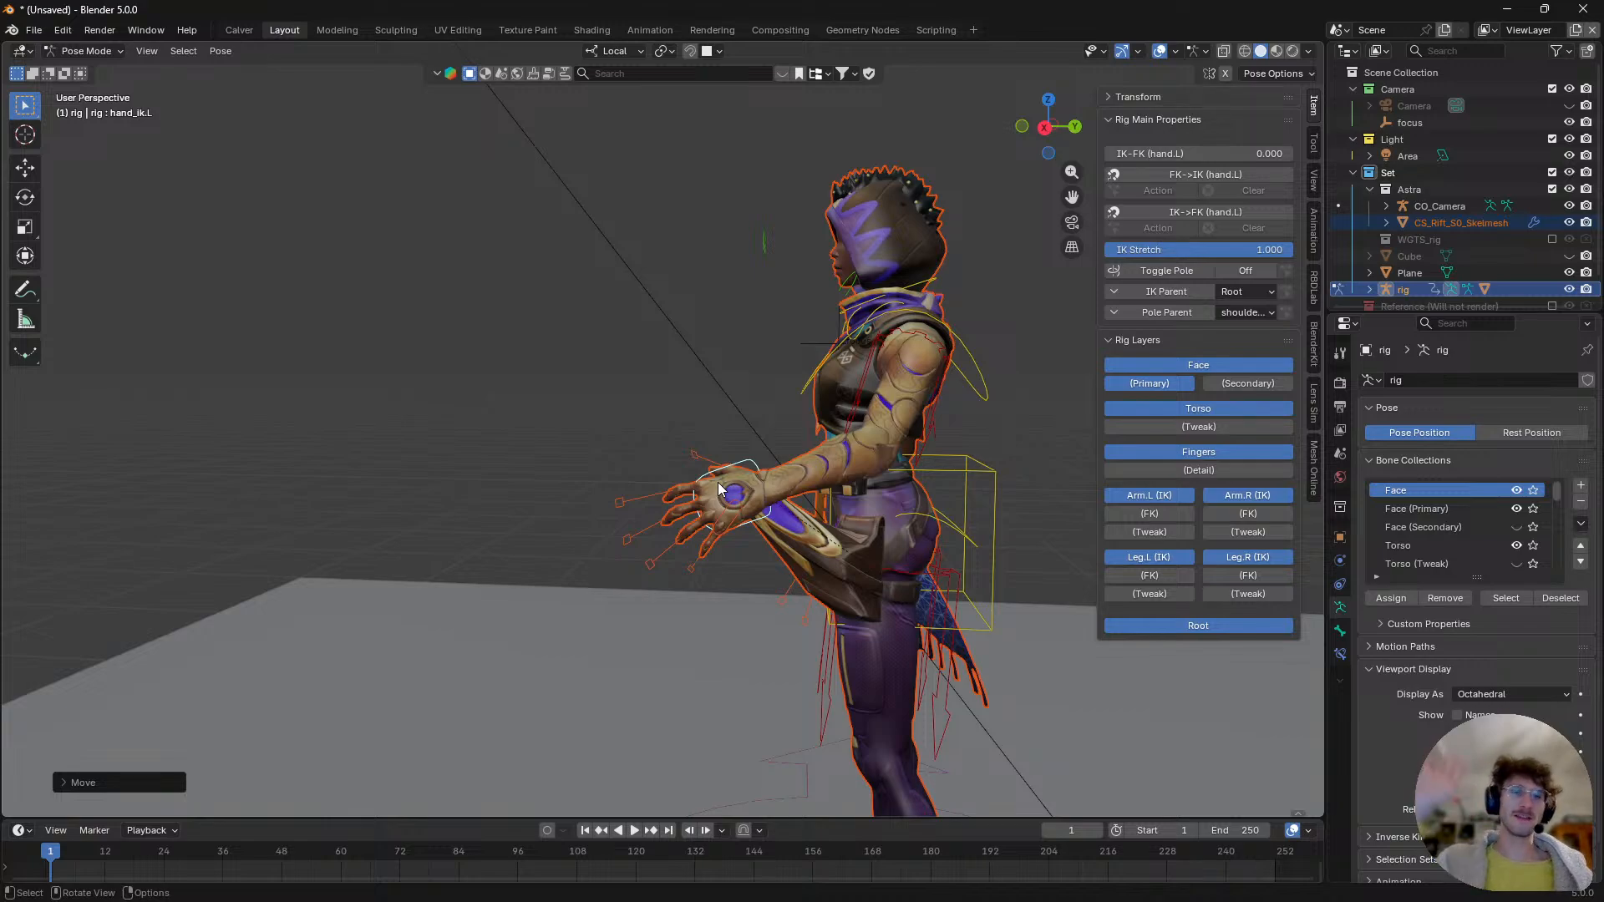
- Select the left foot's IK control and test it with a trial move, cancelling it
{"action": "middle_click_drag", "start_coordinate": [873, 680], "coordinate": [910, 541], "text": "shift"}
{"action": "scroll", "coordinate": [843, 665], "scroll_direction": "down", "scroll_amount": 2}
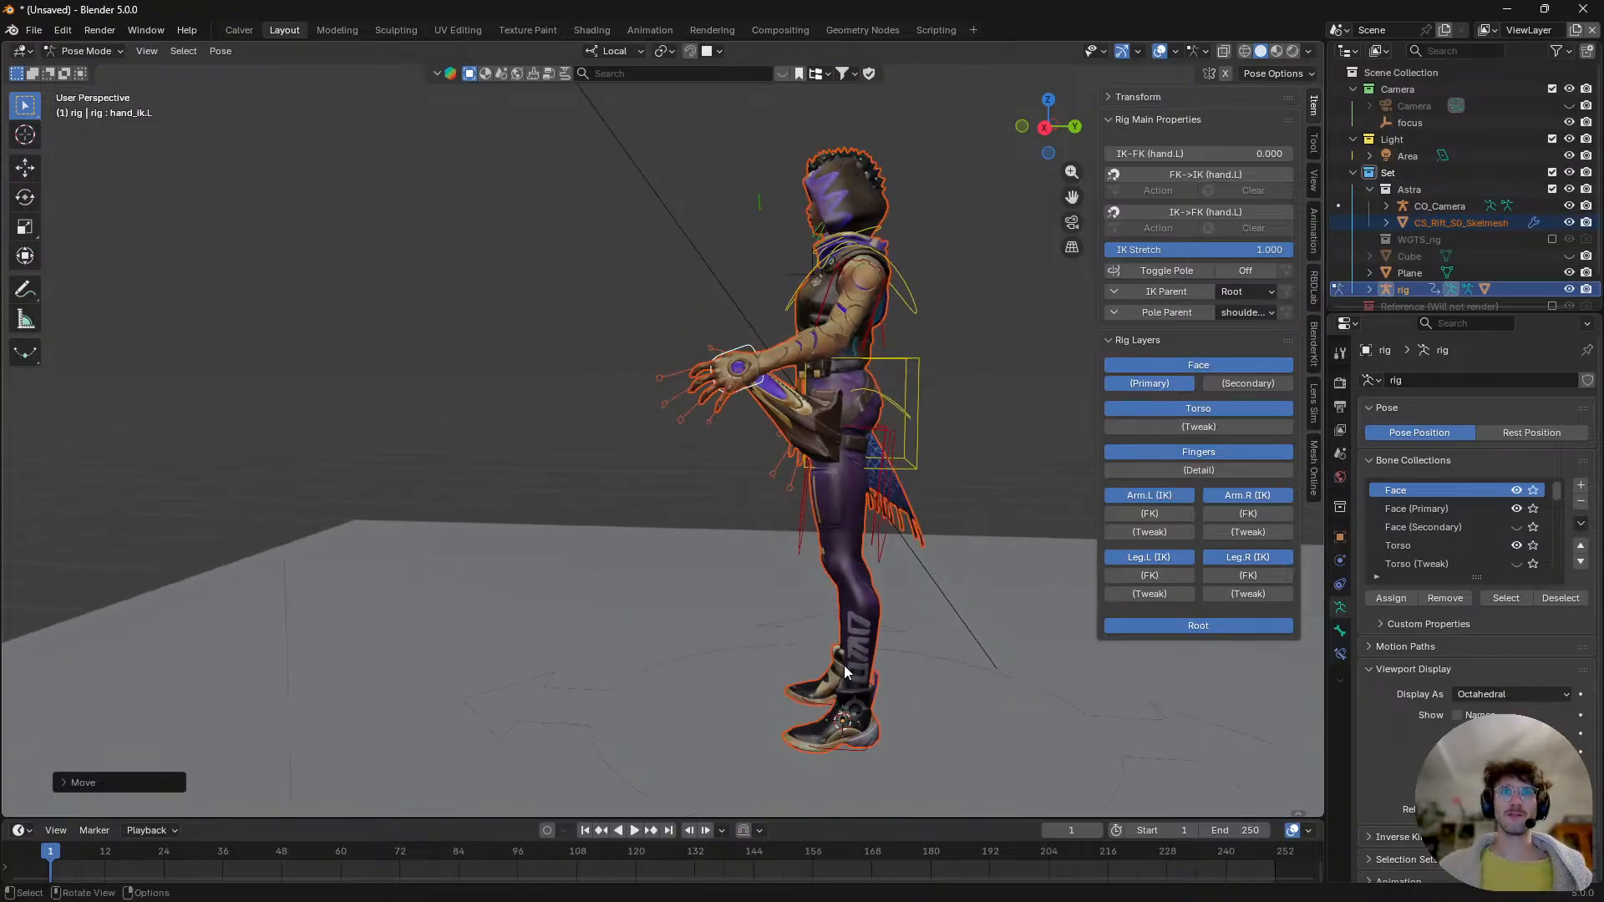
{"action": "left_click", "coordinate": [845, 744]}
{"action": "key", "text": "g"}
{"action": "key", "text": "Escape"}
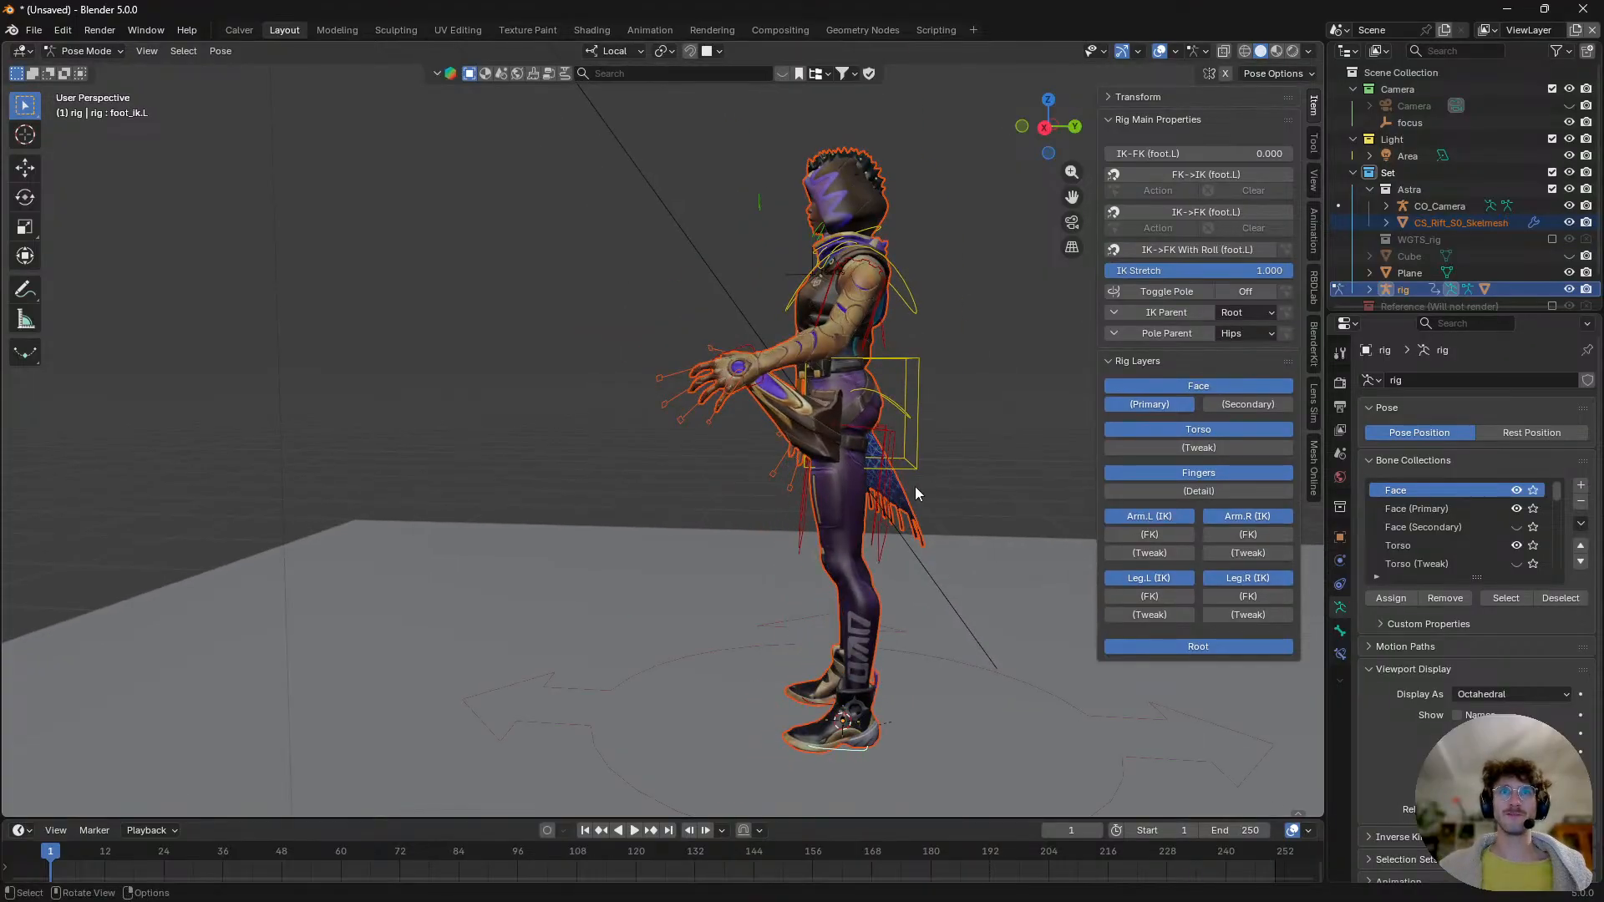
- Test the knee bending by lowering the torso control into a crouch, cancelling the move
{"action": "left_click", "coordinate": [902, 466]}
{"action": "key", "text": "g"}
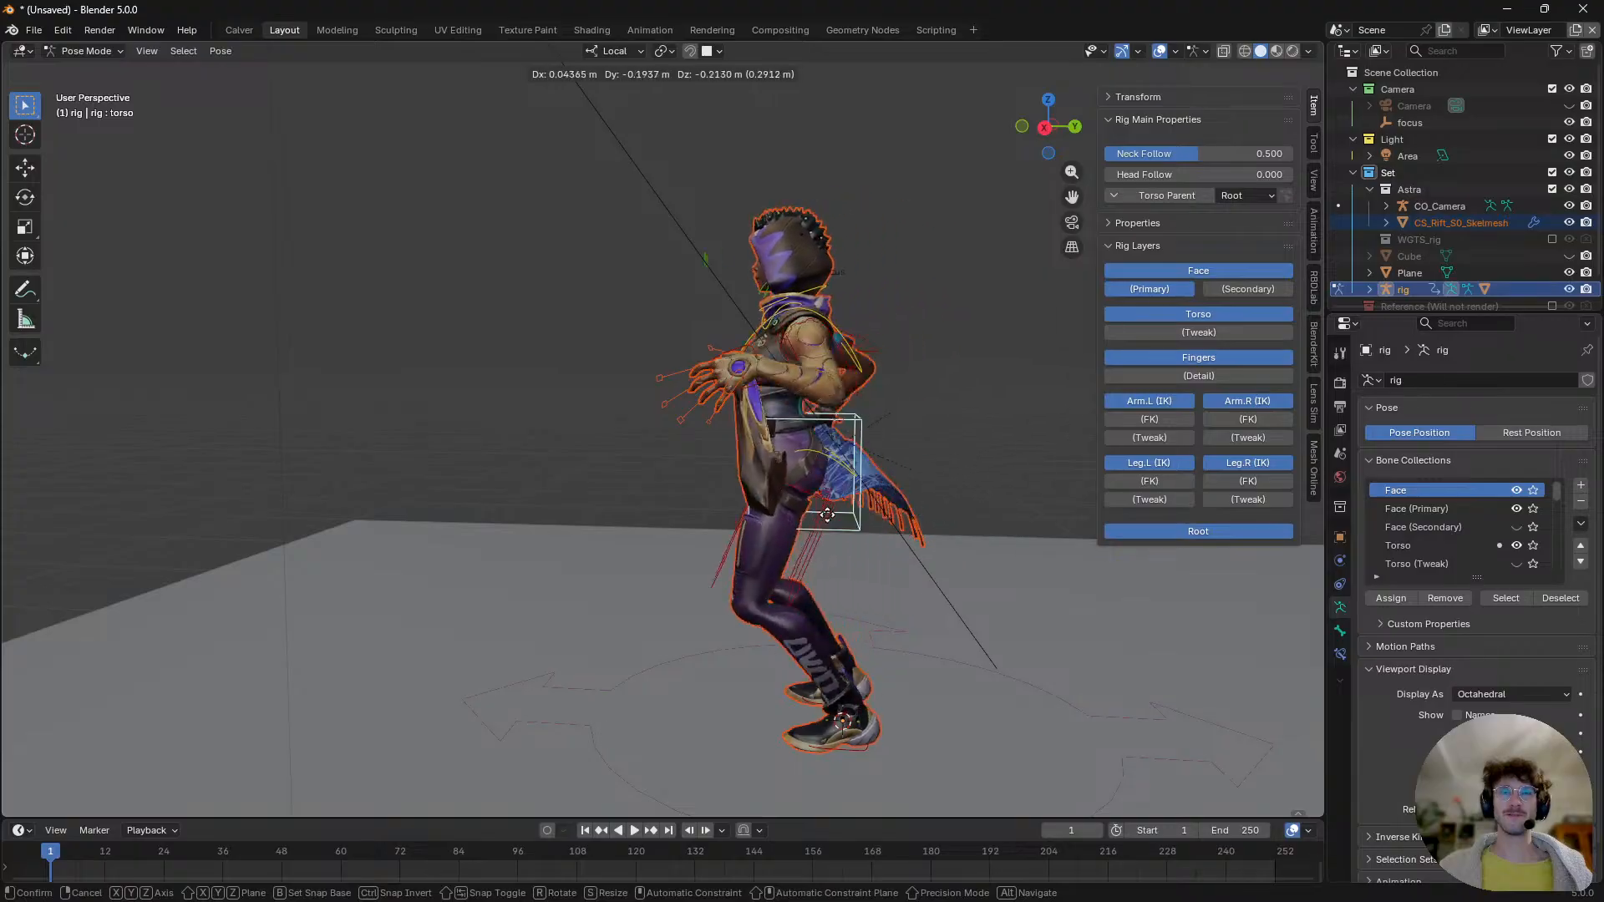
{"action": "right_click", "coordinate": [844, 532]}
{"action": "middle_click_drag", "start_coordinate": [790, 349], "coordinate": [803, 476]}
- Select the left hand's IK control and bring the hand down and back beside the hip
{"action": "left_click", "coordinate": [770, 451]}
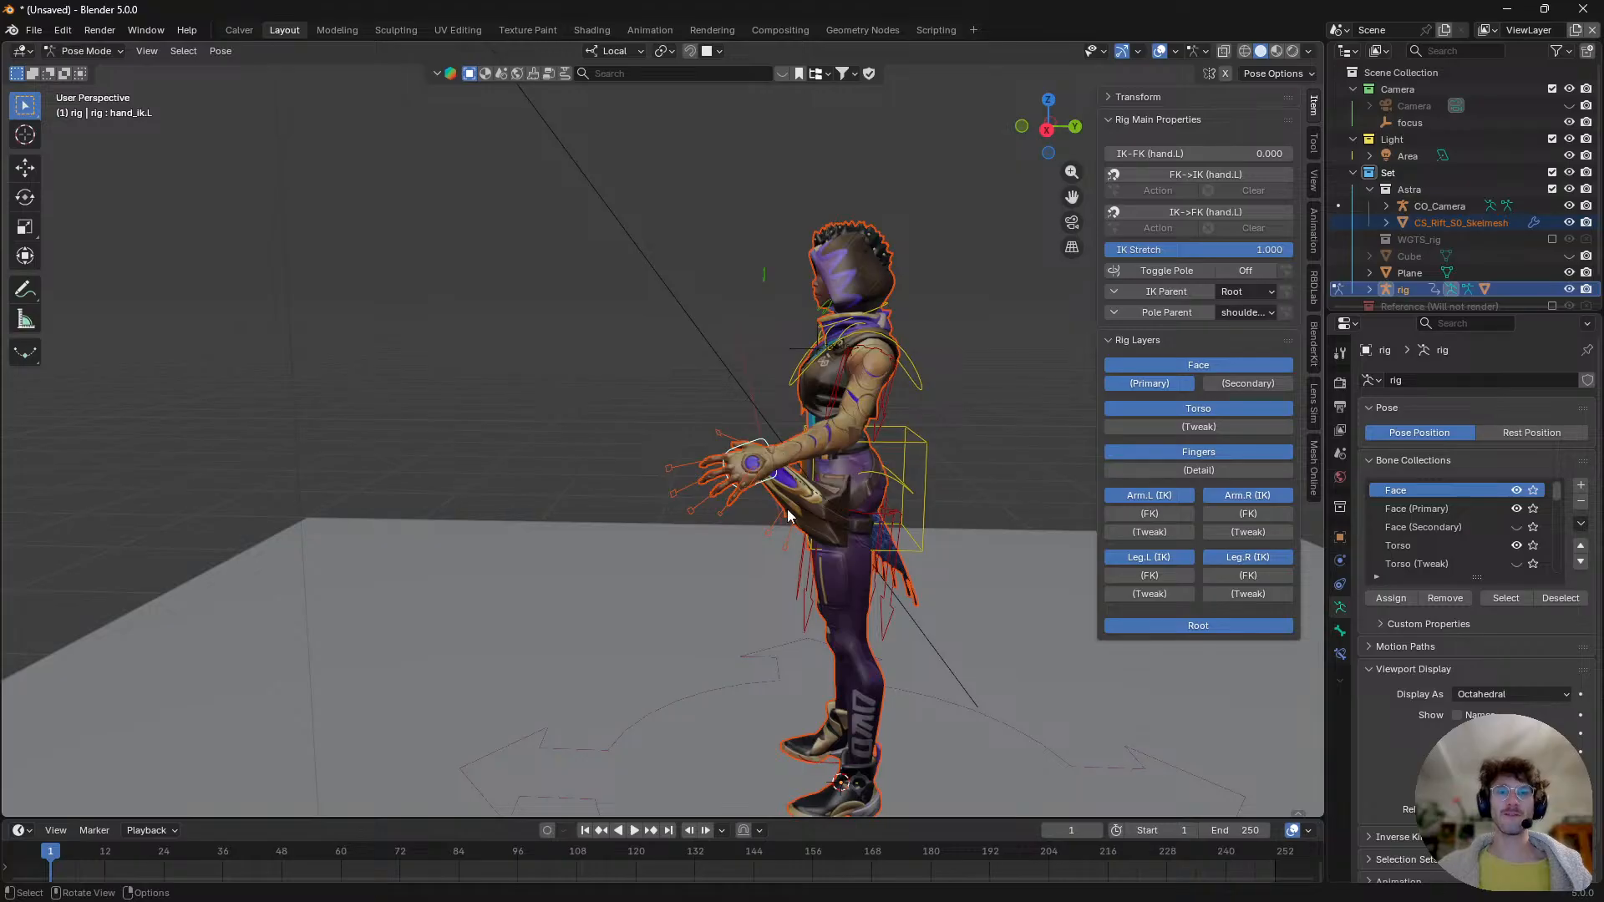
{"action": "middle_click_drag", "start_coordinate": [839, 463], "coordinate": [844, 419]}
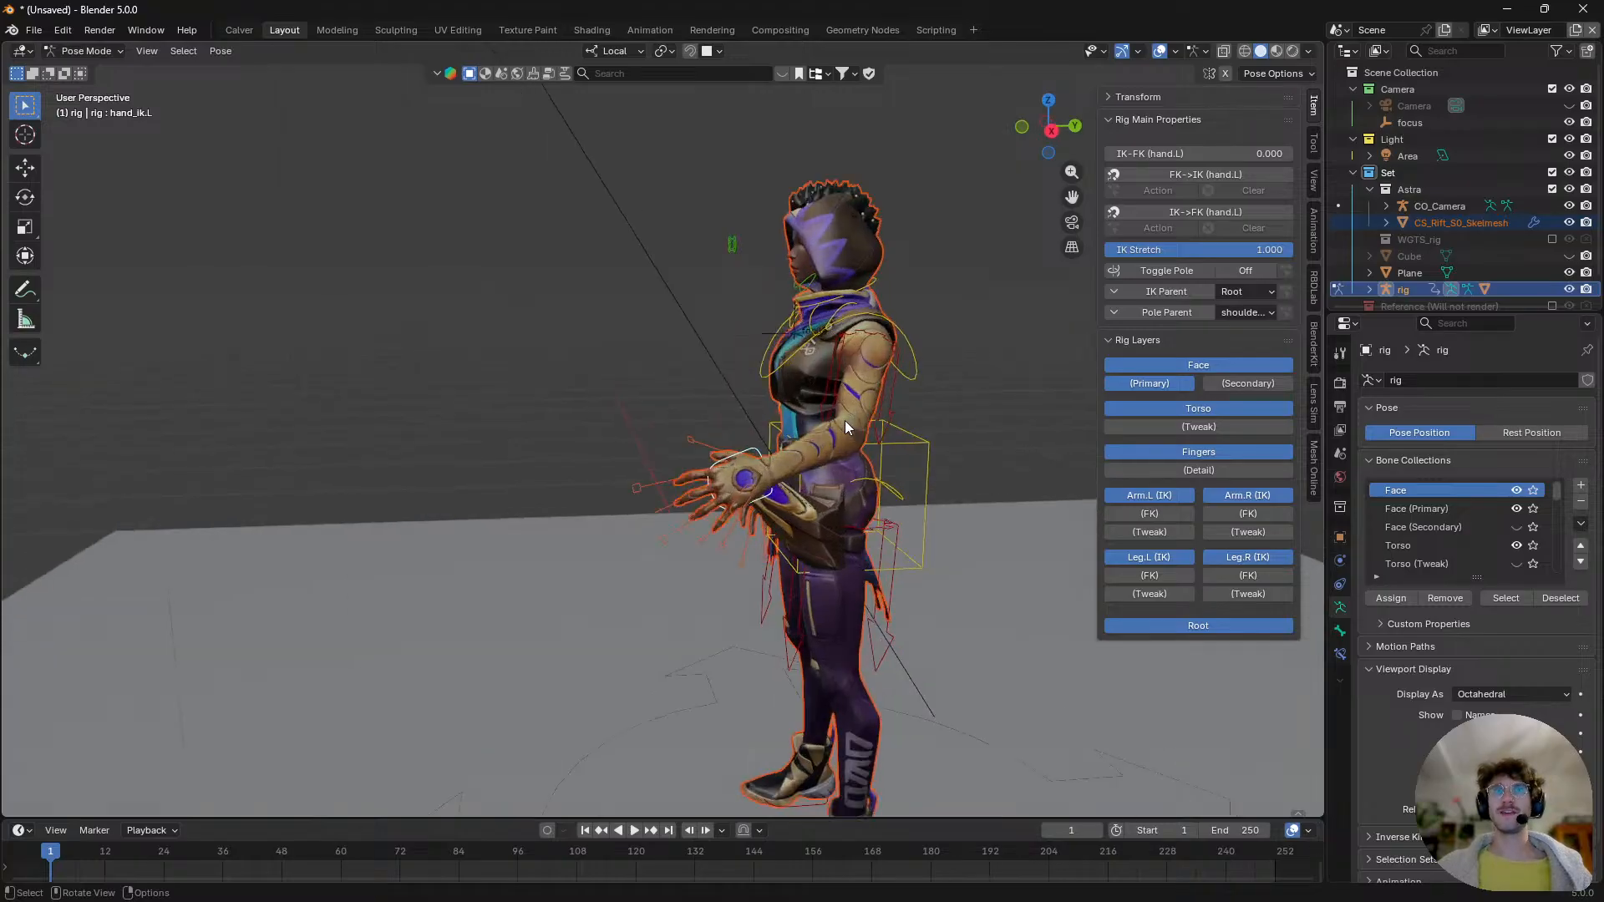
{"action": "scroll", "coordinate": [845, 420], "scroll_direction": "up", "scroll_amount": 2}
{"action": "middle_click_drag", "start_coordinate": [950, 408], "coordinate": [745, 450]}
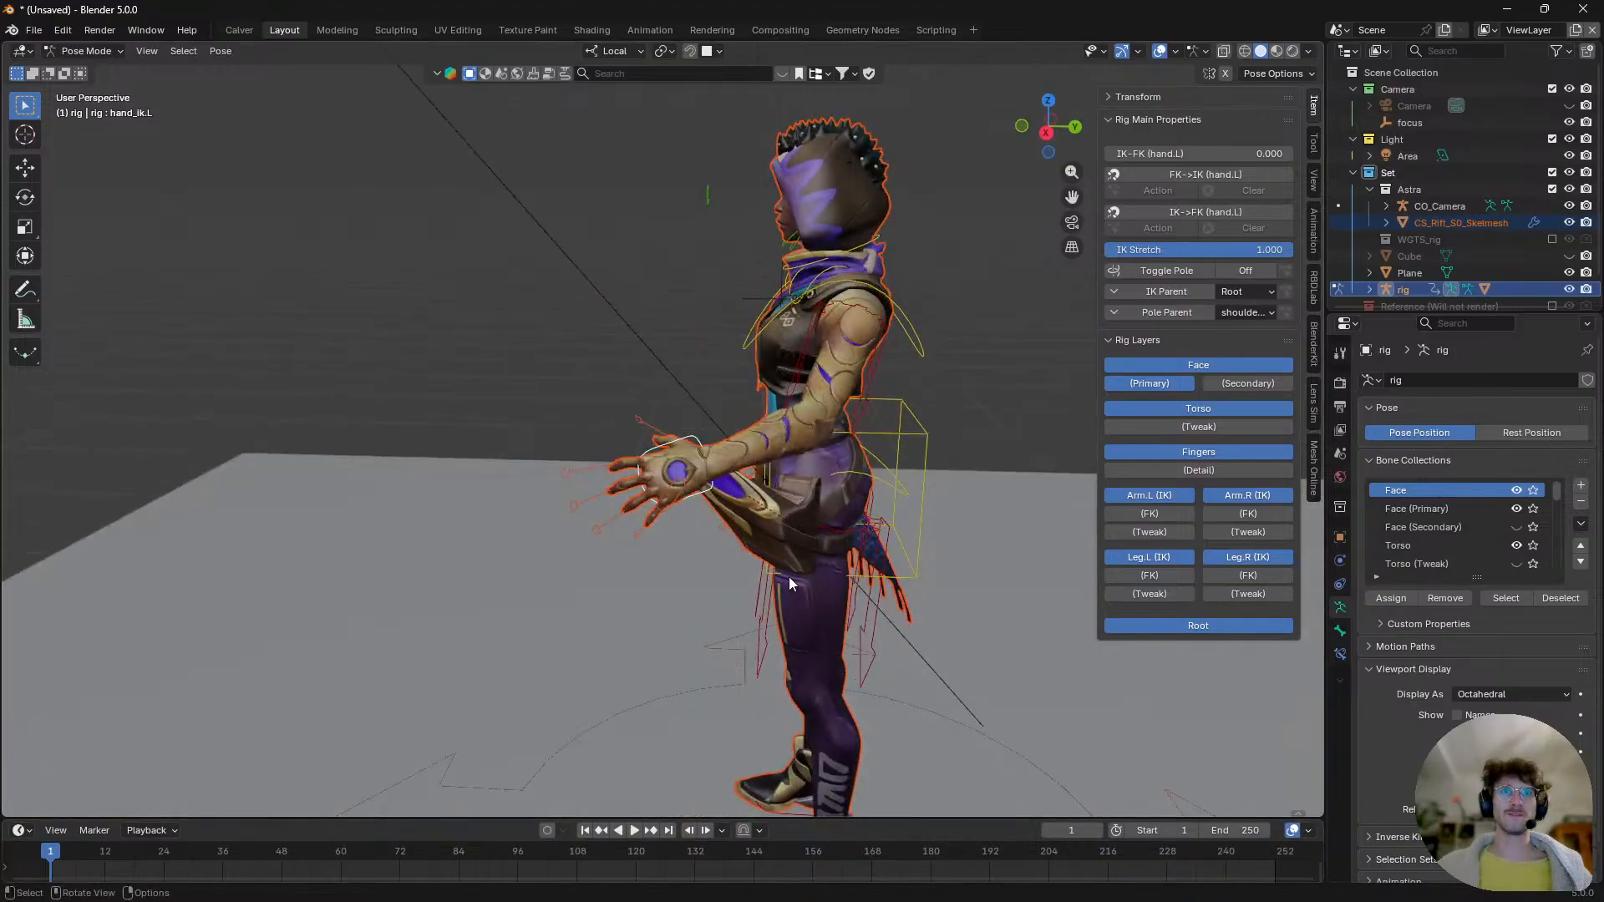
{"action": "key", "text": "g"}
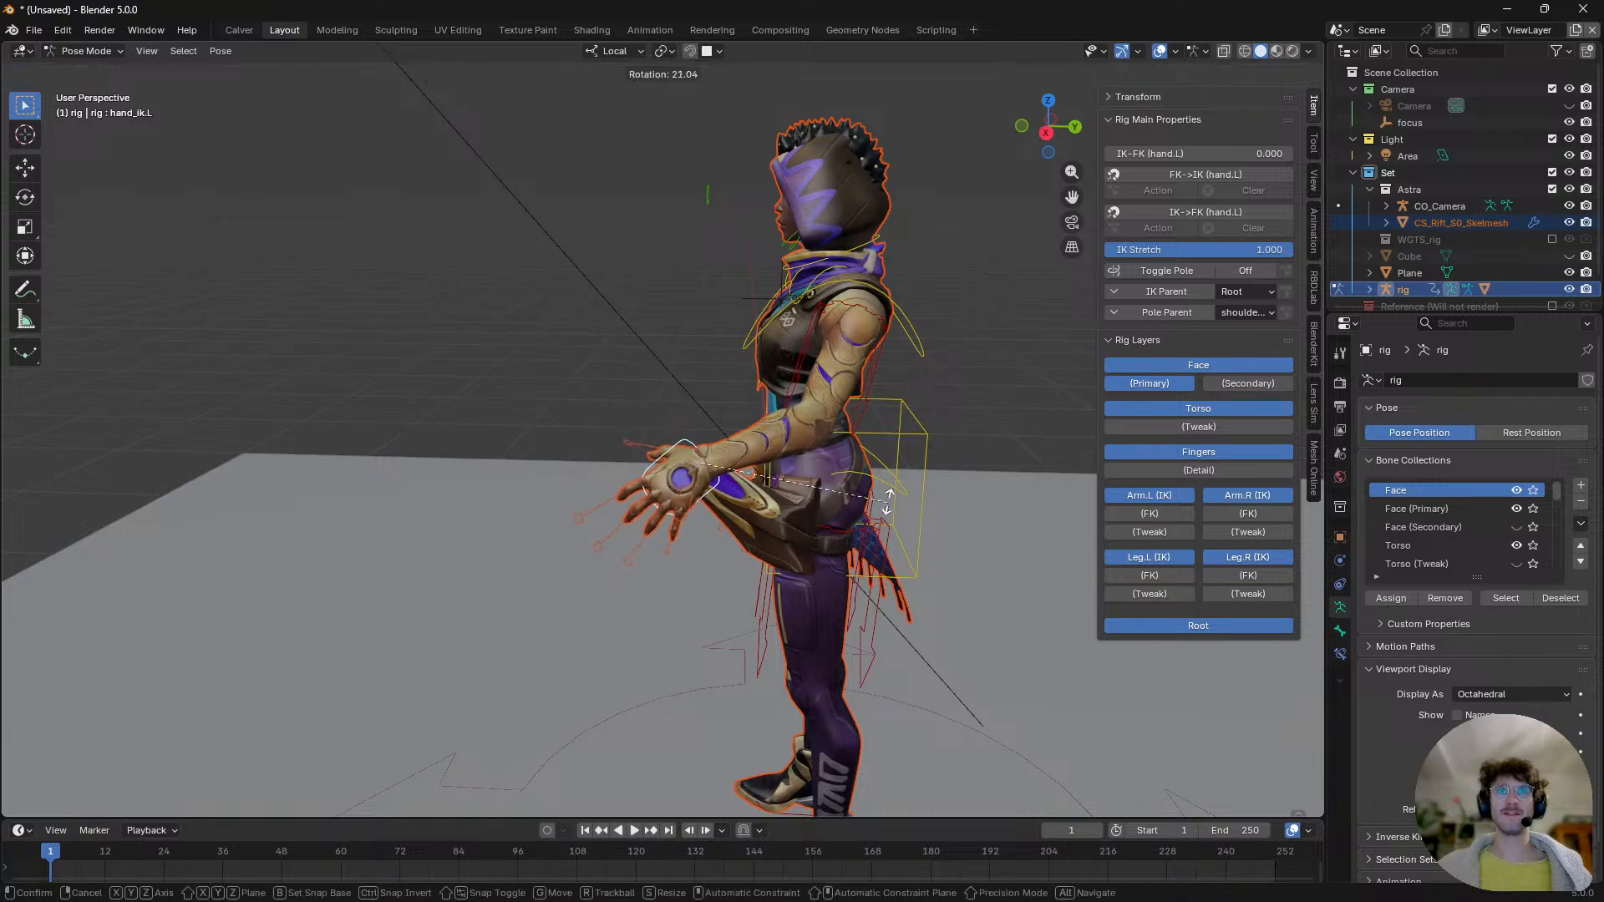
{"action": "left_click", "coordinate": [973, 543]}
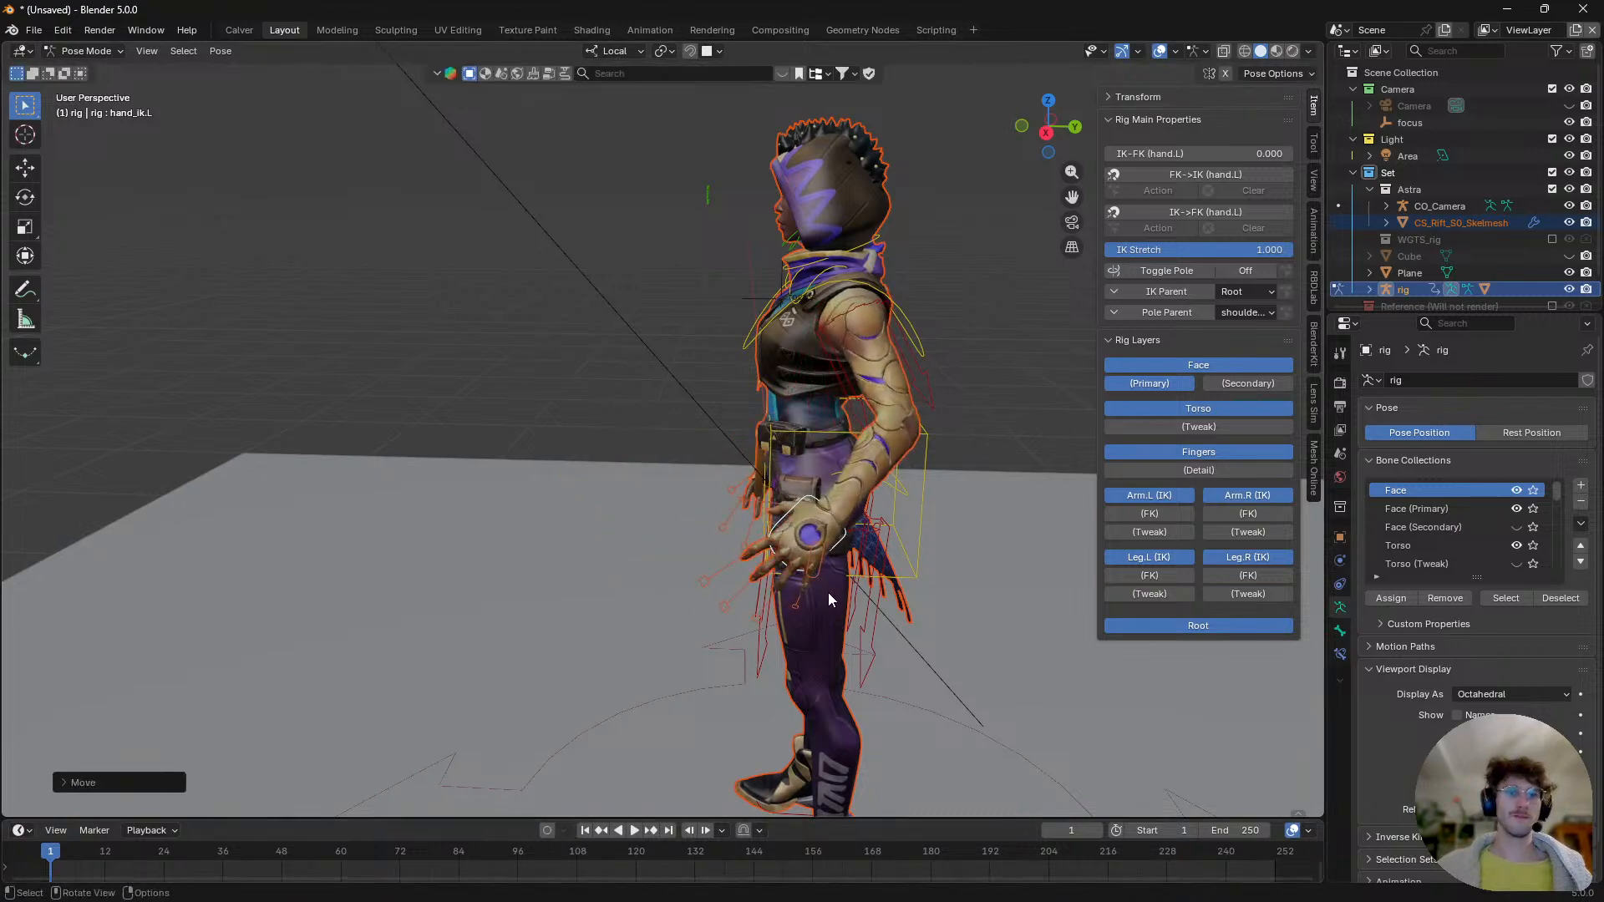
- Rotate the left hand so its fingers point down and position it beside the thigh
{"action": "middle_click_drag", "start_coordinate": [828, 595], "coordinate": [856, 559]}
{"action": "key", "text": "r"}
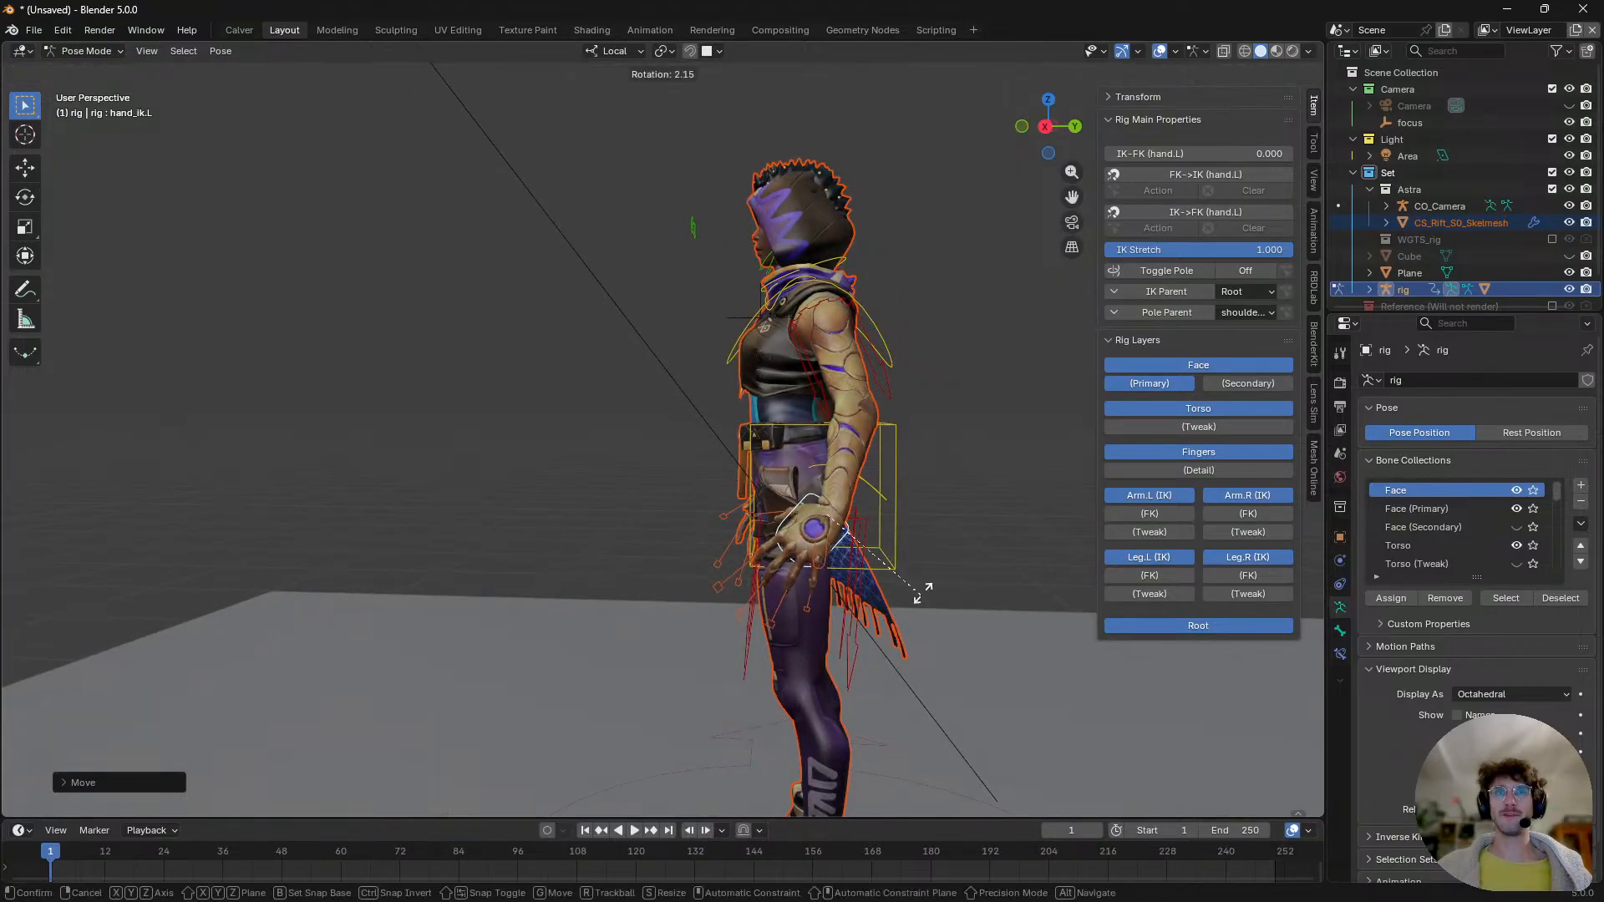
{"action": "left_click", "coordinate": [918, 512]}
{"action": "key", "text": "g"}
{"action": "left_click", "coordinate": [903, 524]}
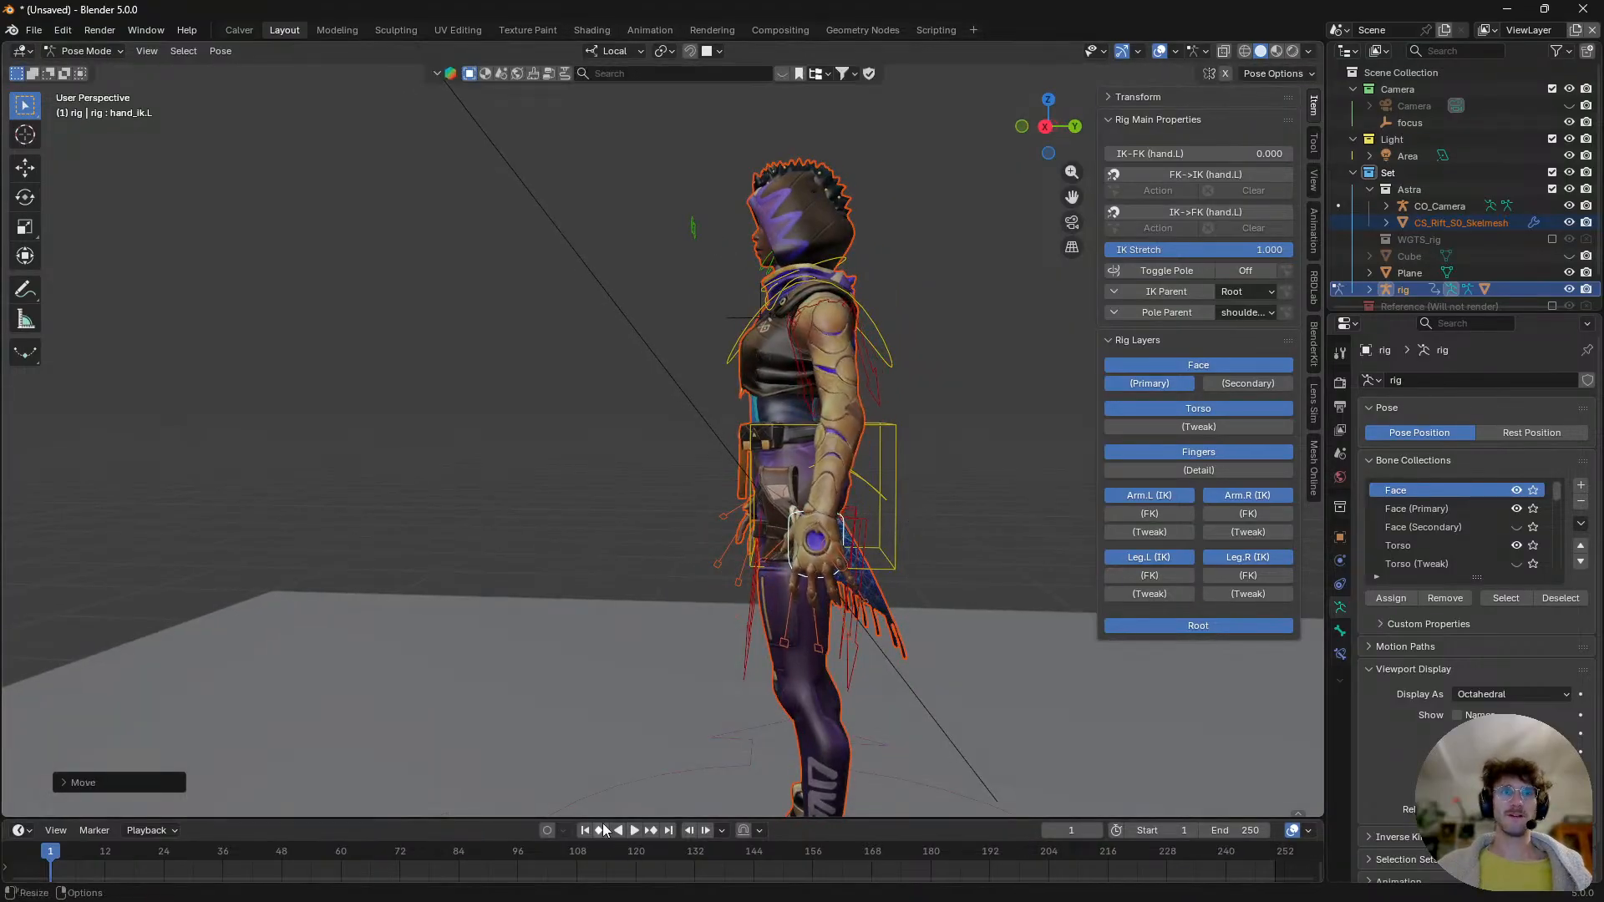
- Keyframe the left hand IK control at frame 1, then move the hand forward of the body at frame 13
{"action": "key", "text": "i"}
{"action": "key", "text": "space"}
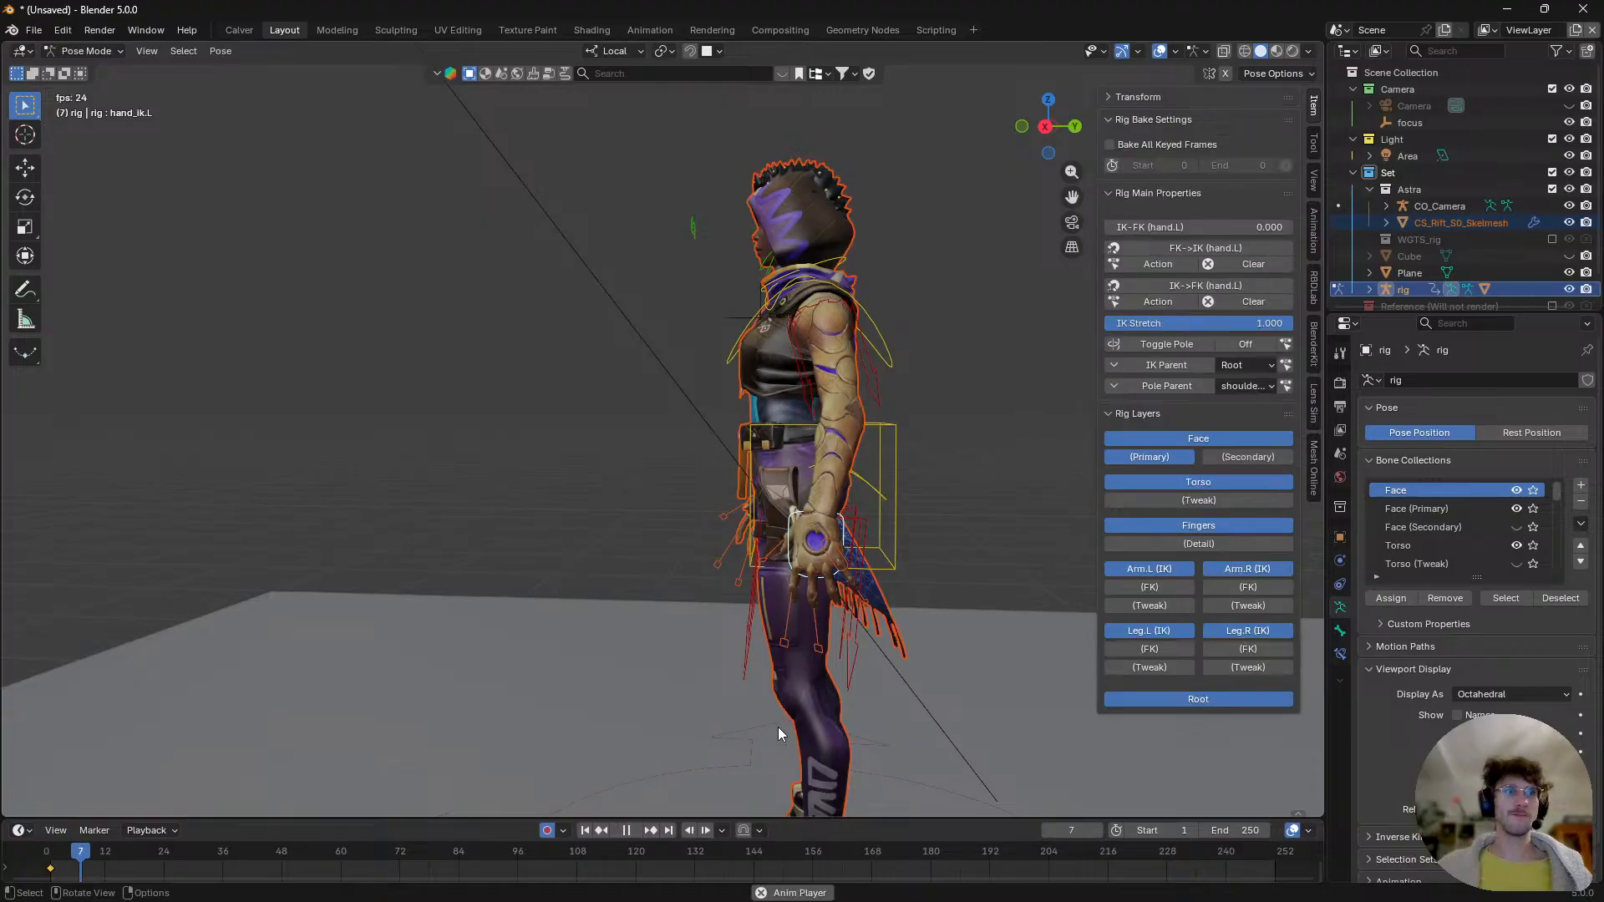
{"action": "key", "text": "space"}
{"action": "key", "text": "g"}
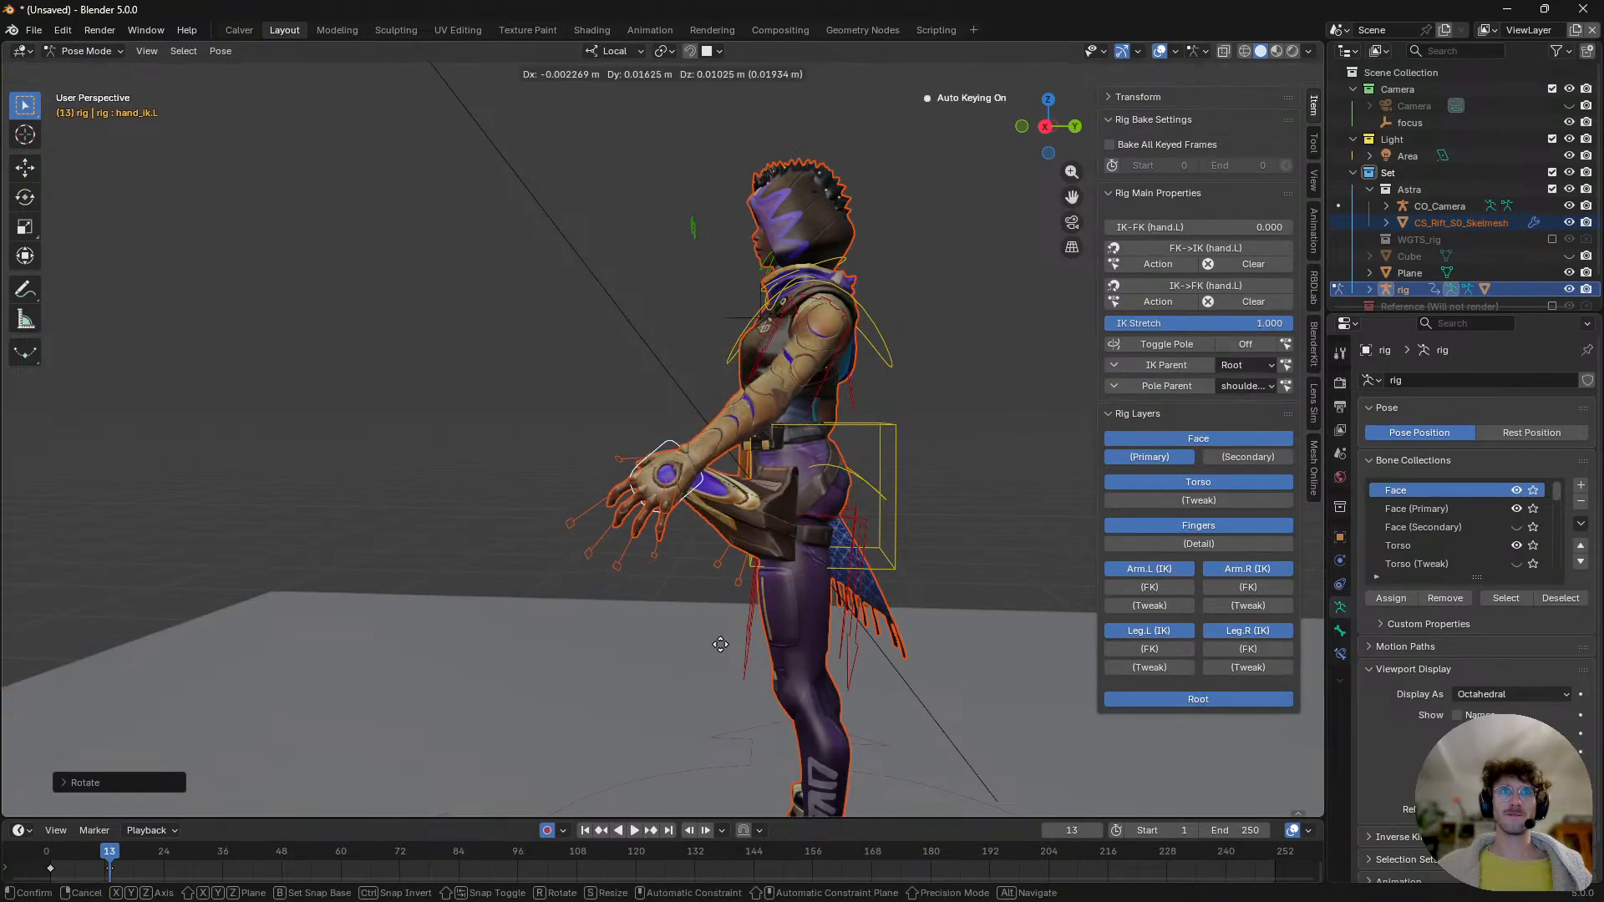
{"action": "left_click", "coordinate": [724, 643]}
- Advance to frame 32 and bring the left hand back beside the thigh, rotating its fingers downward
{"action": "key", "text": "space"}
{"action": "key", "text": "space"}
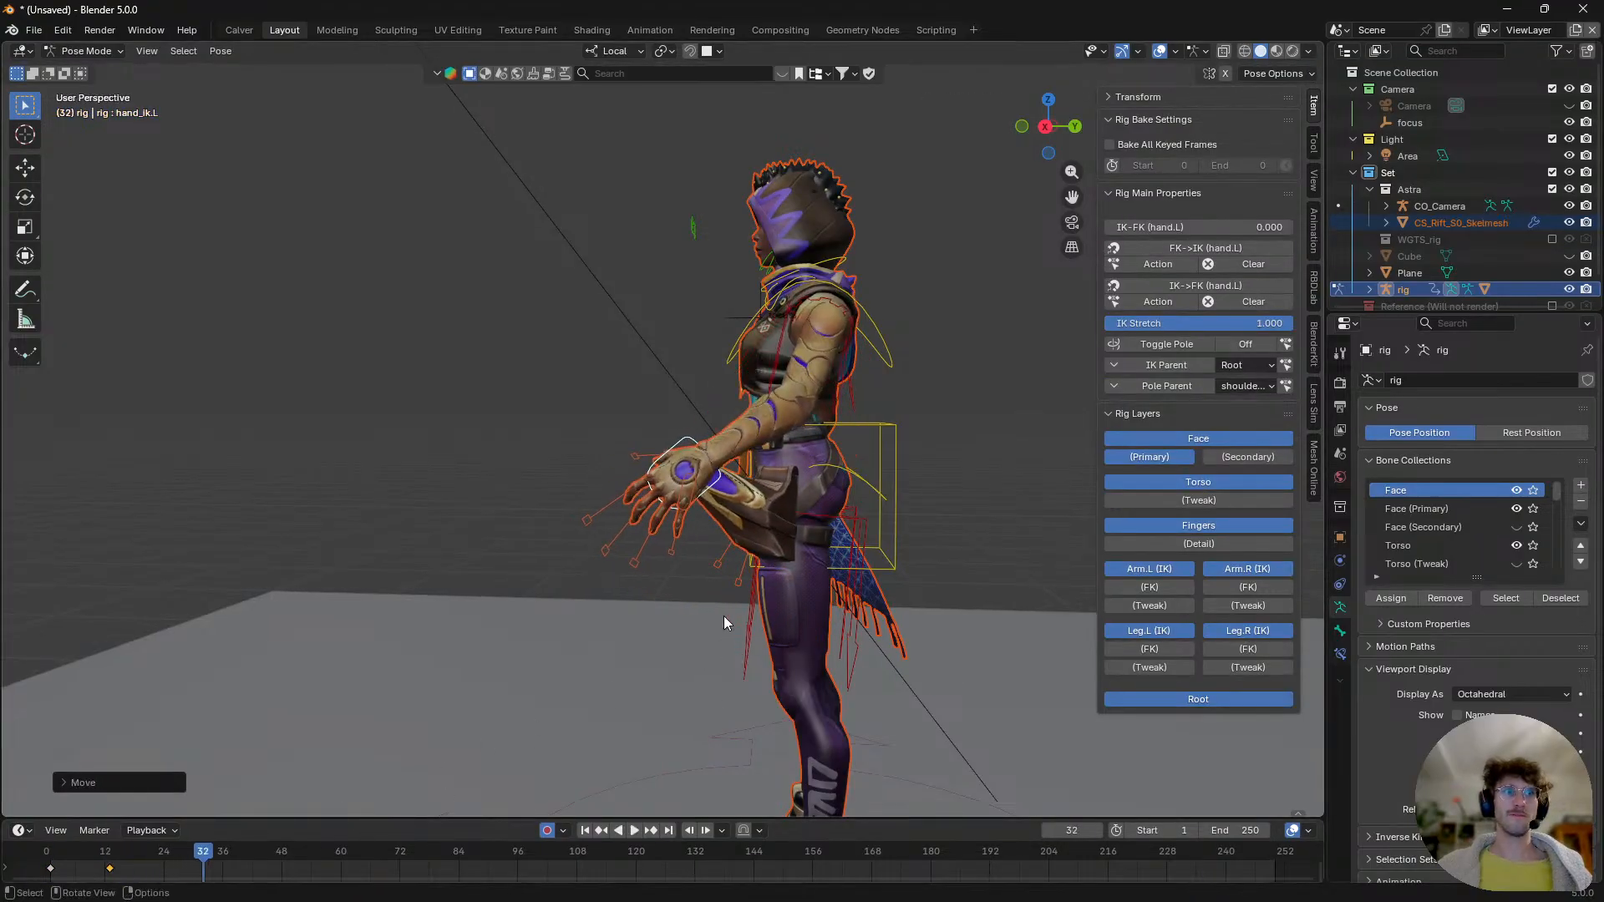
{"action": "key", "text": "r"}
{"action": "left_click", "coordinate": [904, 524]}
- Advance to frame 57 and move the left hand IK control back behind the hip
{"action": "key", "text": "space"}
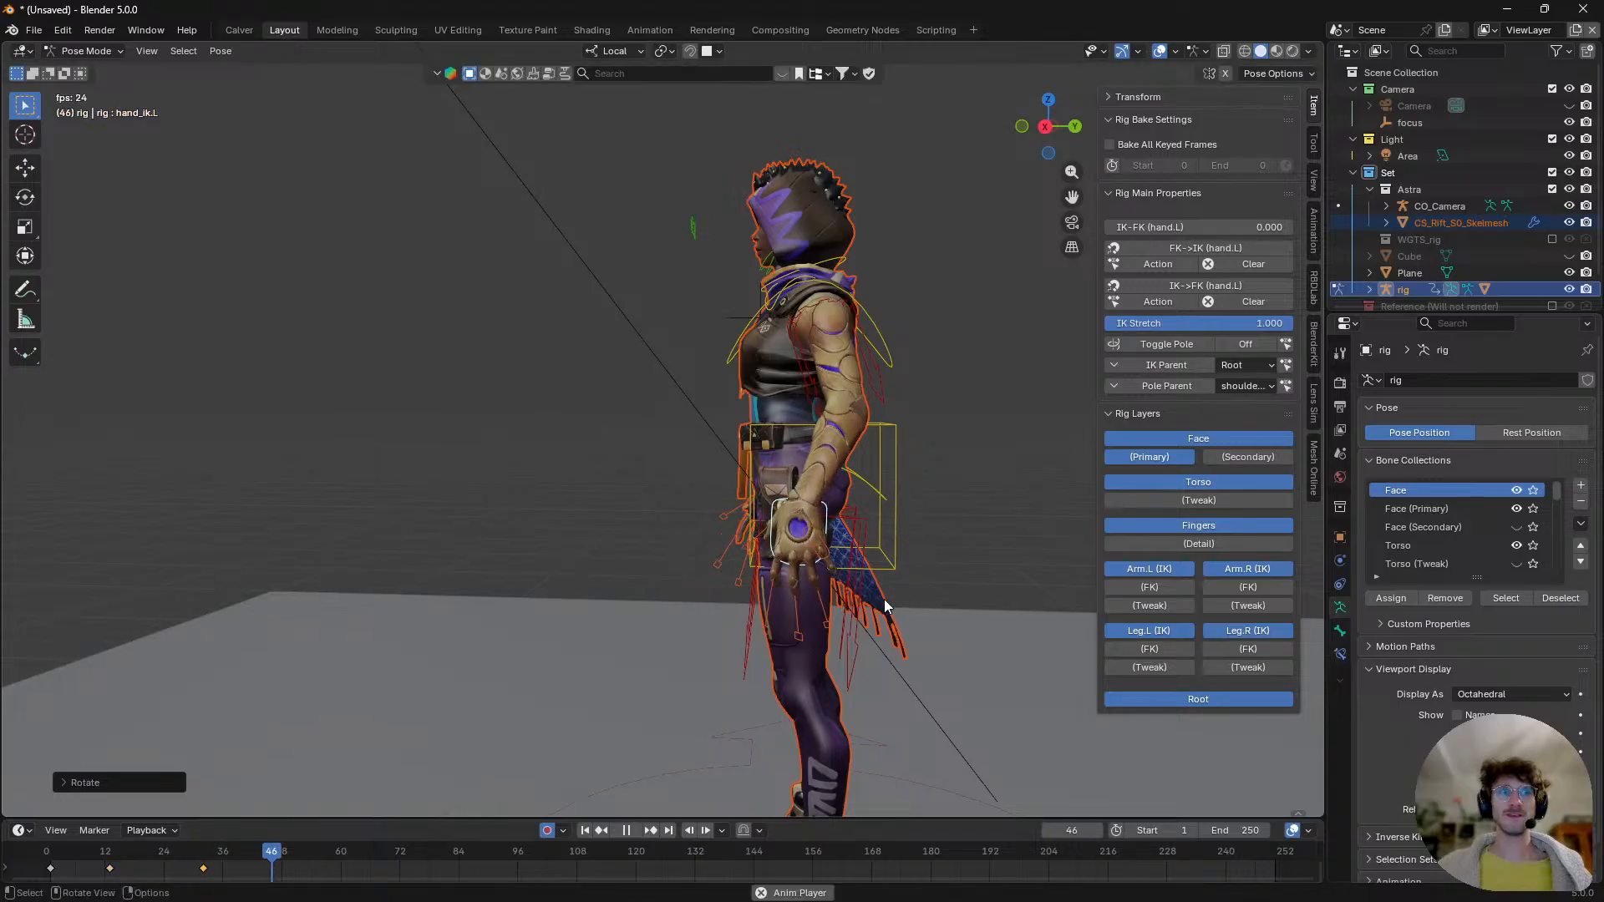
{"action": "key", "text": "space"}
{"action": "key", "text": "g"}
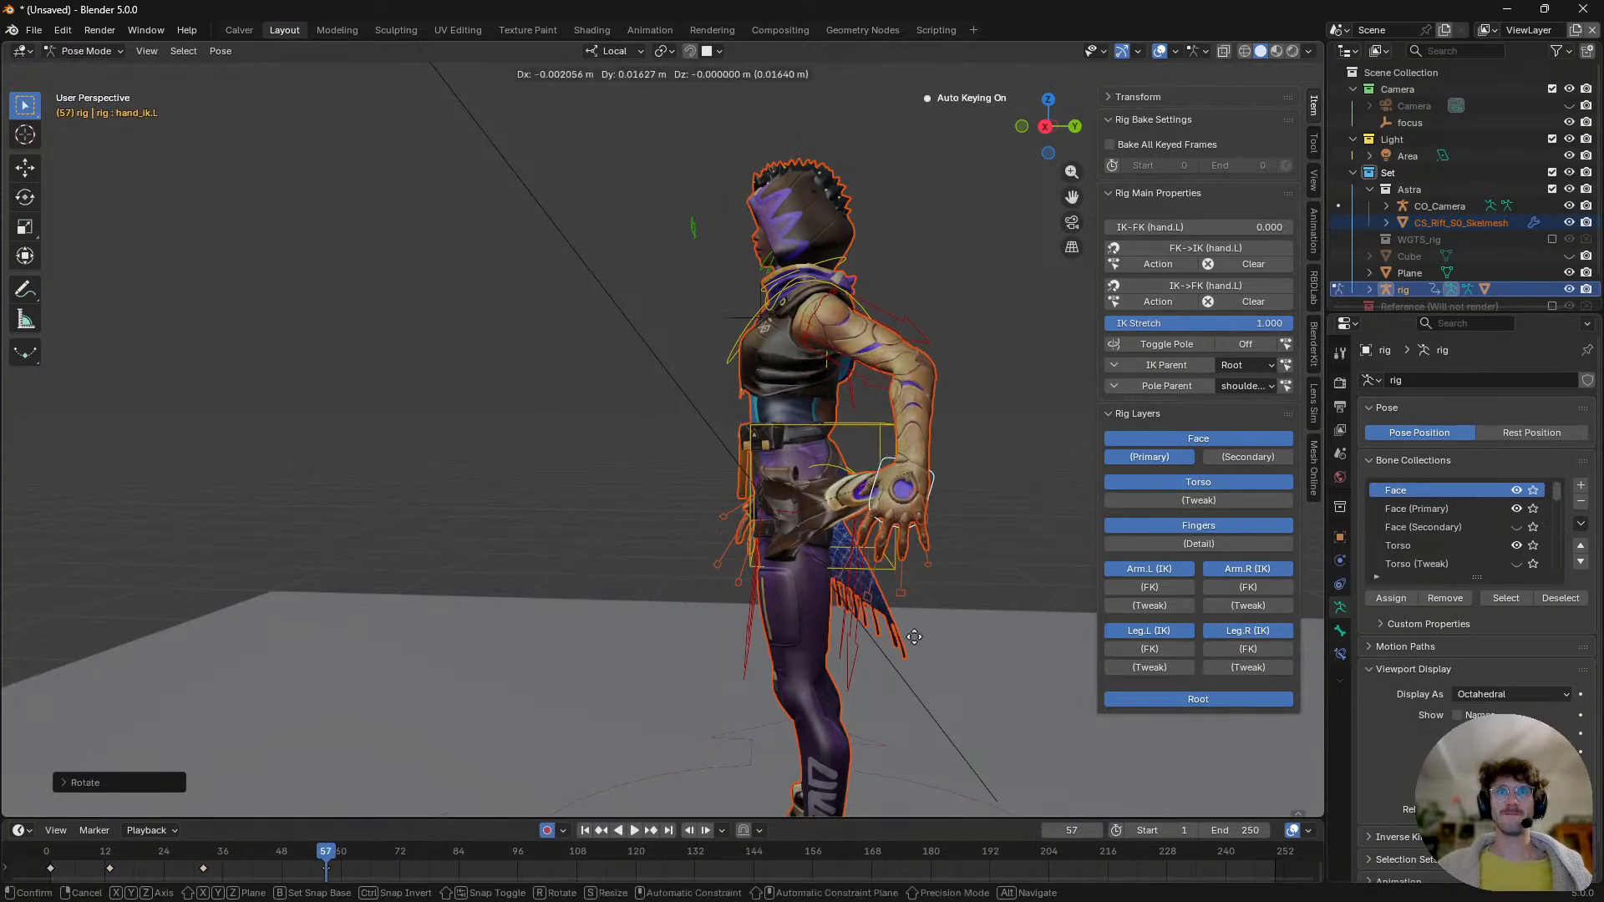
{"action": "left_click", "coordinate": [934, 633]}
{"action": "key", "text": "r"}
{"action": "right_click", "coordinate": [993, 543]}
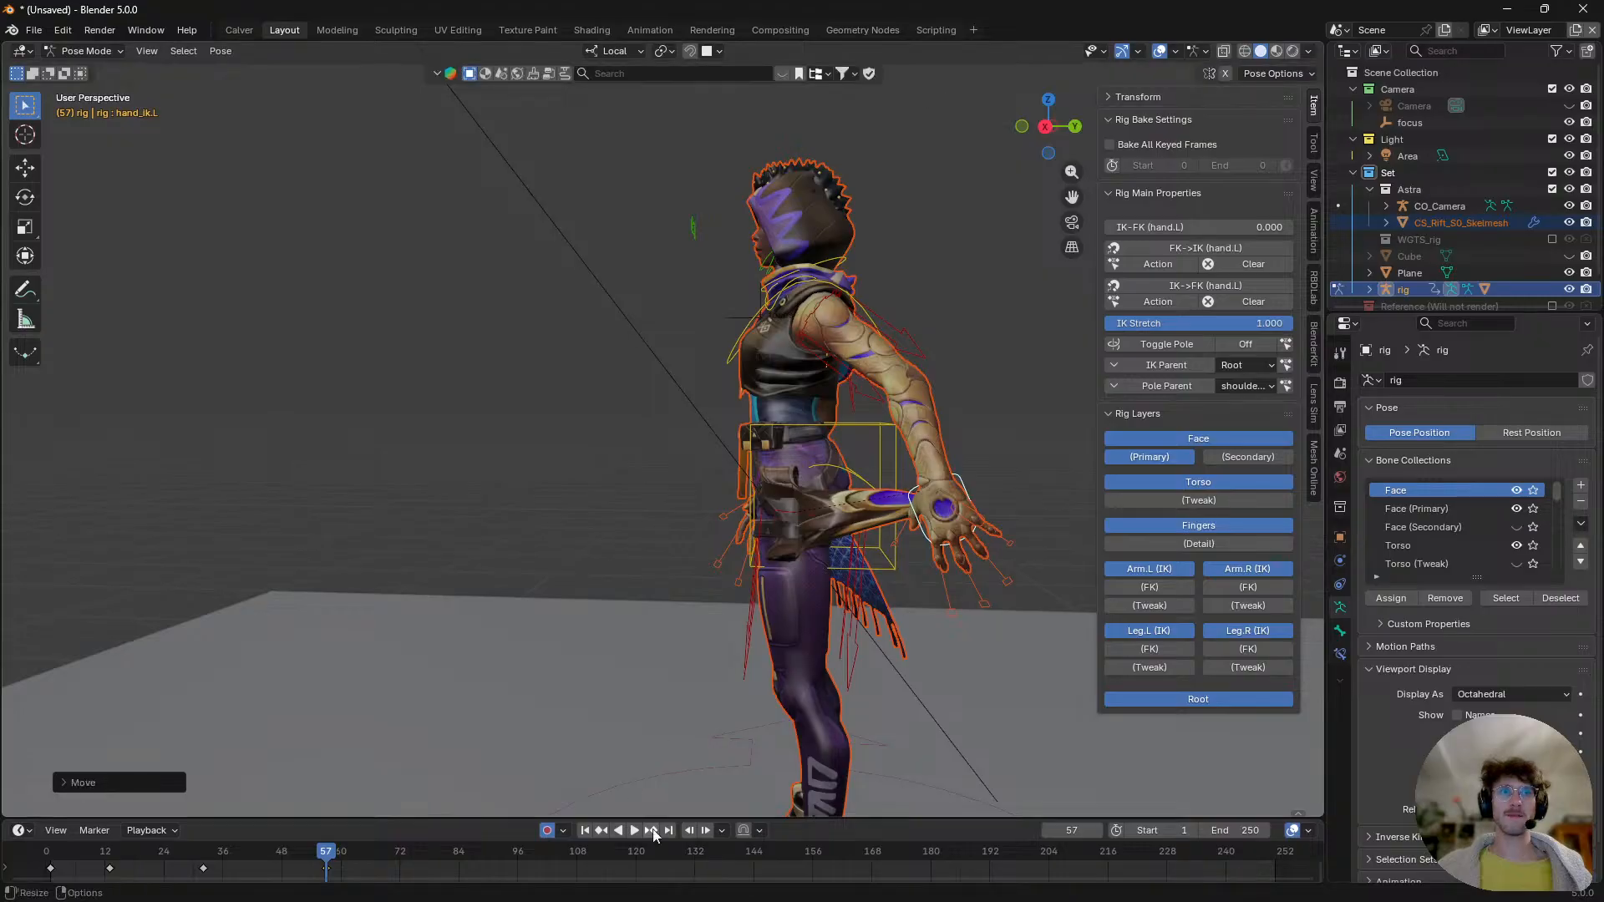
- Enable the preview range with its end at frame 56, play the IK arm swing, and return to frame 1
{"action": "left_click", "coordinate": [1116, 831]}
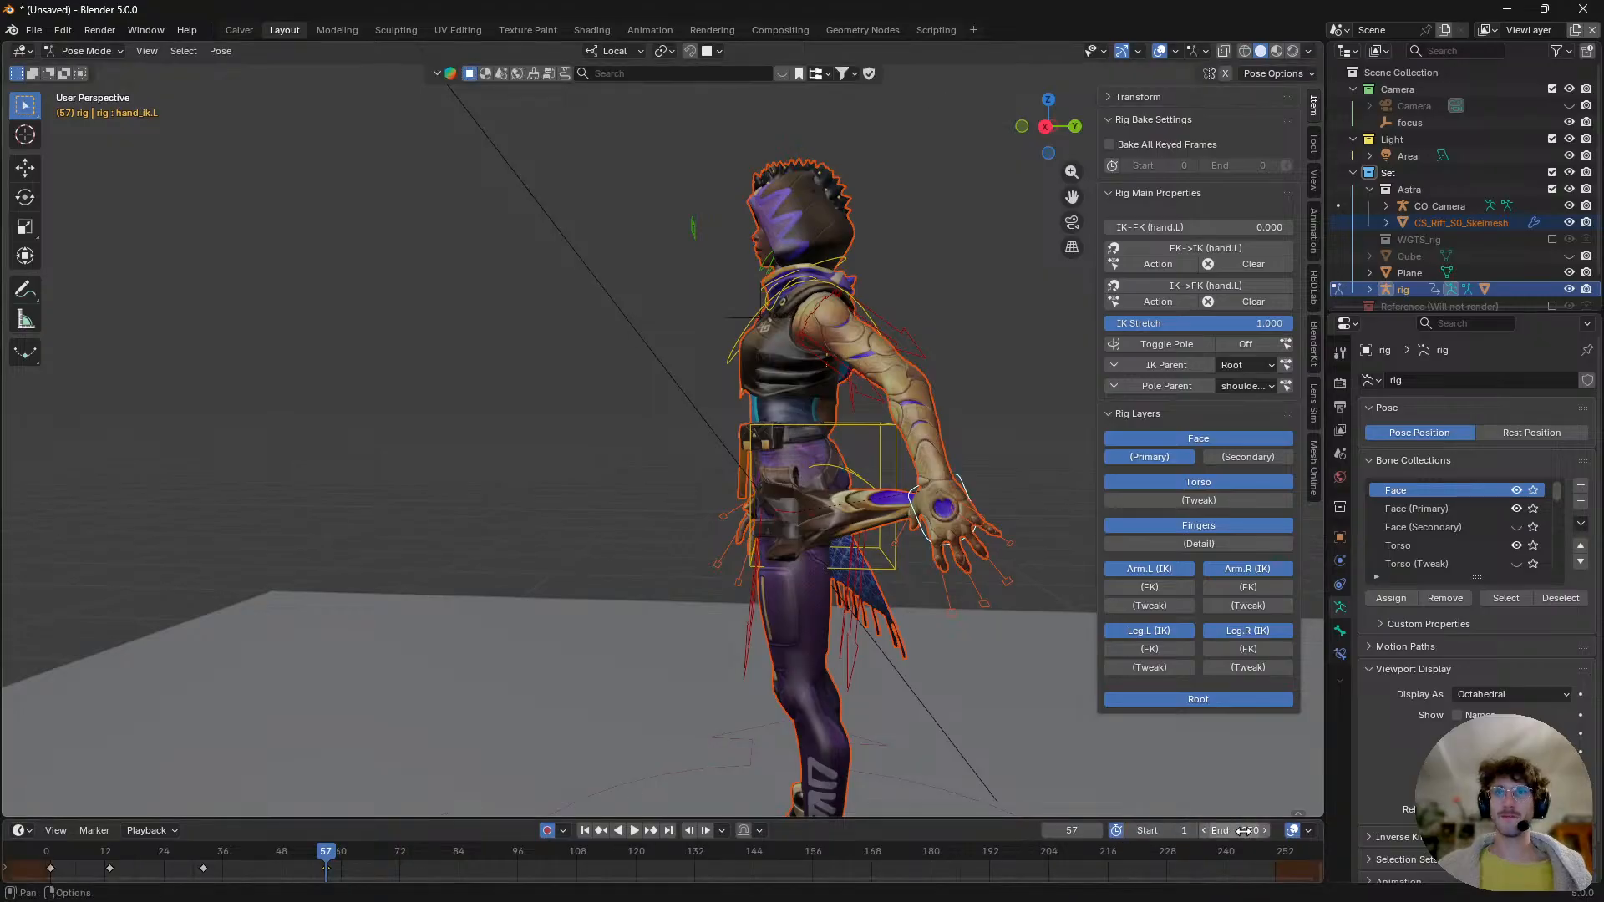
{"action": "left_click_drag", "start_coordinate": [1240, 832], "coordinate": [1115, 831]}
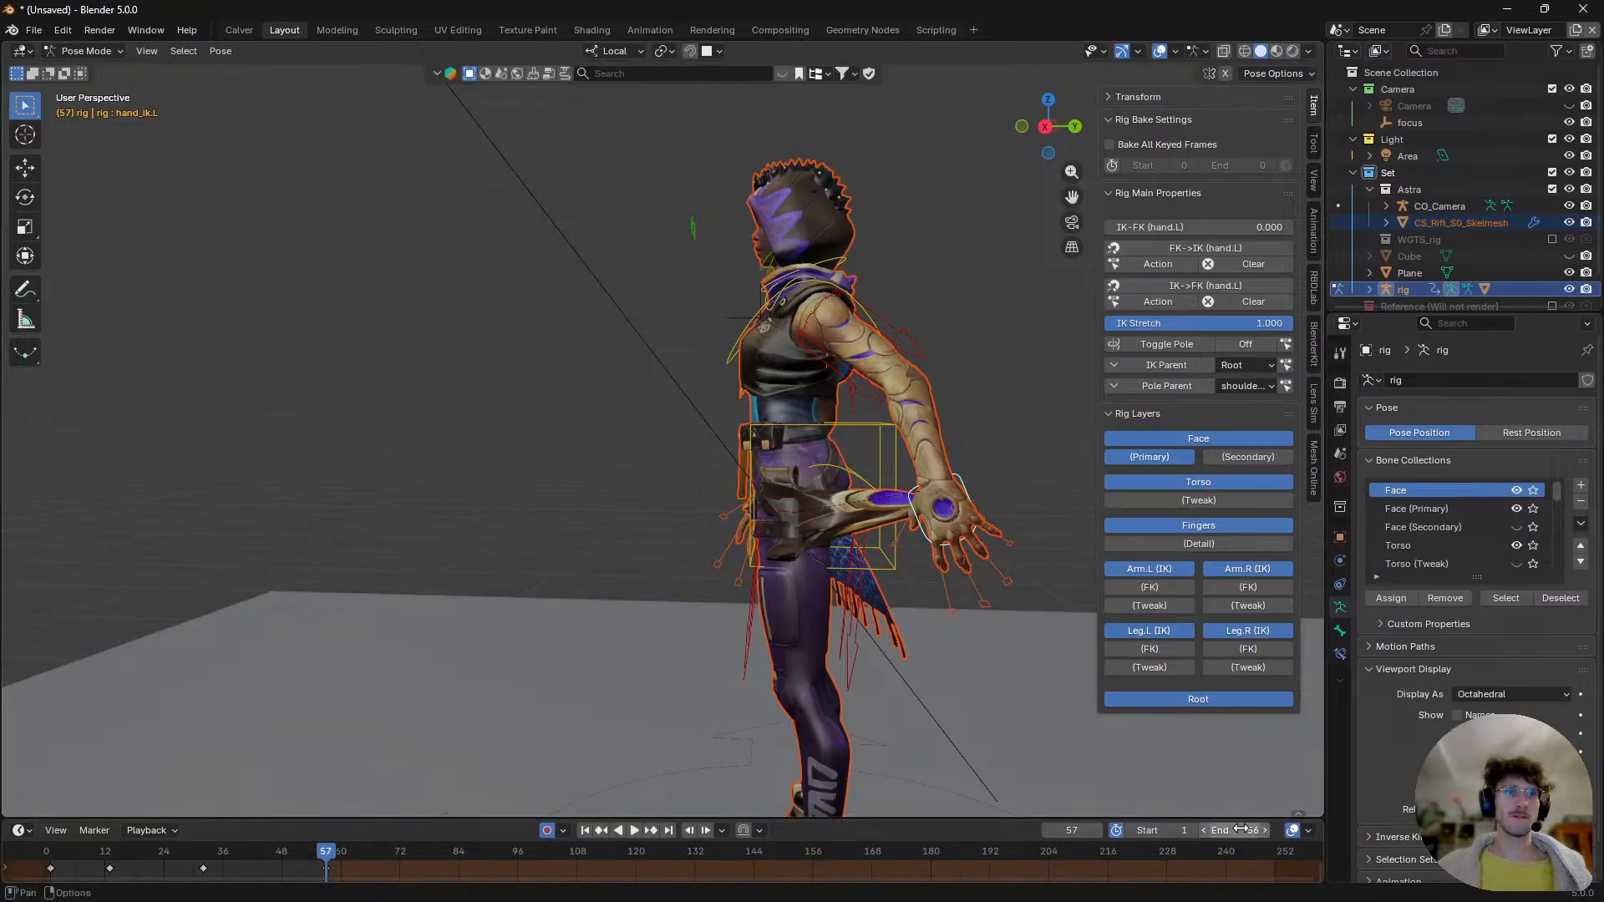
{"action": "key", "text": "space"}
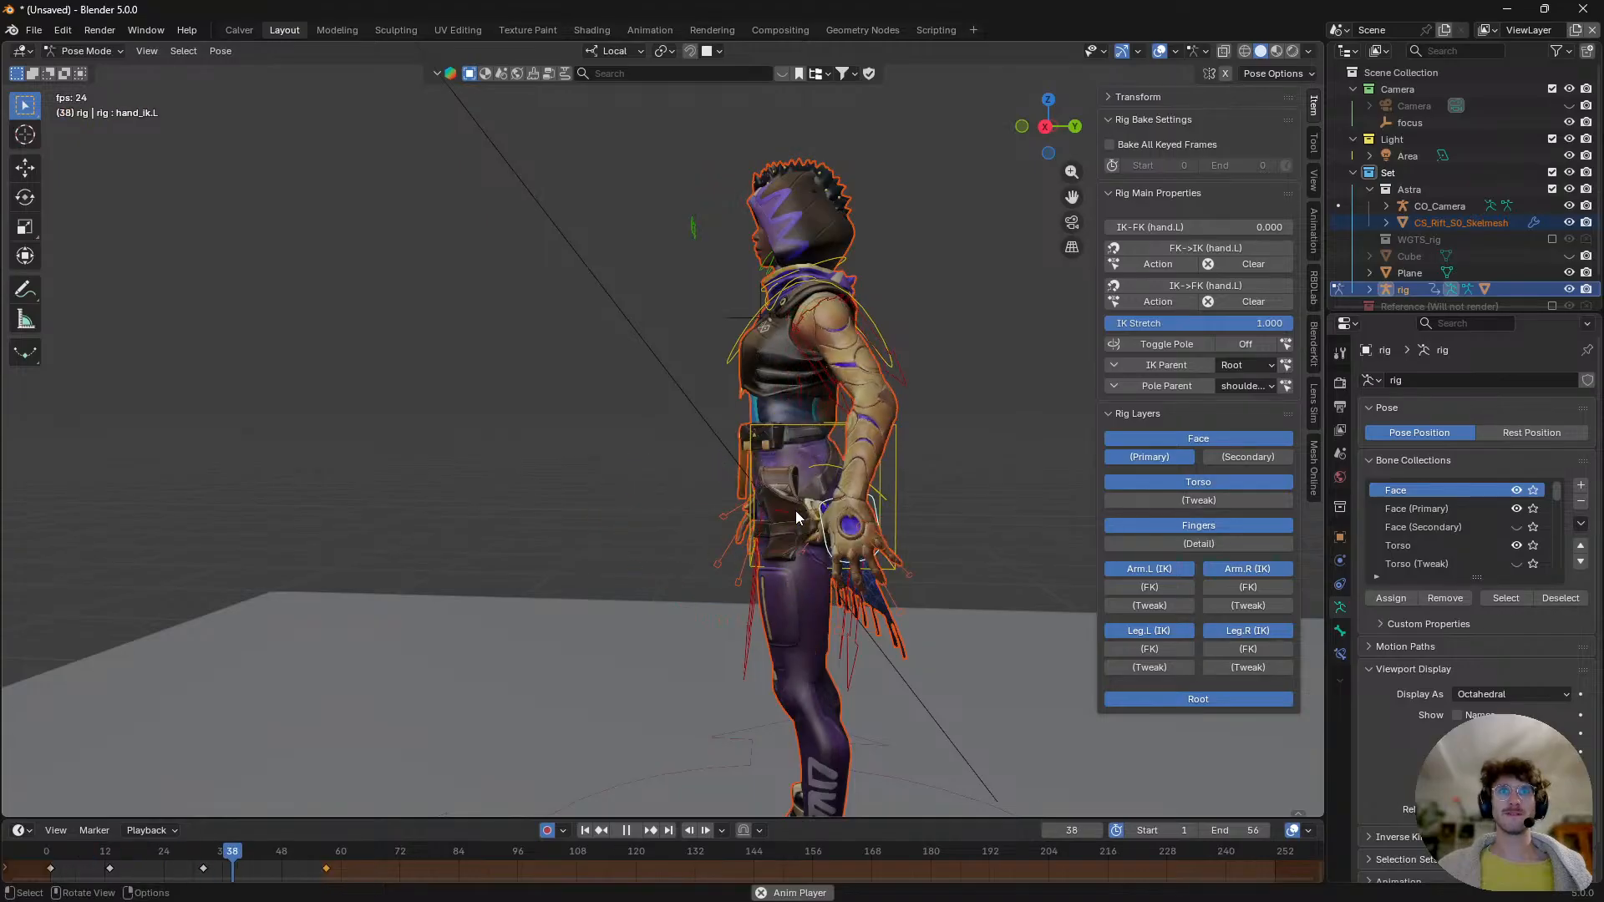
{"action": "middle_click_drag", "start_coordinate": [808, 491], "coordinate": [881, 514]}
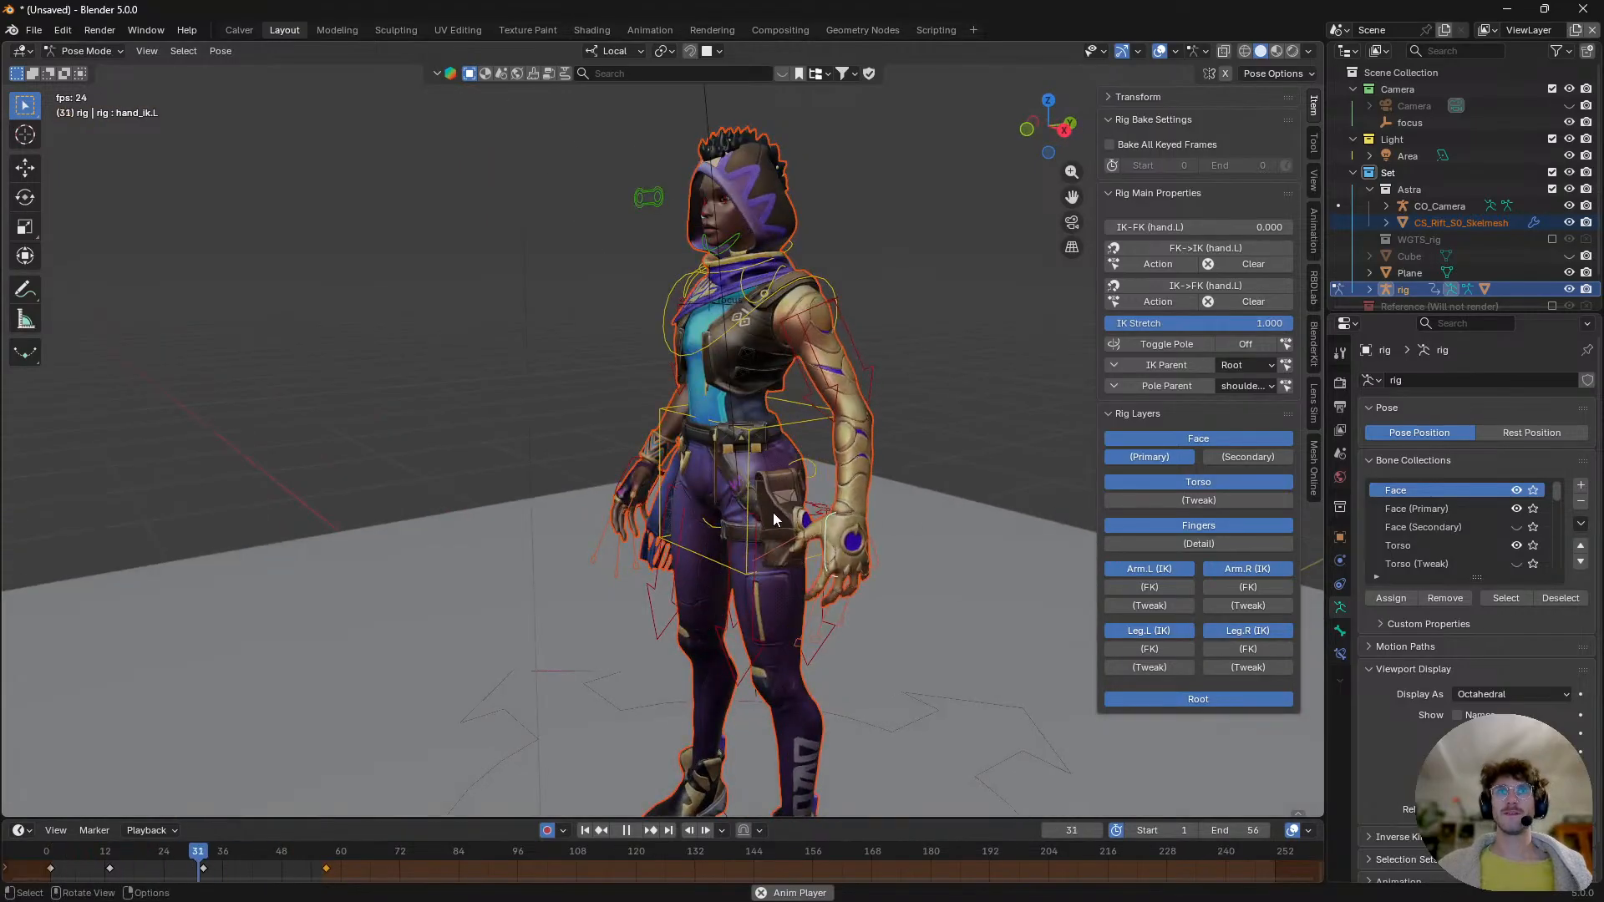
{"action": "middle_click_drag", "start_coordinate": [746, 493], "coordinate": [710, 489]}
{"action": "key", "text": "Escape"}
{"action": "left_click", "coordinate": [588, 831]}
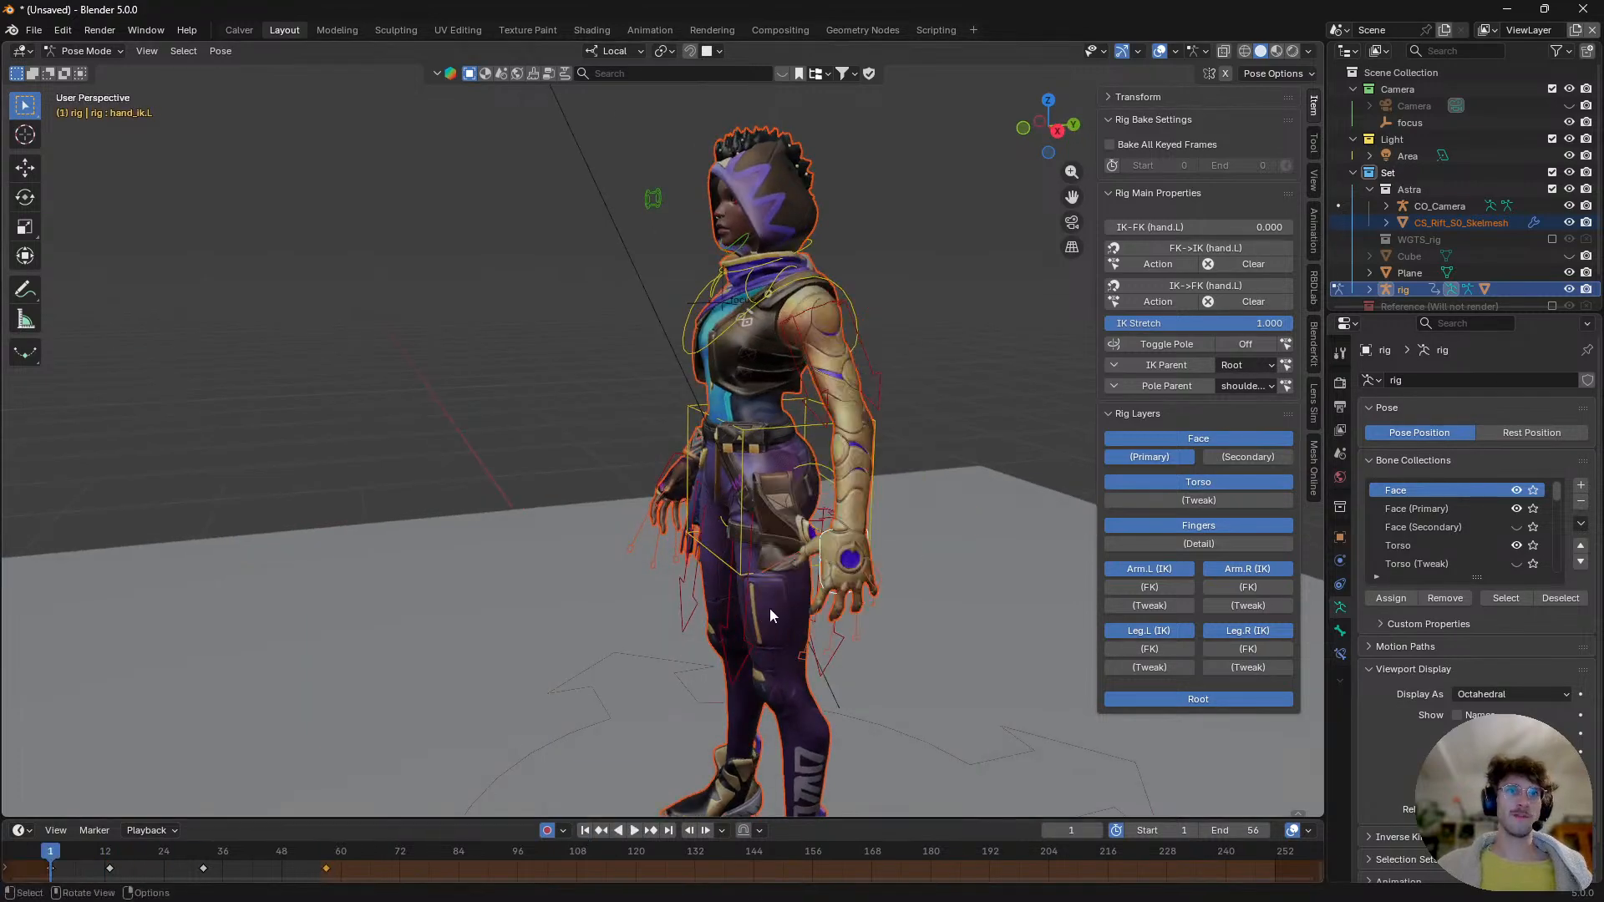
- Apply the IK->FK snap for the left hand and show the left arm's FK layer instead of its IK layer
{"action": "middle_click_drag", "start_coordinate": [875, 386], "coordinate": [870, 397]}
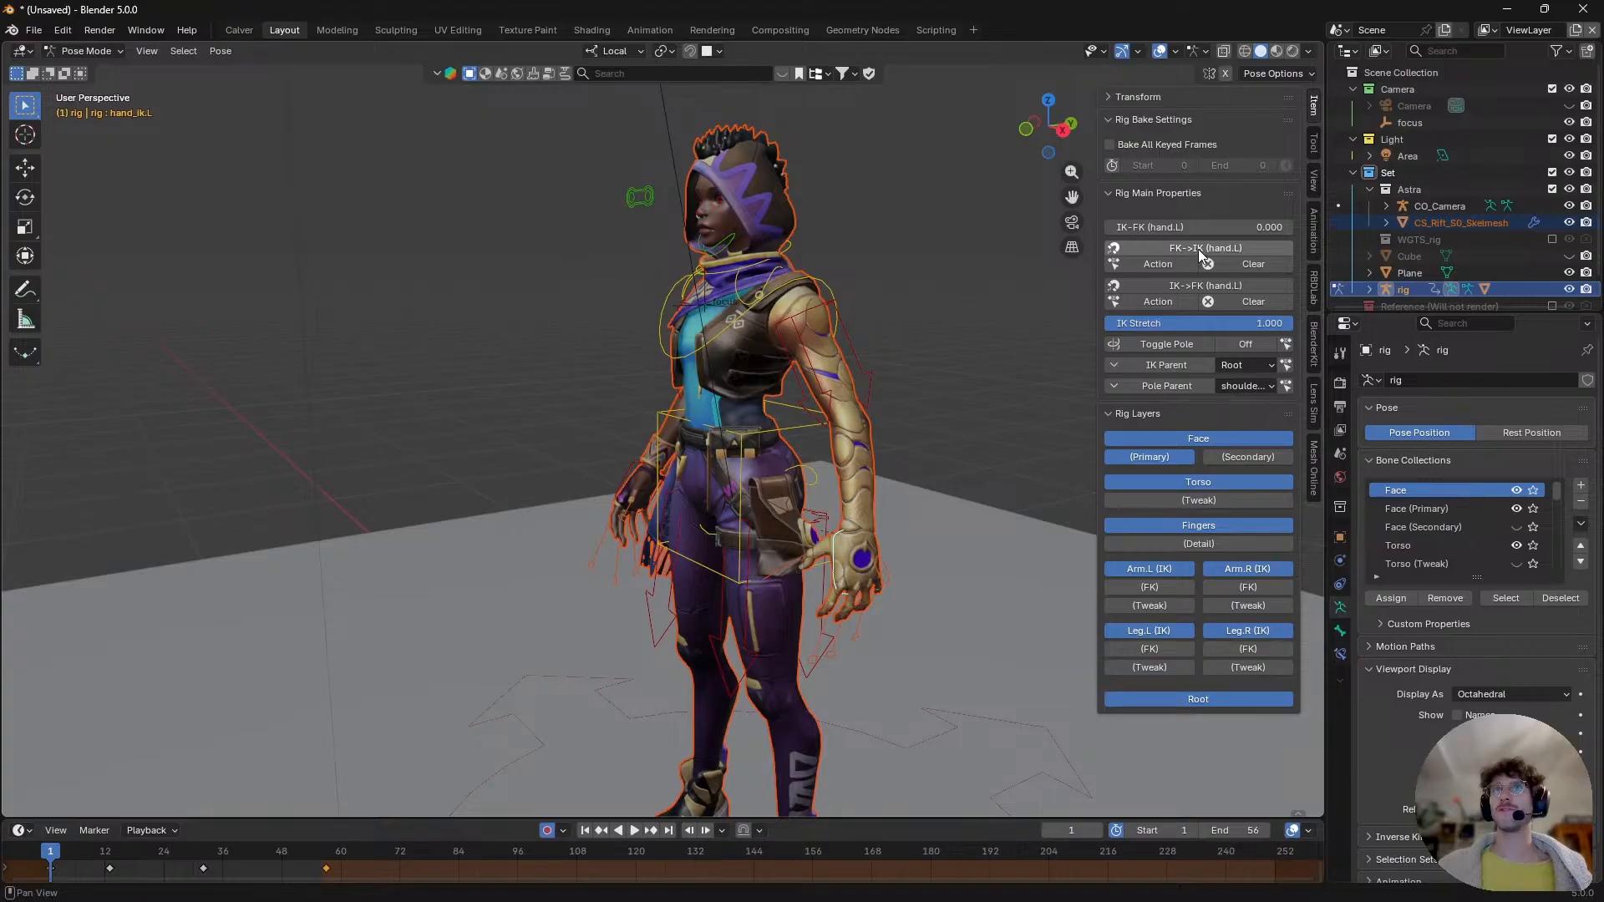
{"action": "left_click", "coordinate": [1196, 289]}
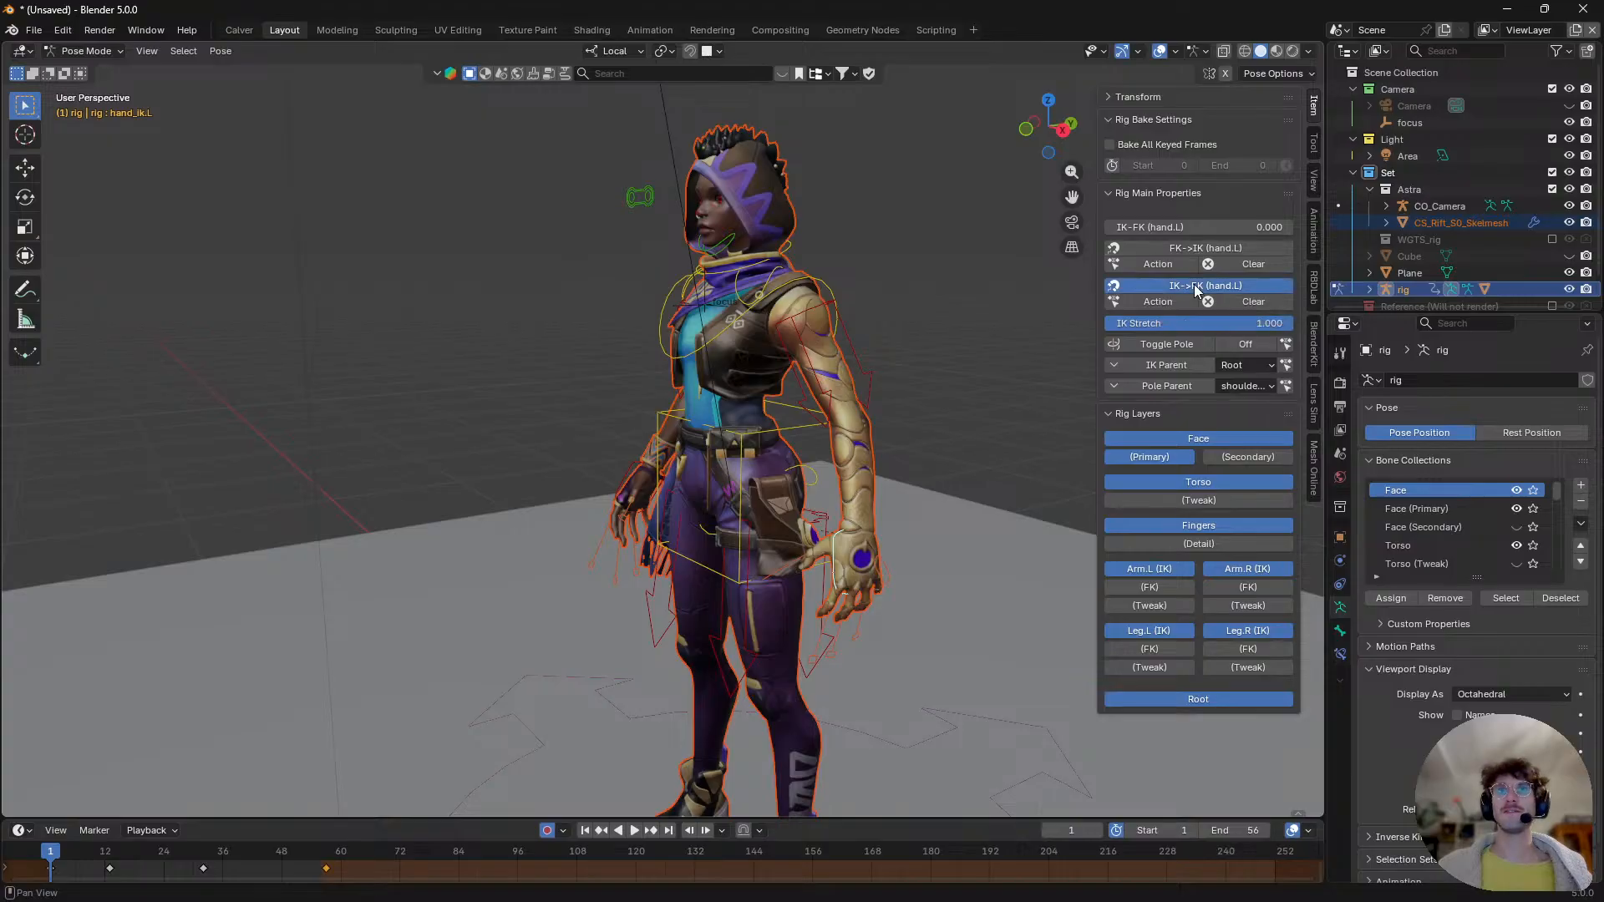
{"action": "middle_click_drag", "start_coordinate": [1203, 434], "coordinate": [1241, 466]}
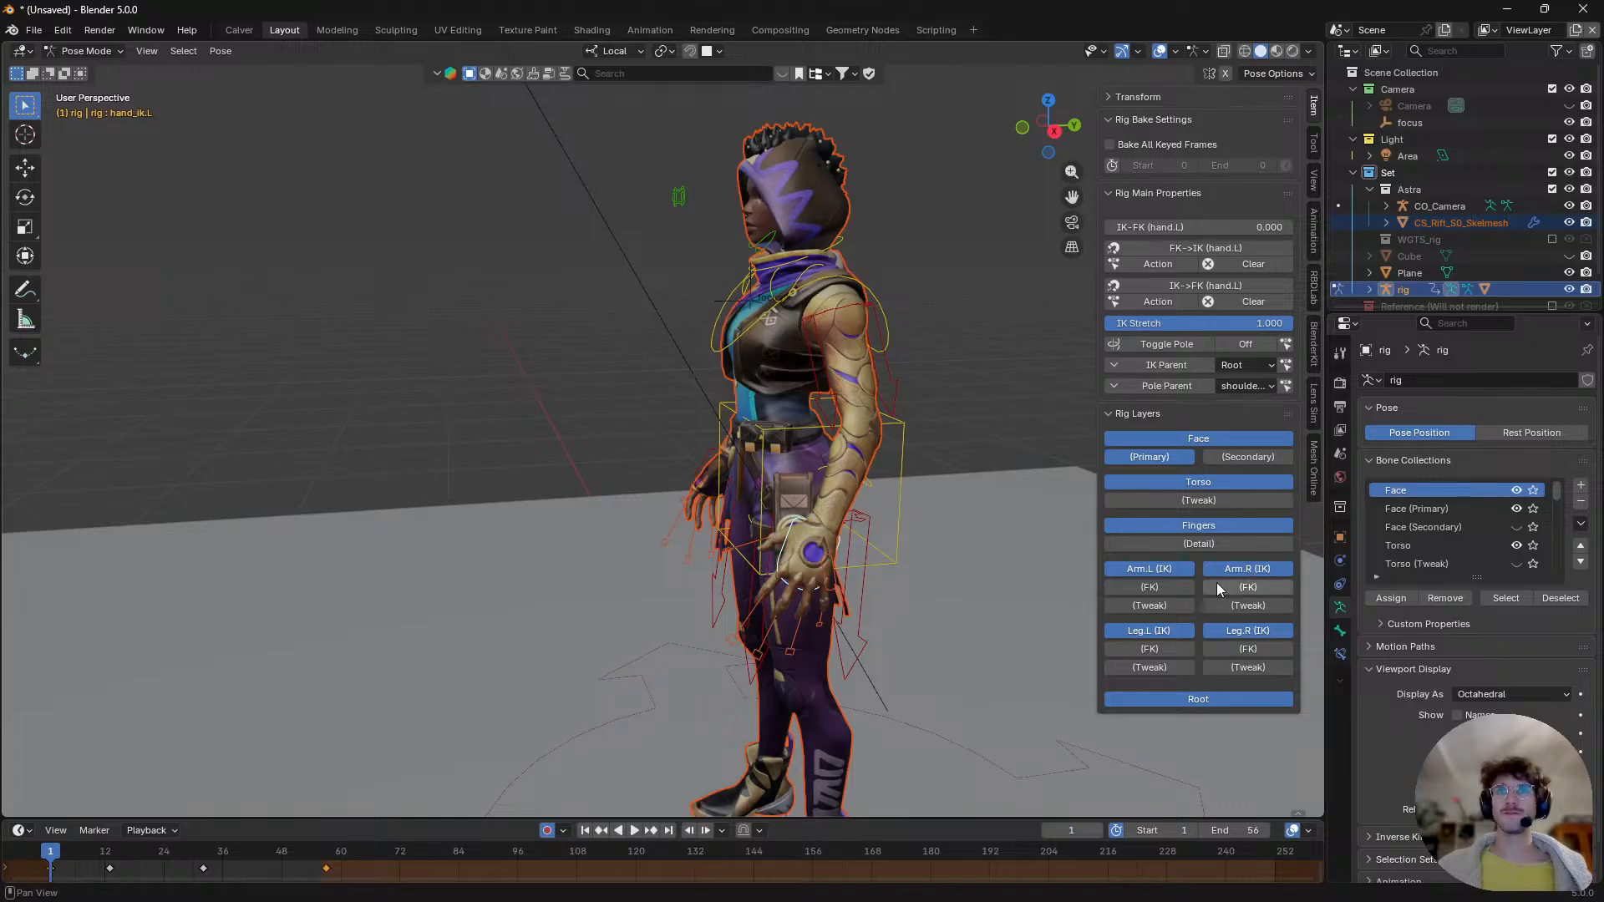
{"action": "left_click", "coordinate": [1166, 566]}
- Select the left upper arm FK control and set IK-FK (hand.L) to 1.000
{"action": "left_click", "coordinate": [869, 367]}
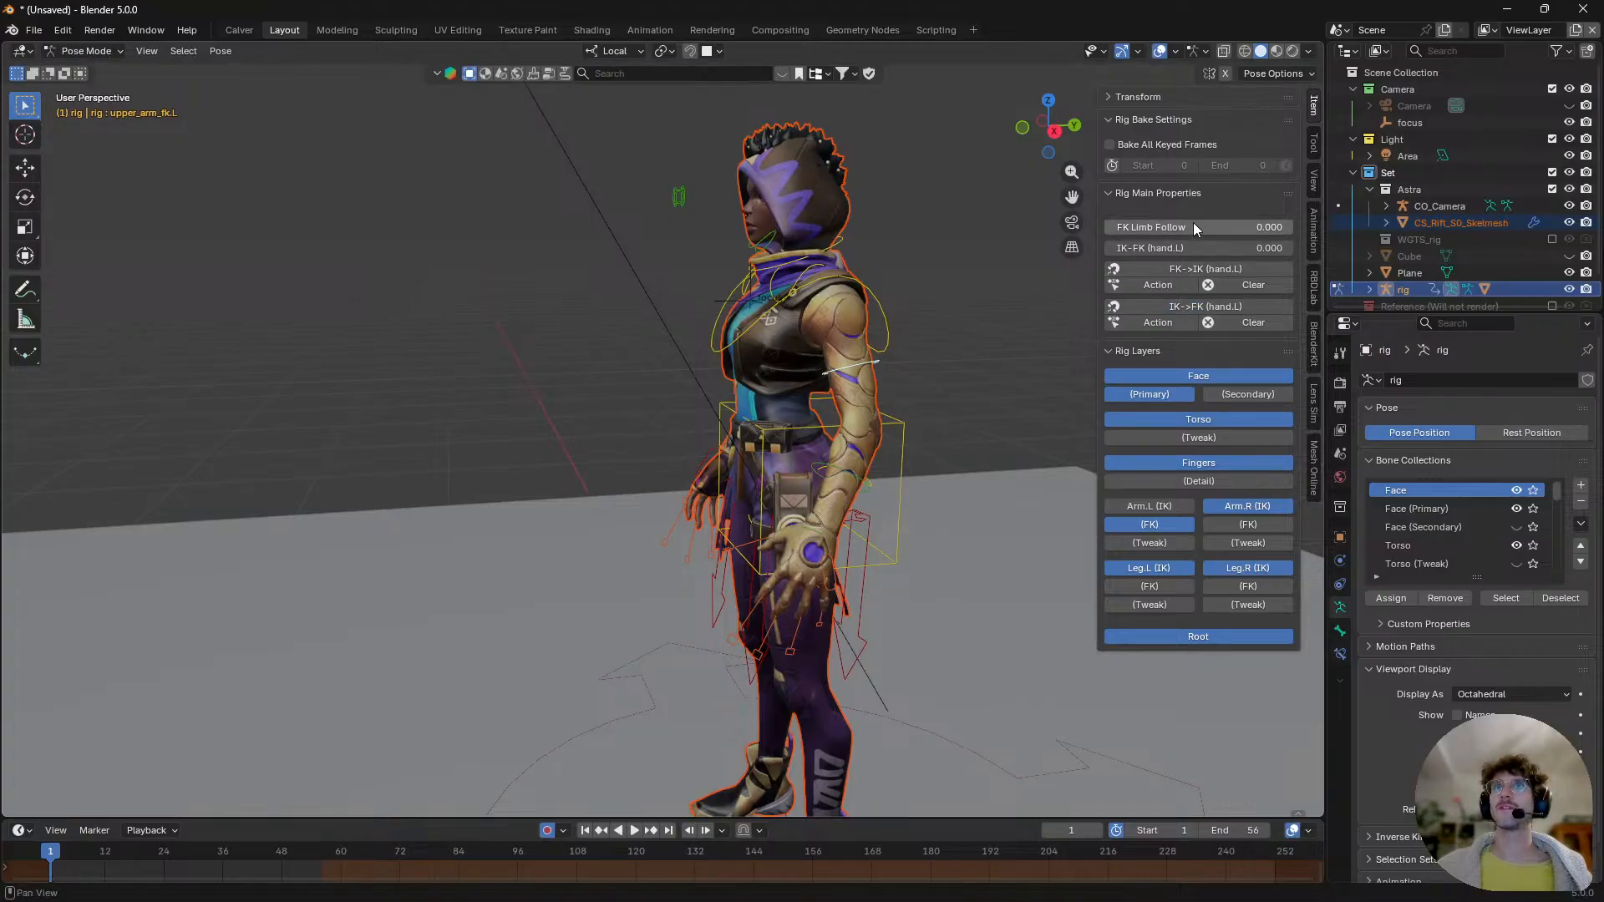
{"action": "left_click_drag", "start_coordinate": [1183, 244], "coordinate": [1068, 248]}
{"action": "key", "text": "Escape"}
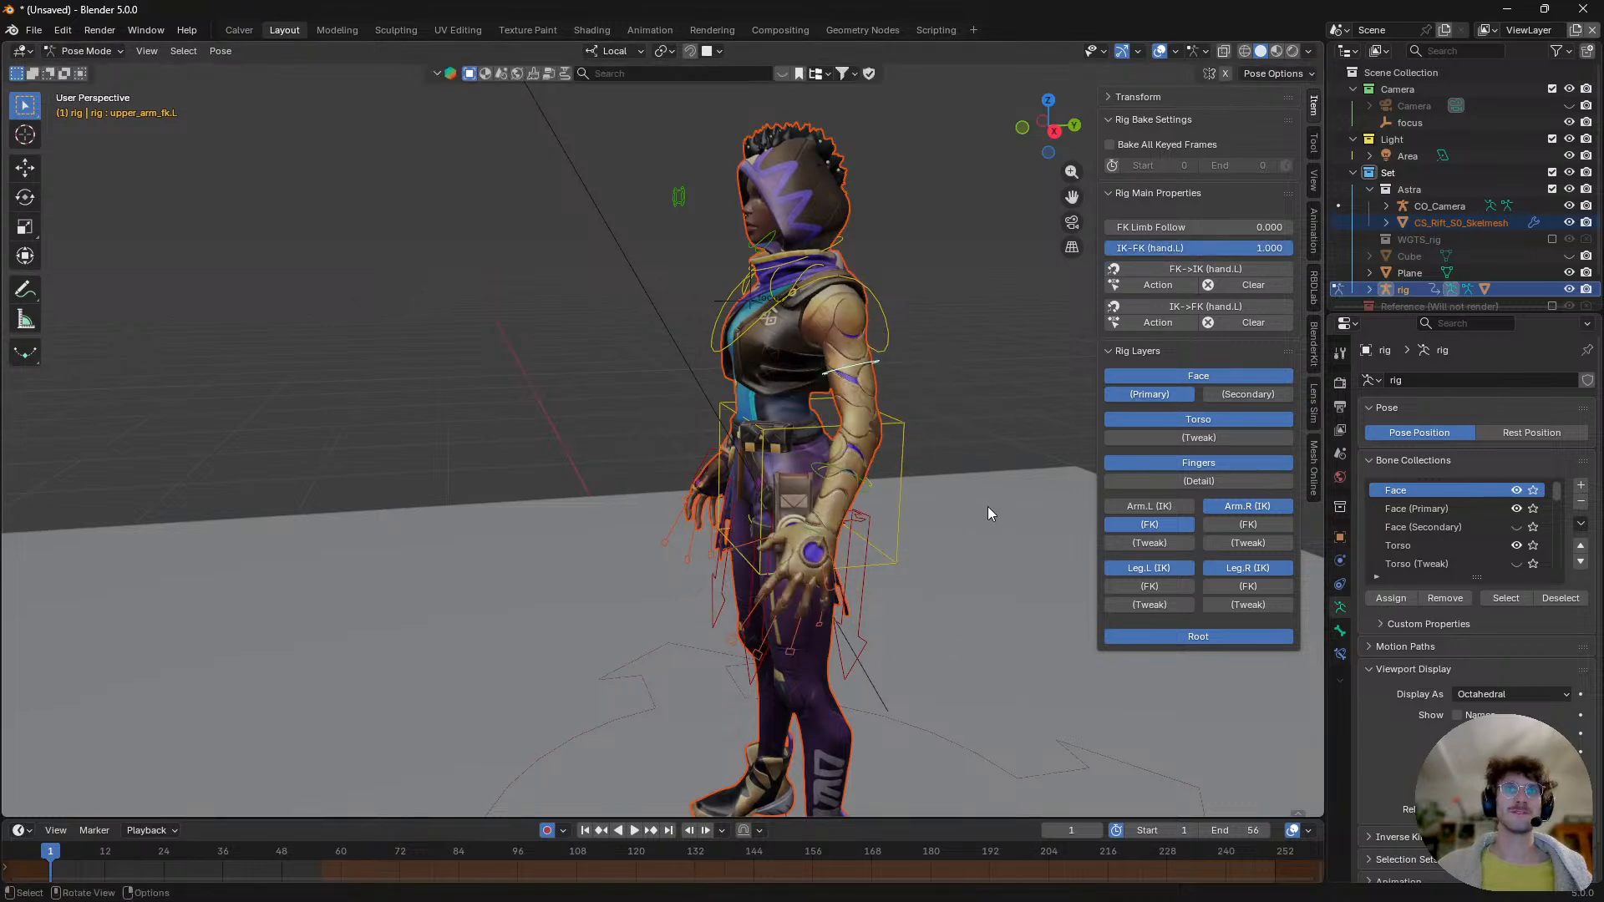
- Advance to frame 18 and rotate the left upper arm and forearm FK controls to swing the bent arm forward
{"action": "middle_click_drag", "start_coordinate": [987, 506], "coordinate": [755, 558]}
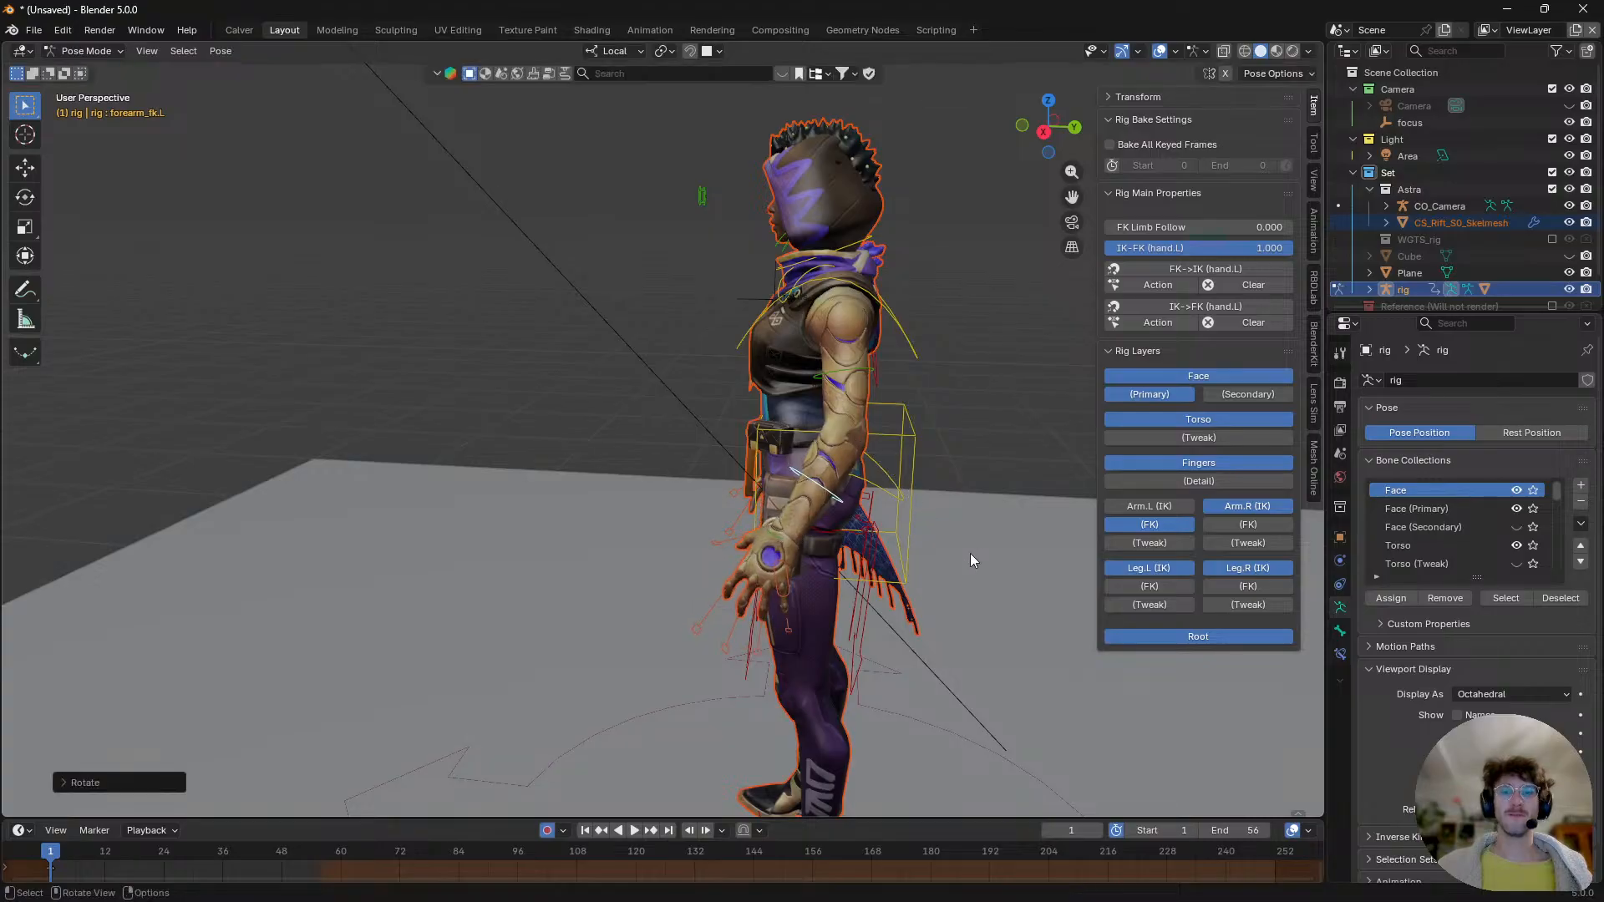
{"action": "key", "text": "space"}
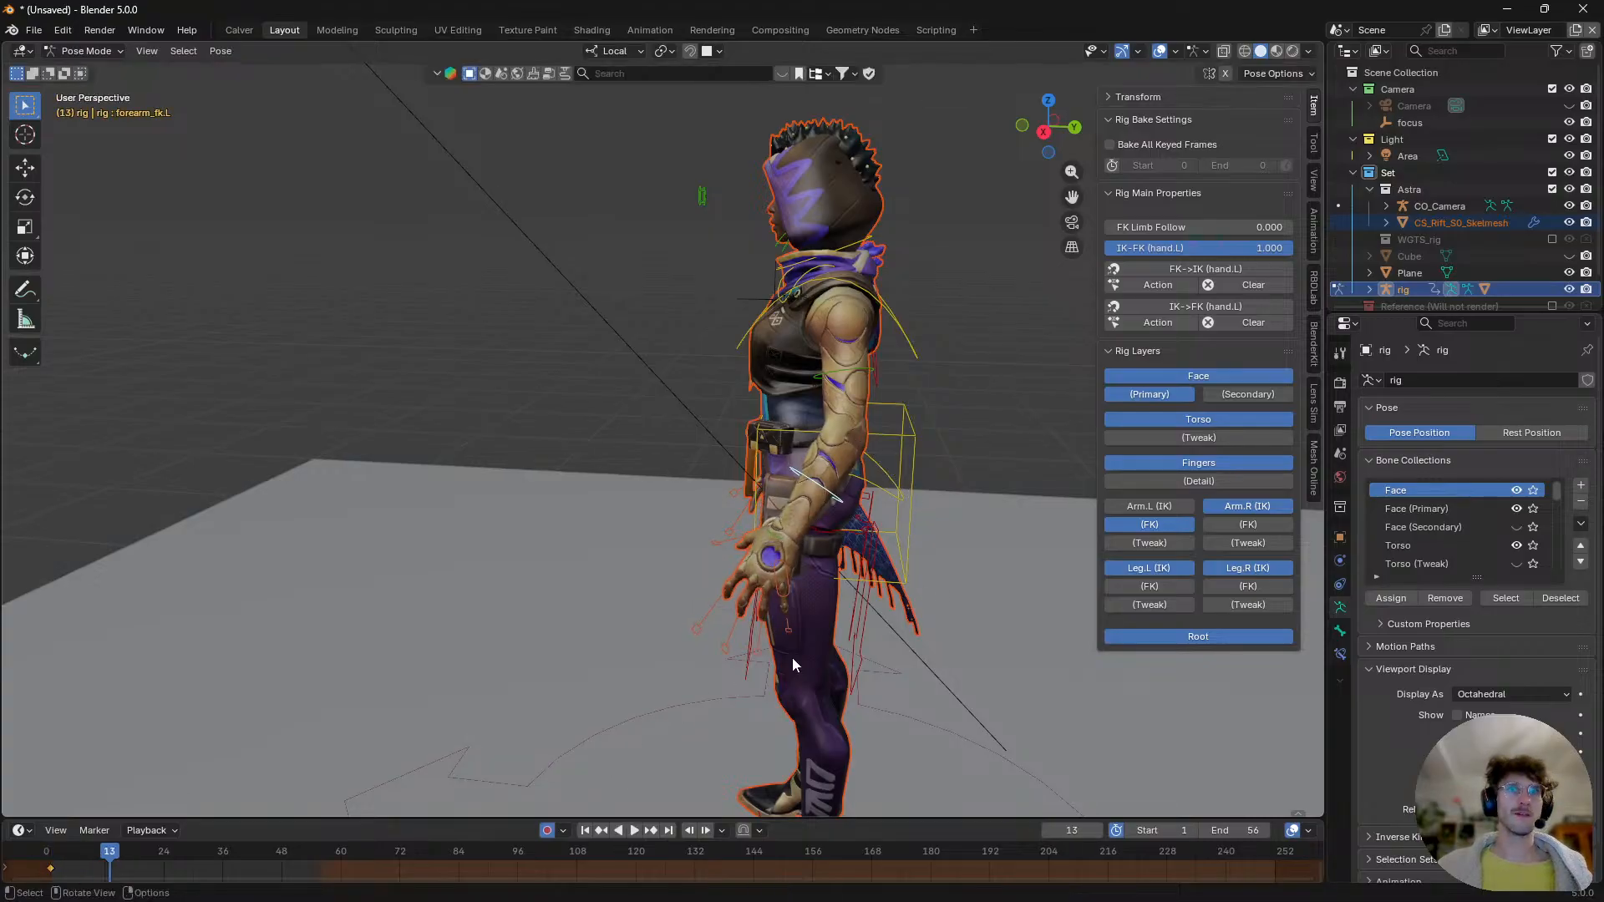
{"action": "key", "text": "r"}
{"action": "left_click", "coordinate": [915, 501]}
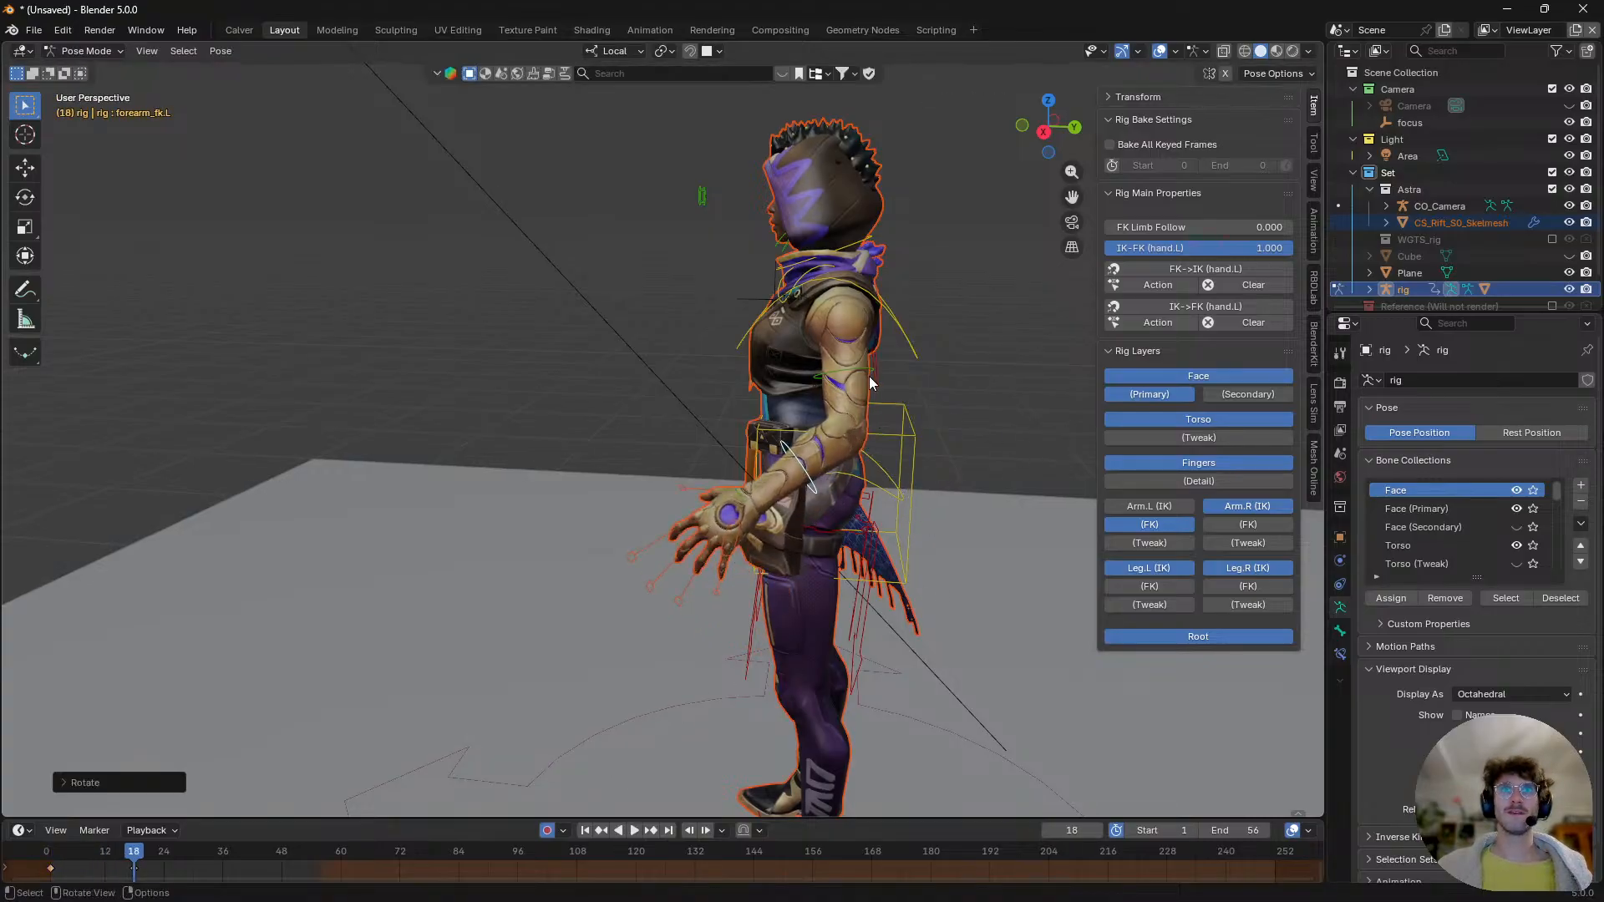
{"action": "left_click", "coordinate": [868, 376]}
{"action": "key", "text": "r"}
{"action": "left_click", "coordinate": [778, 472]}
{"action": "key", "text": "bracketright"}
{"action": "key", "text": "r"}
{"action": "left_click", "coordinate": [904, 489]}
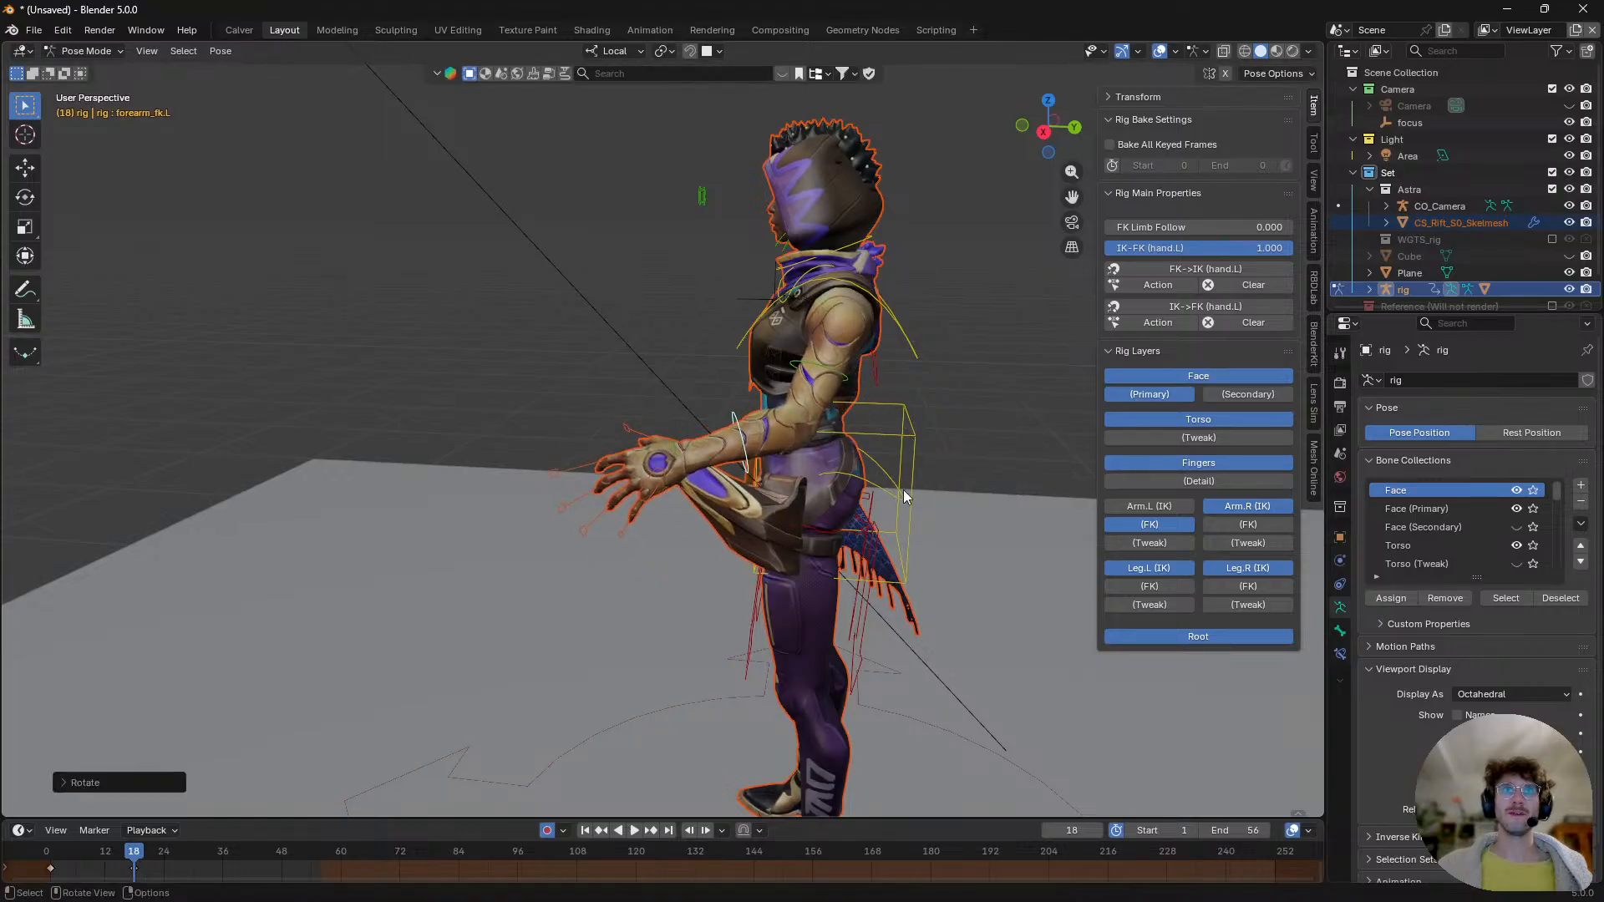
- Select the left hand's FK control and rotate the hand upward at frame 18
{"action": "left_click", "coordinate": [655, 474]}
{"action": "middle_click_drag", "start_coordinate": [769, 528], "coordinate": [1215, 443]}
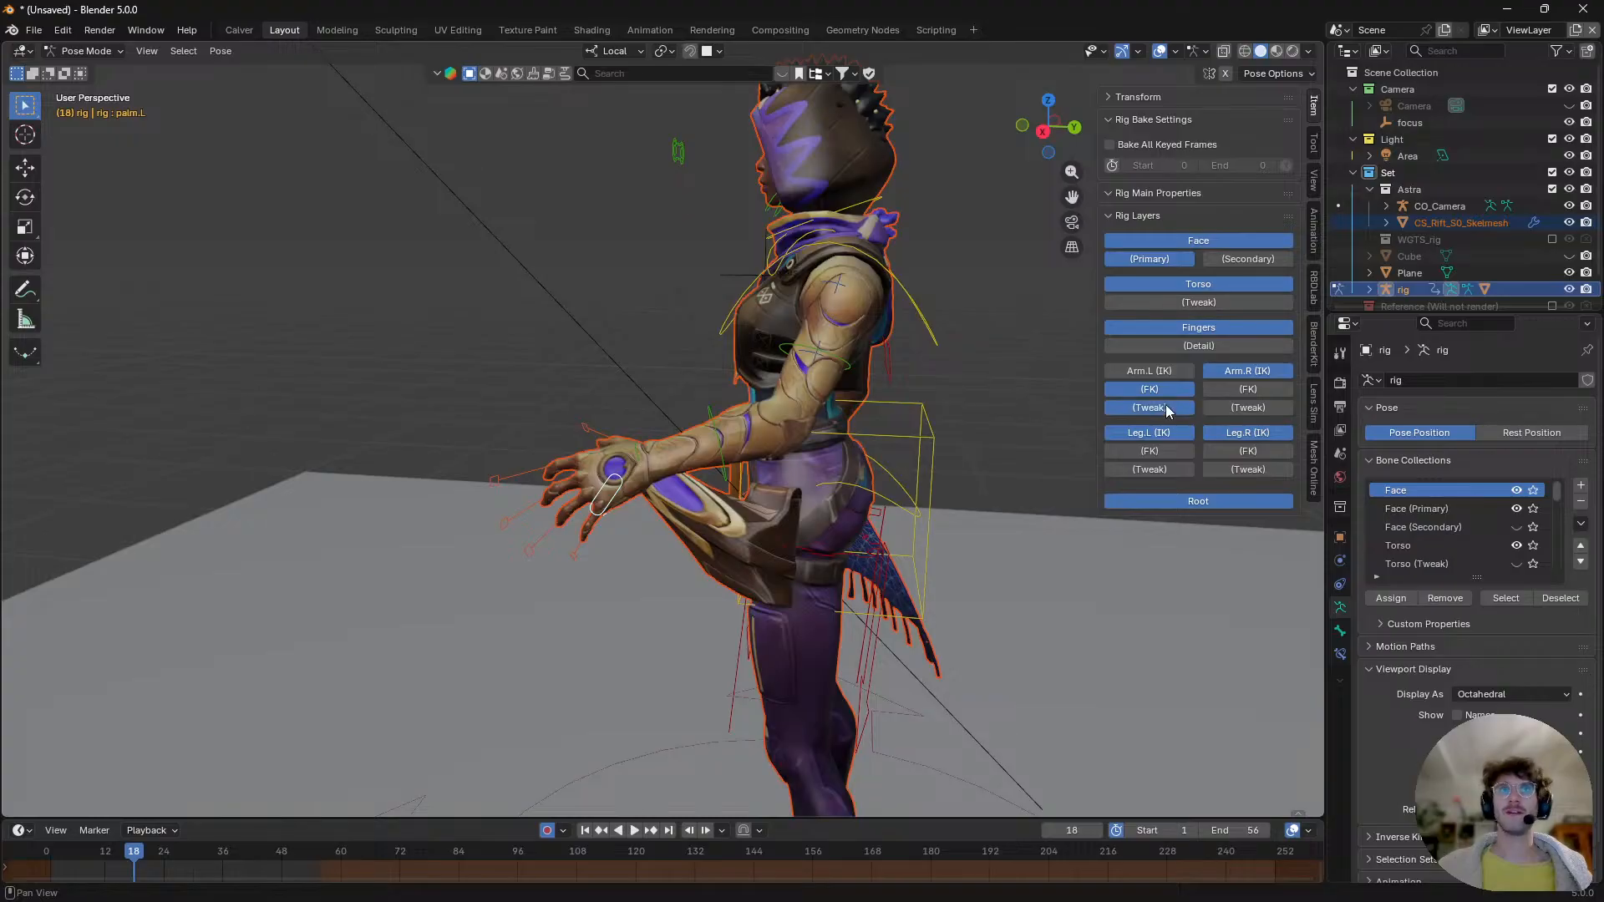
{"action": "left_click", "coordinate": [1135, 414]}
{"action": "scroll", "coordinate": [574, 491], "scroll_direction": "up", "scroll_amount": 5}
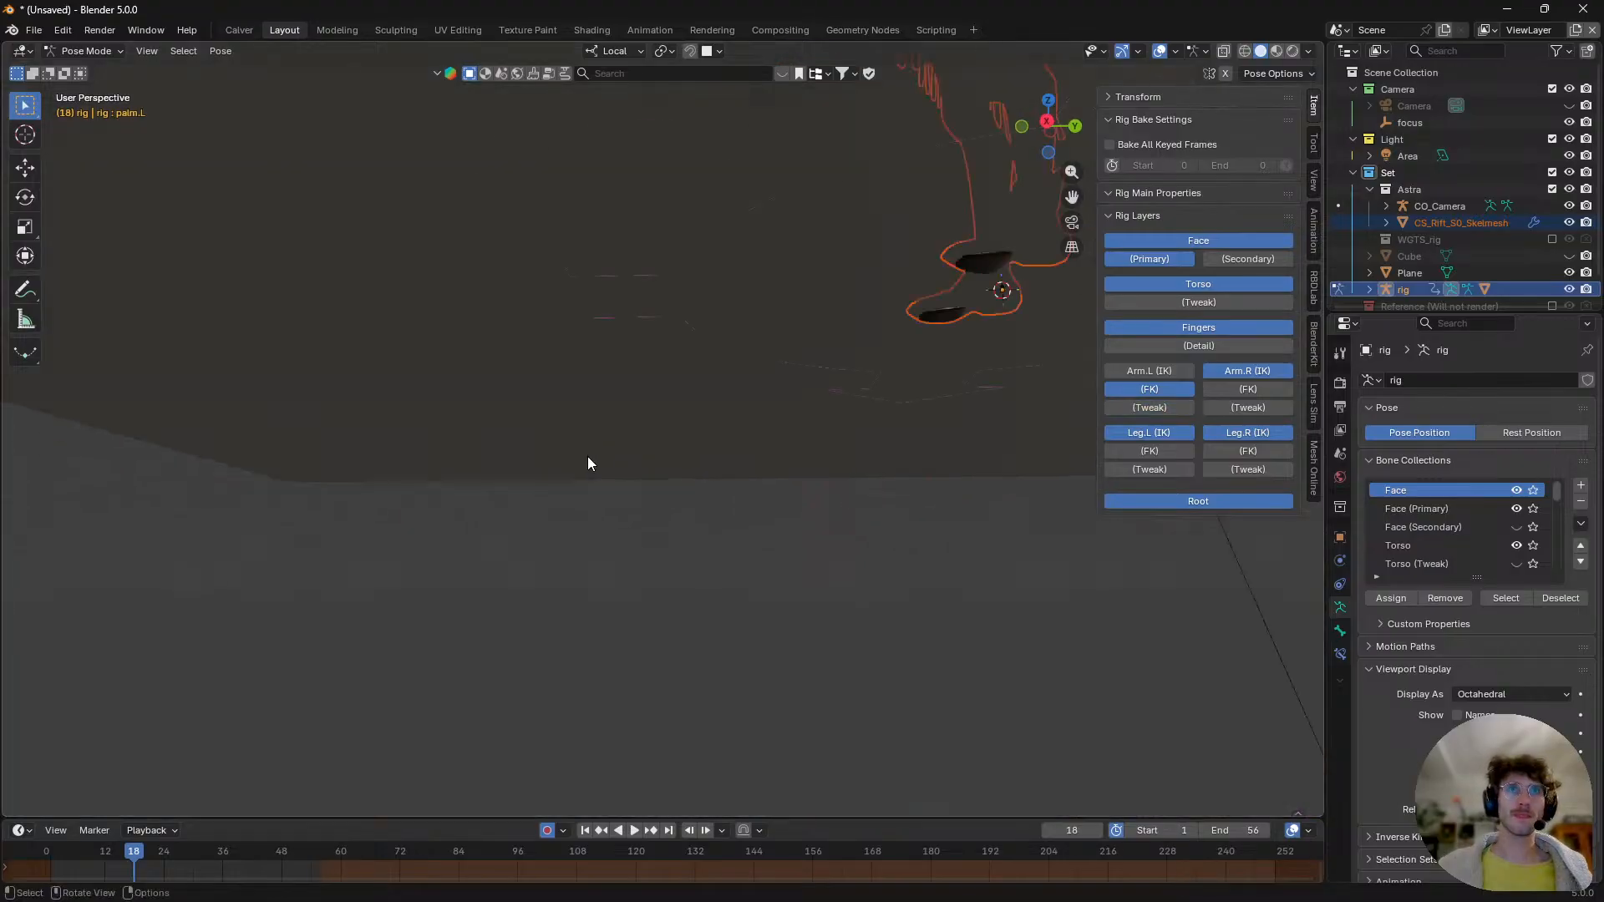
{"action": "scroll", "coordinate": [588, 465], "scroll_direction": "down", "scroll_amount": 5}
{"action": "middle_click_drag", "start_coordinate": [588, 464], "coordinate": [746, 429]}
{"action": "scroll", "coordinate": [725, 214], "scroll_direction": "up", "scroll_amount": 8}
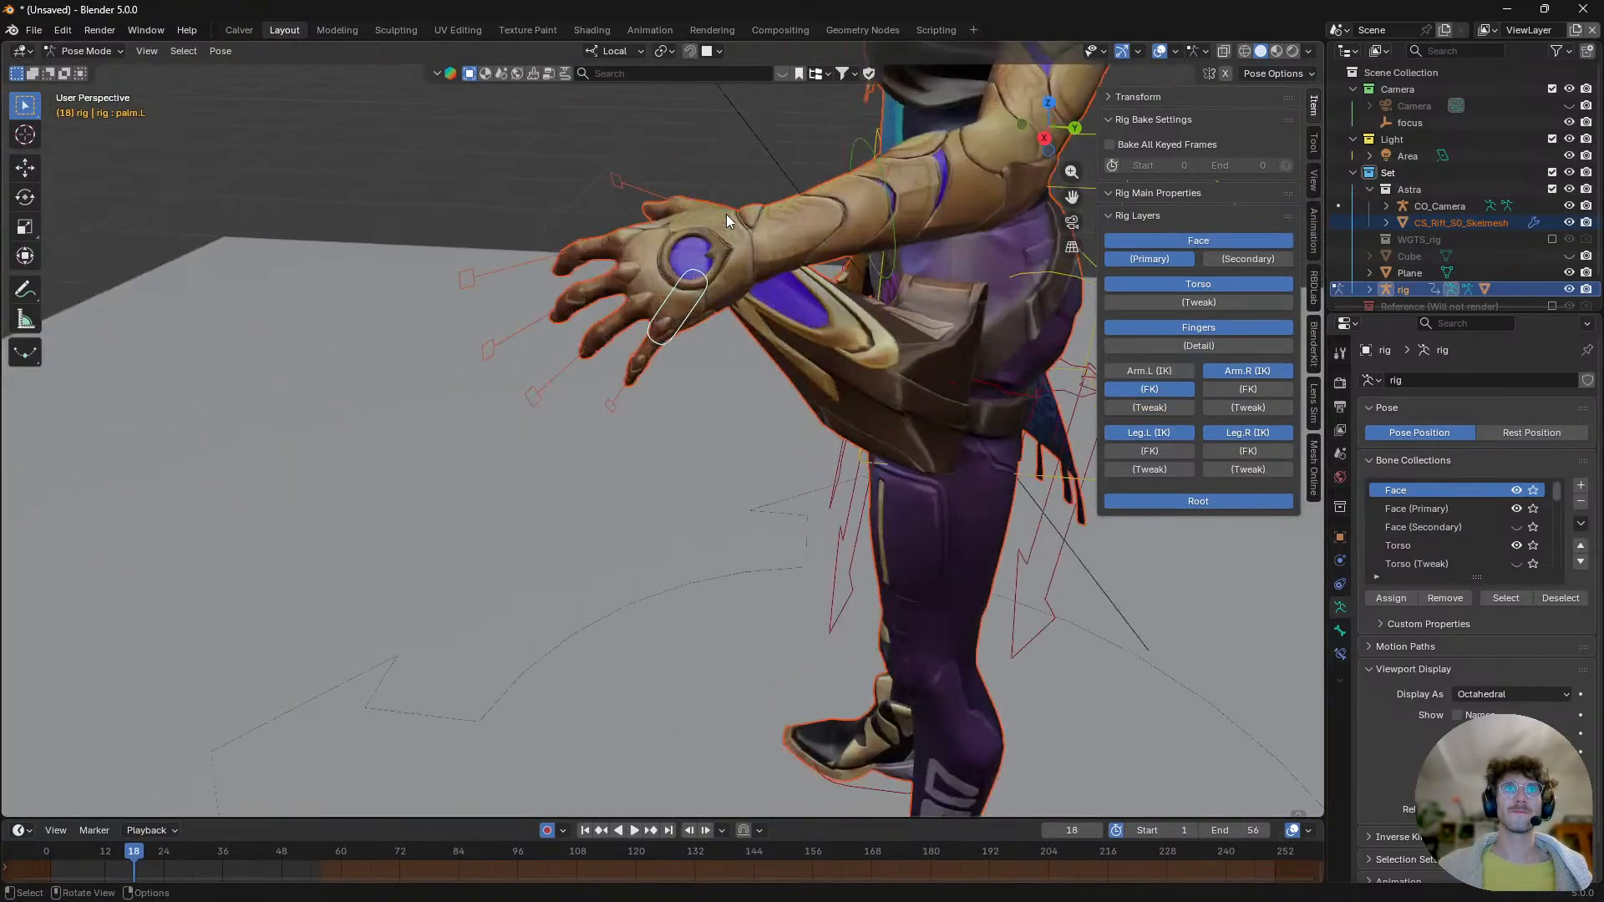
{"action": "left_click", "coordinate": [751, 247]}
{"action": "middle_click_drag", "start_coordinate": [751, 247], "coordinate": [793, 290]}
{"action": "scroll", "coordinate": [814, 307], "scroll_direction": "down", "scroll_amount": 3}
{"action": "key", "text": "r"}
{"action": "left_click", "coordinate": [857, 388]}
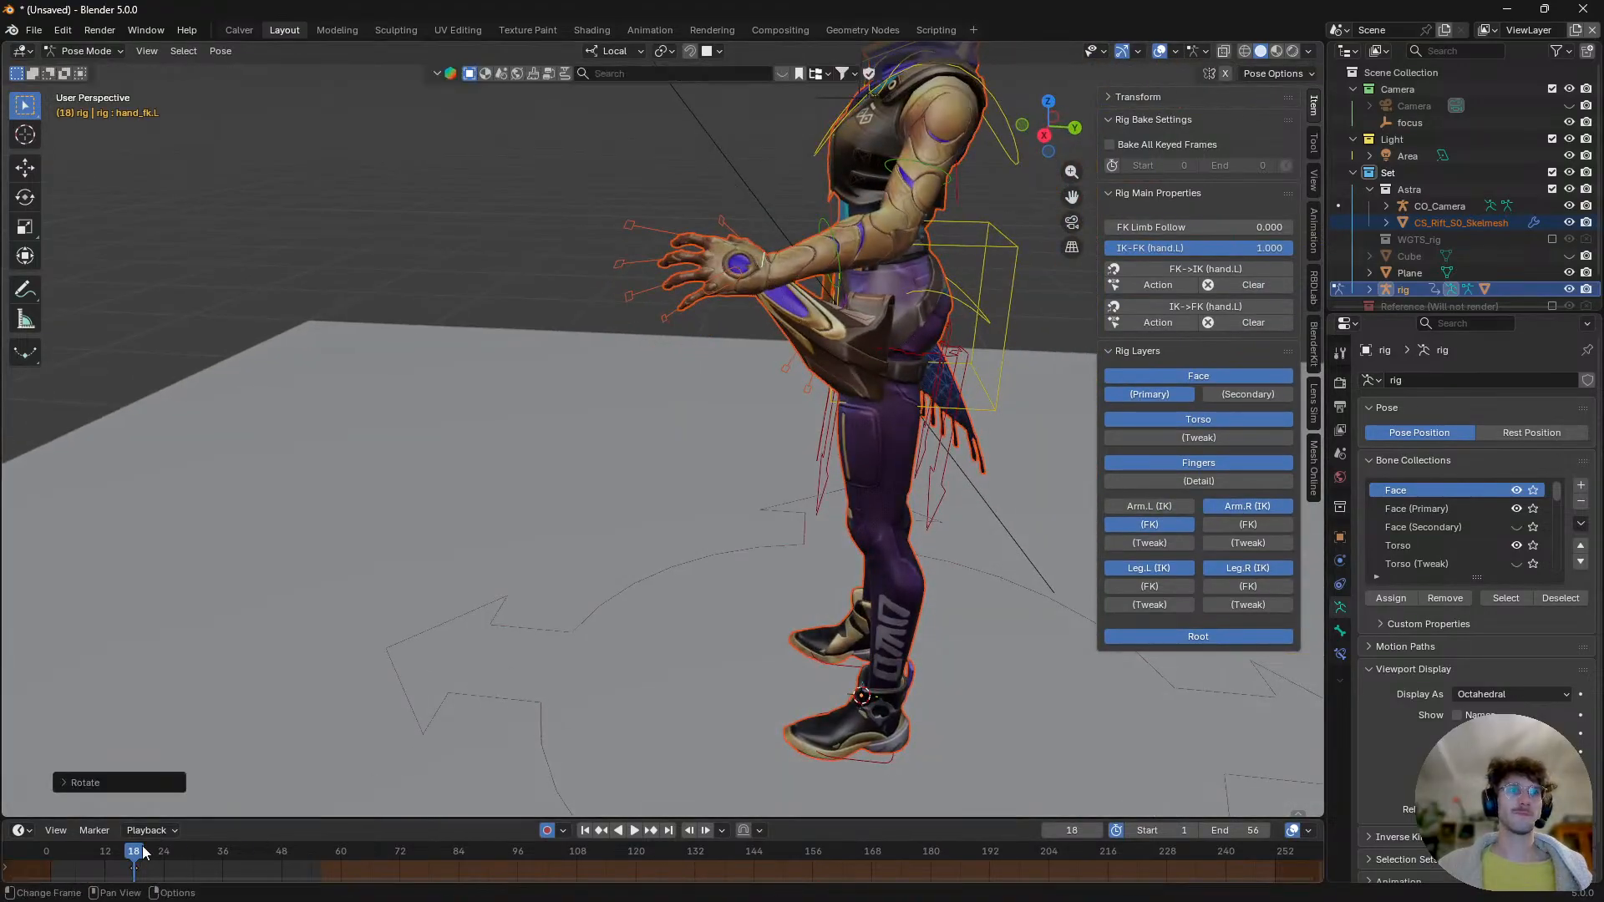
- Return to frame 1 and rotate the left hand FK control to key its starting pose
{"action": "left_click", "coordinate": [586, 830]}
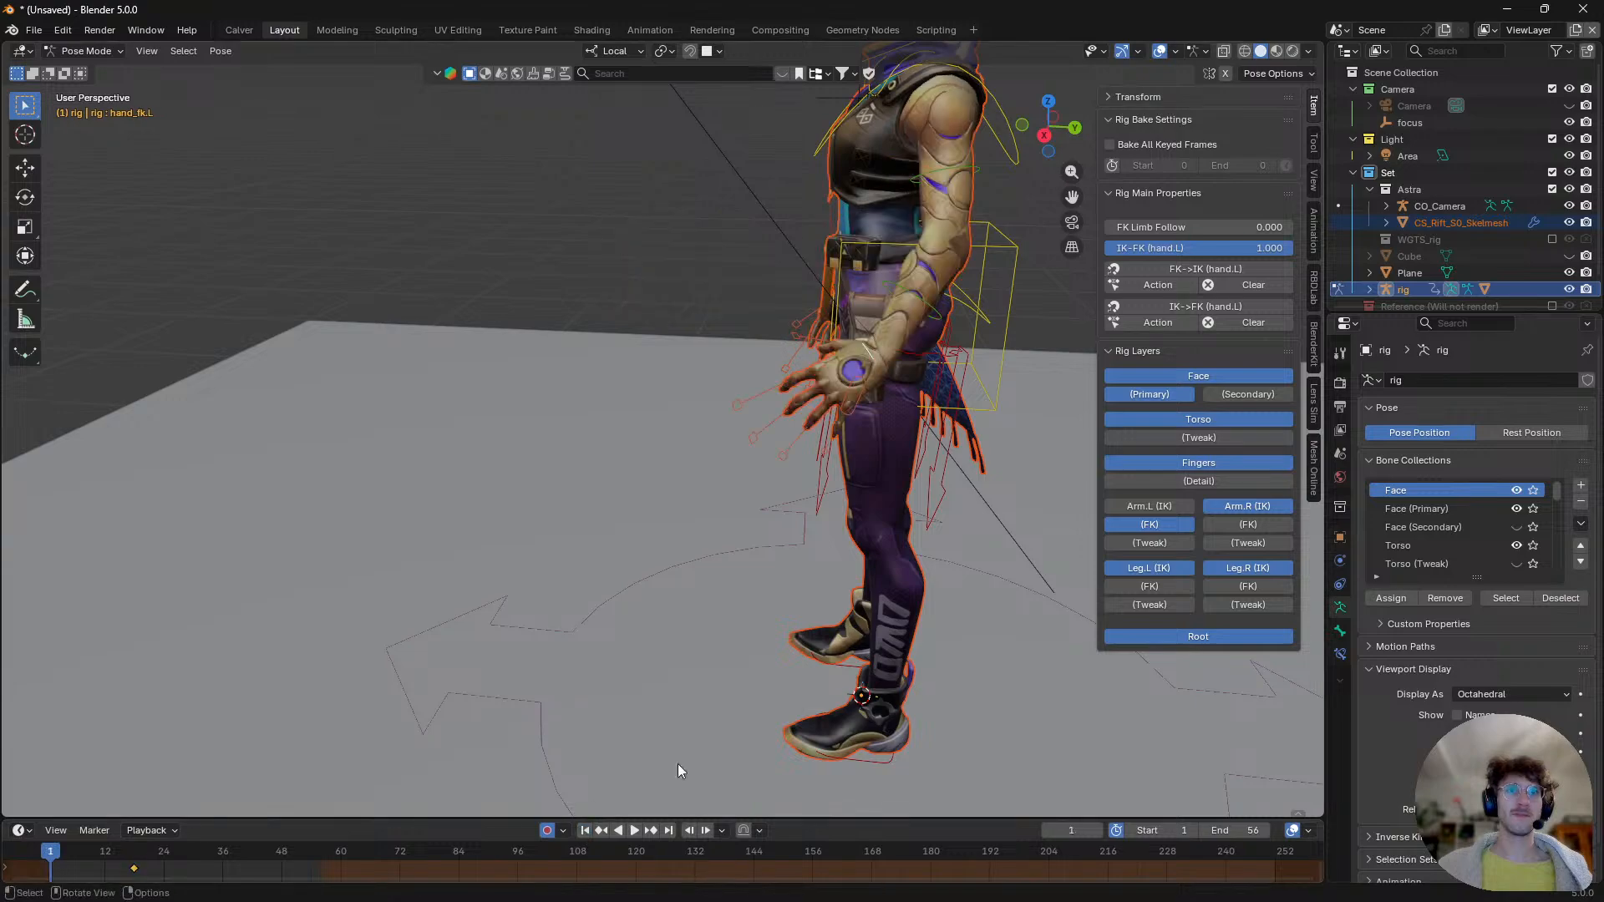
{"action": "key", "text": "r"}
{"action": "left_click", "coordinate": [855, 523]}
- Advance to frame 33 and rotate the left hand and forearm FK controls downward to straighten the arm
{"action": "left_click_drag", "start_coordinate": [113, 857], "coordinate": [188, 850]}
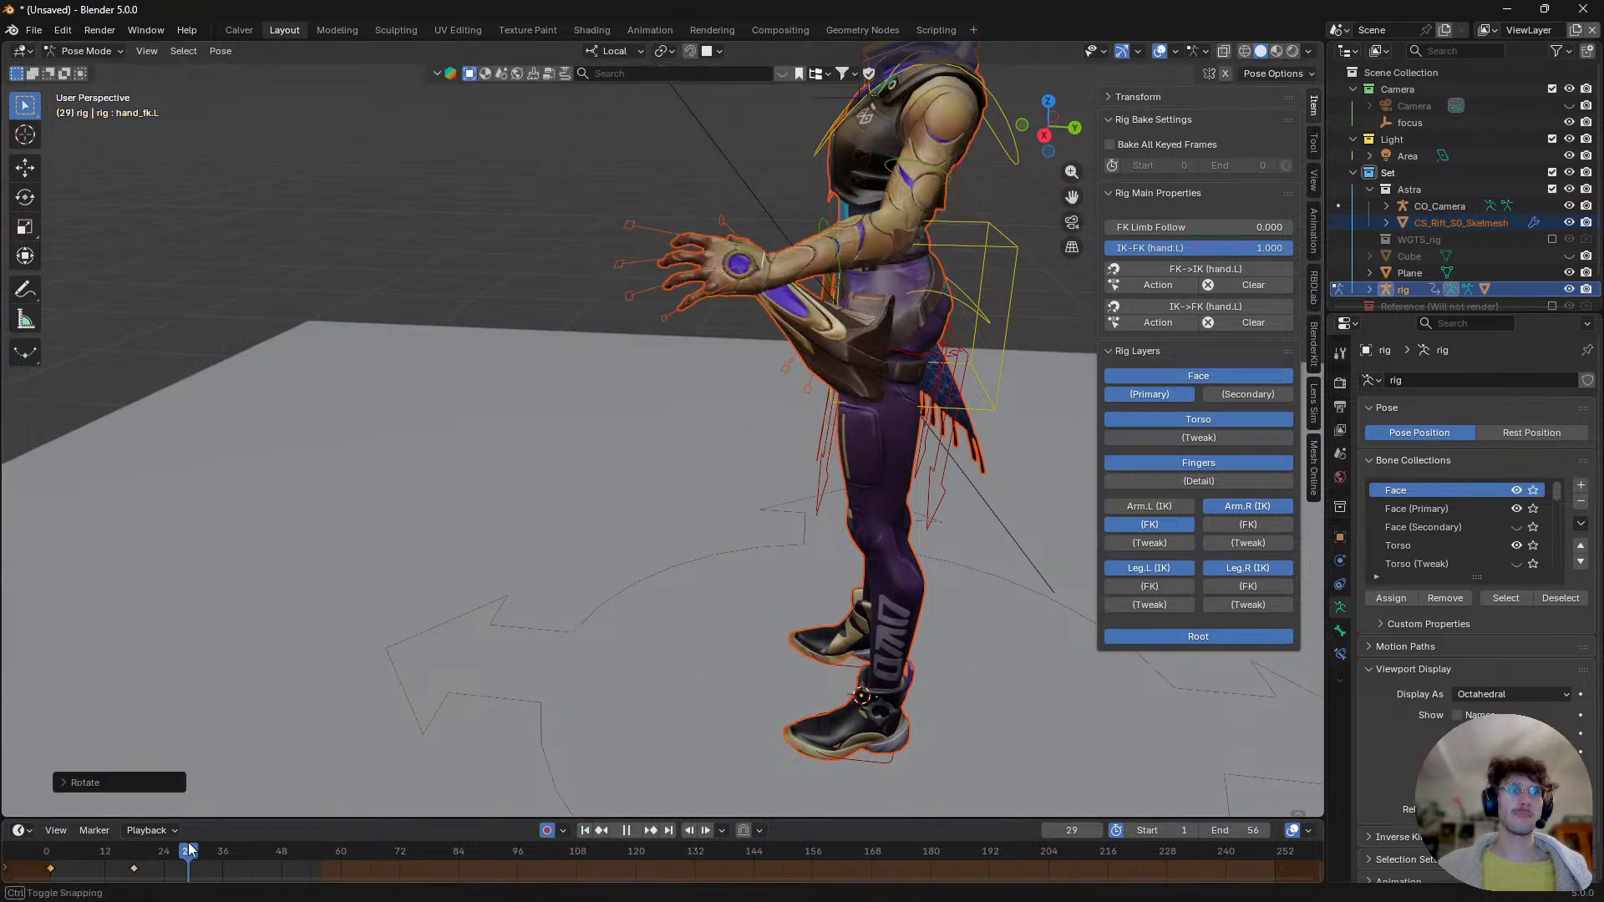
{"action": "middle_click_drag", "start_coordinate": [853, 279], "coordinate": [831, 361], "text": "shift"}
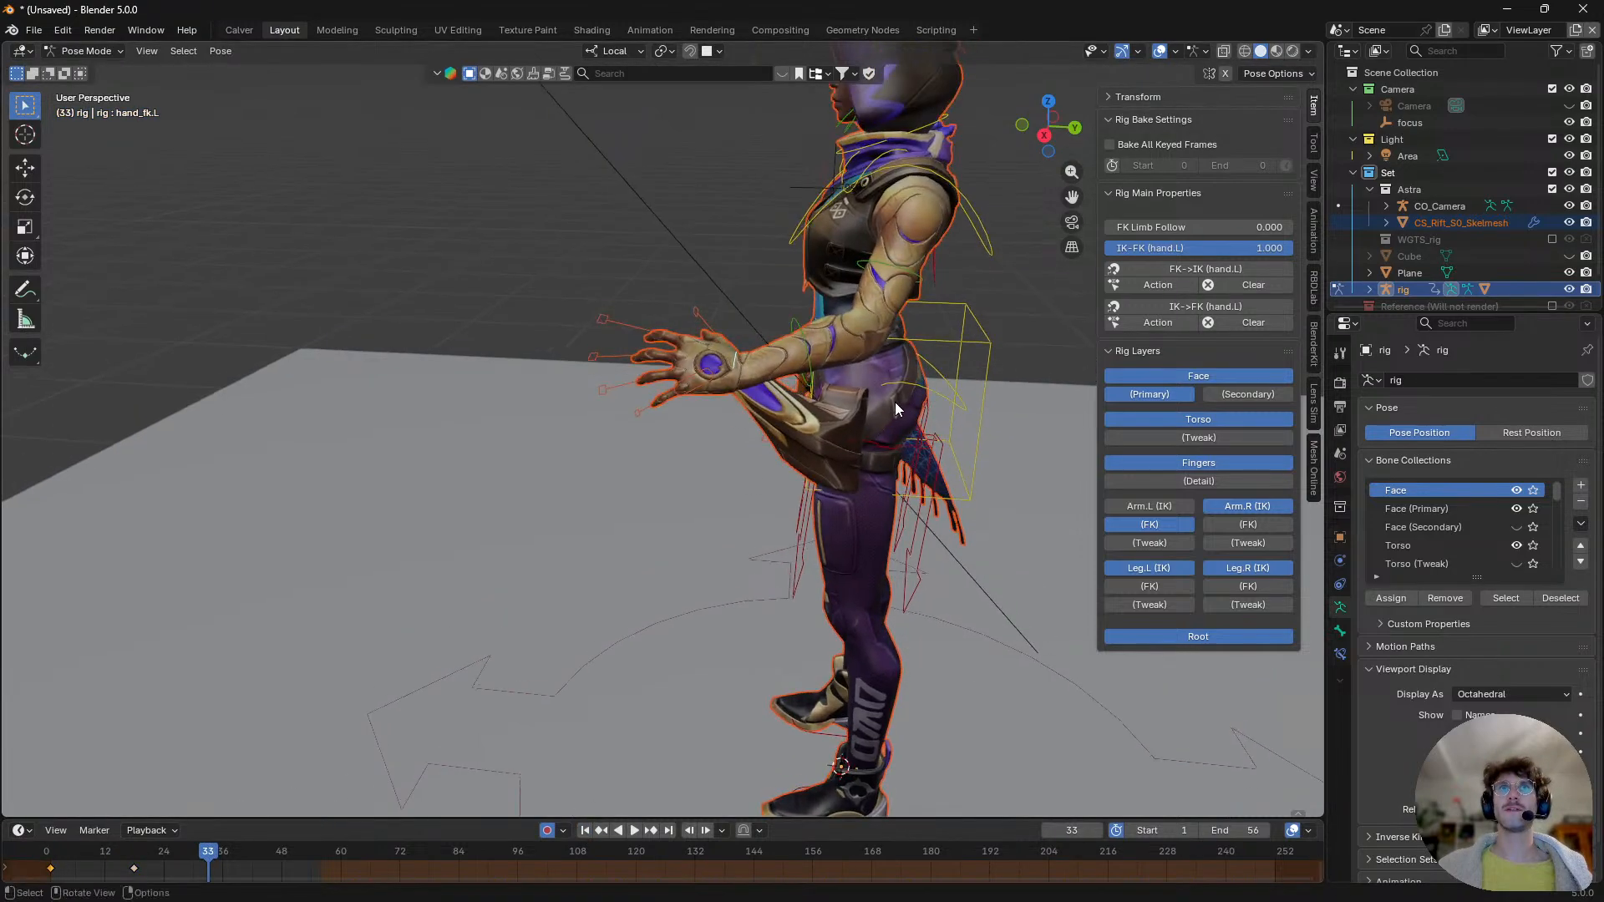
{"action": "key", "text": "r"}
{"action": "left_click", "coordinate": [941, 403]}
{"action": "left_click", "coordinate": [814, 376]}
{"action": "key", "text": "r"}
{"action": "left_click", "coordinate": [986, 410]}
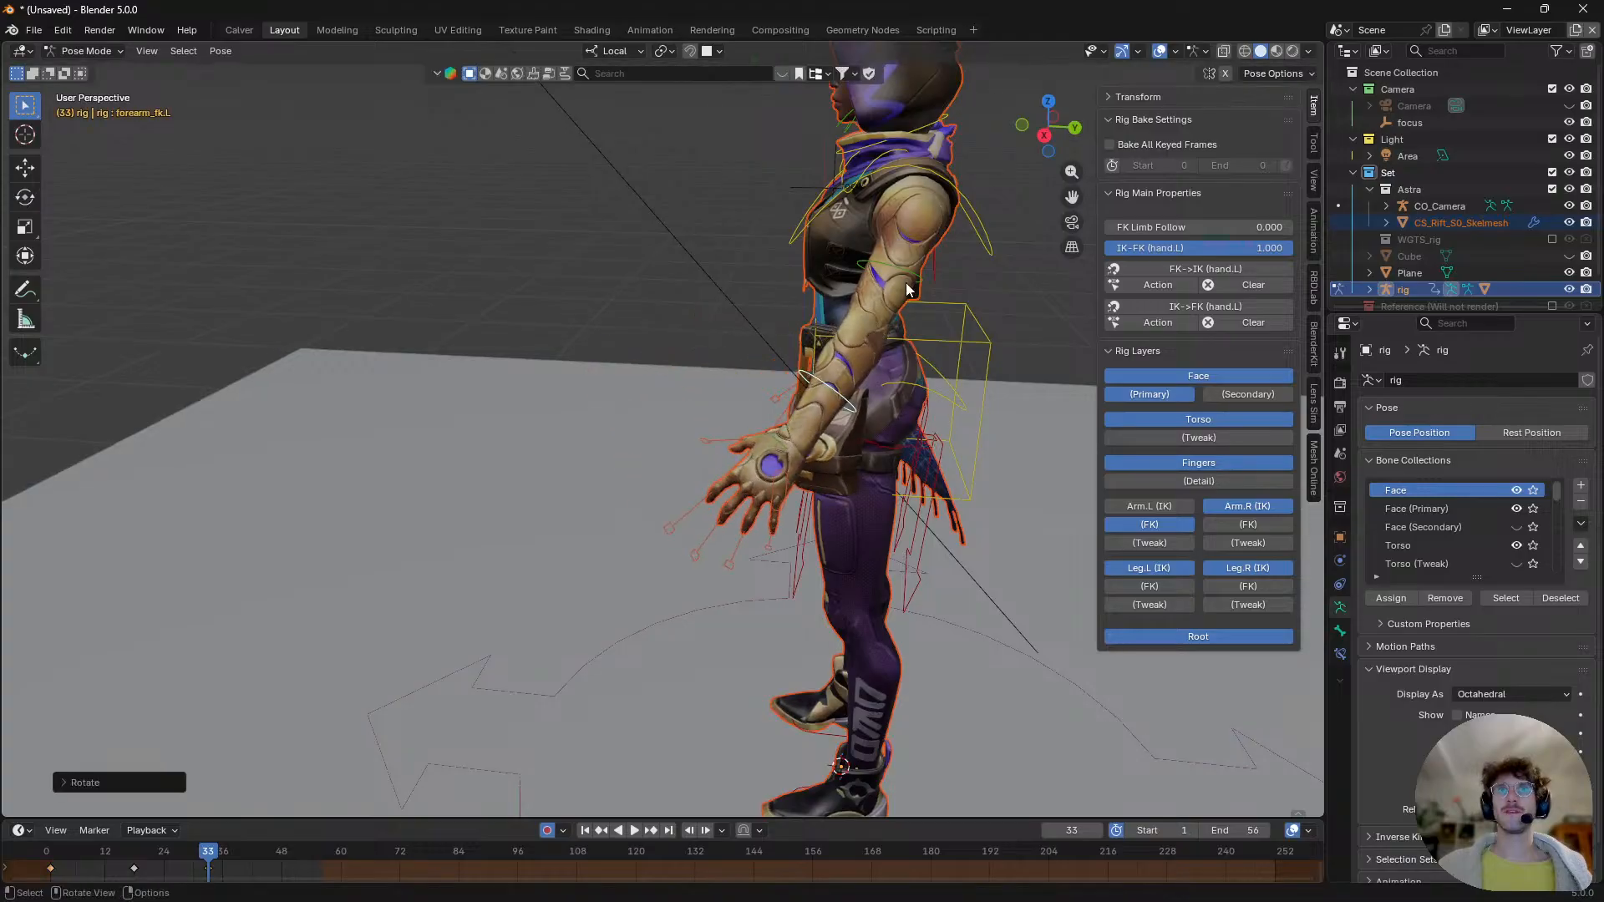
- Rotate the left upper arm FK control at frame 33 so the arm hangs beside the thigh
{"action": "left_click", "coordinate": [917, 285]}
{"action": "left_click", "coordinate": [922, 282]}
{"action": "left_click", "coordinate": [922, 283]}
{"action": "left_click", "coordinate": [922, 282]}
{"action": "key", "text": "r"}
{"action": "left_click", "coordinate": [1003, 376]}
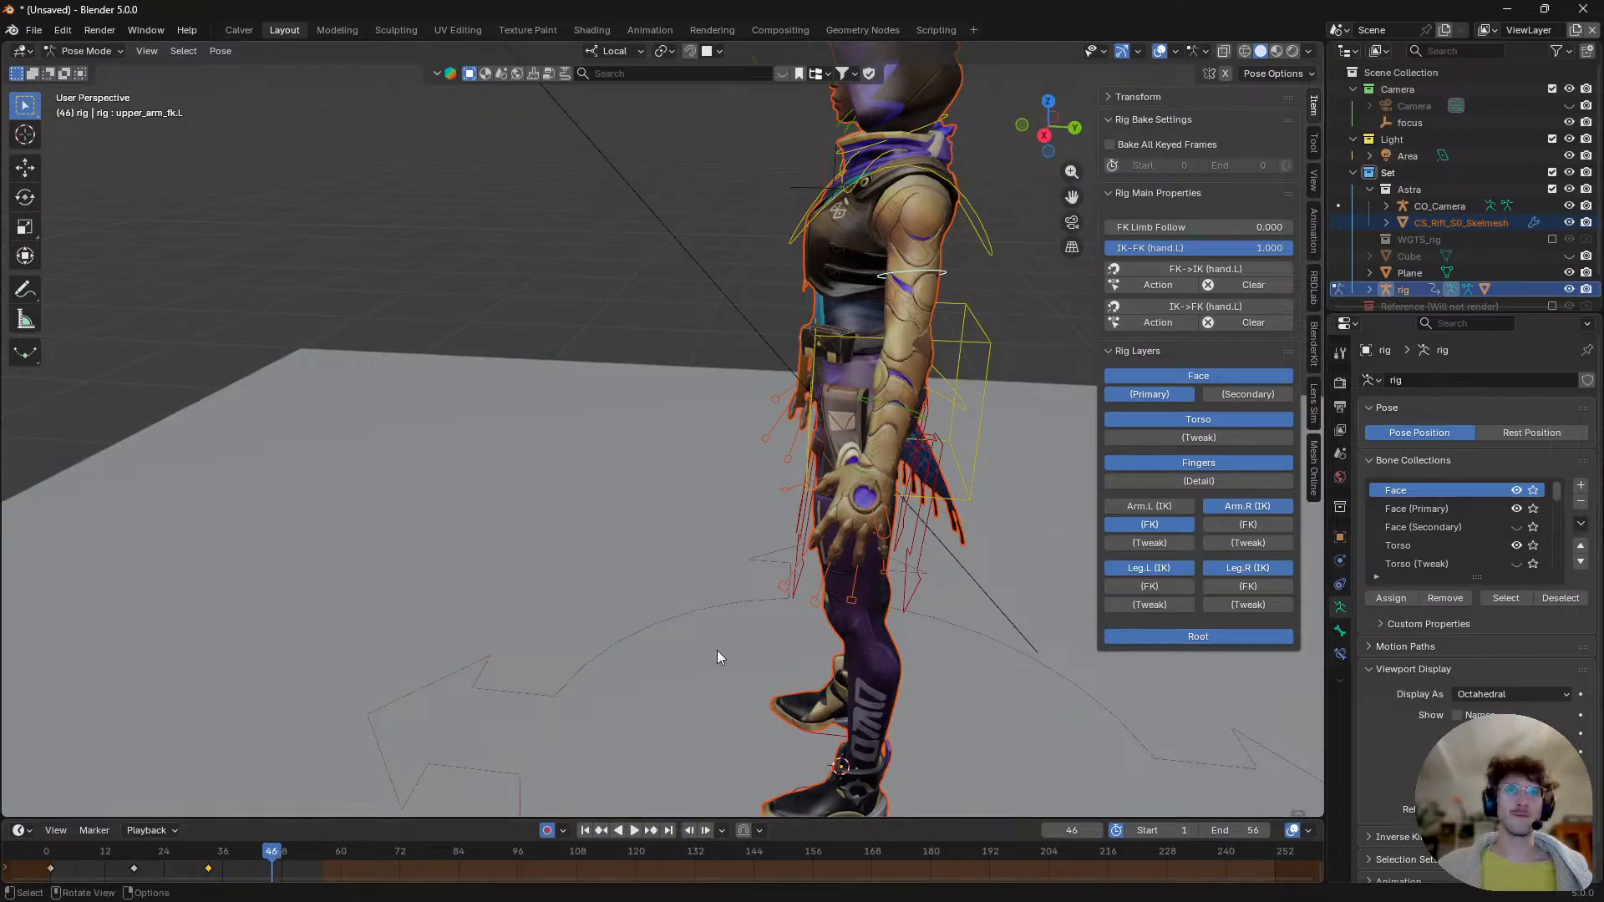
- At frame 46, rotate the left upper arm, forearm and hand FK controls to swing the arm behind the body
{"action": "key", "text": "r"}
{"action": "left_click", "coordinate": [1023, 455]}
{"action": "left_click", "coordinate": [1001, 381]}
{"action": "key", "text": "r"}
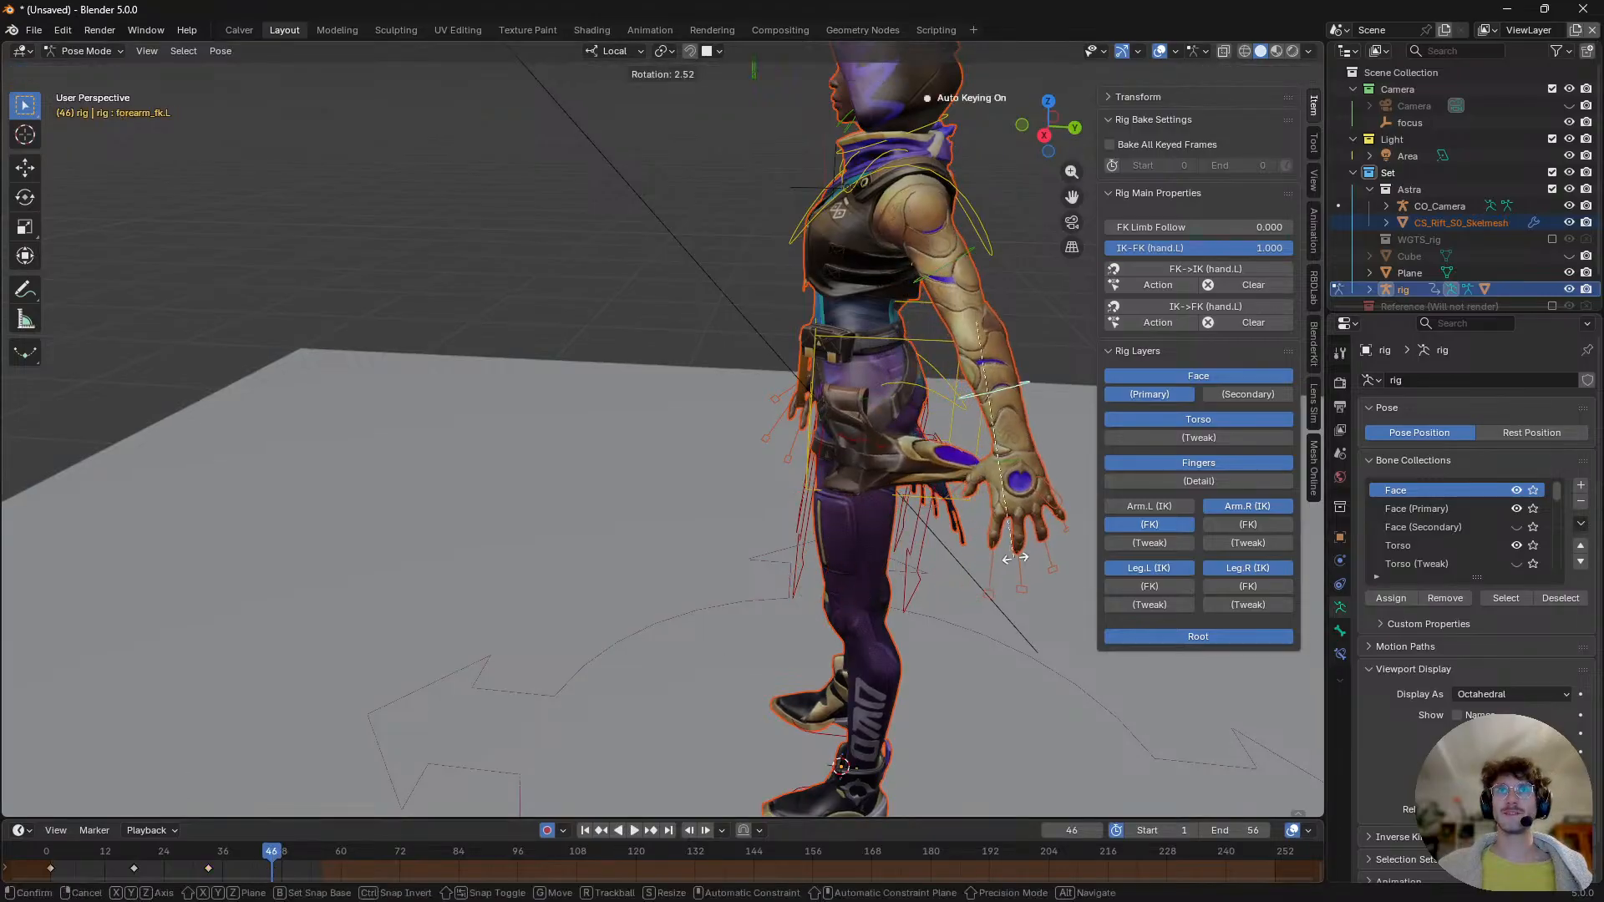
{"action": "left_click", "coordinate": [1035, 553]}
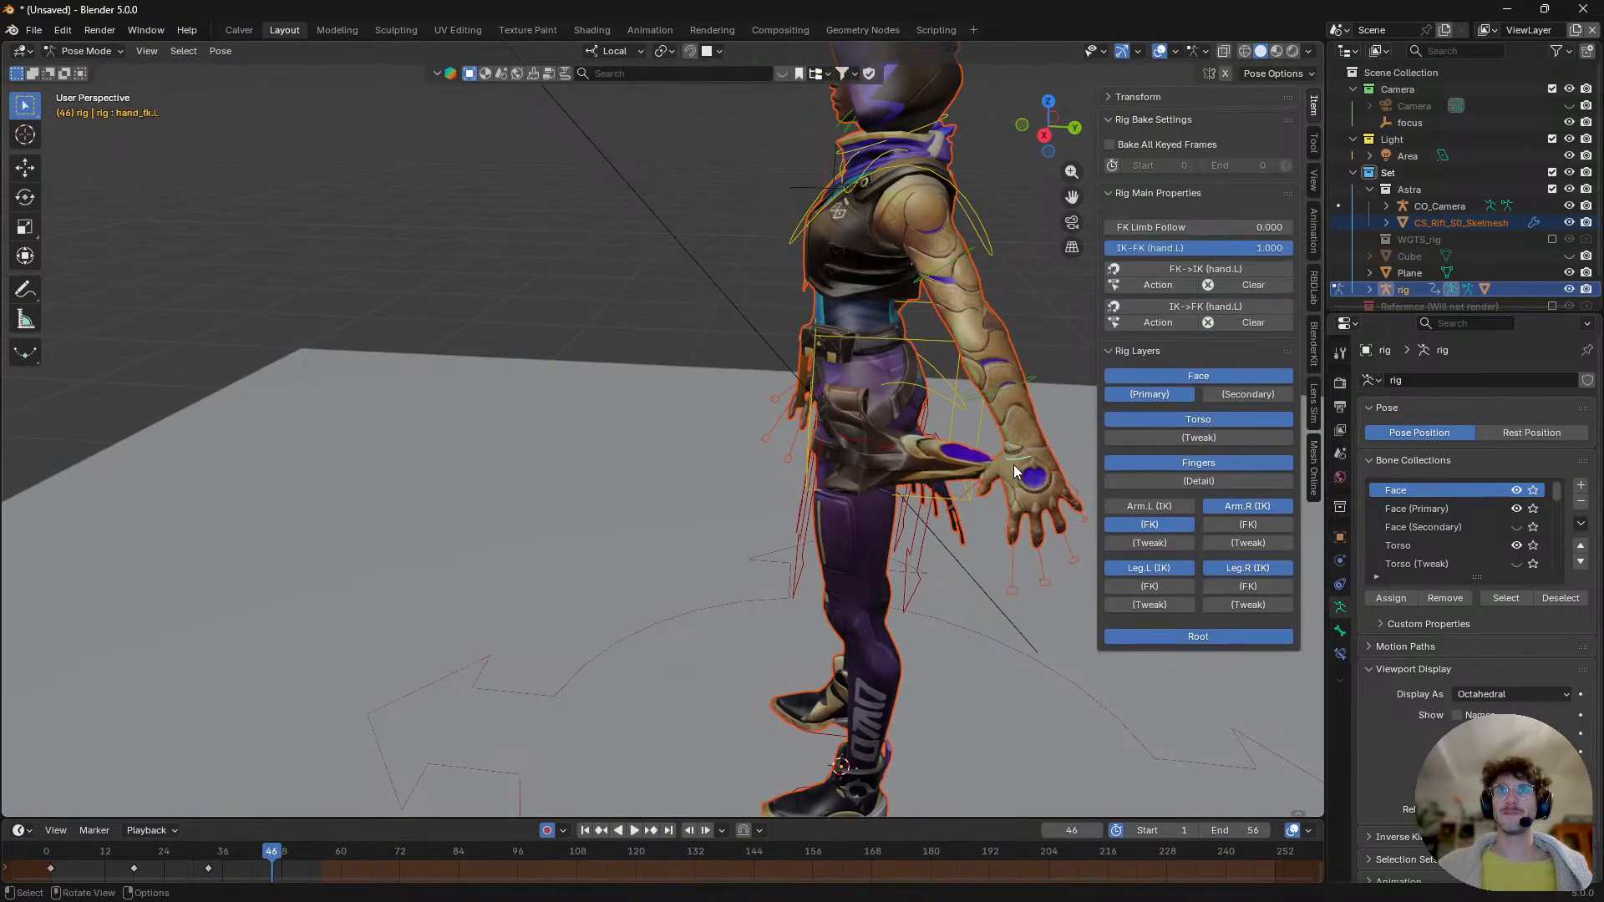
{"action": "key", "text": "r"}
{"action": "left_click", "coordinate": [1002, 581]}
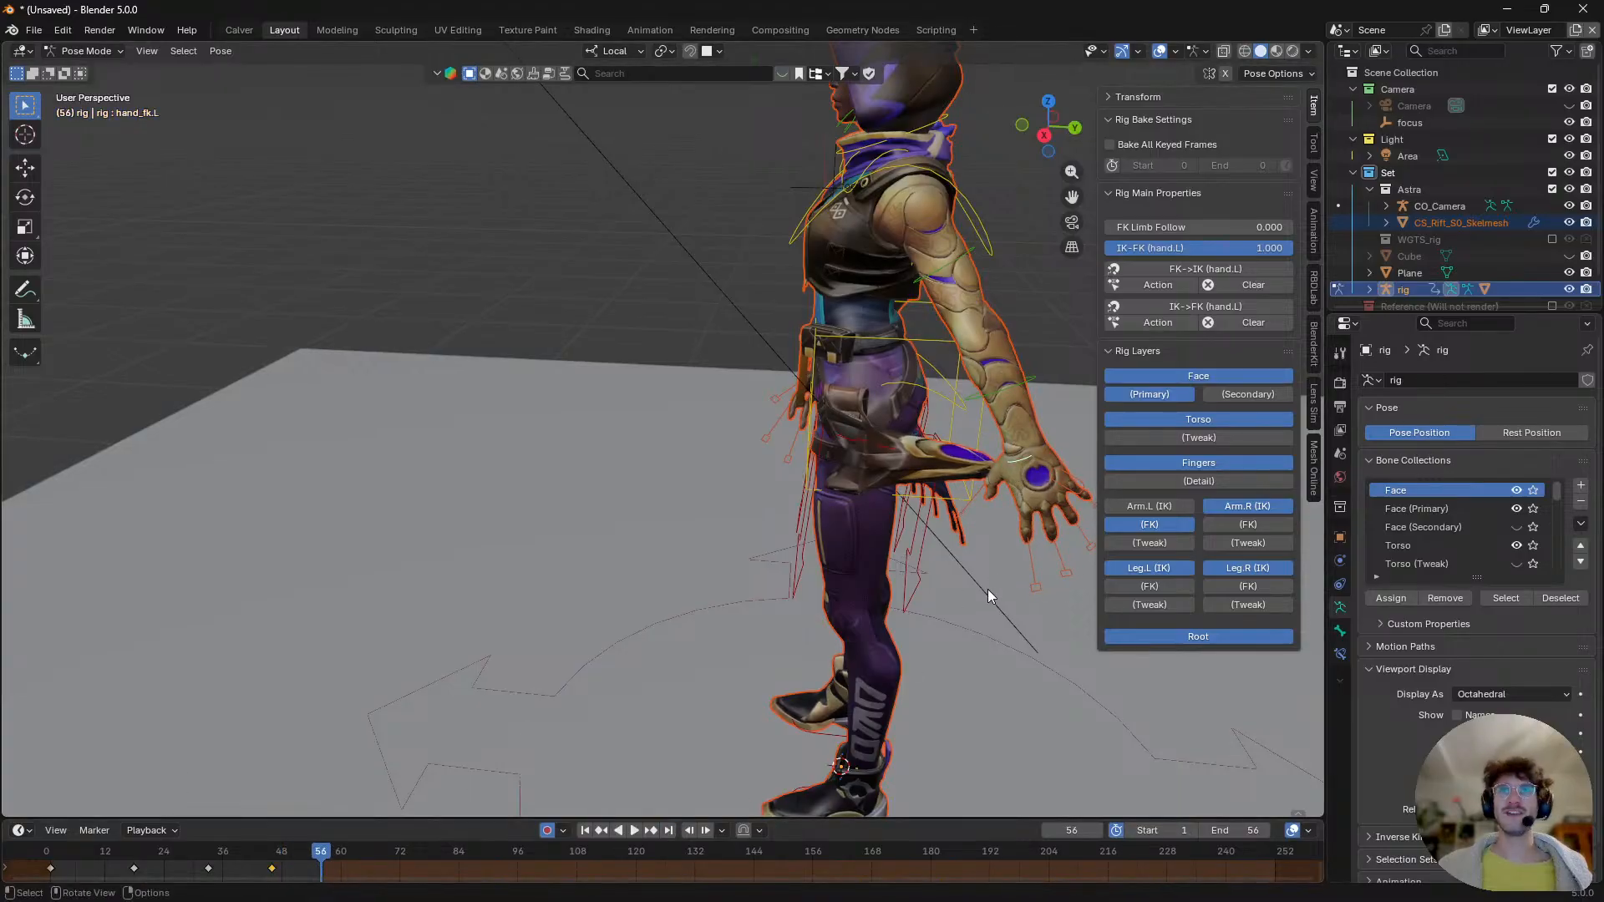
- At frame 56, rotate the left hand, forearm and upper arm FK controls to swing the arm forward, and play the animation
{"action": "key", "text": "r"}
{"action": "left_click", "coordinate": [990, 451]}
{"action": "key", "text": "r"}
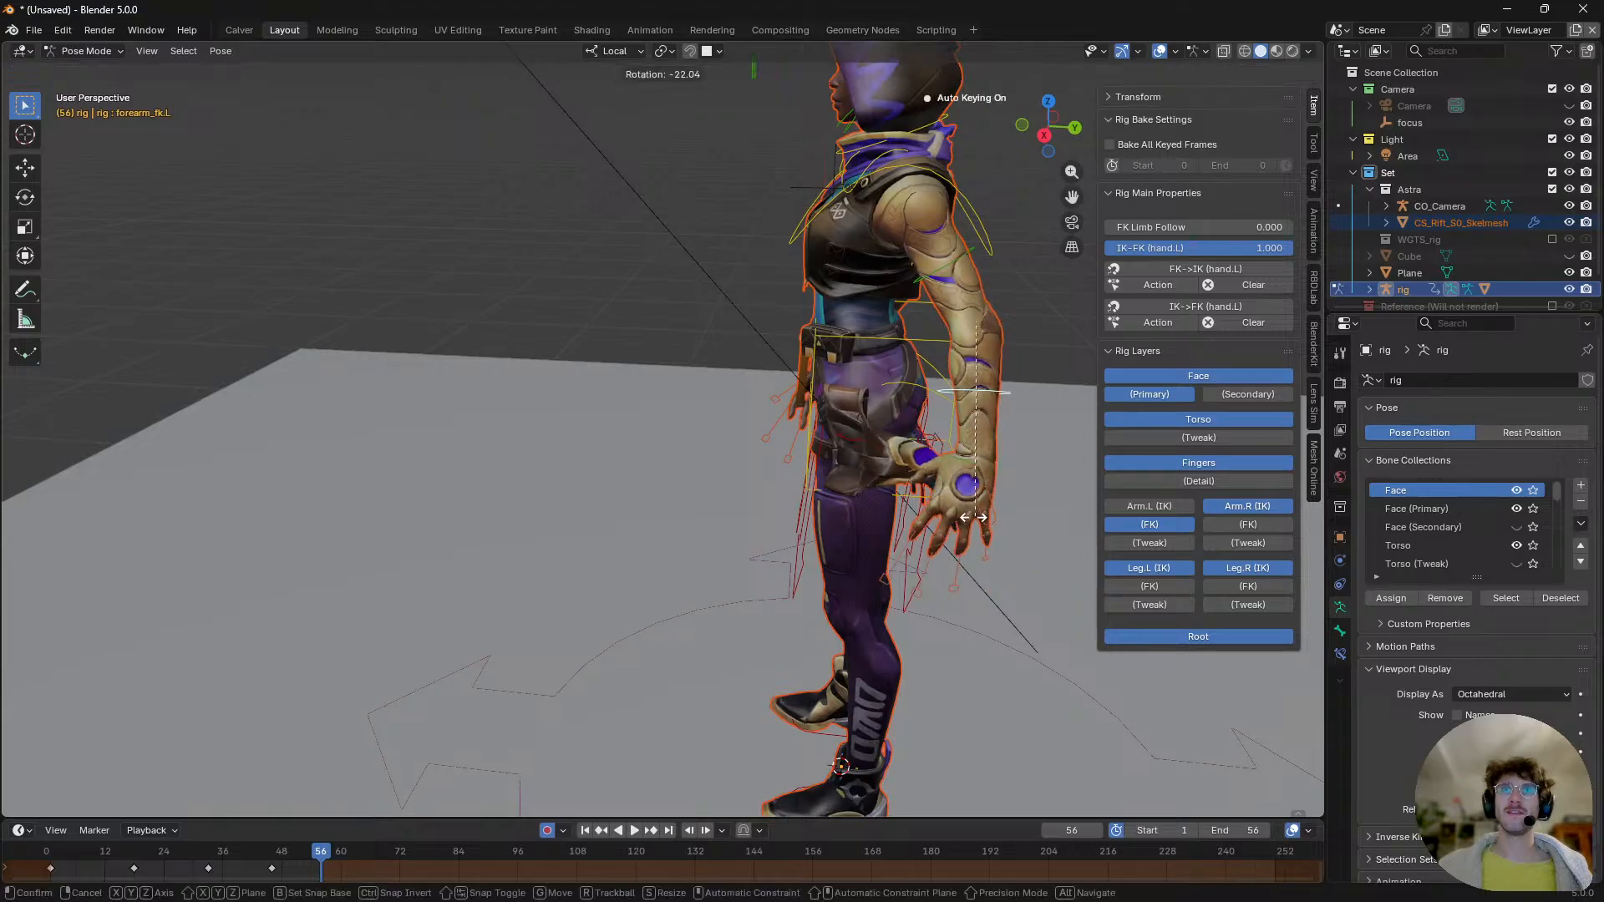
{"action": "left_click", "coordinate": [930, 336]}
{"action": "key", "text": "r"}
{"action": "left_click", "coordinate": [939, 445]}
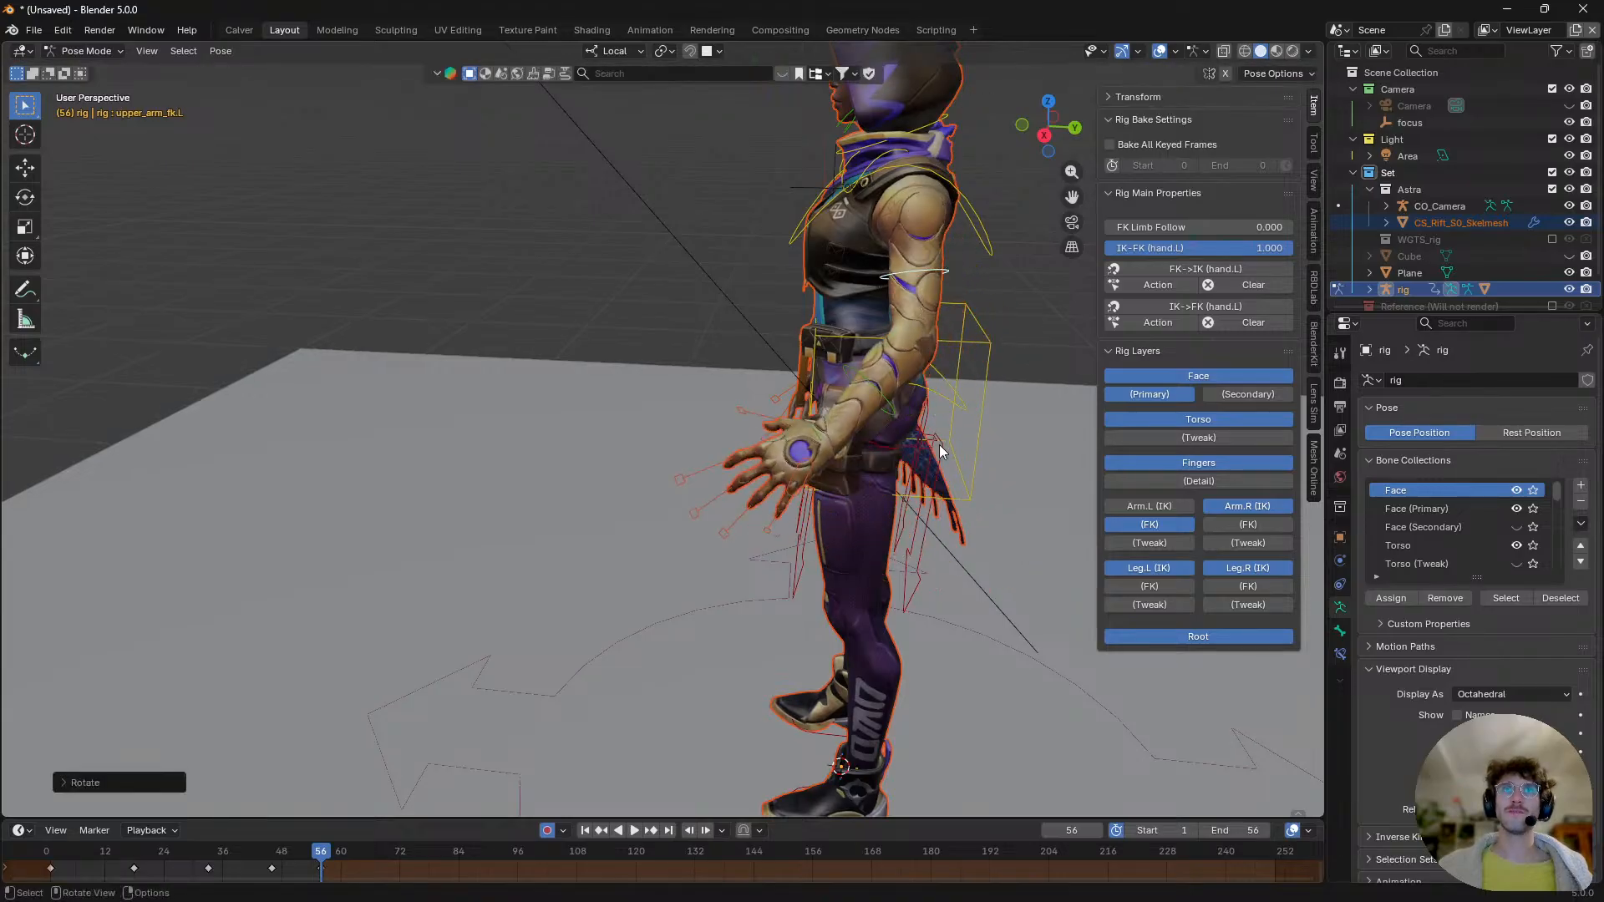
{"action": "key", "text": "space"}
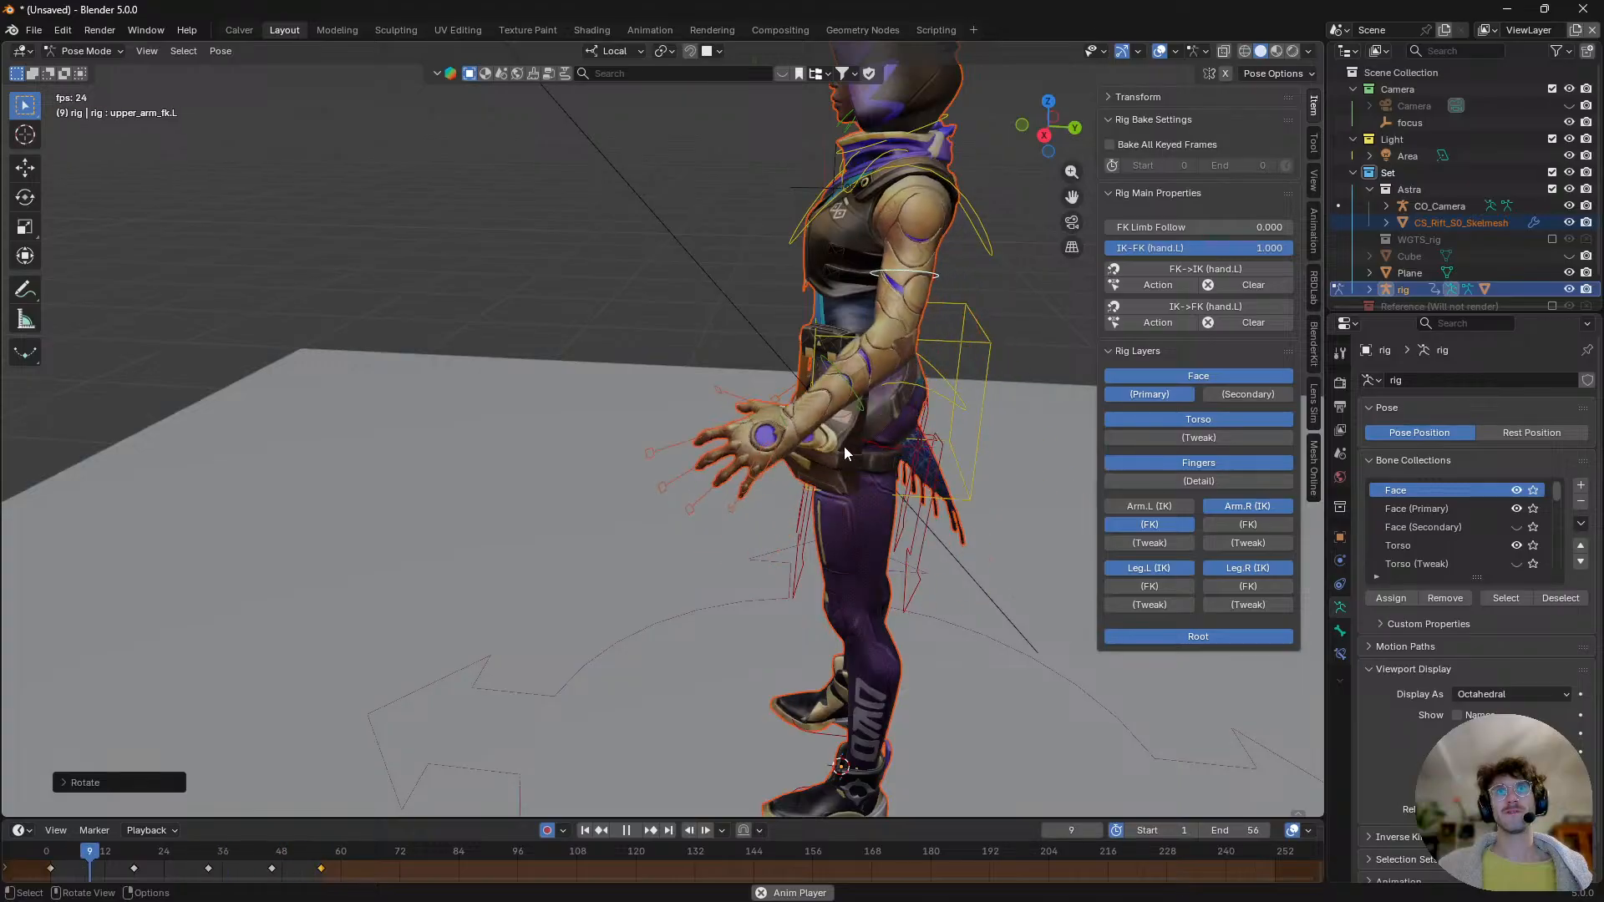
- Switch the left hand's IK-FK value between 0 and 1 during playback to compare the arm's motion, finishing at 1
{"action": "middle_click_drag", "start_coordinate": [853, 421], "coordinate": [875, 422]}
{"action": "middle_click_drag", "start_coordinate": [842, 379], "coordinate": [829, 427], "text": "shift"}
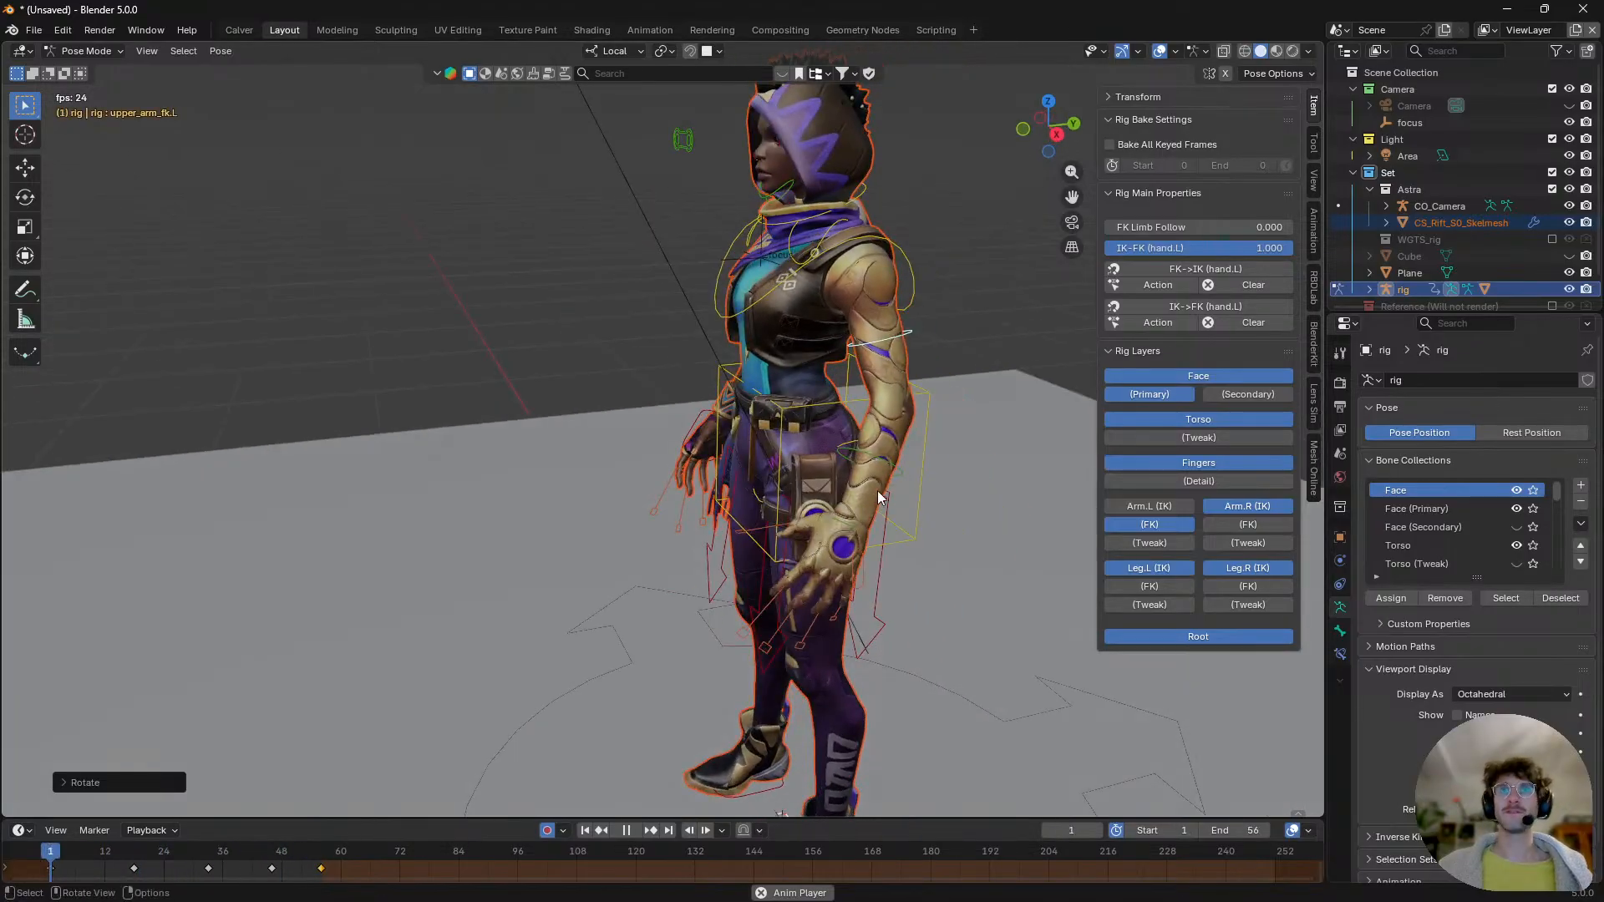
{"action": "left_click_drag", "start_coordinate": [1186, 251], "coordinate": [1104, 251]}
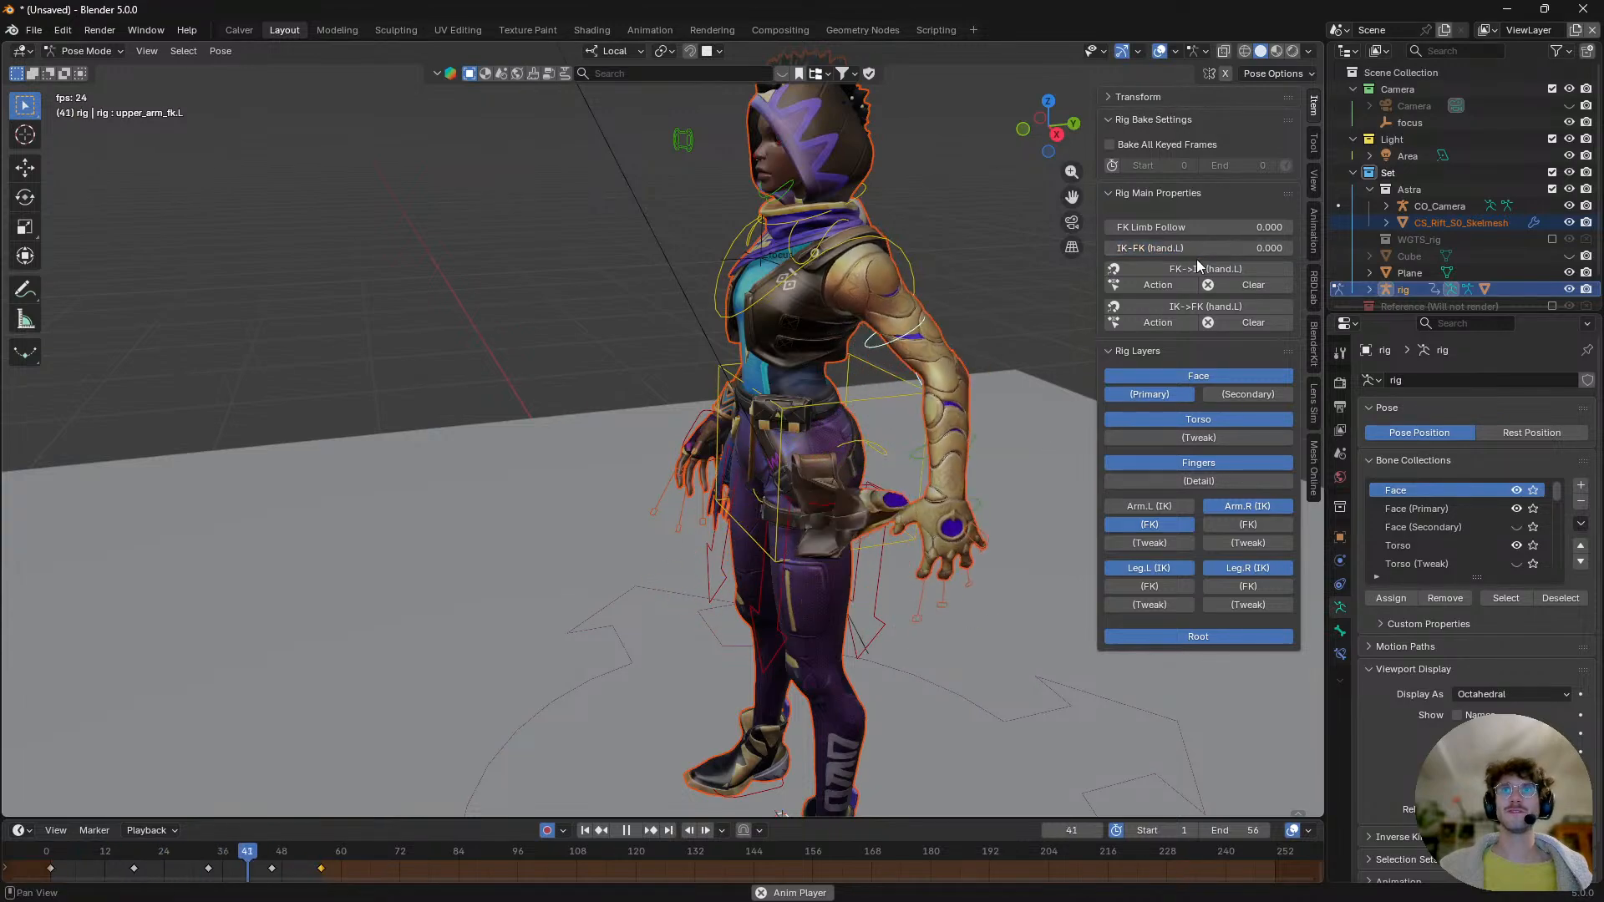
{"action": "left_click_drag", "start_coordinate": [1154, 247], "coordinate": [1296, 247]}
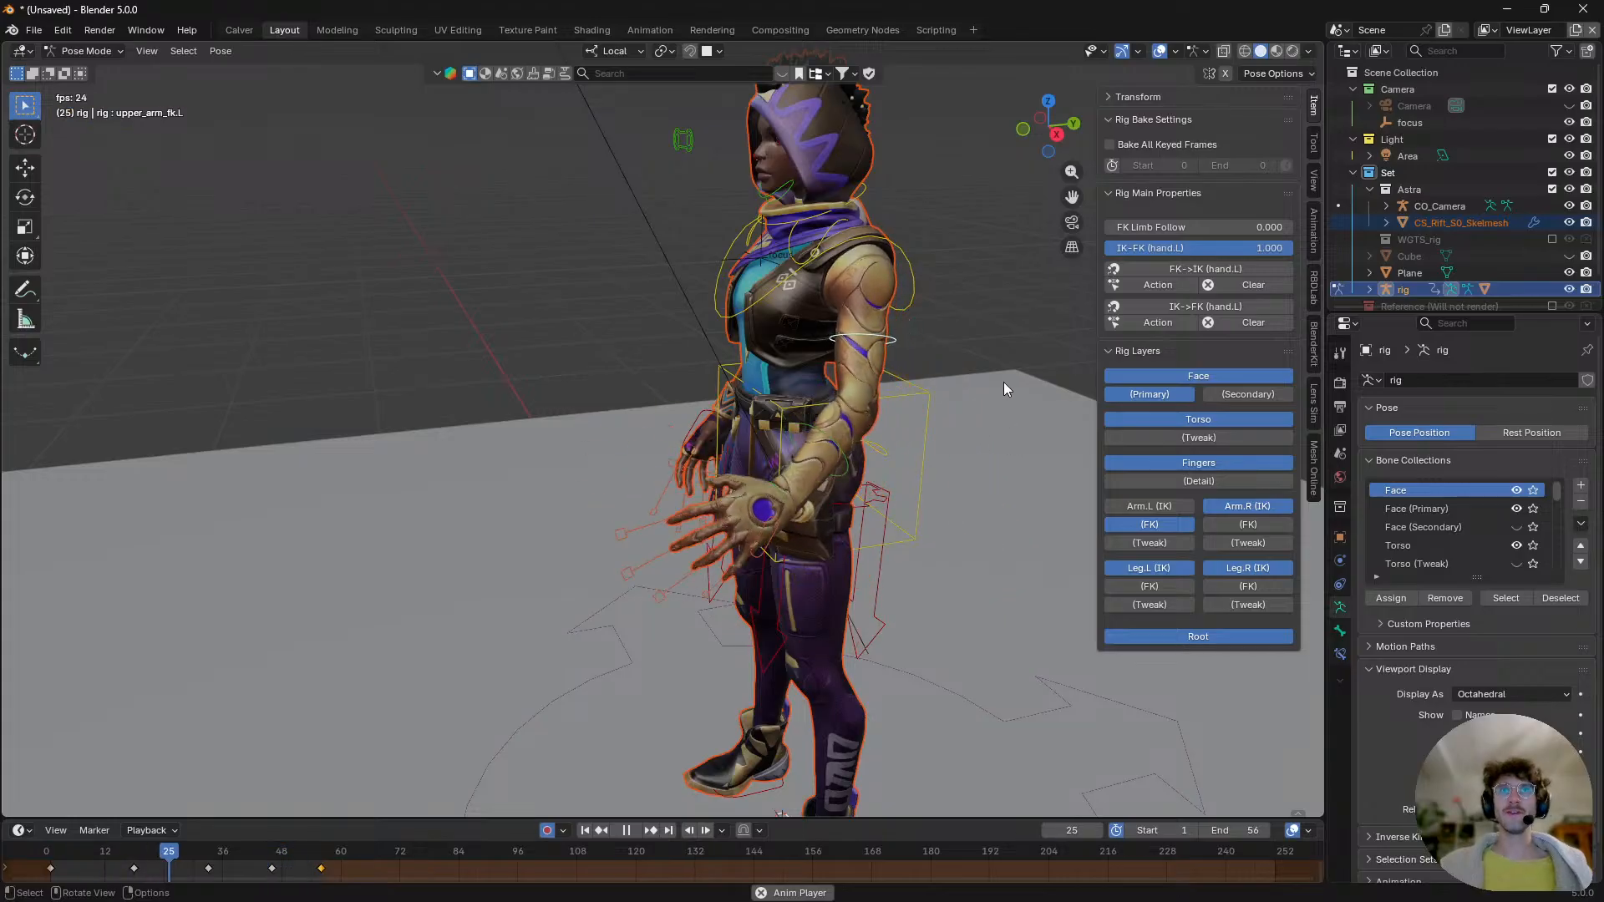
{"action": "mouse_move", "coordinate": [797, 441]}
{"action": "middle_mouse_down"}
{"action": "mouse_move", "coordinate": [820, 440]}
{"action": "mouse_move", "coordinate": [784, 443]}
{"action": "middle_mouse_up"}
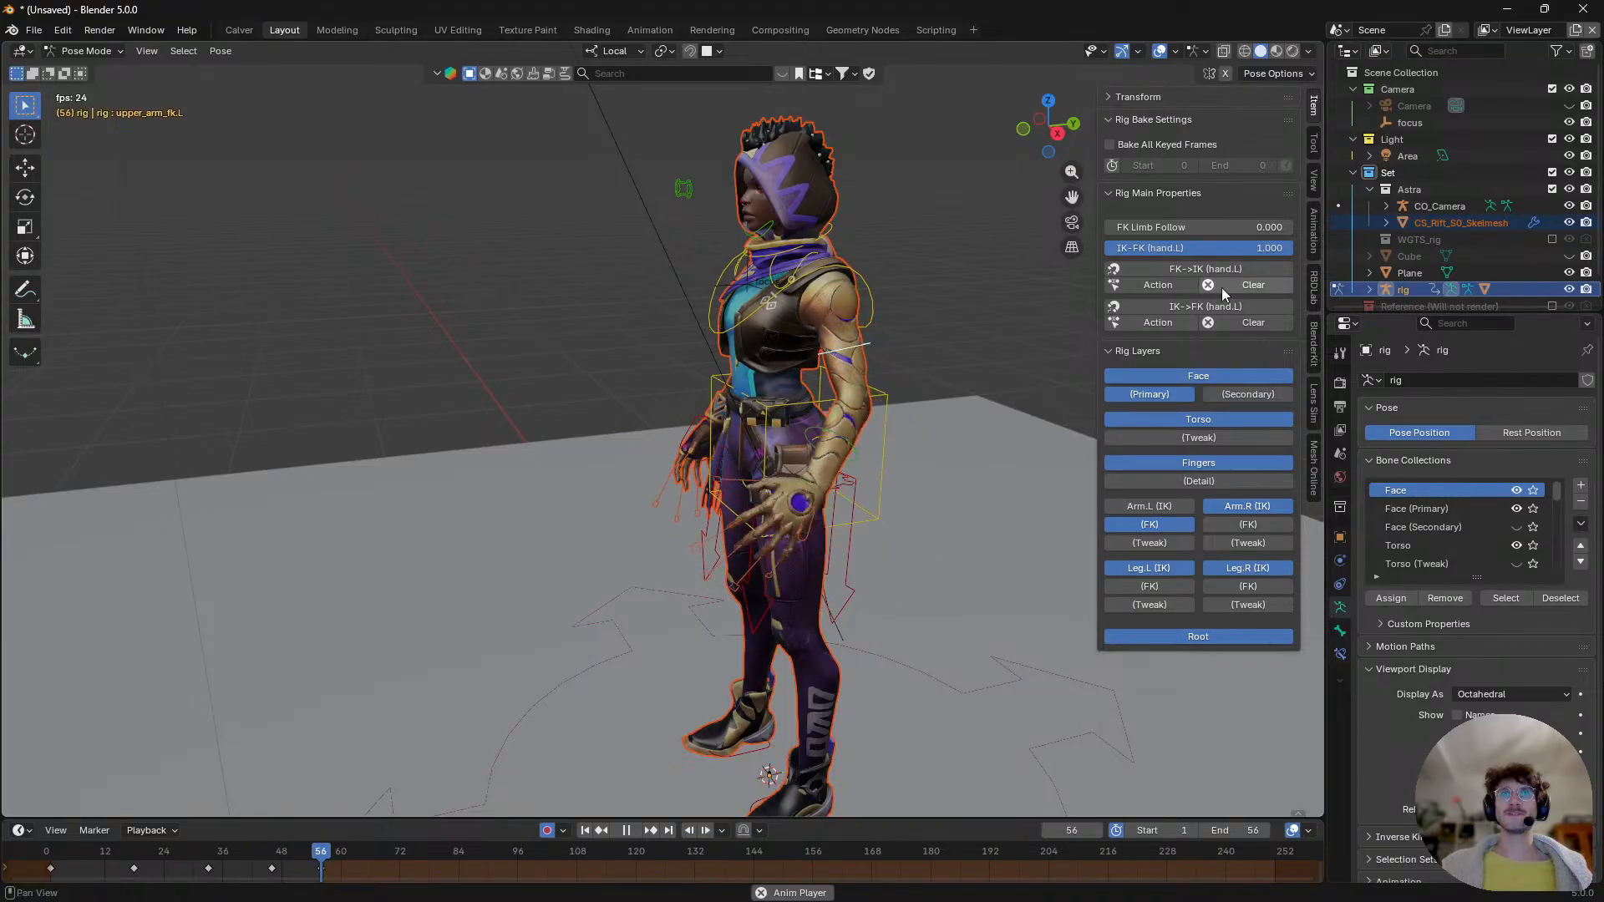
{"action": "left_click_drag", "start_coordinate": [1264, 247], "coordinate": [1100, 248]}
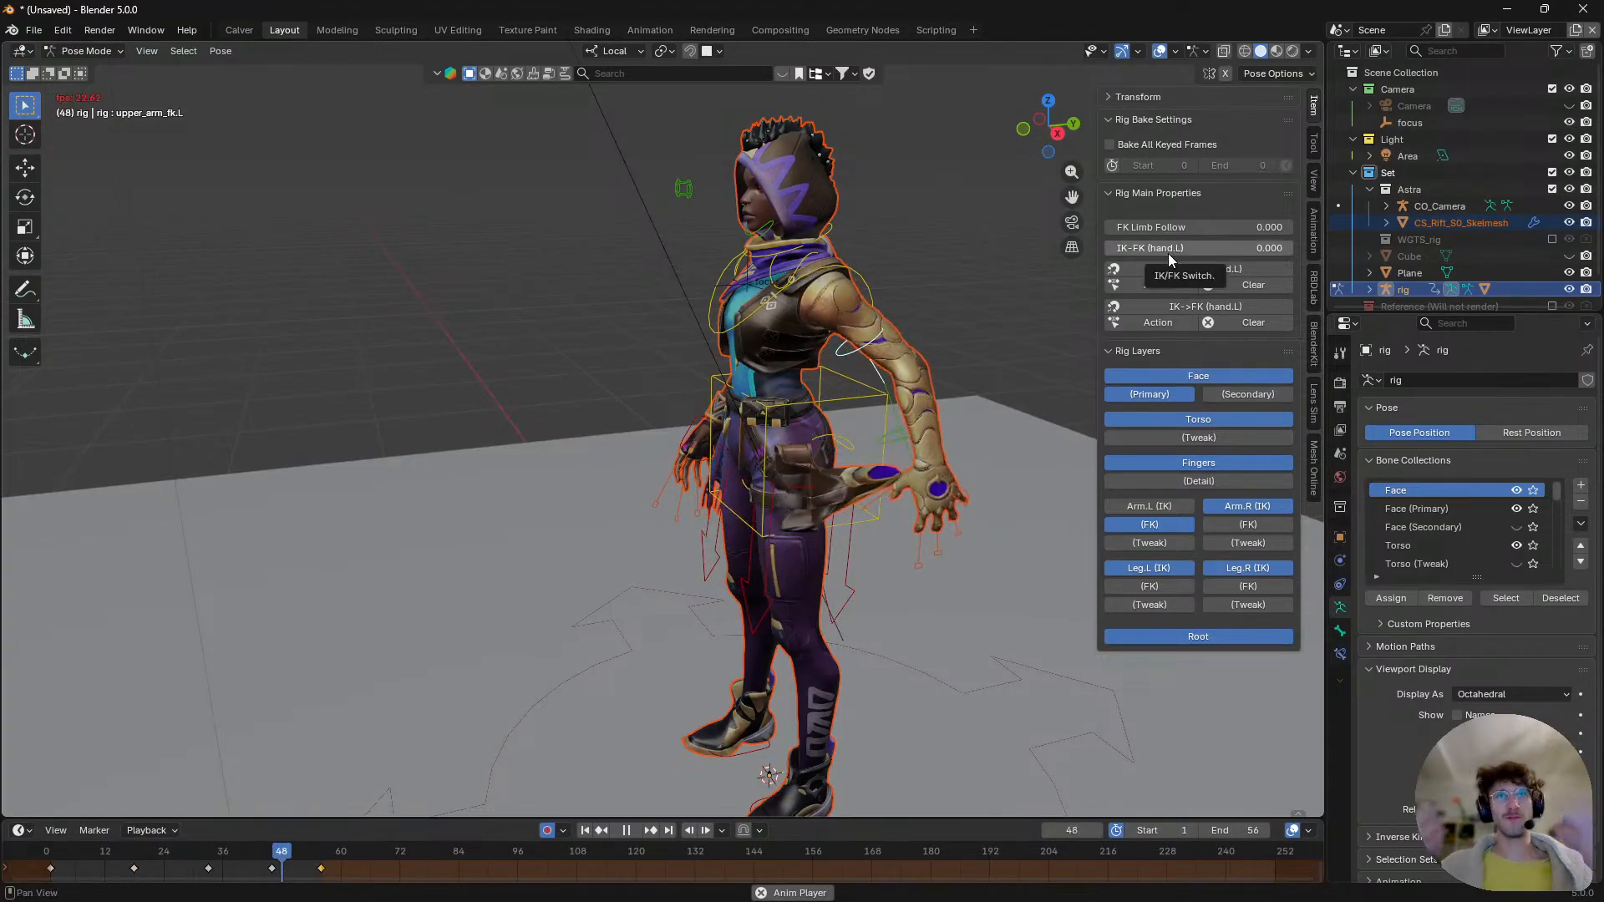
{"action": "left_click_drag", "start_coordinate": [1168, 254], "coordinate": [1291, 254]}
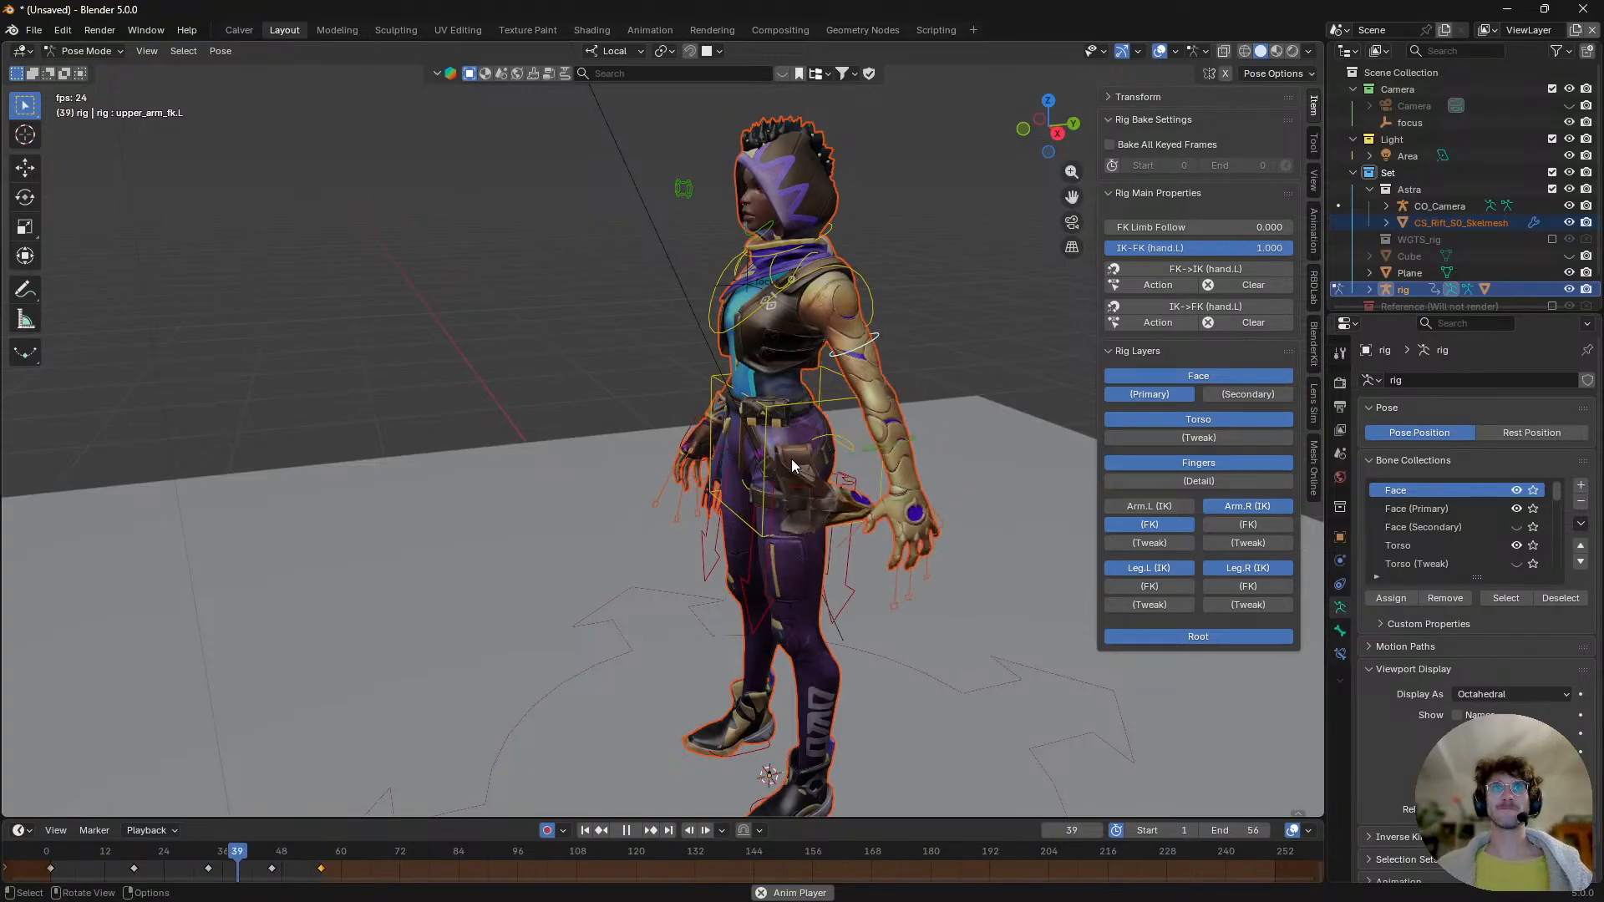
- Examine the left arm's FK swing from several angles during playback
{"action": "middle_click_drag", "start_coordinate": [790, 463], "coordinate": [745, 491], "text": "shift"}
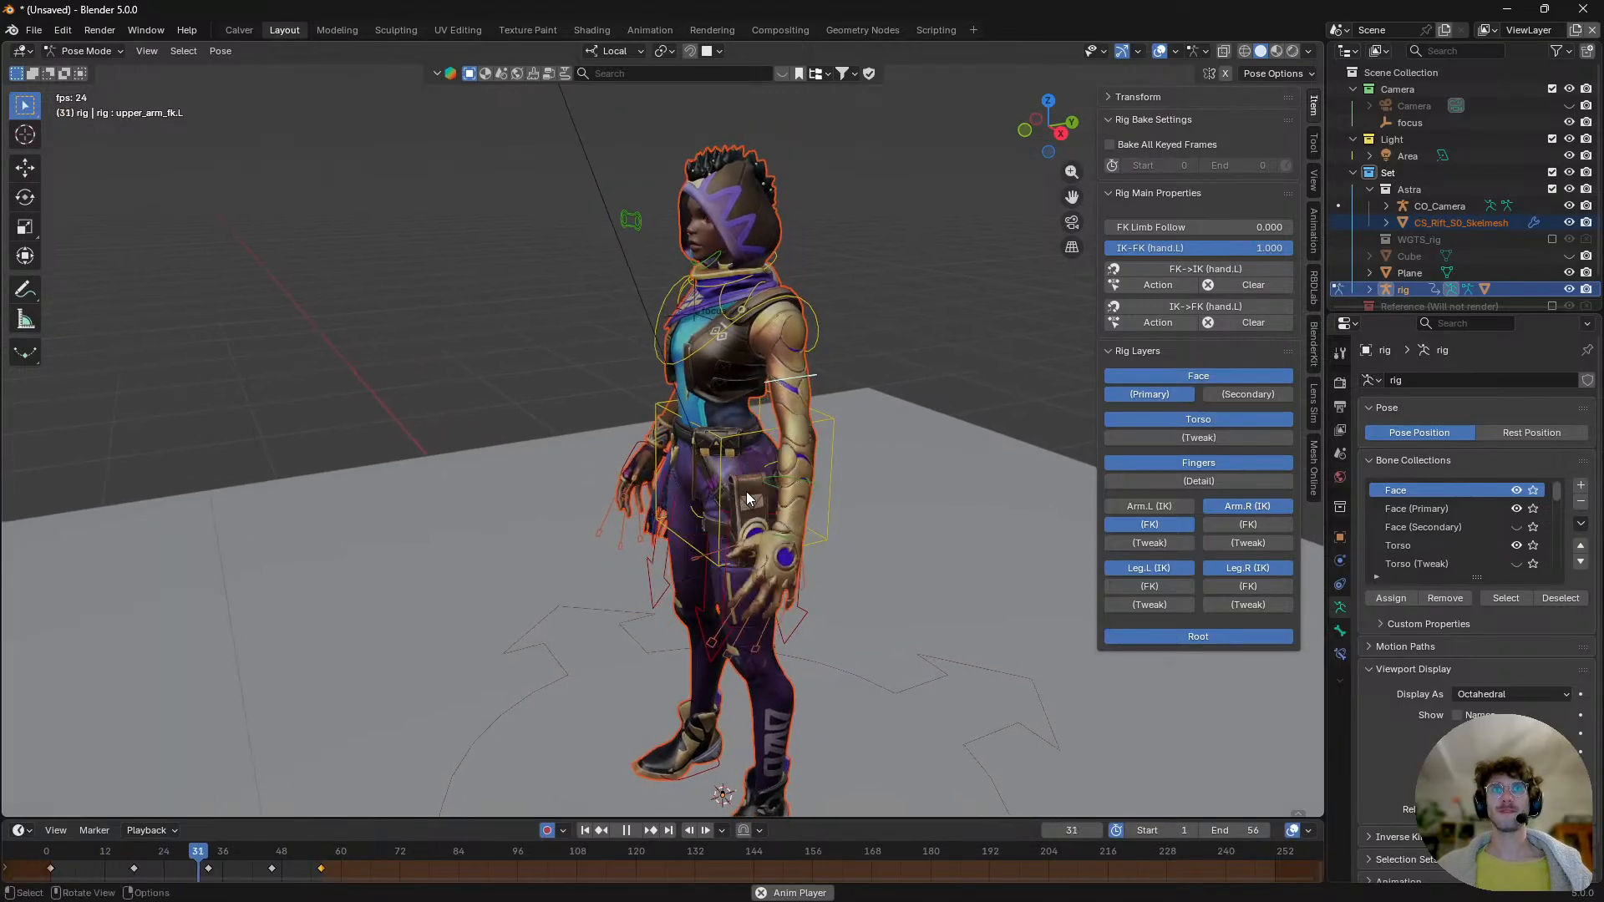
{"action": "scroll", "coordinate": [745, 491], "scroll_direction": "up", "scroll_amount": 2}
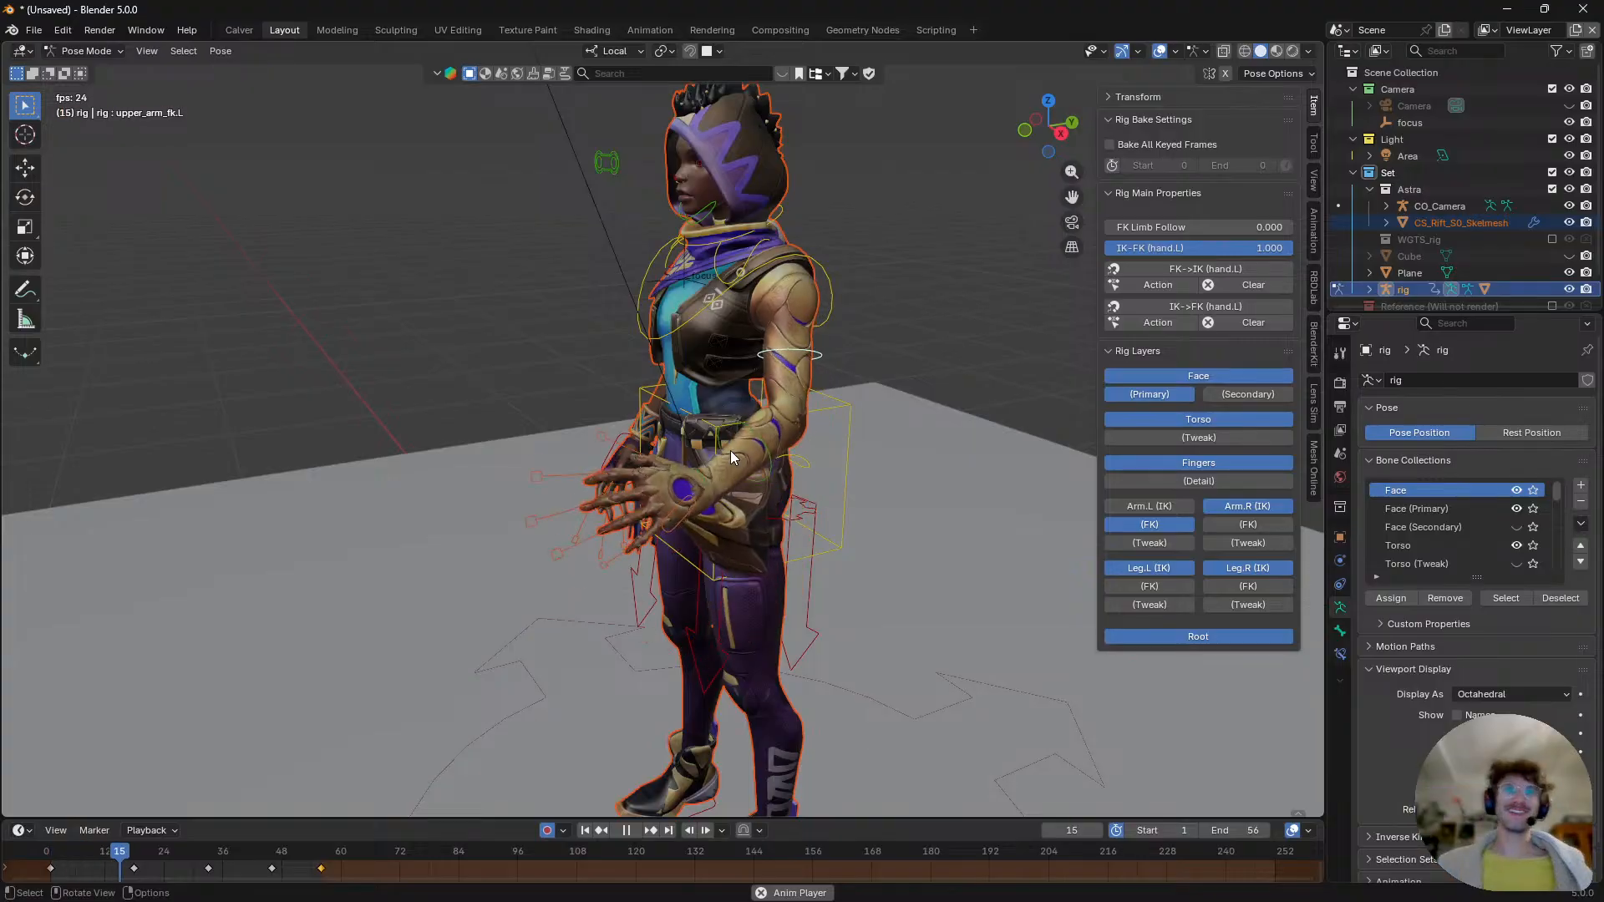
{"action": "middle_click_drag", "start_coordinate": [784, 522], "coordinate": [765, 474]}
{"action": "scroll", "coordinate": [771, 428], "scroll_direction": "down", "scroll_amount": 1}
{"action": "scroll", "coordinate": [765, 452], "scroll_direction": "down", "scroll_amount": 1}
{"action": "scroll", "coordinate": [764, 452], "scroll_direction": "up", "scroll_amount": 2}
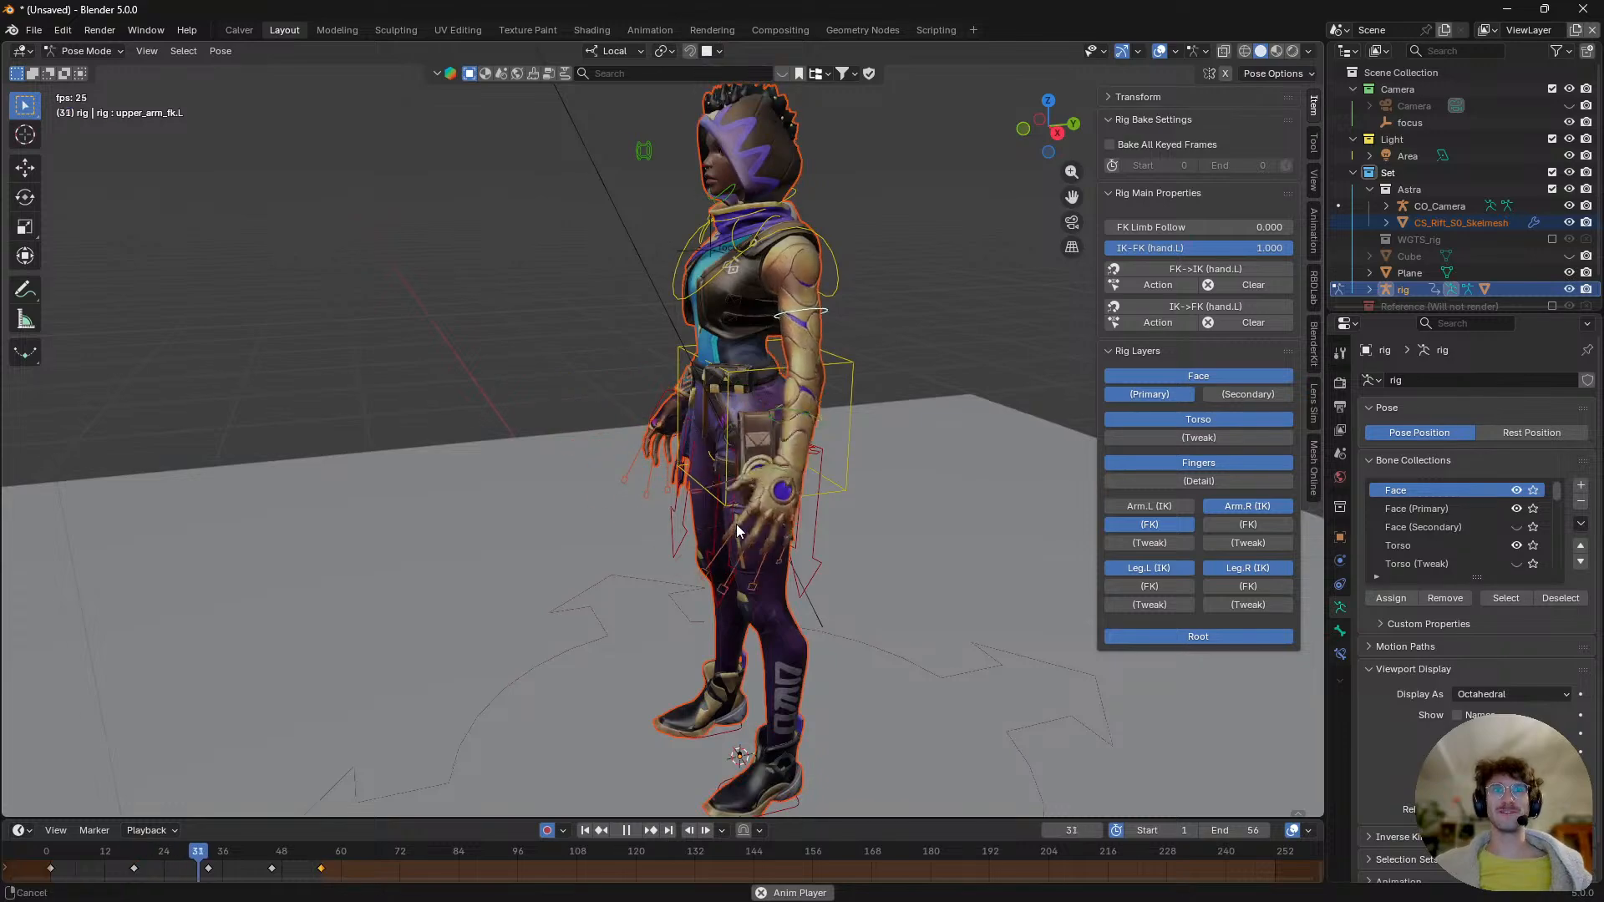
{"action": "middle_click_drag", "start_coordinate": [736, 525], "coordinate": [738, 527]}
{"action": "middle_click_drag", "start_coordinate": [755, 424], "coordinate": [759, 445]}
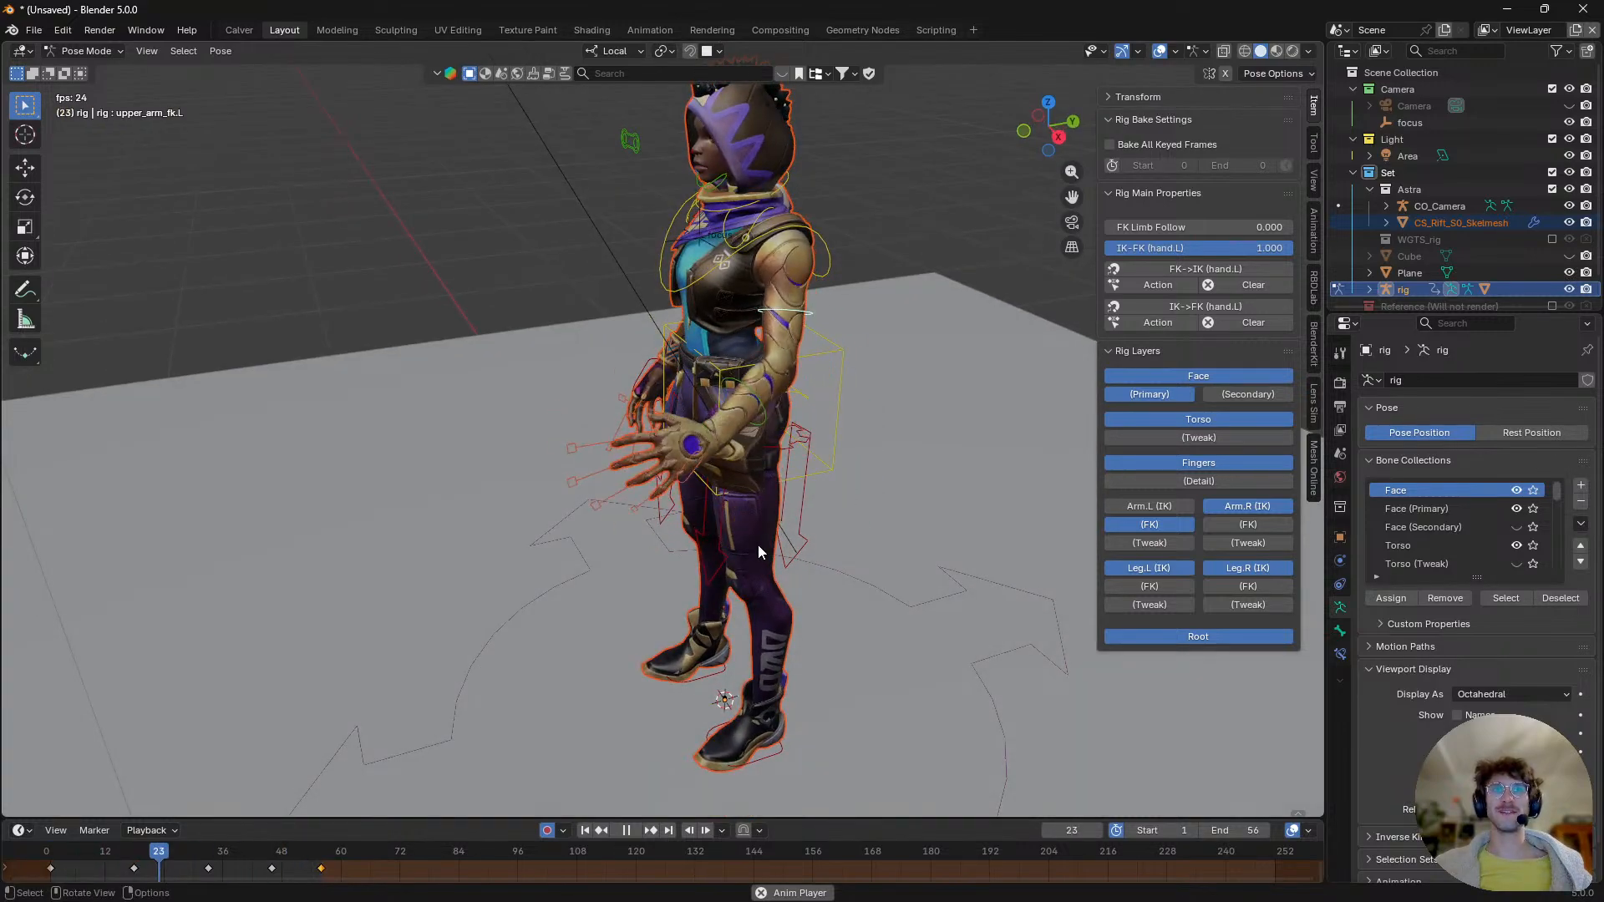
{"action": "middle_click_drag", "start_coordinate": [758, 545], "coordinate": [739, 503]}
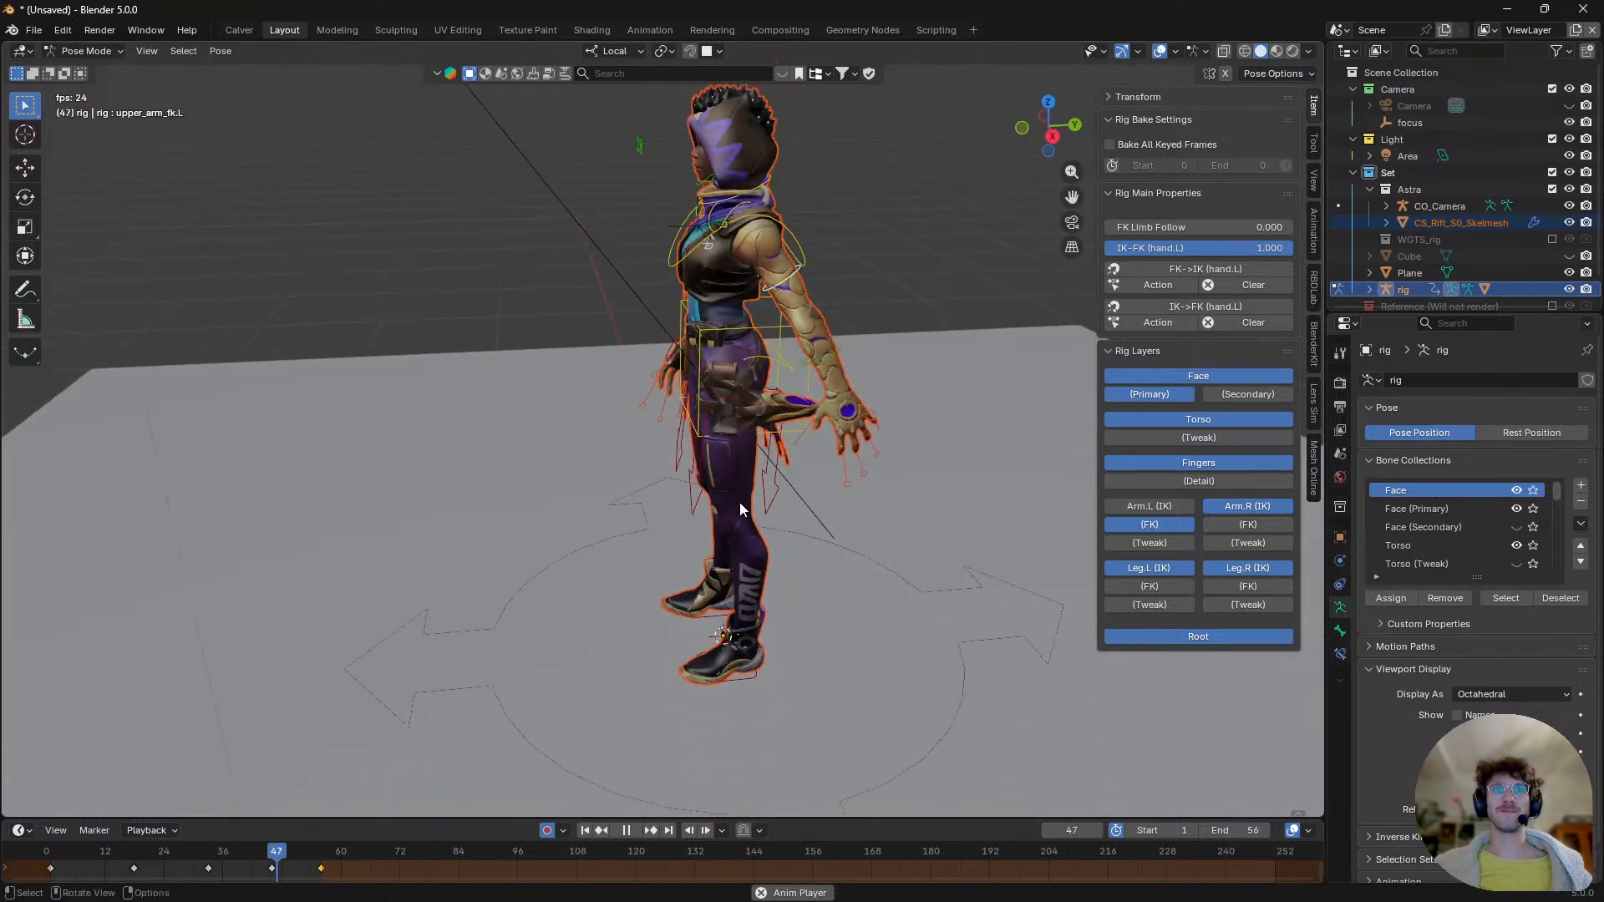
- Select the left foot IK control, then undo the recent IK-FK switches and replay the animation to check the legs
{"action": "left_click", "coordinate": [746, 675]}
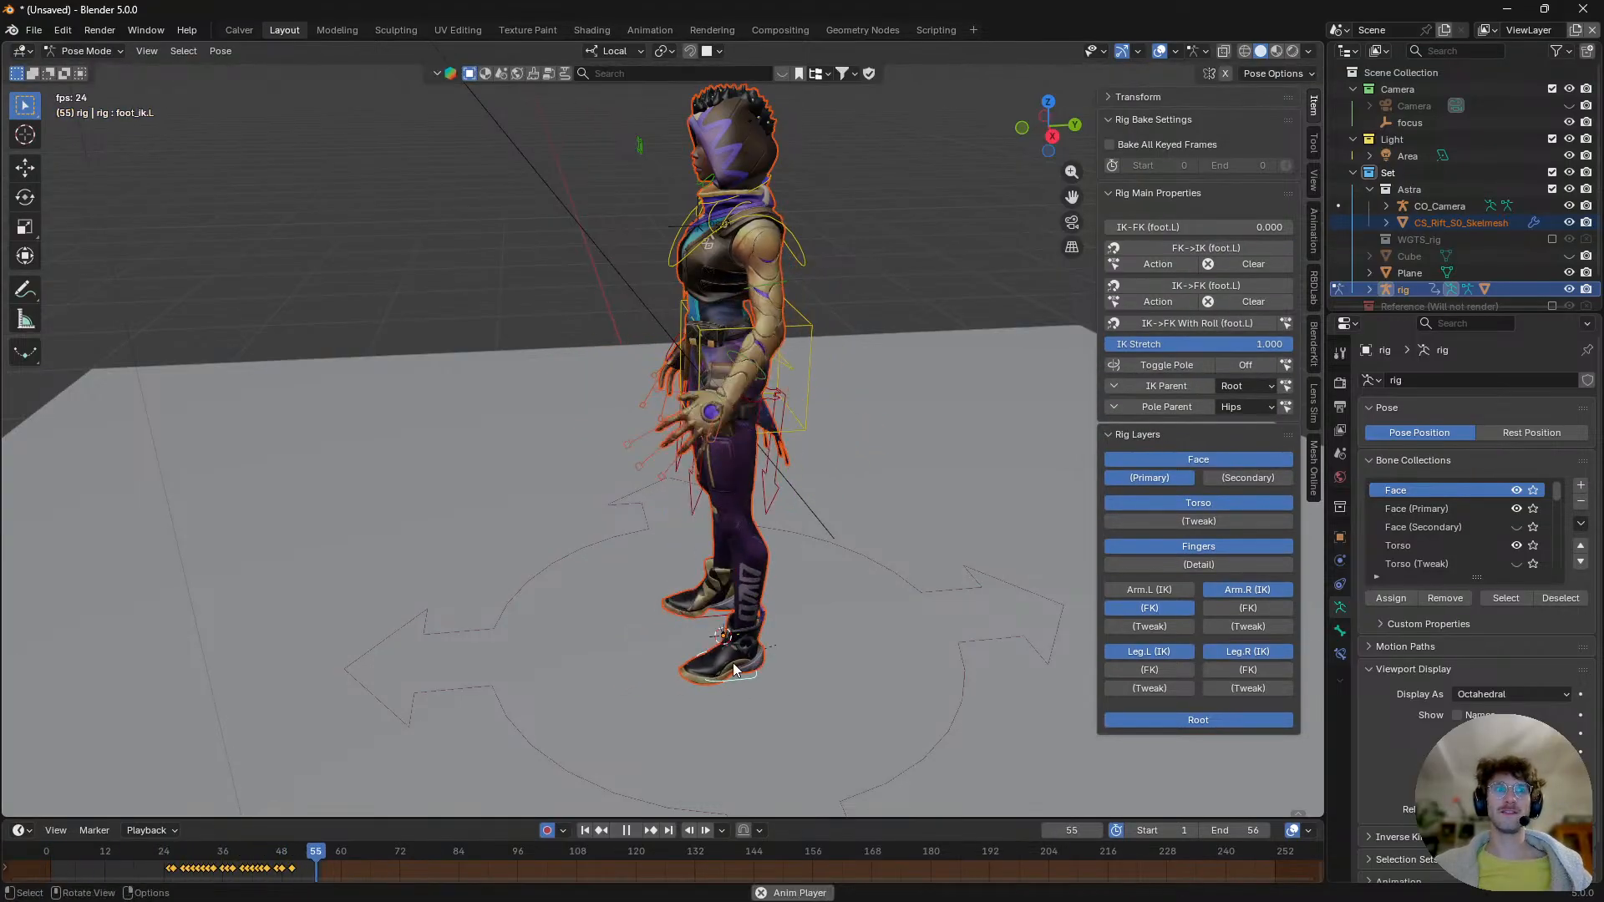
{"action": "middle_click_drag", "start_coordinate": [733, 668], "coordinate": [723, 653]}
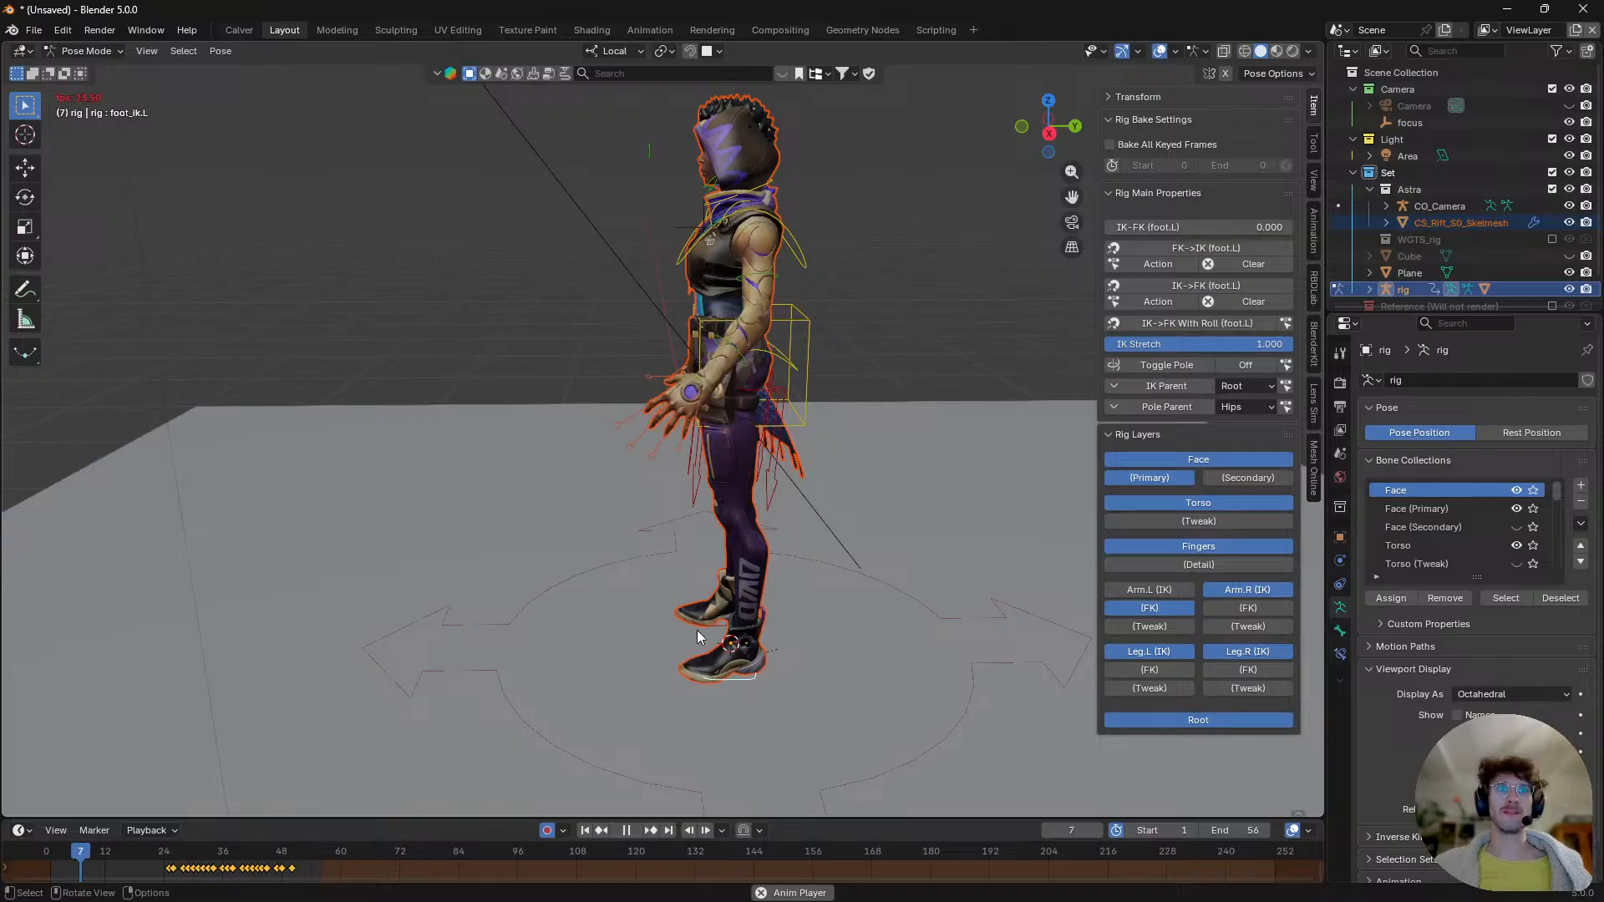
{"action": "key", "text": "Escape"}
{"action": "key", "text": "ctrl+z"}
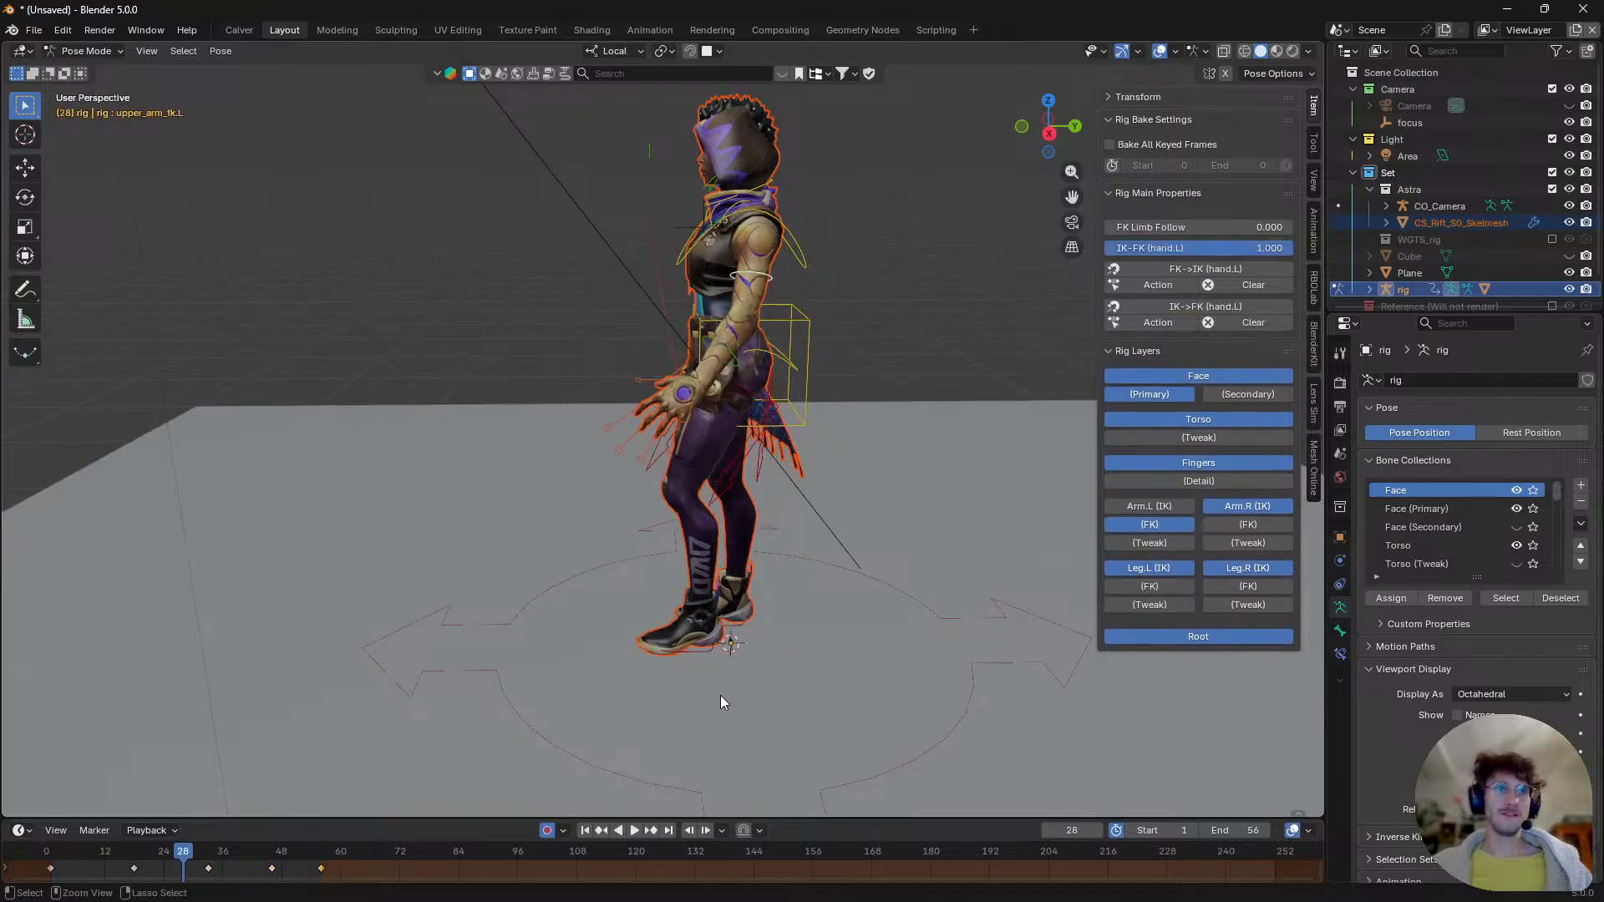
{"action": "key", "text": "space"}
{"action": "key", "text": "Escape"}
{"action": "key", "text": "ctrl+z"}
{"action": "key", "text": "ctrl+z"}
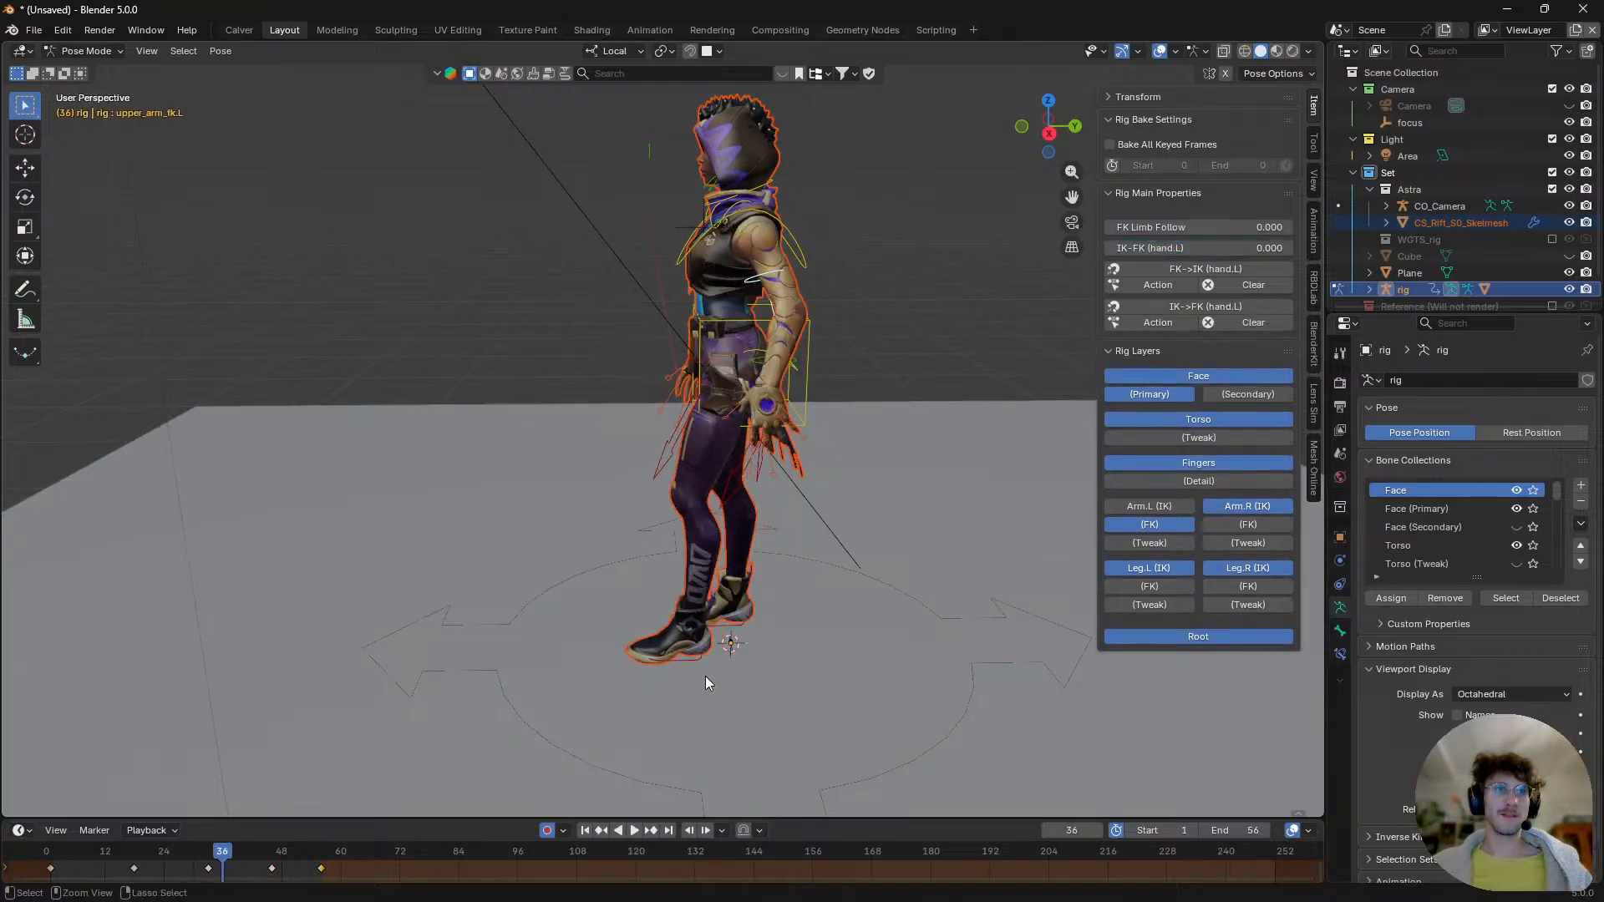
{"action": "key", "text": "ctrl+z"}
{"action": "key", "text": "space"}
- Undo the last left arm FK rotations and reselect the left foot IK control during playback
{"action": "left_click", "coordinate": [734, 679]}
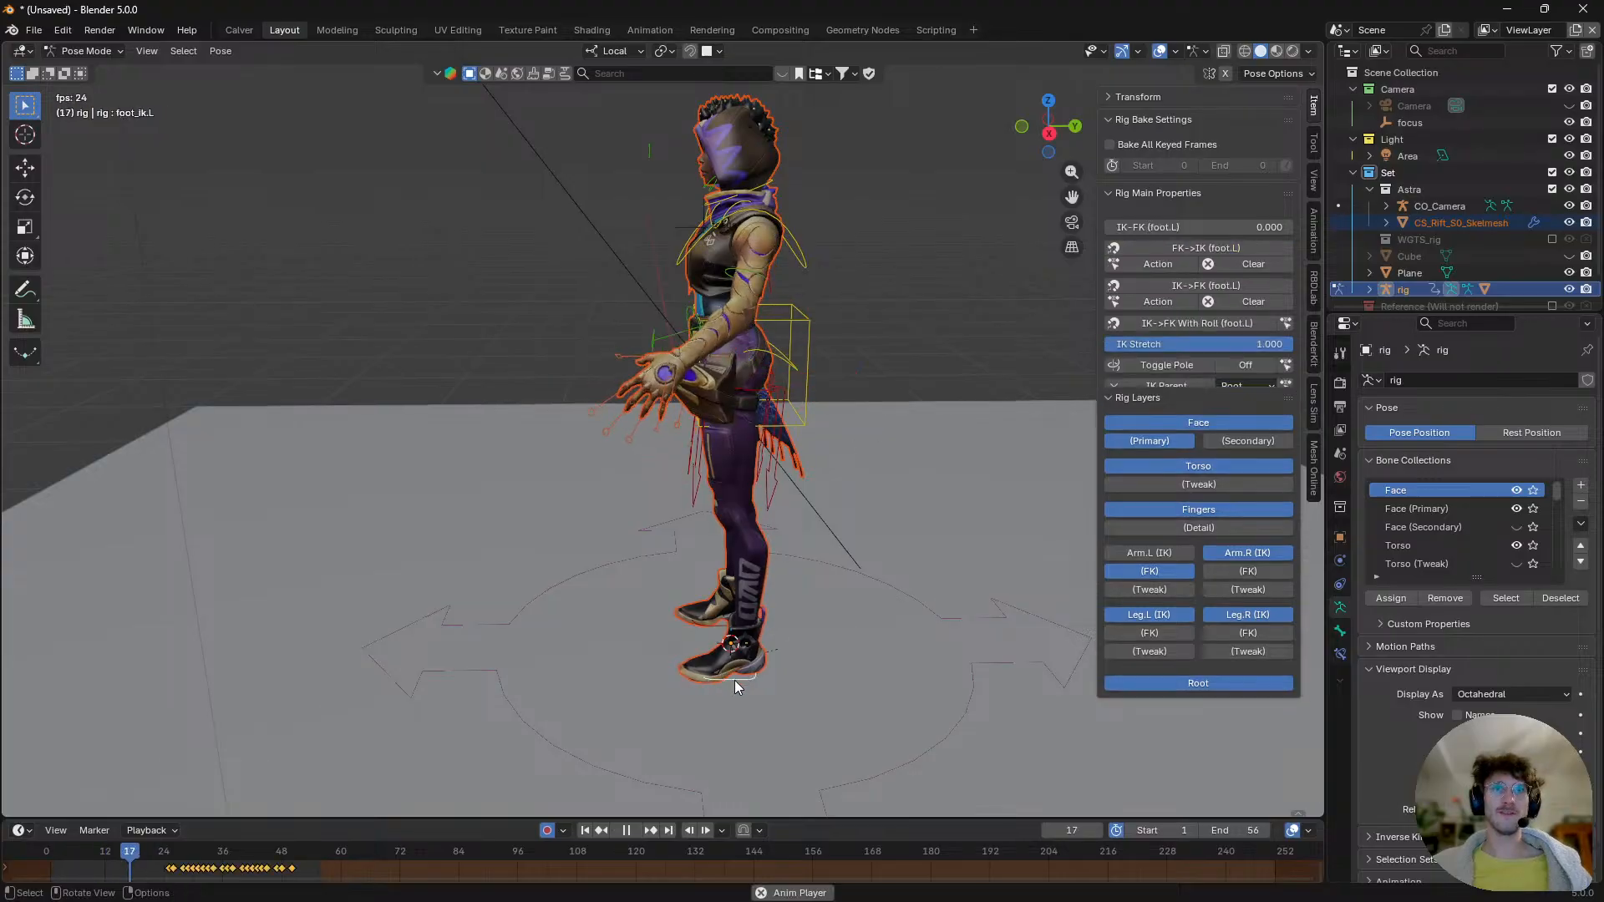
{"action": "key", "text": "space"}
{"action": "key", "text": "ctrl+z"}
{"action": "key", "text": "ctrl+z"}
{"action": "key", "text": "ctrl+z"}
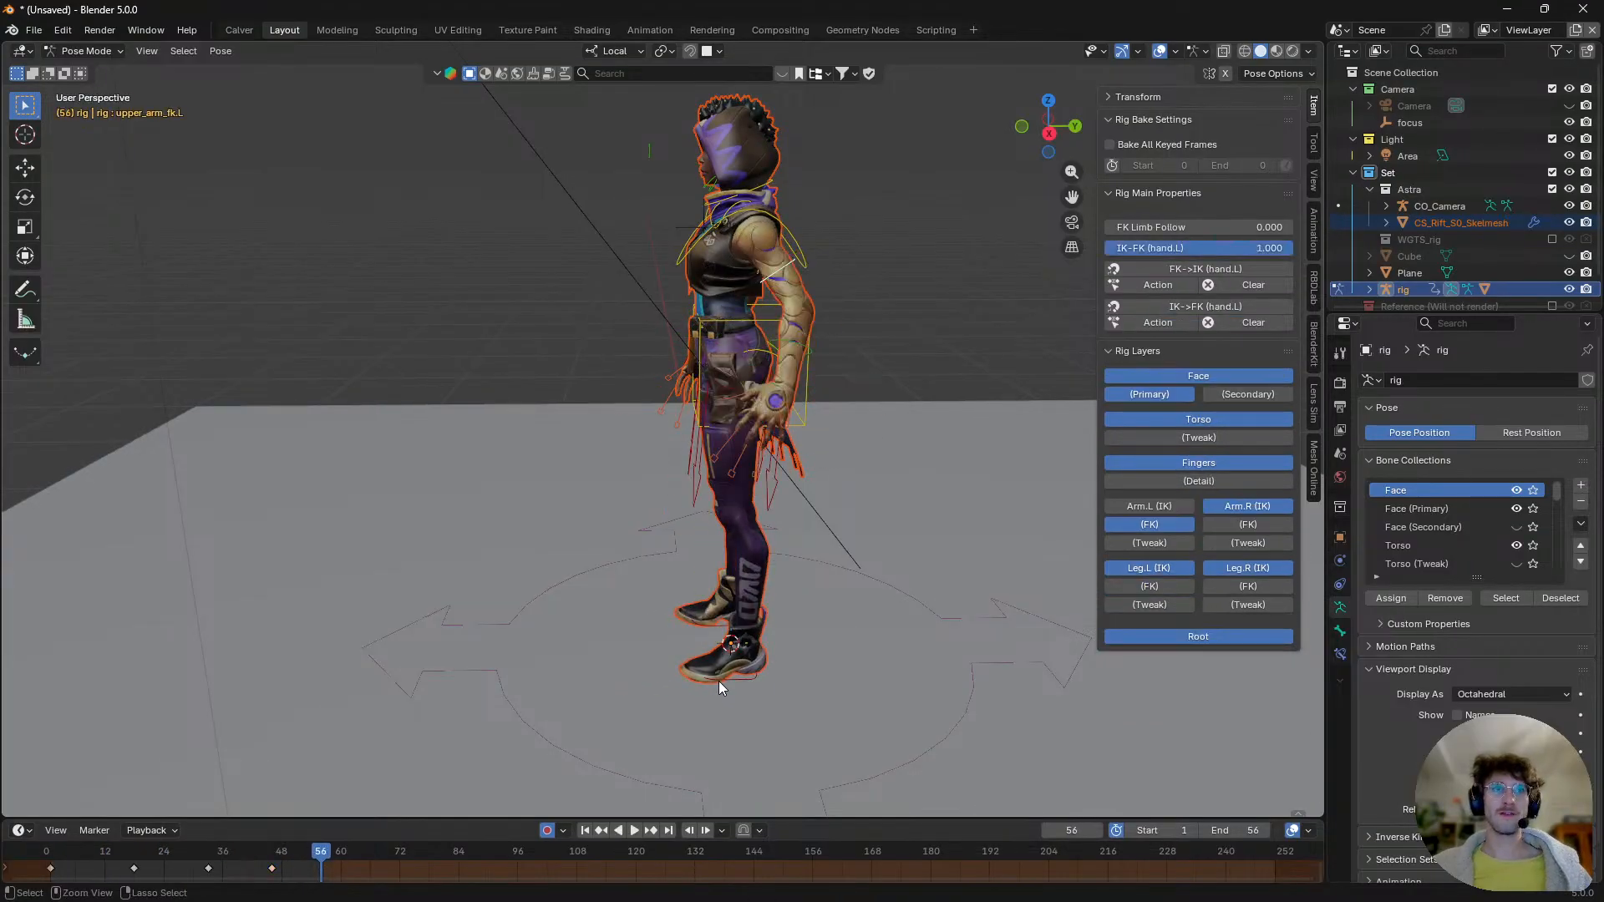
{"action": "key", "text": "ctrl+z"}
{"action": "key", "text": "space"}
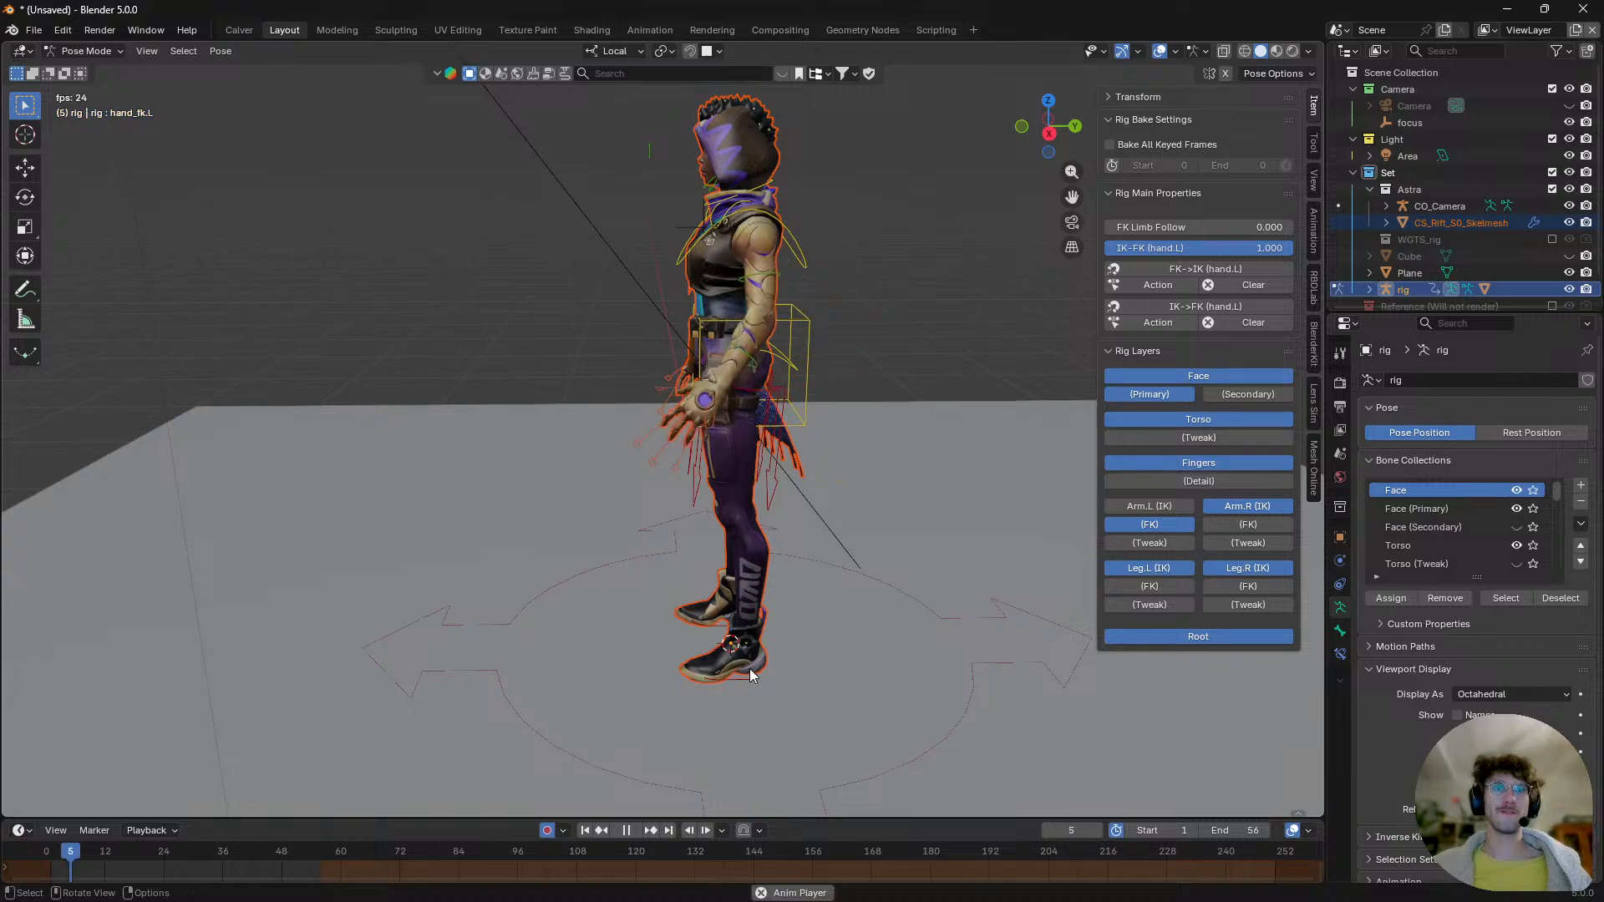
{"action": "left_click", "coordinate": [743, 681]}
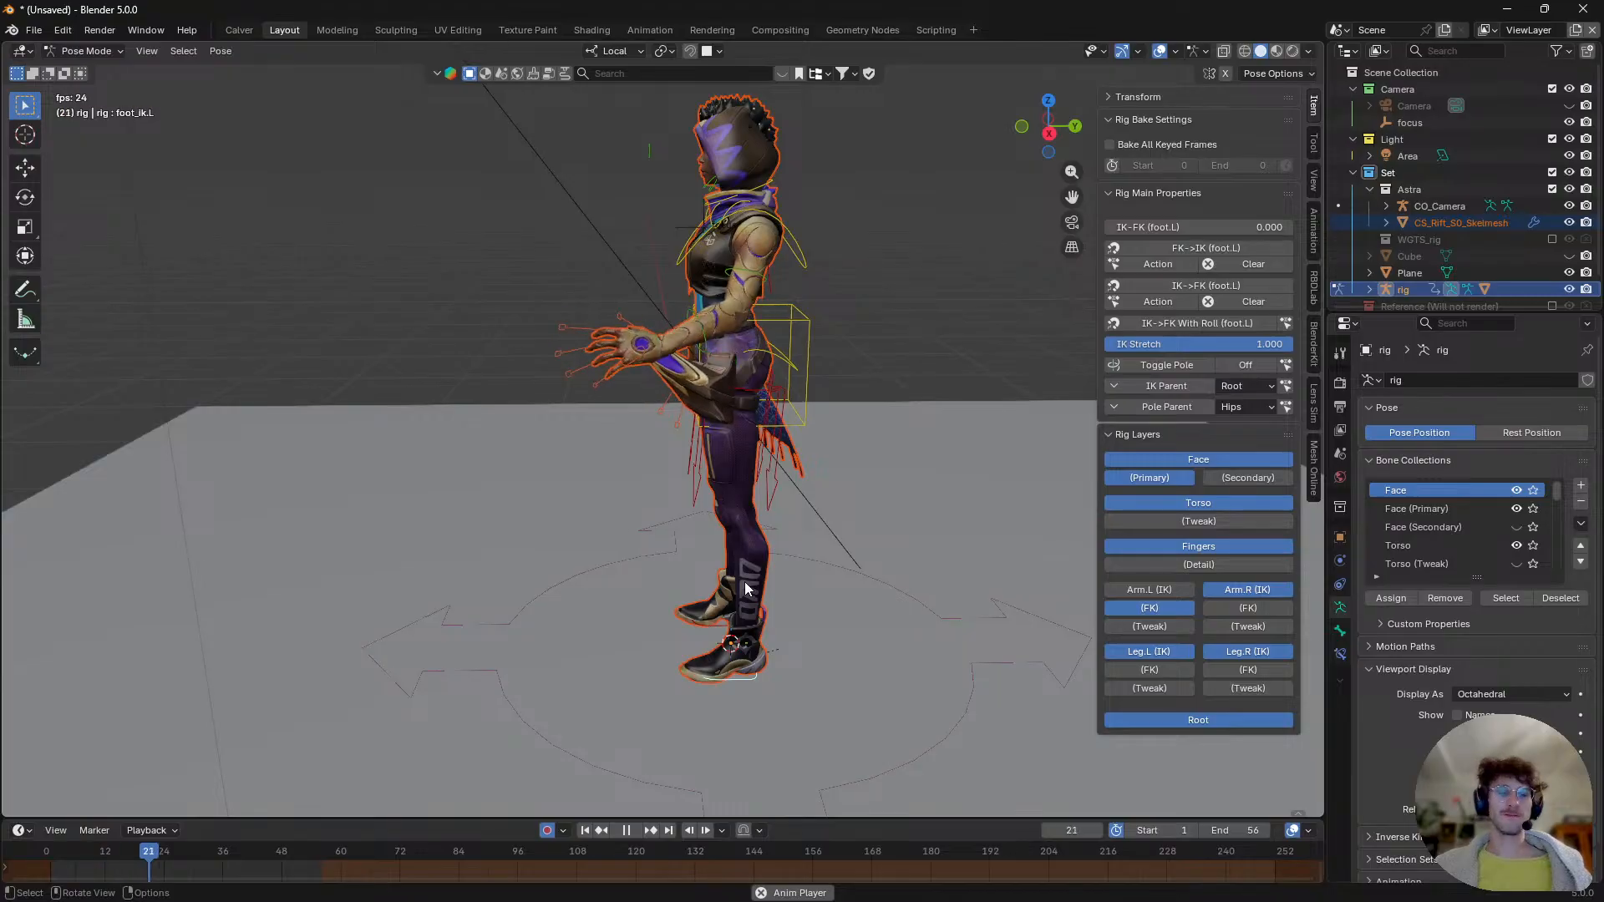
- Revert the rig to its state before the left arm animation using the undo history
{"action": "key", "text": "q"}
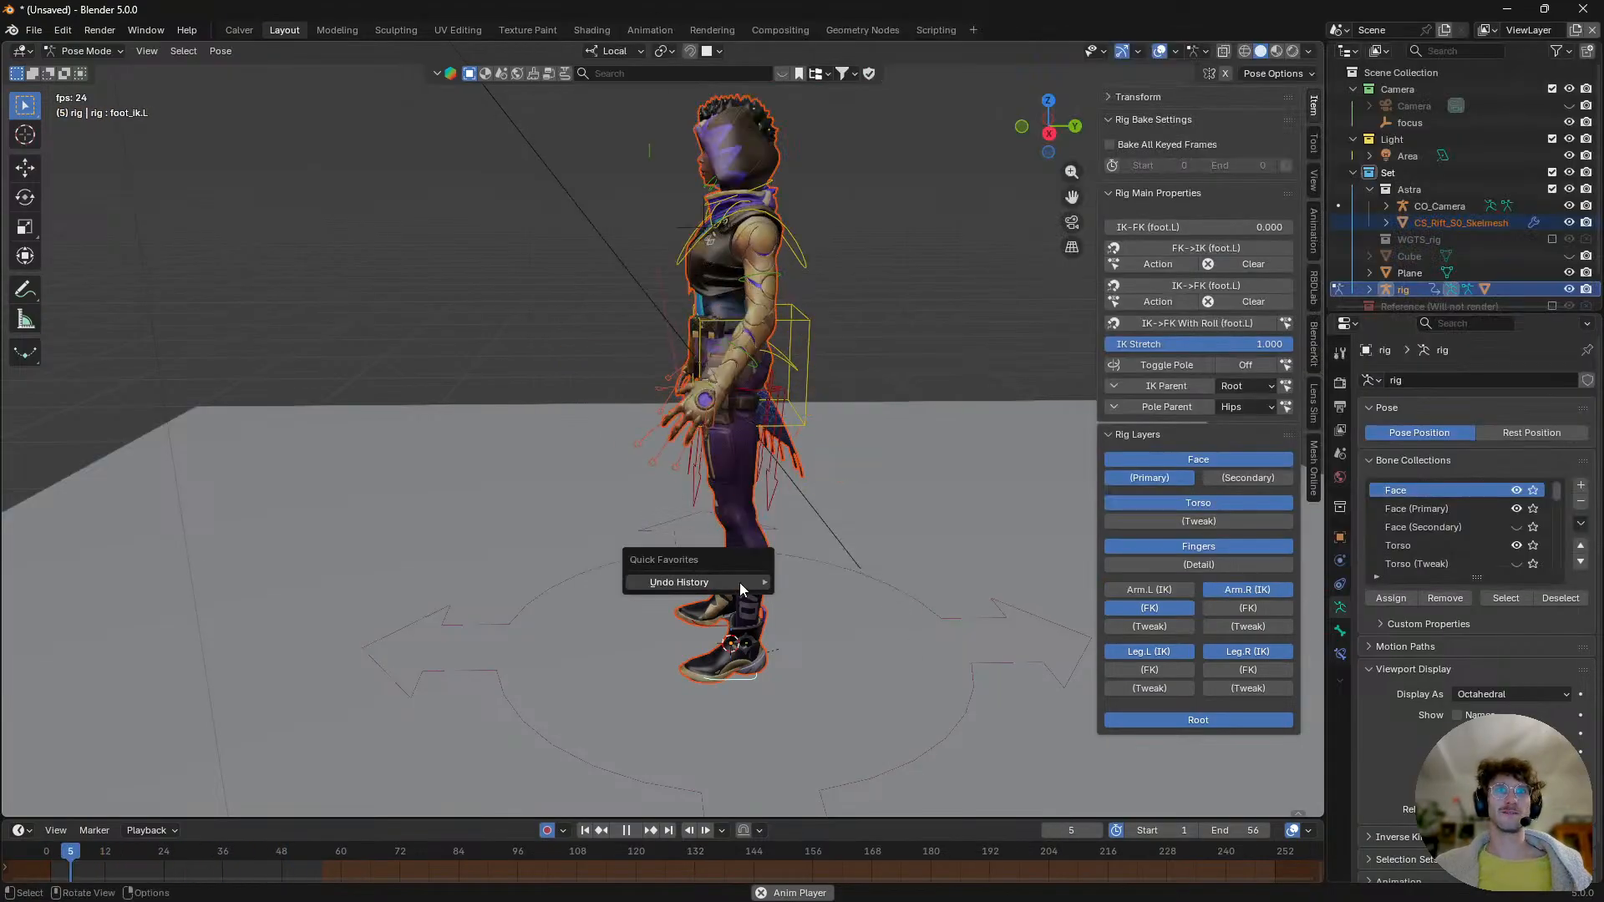
{"action": "mouse_move", "coordinate": [739, 583]}
{"action": "left_click", "coordinate": [718, 48]}
{"action": "scroll", "coordinate": [665, 501], "scroll_direction": "down", "scroll_amount": 5}
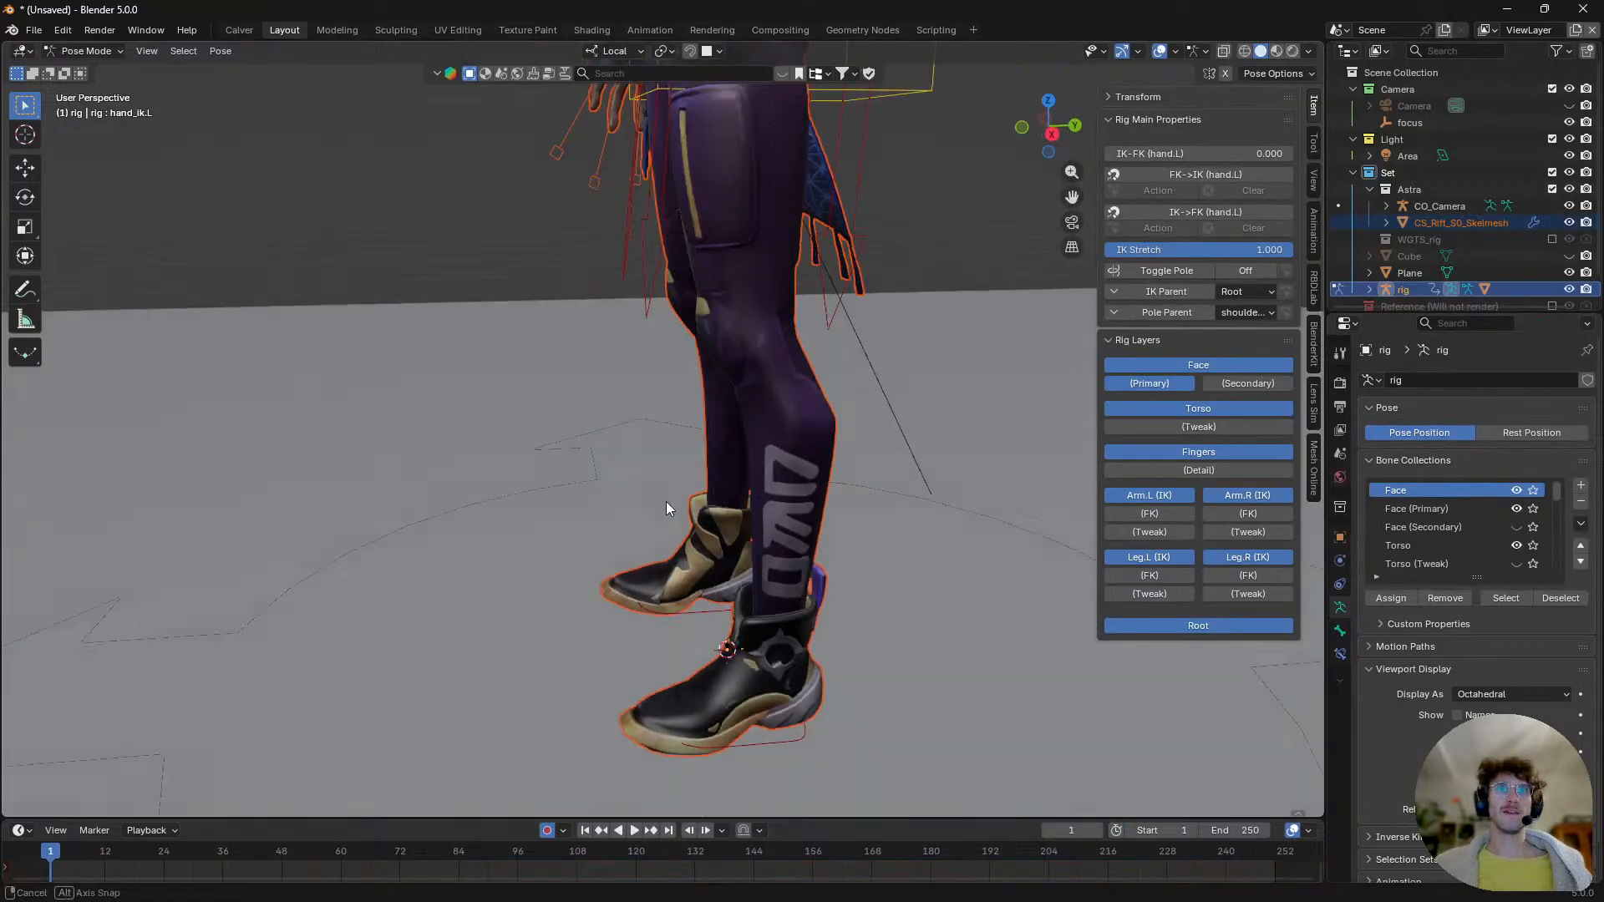
{"action": "scroll", "coordinate": [821, 451], "scroll_direction": "up", "scroll_amount": 5}
{"action": "middle_click_drag", "start_coordinate": [811, 440], "coordinate": [867, 476]}
{"action": "scroll", "coordinate": [887, 424], "scroll_direction": "down", "scroll_amount": 5}
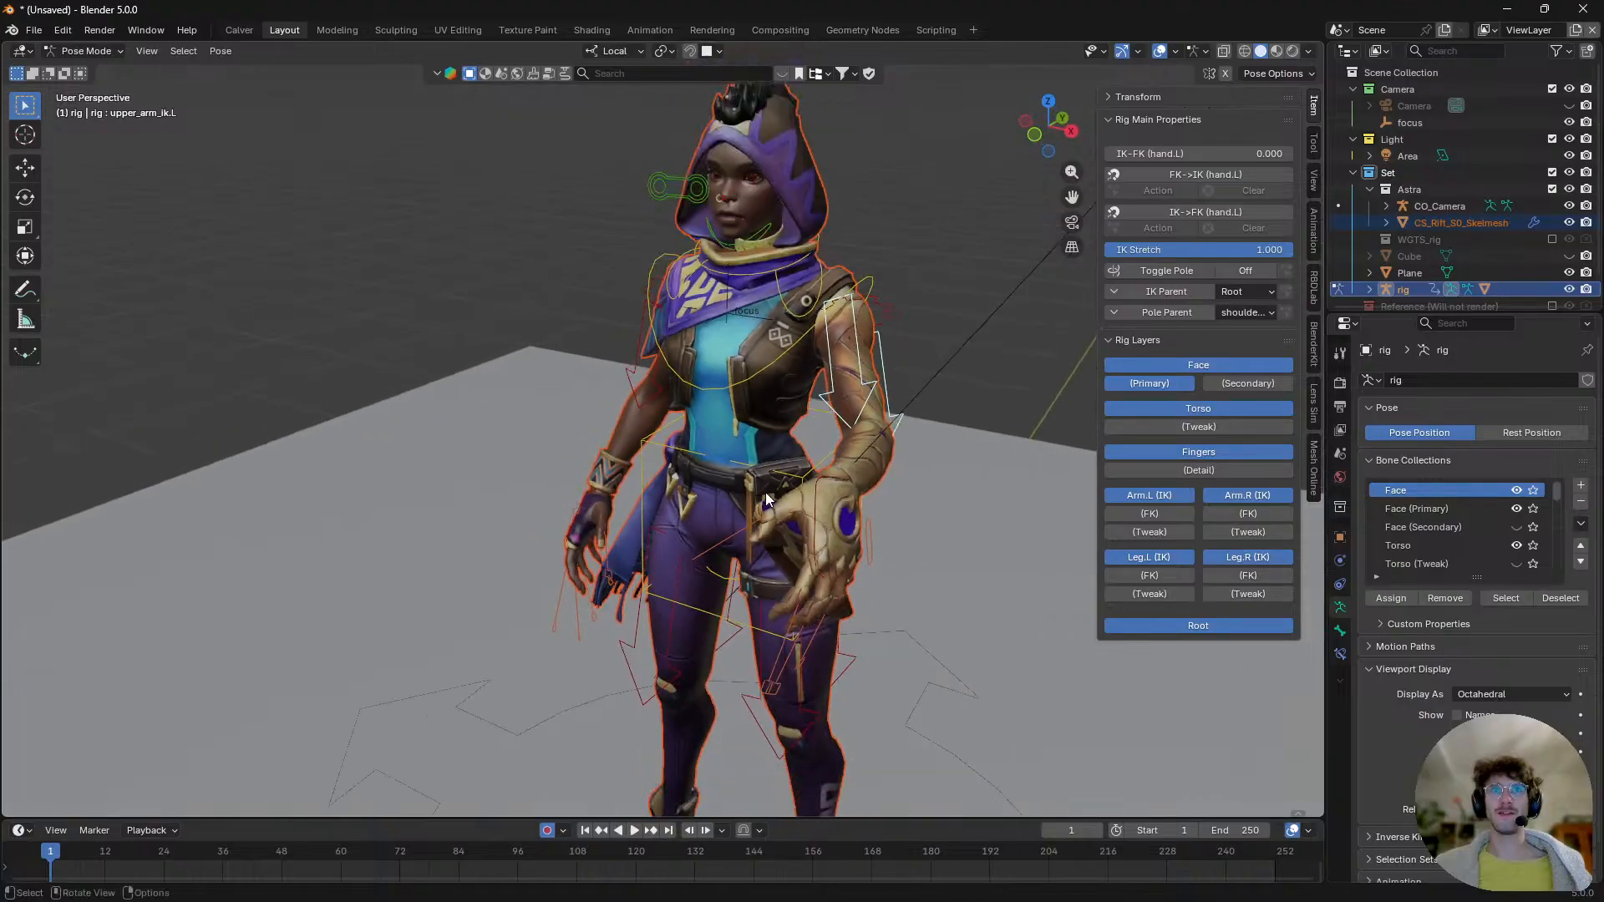
- Select the left hand IK control, turn off auto keying and clear the control's location
{"action": "left_click", "coordinate": [750, 474]}
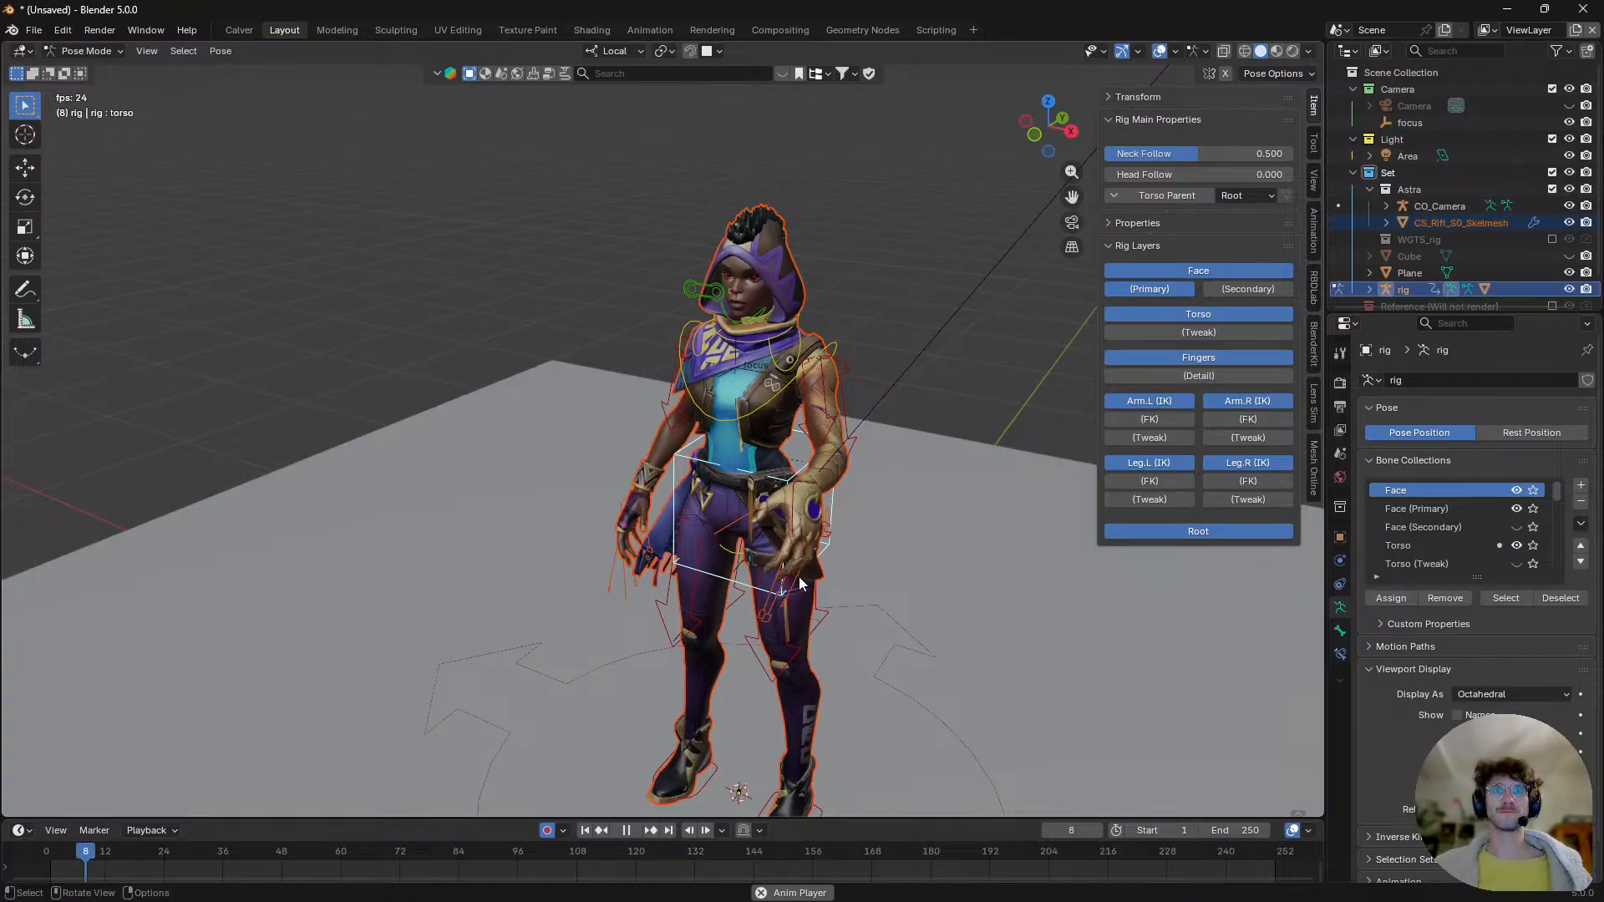
{"action": "middle_click_drag", "start_coordinate": [790, 535], "coordinate": [810, 551]}
{"action": "left_click", "coordinate": [790, 518]}
{"action": "left_click", "coordinate": [786, 493]}
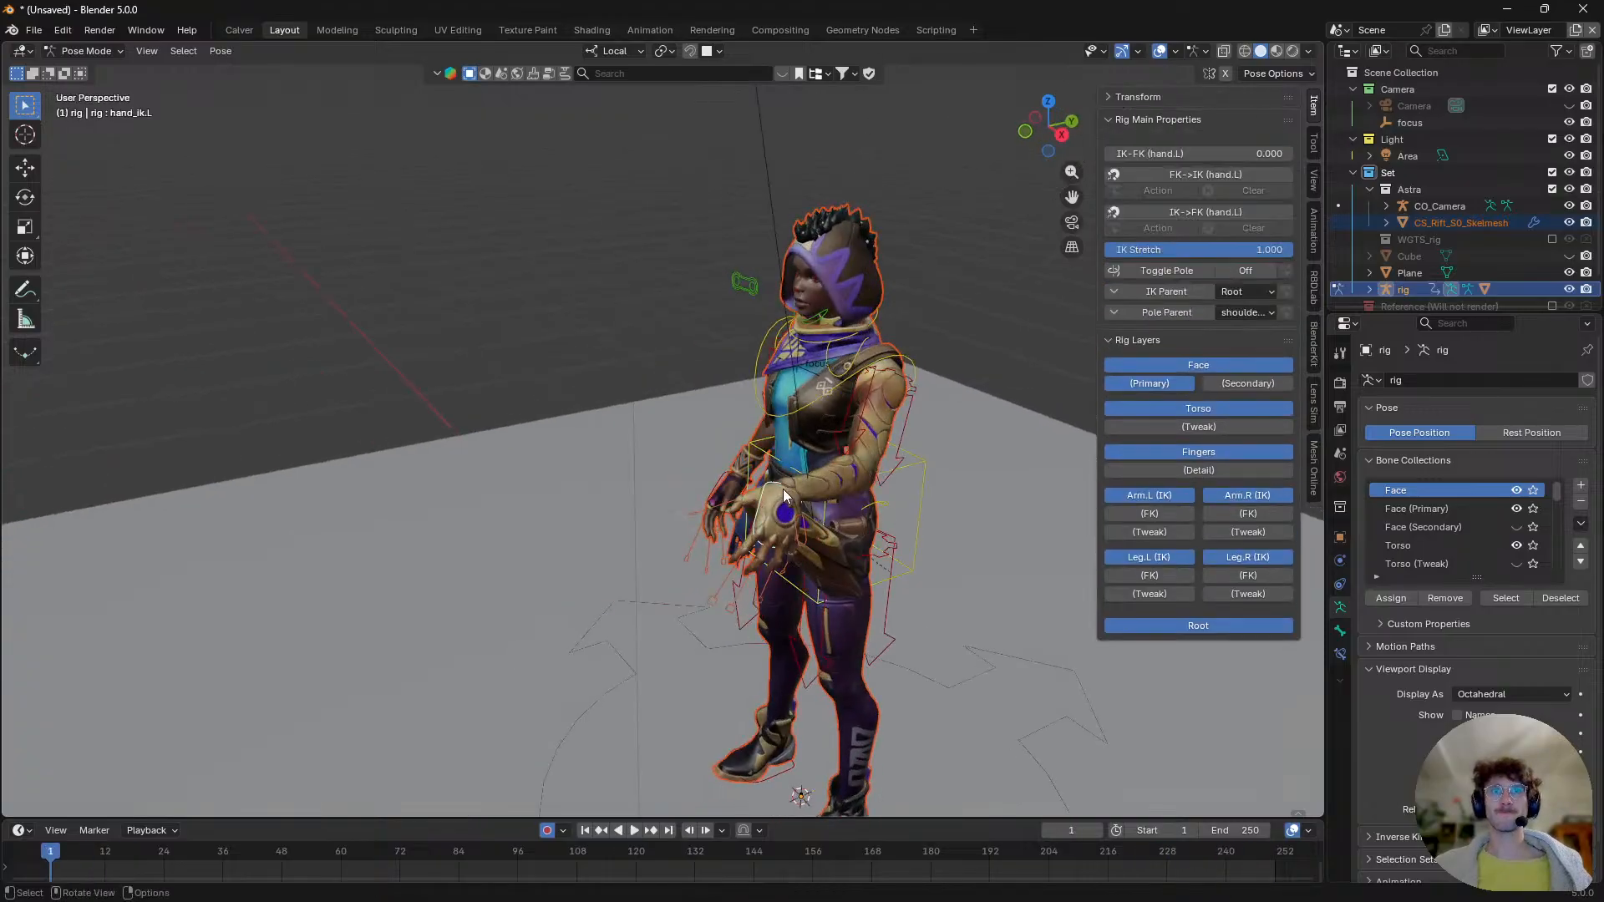
{"action": "key", "text": "g"}
{"action": "left_click", "coordinate": [837, 523]}
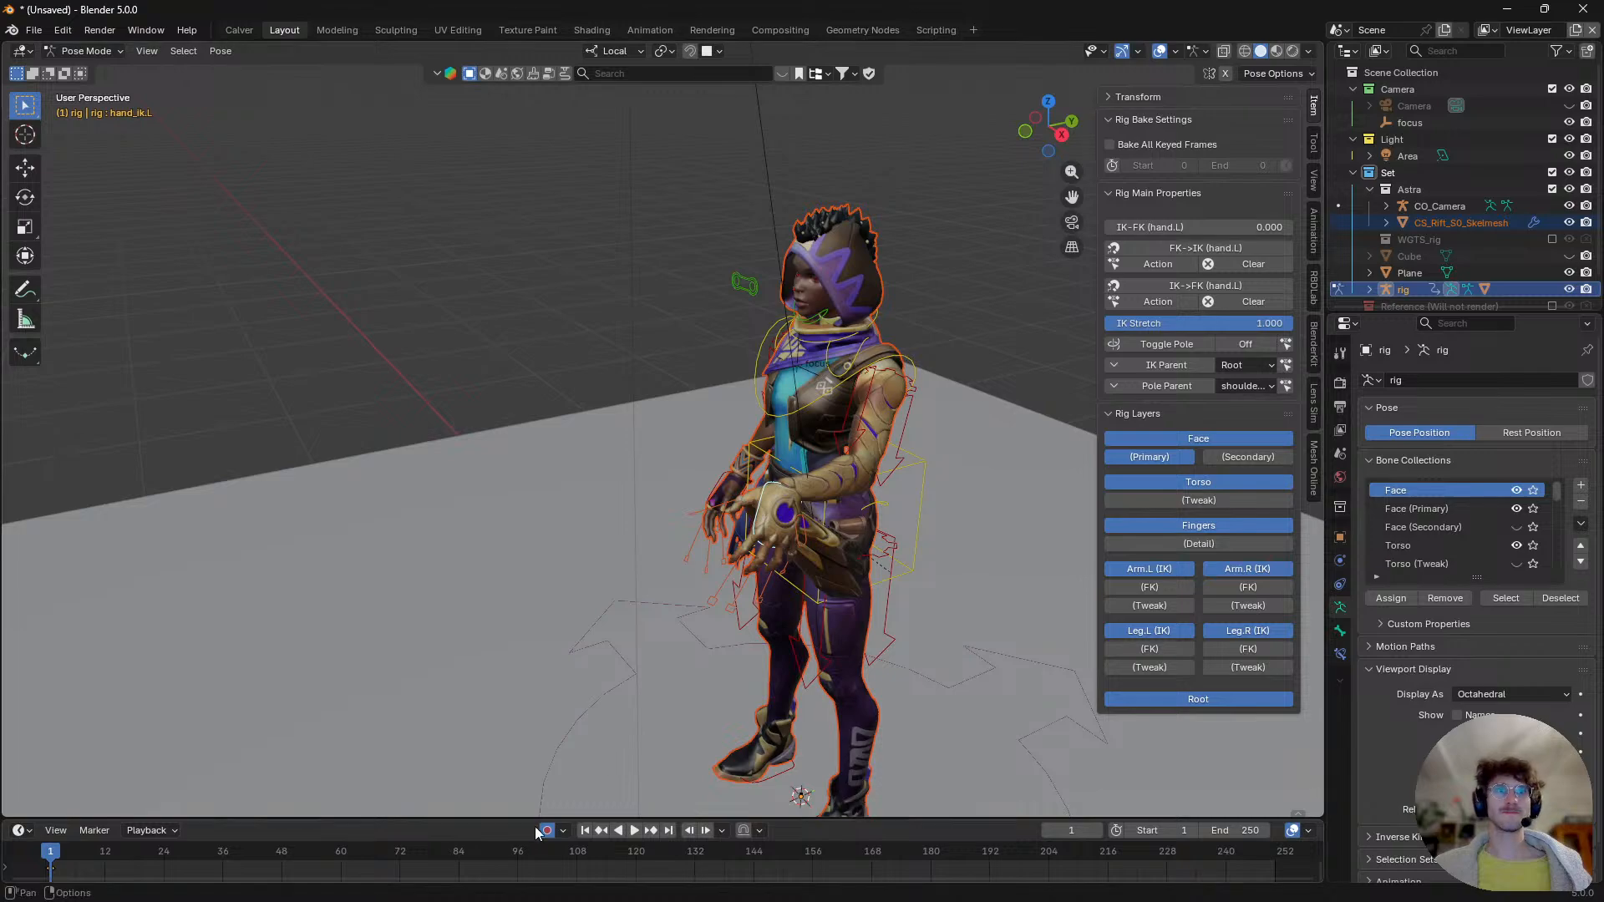
{"action": "key", "text": "alt+g"}
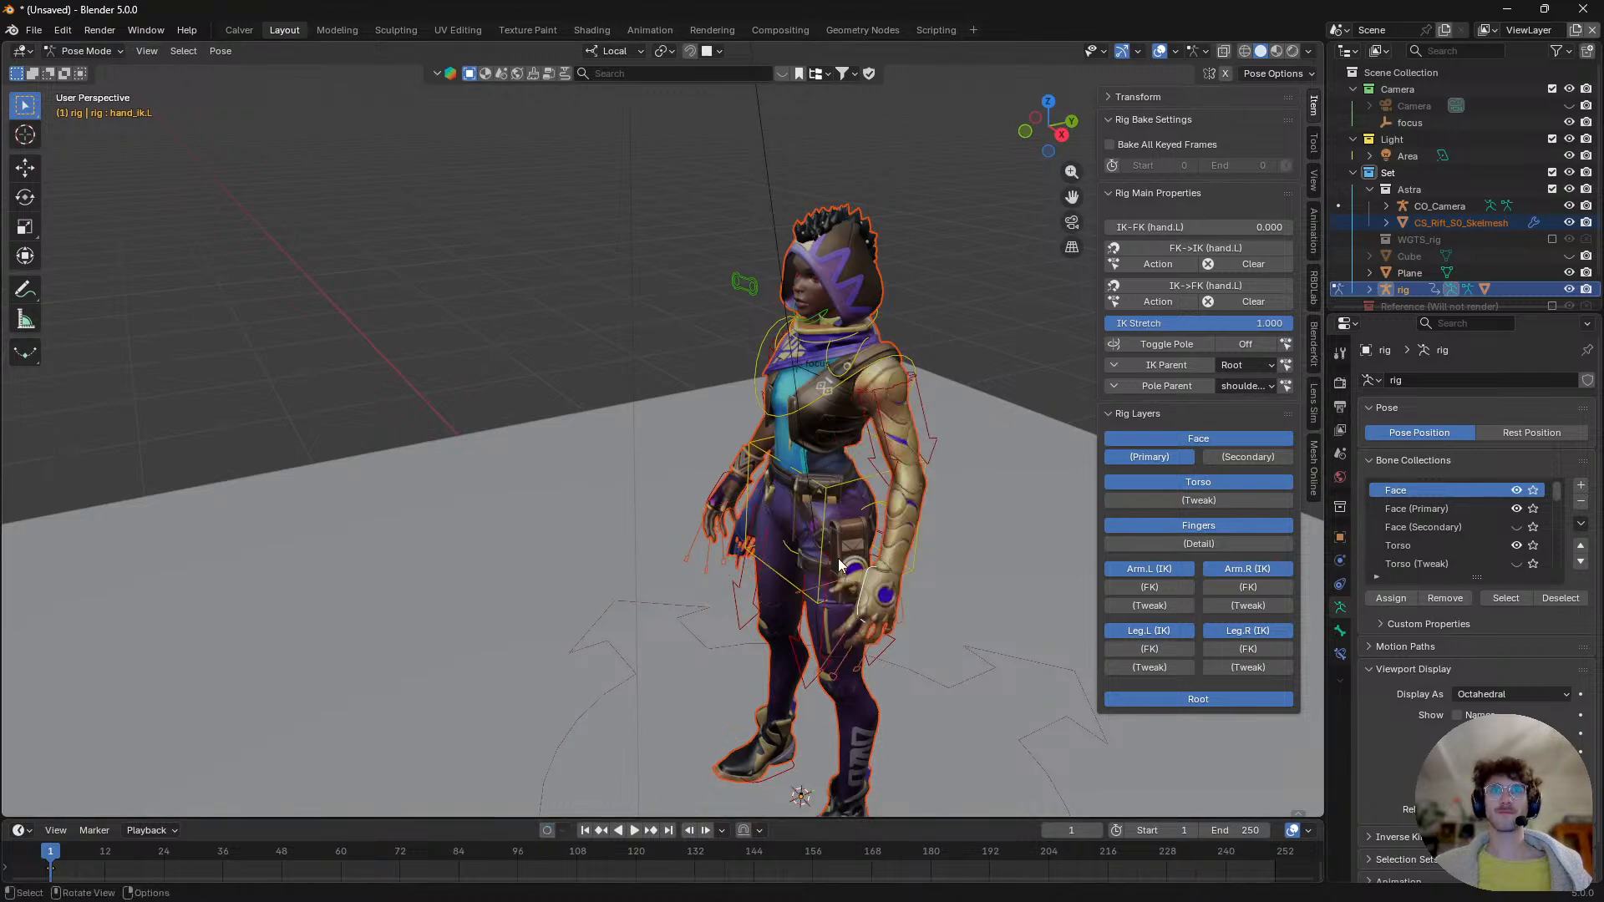
{"action": "middle_click_drag", "start_coordinate": [839, 558], "coordinate": [923, 547]}
{"action": "scroll", "coordinate": [830, 570], "scroll_direction": "up", "scroll_amount": 3}
{"action": "scroll", "coordinate": [831, 569], "scroll_direction": "down", "scroll_amount": 1}
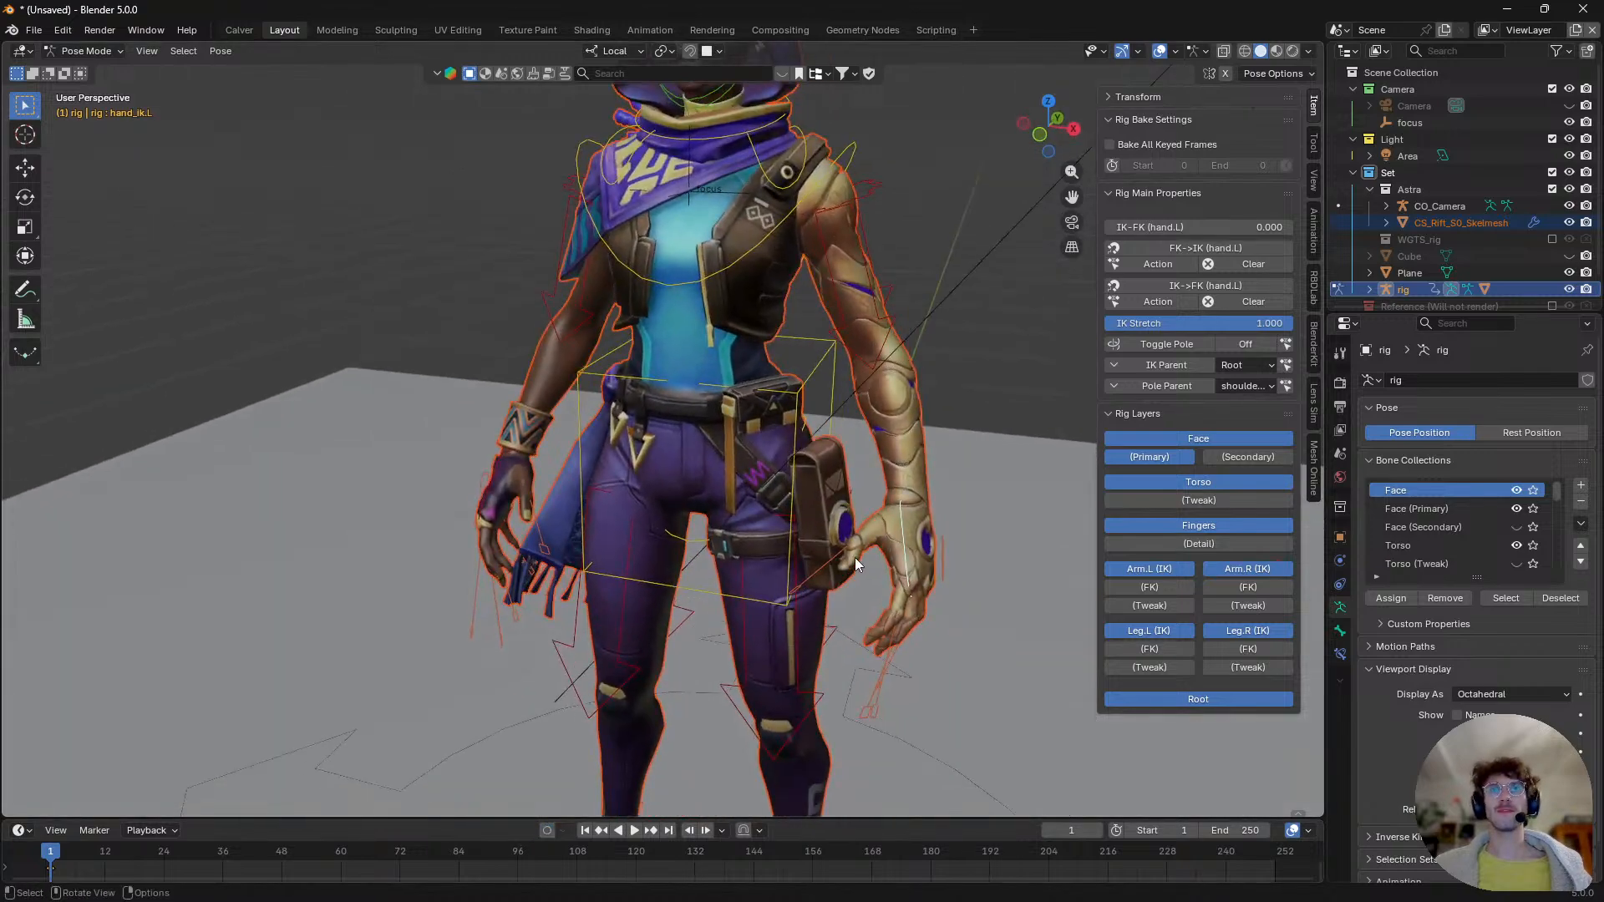
{"action": "left_click", "coordinate": [855, 558]}
{"action": "key", "text": "g"}
{"action": "right_click", "coordinate": [823, 571]}
- Switch to Object Mode, select only the rig without the character mesh, and return to Pose Mode
{"action": "middle_click_drag", "start_coordinate": [814, 529], "coordinate": [568, 513]}
{"action": "key", "text": "ctrl+Tab"}
{"action": "scroll", "coordinate": [805, 523], "scroll_direction": "up", "scroll_amount": 2}
{"action": "left_click", "coordinate": [809, 523]}
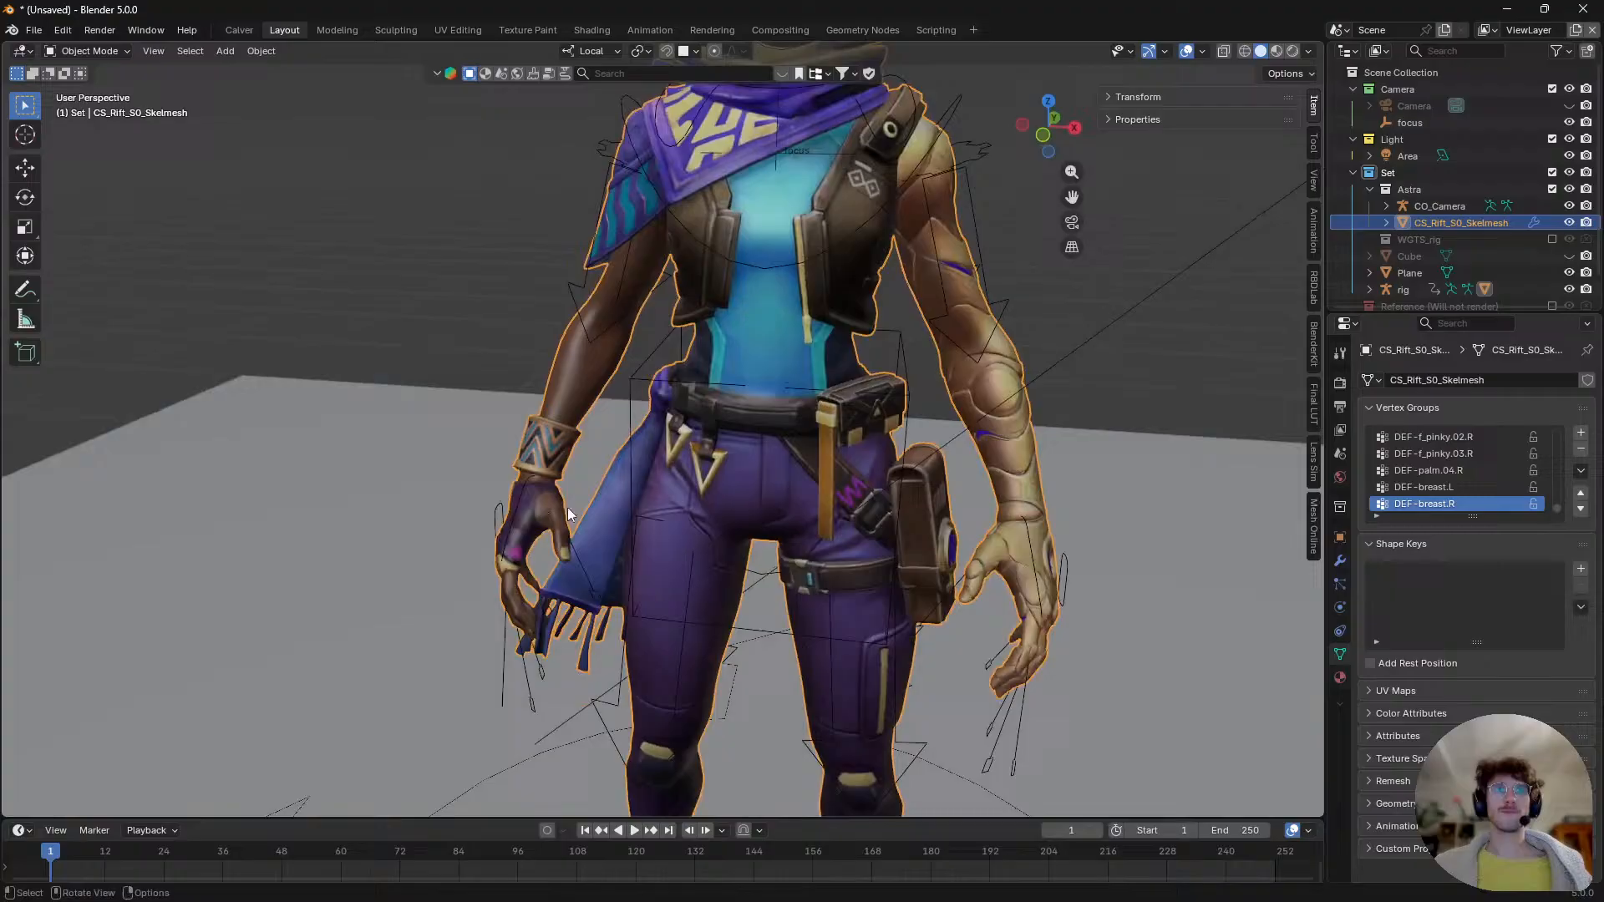
{"action": "left_click", "coordinate": [515, 513]}
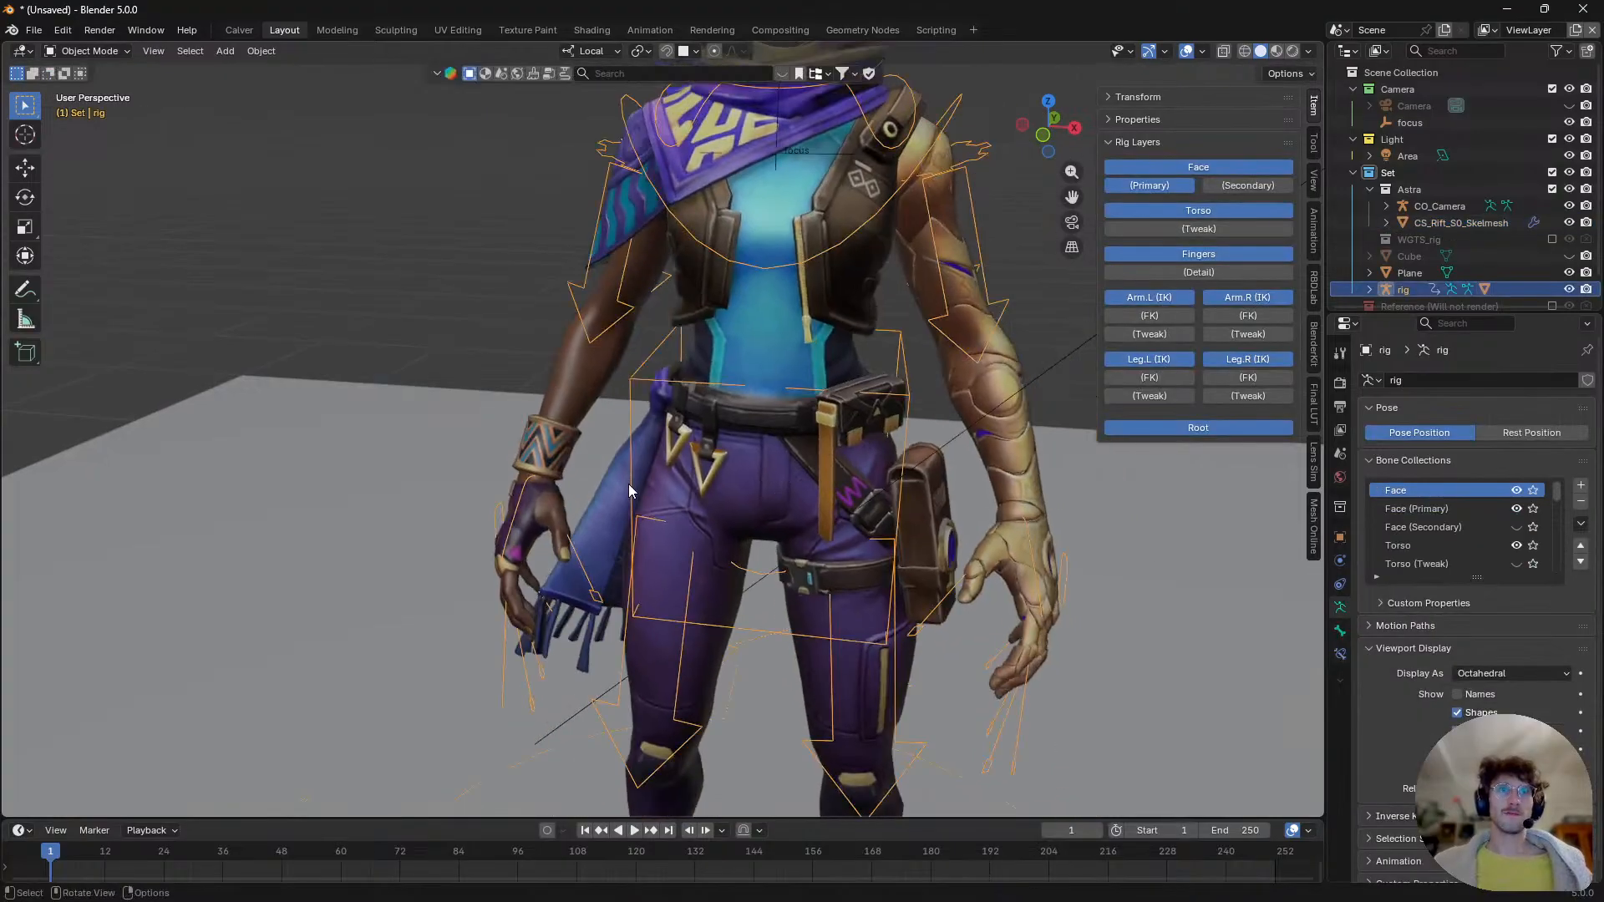
{"action": "key", "text": "ctrl+Tab"}
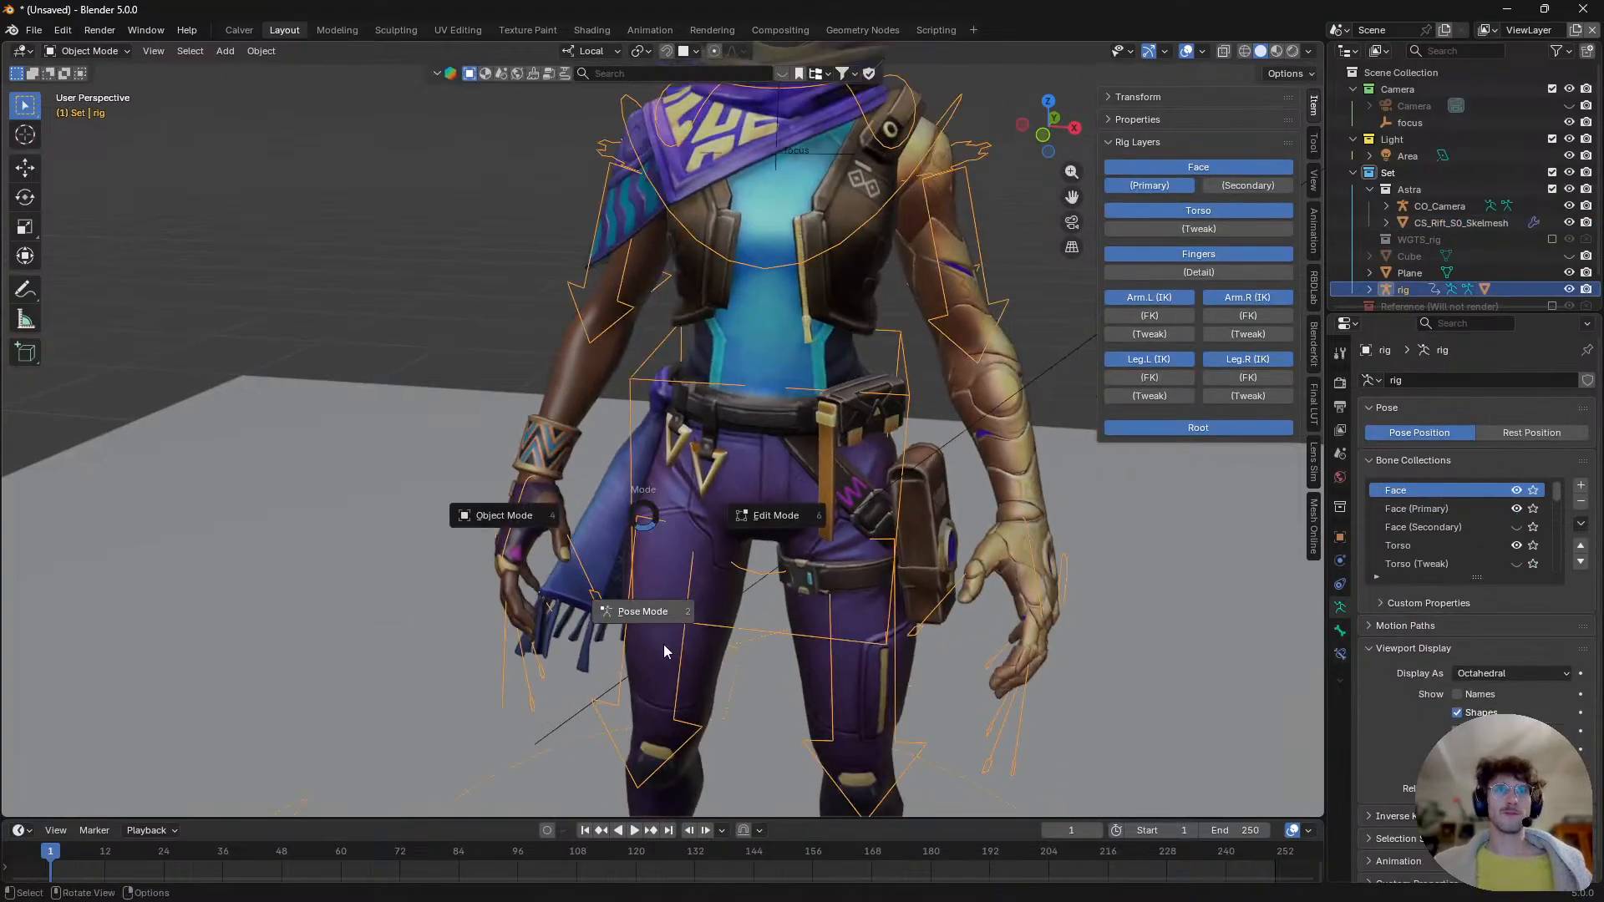
{"action": "left_click", "coordinate": [663, 643]}
- Move the right hand IK control outward from the hip and rotate it freely with trackball rotation
{"action": "left_click", "coordinate": [525, 502]}
{"action": "middle_click_drag", "start_coordinate": [721, 538], "coordinate": [636, 543]}
{"action": "scroll", "coordinate": [637, 543], "scroll_direction": "down", "scroll_amount": 2}
{"action": "key", "text": "g"}
{"action": "left_click", "coordinate": [718, 501]}
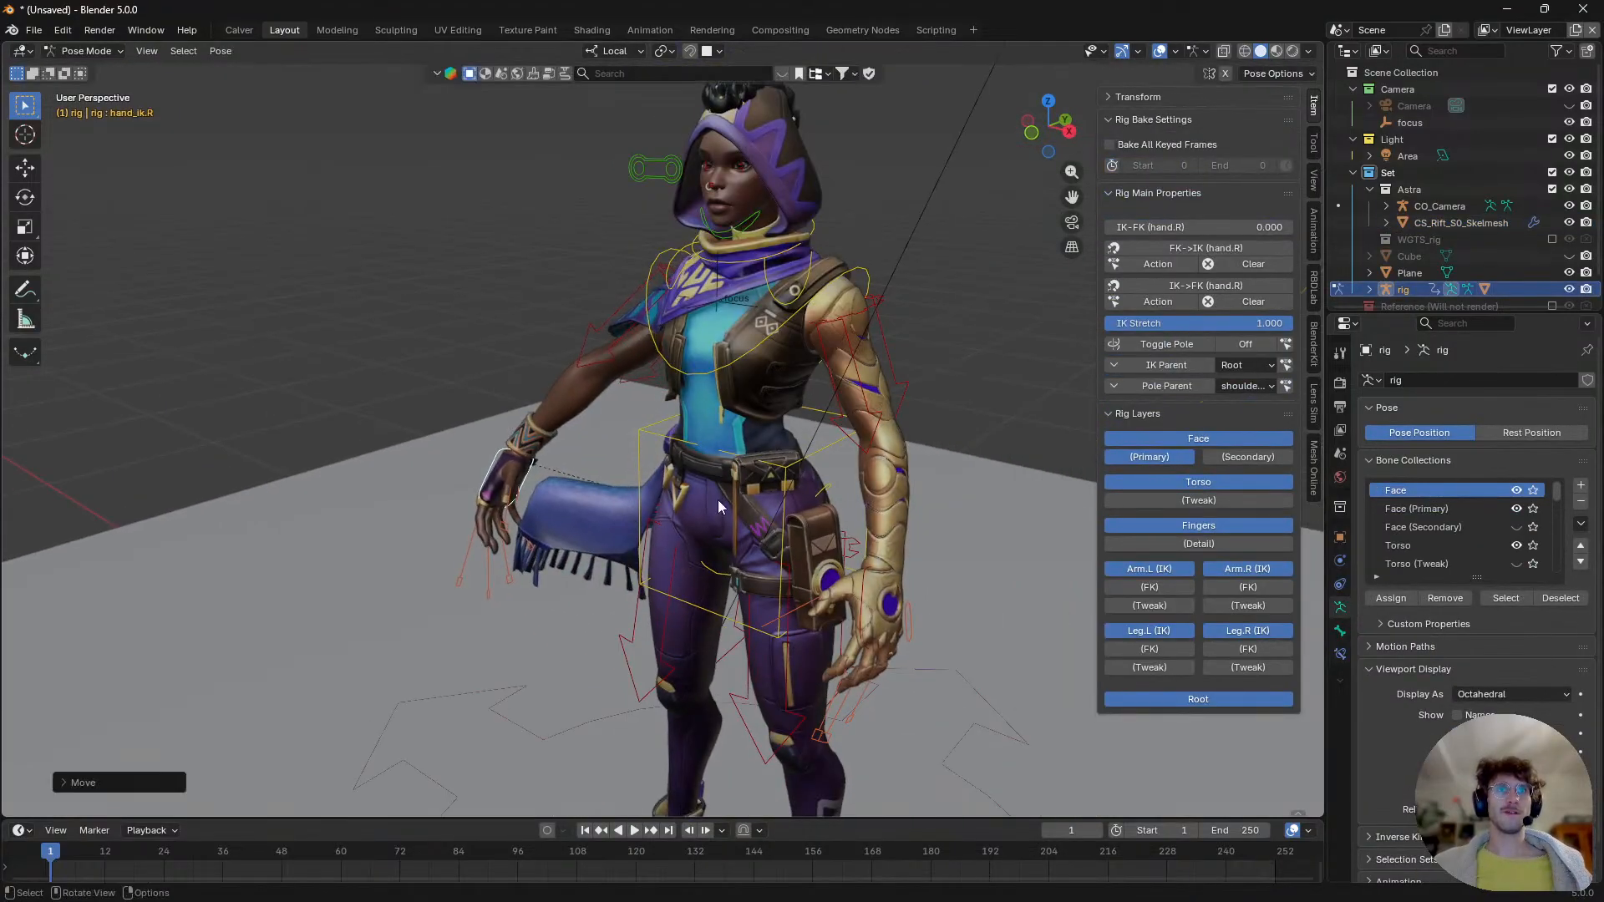
{"action": "key", "text": "r"}
{"action": "key", "text": "r"}
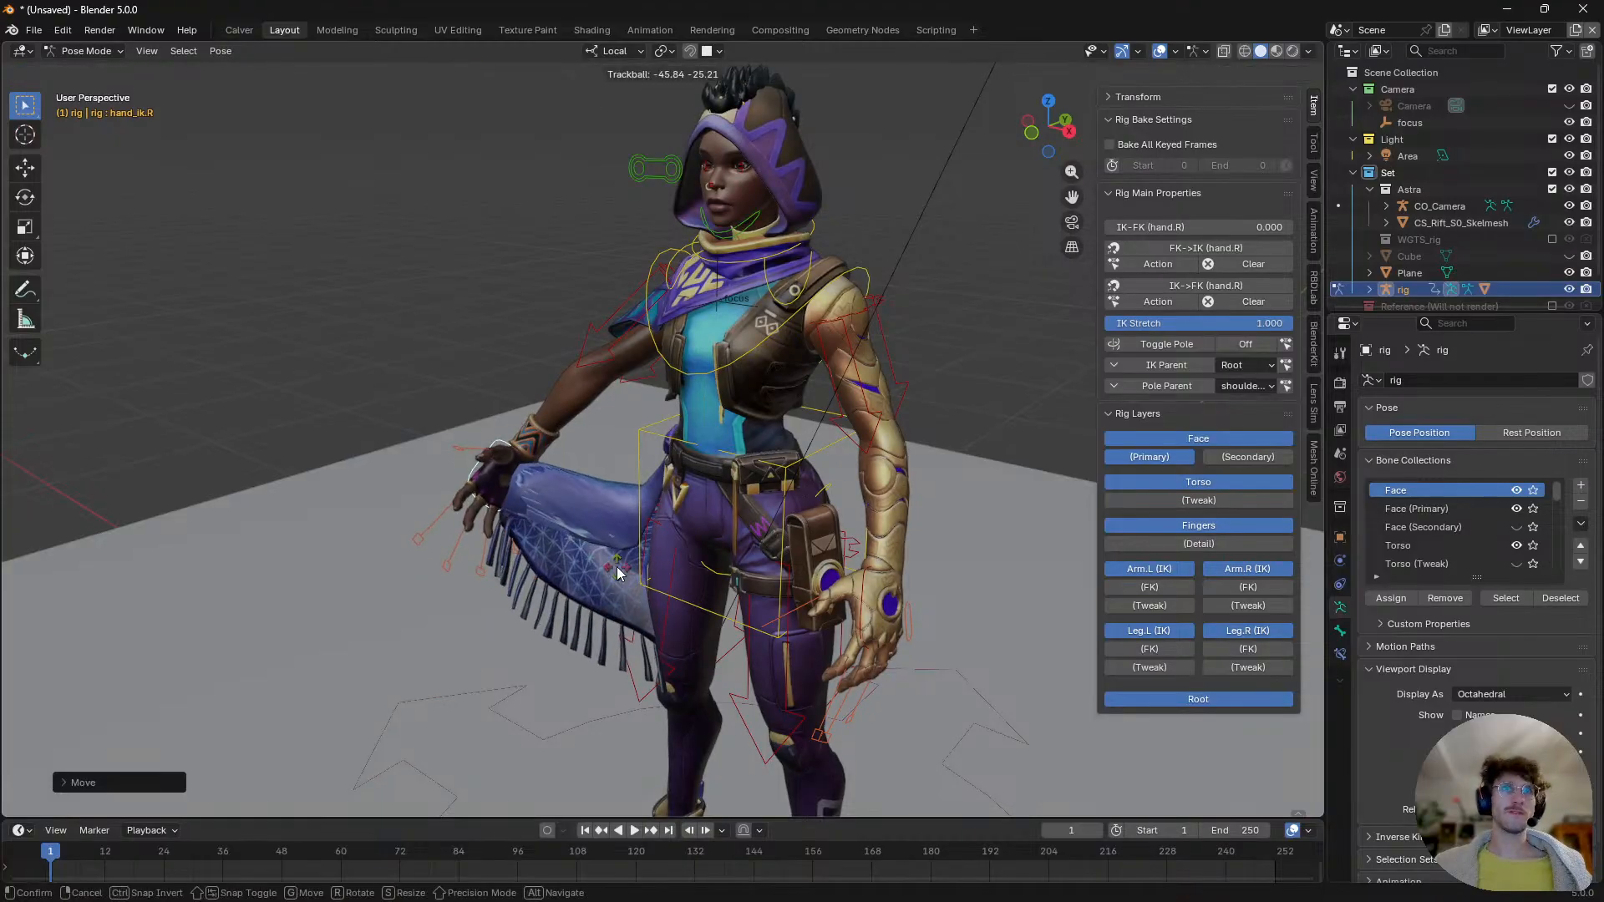
{"action": "left_click", "coordinate": [625, 535]}
- Rotate the right hand IK control further so the hand points down beside the hip scarf
{"action": "scroll", "coordinate": [623, 522], "scroll_direction": "up", "scroll_amount": 3}
{"action": "middle_click_drag", "start_coordinate": [624, 523], "coordinate": [561, 486]}
{"action": "scroll", "coordinate": [429, 545], "scroll_direction": "up", "scroll_amount": 2}
{"action": "scroll", "coordinate": [638, 476], "scroll_direction": "down", "scroll_amount": 3}
{"action": "key", "text": "r"}
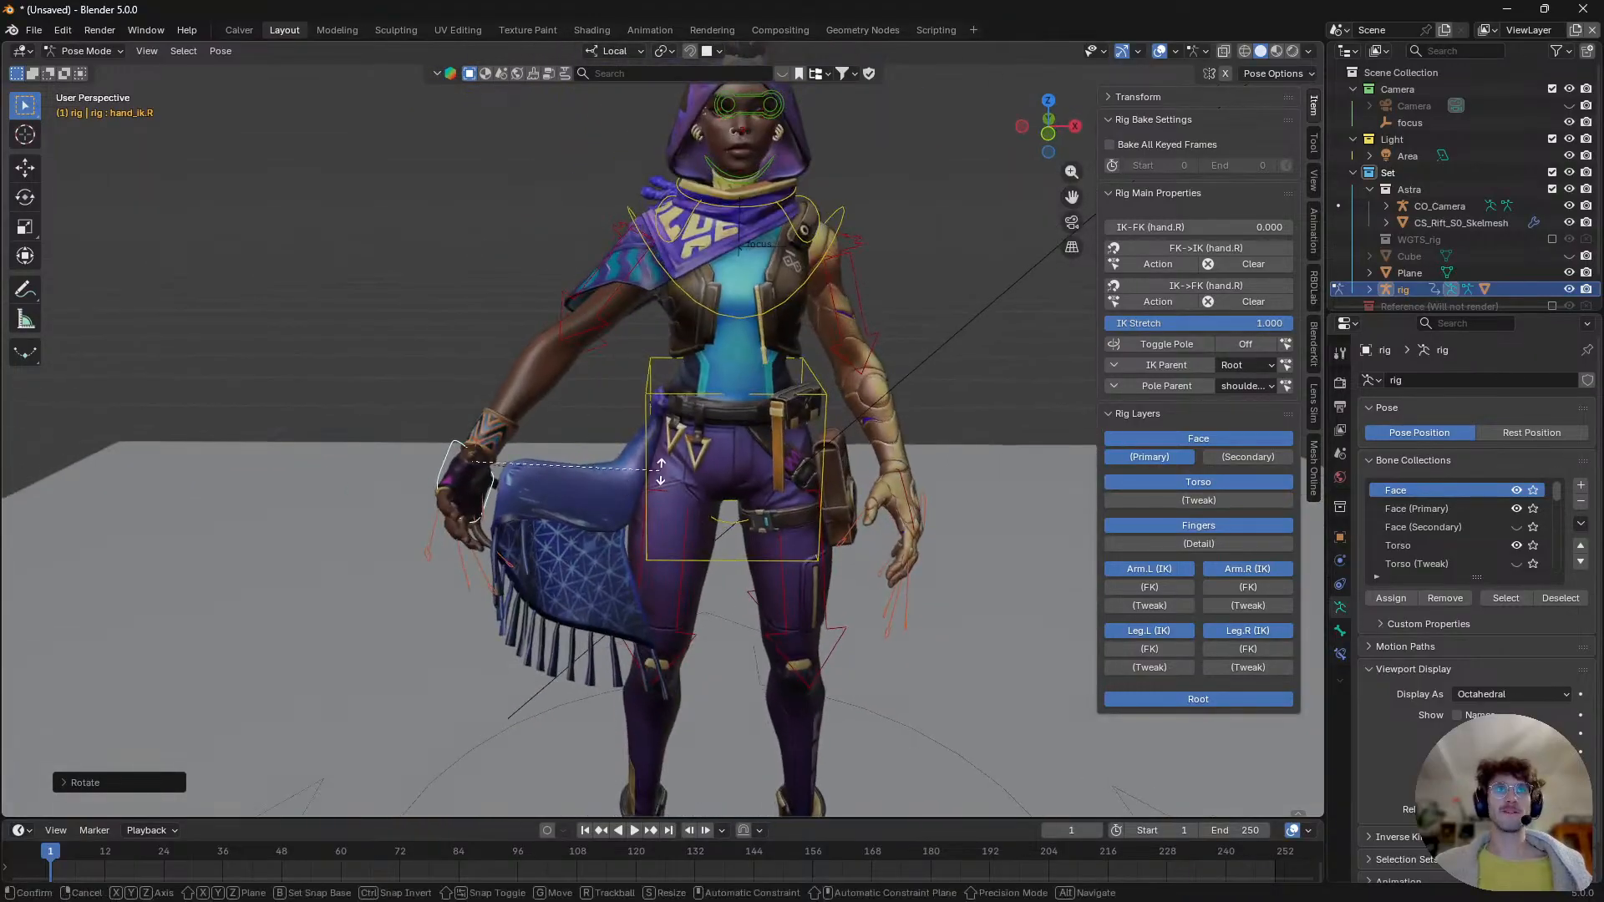
{"action": "left_click", "coordinate": [624, 519]}
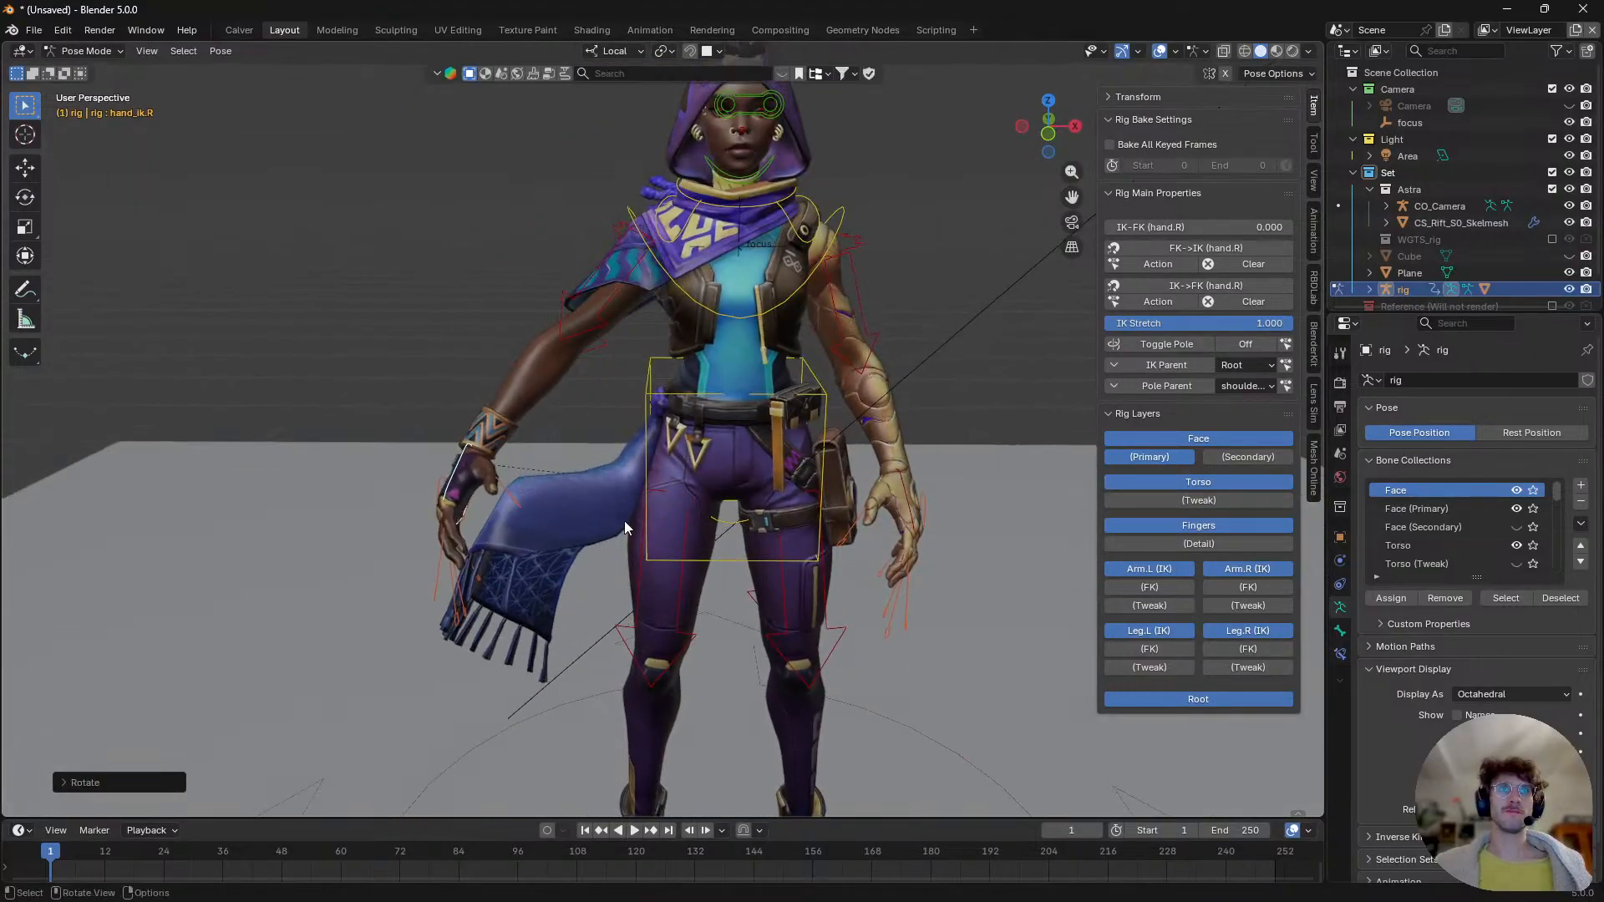
{"action": "key", "text": "r"}
{"action": "left_click", "coordinate": [566, 554]}
{"action": "scroll", "coordinate": [501, 498], "scroll_direction": "up", "scroll_amount": 3}
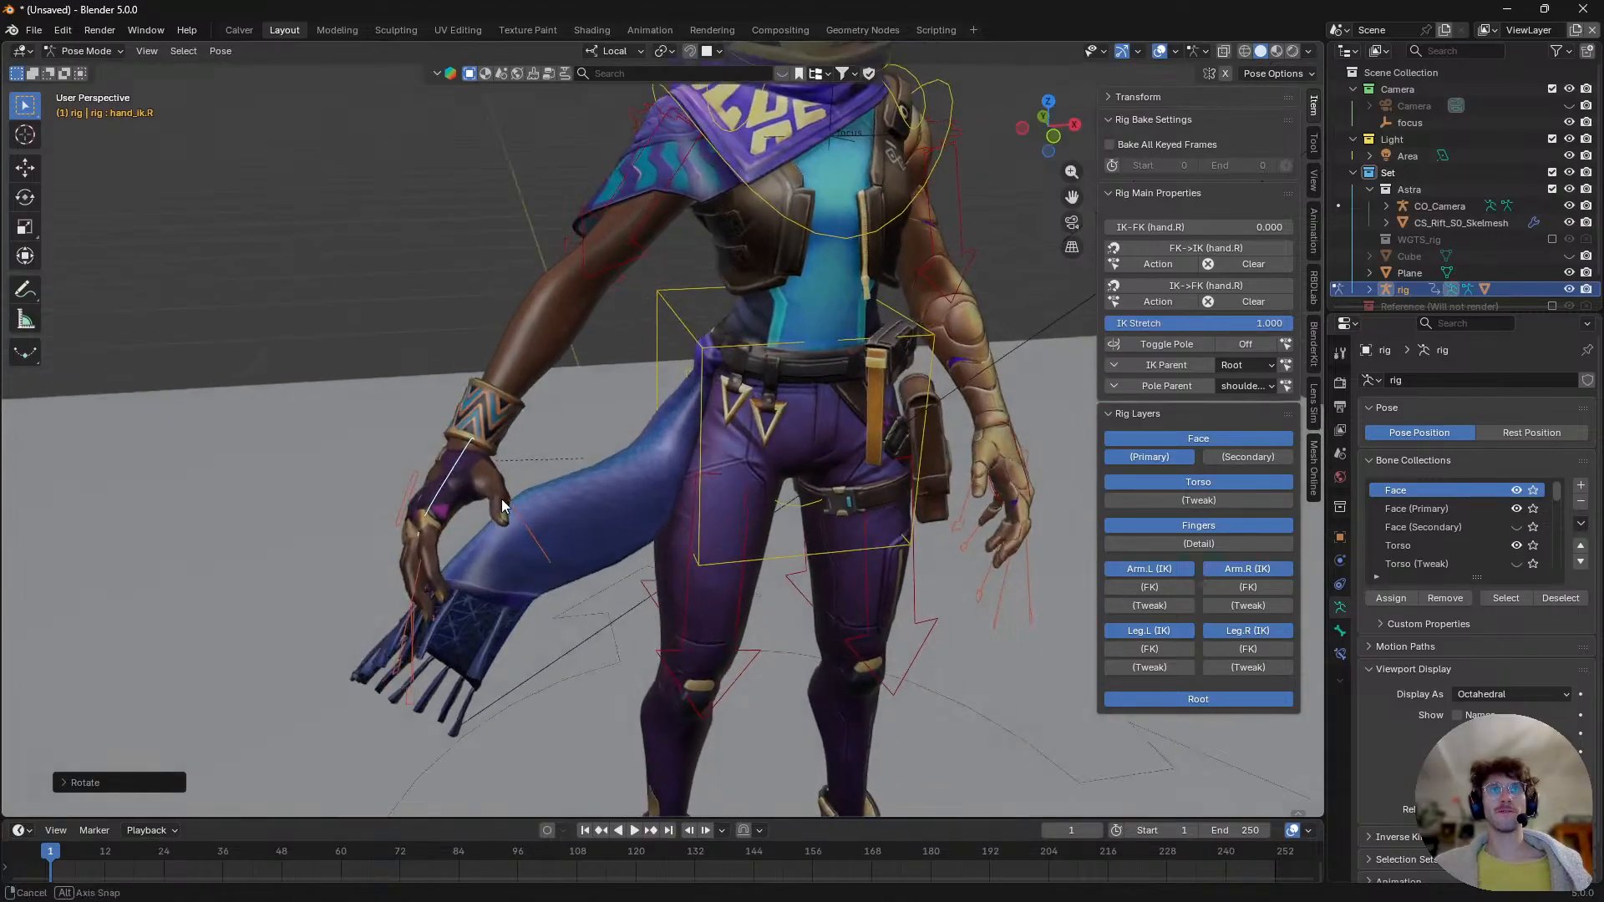
- Switch to Object Mode, reselect the rig, and return to Pose Mode
{"action": "scroll", "coordinate": [671, 448], "scroll_direction": "up", "scroll_amount": 2}
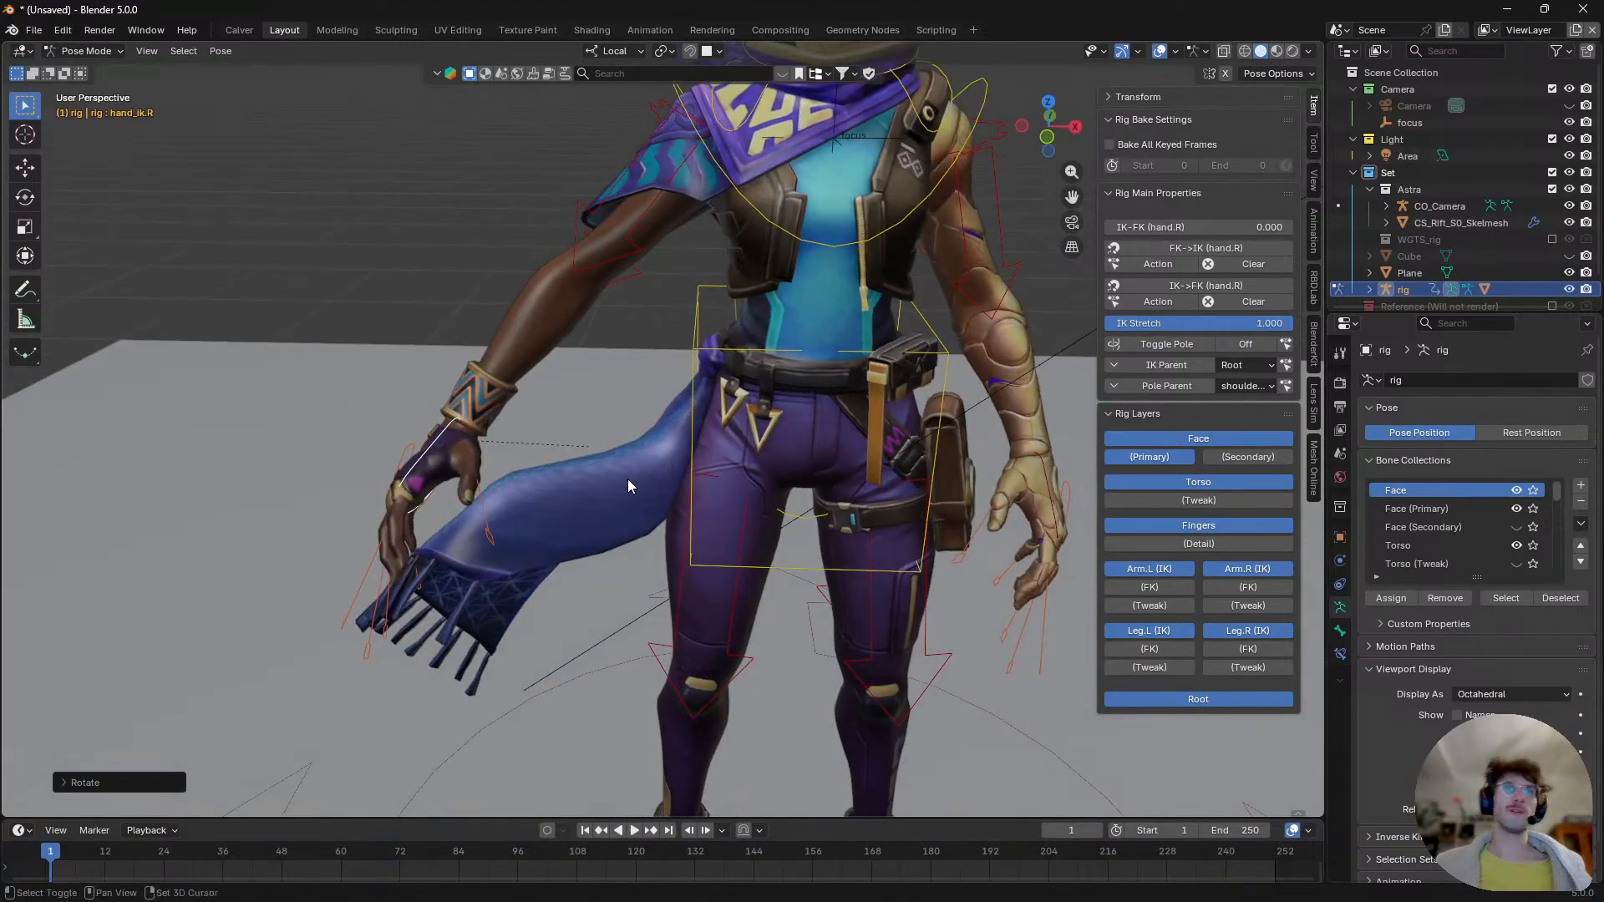
{"action": "scroll", "coordinate": [643, 490], "scroll_direction": "down", "scroll_amount": 3}
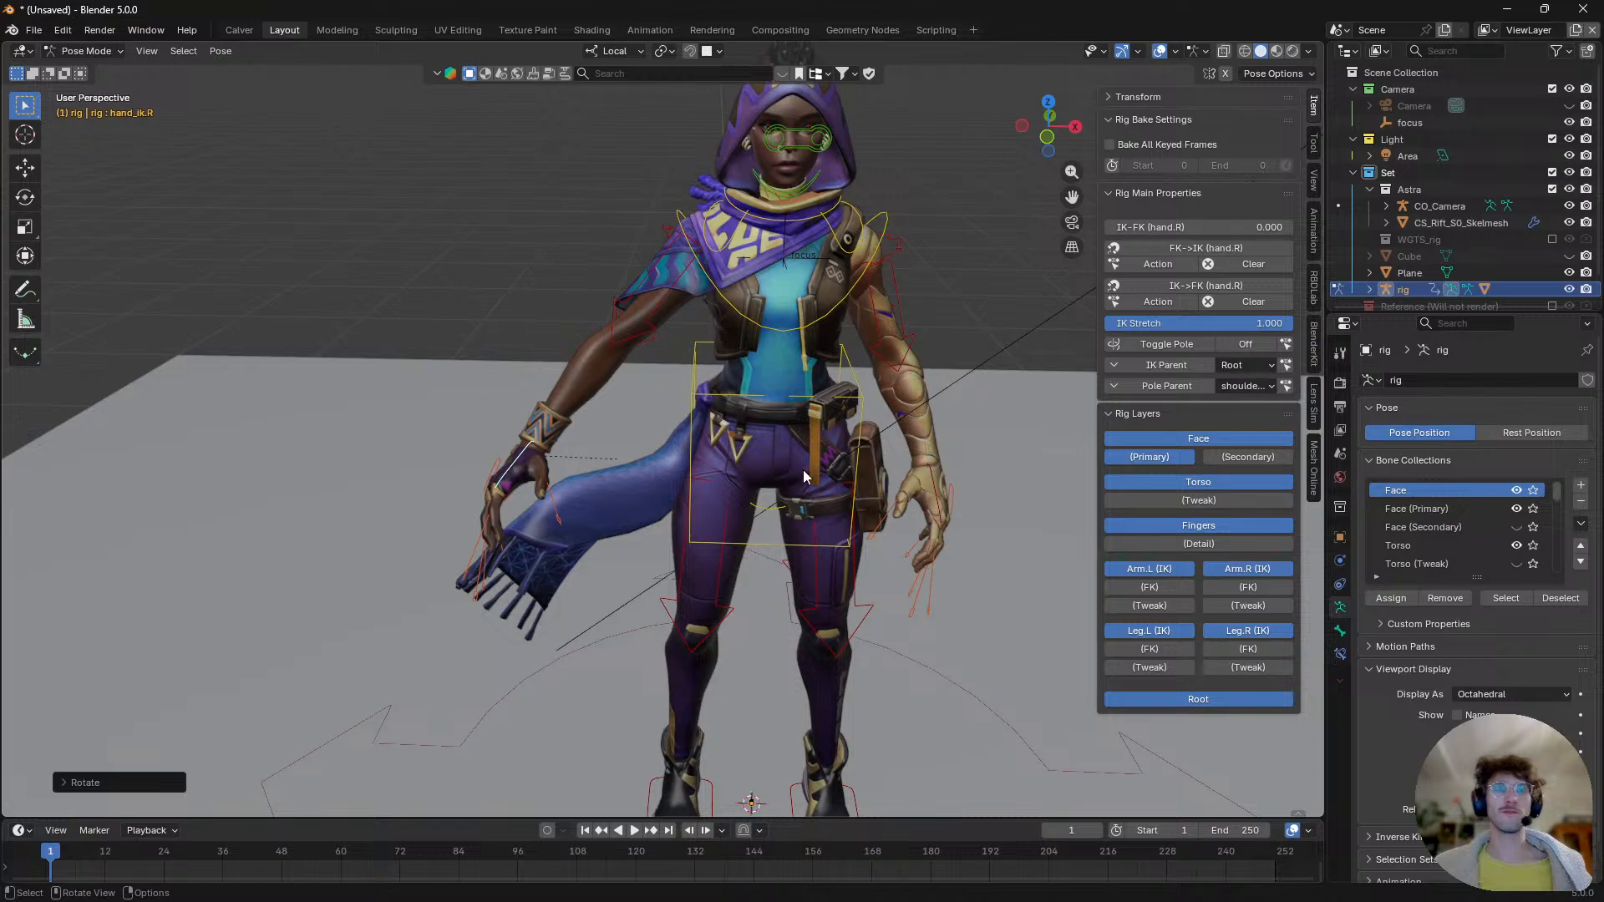
{"action": "key", "text": "ctrl+Tab"}
{"action": "left_click", "coordinate": [640, 465]}
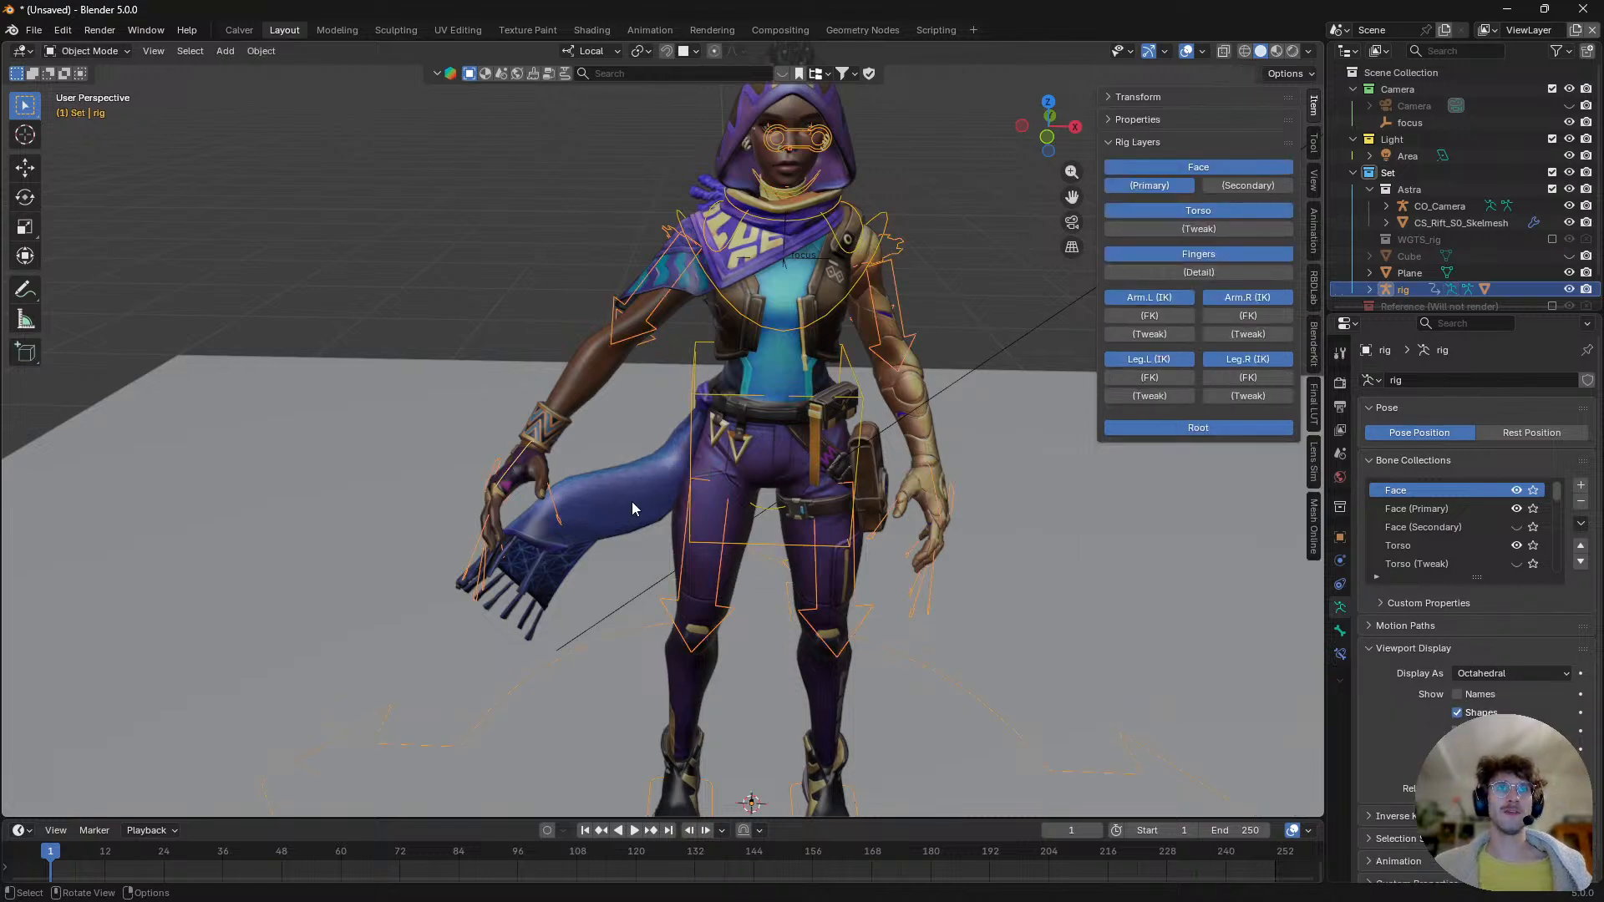
{"action": "left_click", "coordinate": [631, 501]}
{"action": "left_click", "coordinate": [536, 455]}
{"action": "key", "text": "ctrl+Tab"}
{"action": "left_click", "coordinate": [593, 564]}
- Move the right hand IK control farther up and outward from the hip scarf
{"action": "middle_click_drag", "start_coordinate": [593, 564], "coordinate": [630, 519]}
{"action": "key", "text": "g"}
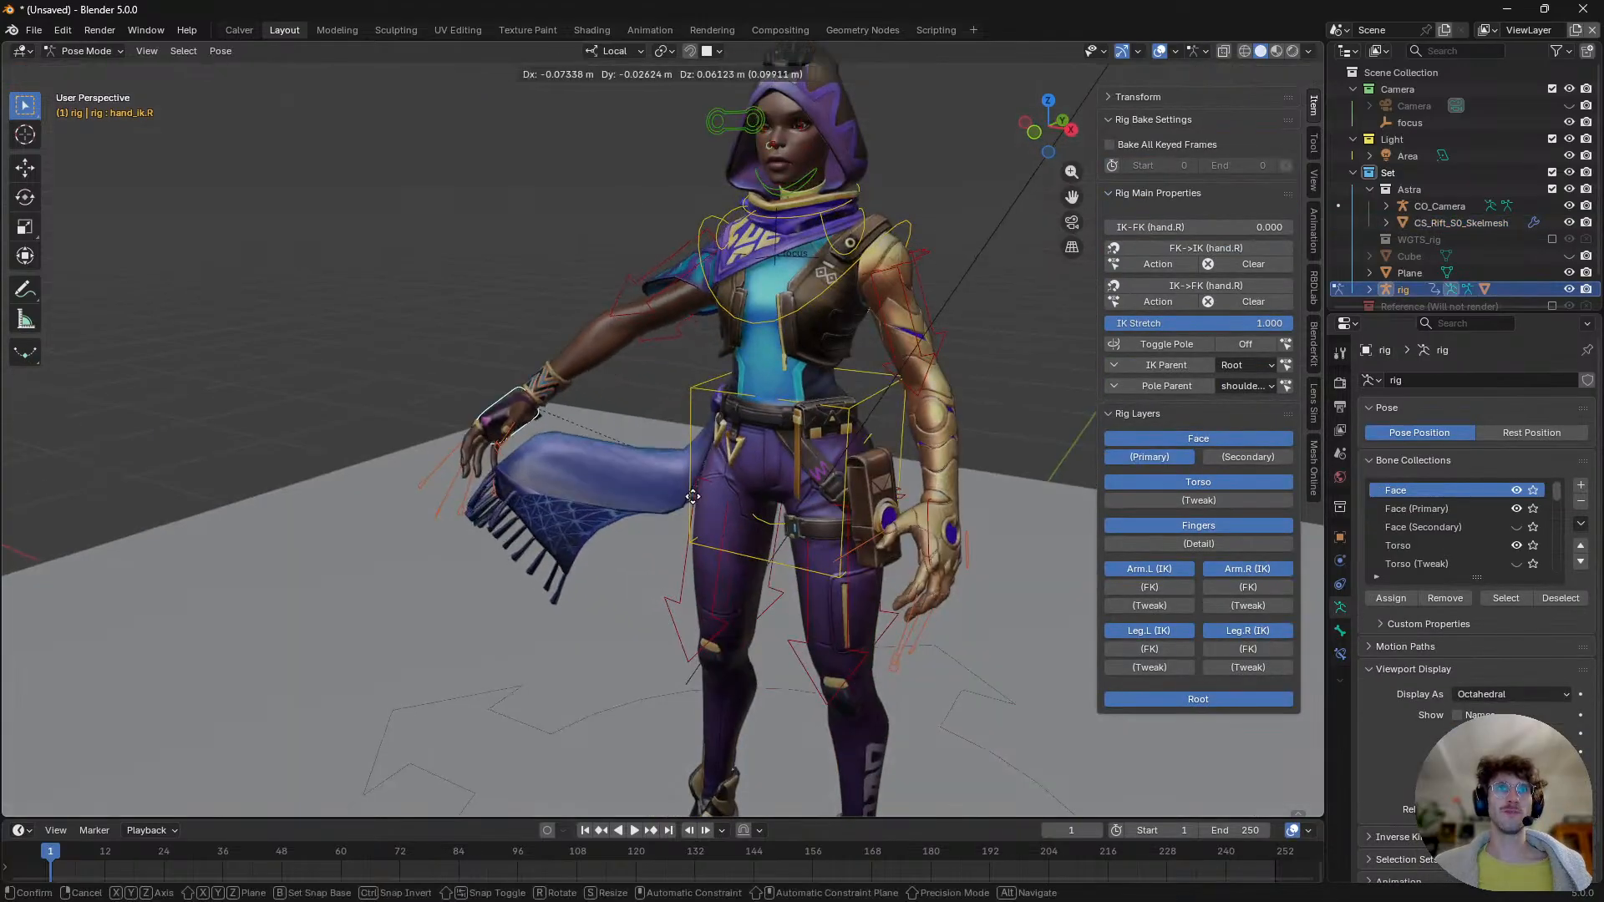
{"action": "left_click", "coordinate": [690, 493]}
- Rotate the left hand IK control and move it outward and up, away from the hip pouch
{"action": "middle_click_drag", "start_coordinate": [797, 560], "coordinate": [890, 585]}
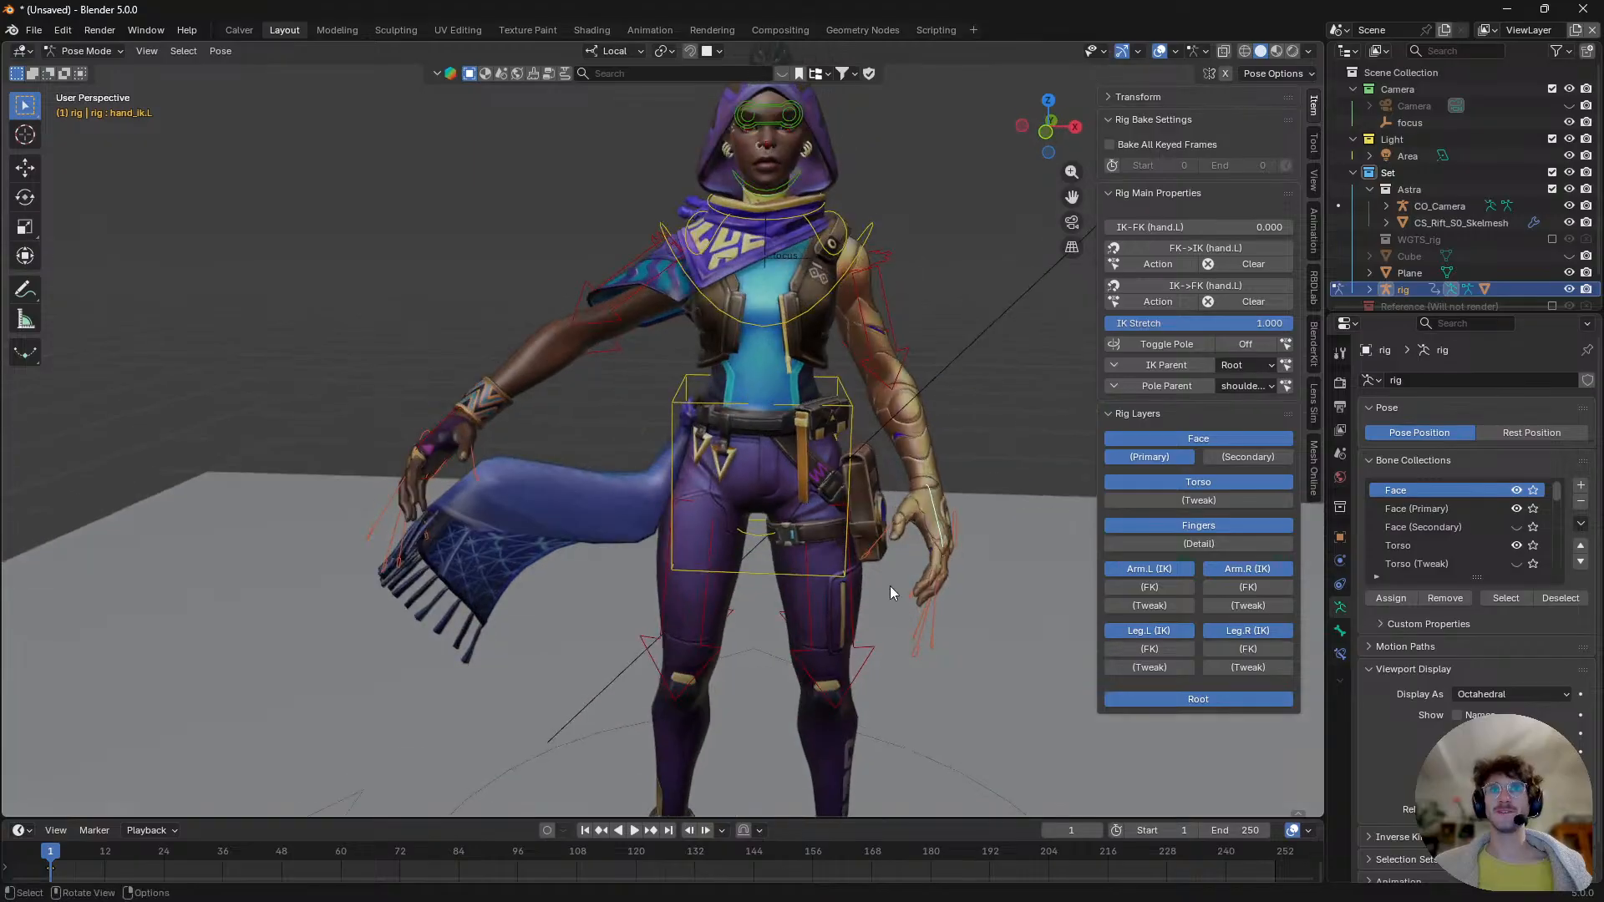
{"action": "key", "text": "r"}
{"action": "left_click", "coordinate": [1061, 565]}
{"action": "key", "text": "g"}
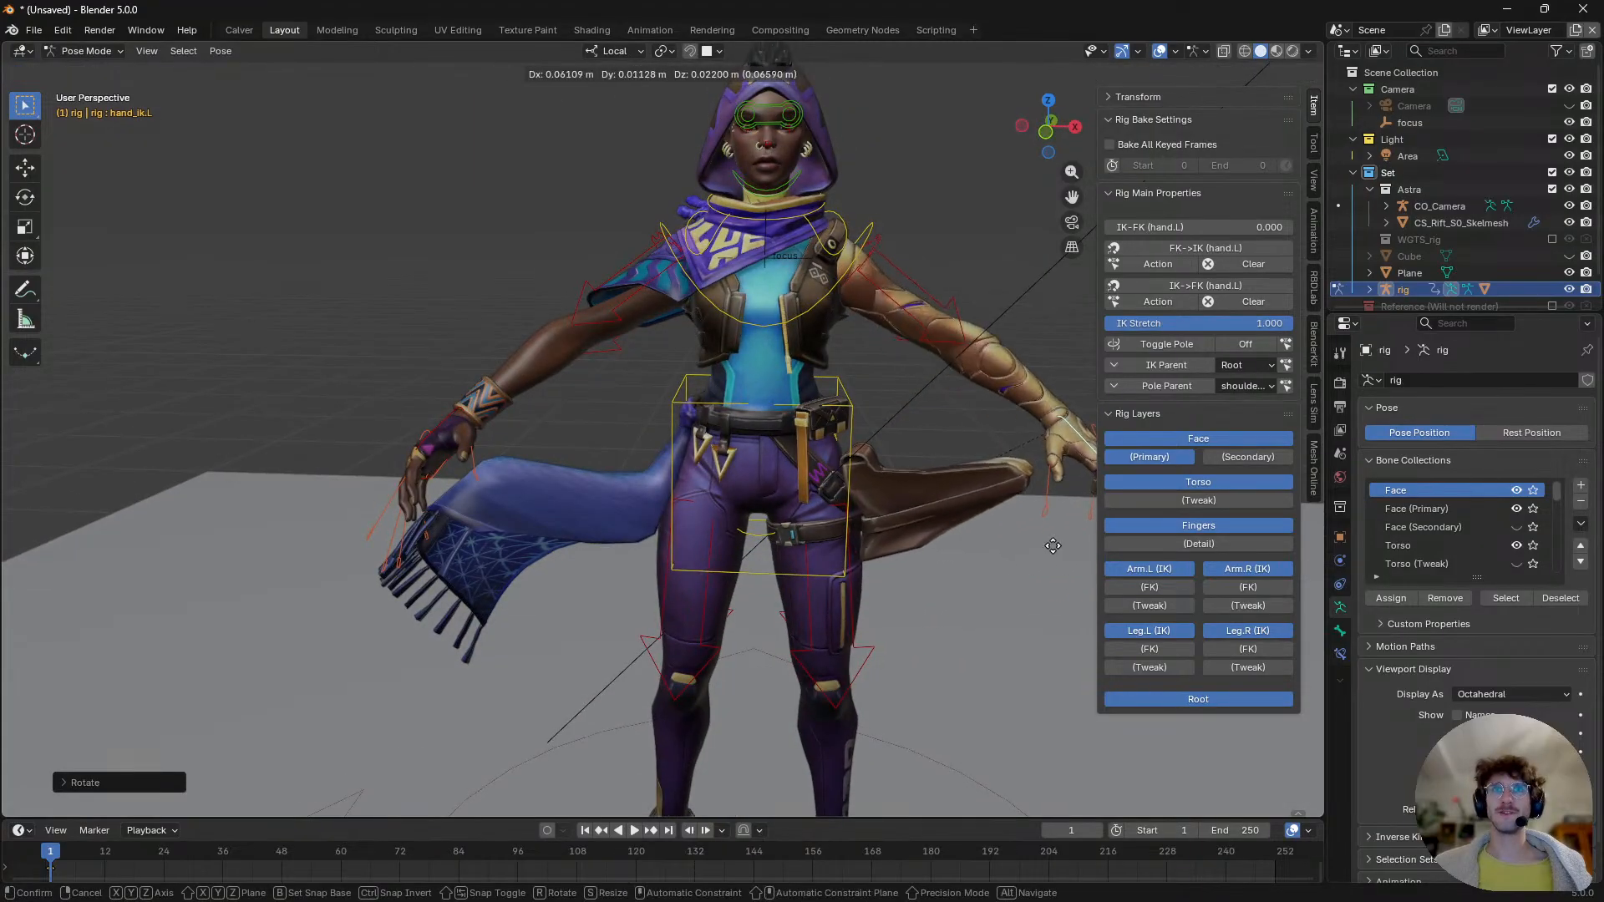
{"action": "left_click", "coordinate": [1054, 524]}
{"action": "middle_click_drag", "start_coordinate": [1035, 514], "coordinate": [1049, 513]}
- Lower the torso control so the knees bend and turn it freely with trackball rotation
{"action": "left_click", "coordinate": [848, 437]}
{"action": "key", "text": "g"}
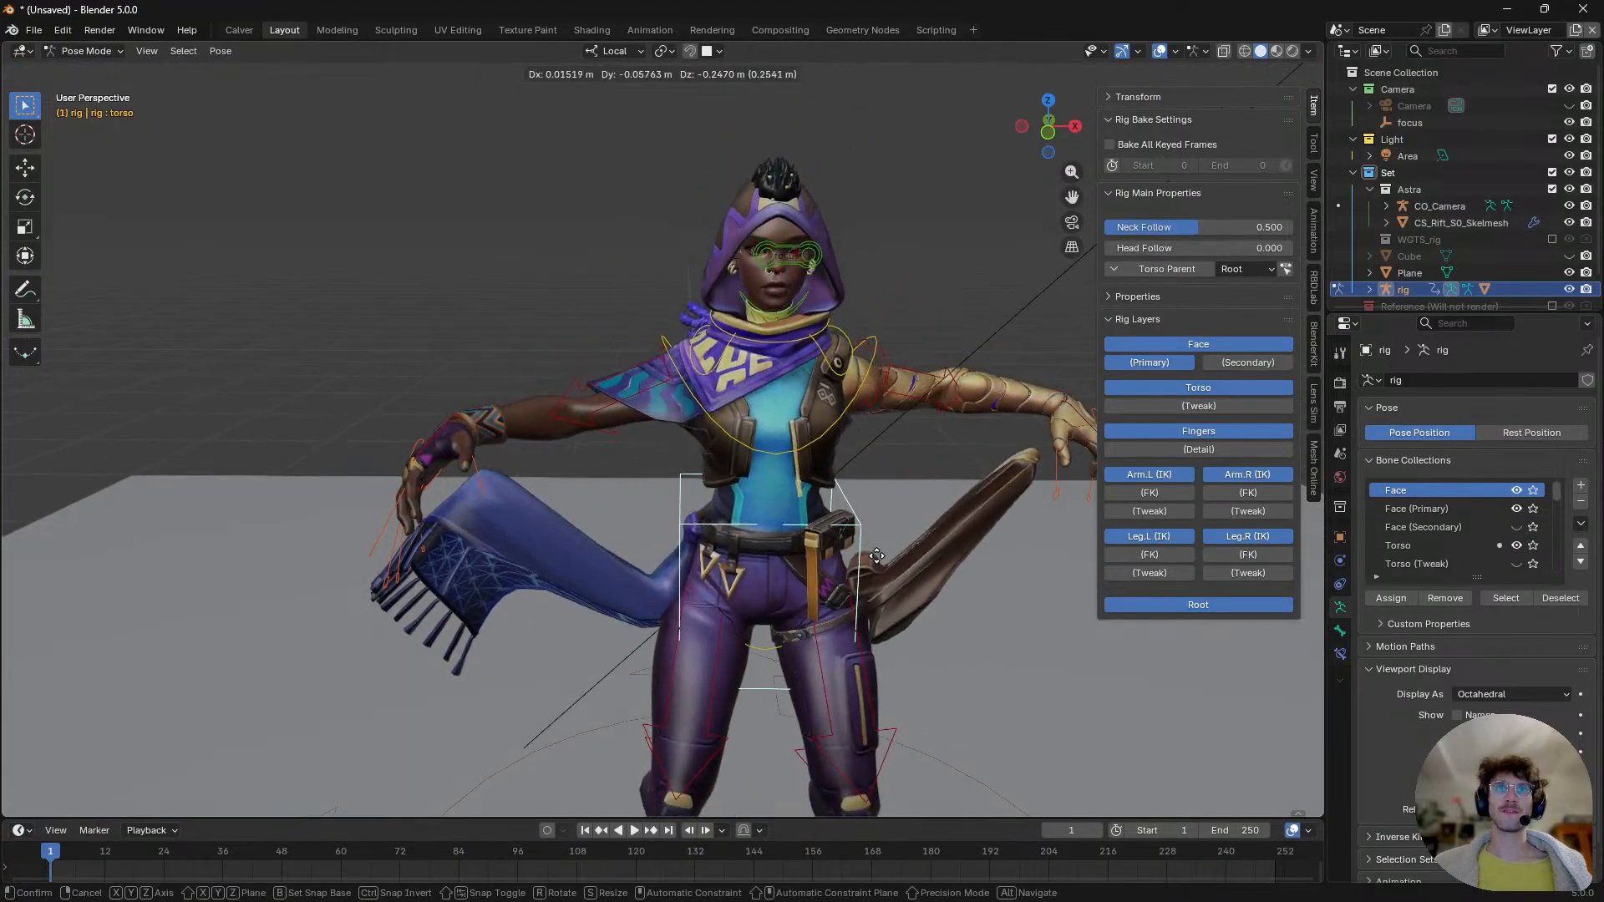
{"action": "left_click", "coordinate": [869, 536]}
{"action": "key", "text": "r"}
{"action": "key", "text": "r"}
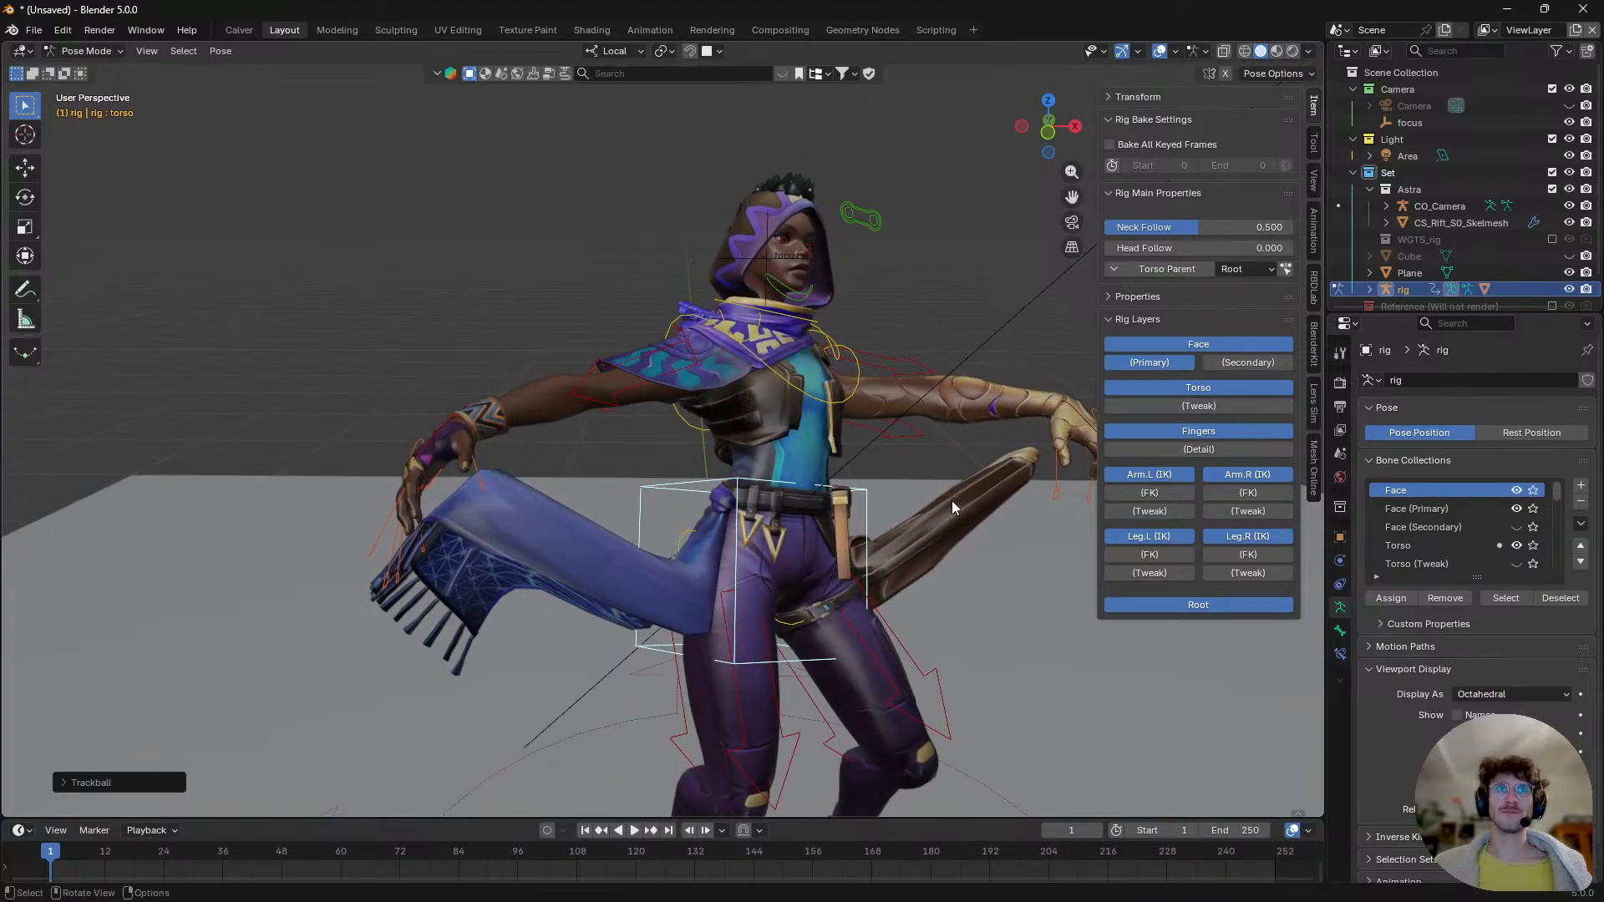
{"action": "right_click", "coordinate": [950, 499]}
- Switch to Object Mode, select the CS_Rift_S0_Skelmesh character mesh, and enter Weight Paint mode
{"action": "middle_click_drag", "start_coordinate": [828, 578], "coordinate": [765, 481]}
{"action": "key", "text": "ctrl+Tab"}
{"action": "left_click", "coordinate": [665, 480]}
{"action": "key", "text": "ctrl+Tab"}
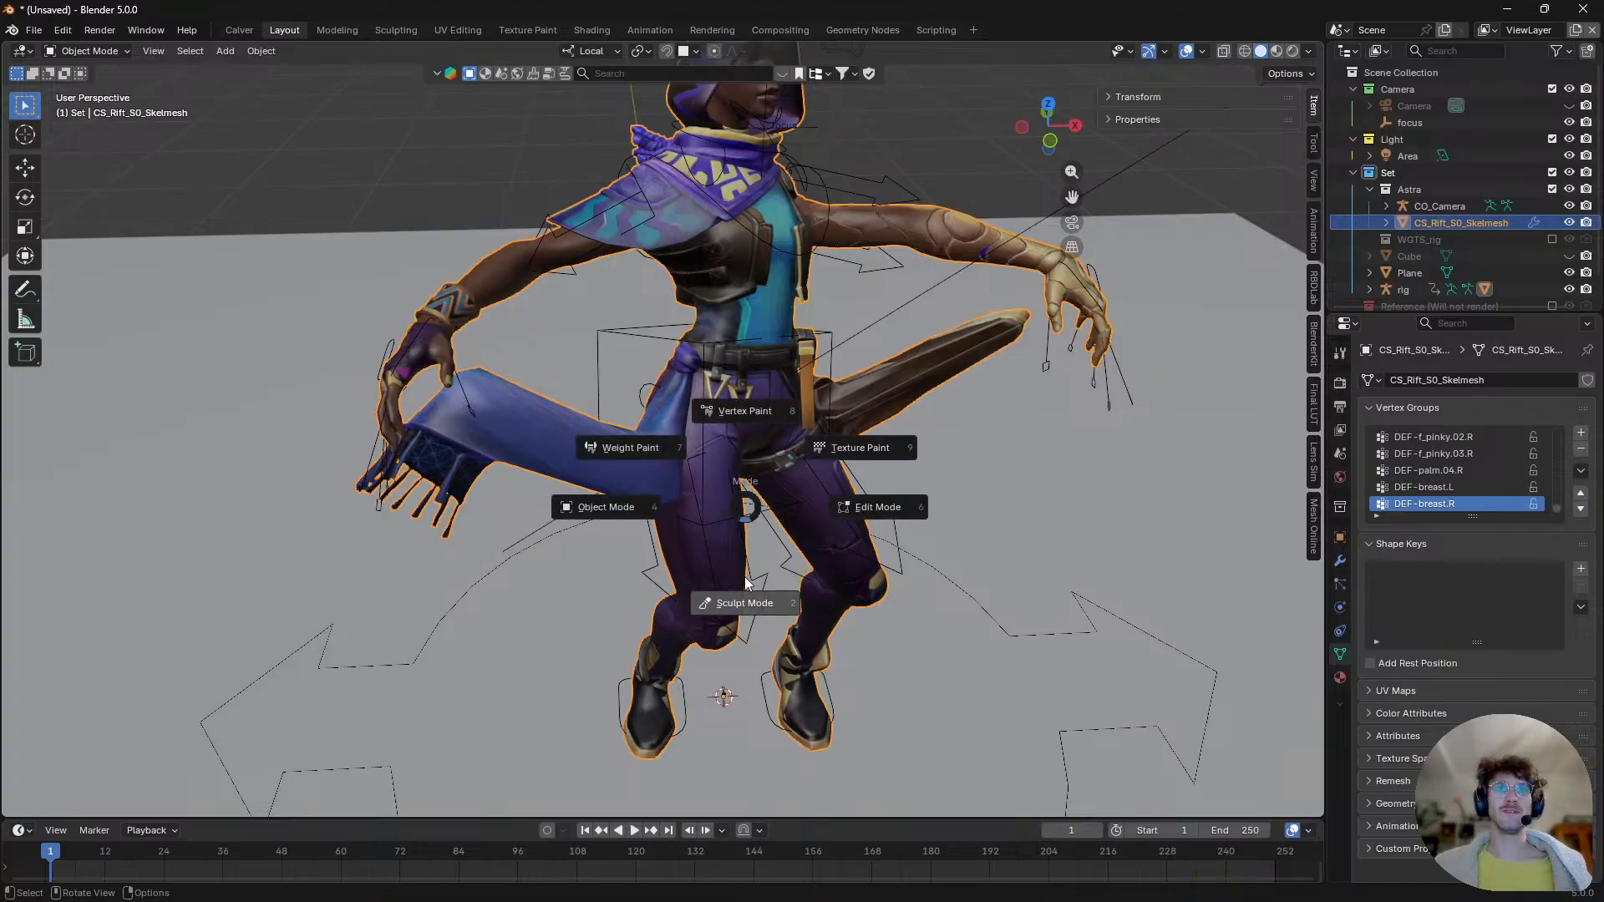
{"action": "left_click", "coordinate": [650, 451]}
{"action": "mouse_move", "coordinate": [651, 451]}
{"action": "middle_mouse_down"}
{"action": "mouse_move", "coordinate": [688, 380]}
{"action": "mouse_move", "coordinate": [645, 467]}
{"action": "middle_mouse_up"}
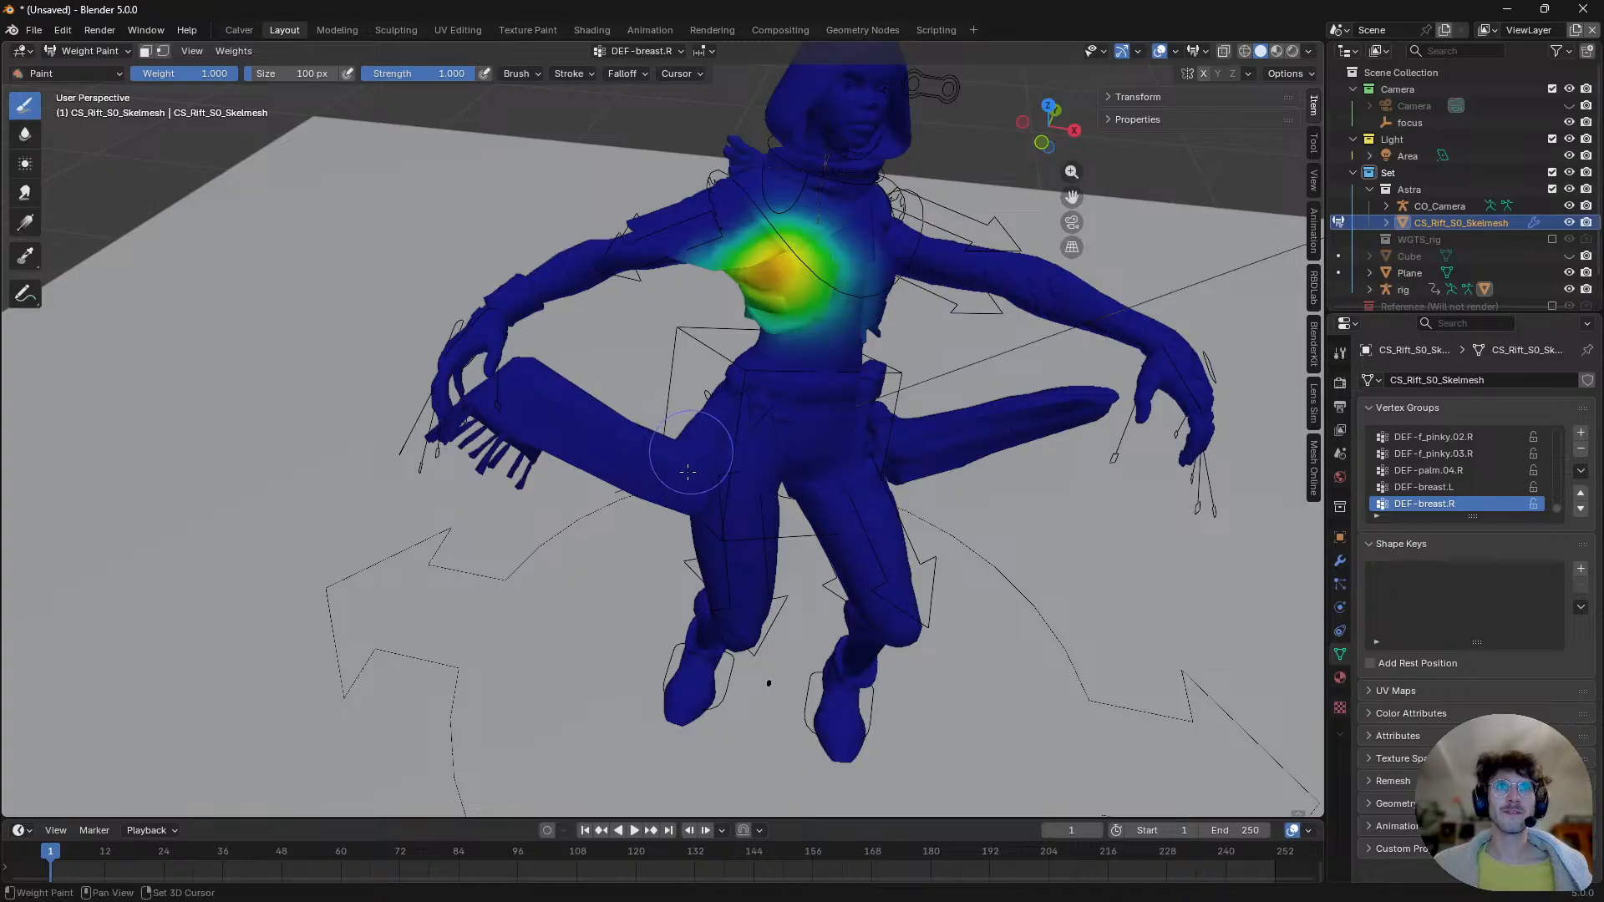
- Try to pick a vertex group directly from the hip scarf on the mesh and undo the stray changes
{"action": "middle_click_drag", "start_coordinate": [660, 476], "coordinate": [679, 479]}
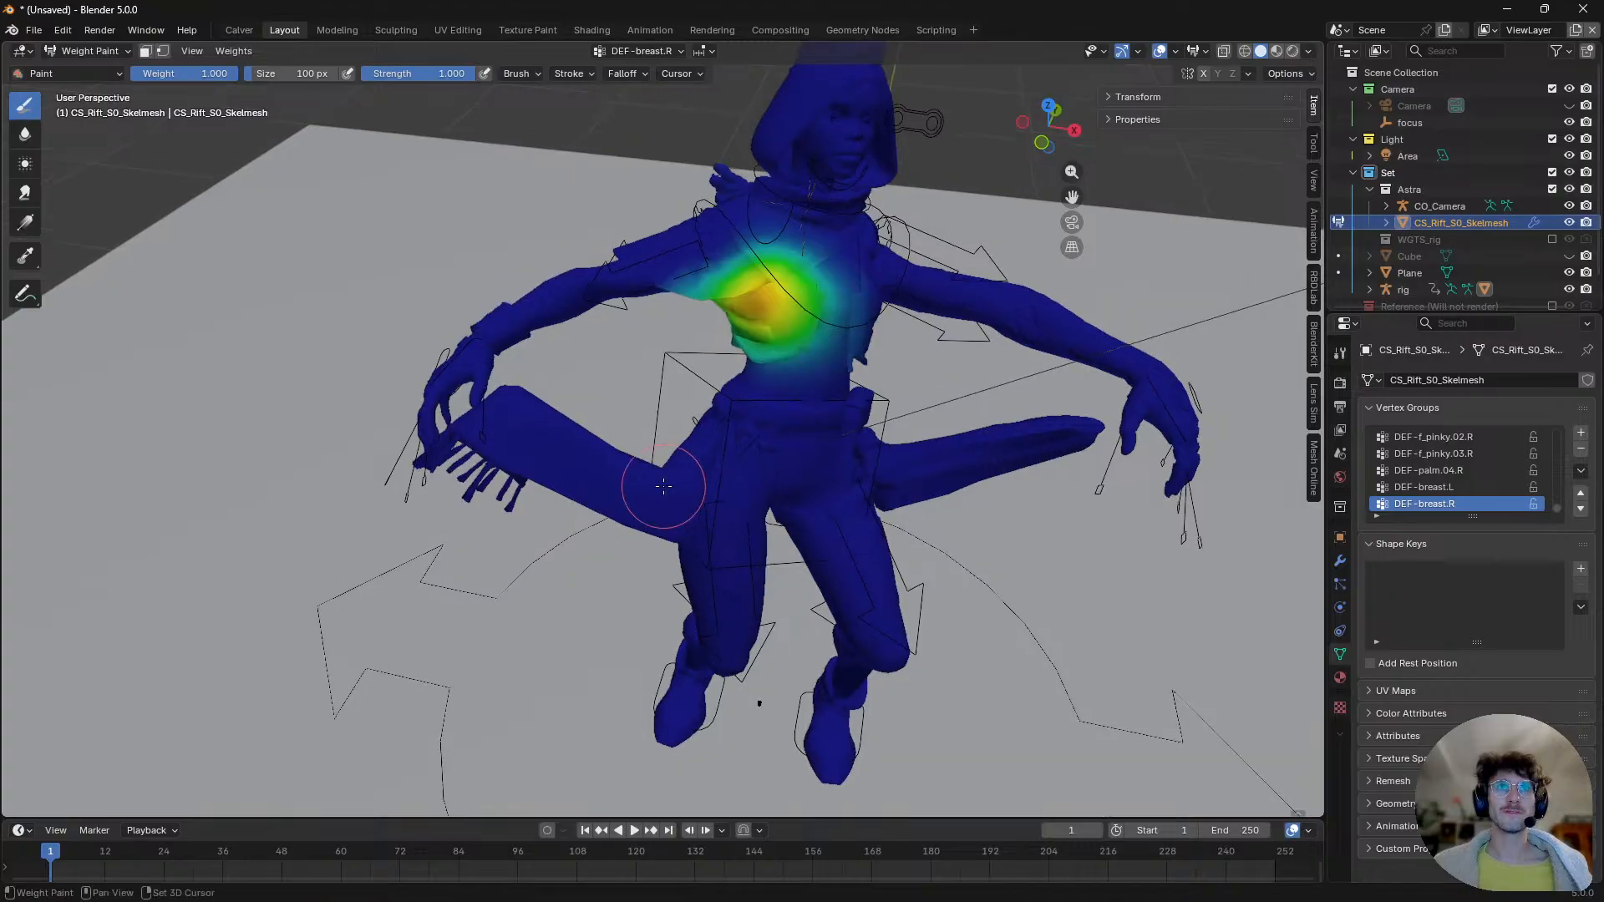
{"action": "mouse_move", "coordinate": [663, 486]}
{"action": "right_mouse_down", "text": "shift"}
{"action": "mouse_move", "coordinate": [698, 465]}
{"action": "mouse_move", "coordinate": [675, 484]}
{"action": "right_mouse_up", "text": "shift"}
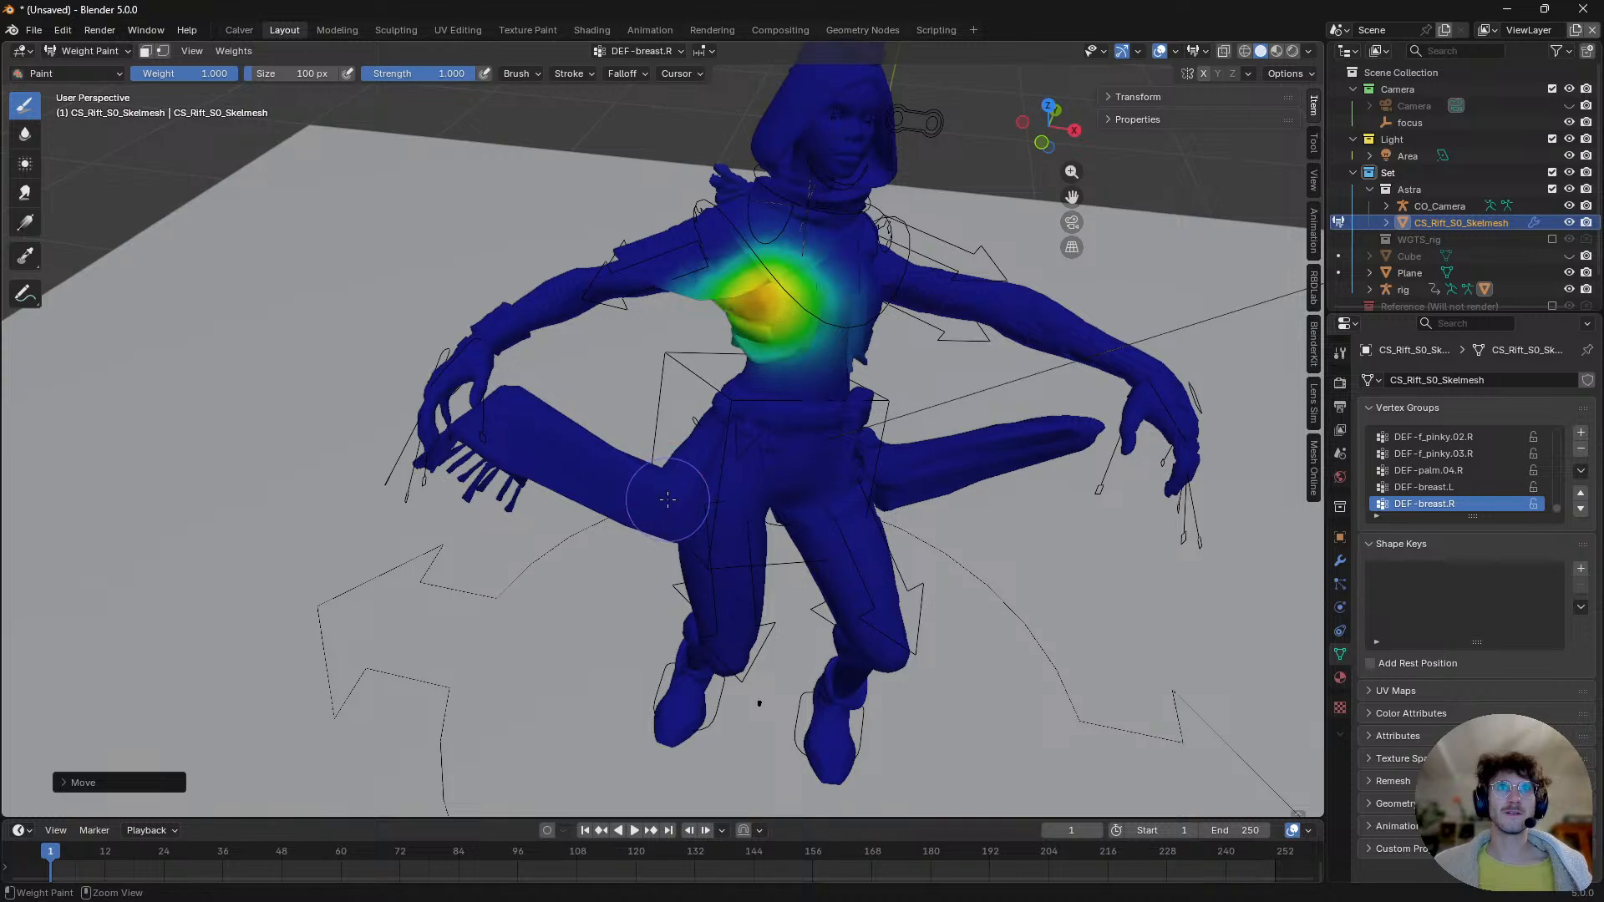
{"action": "key", "text": "ctrl+z"}
{"action": "left_click", "coordinate": [669, 496], "text": "alt+shift"}
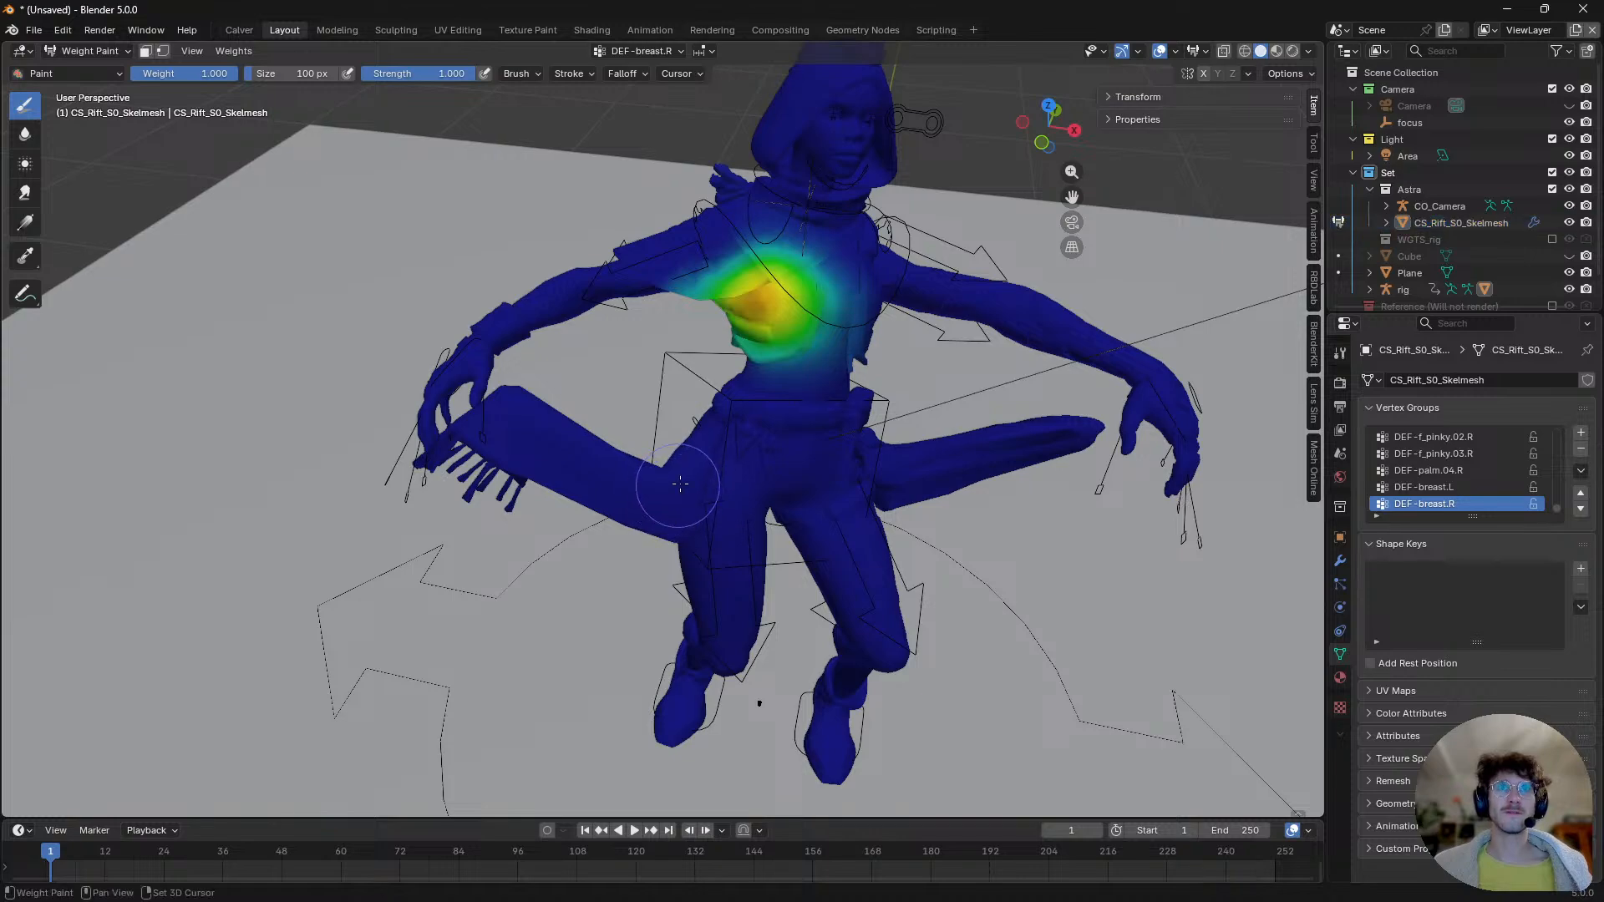
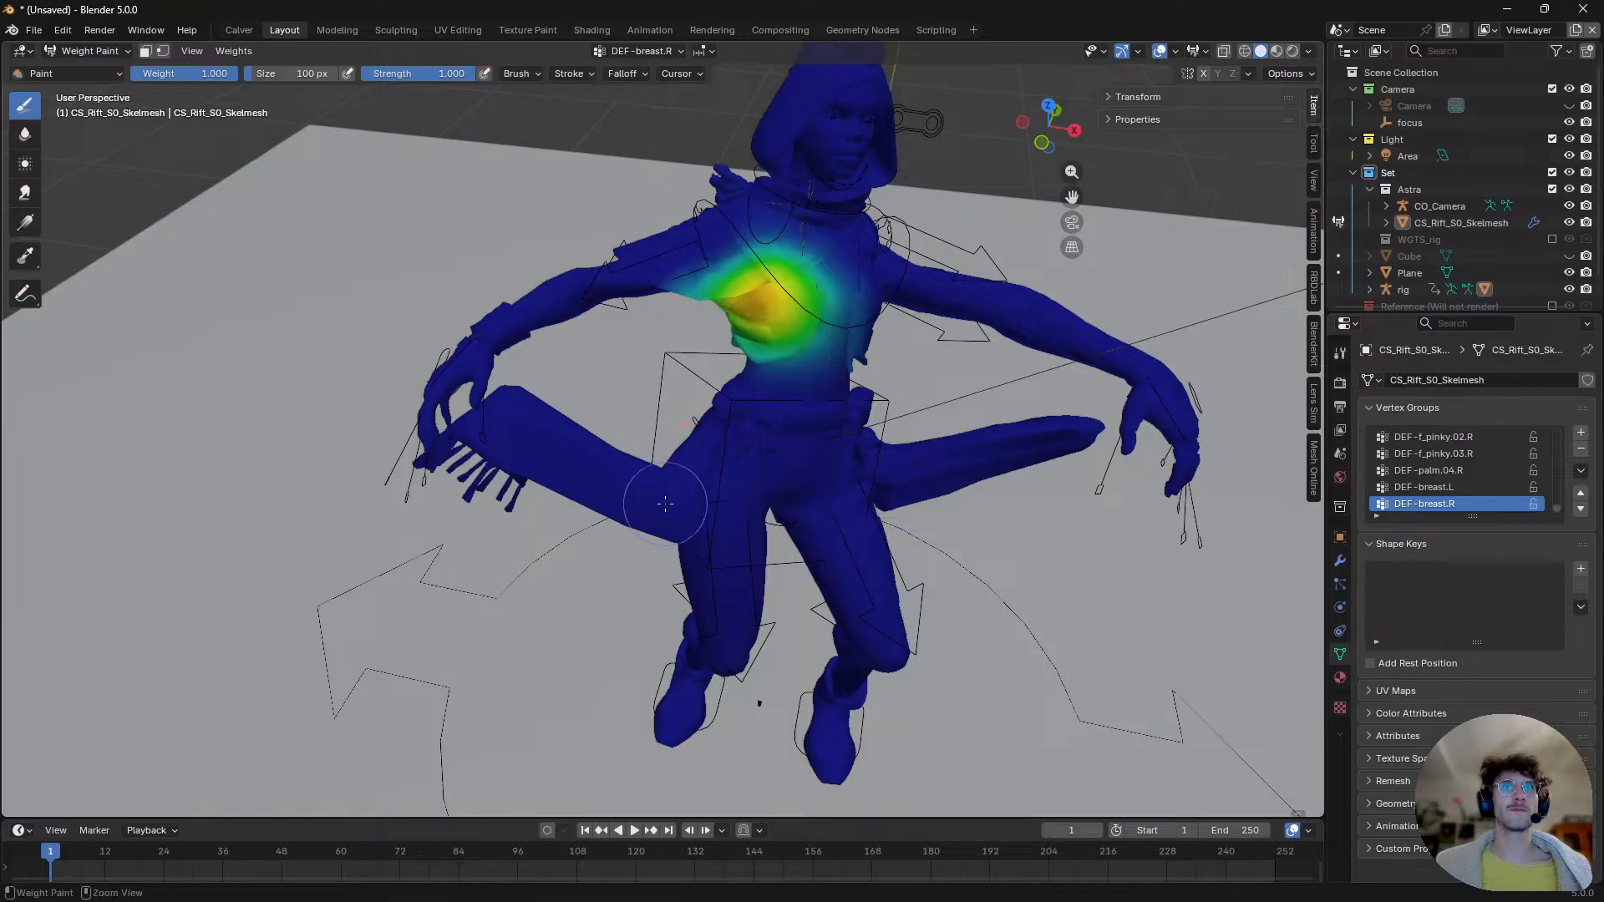
{"action": "left_click", "coordinate": [671, 498], "text": "alt+shift"}
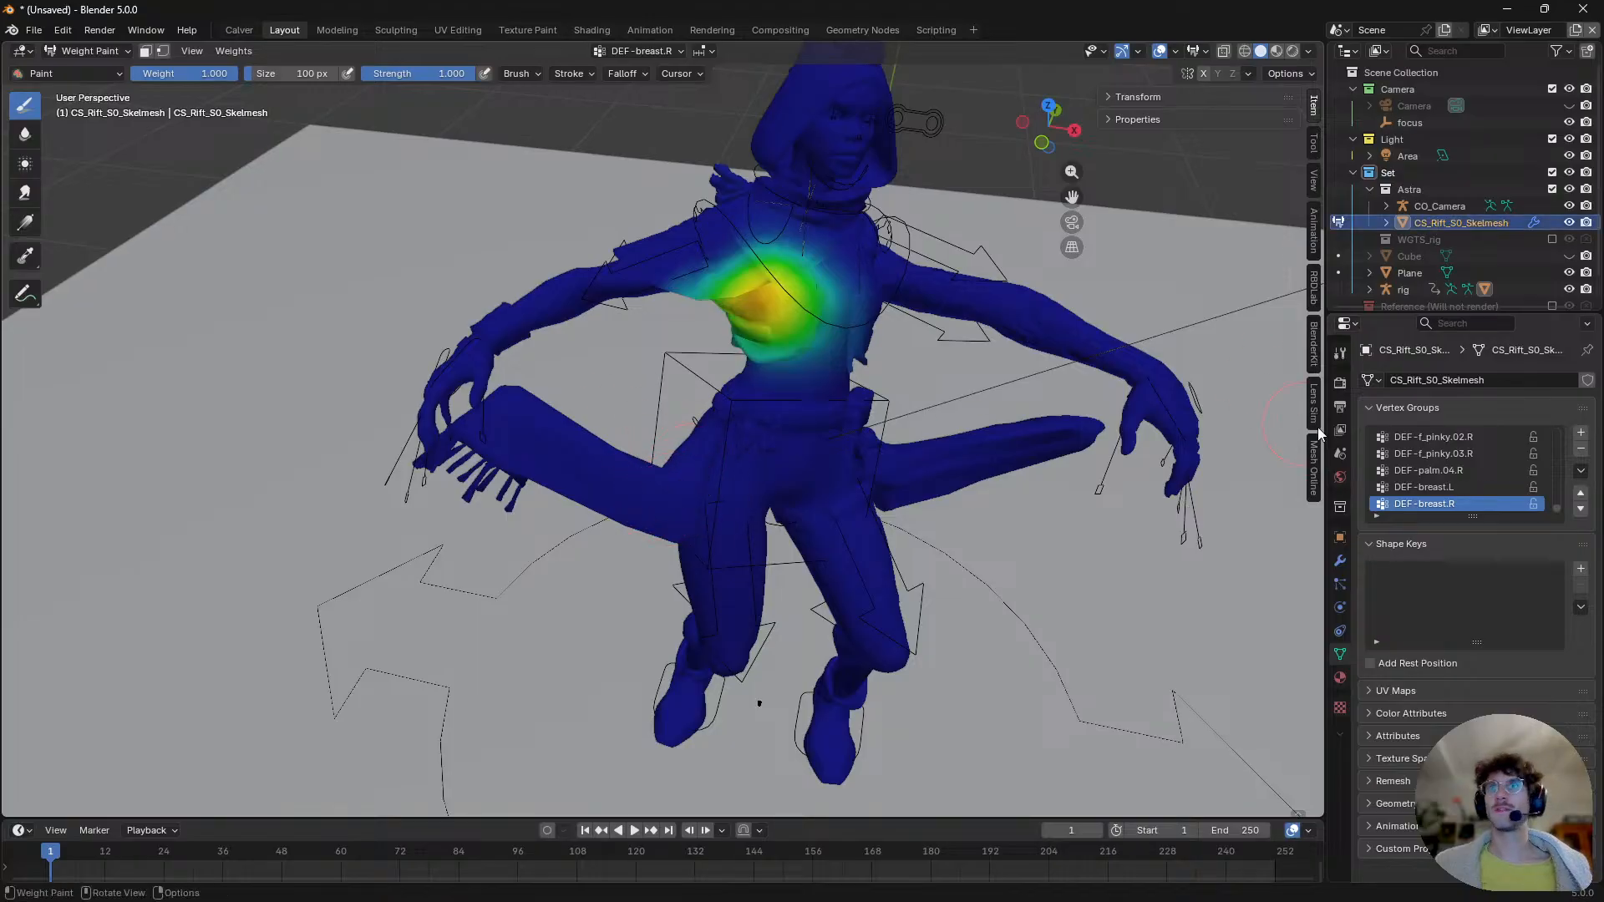
{"action": "scroll", "coordinate": [1457, 470], "scroll_direction": "up", "scroll_amount": 10}
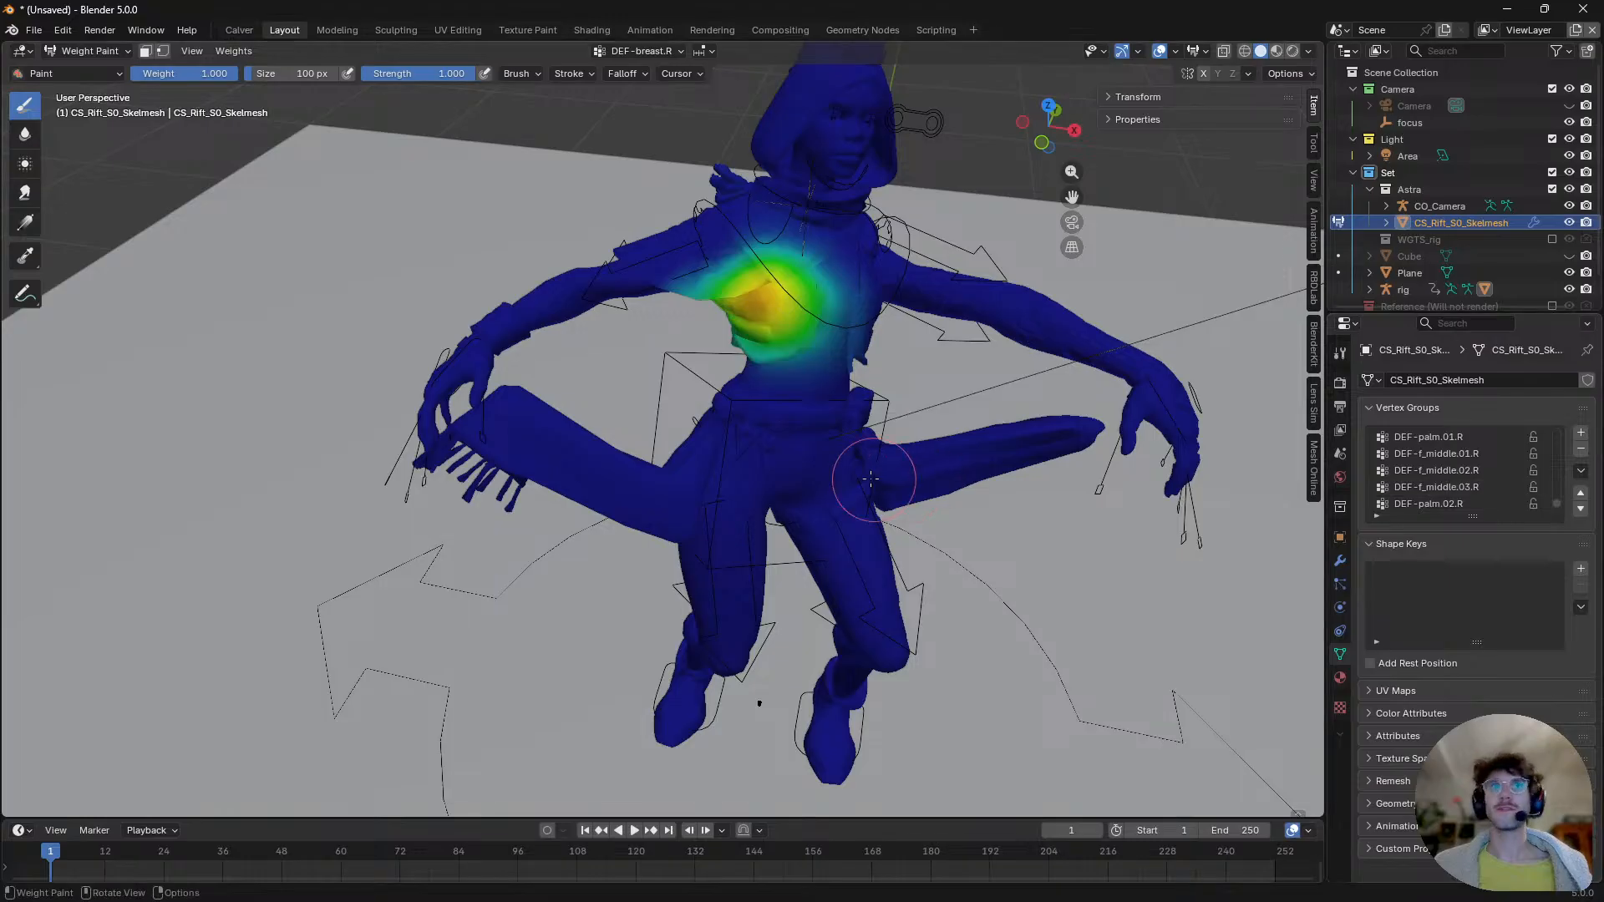
{"action": "left_click", "coordinate": [731, 468]}
{"action": "key", "text": "ctrl+z"}
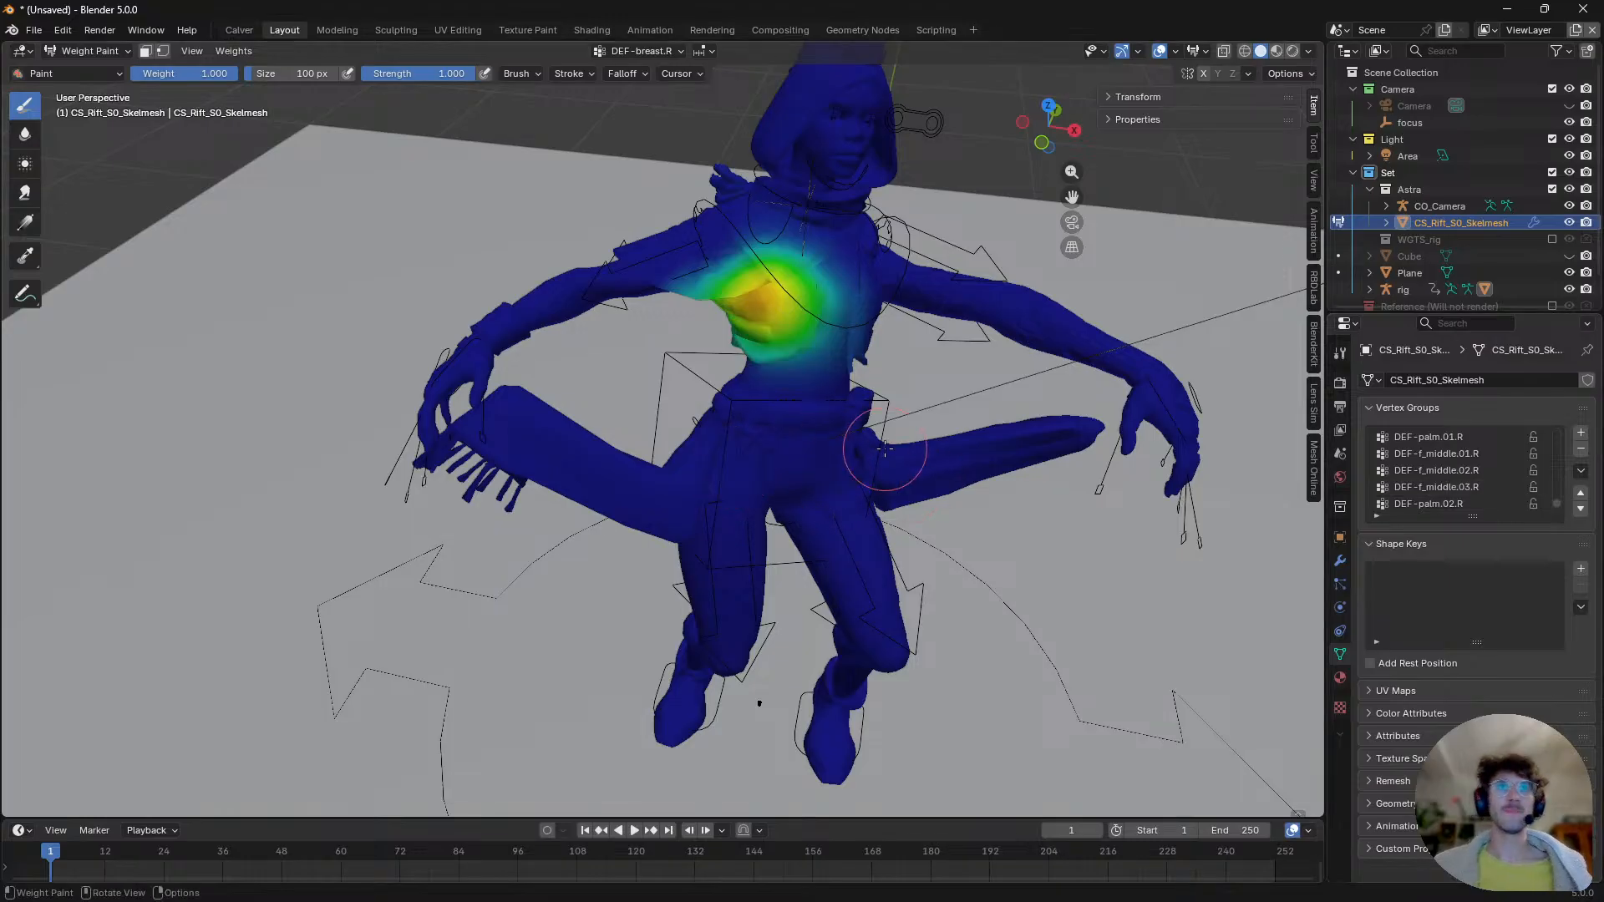
- Return to Object Mode, select the rig plus the character mesh as active object, and enter Weight Paint mode
{"action": "key", "text": "ctrl+Tab"}
{"action": "left_click", "coordinate": [677, 364]}
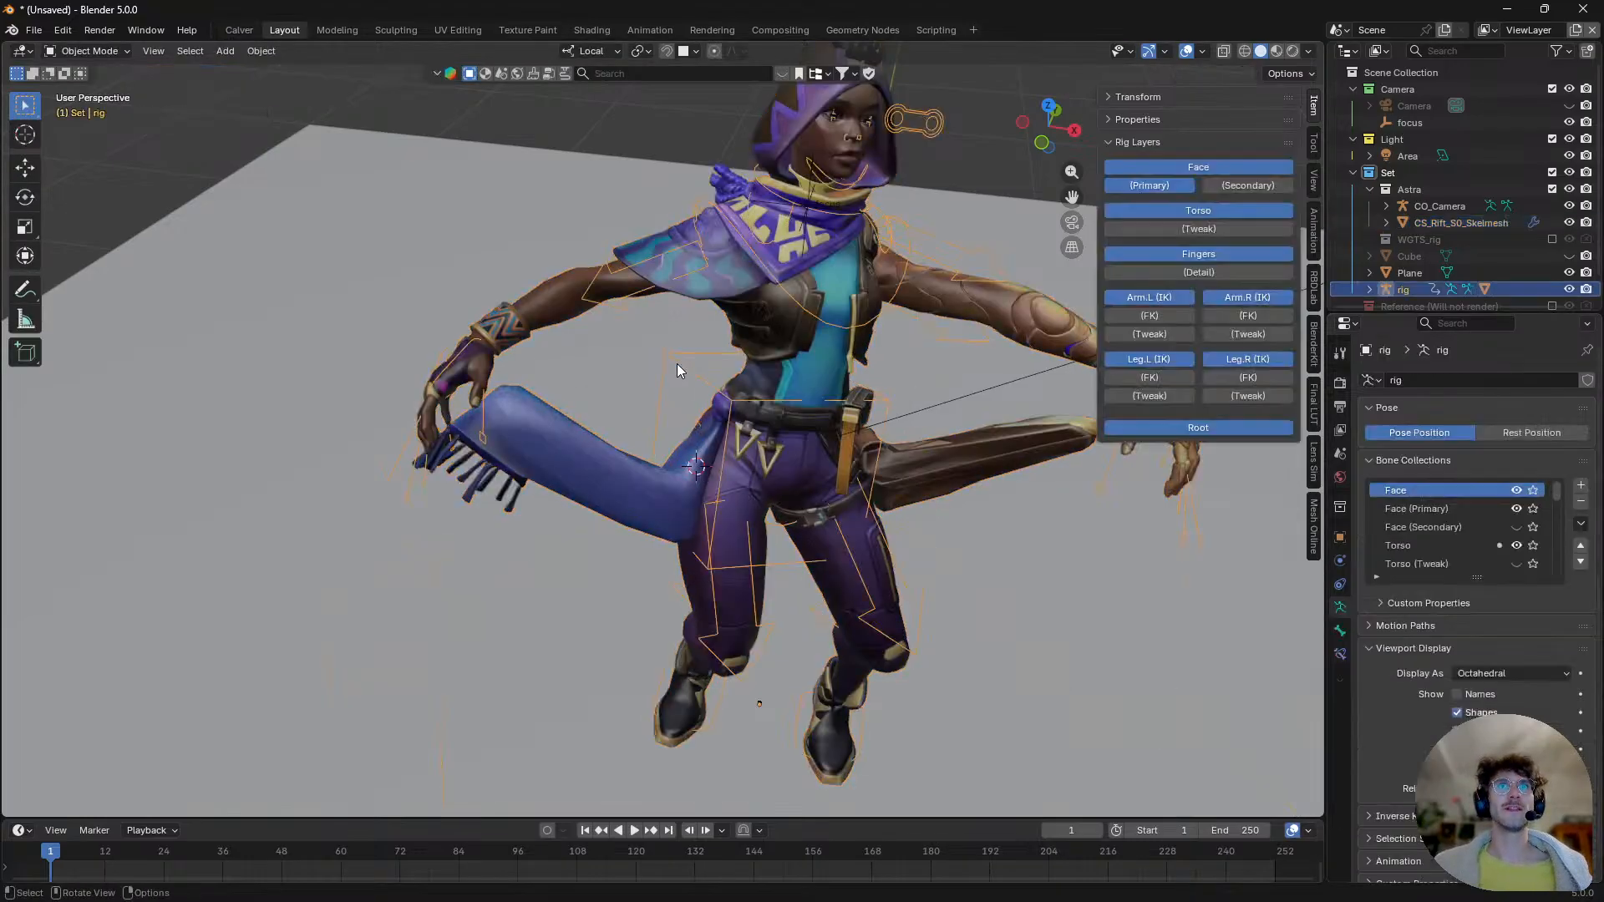
{"action": "left_click", "coordinate": [742, 389], "text": "shift"}
{"action": "key", "text": "ctrl+Tab"}
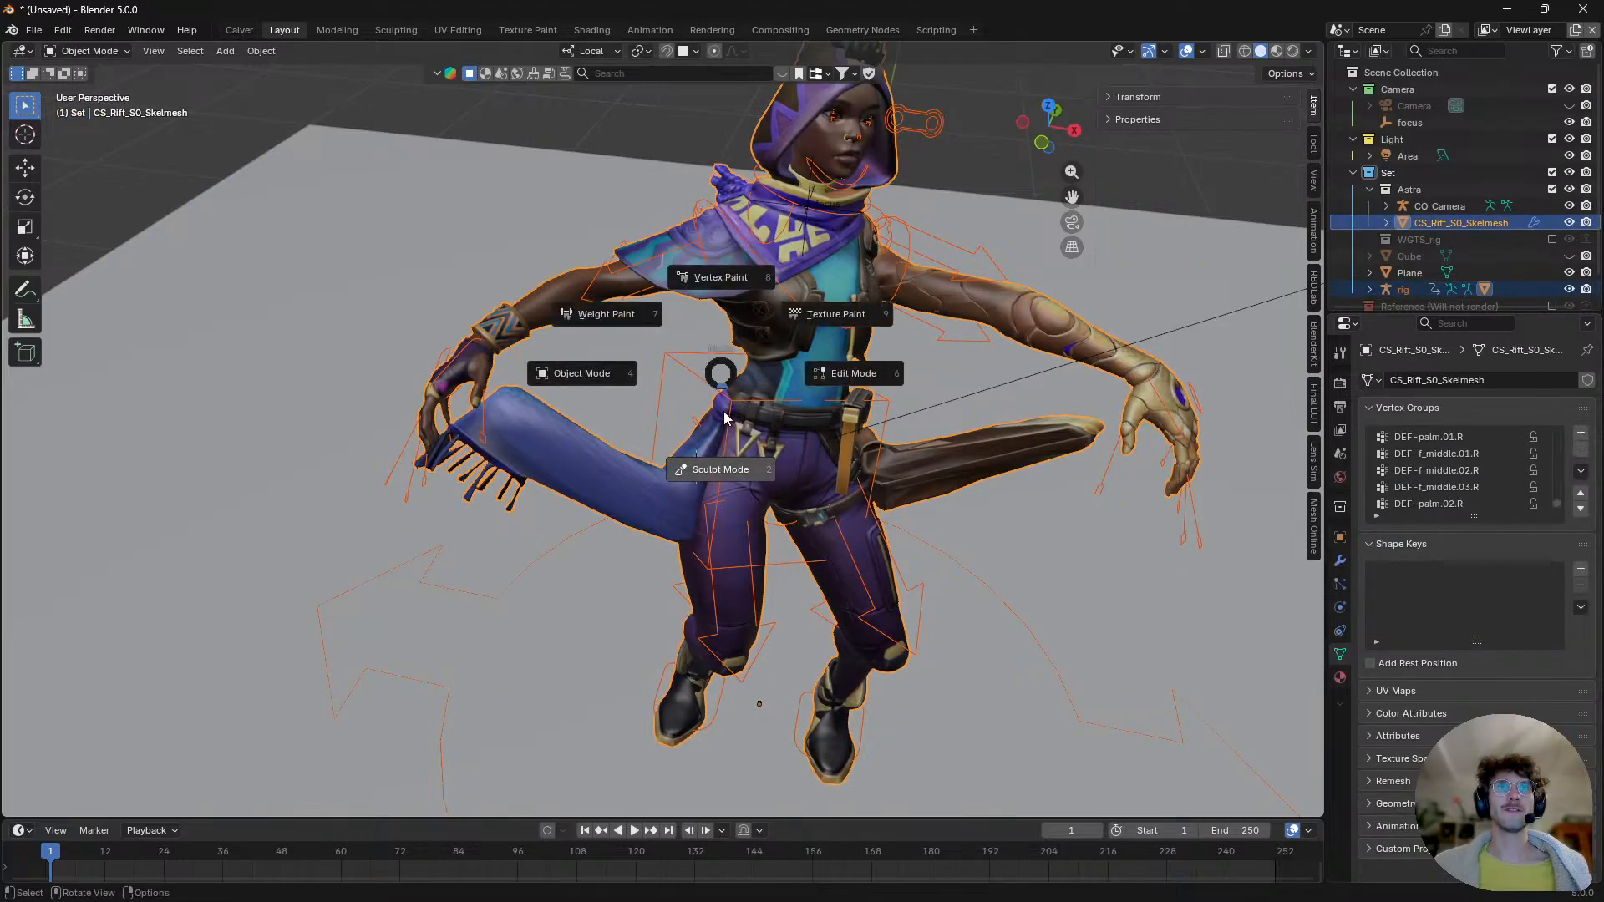
{"action": "left_click", "coordinate": [644, 329]}
- Try a weight stroke on the right upper arm, undo it, and return to Object Mode
{"action": "left_click_drag", "start_coordinate": [678, 317], "coordinate": [662, 272]}
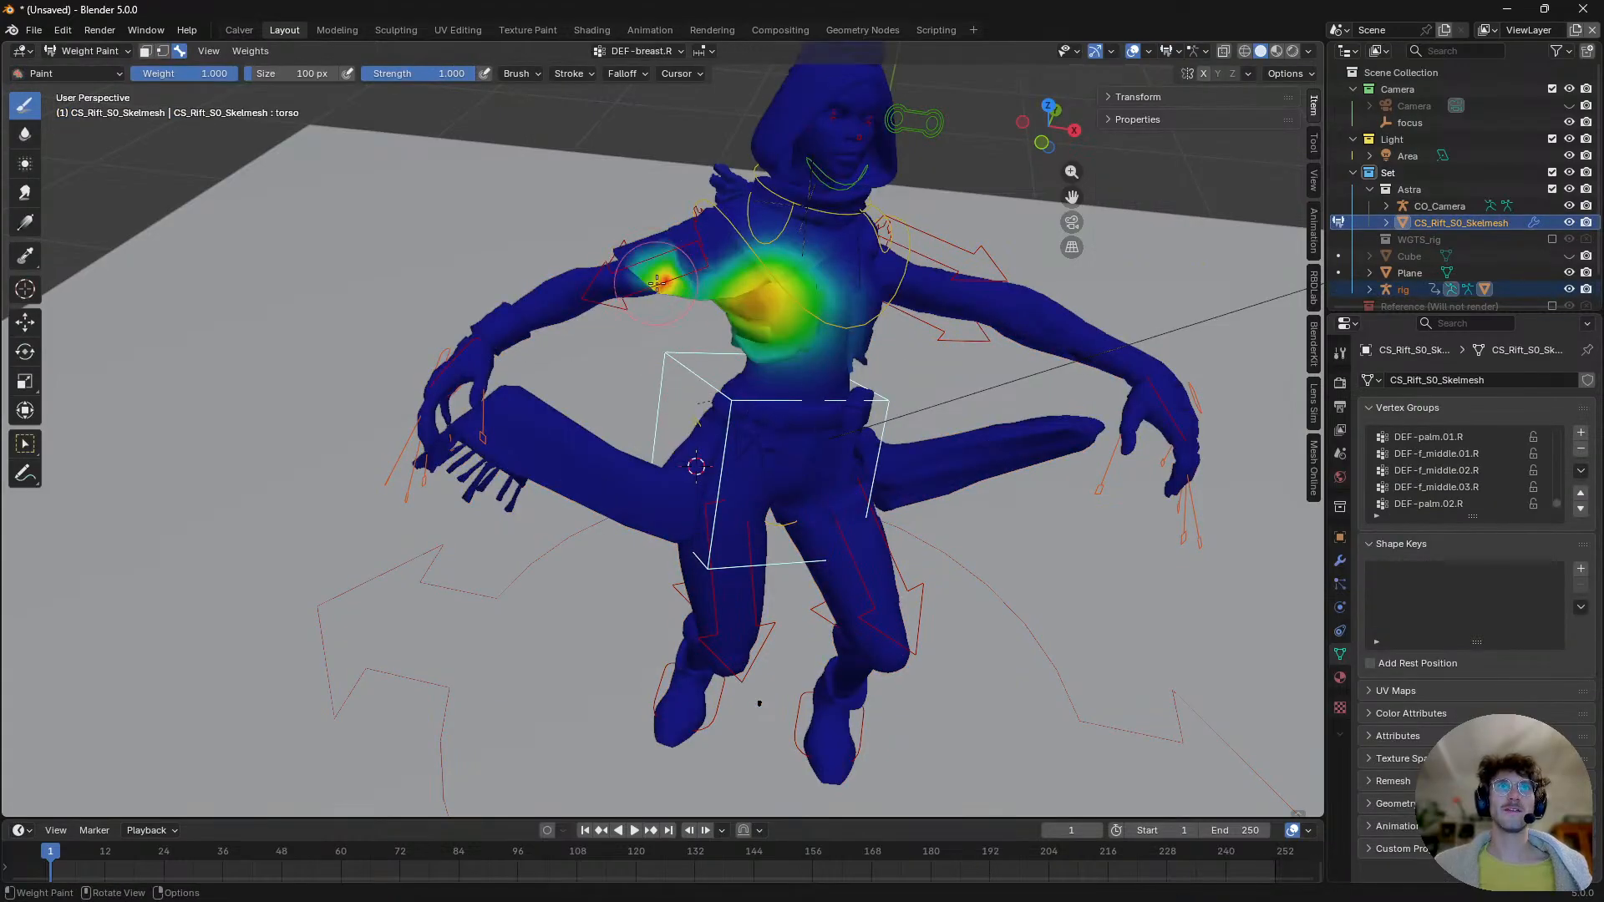
{"action": "key", "text": "ctrl+z"}
{"action": "right_click", "coordinate": [704, 394]}
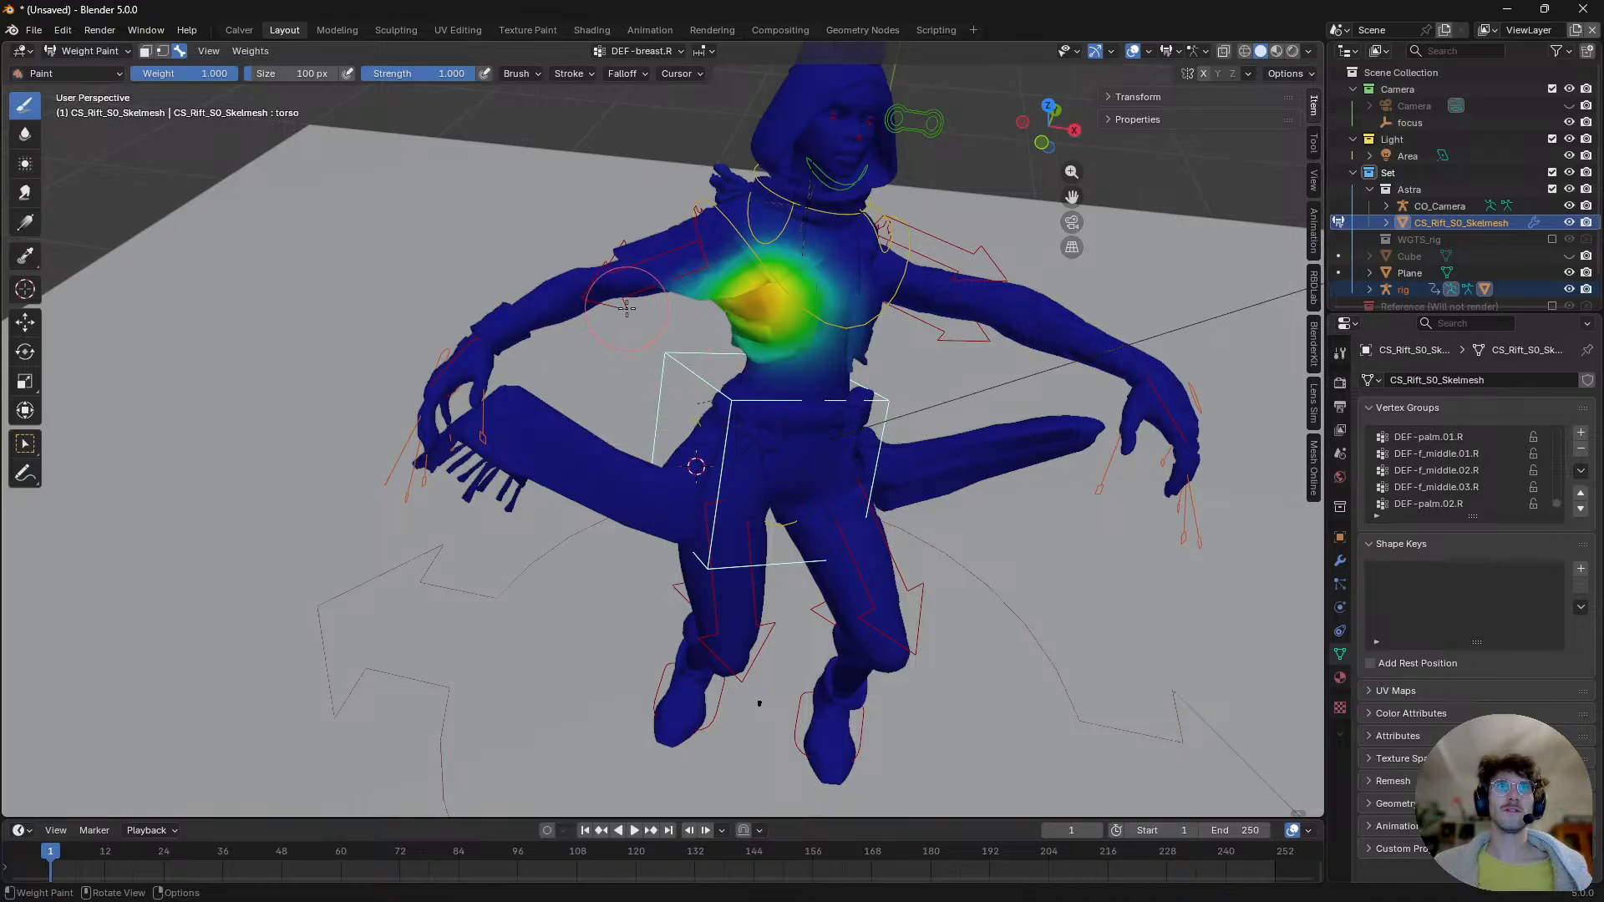
{"action": "middle_click_drag", "start_coordinate": [626, 309], "coordinate": [759, 269]}
{"action": "key", "text": "ctrl+Tab"}
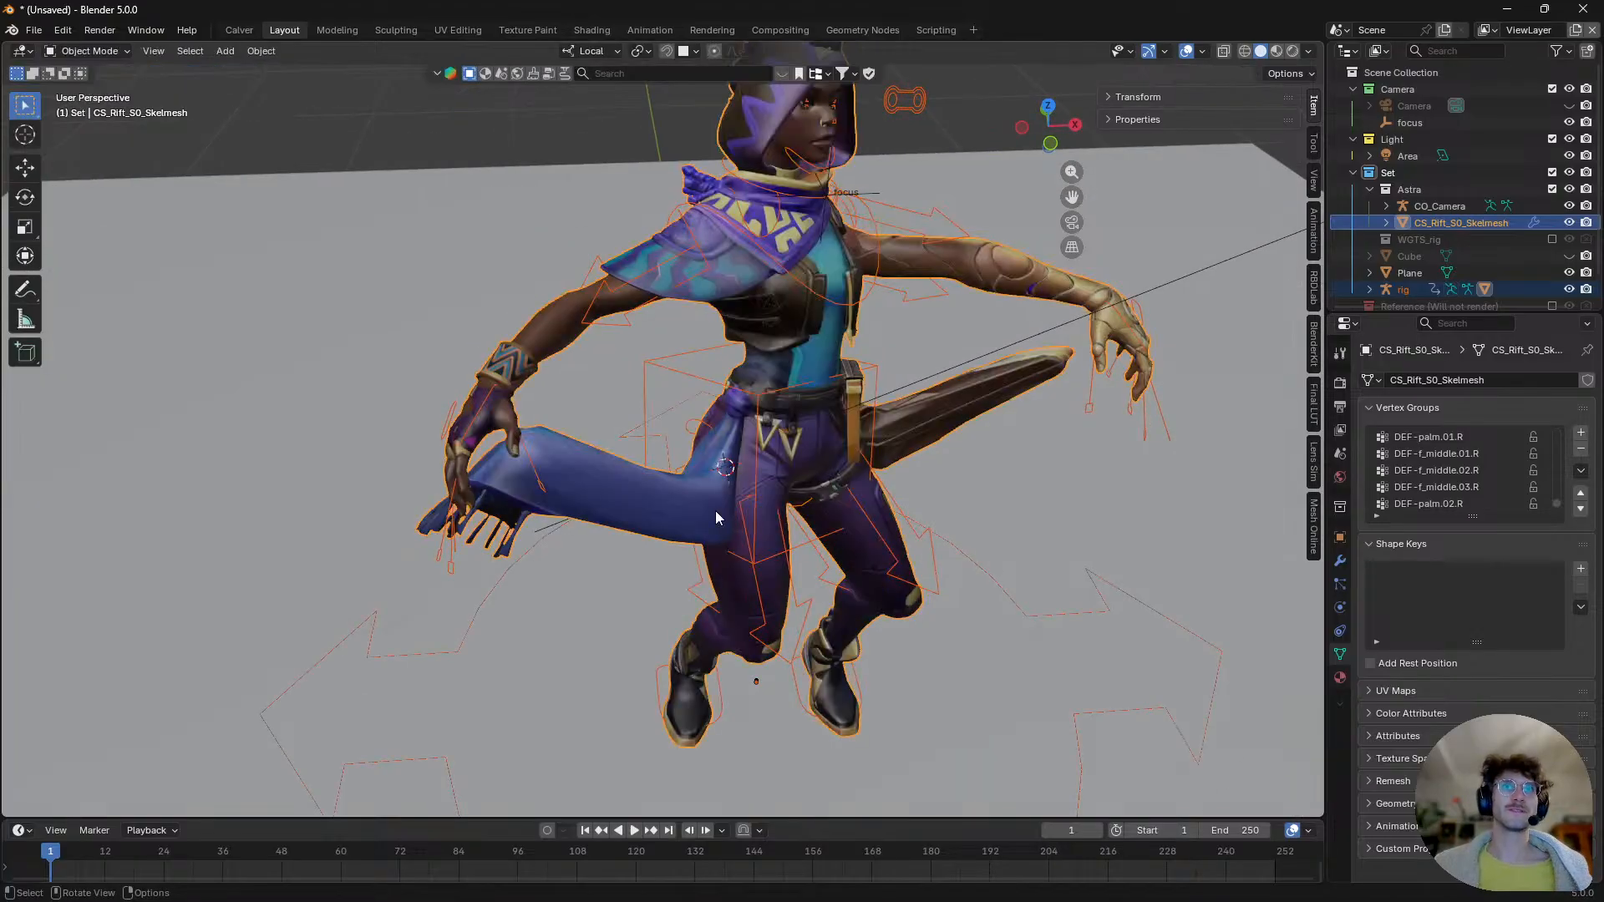
- Enter Weight Paint mode for the character mesh without the rig and enlarge the Vertex Groups list
{"action": "key", "text": "ctrl+Tab"}
{"action": "left_click", "coordinate": [616, 369]}
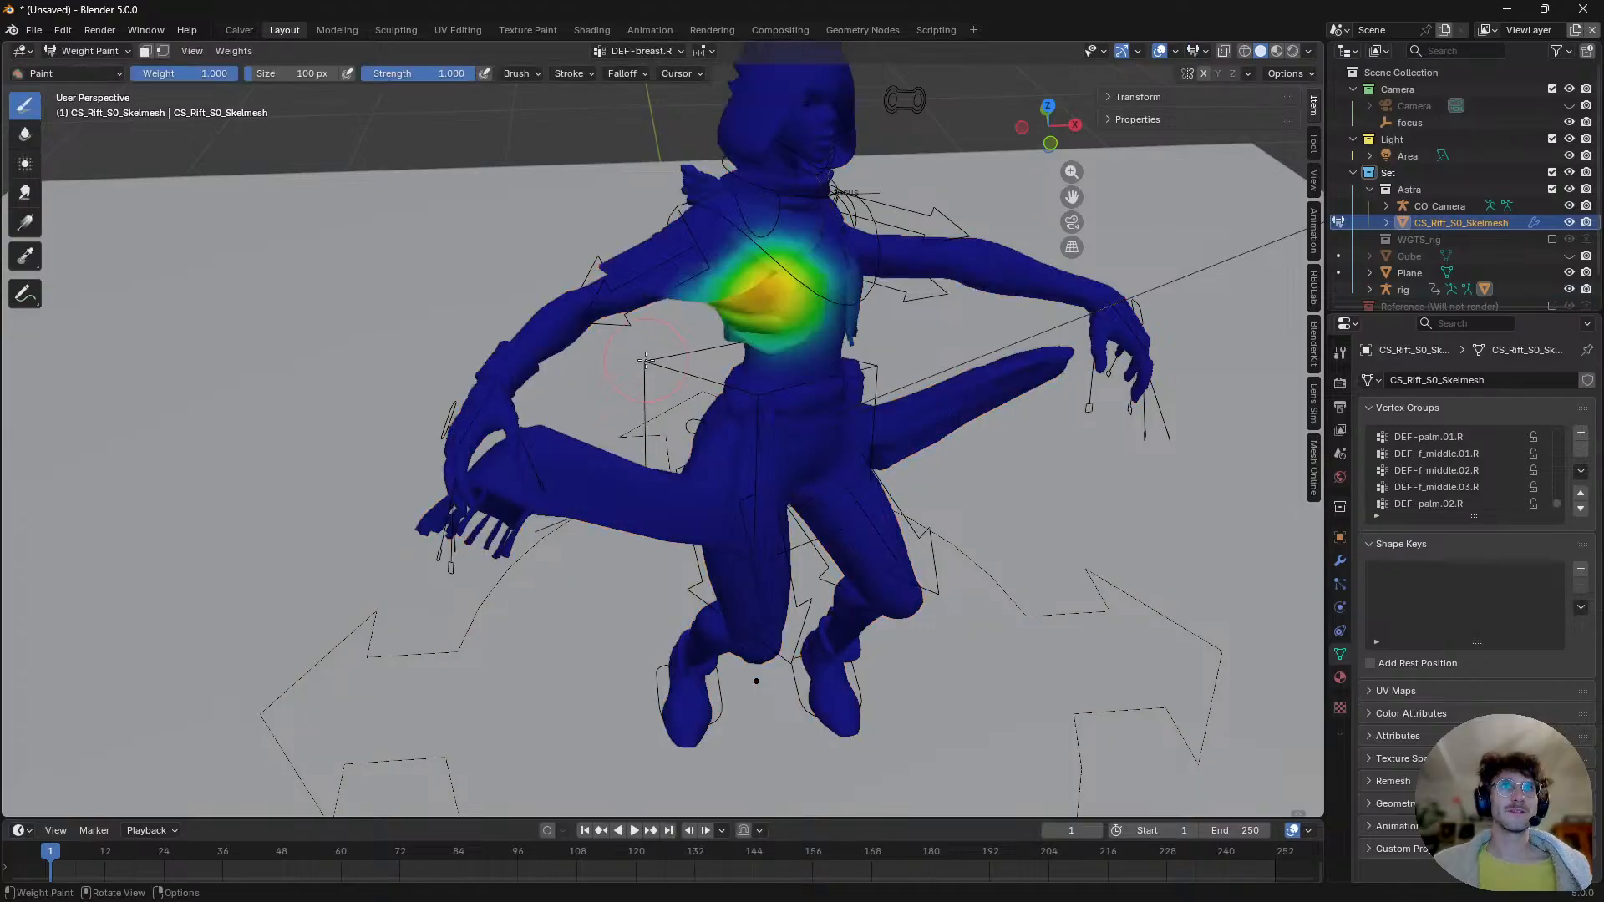
{"action": "middle_click_drag", "start_coordinate": [719, 465], "coordinate": [756, 457]}
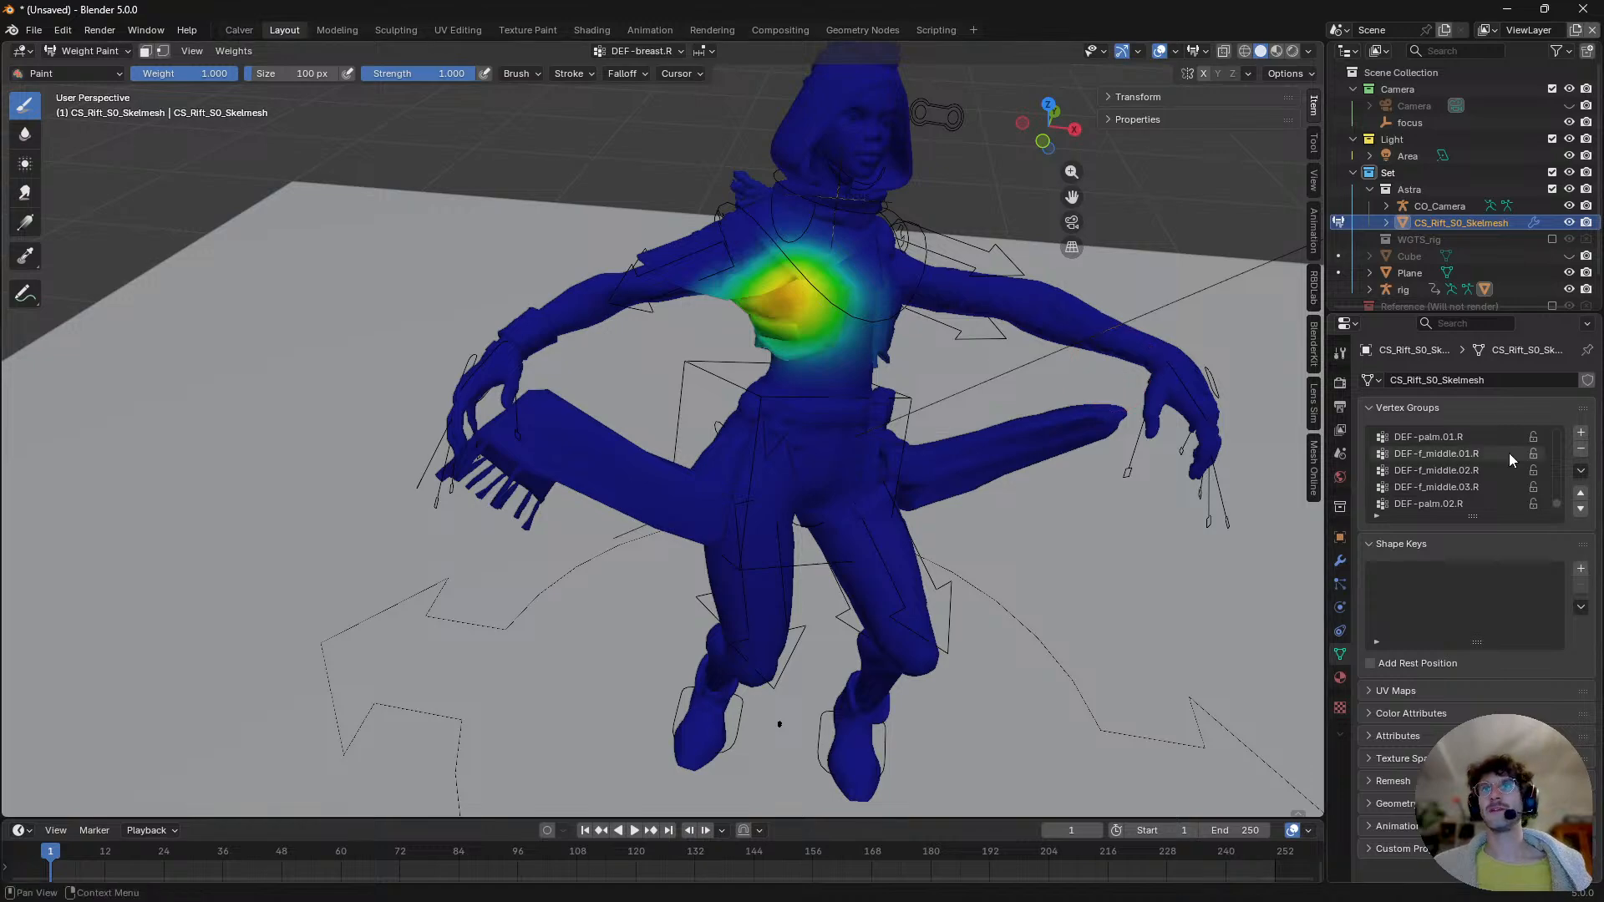
{"action": "scroll", "coordinate": [1470, 476], "scroll_direction": "down", "scroll_amount": 5}
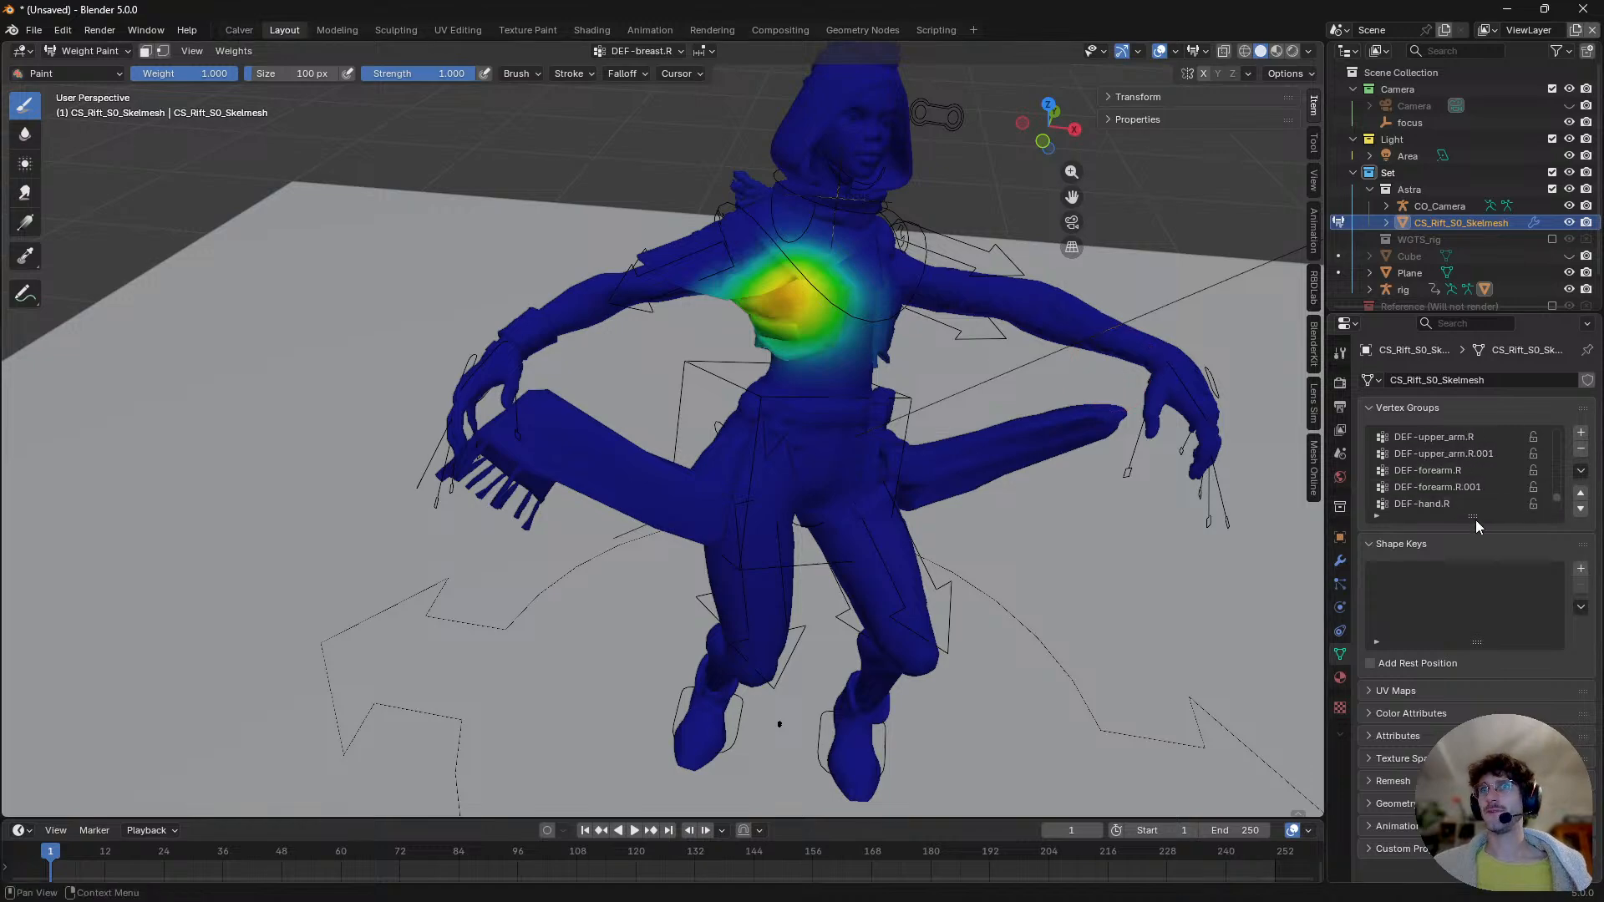
{"action": "left_click_drag", "start_coordinate": [1475, 520], "coordinate": [1471, 822]}
- Examine the weights of several hand and finger vertex groups, including DEF-f_index.02.R and DEF-f_ring.03.L
{"action": "left_click", "coordinate": [1446, 620]}
{"action": "scroll", "coordinate": [1445, 585], "scroll_direction": "up", "scroll_amount": 4}
{"action": "left_click", "coordinate": [1442, 535]}
{"action": "scroll", "coordinate": [1441, 533], "scroll_direction": "up", "scroll_amount": 7}
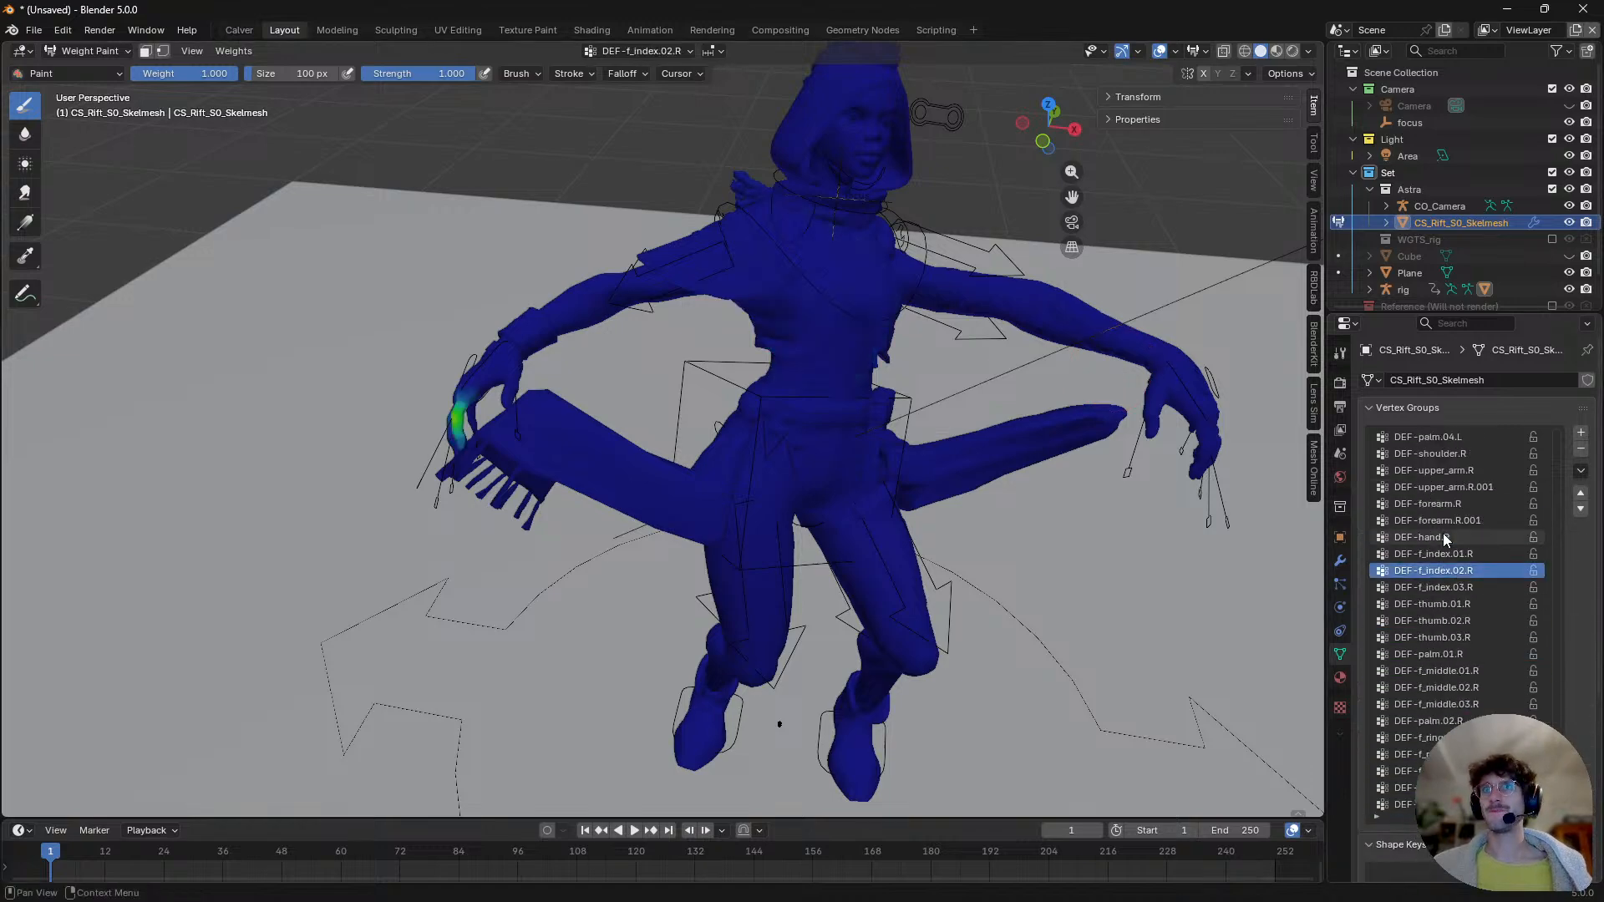
{"action": "left_click", "coordinate": [1456, 586]}
{"action": "scroll", "coordinate": [1453, 583], "scroll_direction": "up", "scroll_amount": 6}
{"action": "left_click", "coordinate": [1451, 583]}
{"action": "left_click", "coordinate": [1438, 537]}
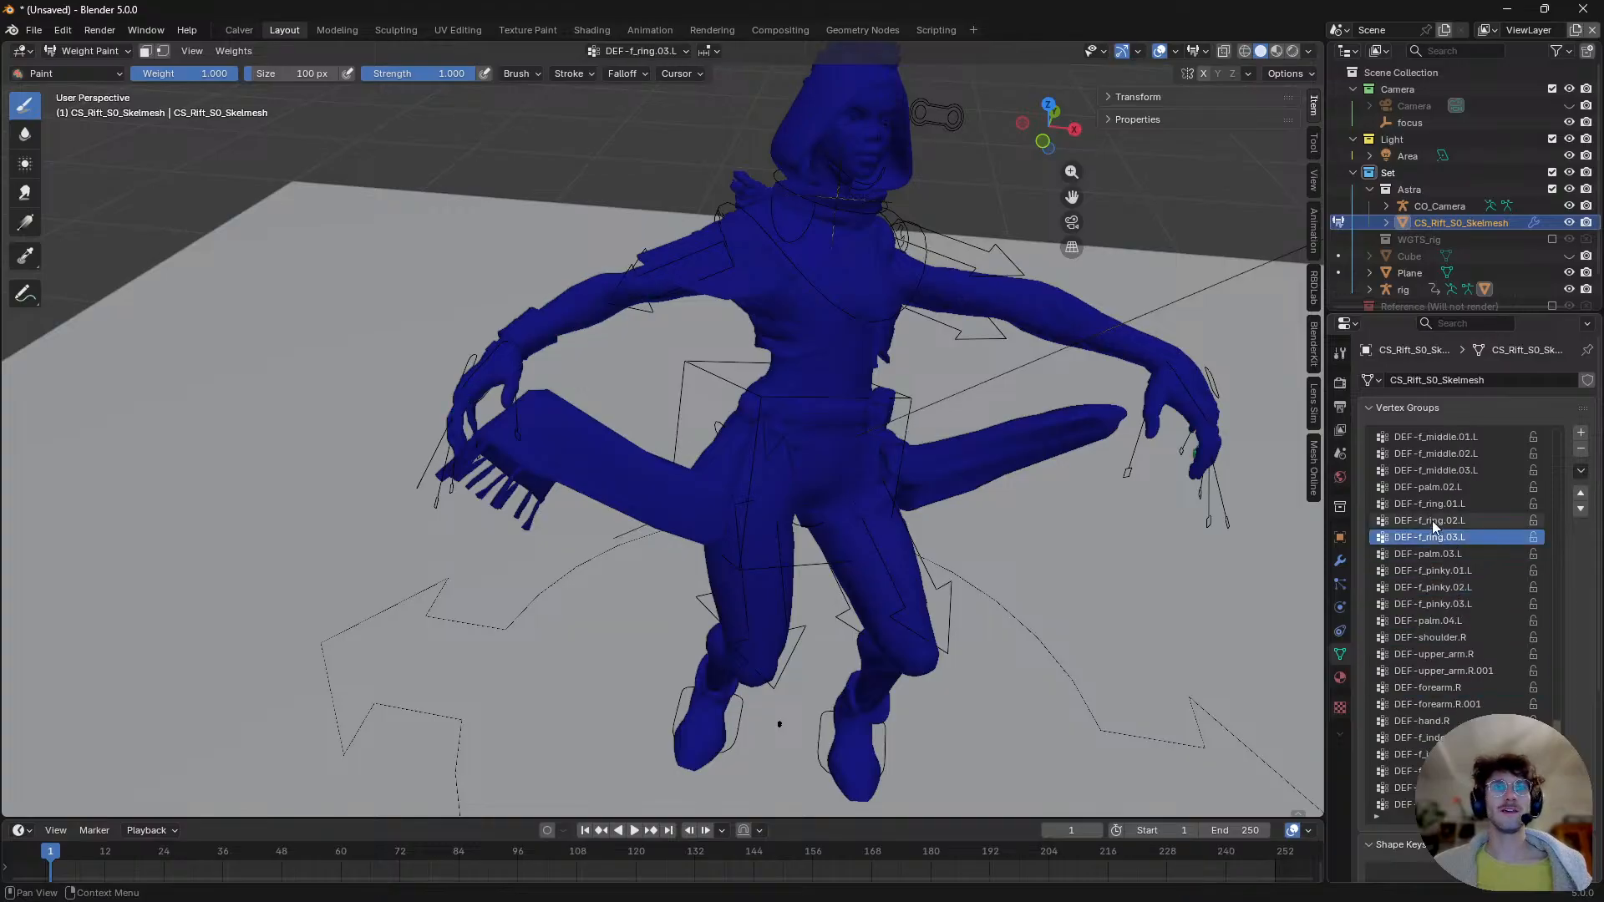
{"action": "scroll", "coordinate": [1432, 520], "scroll_direction": "up", "scroll_amount": 6}
{"action": "scroll", "coordinate": [1541, 608], "scroll_direction": "up", "scroll_amount": 10}
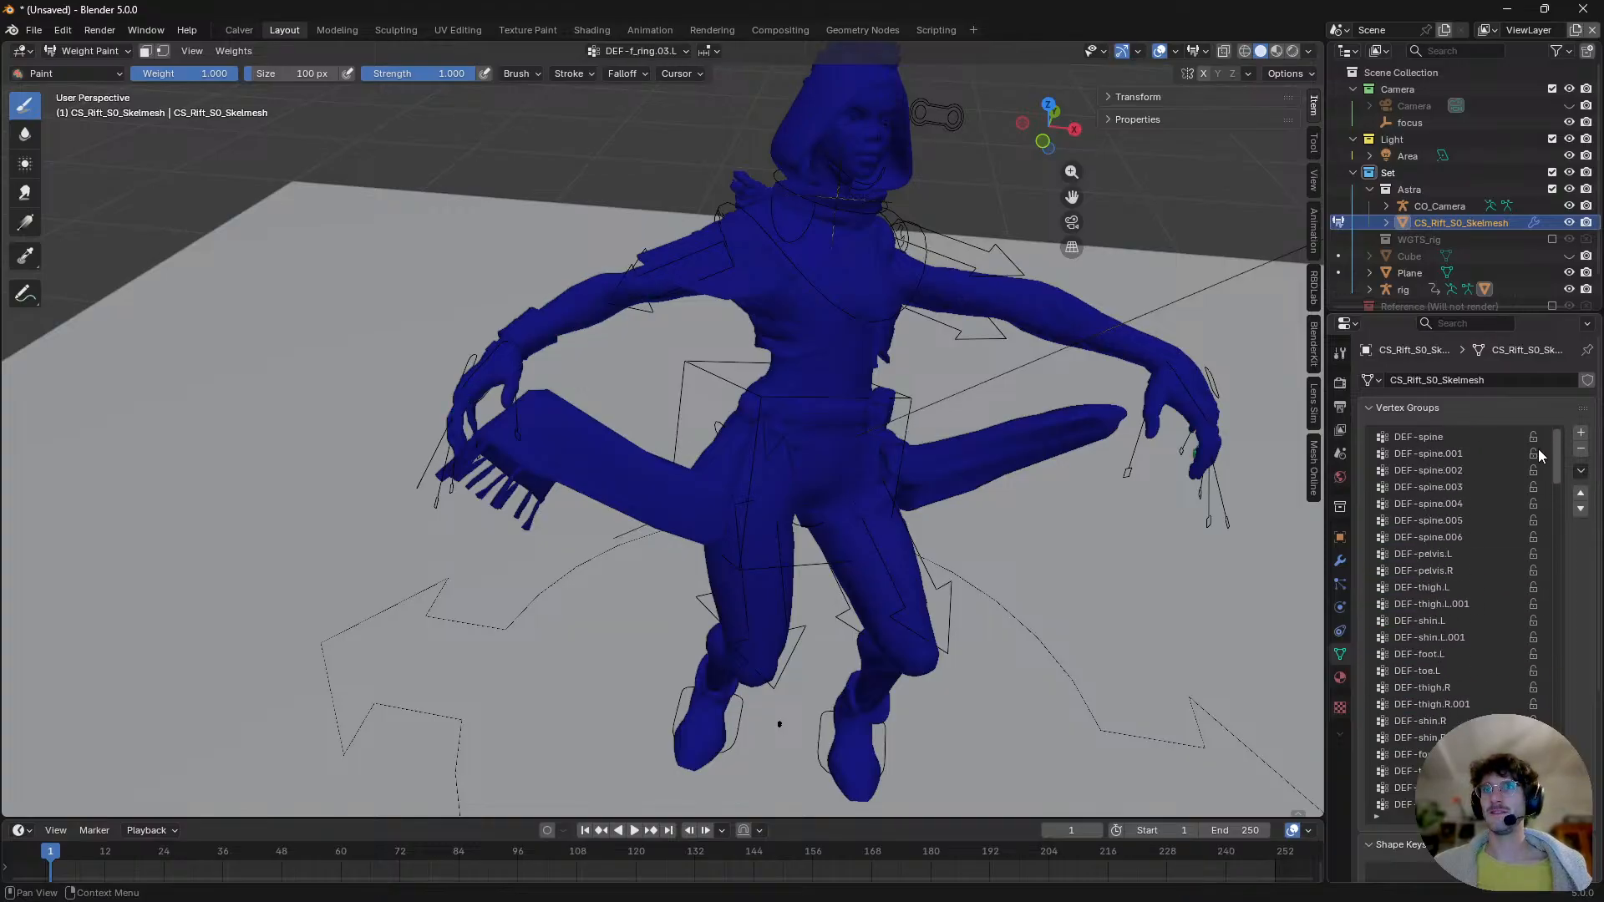
- Go through the vertex groups from DEF-spine to DEF-pelvis.R to examine their weights on the mesh
{"action": "left_click", "coordinate": [1476, 456]}
{"action": "left_click", "coordinate": [1467, 431]}
{"action": "key", "text": "Down"}
{"action": "key", "text": "Down"}
{"action": "key", "text": "Down"}
{"action": "key", "text": "Down"}
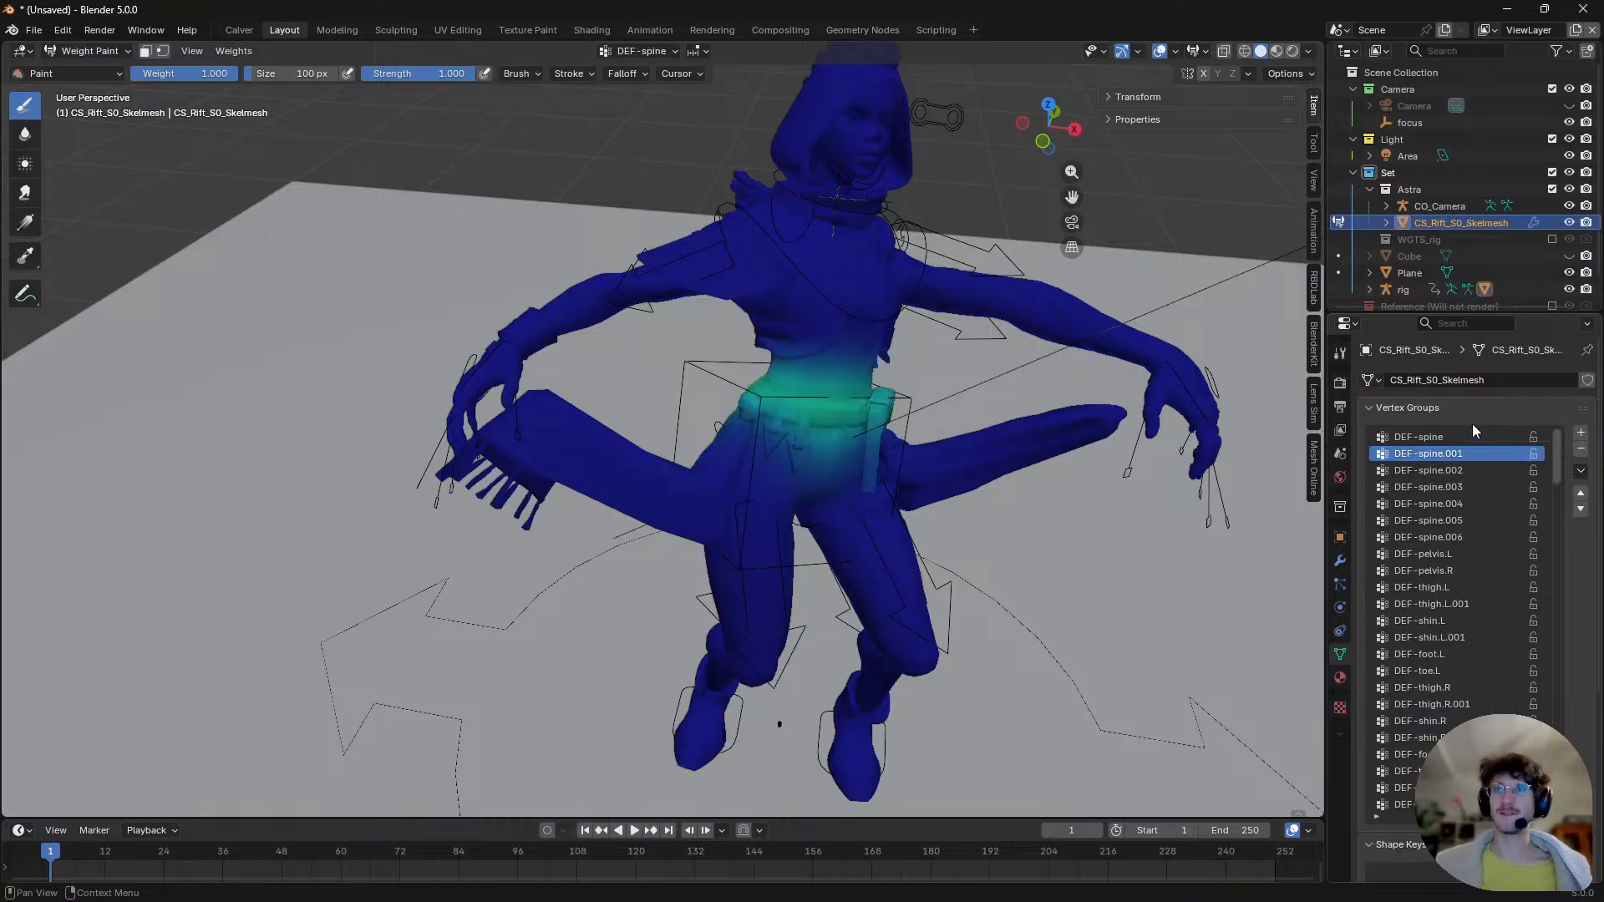
{"action": "key", "text": "Down"}
{"action": "key", "text": "Down"}
{"action": "key", "text": "Down"}
{"action": "key", "text": "Down"}
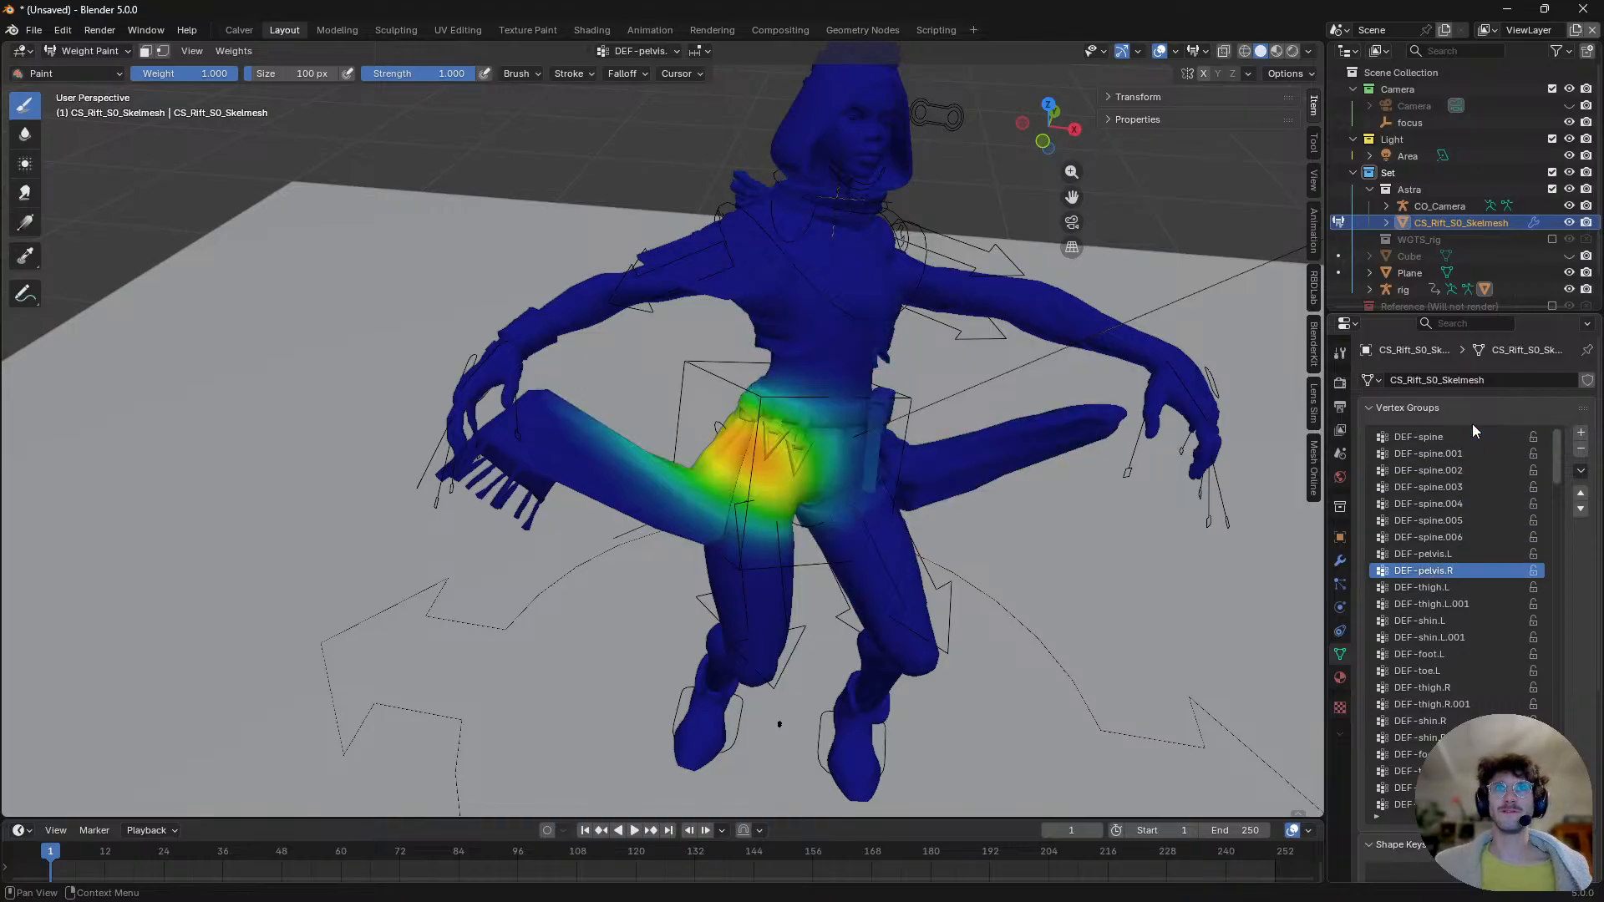
- Compare DEF-pelvis.R with the neighbouring groups above it and activate DEF-pelvis.L
{"action": "key", "text": "Up"}
{"action": "key", "text": "Up"}
{"action": "key", "text": "Up"}
{"action": "key", "text": "Down"}
{"action": "key", "text": "Down"}
{"action": "key", "text": "Down"}
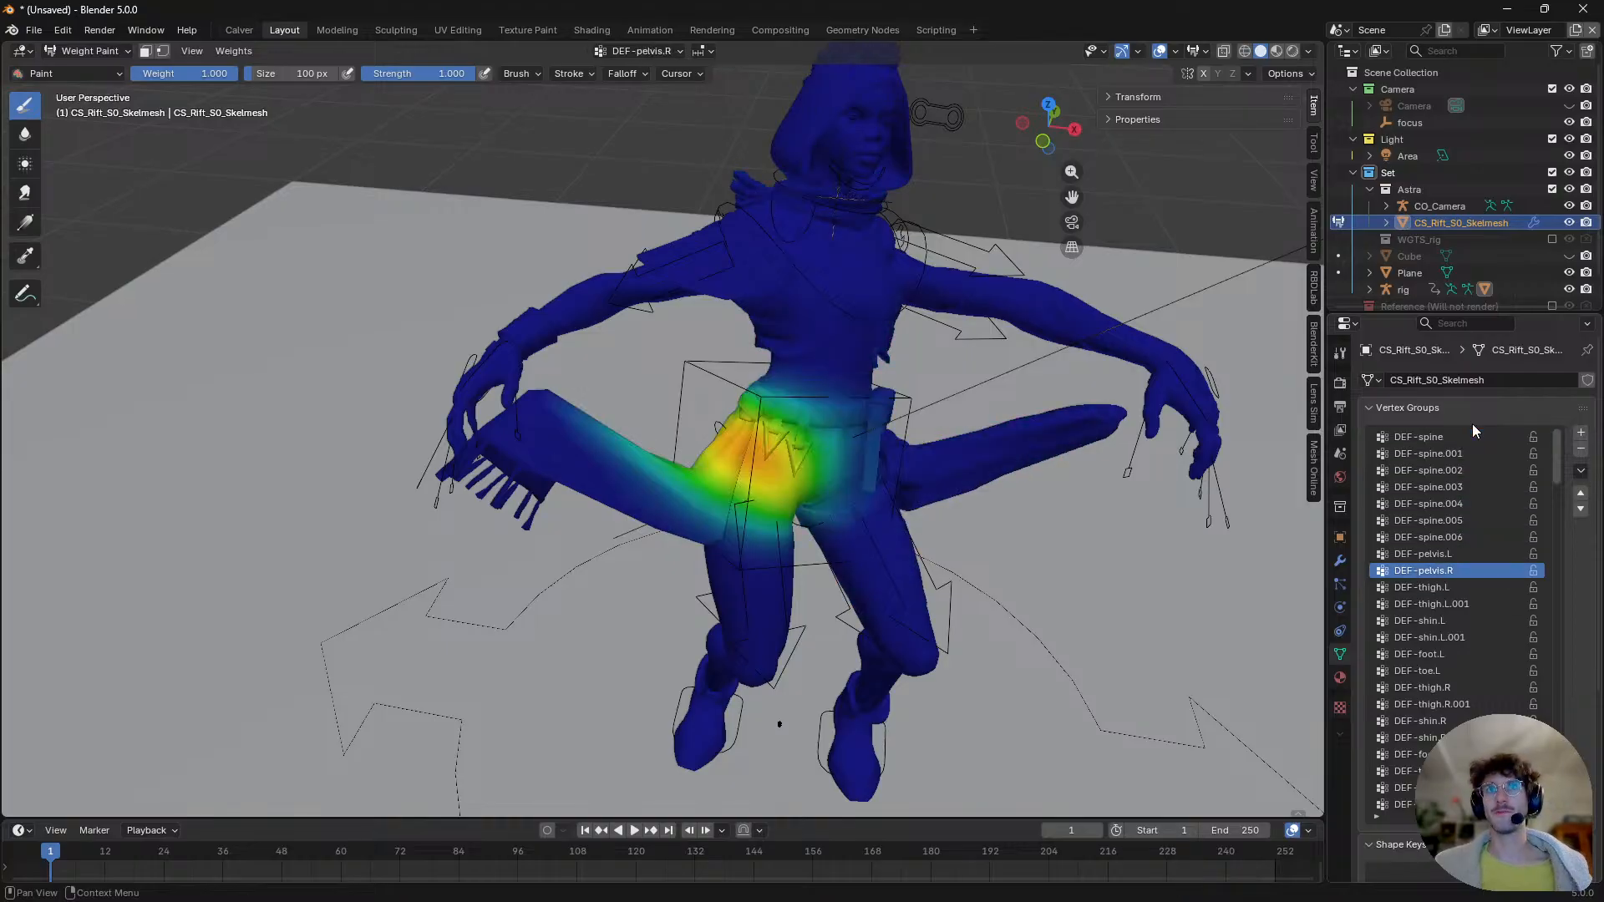
{"action": "key", "text": "Up"}
- Try painting weight 1.000 along the stretched hip pouch in the DEF-pelvis.L group, and undo the stroke
{"action": "middle_click_drag", "start_coordinate": [977, 510], "coordinate": [979, 471]}
{"action": "scroll", "coordinate": [979, 492], "scroll_direction": "up", "scroll_amount": 3}
{"action": "middle_click_drag", "start_coordinate": [1095, 430], "coordinate": [967, 480], "text": "shift"}
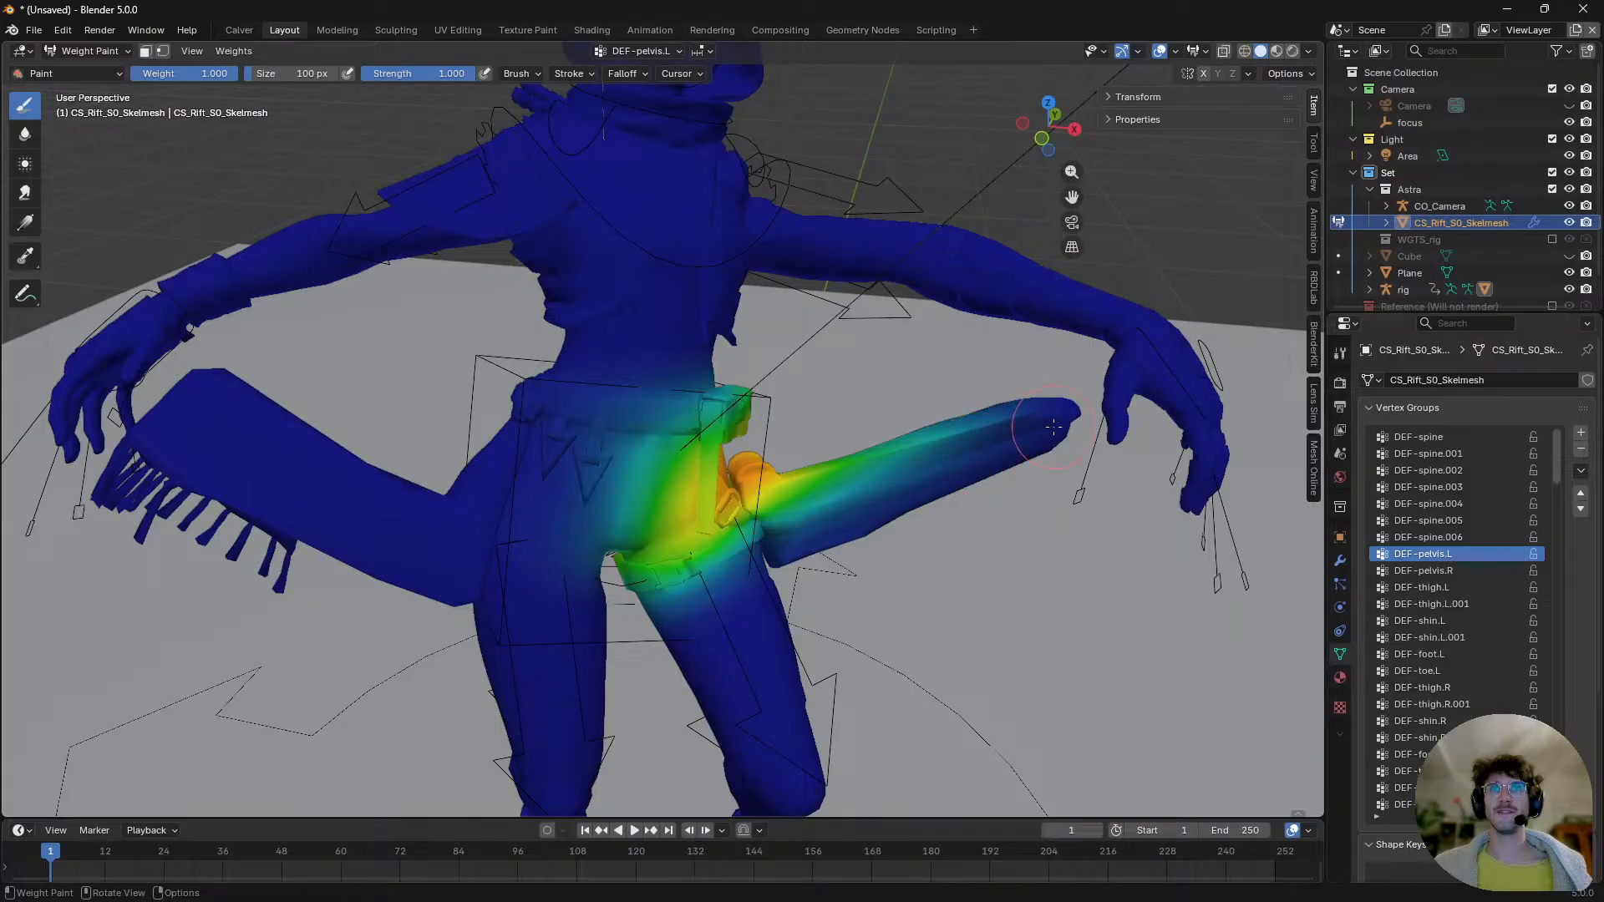
{"action": "middle_click_drag", "start_coordinate": [1053, 427], "coordinate": [1046, 410]}
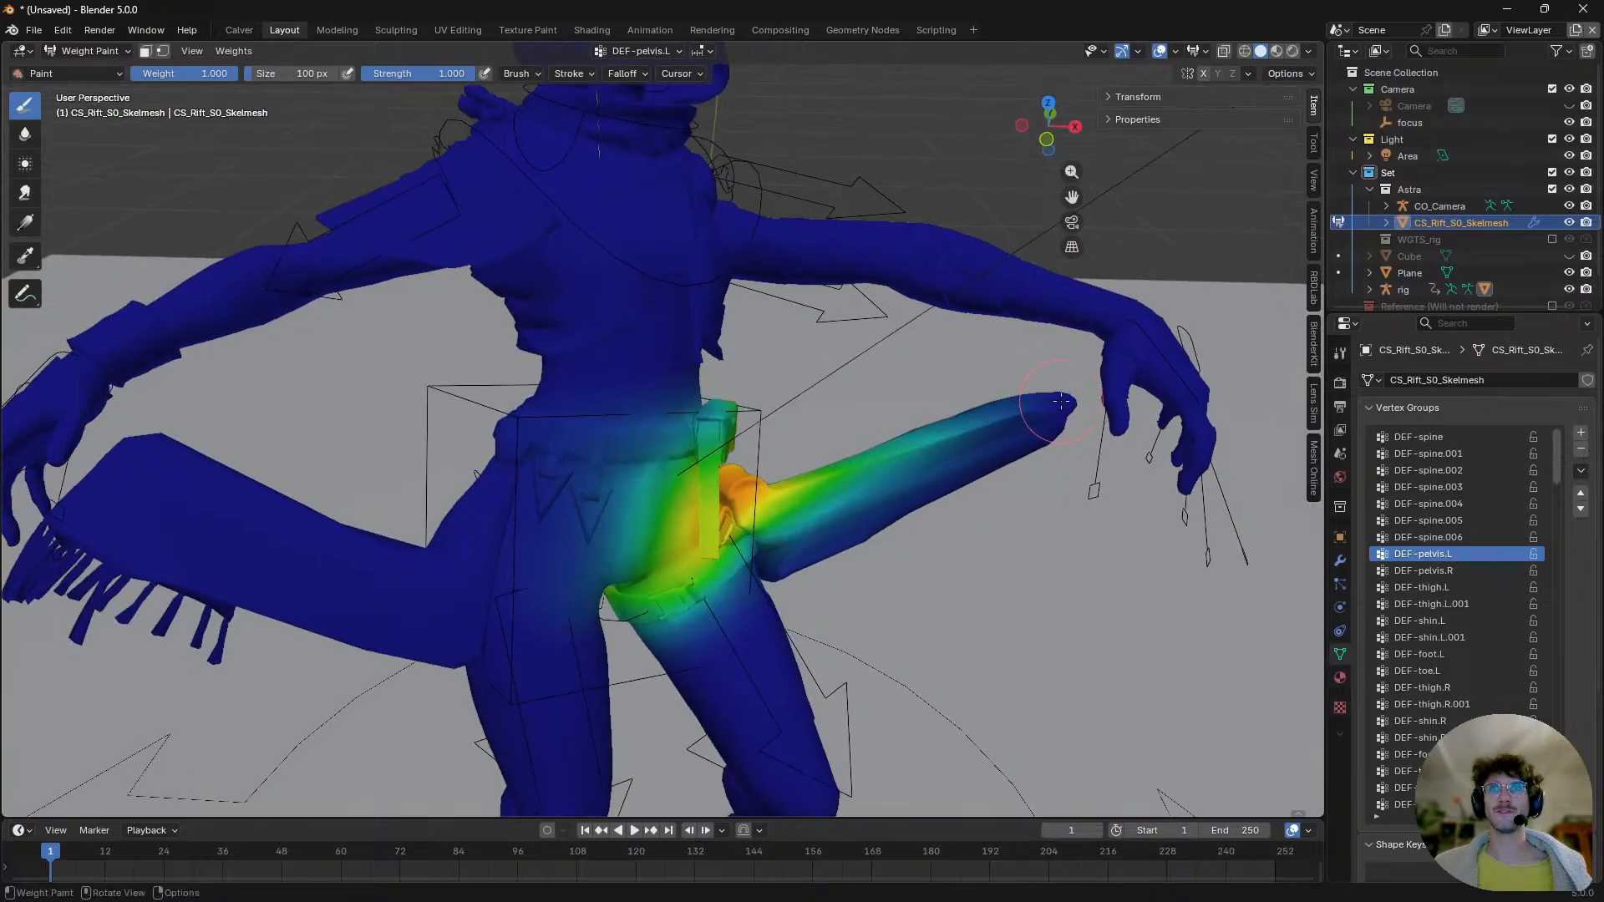
{"action": "mouse_move", "coordinate": [1061, 400]}
{"action": "left_mouse_down"}
{"action": "mouse_move", "coordinate": [902, 501]}
{"action": "mouse_move", "coordinate": [918, 470]}
{"action": "mouse_move", "coordinate": [837, 445]}
{"action": "left_mouse_up"}
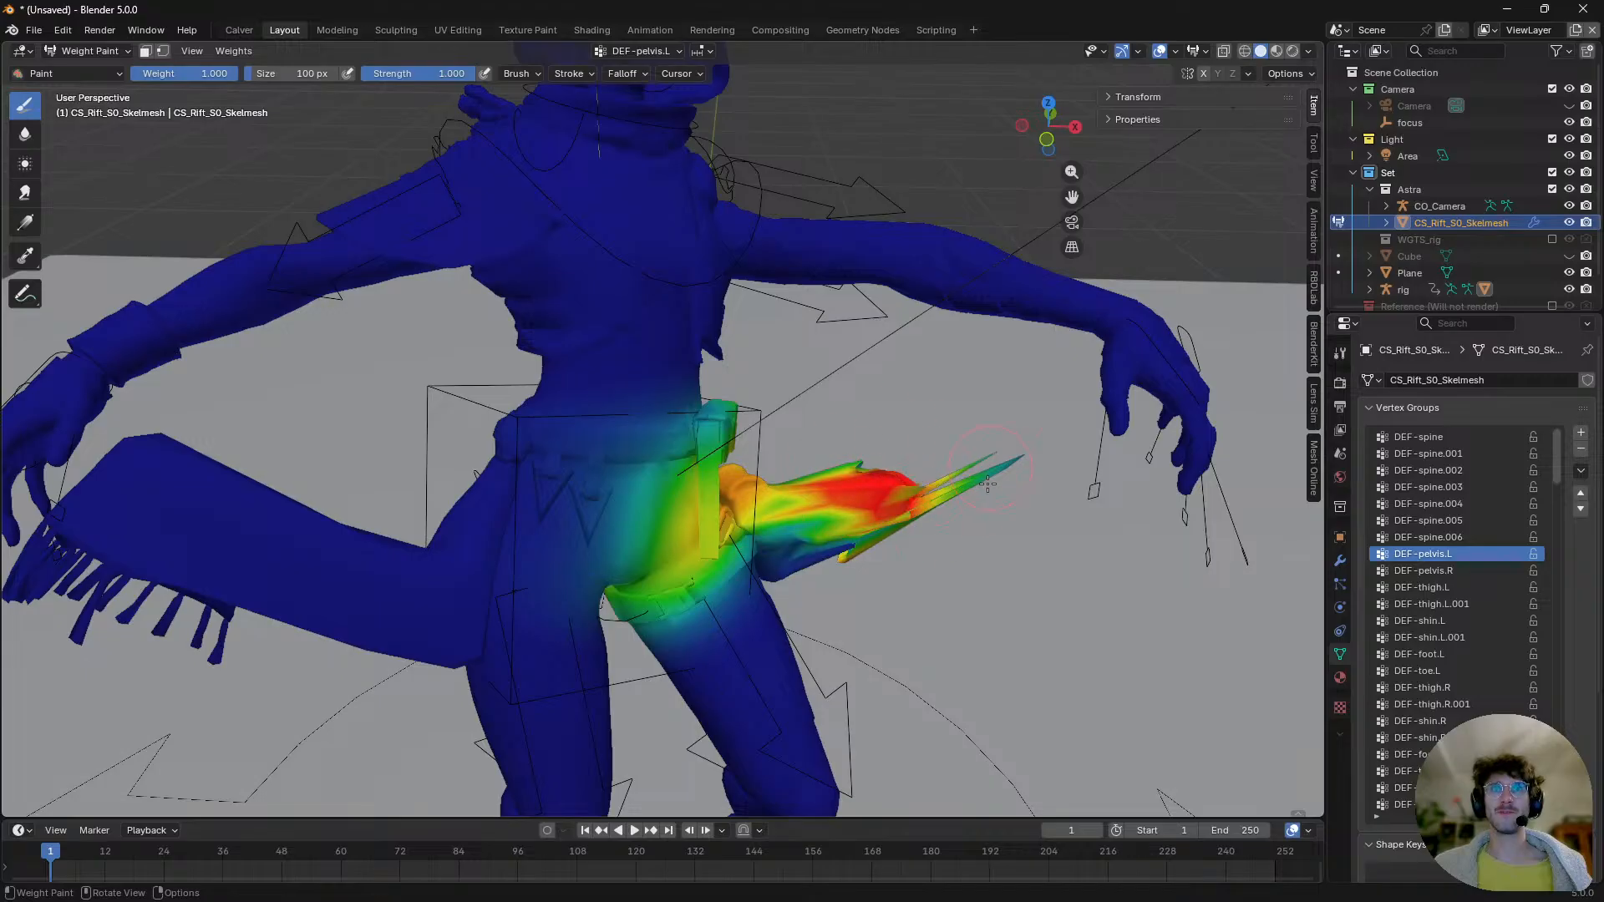
{"action": "middle_click_drag", "start_coordinate": [773, 504], "coordinate": [752, 499]}
{"action": "key", "text": "ctrl+z"}
{"action": "key", "text": "ctrl+z"}
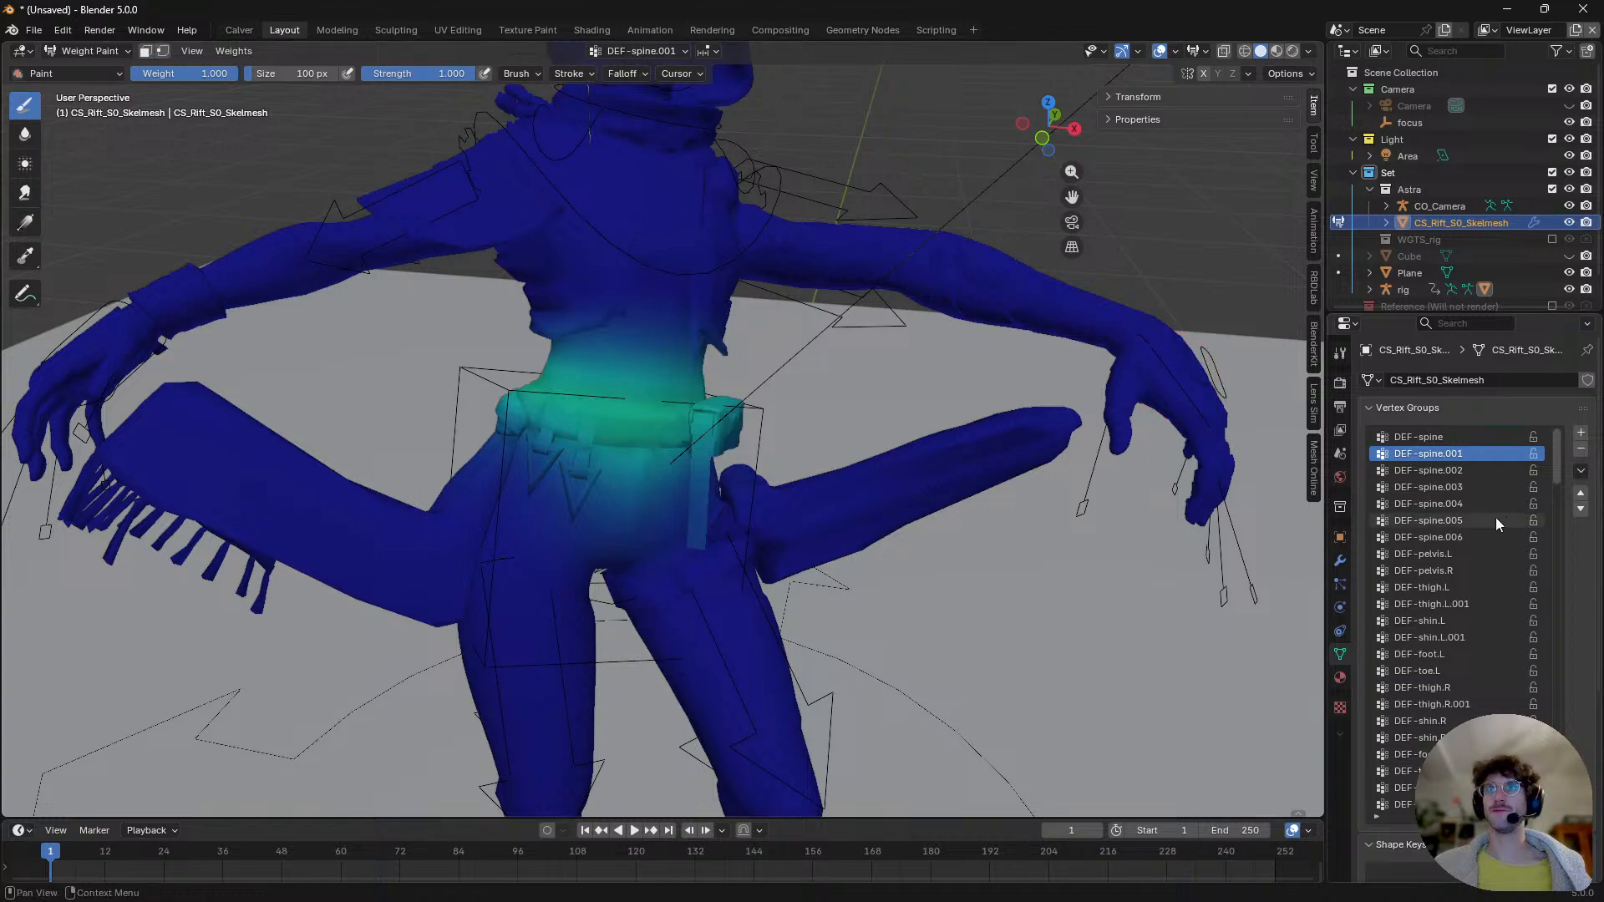
- Examine the weights of the spine, pelvis and leg vertex groups from DEF-spine.004 down to DEF-forehead.R
{"action": "left_click", "coordinate": [1462, 505]}
{"action": "left_click", "coordinate": [1459, 553]}
{"action": "key", "text": "Down"}
{"action": "key", "text": "Down"}
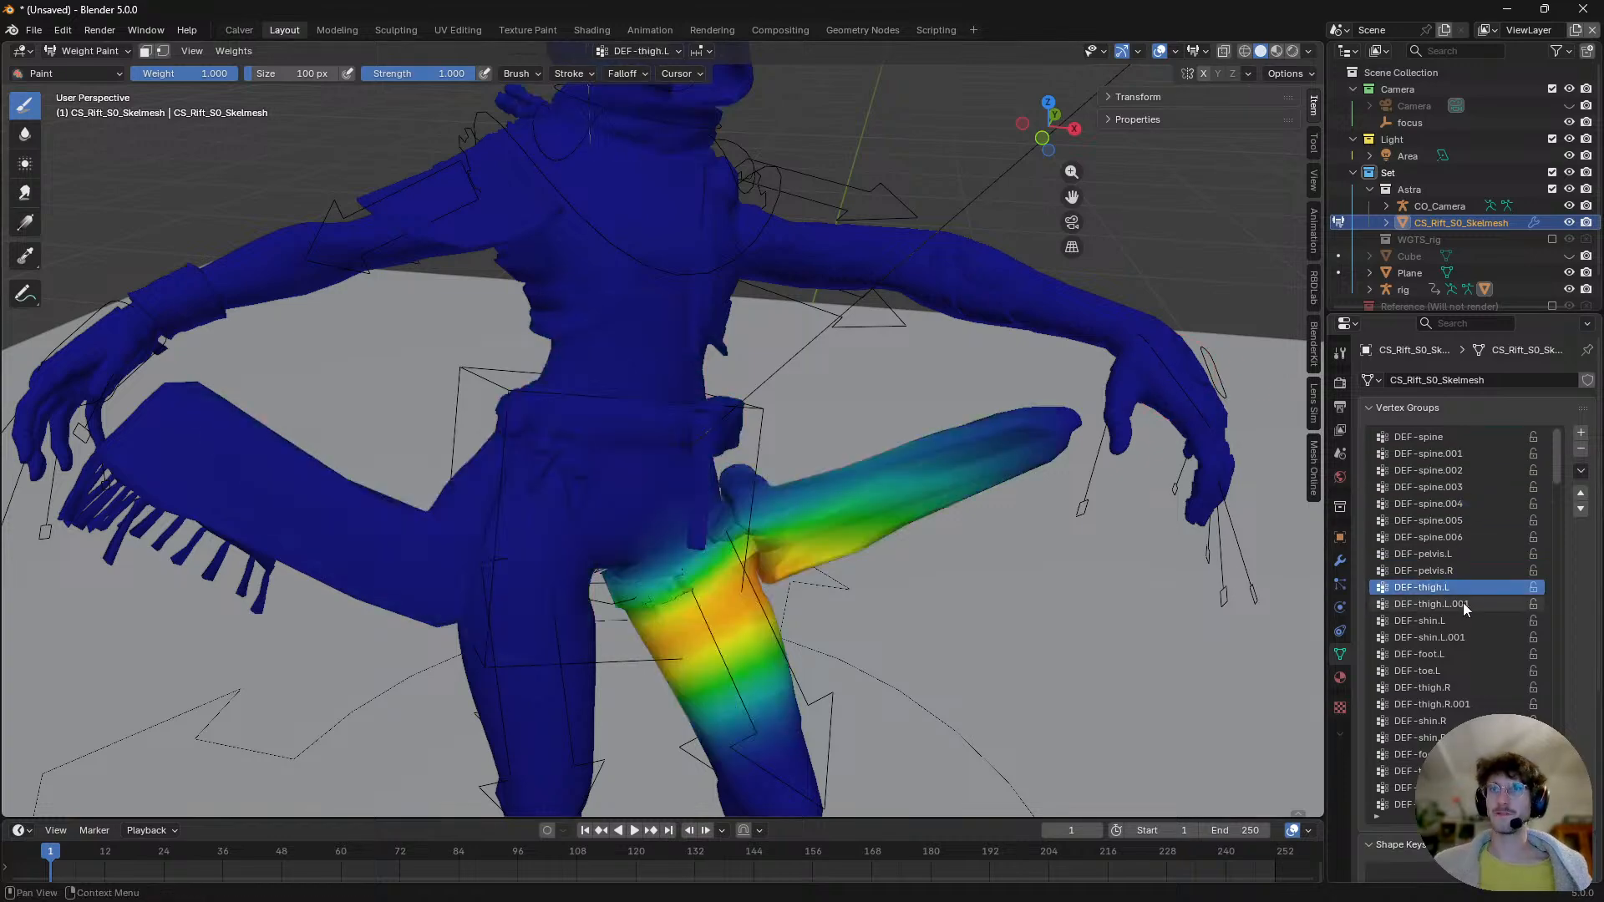
{"action": "key", "text": "Down"}
{"action": "key", "text": "Down"}
{"action": "key", "text": "Down"}
{"action": "key", "text": "Down"}
{"action": "key", "text": "Down"}
{"action": "key", "text": "Down"}
{"action": "key", "text": "Down"}
{"action": "key", "text": "Down"}
{"action": "key", "text": "Down"}
{"action": "key", "text": "Down"}
{"action": "key", "text": "Down"}
{"action": "key", "text": "Down"}
{"action": "key", "text": "Down"}
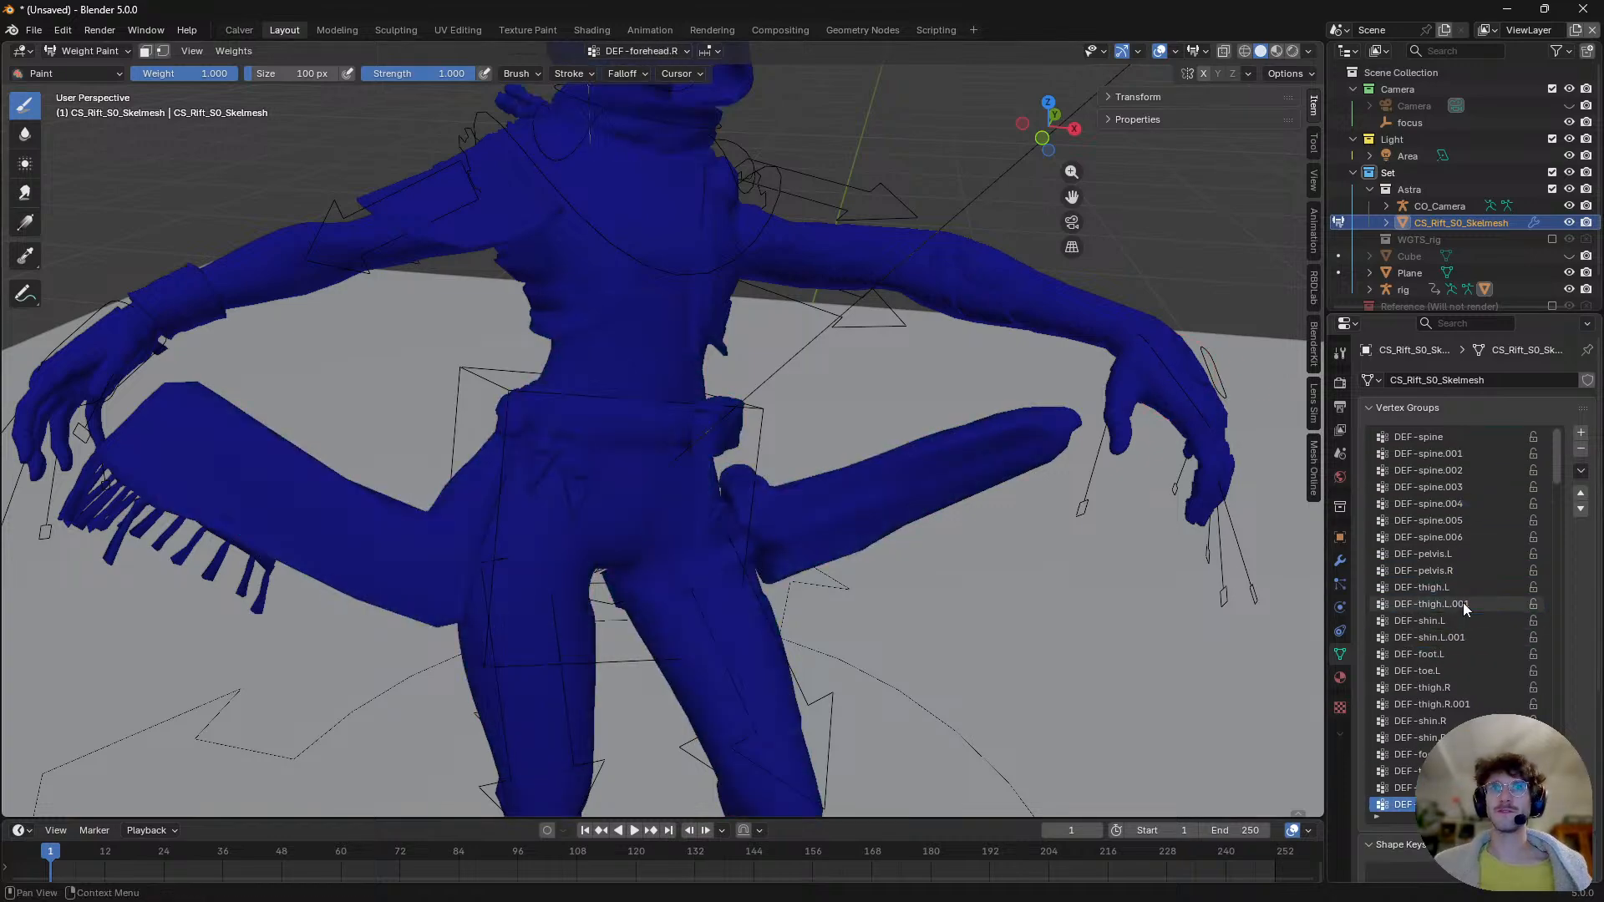
- Continue through the face vertex groups down to DEF-brow.B.R.002 to examine their weights on the mesh
{"action": "key", "text": "Down"}
{"action": "key", "text": "Down"}
{"action": "key", "text": "Down"}
{"action": "key", "text": "Down"}
{"action": "key", "text": "Down"}
{"action": "key", "text": "Down"}
{"action": "key", "text": "Down"}
{"action": "key", "text": "Down"}
{"action": "key", "text": "Down"}
{"action": "key", "text": "Down"}
{"action": "key", "text": "Down"}
{"action": "key", "text": "Down"}
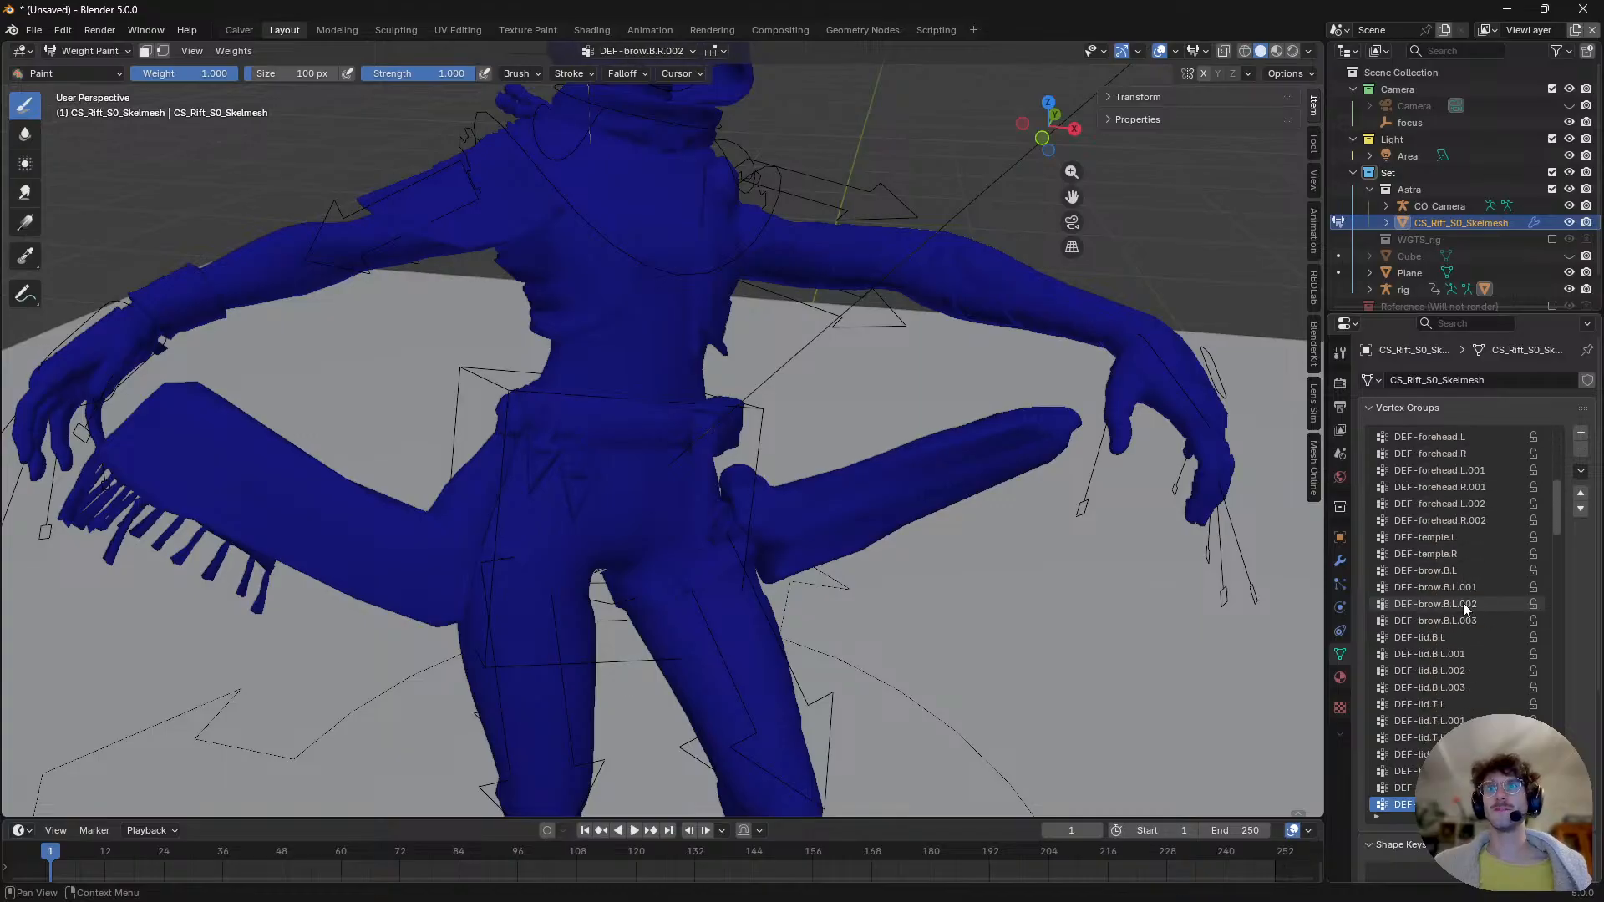
- Sort the mesh's vertex groups by bone hierarchy and return to the start of the list
{"action": "left_click", "coordinate": [1580, 471]}
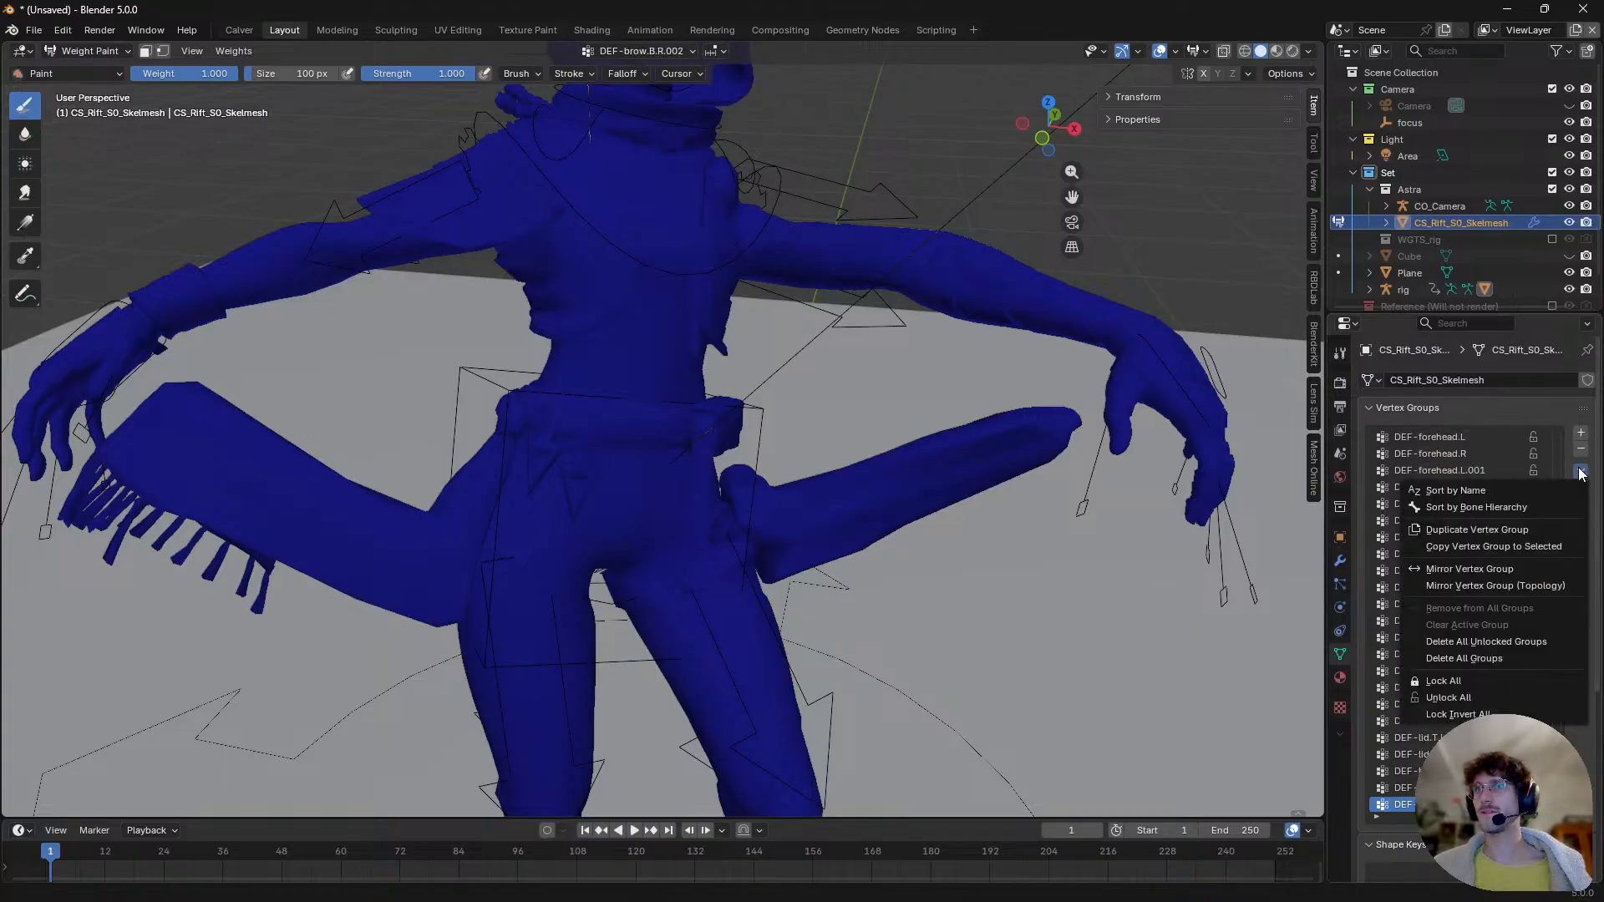
{"action": "left_click", "coordinate": [1470, 509]}
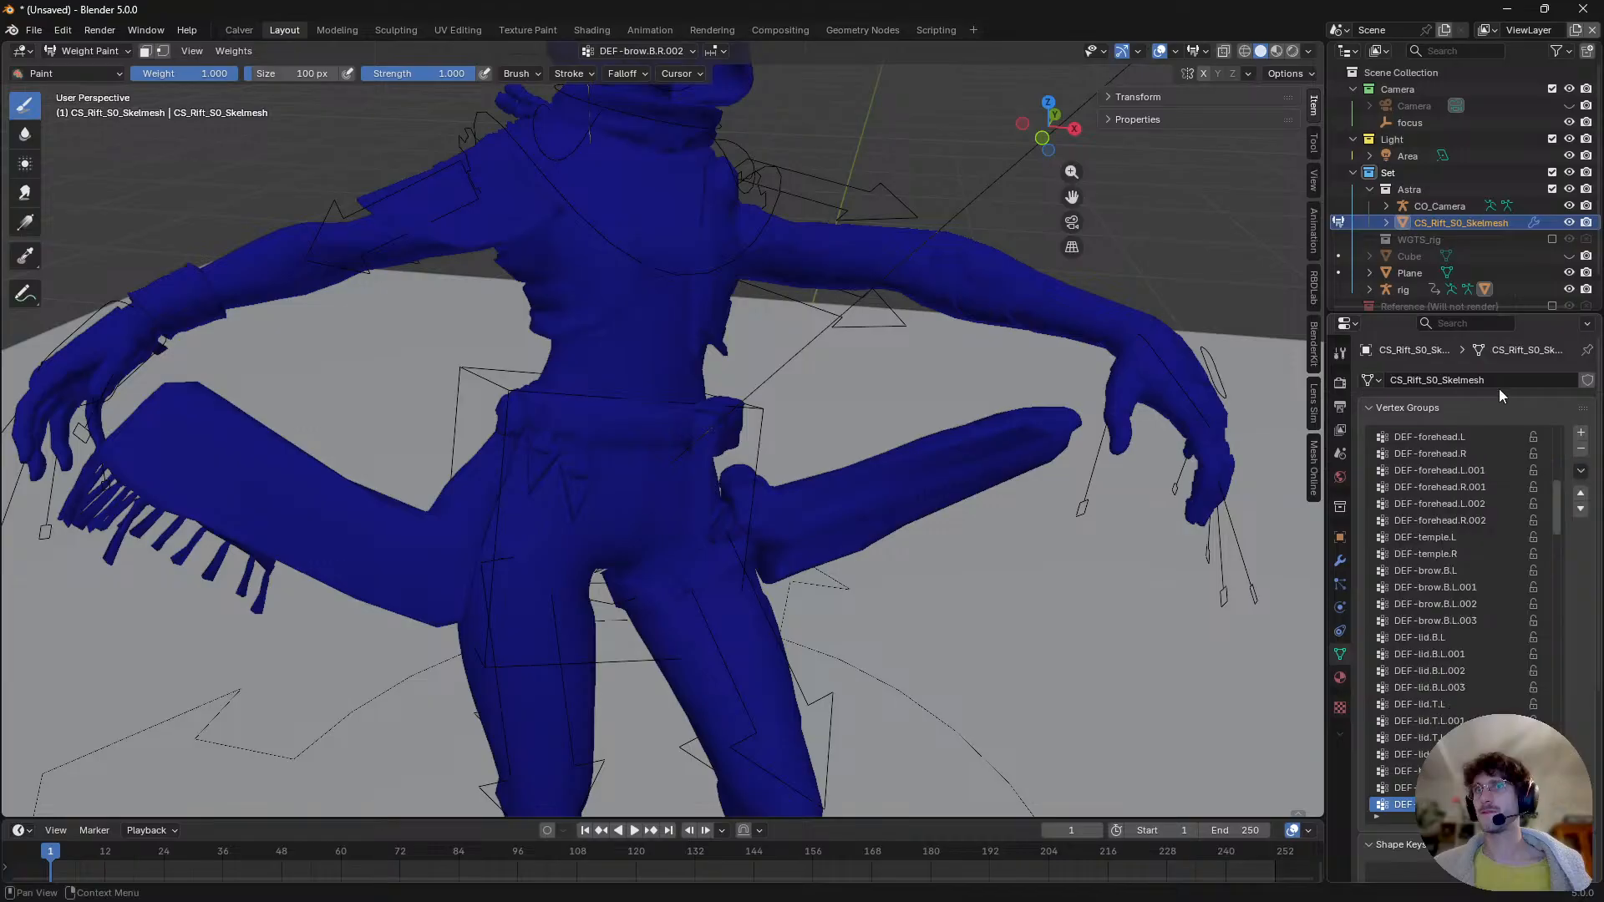
{"action": "left_click_drag", "start_coordinate": [1555, 508], "coordinate": [1541, 443]}
{"action": "left_click", "coordinate": [1580, 471]}
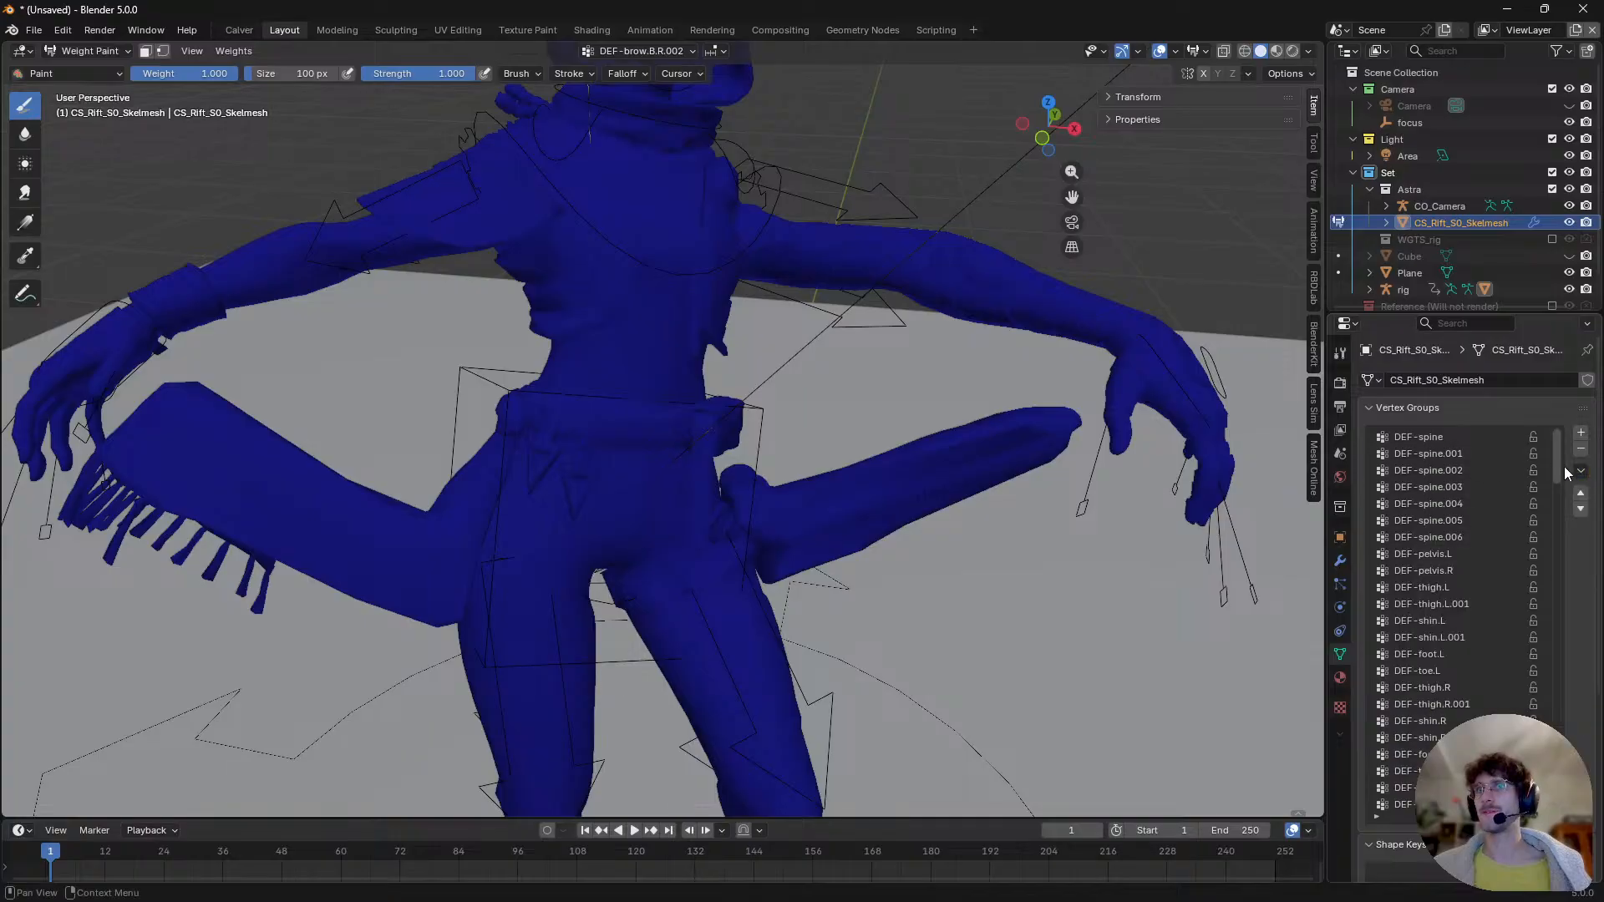
- Find the right-hand vertex groups, check DEF-f_index.02.R and make DEF-hand.R the active group
{"action": "left_click_drag", "start_coordinate": [1560, 467], "coordinate": [1570, 772]}
{"action": "left_click", "coordinate": [1416, 721]}
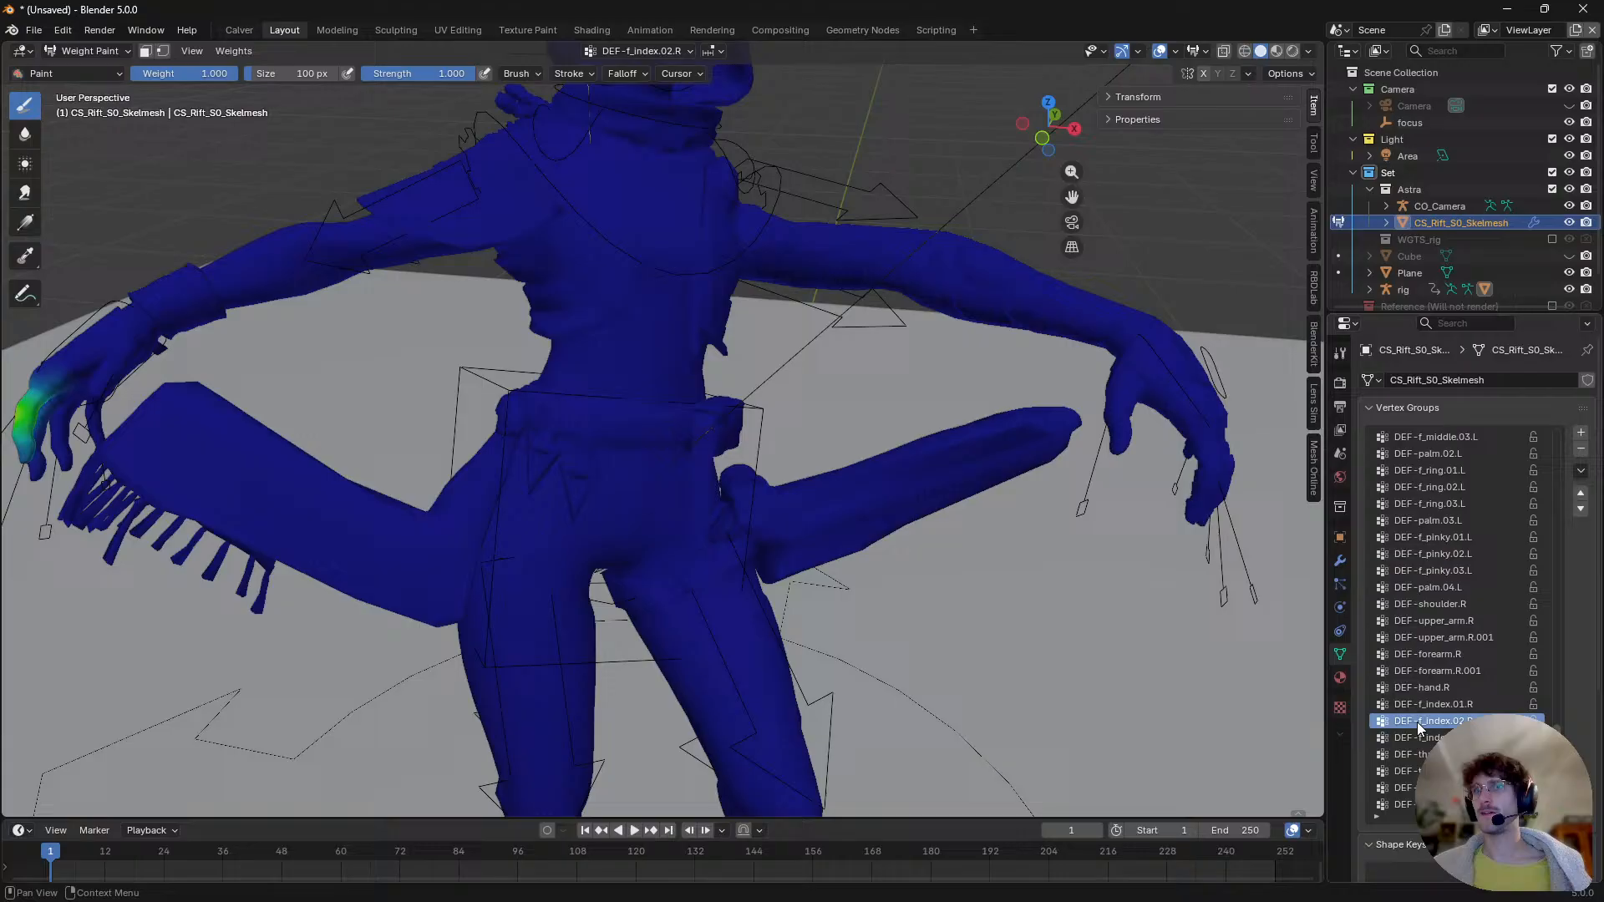
{"action": "left_click", "coordinate": [1448, 691]}
{"action": "scroll", "coordinate": [1448, 692], "scroll_direction": "up", "scroll_amount": 1, "text": "ctrl"}
{"action": "scroll", "coordinate": [1448, 692], "scroll_direction": "down", "scroll_amount": 1, "text": "ctrl"}
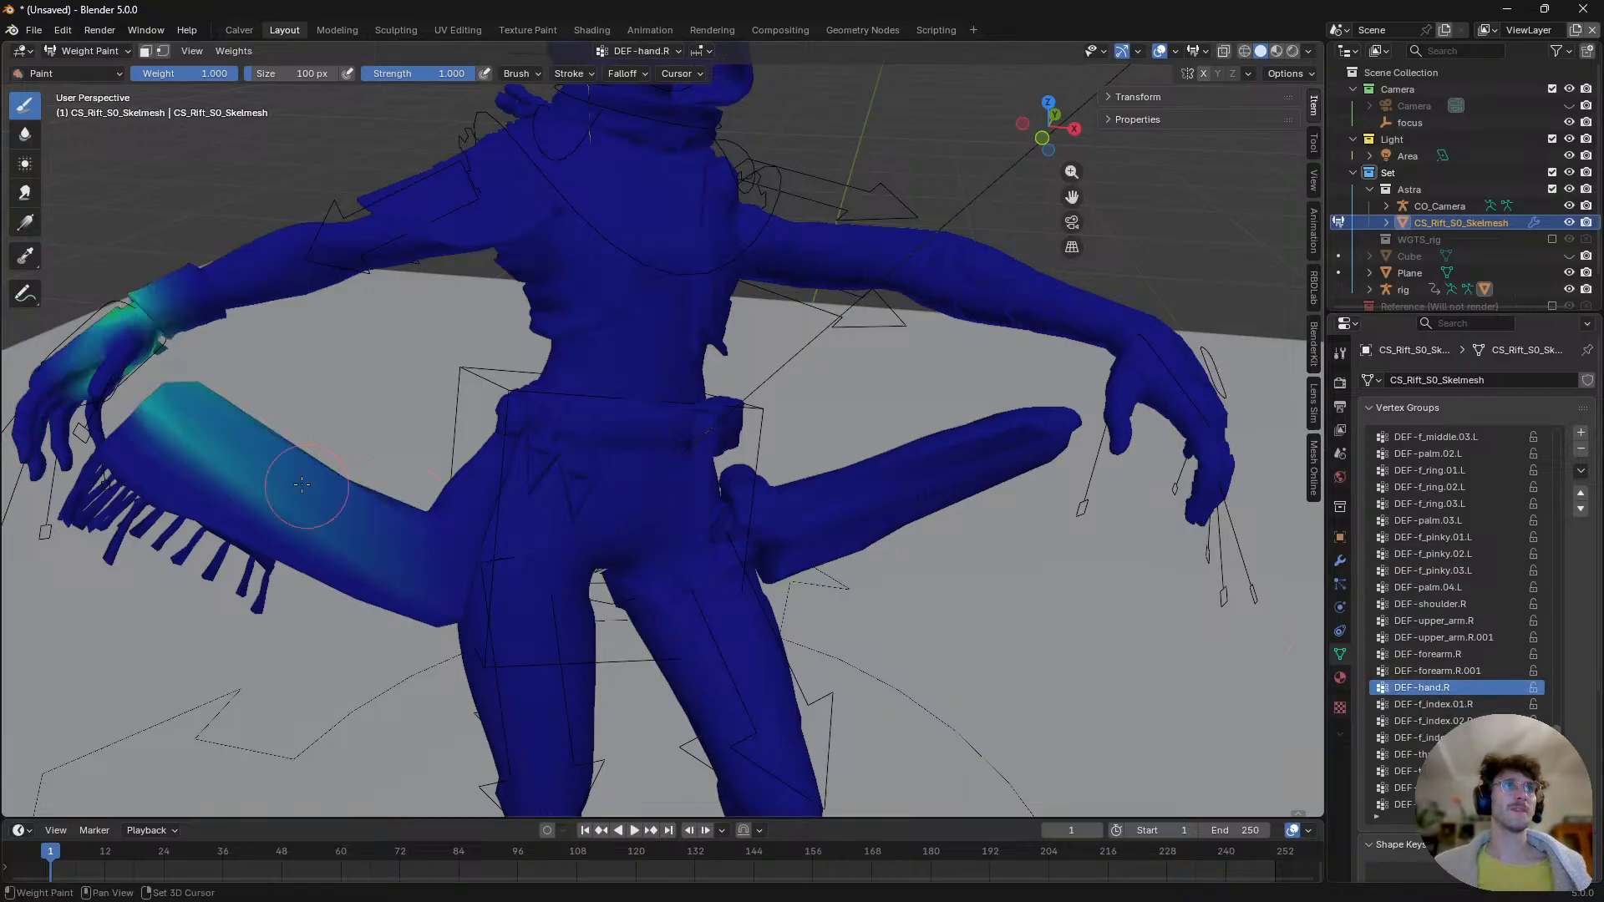
- Subtract the DEF-hand.R weights along the upper edge of the stretched hip scarf, undoing the stray additive stroke
{"action": "middle_click_drag", "start_coordinate": [312, 493], "coordinate": [501, 605], "text": "shift"}
{"action": "scroll", "coordinate": [542, 561], "scroll_direction": "up", "scroll_amount": 2}
{"action": "middle_click_drag", "start_coordinate": [418, 573], "coordinate": [717, 475], "text": "shift"}
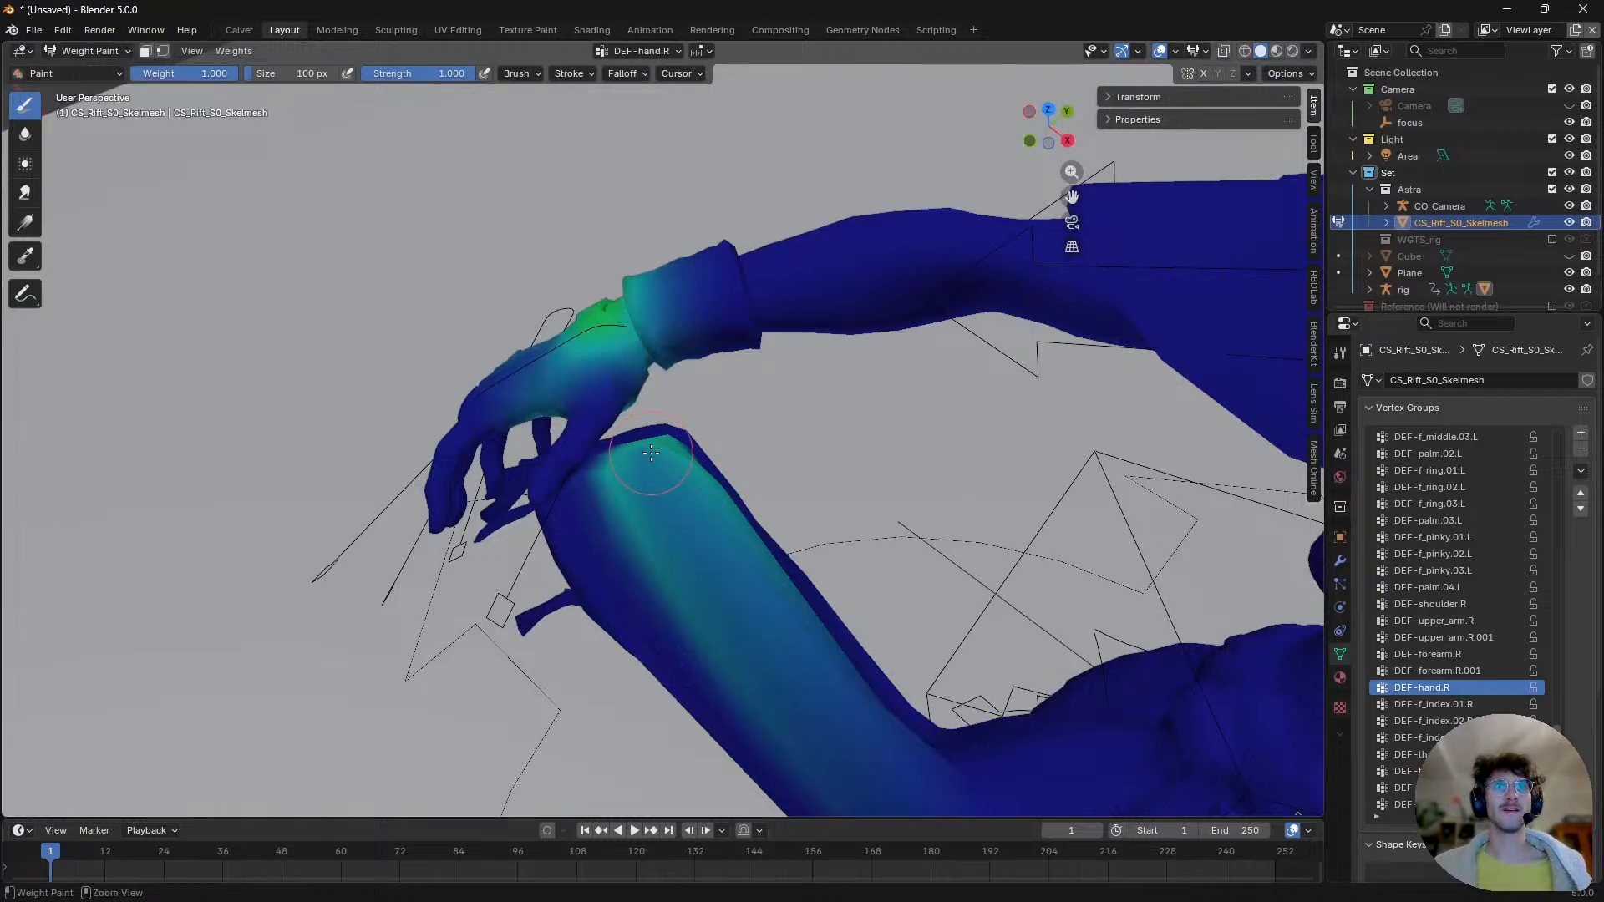
{"action": "mouse_move", "coordinate": [651, 453]}
{"action": "left_mouse_down", "text": "ctrl"}
{"action": "mouse_move", "coordinate": [668, 472]}
{"action": "mouse_move", "coordinate": [669, 455]}
{"action": "left_mouse_up", "text": "ctrl"}
{"action": "left_click_drag", "start_coordinate": [668, 455], "coordinate": [682, 459]}
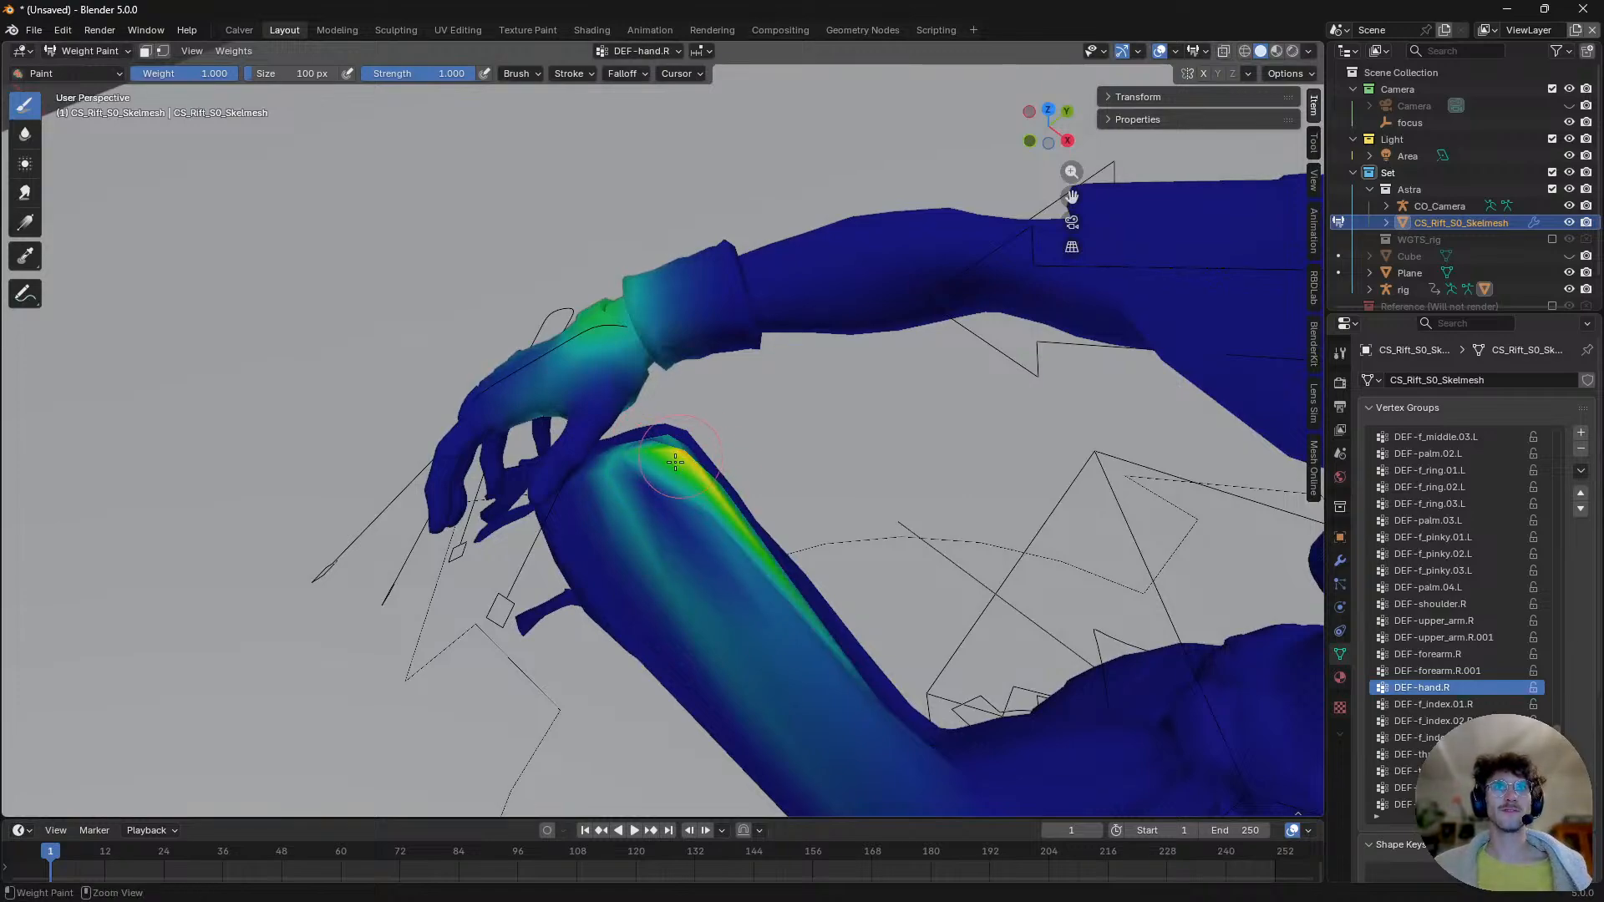
{"action": "key", "text": "ctrl+z"}
{"action": "middle_click_drag", "start_coordinate": [712, 479], "coordinate": [668, 478]}
{"action": "mouse_move", "coordinate": [716, 475]}
{"action": "left_mouse_down", "text": "ctrl"}
{"action": "mouse_move", "coordinate": [784, 663]}
{"action": "mouse_move", "coordinate": [724, 478]}
{"action": "left_mouse_up", "text": "ctrl"}
{"action": "left_click_drag", "start_coordinate": [621, 436], "coordinate": [625, 576], "text": "ctrl"}
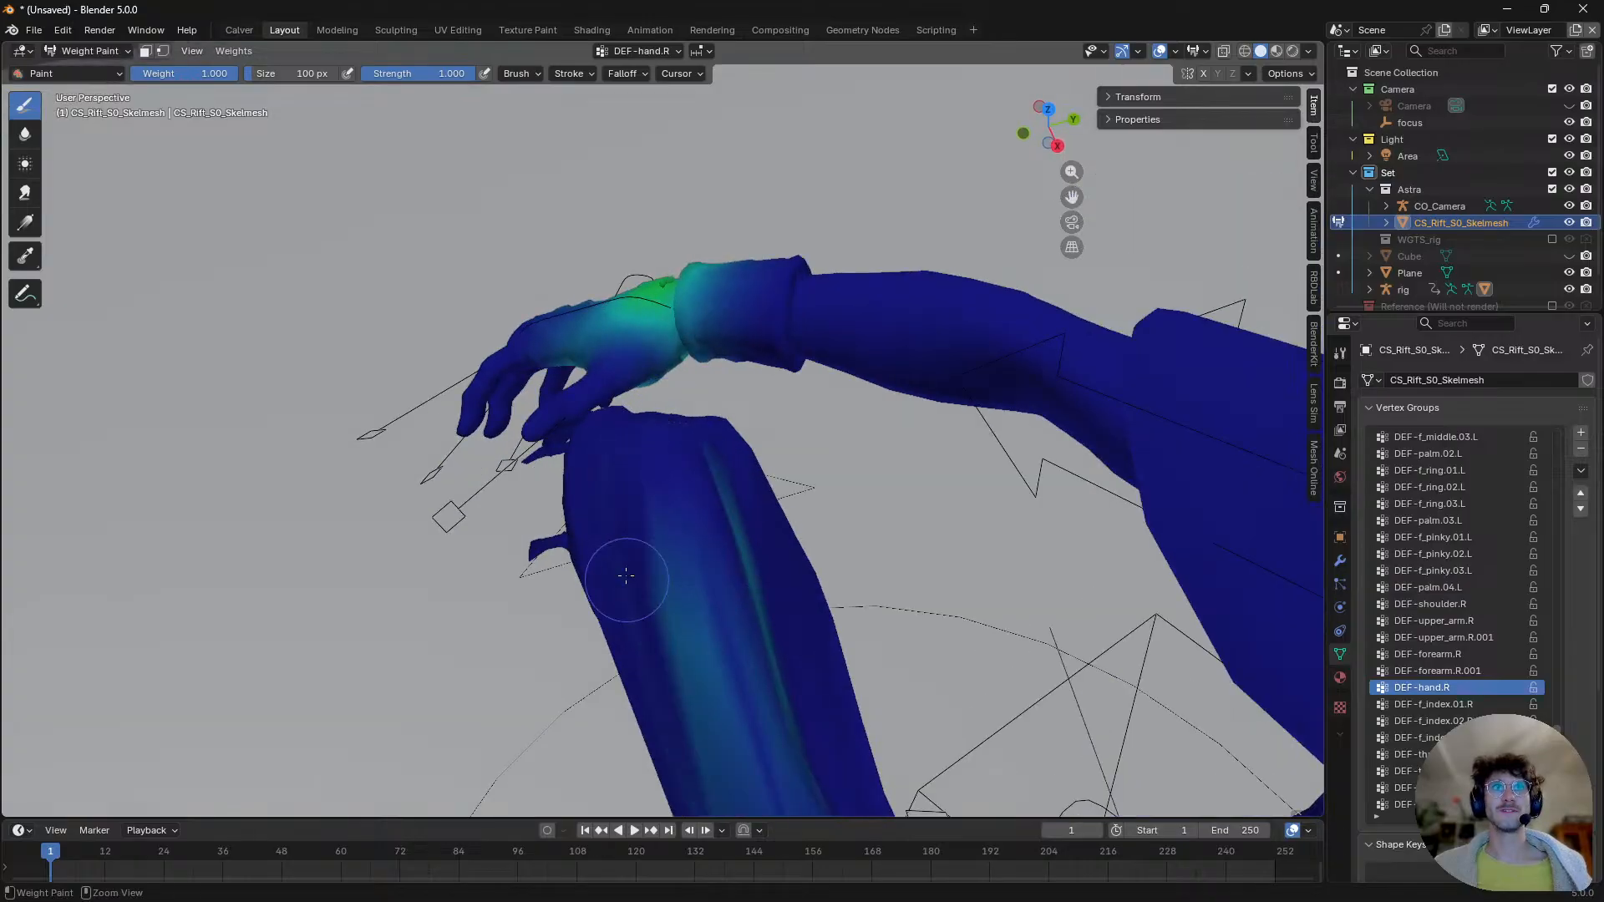
{"action": "mouse_move", "coordinate": [632, 635]}
{"action": "left_mouse_down", "text": "ctrl"}
{"action": "mouse_move", "coordinate": [719, 585]}
{"action": "mouse_move", "coordinate": [808, 651]}
{"action": "left_mouse_up", "text": "ctrl"}
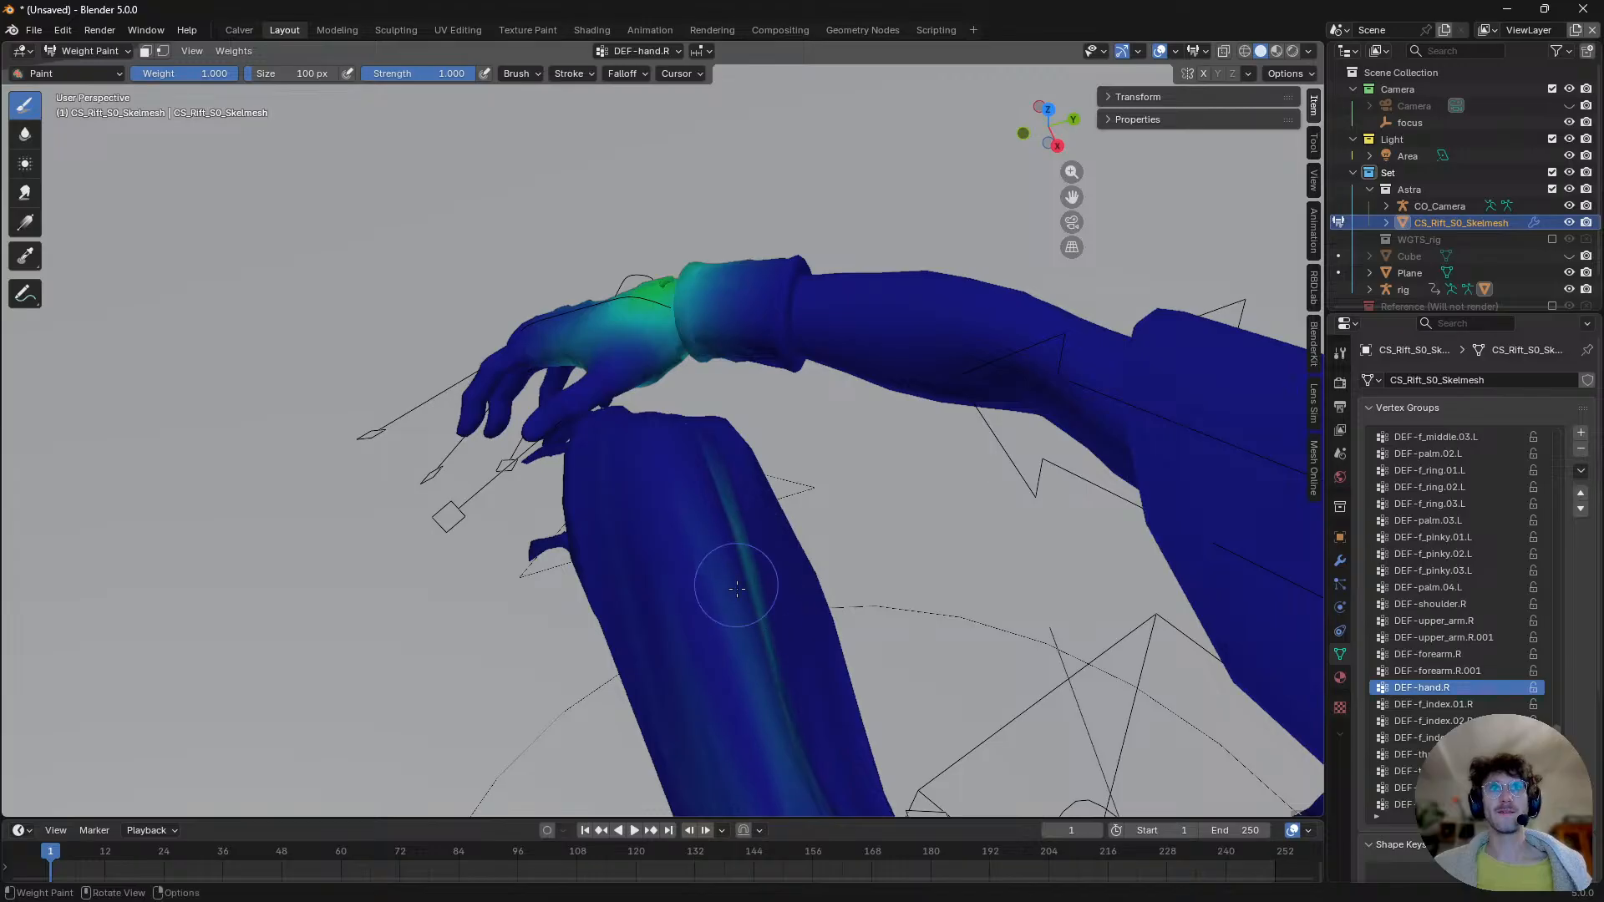
- Subtract the remaining DEF-hand.R weights from the back of the hip scarf, enlarging the brush to 178 px
{"action": "mouse_move", "coordinate": [737, 589]}
{"action": "middle_mouse_down"}
{"action": "mouse_move", "coordinate": [501, 530]}
{"action": "mouse_move", "coordinate": [735, 651]}
{"action": "middle_mouse_up"}
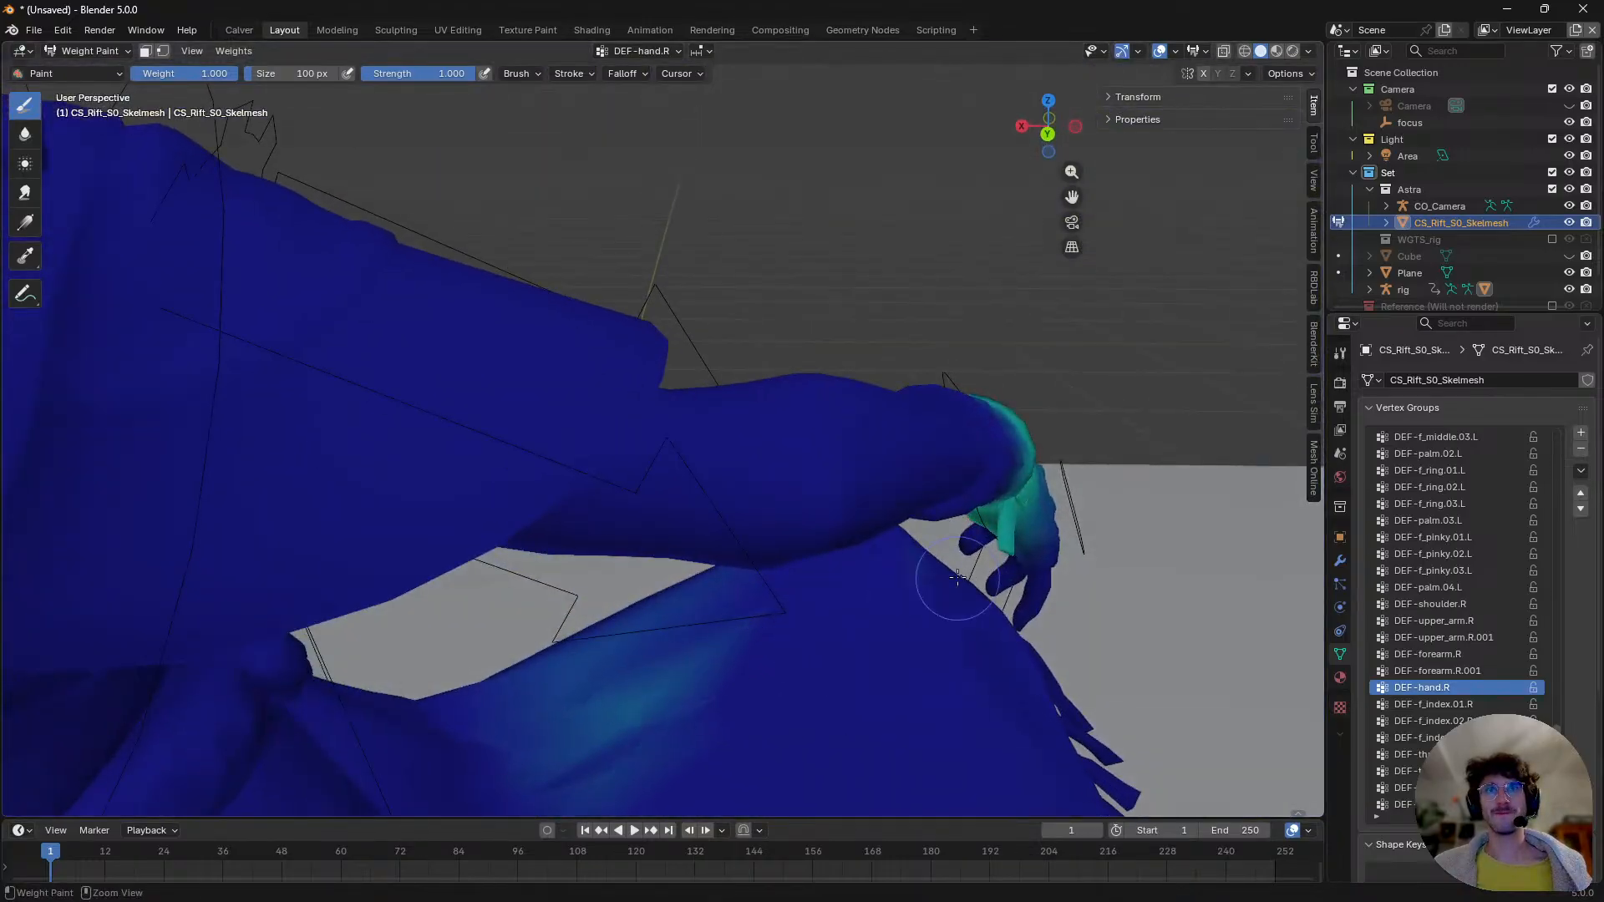
{"action": "left_click_drag", "start_coordinate": [594, 694], "coordinate": [561, 749], "text": "ctrl"}
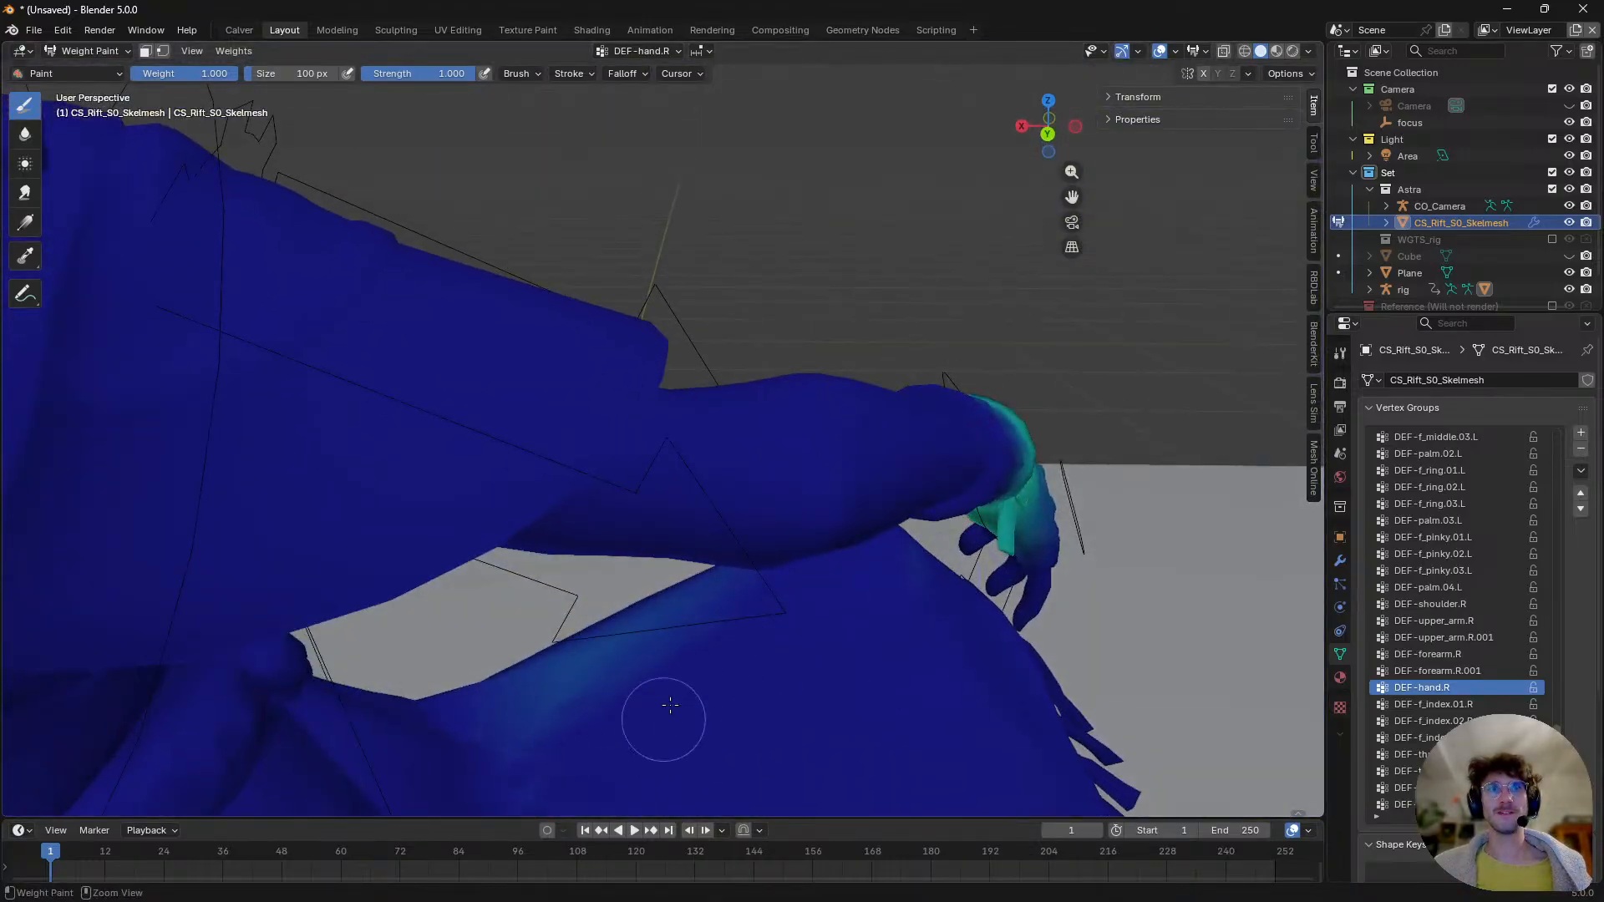
{"action": "middle_click_drag", "start_coordinate": [642, 652], "coordinate": [659, 547], "text": "shift"}
{"action": "scroll", "coordinate": [659, 546], "scroll_direction": "down", "scroll_amount": 1}
{"action": "key", "text": "f"}
{"action": "left_click", "coordinate": [732, 548]}
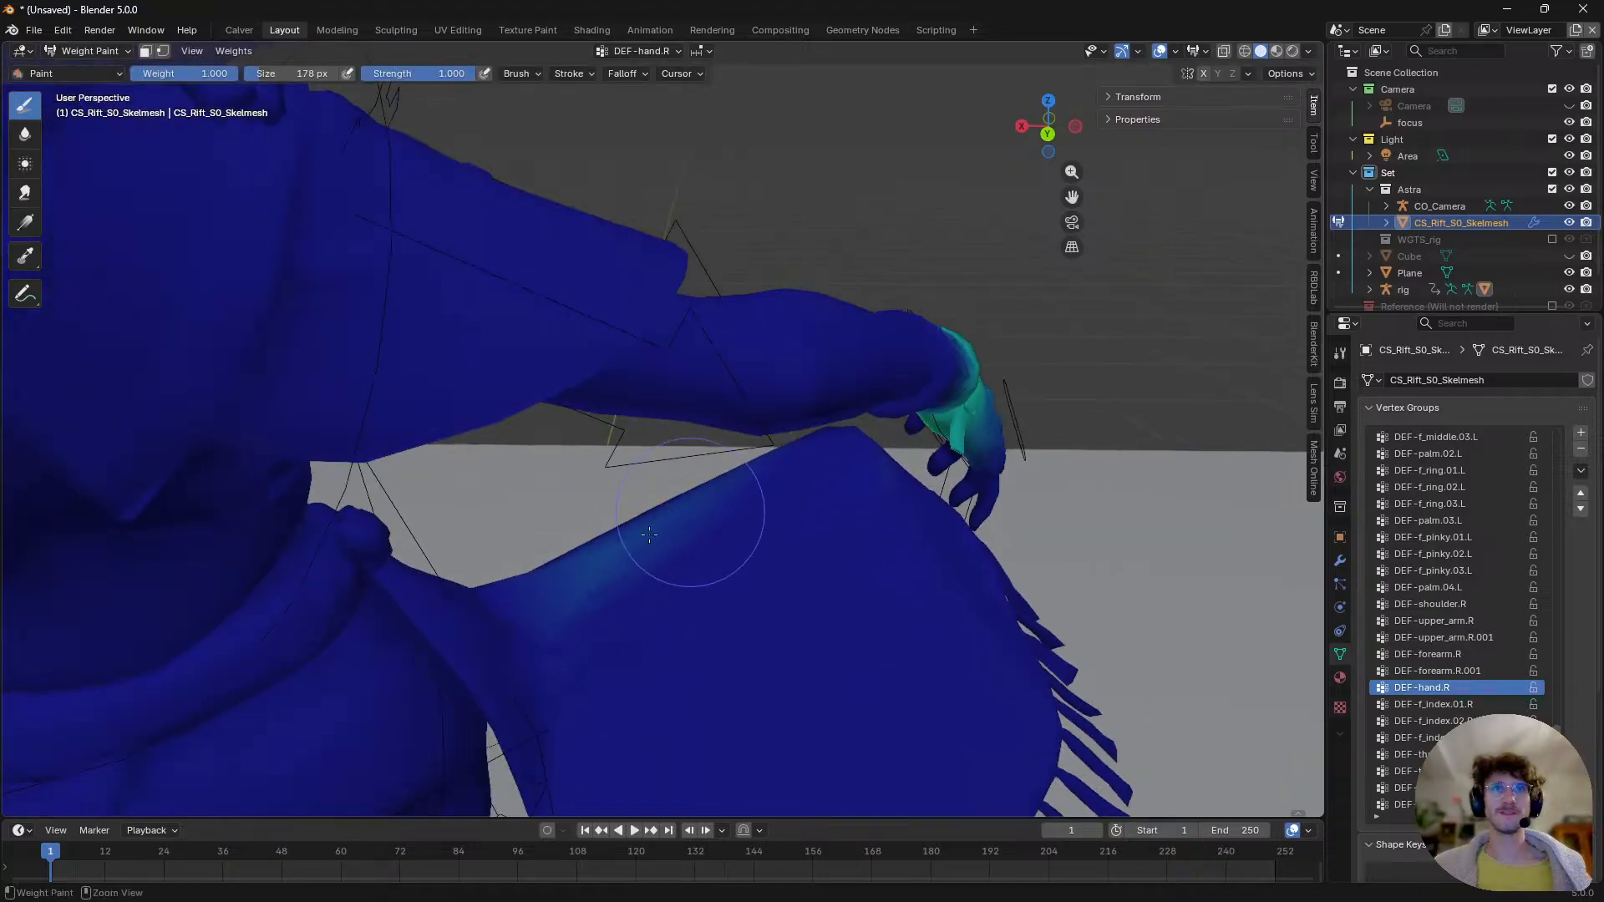
{"action": "left_click_drag", "start_coordinate": [693, 534], "coordinate": [545, 618], "text": "ctrl"}
- Inspect the scarf for stray weights in DEF-hand.R, DEF-f_index.01.R, DEF-forearm.R.001, DEF-forearm.R and DEF-upper_arm.R.001
{"action": "mouse_move", "coordinate": [860, 519]}
{"action": "middle_mouse_down"}
{"action": "mouse_move", "coordinate": [841, 529]}
{"action": "mouse_move", "coordinate": [1150, 570]}
{"action": "mouse_move", "coordinate": [955, 584]}
{"action": "mouse_move", "coordinate": [1096, 602]}
{"action": "middle_mouse_up"}
{"action": "left_click", "coordinate": [1447, 702]}
{"action": "middle_click_drag", "start_coordinate": [756, 537], "coordinate": [838, 532]}
{"action": "left_click", "coordinate": [1433, 687]}
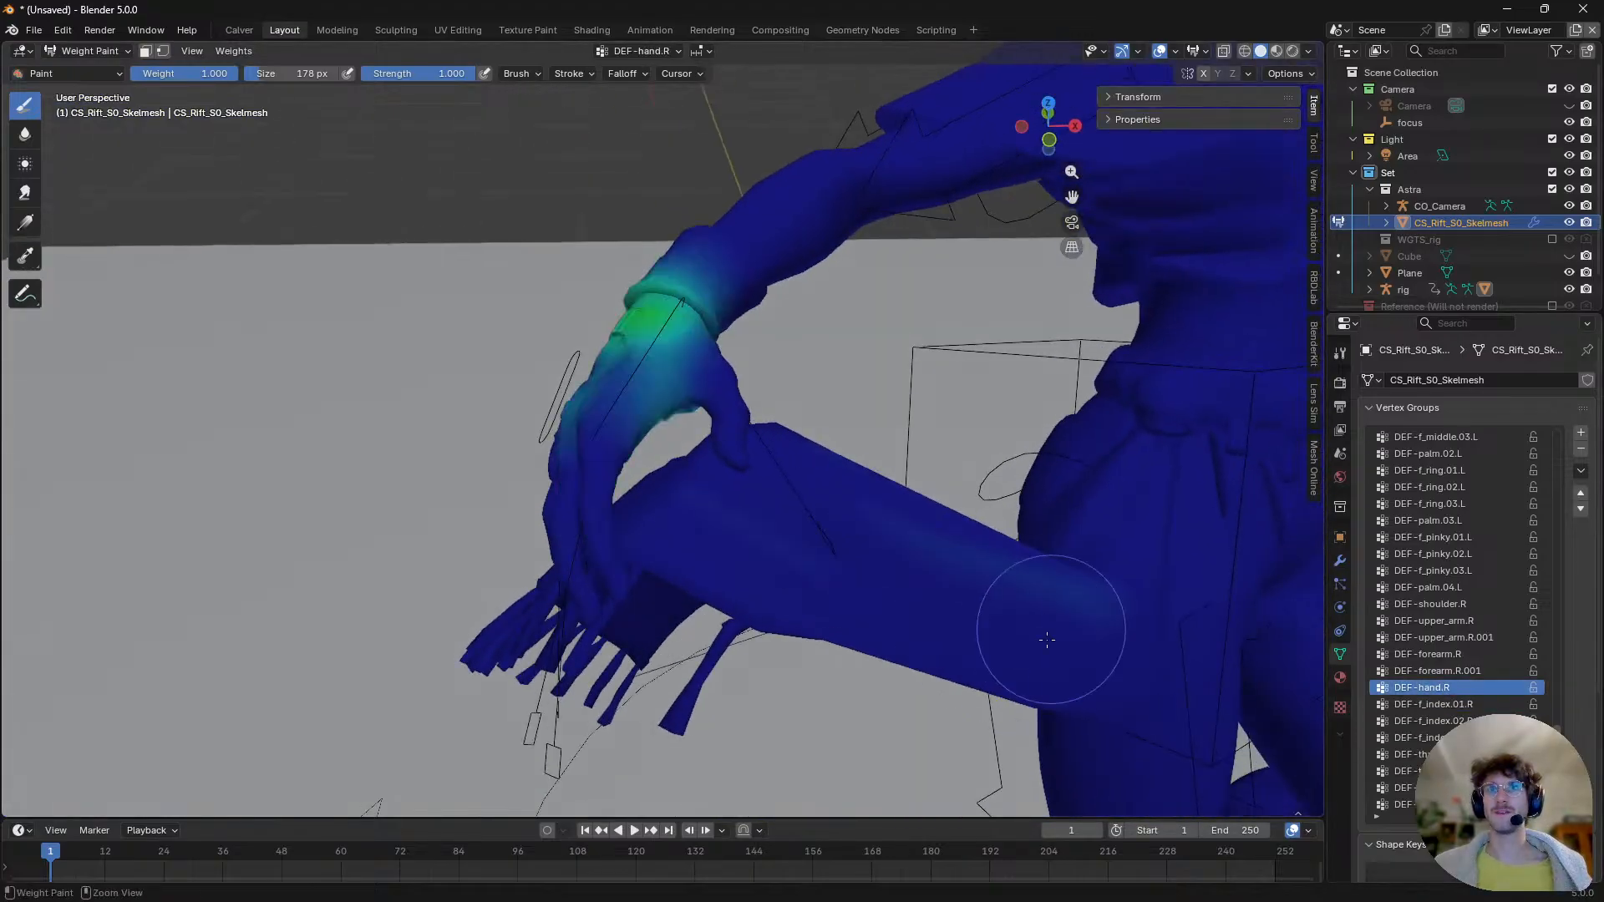
{"action": "left_click", "coordinate": [1435, 702]}
{"action": "left_click", "coordinate": [1441, 673]}
{"action": "scroll", "coordinate": [1445, 679], "scroll_direction": "up", "scroll_amount": 1, "text": "ctrl"}
{"action": "scroll", "coordinate": [1444, 679], "scroll_direction": "down", "scroll_amount": 1, "text": "ctrl"}
{"action": "middle_click_drag", "start_coordinate": [1186, 631], "coordinate": [925, 540]}
{"action": "middle_click_drag", "start_coordinate": [807, 443], "coordinate": [799, 683]}
{"action": "scroll", "coordinate": [662, 648], "scroll_direction": "up", "scroll_amount": 6}
{"action": "mouse_move", "coordinate": [662, 648]}
{"action": "middle_mouse_down"}
{"action": "mouse_move", "coordinate": [1064, 659]}
{"action": "mouse_move", "coordinate": [654, 608]}
{"action": "mouse_move", "coordinate": [710, 660]}
{"action": "middle_mouse_up"}
{"action": "scroll", "coordinate": [710, 659], "scroll_direction": "down", "scroll_amount": 6}
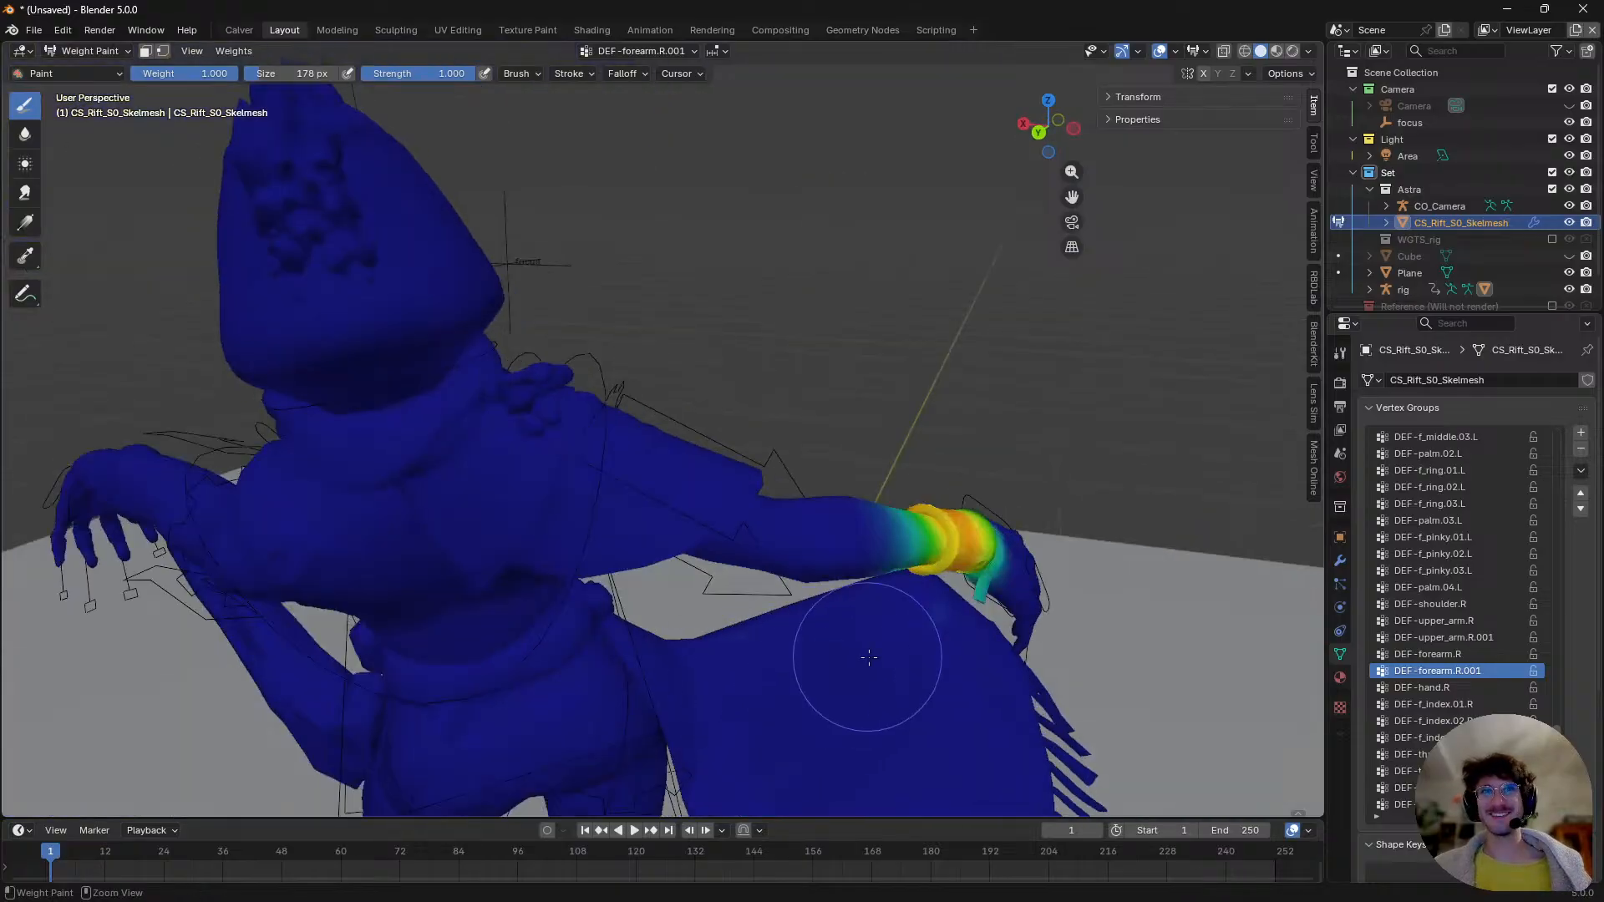
{"action": "left_click", "coordinate": [1451, 654]}
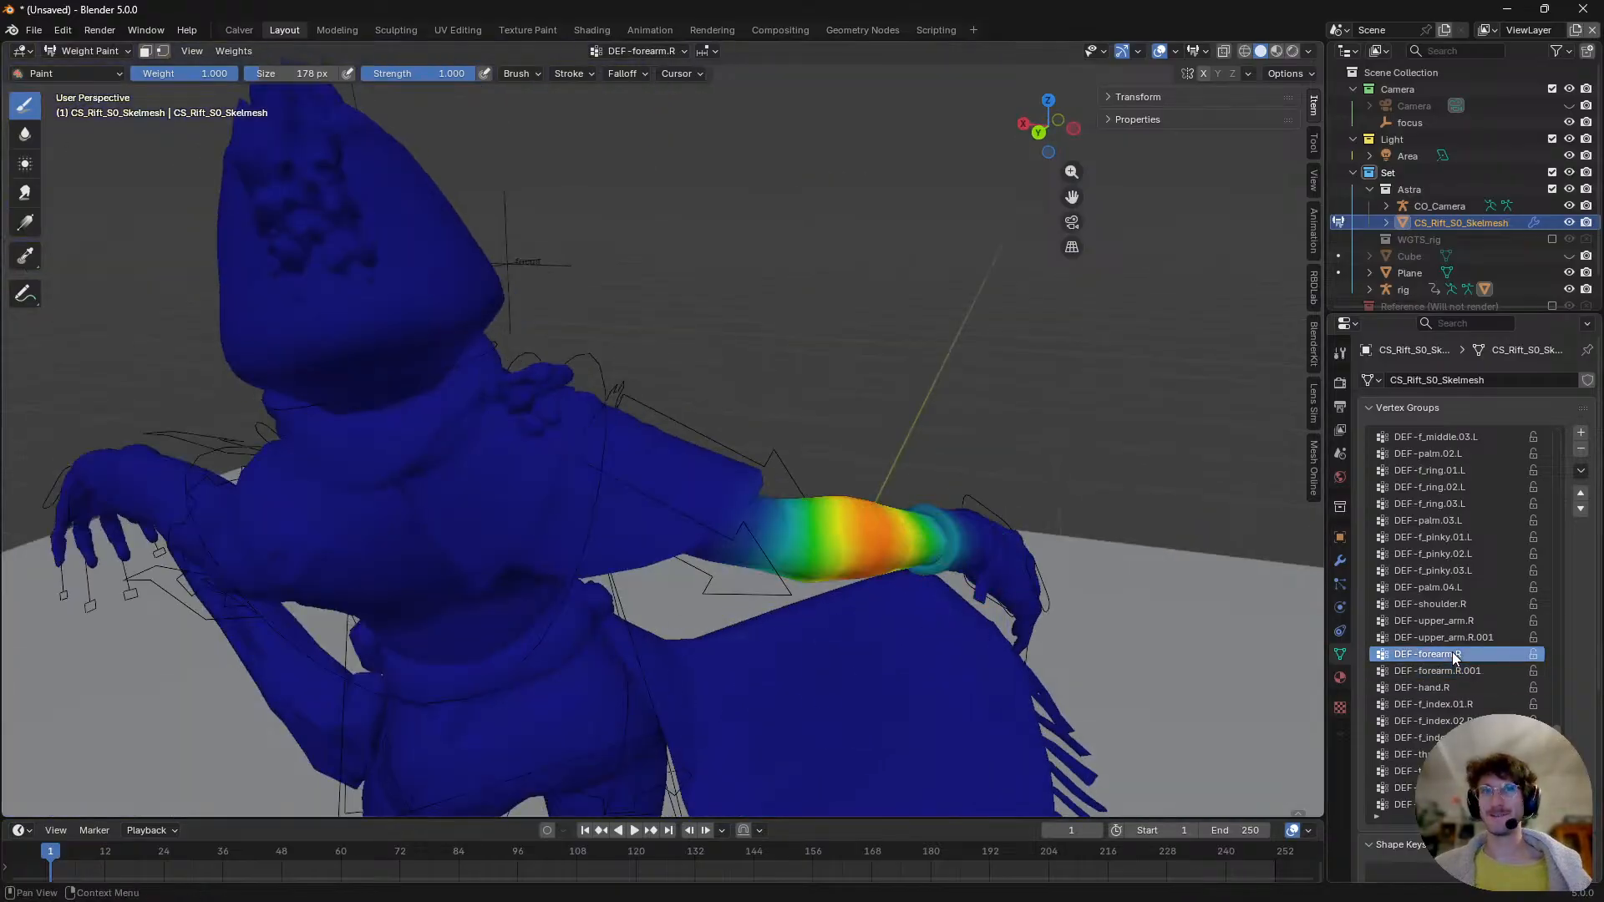
{"action": "middle_click_drag", "start_coordinate": [1211, 668], "coordinate": [1322, 685]}
{"action": "scroll", "coordinate": [1399, 666], "scroll_direction": "up", "scroll_amount": 2, "text": "ctrl"}
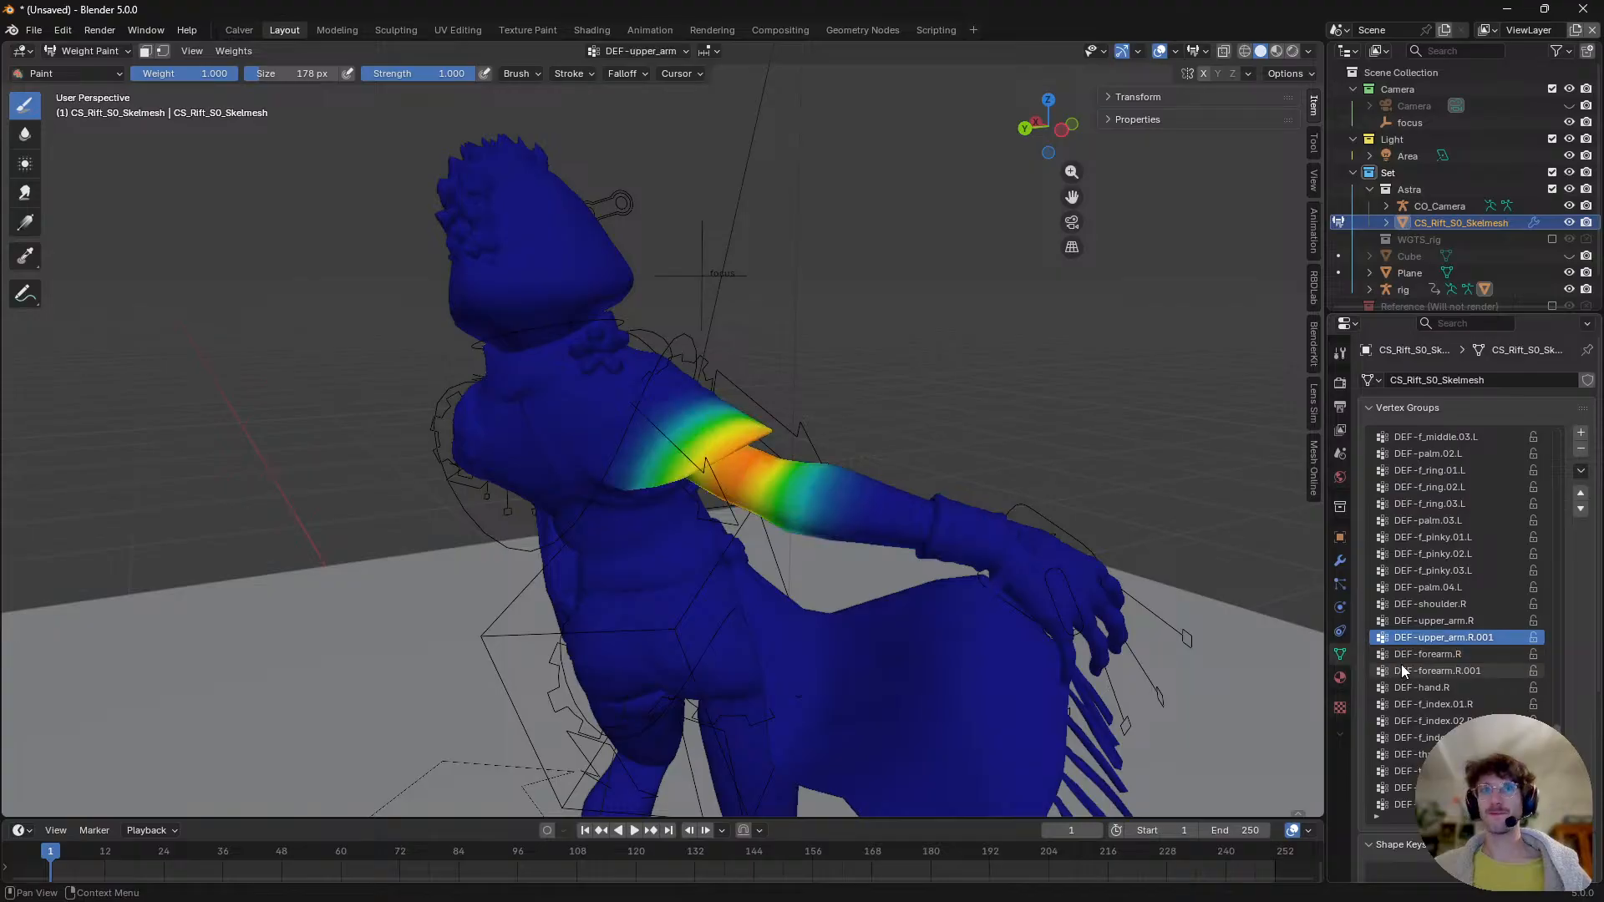
- Activate the DEF-thumb.01.R vertex group and subtract its weights from all sides of the hip scarf
{"action": "scroll", "coordinate": [1403, 664], "scroll_direction": "down", "scroll_amount": 6, "text": "ctrl"}
{"action": "scroll", "coordinate": [1413, 667], "scroll_direction": "down", "scroll_amount": 2, "text": "ctrl"}
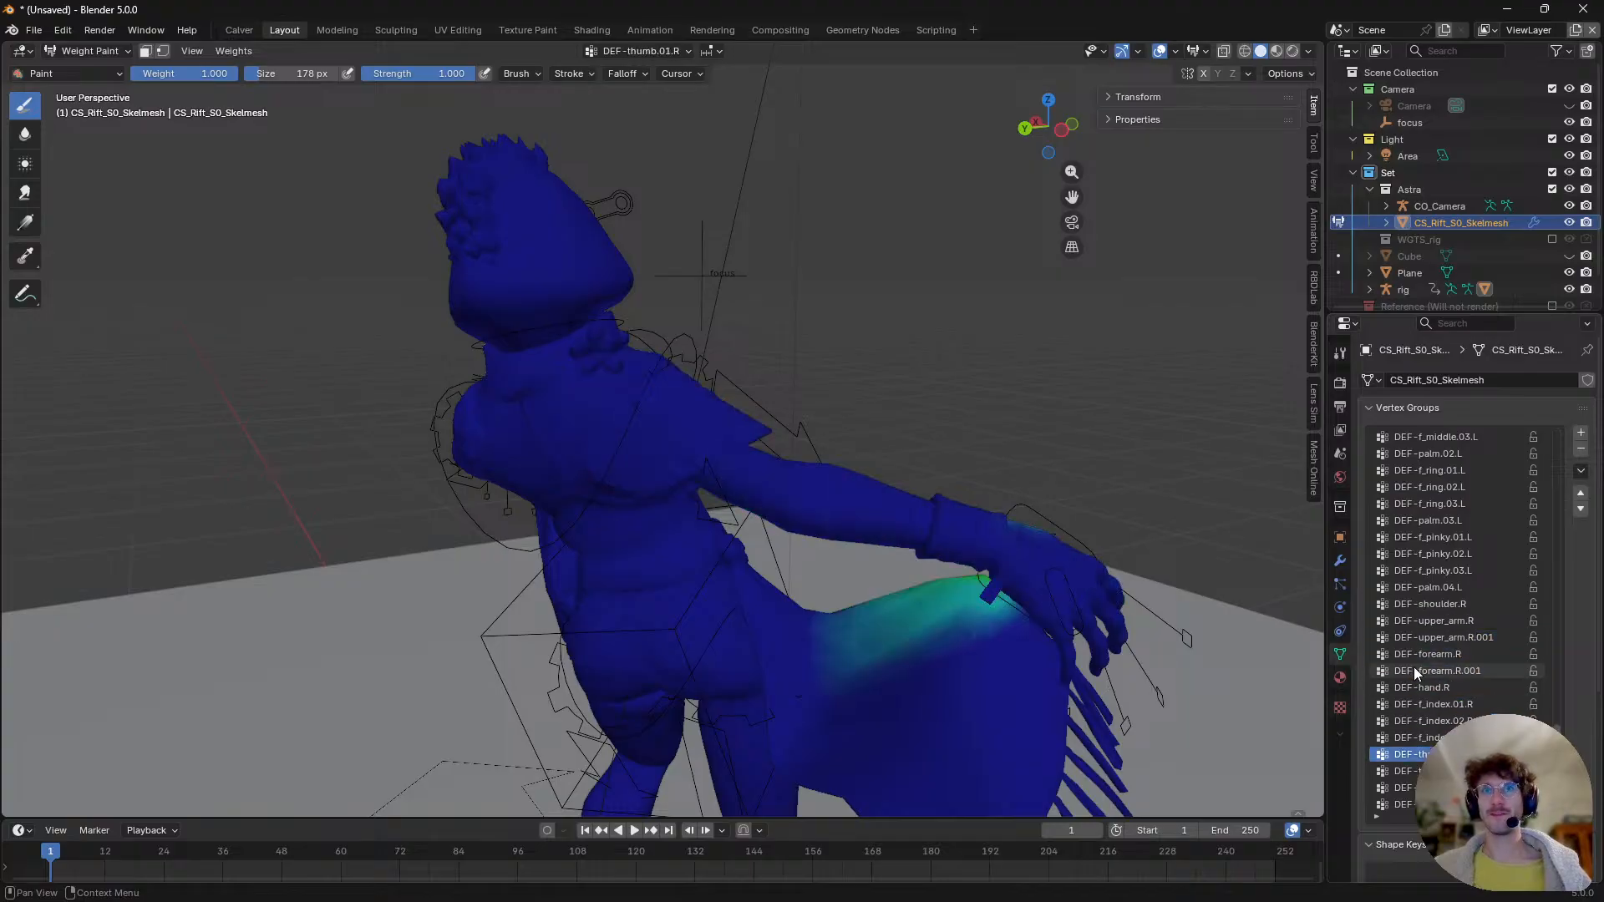
{"action": "mouse_move", "coordinate": [1036, 585]}
{"action": "middle_mouse_down"}
{"action": "mouse_move", "coordinate": [996, 668]}
{"action": "mouse_move", "coordinate": [964, 668]}
{"action": "middle_mouse_up"}
{"action": "left_click_drag", "start_coordinate": [965, 668], "coordinate": [868, 653], "text": "ctrl"}
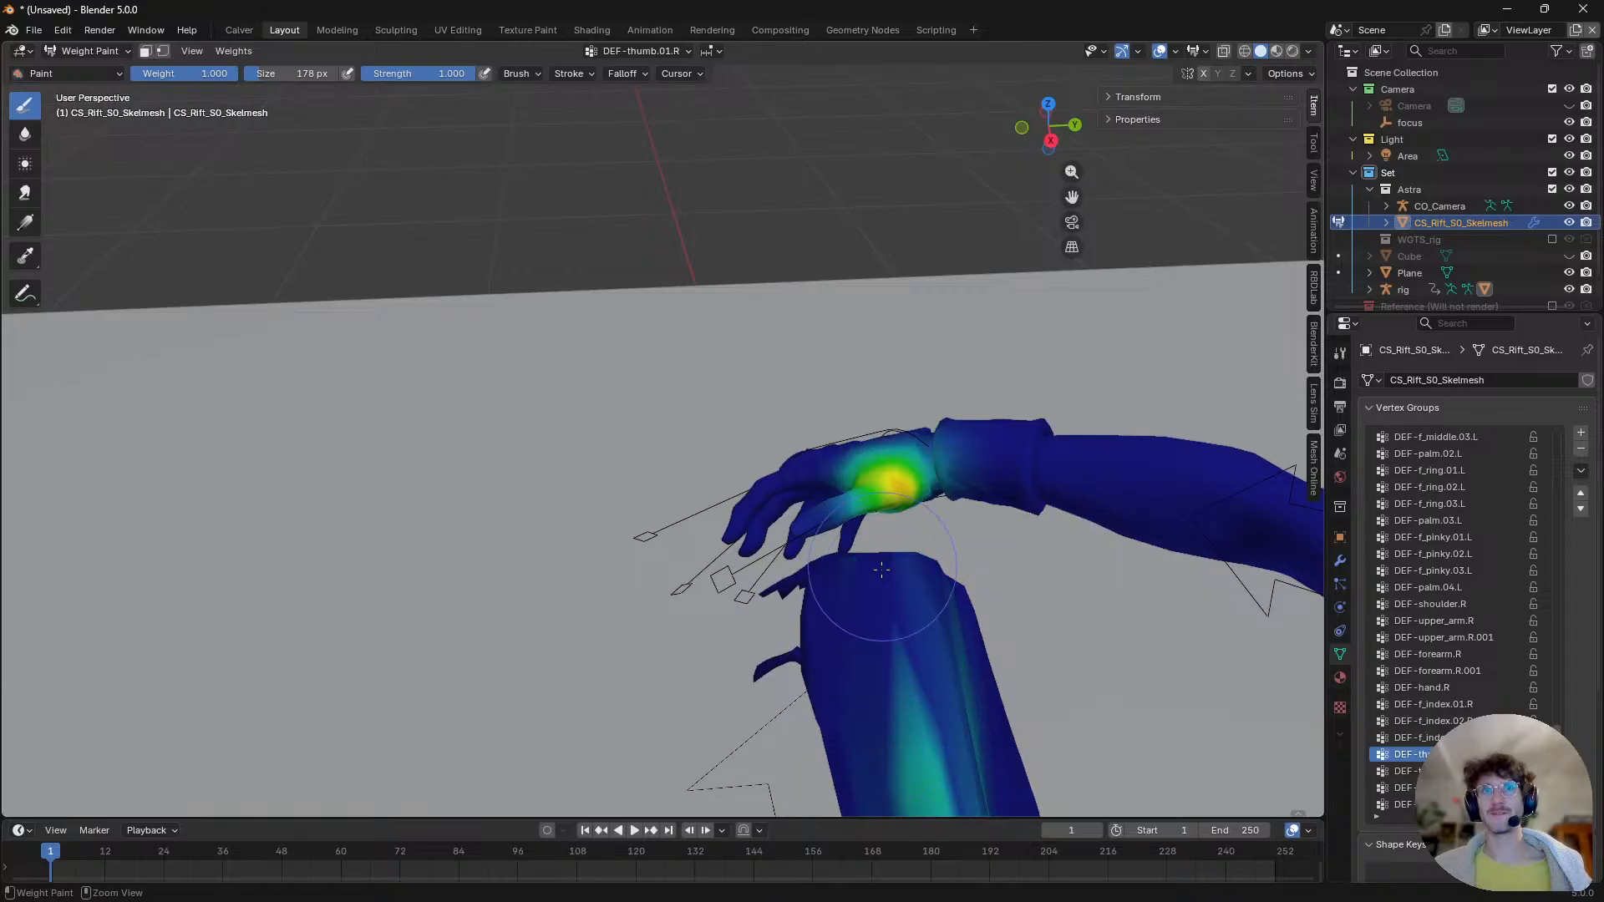
{"action": "mouse_move", "coordinate": [882, 570]}
{"action": "left_mouse_down", "text": "ctrl"}
{"action": "mouse_move", "coordinate": [894, 735]}
{"action": "mouse_move", "coordinate": [877, 752]}
{"action": "left_mouse_up", "text": "ctrl"}
{"action": "middle_click_drag", "start_coordinate": [877, 752], "coordinate": [869, 727]}
{"action": "left_click_drag", "start_coordinate": [869, 727], "coordinate": [918, 662], "text": "ctrl"}
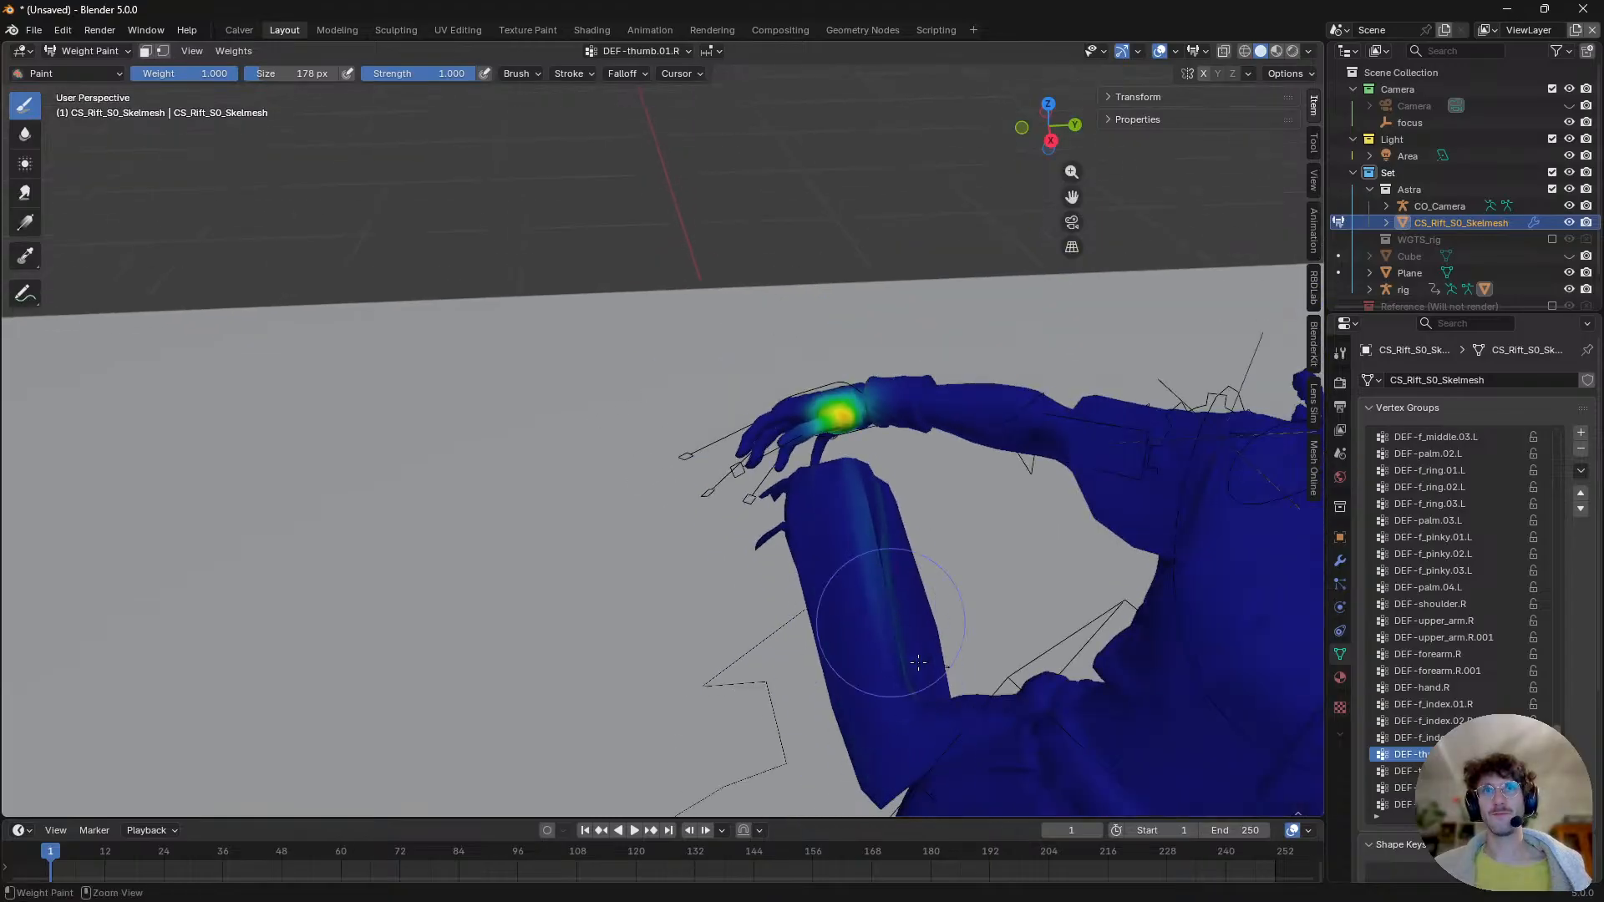
{"action": "middle_click_drag", "start_coordinate": [907, 660], "coordinate": [878, 678]}
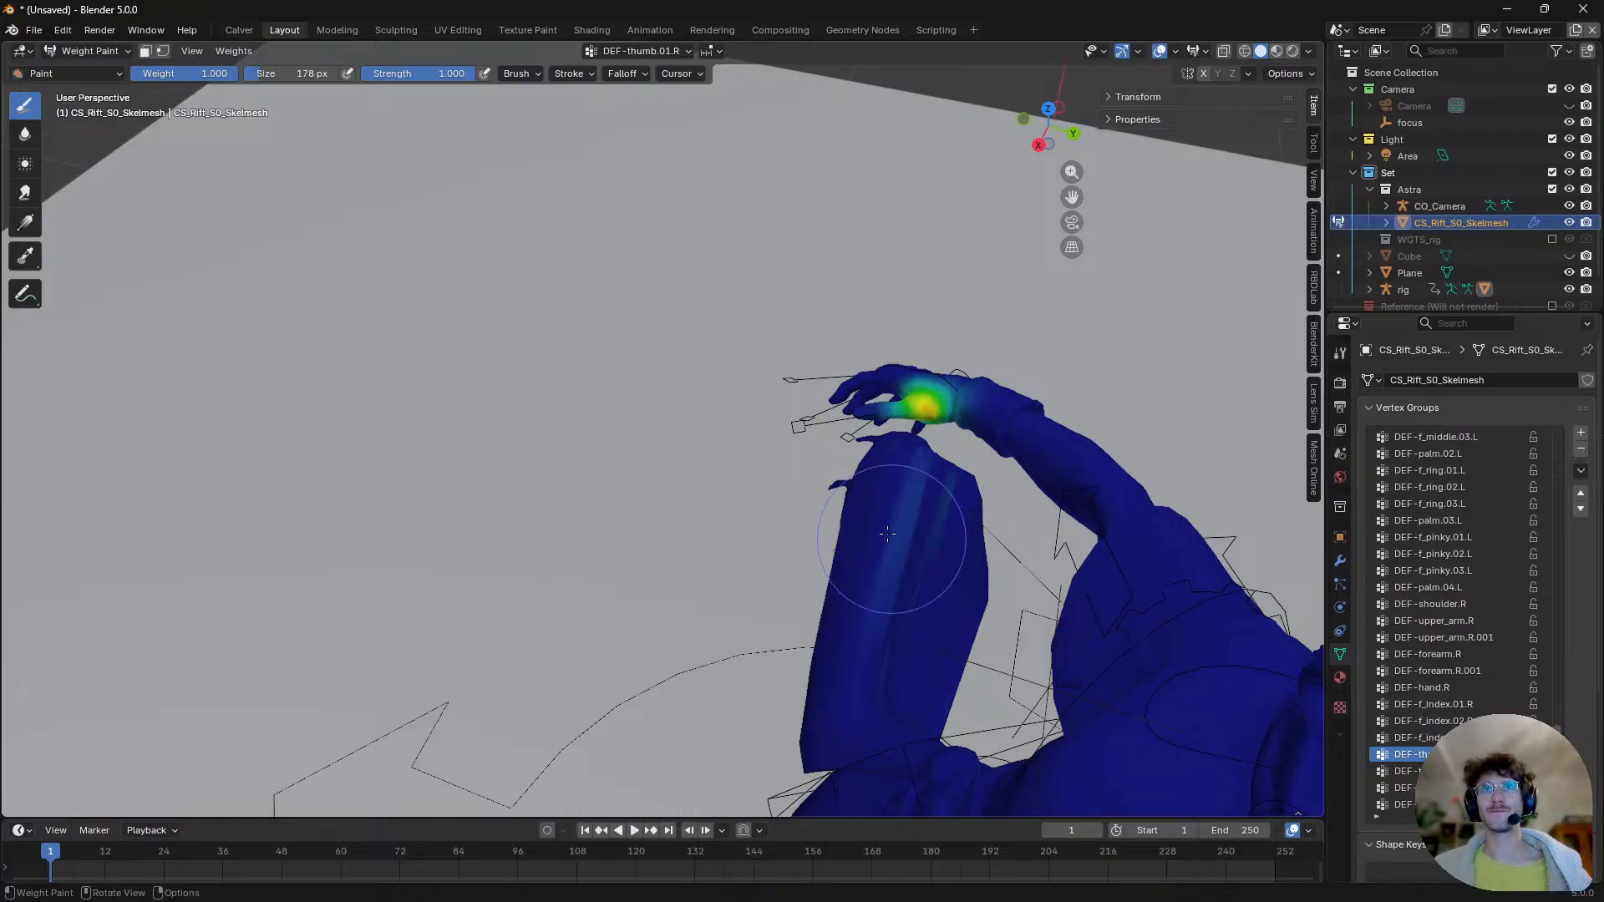
{"action": "middle_click_drag", "start_coordinate": [887, 533], "coordinate": [883, 484]}
{"action": "mouse_move", "coordinate": [933, 651]}
{"action": "middle_mouse_down"}
{"action": "mouse_move", "coordinate": [917, 611]}
{"action": "mouse_move", "coordinate": [938, 621]}
{"action": "middle_mouse_up"}
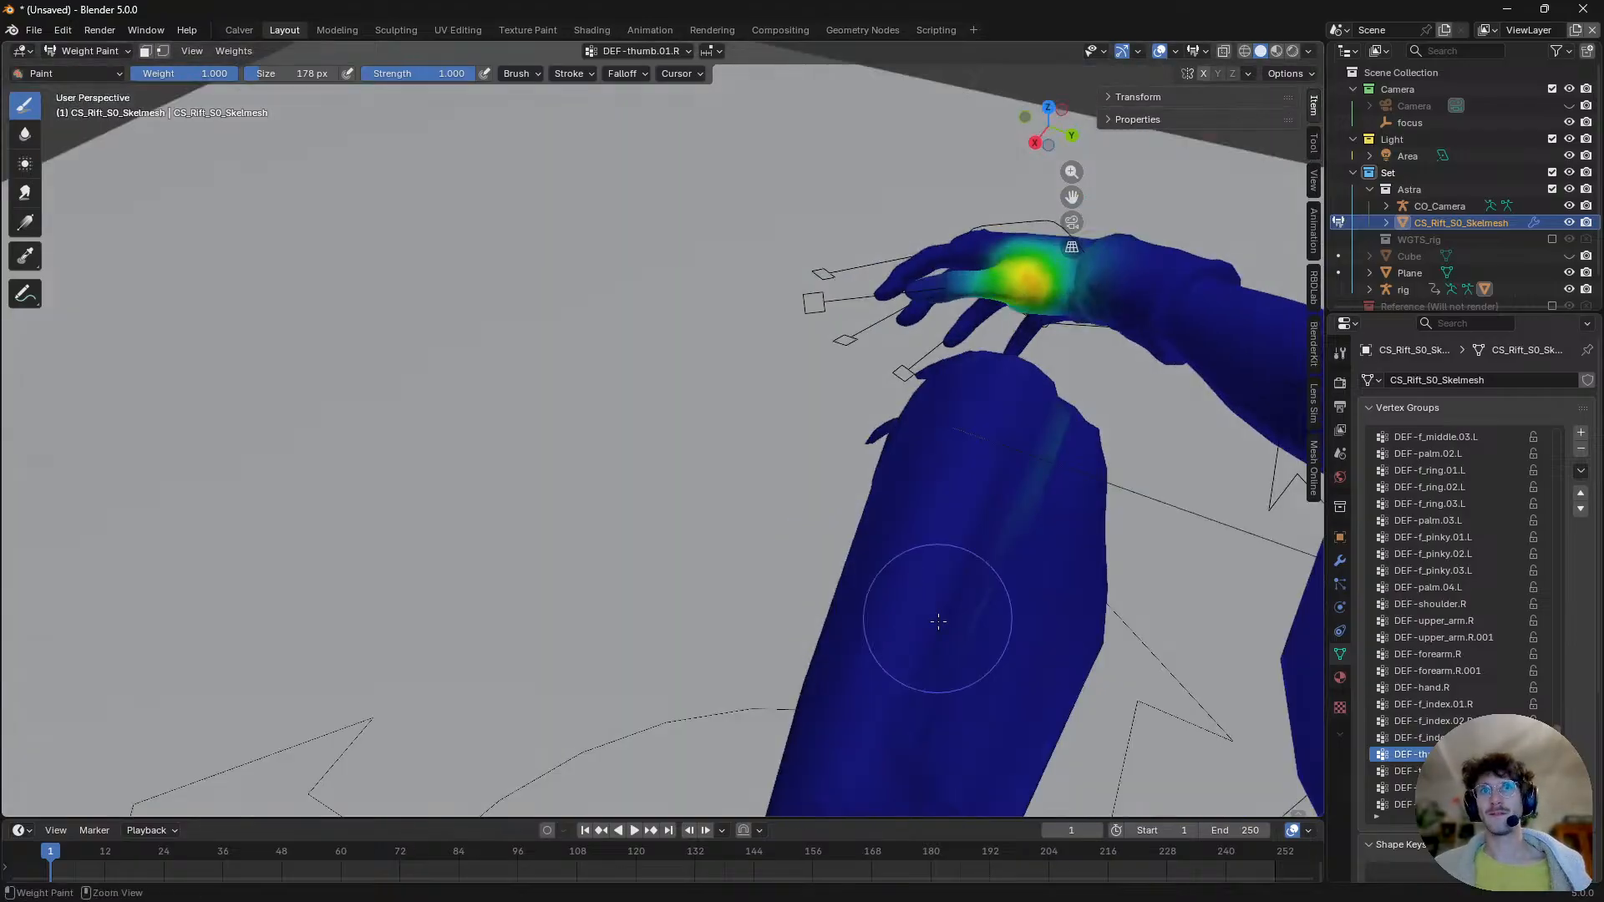
{"action": "middle_click_drag", "start_coordinate": [1013, 501], "coordinate": [805, 484]}
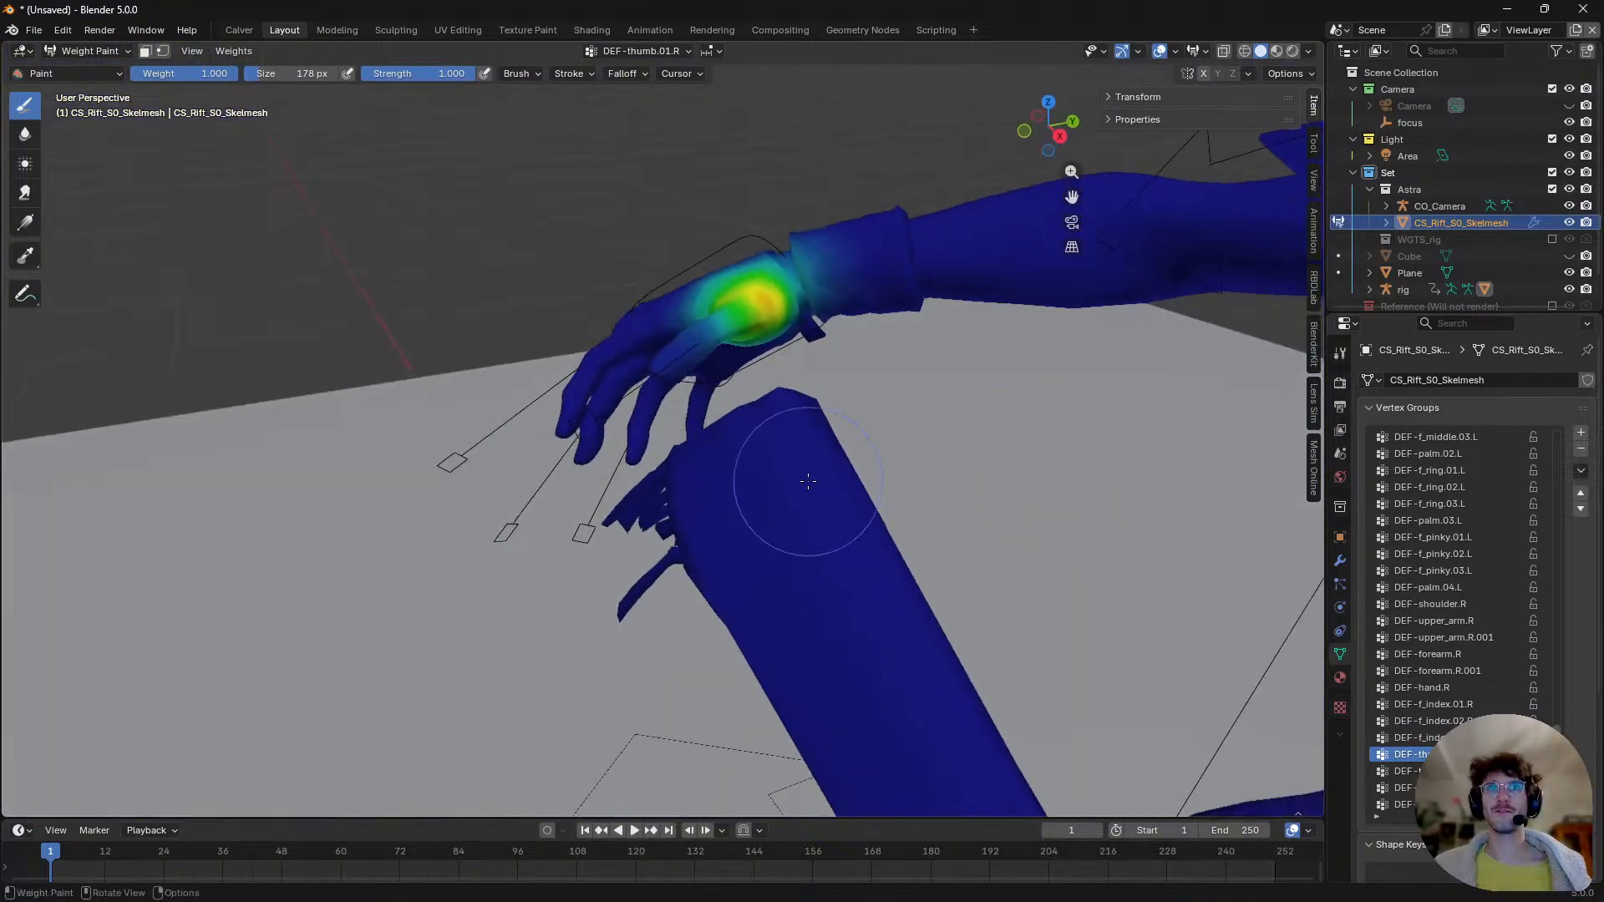
{"action": "scroll", "coordinate": [805, 484], "scroll_direction": "down", "scroll_amount": 2}
- Activate the DEF-thumb.02.R vertex group and subtract its weights from the hip scarf
{"action": "left_click", "coordinate": [1411, 770]}
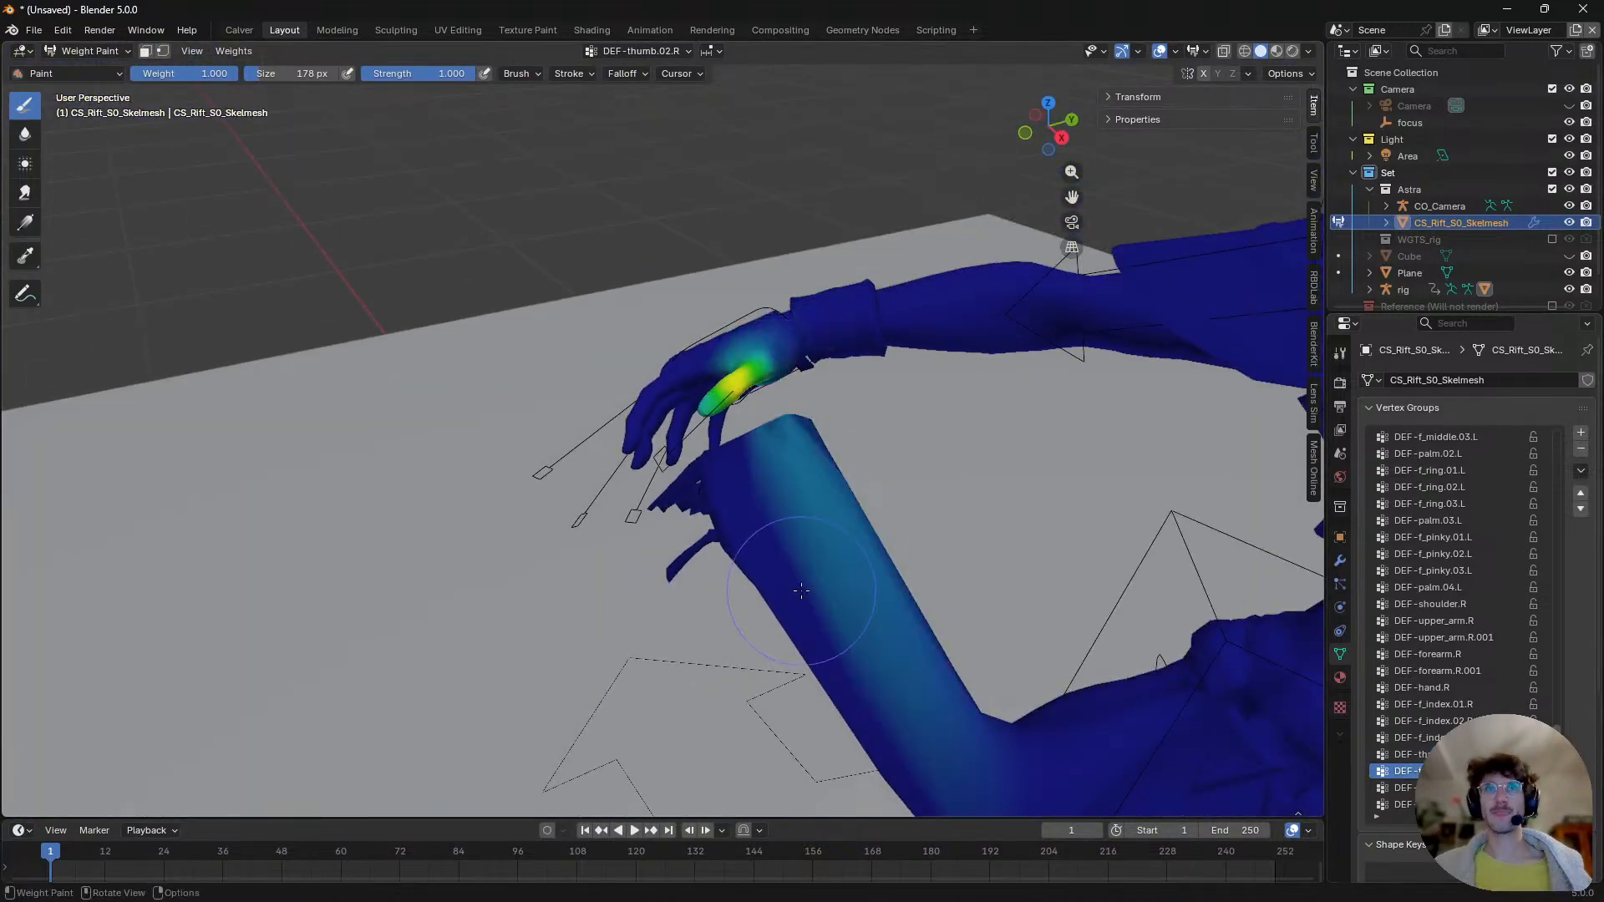
{"action": "left_click_drag", "start_coordinate": [767, 470], "coordinate": [913, 717], "text": "ctrl"}
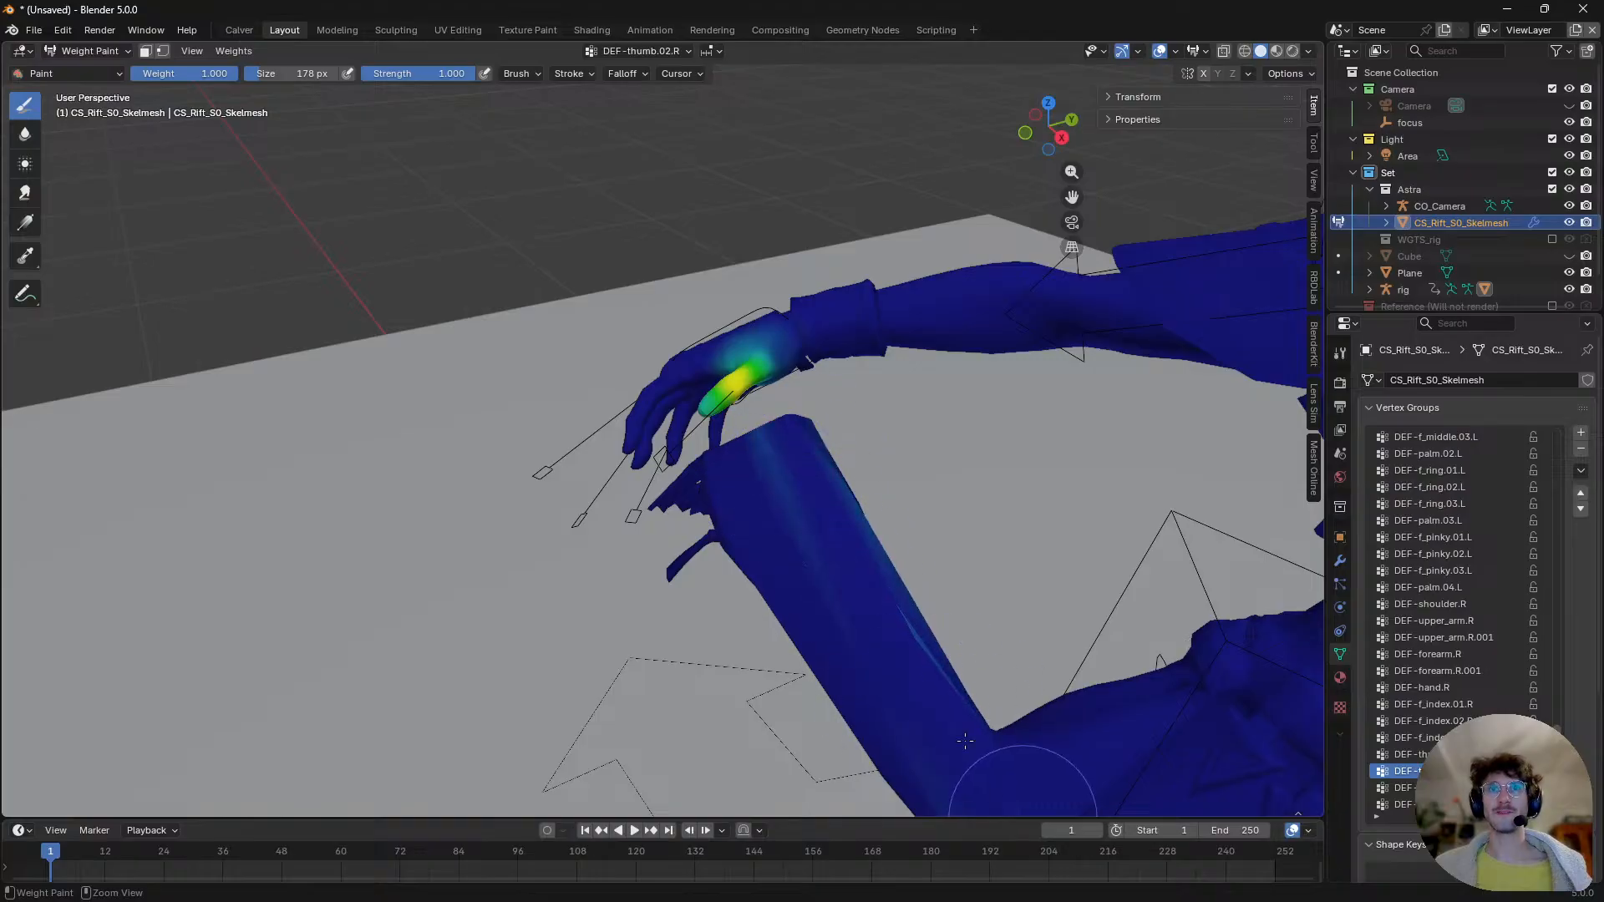
{"action": "middle_click_drag", "start_coordinate": [899, 632], "coordinate": [822, 535]}
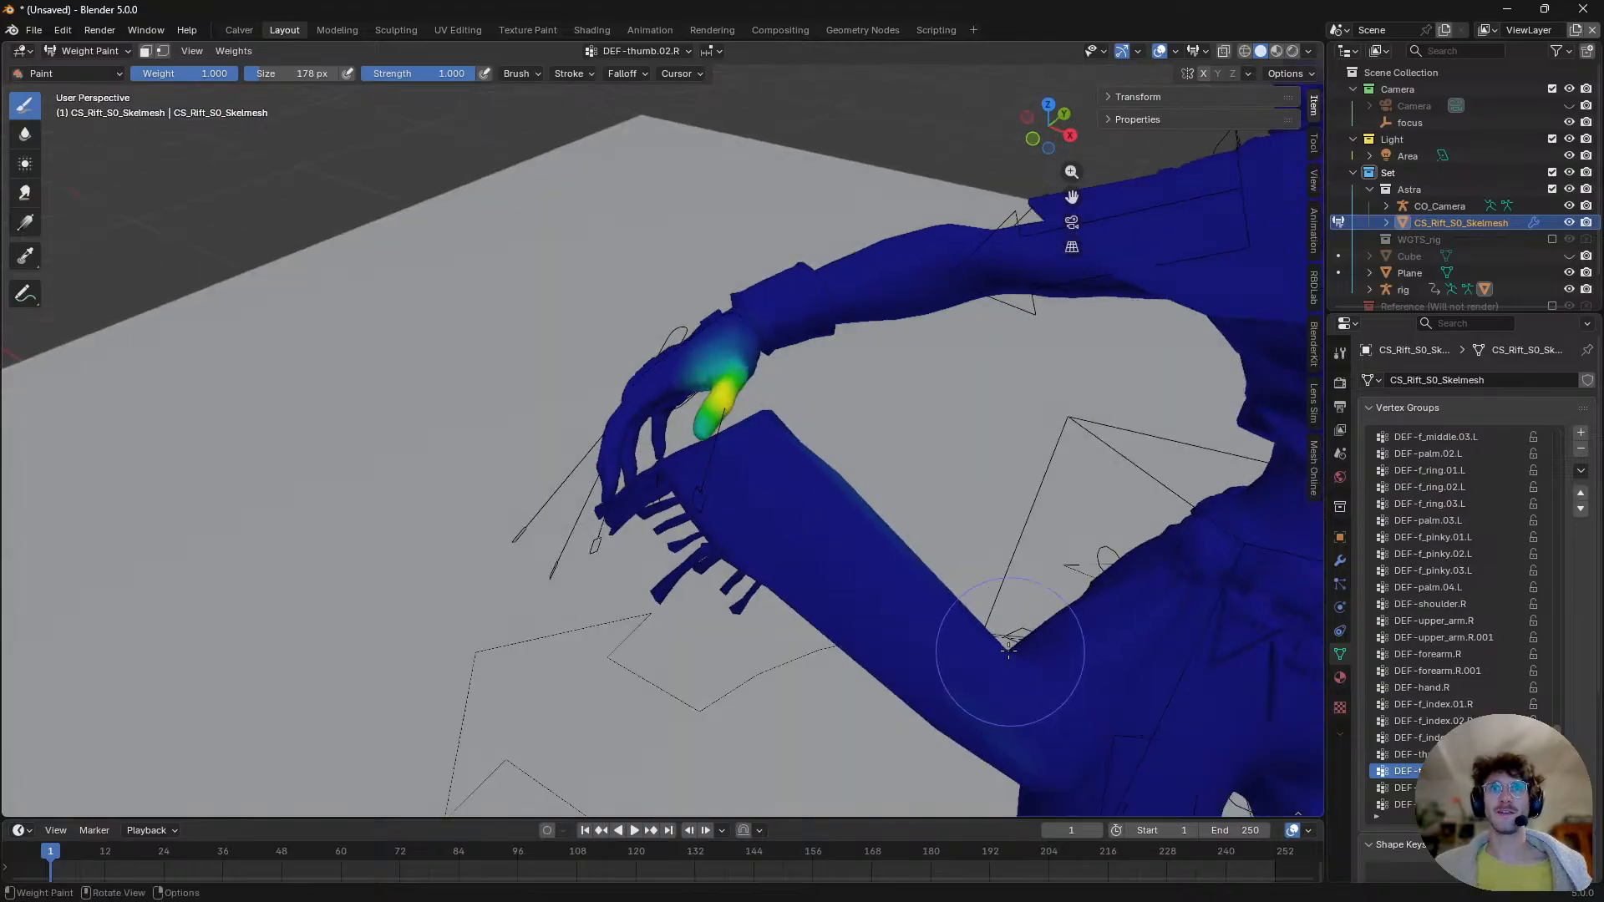
{"action": "middle_click_drag", "start_coordinate": [967, 645], "coordinate": [900, 529]}
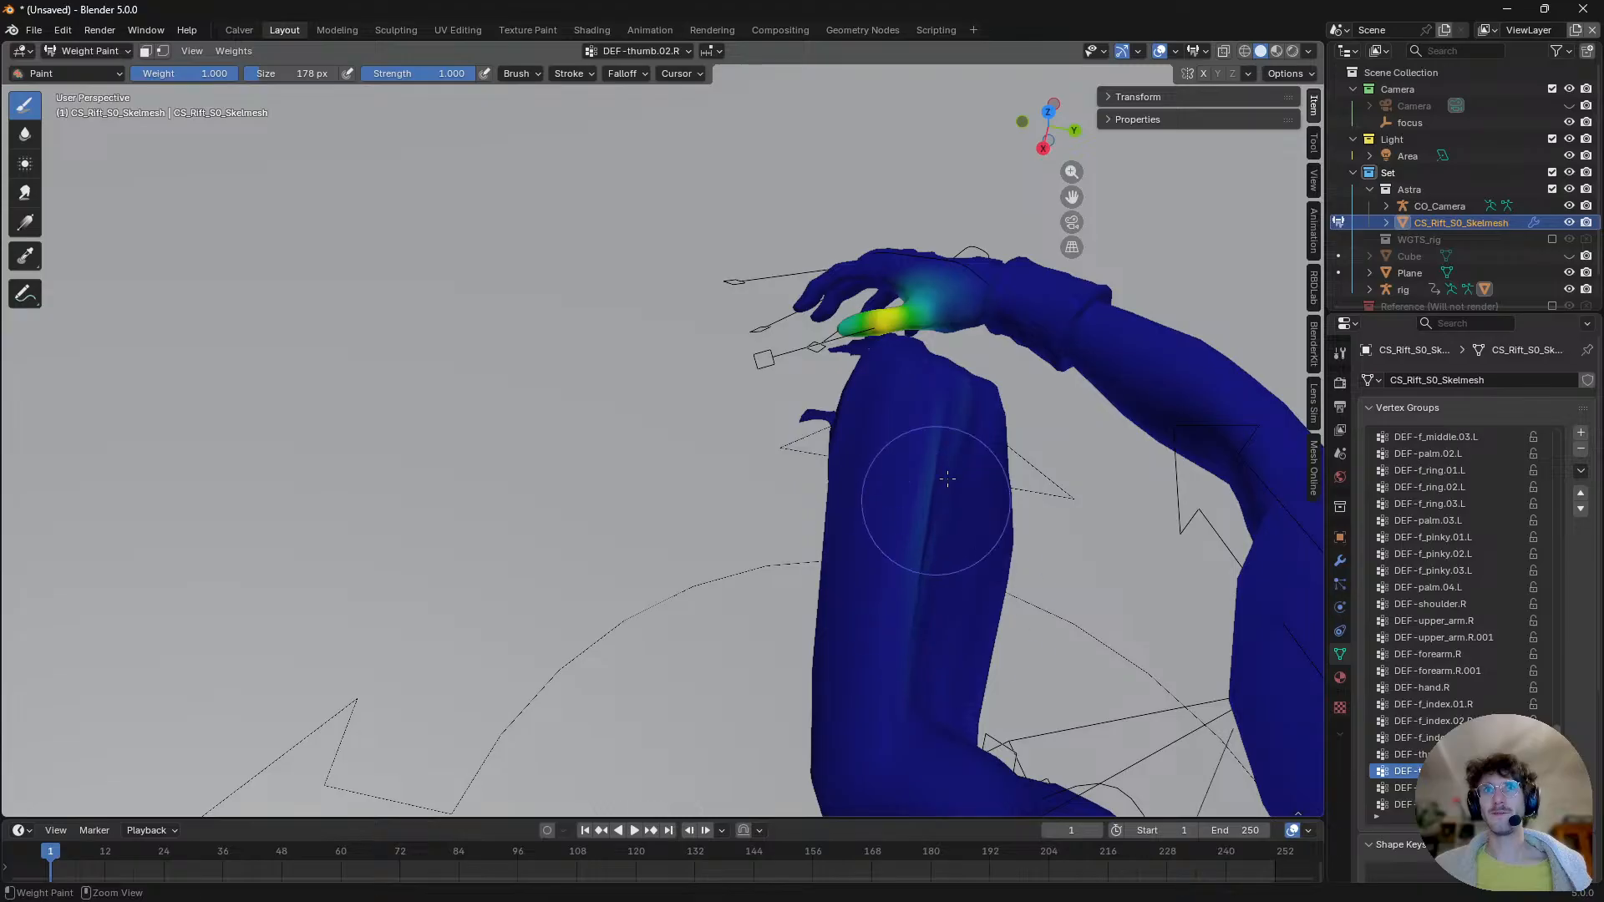
{"action": "middle_click_drag", "start_coordinate": [947, 478], "coordinate": [859, 590]}
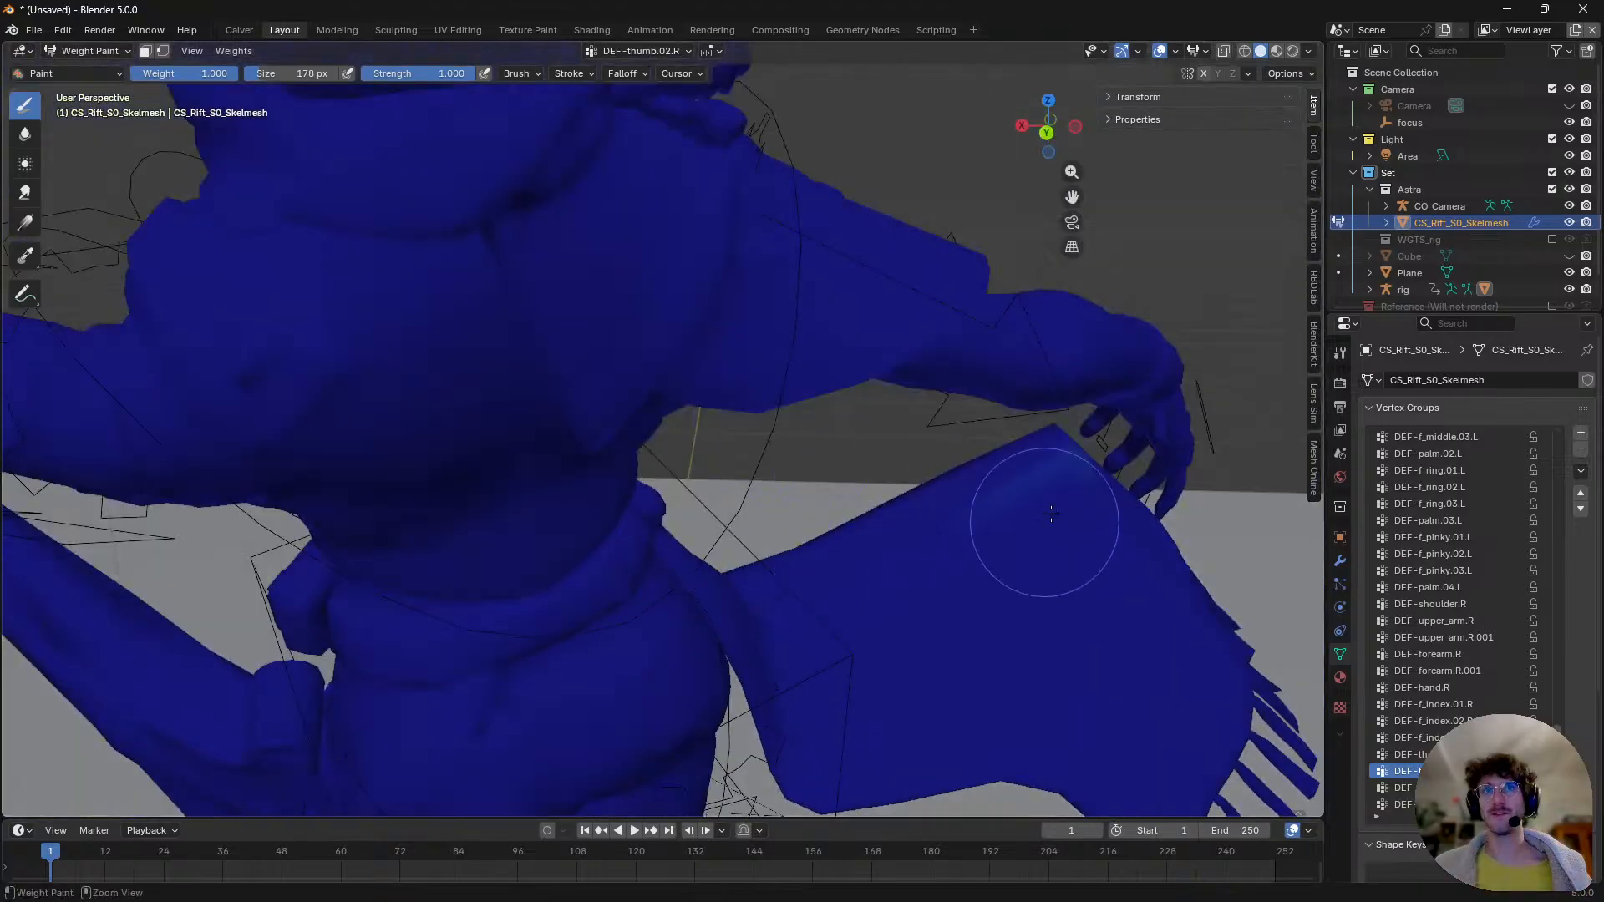
{"action": "middle_click_drag", "start_coordinate": [759, 633], "coordinate": [785, 577]}
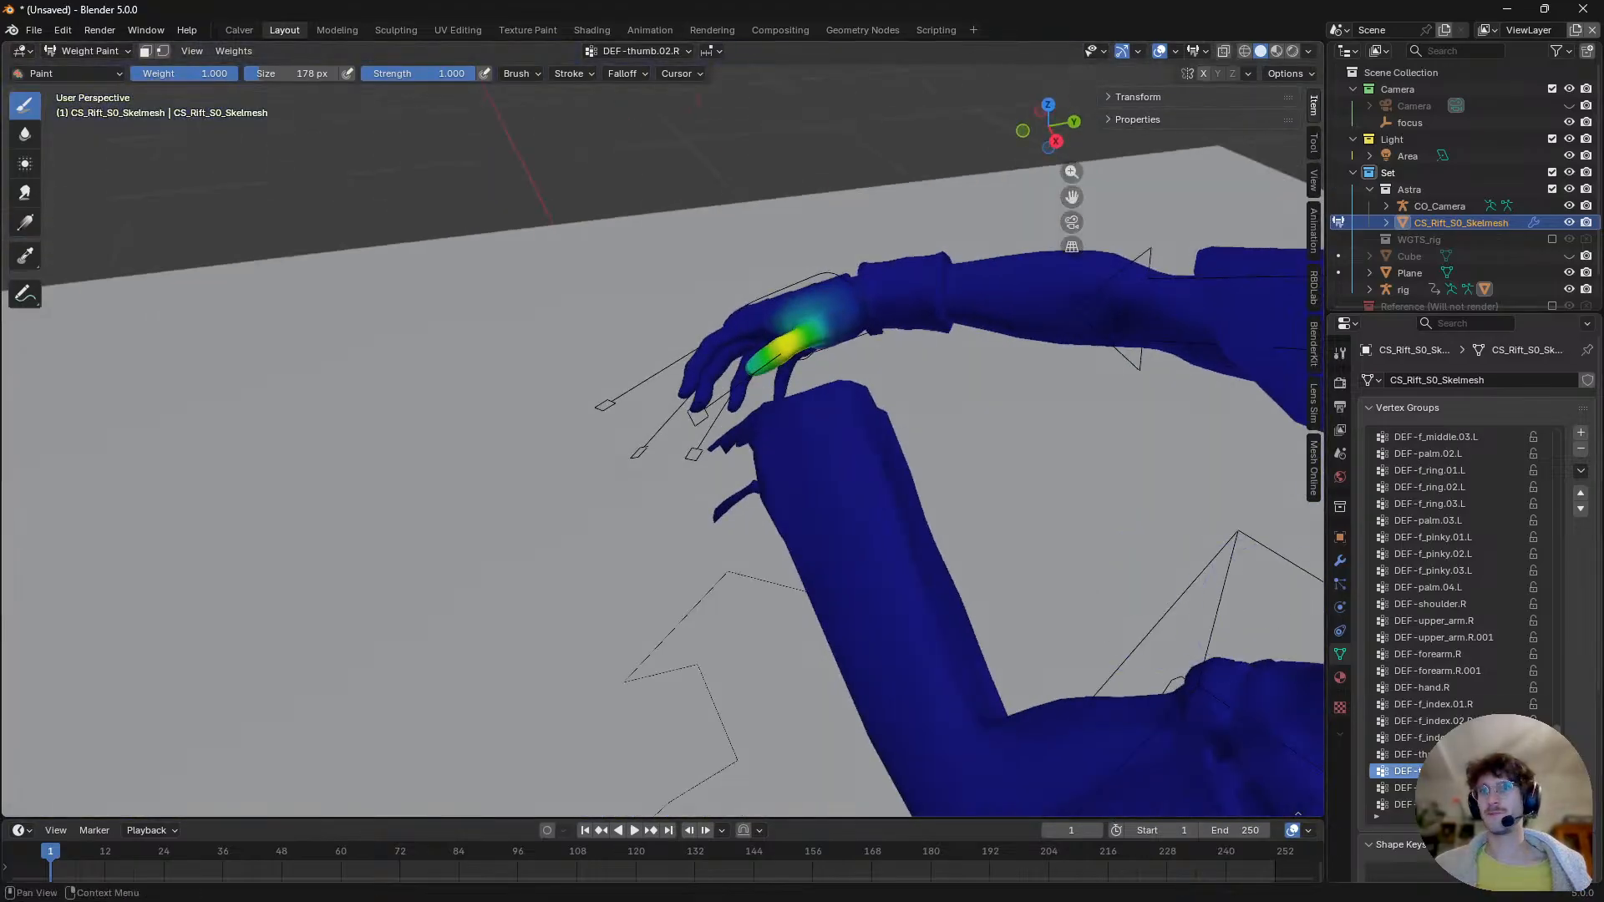
- Check DEF-thumb.03.R, DEF-palm.01.R and the right middle-finger groups for stray scarf weights, and activate DEF-palm.02.R
{"action": "left_click", "coordinate": [1408, 788]}
{"action": "middle_click_drag", "start_coordinate": [895, 537], "coordinate": [1063, 540]}
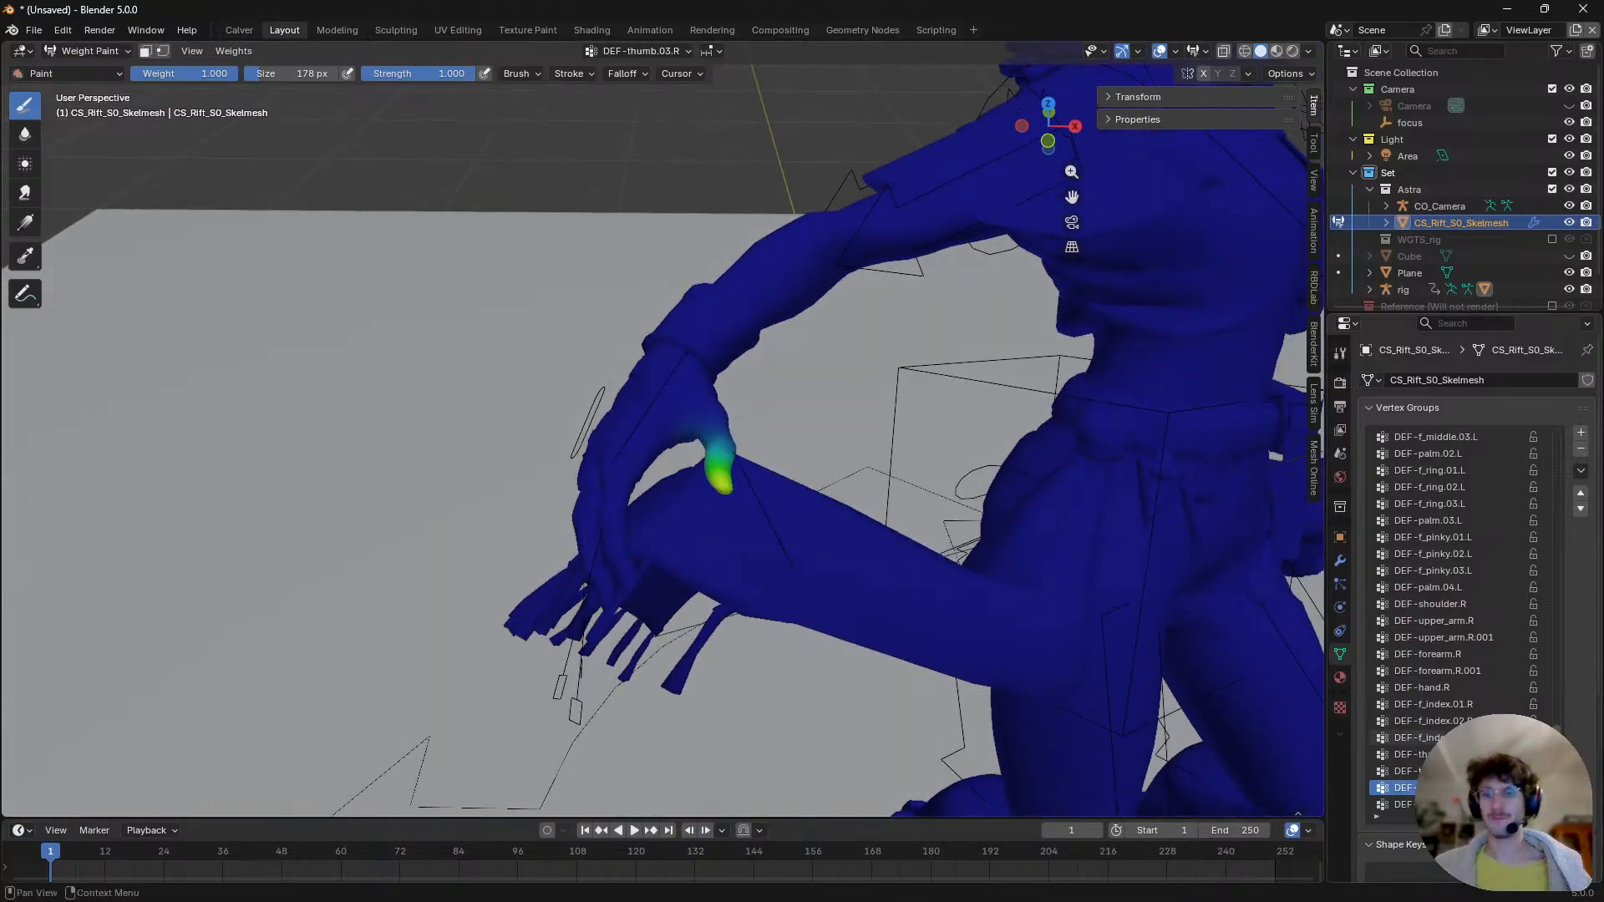
{"action": "left_click", "coordinate": [1408, 804]}
{"action": "middle_click_drag", "start_coordinate": [823, 552], "coordinate": [725, 598]}
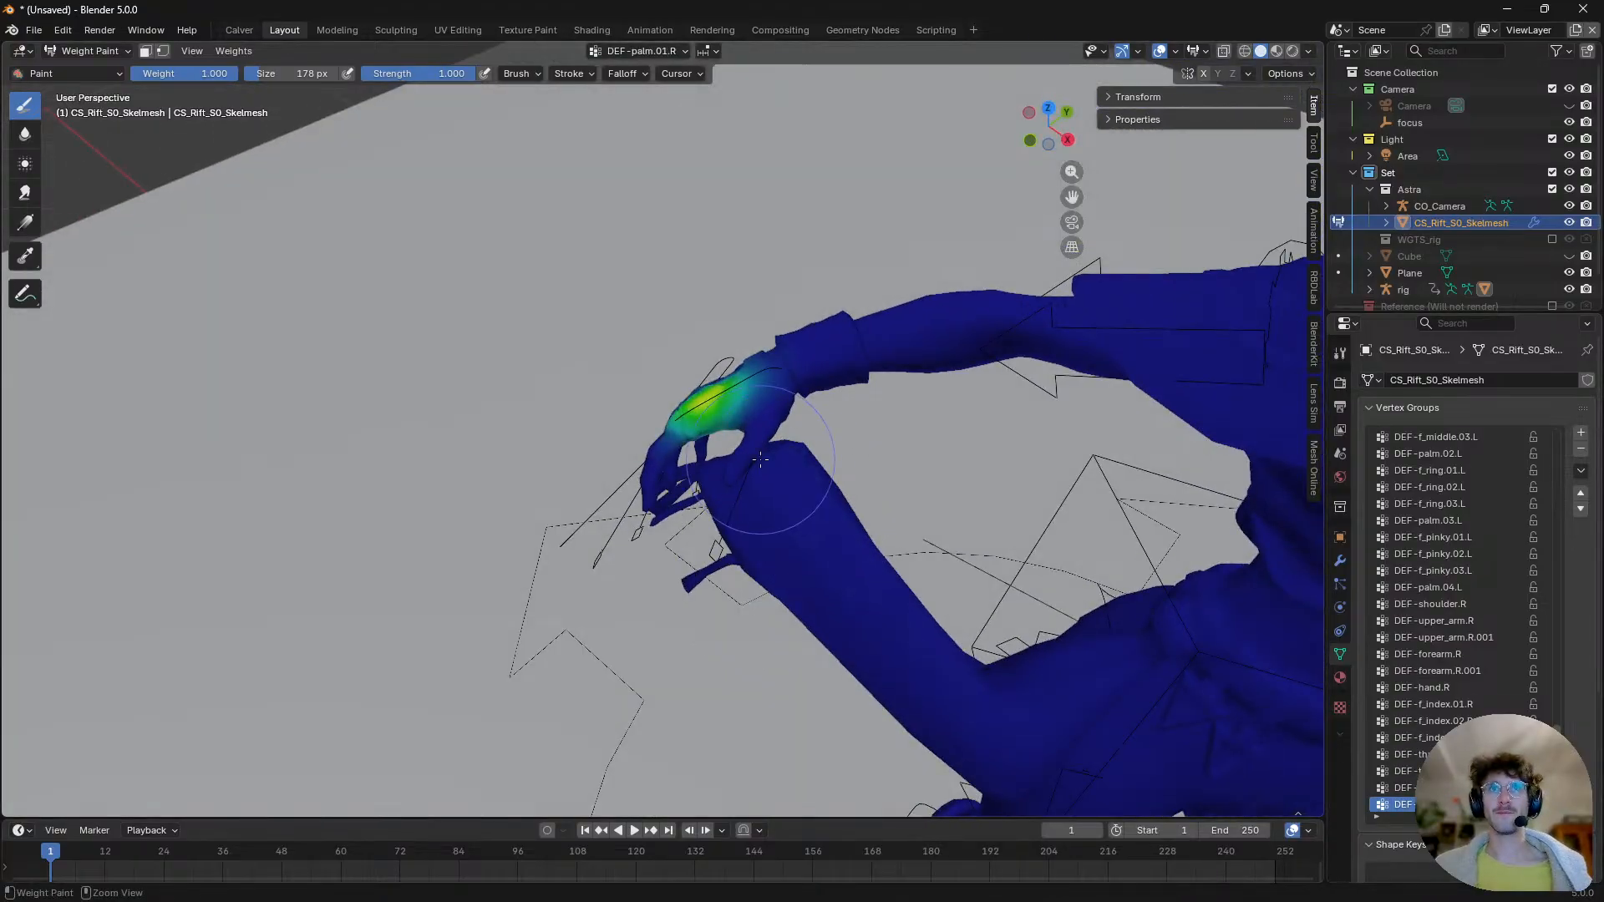
{"action": "scroll", "coordinate": [1420, 723], "scroll_direction": "down", "scroll_amount": 3}
{"action": "left_click", "coordinate": [1408, 804]}
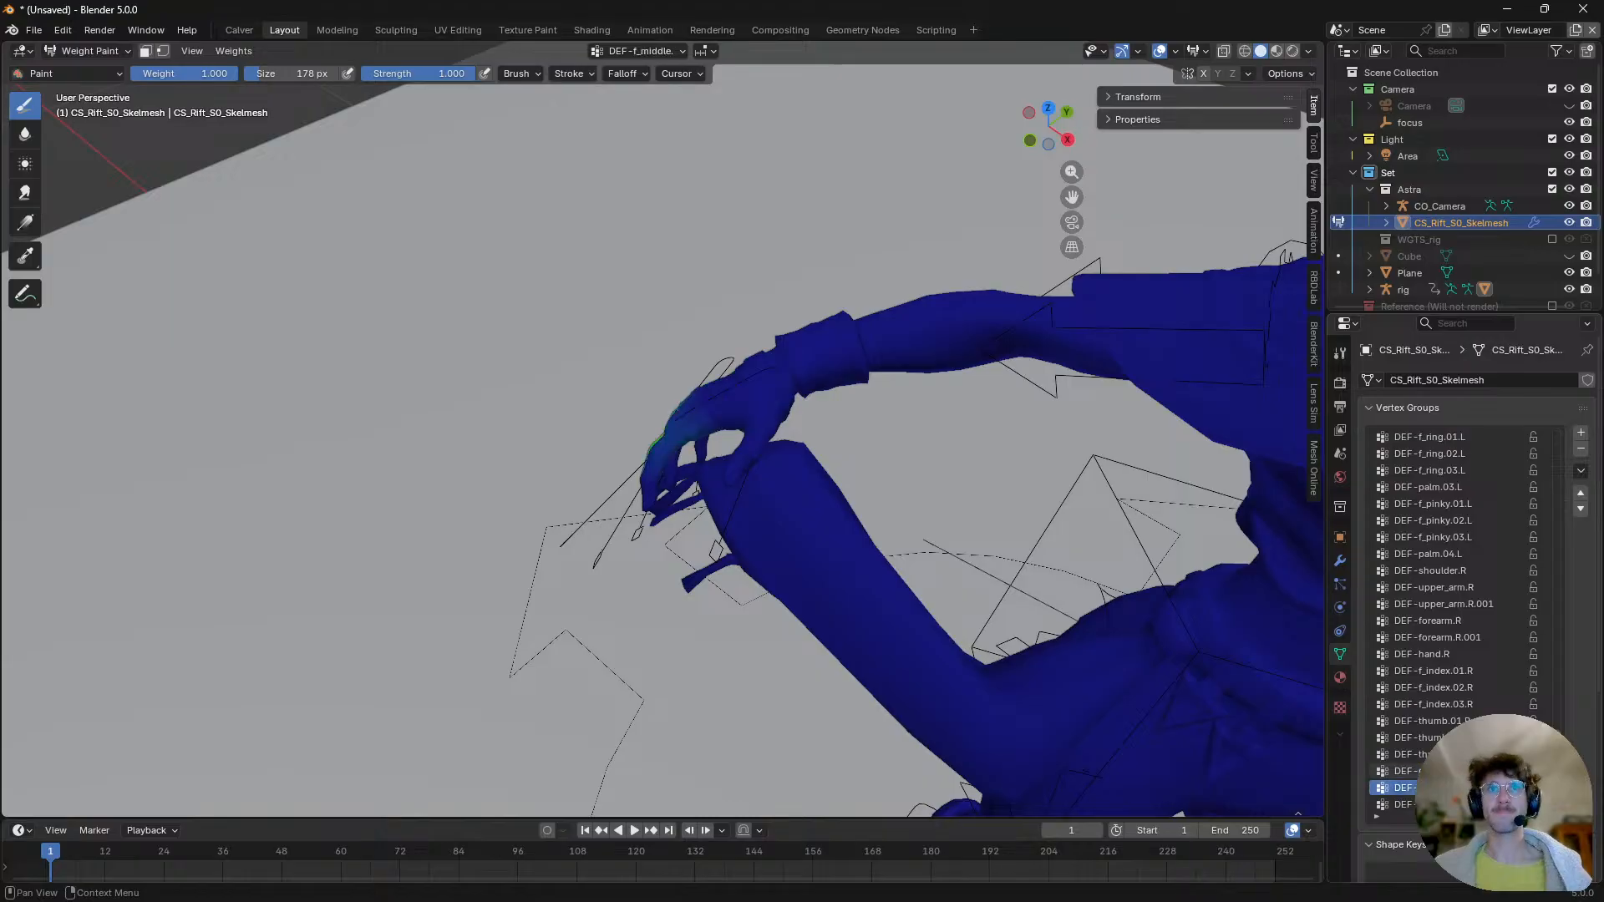
{"action": "scroll", "coordinate": [1409, 785], "scroll_direction": "down", "scroll_amount": 1}
{"action": "left_click", "coordinate": [1408, 805]}
{"action": "middle_click_drag", "start_coordinate": [797, 559], "coordinate": [765, 558]}
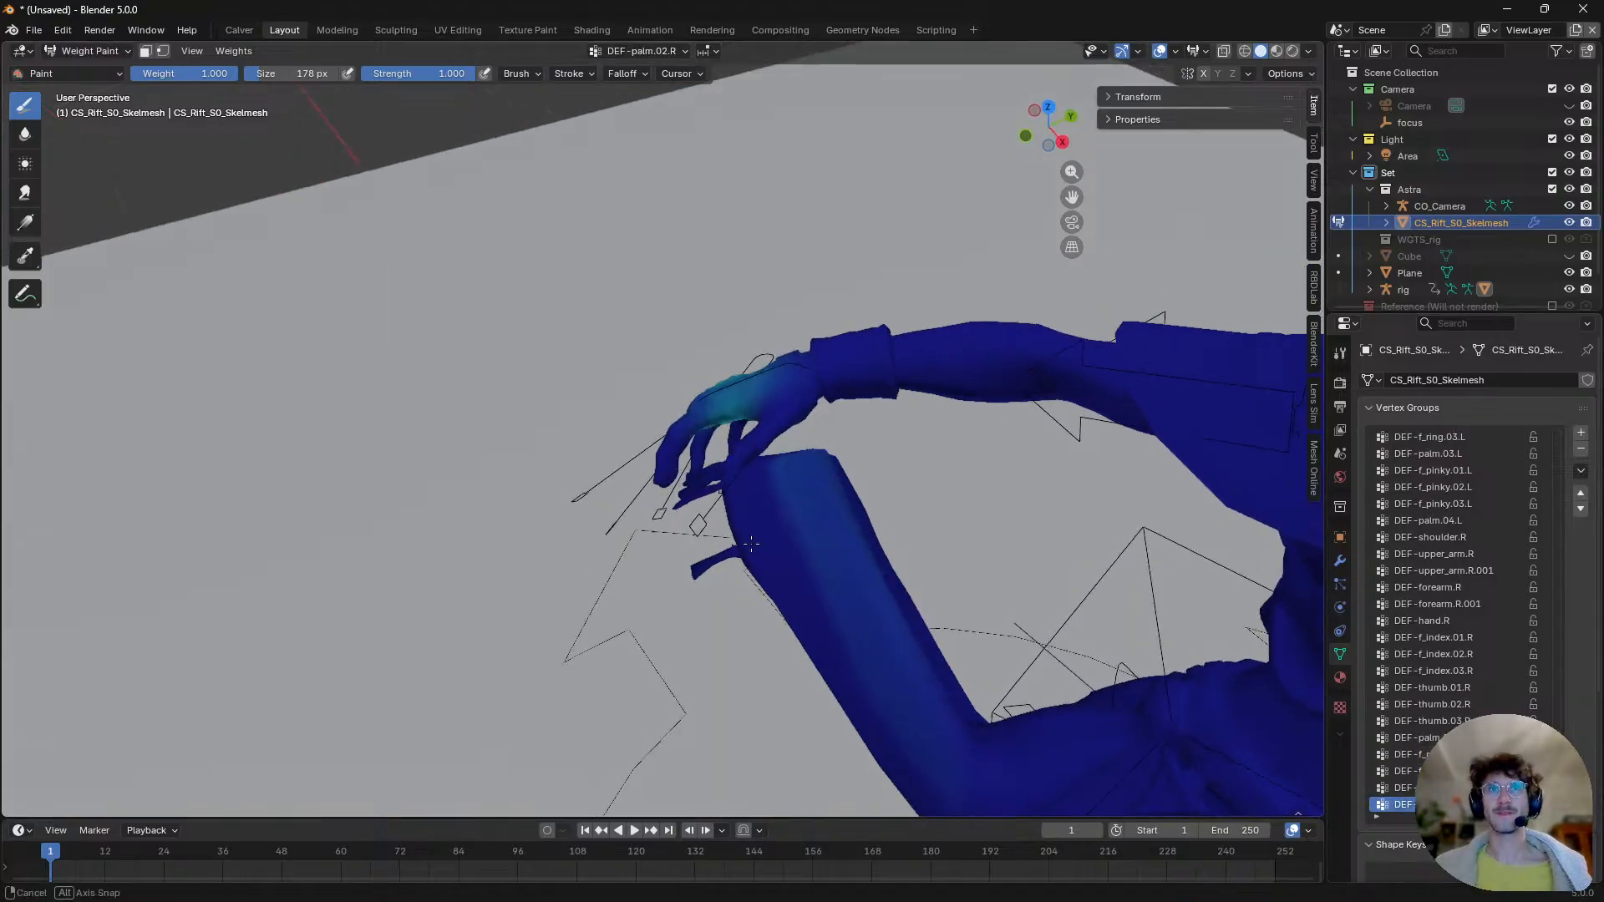
- Subtract the DEF-palm.02.R weights from the hip scarf and activate the DEF-f_ring.02.R vertex group
{"action": "mouse_move", "coordinate": [785, 512]}
{"action": "left_mouse_down", "text": "ctrl"}
{"action": "mouse_move", "coordinate": [824, 446]}
{"action": "mouse_move", "coordinate": [890, 571]}
{"action": "left_mouse_up", "text": "ctrl"}
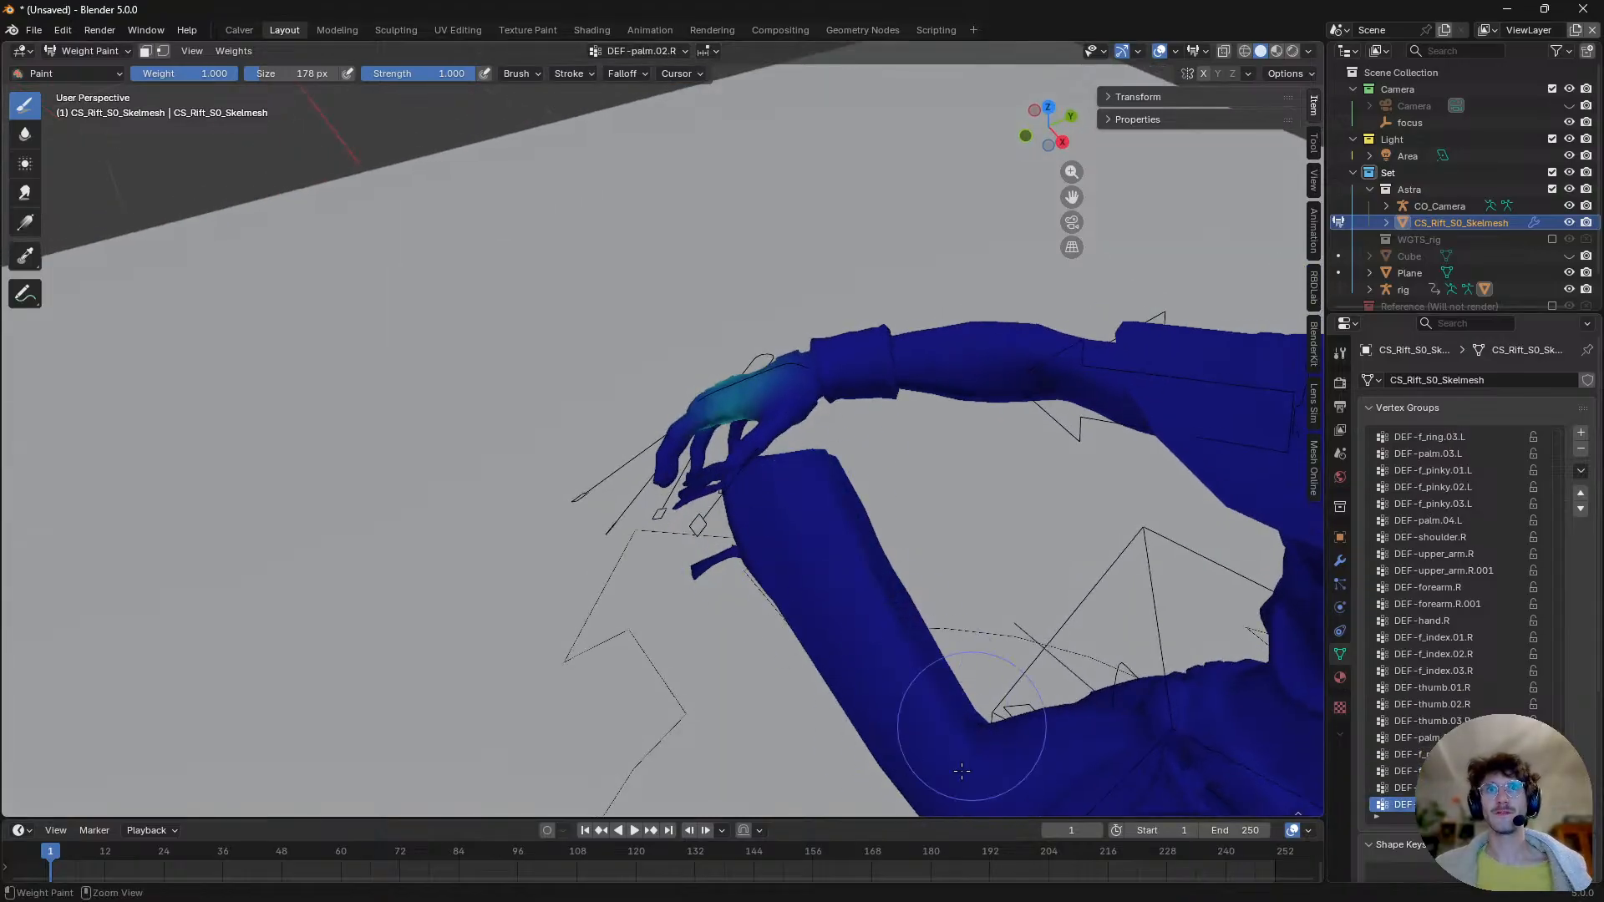
{"action": "scroll", "coordinate": [1422, 721], "scroll_direction": "down", "scroll_amount": 2, "text": "ctrl"}
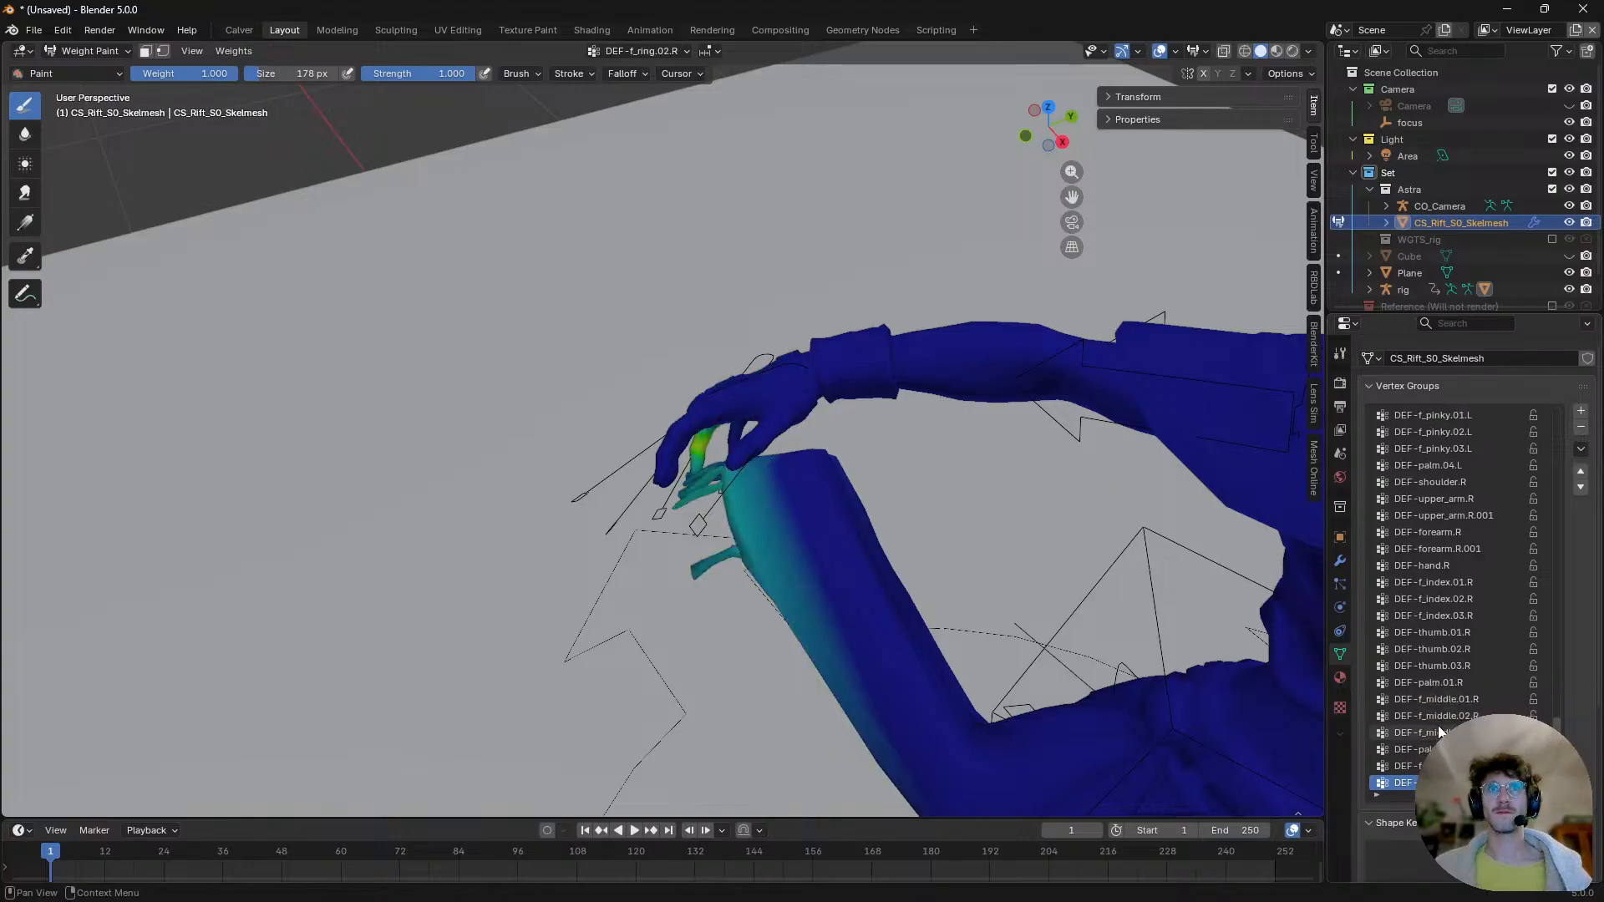
- Subtract the DEF-f_ring.02.R weights from the hip scarf's front, fringe and broad outer side
{"action": "mouse_move", "coordinate": [735, 608]}
{"action": "middle_mouse_down"}
{"action": "mouse_move", "coordinate": [822, 601]}
{"action": "mouse_move", "coordinate": [1169, 639]}
{"action": "middle_mouse_up"}
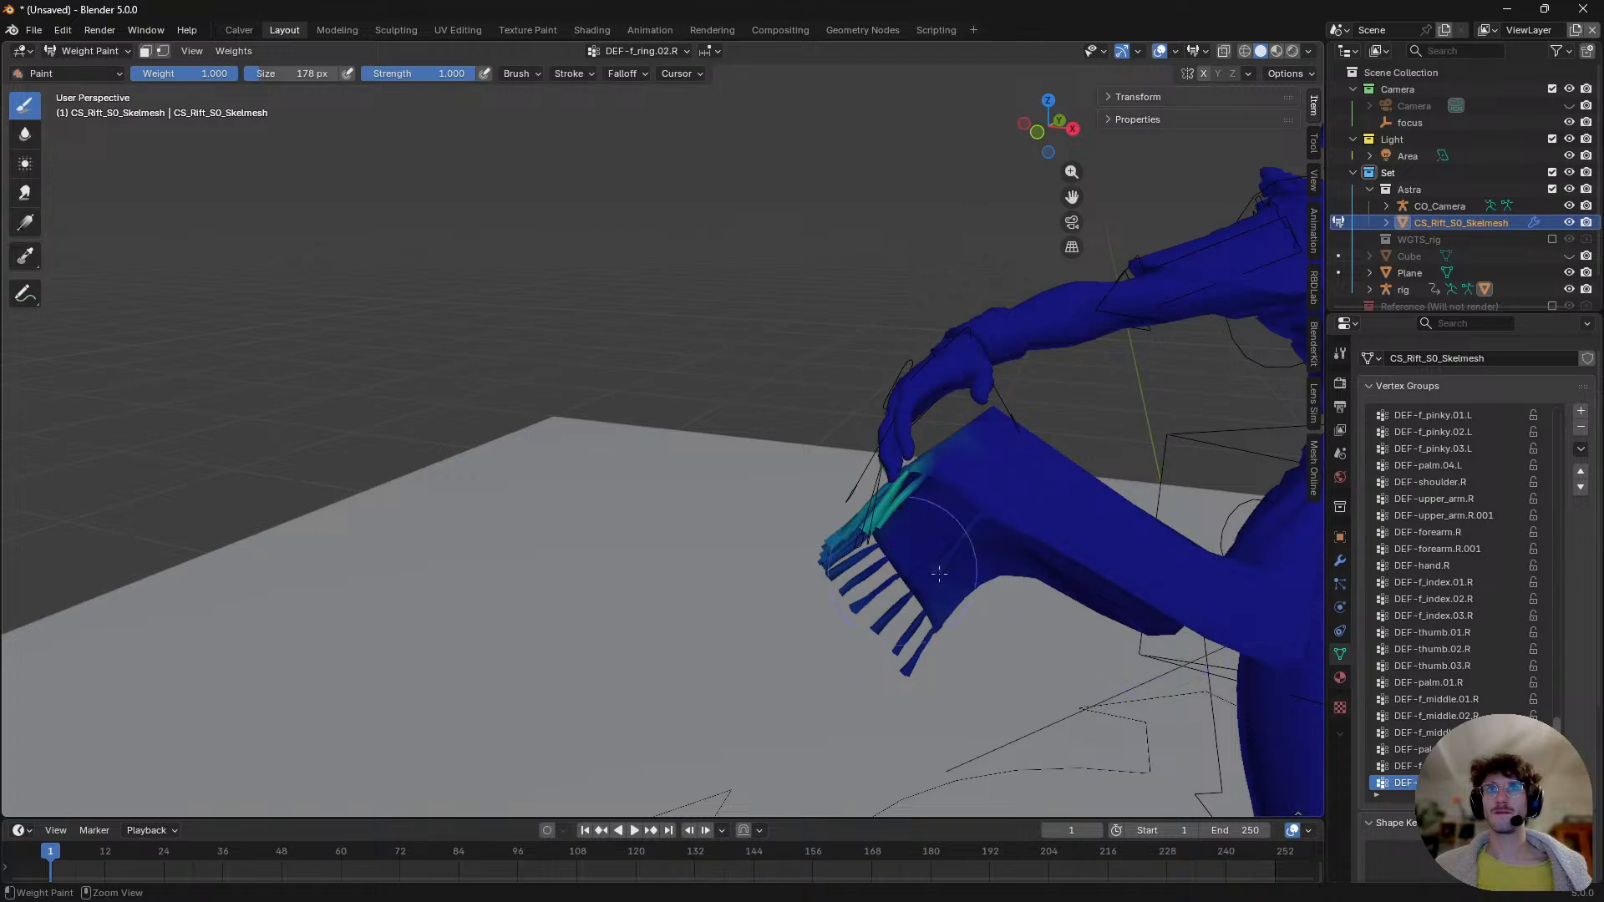
{"action": "middle_click_drag", "start_coordinate": [919, 543], "coordinate": [988, 495]}
{"action": "left_click_drag", "start_coordinate": [988, 495], "coordinate": [994, 539], "text": "ctrl"}
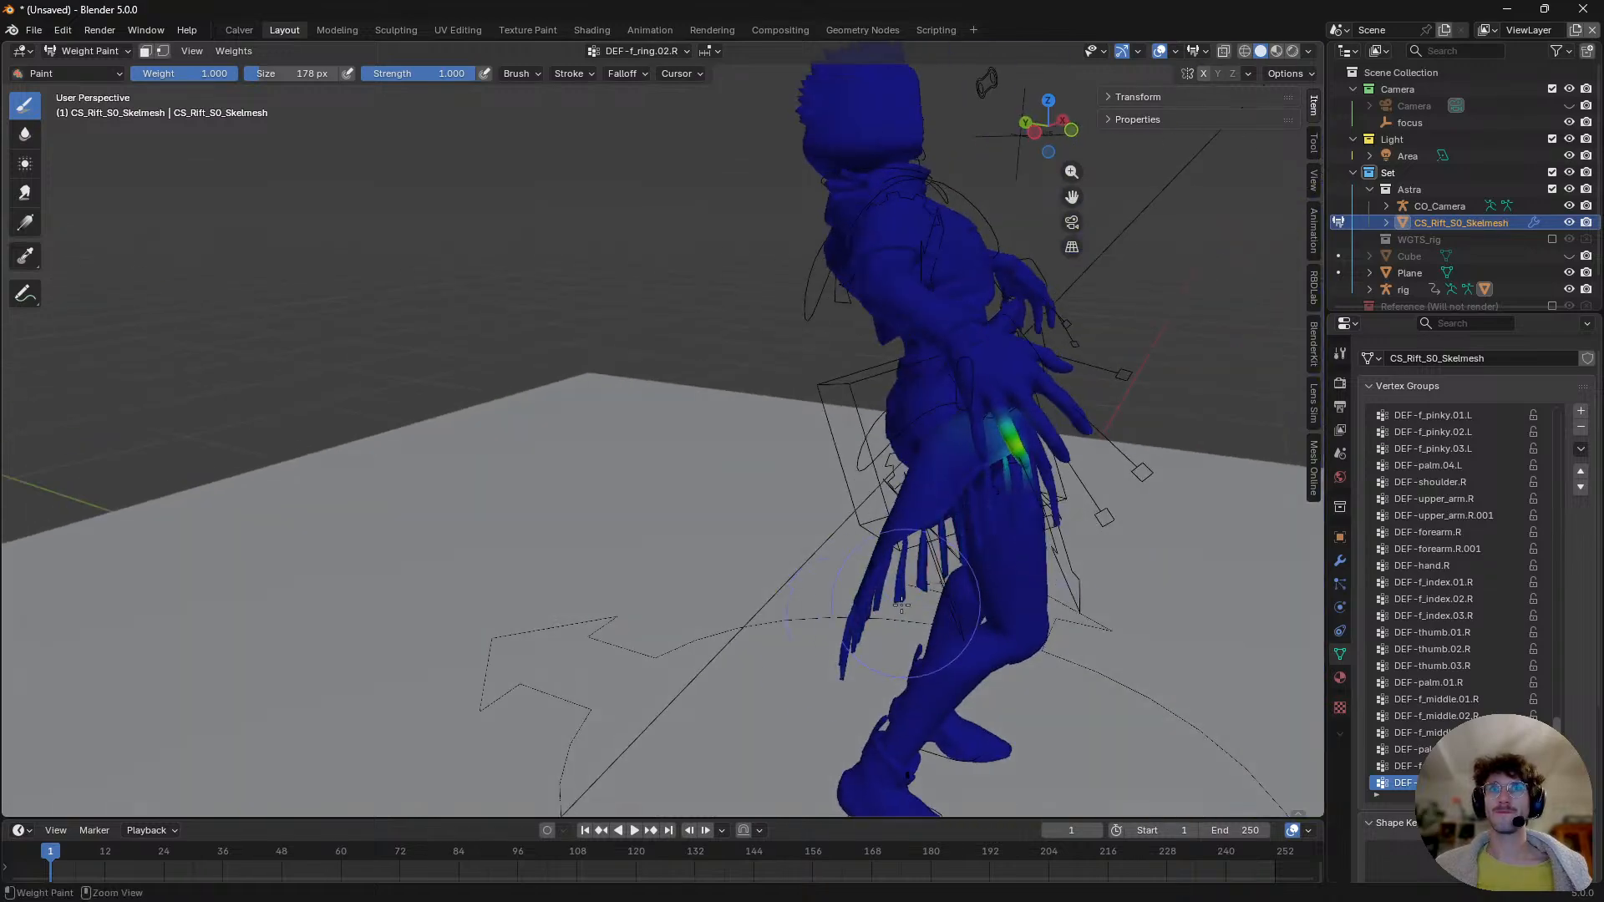
{"action": "scroll", "coordinate": [901, 606], "scroll_direction": "up", "scroll_amount": 5}
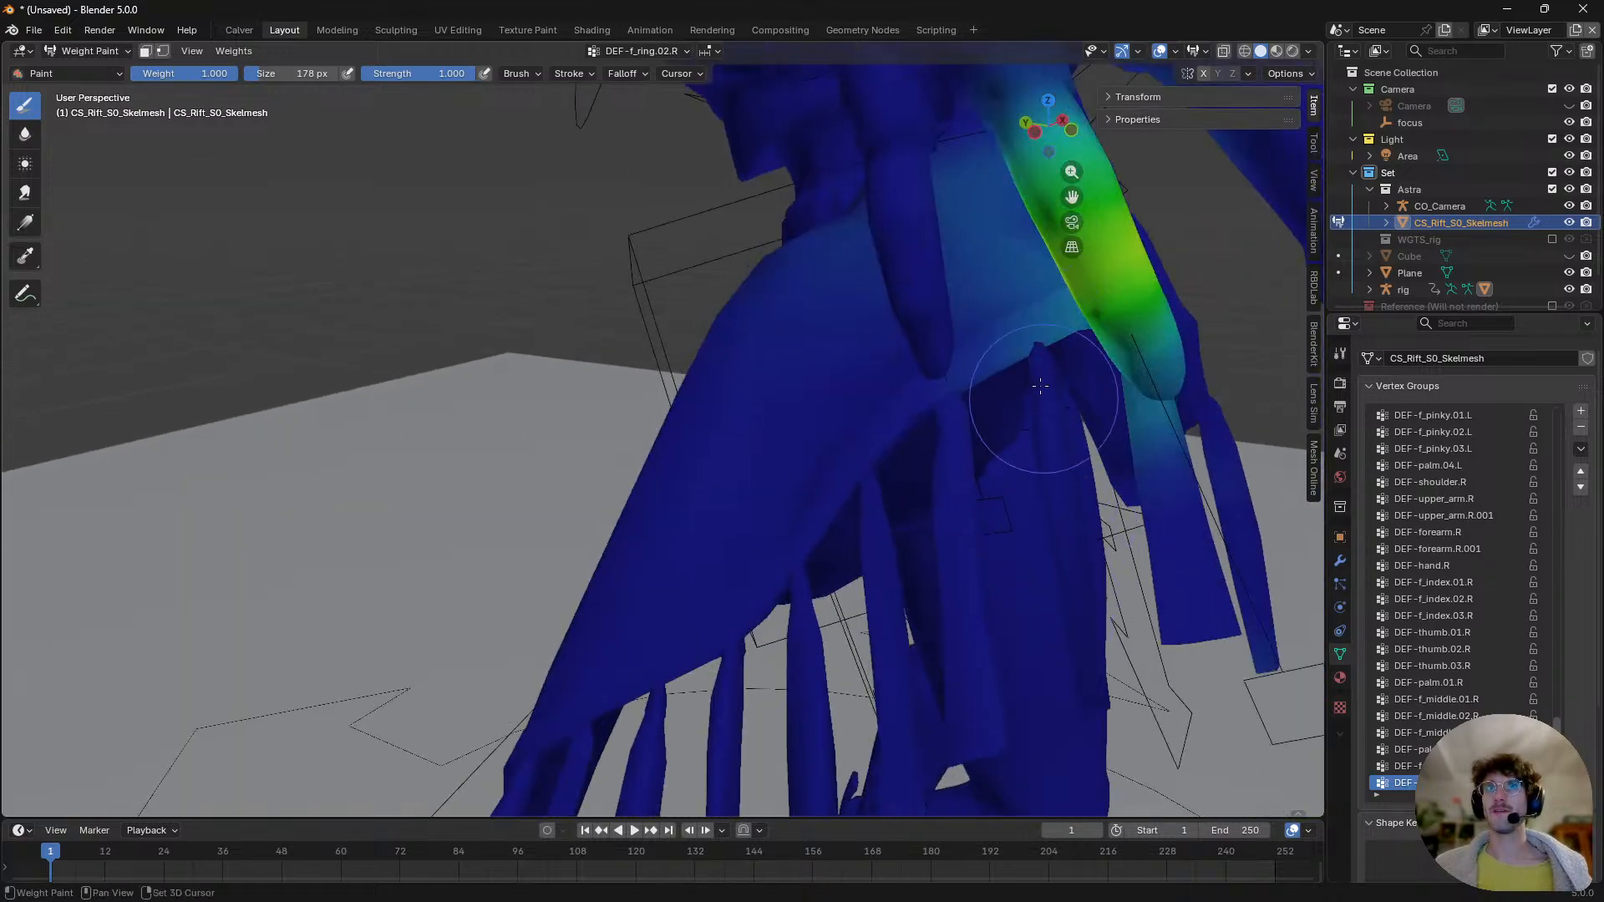
{"action": "mouse_move", "coordinate": [1040, 386]}
{"action": "middle_mouse_down"}
{"action": "mouse_move", "coordinate": [952, 459]}
{"action": "mouse_move", "coordinate": [1069, 505]}
{"action": "mouse_move", "coordinate": [1051, 437]}
{"action": "mouse_move", "coordinate": [1084, 443]}
{"action": "middle_mouse_up"}
{"action": "middle_click_drag", "start_coordinate": [940, 475], "coordinate": [1008, 470]}
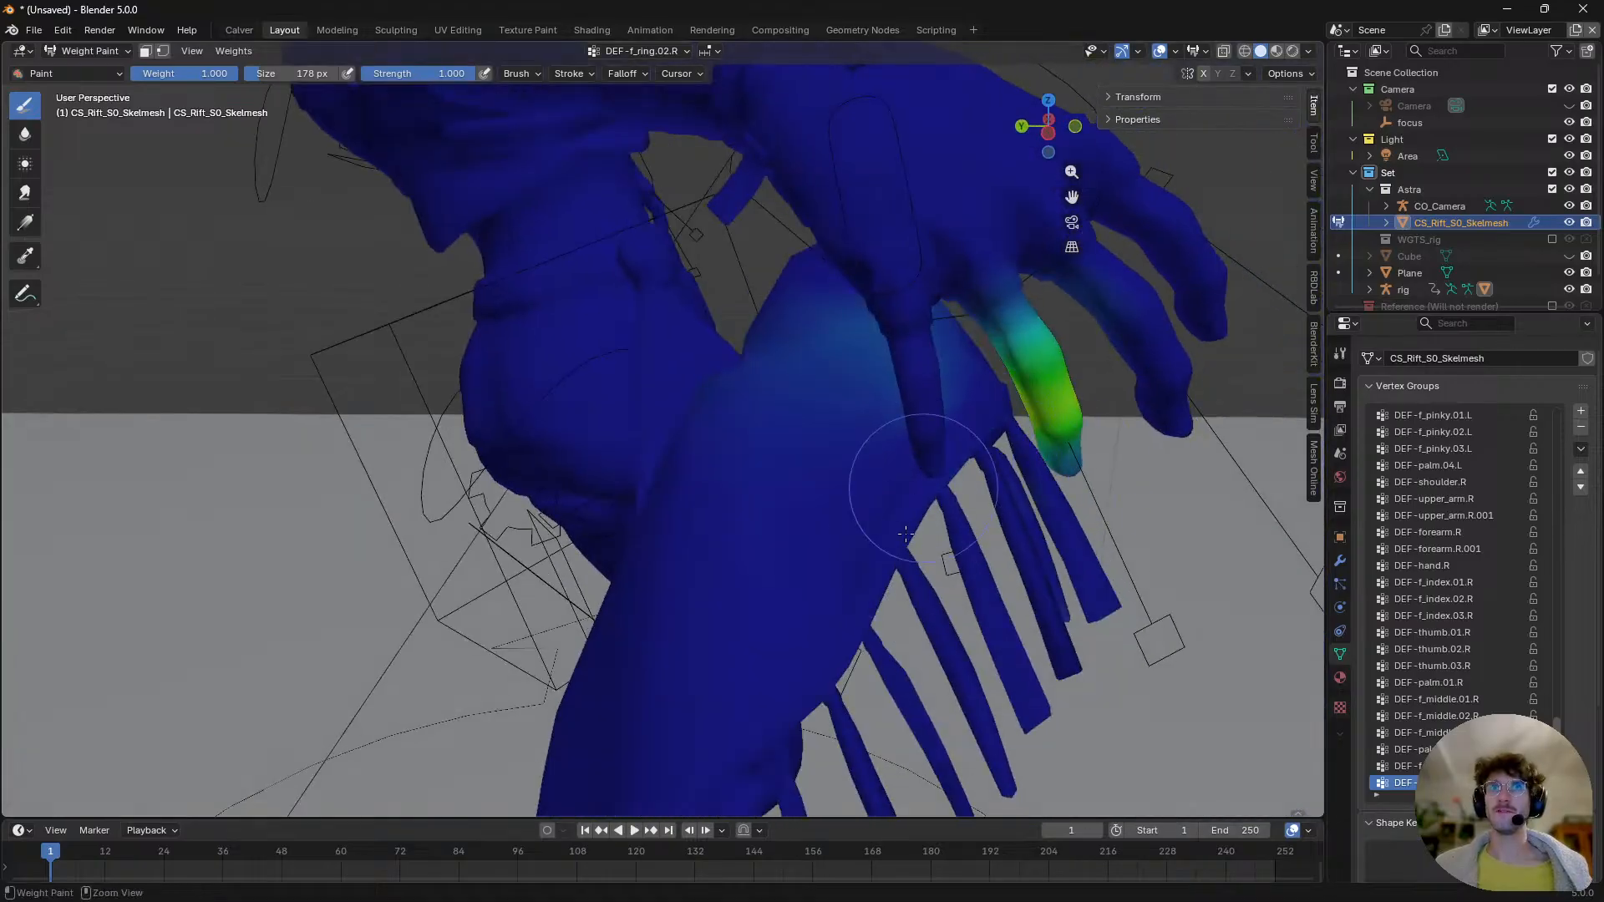
{"action": "middle_click_drag", "start_coordinate": [884, 455], "coordinate": [1051, 443]}
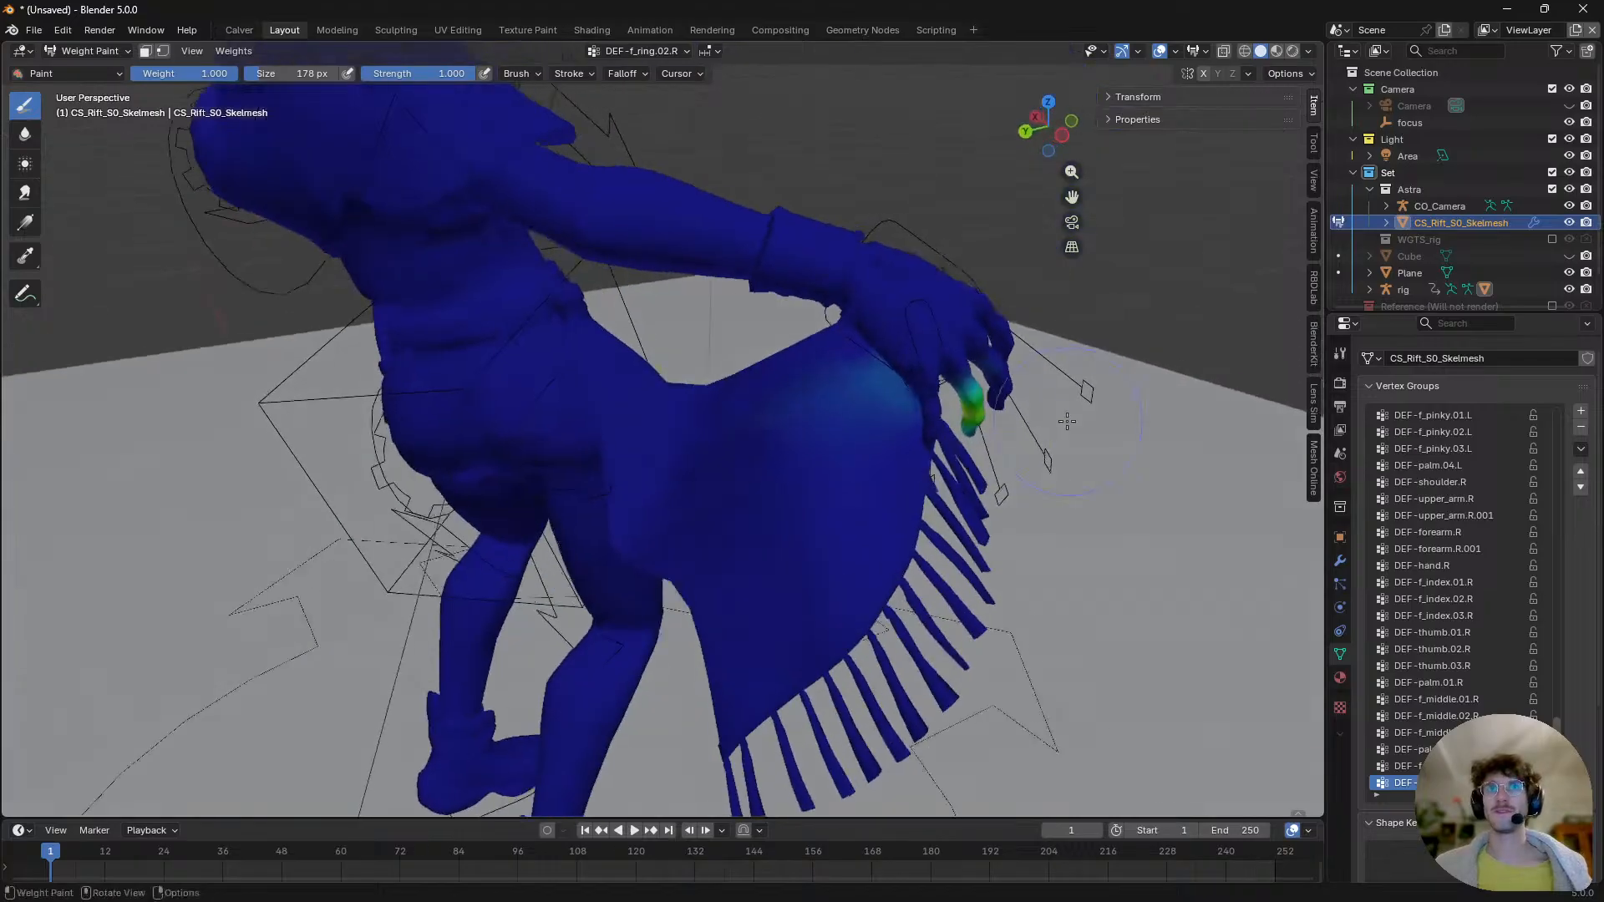
{"action": "scroll", "coordinate": [855, 374], "scroll_direction": "up", "scroll_amount": 3}
{"action": "mouse_move", "coordinate": [855, 368]}
{"action": "left_mouse_down", "text": "ctrl"}
{"action": "mouse_move", "coordinate": [899, 422]}
{"action": "mouse_move", "coordinate": [715, 438]}
{"action": "left_mouse_up", "text": "ctrl"}
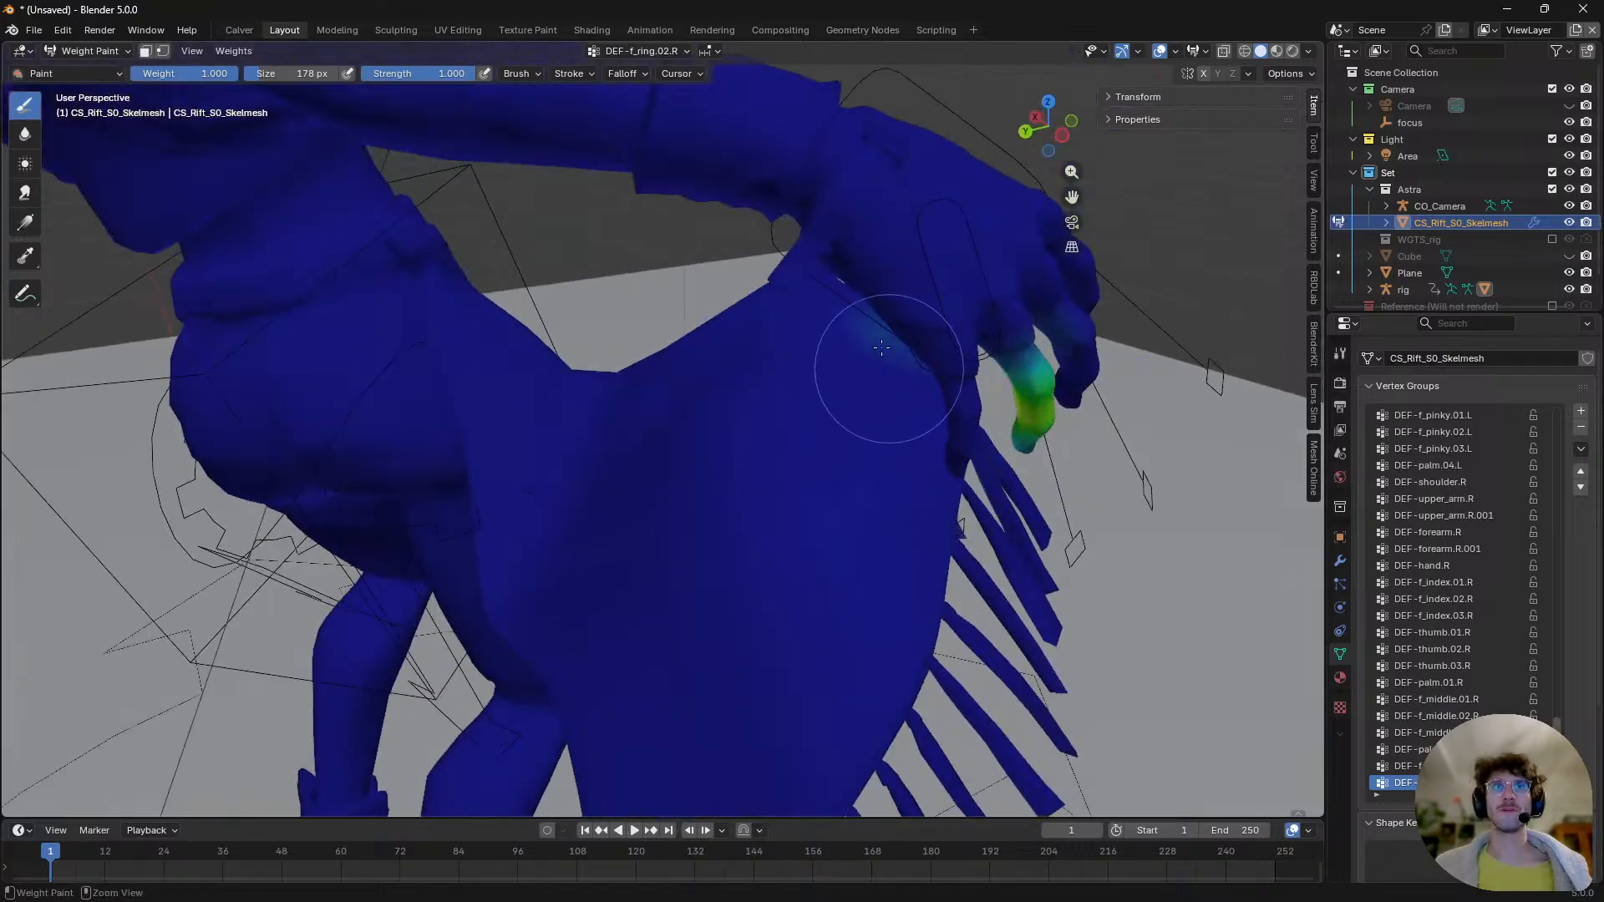
{"action": "scroll", "coordinate": [644, 498], "scroll_direction": "down", "scroll_amount": 3}
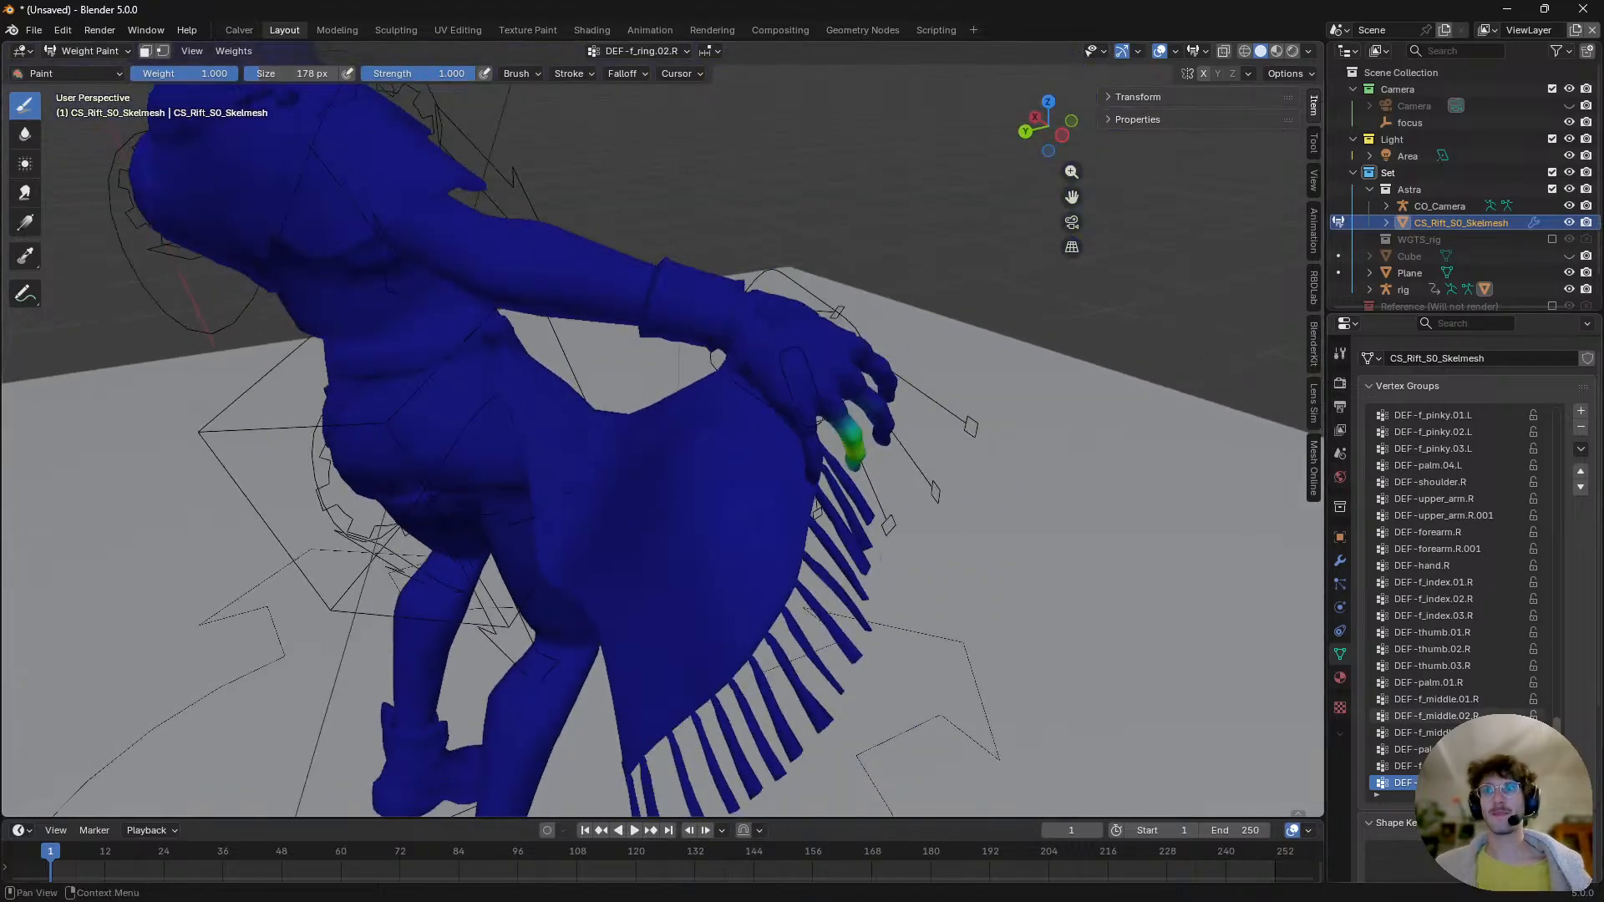
- Activate the DEF-f_ring.03.R vertex group and subtract its weights from the scarf's front flap, outer side and fringe
{"action": "scroll", "coordinate": [1475, 702], "scroll_direction": "down", "scroll_amount": 1, "text": "ctrl"}
{"action": "middle_click_drag", "start_coordinate": [809, 601], "coordinate": [925, 599]}
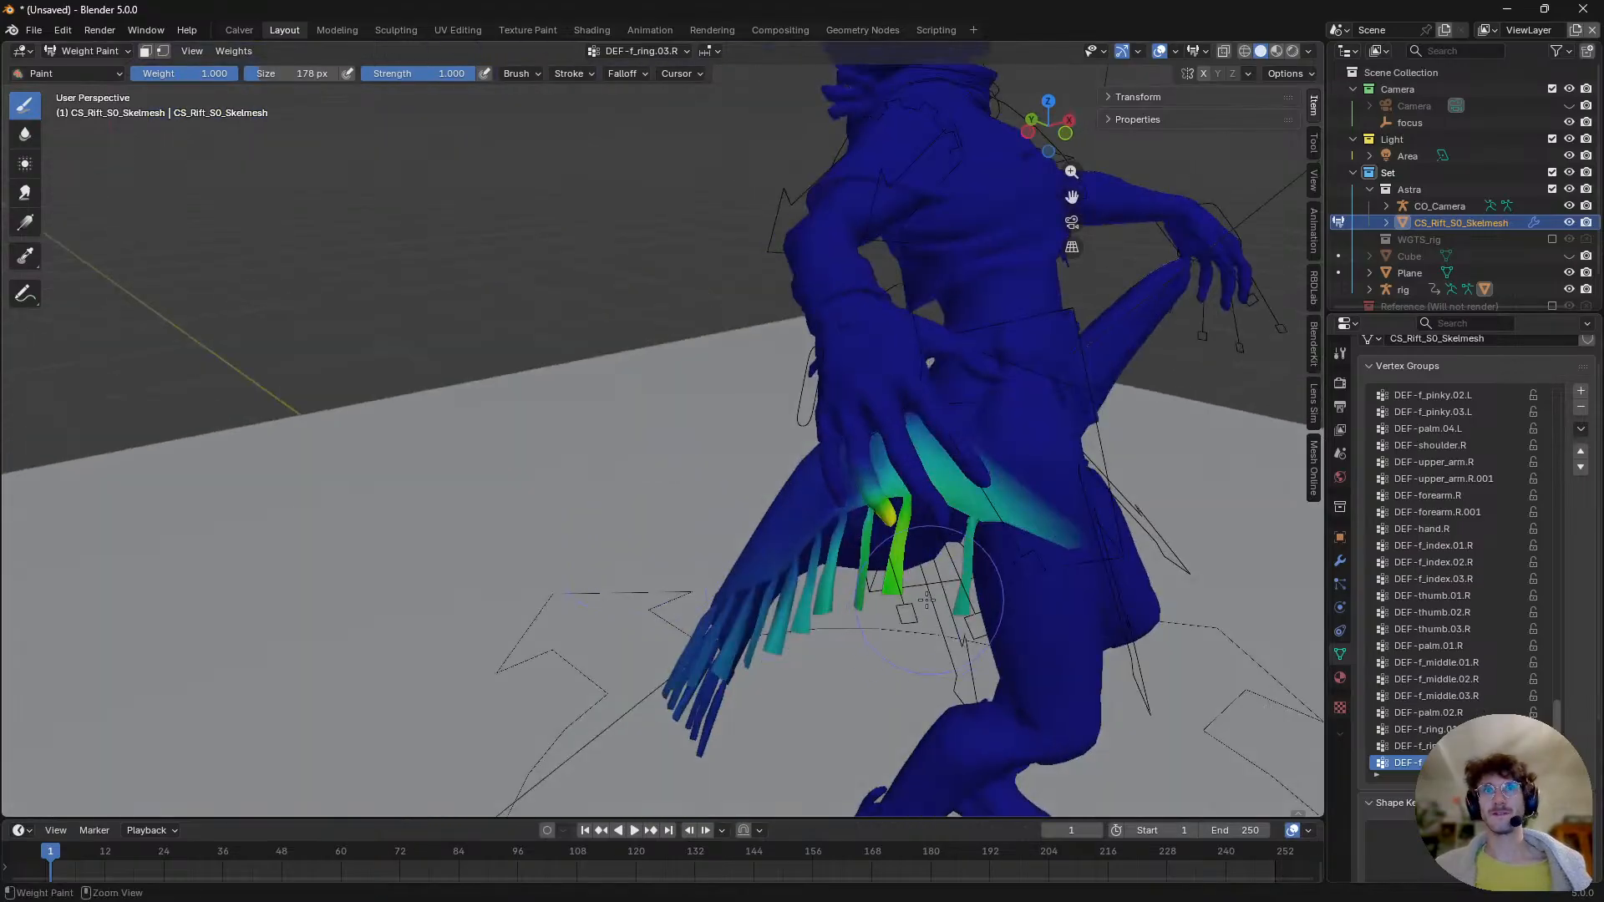
{"action": "middle_click_drag", "start_coordinate": [1026, 561], "coordinate": [942, 522]}
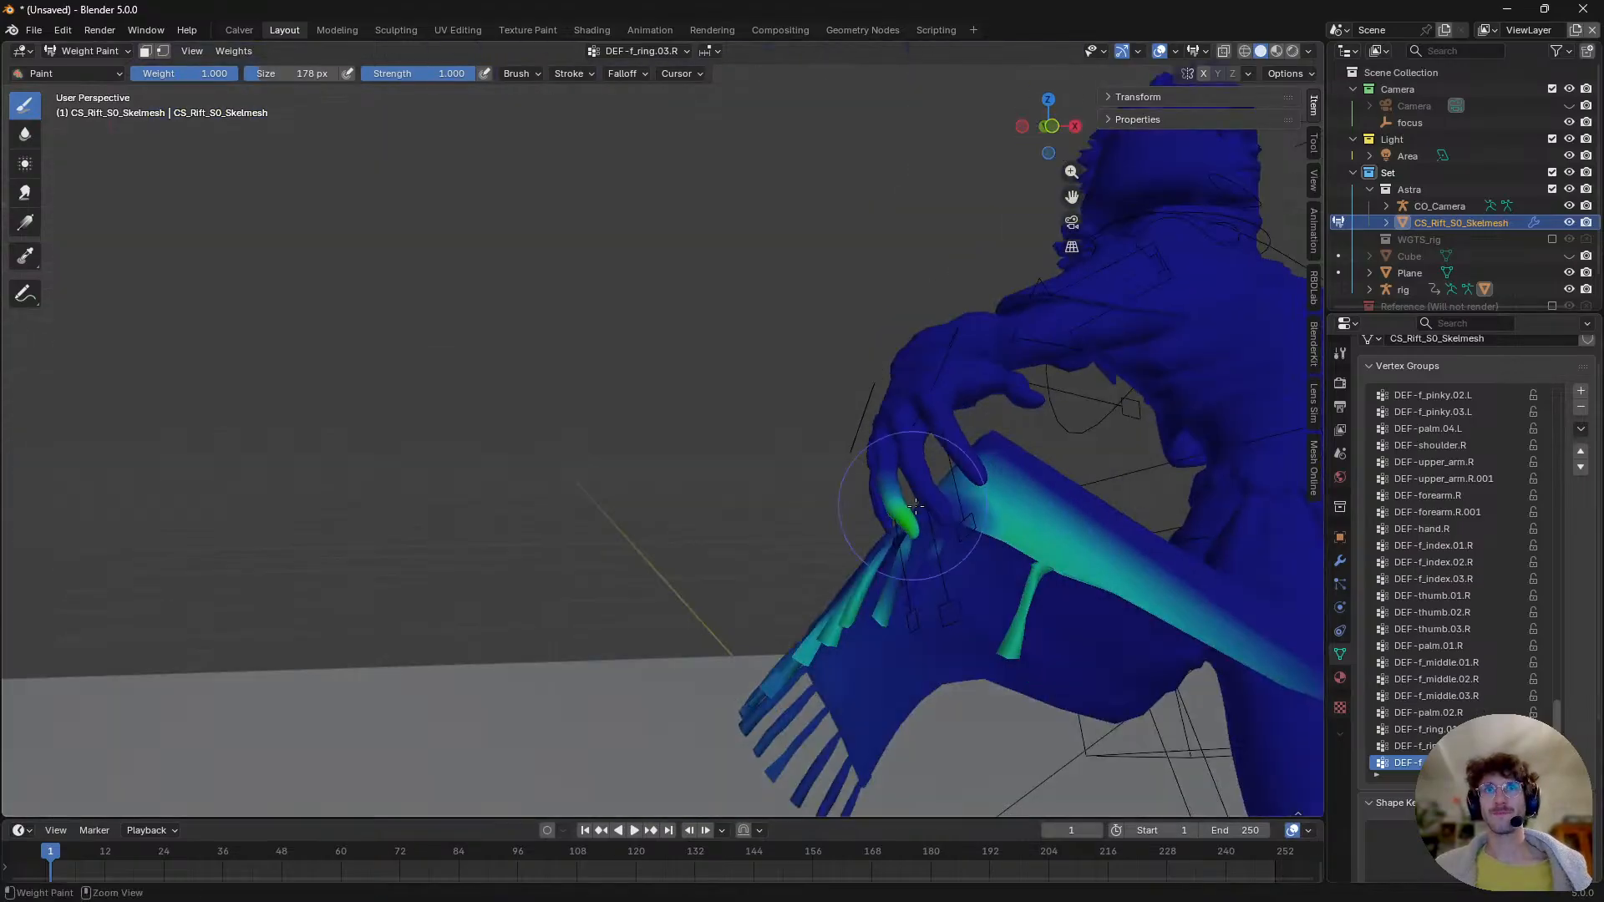
{"action": "mouse_move", "coordinate": [941, 522]}
{"action": "left_mouse_down", "text": "ctrl"}
{"action": "mouse_move", "coordinate": [1041, 558]}
{"action": "mouse_move", "coordinate": [1005, 629]}
{"action": "left_mouse_up", "text": "ctrl"}
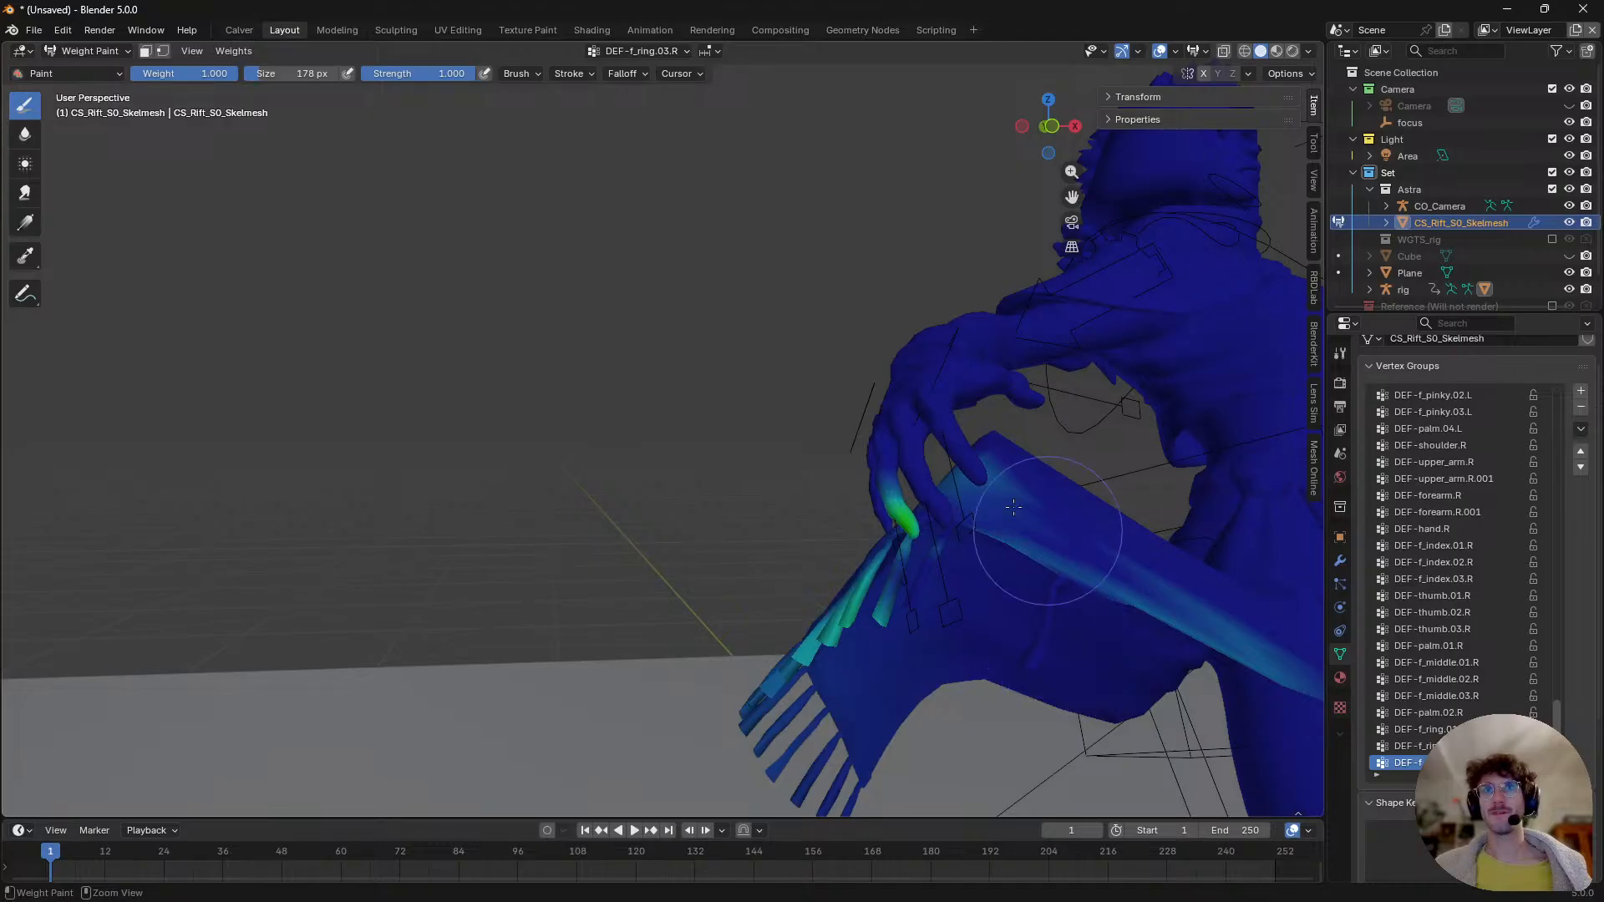
{"action": "mouse_move", "coordinate": [1013, 507]}
{"action": "left_mouse_down", "text": "ctrl"}
{"action": "mouse_move", "coordinate": [994, 548]}
{"action": "mouse_move", "coordinate": [1211, 603]}
{"action": "left_mouse_up", "text": "ctrl"}
{"action": "mouse_move", "coordinate": [1021, 547]}
{"action": "middle_mouse_down"}
{"action": "mouse_move", "coordinate": [1007, 543]}
{"action": "mouse_move", "coordinate": [1113, 573]}
{"action": "middle_mouse_up"}
{"action": "mouse_move", "coordinate": [933, 603]}
{"action": "left_mouse_down", "text": "ctrl"}
{"action": "mouse_move", "coordinate": [905, 608]}
{"action": "mouse_move", "coordinate": [877, 655]}
{"action": "mouse_move", "coordinate": [762, 702]}
{"action": "mouse_move", "coordinate": [889, 644]}
{"action": "left_mouse_up", "text": "ctrl"}
{"action": "middle_click_drag", "start_coordinate": [835, 601], "coordinate": [873, 501]}
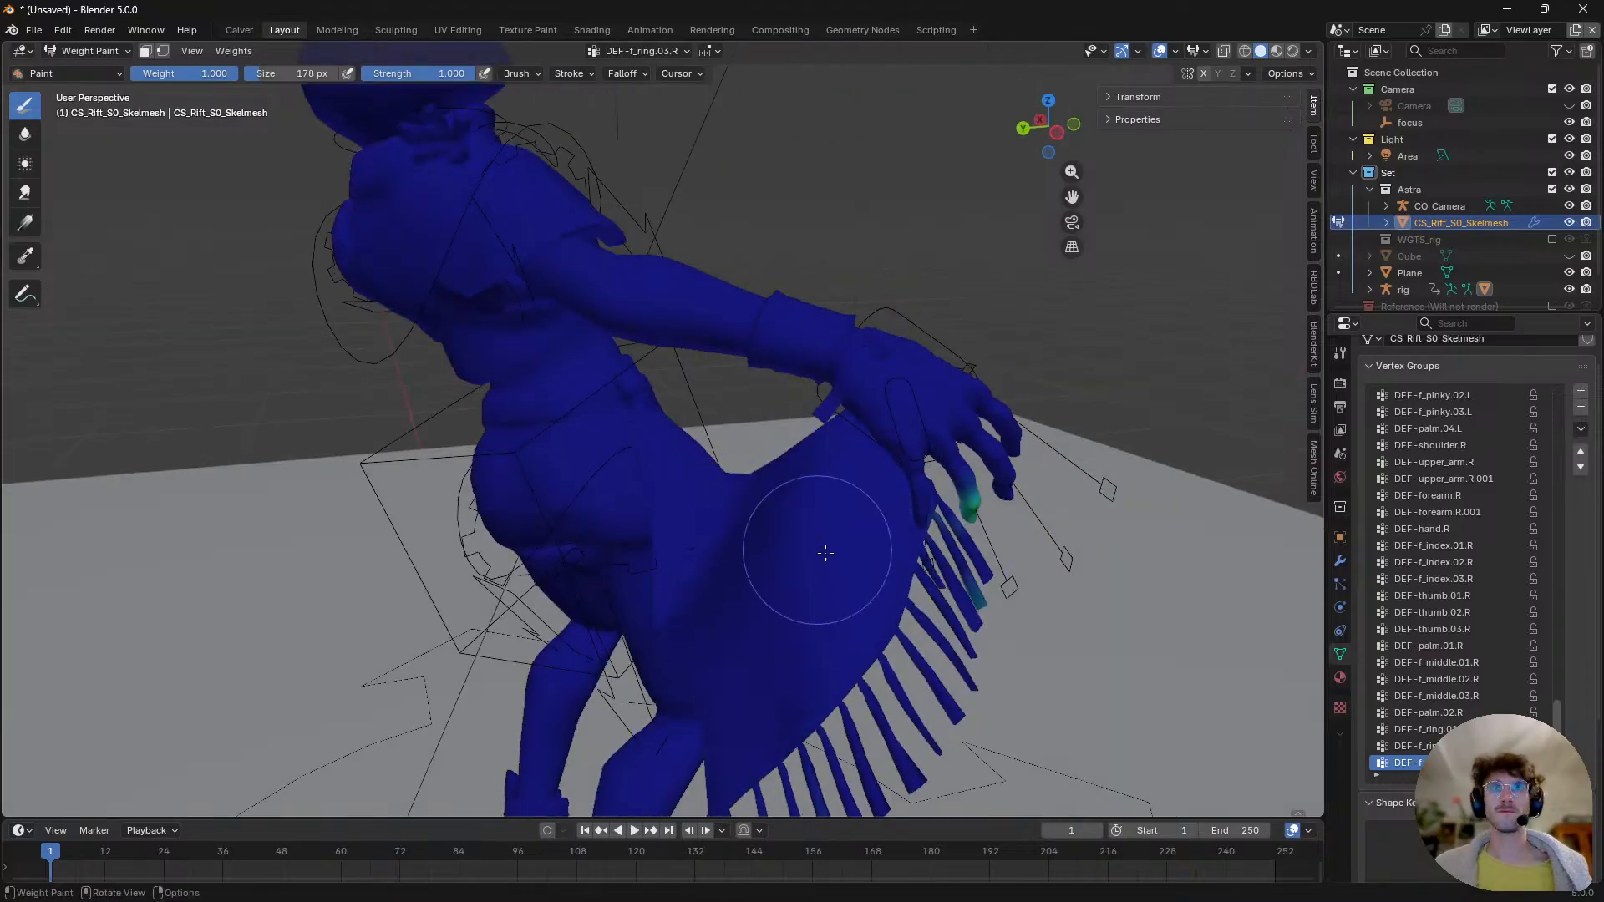
{"action": "scroll", "coordinate": [1414, 700], "scroll_direction": "down", "scroll_amount": 2}
- Activate the DEF-palm.03.R vertex group and check the hip scarf for stray weights
{"action": "scroll", "coordinate": [1399, 688], "scroll_direction": "down", "scroll_amount": 1, "text": "ctrl"}
{"action": "middle_click_drag", "start_coordinate": [1050, 586], "coordinate": [1033, 615]}
{"action": "middle_click_drag", "start_coordinate": [702, 493], "coordinate": [677, 505]}
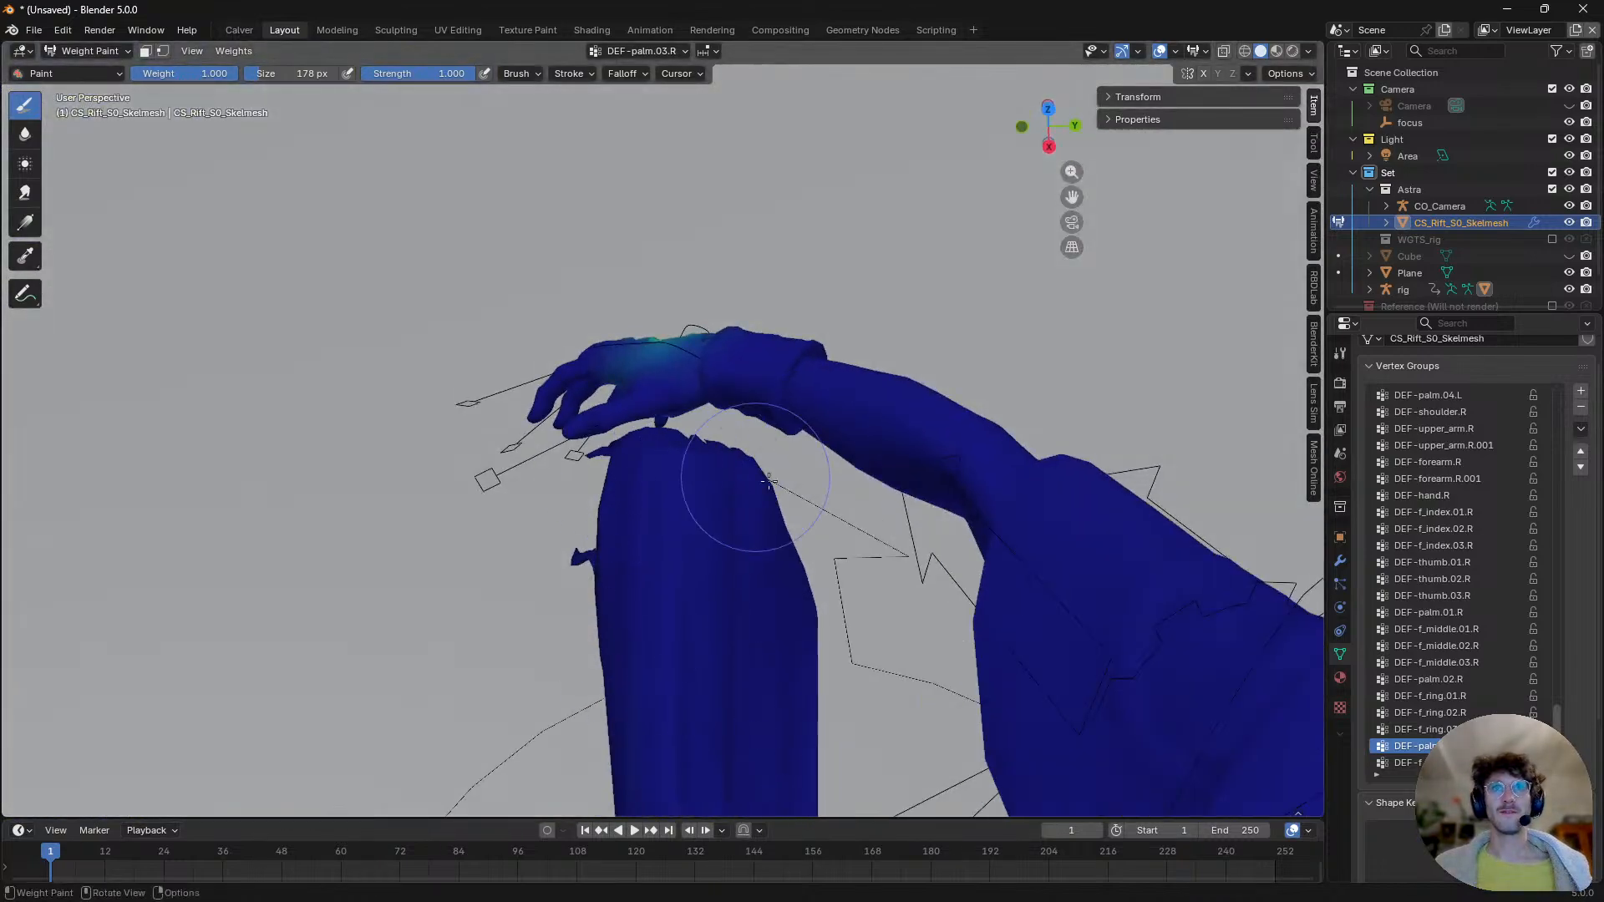
{"action": "scroll", "coordinate": [1440, 669], "scroll_direction": "down", "scroll_amount": 1}
- Activate the DEF-f_pinky.01.R vertex group and subtract its weights from the hip scarf and the fringe near the little finger
{"action": "scroll", "coordinate": [1420, 659], "scroll_direction": "down", "scroll_amount": 1, "text": "ctrl"}
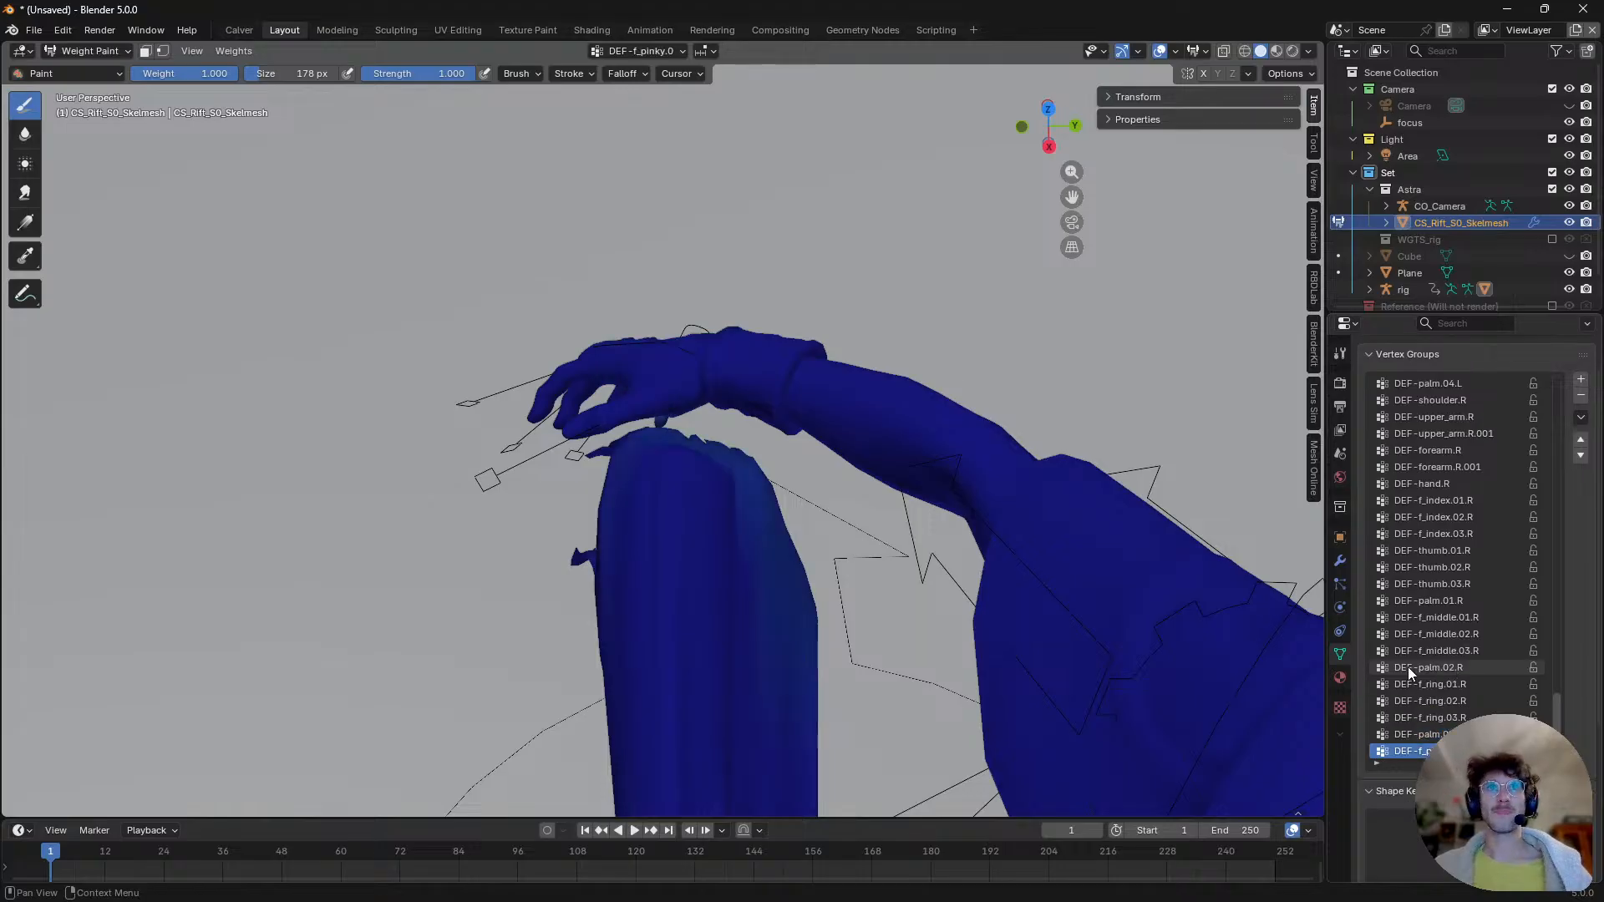
{"action": "middle_click_drag", "start_coordinate": [1044, 535], "coordinate": [777, 591]}
{"action": "mouse_move", "coordinate": [777, 590]}
{"action": "left_mouse_down", "text": "ctrl"}
{"action": "mouse_move", "coordinate": [804, 615]}
{"action": "mouse_move", "coordinate": [554, 674]}
{"action": "mouse_move", "coordinate": [734, 662]}
{"action": "mouse_move", "coordinate": [769, 726]}
{"action": "left_mouse_up", "text": "ctrl"}
{"action": "middle_click_drag", "start_coordinate": [768, 726], "coordinate": [697, 537]}
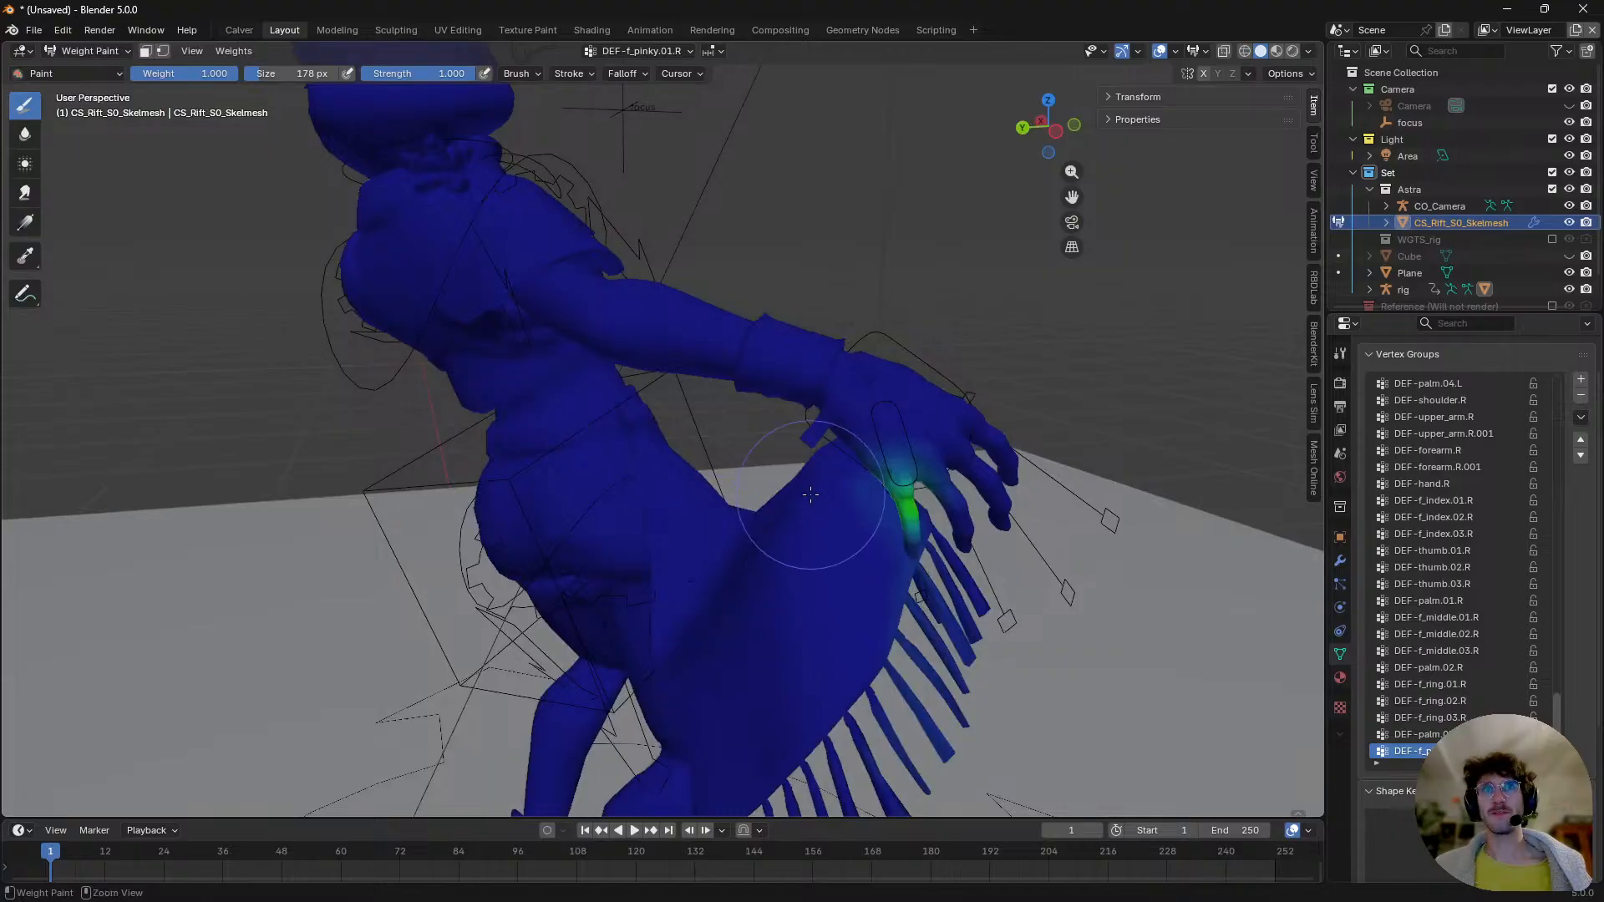
{"action": "middle_click_drag", "start_coordinate": [847, 528], "coordinate": [927, 535]}
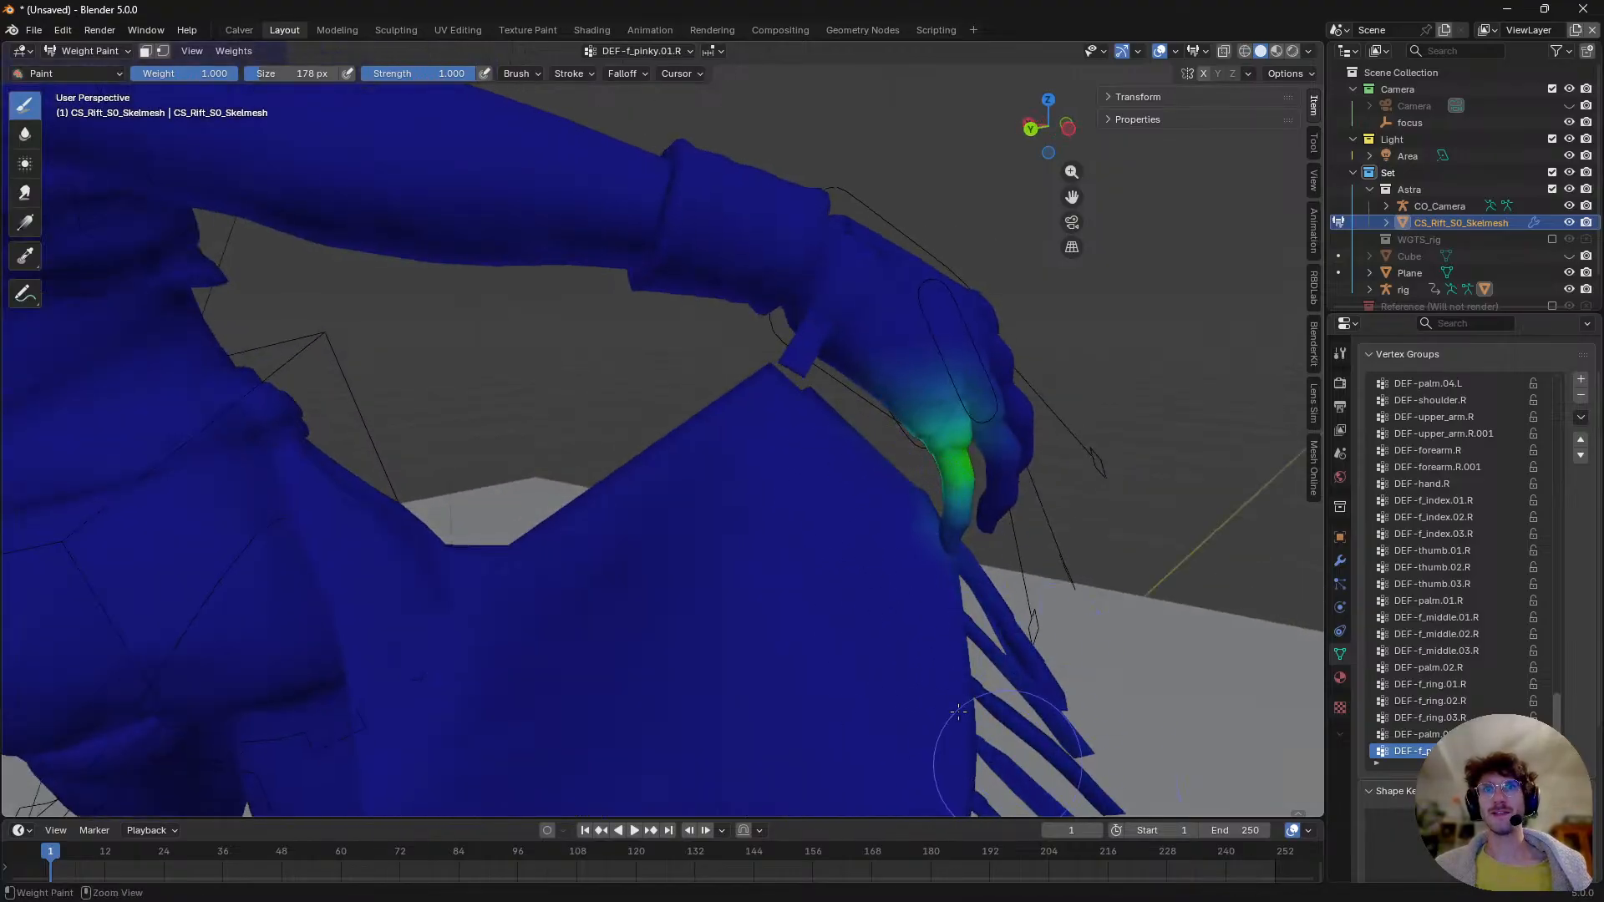
{"action": "middle_click_drag", "start_coordinate": [906, 546], "coordinate": [854, 660]}
{"action": "scroll", "coordinate": [811, 653], "scroll_direction": "down", "scroll_amount": 4}
- Activate the DEF-f_pinky.02.R vertex group and subtract its weights from the scarf's broad outer surface
{"action": "scroll", "coordinate": [1440, 650], "scroll_direction": "down", "scroll_amount": 1, "text": "ctrl"}
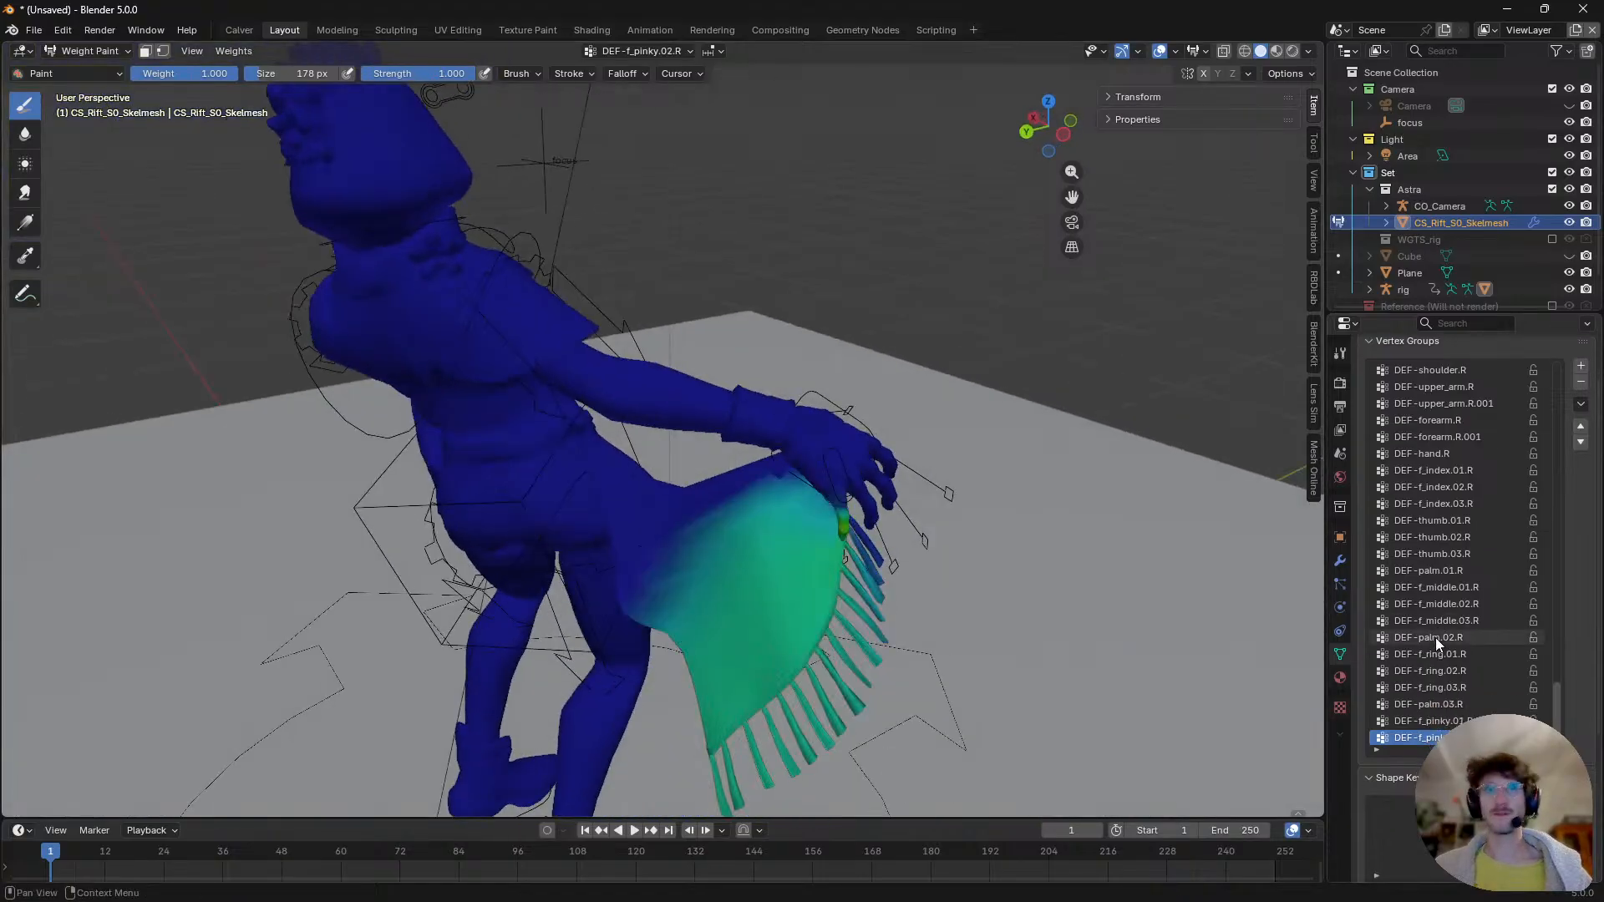
{"action": "middle_click_drag", "start_coordinate": [796, 575], "coordinate": [874, 584]}
{"action": "mouse_move", "coordinate": [685, 622]}
{"action": "left_mouse_down", "text": "ctrl"}
{"action": "mouse_move", "coordinate": [727, 673]}
{"action": "mouse_move", "coordinate": [752, 573]}
{"action": "mouse_move", "coordinate": [576, 567]}
{"action": "mouse_move", "coordinate": [723, 573]}
{"action": "mouse_move", "coordinate": [735, 543]}
{"action": "mouse_move", "coordinate": [734, 662]}
{"action": "mouse_move", "coordinate": [703, 785]}
{"action": "left_mouse_up", "text": "ctrl"}
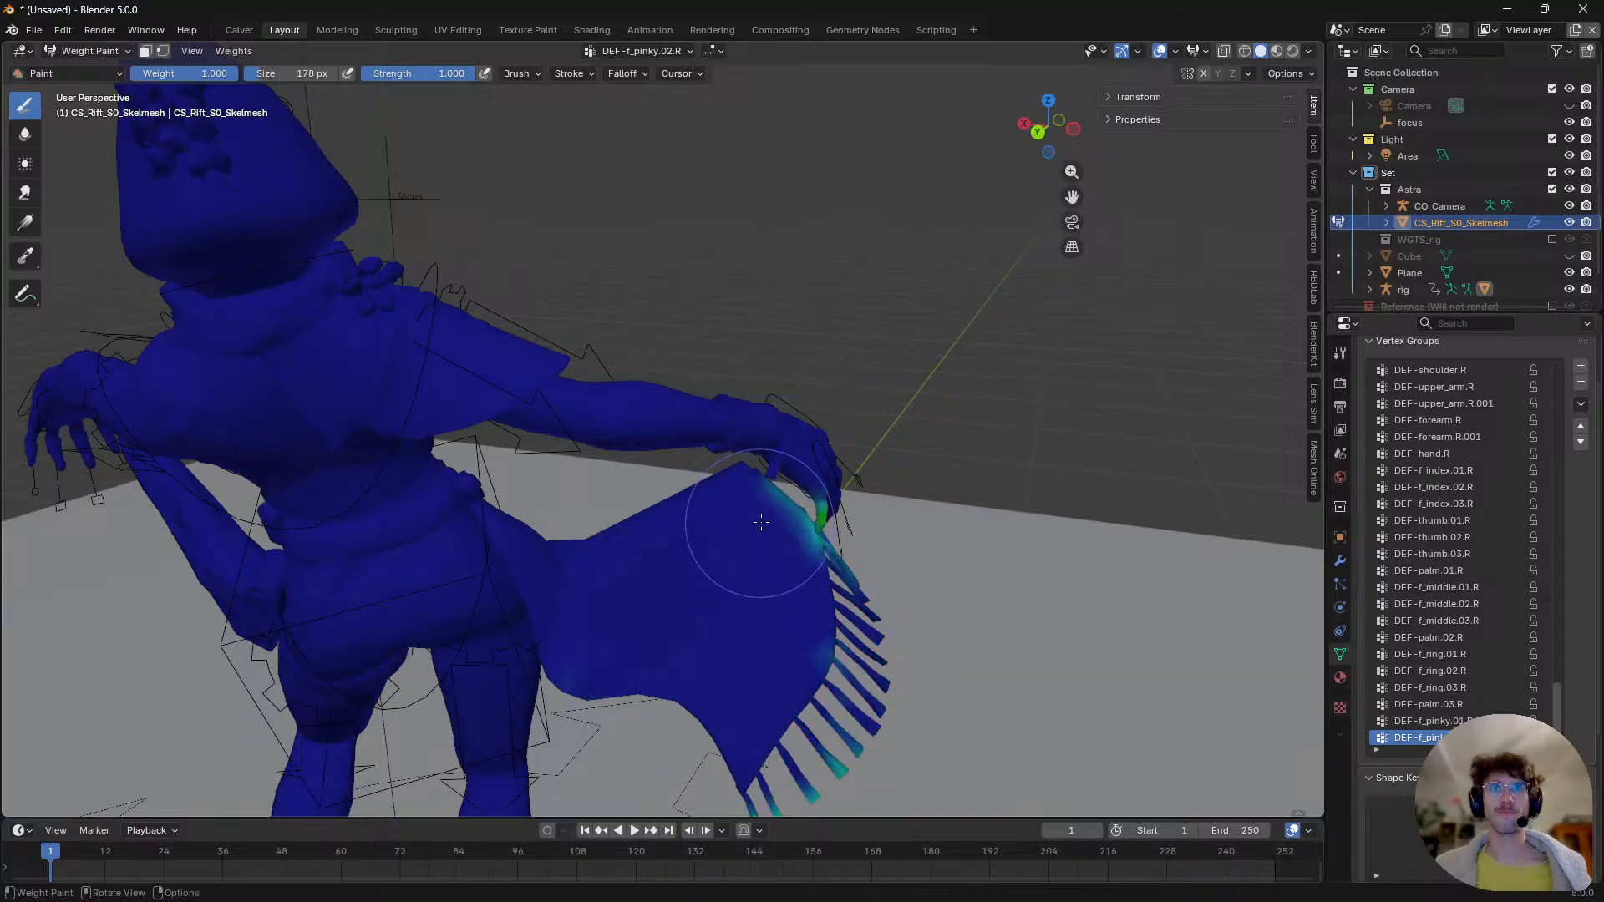
{"action": "middle_click_drag", "start_coordinate": [761, 522], "coordinate": [635, 534]}
{"action": "mouse_move", "coordinate": [877, 635]}
{"action": "left_mouse_down", "text": "ctrl"}
{"action": "mouse_move", "coordinate": [865, 627]}
{"action": "mouse_move", "coordinate": [898, 610]}
{"action": "left_mouse_up", "text": "ctrl"}
- Subtract the DEF-f_pinky.02.R weights from the fringe strips beneath the fingers and the scarf's front flap
{"action": "middle_click_drag", "start_coordinate": [977, 618], "coordinate": [869, 640]}
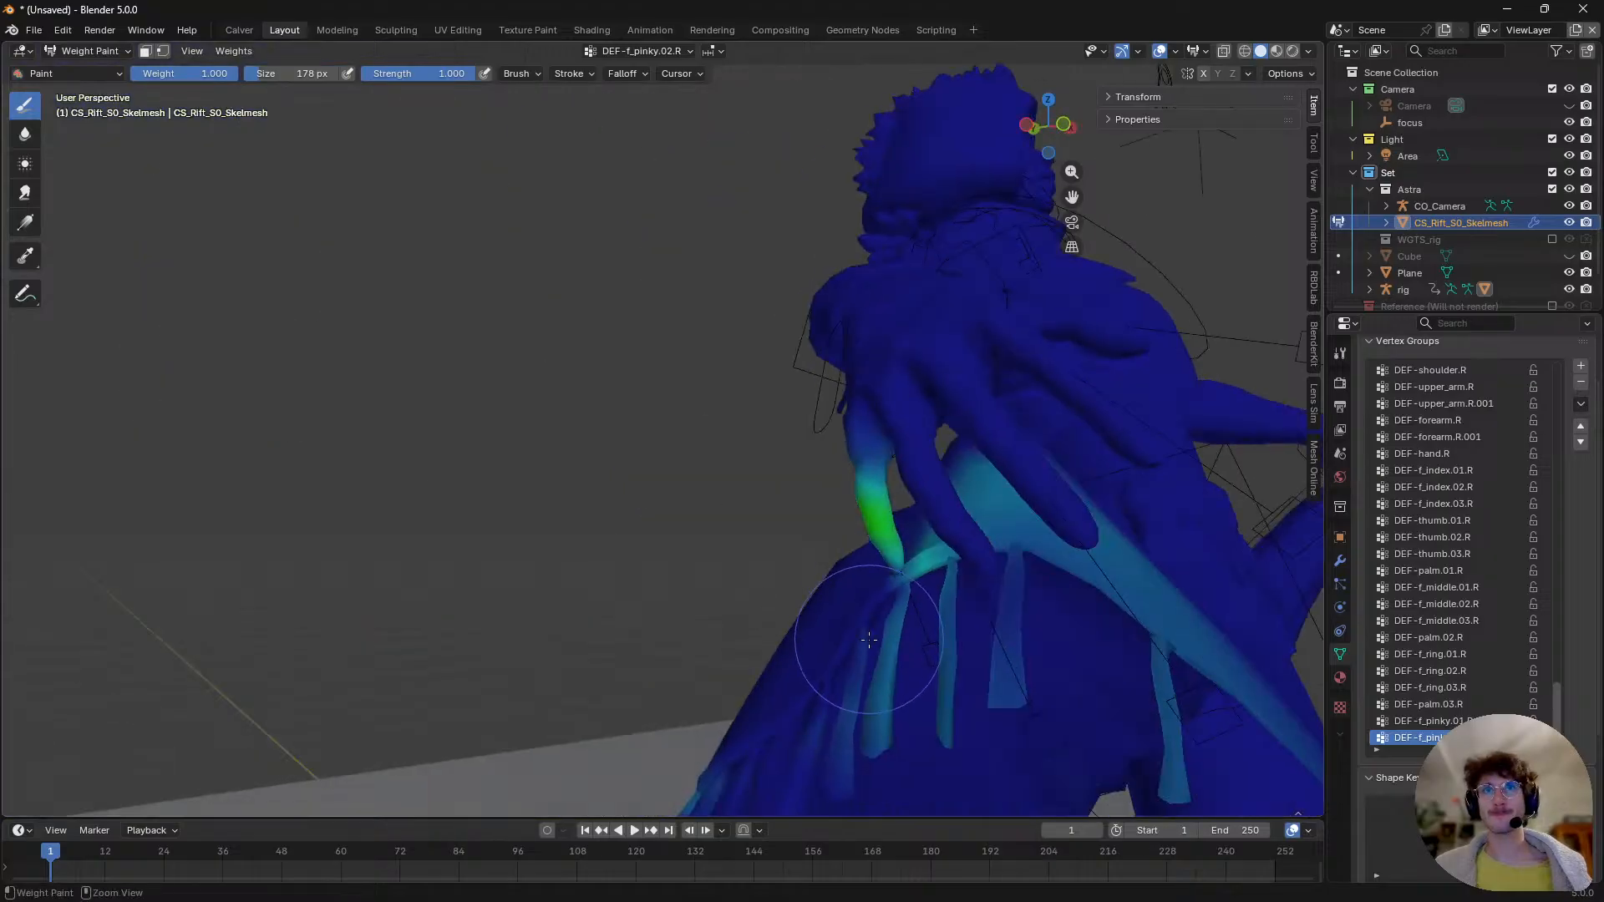
{"action": "mouse_move", "coordinate": [869, 640]}
{"action": "left_mouse_down", "text": "ctrl"}
{"action": "mouse_move", "coordinate": [911, 684]}
{"action": "mouse_move", "coordinate": [793, 777]}
{"action": "mouse_move", "coordinate": [935, 601]}
{"action": "mouse_move", "coordinate": [944, 723]}
{"action": "left_mouse_up", "text": "ctrl"}
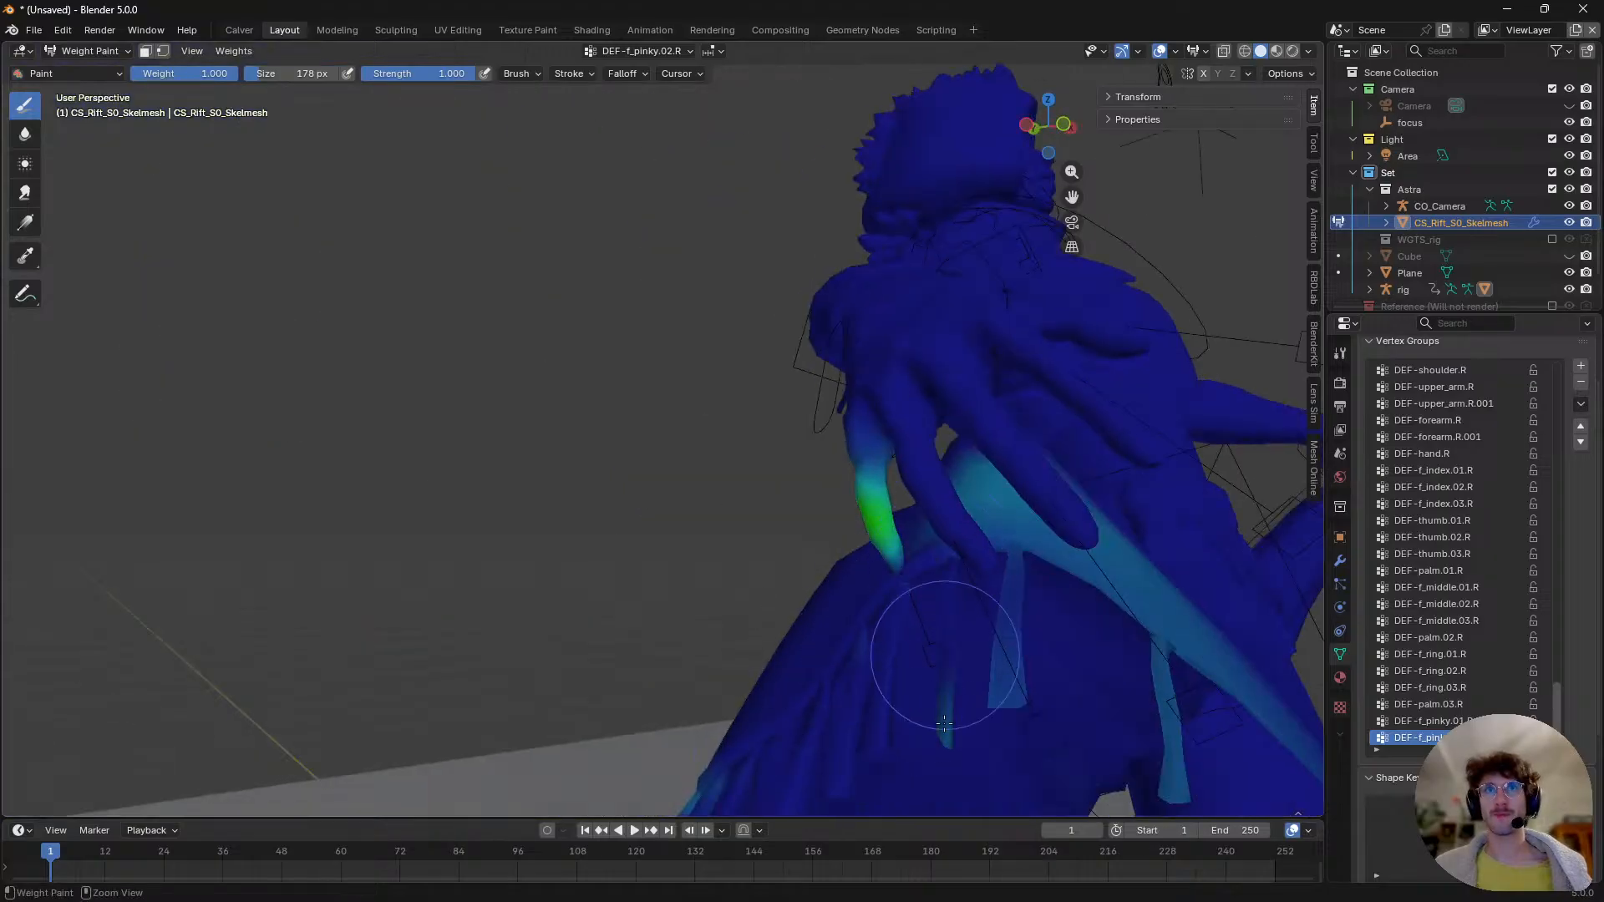
{"action": "middle_click_drag", "start_coordinate": [904, 576], "coordinate": [1136, 535]}
{"action": "mouse_move", "coordinate": [1136, 535]}
{"action": "left_mouse_down", "text": "ctrl"}
{"action": "mouse_move", "coordinate": [1099, 519]}
{"action": "mouse_move", "coordinate": [1038, 590]}
{"action": "mouse_move", "coordinate": [1203, 615]}
{"action": "mouse_move", "coordinate": [1097, 730]}
{"action": "left_mouse_up", "text": "ctrl"}
{"action": "scroll", "coordinate": [1203, 615], "scroll_direction": "down", "scroll_amount": 3}
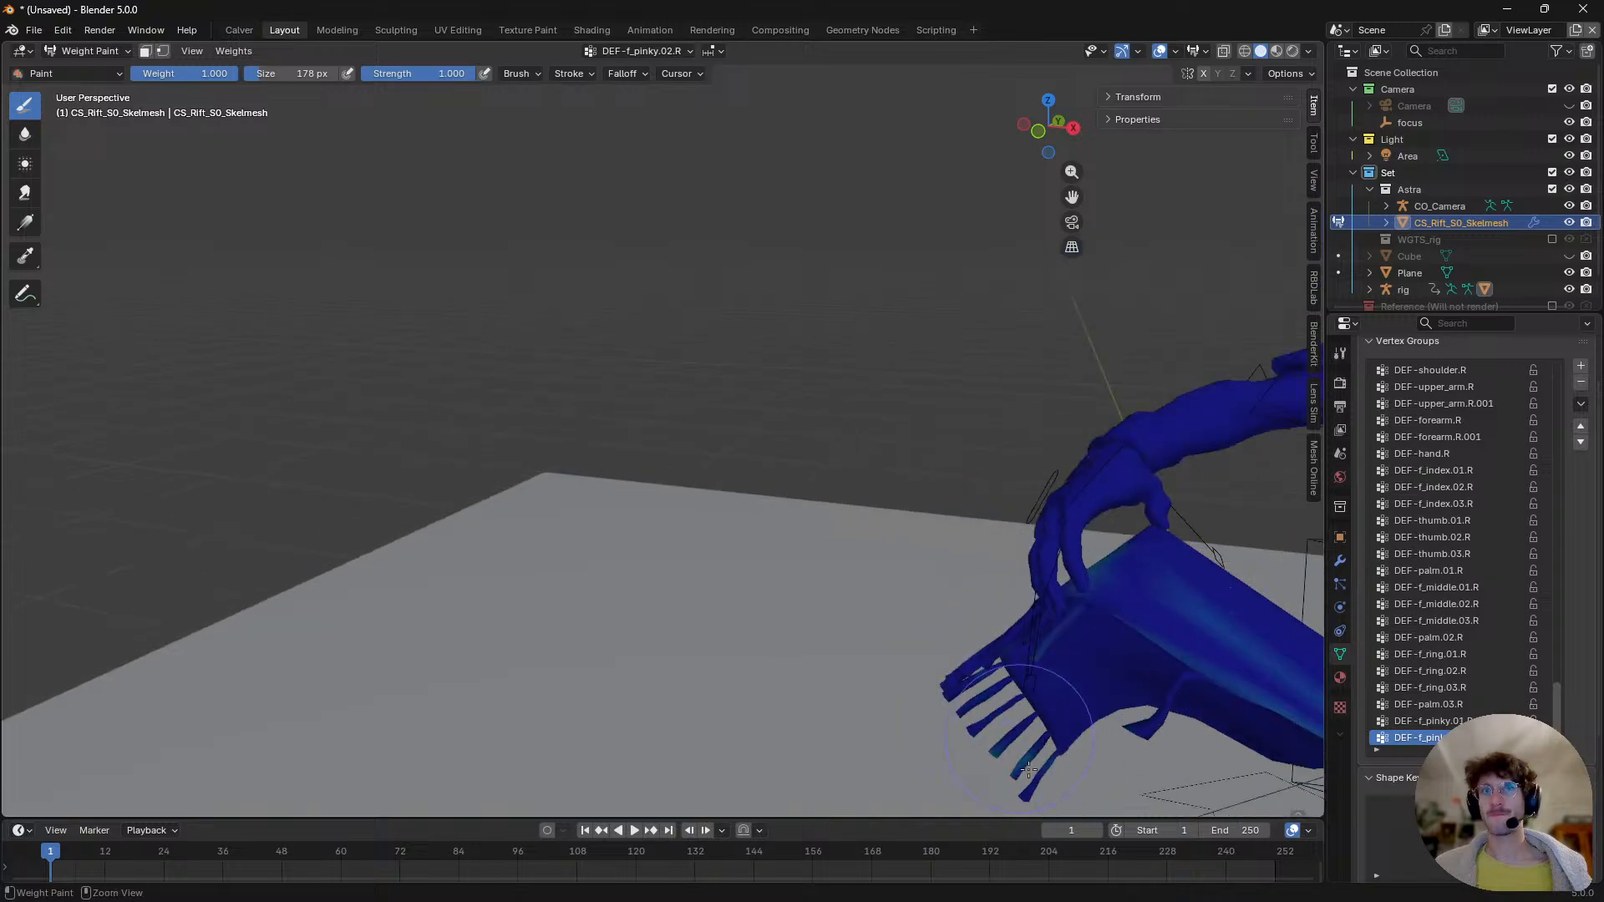
{"action": "middle_click_drag", "start_coordinate": [1029, 749], "coordinate": [812, 709], "text": "shift"}
{"action": "mouse_move", "coordinate": [1024, 668]}
{"action": "left_mouse_down", "text": "ctrl"}
{"action": "mouse_move", "coordinate": [1113, 790]}
{"action": "mouse_move", "coordinate": [1017, 630]}
{"action": "mouse_move", "coordinate": [869, 610]}
{"action": "left_mouse_up", "text": "ctrl"}
- Subtract the remaining DEF-f_pinky.02.R weights from the scarf's outer side beside the little finger
{"action": "scroll", "coordinate": [826, 548], "scroll_direction": "up", "scroll_amount": 3}
{"action": "mouse_move", "coordinate": [826, 549]}
{"action": "middle_mouse_down"}
{"action": "mouse_move", "coordinate": [960, 554]}
{"action": "mouse_move", "coordinate": [1211, 626]}
{"action": "mouse_move", "coordinate": [1278, 559]}
{"action": "middle_mouse_up"}
{"action": "left_click_drag", "start_coordinate": [896, 547], "coordinate": [843, 547], "text": "ctrl"}
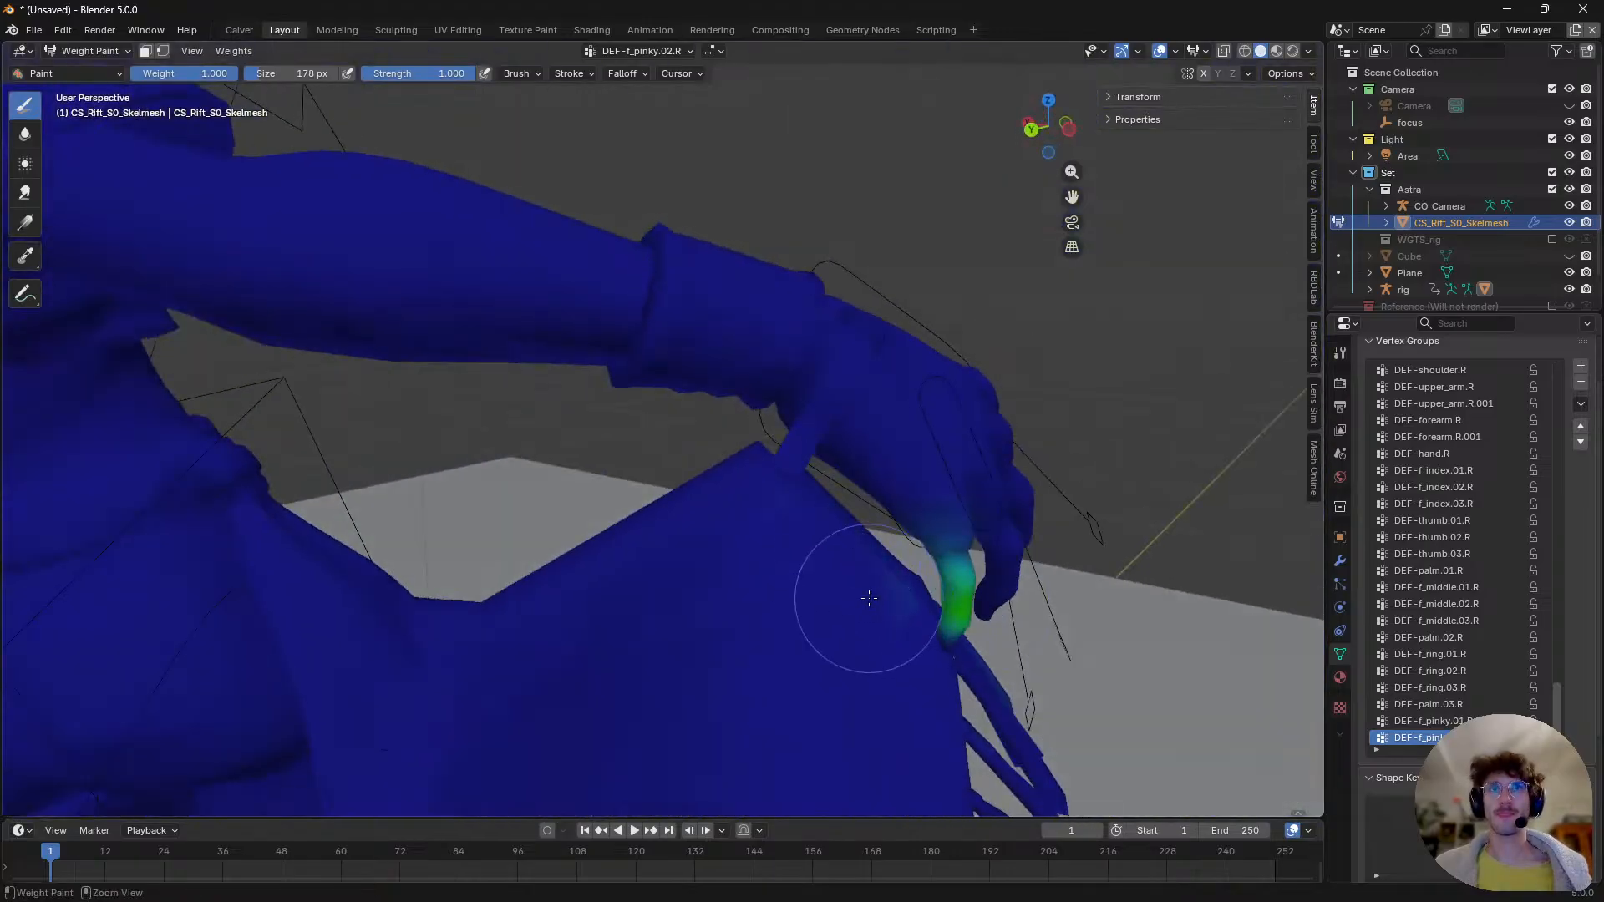
{"action": "scroll", "coordinate": [672, 576], "scroll_direction": "down", "scroll_amount": 5}
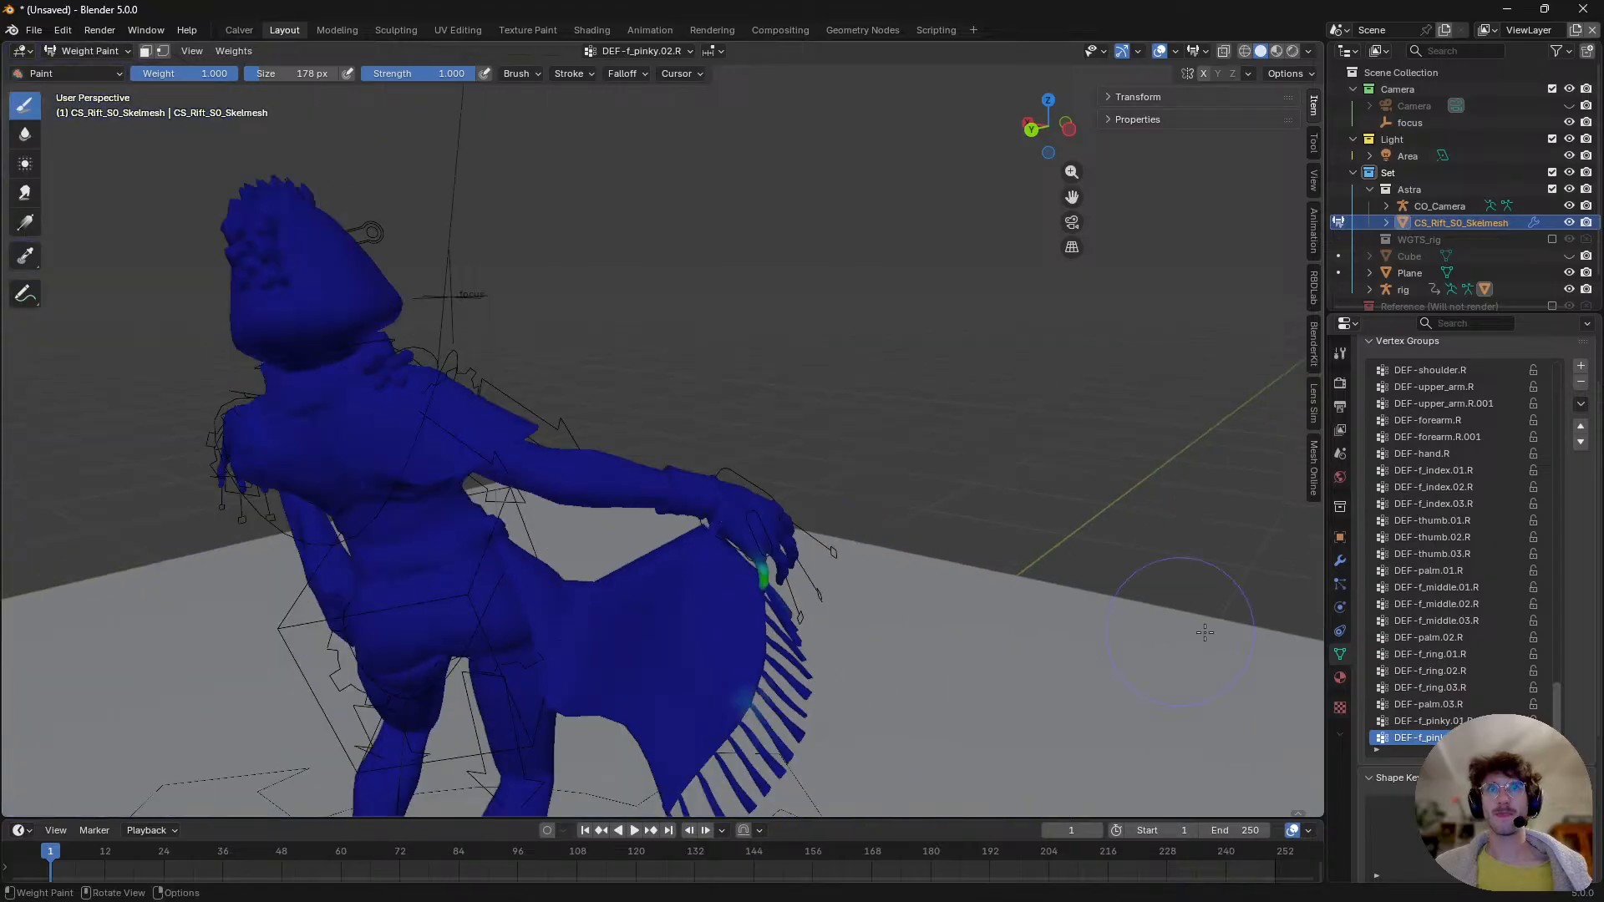
- Activate the DEF-f_pinky.03.R vertex group and subtract its weights from the middle and upper part of the scarf's outer surface
{"action": "middle_click_drag", "start_coordinate": [1444, 640], "coordinate": [1432, 623]}
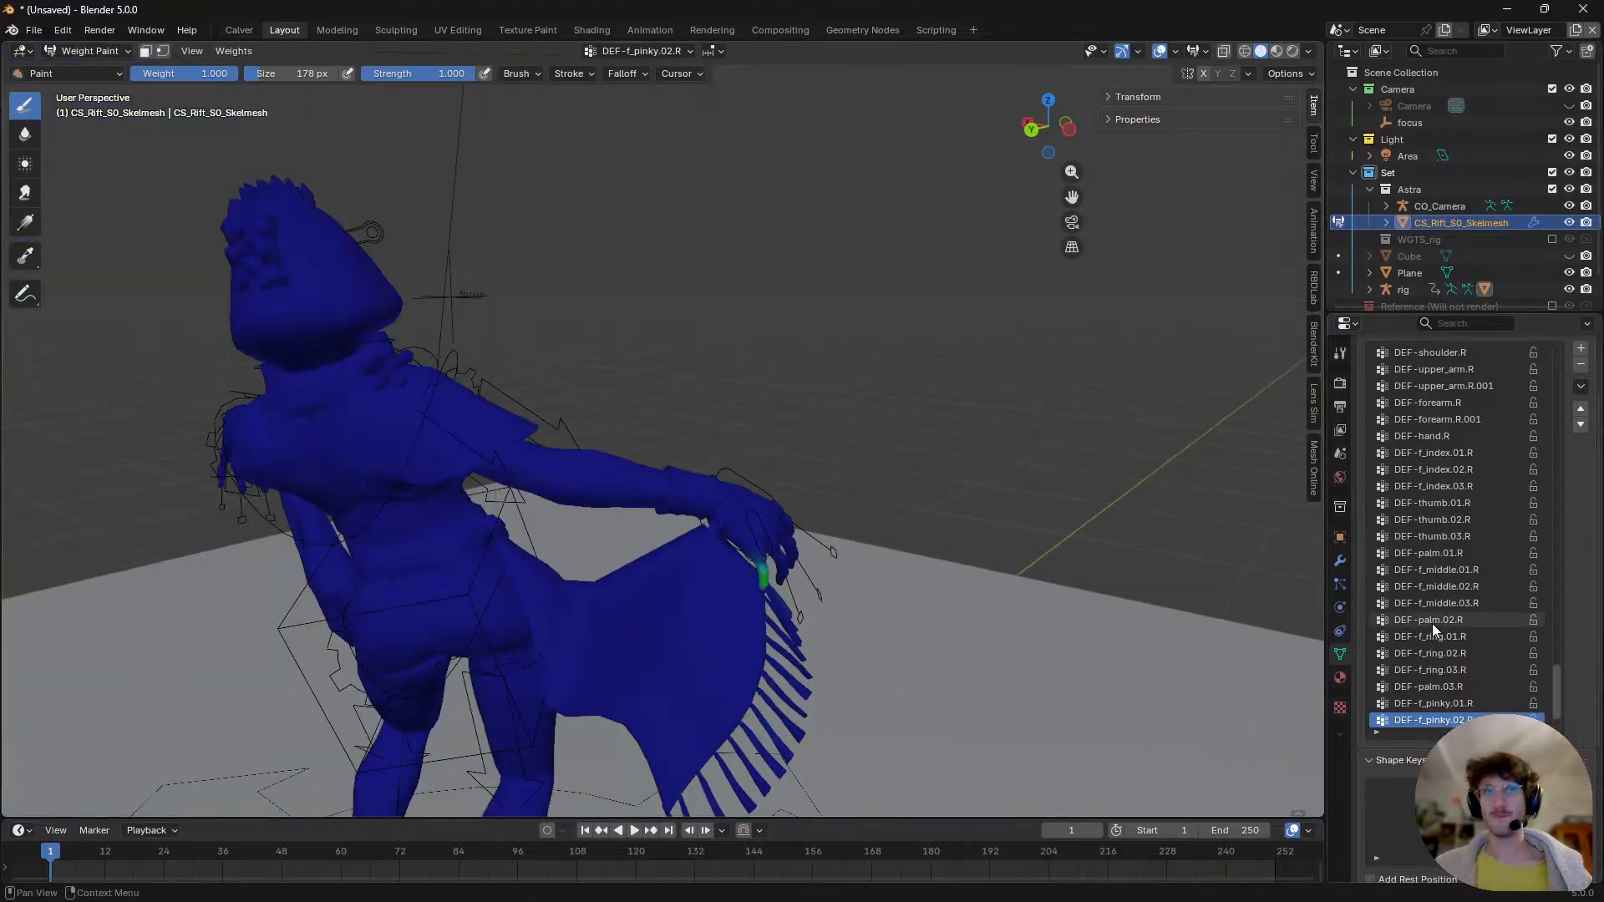
{"action": "scroll", "coordinate": [1431, 624], "scroll_direction": "down", "scroll_amount": 1, "text": "ctrl"}
{"action": "middle_click_drag", "start_coordinate": [733, 623], "coordinate": [694, 621]}
{"action": "left_click_drag", "start_coordinate": [694, 621], "coordinate": [608, 699], "text": "ctrl"}
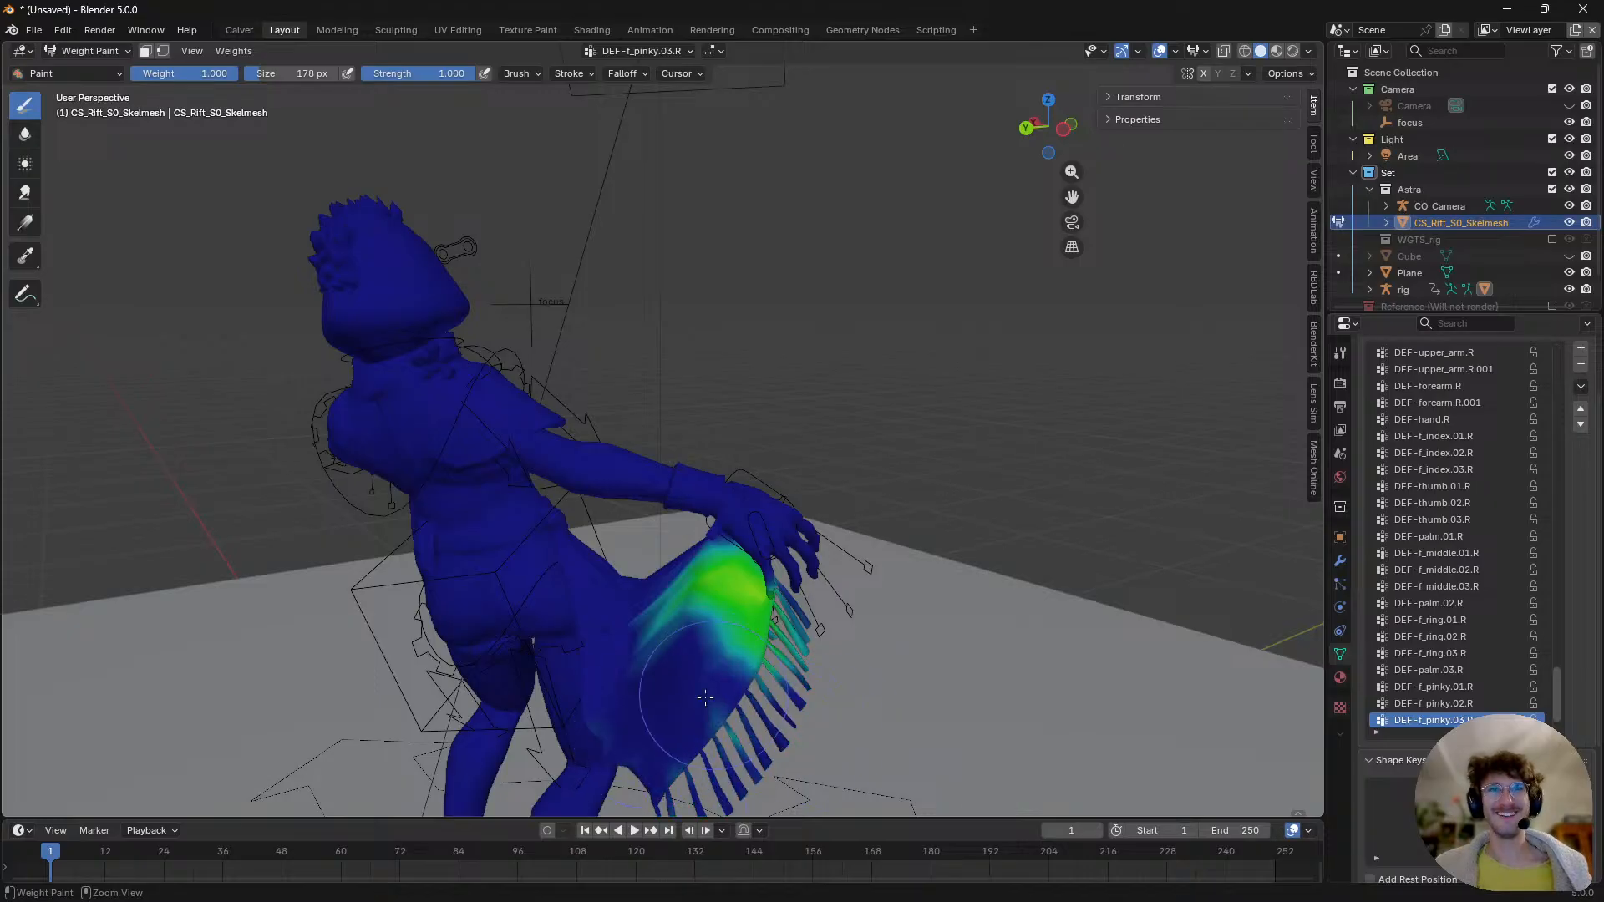
{"action": "scroll", "coordinate": [718, 643], "scroll_direction": "up", "scroll_amount": 3}
{"action": "left_click_drag", "start_coordinate": [775, 556], "coordinate": [733, 501], "text": "ctrl"}
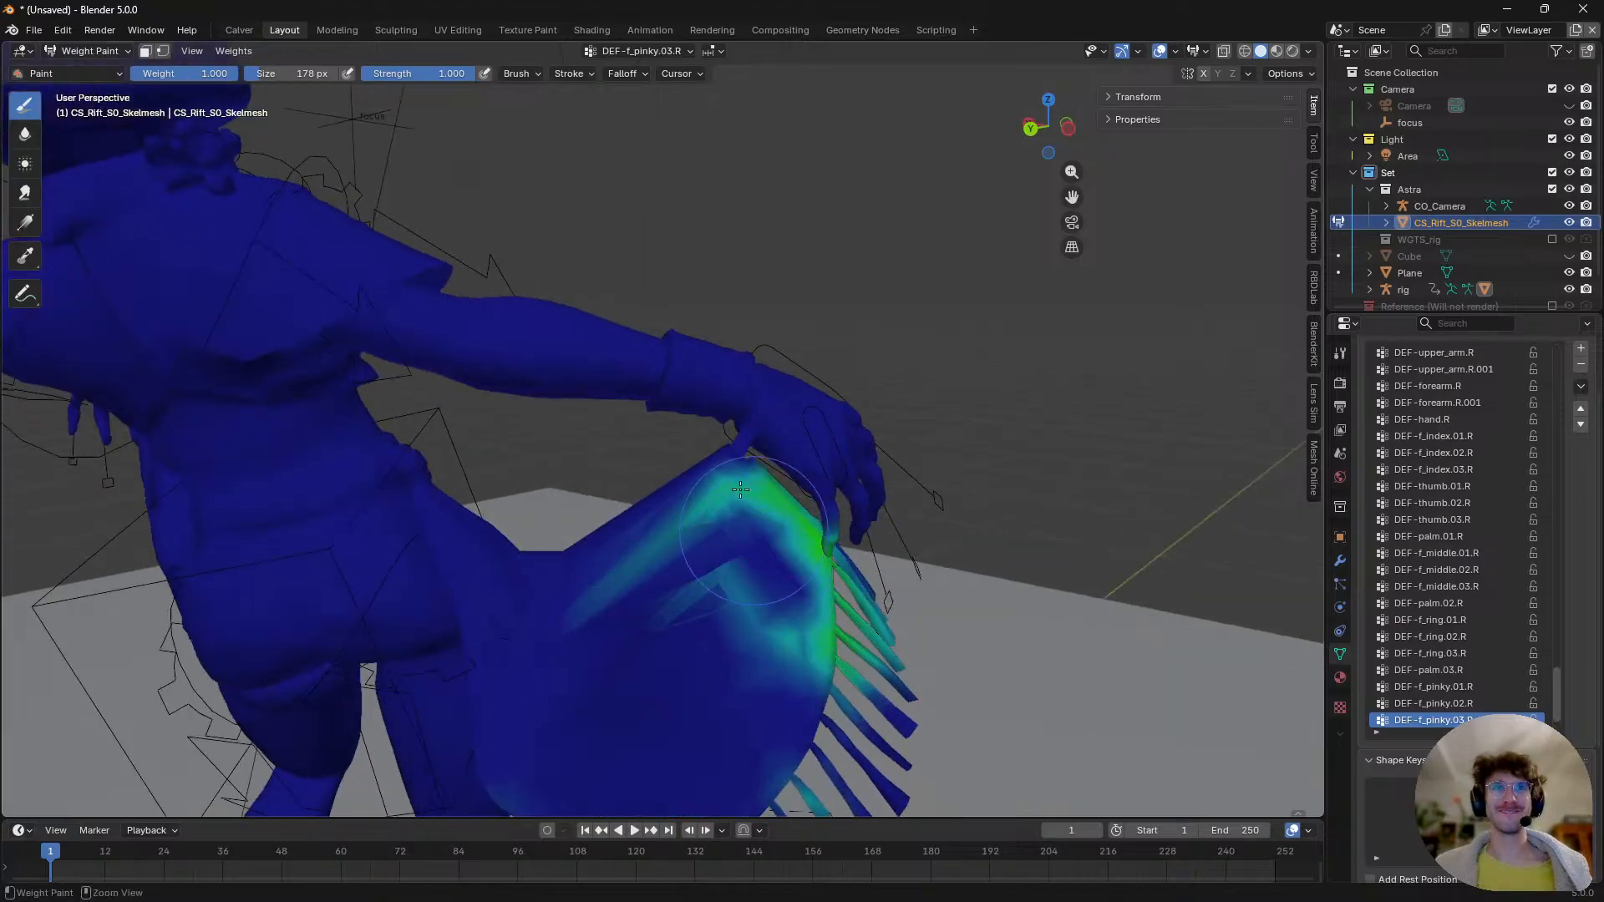
{"action": "scroll", "coordinate": [734, 502], "scroll_direction": "up", "scroll_amount": 2}
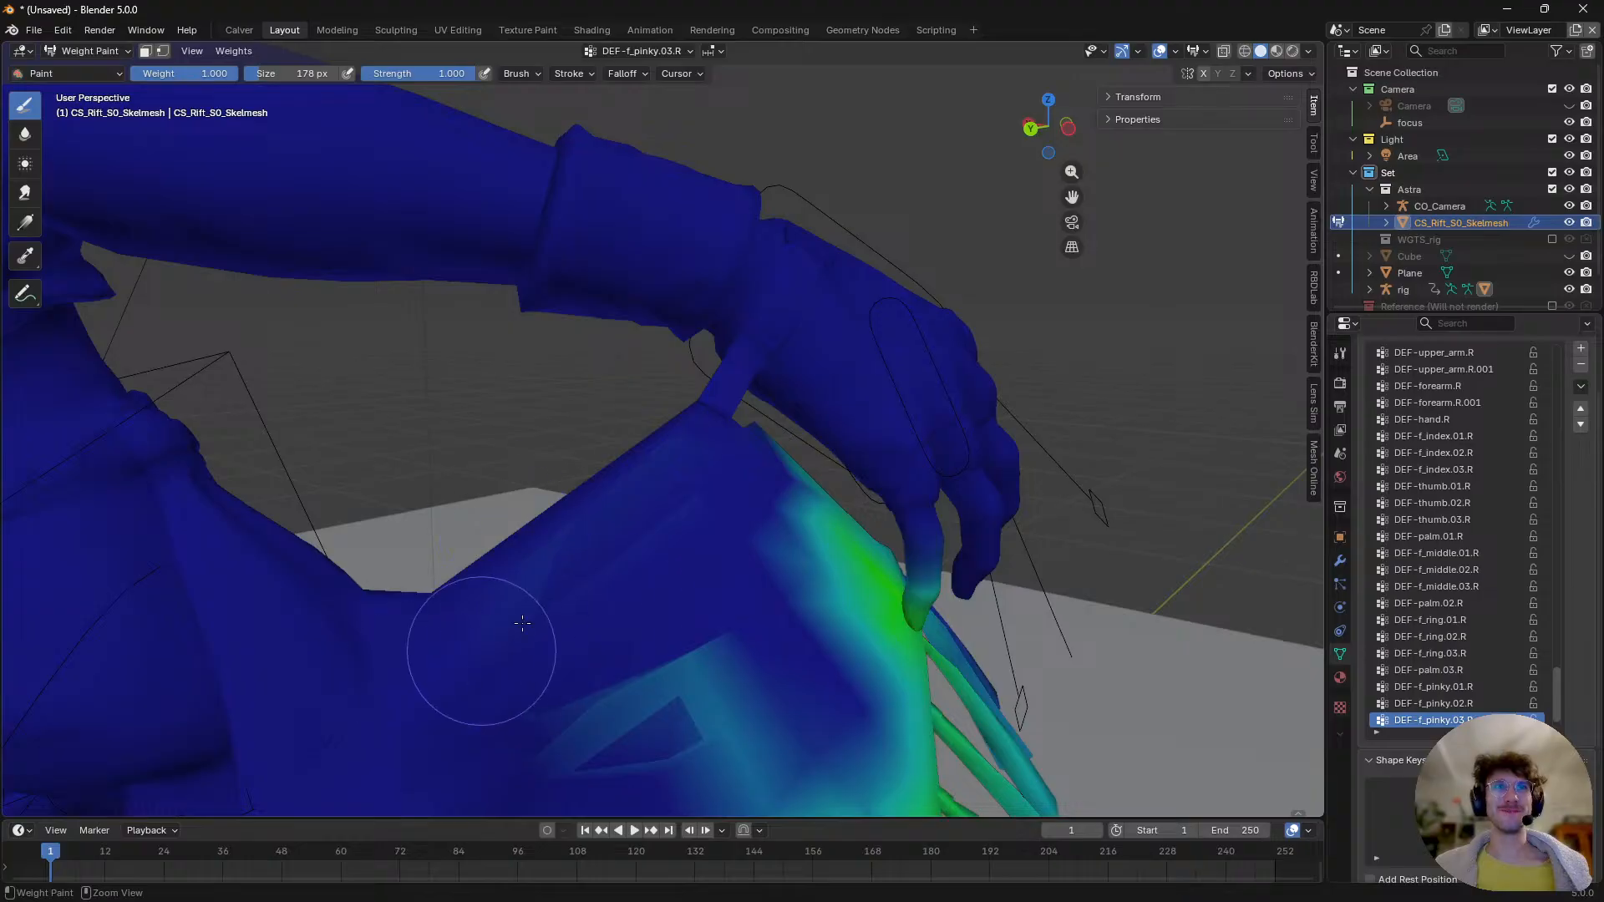
{"action": "mouse_move", "coordinate": [522, 622]}
{"action": "left_mouse_down", "text": "ctrl"}
{"action": "mouse_move", "coordinate": [590, 680]}
{"action": "mouse_move", "coordinate": [769, 590]}
{"action": "mouse_move", "coordinate": [769, 537]}
{"action": "mouse_move", "coordinate": [808, 513]}
{"action": "mouse_move", "coordinate": [823, 660]}
{"action": "left_mouse_up", "text": "ctrl"}
- Subtract the DEF-f_pinky.03.R weights from the scarf's outer edge below the little finger and the adjoining fringe strips
{"action": "middle_click_drag", "start_coordinate": [823, 660], "coordinate": [846, 675]}
{"action": "mouse_move", "coordinate": [965, 582]}
{"action": "left_mouse_down", "text": "ctrl"}
{"action": "mouse_move", "coordinate": [962, 476]}
{"action": "mouse_move", "coordinate": [998, 533]}
{"action": "left_mouse_up", "text": "ctrl"}
{"action": "mouse_move", "coordinate": [937, 725]}
{"action": "left_mouse_down", "text": "ctrl"}
{"action": "mouse_move", "coordinate": [961, 731]}
{"action": "mouse_move", "coordinate": [844, 726]}
{"action": "mouse_move", "coordinate": [848, 631]}
{"action": "left_mouse_up", "text": "ctrl"}
{"action": "middle_click_drag", "start_coordinate": [848, 630], "coordinate": [922, 667]}
{"action": "scroll", "coordinate": [846, 528], "scroll_direction": "down", "scroll_amount": 4}
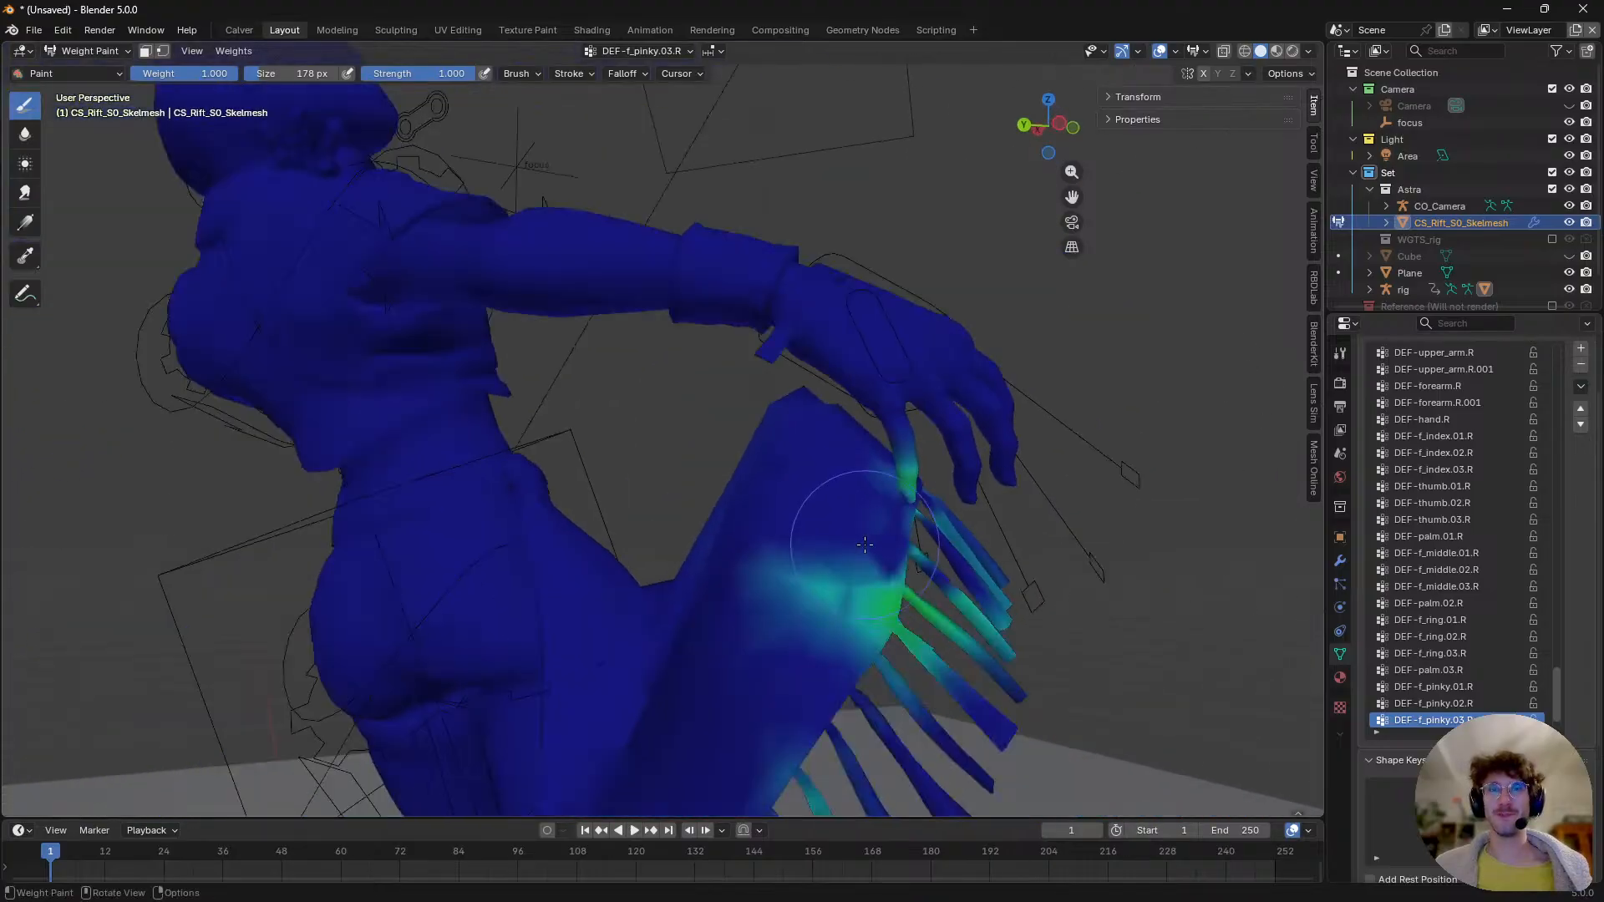
{"action": "mouse_move", "coordinate": [846, 527]}
{"action": "left_mouse_down", "text": "ctrl"}
{"action": "mouse_move", "coordinate": [806, 670]}
{"action": "mouse_move", "coordinate": [805, 590]}
{"action": "mouse_move", "coordinate": [1028, 680]}
{"action": "left_mouse_up", "text": "ctrl"}
{"action": "middle_click_drag", "start_coordinate": [1029, 680], "coordinate": [854, 598]}
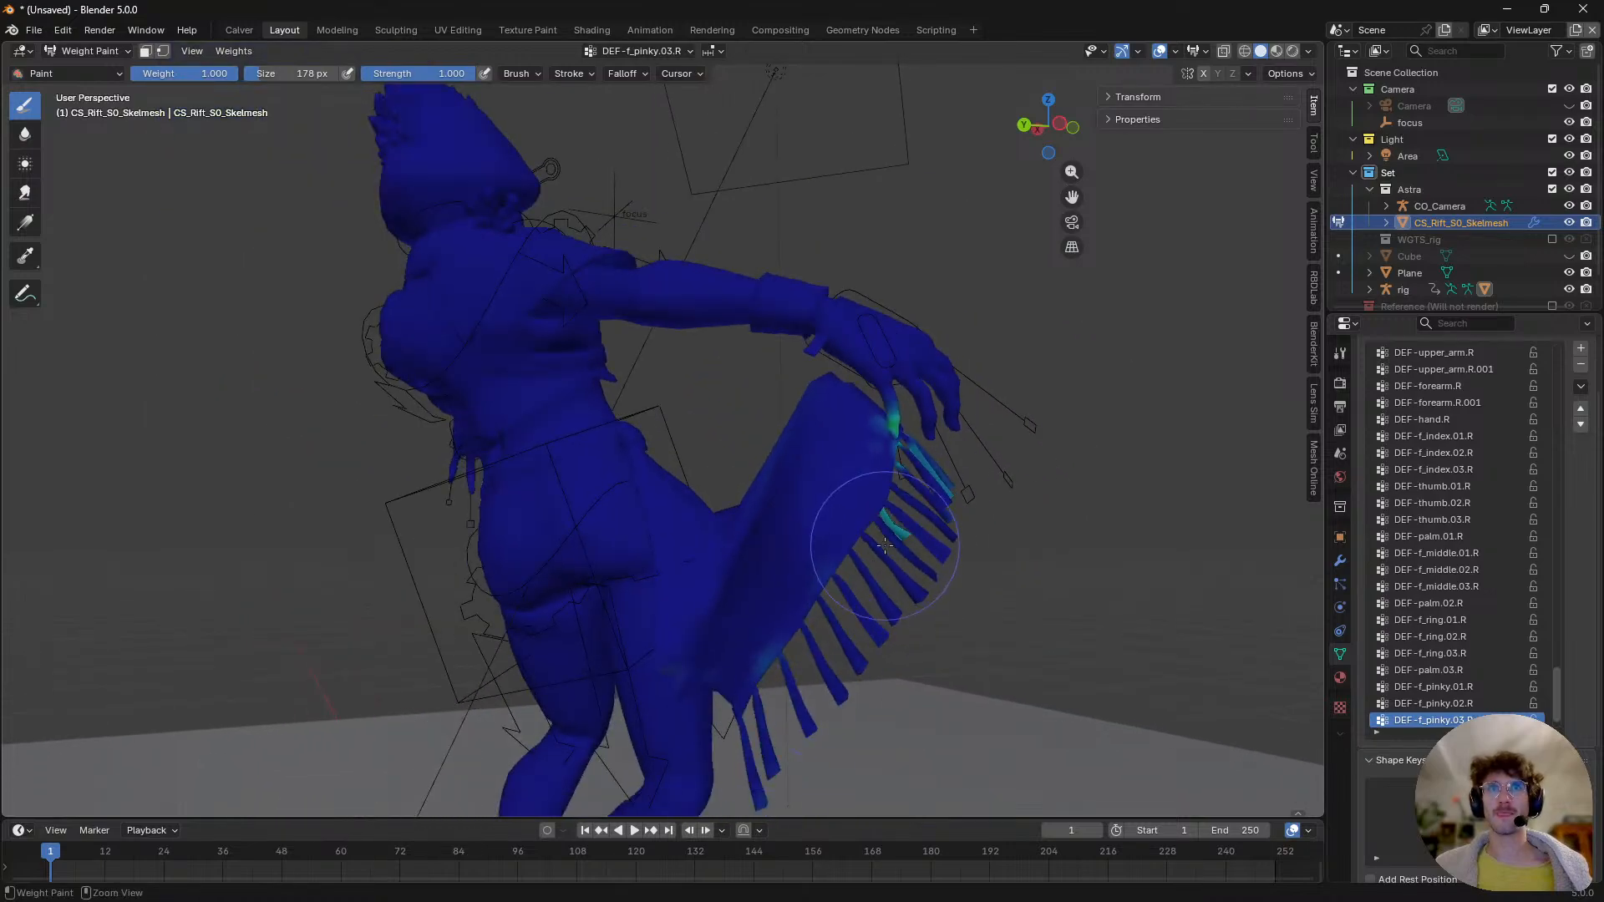
- Subtract the DEF-f_pinky.03.R weights from the scarf's front flap, from the folded corner beneath the fingers along its full width
{"action": "mouse_move", "coordinate": [884, 544]}
{"action": "middle_mouse_down"}
{"action": "mouse_move", "coordinate": [865, 537]}
{"action": "mouse_move", "coordinate": [885, 513]}
{"action": "middle_mouse_up"}
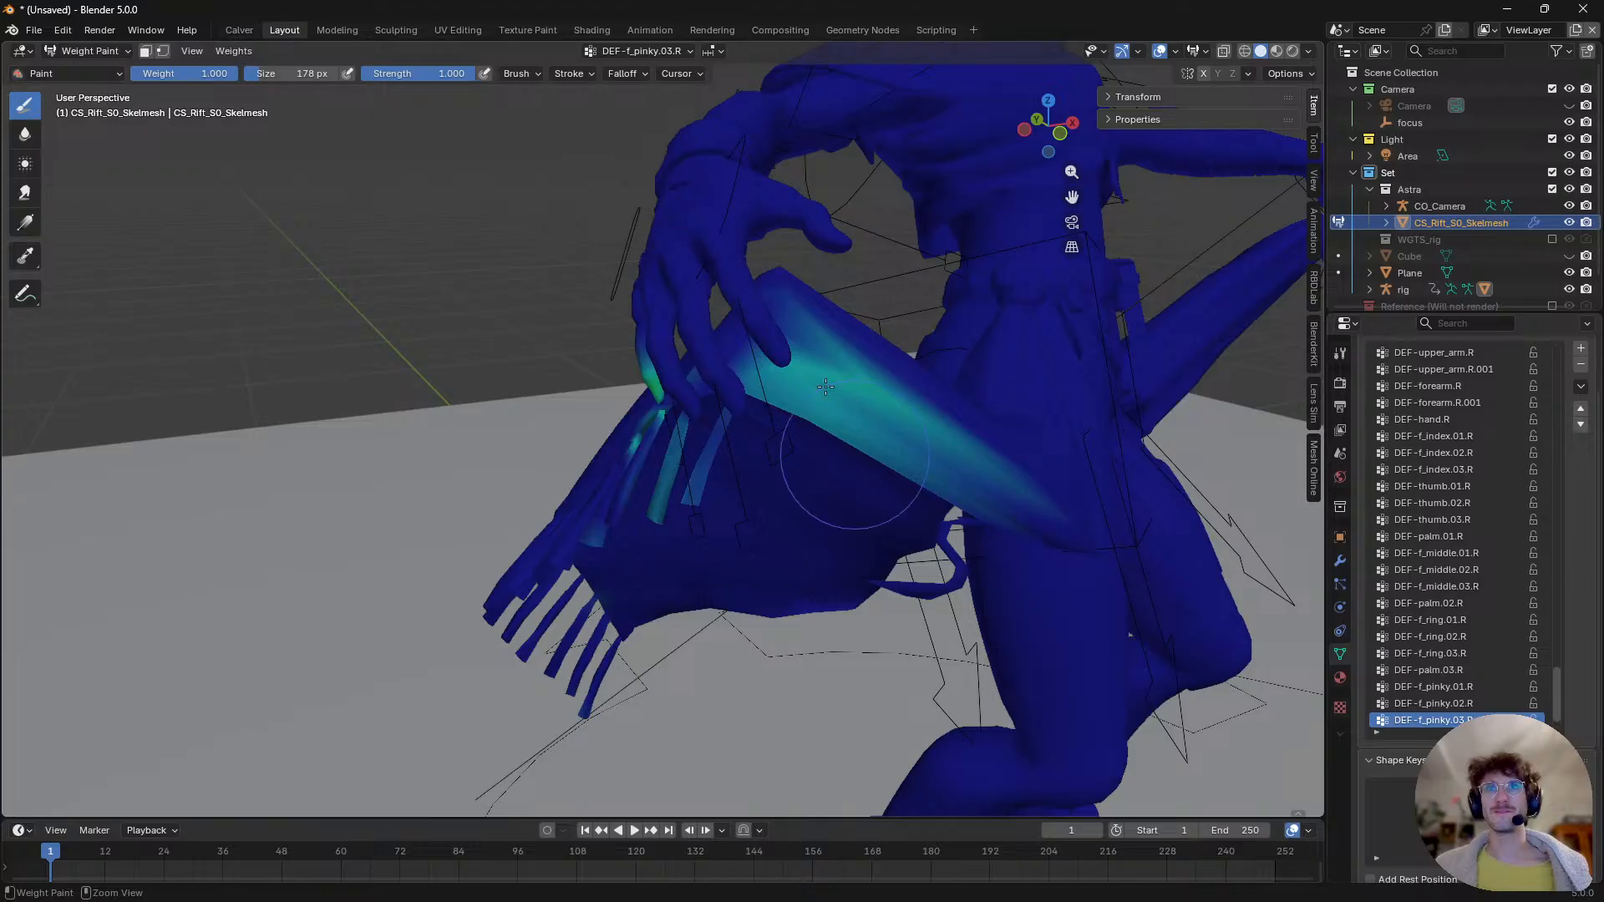
{"action": "left_click_drag", "start_coordinate": [825, 386], "coordinate": [794, 400], "text": "ctrl"}
{"action": "middle_click_drag", "start_coordinate": [794, 401], "coordinate": [756, 391]}
{"action": "scroll", "coordinate": [756, 391], "scroll_direction": "up", "scroll_amount": 2}
{"action": "mouse_move", "coordinate": [822, 375]}
{"action": "left_mouse_down", "text": "ctrl"}
{"action": "mouse_move", "coordinate": [763, 423]}
{"action": "mouse_move", "coordinate": [958, 382]}
{"action": "left_mouse_up", "text": "ctrl"}
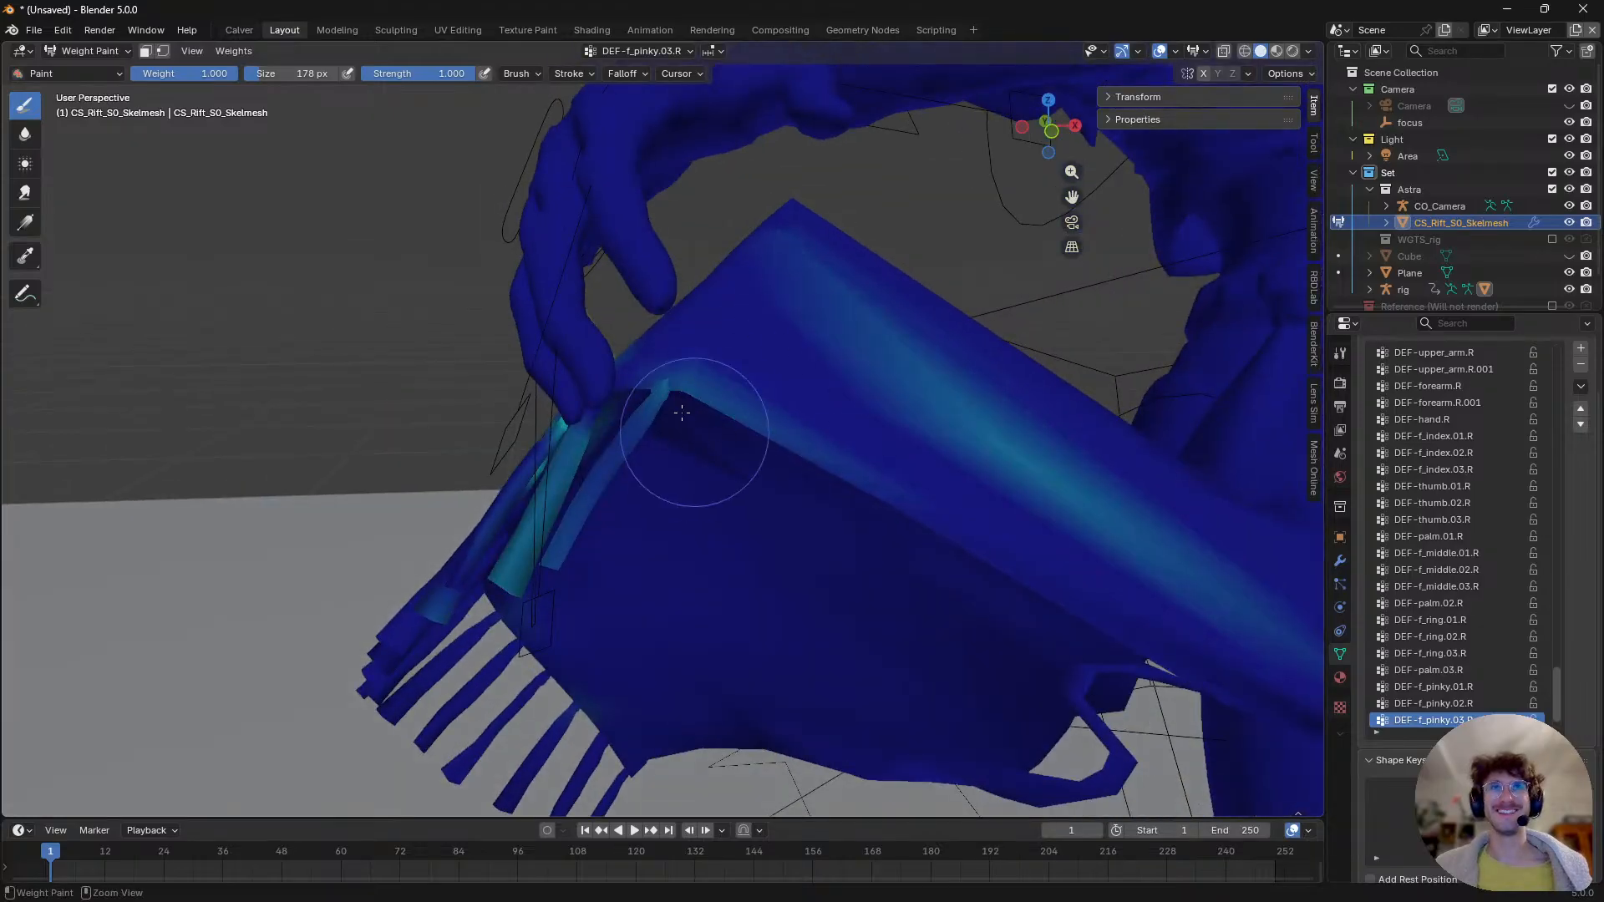
{"action": "mouse_move", "coordinate": [682, 412]}
{"action": "left_mouse_down", "text": "ctrl"}
{"action": "mouse_move", "coordinate": [668, 376]}
{"action": "mouse_move", "coordinate": [1013, 422]}
{"action": "mouse_move", "coordinate": [859, 315]}
{"action": "mouse_move", "coordinate": [949, 353]}
{"action": "left_mouse_up", "text": "ctrl"}
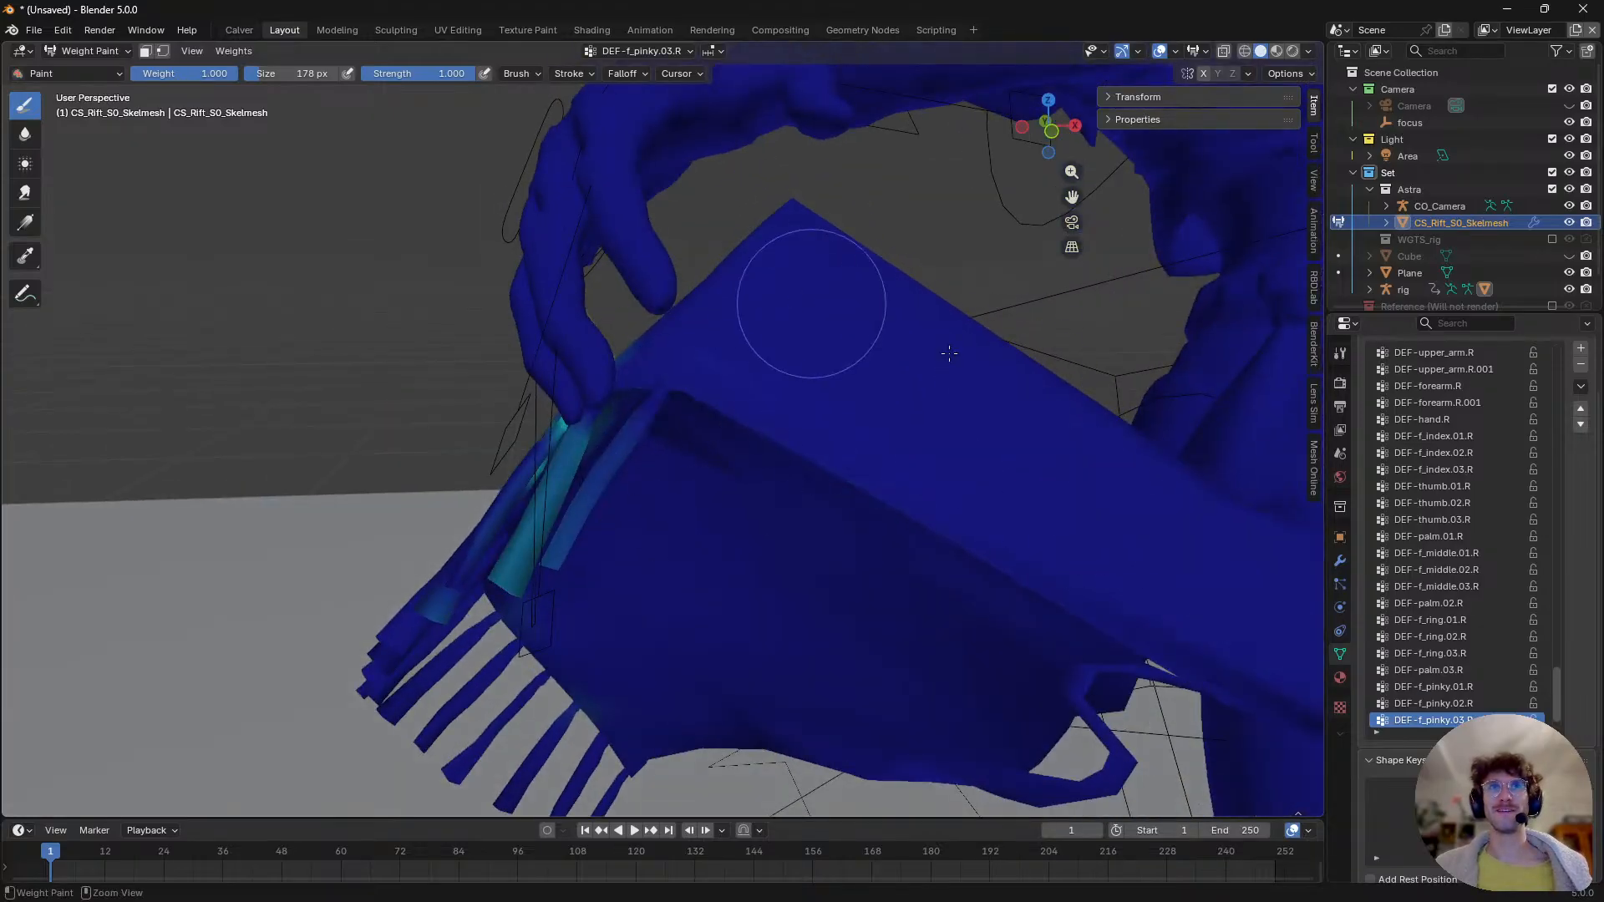
- Subtract the remaining DEF-f_pinky.03.R weights from the scarf edge just below the little fingertip and the two fringe strips hanging there
{"action": "scroll", "coordinate": [949, 353], "scroll_direction": "down", "scroll_amount": 3}
{"action": "middle_click_drag", "start_coordinate": [949, 353], "coordinate": [852, 535]}
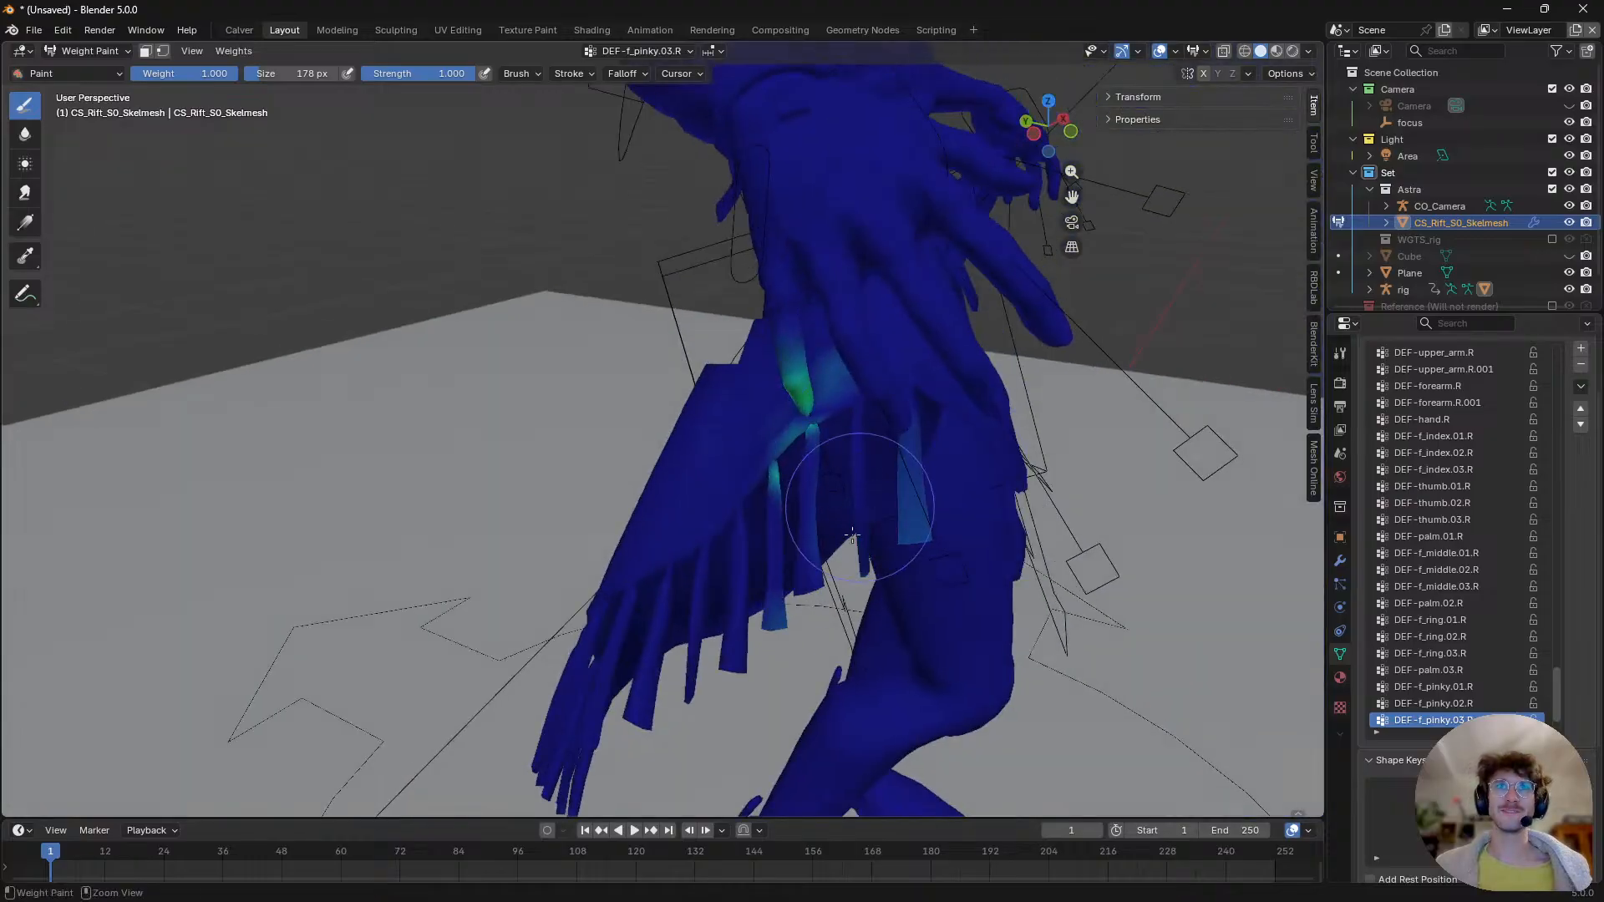
{"action": "scroll", "coordinate": [782, 460], "scroll_direction": "up", "scroll_amount": 5}
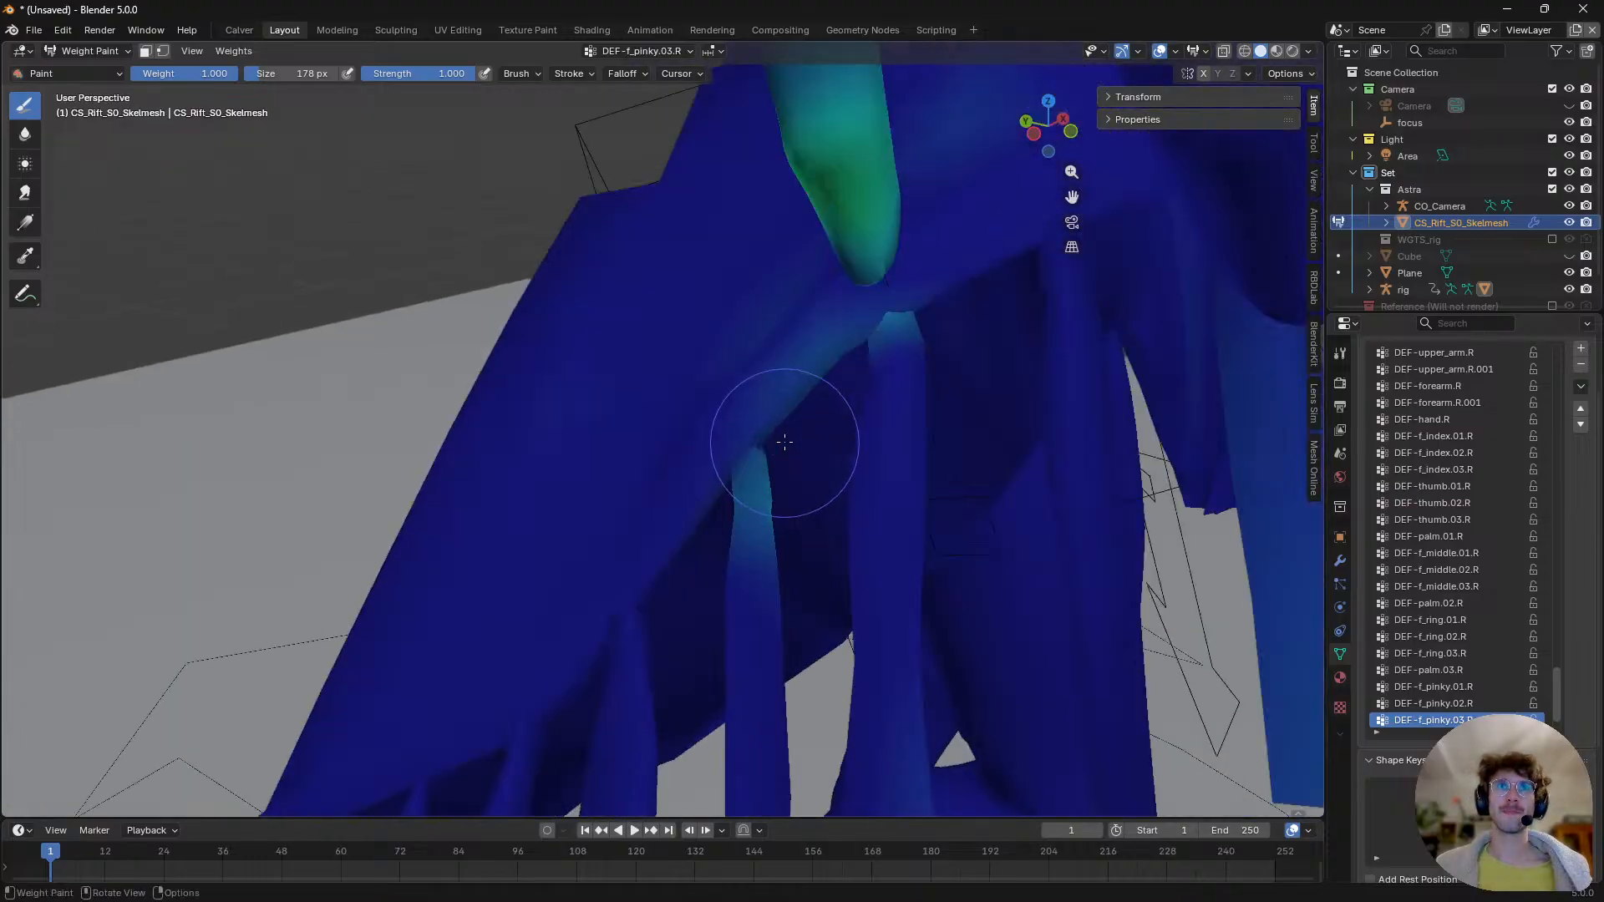
{"action": "left_click_drag", "start_coordinate": [825, 347], "coordinate": [925, 333], "text": "ctrl"}
{"action": "mouse_move", "coordinate": [727, 613]}
{"action": "left_mouse_down", "text": "ctrl"}
{"action": "mouse_move", "coordinate": [733, 548]}
{"action": "mouse_move", "coordinate": [783, 518]}
{"action": "left_mouse_up", "text": "ctrl"}
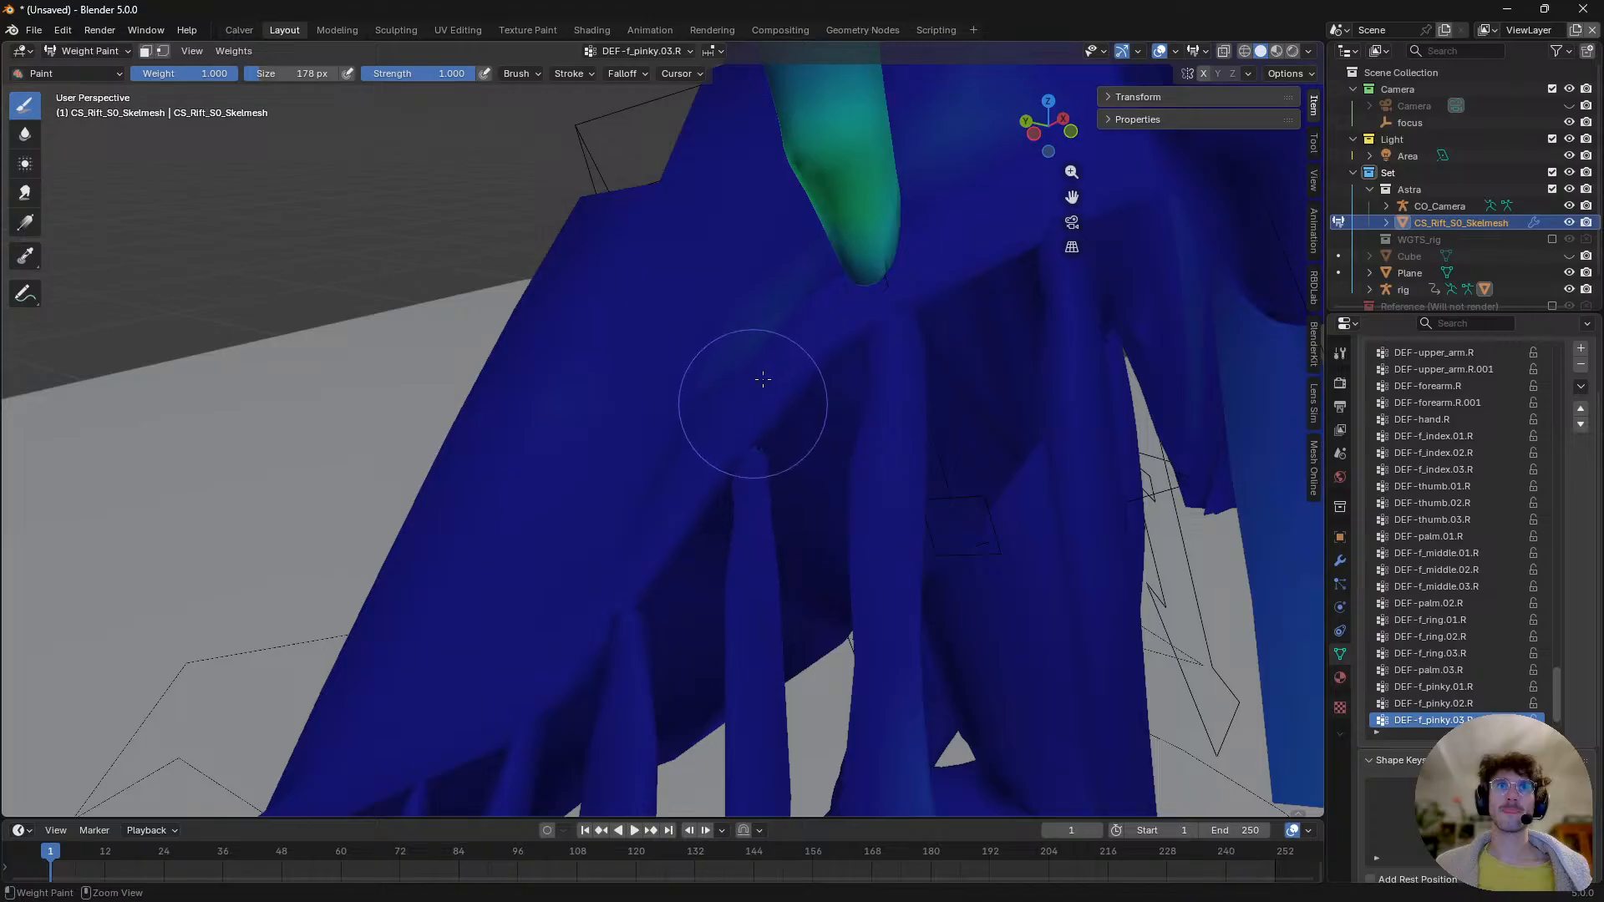
- Activate the DEF-palm.04.R vertex group and subtract its weights from the scarf's upper edge beside the wrist
{"action": "scroll", "coordinate": [675, 354], "scroll_direction": "down", "scroll_amount": 4}
{"action": "middle_click_drag", "start_coordinate": [716, 357], "coordinate": [780, 304]}
{"action": "scroll", "coordinate": [754, 332], "scroll_direction": "up", "scroll_amount": 4}
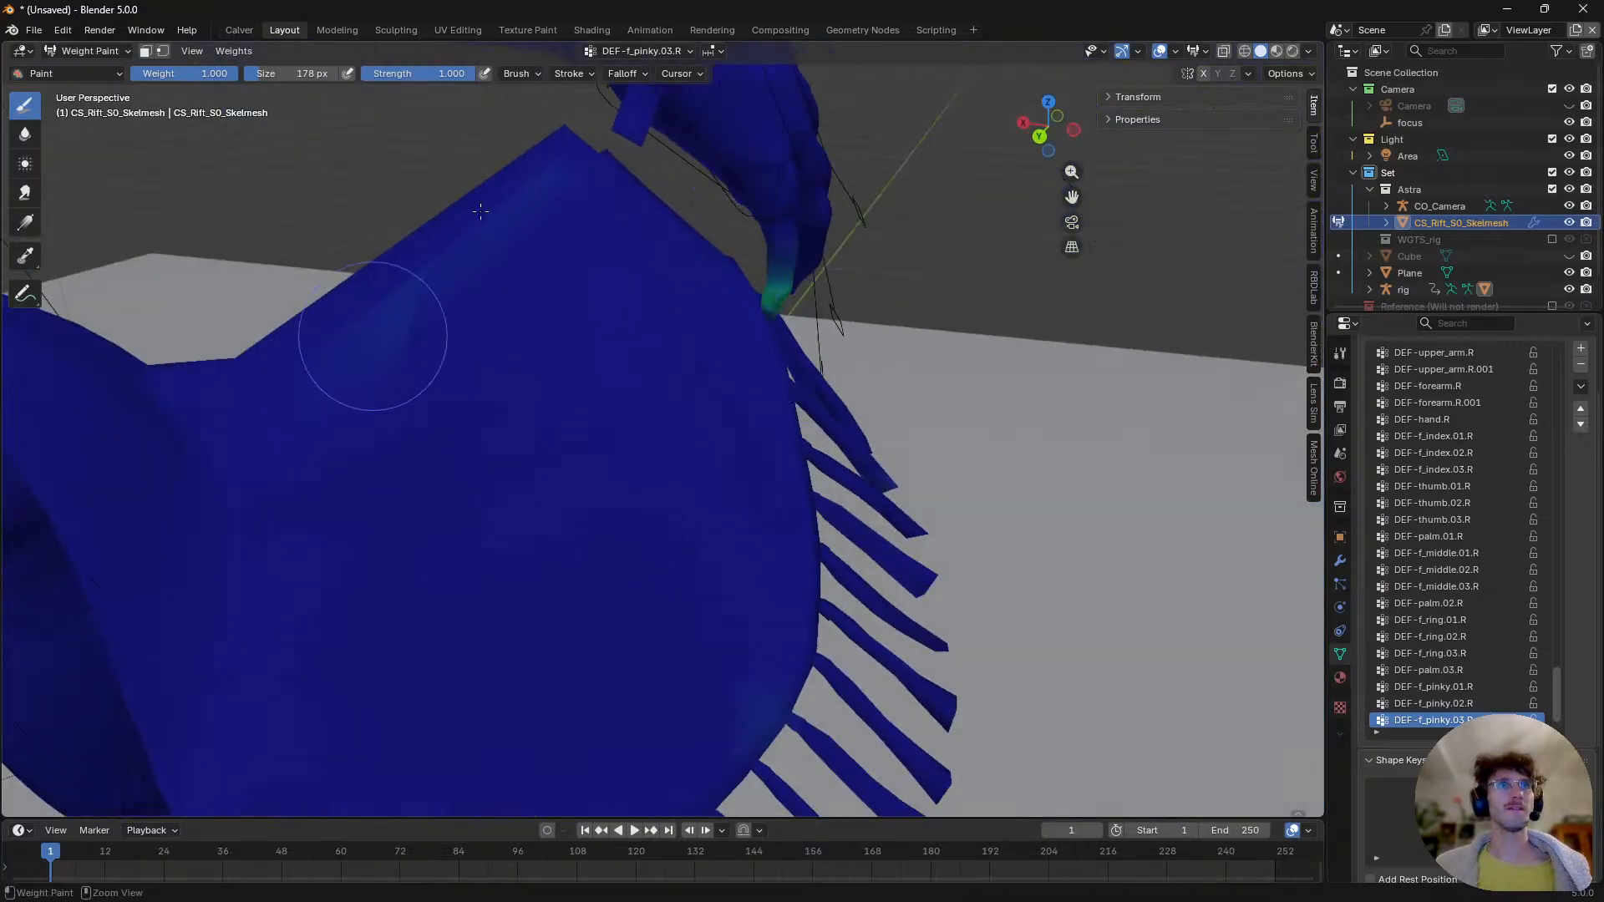
{"action": "scroll", "coordinate": [579, 136], "scroll_direction": "down", "scroll_amount": 4}
{"action": "scroll", "coordinate": [1456, 690], "scroll_direction": "down", "scroll_amount": 2}
{"action": "left_click", "coordinate": [1436, 701]}
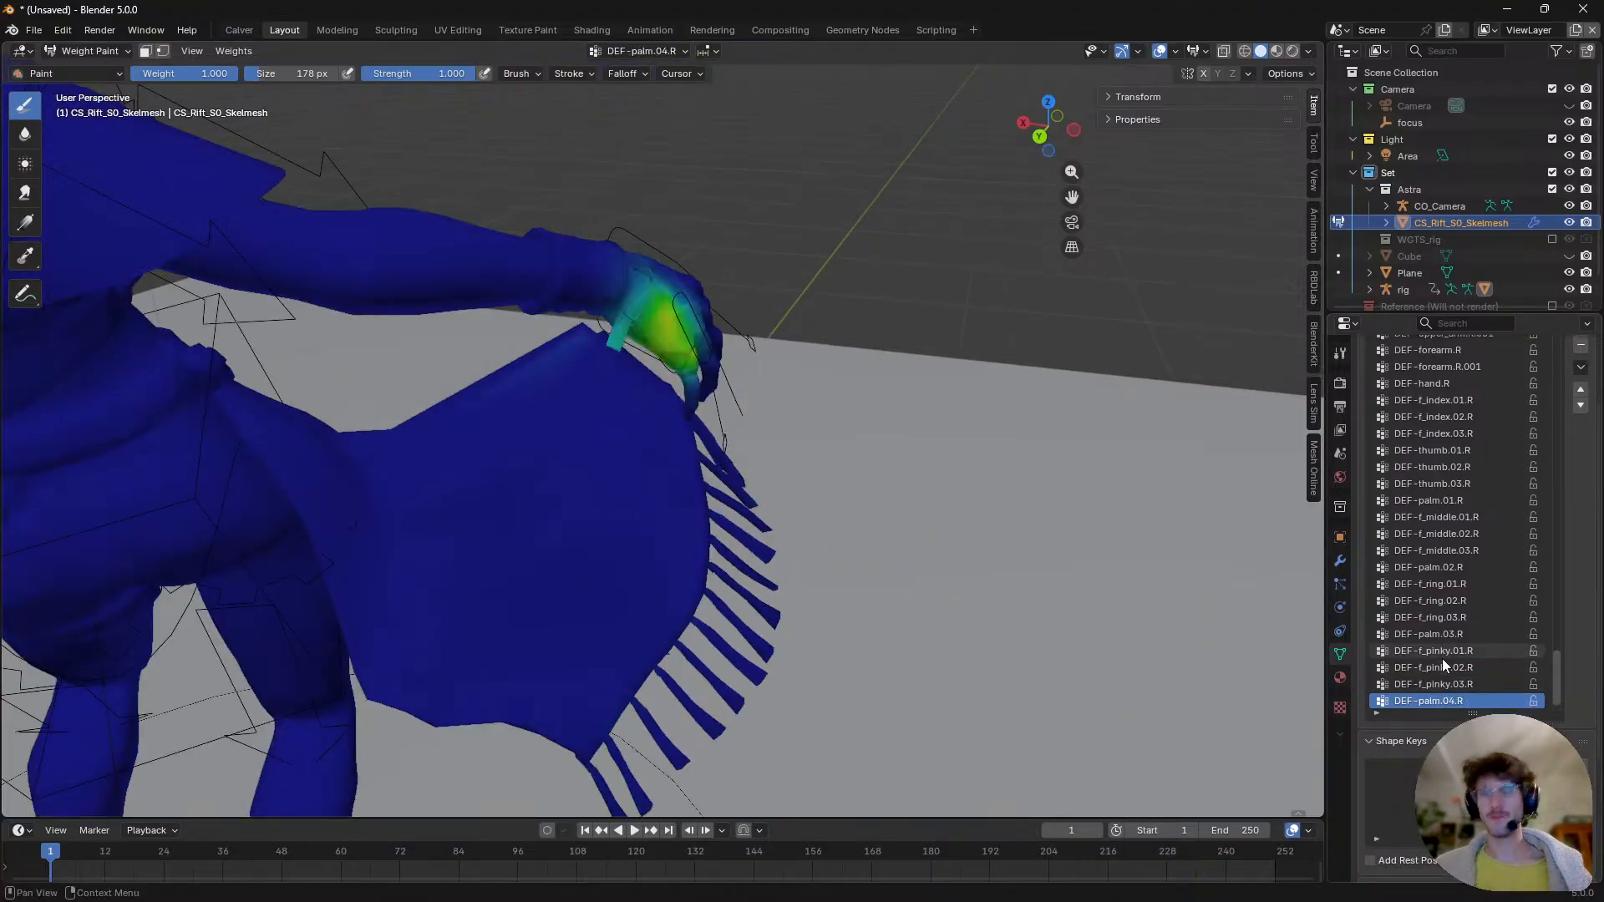
{"action": "scroll", "coordinate": [1435, 653], "scroll_direction": "down", "scroll_amount": 1, "text": "ctrl"}
{"action": "scroll", "coordinate": [1435, 653], "scroll_direction": "up", "scroll_amount": 1, "text": "ctrl"}
{"action": "middle_click_drag", "start_coordinate": [627, 426], "coordinate": [616, 422]}
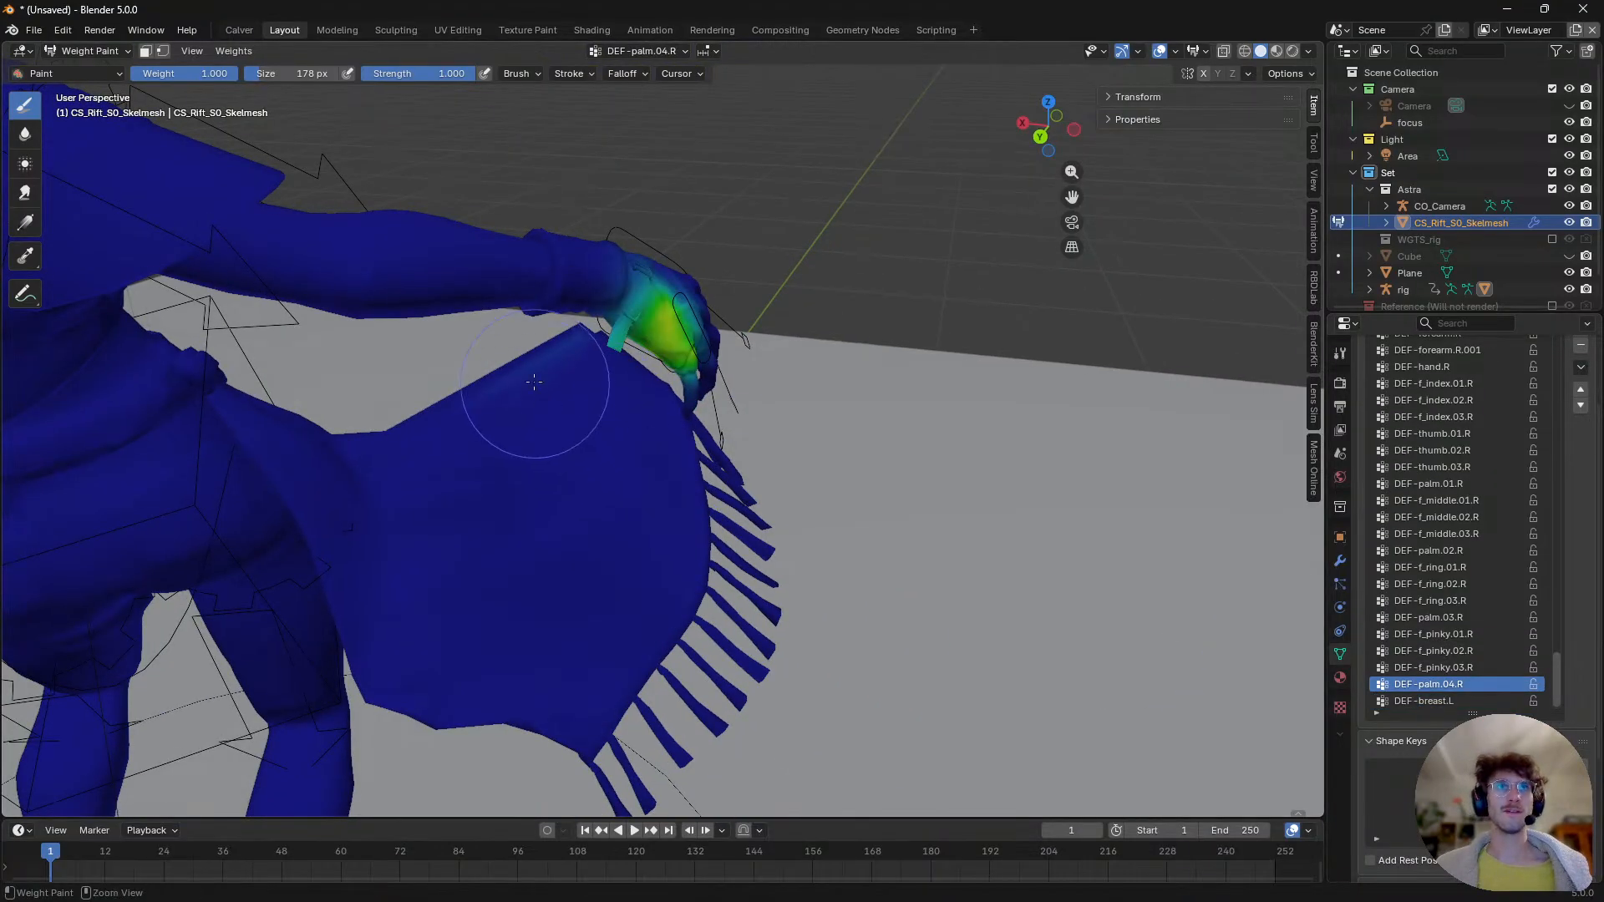
{"action": "scroll", "coordinate": [1406, 623], "scroll_direction": "down", "scroll_amount": 1}
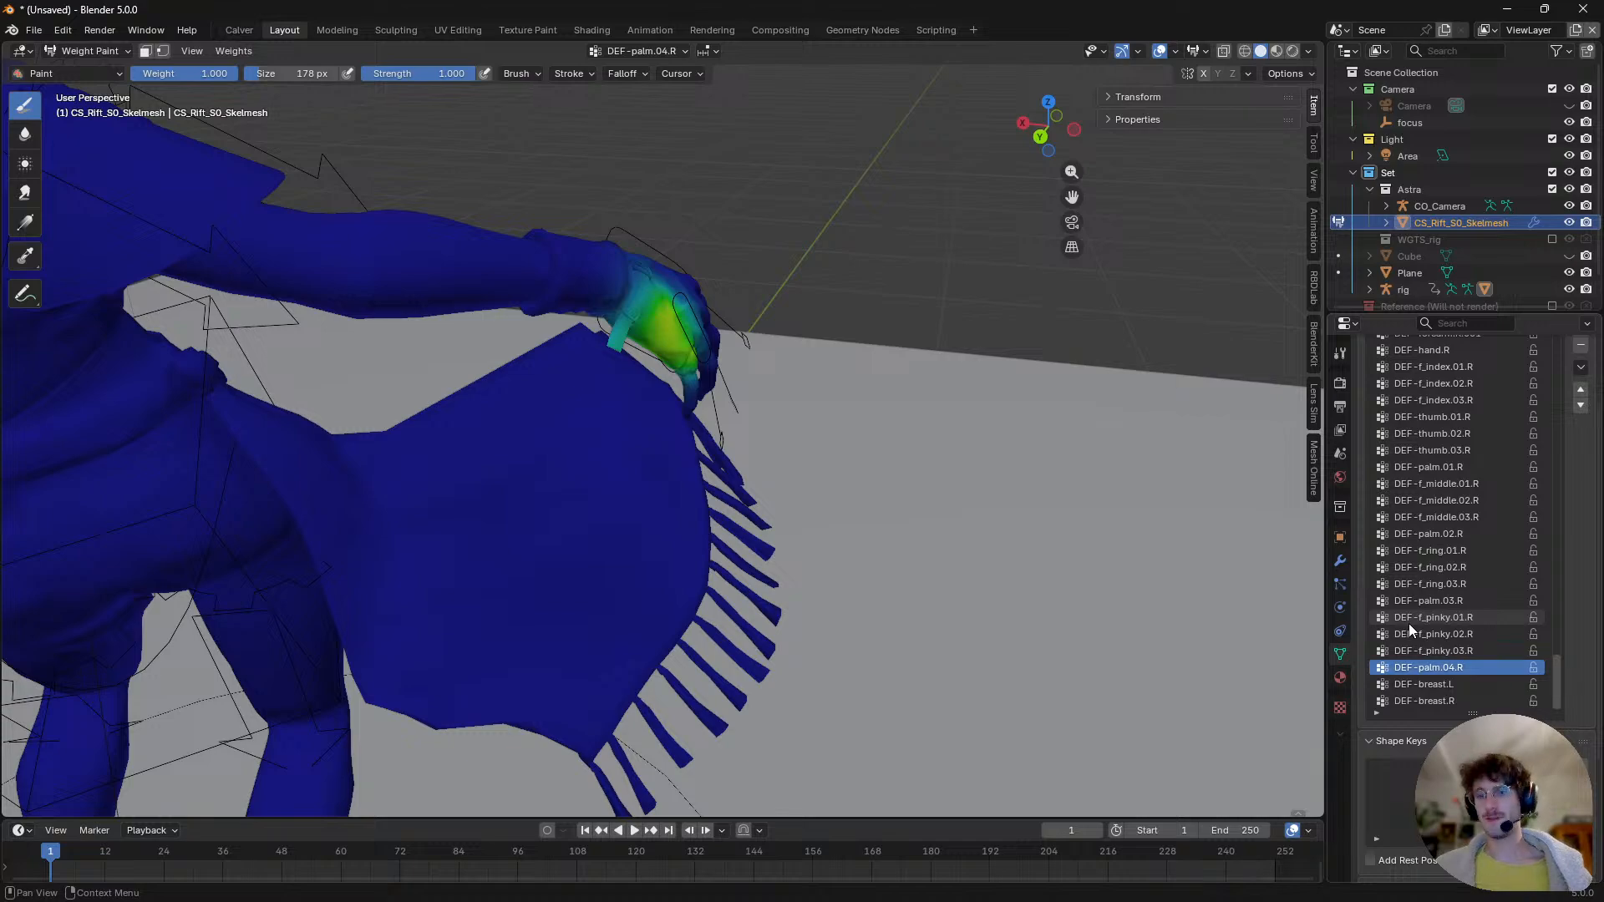
- Go back through the right pinky and ring finger groups and subtract the leftover DEF-f_ring.01.R weights from the scarf's front flap
{"action": "scroll", "coordinate": [1408, 623], "scroll_direction": "down", "scroll_amount": 1, "text": "ctrl"}
{"action": "scroll", "coordinate": [1411, 624], "scroll_direction": "up", "scroll_amount": 1, "text": "ctrl"}
{"action": "scroll", "coordinate": [1412, 624], "scroll_direction": "up", "scroll_amount": 1, "text": "ctrl"}
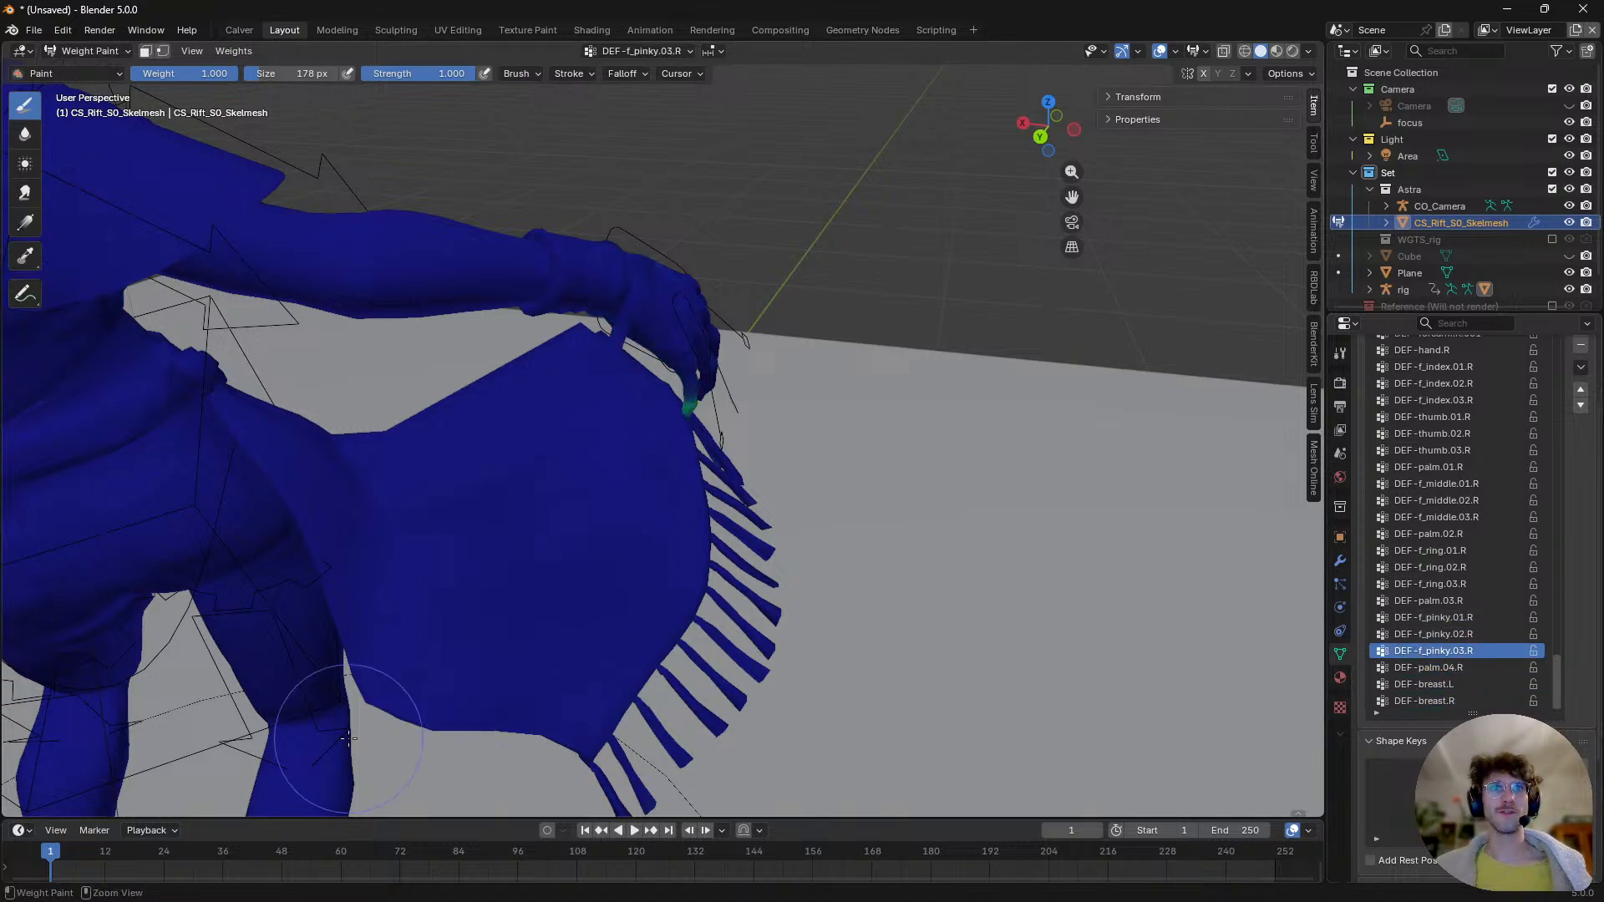
{"action": "middle_click_drag", "start_coordinate": [551, 498], "coordinate": [702, 464]}
{"action": "scroll", "coordinate": [1446, 646], "scroll_direction": "up", "scroll_amount": 6, "text": "ctrl"}
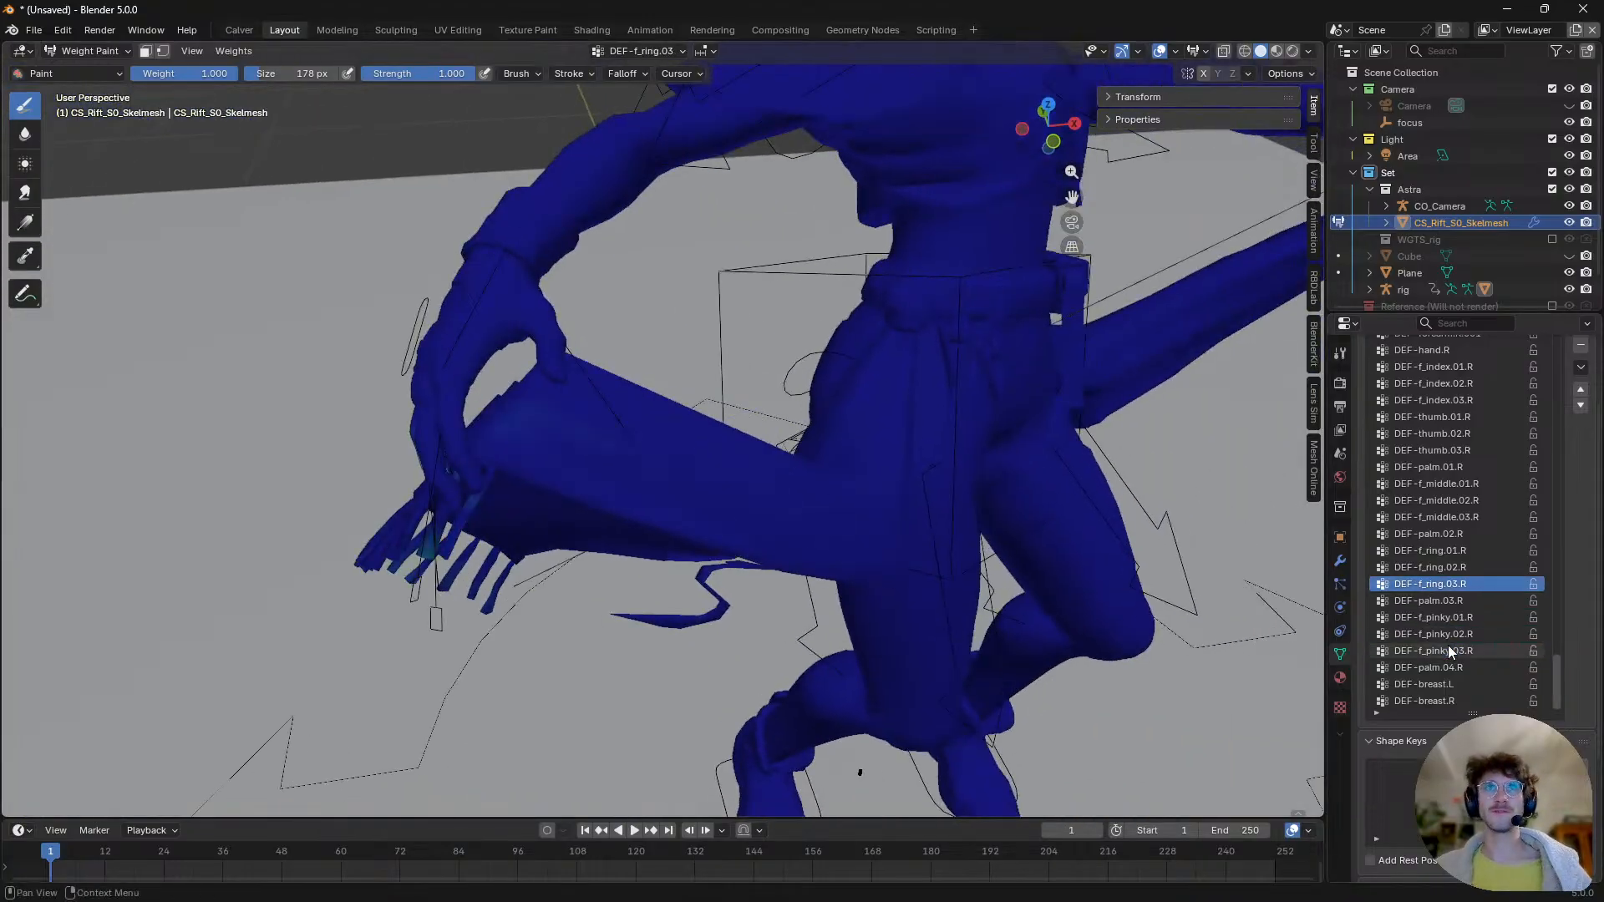
{"action": "scroll", "coordinate": [1447, 643], "scroll_direction": "up", "scroll_amount": 2, "text": "ctrl"}
{"action": "scroll", "coordinate": [1447, 640], "scroll_direction": "down", "scroll_amount": 2, "text": "ctrl"}
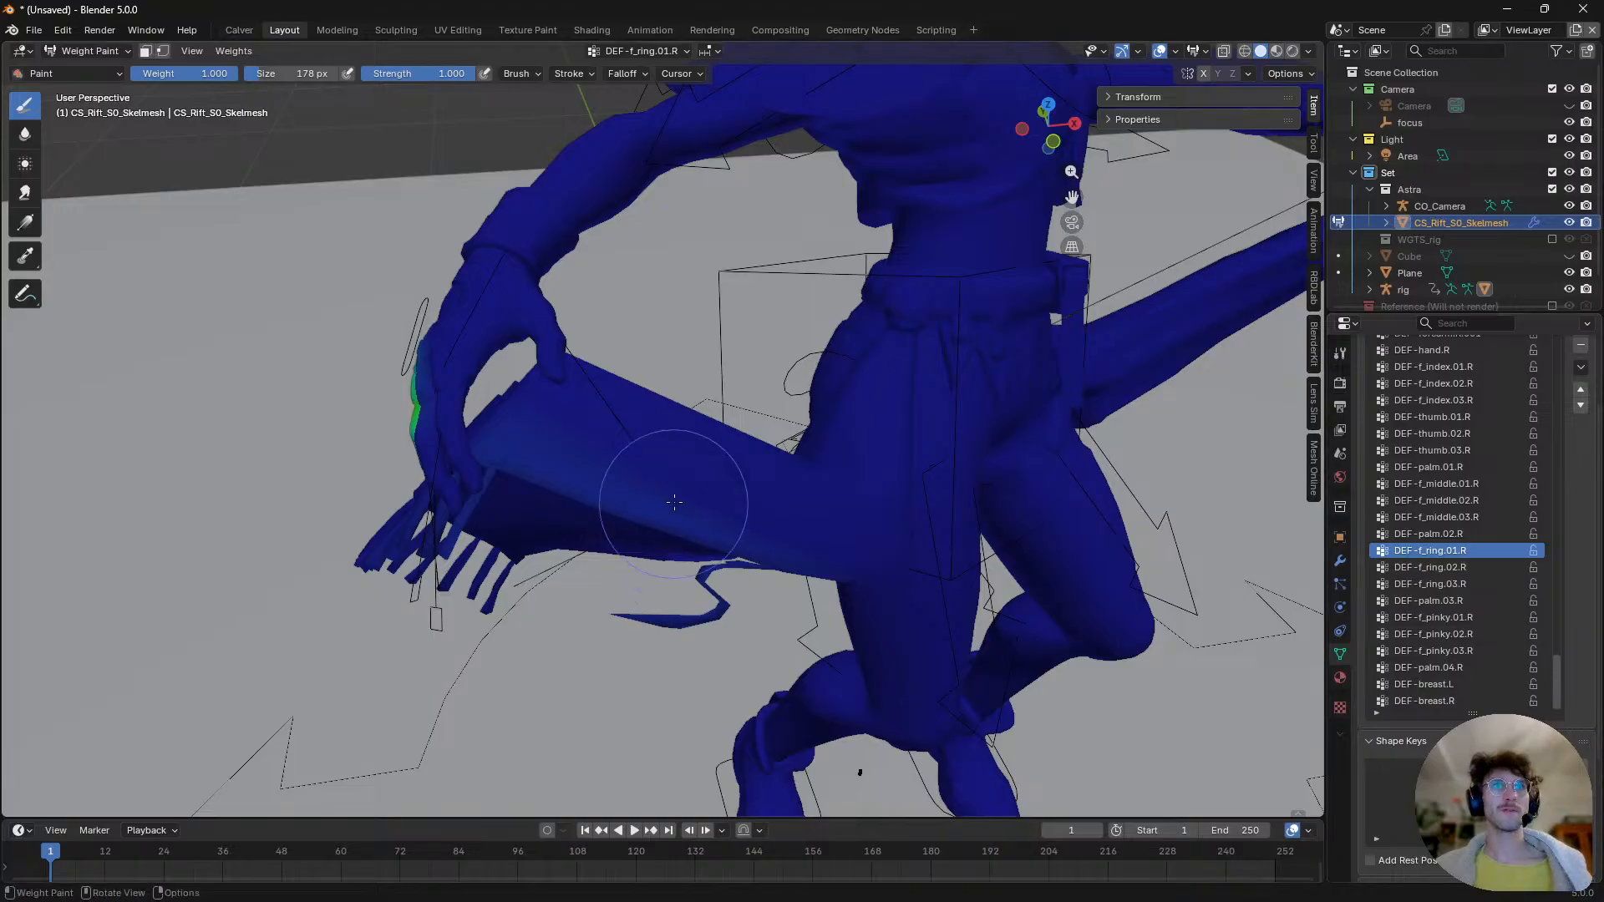
{"action": "middle_click_drag", "start_coordinate": [662, 484], "coordinate": [650, 492]}
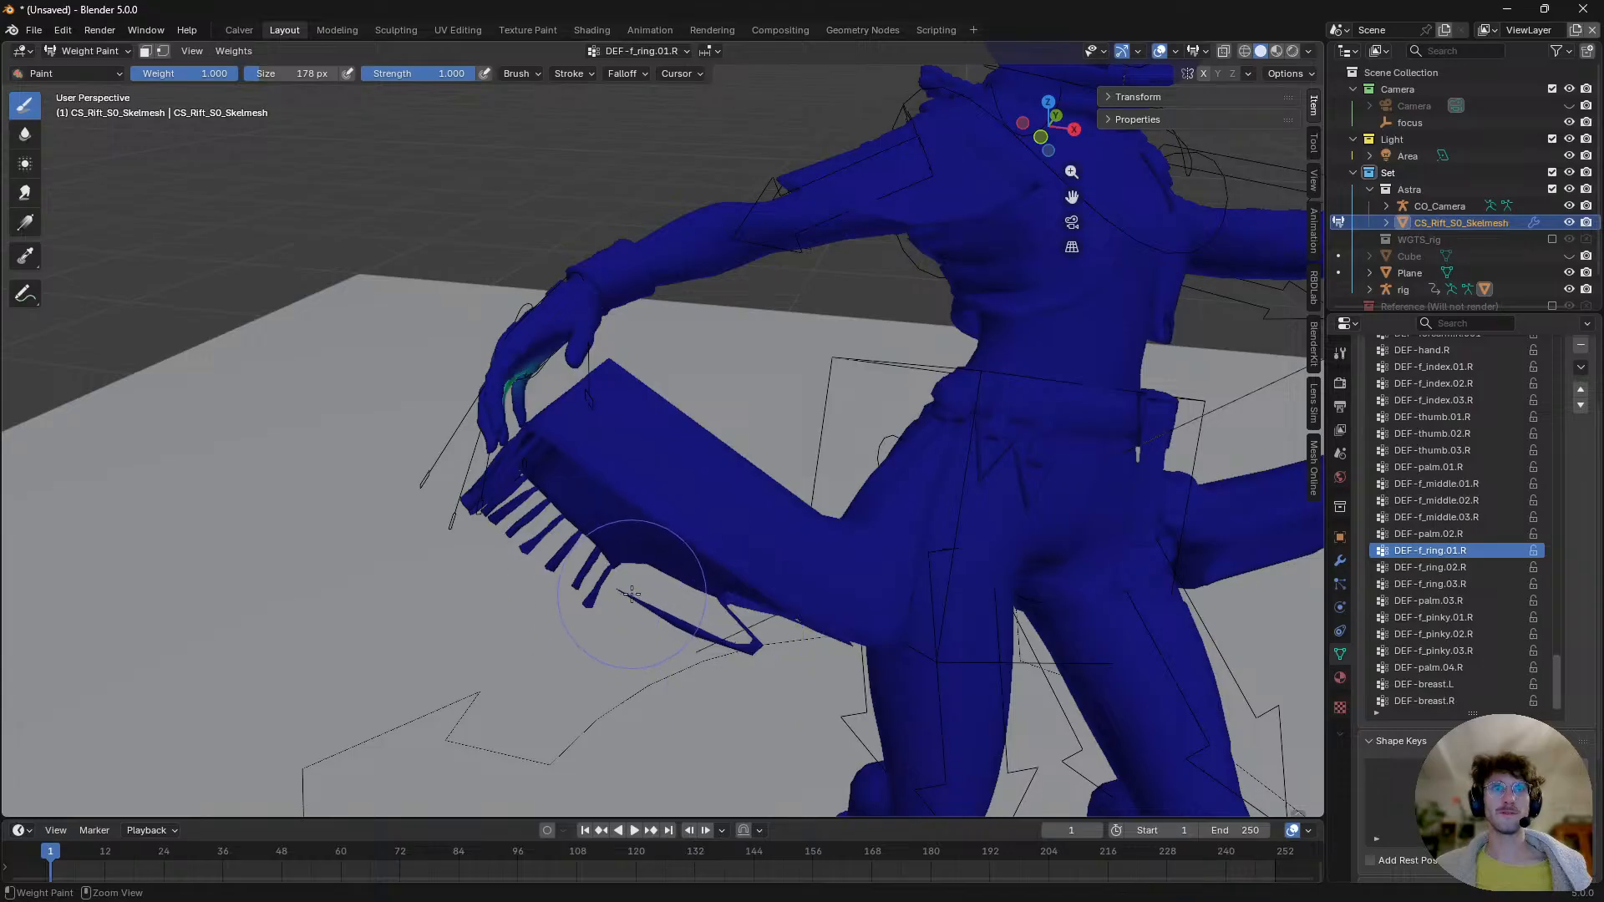
- Examine the remaining right-hand groups from DEF-palm.02.R upward and the left-hand finger groups for stray weights on the scarf
{"action": "scroll", "coordinate": [1461, 536], "scroll_direction": "up", "scroll_amount": 8, "text": "ctrl"}
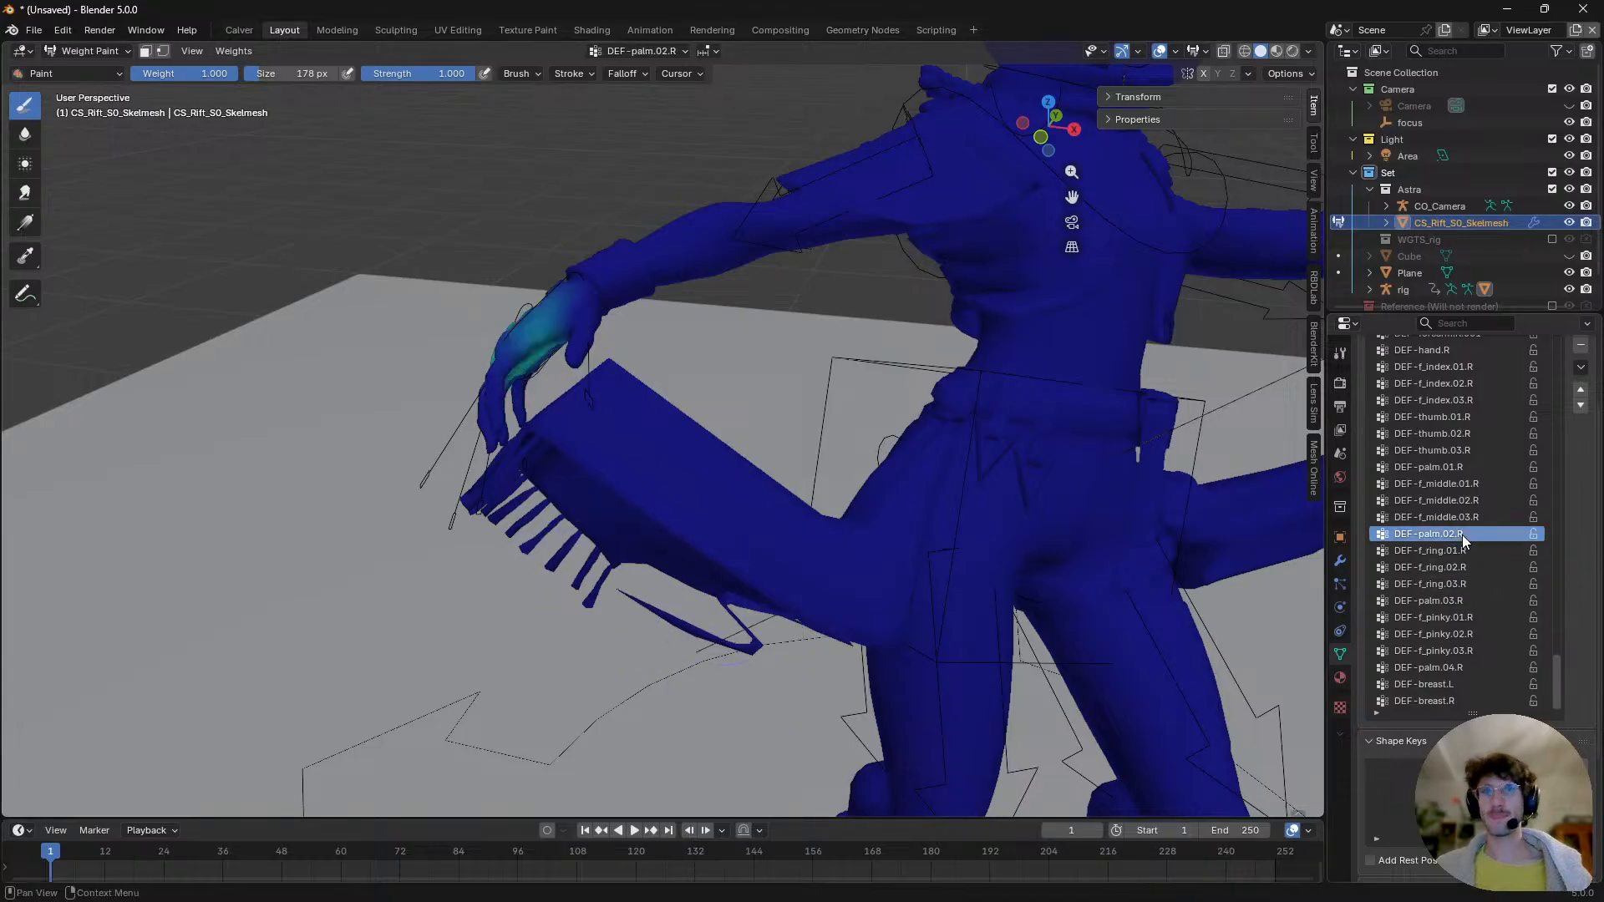
{"action": "scroll", "coordinate": [1461, 534], "scroll_direction": "up", "scroll_amount": 11, "text": "ctrl"}
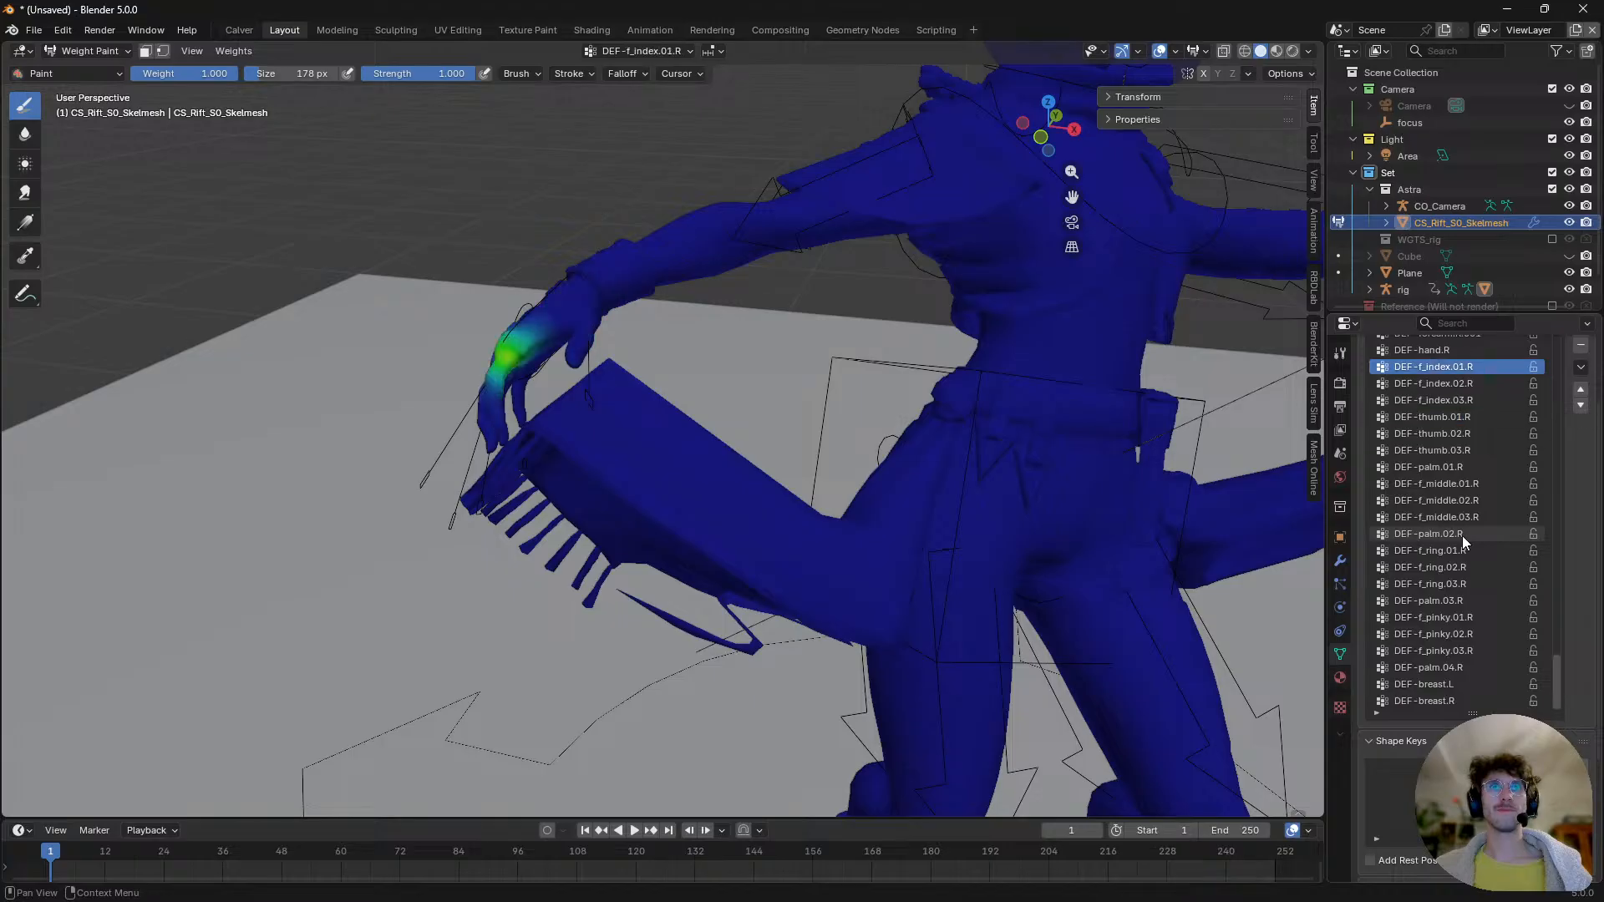
{"action": "scroll", "coordinate": [1462, 535], "scroll_direction": "up", "scroll_amount": 11, "text": "ctrl"}
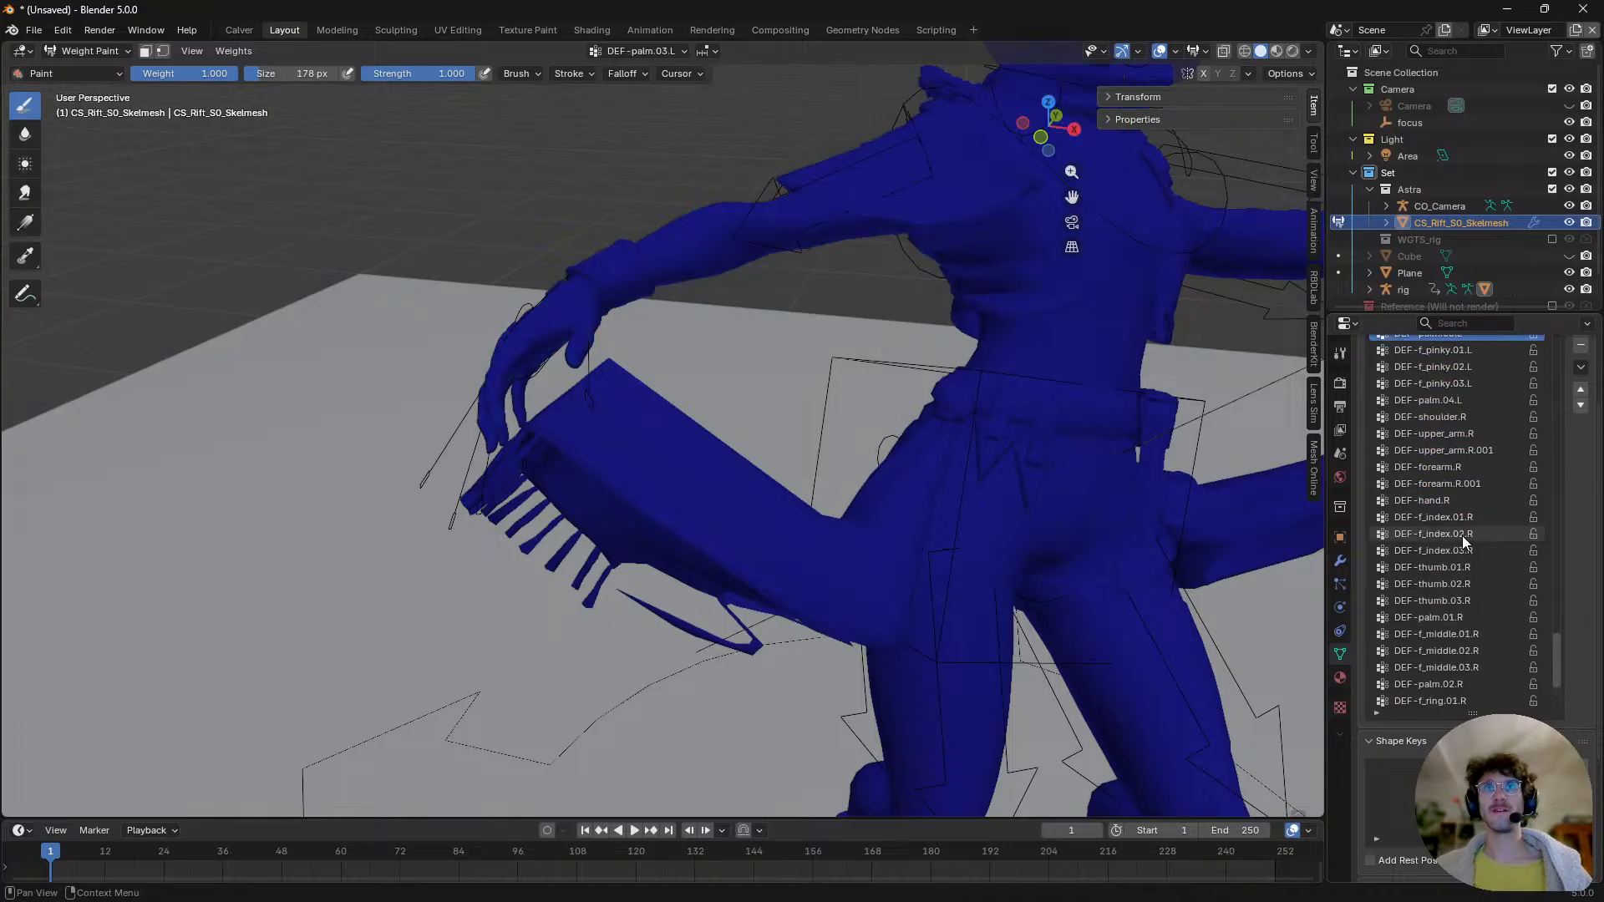
{"action": "scroll", "coordinate": [1461, 534], "scroll_direction": "up", "scroll_amount": 1, "text": "ctrl"}
{"action": "scroll", "coordinate": [1463, 536], "scroll_direction": "up", "scroll_amount": 10}
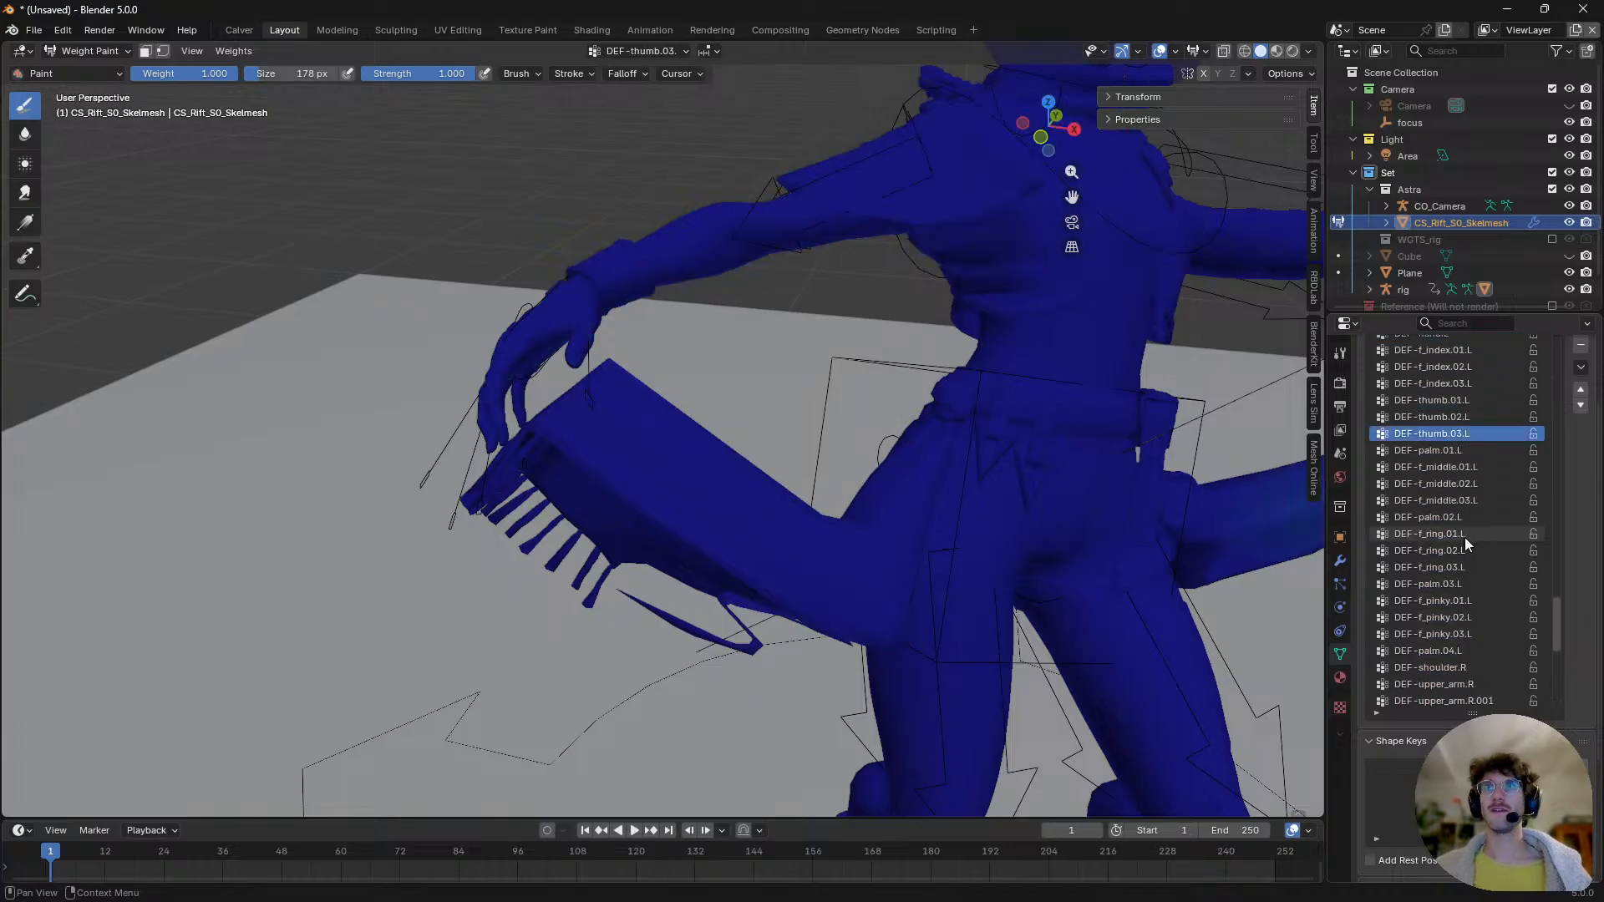
{"action": "scroll", "coordinate": [923, 567], "scroll_direction": "down", "scroll_amount": 3}
{"action": "scroll", "coordinate": [1453, 534], "scroll_direction": "up", "scroll_amount": 6}
{"action": "left_click", "coordinate": [1480, 580]}
{"action": "scroll", "coordinate": [1503, 602], "scroll_direction": "up", "scroll_amount": 6, "text": "ctrl"}
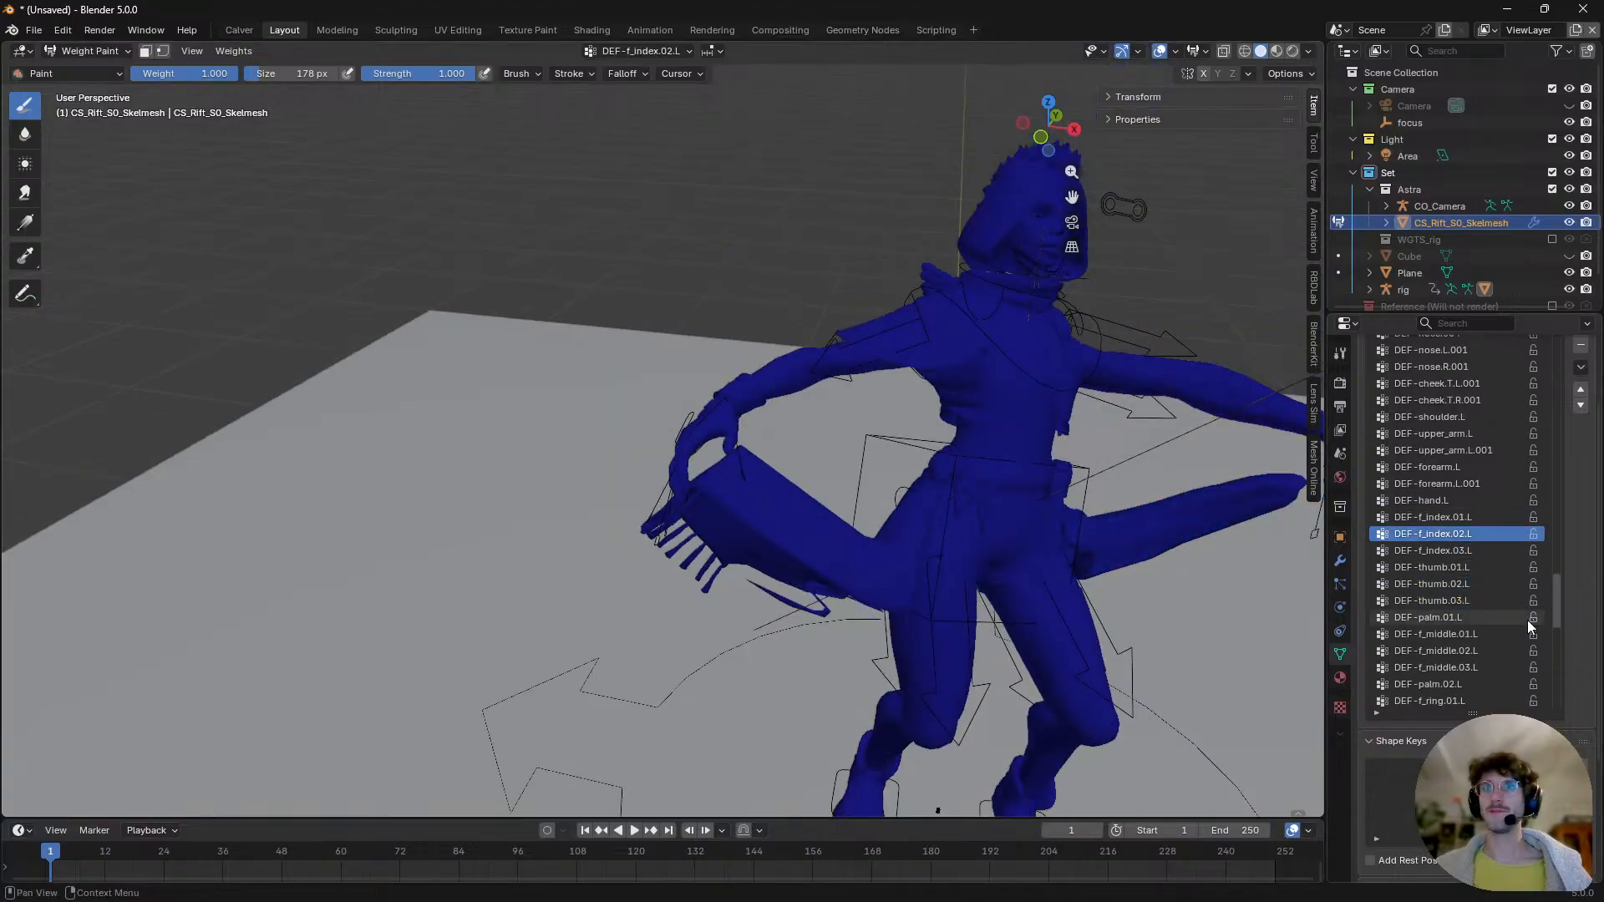
- Examine the left arm, face, leg and spine vertex groups for influence on the hip scarf
{"action": "left_click_drag", "start_coordinate": [1558, 613], "coordinate": [1559, 576]}
{"action": "scroll", "coordinate": [1481, 608], "scroll_direction": "up", "scroll_amount": 1, "text": "ctrl"}
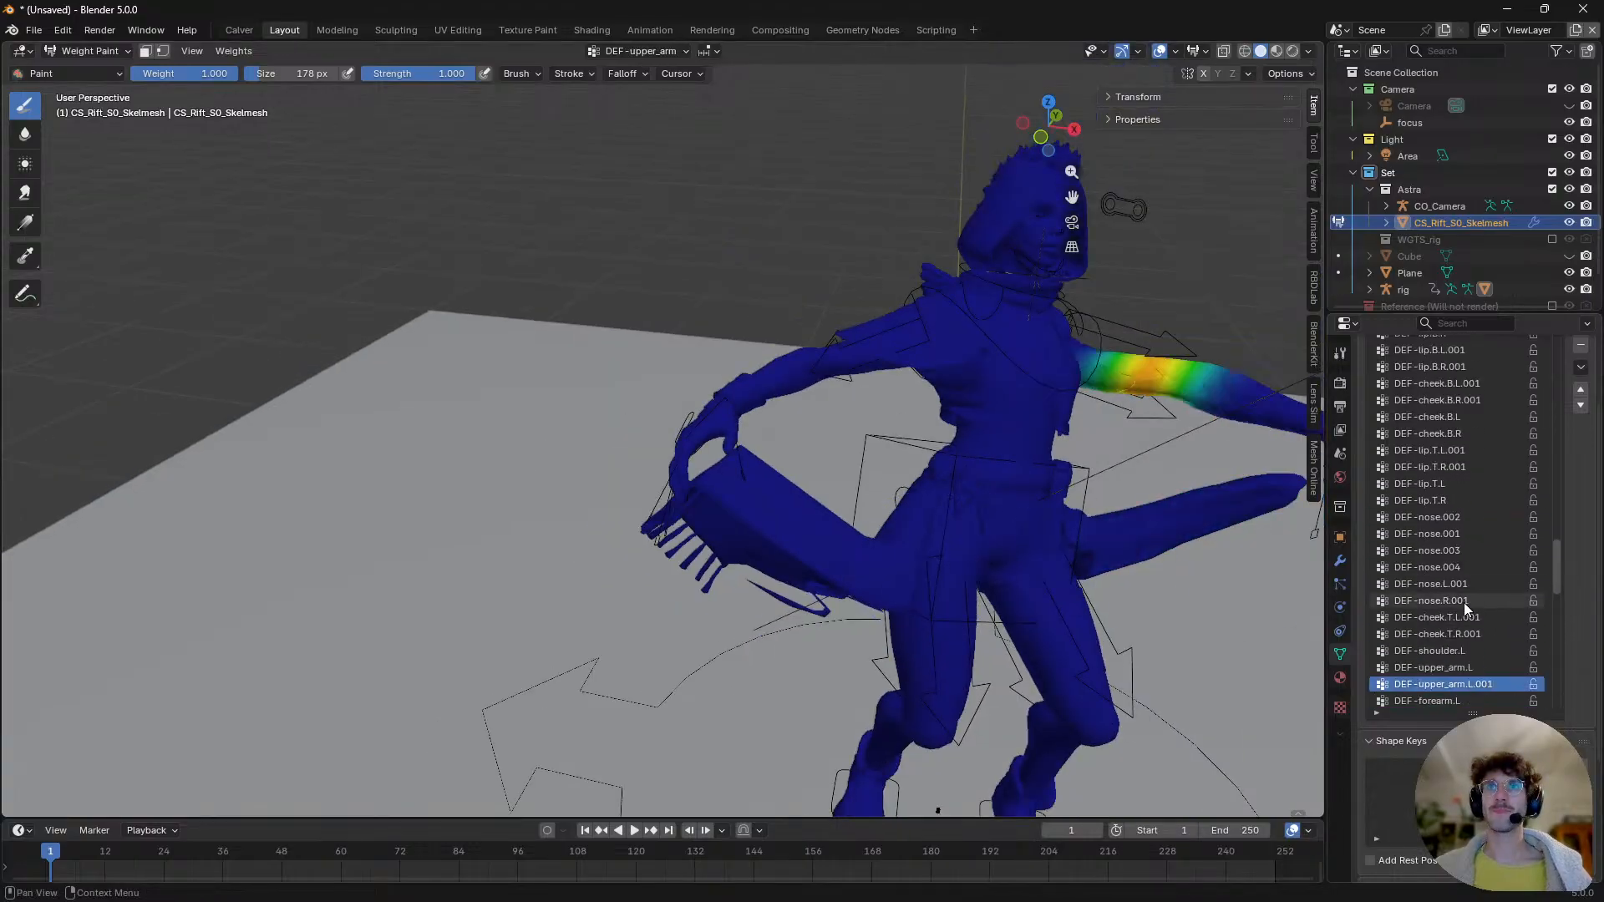
{"action": "scroll", "coordinate": [1464, 603], "scroll_direction": "up", "scroll_amount": 20, "text": "ctrl"}
{"action": "scroll", "coordinate": [1466, 587], "scroll_direction": "up", "scroll_amount": 20, "text": "ctrl"}
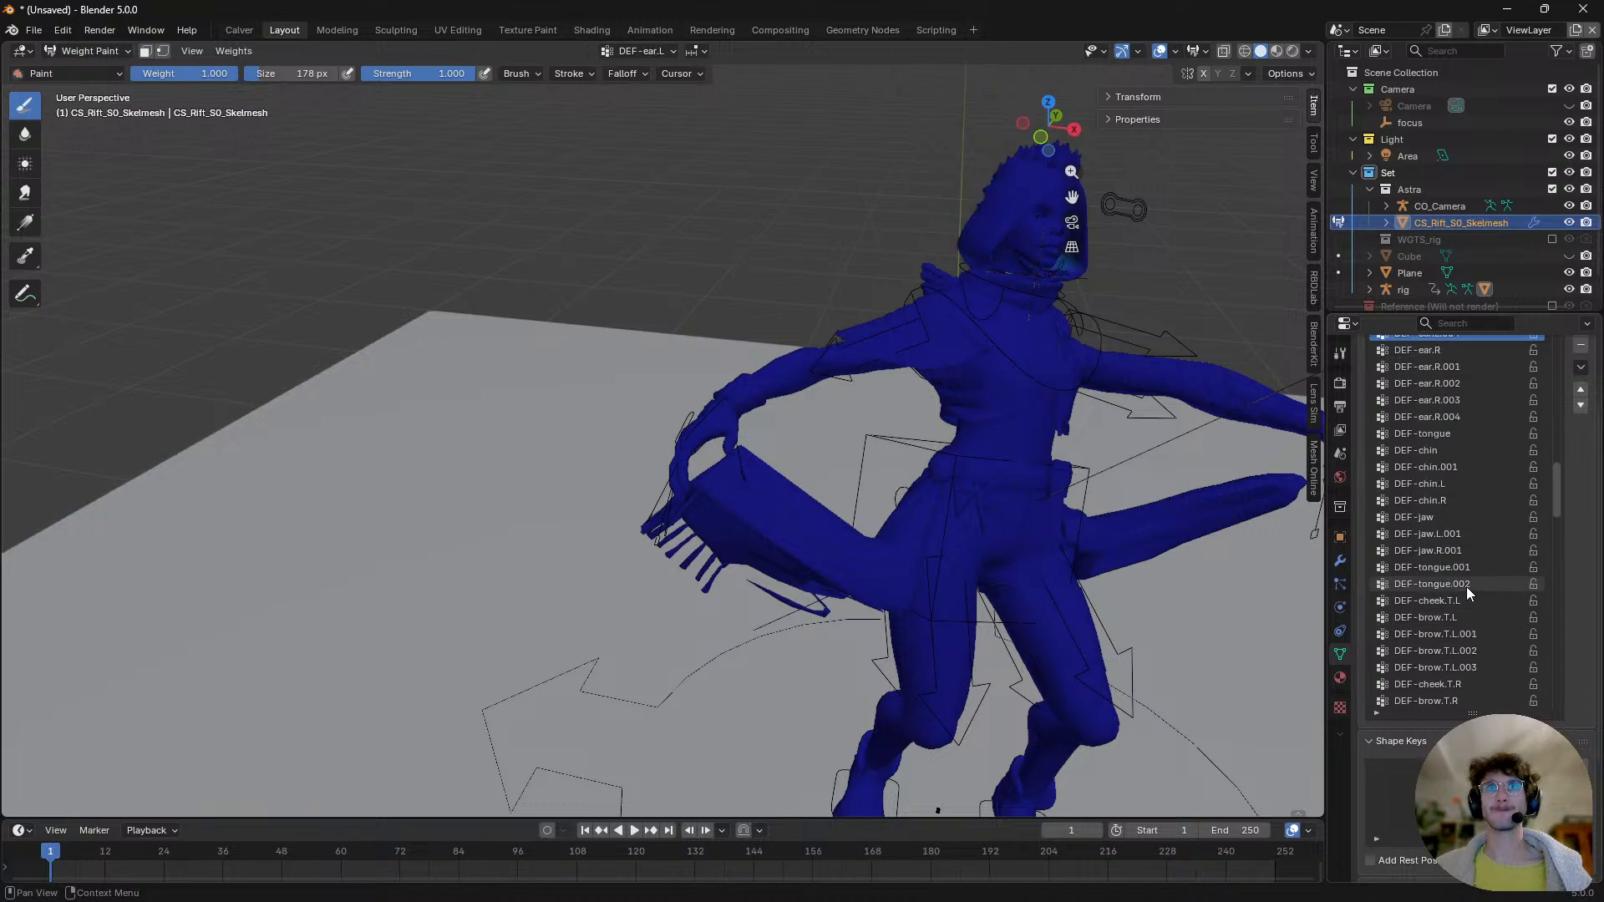
{"action": "scroll", "coordinate": [1466, 586], "scroll_direction": "down", "scroll_amount": 5, "text": "ctrl"}
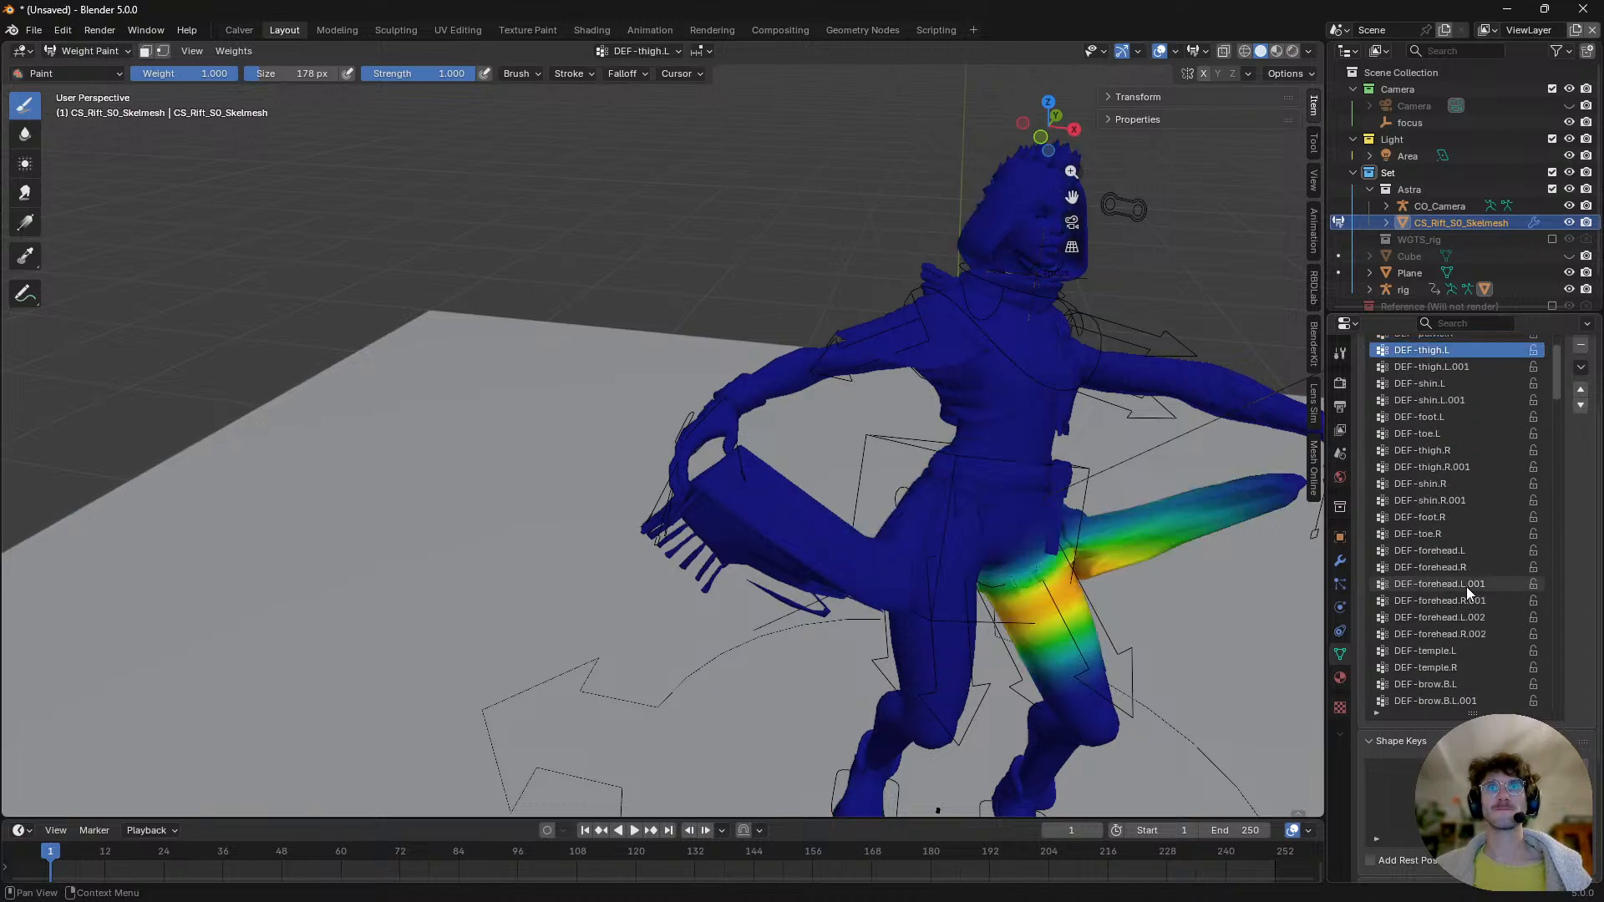
{"action": "scroll", "coordinate": [1470, 586], "scroll_direction": "up", "scroll_amount": 9, "text": "ctrl"}
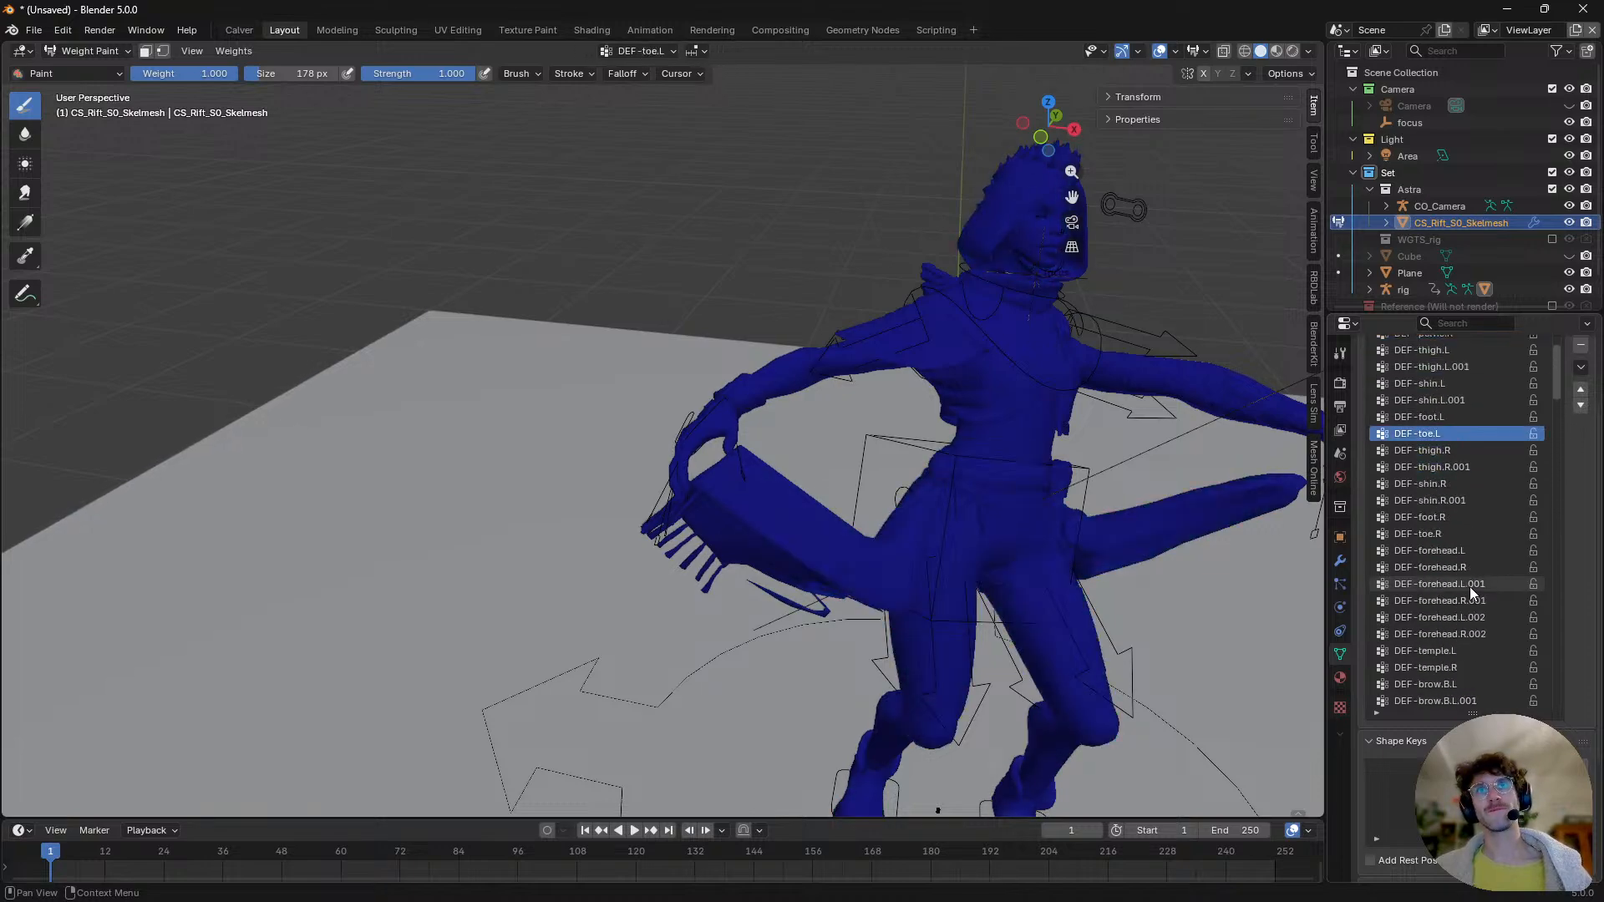
{"action": "scroll", "coordinate": [1470, 586], "scroll_direction": "up", "scroll_amount": 7, "text": "ctrl"}
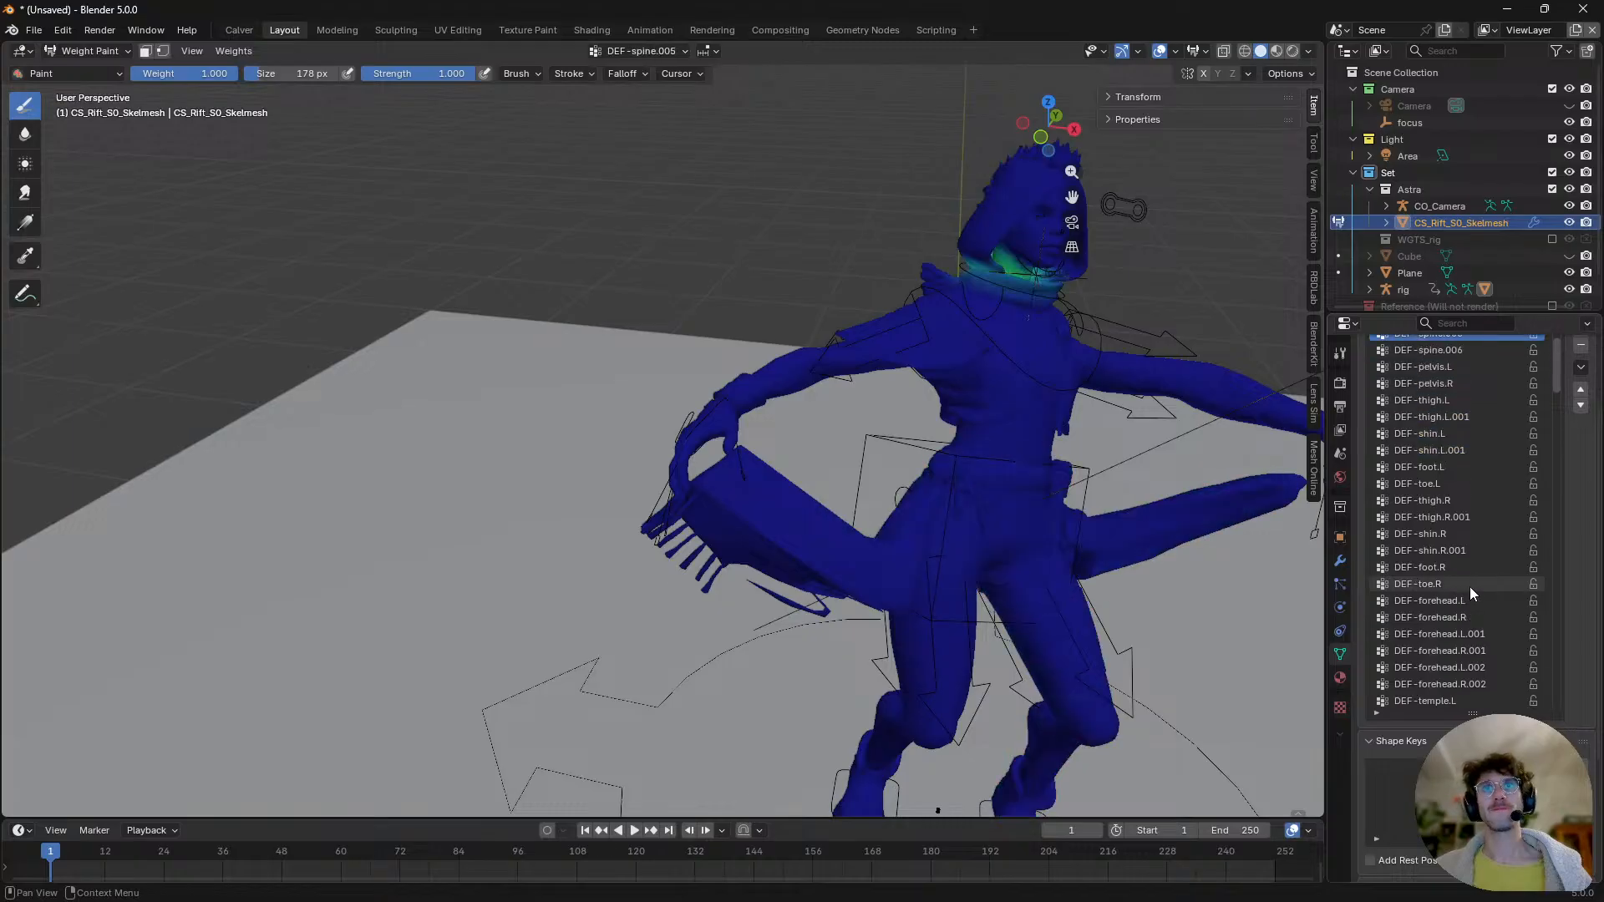
- Examine the vertex groups in order from DEF-spine.001 down to DEF-f_ring.03.R for stray weights on the scarf and fringe
{"action": "scroll", "coordinate": [1470, 586], "scroll_direction": "down", "scroll_amount": 17, "text": "ctrl"}
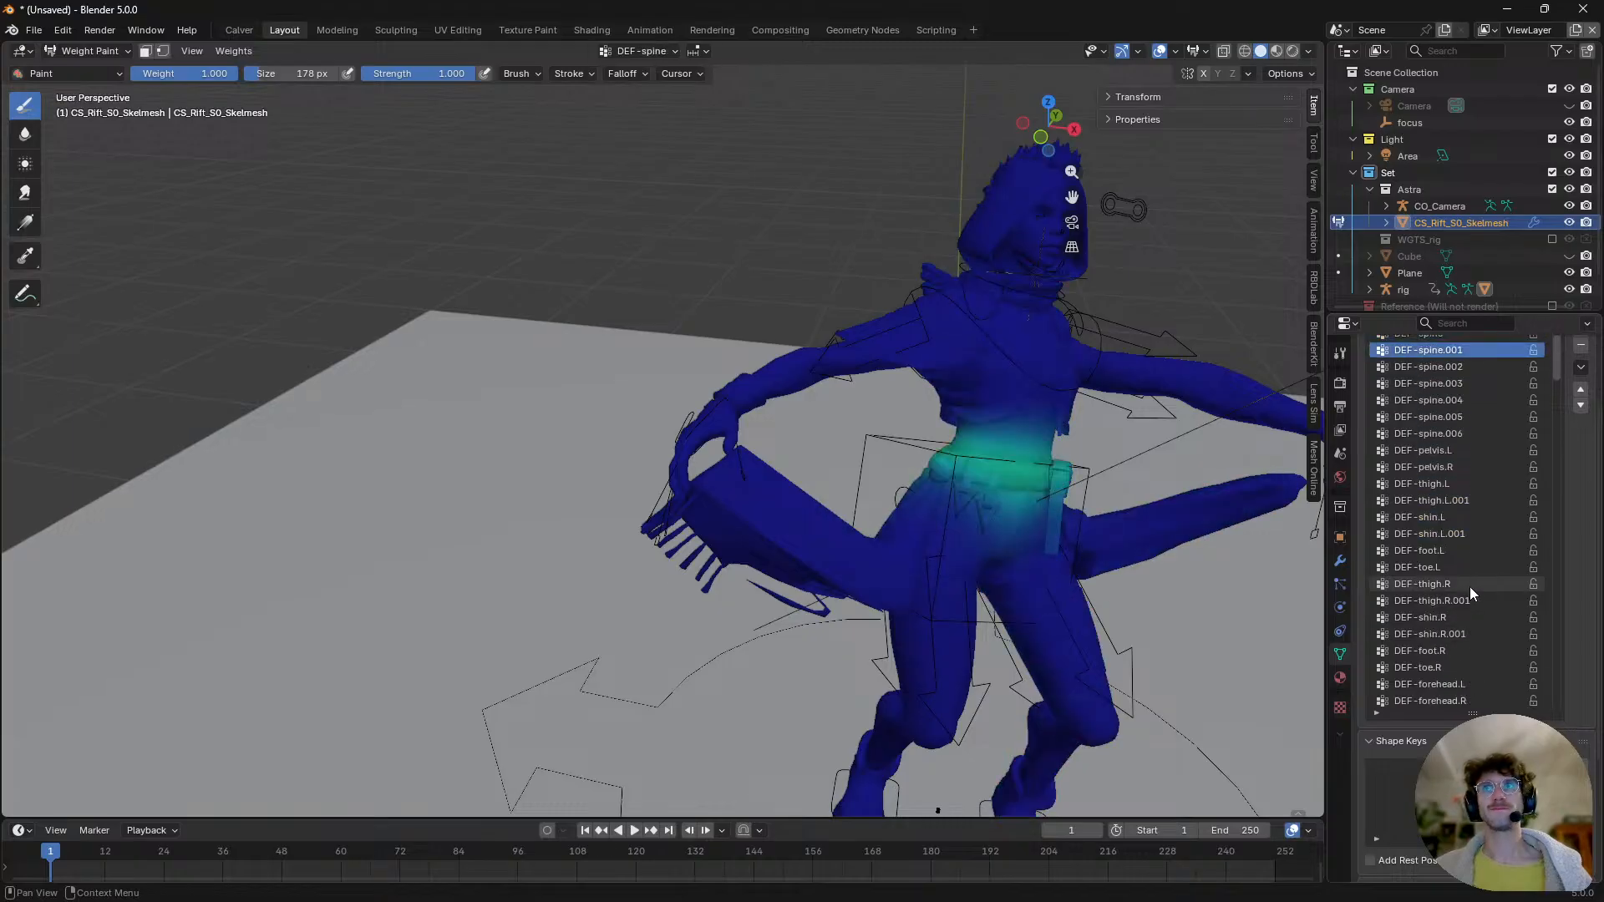
{"action": "scroll", "coordinate": [1470, 586], "scroll_direction": "down", "scroll_amount": 10, "text": "ctrl"}
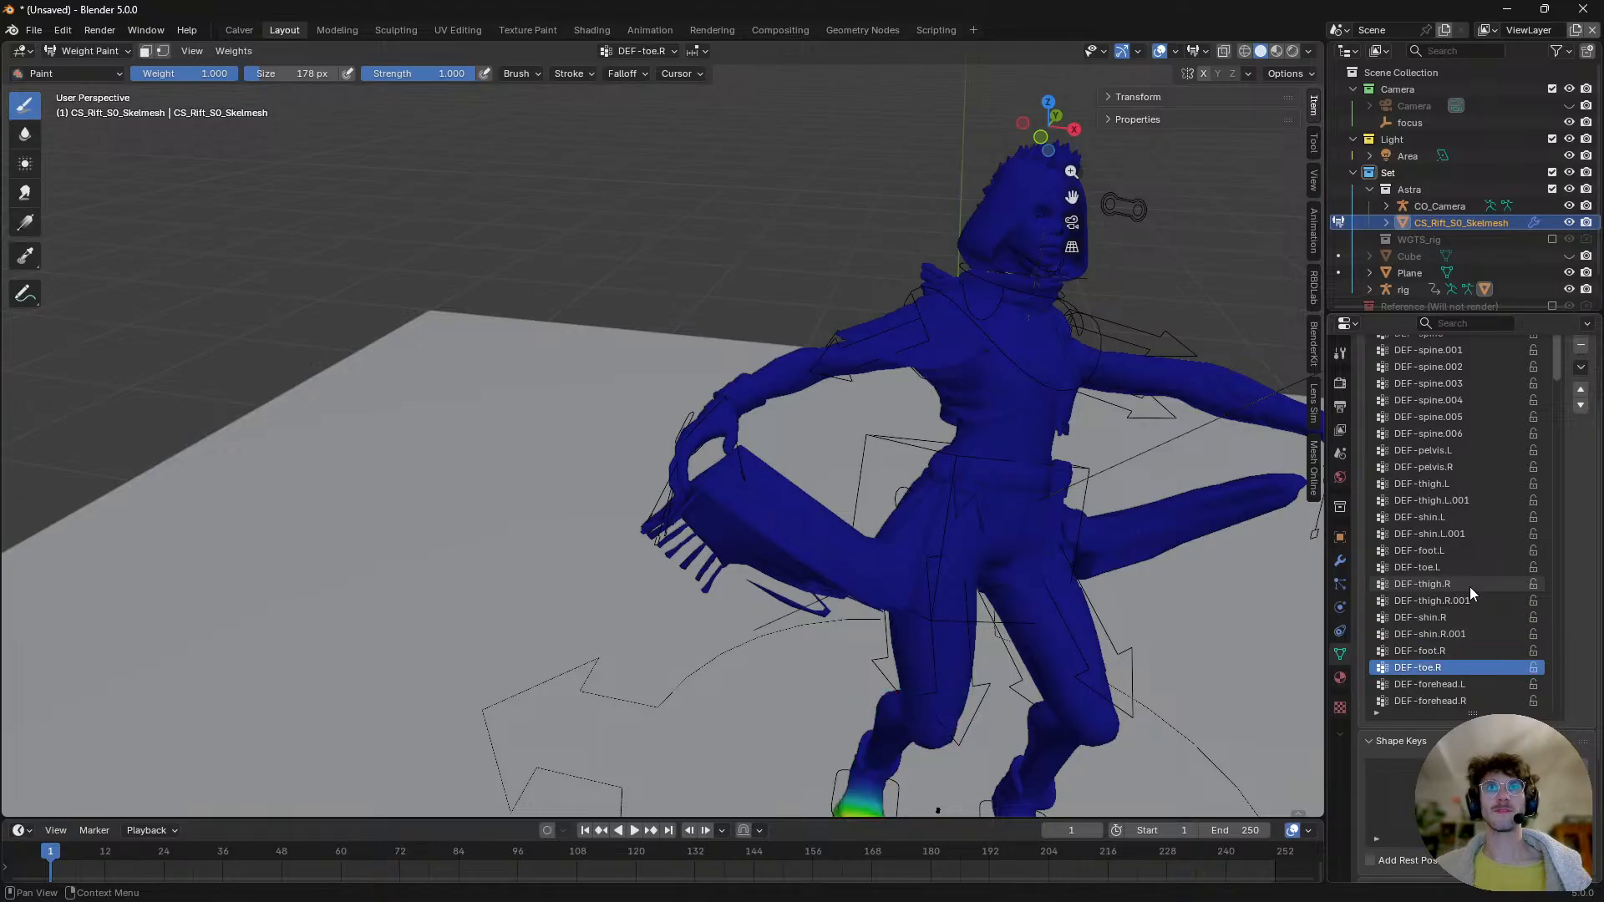
{"action": "scroll", "coordinate": [1470, 586], "scroll_direction": "down", "scroll_amount": 12, "text": "ctrl"}
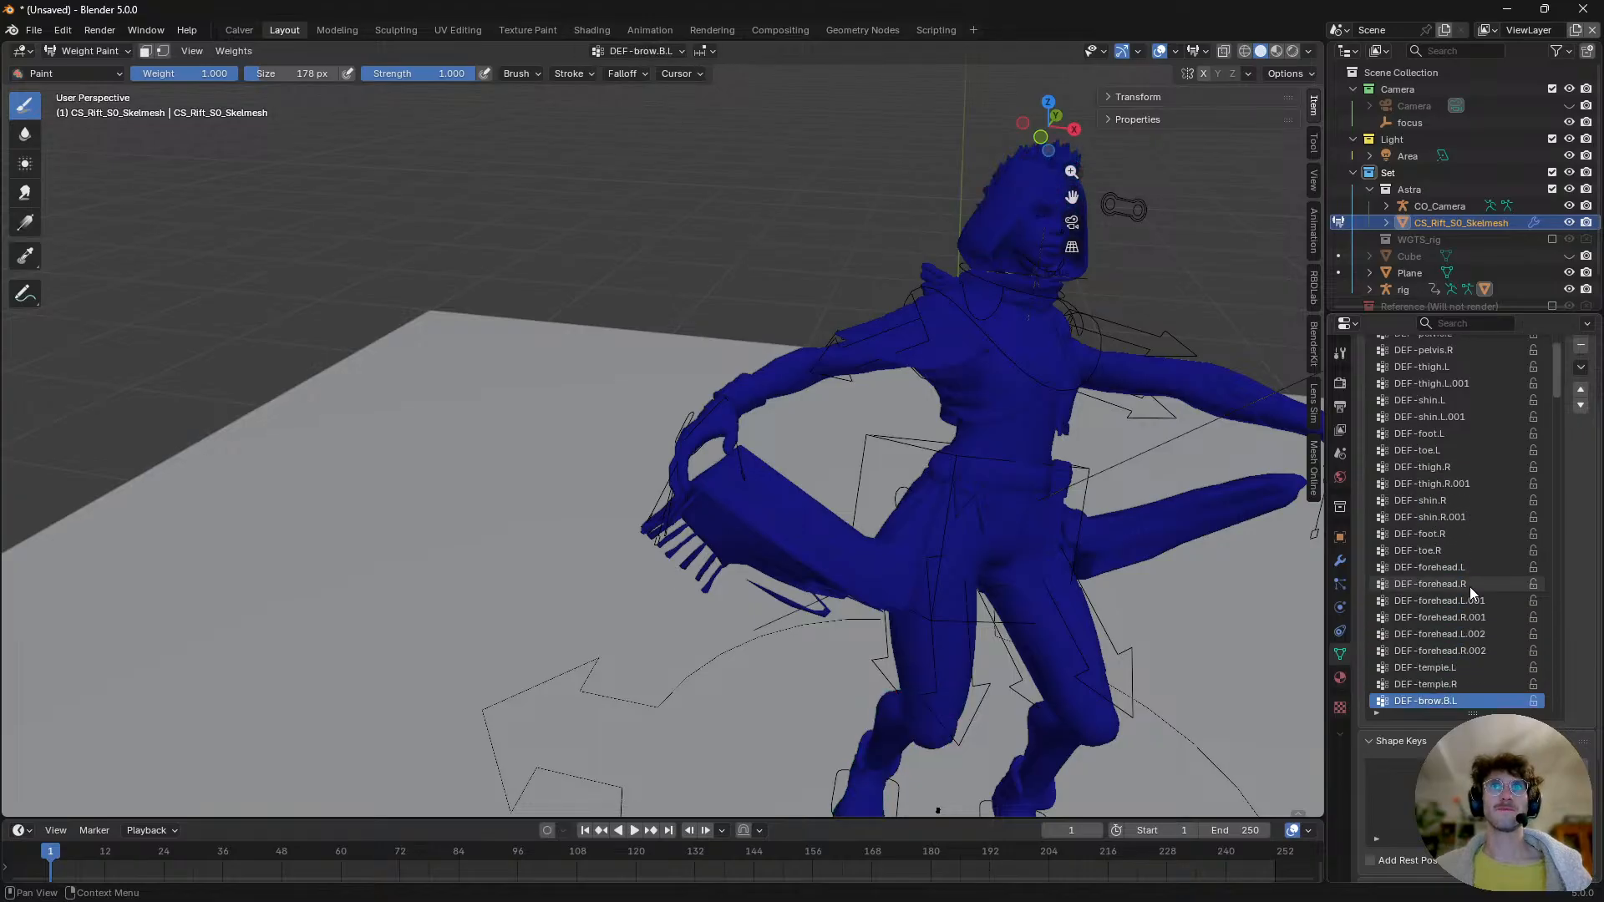
{"action": "scroll", "coordinate": [1469, 586], "scroll_direction": "down", "scroll_amount": 20, "text": "ctrl"}
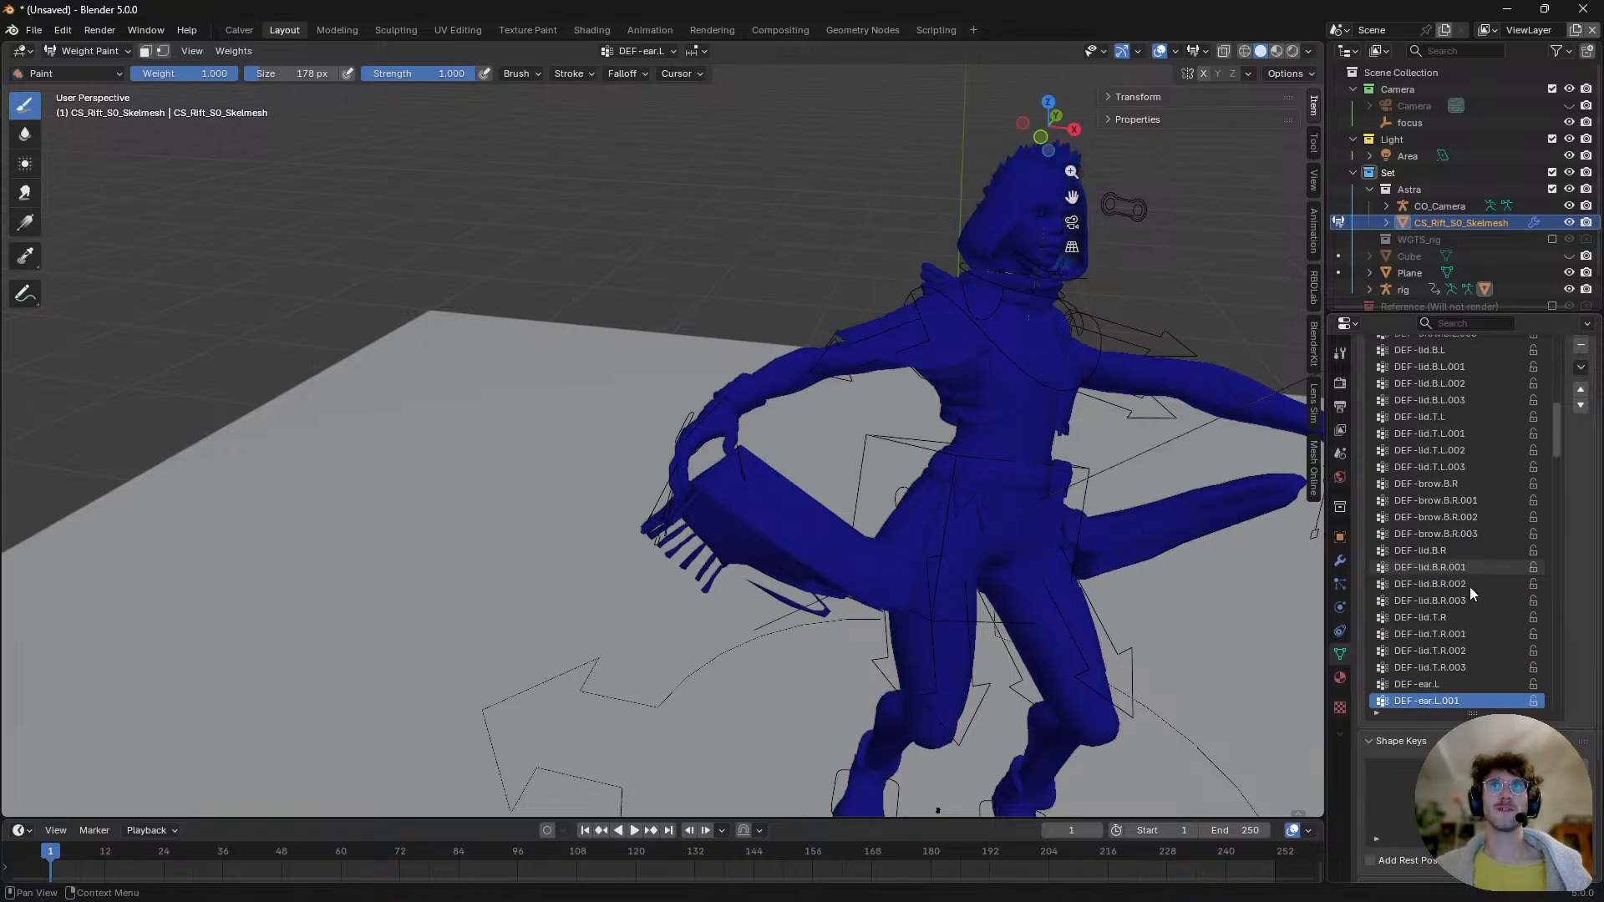
{"action": "scroll", "coordinate": [1470, 587], "scroll_direction": "down", "scroll_amount": 20, "text": "ctrl"}
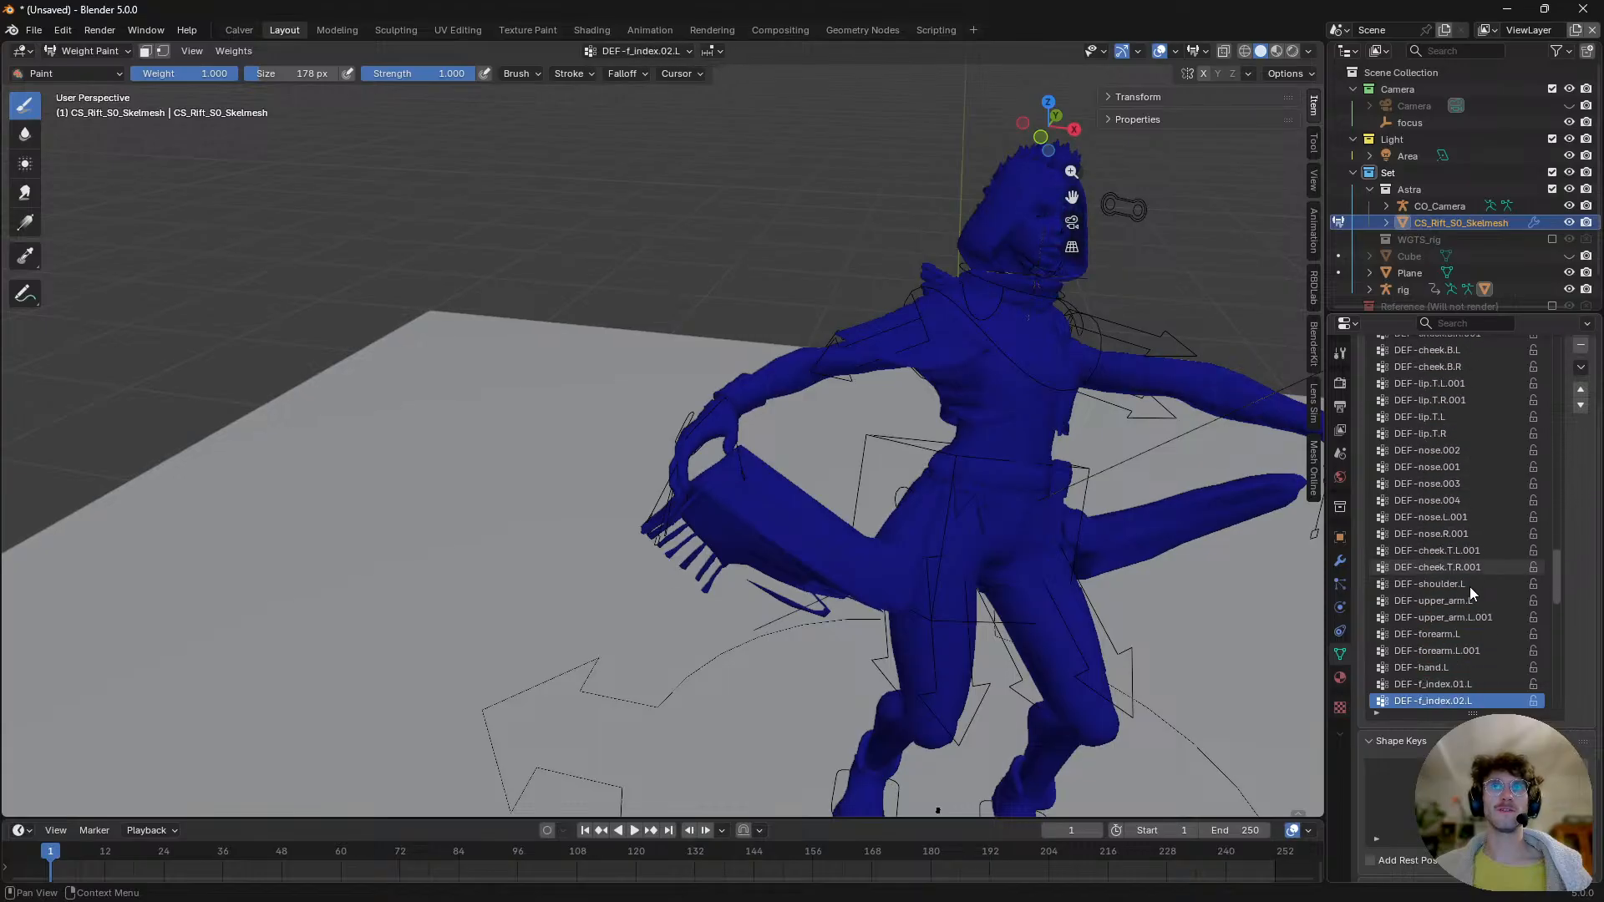
{"action": "scroll", "coordinate": [1469, 587], "scroll_direction": "down", "scroll_amount": 4, "text": "ctrl"}
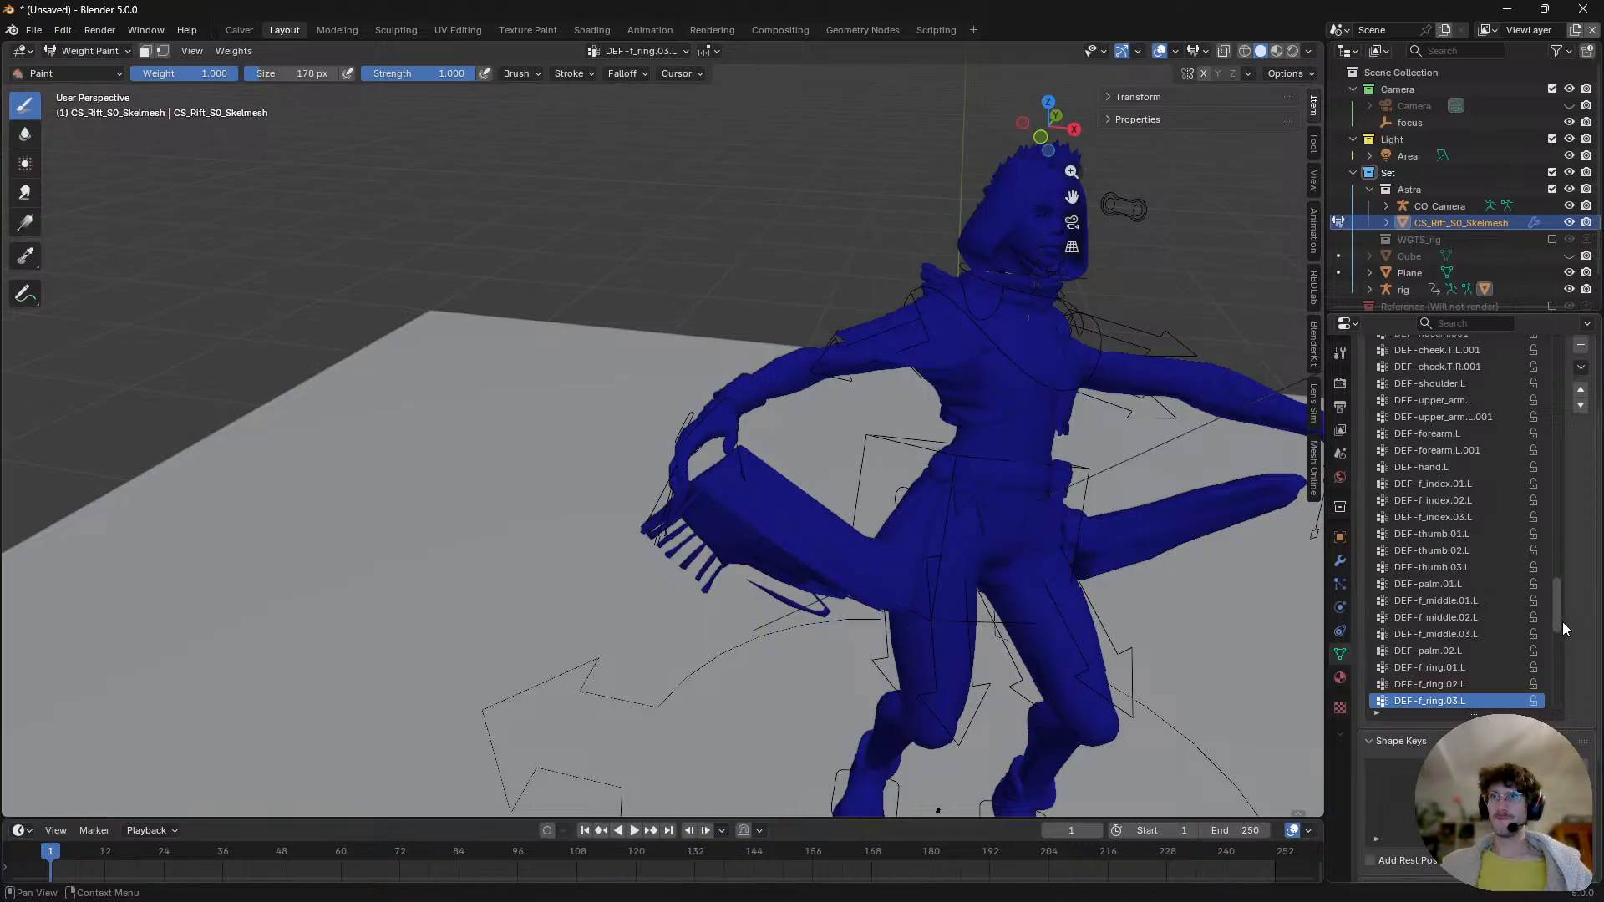
{"action": "scroll", "coordinate": [1535, 613], "scroll_direction": "down", "scroll_amount": 2, "text": "ctrl"}
{"action": "scroll", "coordinate": [1501, 536], "scroll_direction": "down", "scroll_amount": 9, "text": "ctrl"}
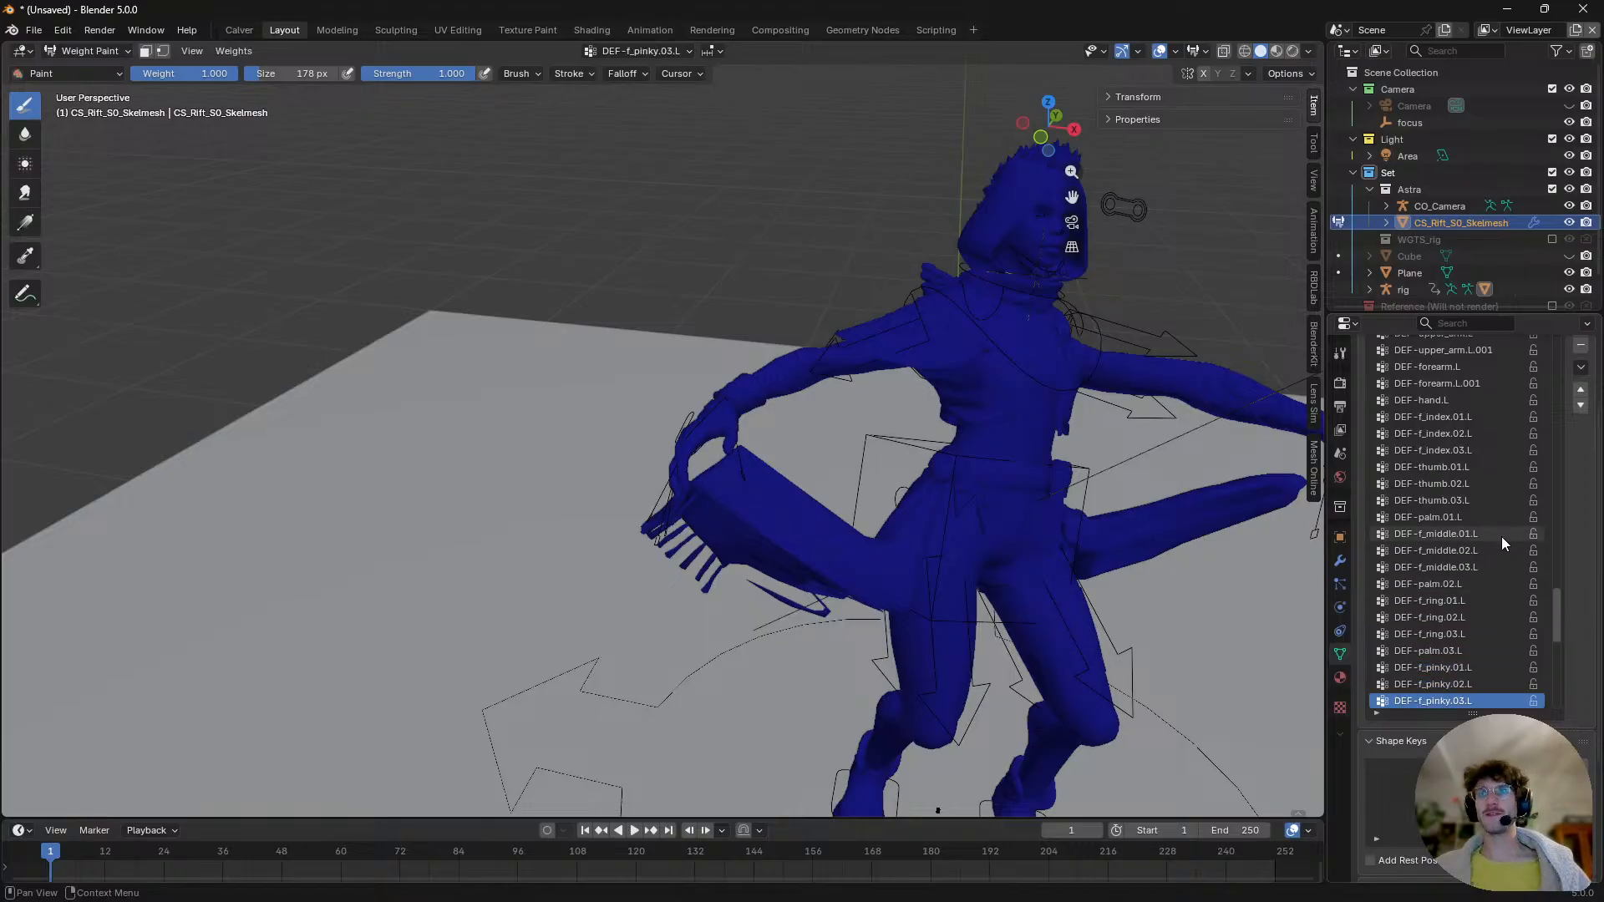
{"action": "scroll", "coordinate": [1420, 566], "scroll_direction": "down", "scroll_amount": 9, "text": "ctrl"}
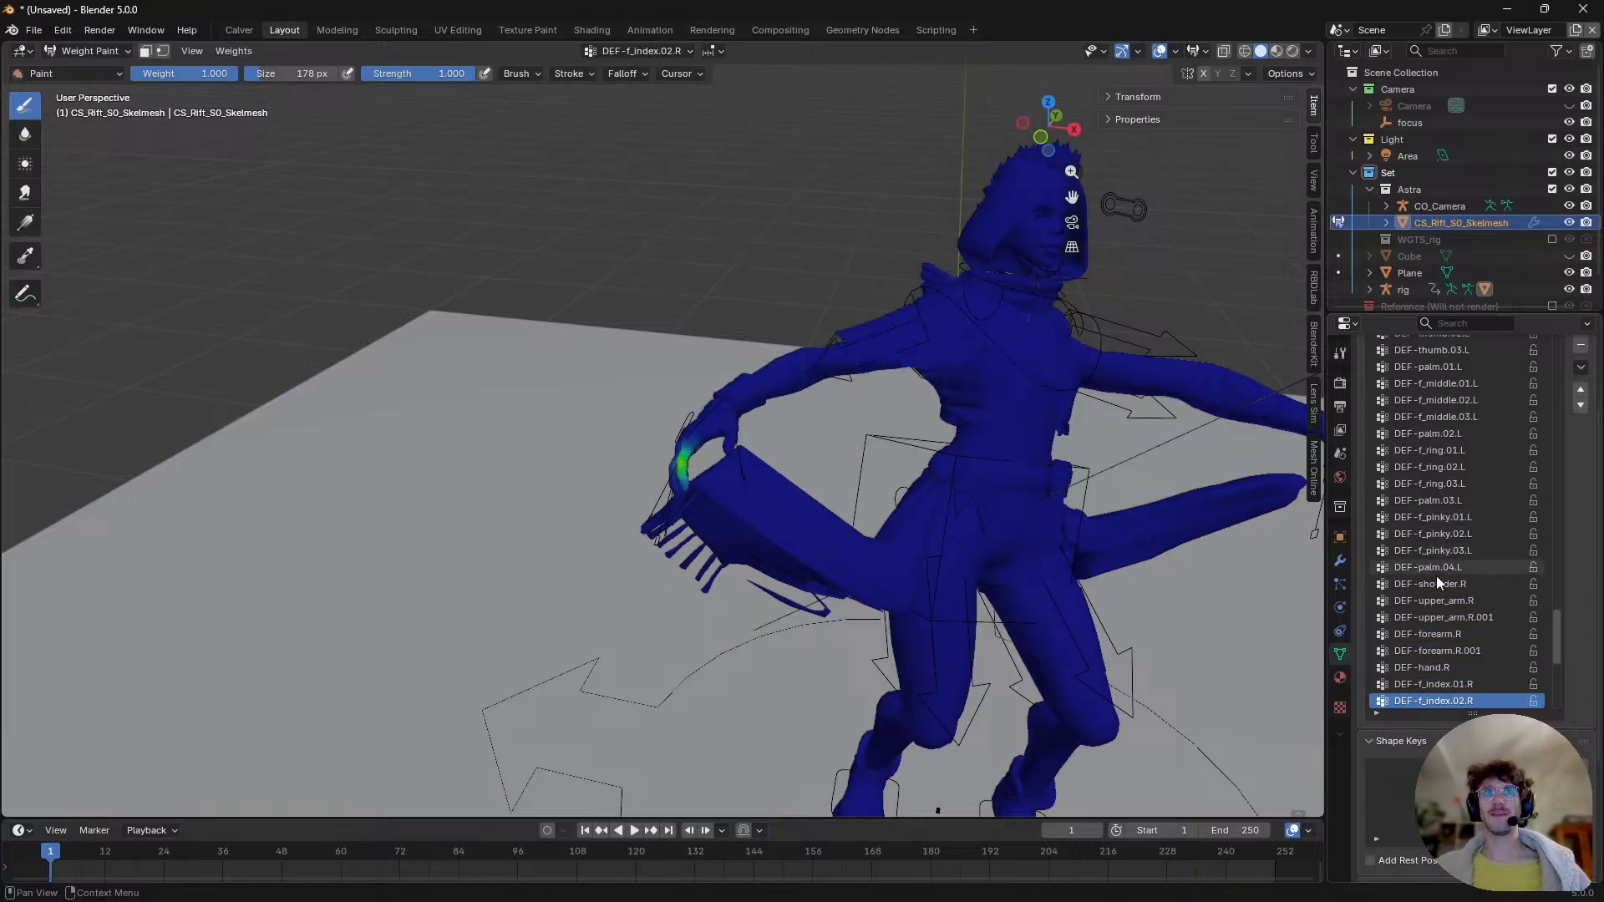
{"action": "scroll", "coordinate": [1438, 609], "scroll_direction": "down", "scroll_amount": 5, "text": "ctrl"}
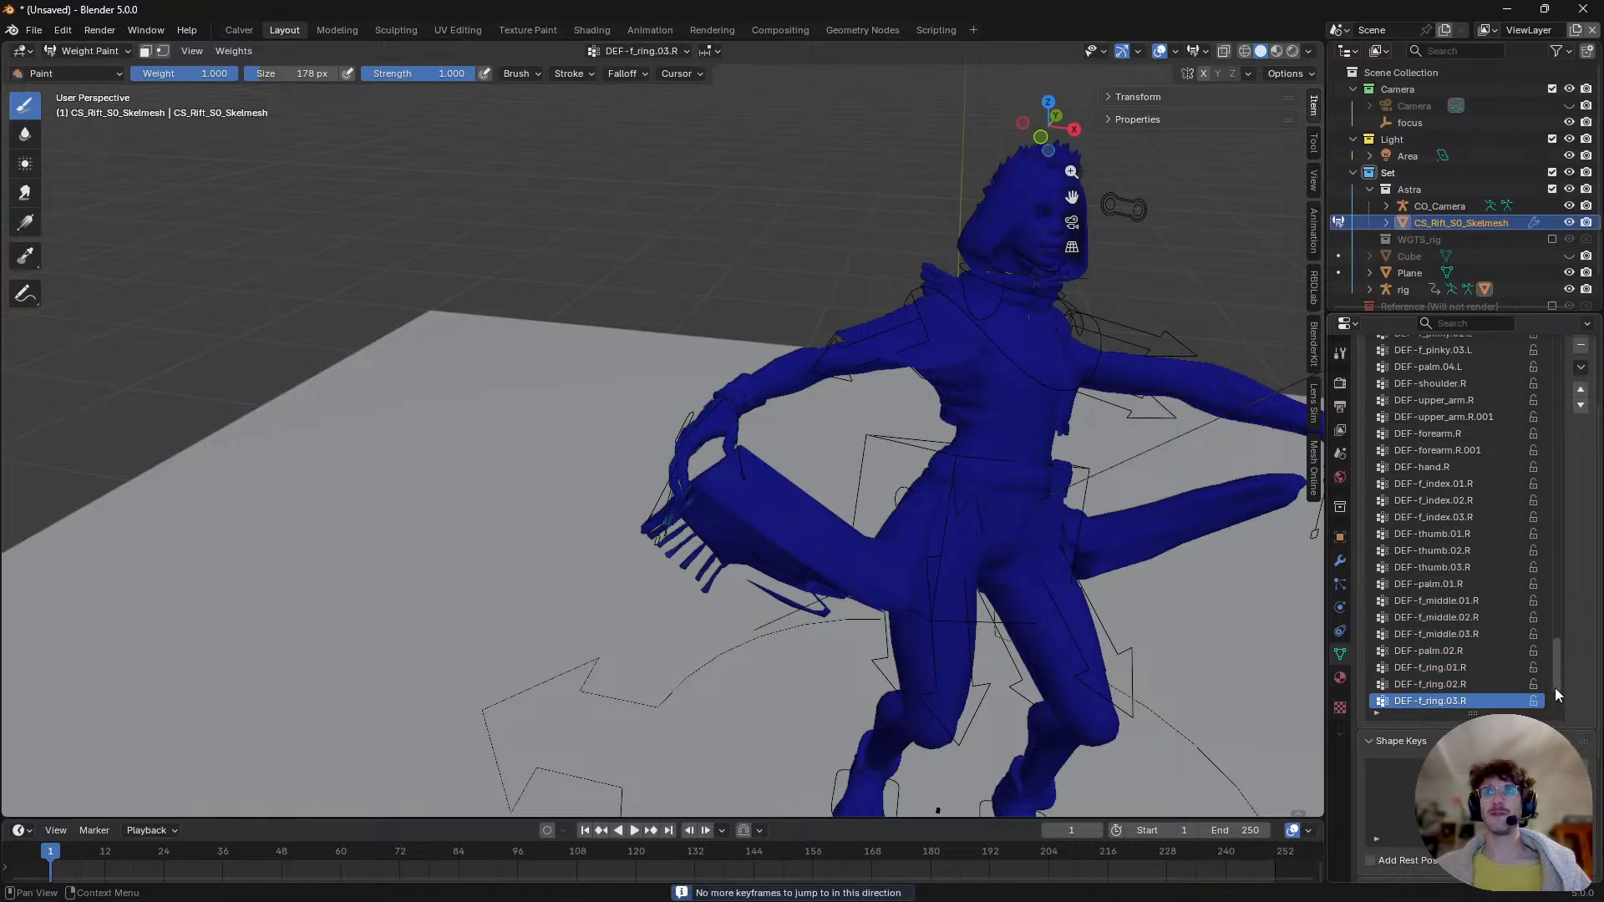
- Examine the vertex groups once more, from DEF-ear.R through the face, arm and finger groups to DEF-f_ring.02.R, for stray scarf weights
{"action": "left_click_drag", "start_coordinate": [1557, 670], "coordinate": [1500, 494]}
{"action": "left_click", "coordinate": [1460, 488]}
{"action": "scroll", "coordinate": [1462, 501], "scroll_direction": "up", "scroll_amount": 15, "text": "ctrl"}
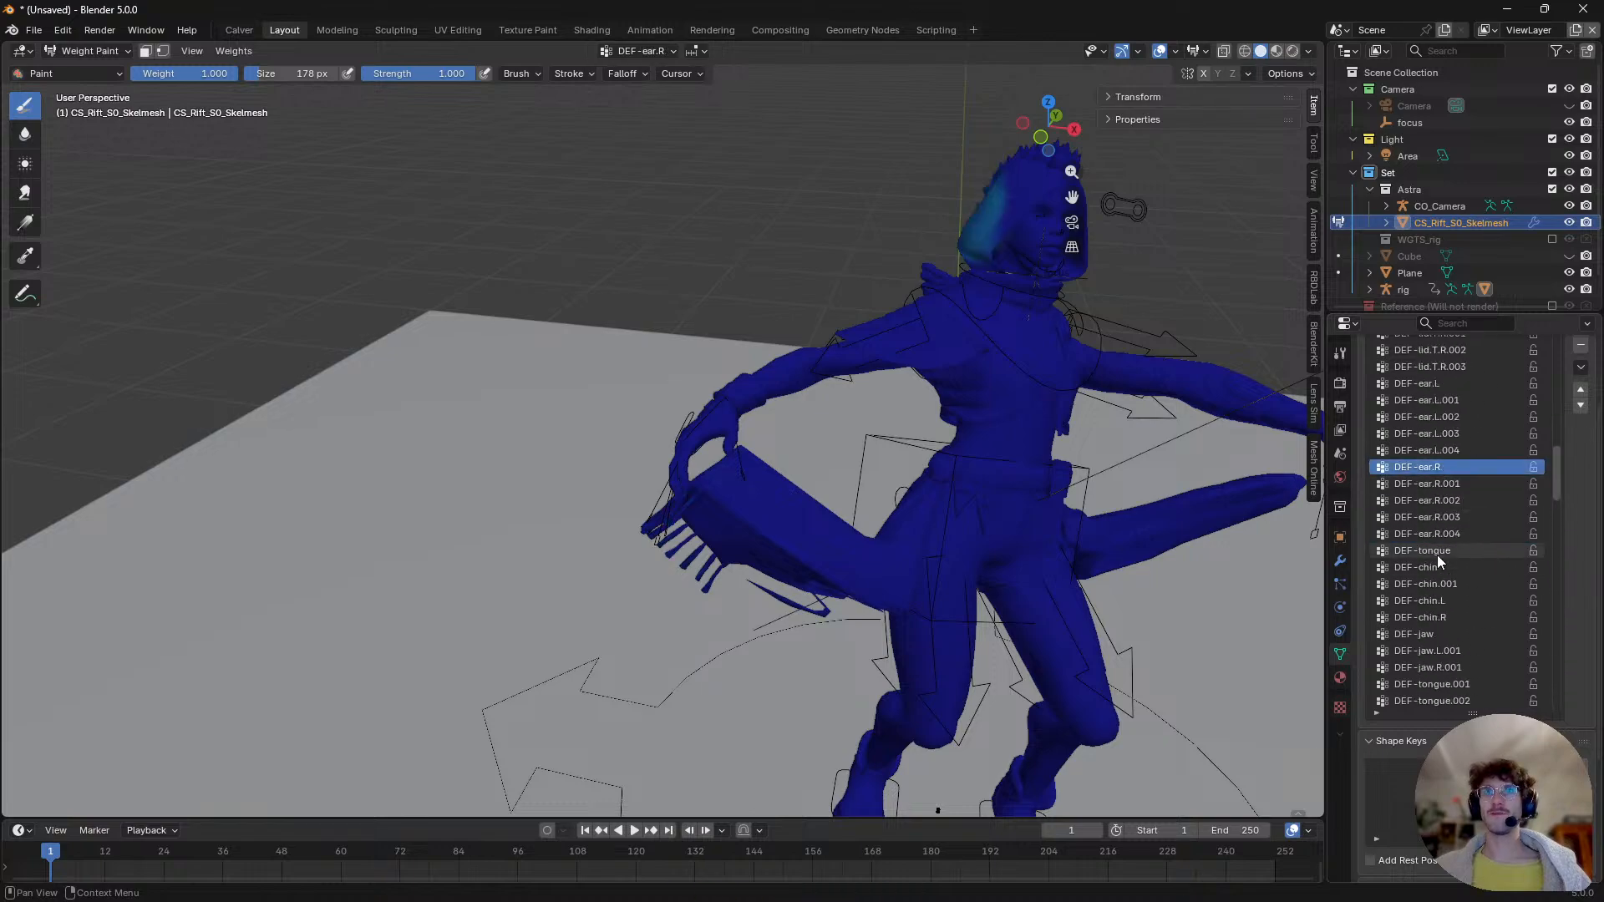
{"action": "scroll", "coordinate": [1447, 569], "scroll_direction": "down", "scroll_amount": 20, "text": "ctrl"}
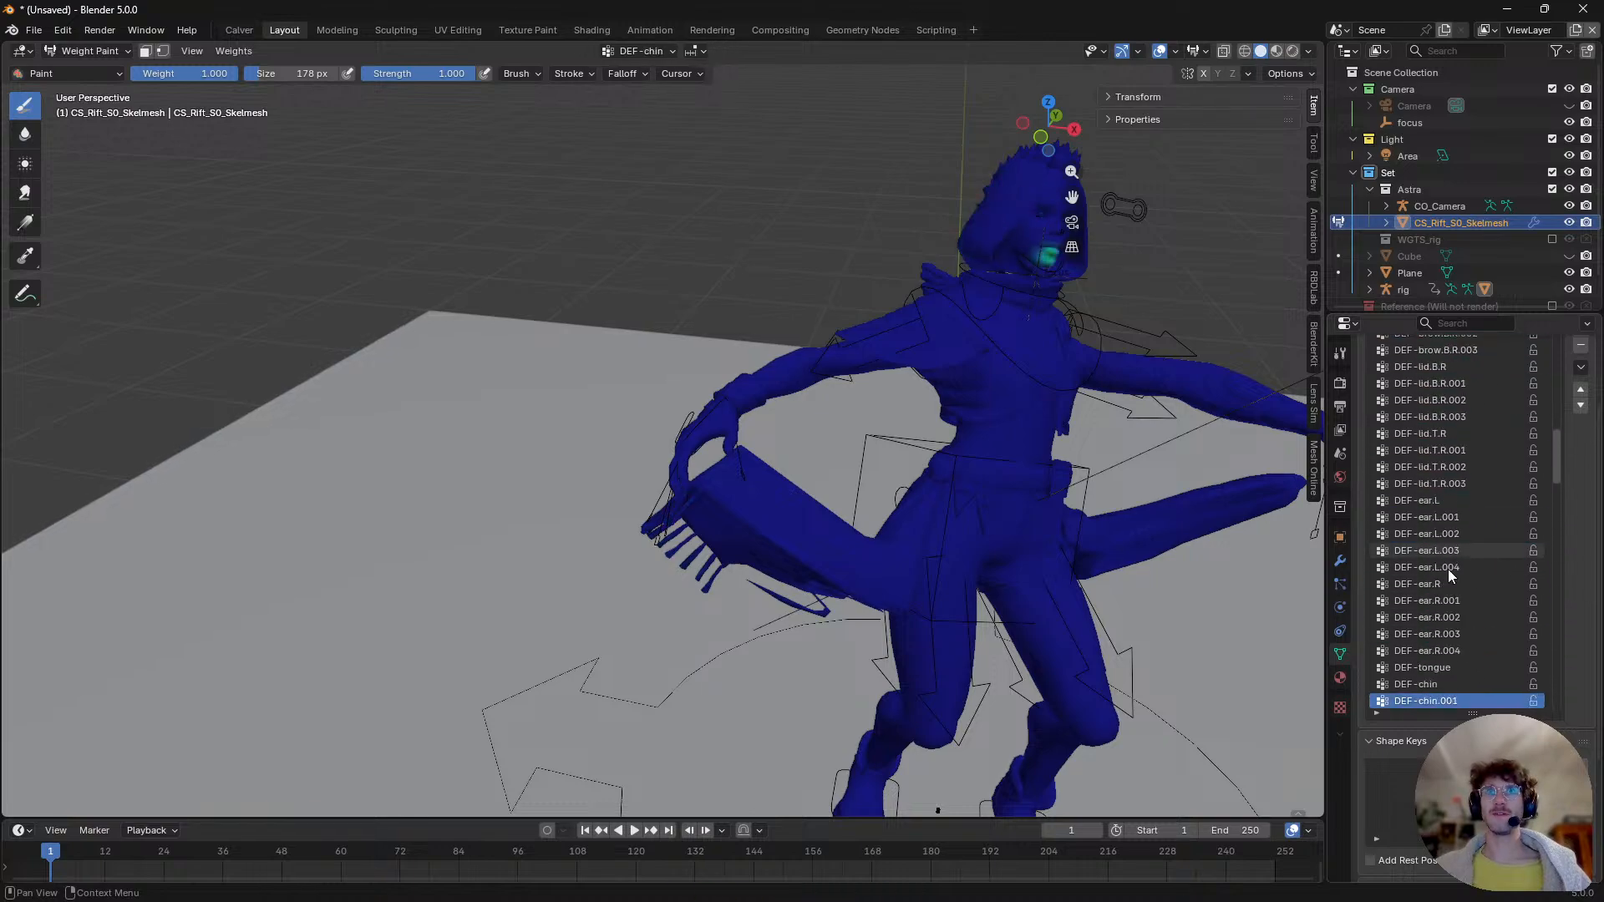
{"action": "scroll", "coordinate": [1446, 568], "scroll_direction": "down", "scroll_amount": 20, "text": "ctrl"}
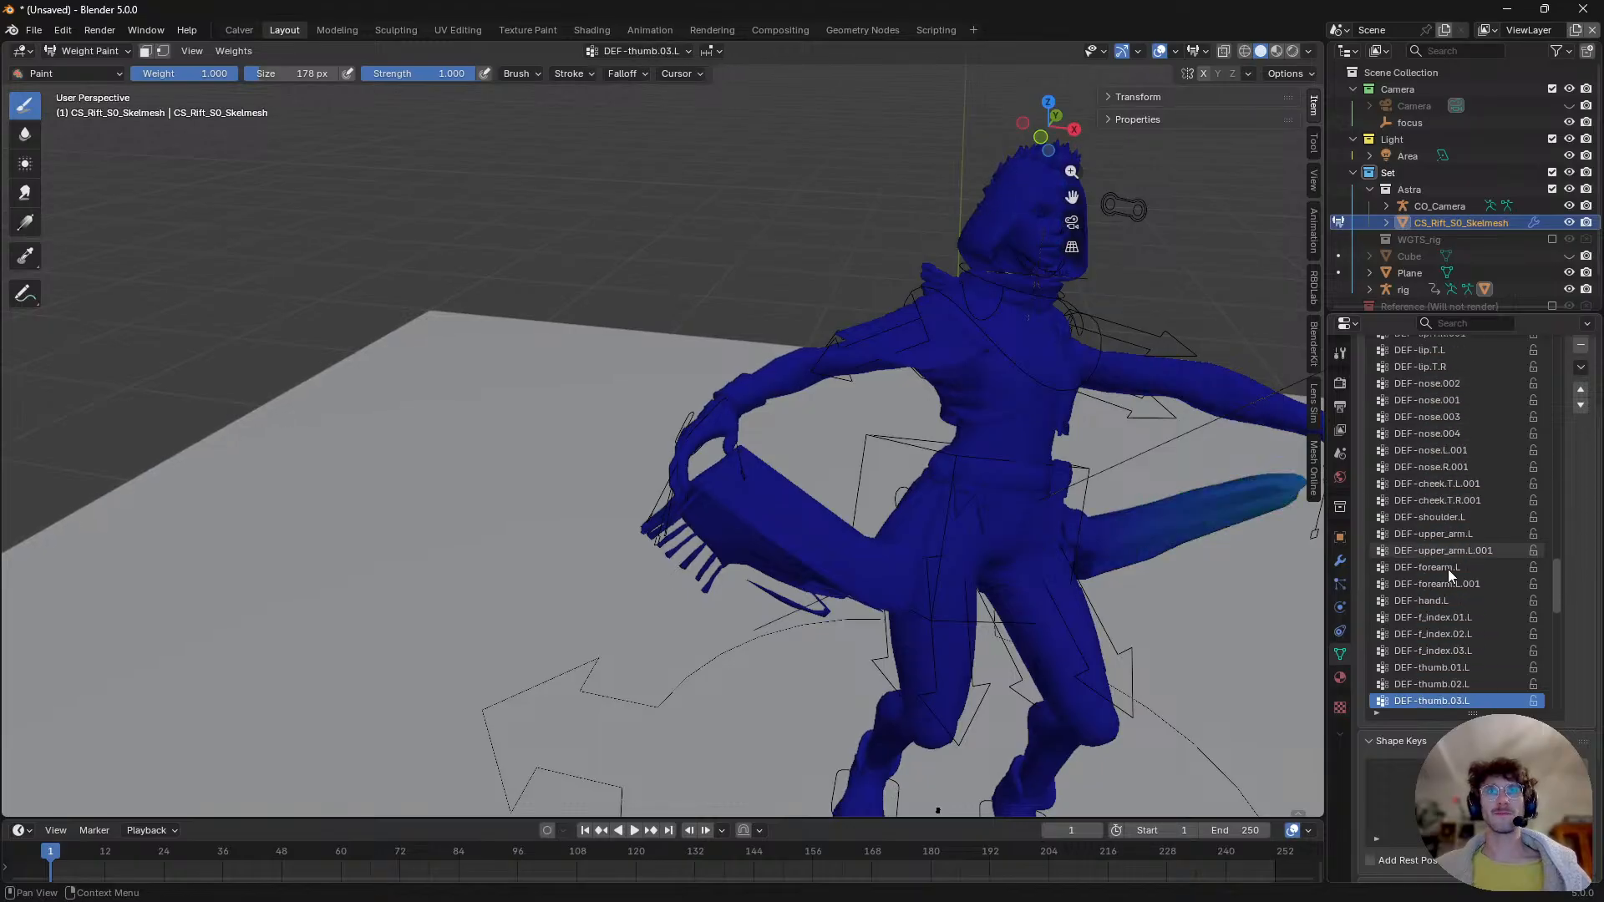
{"action": "scroll", "coordinate": [1447, 569], "scroll_direction": "down", "scroll_amount": 16, "text": "ctrl"}
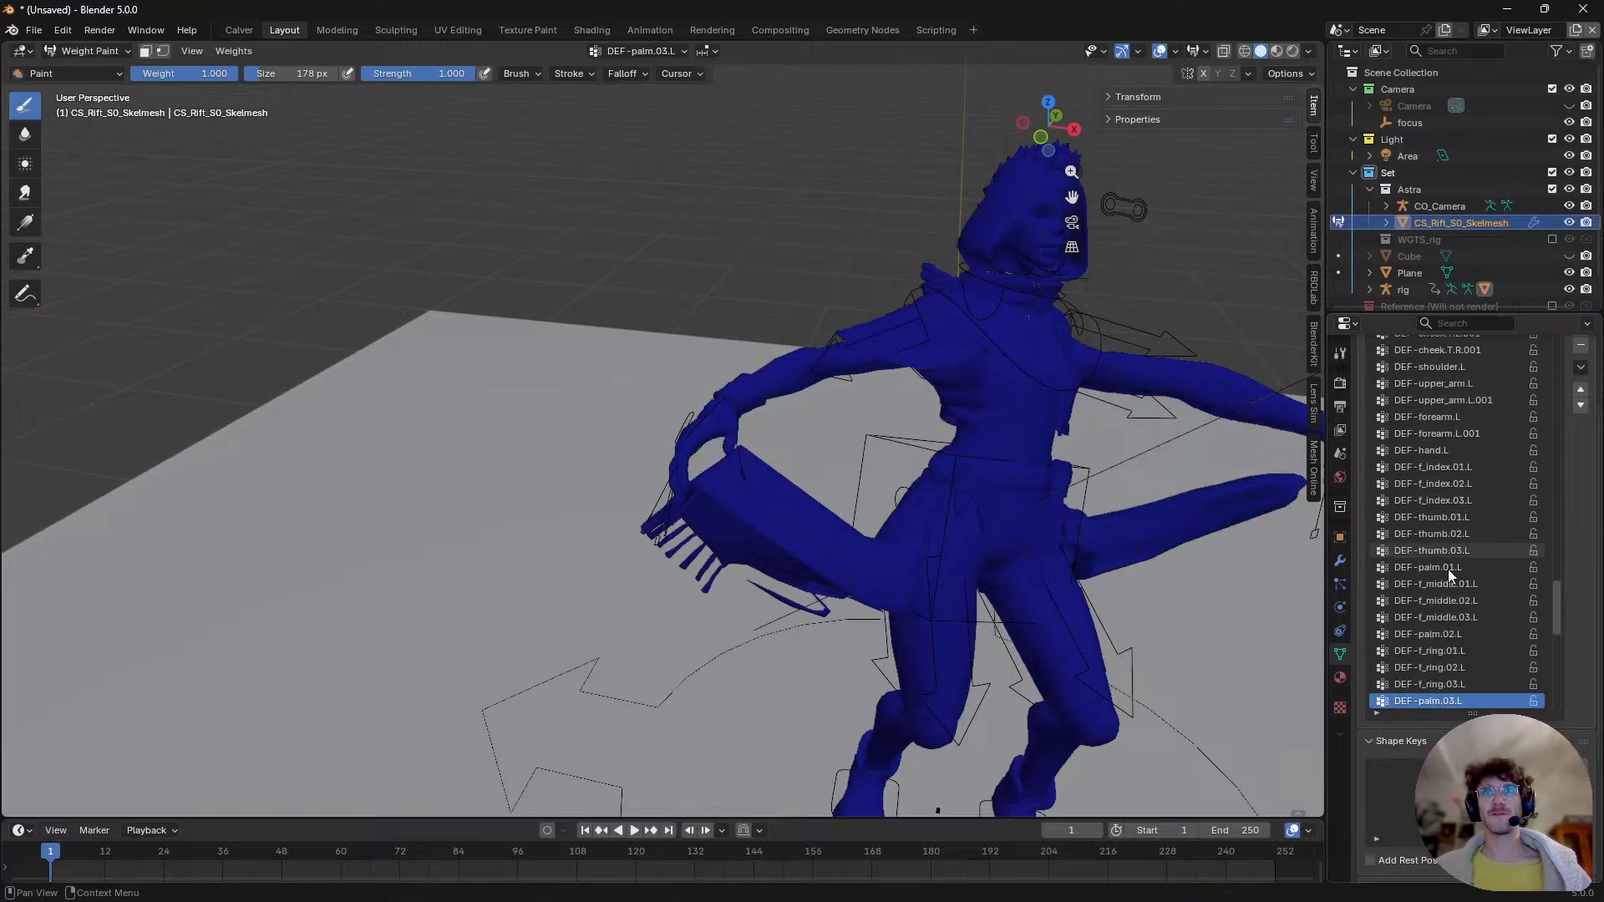
{"action": "scroll", "coordinate": [1447, 569], "scroll_direction": "down", "scroll_amount": 20, "text": "ctrl"}
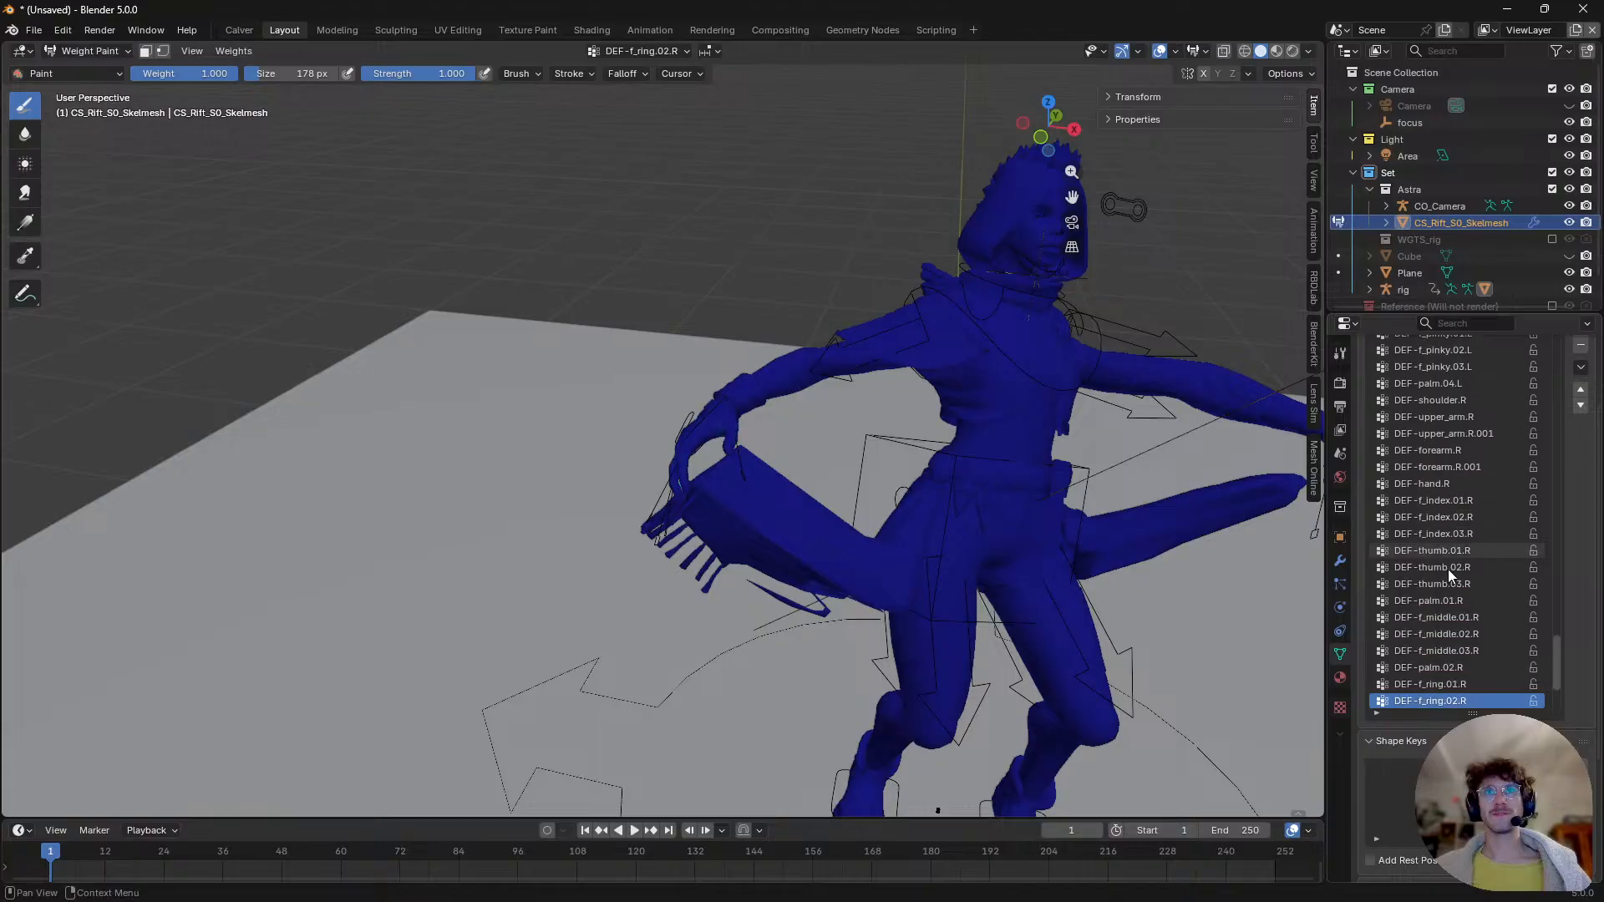
- Try to paint DEF-spine weight onto the stretched hip scarf beside the right hand, and undo the strokes
{"action": "left_click_drag", "start_coordinate": [1561, 656], "coordinate": [1551, 378]}
{"action": "scroll", "coordinate": [1467, 456], "scroll_direction": "up", "scroll_amount": 12, "text": "ctrl"}
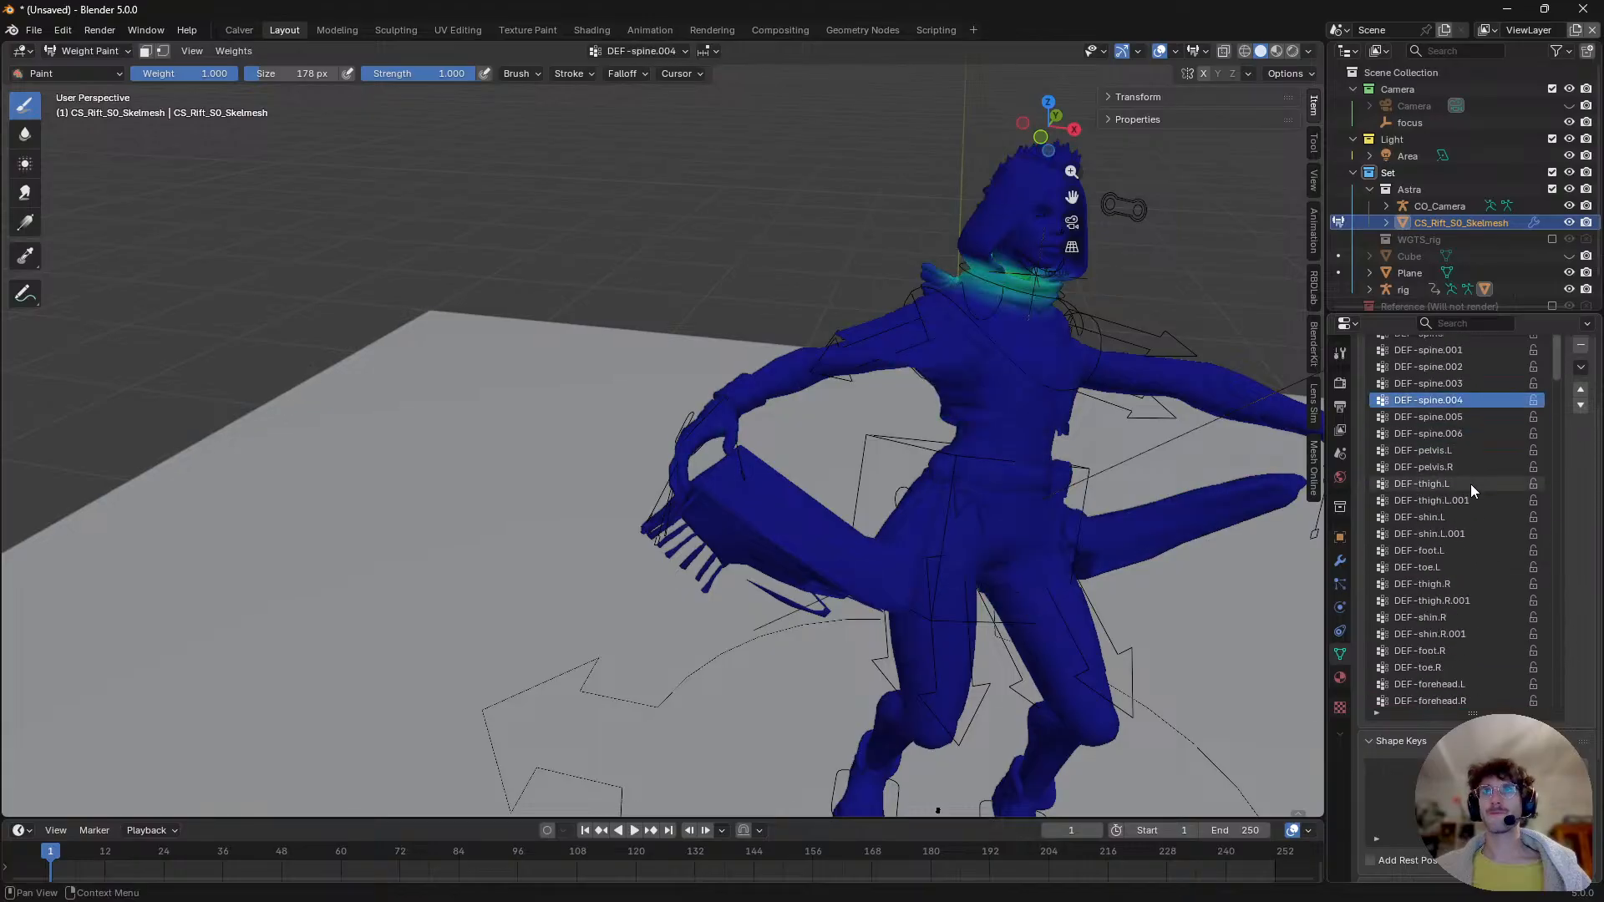
{"action": "scroll", "coordinate": [1469, 484], "scroll_direction": "down", "scroll_amount": 5, "text": "ctrl"}
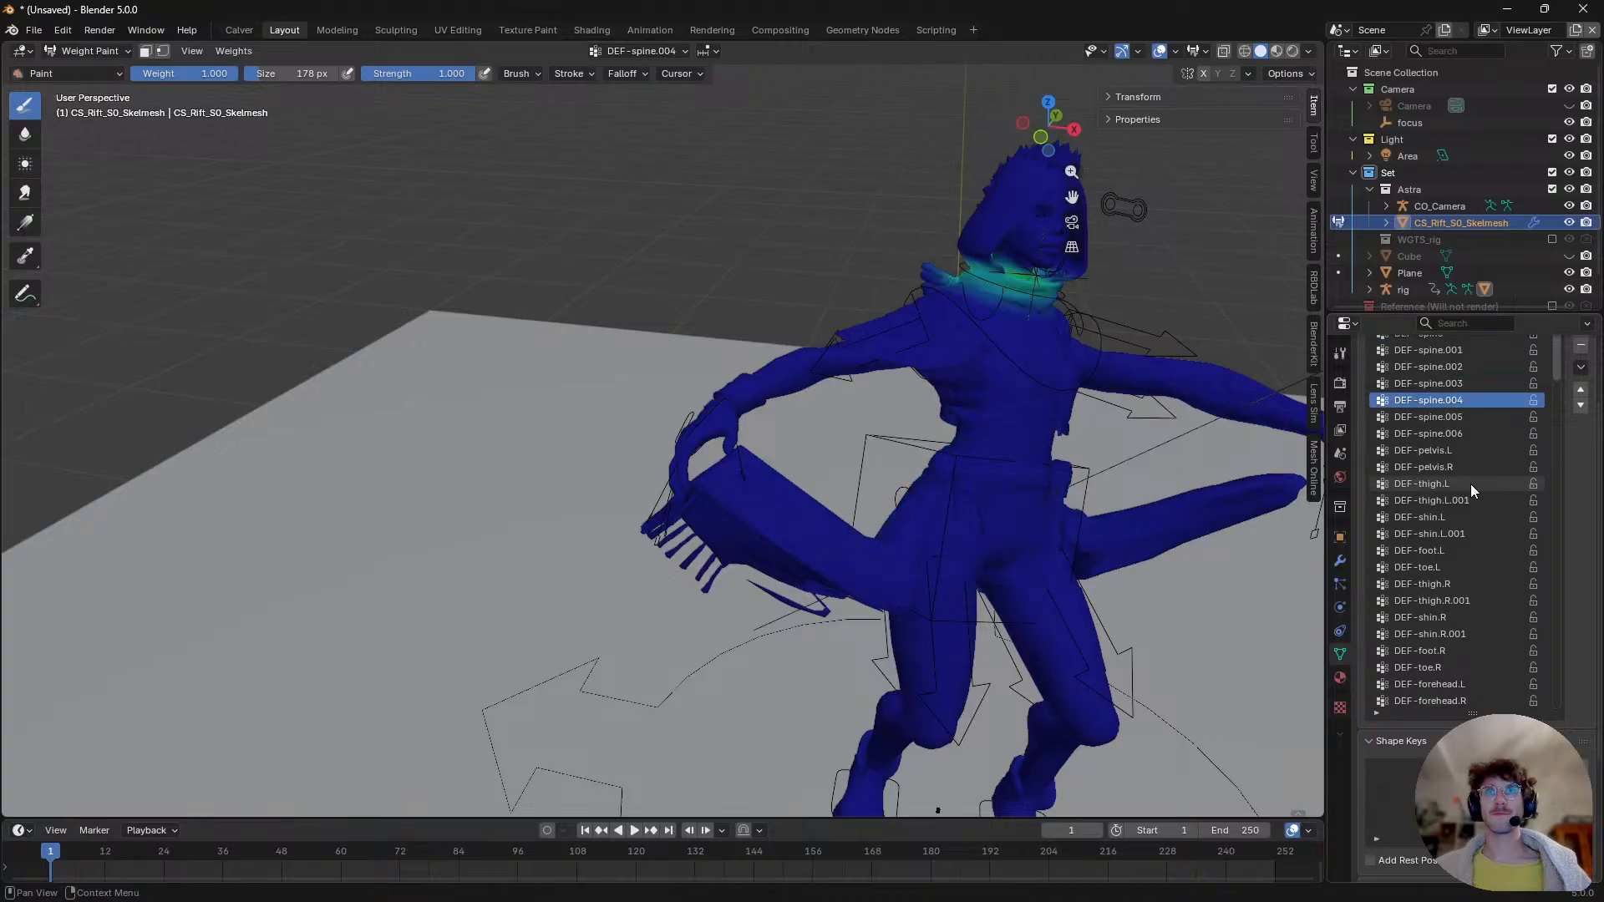
{"action": "scroll", "coordinate": [1470, 484], "scroll_direction": "up", "scroll_amount": 5, "text": "ctrl"}
{"action": "middle_click_drag", "start_coordinate": [1044, 518], "coordinate": [973, 547]}
{"action": "scroll", "coordinate": [837, 511], "scroll_direction": "up", "scroll_amount": 10}
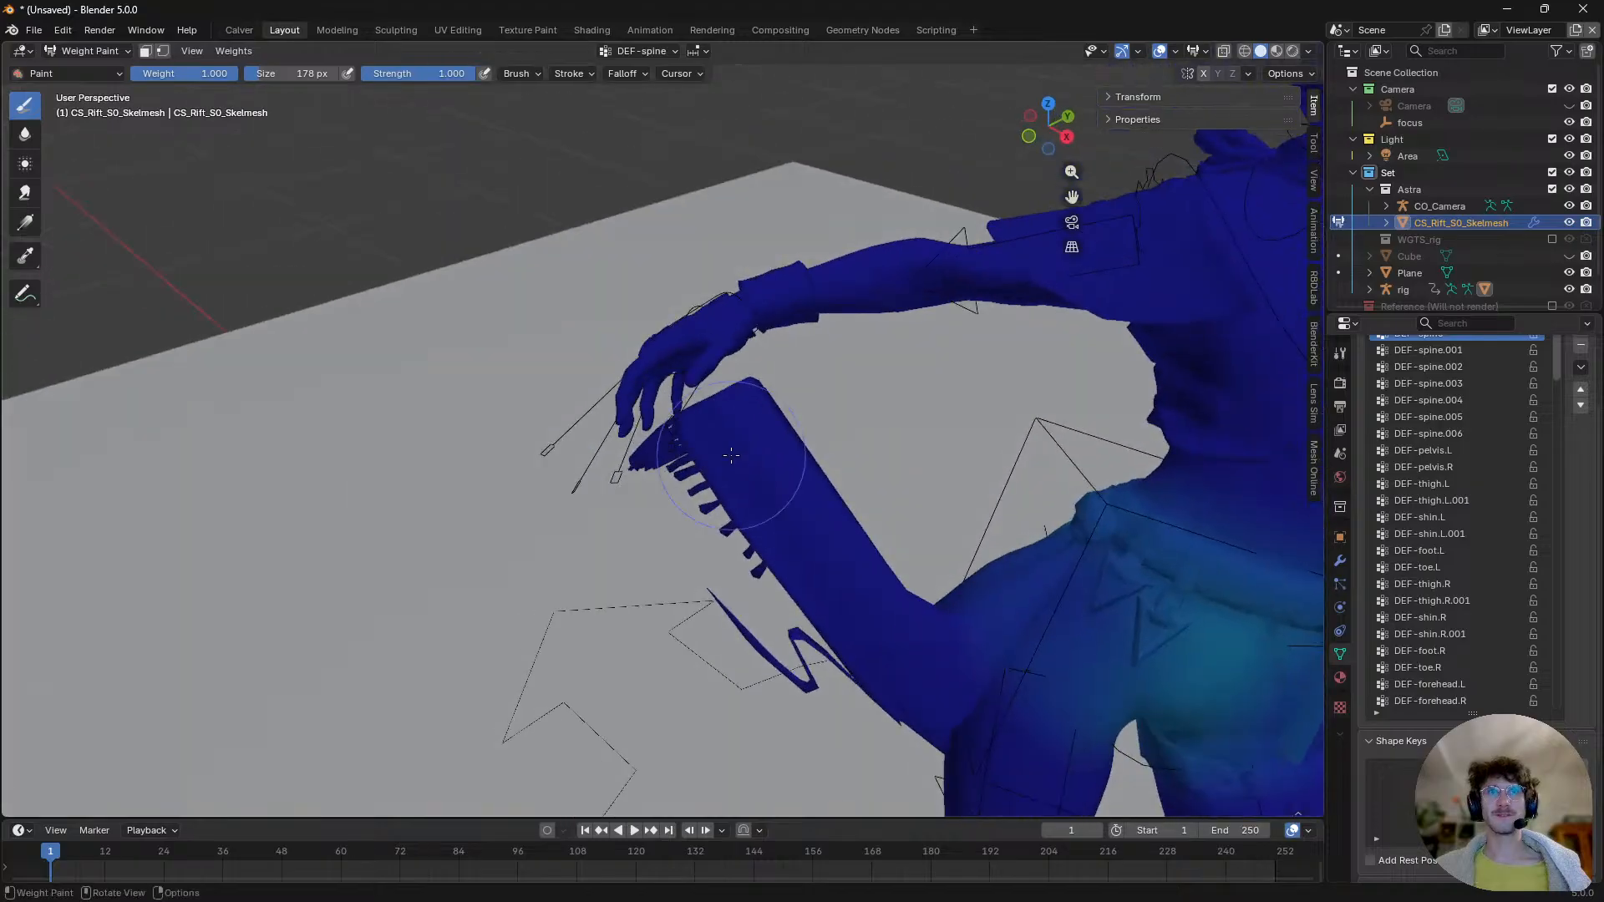
{"action": "left_click_drag", "start_coordinate": [734, 381], "coordinate": [649, 481]}
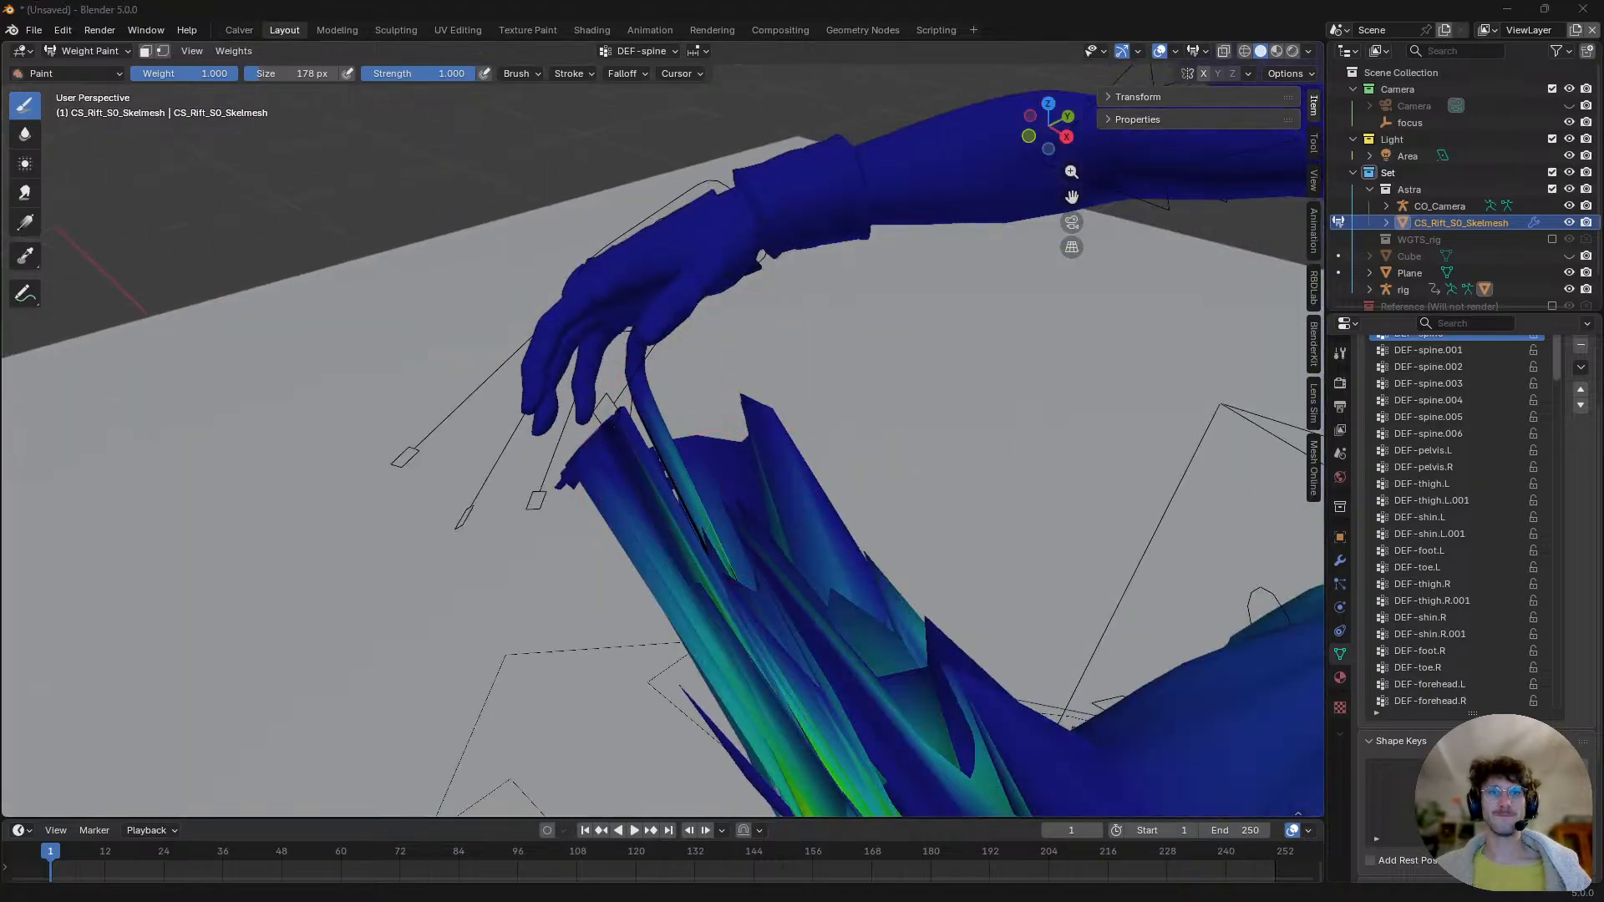
{"action": "mouse_move", "coordinate": [702, 514]}
{"action": "middle_mouse_down"}
{"action": "mouse_move", "coordinate": [745, 517]}
{"action": "mouse_move", "coordinate": [718, 523]}
{"action": "middle_mouse_up"}
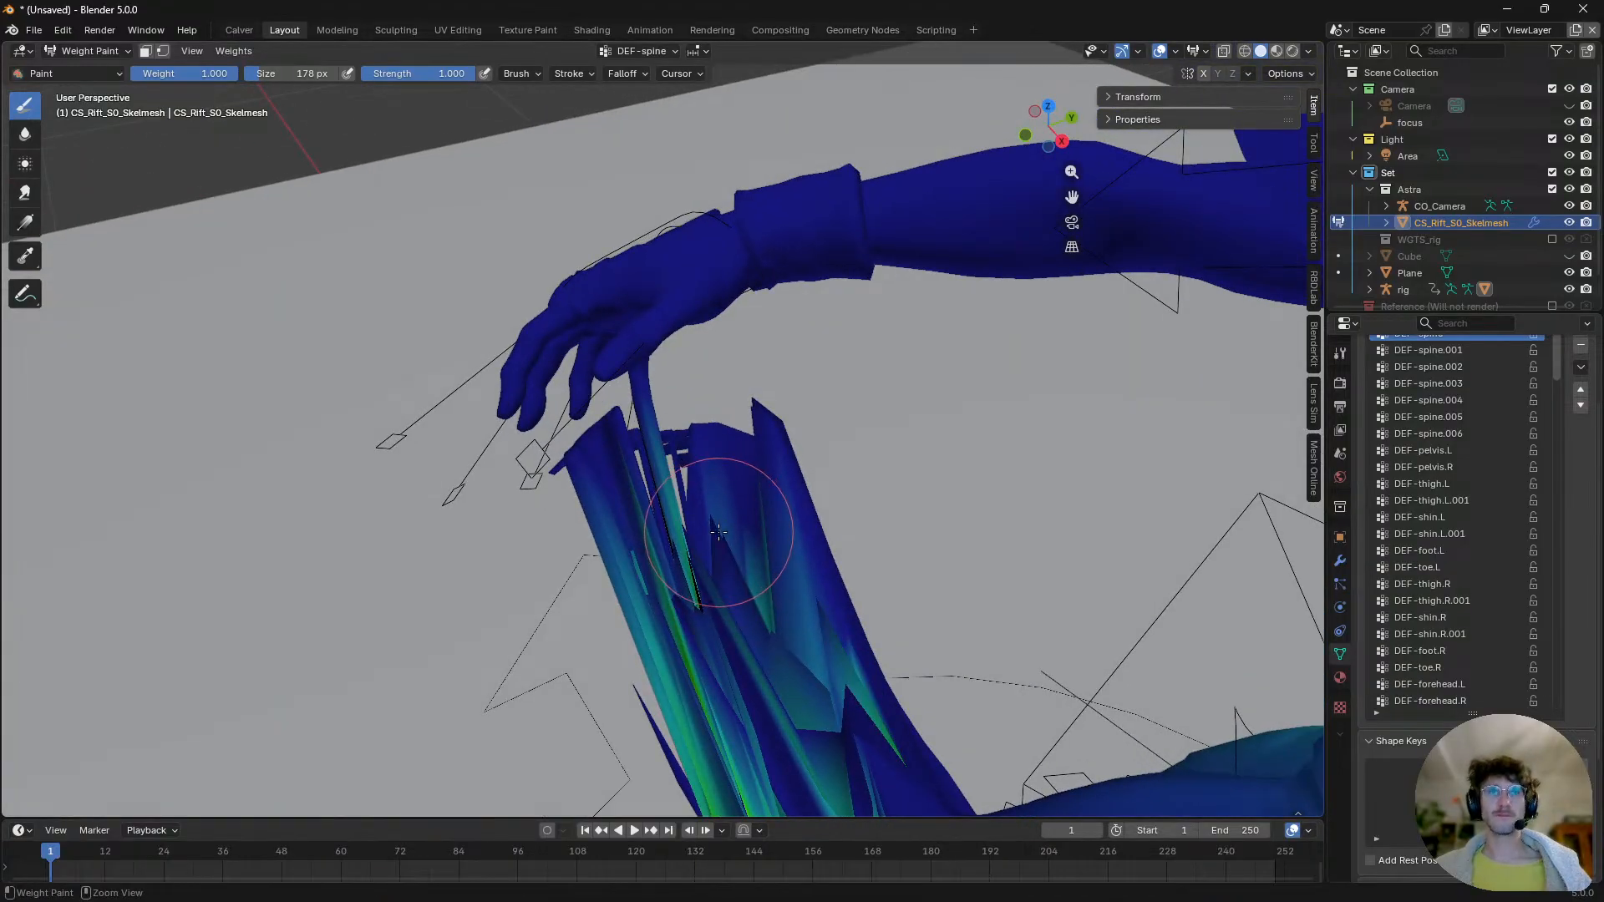
{"action": "key", "text": "ctrl+z"}
{"action": "key", "text": "ctrl+z"}
{"action": "middle_click_drag", "start_coordinate": [683, 473], "coordinate": [726, 471]}
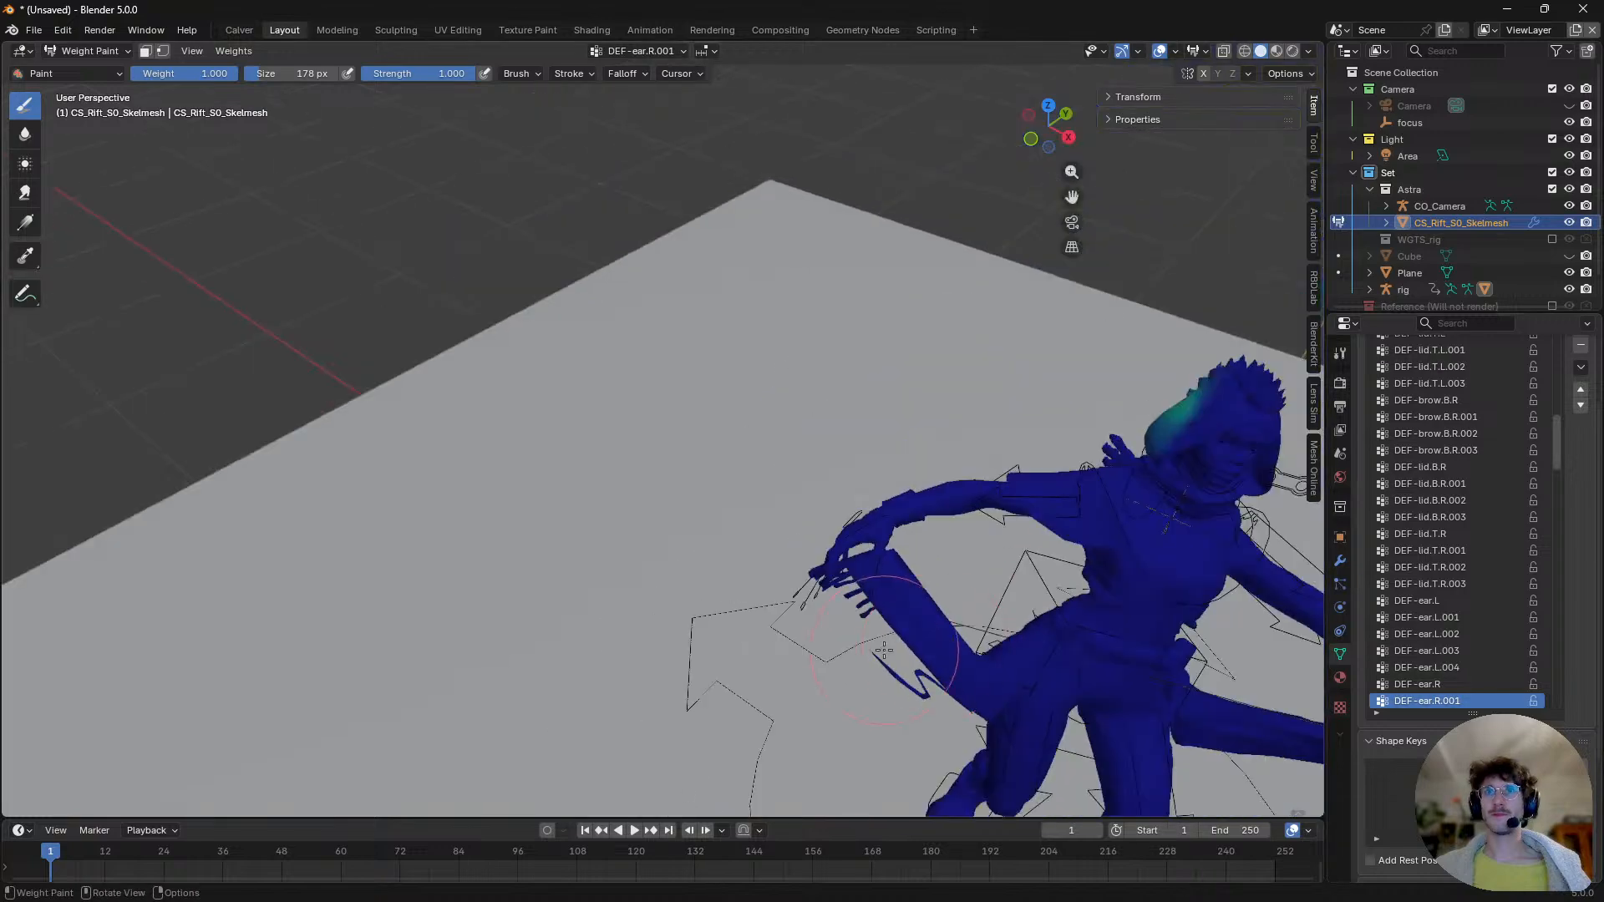
- Make DEF-pelvis.R the active vertex group and paint weight 1.000 onto the dangling tip at the scarf's lower end
{"action": "left_click", "coordinate": [1470, 516]}
{"action": "left_click_drag", "start_coordinate": [1553, 429], "coordinate": [1550, 344]}
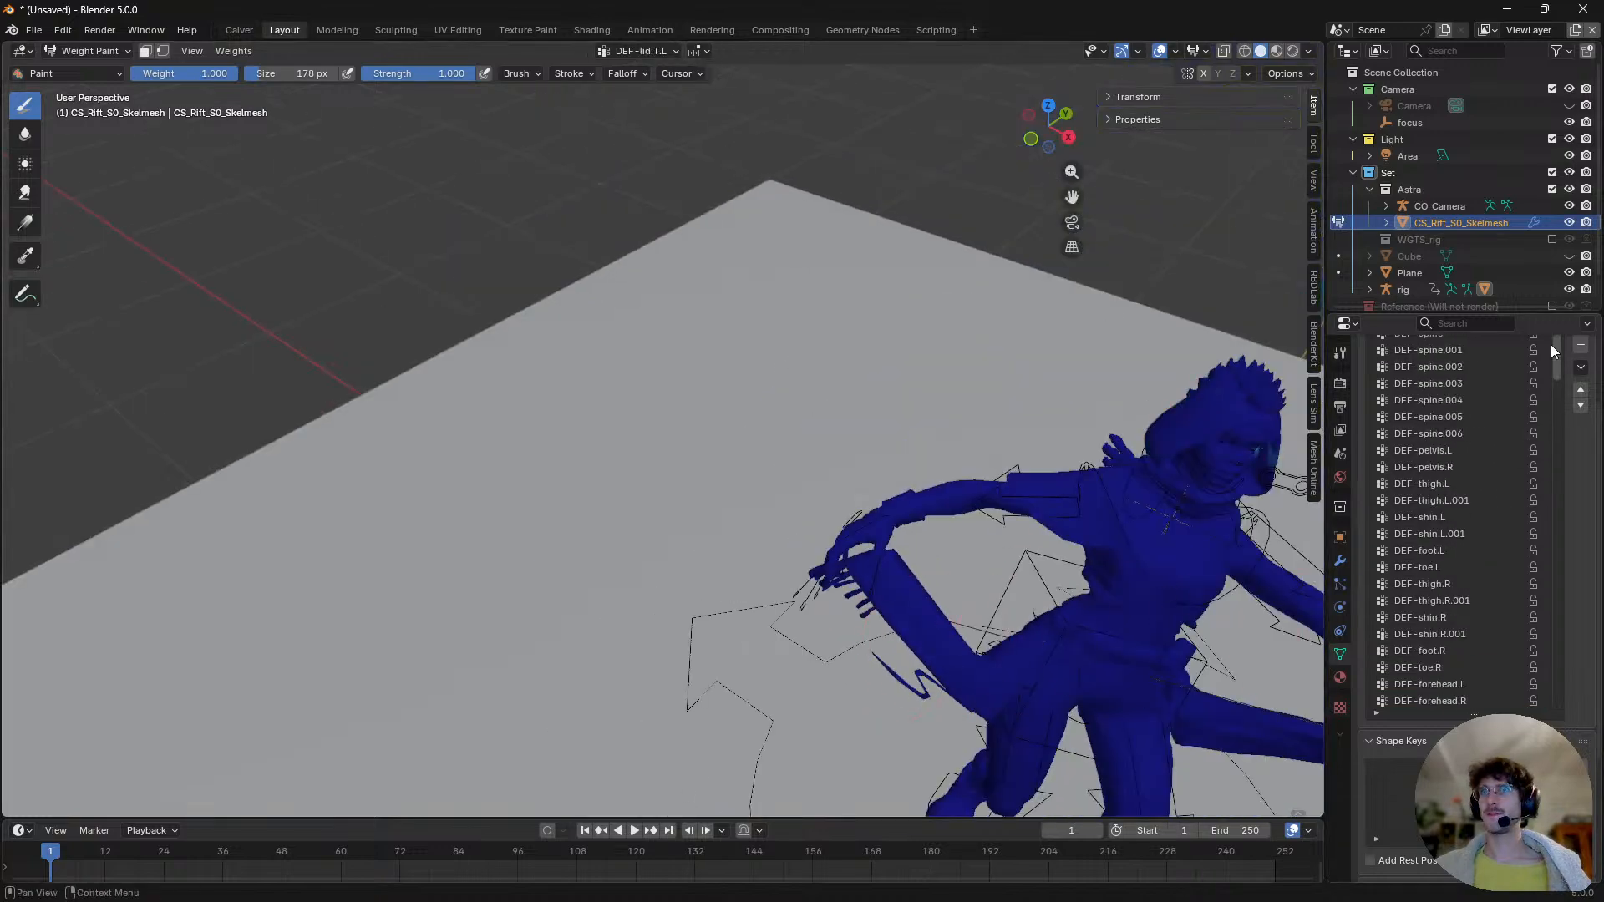
{"action": "left_click", "coordinate": [1490, 434]}
{"action": "key", "text": "Down"}
{"action": "key", "text": "Down"}
{"action": "key", "text": "Down"}
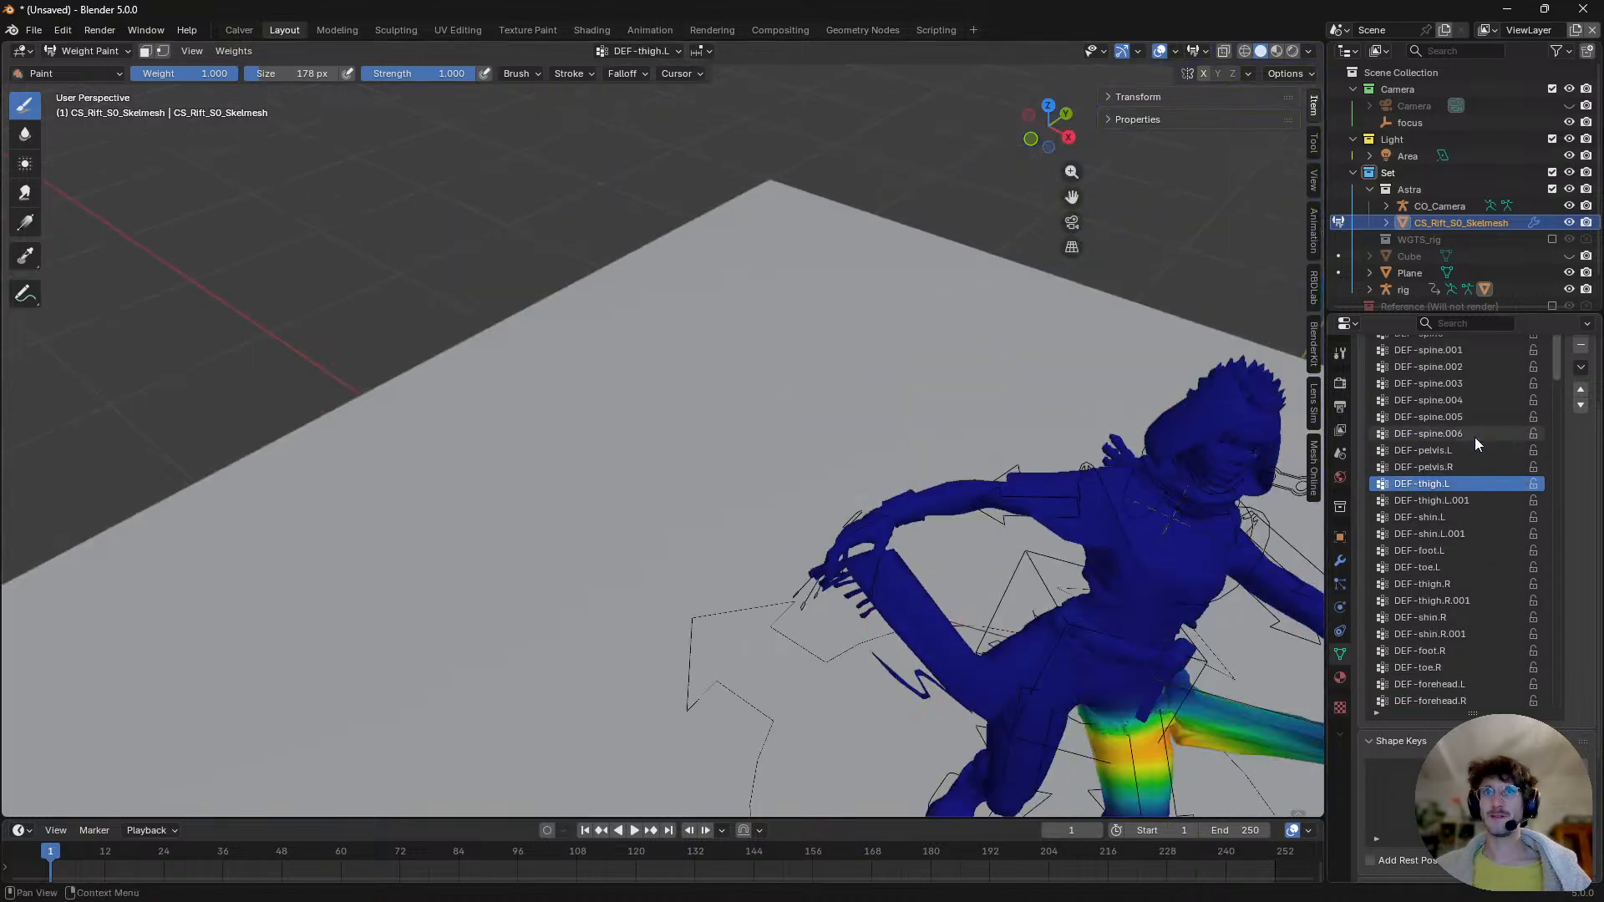
{"action": "key", "text": "Up"}
{"action": "mouse_move", "coordinate": [1015, 669]}
{"action": "middle_mouse_down"}
{"action": "mouse_move", "coordinate": [966, 647]}
{"action": "mouse_move", "coordinate": [959, 624]}
{"action": "middle_mouse_up"}
{"action": "scroll", "coordinate": [979, 652], "scroll_direction": "up", "scroll_amount": 3}
{"action": "left_click", "coordinate": [998, 724]}
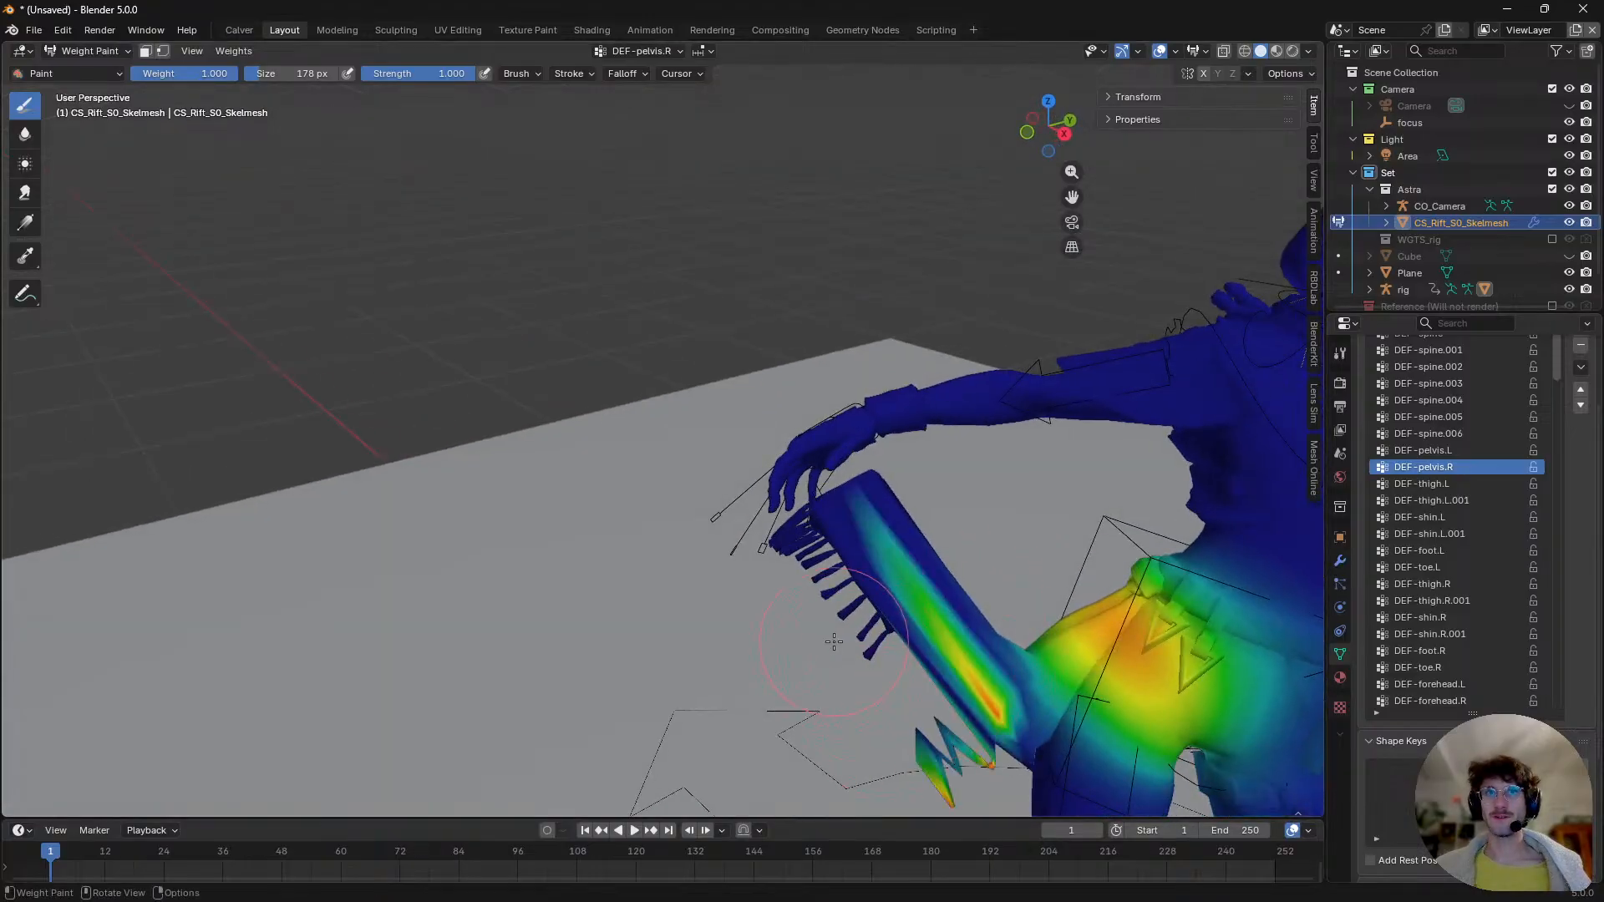
{"action": "left_click_drag", "start_coordinate": [957, 767], "coordinate": [967, 769]}
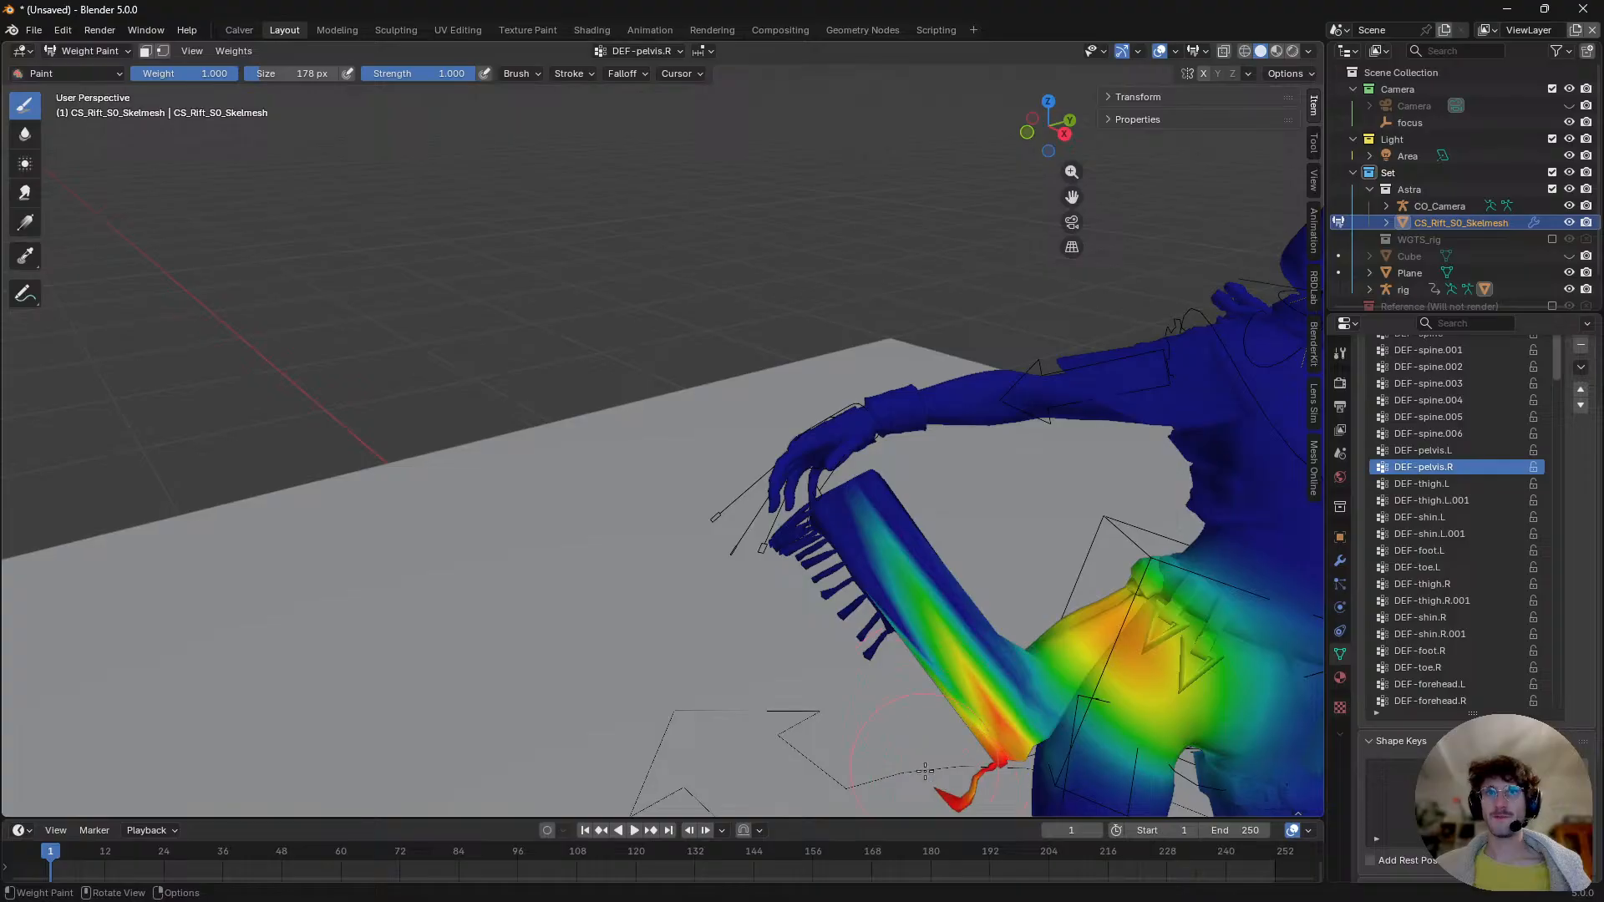
- Paint DEF-pelvis.R weight onto the stretched scarf's fringe and lower edge from the side and front
{"action": "mouse_move", "coordinate": [945, 725]}
{"action": "middle_mouse_down"}
{"action": "mouse_move", "coordinate": [894, 672]}
{"action": "mouse_move", "coordinate": [769, 644]}
{"action": "mouse_move", "coordinate": [872, 591]}
{"action": "middle_mouse_up"}
{"action": "mouse_move", "coordinate": [797, 653]}
{"action": "left_mouse_down"}
{"action": "mouse_move", "coordinate": [751, 725]}
{"action": "mouse_move", "coordinate": [759, 744]}
{"action": "left_mouse_up"}
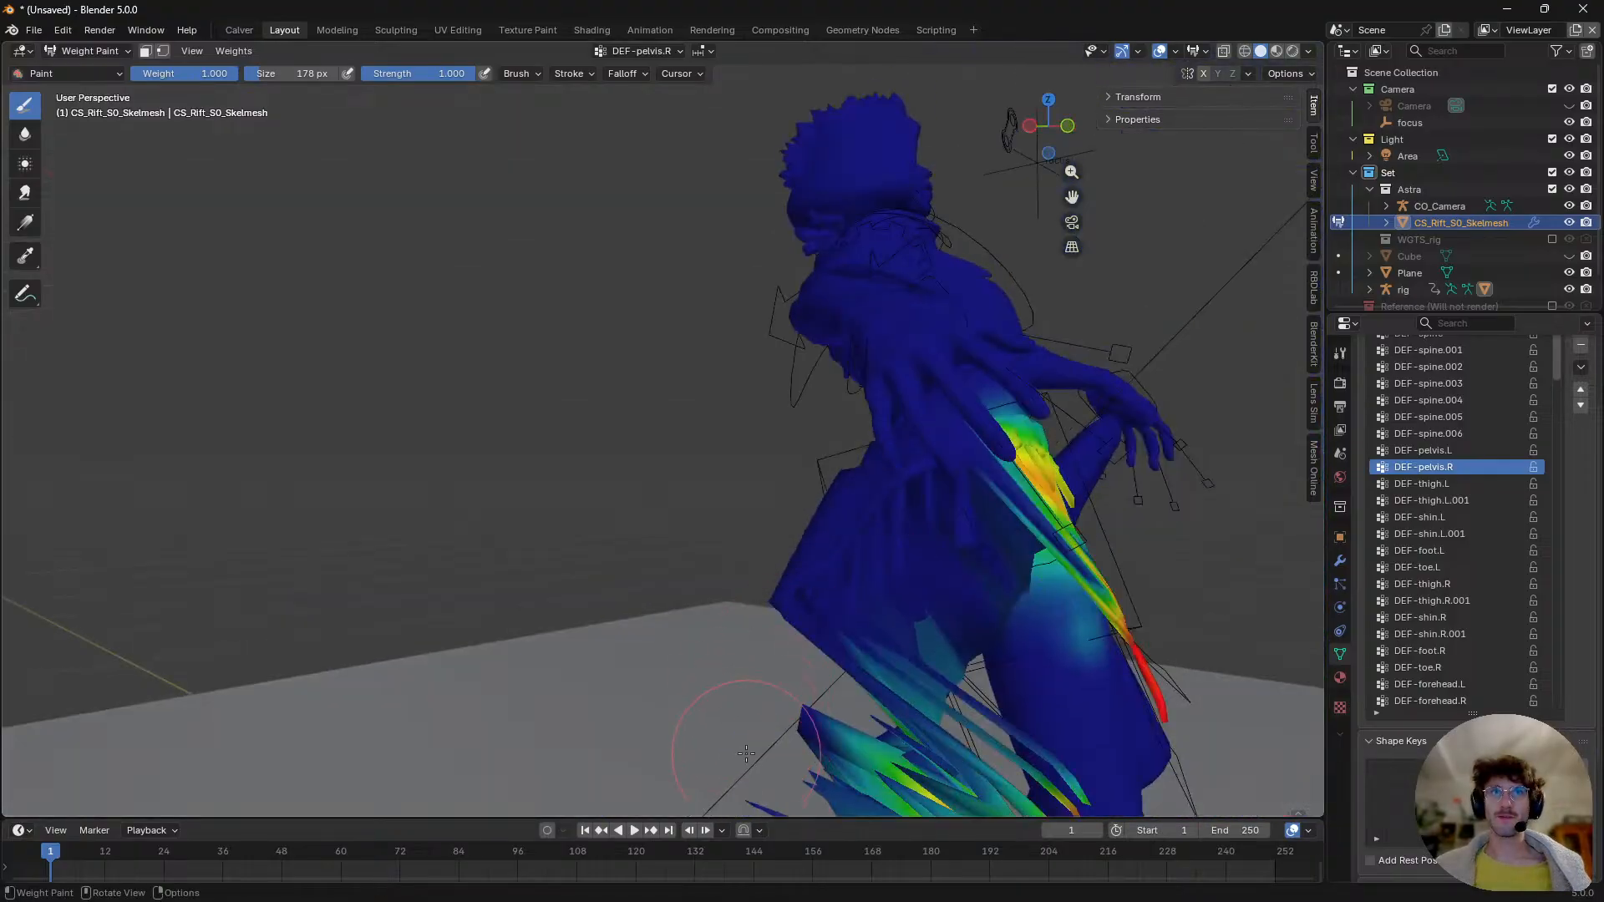
{"action": "middle_click_drag", "start_coordinate": [759, 744], "coordinate": [672, 558], "text": "shift"}
{"action": "left_click_drag", "start_coordinate": [672, 558], "coordinate": [643, 539]}
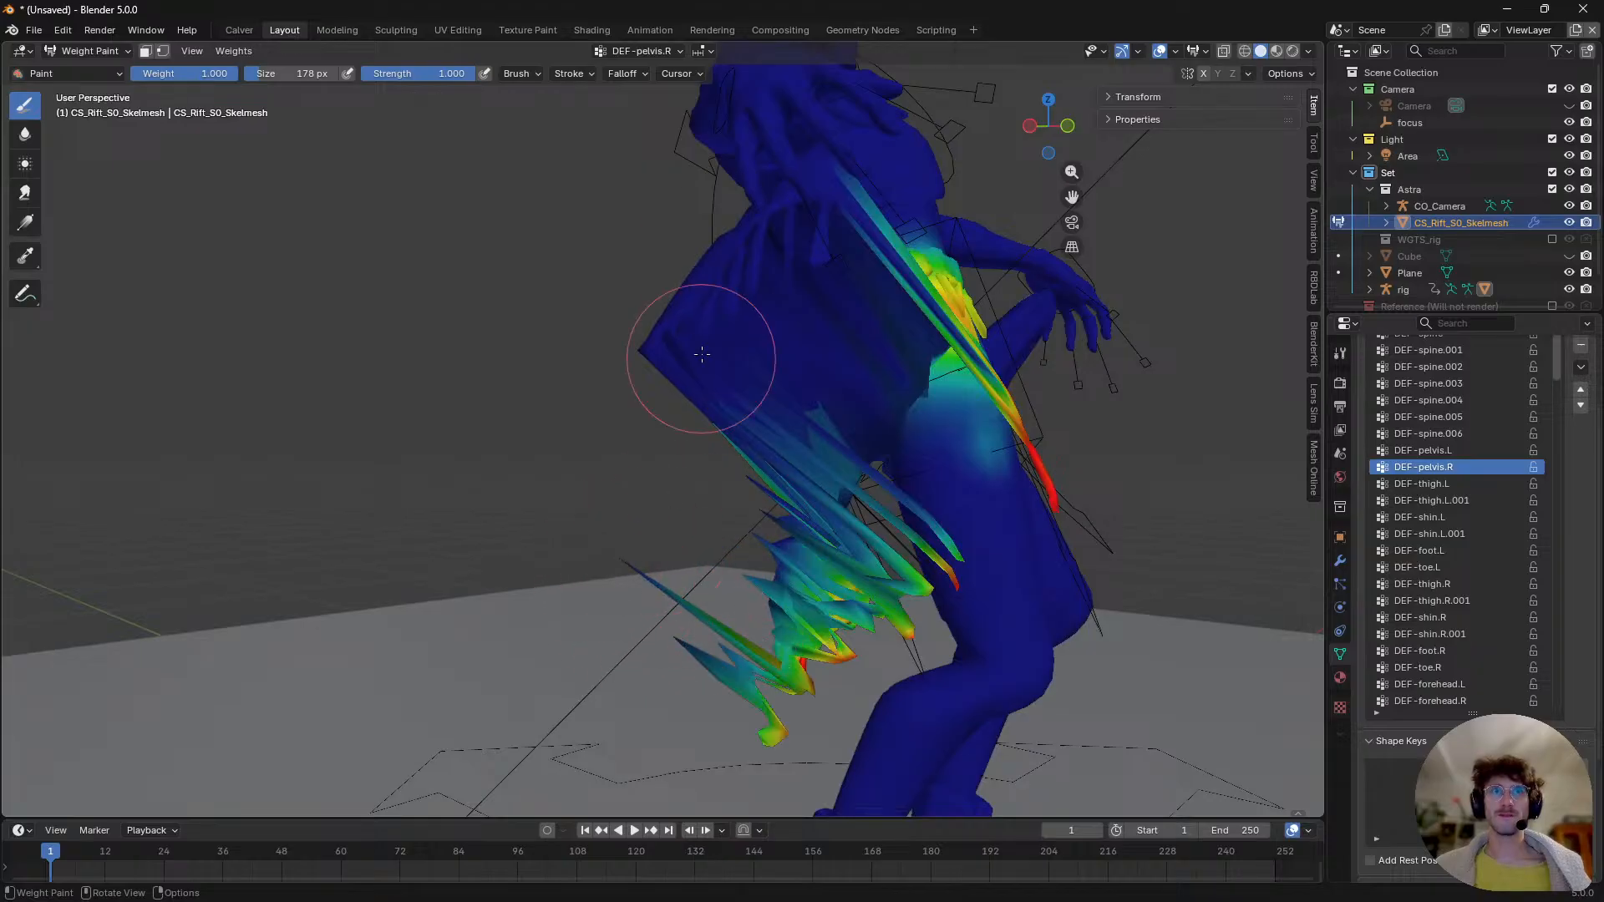
{"action": "left_click_drag", "start_coordinate": [701, 354], "coordinate": [664, 349]}
{"action": "middle_click_drag", "start_coordinate": [664, 349], "coordinate": [745, 358]}
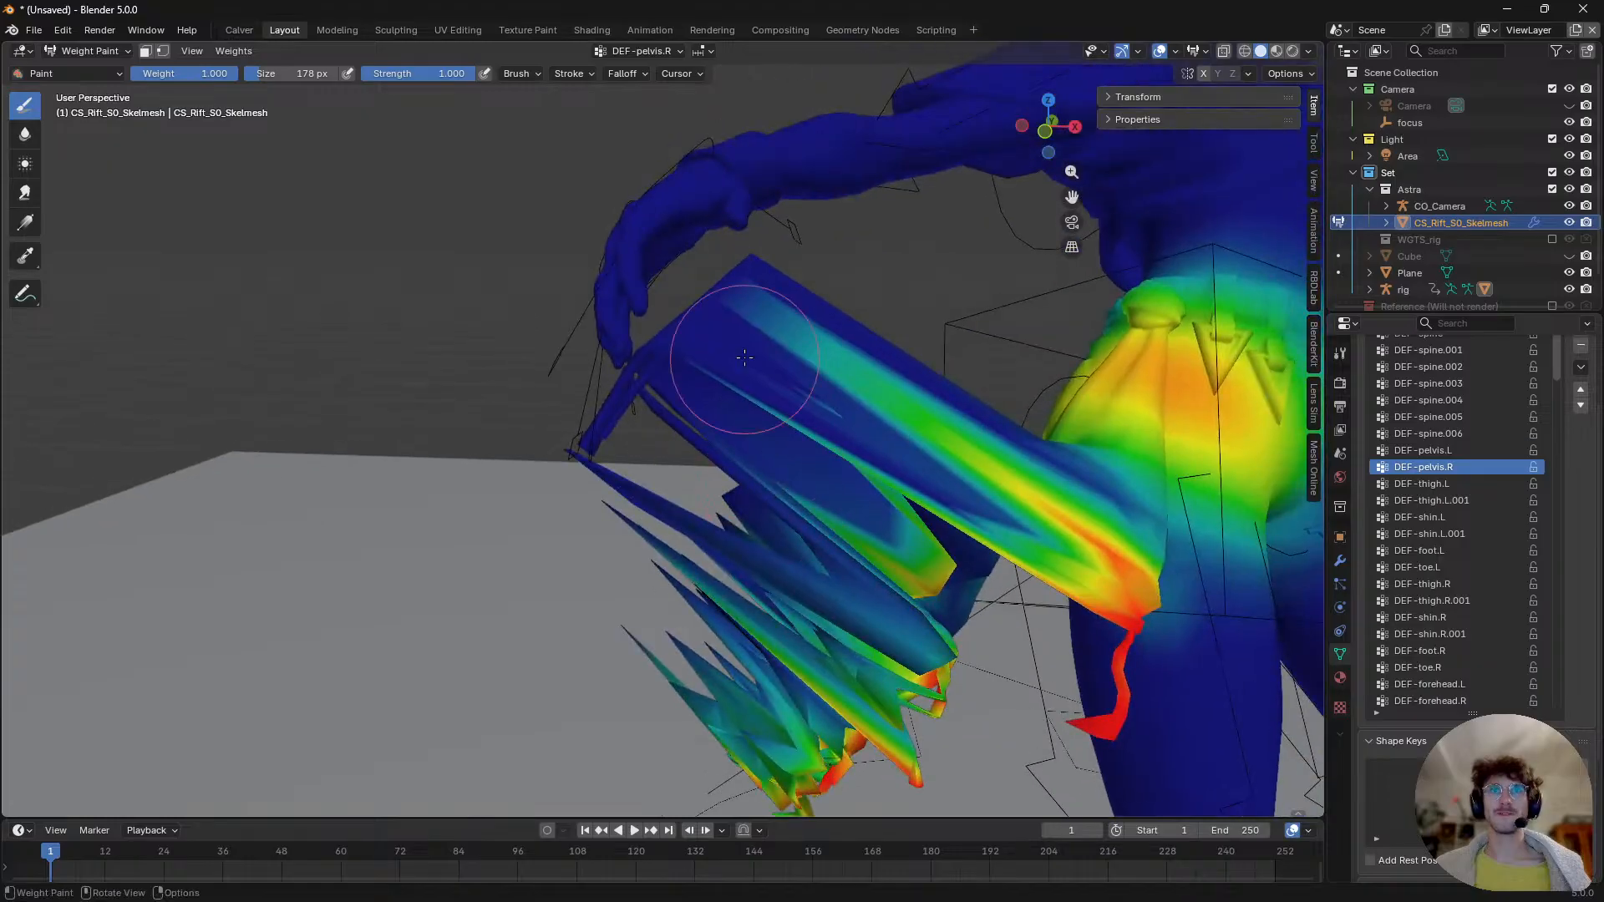
{"action": "mouse_move", "coordinate": [744, 358]}
{"action": "left_mouse_down"}
{"action": "mouse_move", "coordinate": [670, 410]}
{"action": "mouse_move", "coordinate": [781, 457]}
{"action": "left_mouse_up"}
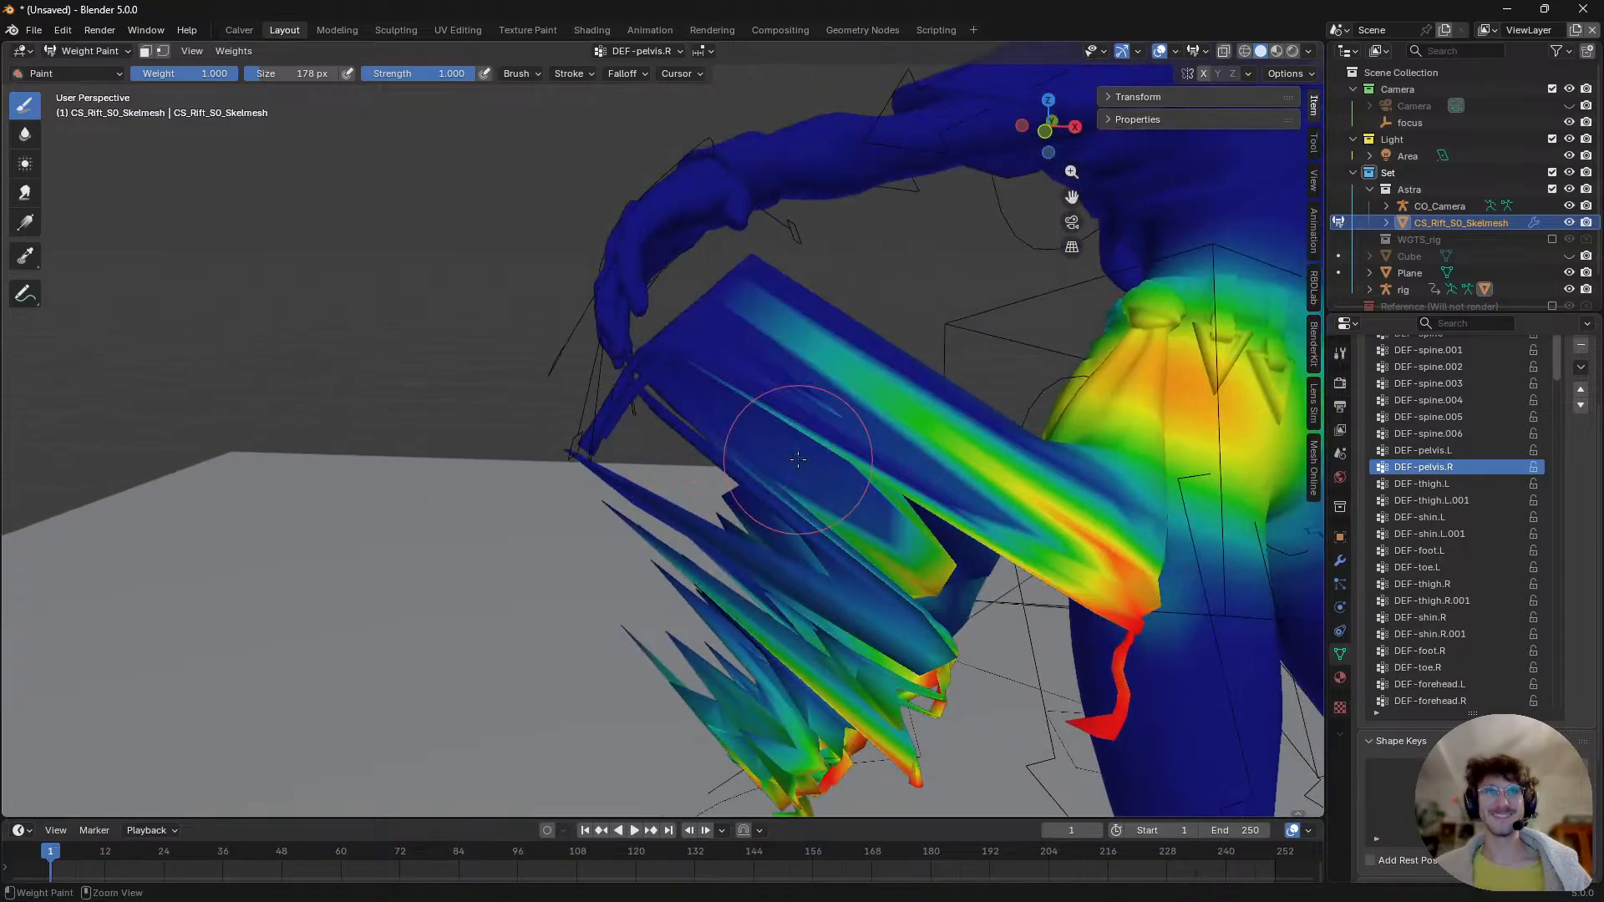
{"action": "middle_click_drag", "start_coordinate": [798, 458], "coordinate": [739, 491]}
{"action": "left_click_drag", "start_coordinate": [798, 361], "coordinate": [835, 392]}
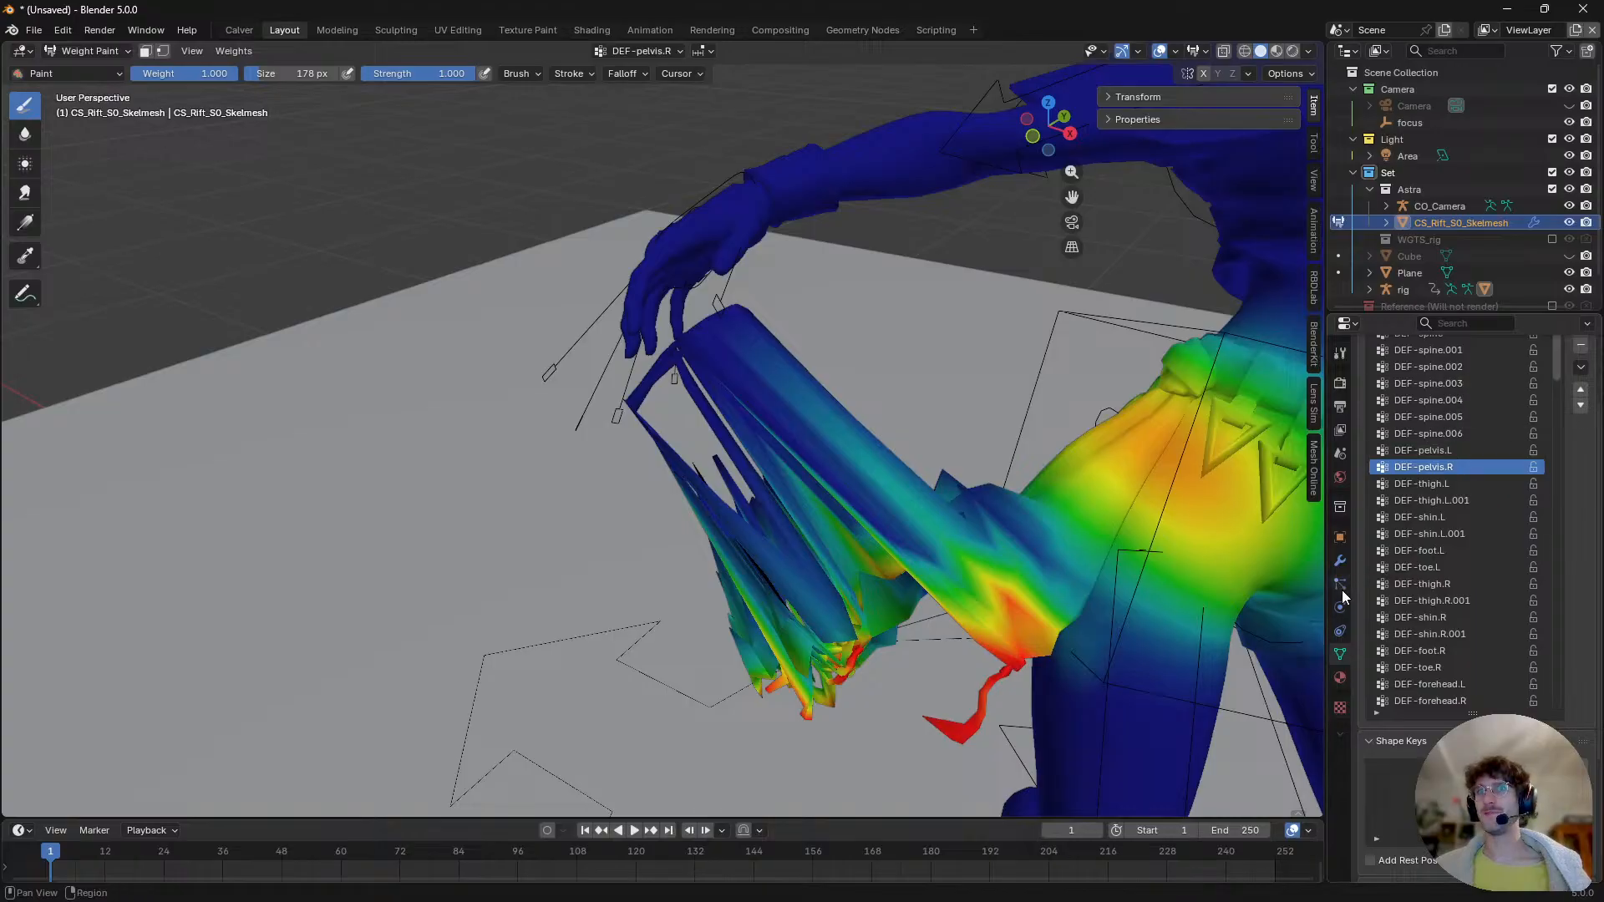
- Disable the Armature modifier's viewport display and paint full DEF-pelvis.R weight across the scarf's lower back area
{"action": "left_click", "coordinate": [1340, 560]}
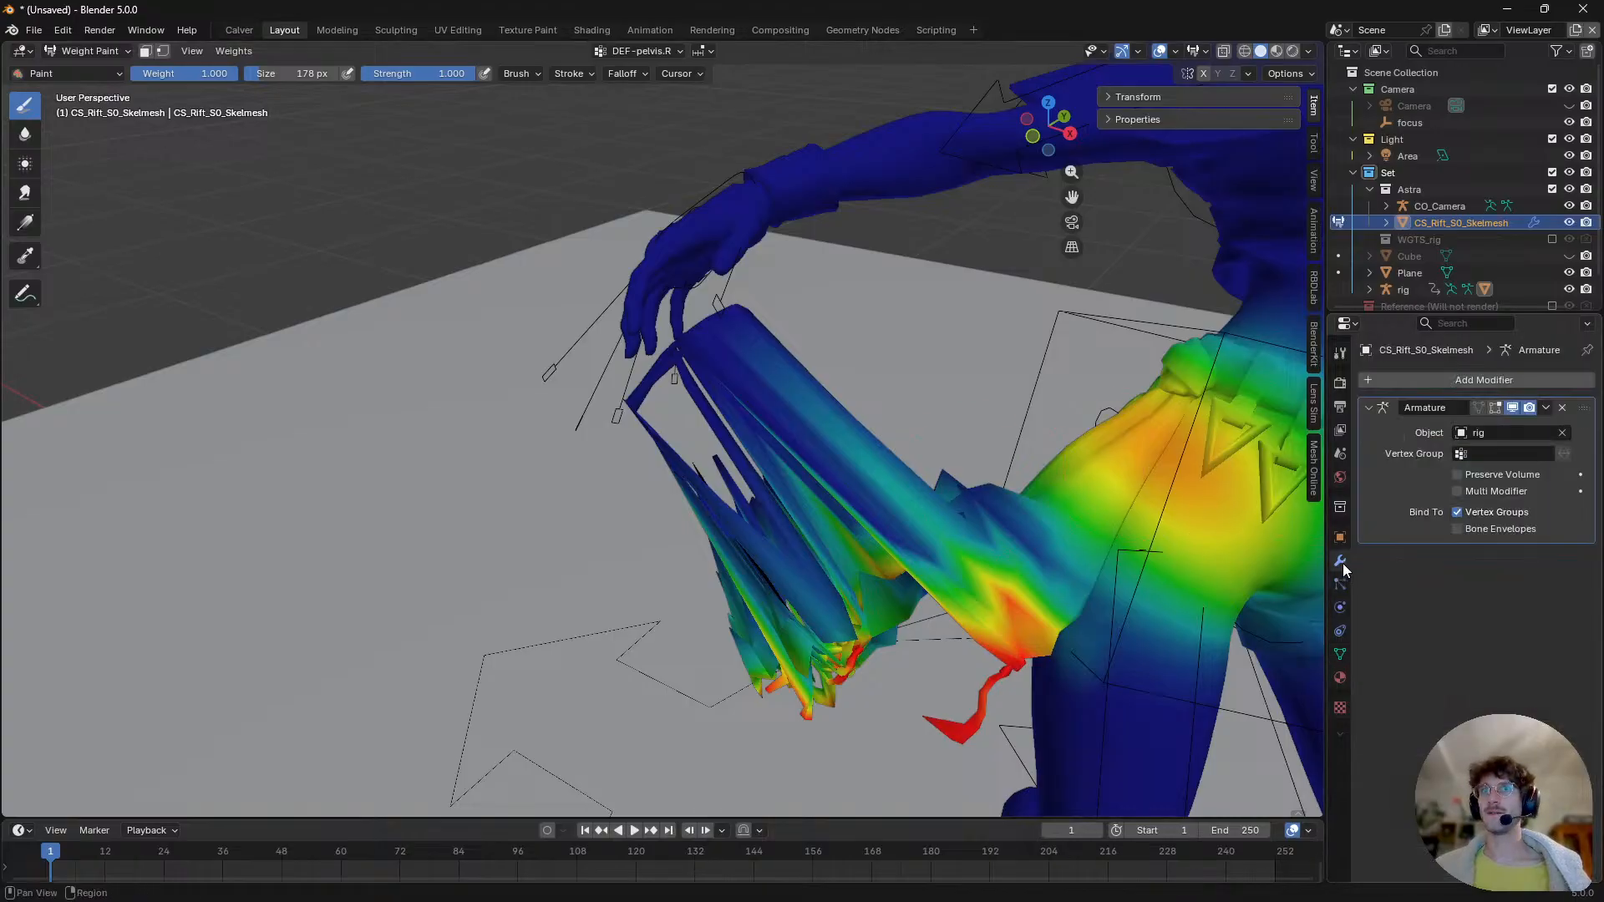
{"action": "left_click", "coordinate": [1513, 408]}
{"action": "mouse_move", "coordinate": [1085, 518]}
{"action": "middle_mouse_down"}
{"action": "mouse_move", "coordinate": [890, 543]}
{"action": "mouse_move", "coordinate": [960, 549]}
{"action": "mouse_move", "coordinate": [994, 518]}
{"action": "middle_mouse_up"}
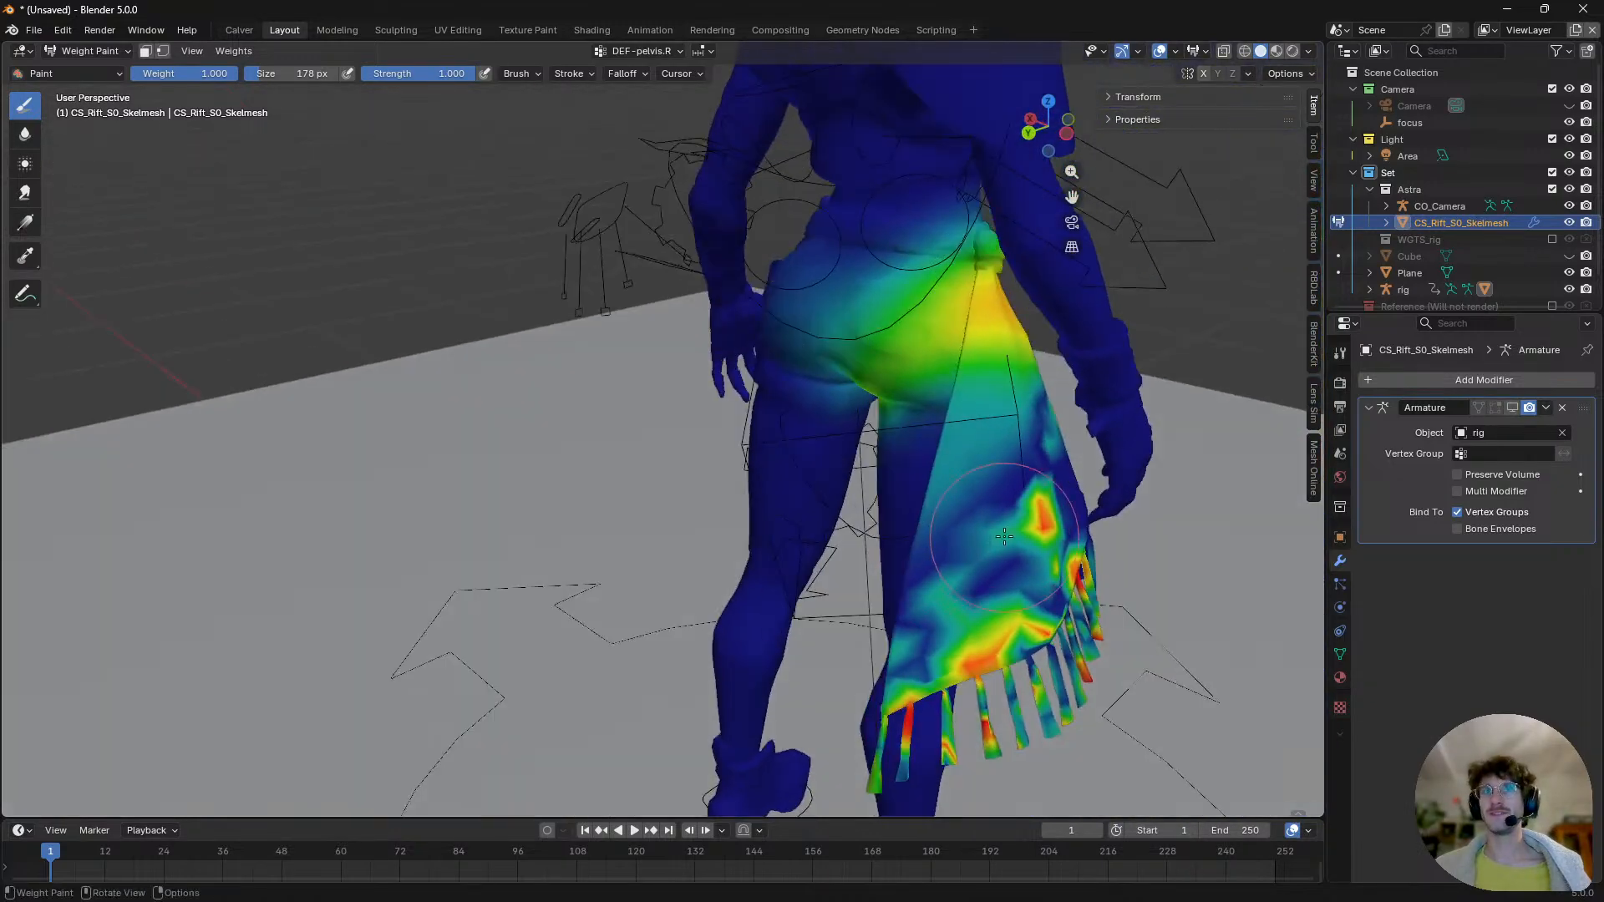
{"action": "left_click_drag", "start_coordinate": [1002, 509], "coordinate": [978, 627]}
{"action": "mouse_move", "coordinate": [979, 626]}
{"action": "middle_mouse_down"}
{"action": "mouse_move", "coordinate": [1092, 615]}
{"action": "mouse_move", "coordinate": [1081, 564]}
{"action": "middle_mouse_up"}
{"action": "left_click_drag", "start_coordinate": [939, 597], "coordinate": [990, 714]}
{"action": "middle_click_drag", "start_coordinate": [983, 675], "coordinate": [806, 651]}
{"action": "scroll", "coordinate": [459, 522], "scroll_direction": "up", "scroll_amount": 2}
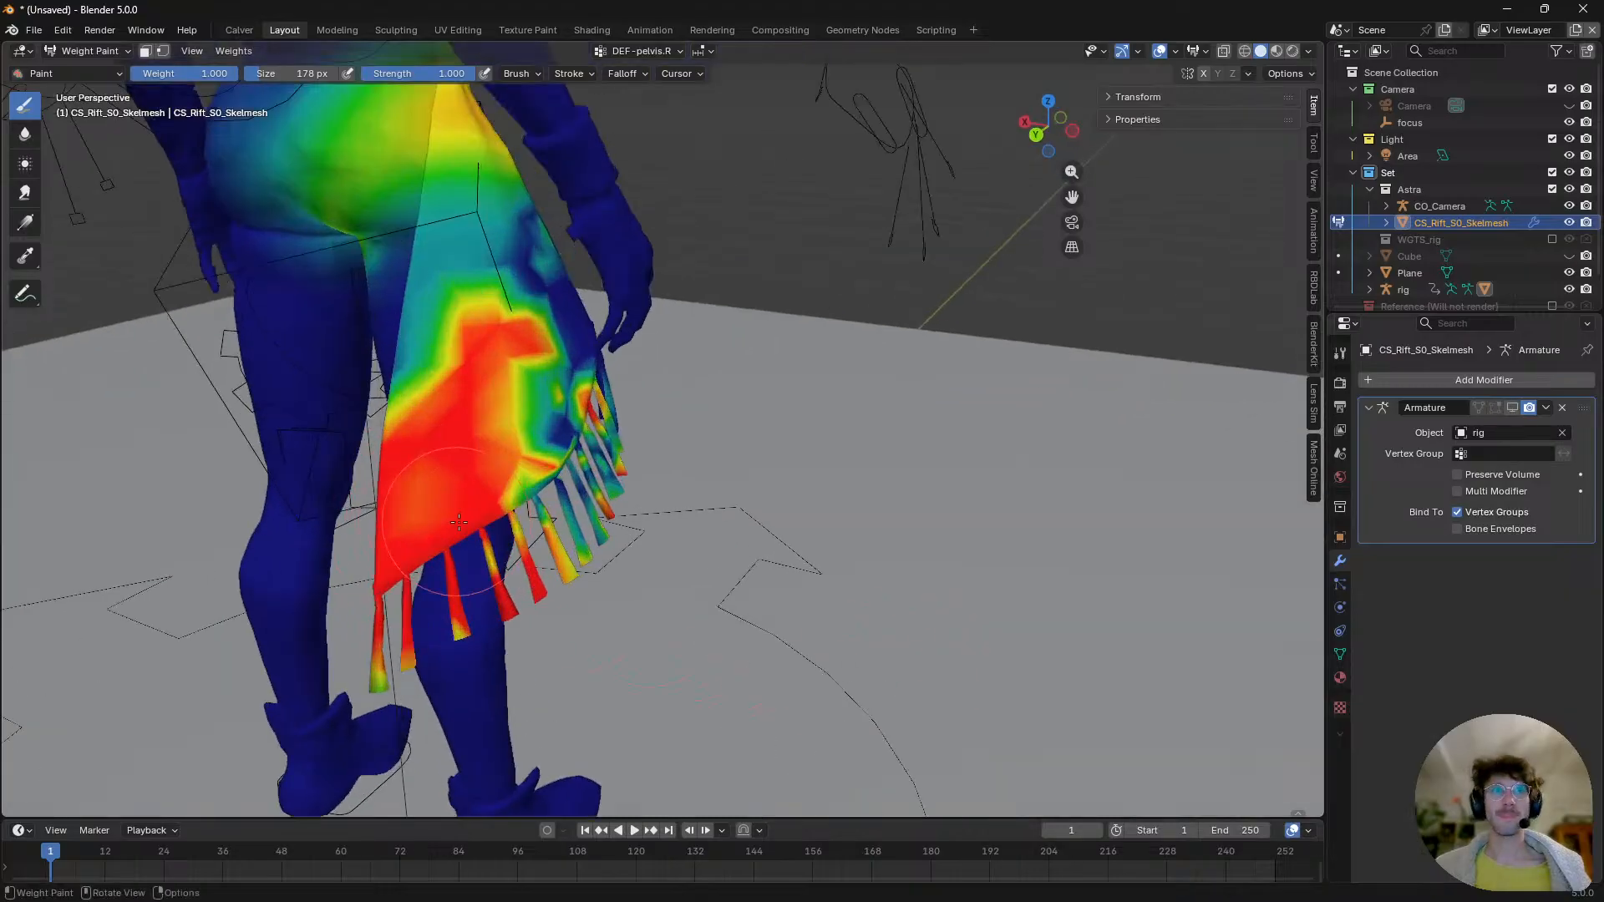
{"action": "mouse_move", "coordinate": [598, 556]}
{"action": "left_mouse_down"}
{"action": "mouse_move", "coordinate": [526, 477]}
{"action": "mouse_move", "coordinate": [465, 558]}
{"action": "left_mouse_up"}
- Paint full DEF-pelvis.R weight over the scarf's inner side and the fringe strands along its lower edge
{"action": "mouse_move", "coordinate": [465, 559]}
{"action": "middle_mouse_down"}
{"action": "mouse_move", "coordinate": [655, 554]}
{"action": "mouse_move", "coordinate": [623, 528]}
{"action": "middle_mouse_up"}
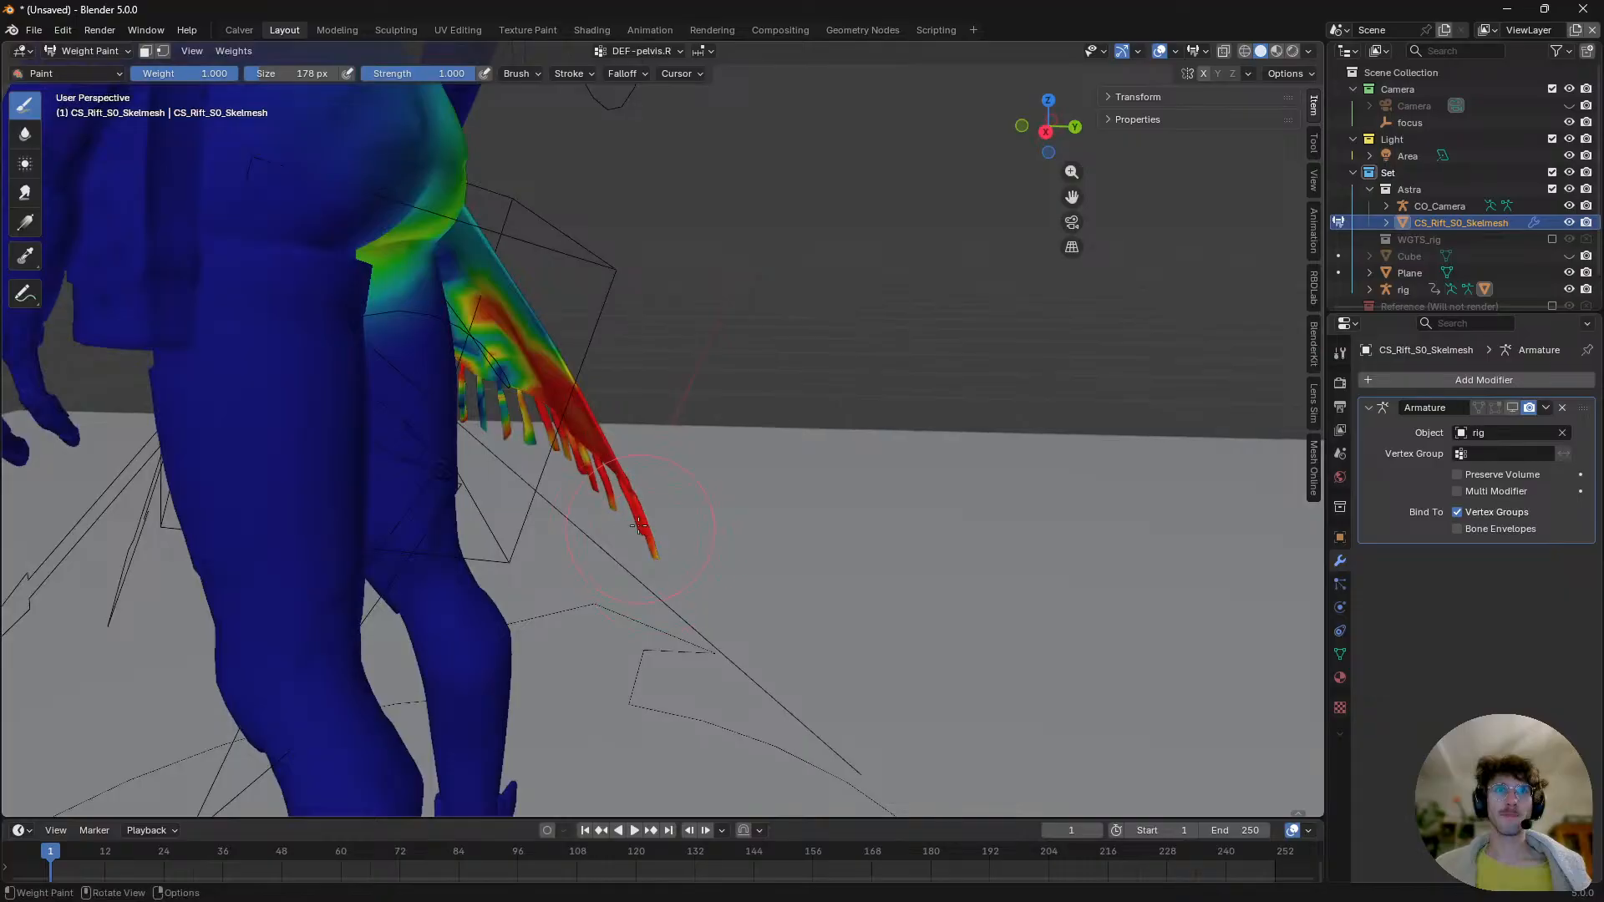
{"action": "scroll", "coordinate": [598, 422], "scroll_direction": "up", "scroll_amount": 5}
{"action": "scroll", "coordinate": [595, 421], "scroll_direction": "down", "scroll_amount": 2}
{"action": "middle_click_drag", "start_coordinate": [573, 411], "coordinate": [566, 385]}
{"action": "scroll", "coordinate": [593, 431], "scroll_direction": "up", "scroll_amount": 1}
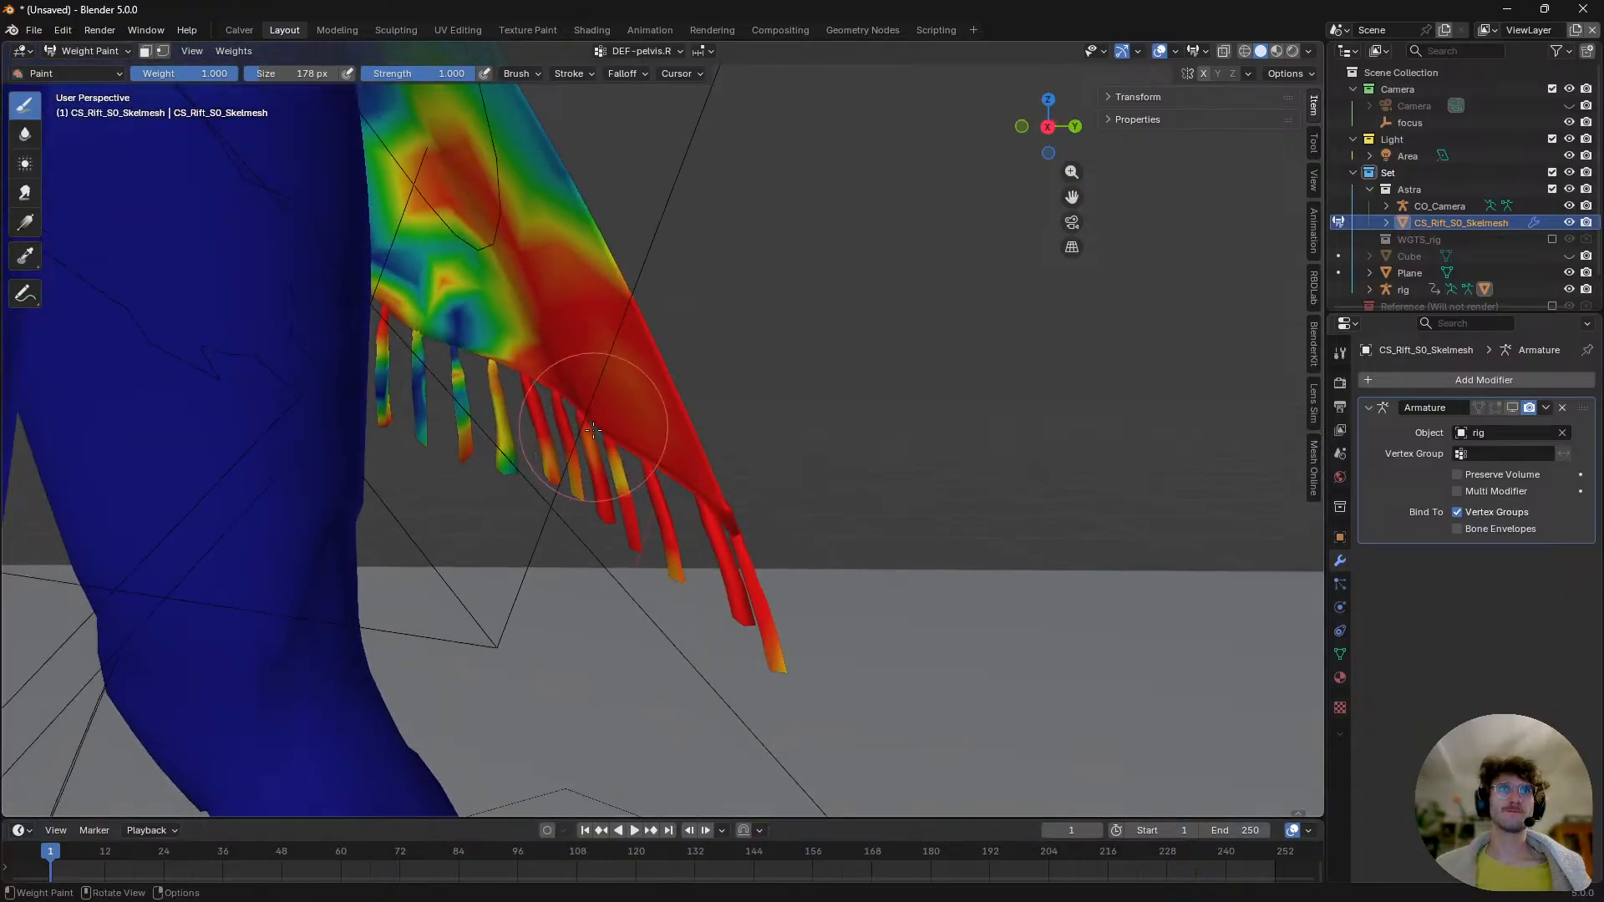
{"action": "mouse_move", "coordinate": [593, 430]}
{"action": "left_mouse_down"}
{"action": "mouse_move", "coordinate": [615, 401]}
{"action": "mouse_move", "coordinate": [590, 268]}
{"action": "mouse_move", "coordinate": [537, 281]}
{"action": "left_mouse_up"}
{"action": "scroll", "coordinate": [508, 376], "scroll_direction": "up", "scroll_amount": 1}
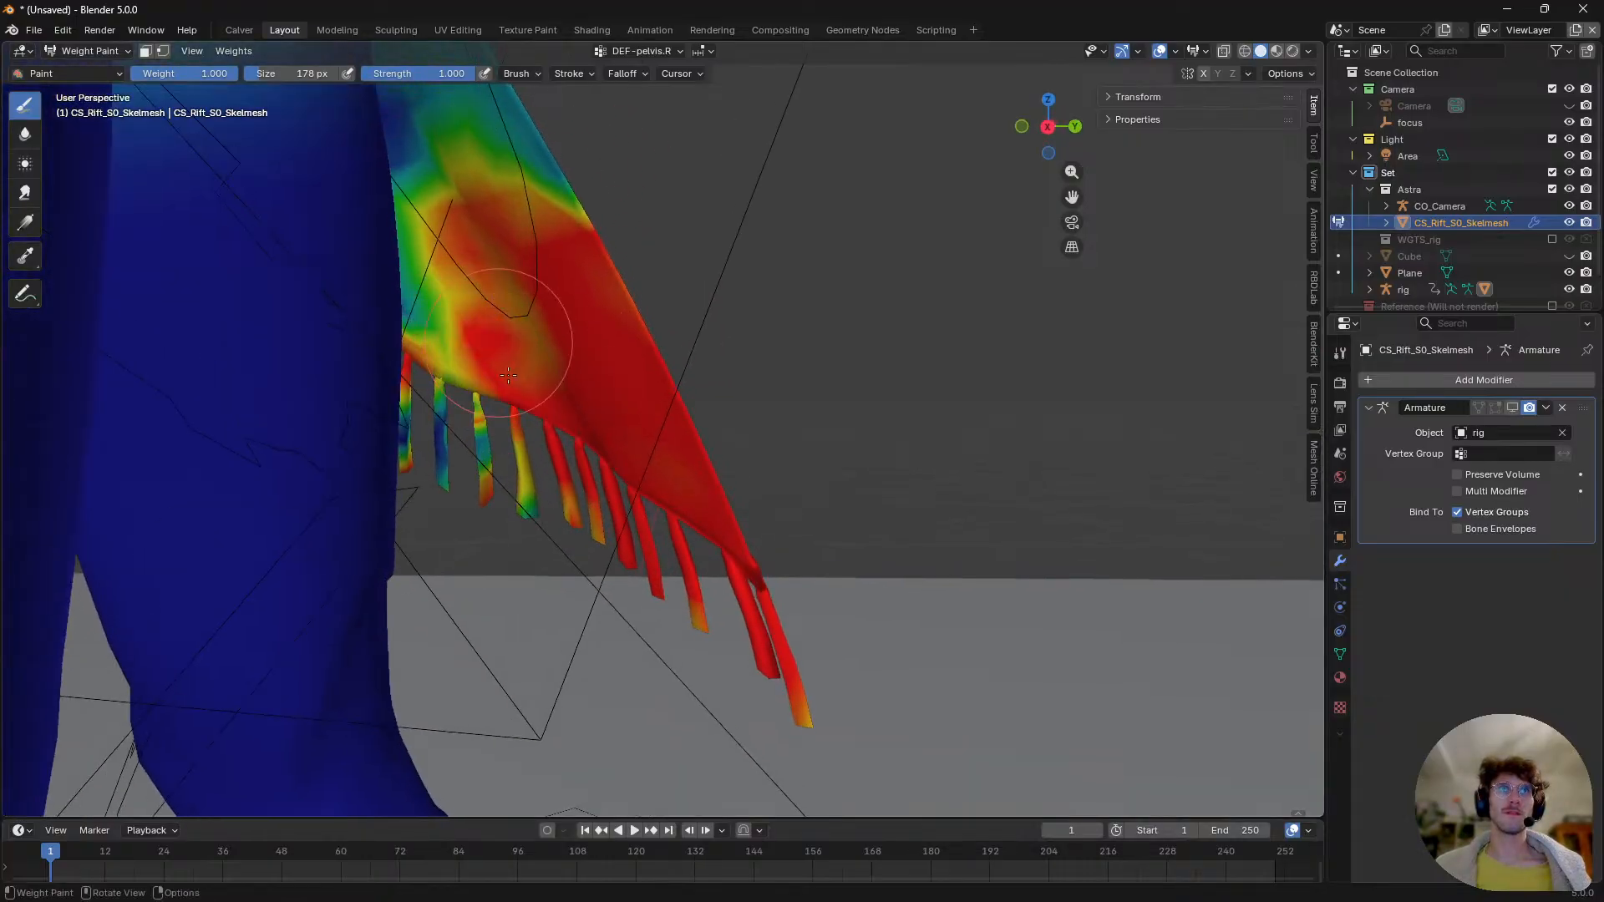
{"action": "middle_click_drag", "start_coordinate": [506, 368], "coordinate": [484, 501]}
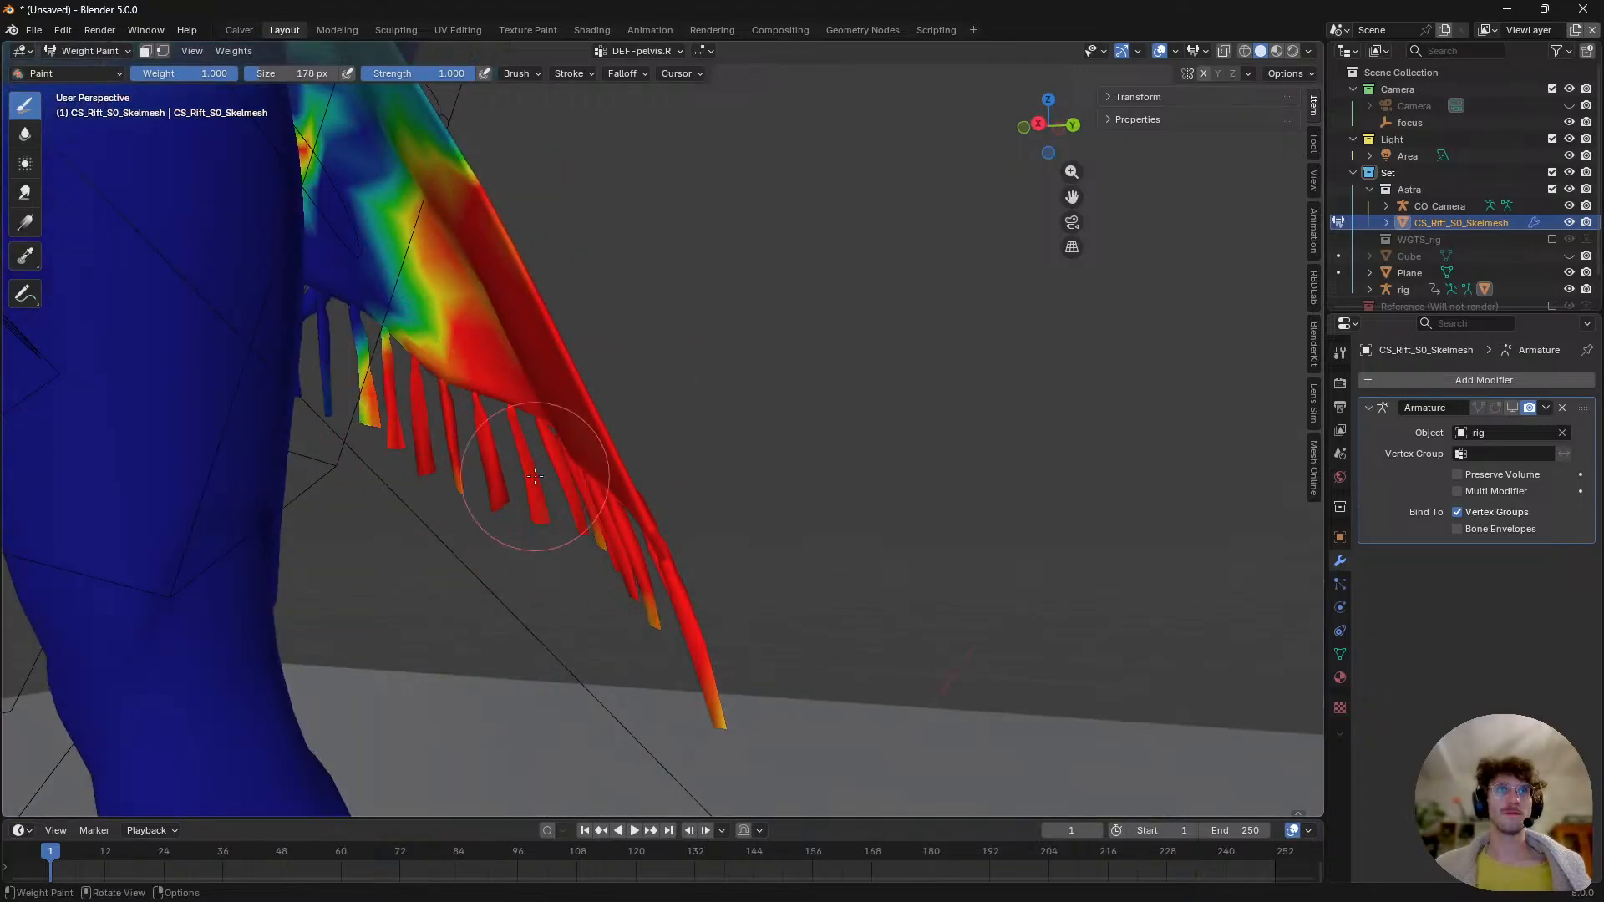
{"action": "middle_click_drag", "start_coordinate": [576, 392], "coordinate": [682, 612], "text": "shift"}
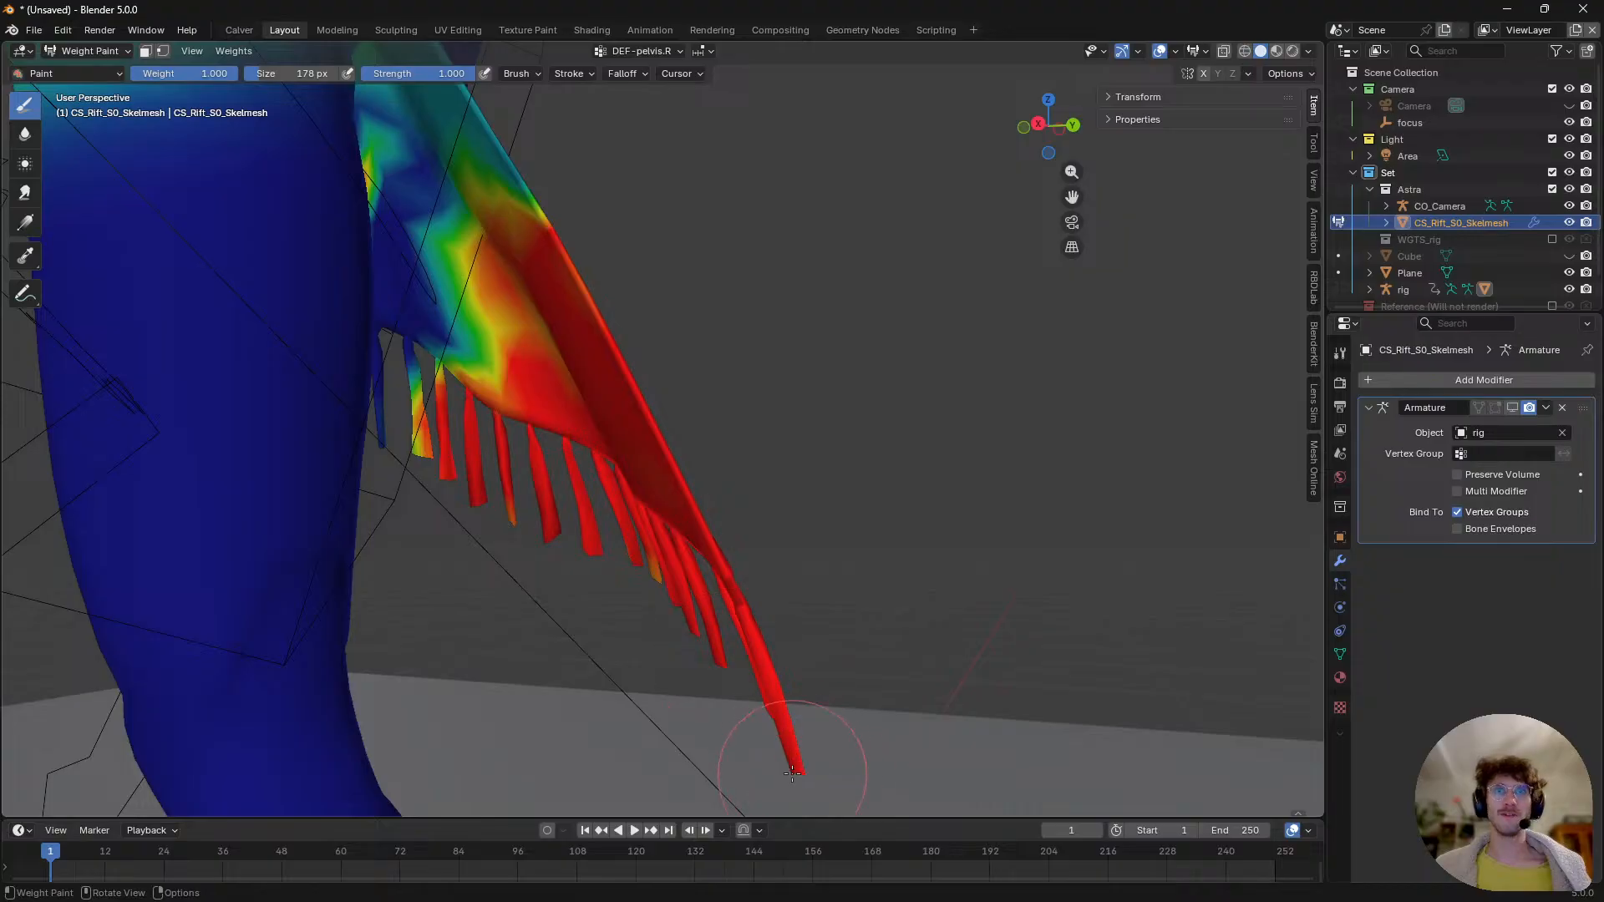
{"action": "middle_click_drag", "start_coordinate": [501, 469], "coordinate": [446, 439]}
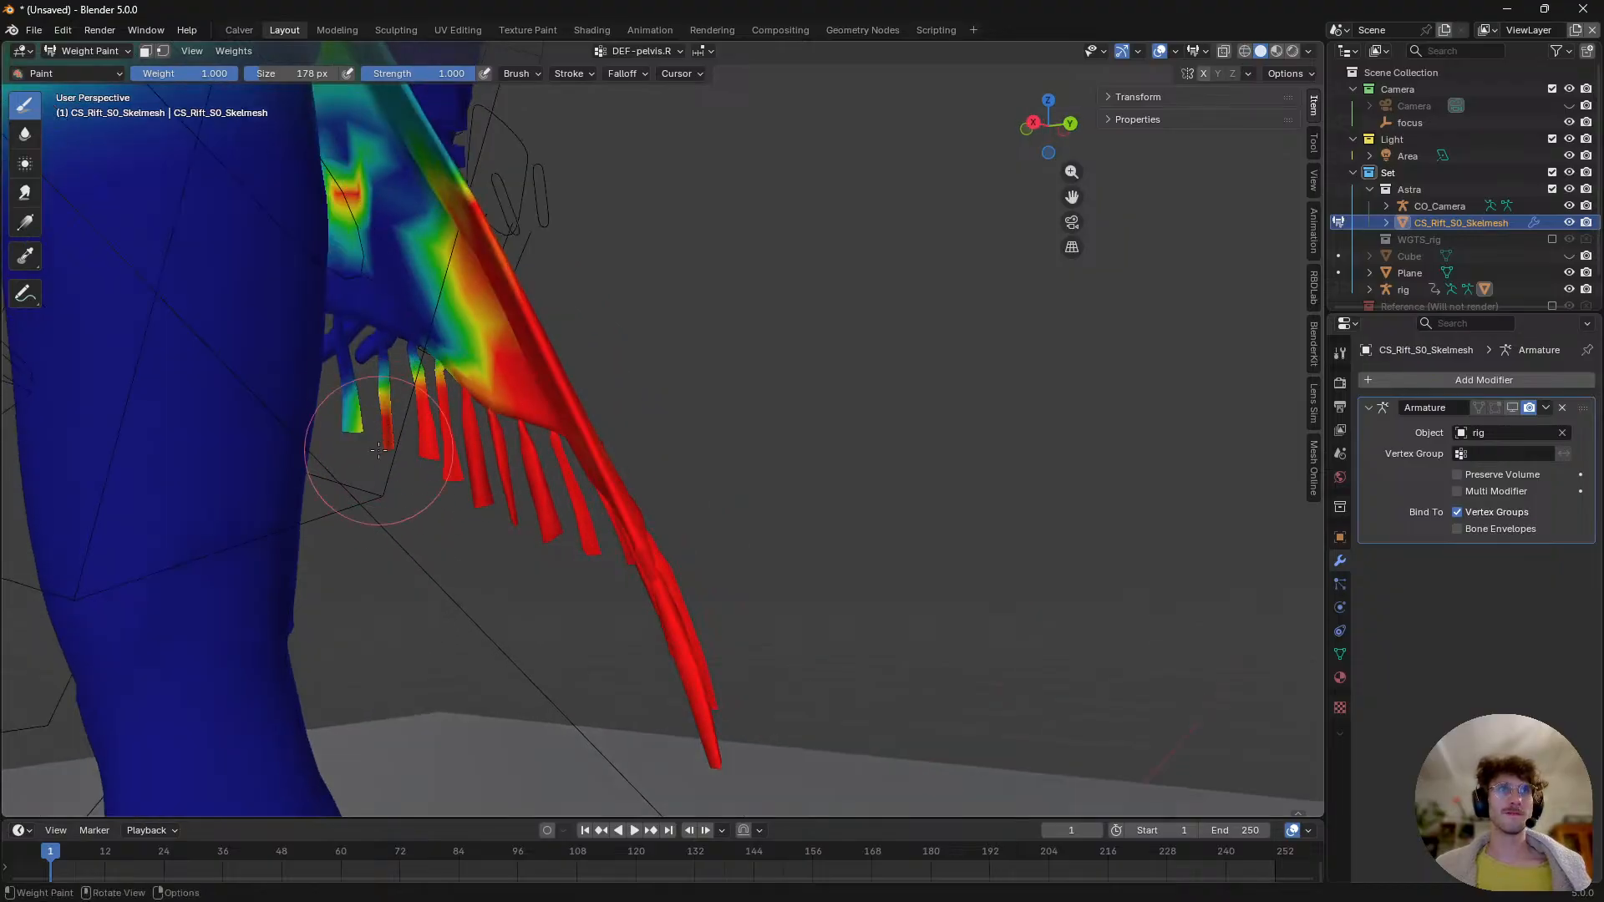
- Extend the full DEF-pelvis.R weight over the scarf's outer side and the fringe strands beside the right hand
{"action": "middle_click_drag", "start_coordinate": [542, 410], "coordinate": [376, 483]}
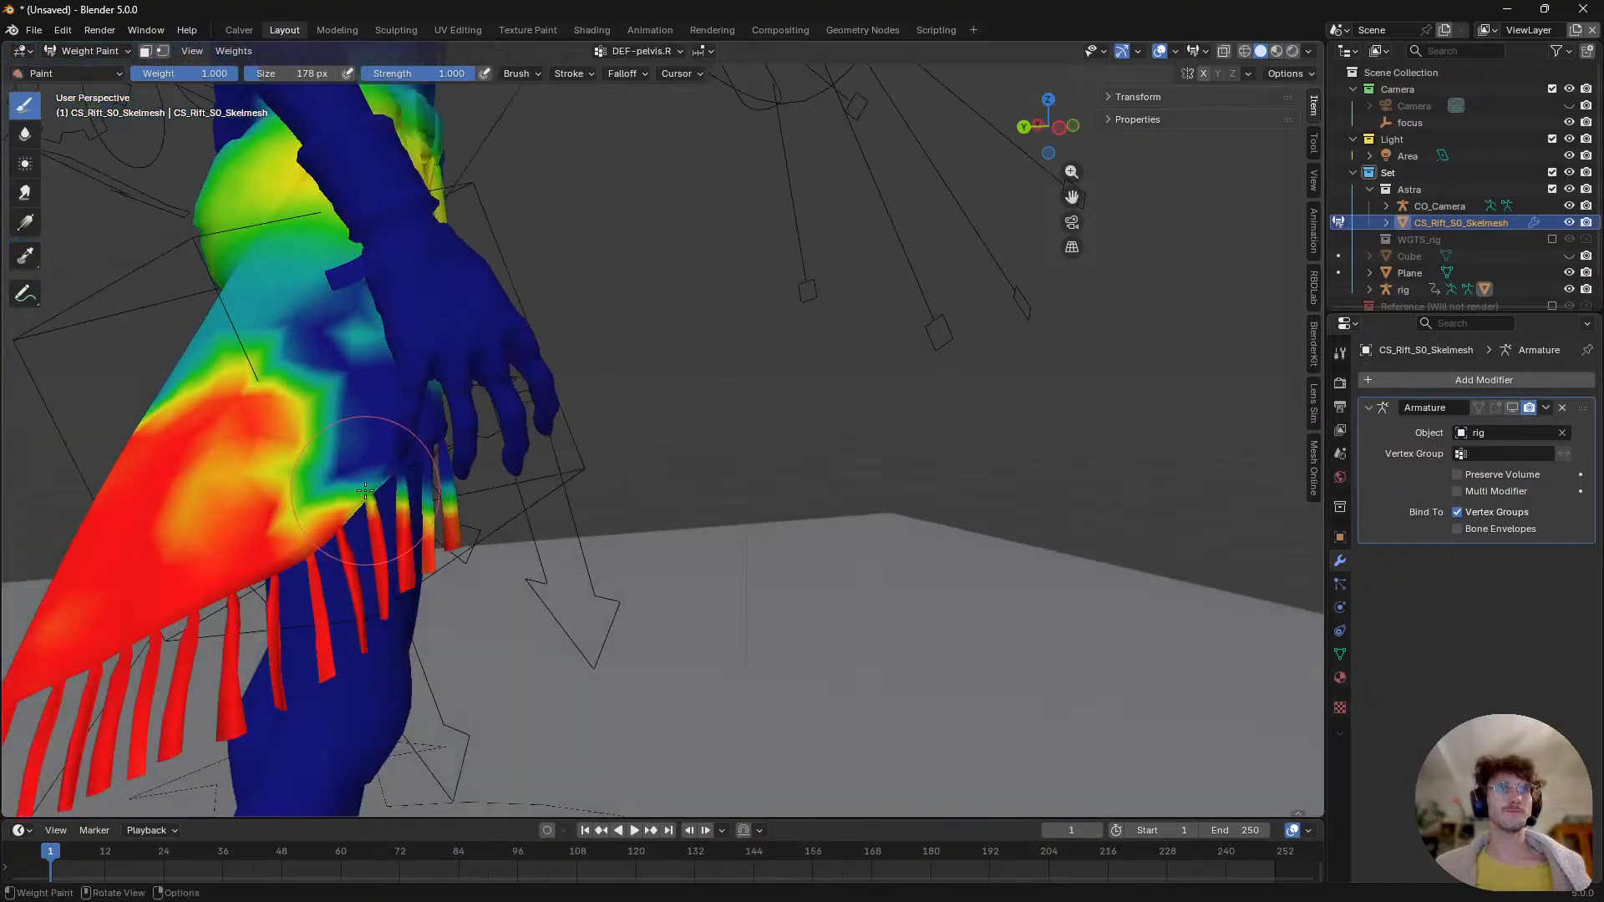
{"action": "scroll", "coordinate": [376, 476], "scroll_direction": "up", "scroll_amount": 3}
{"action": "mouse_move", "coordinate": [368, 426]}
{"action": "middle_mouse_down", "text": "shift"}
{"action": "mouse_move", "coordinate": [416, 466]}
{"action": "mouse_move", "coordinate": [417, 577]}
{"action": "middle_mouse_up", "text": "shift"}
{"action": "scroll", "coordinate": [422, 535], "scroll_direction": "down", "scroll_amount": 3}
{"action": "left_click", "coordinate": [437, 387]}
{"action": "middle_click_drag", "start_coordinate": [455, 316], "coordinate": [480, 520]}
{"action": "scroll", "coordinate": [424, 426], "scroll_direction": "down", "scroll_amount": 2}
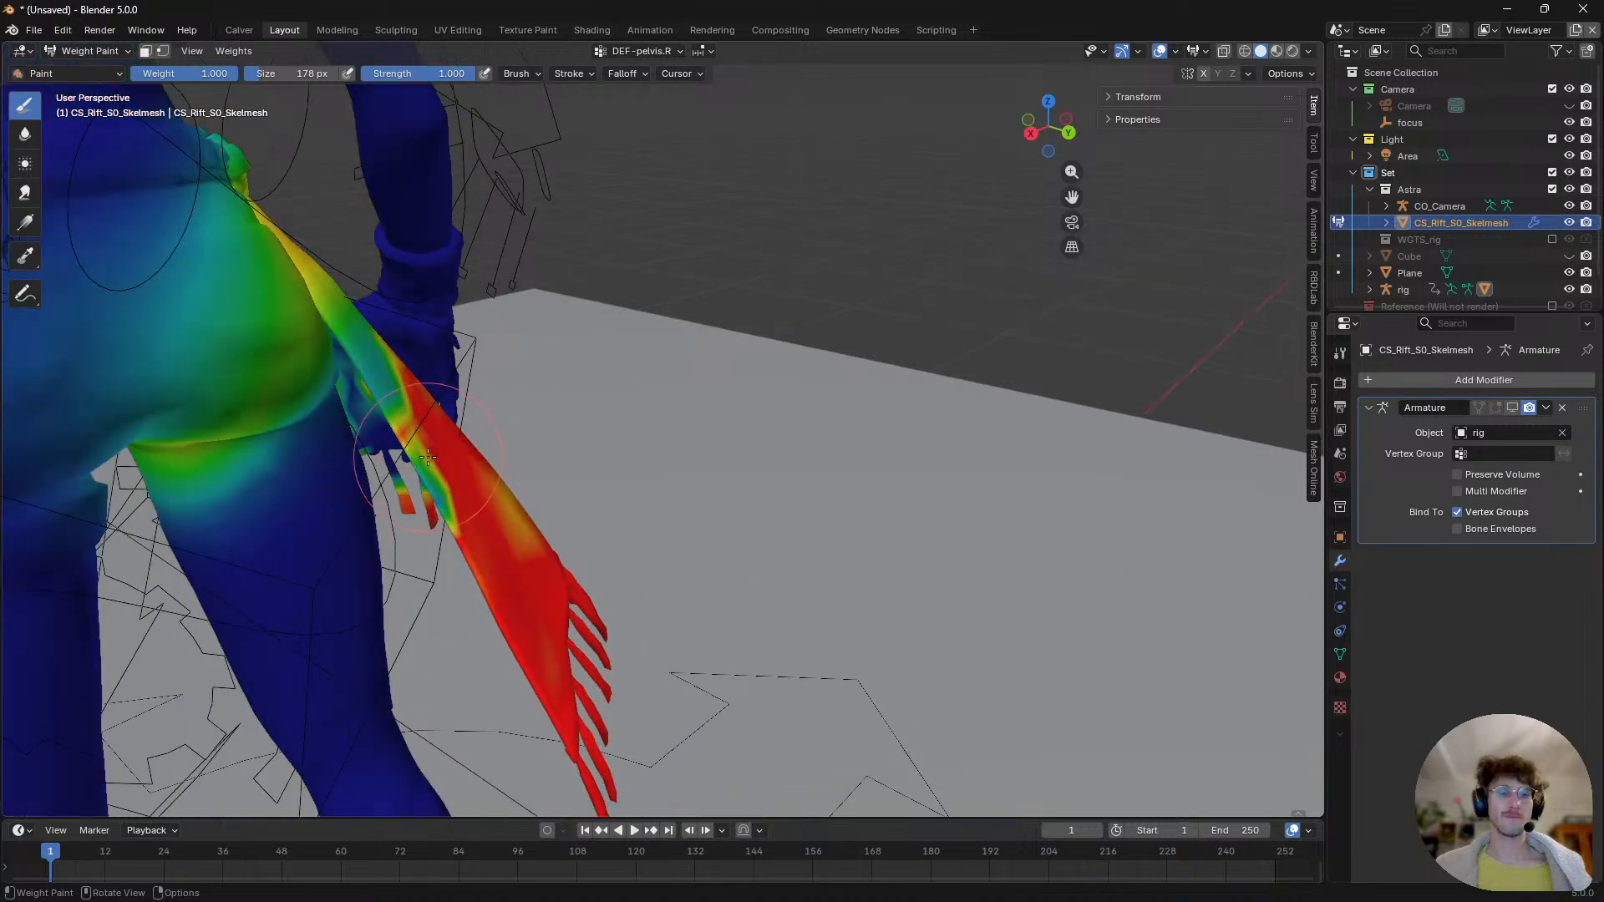
- Enlarge the brush to 299 px and paint DEF-pelvis.R weight up the scarf's back panel toward the waist, undoing the last stroke
{"action": "key", "text": "f"}
{"action": "left_click", "coordinate": [475, 427]}
{"action": "left_click_drag", "start_coordinate": [475, 506], "coordinate": [383, 366]}
{"action": "middle_click_drag", "start_coordinate": [383, 366], "coordinate": [406, 431]}
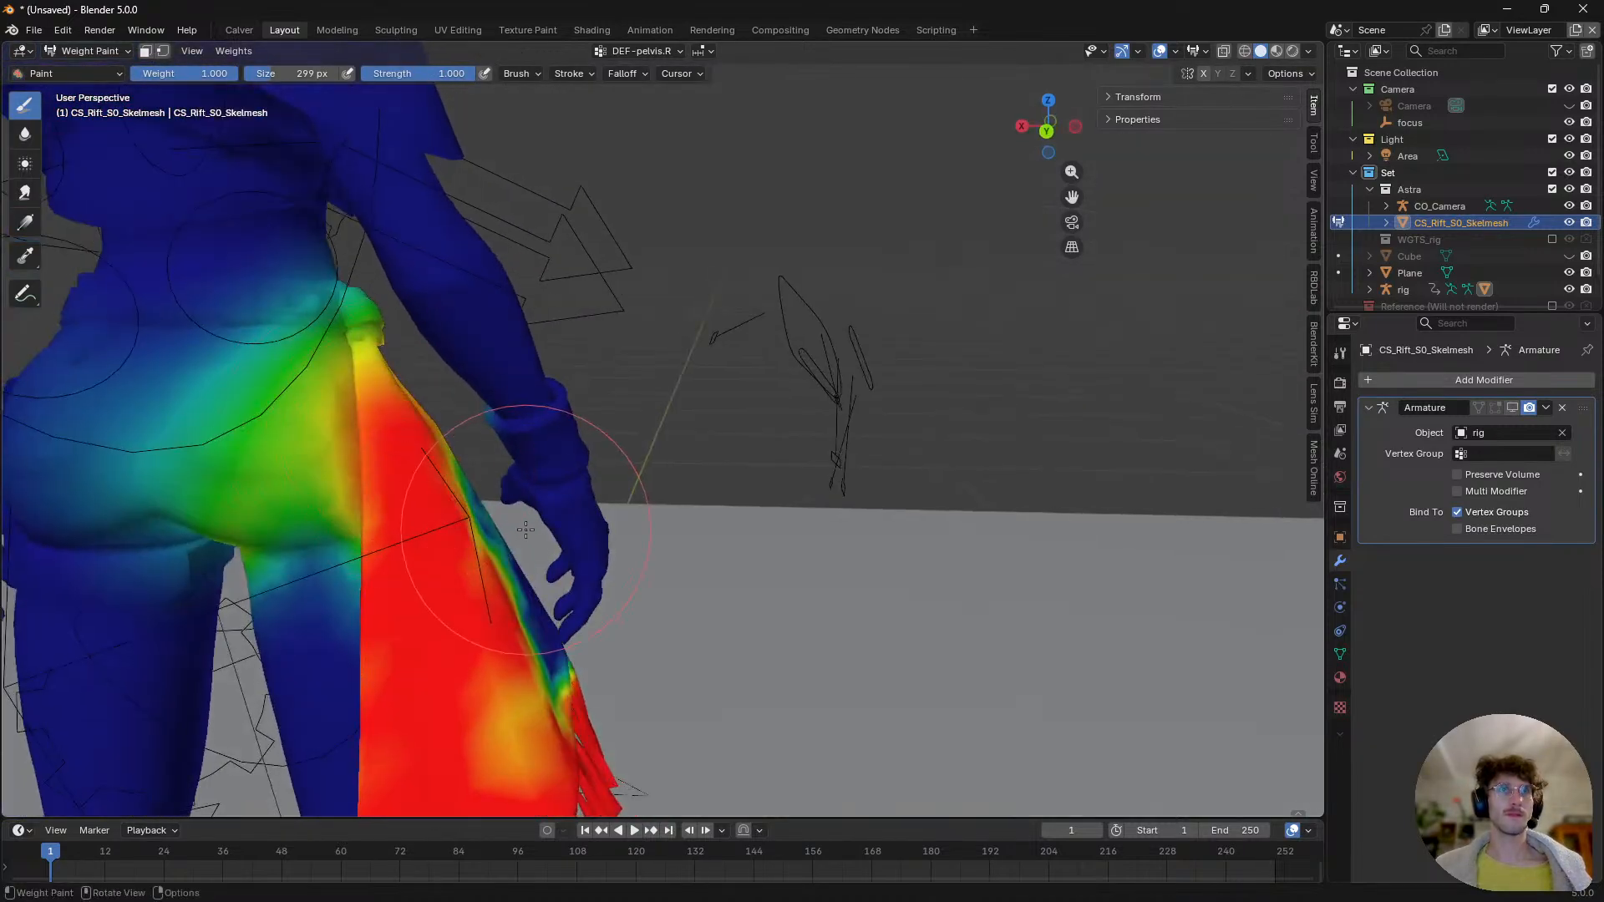
{"action": "key", "text": "ctrl+z"}
- Resize the brush to 194 px and paint DEF-pelvis.R weight near the scarf's upper end below the hip knot
{"action": "key", "text": "f"}
{"action": "left_click", "coordinate": [568, 509]}
{"action": "middle_click_drag", "start_coordinate": [551, 488], "coordinate": [545, 539]}
{"action": "left_click_drag", "start_coordinate": [369, 445], "coordinate": [365, 409]}
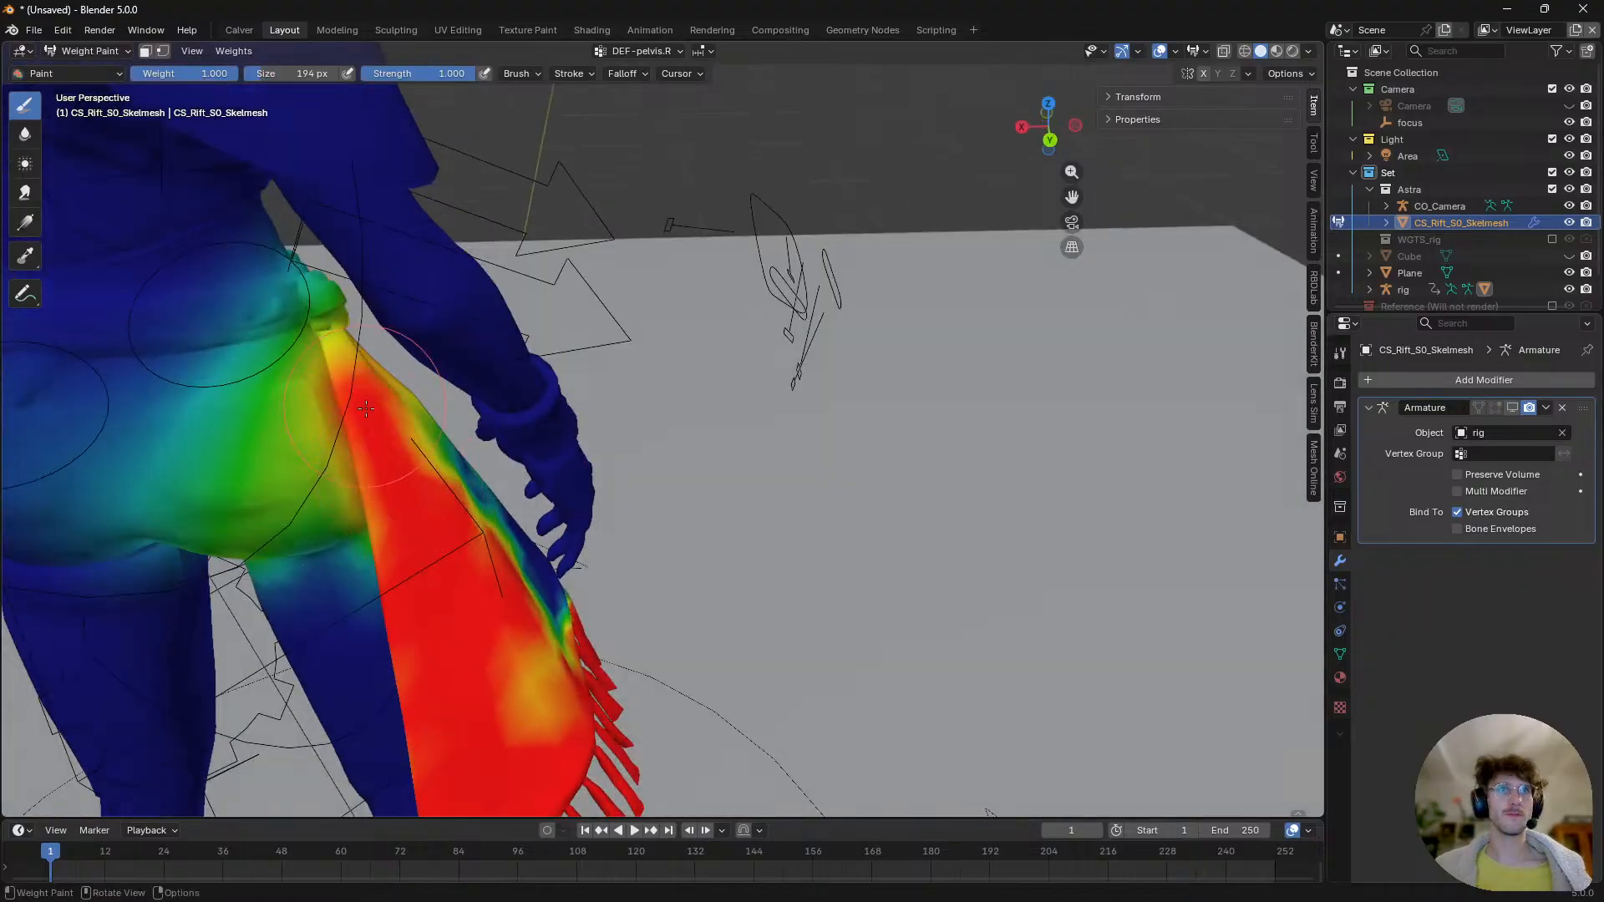
- Resize the brush to 104 px and paint full DEF-pelvis.R weight over the scarf's back panel and its outer edge beside the forearm
{"action": "middle_click_drag", "start_coordinate": [368, 410], "coordinate": [417, 501]}
{"action": "key", "text": "f"}
{"action": "left_click", "coordinate": [440, 549]}
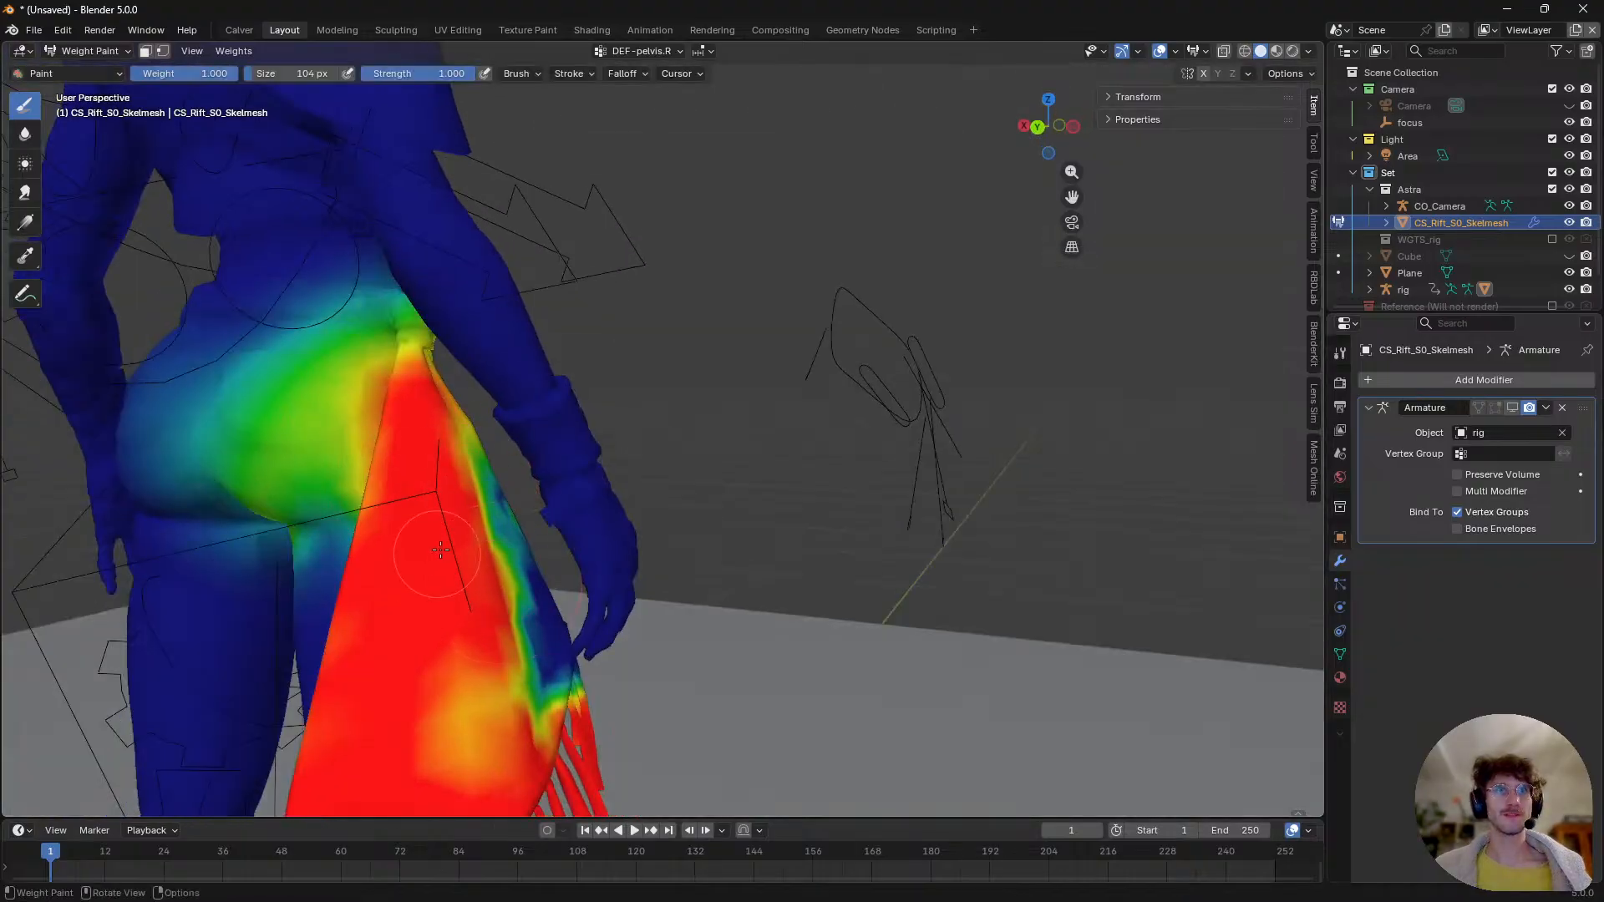
{"action": "left_click_drag", "start_coordinate": [440, 550], "coordinate": [466, 477]}
{"action": "mouse_move", "coordinate": [499, 615]}
{"action": "left_mouse_down"}
{"action": "mouse_move", "coordinate": [485, 727]}
{"action": "mouse_move", "coordinate": [526, 681]}
{"action": "mouse_move", "coordinate": [526, 618]}
{"action": "mouse_move", "coordinate": [440, 693]}
{"action": "left_mouse_up"}
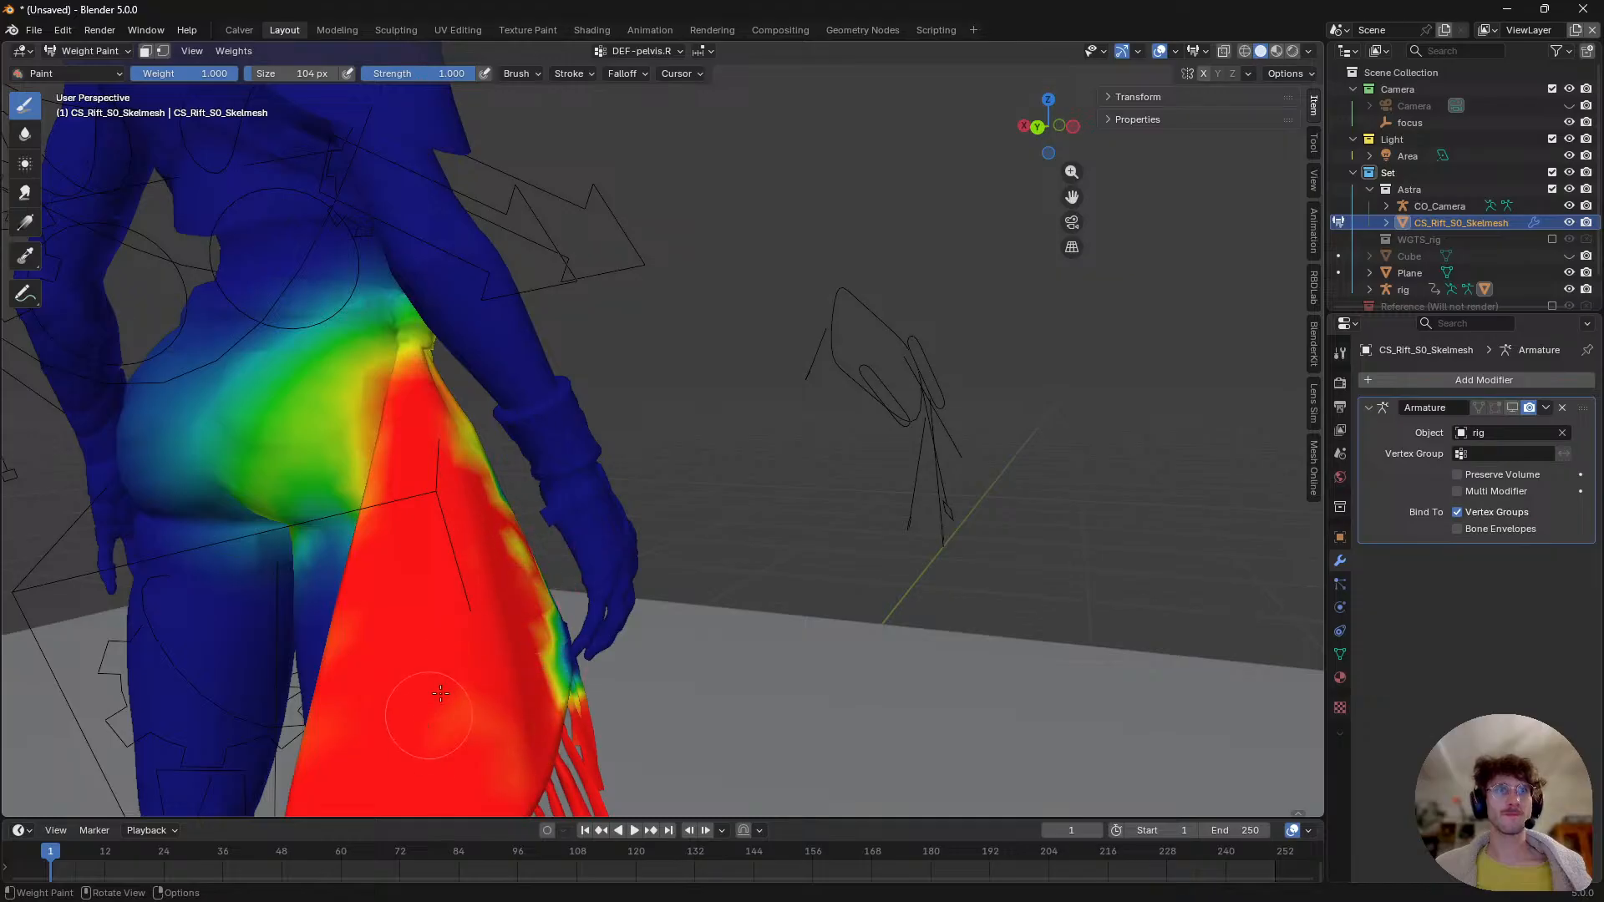
{"action": "left_click_drag", "start_coordinate": [476, 469], "coordinate": [453, 404]}
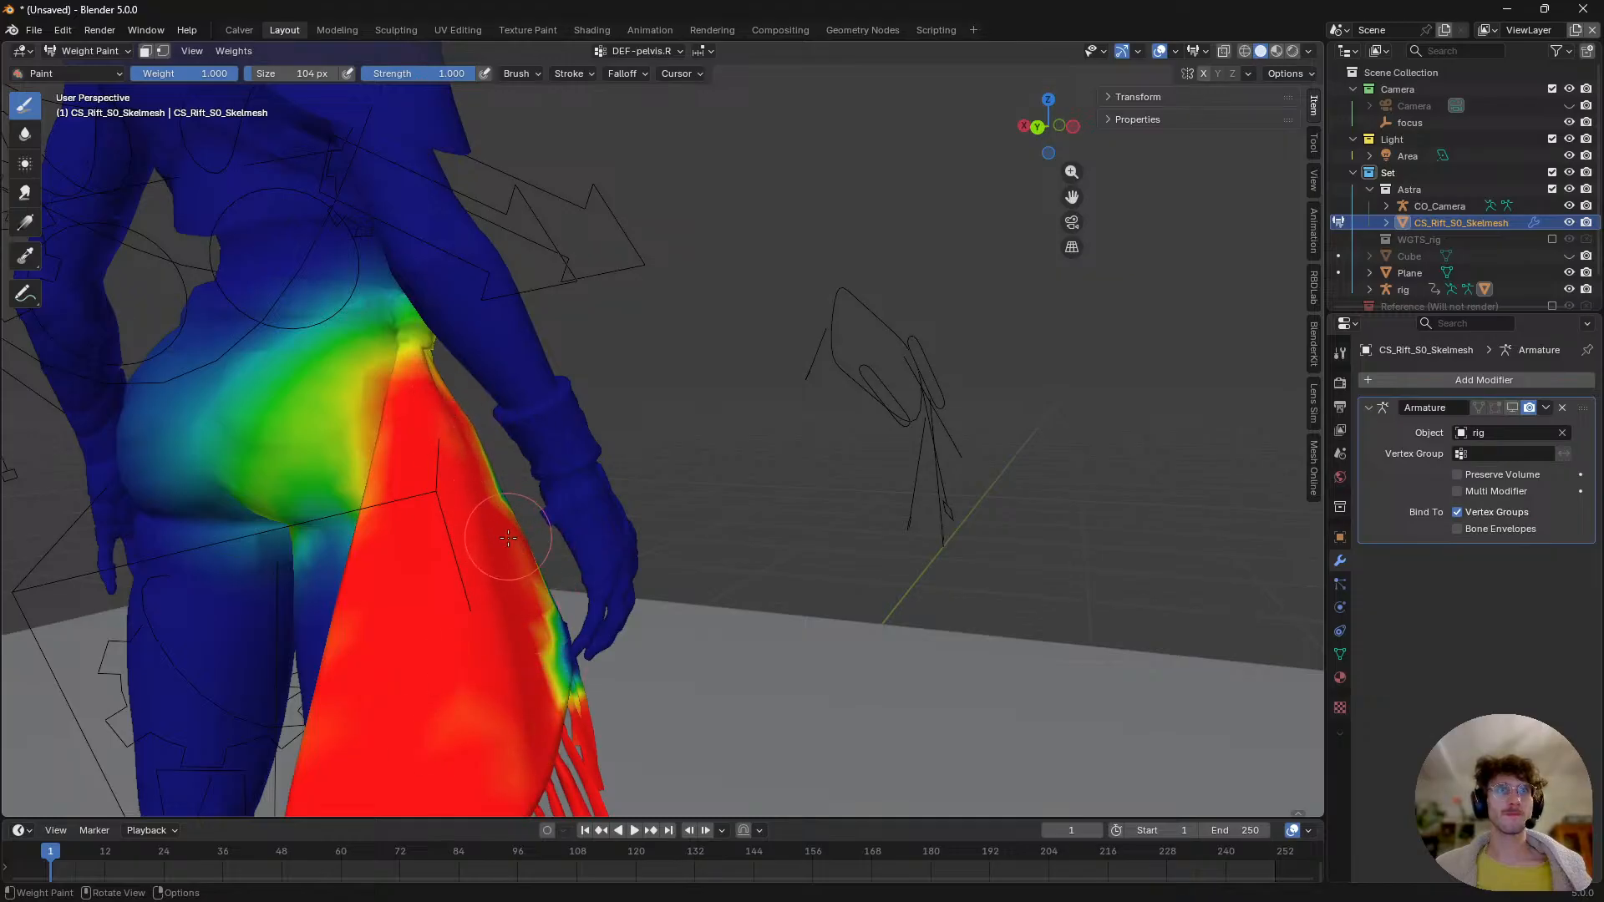
- Paint DEF-pelvis.R weight along the low-weight strip on the scarf's outer edge next to the right hand's fingers
{"action": "scroll", "coordinate": [537, 698], "scroll_direction": "up", "scroll_amount": 2}
{"action": "middle_click_drag", "start_coordinate": [537, 698], "coordinate": [559, 669]}
{"action": "mouse_move", "coordinate": [585, 702]}
{"action": "left_mouse_down"}
{"action": "mouse_move", "coordinate": [614, 664]}
{"action": "mouse_move", "coordinate": [612, 627]}
{"action": "left_mouse_up"}
{"action": "scroll", "coordinate": [623, 688], "scroll_direction": "up", "scroll_amount": 2}
{"action": "middle_click_drag", "start_coordinate": [622, 688], "coordinate": [631, 687]}
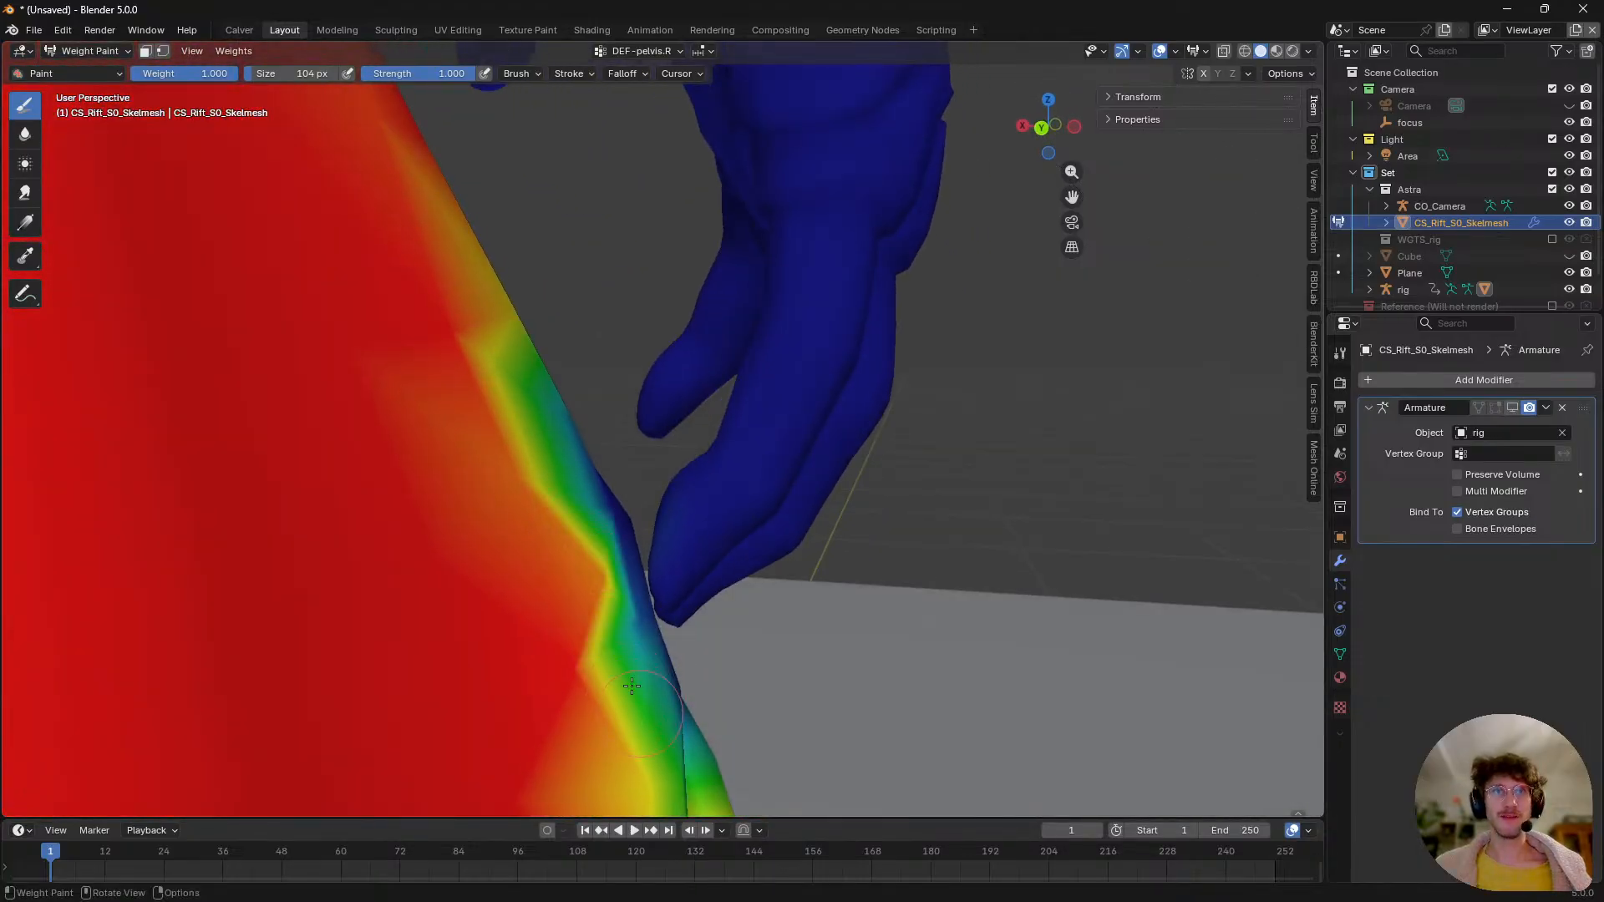
{"action": "left_click_drag", "start_coordinate": [632, 687], "coordinate": [509, 349]}
{"action": "mouse_move", "coordinate": [586, 515]}
{"action": "left_mouse_down"}
{"action": "mouse_move", "coordinate": [594, 524]}
{"action": "mouse_move", "coordinate": [528, 336]}
{"action": "left_mouse_up"}
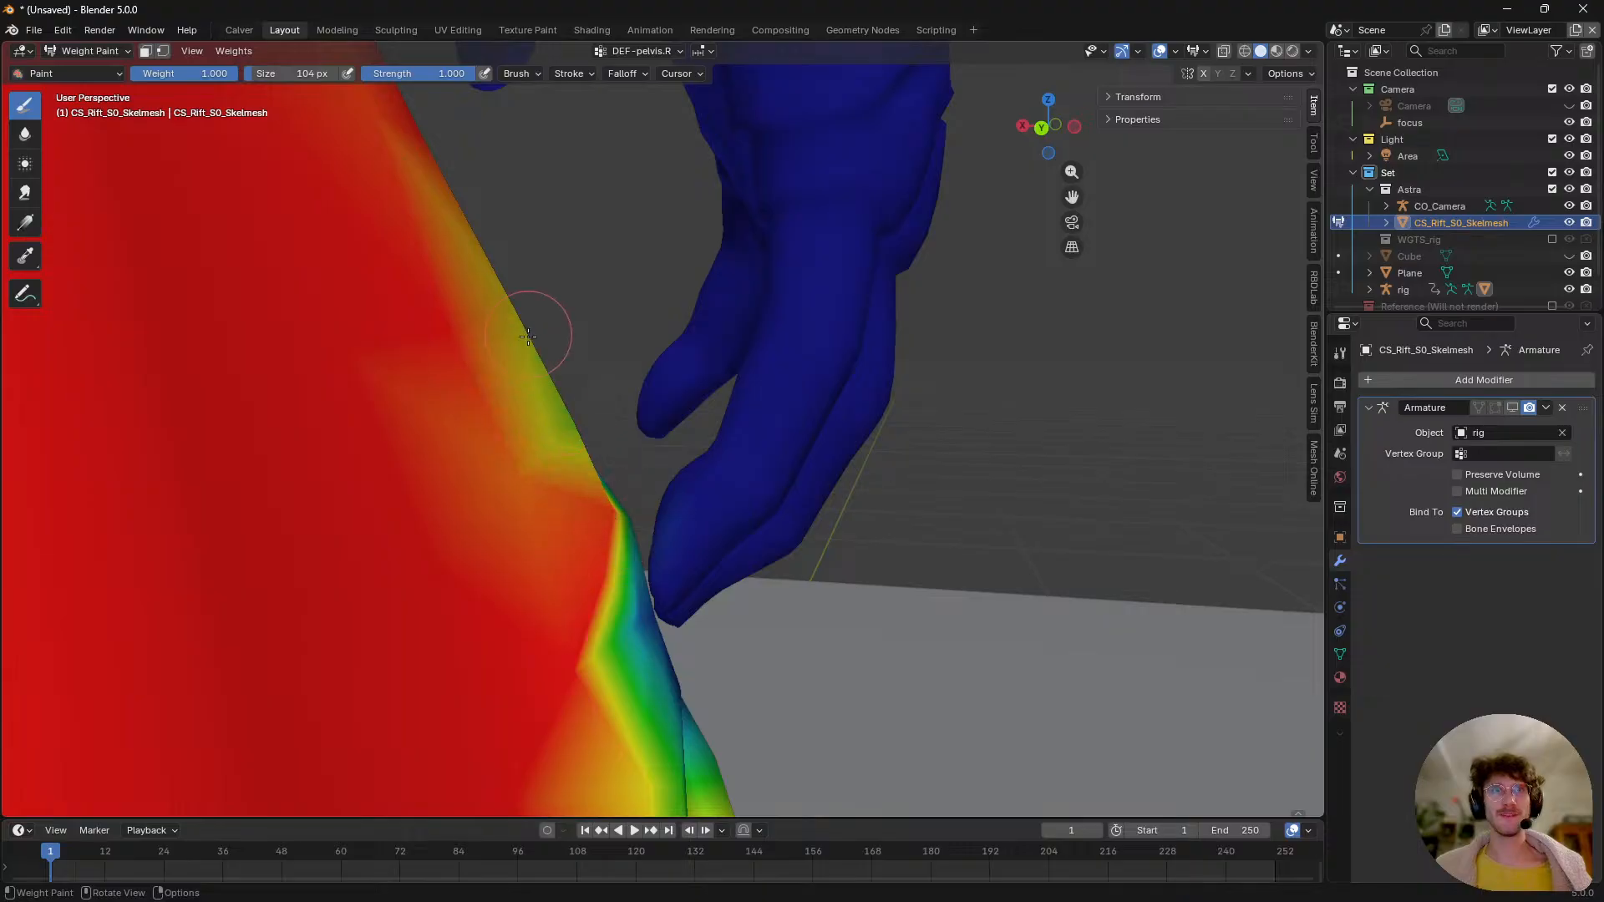
- Paint DEF-pelvis.R weight over the scarf's lower corner behind the fingertips and the fringe strands hanging from it
{"action": "mouse_move", "coordinate": [661, 744]}
{"action": "middle_mouse_down"}
{"action": "mouse_move", "coordinate": [610, 735]}
{"action": "mouse_move", "coordinate": [493, 584]}
{"action": "middle_mouse_up"}
{"action": "mouse_move", "coordinate": [494, 584]}
{"action": "left_mouse_down"}
{"action": "mouse_move", "coordinate": [518, 715]}
{"action": "mouse_move", "coordinate": [569, 645]}
{"action": "left_mouse_up"}
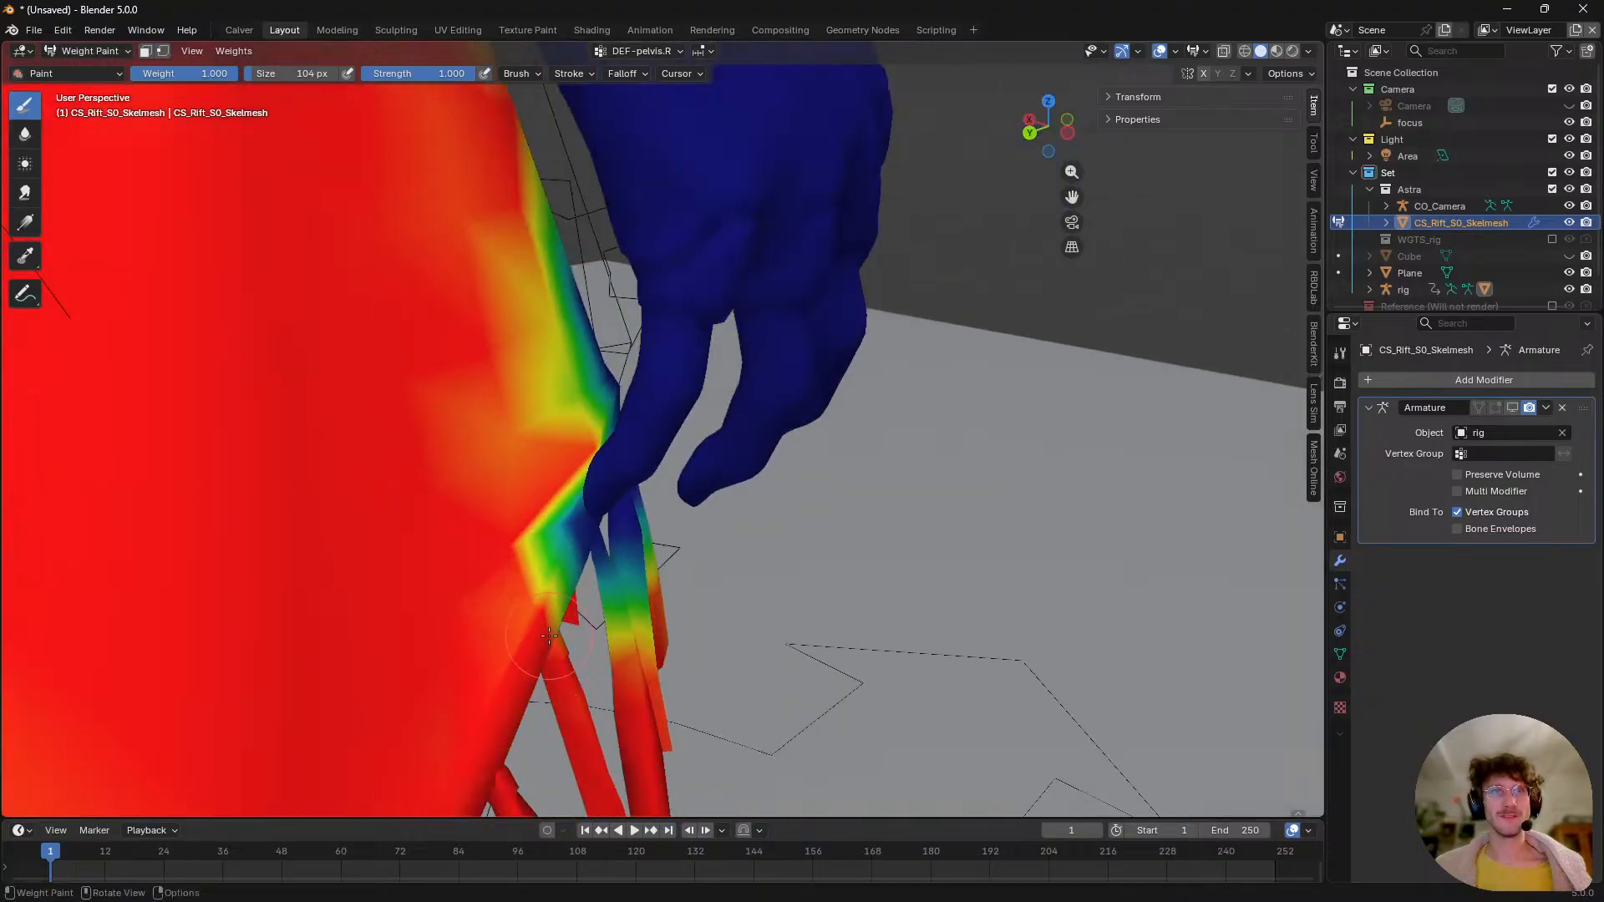
{"action": "scroll", "coordinate": [530, 587], "scroll_direction": "up", "scroll_amount": 1}
{"action": "mouse_move", "coordinate": [530, 587]}
{"action": "left_mouse_down"}
{"action": "mouse_move", "coordinate": [584, 514]}
{"action": "mouse_move", "coordinate": [644, 547]}
{"action": "mouse_move", "coordinate": [668, 668]}
{"action": "left_mouse_up"}
{"action": "middle_click_drag", "start_coordinate": [668, 668], "coordinate": [678, 630]}
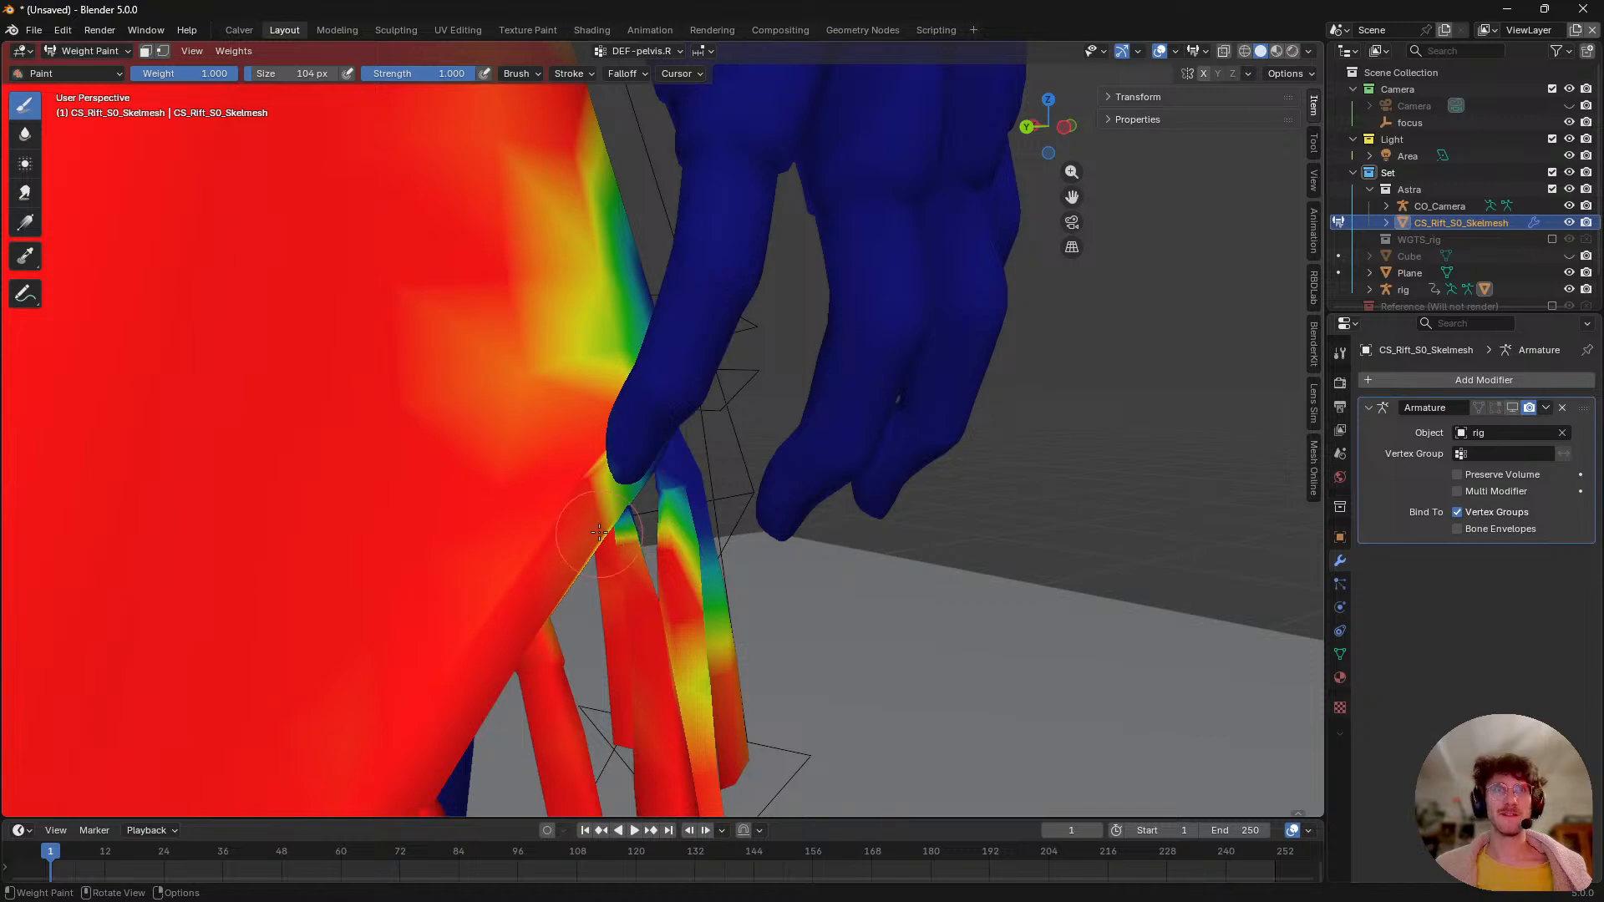
{"action": "middle_click_drag", "start_coordinate": [599, 532], "coordinate": [594, 503]}
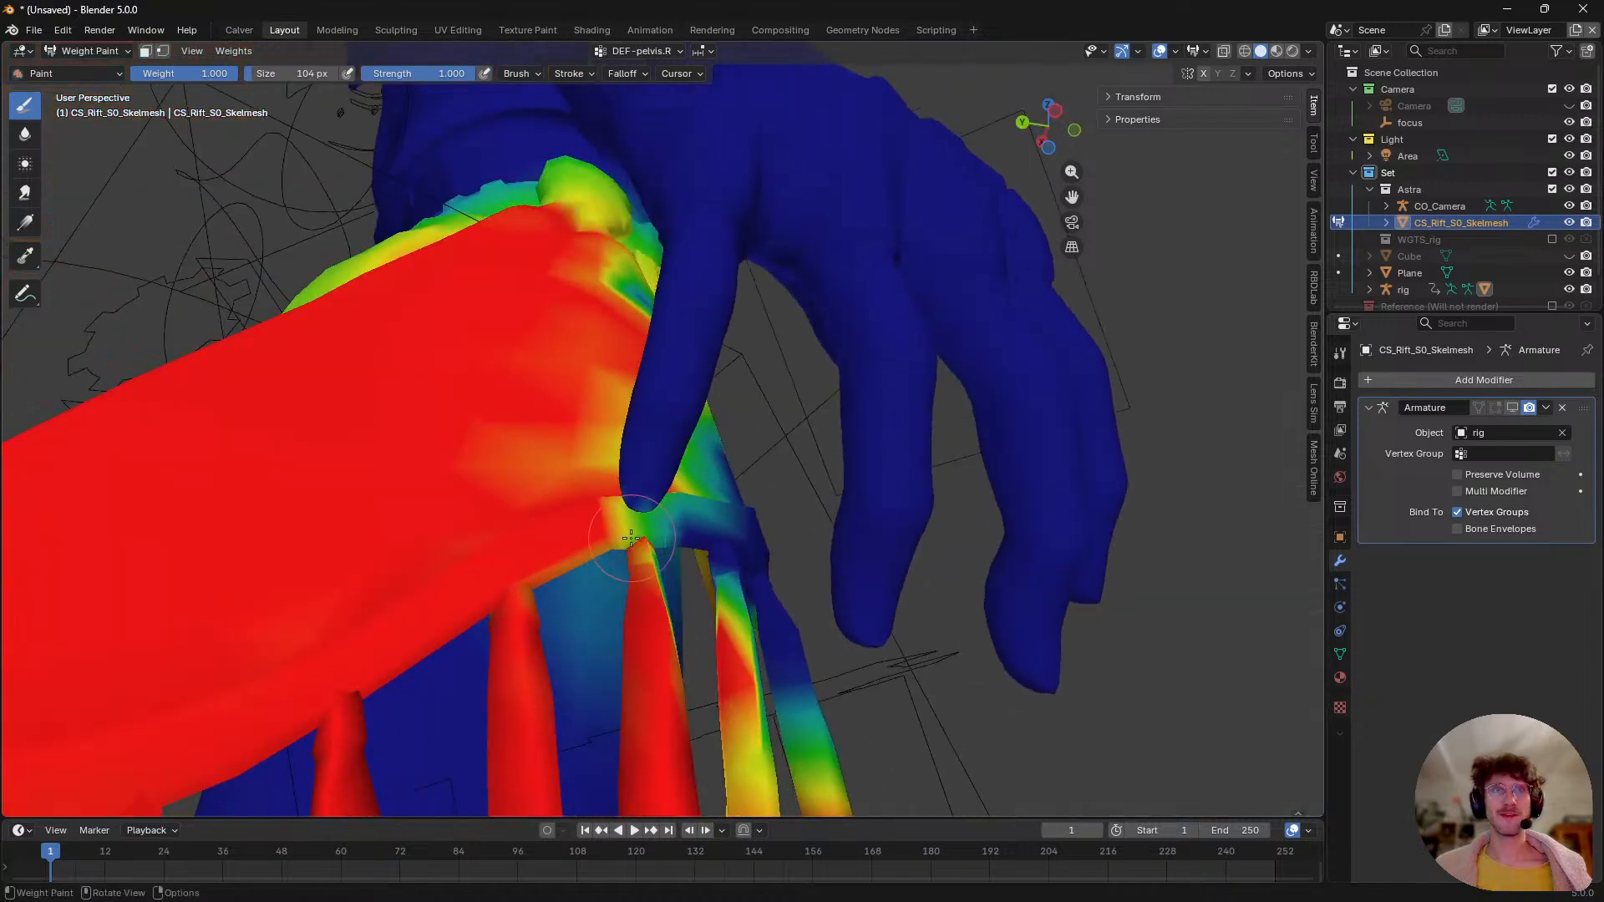
{"action": "mouse_move", "coordinate": [727, 512]}
{"action": "left_mouse_down"}
{"action": "mouse_move", "coordinate": [718, 609]}
{"action": "mouse_move", "coordinate": [799, 700]}
{"action": "left_mouse_up"}
- Resize the brush to 142 px and paint DEF-pelvis.R weight across the scarf's front hem corner beside the hand
{"action": "mouse_move", "coordinate": [799, 700]}
{"action": "middle_mouse_down"}
{"action": "mouse_move", "coordinate": [529, 609]}
{"action": "mouse_move", "coordinate": [662, 573]}
{"action": "mouse_move", "coordinate": [678, 584]}
{"action": "middle_mouse_up"}
{"action": "key", "text": "f"}
{"action": "left_click", "coordinate": [697, 584]}
{"action": "mouse_move", "coordinate": [719, 568]}
{"action": "left_mouse_down"}
{"action": "mouse_move", "coordinate": [694, 510]}
{"action": "mouse_move", "coordinate": [785, 635]}
{"action": "mouse_move", "coordinate": [614, 538]}
{"action": "left_mouse_up"}
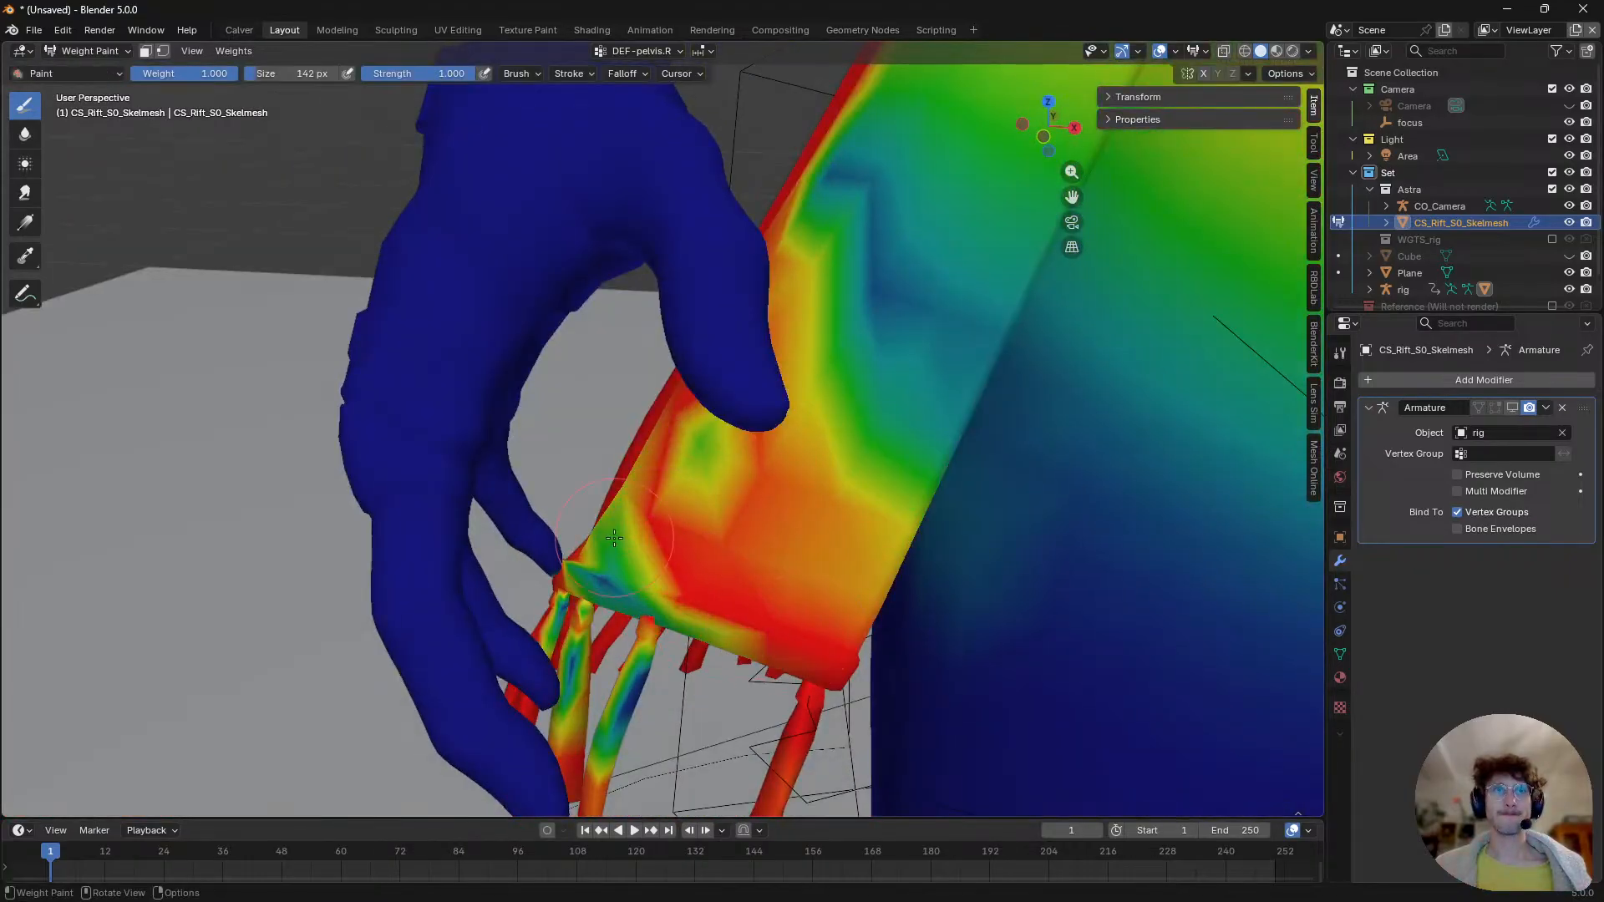
{"action": "scroll", "coordinate": [577, 635], "scroll_direction": "down", "scroll_amount": 5}
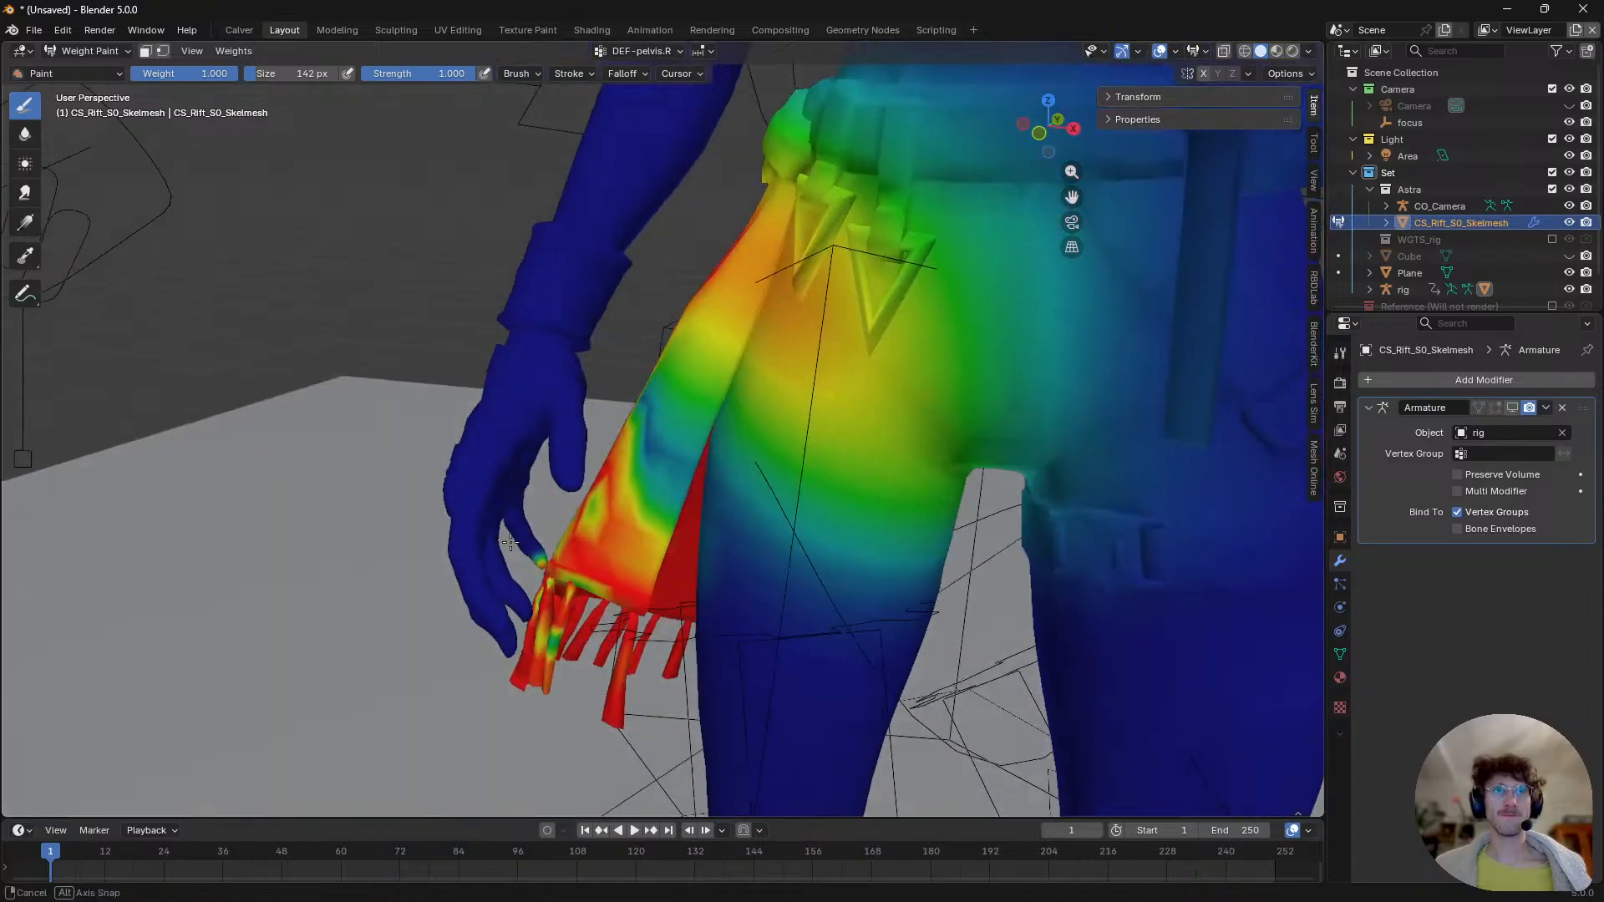
- Subtract the stray DEF-pelvis.R weight from the right fingertip nearest the scarf, covering it from several sides
{"action": "scroll", "coordinate": [577, 637], "scroll_direction": "up", "scroll_amount": 9}
{"action": "mouse_move", "coordinate": [589, 647]}
{"action": "middle_mouse_down"}
{"action": "mouse_move", "coordinate": [549, 613]}
{"action": "mouse_move", "coordinate": [584, 628]}
{"action": "middle_mouse_up"}
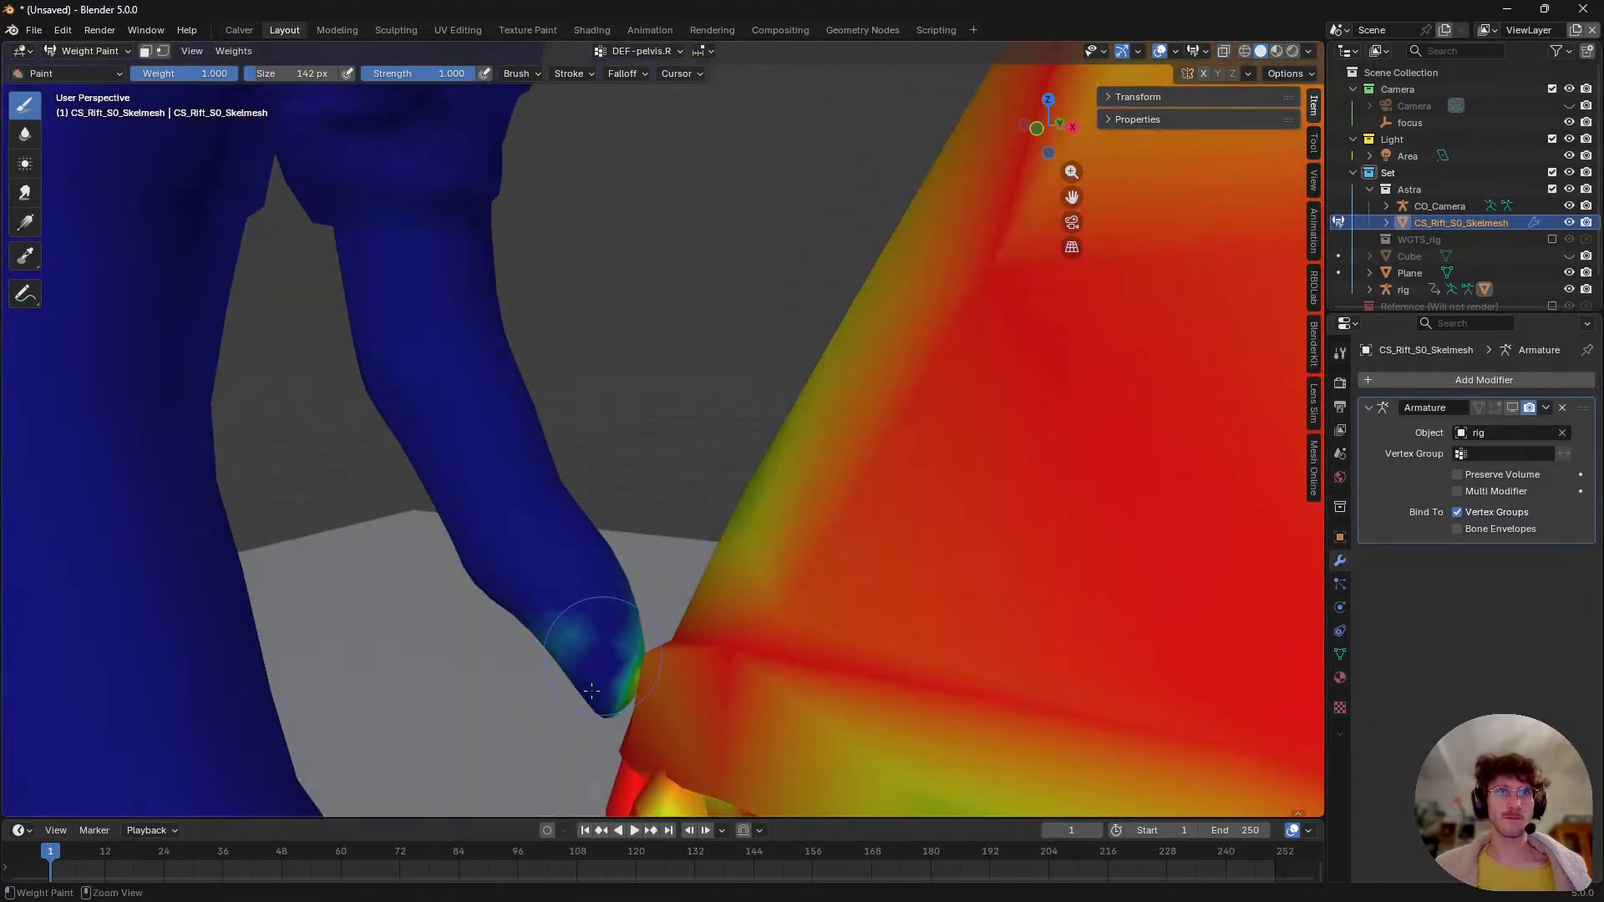
{"action": "middle_click_drag", "start_coordinate": [590, 710], "coordinate": [1010, 643]}
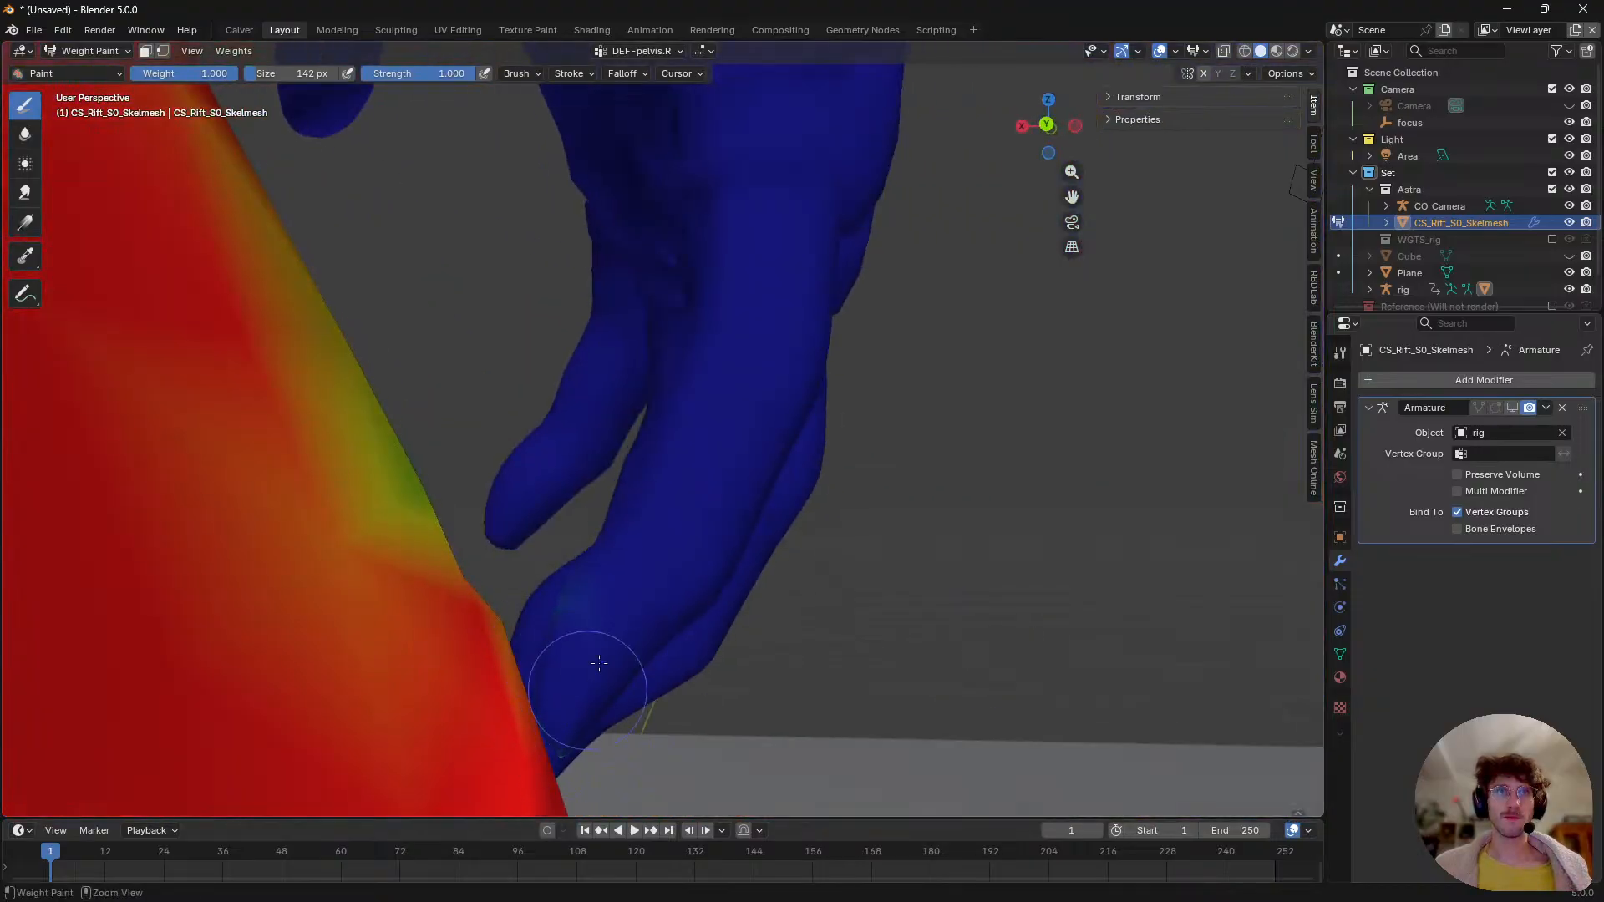
{"action": "middle_click_drag", "start_coordinate": [557, 765], "coordinate": [553, 692]}
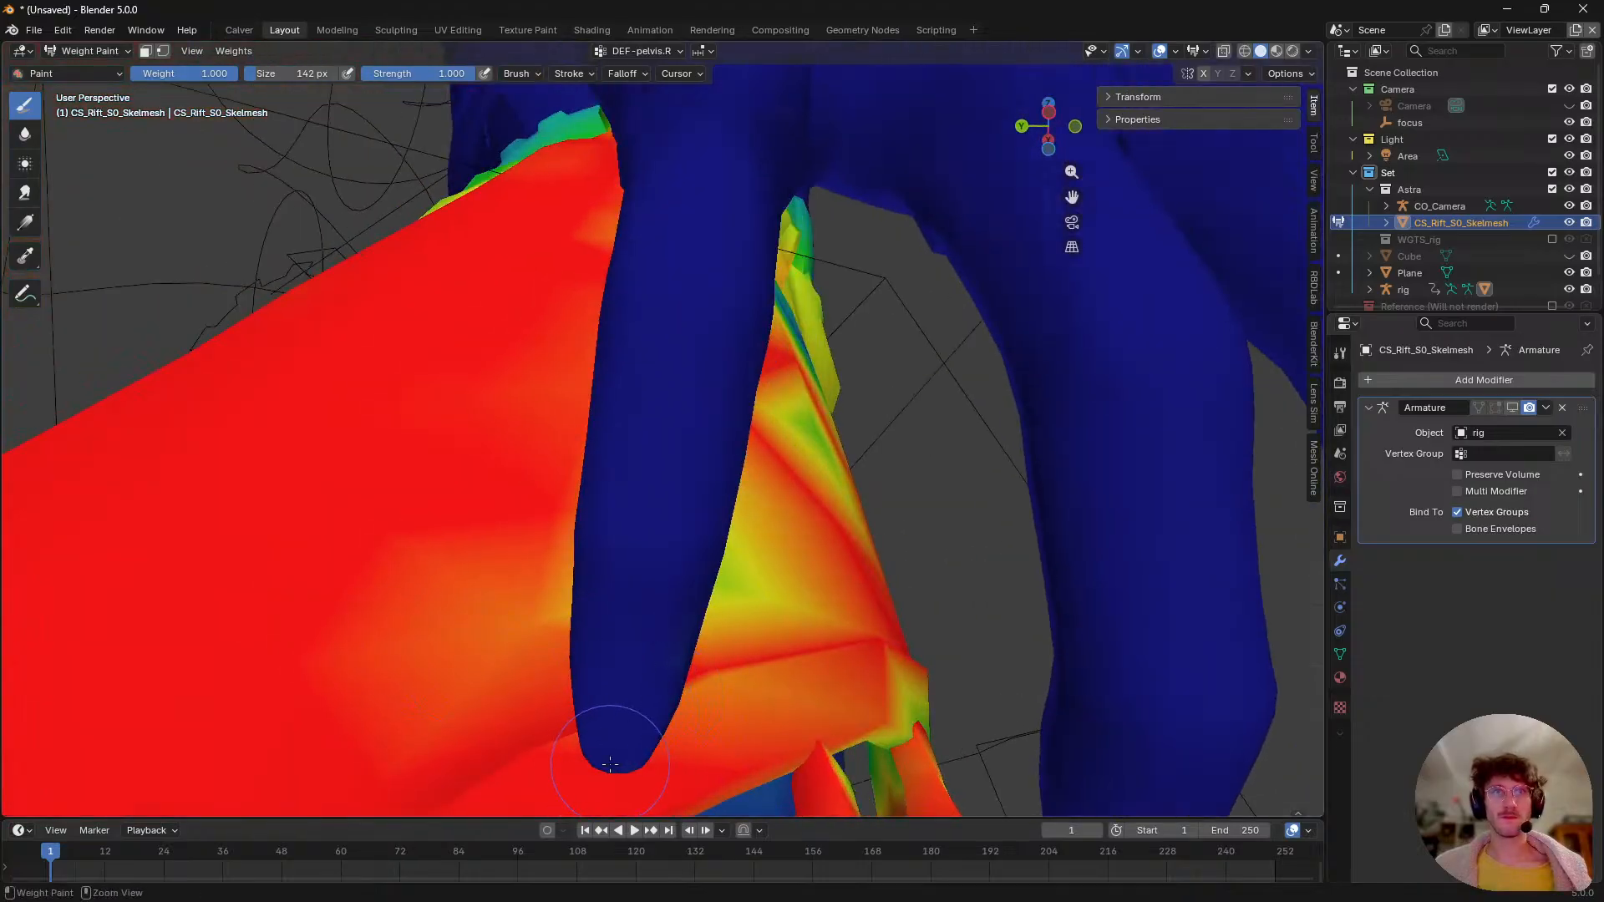
{"action": "middle_click_drag", "start_coordinate": [610, 764], "coordinate": [744, 618]}
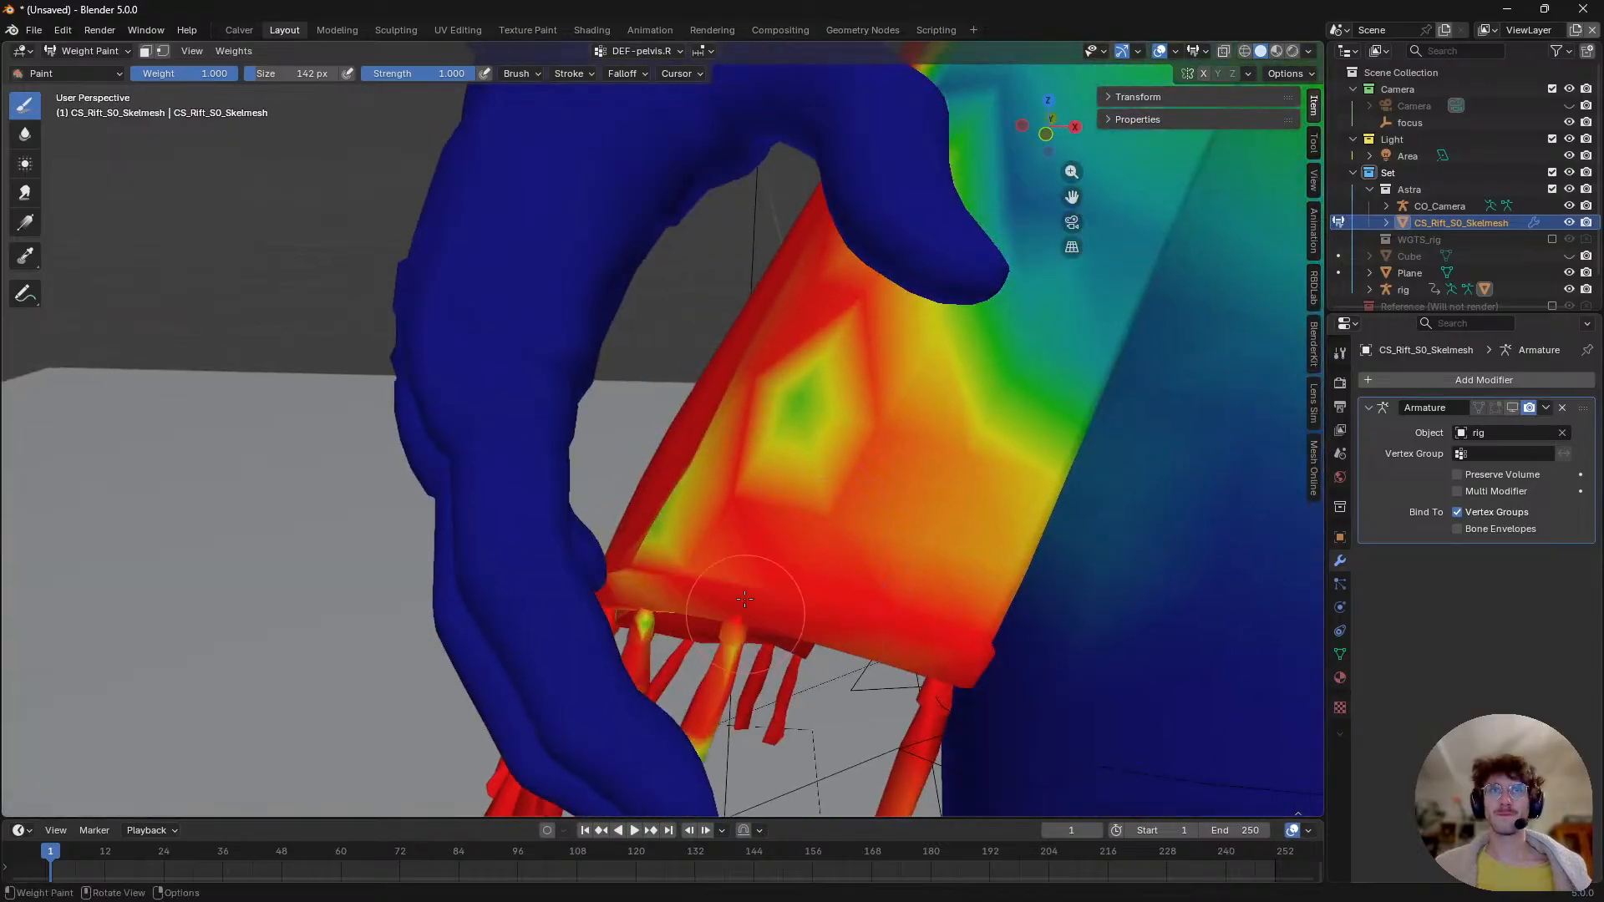
- Paint full DEF-pelvis.R weight over the scarf's front hem and down the fringe strands hanging below the hand
{"action": "mouse_move", "coordinate": [744, 598]}
{"action": "left_mouse_down"}
{"action": "mouse_move", "coordinate": [770, 468]}
{"action": "mouse_move", "coordinate": [687, 453]}
{"action": "mouse_move", "coordinate": [691, 478]}
{"action": "left_mouse_up"}
{"action": "scroll", "coordinate": [605, 641], "scroll_direction": "up", "scroll_amount": 3}
{"action": "left_click_drag", "start_coordinate": [764, 707], "coordinate": [741, 646]}
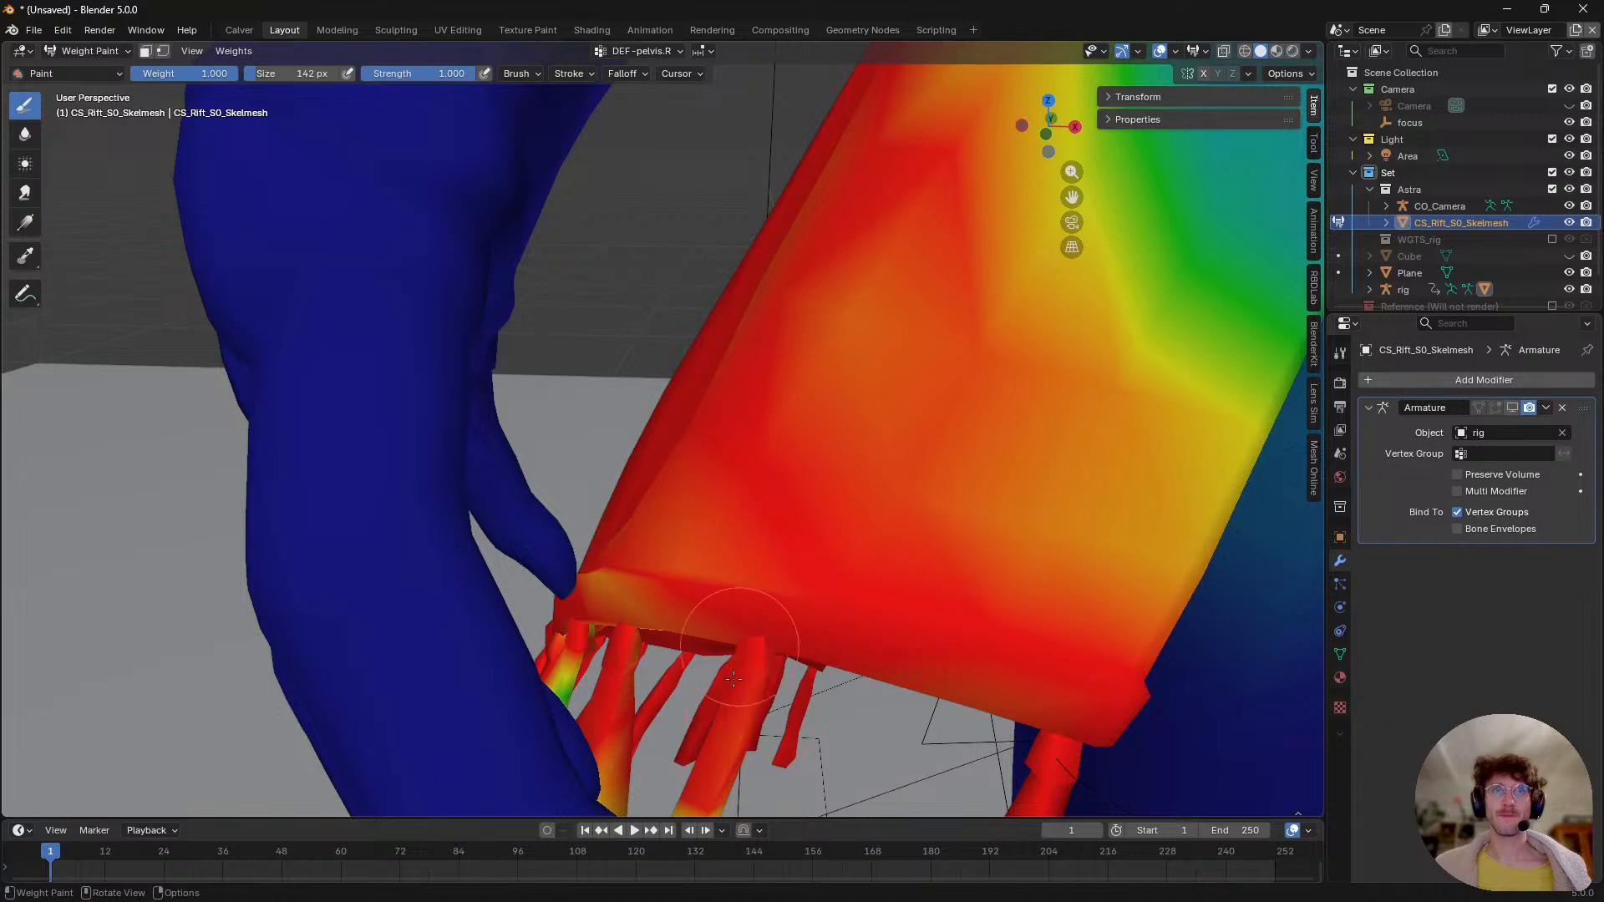
{"action": "middle_click_drag", "start_coordinate": [693, 698], "coordinate": [761, 514], "text": "shift"}
{"action": "left_click_drag", "start_coordinate": [819, 337], "coordinate": [830, 259]}
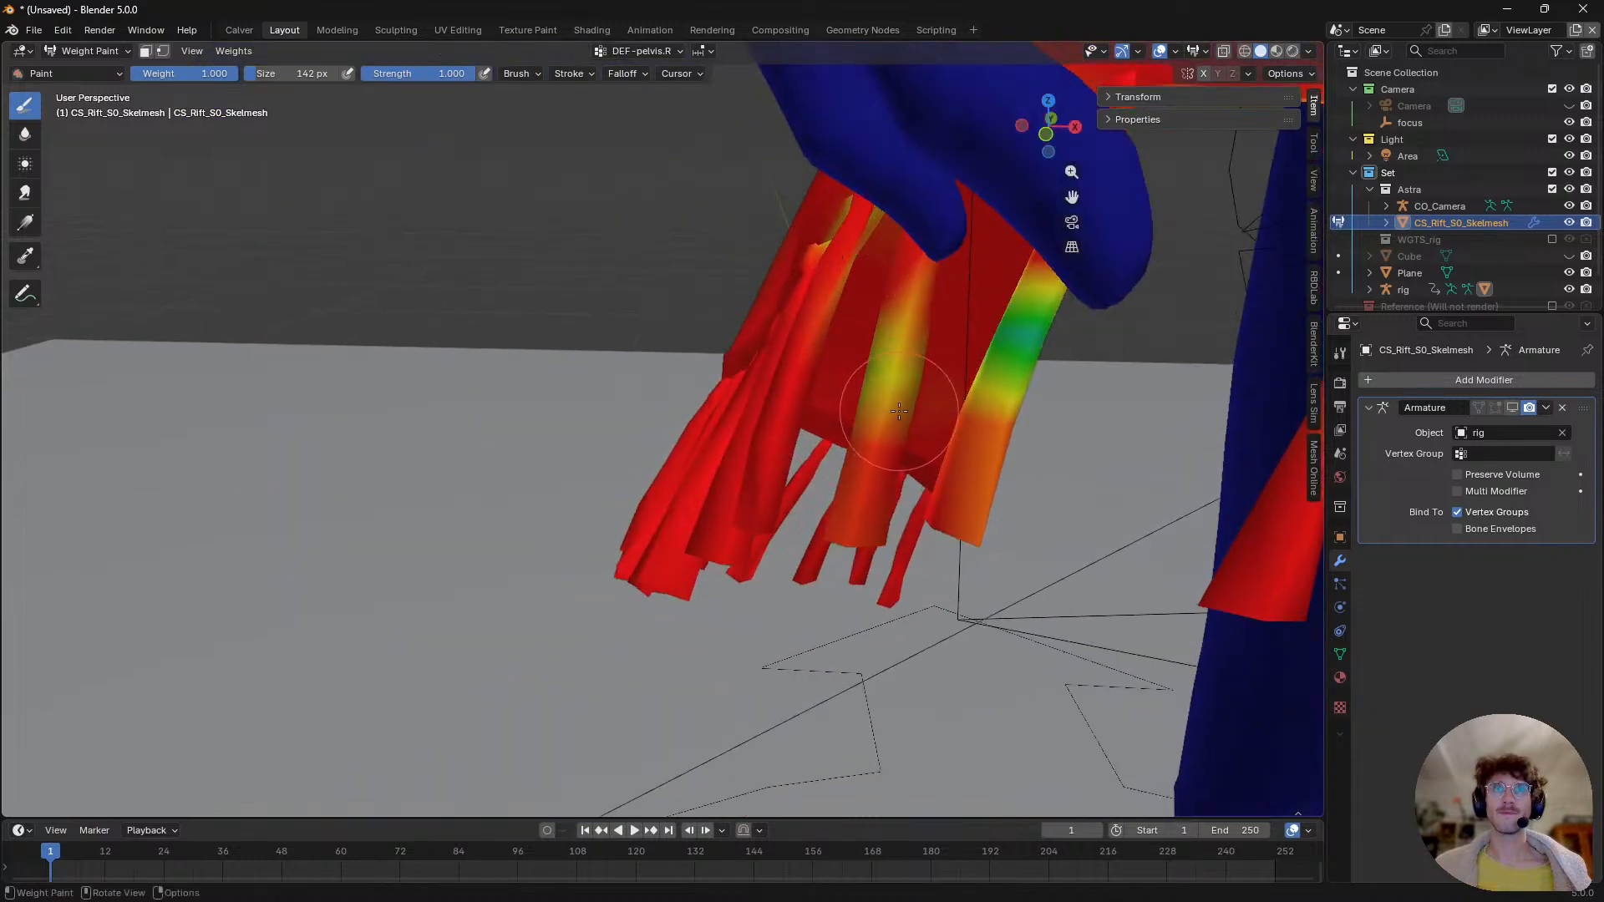
{"action": "left_click_drag", "start_coordinate": [843, 406], "coordinate": [900, 313]}
{"action": "left_click_drag", "start_coordinate": [979, 385], "coordinate": [996, 394]}
- Paint DEF-pelvis.R weight over the fringe strands from the outer side and across the inner face of the scarf's front hem
{"action": "middle_click_drag", "start_coordinate": [1044, 345], "coordinate": [1005, 361]}
{"action": "left_click_drag", "start_coordinate": [1045, 133], "coordinate": [919, 117]}
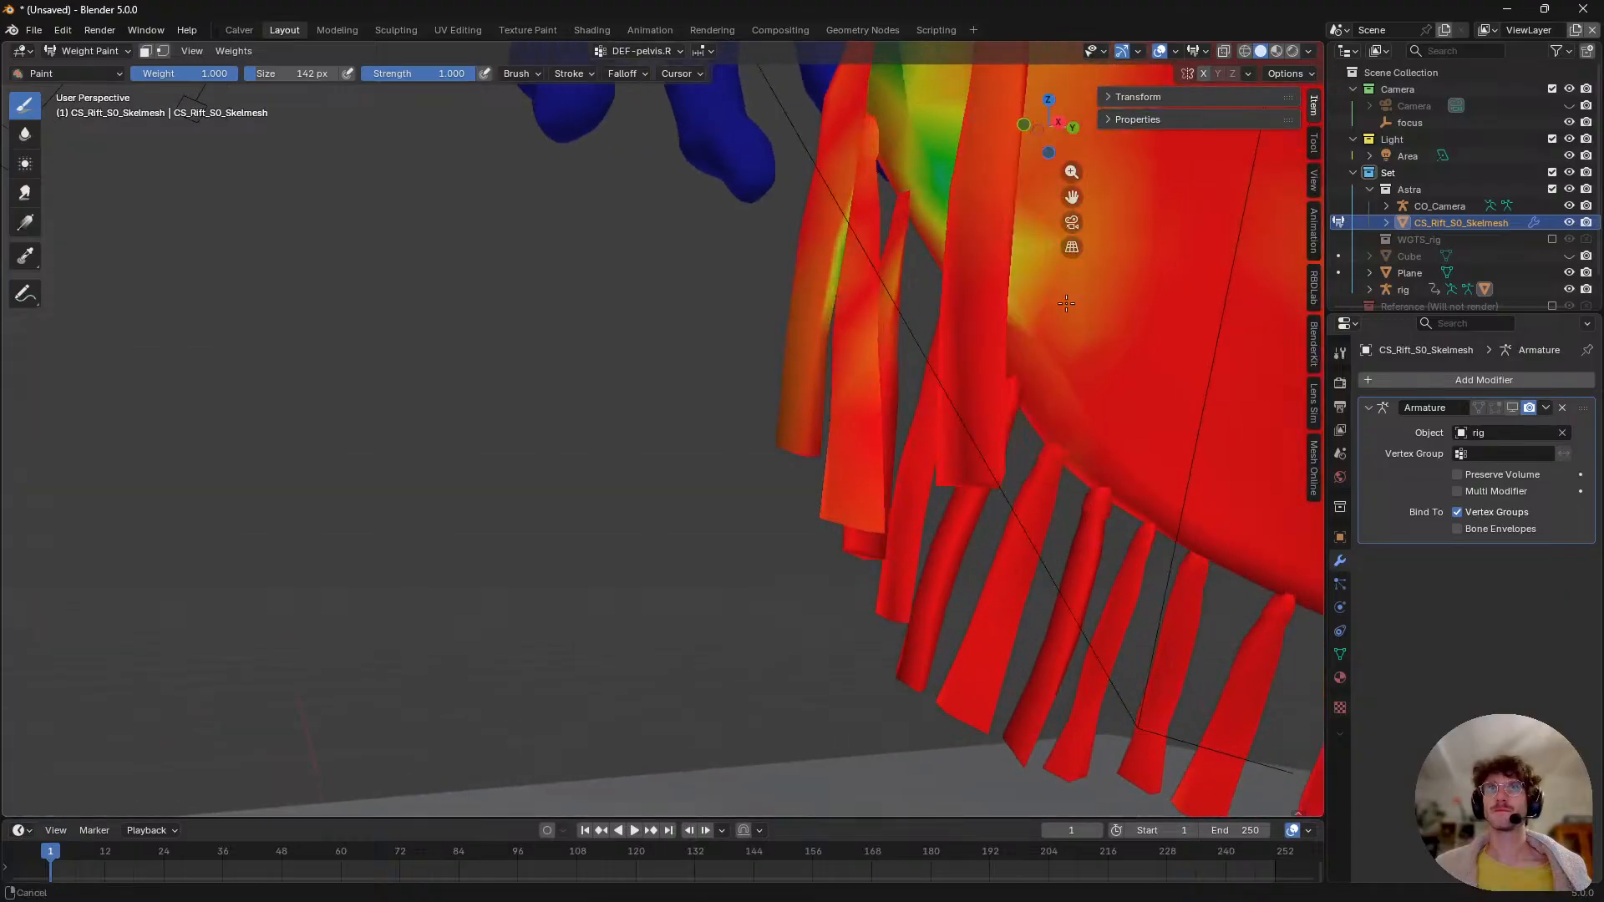
{"action": "middle_click_drag", "start_coordinate": [927, 451], "coordinate": [963, 438]}
{"action": "mouse_move", "coordinate": [963, 438]}
{"action": "left_mouse_down"}
{"action": "mouse_move", "coordinate": [849, 401]}
{"action": "mouse_move", "coordinate": [810, 334]}
{"action": "mouse_move", "coordinate": [798, 162]}
{"action": "left_mouse_up"}
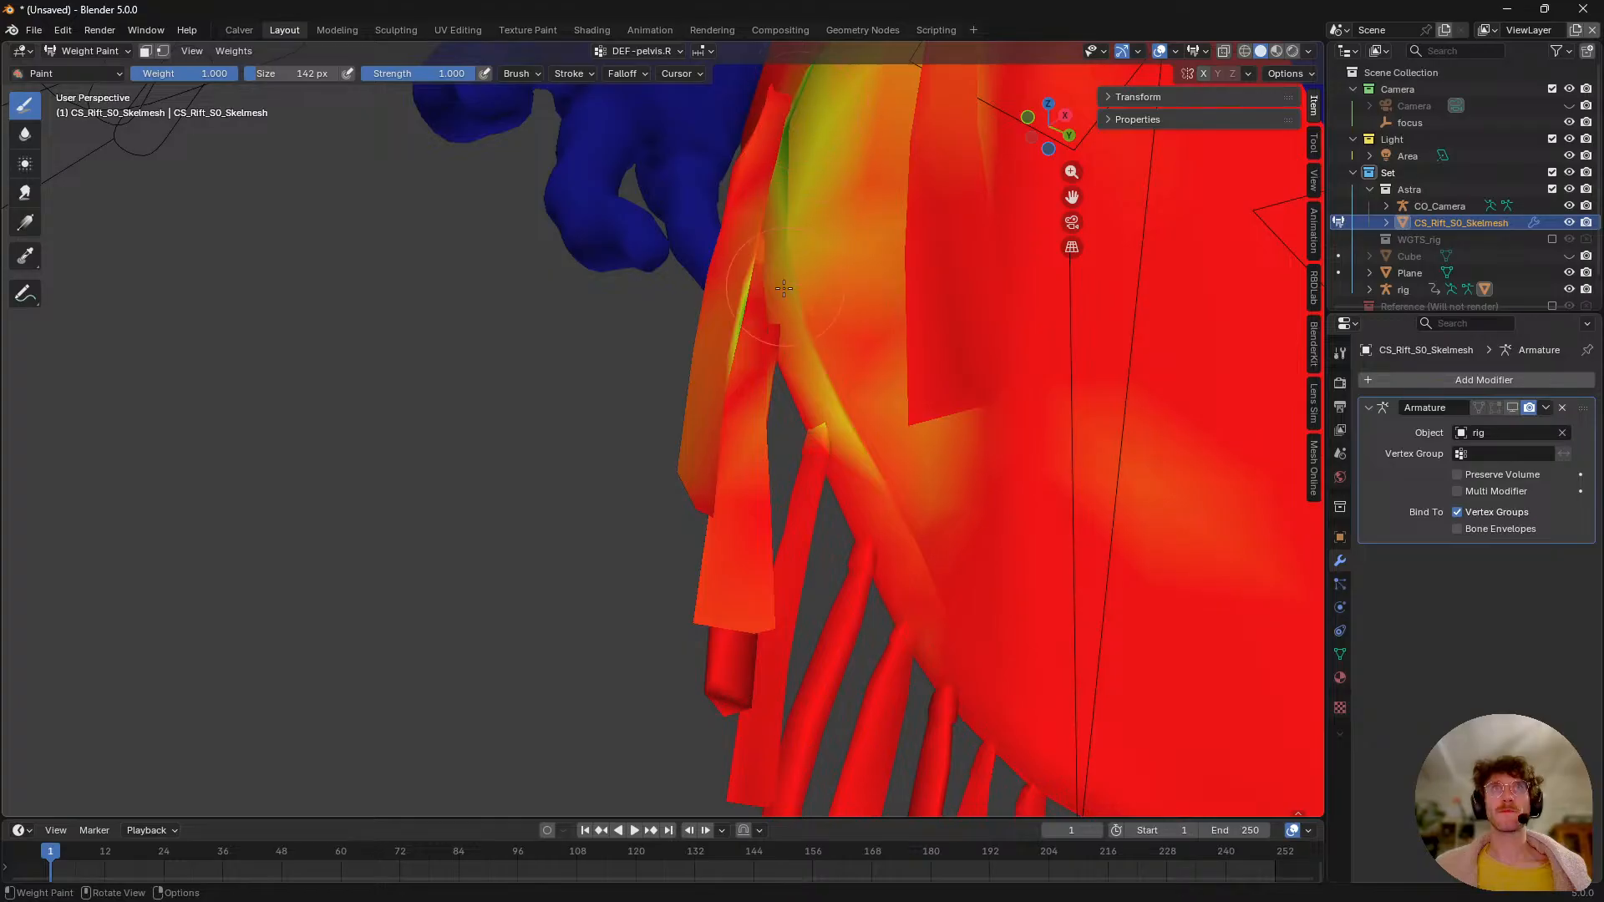
{"action": "mouse_move", "coordinate": [784, 288]}
{"action": "left_mouse_down"}
{"action": "mouse_move", "coordinate": [824, 426]}
{"action": "mouse_move", "coordinate": [795, 301]}
{"action": "left_mouse_up"}
{"action": "mouse_move", "coordinate": [794, 301]}
{"action": "middle_mouse_down"}
{"action": "mouse_move", "coordinate": [794, 427]}
{"action": "mouse_move", "coordinate": [752, 418]}
{"action": "mouse_move", "coordinate": [868, 451]}
{"action": "middle_mouse_up"}
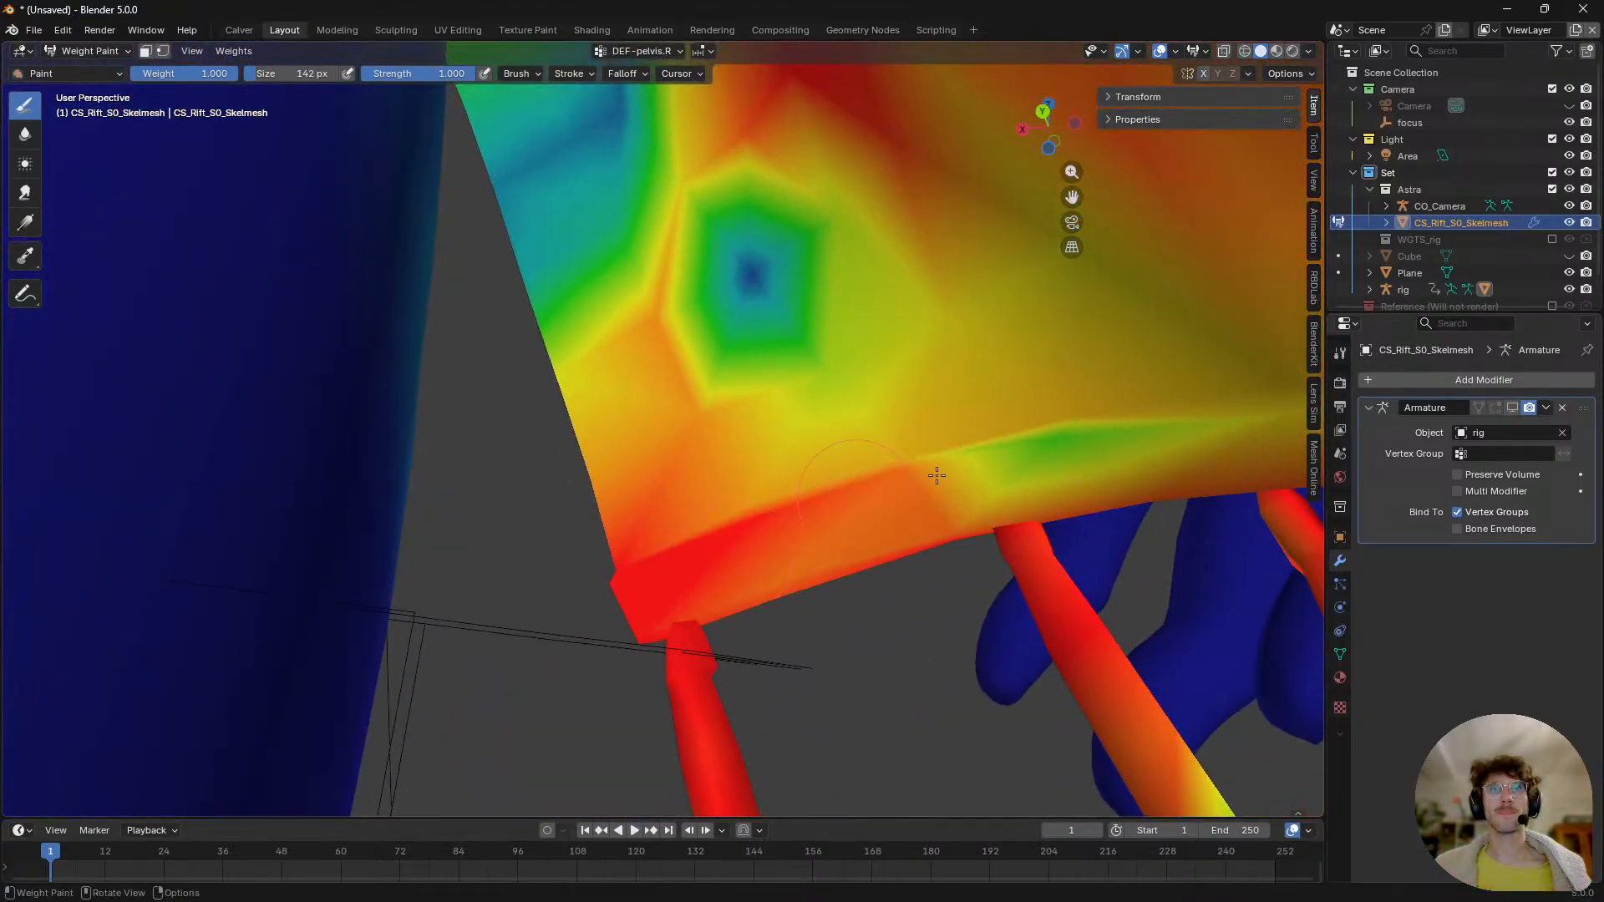
{"action": "mouse_move", "coordinate": [936, 475]}
{"action": "left_mouse_down"}
{"action": "mouse_move", "coordinate": [791, 337]}
{"action": "mouse_move", "coordinate": [938, 376]}
{"action": "mouse_move", "coordinate": [809, 287]}
{"action": "mouse_move", "coordinate": [794, 458]}
{"action": "mouse_move", "coordinate": [635, 469]}
{"action": "mouse_move", "coordinate": [614, 434]}
{"action": "left_mouse_up"}
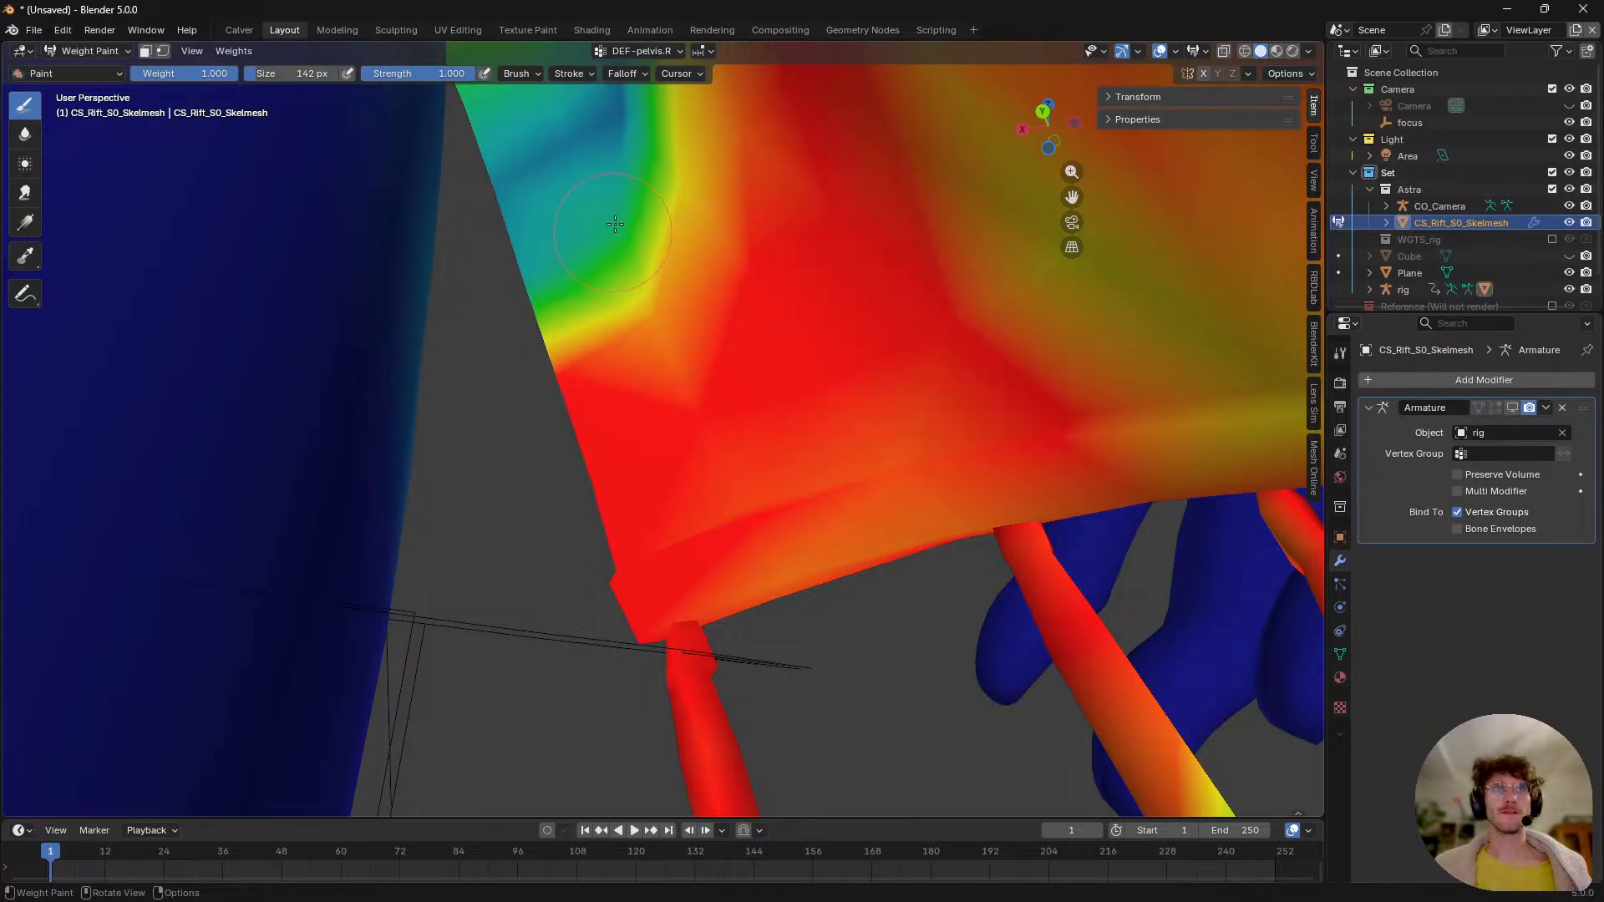
- Enlarge the brush to 162 px and paint DEF-pelvis.R weight up the scarf's front panel from the hem toward the hip
{"action": "mouse_move", "coordinate": [614, 435]}
{"action": "middle_mouse_down"}
{"action": "mouse_move", "coordinate": [818, 463]}
{"action": "mouse_move", "coordinate": [715, 458]}
{"action": "mouse_move", "coordinate": [849, 726]}
{"action": "mouse_move", "coordinate": [738, 468]}
{"action": "middle_mouse_up"}
{"action": "left_click", "coordinate": [738, 467]}
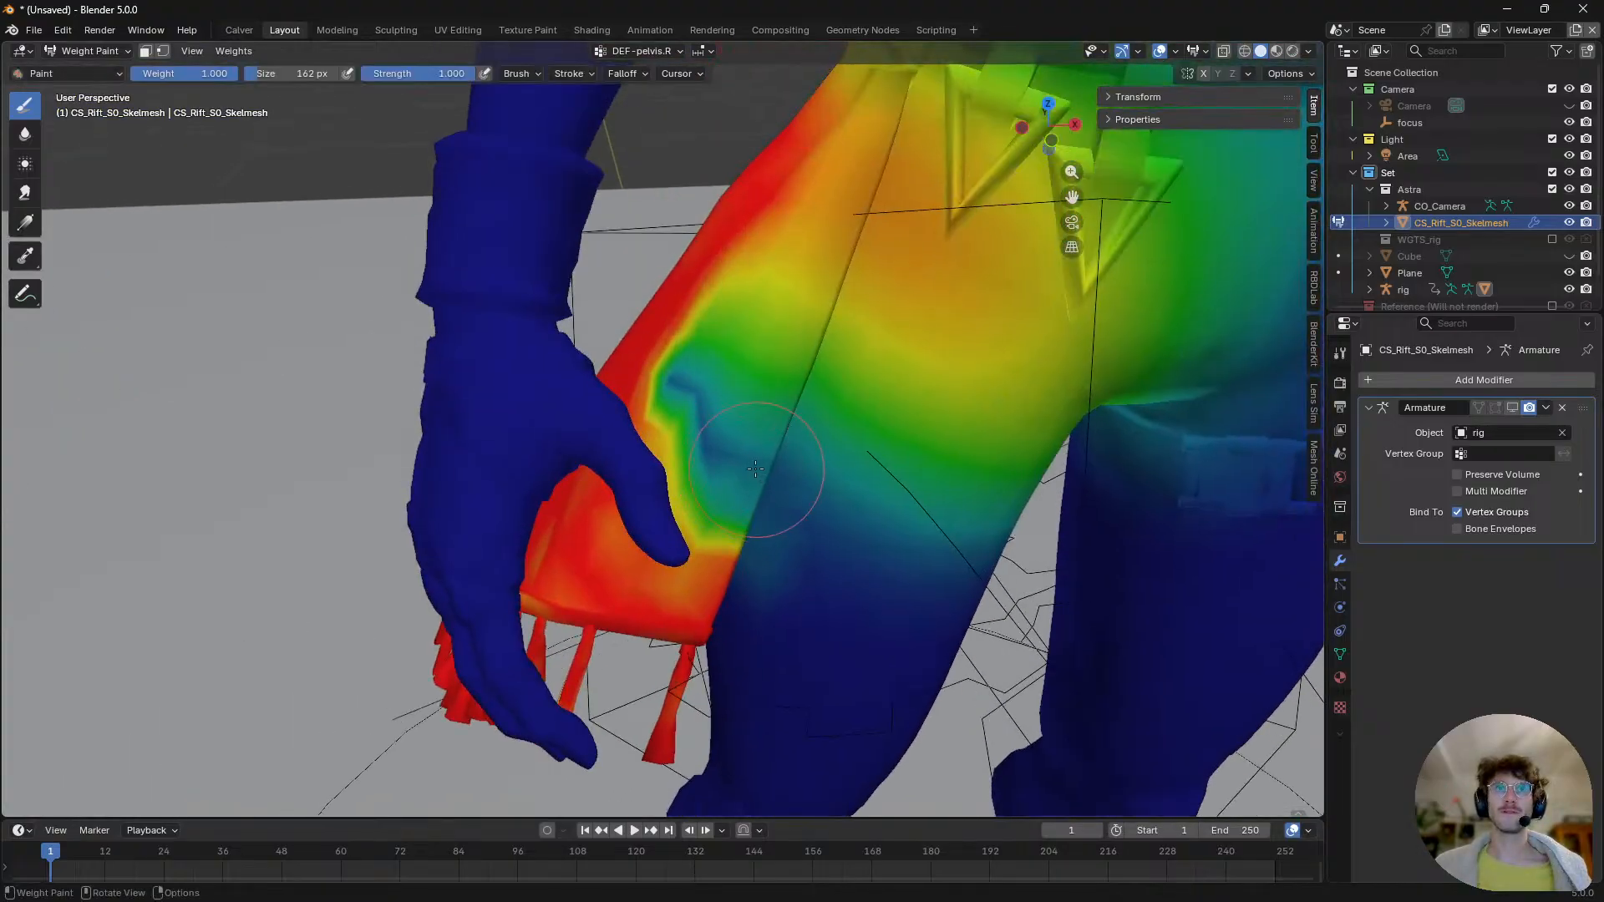
{"action": "scroll", "coordinate": [739, 467], "scroll_direction": "up", "scroll_amount": 3}
{"action": "mouse_move", "coordinate": [664, 393]}
{"action": "left_mouse_down"}
{"action": "mouse_move", "coordinate": [592, 258]}
{"action": "mouse_move", "coordinate": [719, 167]}
{"action": "mouse_move", "coordinate": [664, 585]}
{"action": "mouse_move", "coordinate": [568, 534]}
{"action": "mouse_move", "coordinate": [765, 337]}
{"action": "mouse_move", "coordinate": [589, 376]}
{"action": "mouse_move", "coordinate": [693, 192]}
{"action": "mouse_move", "coordinate": [702, 108]}
{"action": "left_mouse_up"}
{"action": "middle_click_drag", "start_coordinate": [702, 109], "coordinate": [689, 470]}
{"action": "mouse_move", "coordinate": [689, 470]}
{"action": "left_mouse_down"}
{"action": "mouse_move", "coordinate": [677, 335]}
{"action": "mouse_move", "coordinate": [622, 464]}
{"action": "mouse_move", "coordinate": [573, 501]}
{"action": "mouse_move", "coordinate": [860, 137]}
{"action": "mouse_move", "coordinate": [768, 167]}
{"action": "mouse_move", "coordinate": [759, 501]}
{"action": "mouse_move", "coordinate": [789, 467]}
{"action": "mouse_move", "coordinate": [806, 480]}
{"action": "mouse_move", "coordinate": [830, 435]}
{"action": "mouse_move", "coordinate": [877, 423]}
{"action": "left_mouse_up"}
{"action": "scroll", "coordinate": [543, 501], "scroll_direction": "up", "scroll_amount": 3}
{"action": "scroll", "coordinate": [860, 162], "scroll_direction": "down", "scroll_amount": 3}
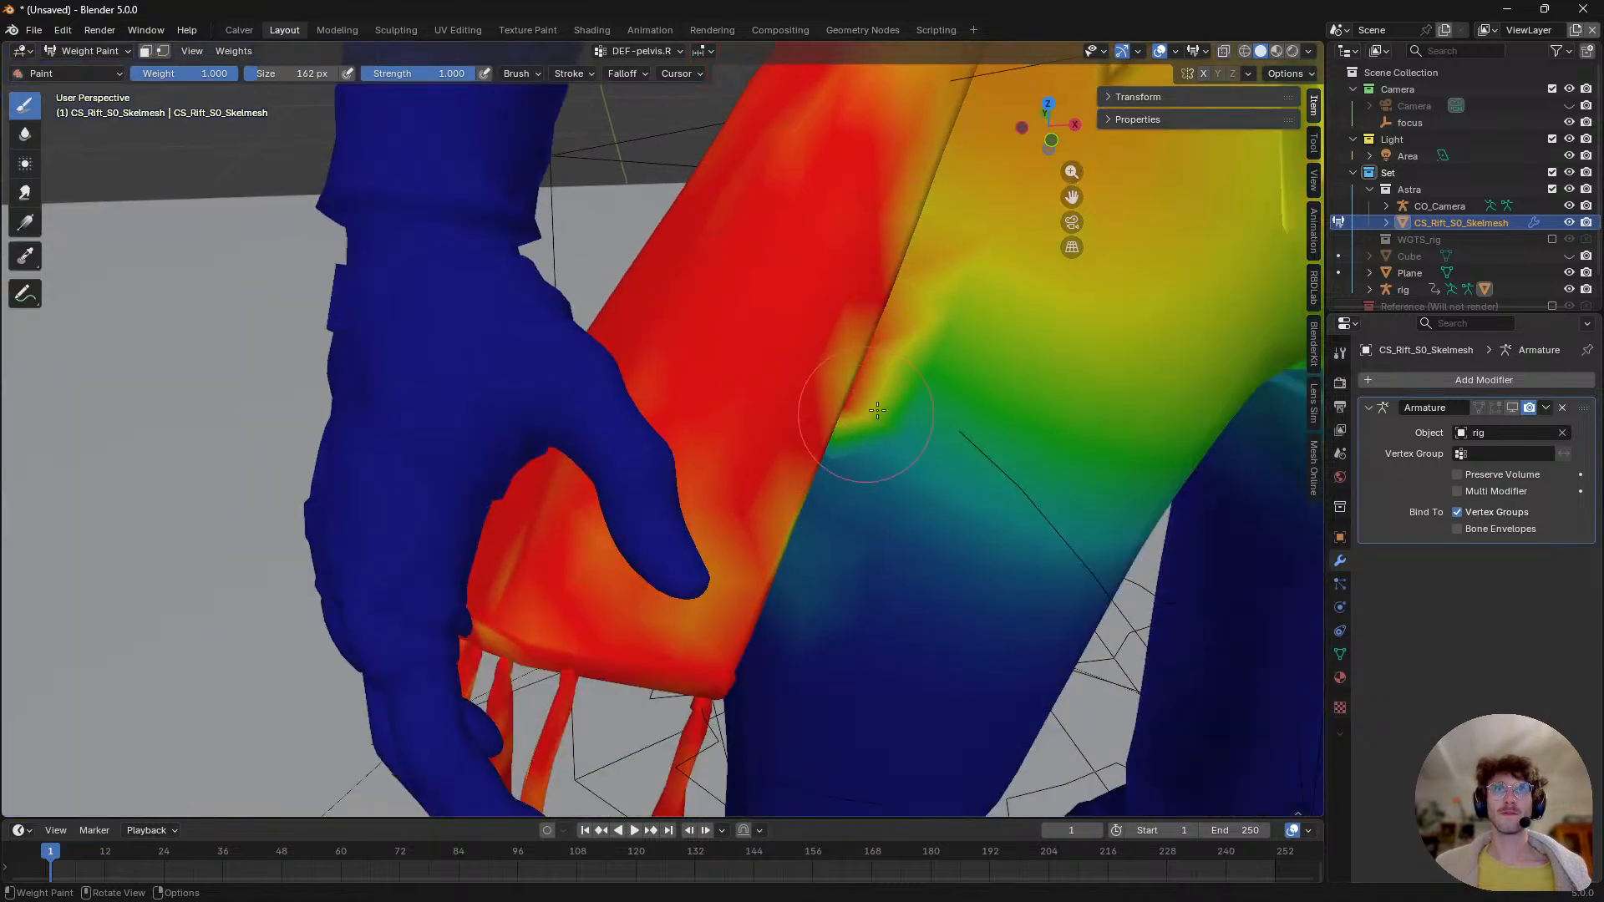
- Enable the Armature modifier's viewport display and paint DEF-pelvis.R weight over the weak spots on the deformed scarf's fringe end
{"action": "middle_click_drag", "start_coordinate": [877, 423], "coordinate": [892, 346]}
{"action": "mouse_move", "coordinate": [928, 397]}
{"action": "middle_mouse_down"}
{"action": "mouse_move", "coordinate": [913, 412]}
{"action": "mouse_move", "coordinate": [937, 412]}
{"action": "middle_mouse_up"}
{"action": "left_click", "coordinate": [1511, 407]}
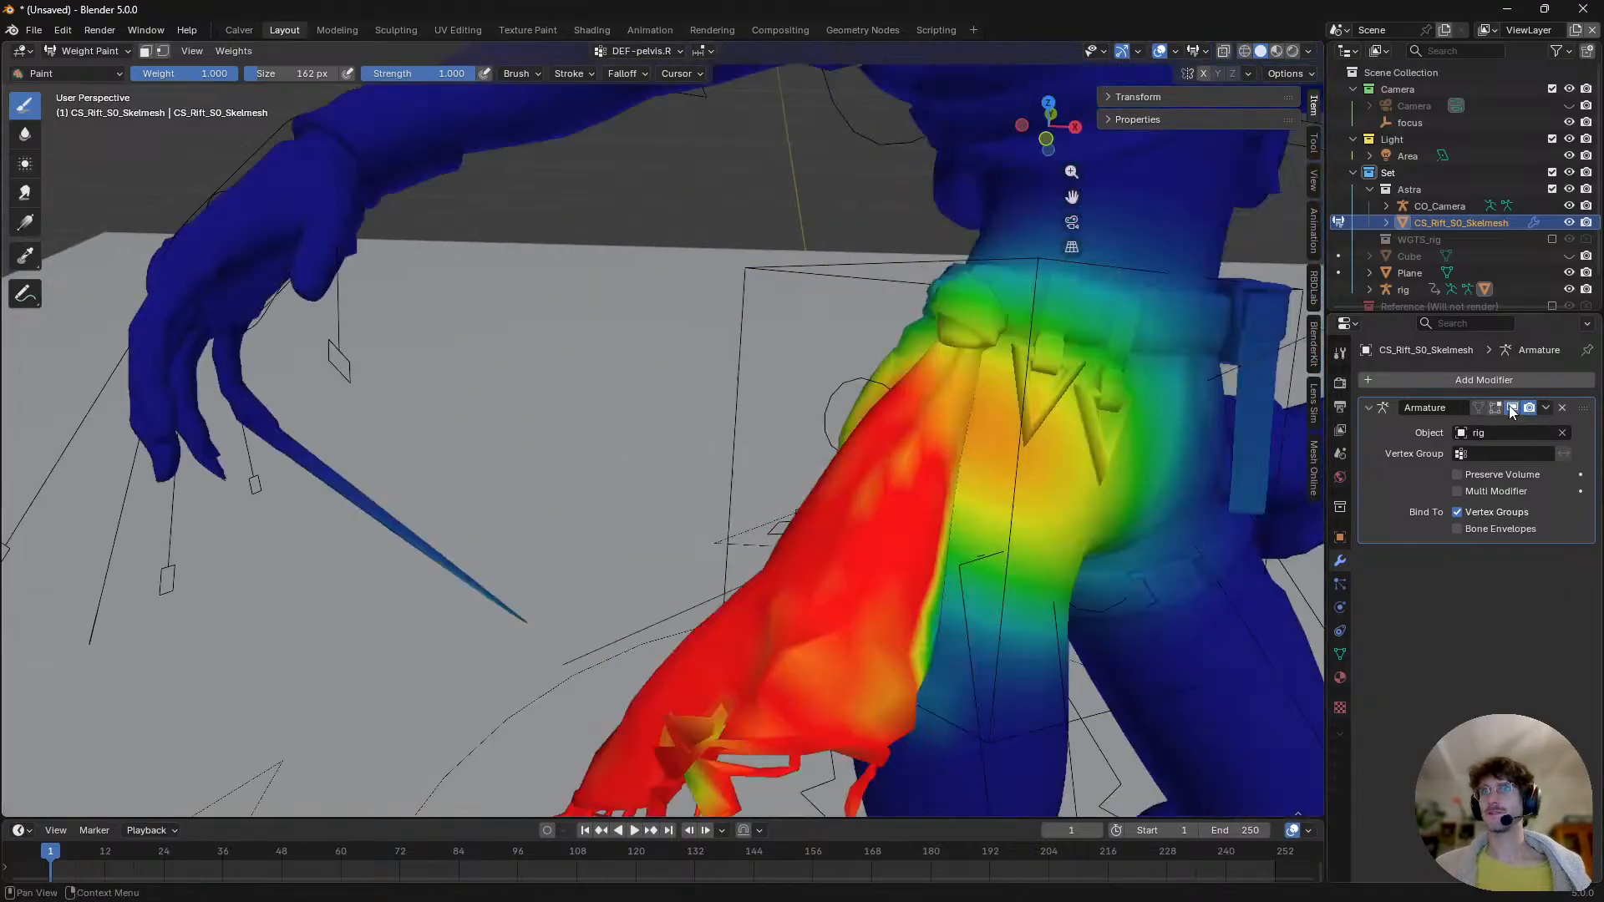
{"action": "middle_click_drag", "start_coordinate": [1049, 575], "coordinate": [760, 587]}
{"action": "scroll", "coordinate": [836, 516], "scroll_direction": "up", "scroll_amount": 5}
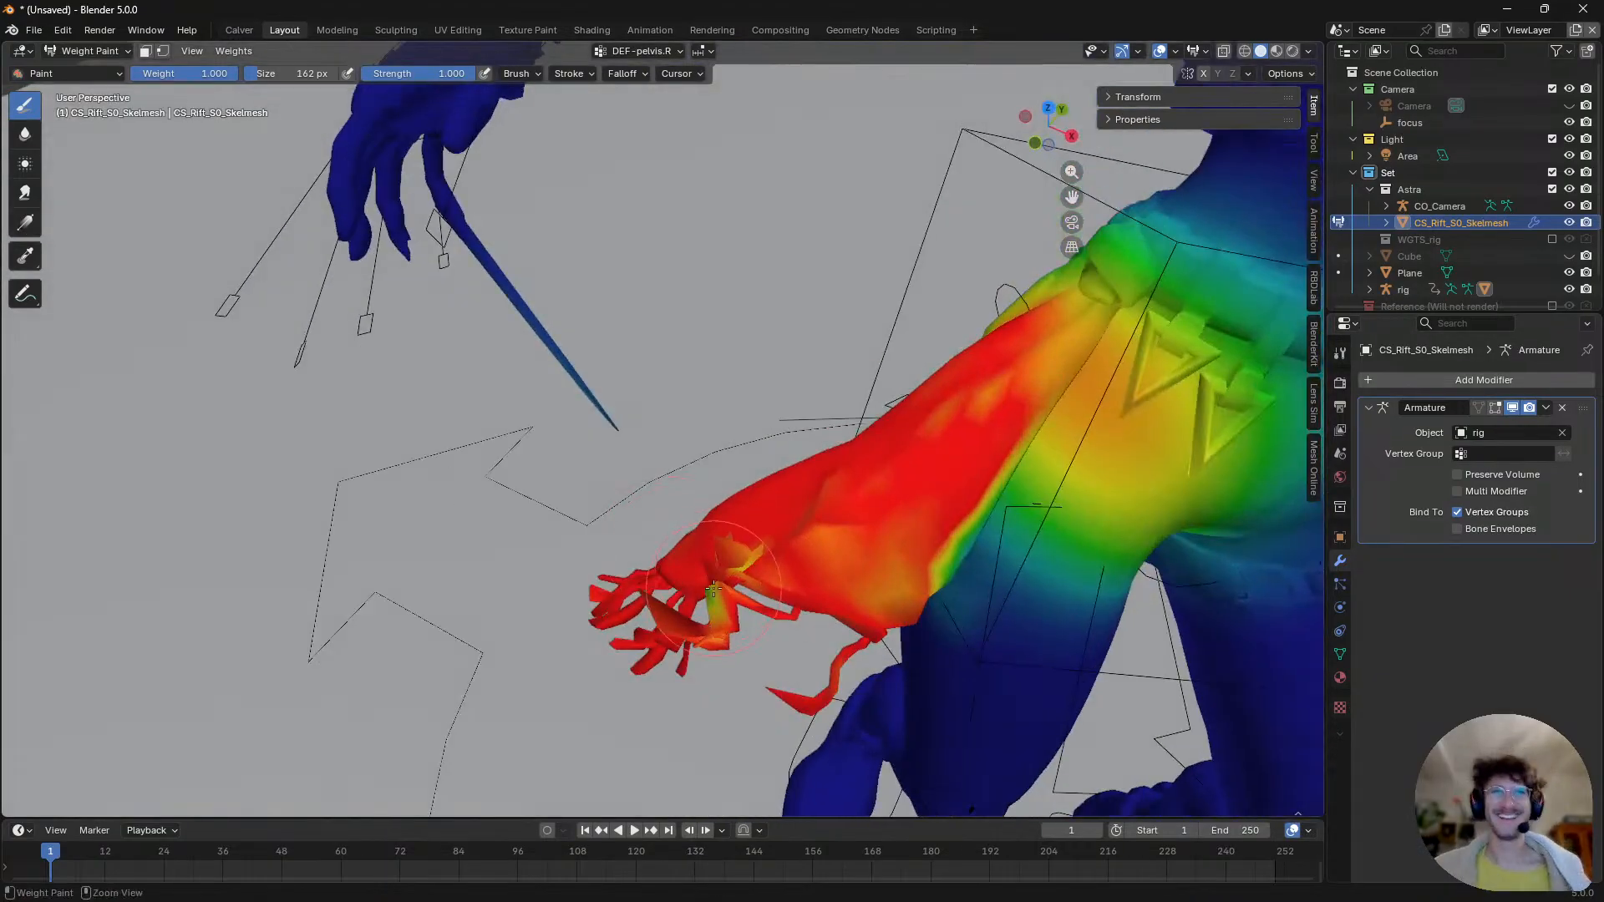
{"action": "left_click_drag", "start_coordinate": [713, 590], "coordinate": [784, 544]}
- Subtract DEF-pelvis.R weight along the stretched spike coming off the right hand's little finger
{"action": "middle_click_drag", "start_coordinate": [663, 565], "coordinate": [777, 584]}
{"action": "scroll", "coordinate": [649, 521], "scroll_direction": "up", "scroll_amount": 3}
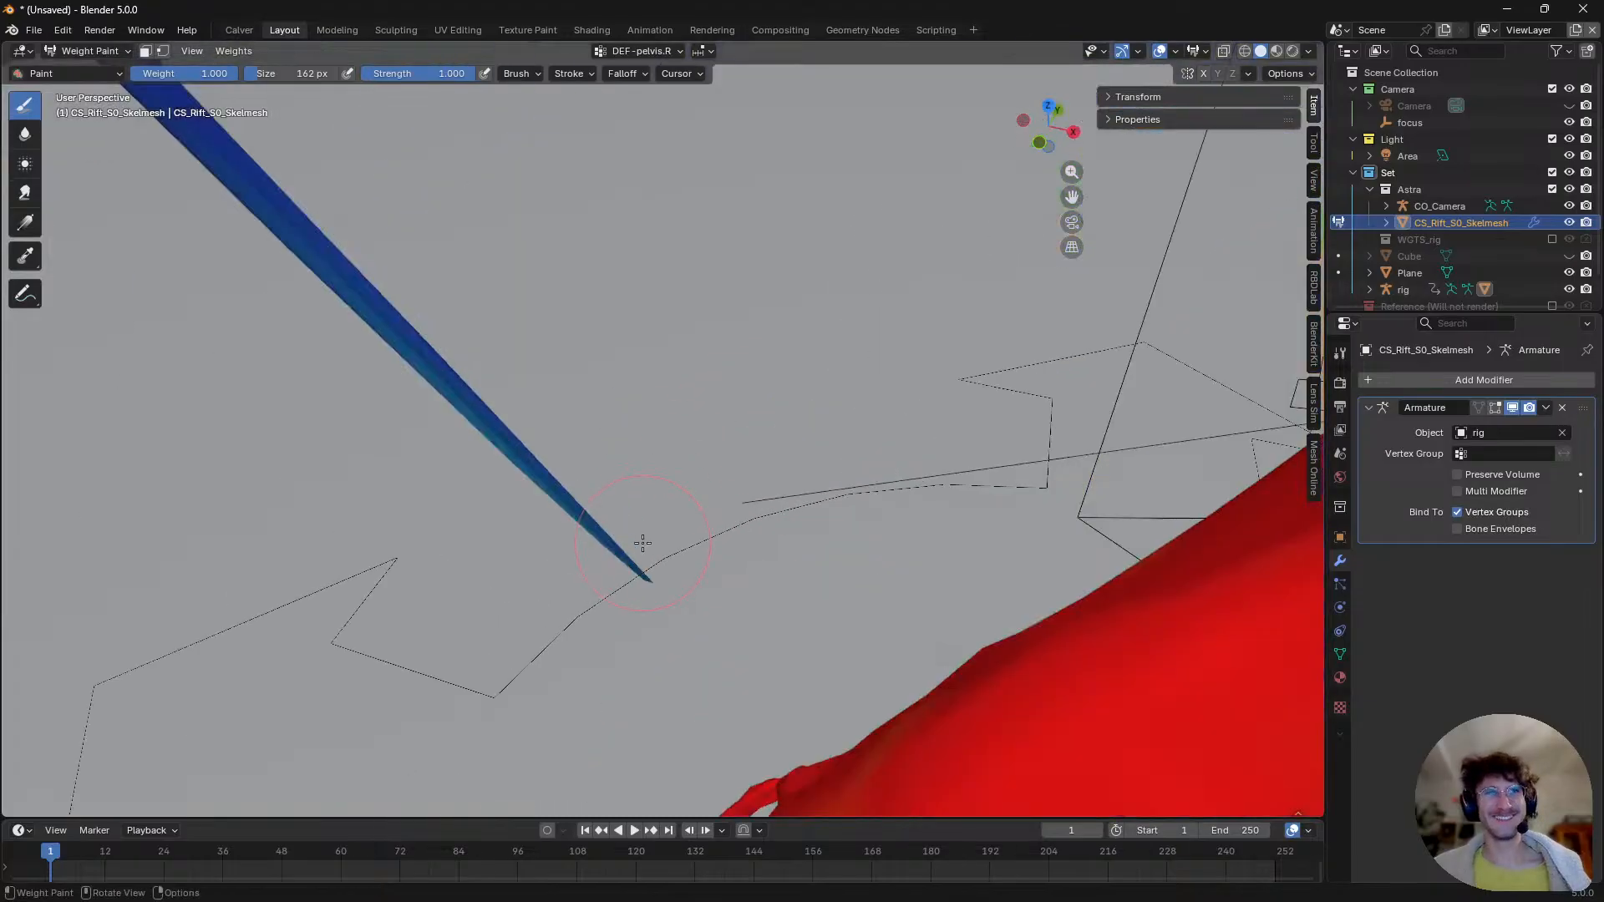
{"action": "mouse_move", "coordinate": [634, 567]}
{"action": "left_mouse_down"}
{"action": "mouse_move", "coordinate": [659, 590]}
{"action": "mouse_move", "coordinate": [488, 442]}
{"action": "left_mouse_up"}
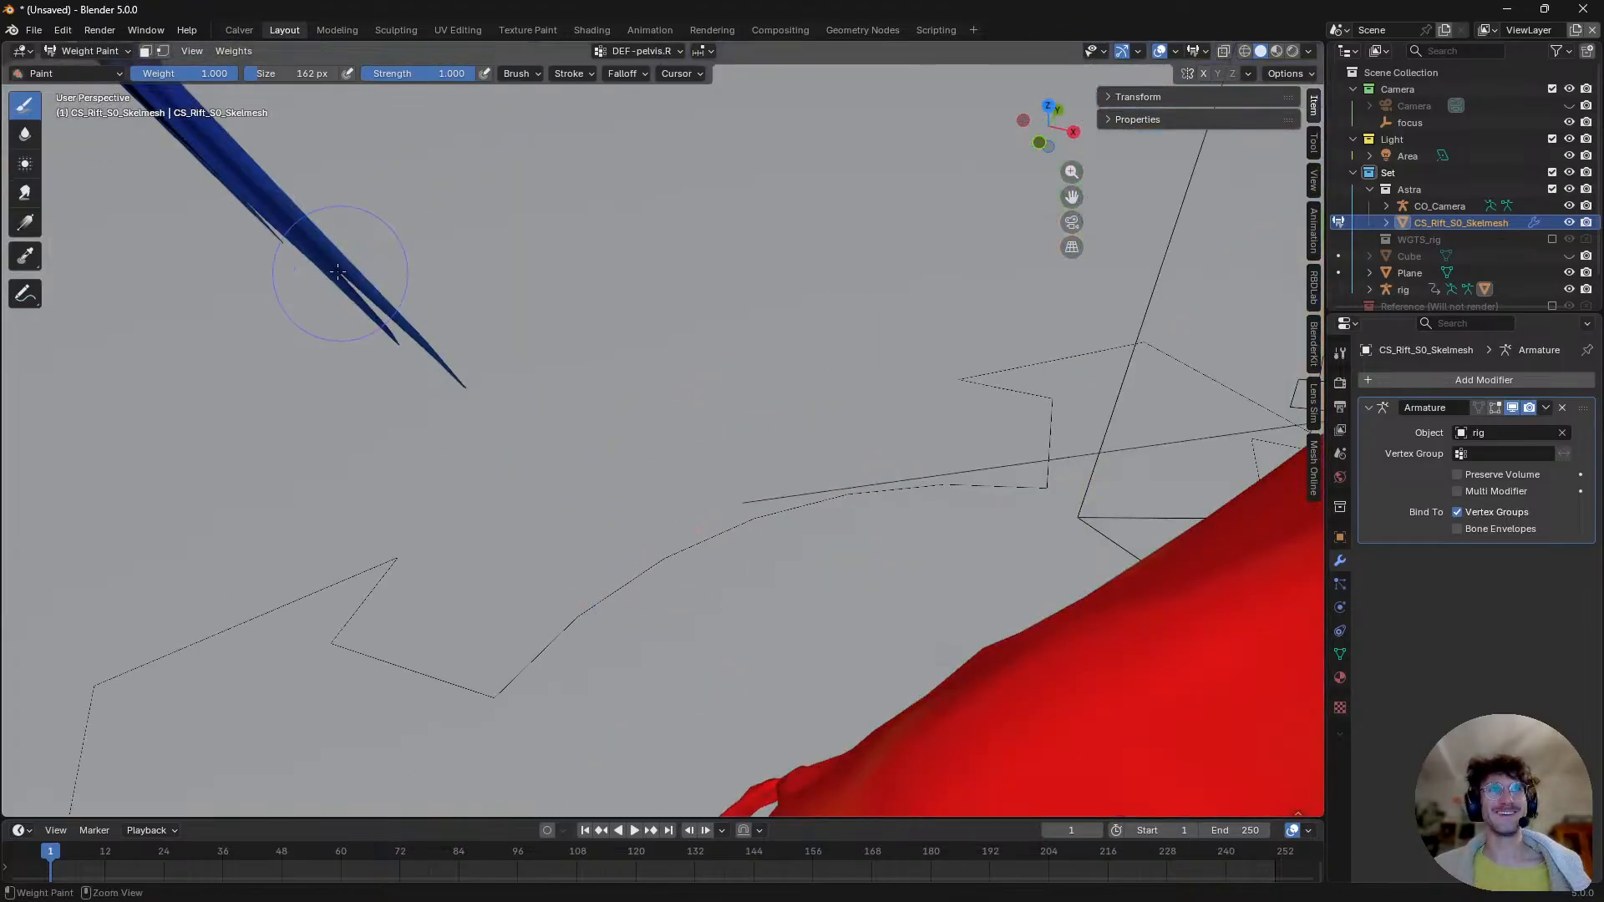
{"action": "mouse_move", "coordinate": [337, 270]}
{"action": "left_mouse_down"}
{"action": "mouse_move", "coordinate": [413, 326]}
{"action": "mouse_move", "coordinate": [379, 318]}
{"action": "left_mouse_up"}
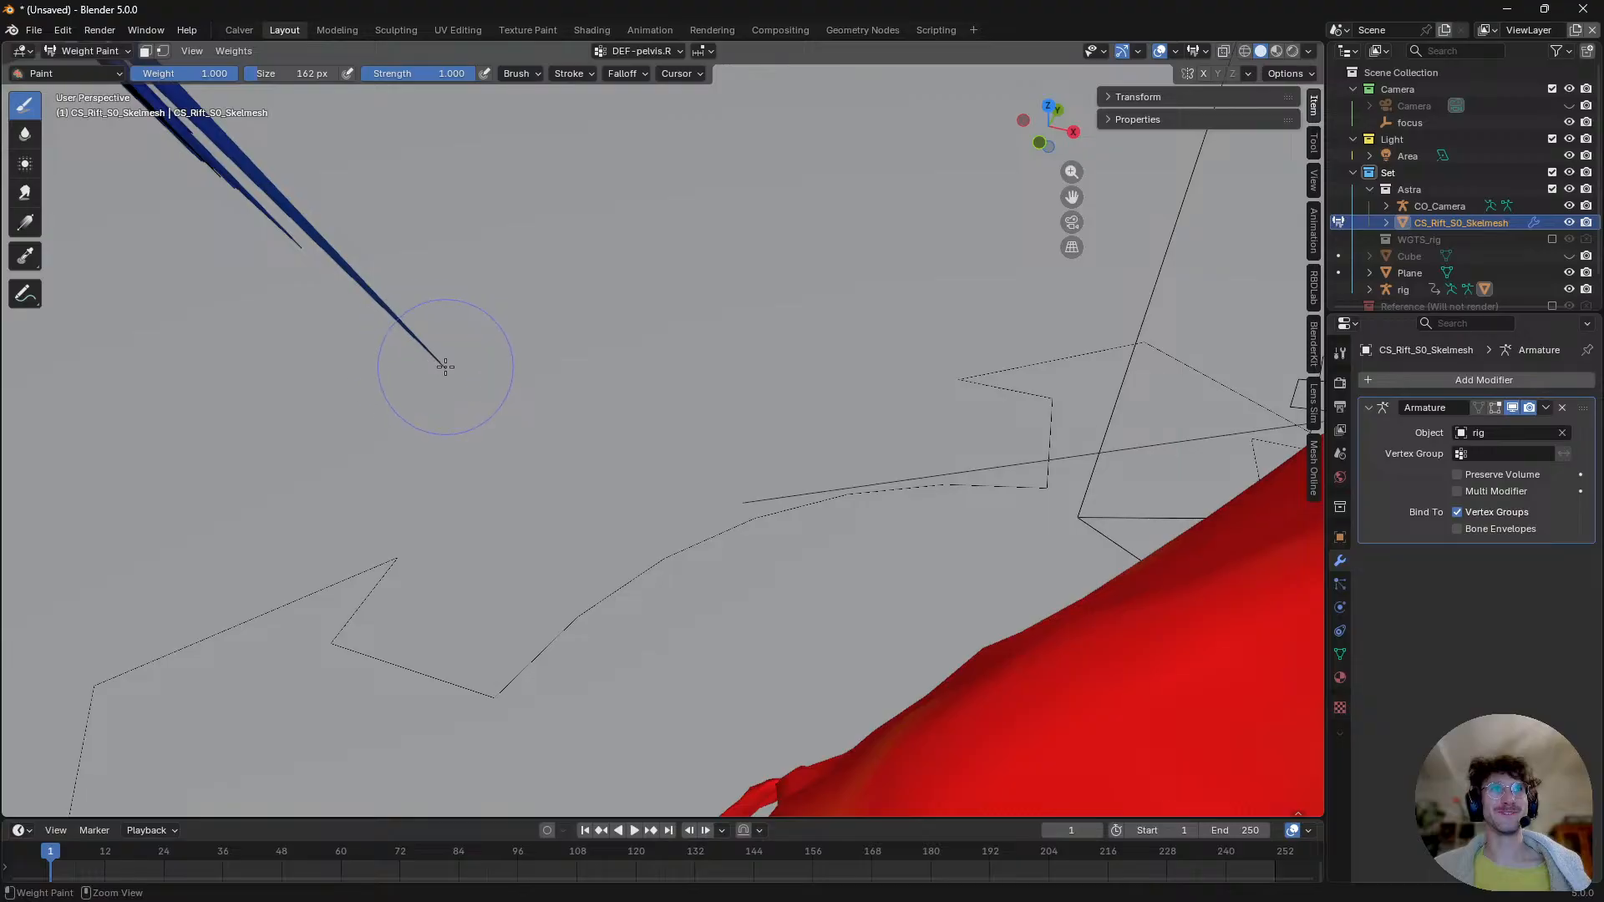
{"action": "scroll", "coordinate": [393, 331], "scroll_direction": "down", "scroll_amount": 8}
{"action": "scroll", "coordinate": [422, 369], "scroll_direction": "up", "scroll_amount": 8}
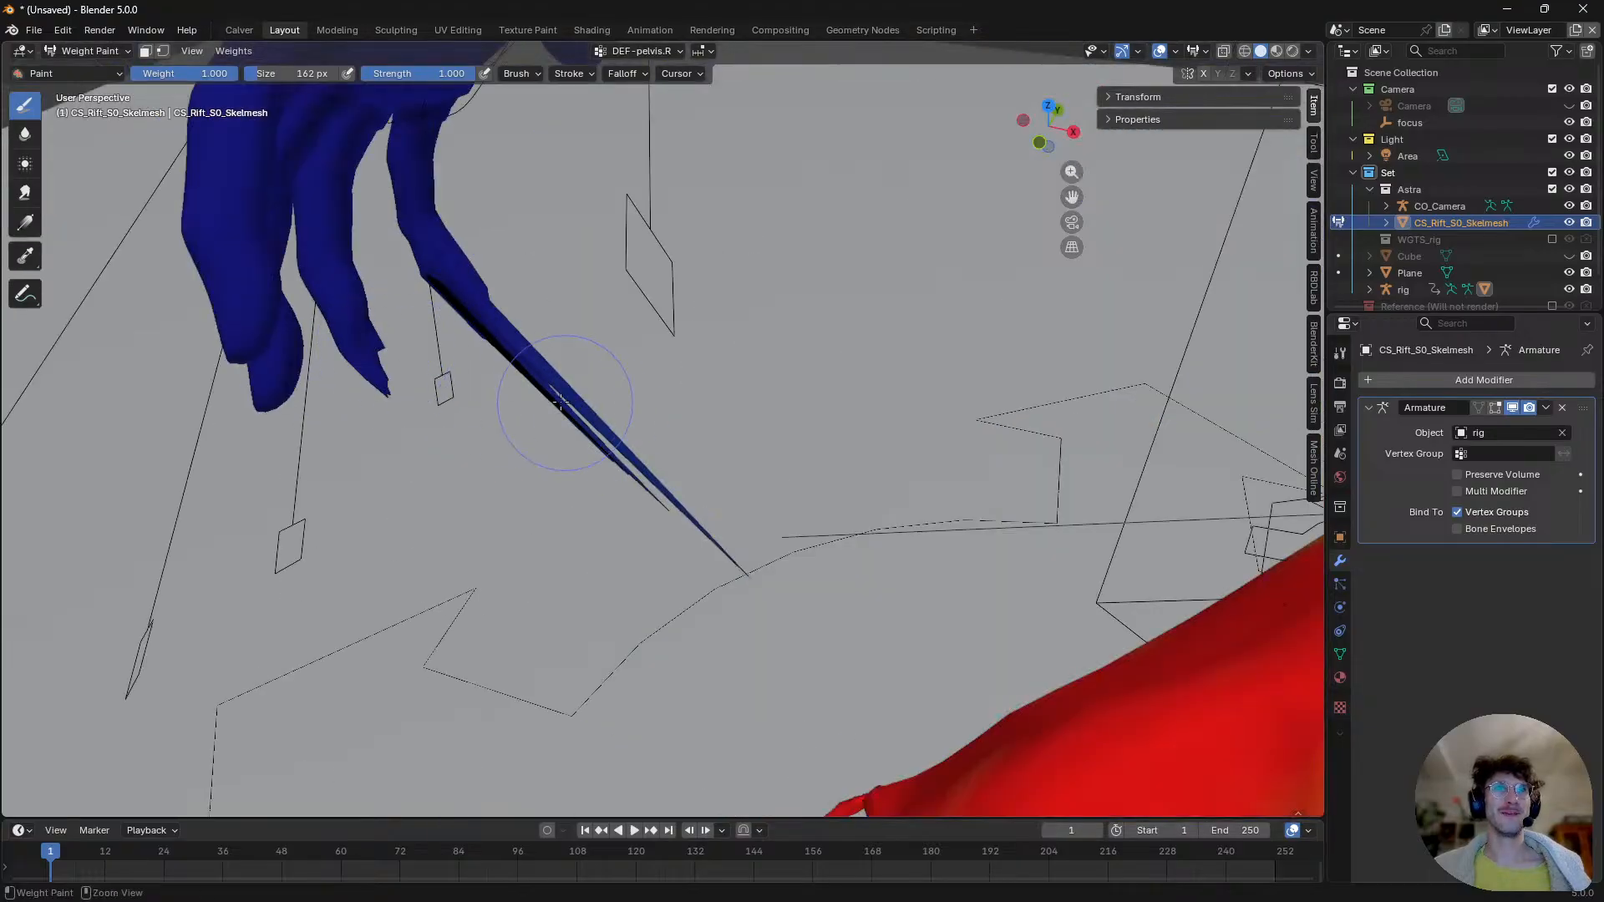
{"action": "left_click_drag", "start_coordinate": [561, 403], "coordinate": [690, 486]}
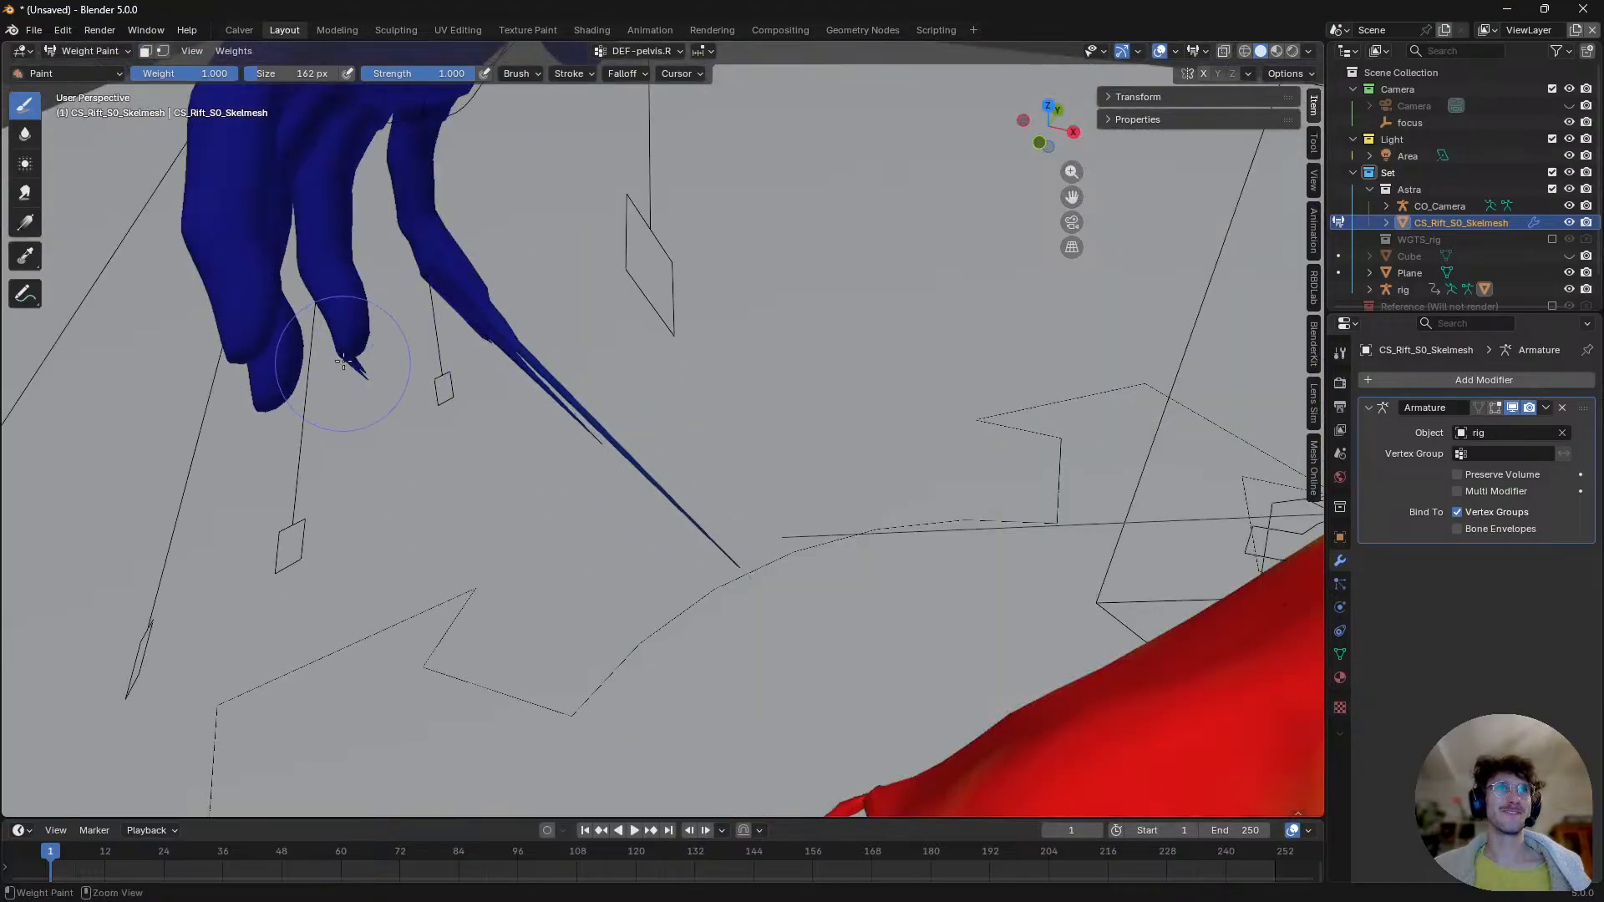
- Subtract DEF-pelvis.R weight from the stretched little finger's other side and inspect its tip from the palm side
{"action": "middle_click_drag", "start_coordinate": [342, 361], "coordinate": [352, 338]}
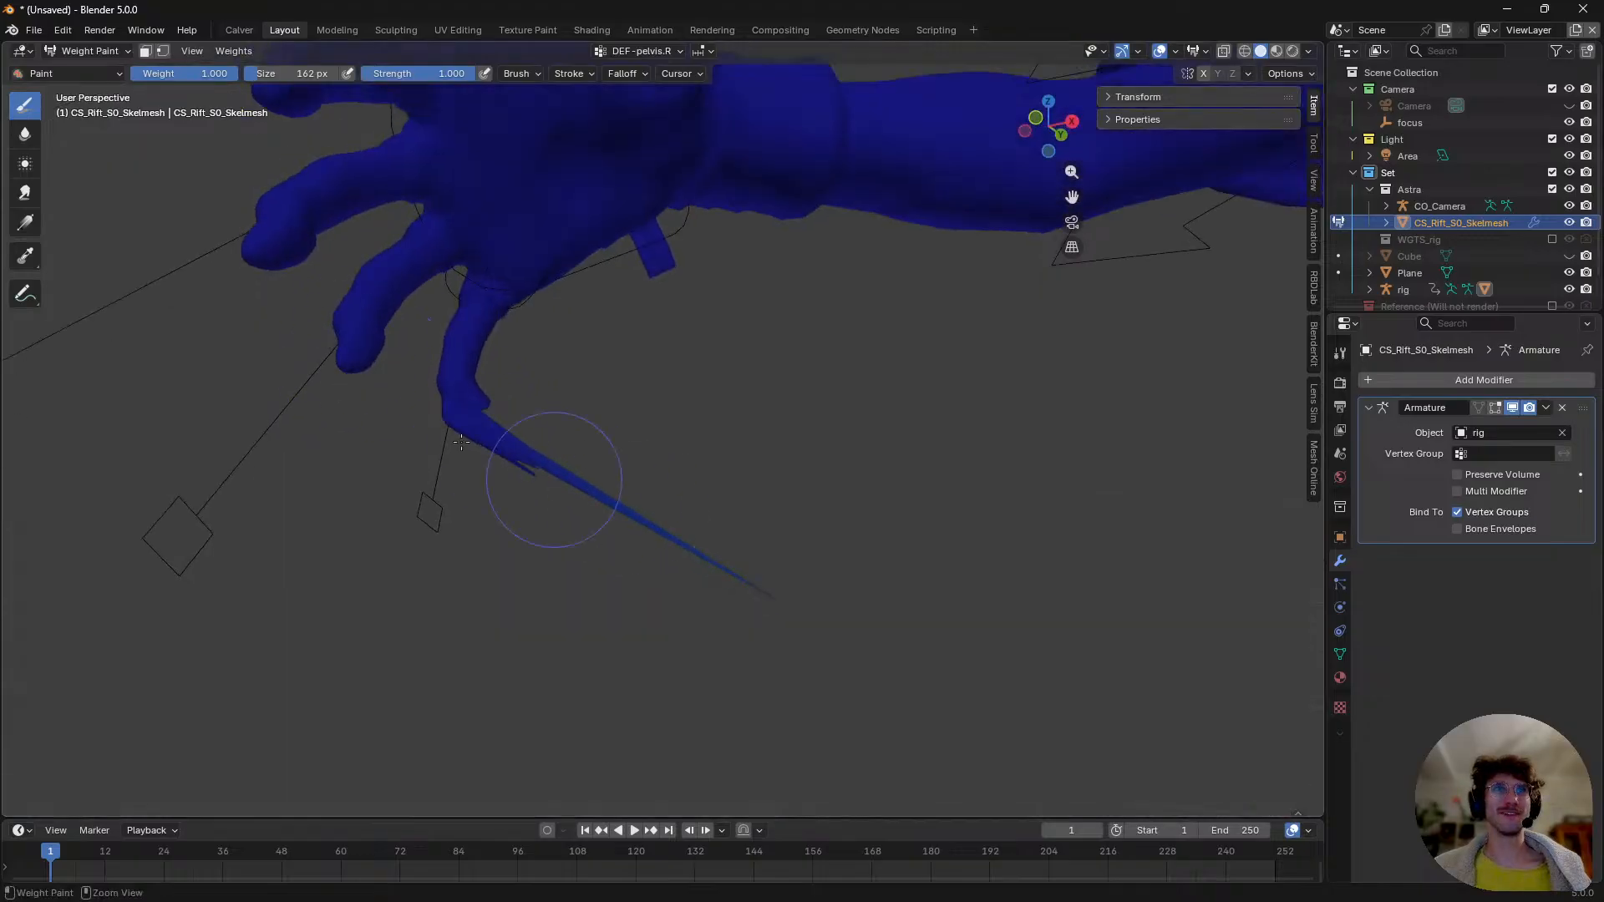
{"action": "left_click_drag", "start_coordinate": [461, 442], "coordinate": [803, 574]}
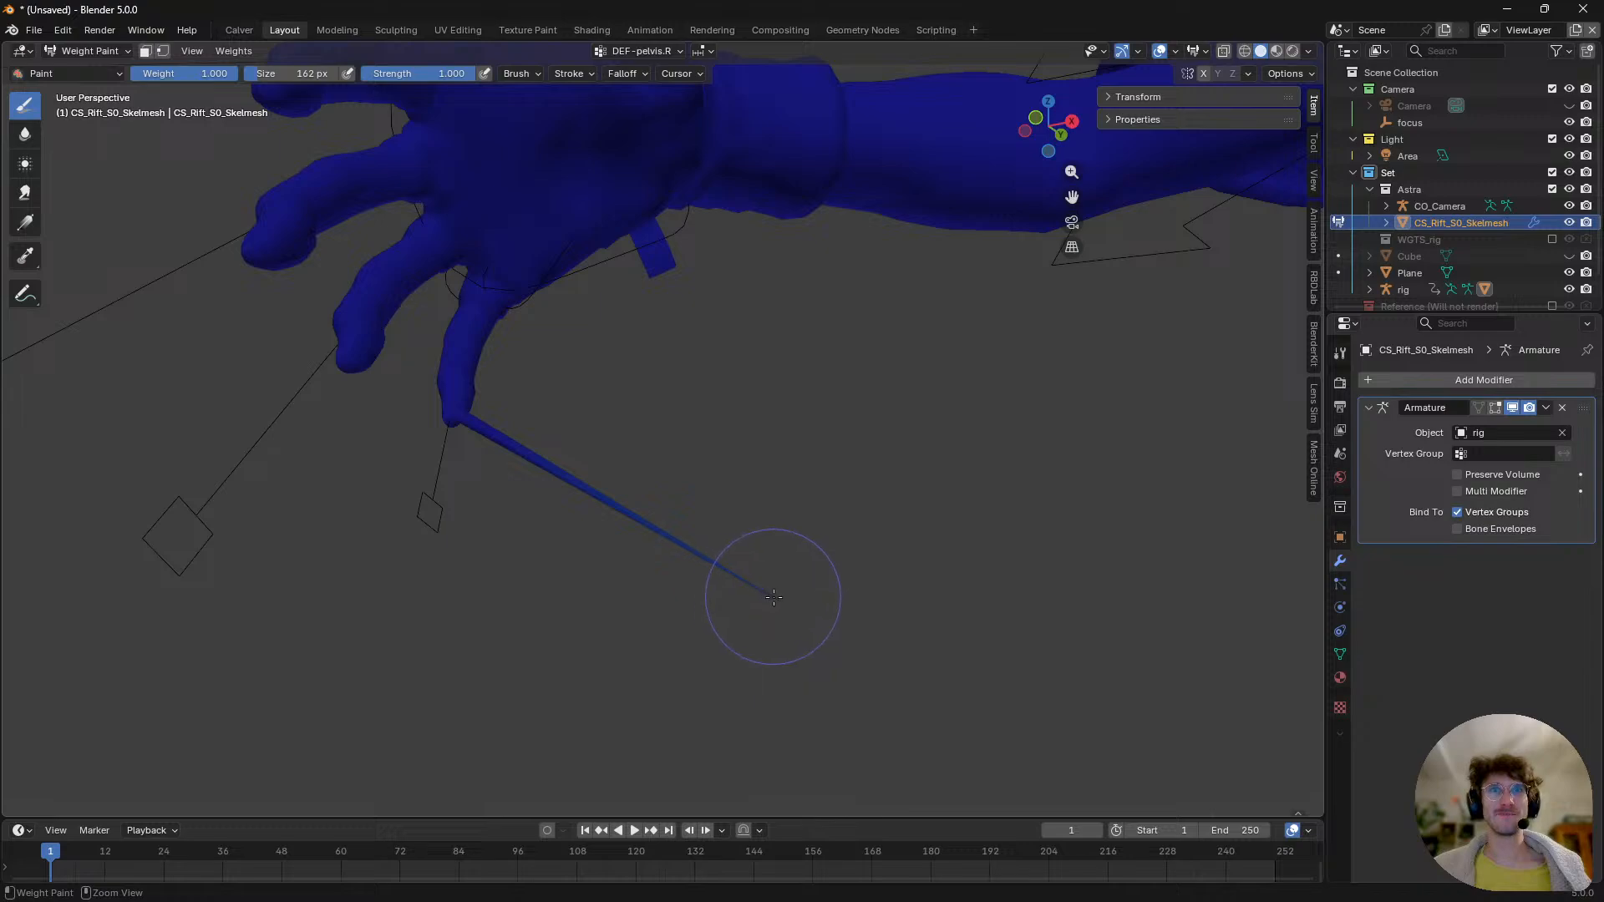
{"action": "middle_click_drag", "start_coordinate": [768, 587], "coordinate": [728, 508], "text": "ctrl"}
{"action": "middle_click_drag", "start_coordinate": [675, 600], "coordinate": [573, 547]}
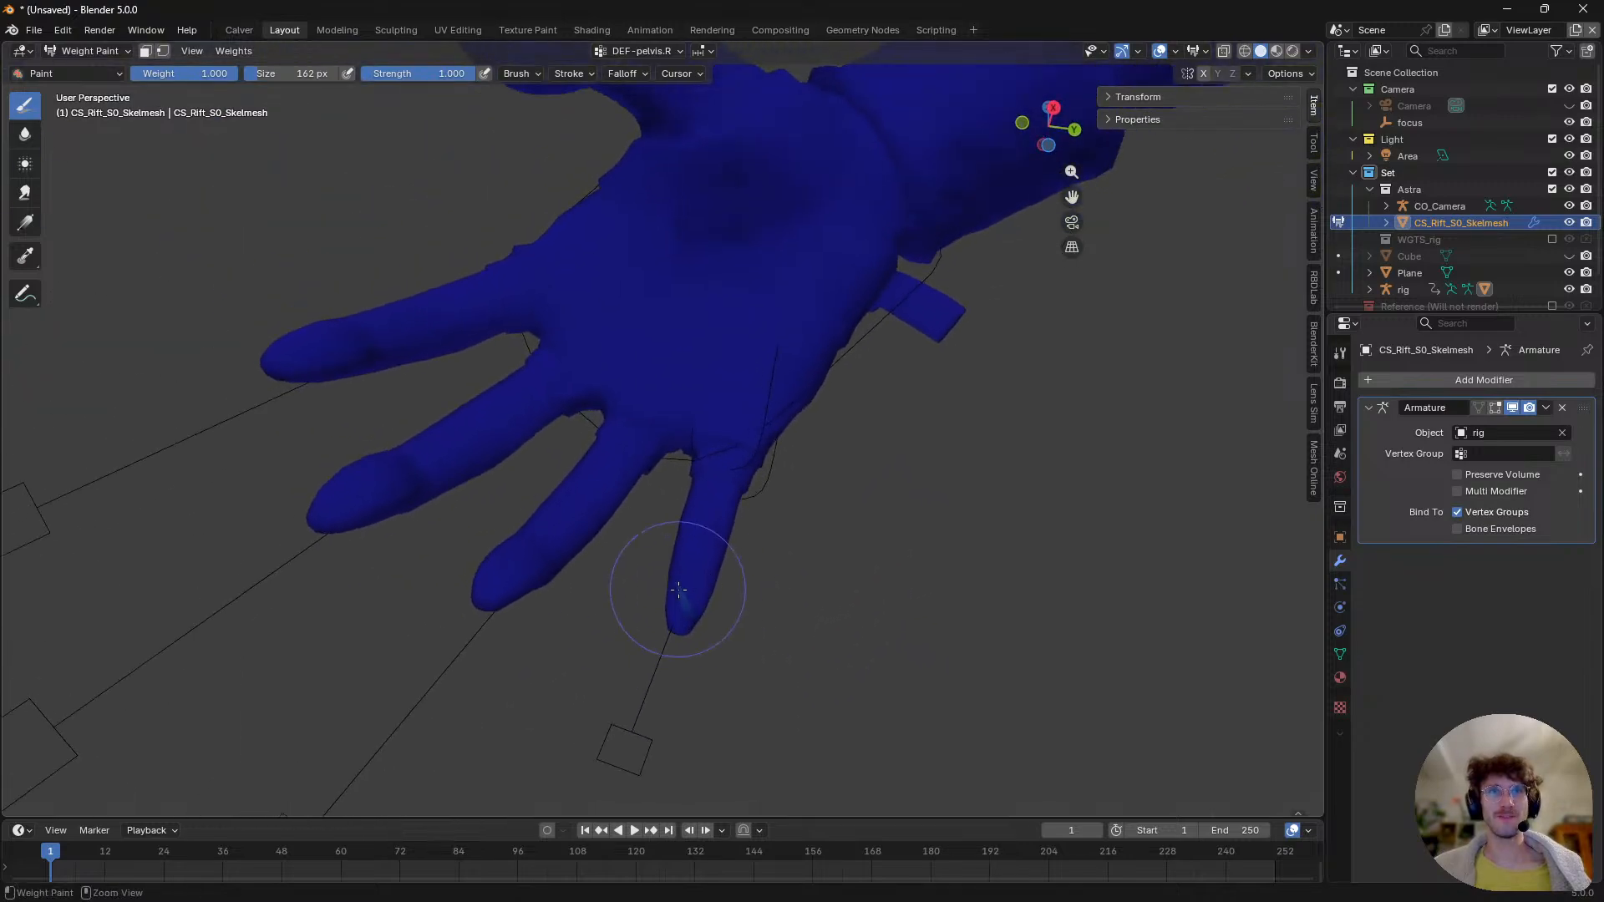
{"action": "scroll", "coordinate": [676, 573], "scroll_direction": "up", "scroll_amount": 2}
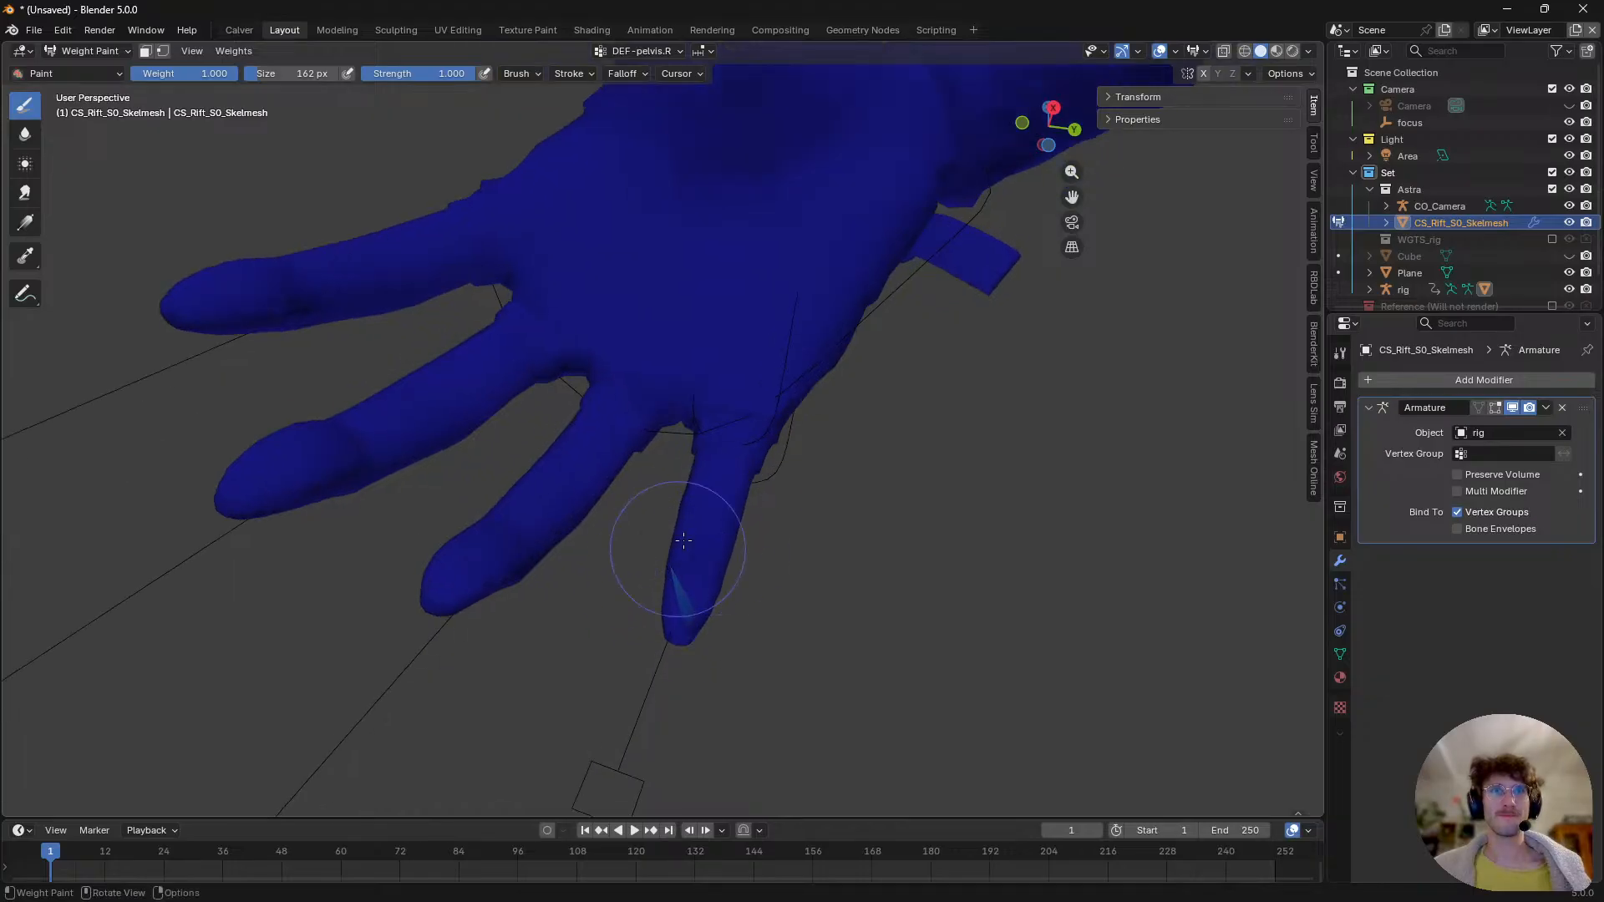
{"action": "middle_click_drag", "start_coordinate": [683, 542], "coordinate": [770, 667]}
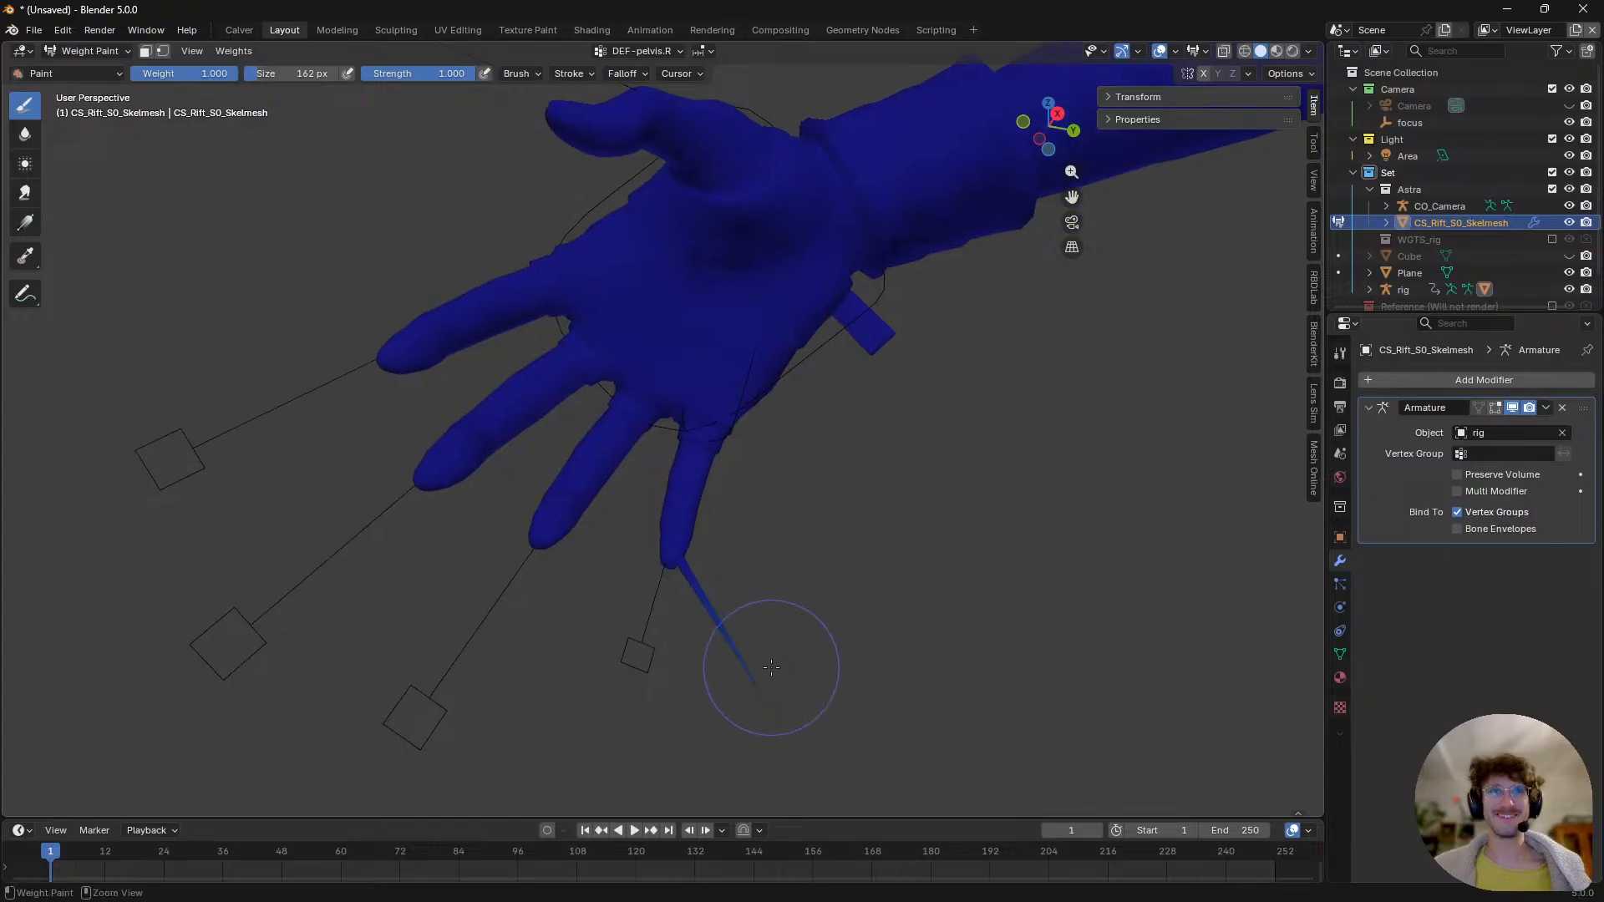
- Leave Weight Paint for Object Mode and examine the whole character's deformation around the right hand, scarf and thigh pouch
{"action": "key", "text": "ctrl+Tab"}
{"action": "left_click", "coordinate": [806, 622]}
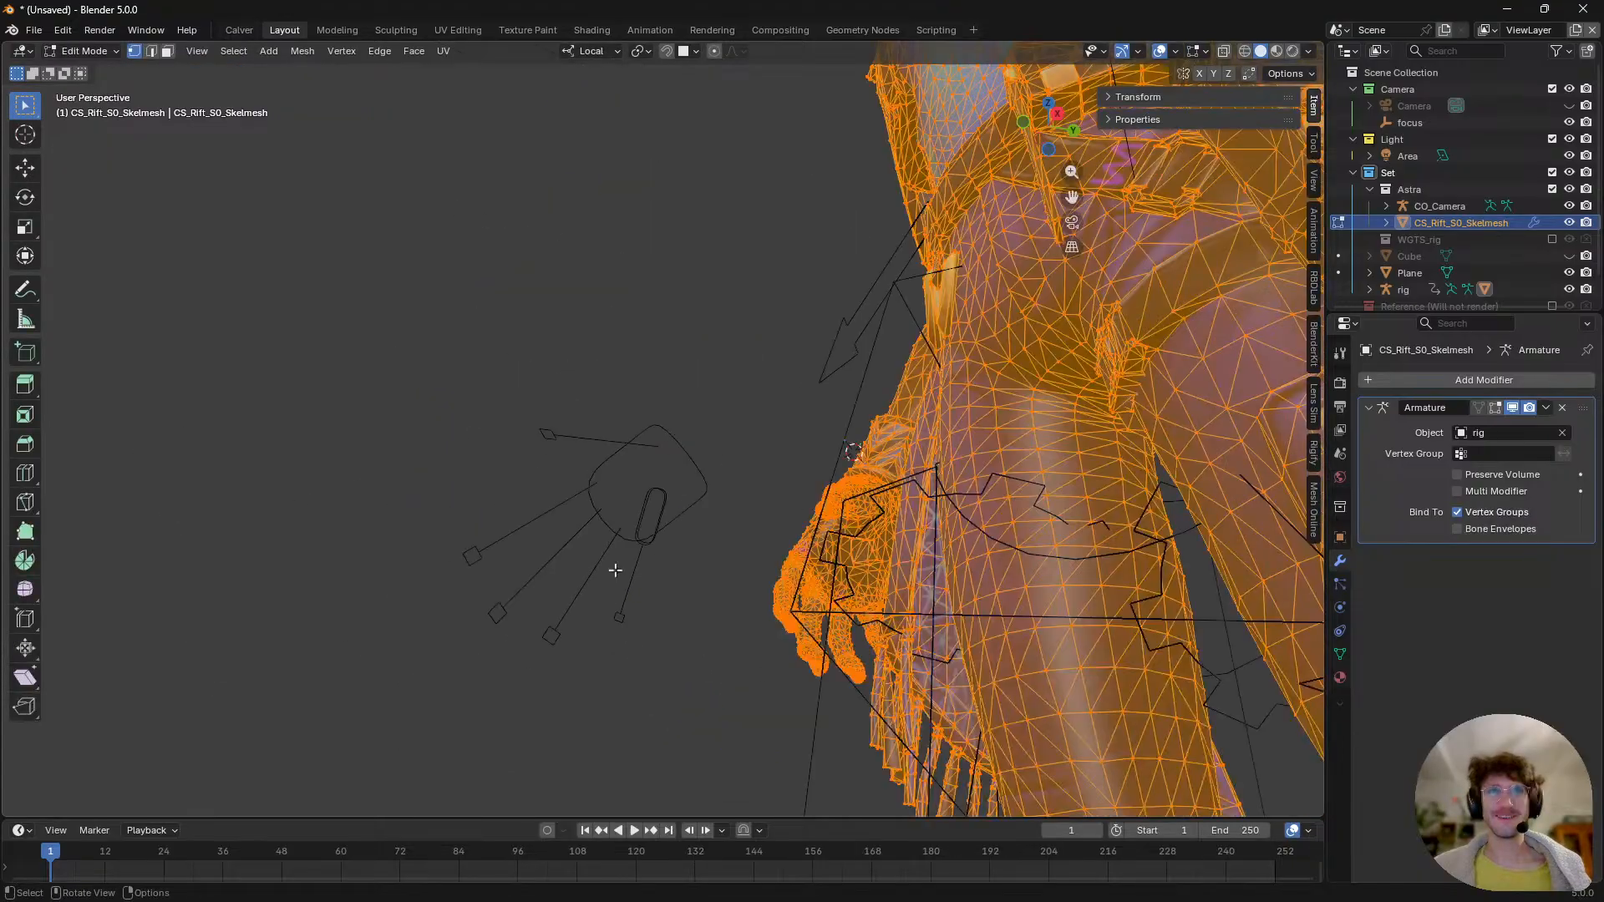
{"action": "key", "text": "ctrl+Tab"}
{"action": "left_click", "coordinate": [661, 607]}
{"action": "mouse_move", "coordinate": [800, 620]}
{"action": "middle_mouse_down"}
{"action": "mouse_move", "coordinate": [740, 573]}
{"action": "mouse_move", "coordinate": [710, 654]}
{"action": "mouse_move", "coordinate": [839, 563]}
{"action": "mouse_move", "coordinate": [919, 534]}
{"action": "mouse_move", "coordinate": [689, 617]}
{"action": "mouse_move", "coordinate": [686, 587]}
{"action": "mouse_move", "coordinate": [578, 653]}
{"action": "mouse_move", "coordinate": [769, 569]}
{"action": "mouse_move", "coordinate": [683, 632]}
{"action": "middle_mouse_up"}
{"action": "scroll", "coordinate": [676, 635], "scroll_direction": "up", "scroll_amount": 2}
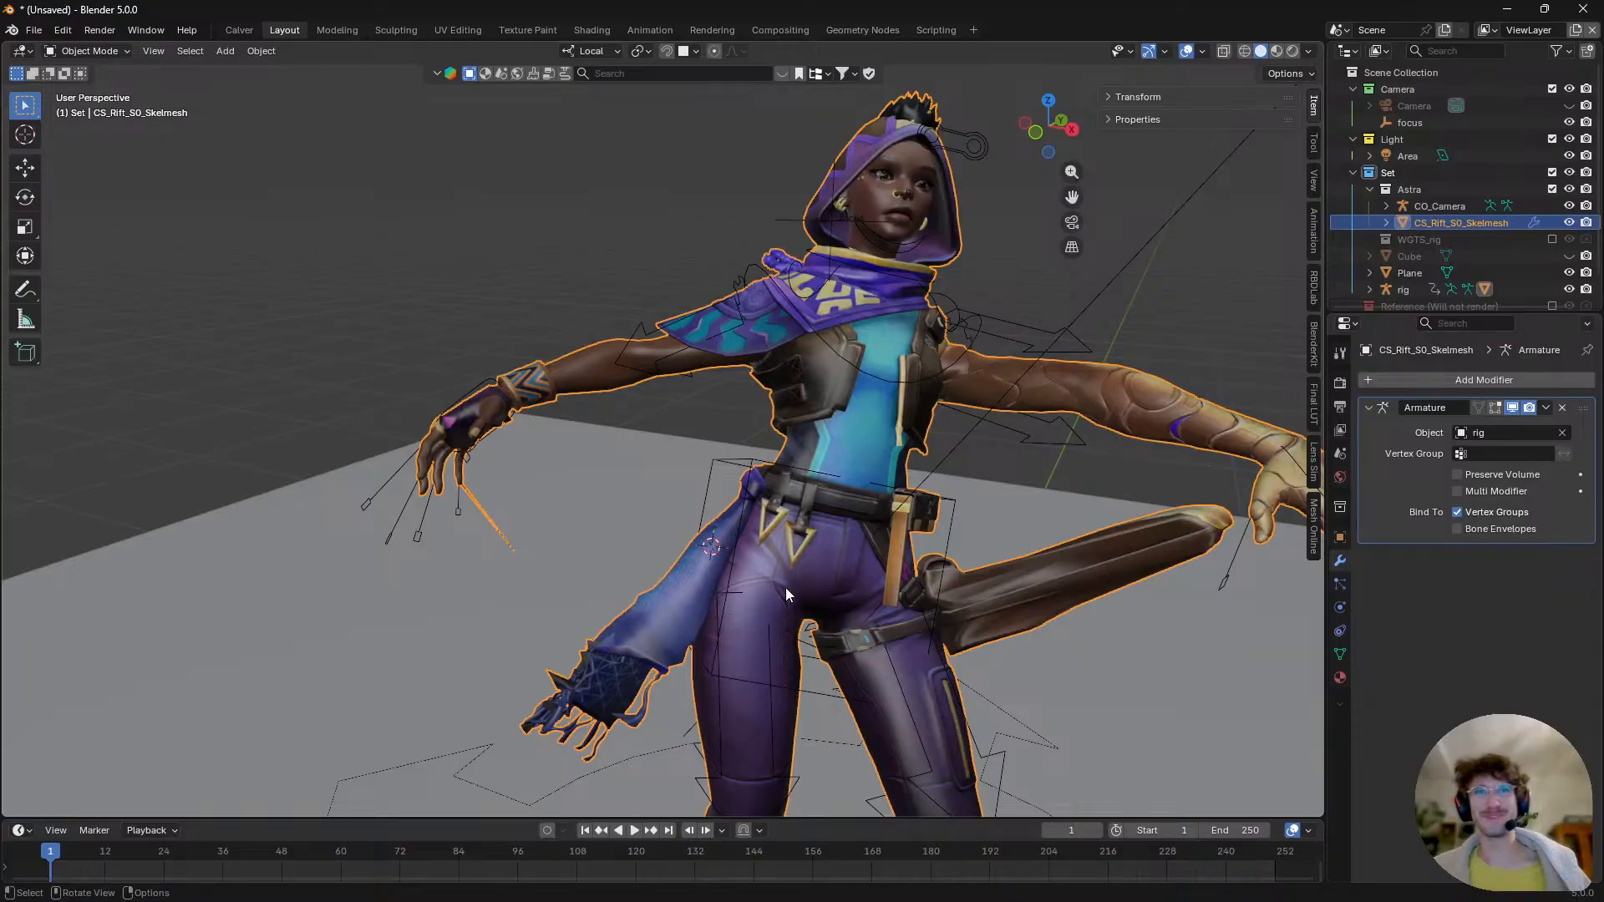
- Roll the undo history back to the posing stage before the weight painting
{"action": "key", "text": "ctrl+alt+z"}
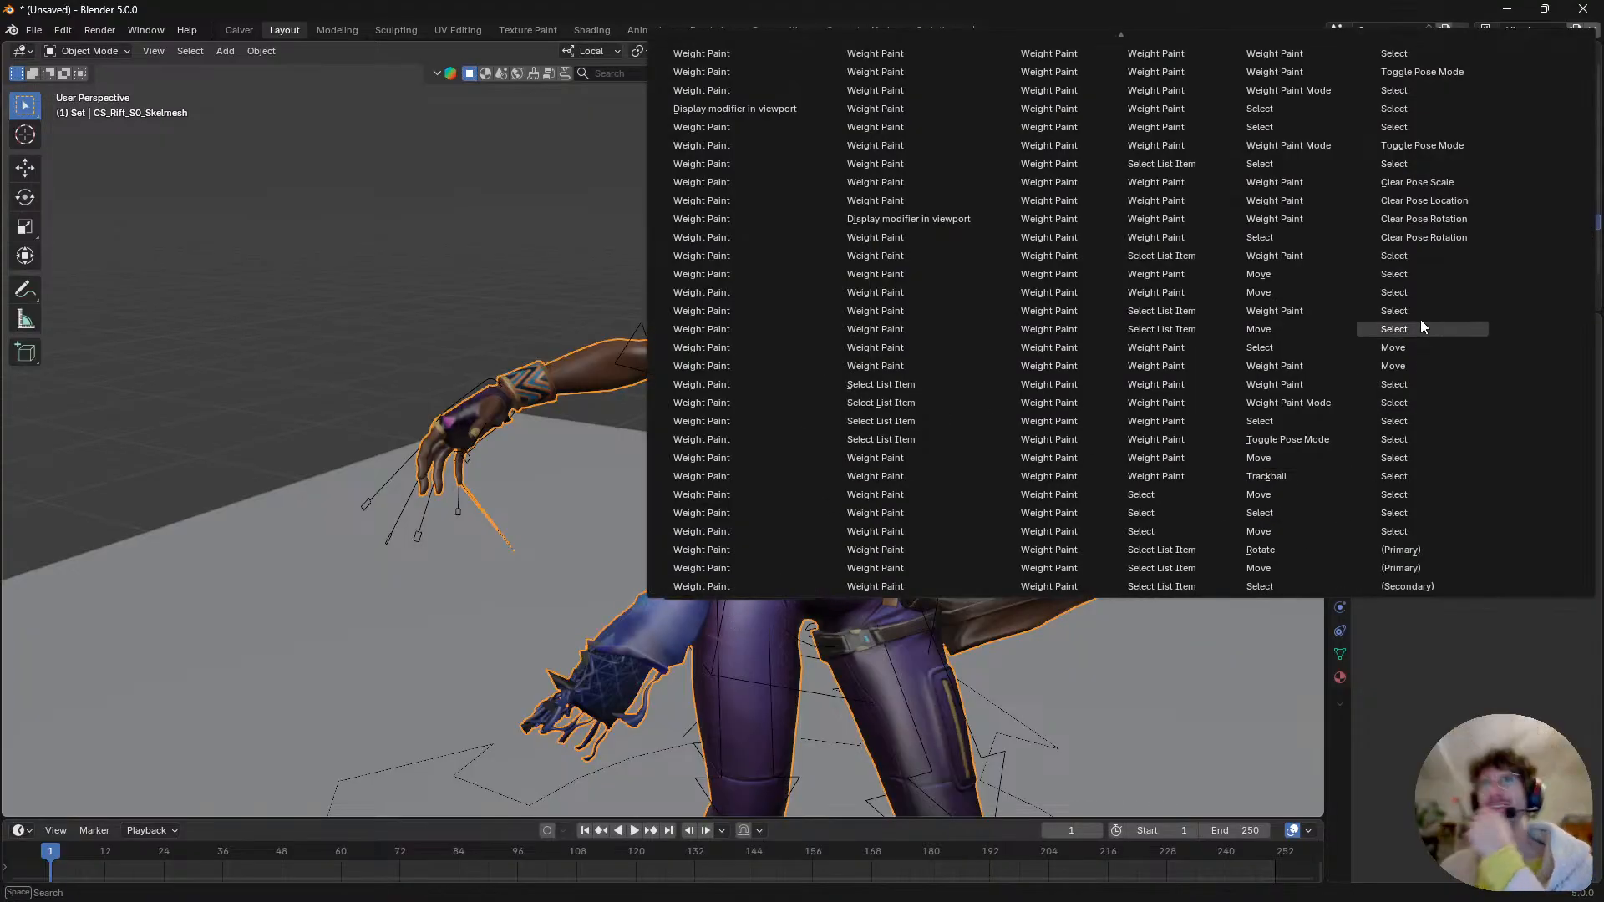
{"action": "mouse_move", "coordinate": [1156, 20]}
{"action": "mouse_move", "coordinate": [1390, 590]}
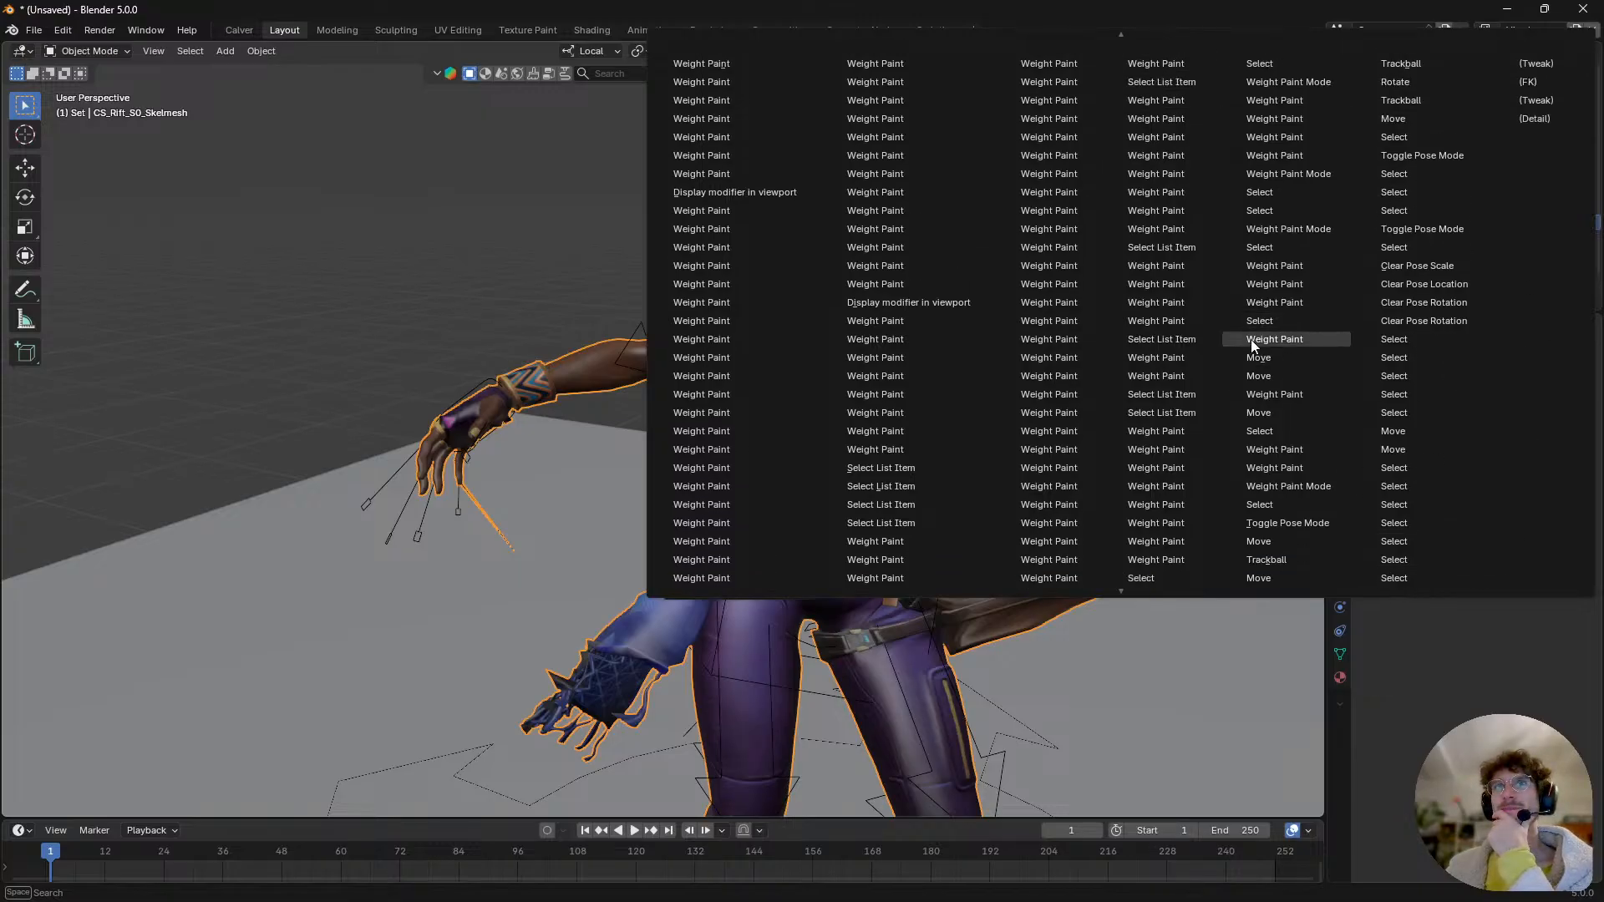
{"action": "mouse_move", "coordinate": [1146, 584]}
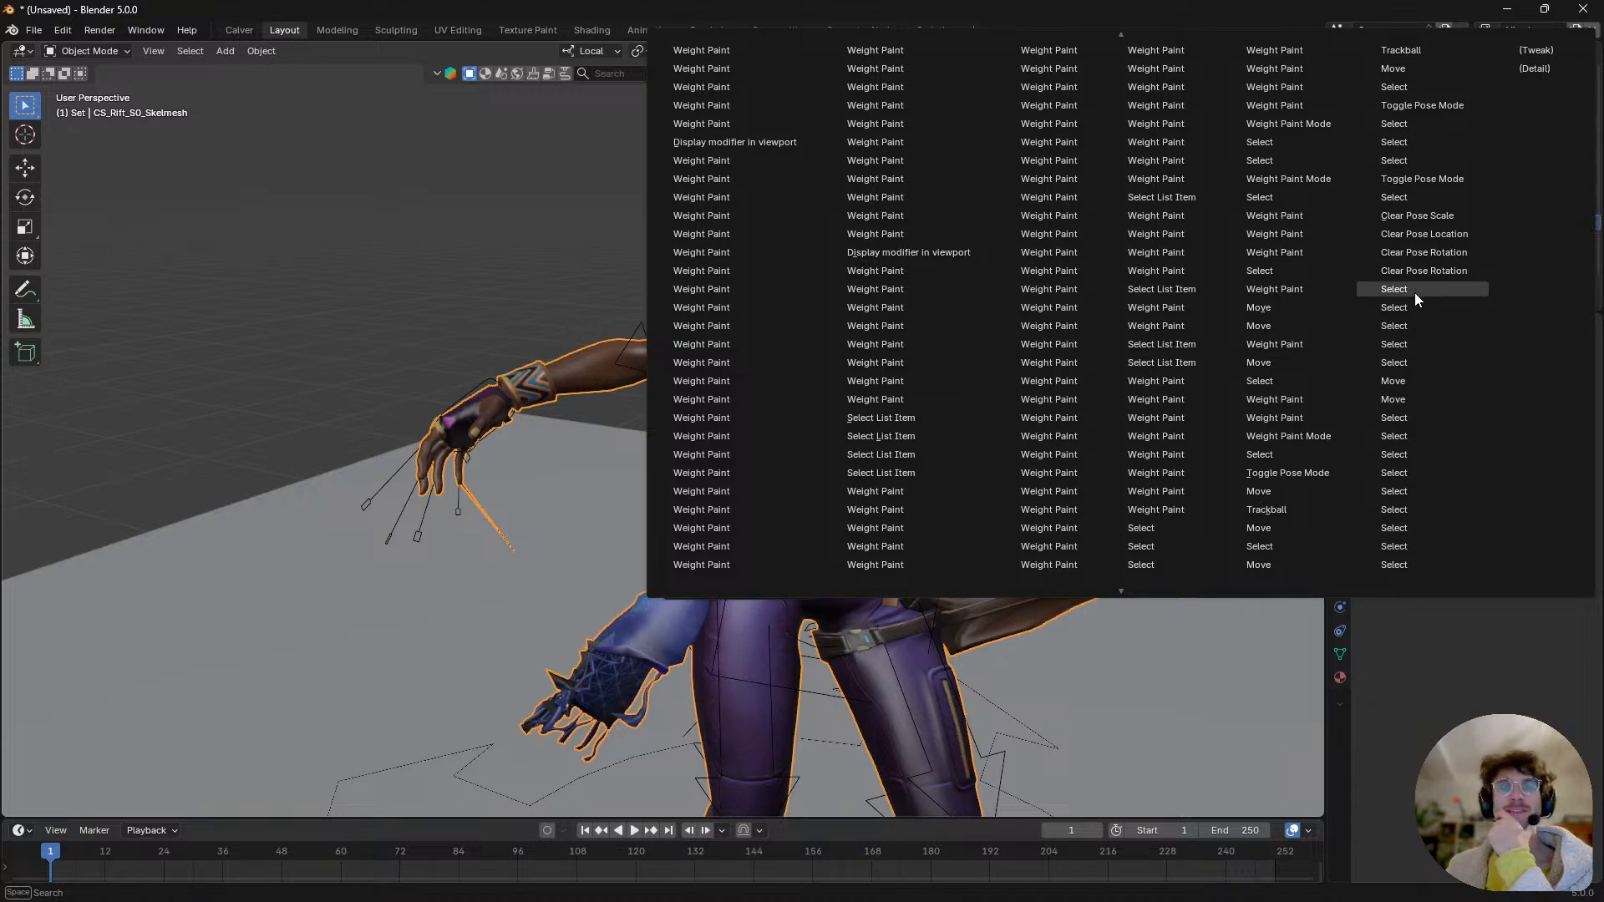
{"action": "left_click", "coordinate": [1392, 360]}
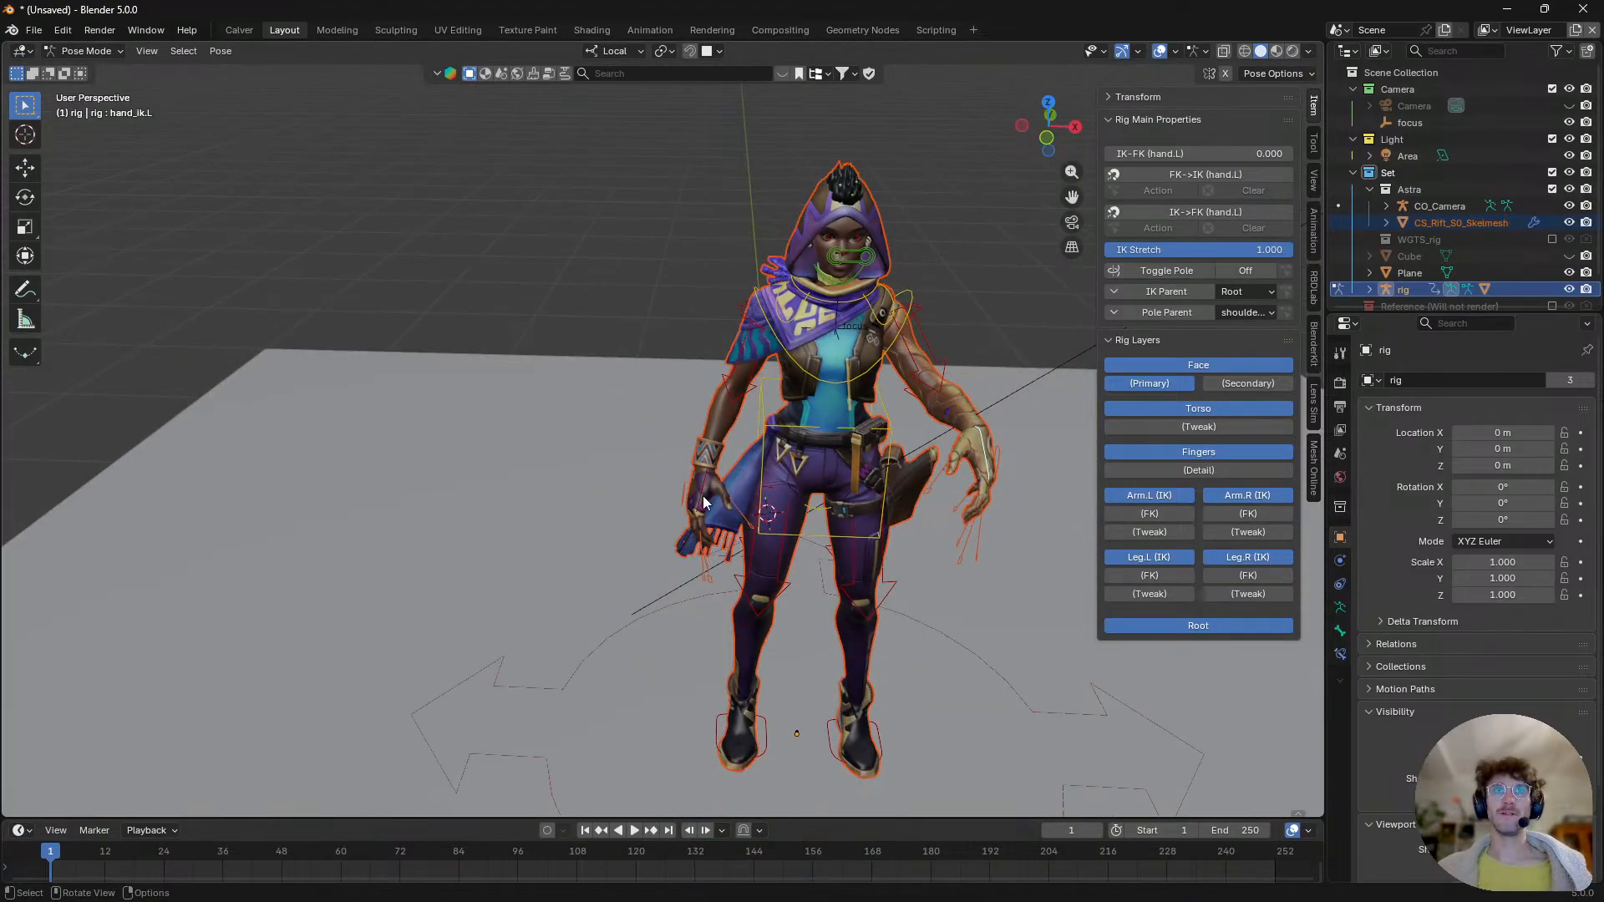
- Move the rig's hand_ik.R control up and away from the body, rotate it and reposition it, hiding the sidebar
{"action": "left_click_drag", "start_coordinate": [709, 473], "coordinate": [704, 441]}
{"action": "key", "text": "t"}
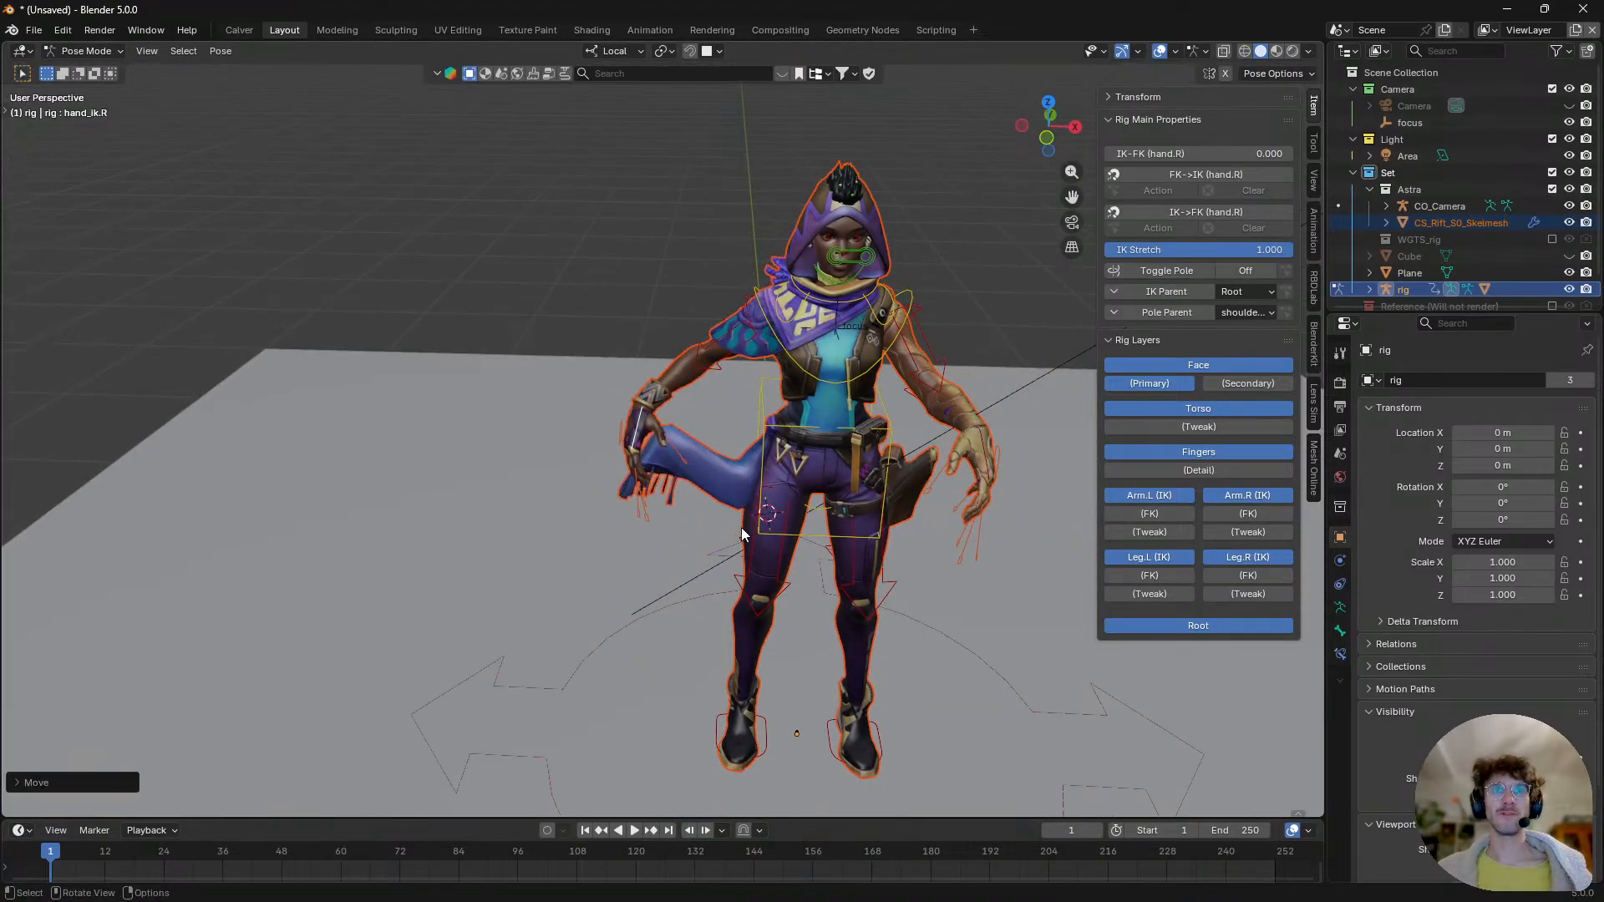
{"action": "key", "text": "t"}
{"action": "key", "text": "n"}
{"action": "key", "text": "r"}
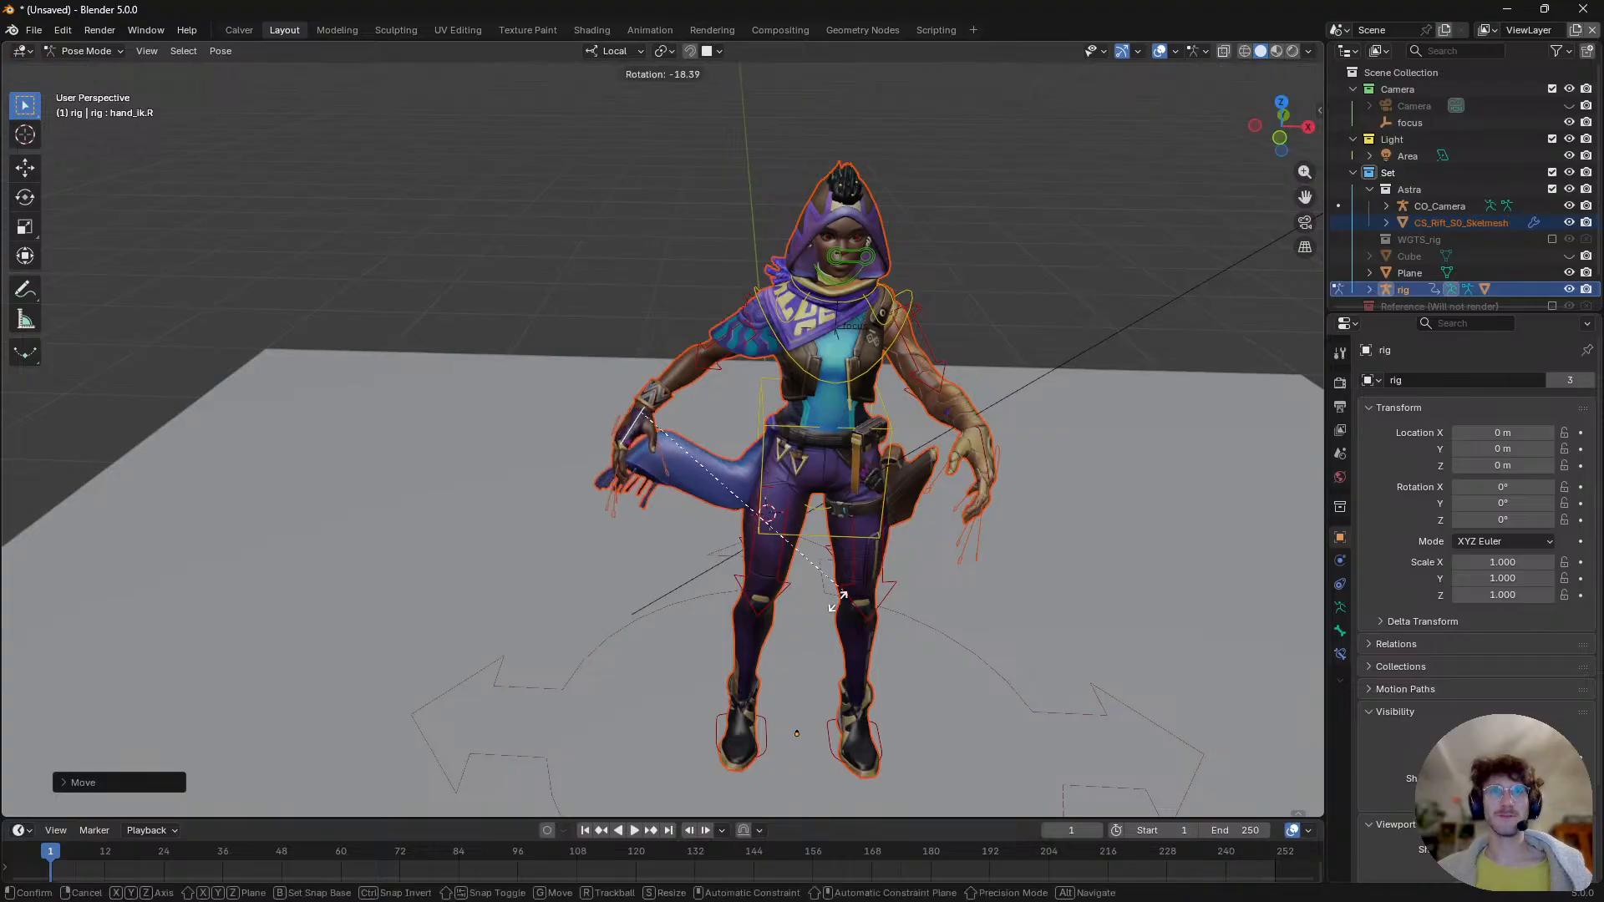
{"action": "left_click", "coordinate": [764, 612]}
{"action": "key", "text": "g"}
{"action": "left_click", "coordinate": [735, 568]}
- Move the rig's hand_ik.L control outward from the body
{"action": "left_click", "coordinate": [999, 436]}
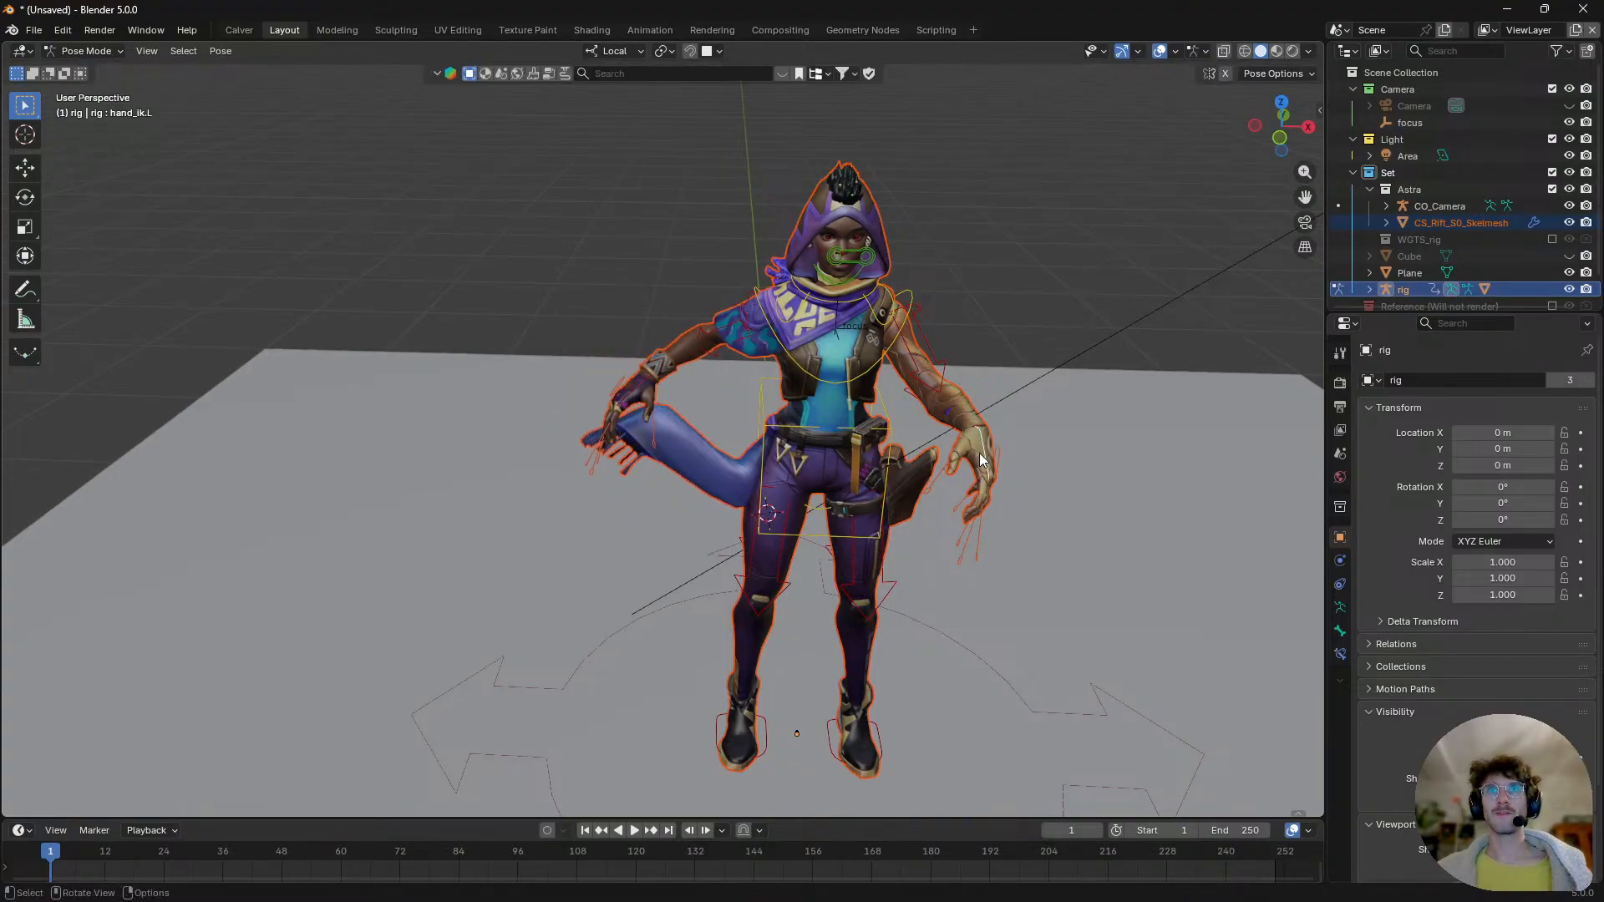
{"action": "key", "text": "g"}
{"action": "left_click", "coordinate": [1027, 455]}
- Enter Edit Mode on CS_Rift_S0_Skelmesh, select all linked geometry of the thigh pouch and separate the selection into its own object
{"action": "key", "text": "ctrl+Tab"}
{"action": "scroll", "coordinate": [919, 476], "scroll_direction": "up", "scroll_amount": 5}
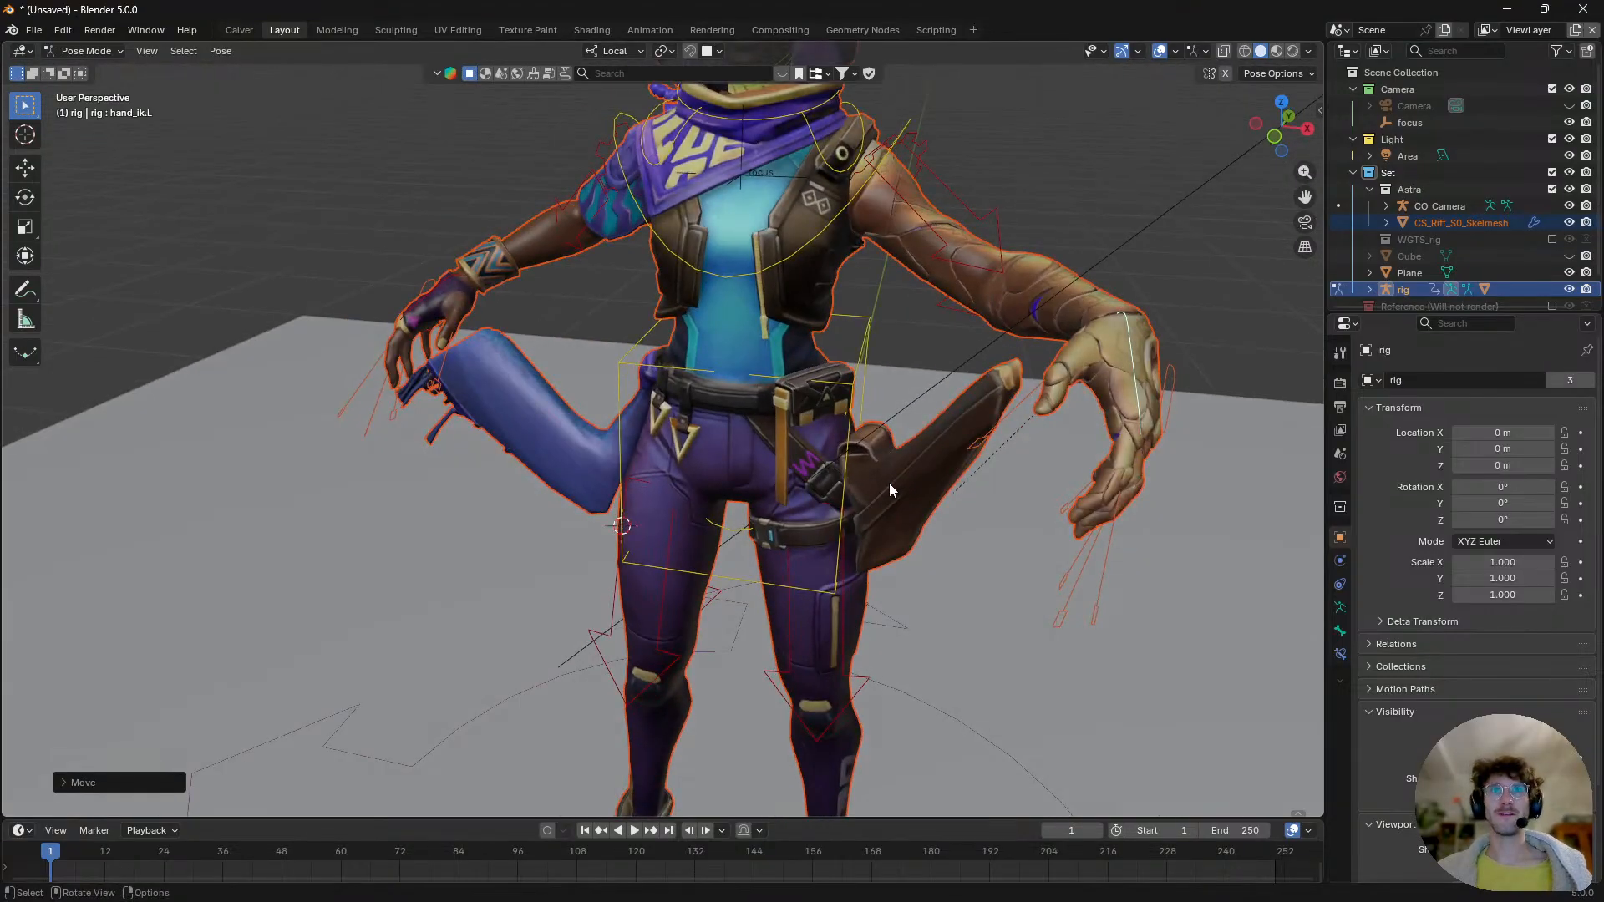
{"action": "left_click", "coordinate": [837, 478]}
{"action": "key", "text": "ctrl+Tab"}
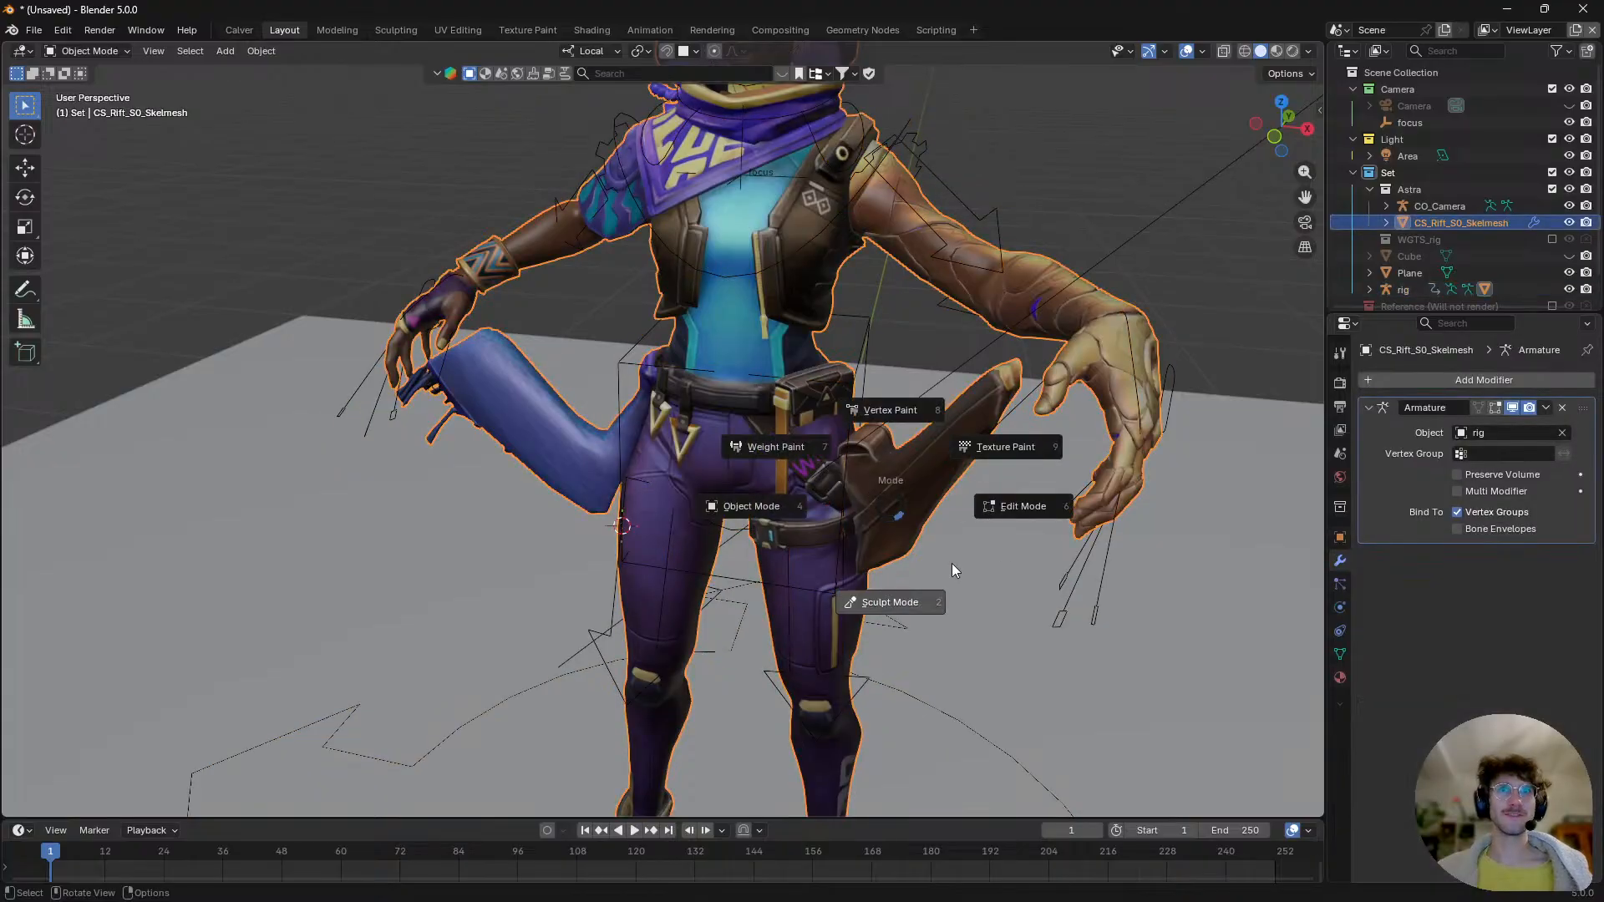
{"action": "left_click", "coordinate": [1048, 517]}
{"action": "scroll", "coordinate": [874, 492], "scroll_direction": "up", "scroll_amount": 4}
{"action": "left_click", "coordinate": [874, 493]}
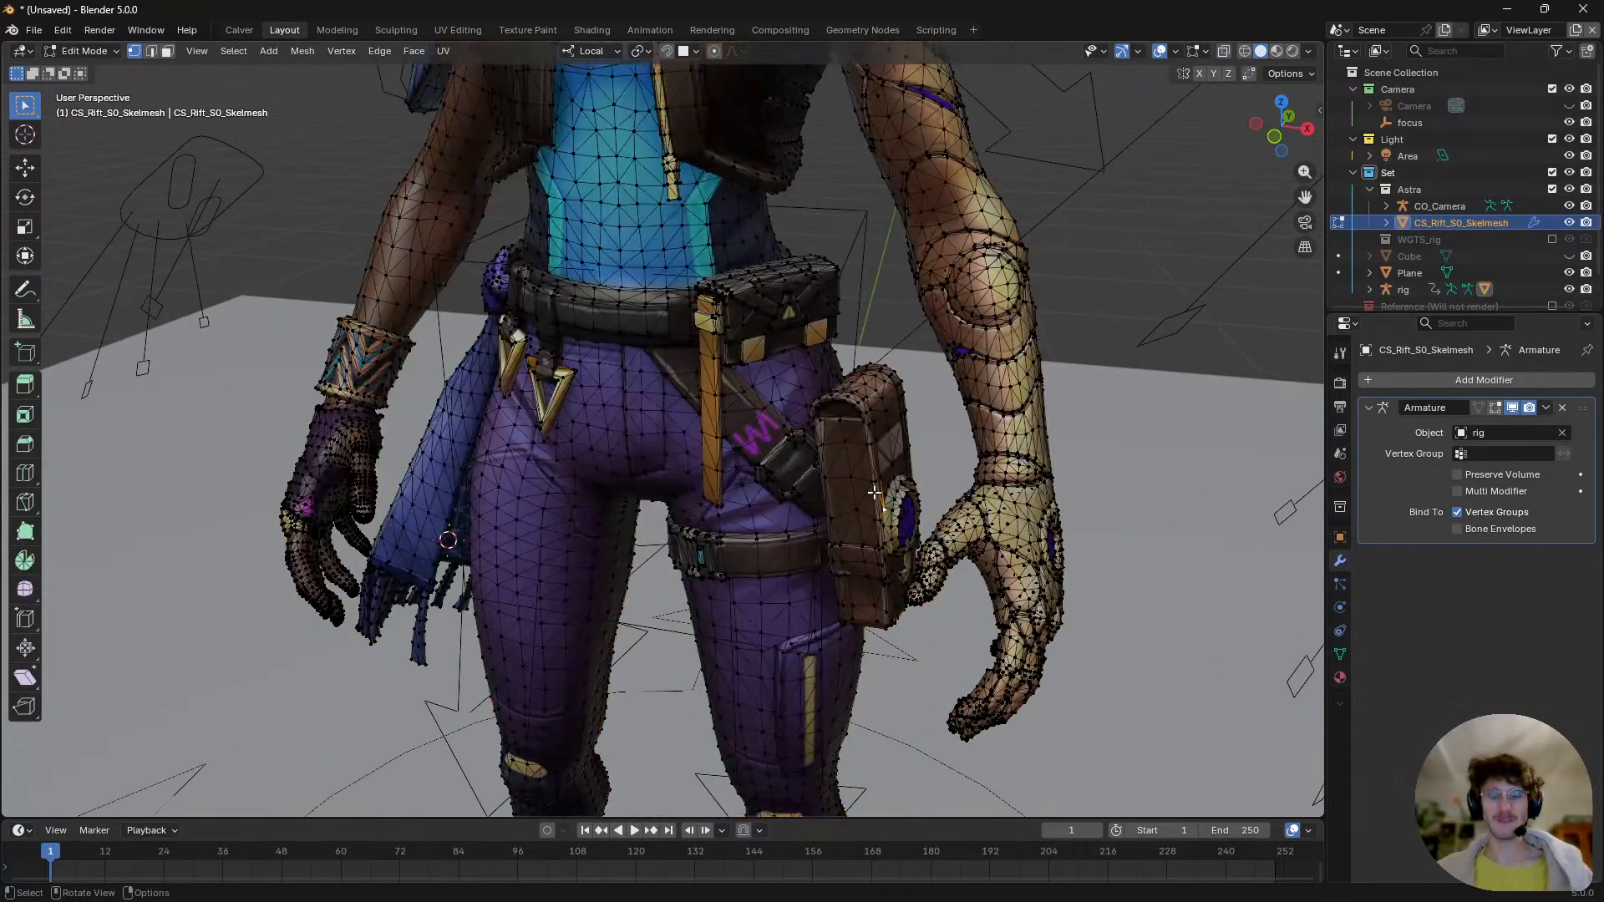
{"action": "key", "text": "ctrl+l"}
{"action": "middle_click_drag", "start_coordinate": [874, 493], "coordinate": [865, 488]}
{"action": "key", "text": "p"}
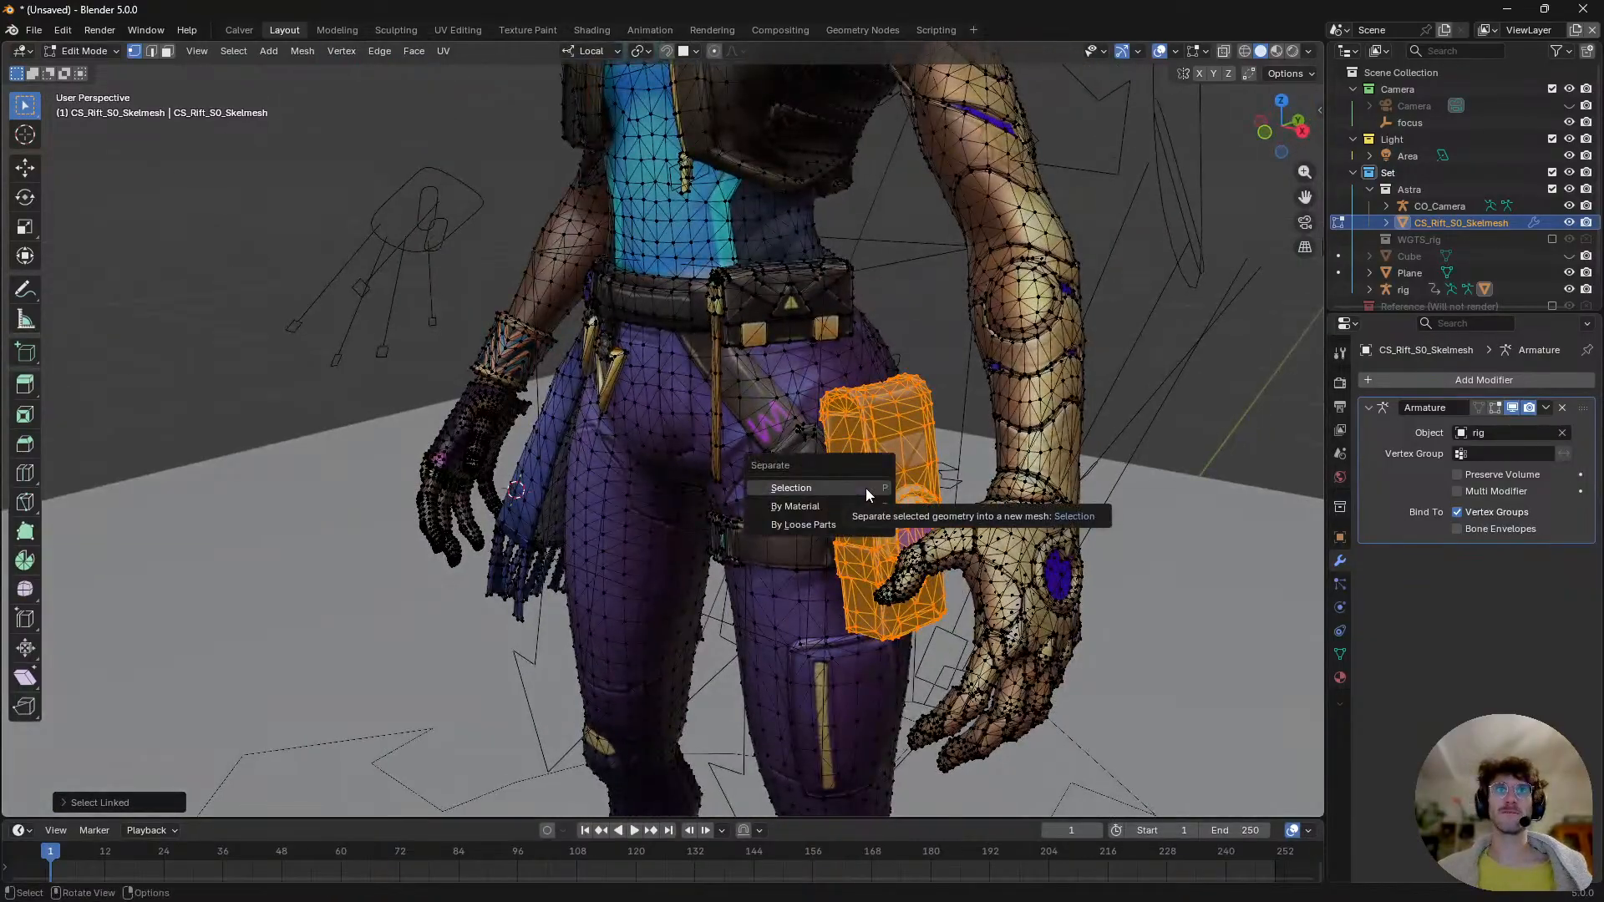
{"action": "left_click", "coordinate": [866, 488]}
- Select the linked geometry of the hip scarf's main panel on CS_Rift_S0_Skelmesh in Edit Mode
{"action": "middle_click_drag", "start_coordinate": [693, 523], "coordinate": [787, 513]}
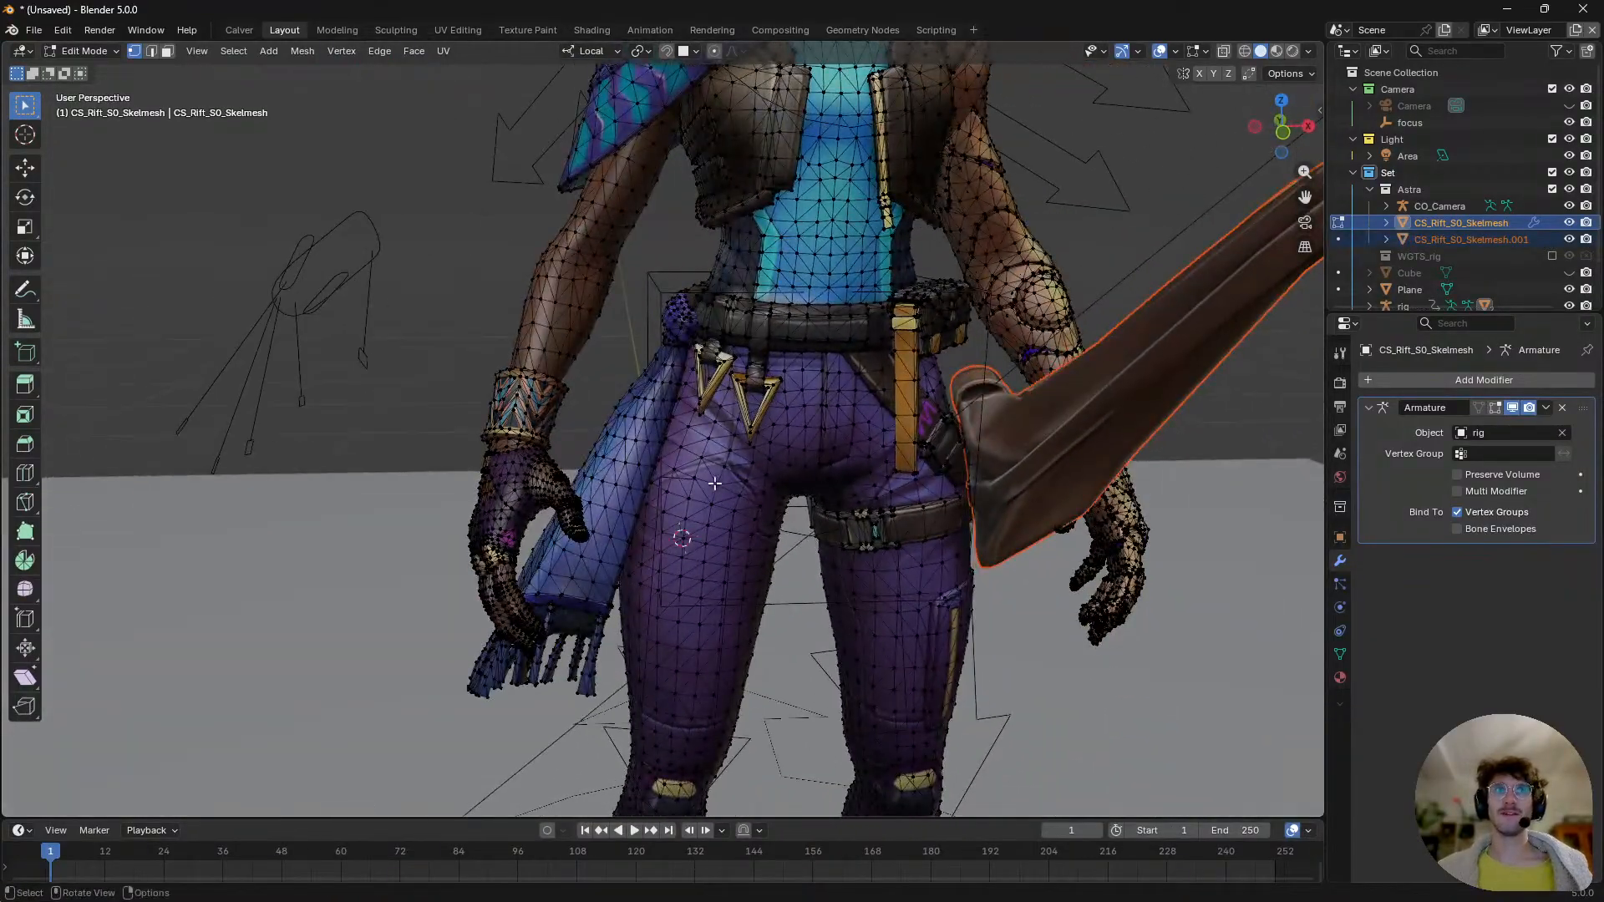
{"action": "key", "text": "ctrl+Tab"}
{"action": "left_click", "coordinate": [918, 506]}
{"action": "key", "text": "l"}
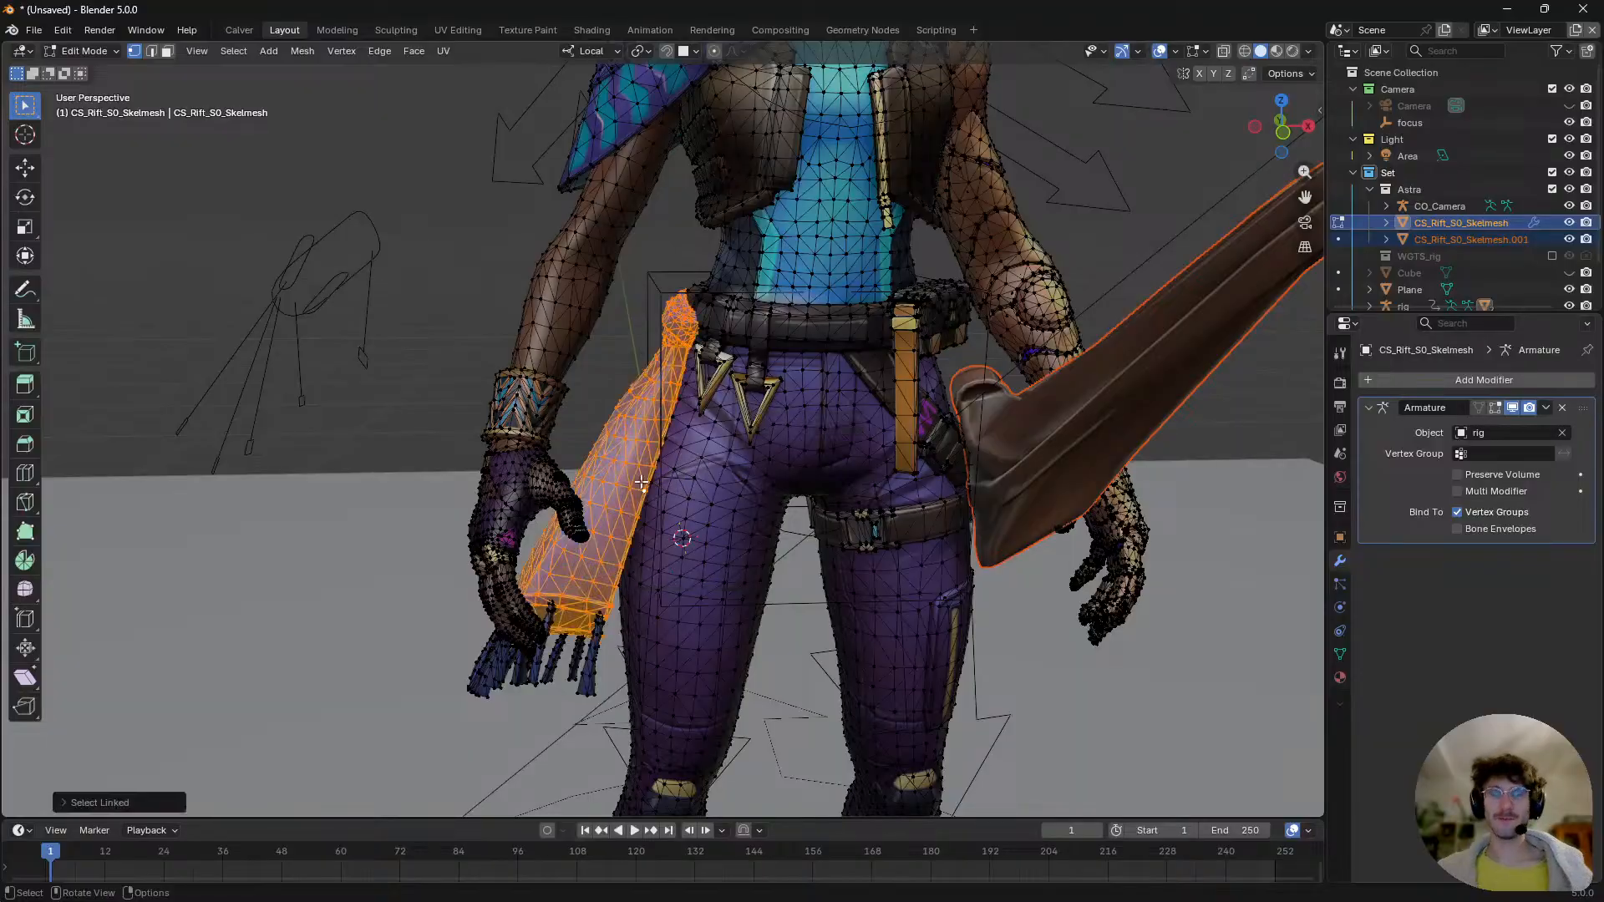
- Complete the linked selection of the hip scarf with its fringe strands, separate it into its own object, and return to Object Mode
{"action": "middle_click_drag", "start_coordinate": [632, 501], "coordinate": [720, 282]}
{"action": "scroll", "coordinate": [631, 589], "scroll_direction": "up", "scroll_amount": 2}
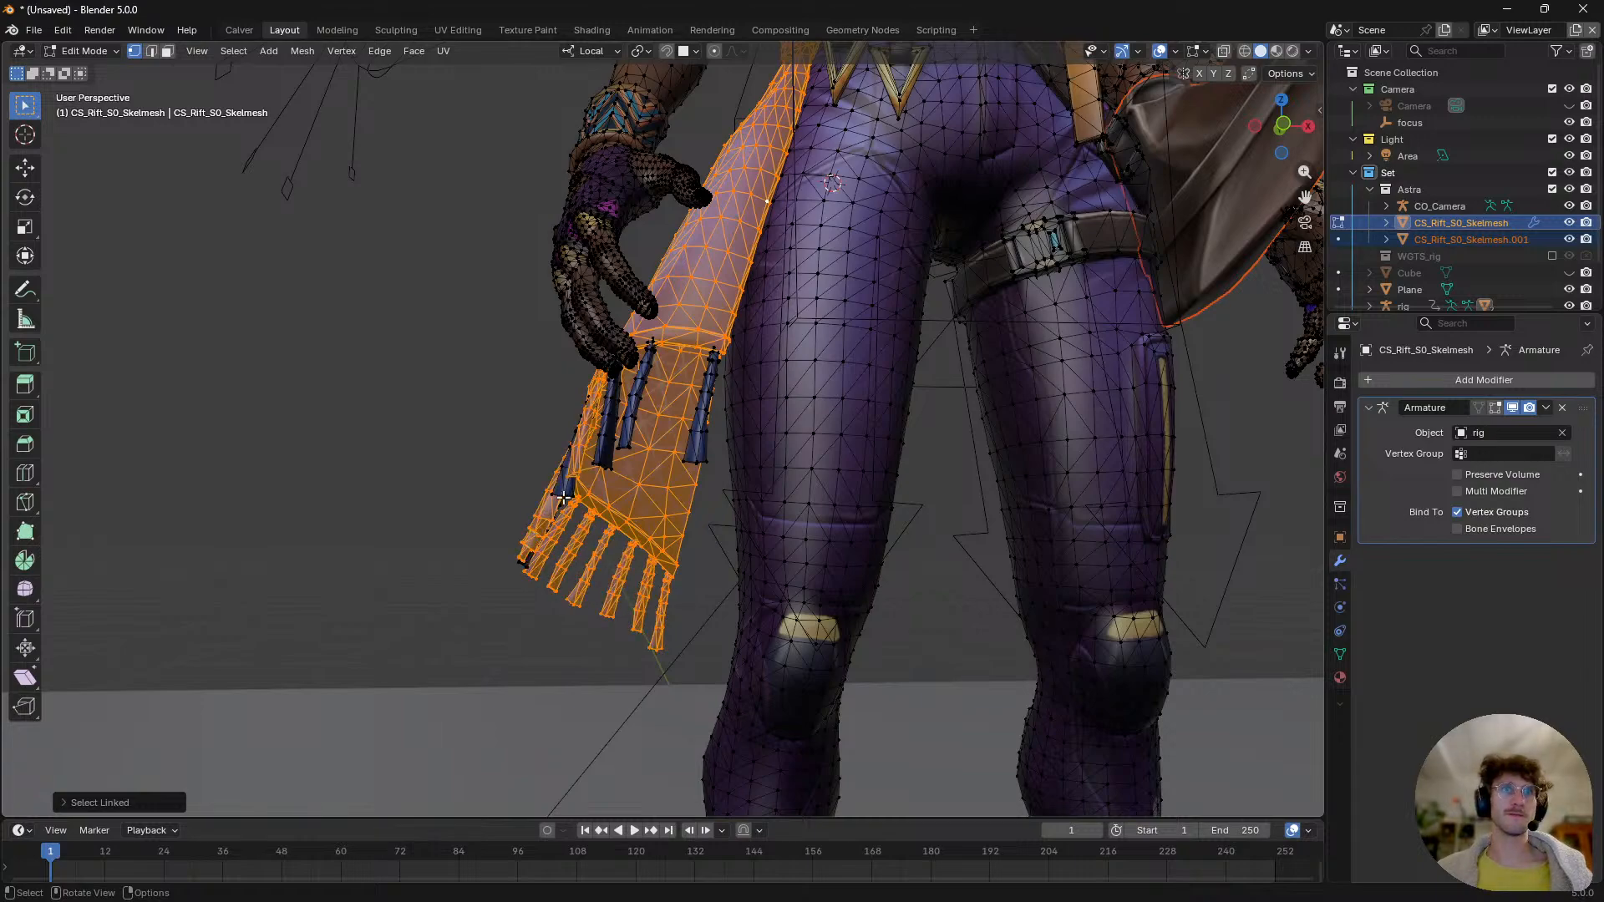
{"action": "middle_click_drag", "start_coordinate": [581, 478], "coordinate": [585, 468]}
{"action": "middle_click_drag", "start_coordinate": [935, 348], "coordinate": [585, 480]}
{"action": "scroll", "coordinate": [668, 468], "scroll_direction": "down", "scroll_amount": 3}
{"action": "key", "text": "p"}
{"action": "left_click", "coordinate": [663, 495]}
{"action": "key", "text": "Tab"}
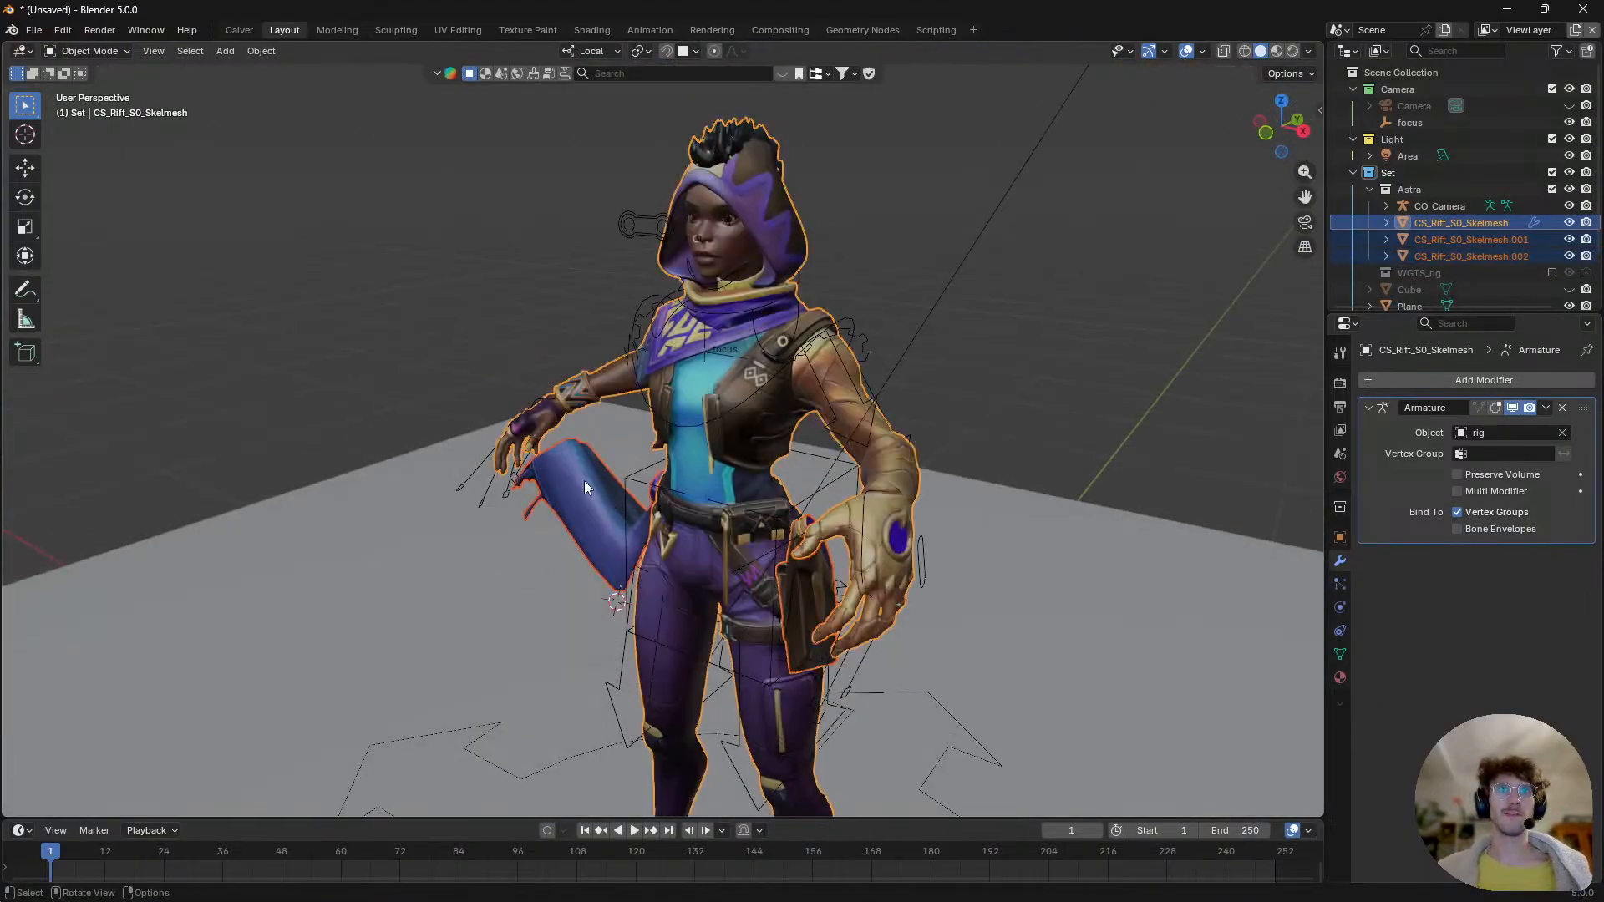
- Remove the Armature modifier from the separated hip scarf and from the separated thigh pouch
{"action": "left_click", "coordinate": [584, 479]}
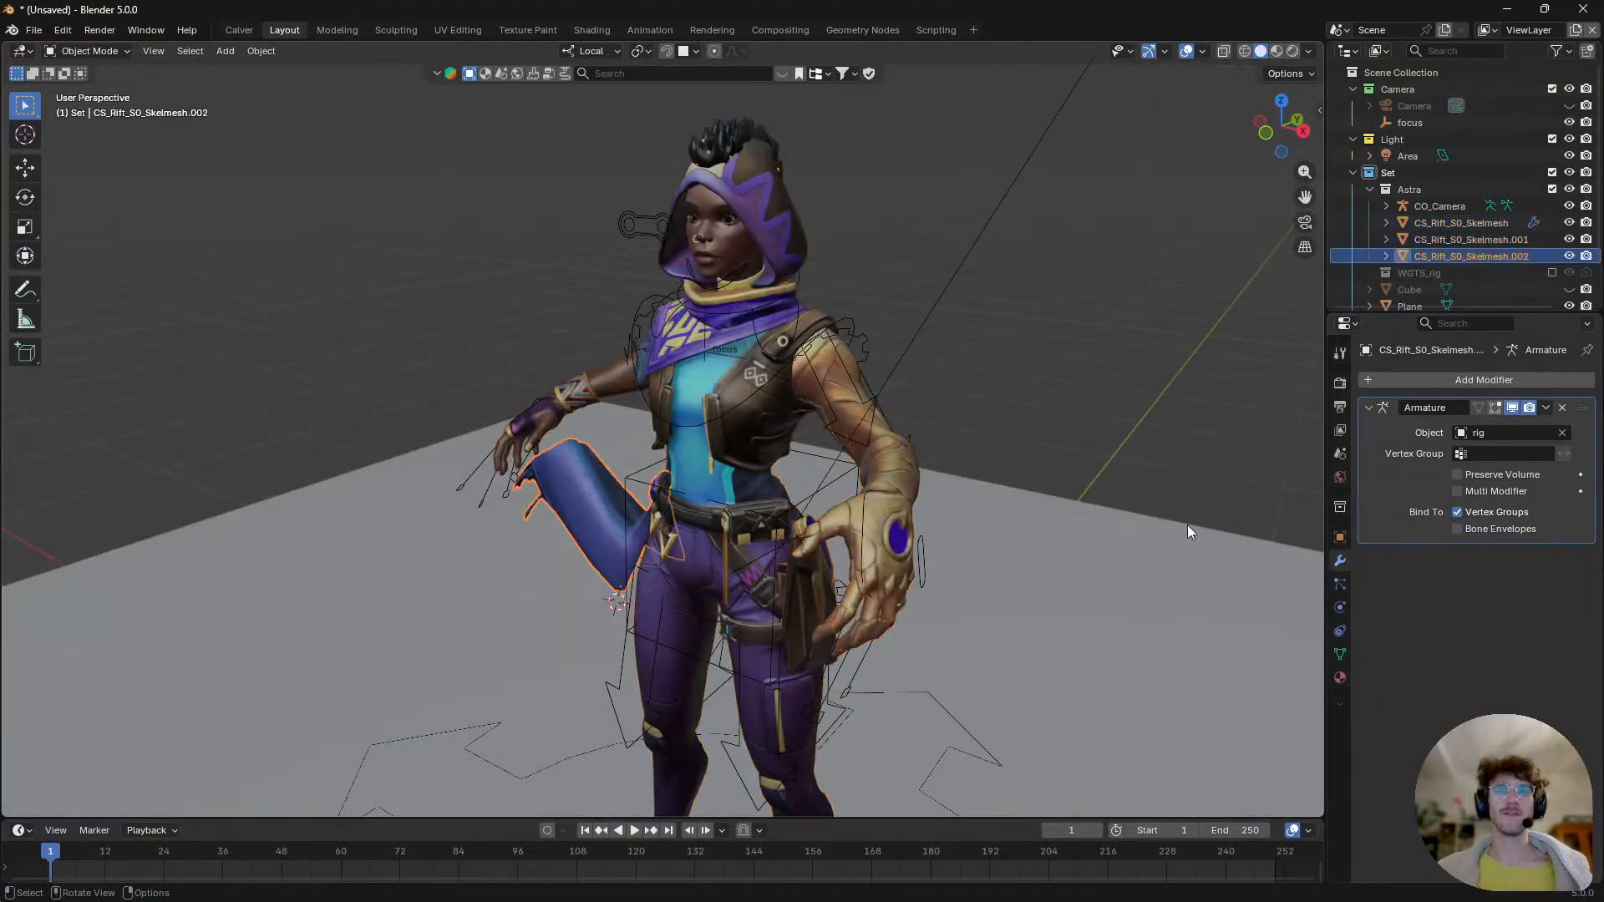
{"action": "left_click", "coordinate": [1561, 409]}
{"action": "left_click", "coordinate": [817, 589]}
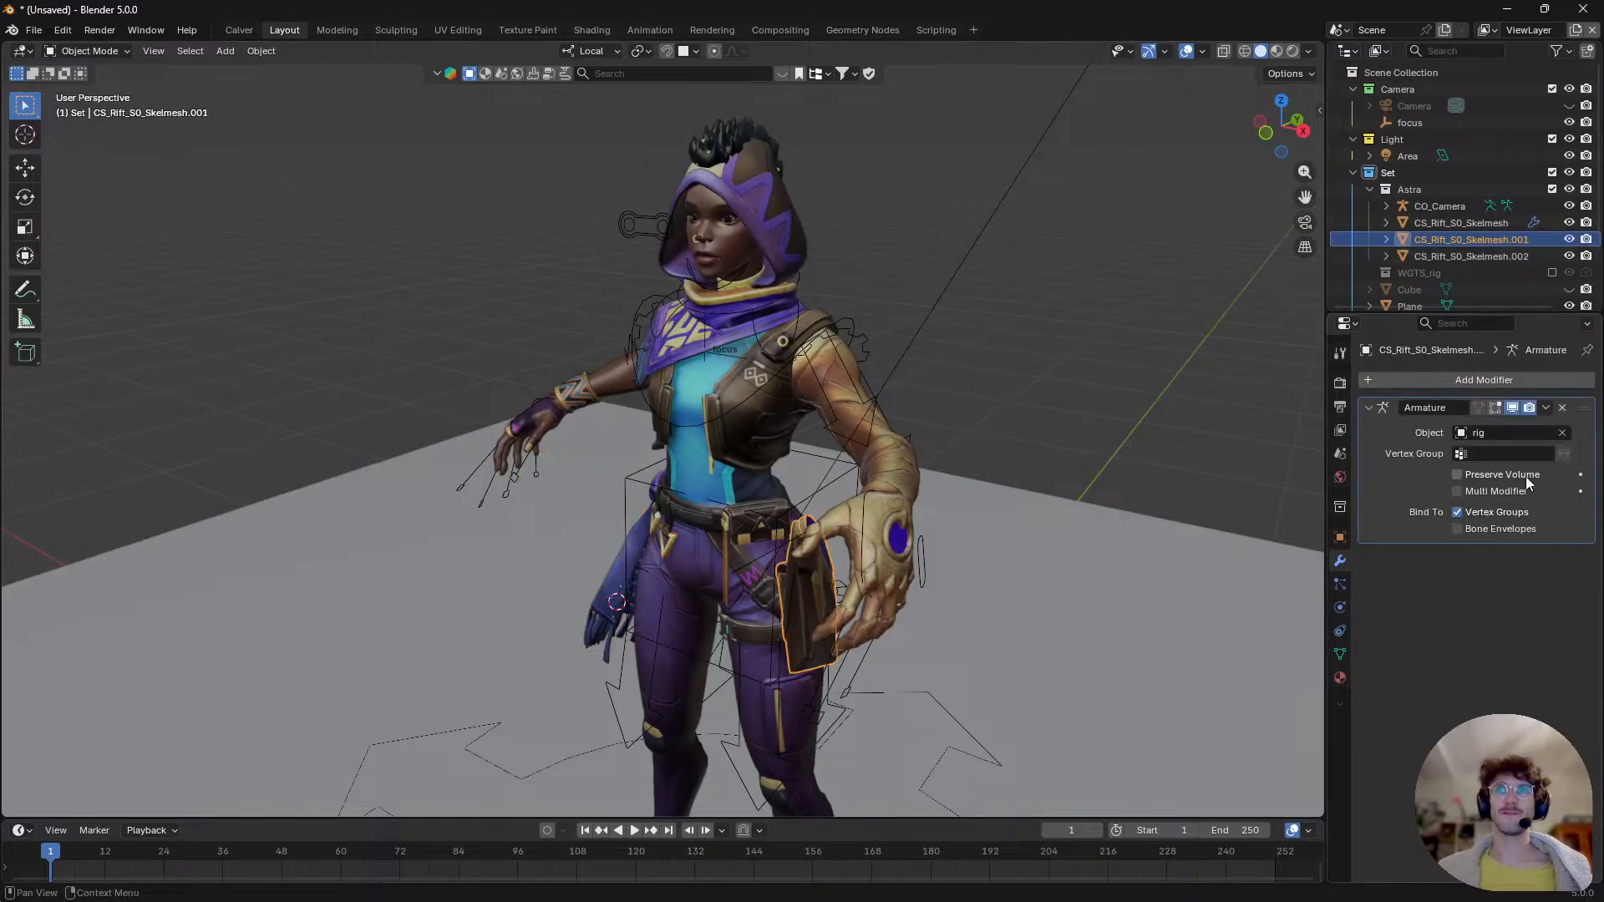
{"action": "left_click", "coordinate": [1559, 408]}
{"action": "scroll", "coordinate": [909, 568], "scroll_direction": "up", "scroll_amount": 6}
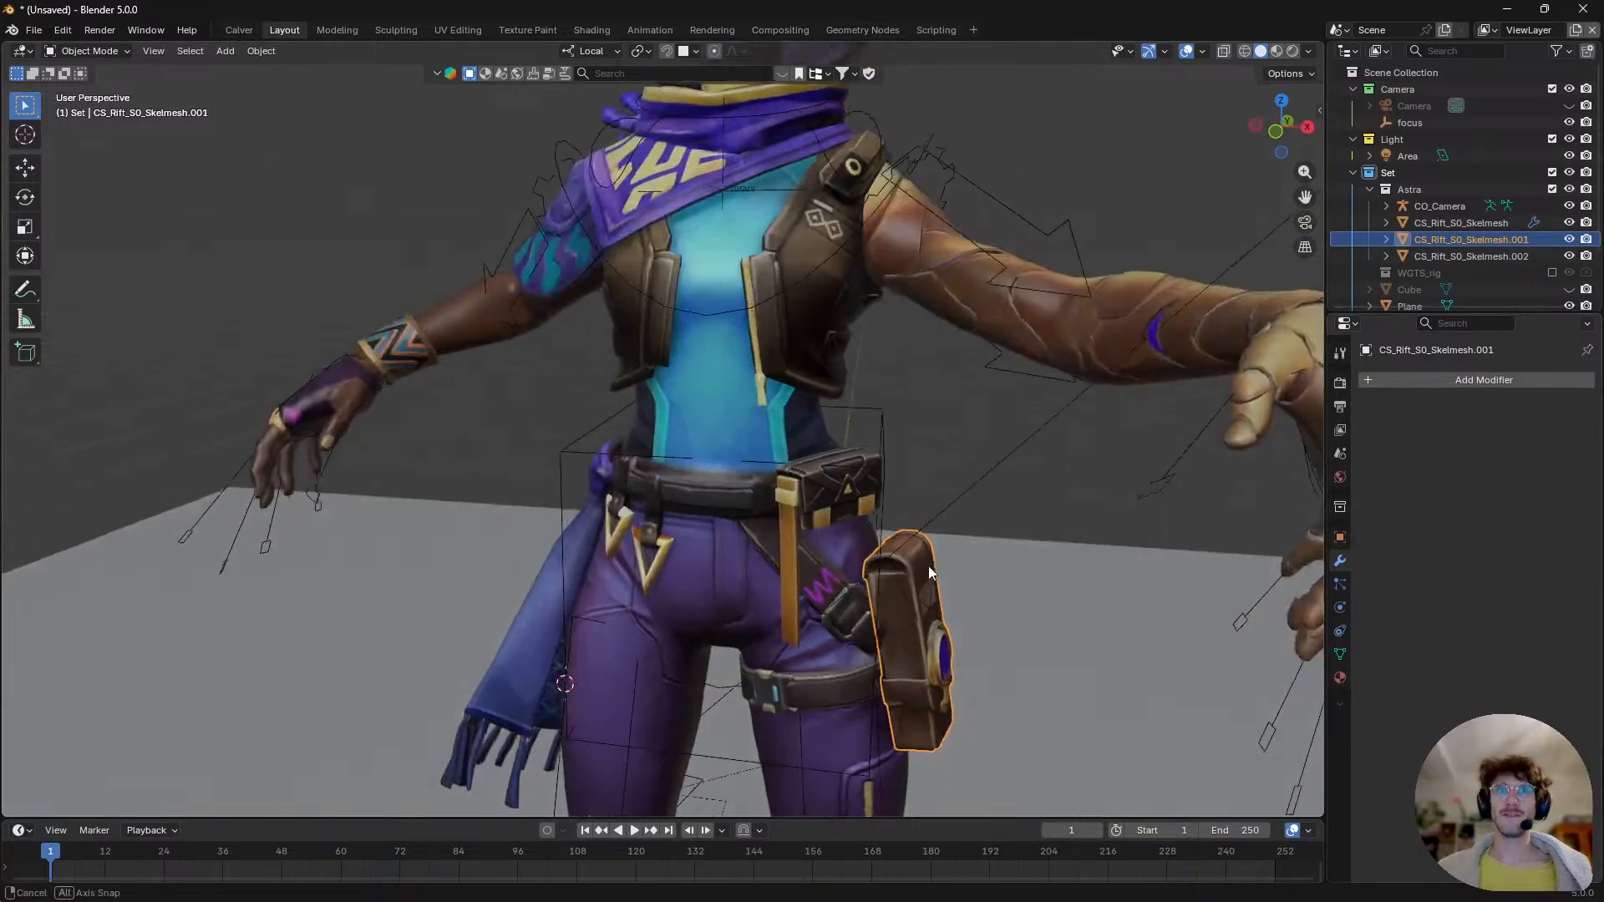
{"action": "middle_click_drag", "start_coordinate": [860, 529], "coordinate": [915, 477]}
{"action": "left_click", "coordinate": [900, 464]}
{"action": "key", "text": "g"}
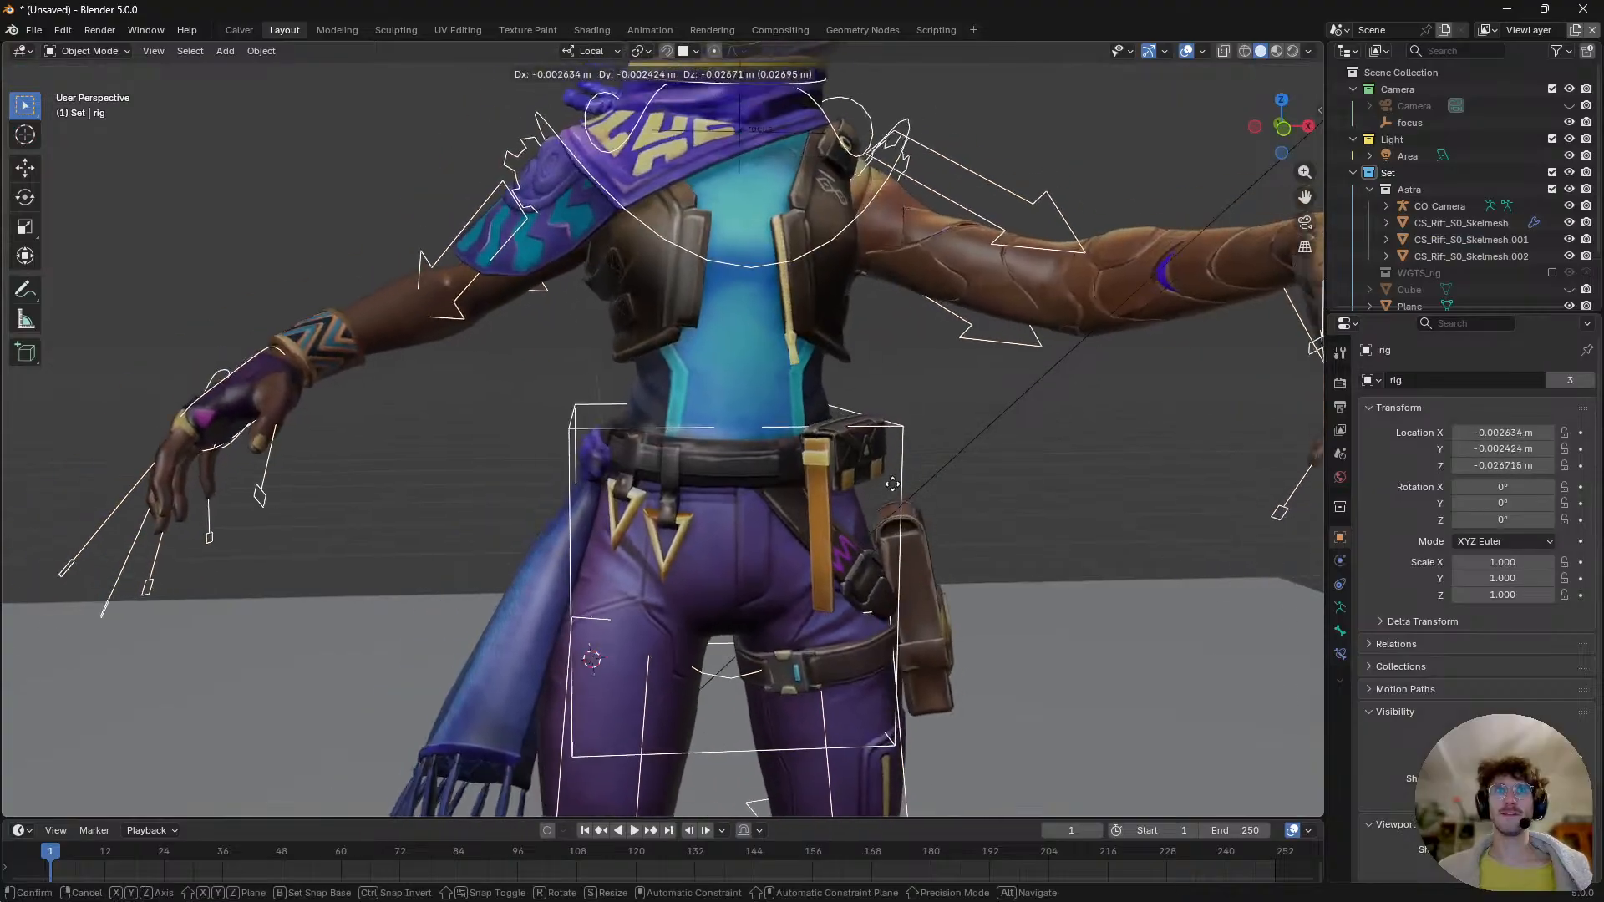
{"action": "right_click", "coordinate": [903, 482]}
{"action": "scroll", "coordinate": [808, 436], "scroll_direction": "down", "scroll_amount": 3}
{"action": "key", "text": "ctrl+Tab"}
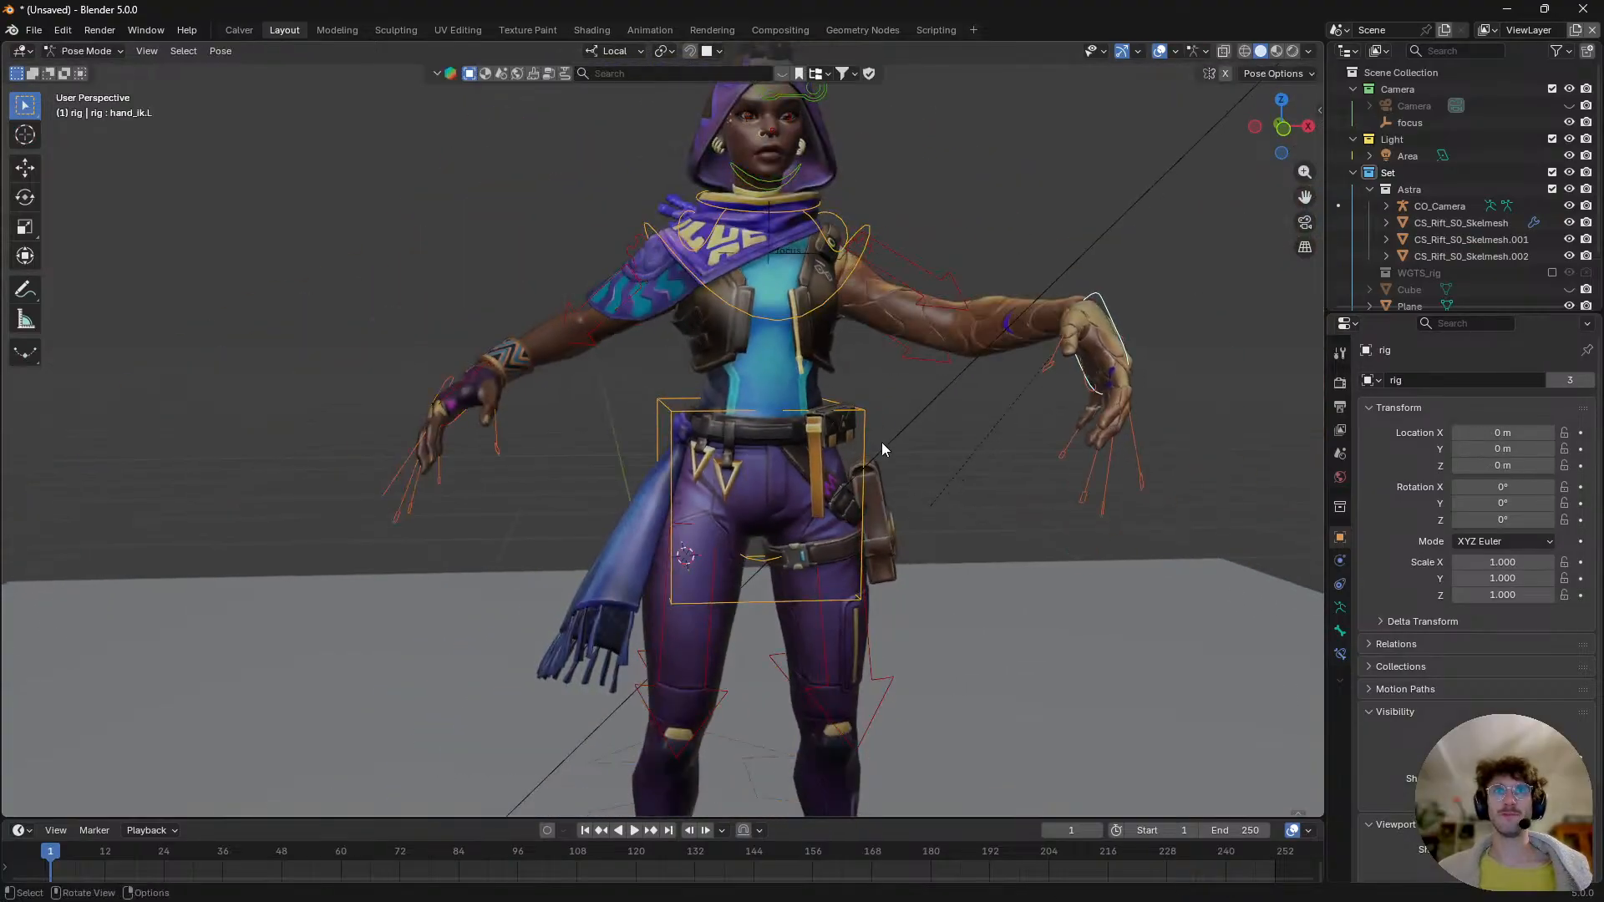
{"action": "left_click", "coordinate": [866, 449]}
{"action": "key", "text": "ctrl+Tab"}
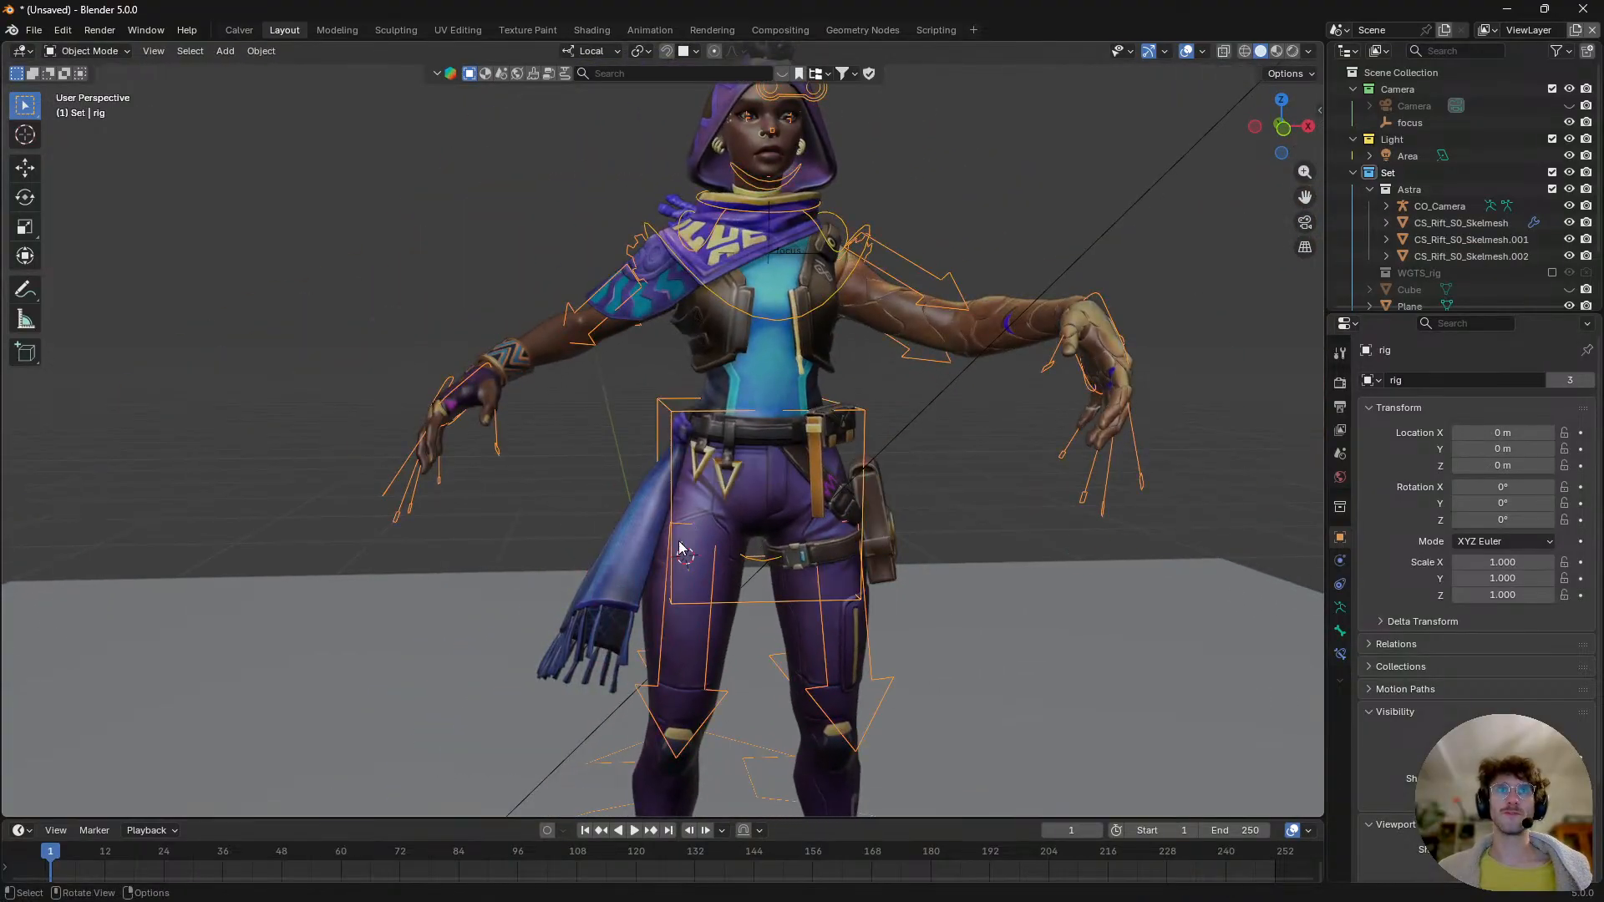
- Parent the hip scarf and the thigh pouch to the rig's torso bone using the Bone option
{"action": "left_click", "coordinate": [633, 528]}
{"action": "left_click", "coordinate": [898, 552], "text": "shift"}
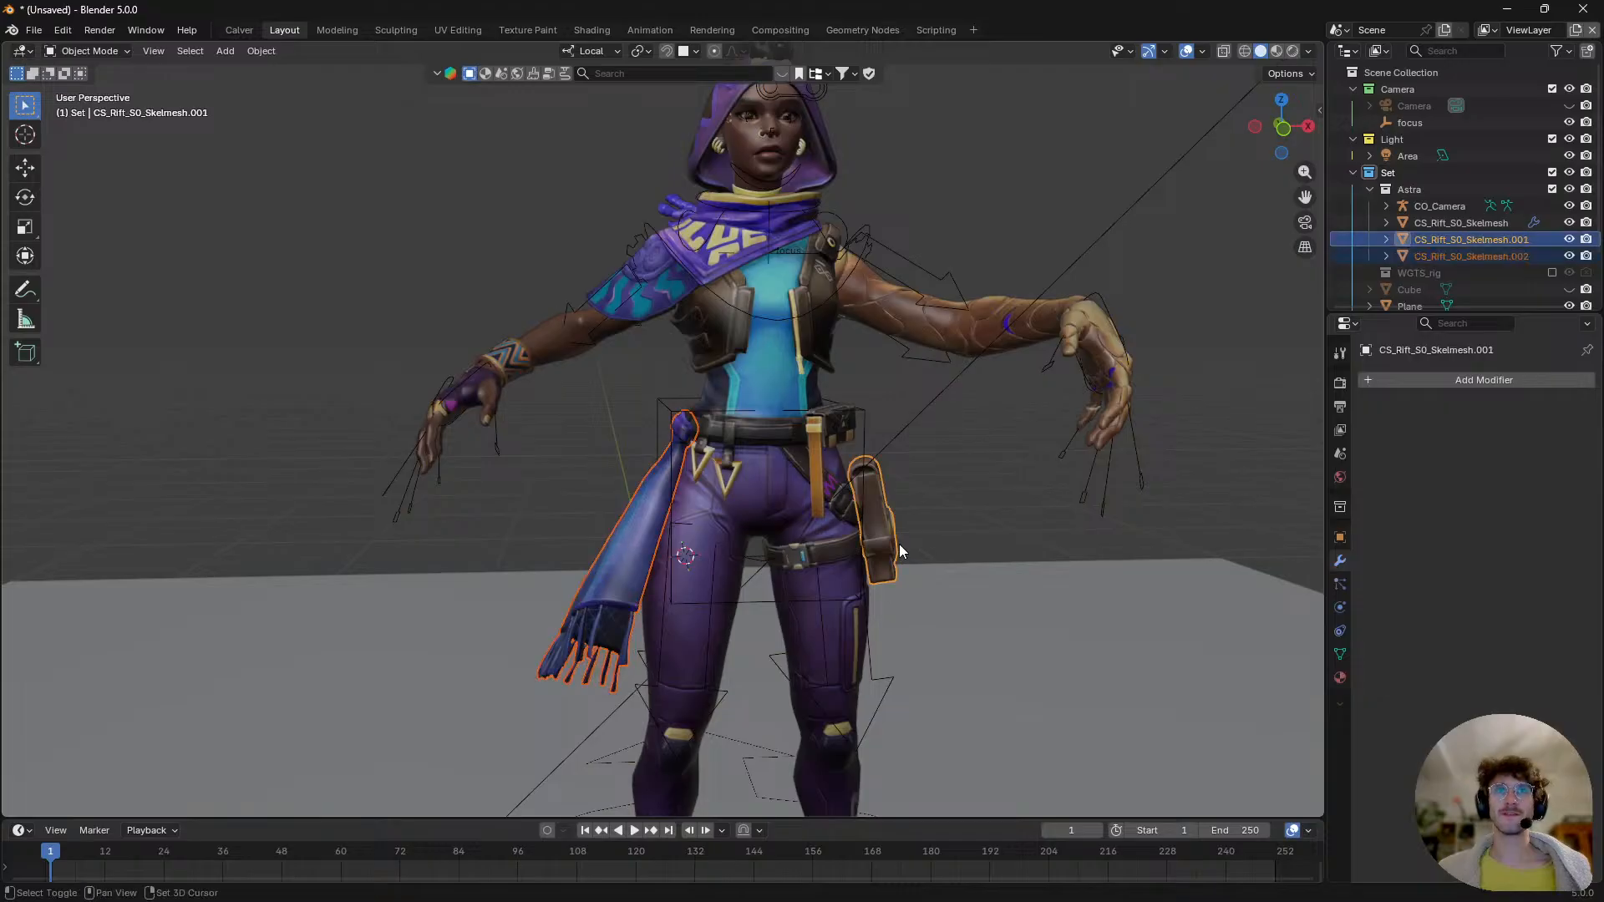
{"action": "left_click", "coordinate": [865, 428], "text": "shift"}
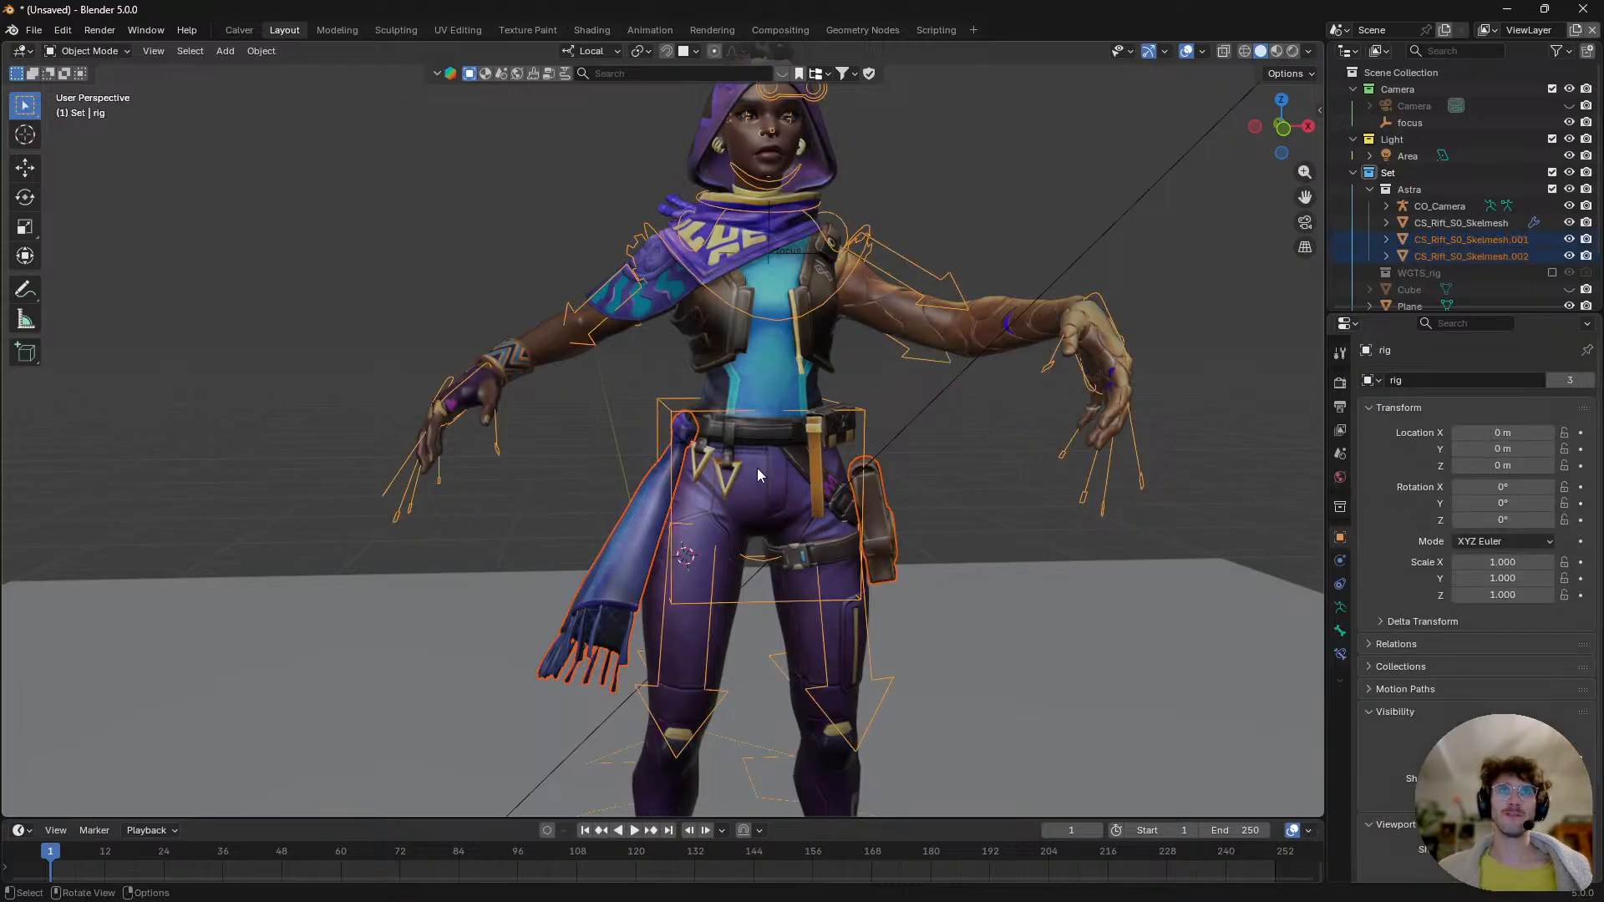
{"action": "middle_click_drag", "start_coordinate": [757, 467], "coordinate": [819, 371]}
{"action": "key", "text": "ctrl+Tab"}
{"action": "left_click", "coordinate": [806, 484]}
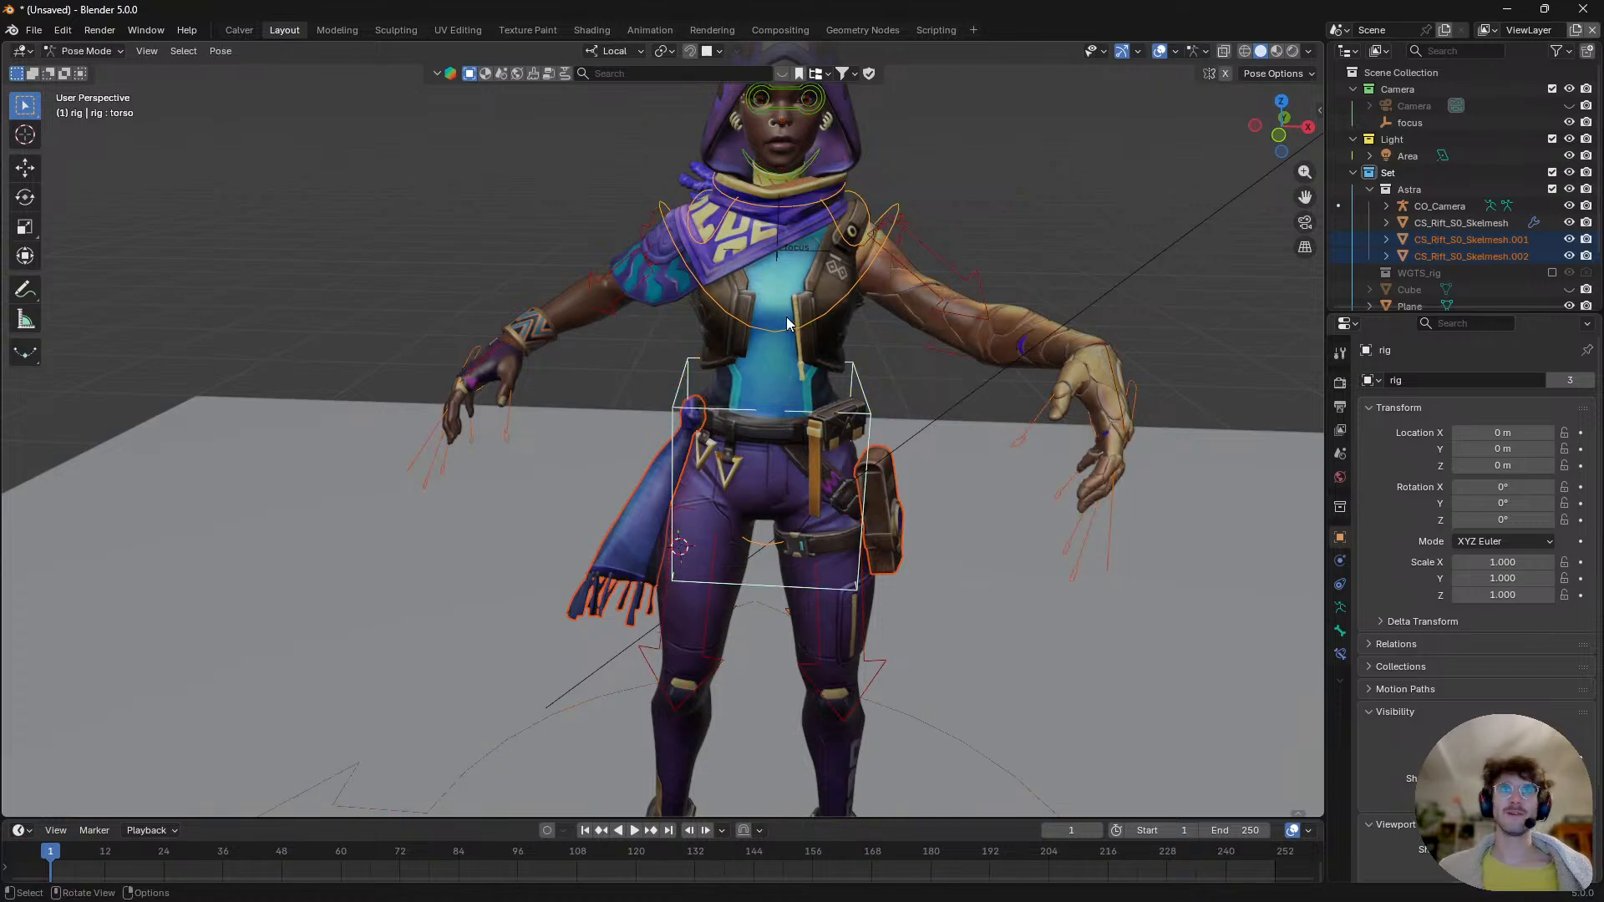
{"action": "left_click", "coordinate": [844, 321]}
{"action": "left_click", "coordinate": [862, 396]}
{"action": "key", "text": "ctrl+p"}
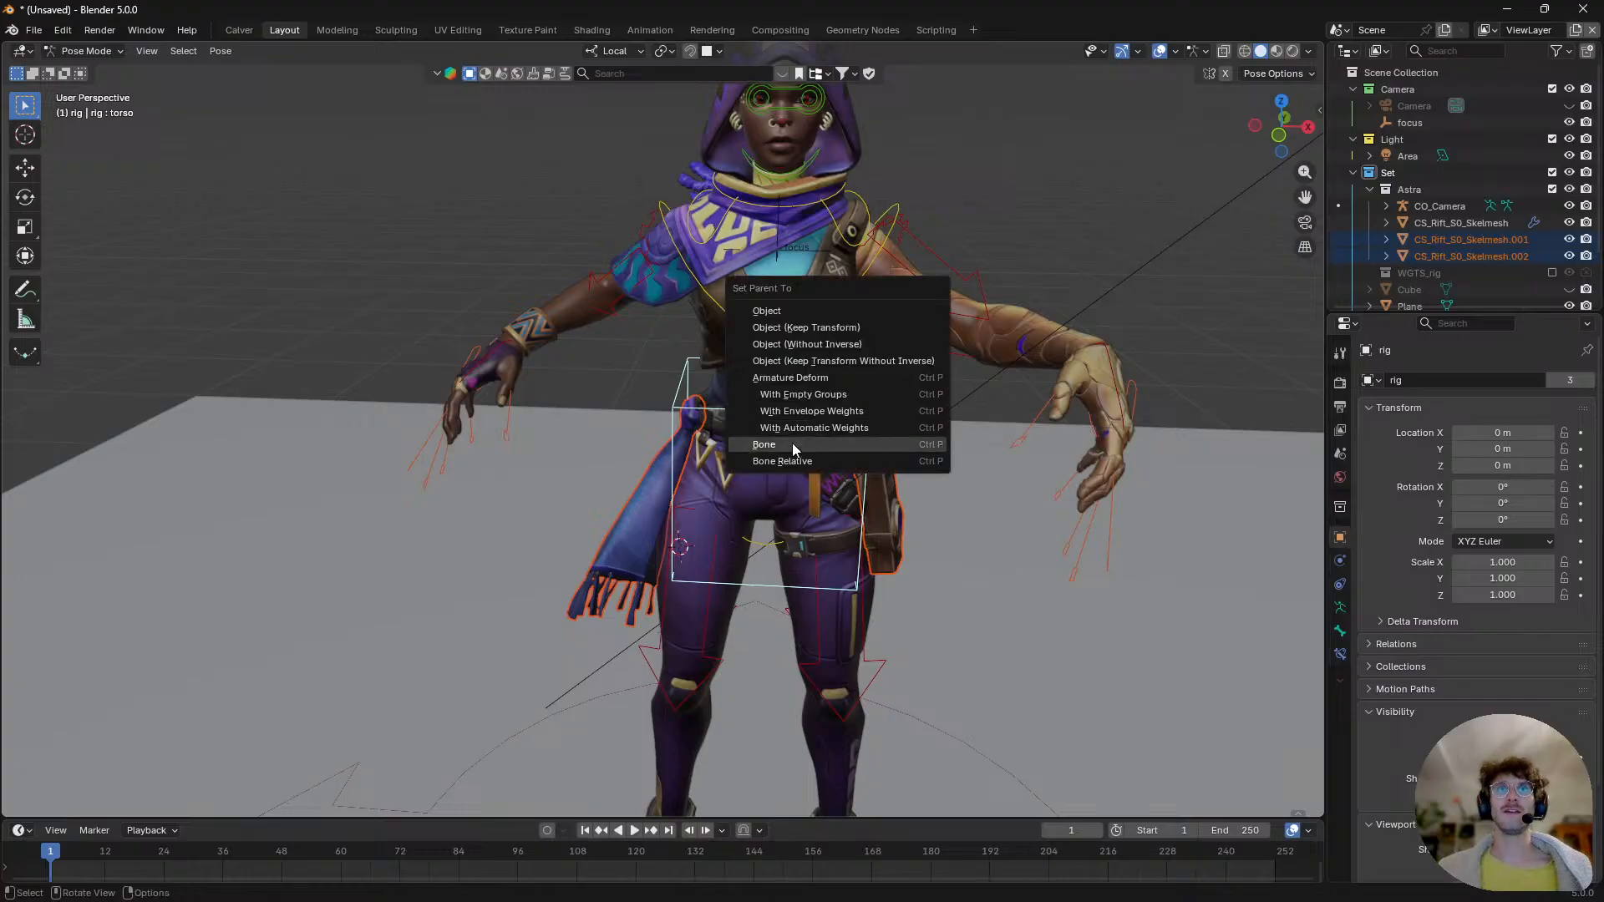
{"action": "left_click", "coordinate": [766, 445]}
- Move and trackball-rotate the torso bone to test that the scarf and pouch follow the hips
{"action": "key", "text": "g"}
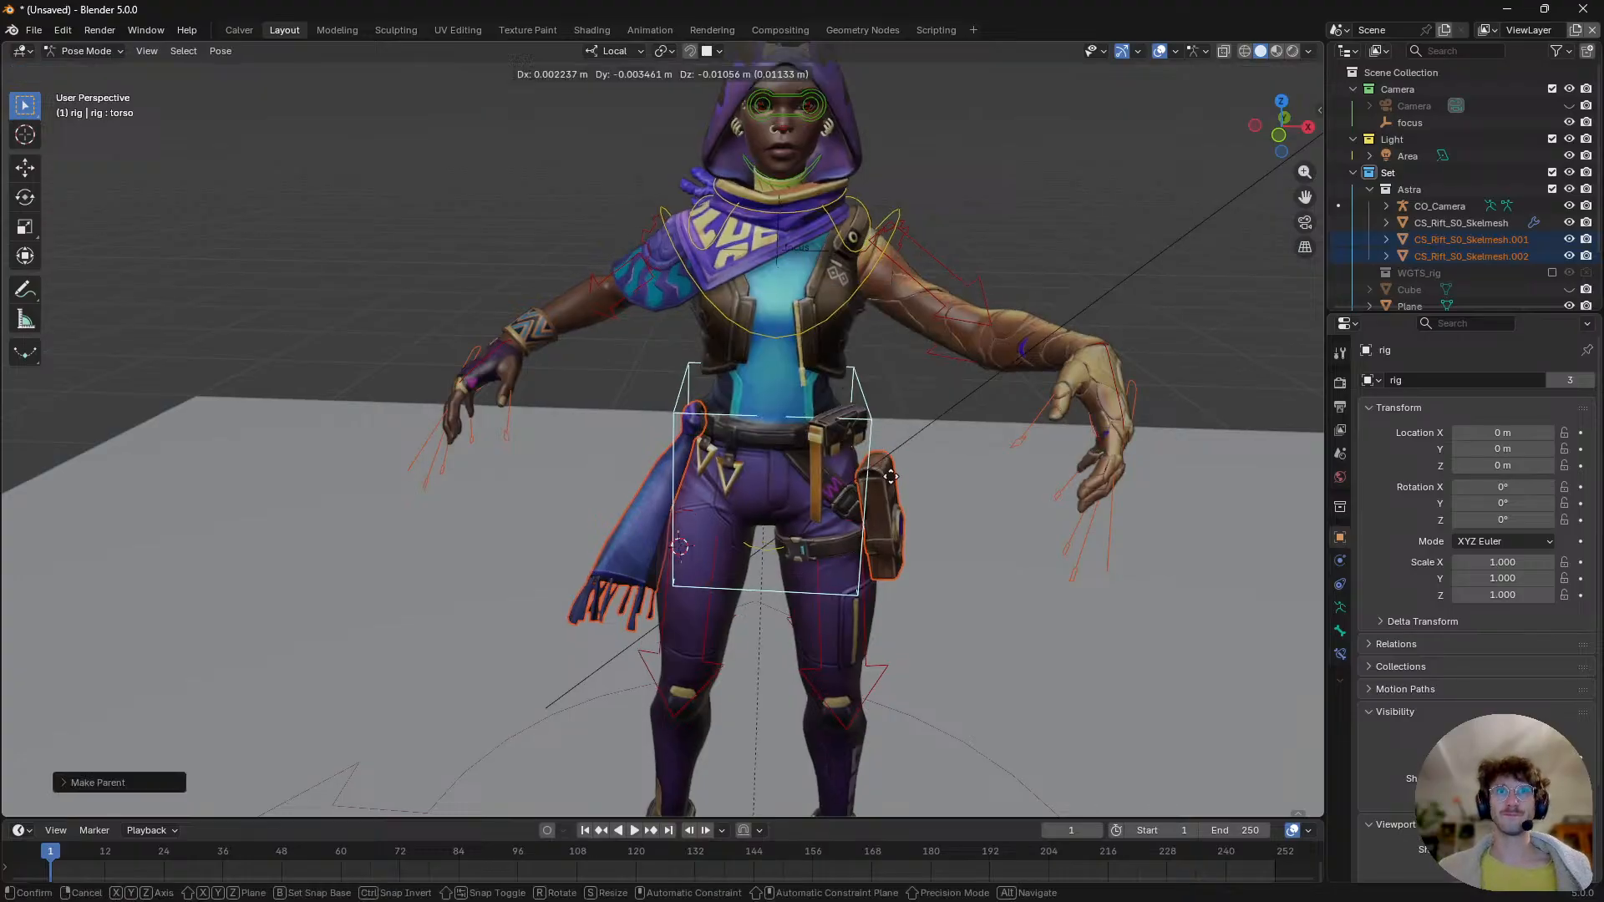
{"action": "left_click", "coordinate": [889, 474]}
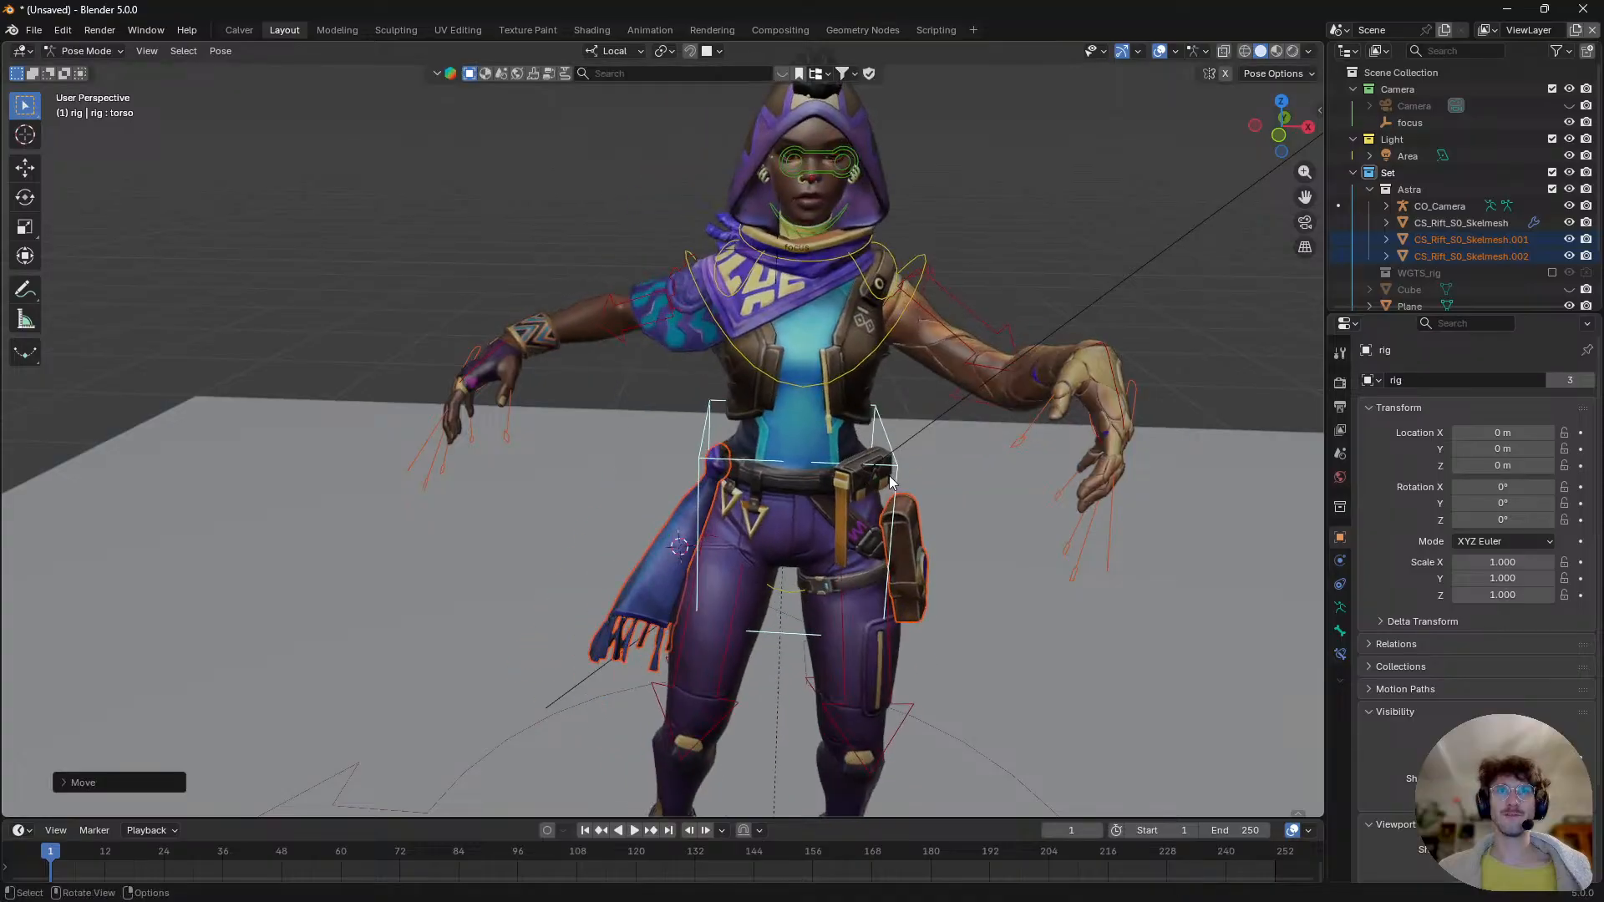
{"action": "key", "text": "r"}
{"action": "key", "text": "r"}
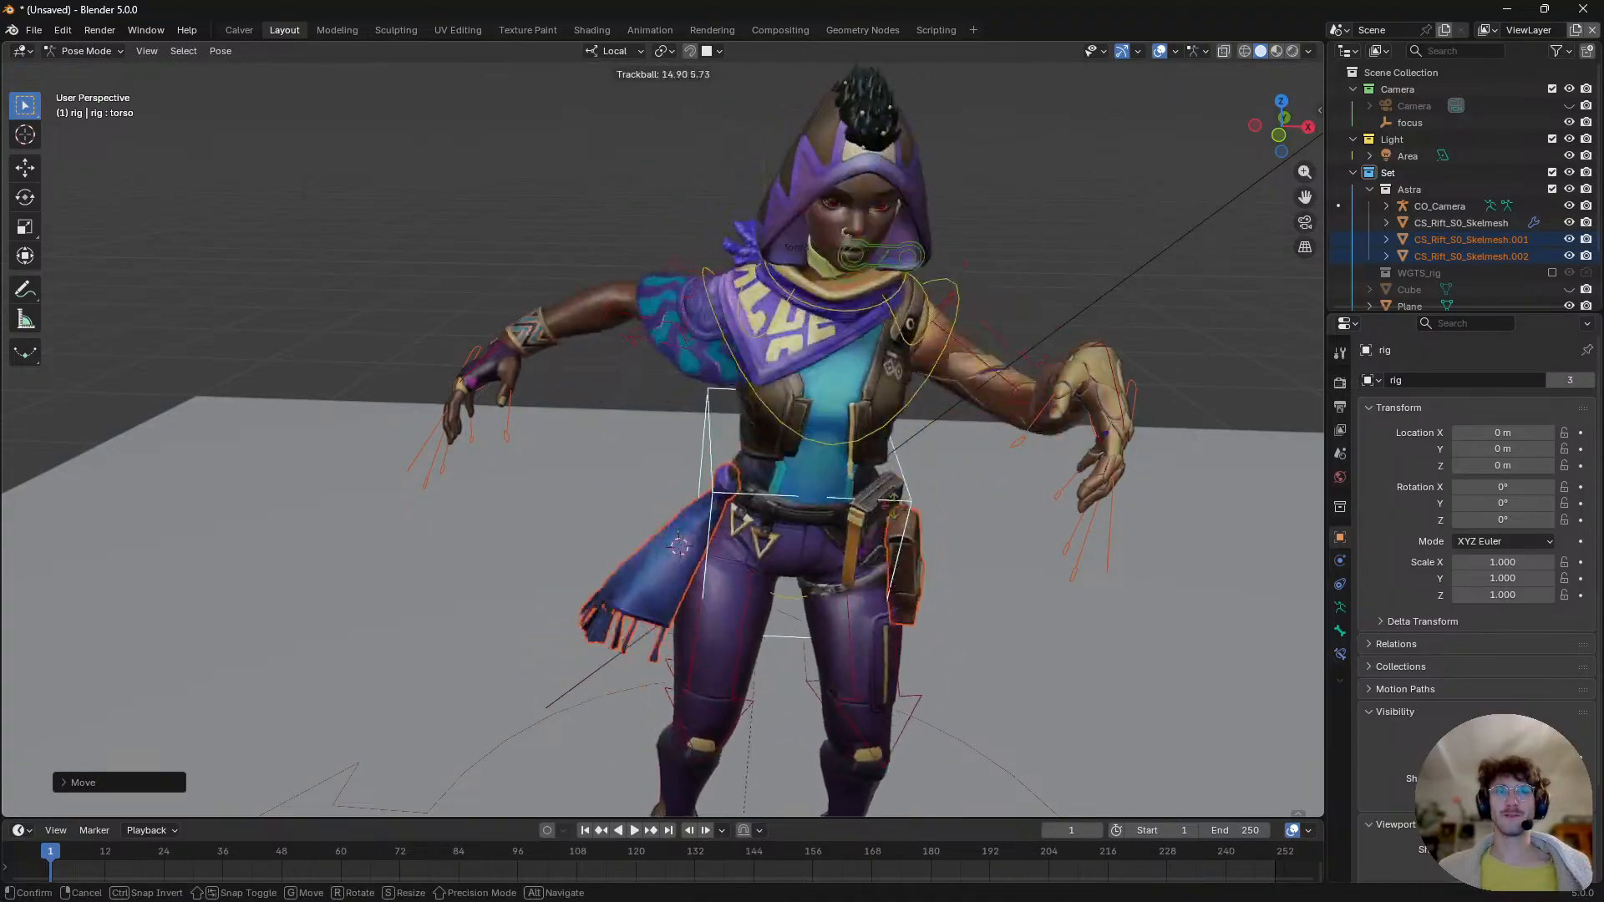
{"action": "left_click", "coordinate": [948, 555]}
- Try another trackball rotation of the torso bone and undo the latest pose changes
{"action": "key", "text": "r"}
{"action": "key", "text": "r"}
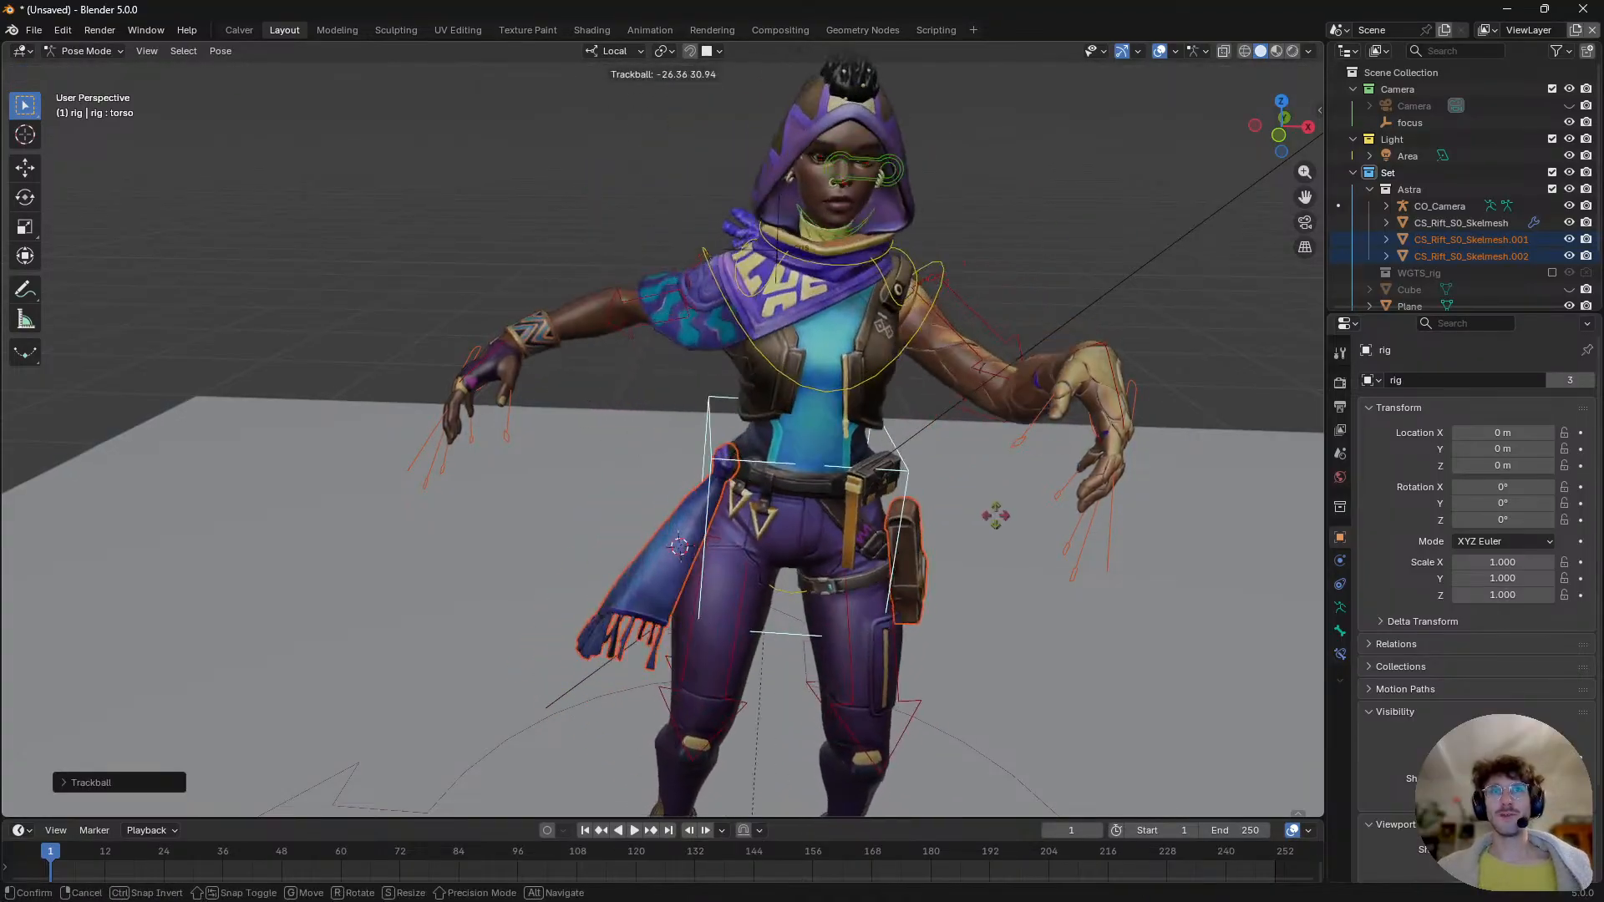
{"action": "left_click", "coordinate": [985, 503]}
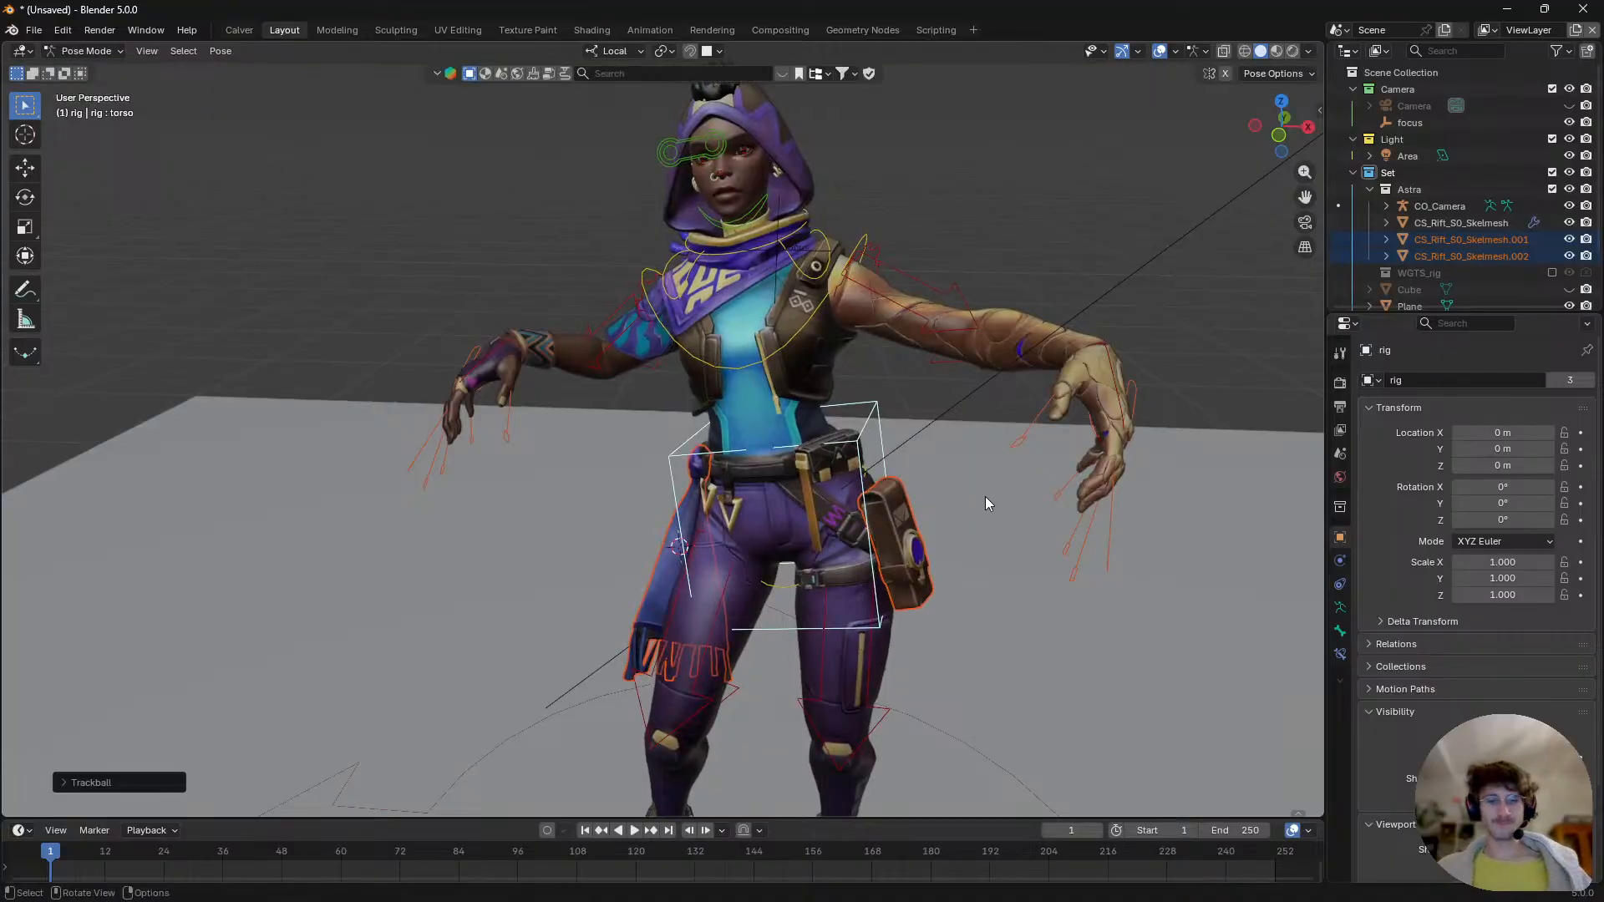
{"action": "key", "text": "ctrl+z"}
{"action": "key", "text": "ctrl+z"}
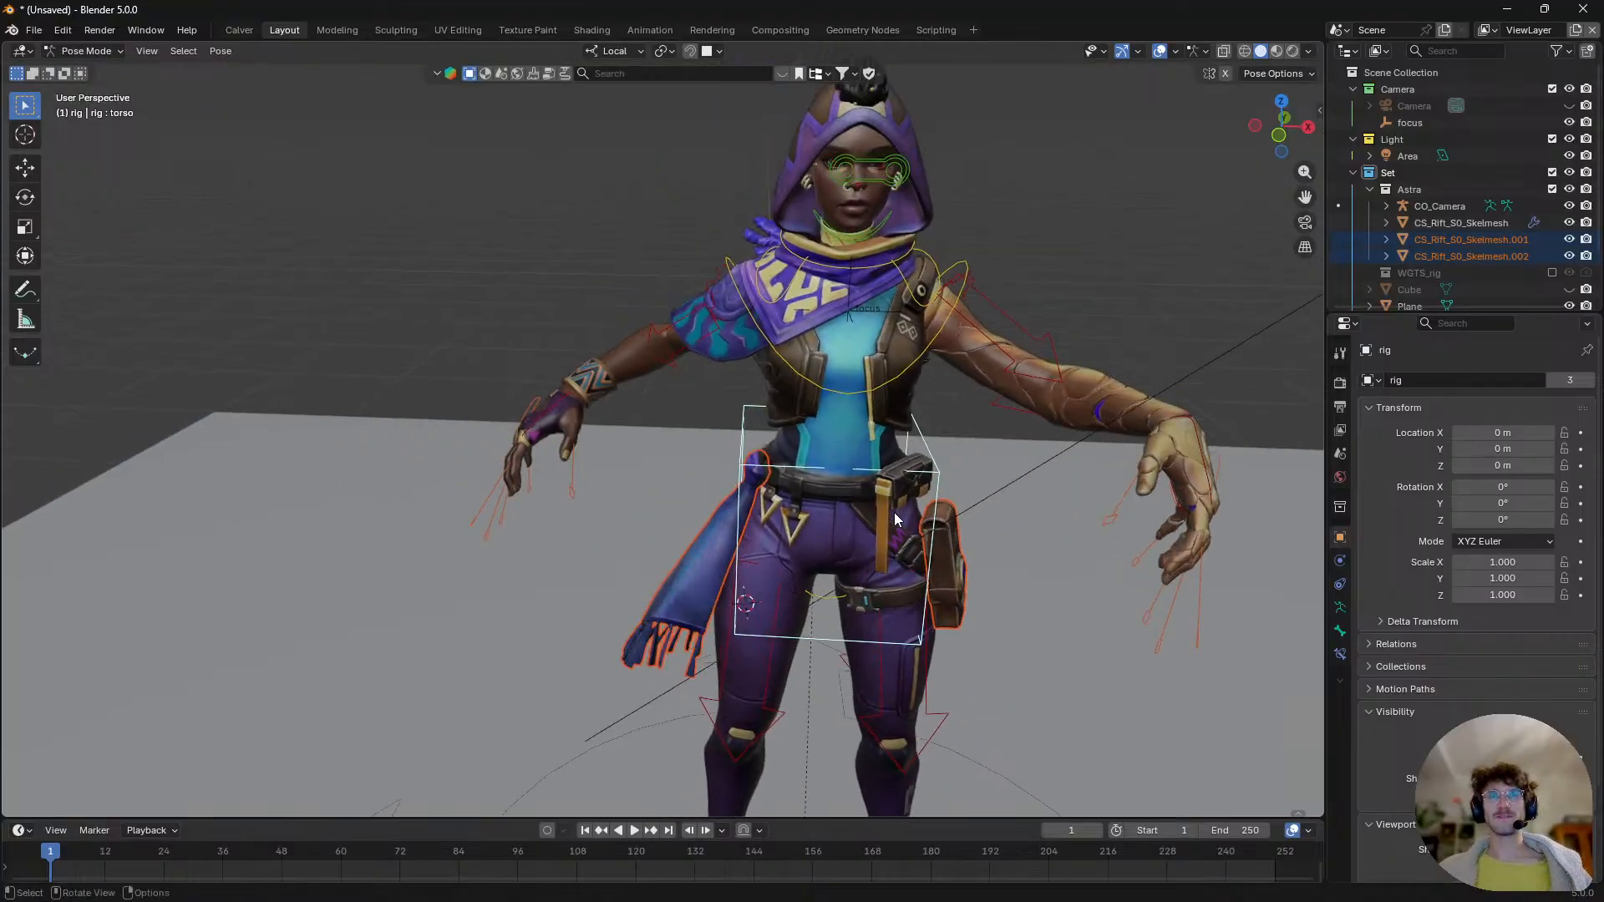
- Pose the right hand IK bone by moving it near the hip and rotating the hand
{"action": "middle_click_drag", "start_coordinate": [894, 519], "coordinate": [738, 403]}
{"action": "left_click", "coordinate": [589, 401]}
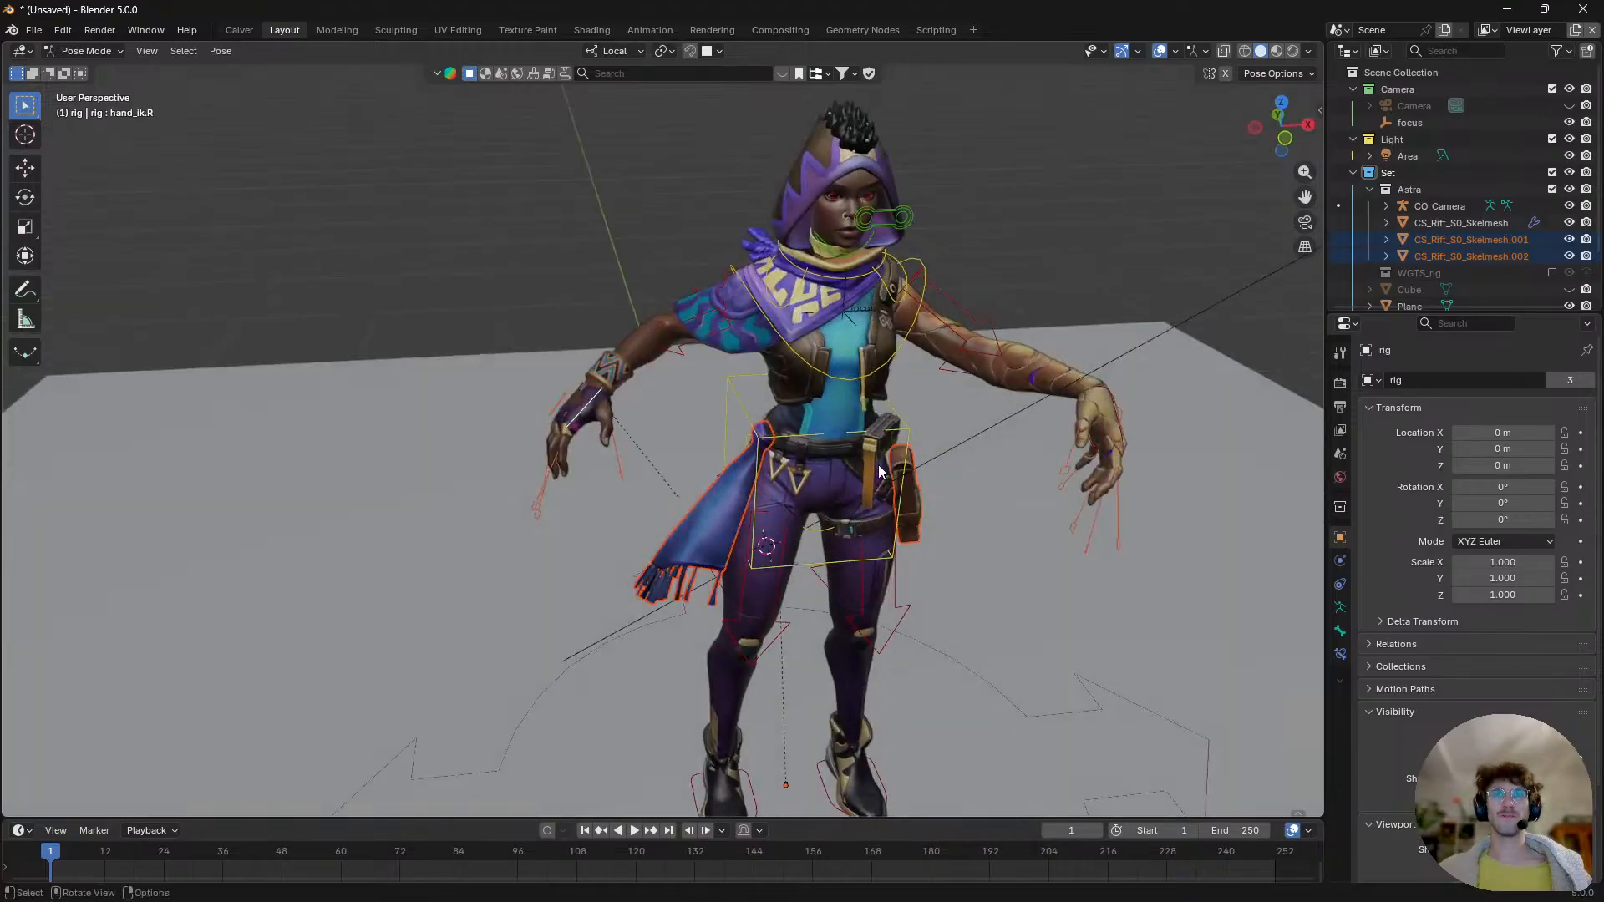
{"action": "middle_click_drag", "start_coordinate": [603, 418], "coordinate": [593, 423]}
{"action": "middle_click_drag", "start_coordinate": [925, 555], "coordinate": [960, 518]}
{"action": "key", "text": "g"}
{"action": "left_click", "coordinate": [1009, 520]}
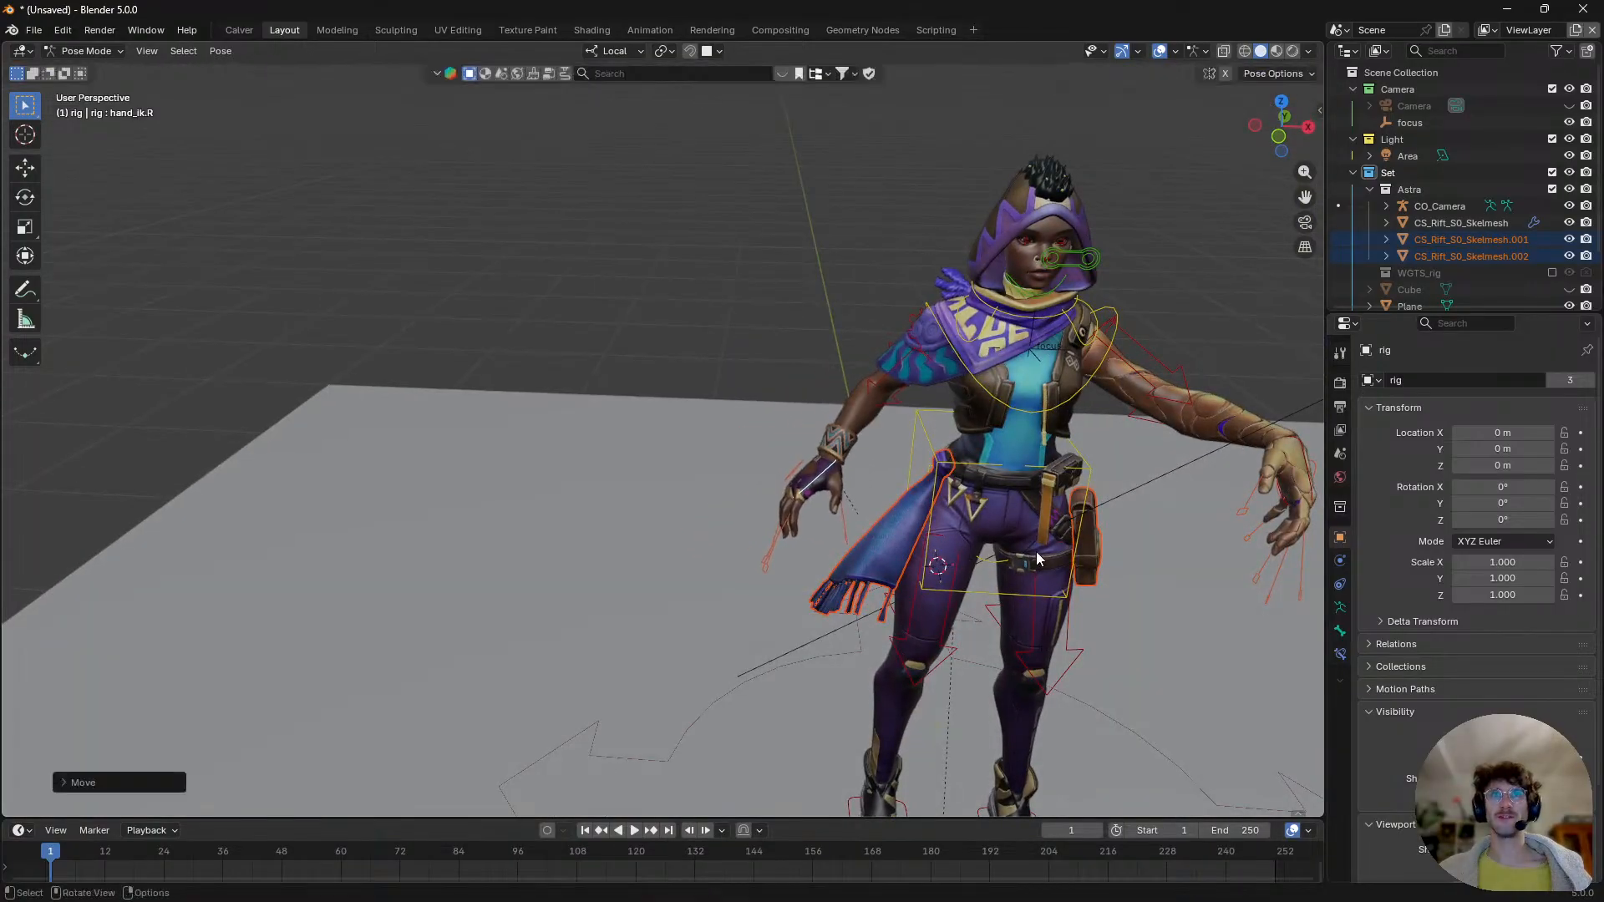
{"action": "key", "text": "r"}
{"action": "key", "text": "Escape"}
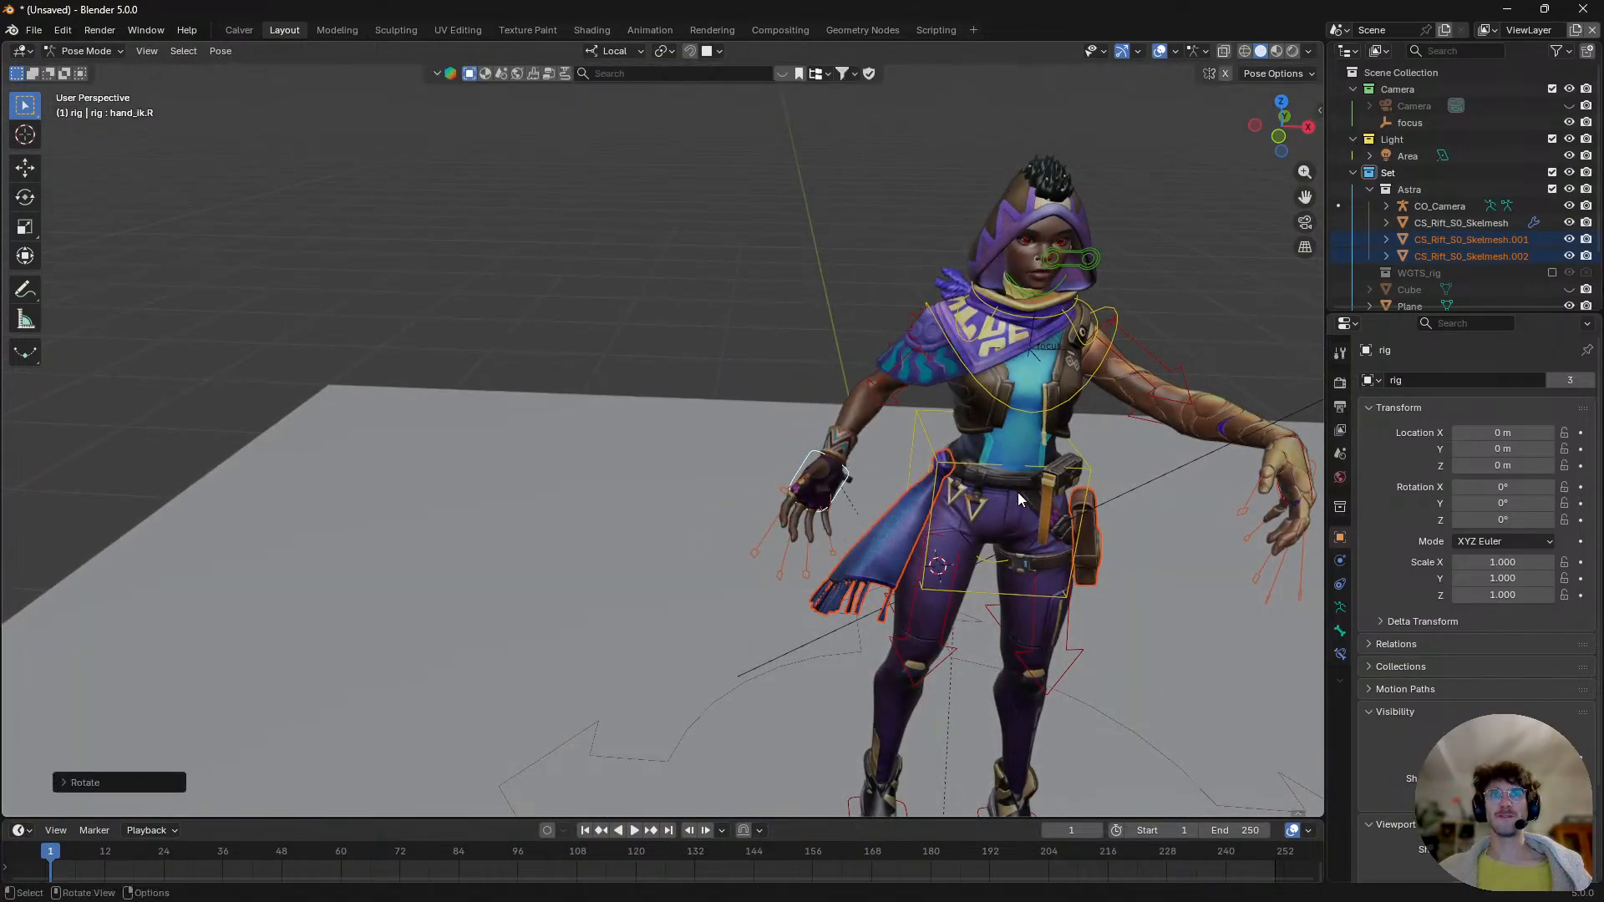
{"action": "key", "text": "g"}
{"action": "left_click", "coordinate": [1054, 498]}
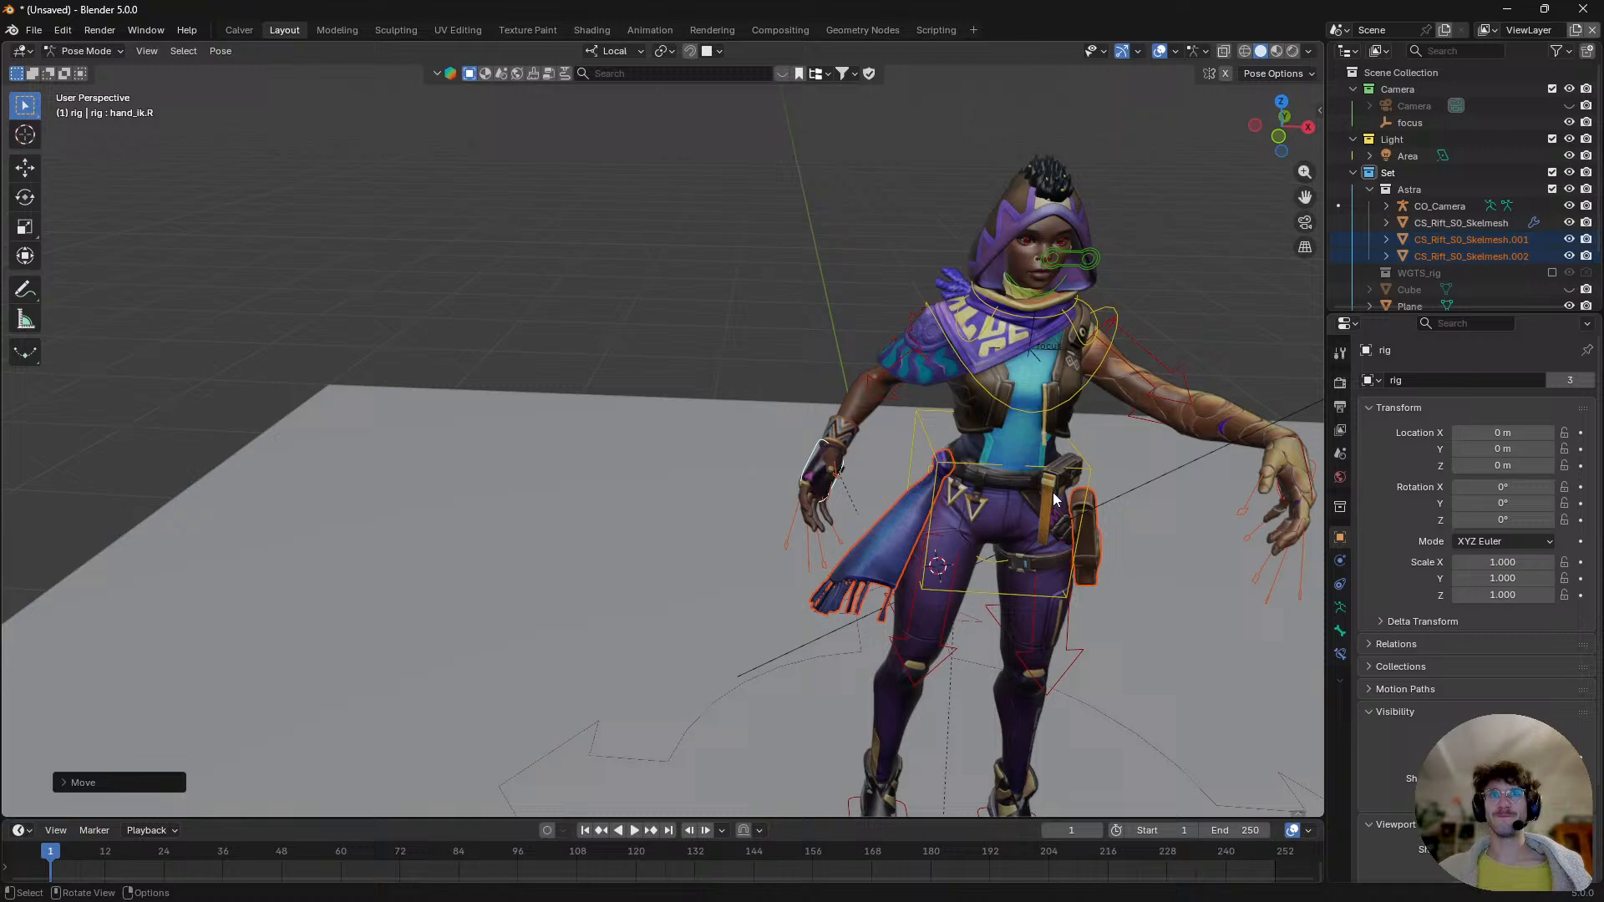
- Move the left hand IK bone inward toward the body and trackball-rotate the hand
{"action": "left_click", "coordinate": [1295, 471]}
{"action": "key", "text": "g"}
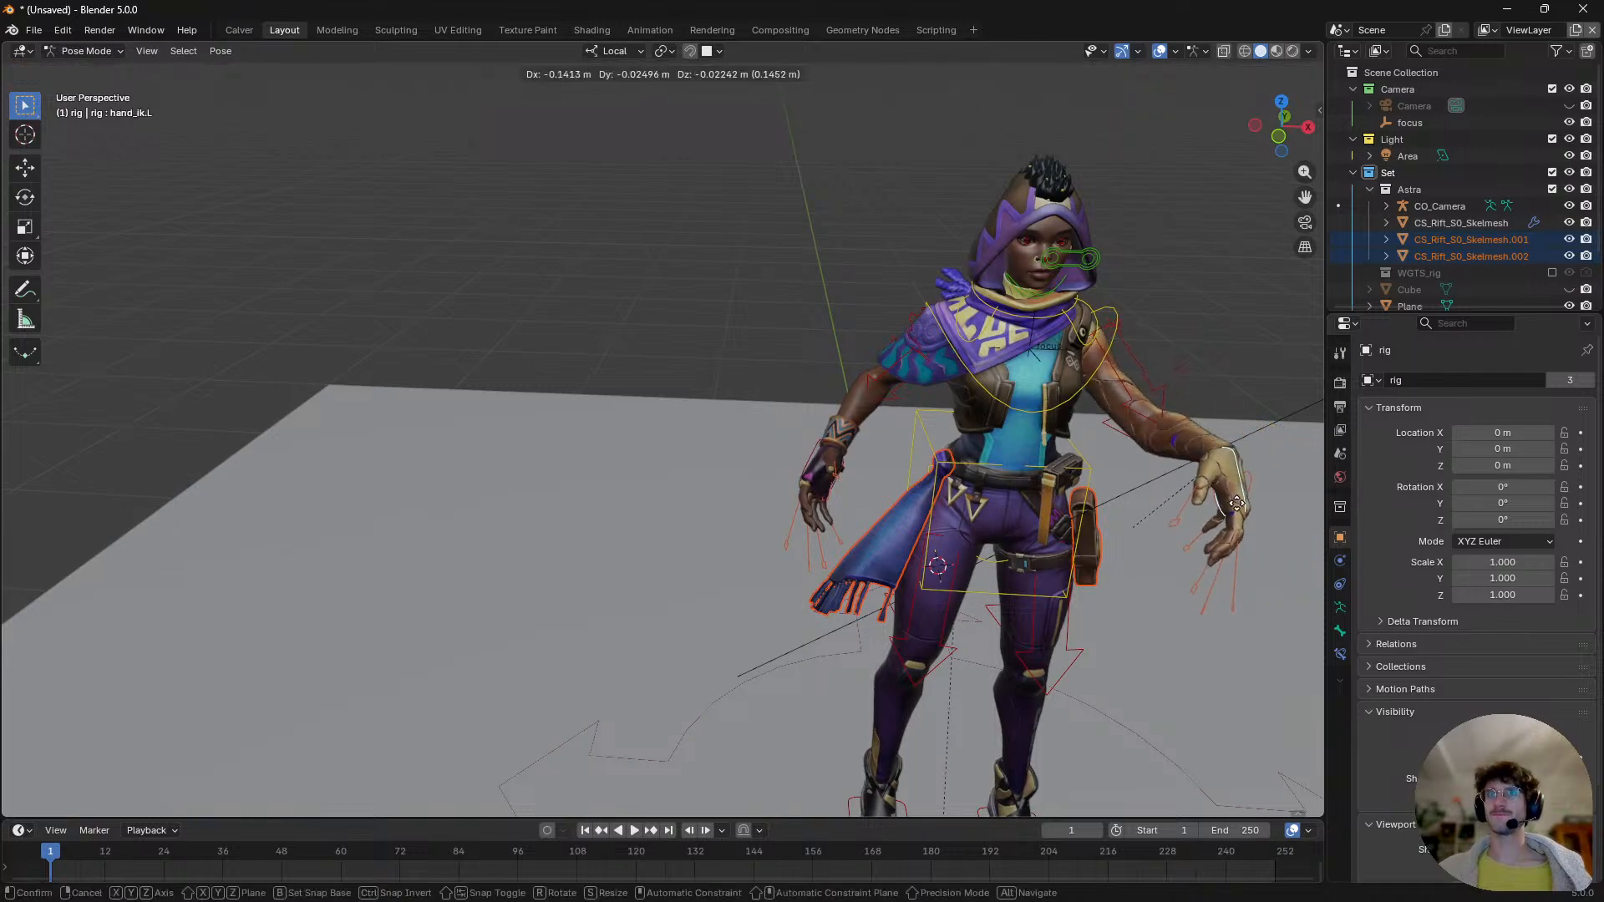
{"action": "left_click", "coordinate": [1236, 503]}
{"action": "key", "text": "r"}
{"action": "key", "text": "r"}
{"action": "left_click", "coordinate": [1212, 445]}
- Lower the left hand IK bone beside the thigh pouch and rotate it so the arm hangs down
{"action": "middle_click_drag", "start_coordinate": [1213, 444], "coordinate": [1017, 528]}
{"action": "scroll", "coordinate": [1112, 466], "scroll_direction": "down", "scroll_amount": 3}
{"action": "key", "text": "g"}
{"action": "left_click", "coordinate": [1157, 531]}
{"action": "key", "text": "r"}
{"action": "left_click", "coordinate": [1124, 521]}
{"action": "key", "text": "g"}
{"action": "left_click", "coordinate": [1116, 551]}
- Trackball-rotate the left hand IK bone until the palm faces forward with the fingers pointing down
{"action": "key", "text": "r"}
{"action": "key", "text": "r"}
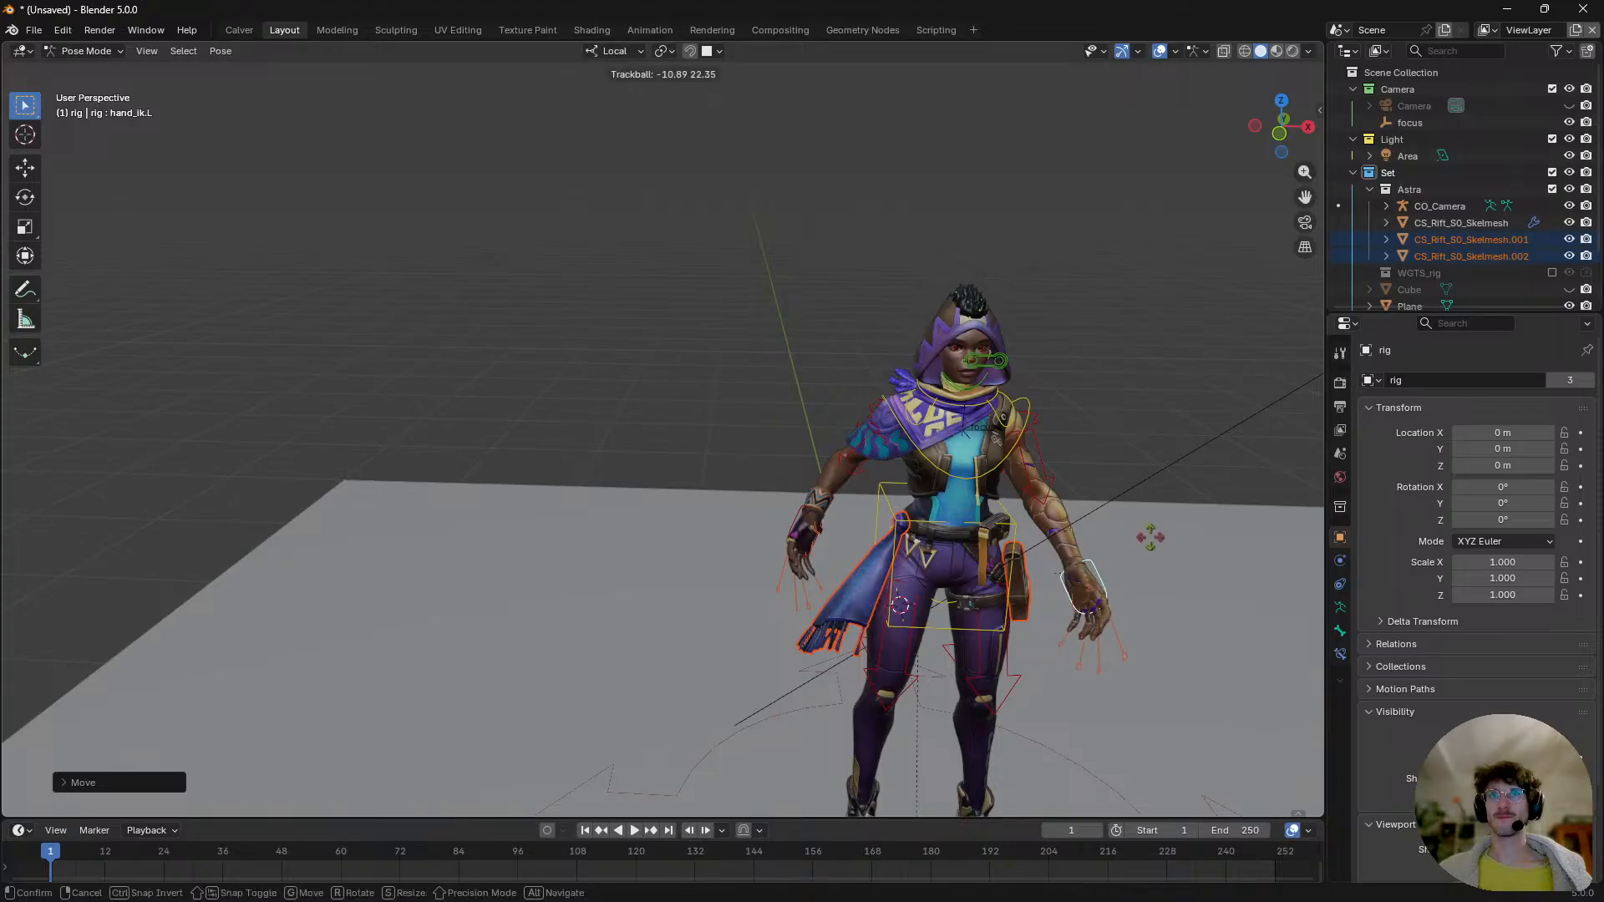
{"action": "left_click", "coordinate": [1151, 537]}
{"action": "key", "text": "r"}
{"action": "key", "text": "r"}
{"action": "left_click", "coordinate": [1173, 543]}
{"action": "left_click", "coordinate": [1022, 524]}
{"action": "key", "text": "r"}
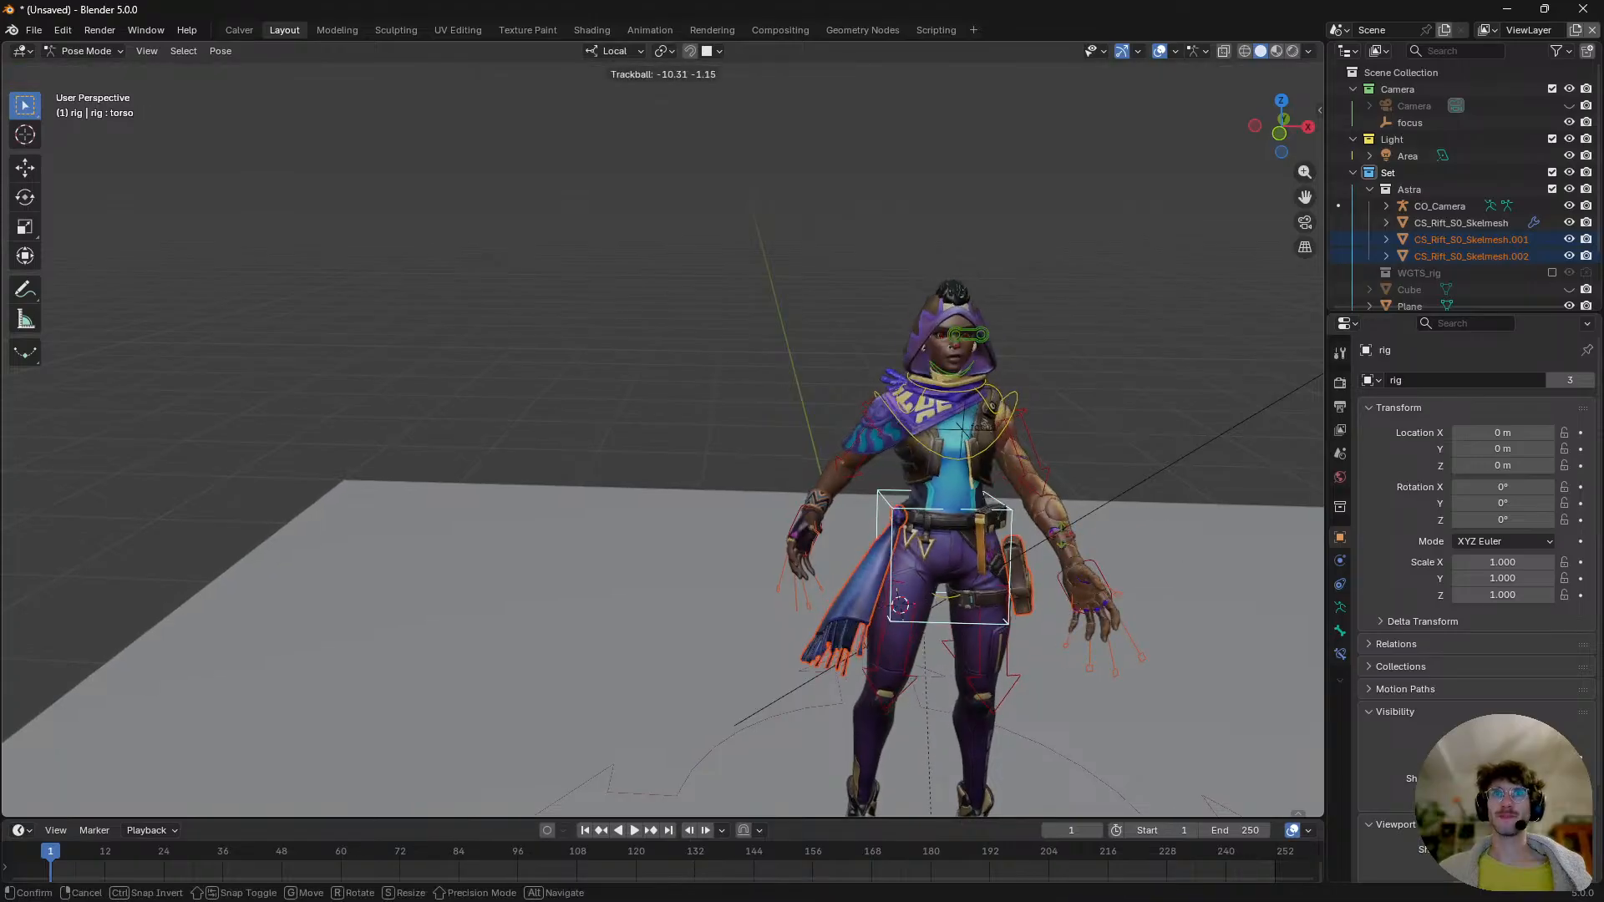
{"action": "key", "text": "Escape"}
- Refine the right hand's pose by shifting its IK bone and rotating the hand outward from the hip
{"action": "left_click", "coordinate": [794, 519]}
{"action": "scroll", "coordinate": [799, 522], "scroll_direction": "up", "scroll_amount": 3}
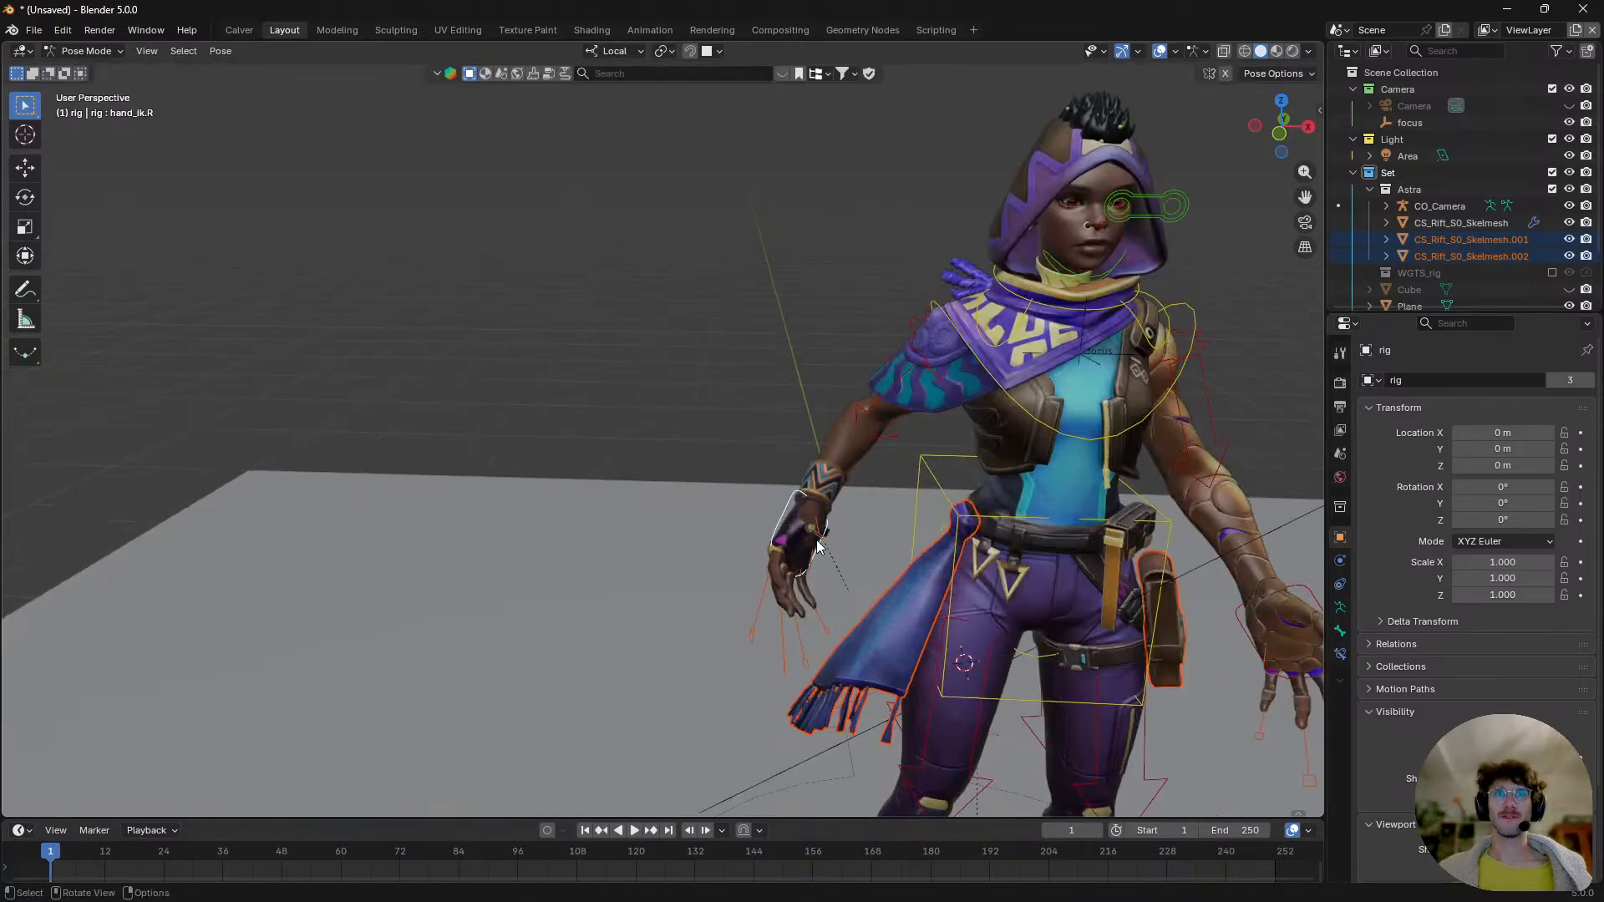
{"action": "key", "text": "g"}
{"action": "left_click", "coordinate": [941, 588]}
{"action": "key", "text": "r"}
{"action": "key", "text": "r"}
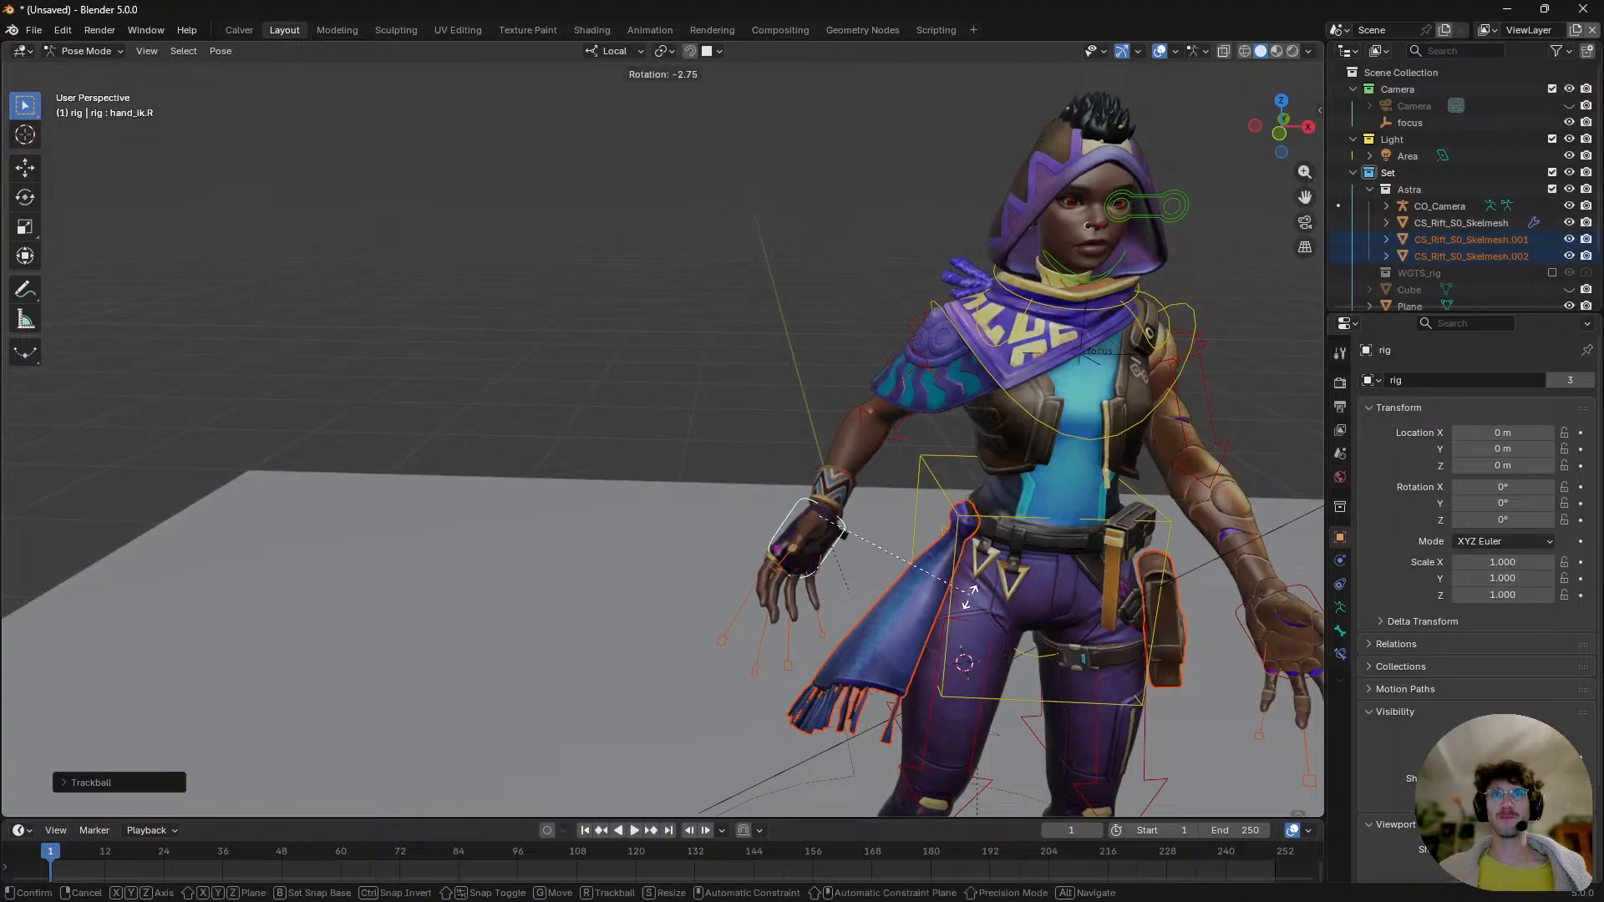
{"action": "left_click", "coordinate": [925, 614]}
{"action": "scroll", "coordinate": [950, 592], "scroll_direction": "up", "scroll_amount": 3}
{"action": "key", "text": "g"}
{"action": "left_click", "coordinate": [941, 584]}
{"action": "scroll", "coordinate": [940, 584], "scroll_direction": "down", "scroll_amount": 4}
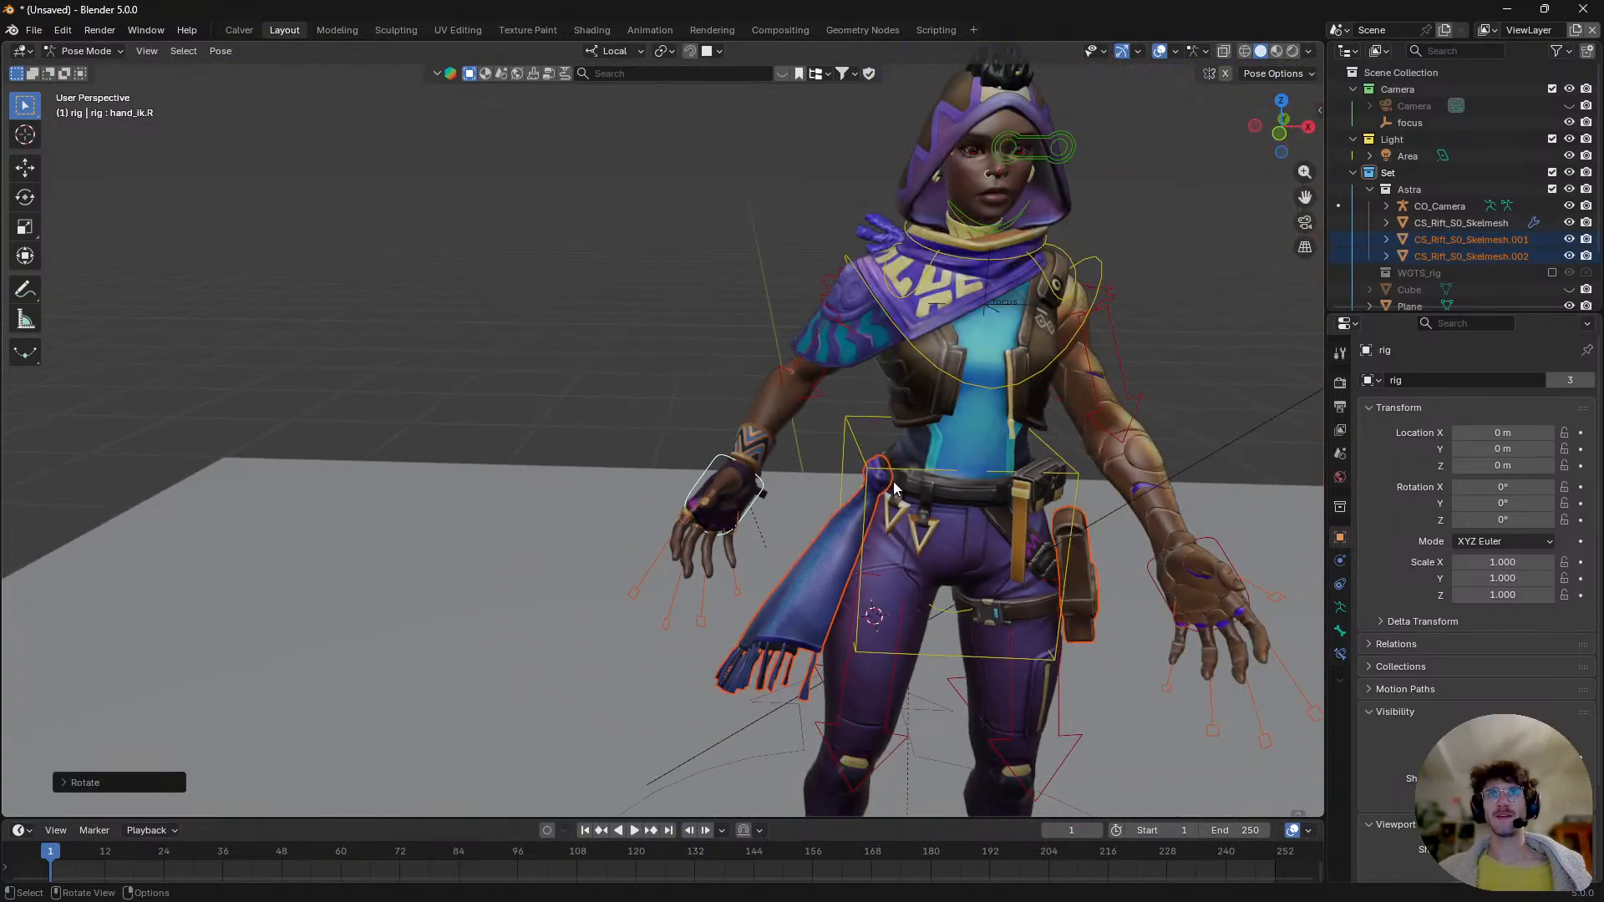
{"action": "left_click", "coordinate": [893, 481]}
{"action": "key", "text": "g"}
{"action": "right_click", "coordinate": [935, 476]}
- Return to Object Mode, select only the hip scarf, and show its mesh data with the vertex groups
{"action": "key", "text": "ctrl+Tab"}
{"action": "left_click", "coordinate": [764, 493]}
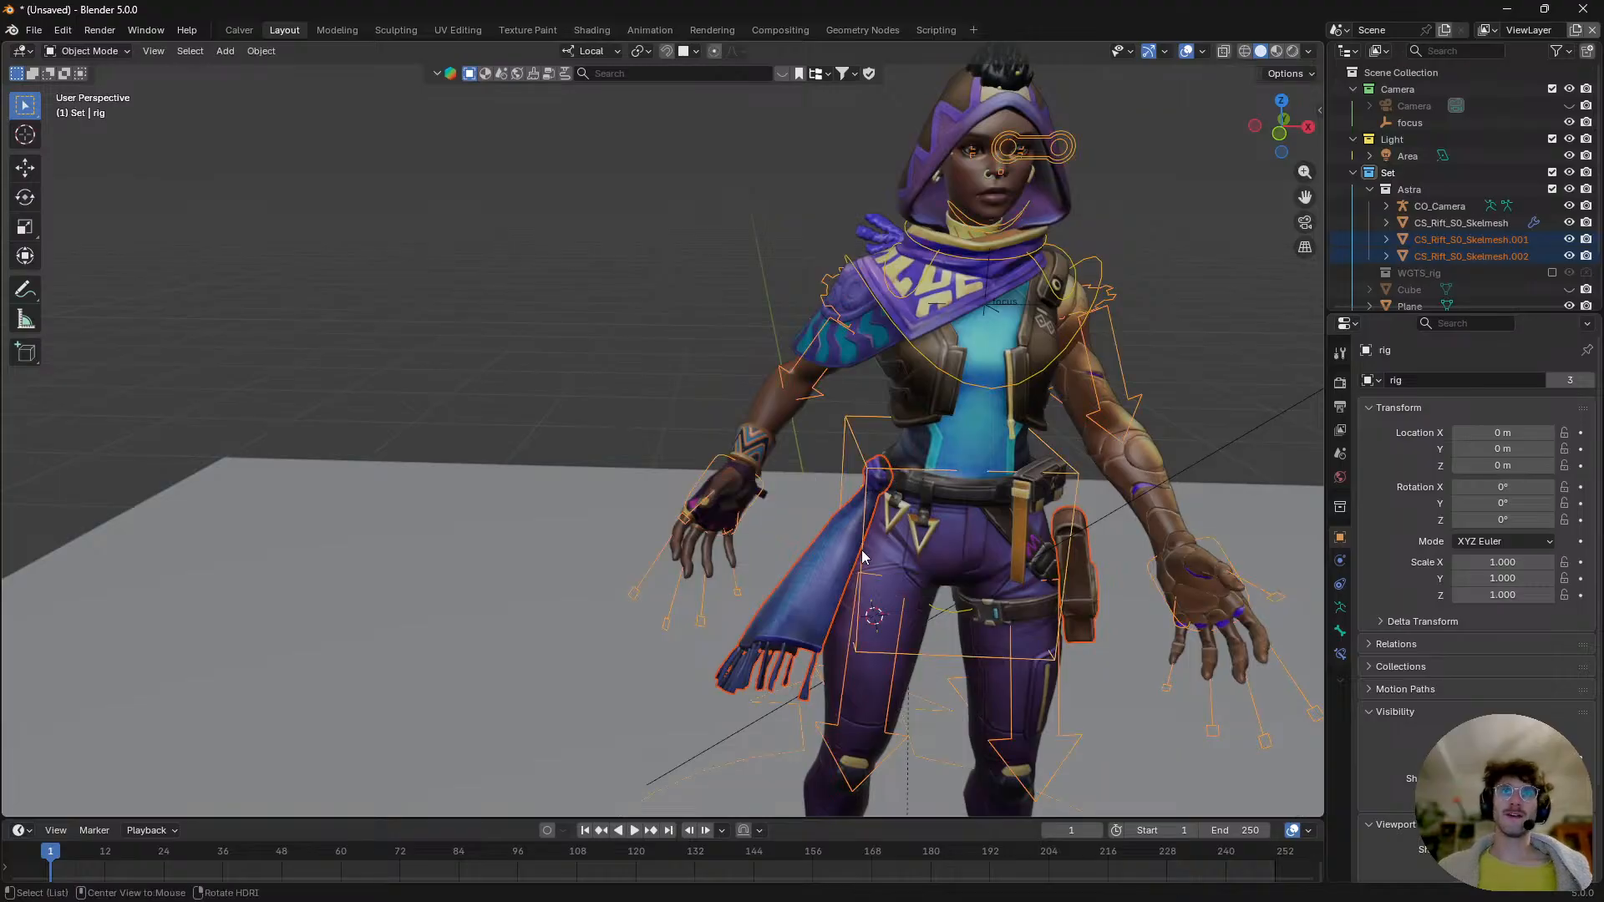
{"action": "key", "text": "alt+a"}
{"action": "middle_click_drag", "start_coordinate": [859, 543], "coordinate": [882, 539]}
{"action": "left_click", "coordinate": [803, 574]}
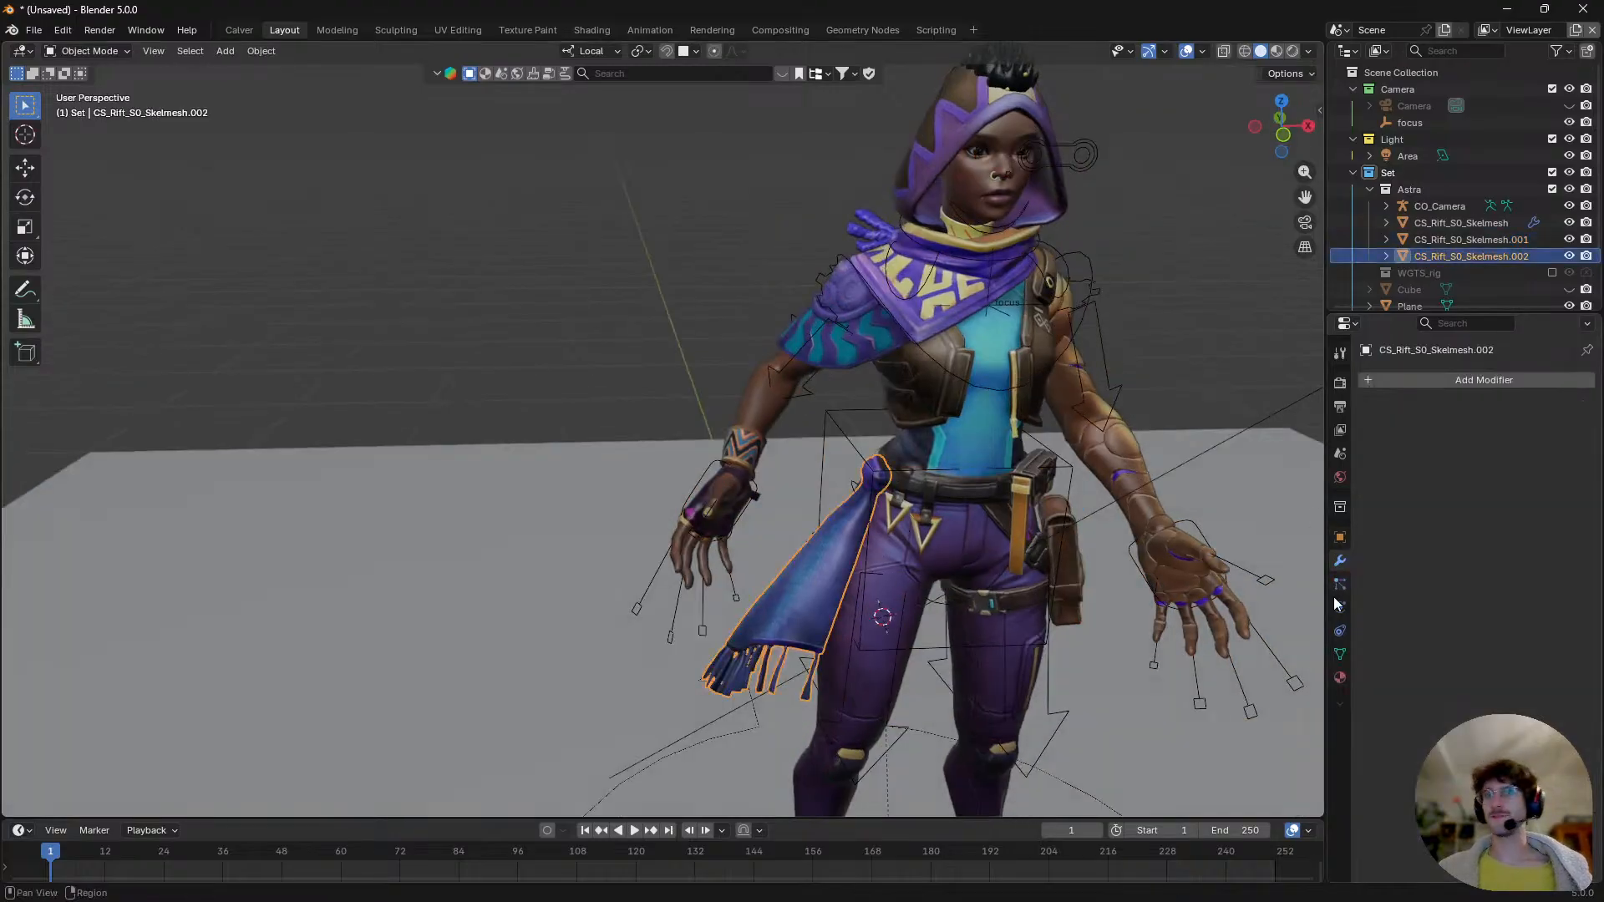
{"action": "left_click", "coordinate": [1340, 651]}
{"action": "scroll", "coordinate": [961, 529], "scroll_direction": "down", "scroll_amount": 3}
- Examine the hip scarf from several angles, from the knot at the belt down to the fringe
{"action": "middle_click_drag", "start_coordinate": [961, 530], "coordinate": [792, 493]}
{"action": "scroll", "coordinate": [919, 526], "scroll_direction": "up", "scroll_amount": 2}
{"action": "scroll", "coordinate": [794, 560], "scroll_direction": "up", "scroll_amount": 4}
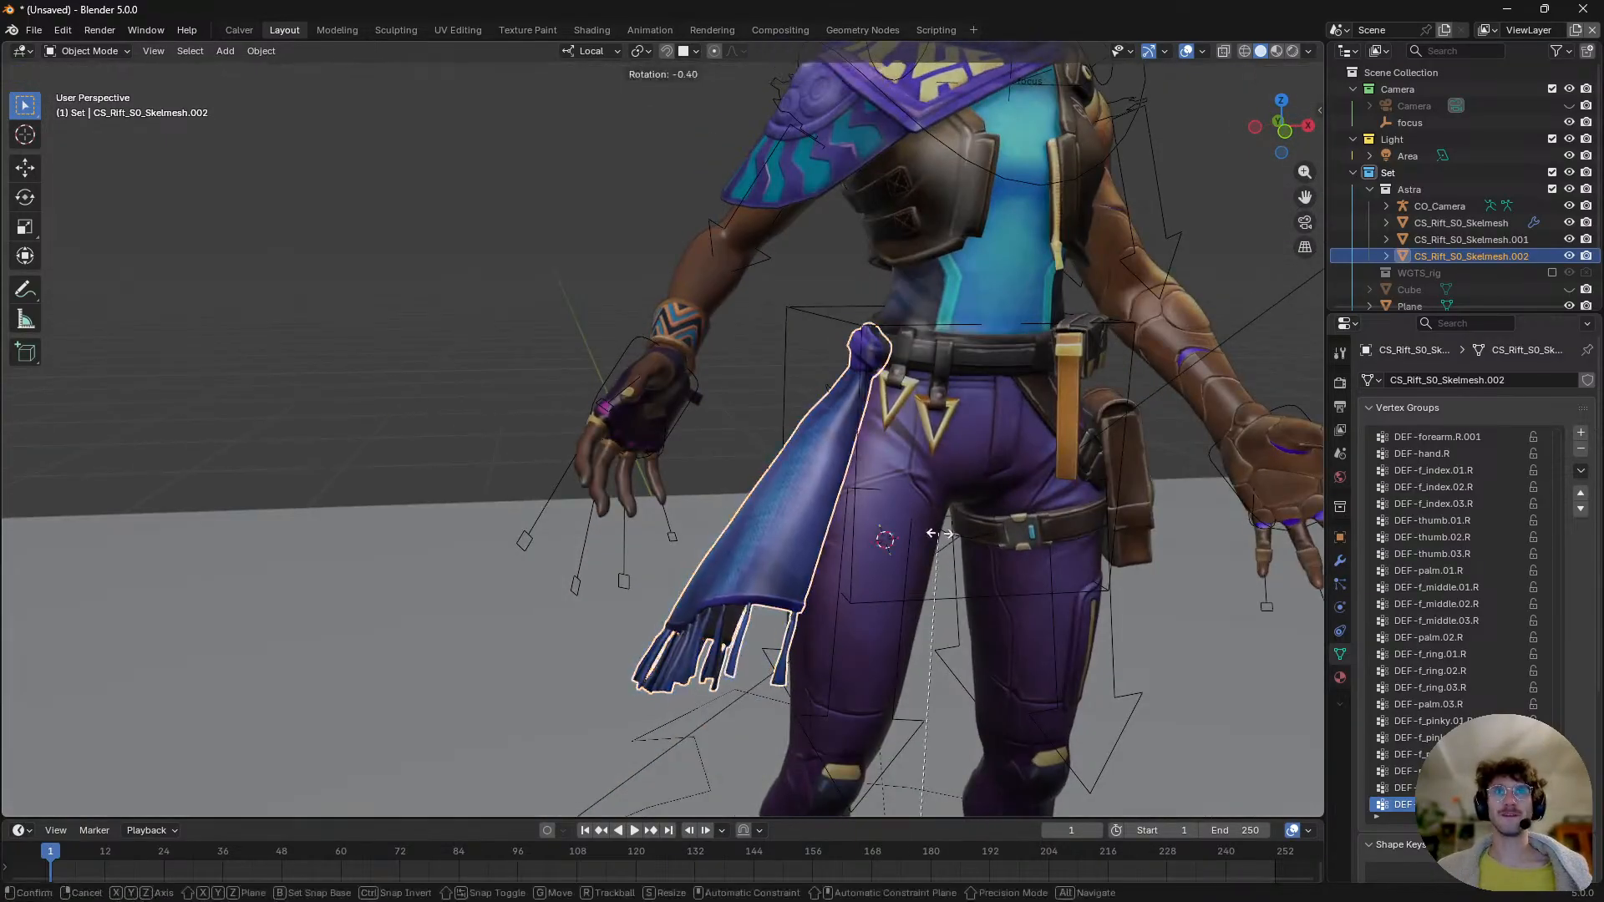
{"action": "scroll", "coordinate": [862, 349], "scroll_direction": "down", "scroll_amount": 3}
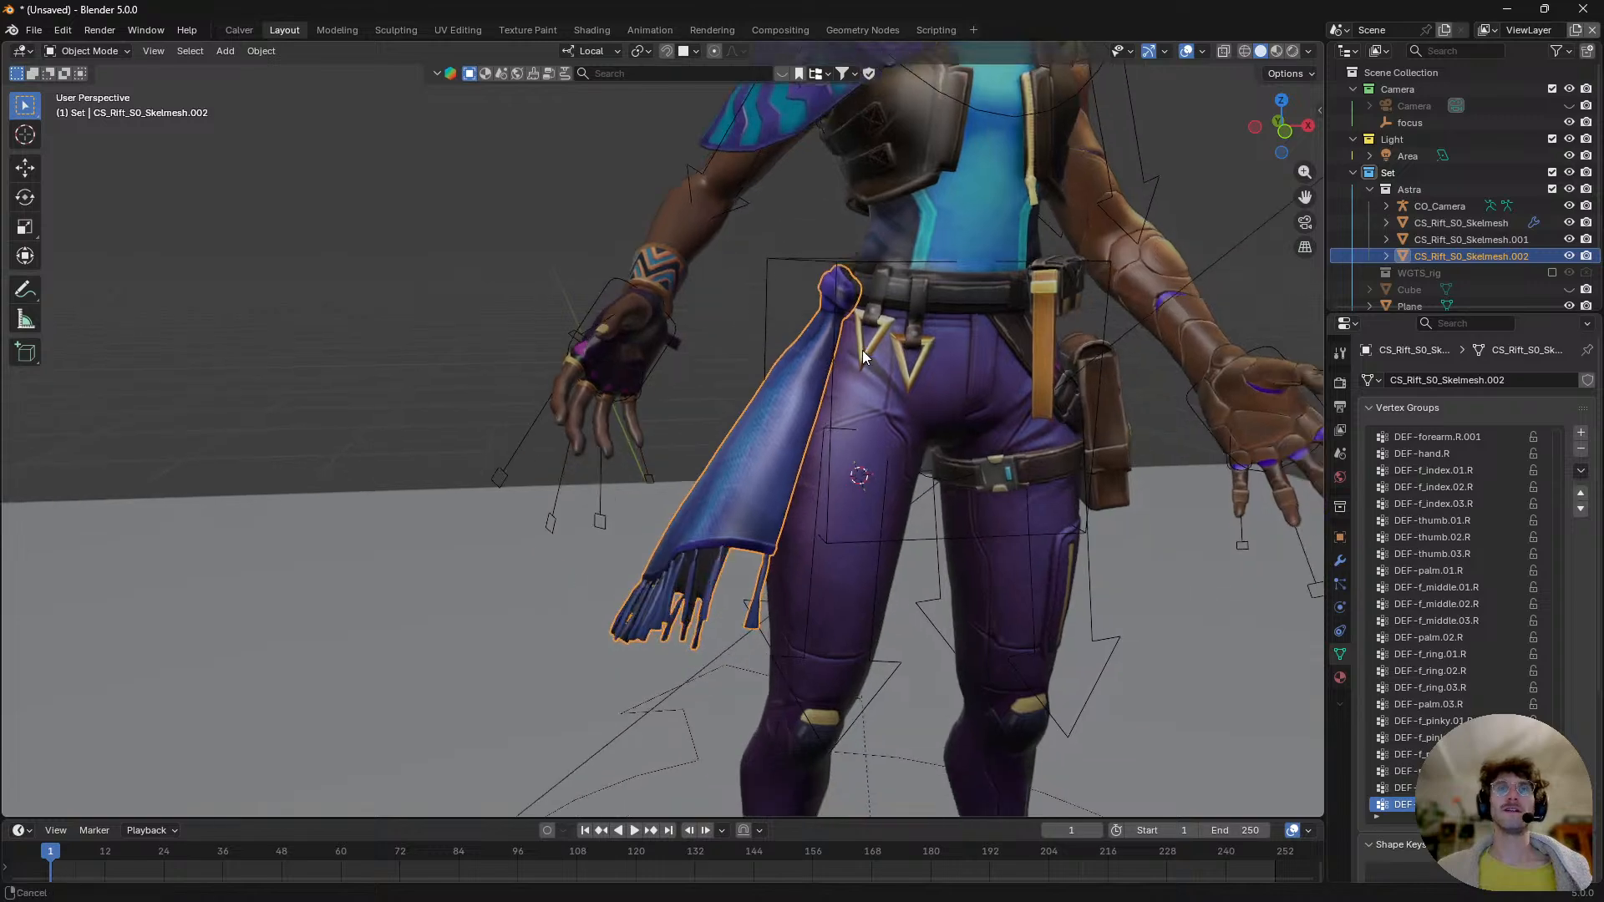
{"action": "scroll", "coordinate": [860, 344], "scroll_direction": "up", "scroll_amount": 3}
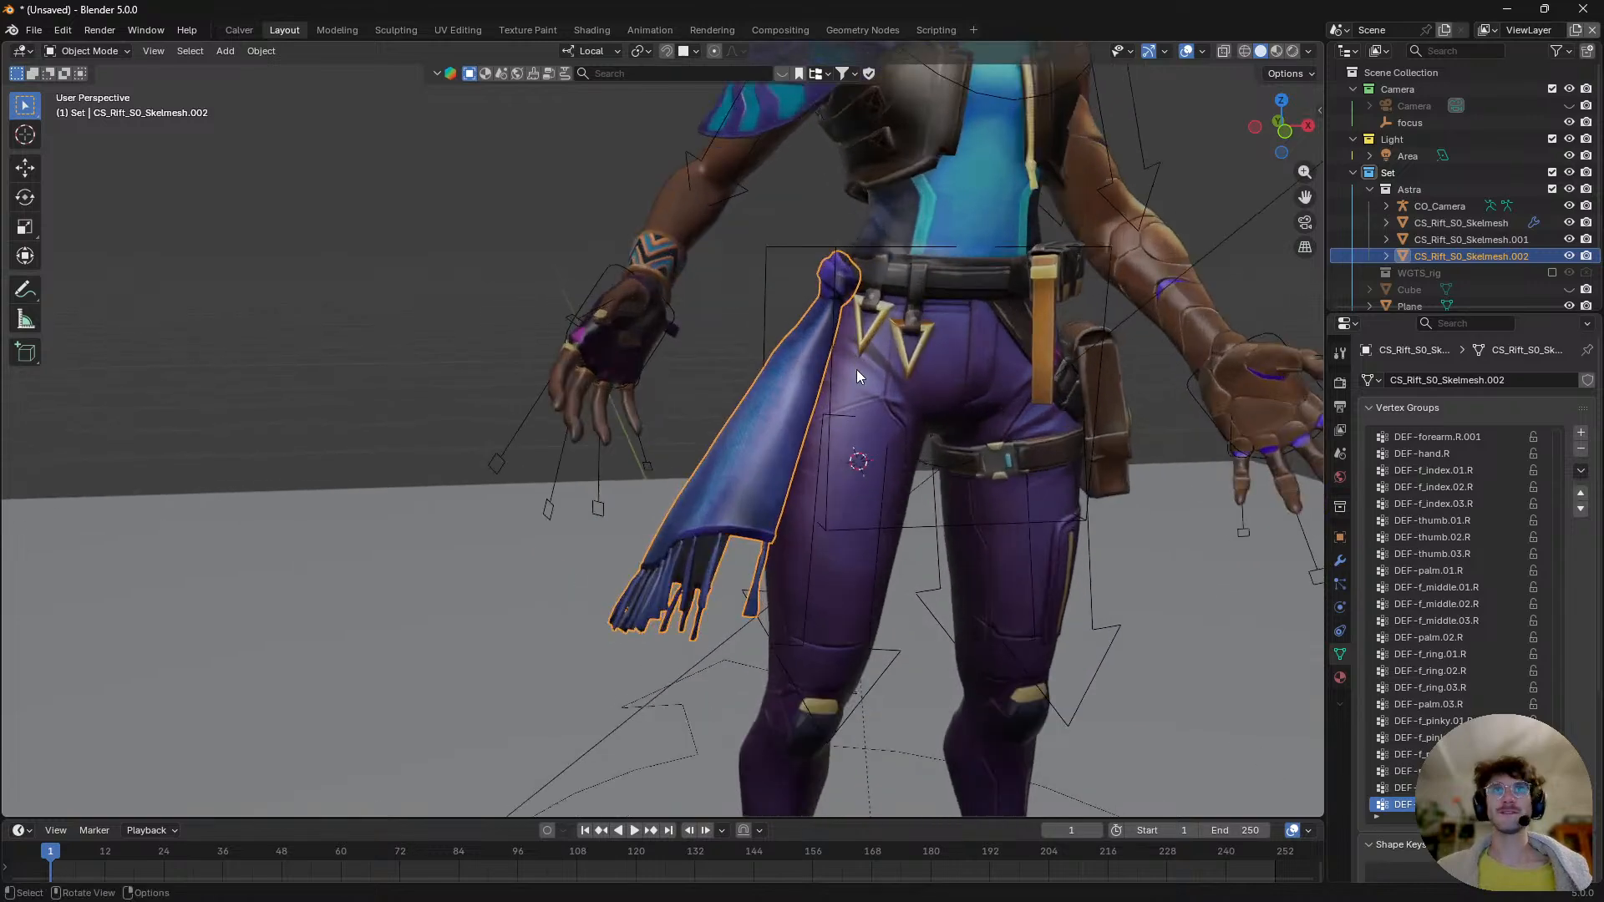
{"action": "scroll", "coordinate": [855, 369], "scroll_direction": "down", "scroll_amount": 1}
{"action": "middle_click_drag", "start_coordinate": [891, 396], "coordinate": [850, 303]}
{"action": "scroll", "coordinate": [813, 267], "scroll_direction": "up", "scroll_amount": 2}
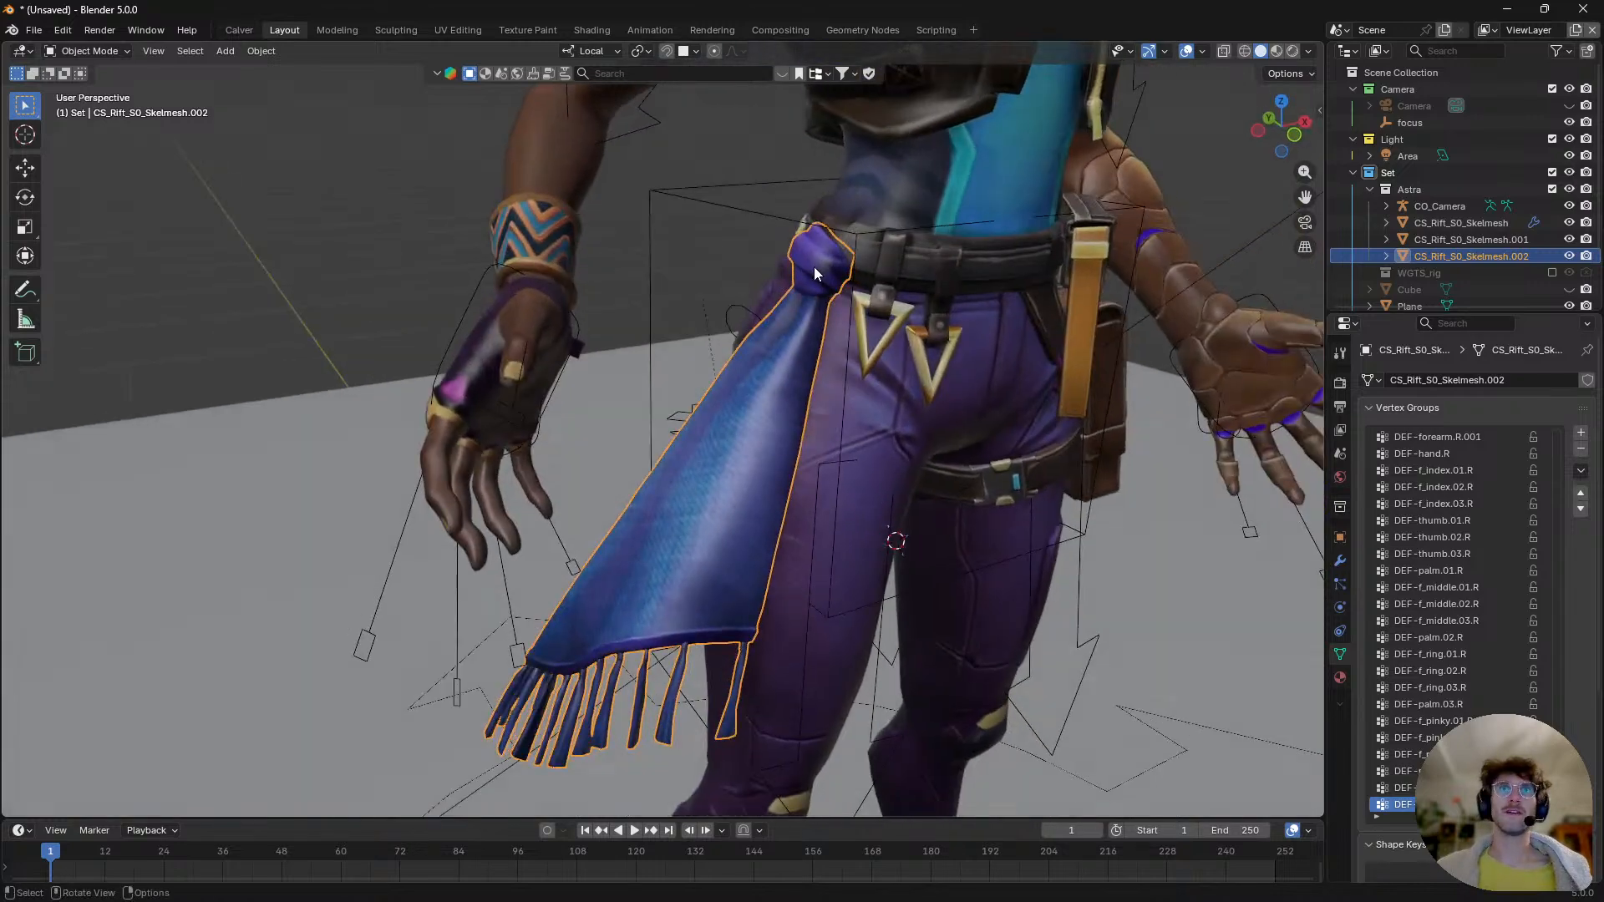
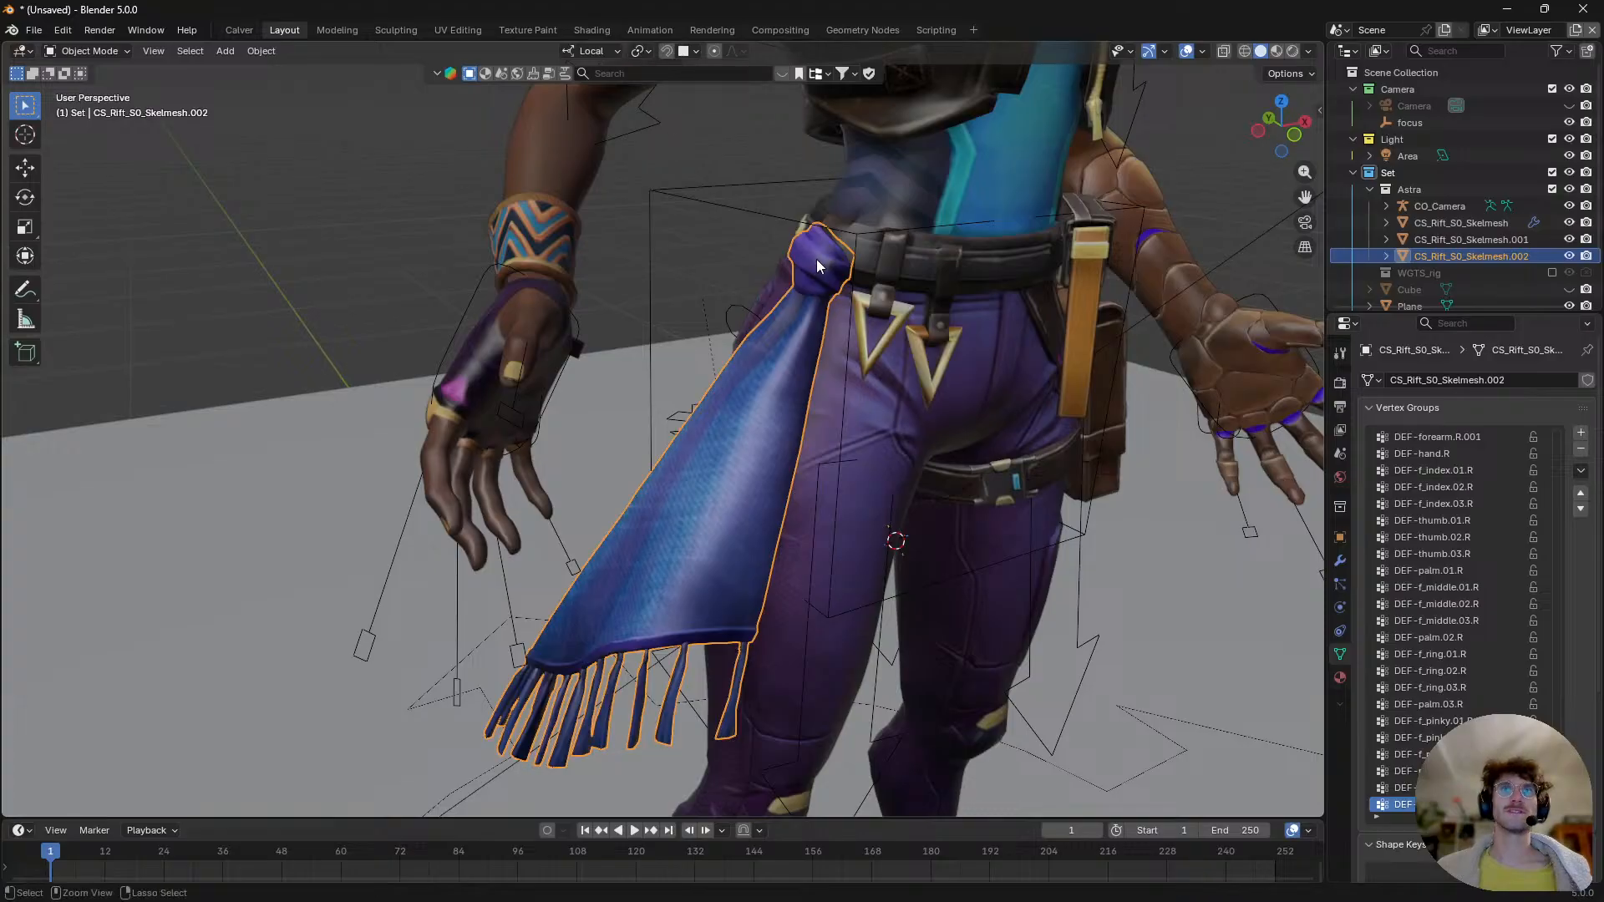
- Place the 3D cursor on the surface of the hip scarf's knot, keeping the scarf selected
{"action": "left_click", "coordinate": [819, 268], "text": "shift"}
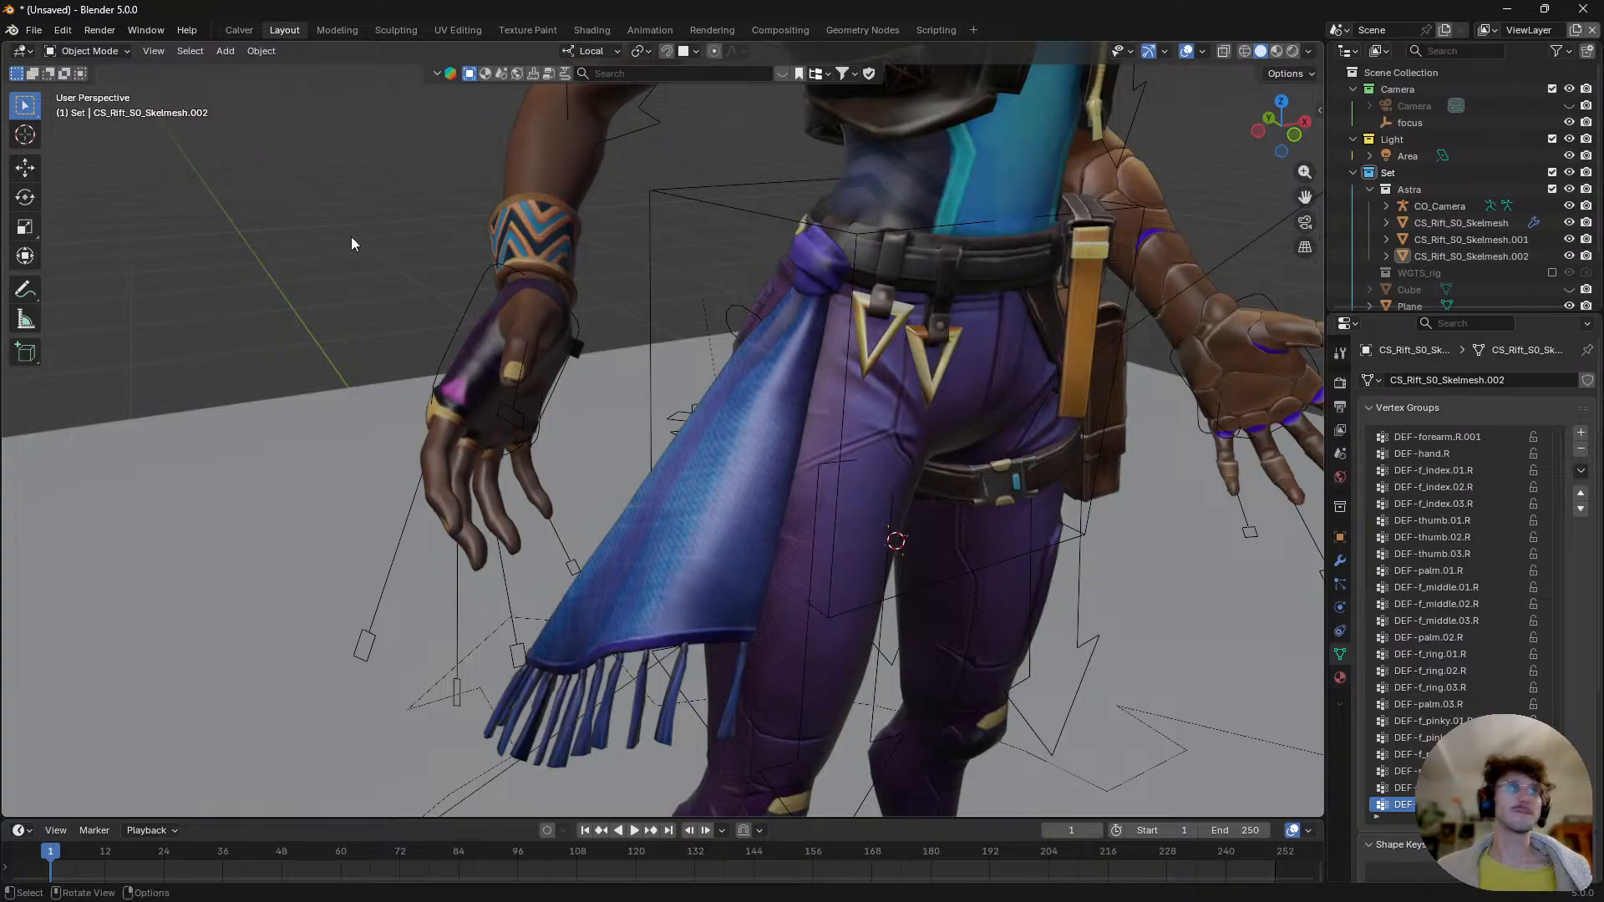
{"action": "left_click", "coordinate": [24, 133]}
{"action": "left_click", "coordinate": [816, 257]}
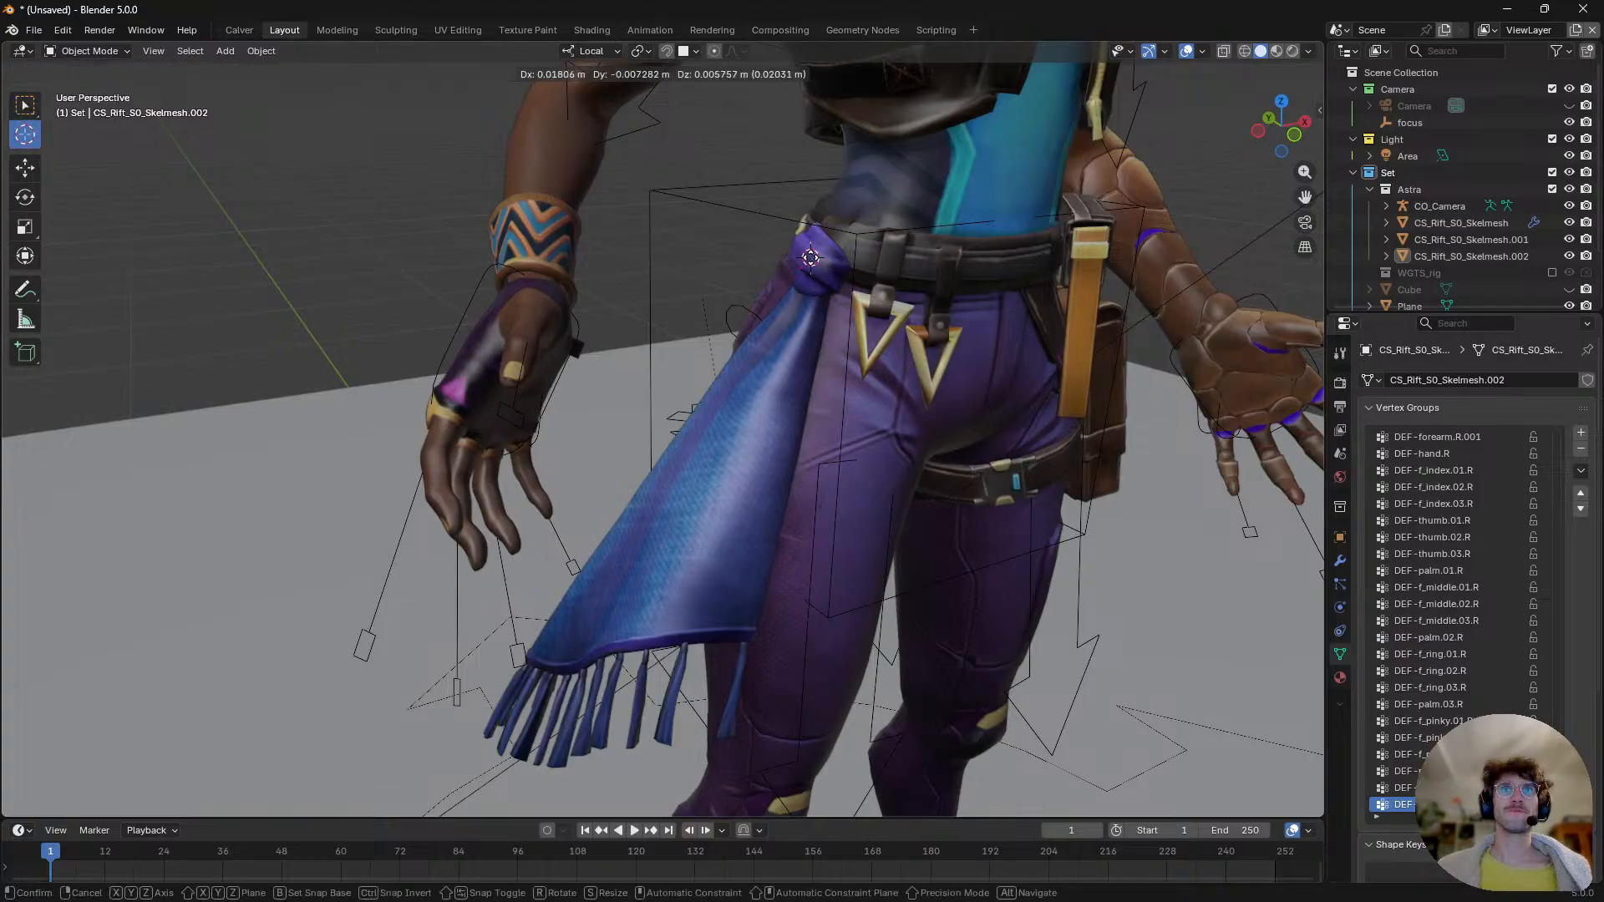
{"action": "left_click", "coordinate": [24, 106]}
{"action": "left_click", "coordinate": [749, 379]}
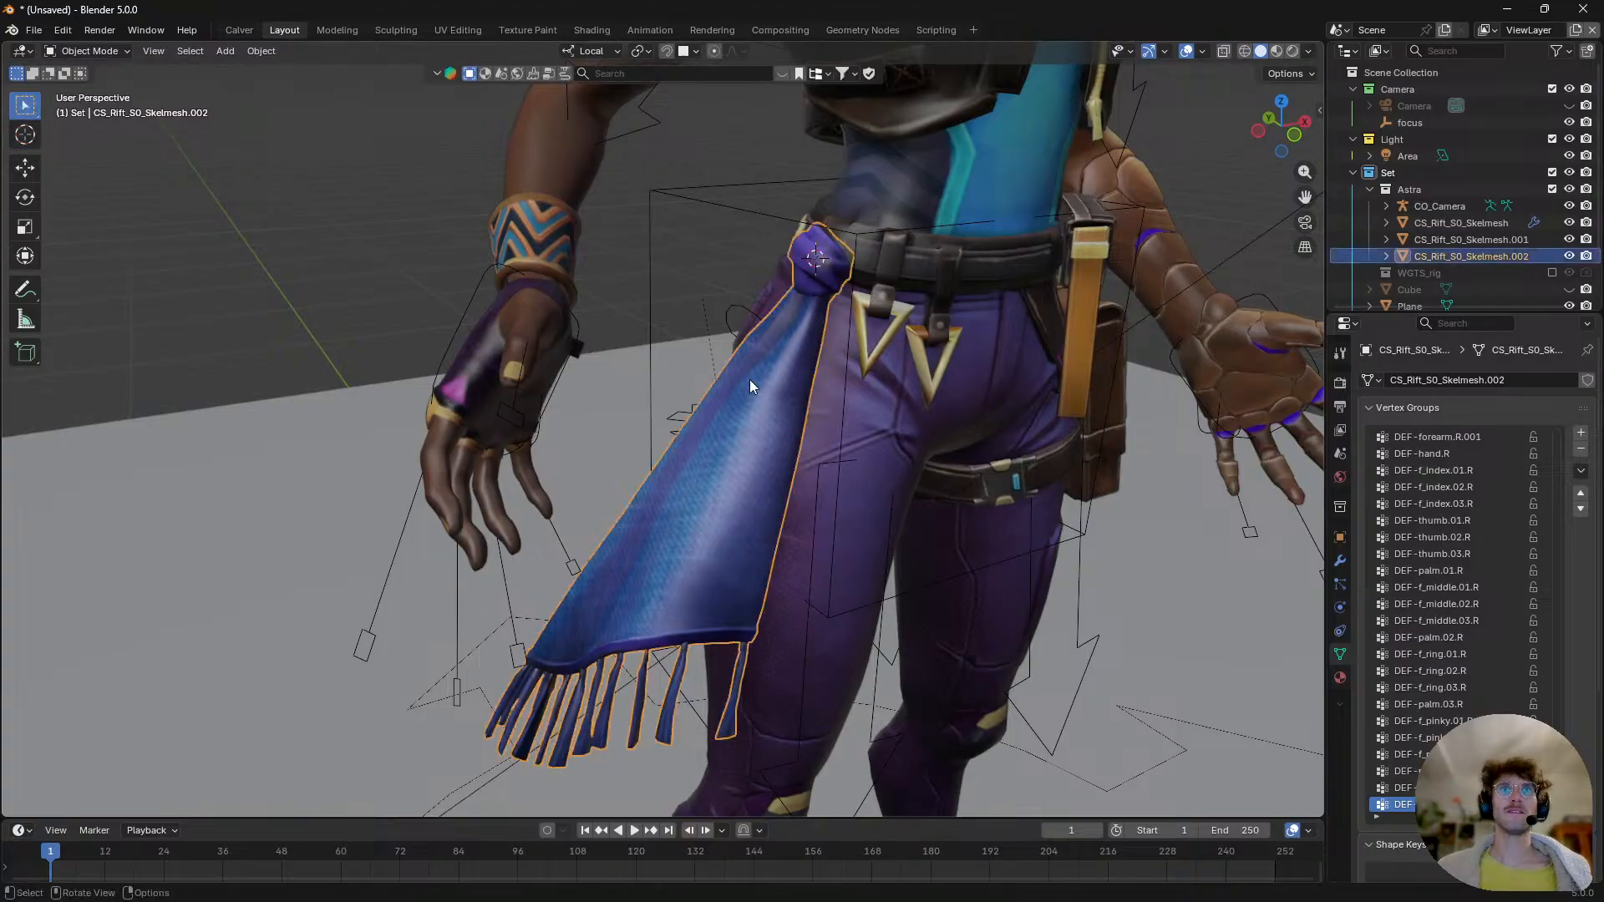
{"action": "middle_click_drag", "start_coordinate": [749, 380], "coordinate": [957, 409]}
{"action": "left_click", "coordinate": [27, 134]}
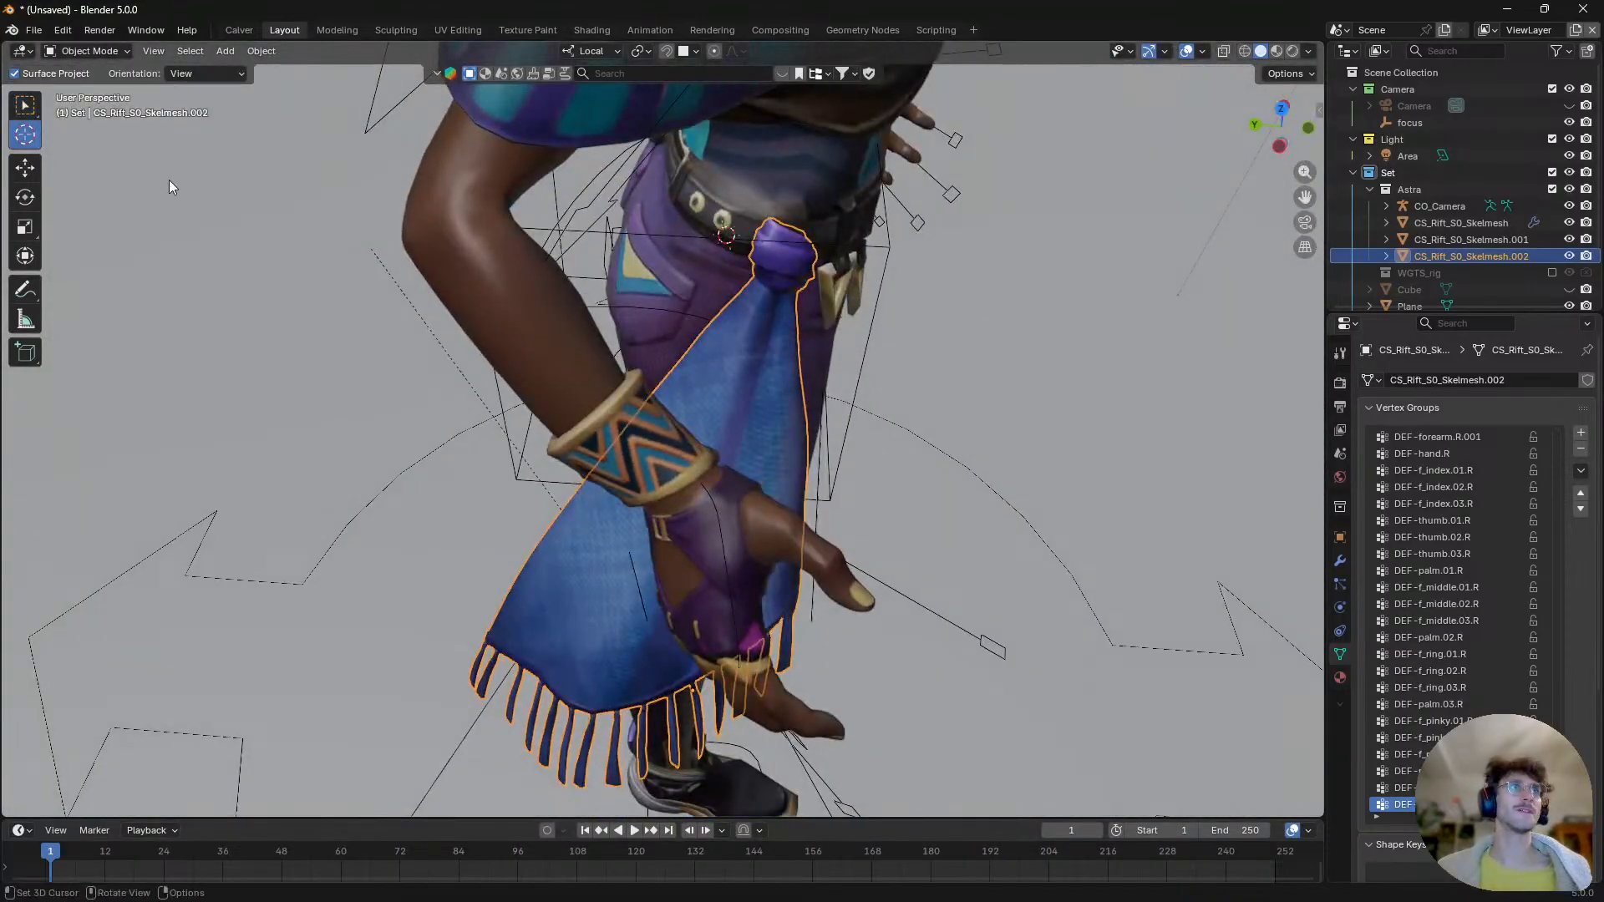
{"action": "left_click", "coordinate": [764, 264]}
{"action": "middle_click_drag", "start_coordinate": [764, 264], "coordinate": [603, 236]}
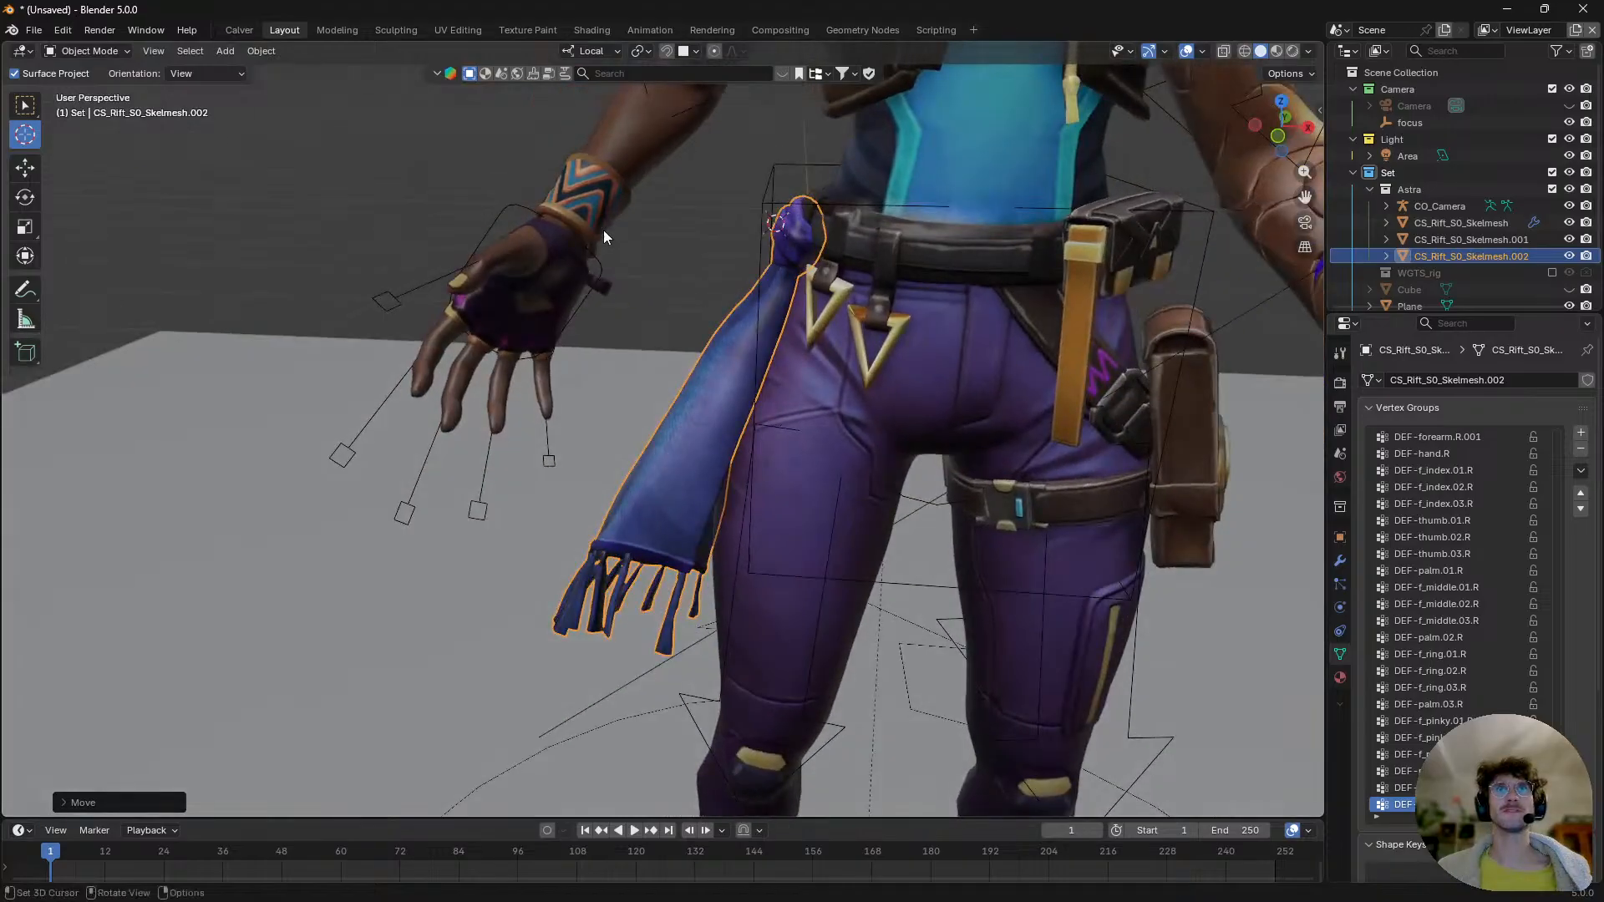
- Set the hip scarf's origin to the 3D cursor at the knot
{"action": "left_click", "coordinate": [24, 98]}
{"action": "key", "text": "ctrl+a"}
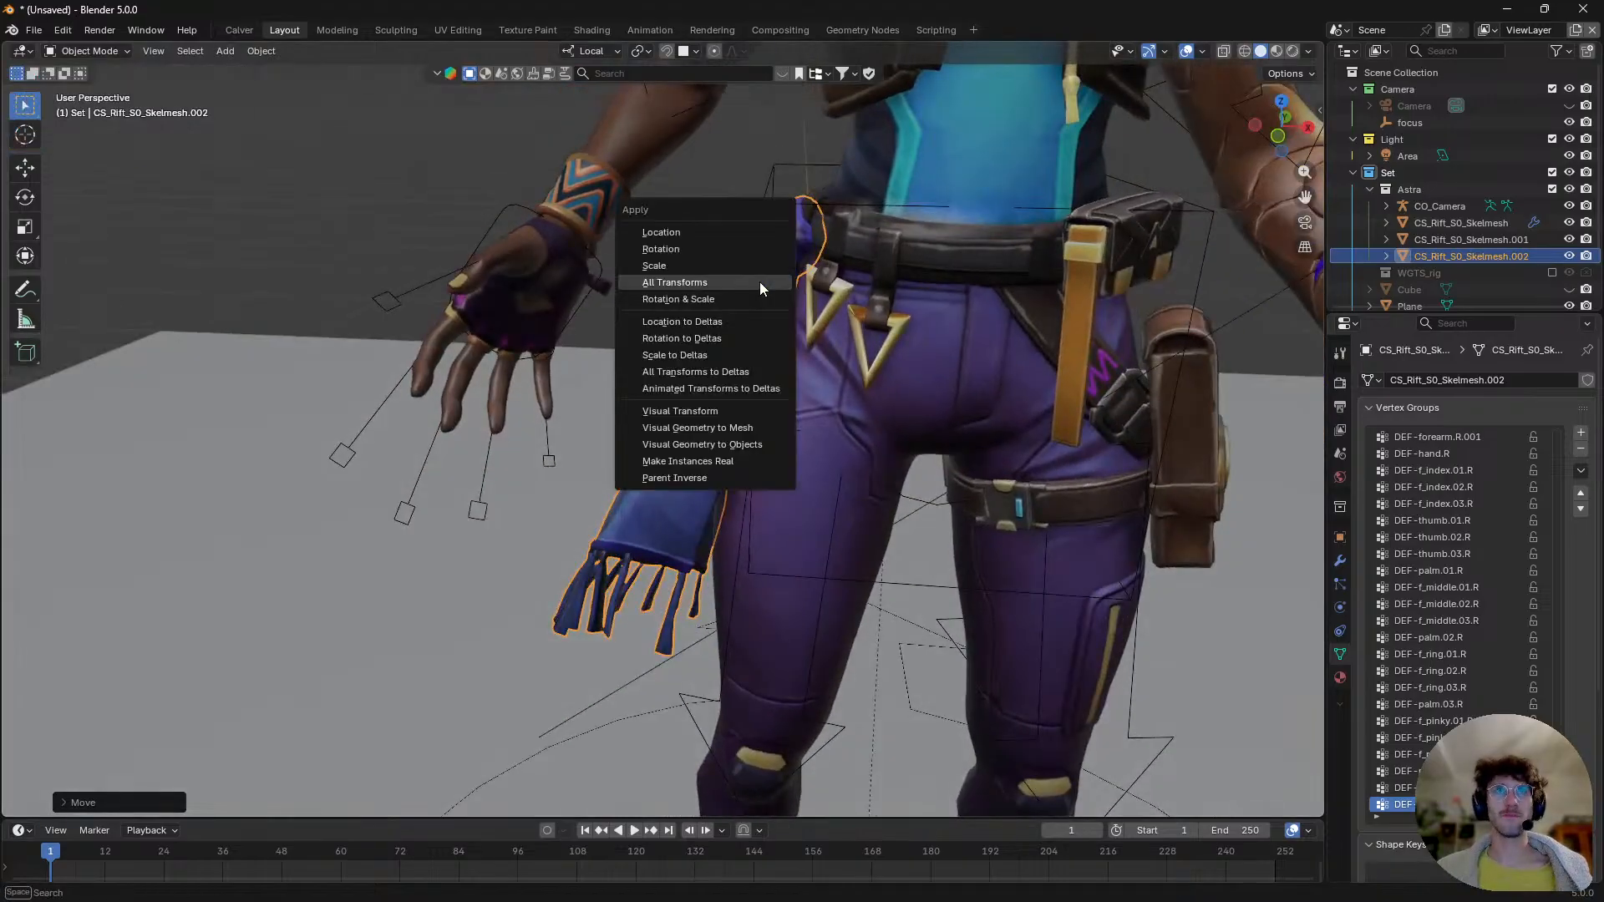
{"action": "left_click", "coordinate": [727, 282]}
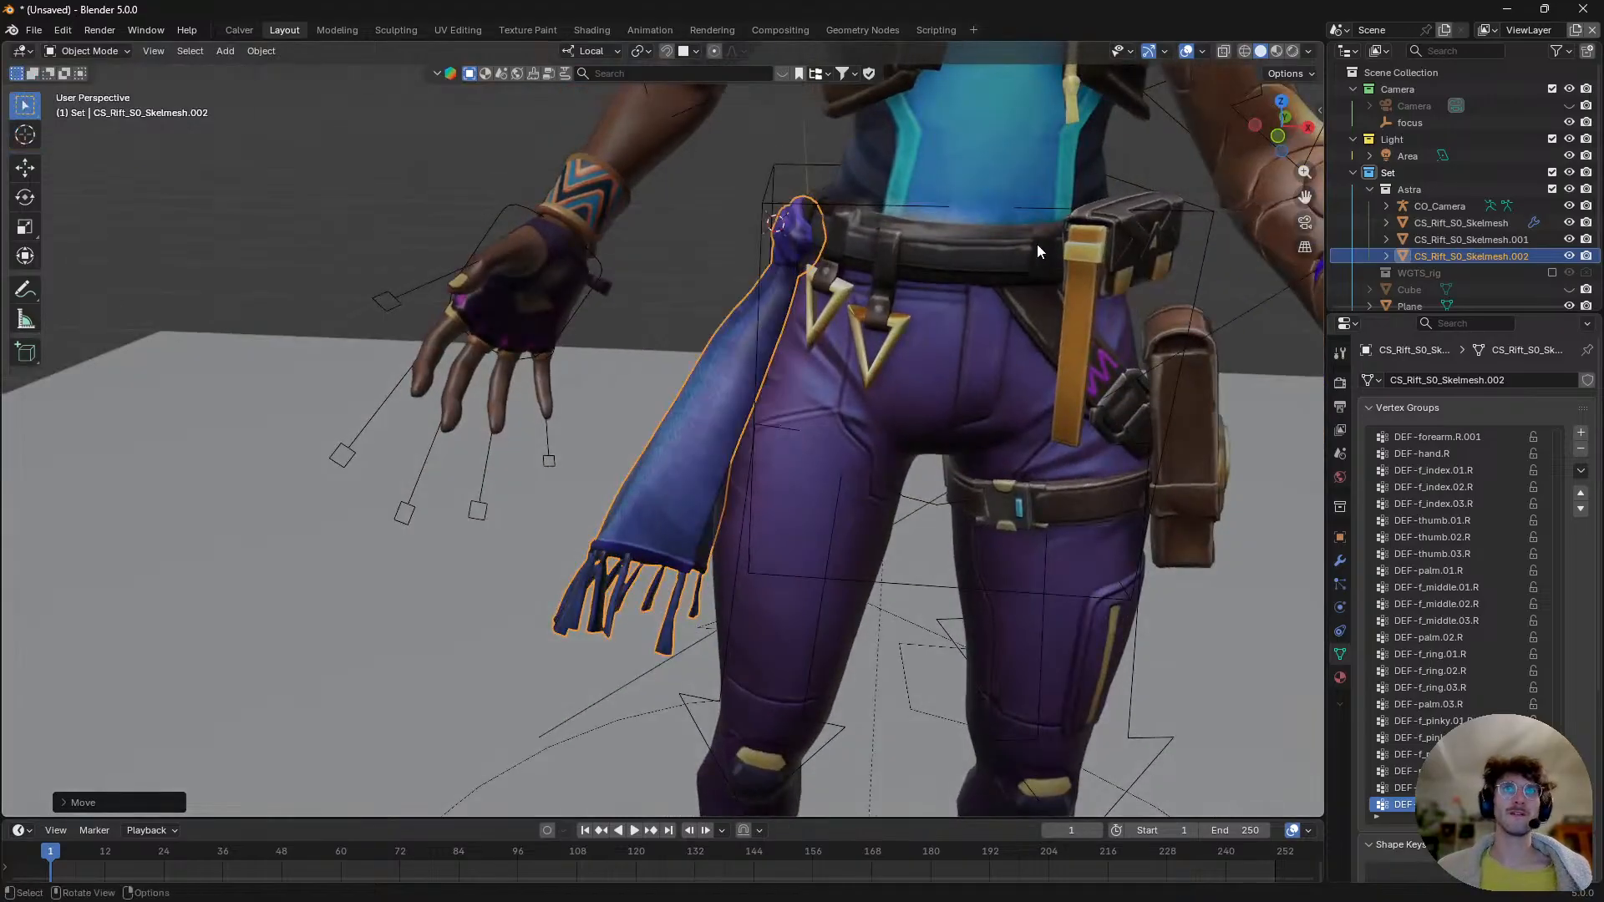
{"action": "key", "text": "w"}
{"action": "right_click", "coordinate": [793, 268]}
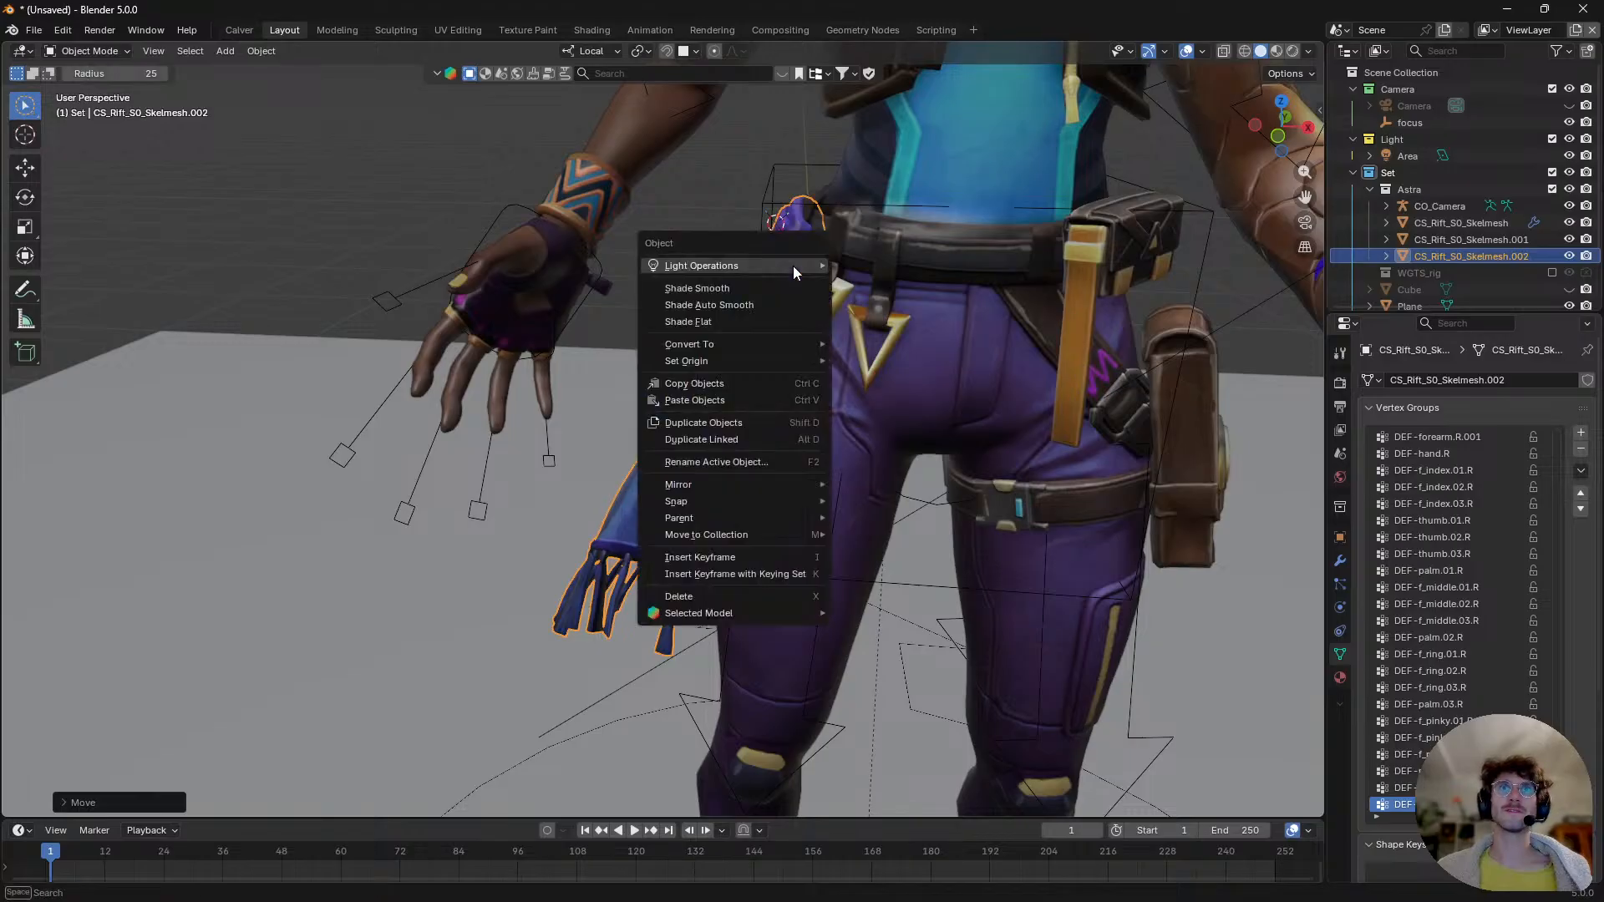
{"action": "key", "text": "w"}
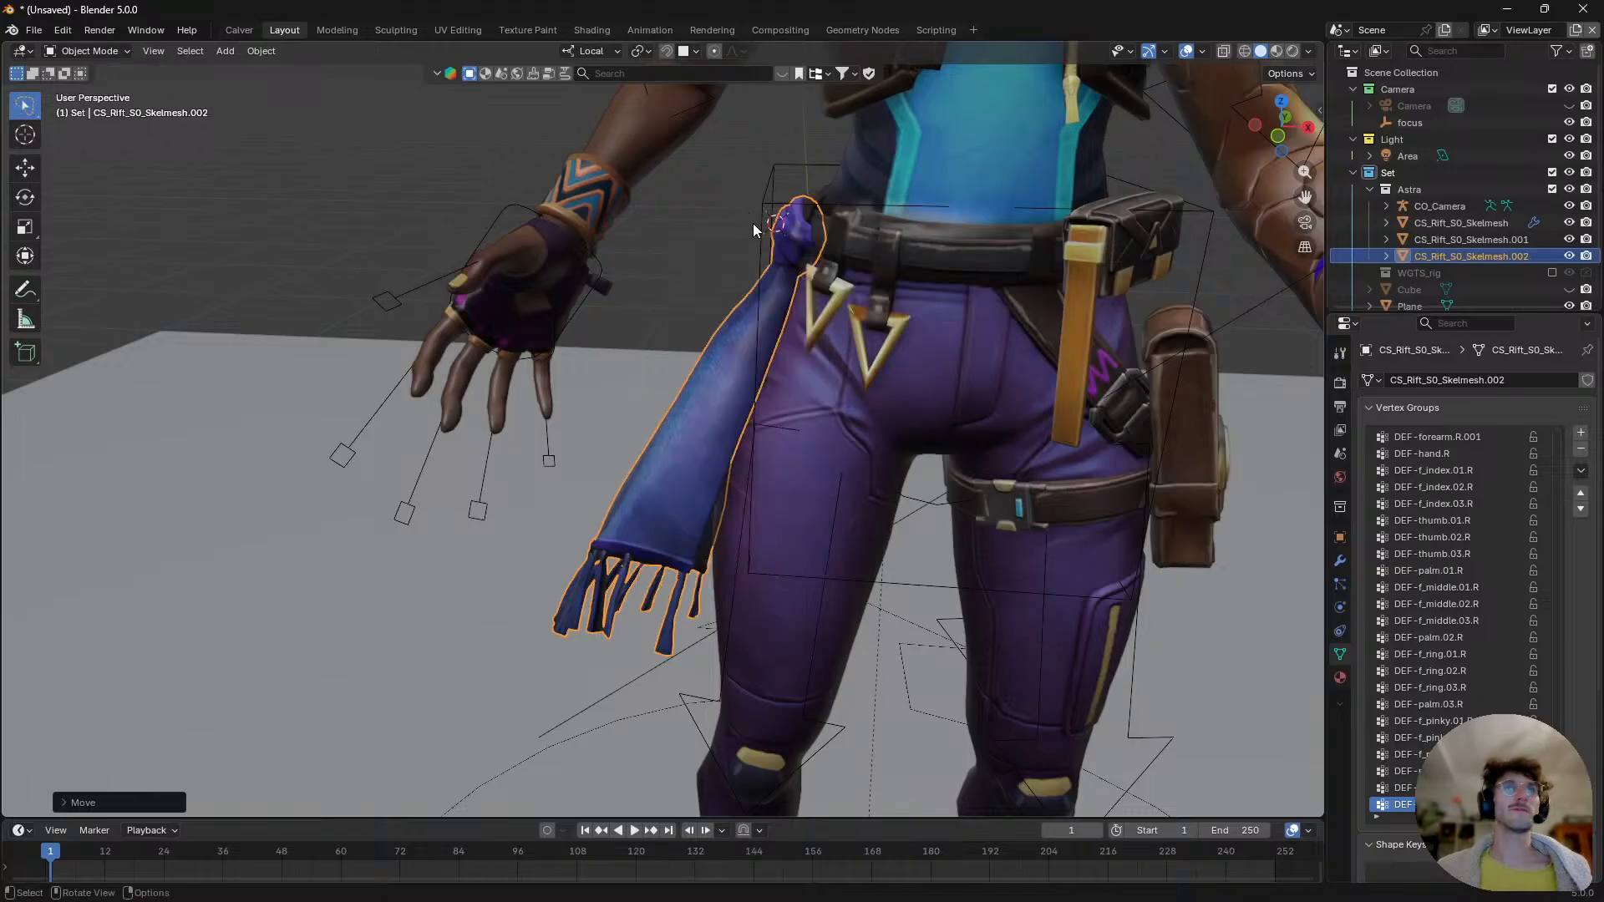
{"action": "right_click", "coordinate": [775, 249]}
{"action": "mouse_move", "coordinate": [710, 348]}
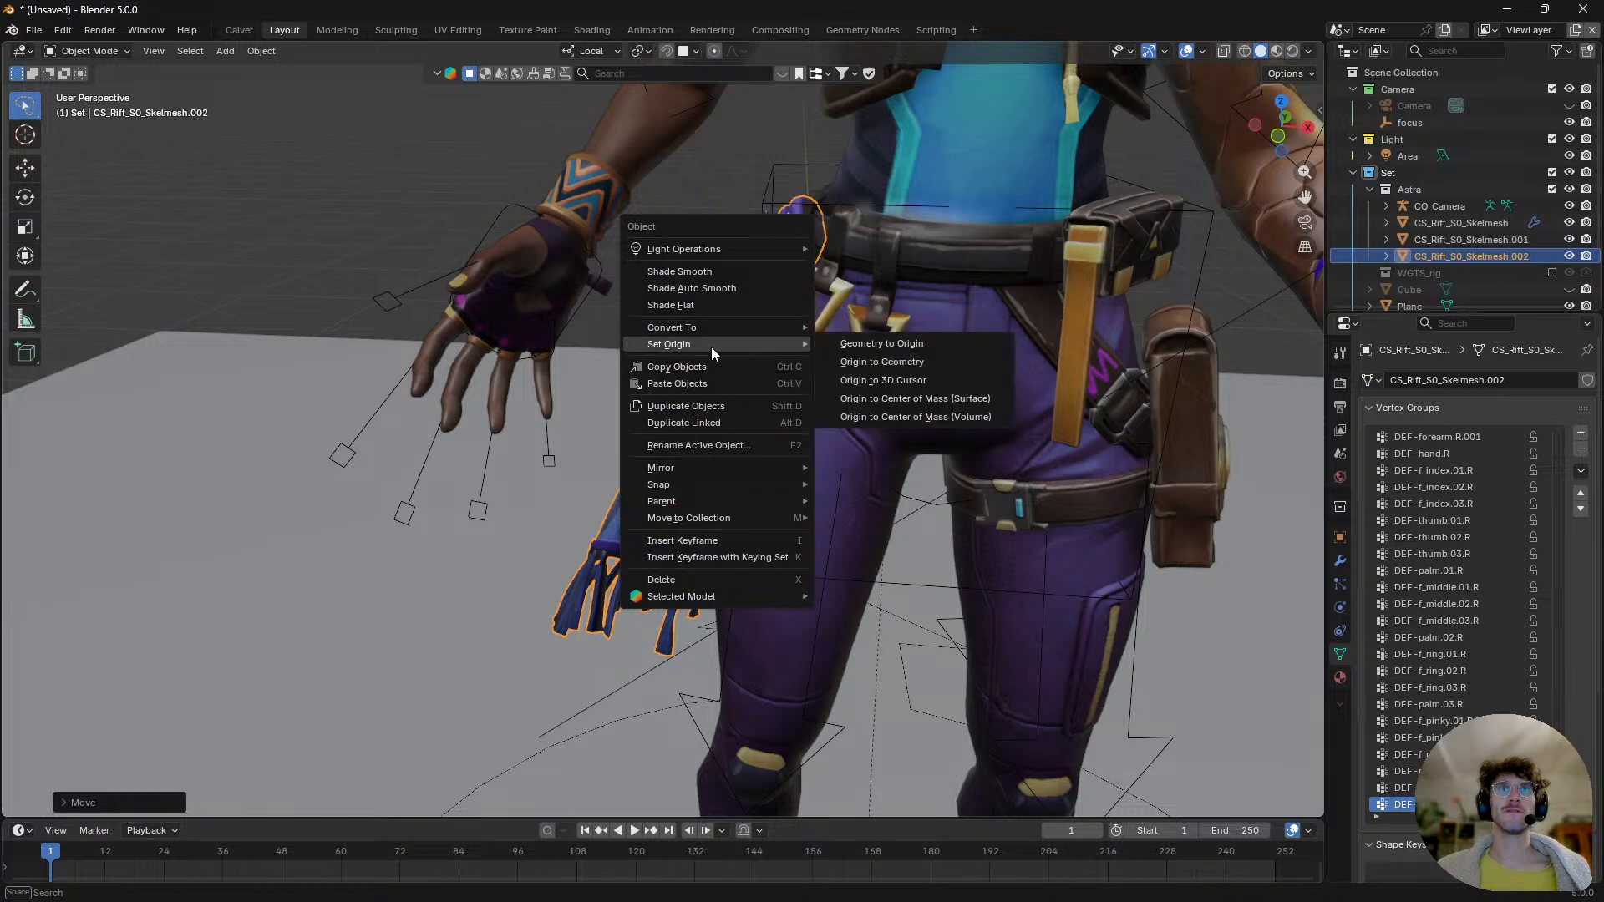
{"action": "left_click", "coordinate": [905, 382]}
- Try rotating and moving the hip scarf to test its pivot at the knot, cancelling both transforms
{"action": "key", "text": "r"}
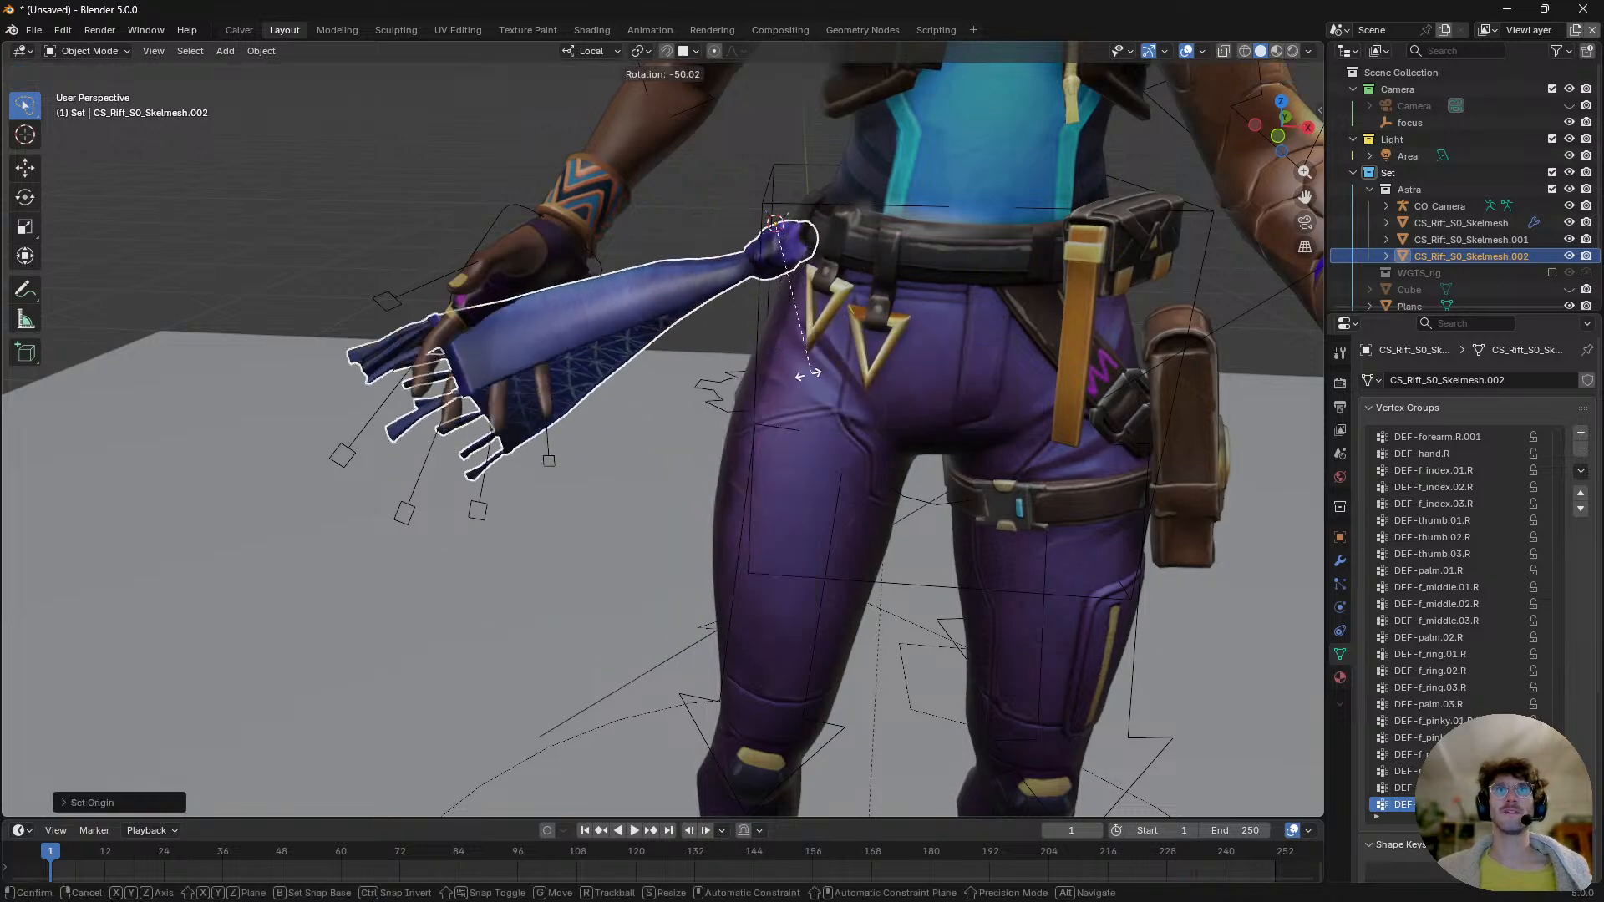
{"action": "left_click", "coordinate": [788, 379]}
{"action": "middle_click_drag", "start_coordinate": [805, 267], "coordinate": [1601, 576]}
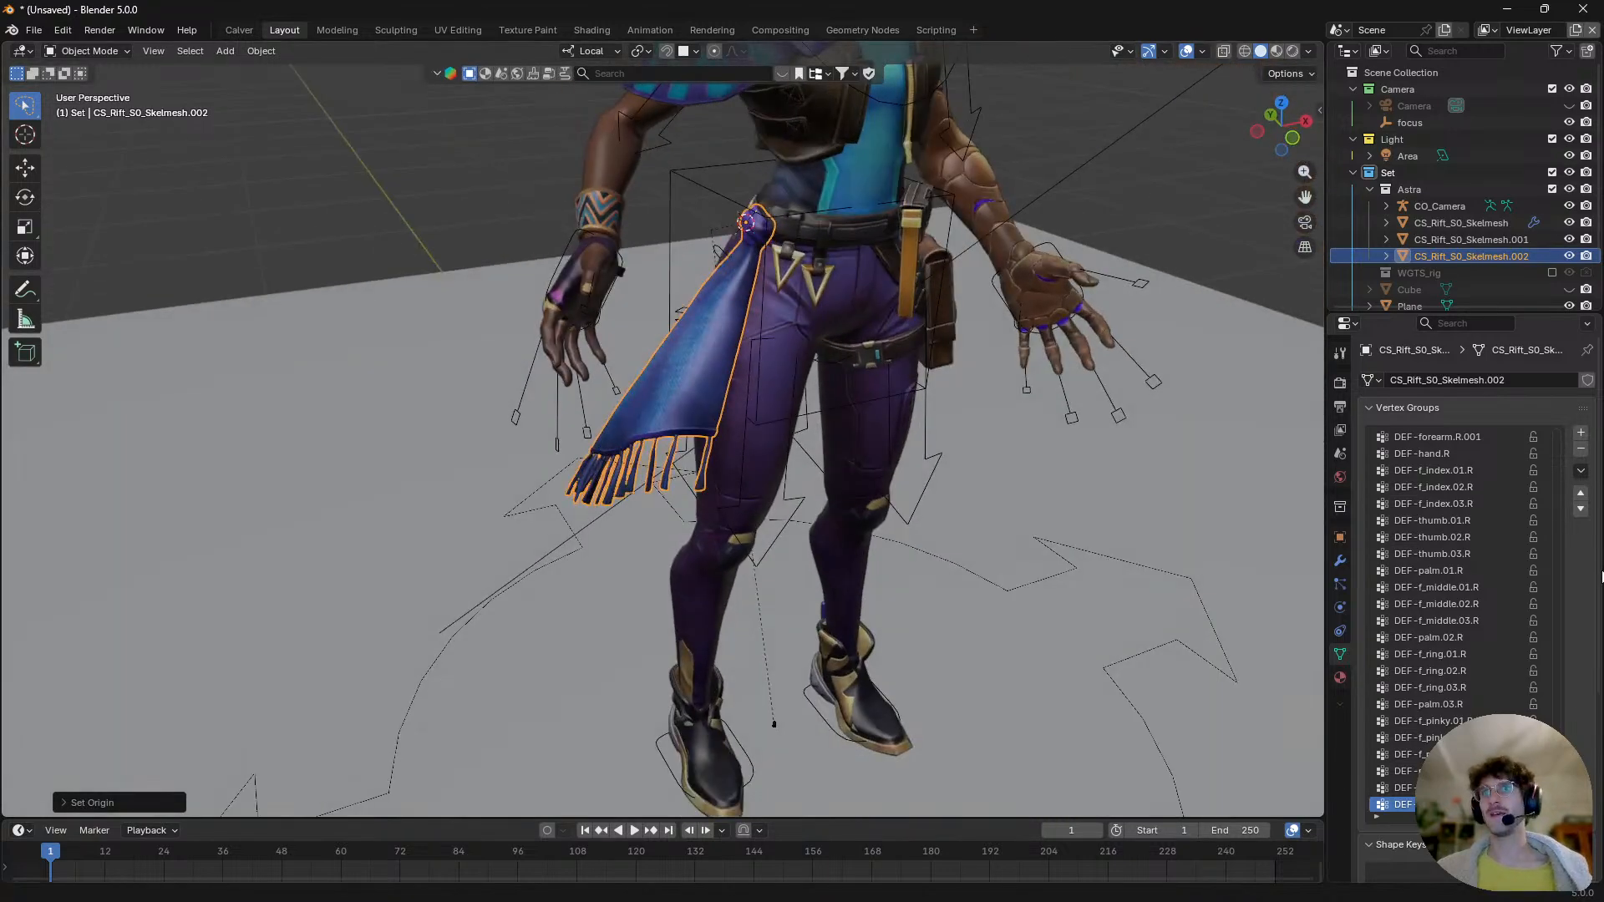
{"action": "scroll", "coordinate": [1304, 528], "scroll_direction": "down", "scroll_amount": 2}
{"action": "scroll", "coordinate": [828, 314], "scroll_direction": "down", "scroll_amount": 3}
{"action": "key", "text": "g"}
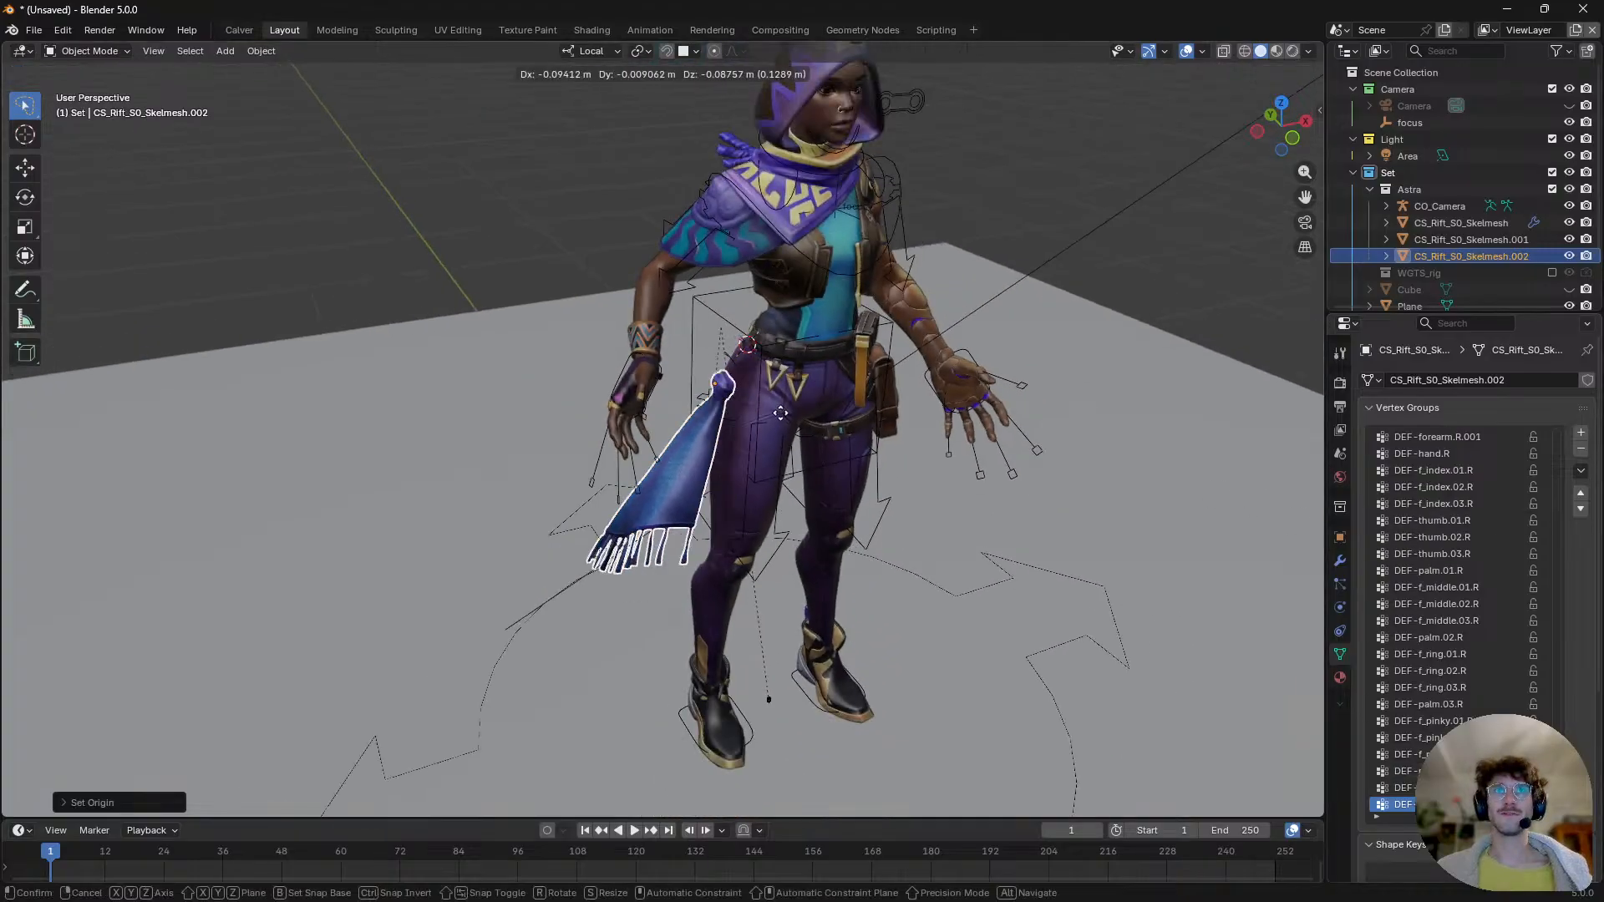
{"action": "left_click", "coordinate": [810, 371]}
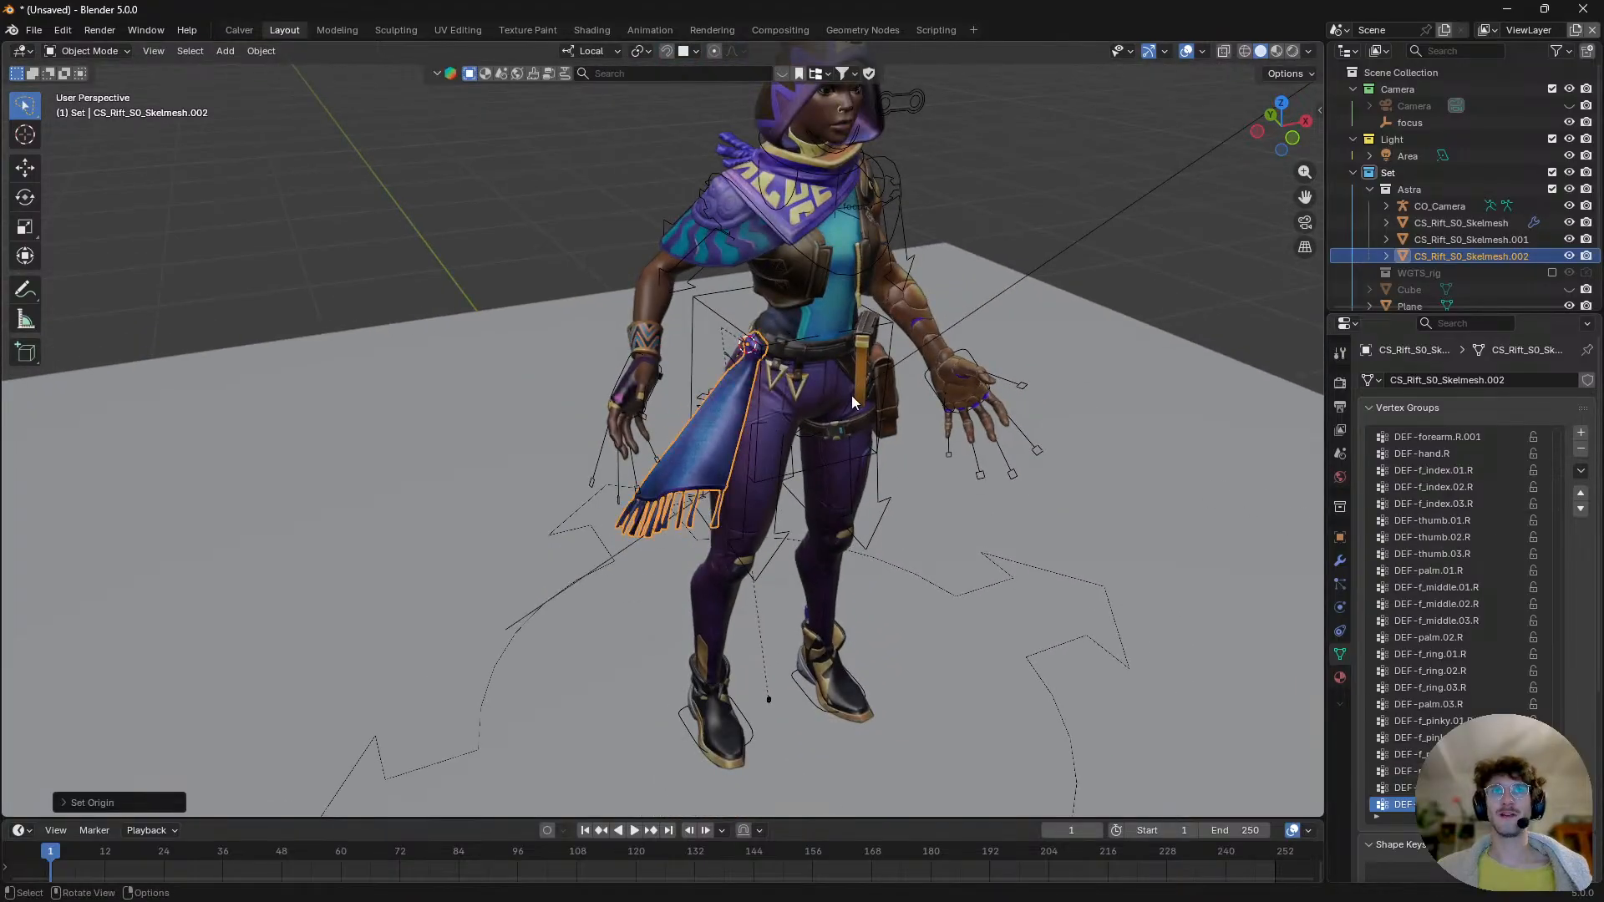
- Delete all of the scarf's vertex groups and add a new one named Pin
{"action": "left_click", "coordinate": [1580, 471]}
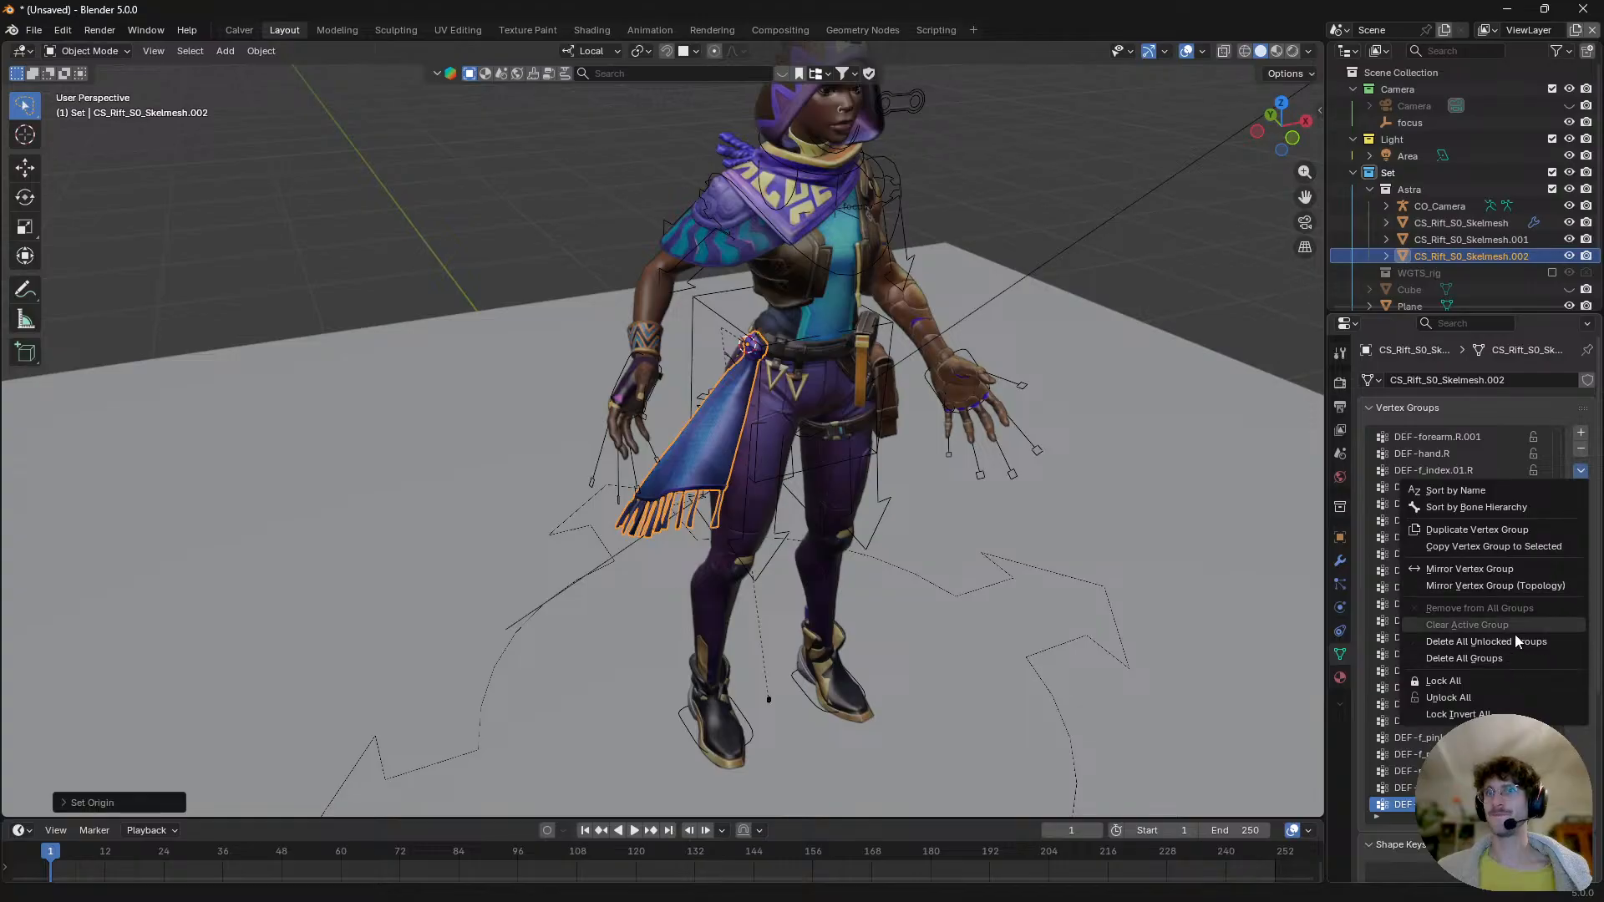
{"action": "left_click", "coordinate": [1503, 657]}
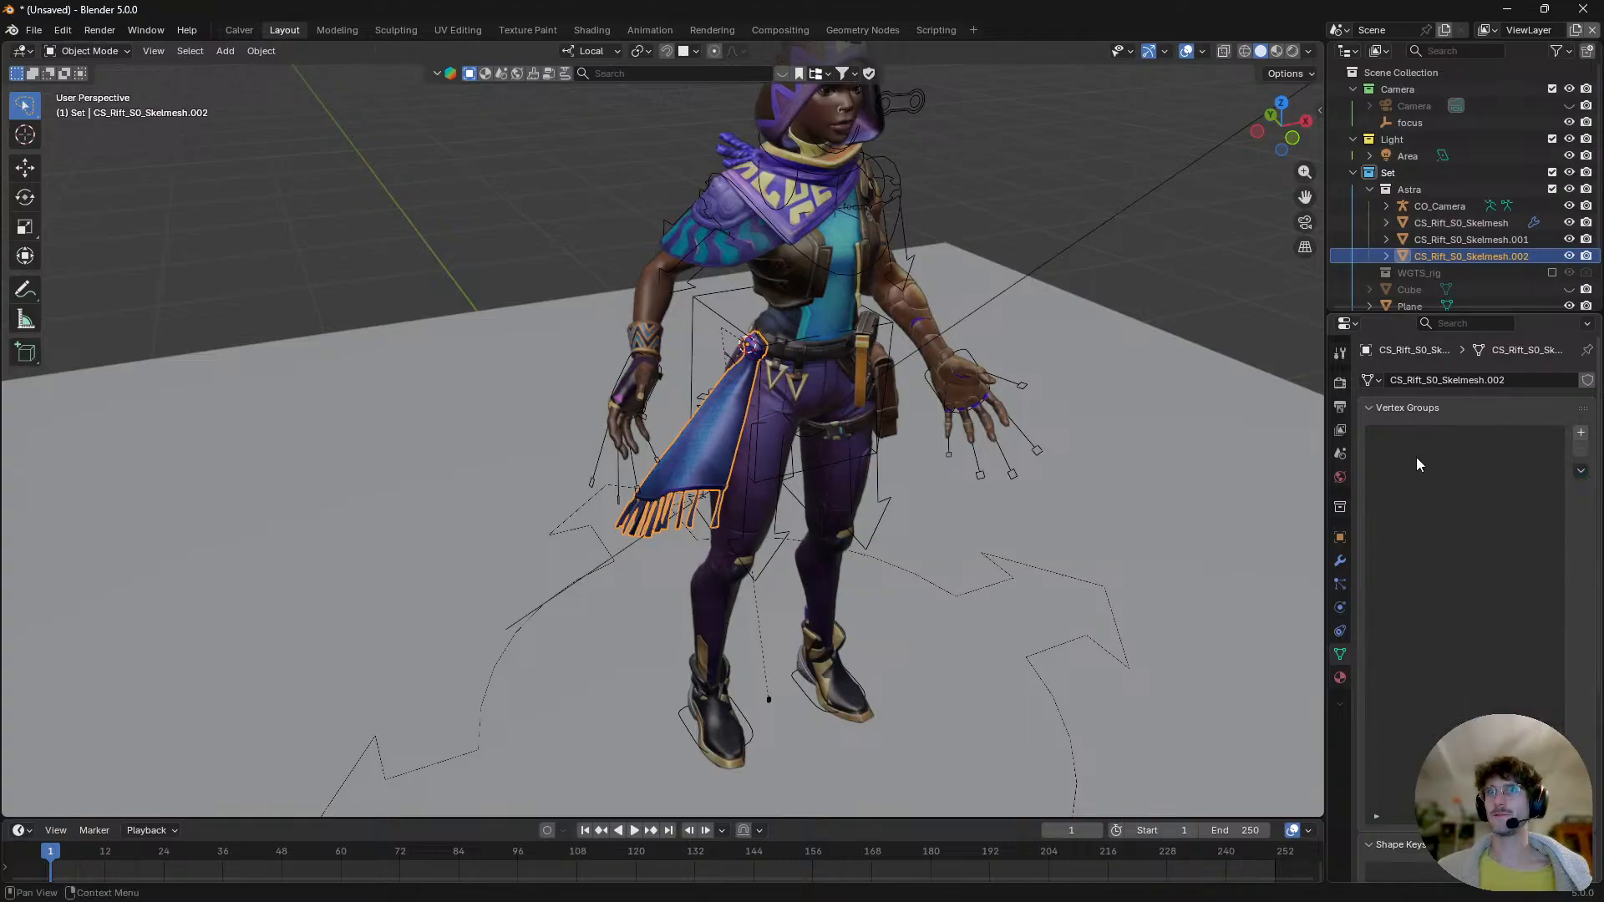
{"action": "left_click", "coordinate": [1581, 433]}
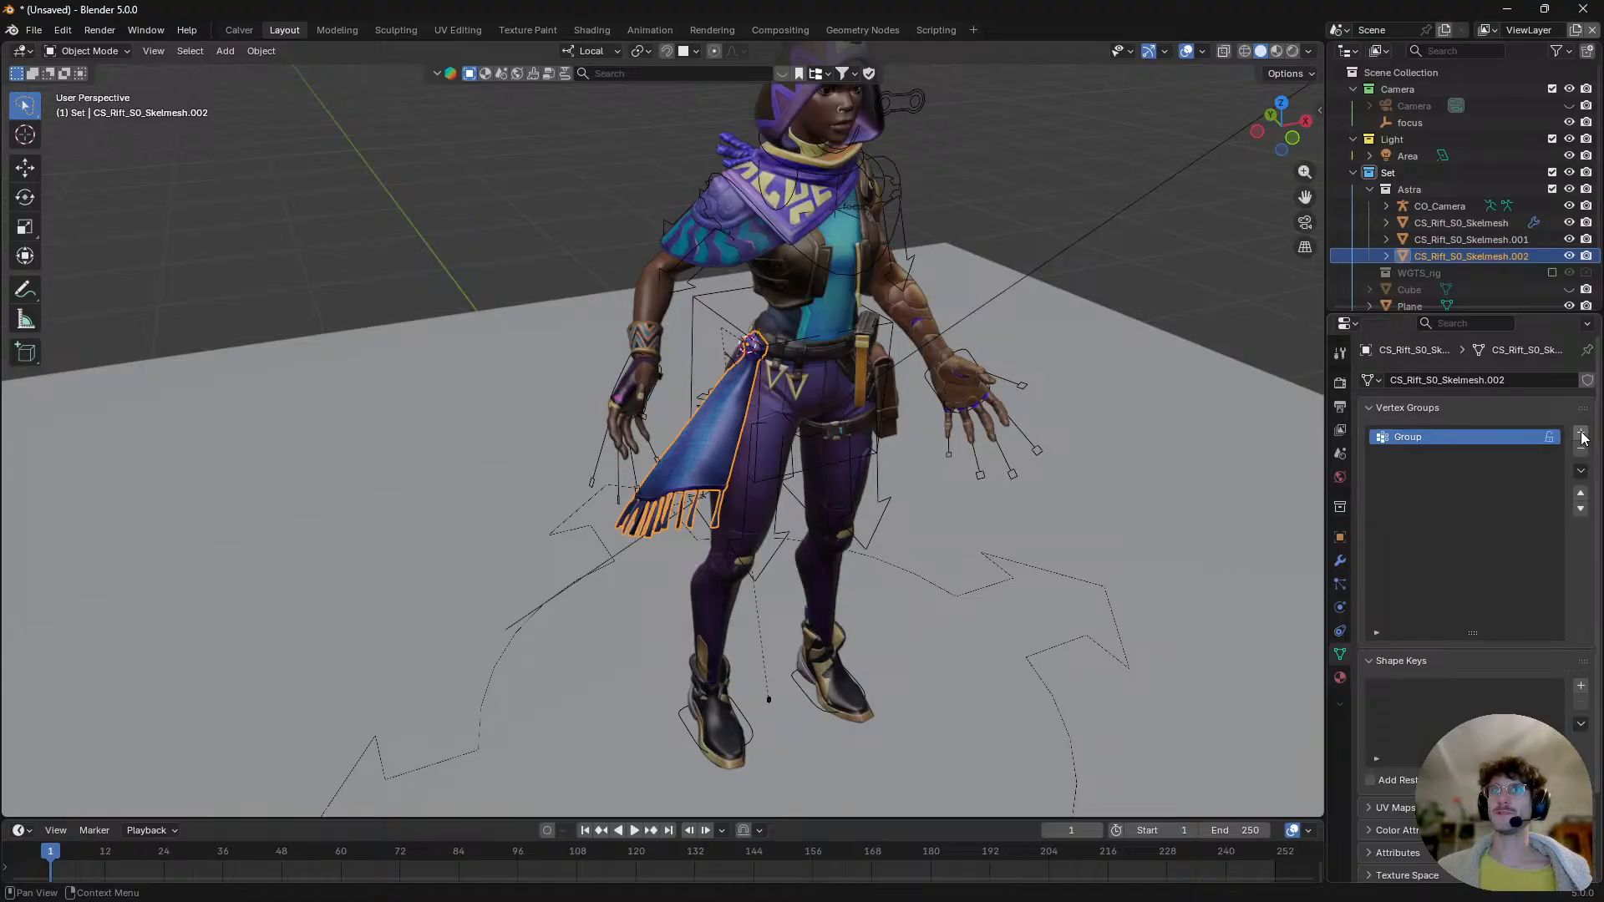
{"action": "double_click", "coordinate": [1417, 443]}
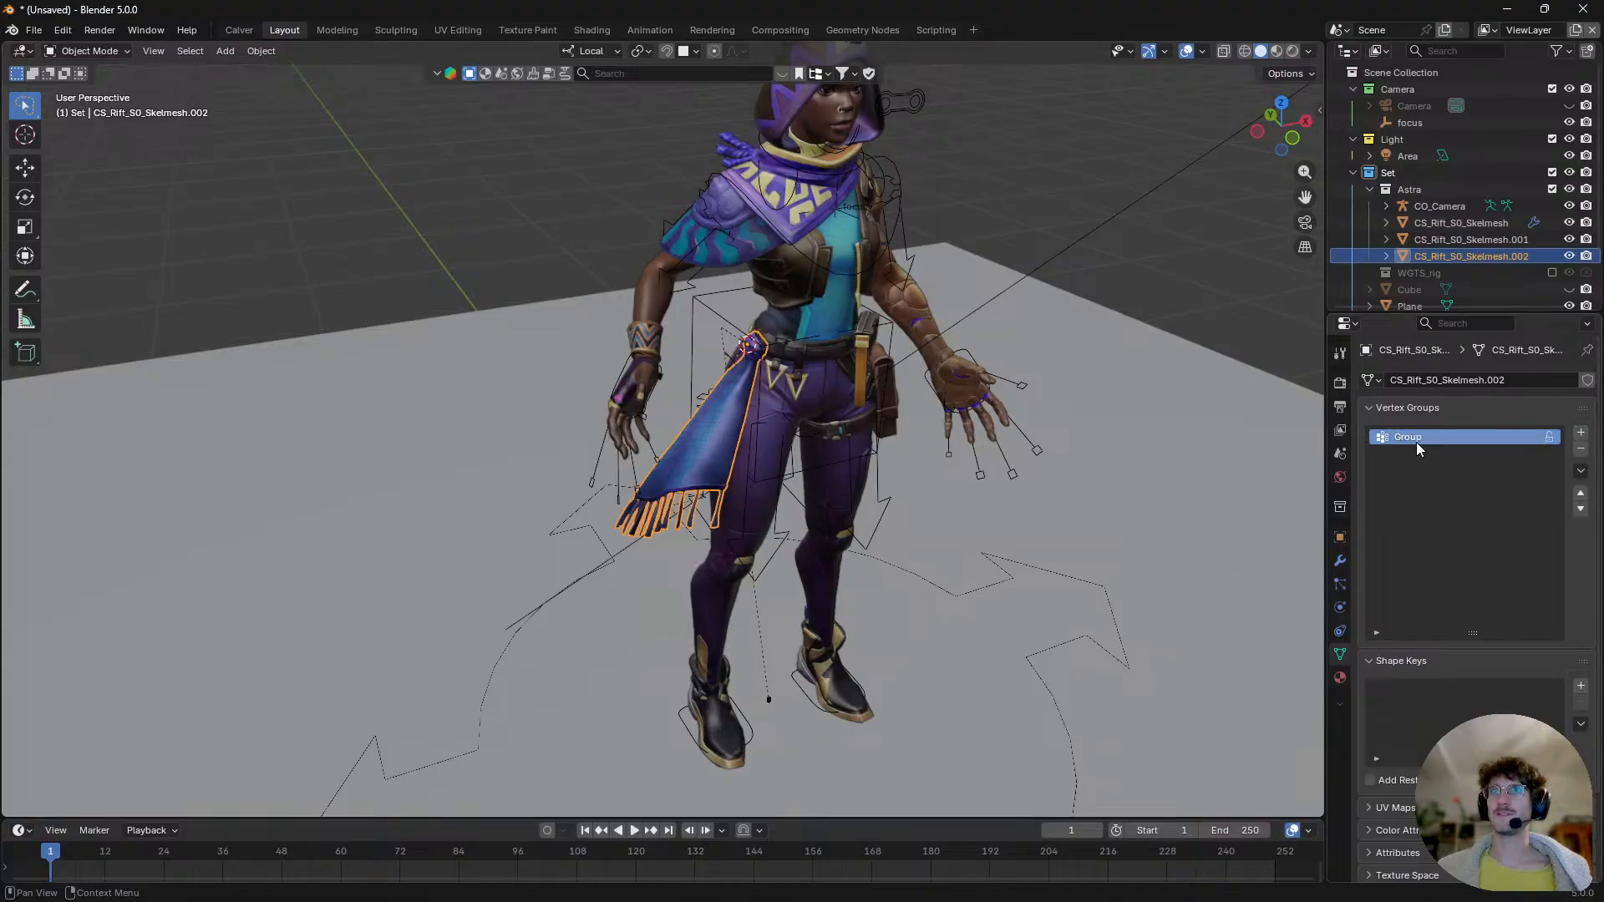
{"action": "type", "text": "Pin"}
{"action": "key", "text": "Return"}
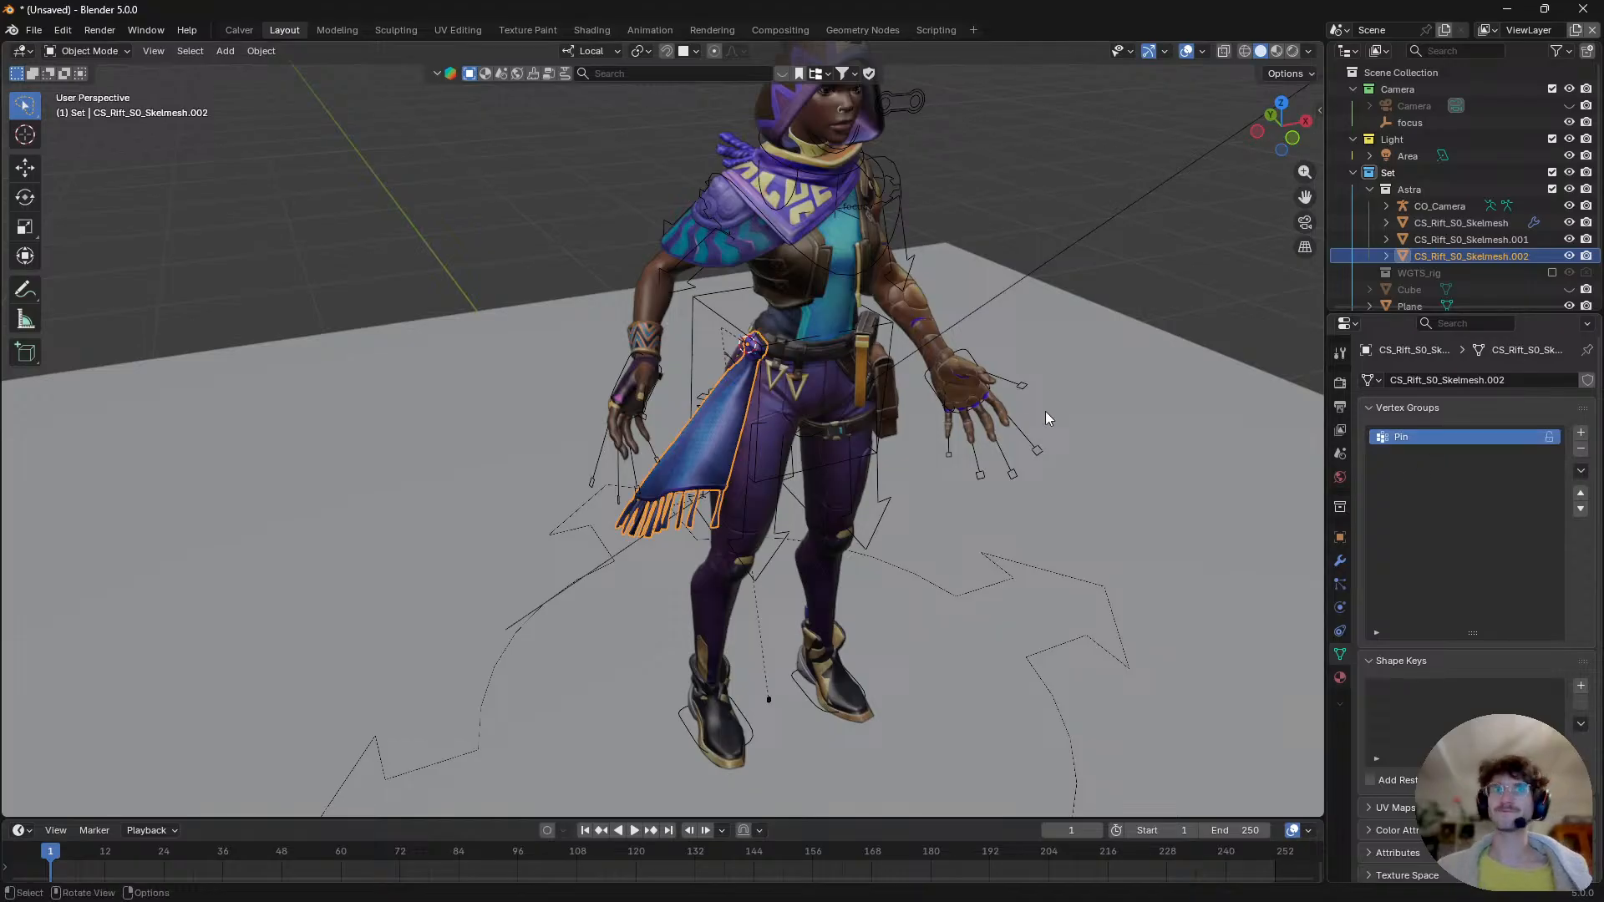
- In Weight Paint mode, apply a linear gradient of weight 1.000 from the knot down the scarf, and return to Object Mode
{"action": "scroll", "coordinate": [769, 339], "scroll_direction": "up", "scroll_amount": 3}
{"action": "key", "text": "ctrl+Tab"}
{"action": "left_click", "coordinate": [651, 276]}
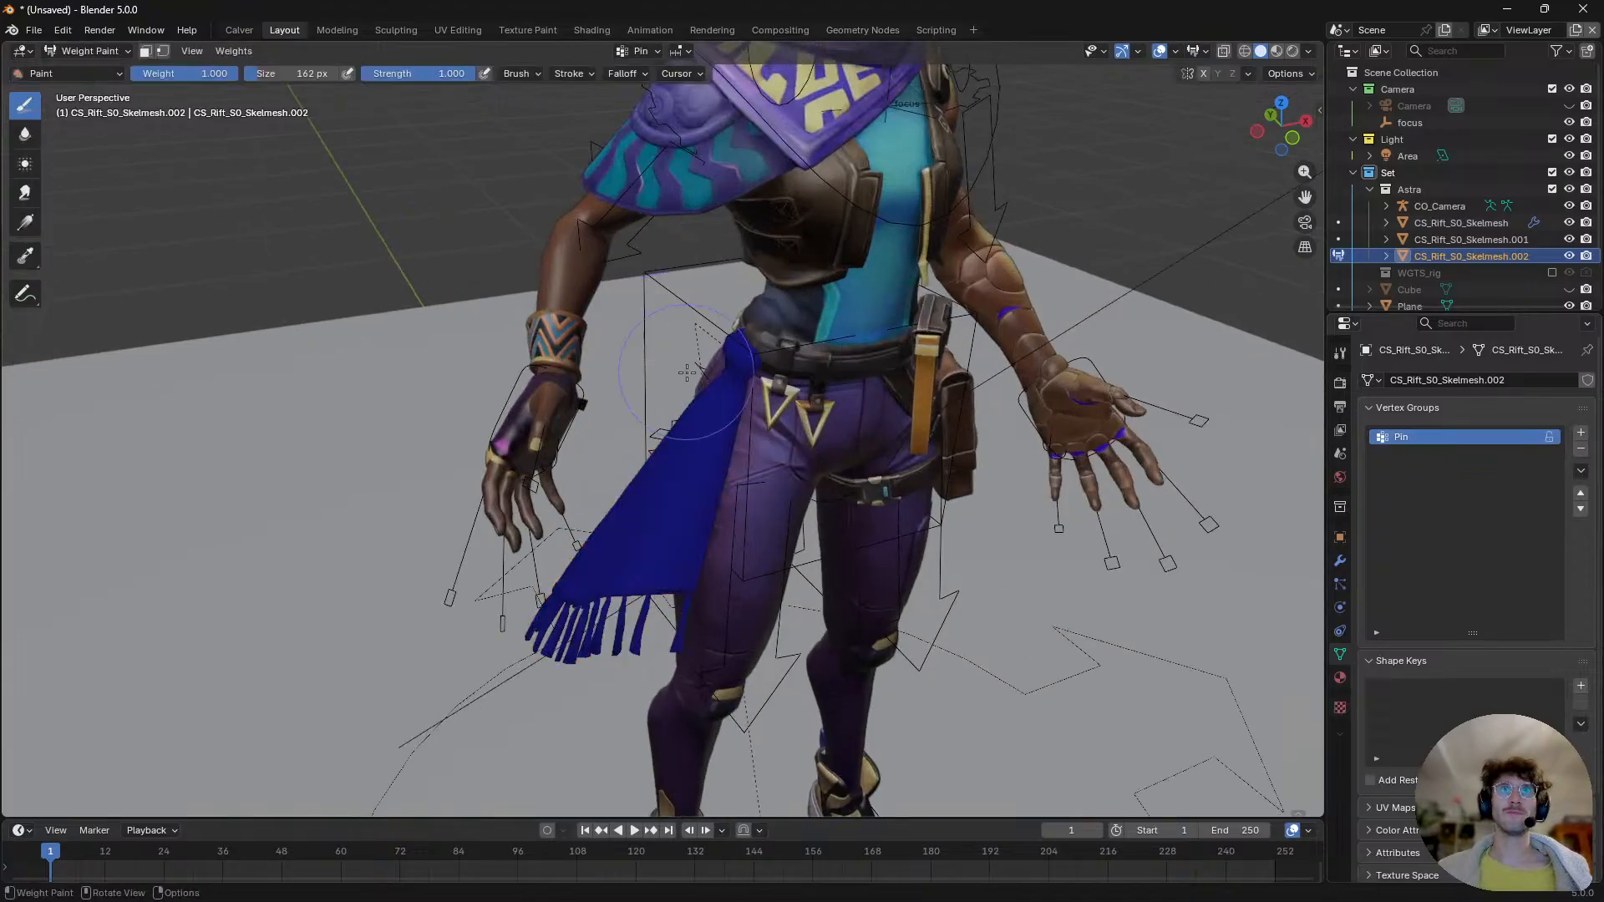
{"action": "middle_click_drag", "start_coordinate": [669, 376], "coordinate": [726, 460]}
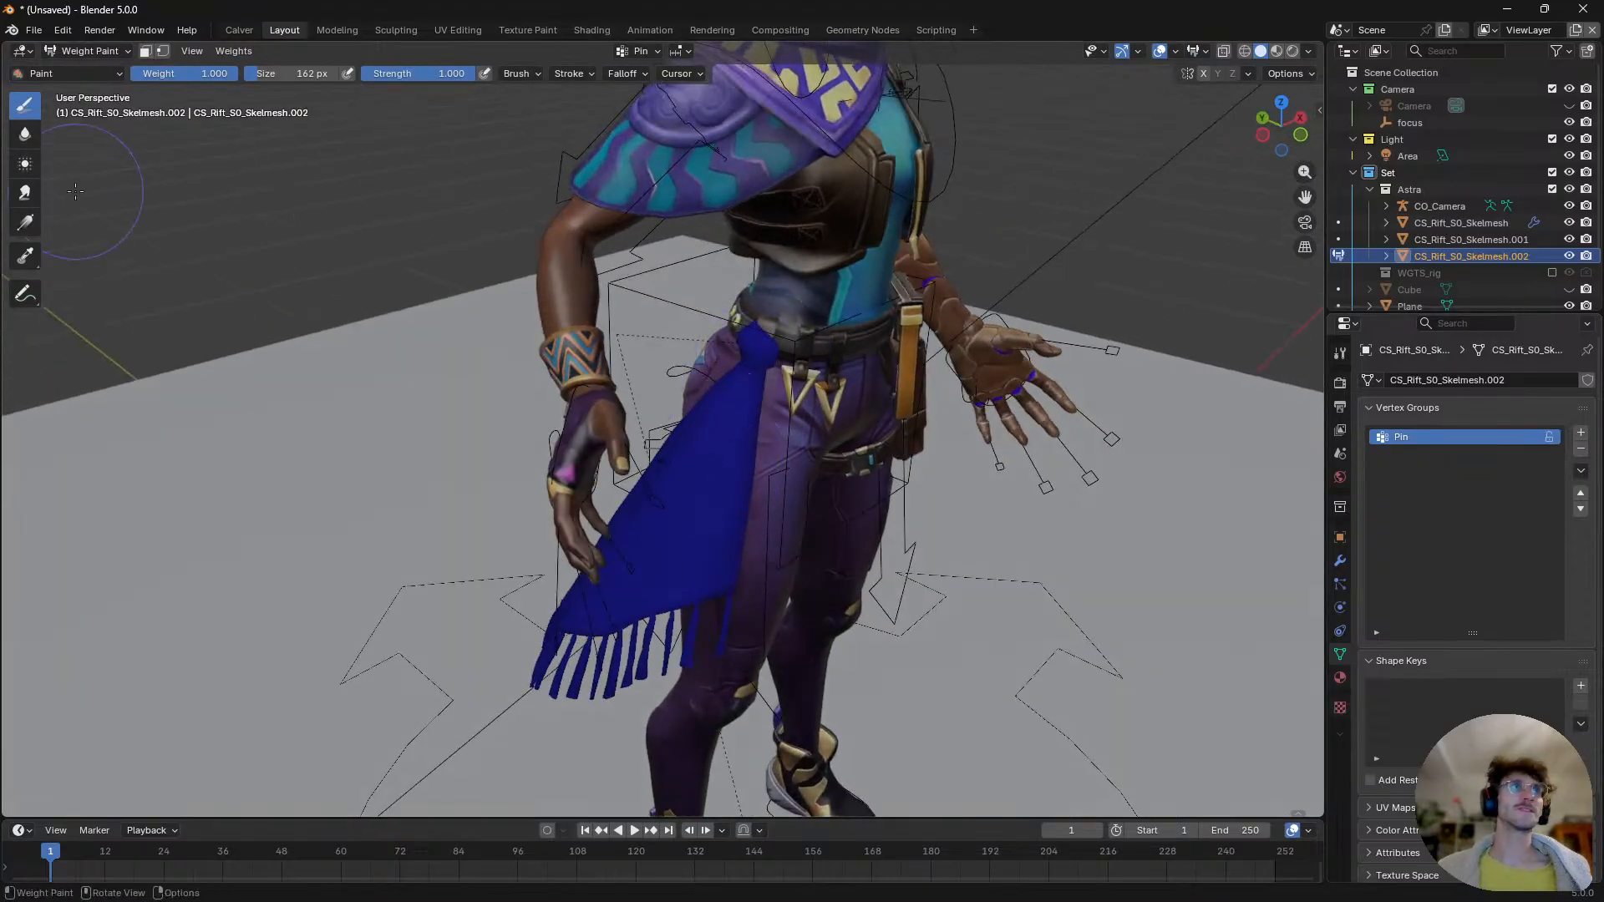
{"action": "left_click", "coordinate": [18, 230]}
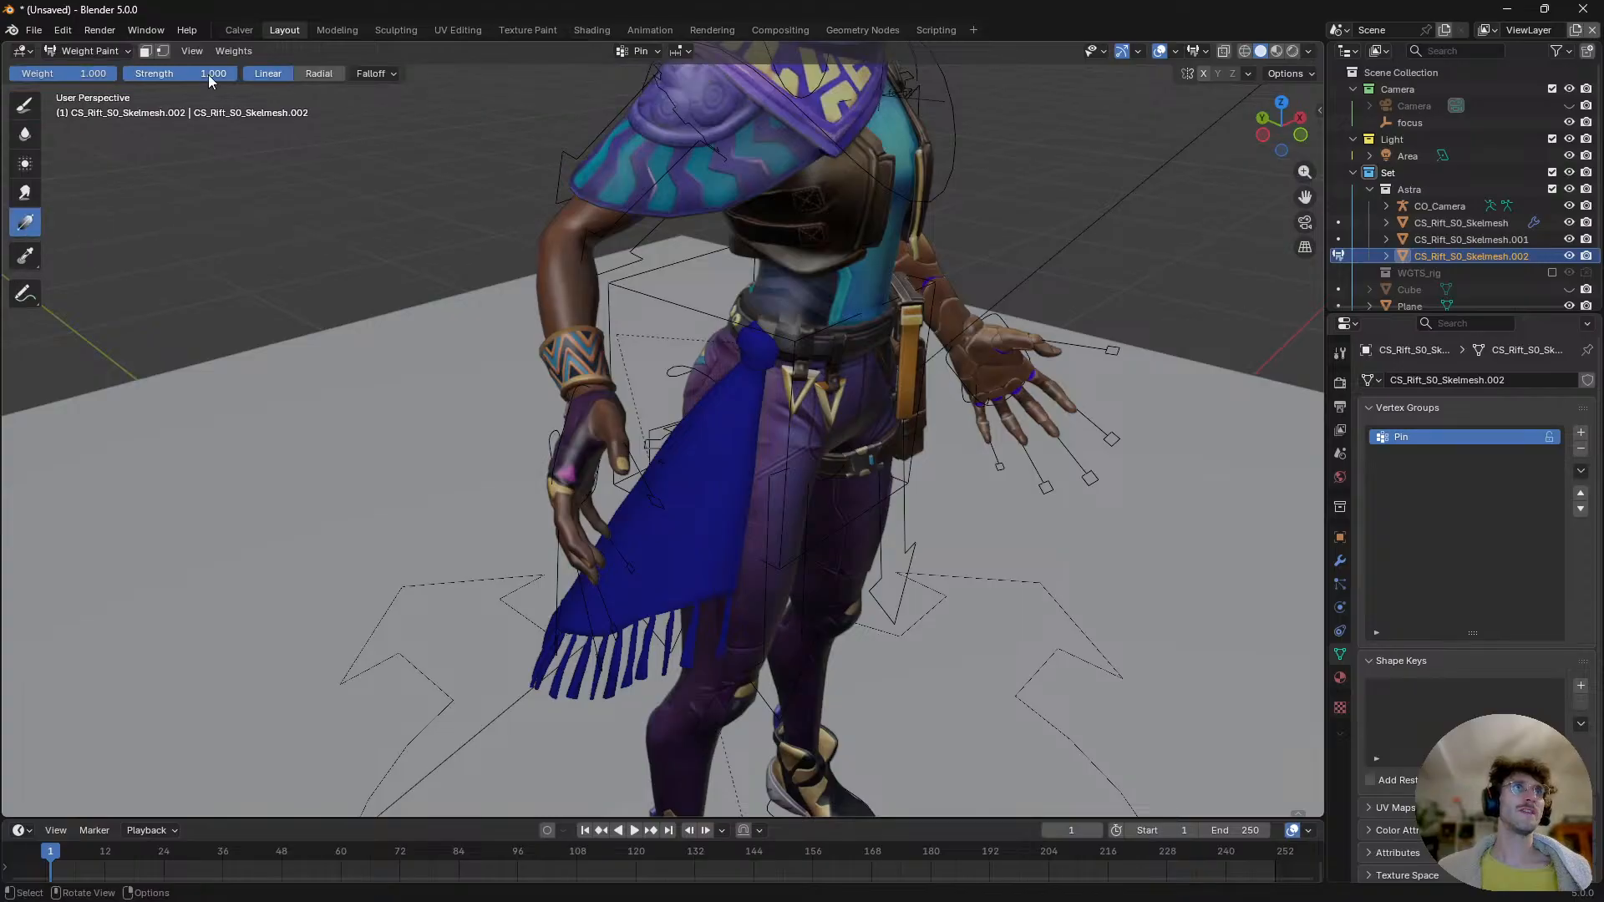
{"action": "left_click_drag", "start_coordinate": [764, 365], "coordinate": [719, 489]}
{"action": "middle_click_drag", "start_coordinate": [716, 484], "coordinate": [865, 379]}
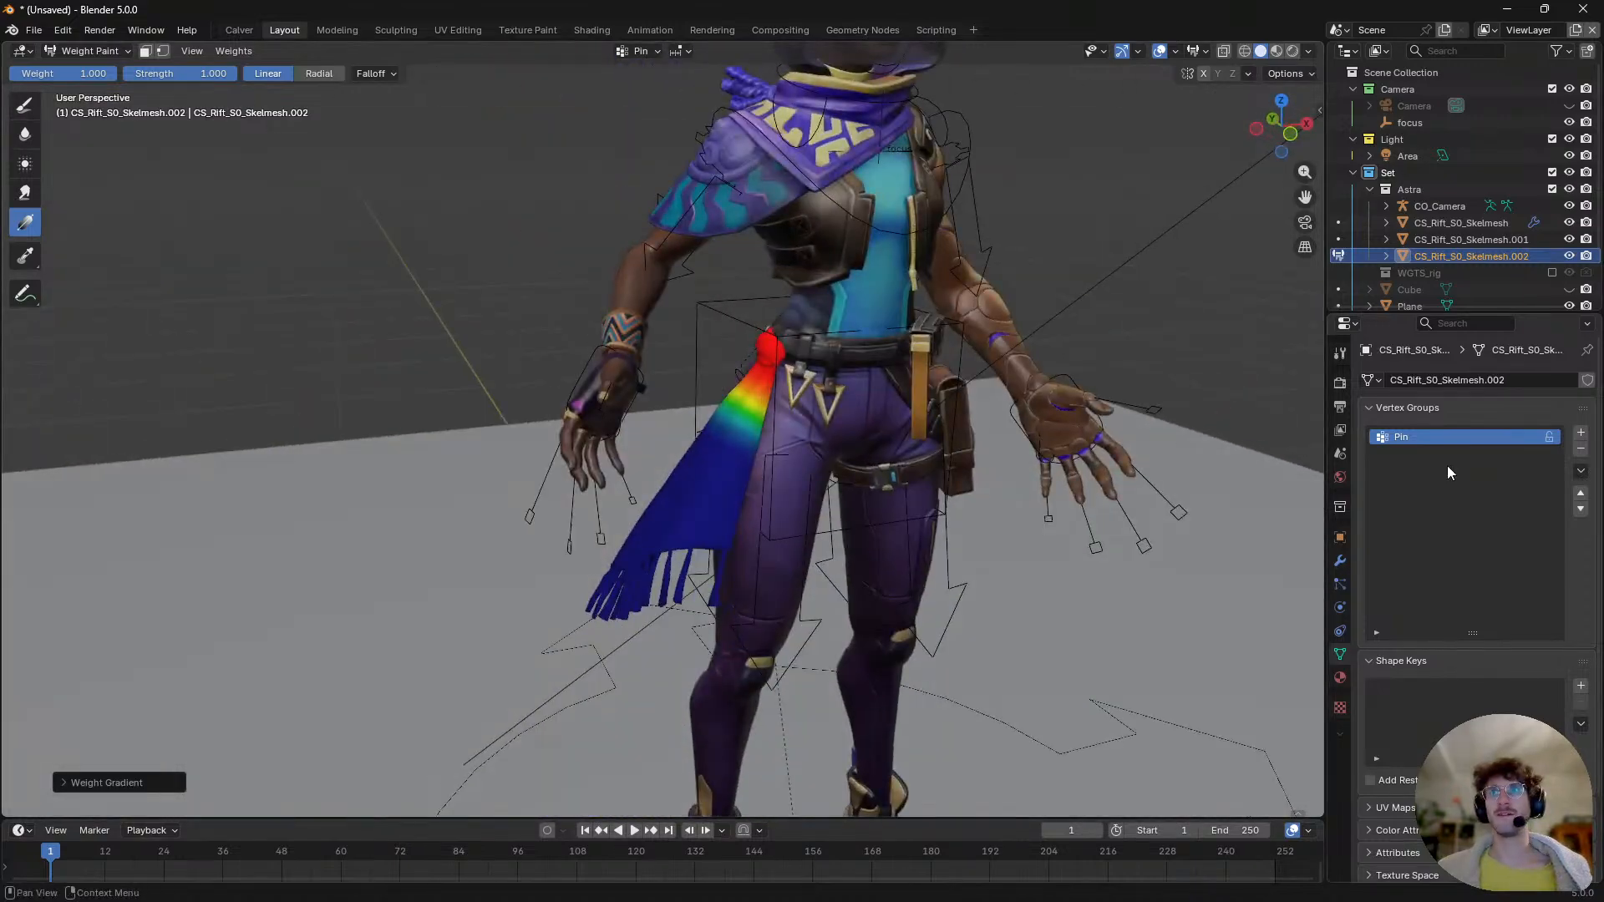
{"action": "key", "text": "ctrl+Tab"}
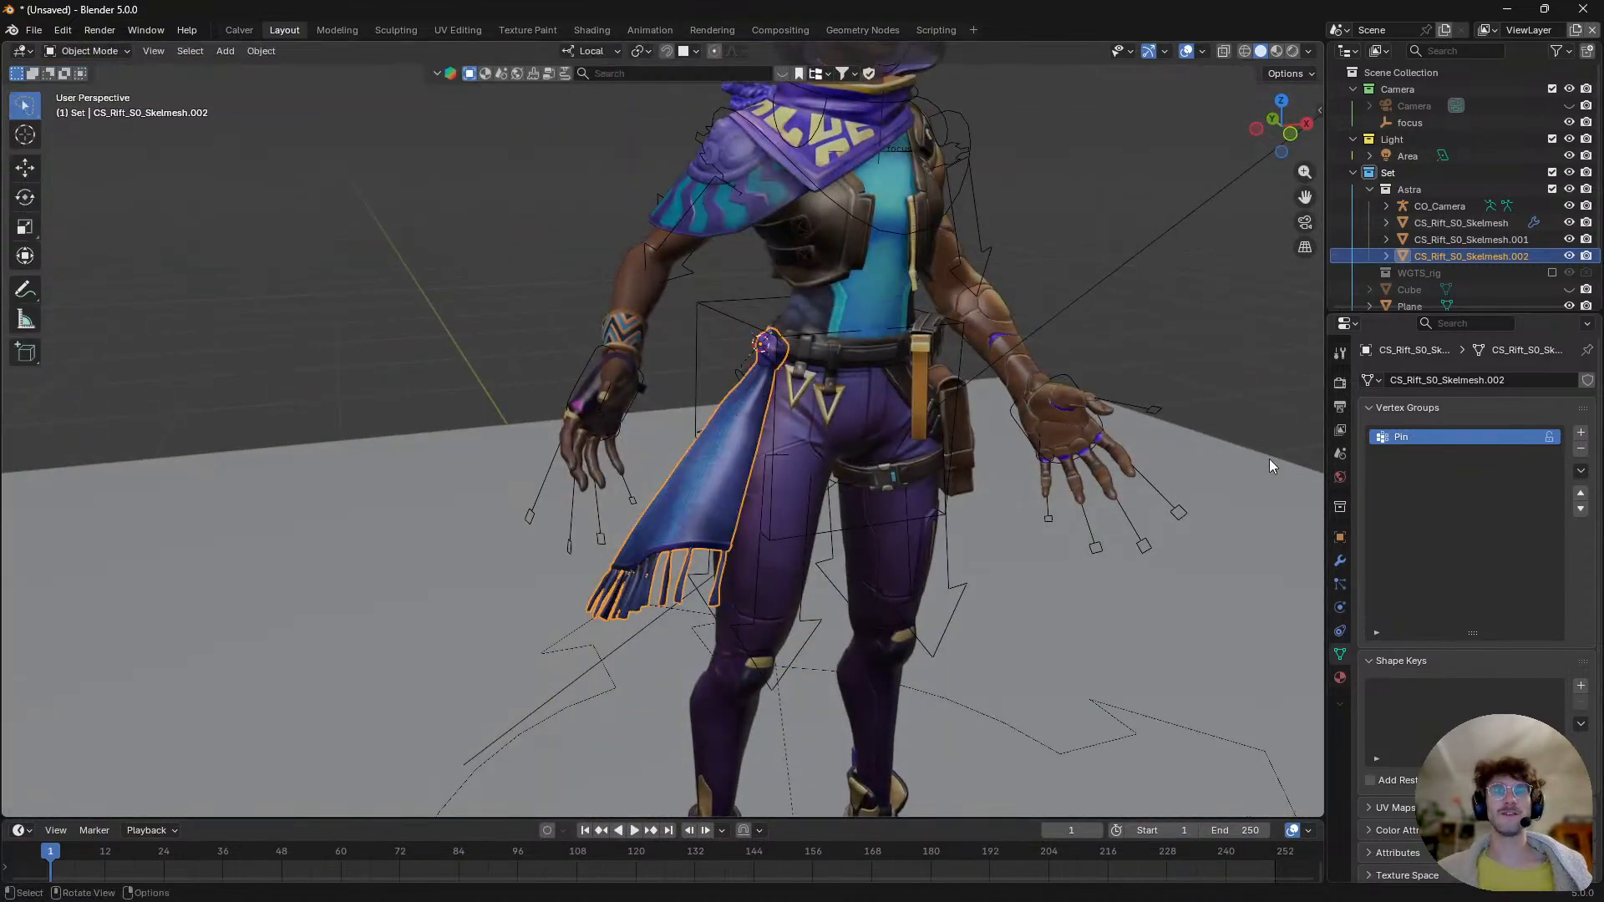
- Add Cloth physics to the scarf and test the simulation, returning to frame 1
{"action": "left_click", "coordinate": [1340, 613]}
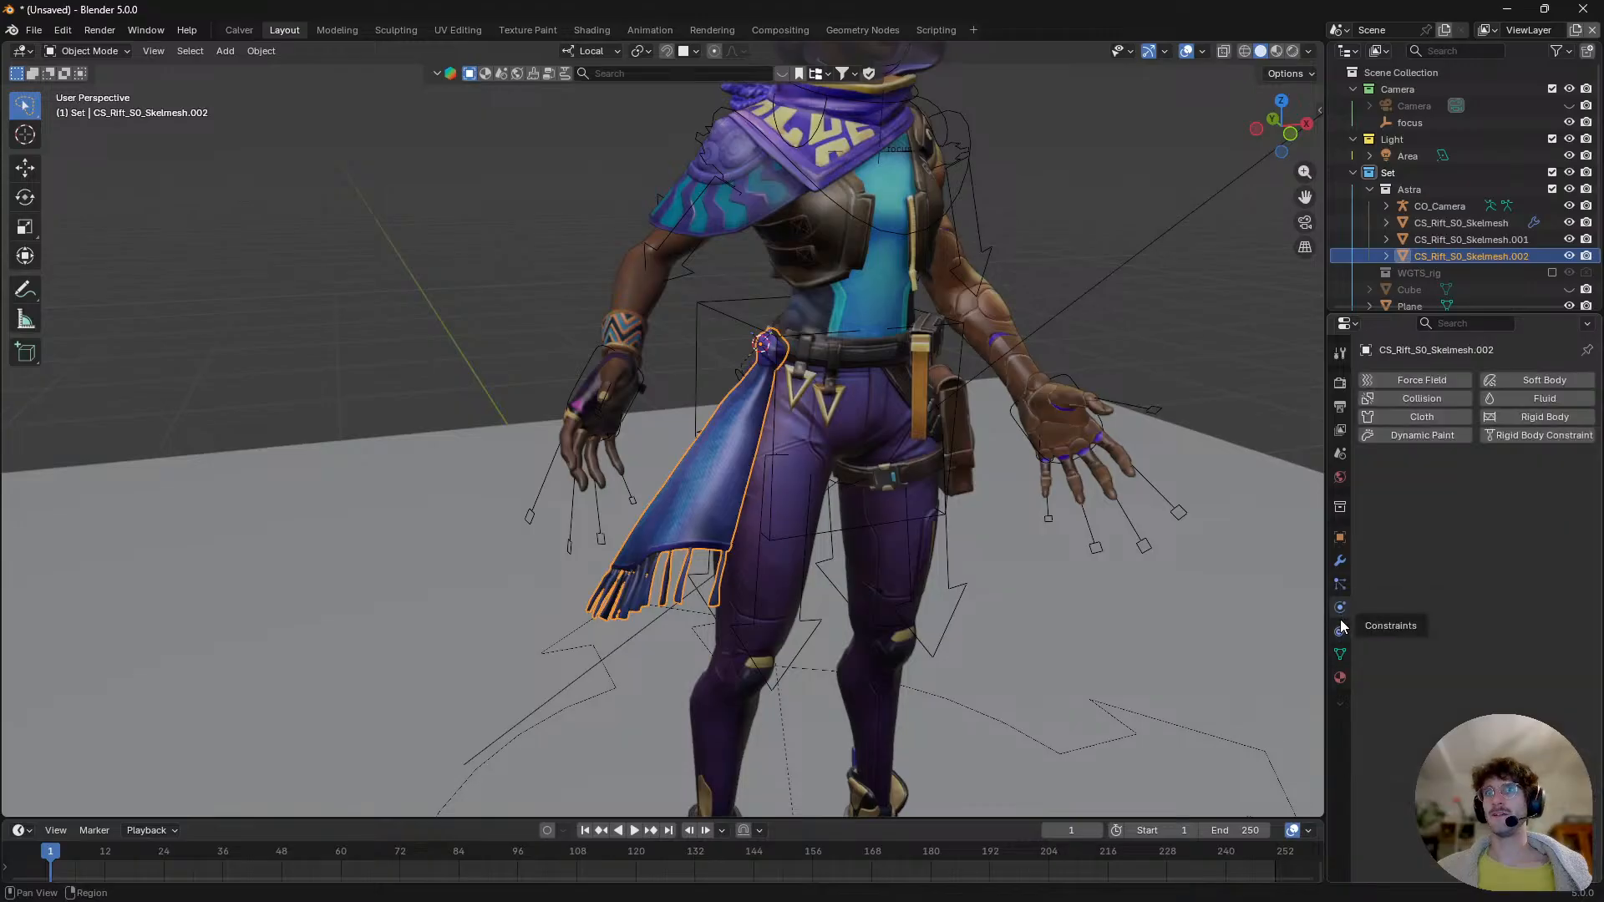
{"action": "left_click", "coordinate": [1403, 418]}
{"action": "key", "text": "space"}
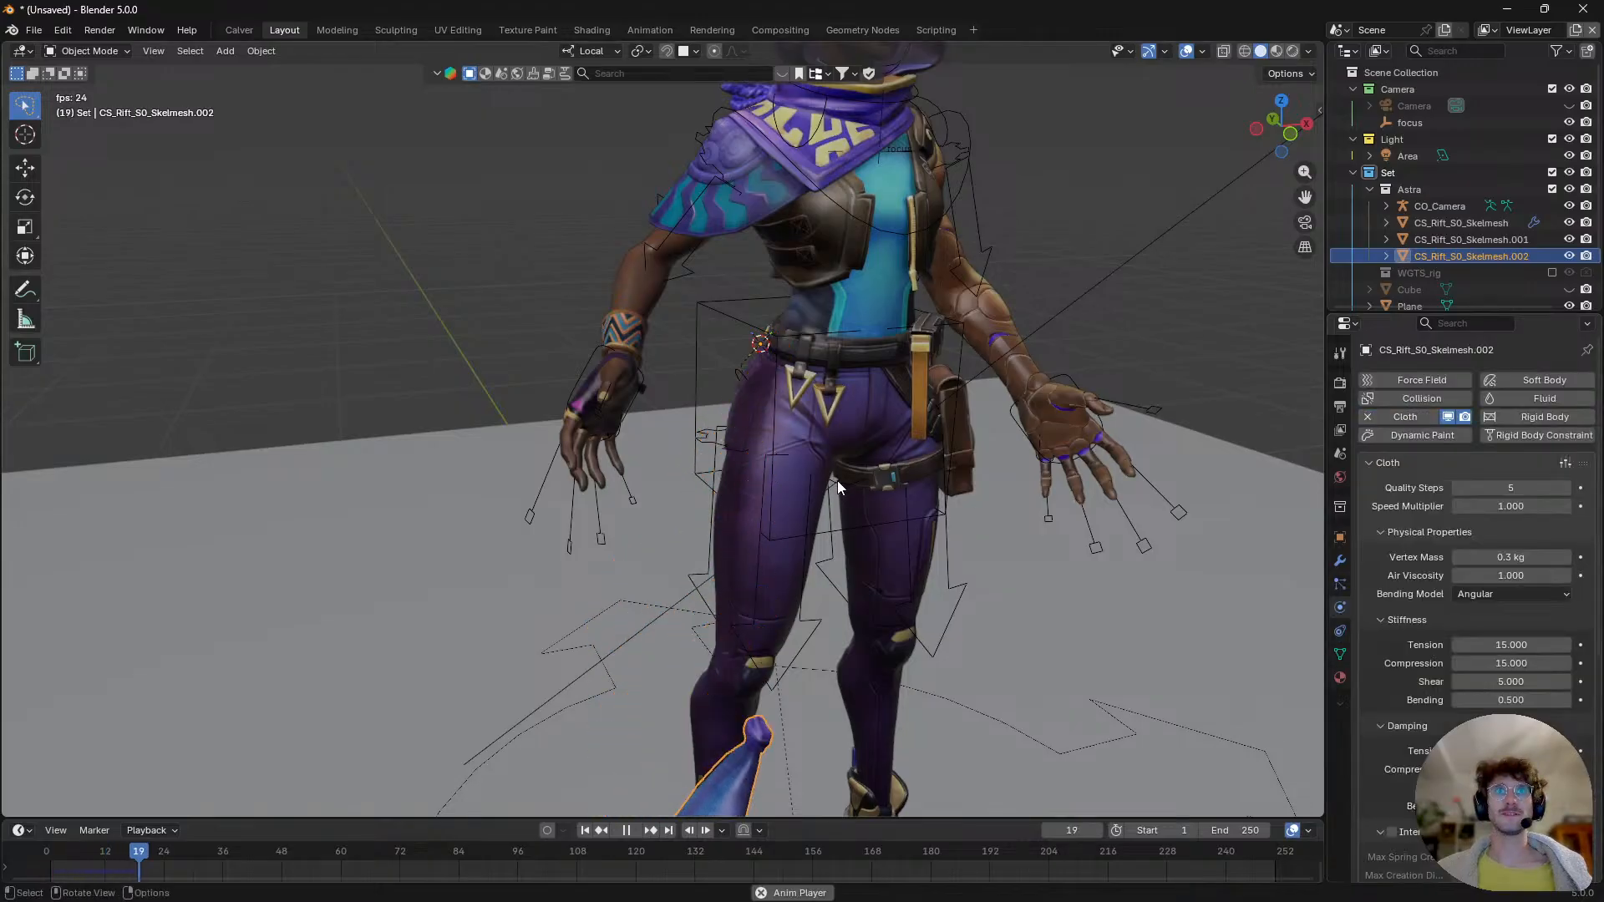
{"action": "key", "text": "Escape"}
{"action": "middle_click_drag", "start_coordinate": [854, 421], "coordinate": [801, 420]}
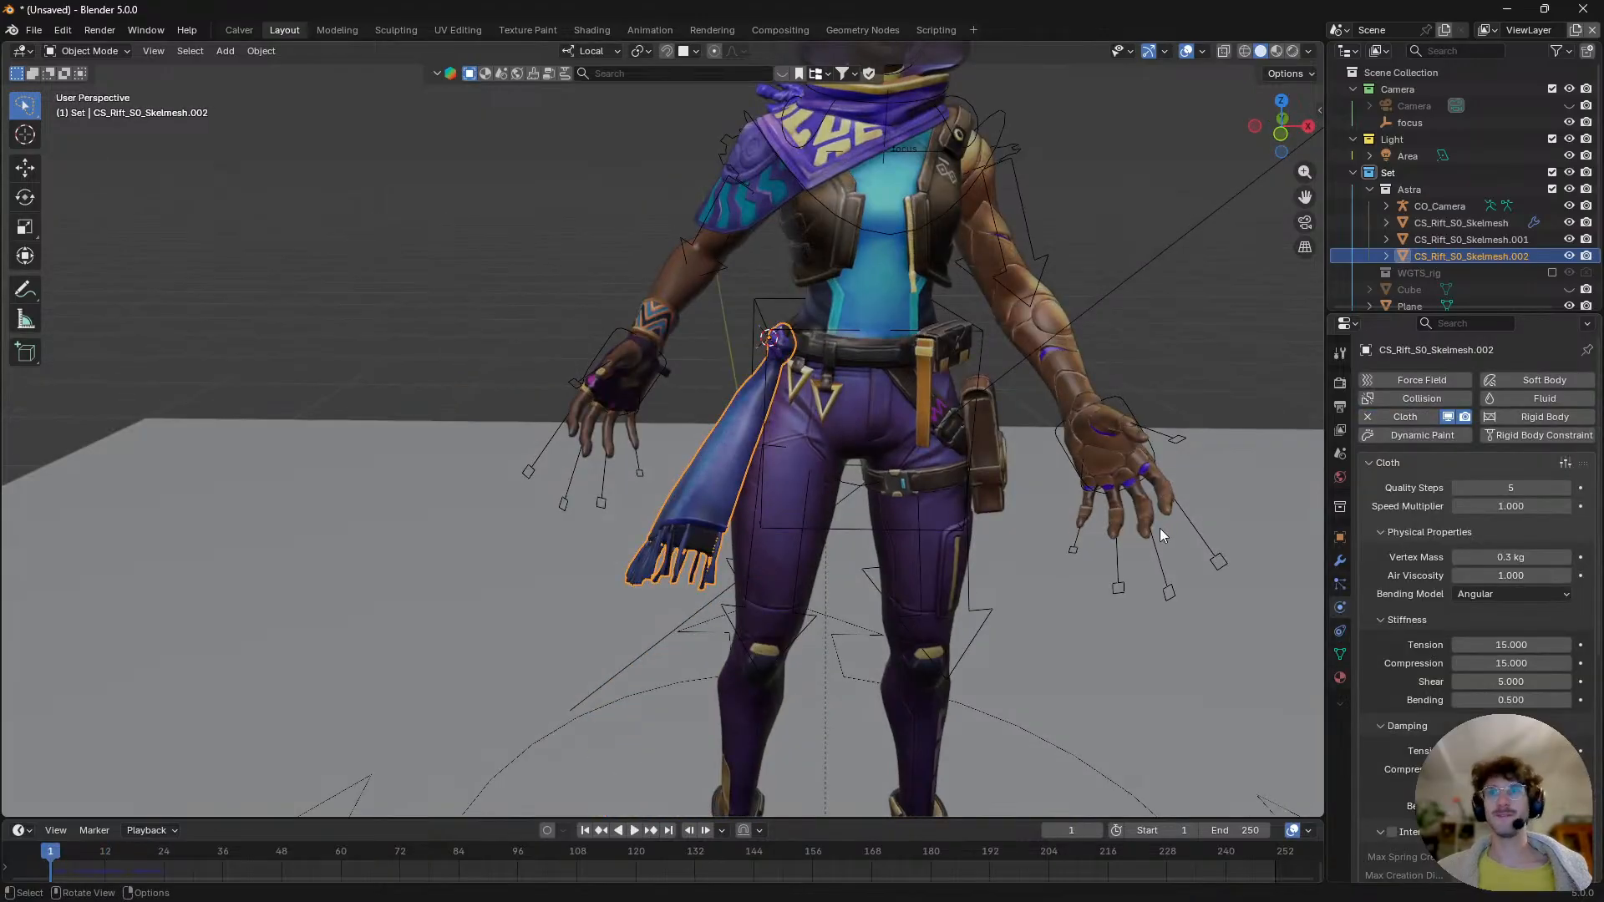
- Set the playback sync to Play Every Frame and replay the scarf simulation, returning to frame 1
{"action": "left_click", "coordinate": [149, 829]}
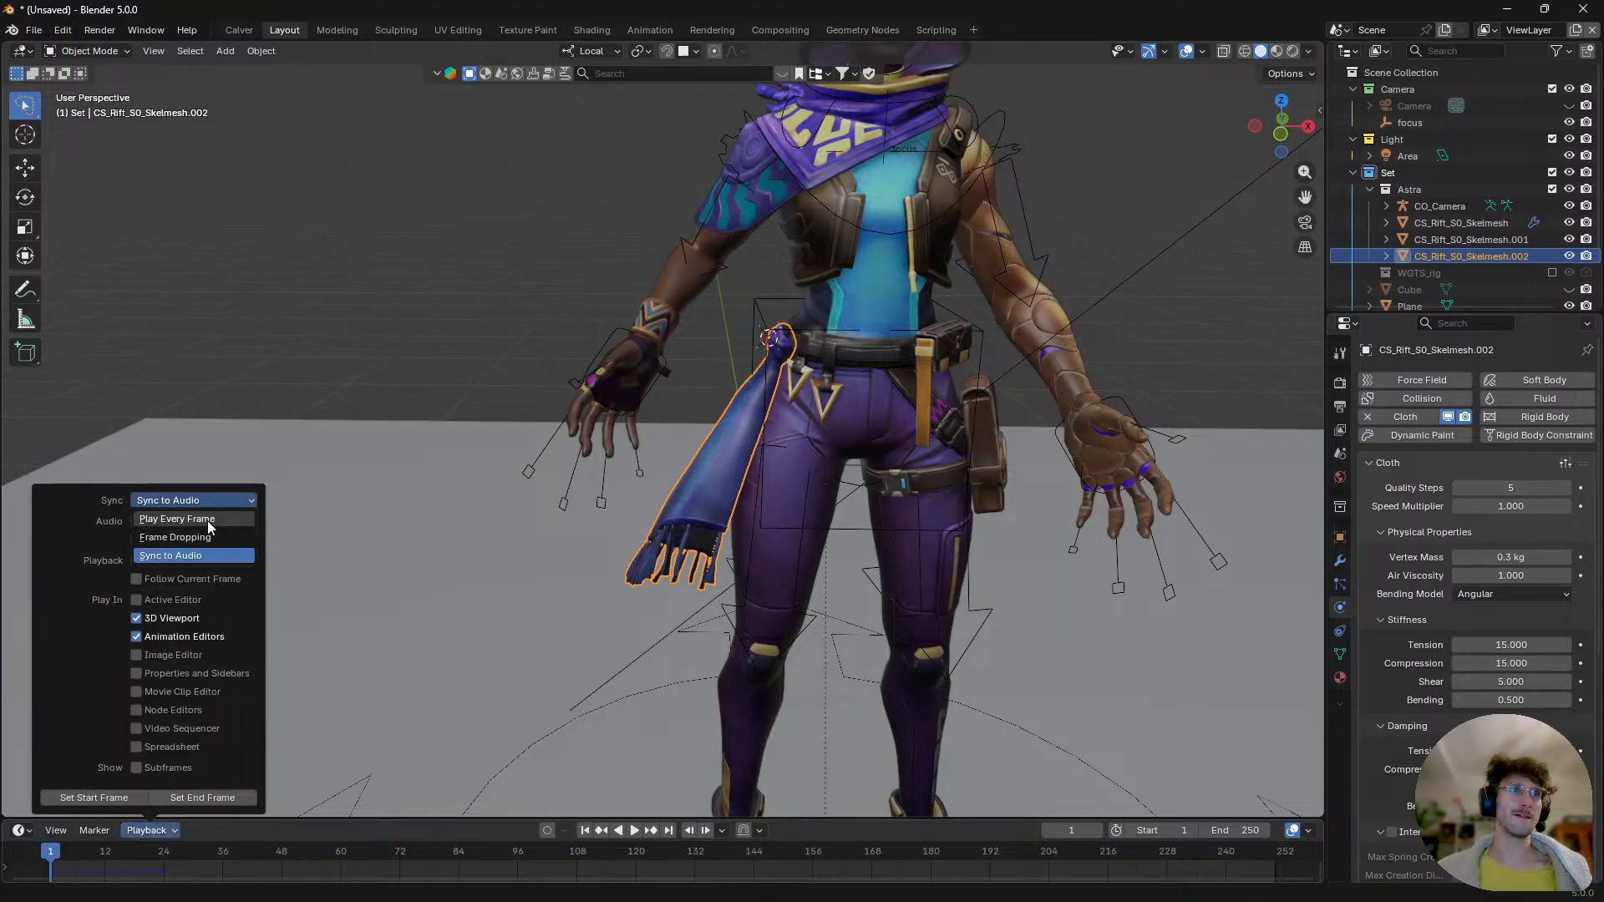
{"action": "left_click", "coordinate": [207, 520]}
{"action": "key", "text": "space"}
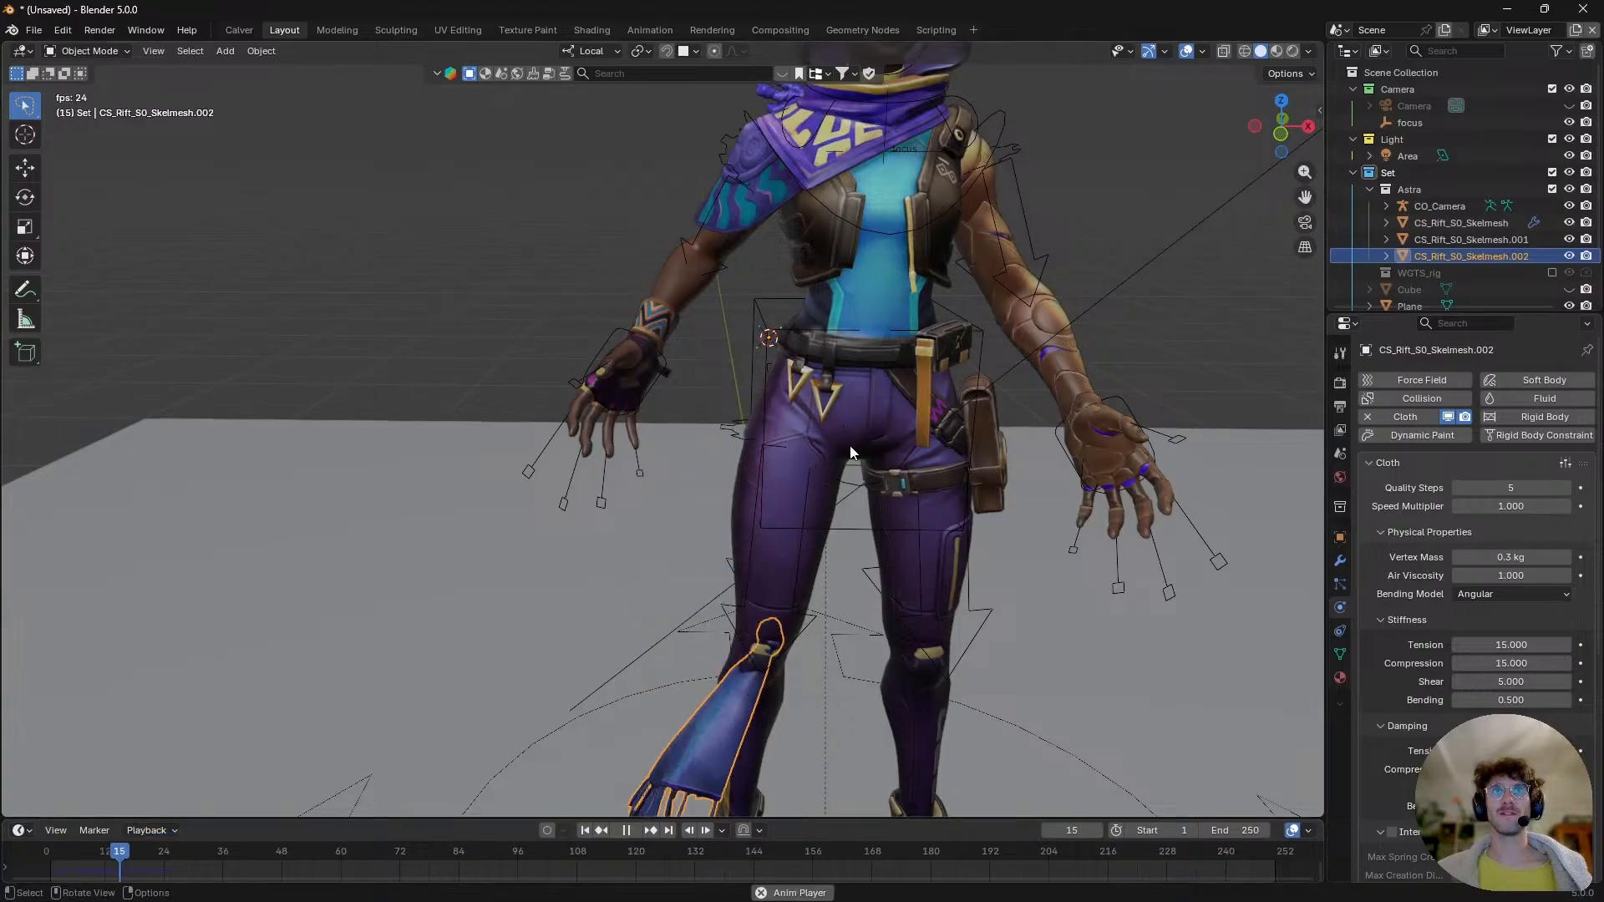
{"action": "key", "text": "Escape"}
- Assign the Pin vertex group as the cloth's pin group in its Shape settings and play the simulation
{"action": "scroll", "coordinate": [1404, 522], "scroll_direction": "down", "scroll_amount": 8}
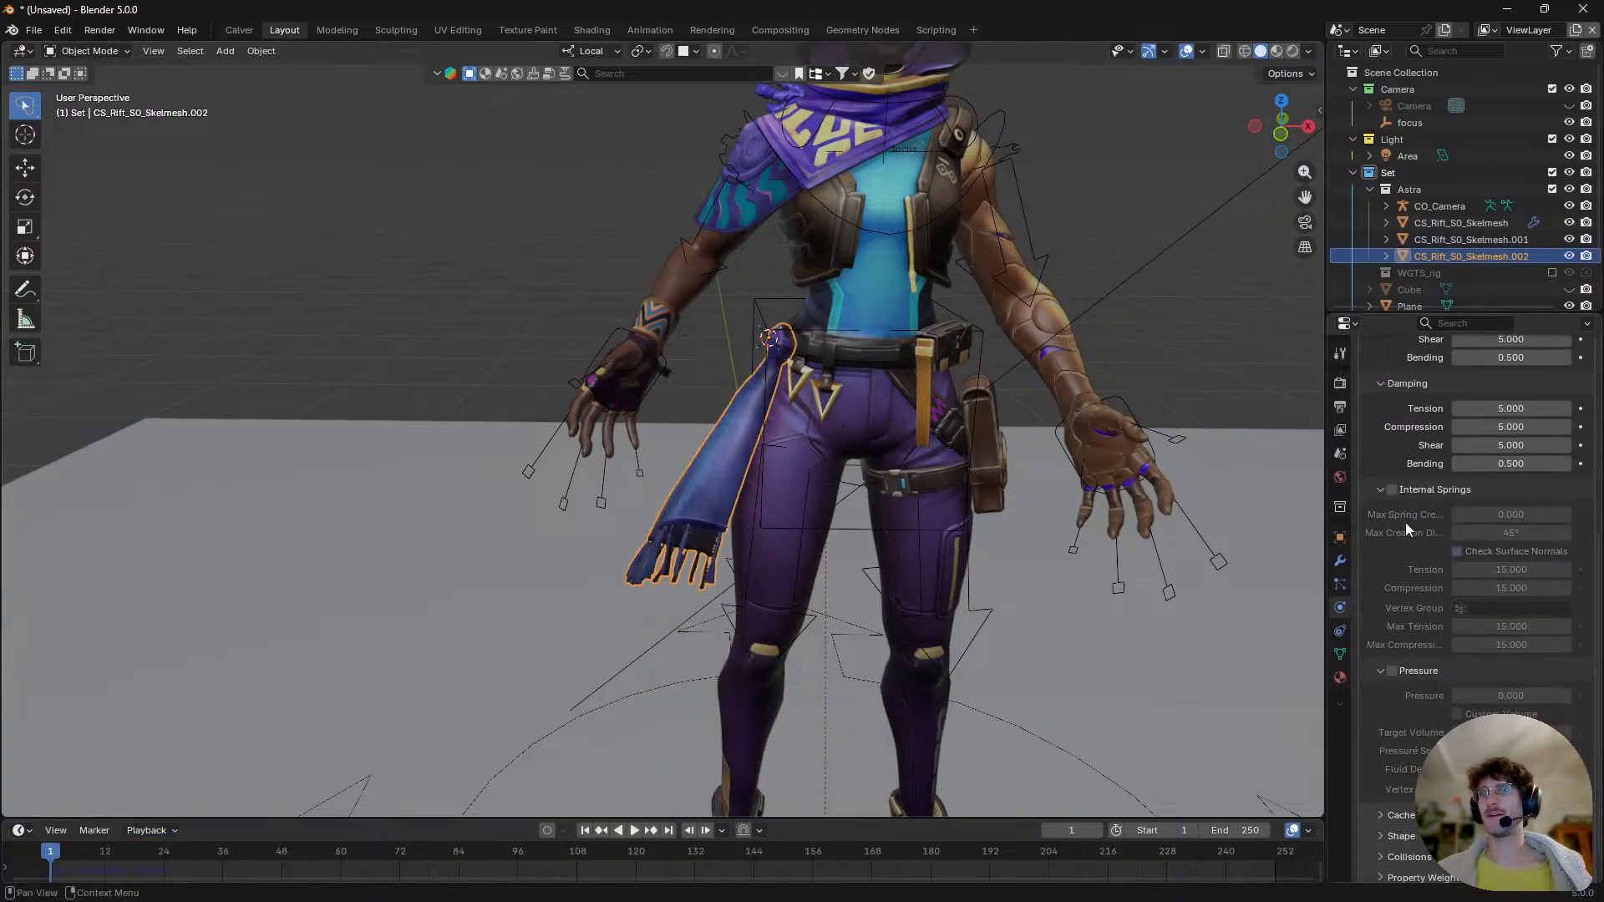
{"action": "scroll", "coordinate": [1411, 428], "scroll_direction": "down", "scroll_amount": 1}
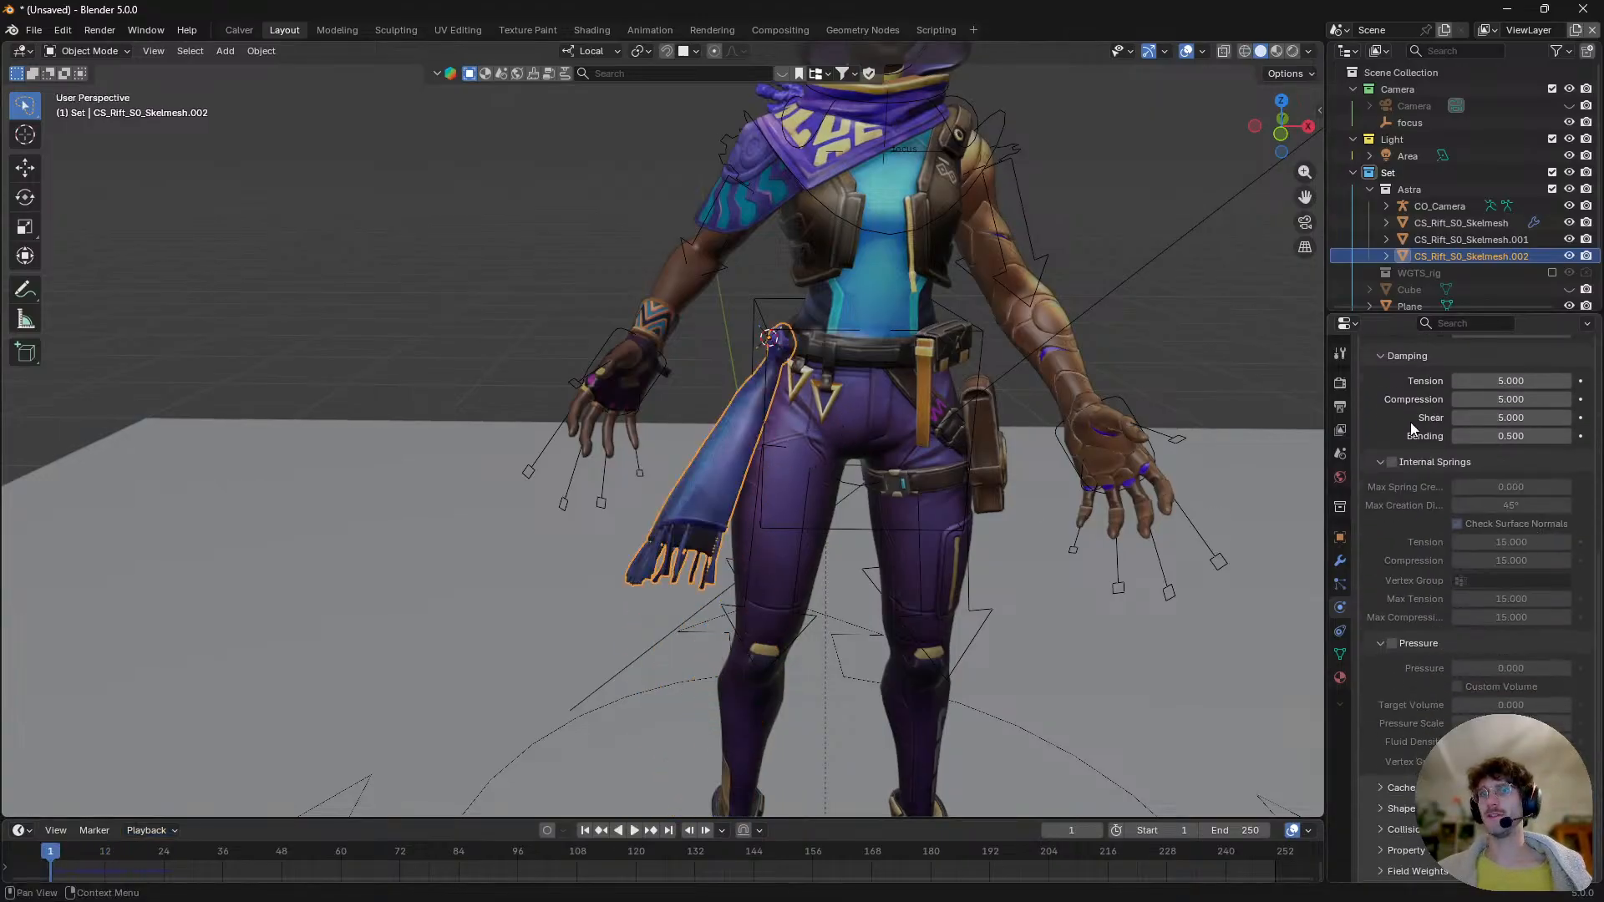
{"action": "left_click", "coordinate": [1401, 809]}
{"action": "scroll", "coordinate": [1437, 669], "scroll_direction": "down", "scroll_amount": 3}
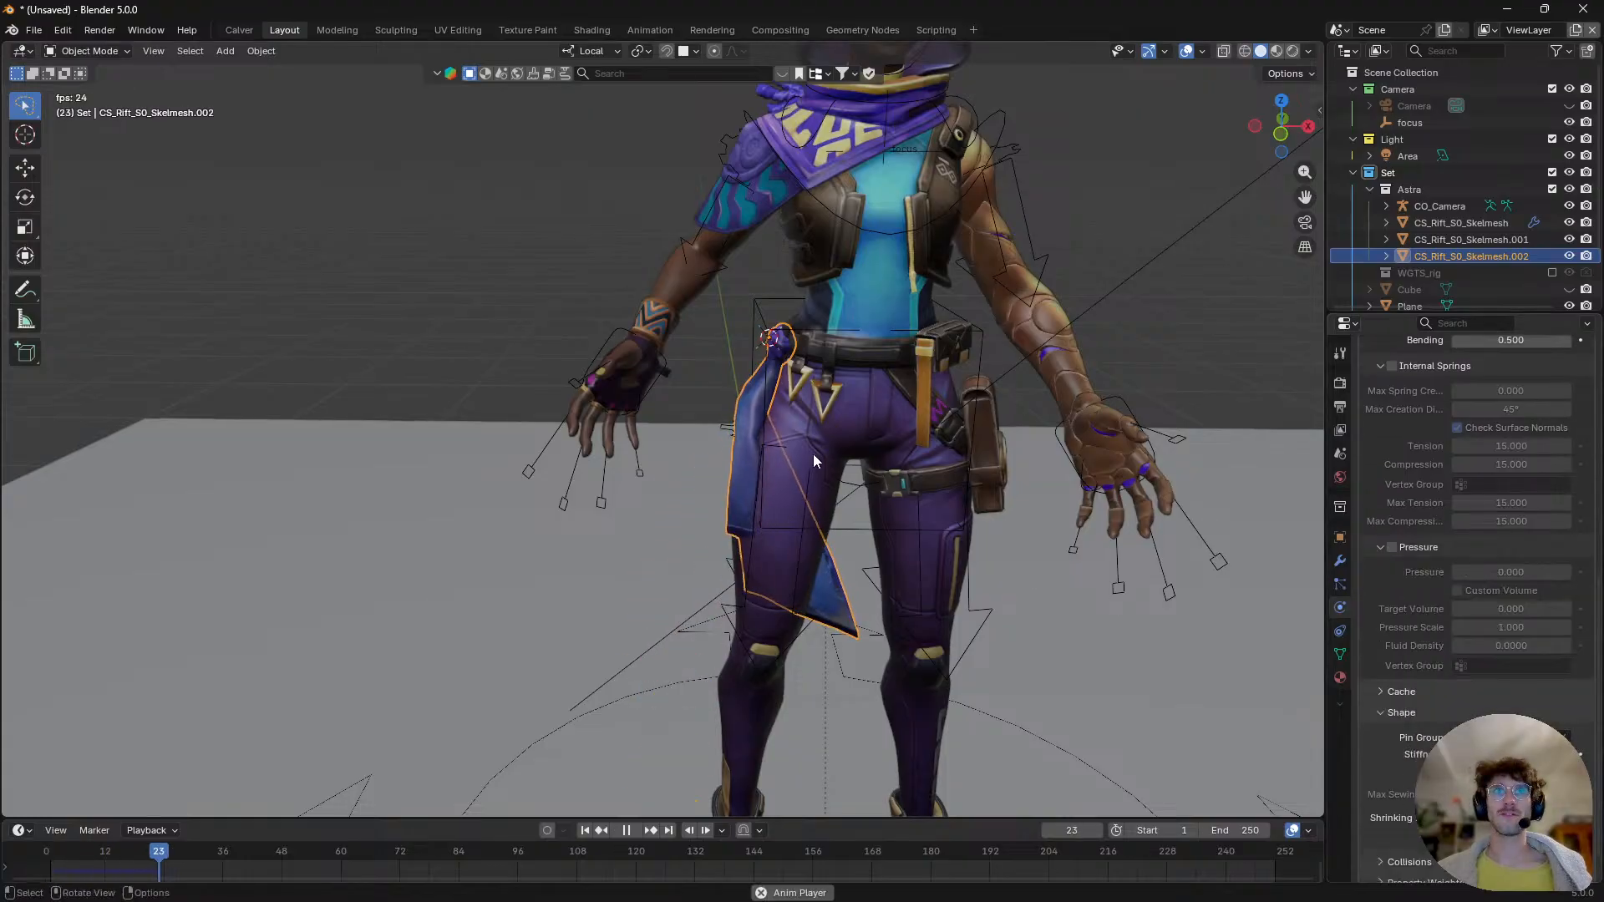
- Examine how the pinned scarf and its fringe behave during playback, and stop the simulation back at frame 1
{"action": "middle_click_drag", "start_coordinate": [814, 454], "coordinate": [830, 512]}
{"action": "middle_click_drag", "start_coordinate": [733, 593], "coordinate": [722, 453], "text": "shift"}
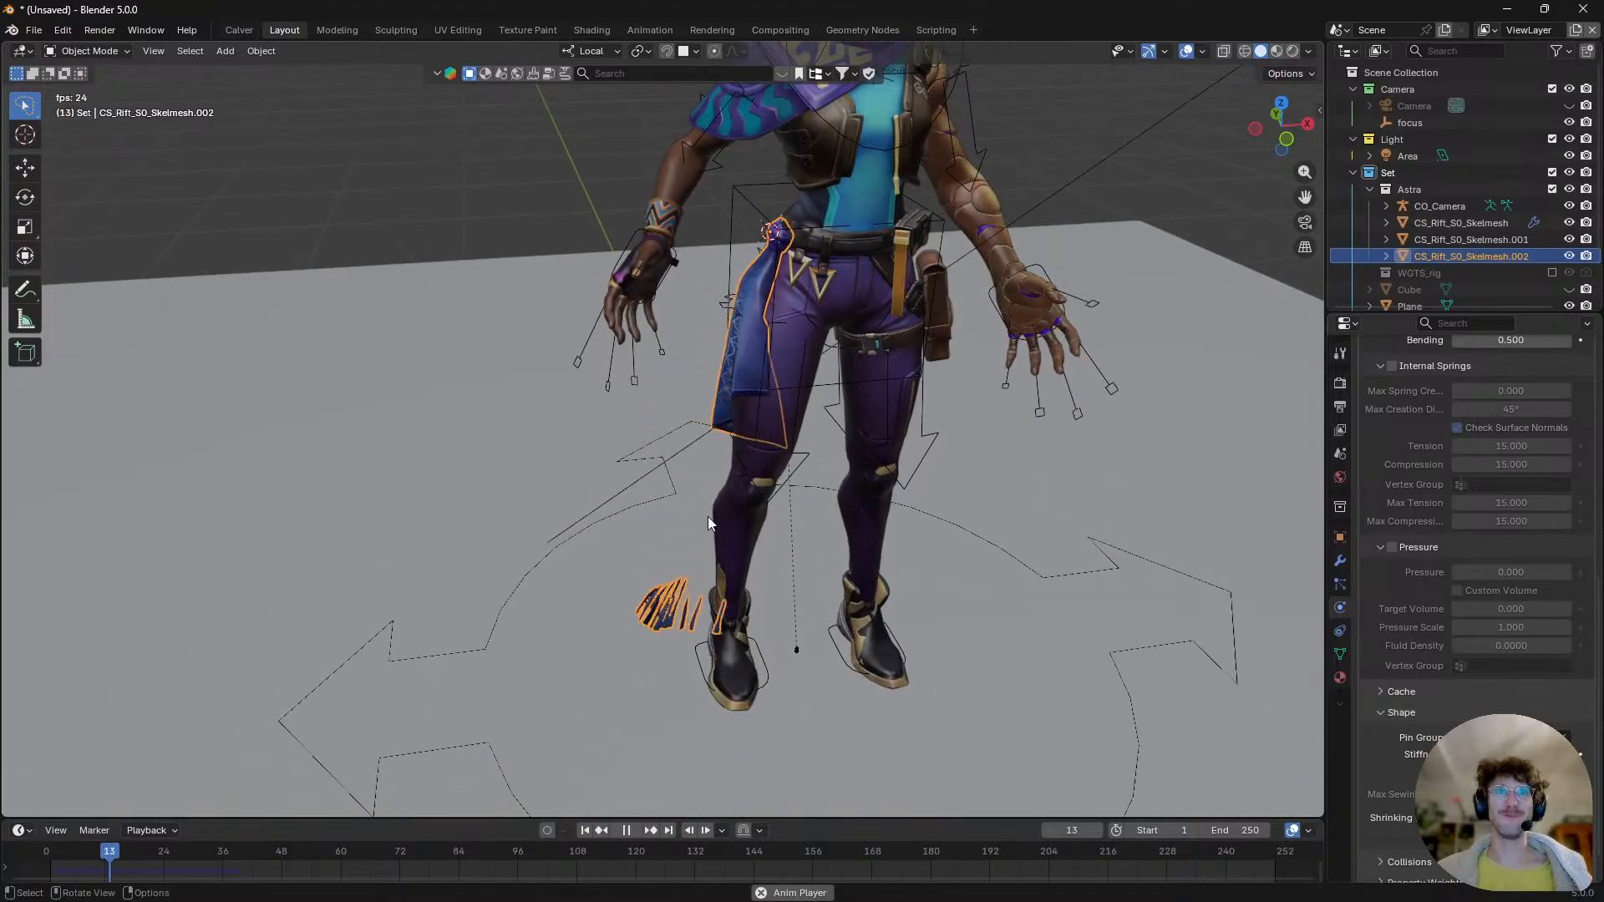
{"action": "key", "text": "space"}
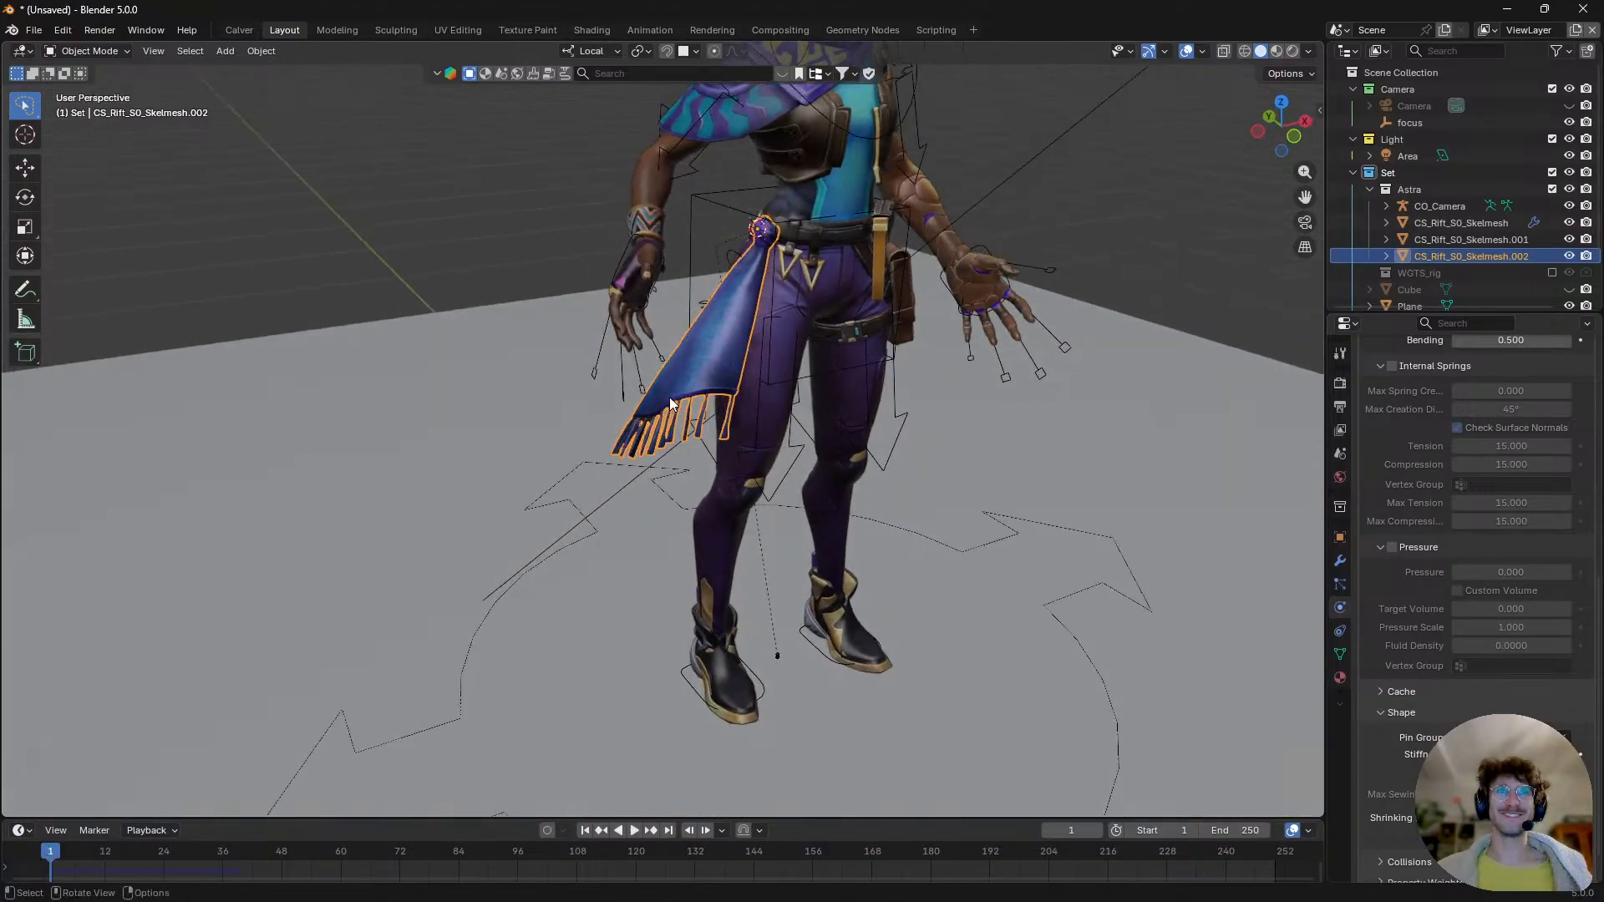
{"action": "scroll", "coordinate": [676, 405], "scroll_direction": "up", "scroll_amount": 2}
{"action": "key", "text": "Escape"}
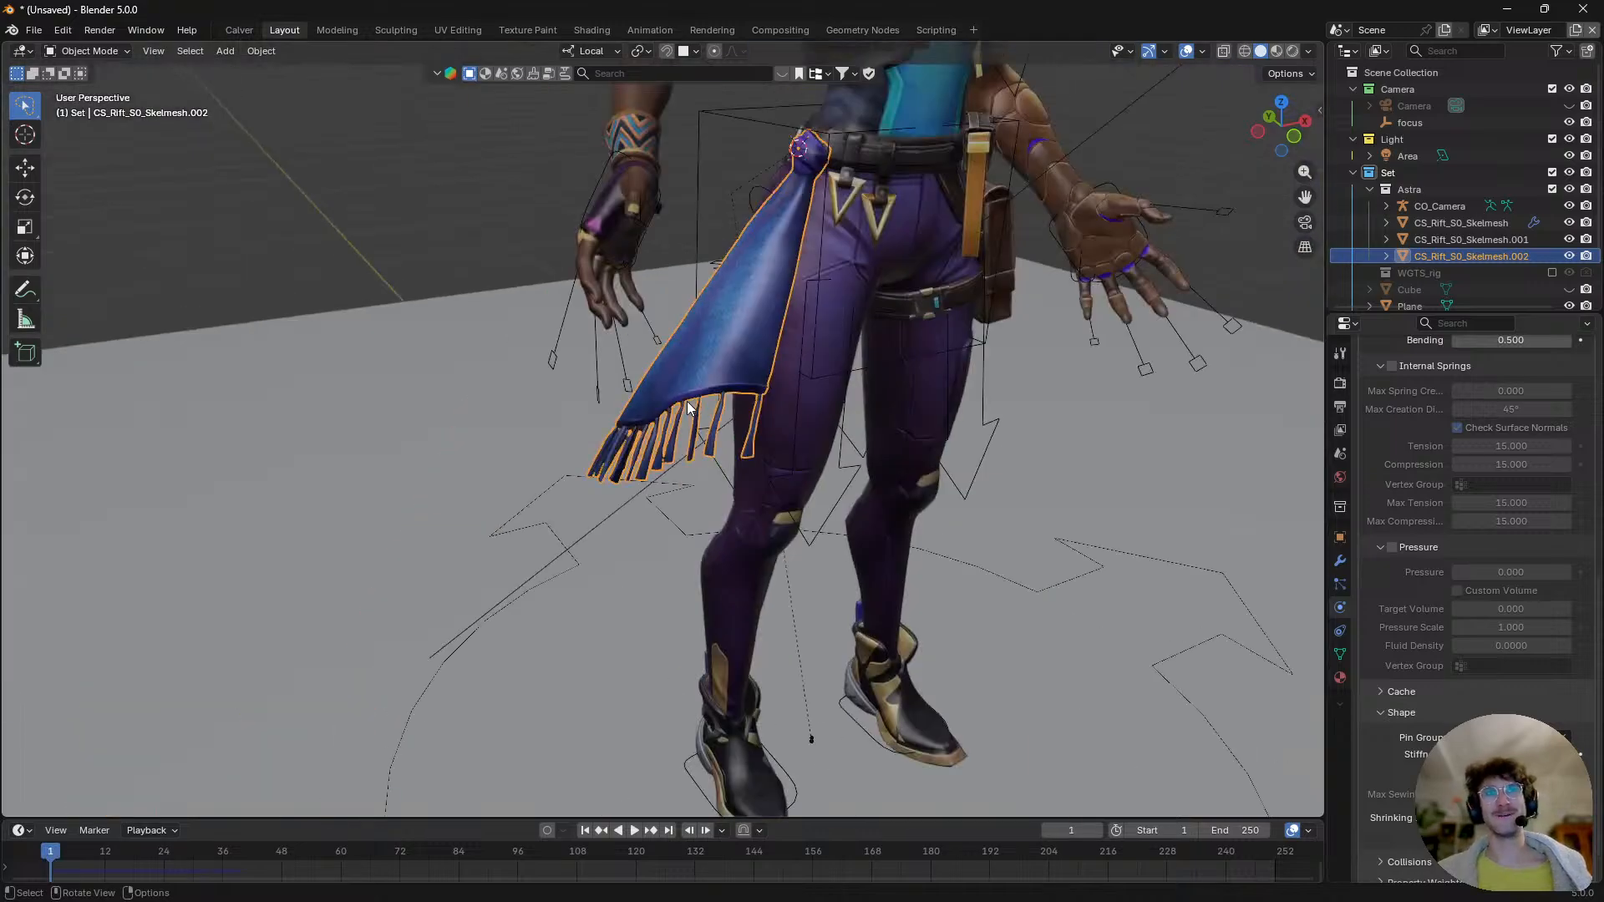
- Examine in Edit Mode how the fringe strands join the scarf's hem
{"action": "scroll", "coordinate": [689, 404], "scroll_direction": "up", "scroll_amount": 2}
{"action": "middle_click_drag", "start_coordinate": [691, 389], "coordinate": [526, 412]}
{"action": "key", "text": "ctrl+Tab"}
{"action": "left_click", "coordinate": [838, 383]}
{"action": "scroll", "coordinate": [752, 376], "scroll_direction": "up", "scroll_amount": 4}
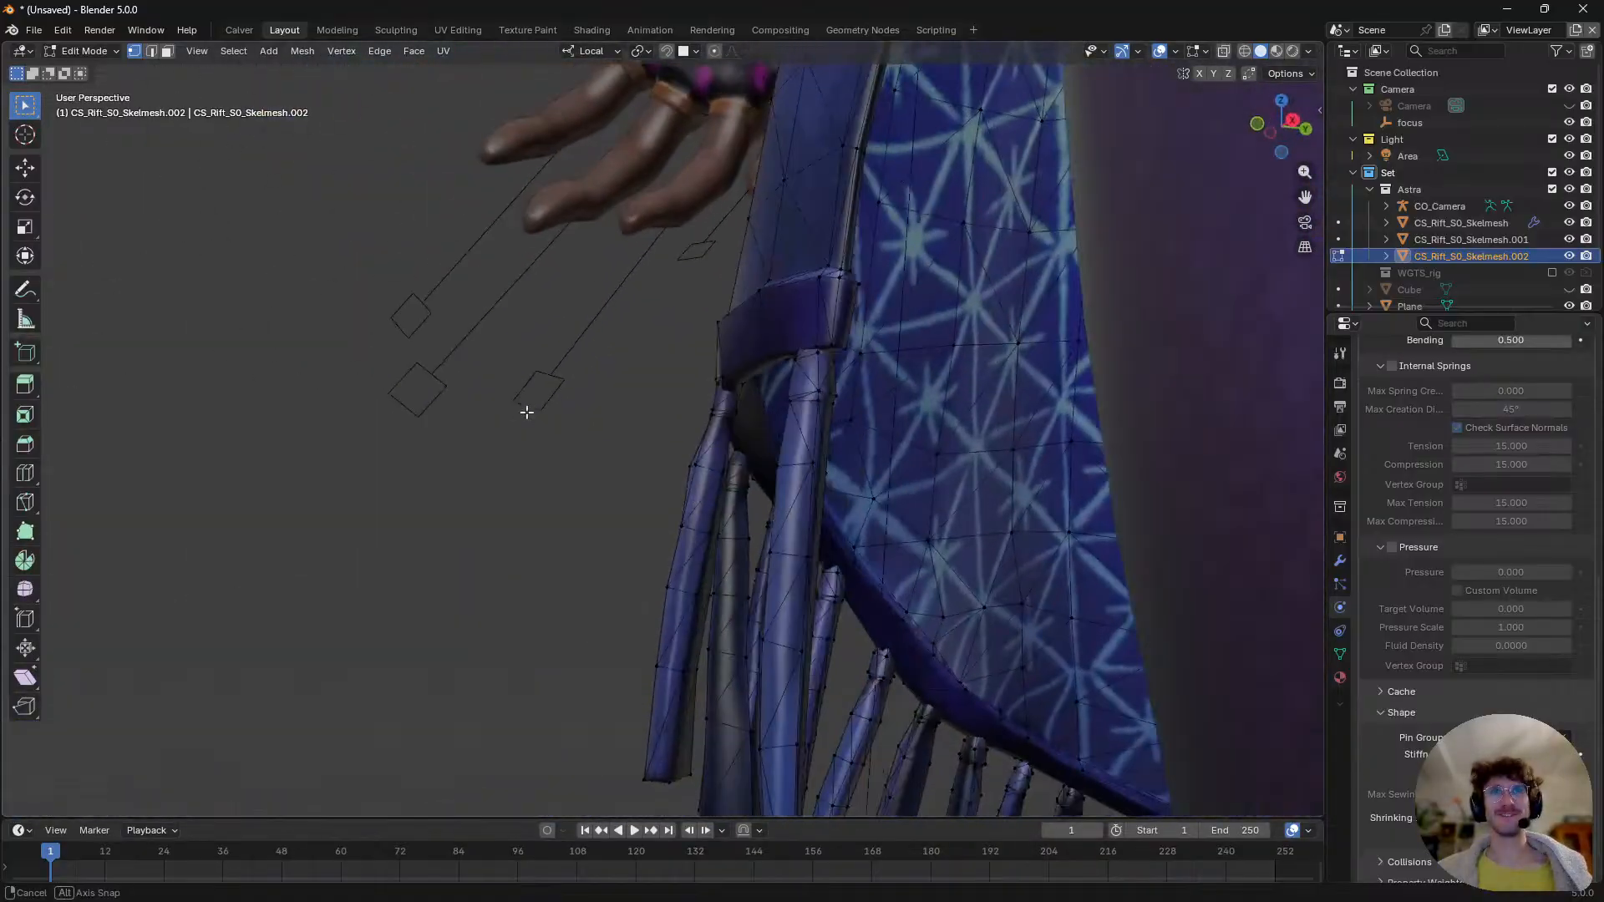
{"action": "middle_click_drag", "start_coordinate": [763, 318], "coordinate": [989, 452]}
{"action": "key", "text": "Tab"}
- Replay the scarf's cloth simulation from different view angles, returning to frame 1 each time
{"action": "scroll", "coordinate": [829, 465], "scroll_direction": "down", "scroll_amount": 5}
{"action": "key", "text": "space"}
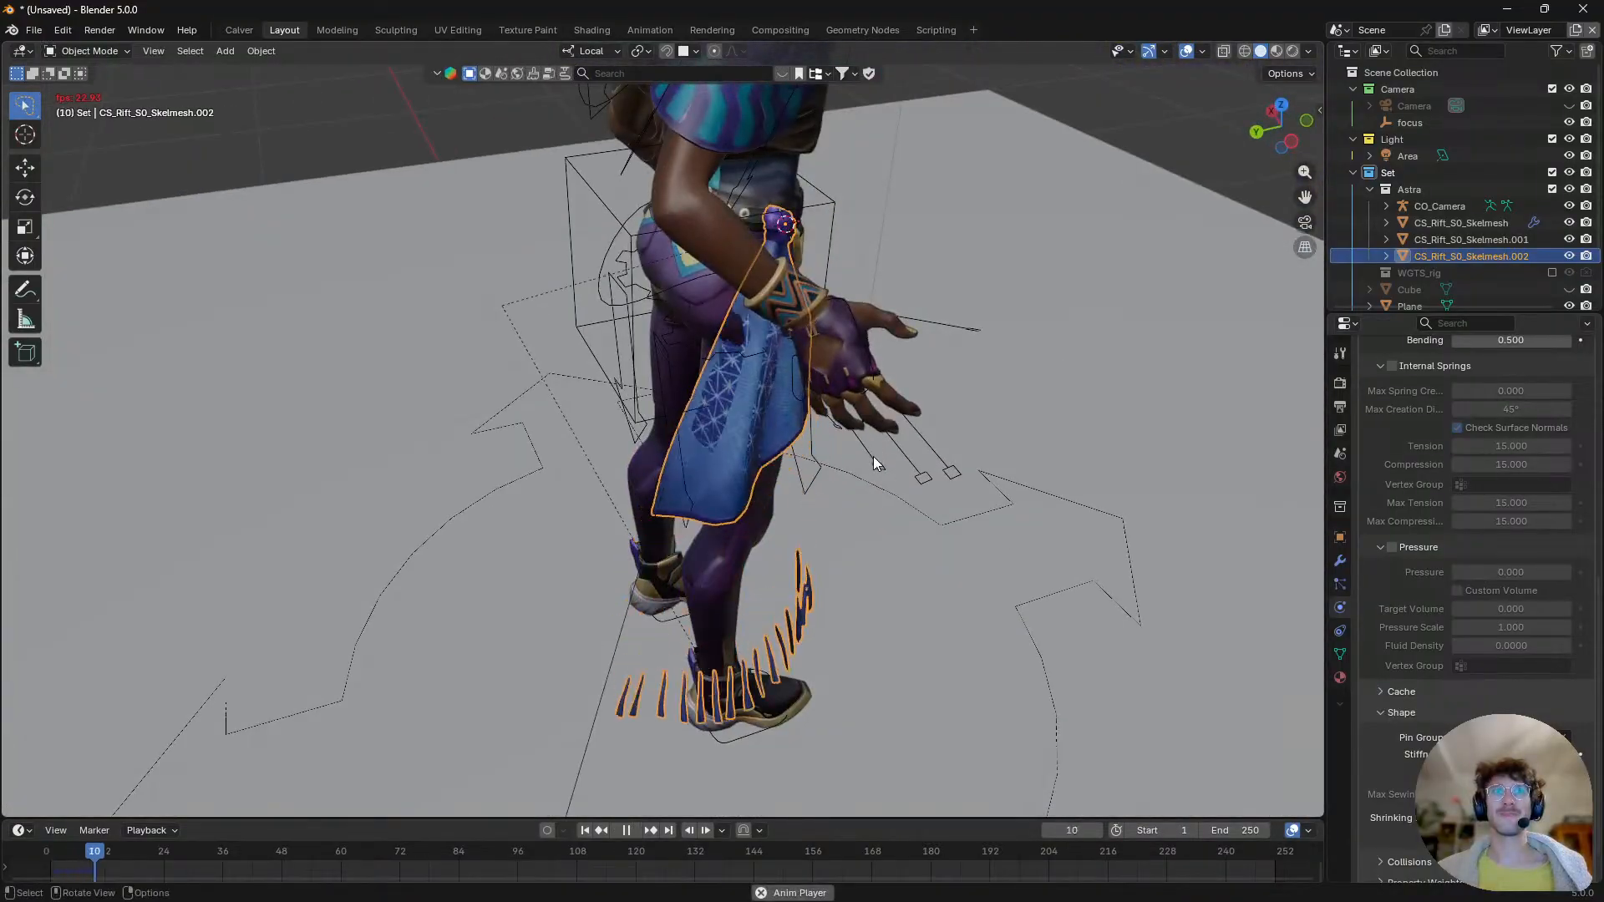
{"action": "key", "text": "Escape"}
{"action": "middle_click_drag", "start_coordinate": [750, 473], "coordinate": [960, 529]}
{"action": "scroll", "coordinate": [818, 423], "scroll_direction": "up", "scroll_amount": 2}
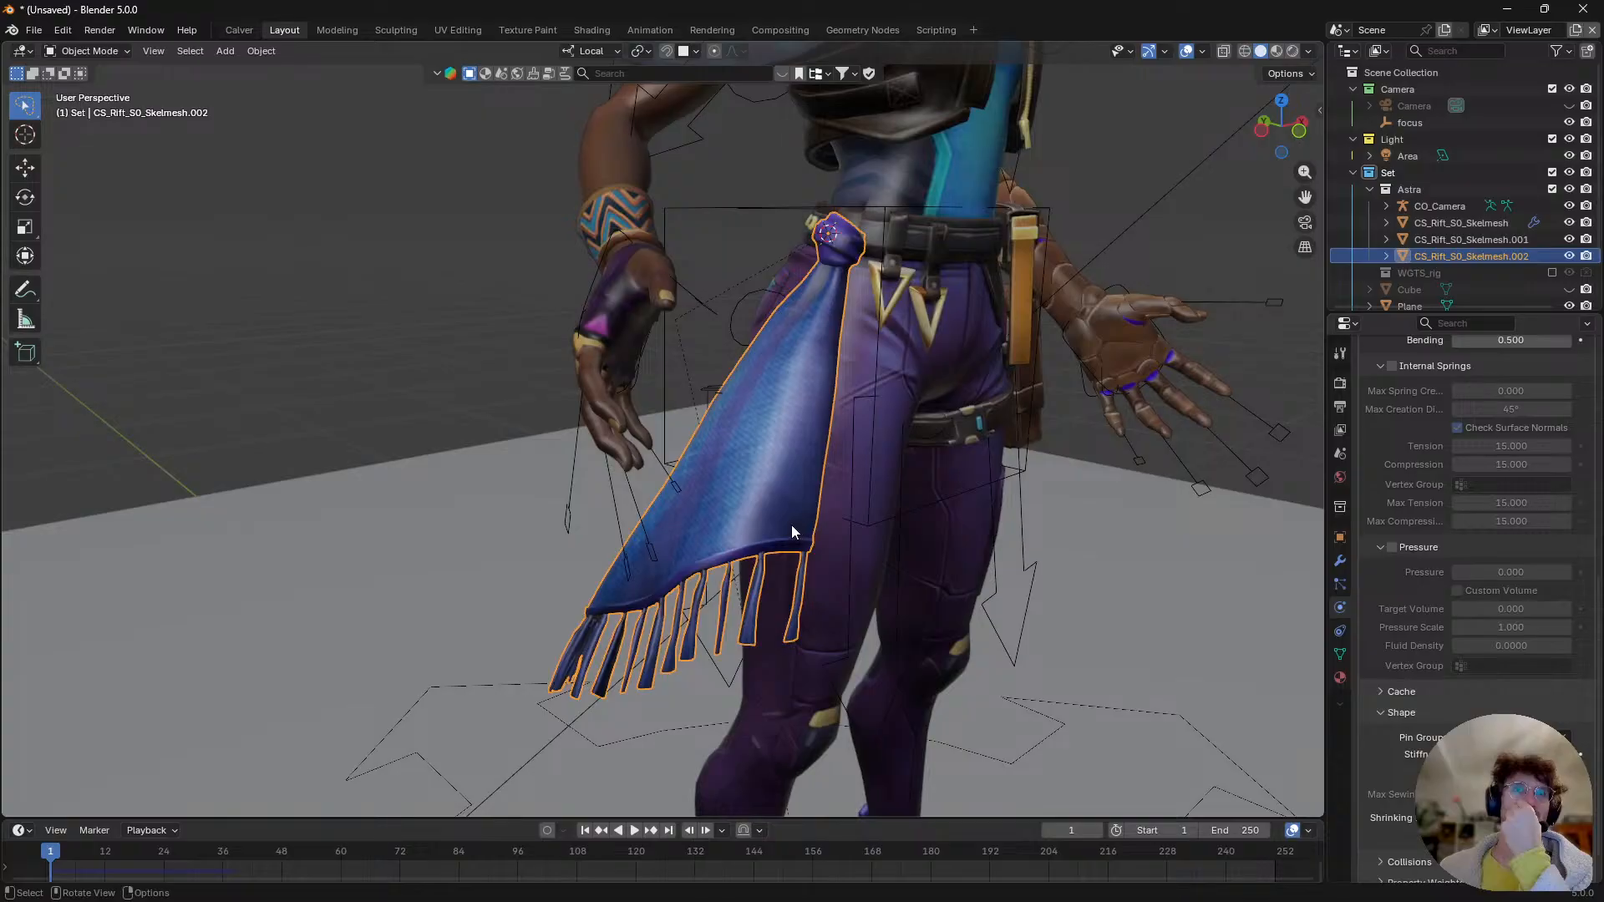
{"action": "middle_click_drag", "start_coordinate": [806, 499], "coordinate": [759, 513]}
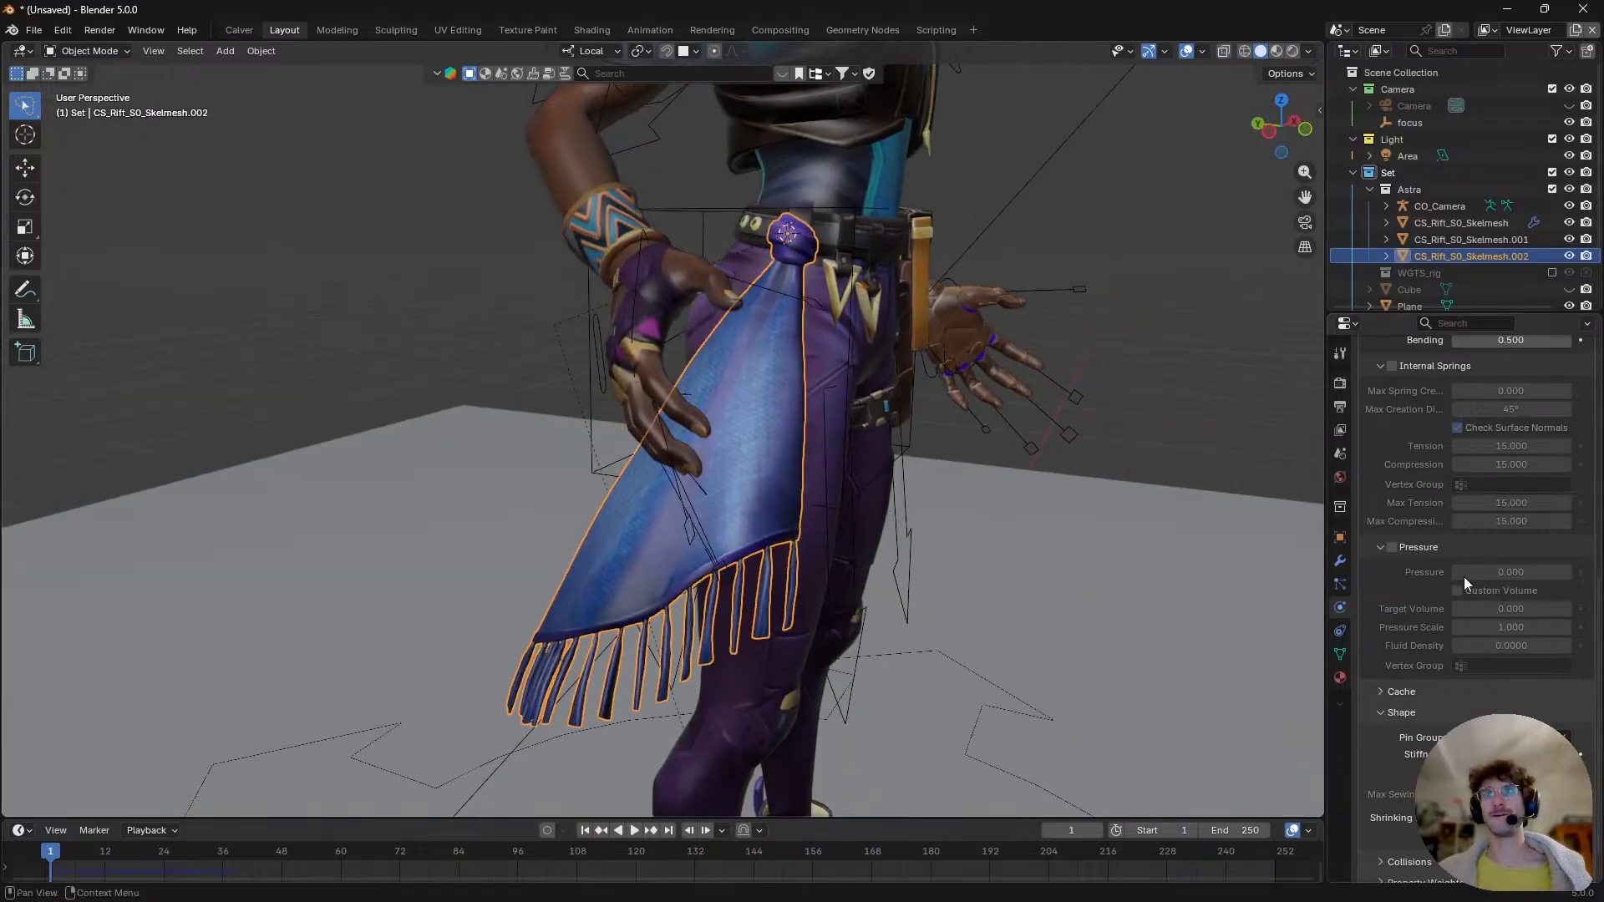
{"action": "scroll", "coordinate": [1464, 576], "scroll_direction": "up", "scroll_amount": 10}
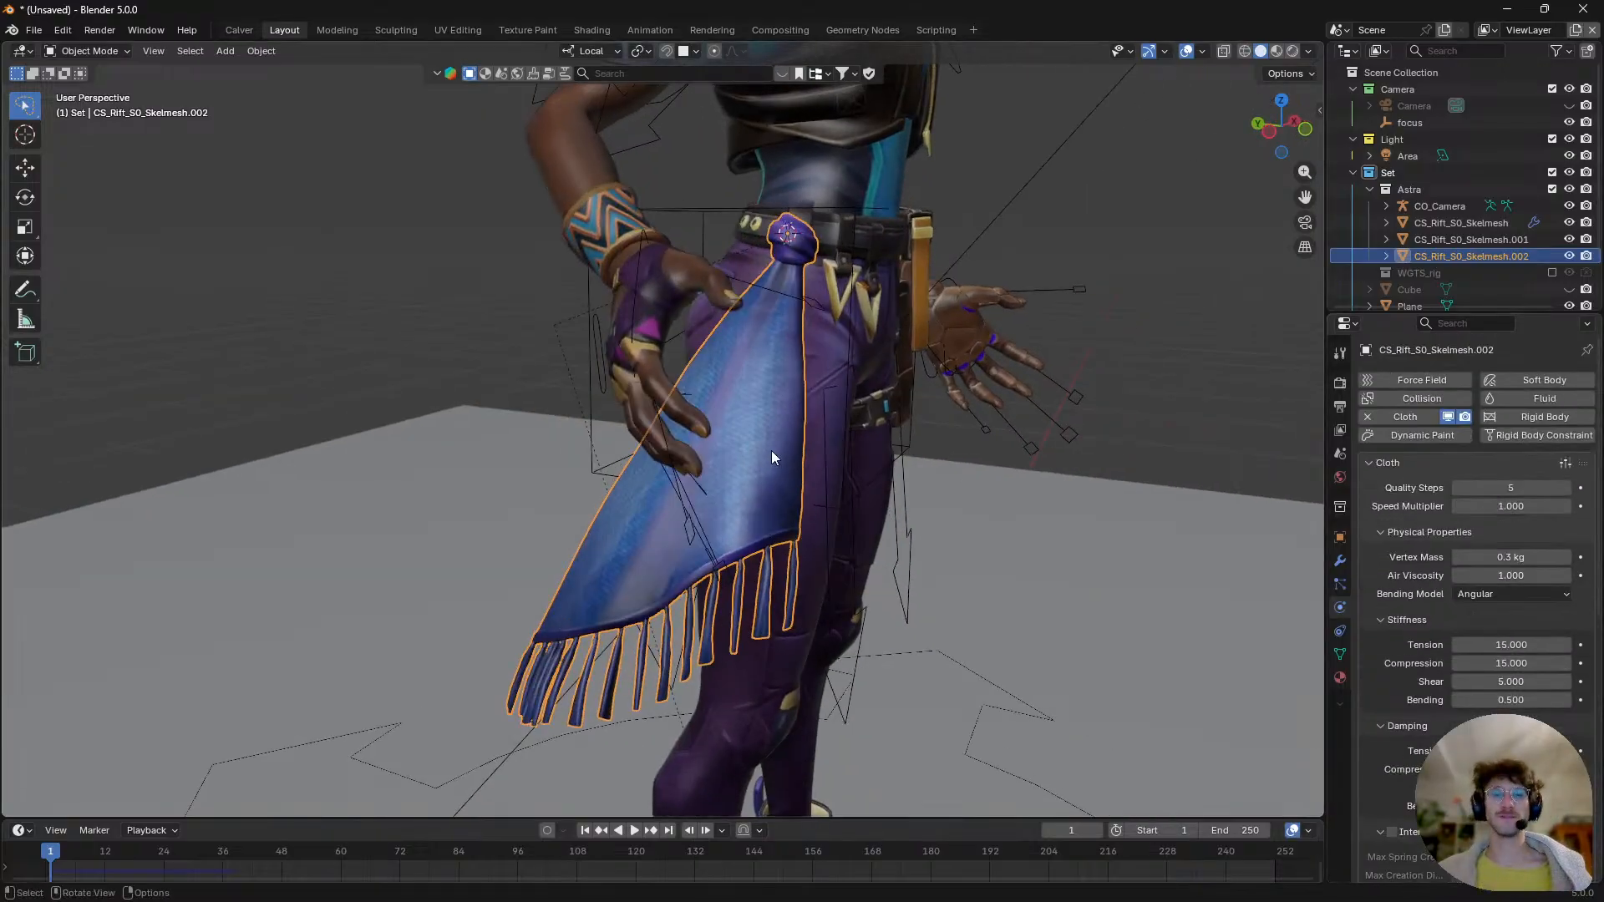
{"action": "key", "text": "space"}
{"action": "key", "text": "Escape"}
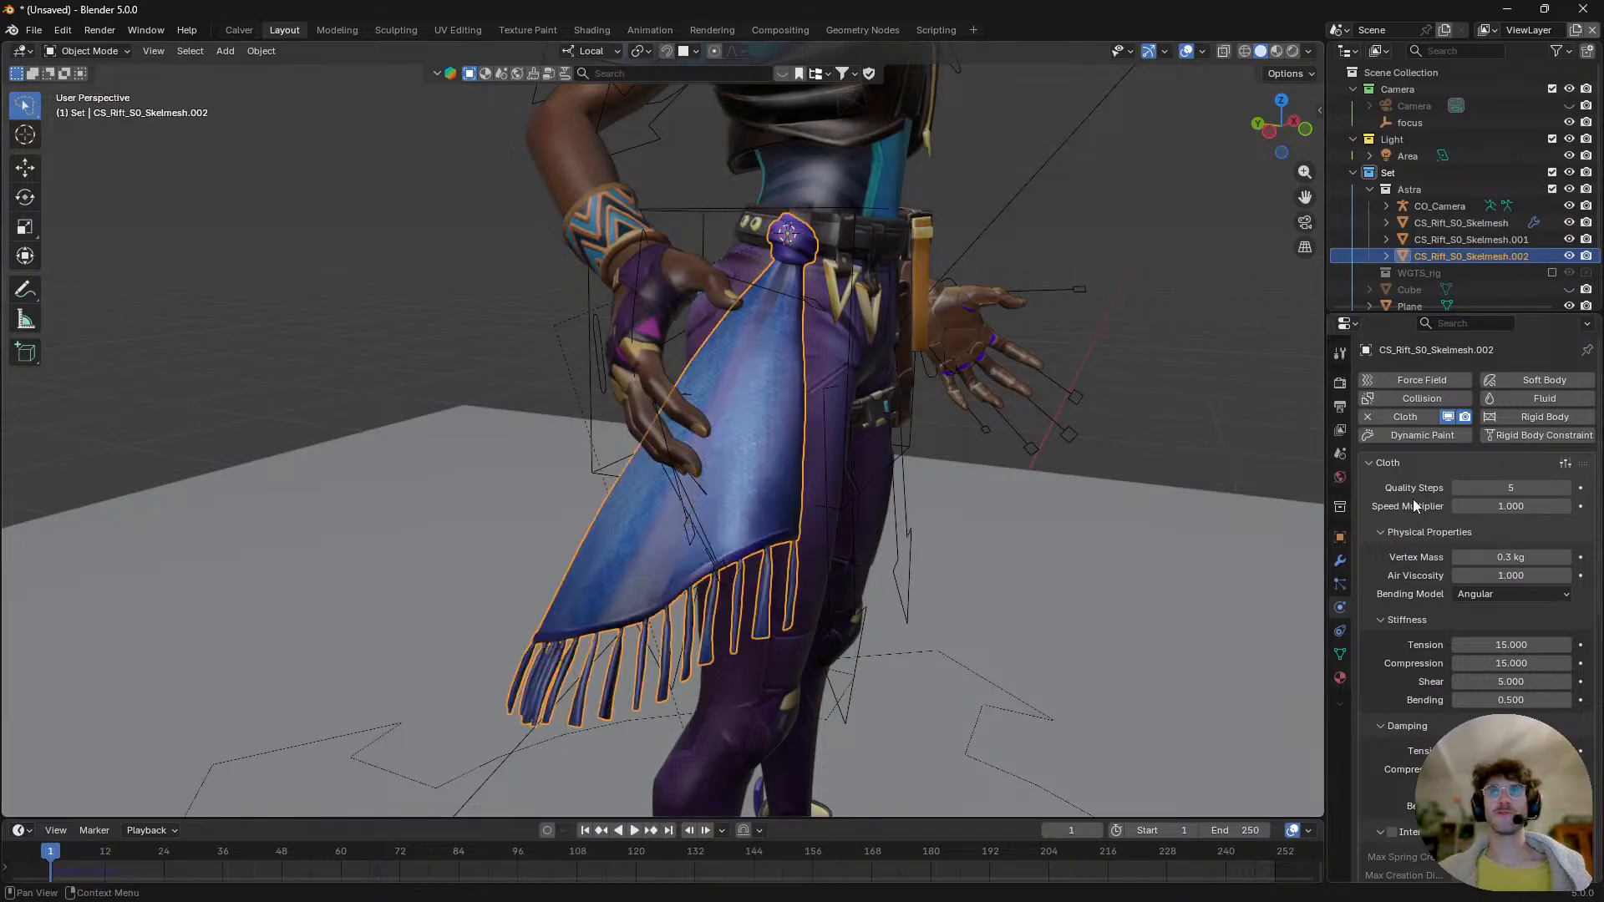
- Remove the Cloth physics from the scarf
{"action": "left_click", "coordinate": [1368, 418]}
{"action": "key", "text": "Escape"}
{"action": "scroll", "coordinate": [797, 504], "scroll_direction": "down", "scroll_amount": 1}
- Add a mesh plane at the scarf's knot and enter Edit Mode on it
{"action": "middle_click_drag", "start_coordinate": [797, 504], "coordinate": [755, 464]}
{"action": "middle_click_drag", "start_coordinate": [756, 464], "coordinate": [765, 505], "text": "shift"}
{"action": "key", "text": "shift+a"}
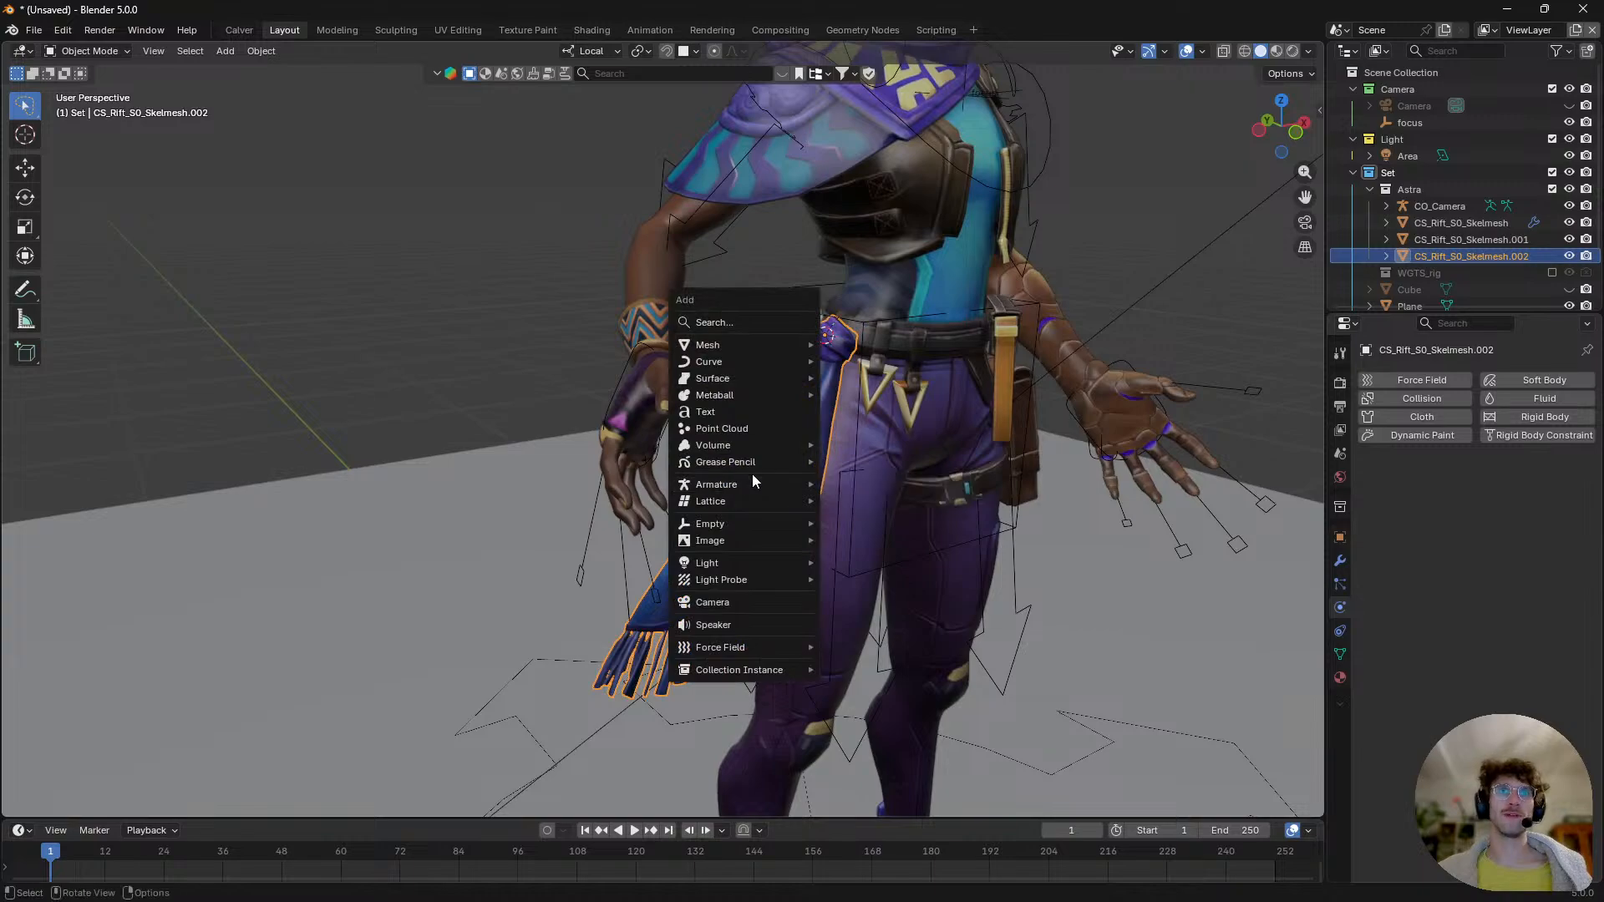
{"action": "mouse_move", "coordinate": [751, 346]}
{"action": "left_click", "coordinate": [863, 344]}
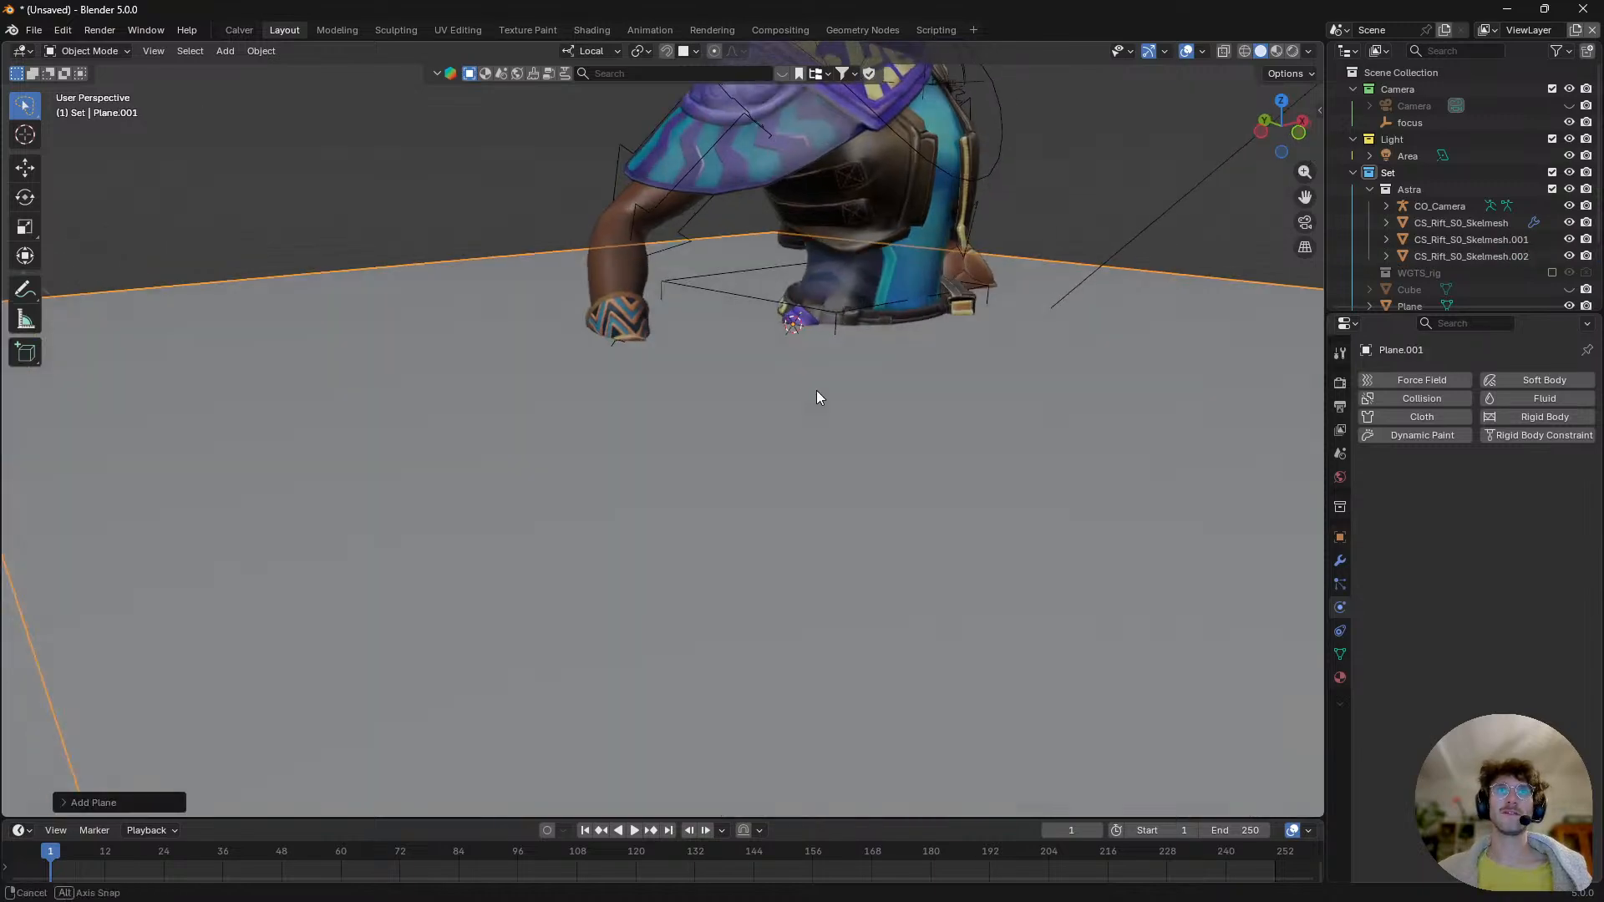
{"action": "scroll", "coordinate": [816, 401], "scroll_direction": "down", "scroll_amount": 3}
{"action": "key", "text": "Tab"}
{"action": "scroll", "coordinate": [853, 402], "scroll_direction": "up", "scroll_amount": 2}
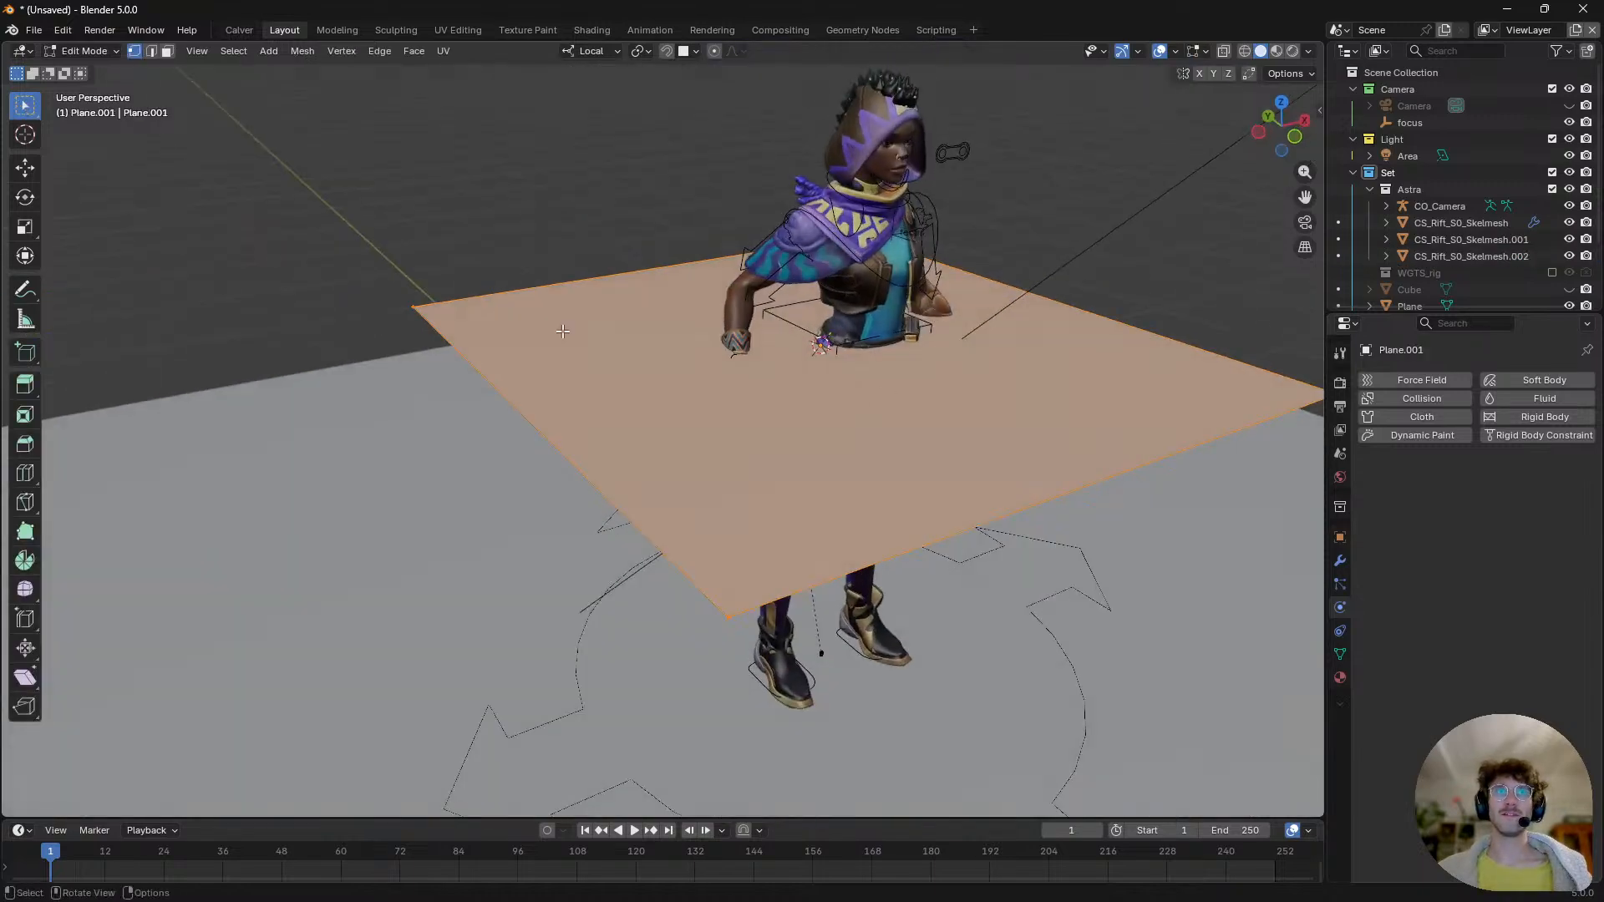
- Move one corner vertex of the plane to the rear tip of the scarf's fringe
{"action": "key", "text": "alt+a"}
{"action": "left_click", "coordinate": [389, 312]}
{"action": "key", "text": "g"}
{"action": "left_click", "coordinate": [704, 499]}
{"action": "scroll", "coordinate": [708, 498], "scroll_direction": "up", "scroll_amount": 4}
{"action": "middle_click_drag", "start_coordinate": [709, 498], "coordinate": [759, 440]}
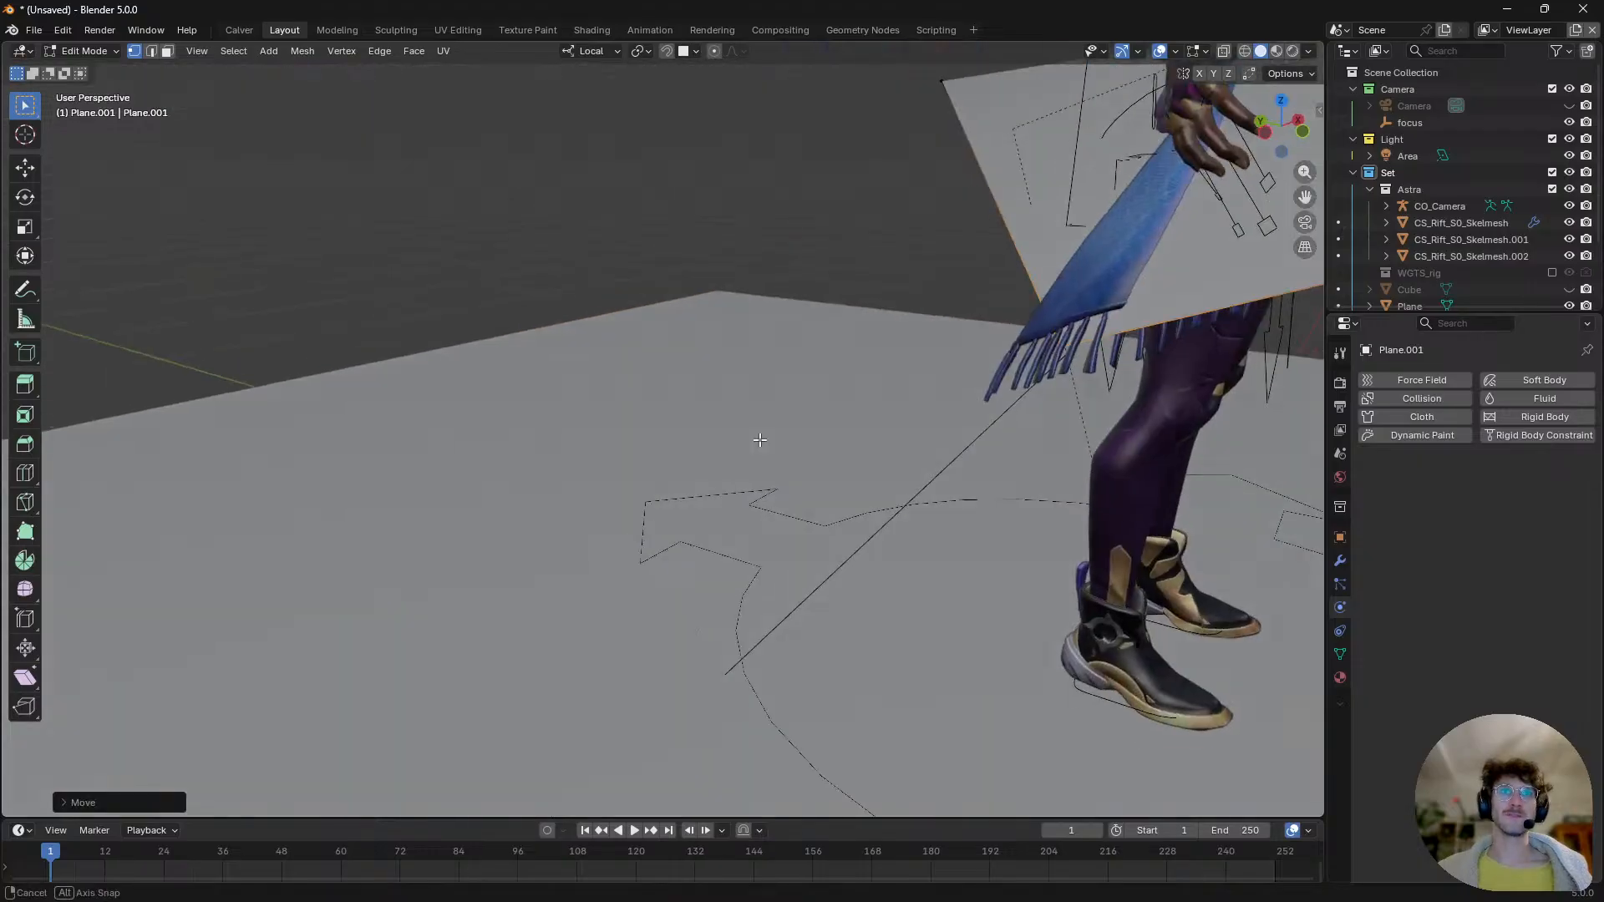
{"action": "key", "text": "g"}
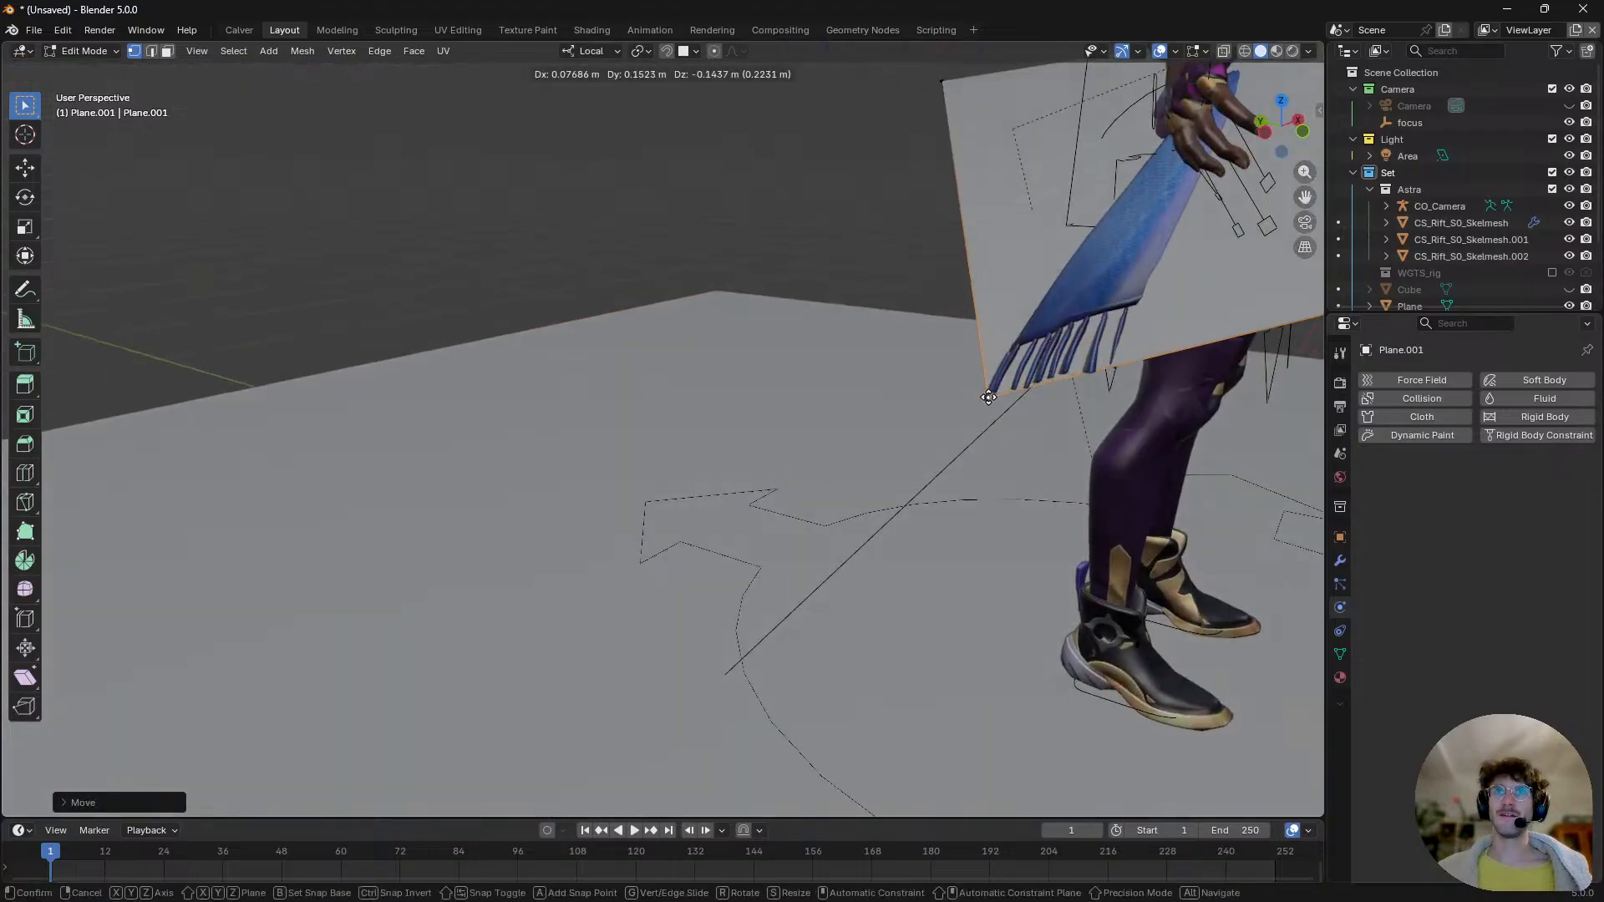
{"action": "middle_click_drag", "start_coordinate": [1081, 287], "coordinate": [1107, 349], "text": "shift"}
{"action": "scroll", "coordinate": [1107, 349], "scroll_direction": "down", "scroll_amount": 2}
{"action": "middle_click_drag", "start_coordinate": [989, 355], "coordinate": [882, 406], "text": "shift"}
{"action": "scroll", "coordinate": [882, 405], "scroll_direction": "down", "scroll_amount": 1}
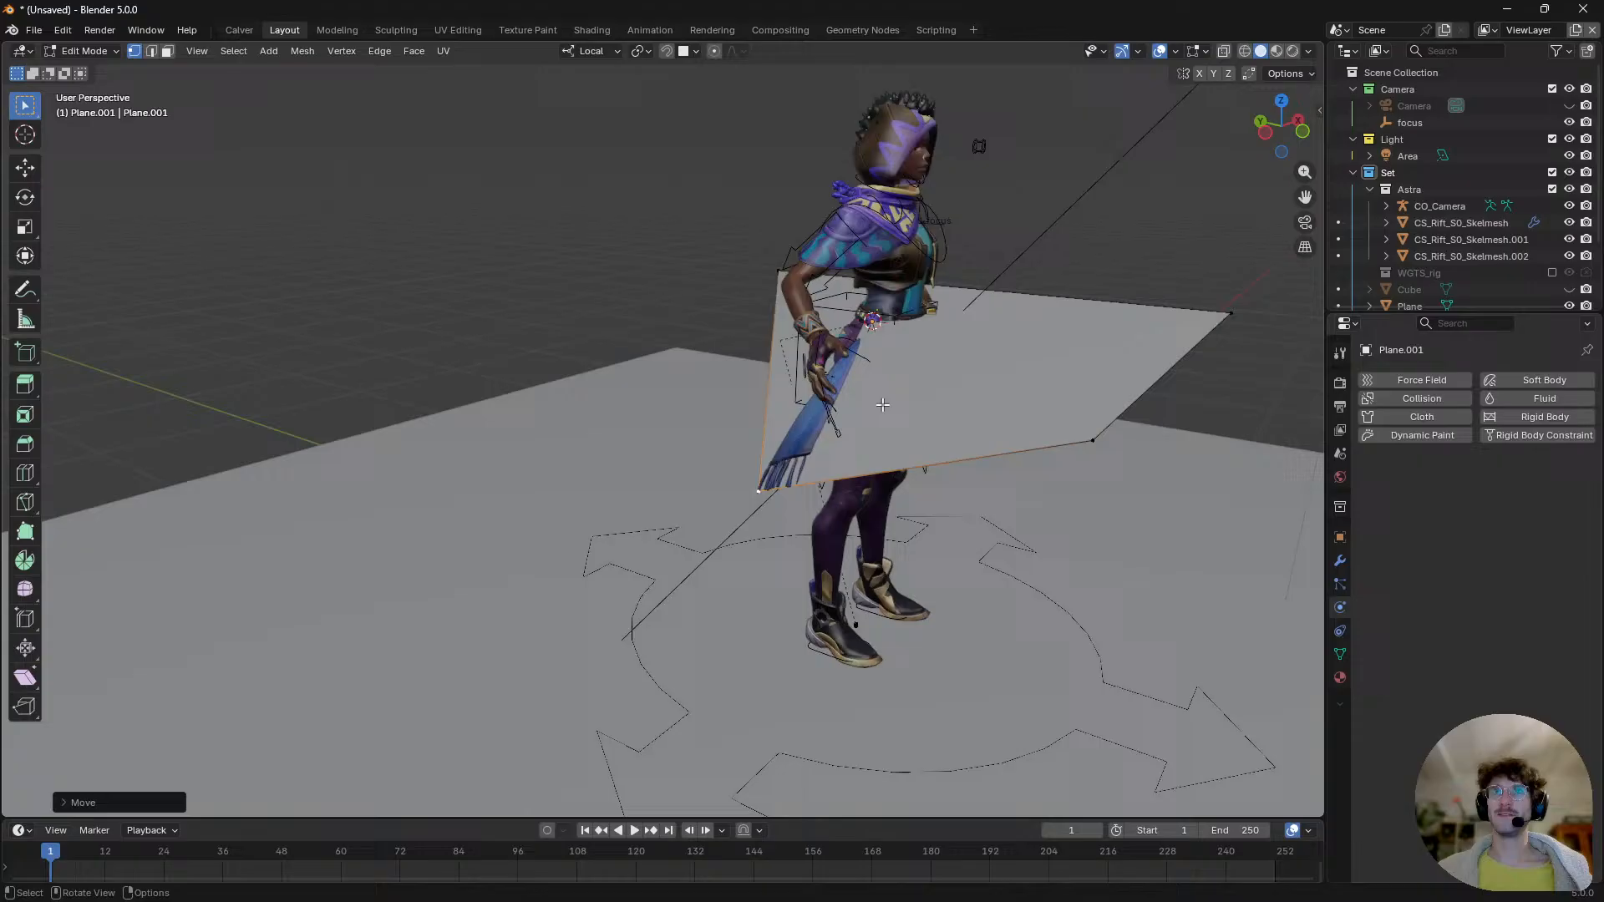
- Move the plane's adjacent corner vertex to the front end of the scarf's fringe
{"action": "left_click", "coordinate": [1107, 444]}
{"action": "key", "text": "g"}
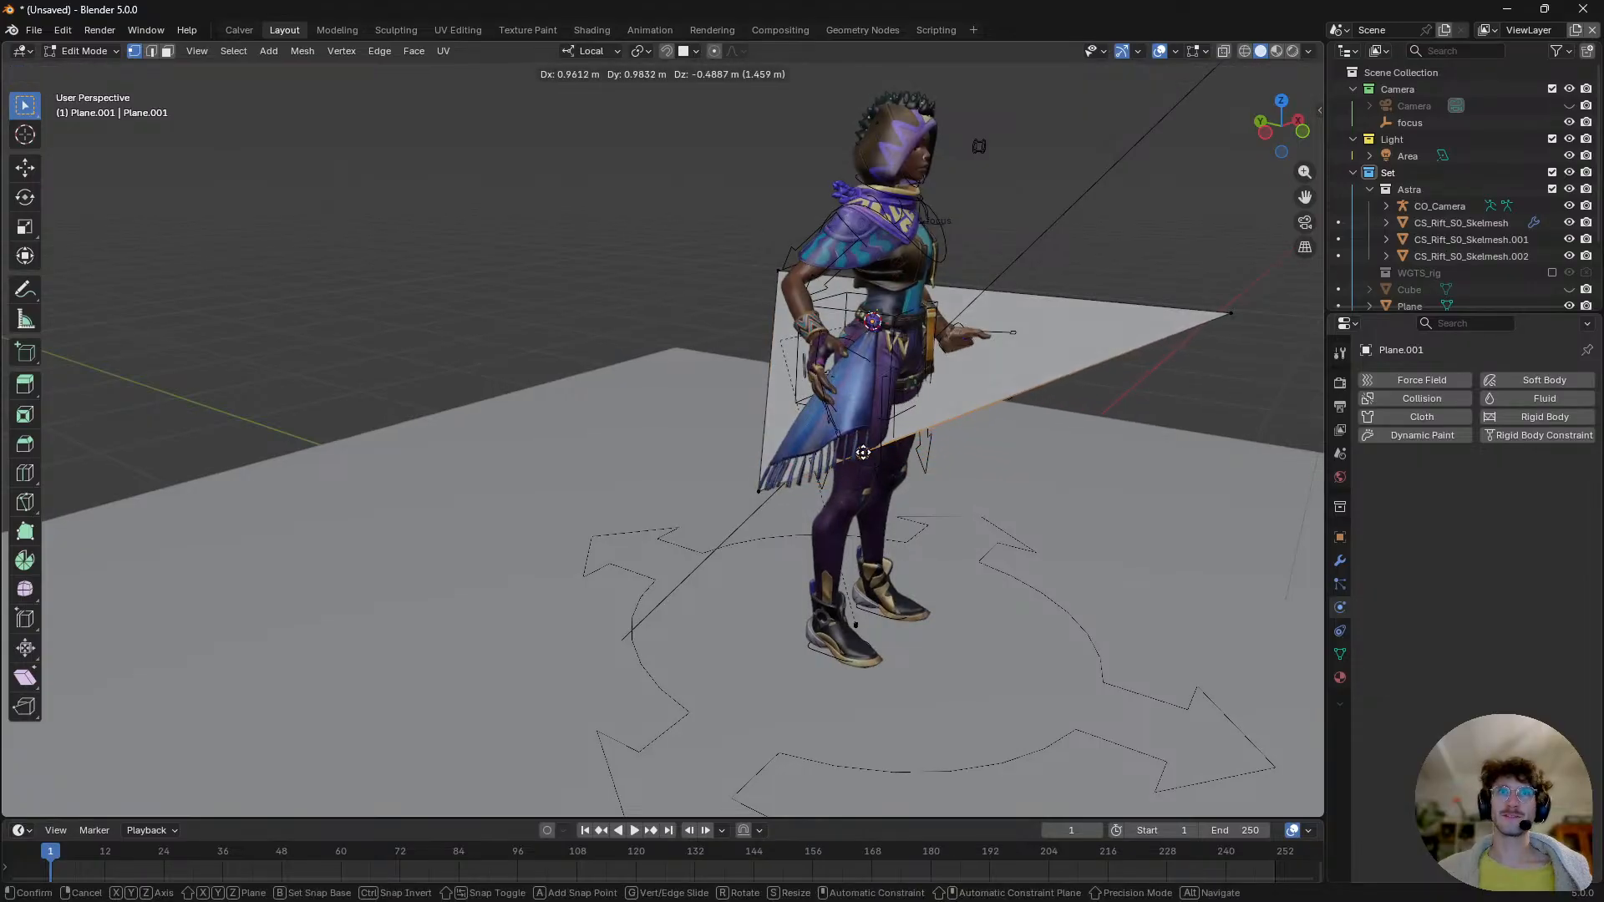
{"action": "left_click", "coordinate": [866, 452], "text": "ctrl"}
- Move the plane's two remaining corner vertices onto the scarf's knot to form a narrow top
{"action": "left_click", "coordinate": [1225, 310]}
{"action": "key", "text": "g"}
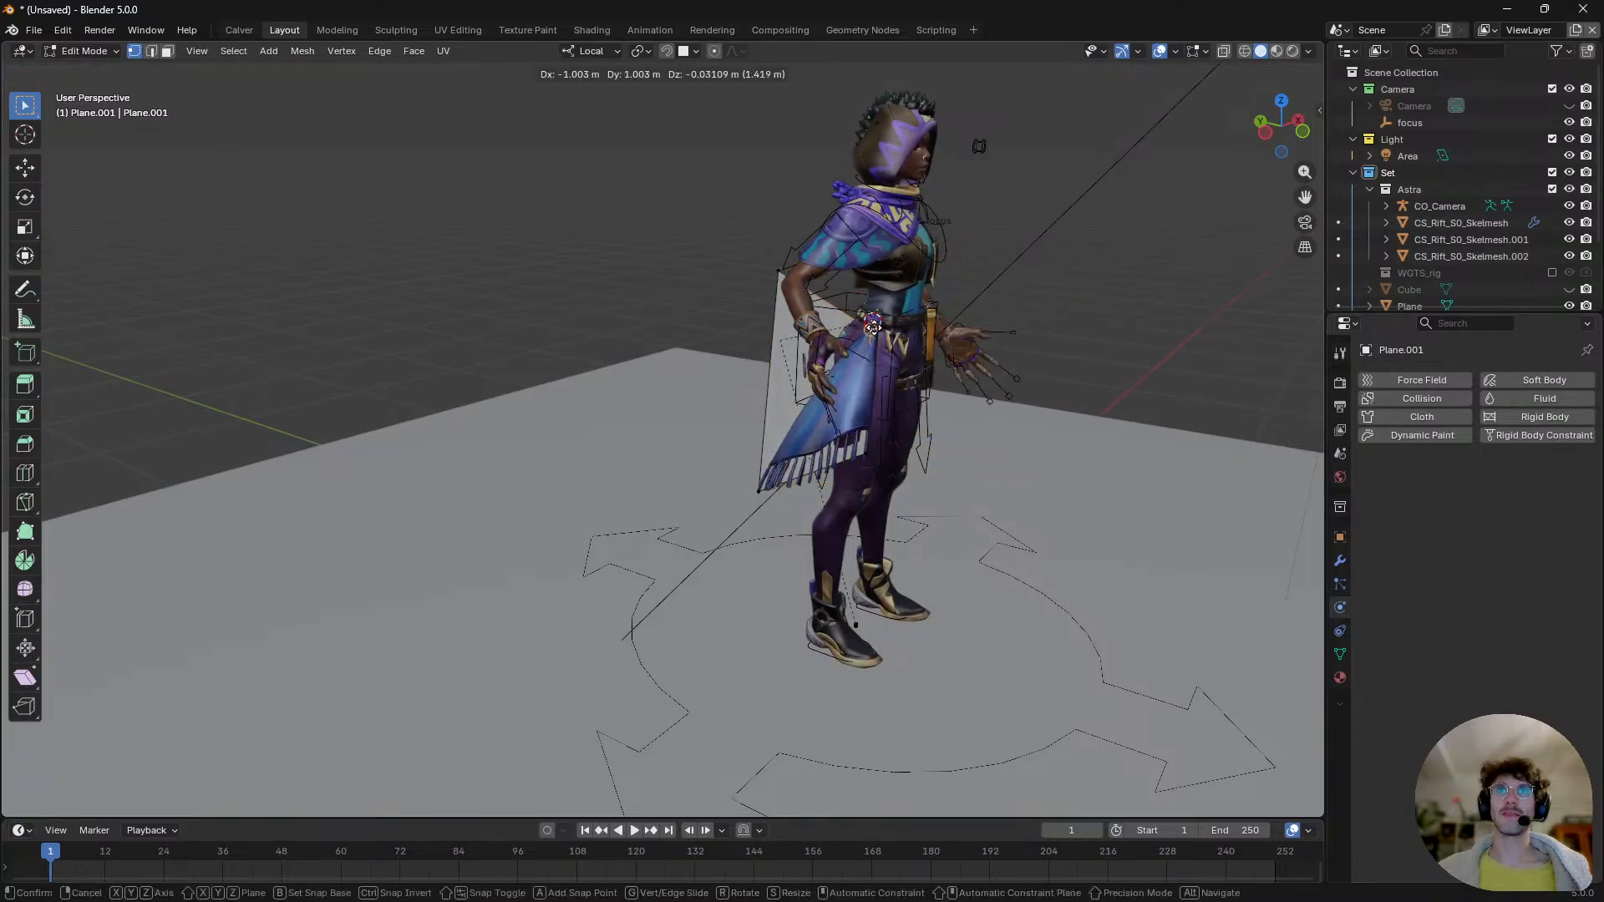
{"action": "left_click", "coordinate": [873, 322], "text": "ctrl"}
{"action": "left_click", "coordinate": [777, 270]}
{"action": "key", "text": "g"}
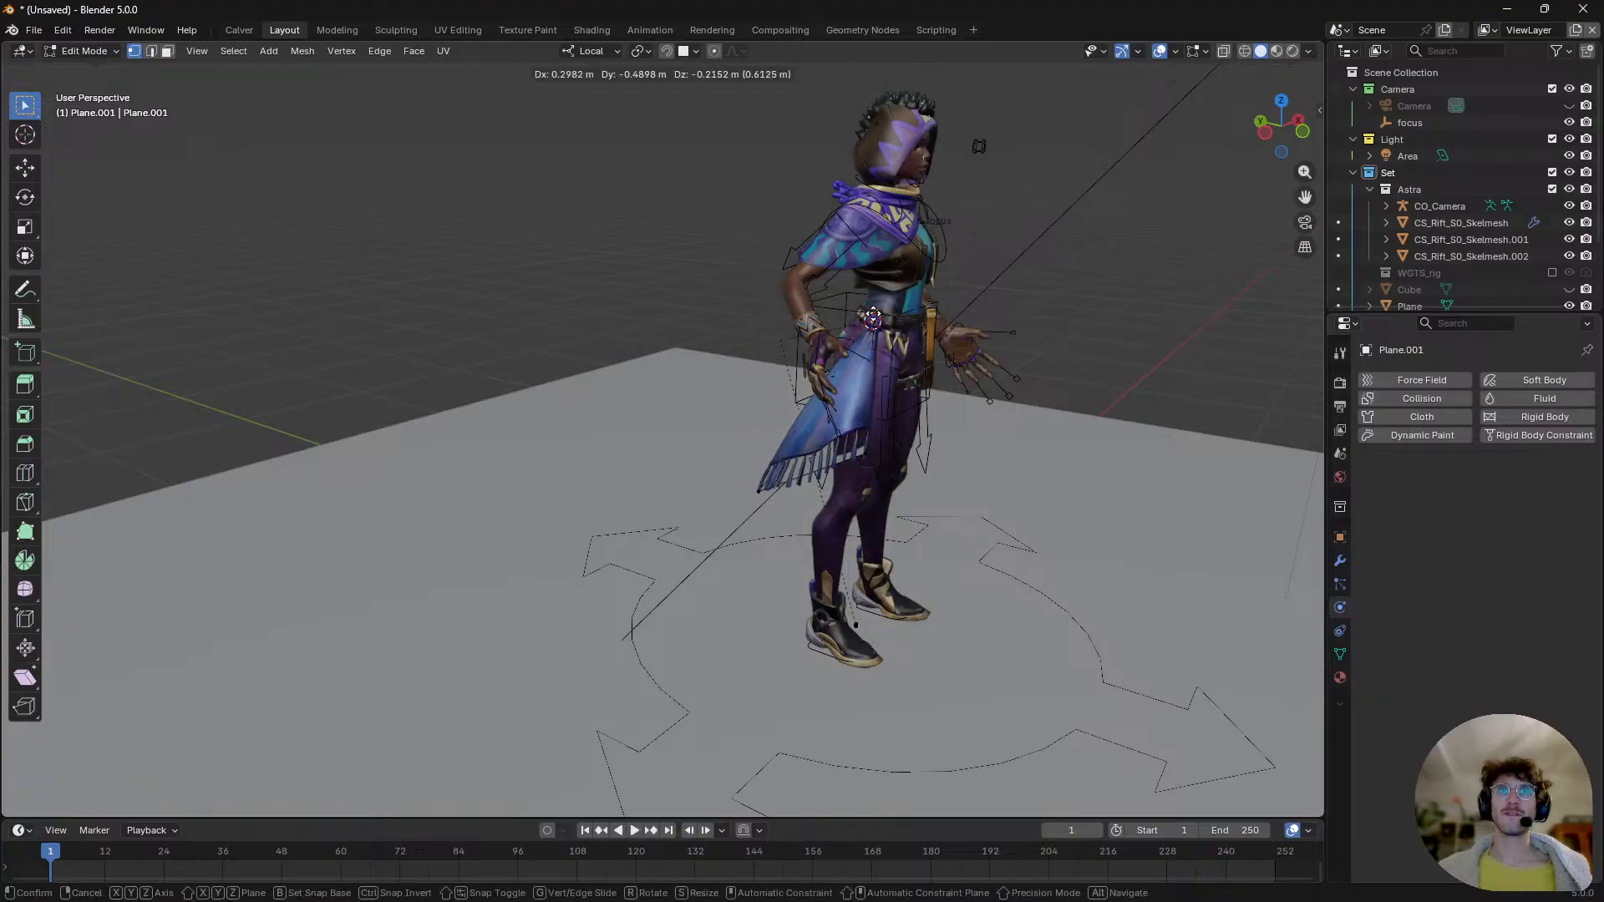
{"action": "left_click", "coordinate": [872, 320], "text": "ctrl"}
- Divide the plane lengthwise from knot to fringe with 10 evenly spaced loop cuts
{"action": "scroll", "coordinate": [865, 399], "scroll_direction": "up", "scroll_amount": 3}
{"action": "middle_click_drag", "start_coordinate": [864, 399], "coordinate": [776, 473]}
{"action": "key", "text": "ctrl+r"}
{"action": "scroll", "coordinate": [776, 472], "scroll_direction": "up", "scroll_amount": 8}
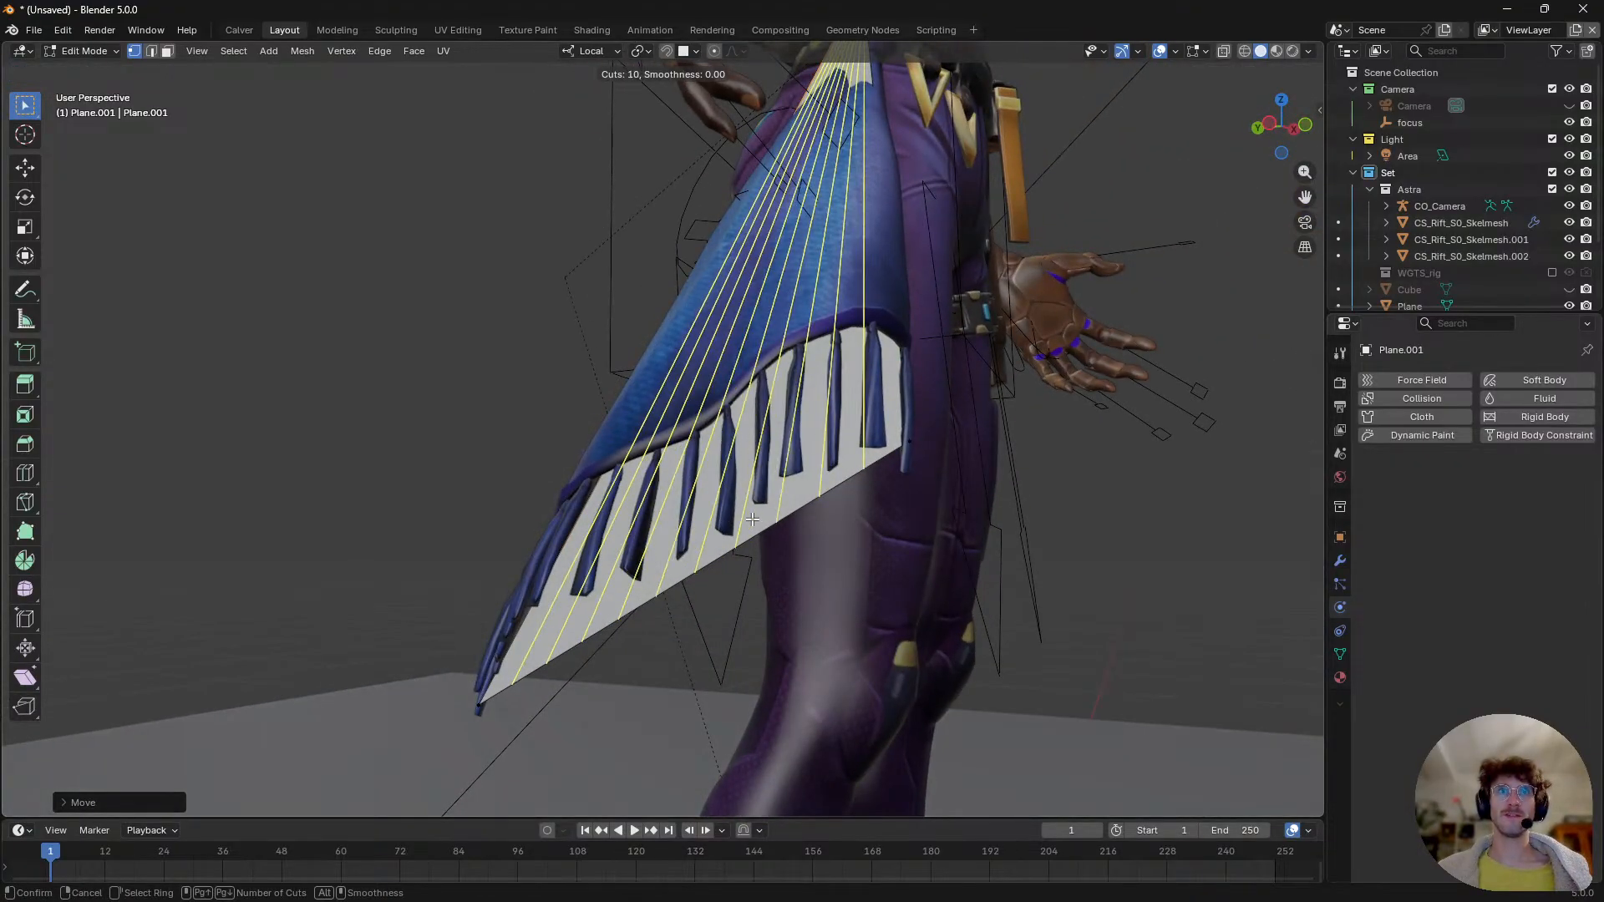
{"action": "left_click", "coordinate": [776, 473]}
{"action": "right_click", "coordinate": [775, 473]}
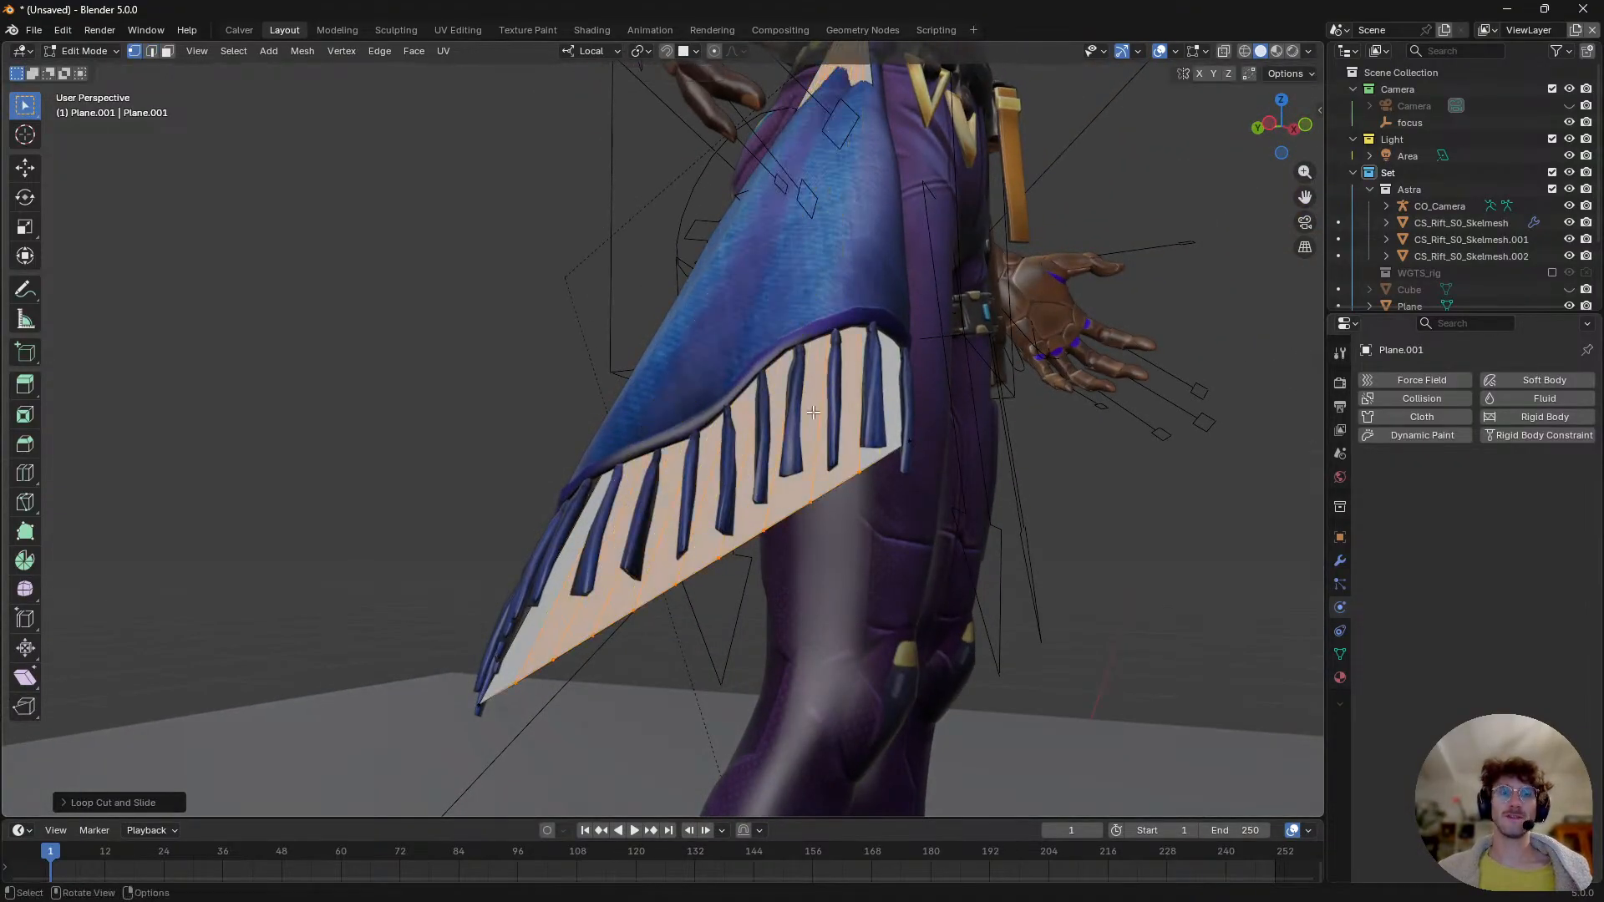
- Try dividing the plane crosswise with 5 evenly spaced loop cuts
{"action": "key", "text": "ctrl+r"}
{"action": "scroll", "coordinate": [815, 402], "scroll_direction": "up", "scroll_amount": 3}
{"action": "scroll", "coordinate": [814, 402], "scroll_direction": "up", "scroll_amount": 1}
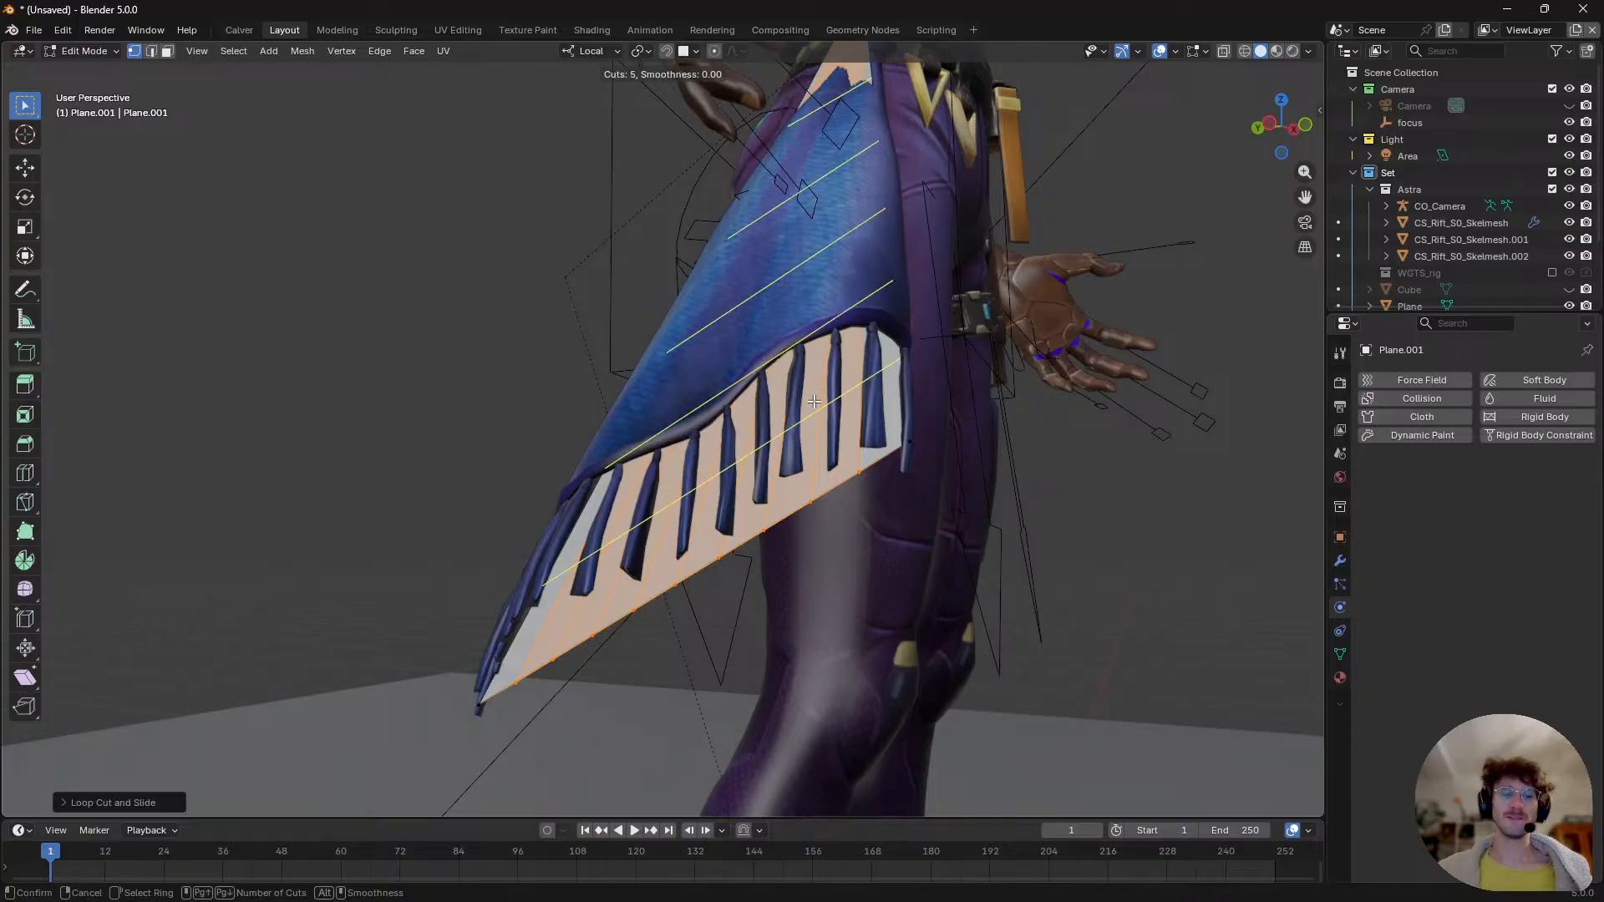
{"action": "left_click", "coordinate": [815, 401]}
{"action": "right_click", "coordinate": [783, 442]}
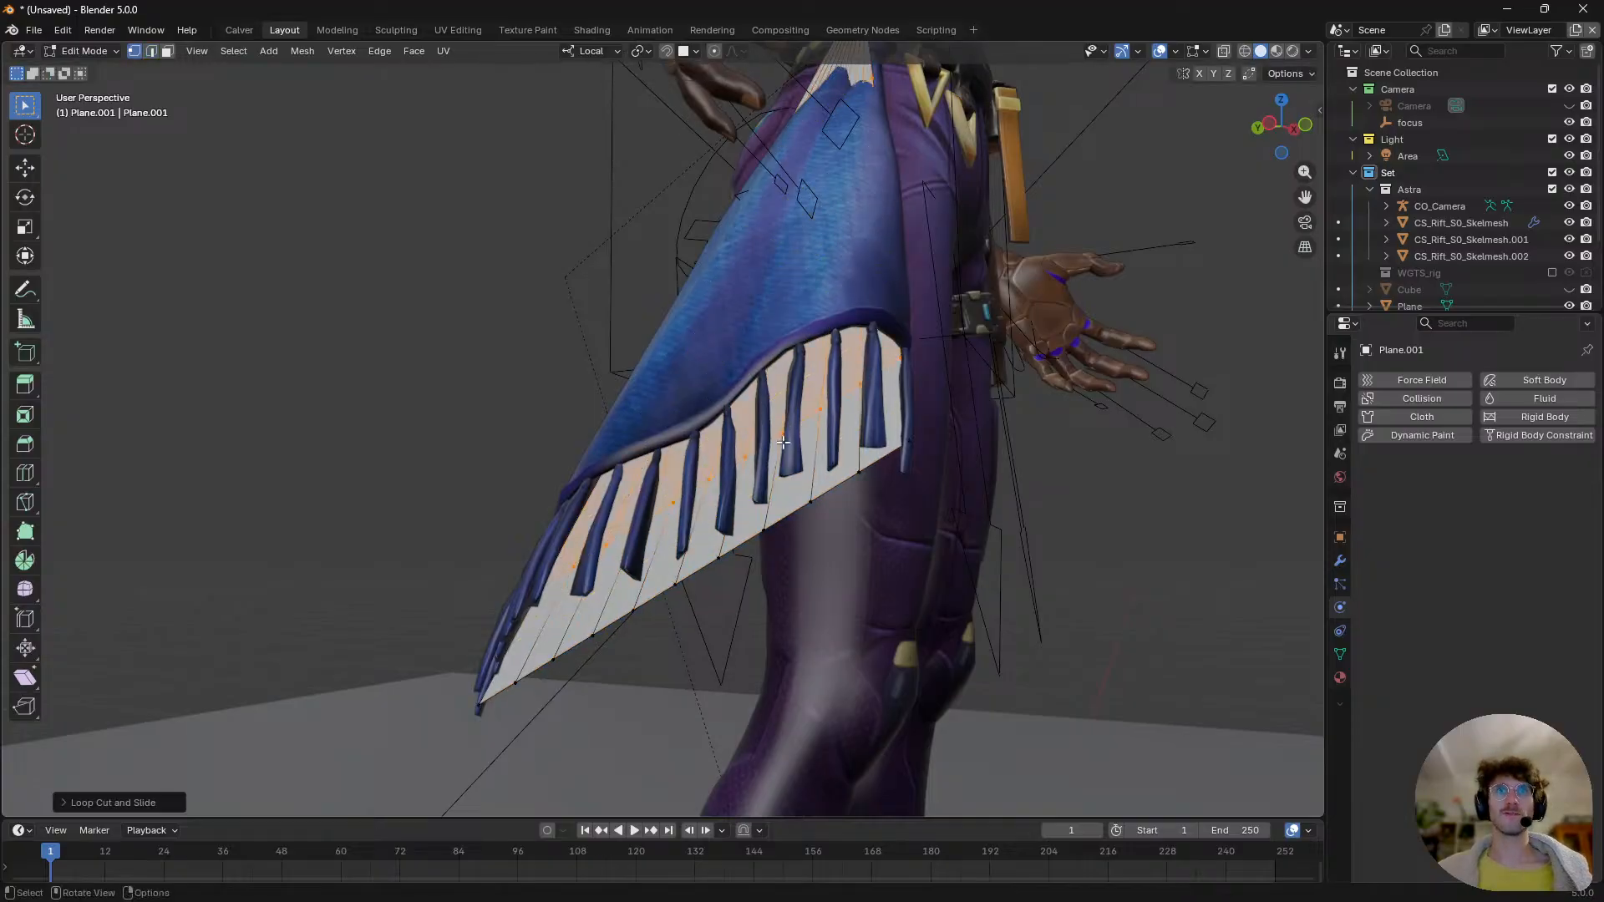
{"action": "key", "text": "ctrl+r"}
{"action": "right_click", "coordinate": [799, 402]}
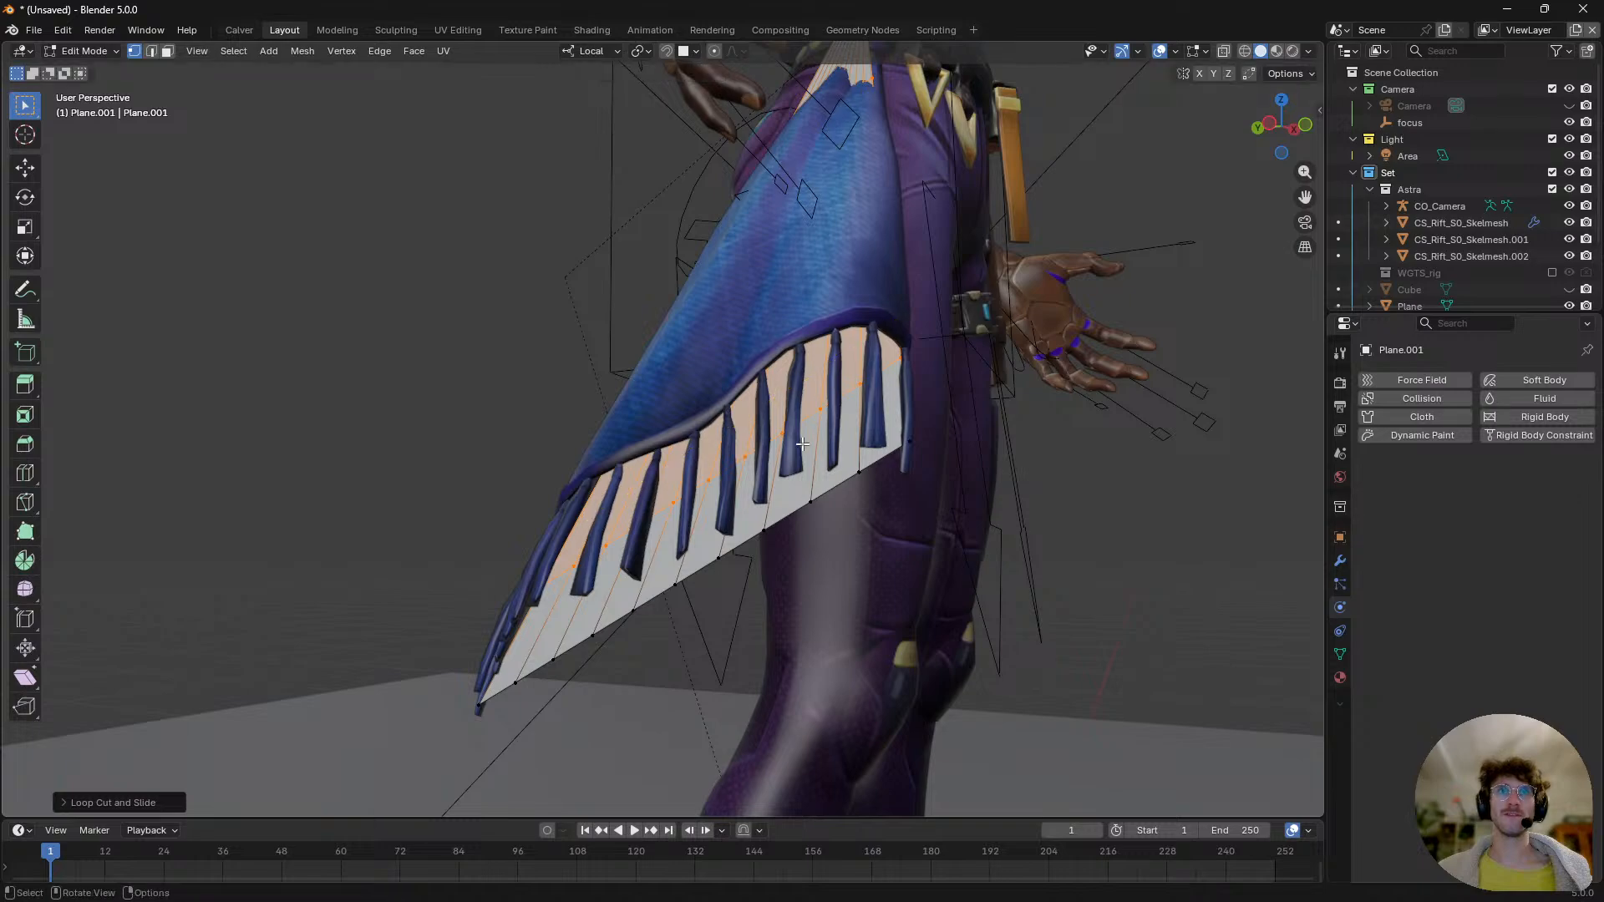
- Raise the middle of the plane's lower edge toward the fringe using smooth proportional editing
{"action": "middle_click_drag", "start_coordinate": [799, 402], "coordinate": [749, 584]}
{"action": "scroll", "coordinate": [851, 503], "scroll_direction": "down", "scroll_amount": 3}
{"action": "scroll", "coordinate": [809, 465], "scroll_direction": "up", "scroll_amount": 3}
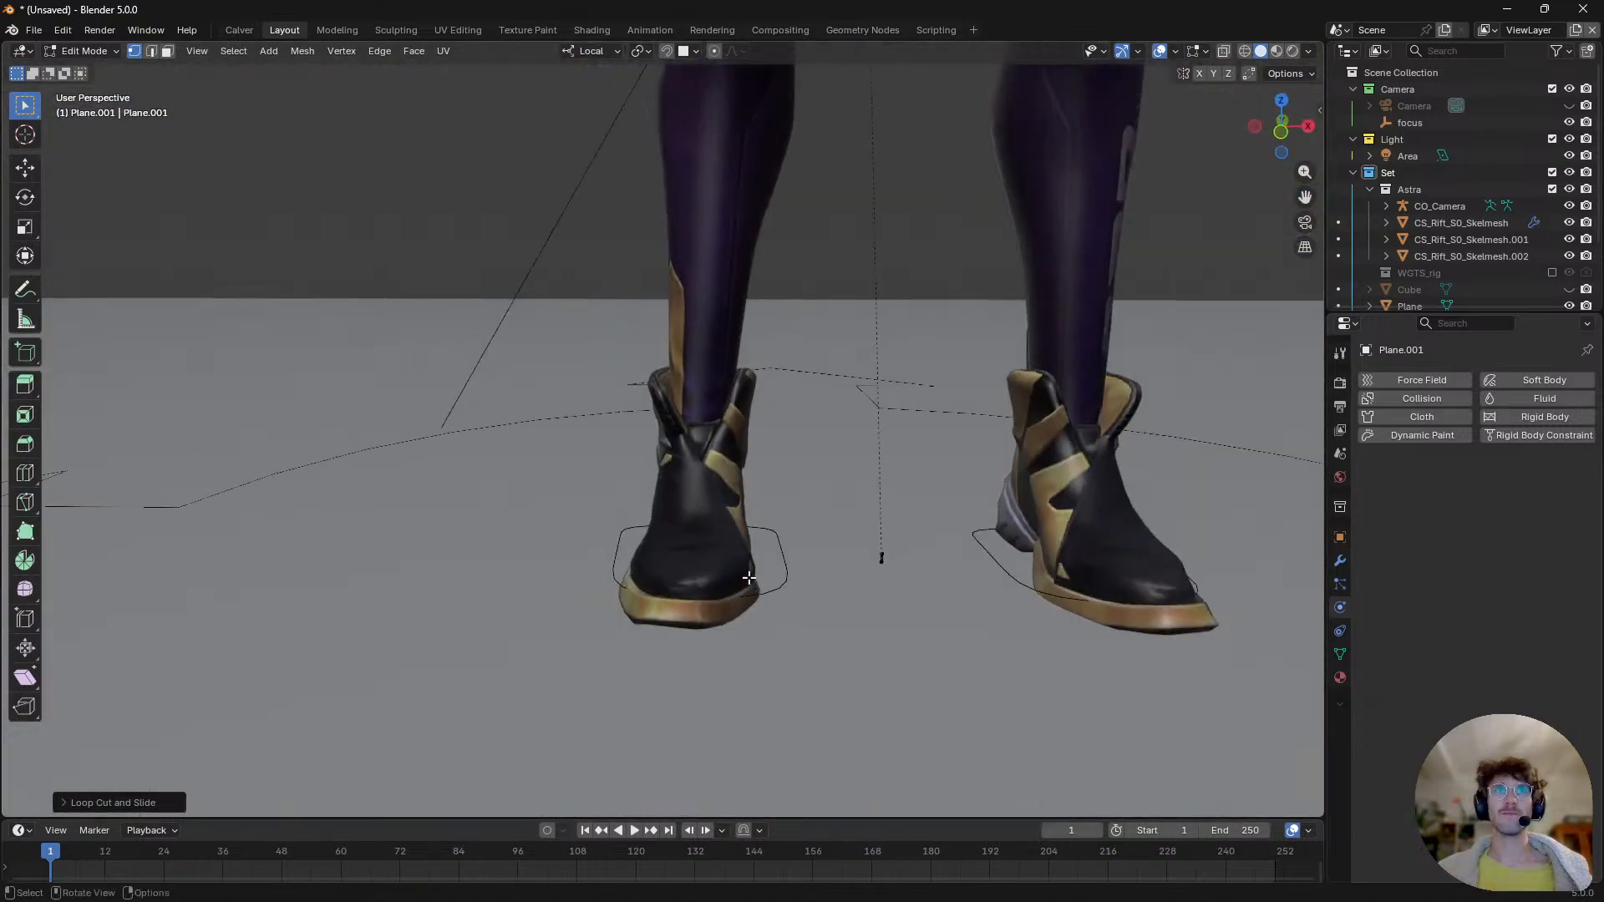
{"action": "scroll", "coordinate": [746, 560], "scroll_direction": "down", "scroll_amount": 3}
{"action": "middle_click_drag", "start_coordinate": [744, 526], "coordinate": [928, 368]}
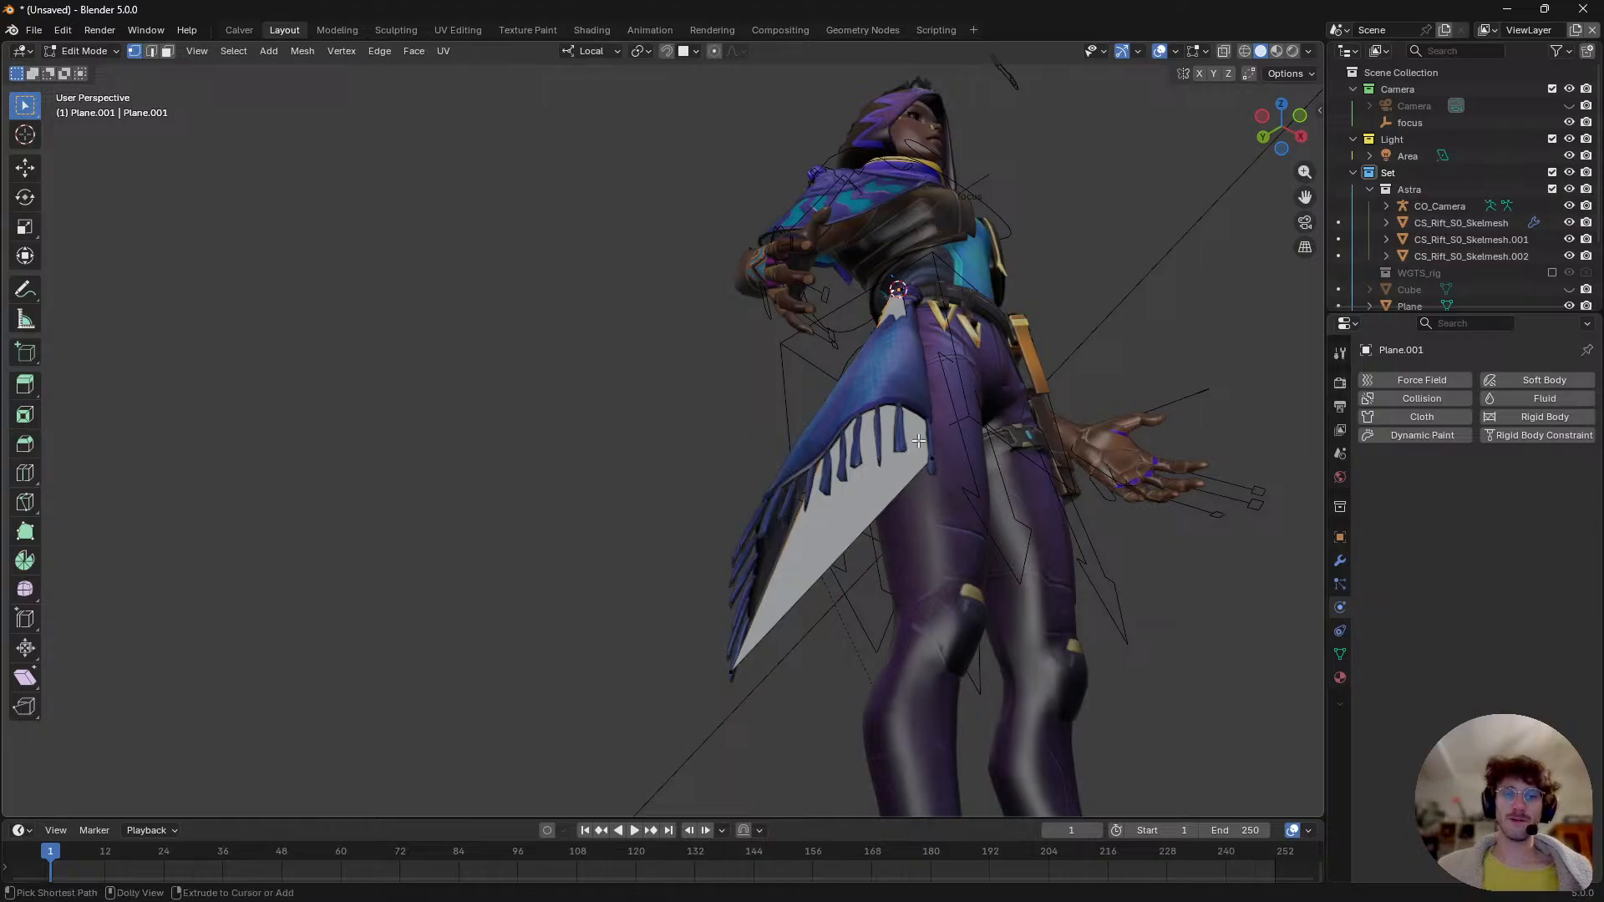
{"action": "middle_click_drag", "start_coordinate": [925, 422], "coordinate": [811, 522]}
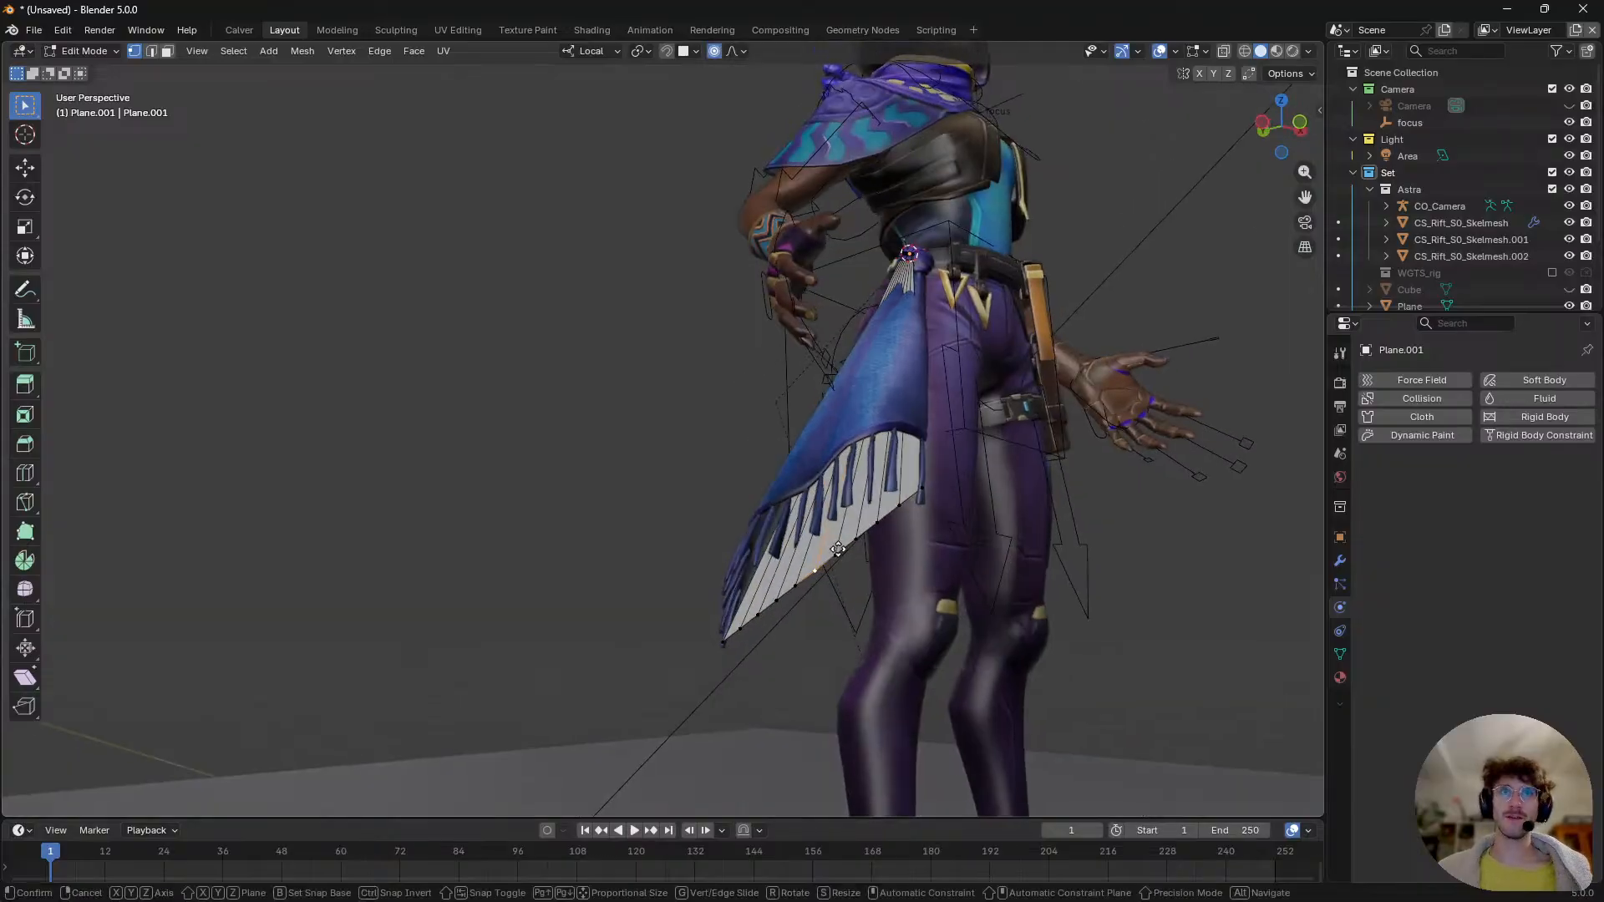
{"action": "key", "text": "g"}
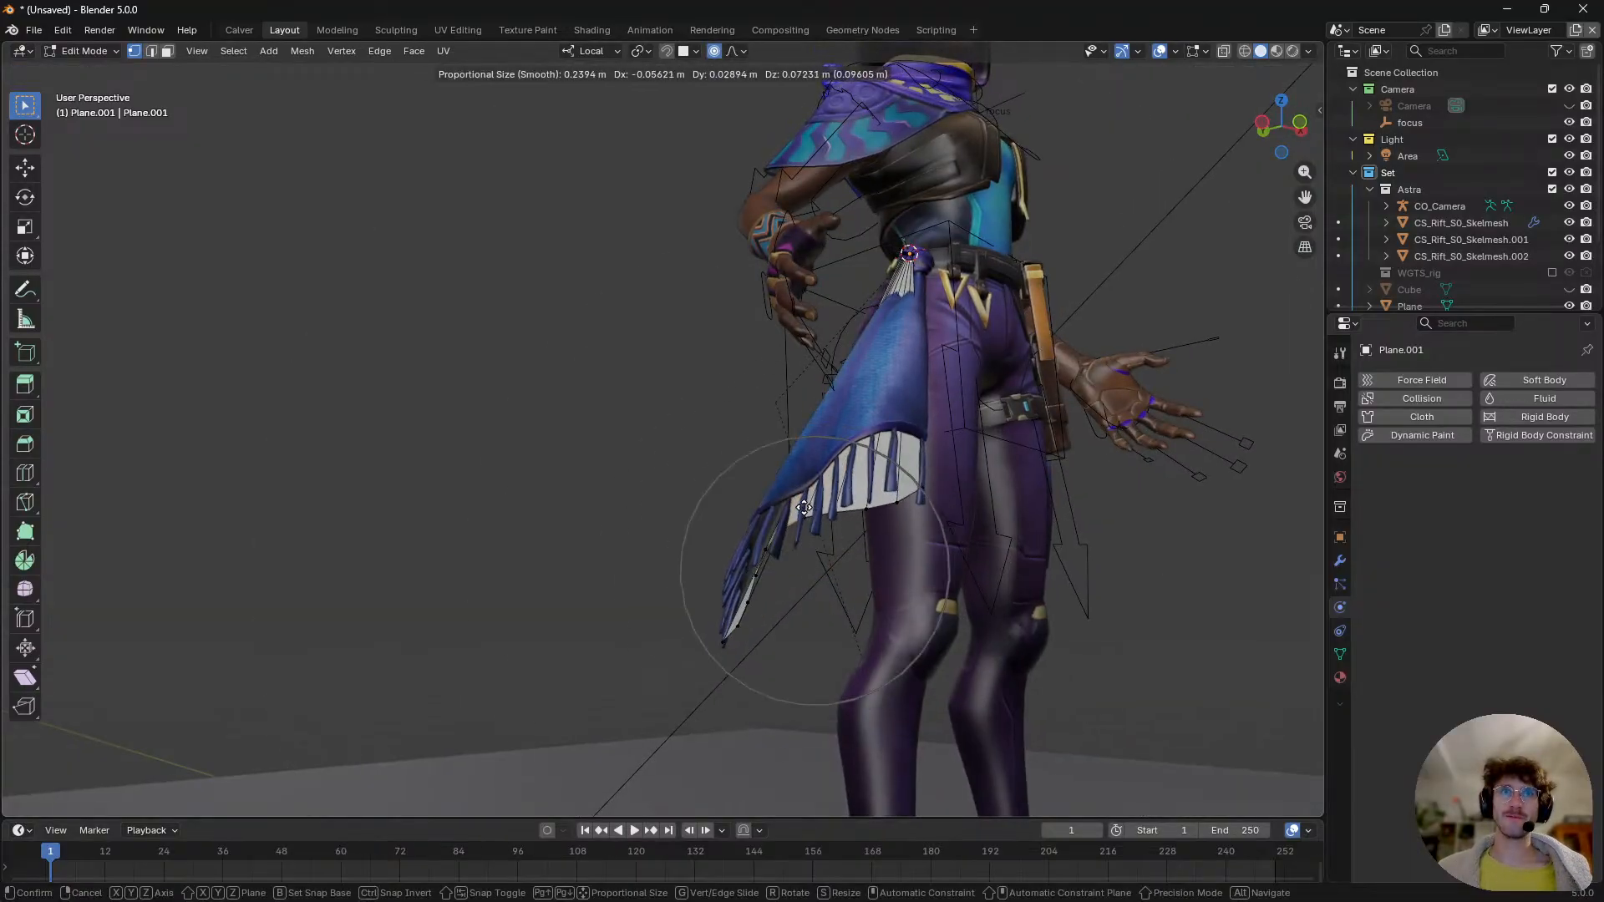
{"action": "scroll", "coordinate": [794, 501], "scroll_direction": "down", "scroll_amount": 2}
{"action": "left_click", "coordinate": [775, 484]}
- Reposition several lower-edge vertices with proportional editing so the plane begins following the fringe's curve
{"action": "middle_click_drag", "start_coordinate": [775, 485], "coordinate": [836, 595]}
{"action": "key", "text": "g"}
{"action": "left_click", "coordinate": [877, 544]}
{"action": "key", "text": "g"}
{"action": "left_click", "coordinate": [827, 472]}
{"action": "middle_click_drag", "start_coordinate": [826, 472], "coordinate": [1020, 562]}
{"action": "key", "text": "g"}
{"action": "left_click", "coordinate": [860, 509]}
{"action": "key", "text": "g"}
{"action": "left_click", "coordinate": [895, 547]}
{"action": "key", "text": "g"}
{"action": "right_click", "coordinate": [983, 578]}
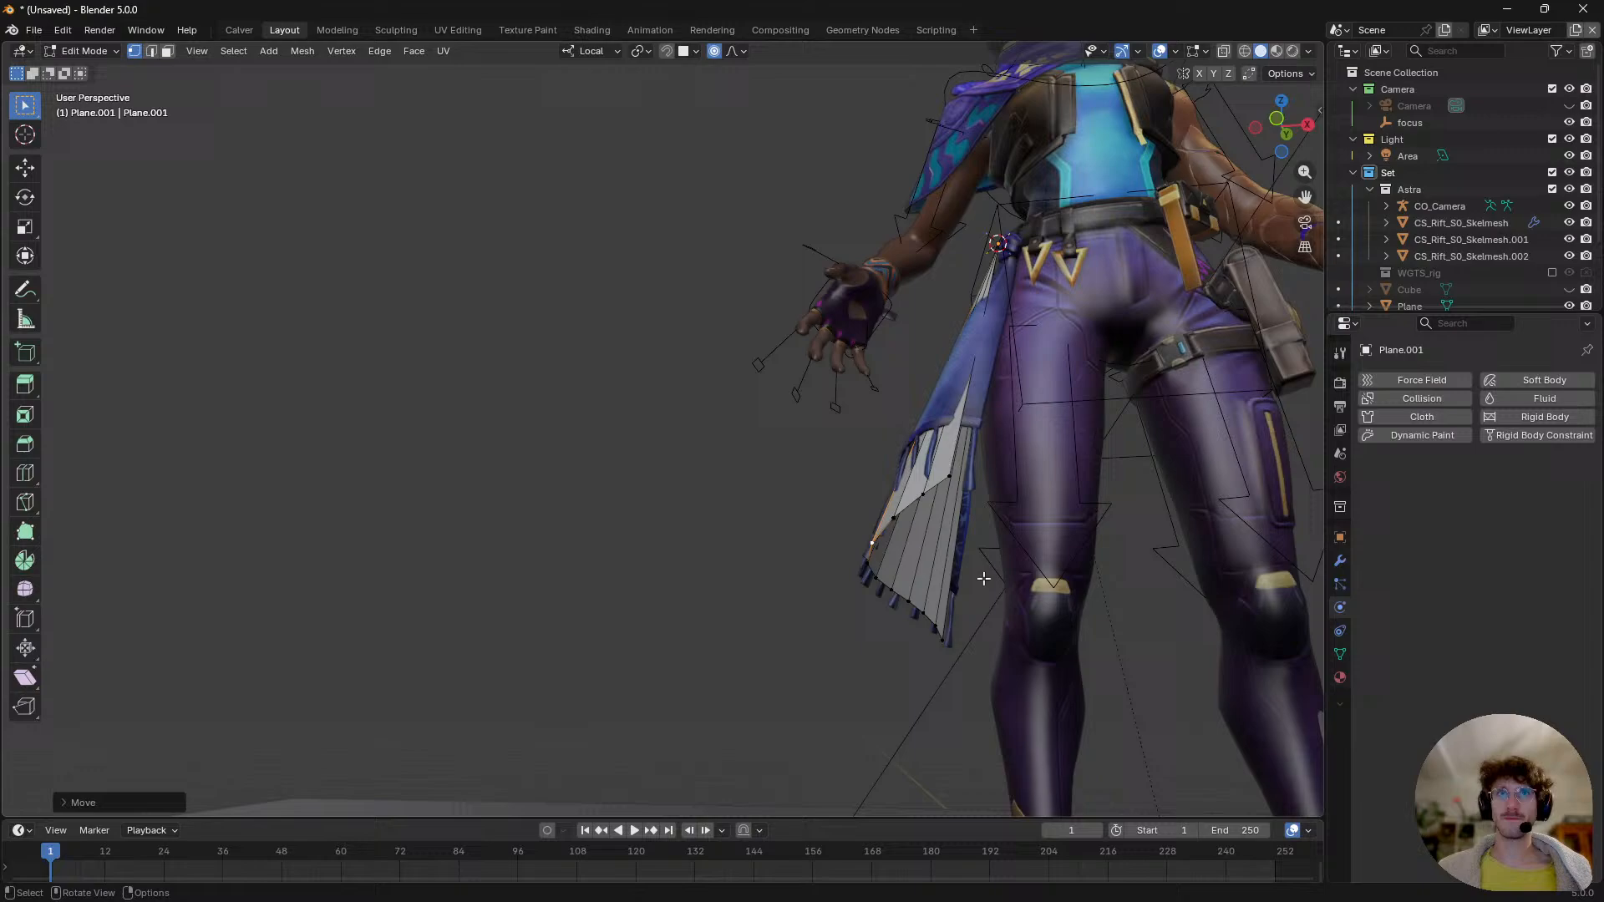
- Adjust the rear lower-edge vertices and bow that part of the plane outward around the scarf
{"action": "key", "text": "g"}
{"action": "left_click", "coordinate": [910, 600]}
{"action": "key", "text": "g"}
{"action": "left_click", "coordinate": [908, 589]}
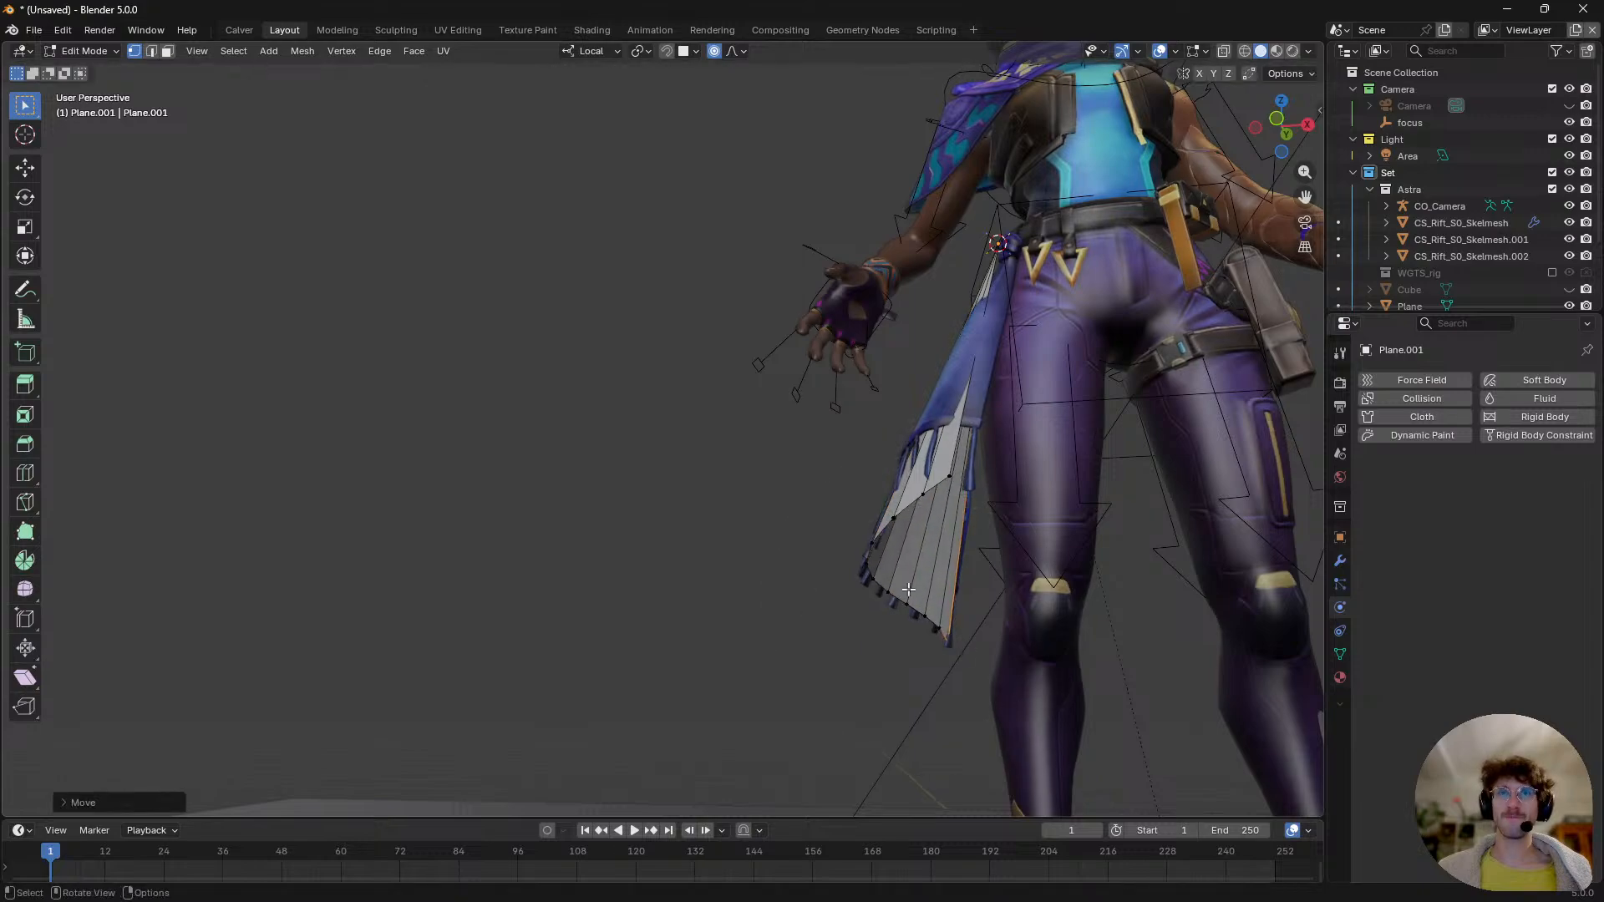
{"action": "middle_click_drag", "start_coordinate": [908, 589], "coordinate": [902, 618]}
{"action": "key", "text": "g"}
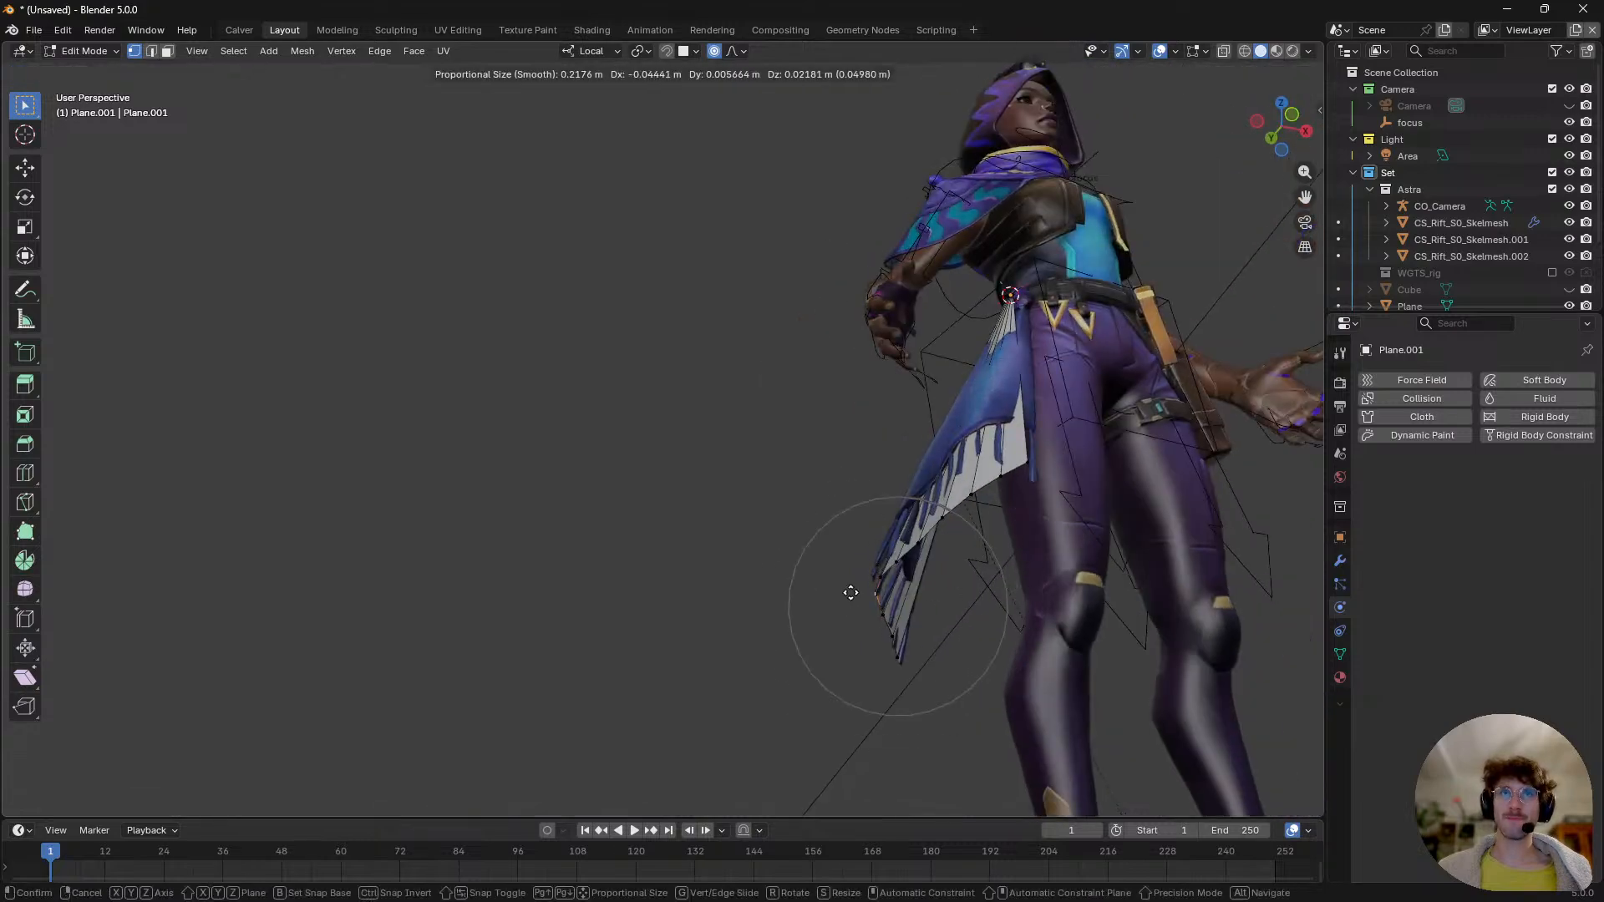
{"action": "left_click", "coordinate": [843, 588]}
- Shape the plane's lower edge along the ends of the fringe, from its middle to the rear tip
{"action": "middle_click_drag", "start_coordinate": [843, 588], "coordinate": [1036, 542]}
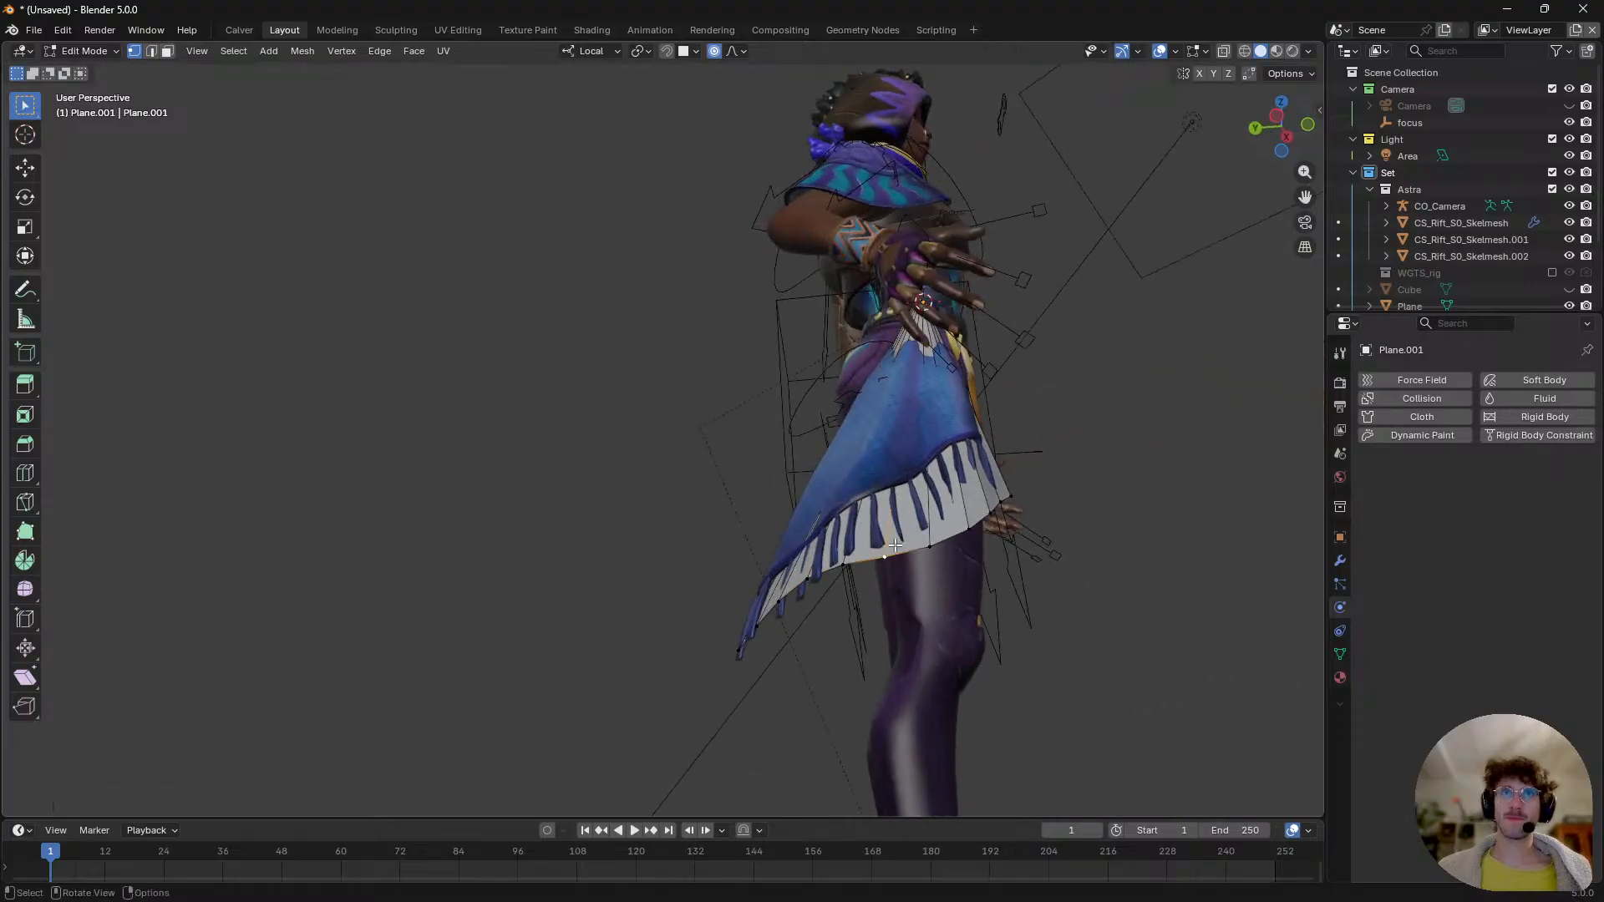
{"action": "middle_click_drag", "start_coordinate": [894, 544], "coordinate": [986, 643]}
{"action": "key", "text": "g"}
{"action": "left_click", "coordinate": [949, 554]}
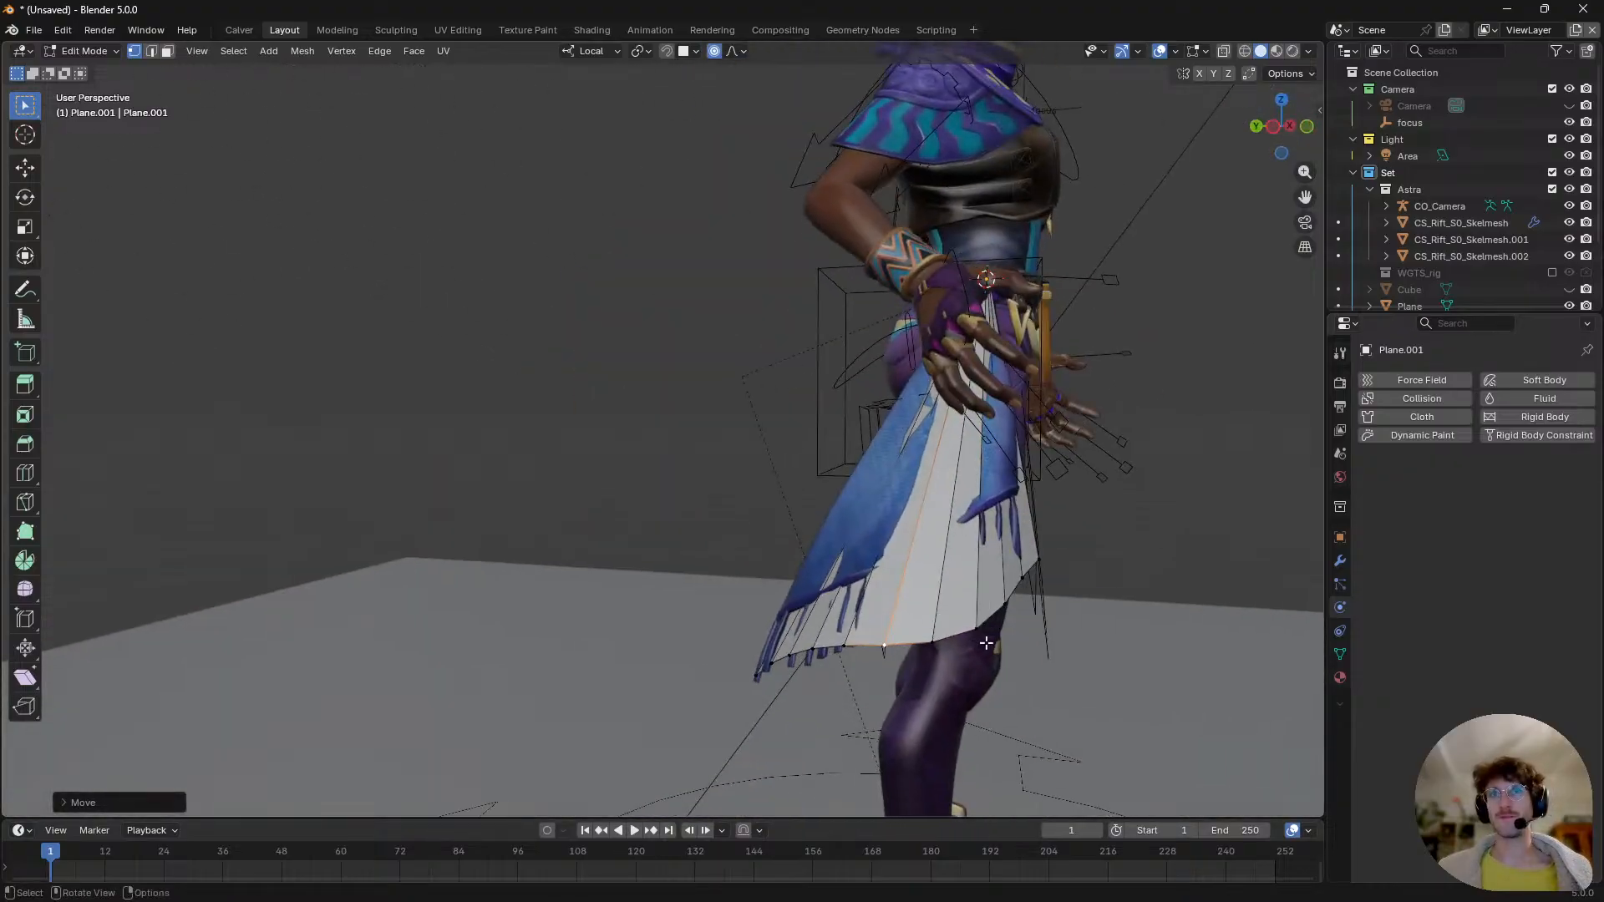
{"action": "key", "text": "g"}
{"action": "left_click", "coordinate": [978, 612]}
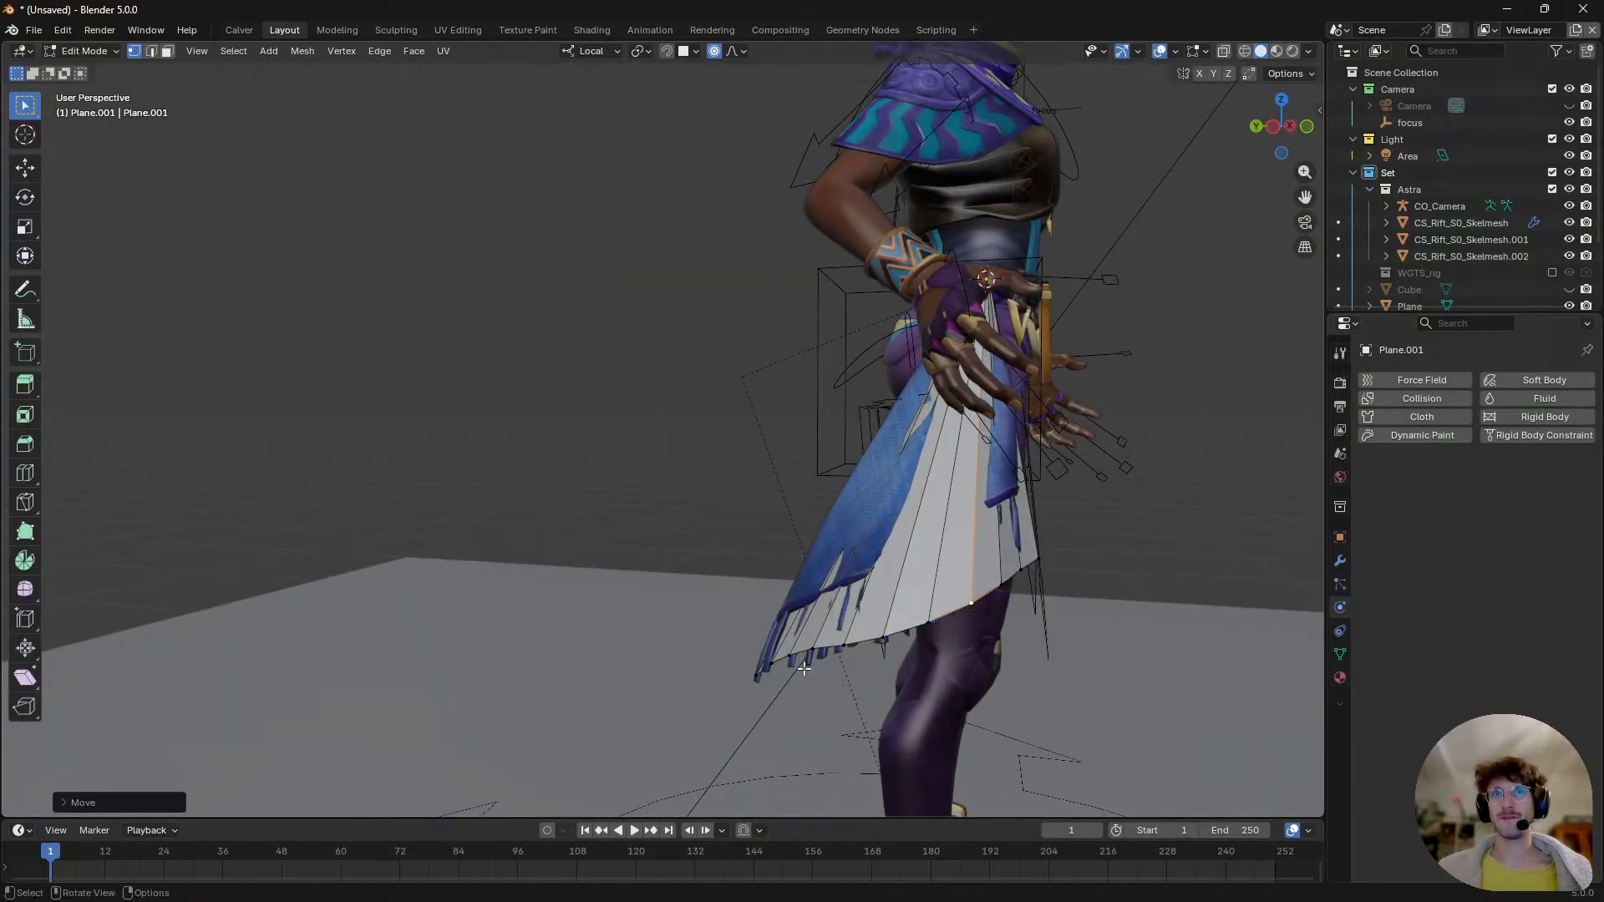
{"action": "key", "text": "g"}
{"action": "left_click", "coordinate": [764, 655]}
- Pull the vertex beside the rear tip outward and shift a front lower-edge vertex to match the scarf
{"action": "middle_click_drag", "start_coordinate": [843, 605], "coordinate": [1077, 570]}
{"action": "key", "text": "g"}
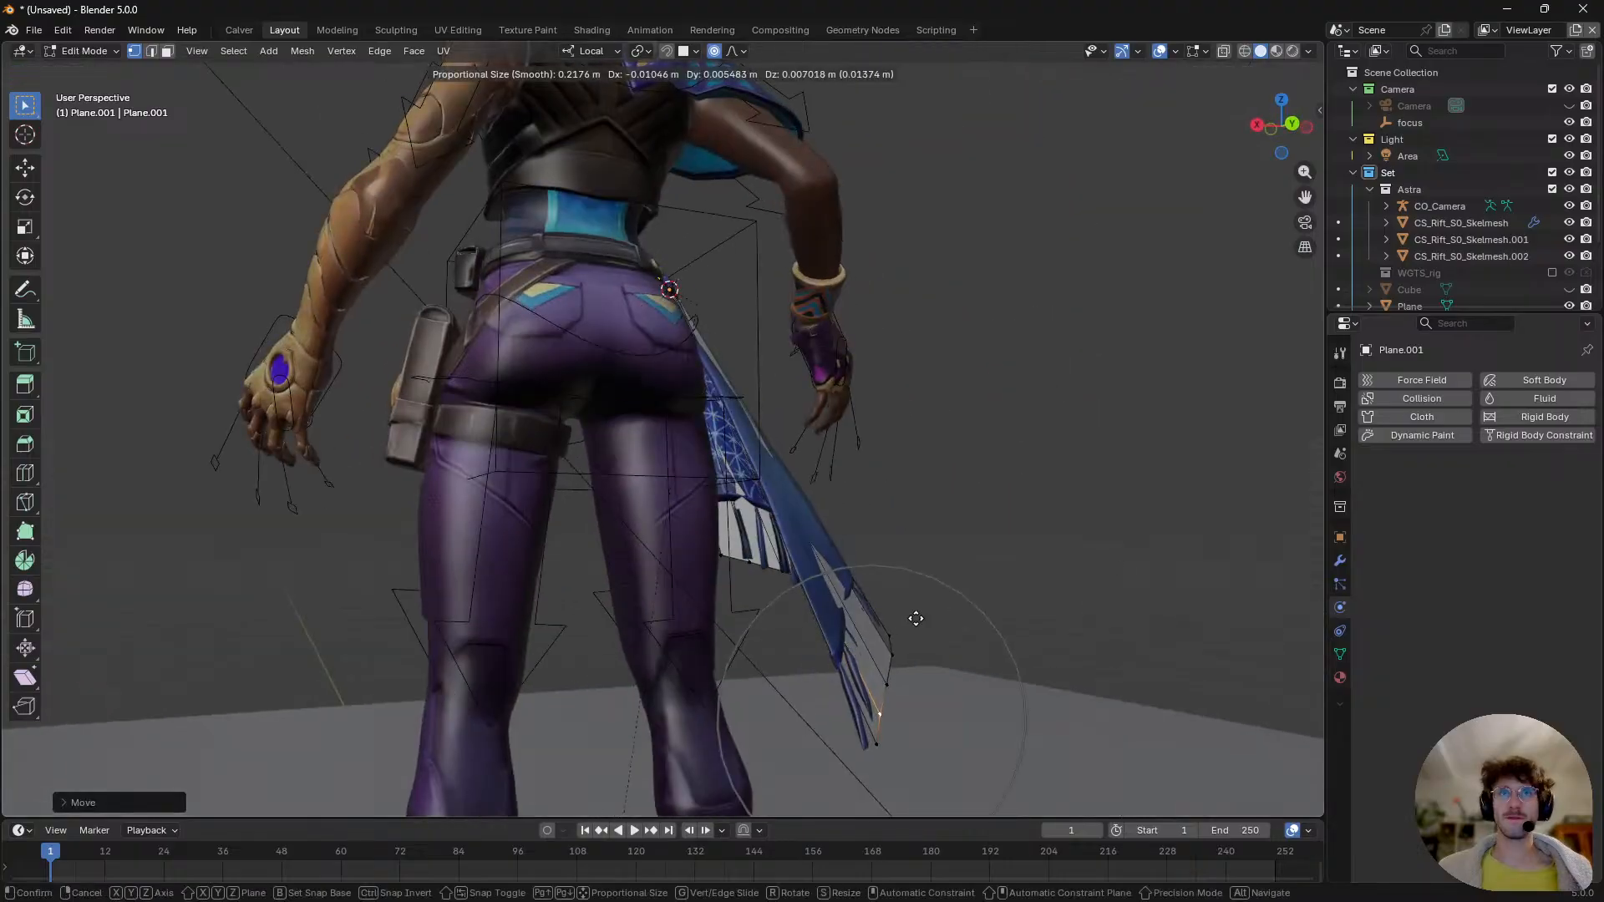
{"action": "left_click", "coordinate": [916, 618]}
{"action": "middle_click_drag", "start_coordinate": [913, 616], "coordinate": [735, 538]}
{"action": "key", "text": "g"}
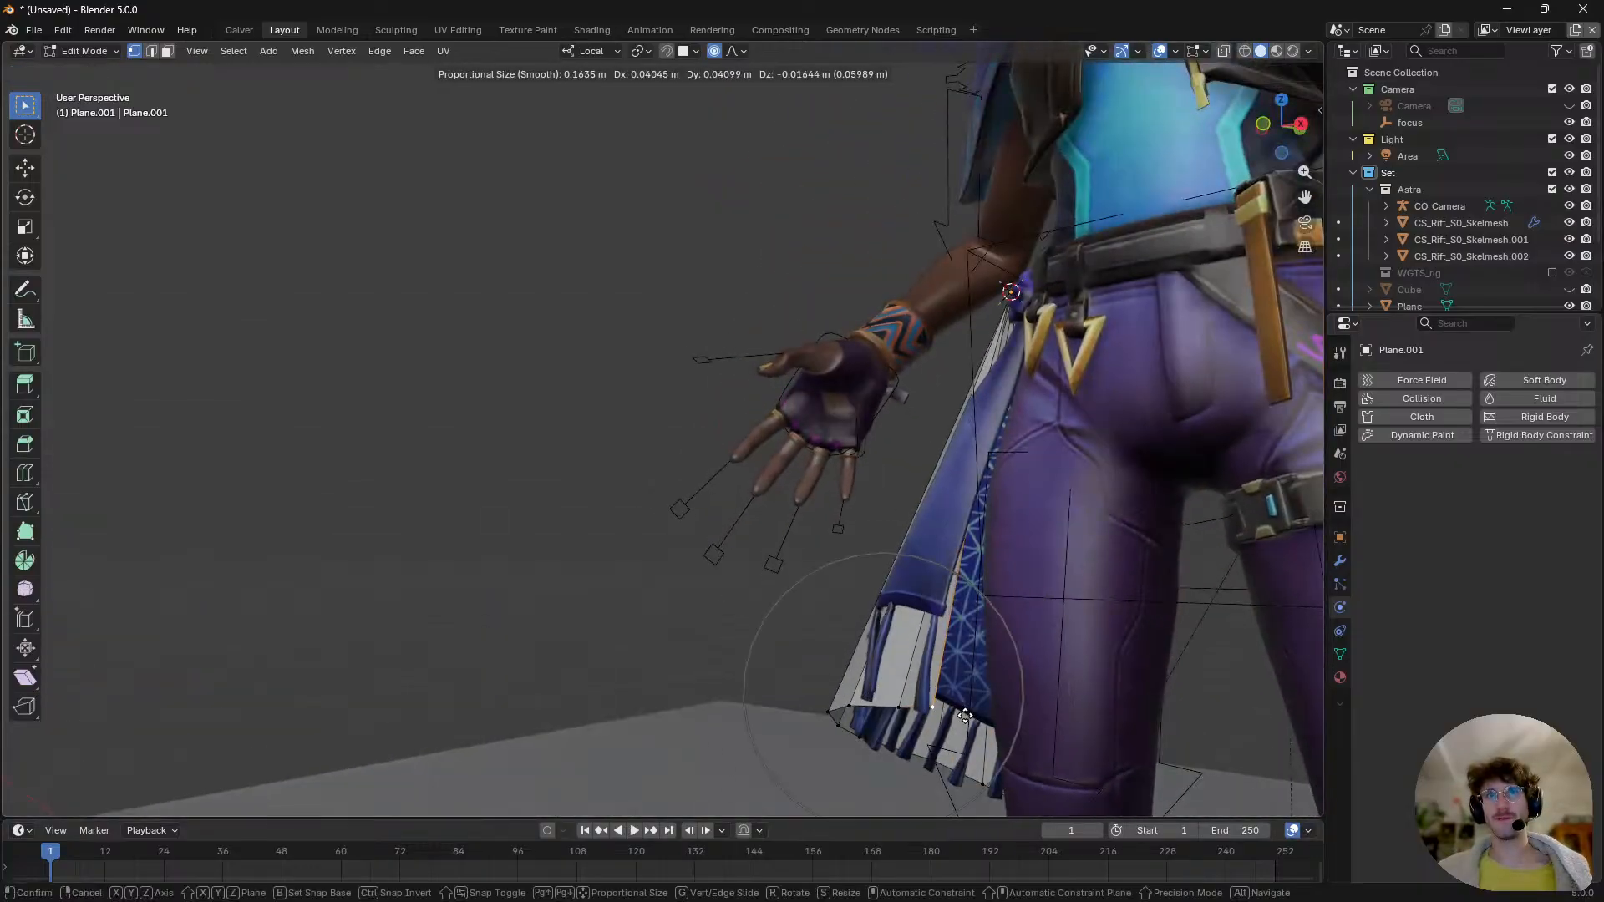
{"action": "left_click", "coordinate": [952, 714]}
- Fine-tune the plane's lower vertices near the front corner to follow the front fringe strands
{"action": "middle_click_drag", "start_coordinate": [873, 702], "coordinate": [1099, 614]}
{"action": "key", "text": "g"}
{"action": "left_click", "coordinate": [1101, 612]}
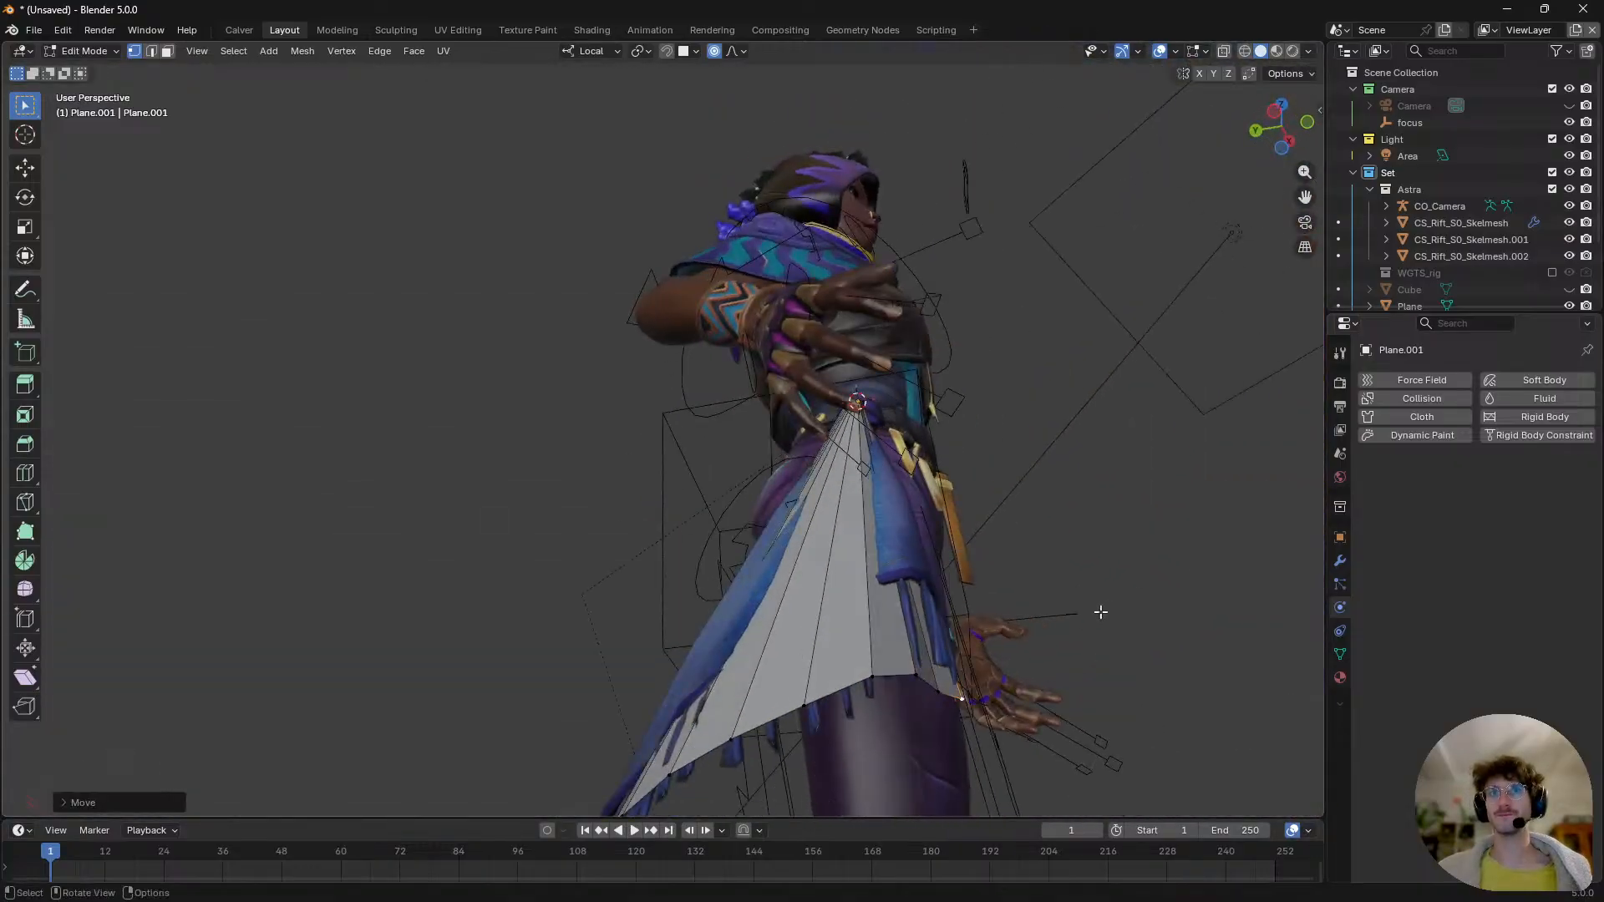
{"action": "key", "text": "g"}
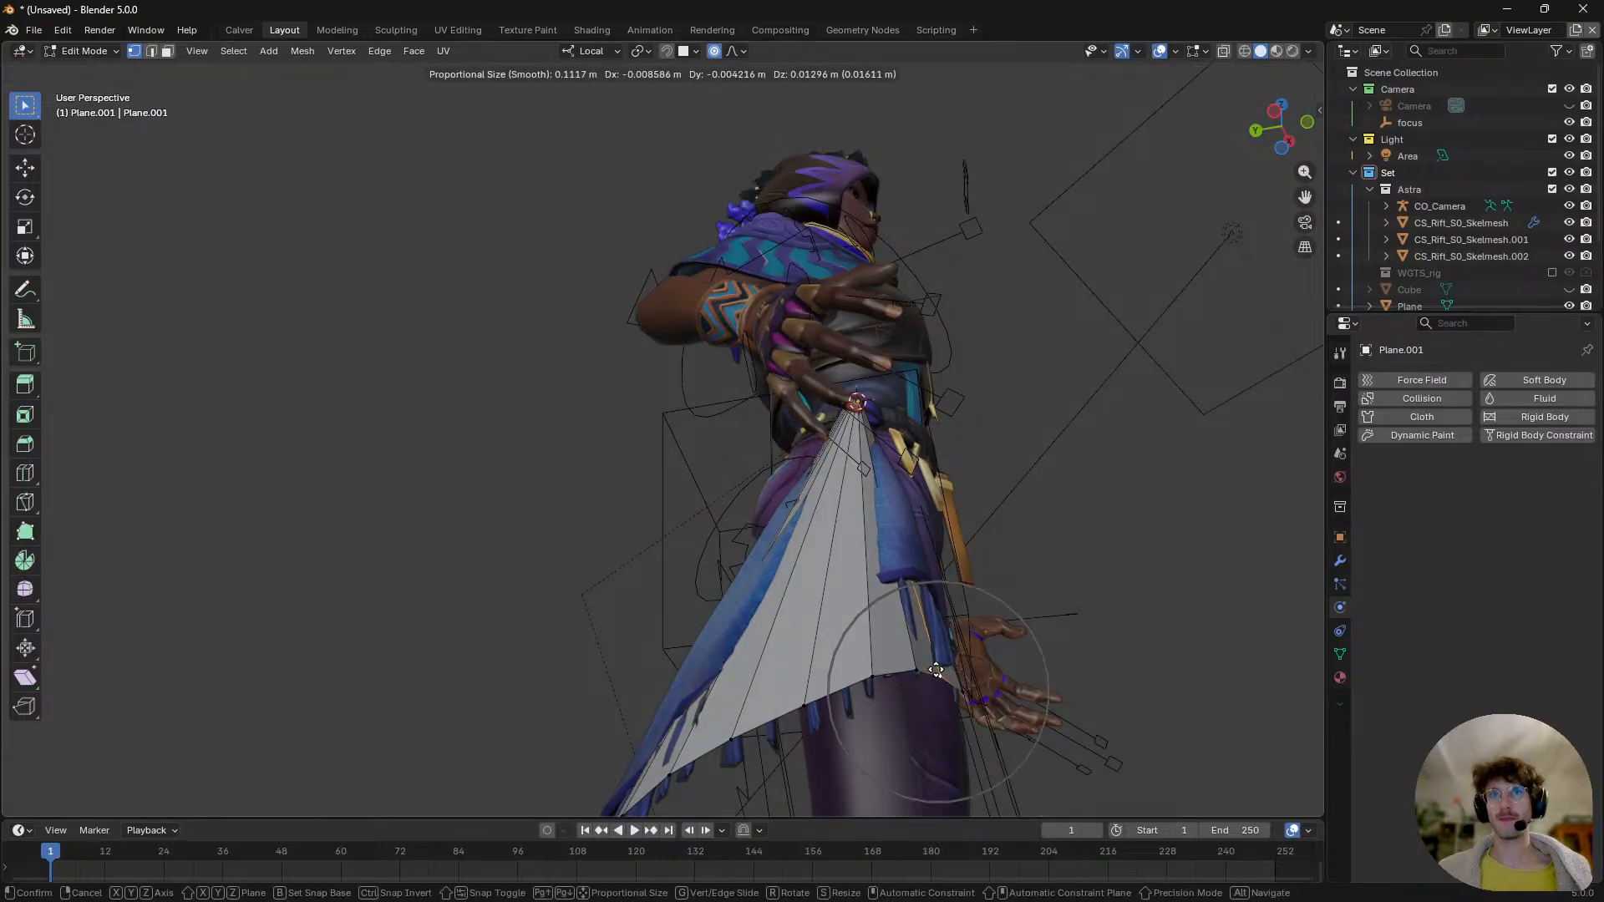
{"action": "left_click", "coordinate": [918, 660]}
- Add evenly spaced horizontal loop cuts across the fan-shaped plane between the knot and the fringe edge
{"action": "middle_click_drag", "start_coordinate": [918, 660], "coordinate": [773, 610]}
{"action": "key", "text": "ctrl+r"}
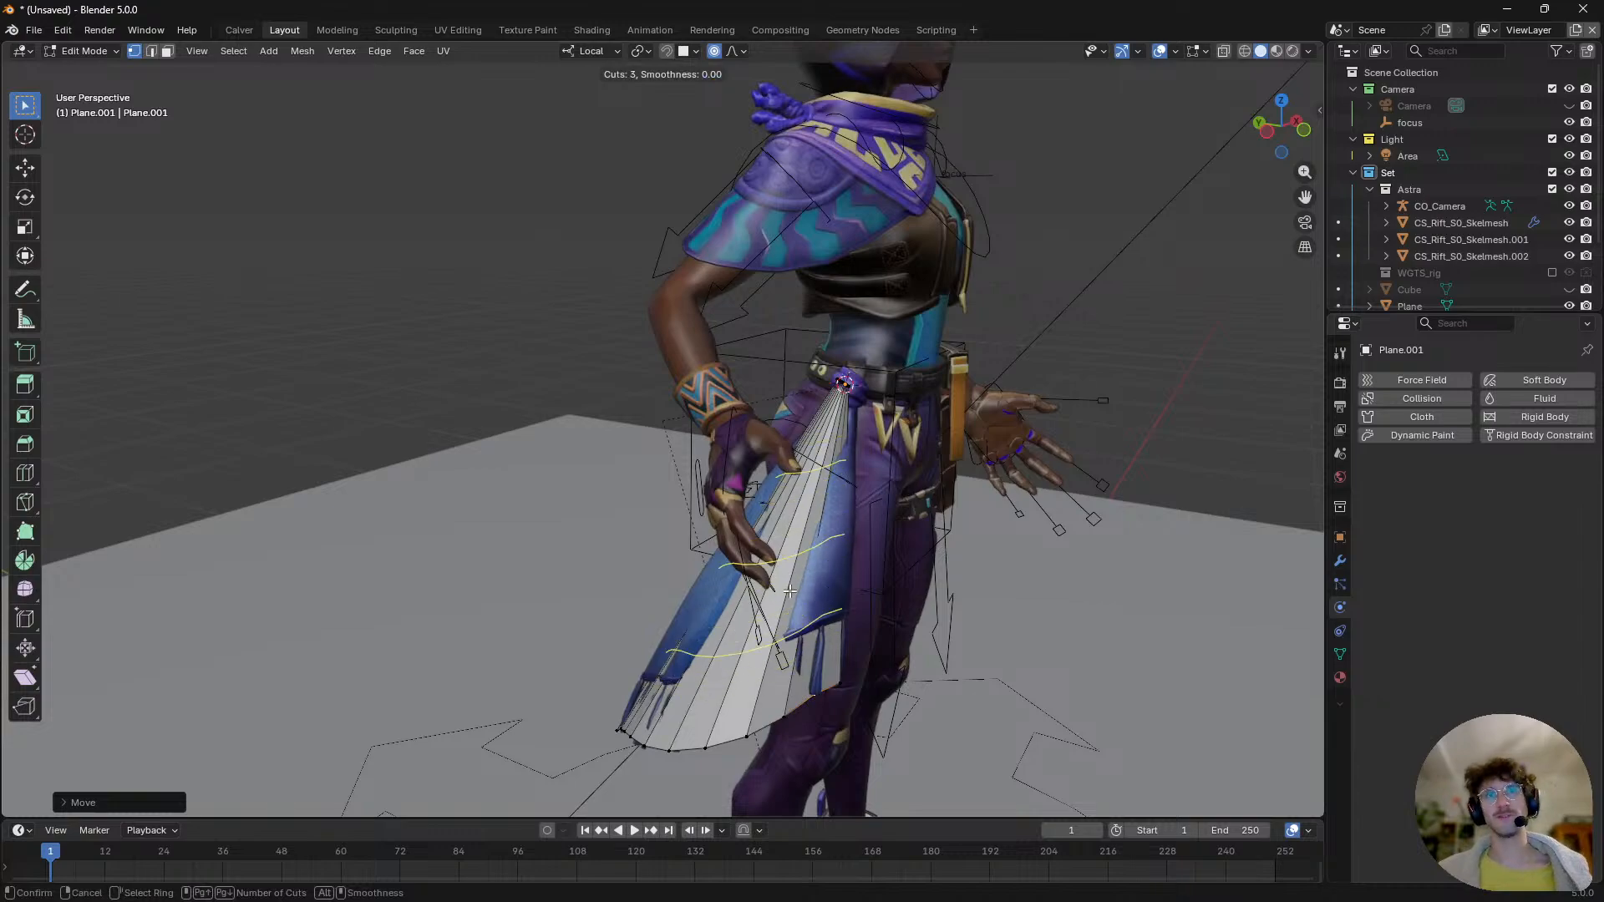
{"action": "left_click", "coordinate": [809, 614]}
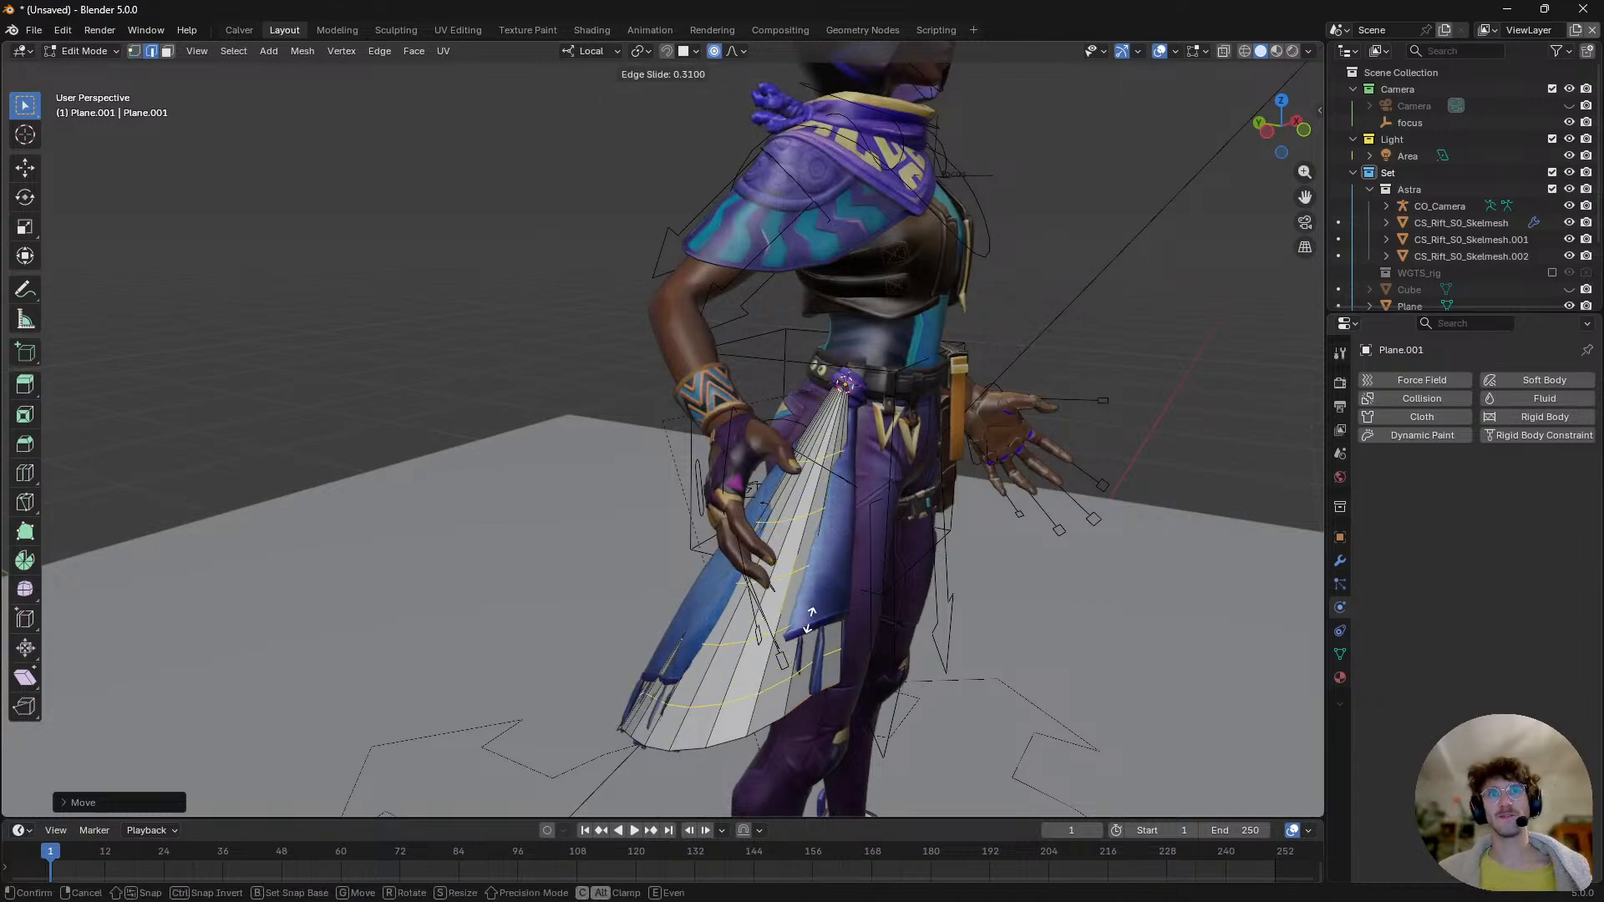
{"action": "right_click", "coordinate": [809, 614]}
- Try a Mesh Deform modifier on the scarf, with the fan-shaped plane as its object, and bind it
{"action": "key", "text": "ctrl+Tab"}
{"action": "left_click", "coordinate": [729, 573]}
{"action": "middle_click_drag", "start_coordinate": [735, 568], "coordinate": [777, 576]}
{"action": "left_click", "coordinate": [777, 573]}
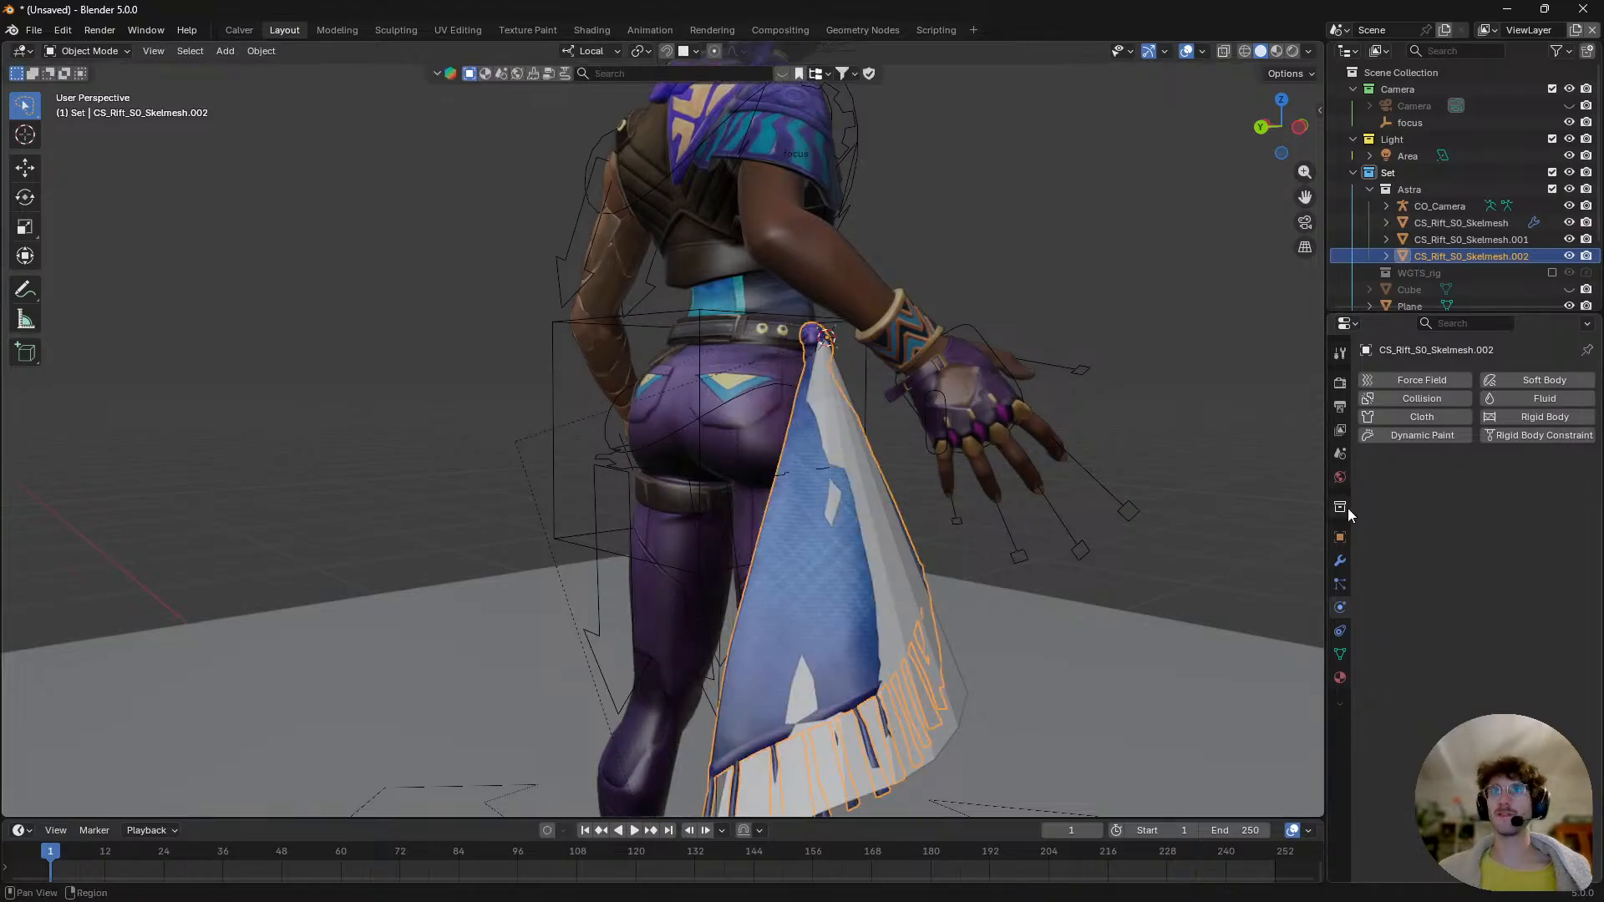
{"action": "left_click", "coordinate": [1341, 563]}
{"action": "left_click", "coordinate": [1490, 381]}
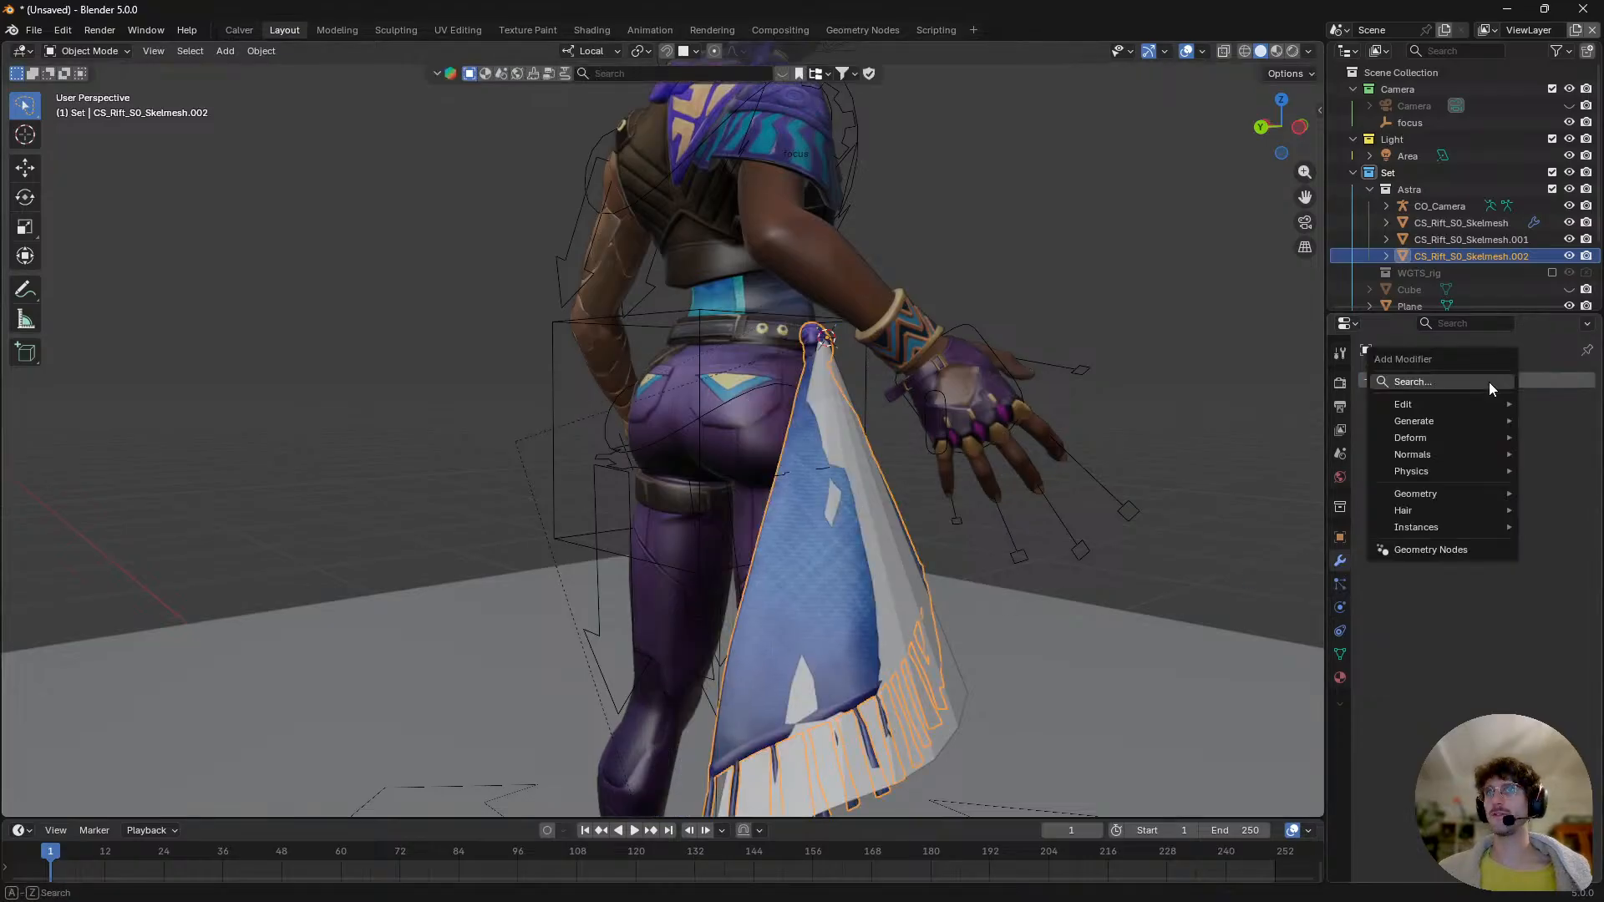
{"action": "mouse_move", "coordinate": [1451, 439]}
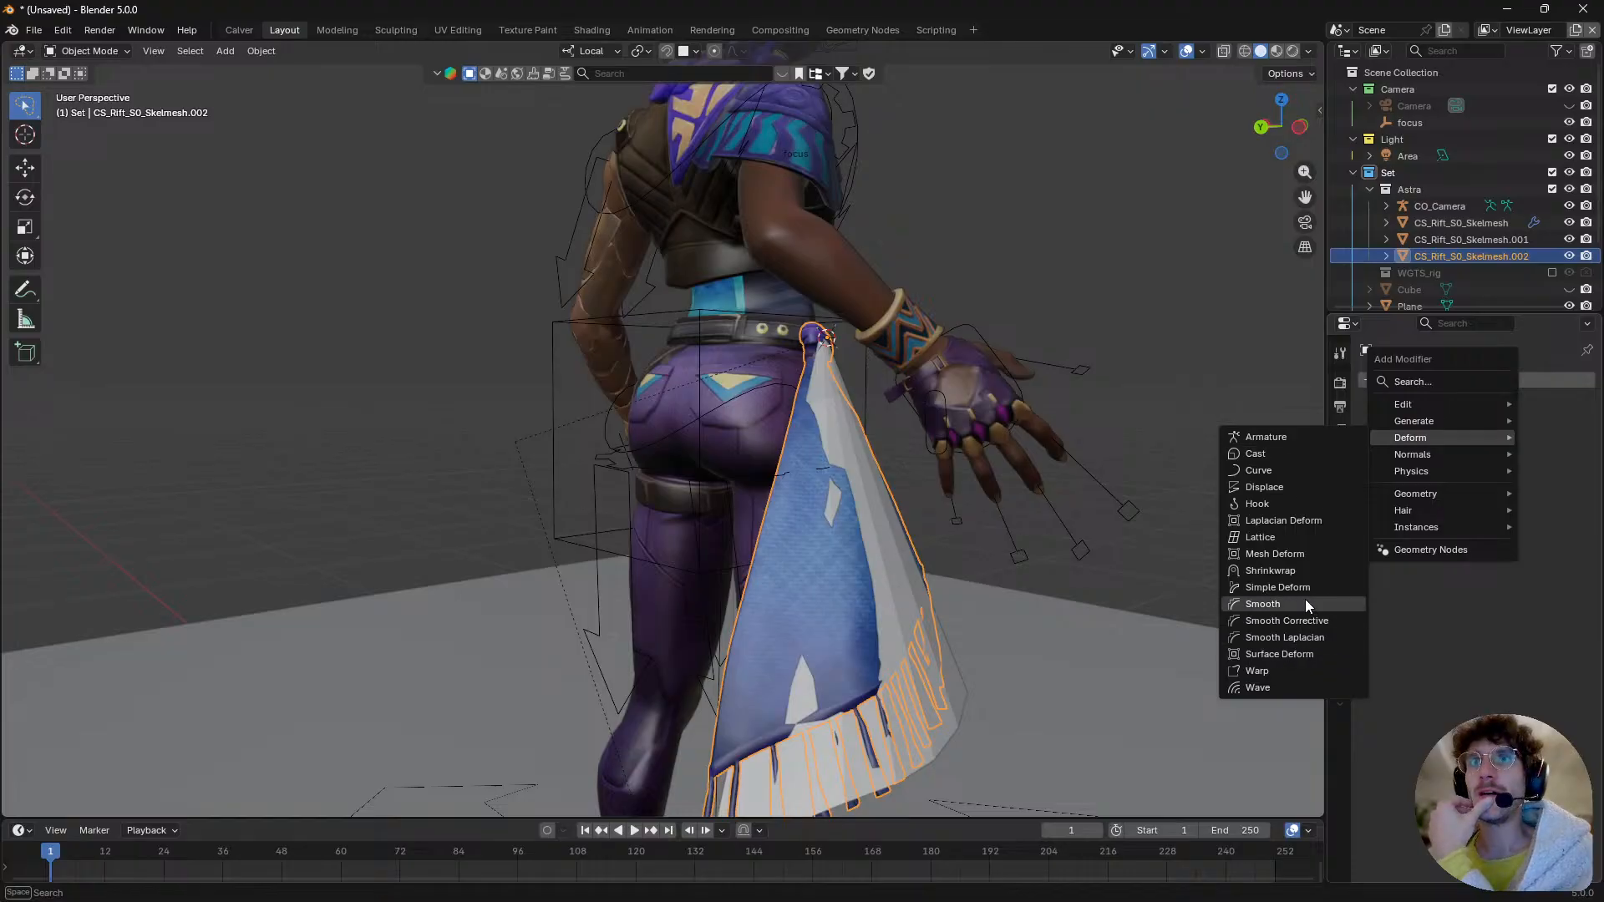
{"action": "left_click", "coordinate": [1300, 552]}
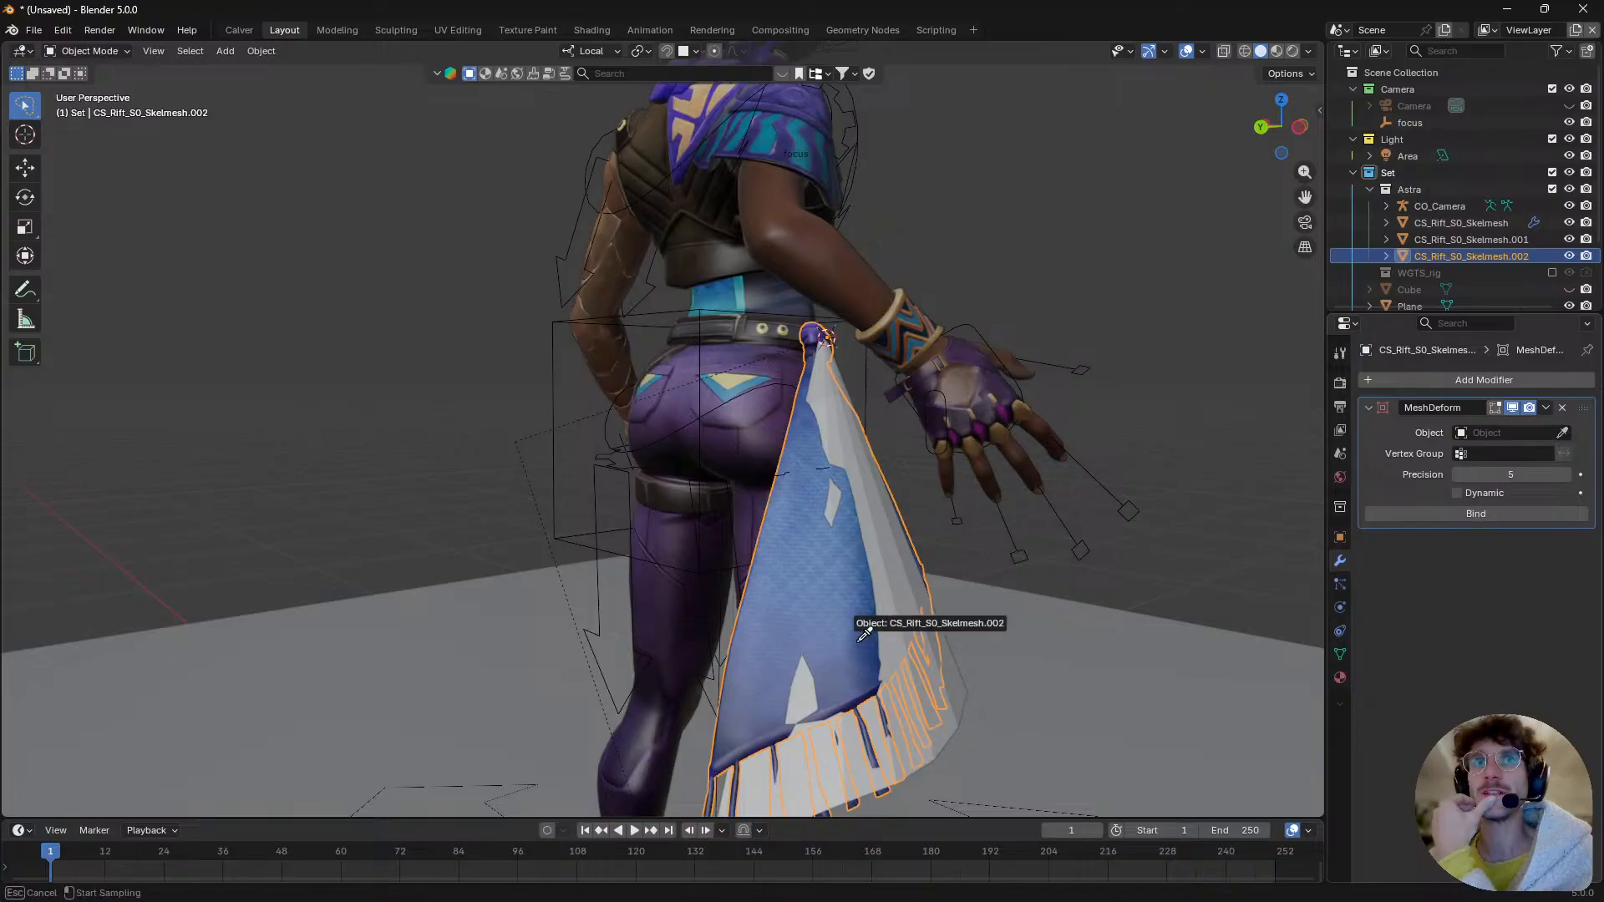
{"action": "left_click", "coordinate": [1490, 518]}
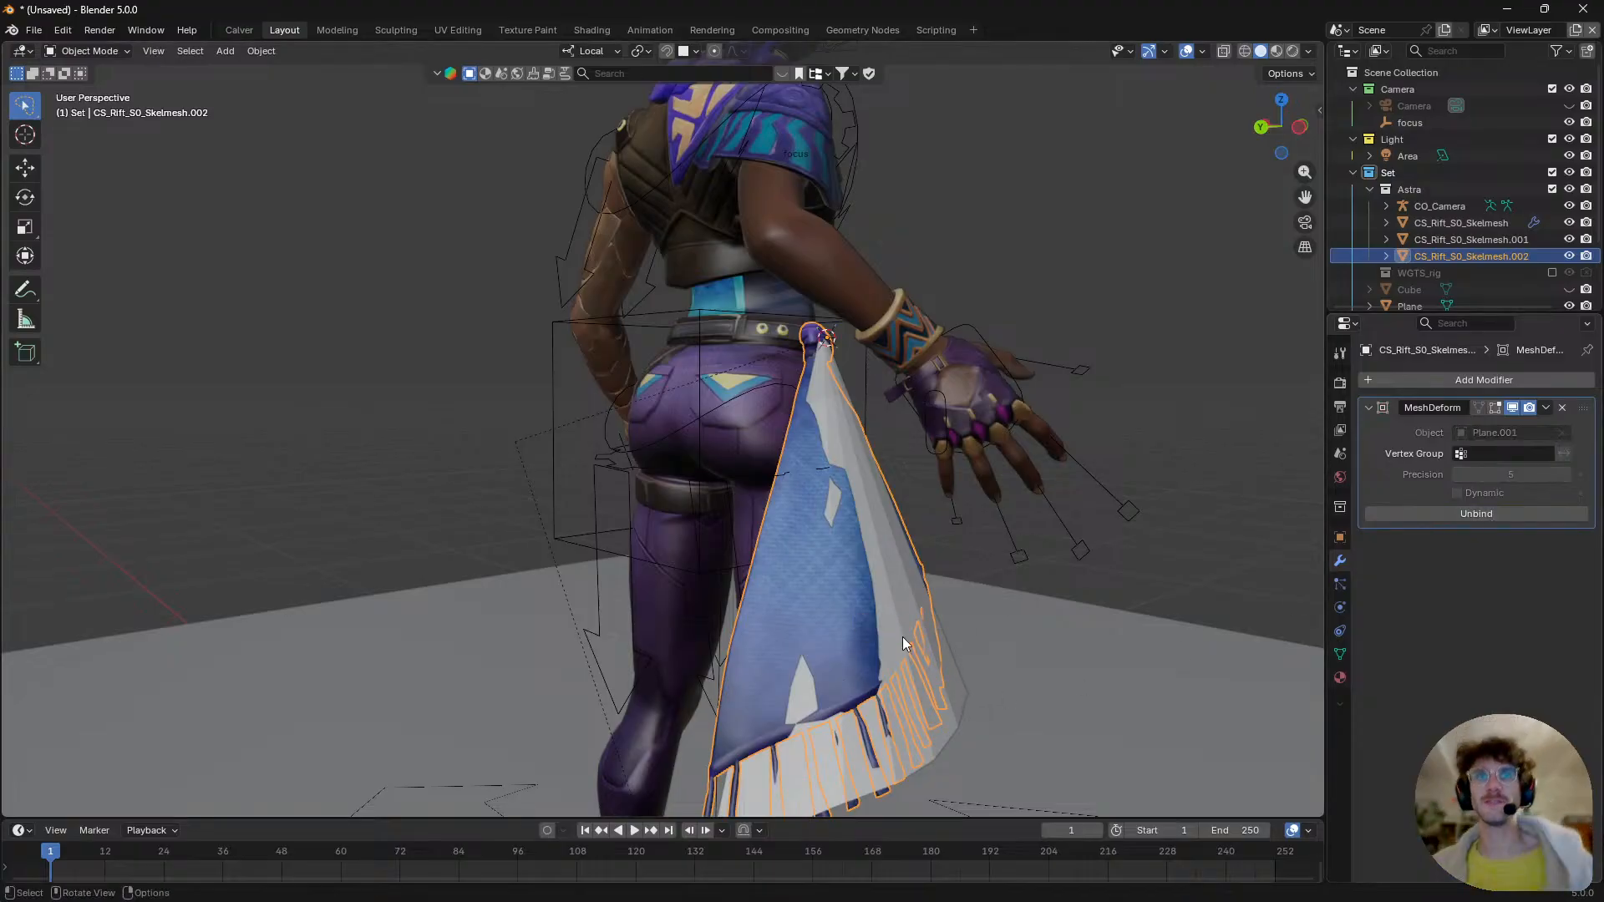
- Try moving a lower-edge vertex of the plane to test the scarf's deformation, cancelling each move
{"action": "left_click", "coordinate": [932, 610]}
{"action": "key", "text": "ctrl+Tab"}
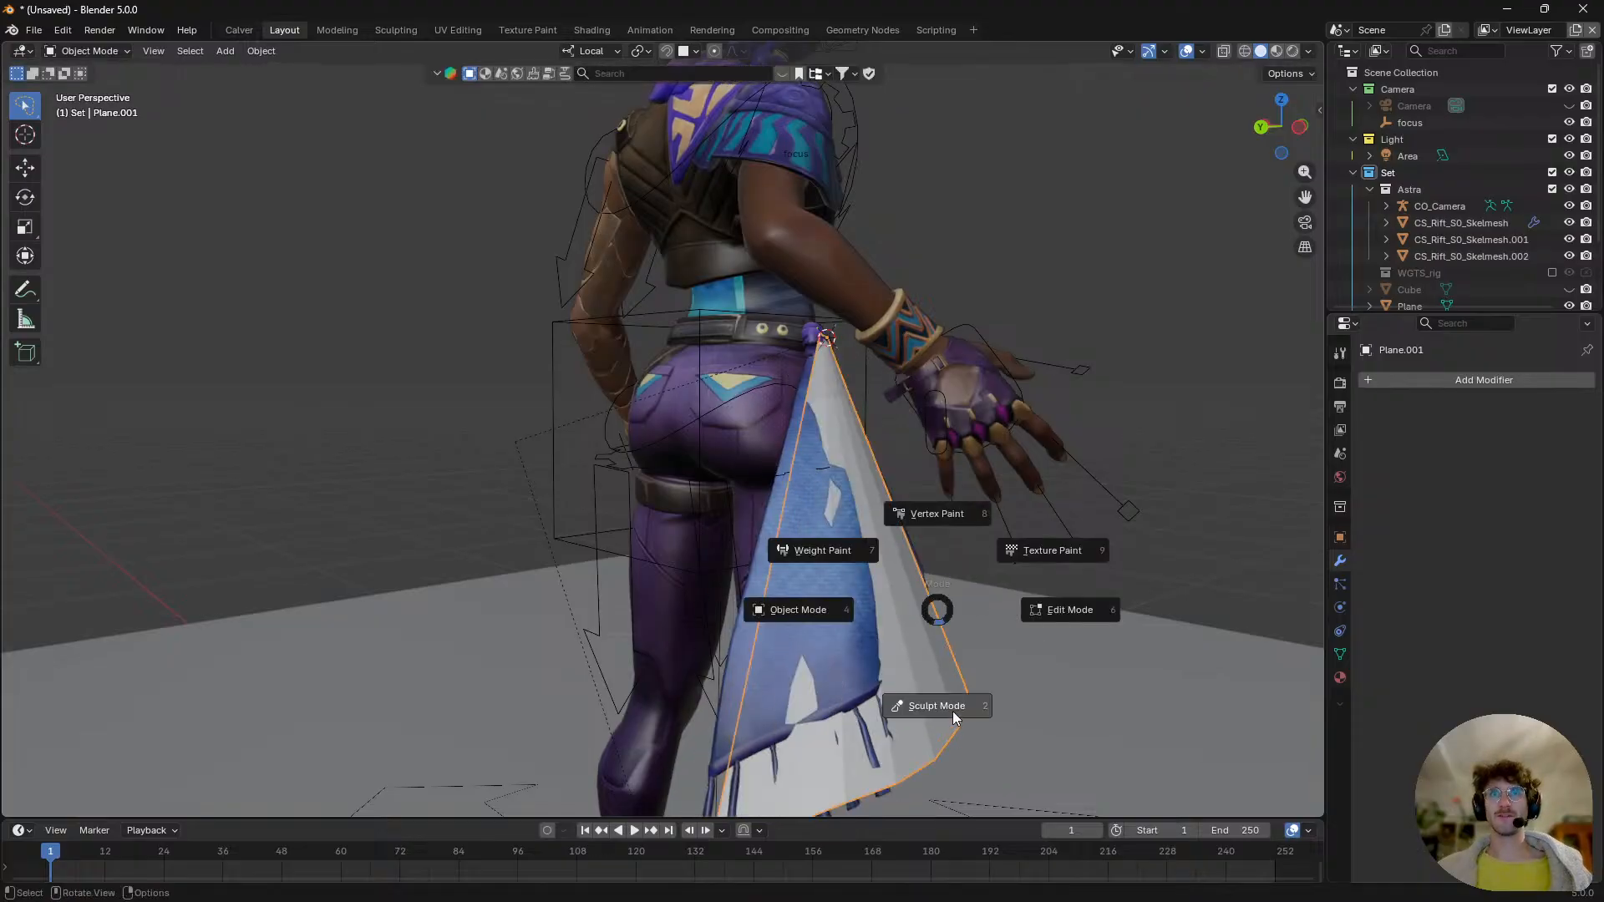
{"action": "left_click", "coordinate": [932, 694]}
{"action": "key", "text": "Tab"}
{"action": "left_click", "coordinate": [936, 753]}
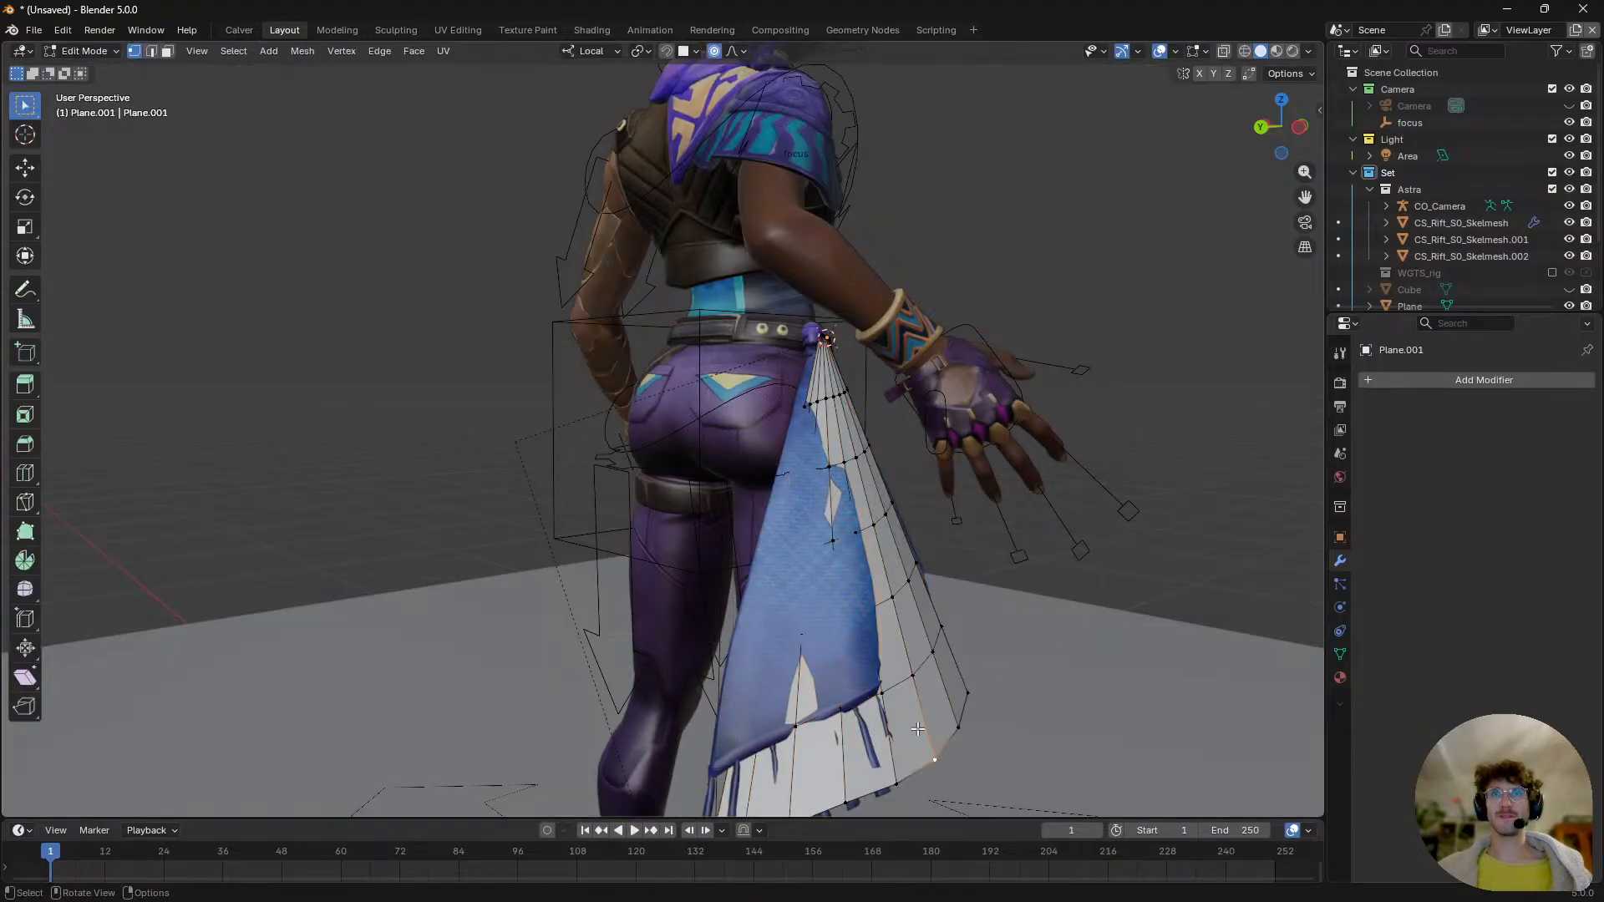
{"action": "key", "text": "g"}
{"action": "right_click", "coordinate": [951, 656]}
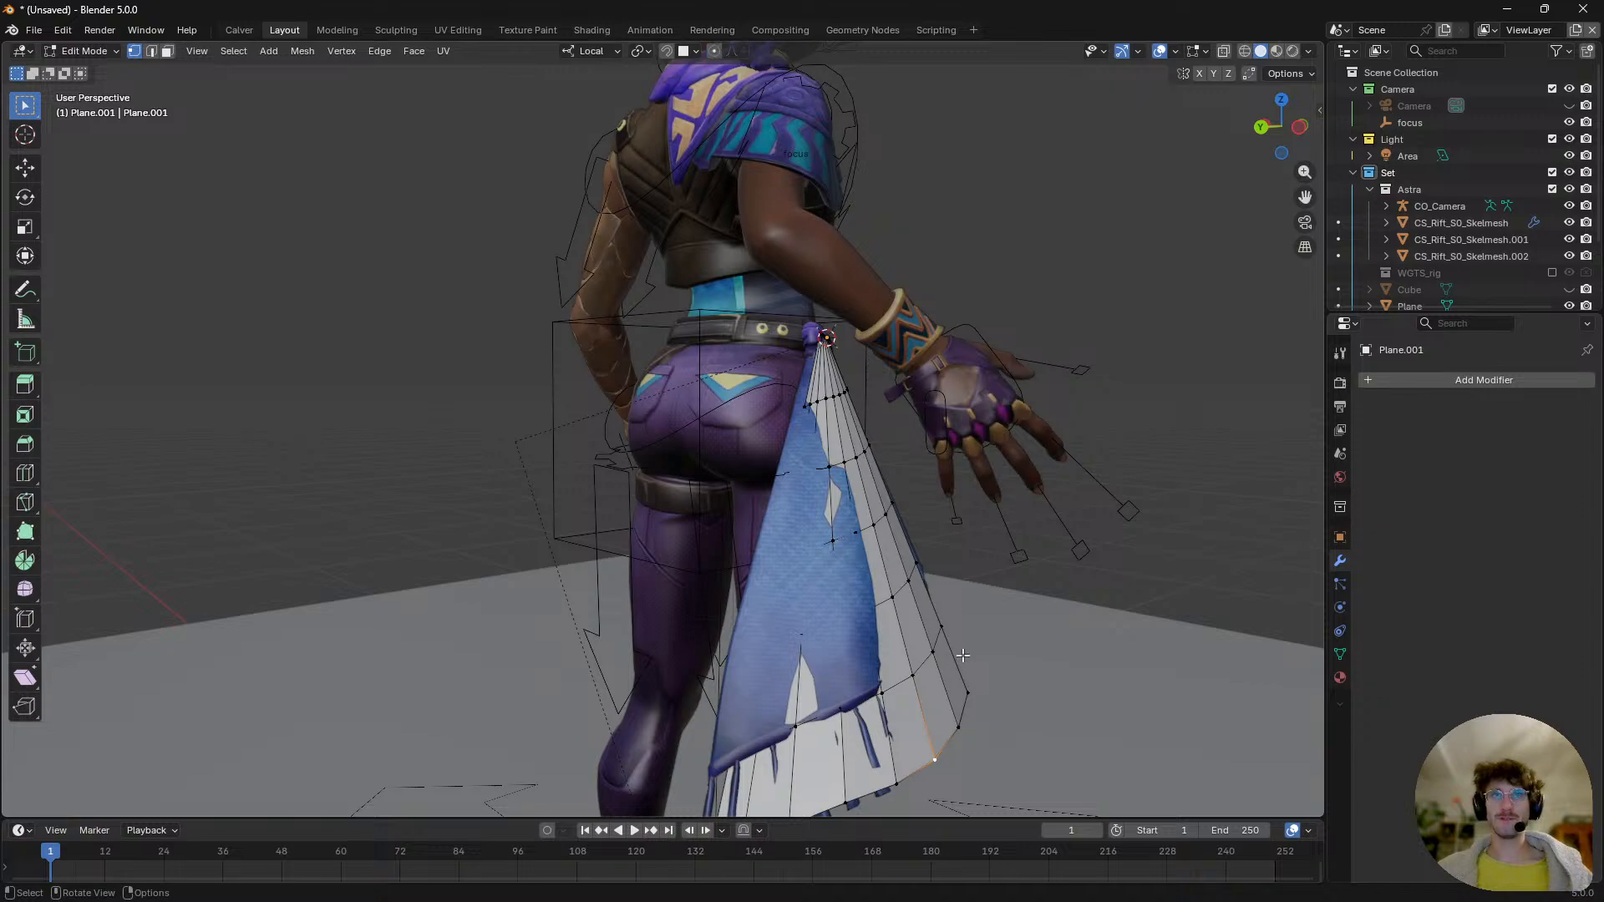
{"action": "middle_click_drag", "start_coordinate": [963, 656], "coordinate": [963, 587], "text": "shift"}
{"action": "key", "text": "g"}
{"action": "right_click", "coordinate": [978, 674]}
{"action": "key", "text": "ctrl+Tab"}
{"action": "left_click", "coordinate": [889, 655]}
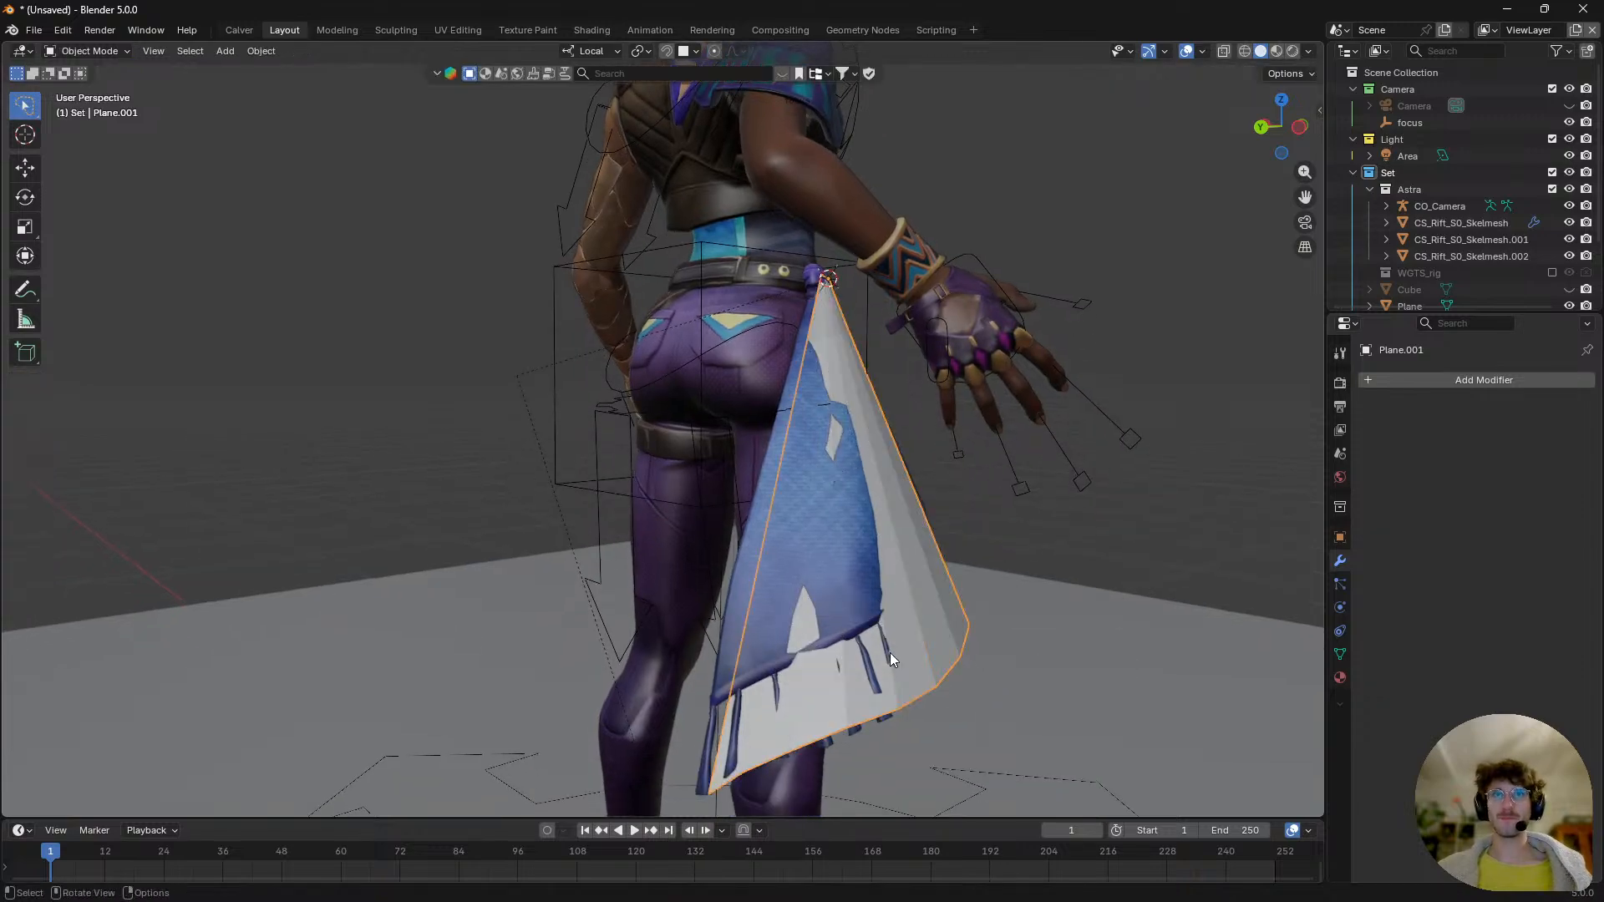
- Add Cloth physics to the fan-shaped plane
{"action": "left_click", "coordinate": [875, 583]}
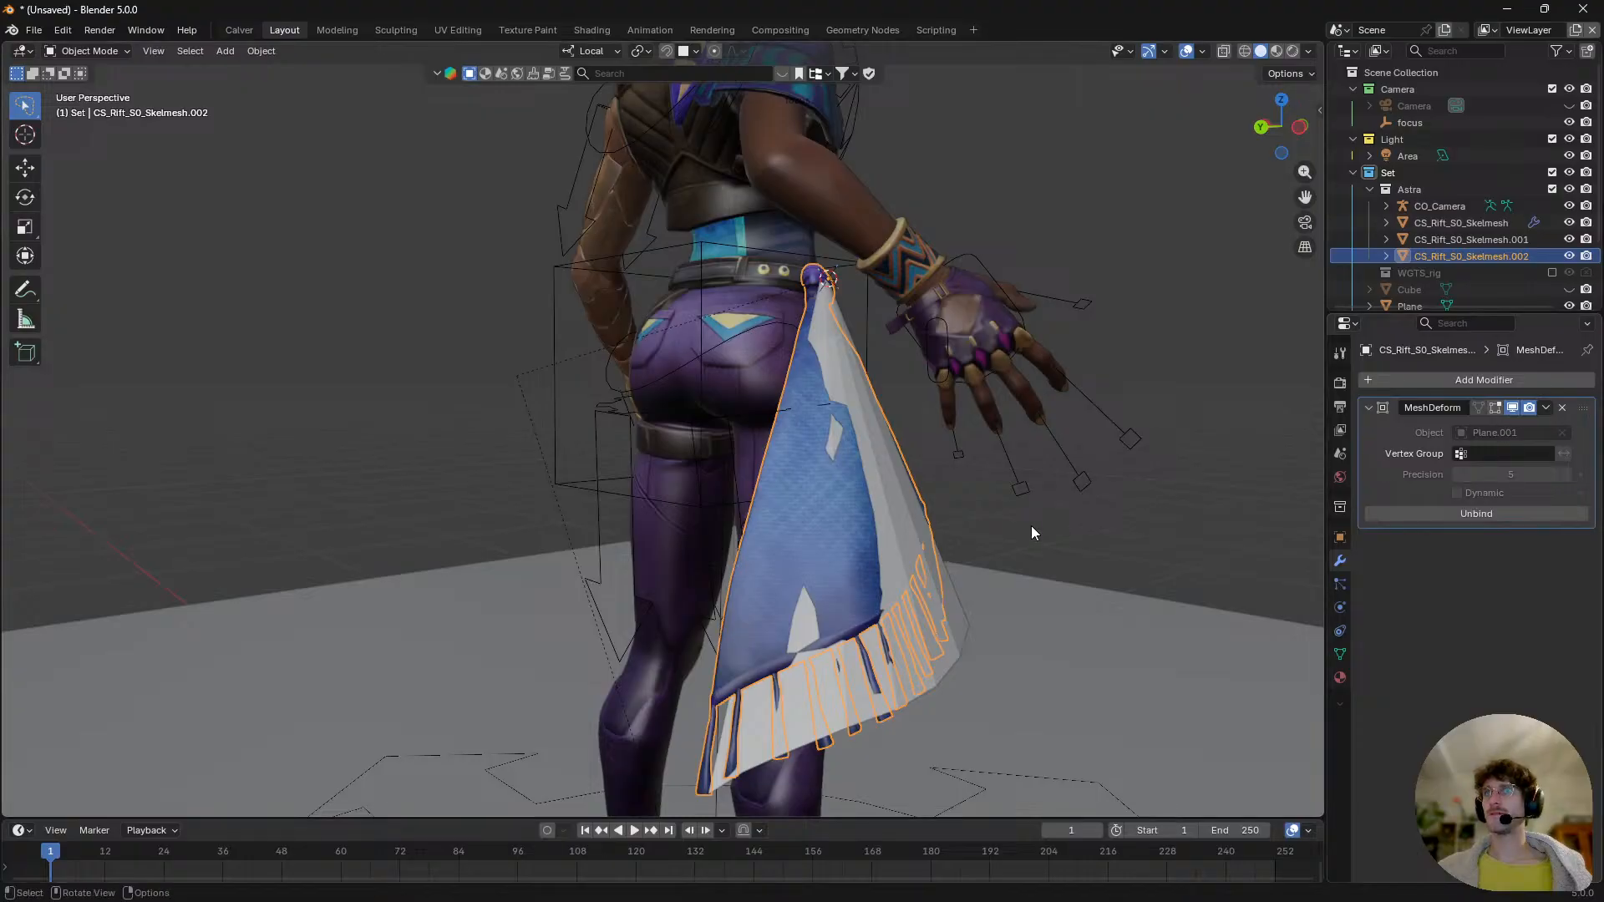
{"action": "left_click", "coordinate": [932, 566]}
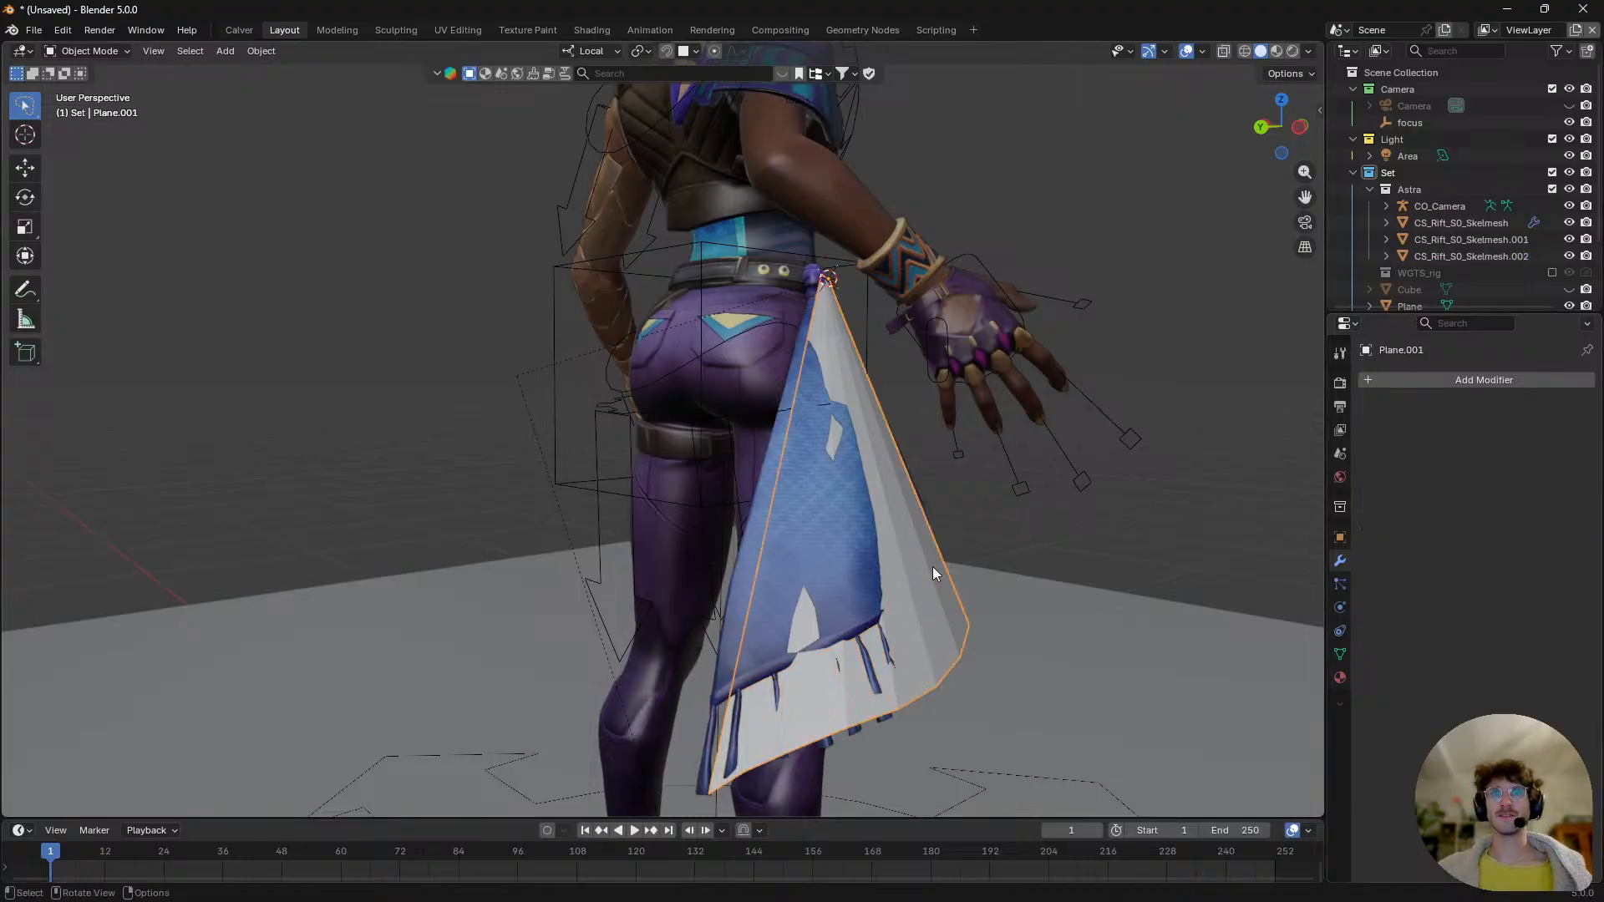
{"action": "left_click", "coordinate": [1340, 611]}
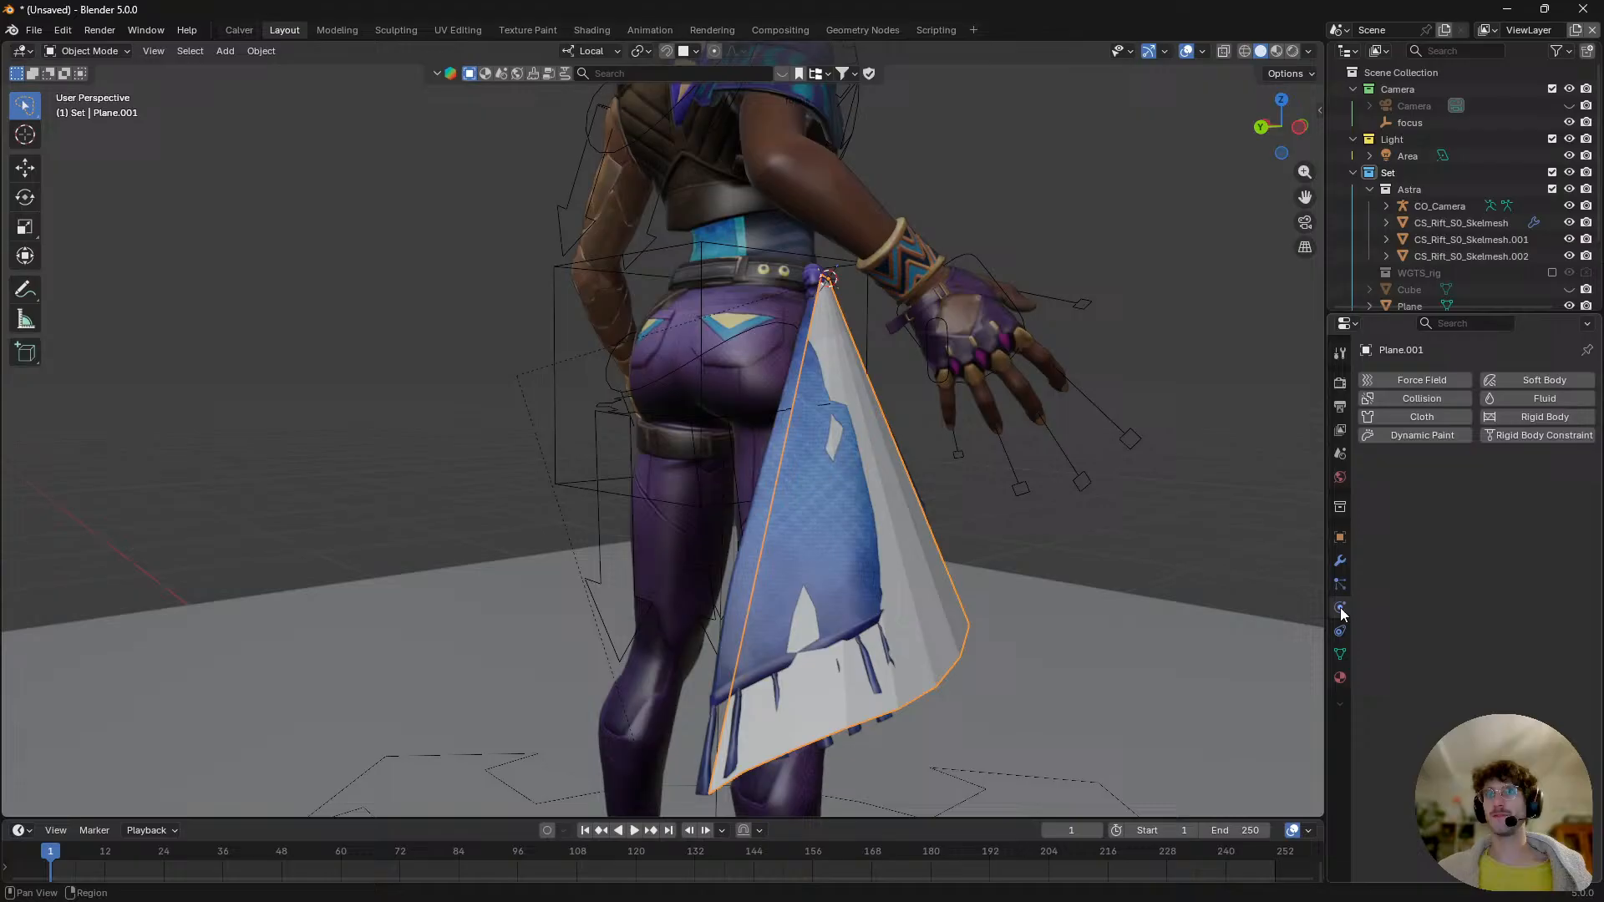
{"action": "left_click", "coordinate": [1420, 415]}
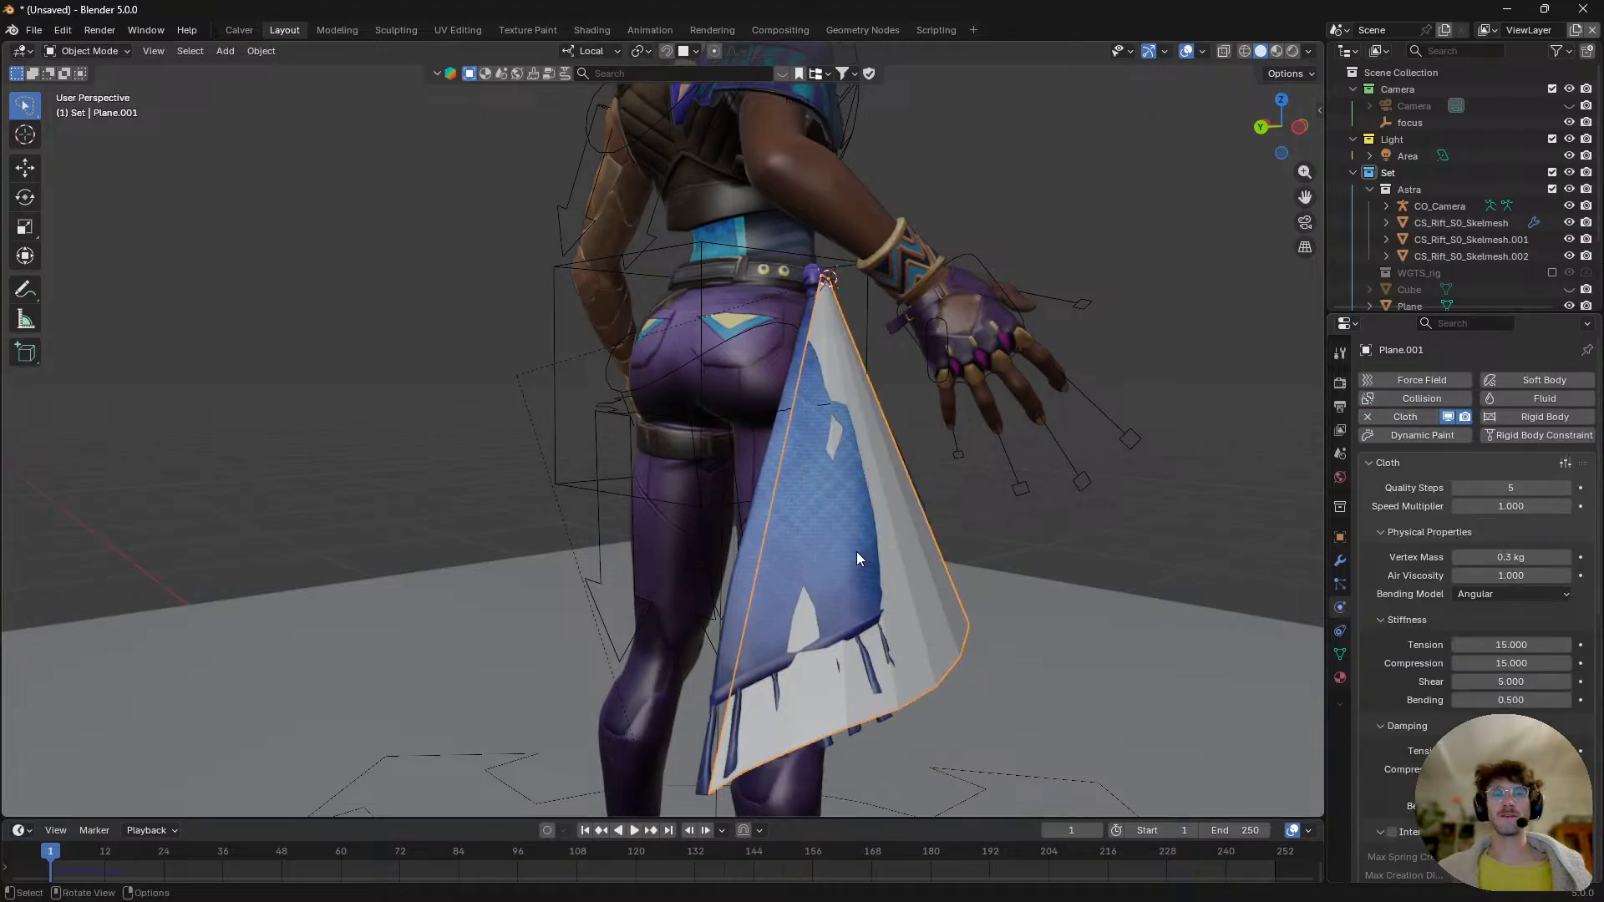
- Replace the scarf's Mesh Deform modifier with a Surface Deform targeting Plane.001, and bind it
{"action": "middle_click_drag", "start_coordinate": [804, 612], "coordinate": [946, 588], "text": "shift"}
{"action": "left_click", "coordinate": [961, 544]}
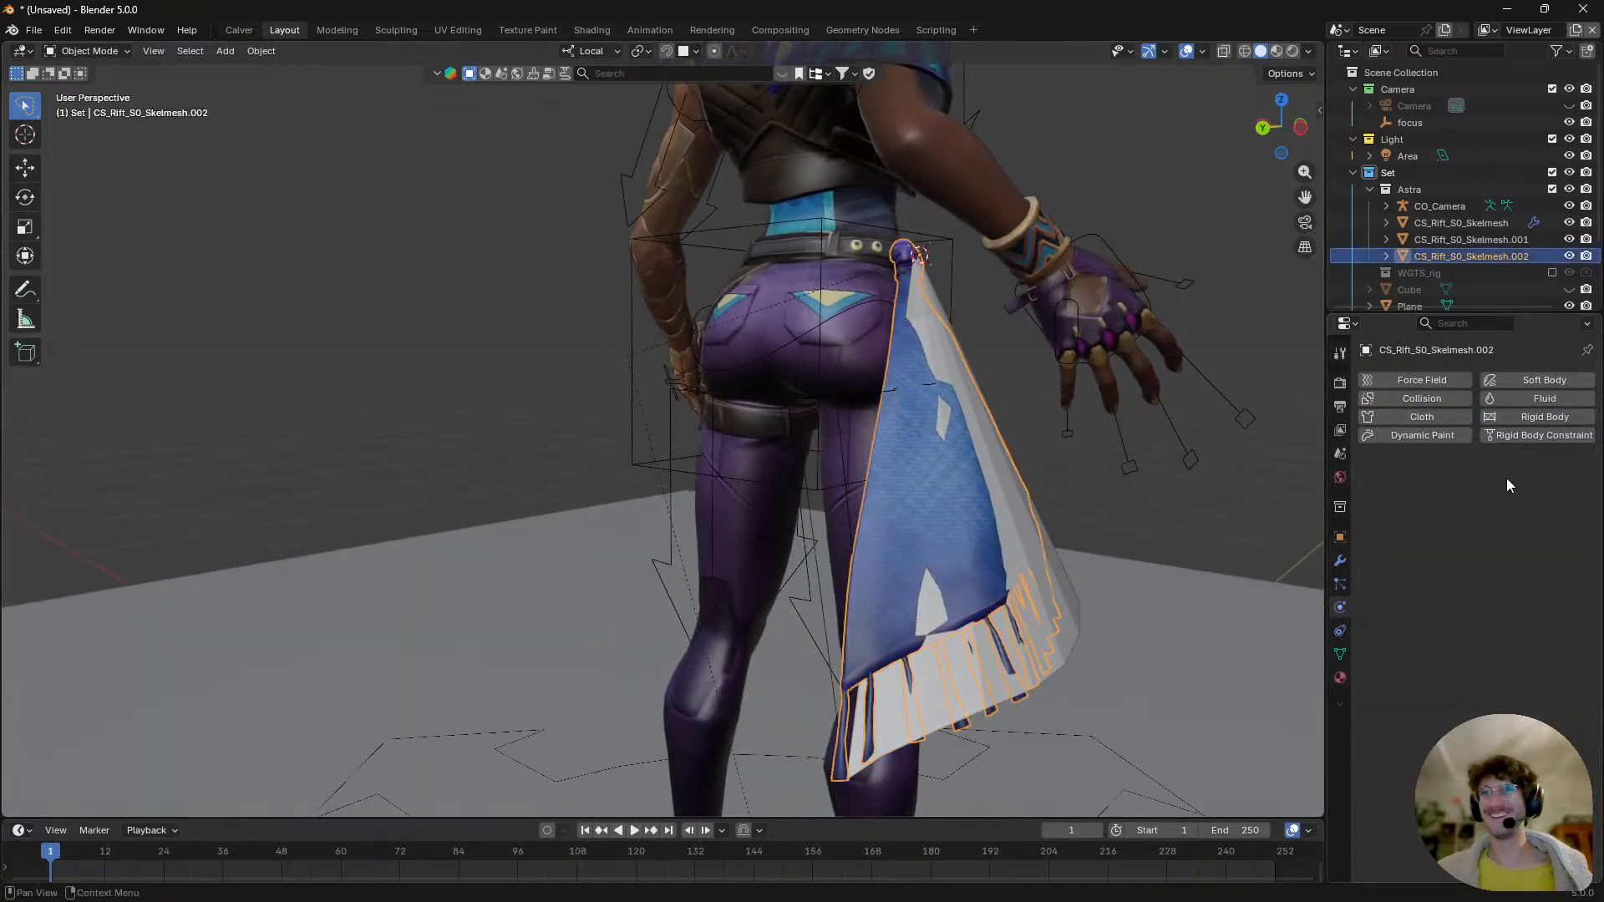
{"action": "left_click", "coordinate": [1339, 562]}
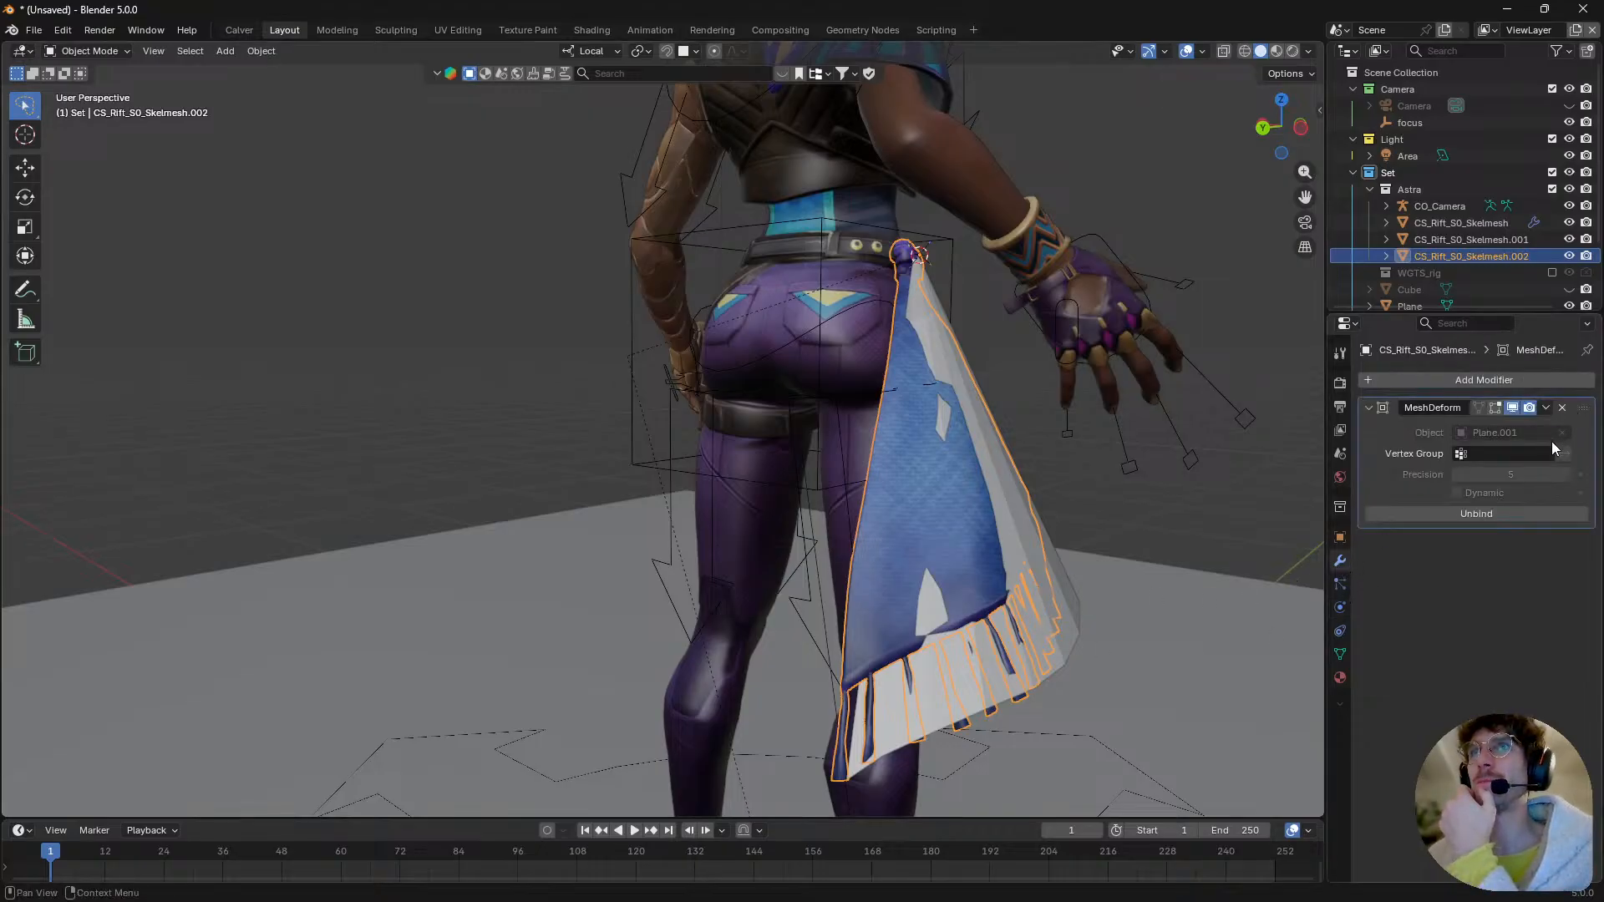
{"action": "left_click", "coordinate": [1534, 381]}
{"action": "mouse_move", "coordinate": [1533, 383]}
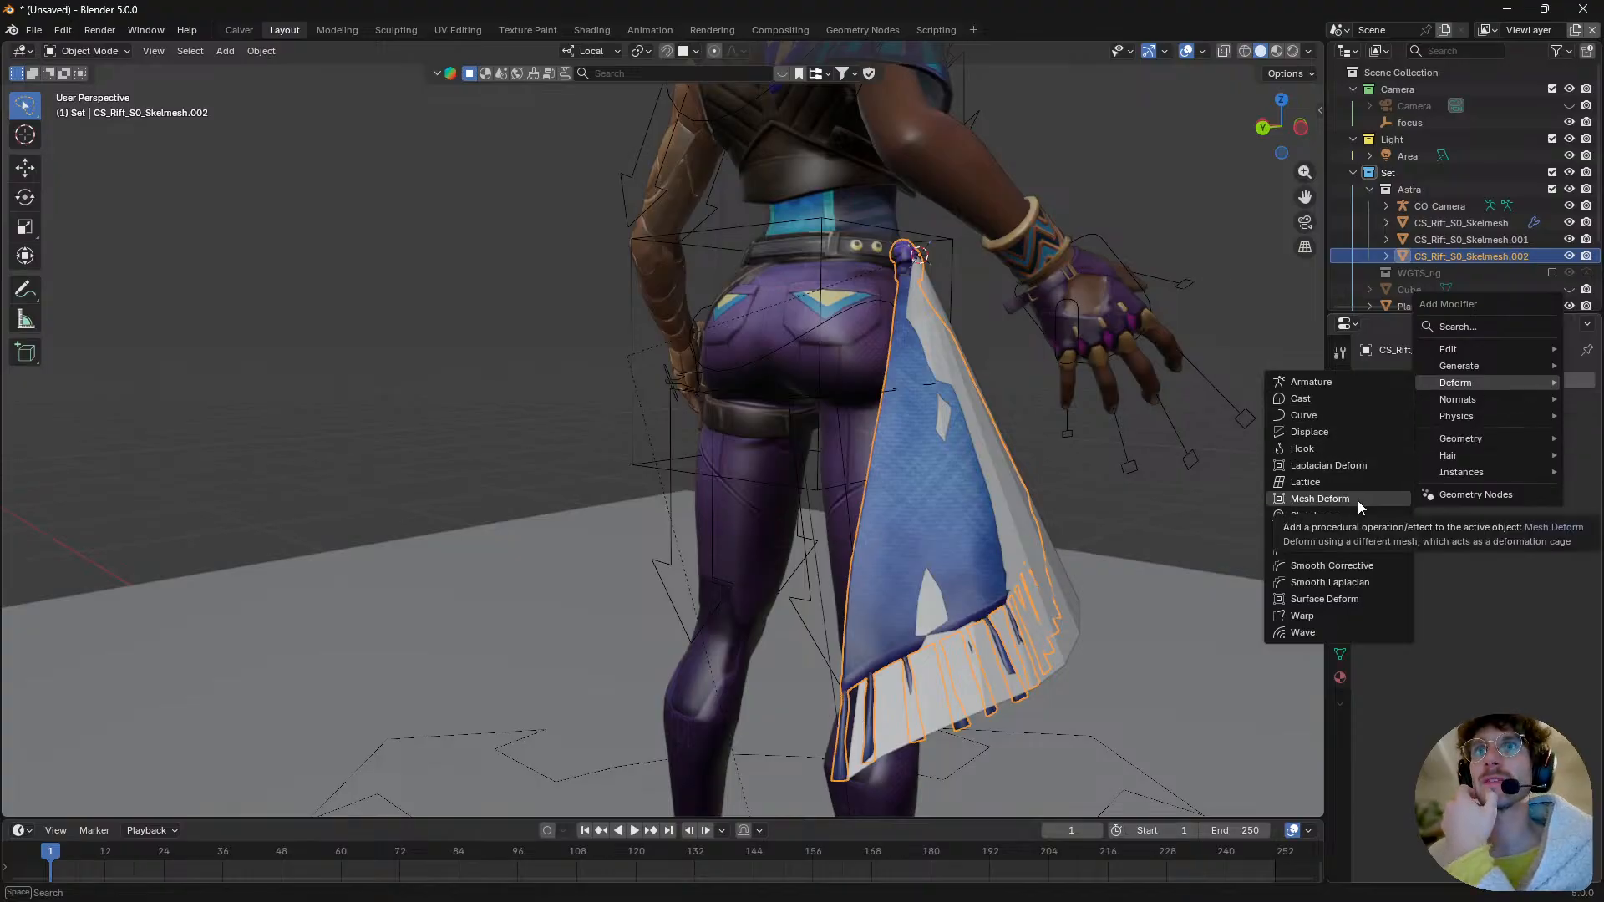
{"action": "left_click", "coordinate": [1345, 603]}
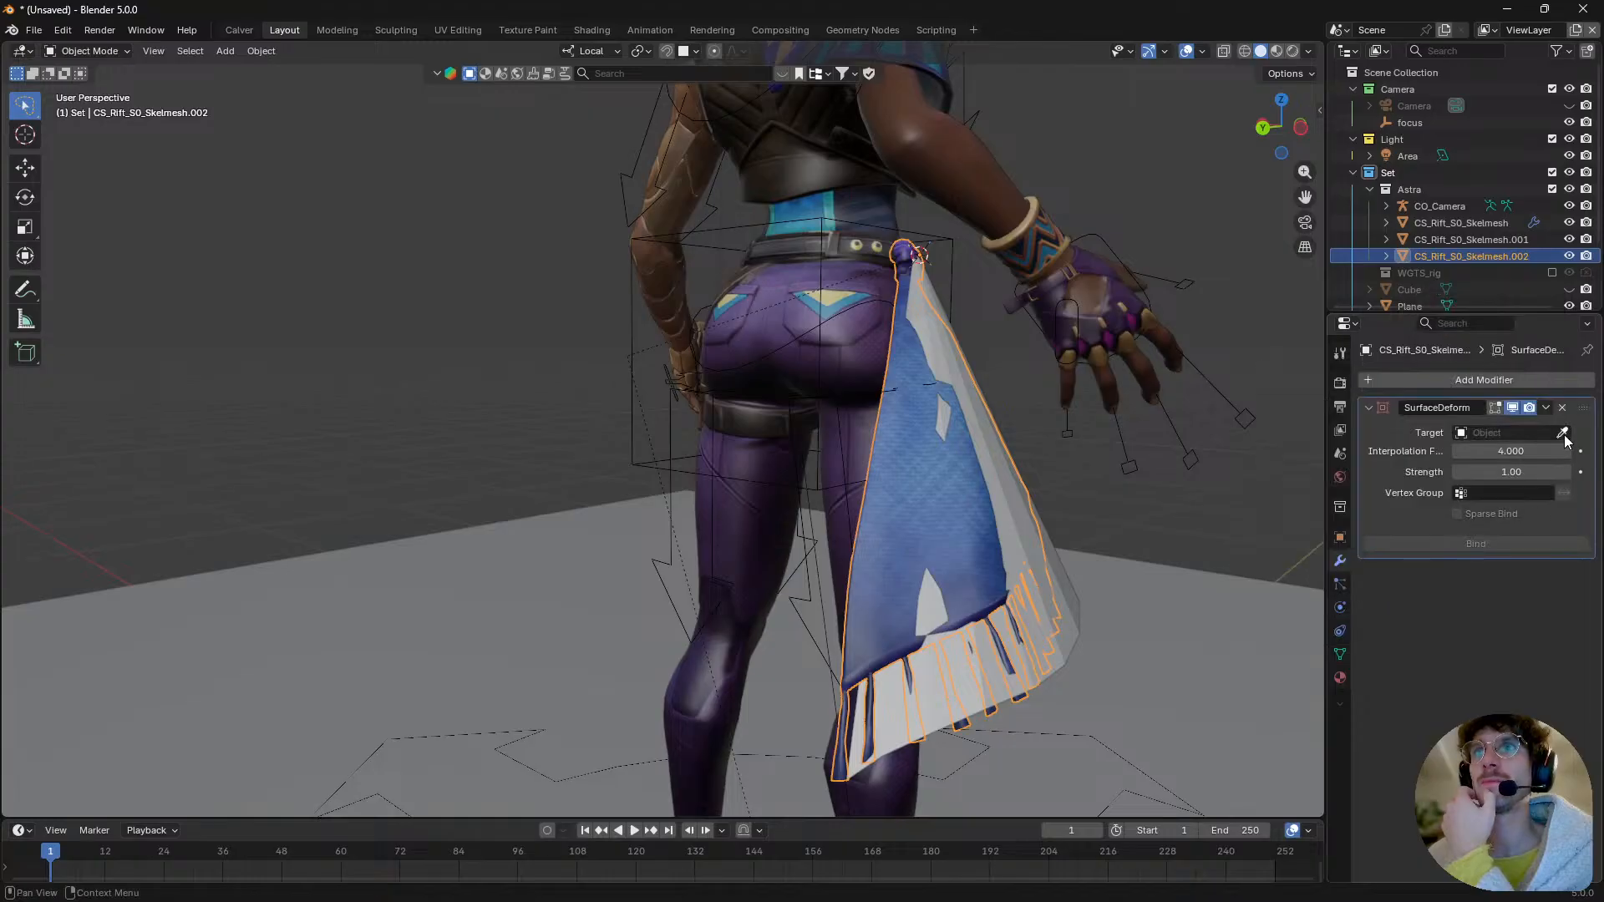
{"action": "left_click", "coordinate": [1048, 546]}
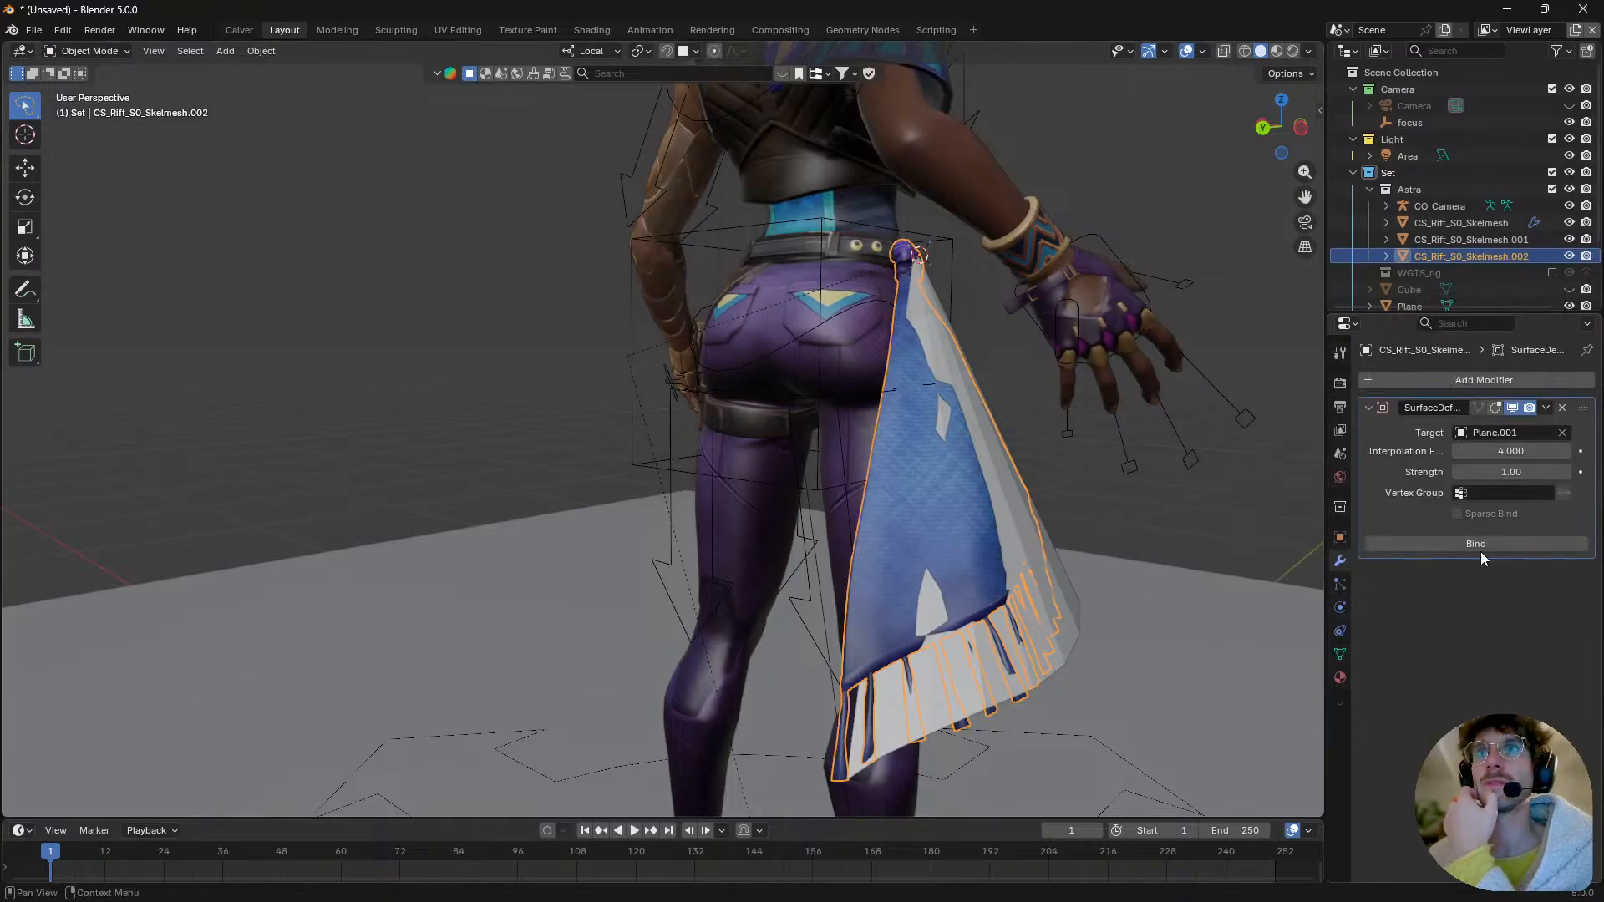
{"action": "left_click", "coordinate": [1482, 548]}
- Play the cloth simulation briefly and check the modifiers on the plane and the scarf
{"action": "left_click", "coordinate": [1064, 591]}
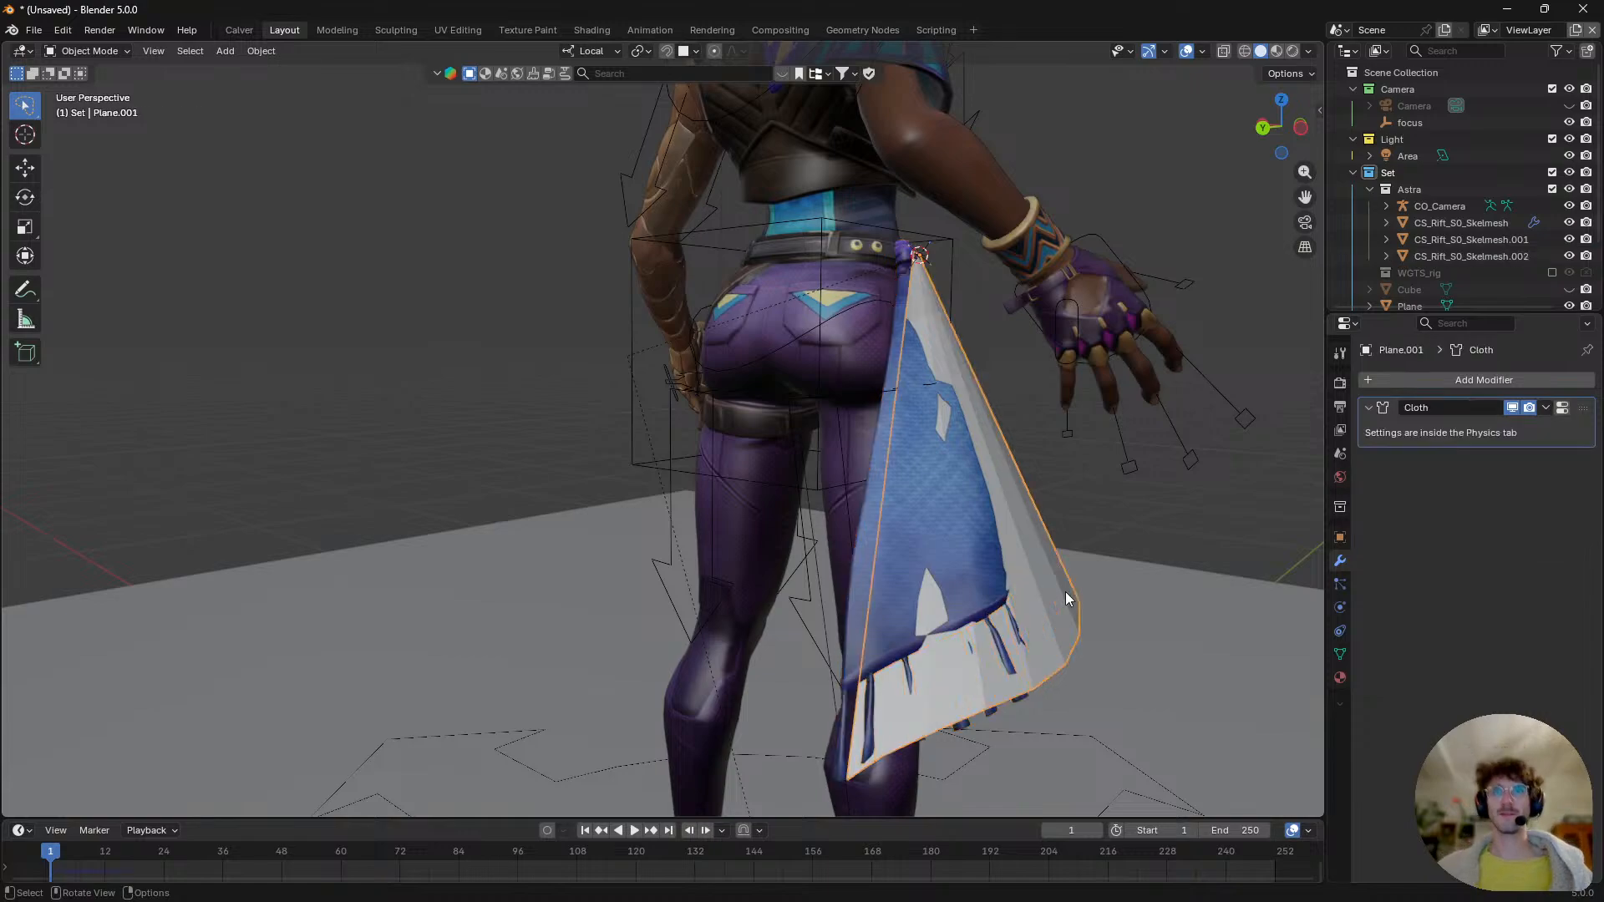
{"action": "left_click", "coordinate": [932, 525]}
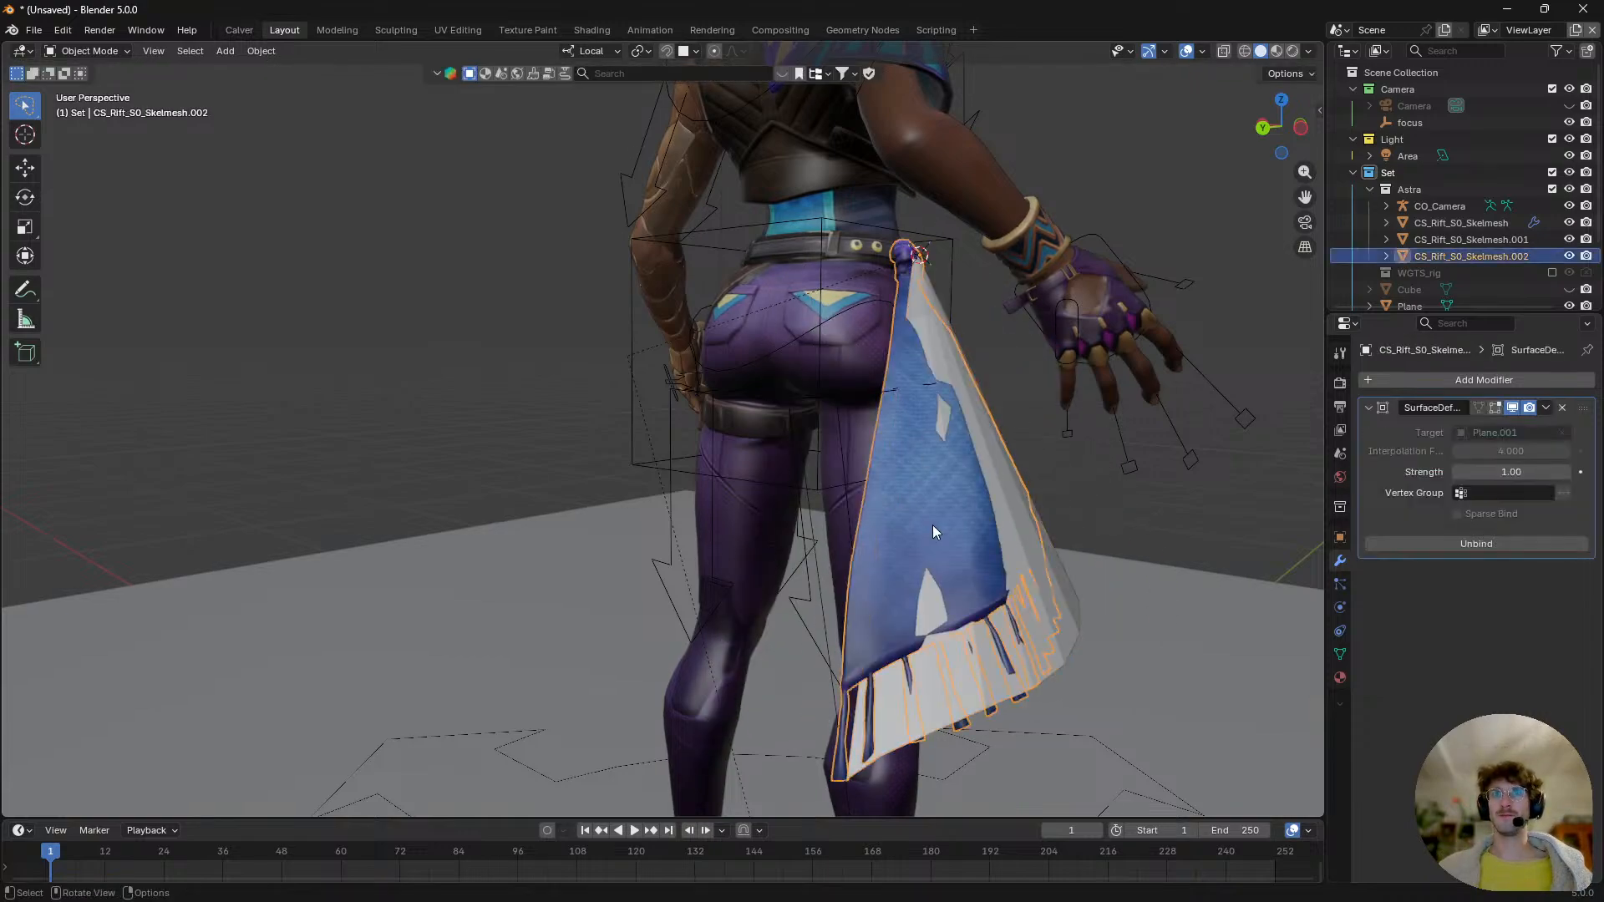
{"action": "key", "text": "space"}
{"action": "key", "text": "Escape"}
{"action": "middle_click_drag", "start_coordinate": [1081, 568], "coordinate": [1051, 572]}
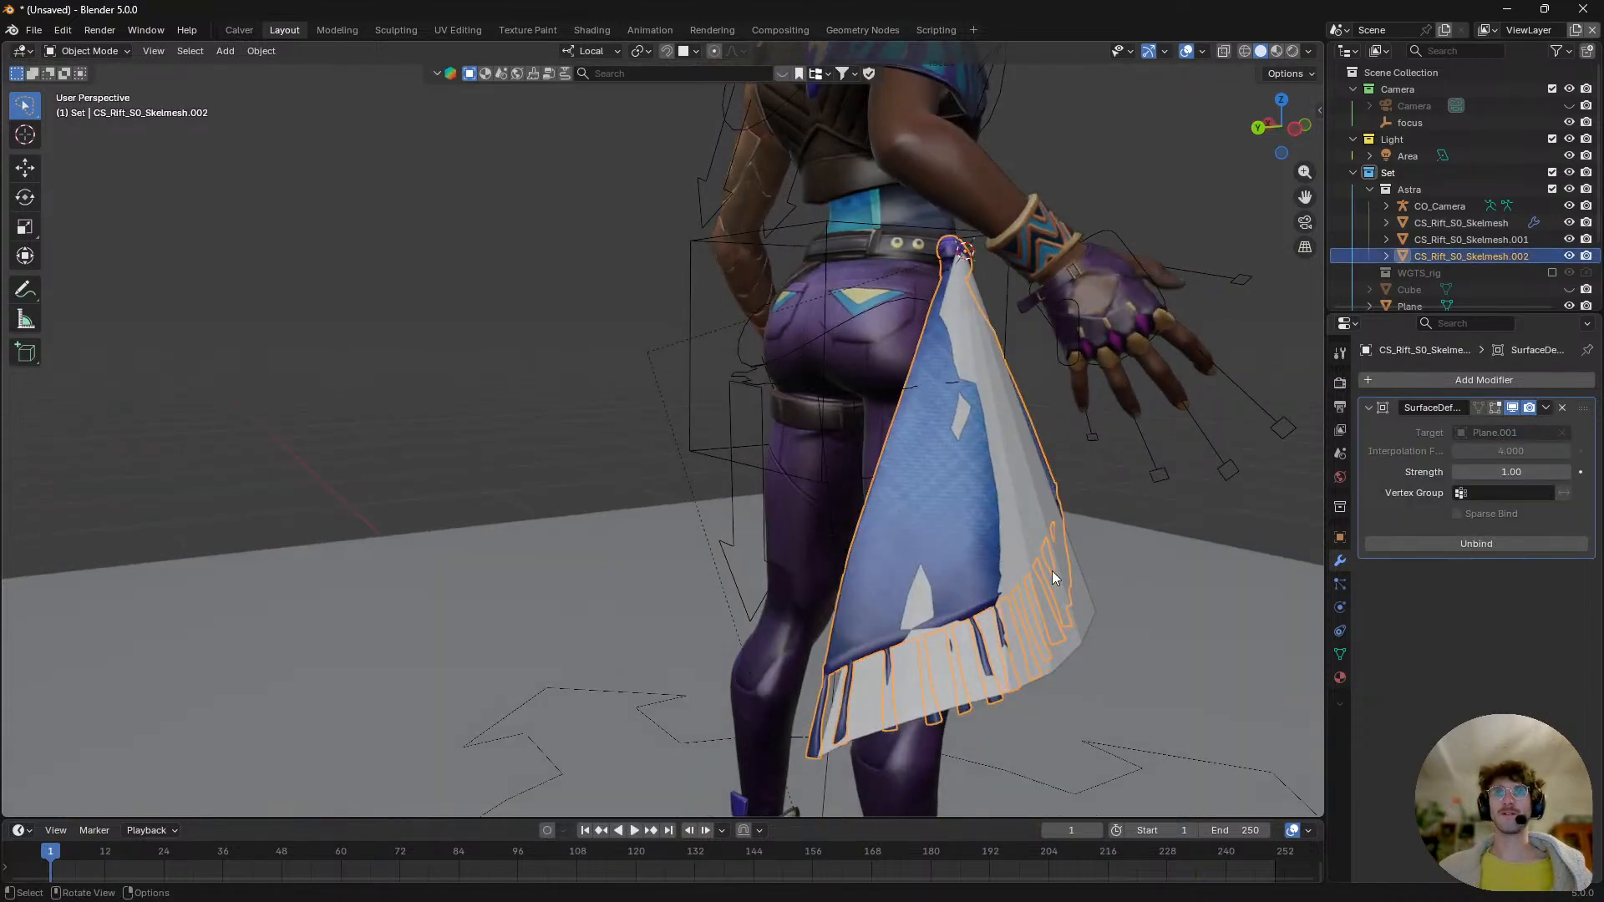
{"action": "left_click", "coordinate": [1049, 573]}
{"action": "left_click", "coordinate": [981, 544]}
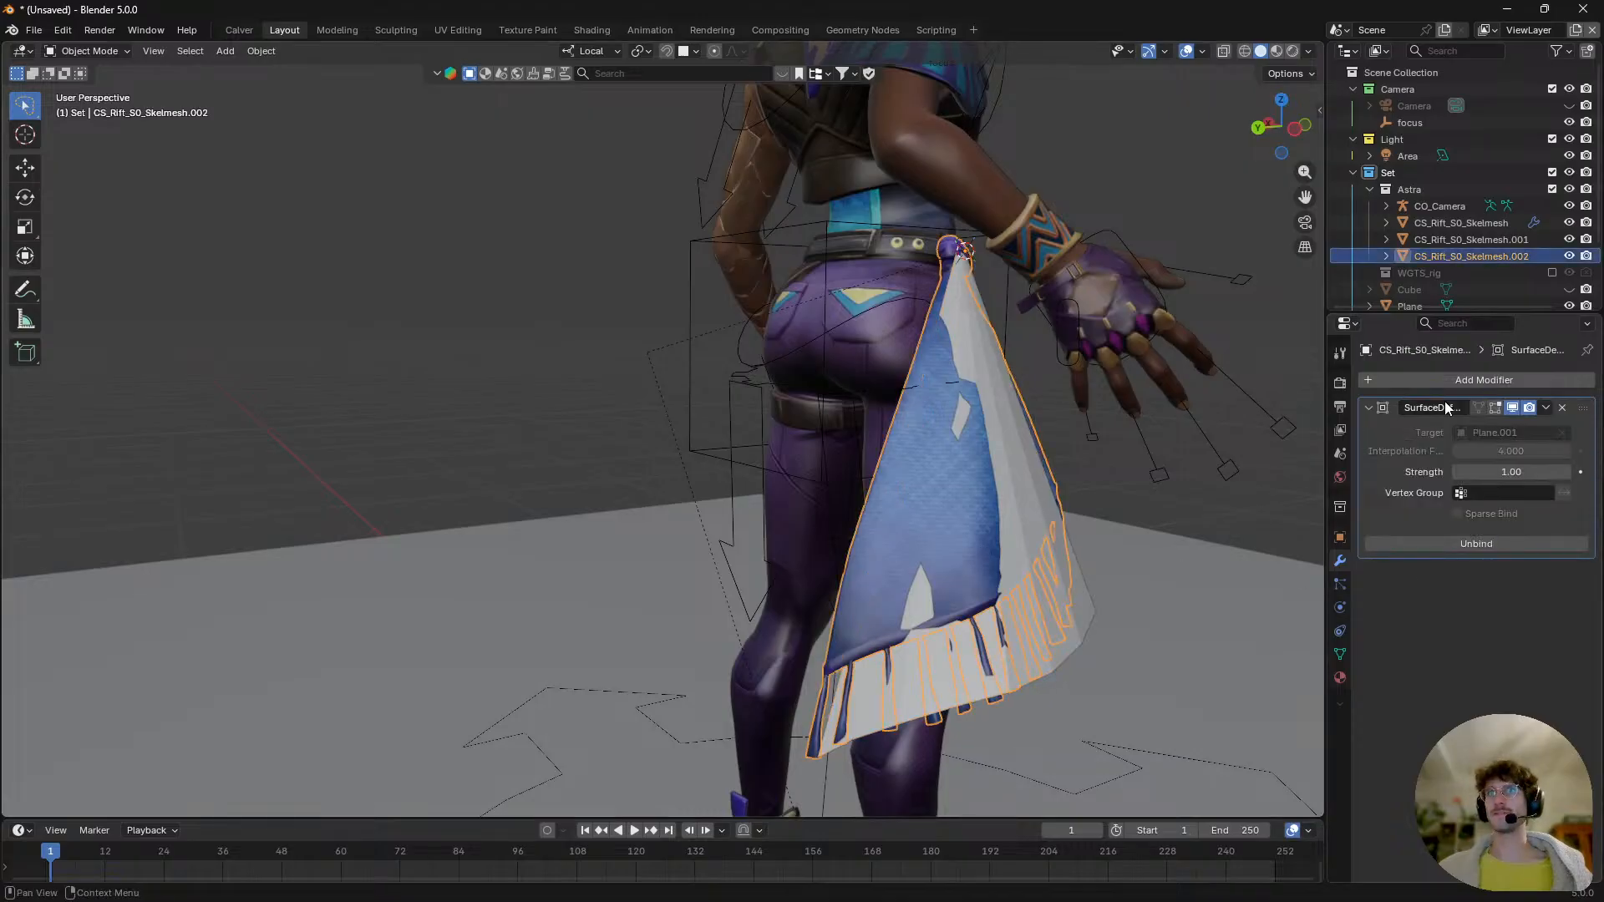
{"action": "left_click", "coordinate": [1069, 625]}
{"action": "key", "text": "space"}
{"action": "key", "text": "Escape"}
- Display the plane as wire in the viewport and turn off all its ray visibility options
{"action": "middle_click_drag", "start_coordinate": [1024, 564], "coordinate": [850, 518]}
{"action": "middle_click_drag", "start_coordinate": [1073, 537], "coordinate": [956, 539]}
{"action": "left_click", "coordinate": [1340, 537]}
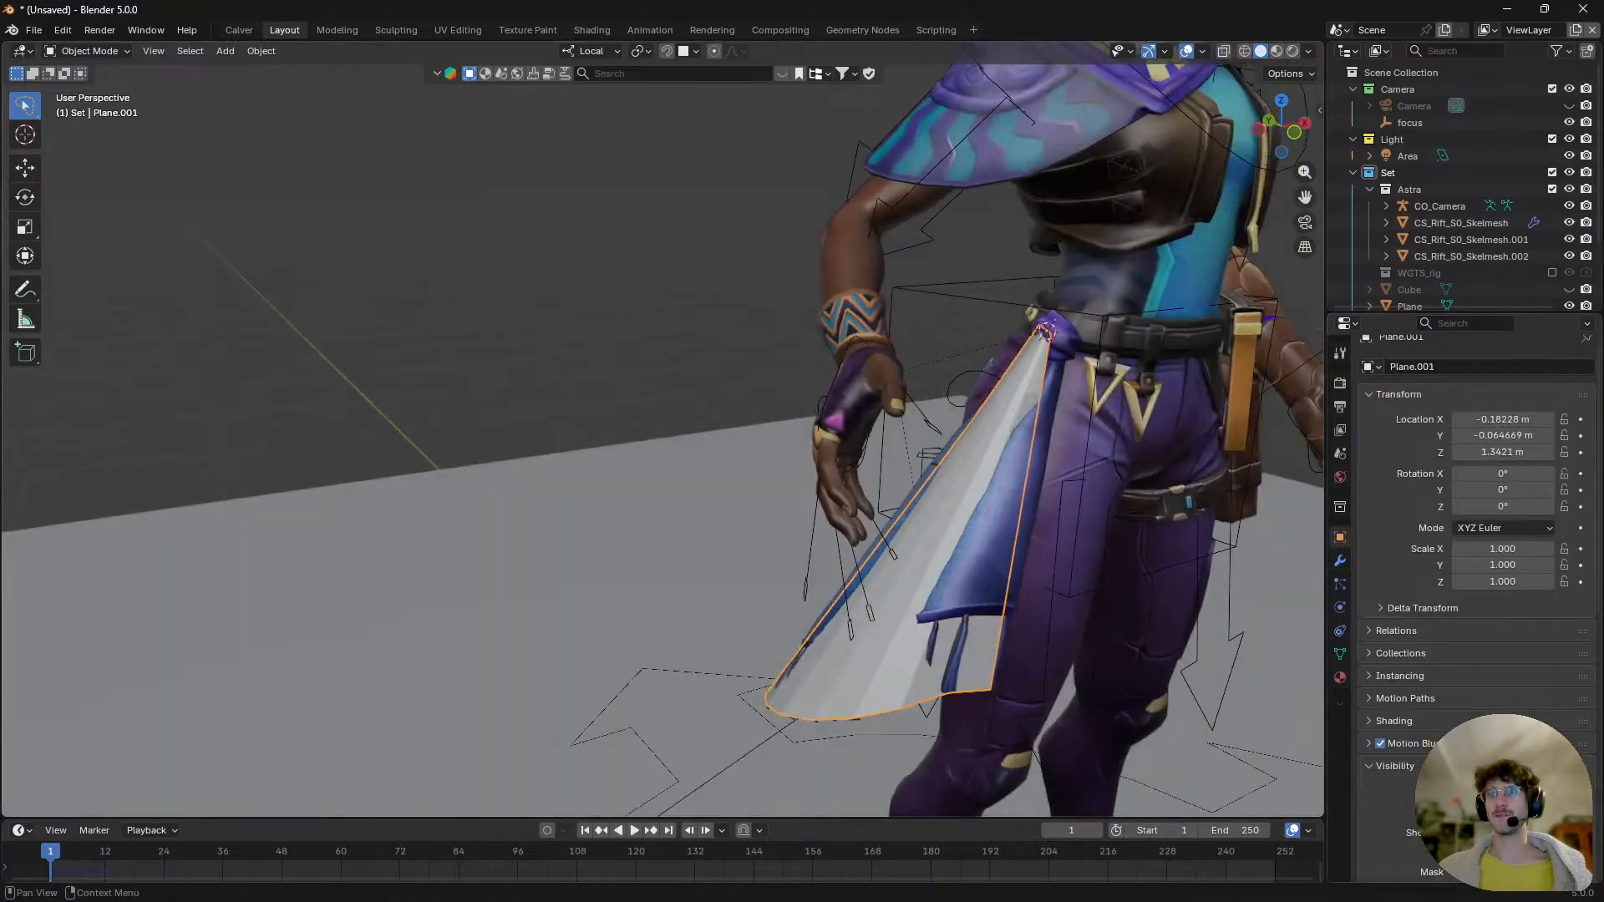
{"action": "scroll", "coordinate": [1470, 584], "scroll_direction": "down", "scroll_amount": 10}
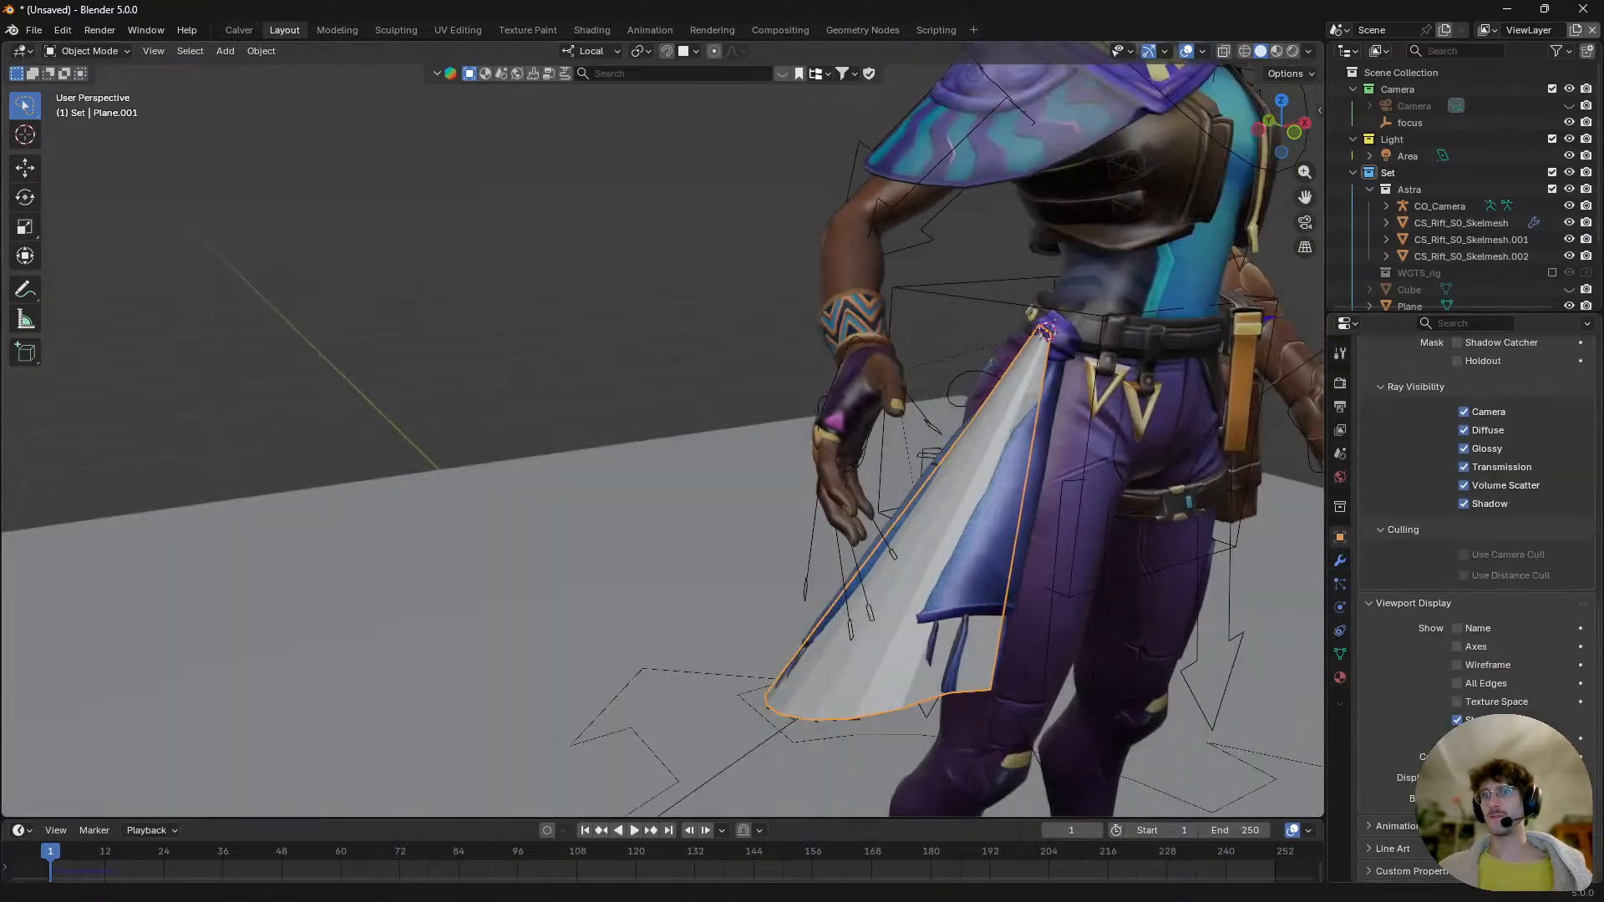
{"action": "left_click", "coordinate": [1495, 817]}
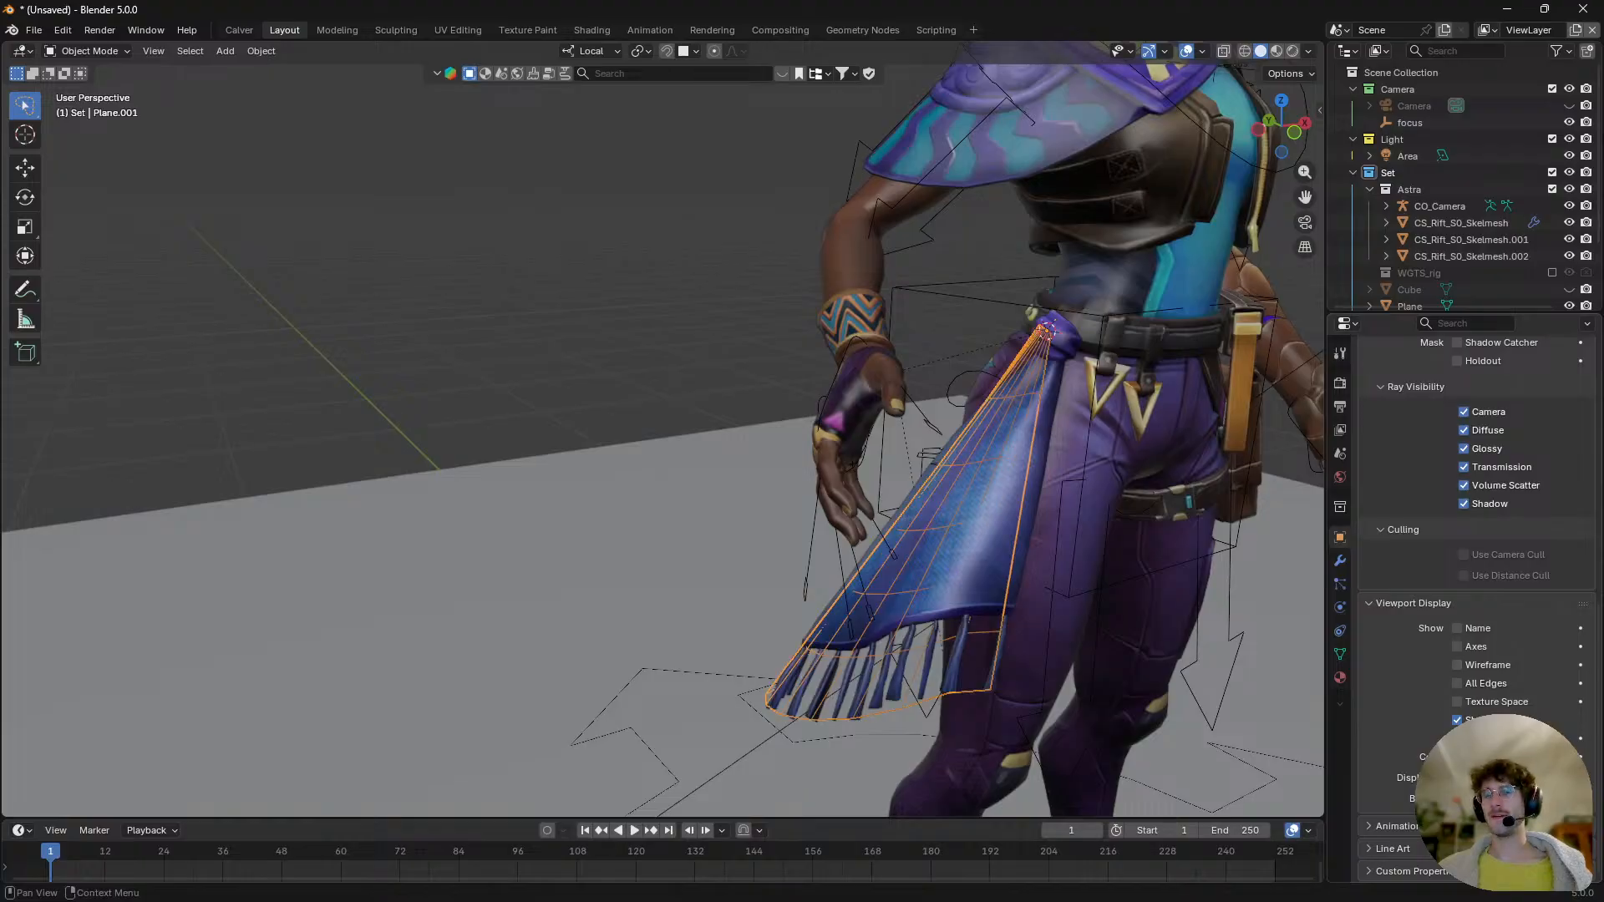
{"action": "scroll", "coordinate": [1458, 509], "scroll_direction": "up", "scroll_amount": 2}
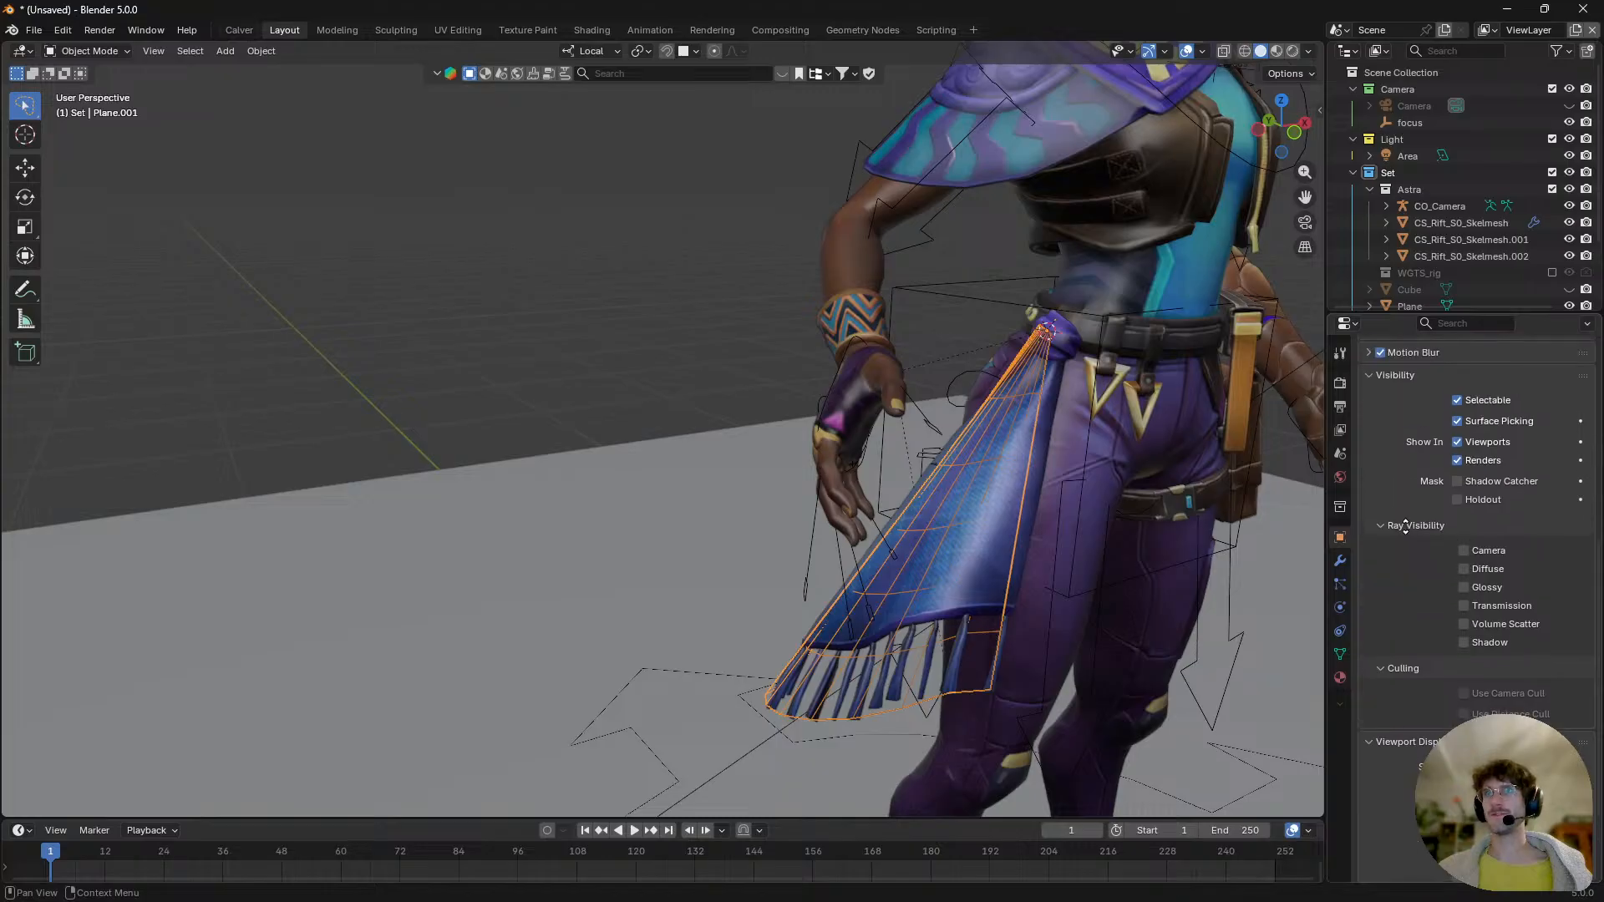
- Create a vertex group named Pin on the plane
{"action": "left_click", "coordinate": [1340, 381]}
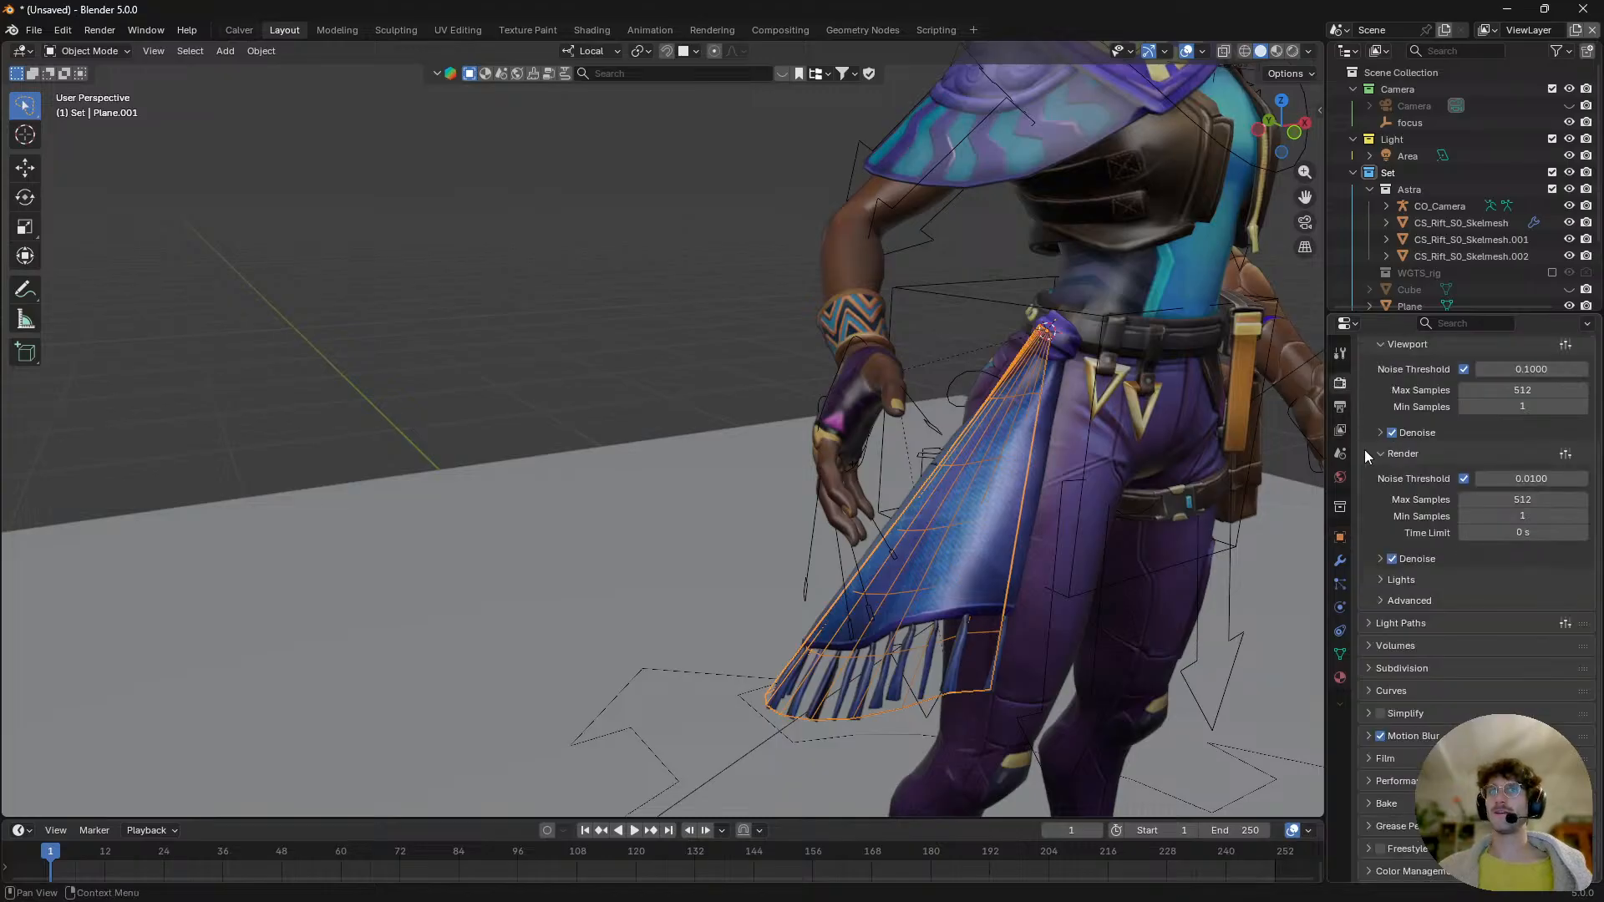
{"action": "left_click", "coordinate": [1338, 576]}
{"action": "left_click", "coordinate": [1340, 654]}
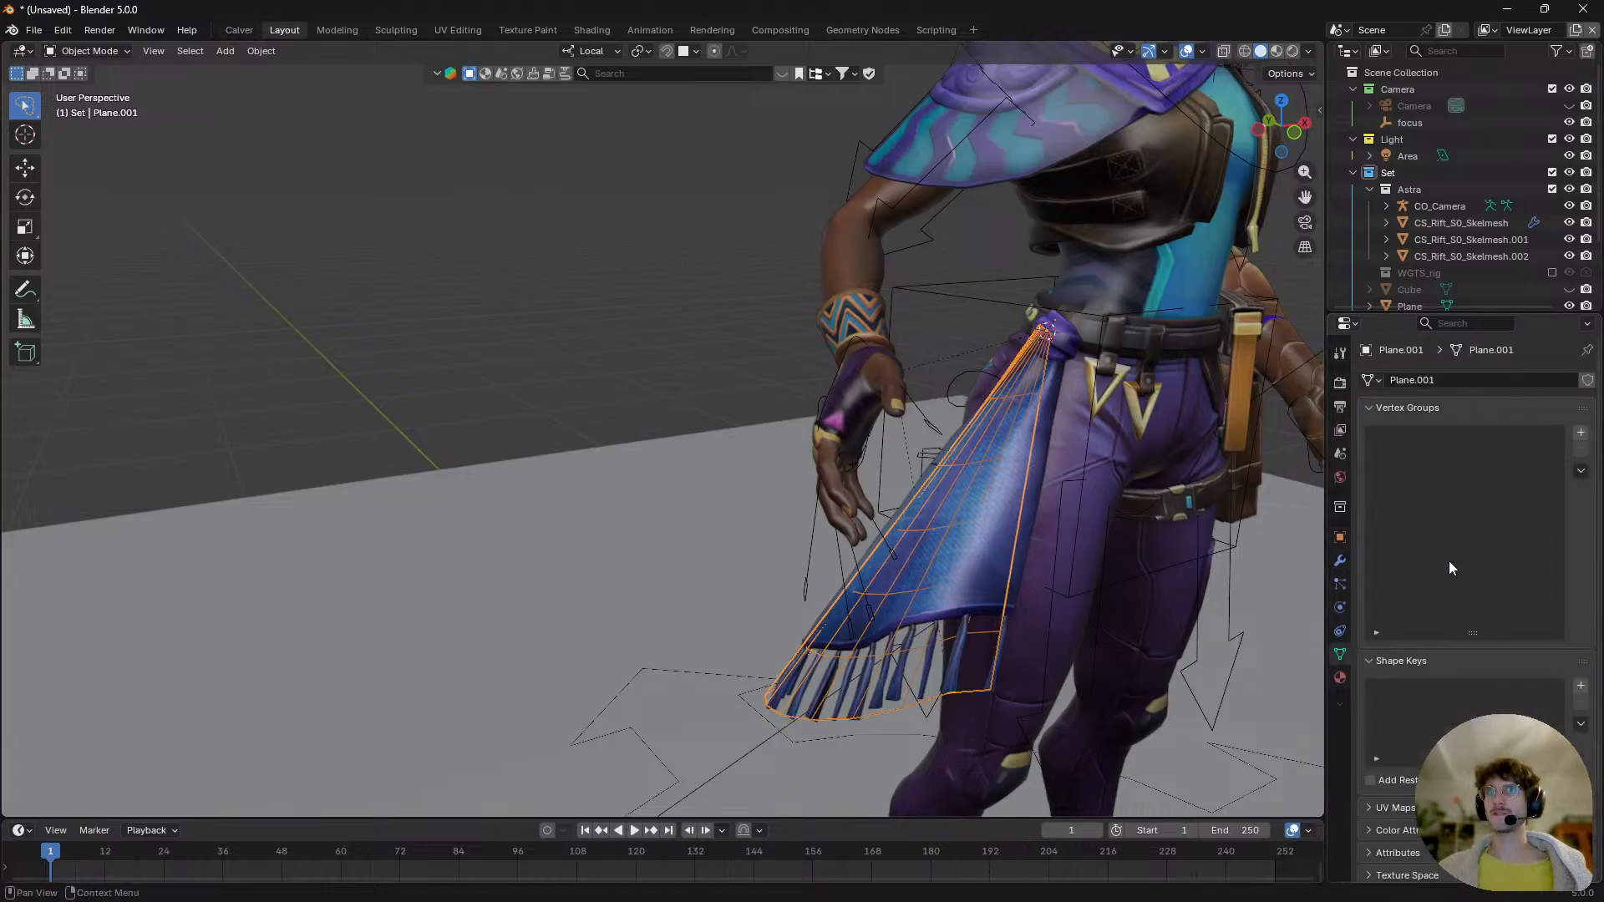
{"action": "left_click", "coordinate": [1580, 432]}
{"action": "double_click", "coordinate": [1407, 437]}
{"action": "type", "text": "Pin"}
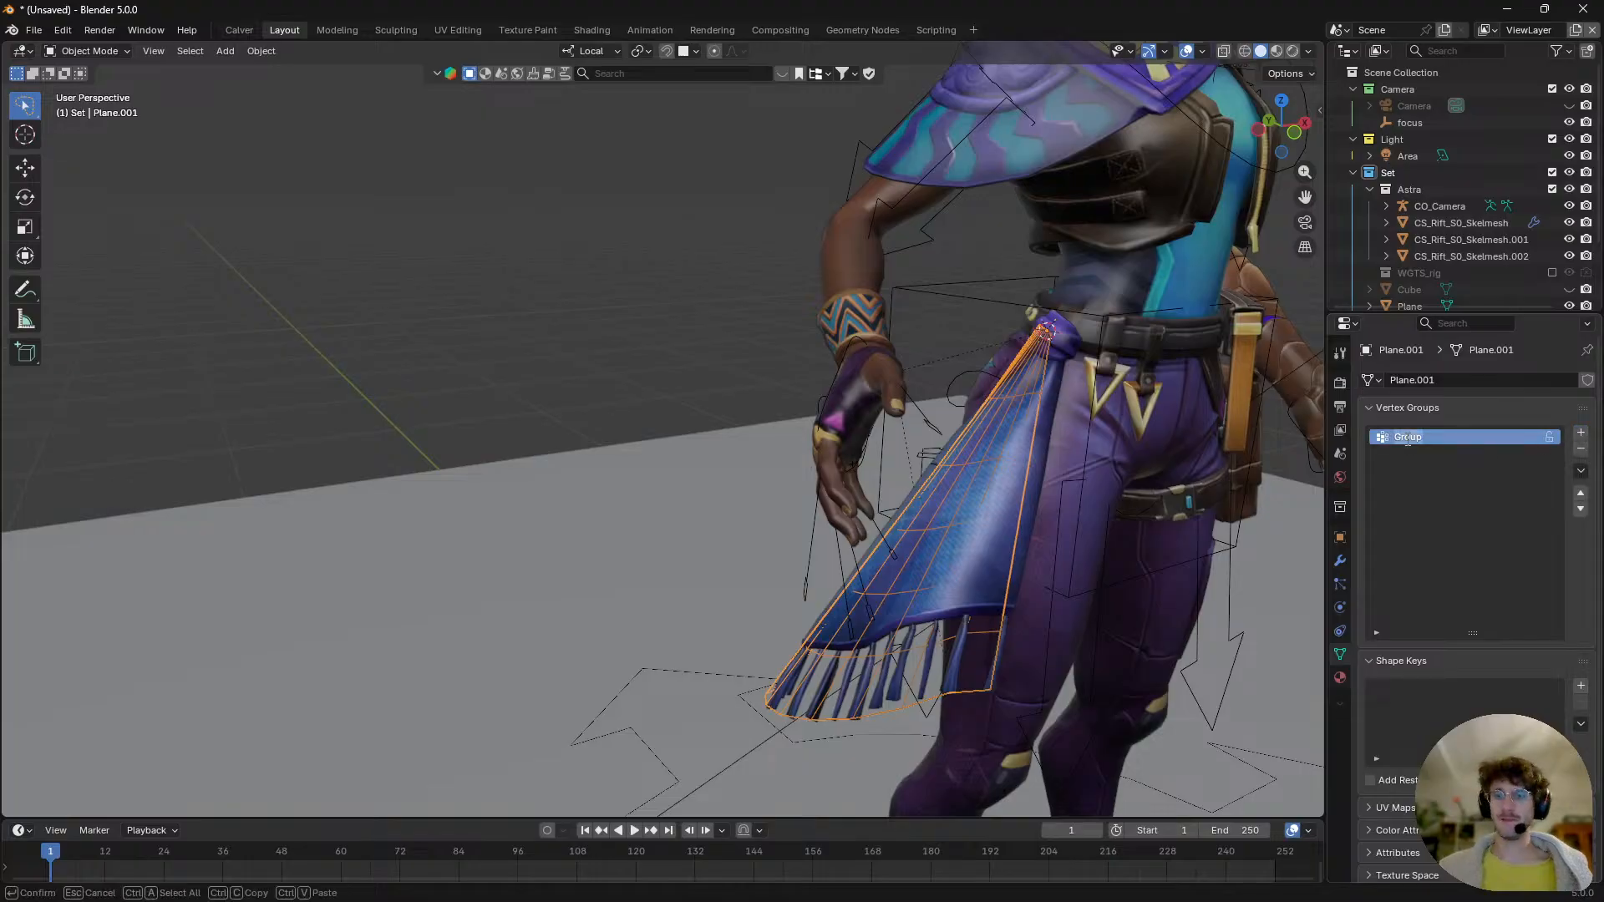
{"action": "key", "text": "Return"}
- Paint a linear weight gradient down the plane from the knot for the Pin group, with weight and strength 1.000
{"action": "key", "text": "ctrl+Tab"}
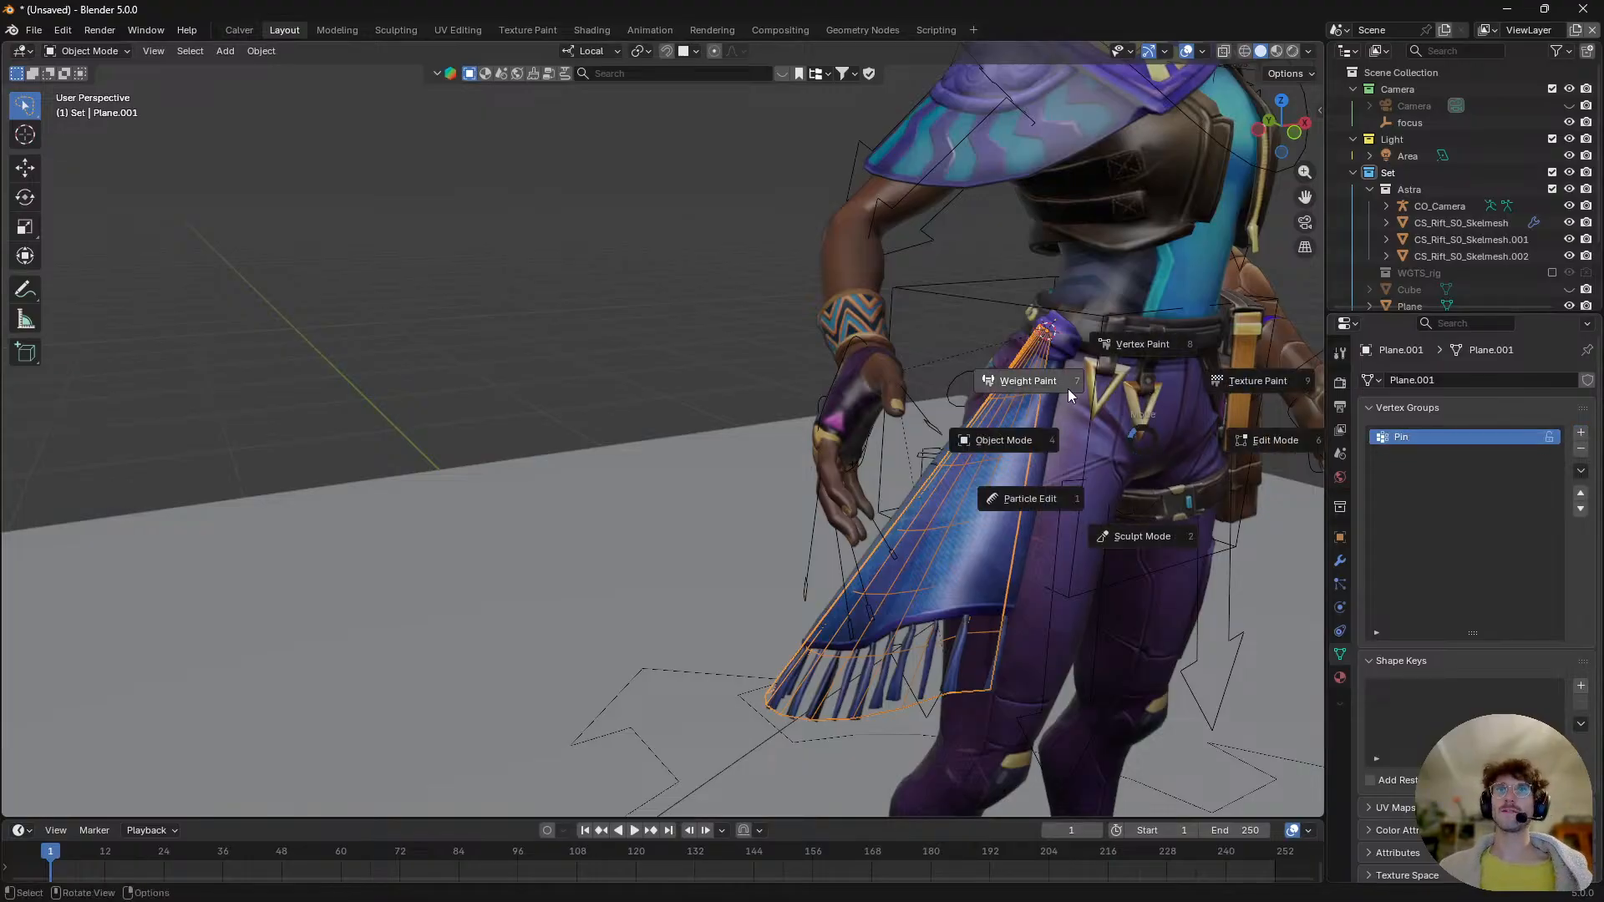
{"action": "left_click", "coordinate": [1064, 381]}
{"action": "middle_click_drag", "start_coordinate": [1064, 381], "coordinate": [1096, 423]}
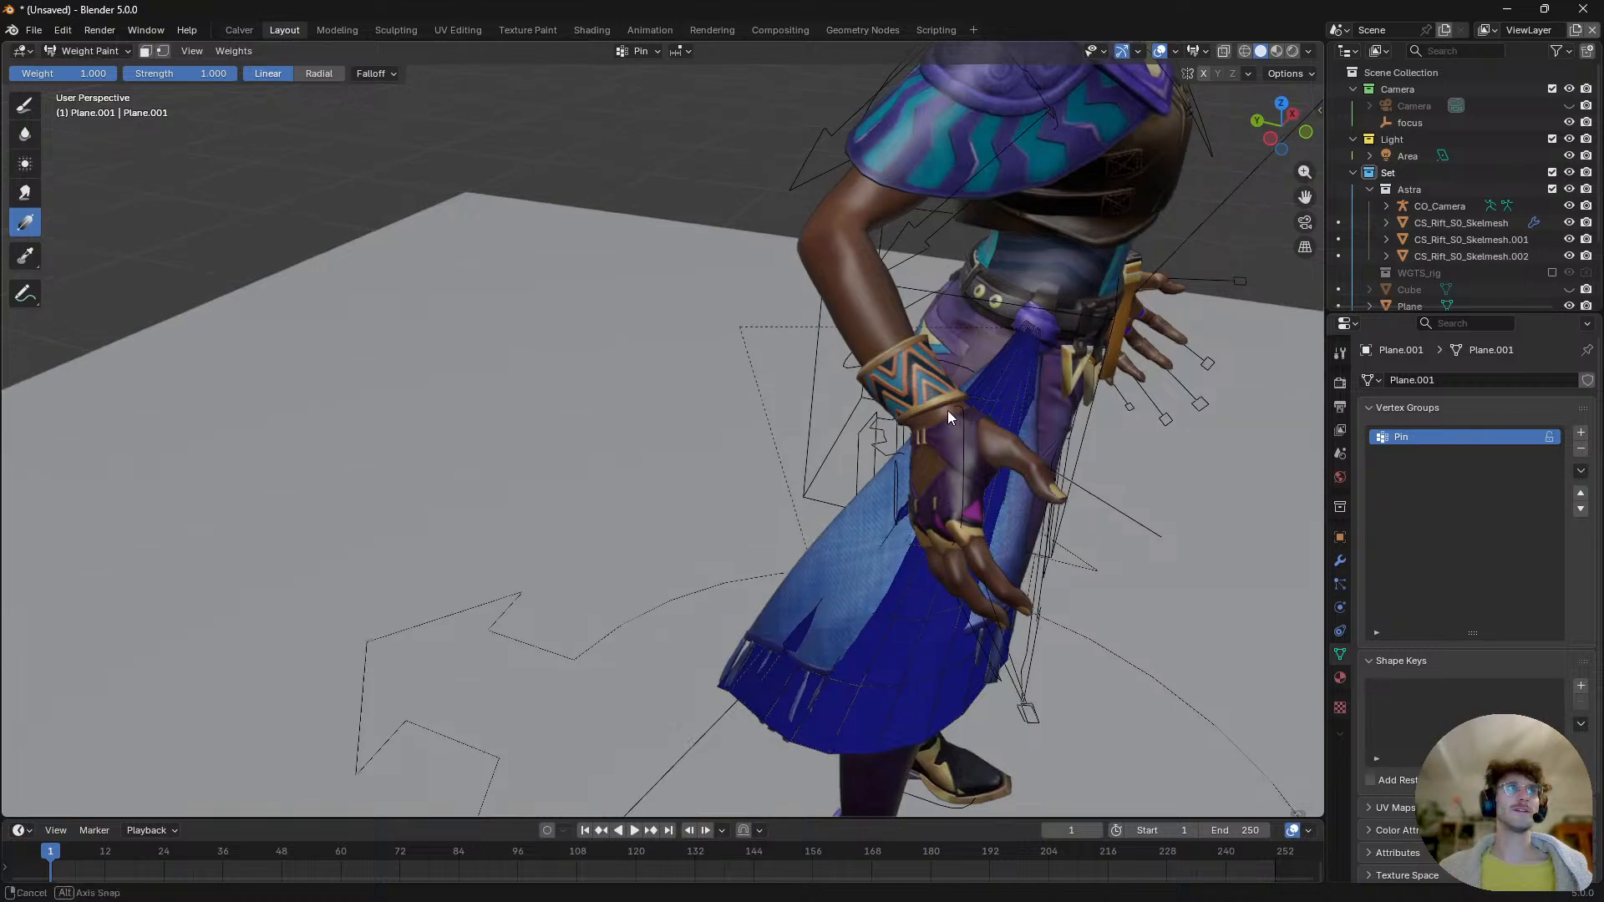
{"action": "mouse_move", "coordinate": [1084, 338]}
{"action": "left_mouse_down"}
{"action": "mouse_move", "coordinate": [1027, 584]}
{"action": "mouse_move", "coordinate": [1036, 623]}
{"action": "mouse_move", "coordinate": [1045, 590]}
{"action": "left_mouse_up"}
{"action": "key", "text": "ctrl+Tab"}
- Clear the scarf's parent
{"action": "mouse_move", "coordinate": [1018, 525]}
{"action": "middle_mouse_down"}
{"action": "mouse_move", "coordinate": [1080, 502]}
{"action": "mouse_move", "coordinate": [1062, 449]}
{"action": "mouse_move", "coordinate": [1050, 462]}
{"action": "middle_mouse_up"}
{"action": "left_click", "coordinate": [1340, 608]}
{"action": "left_click", "coordinate": [1050, 463]}
{"action": "key", "text": "alt+p"}
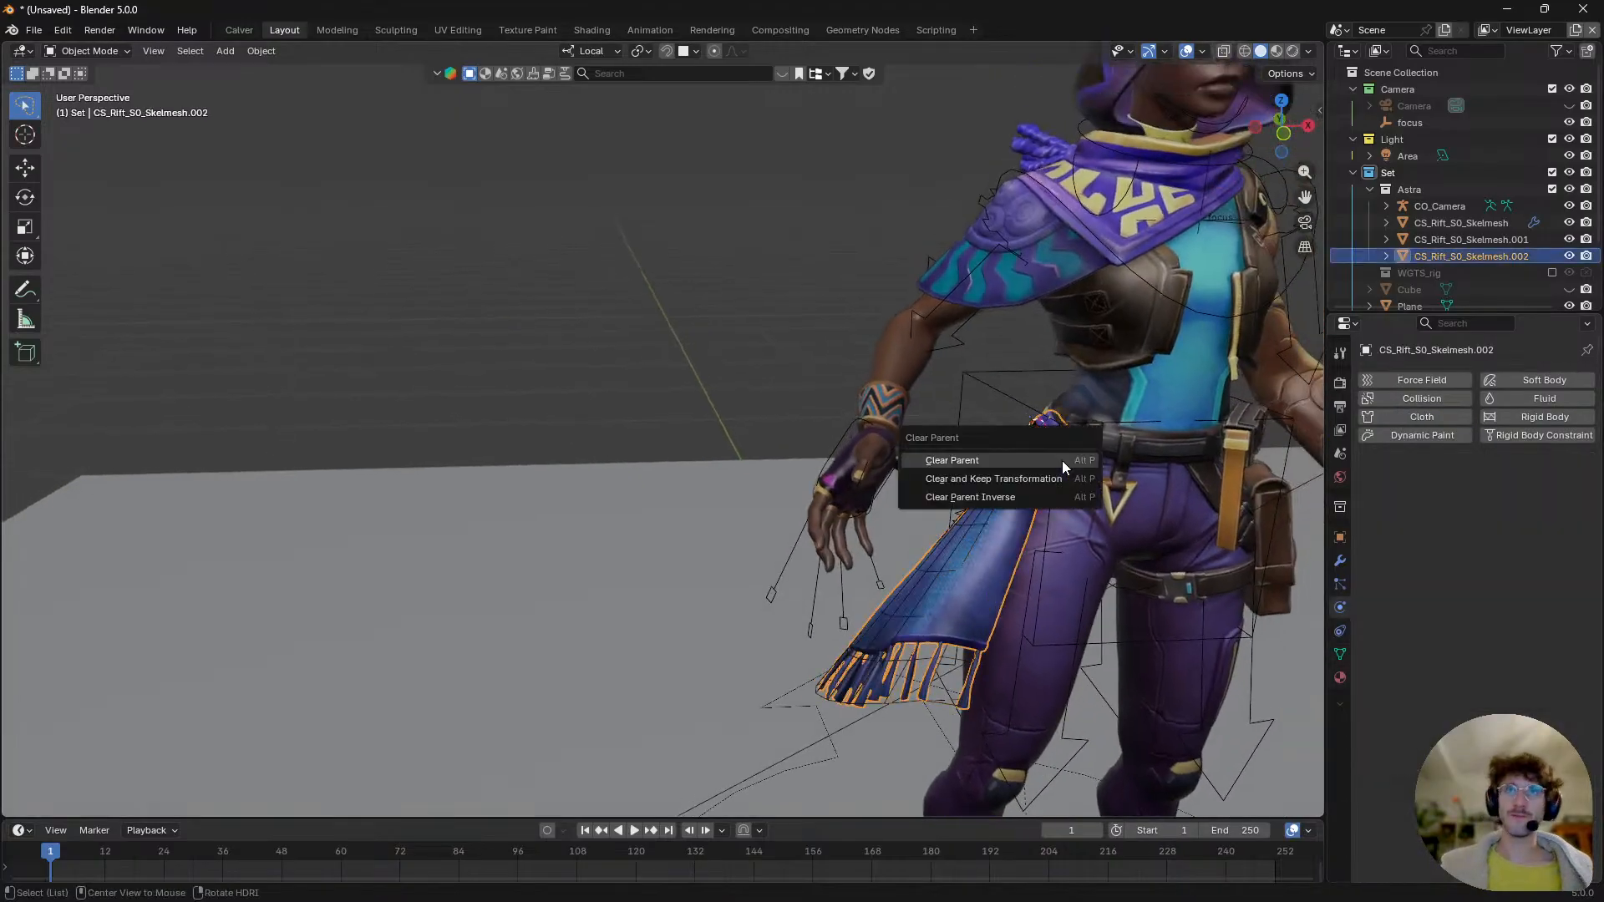
{"action": "left_click", "coordinate": [1061, 460]}
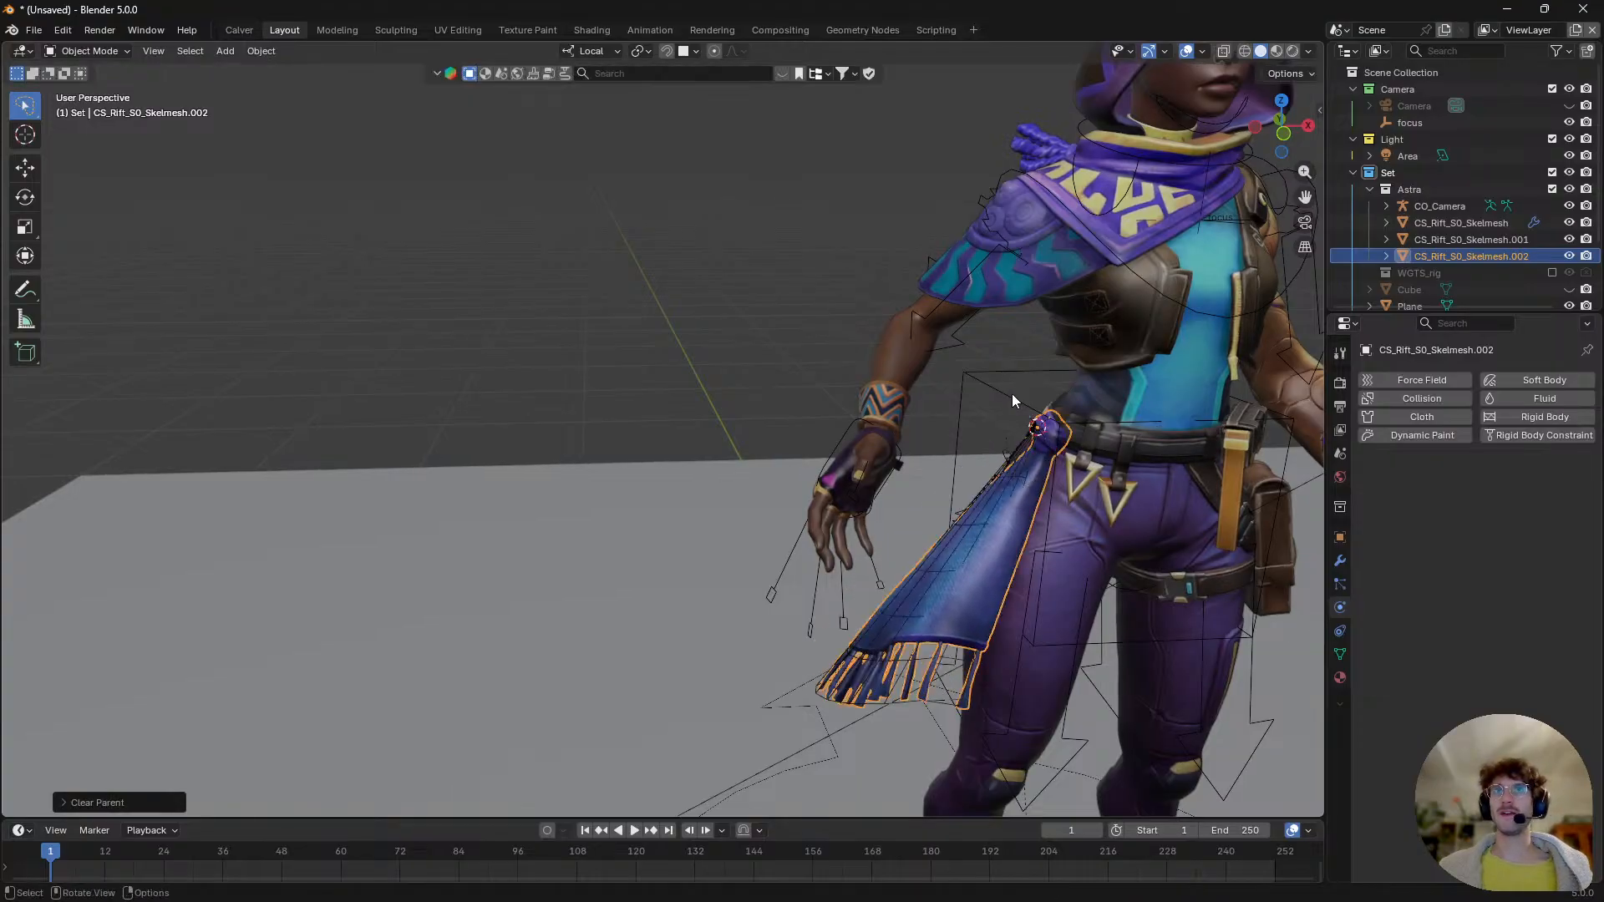
- Parent the cloth plane to the rig's torso bone and test-move the bone to check that the plane follows
{"action": "left_click", "coordinate": [1030, 466]}
{"action": "key", "text": "g"}
{"action": "right_click", "coordinate": [992, 401]}
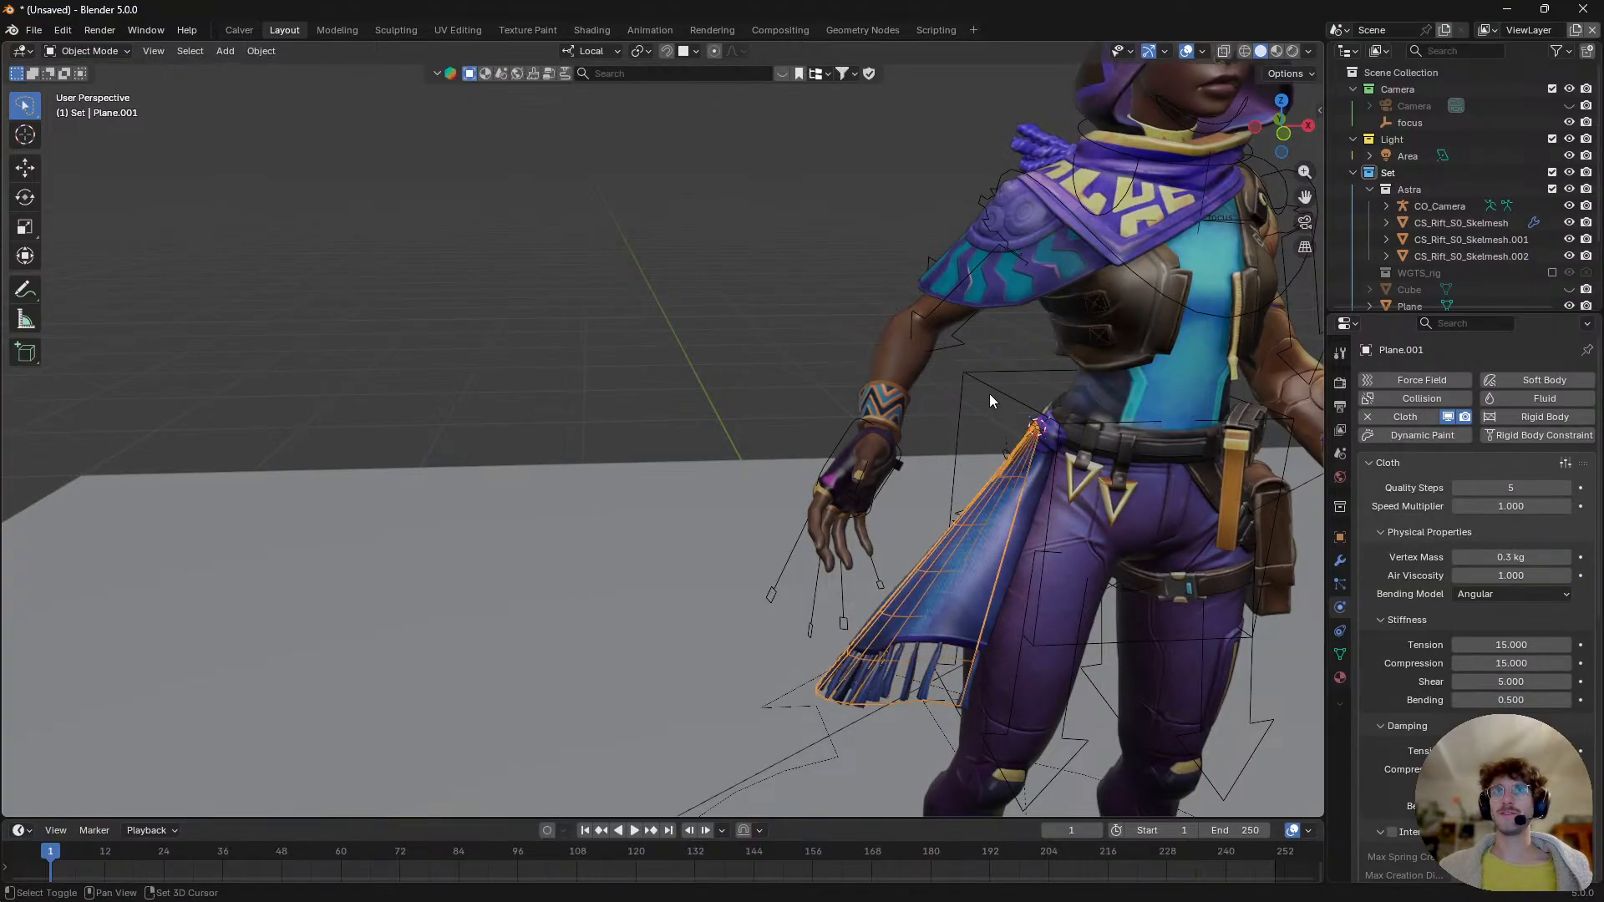
{"action": "left_click", "coordinate": [1001, 390], "text": "shift"}
{"action": "key", "text": "ctrl+Tab"}
{"action": "left_click", "coordinate": [1029, 493]}
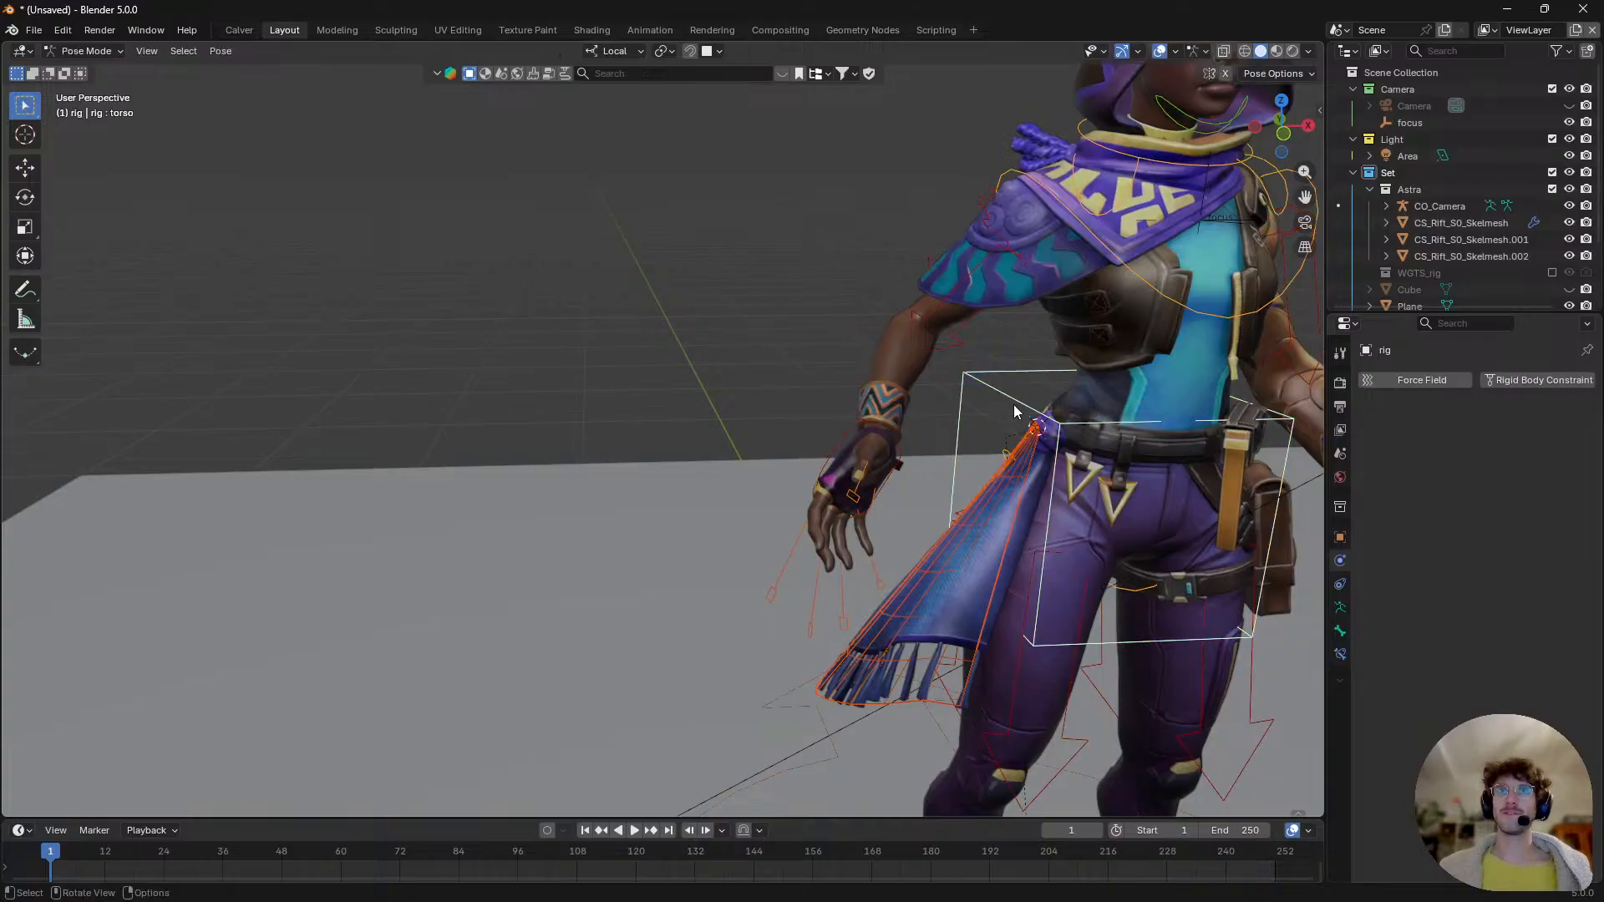
{"action": "key", "text": "ctrl+p"}
{"action": "left_click", "coordinate": [1039, 399]}
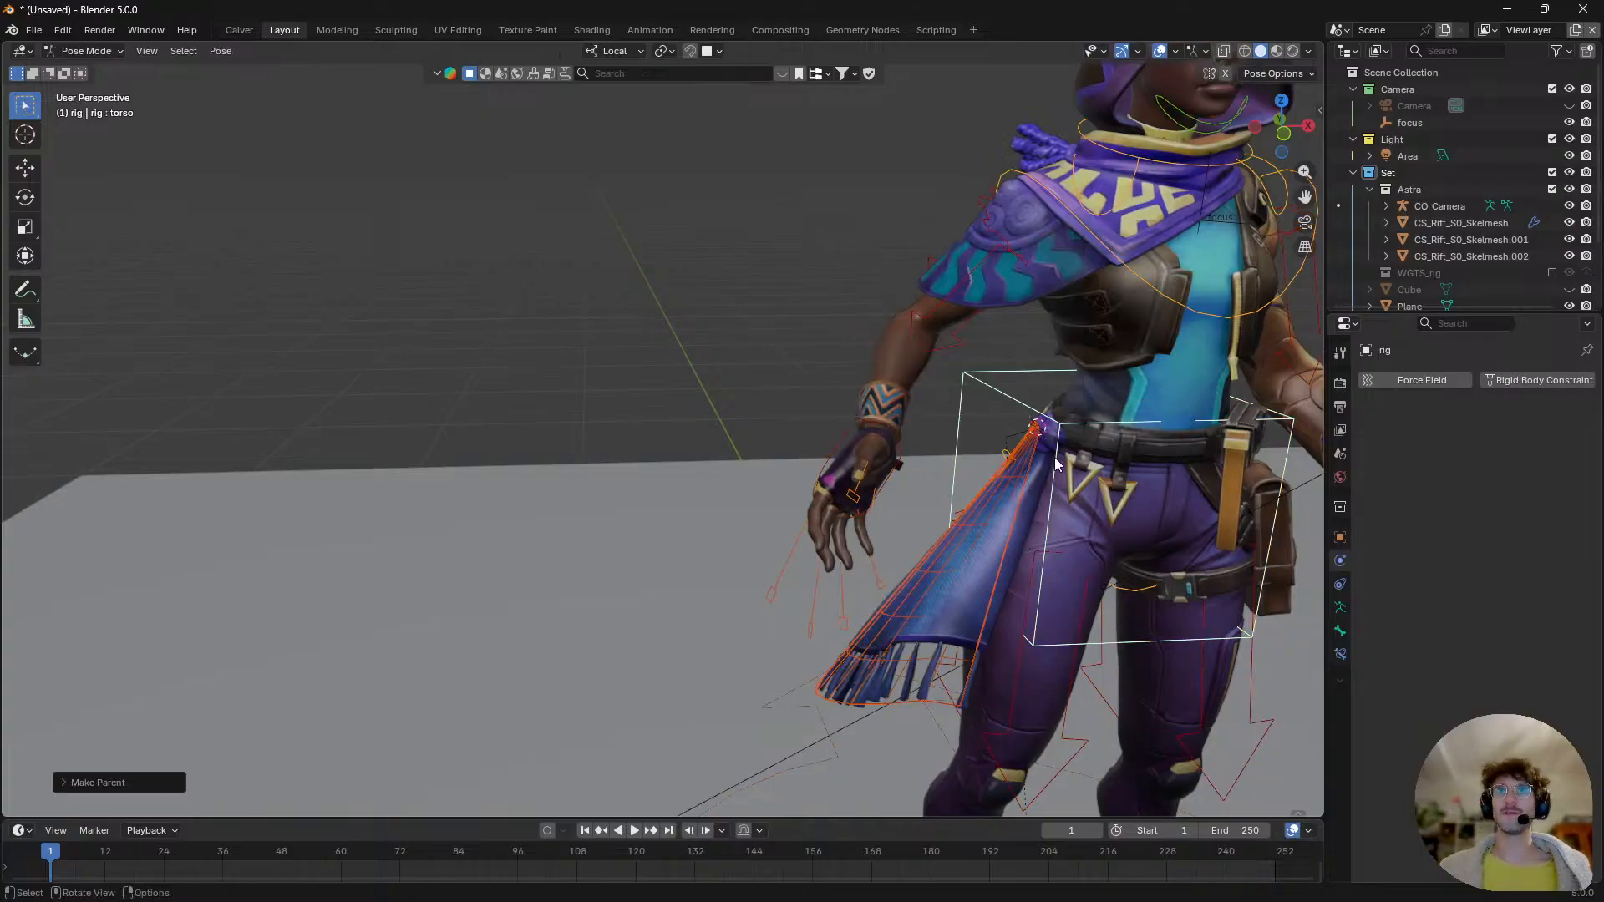
{"action": "key", "text": "g"}
{"action": "right_click", "coordinate": [1101, 416]}
{"action": "key", "text": "ctrl+Tab"}
{"action": "left_click", "coordinate": [952, 417]}
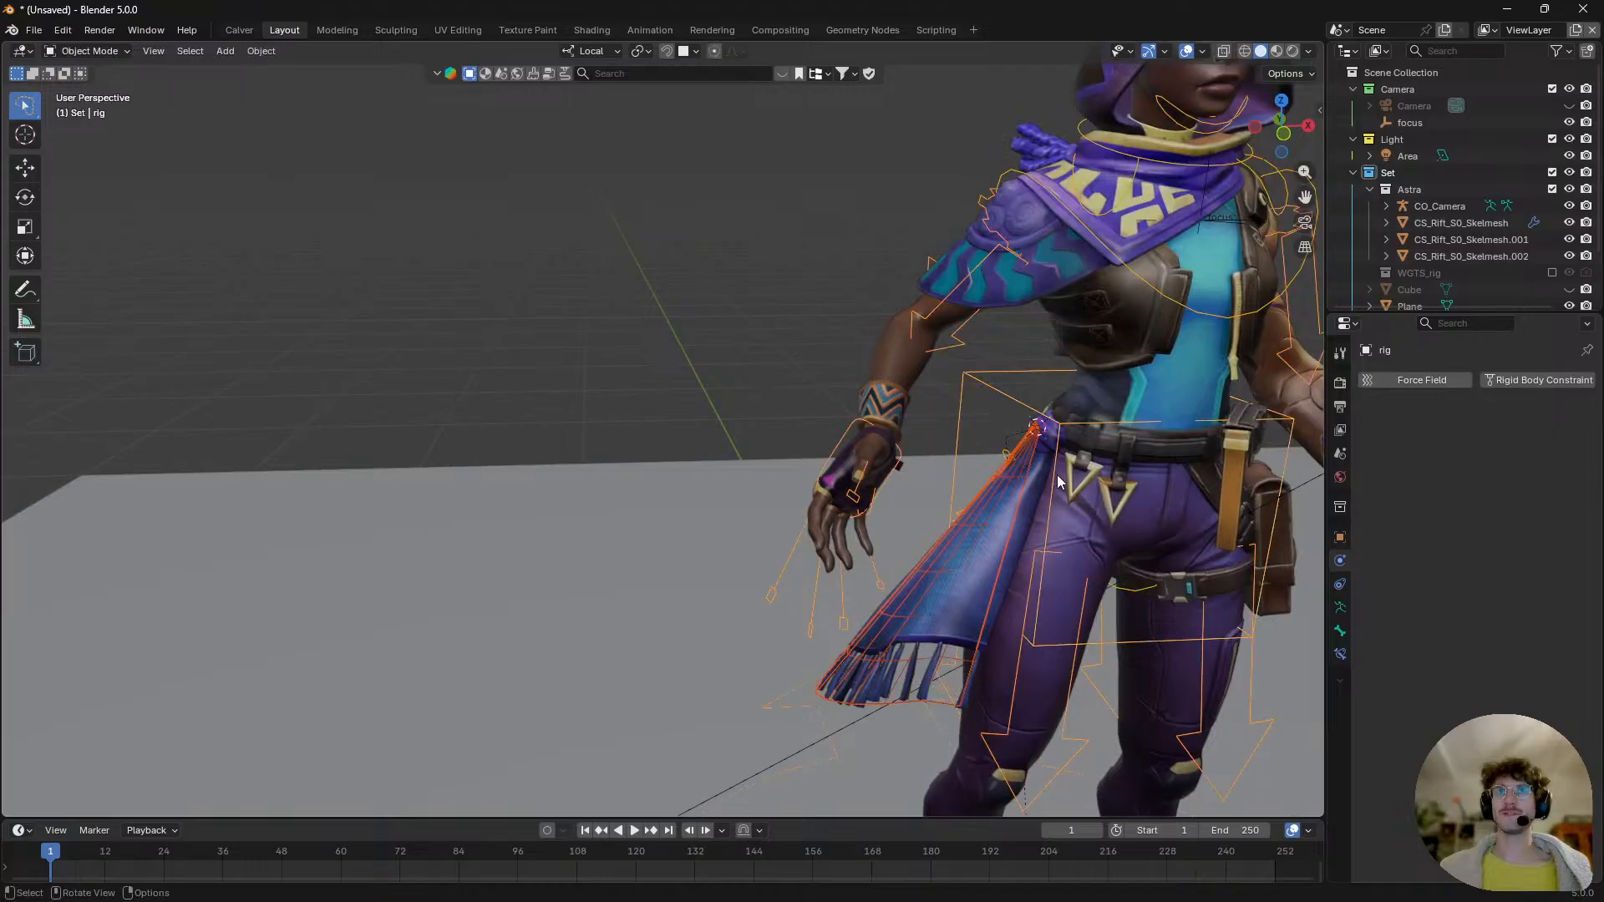
- Set the plane's cloth shape Pin Group to the Pin vertex group
{"action": "left_click", "coordinate": [1042, 475]}
{"action": "left_click", "coordinate": [1014, 458]}
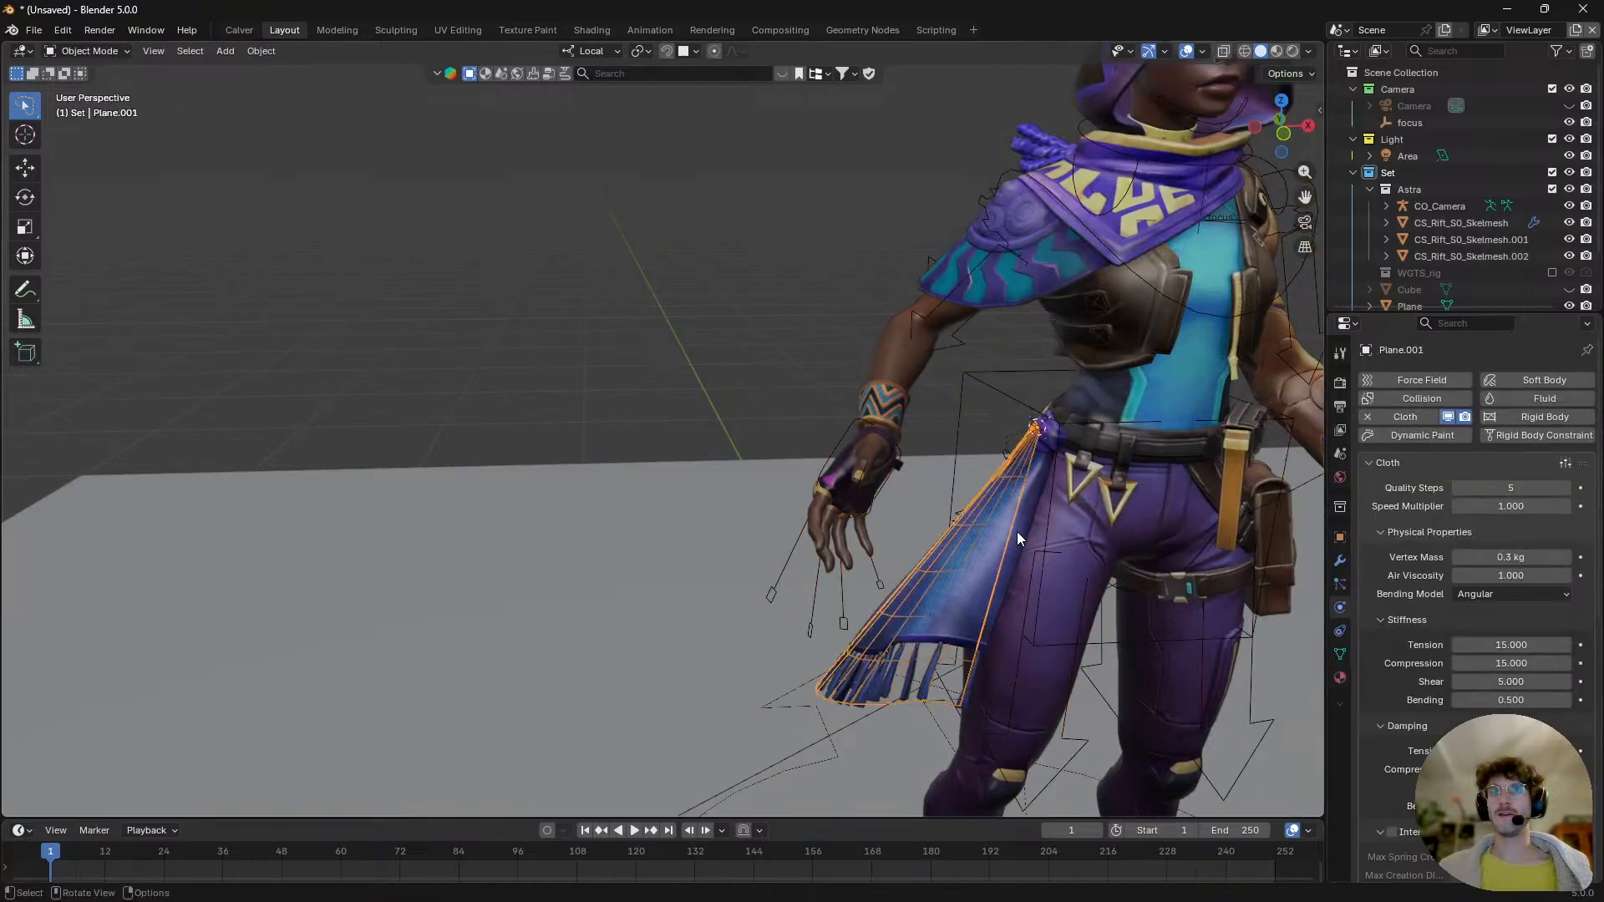
{"action": "left_click", "coordinate": [1016, 531]}
{"action": "left_click", "coordinate": [984, 520]}
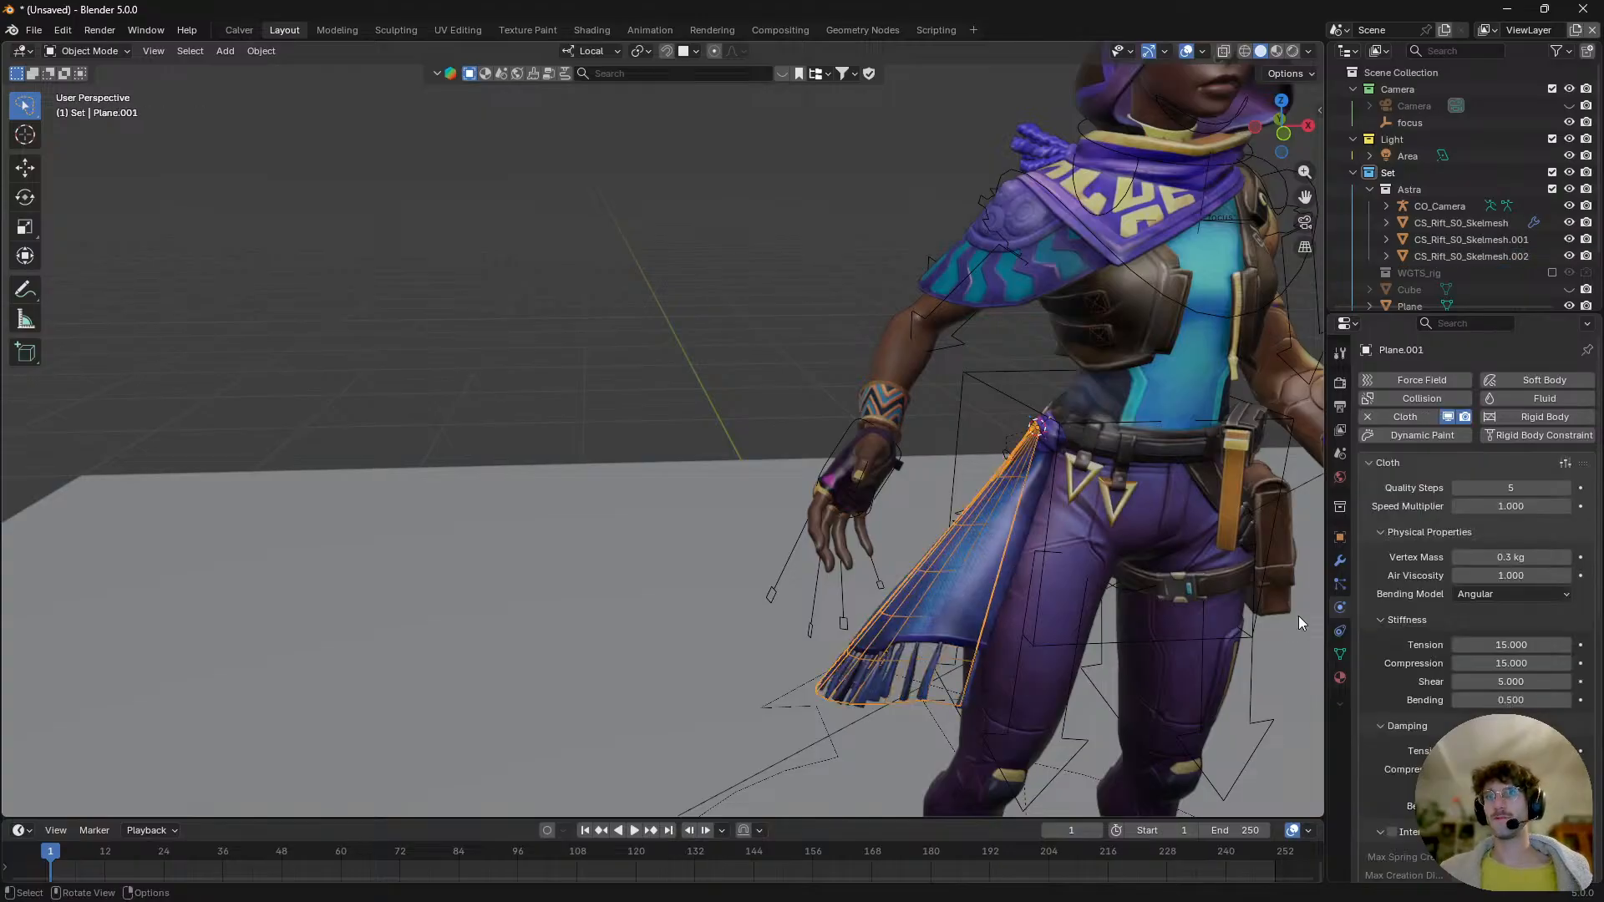
{"action": "scroll", "coordinate": [1430, 868], "scroll_direction": "down", "scroll_amount": 12}
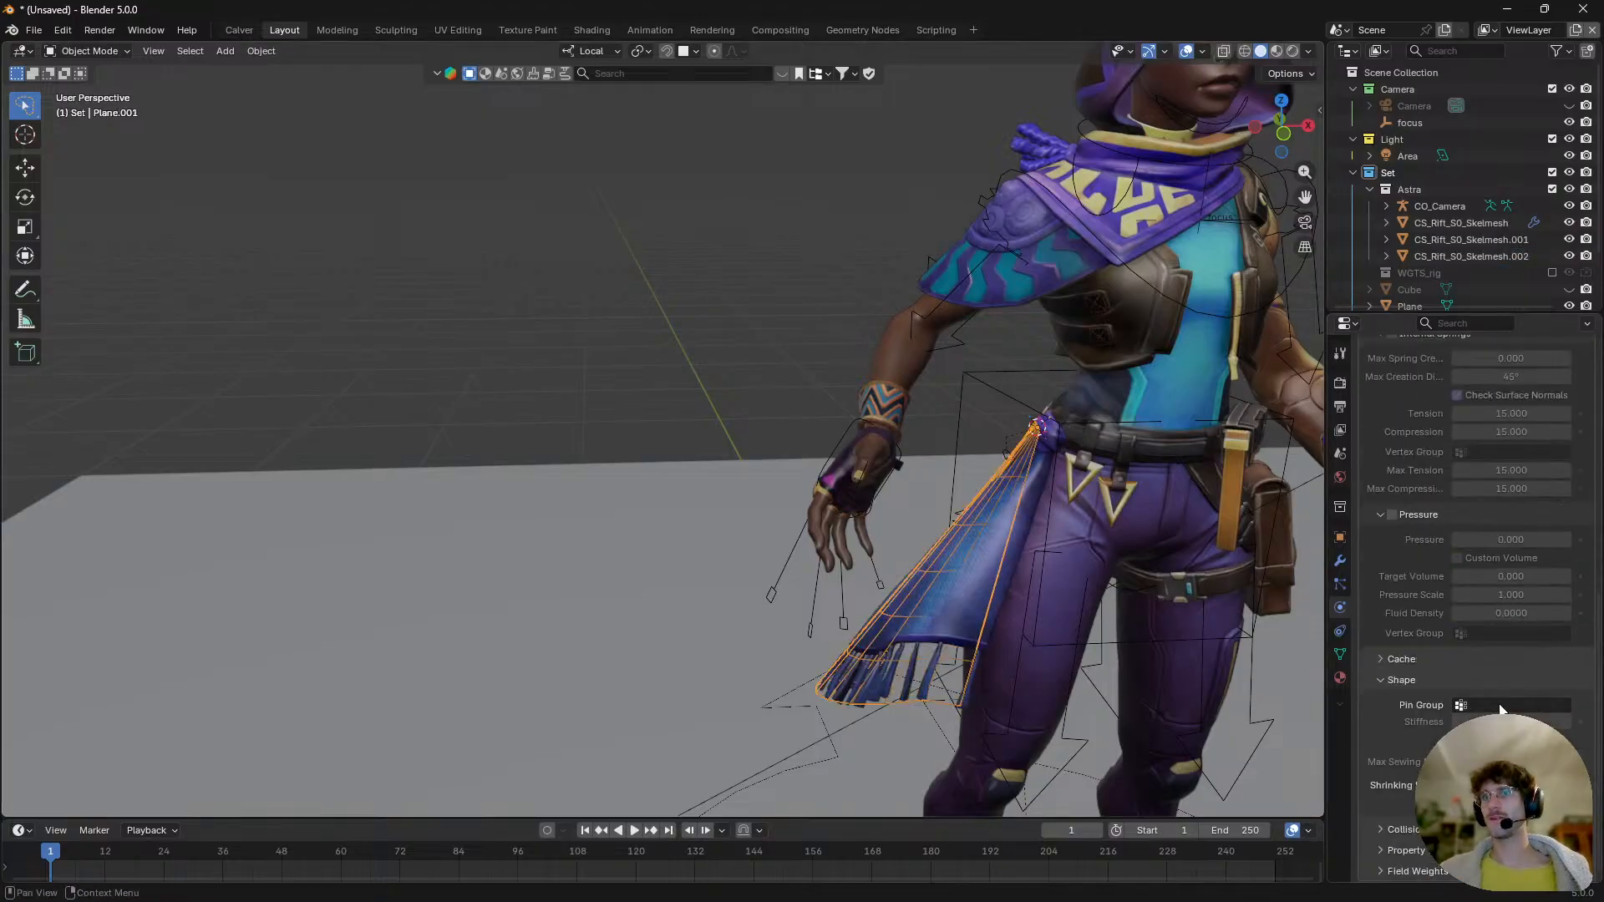
{"action": "left_click", "coordinate": [1501, 706]}
{"action": "left_click", "coordinate": [1478, 723]}
- Play the pinned cloth simulation and inspect how the scarf falls from several angles
{"action": "key", "text": "space"}
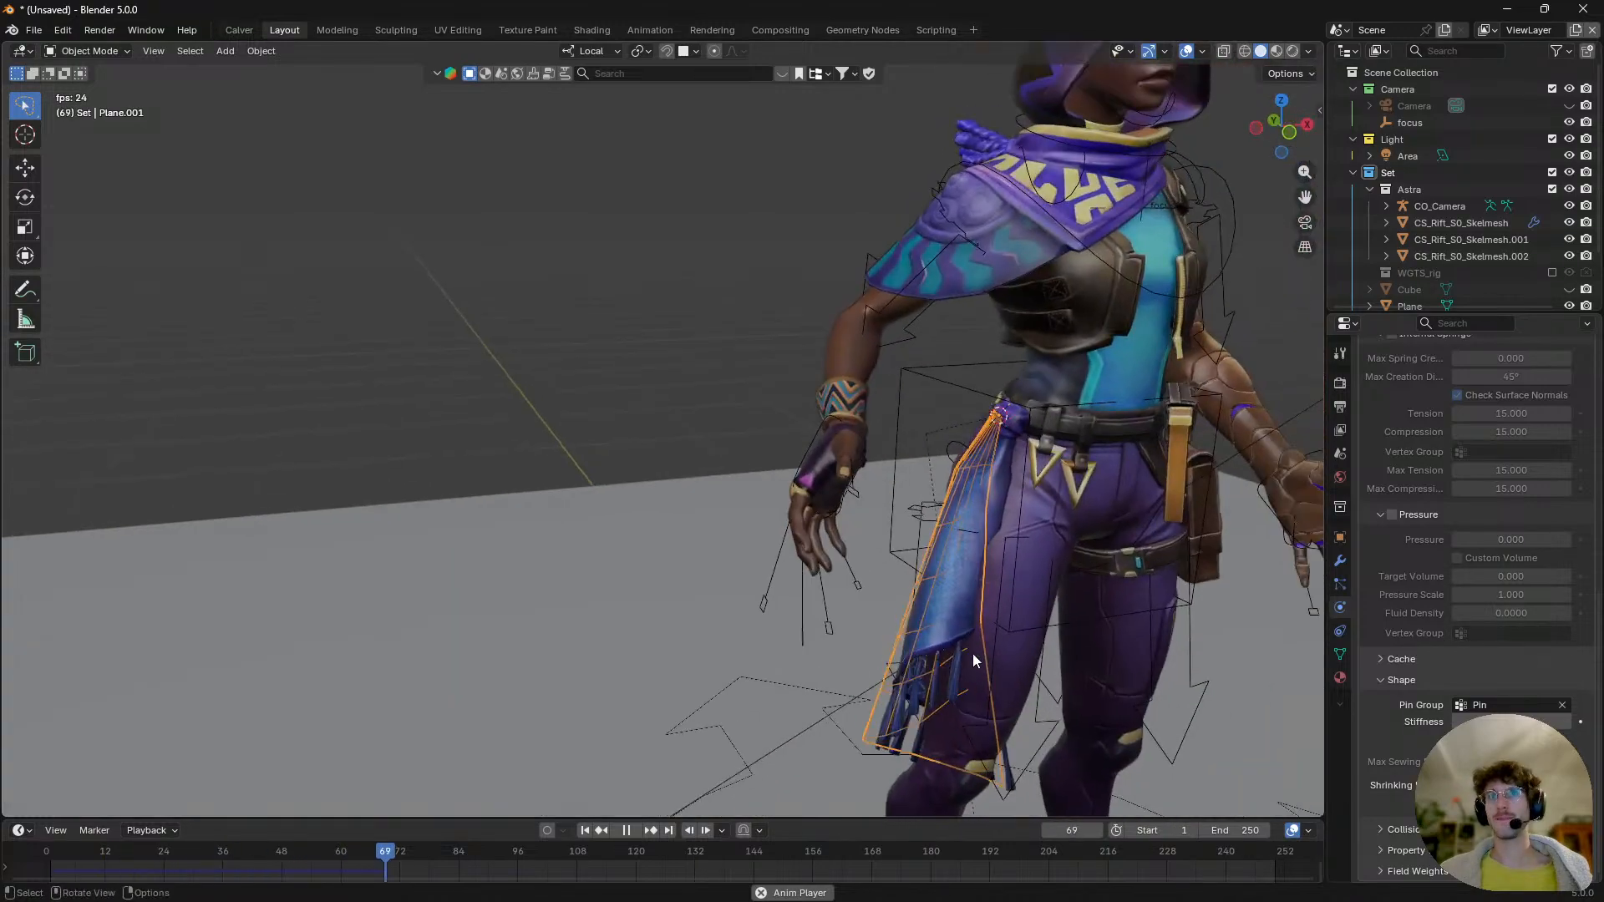
{"action": "middle_click_drag", "start_coordinate": [962, 650], "coordinate": [905, 648]}
{"action": "key", "text": "Escape"}
{"action": "key", "text": "space"}
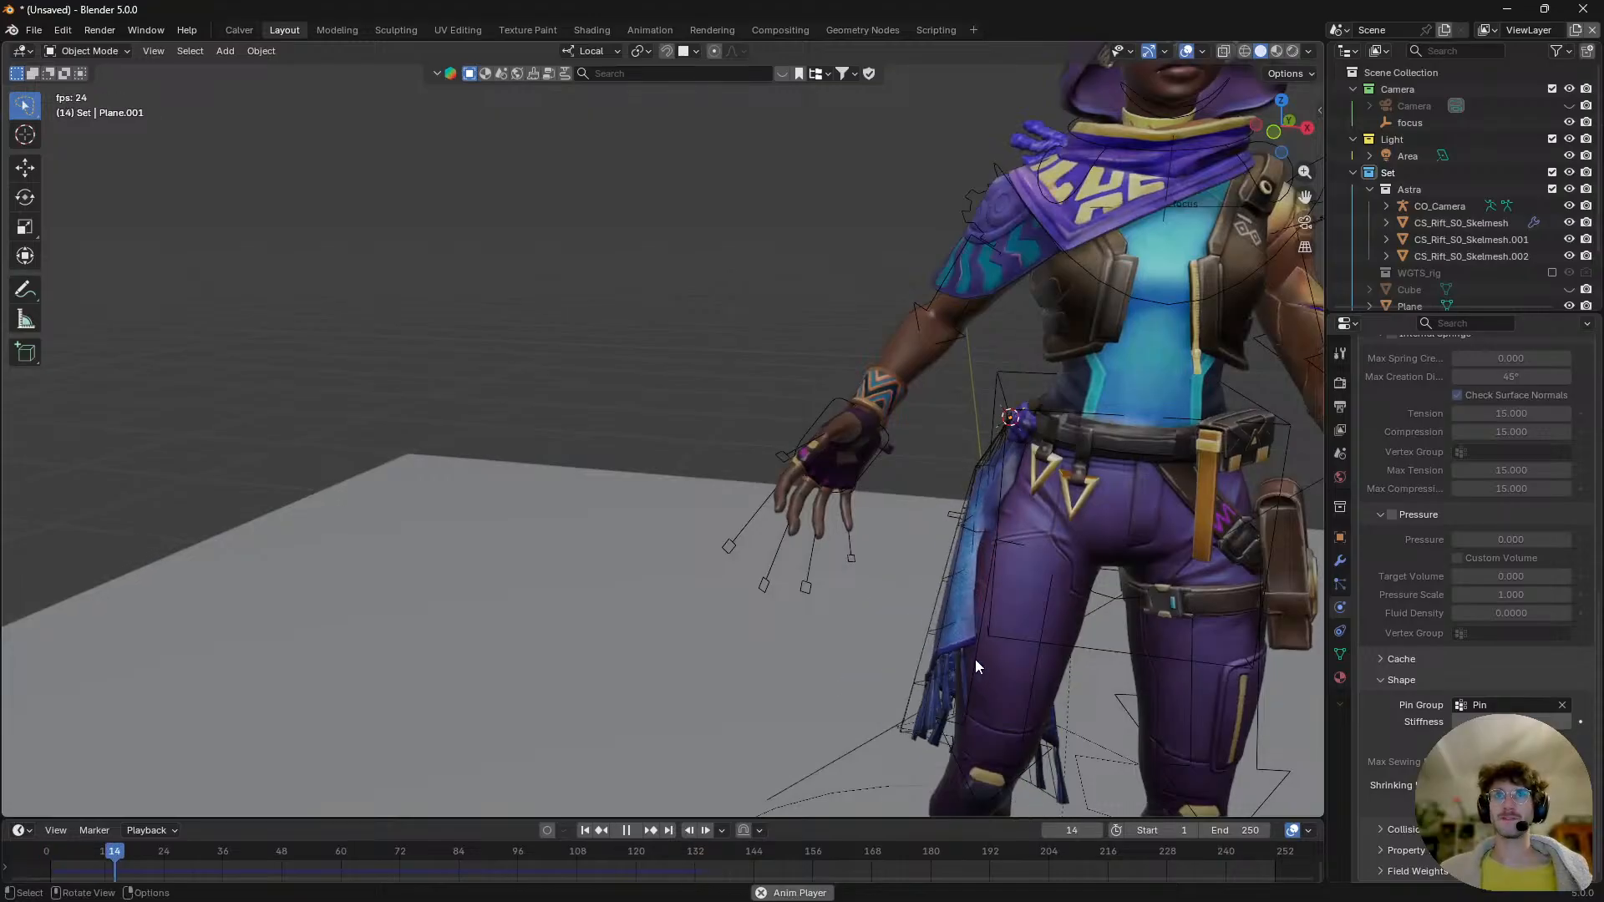
{"action": "middle_click_drag", "start_coordinate": [1010, 613], "coordinate": [902, 551]}
{"action": "key", "text": "Escape"}
- Add Collision physics to the character's body mesh and briefly run the simulation
{"action": "left_click", "coordinate": [985, 593]}
{"action": "mouse_move", "coordinate": [984, 593]}
{"action": "middle_mouse_down"}
{"action": "mouse_move", "coordinate": [969, 531]}
{"action": "mouse_move", "coordinate": [1009, 578]}
{"action": "middle_mouse_up"}
{"action": "left_click", "coordinate": [1414, 403]}
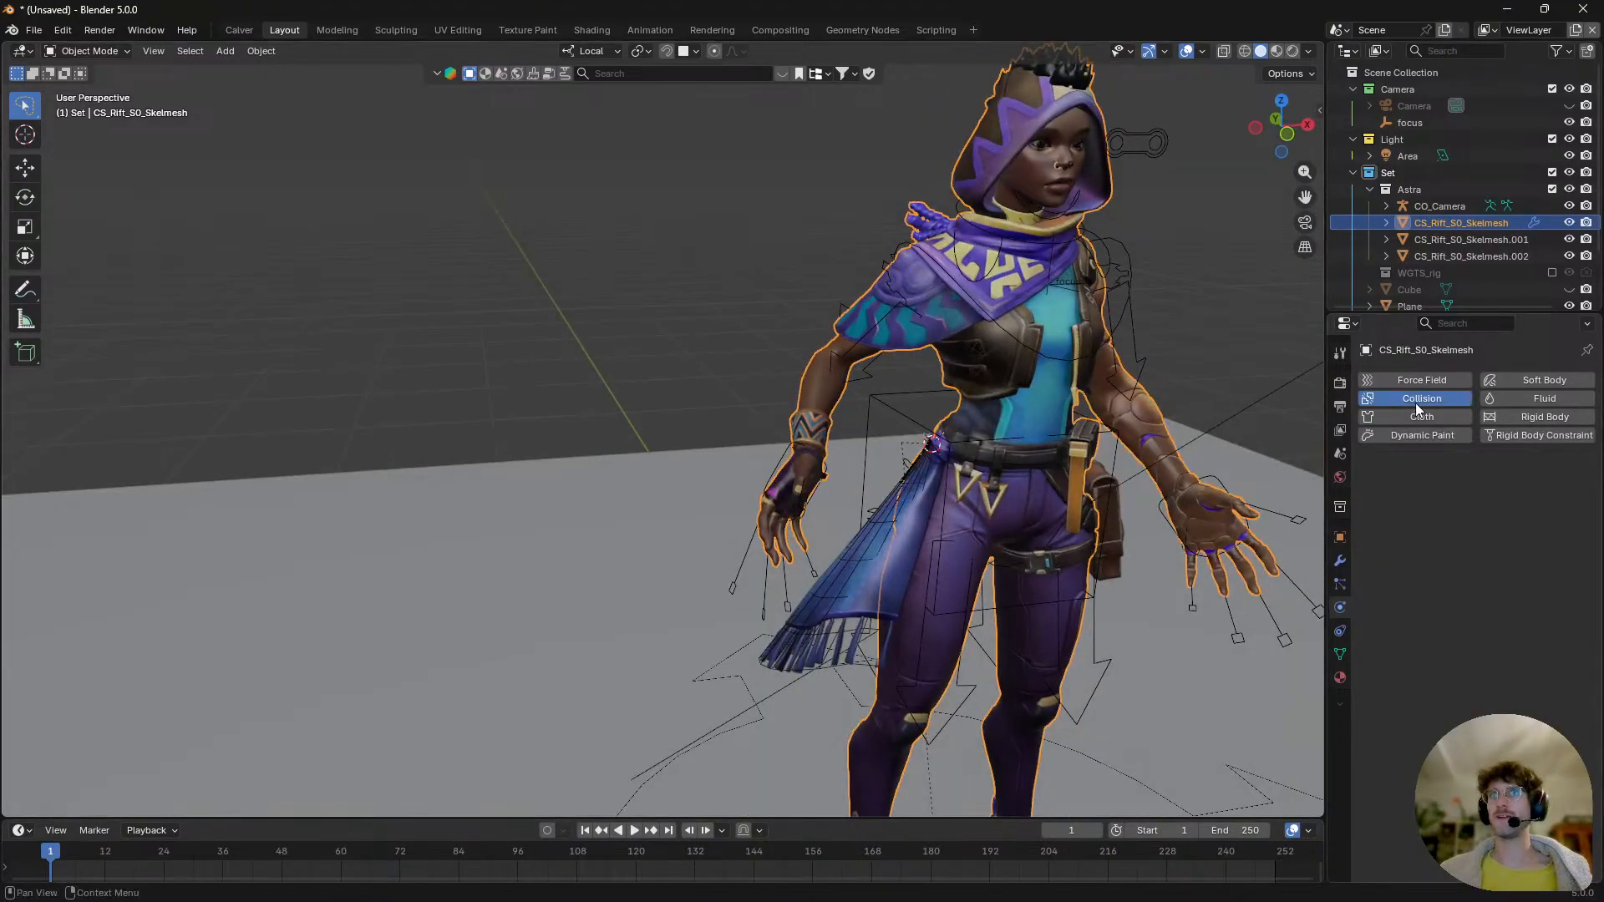
{"action": "key", "text": "space"}
{"action": "key", "text": "Escape"}
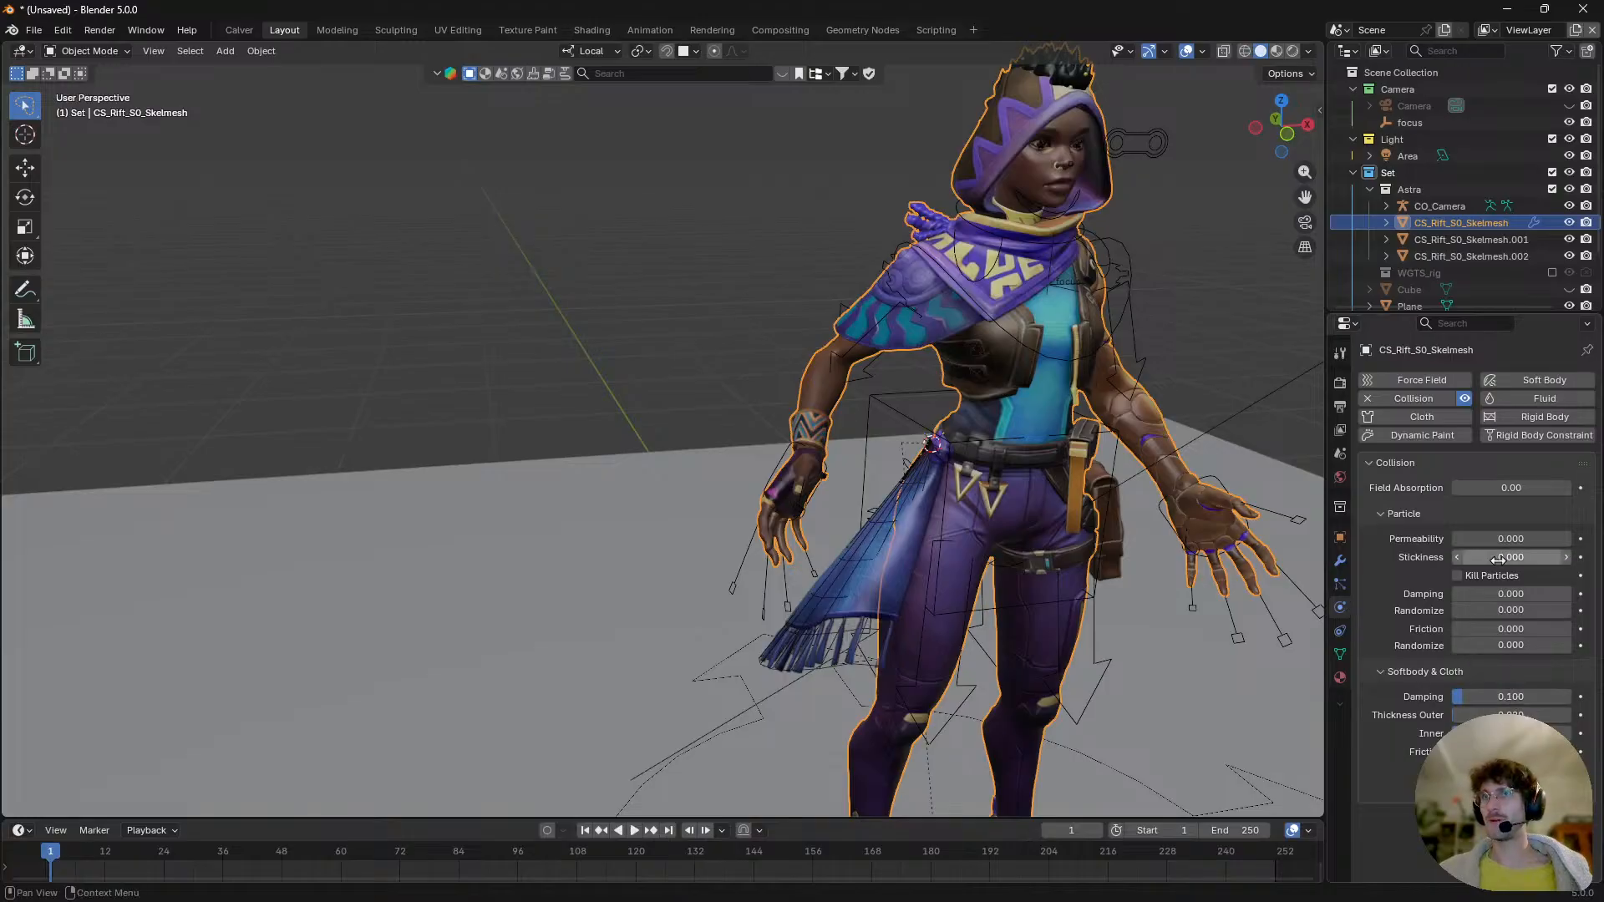
- Replay the simulation with body collision and examine the scarf around the hip and thigh
{"action": "key", "text": "space"}
{"action": "scroll", "coordinate": [948, 489], "scroll_direction": "up", "scroll_amount": 5}
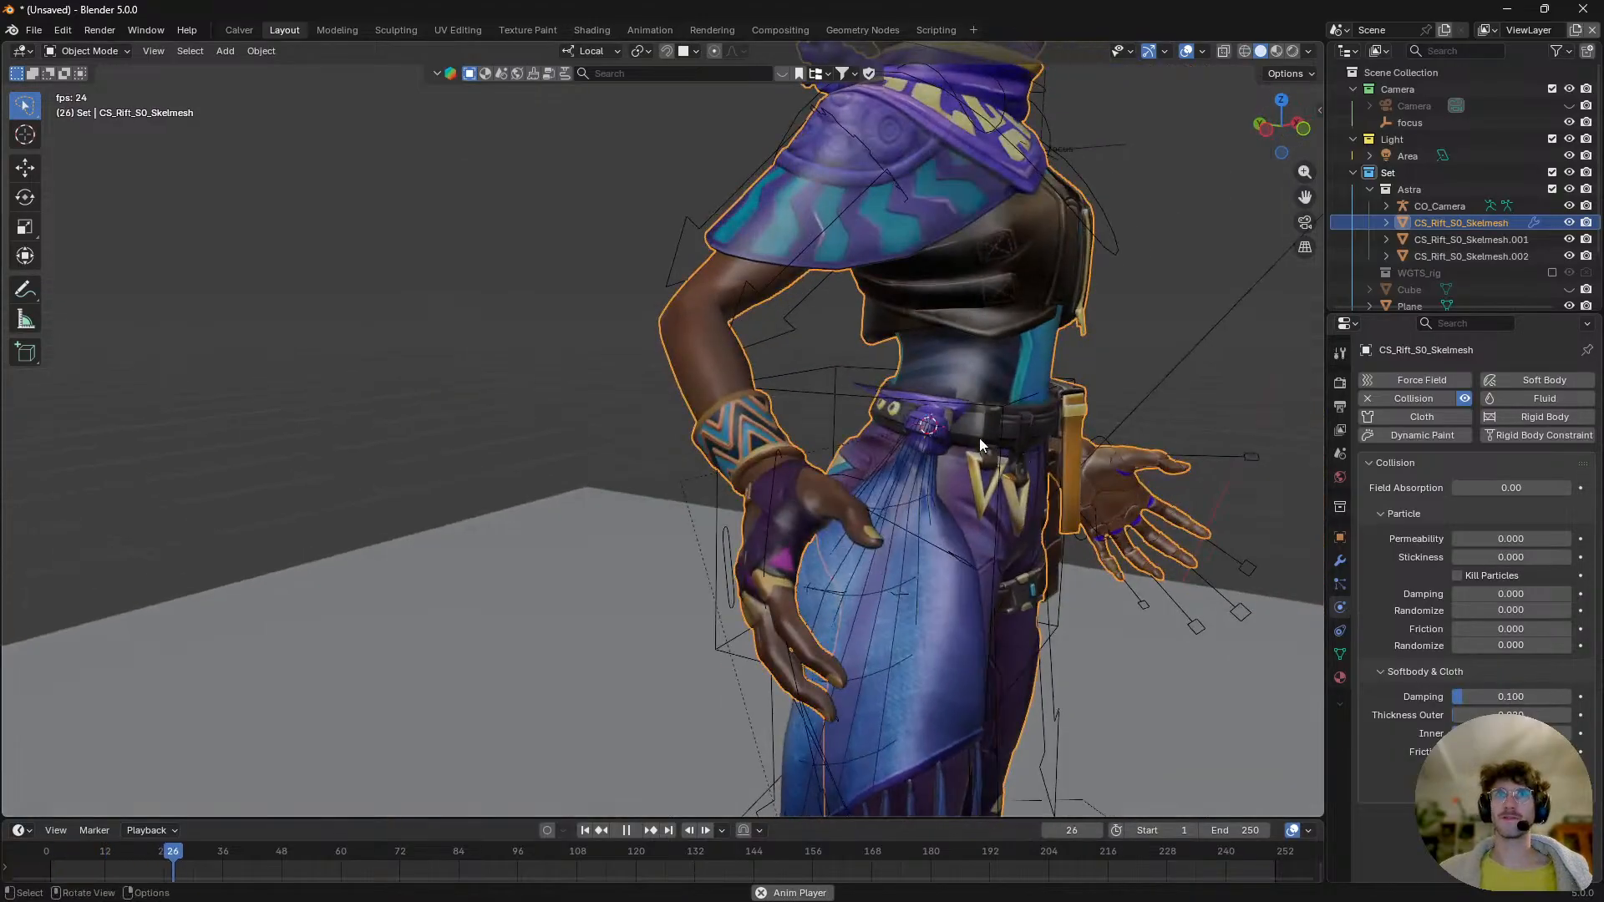
{"action": "middle_click_drag", "start_coordinate": [955, 453], "coordinate": [925, 434]}
{"action": "key", "text": "Escape"}
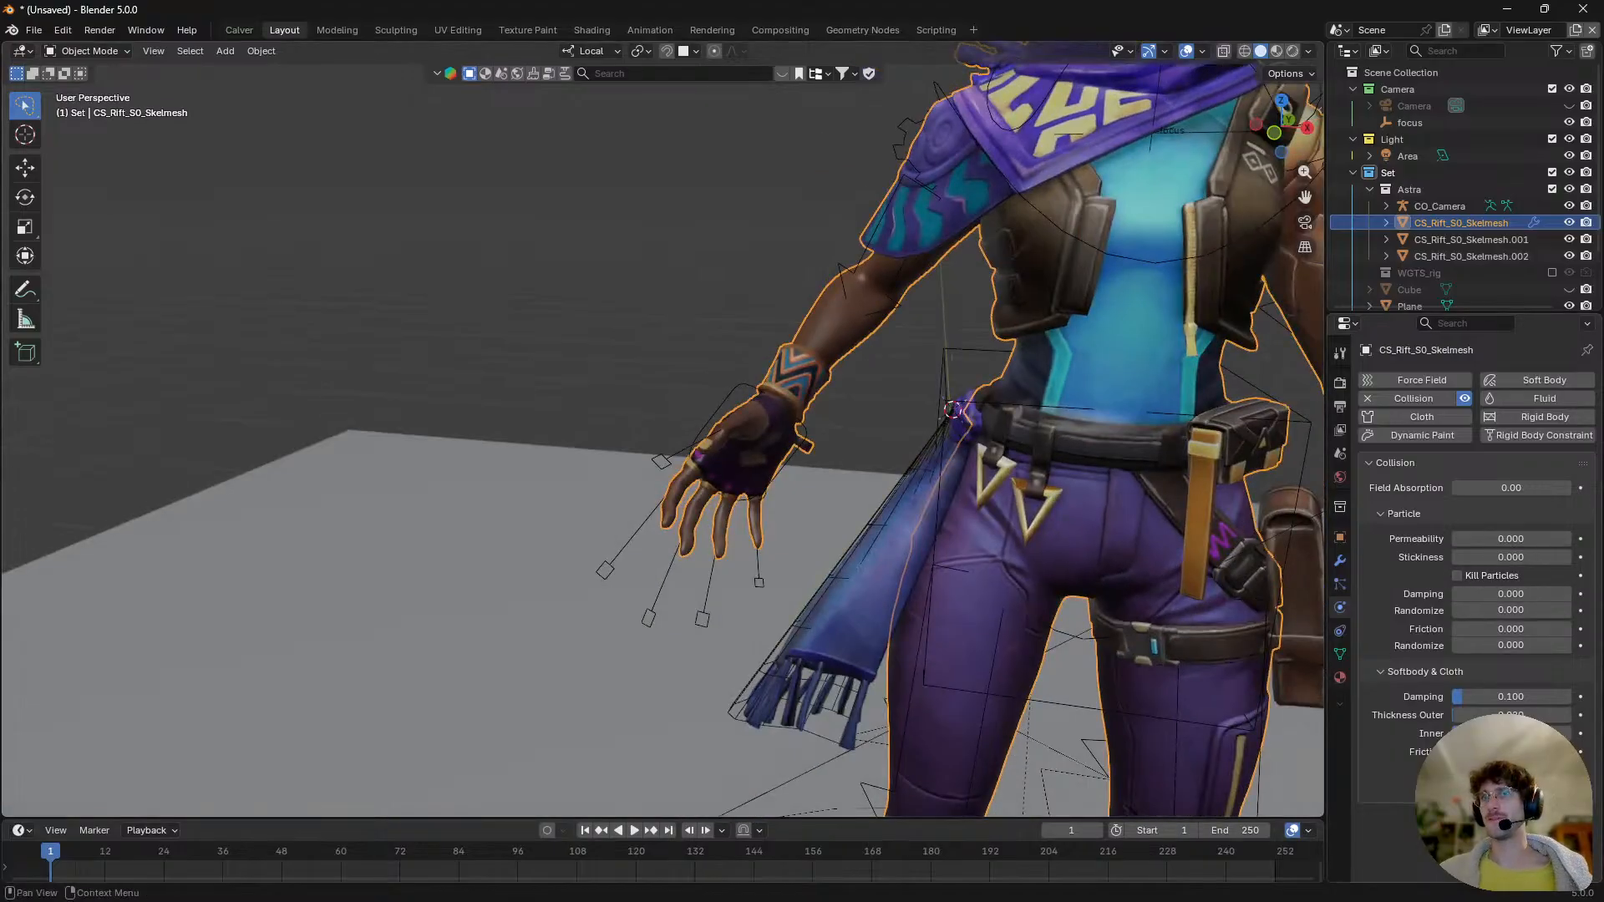
{"action": "middle_click_drag", "start_coordinate": [952, 608], "coordinate": [1007, 524]}
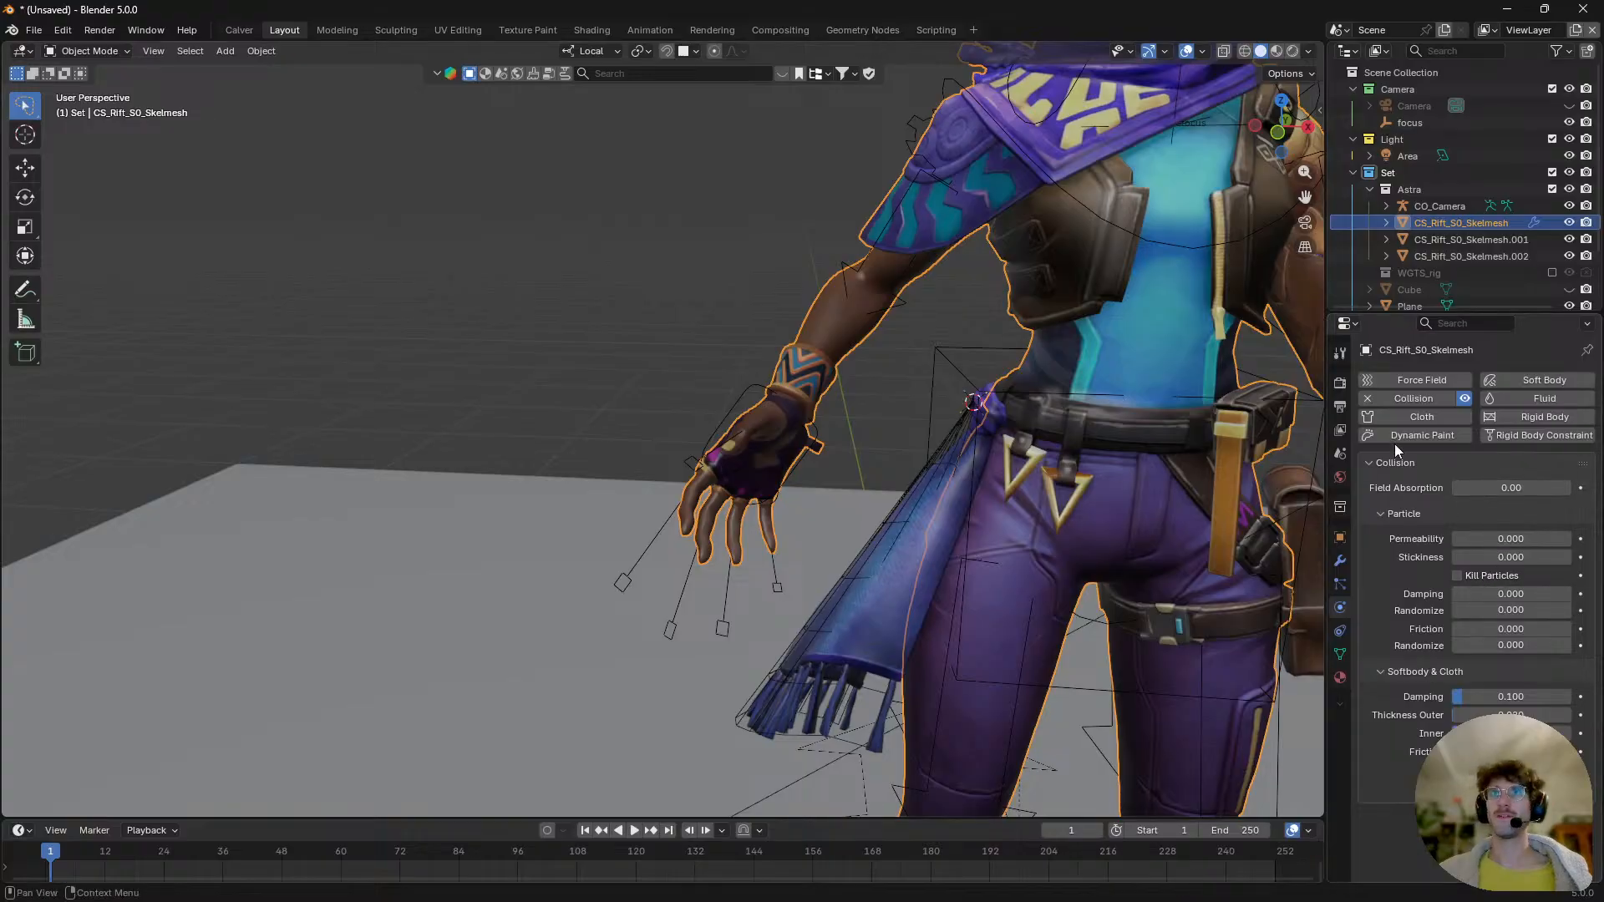
- Remove the Collision physics from the character's body mesh and replay the simulation
{"action": "left_click", "coordinate": [1407, 403]}
{"action": "key", "text": "space"}
{"action": "middle_click_drag", "start_coordinate": [1073, 489], "coordinate": [1015, 466]}
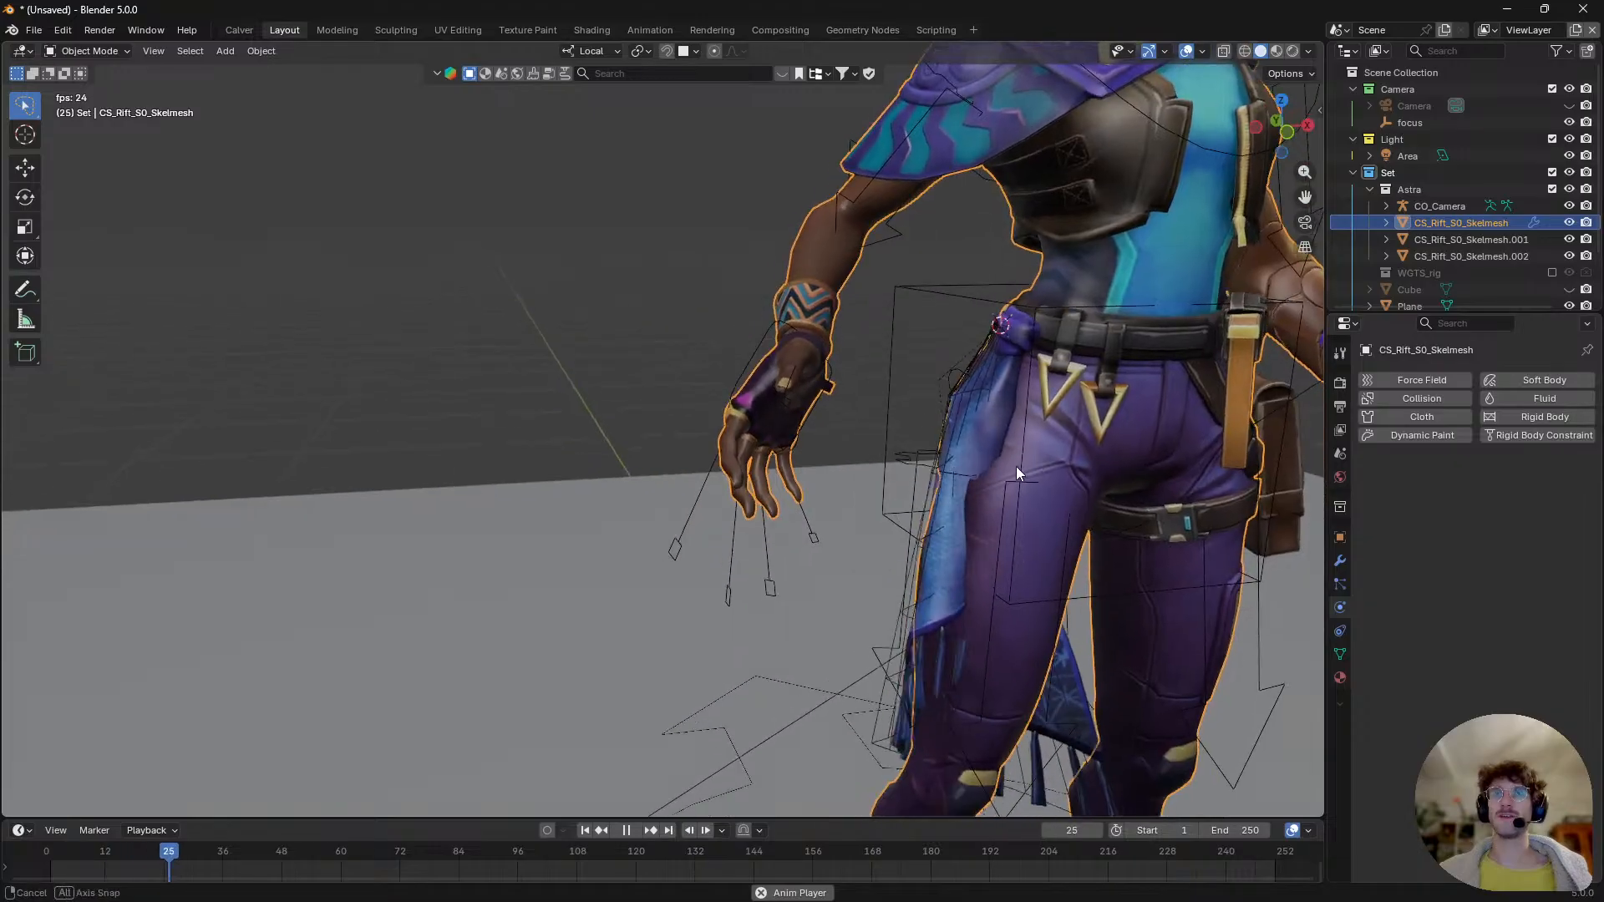
{"action": "scroll", "coordinate": [999, 485], "scroll_direction": "down", "scroll_amount": 3}
- Move the rig's torso bone during playback to test whether the scarf and its knot follow, and cancel the move
{"action": "left_click", "coordinate": [1035, 553]}
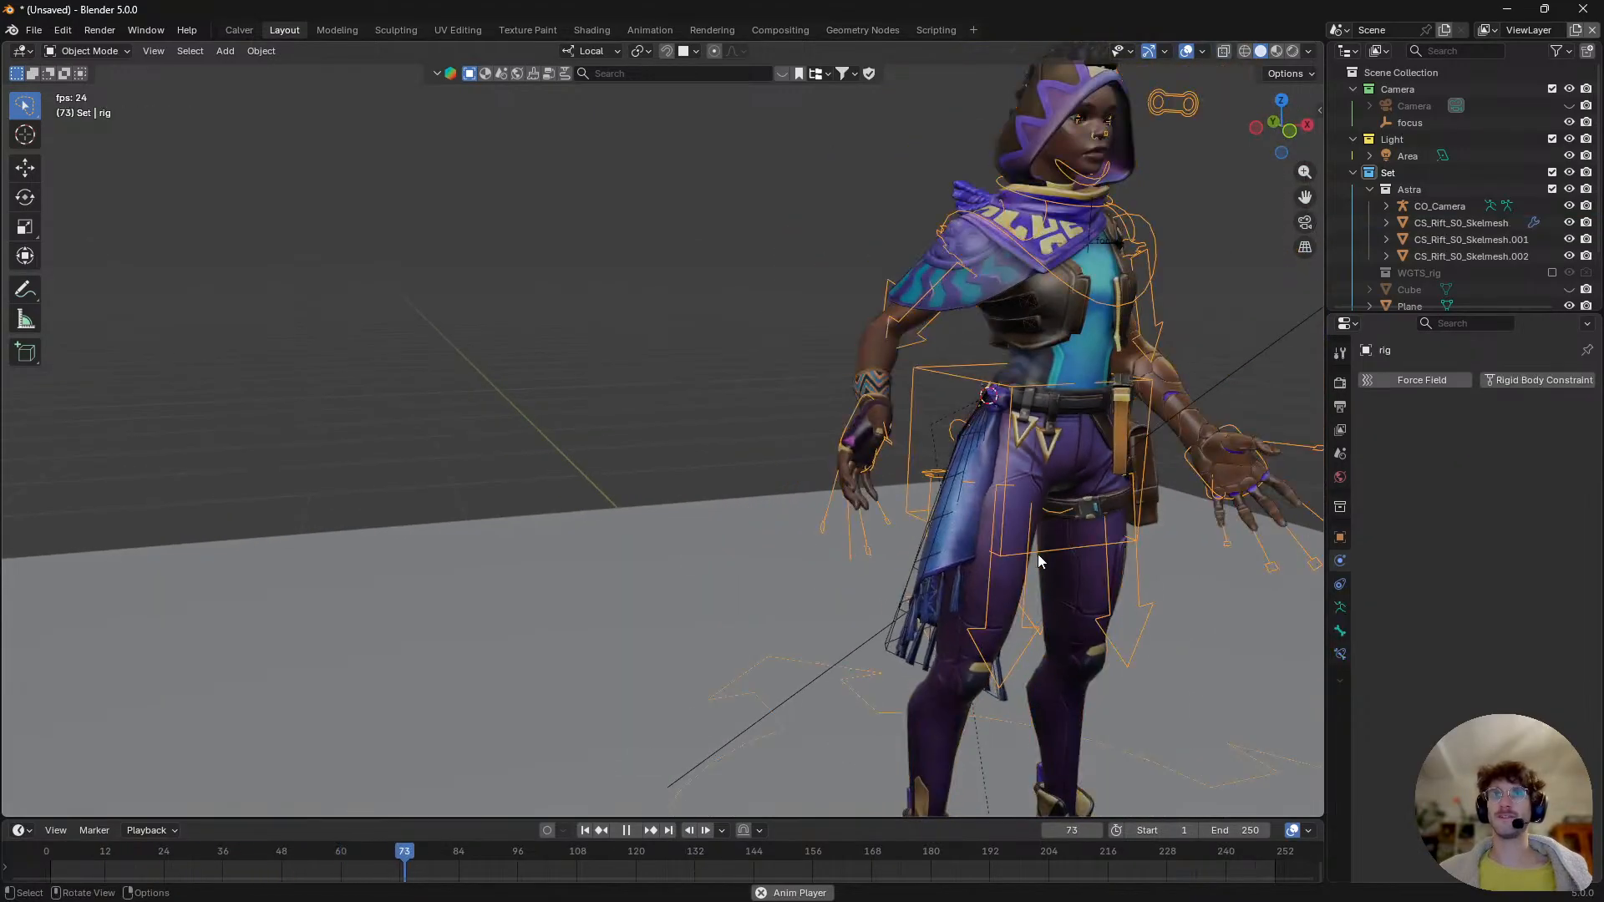
{"action": "key", "text": "ctrl+Tab"}
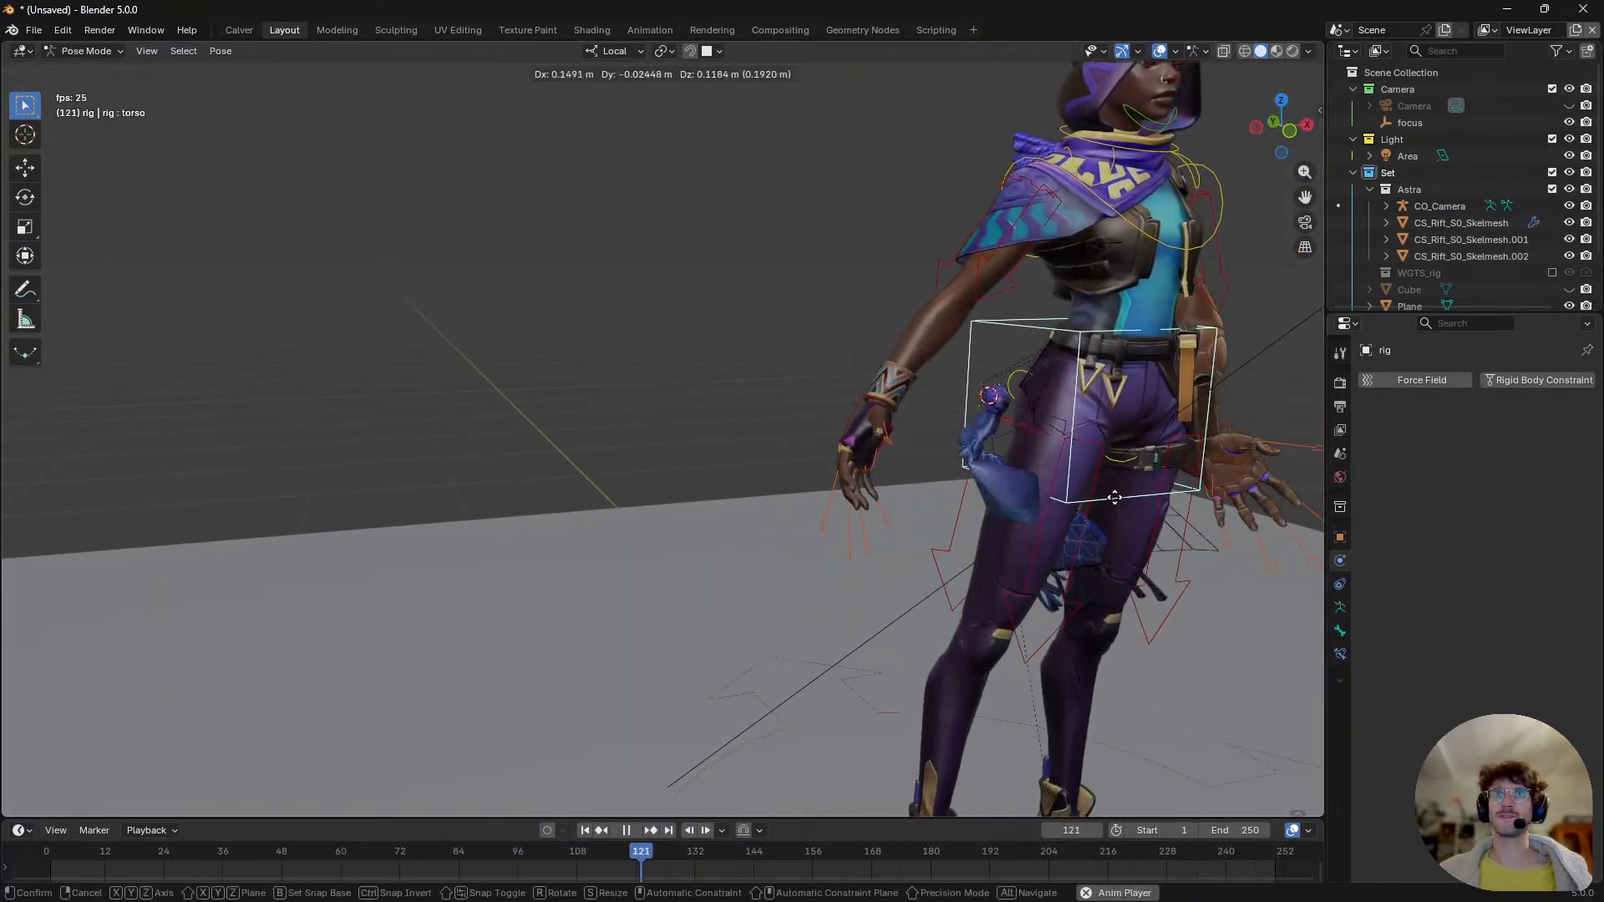
{"action": "key", "text": "Escape"}
{"action": "key", "text": "ctrl+Tab"}
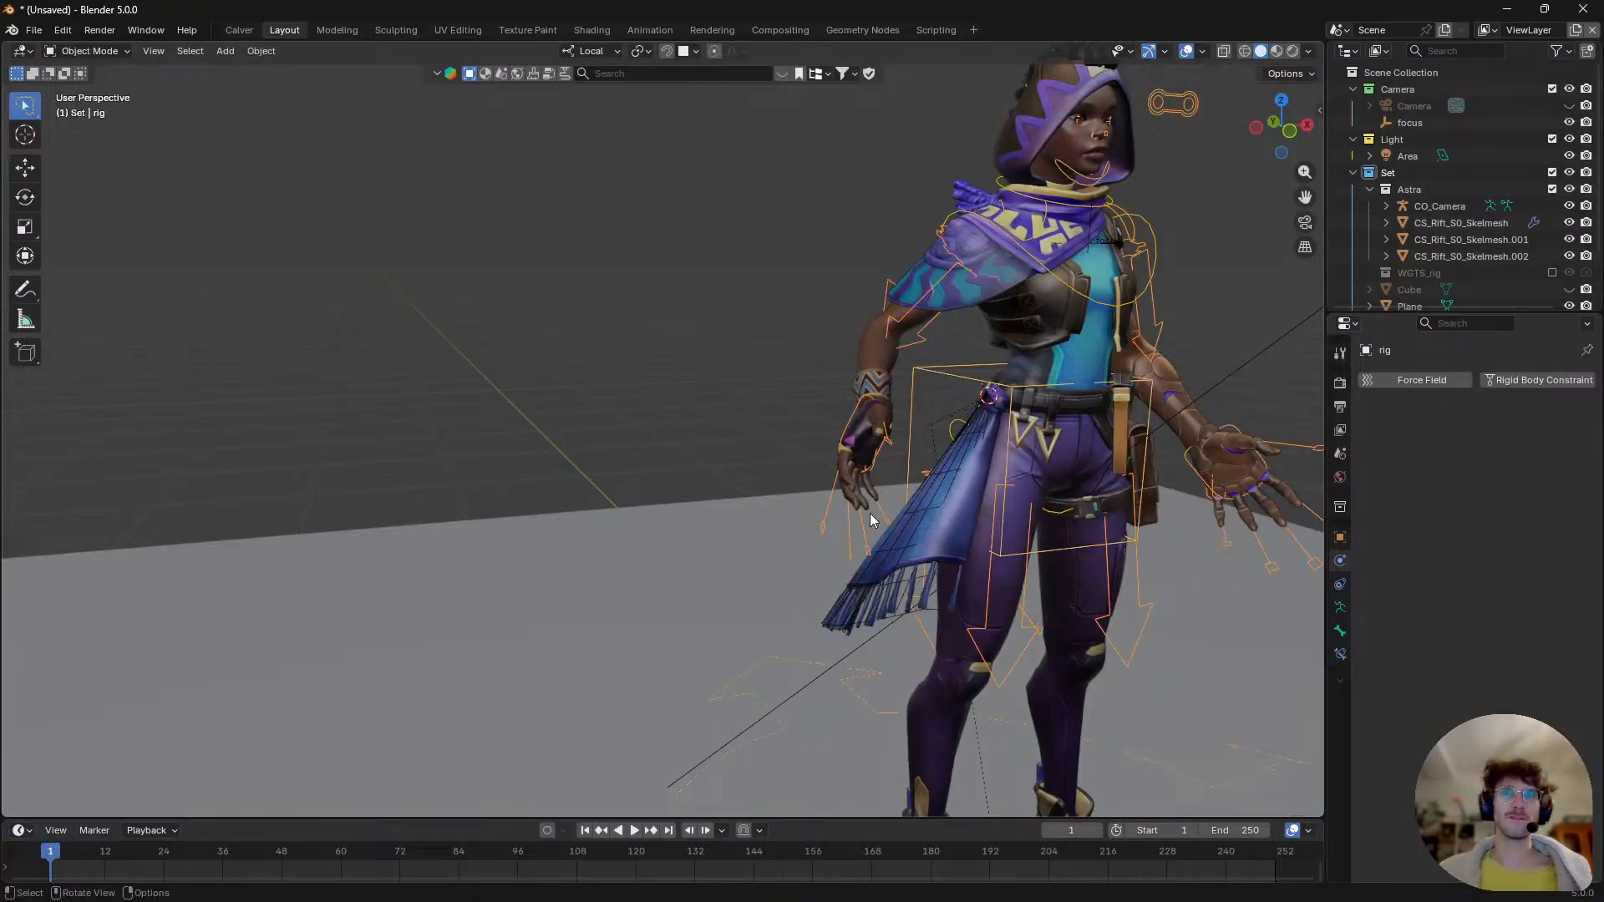
- Parent the scarf mesh to the cloth plane using Object (Keep Transform)
{"action": "left_click", "coordinate": [960, 511]}
{"action": "left_click", "coordinate": [976, 429]}
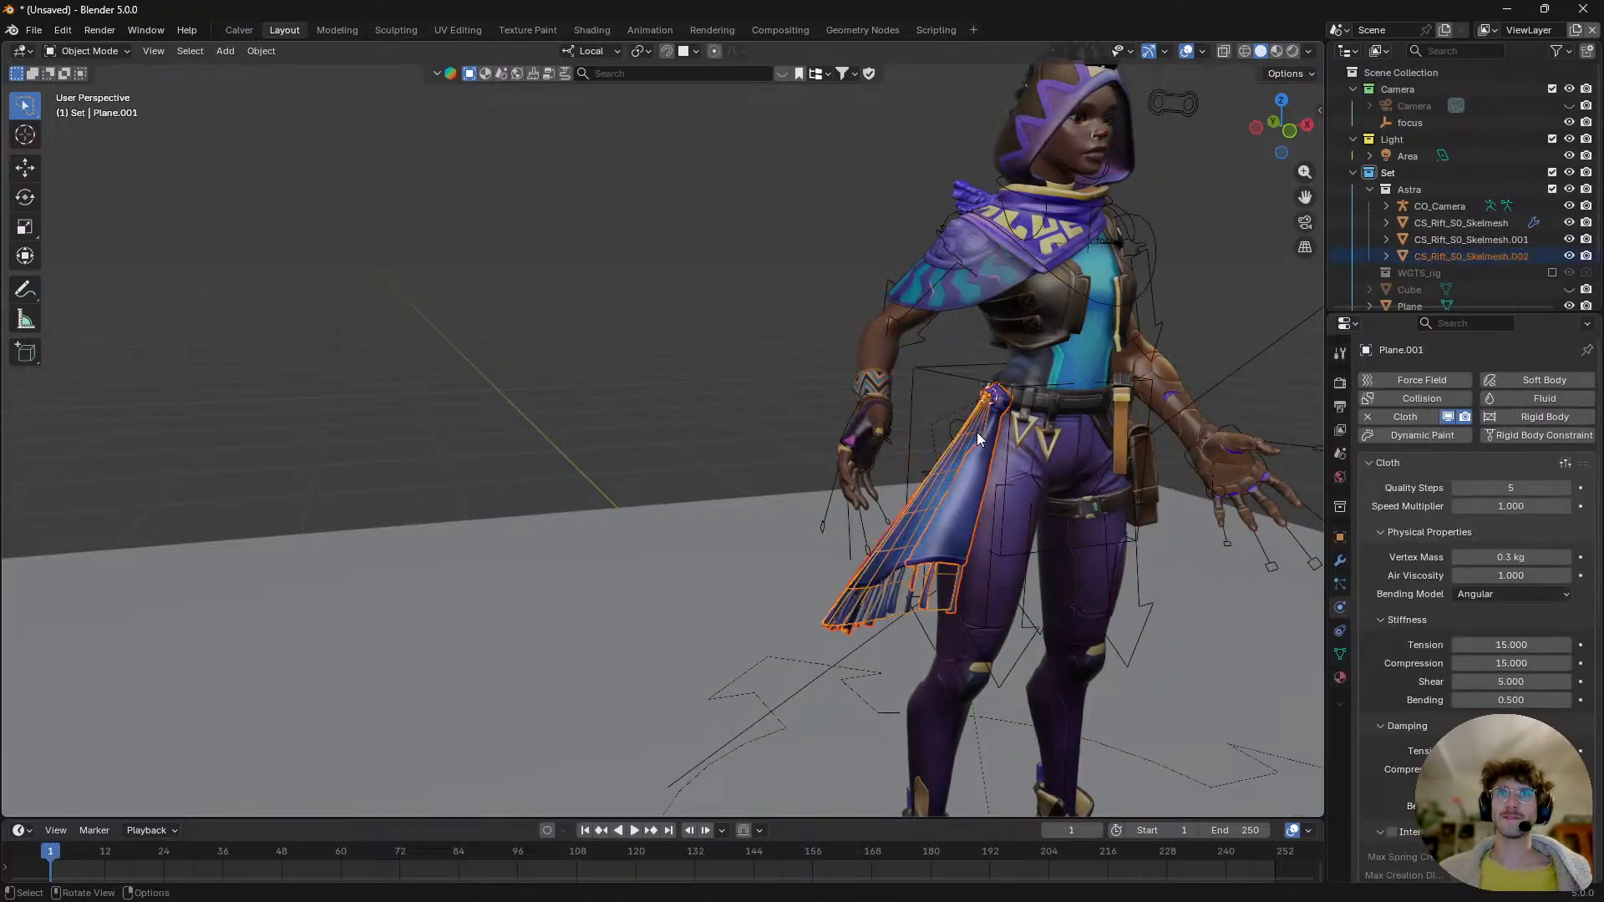
{"action": "key", "text": "ctrl+p"}
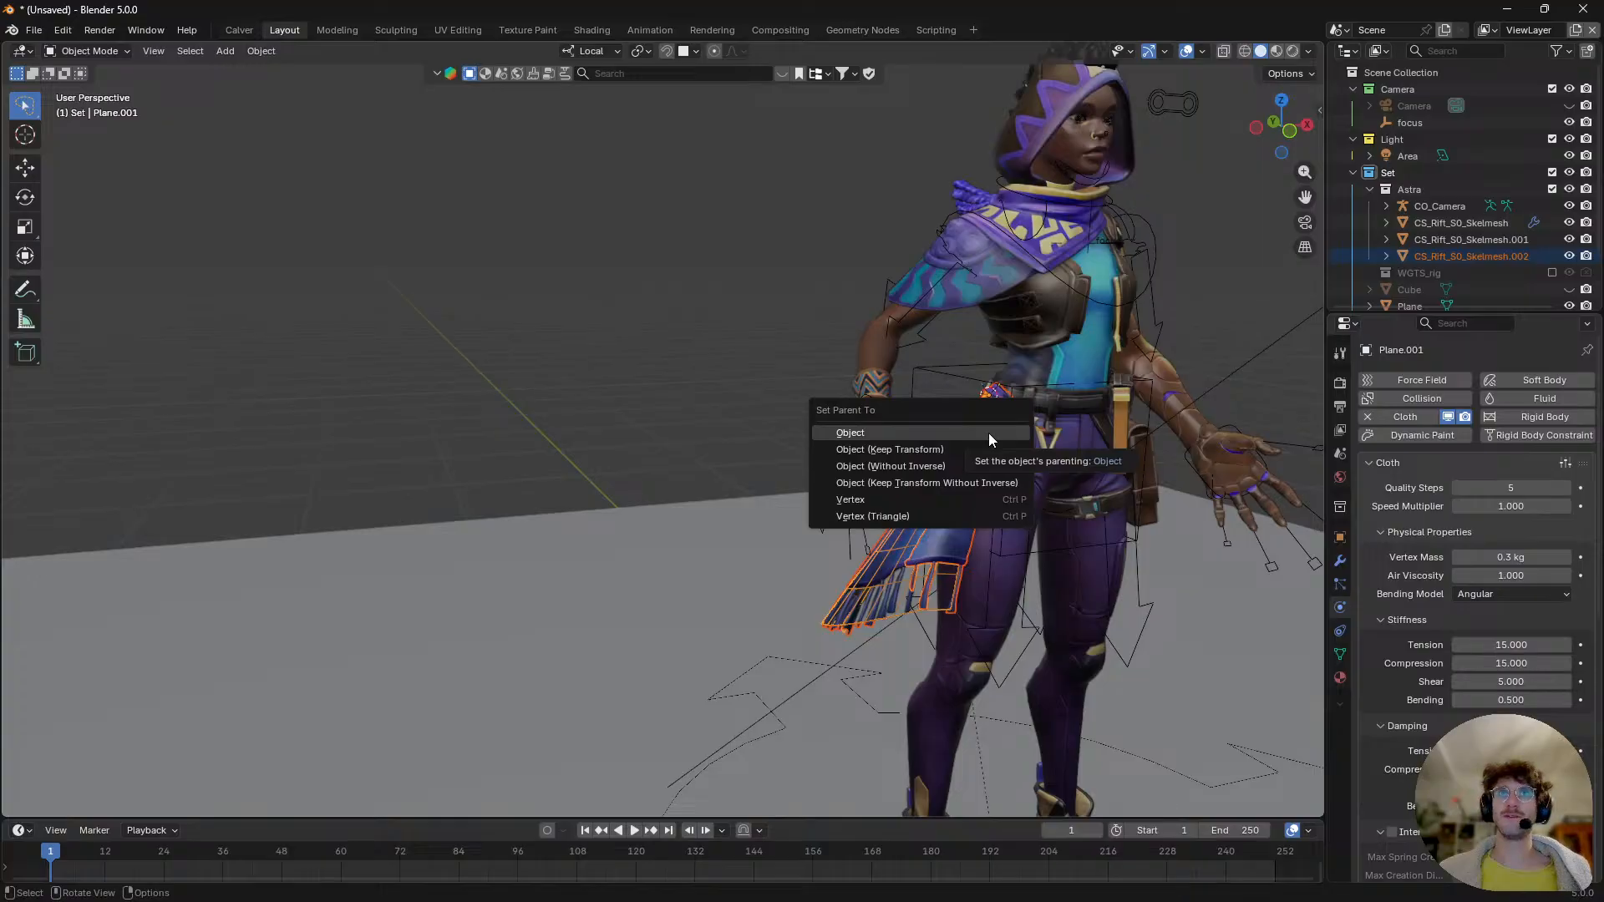
{"action": "left_click", "coordinate": [985, 448]}
- Play the simulation and swing the torso bone to test the newly parented scarf, then return to Object Mode
{"action": "key", "text": "space"}
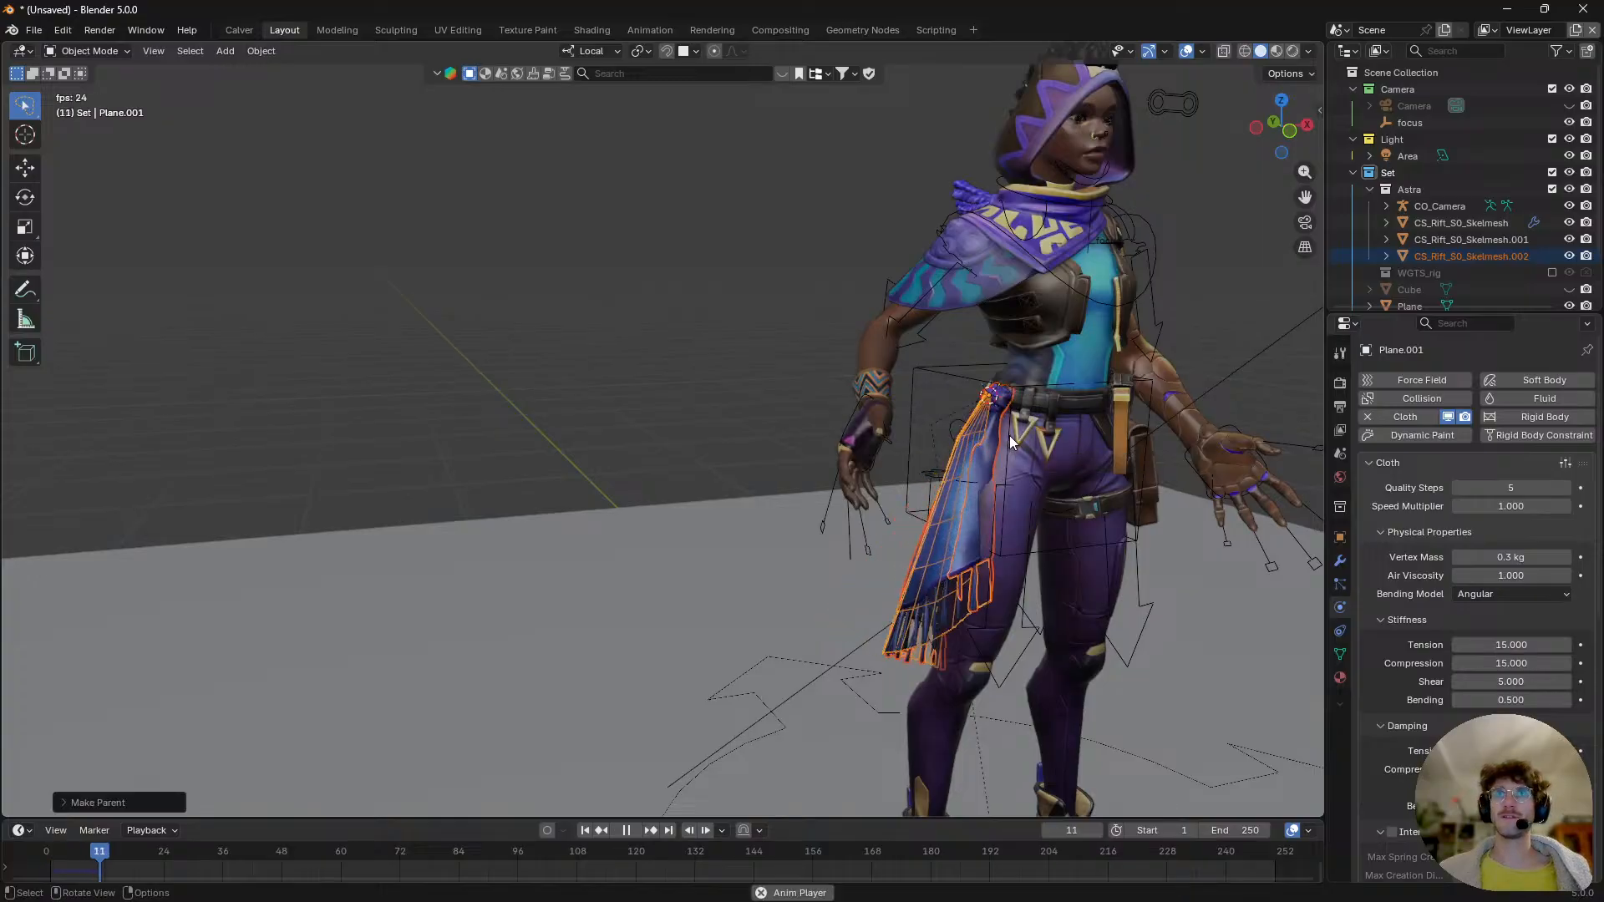
{"action": "left_click", "coordinate": [1008, 436]}
{"action": "key", "text": "ctrl+Tab"}
{"action": "key", "text": "g"}
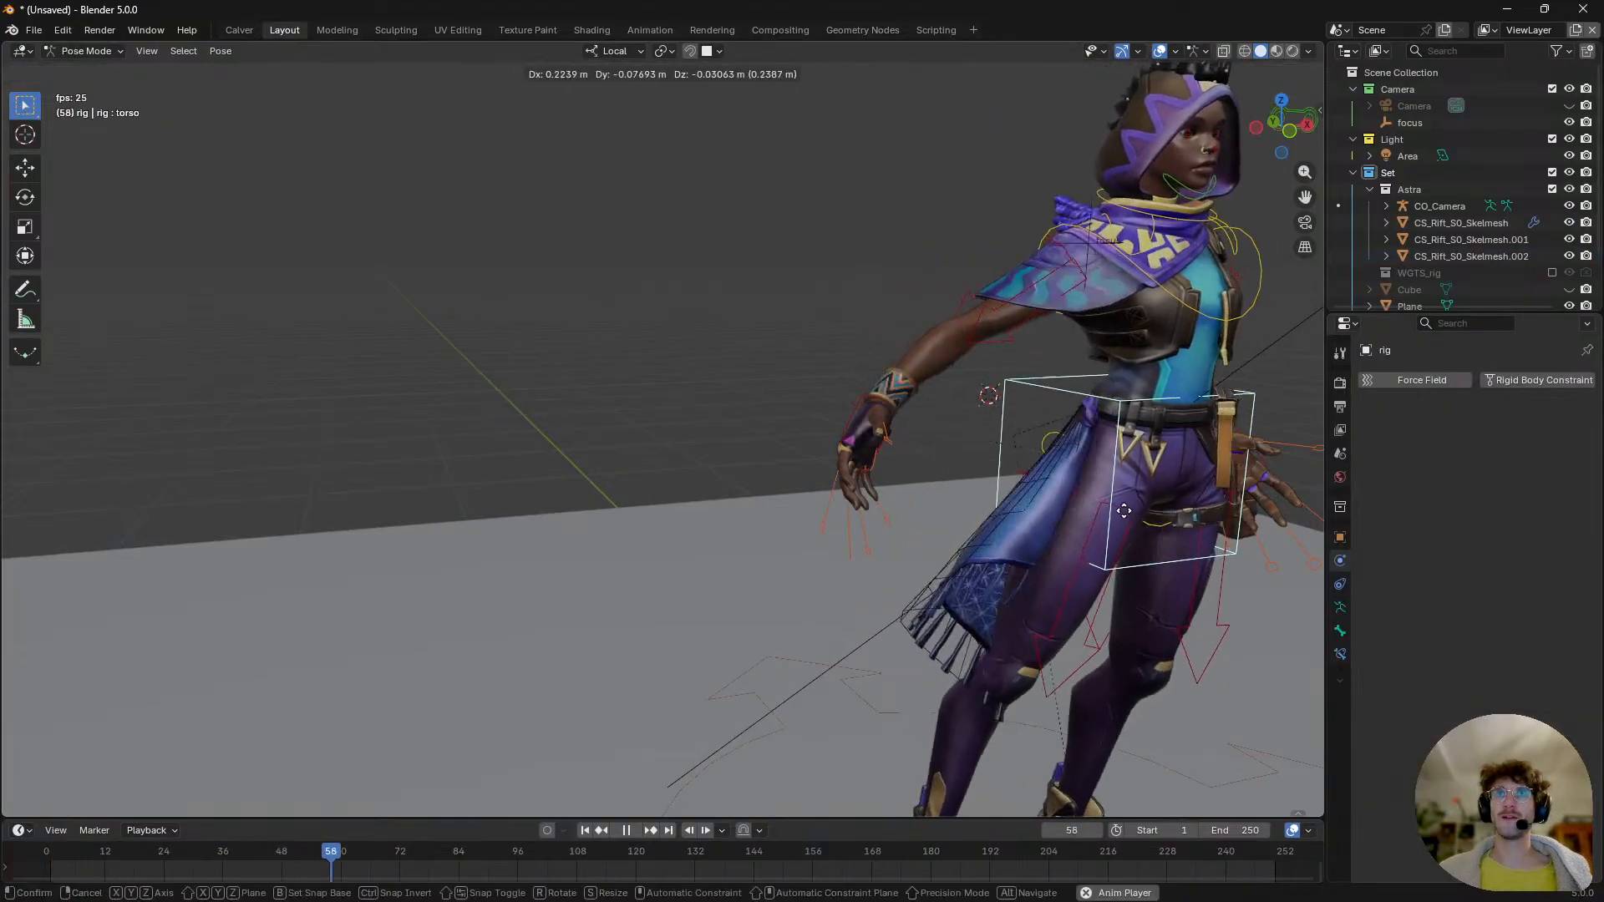
{"action": "left_click", "coordinate": [1011, 516]}
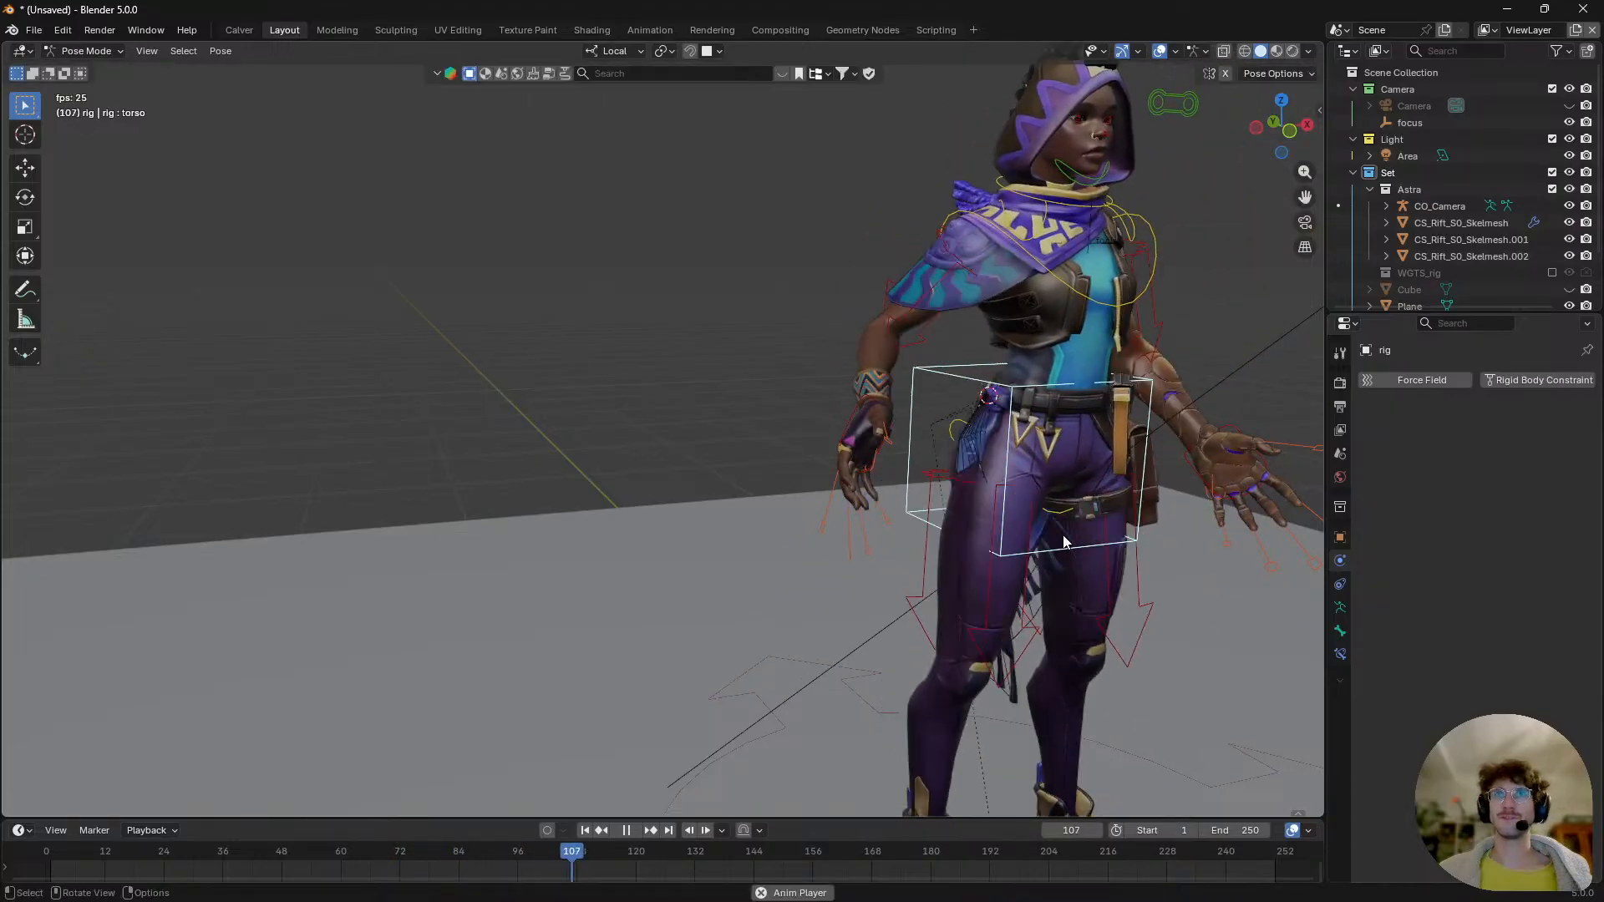
{"action": "key", "text": "Escape"}
{"action": "key", "text": "ctrl+Tab"}
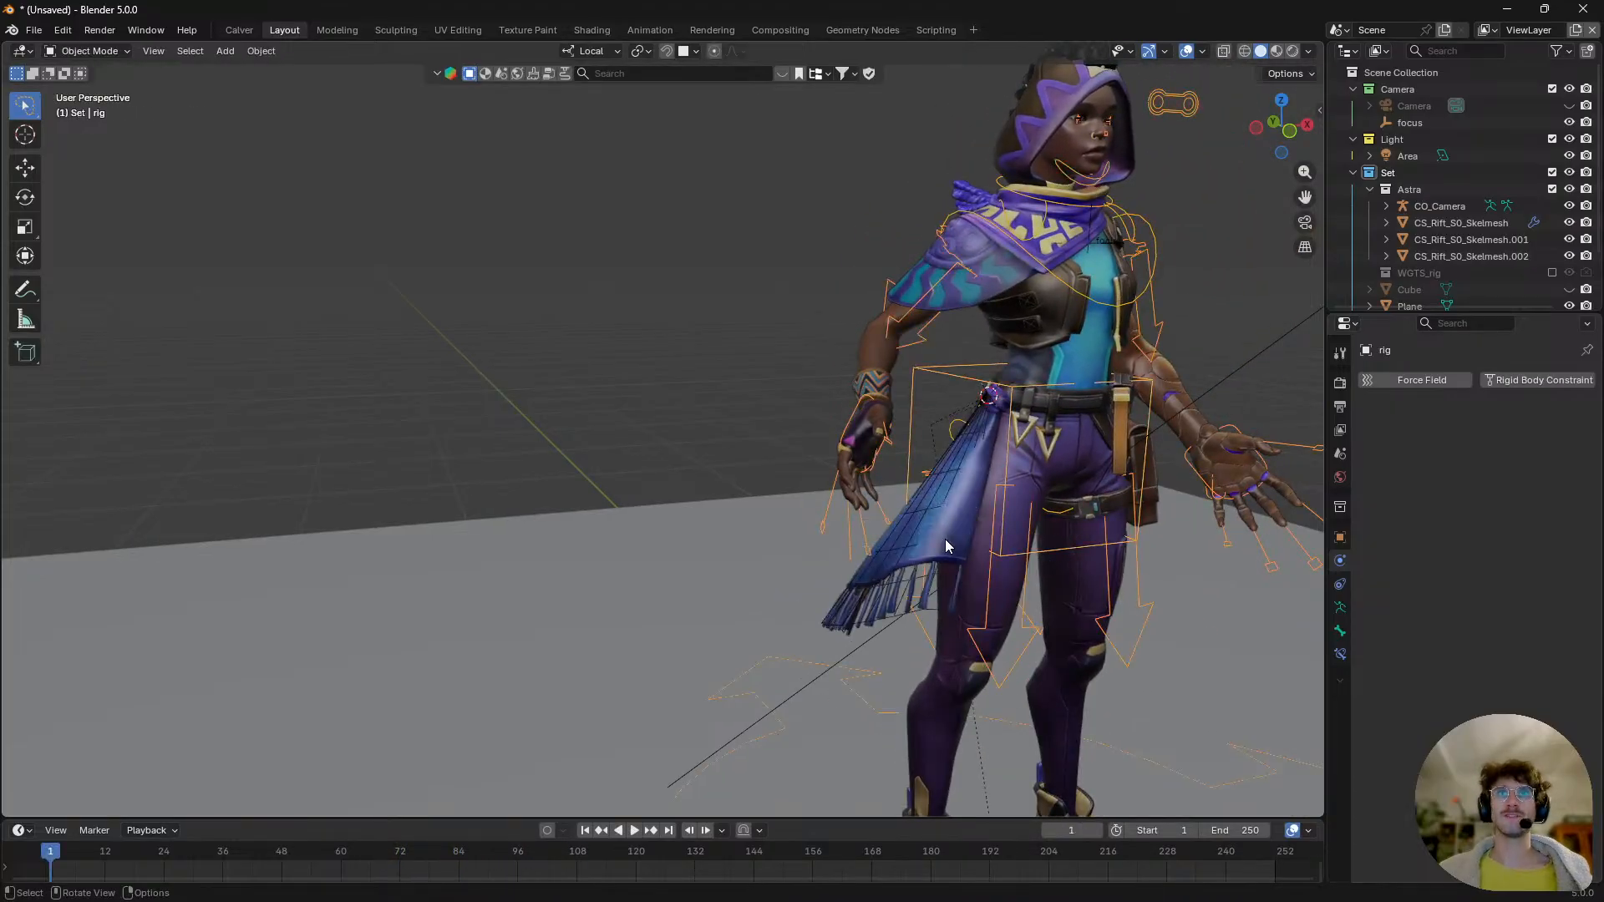
- Test-move the cloth plane to check how the scarf responds, cancelling each move
{"action": "left_click", "coordinate": [938, 504]}
{"action": "left_click", "coordinate": [936, 499]}
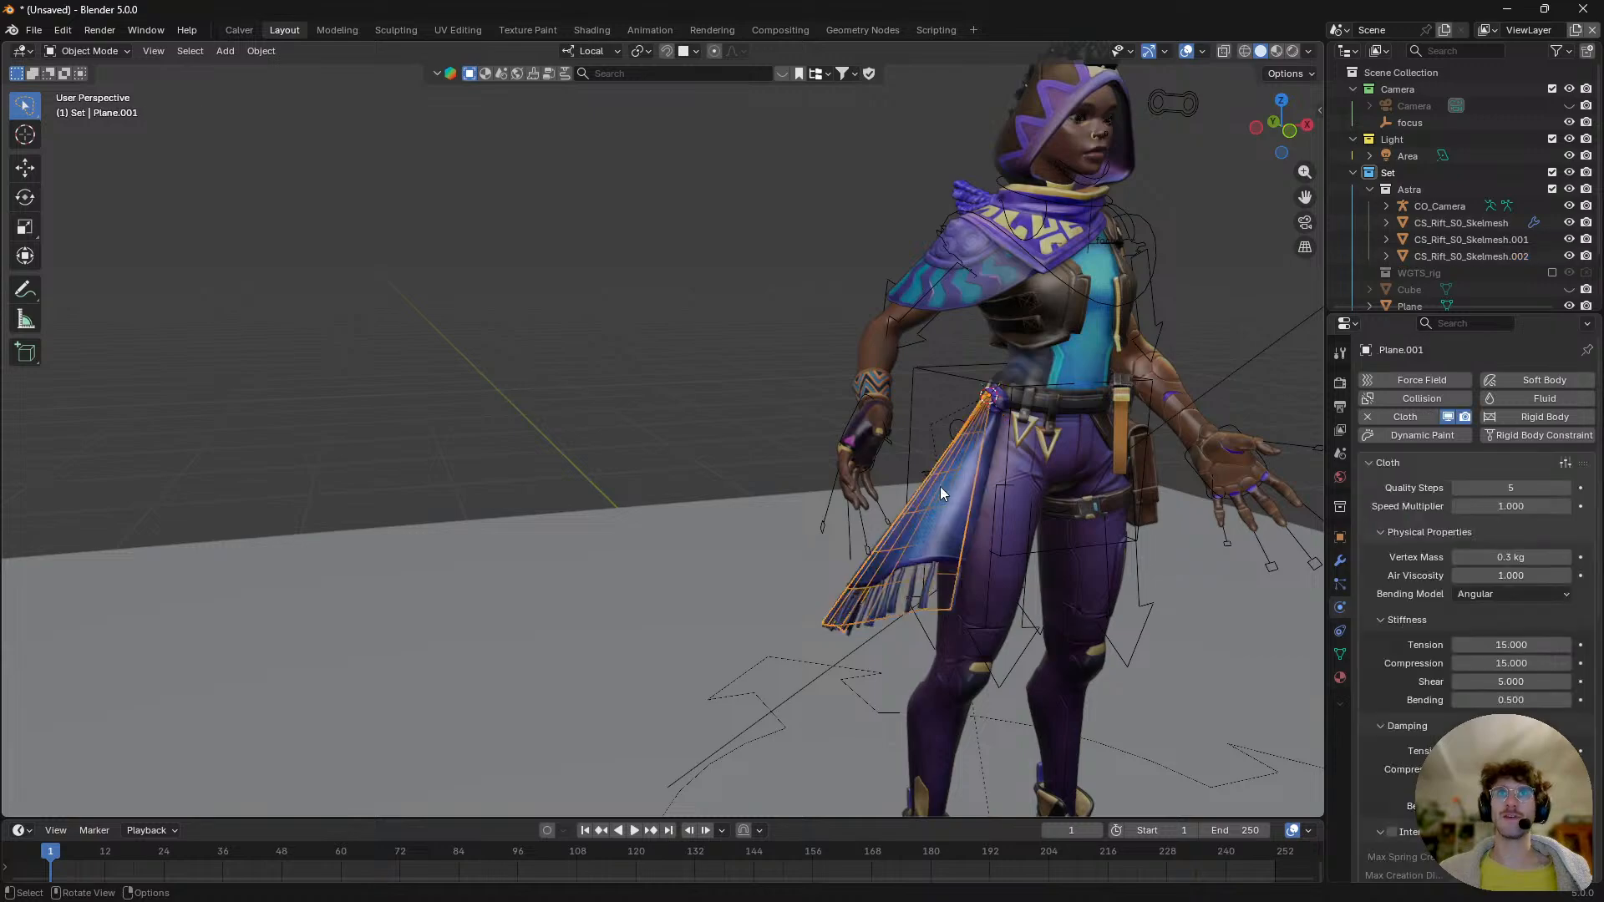
{"action": "key", "text": "g"}
{"action": "right_click", "coordinate": [970, 486]}
{"action": "key", "text": "g"}
{"action": "right_click", "coordinate": [976, 520]}
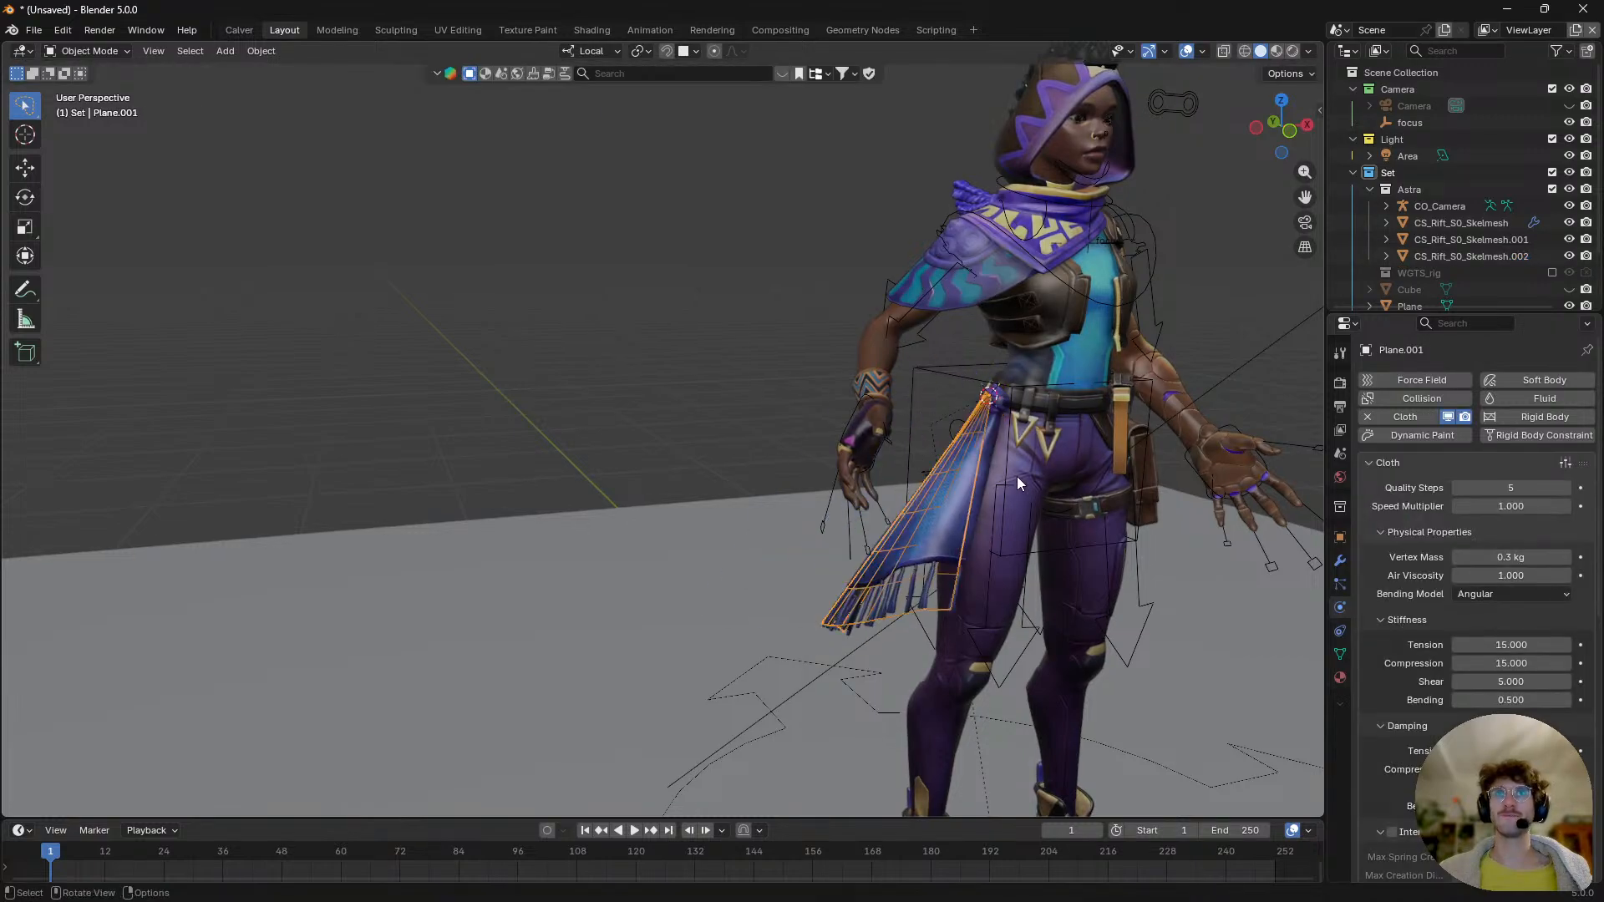
- Move the torso bone around in Pose Mode during playback and inspect the scarf's cloth motion
{"action": "left_click", "coordinate": [1016, 476]}
{"action": "key", "text": "ctrl+Tab"}
{"action": "left_click", "coordinate": [1015, 521]}
{"action": "key", "text": "space"}
{"action": "key", "text": "g"}
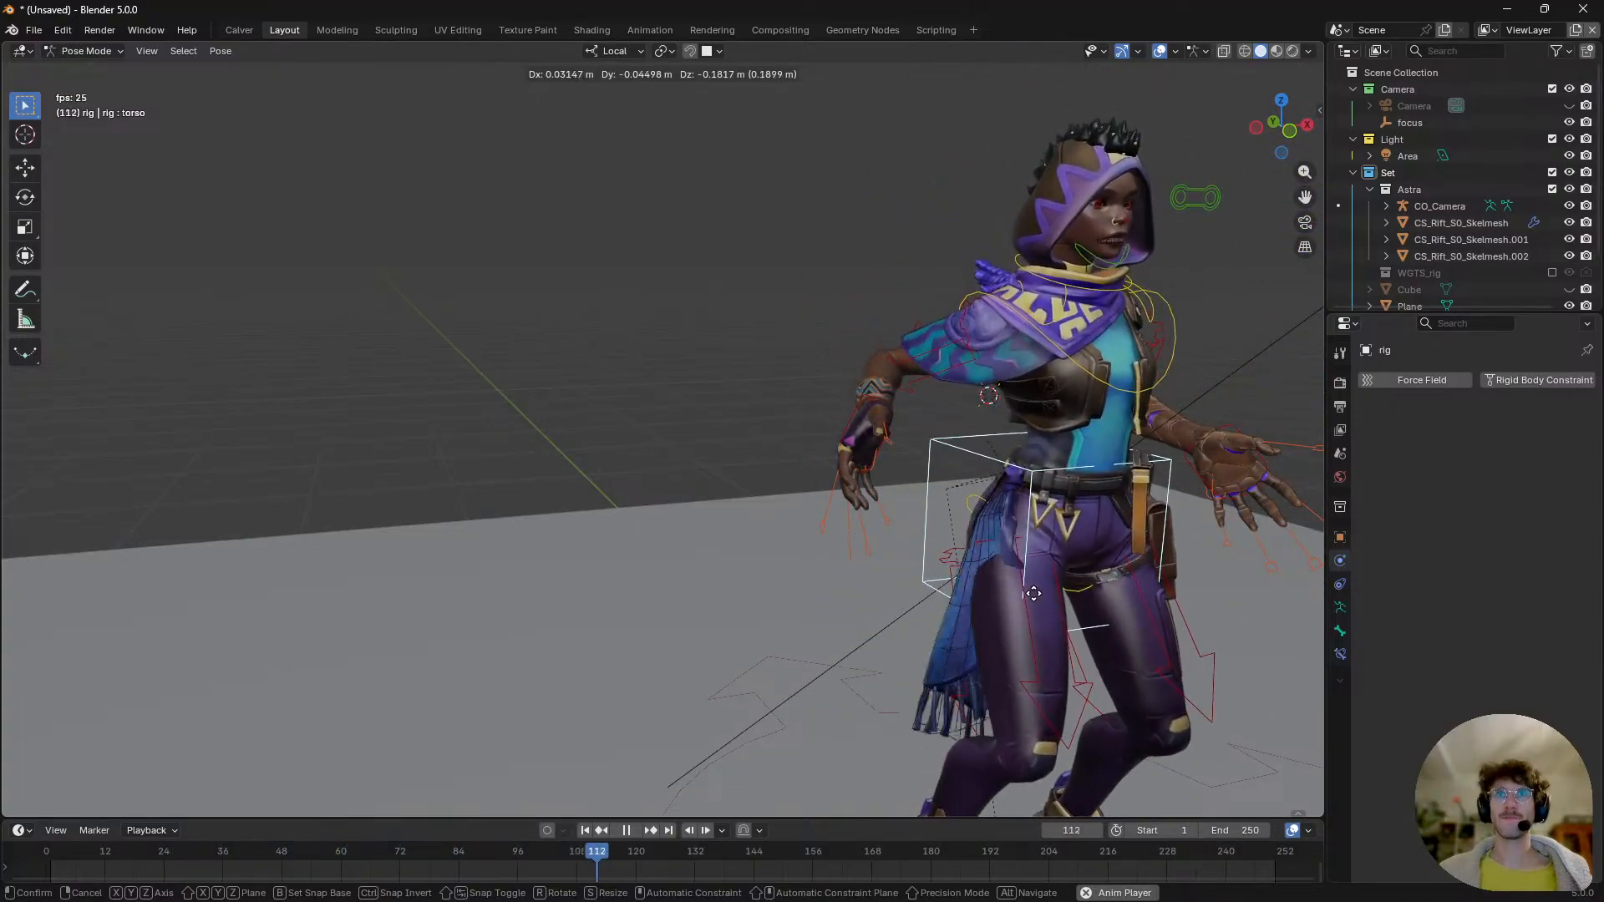
{"action": "left_click", "coordinate": [930, 549]}
{"action": "middle_click_drag", "start_coordinate": [930, 550], "coordinate": [1045, 554]}
{"action": "key", "text": "Escape"}
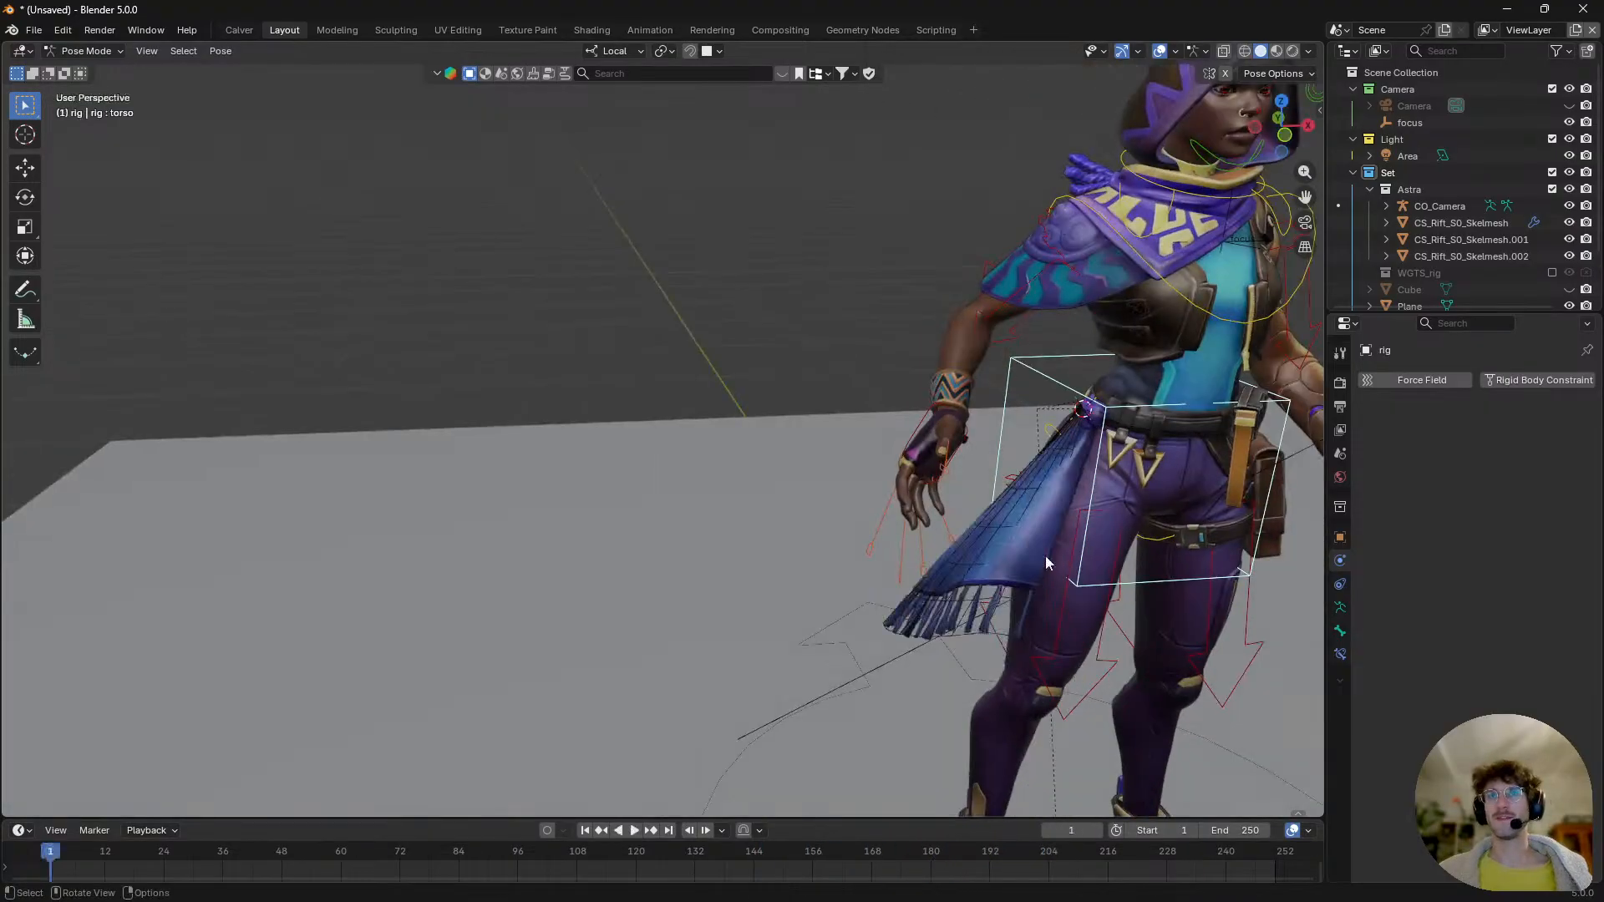
- Repaint the plane's Pin weights with a longer linear gradient running from above the knot to below the fringe
{"action": "scroll", "coordinate": [1047, 539], "scroll_direction": "up", "scroll_amount": 3}
{"action": "left_click", "coordinate": [1011, 474]}
{"action": "key", "text": "ctrl+Tab"}
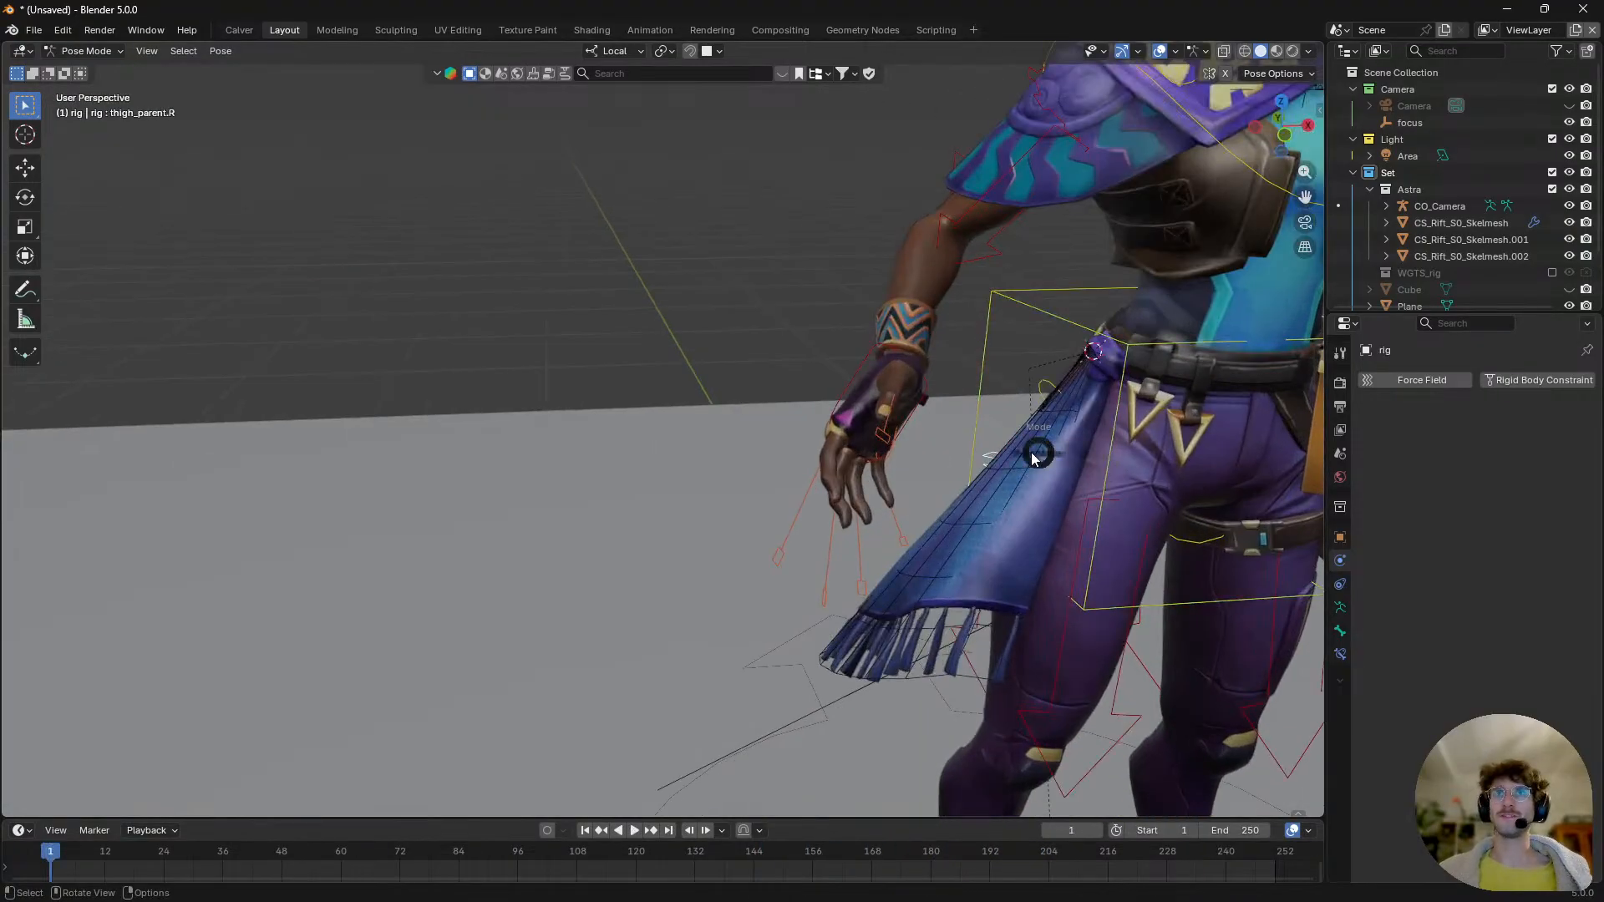
{"action": "left_click", "coordinate": [1052, 461]}
{"action": "key", "text": "ctrl+Tab"}
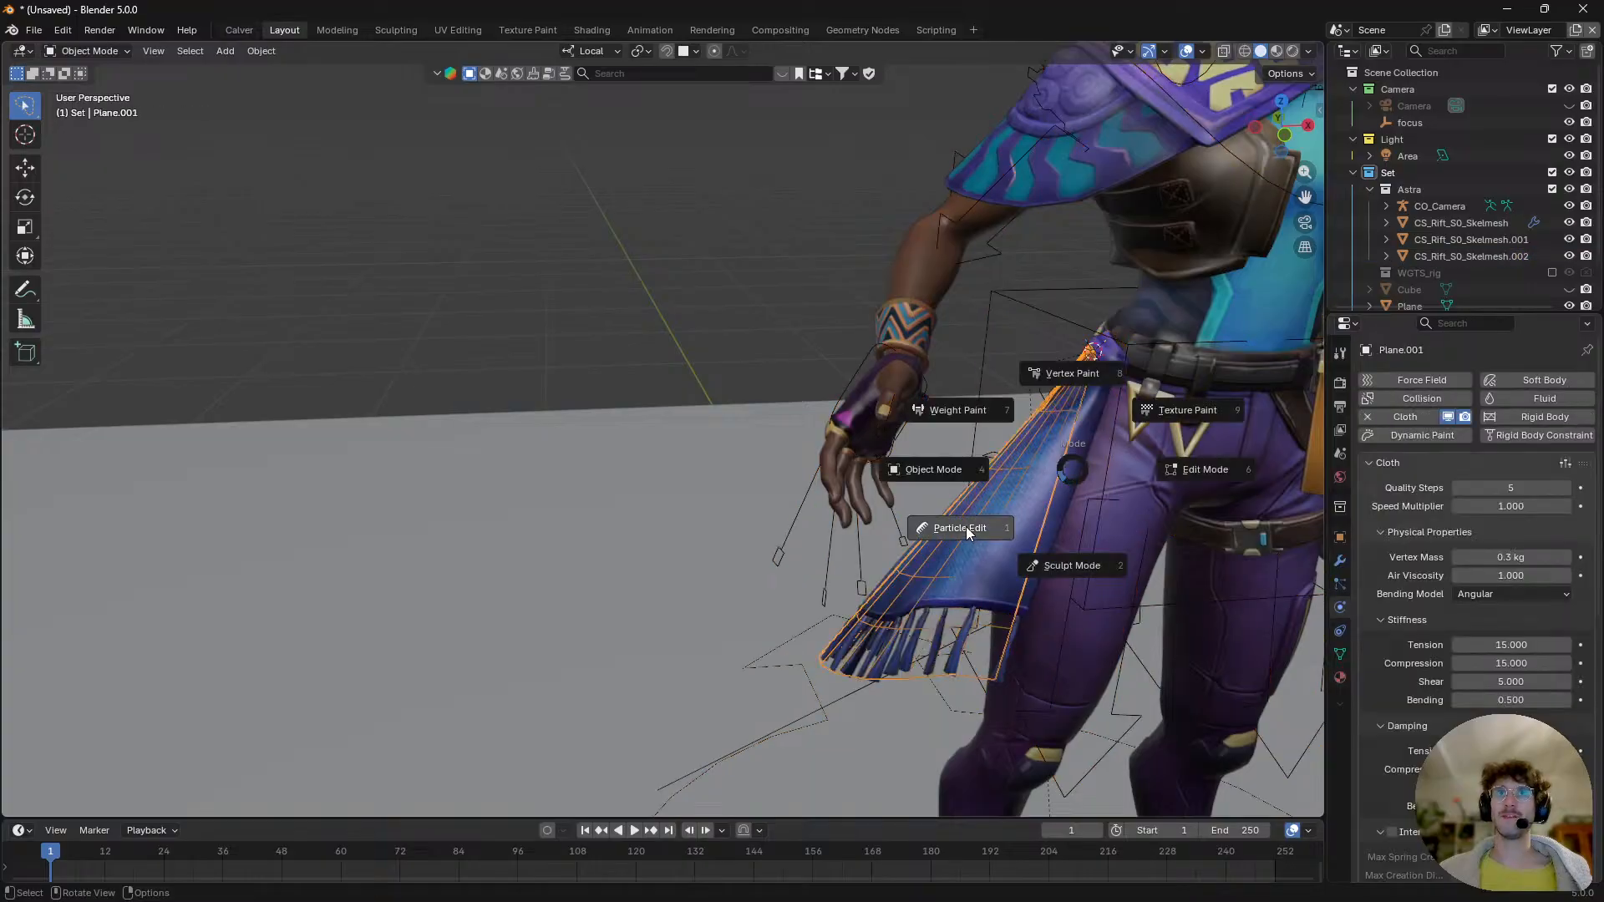
{"action": "left_click", "coordinate": [977, 412]}
{"action": "mouse_move", "coordinate": [977, 409]}
{"action": "middle_mouse_down"}
{"action": "mouse_move", "coordinate": [1029, 474]}
{"action": "mouse_move", "coordinate": [1054, 468]}
{"action": "mouse_move", "coordinate": [928, 498]}
{"action": "middle_mouse_up"}
{"action": "scroll", "coordinate": [1054, 469], "scroll_direction": "down", "scroll_amount": 3}
{"action": "mouse_move", "coordinate": [979, 378]}
{"action": "left_mouse_down"}
{"action": "mouse_move", "coordinate": [916, 568]}
{"action": "mouse_move", "coordinate": [961, 667]}
{"action": "left_mouse_up"}
{"action": "mouse_move", "coordinate": [960, 585]}
{"action": "middle_mouse_down"}
{"action": "mouse_move", "coordinate": [923, 471]}
{"action": "mouse_move", "coordinate": [864, 476]}
{"action": "middle_mouse_up"}
{"action": "key", "text": "ctrl+Tab"}
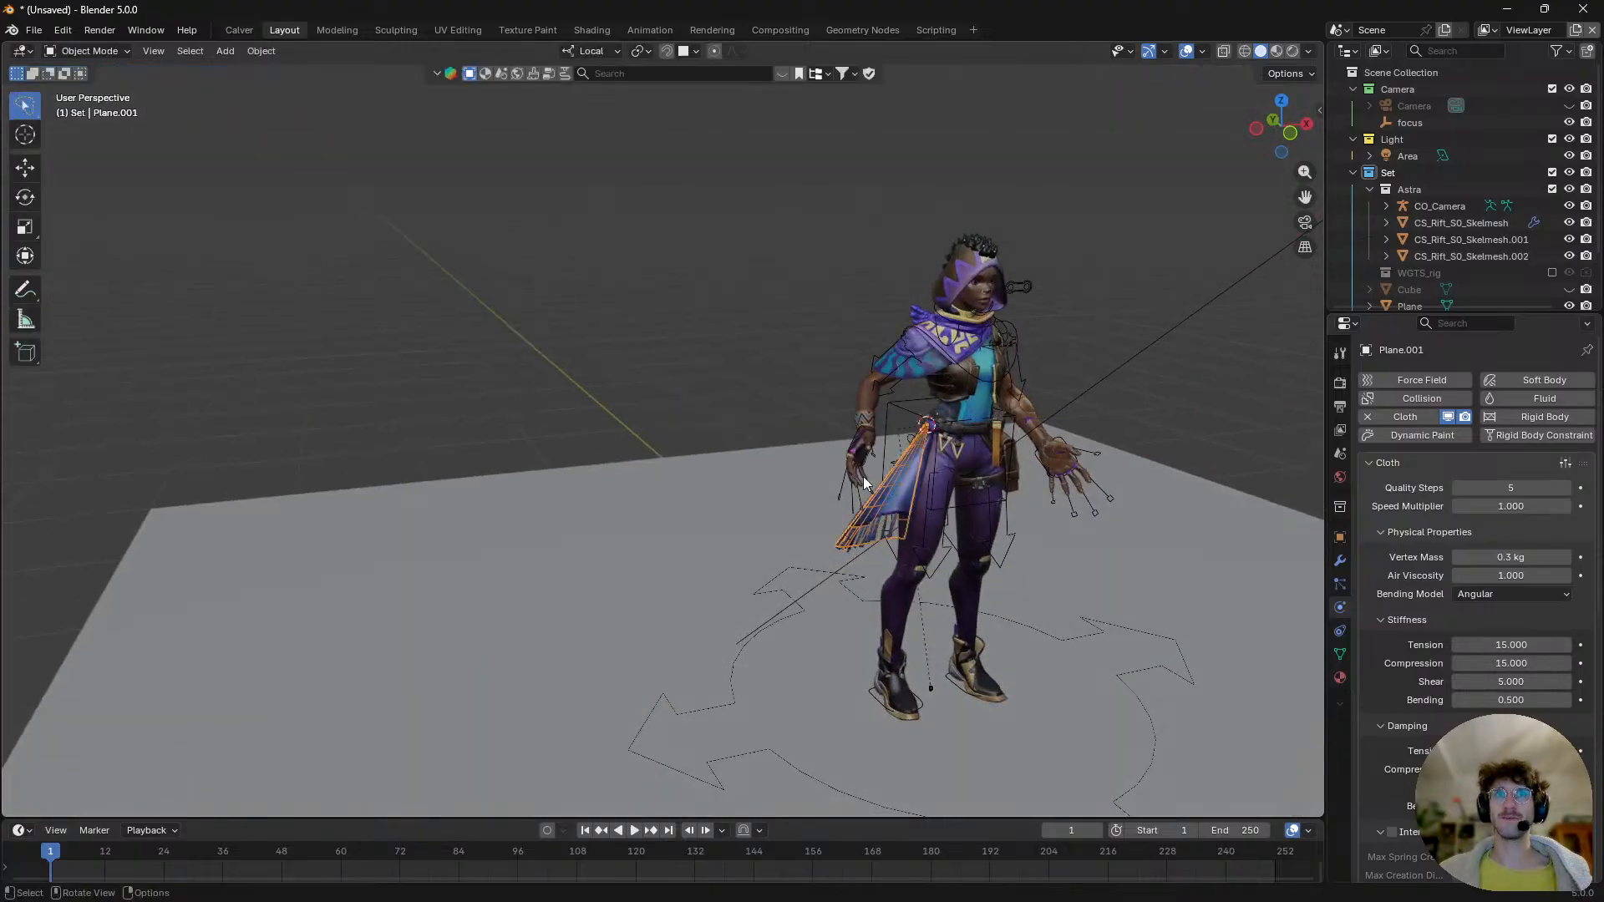
- Play the simulation with the new Pin weights while moving the torso bone to judge the scarf's stiffness
{"action": "scroll", "coordinate": [1000, 508], "scroll_direction": "up", "scroll_amount": 3}
{"action": "key", "text": "space"}
{"action": "left_click", "coordinate": [974, 528]}
{"action": "scroll", "coordinate": [974, 493], "scroll_direction": "up", "scroll_amount": 2}
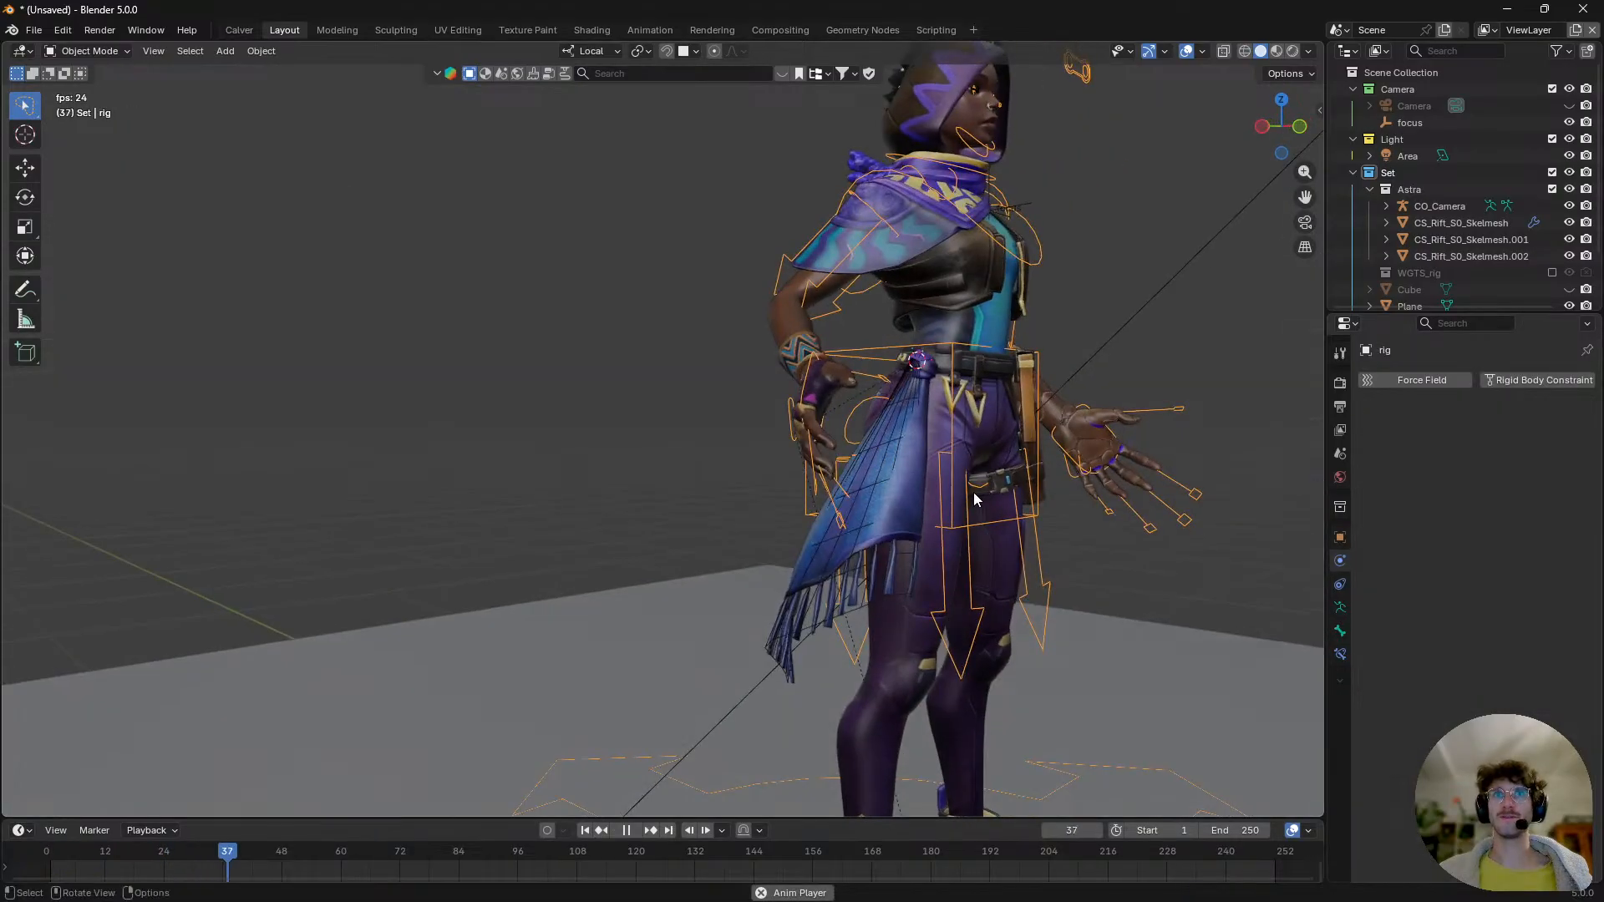
{"action": "key", "text": "ctrl+Tab"}
{"action": "left_click", "coordinate": [994, 535]}
{"action": "key", "text": "g"}
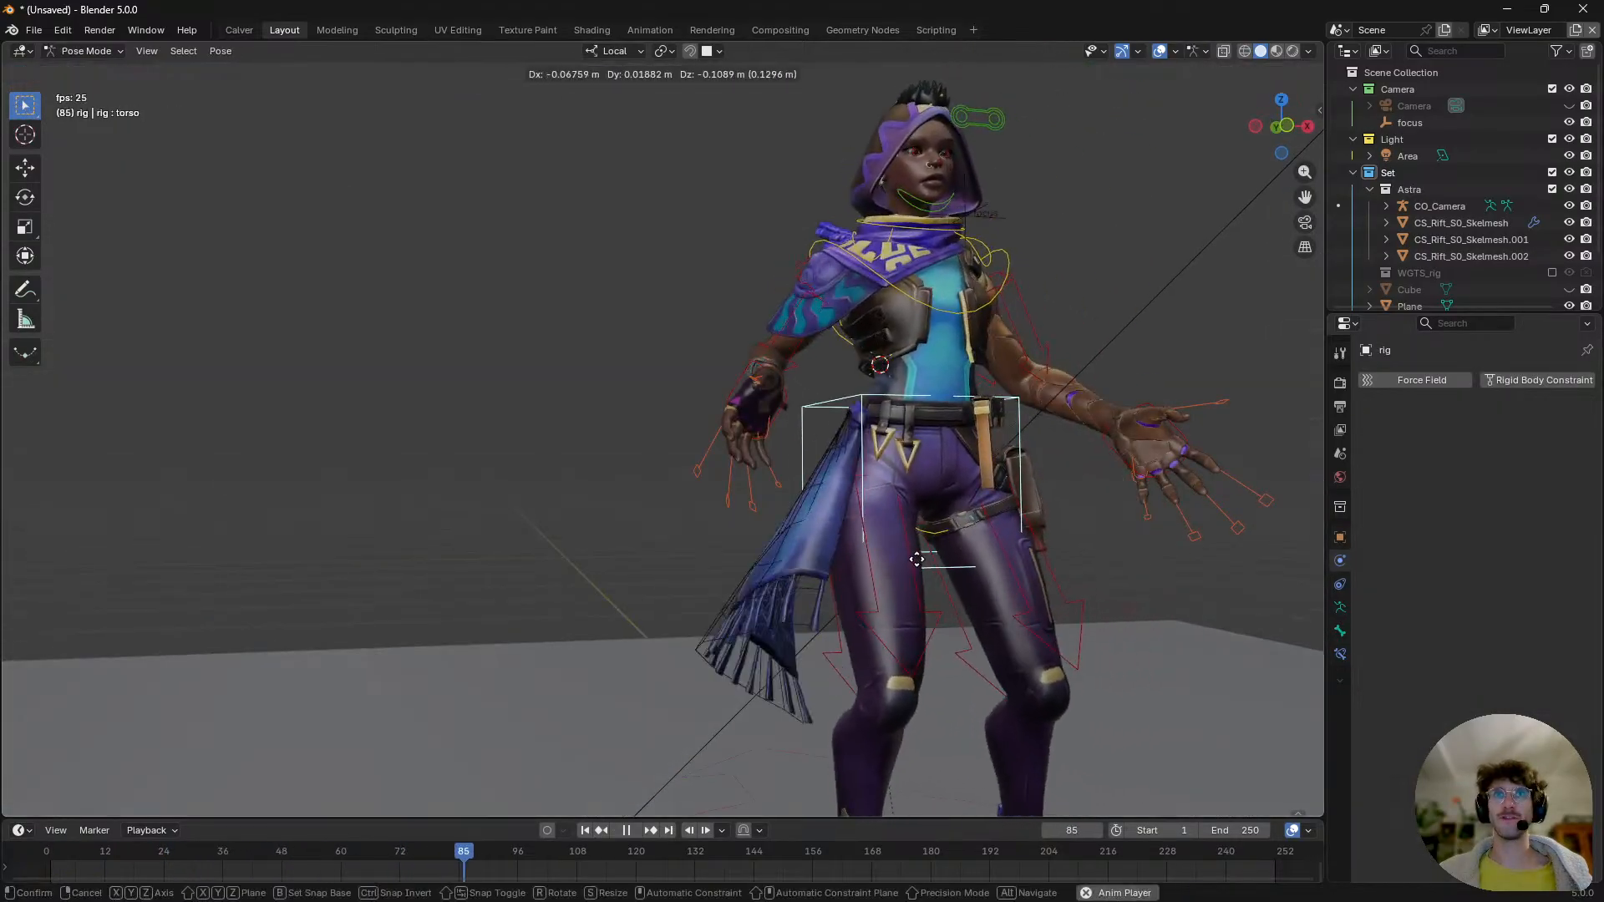
{"action": "left_click", "coordinate": [980, 553]}
{"action": "middle_click_drag", "start_coordinate": [979, 553], "coordinate": [790, 516]}
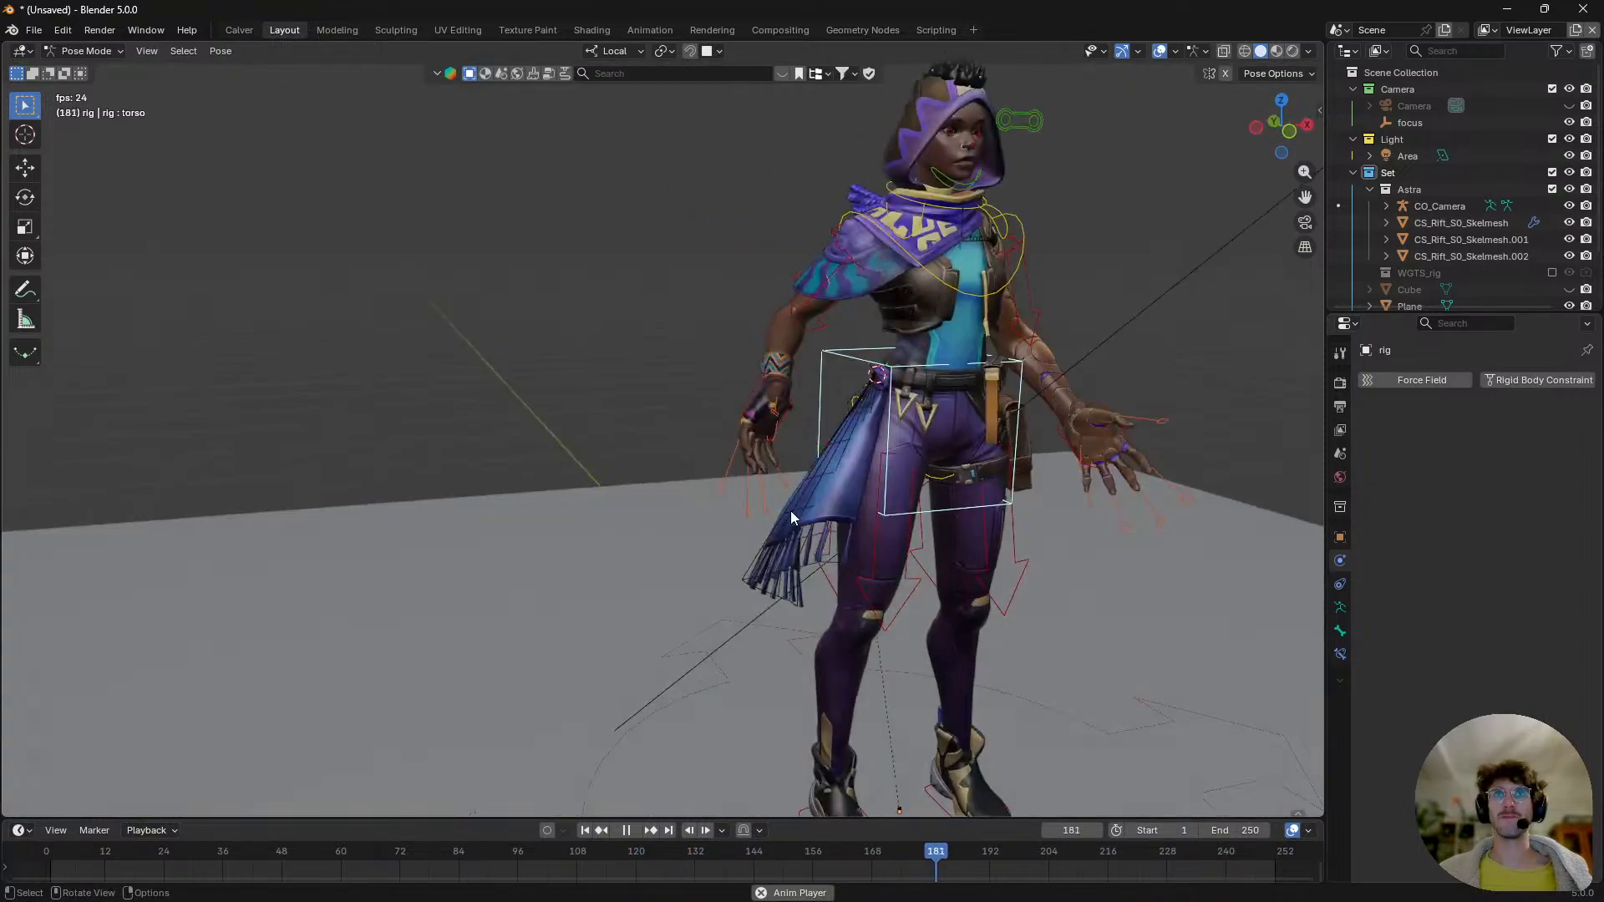
{"action": "key", "text": "Escape"}
- Undo the recent pose, selection and mode changes to get back to weight painting the plane
{"action": "key", "text": "ctrl+z"}
{"action": "key", "text": "ctrl+z"}
{"action": "key", "text": "ctrl+z"}
{"action": "key", "text": "ctrl+z"}
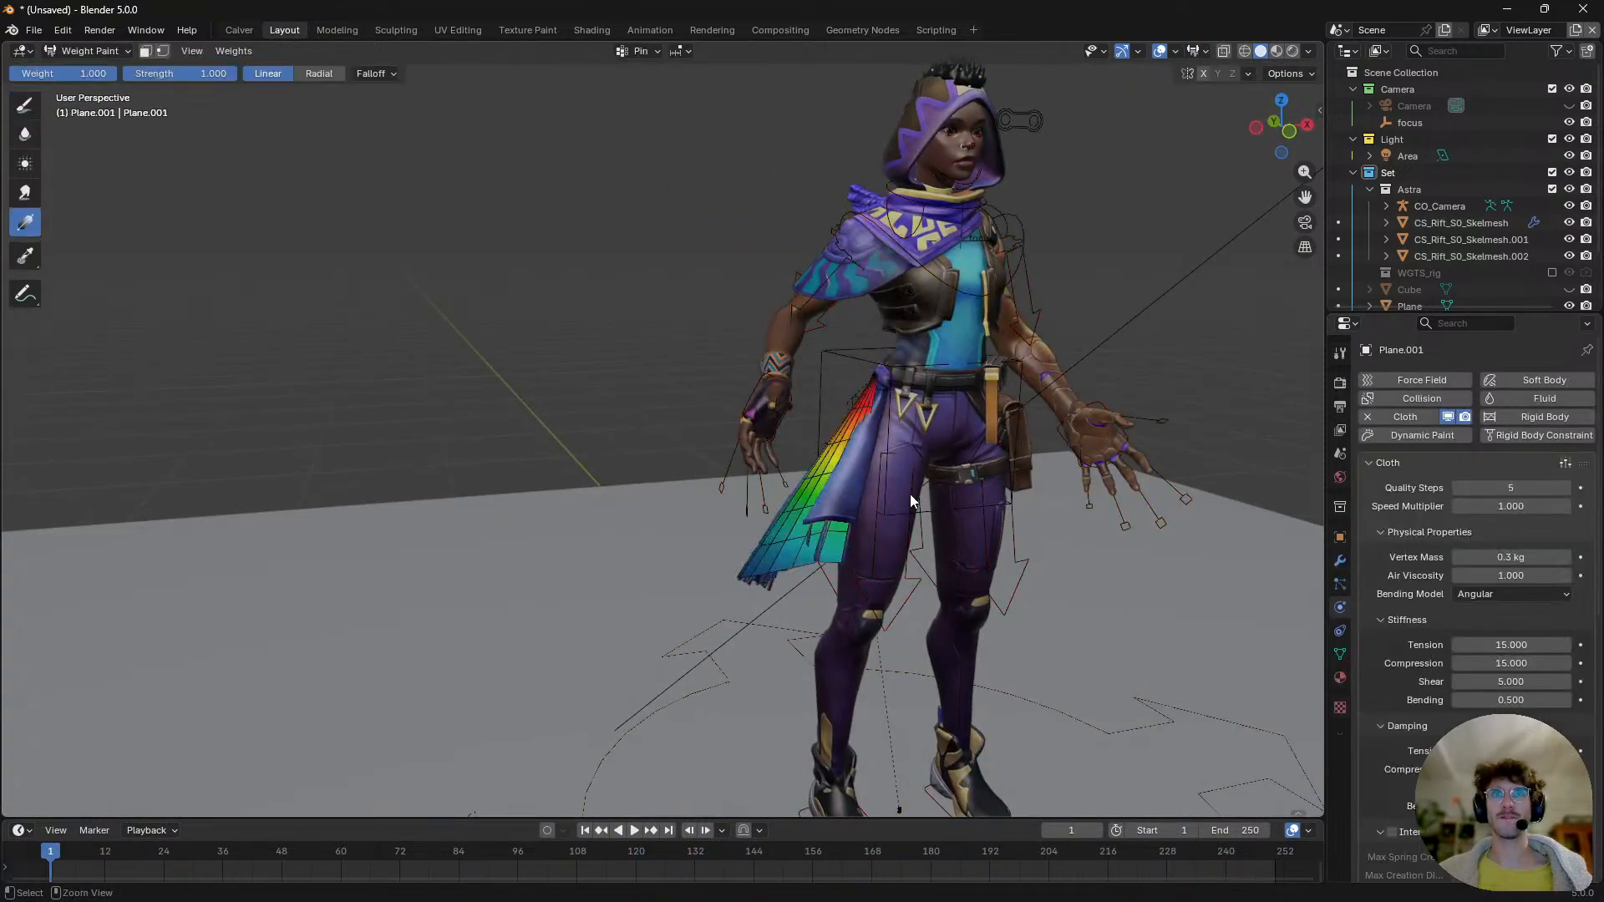
- Repaint the scarf plane's Pin weights with a new long linear gradient running downward from well above the waist
{"action": "middle_click_drag", "start_coordinate": [911, 501], "coordinate": [940, 314]}
{"action": "mouse_move", "coordinate": [950, 201]}
{"action": "left_mouse_down"}
{"action": "mouse_move", "coordinate": [939, 368]}
{"action": "mouse_move", "coordinate": [1012, 616]}
{"action": "mouse_move", "coordinate": [1009, 590]}
{"action": "left_mouse_up"}
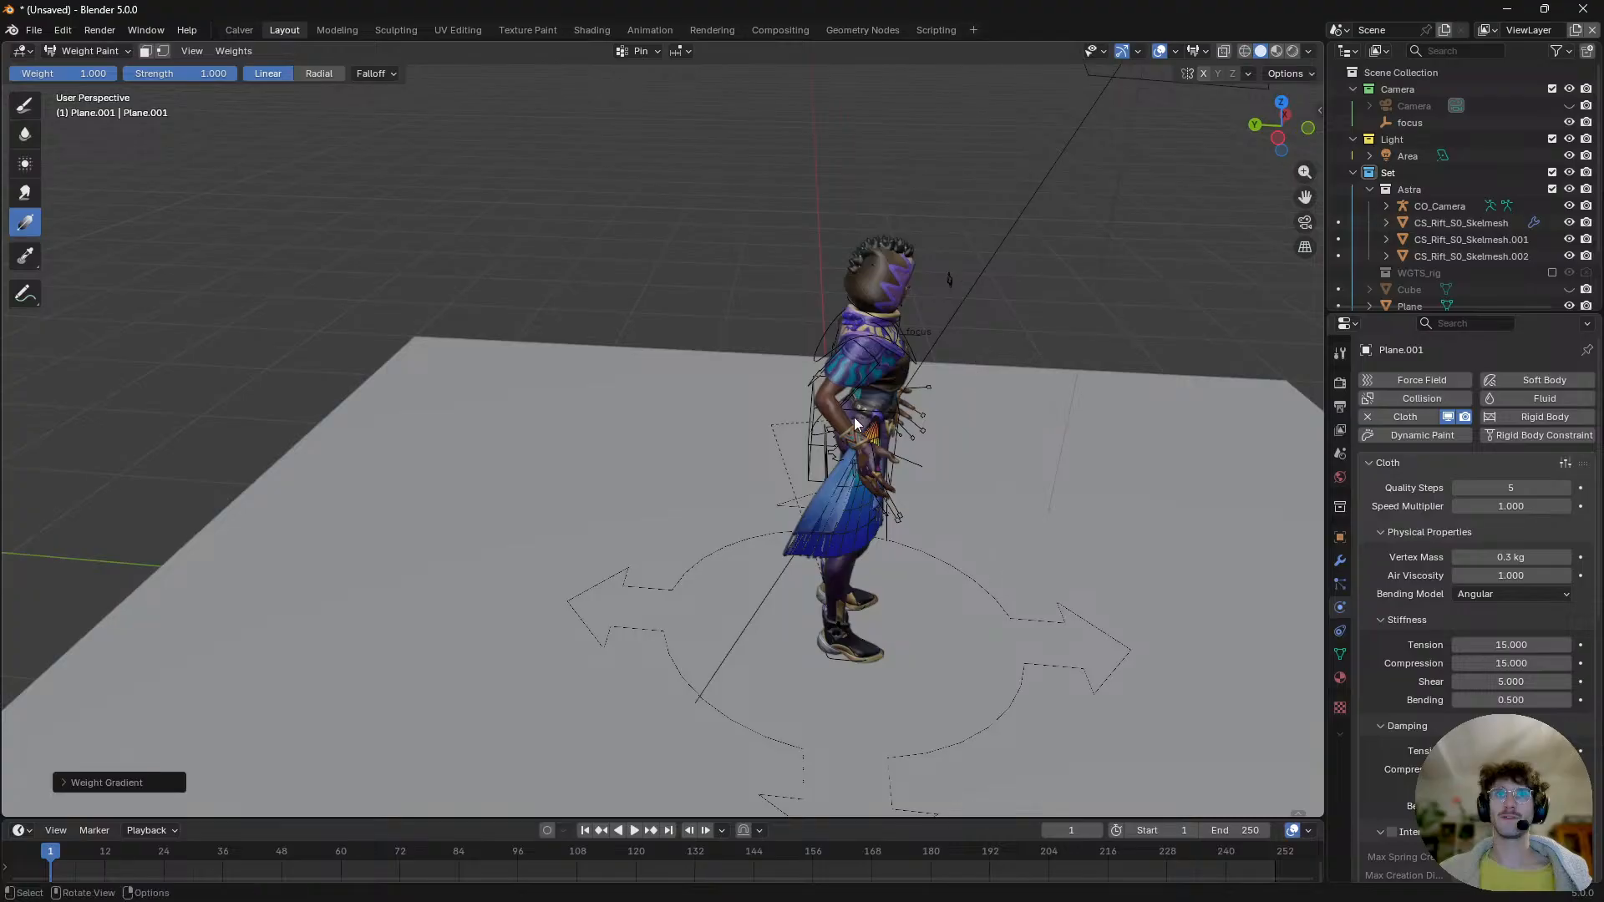
{"action": "middle_click_drag", "start_coordinate": [1054, 451], "coordinate": [934, 436]}
- Play the cloth simulation while moving the rig's torso bone in Pose Mode, then stop playback and return to Object Mode
{"action": "key", "text": "ctrl+Tab"}
{"action": "left_click", "coordinate": [817, 435]}
{"action": "key", "text": "space"}
{"action": "mouse_move", "coordinate": [920, 497]}
{"action": "middle_mouse_down"}
{"action": "mouse_move", "coordinate": [845, 465]}
{"action": "mouse_move", "coordinate": [918, 500]}
{"action": "middle_mouse_up"}
{"action": "scroll", "coordinate": [859, 483], "scroll_direction": "up", "scroll_amount": 3}
{"action": "left_click", "coordinate": [919, 500]}
{"action": "key", "text": "ctrl+Tab"}
{"action": "left_click", "coordinate": [920, 501]}
{"action": "key", "text": "g"}
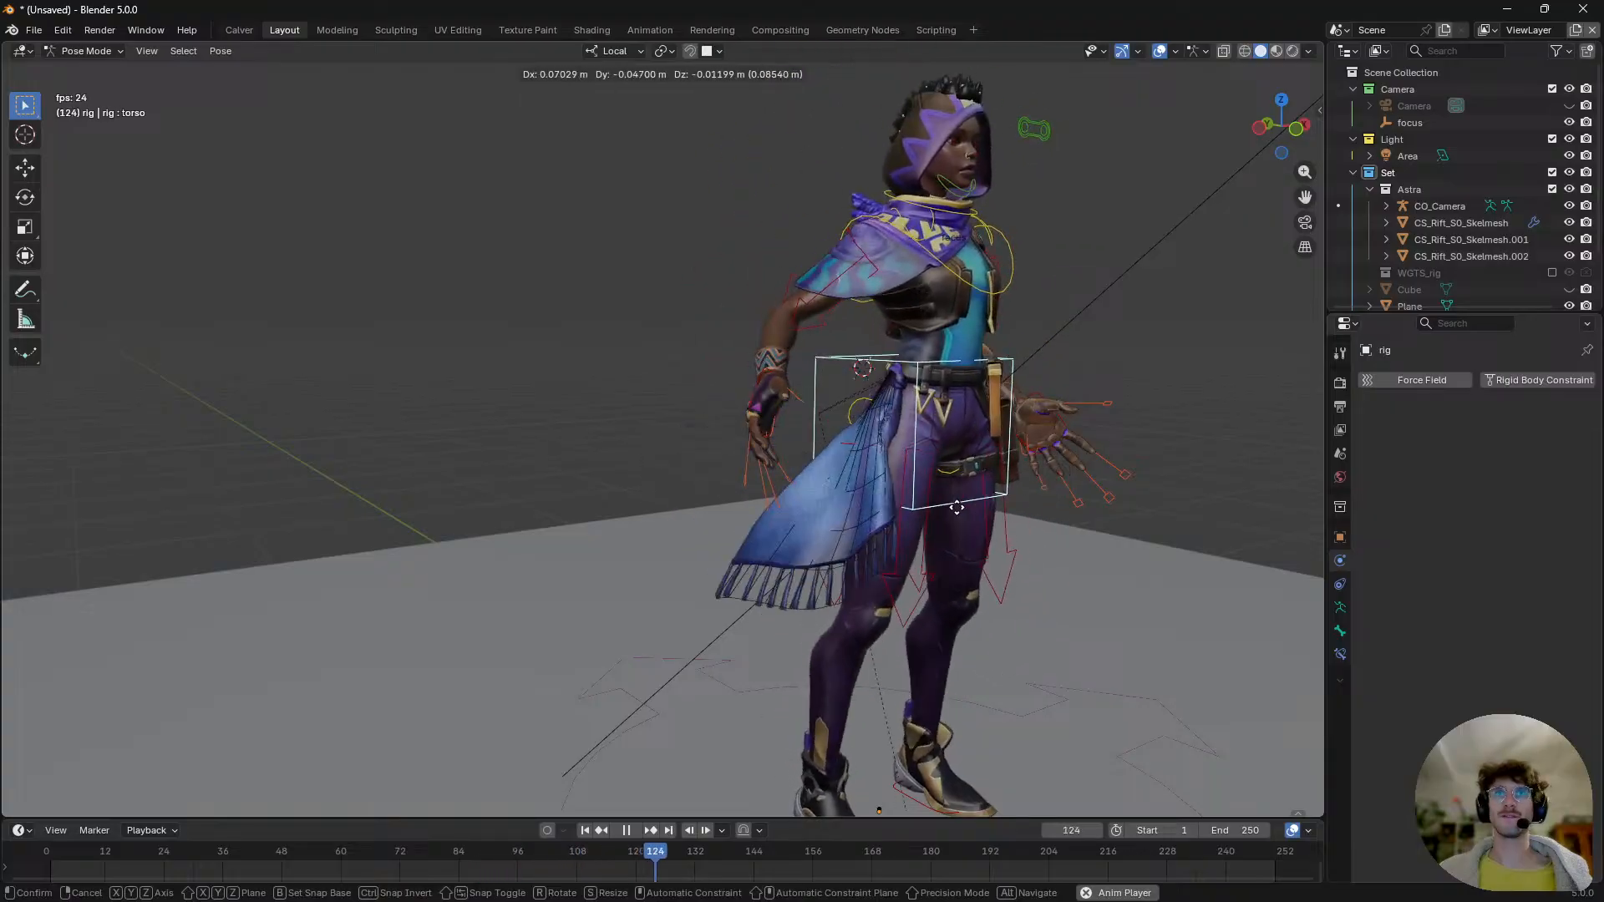
{"action": "key", "text": "Escape"}
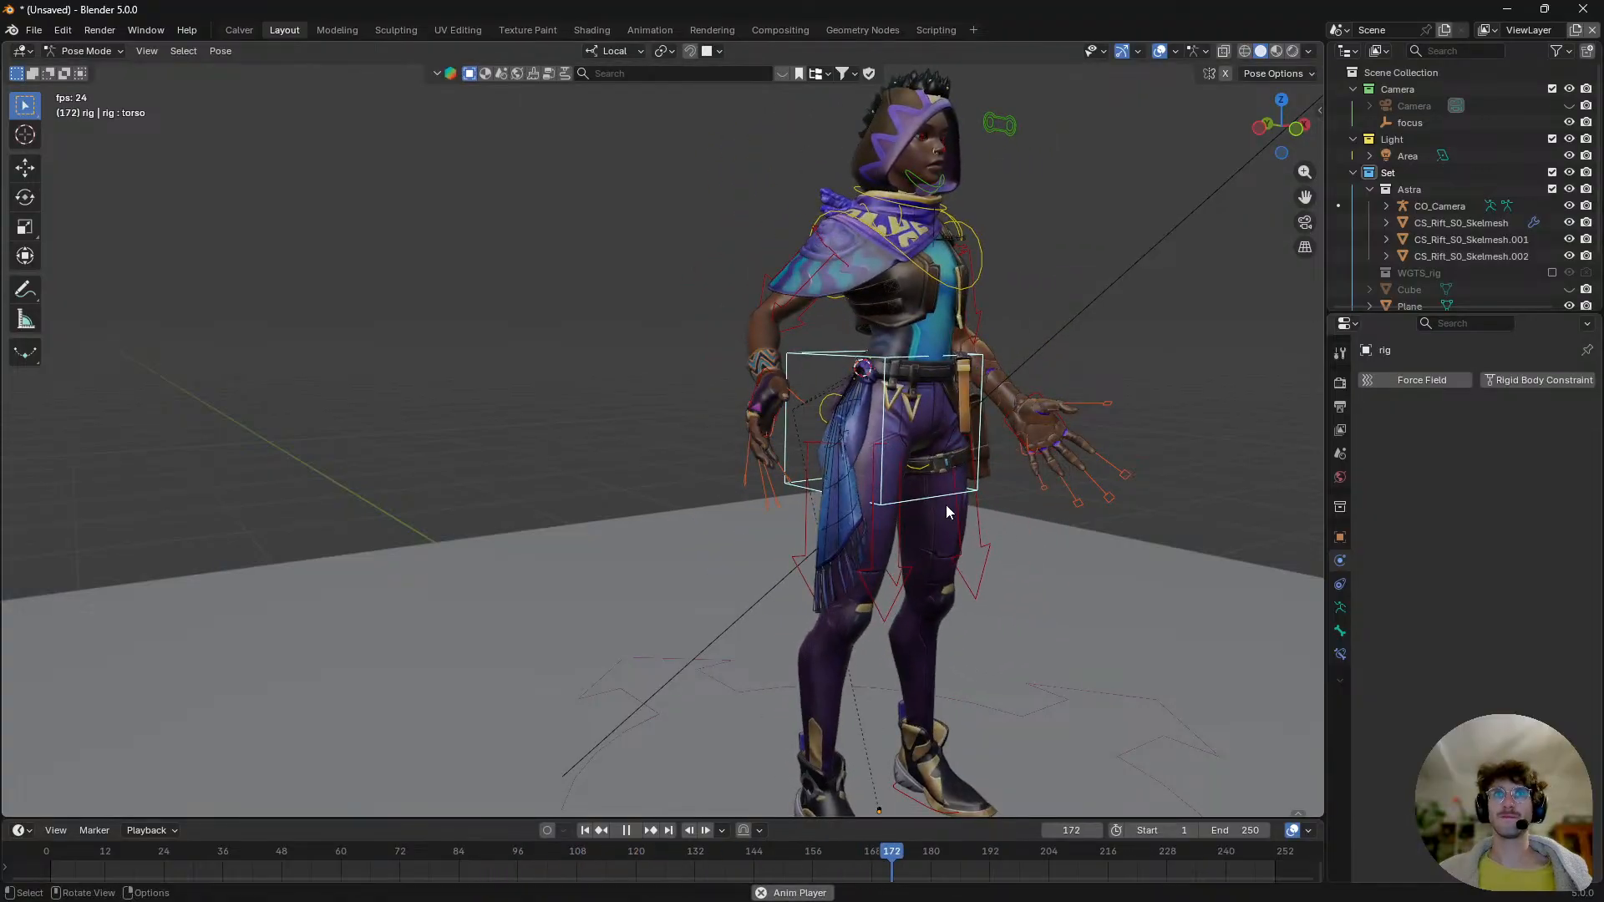
{"action": "key", "text": "Escape"}
{"action": "key", "text": "ctrl+Tab"}
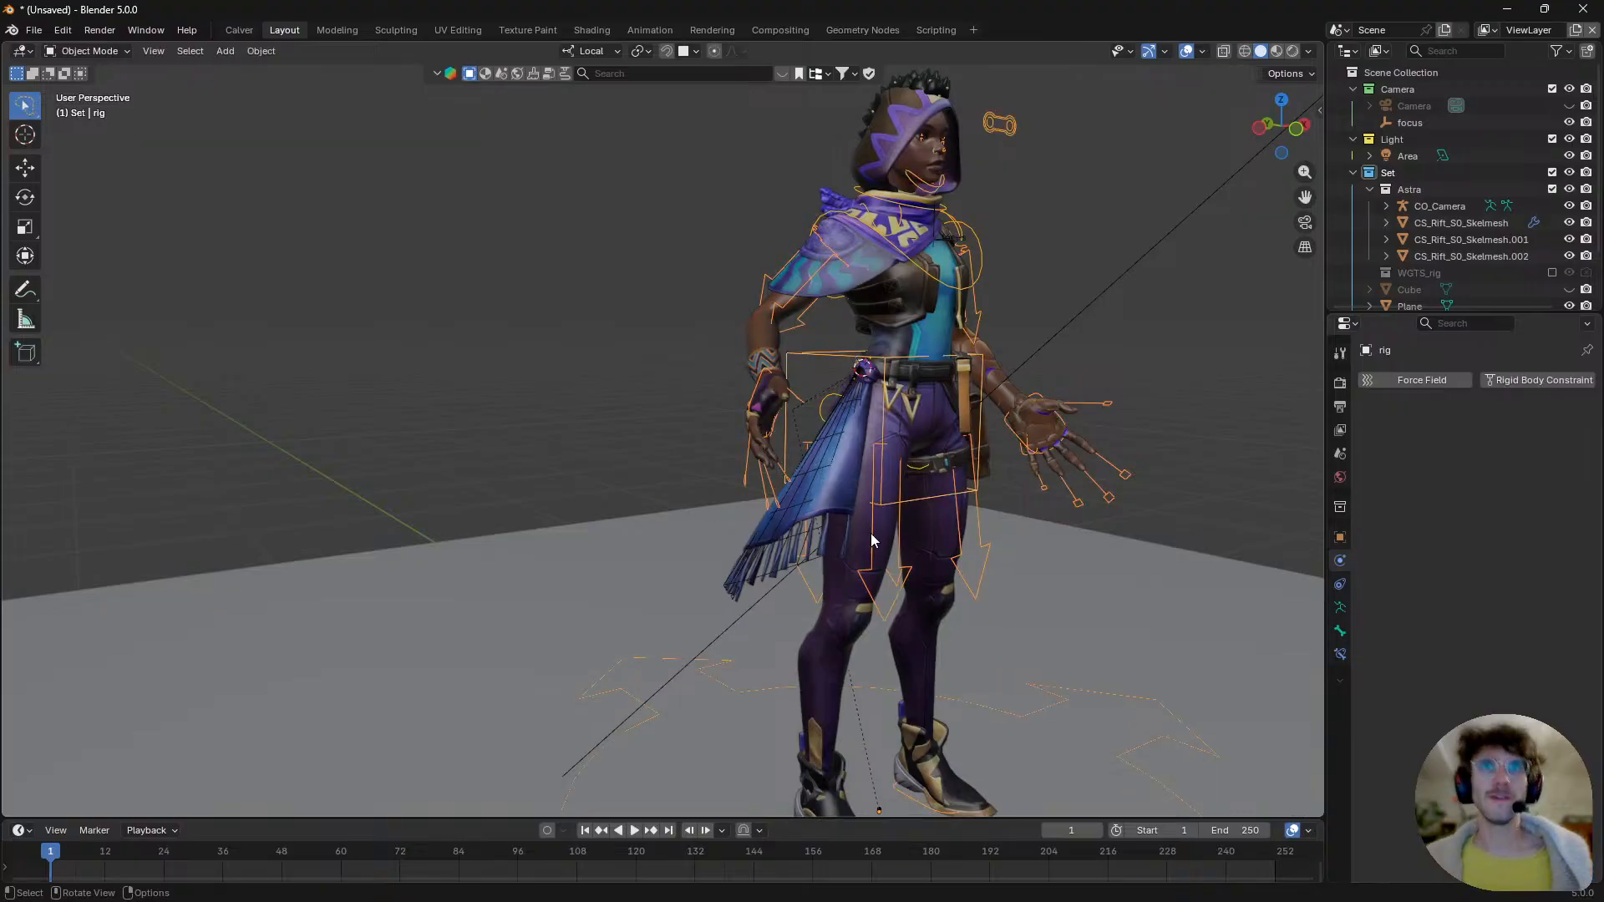
{"action": "scroll", "coordinate": [896, 493], "scroll_direction": "up", "scroll_amount": 2}
{"action": "scroll", "coordinate": [897, 446], "scroll_direction": "up", "scroll_amount": 2}
{"action": "middle_click_drag", "start_coordinate": [902, 454], "coordinate": [879, 513]}
{"action": "scroll", "coordinate": [940, 431], "scroll_direction": "down", "scroll_amount": 5}
{"action": "scroll", "coordinate": [964, 455], "scroll_direction": "up", "scroll_amount": 2}
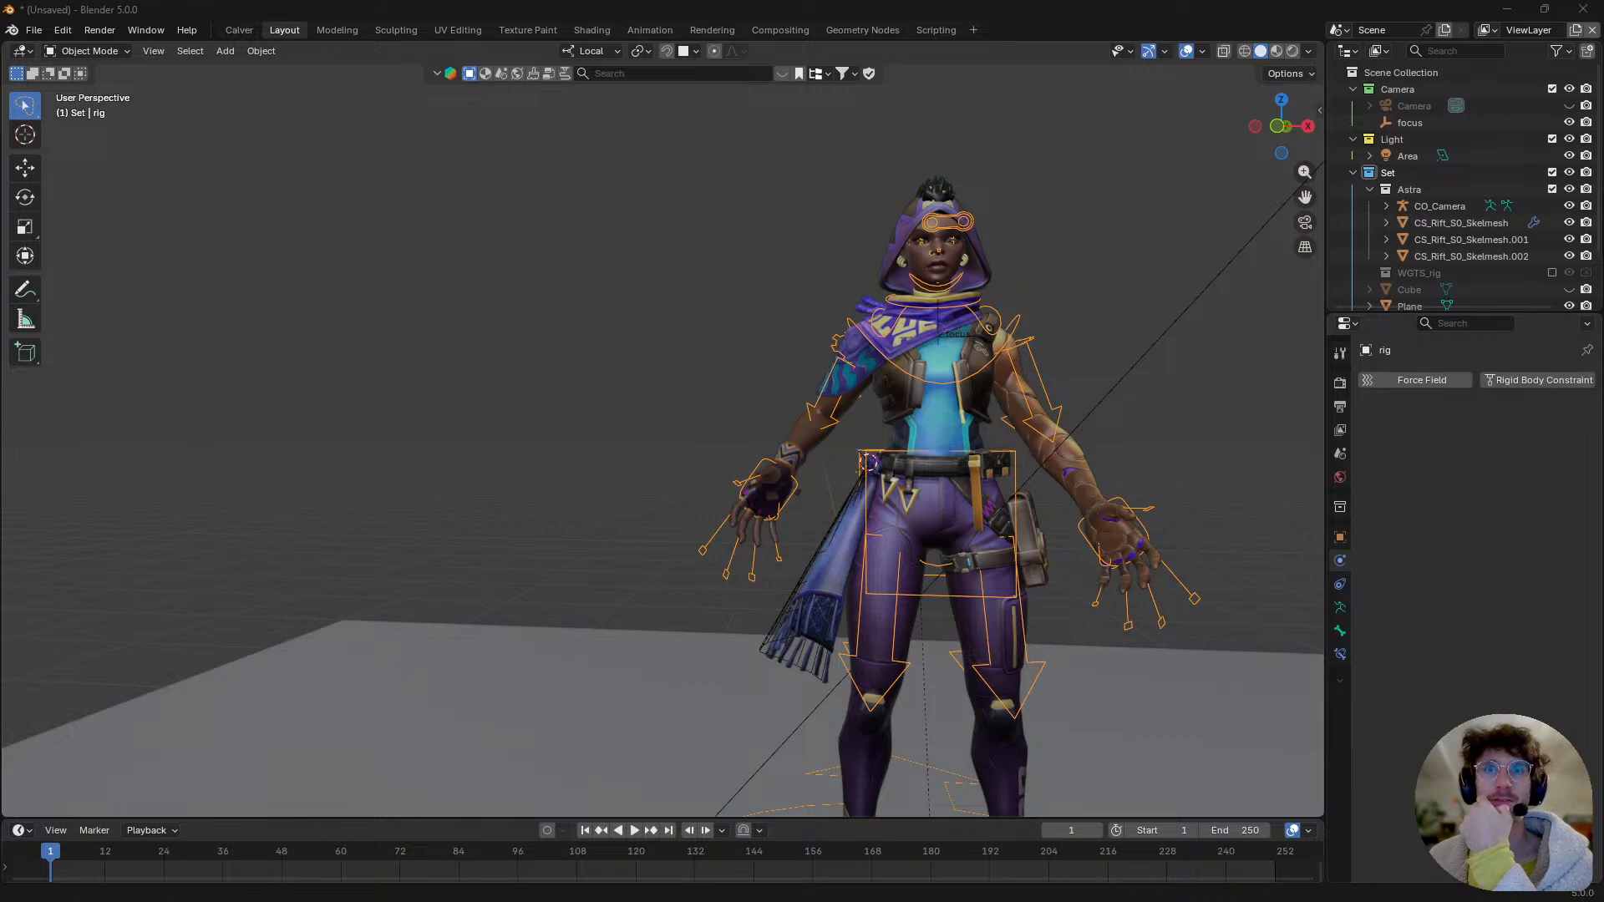
{"action": "middle_click_drag", "start_coordinate": [995, 555], "coordinate": [829, 562]}
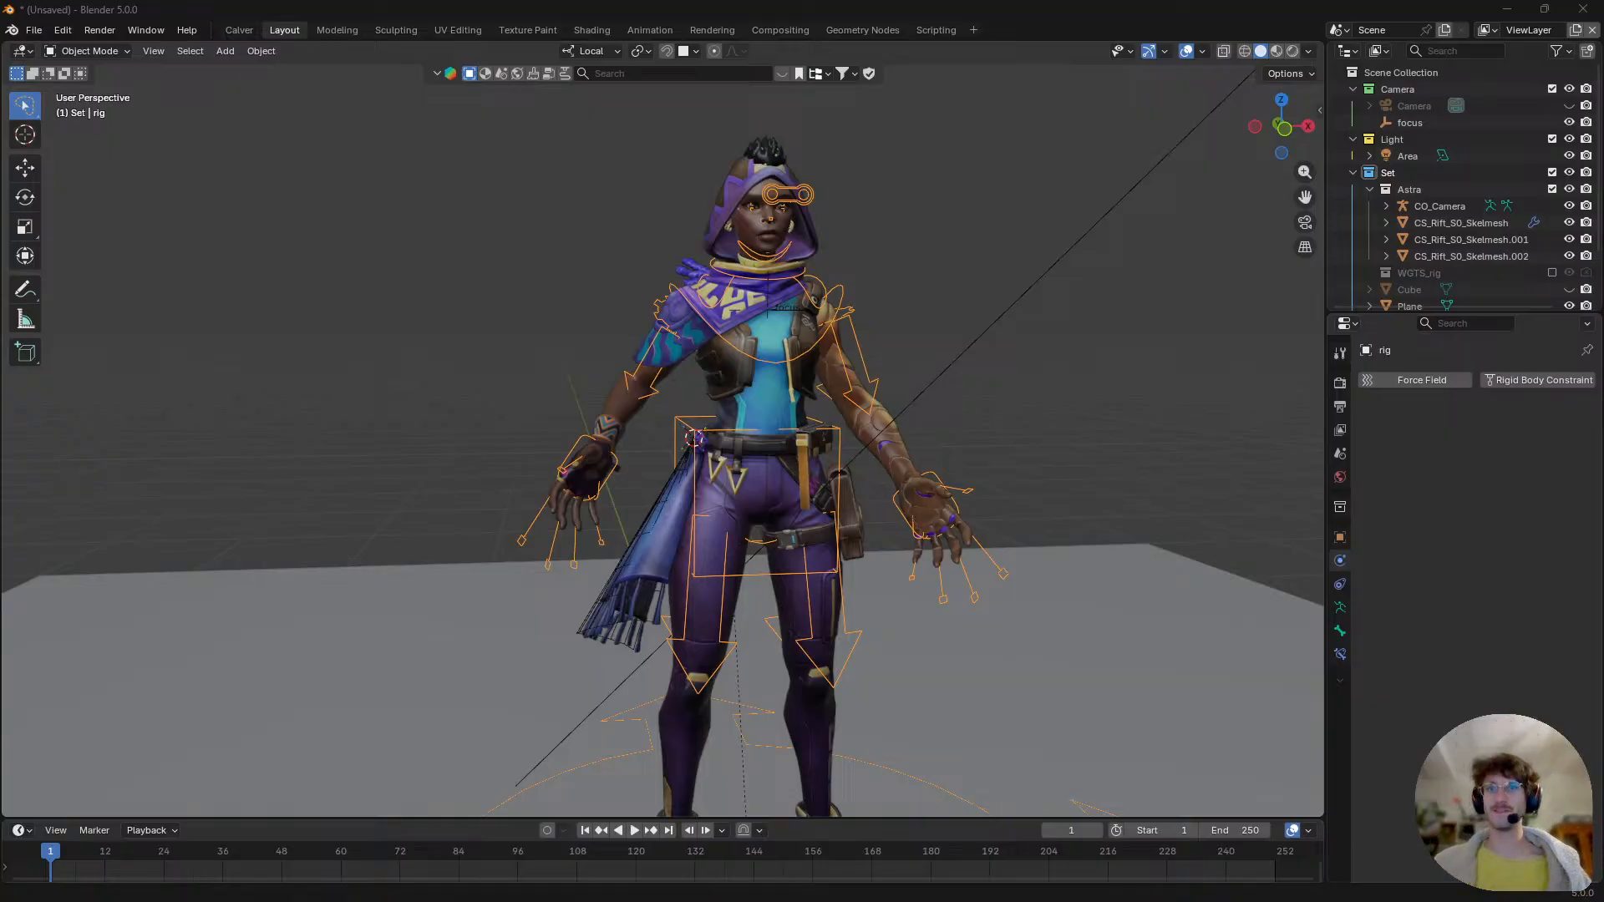
- Switch to Discord and review the "Helping Re-Rig Valorant Character Assets" thread, including its projection screenshot and video
{"action": "key", "text": "alt+Tab"}
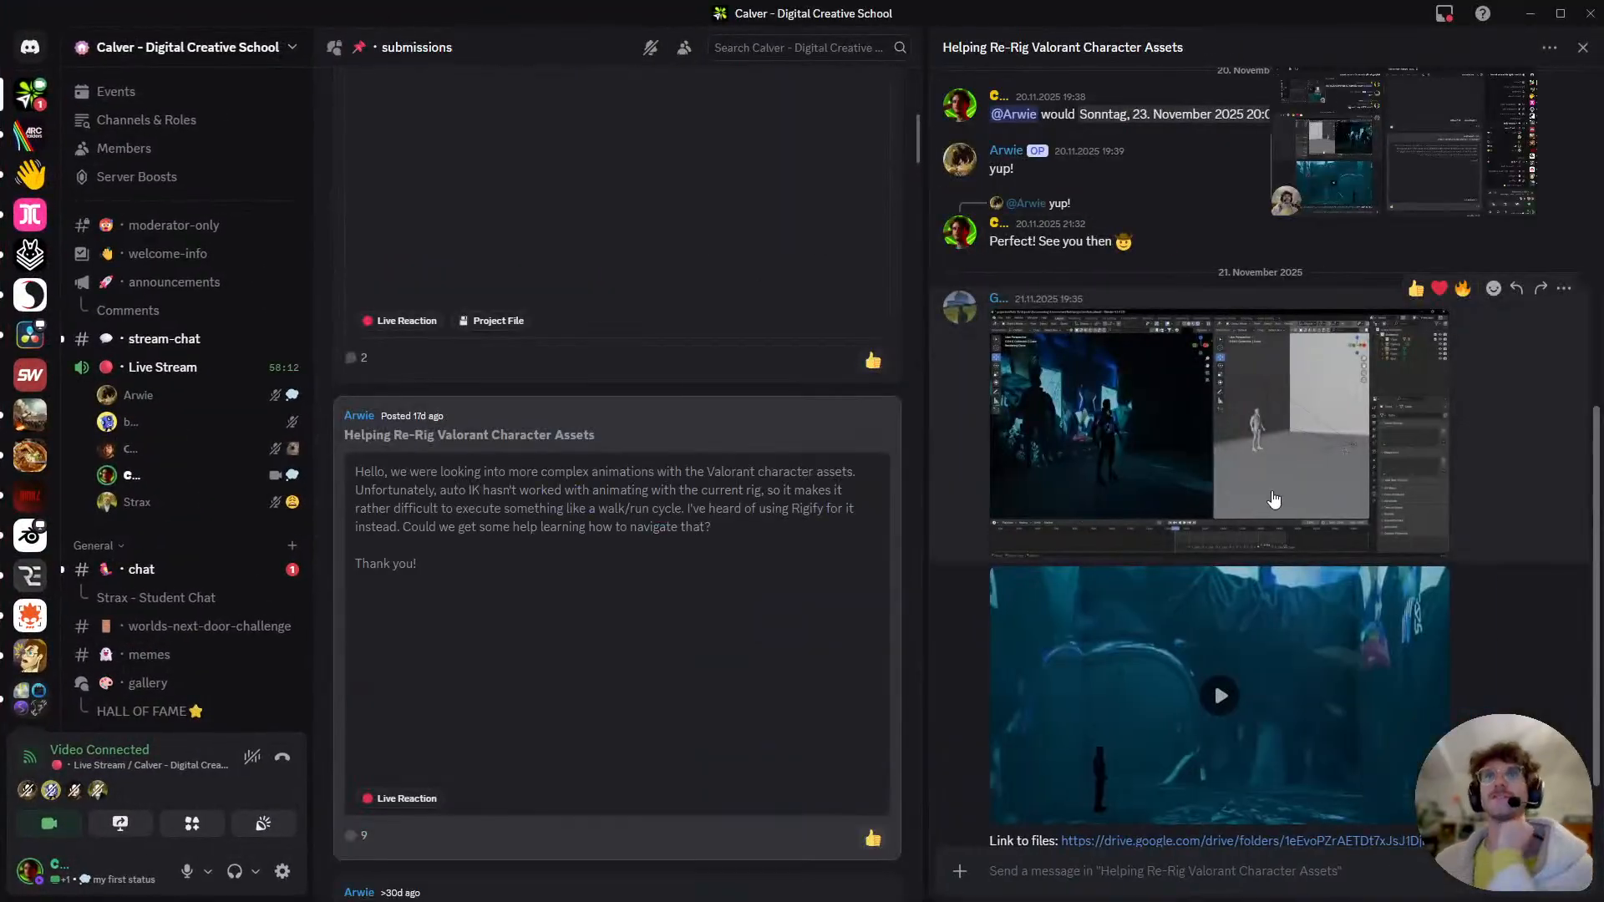
{"action": "scroll", "coordinate": [1271, 492], "scroll_direction": "up", "scroll_amount": 5}
{"action": "scroll", "coordinate": [1271, 483], "scroll_direction": "down", "scroll_amount": 6}
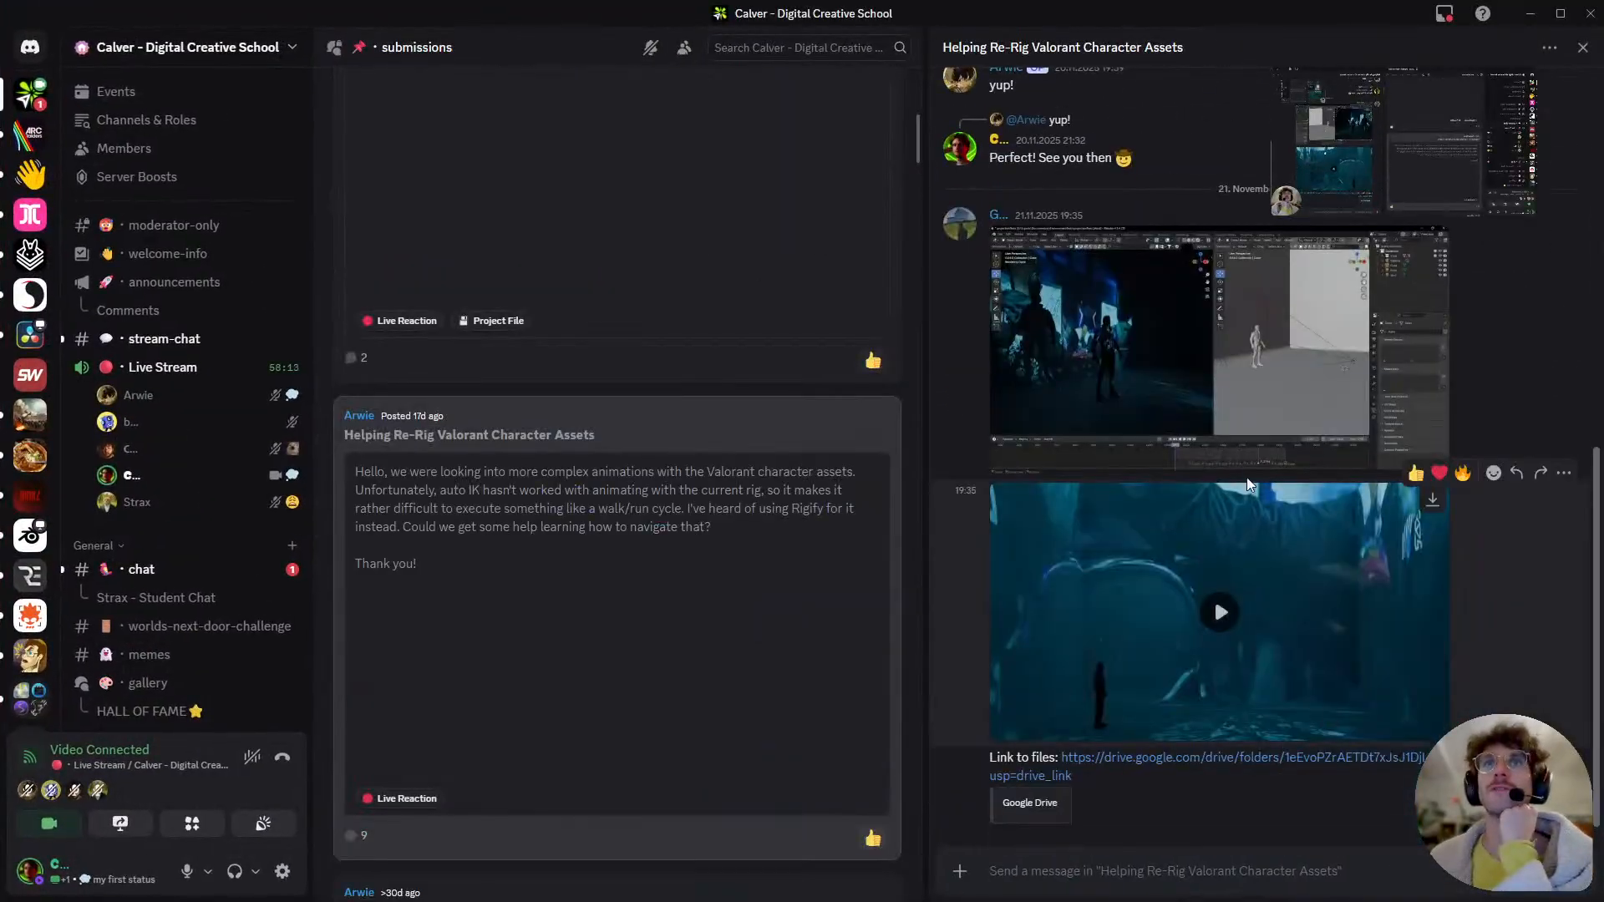
{"action": "left_click", "coordinate": [1211, 388]}
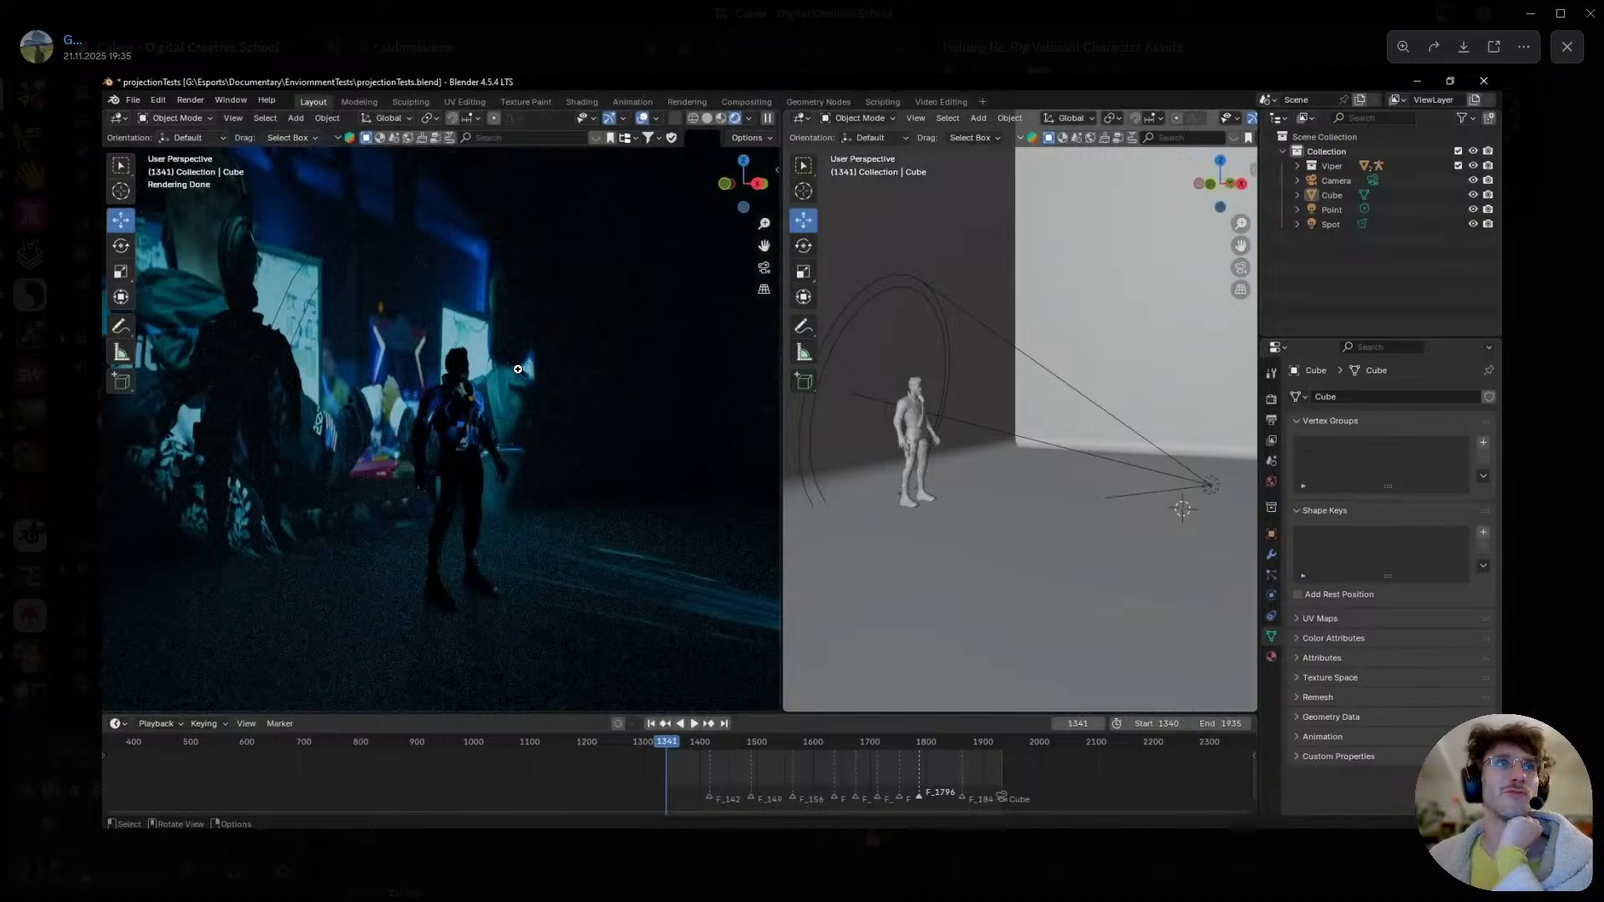
{"action": "left_click", "coordinate": [1555, 569]}
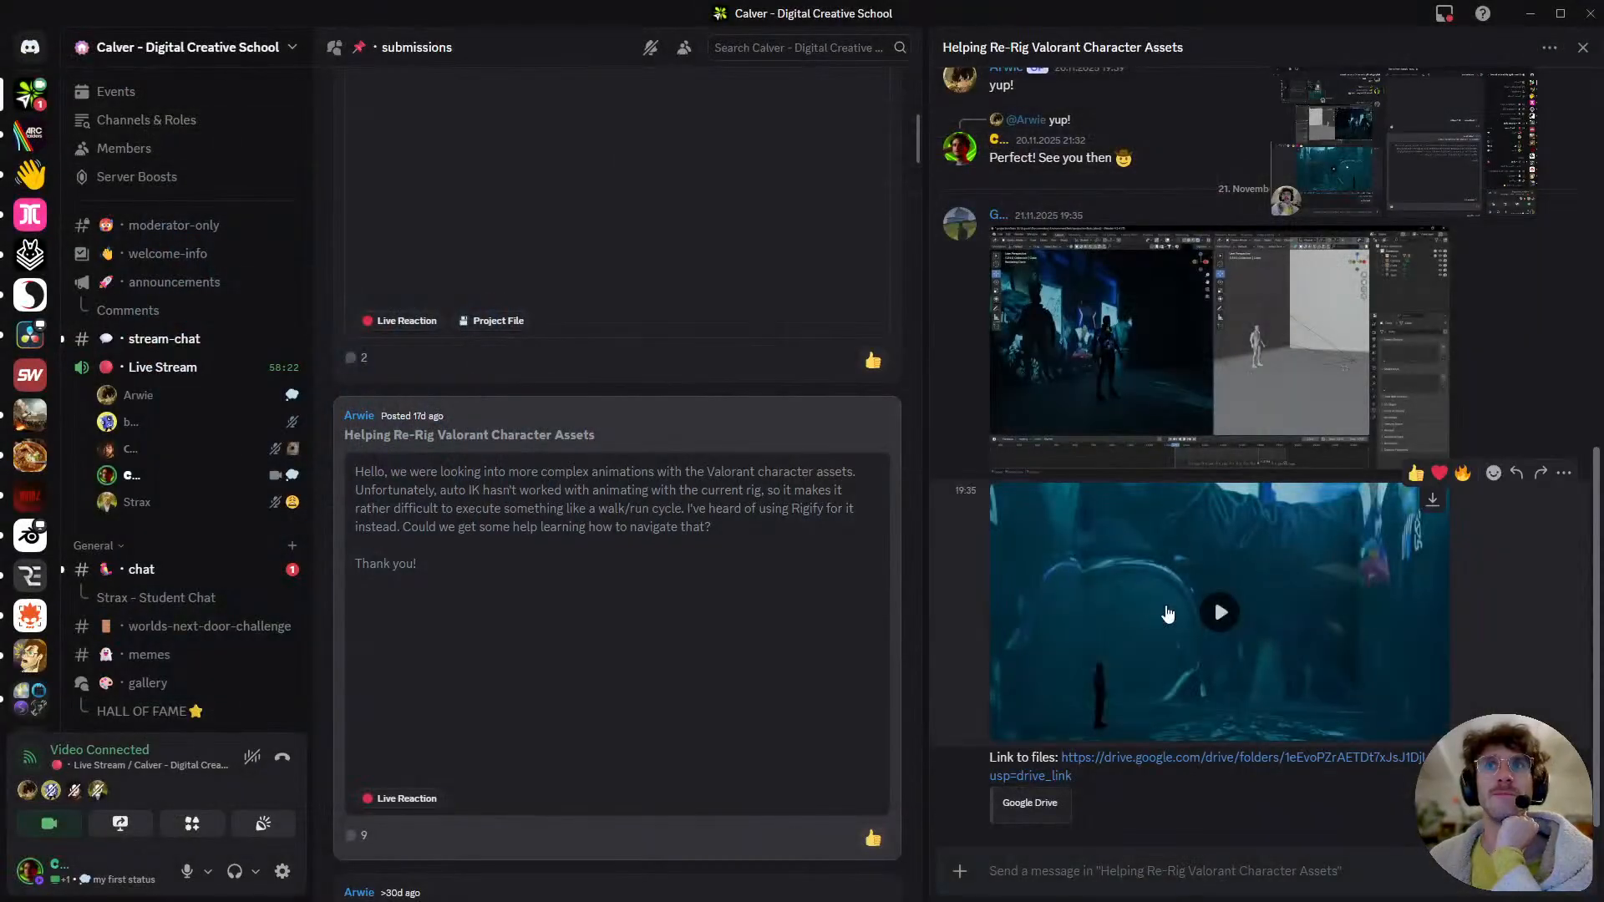
{"action": "left_click", "coordinate": [1215, 596]}
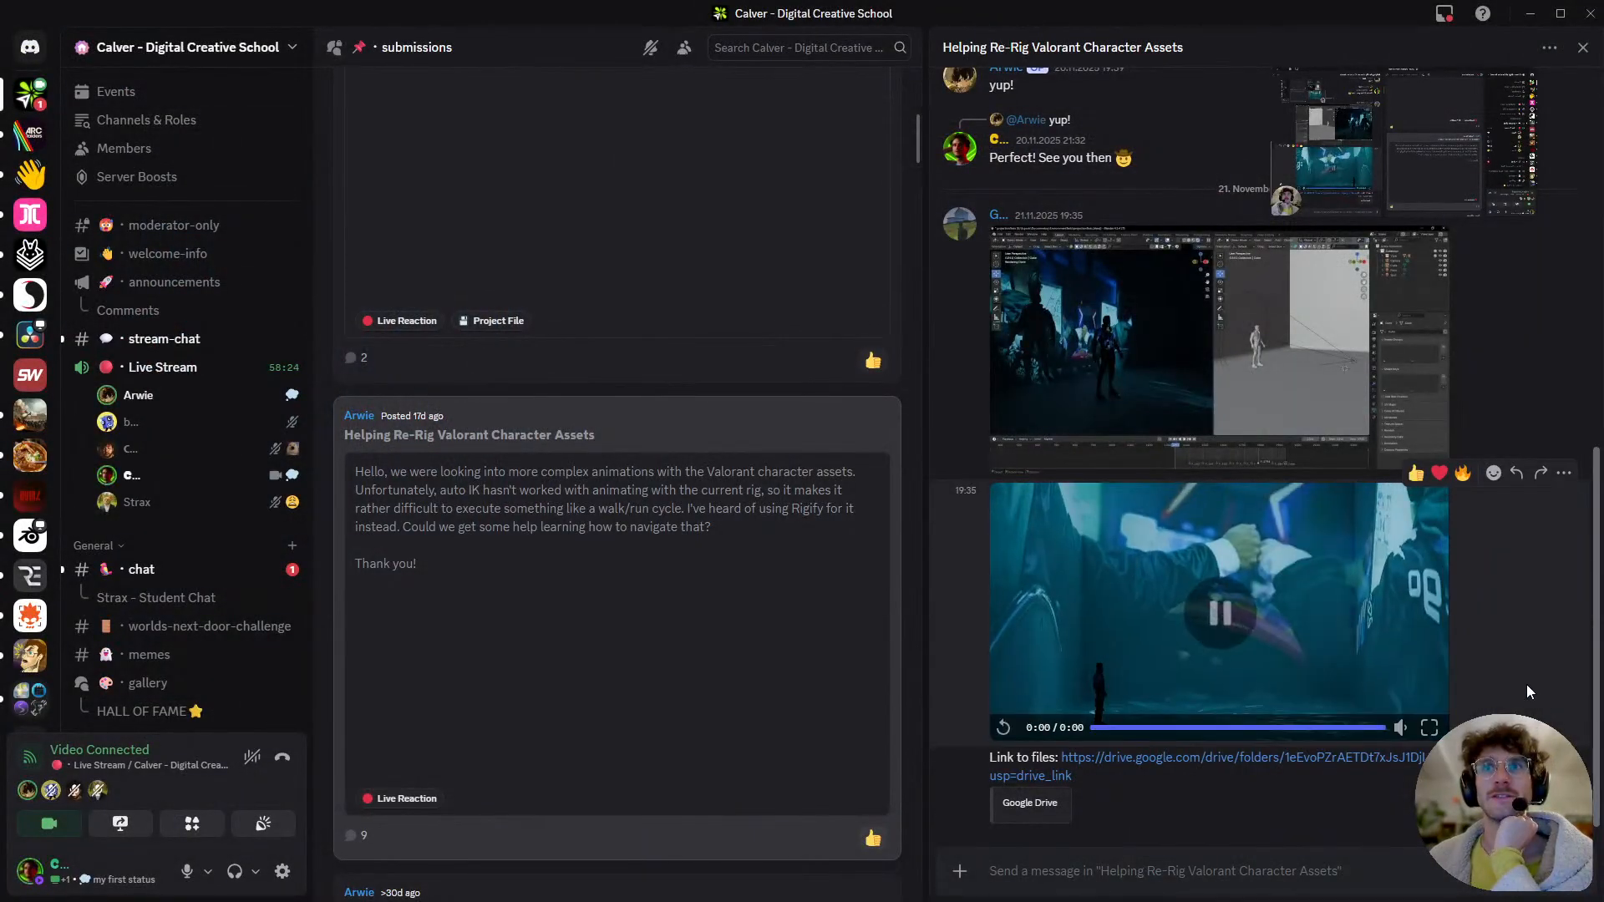
{"action": "scroll", "coordinate": [1437, 682], "scroll_direction": "up", "scroll_amount": 8}
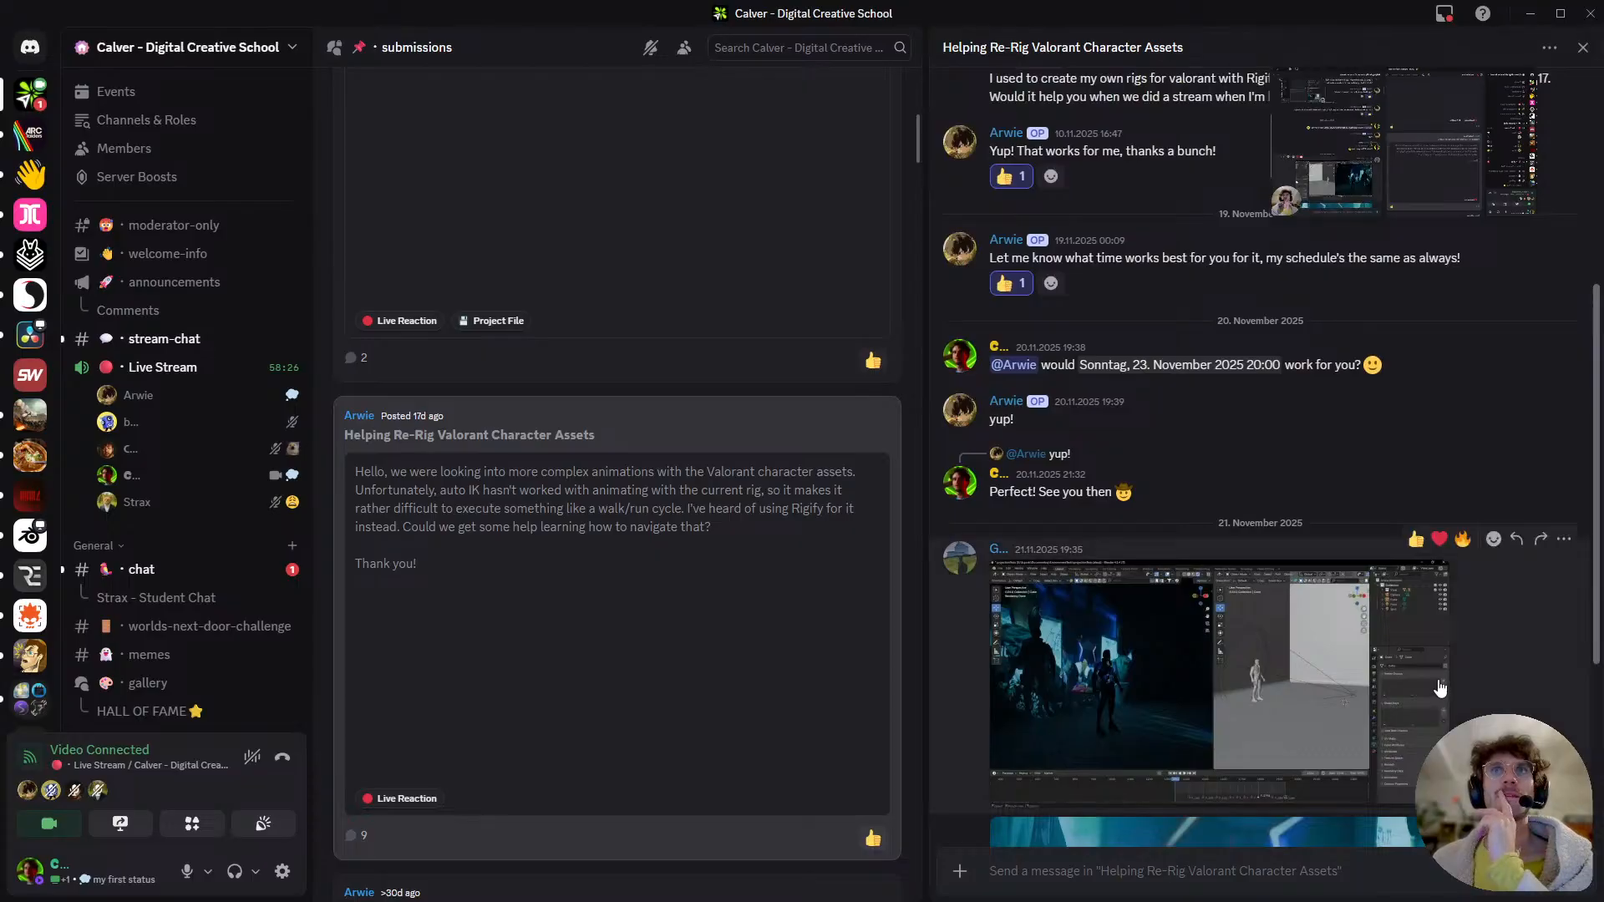
{"action": "scroll", "coordinate": [1321, 618], "scroll_direction": "up", "scroll_amount": 1}
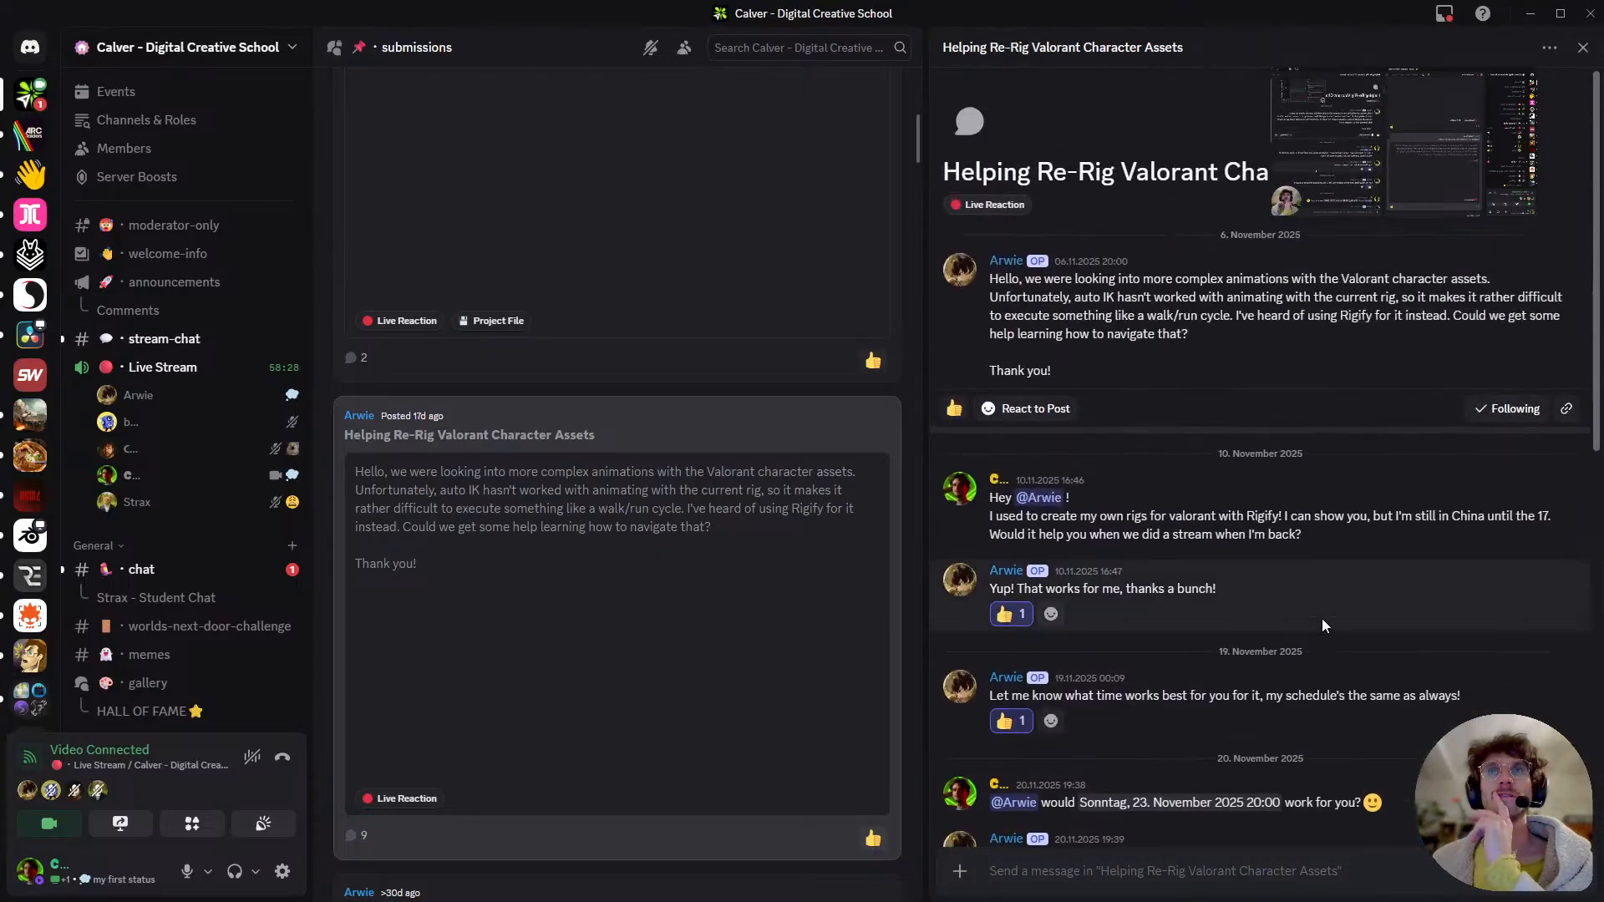
{"action": "scroll", "coordinate": [1321, 618], "scroll_direction": "down", "scroll_amount": 9}
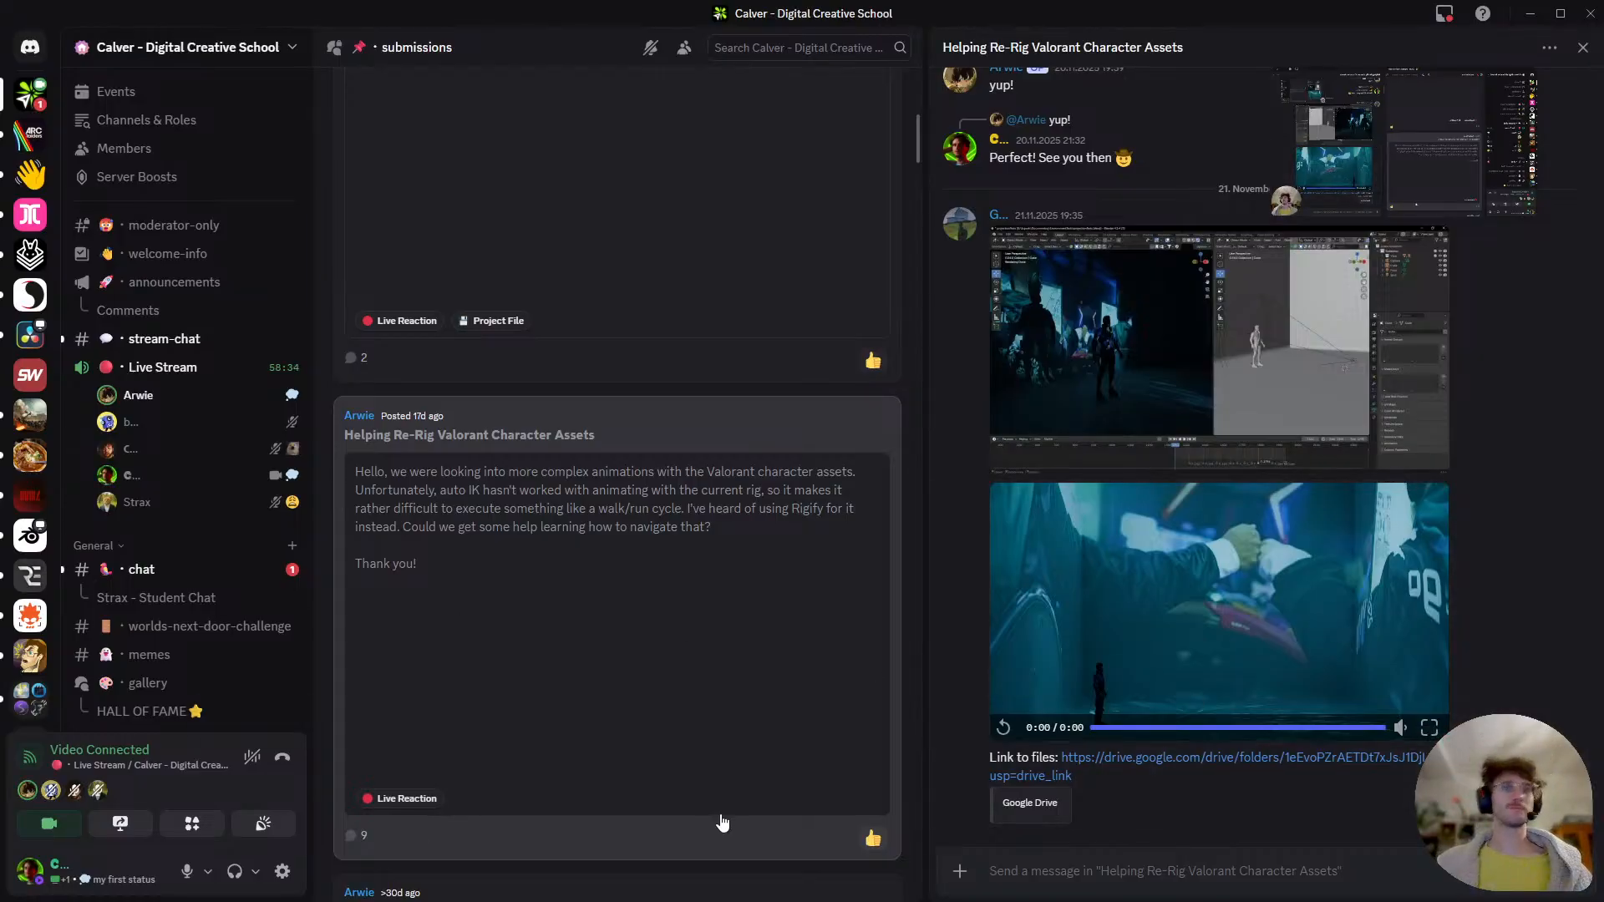
- Switch back to Blender and save the character scene as "rig test" in the D:\Download folder
{"action": "key", "text": "alt+Tab"}
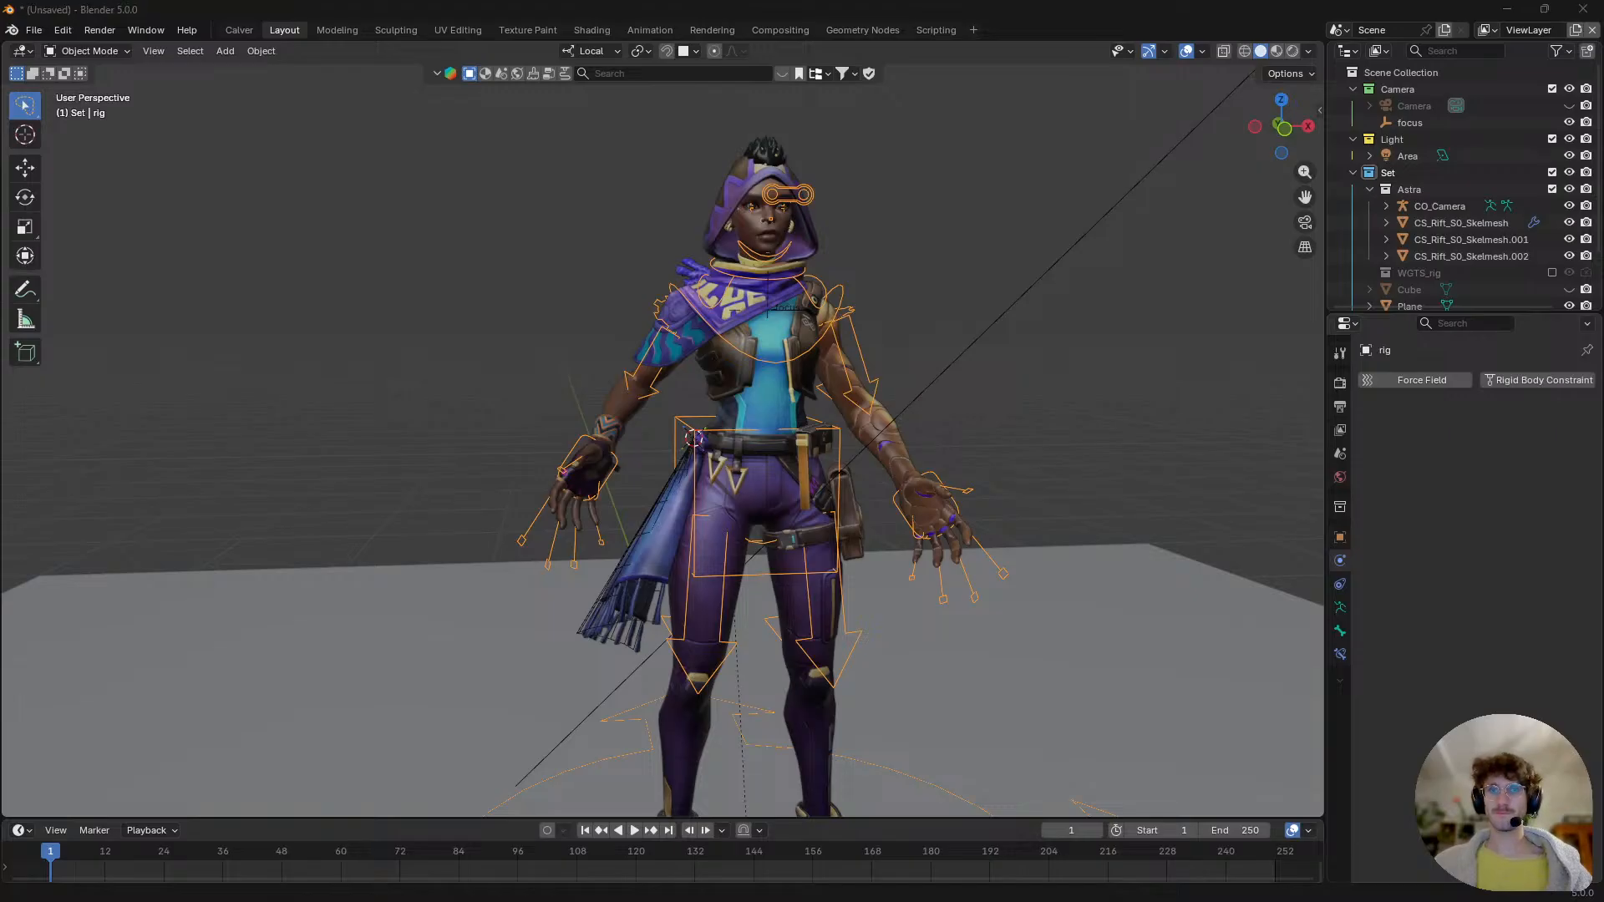
{"action": "left_click_drag", "start_coordinate": [766, 568], "coordinate": [753, 443]}
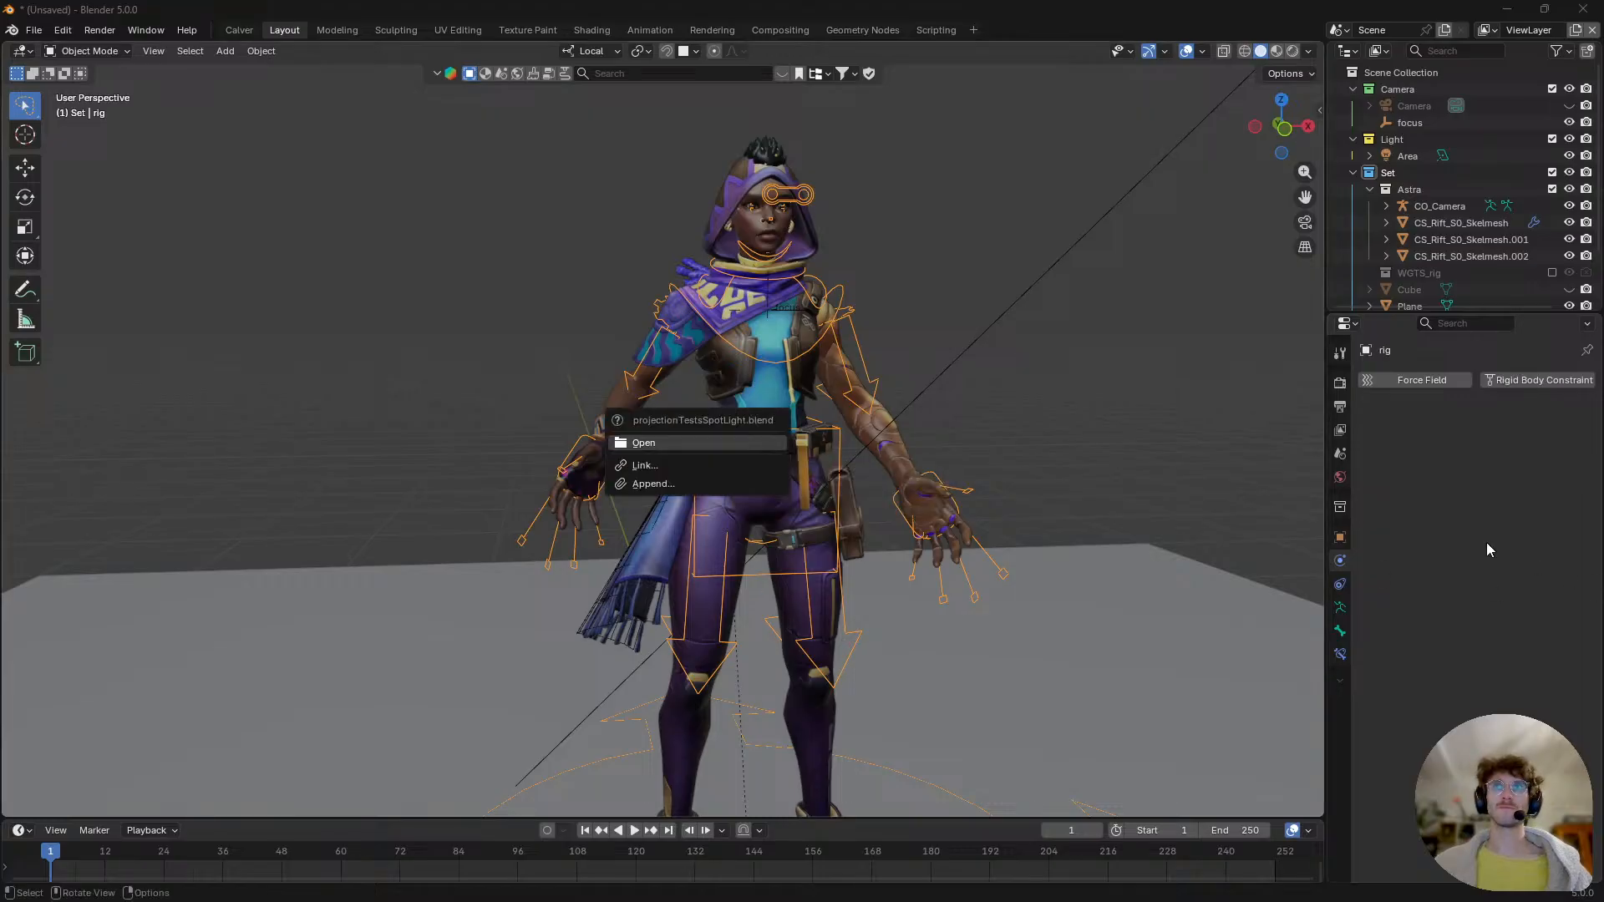
{"action": "key", "text": "ctrl+s"}
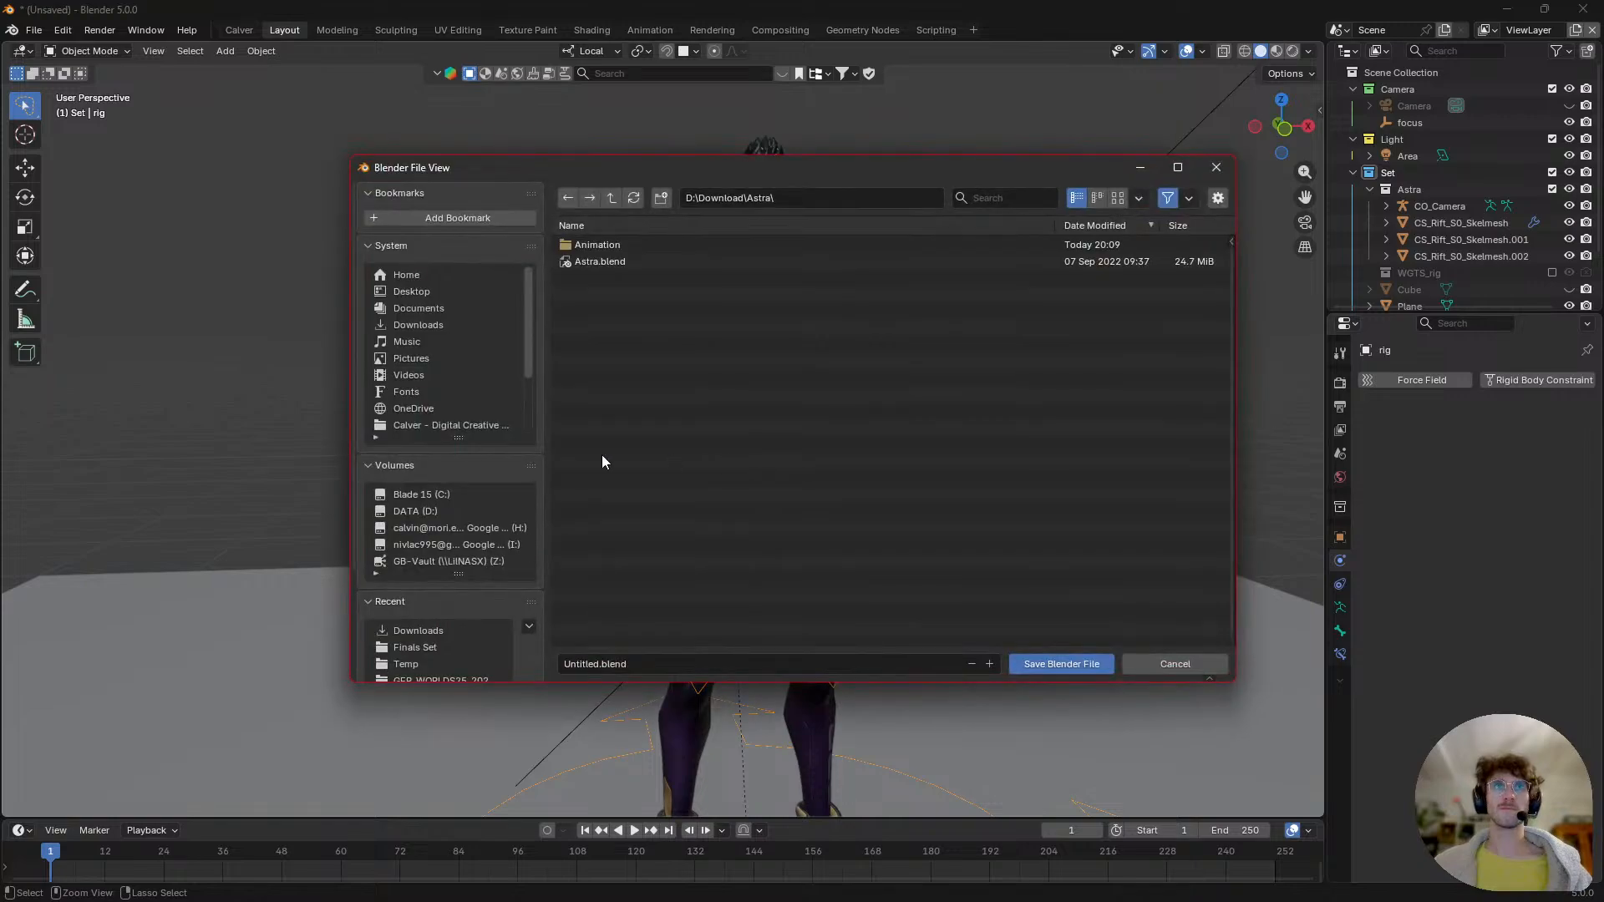
{"action": "left_click", "coordinate": [418, 630]}
{"action": "left_click", "coordinate": [643, 666]}
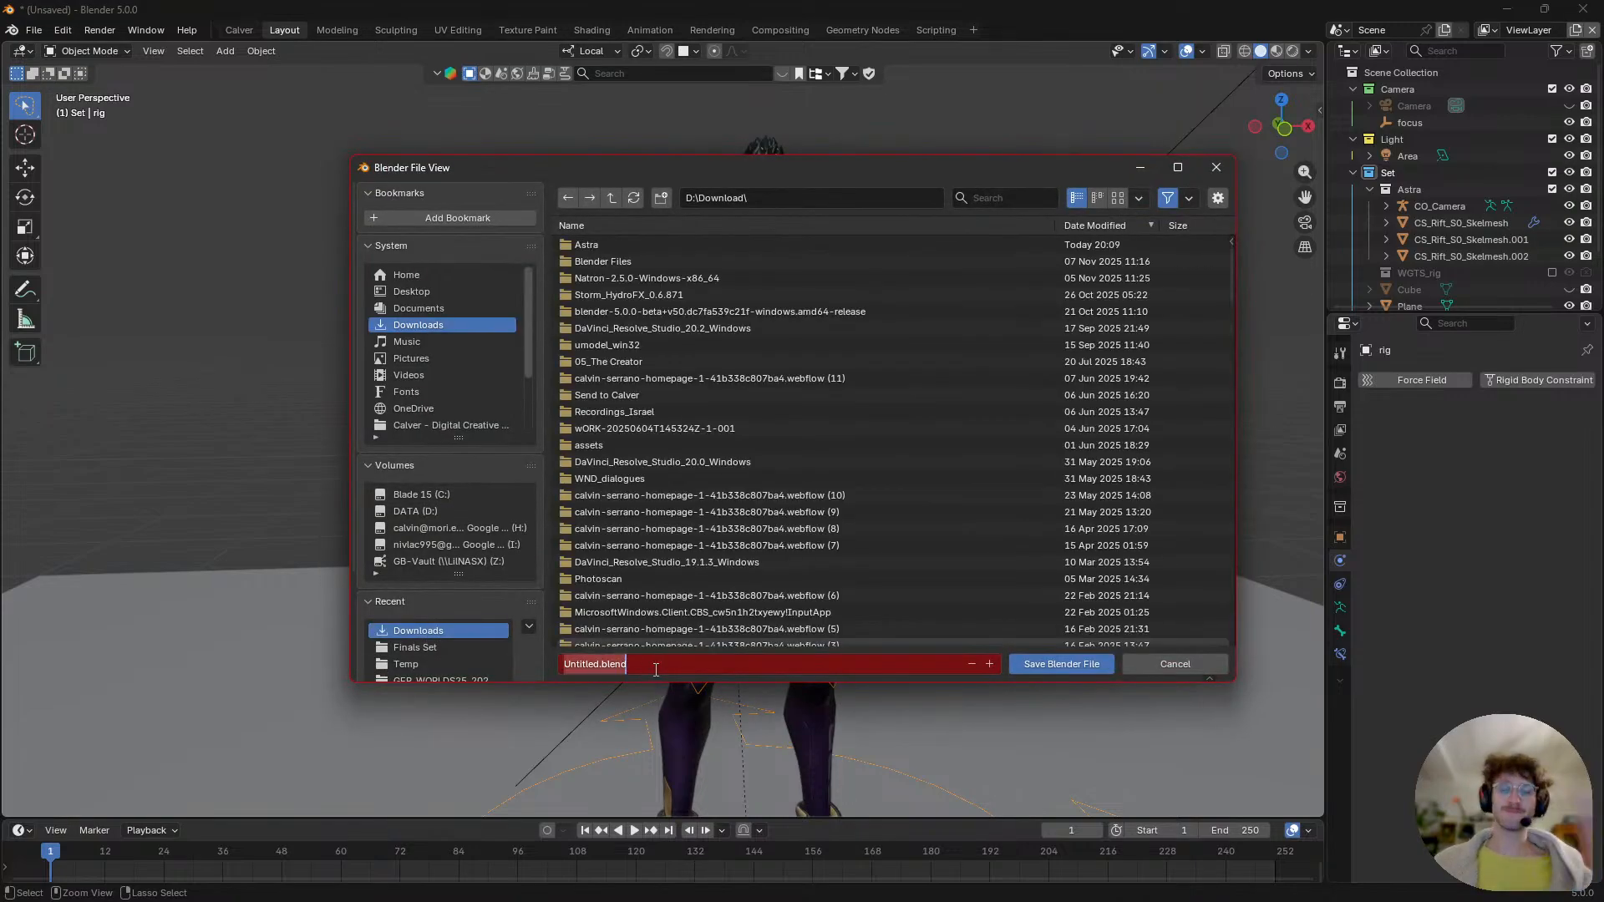
{"action": "type", "text": "rig test"}
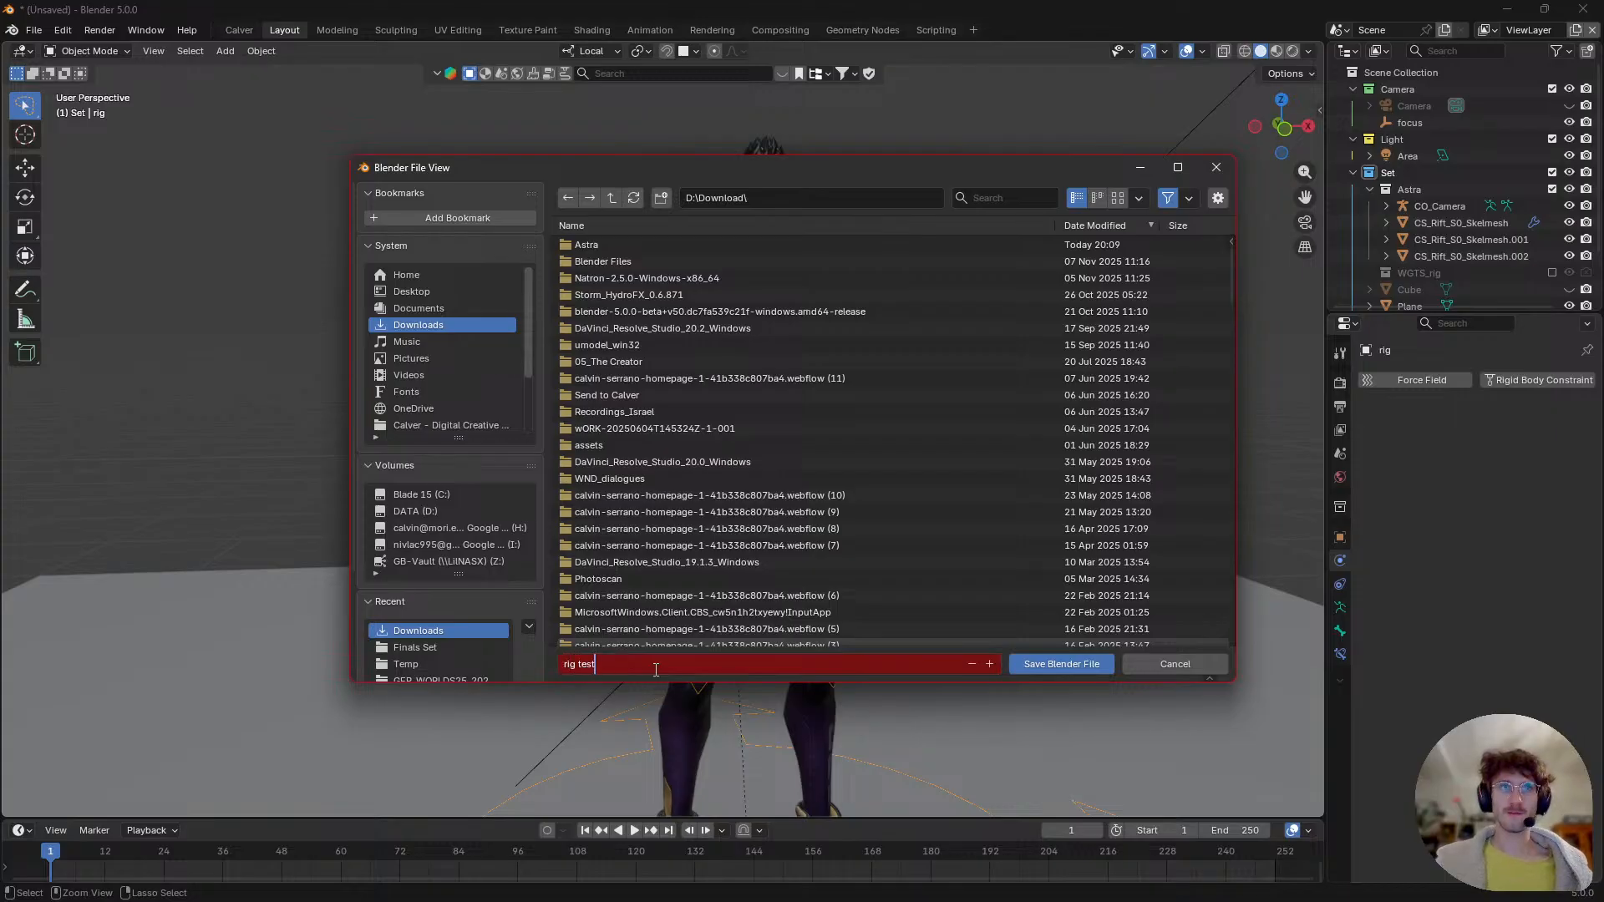
{"action": "key", "text": "Return"}
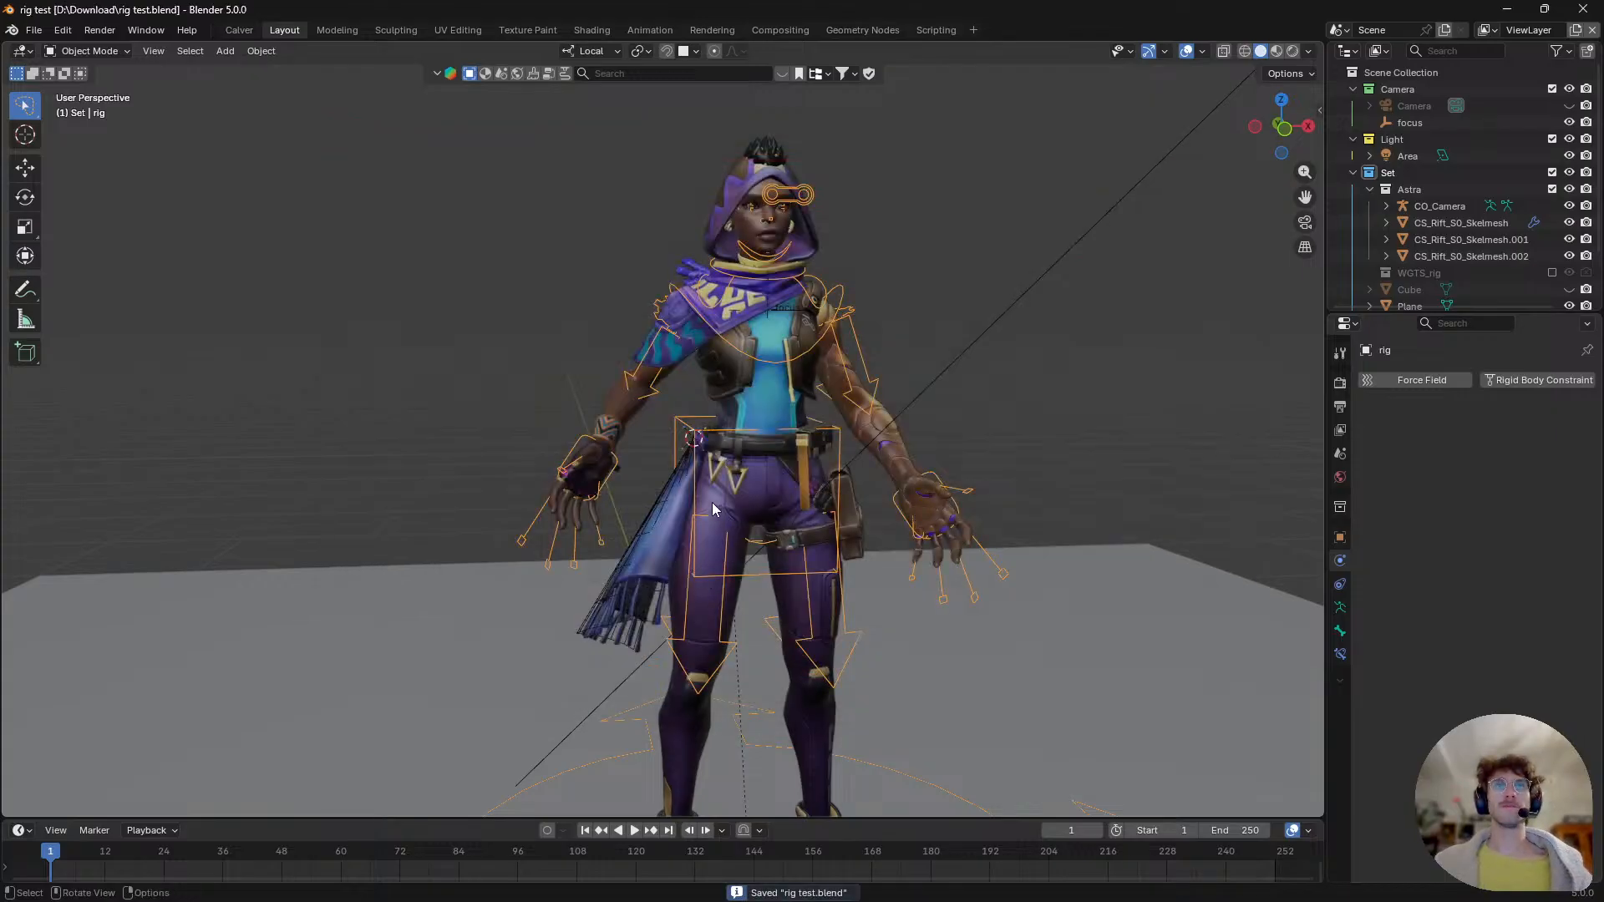
- Open projectionTestsSpotLight.blend and select the Spot light that shines on the character
{"action": "key", "text": "ctrl+shift+o"}
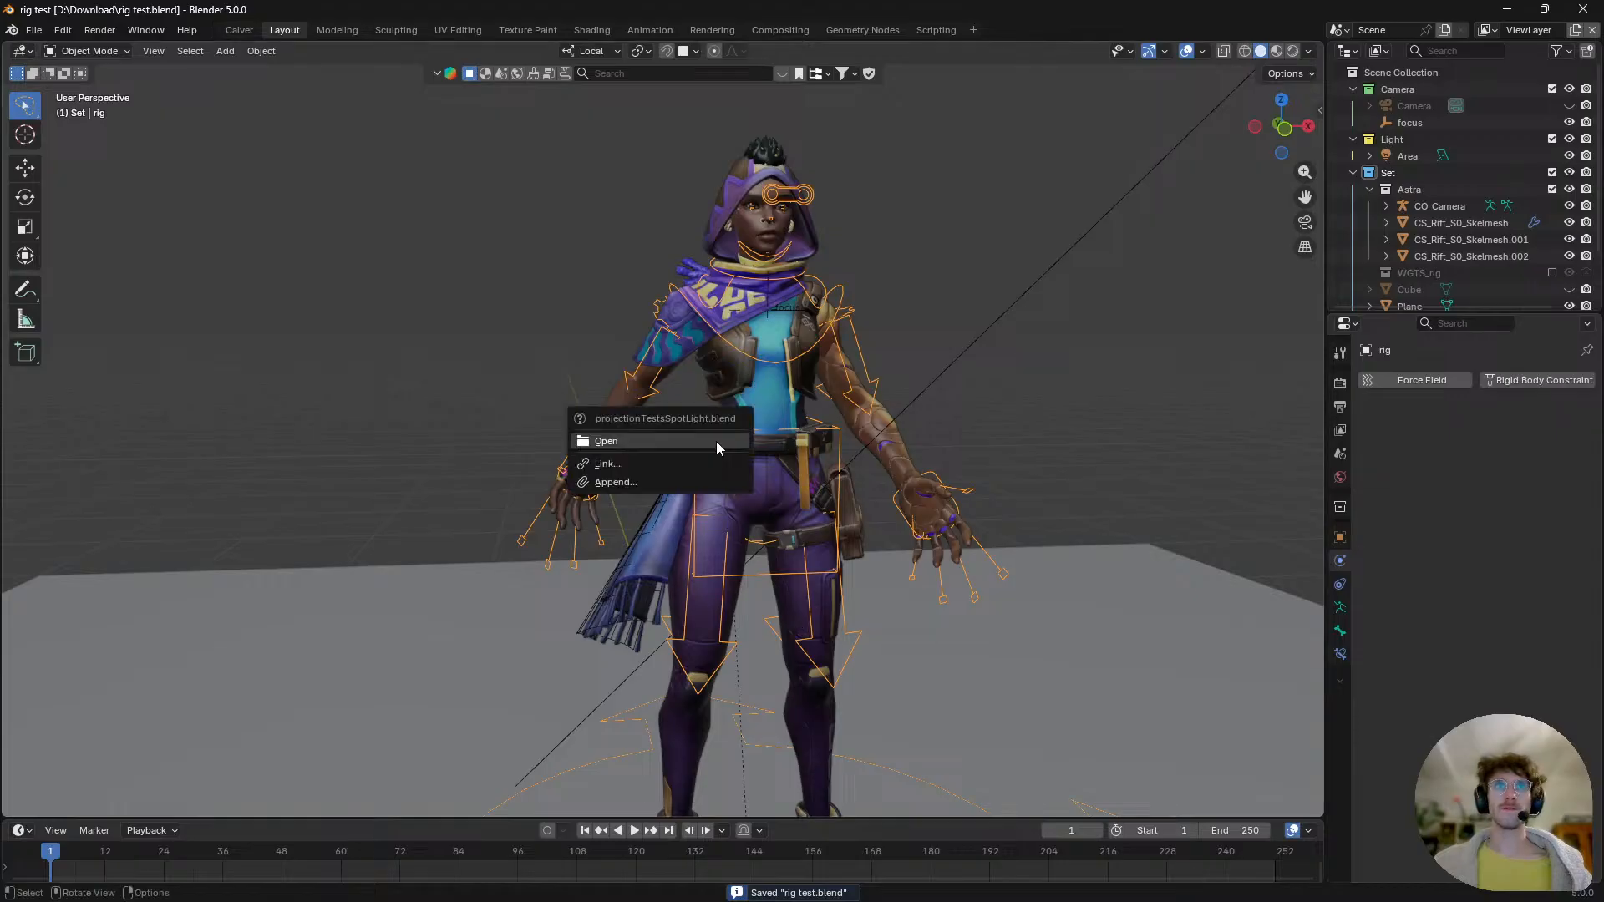
{"action": "left_click", "coordinate": [715, 441]}
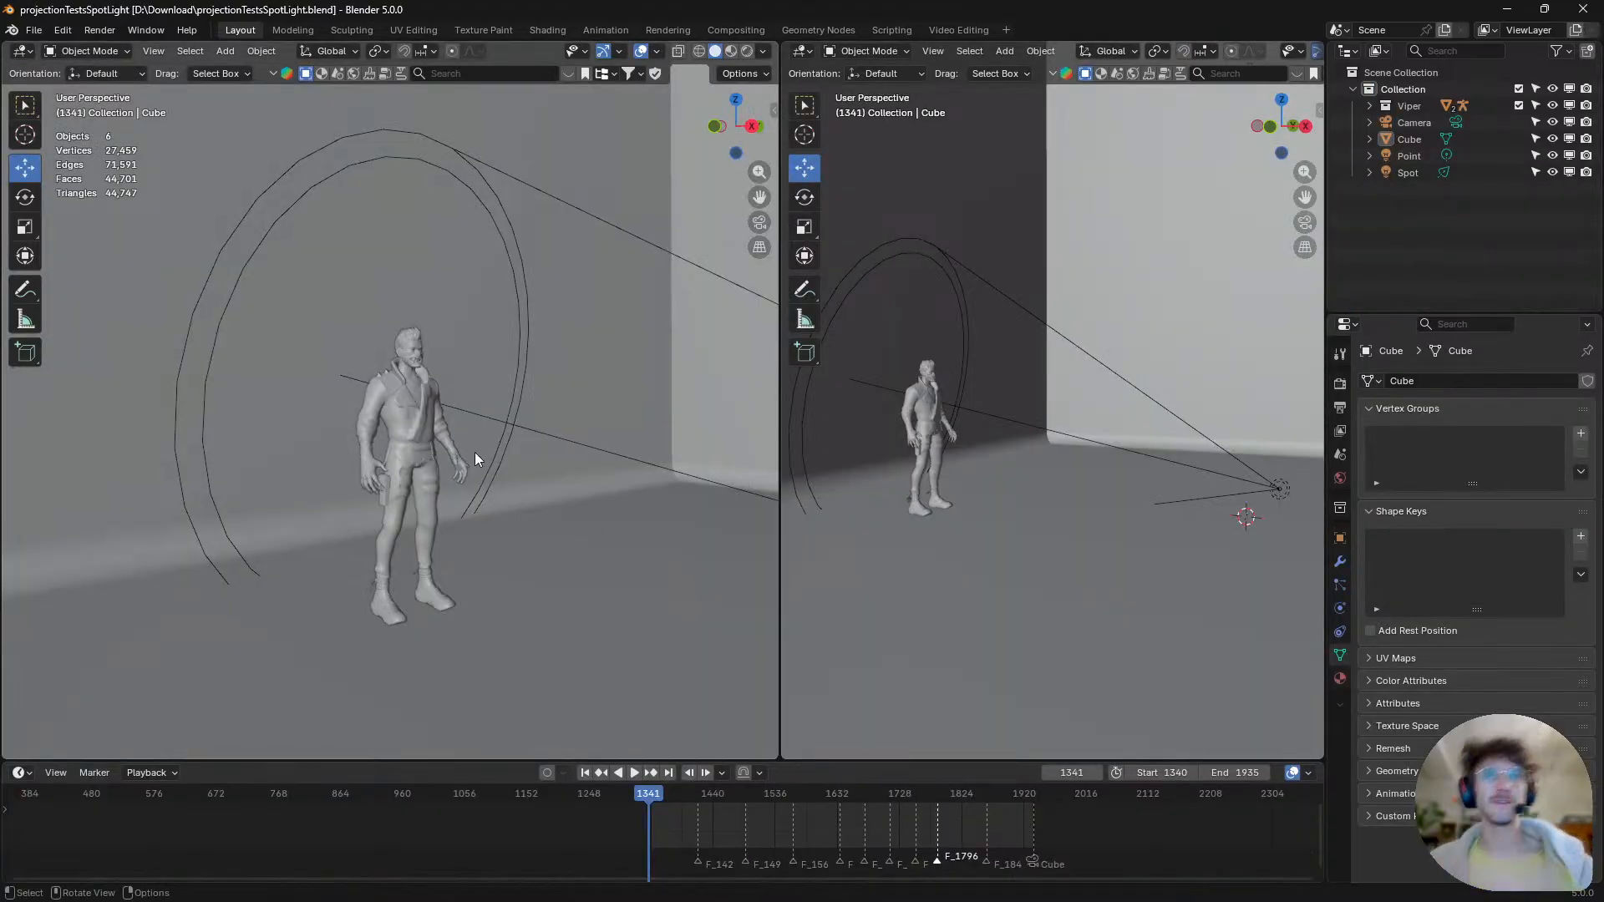
{"action": "scroll", "coordinate": [420, 470], "scroll_direction": "up", "scroll_amount": 1}
{"action": "mouse_move", "coordinate": [421, 465]}
{"action": "middle_mouse_down", "text": "shift"}
{"action": "mouse_move", "coordinate": [371, 442]}
{"action": "mouse_move", "coordinate": [423, 459]}
{"action": "middle_mouse_up", "text": "shift"}
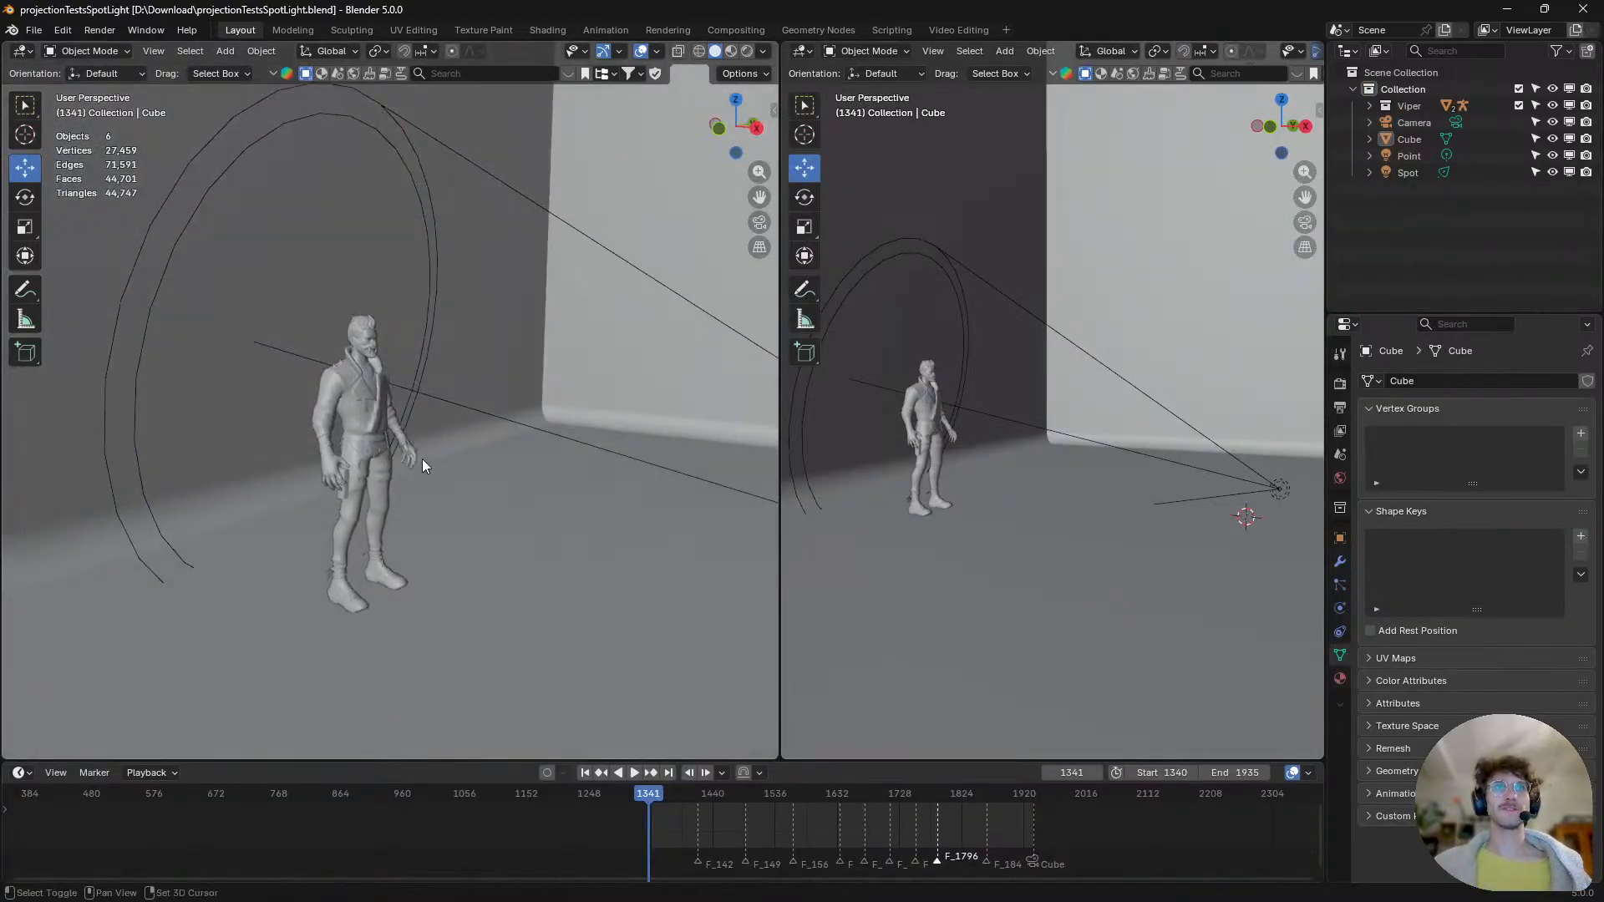
{"action": "scroll", "coordinate": [493, 472], "scroll_direction": "down", "scroll_amount": 3}
{"action": "left_click", "coordinate": [572, 487]}
{"action": "left_click", "coordinate": [571, 487]}
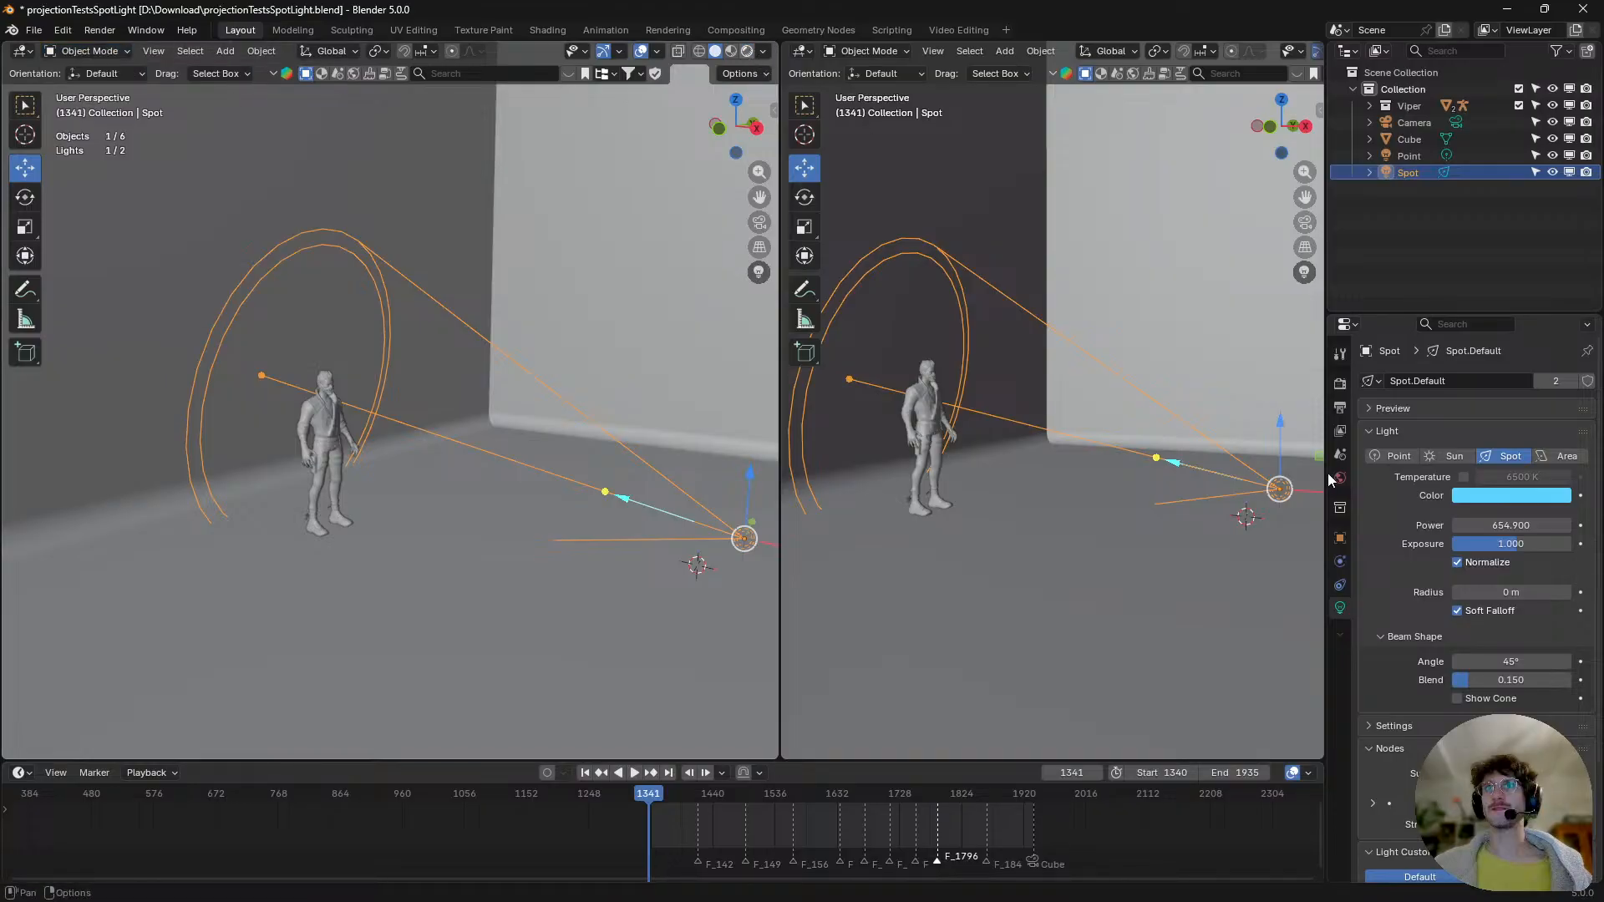
- Preview the scene in rendered shading with the Cycles device set to GPU Compute, and bring up the Spot light's settings
{"action": "left_click", "coordinate": [1340, 383]}
{"action": "left_click", "coordinate": [1503, 402]}
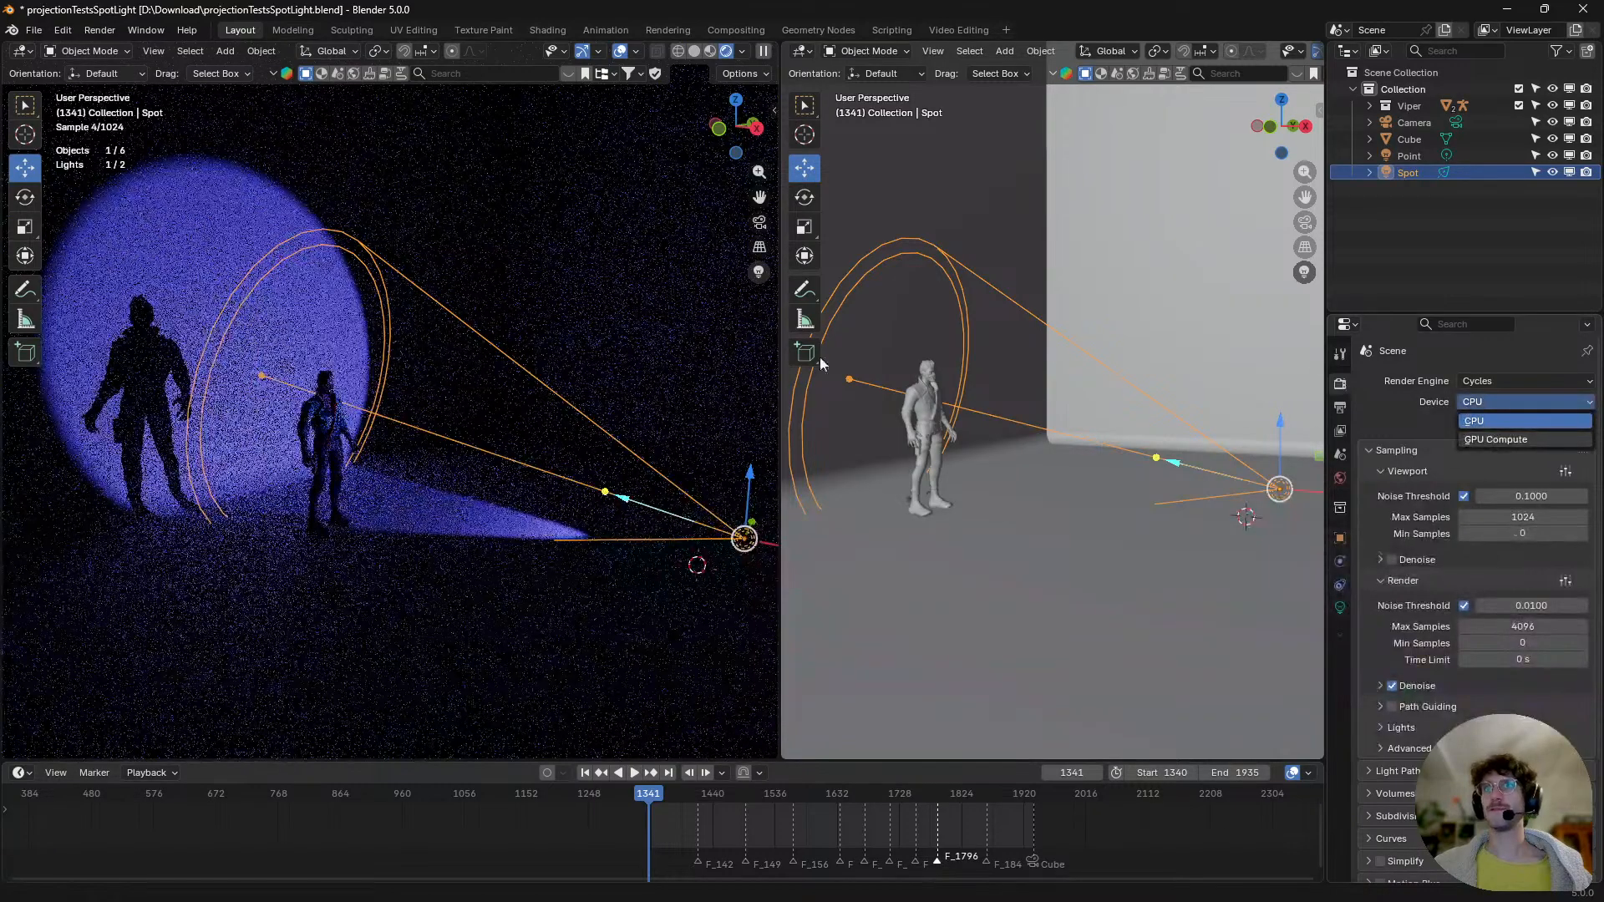
{"action": "left_click", "coordinate": [1503, 420]}
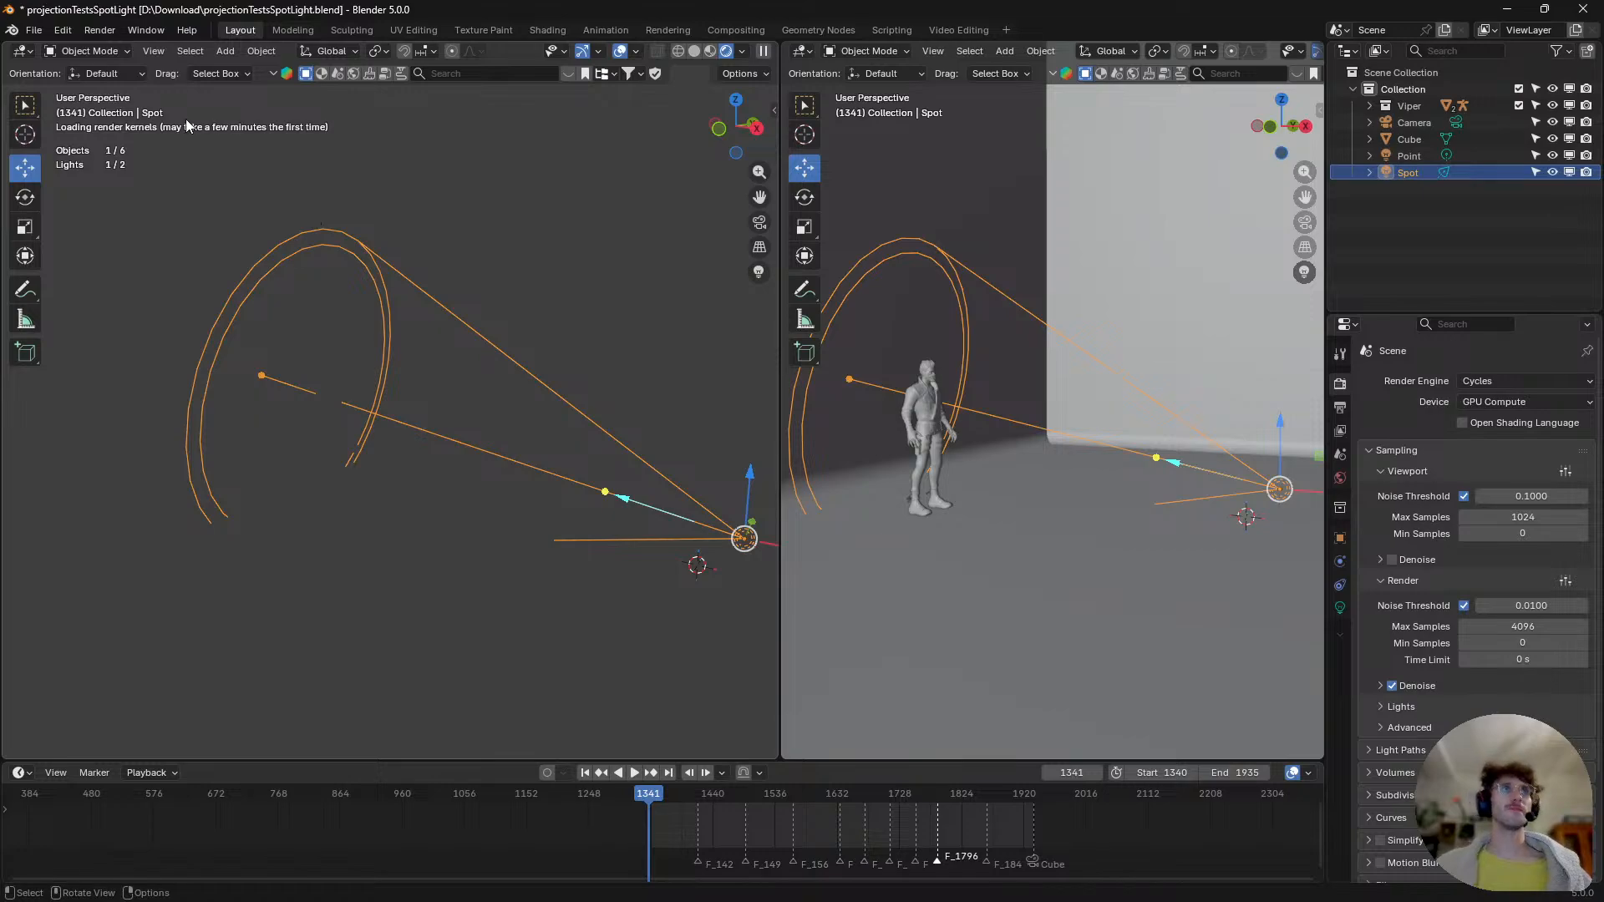
{"action": "middle_click_drag", "start_coordinate": [894, 468], "coordinate": [1249, 599]}
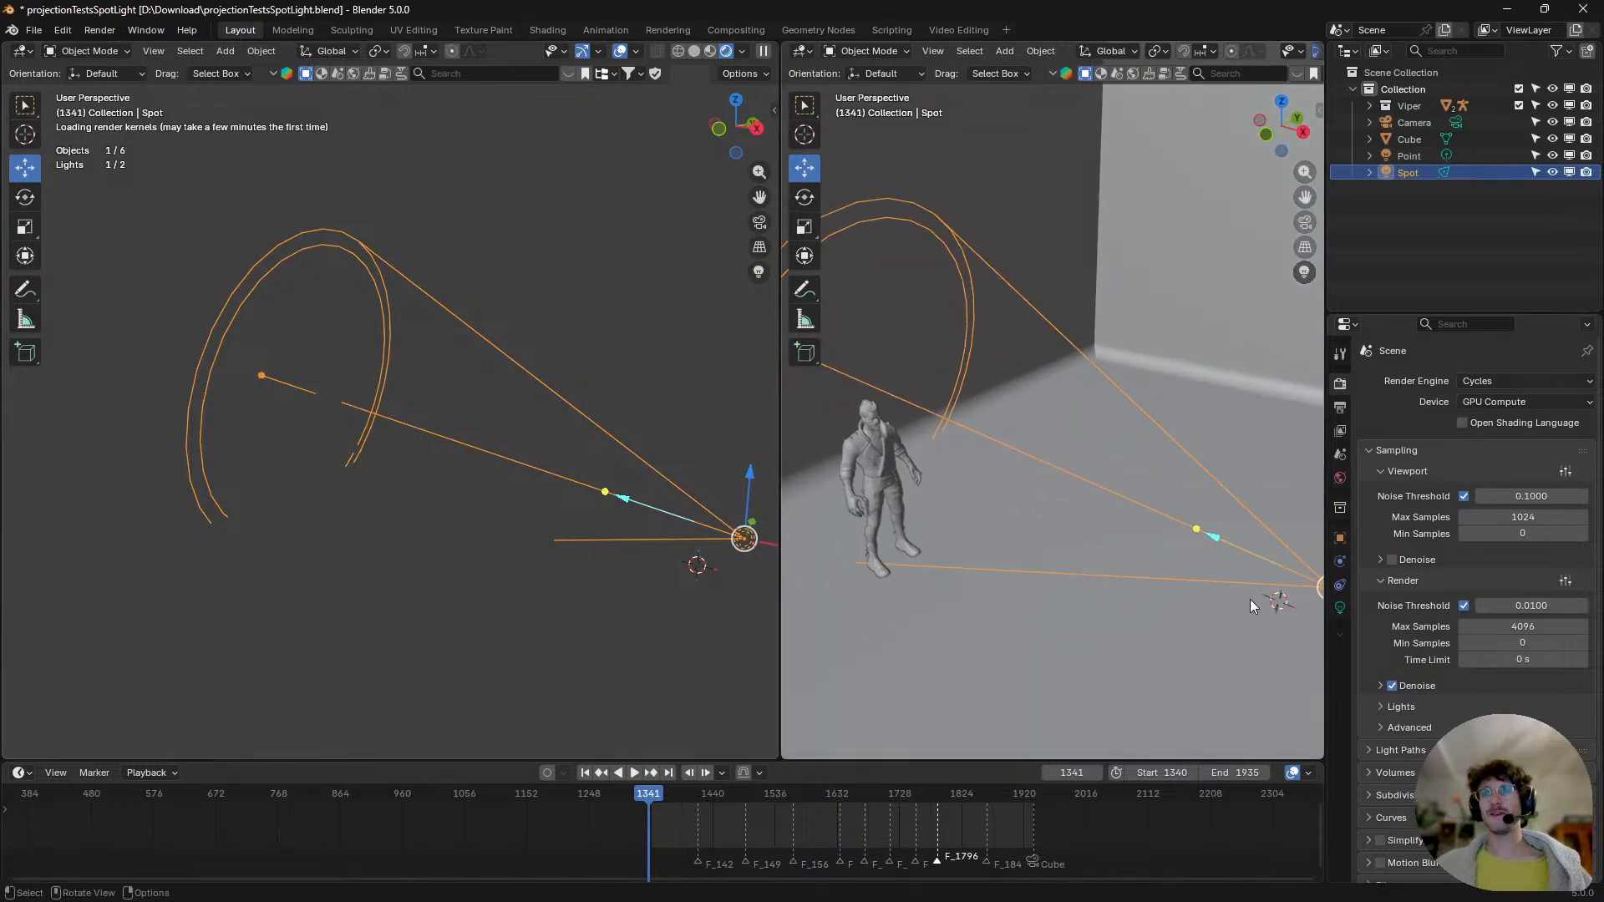
{"action": "left_click", "coordinate": [1339, 607]}
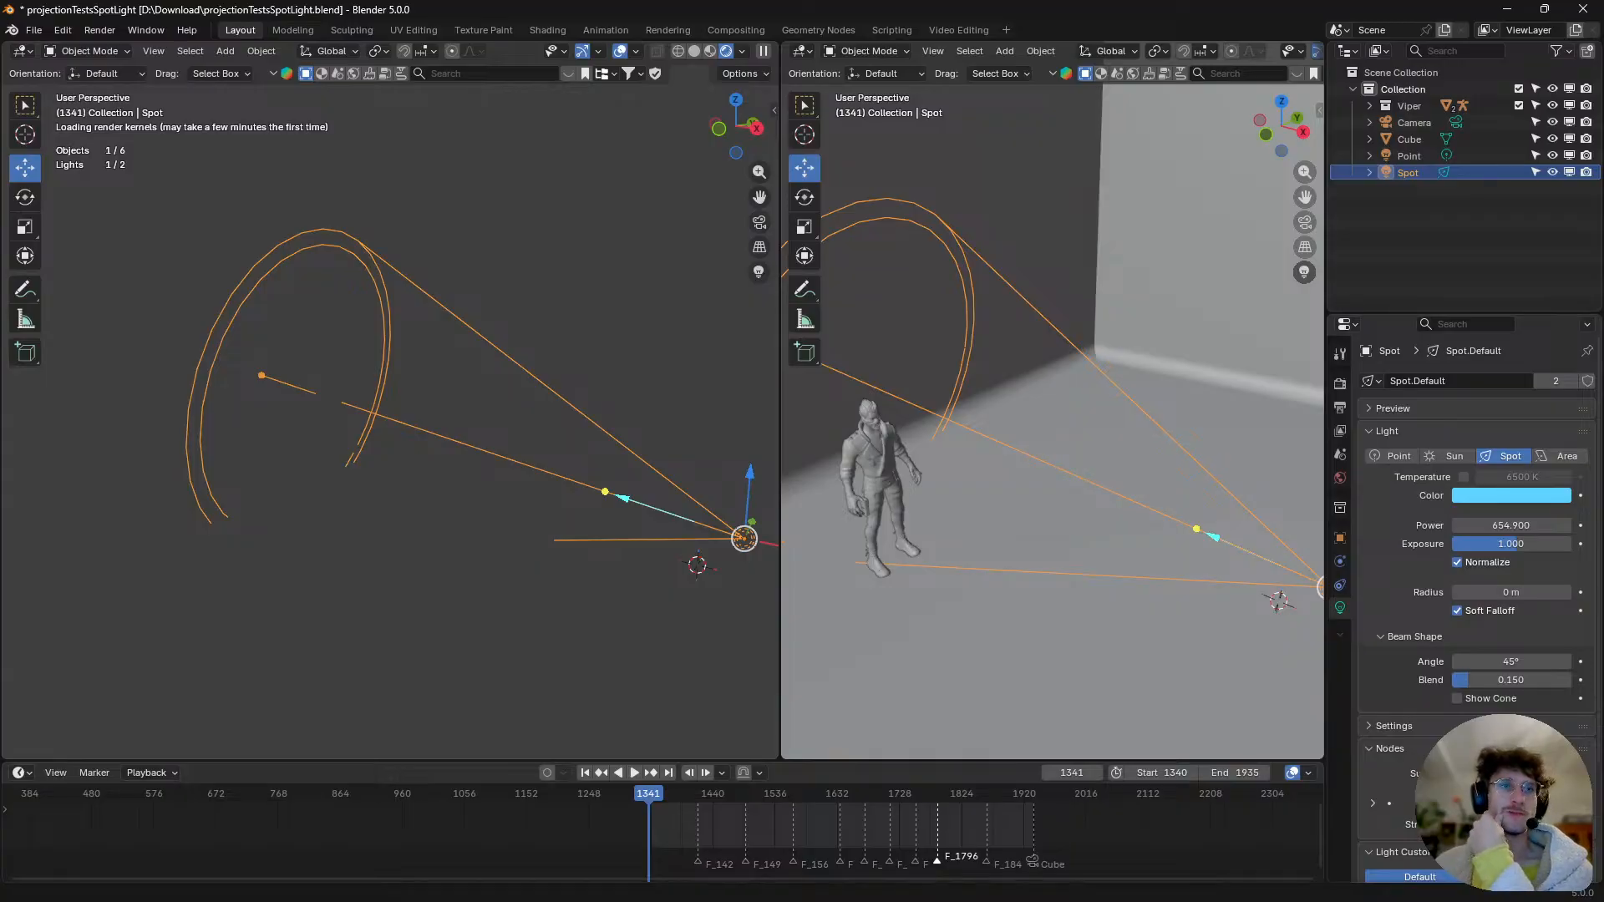
- Switch to Discord and study the projector lighting in the posted screenshot and reference video again
{"action": "key", "text": "alt+Tab"}
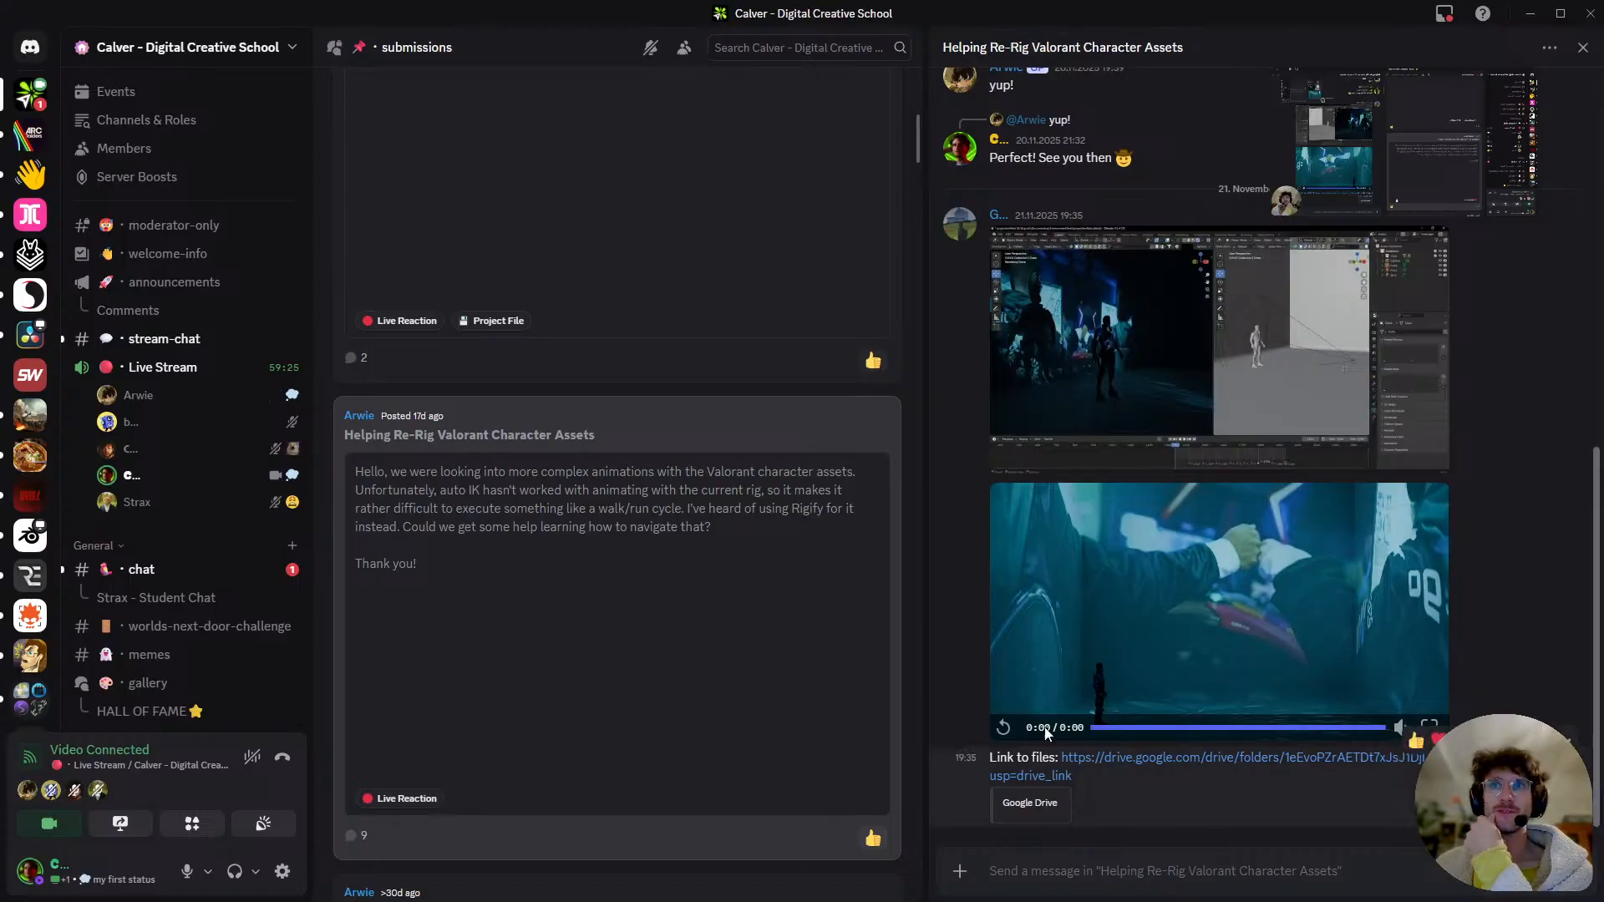
{"action": "left_click", "coordinate": [1246, 686]}
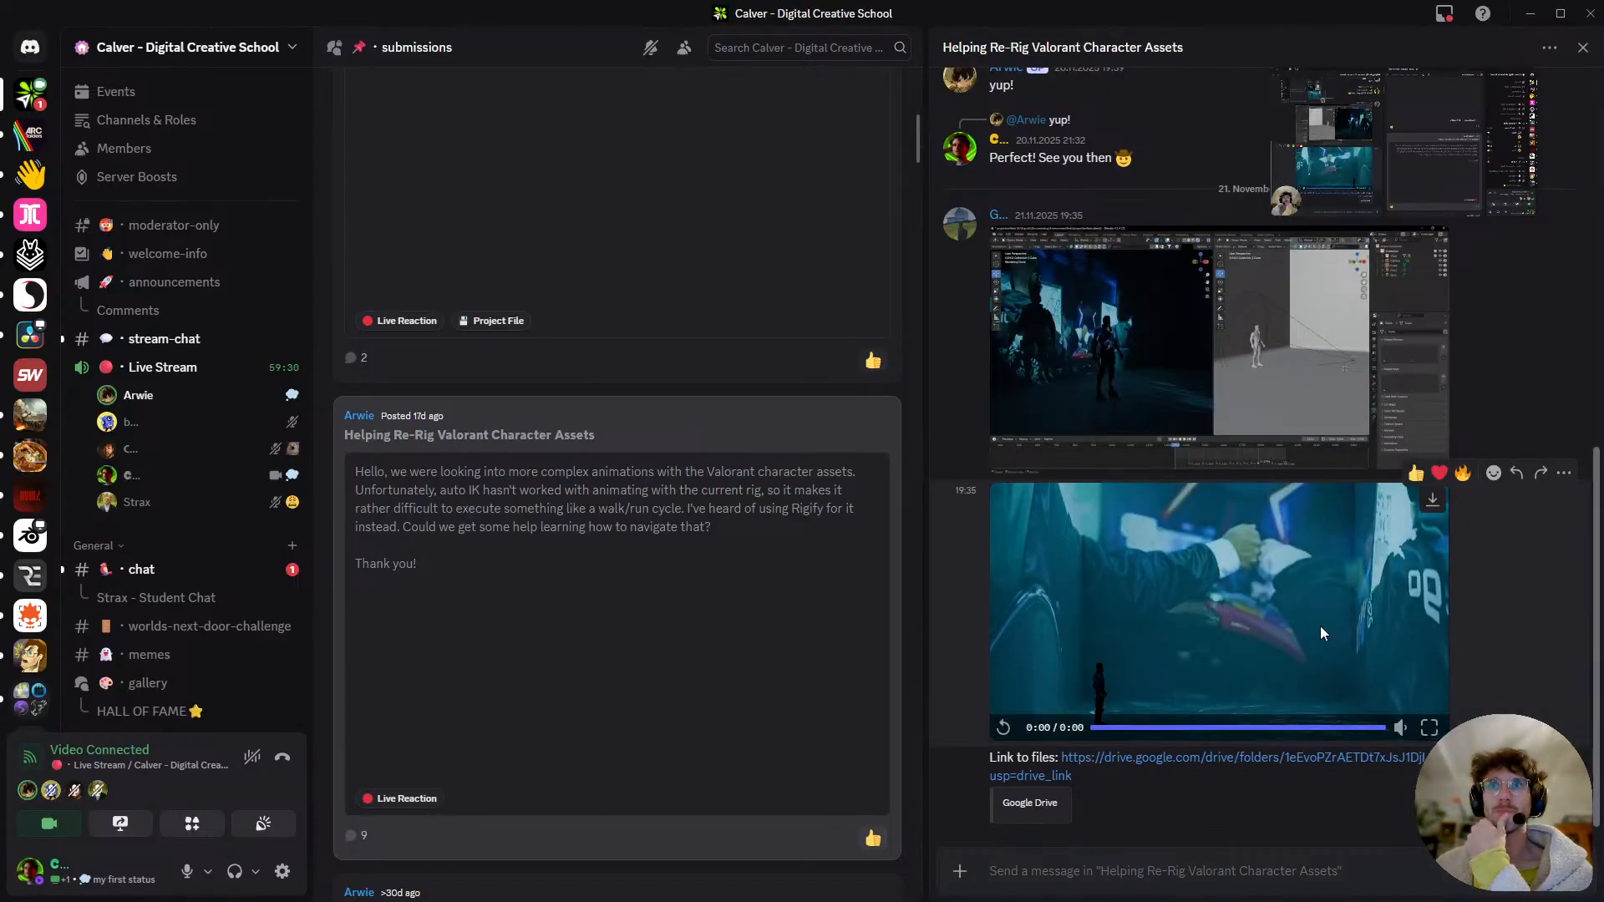
{"action": "left_click", "coordinate": [1219, 346]}
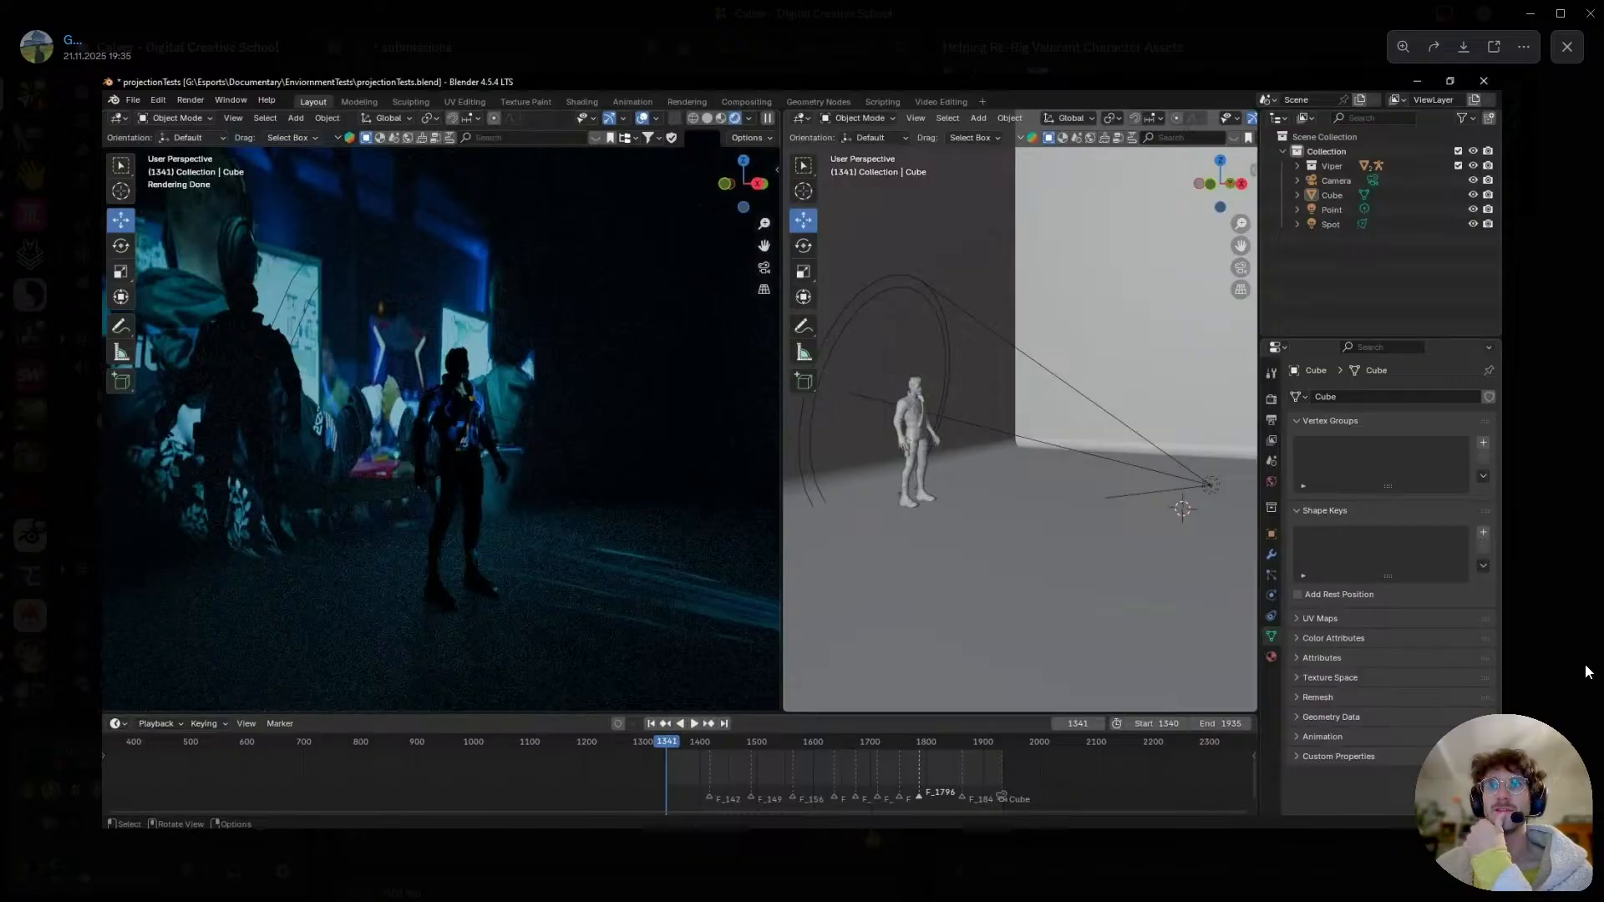
{"action": "key", "text": "Escape"}
{"action": "left_click", "coordinate": [1278, 619]}
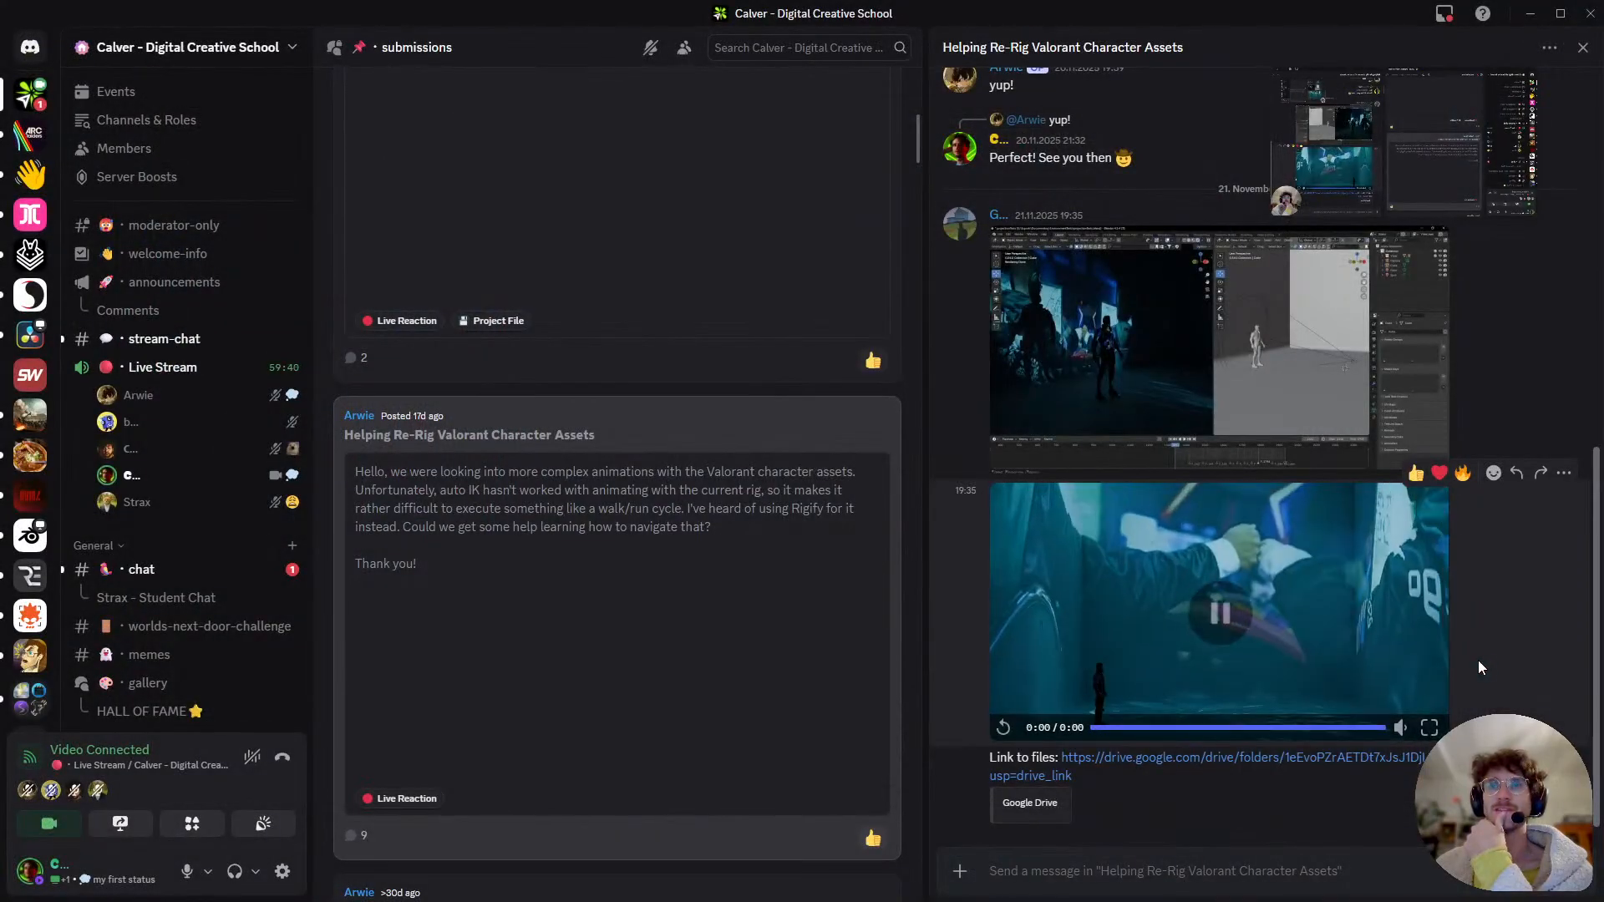
{"action": "left_click", "coordinate": [1273, 613]}
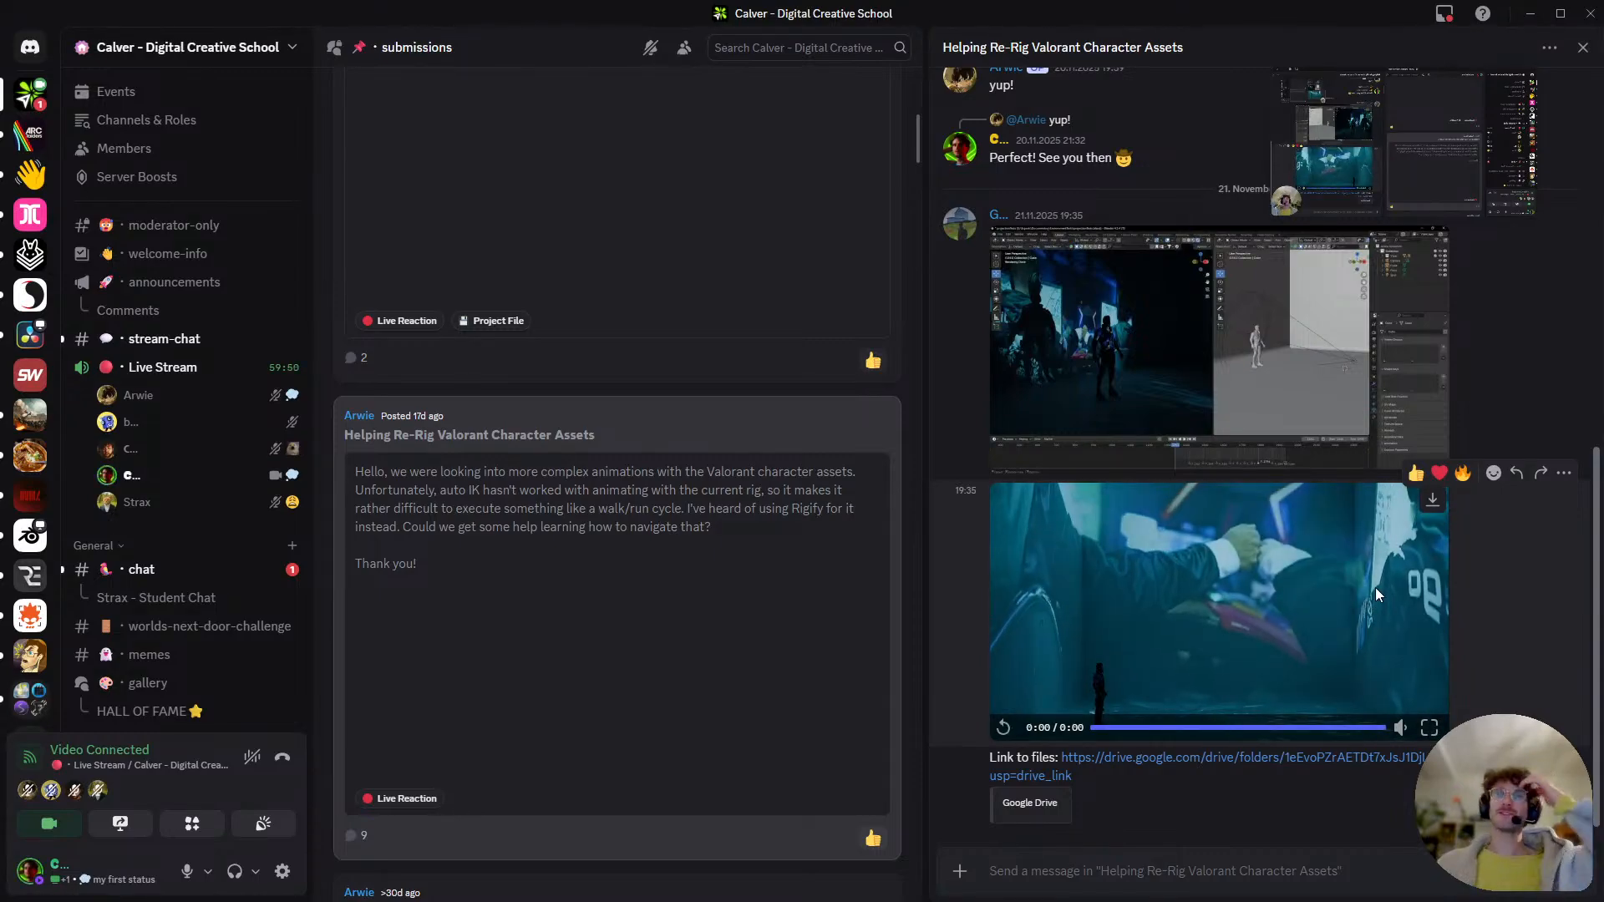
{"action": "left_click", "coordinate": [1256, 629]}
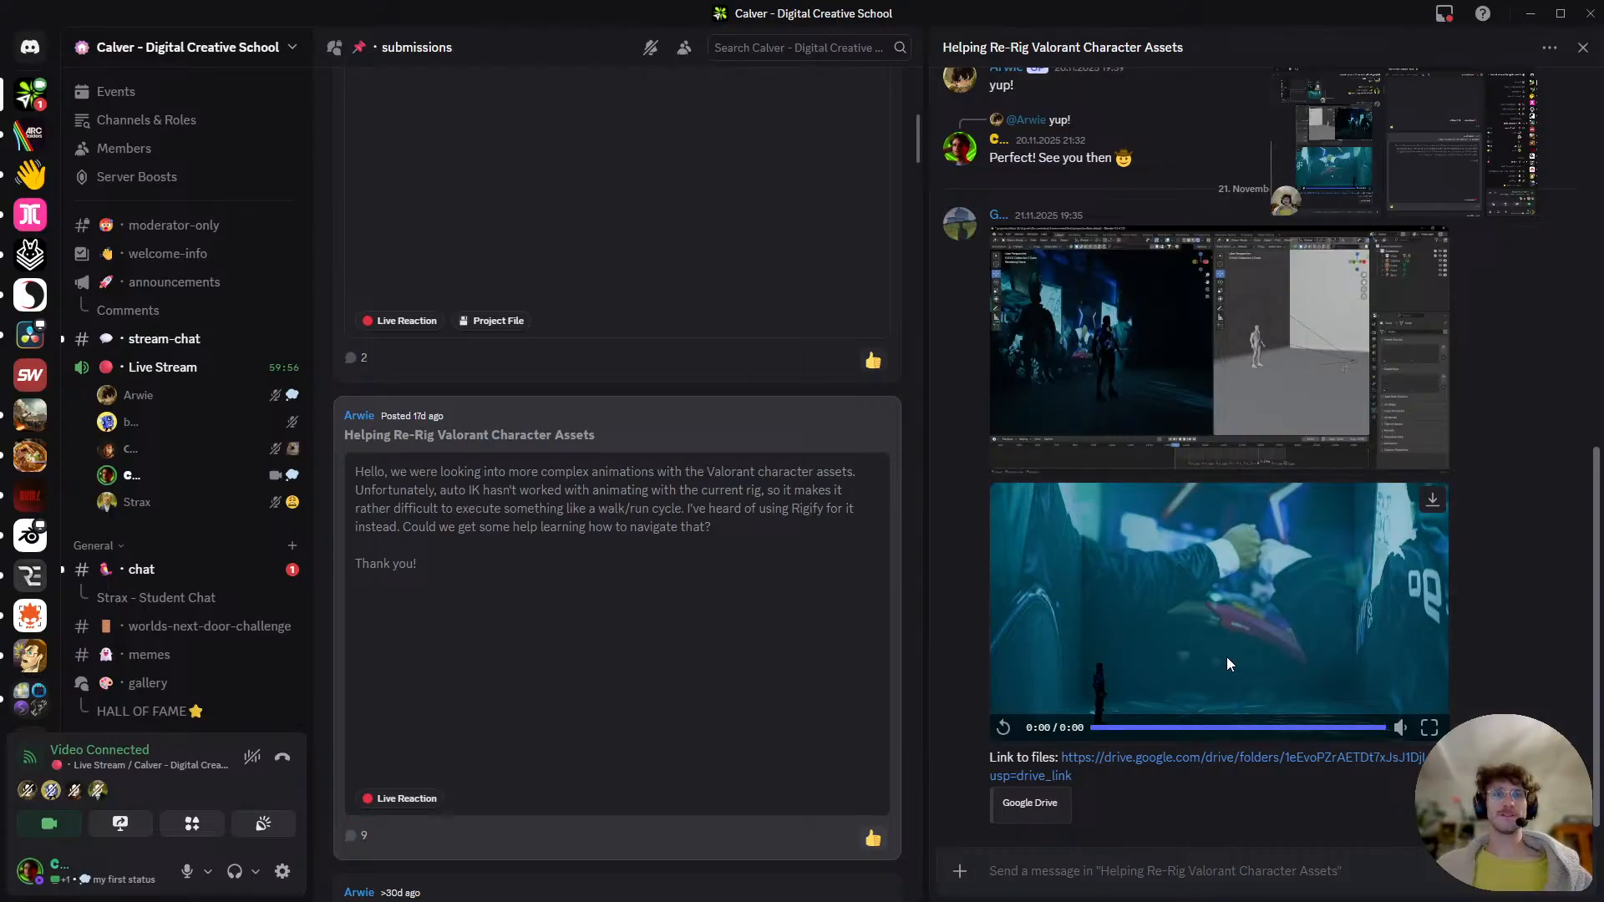
- Return to Blender and examine the character and the Spot light's cone from several angles and distances
{"action": "key", "text": "alt+Tab"}
{"action": "middle_click_drag", "start_coordinate": [352, 428], "coordinate": [389, 413]}
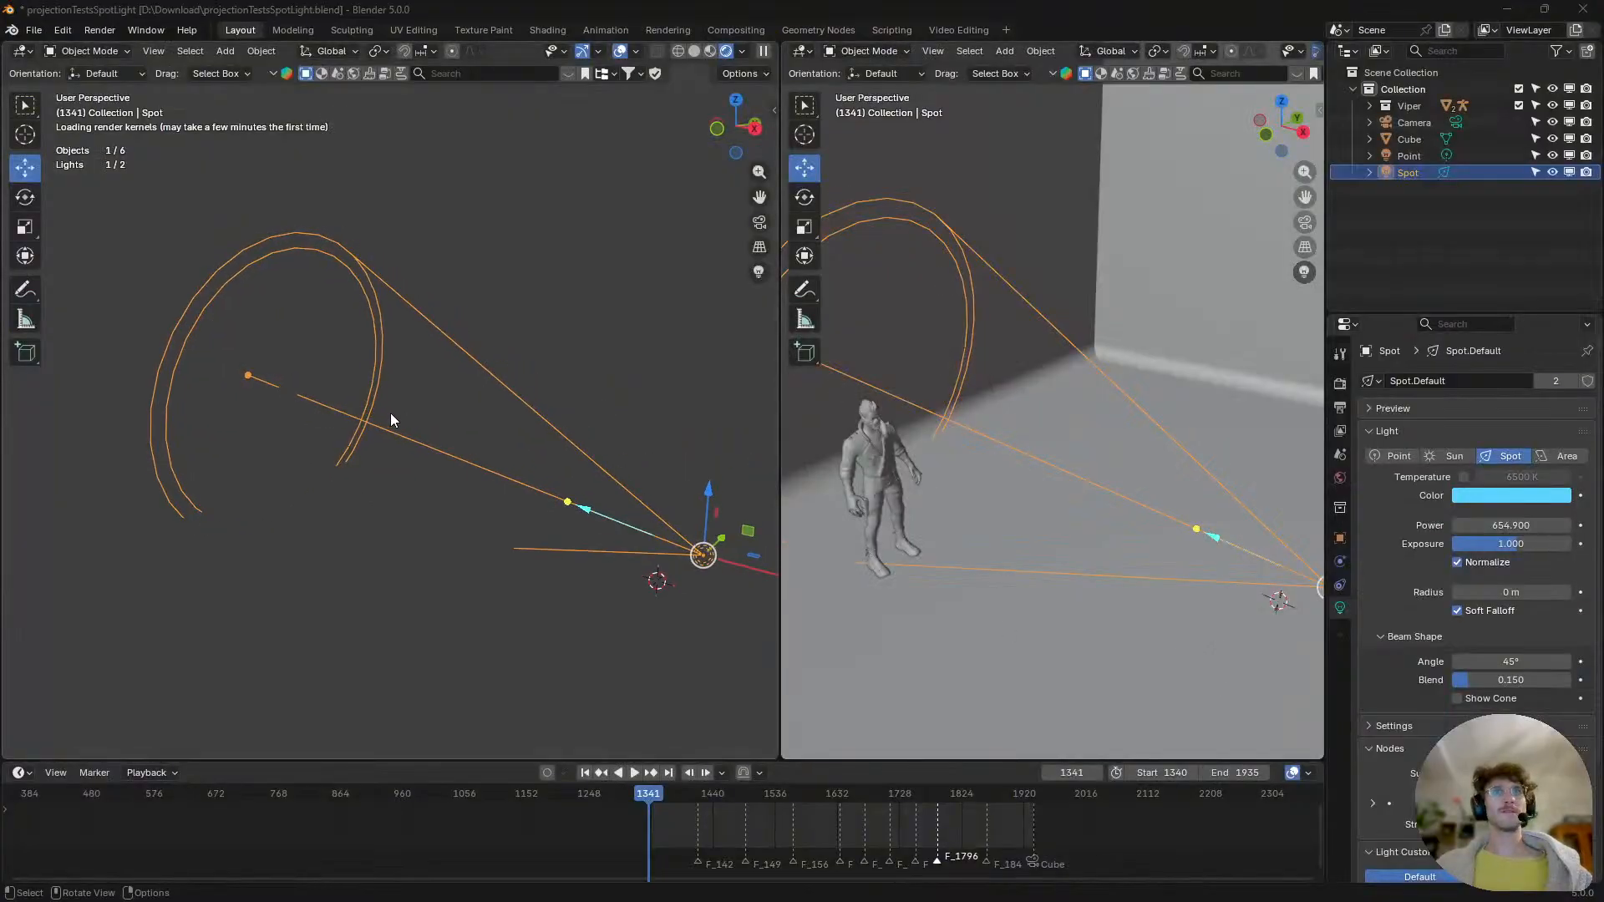
{"action": "key", "text": "alt+Tab"}
{"action": "left_click", "coordinate": [1283, 378]}
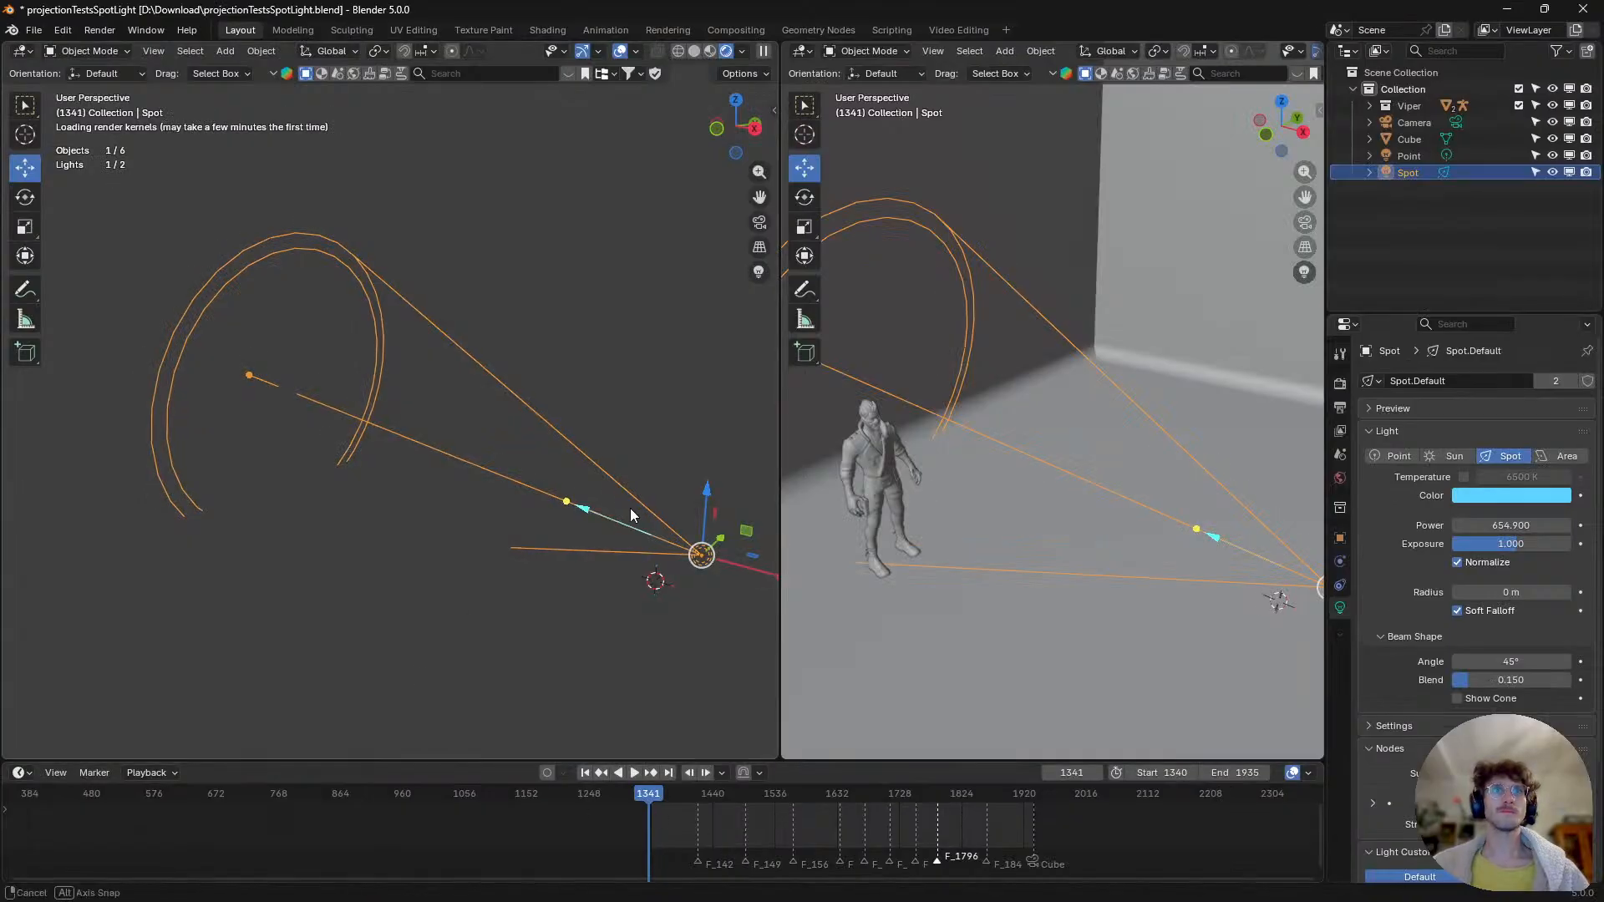
{"action": "middle_click_drag", "start_coordinate": [630, 507], "coordinate": [600, 504]}
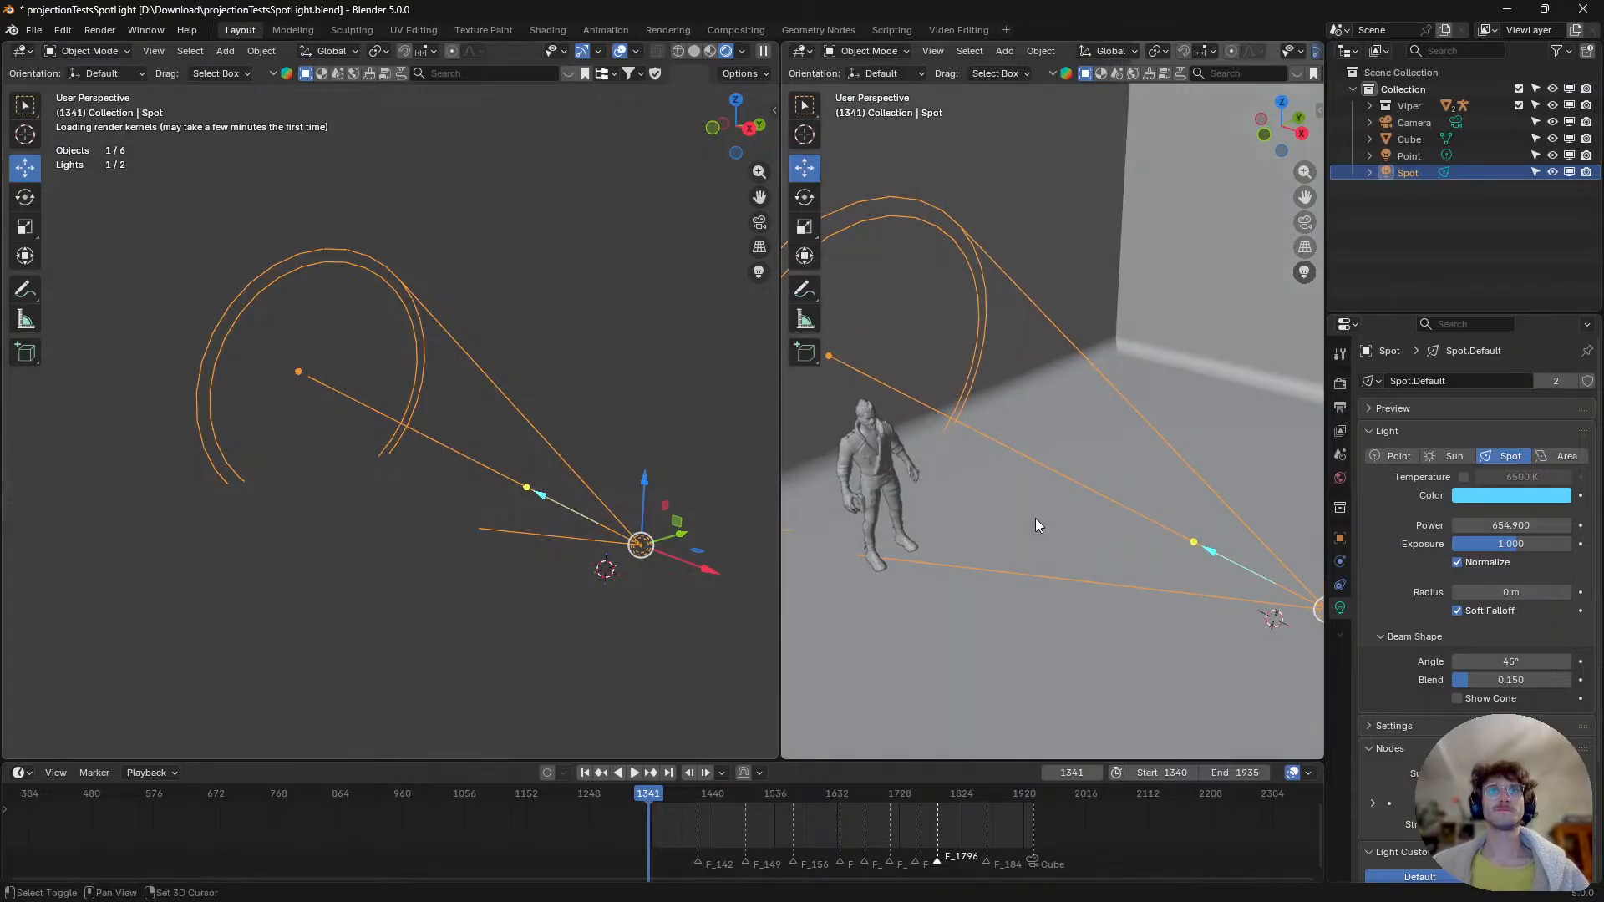
{"action": "scroll", "coordinate": [884, 455], "scroll_direction": "up", "scroll_amount": 4}
{"action": "scroll", "coordinate": [884, 448], "scroll_direction": "up", "scroll_amount": 8}
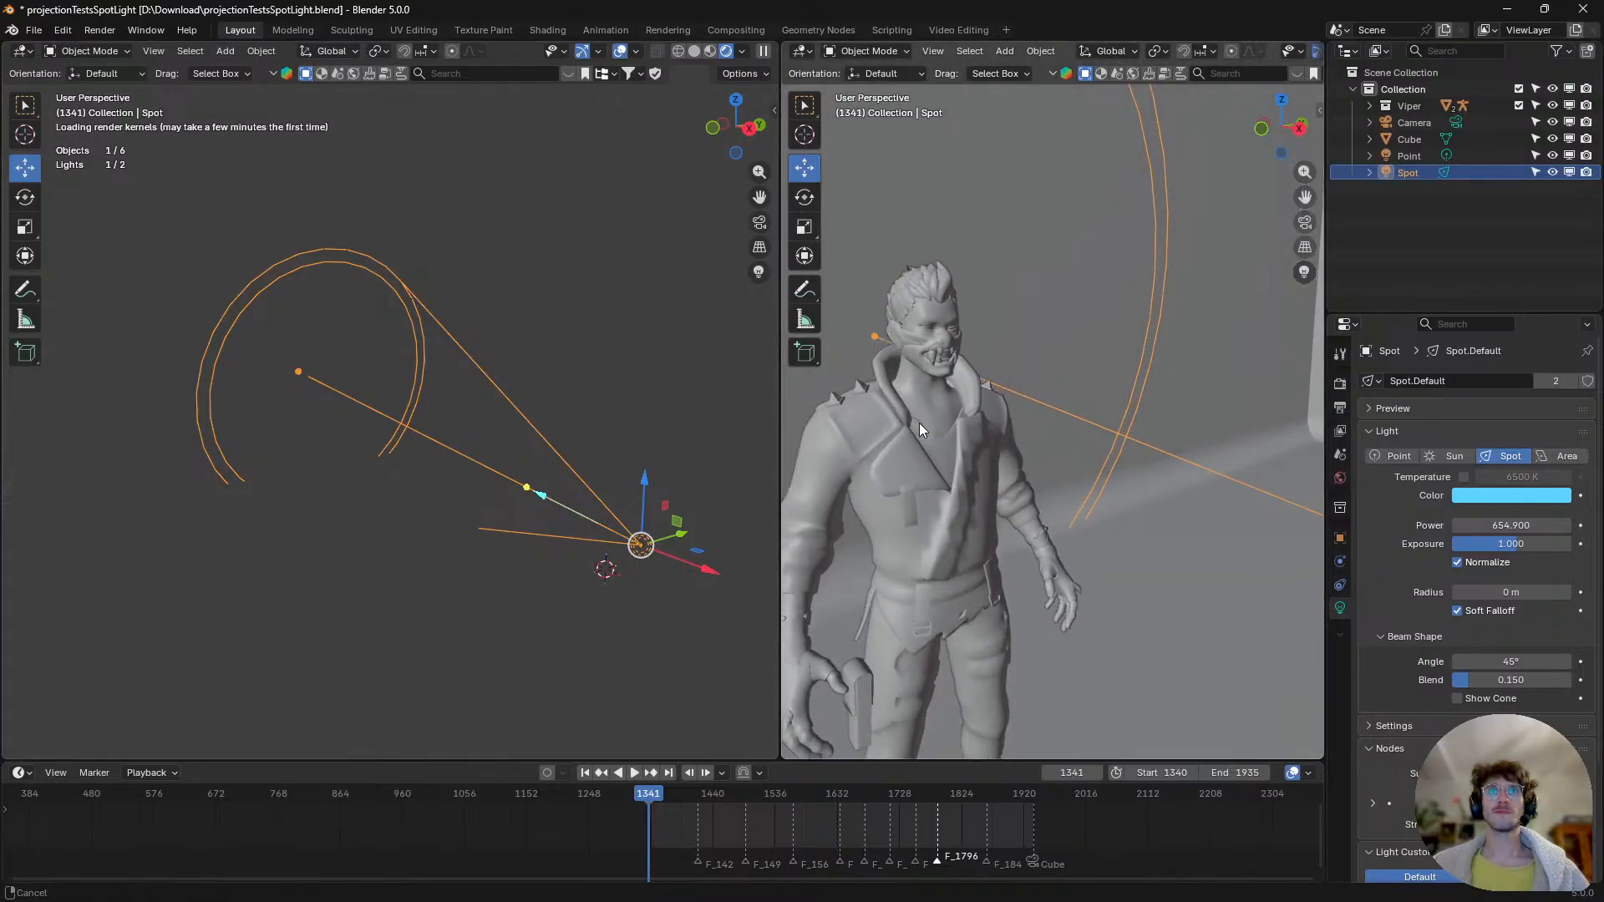
{"action": "scroll", "coordinate": [1001, 473], "scroll_direction": "down", "scroll_amount": 10}
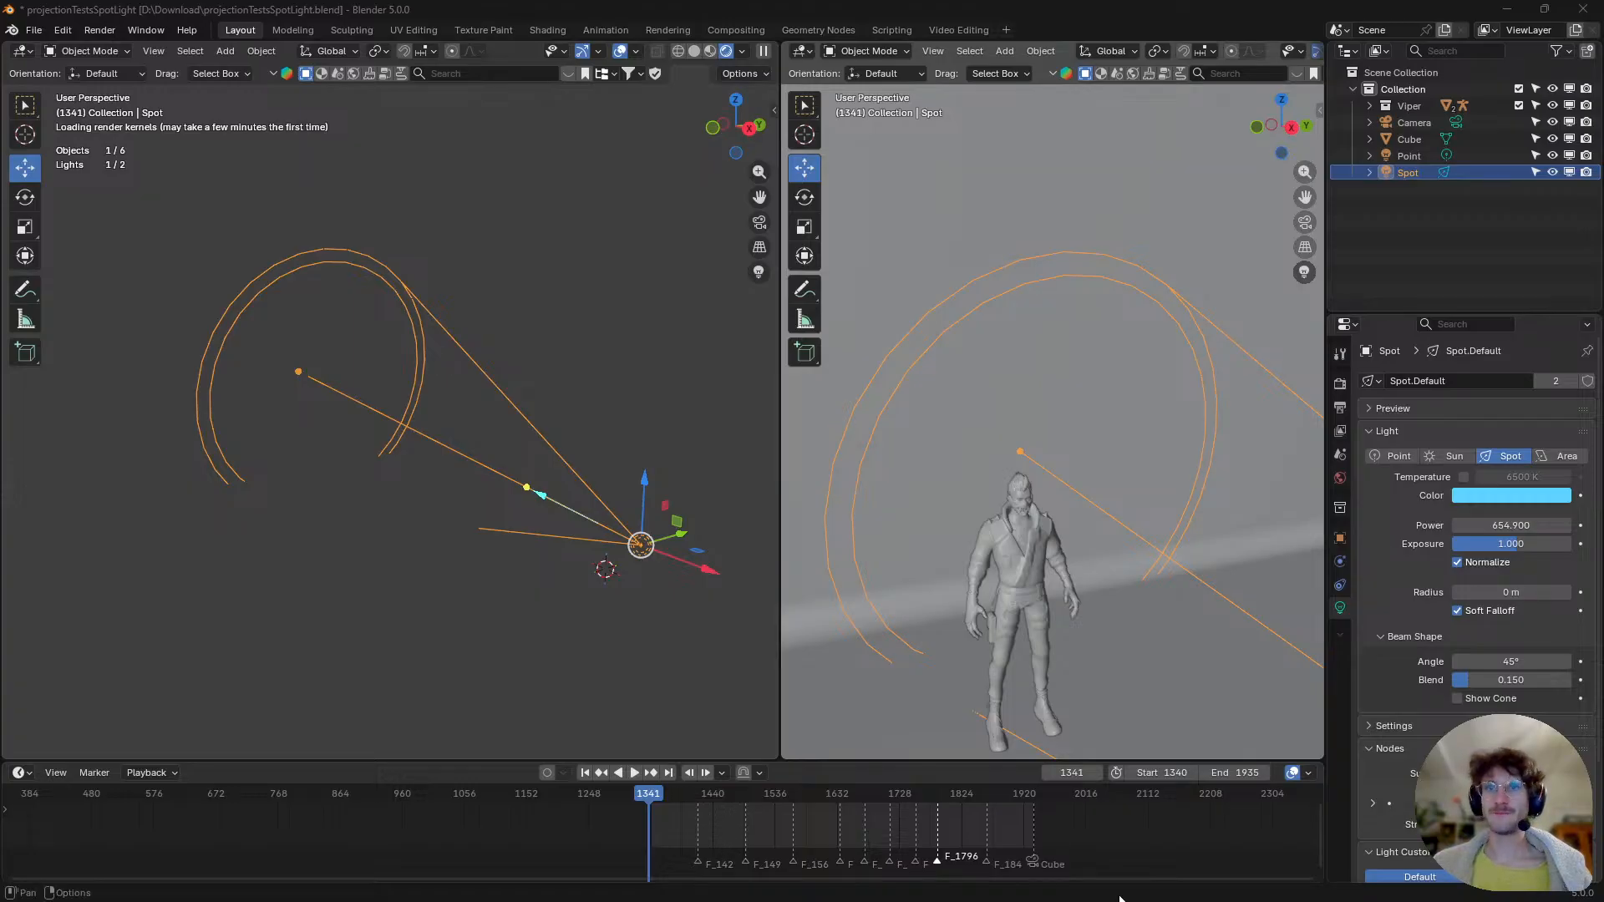
- Play Shield_3_-_flicker.mp4 in VLC to study its lighting, pause it, and close the player
{"action": "left_click_drag", "start_coordinate": [1117, 898], "coordinate": [967, 1]}
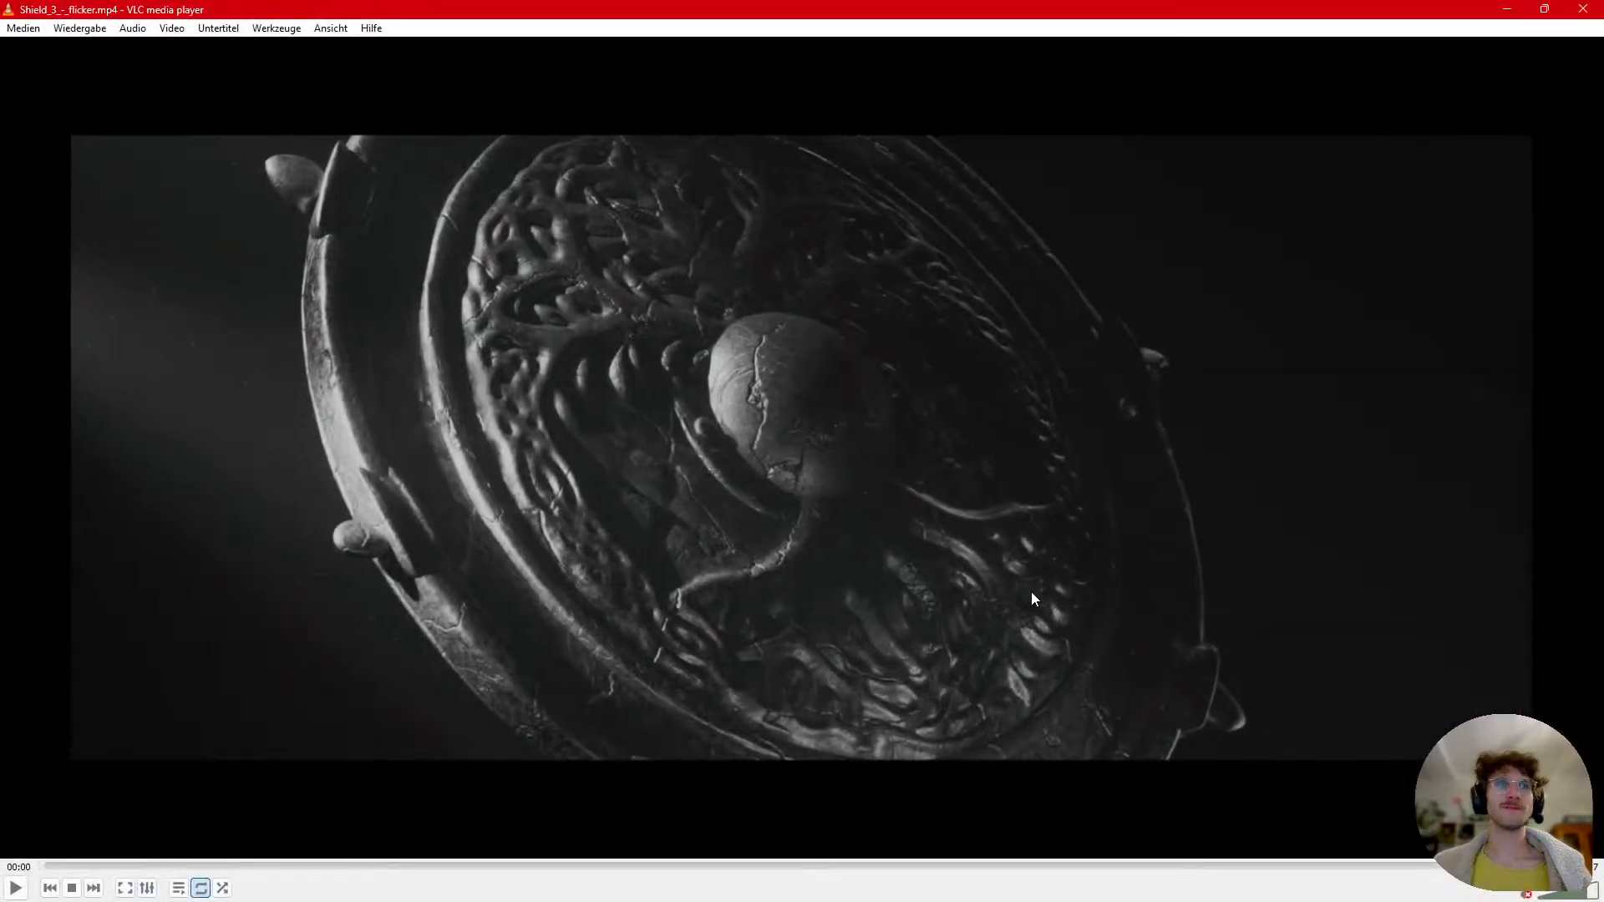
{"action": "key", "text": "space"}
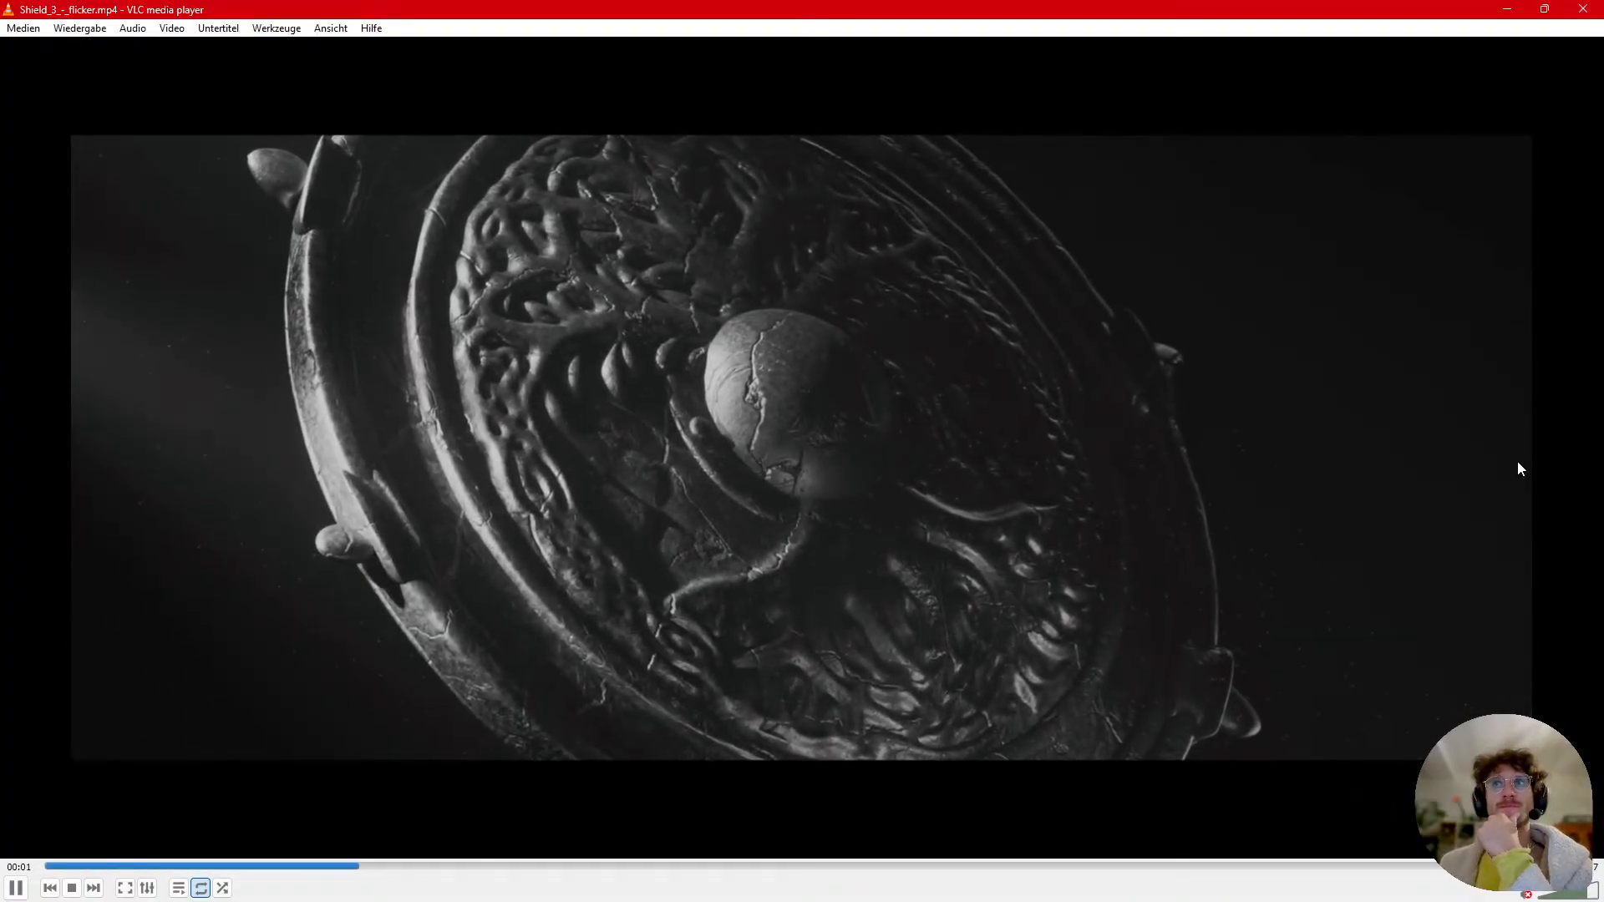
{"action": "key", "text": "space"}
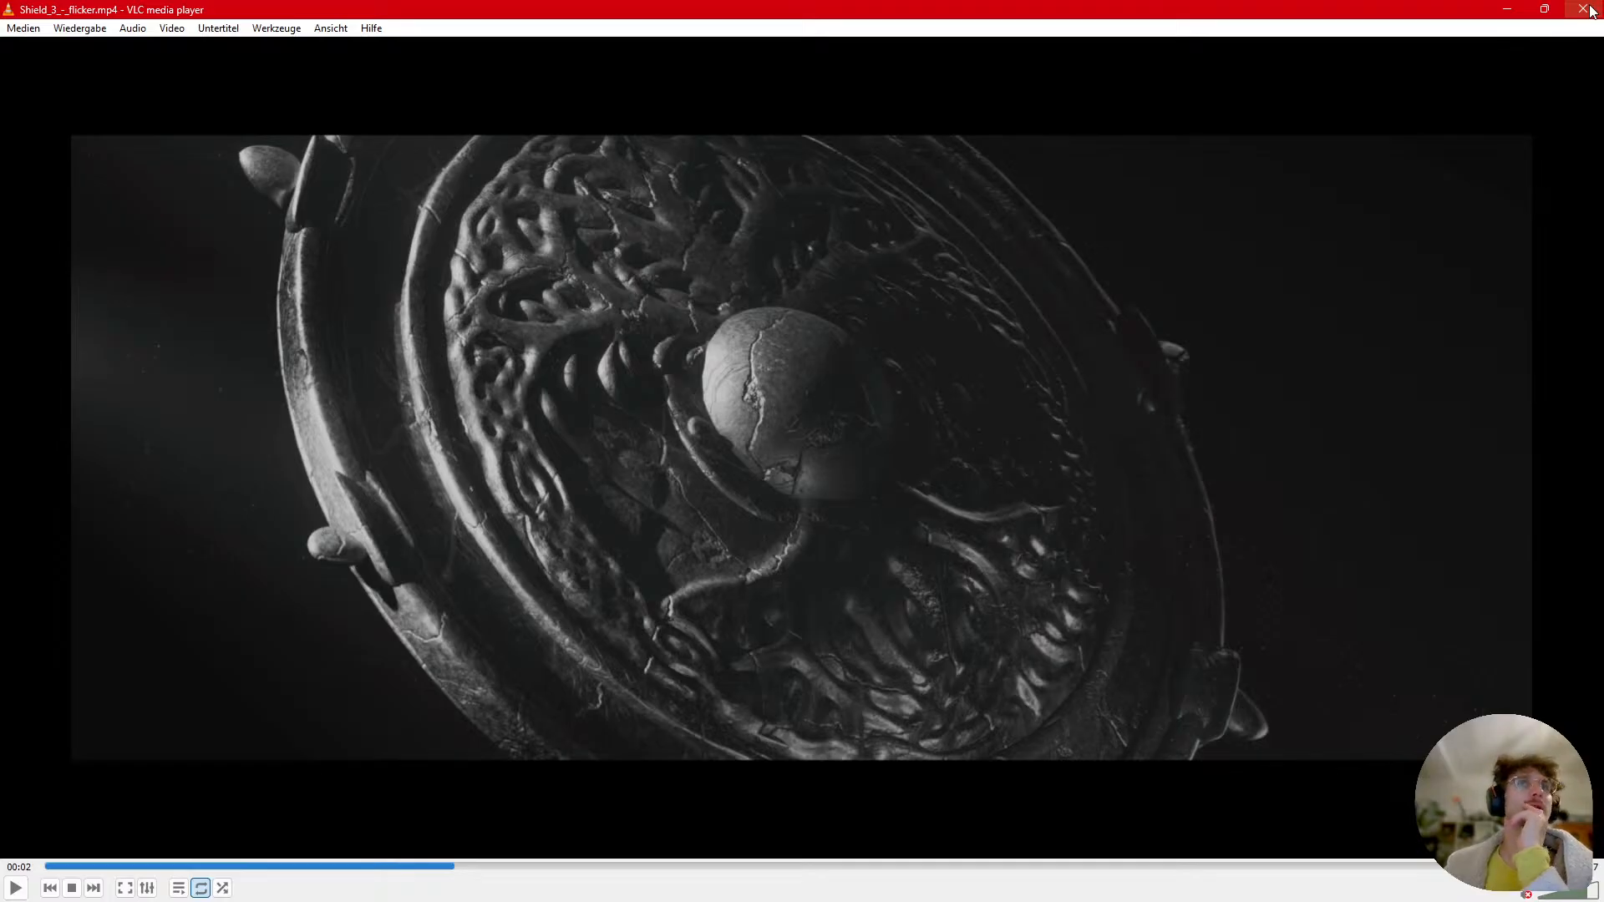
{"action": "left_click", "coordinate": [1588, 7]}
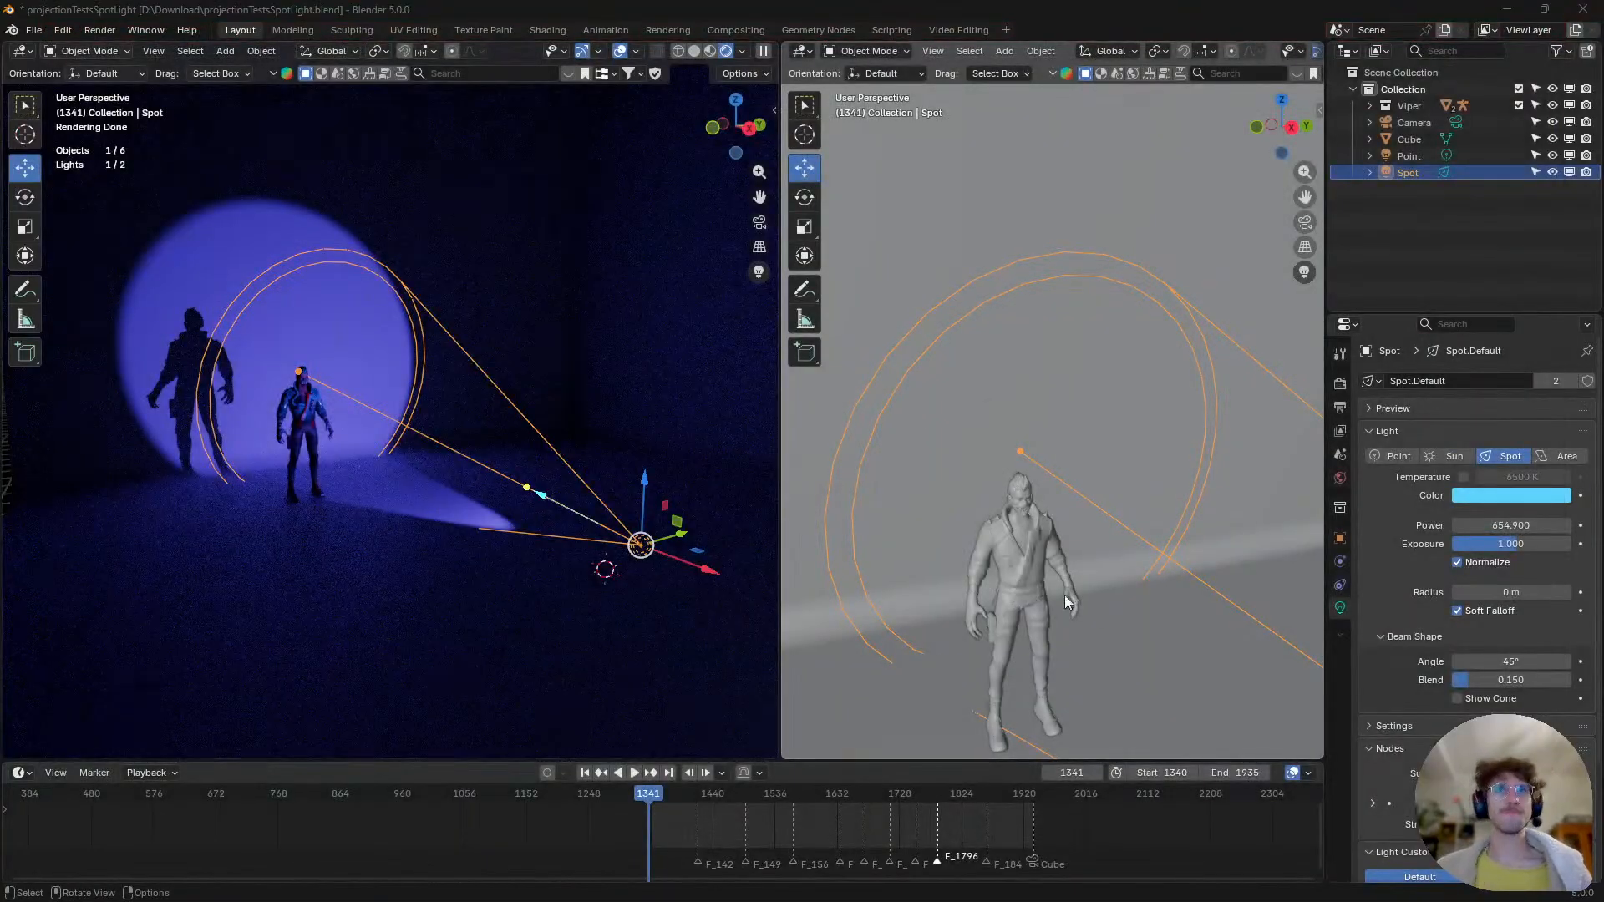
- Open the Shading workspace for the Spot light and preview its viewport in rendered shading
{"action": "middle_click_drag", "start_coordinate": [1039, 558], "coordinate": [956, 511]}
{"action": "scroll", "coordinate": [937, 494], "scroll_direction": "down", "scroll_amount": 3}
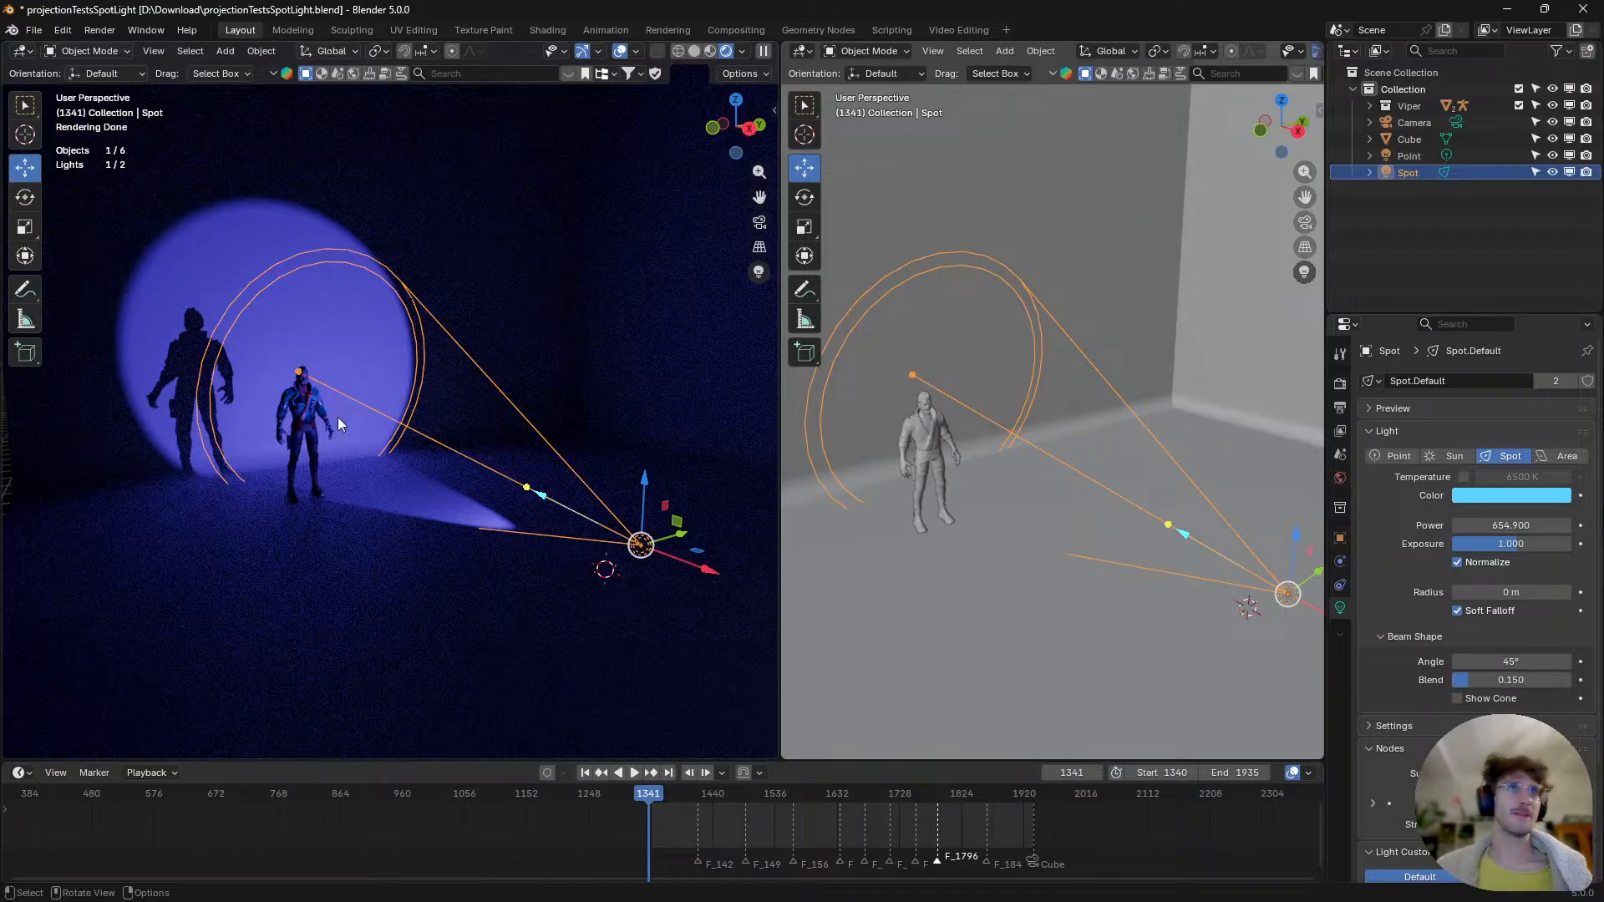
{"action": "scroll", "coordinate": [338, 417], "scroll_direction": "up", "scroll_amount": 3}
{"action": "scroll", "coordinate": [296, 405], "scroll_direction": "down", "scroll_amount": 2}
{"action": "middle_click_drag", "start_coordinate": [359, 446], "coordinate": [333, 459]}
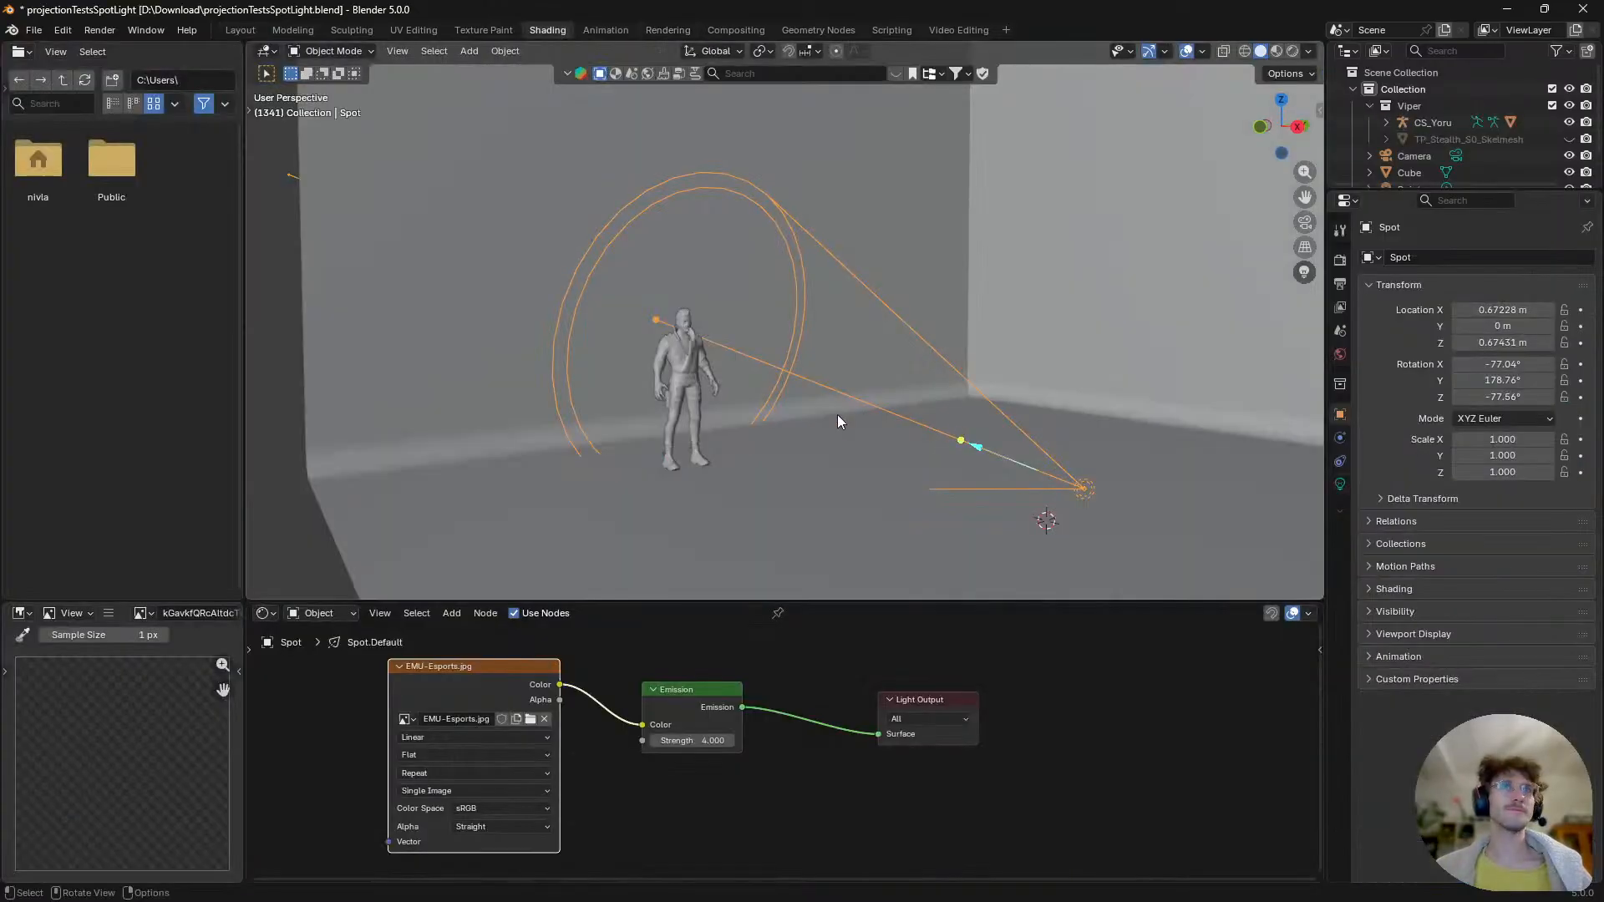
{"action": "key", "text": "z"}
{"action": "left_click", "coordinate": [935, 436]}
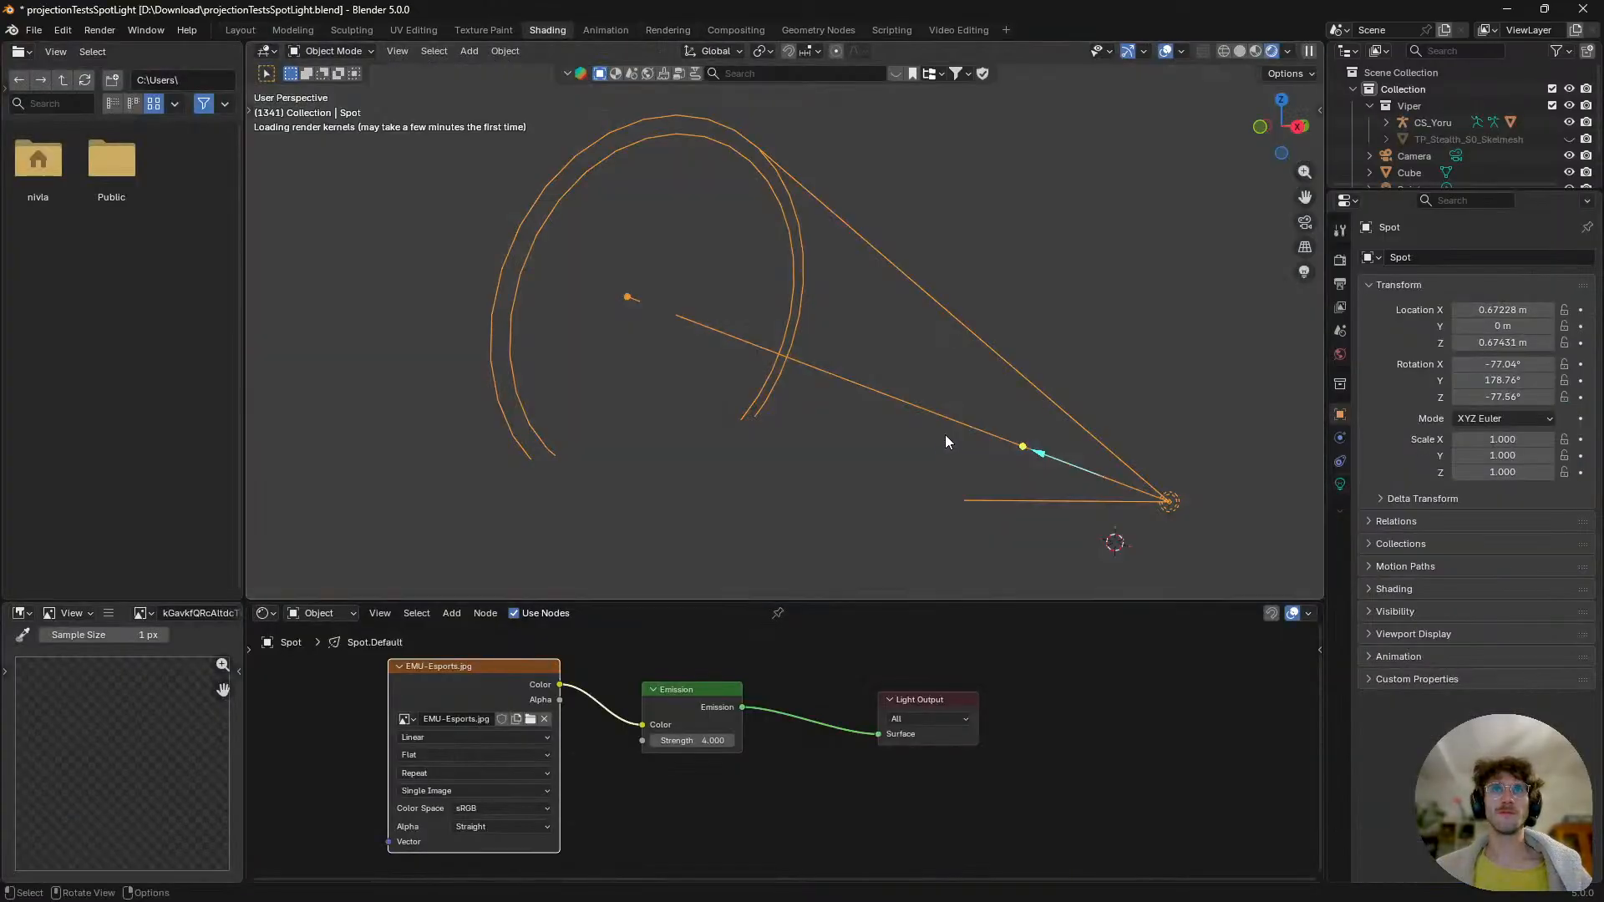
- Enlarge the shader node editor and inspect the EMU-Esports.jpg image texture node feeding the Spot light's Emission
{"action": "middle_click_drag", "start_coordinate": [763, 727], "coordinate": [864, 765]}
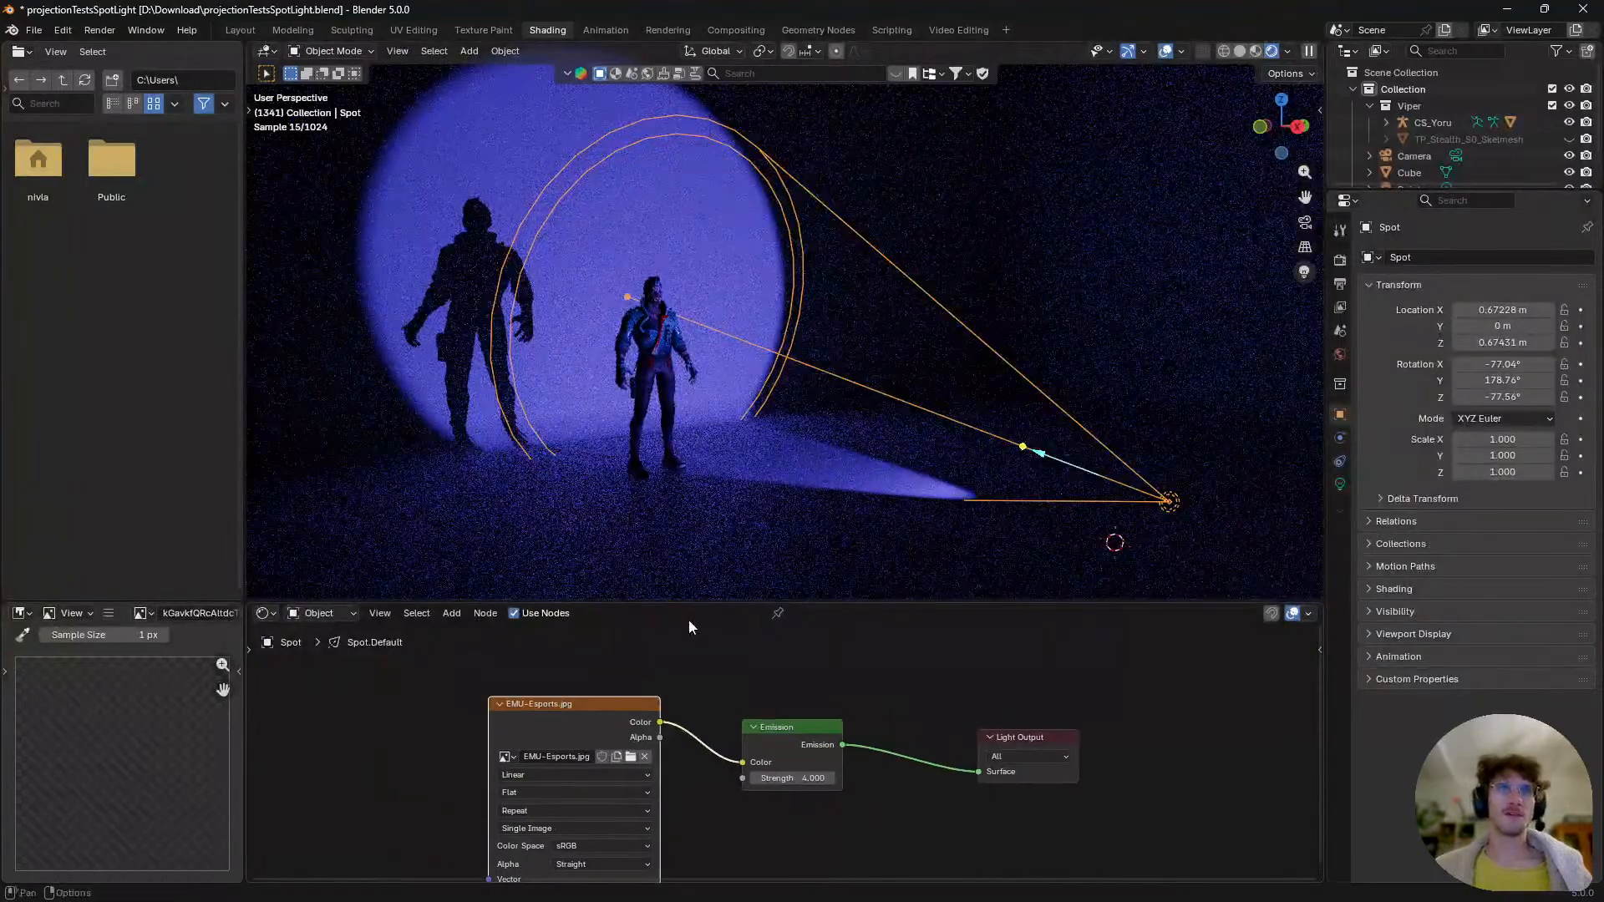
{"action": "left_click_drag", "start_coordinate": [692, 603], "coordinate": [699, 552]}
{"action": "middle_click_drag", "start_coordinate": [613, 664], "coordinate": [657, 618]}
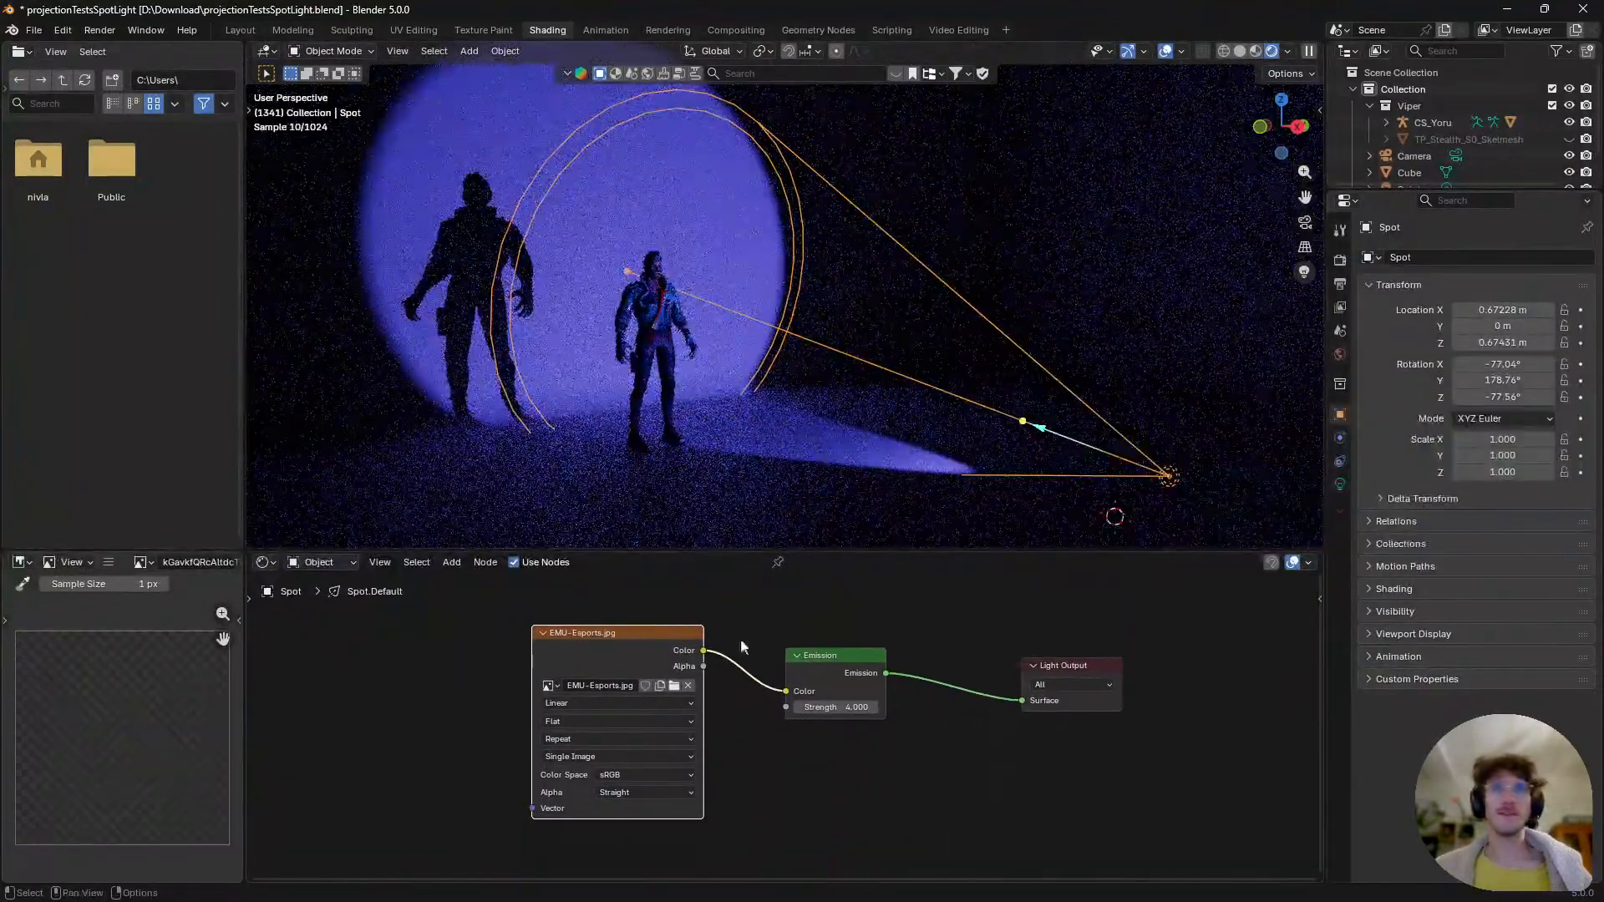
{"action": "left_click", "coordinate": [532, 665]}
{"action": "left_click", "coordinate": [474, 673]}
{"action": "left_click", "coordinate": [589, 646]}
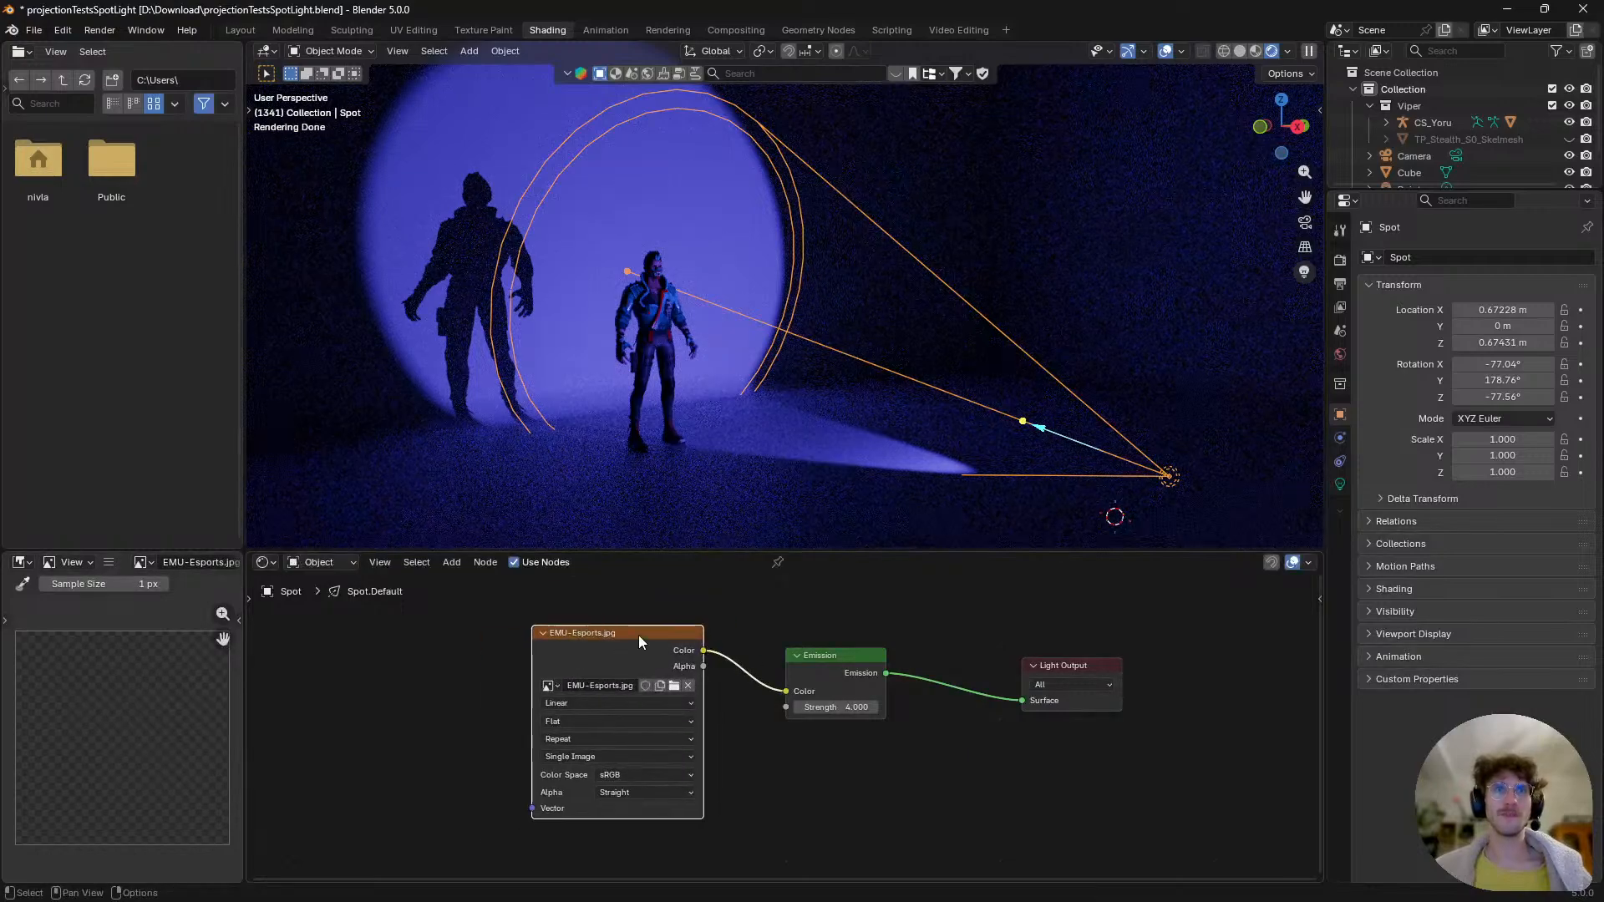
- Examine the External Data options for packing and unpacking the file's resources
{"action": "left_click", "coordinate": [35, 31]}
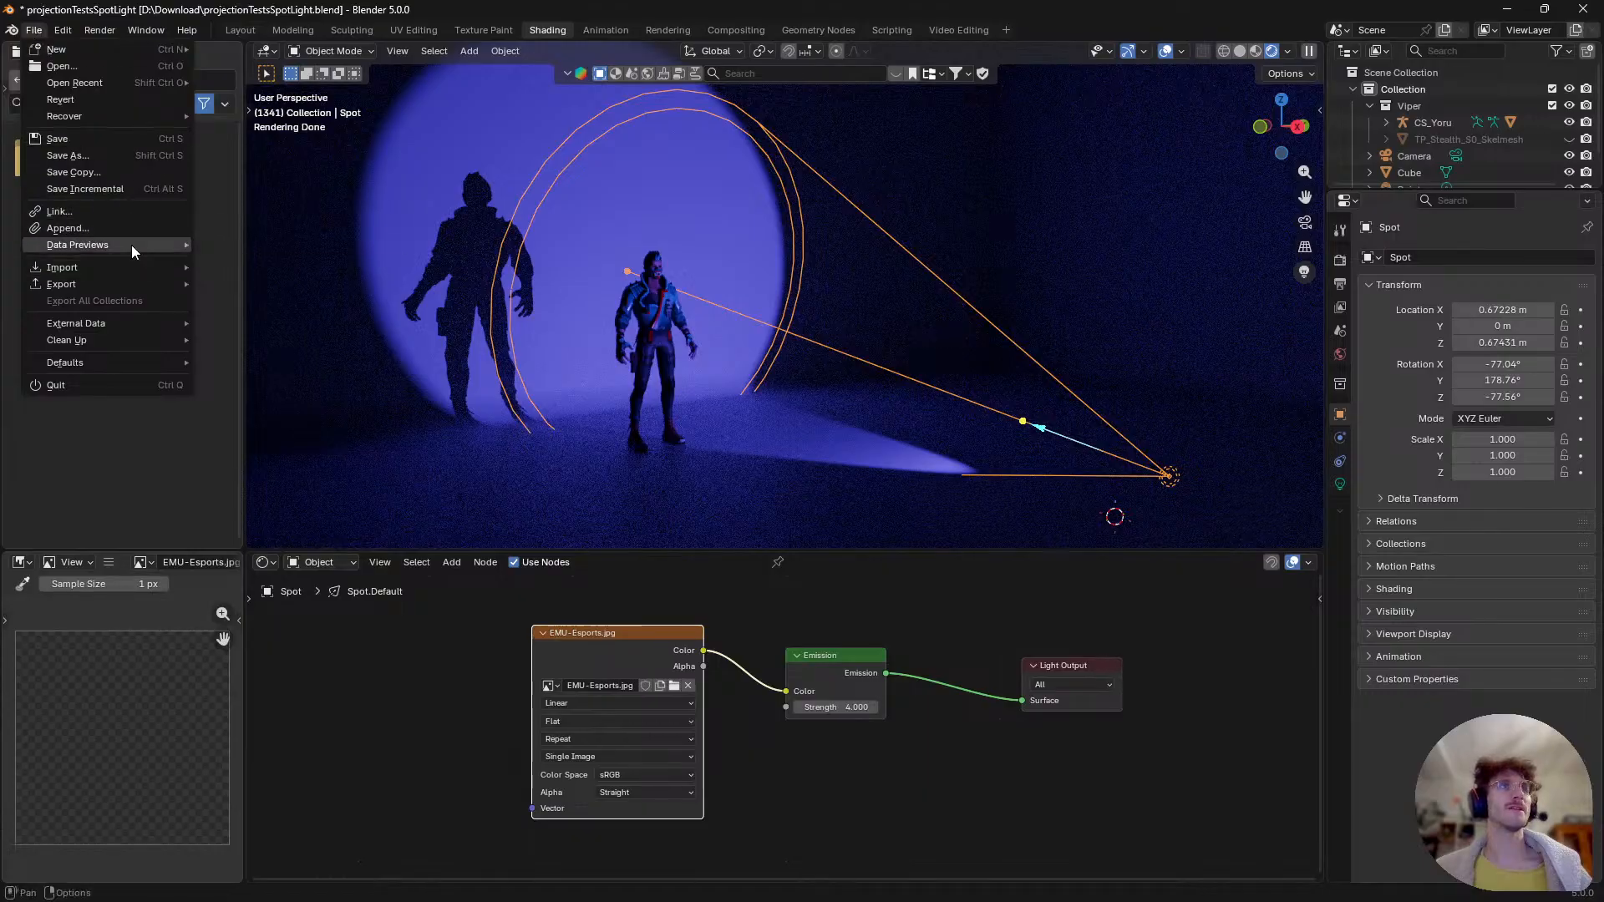
{"action": "mouse_move", "coordinate": [131, 339]}
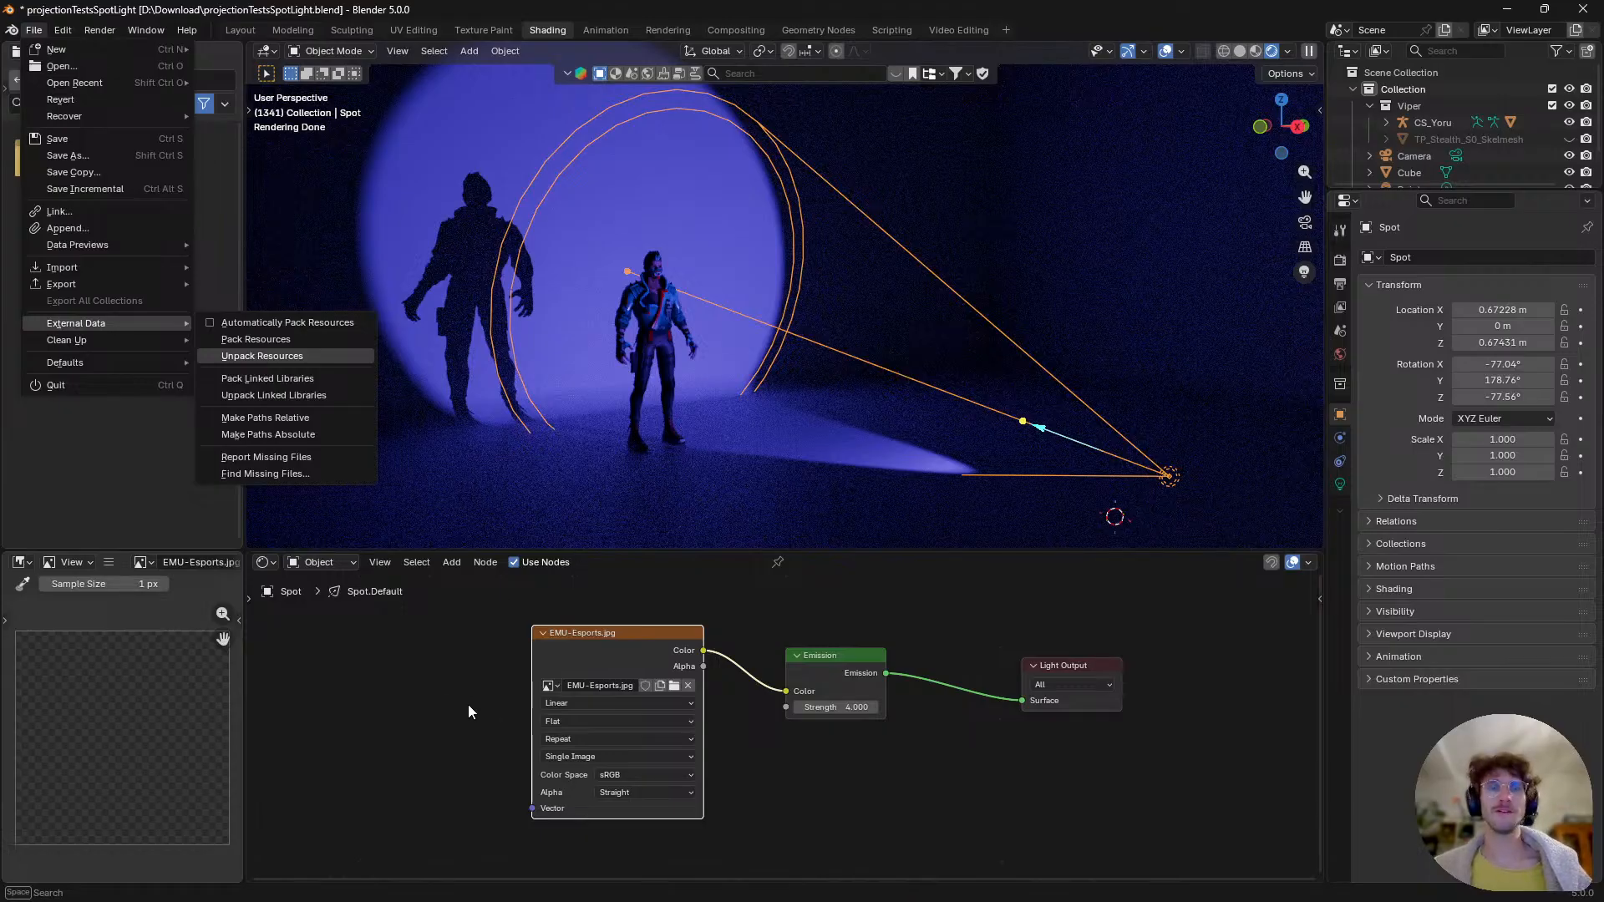
{"action": "left_click", "coordinate": [448, 722]}
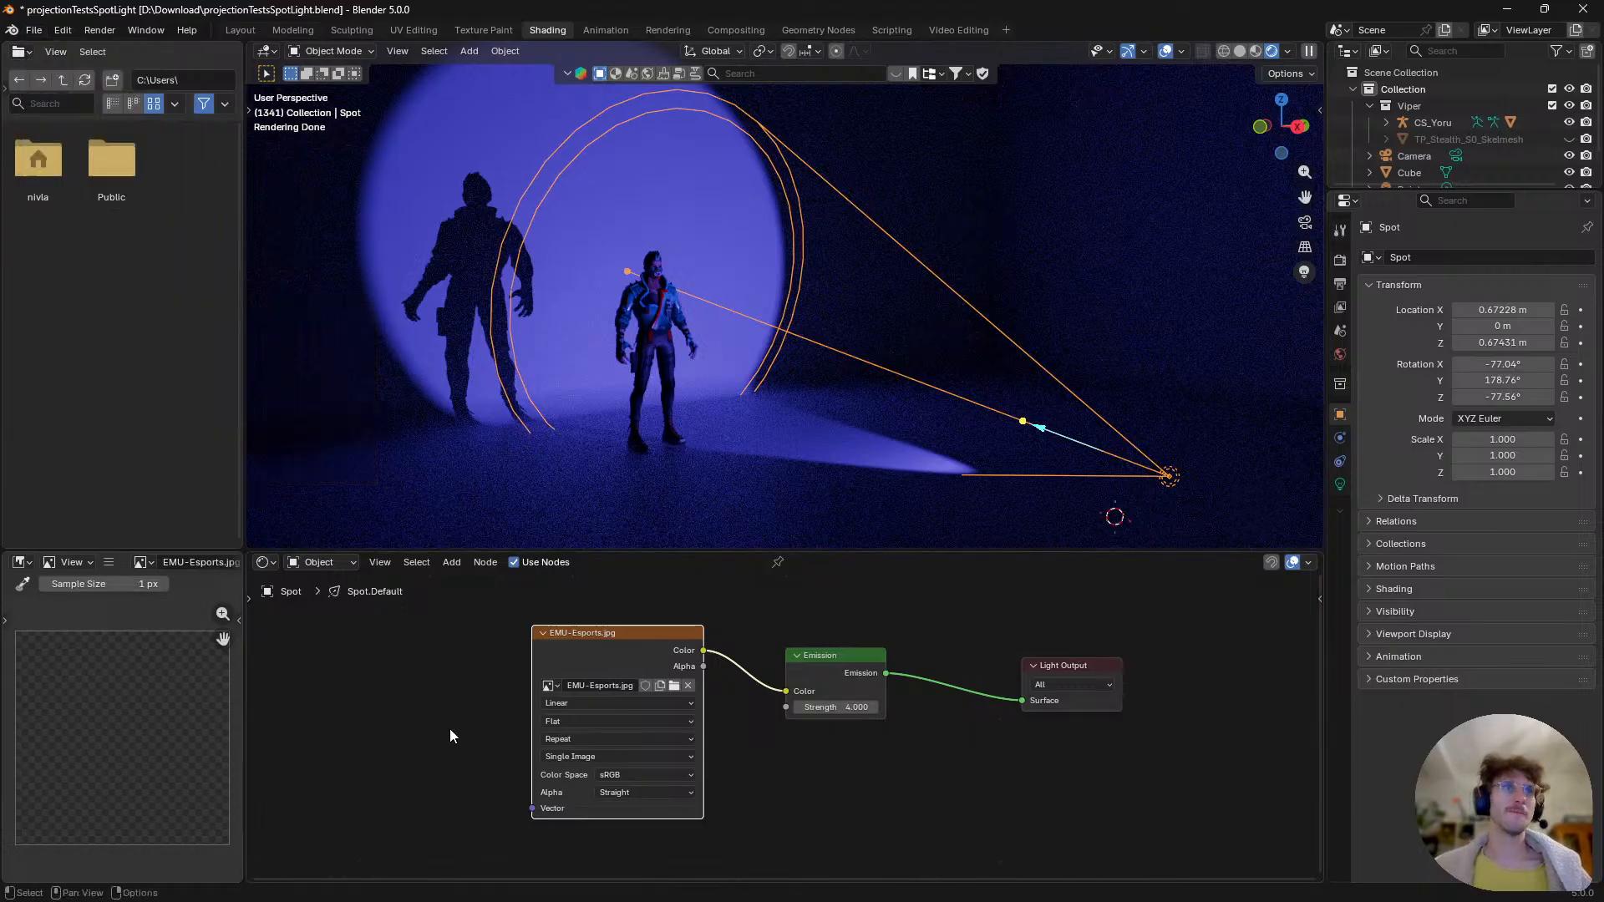
- Add an IES Texture node beside the EMU-Esports.jpg image node and set its source to External
{"action": "key", "text": "shift+a"}
{"action": "left_click", "coordinate": [481, 673]}
{"action": "type", "text": "ie"}
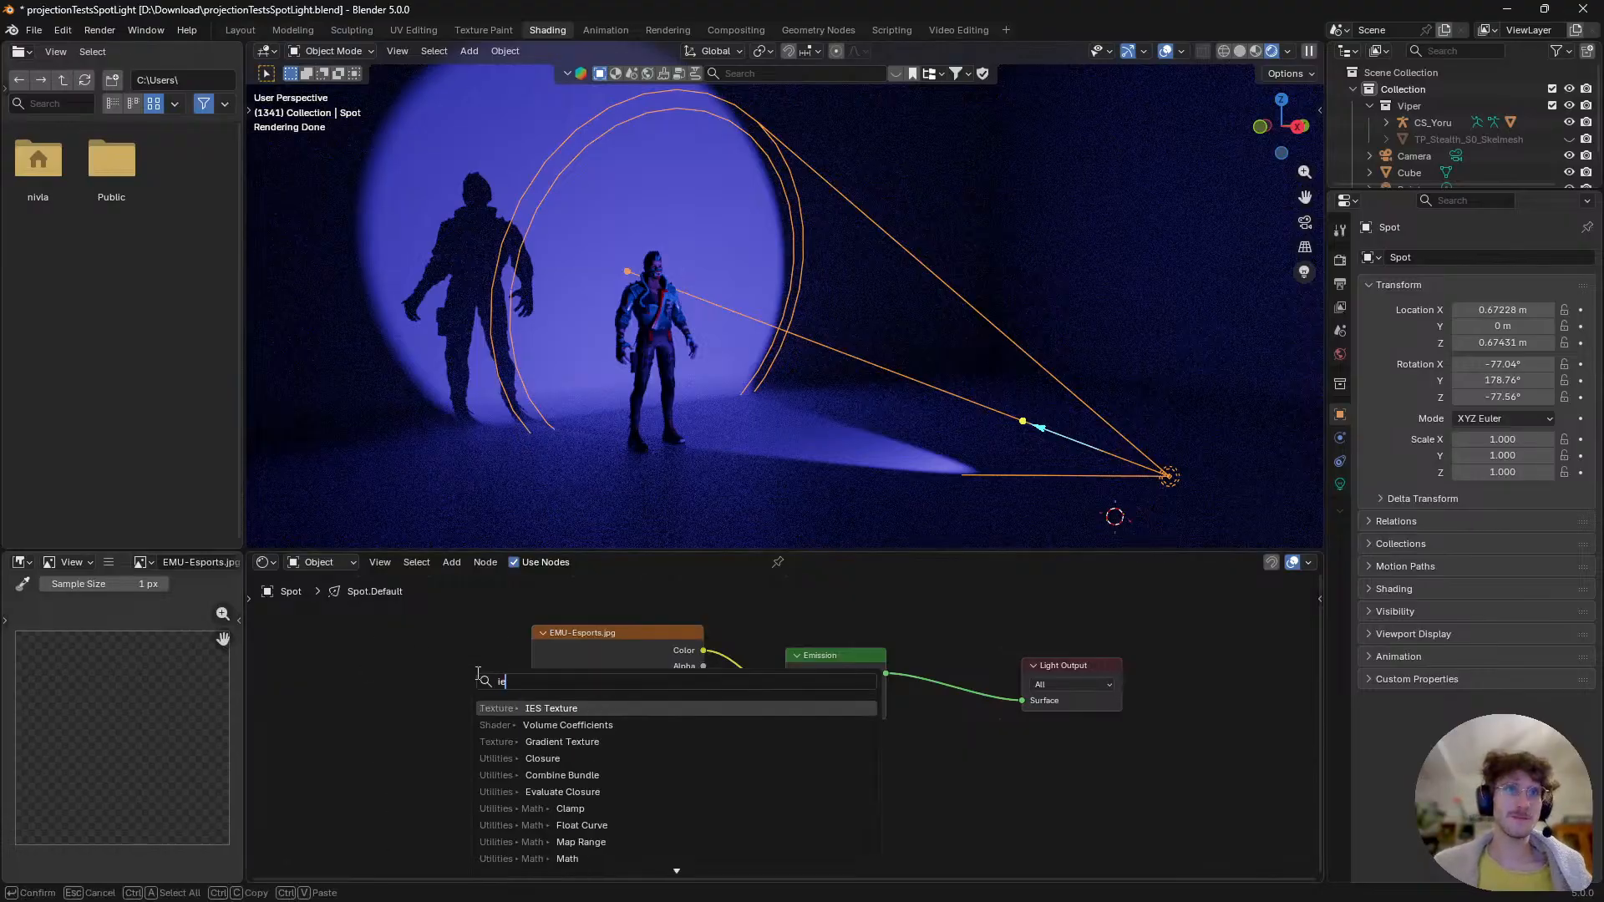
{"action": "key", "text": "Return"}
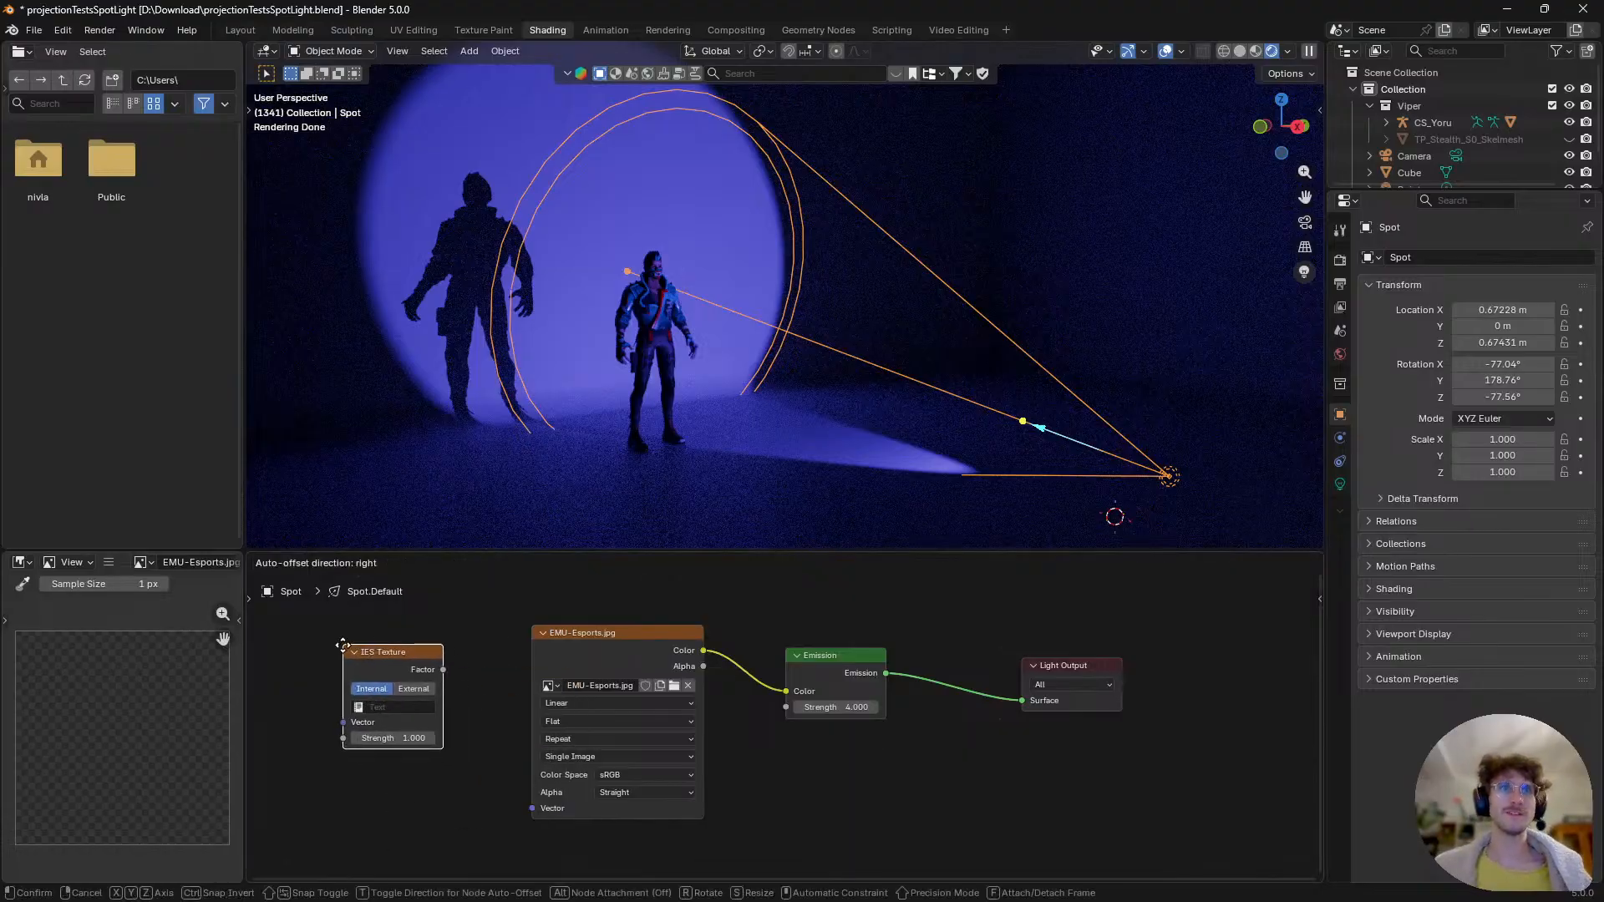
{"action": "left_click", "coordinate": [433, 728]}
{"action": "left_click", "coordinate": [427, 696]}
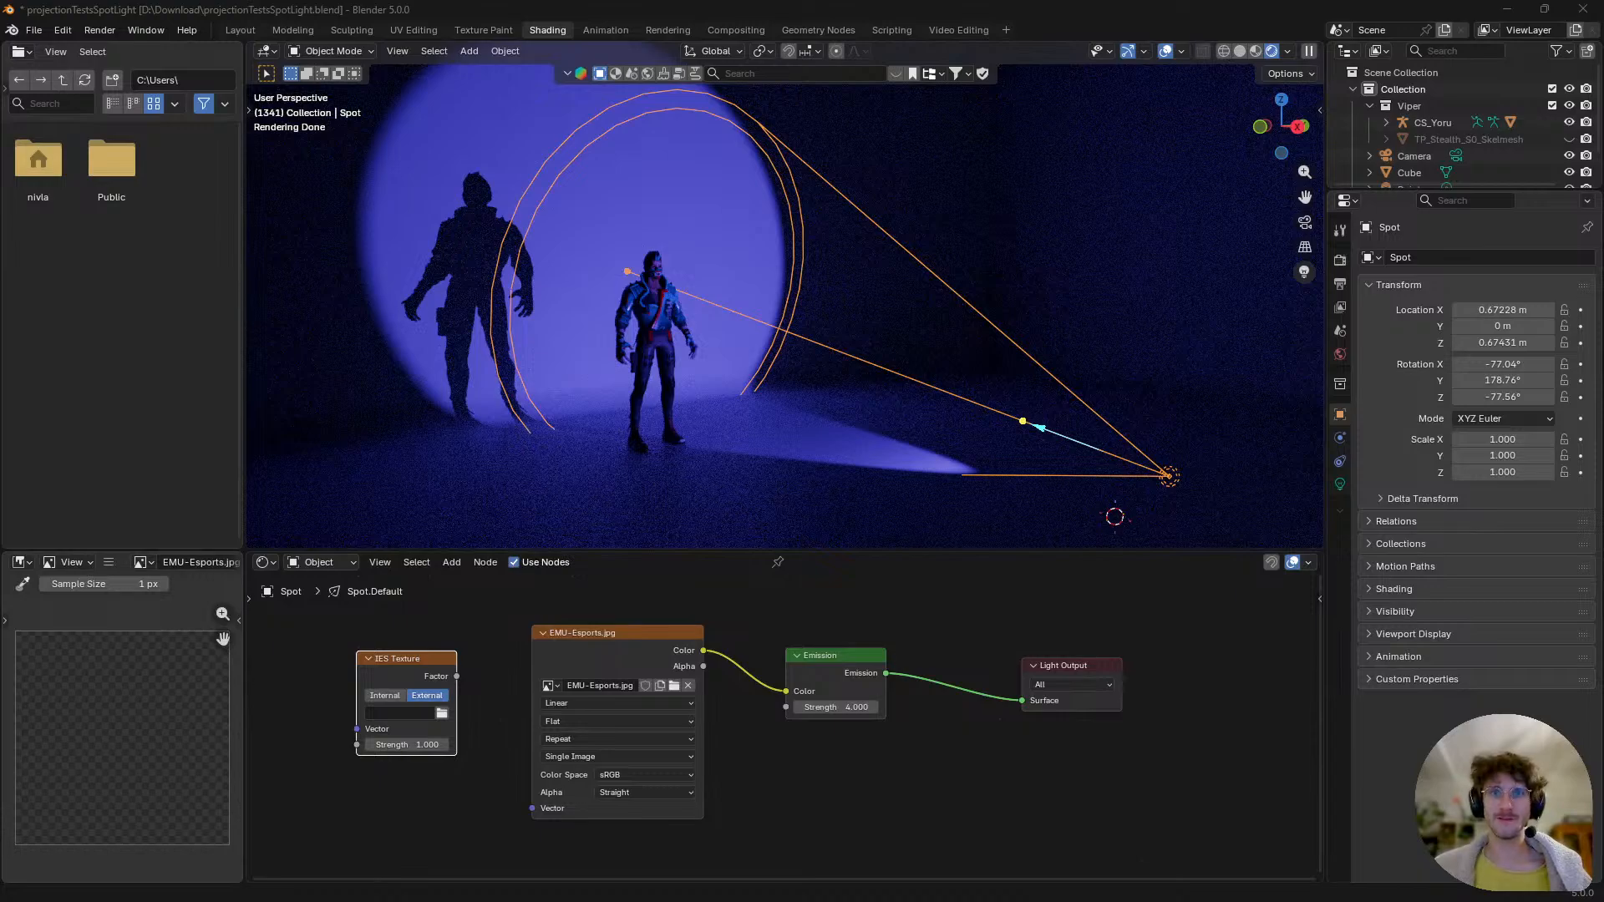
- Try to bring Lithonia Lighting.ies from the IES asset folder in File Explorer directly into the node editor
{"action": "left_click_drag", "start_coordinate": [714, 266], "coordinate": [954, 187]}
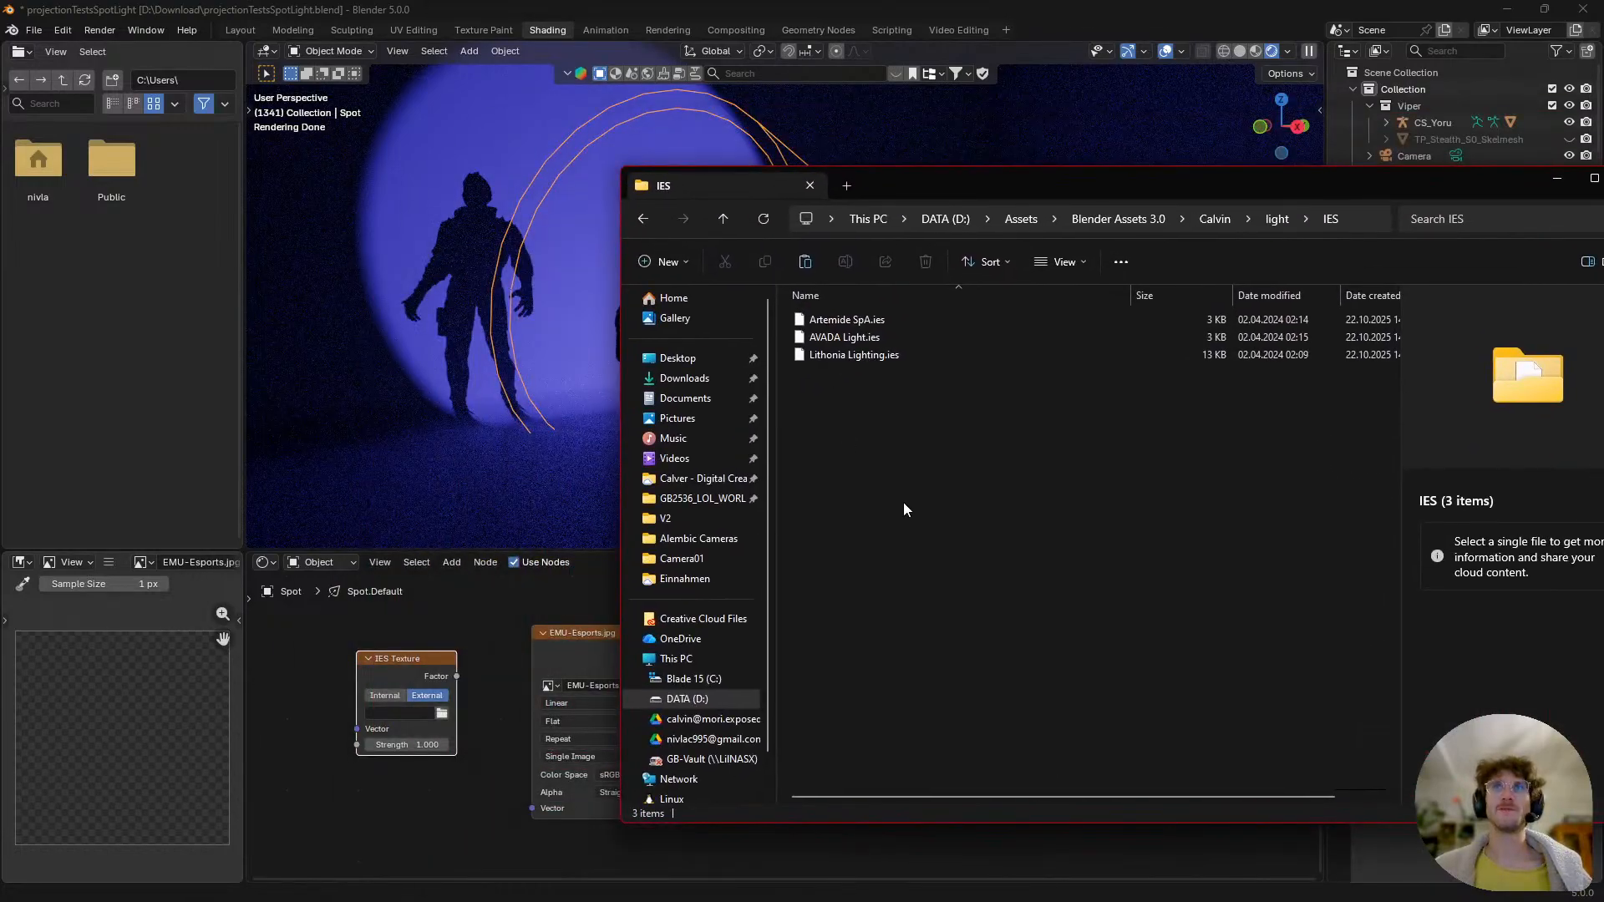
{"action": "left_click_drag", "start_coordinate": [861, 354], "coordinate": [518, 719]}
{"action": "left_click_drag", "start_coordinate": [411, 792], "coordinate": [407, 800]}
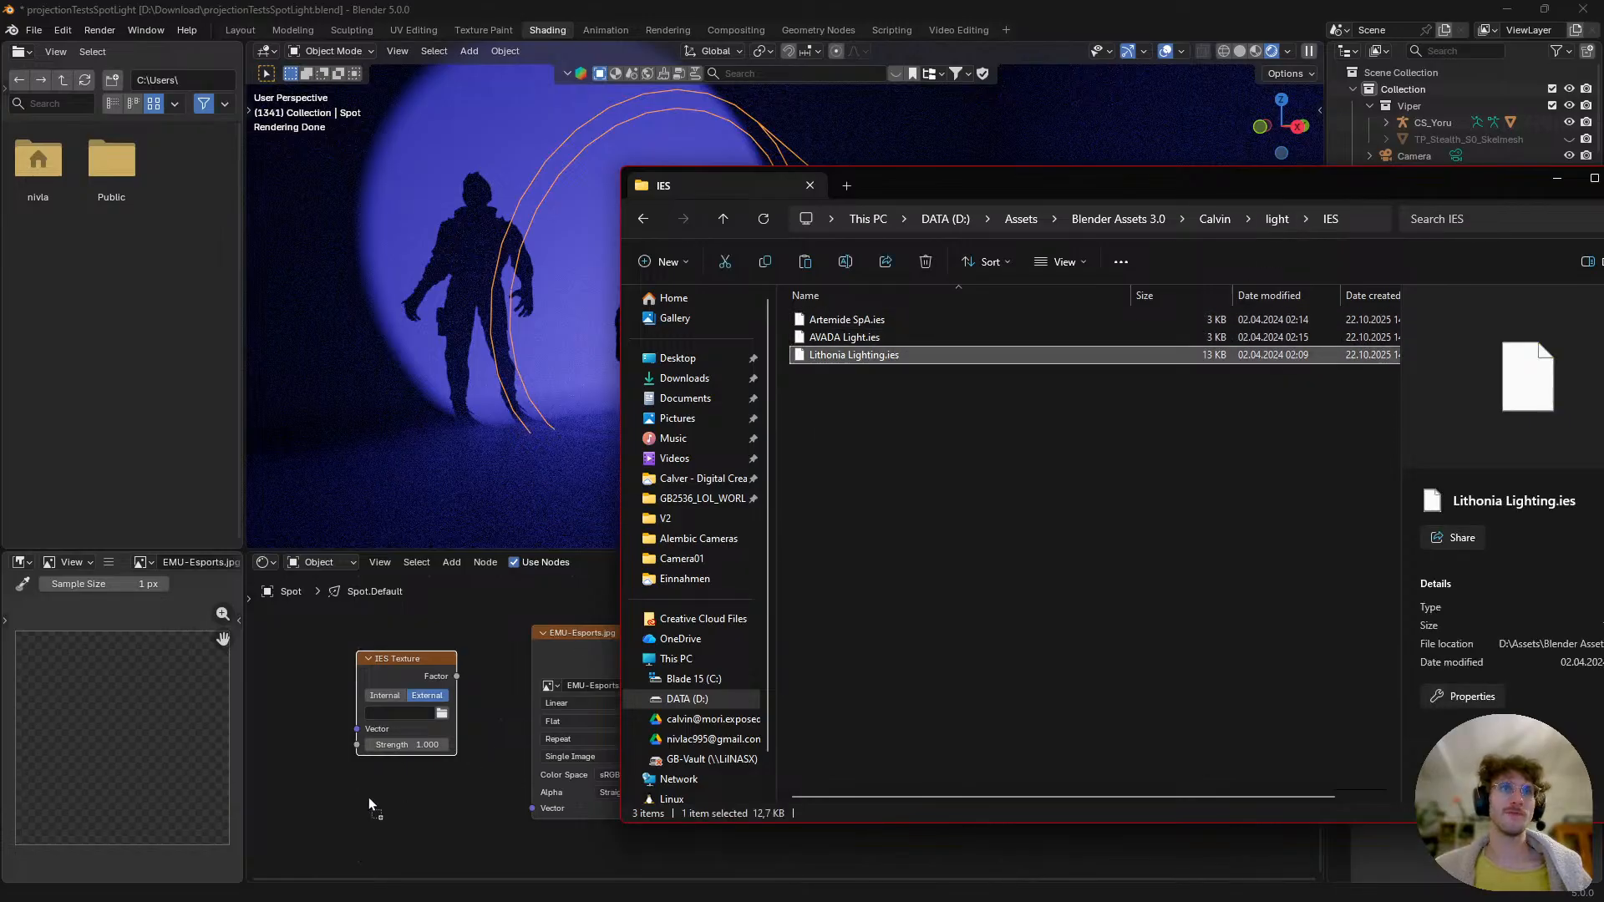
{"action": "mouse_move", "coordinate": [408, 803]}
{"action": "middle_mouse_down"}
{"action": "mouse_move", "coordinate": [426, 756]}
{"action": "mouse_move", "coordinate": [413, 776]}
{"action": "middle_mouse_up"}
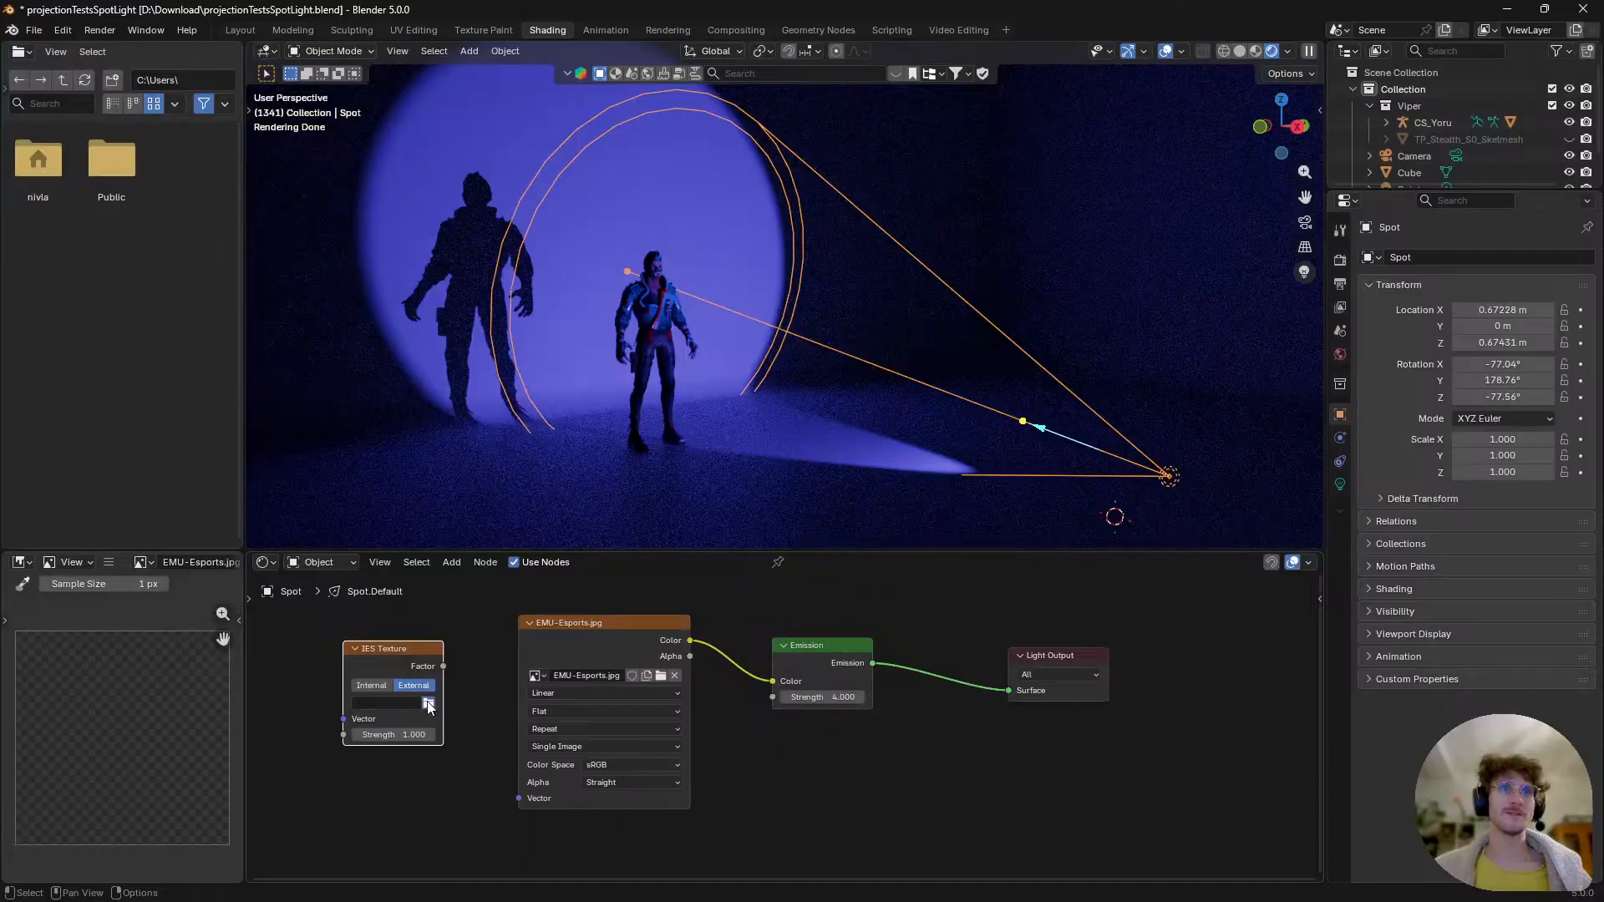
- Use the IES folder's path from File Explorer to load an external IES file into the IES Texture node
{"action": "left_click", "coordinate": [426, 704]}
{"action": "left_click_drag", "start_coordinate": [699, 171], "coordinate": [673, 901]}
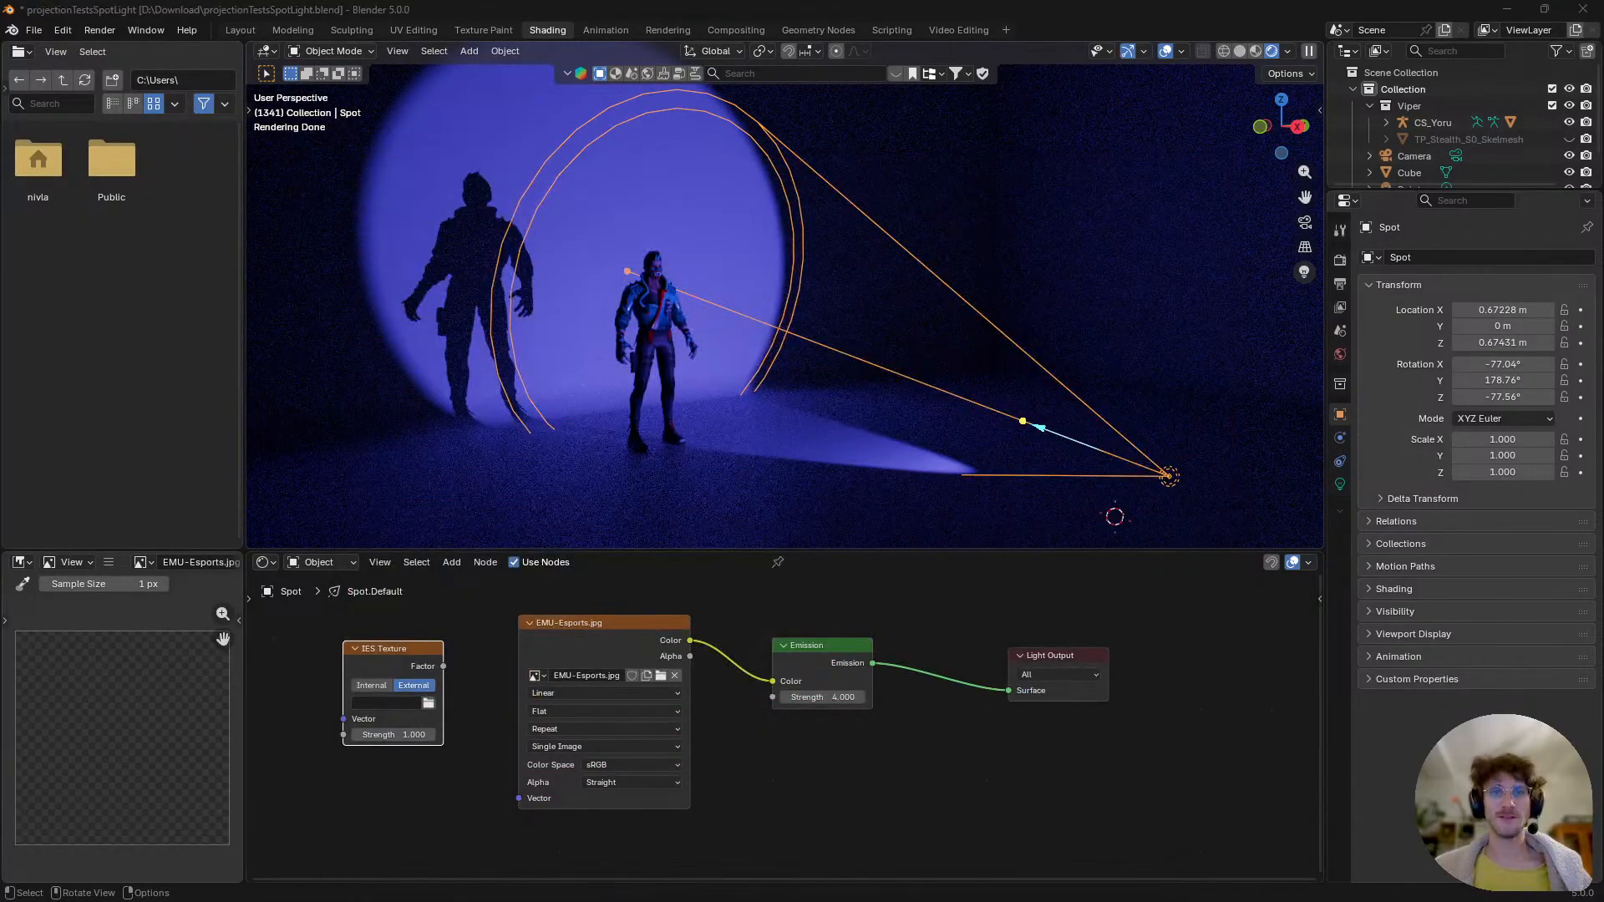
{"action": "key", "text": "alt+Tab"}
{"action": "left_click", "coordinate": [1370, 218]}
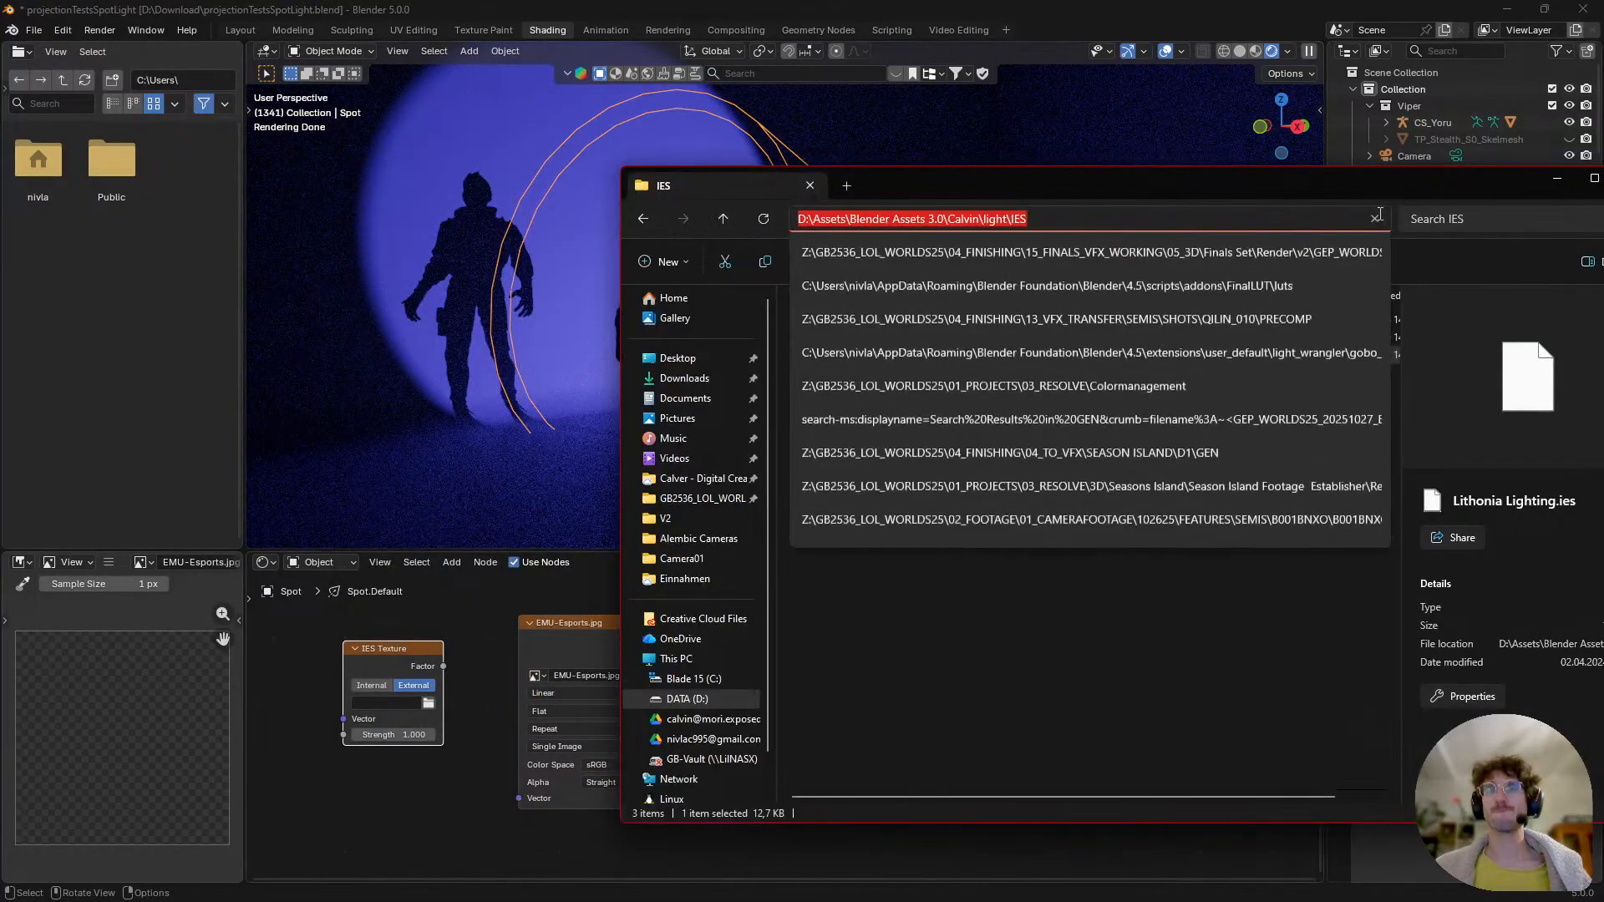
{"action": "key", "text": "alt+Tab"}
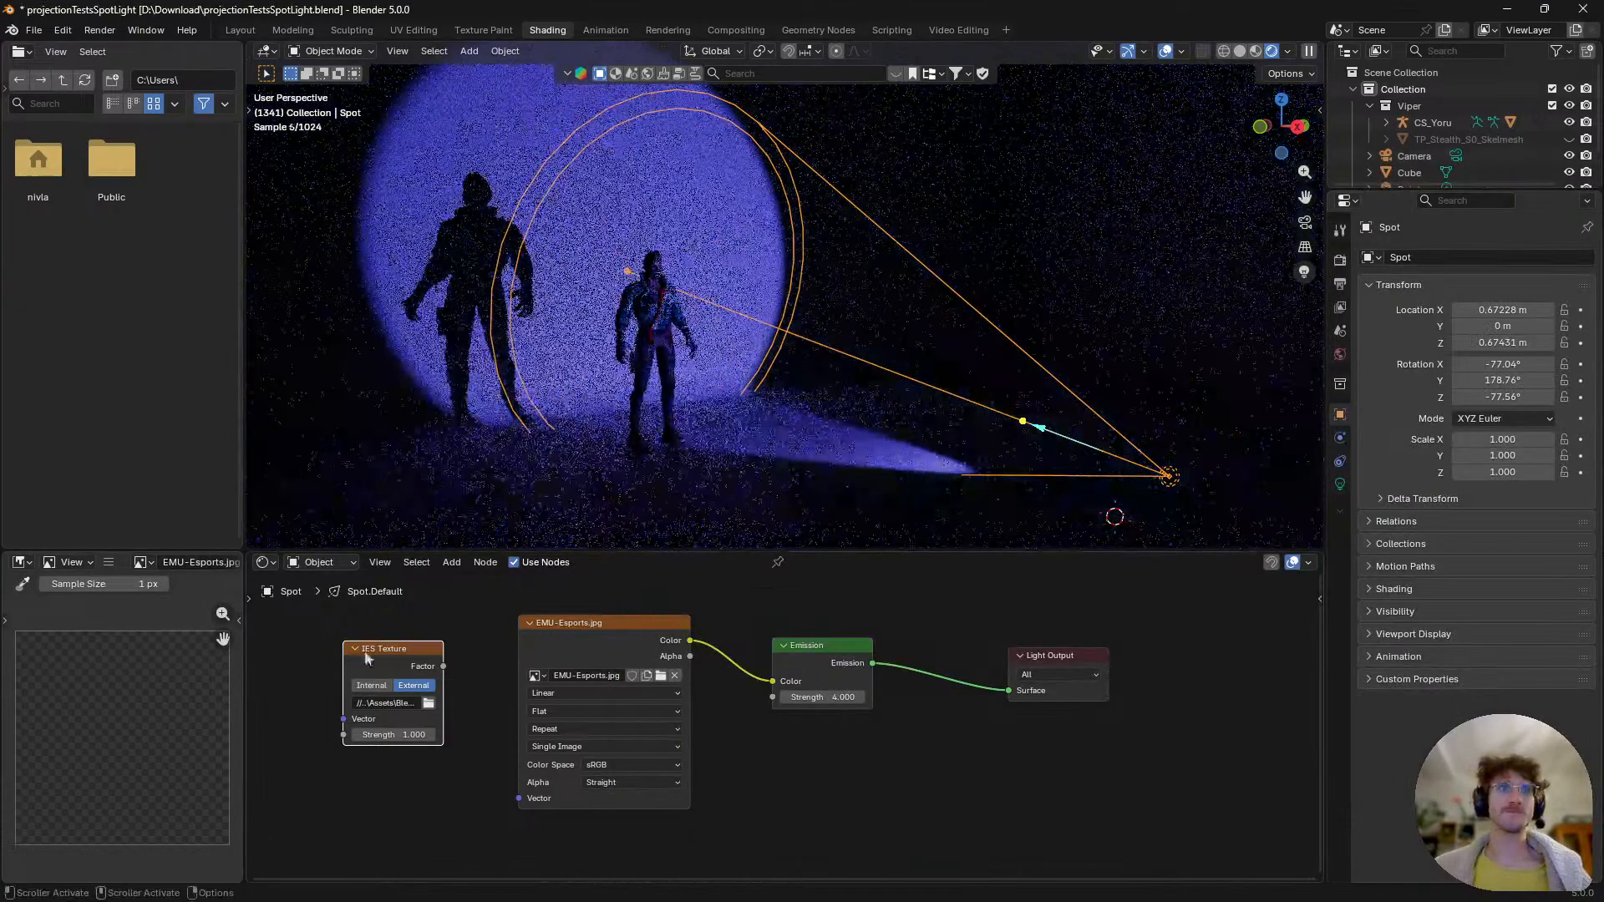
- Connect the IES Texture's Factor output to the Emission node's Strength input and check the light pattern on the wall
{"action": "left_click_drag", "start_coordinate": [418, 652], "coordinate": [775, 700]}
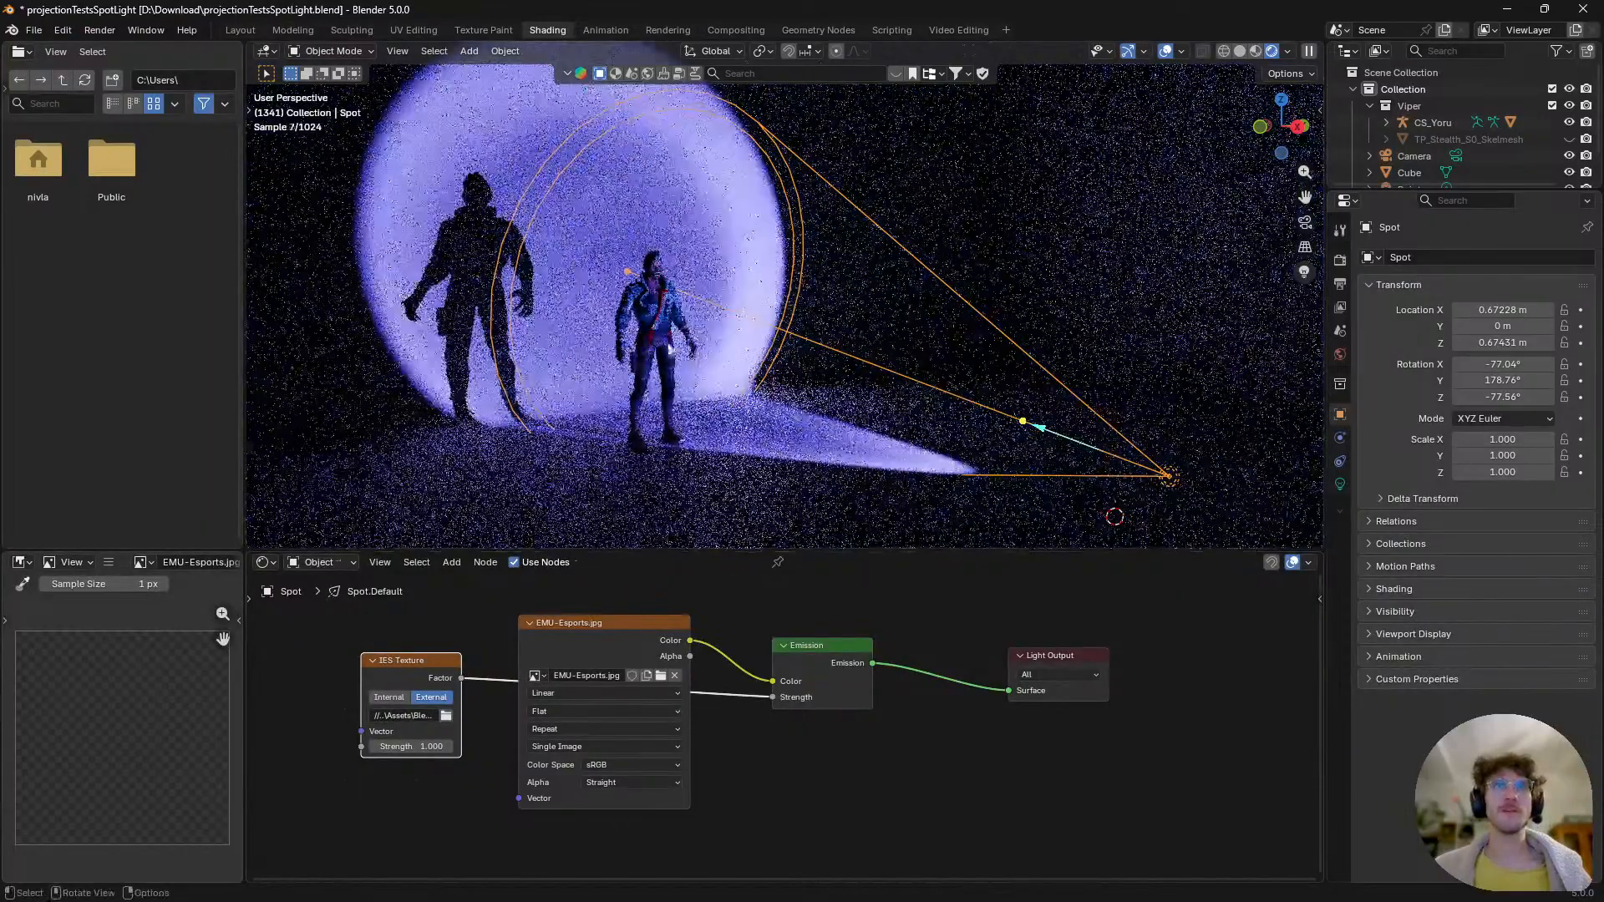
{"action": "middle_click_drag", "start_coordinate": [693, 360], "coordinate": [717, 392], "text": "shift"}
{"action": "scroll", "coordinate": [718, 396], "scroll_direction": "down", "scroll_amount": 3}
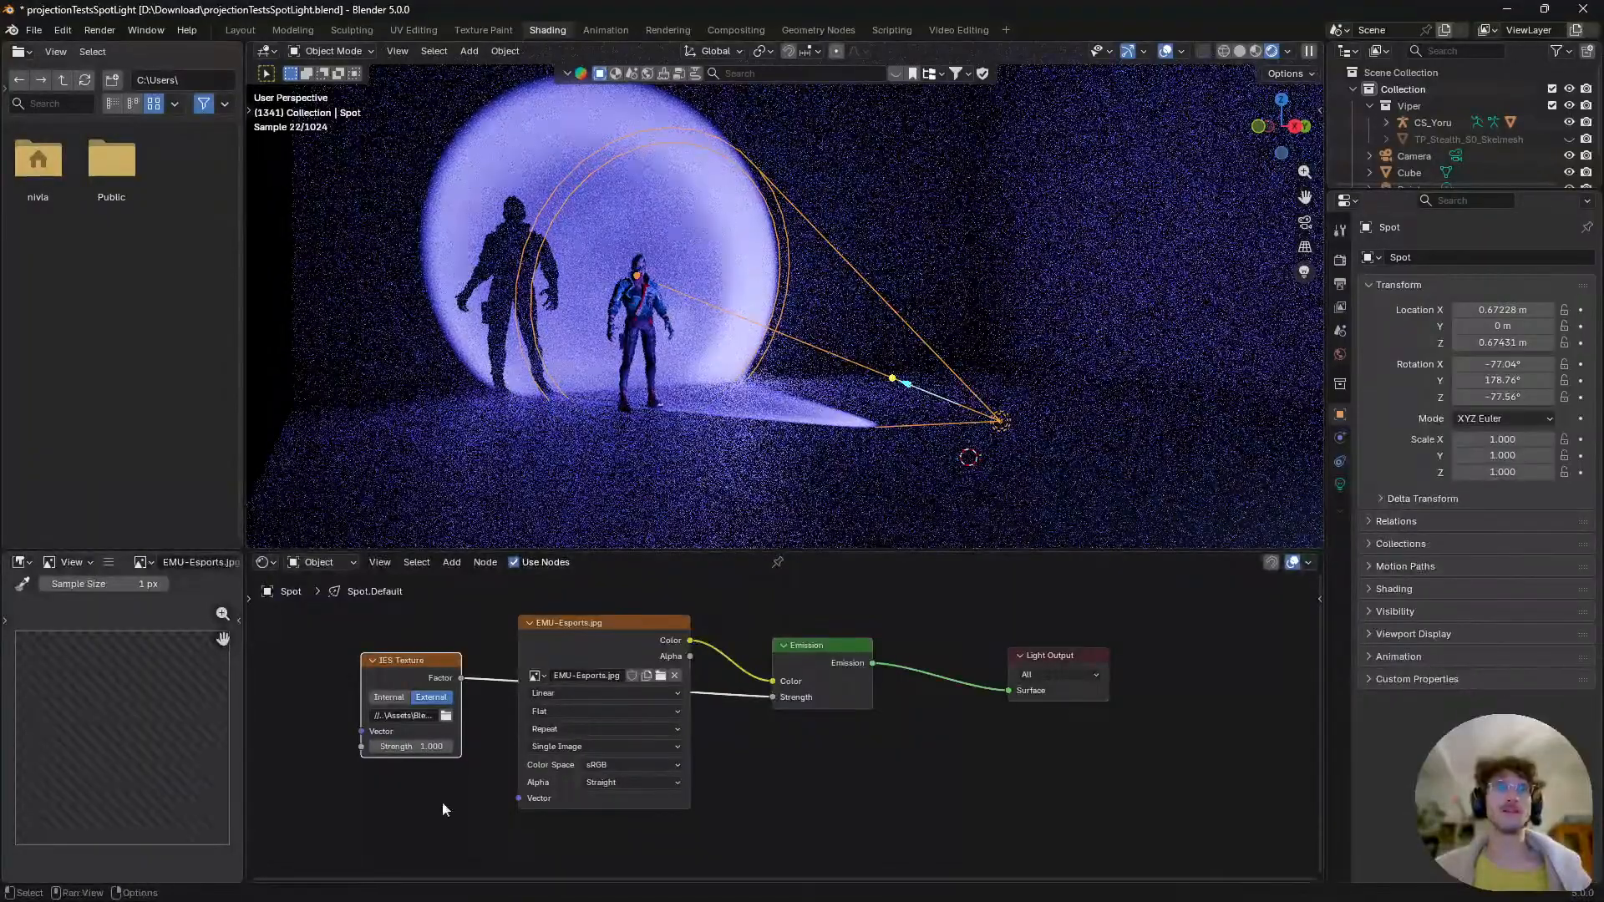
- Try other IES files in the IES Texture node and compare the projected light patterns around the character
{"action": "left_click", "coordinate": [446, 716]}
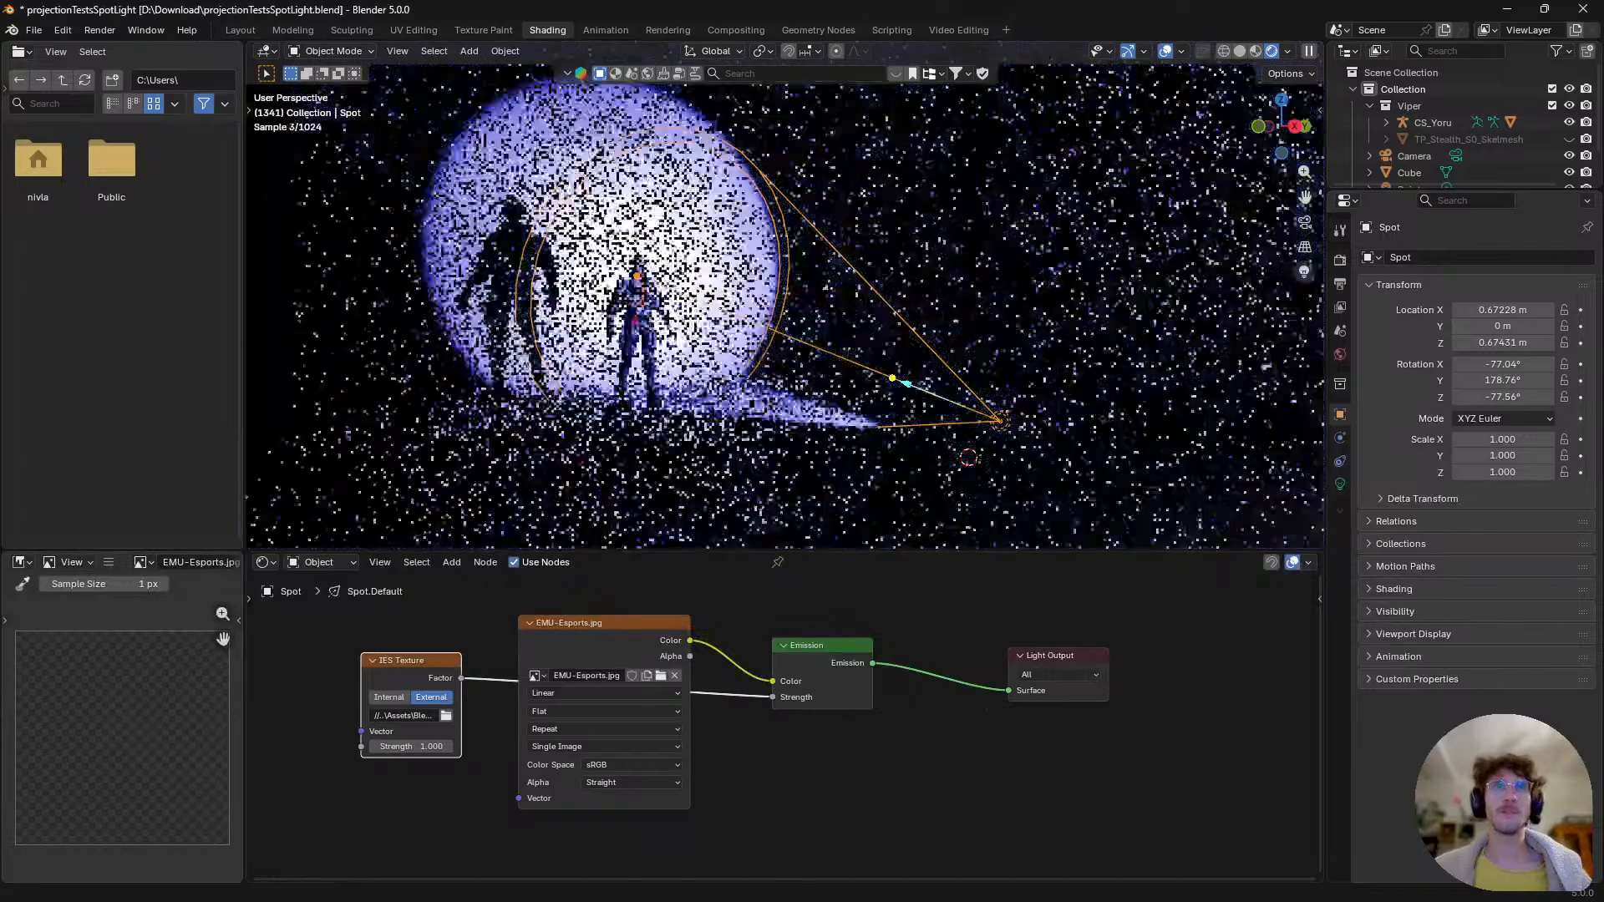
{"action": "left_click", "coordinate": [451, 715]}
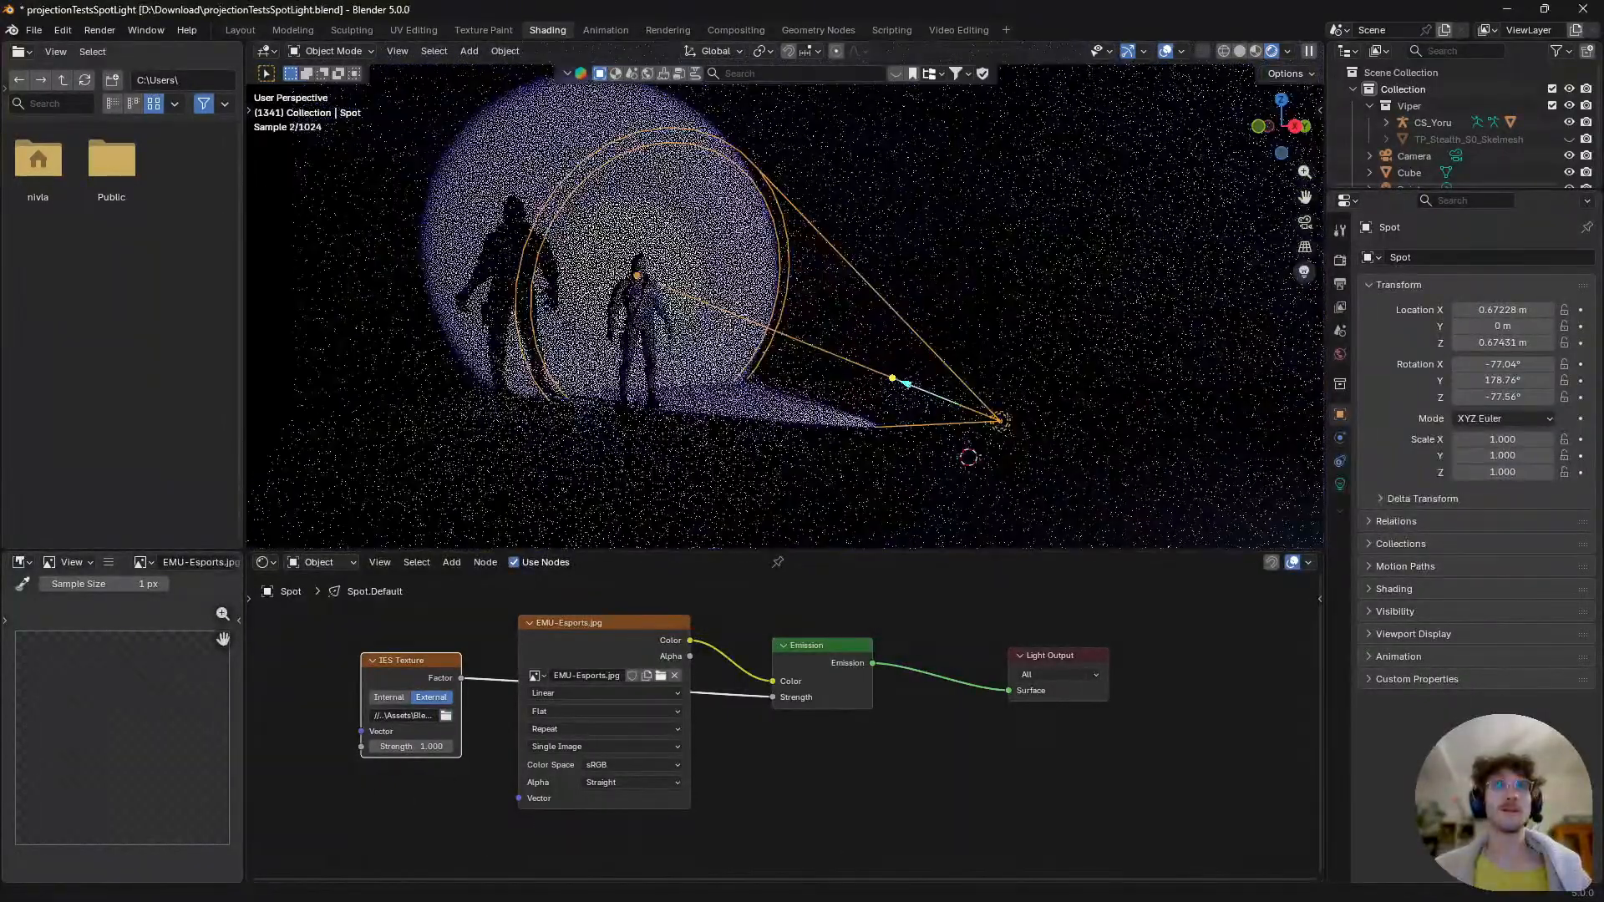
{"action": "scroll", "coordinate": [575, 304], "scroll_direction": "up", "scroll_amount": 4}
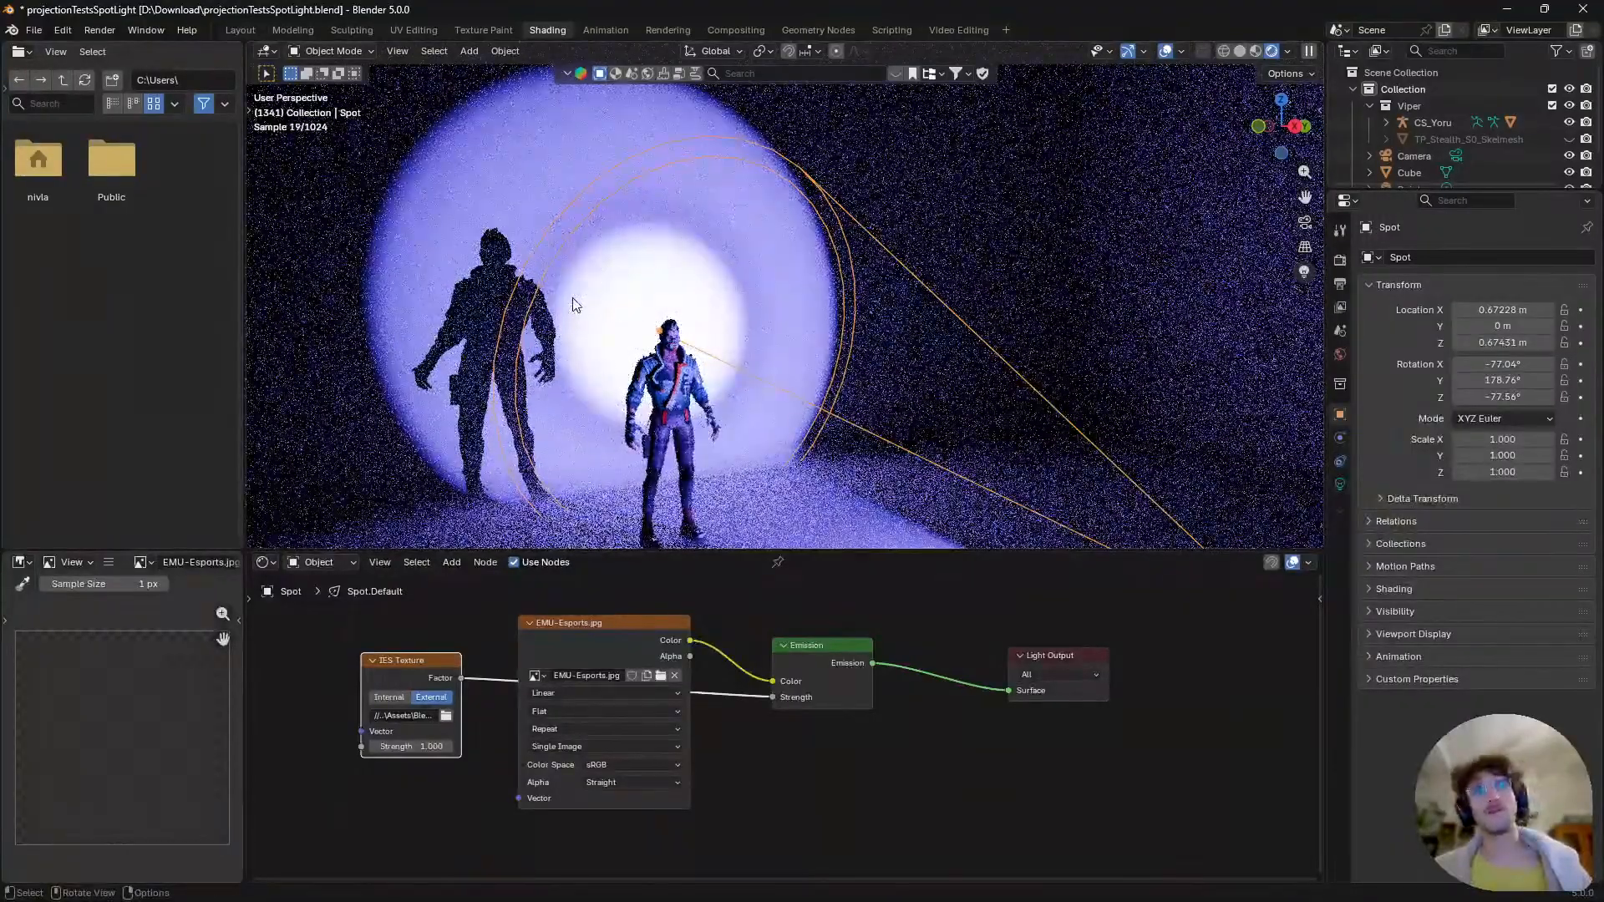
{"action": "scroll", "coordinate": [573, 305], "scroll_direction": "down", "scroll_amount": 1}
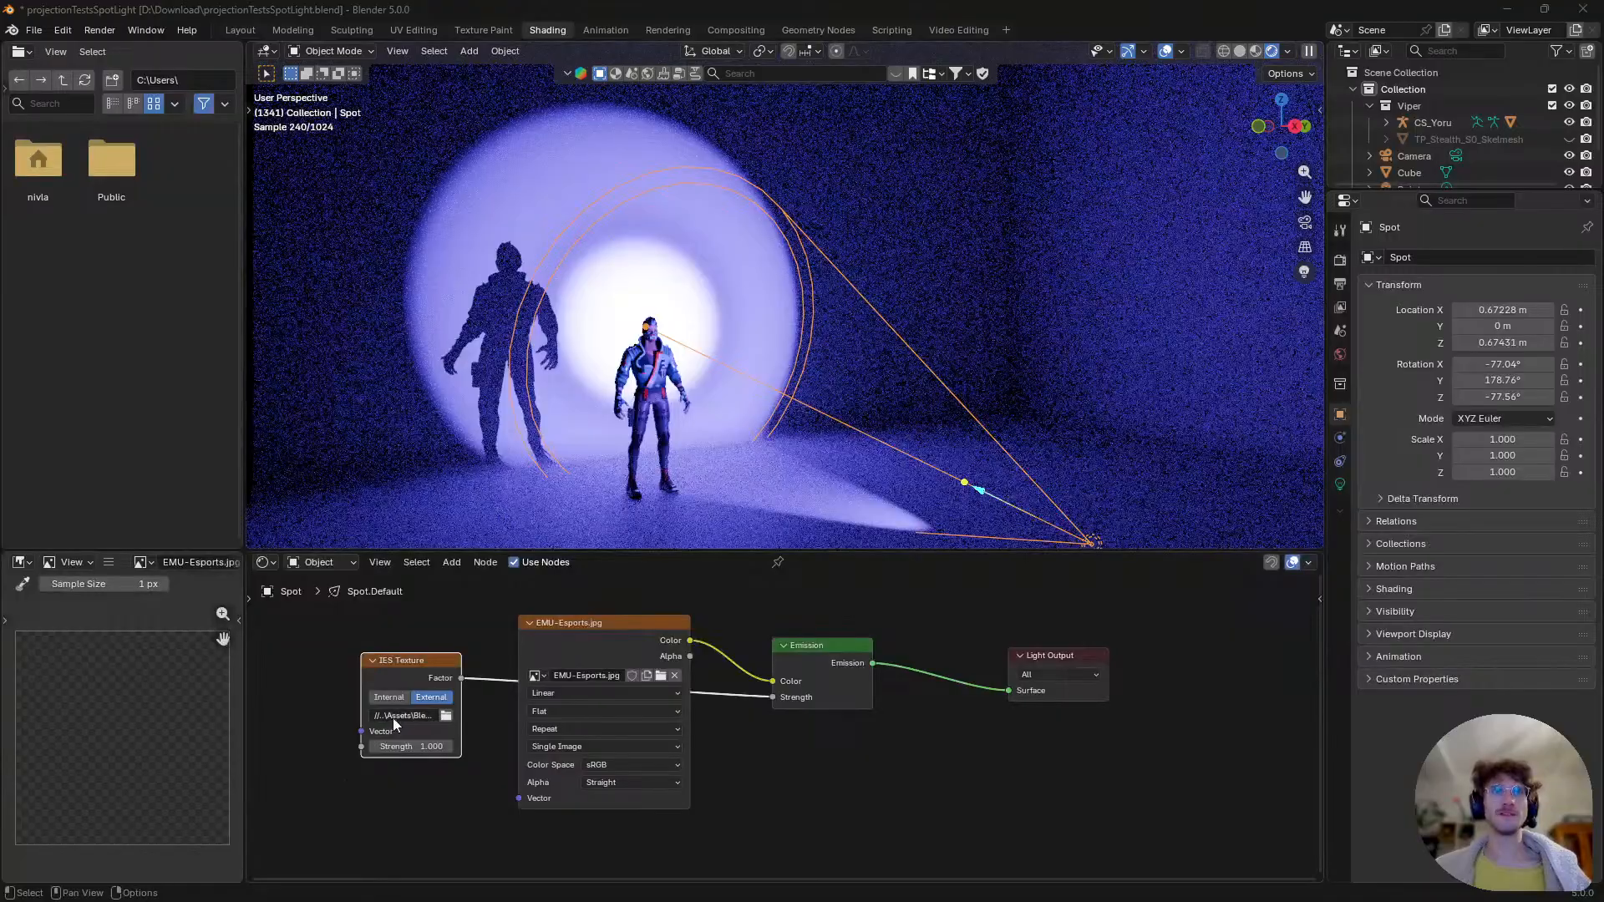
- Move the IES Texture node closer to the image texture node, and undo a trial change of its strength
{"action": "left_click_drag", "start_coordinate": [405, 684], "coordinate": [426, 651]}
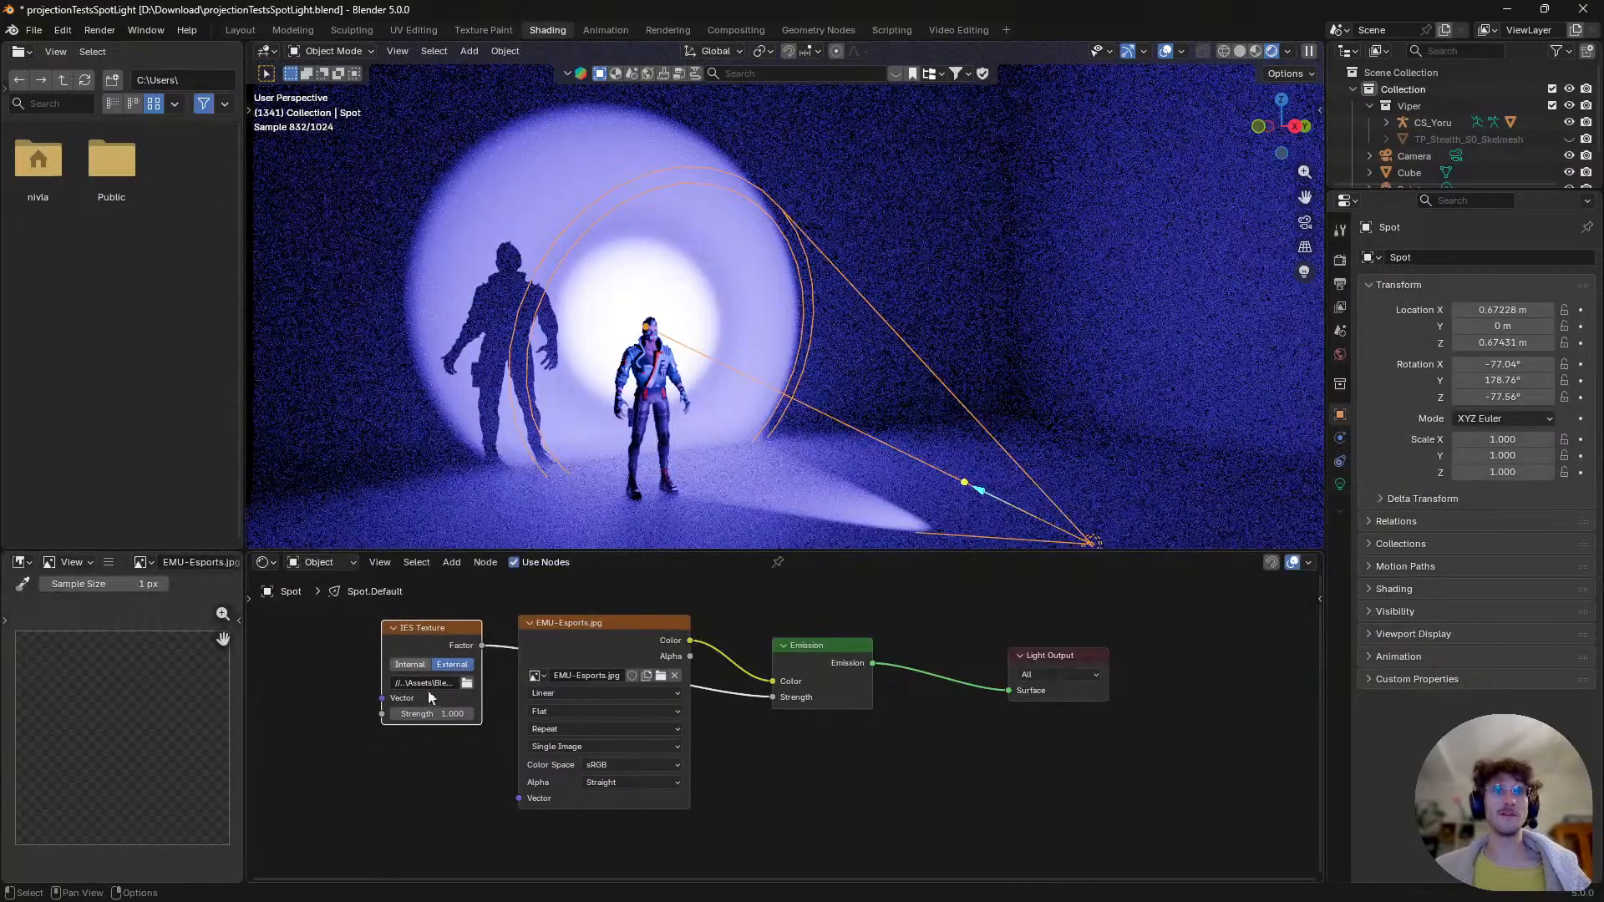
{"action": "mouse_move", "coordinate": [428, 713]}
{"action": "left_mouse_down"}
{"action": "mouse_move", "coordinate": [451, 714]}
{"action": "mouse_move", "coordinate": [409, 714]}
{"action": "left_mouse_up"}
{"action": "key", "text": "ctrl+z"}
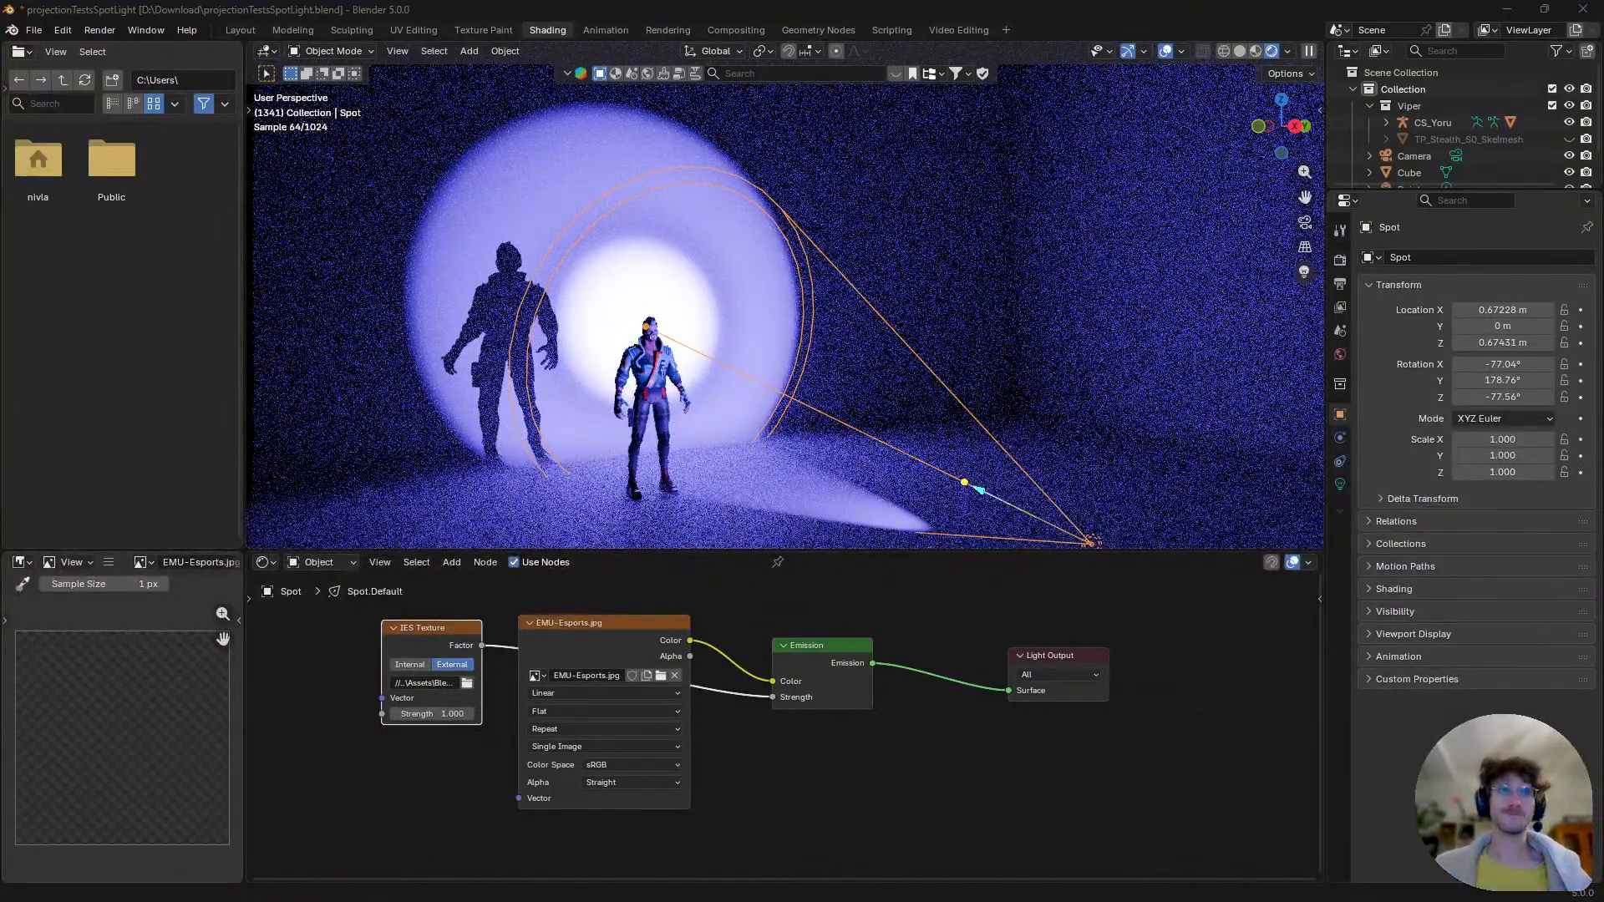
- Switch to the browser, look at example images of IES textures in the image search results, and return to Blender
{"action": "left_click_drag", "start_coordinate": [963, 901], "coordinate": [1001, 5]}
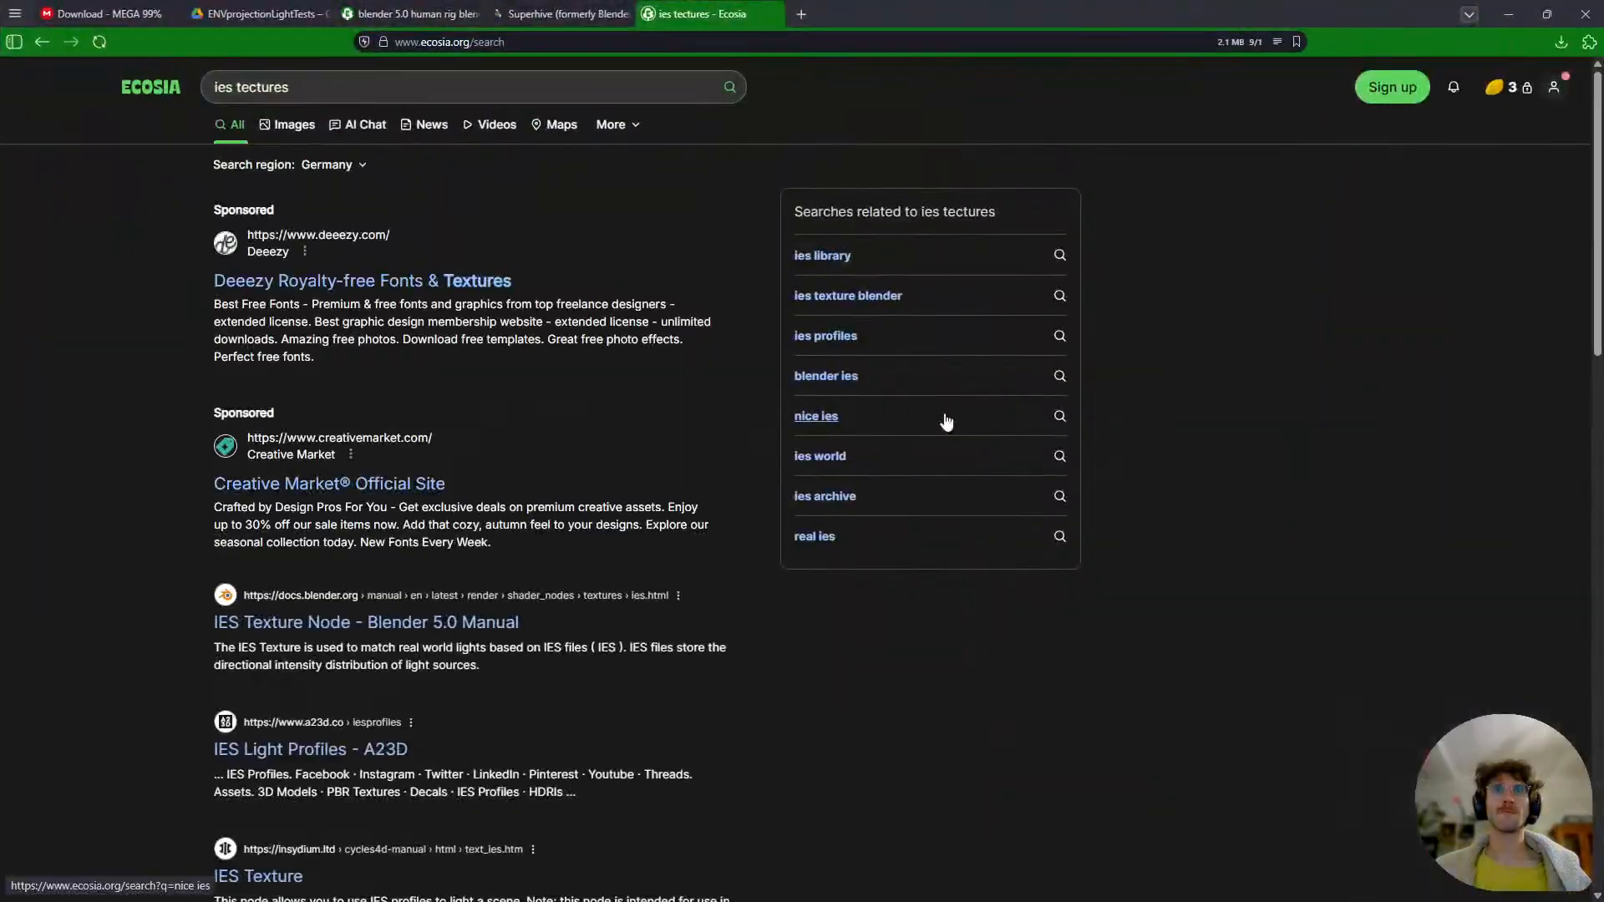
{"action": "left_click", "coordinate": [304, 131]}
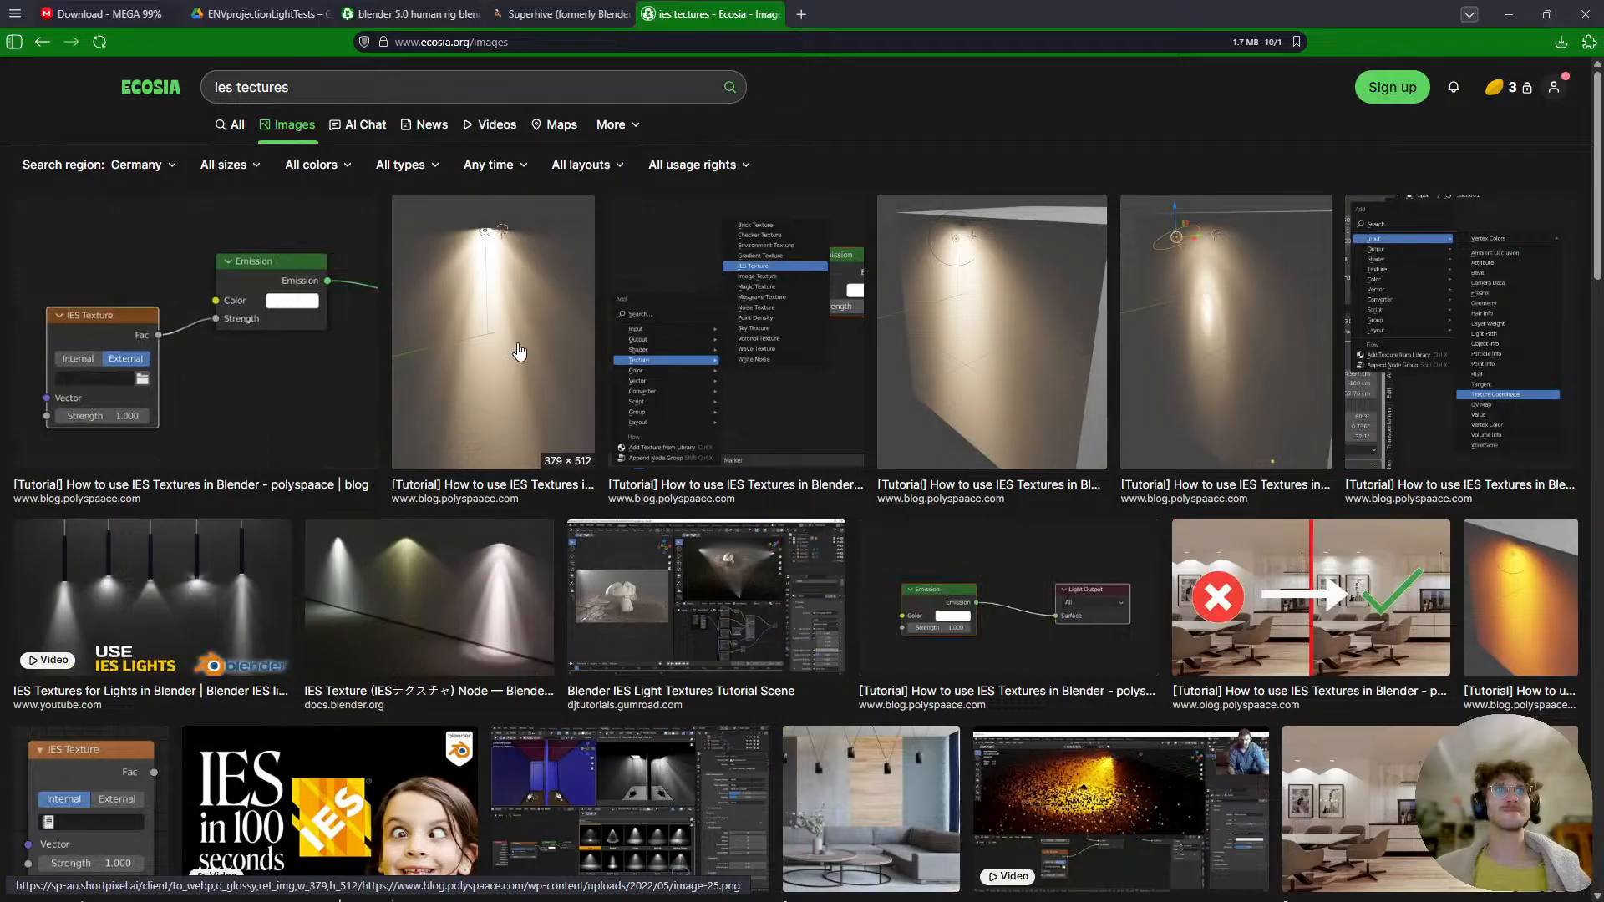
{"action": "left_click", "coordinate": [469, 404]}
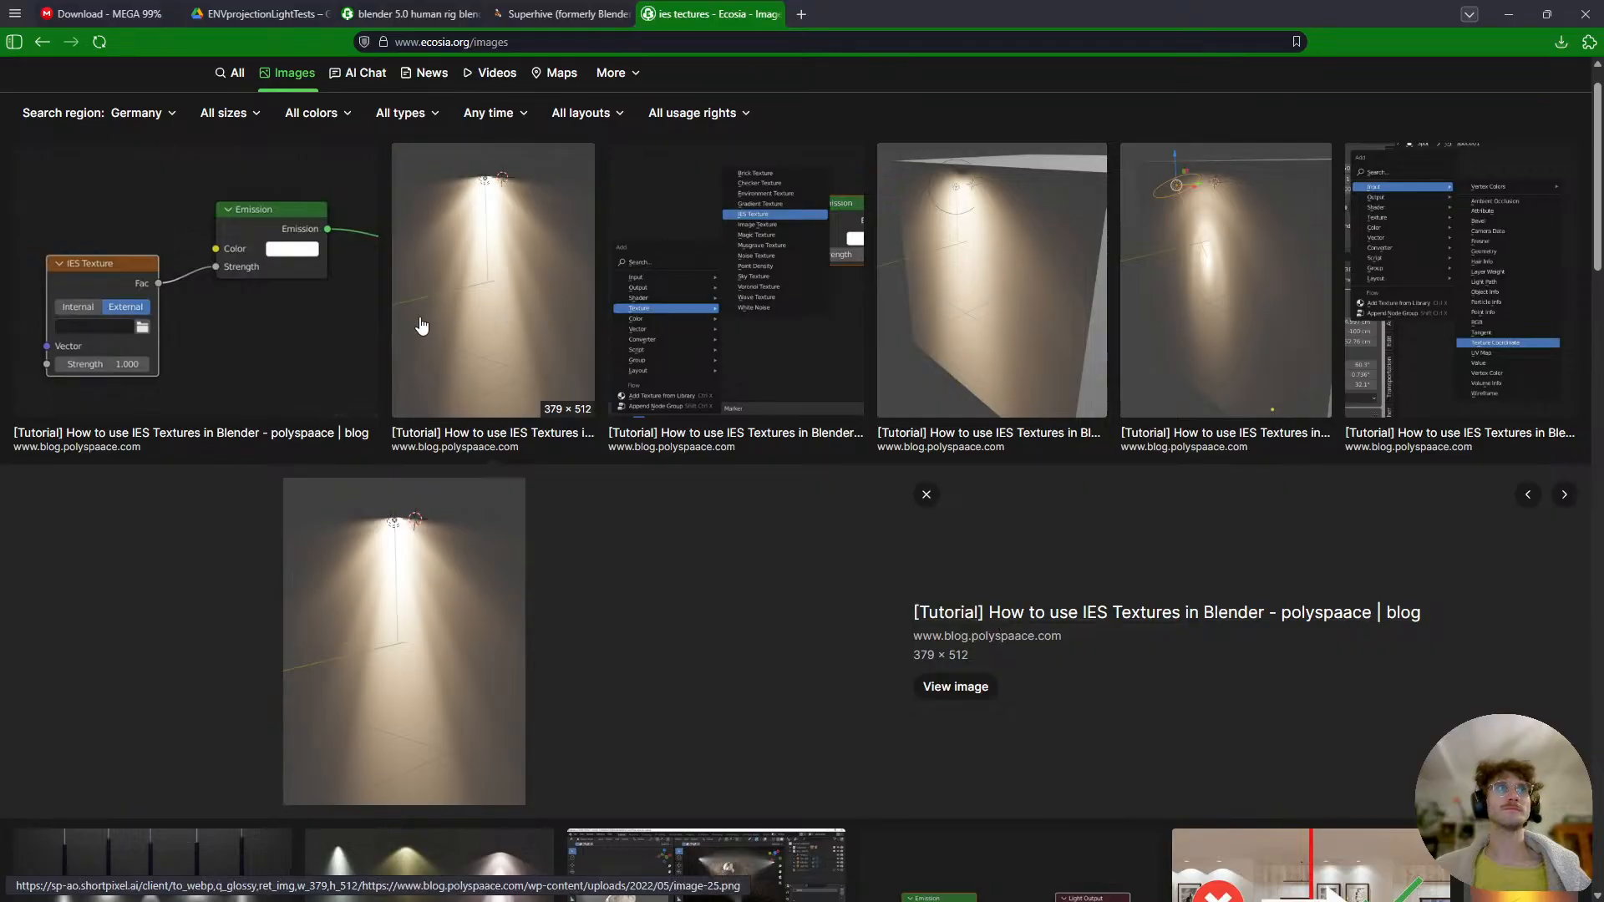
{"action": "left_click", "coordinate": [1243, 403]}
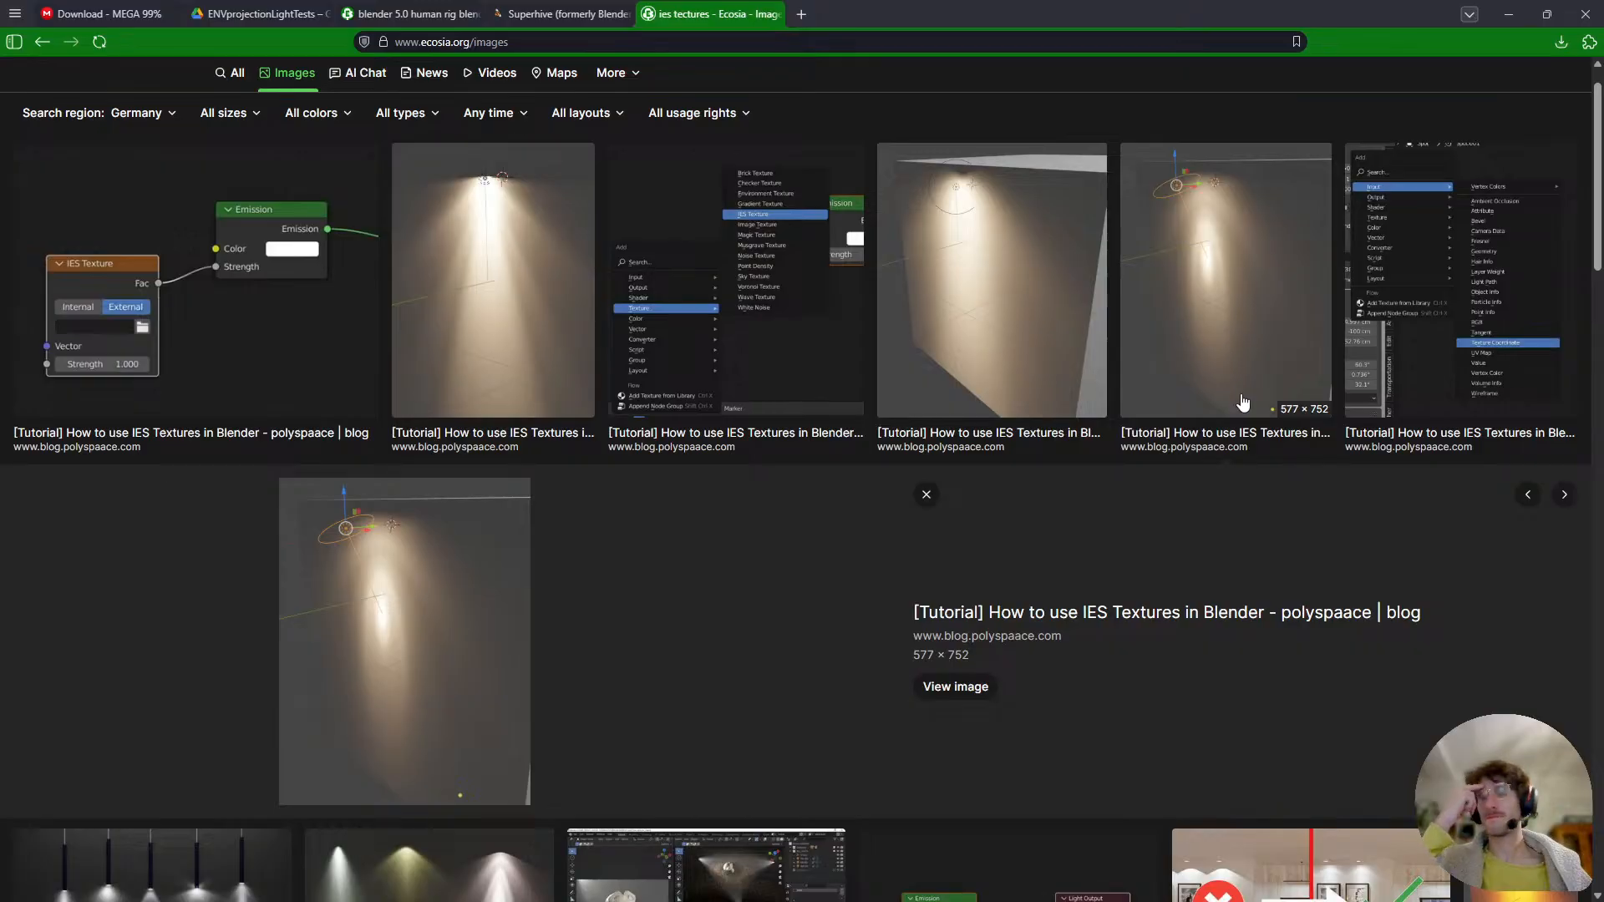
{"action": "key", "text": "alt+Tab"}
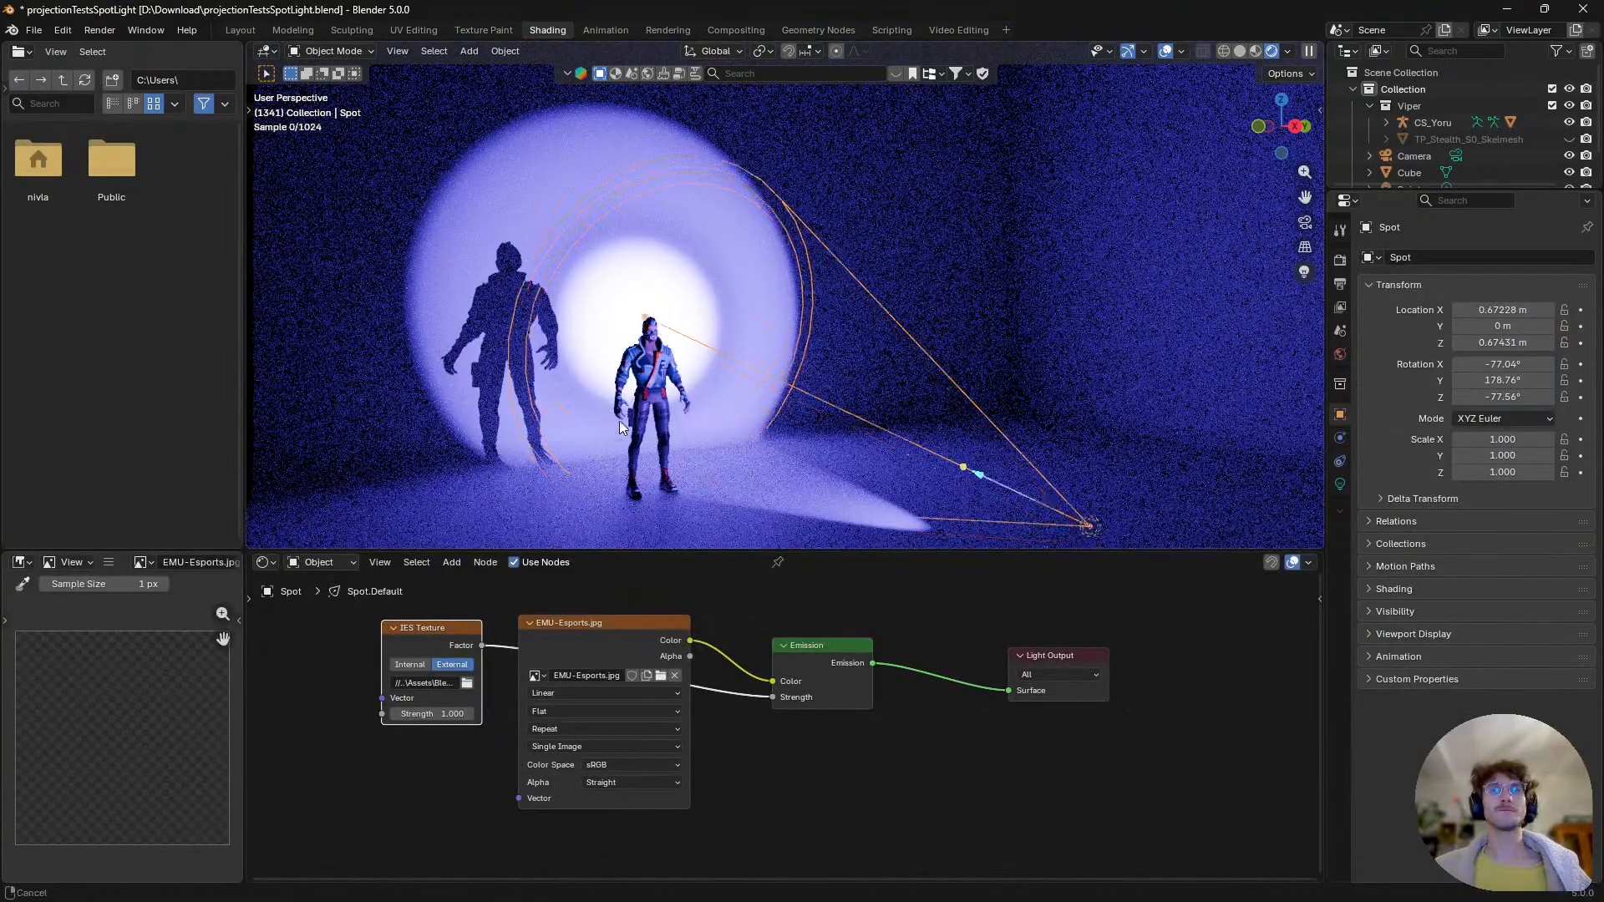
- Move and rotate the Spot light to shine across the character from the opposite side, at about X -4.26, Y -7.35, Z 3.52 m
{"action": "middle_click_drag", "start_coordinate": [619, 428], "coordinate": [623, 383], "text": "ctrl"}
{"action": "key", "text": "shift+grave"}
{"action": "key", "text": "w"}
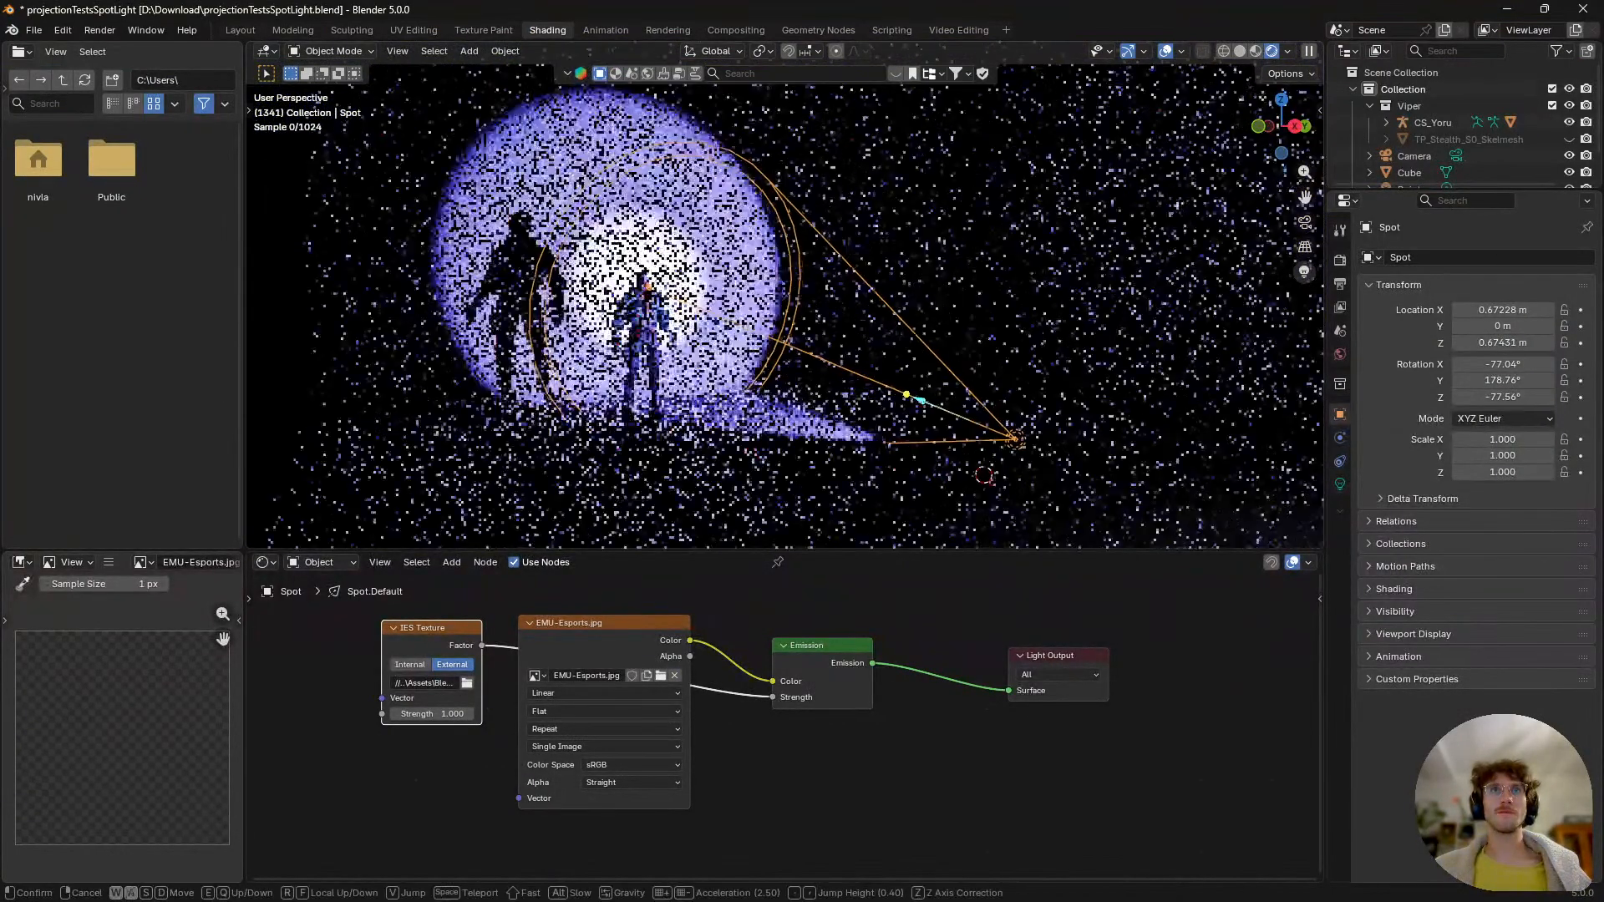
{"action": "key", "text": "w"}
{"action": "left_click", "coordinate": [787, 421]}
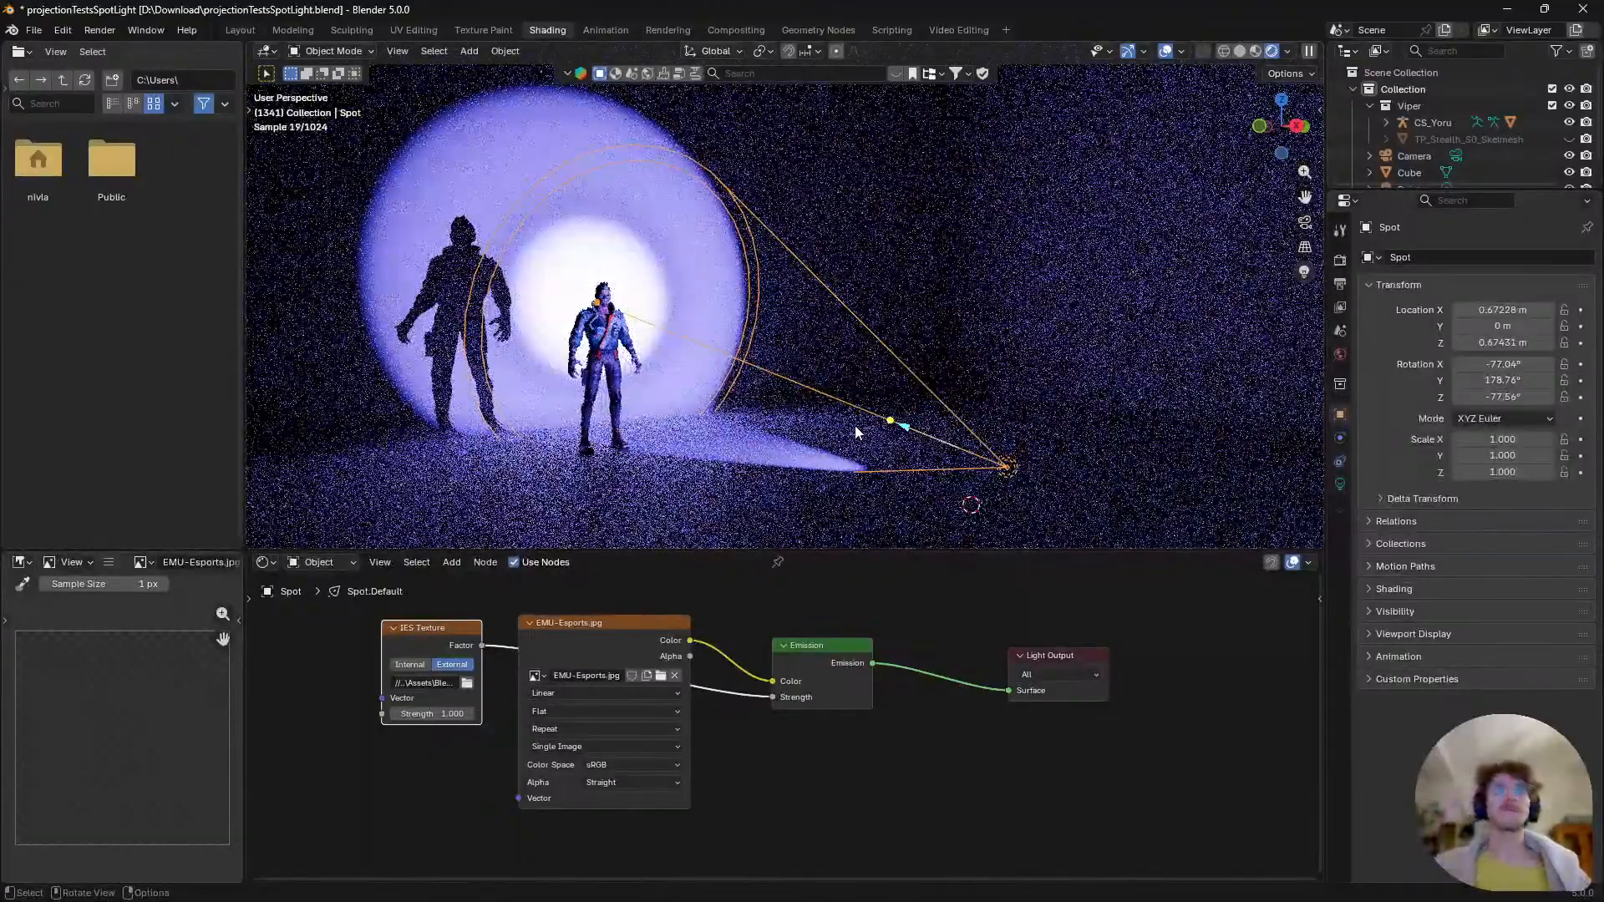
{"action": "middle_click_drag", "start_coordinate": [992, 458], "coordinate": [1052, 487], "text": "shift"}
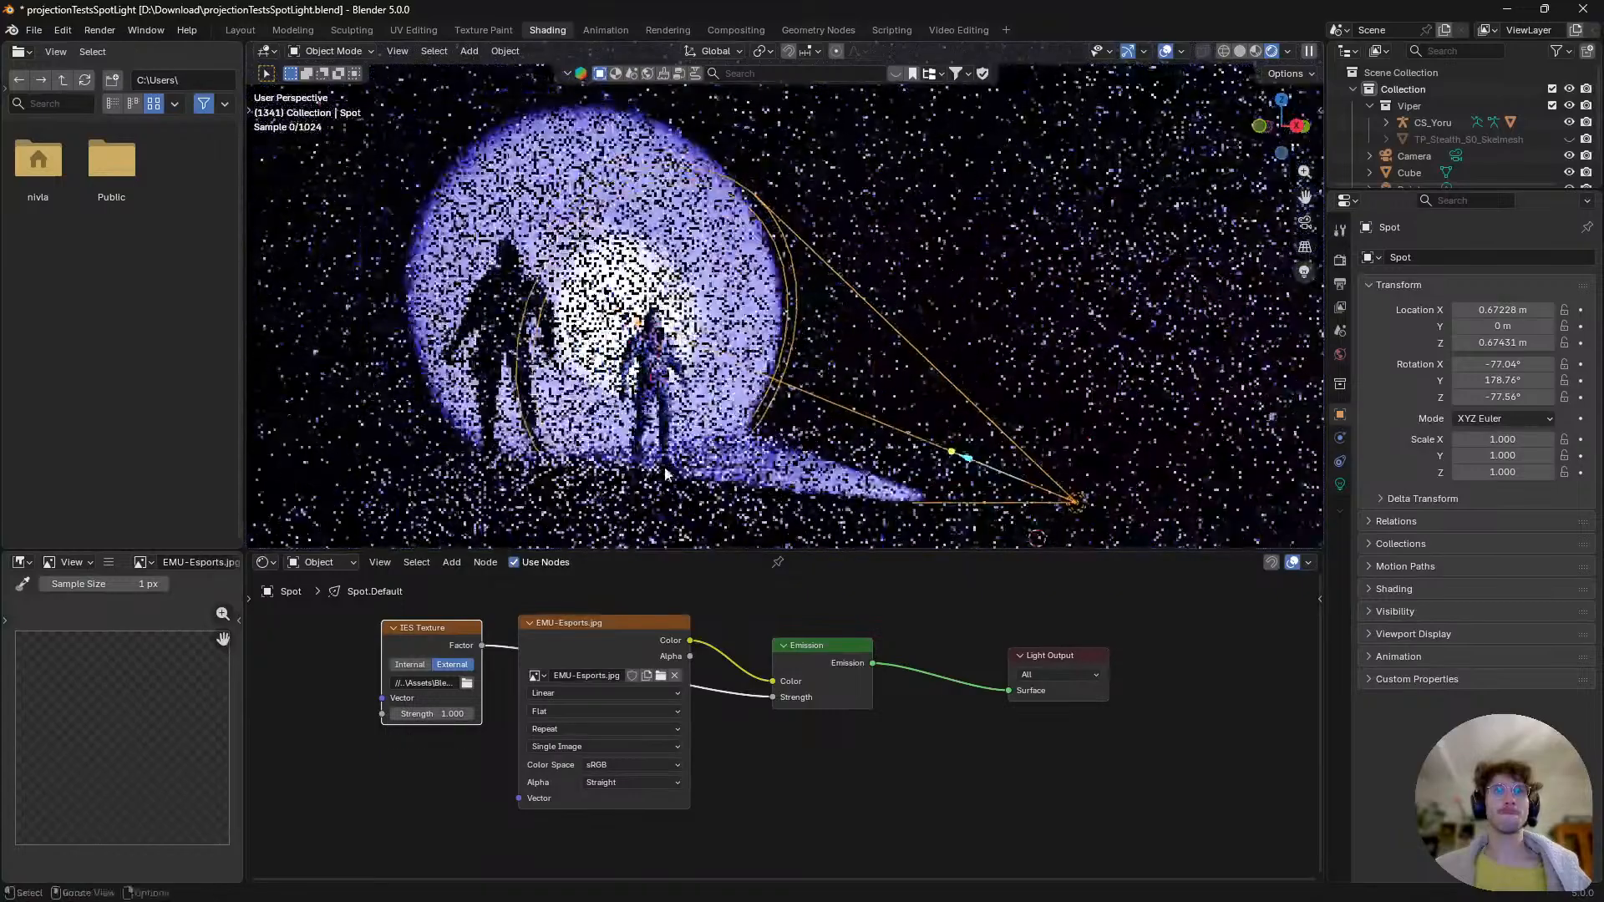
{"action": "key", "text": "g"}
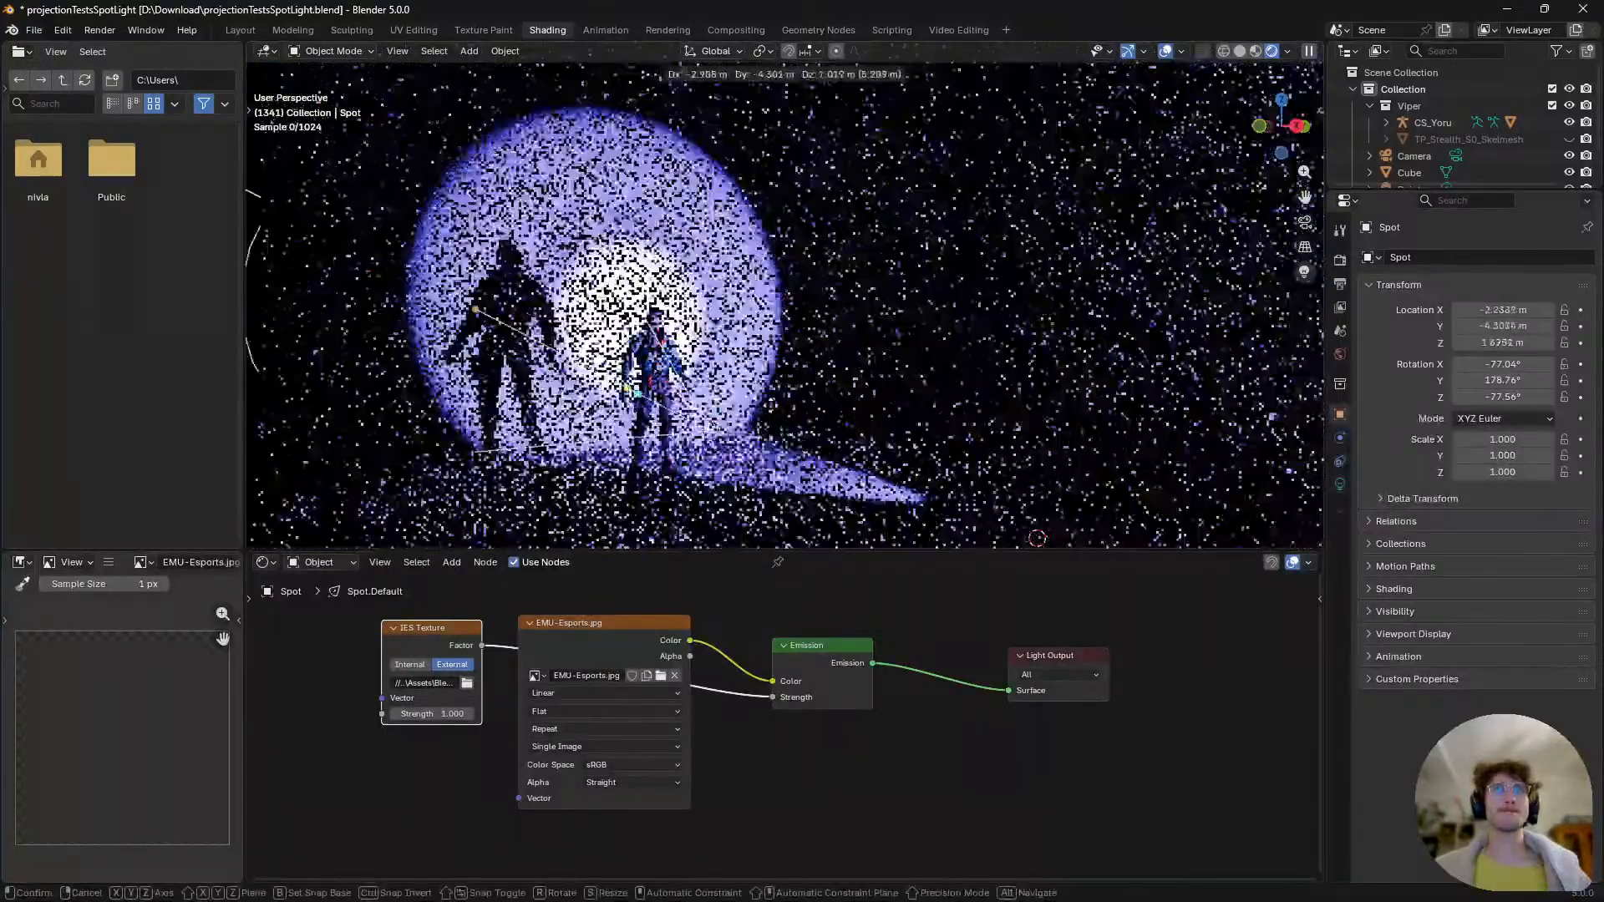
{"action": "left_click", "coordinate": [741, 404]}
{"action": "key", "text": "r"}
{"action": "key", "text": "r"}
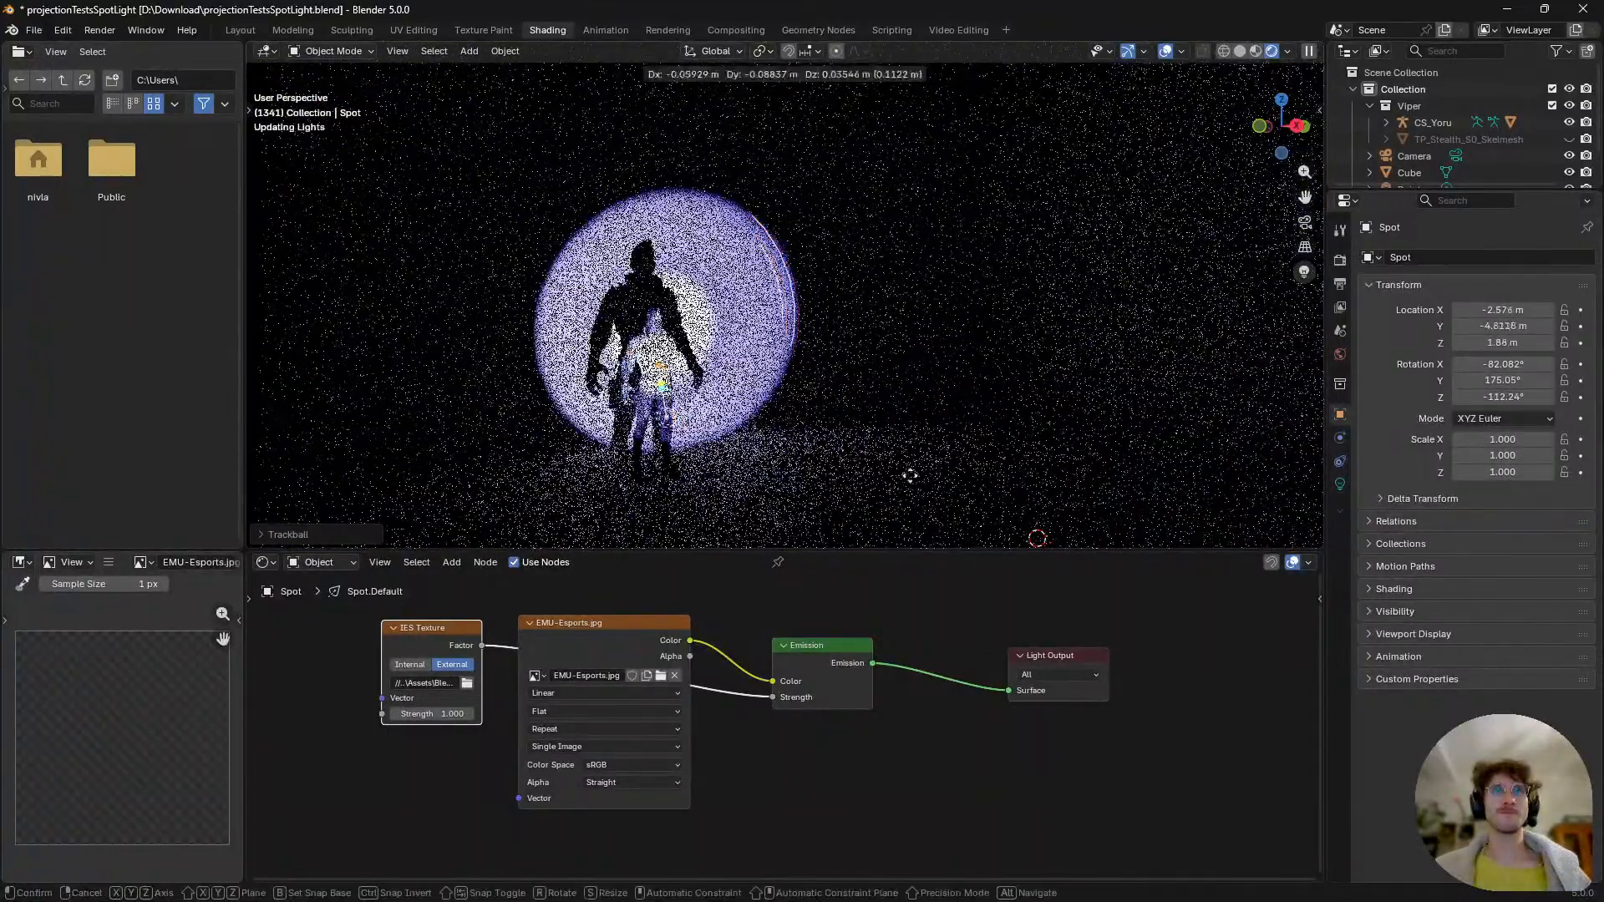
{"action": "left_click", "coordinate": [866, 419]}
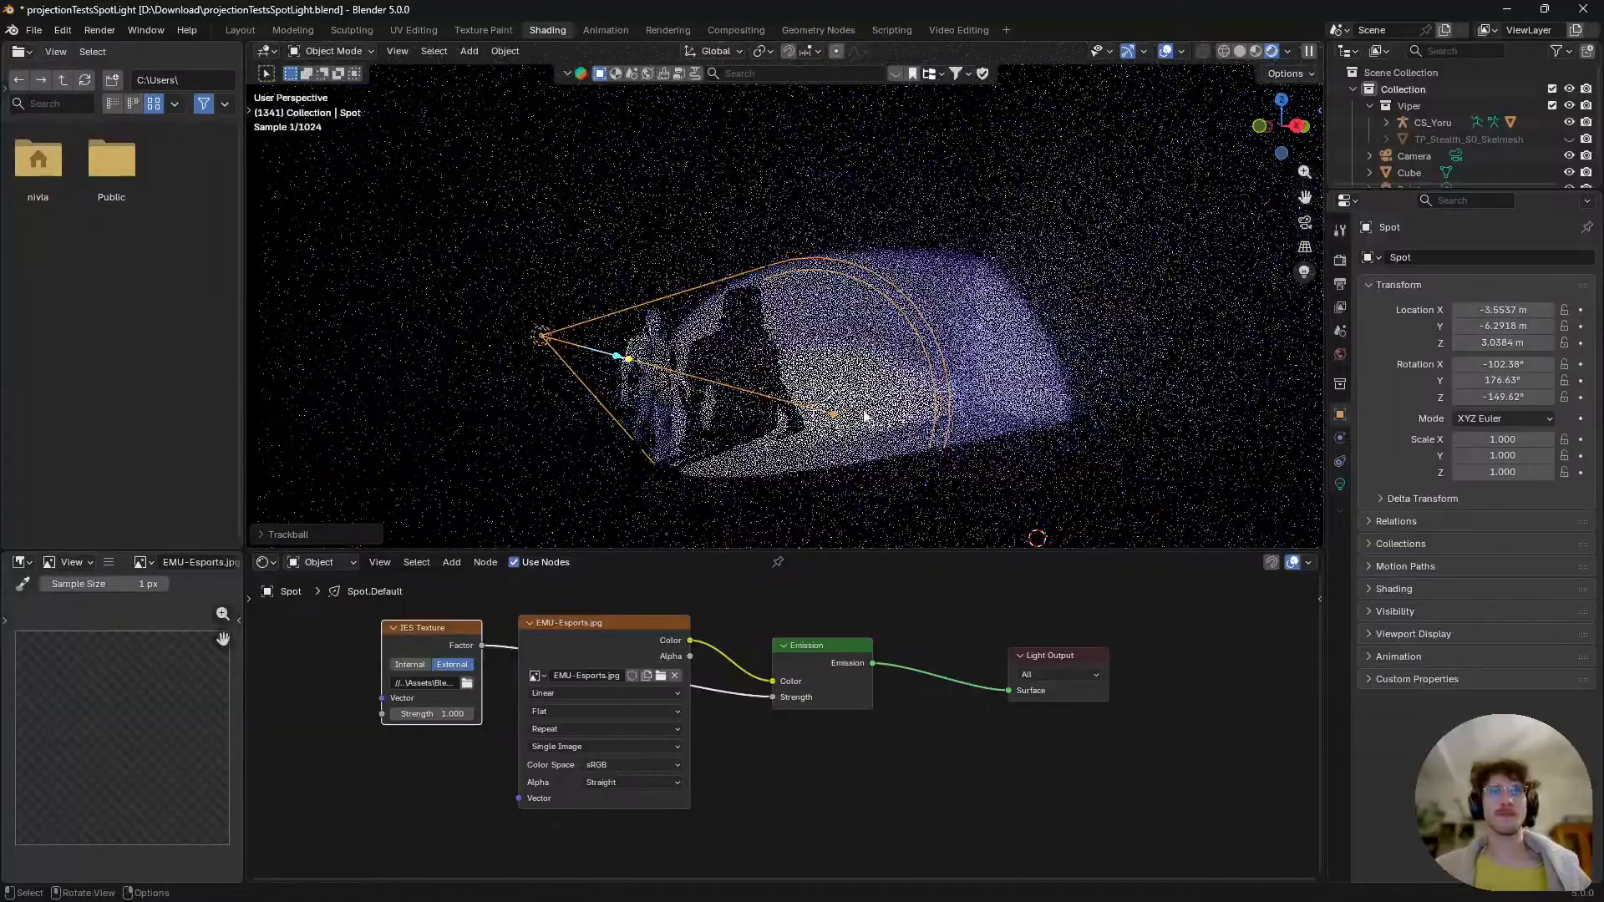
{"action": "key", "text": "g"}
{"action": "left_click", "coordinate": [774, 383]}
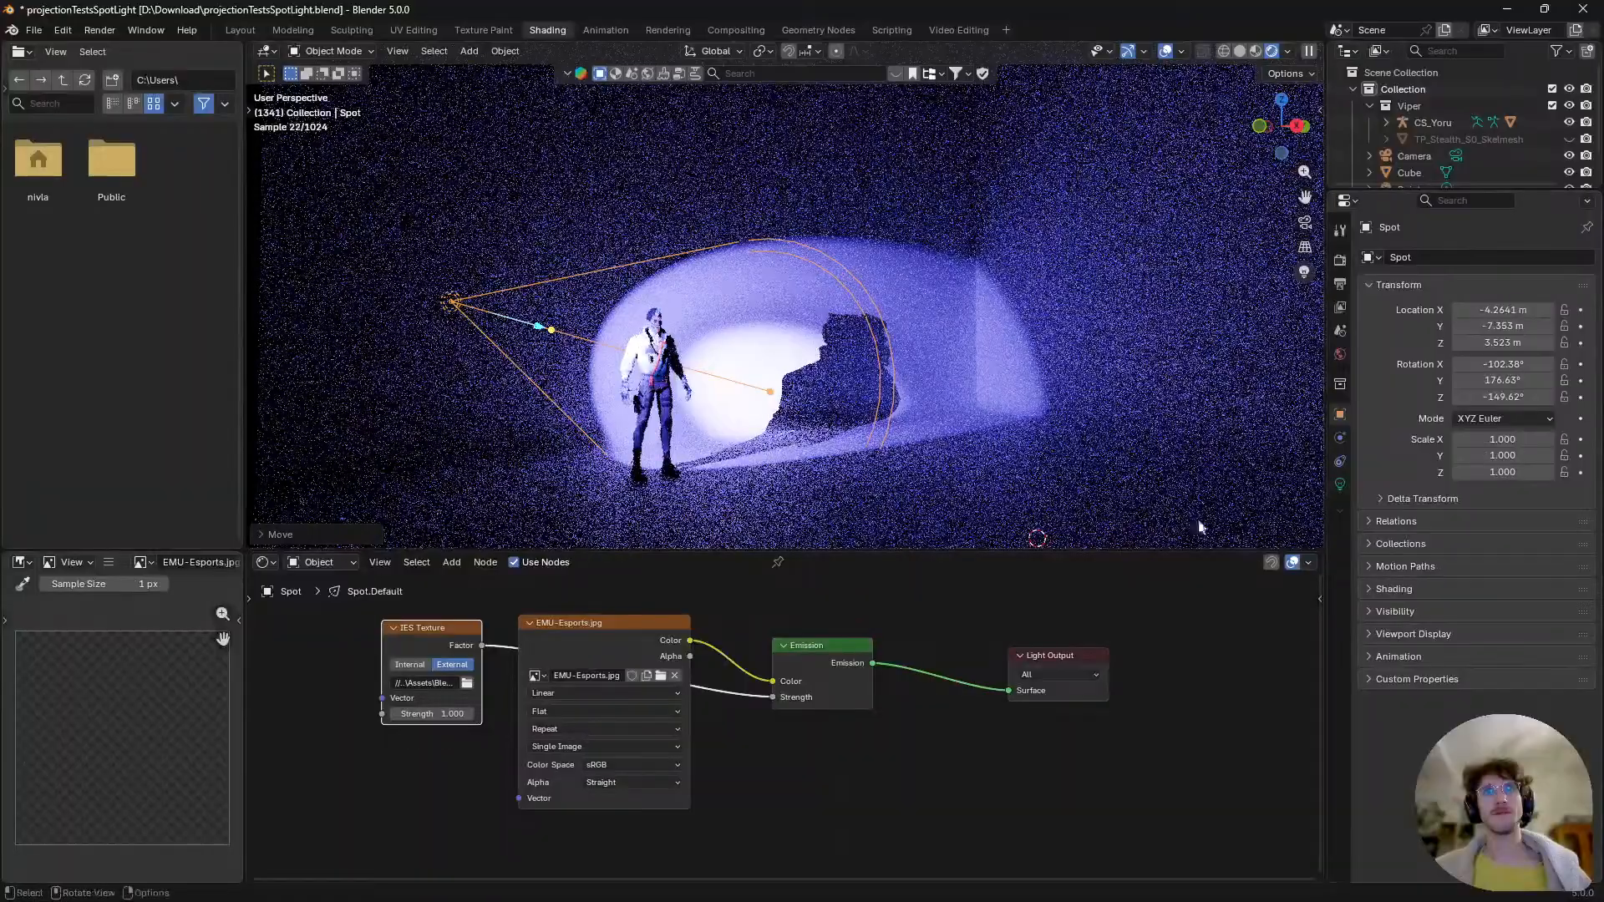
{"action": "scroll", "coordinate": [725, 433], "scroll_direction": "up", "scroll_amount": 4}
{"action": "scroll", "coordinate": [725, 433], "scroll_direction": "down", "scroll_amount": 4}
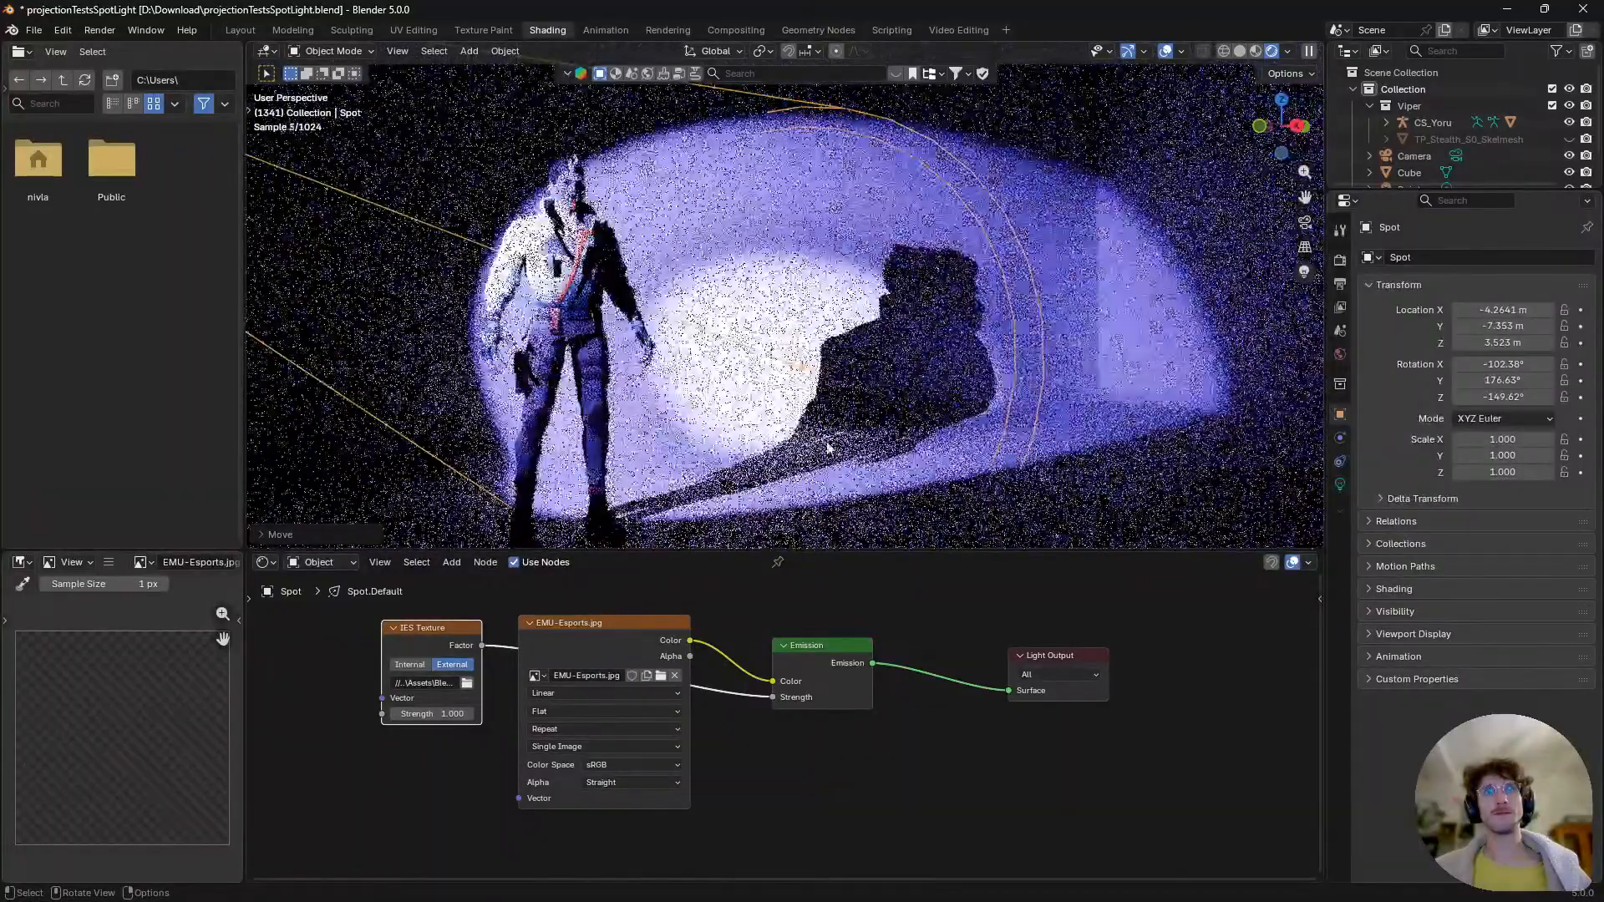
- Show the Spot light's data settings, and close projectionTestsSpotLight.blend without saving the changes
{"action": "left_click", "coordinate": [1338, 485]}
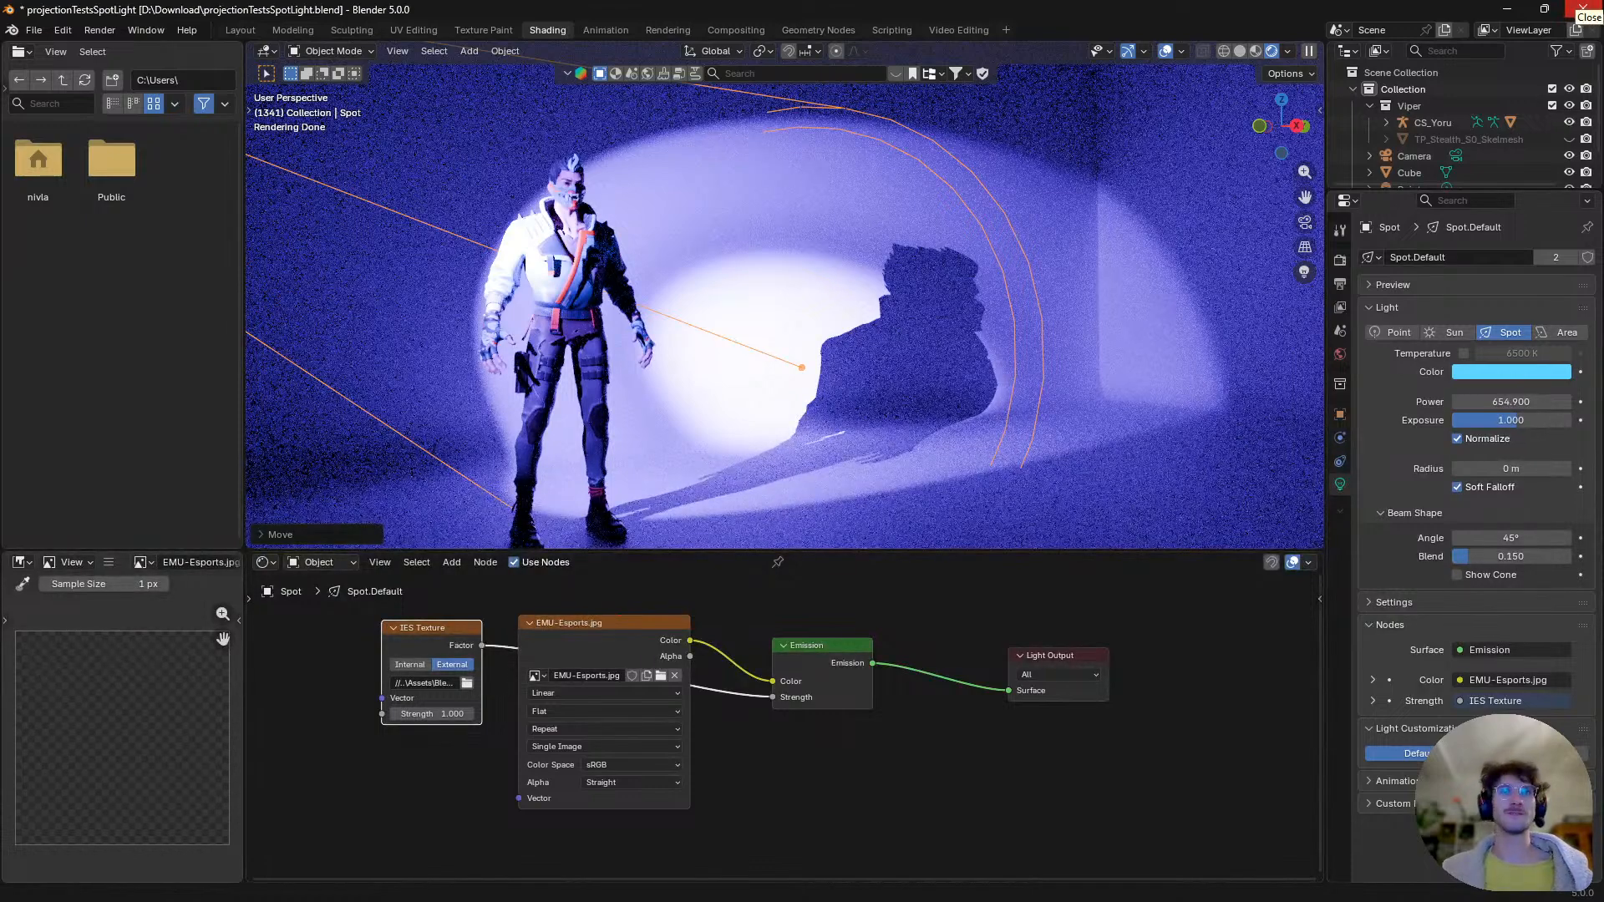
{"action": "left_click", "coordinate": [1583, 8]}
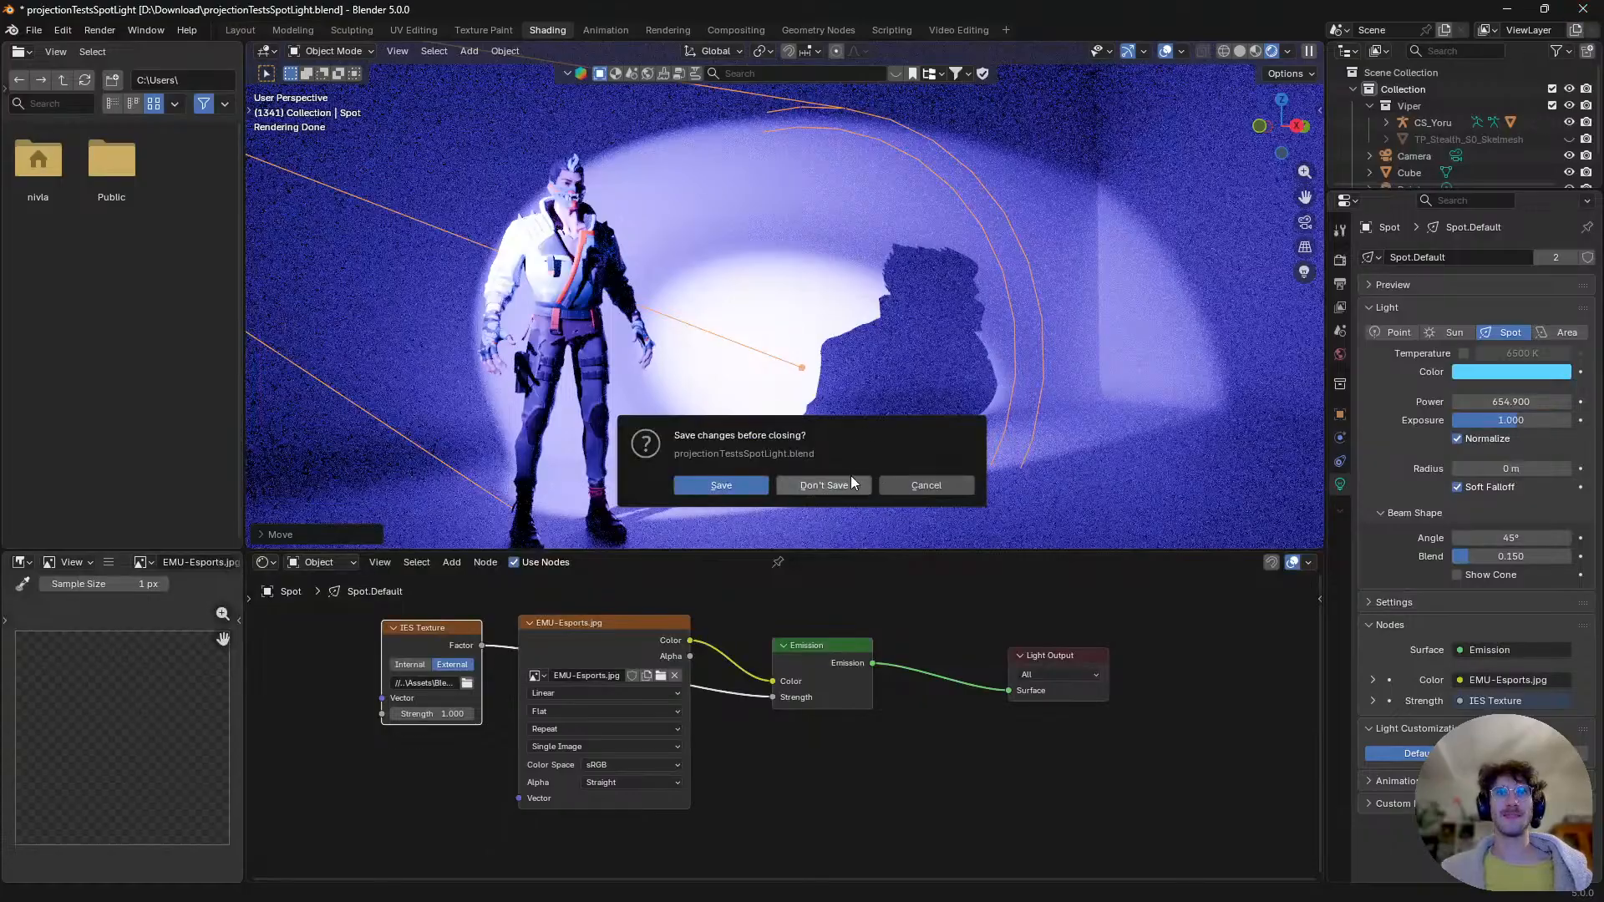
{"action": "left_click", "coordinate": [823, 485]}
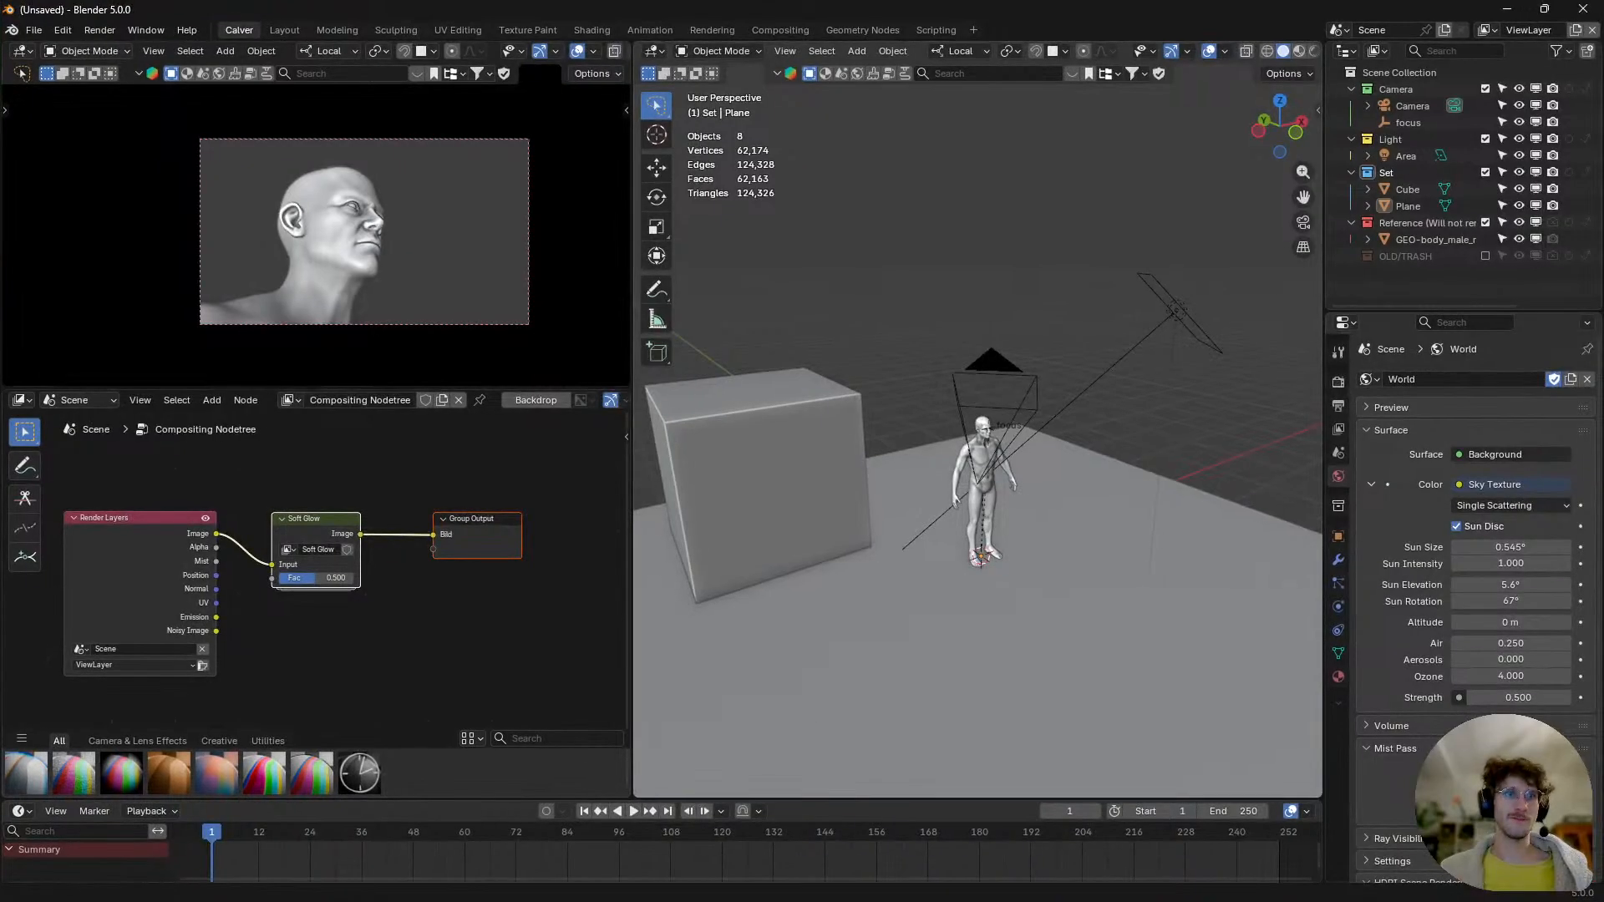
{"action": "key", "text": "alt+Tab"}
{"action": "left_click_drag", "start_coordinate": [974, 197], "coordinate": [804, 901]}
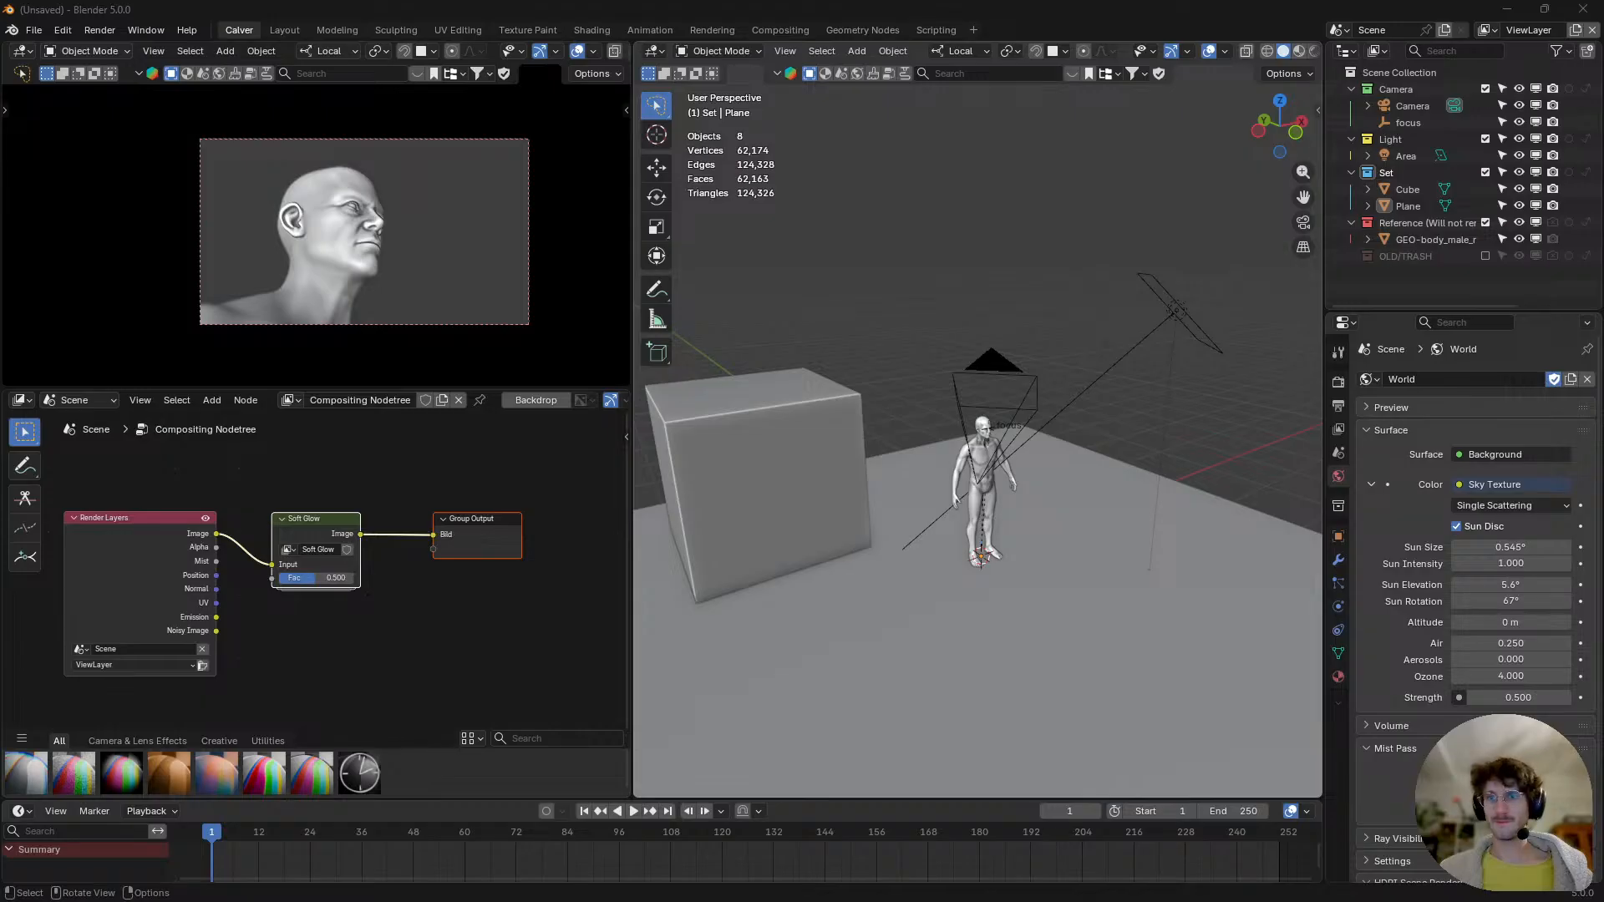
{"action": "key", "text": "alt+Tab"}
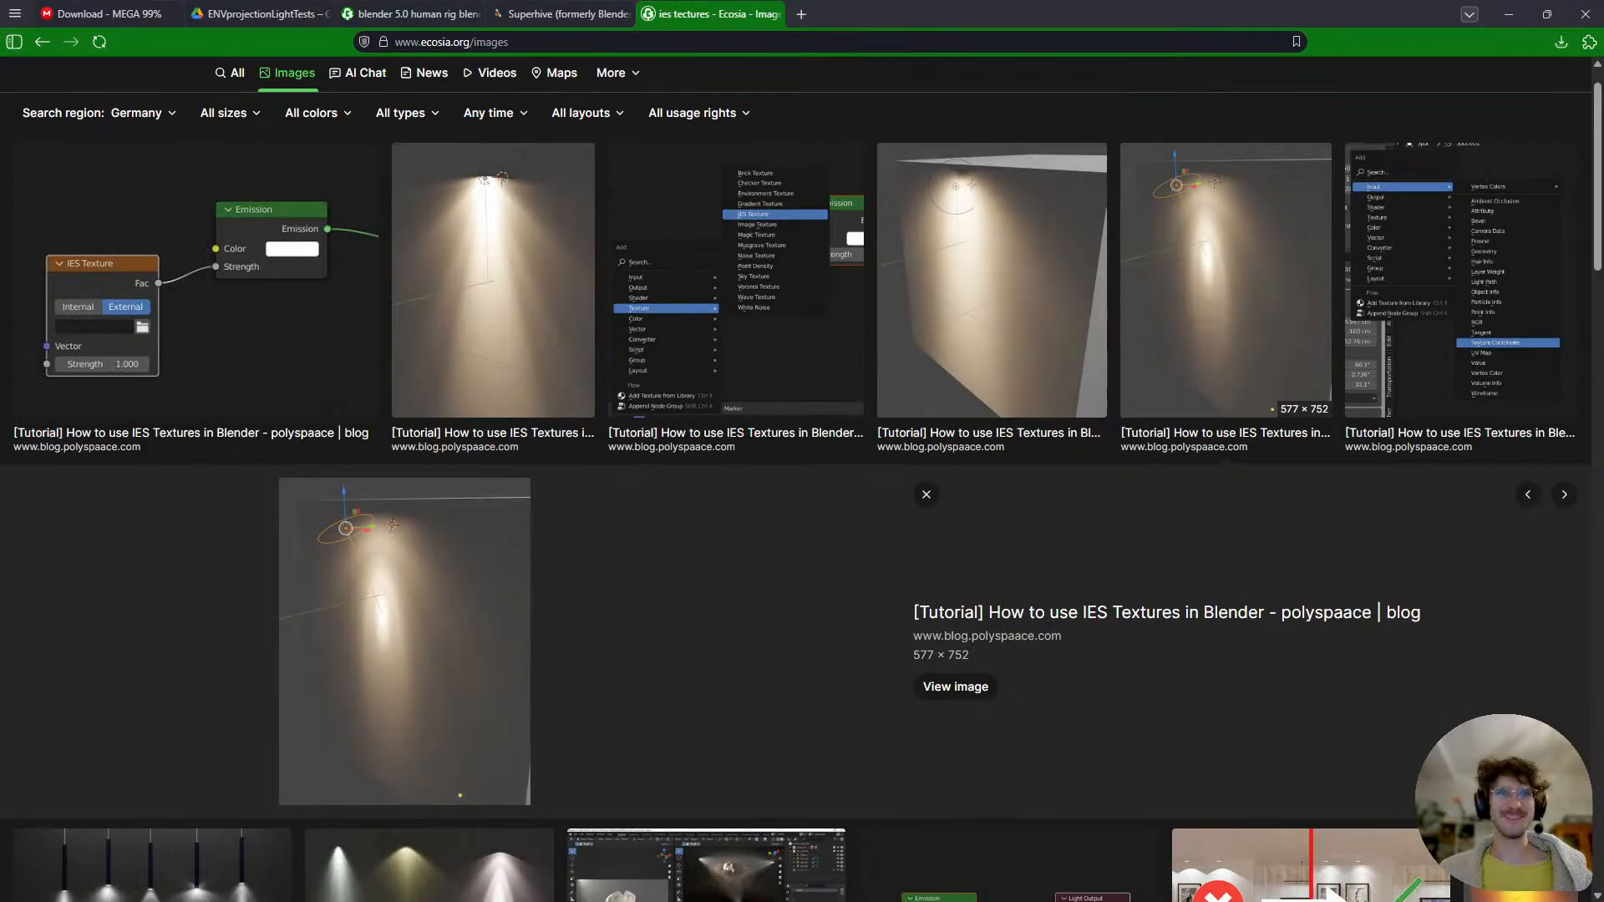
{"action": "key", "text": "alt+Tab"}
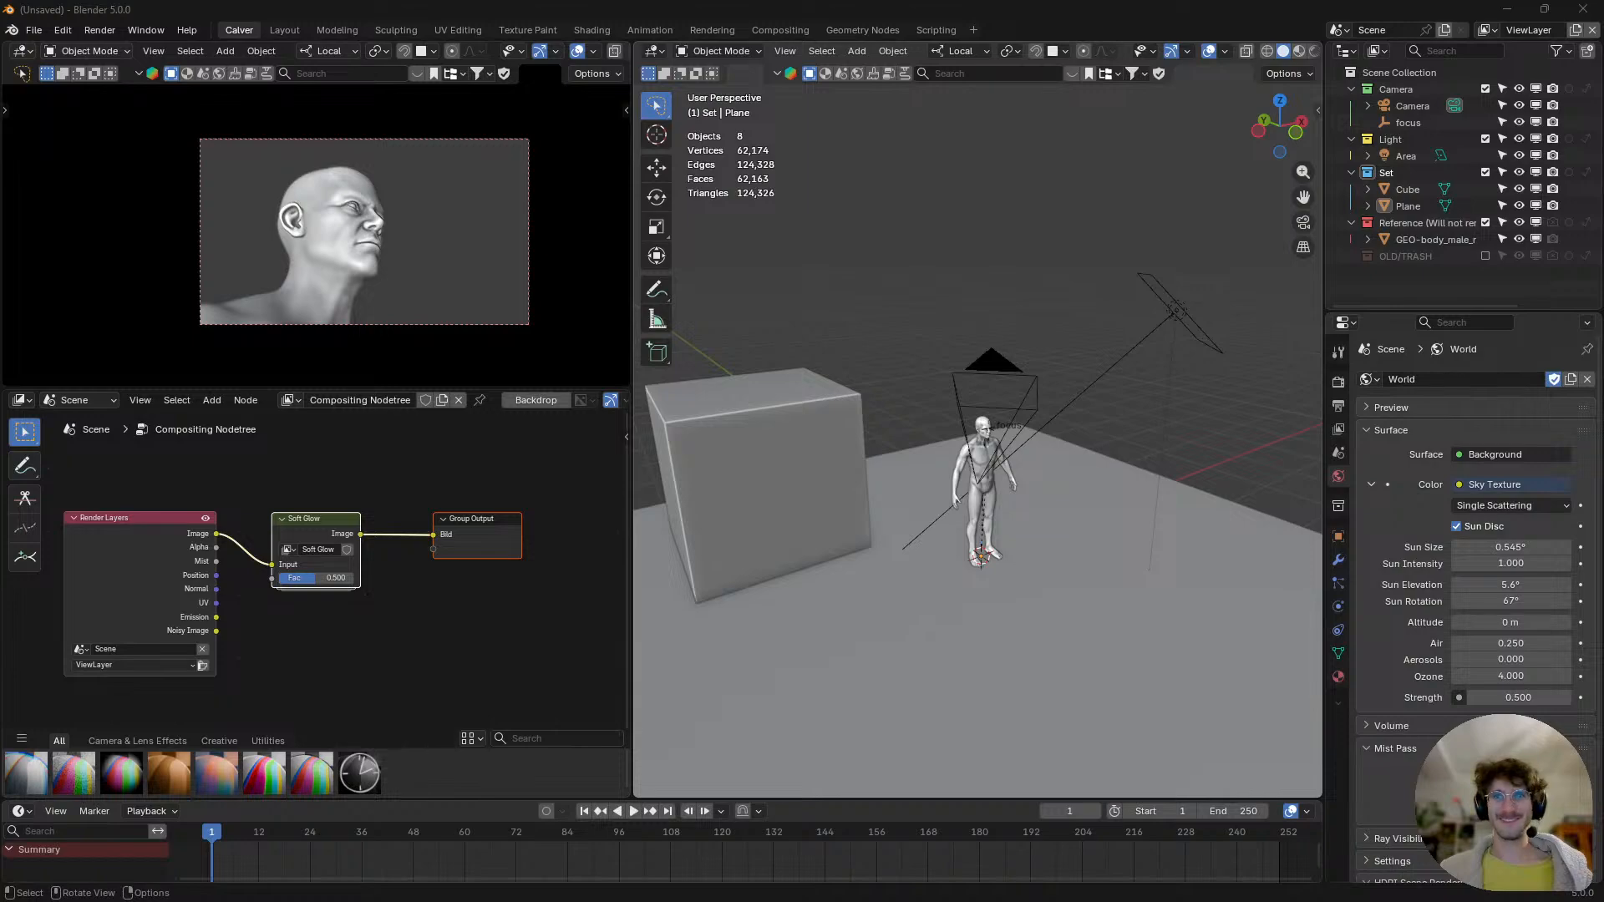
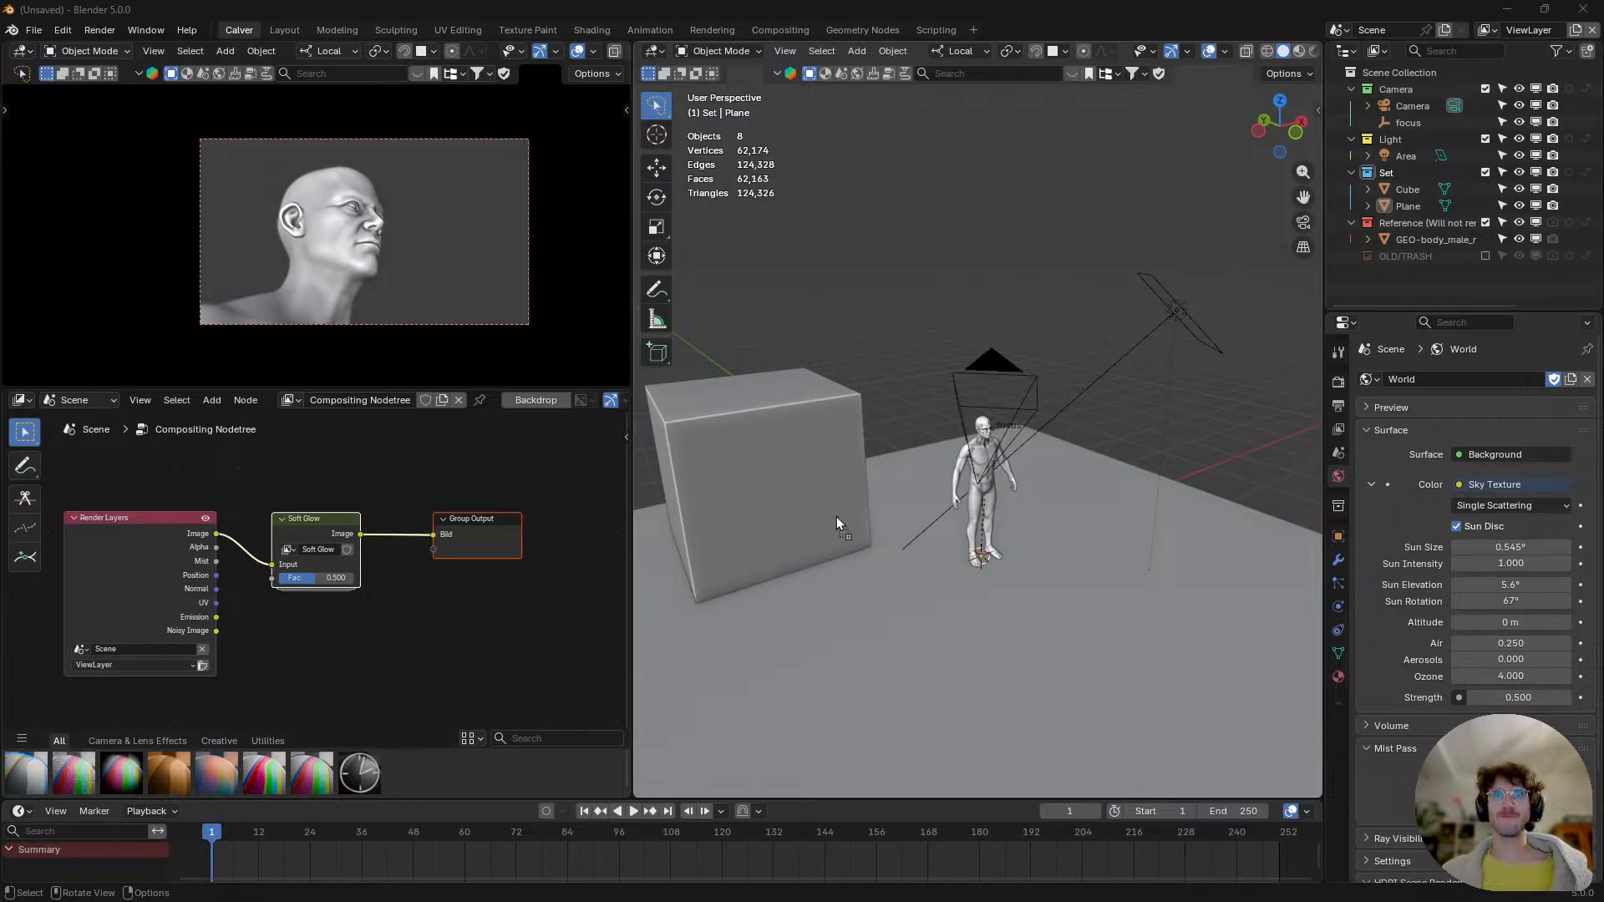
- Open Statue 1_v7.blend from the Download folder and enlarge the two 3D viewports above the timeline and shader editor
{"action": "left_click_drag", "start_coordinate": [835, 522], "coordinate": [825, 489]}
{"action": "left_click", "coordinate": [823, 489]}
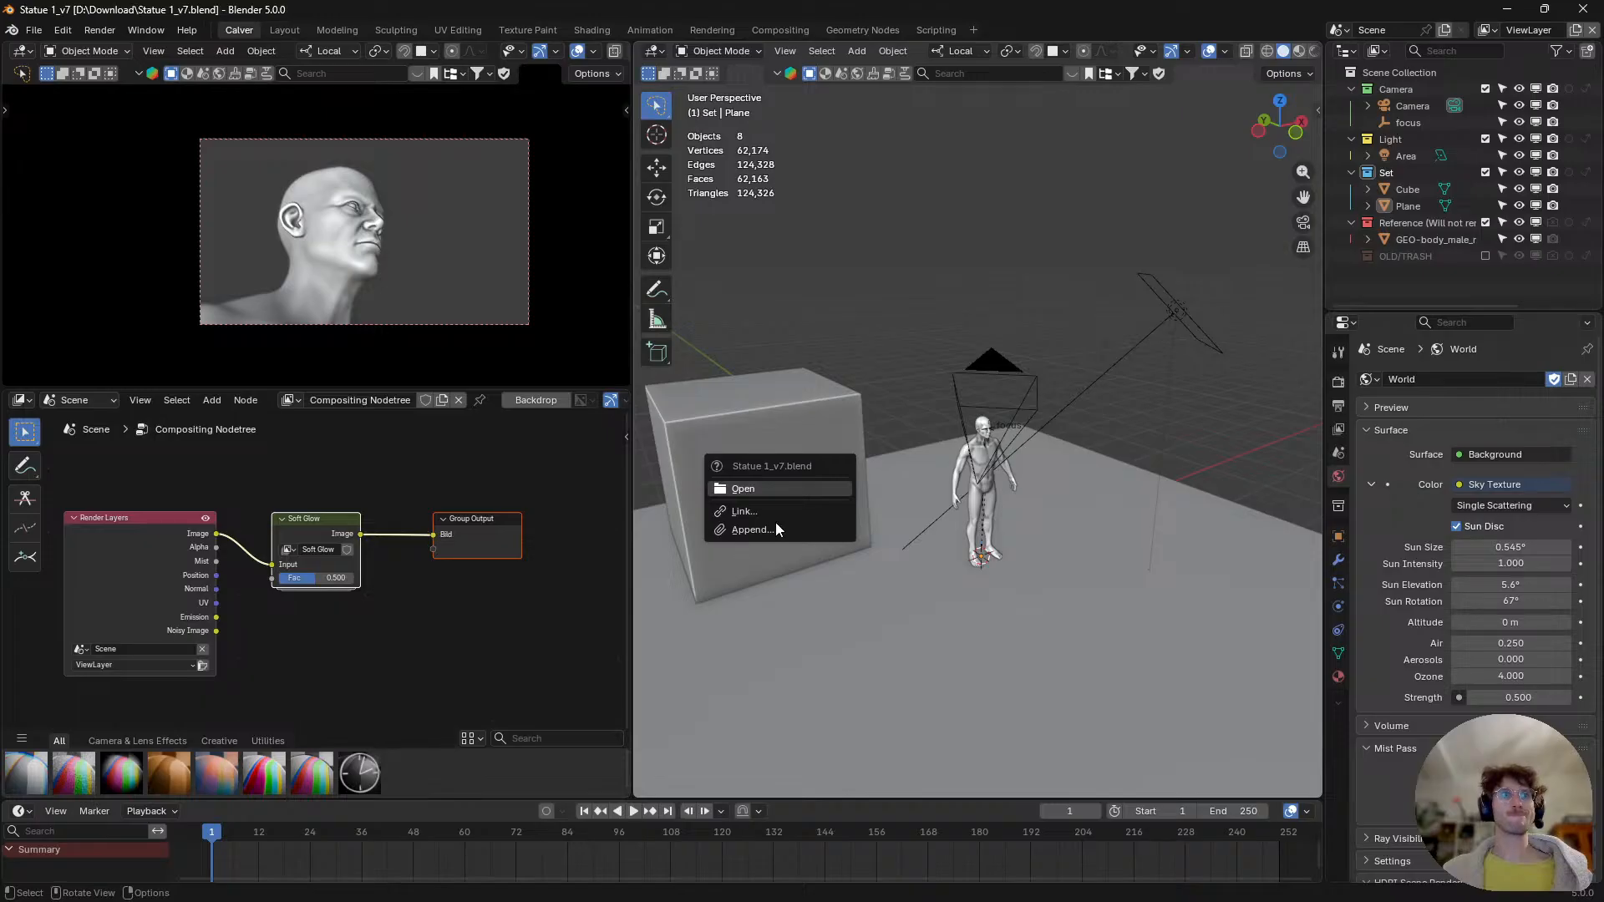
{"action": "left_click", "coordinate": [743, 488]}
{"action": "key", "text": "KP_0"}
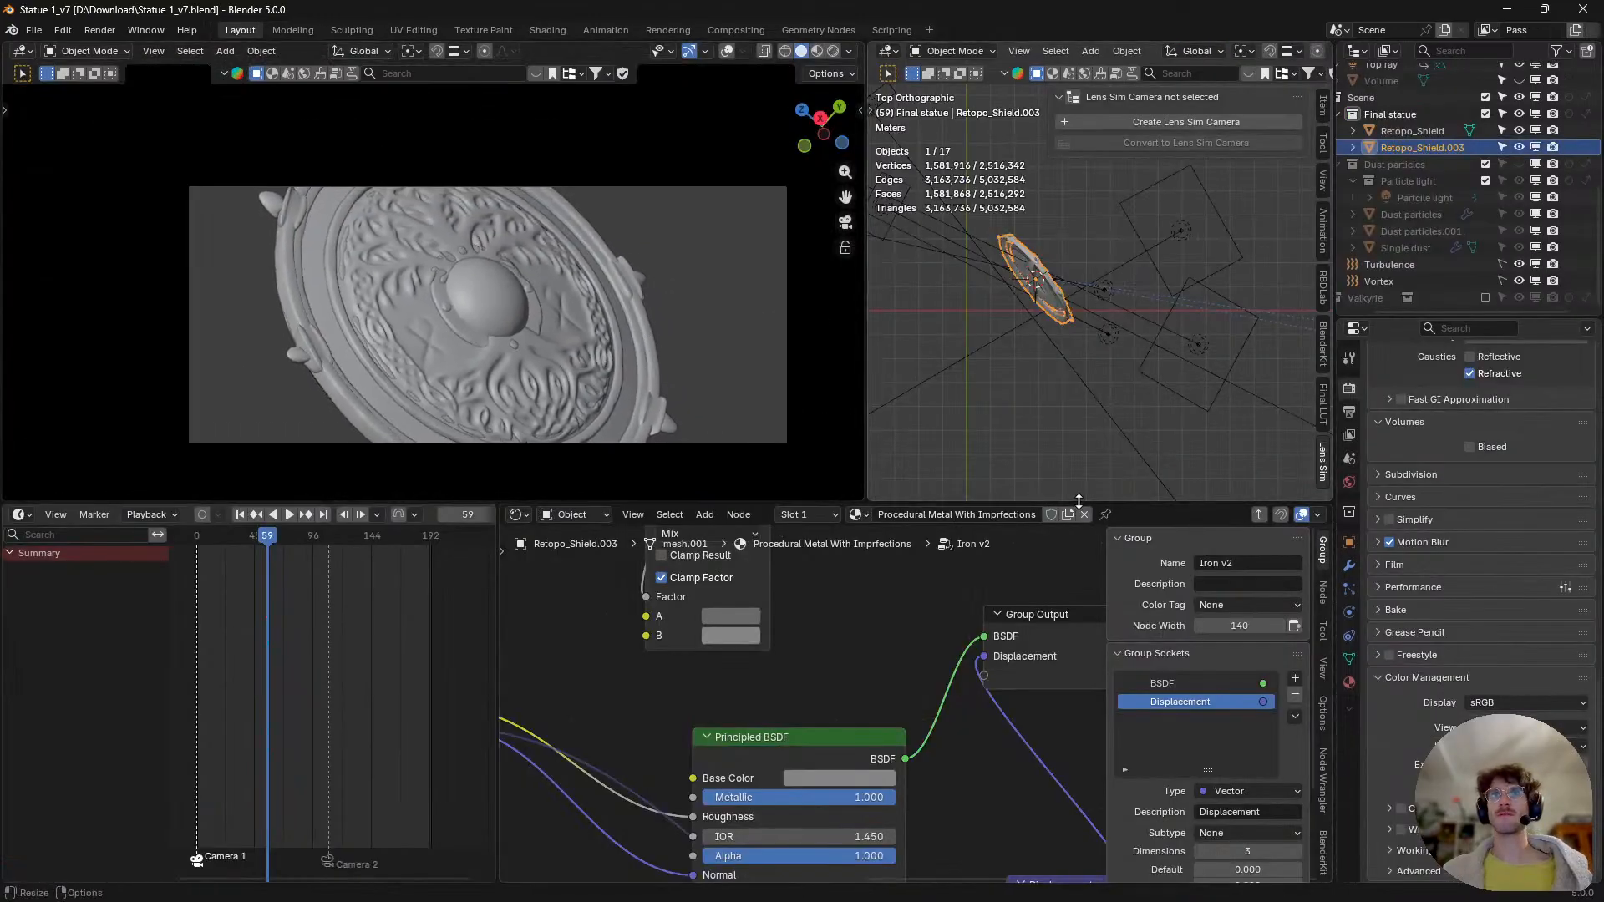
{"action": "left_click_drag", "start_coordinate": [1075, 505], "coordinate": [1074, 582]}
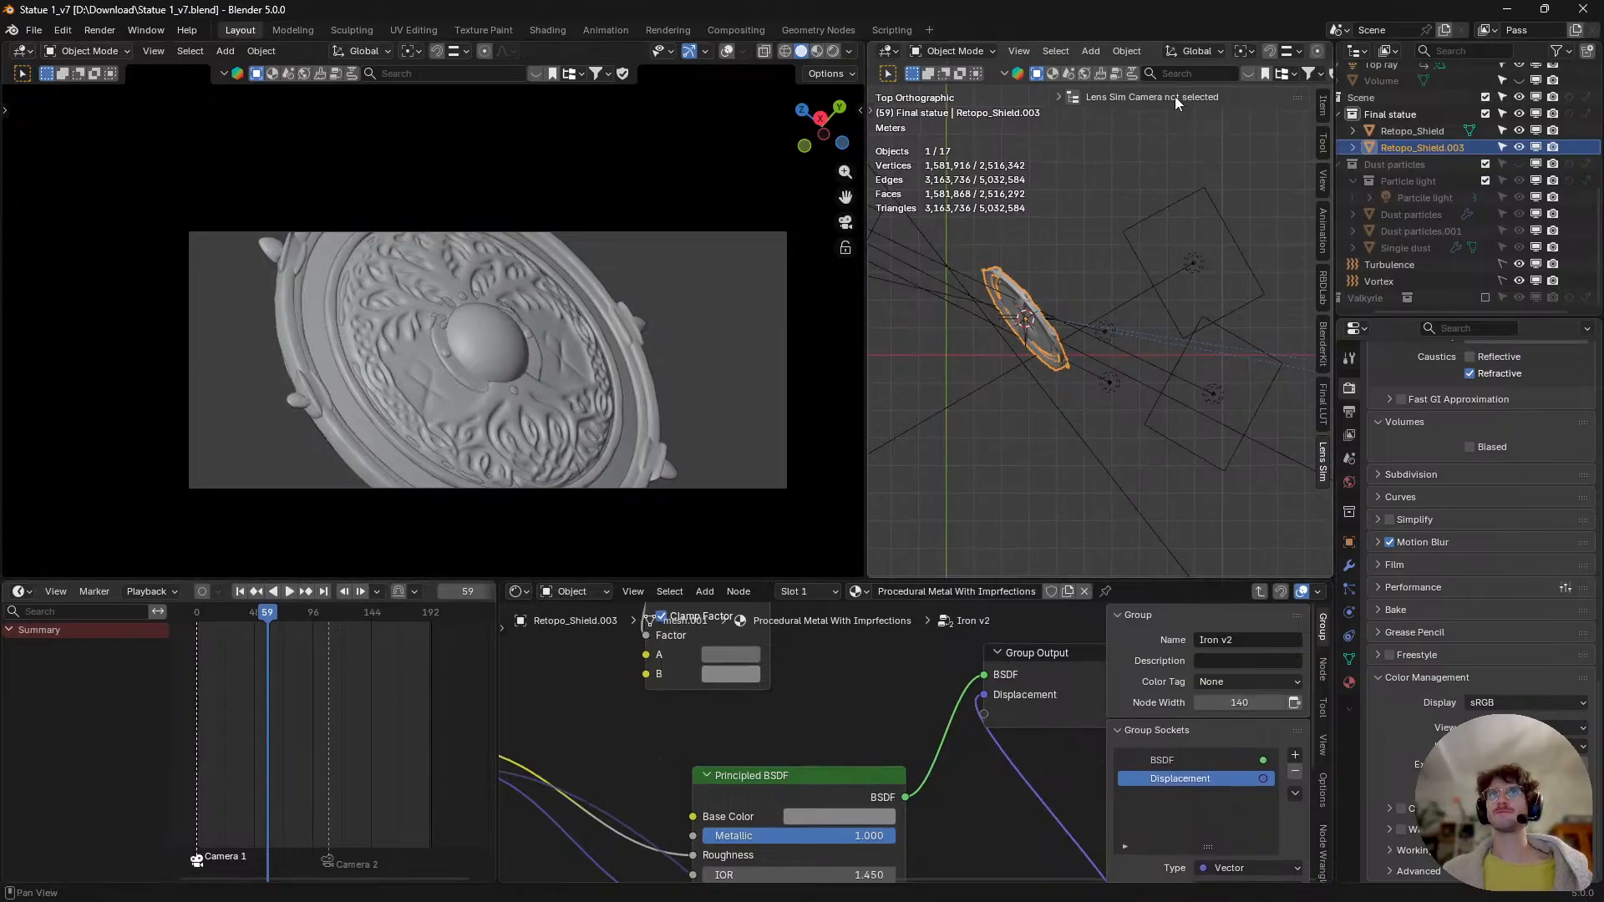
- Locate the scene's cameras in the outliner and the top view, and select Camera 1
{"action": "scroll", "coordinate": [1090, 364], "scroll_direction": "down", "scroll_amount": 5}
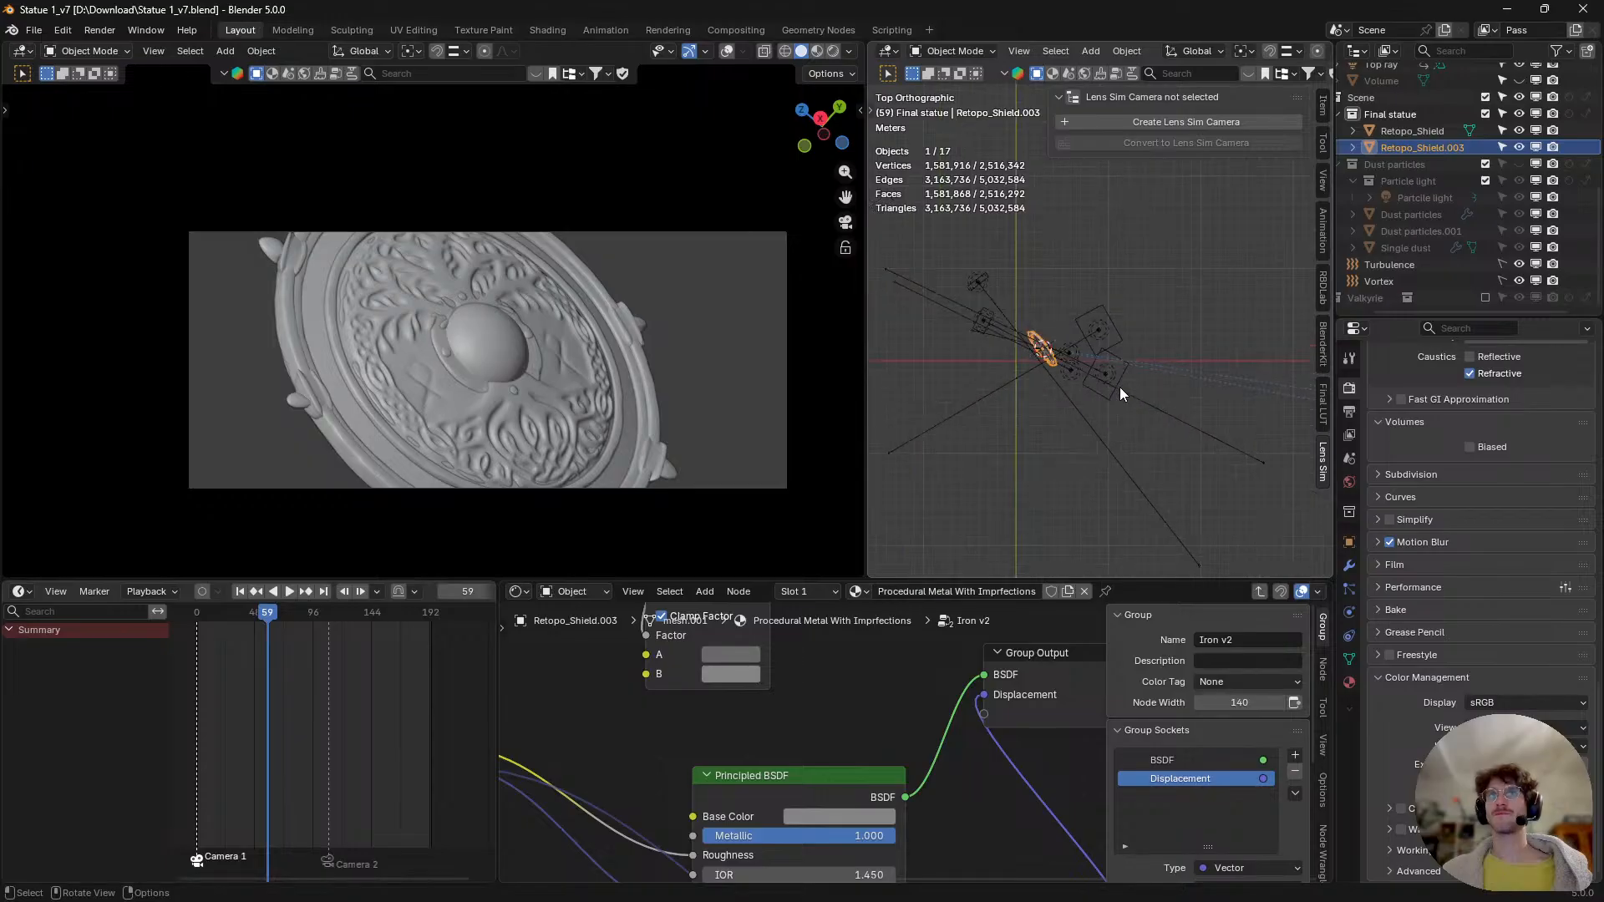
{"action": "scroll", "coordinate": [1410, 201], "scroll_direction": "up", "scroll_amount": 5}
{"action": "scroll", "coordinate": [1396, 187], "scroll_direction": "up", "scroll_amount": 5}
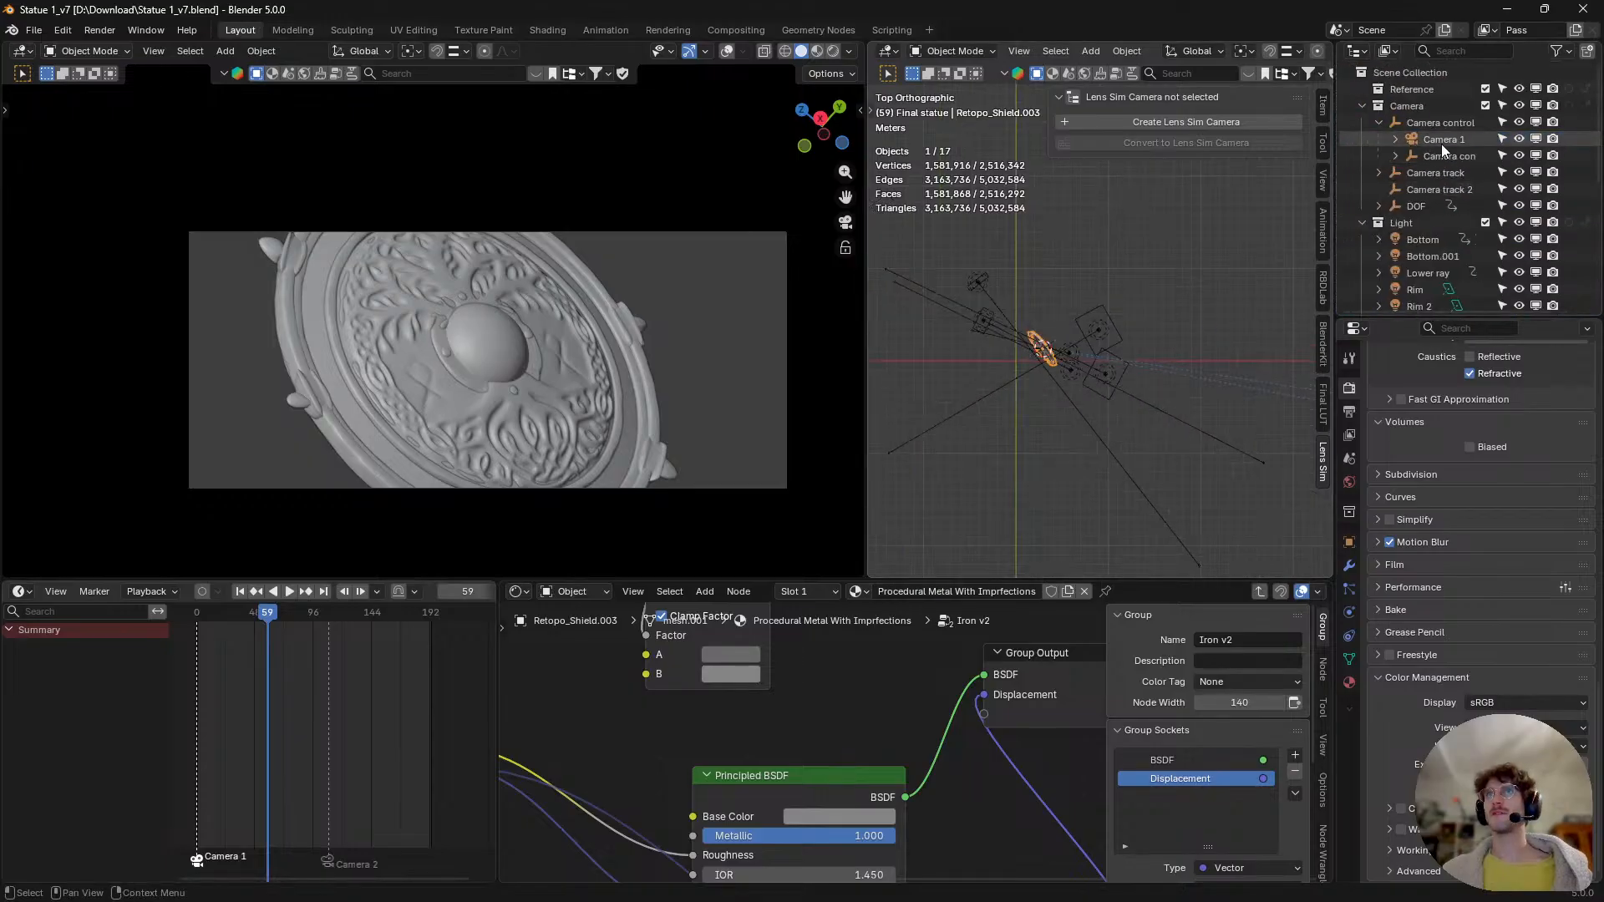
{"action": "left_click", "coordinate": [1441, 140]}
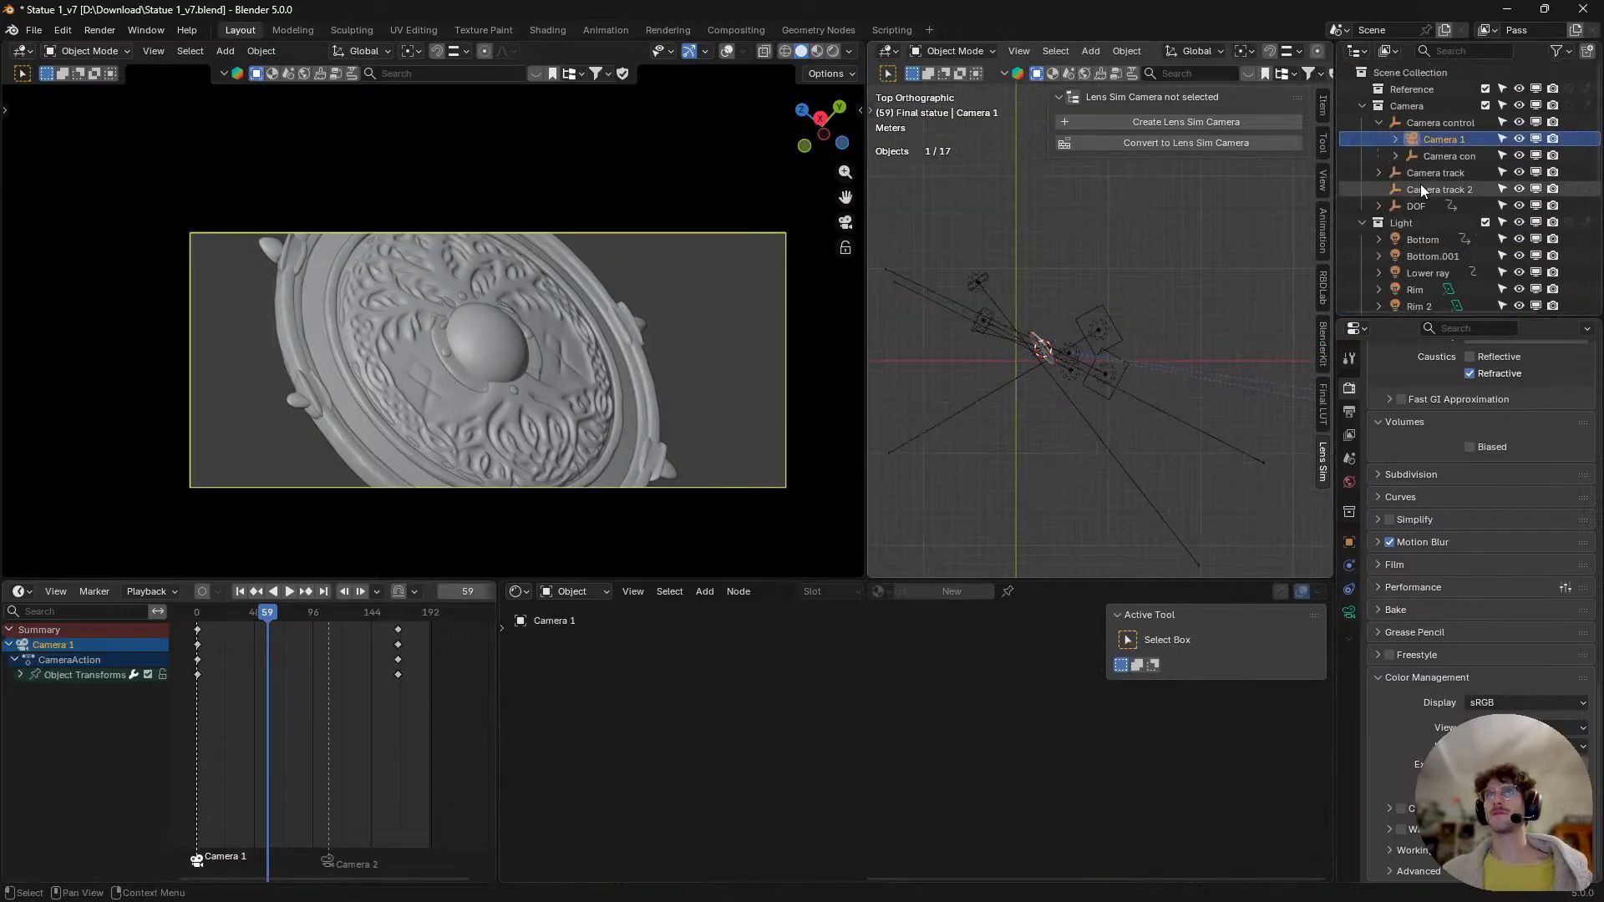
{"action": "left_click", "coordinate": [745, 487]}
{"action": "middle_click_drag", "start_coordinate": [1105, 370], "coordinate": [991, 367], "text": "shift"}
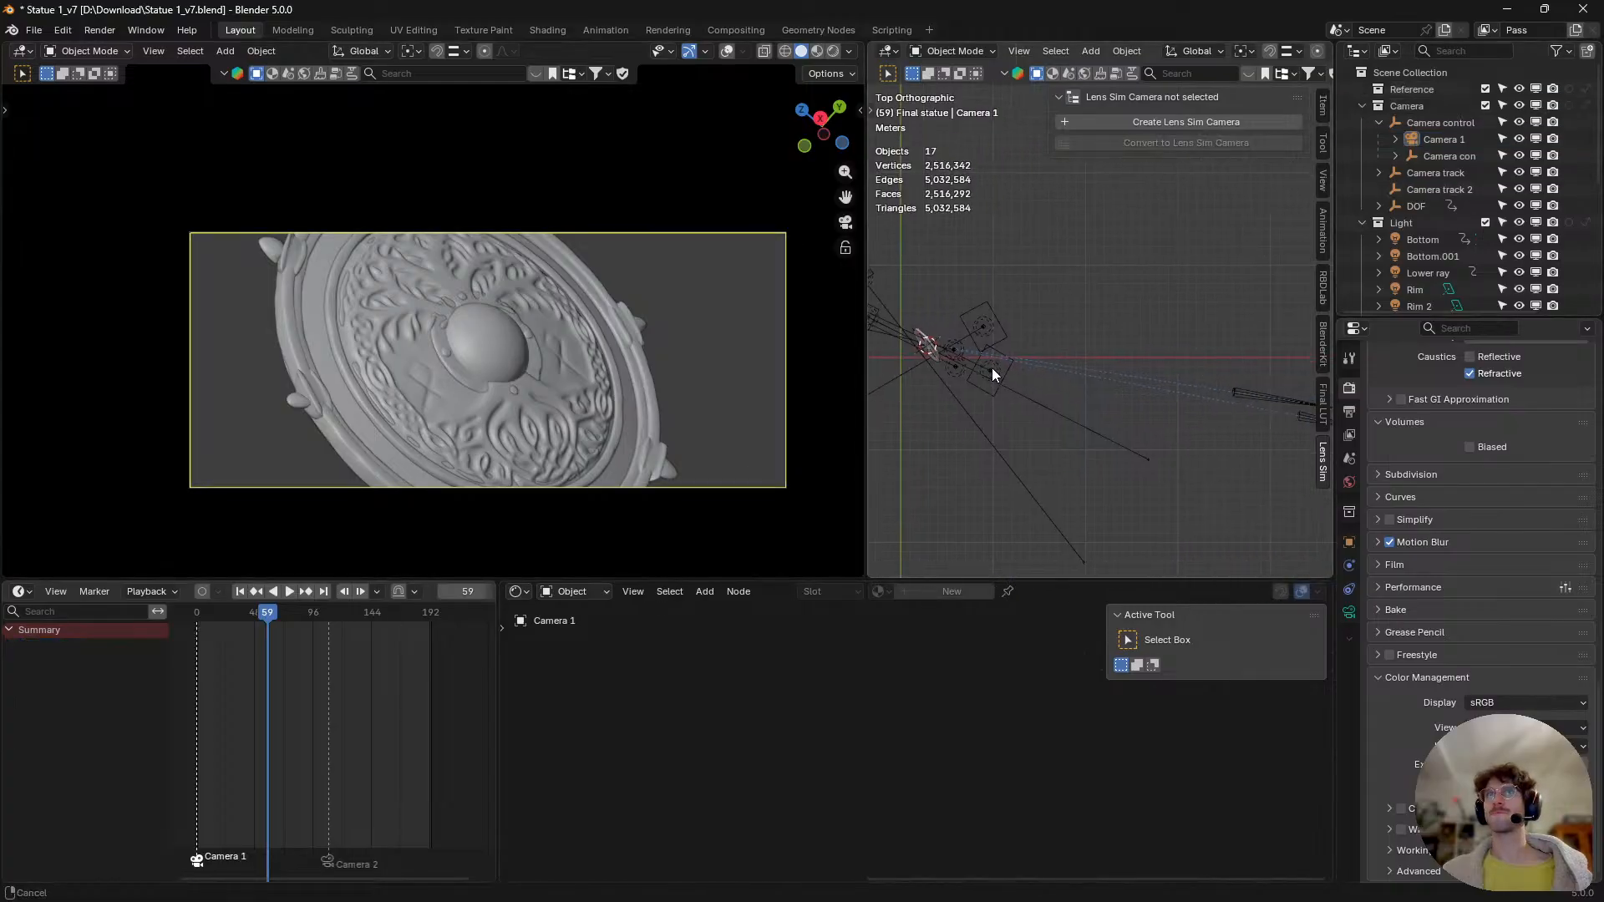
{"action": "middle_click_drag", "start_coordinate": [1266, 400], "coordinate": [1018, 377], "text": "shift"}
{"action": "left_click", "coordinate": [1101, 409]}
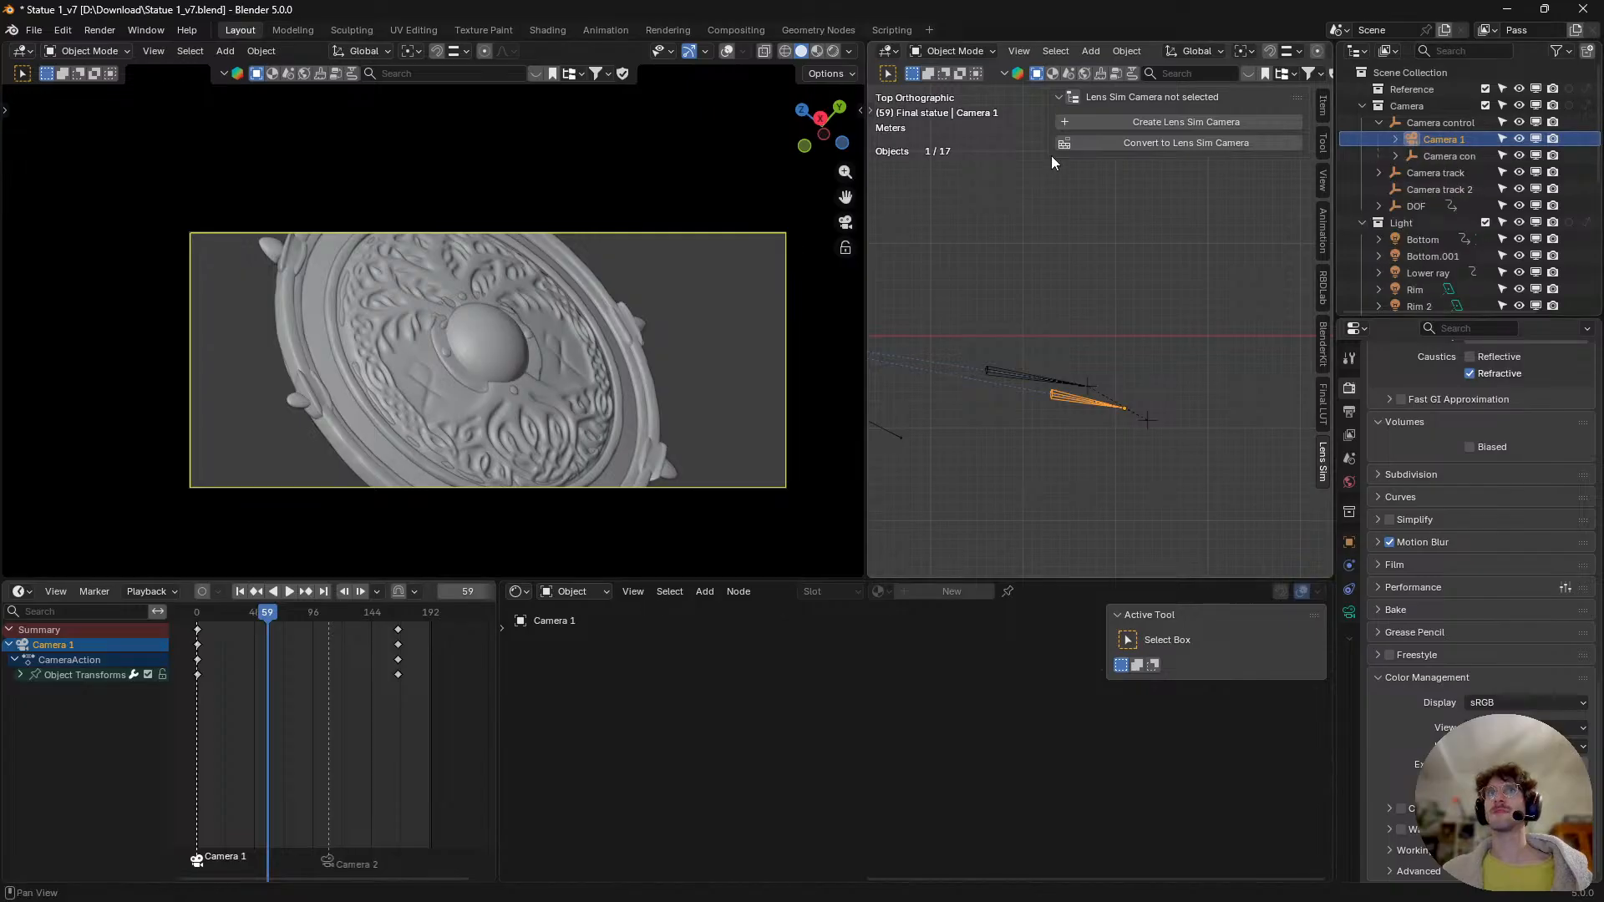
- Show the list of scene cameras in Lens Sim and switch the selection between Camera 1 and Camera 2
{"action": "left_click", "coordinate": [1075, 97]}
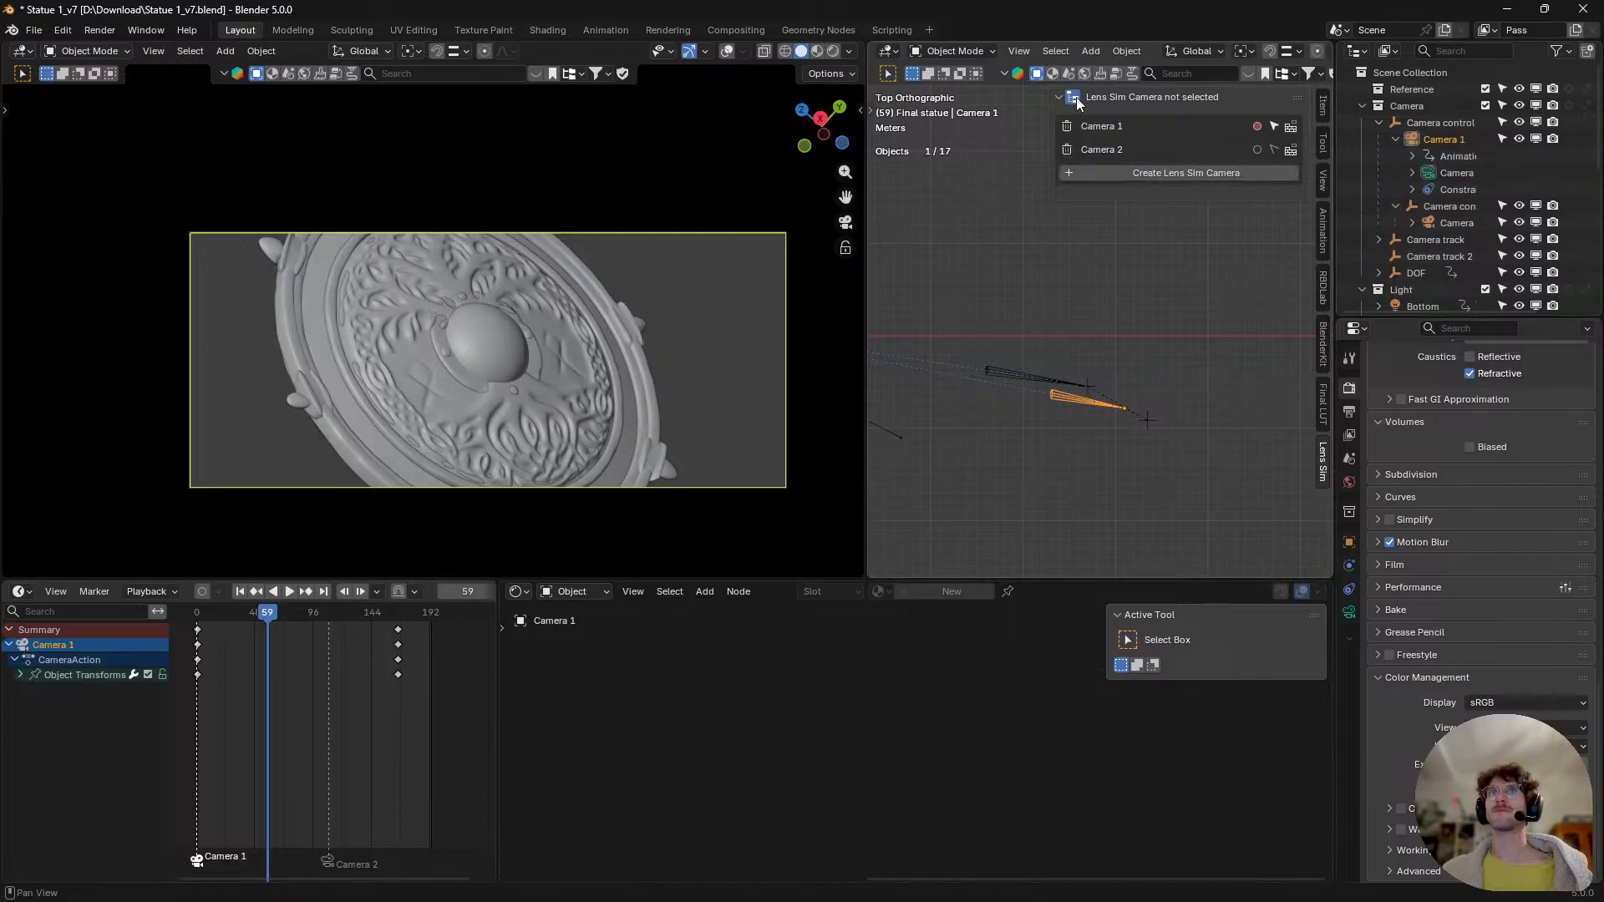
{"action": "left_click", "coordinate": [1274, 125]}
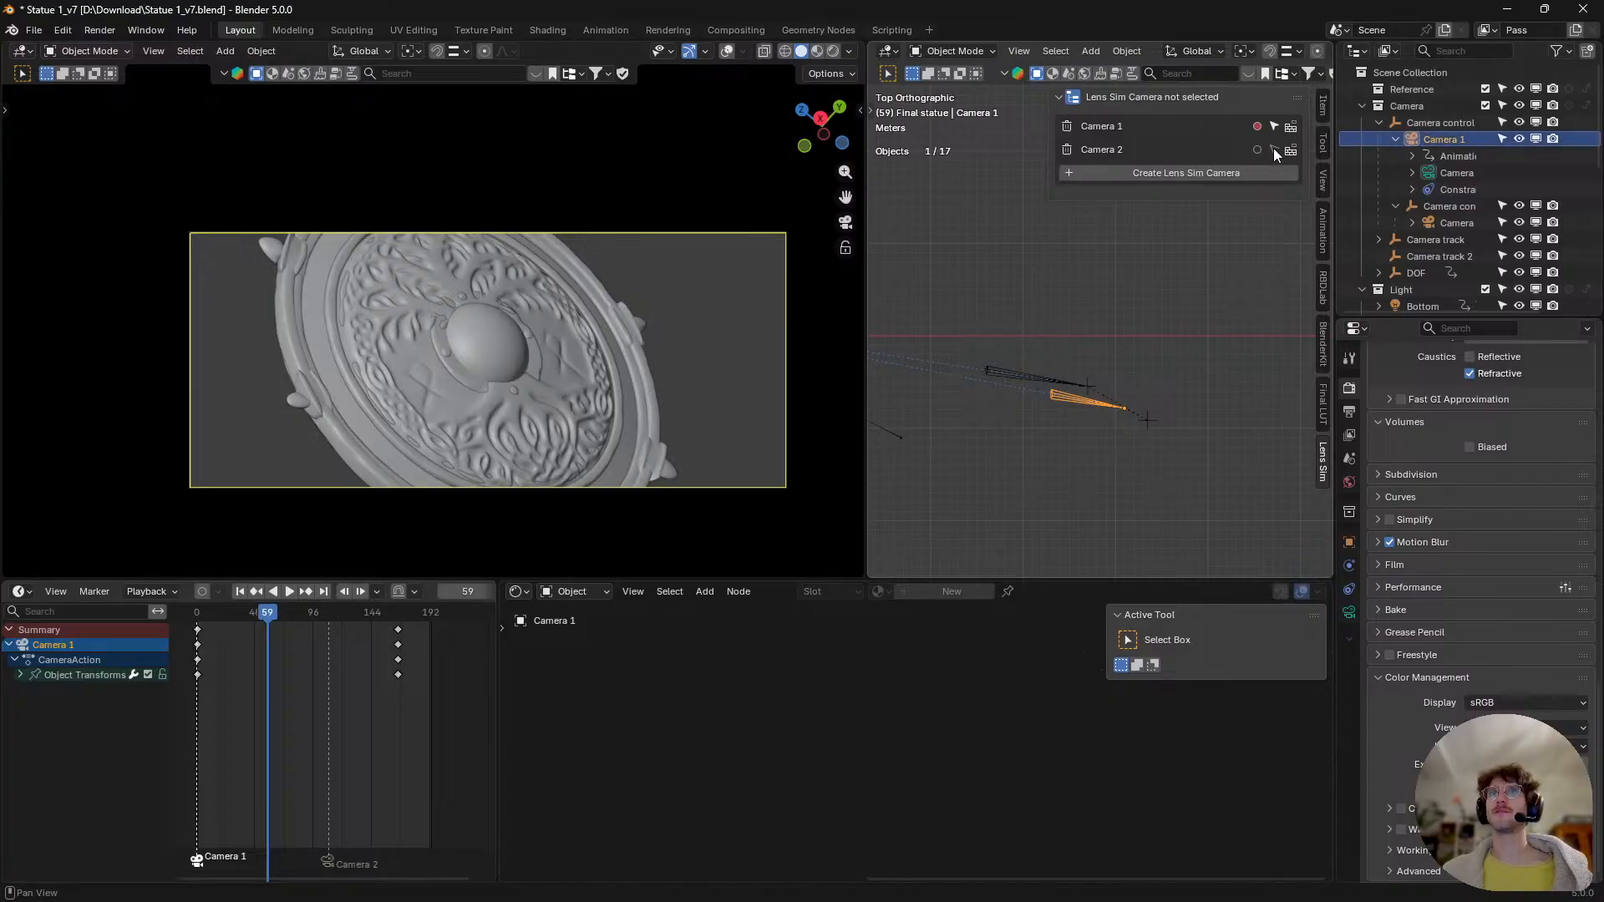
{"action": "left_click", "coordinate": [1273, 148]}
{"action": "left_click", "coordinate": [1270, 127]}
{"action": "left_click", "coordinate": [1273, 150]}
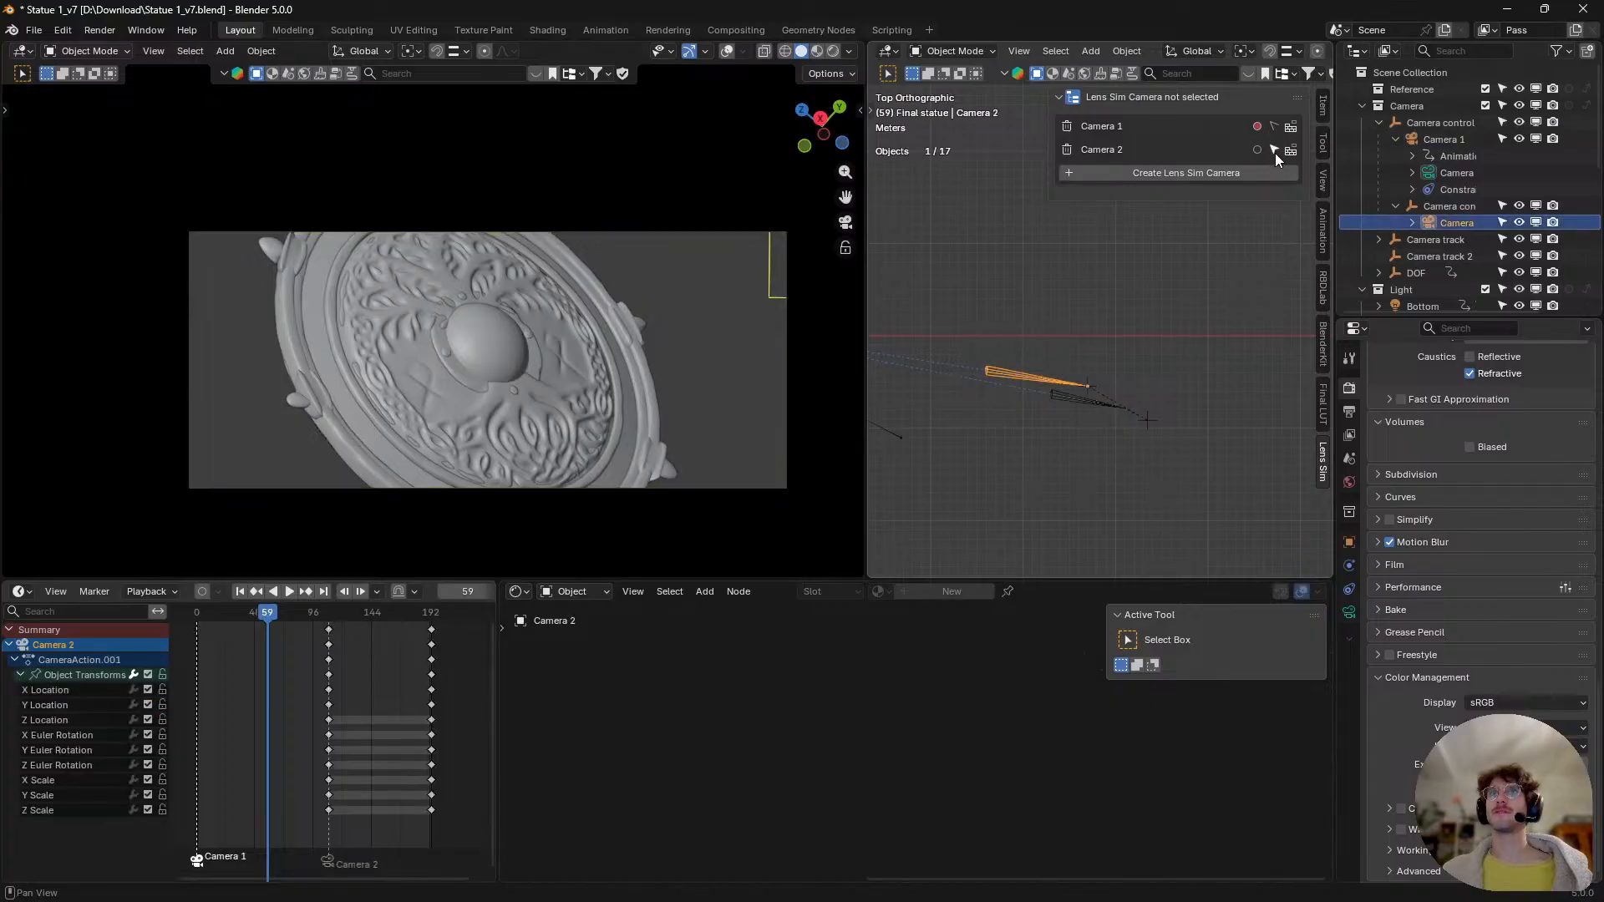
{"action": "left_click", "coordinate": [1279, 130]}
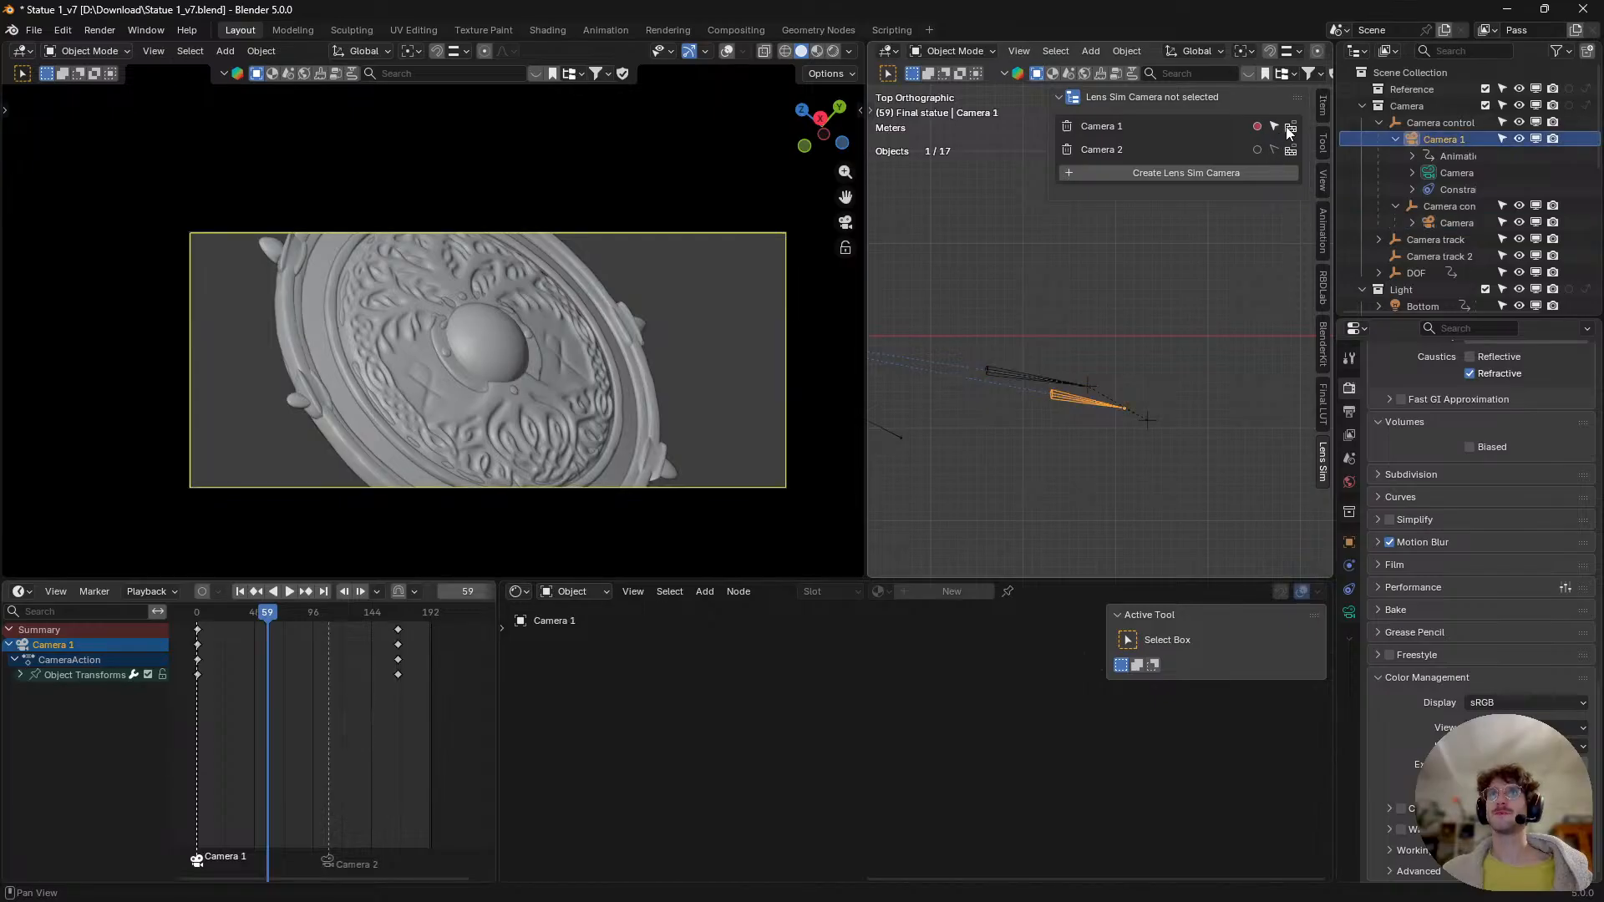
- Convert Camera 1 and Camera 2 to Lens Sim cameras and switch between them to compare their lens settings
{"action": "left_click", "coordinate": [1289, 127]}
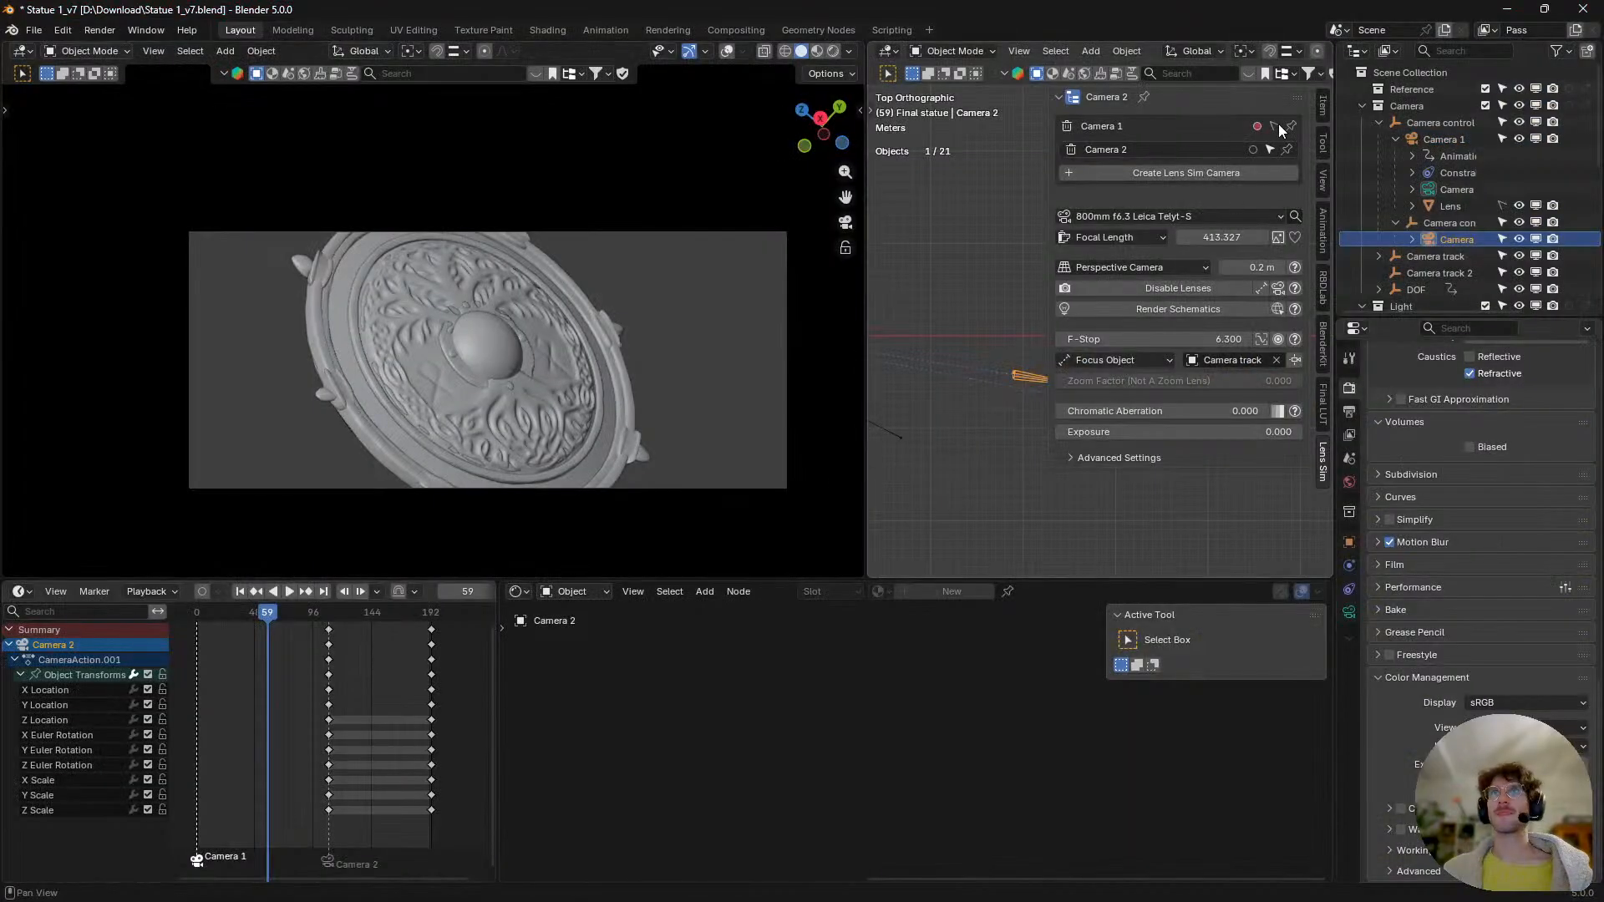
{"action": "left_click", "coordinate": [1274, 125]}
{"action": "left_click", "coordinate": [1271, 150]}
{"action": "left_click", "coordinate": [1272, 126]}
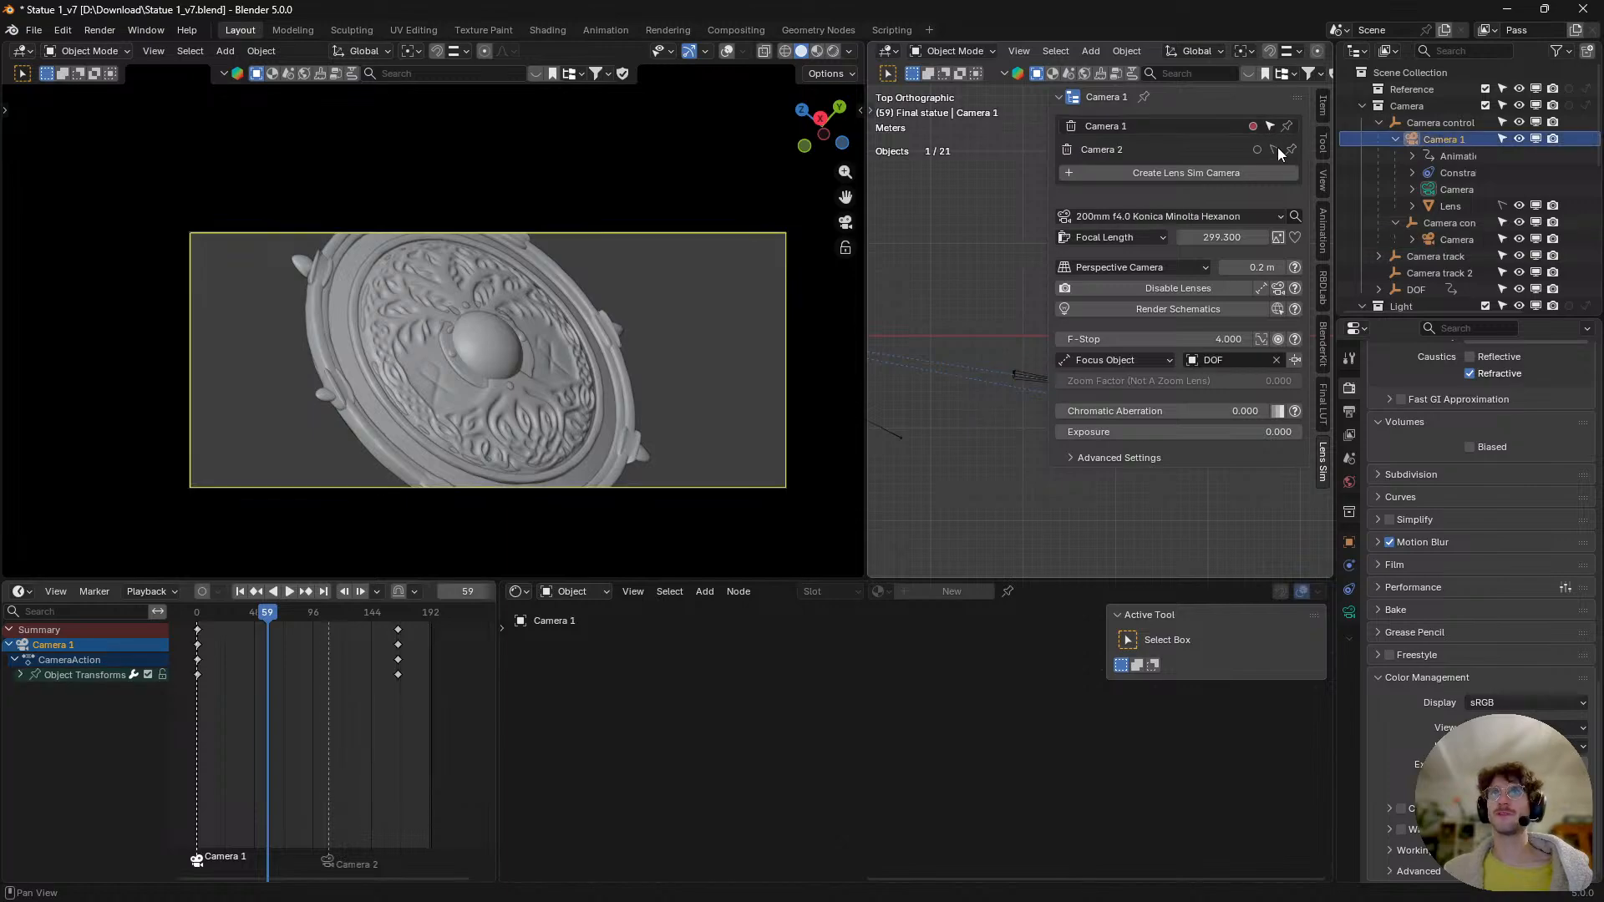
{"action": "left_click", "coordinate": [1274, 149]}
{"action": "left_click", "coordinate": [1271, 127]}
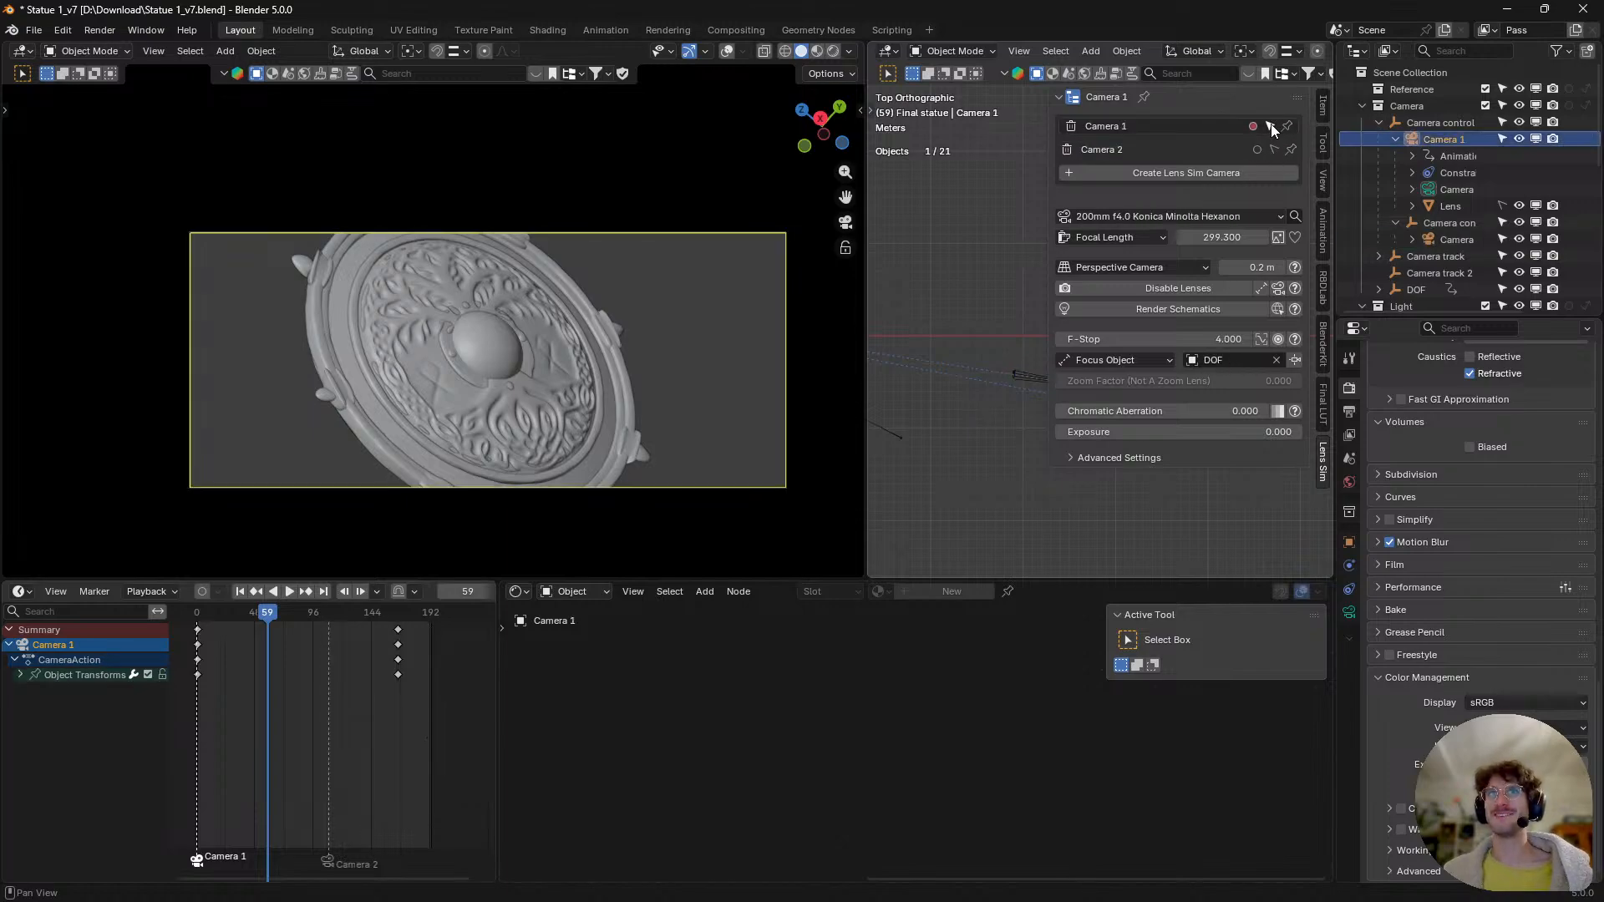
- Compare the camera data lens properties of Camera 1 and Camera 2 by switching the Lens Sim selection between them
{"action": "left_click", "coordinate": [1275, 149]}
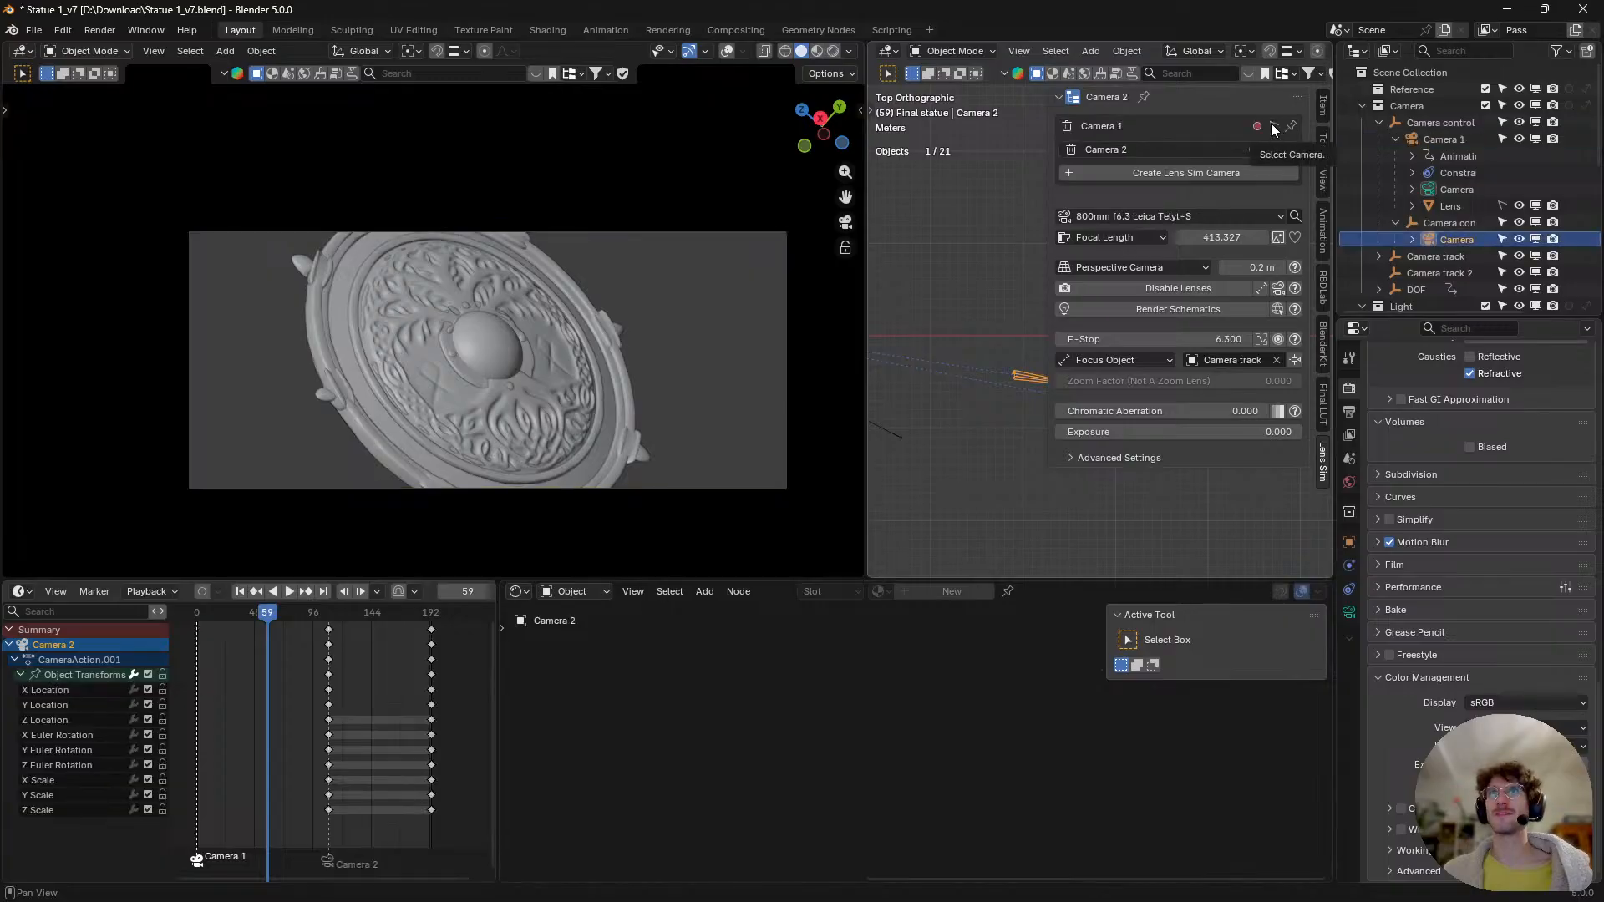
{"action": "left_click", "coordinate": [1272, 126]}
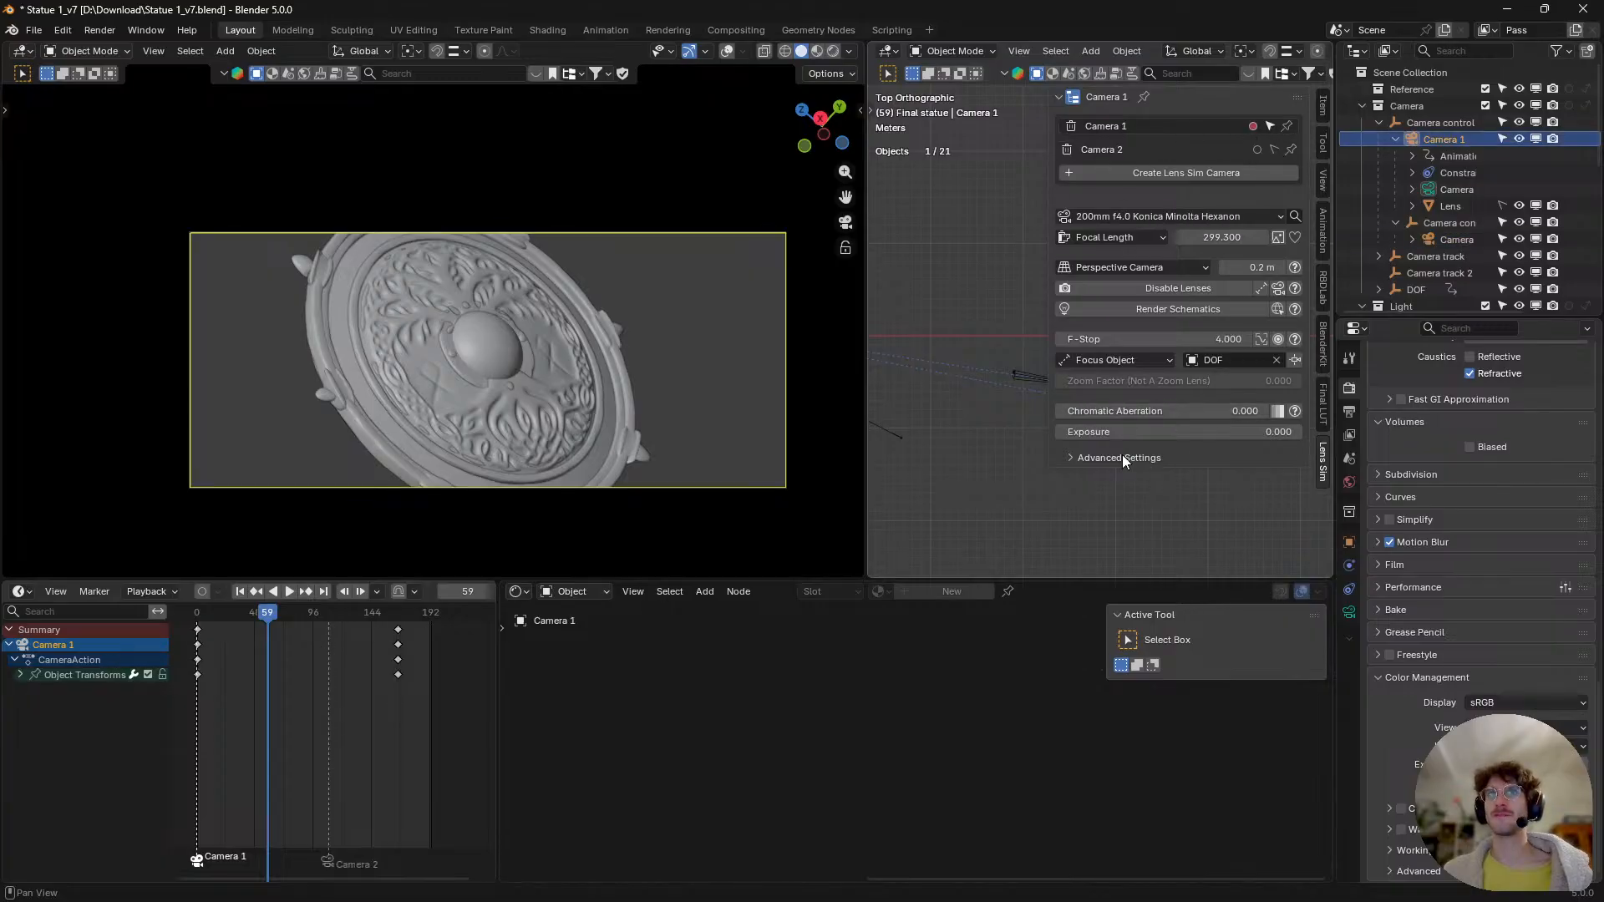
{"action": "left_click", "coordinate": [1349, 612]}
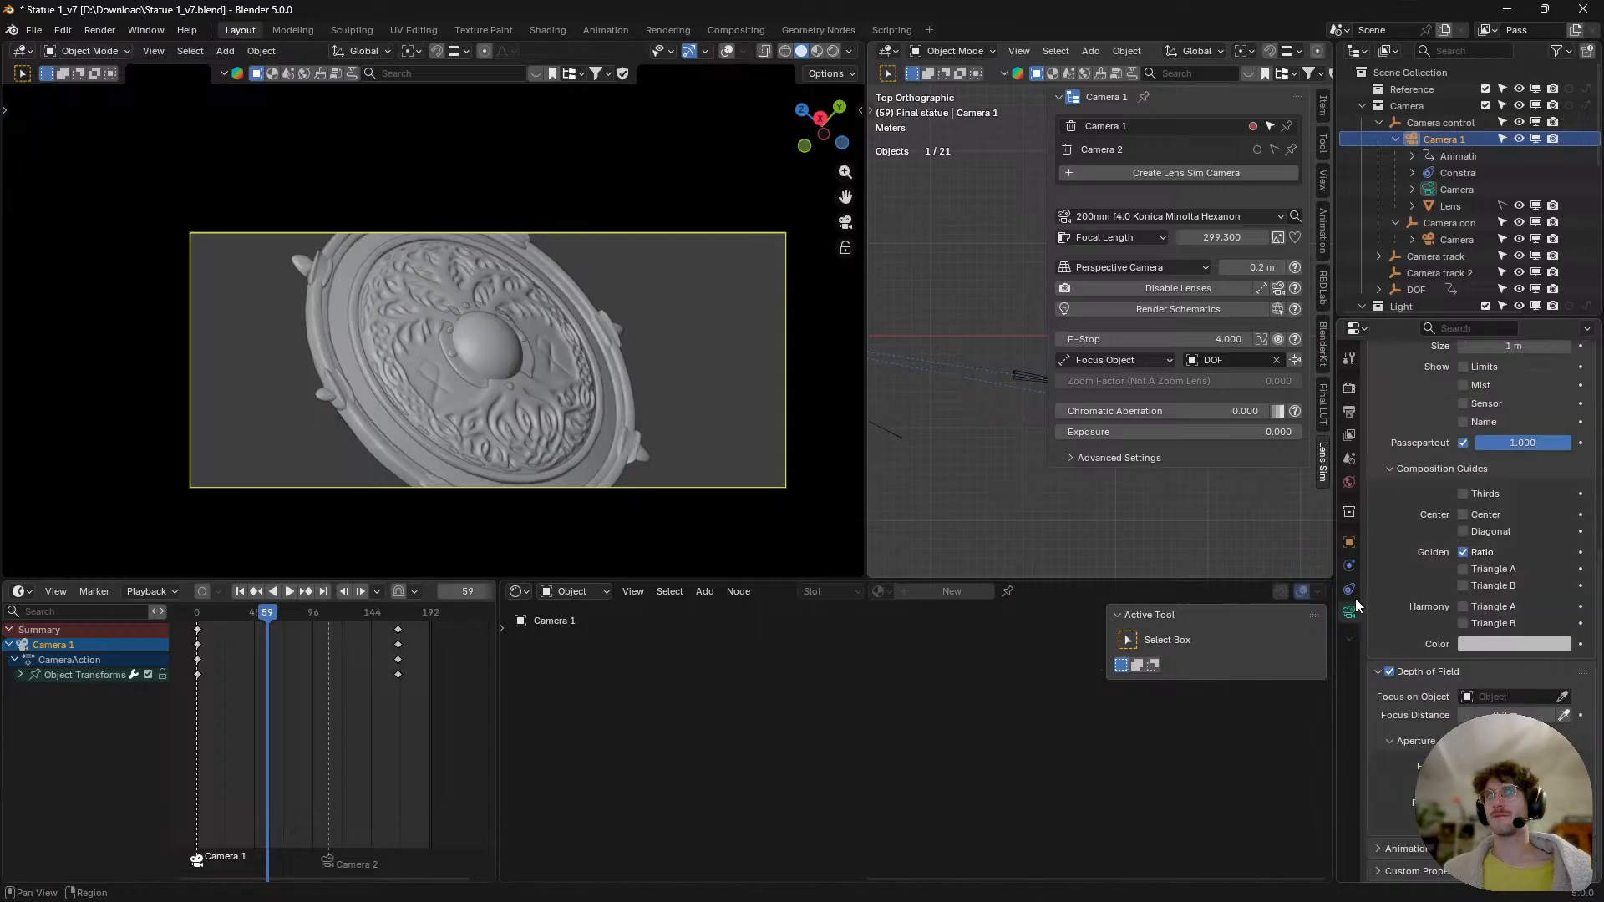
{"action": "scroll", "coordinate": [1477, 586], "scroll_direction": "up", "scroll_amount": 10}
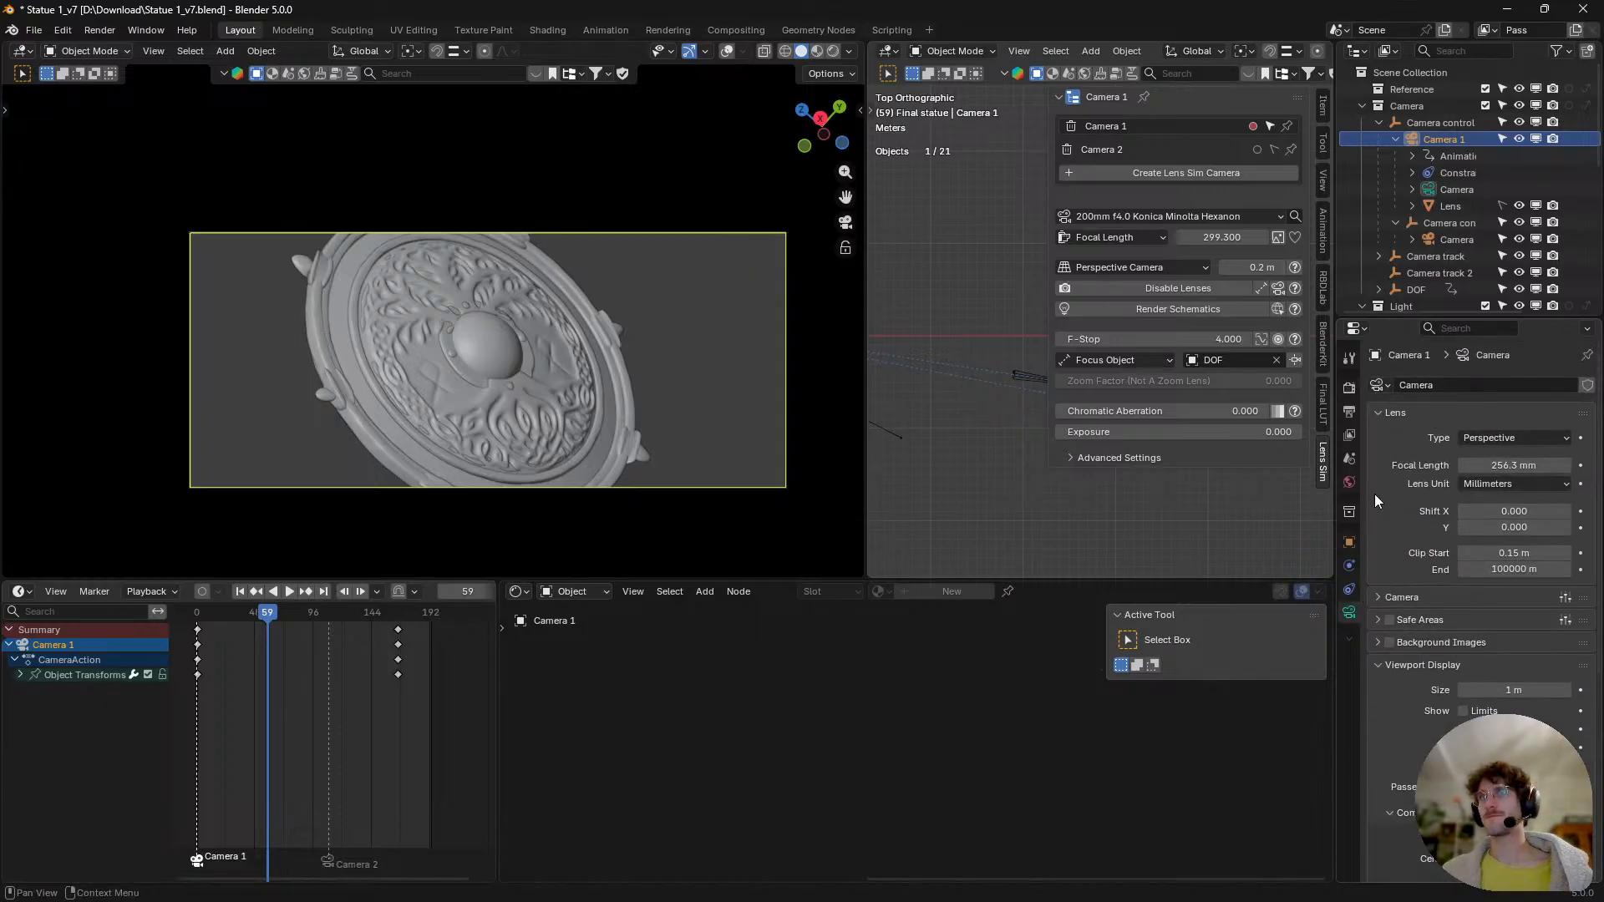
{"action": "left_click", "coordinate": [1273, 148]}
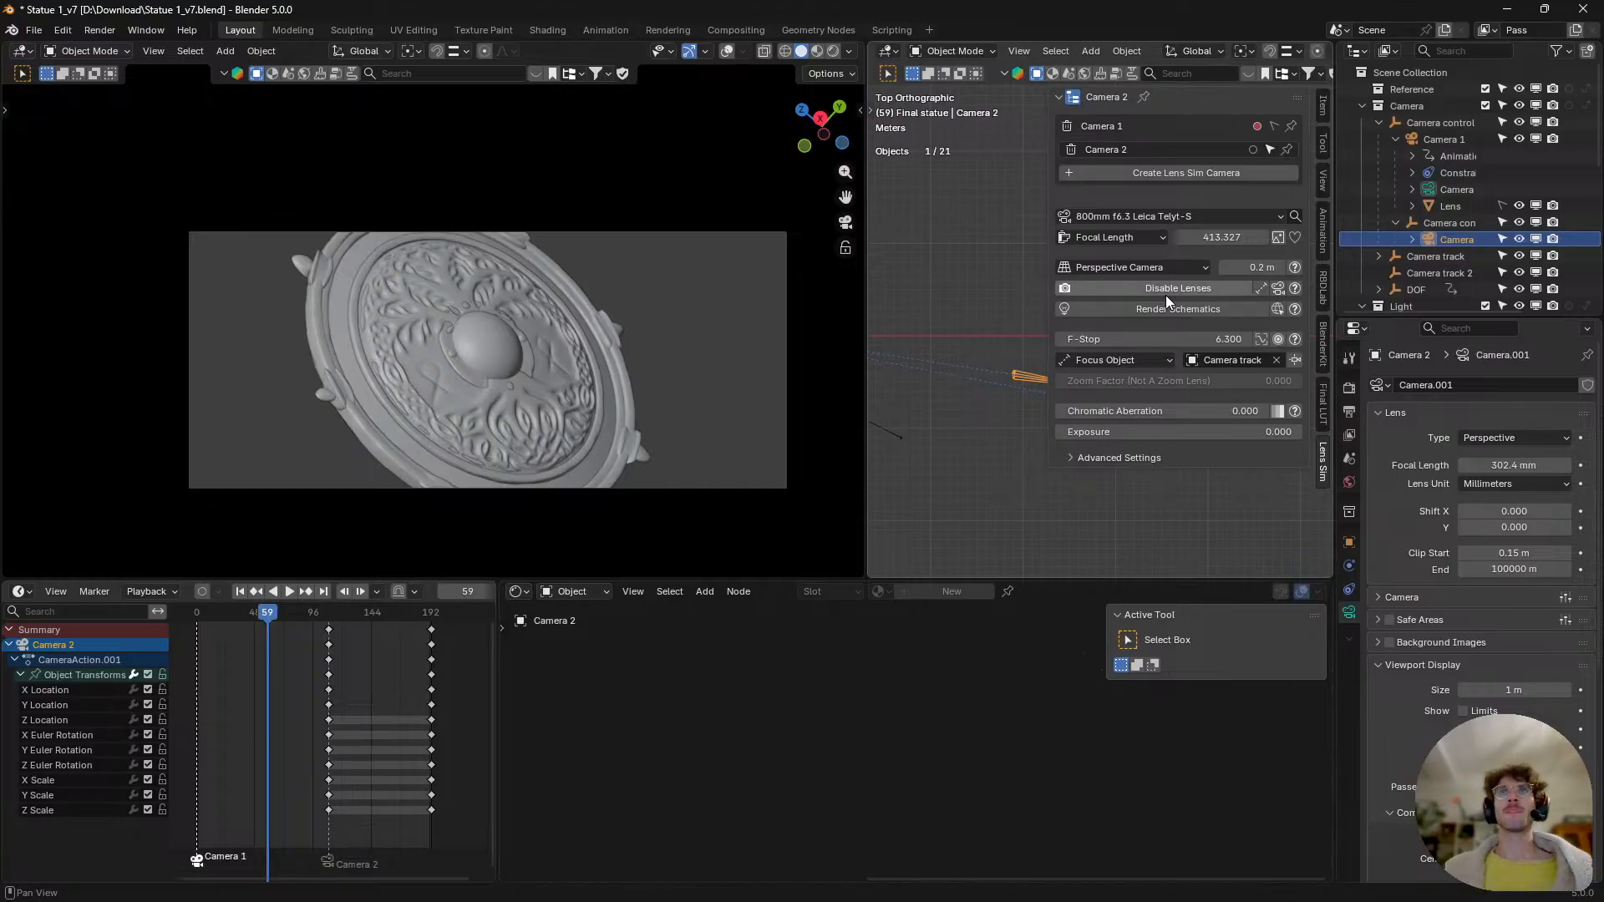
{"action": "left_click", "coordinate": [1275, 126]}
{"action": "left_click", "coordinate": [1274, 150]}
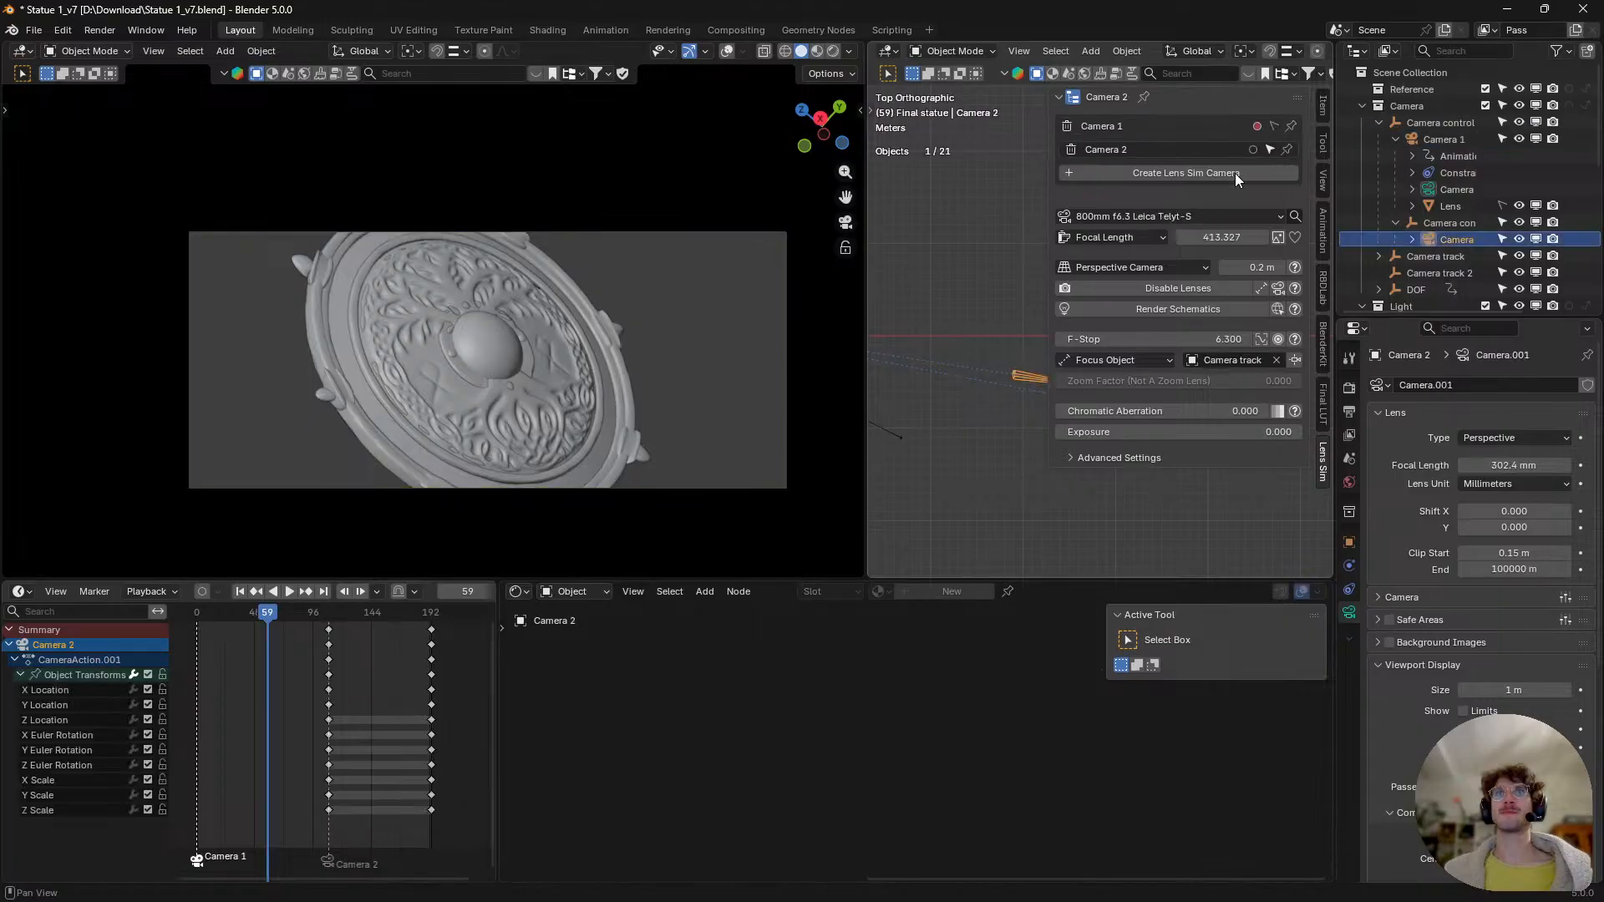
{"action": "scroll", "coordinate": [949, 336], "scroll_direction": "down", "scroll_amount": 2}
{"action": "scroll", "coordinate": [948, 352], "scroll_direction": "up", "scroll_amount": 2}
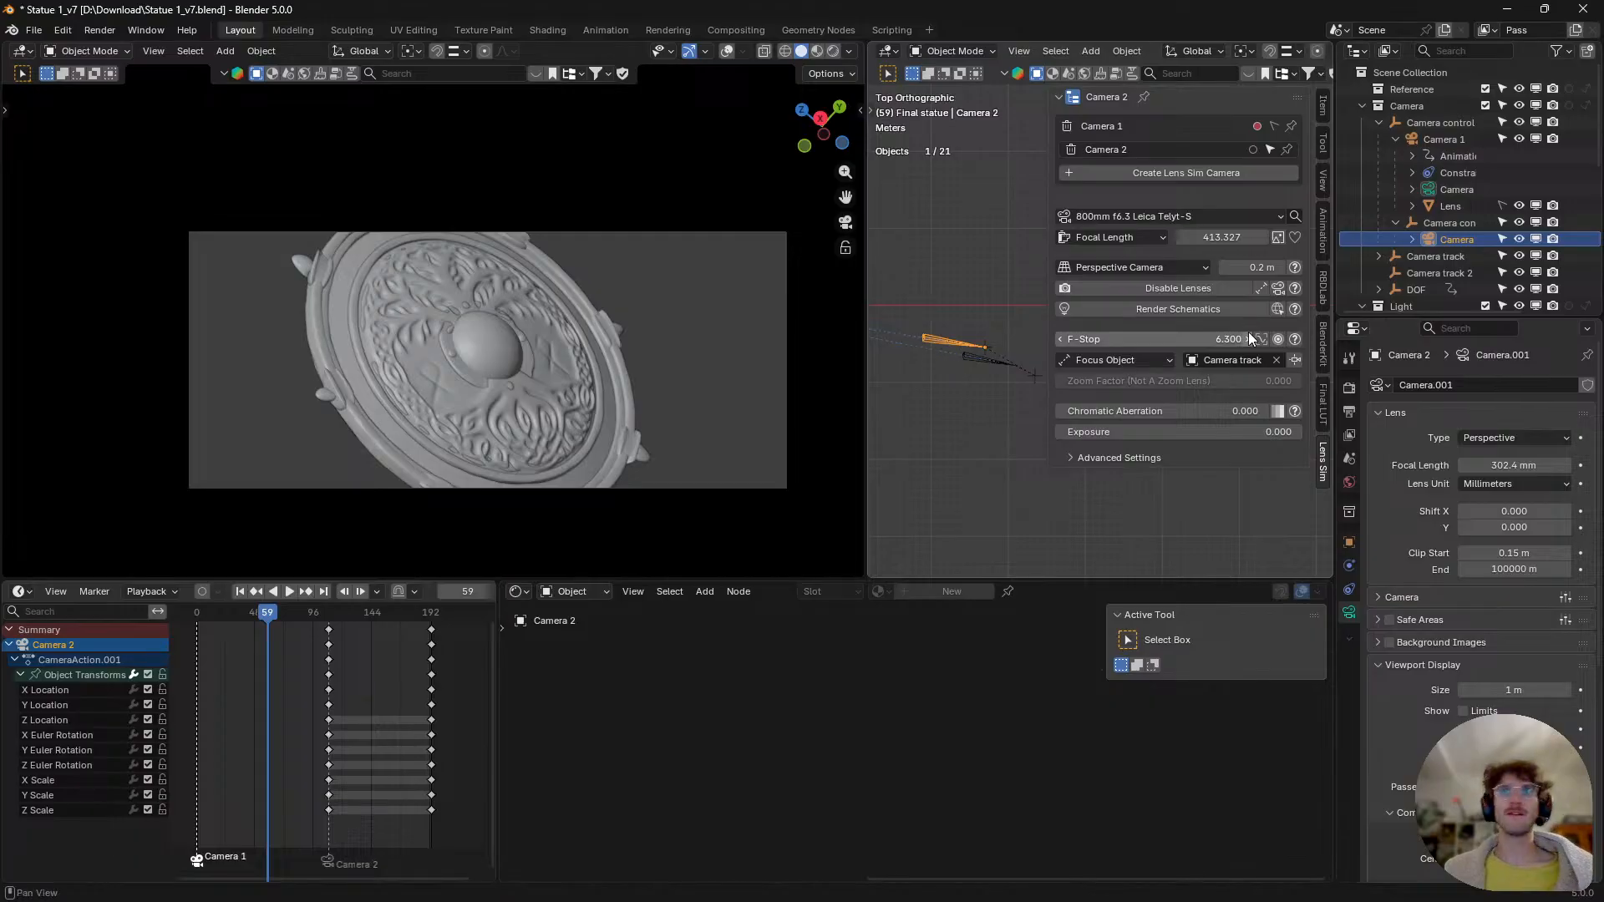
- Show the scene's output resolution and frame range, and alternate between Camera 1 and Camera 2, ending on Camera 1
{"action": "left_click", "coordinate": [1353, 409]}
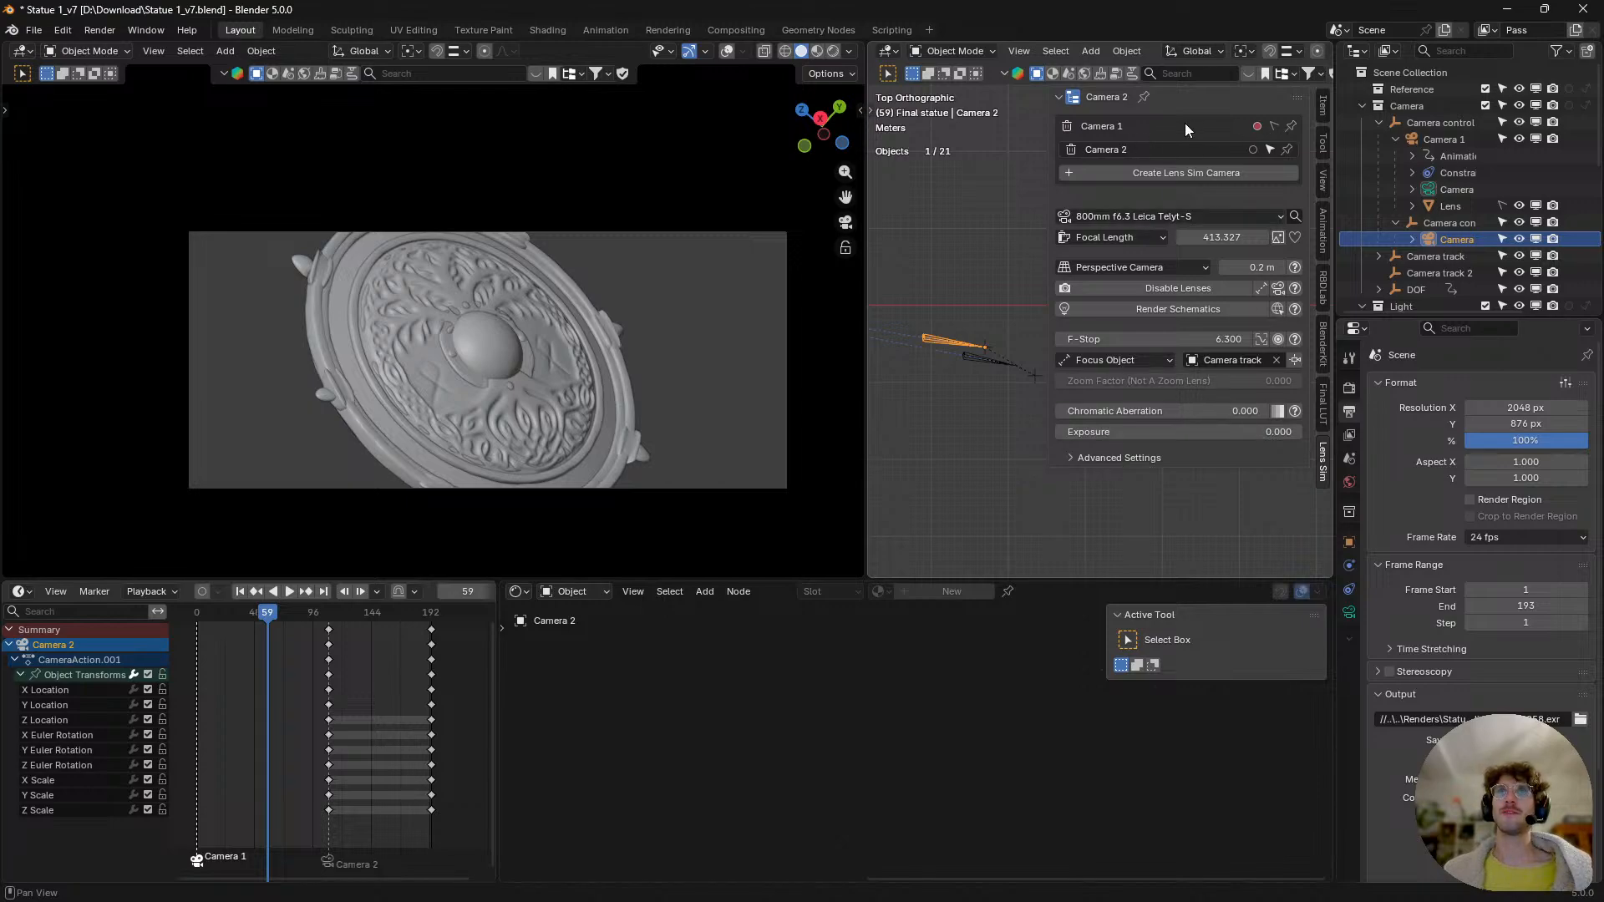
{"action": "left_click", "coordinate": [1270, 126]}
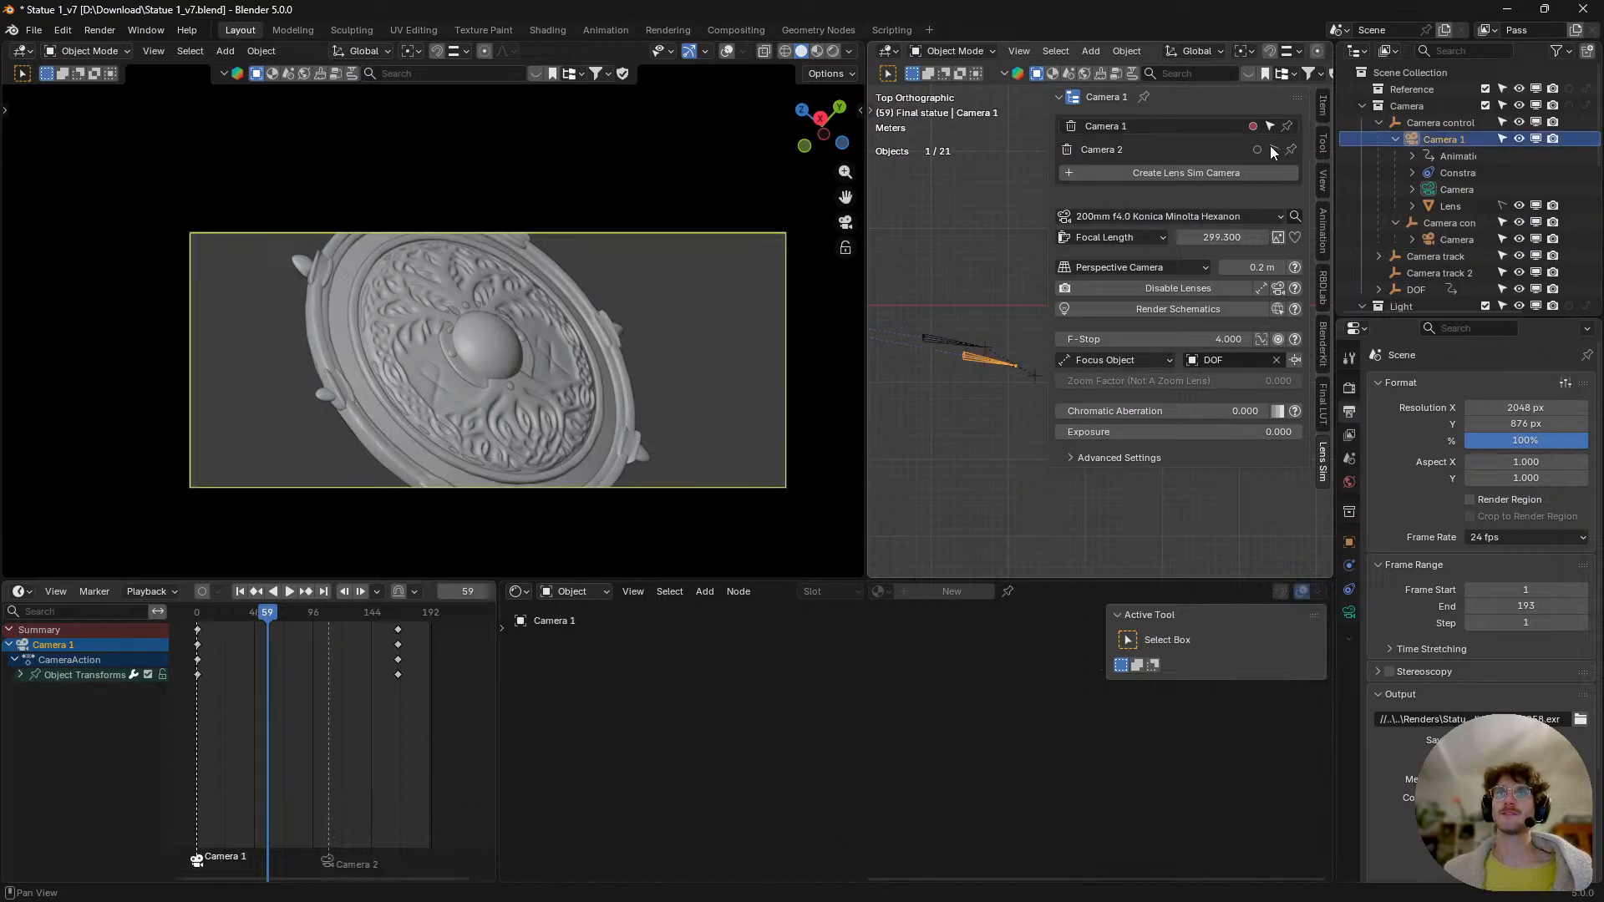
{"action": "left_click", "coordinate": [1270, 147]}
{"action": "left_click", "coordinate": [1275, 126]}
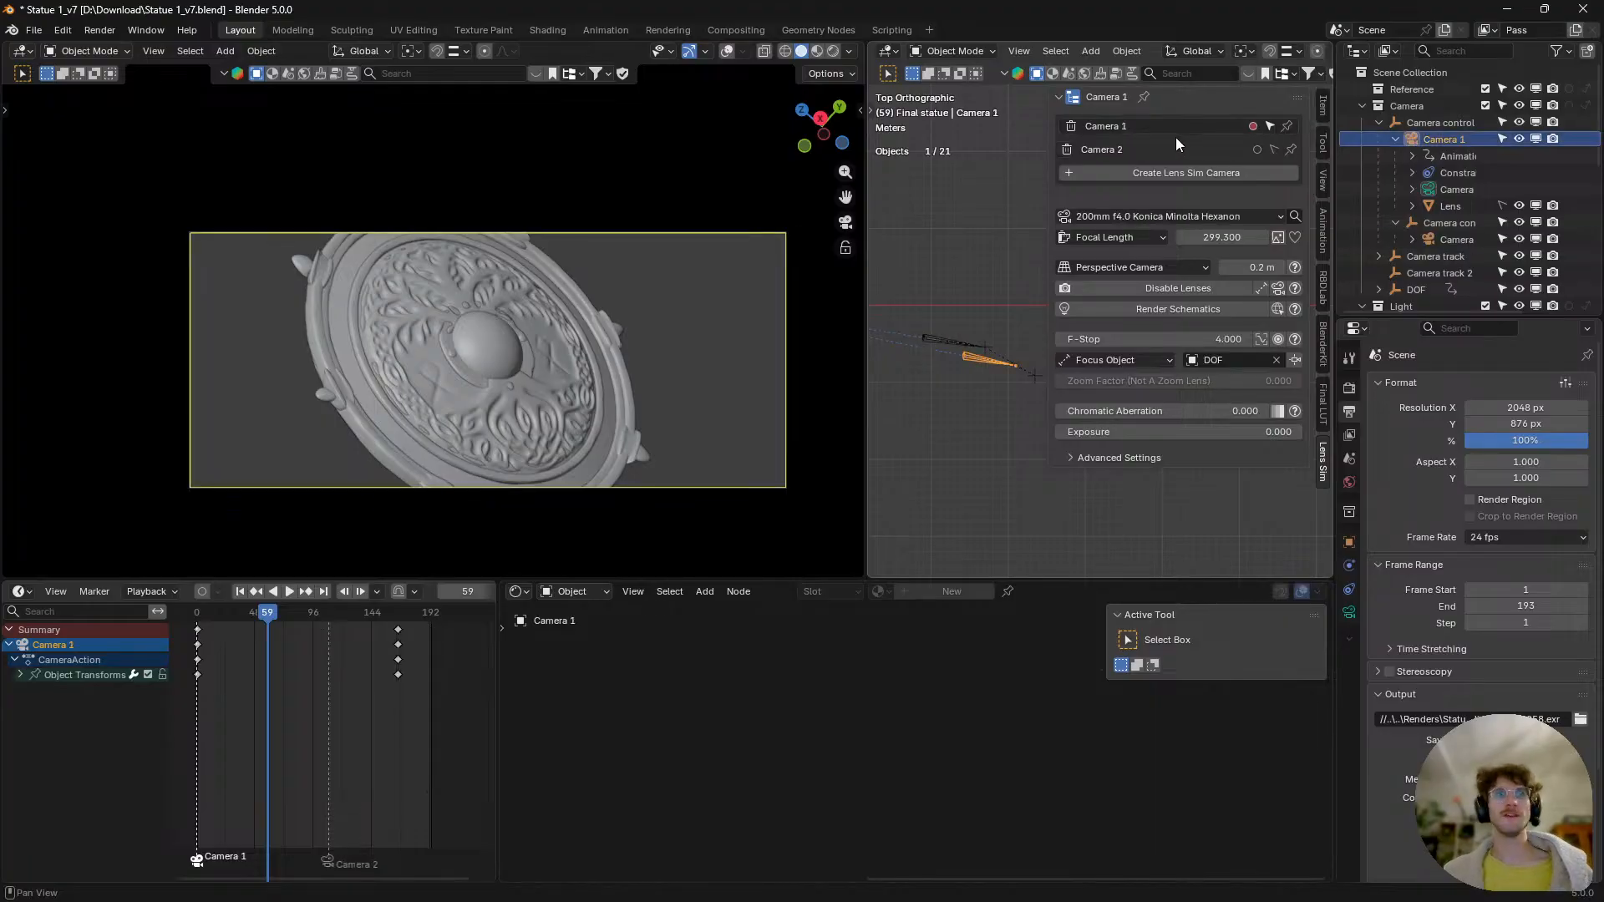
{"action": "left_click", "coordinate": [1272, 148]}
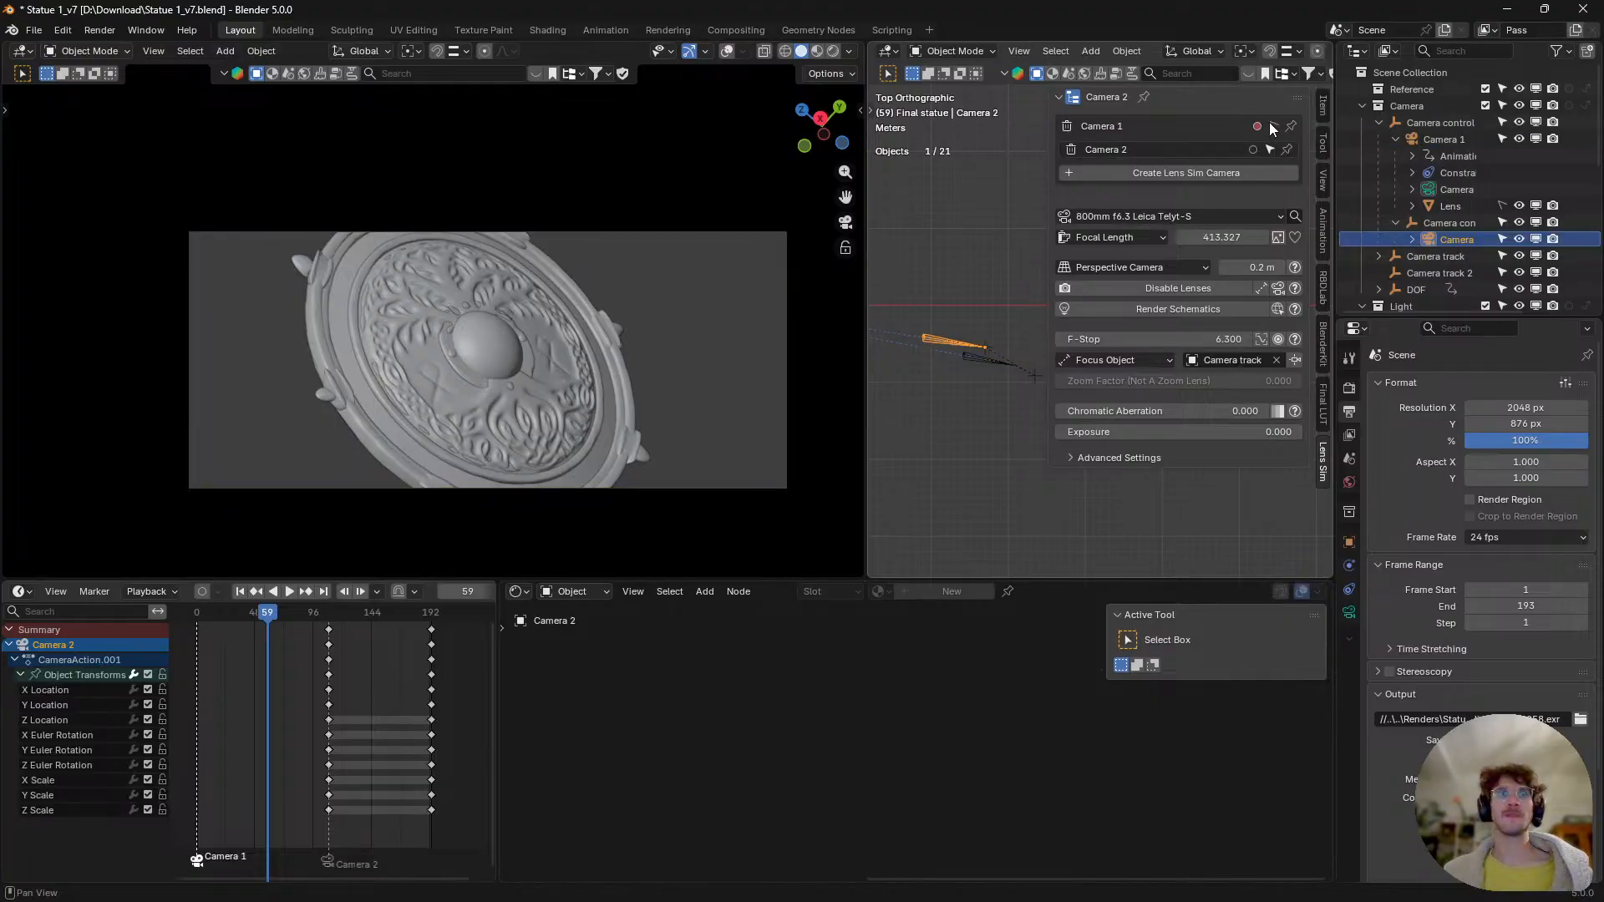
{"action": "left_click", "coordinate": [1270, 126]}
- Play the camera animation briefly and stop it at frame 67
{"action": "key", "text": "space"}
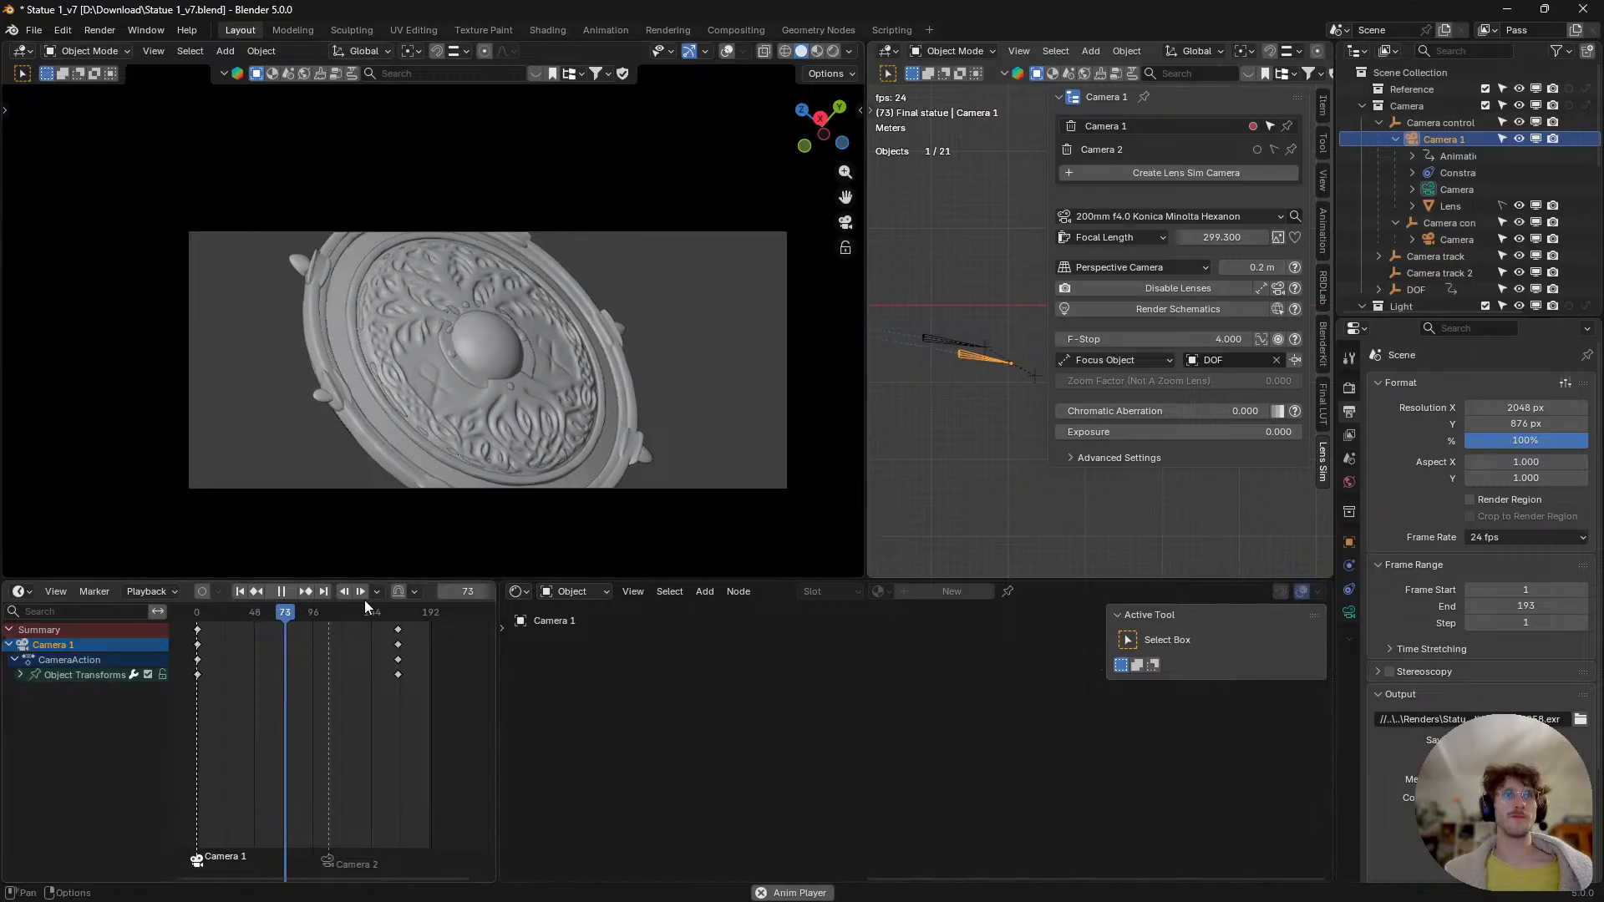
{"action": "left_click", "coordinate": [279, 619]}
{"action": "key", "text": "space"}
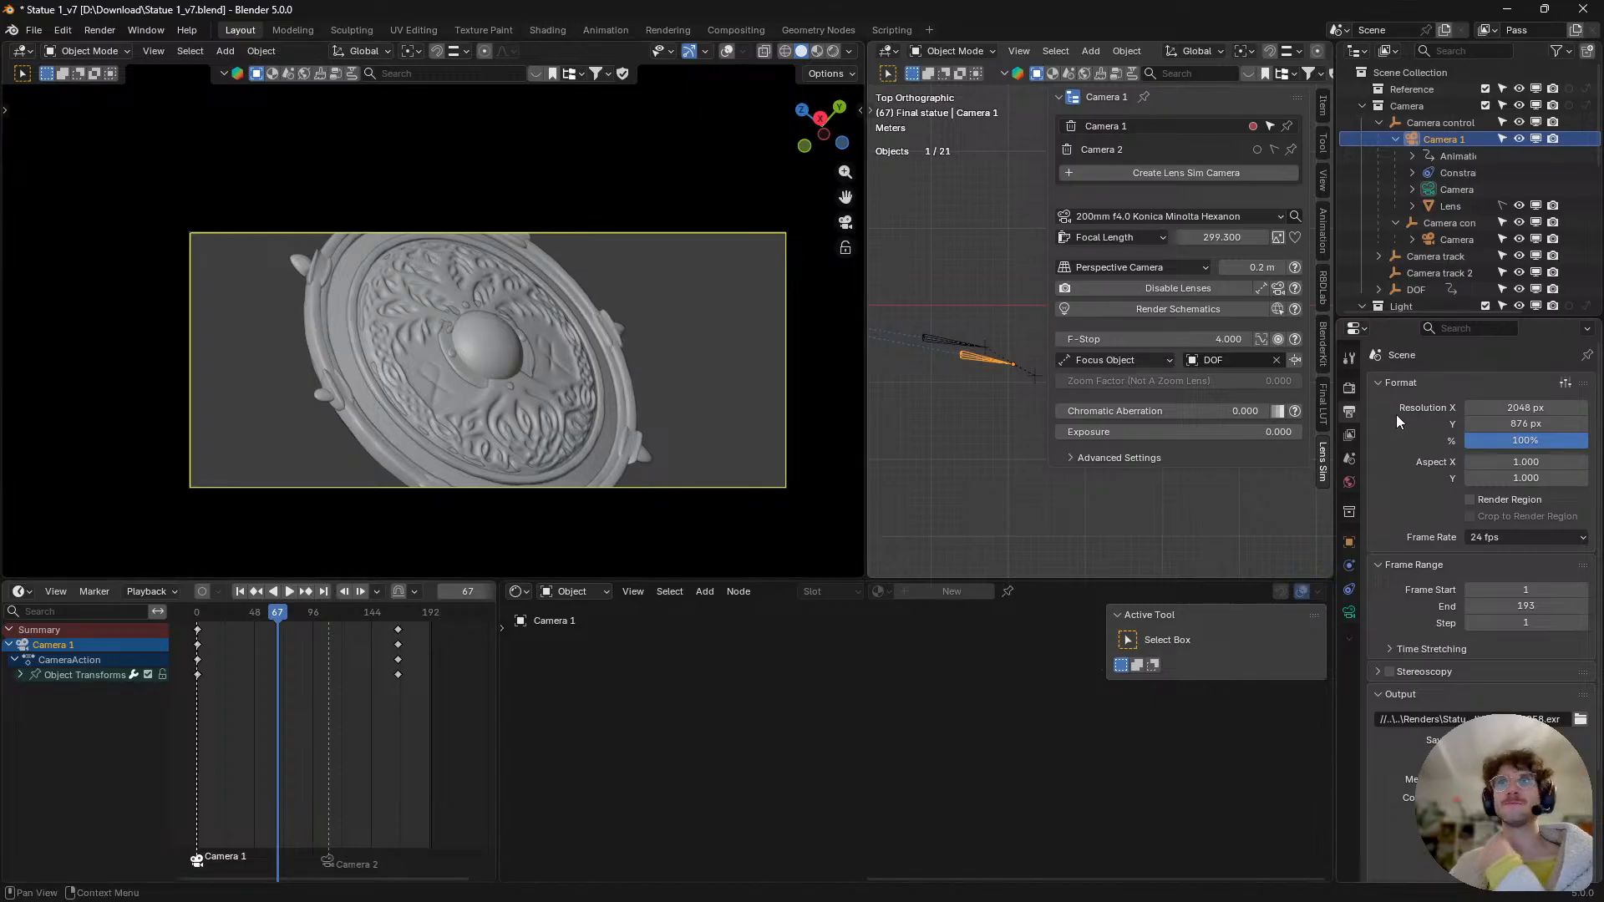
- Review the Cycles render settings for sampling, denoising, lights, max bounces, clamping and caustics
{"action": "left_click", "coordinate": [1348, 388]}
{"action": "left_click", "coordinate": [1492, 382]}
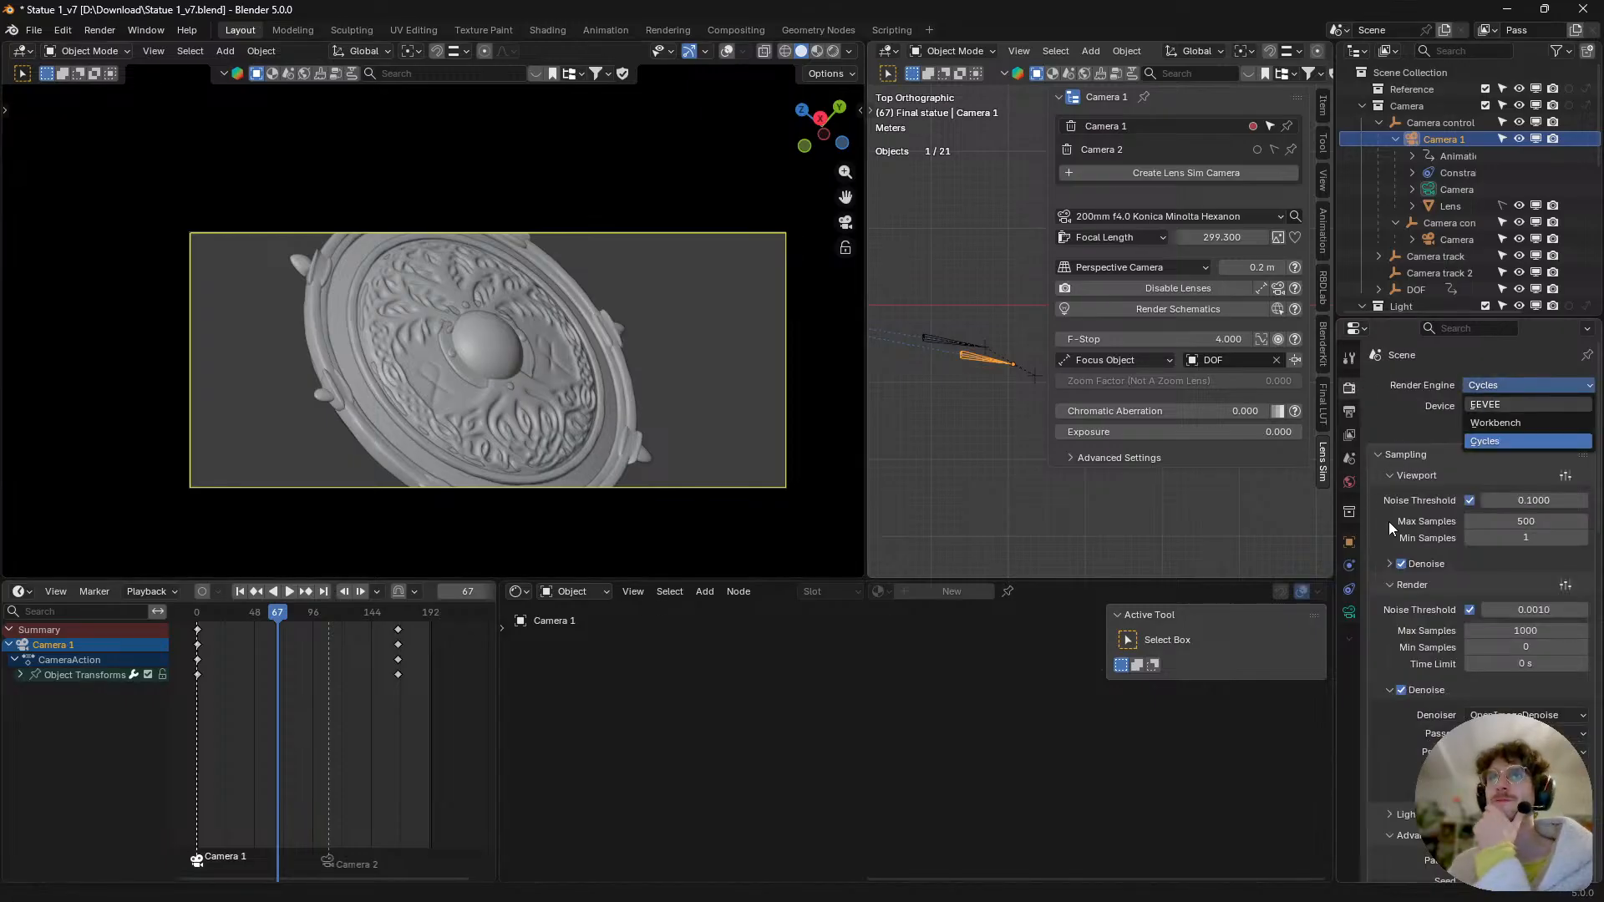
{"action": "scroll", "coordinate": [1458, 518], "scroll_direction": "down", "scroll_amount": 3}
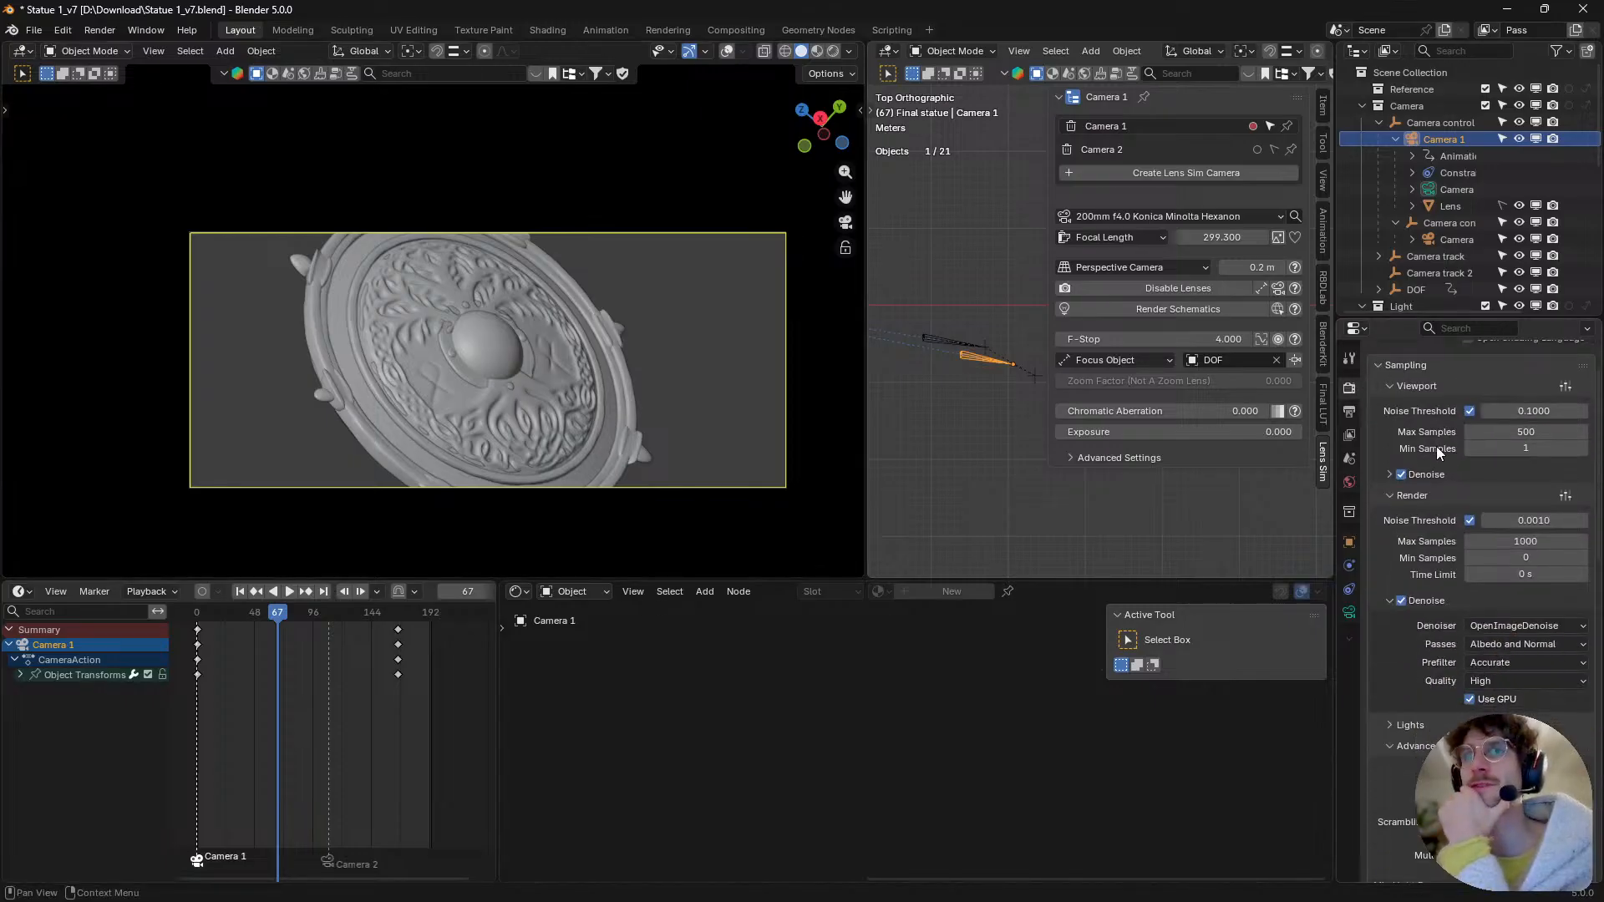
{"action": "scroll", "coordinate": [1415, 492], "scroll_direction": "down", "scroll_amount": 1}
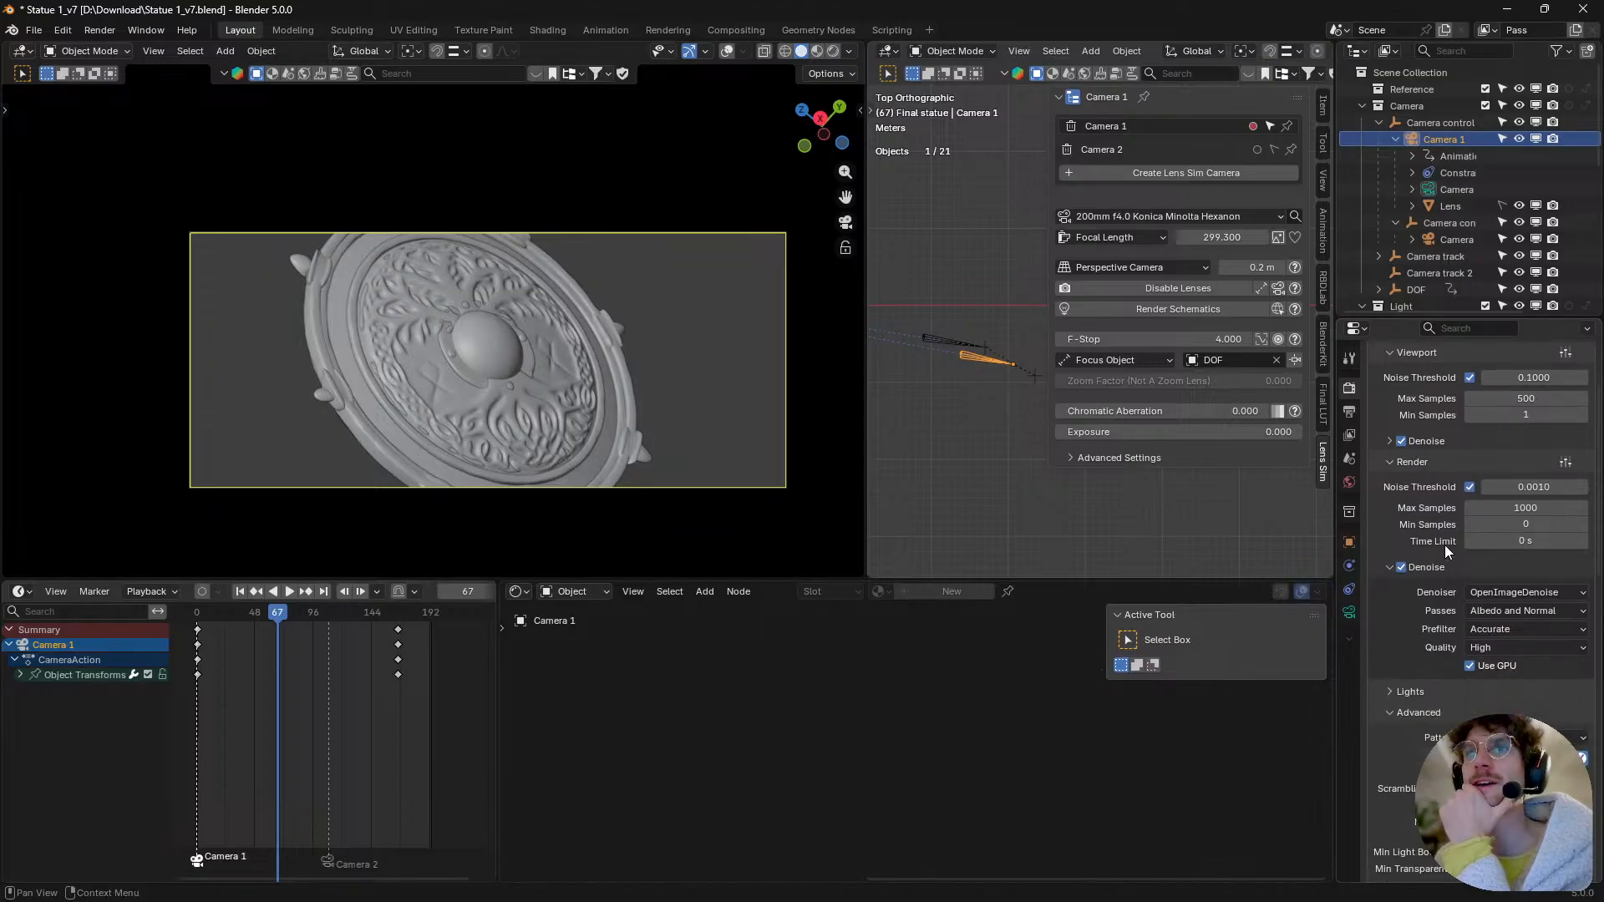
{"action": "scroll", "coordinate": [1422, 543], "scroll_direction": "down", "scroll_amount": 5}
{"action": "left_click", "coordinate": [1420, 510]}
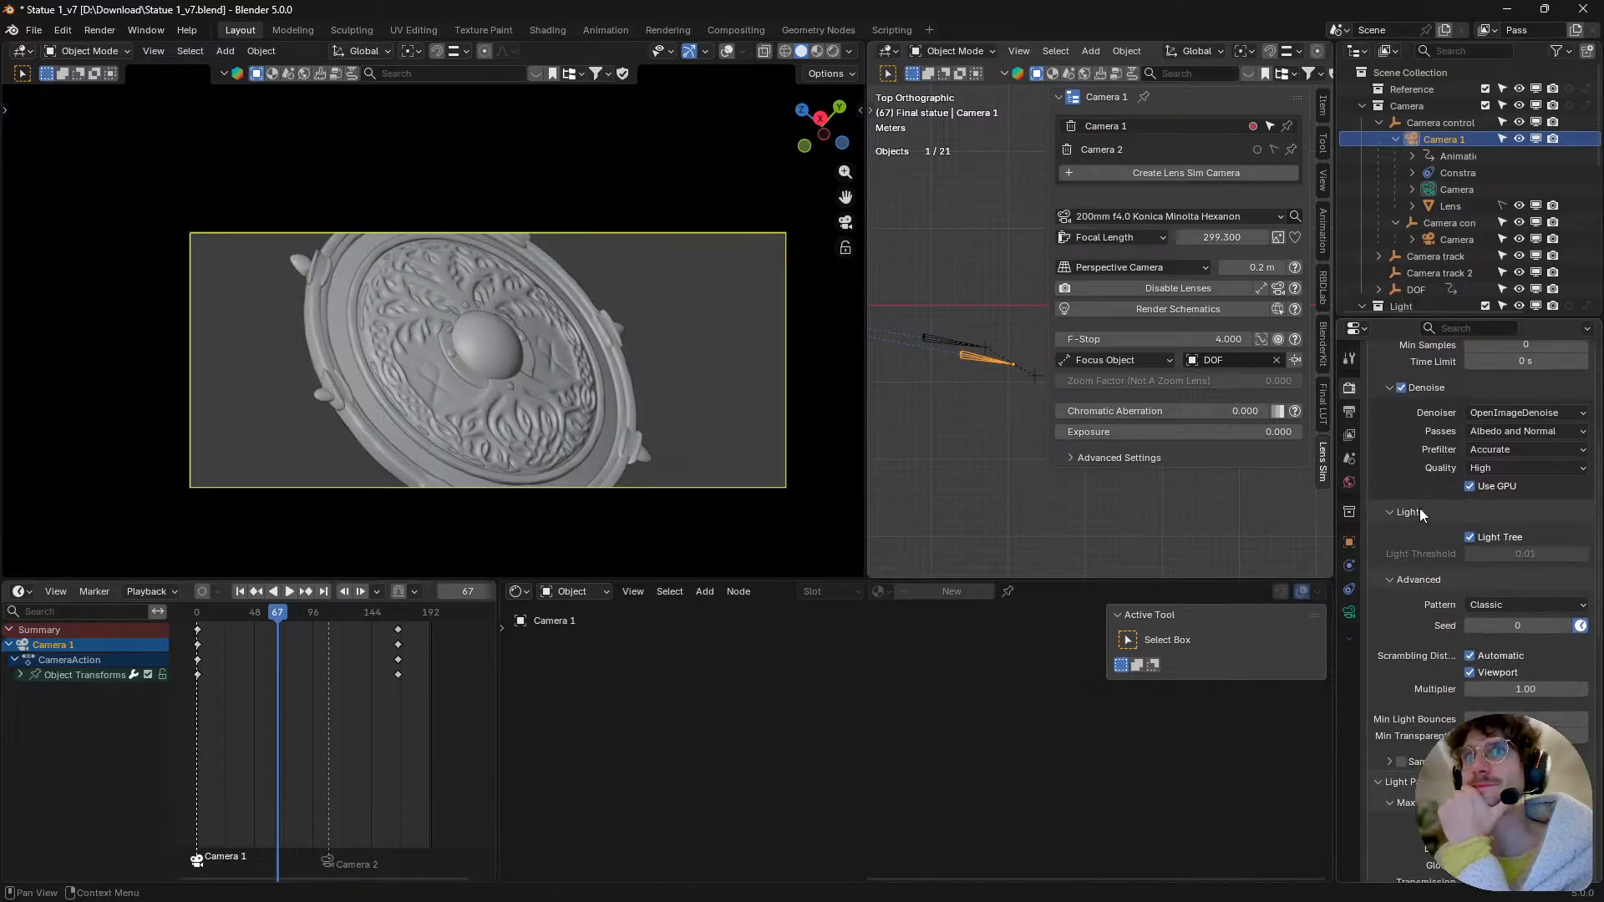
{"action": "left_click", "coordinate": [1420, 509]}
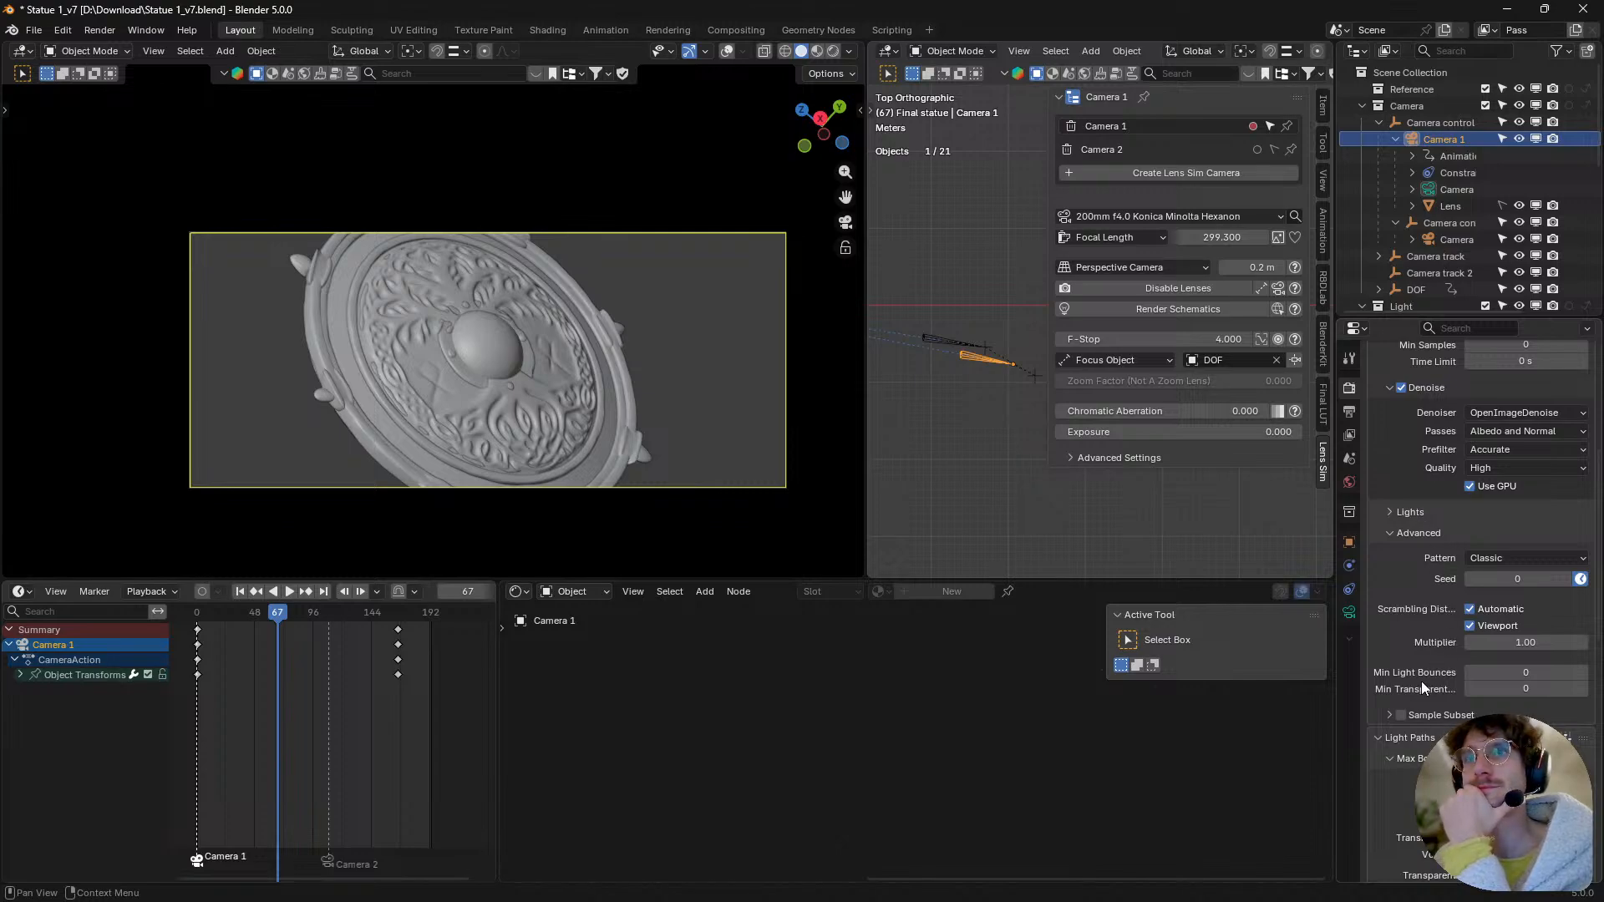
{"action": "scroll", "coordinate": [1411, 585], "scroll_direction": "down", "scroll_amount": 3}
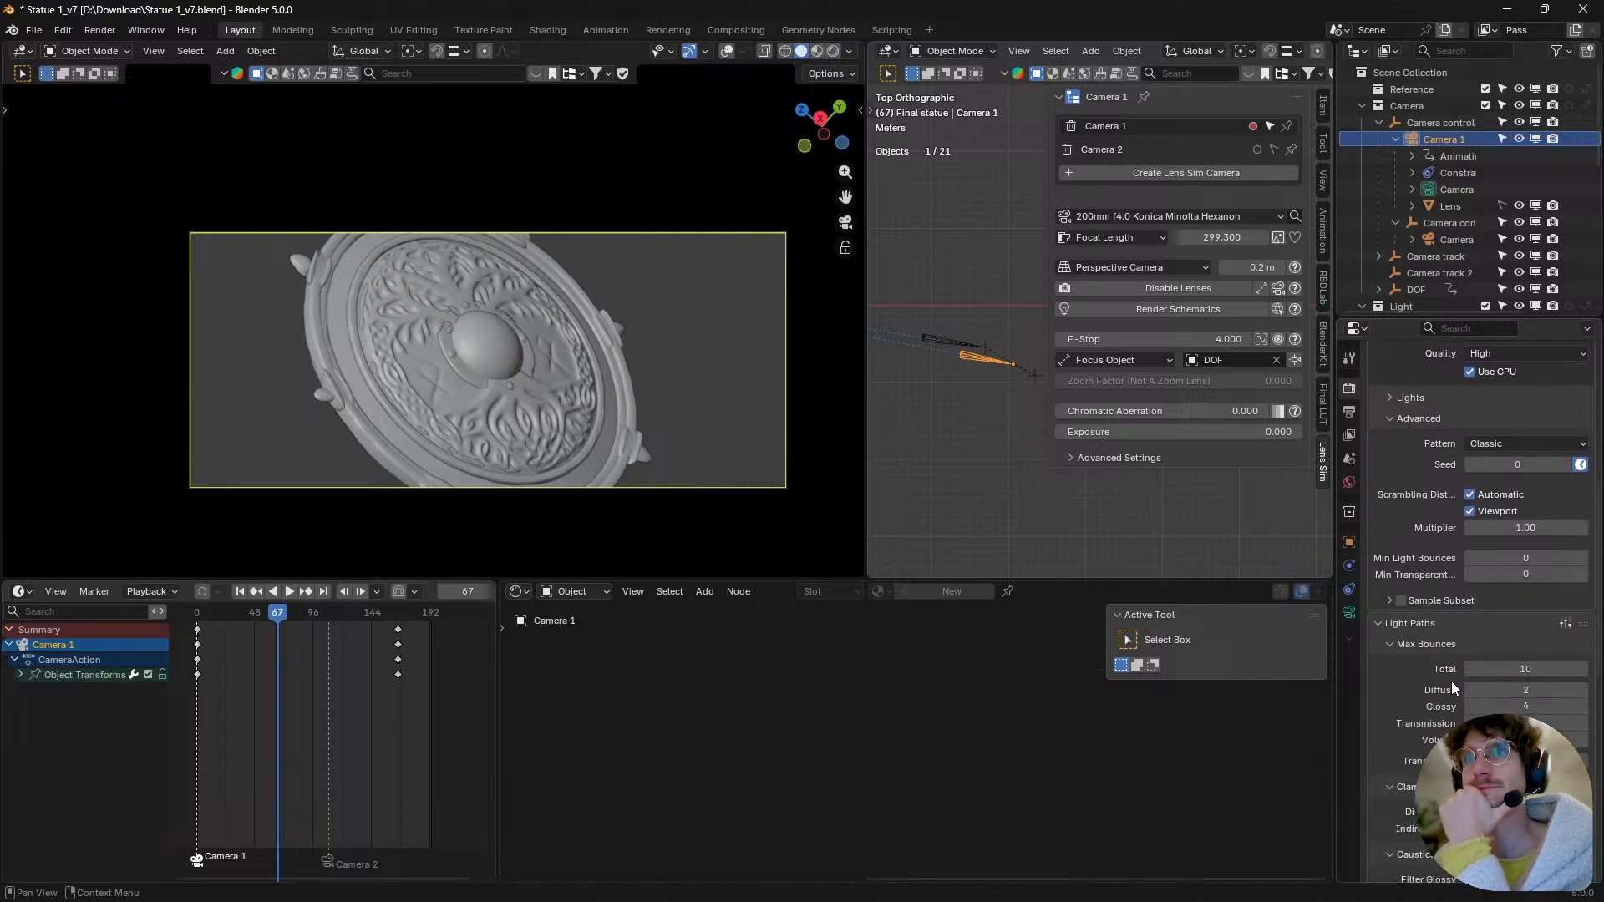
{"action": "scroll", "coordinate": [1428, 585], "scroll_direction": "down", "scroll_amount": 4}
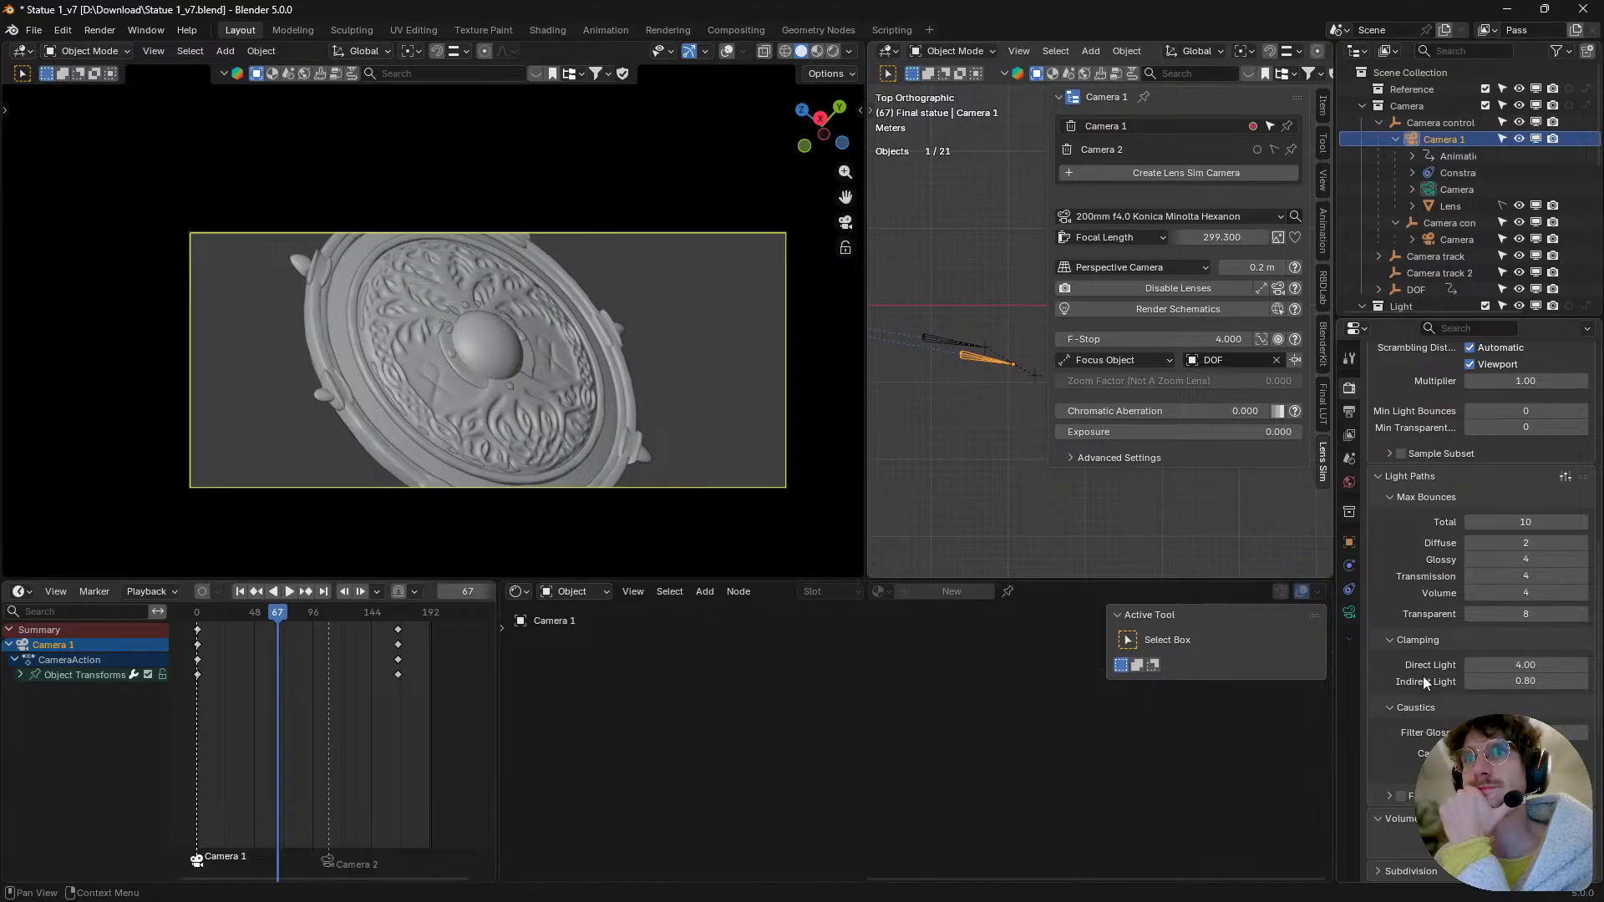
{"action": "scroll", "coordinate": [1420, 601], "scroll_direction": "down", "scroll_amount": 2}
{"action": "scroll", "coordinate": [1420, 585], "scroll_direction": "down", "scroll_amount": 2}
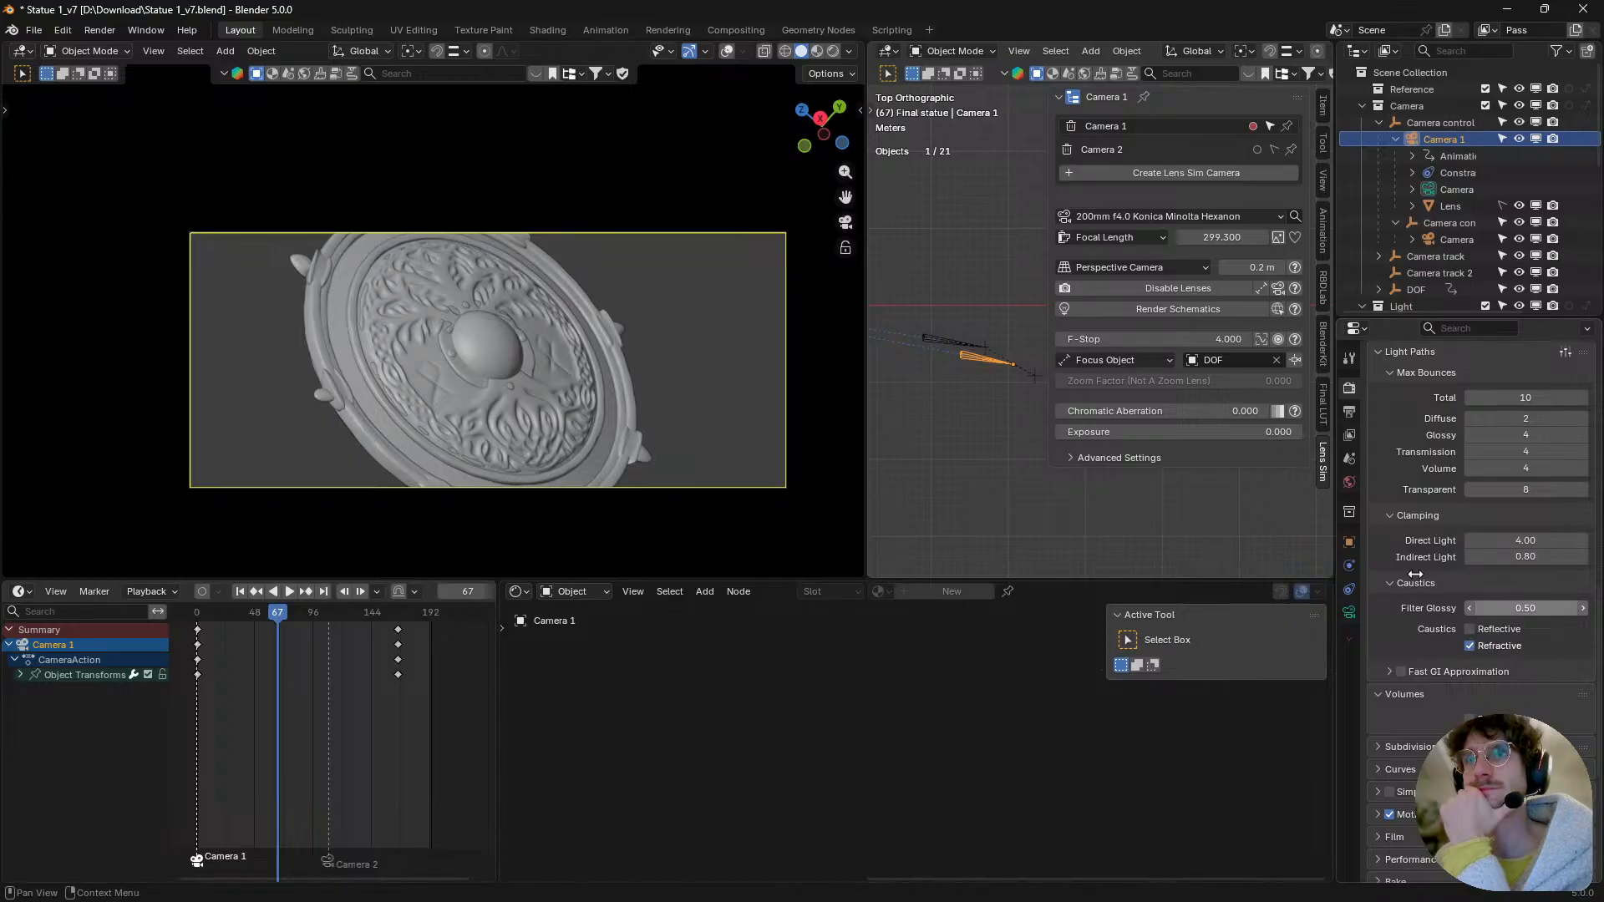
{"action": "scroll", "coordinate": [1431, 653], "scroll_direction": "down", "scroll_amount": 4}
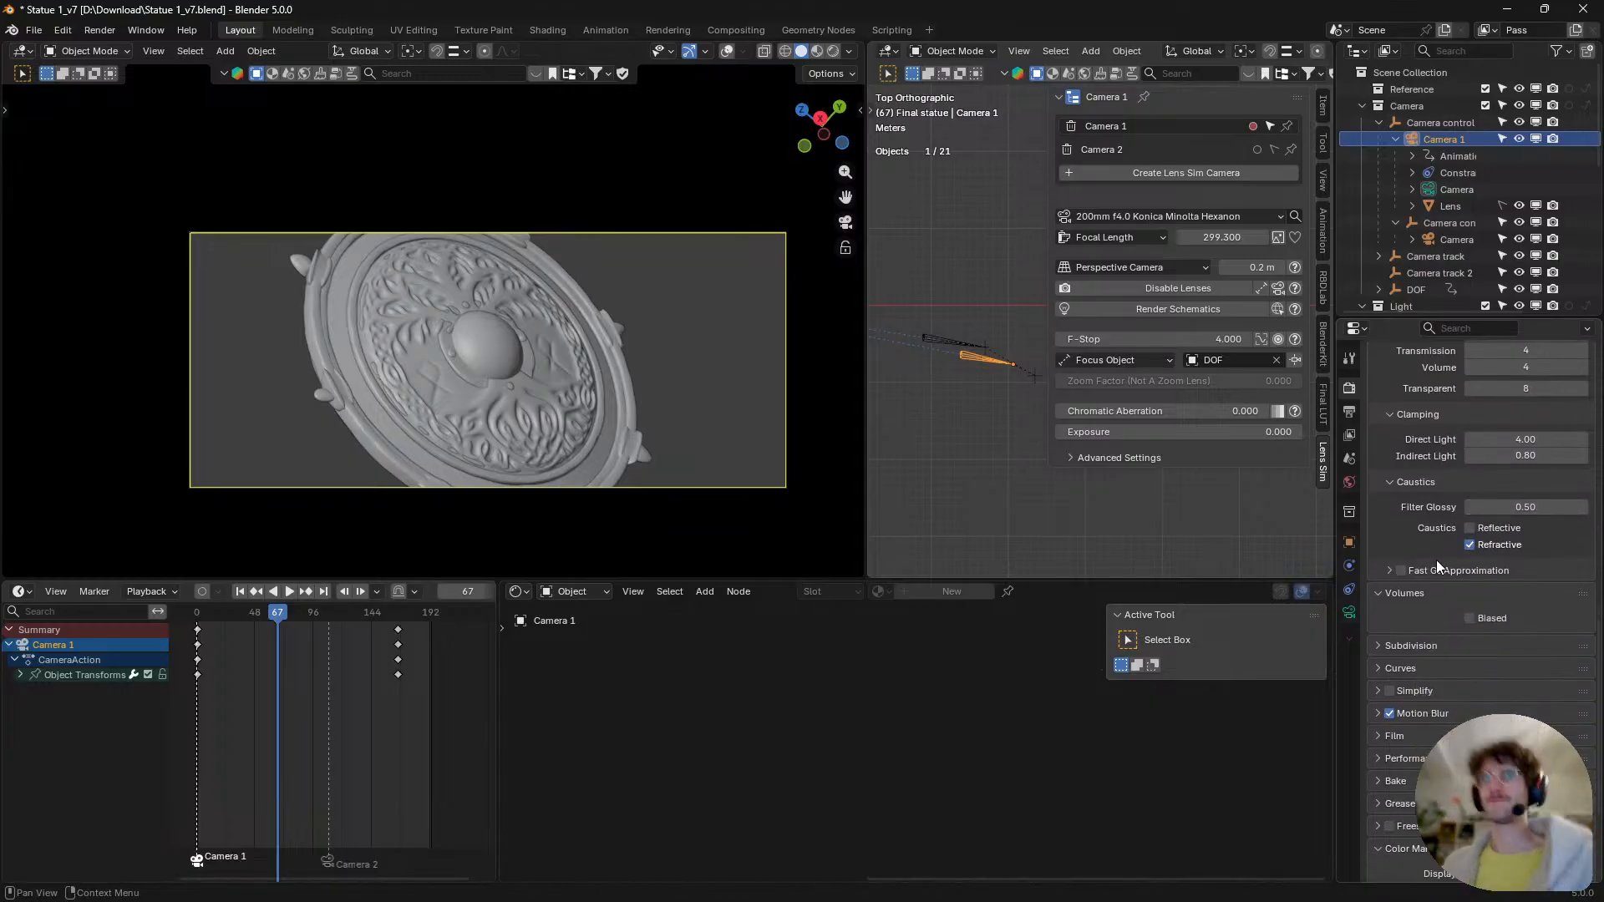
{"action": "scroll", "coordinate": [1426, 468], "scroll_direction": "up", "scroll_amount": 4}
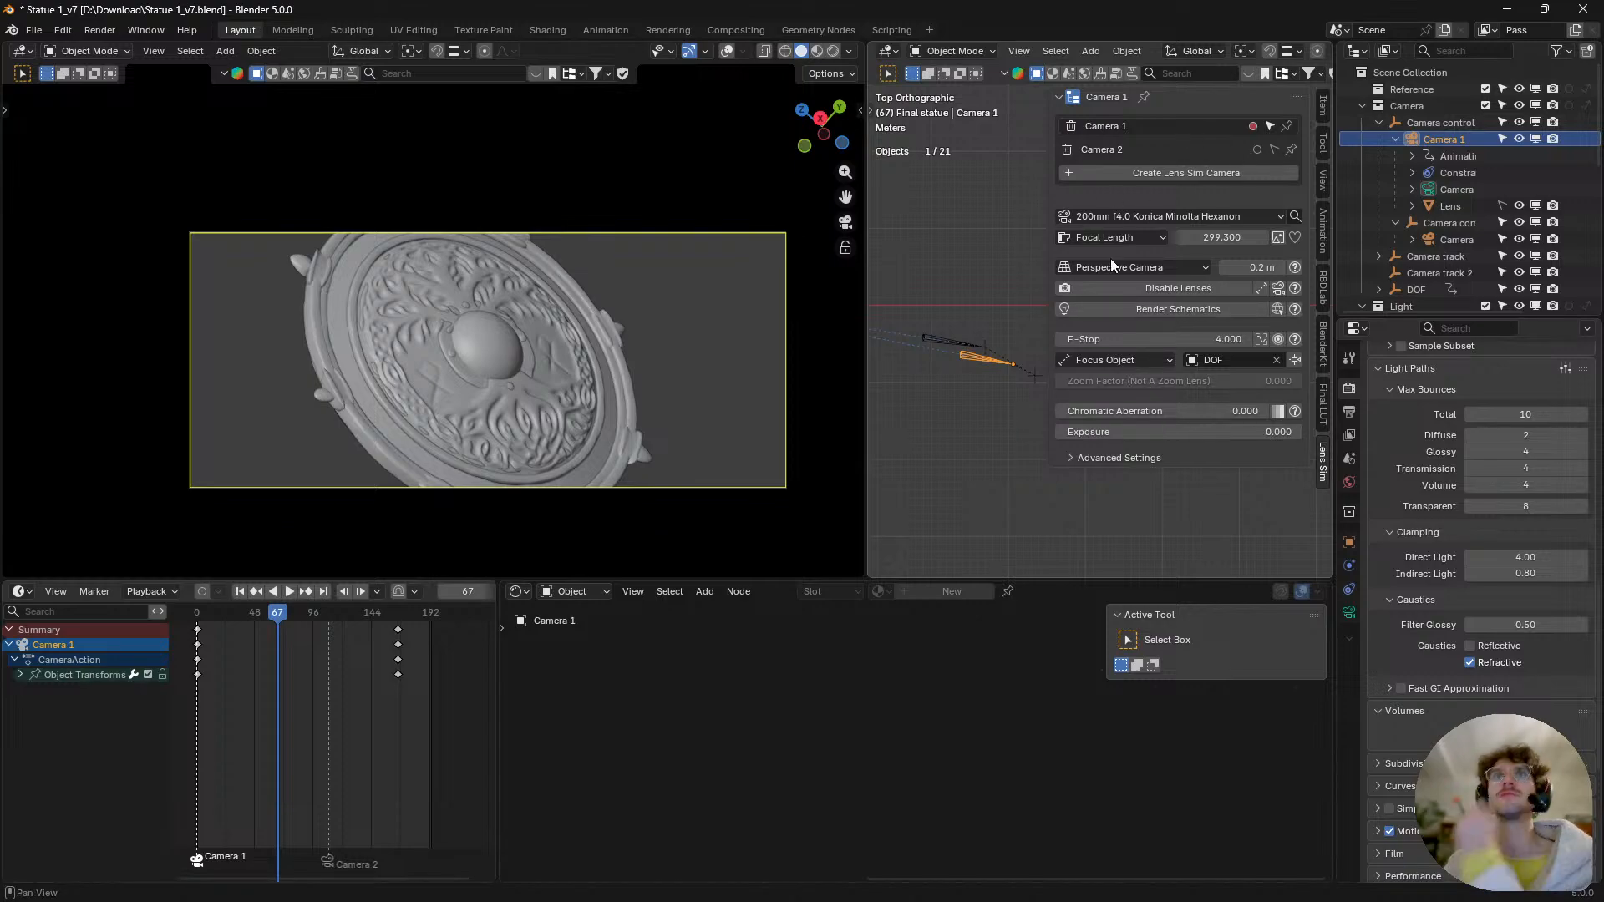
- Toggle Camera 1's simulated lenses off and on several times in Lens Sim, leaving them enabled
{"action": "left_click", "coordinate": [1173, 219]}
{"action": "key", "text": "Escape"}
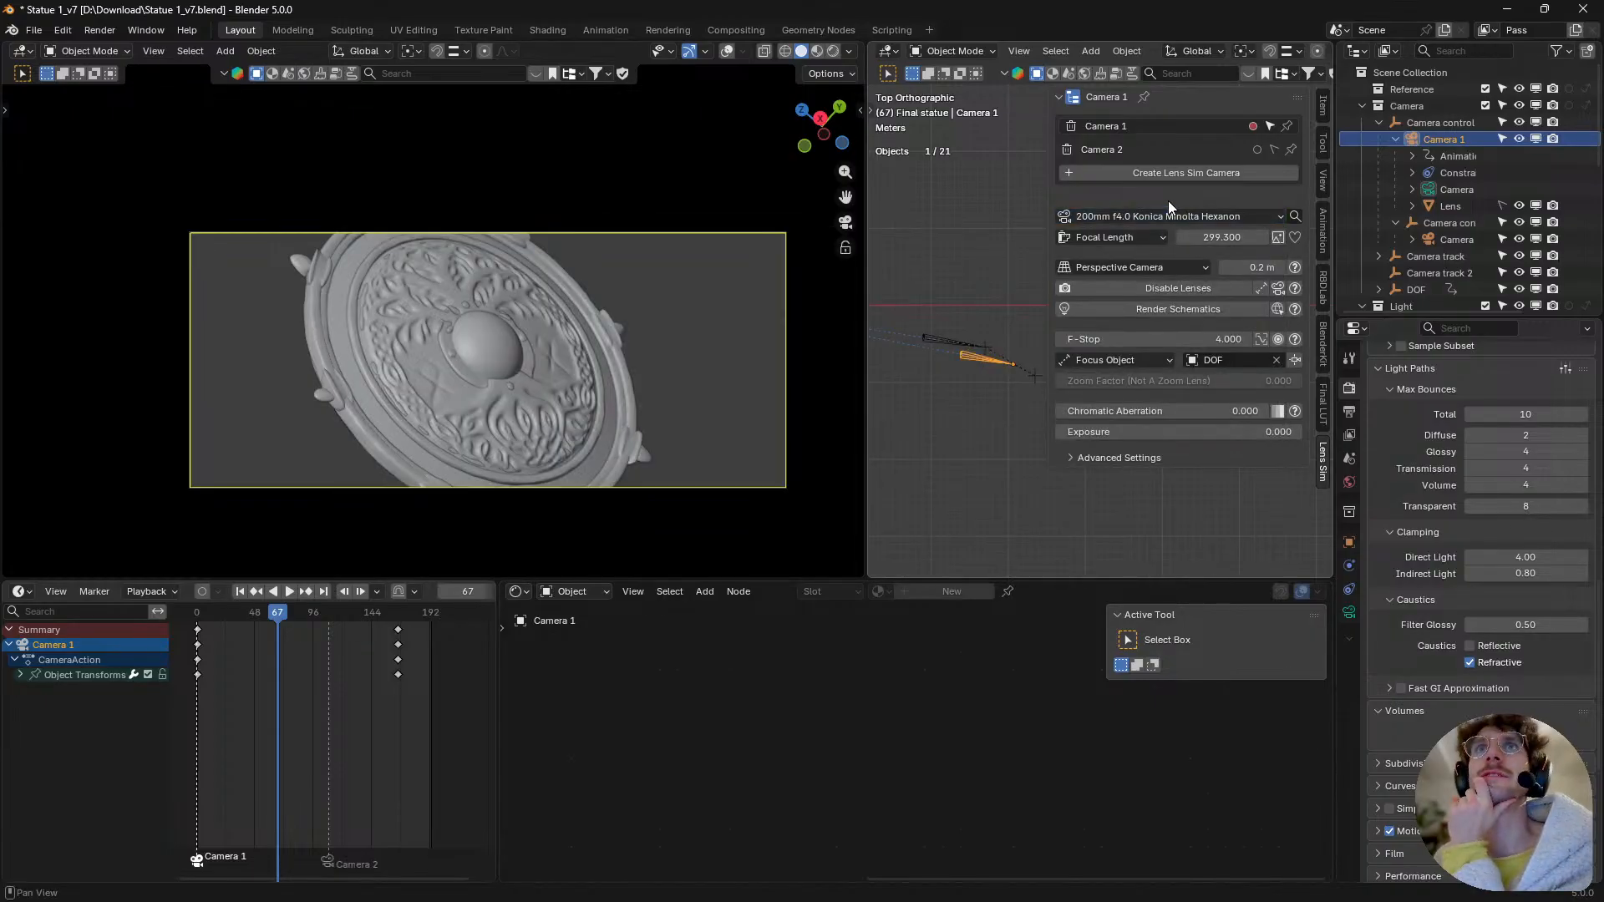
{"action": "left_click", "coordinate": [1161, 288]}
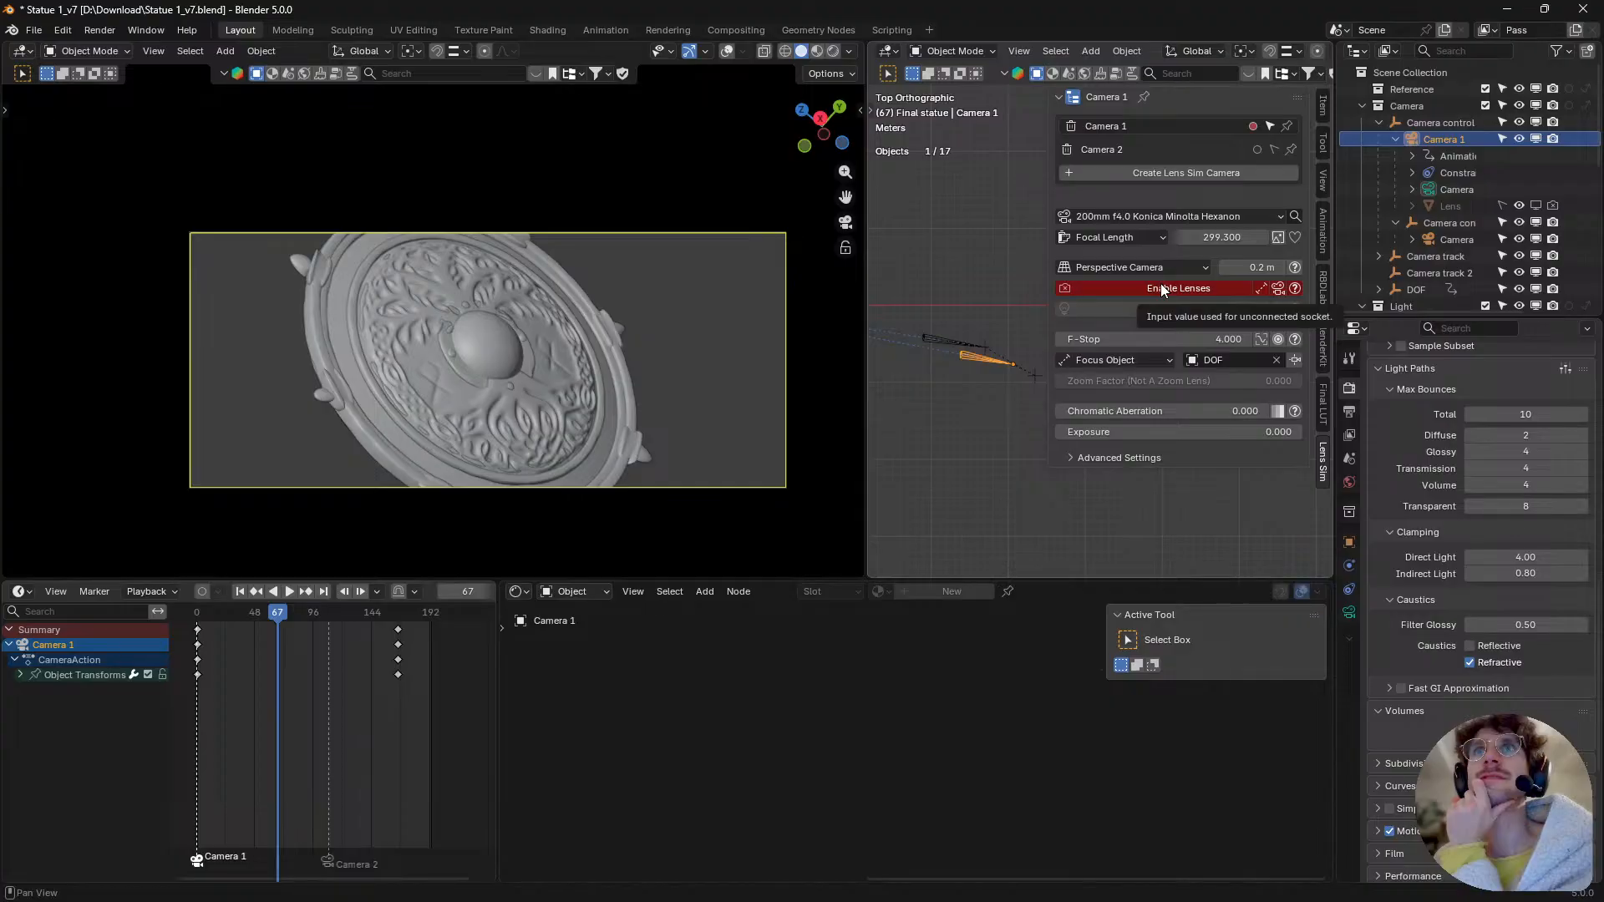
{"action": "left_click", "coordinate": [1161, 287]}
{"action": "left_click", "coordinate": [1161, 288]}
{"action": "left_click", "coordinate": [1160, 288]}
{"action": "left_click", "coordinate": [1161, 287]}
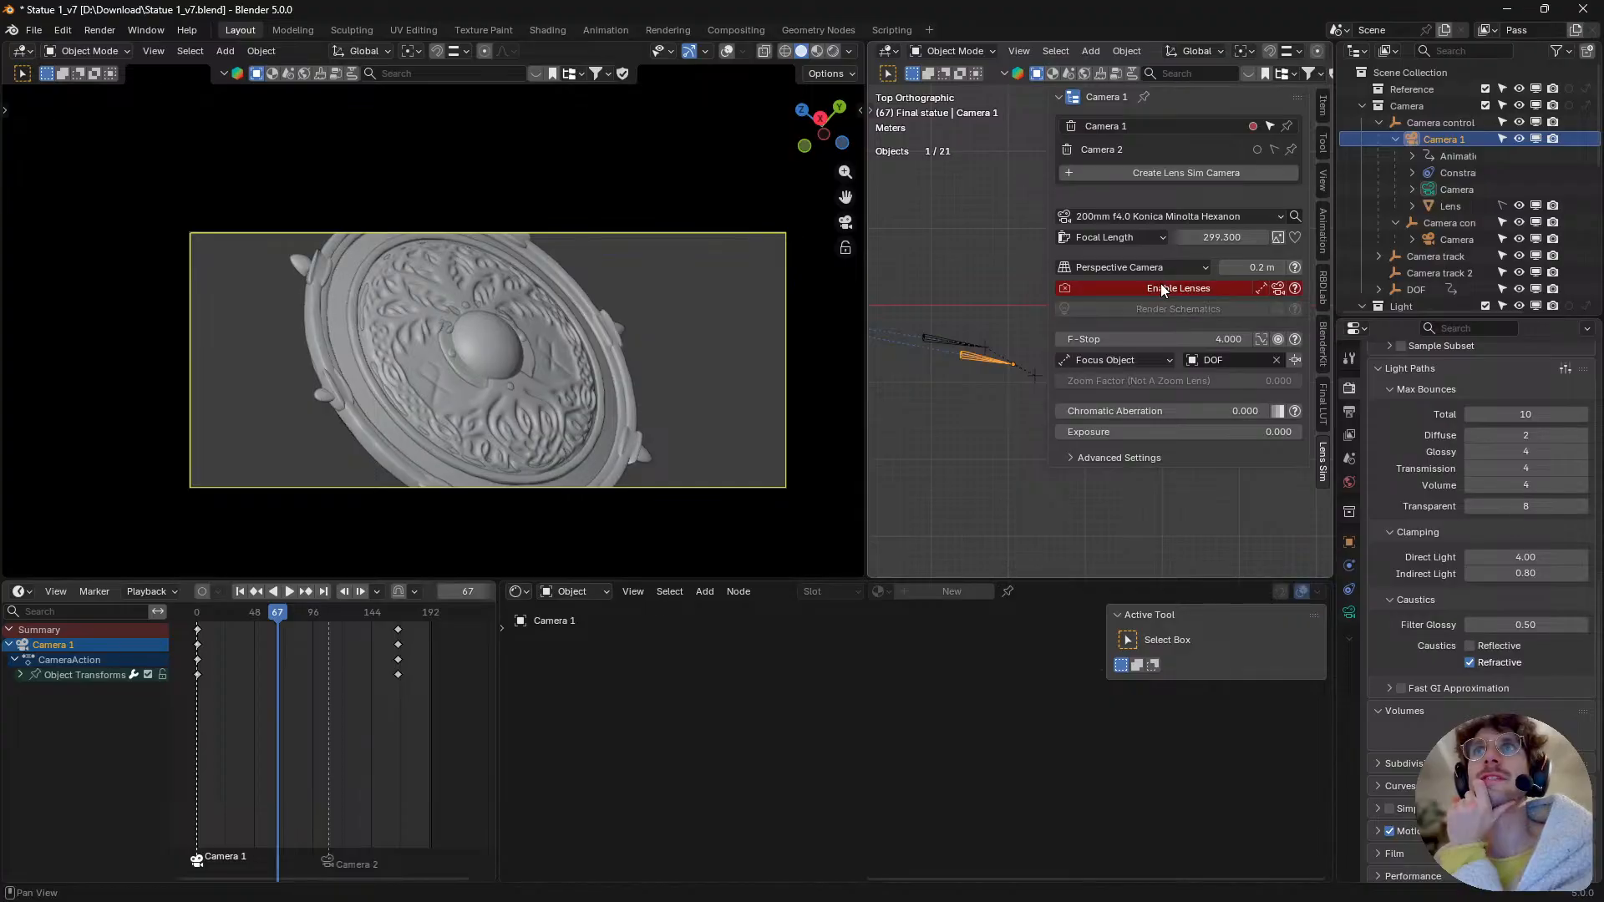
{"action": "left_click", "coordinate": [1161, 287]}
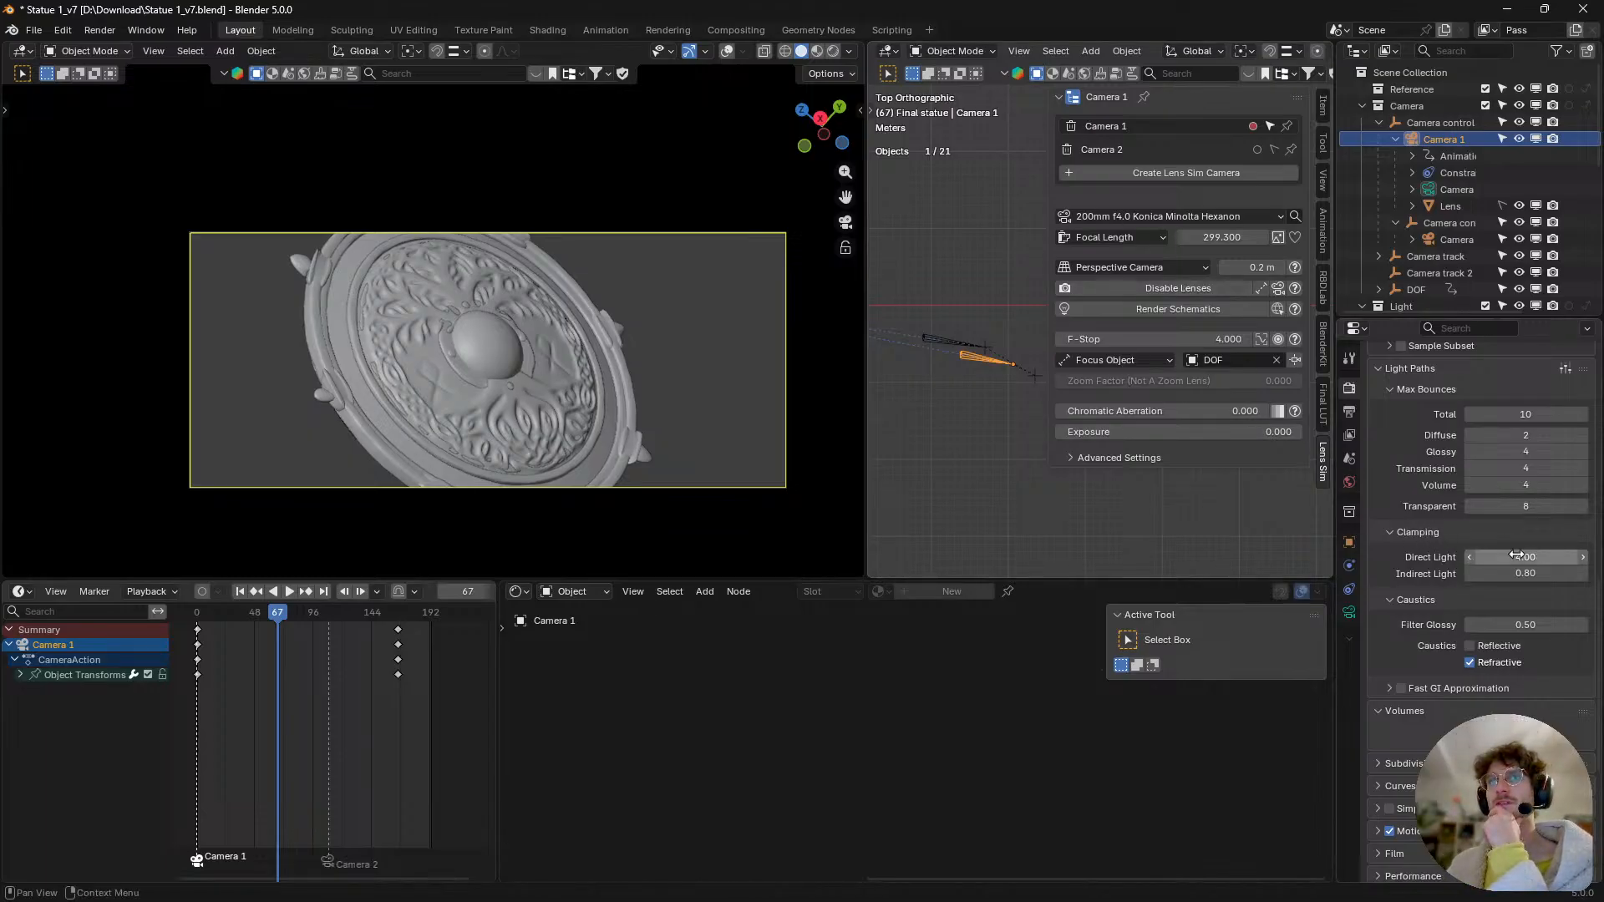
- Set both the direct and indirect light clamping values to 0
{"action": "left_click_drag", "start_coordinate": [1510, 556], "coordinate": [1525, 572]}
{"action": "type", "text": "0"}
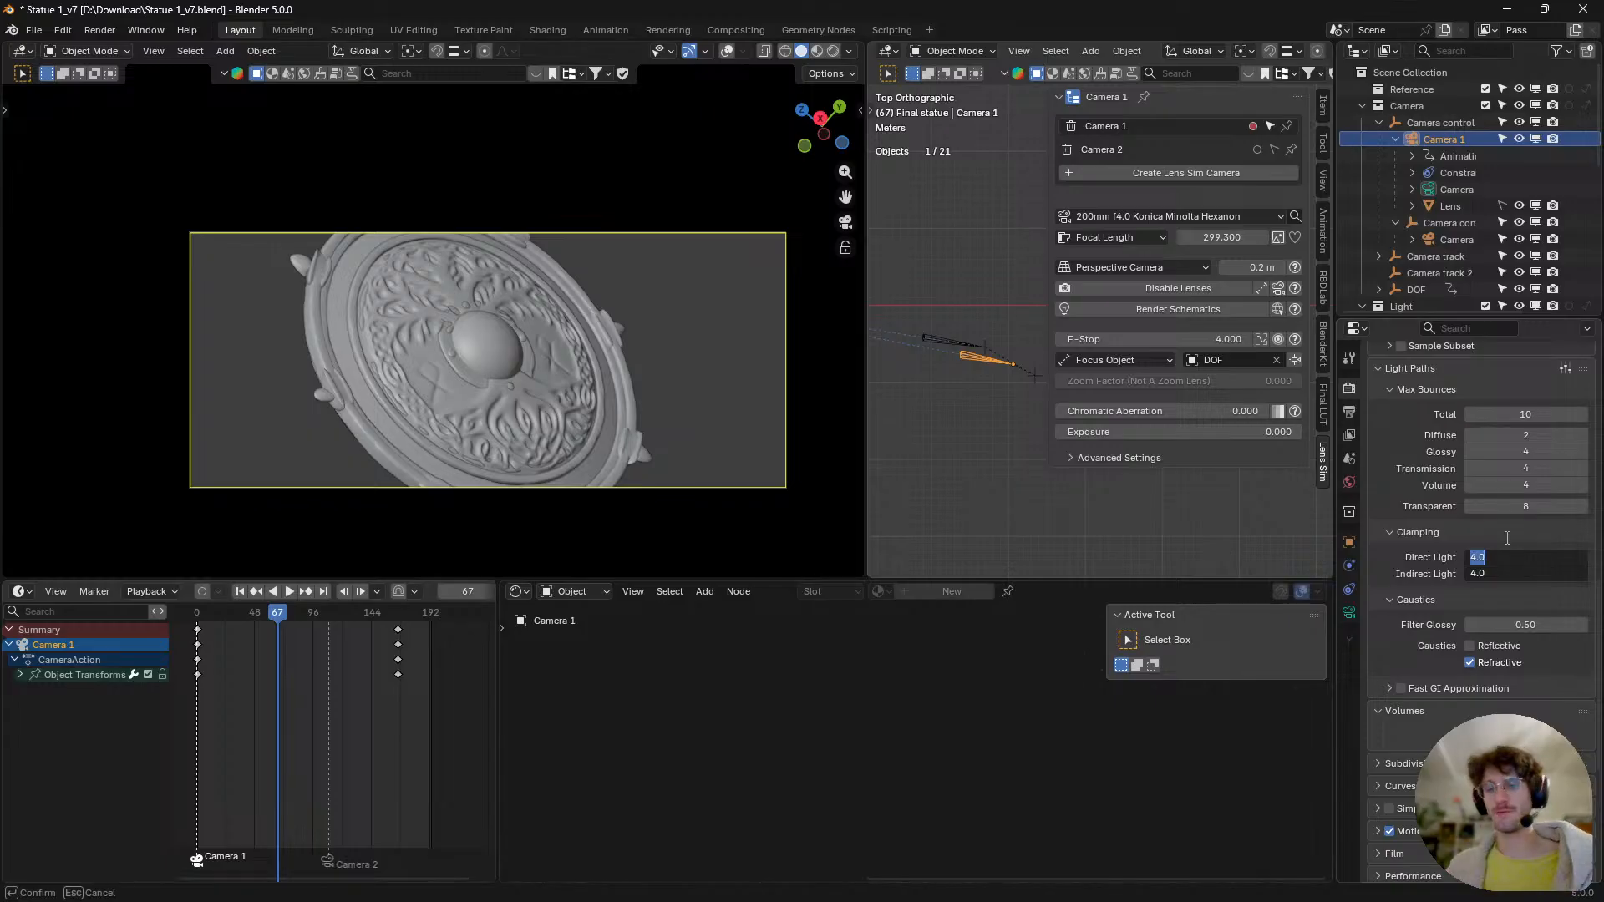
{"action": "key", "text": "Return"}
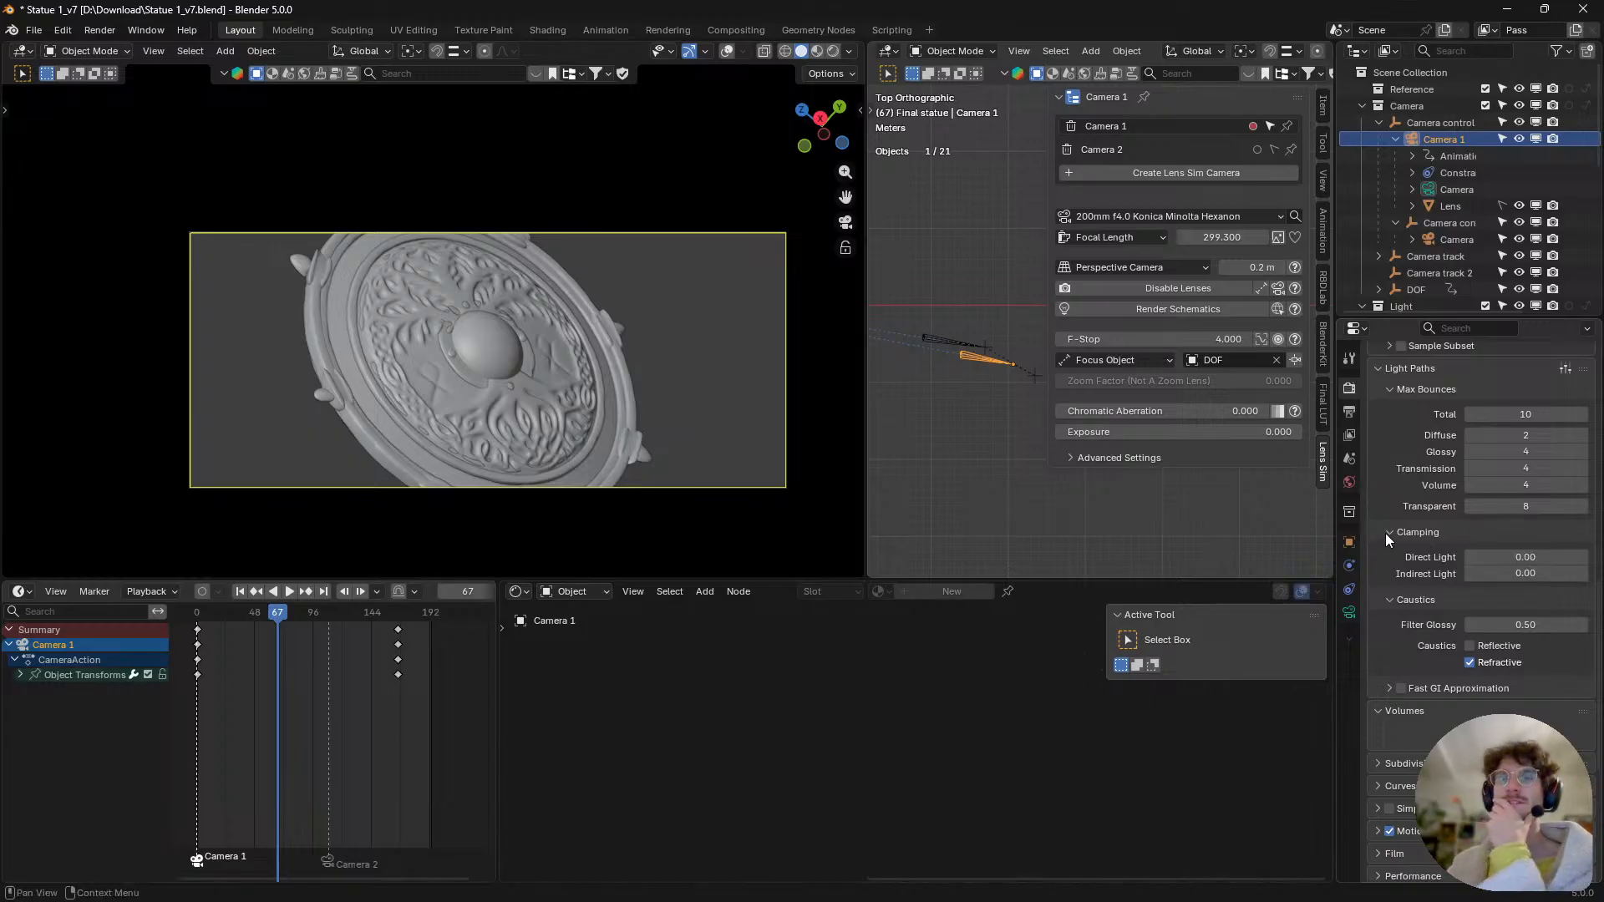
- Check the biased volume rendering options, leaving Biased off, and expand the render Performance settings
{"action": "scroll", "coordinate": [1440, 610], "scroll_direction": "down", "scroll_amount": 4}
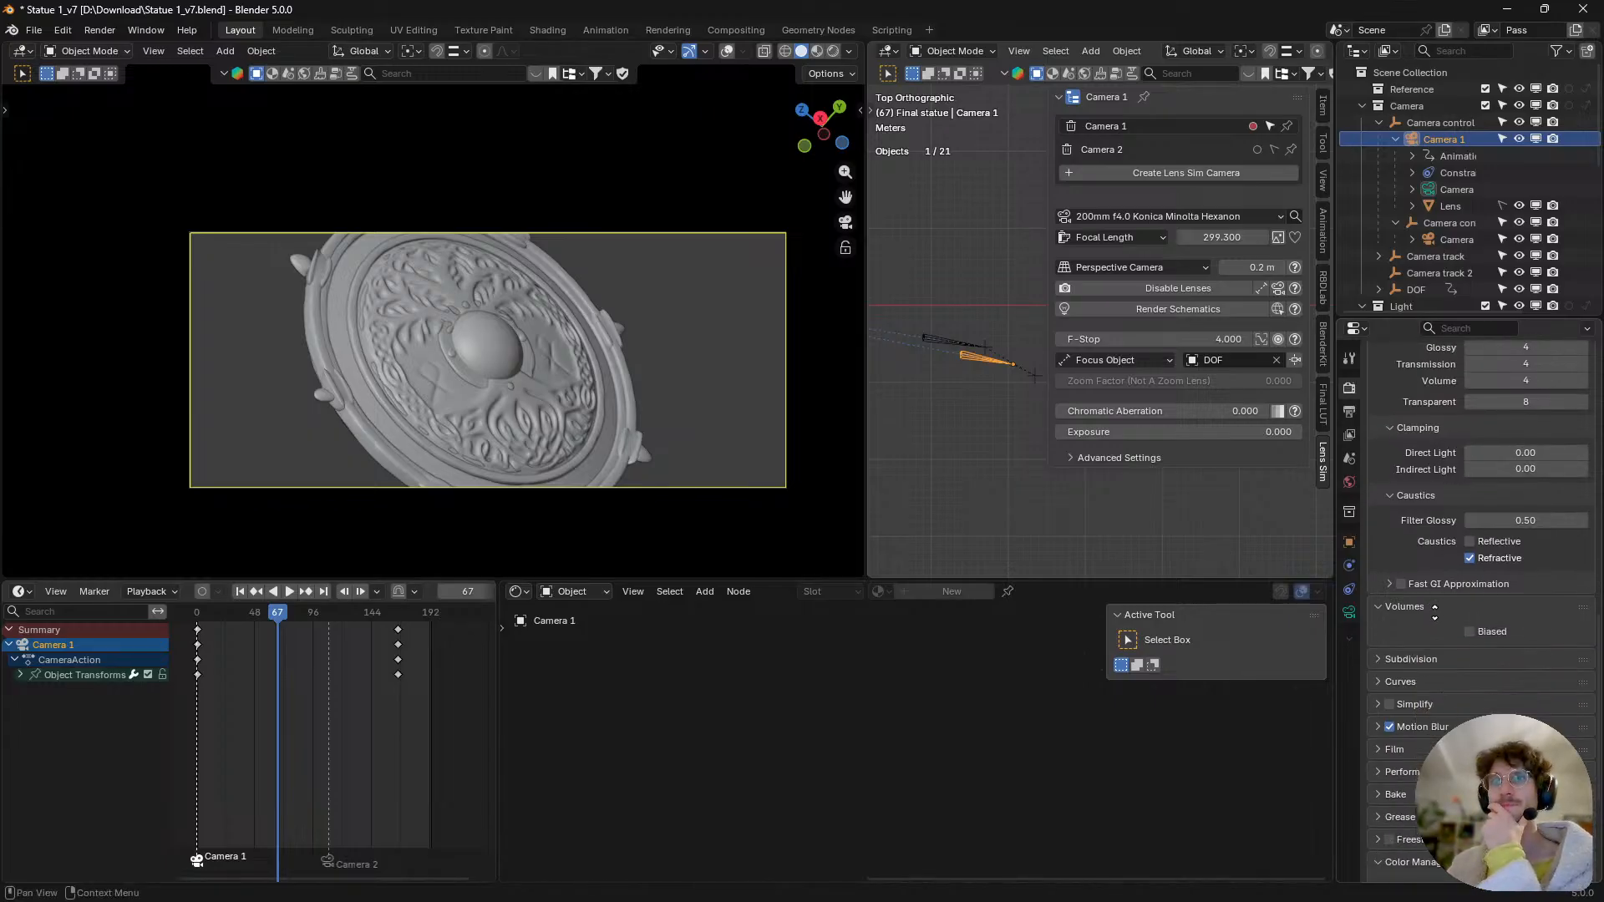
{"action": "scroll", "coordinate": [1401, 566], "scroll_direction": "down", "scroll_amount": 5}
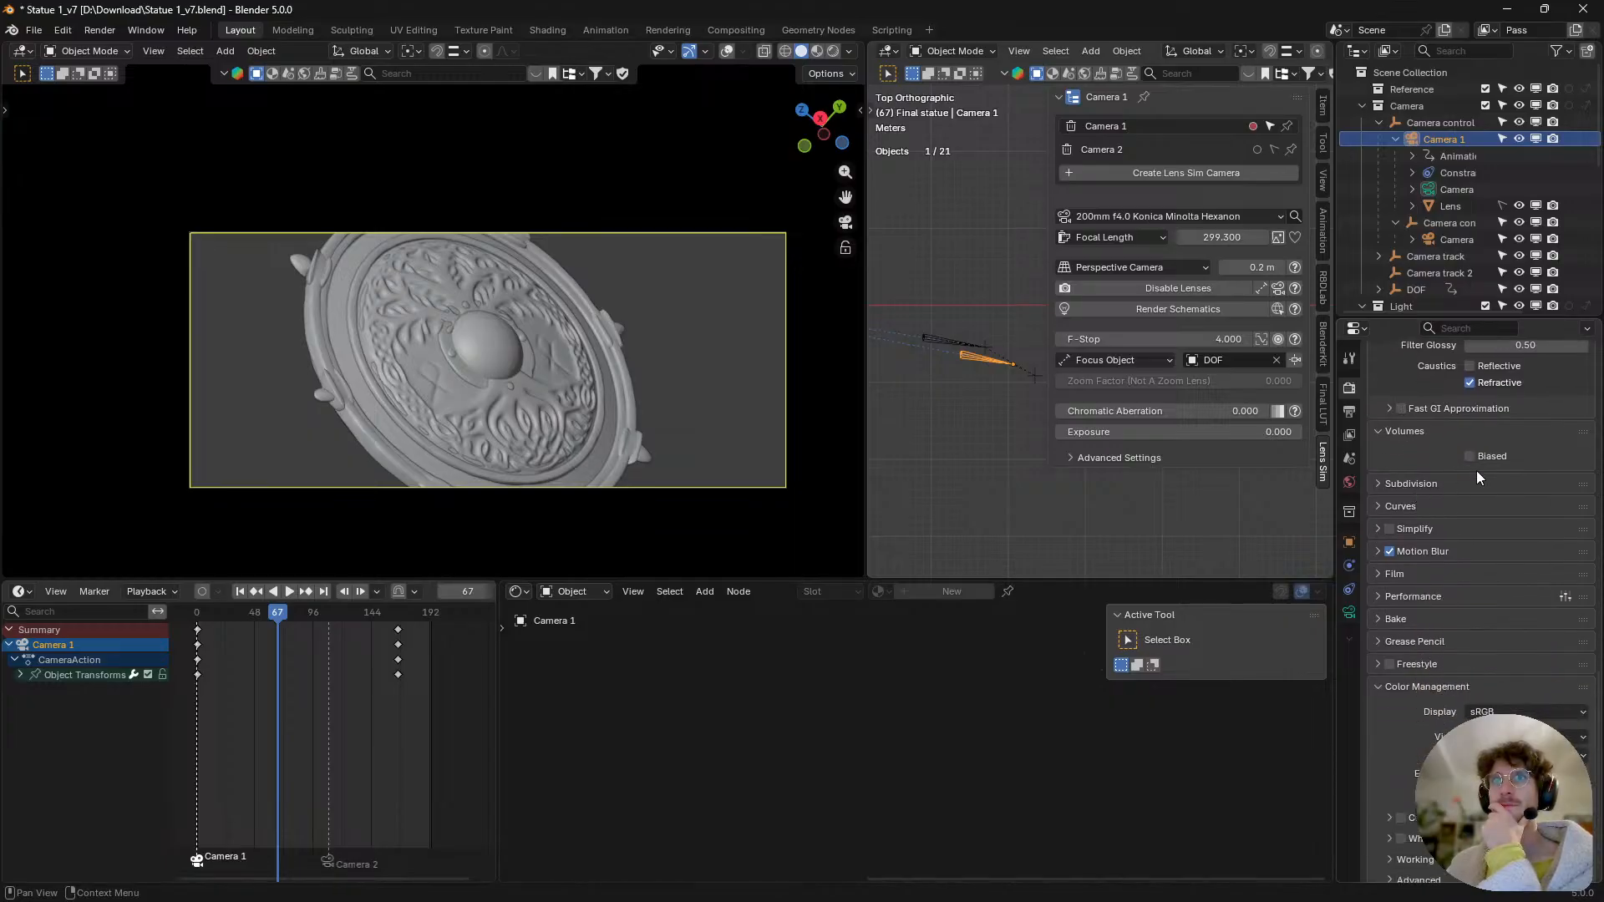
{"action": "left_click", "coordinate": [1497, 459]}
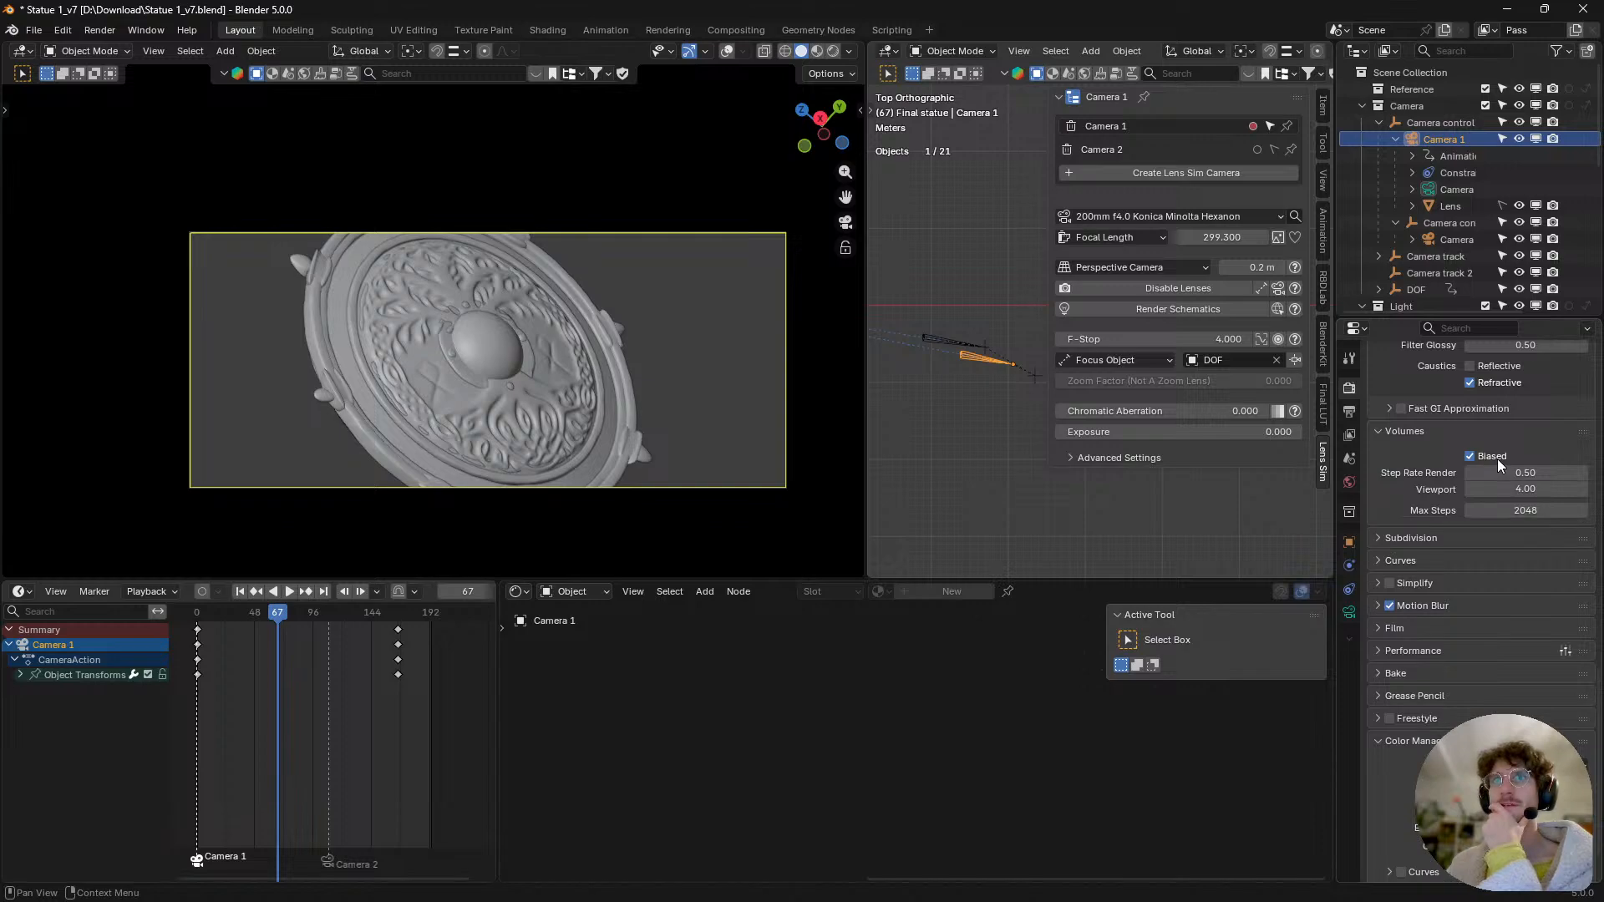
{"action": "left_click", "coordinate": [1495, 459]}
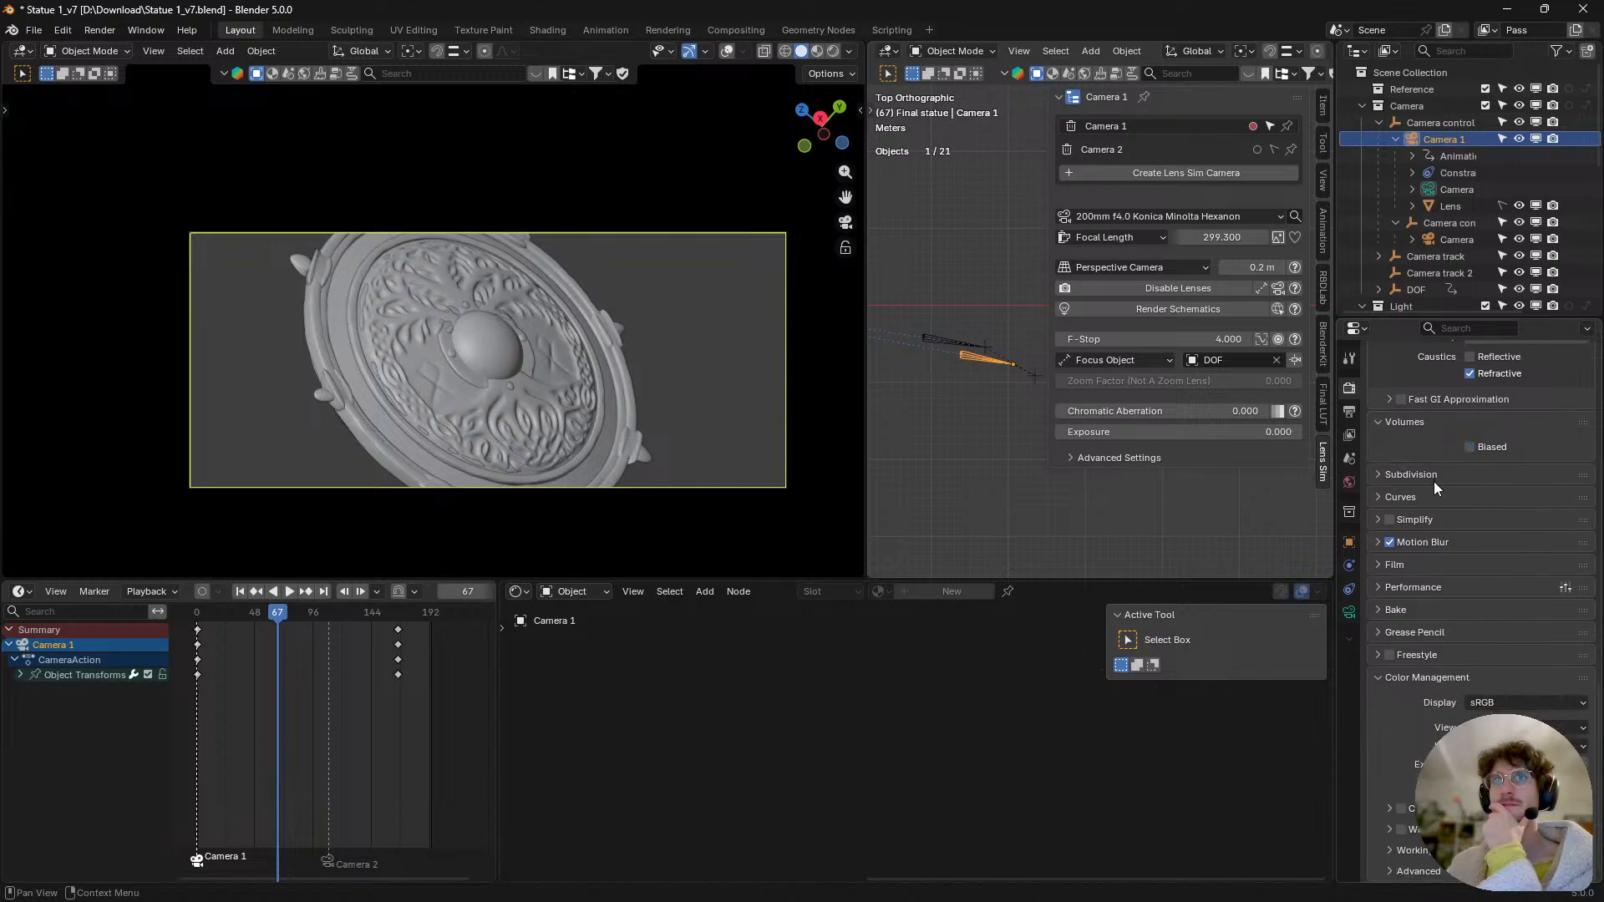
{"action": "left_click", "coordinate": [1421, 591]}
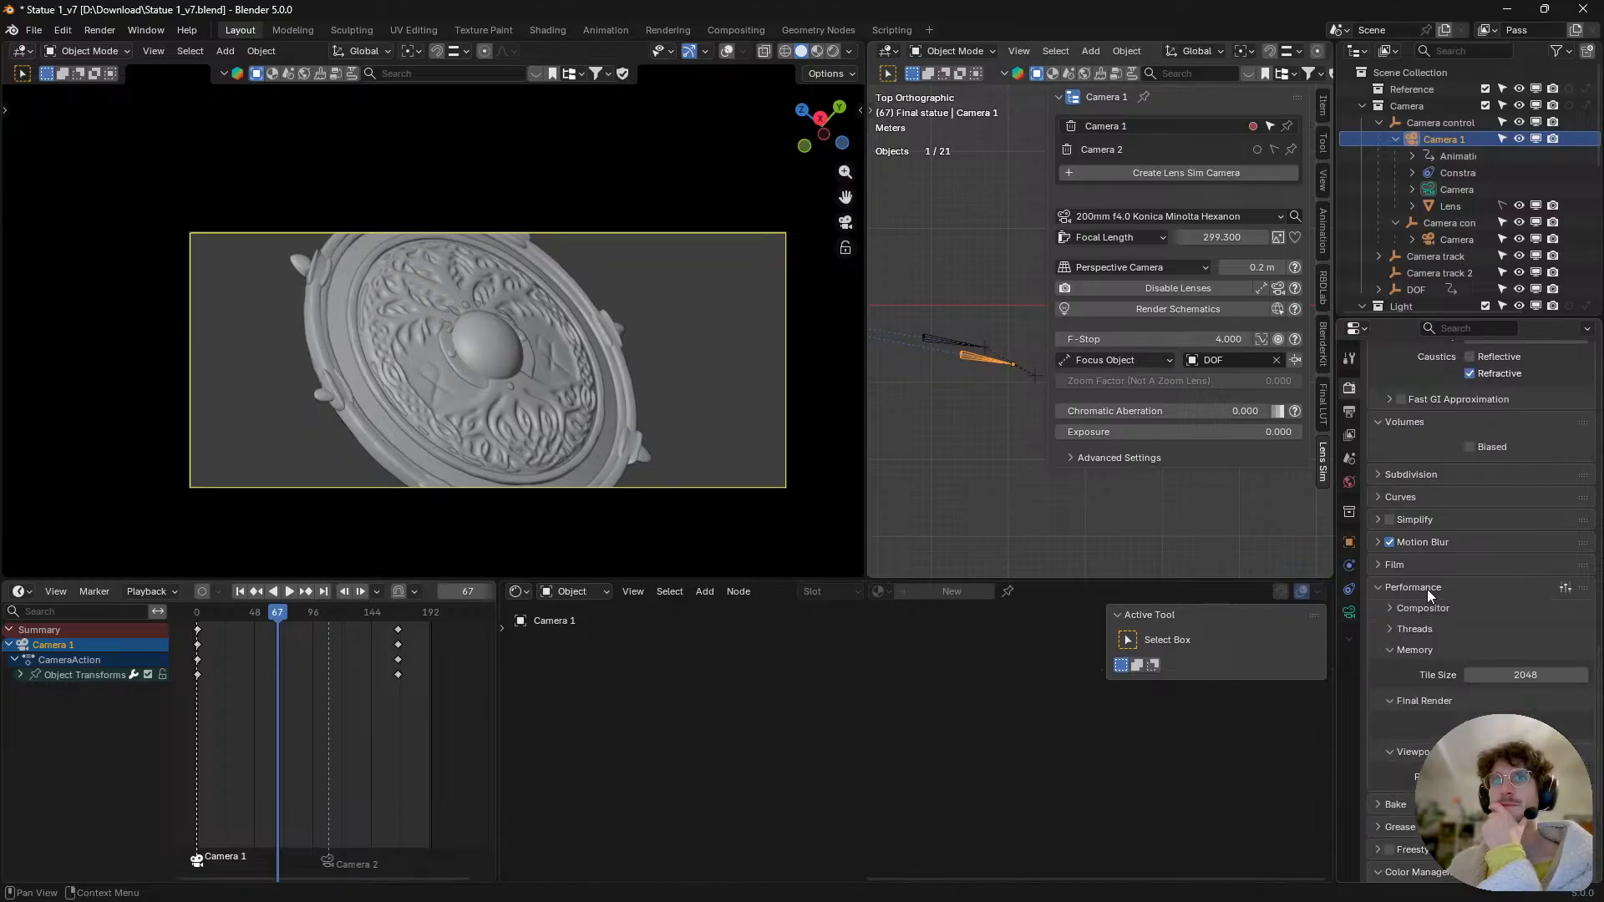
{"action": "left_click", "coordinate": [1427, 589]}
{"action": "left_click", "coordinate": [1423, 586]}
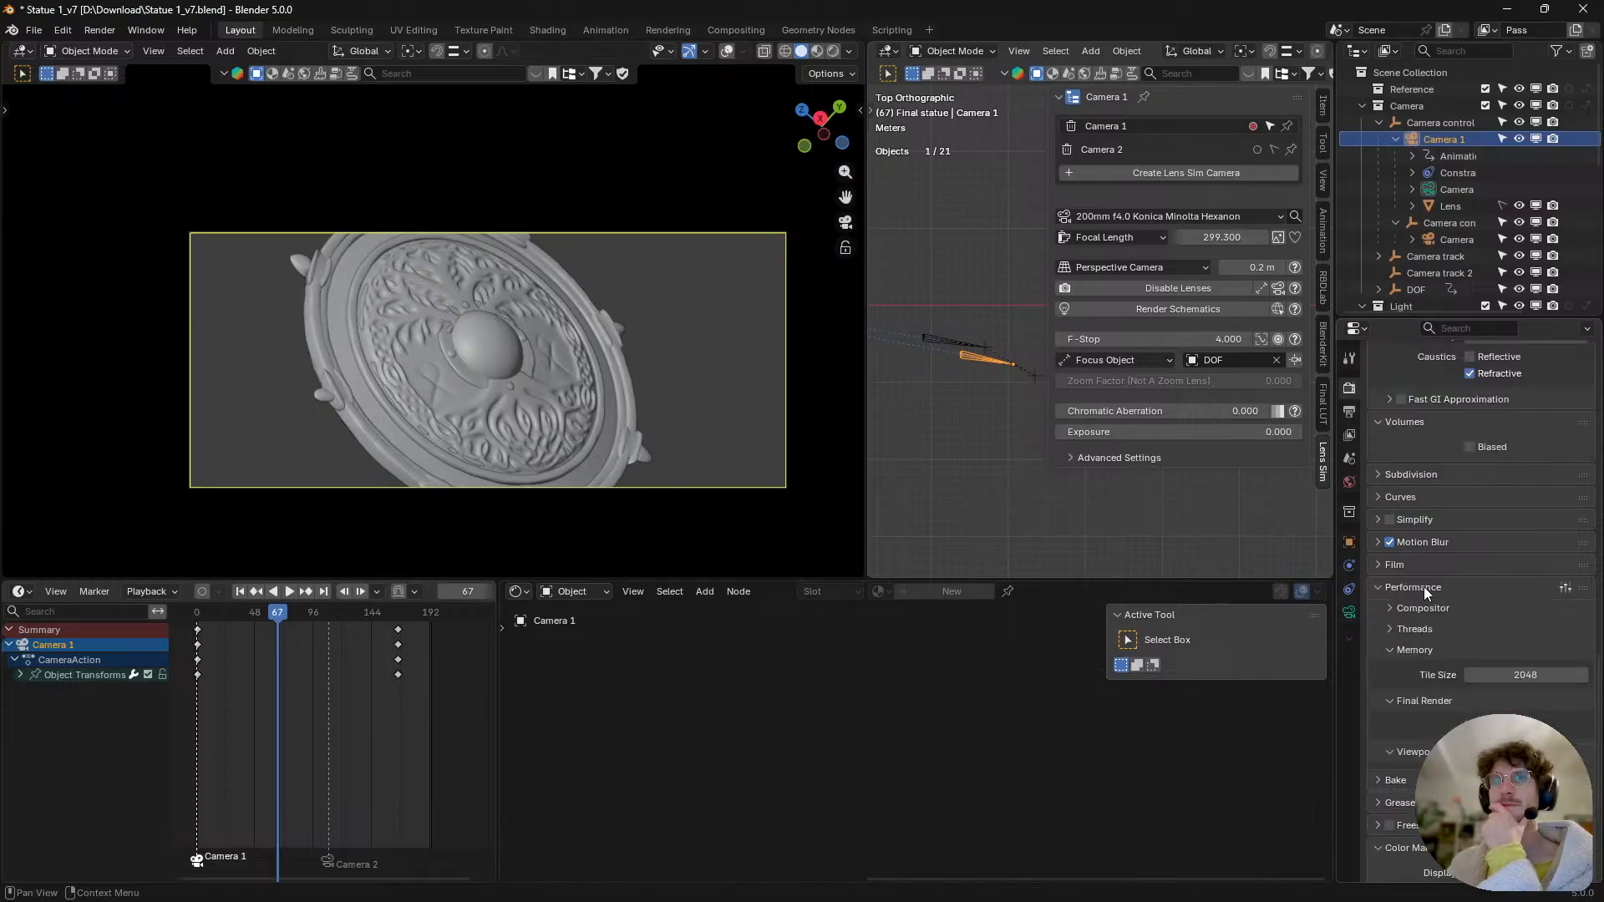
- Collapse the render Performance settings and recheck the light path, denoising and sampling settings
{"action": "left_click", "coordinate": [1423, 586]}
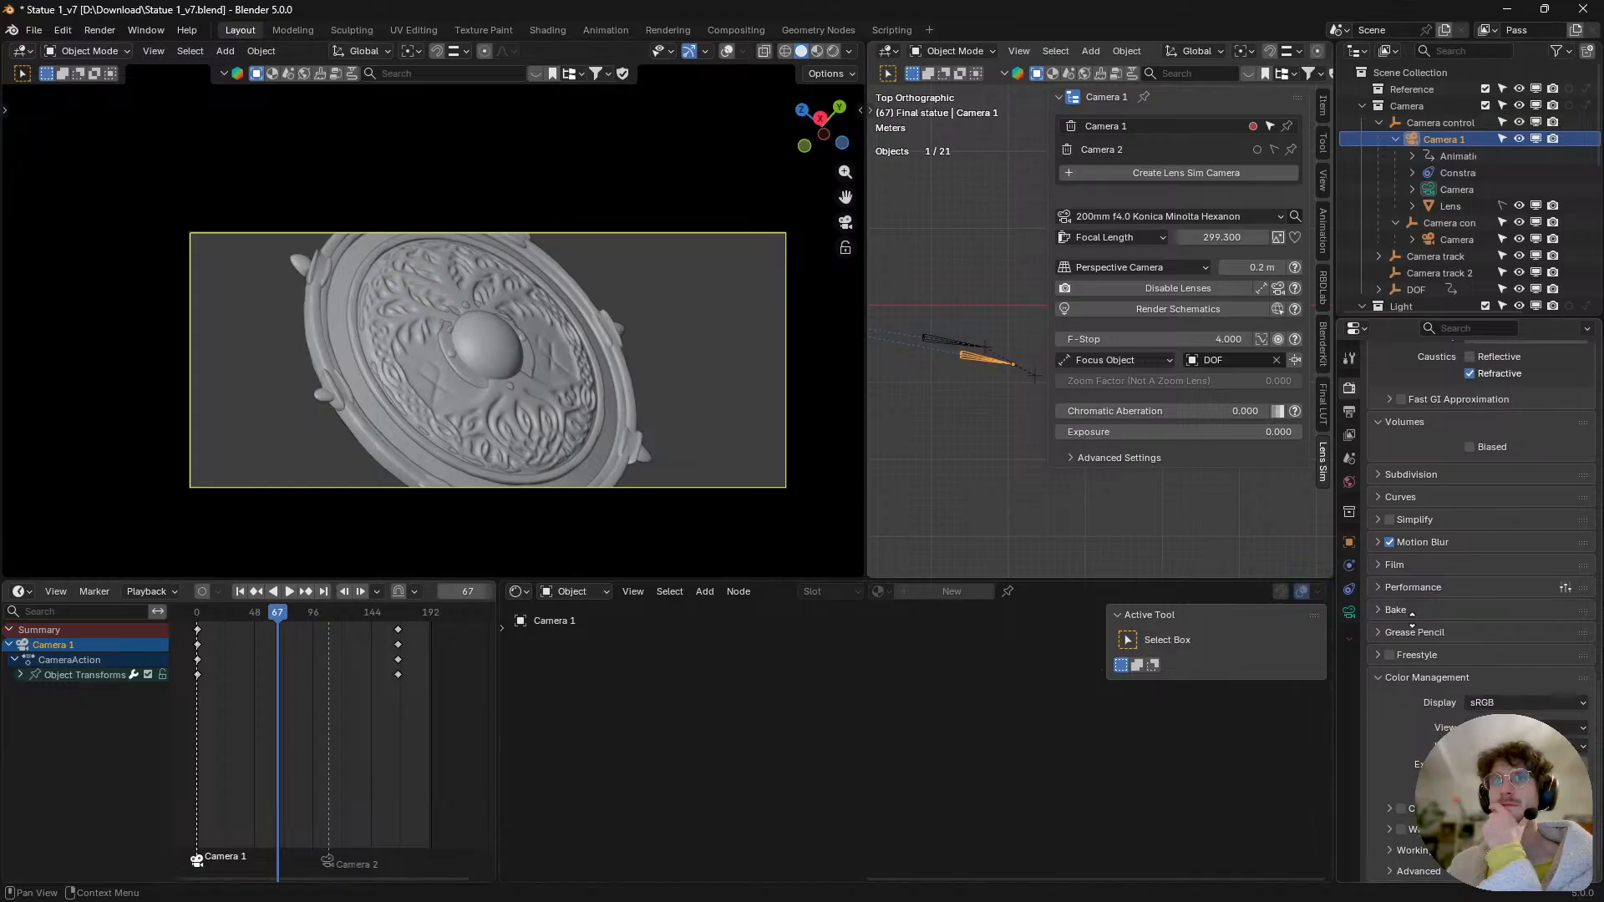
{"action": "scroll", "coordinate": [1410, 750], "scroll_direction": "up", "scroll_amount": 15}
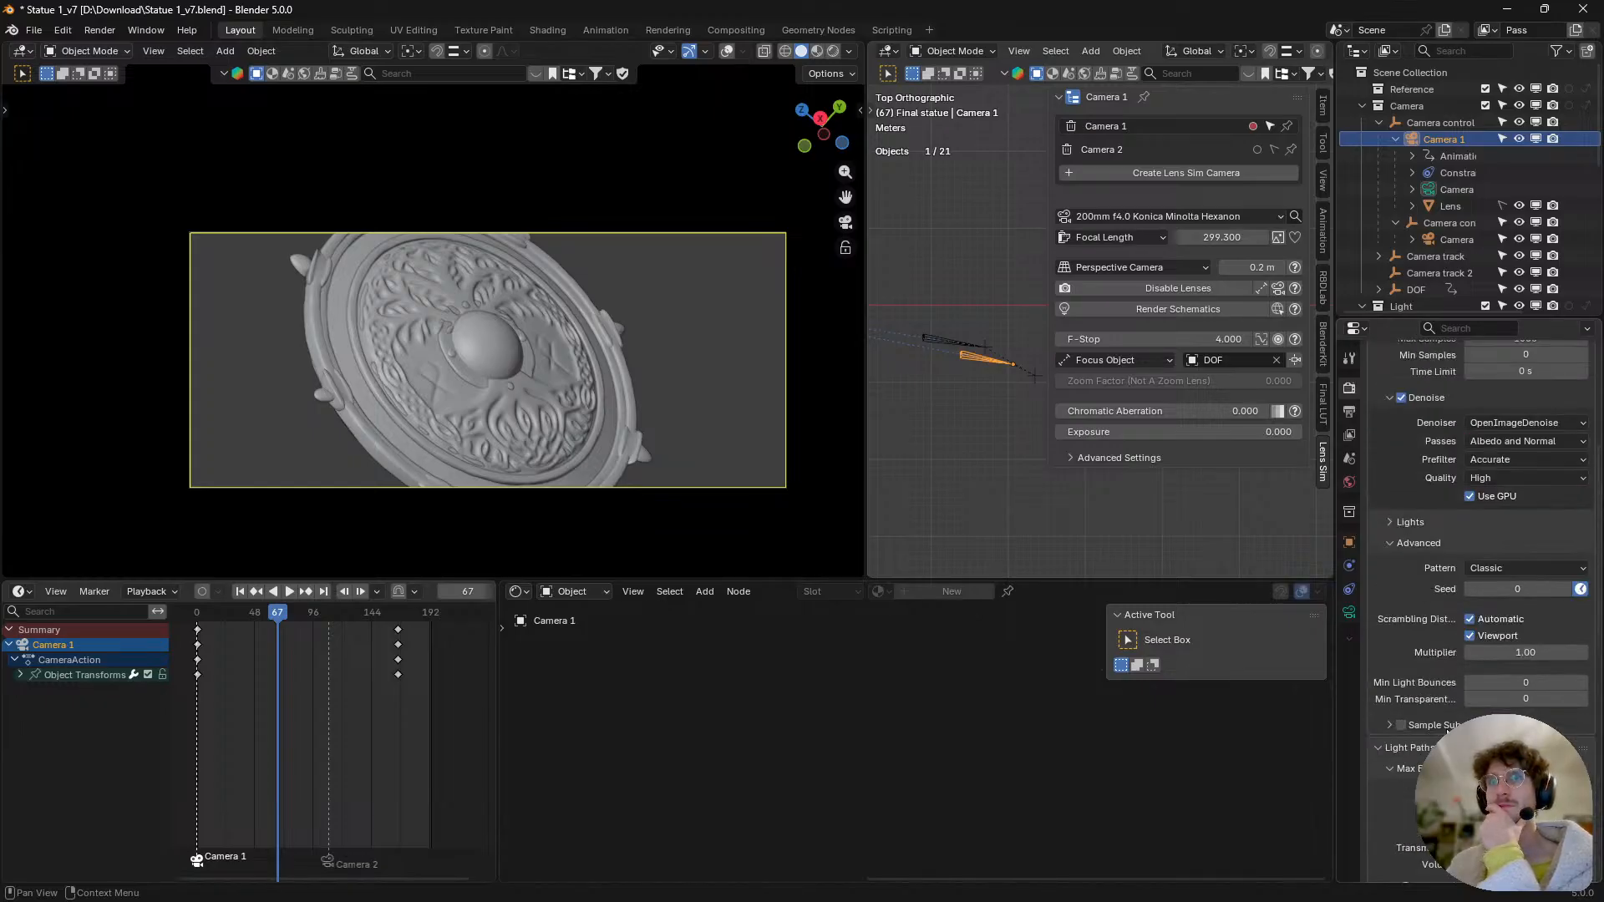
{"action": "scroll", "coordinate": [1447, 732], "scroll_direction": "up", "scroll_amount": 3}
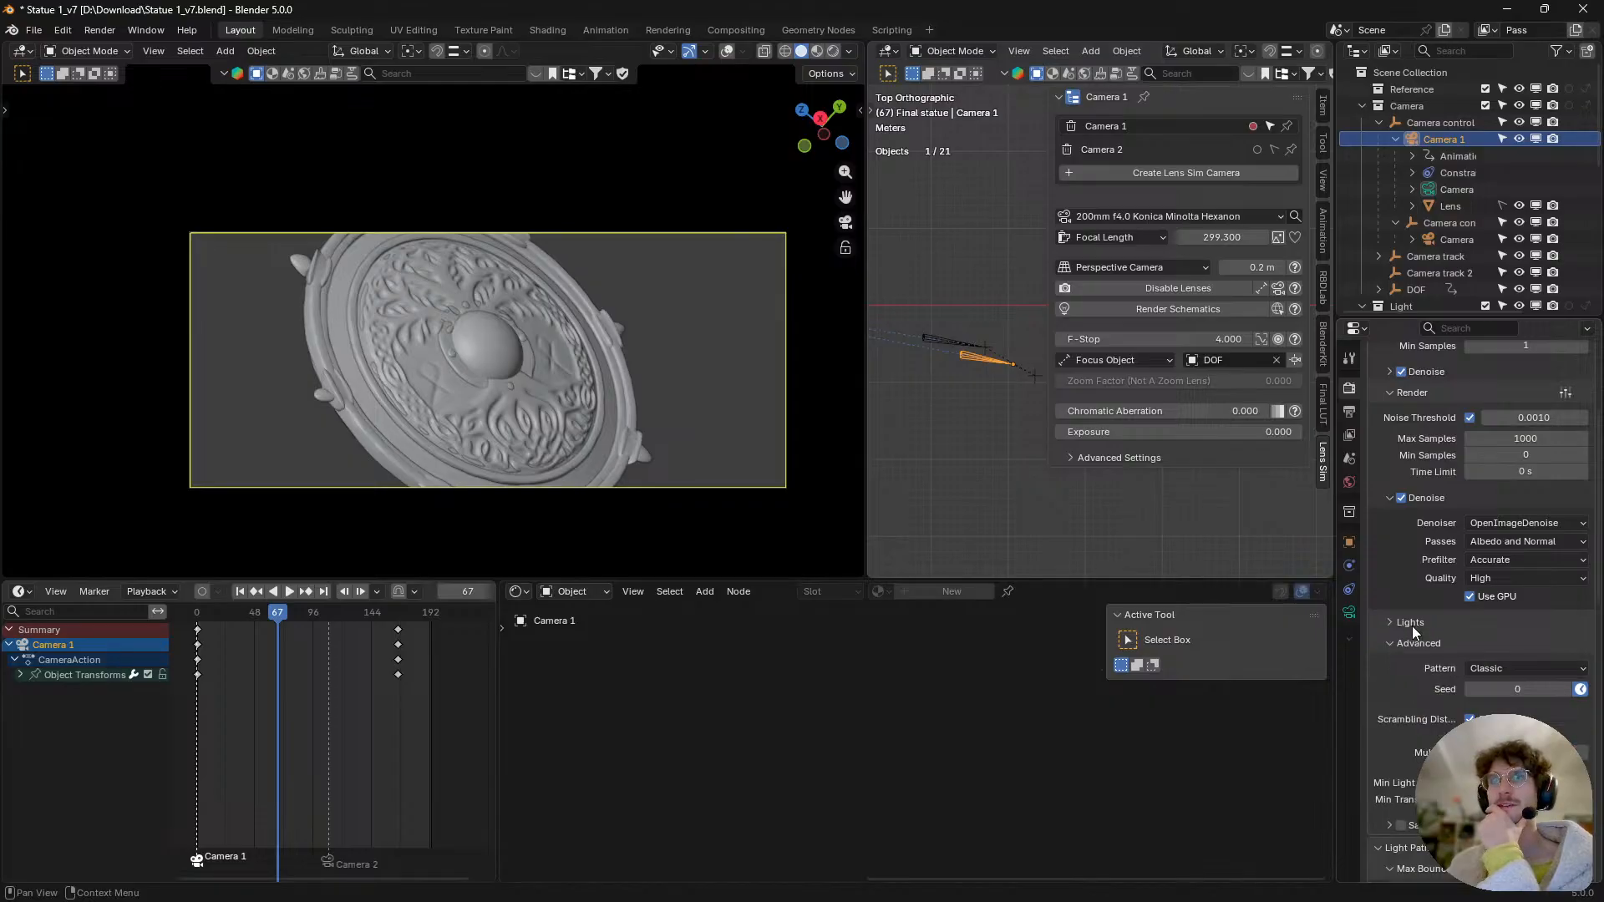
{"action": "scroll", "coordinate": [1412, 625], "scroll_direction": "up", "scroll_amount": 5}
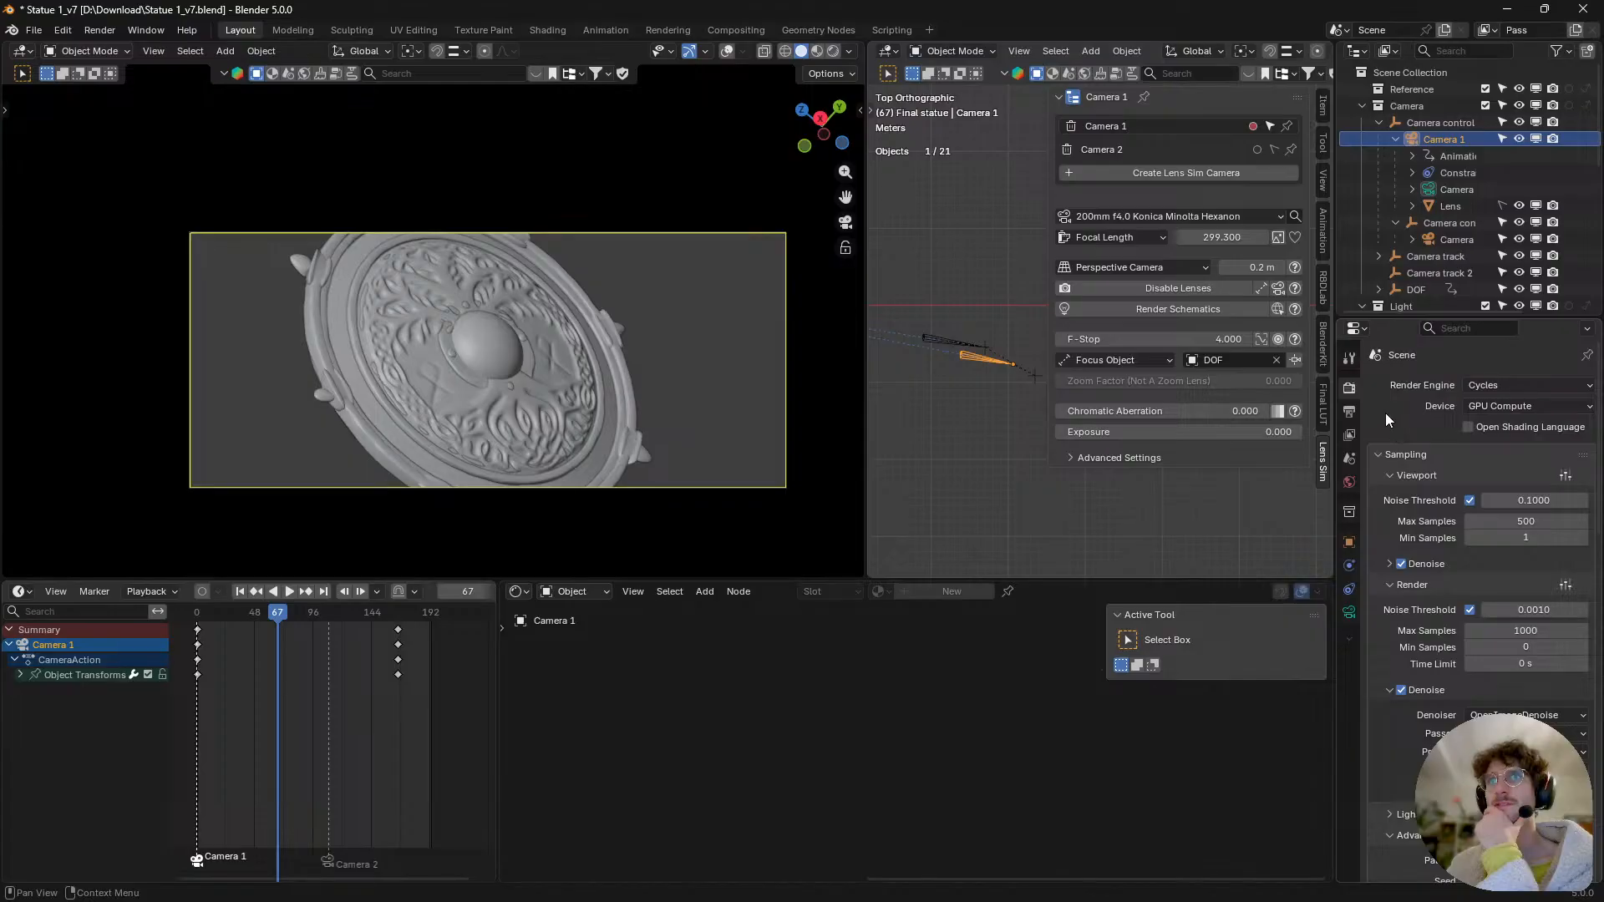
- Review which data, light and Cryptomatte passes are enabled for the Pass view layer
{"action": "left_click", "coordinate": [1351, 436]}
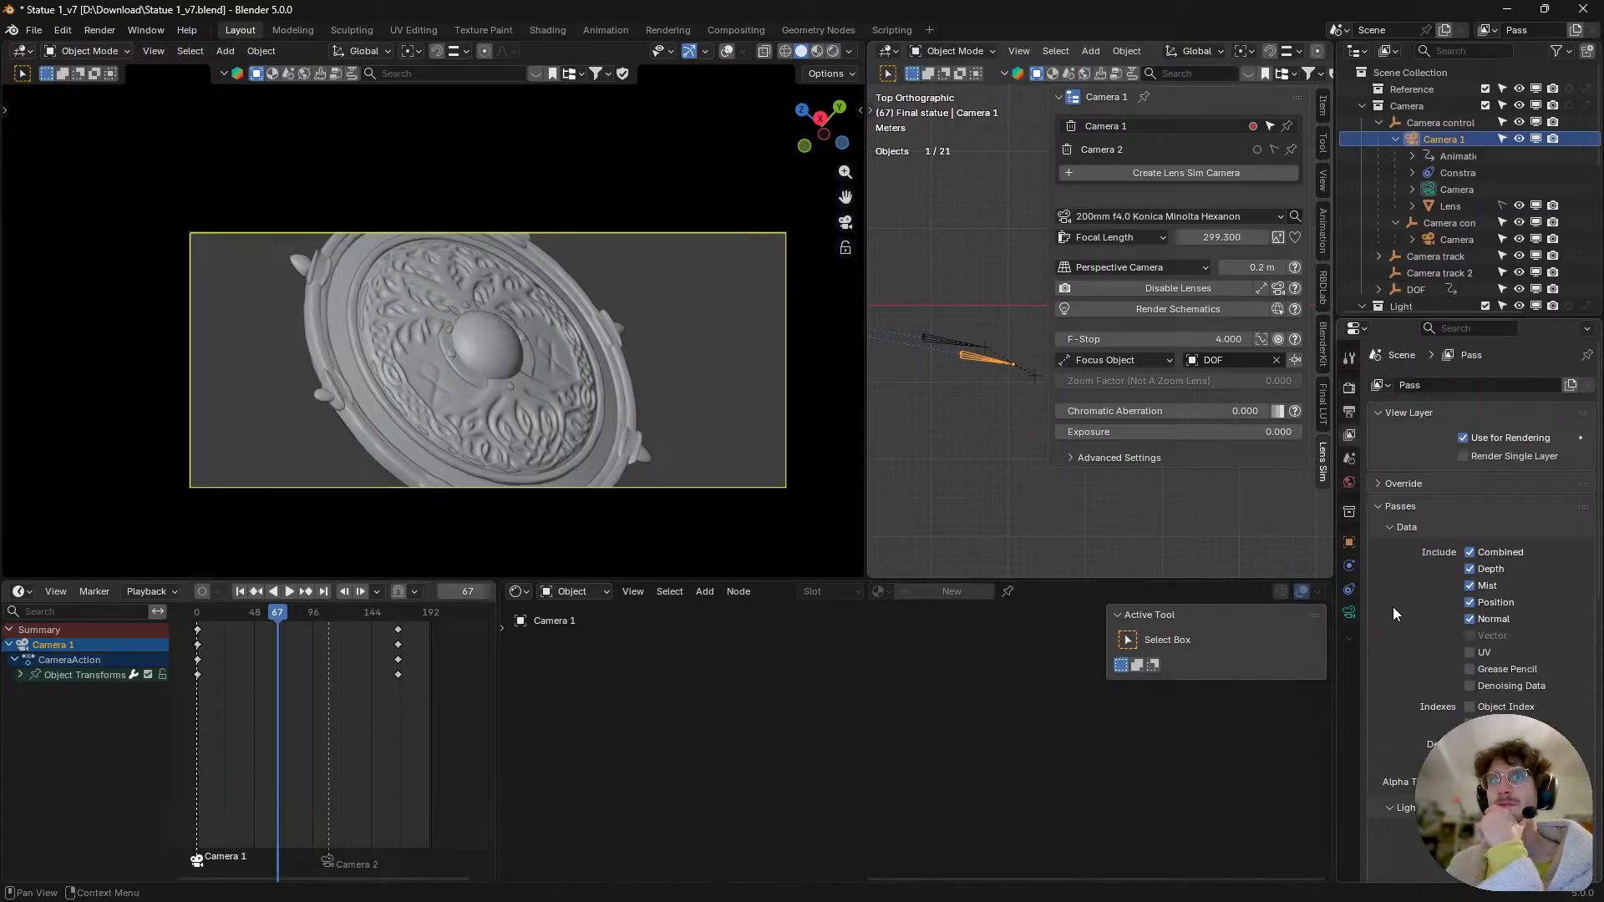
{"action": "scroll", "coordinate": [1403, 602], "scroll_direction": "down", "scroll_amount": 12}
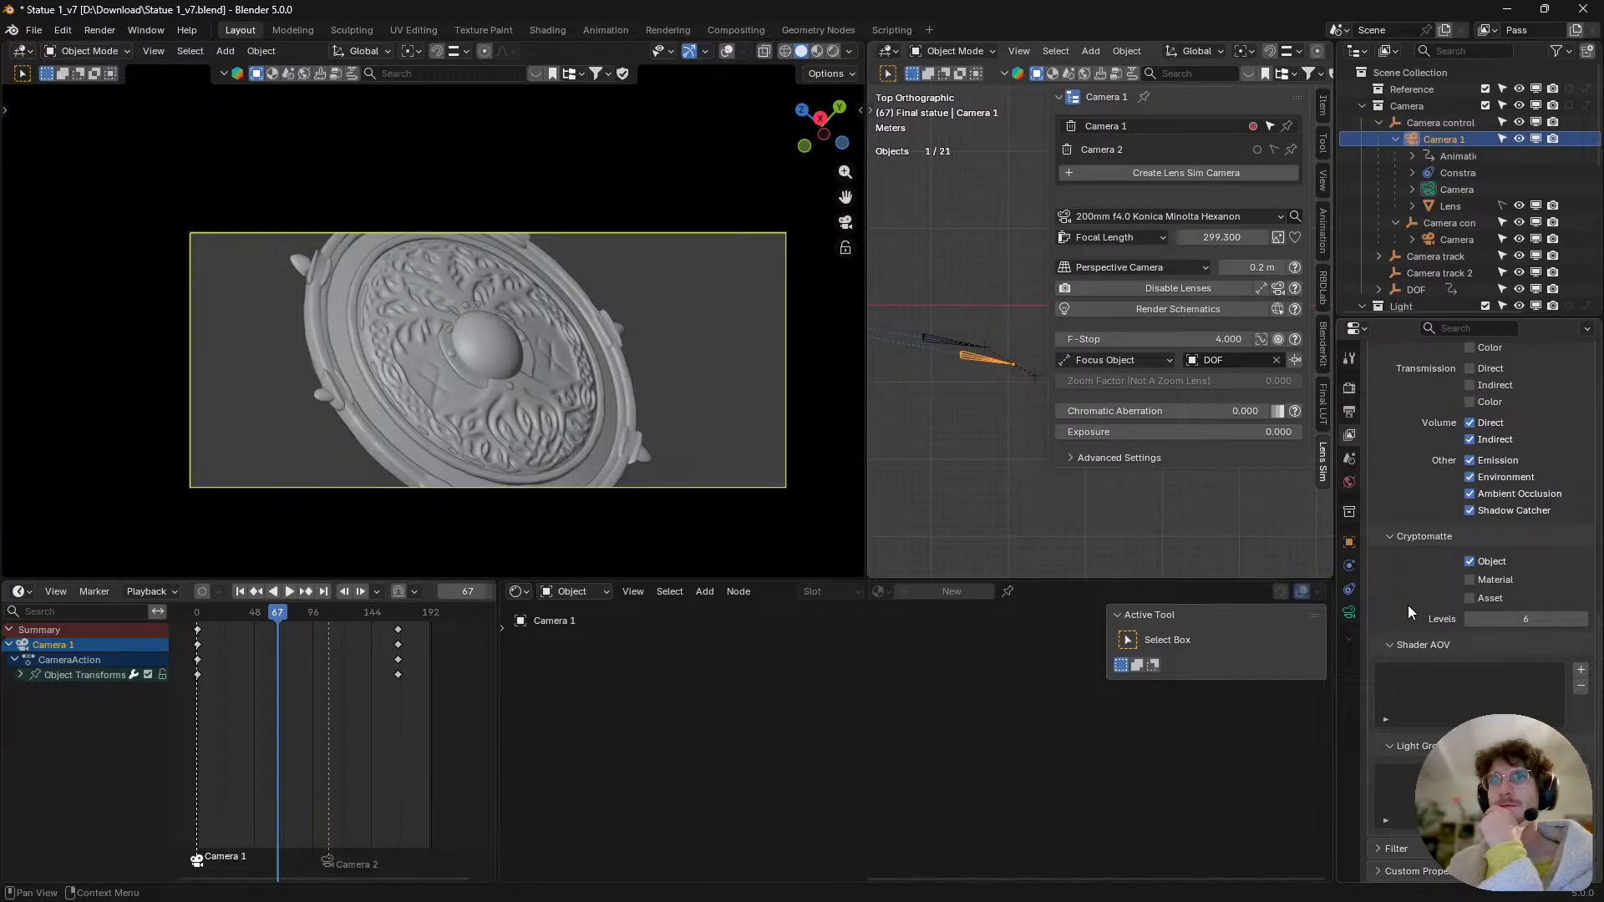
{"action": "scroll", "coordinate": [1410, 604], "scroll_direction": "up", "scroll_amount": 12}
- Show the scene's output settings, snap the Blender window to half the screen and widen the Properties editor to read them
{"action": "left_click", "coordinate": [1346, 414]}
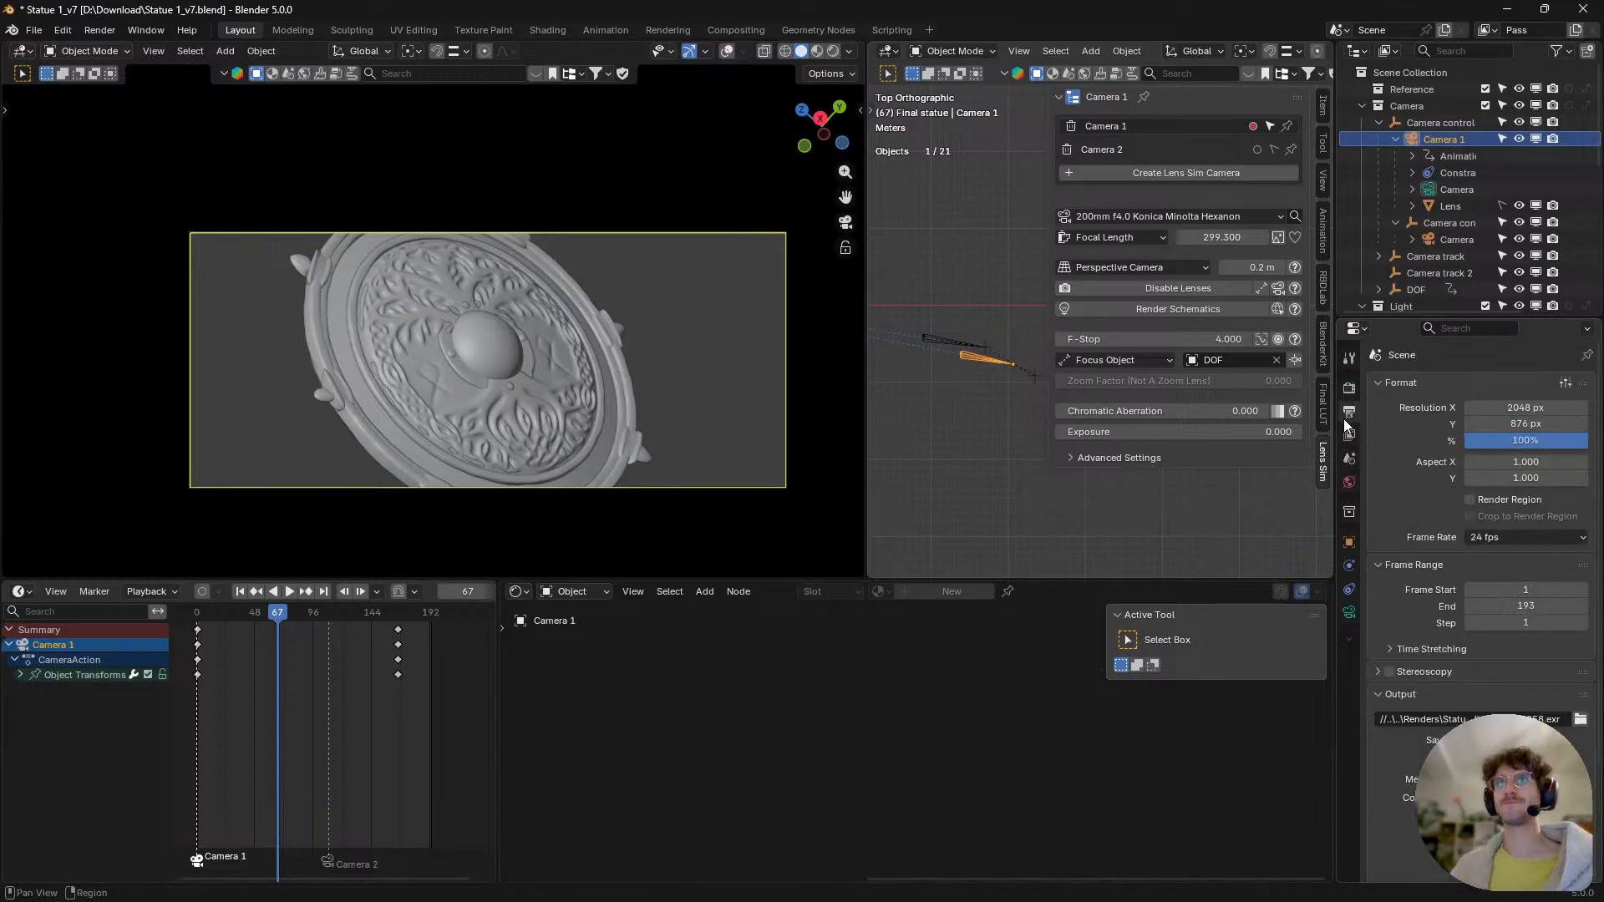
{"action": "scroll", "coordinate": [1433, 650], "scroll_direction": "down", "scroll_amount": 4}
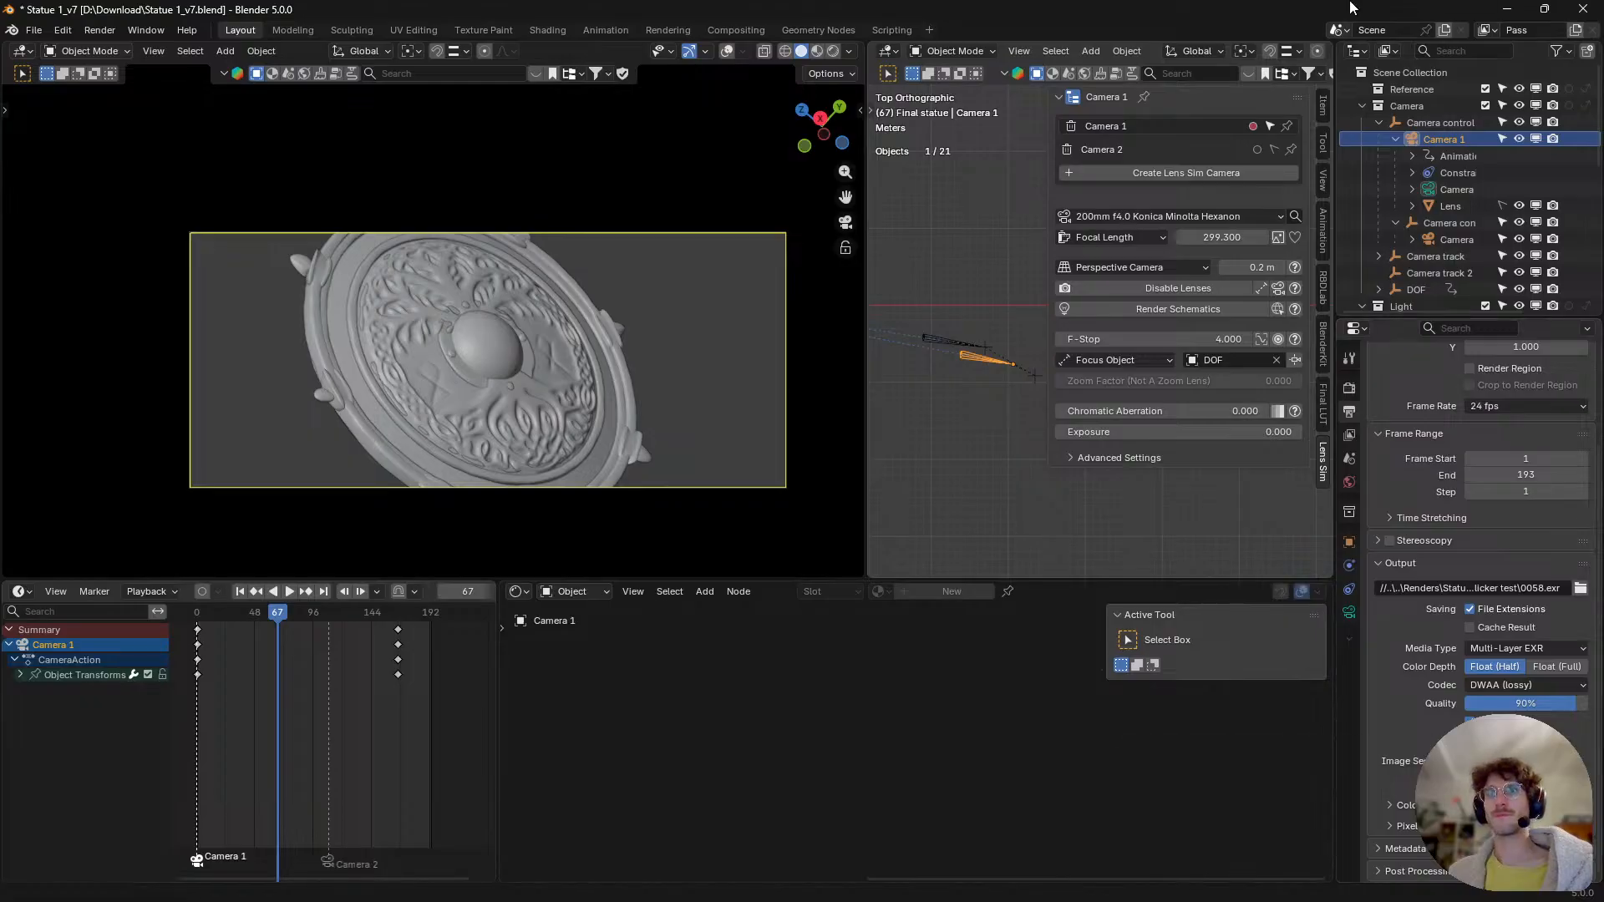
{"action": "left_click_drag", "start_coordinate": [1354, 7], "coordinate": [2, 413]}
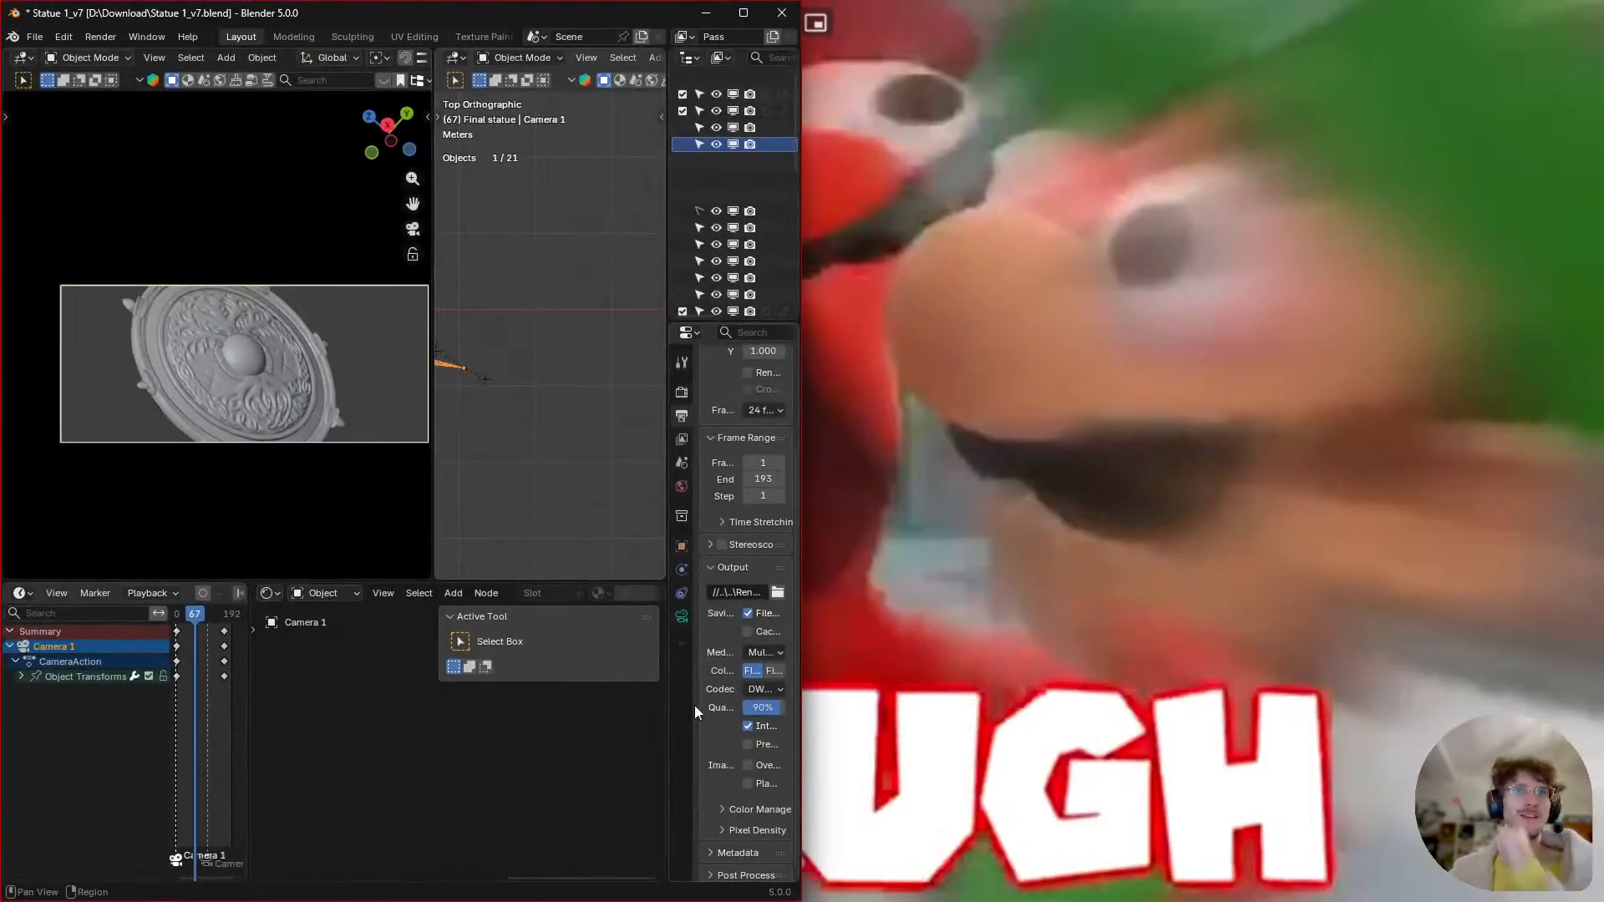
{"action": "left_click_drag", "start_coordinate": [667, 714], "coordinate": [460, 713]}
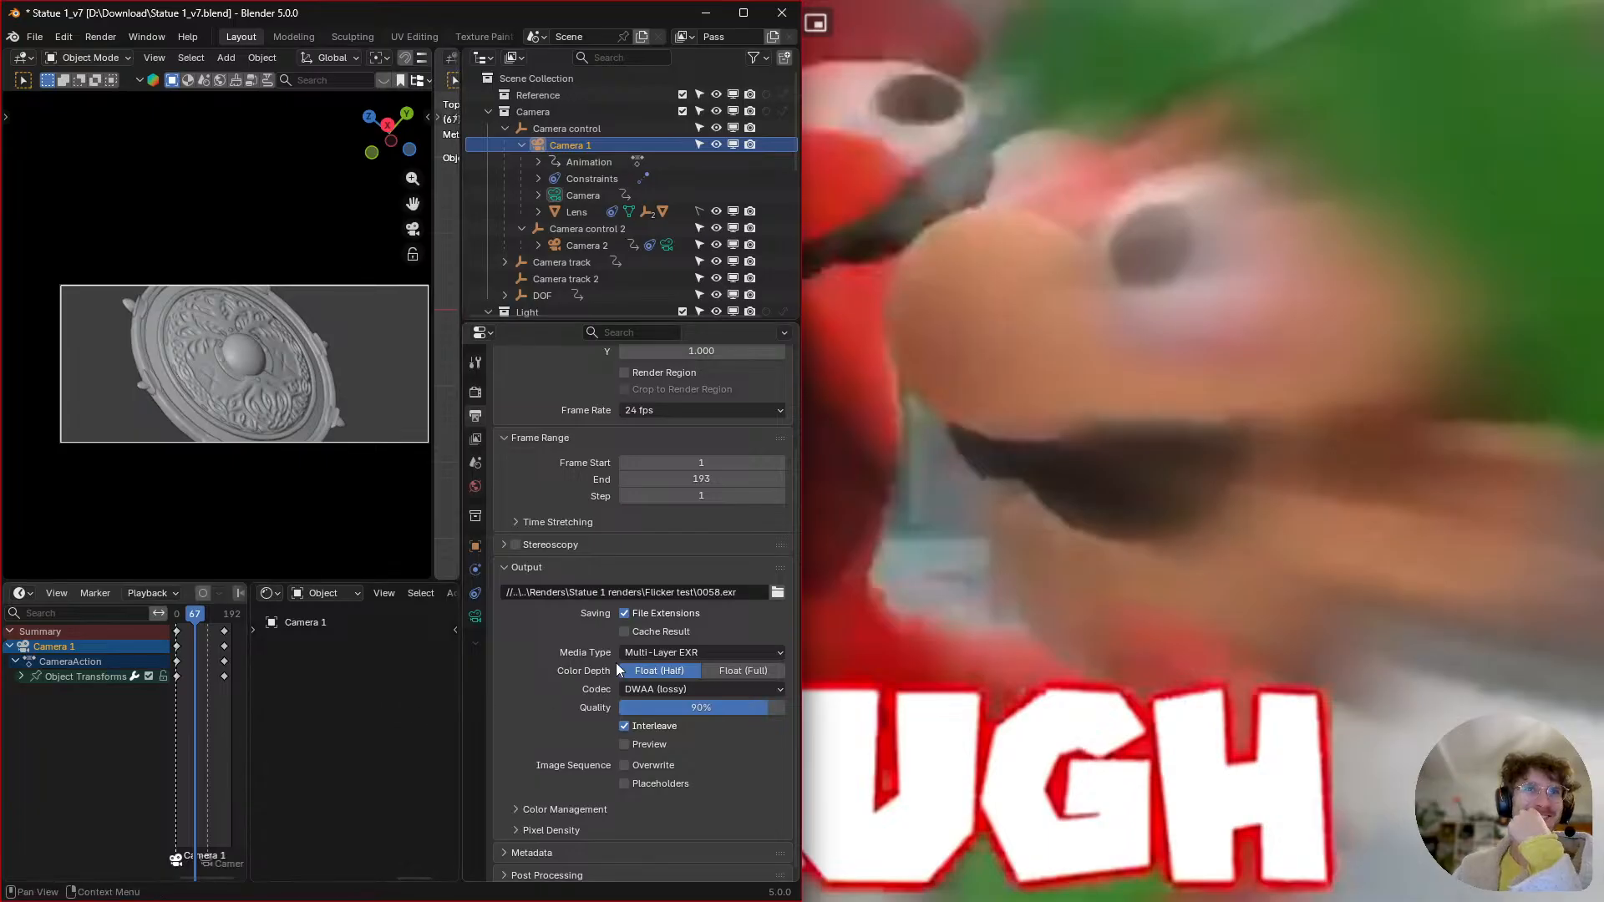
- Examine the output's Interleave, color management, pixel density, codec and media type options without changing them
{"action": "left_click", "coordinate": [635, 719]}
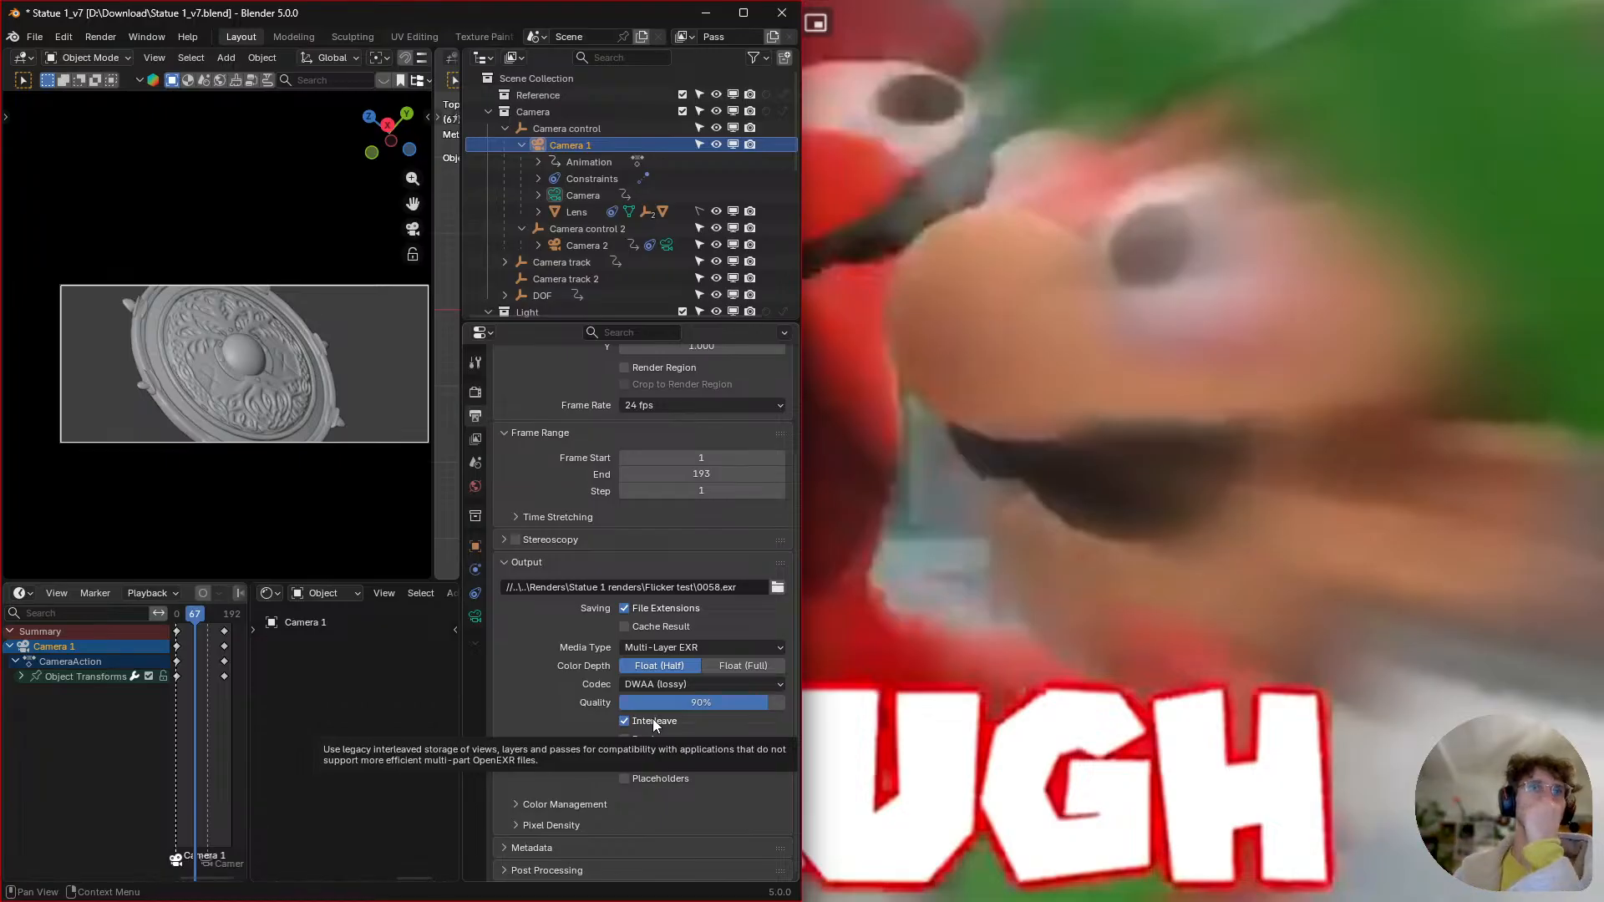
{"action": "left_click", "coordinate": [528, 804]}
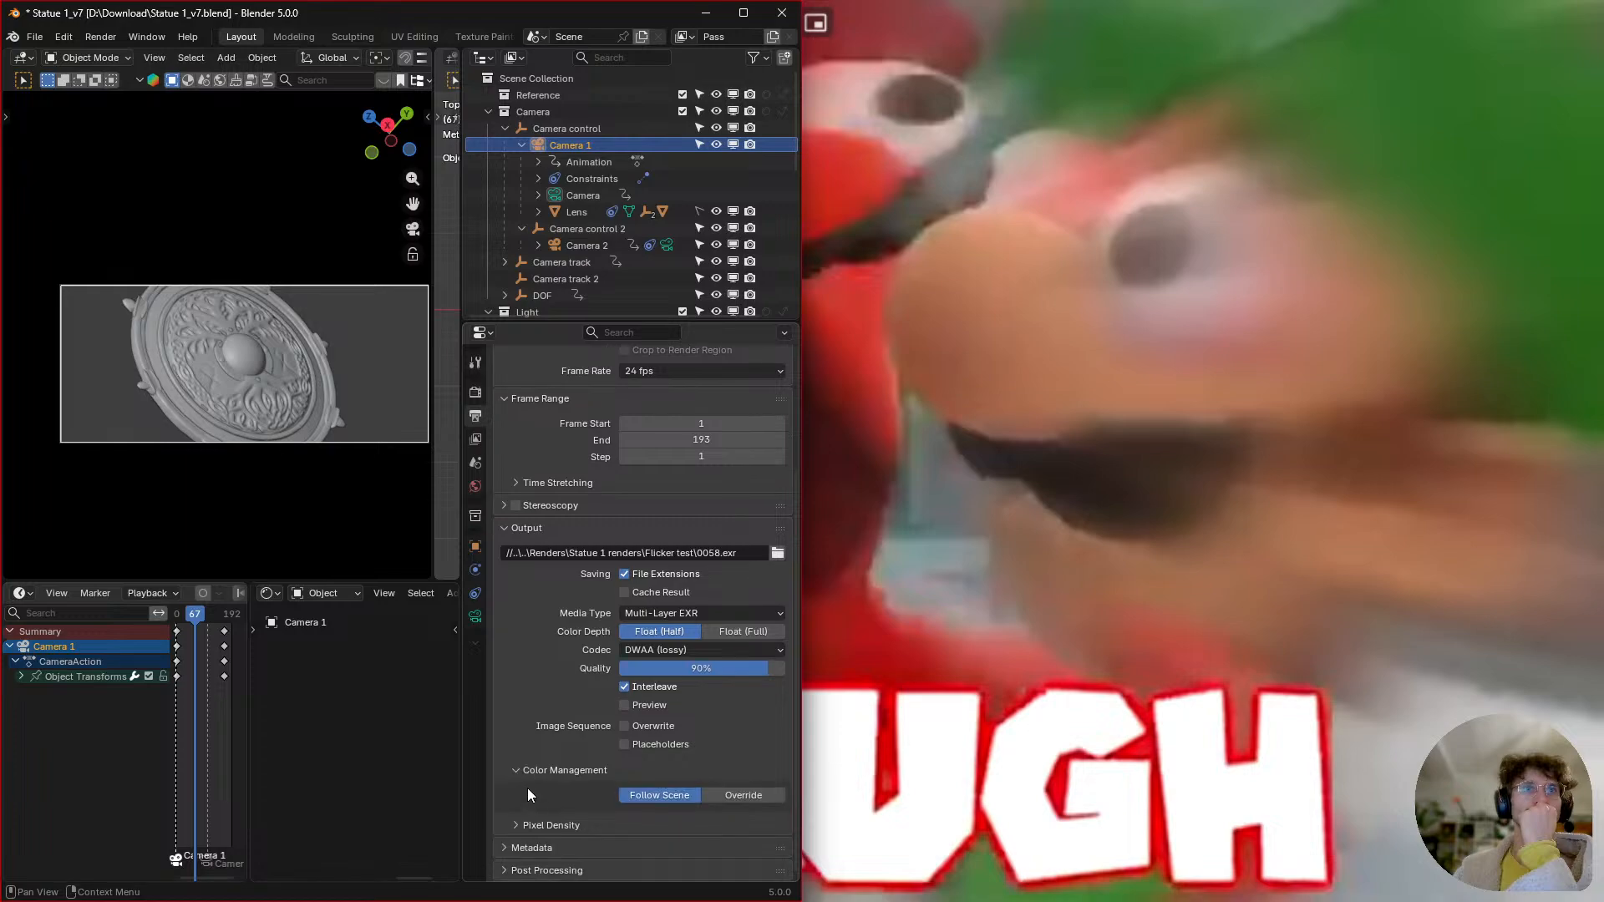
{"action": "left_click", "coordinate": [552, 823]}
{"action": "scroll", "coordinate": [559, 802], "scroll_direction": "down", "scroll_amount": 2}
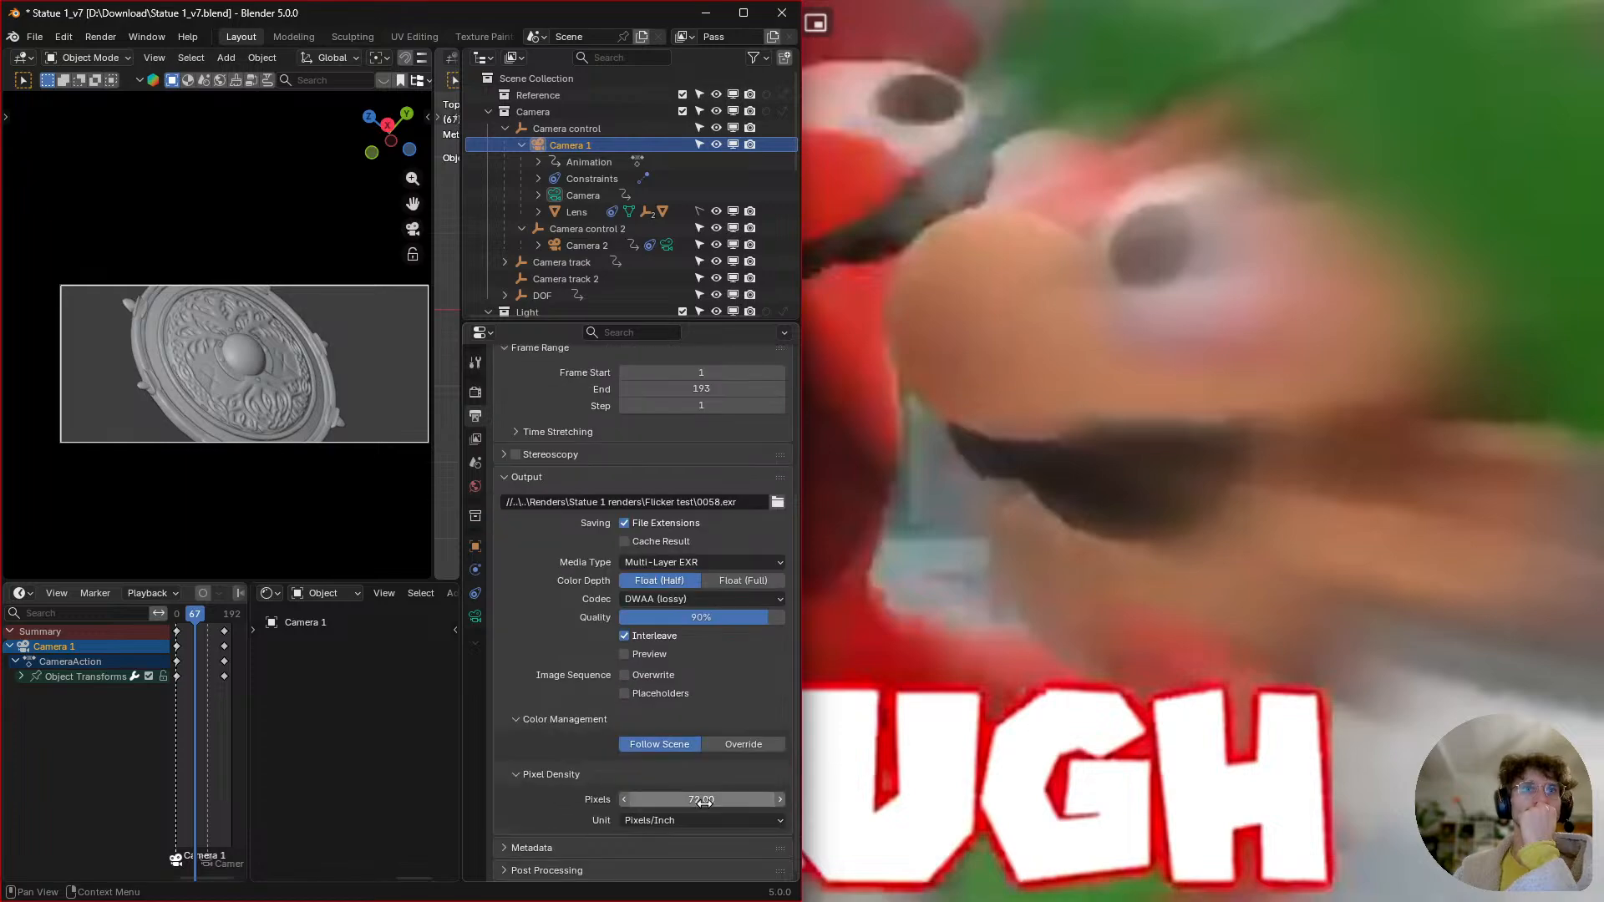
{"action": "left_click", "coordinate": [551, 773]}
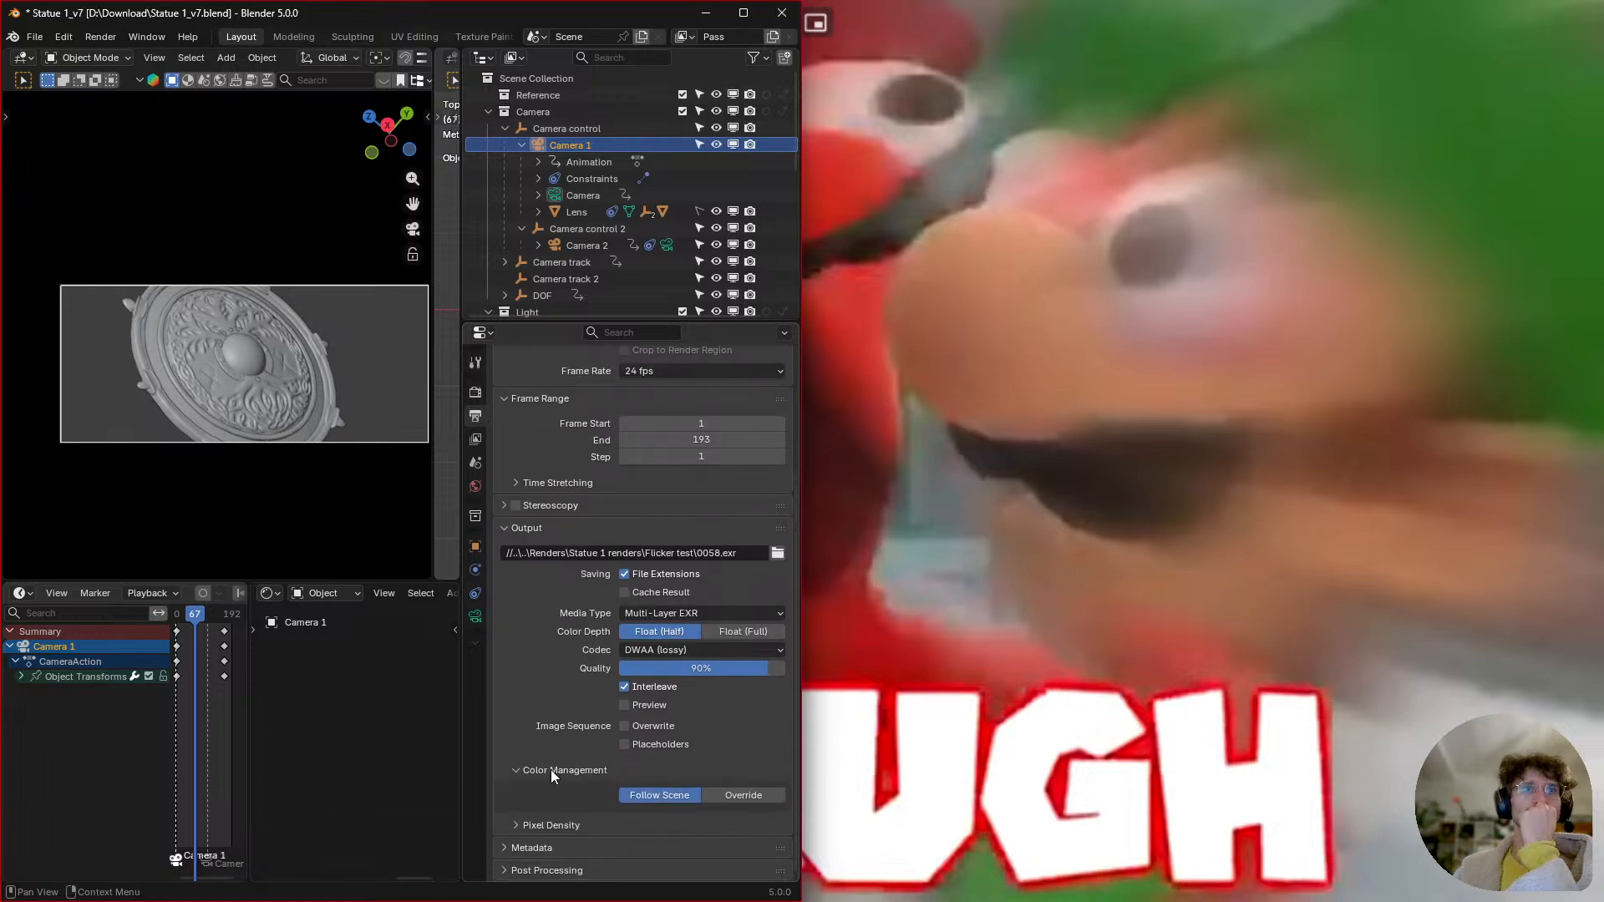
{"action": "left_click", "coordinate": [681, 649]}
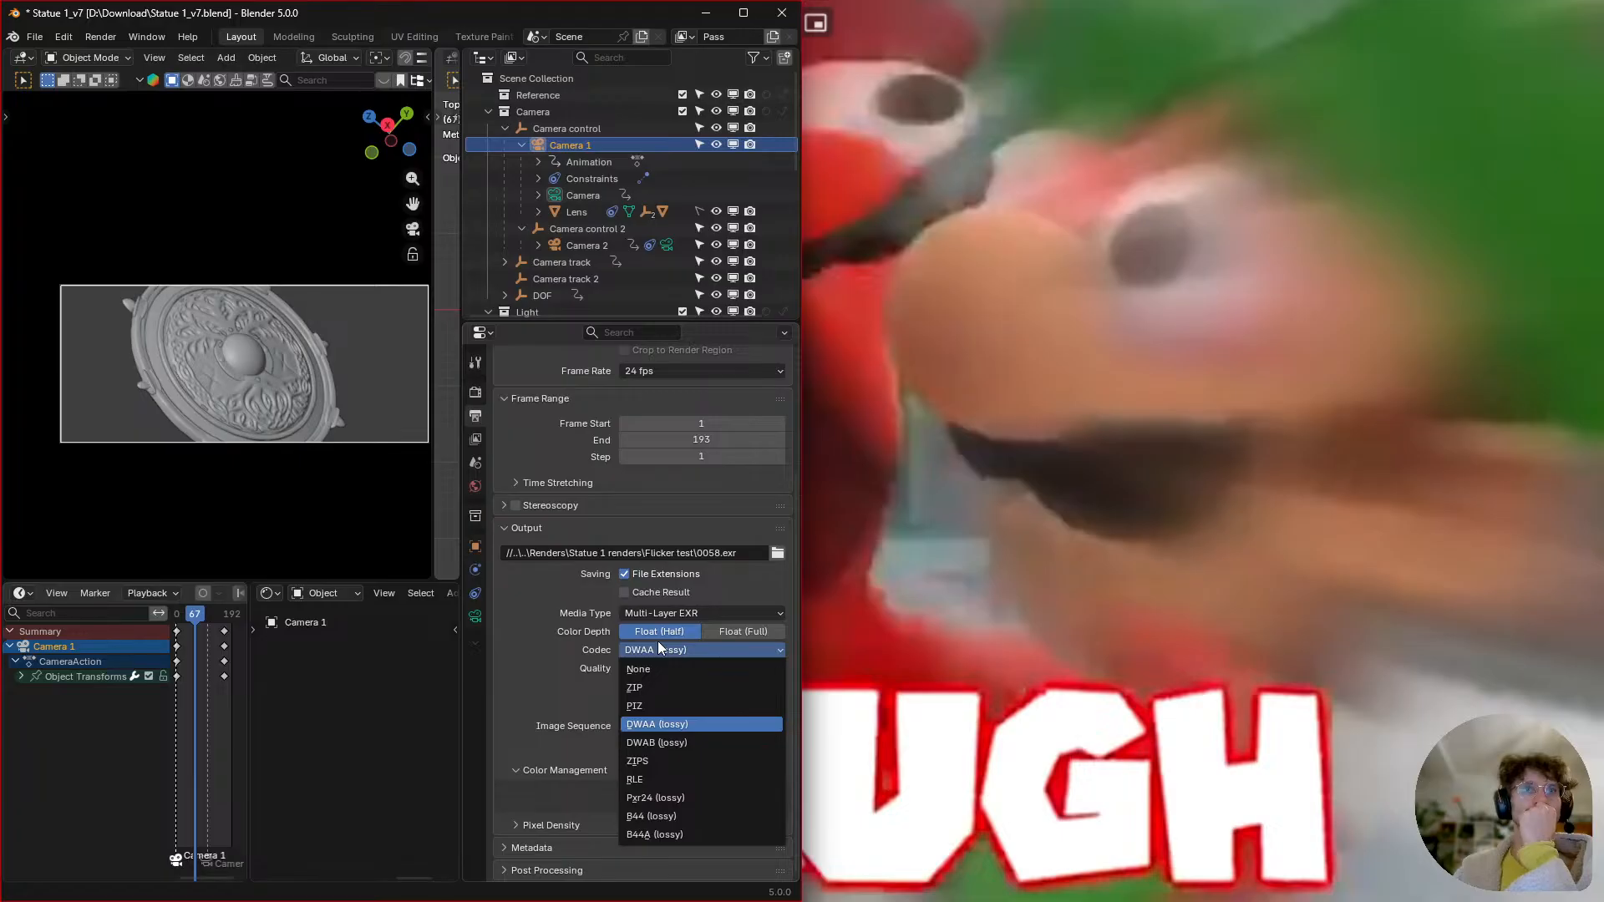
{"action": "left_click", "coordinate": [574, 638]}
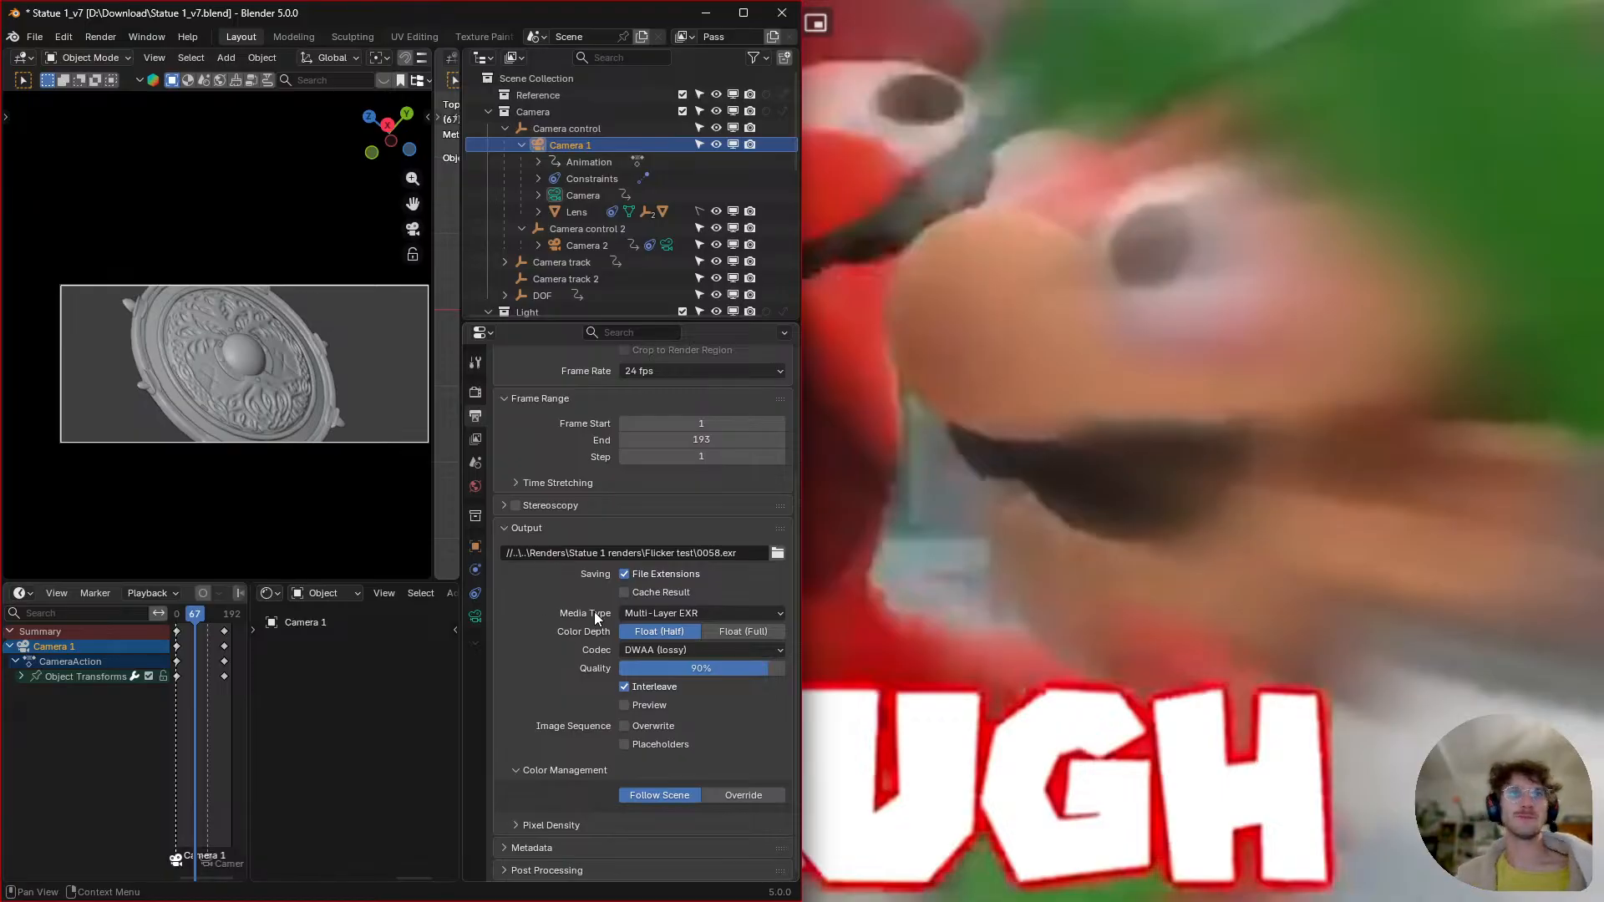
{"action": "left_click", "coordinate": [669, 613]}
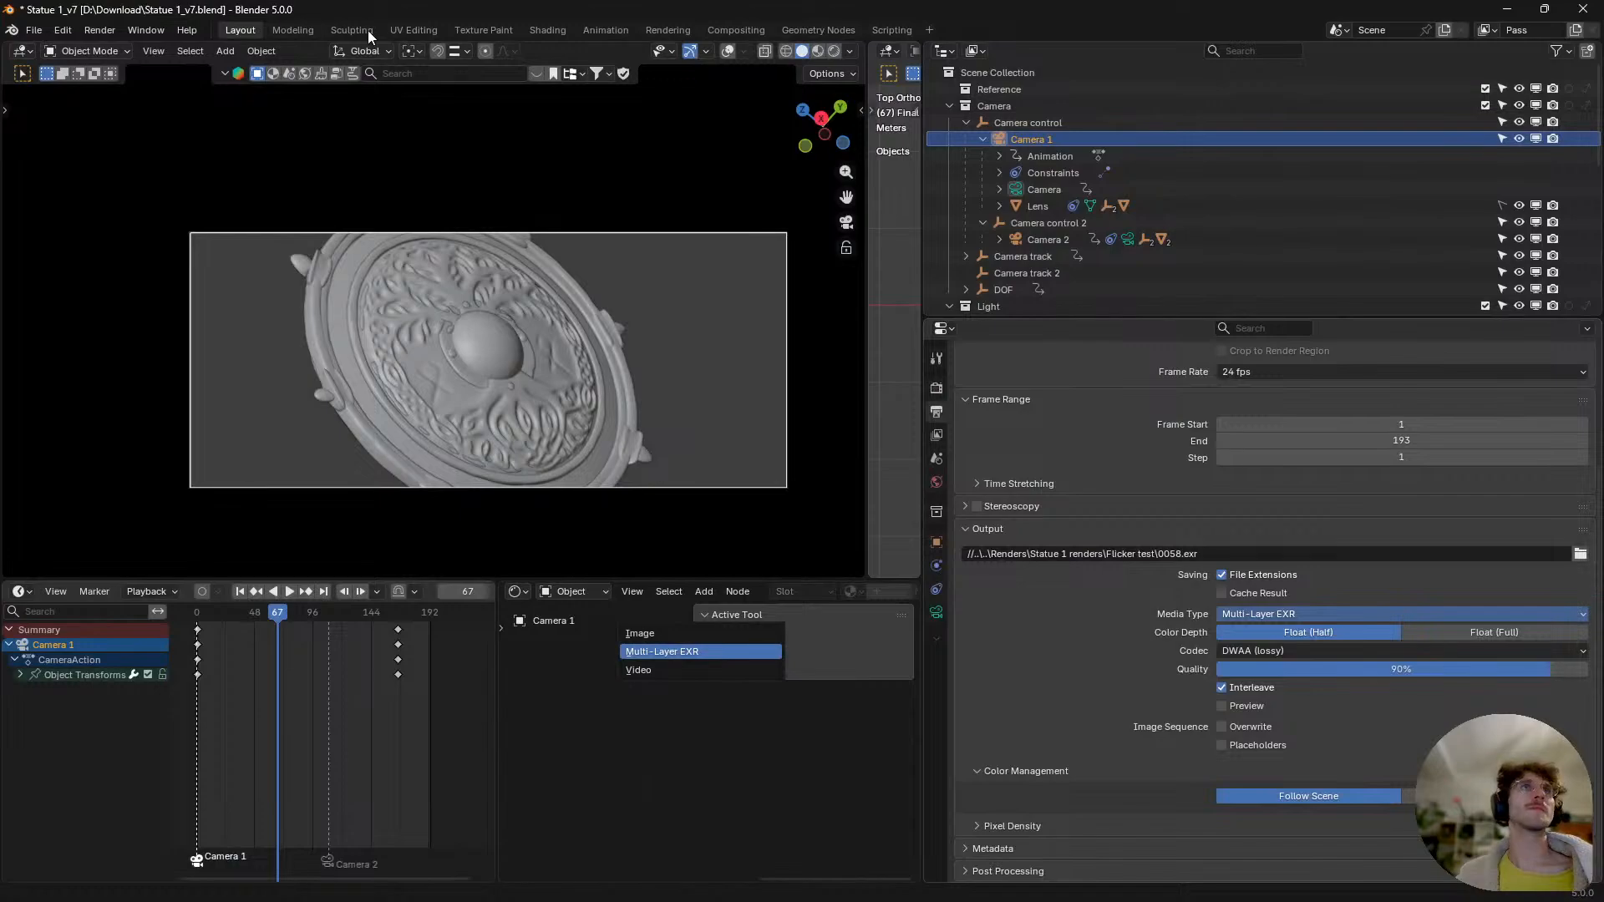
- Inspect the compositing node tree, checking how the Glare node connects to the Viewer, Group Output and File Output nodes
{"action": "left_click", "coordinate": [726, 26]}
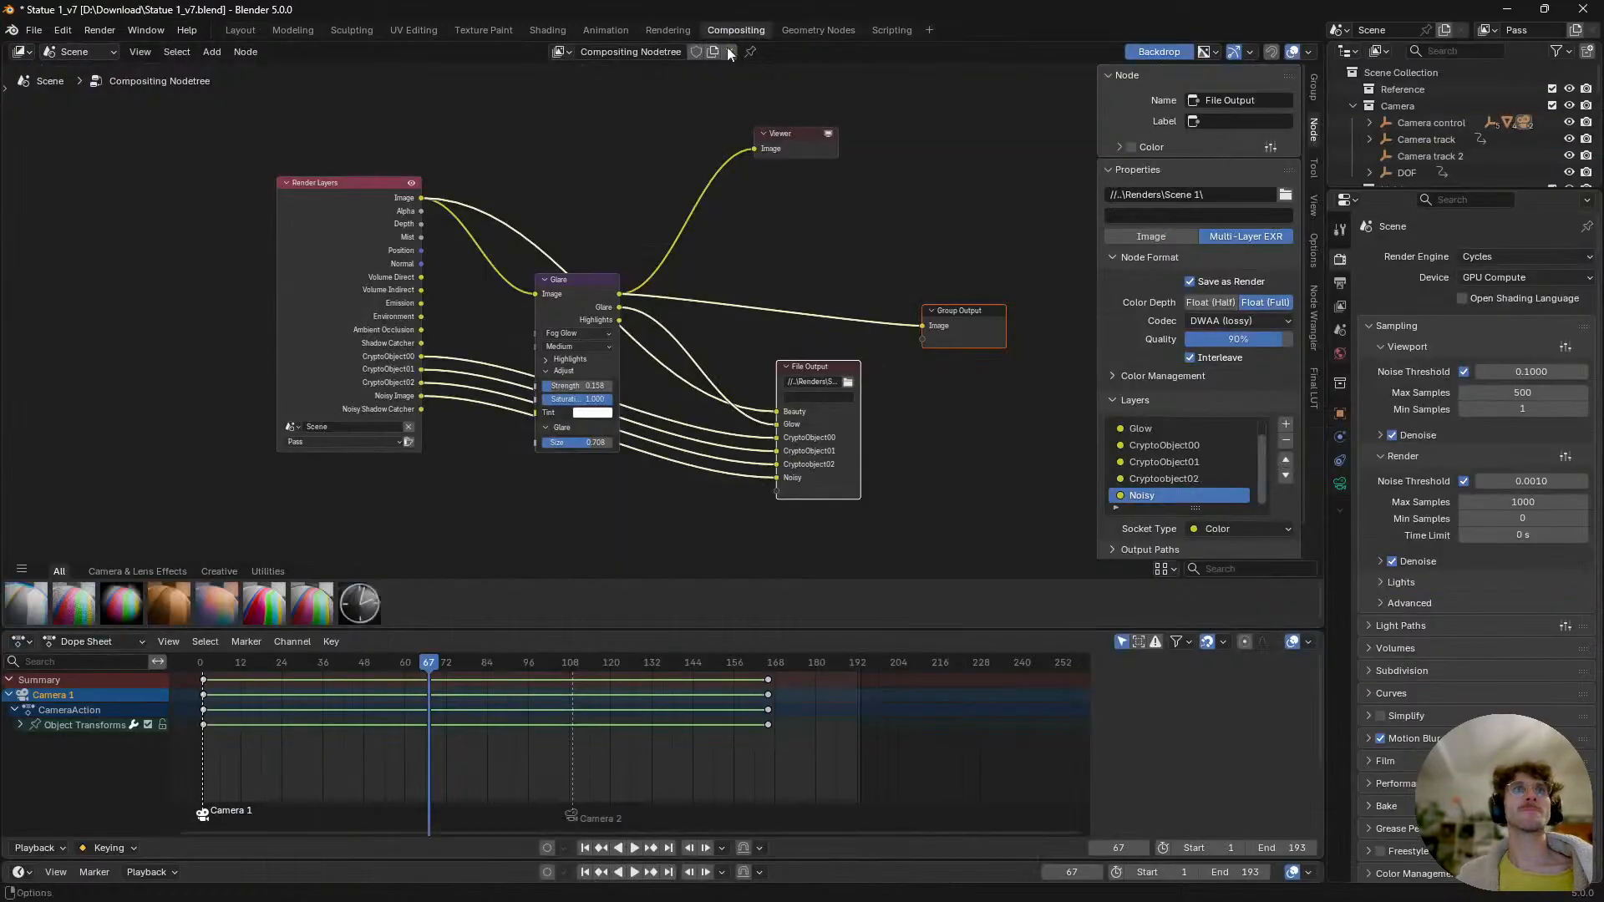
{"action": "key", "text": "Home"}
{"action": "scroll", "coordinate": [738, 369], "scroll_direction": "up", "scroll_amount": 1}
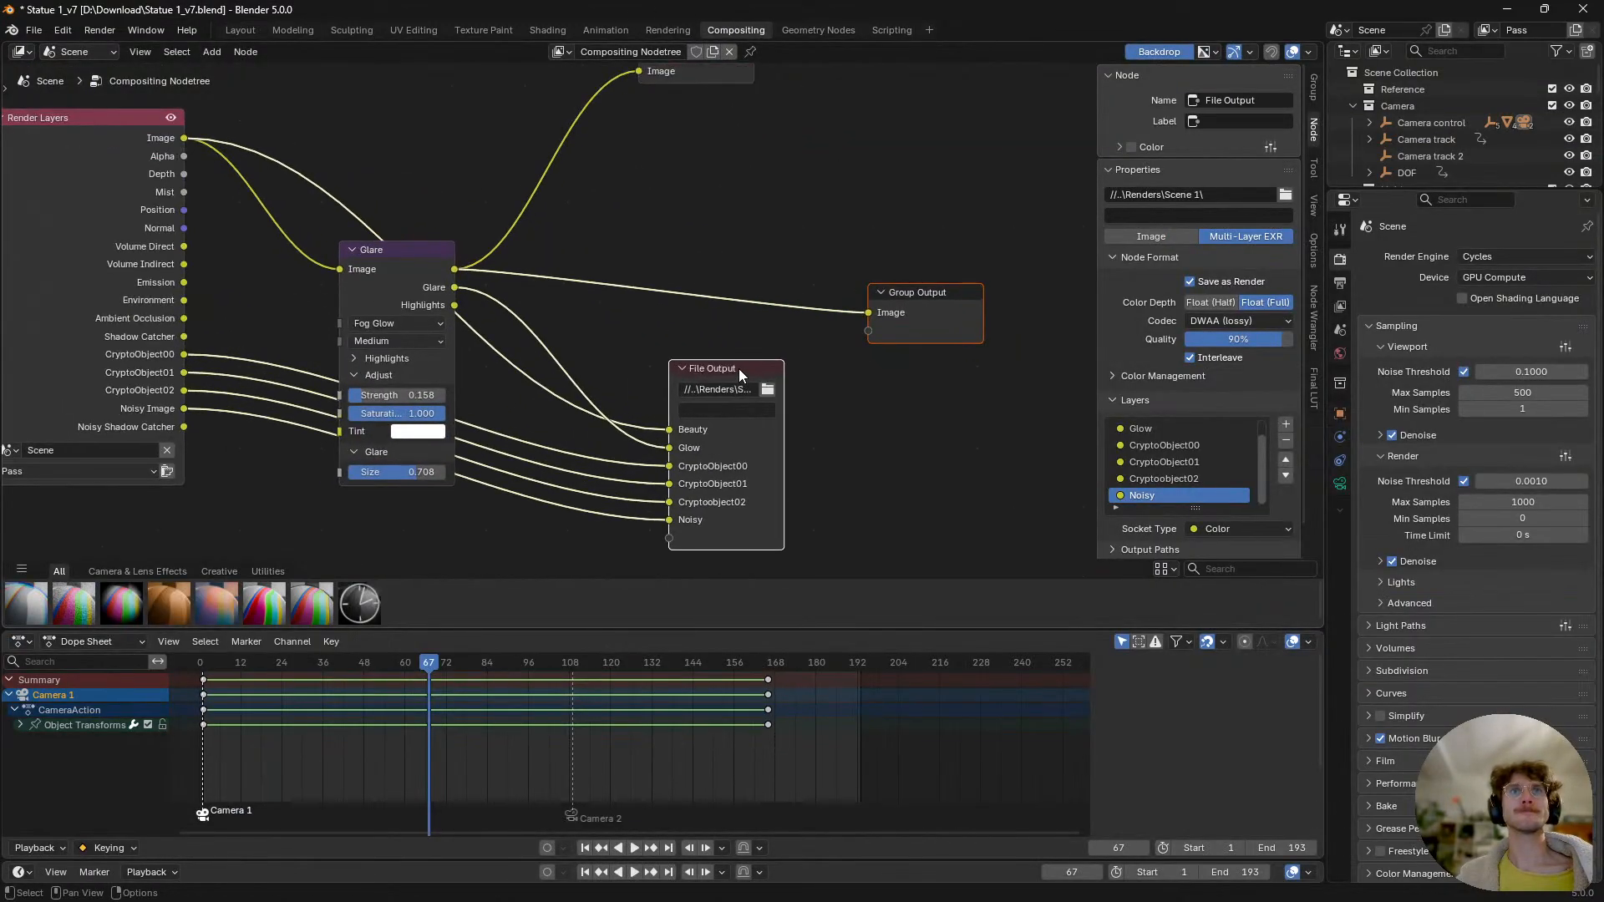
{"action": "left_click", "coordinate": [739, 368]}
{"action": "middle_click_drag", "start_coordinate": [859, 365], "coordinate": [800, 402]}
{"action": "left_click_drag", "start_coordinate": [345, 284], "coordinate": [384, 199]}
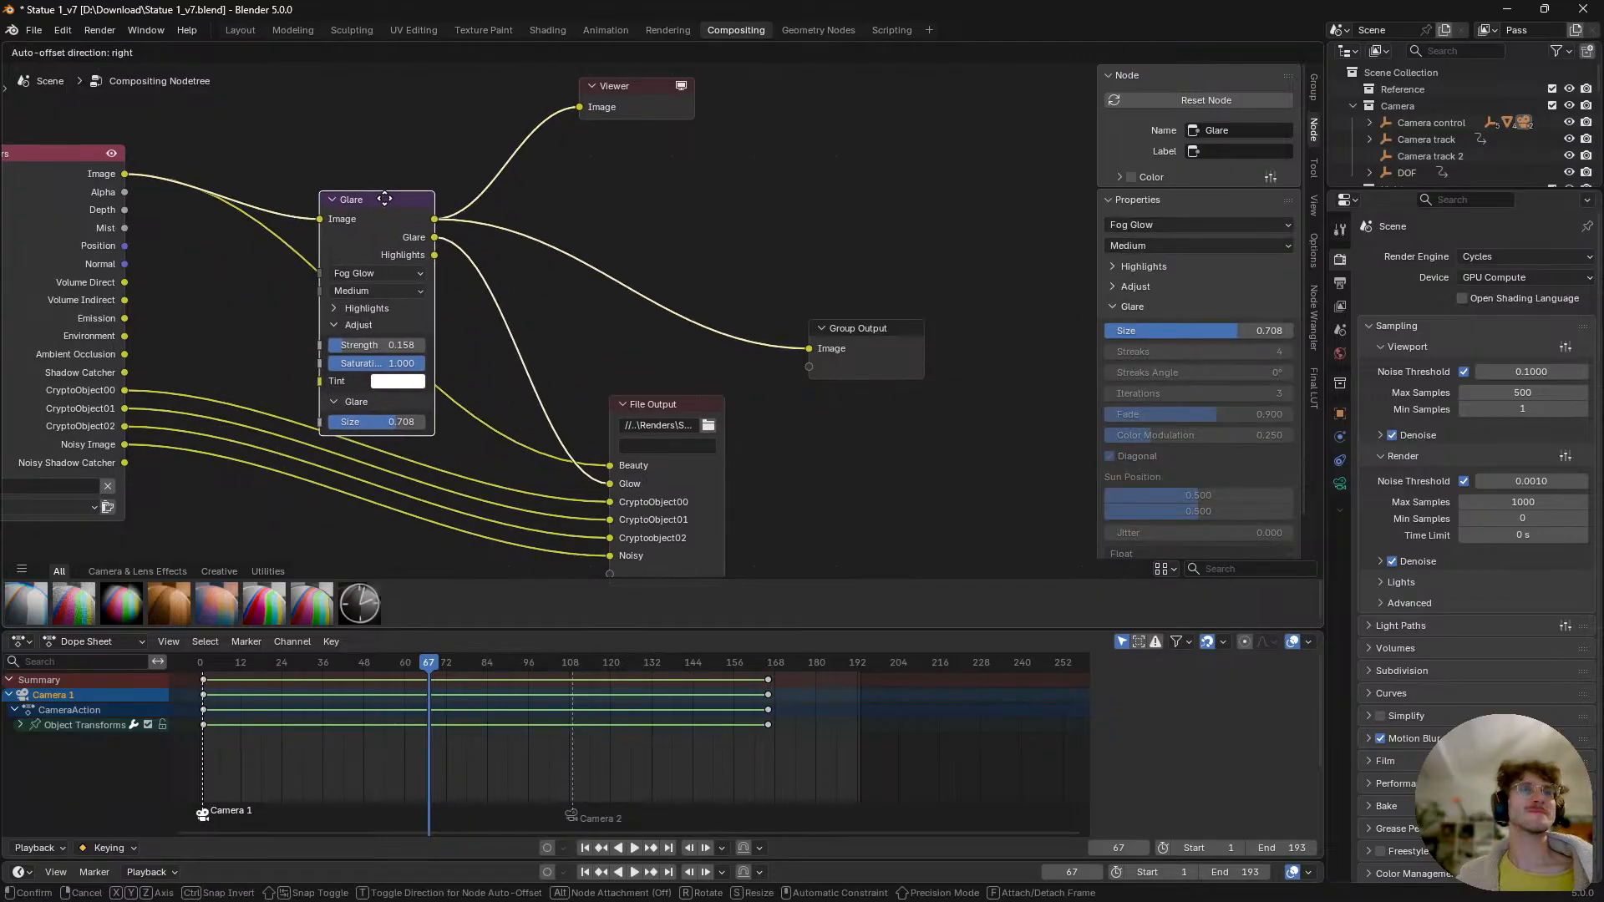
{"action": "right_click", "coordinate": [384, 199]}
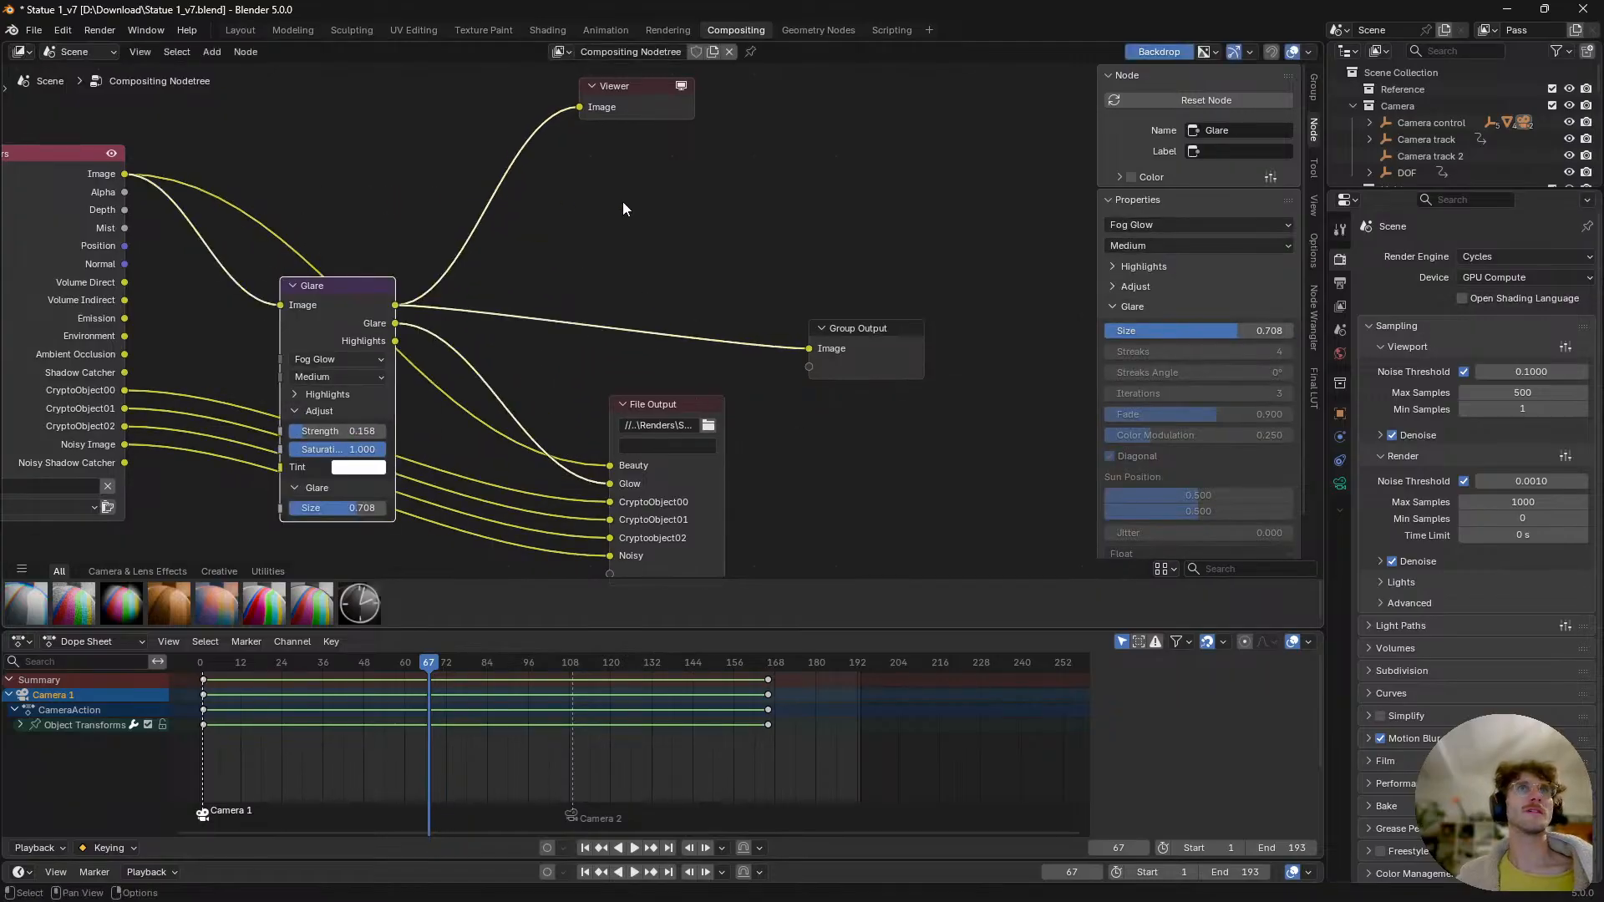
- Review the File Output node's format settings, layer list and incoming Cryptomatte and noisy image connections
{"action": "mouse_move", "coordinate": [678, 479]}
{"action": "middle_mouse_down"}
{"action": "mouse_move", "coordinate": [664, 349]}
{"action": "mouse_move", "coordinate": [679, 451]}
{"action": "middle_mouse_up"}
{"action": "left_click", "coordinate": [671, 447]}
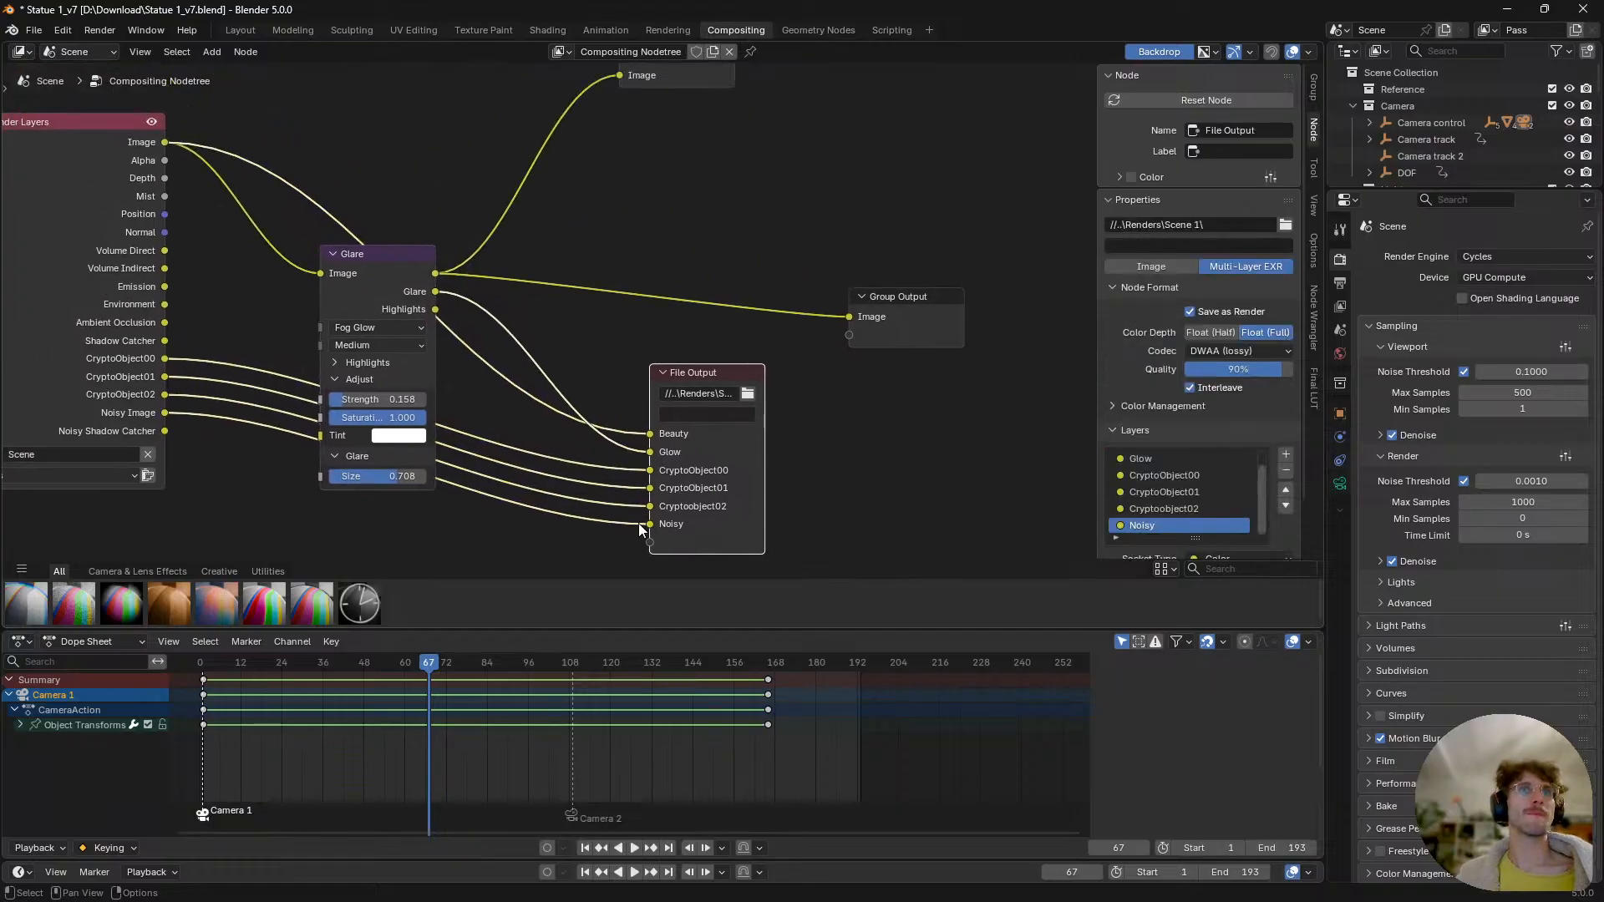
{"action": "scroll", "coordinate": [1214, 474], "scroll_direction": "up", "scroll_amount": 1}
{"action": "scroll", "coordinate": [1209, 474], "scroll_direction": "down", "scroll_amount": 1}
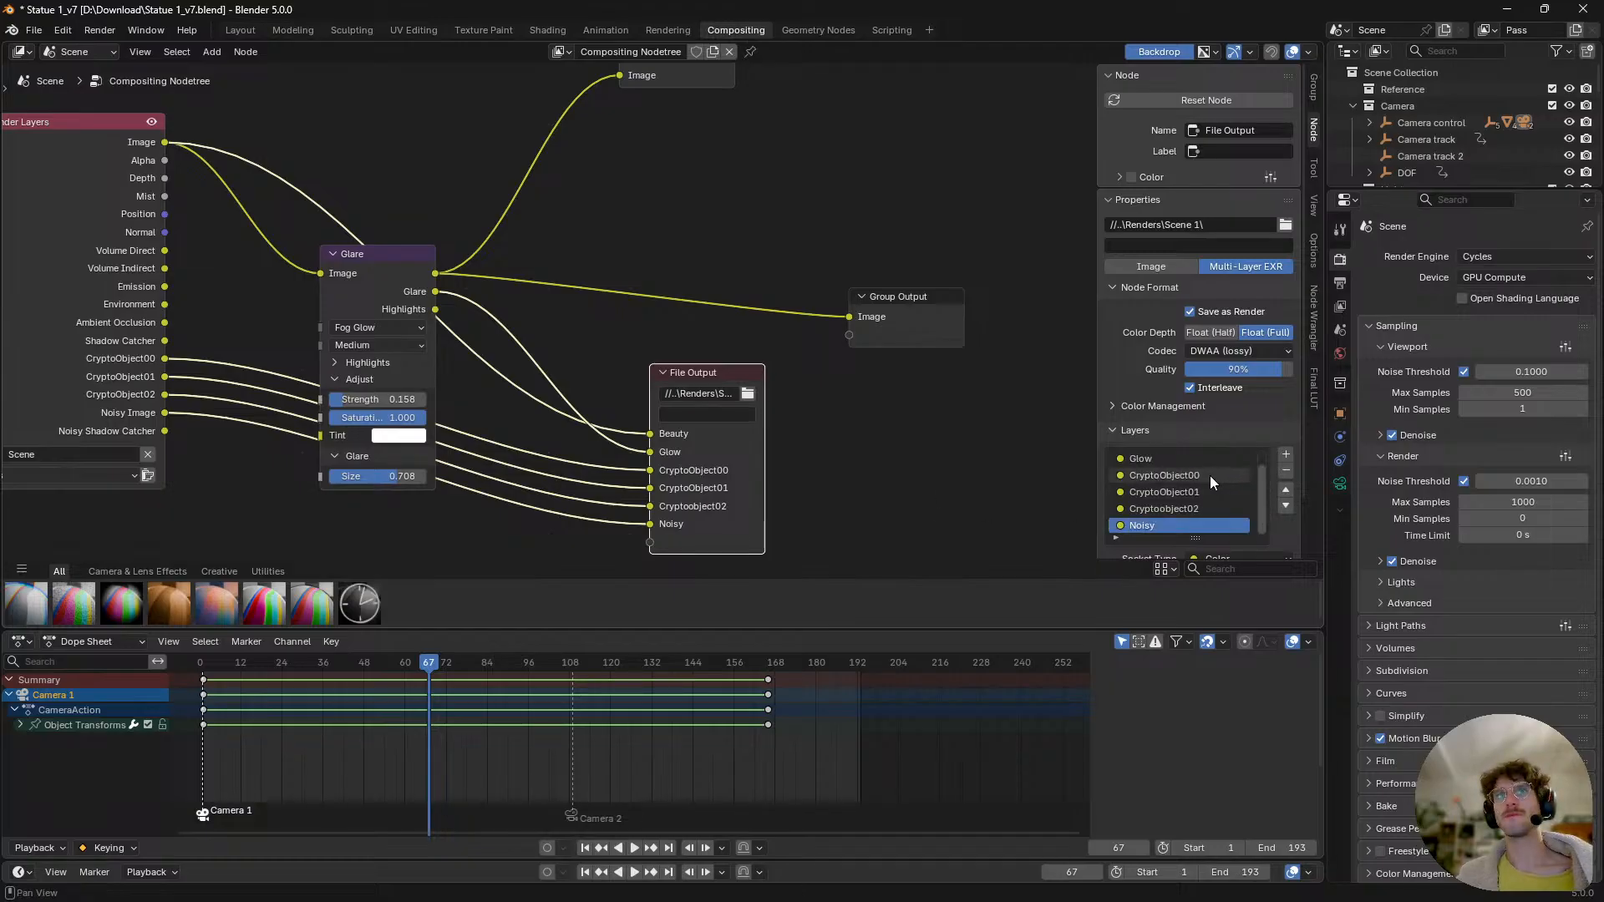
{"action": "scroll", "coordinate": [1150, 405], "scroll_direction": "down", "scroll_amount": 2}
{"action": "scroll", "coordinate": [1136, 360], "scroll_direction": "up", "scroll_amount": 2}
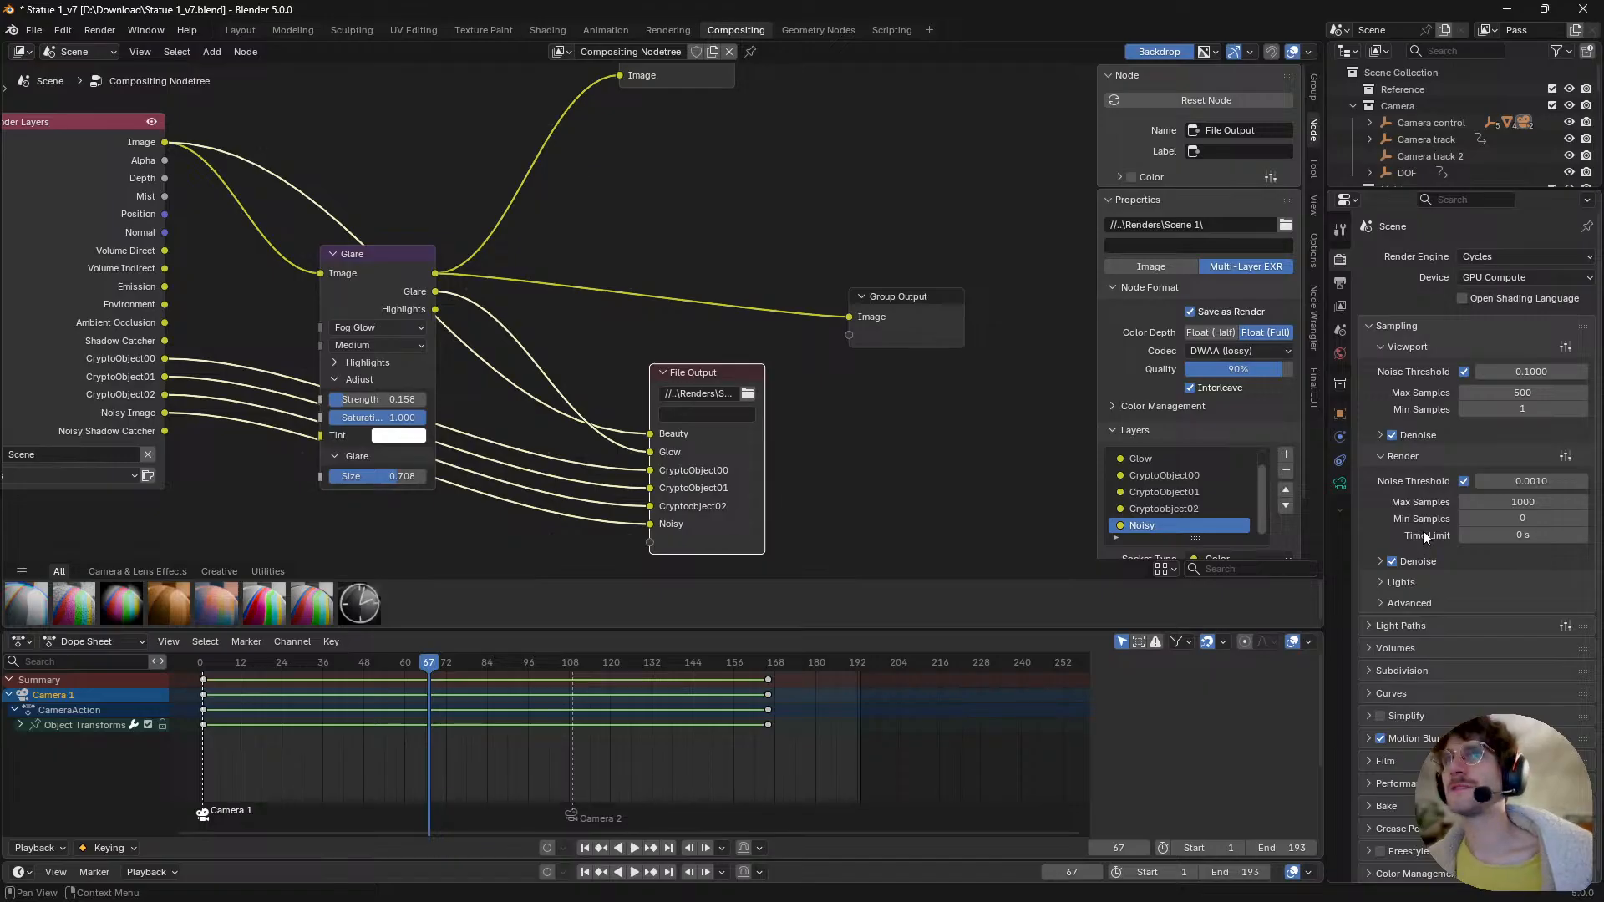
{"action": "scroll", "coordinate": [1389, 140], "scroll_direction": "down", "scroll_amount": 5}
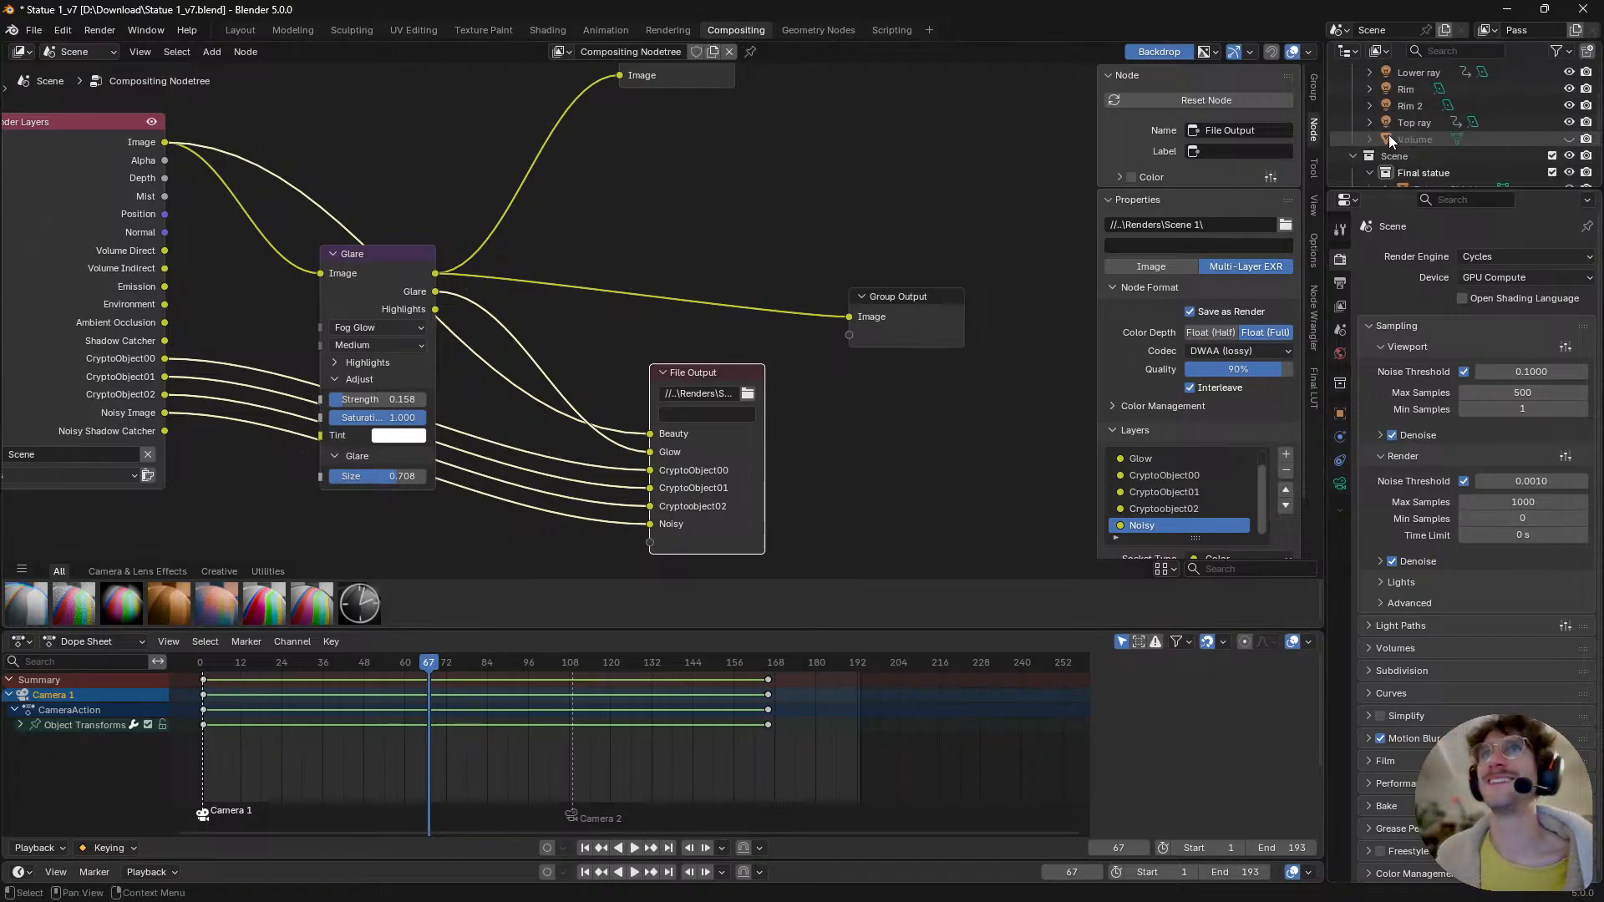
{"action": "scroll", "coordinate": [1386, 144], "scroll_direction": "up", "scroll_amount": 5}
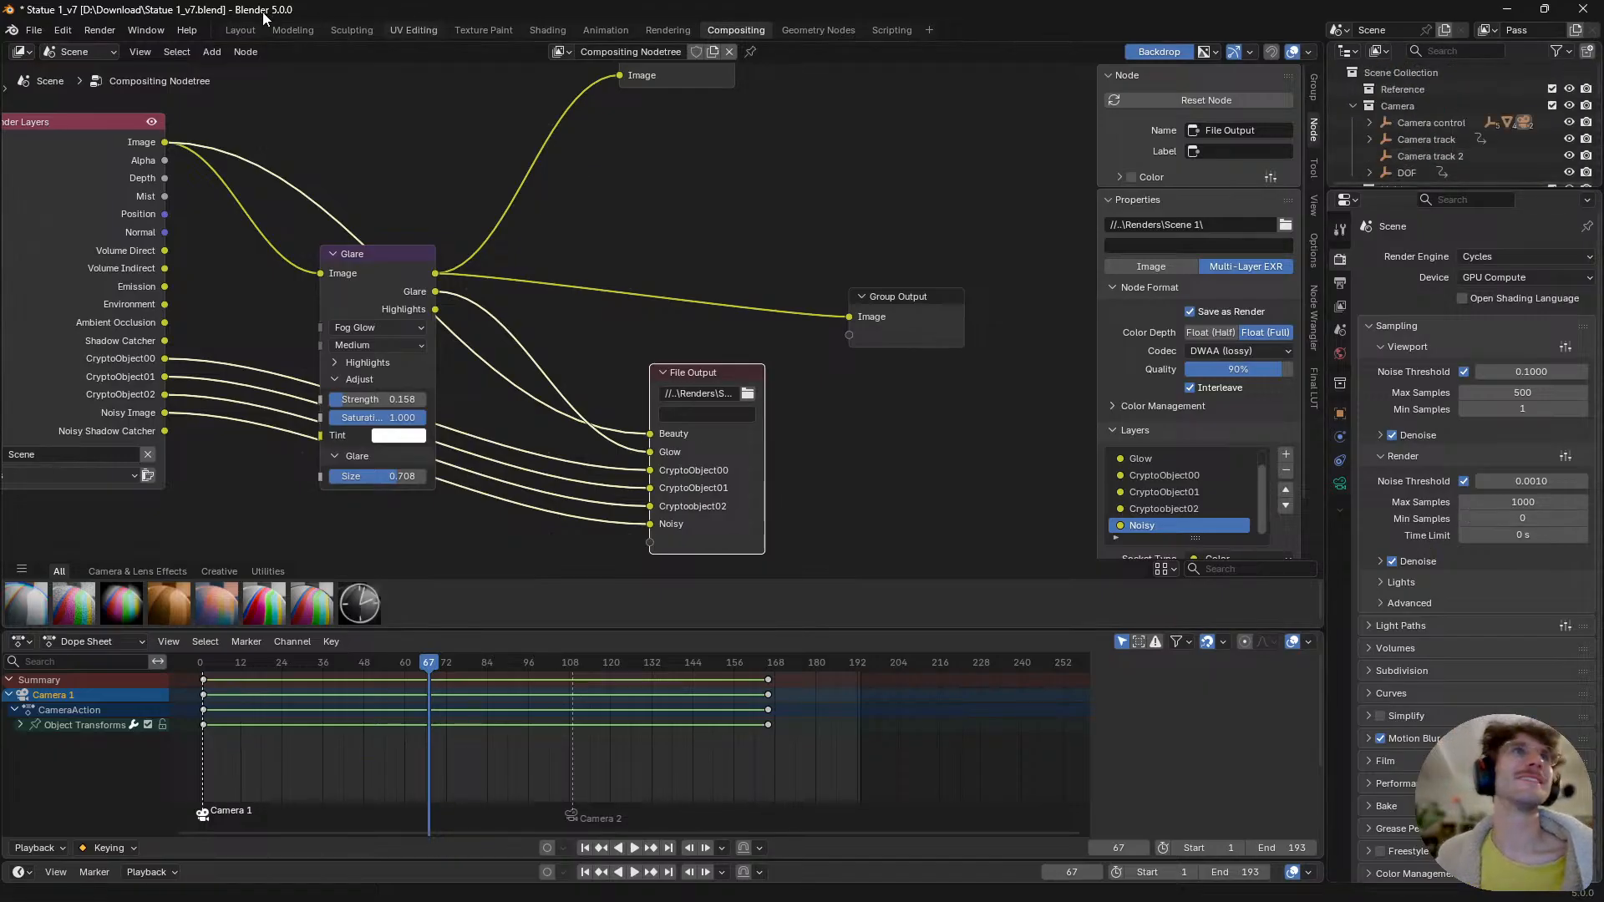
- Return to the Layout workspace and select the Volume object in the Light collection
{"action": "left_click", "coordinate": [240, 29]}
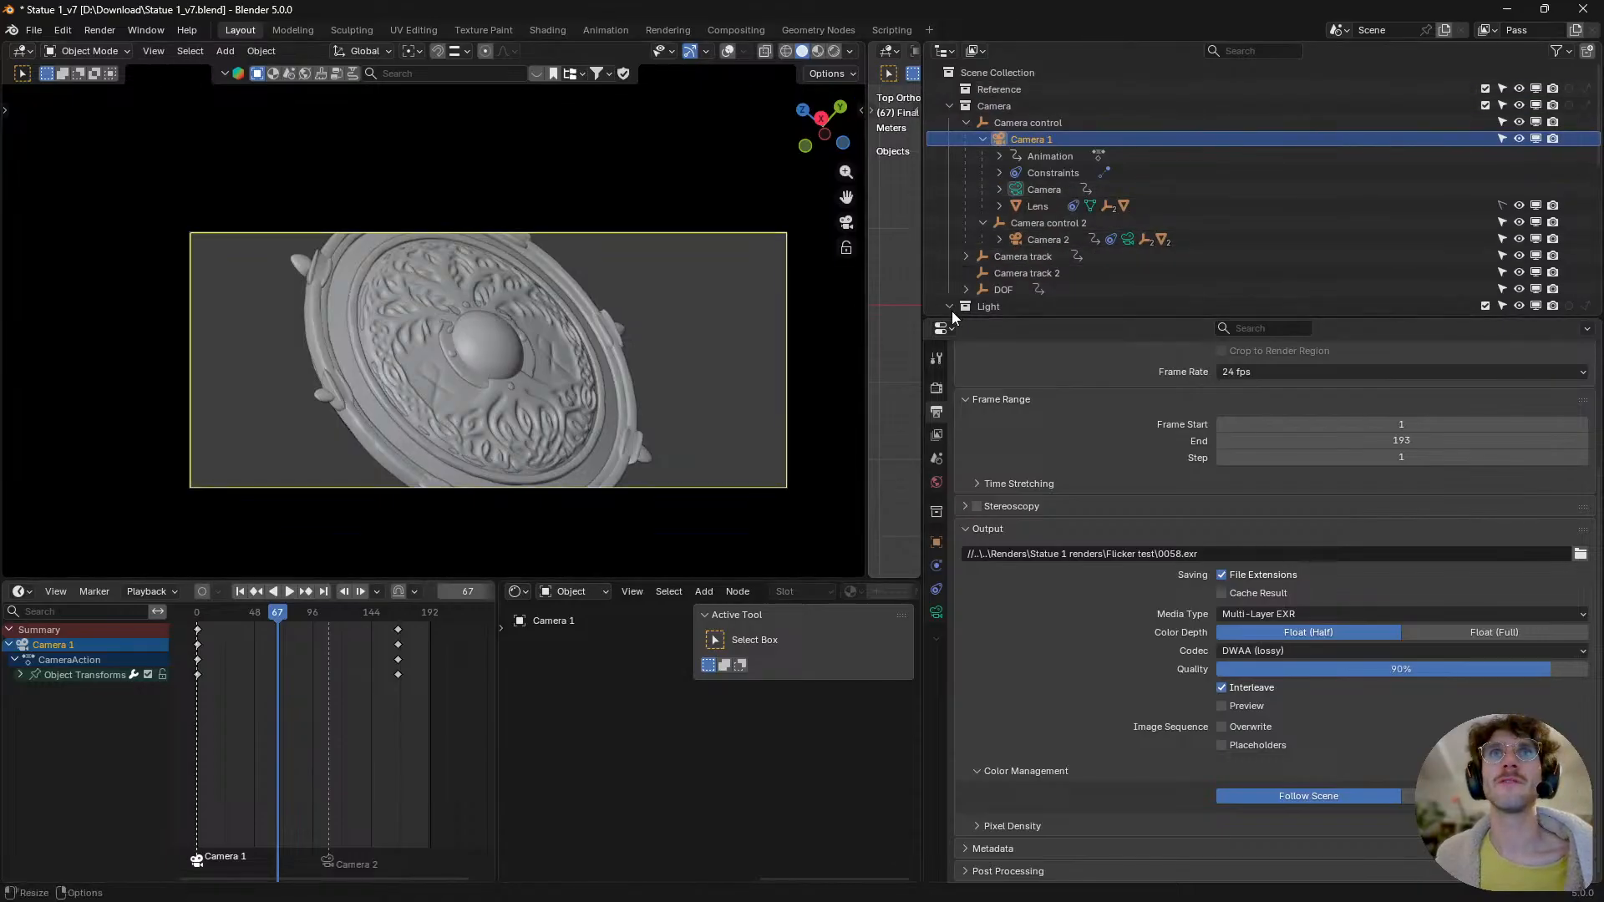
{"action": "scroll", "coordinate": [1043, 283], "scroll_direction": "down", "scroll_amount": 5}
{"action": "left_click", "coordinate": [944, 138]}
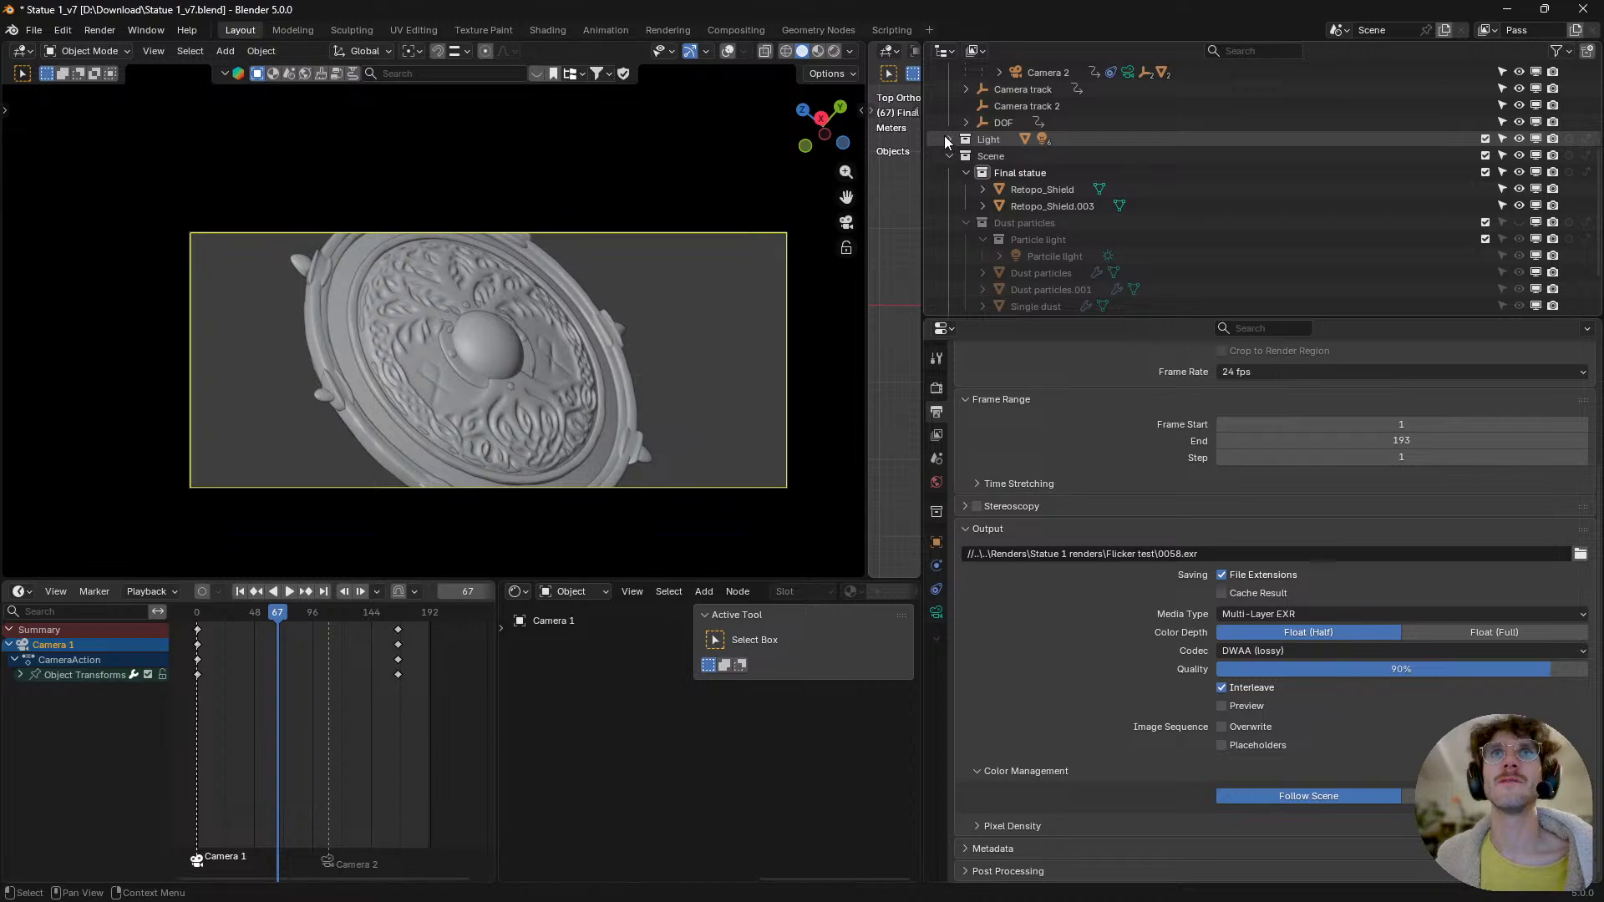
{"action": "left_click", "coordinate": [948, 138]}
{"action": "scroll", "coordinate": [1045, 182], "scroll_direction": "down", "scroll_amount": 5}
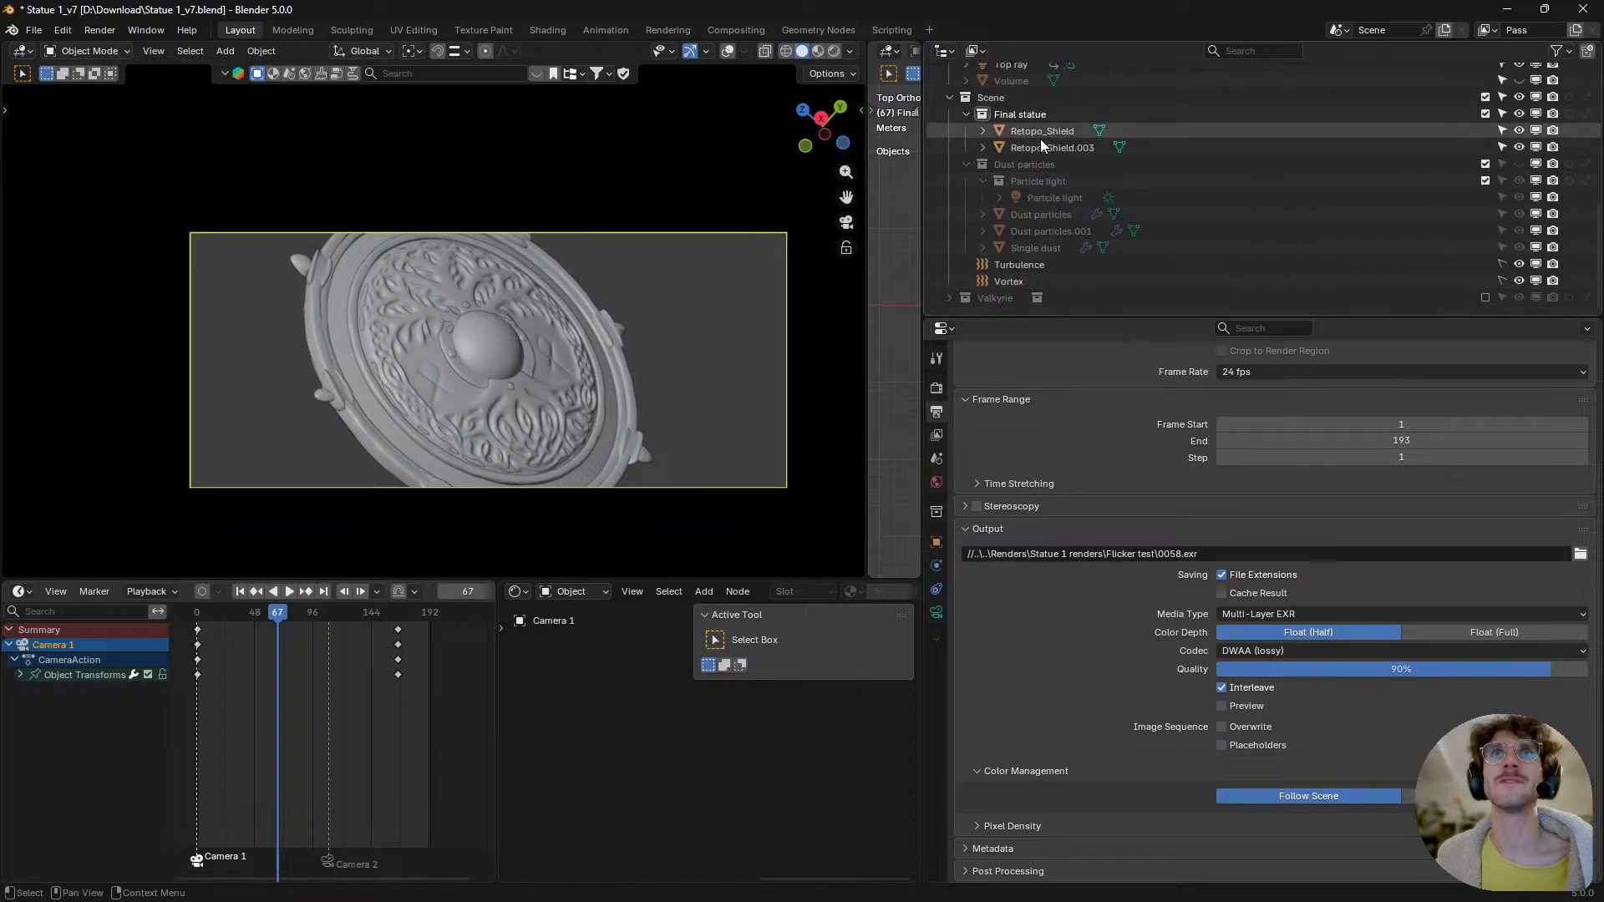
{"action": "scroll", "coordinate": [1054, 171], "scroll_direction": "up", "scroll_amount": 5}
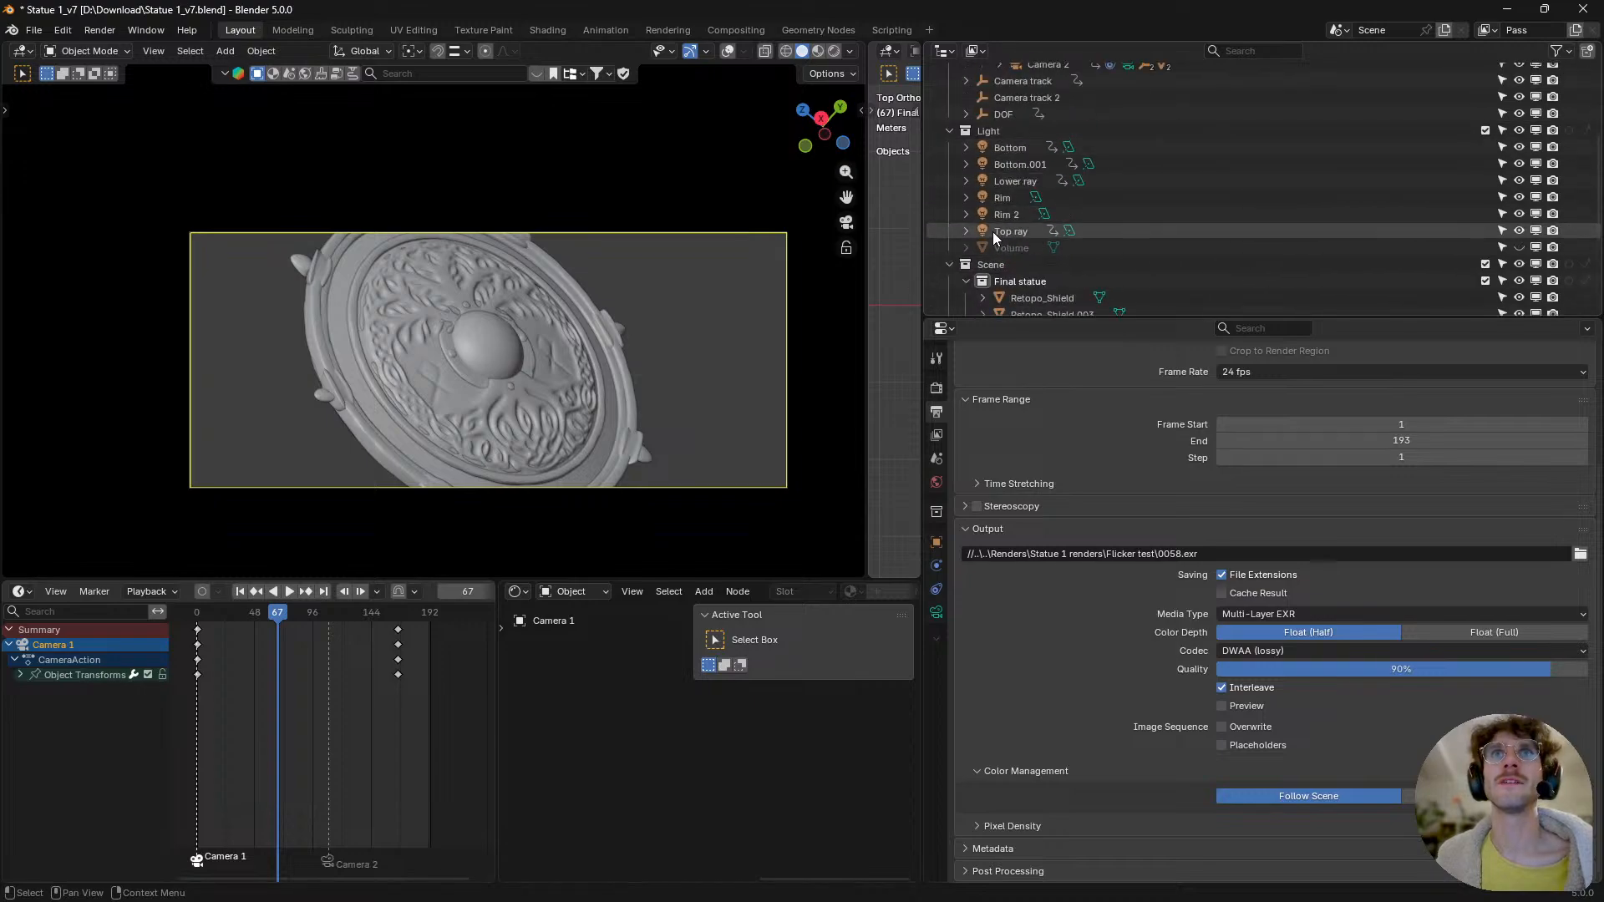
{"action": "left_click", "coordinate": [1006, 248]}
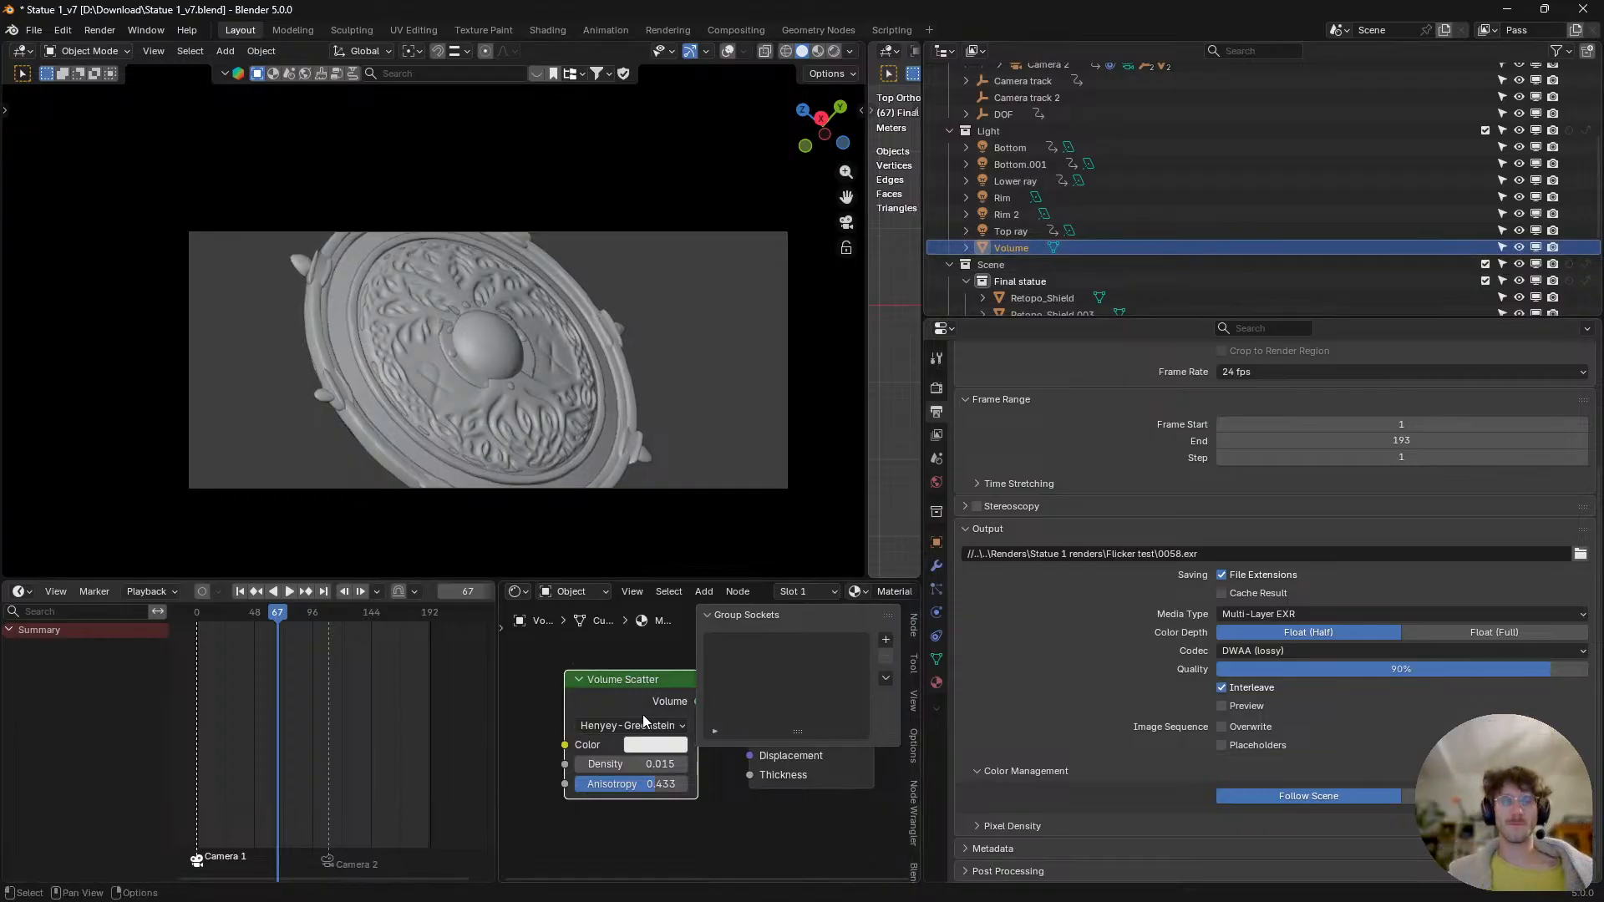
- Hide the shader editor's sidebar and frame the Volume material's nodes to inspect its Volume Scatter setup
{"action": "key", "text": "n"}
{"action": "key", "text": "Home"}
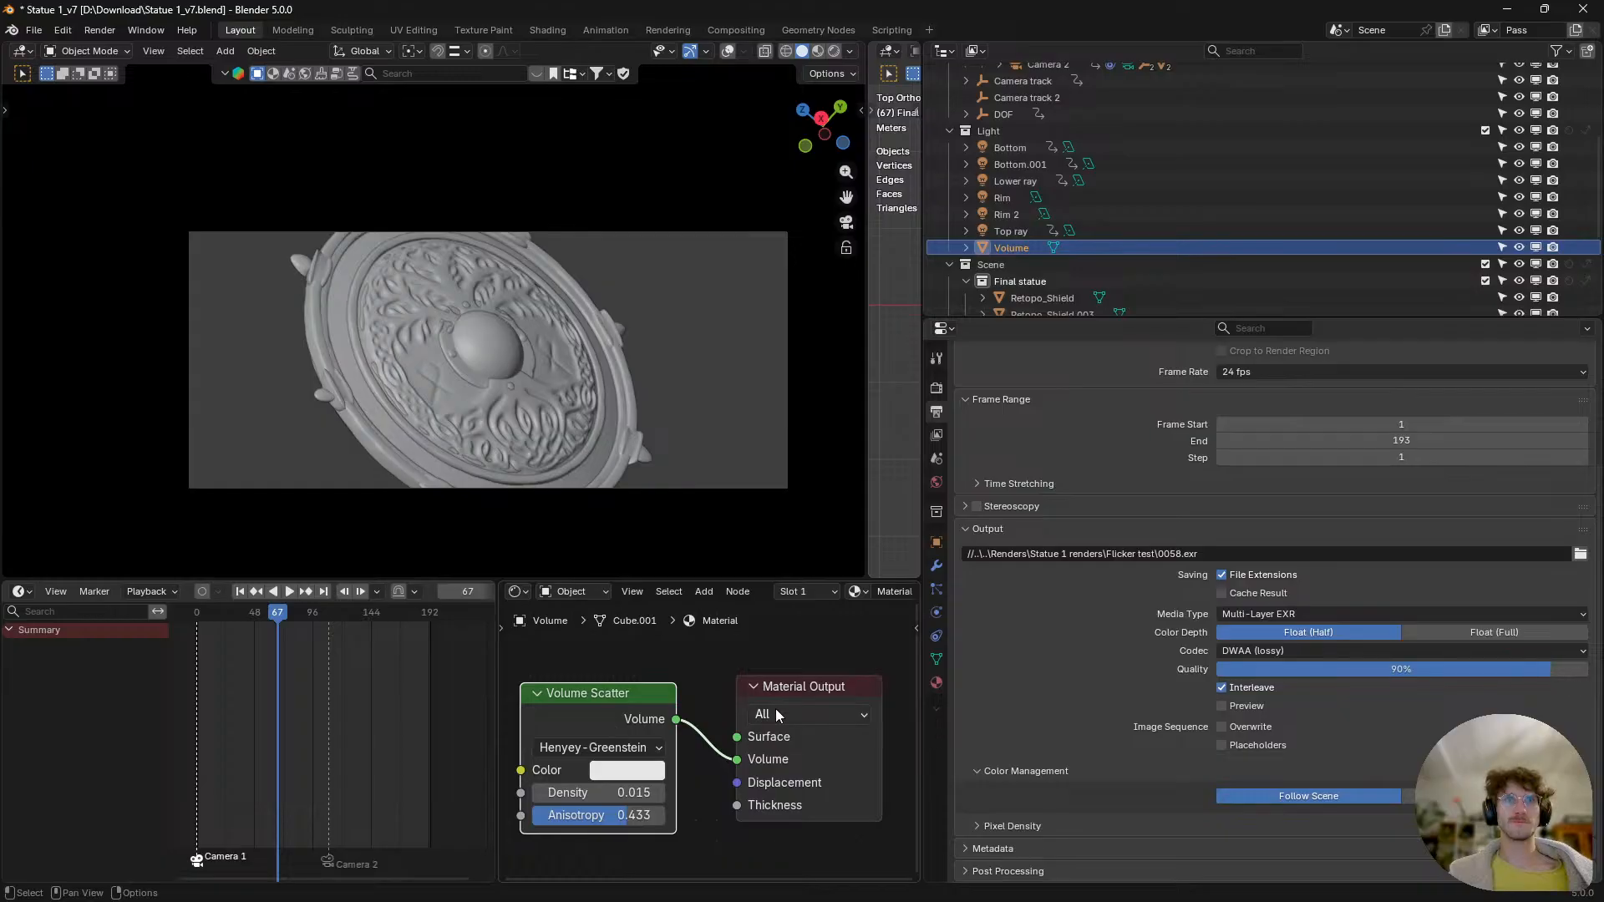
{"action": "left_click", "coordinate": [770, 675]}
{"action": "left_click", "coordinate": [790, 678]}
{"action": "left_click", "coordinate": [636, 693]}
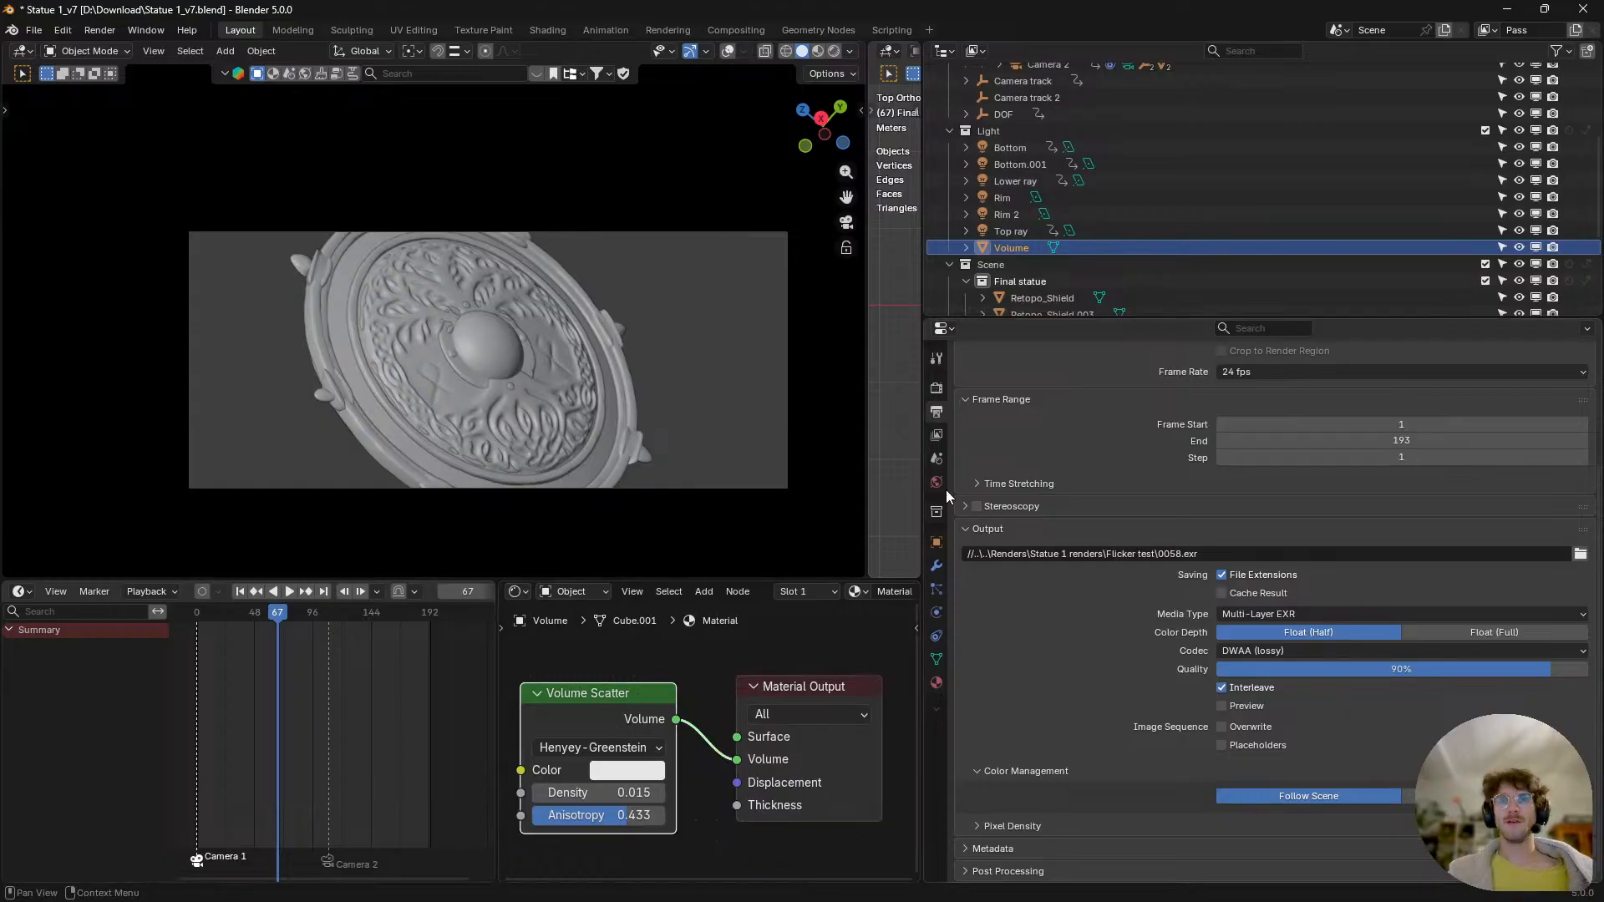
- Check the Volume limit under the Cycles Max Bounces render settings
{"action": "left_click", "coordinate": [936, 387]}
{"action": "scroll", "coordinate": [1150, 636], "scroll_direction": "up", "scroll_amount": 2}
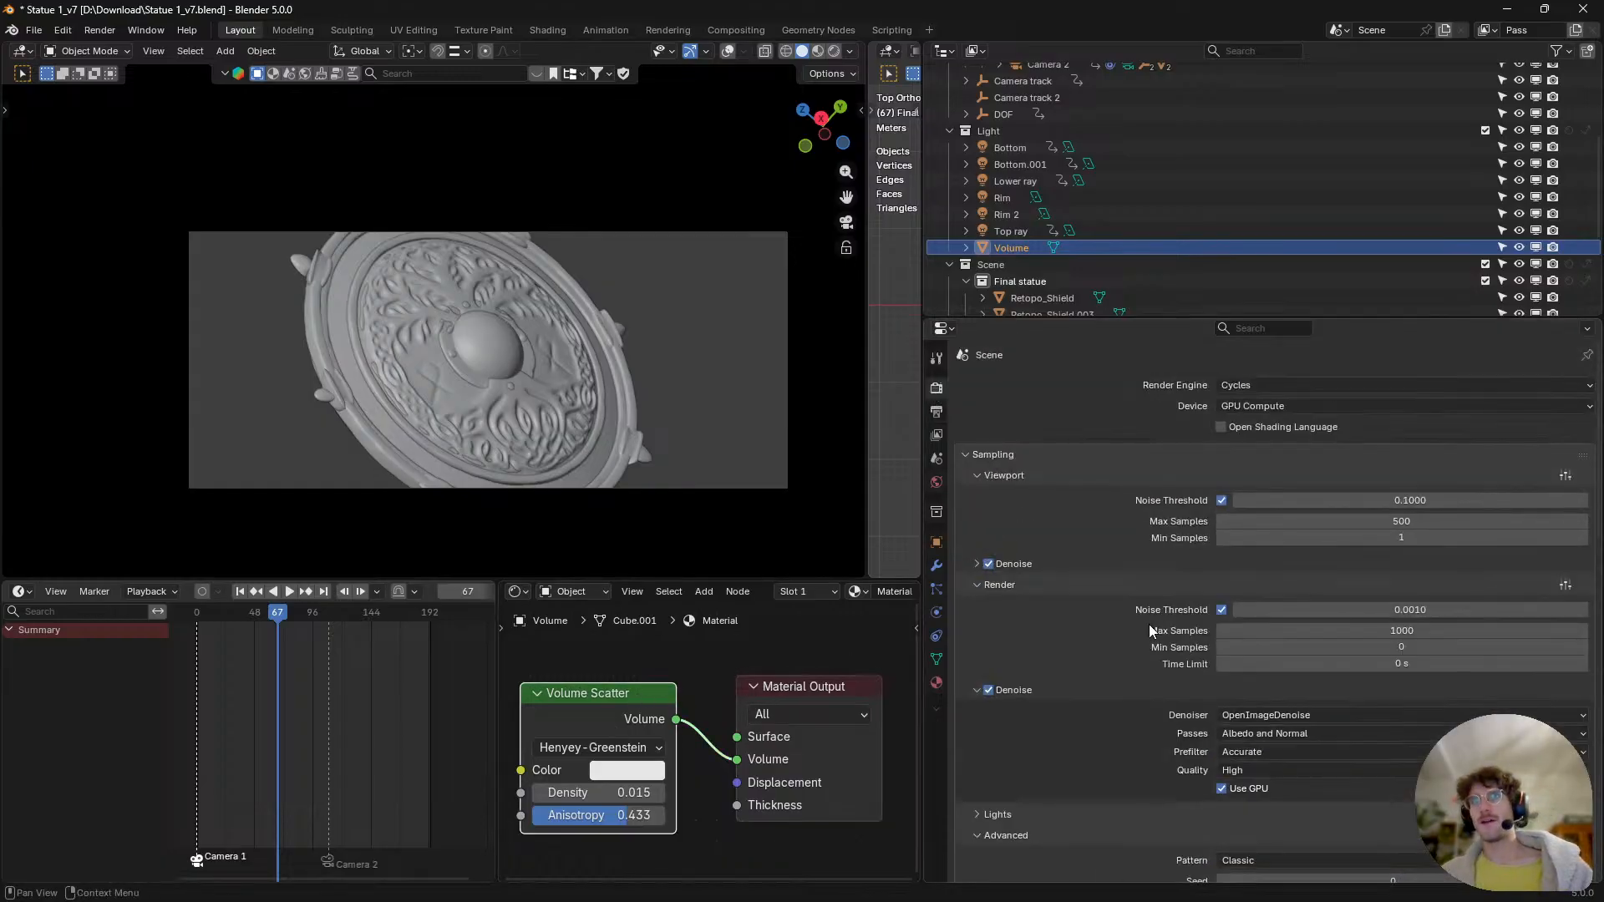
{"action": "scroll", "coordinate": [1145, 634], "scroll_direction": "down", "scroll_amount": 15}
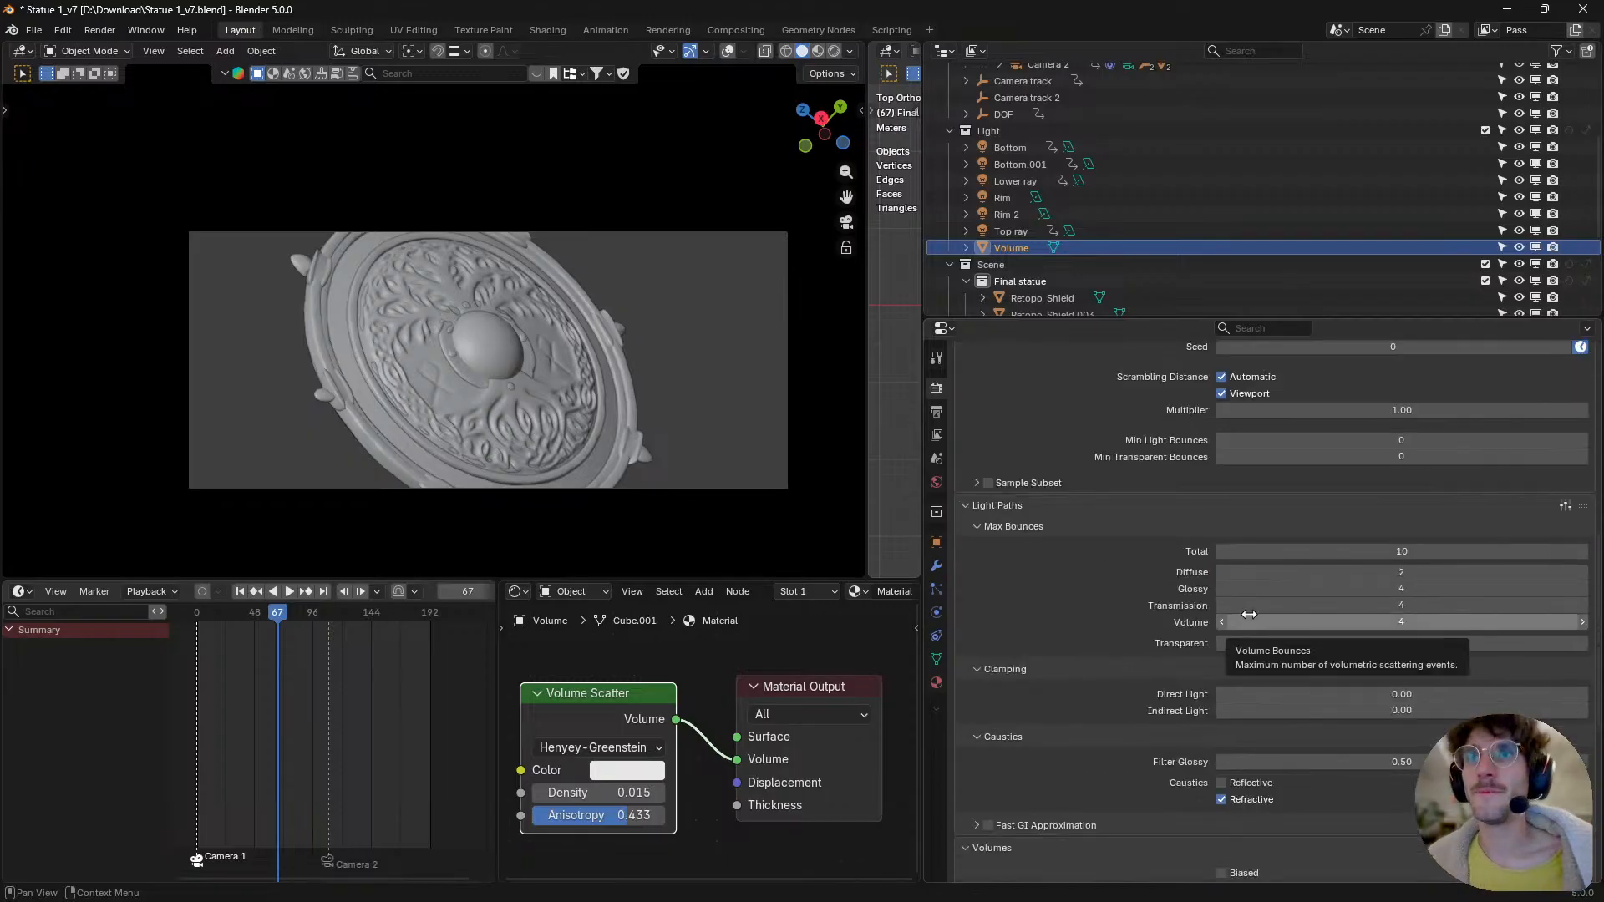
- Set the Volume limit in the Cycles Max Bounces settings to 0
{"action": "left_click_drag", "start_coordinate": [1248, 614], "coordinate": [1326, 668]}
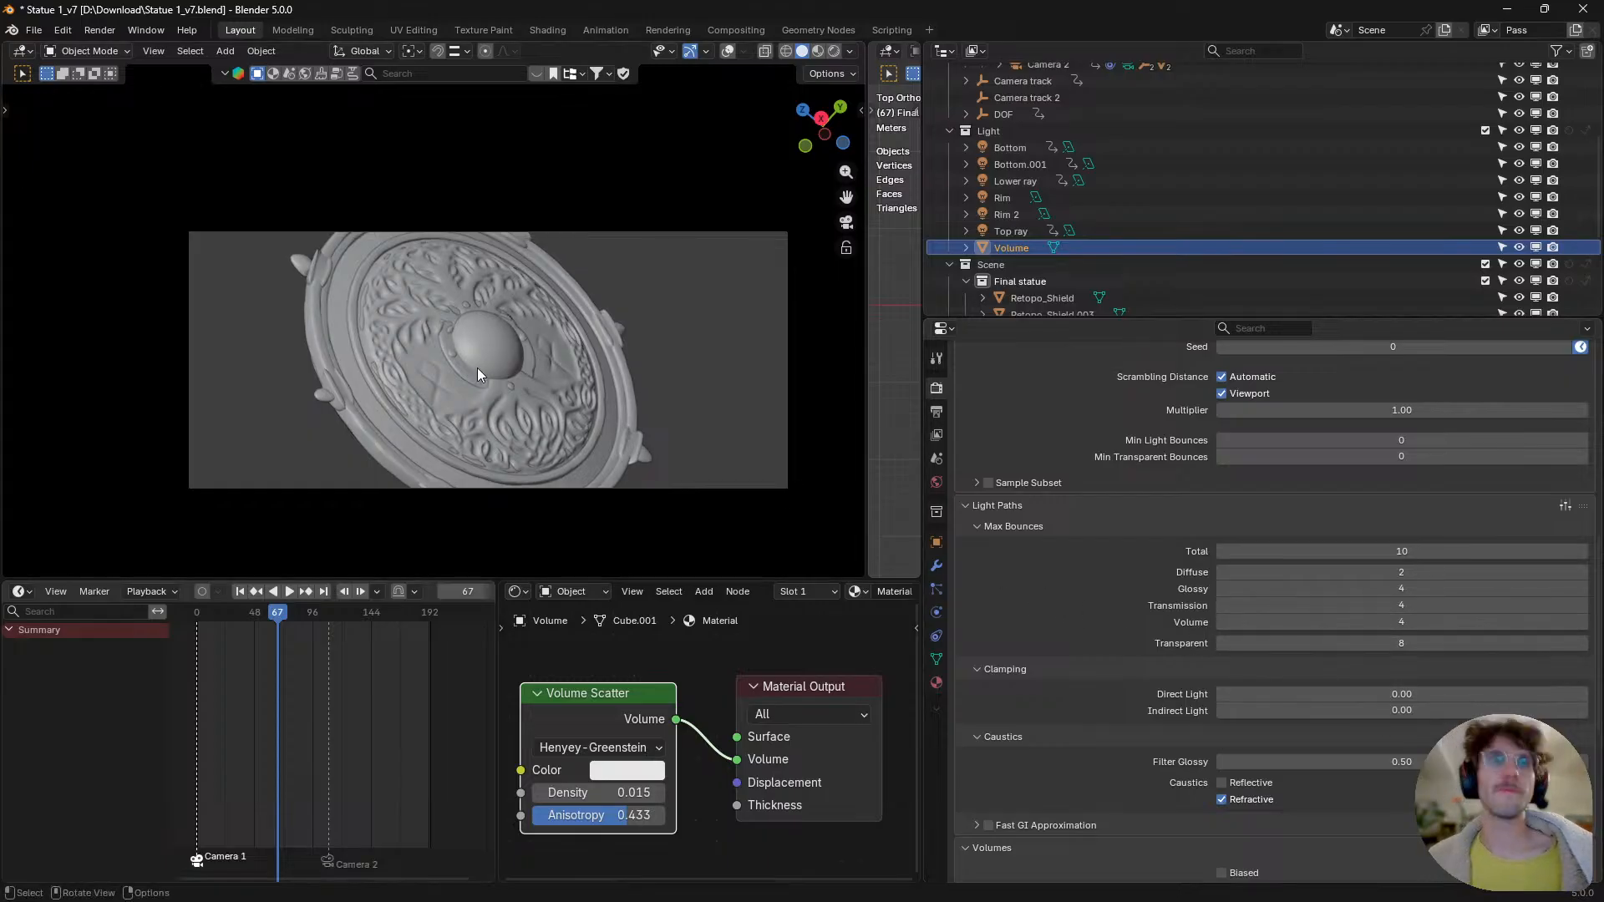
{"action": "key", "text": "z"}
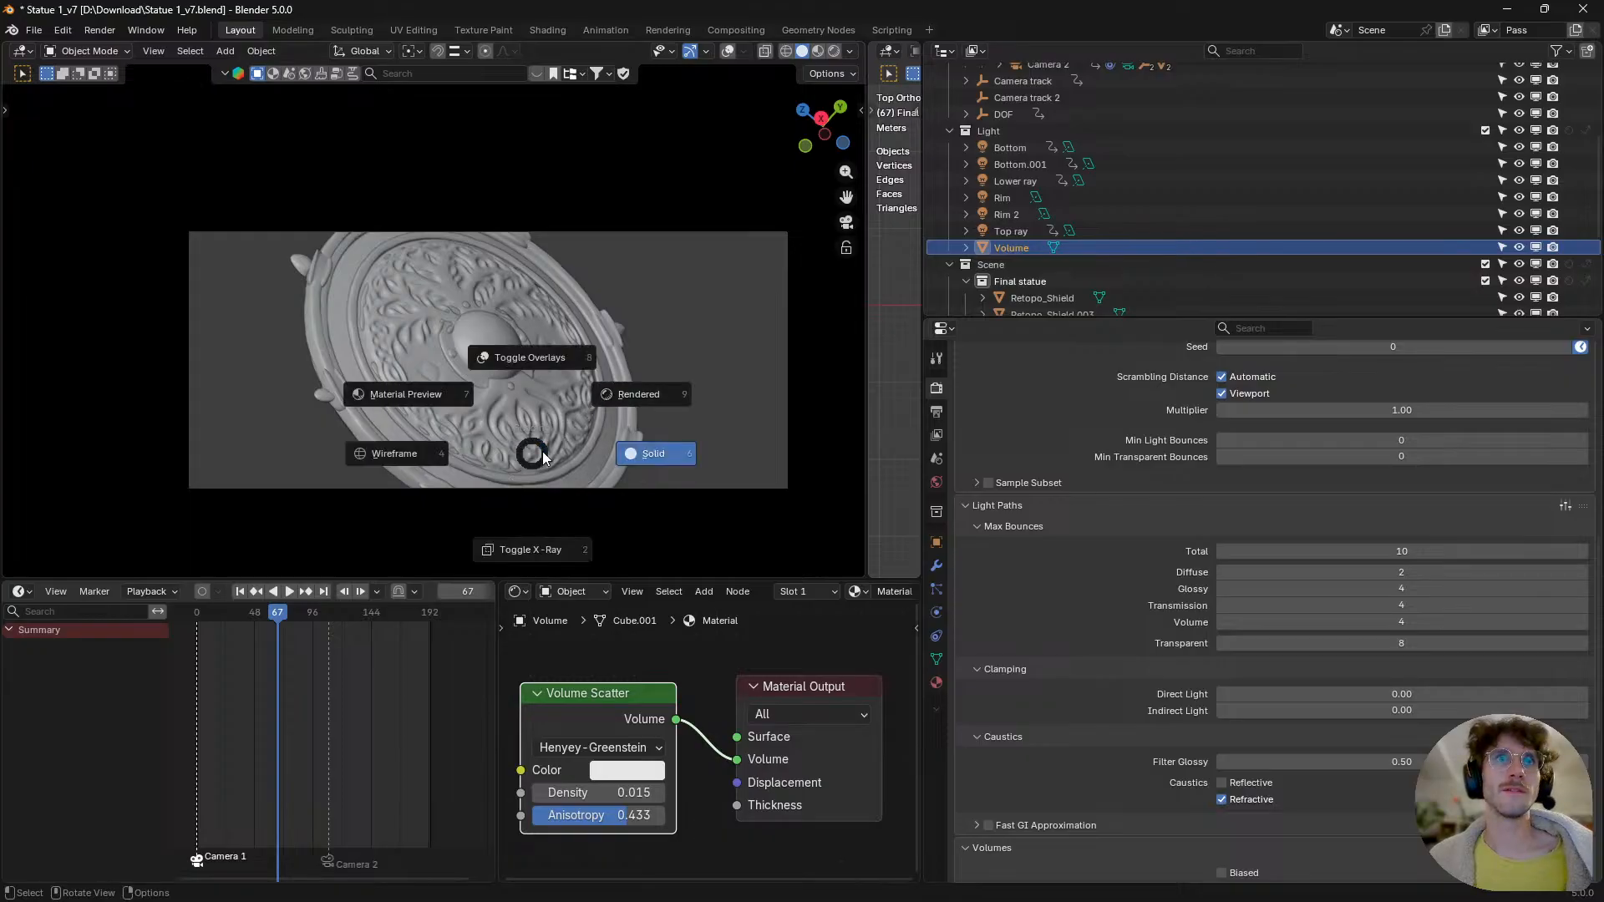
{"action": "left_click_drag", "start_coordinate": [1328, 621], "coordinate": [1334, 628]}
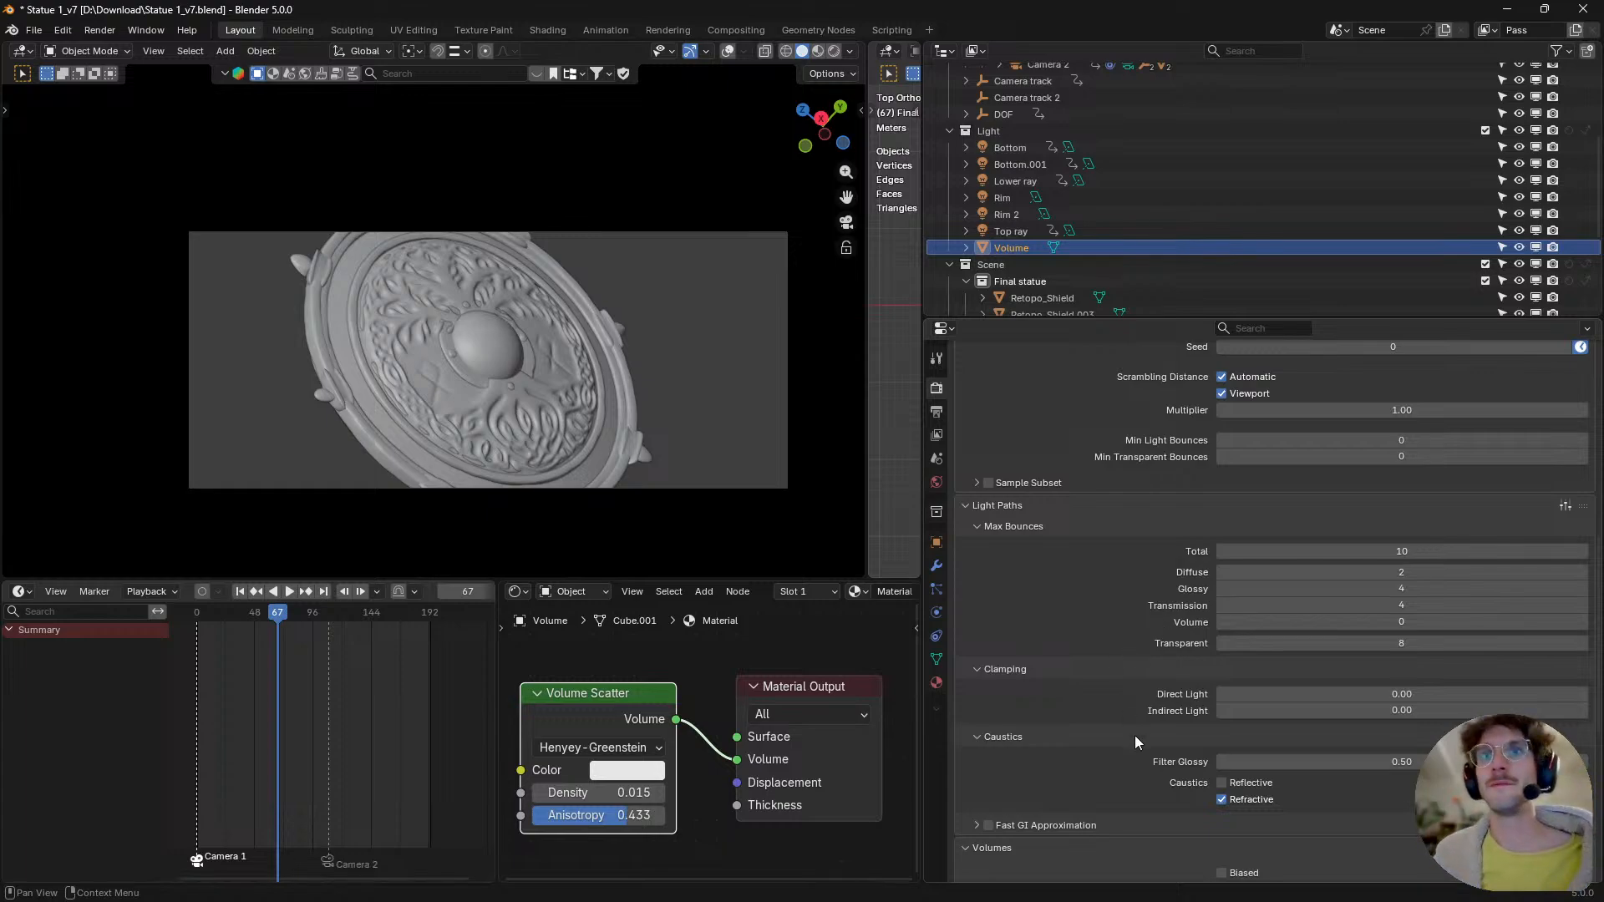
{"action": "scroll", "coordinate": [1111, 733], "scroll_direction": "down", "scroll_amount": 5}
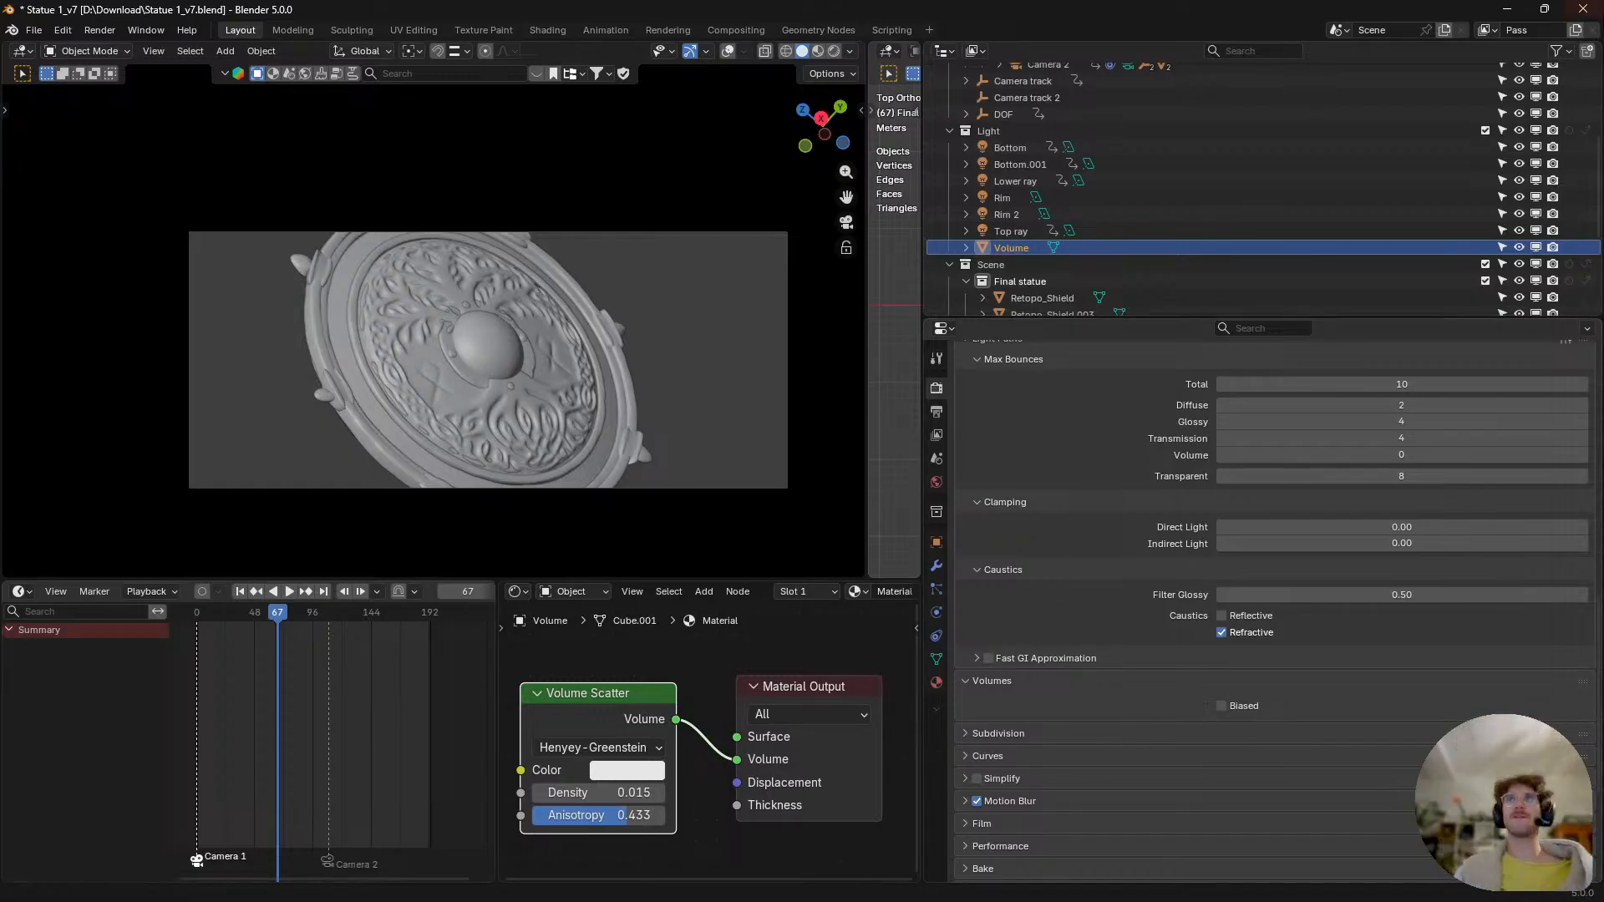
{"action": "left_click", "coordinate": [1585, 9]}
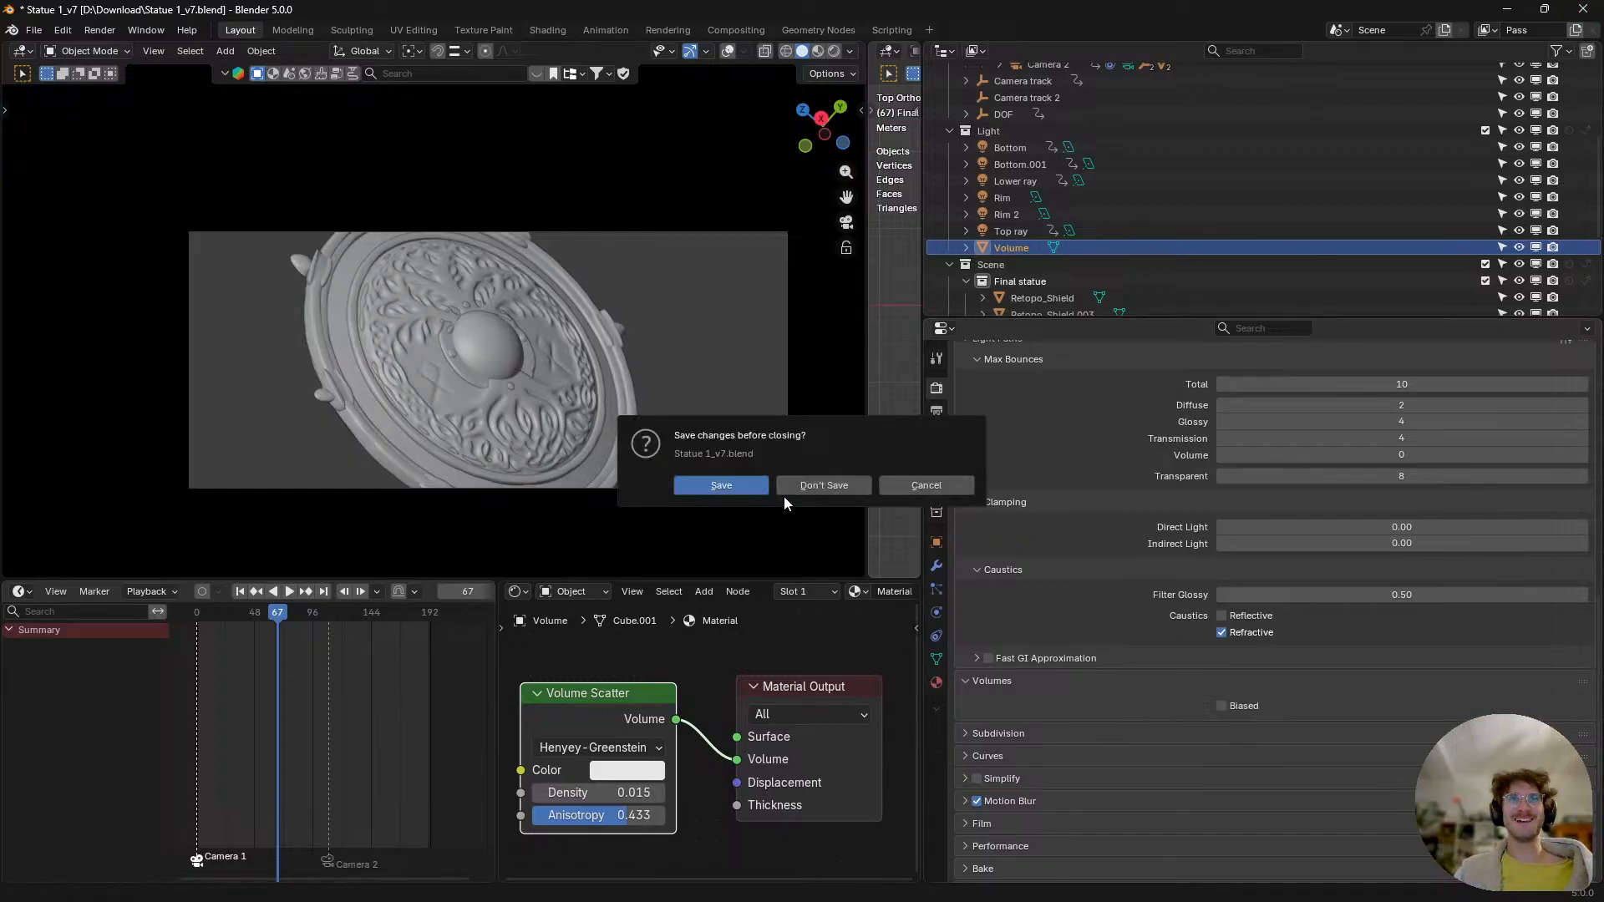
{"action": "key", "text": "Escape"}
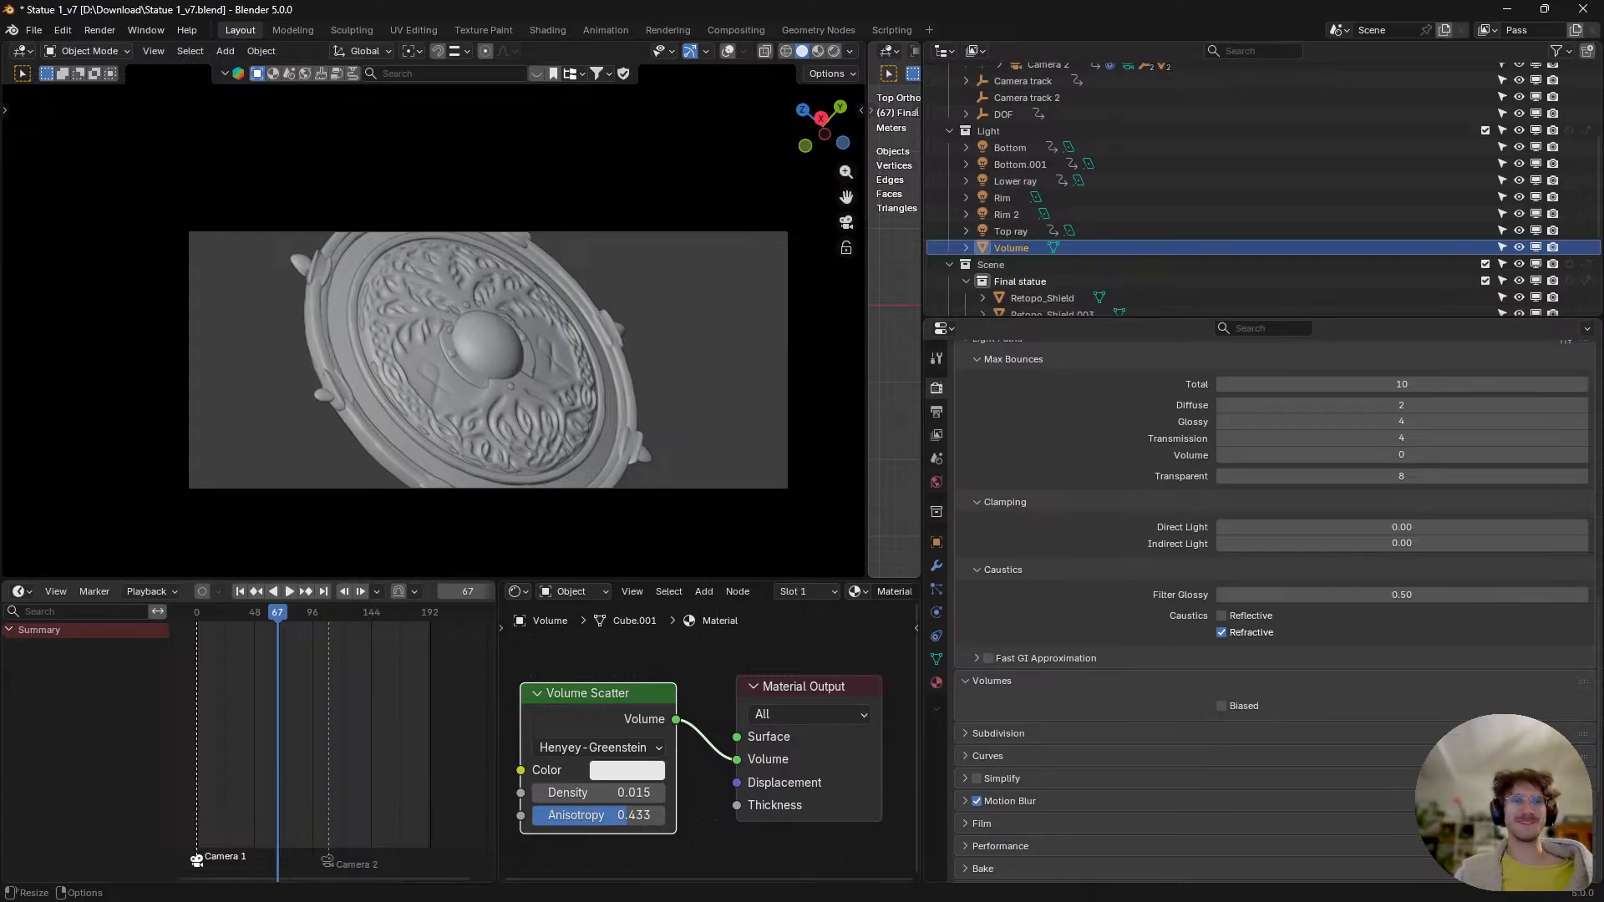